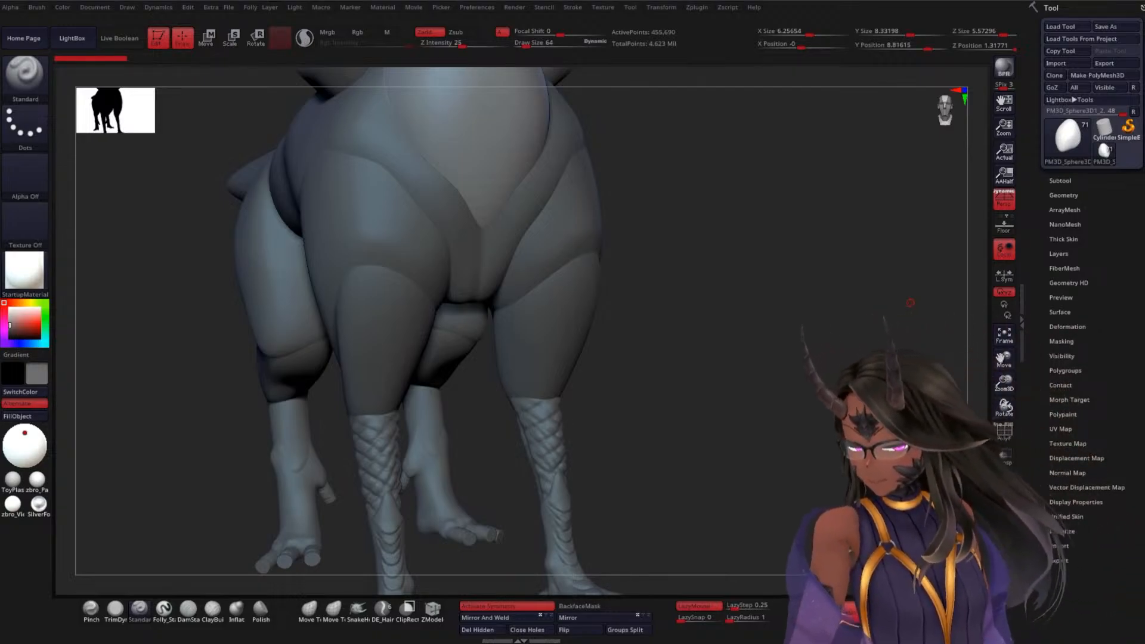
# Make the scaled shin piece of the bird legs the active subtool and enlarge the draw size to about 596
pyautogui.moveTo(910, 303); pyautogui.dragTo(637, 269)
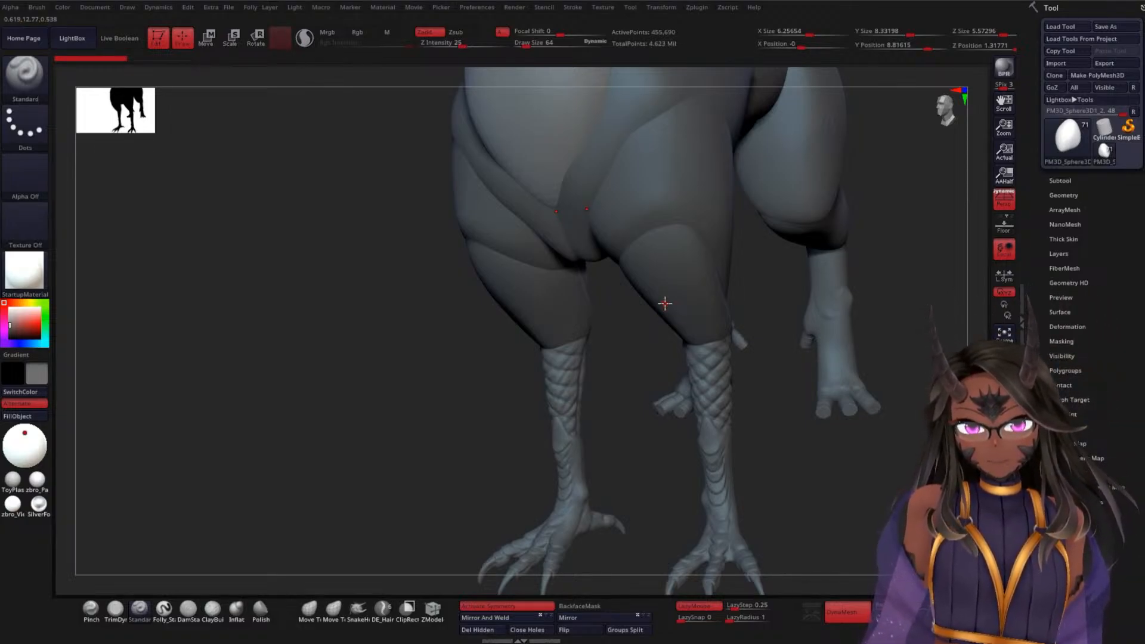
pyautogui.moveTo(660, 288)
pyautogui.mouseDown()
pyautogui.moveTo(665, 334)
pyautogui.moveTo(722, 256)
pyautogui.moveTo(750, 252)
pyautogui.moveTo(736, 238)
pyautogui.moveTo(746, 315)
pyautogui.moveTo(689, 323)
pyautogui.moveTo(728, 351)
pyautogui.moveTo(662, 294)
pyautogui.moveTo(670, 360)
pyautogui.moveTo(736, 350)
pyautogui.moveTo(739, 189)
pyautogui.mouseUp()
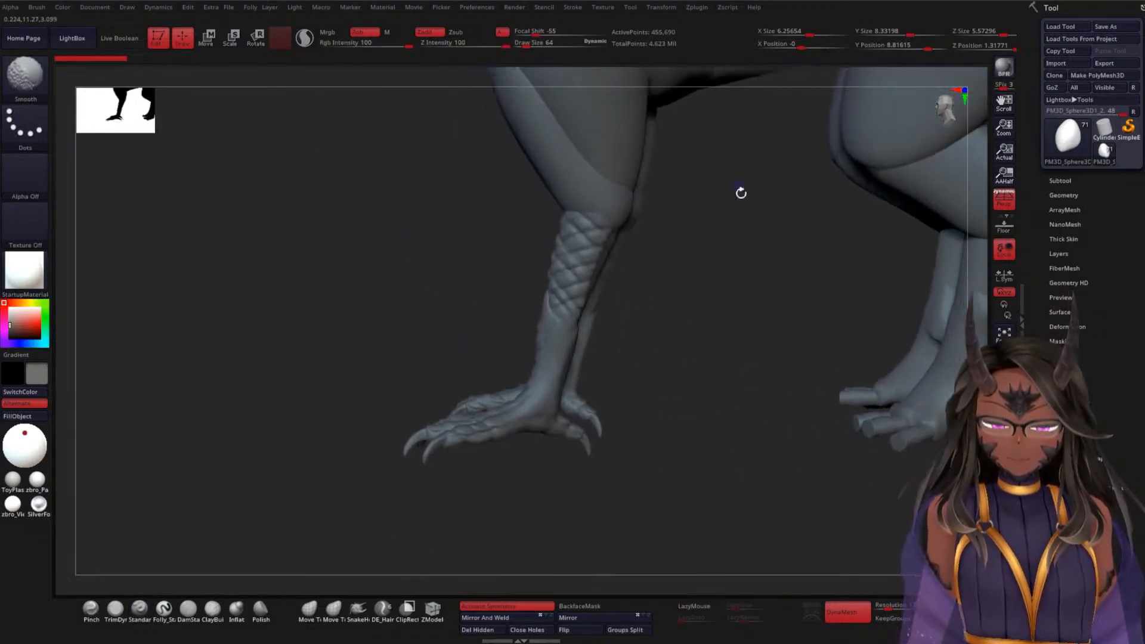
pyautogui.keyDown('alt'); pyautogui.click(602, 270); pyautogui.keyUp('alt')
pyautogui.moveTo(694, 284)
pyautogui.mouseDown()
pyautogui.moveTo(744, 289)
pyautogui.moveTo(782, 266)
pyautogui.moveTo(769, 267)
pyautogui.moveTo(770, 284)
pyautogui.moveTo(805, 377)
pyautogui.moveTo(731, 317)
pyautogui.mouseUp()
pyautogui.press('space')
pyautogui.press('space')
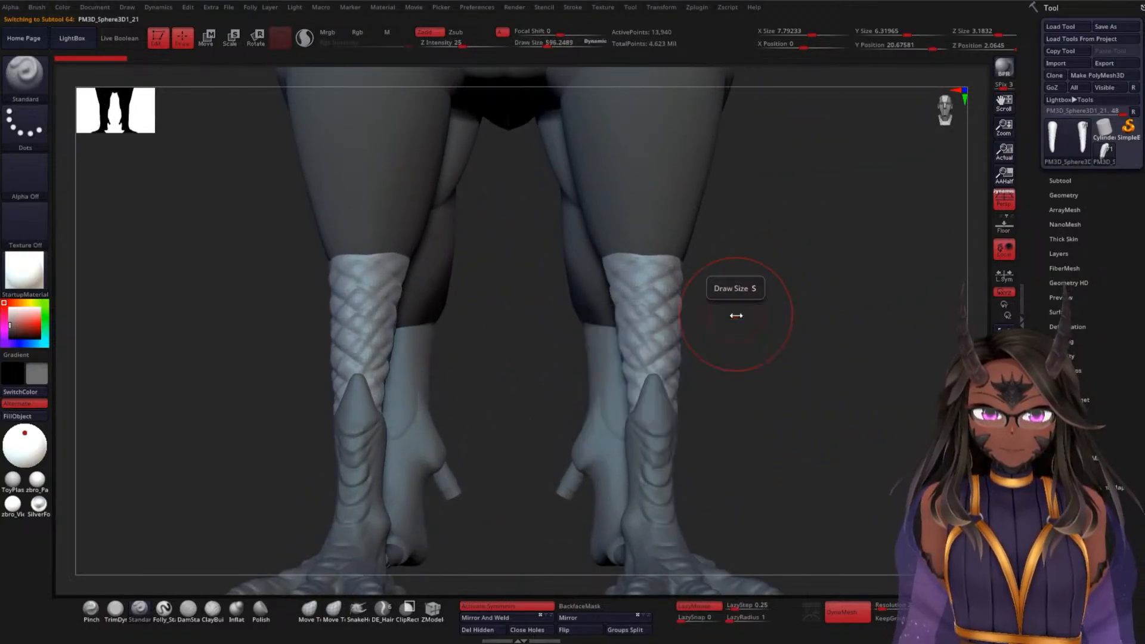
# Smooth the raised scales on the shins with the Smooth brush and undo the last stroke
pyautogui.moveTo(777, 327)
pyautogui.mouseDown()
pyautogui.moveTo(779, 350)
pyautogui.moveTo(704, 346)
pyautogui.moveTo(733, 322)
pyautogui.moveTo(720, 302)
pyautogui.mouseUp()
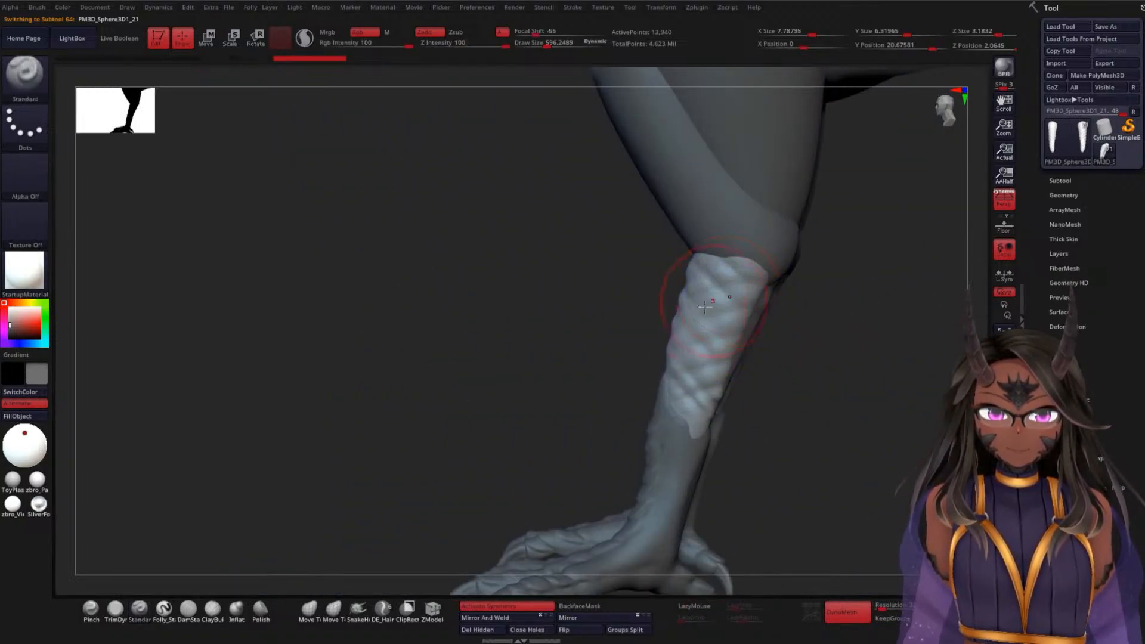
pyautogui.moveTo(513, 332)
pyautogui.mouseDown()
pyautogui.moveTo(669, 323)
pyautogui.moveTo(687, 270)
pyautogui.mouseUp()
pyautogui.moveTo(895, 305)
pyautogui.mouseDown()
pyautogui.moveTo(841, 317)
pyautogui.moveTo(812, 343)
pyautogui.mouseUp()
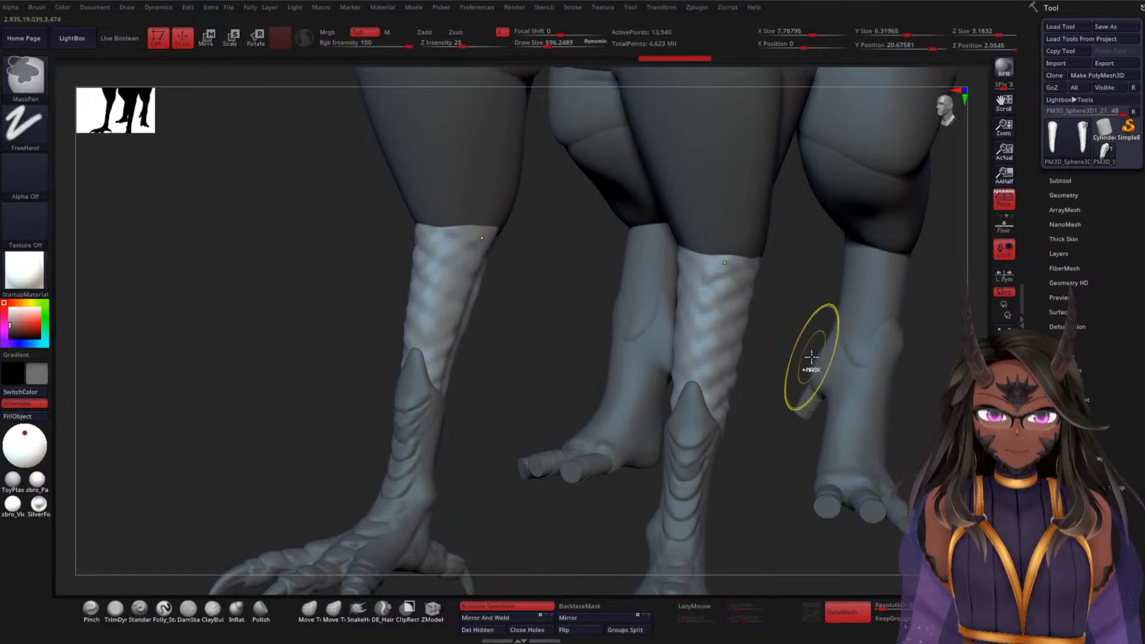
pyautogui.hotkey('ctrl', 'z')
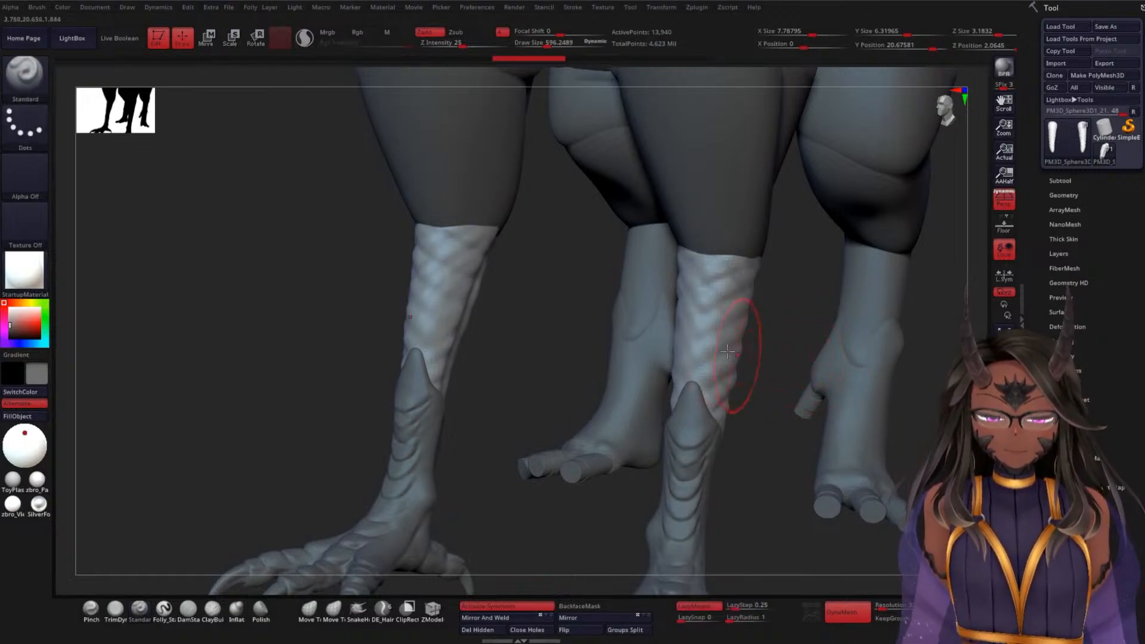
# Make the thigh subtool active and choose the featherA brush with the feather02 mesh
pyautogui.moveTo(566, 360)
pyautogui.mouseDown()
pyautogui.moveTo(800, 299)
pyautogui.moveTo(810, 330)
pyautogui.moveTo(819, 313)
pyautogui.moveTo(767, 373)
pyautogui.moveTo(679, 417)
pyautogui.moveTo(614, 235)
pyautogui.mouseUp()
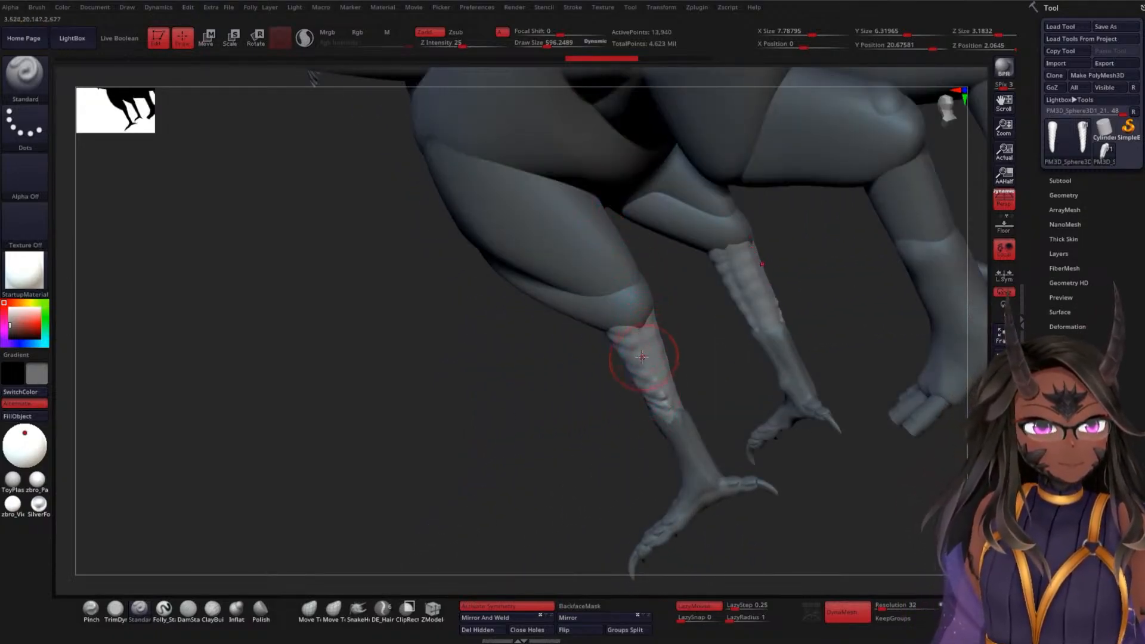
pyautogui.moveTo(544, 401); pyautogui.dragTo(659, 307)
pyautogui.keyDown('alt'); pyautogui.click(663, 308); pyautogui.keyUp('alt')
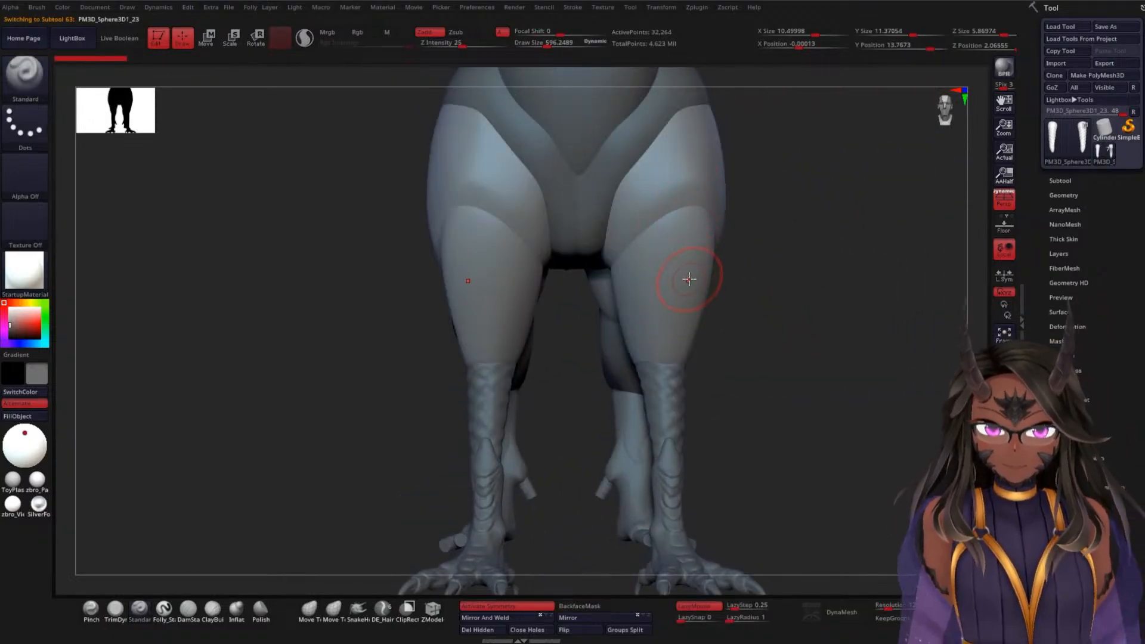
pyautogui.press('b')
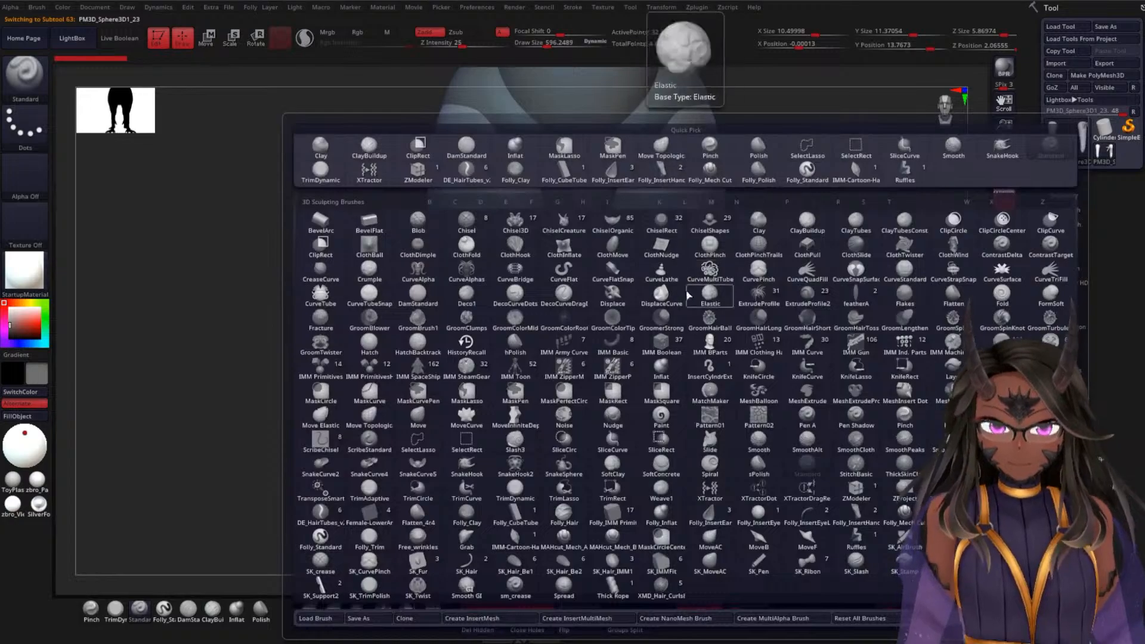
pyautogui.click(857, 294)
pyautogui.press('m')
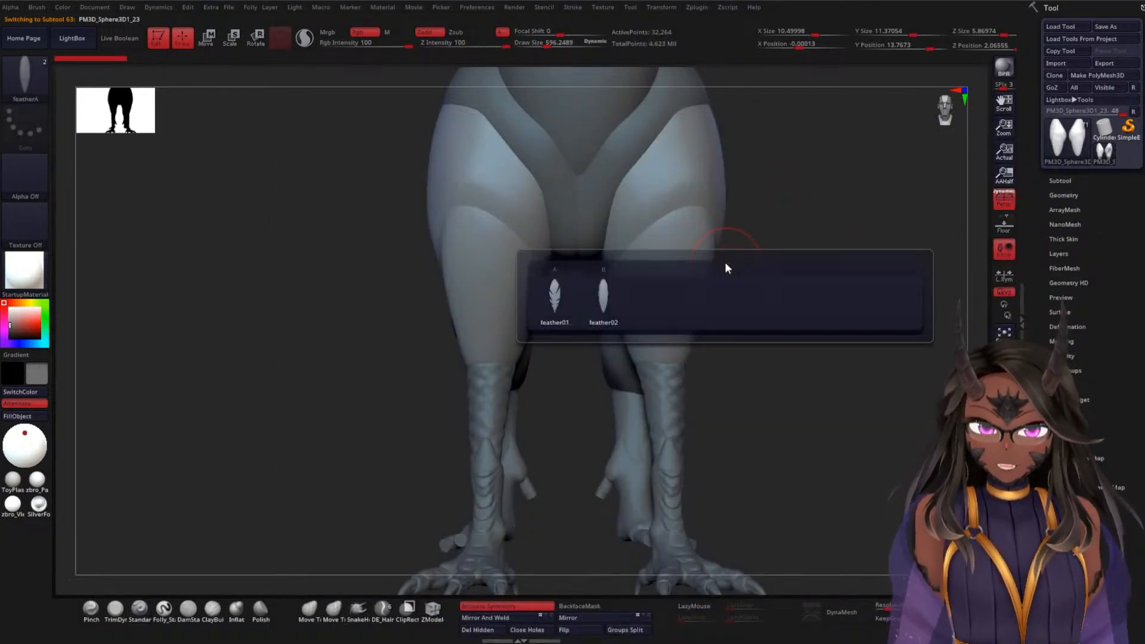
pyautogui.click(612, 301)
# Try inserting a large feather on the thigh above the shin scales, inspect it from the side, and undo it
pyautogui.moveTo(737, 296); pyautogui.dragTo(671, 251)
pyautogui.moveTo(582, 345); pyautogui.dragTo(754, 442)
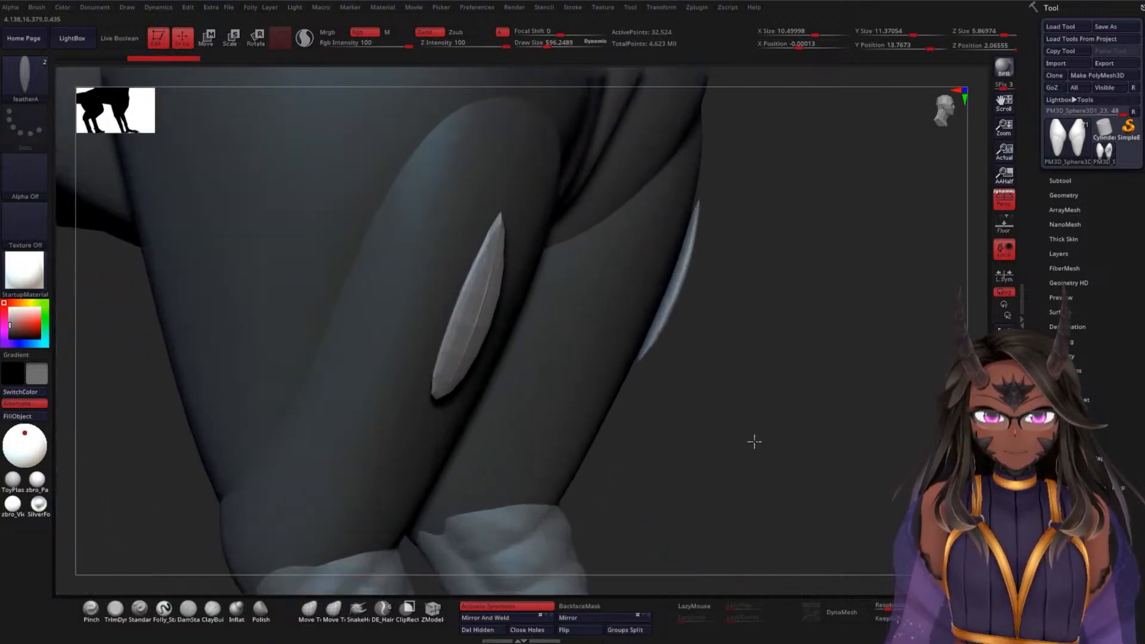
pyautogui.moveTo(802, 360); pyautogui.dragTo(776, 356)
pyautogui.hotkey('ctrl', 'z')
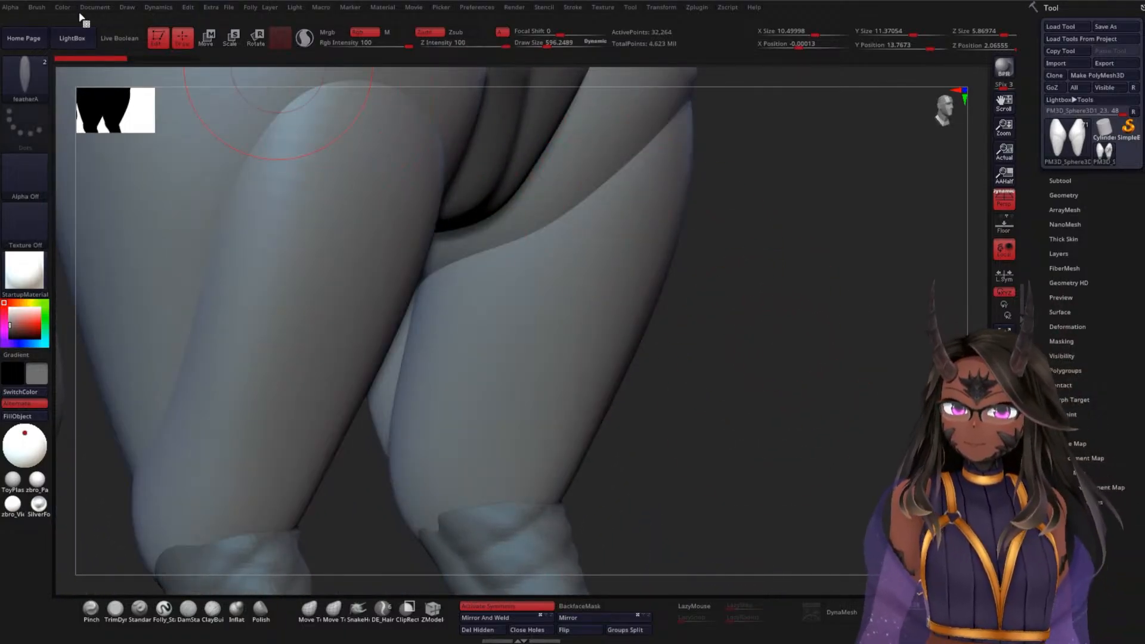
# Try a brush imbed depth of -7 by inserting a feather on the lower thigh, and undo the feather
pyautogui.click(37, 8)
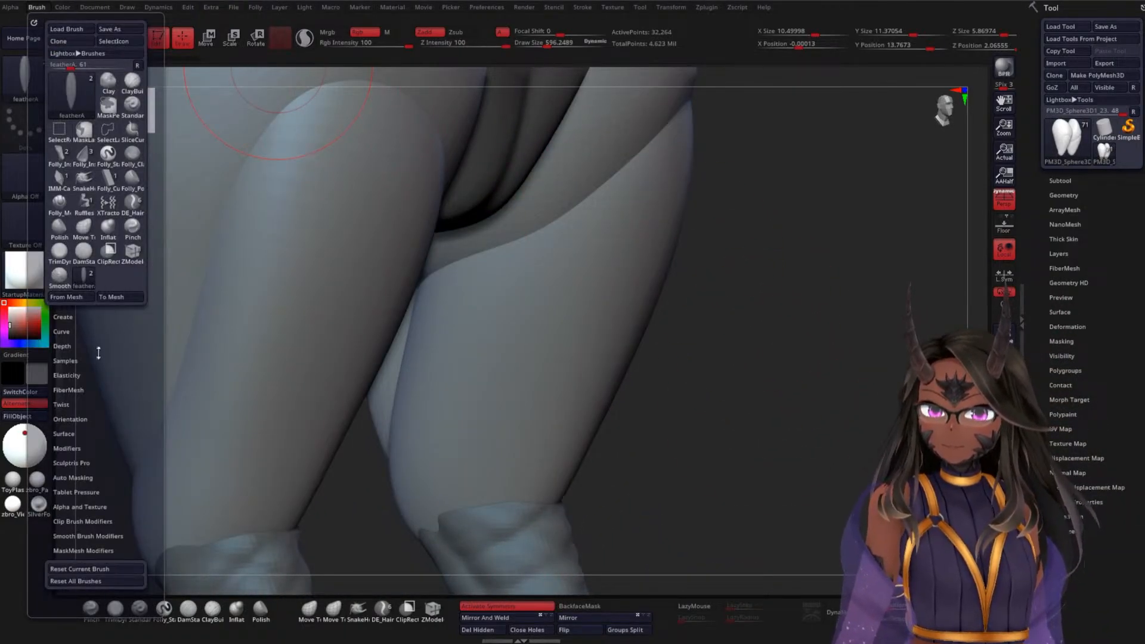
pyautogui.click(65, 345)
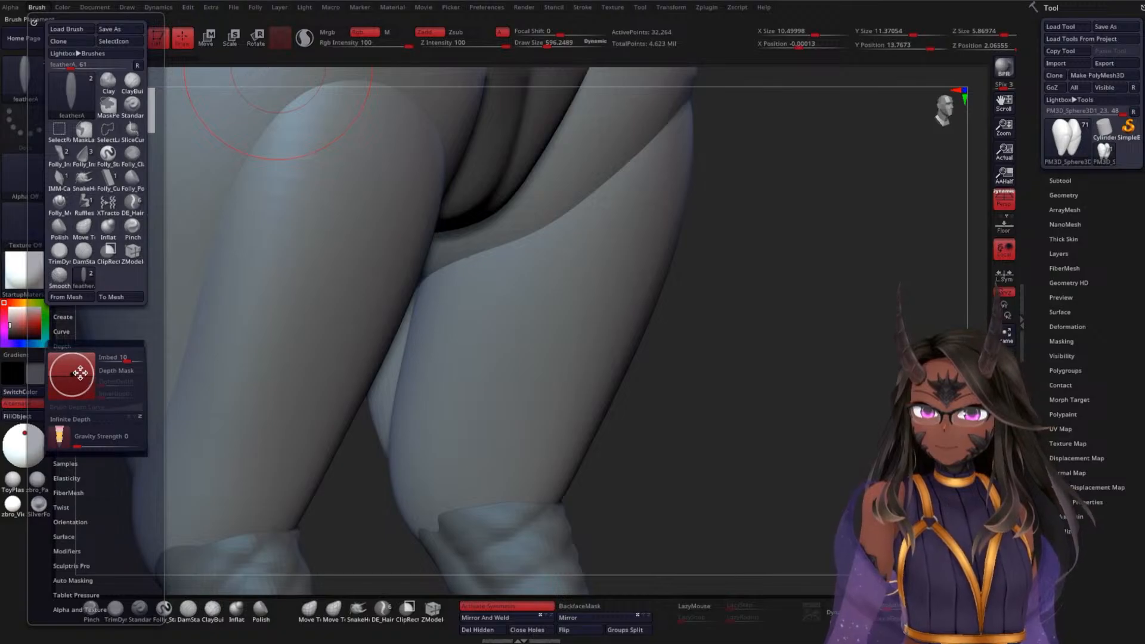
pyautogui.moveTo(70, 375); pyautogui.dragTo(72, 379)
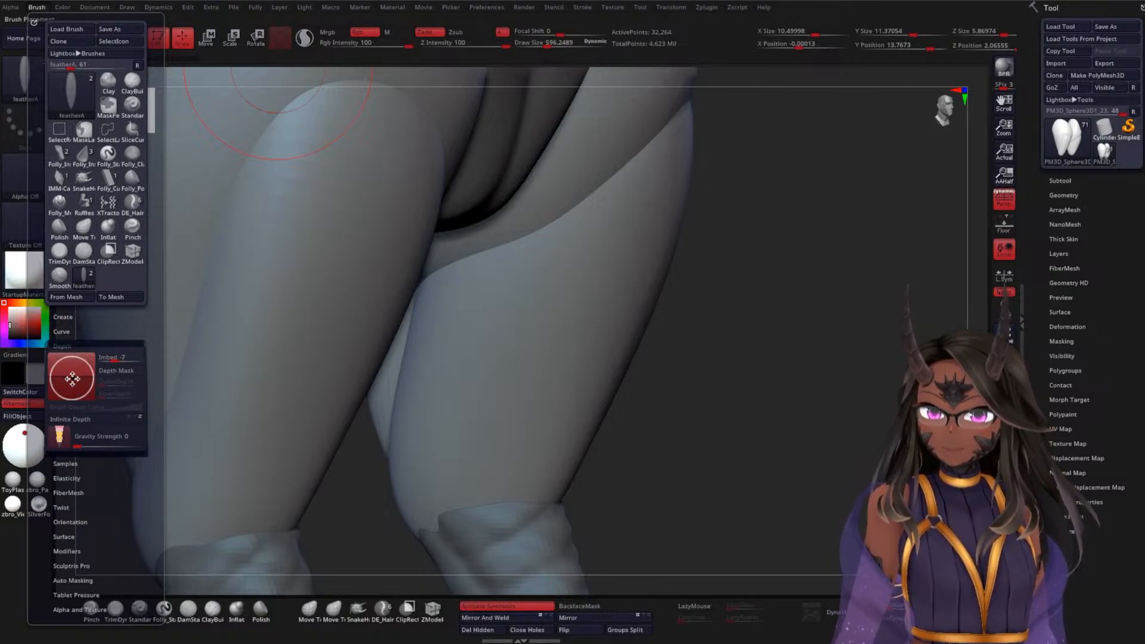
pyautogui.moveTo(596, 332); pyautogui.dragTo(622, 469)
pyautogui.moveTo(731, 412); pyautogui.dragTo(651, 417)
pyautogui.hotkey('ctrl', 'z')
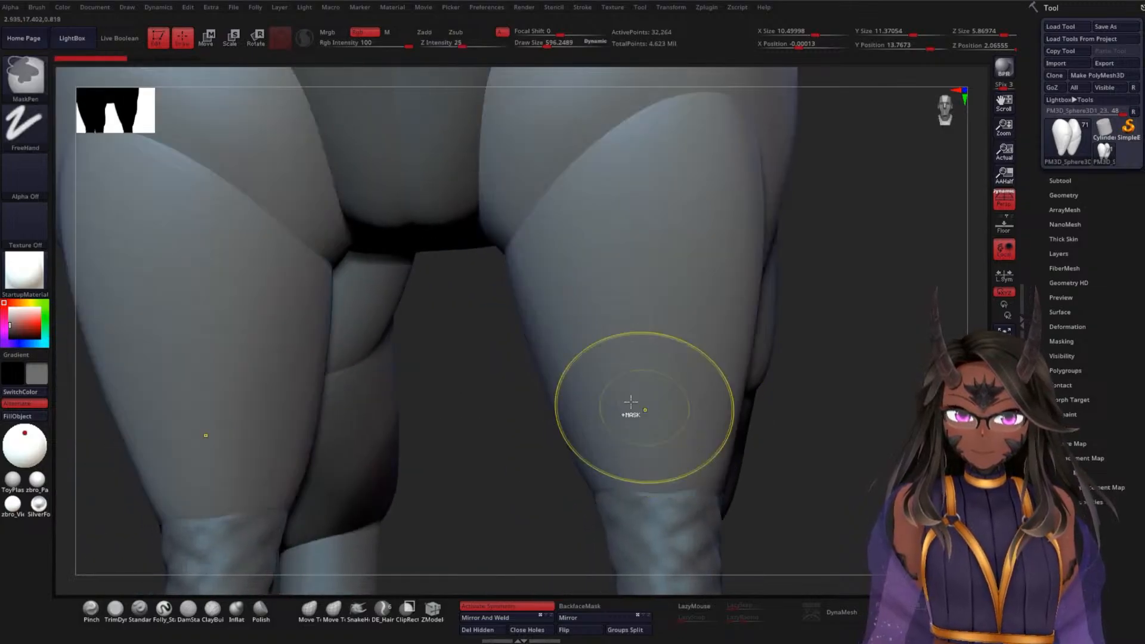
# Set the feather brush's imbed depth to 0
pyautogui.click(37, 7)
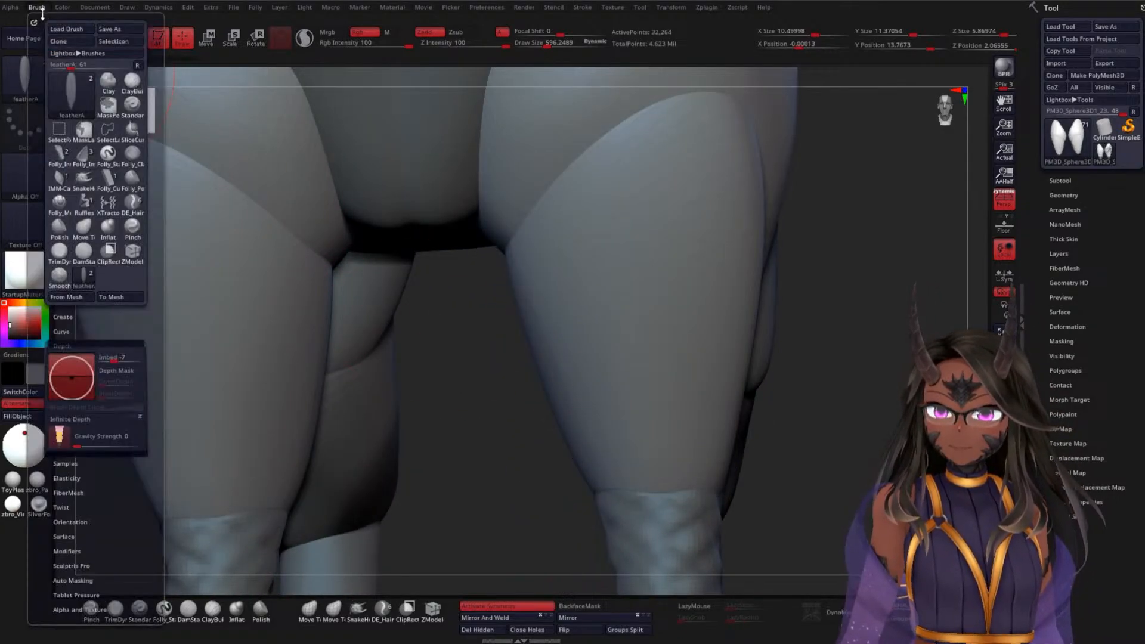
pyautogui.click(71, 377)
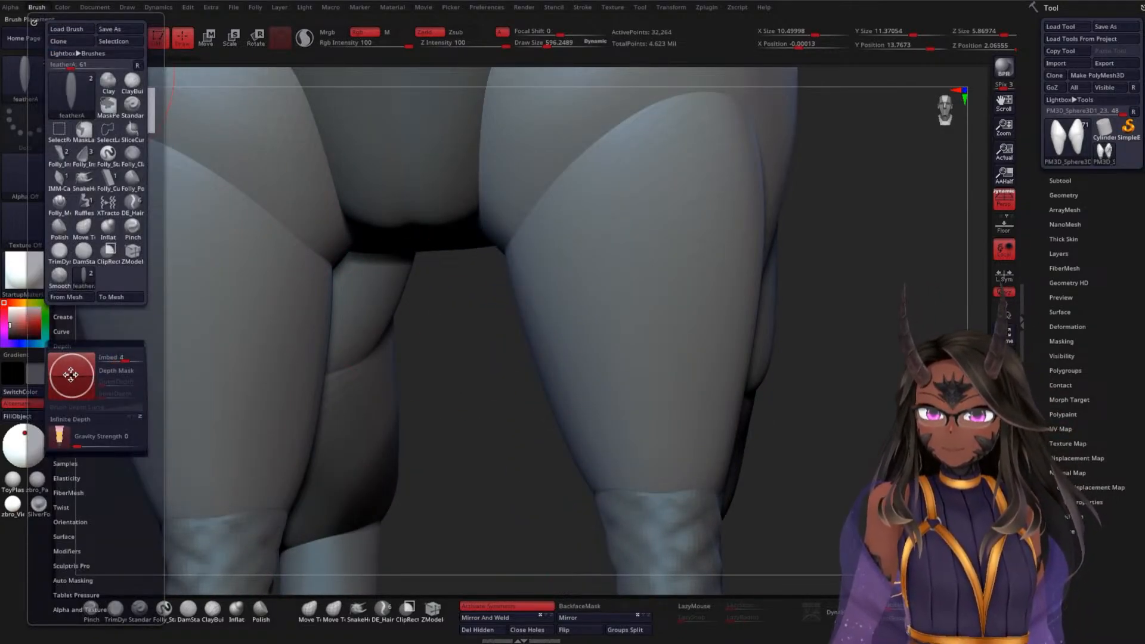
pyautogui.click(71, 377)
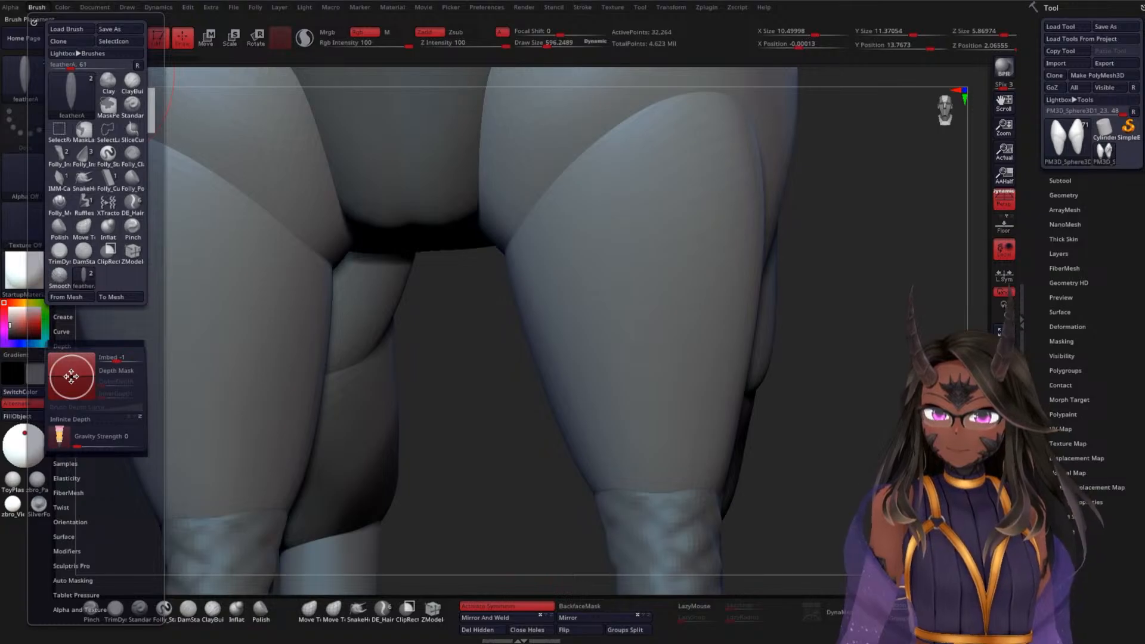
pyautogui.click(125, 358)
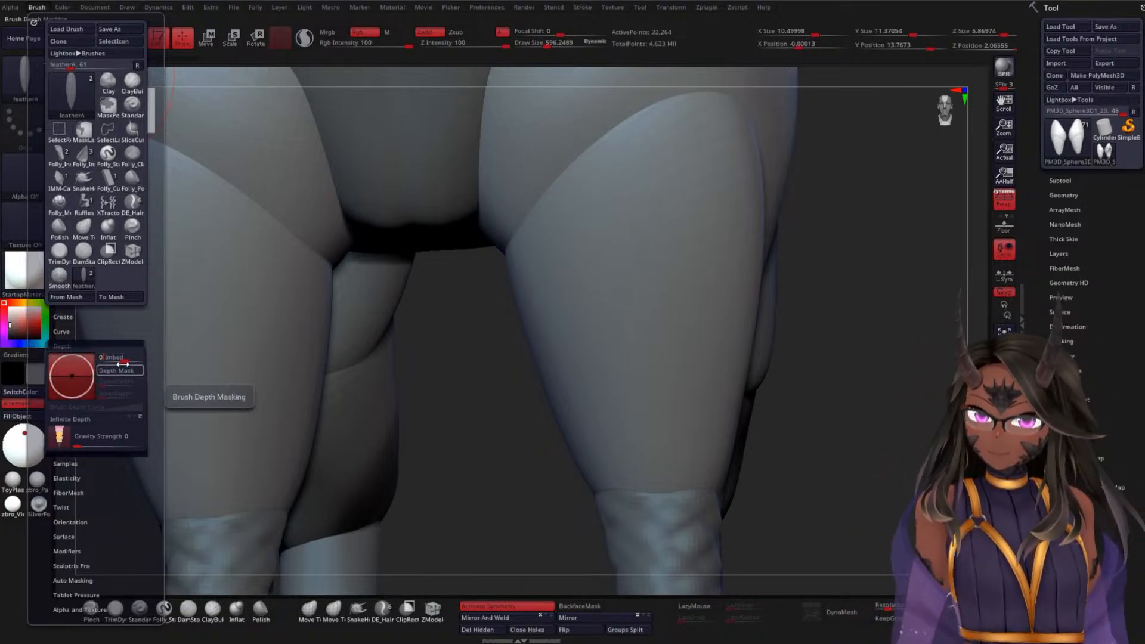
pyautogui.press('Return')
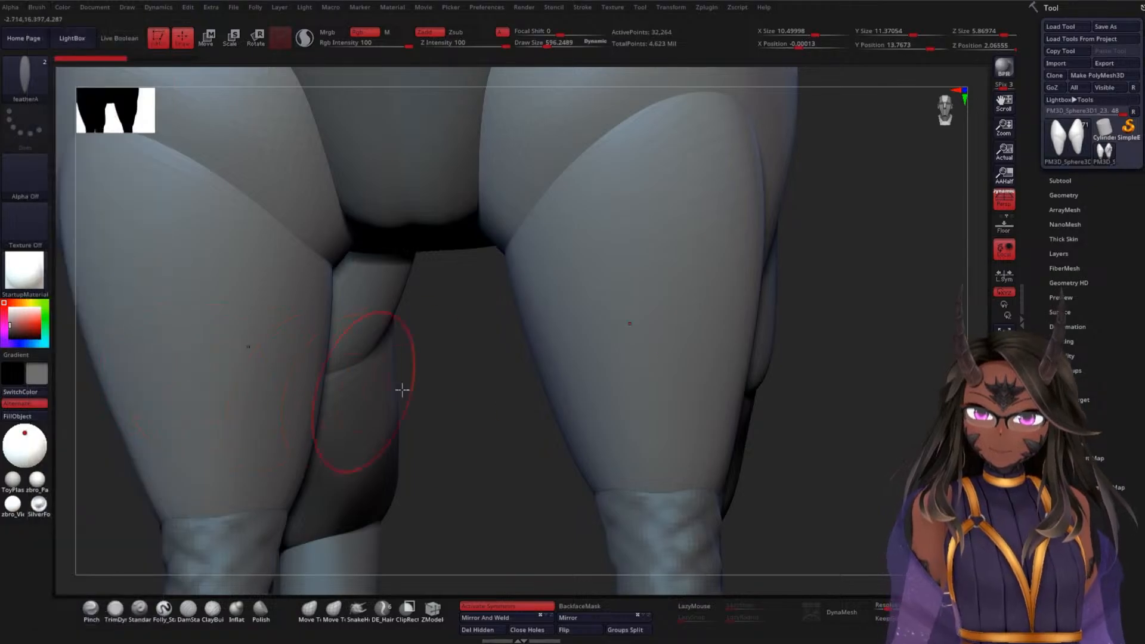
# Try inserting overlapping feathers on the middle of the thigh, and undo them
pyautogui.moveTo(689, 341)
pyautogui.mouseDown()
pyautogui.moveTo(708, 373)
pyautogui.moveTo(725, 328)
pyautogui.moveTo(694, 291)
pyautogui.mouseUp()
pyautogui.moveTo(793, 334); pyautogui.dragTo(873, 358)
pyautogui.moveTo(767, 361); pyautogui.dragTo(745, 355)
pyautogui.moveTo(768, 351); pyautogui.dragTo(736, 335)
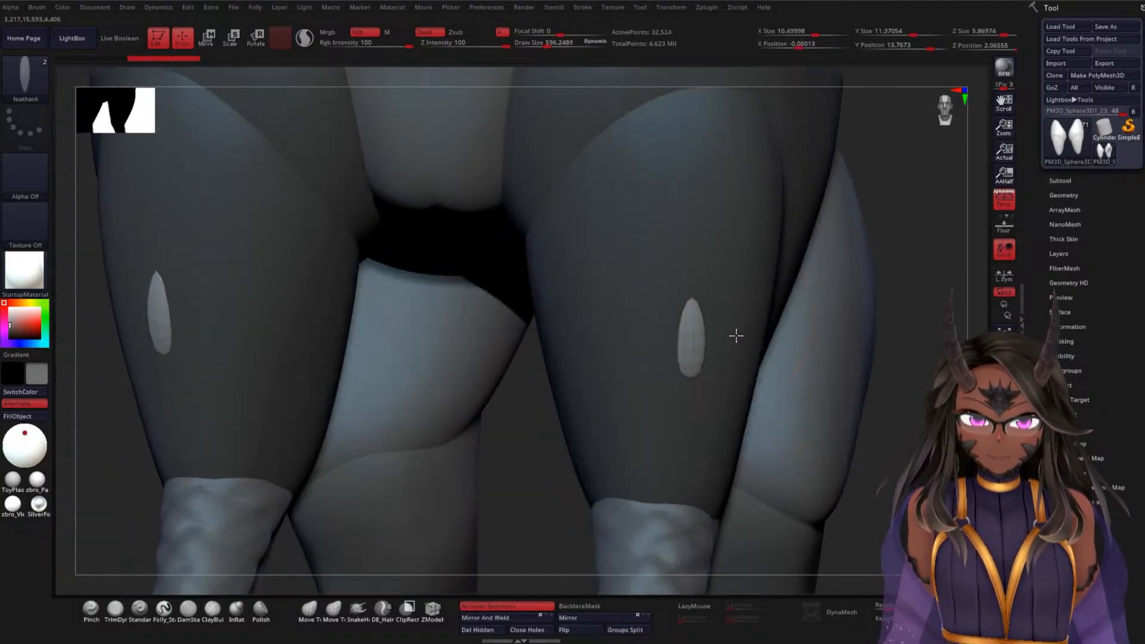
pyautogui.moveTo(901, 393); pyautogui.dragTo(686, 264)
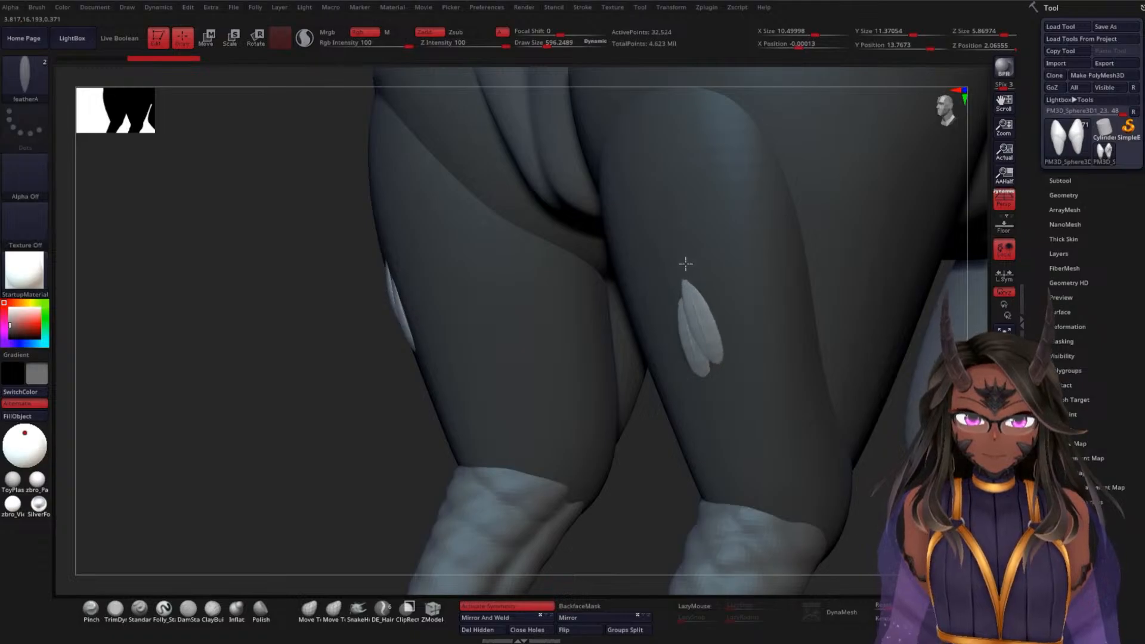
pyautogui.moveTo(631, 378); pyautogui.dragTo(668, 385)
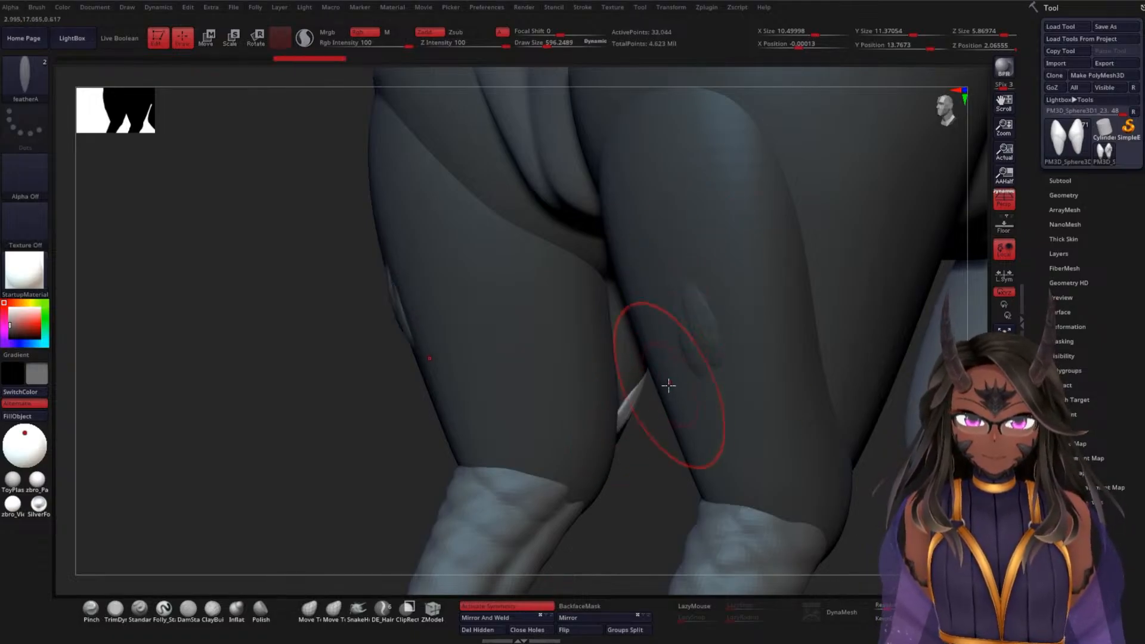
pyautogui.hotkey('ctrl', 'z')
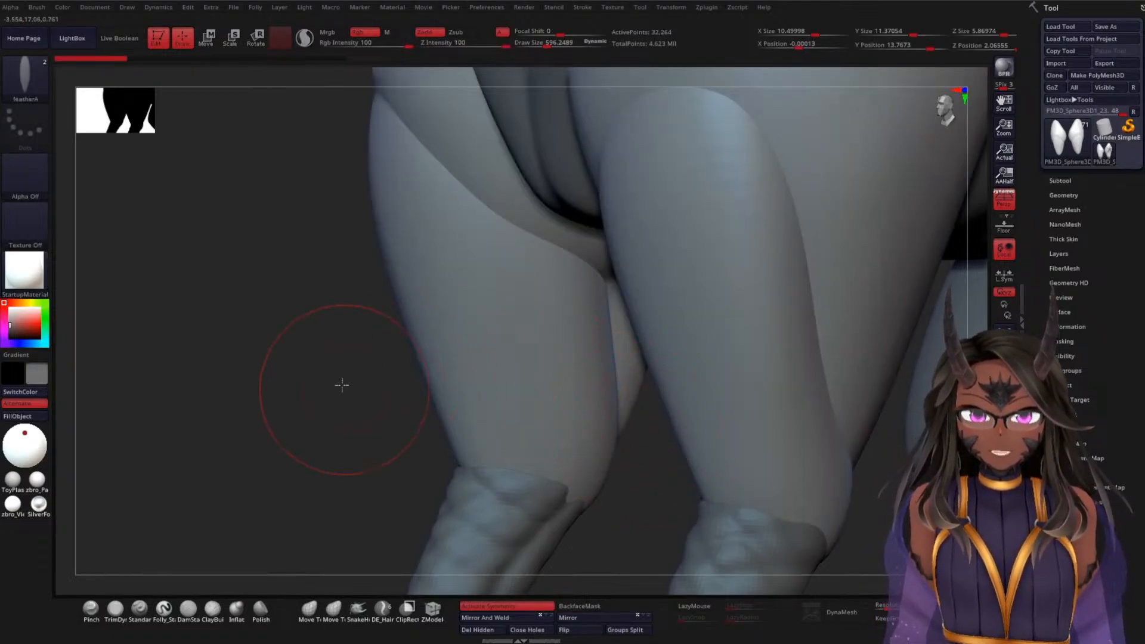
# Try inserting a small feather high on the front of the thigh, and undo it
pyautogui.moveTo(340, 383)
pyautogui.mouseDown()
pyautogui.moveTo(359, 303)
pyautogui.moveTo(345, 386)
pyautogui.moveTo(378, 388)
pyautogui.moveTo(277, 317)
pyautogui.moveTo(287, 313)
pyautogui.mouseUp()
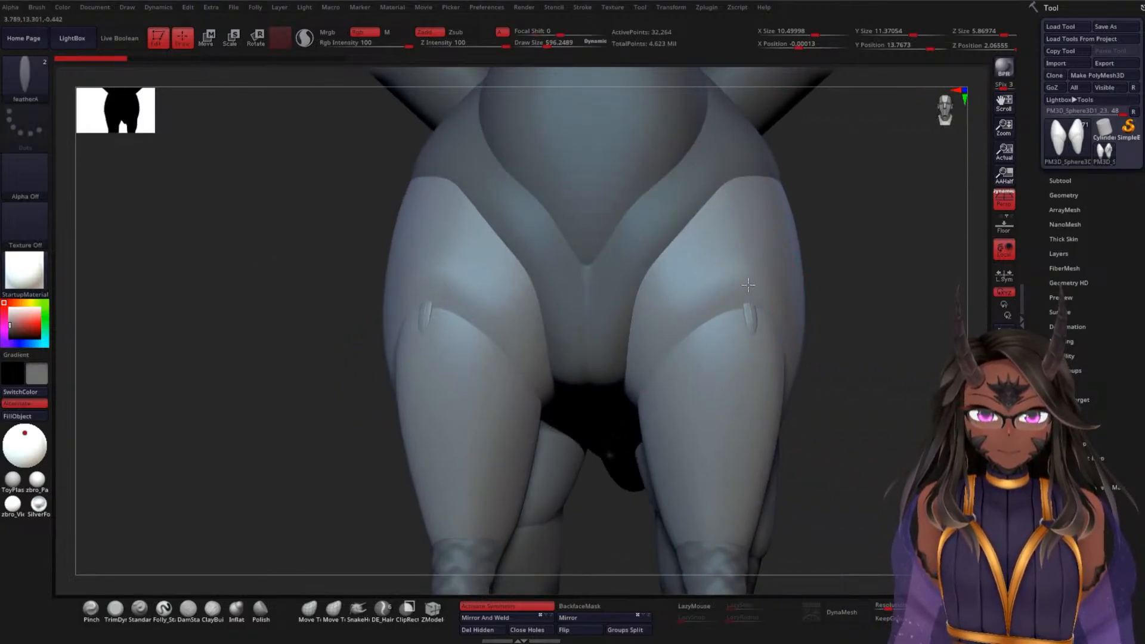
pyautogui.moveTo(749, 292); pyautogui.dragTo(726, 304)
pyautogui.moveTo(867, 334)
pyautogui.mouseDown()
pyautogui.moveTo(846, 351)
pyautogui.moveTo(874, 340)
pyautogui.mouseUp()
pyautogui.hotkey('ctrl', 'z')
pyautogui.hotkey('ctrl', 'z')
pyautogui.hotkey('ctrl', 'z')
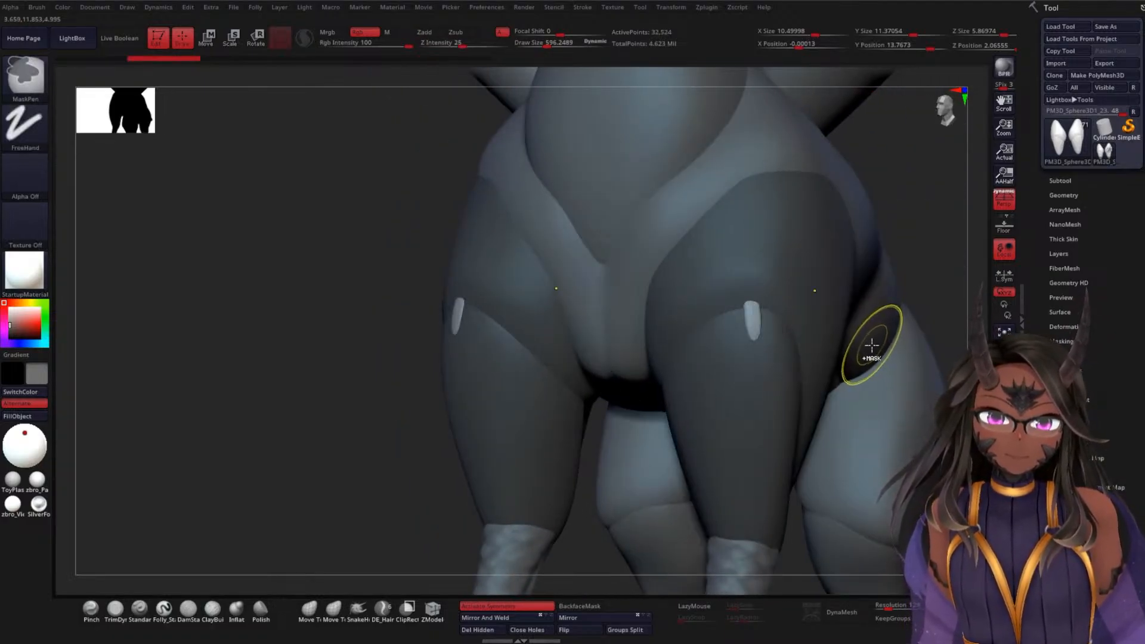
pyautogui.hotkey('ctrl', 'z')
pyautogui.hotkey('ctrl', 'z')
pyautogui.moveTo(393, 386)
pyautogui.mouseDown()
pyautogui.moveTo(345, 286)
pyautogui.moveTo(492, 347)
pyautogui.mouseUp()
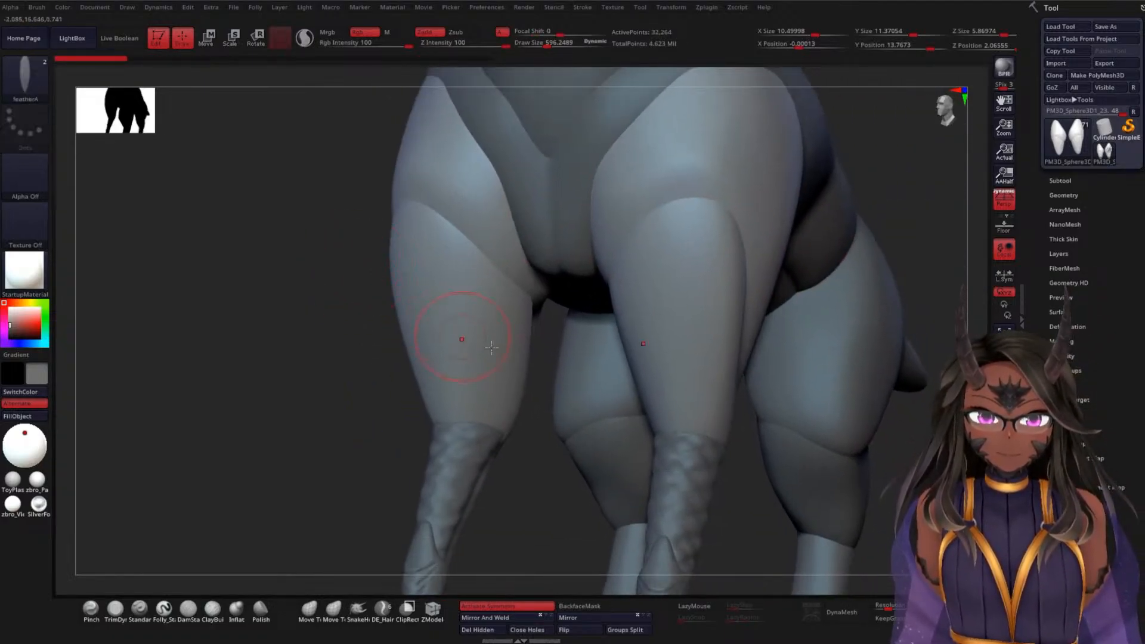
# Isolate the thighs in Solo mode, try inserting feathers at their lower tip, undo them, and show the full model again
pyautogui.click(1005, 494)
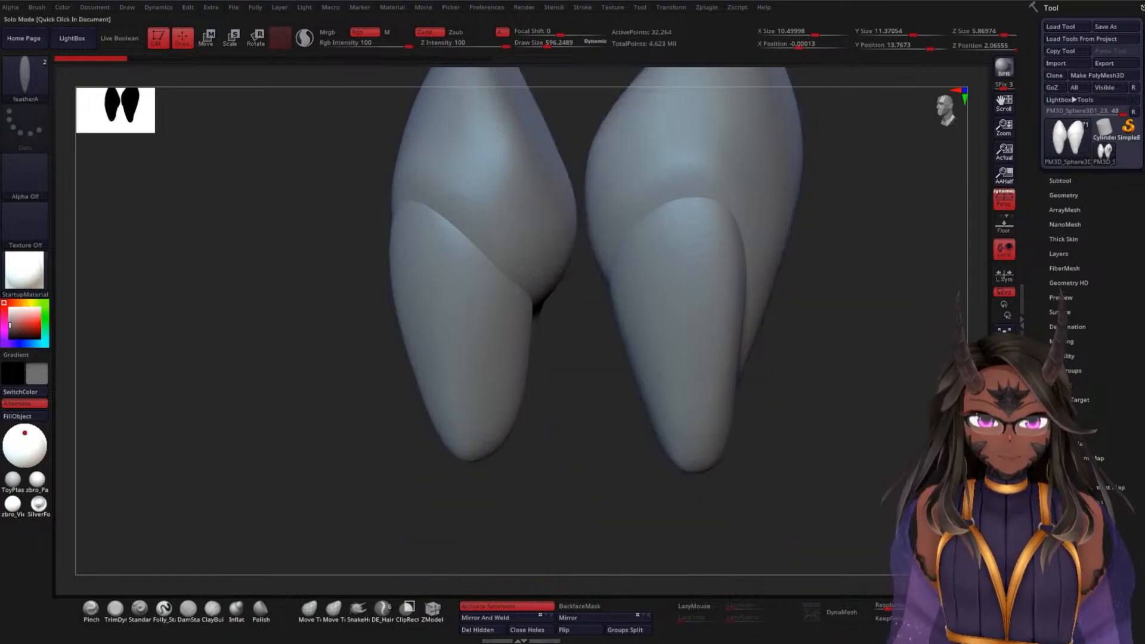
pyautogui.moveTo(823, 455)
pyautogui.mouseDown()
pyautogui.moveTo(798, 414)
pyautogui.moveTo(762, 400)
pyautogui.moveTo(781, 395)
pyautogui.moveTo(692, 409)
pyautogui.moveTo(652, 432)
pyautogui.moveTo(699, 426)
pyautogui.moveTo(693, 387)
pyautogui.mouseUp()
pyautogui.keyDown('alt'); pyautogui.click(695, 405); pyautogui.keyUp('alt')
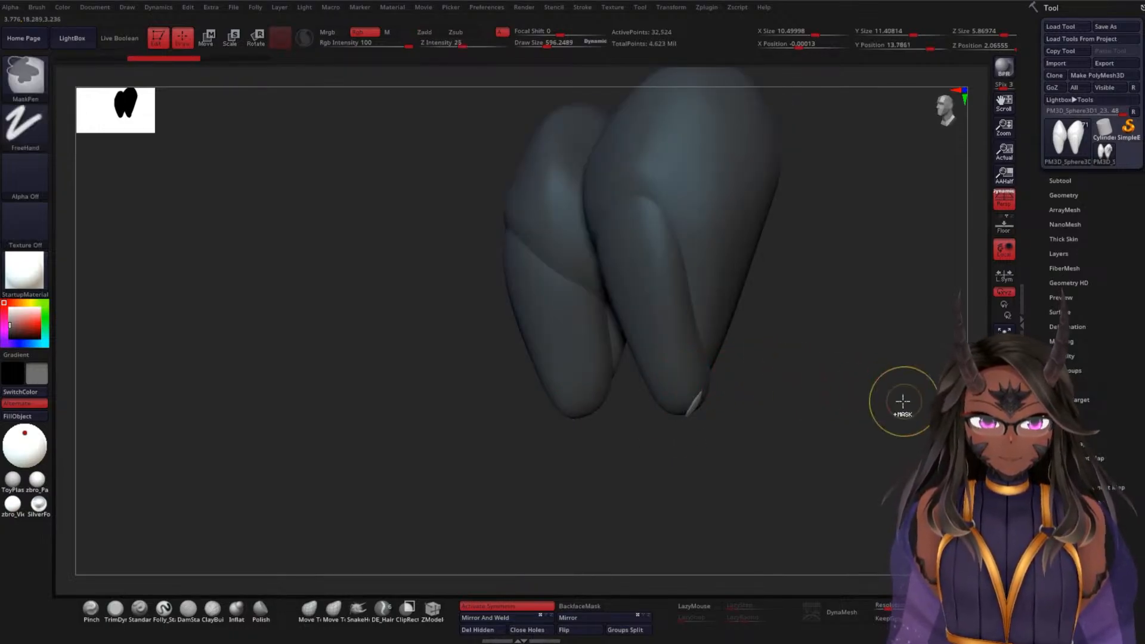
pyautogui.hotkey('ctrl', 'z')
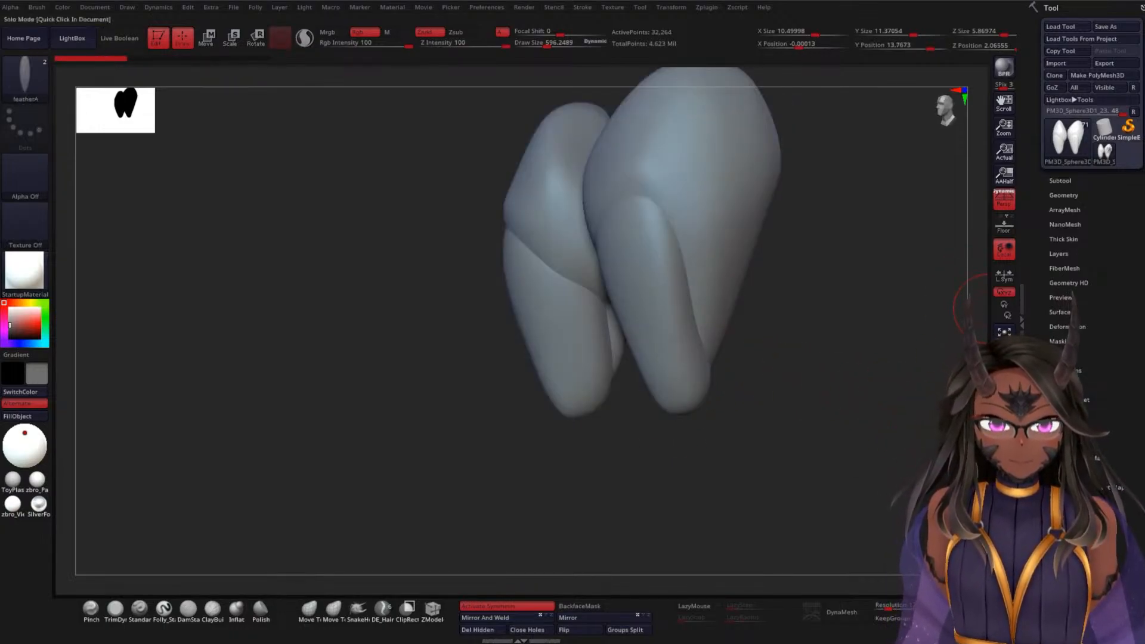
pyautogui.moveTo(677, 384); pyautogui.dragTo(672, 357)
pyautogui.hotkey('ctrl', 'z')
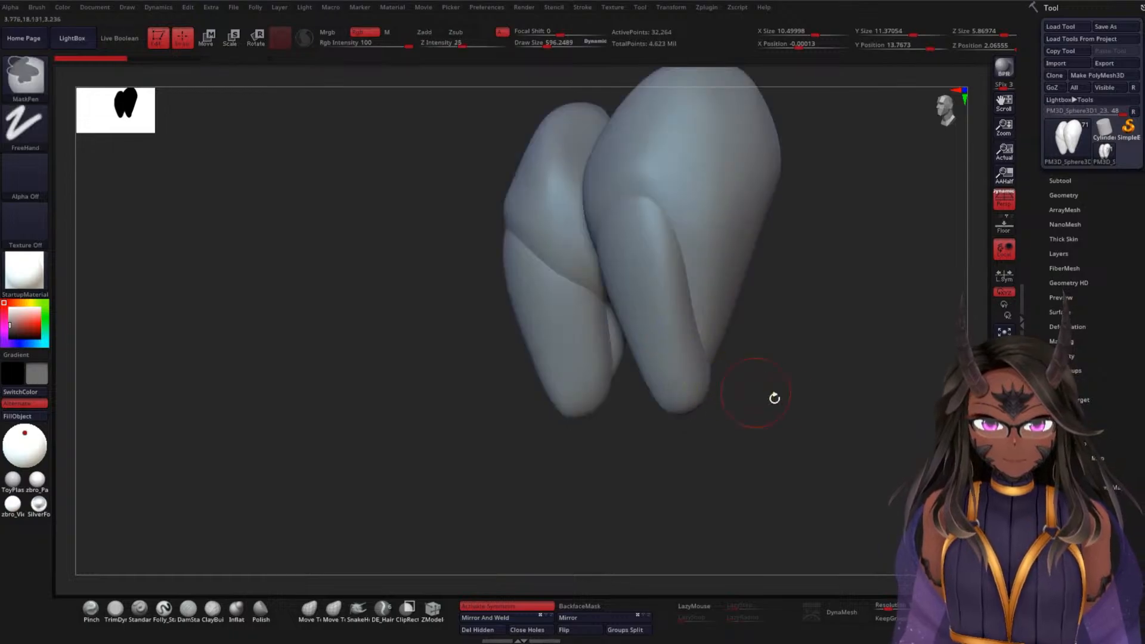
pyautogui.click(1004, 492)
pyautogui.moveTo(431, 368); pyautogui.dragTo(463, 389)
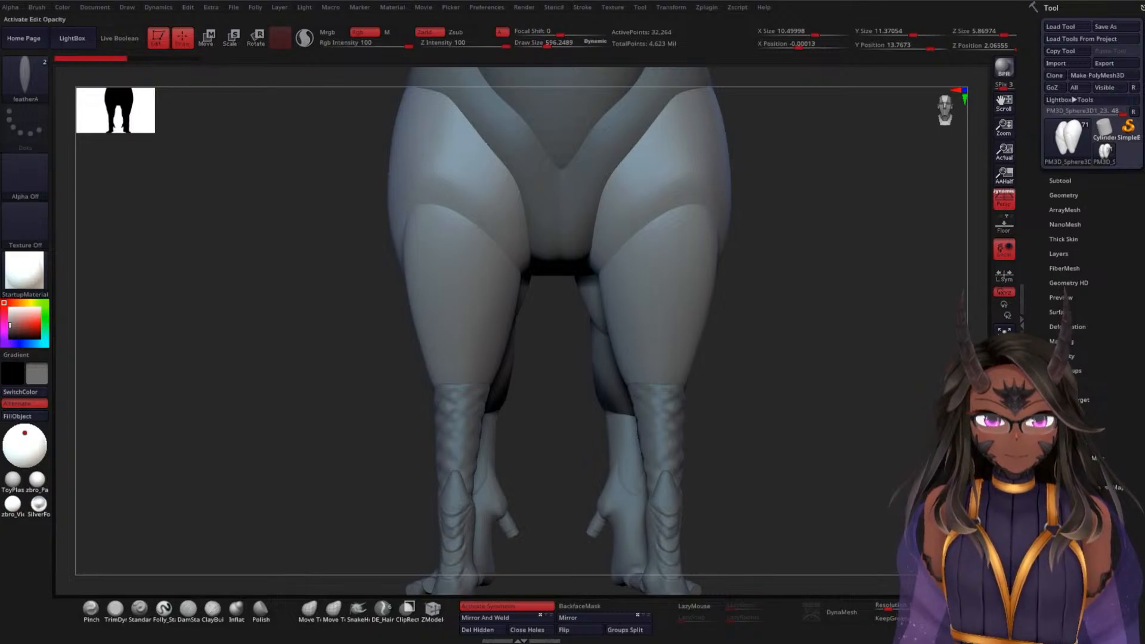
# Hide the folders of the other body parts so only the front legs remain visible
pyautogui.click(1004, 452)
pyautogui.moveTo(842, 424); pyautogui.dragTo(904, 314)
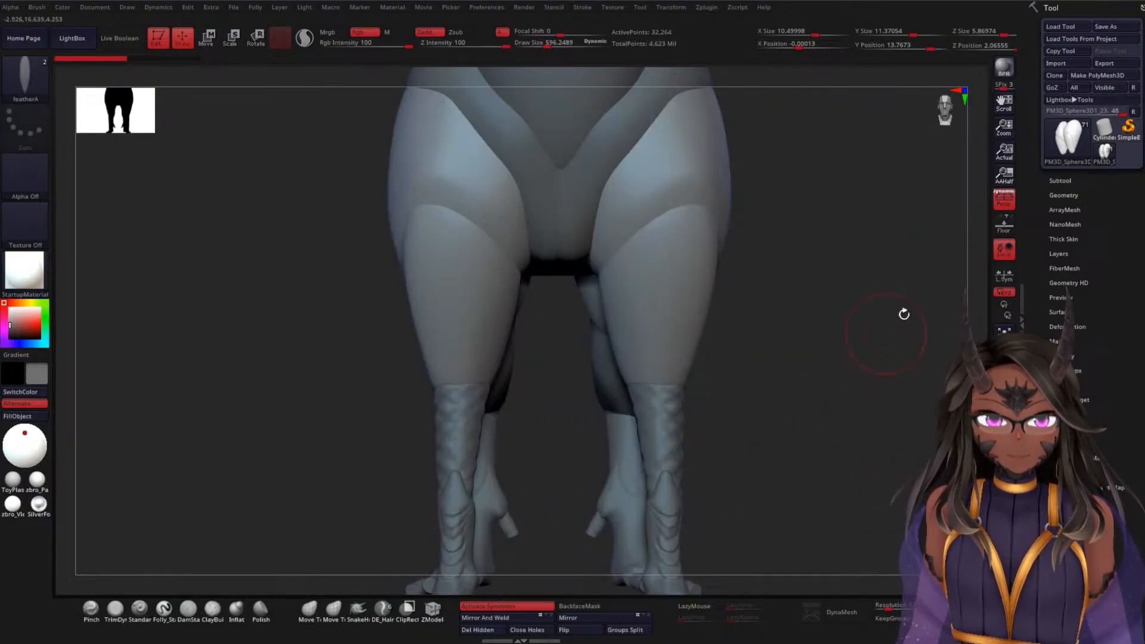
pyautogui.click(1061, 180)
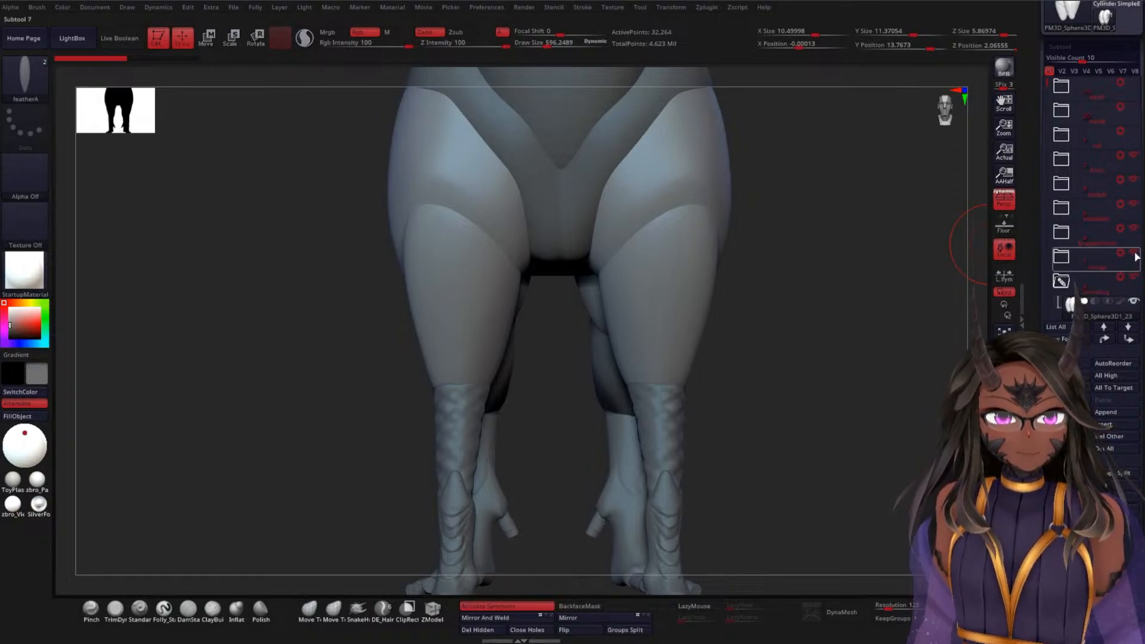
pyautogui.click(1137, 210)
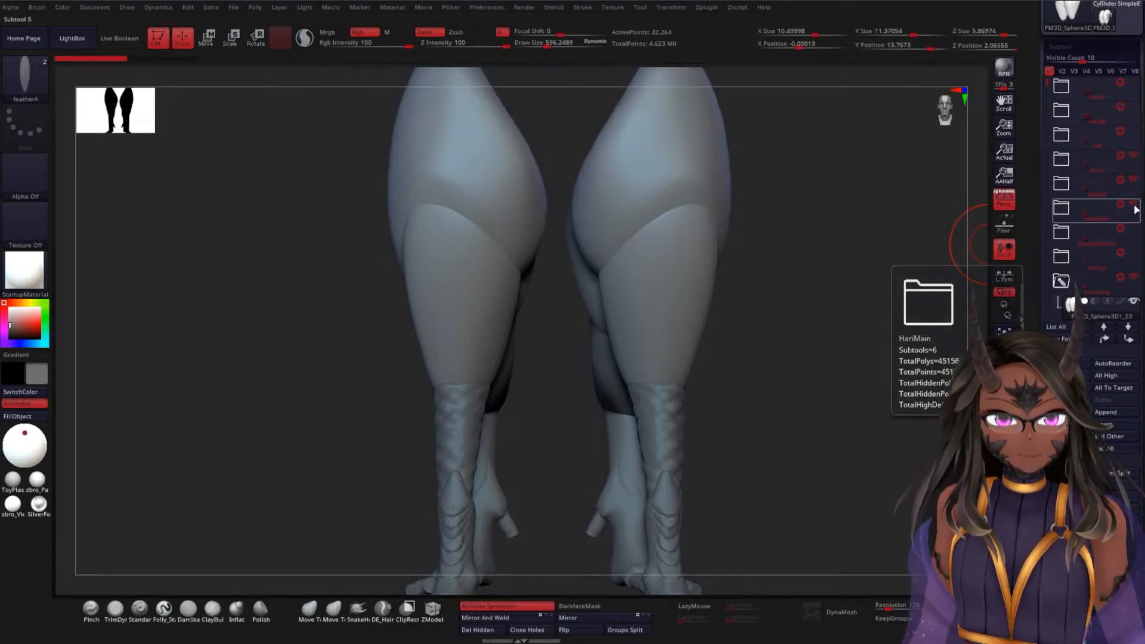
pyautogui.click(1059, 109)
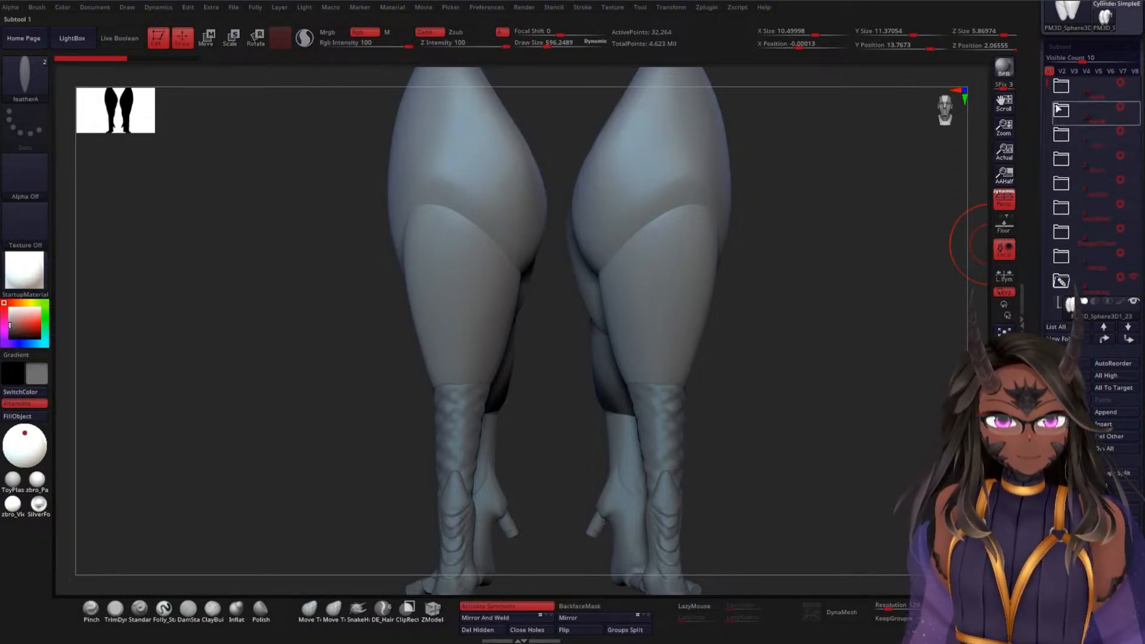
pyautogui.moveTo(1048, 83); pyautogui.dragTo(1048, 176)
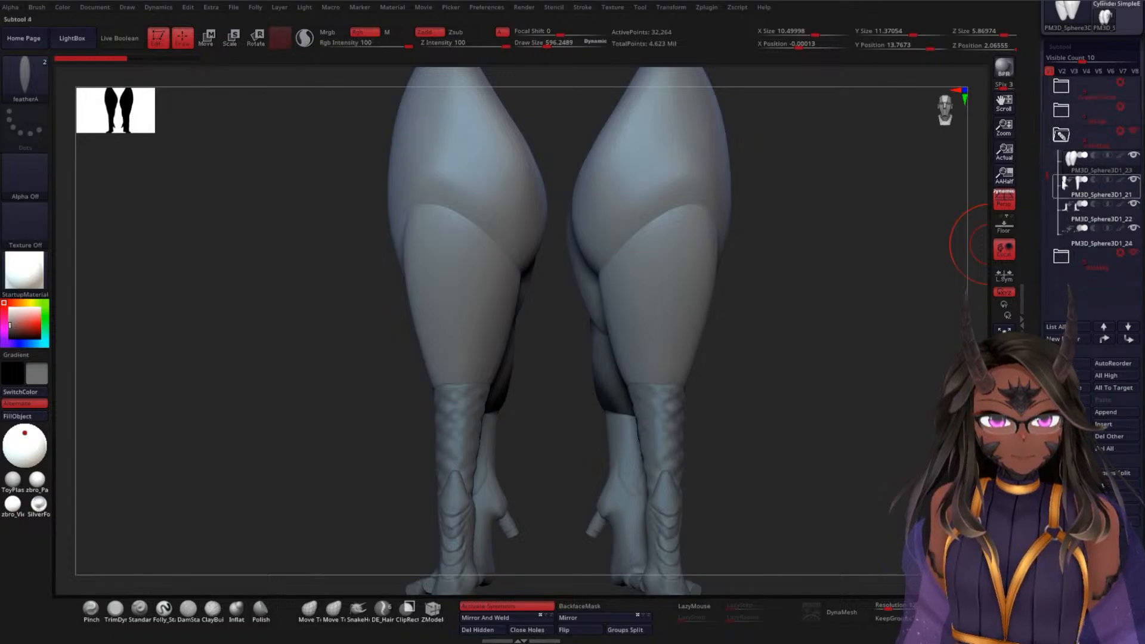
pyautogui.click(1134, 253)
# Try inserting a feather at the lower rear edge of the thigh, just above the shin, and undo it
pyautogui.moveTo(876, 319); pyautogui.dragTo(779, 268)
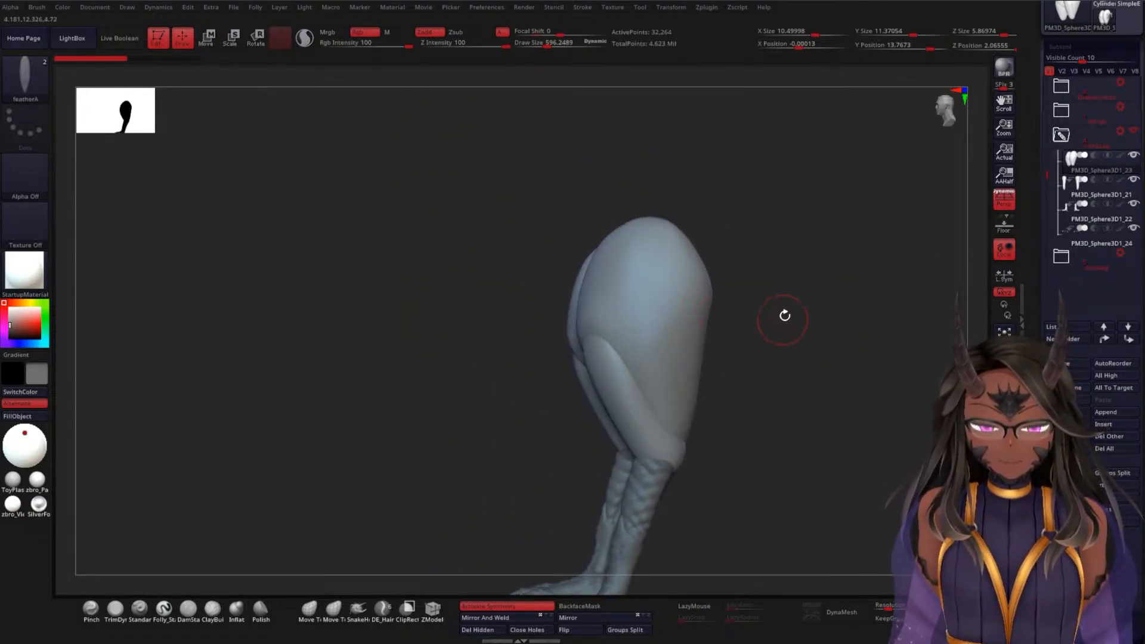
pyautogui.keyDown('alt'); pyautogui.moveTo(767, 374); pyautogui.dragTo(789, 323); pyautogui.keyUp('alt')
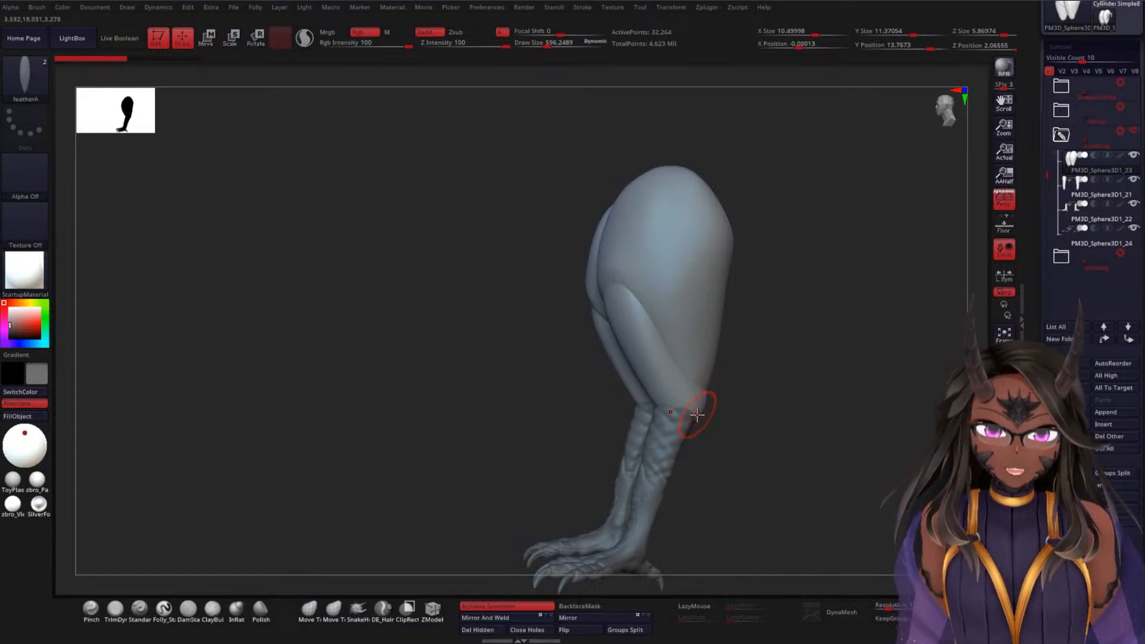
pyautogui.moveTo(694, 395); pyautogui.dragTo(700, 377)
pyautogui.keyDown('ctrl'); pyautogui.moveTo(809, 388); pyautogui.dragTo(818, 465); pyautogui.keyUp('ctrl')
pyautogui.hotkey('ctrl', 'z')
pyautogui.moveTo(831, 385); pyautogui.dragTo(791, 354)
pyautogui.hotkey('ctrl', 'z')
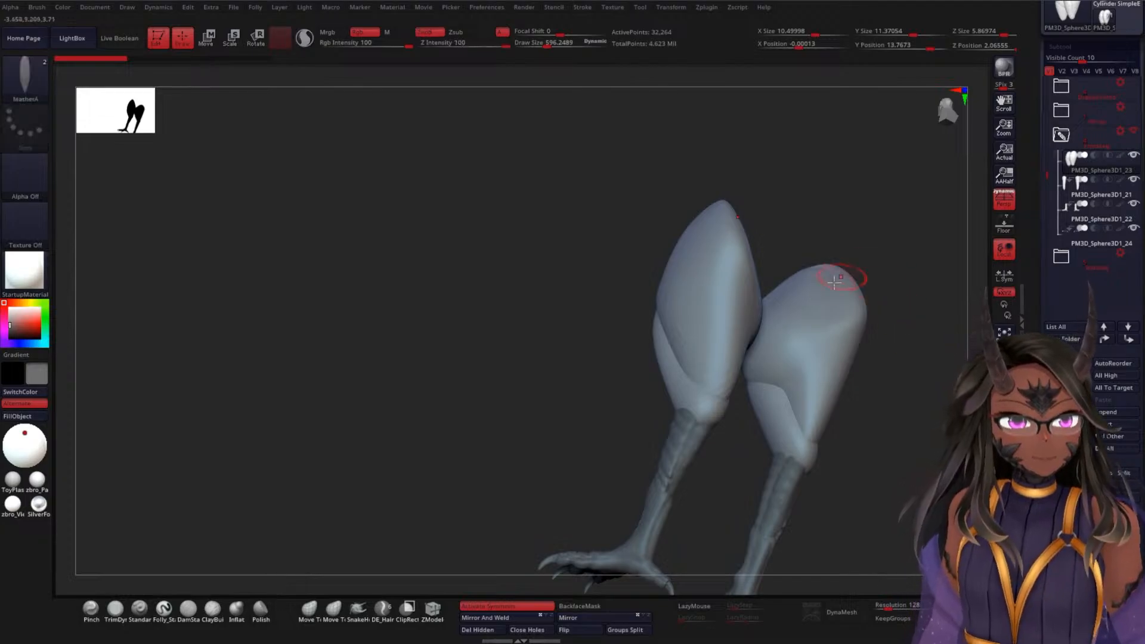
# Try placing a feather again at the thigh's lower back tip from a closer view, and undo it
pyautogui.keyDown('alt'); pyautogui.moveTo(533, 364); pyautogui.dragTo(524, 434); pyautogui.keyUp('alt')
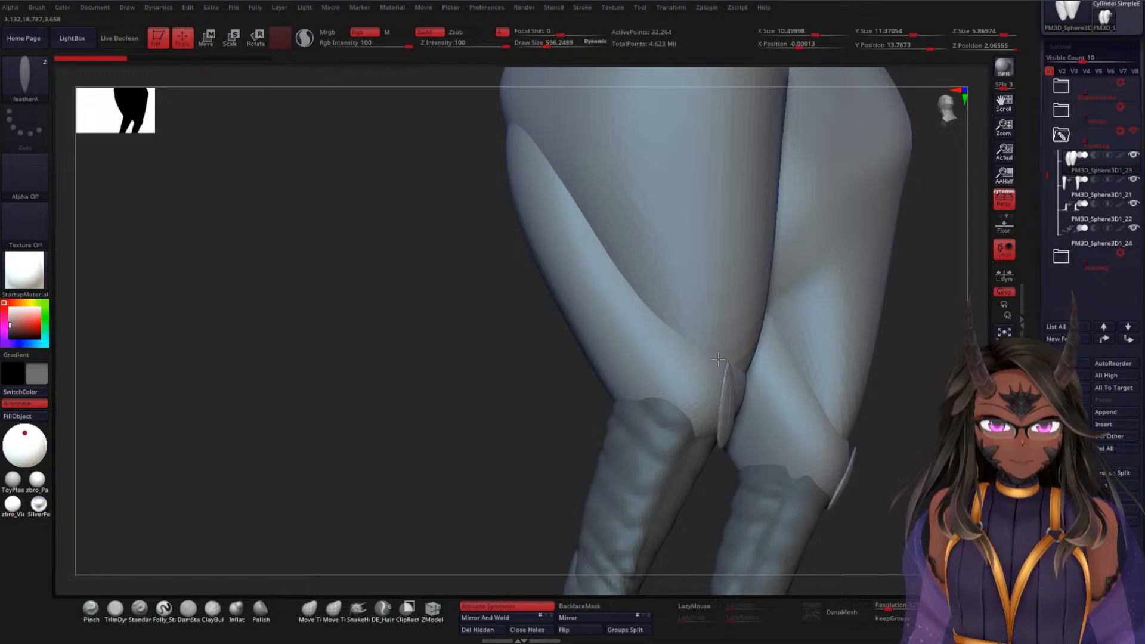
pyautogui.moveTo(719, 360); pyautogui.dragTo(708, 359)
pyautogui.moveTo(518, 404); pyautogui.dragTo(565, 406)
pyautogui.hotkey('ctrl', 'z')
pyautogui.hotkey('ctrl', 'z')
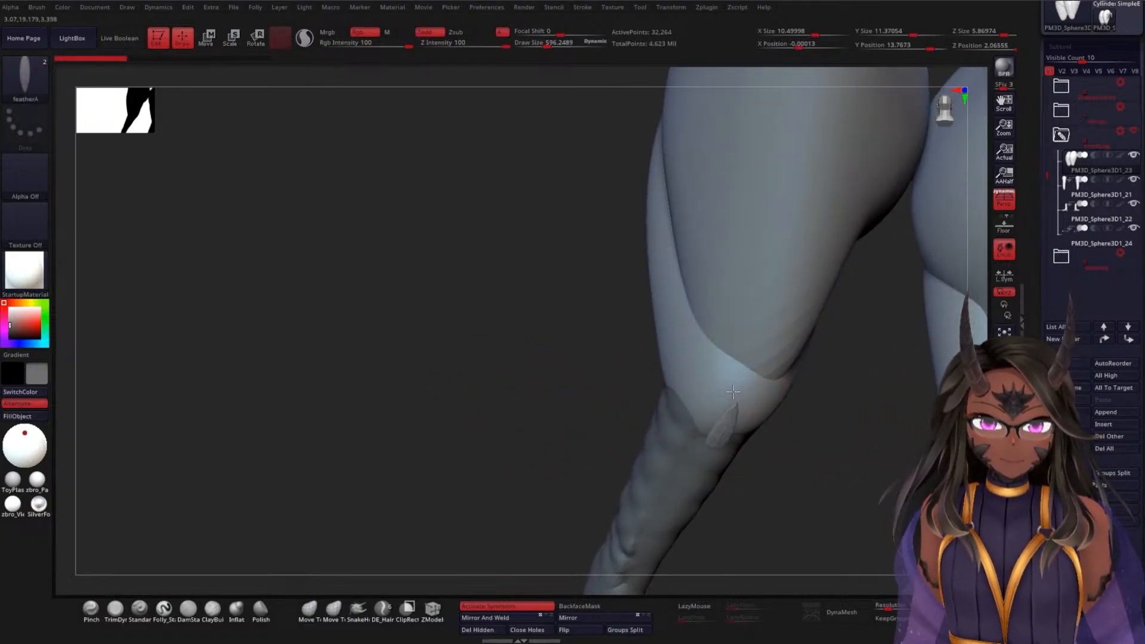
# Insert a small feather at the thigh's lower back tip and rotate it to follow the shin
pyautogui.moveTo(733, 392); pyautogui.dragTo(736, 385)
pyautogui.moveTo(580, 396); pyautogui.dragTo(471, 402)
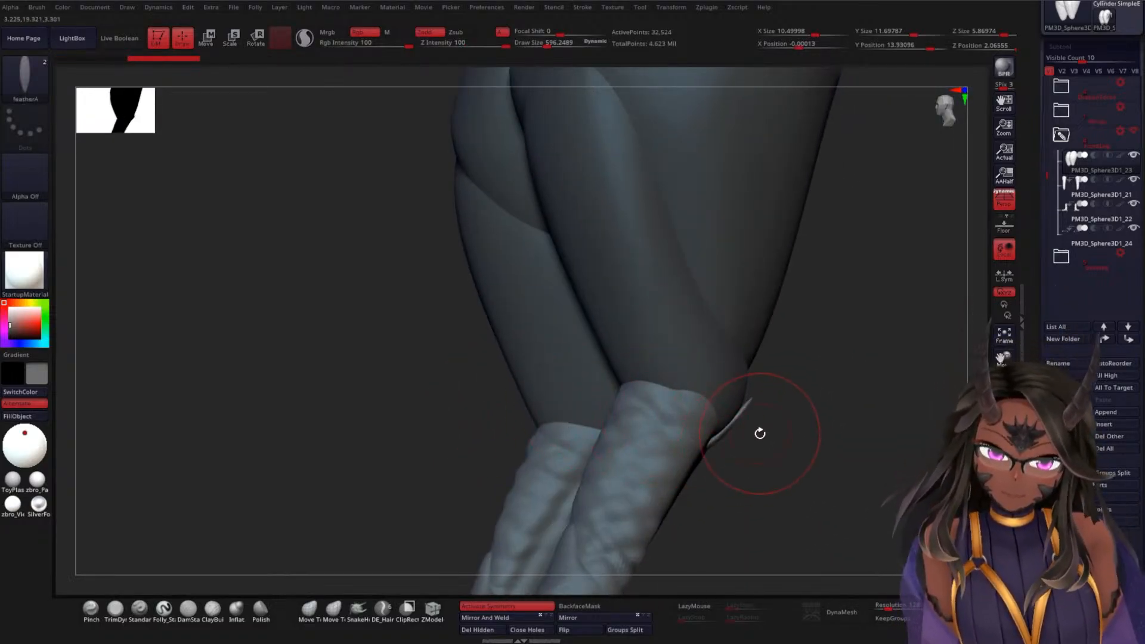
pyautogui.press('w')
pyautogui.moveTo(776, 456); pyautogui.dragTo(775, 430)
pyautogui.moveTo(856, 436); pyautogui.dragTo(834, 420)
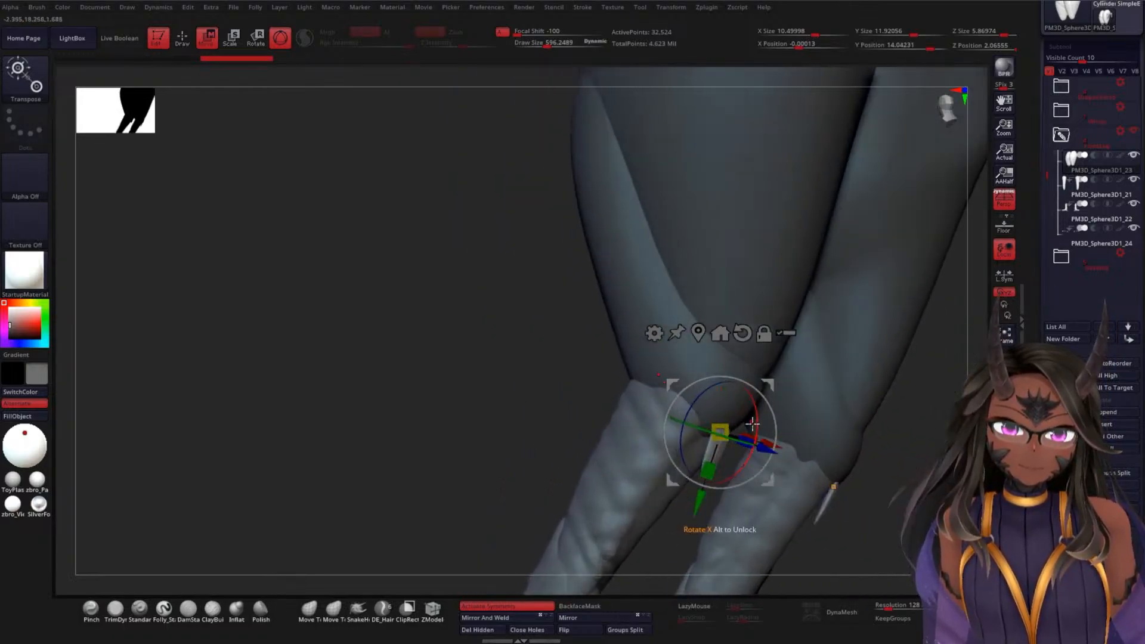
pyautogui.moveTo(753, 424); pyautogui.dragTo(756, 432)
pyautogui.keyDown('alt'); pyautogui.moveTo(534, 394); pyautogui.dragTo(612, 417); pyautogui.keyUp('alt')
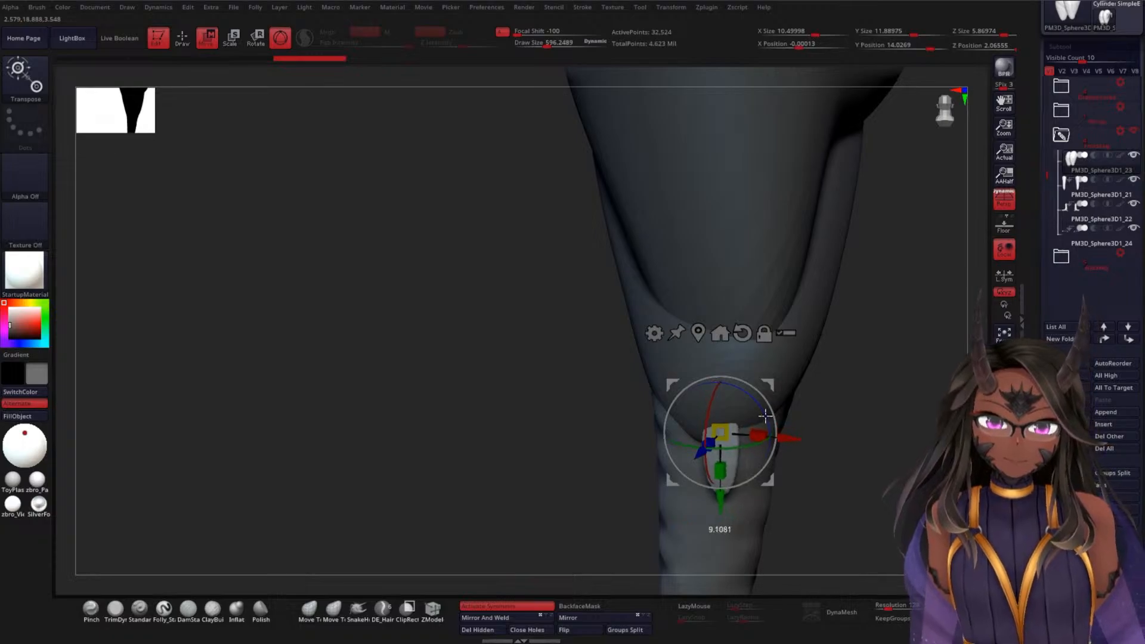
pyautogui.moveTo(765, 414); pyautogui.dragTo(706, 413)
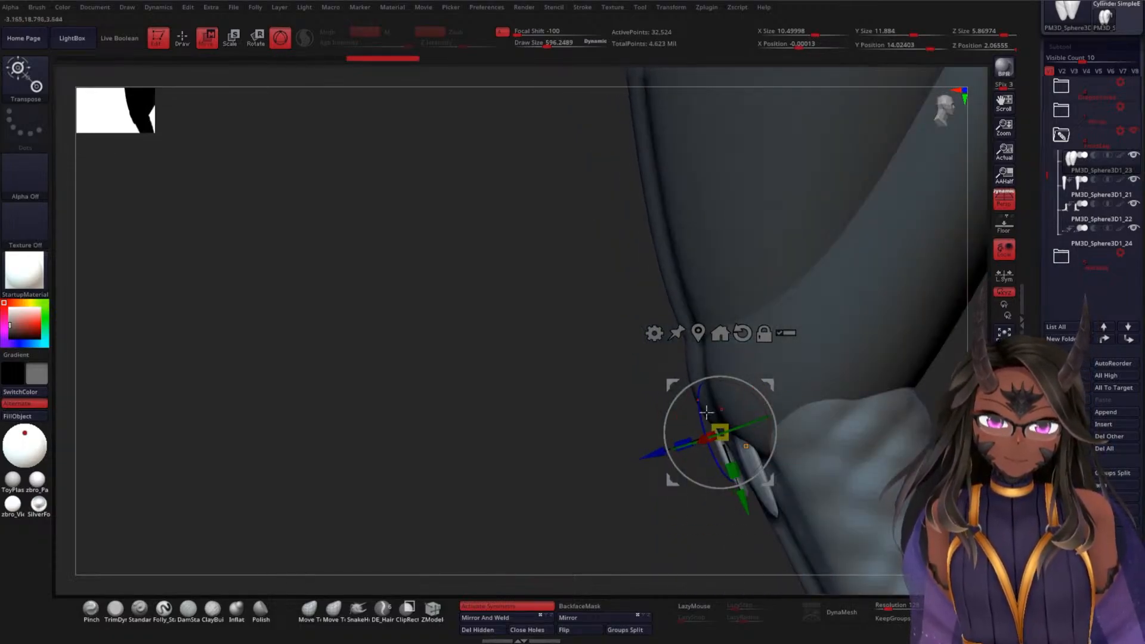
pyautogui.moveTo(529, 408); pyautogui.dragTo(608, 380)
pyautogui.press('q')
# Insert a second feather beside the first one behind the knee and rotate it against the leg surface
pyautogui.moveTo(835, 401); pyautogui.dragTo(737, 427)
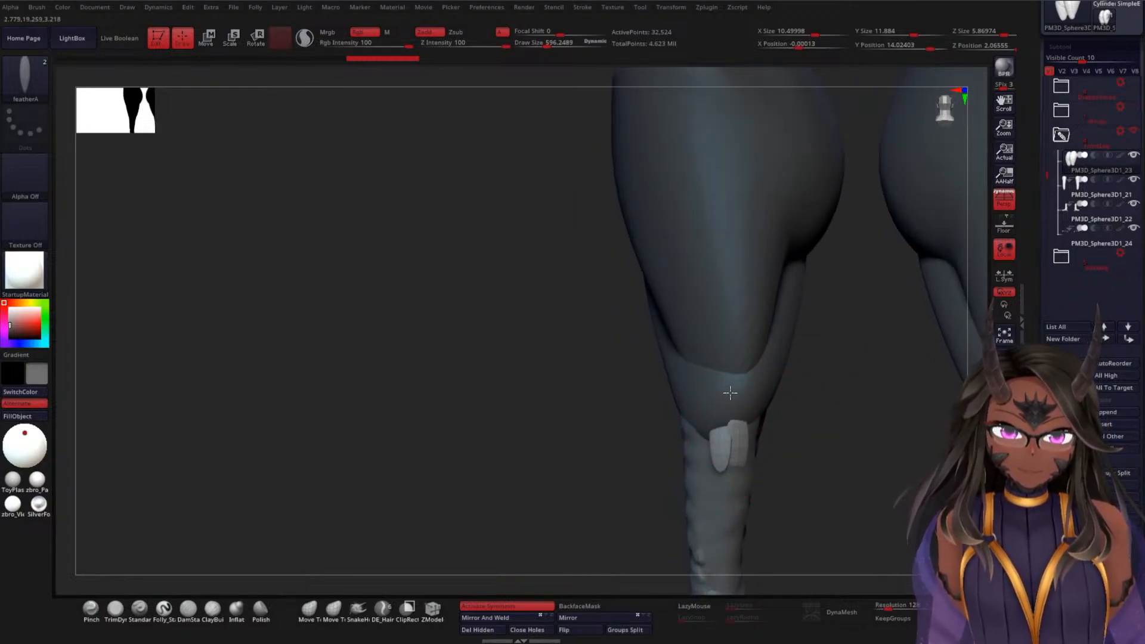
pyautogui.keyDown('alt'); pyautogui.click(740, 427); pyautogui.keyUp('alt')
pyautogui.press('w')
pyautogui.moveTo(751, 440)
pyautogui.mouseDown()
pyautogui.moveTo(760, 417)
pyautogui.moveTo(832, 423)
pyautogui.moveTo(737, 434)
pyautogui.mouseUp()
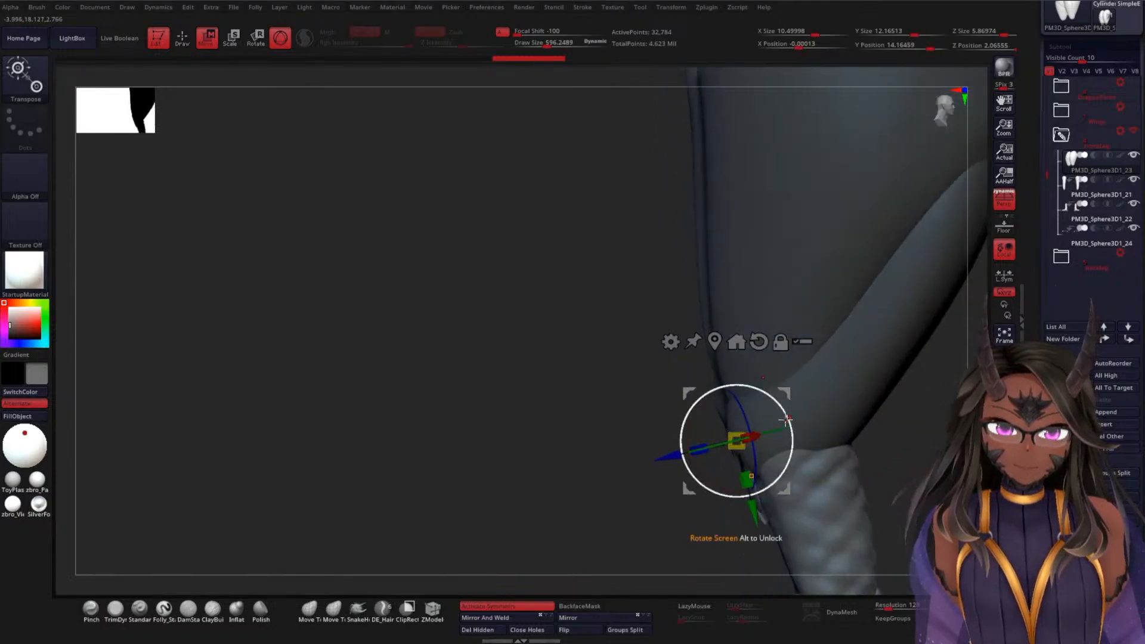
pyautogui.moveTo(671, 450); pyautogui.dragTo(700, 427)
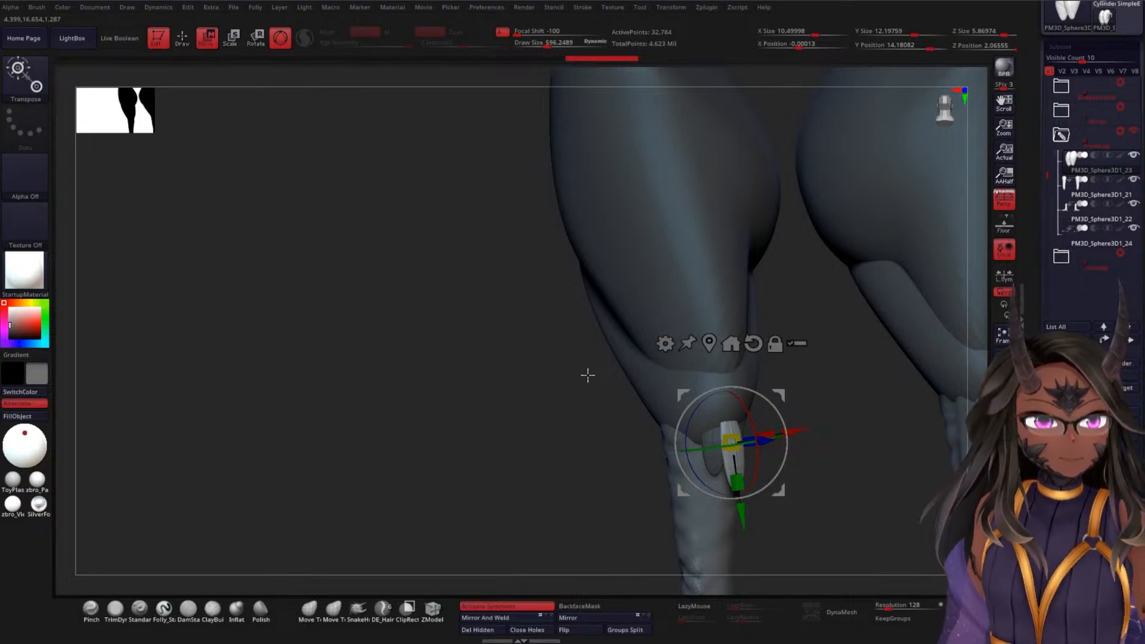
pyautogui.moveTo(560, 365)
pyautogui.mouseDown()
pyautogui.moveTo(621, 360)
pyautogui.moveTo(491, 414)
pyautogui.mouseUp()
pyautogui.press('q')
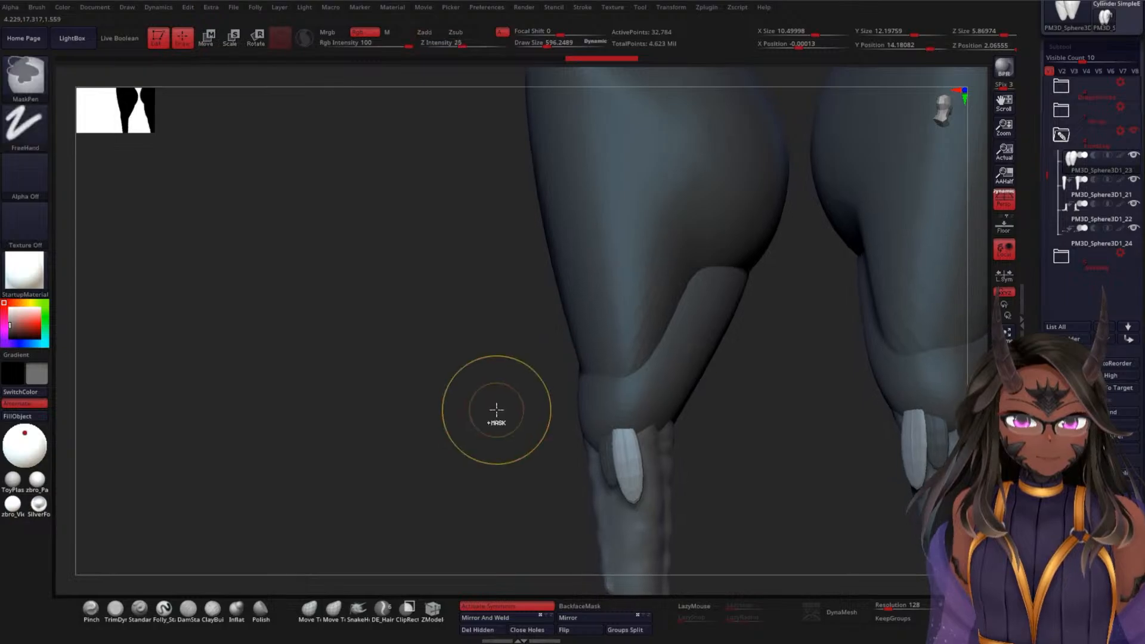
# Undo both feathers and their rotations at the thigh's lower back tip
pyautogui.hotkey('ctrl', 'z')
pyautogui.hotkey('ctrl', 'z')
pyautogui.hotkey('ctrl', 'z')
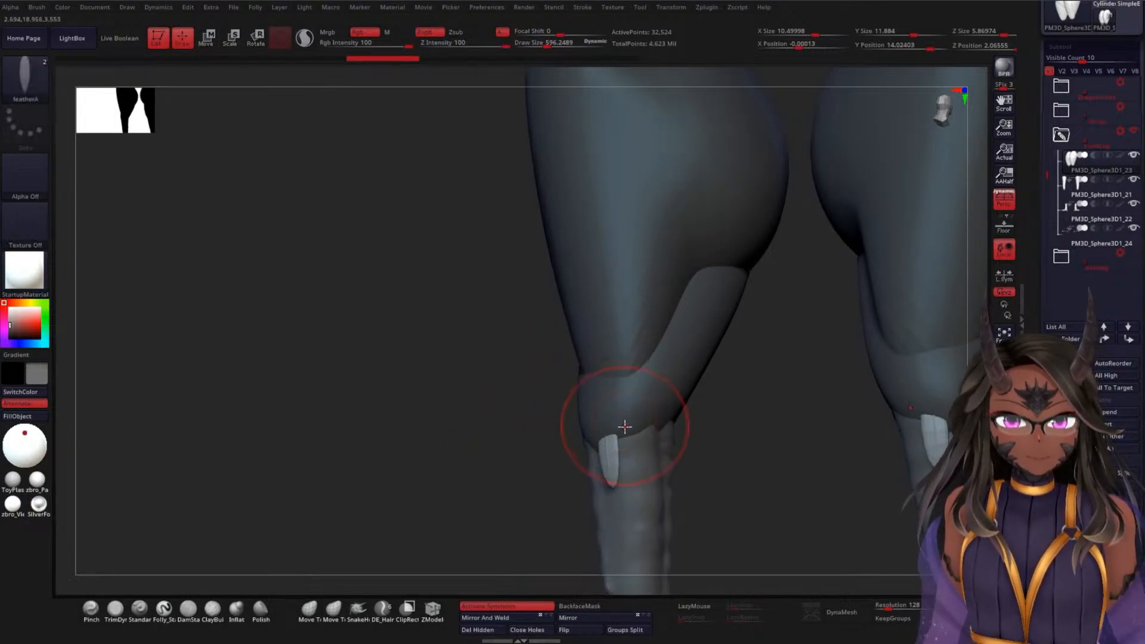
pyautogui.hotkey('ctrl', 'z')
pyautogui.hotkey('ctrl', 'z')
pyautogui.hotkey('ctrl', 'z')
pyautogui.hotkey('ctrl', 'z')
pyautogui.hotkey('ctrl', 'z')
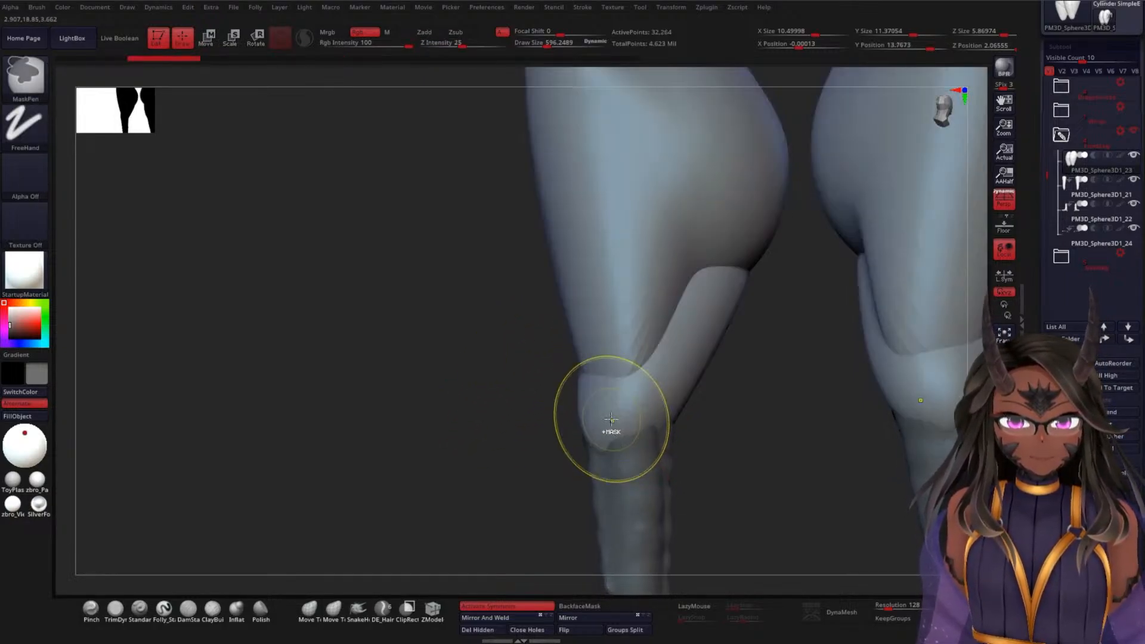
# Reset the current feather brush to its default settings
pyautogui.click(37, 8)
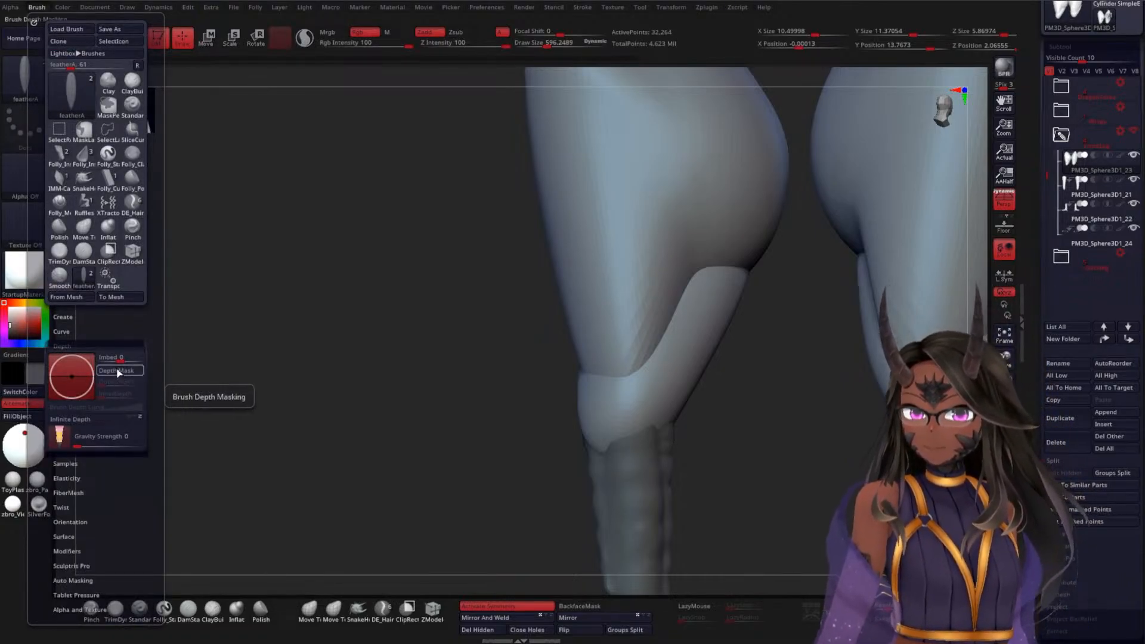
pyautogui.moveTo(102, 557); pyautogui.dragTo(115, 452)
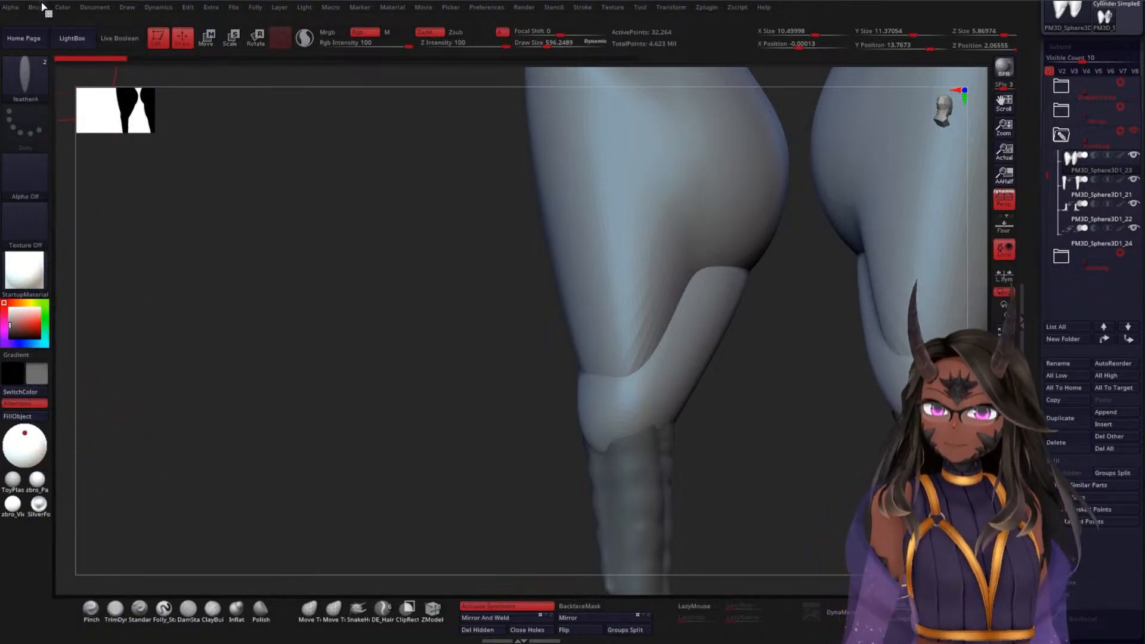
pyautogui.click(43, 7)
pyautogui.moveTo(99, 507); pyautogui.dragTo(84, 459)
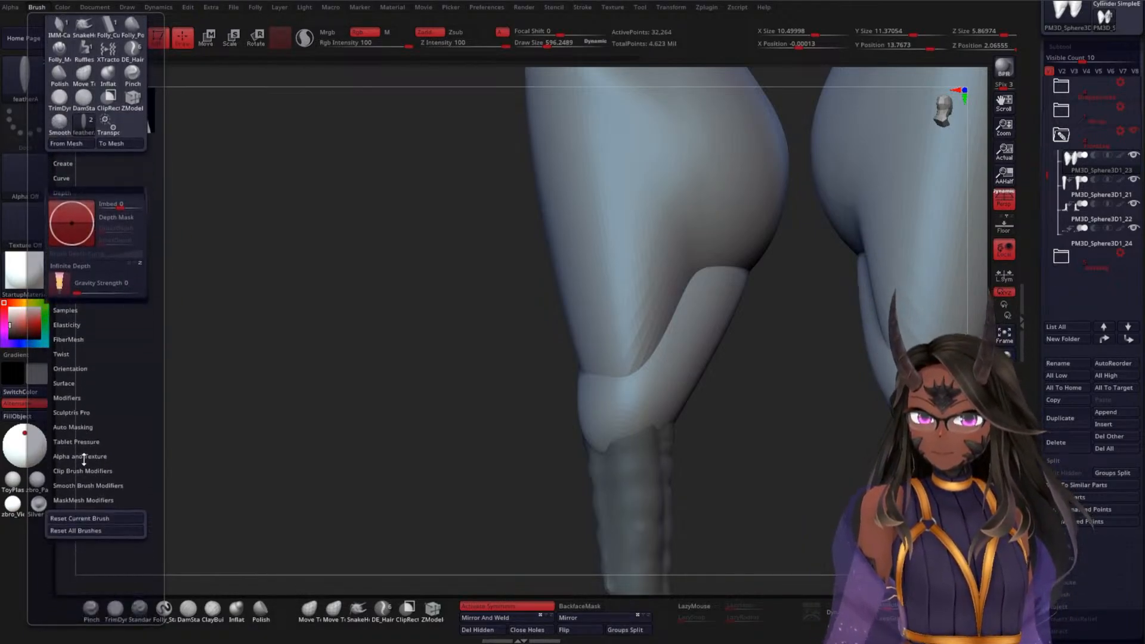
pyautogui.click(94, 522)
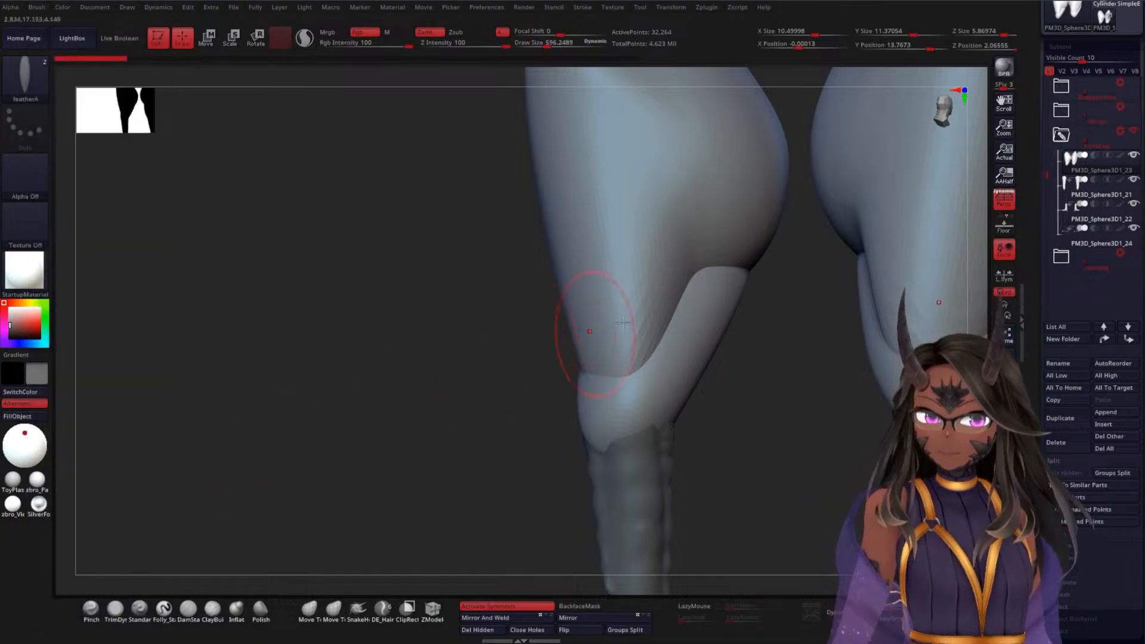
# Try inserting a feather on the lower back of the thigh with the reset brush, and undo it
pyautogui.moveTo(632, 307); pyautogui.dragTo(631, 269)
pyautogui.moveTo(415, 348); pyautogui.dragTo(469, 344)
pyautogui.hotkey('ctrl', 'z')
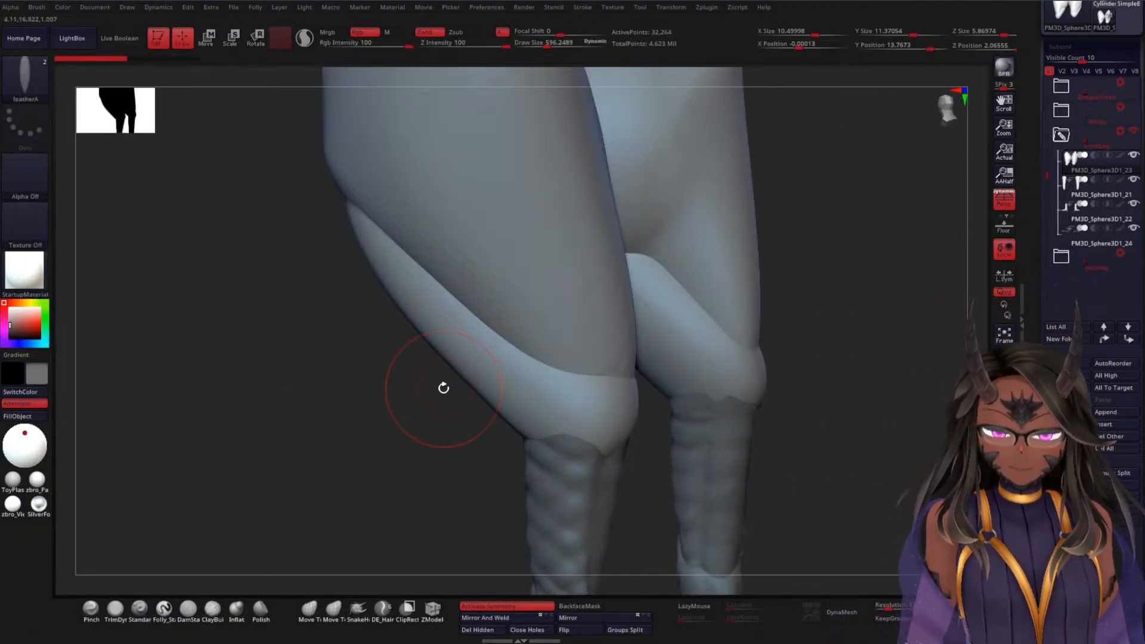
# Choose the feather02 mesh and insert a row of feathers side by side across the front of the lower thigh
pyautogui.moveTo(442, 388)
pyautogui.keyDown('alt'); pyautogui.mouseDown()
pyautogui.moveTo(427, 289)
pyautogui.moveTo(398, 362)
pyautogui.moveTo(325, 359)
pyautogui.mouseUp(); pyautogui.keyUp('alt')
pyautogui.keyDown('alt'); pyautogui.moveTo(792, 309); pyautogui.dragTo(749, 282); pyautogui.keyUp('alt')
pyautogui.press('m')
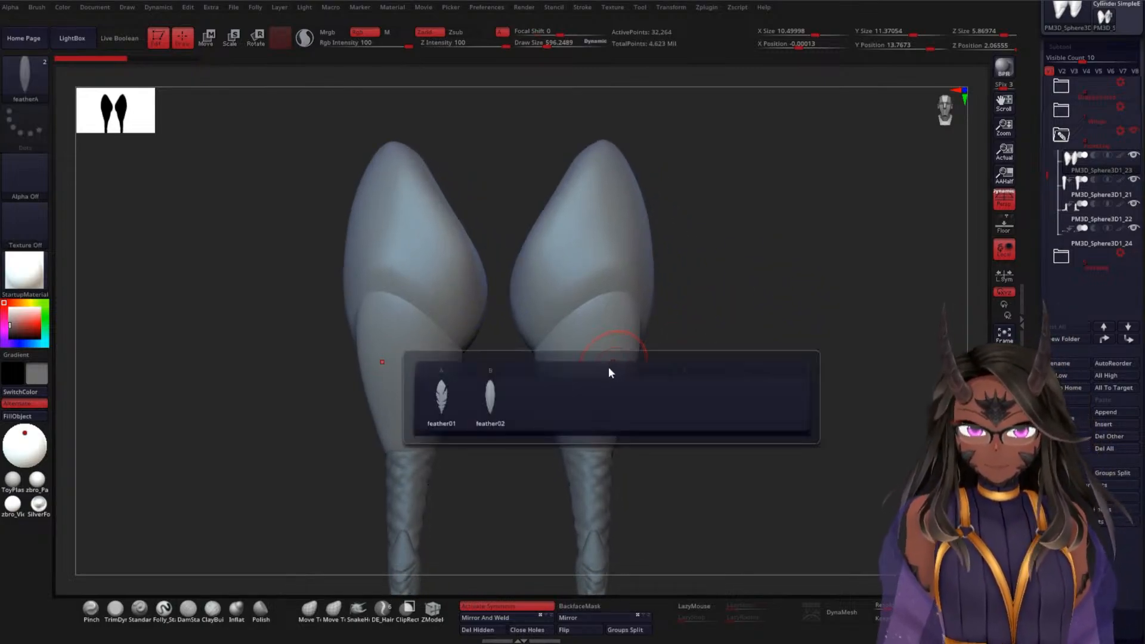
pyautogui.click(490, 401)
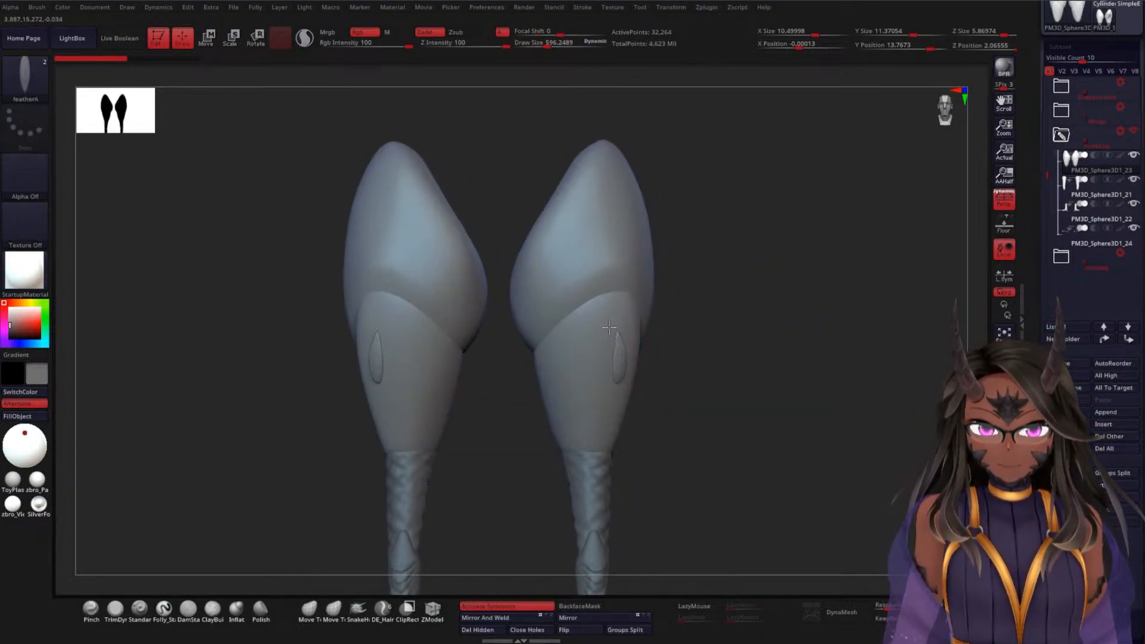
pyautogui.moveTo(609, 327)
pyautogui.mouseDown()
pyautogui.moveTo(596, 364)
pyautogui.moveTo(607, 307)
pyautogui.moveTo(590, 316)
pyautogui.mouseUp()
pyautogui.click(593, 343)
# Add feathers to a second row that overlaps the tops of the first row on the front of the thigh
pyautogui.moveTo(755, 325); pyautogui.dragTo(785, 388)
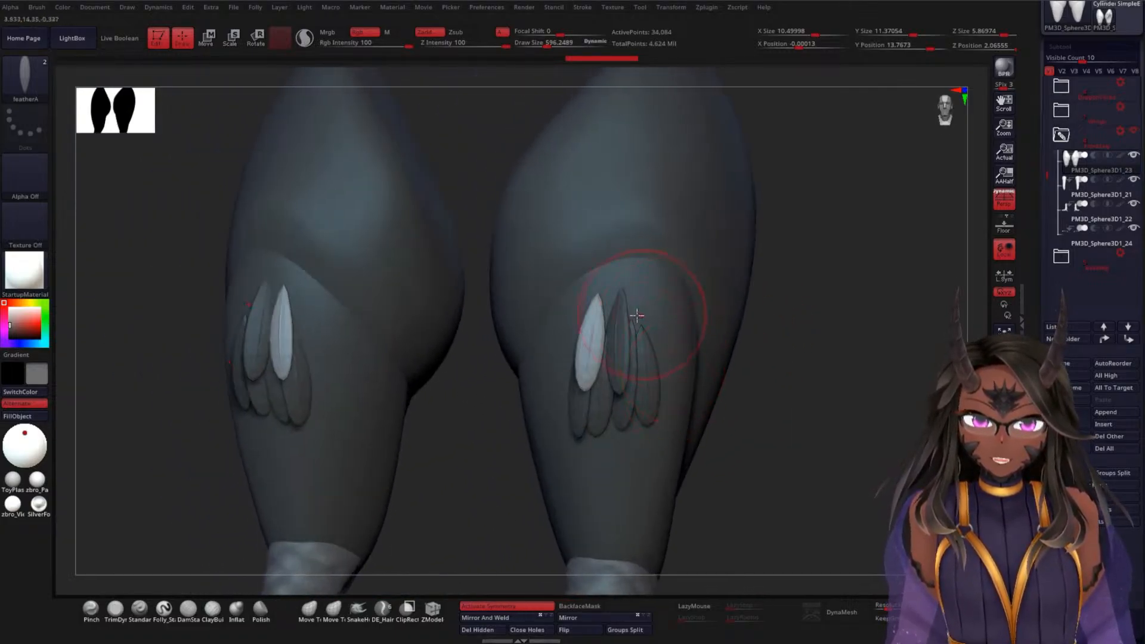
pyautogui.moveTo(637, 323); pyautogui.dragTo(628, 297)
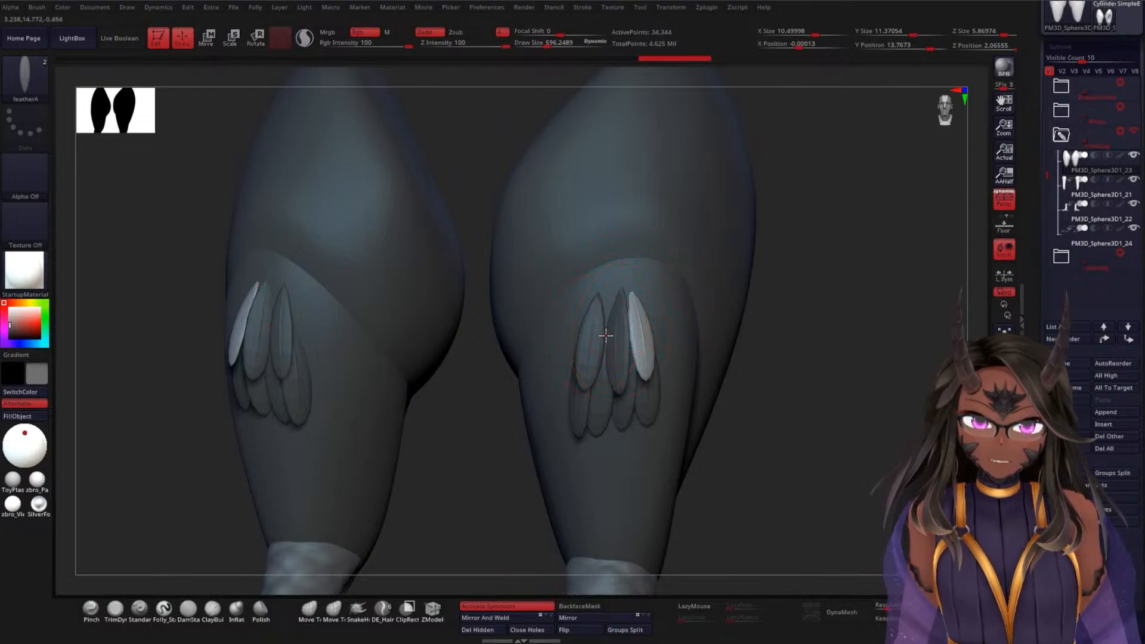
pyautogui.moveTo(606, 336); pyautogui.dragTo(629, 289)
pyautogui.moveTo(800, 393); pyautogui.dragTo(748, 380)
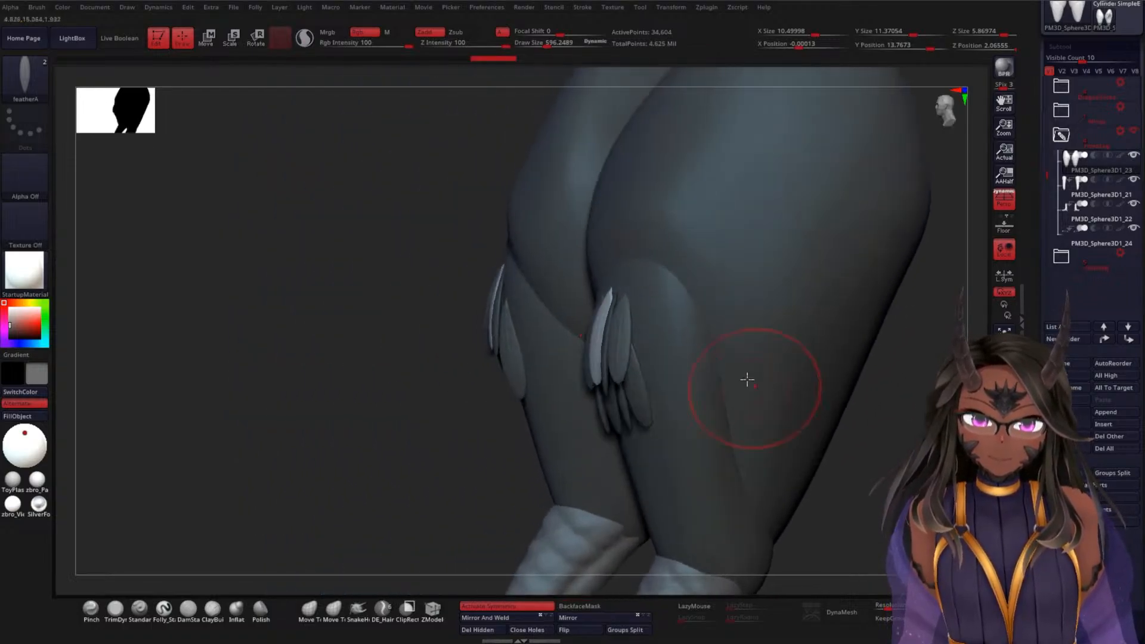
# Extend the upper row with one more feather at its outer end, undoing the misplaced attempts
pyautogui.moveTo(635, 322); pyautogui.dragTo(635, 307)
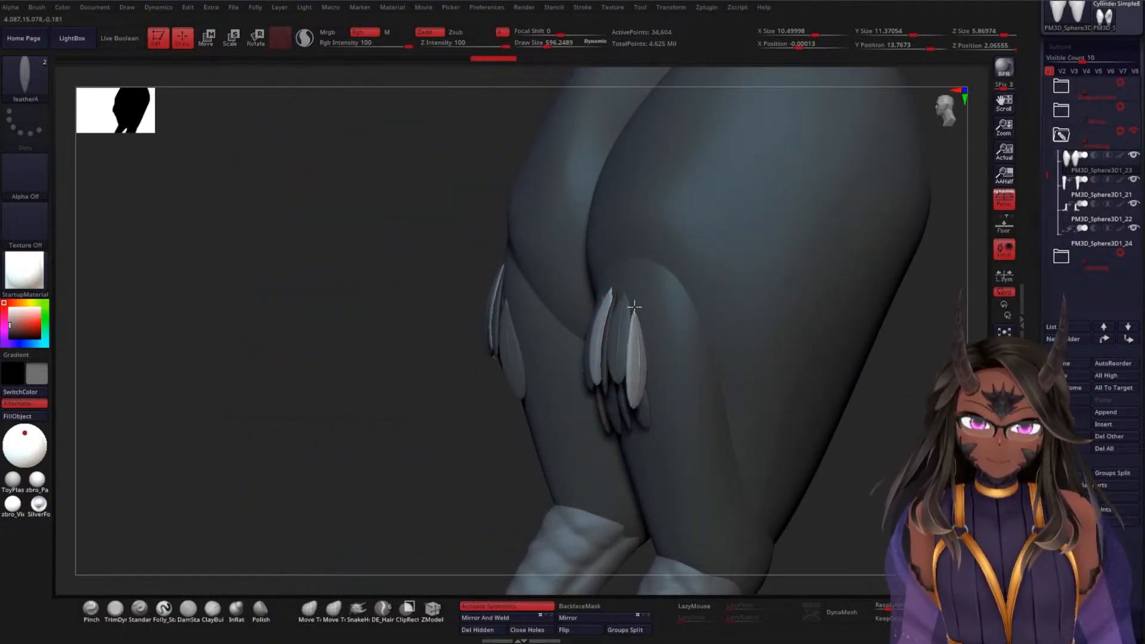
pyautogui.moveTo(407, 427); pyautogui.dragTo(440, 430)
pyautogui.hotkey('ctrl', 'z')
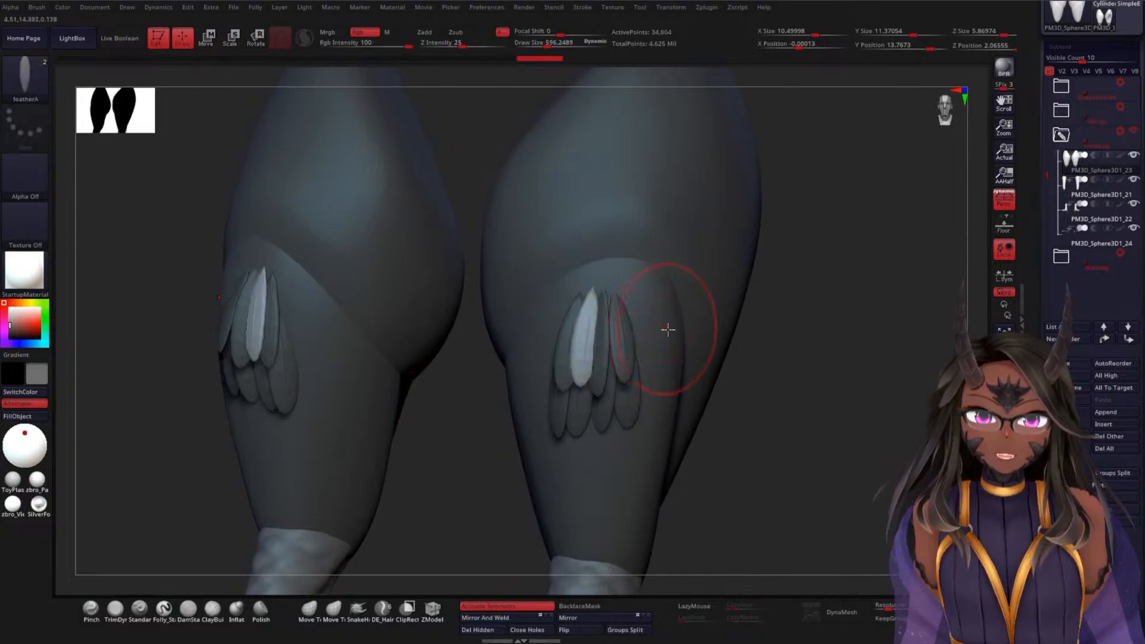
pyautogui.moveTo(637, 357)
pyautogui.mouseDown()
pyautogui.moveTo(636, 305)
pyautogui.moveTo(646, 331)
pyautogui.mouseUp()
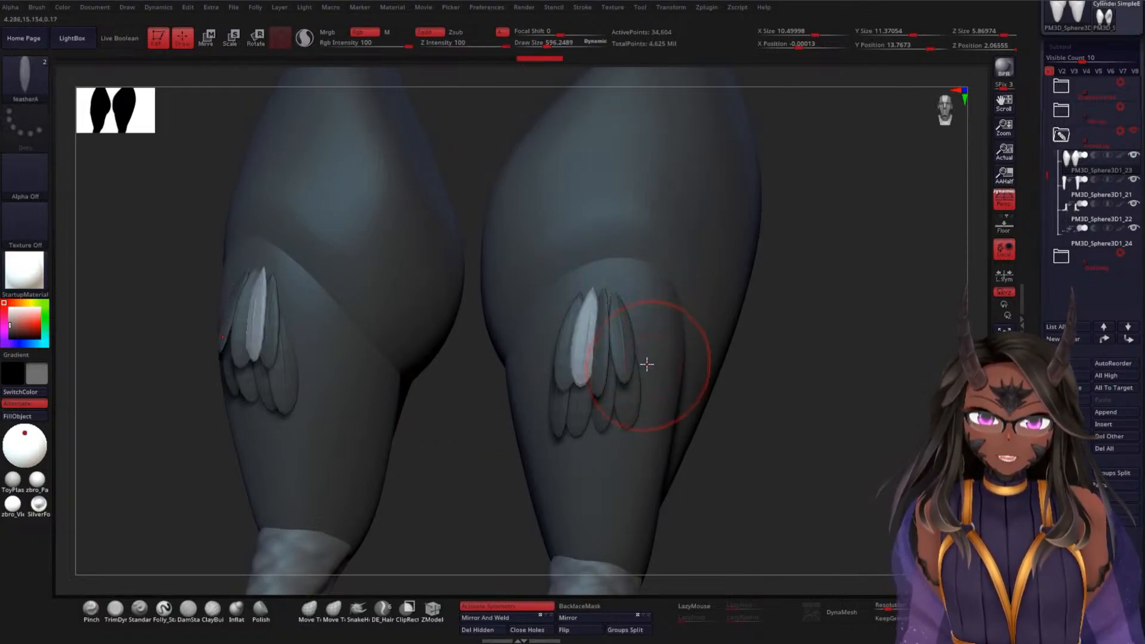
pyautogui.hotkey('ctrl', 'z')
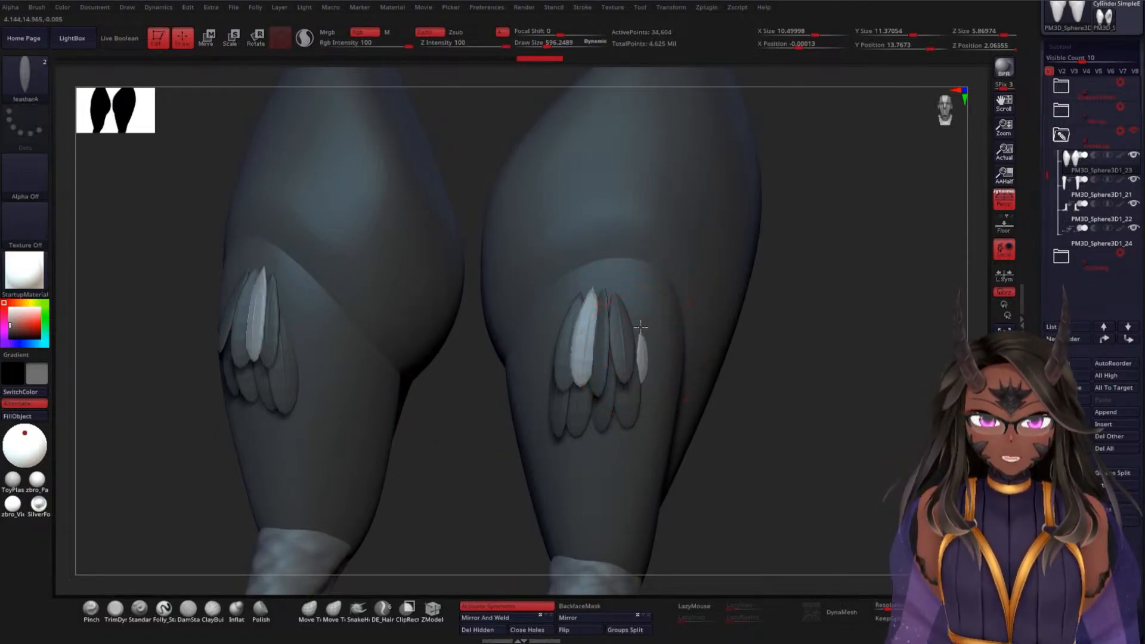
pyautogui.moveTo(639, 311); pyautogui.dragTo(661, 372)
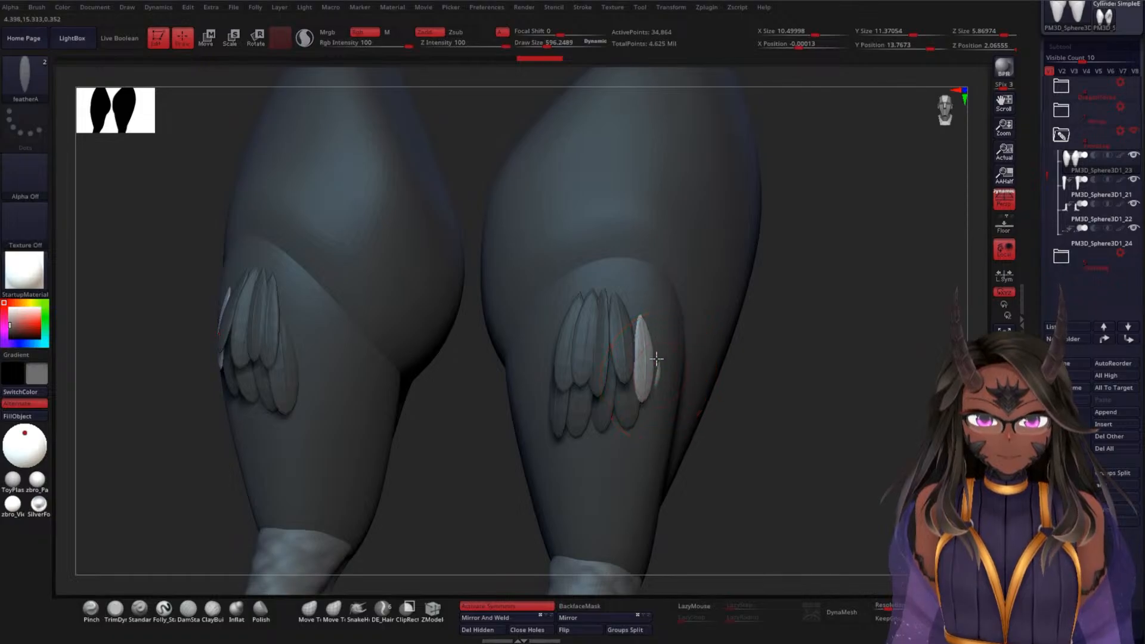
# Extend the second row outward and insert a third row of feathers overlapping it at the top of the lower thigh
pyautogui.moveTo(782, 396); pyautogui.dragTo(749, 366)
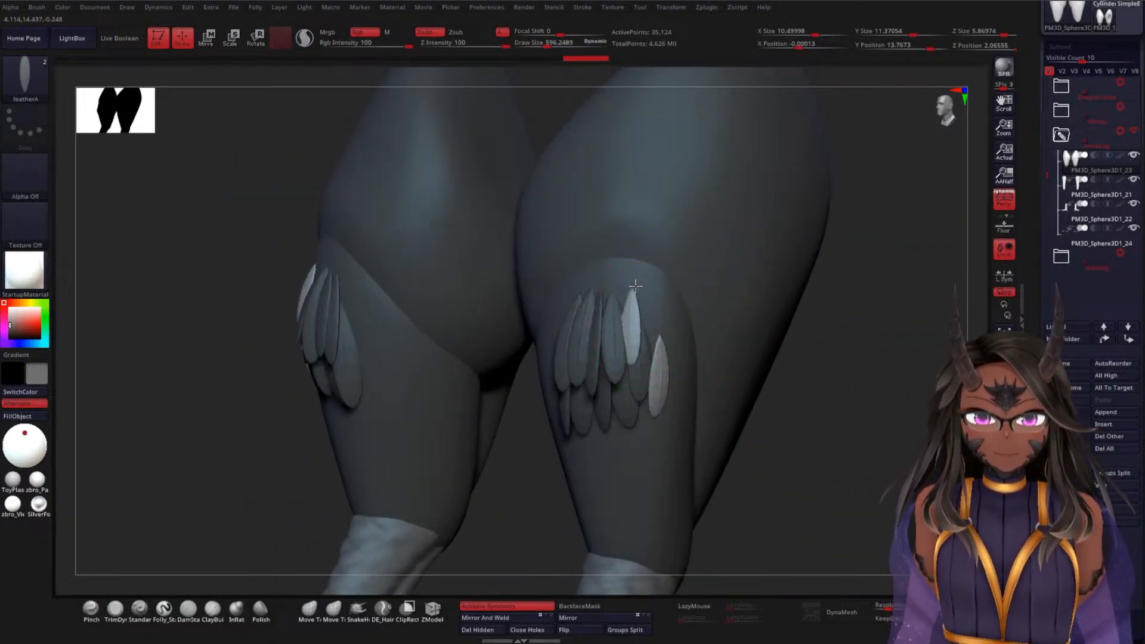
pyautogui.moveTo(635, 287); pyautogui.dragTo(654, 336)
pyautogui.moveTo(651, 291)
pyautogui.mouseDown()
pyautogui.moveTo(615, 257)
pyautogui.moveTo(649, 290)
pyautogui.moveTo(607, 292)
pyautogui.moveTo(593, 255)
pyautogui.moveTo(635, 242)
pyautogui.mouseUp()
pyautogui.moveTo(849, 317); pyautogui.dragTo(879, 337)
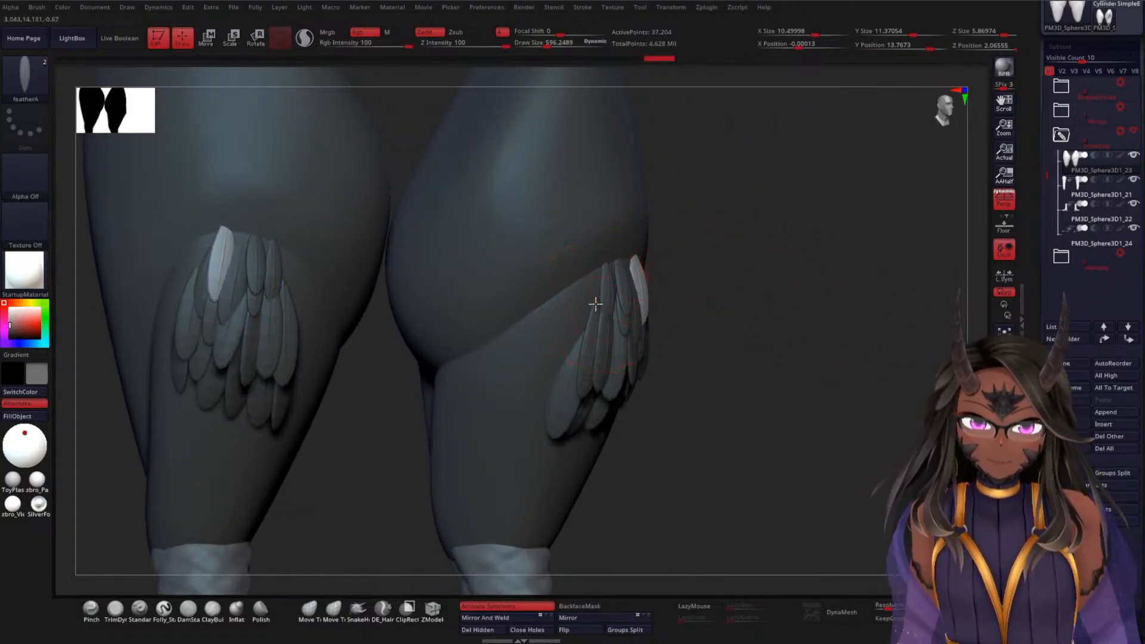
# Continue the upper feather rows toward the inner side of the lower thigh, undoing the misplaced feathers
pyautogui.moveTo(596, 305); pyautogui.dragTo(598, 270)
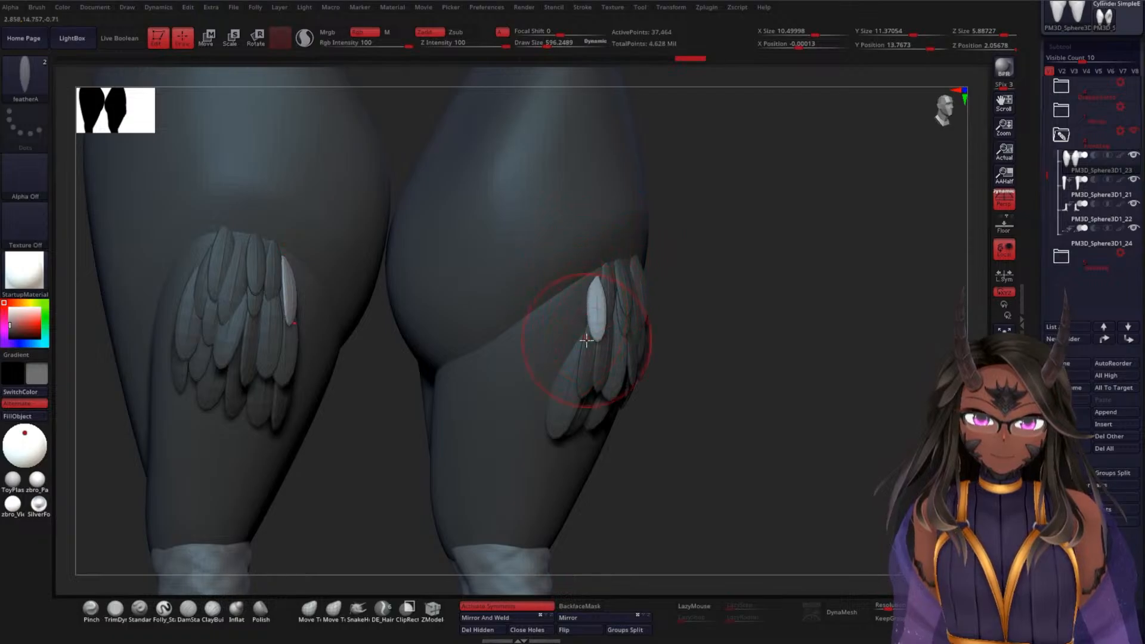
pyautogui.moveTo(586, 340); pyautogui.dragTo(590, 280)
pyautogui.moveTo(771, 326); pyautogui.dragTo(737, 349)
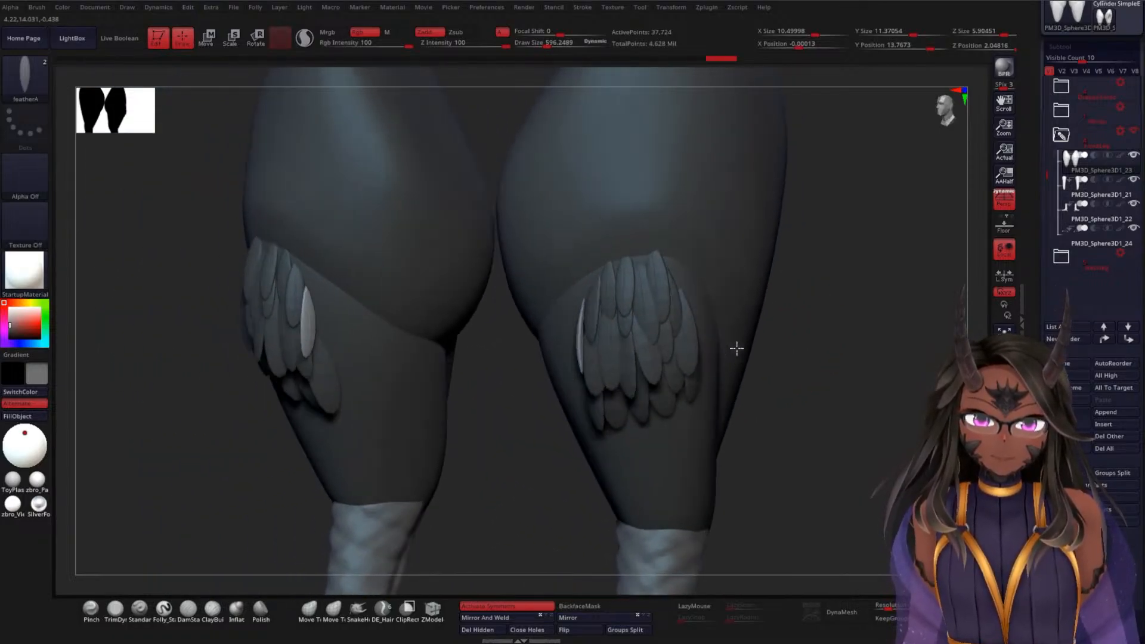
pyautogui.hotkey('ctrl', 'z')
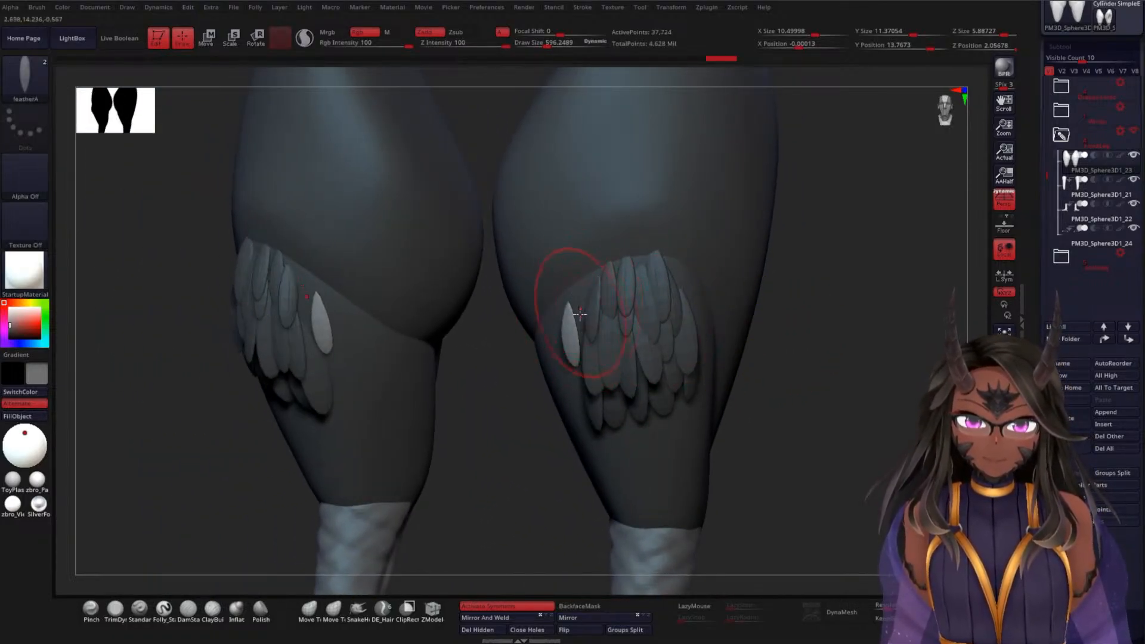
pyautogui.keyDown('alt'); pyautogui.click(580, 304); pyautogui.keyUp('alt')
pyautogui.moveTo(586, 271)
pyautogui.mouseDown()
pyautogui.moveTo(584, 255)
pyautogui.moveTo(646, 235)
pyautogui.mouseUp()
pyautogui.moveTo(601, 272); pyautogui.dragTo(596, 249)
pyautogui.moveTo(876, 359); pyautogui.dragTo(799, 244)
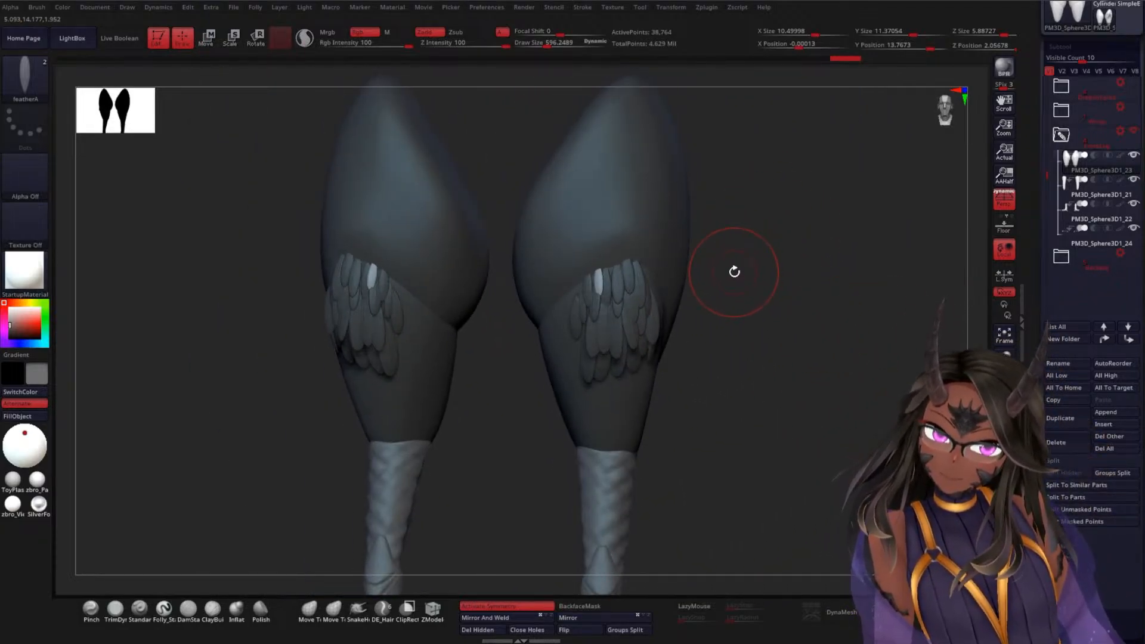
# Undo all the feathers inserted on the lower thighs, back to the bare thigh mesh
pyautogui.press('ctrl')
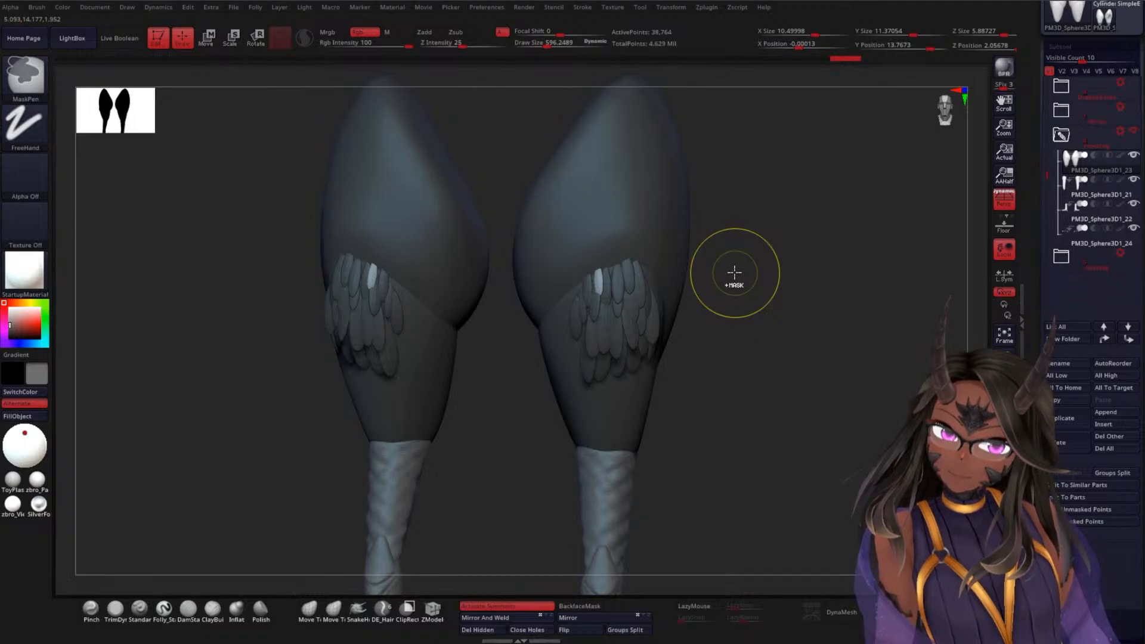
pyautogui.hotkey('ctrl', 'z')
pyautogui.hotkey('ctrl', 'z')
pyautogui.hotkey('ctrl', 'z')
pyautogui.hotkey('ctrl', 'z')
pyautogui.hotkey('ctrl', 'z')
pyautogui.hotkey('ctrl', 'z')
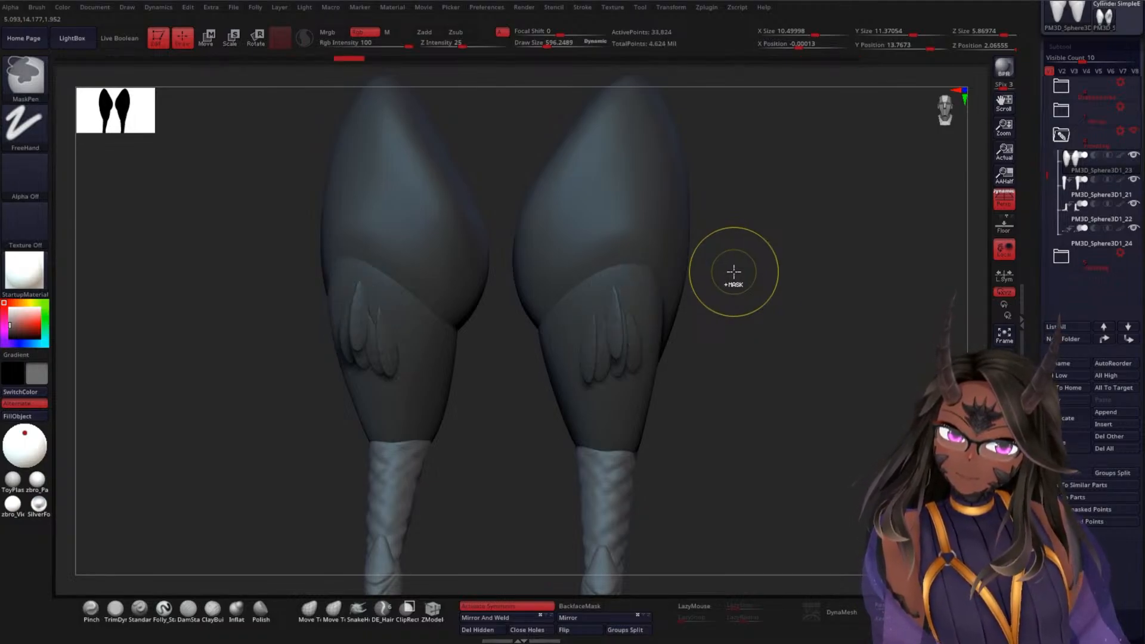
pyautogui.hotkey('ctrl', 'z')
pyautogui.hotkey('ctrl', 'z')
pyautogui.hotkey('ctrl', 'z')
pyautogui.hotkey('ctrl', 'z')
pyautogui.hotkey('ctrl', 'z')
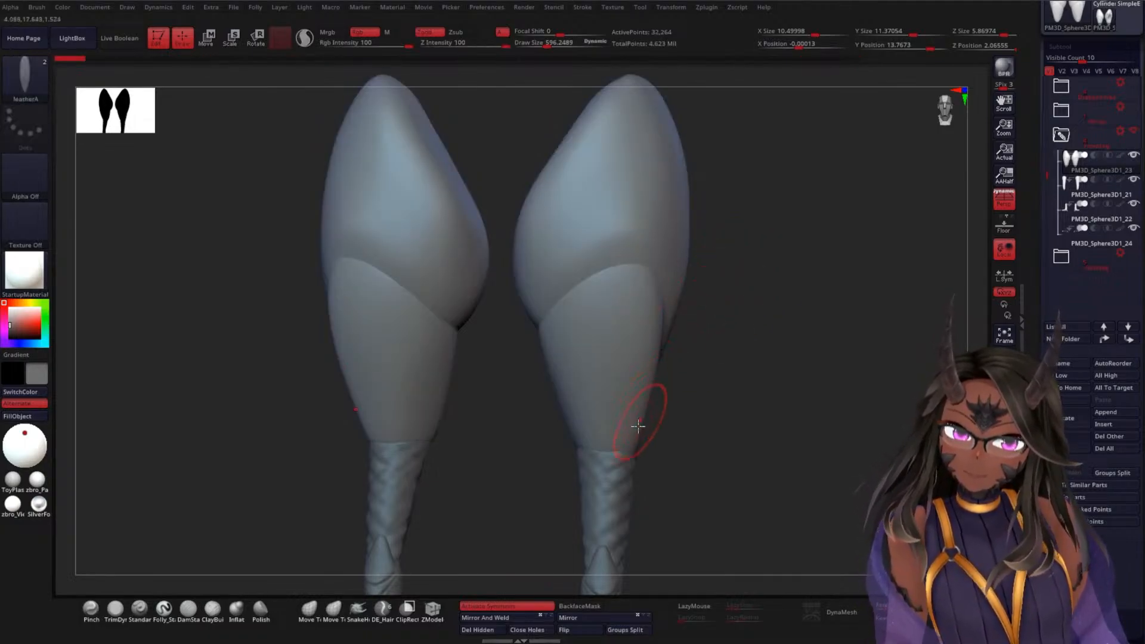
# Restart the feather row at the base of the lower thigh, placing feathers over the outer edge of the scaly shin
pyautogui.click(634, 428)
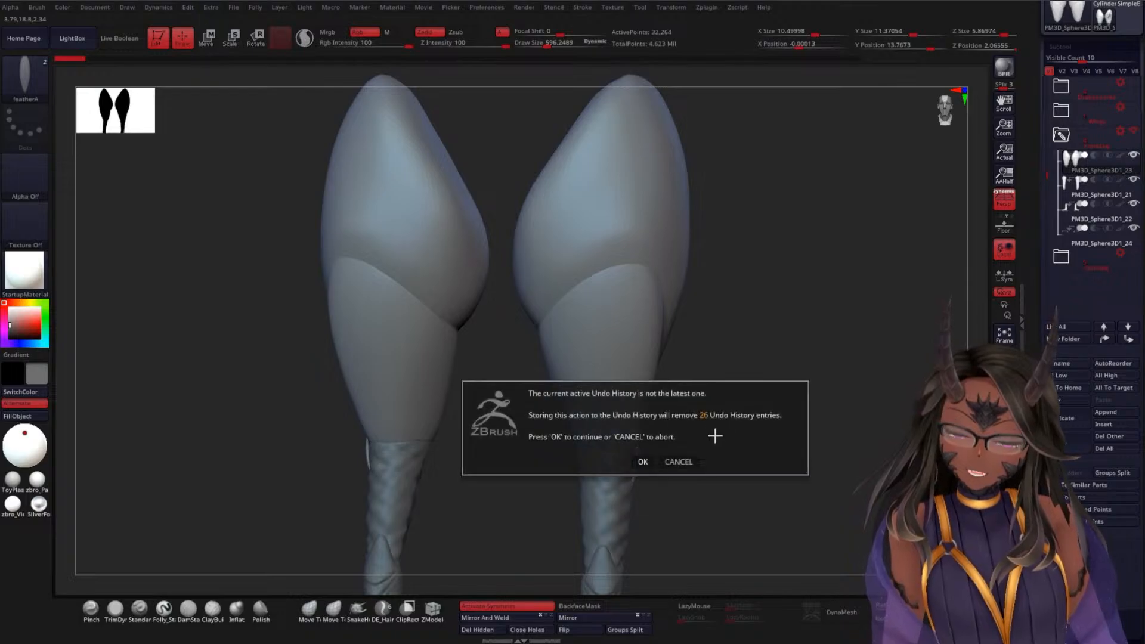
pyautogui.click(643, 462)
pyautogui.moveTo(734, 449); pyautogui.dragTo(647, 450)
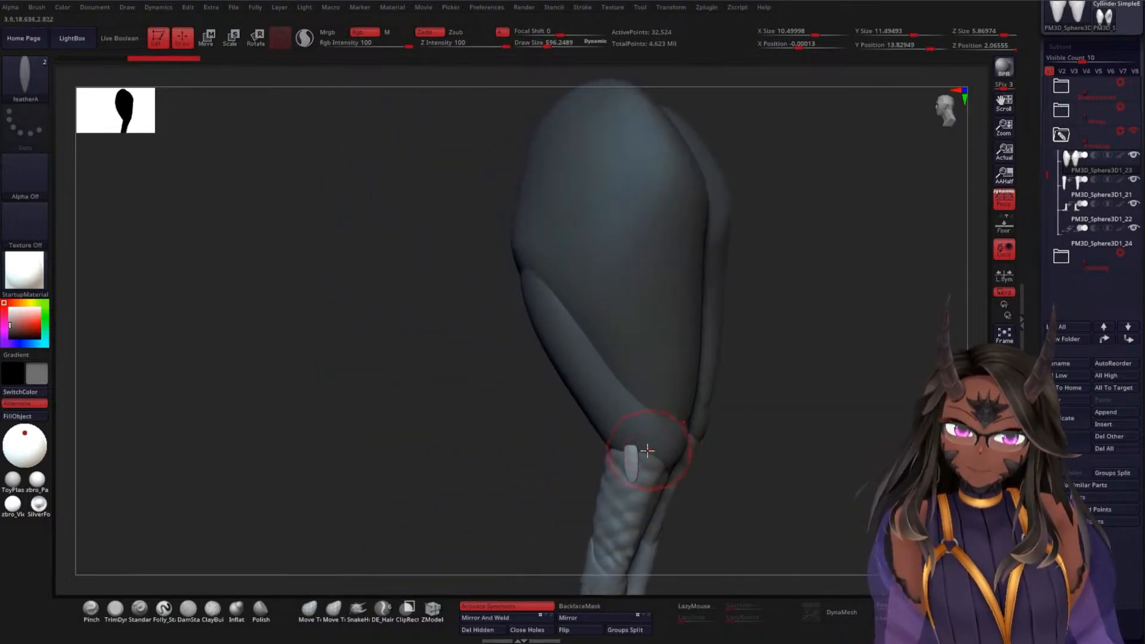
pyautogui.click(639, 431)
pyautogui.moveTo(818, 485); pyautogui.dragTo(701, 467)
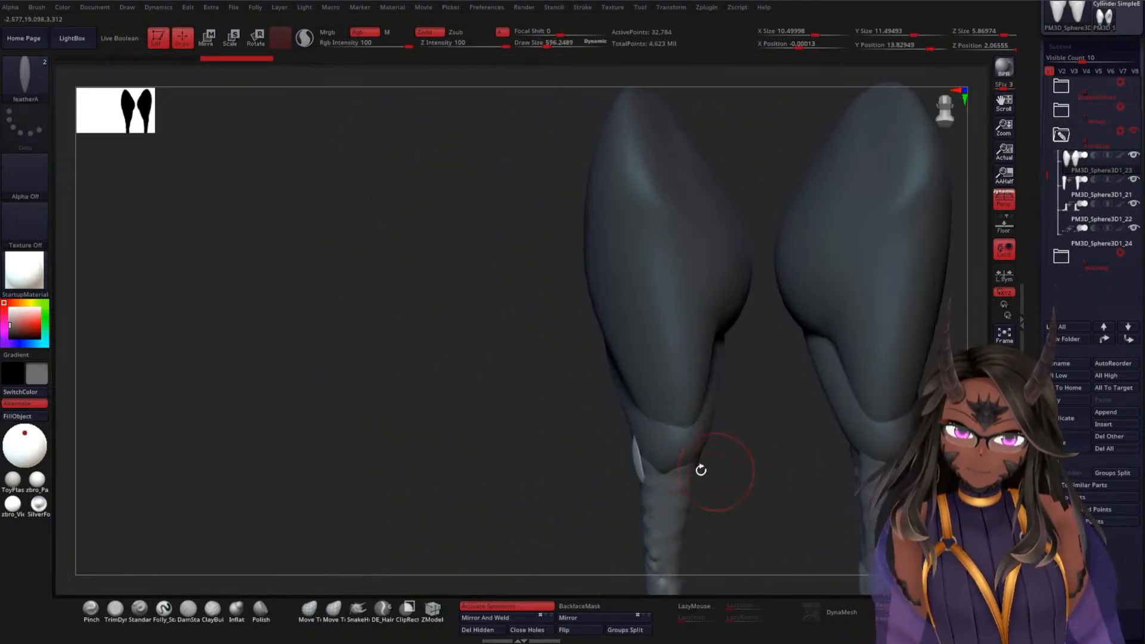
pyautogui.click(642, 435)
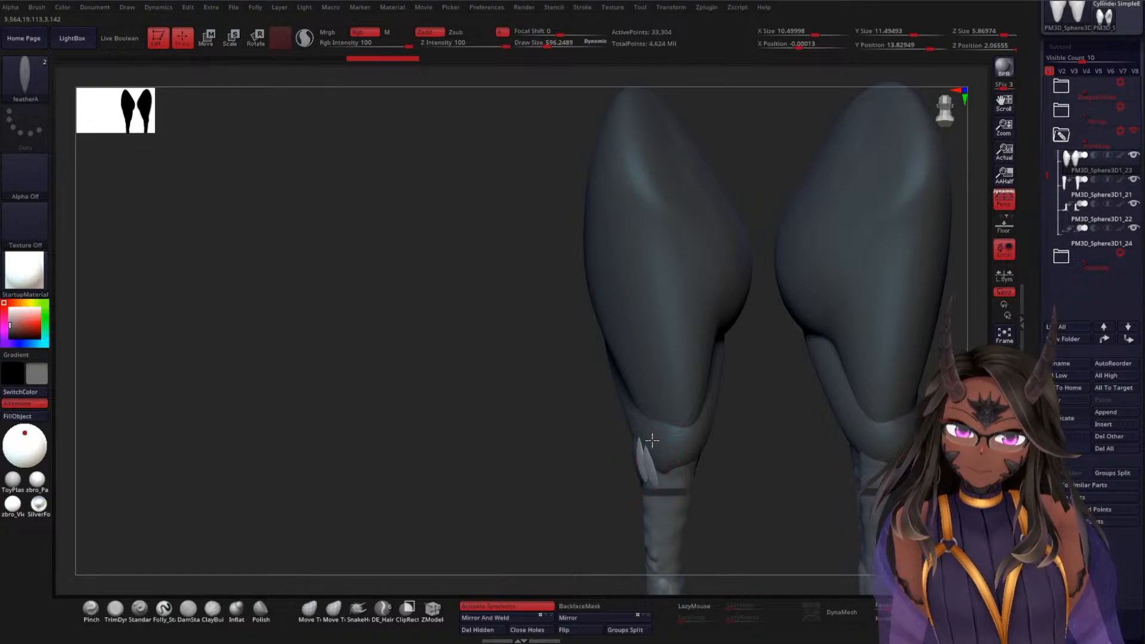
# Continue the row of feathers around the back of the thigh's base, where it meets the scaly shin
pyautogui.click(661, 471)
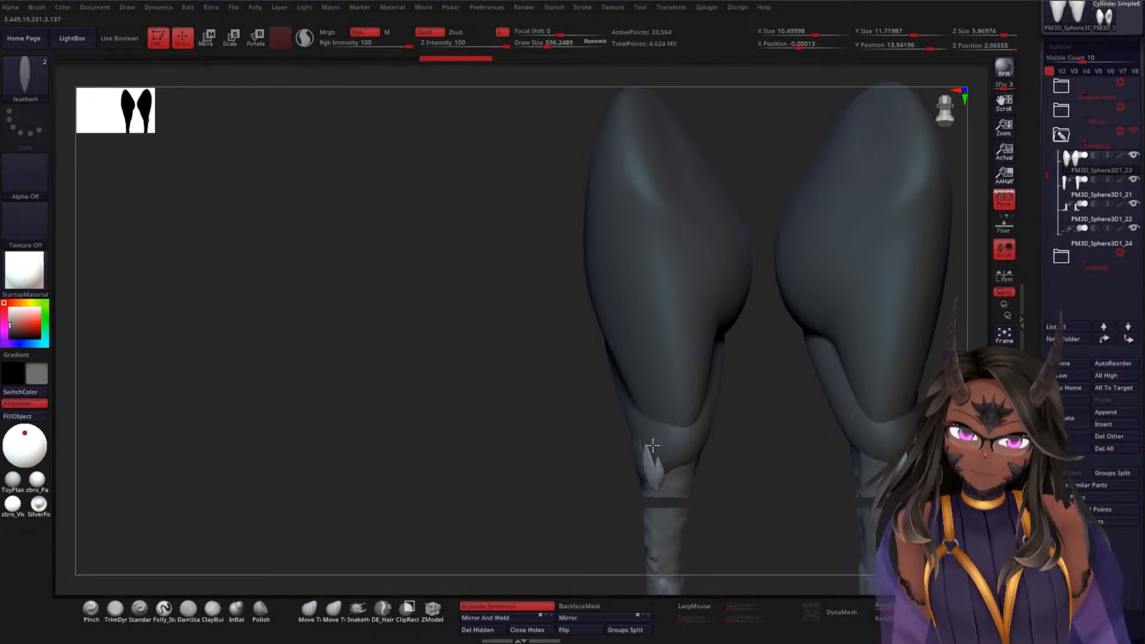
pyautogui.click(672, 468)
pyautogui.click(682, 446)
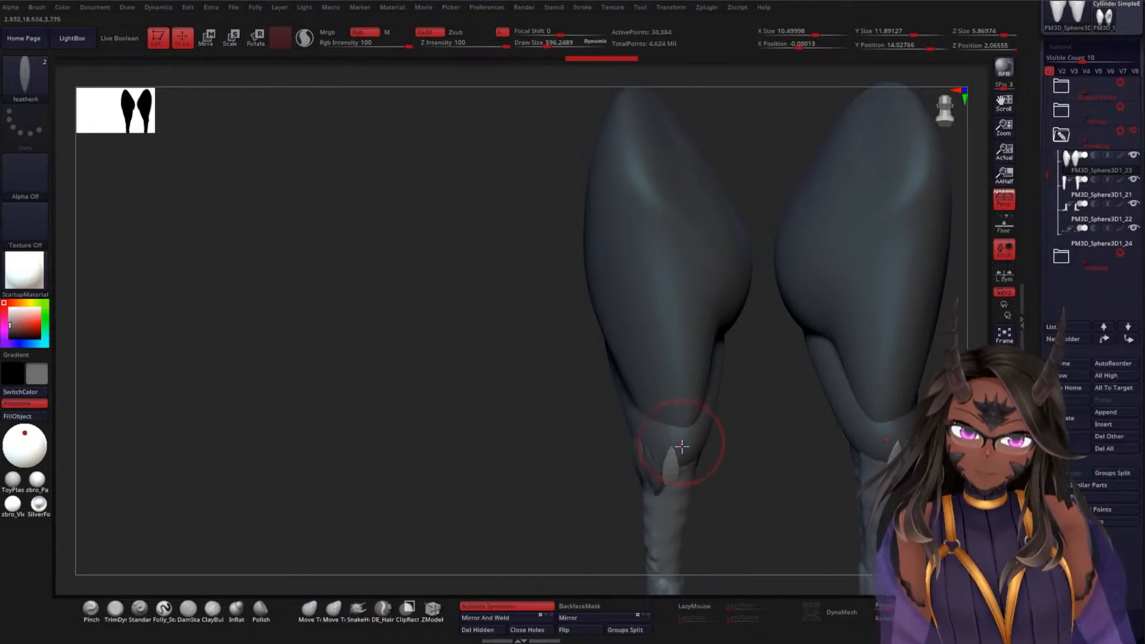
pyautogui.click(676, 434)
pyautogui.moveTo(767, 442); pyautogui.dragTo(685, 460)
pyautogui.moveTo(584, 465); pyautogui.dragTo(651, 437)
pyautogui.click(676, 445)
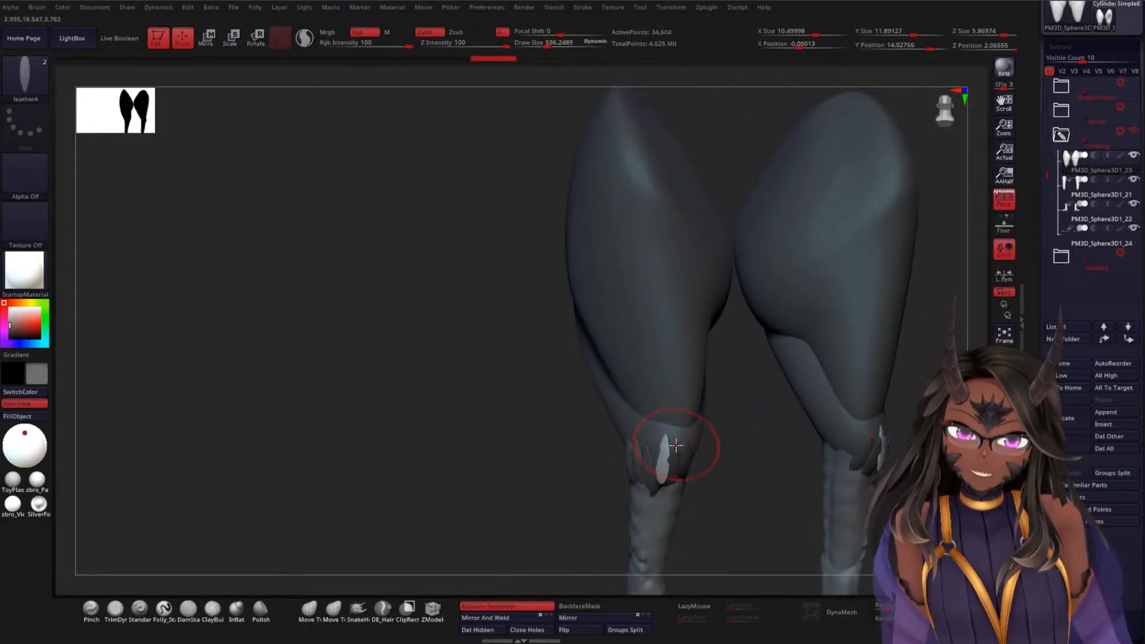
pyautogui.click(680, 448)
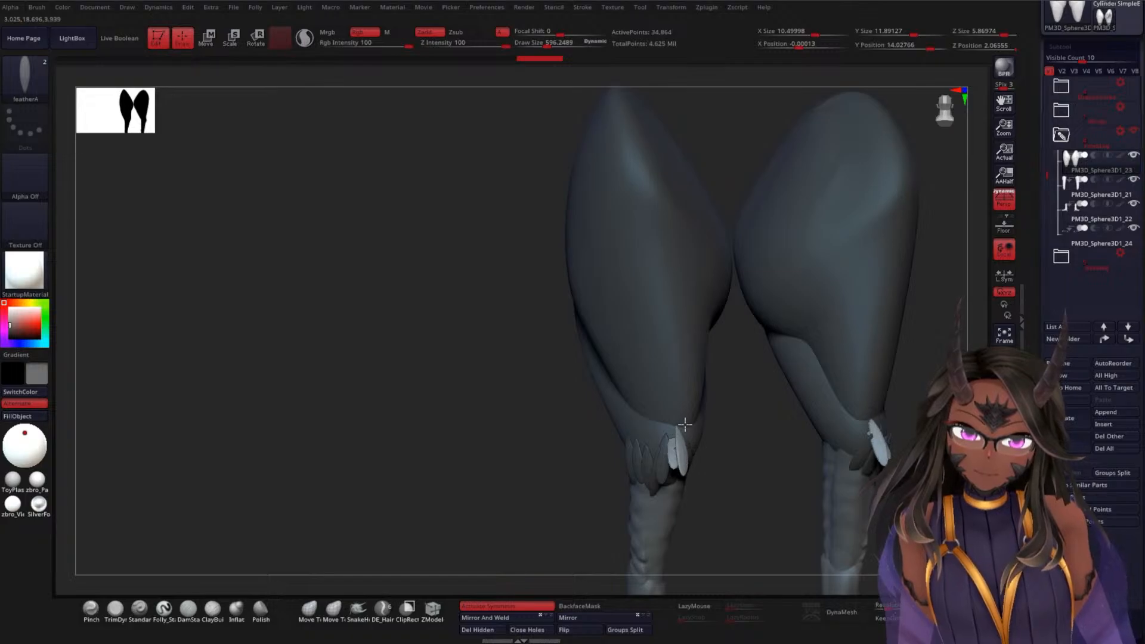
# Undo all the feathers placed around the base of the thigh
pyautogui.moveTo(745, 426); pyautogui.dragTo(711, 404)
pyautogui.hotkey('ctrl', 'z')
pyautogui.hotkey('ctrl', 'z')
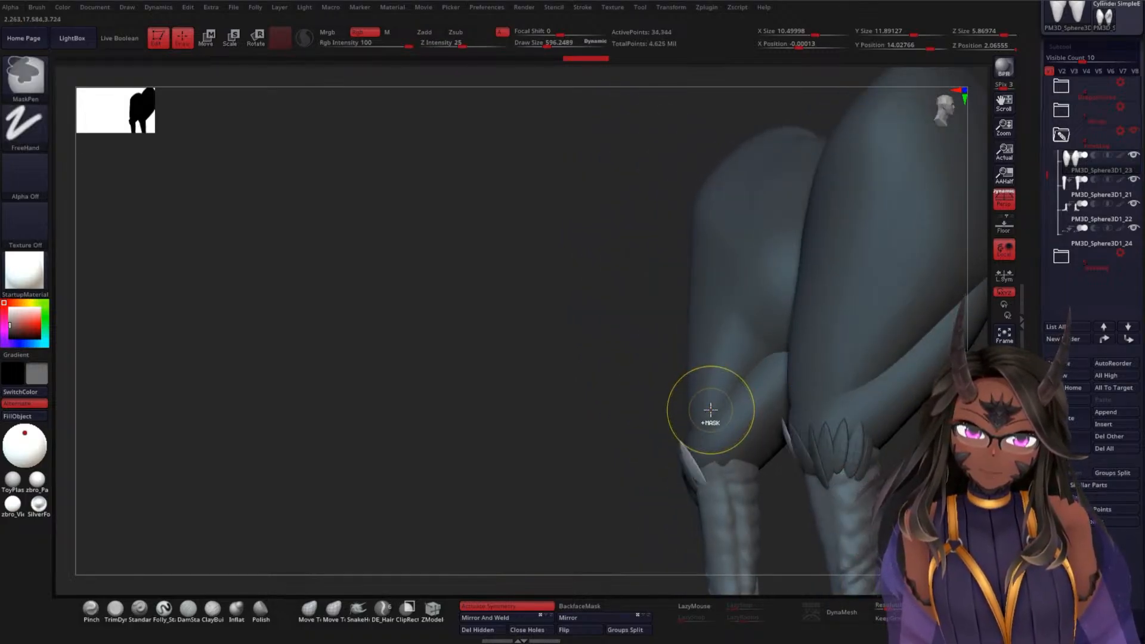
pyautogui.hotkey('ctrl', 'z')
pyautogui.hotkey('ctrl', 'z')
pyautogui.hotkey('ctrl', 'z')
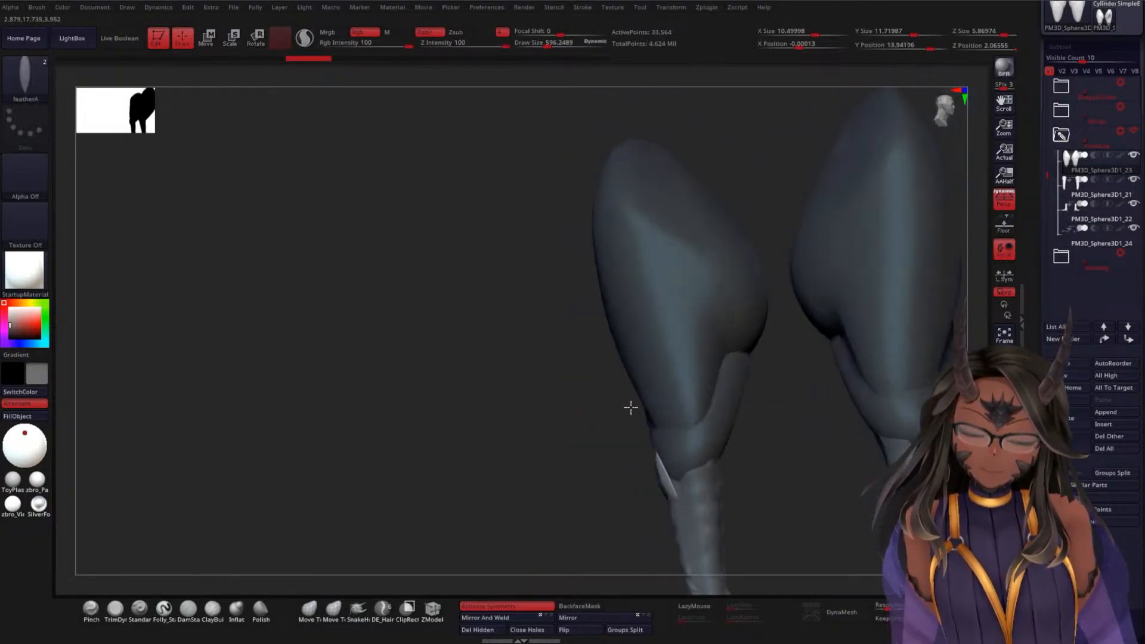
pyautogui.hotkey('ctrl', 'z')
pyautogui.hotkey('ctrl', 'z')
pyautogui.hotkey('ctrl', 'z')
pyautogui.hotkey('ctrl', 'z')
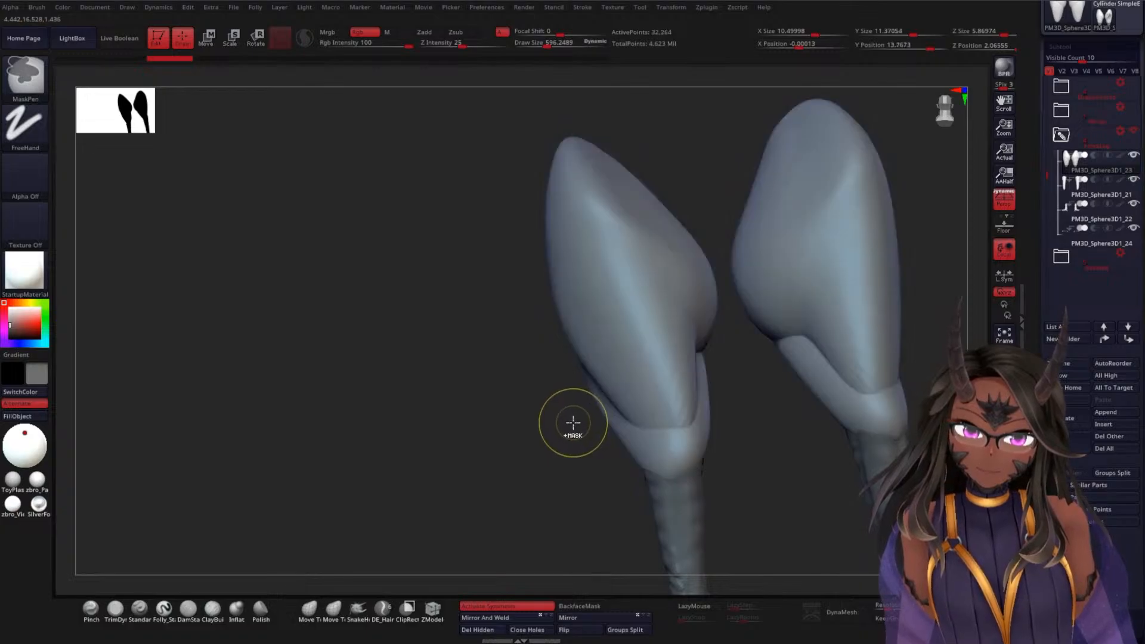
pyautogui.hotkey('ctrl', 'z')
pyautogui.hotkey('ctrl', 'z')
pyautogui.hotkey('ctrl', 'z')
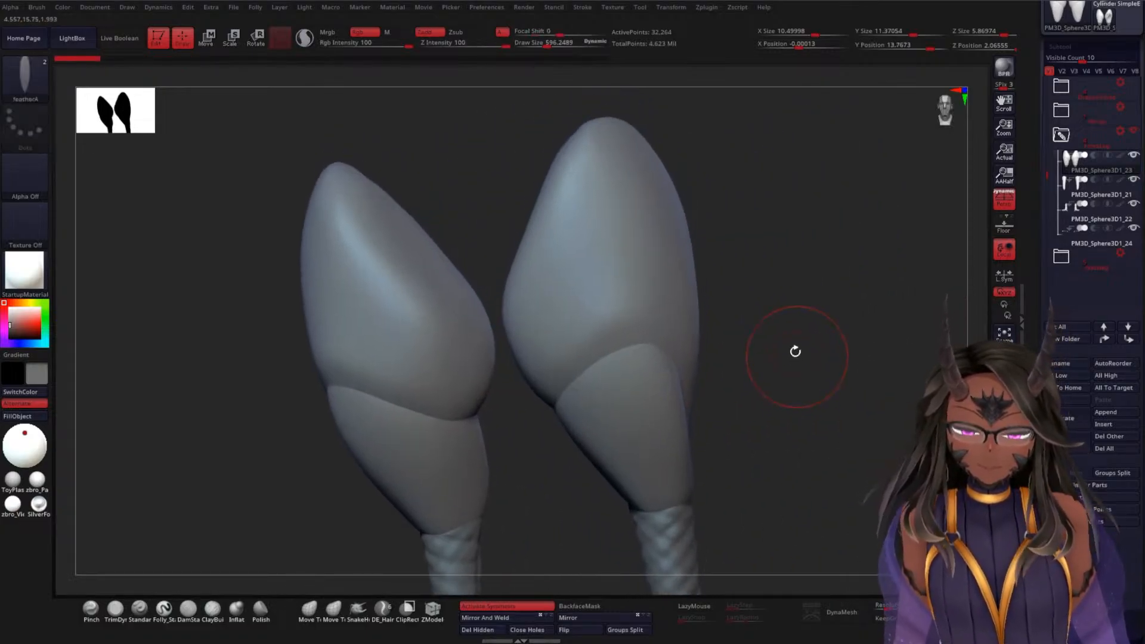
# Try inserting overlapping feathers on the front and outer side of the upper thigh
pyautogui.moveTo(607, 243)
pyautogui.mouseDown()
pyautogui.moveTo(577, 197)
pyautogui.moveTo(575, 255)
pyautogui.moveTo(582, 245)
pyautogui.moveTo(629, 247)
pyautogui.moveTo(622, 229)
pyautogui.mouseUp()
pyautogui.moveTo(786, 248); pyautogui.dragTo(730, 250)
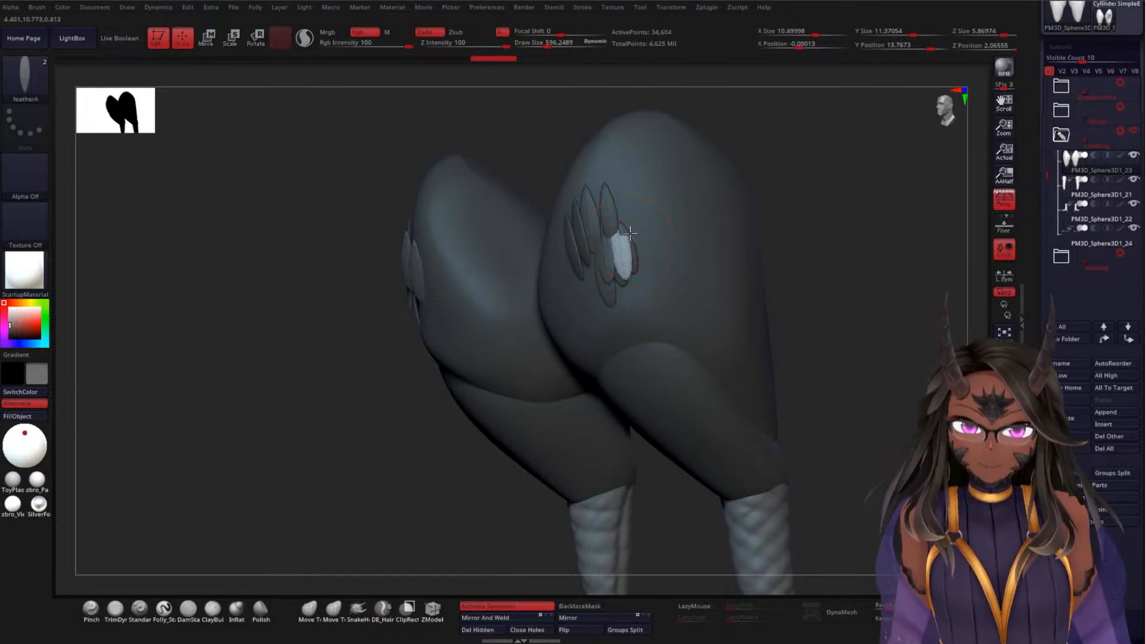
pyautogui.moveTo(623, 206)
pyautogui.mouseDown()
pyautogui.moveTo(643, 221)
pyautogui.moveTo(623, 190)
pyautogui.mouseUp()
pyautogui.moveTo(807, 203)
pyautogui.mouseDown()
pyautogui.moveTo(767, 238)
pyautogui.moveTo(811, 211)
pyautogui.moveTo(716, 213)
pyautogui.mouseUp()
# Undo all the feathers placed on the upper thigh
pyautogui.press('ctrl')
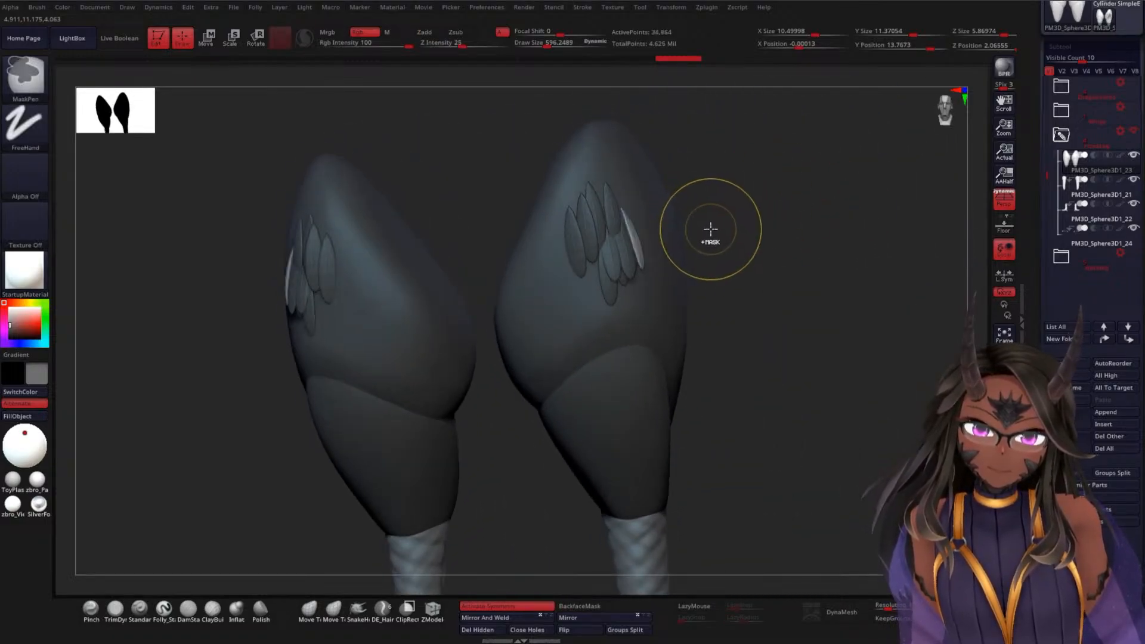
pyautogui.hotkey('ctrl', 'z')
pyautogui.hotkey('ctrl', 'z')
pyautogui.hotkey('ctrl', 'z')
pyautogui.hotkey('ctrl', 'z')
pyautogui.hotkey('ctrl', 'z')
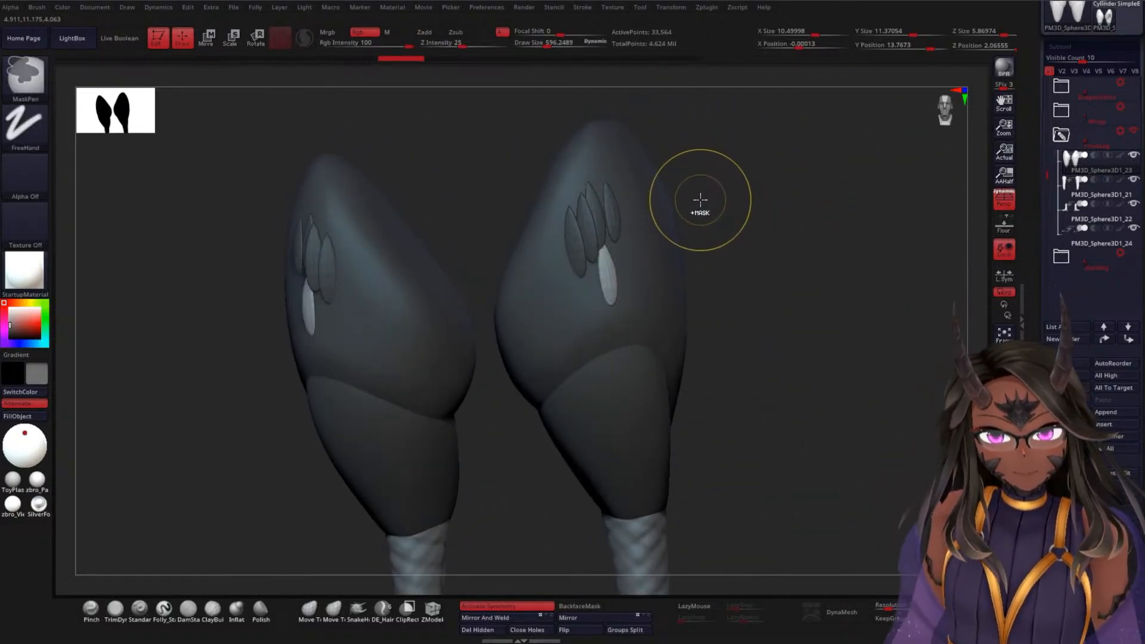
pyautogui.hotkey('ctrl', 'z')
pyautogui.hotkey('ctrl', 'z')
pyautogui.hotkey('ctrl', 'z')
pyautogui.hotkey('ctrl', 'z')
pyautogui.hotkey('ctrl', 'z')
pyautogui.hotkey('ctrl', 'z')
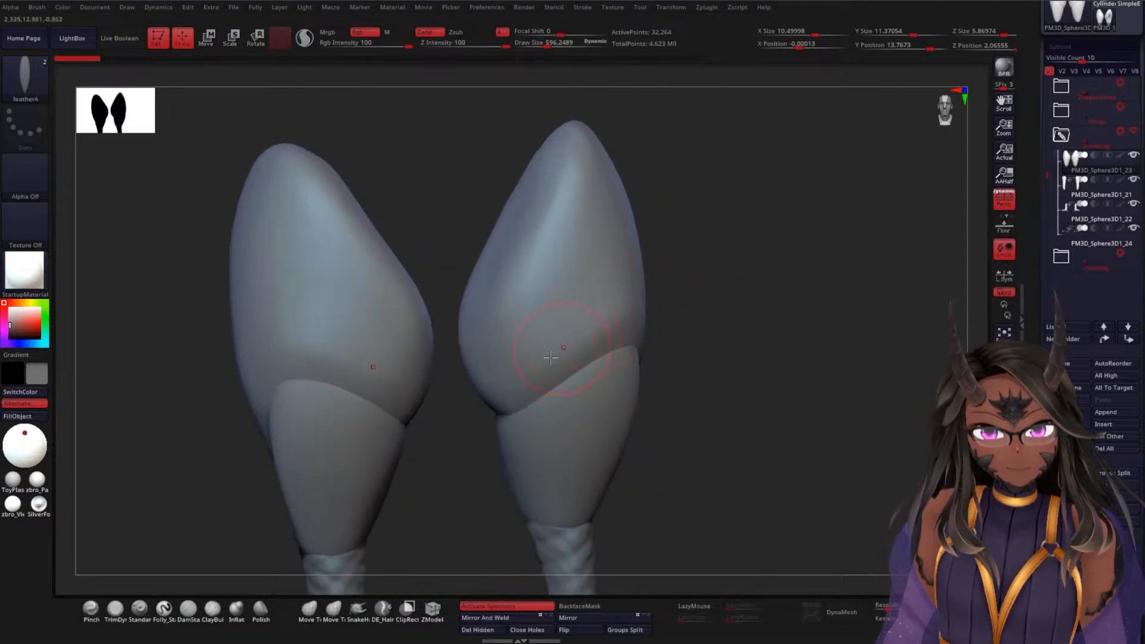
# Try a single feather at the inner end of the seam between upper and lower thigh, and undo it
pyautogui.hotkey('ctrl', 'shift', 'z')
pyautogui.hotkey('ctrl', 'shift', 'z')
pyautogui.hotkey('ctrl', 'shift', 'z')
pyautogui.hotkey('ctrl', 'shift', 'z')
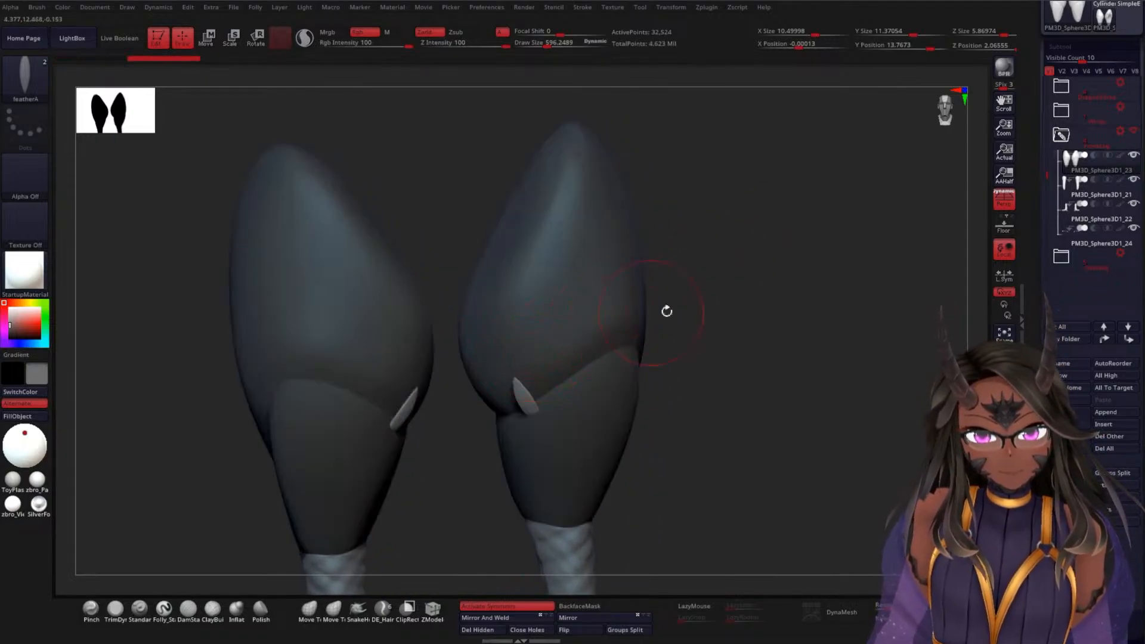
pyautogui.hotkey('ctrl', 'z')
pyautogui.hotkey('ctrl', 'z')
pyautogui.hotkey('ctrl', 'z')
pyautogui.hotkey('ctrl', 'z')
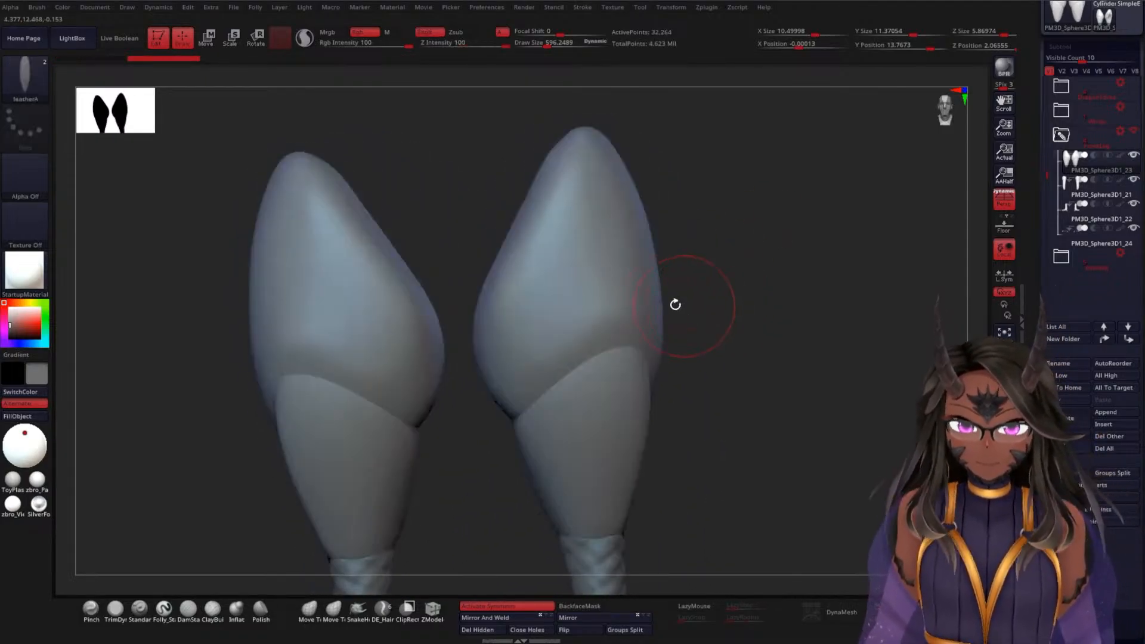
# Adjust the feather brush's Imbed depth and test it with one feather on the thigh seam, undoing the feather
pyautogui.click(37, 7)
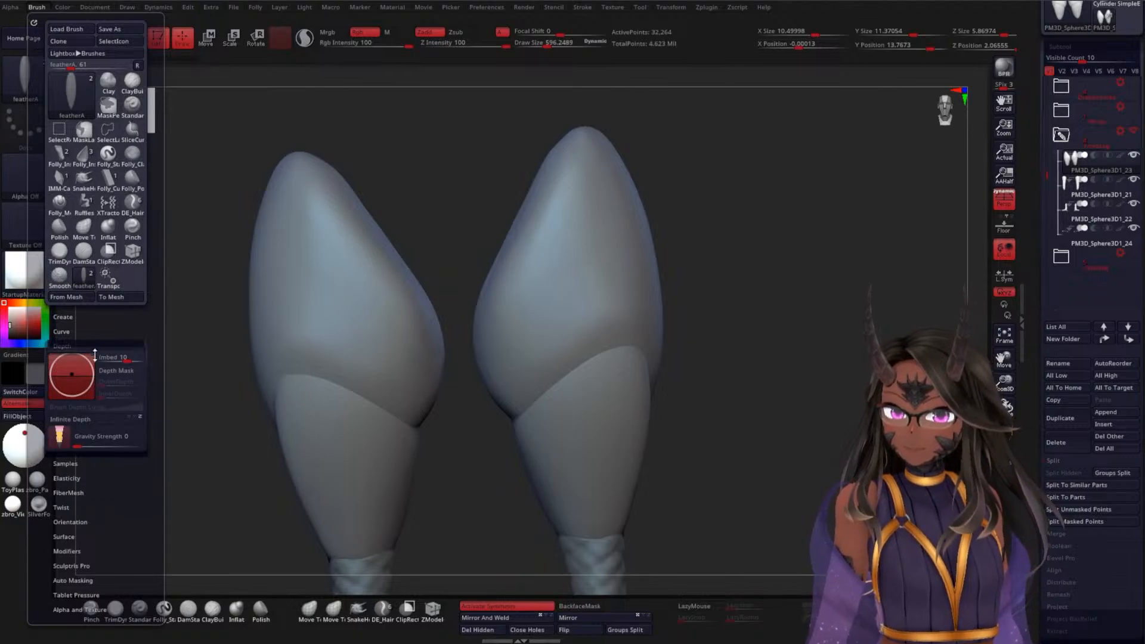
pyautogui.moveTo(128, 360); pyautogui.dragTo(125, 360)
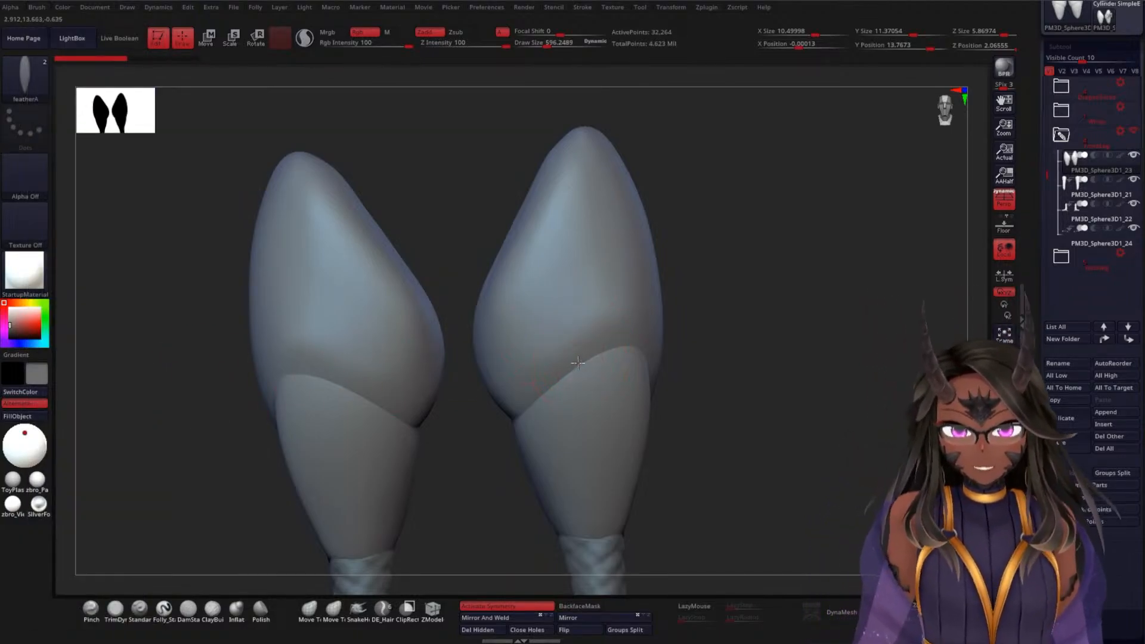
pyautogui.moveTo(578, 363); pyautogui.dragTo(580, 324)
pyautogui.moveTo(742, 373); pyautogui.dragTo(680, 368)
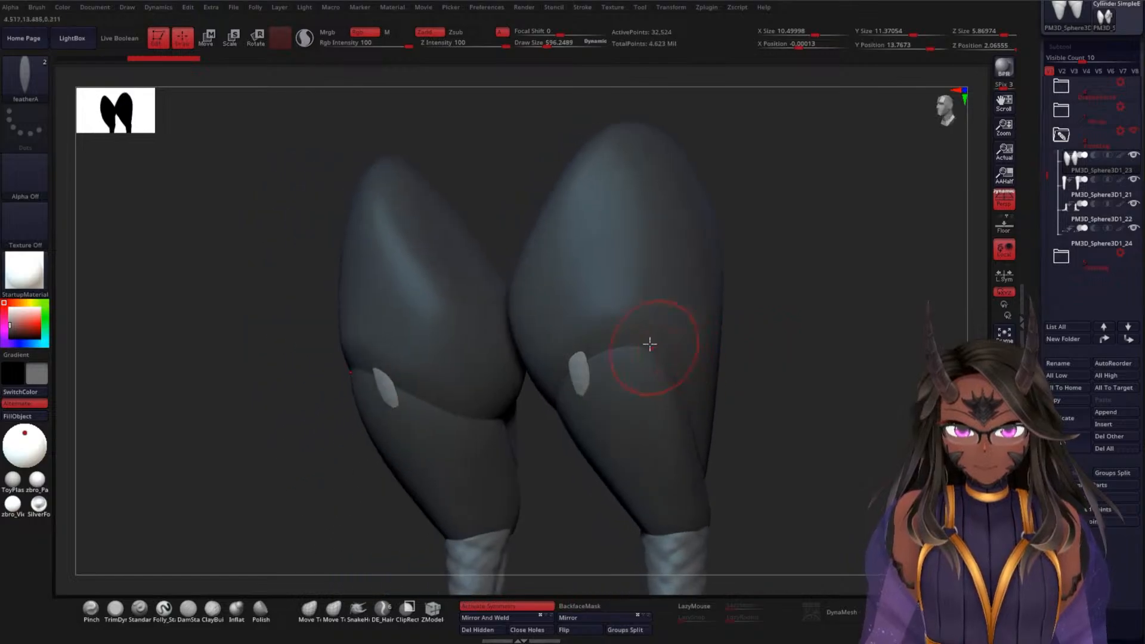
pyautogui.hotkey('ctrl', 'z')
# Insert a row of short feathers along the bottom edge of the upper thigh, just above the seam
pyautogui.moveTo(605, 305); pyautogui.dragTo(605, 305)
pyautogui.moveTo(615, 340)
pyautogui.mouseDown()
pyautogui.moveTo(610, 305)
pyautogui.moveTo(633, 308)
pyautogui.mouseUp()
pyautogui.hotkey('ctrl', 'z')
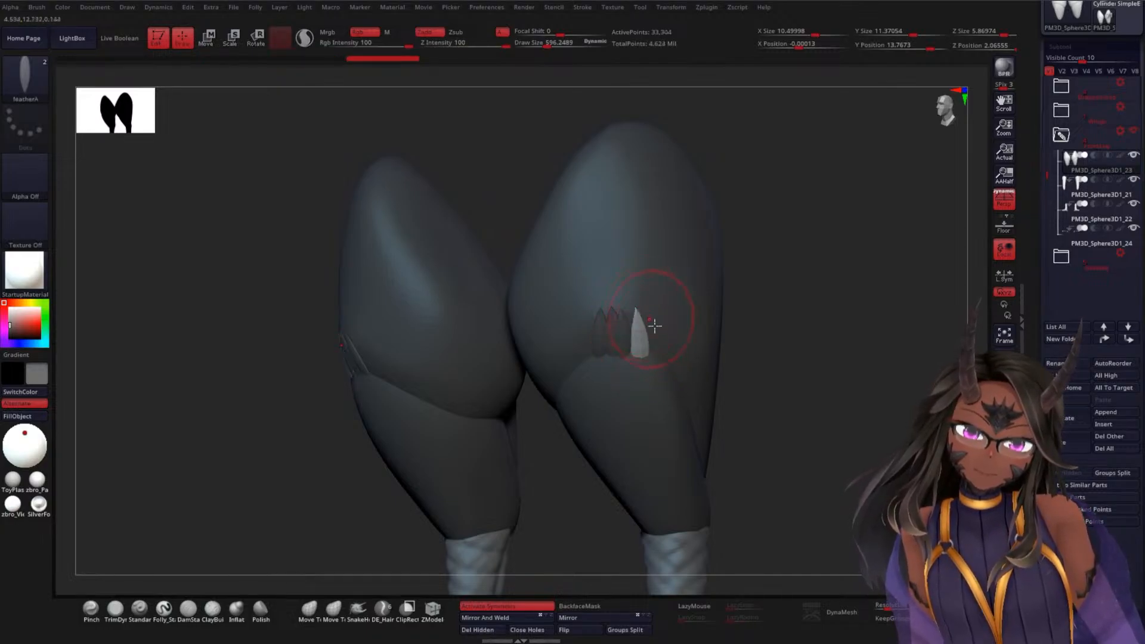
pyautogui.moveTo(656, 357); pyautogui.dragTo(661, 355)
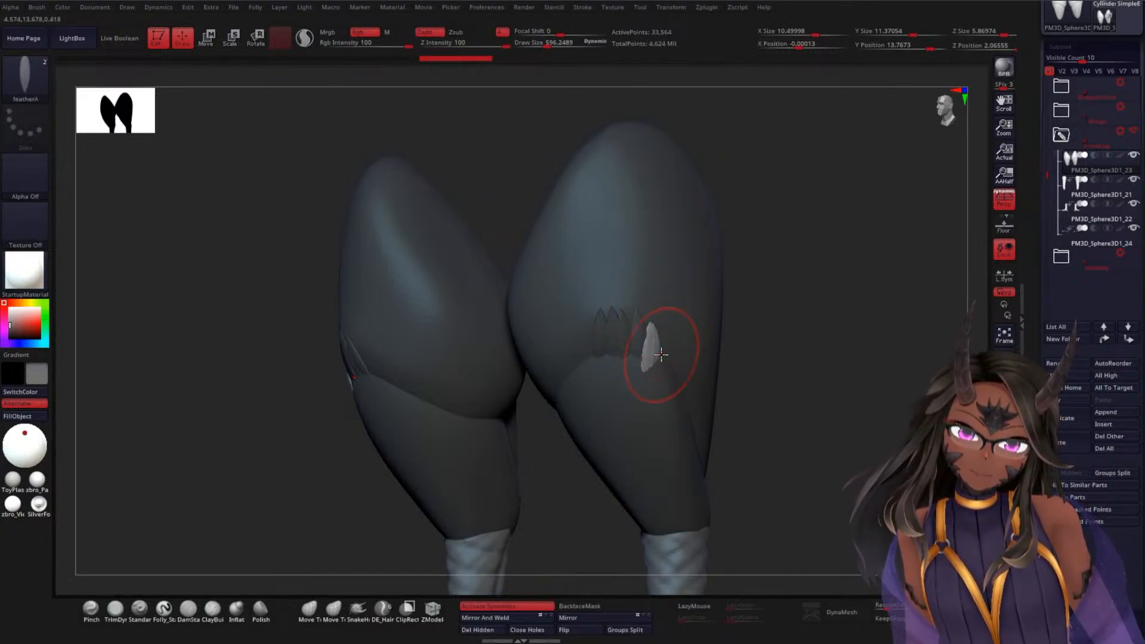
pyautogui.keyDown('ctrl'); pyautogui.click(670, 315); pyautogui.keyUp('ctrl')
pyautogui.moveTo(792, 371); pyautogui.dragTo(831, 356)
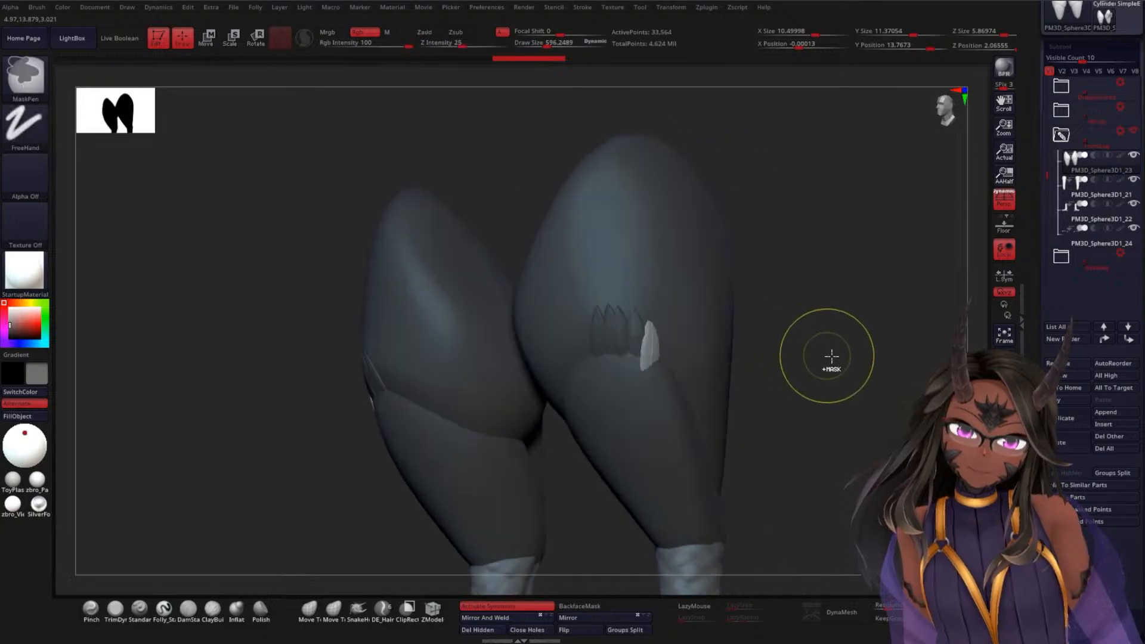
# Undo the whole row of short feathers above the thigh seam
pyautogui.hotkey('ctrl', 'z')
pyautogui.hotkey('ctrl', 'z')
pyautogui.hotkey('ctrl', 'z')
pyautogui.hotkey('ctrl', 'z')
pyautogui.hotkey('ctrl', 'z')
pyautogui.hotkey('ctrl', 'z')
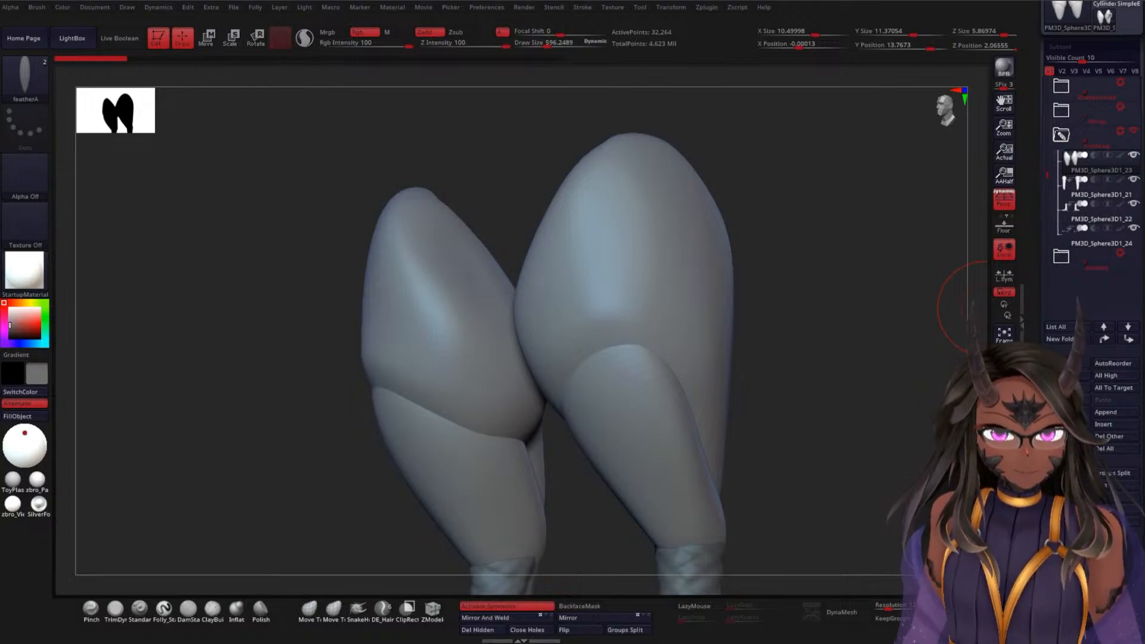
pyautogui.scroll(-5, 1091, 197)
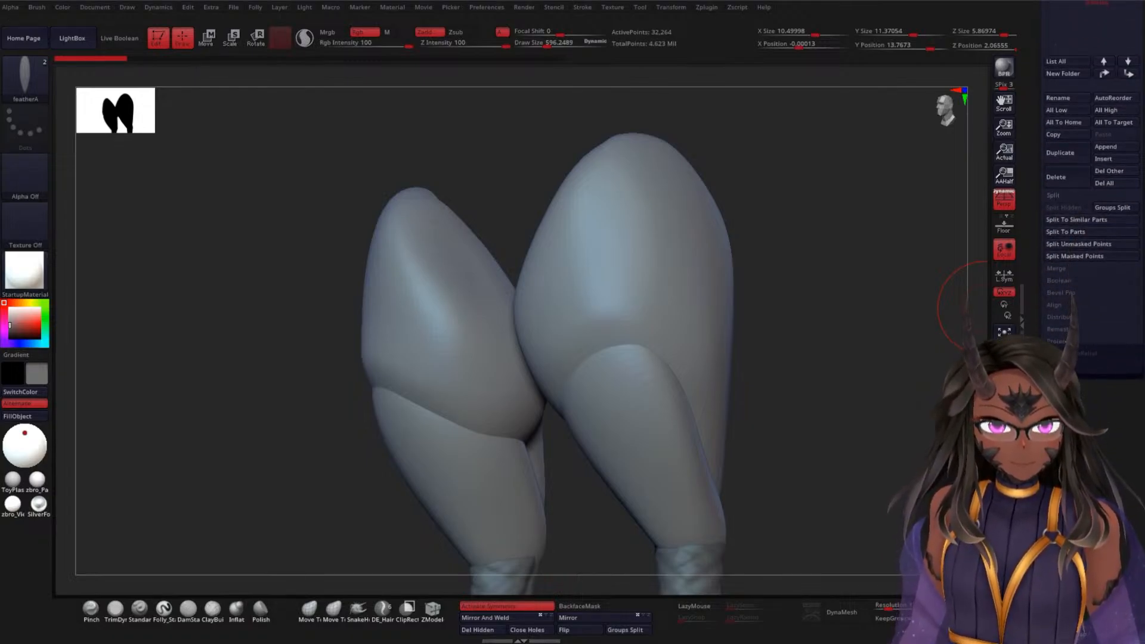
# Remesh the thighs with ZRemesher and check the new topology in wireframe
pyautogui.scroll(-2, 1060, 340)
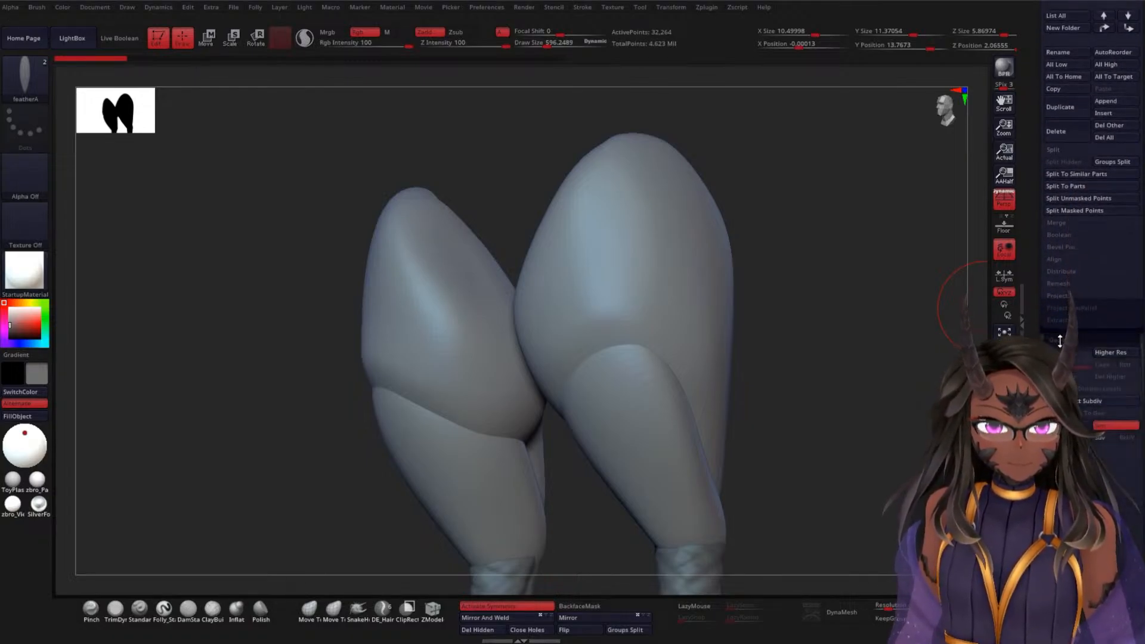
pyautogui.scroll(-2, 1047, 335)
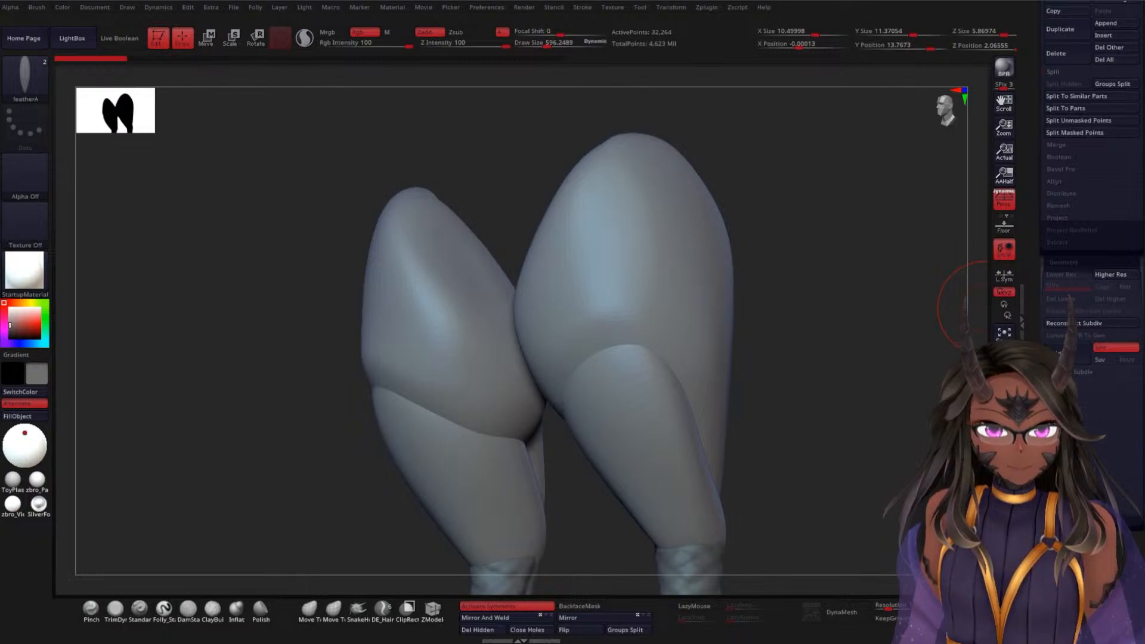
pyautogui.click(1066, 477)
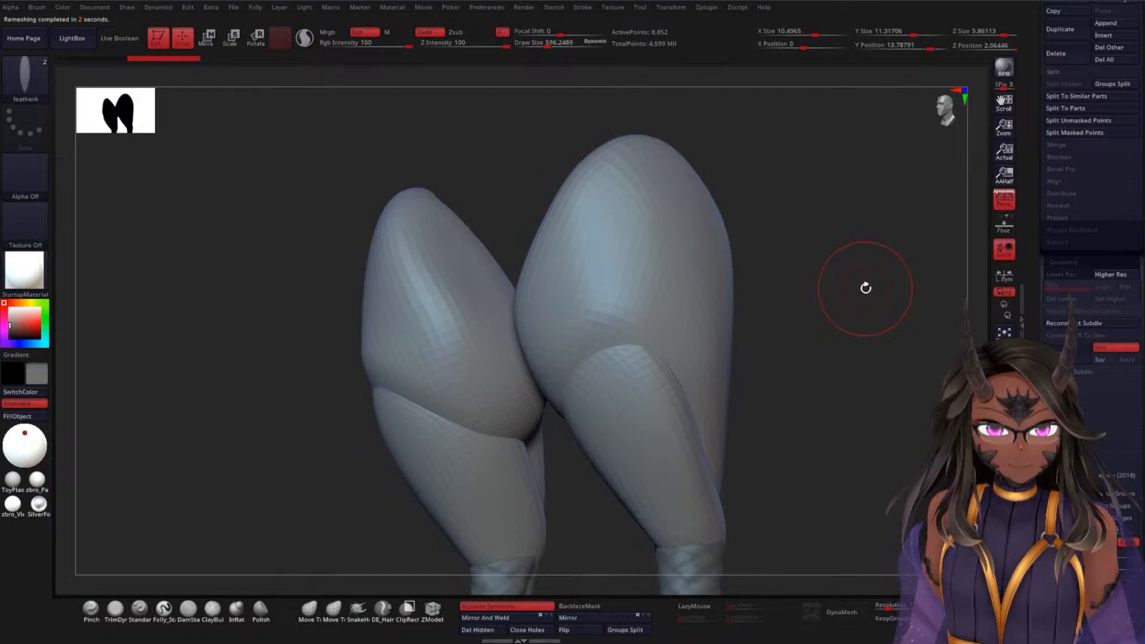
pyautogui.hotkey('shift', 'f')
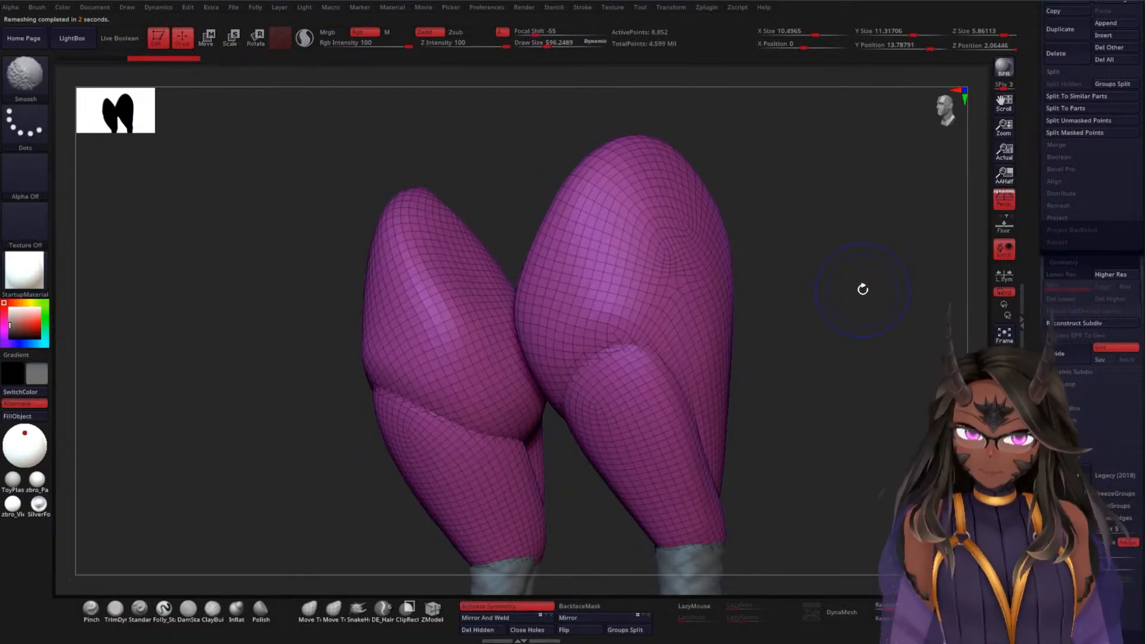
pyautogui.hotkey('shift', 'f')
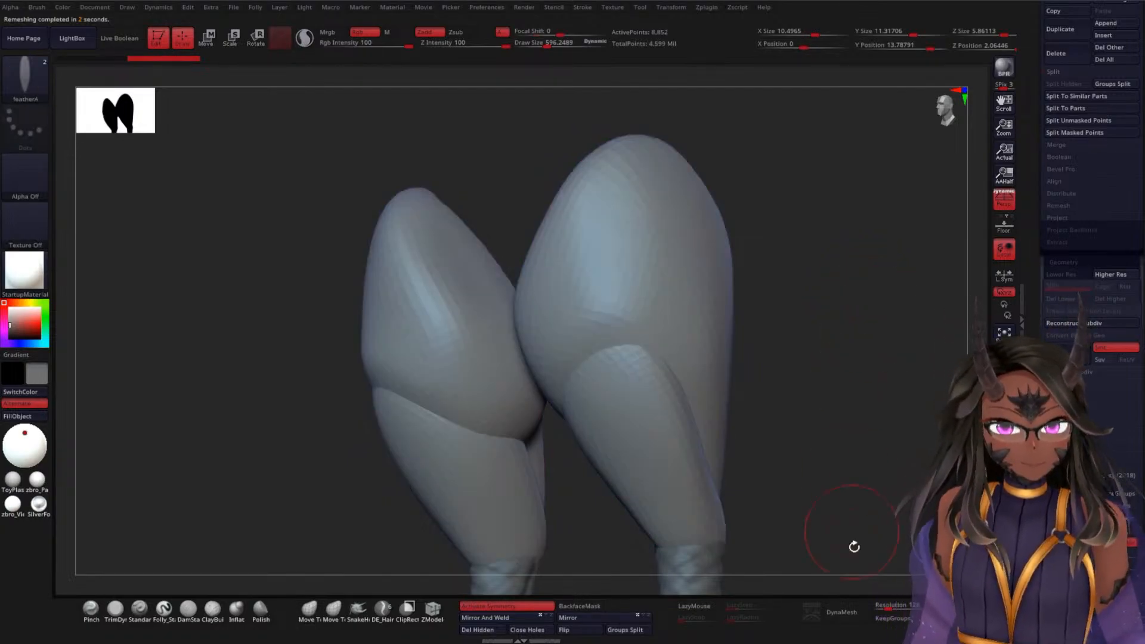
# DynaMesh the thighs and smooth the creases between the upper and lower thigh all around the legs
pyautogui.keyDown('ctrl'); pyautogui.moveTo(832, 358); pyautogui.dragTo(859, 468); pyautogui.keyUp('ctrl')
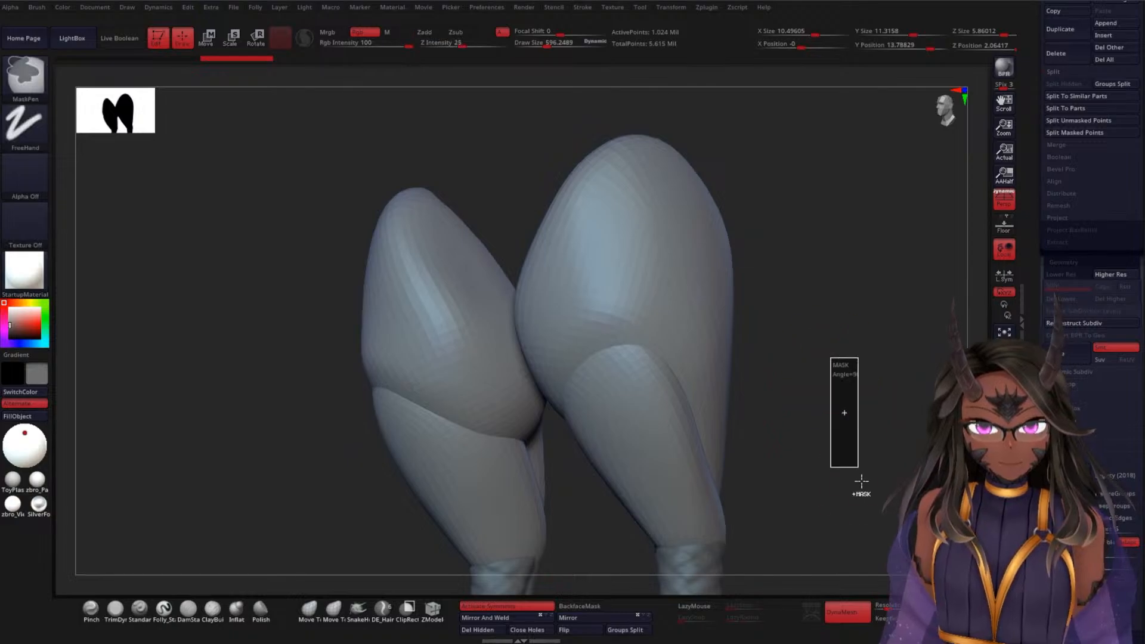
pyautogui.moveTo(797, 383); pyautogui.dragTo(670, 371)
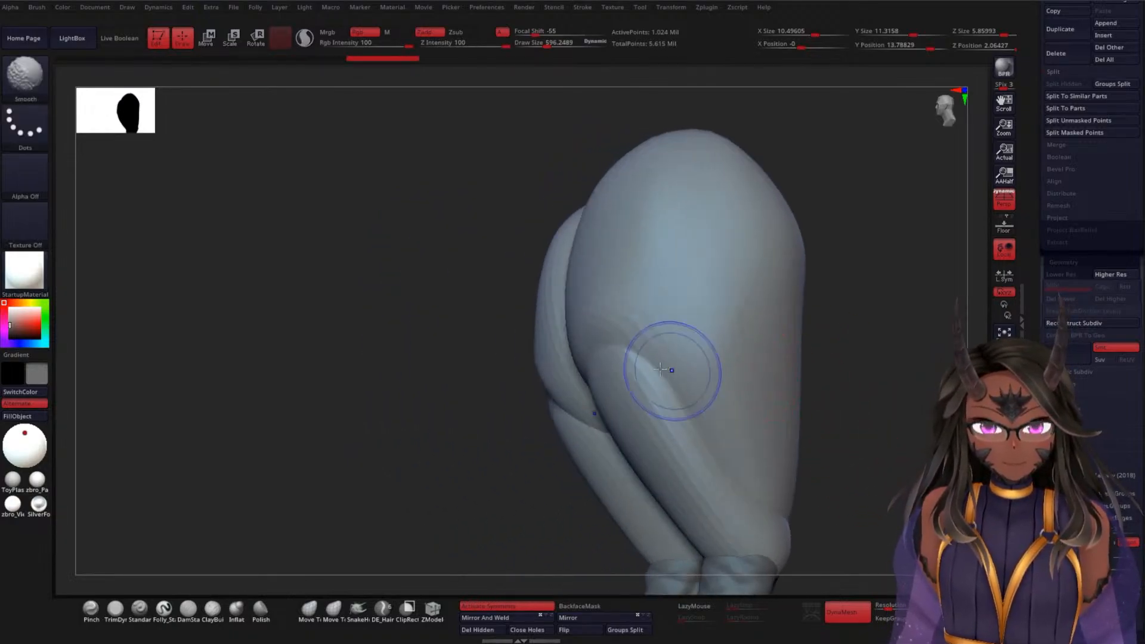
pyautogui.moveTo(869, 501); pyautogui.dragTo(754, 491)
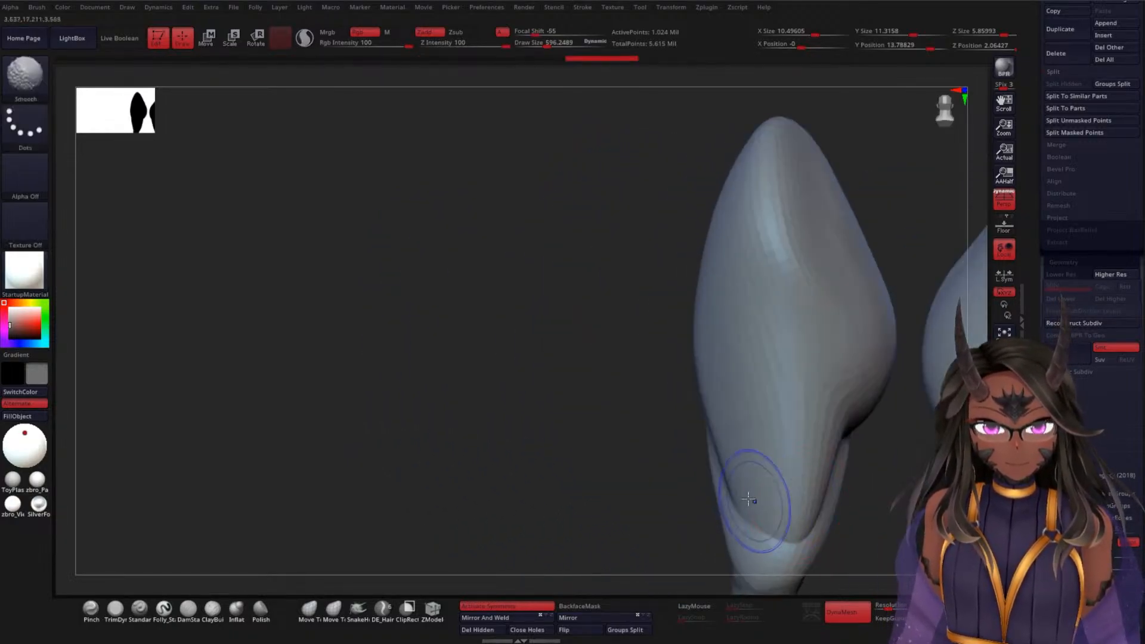
pyautogui.moveTo(886, 463); pyautogui.dragTo(818, 473)
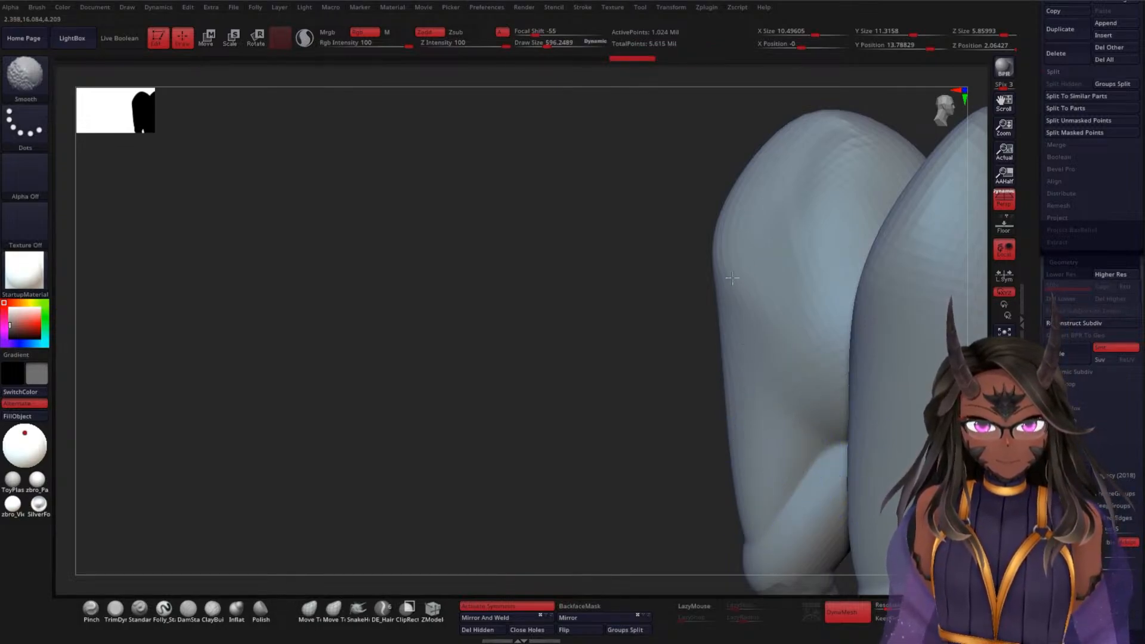
pyautogui.moveTo(664, 335)
pyautogui.mouseDown()
pyautogui.moveTo(700, 375)
pyautogui.moveTo(642, 481)
pyautogui.moveTo(703, 422)
pyautogui.mouseUp()
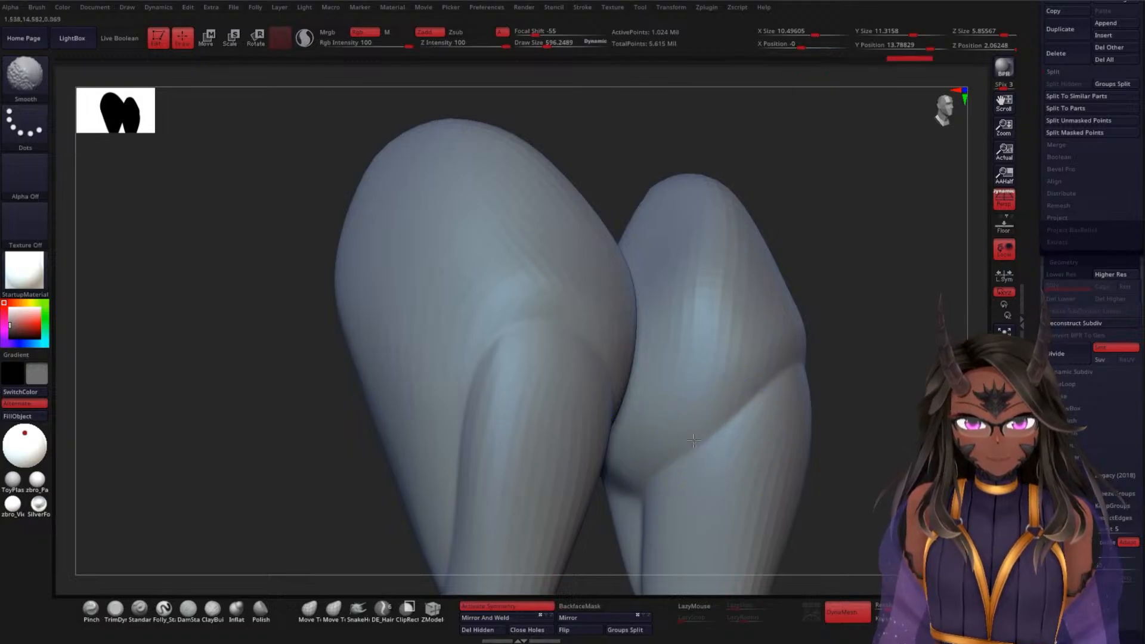
# Remesh the smoothed thighs with ZRemesher
pyautogui.moveTo(865, 401); pyautogui.dragTo(915, 390)
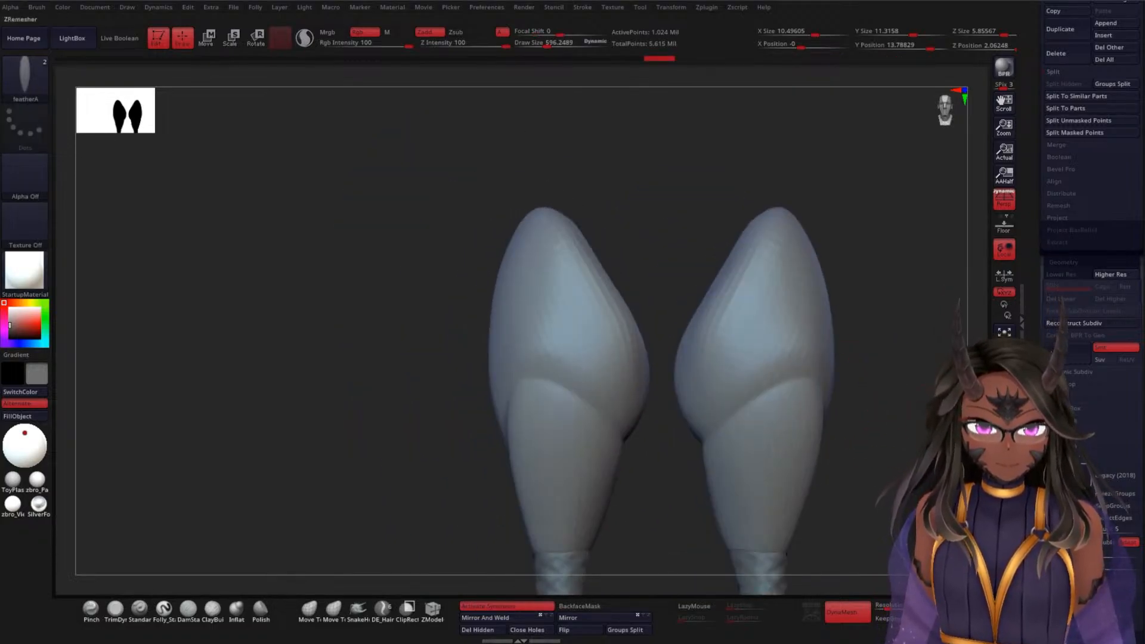
pyautogui.click(1067, 475)
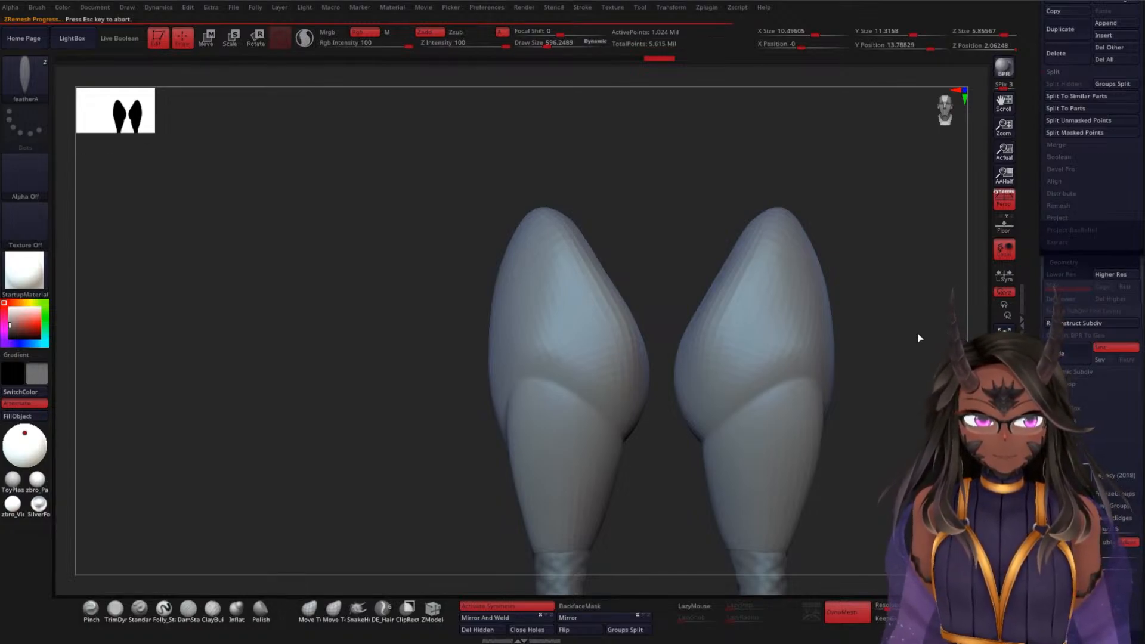
pyautogui.moveTo(912, 340)
pyautogui.mouseDown()
pyautogui.moveTo(883, 395)
pyautogui.moveTo(859, 378)
pyautogui.moveTo(777, 401)
pyautogui.moveTo(774, 370)
pyautogui.mouseUp()
pyautogui.hotkey('ctrl', 'z')
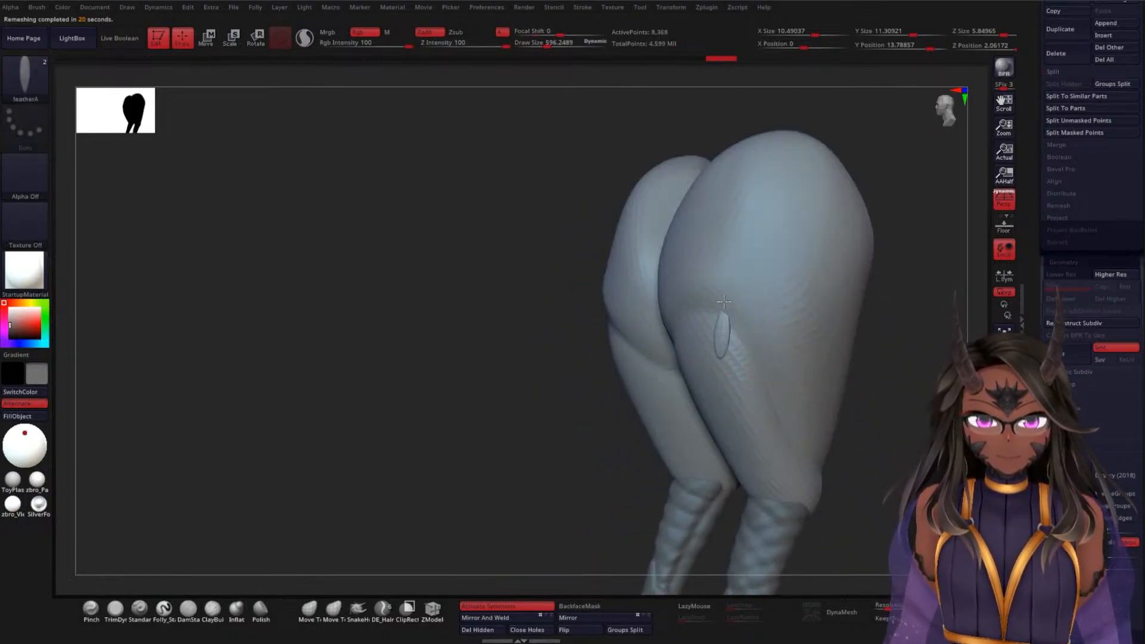
# Start a row of short feathers along the seam at the front of the lower thigh, overlapping its top edge
pyautogui.moveTo(724, 301); pyautogui.dragTo(711, 315)
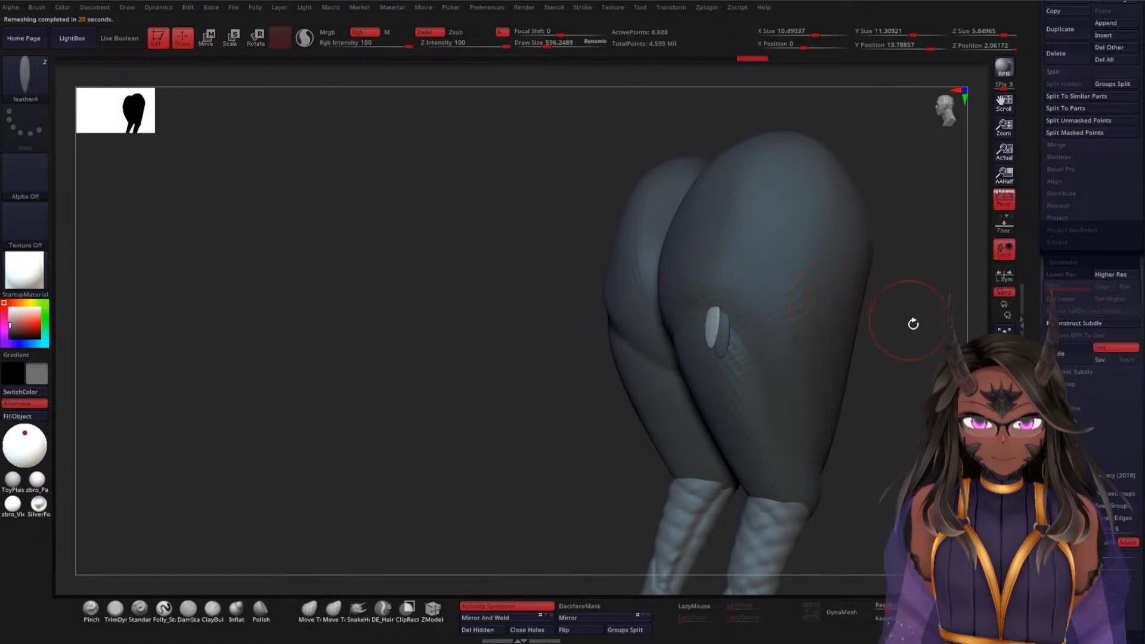
pyautogui.moveTo(913, 322); pyautogui.dragTo(826, 290)
pyautogui.moveTo(701, 333); pyautogui.dragTo(675, 302)
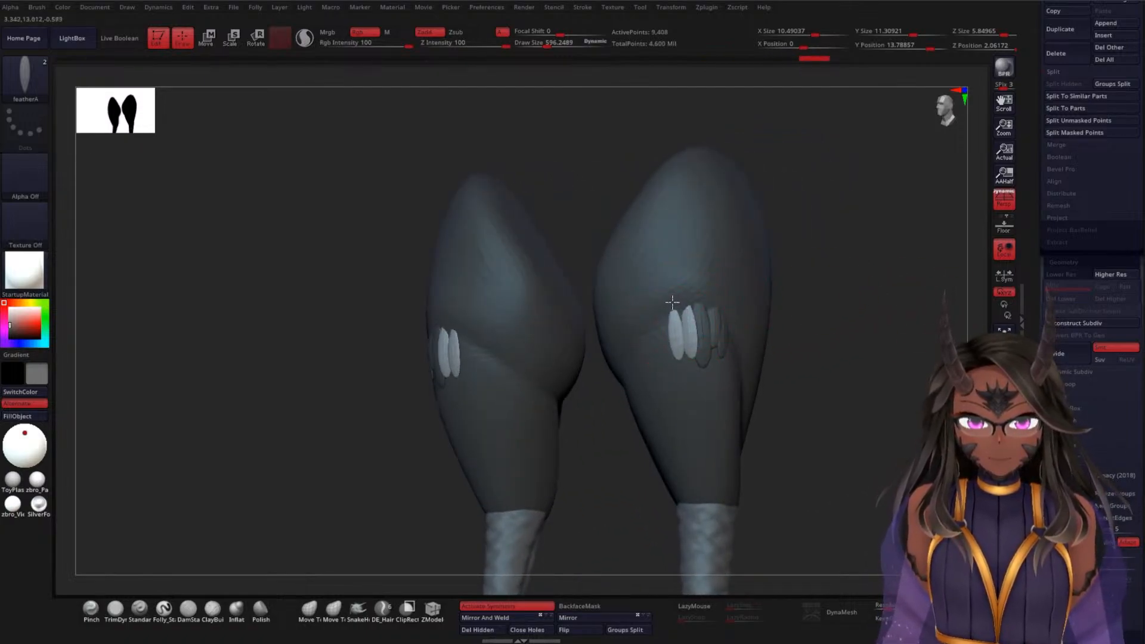
pyautogui.moveTo(814, 302); pyautogui.dragTo(898, 291)
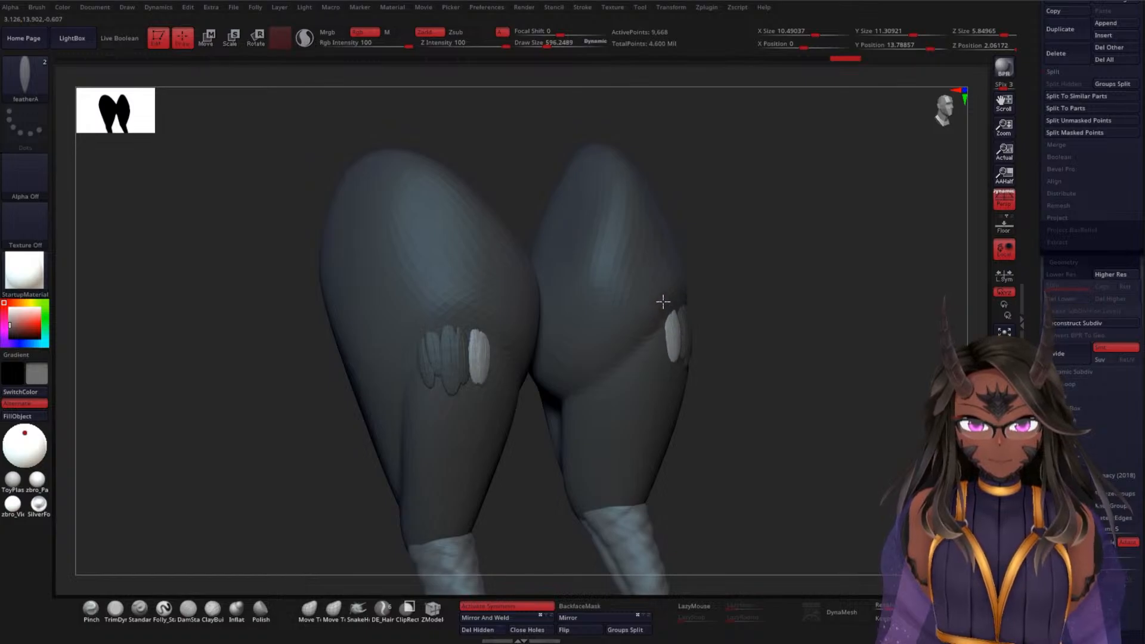
pyautogui.moveTo(660, 335); pyautogui.dragTo(657, 315)
pyautogui.moveTo(763, 334); pyautogui.dragTo(657, 314)
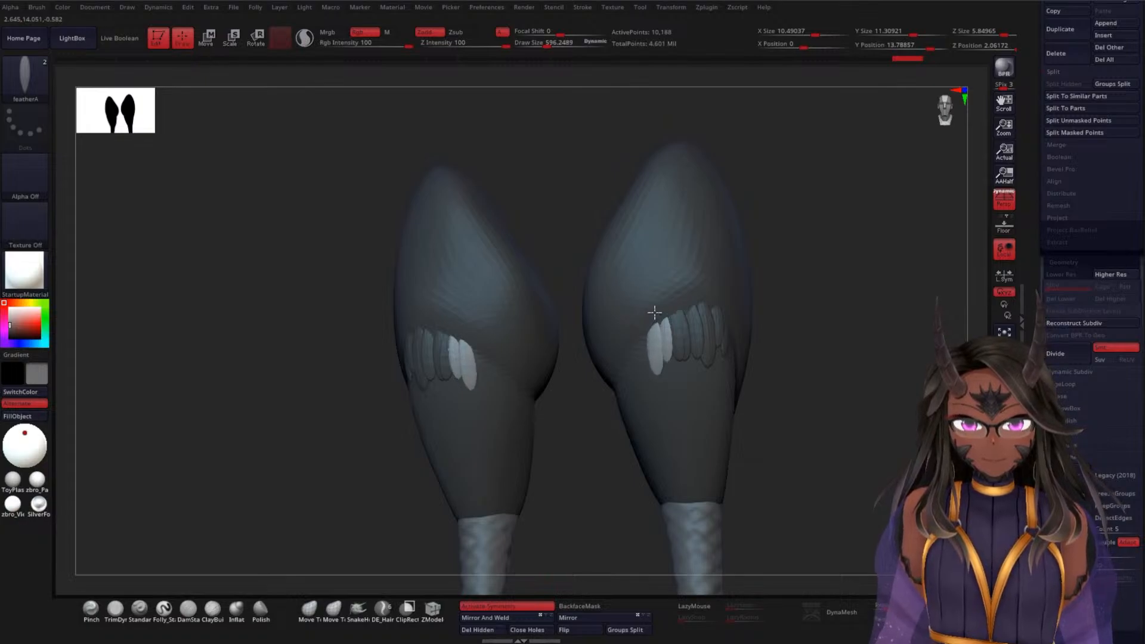
# Extend the seam's feather row towards the inner end of the thigh, undoing the last misplaced feather
pyautogui.moveTo(647, 359); pyautogui.dragTo(631, 332)
pyautogui.moveTo(752, 334); pyautogui.dragTo(710, 339)
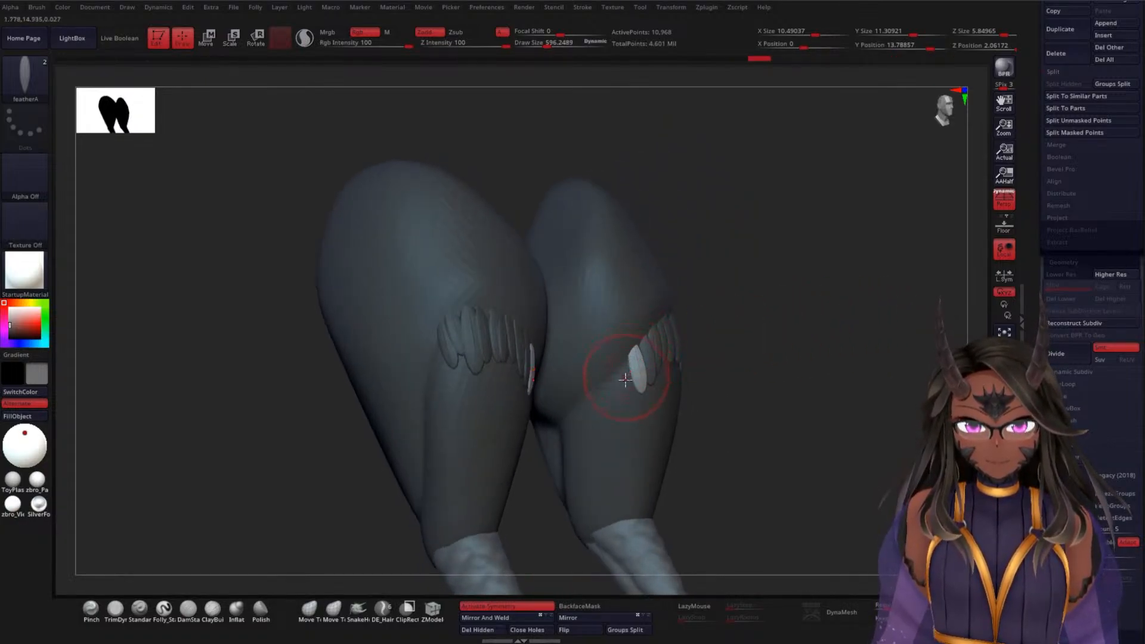
pyautogui.moveTo(625, 380); pyautogui.dragTo(607, 400)
pyautogui.moveTo(757, 392); pyautogui.dragTo(686, 401)
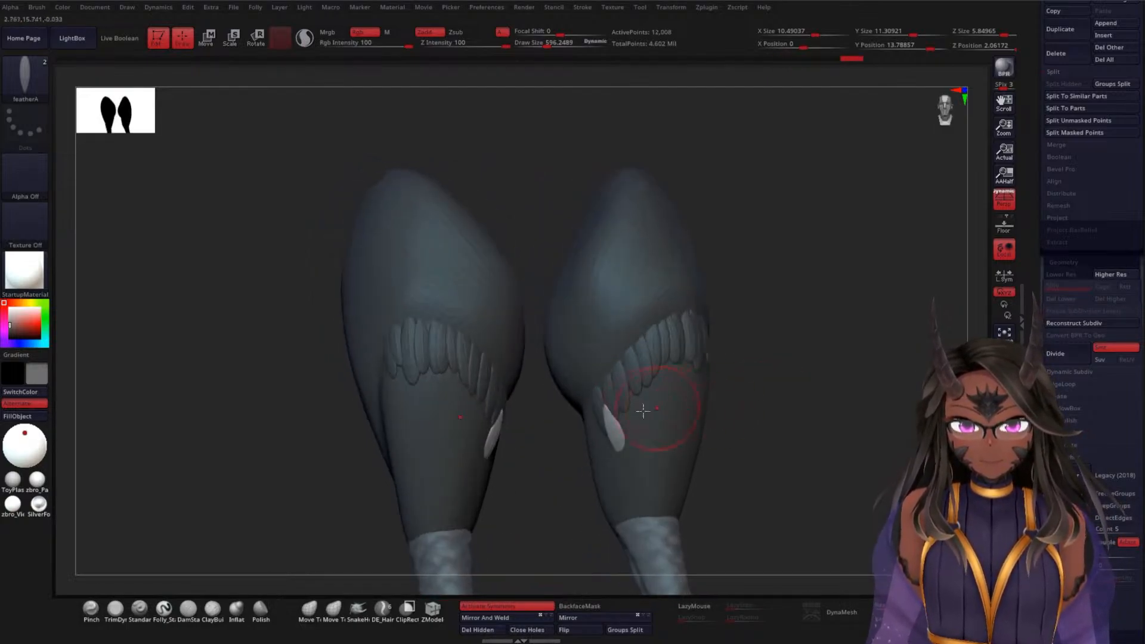
pyautogui.hotkey('ctrl', 'z')
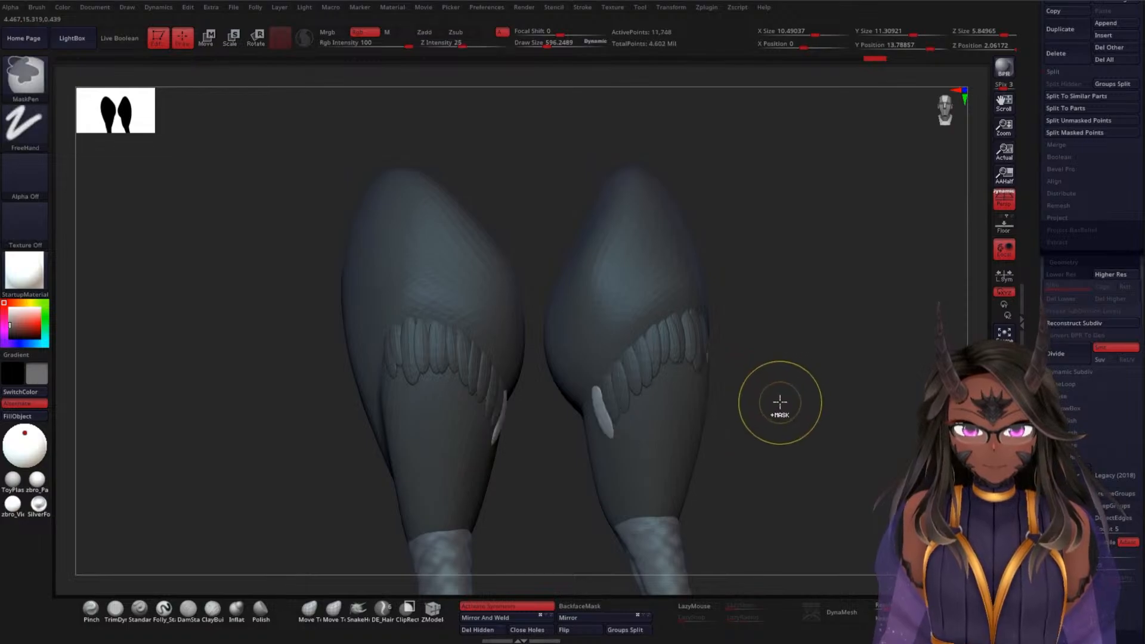
# Insert a second row of overlapping feathers on the lower thigh, directly beneath the first row
pyautogui.moveTo(780, 410); pyautogui.dragTo(800, 402)
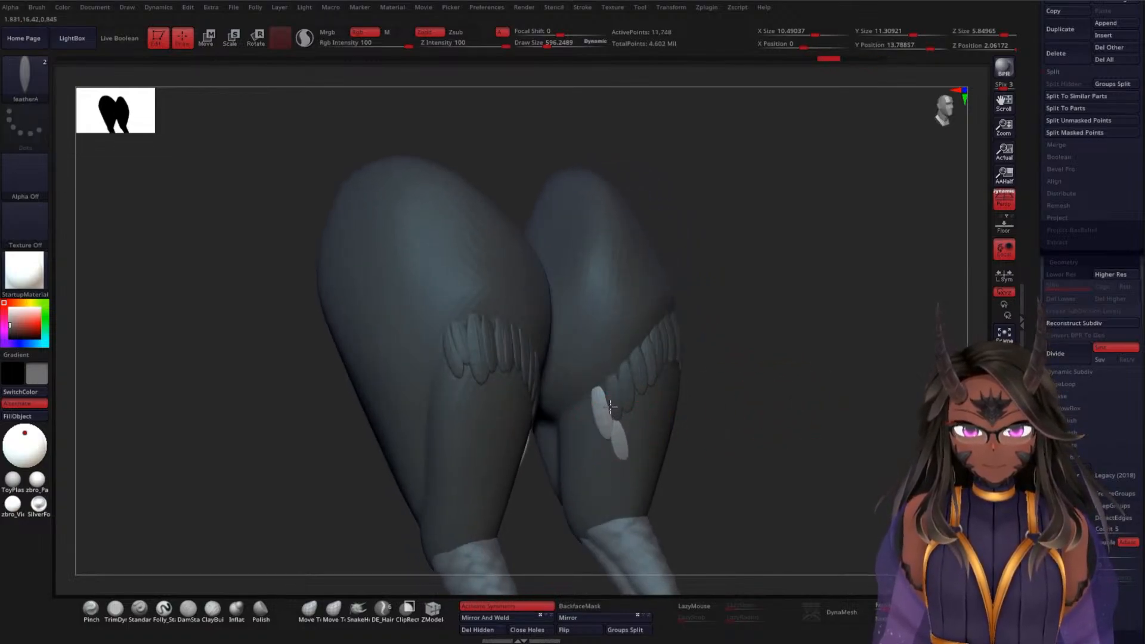
pyautogui.moveTo(610, 406); pyautogui.dragTo(632, 428)
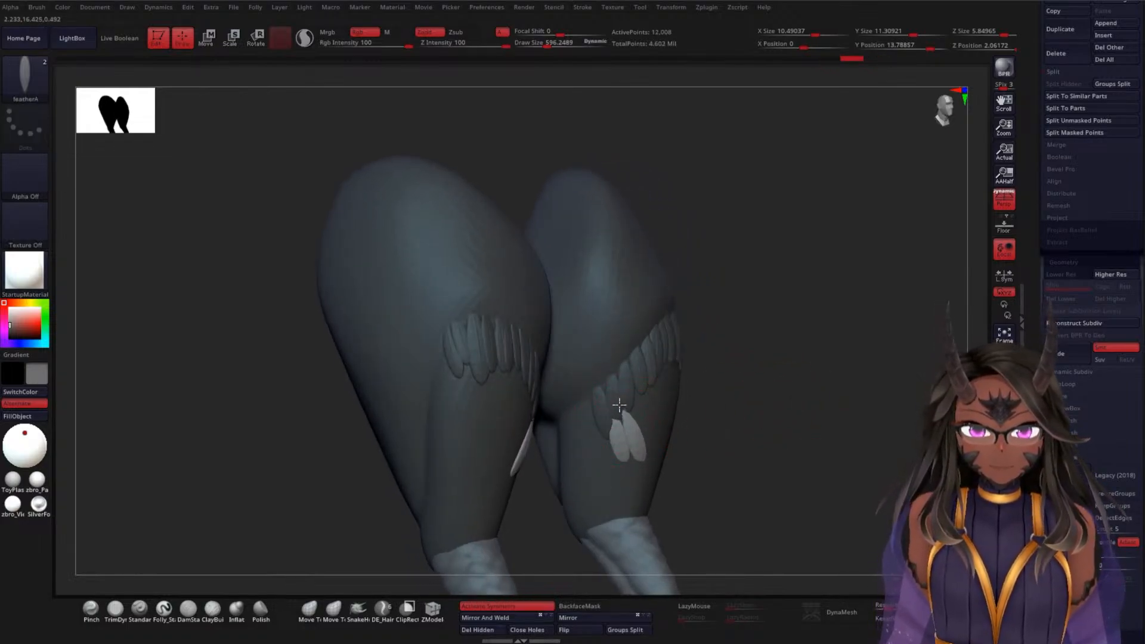
pyautogui.moveTo(784, 399); pyautogui.dragTo(672, 417)
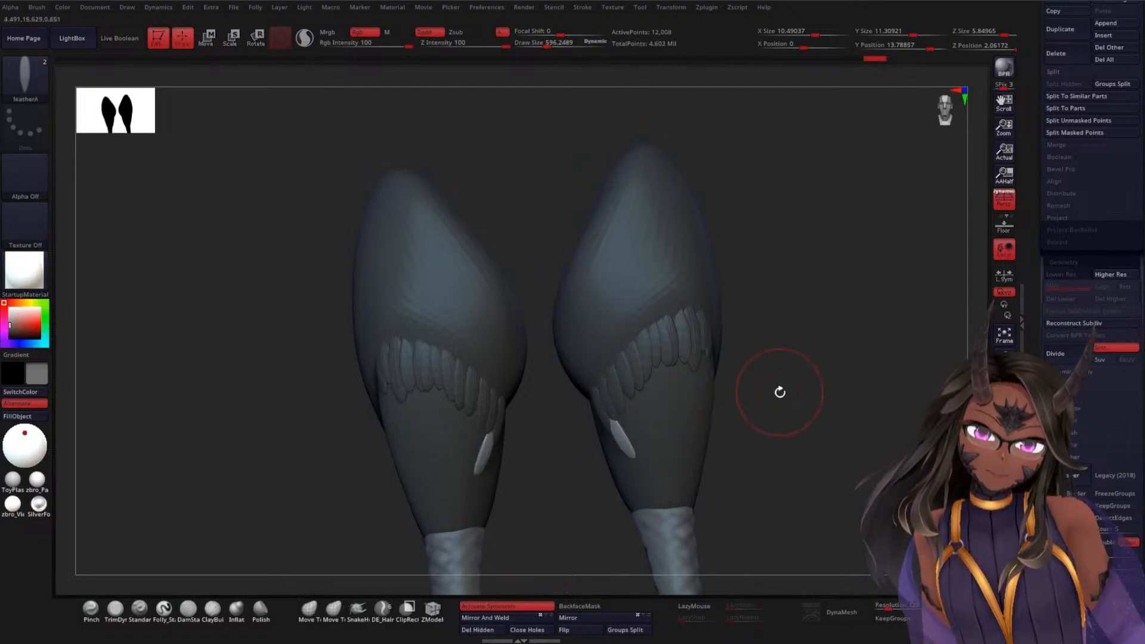
pyautogui.moveTo(780, 391); pyautogui.dragTo(728, 399)
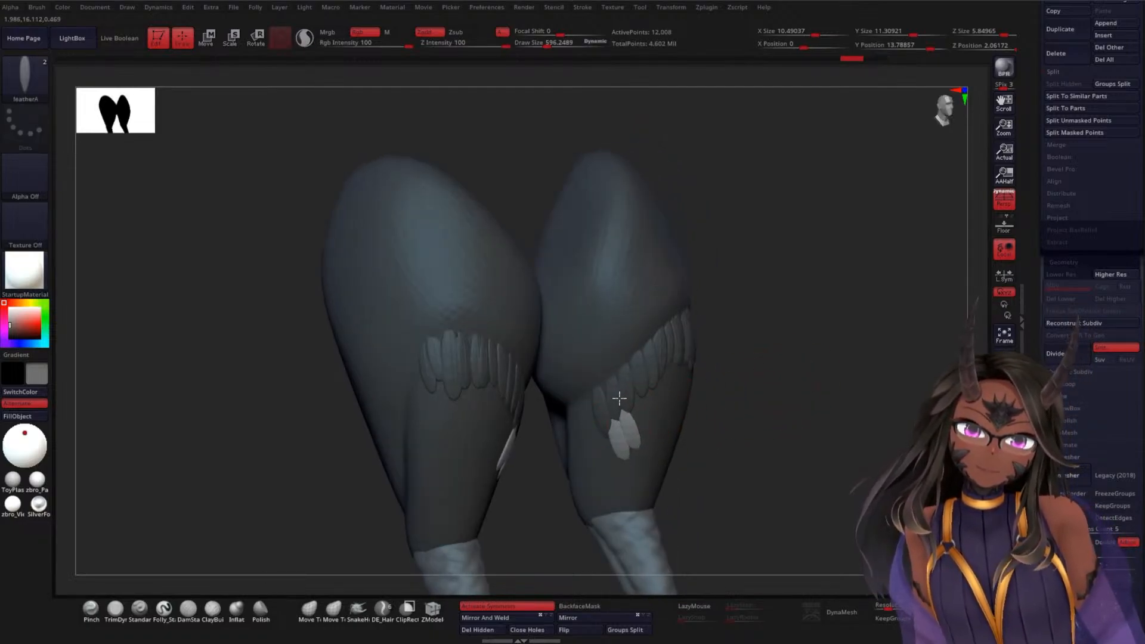
pyautogui.moveTo(620, 398)
pyautogui.mouseDown()
pyautogui.moveTo(644, 408)
pyautogui.moveTo(648, 398)
pyautogui.mouseUp()
pyautogui.moveTo(638, 375)
pyautogui.mouseDown(button='right')
pyautogui.moveTo(759, 389)
pyautogui.moveTo(662, 401)
pyautogui.mouseUp(button='right')
pyautogui.moveTo(649, 378)
pyautogui.mouseDown()
pyautogui.moveTo(649, 368)
pyautogui.moveTo(662, 380)
pyautogui.moveTo(655, 364)
pyautogui.moveTo(672, 348)
pyautogui.moveTo(696, 376)
pyautogui.moveTo(684, 356)
pyautogui.mouseUp()
# Run feathers down the outer edge of the lower thigh along the seam, ending near the scaly shank
pyautogui.moveTo(797, 376)
pyautogui.mouseDown()
pyautogui.moveTo(712, 361)
pyautogui.moveTo(724, 333)
pyautogui.moveTo(715, 315)
pyautogui.mouseUp()
pyautogui.moveTo(895, 368); pyautogui.dragTo(830, 361)
pyautogui.moveTo(746, 369)
pyautogui.mouseDown()
pyautogui.moveTo(738, 337)
pyautogui.moveTo(750, 346)
pyautogui.mouseUp()
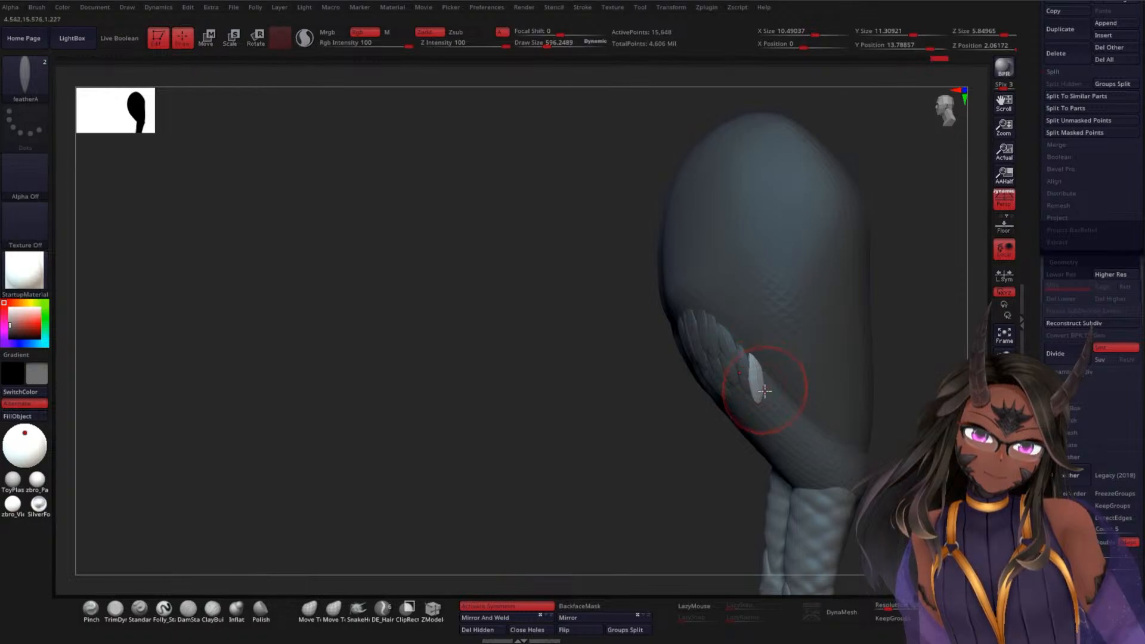
pyautogui.moveTo(765, 390)
pyautogui.mouseDown()
pyautogui.moveTo(767, 366)
pyautogui.moveTo(798, 419)
pyautogui.moveTo(794, 399)
pyautogui.moveTo(828, 434)
pyautogui.moveTo(841, 426)
pyautogui.mouseUp()
pyautogui.moveTo(919, 458); pyautogui.dragTo(867, 466)
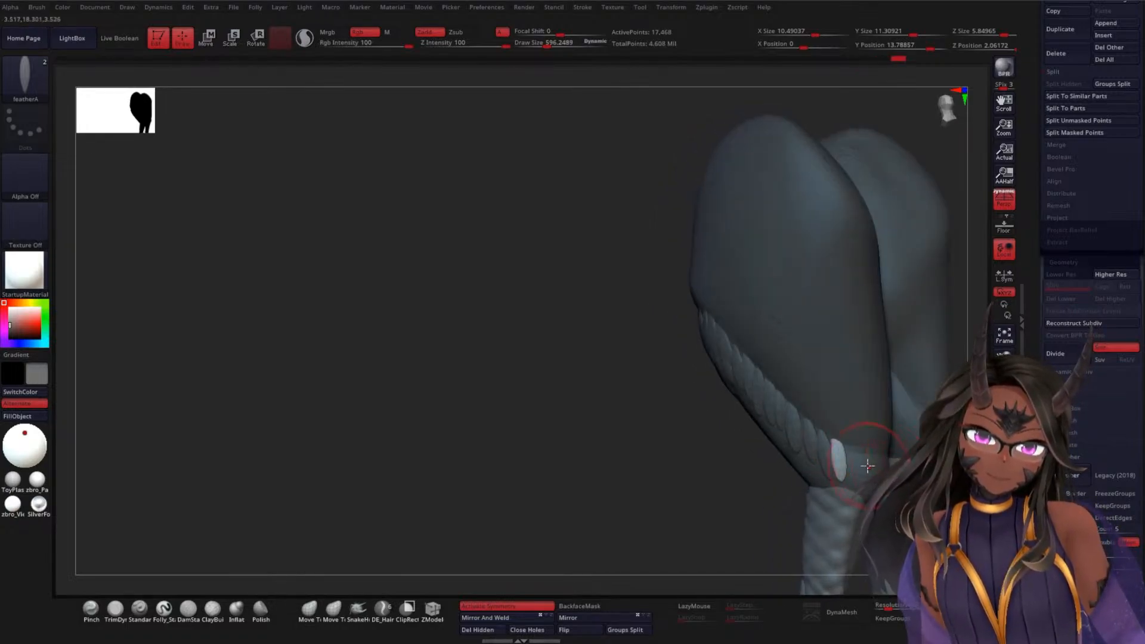
# Fill the outer side of the lower thigh with feathers beside the edge row, redoing one misplaced feather
pyautogui.moveTo(676, 477); pyautogui.dragTo(804, 439)
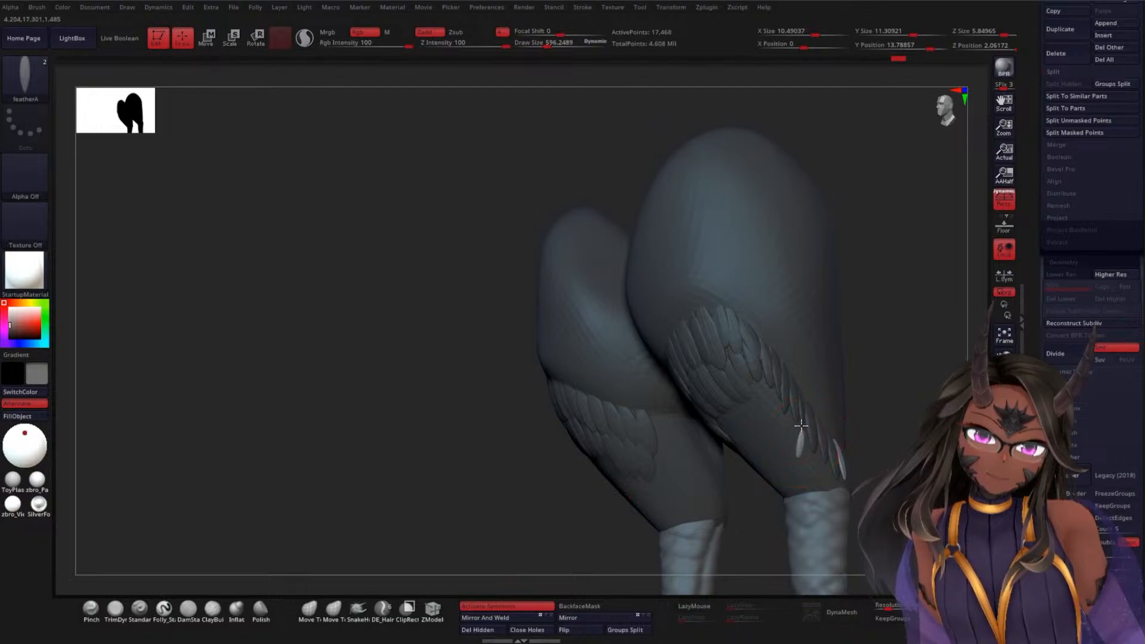
pyautogui.moveTo(893, 401)
pyautogui.mouseDown()
pyautogui.moveTo(915, 402)
pyautogui.moveTo(773, 377)
pyautogui.moveTo(762, 358)
pyautogui.mouseUp()
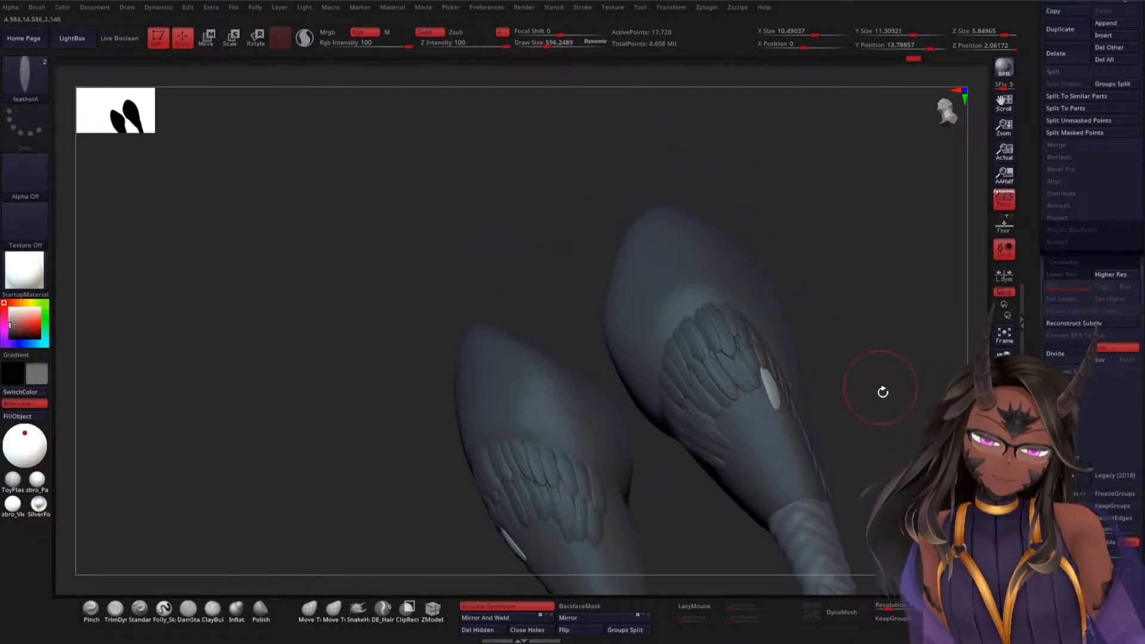
pyautogui.moveTo(883, 388); pyautogui.dragTo(783, 369)
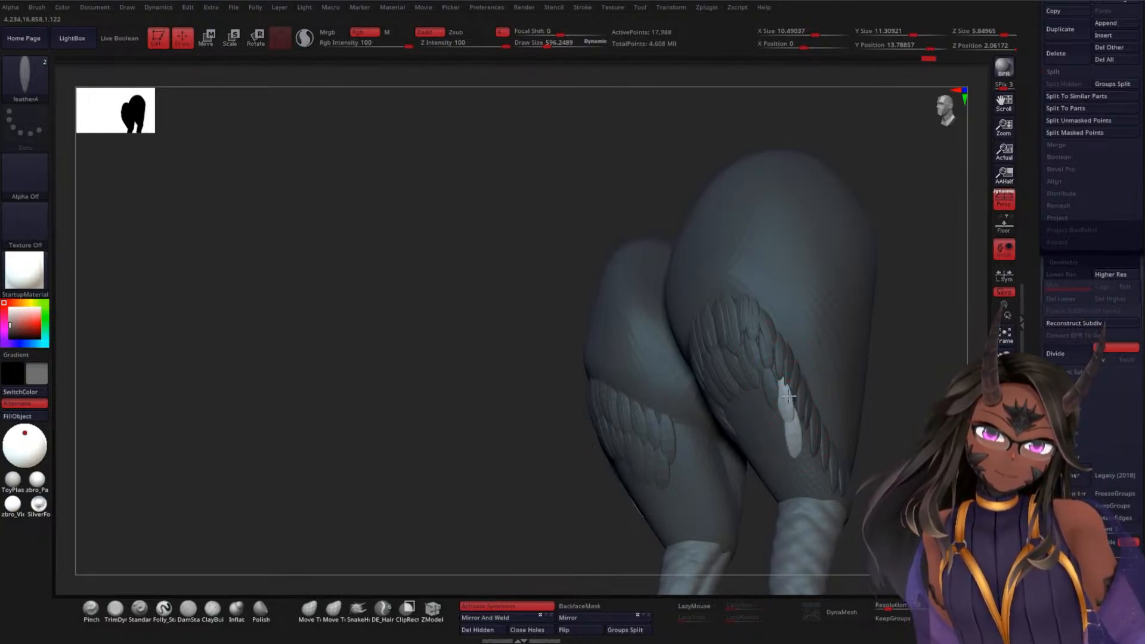
pyautogui.moveTo(894, 398)
pyautogui.mouseDown()
pyautogui.moveTo(789, 416)
pyautogui.moveTo(770, 404)
pyautogui.moveTo(768, 381)
pyautogui.mouseUp()
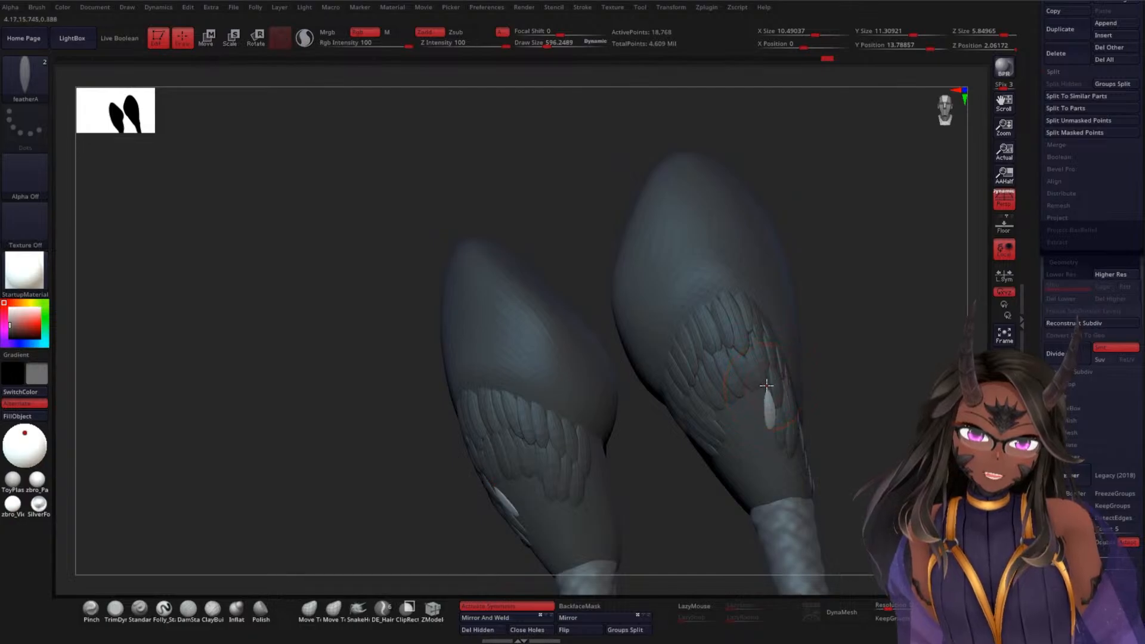
pyautogui.moveTo(893, 374)
pyautogui.mouseDown()
pyautogui.moveTo(900, 401)
pyautogui.moveTo(914, 383)
pyautogui.moveTo(908, 368)
pyautogui.moveTo(912, 382)
pyautogui.mouseUp()
pyautogui.hotkey('ctrl', 'z')
pyautogui.click(767, 401)
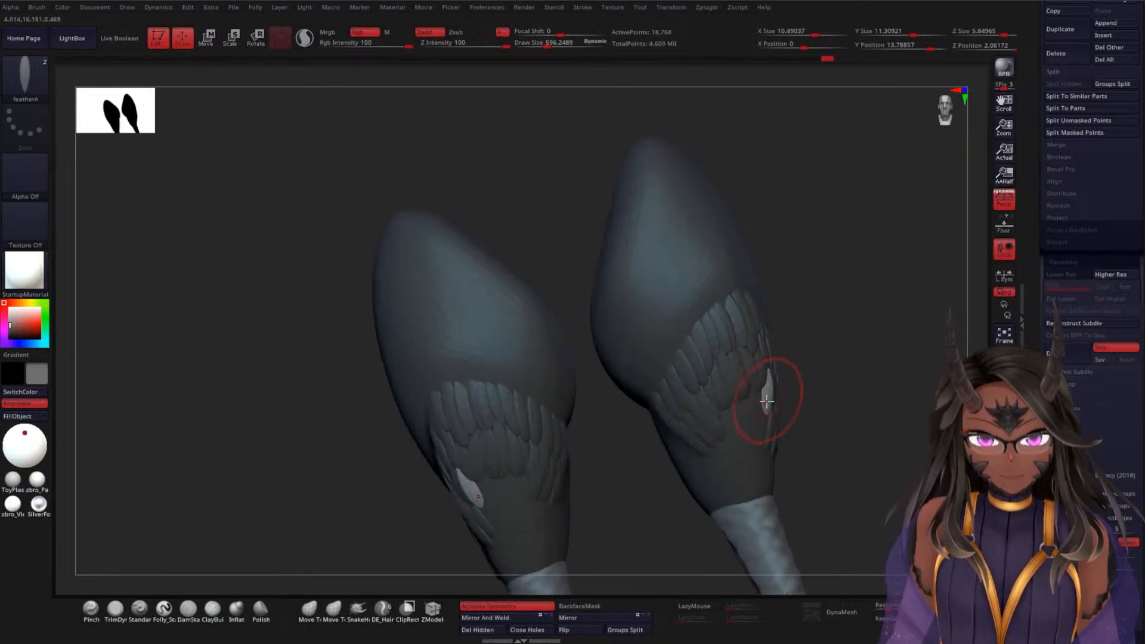
# Insert further rows of feathers lower on the front of the lower thigh, down towards the scaly shank
pyautogui.moveTo(758, 398); pyautogui.dragTo(722, 393)
pyautogui.moveTo(829, 388); pyautogui.dragTo(802, 385)
pyautogui.moveTo(563, 348); pyautogui.dragTo(556, 248)
pyautogui.moveTo(522, 291); pyautogui.dragTo(536, 252)
pyautogui.moveTo(785, 384); pyautogui.dragTo(609, 301)
pyautogui.moveTo(597, 342); pyautogui.dragTo(583, 302)
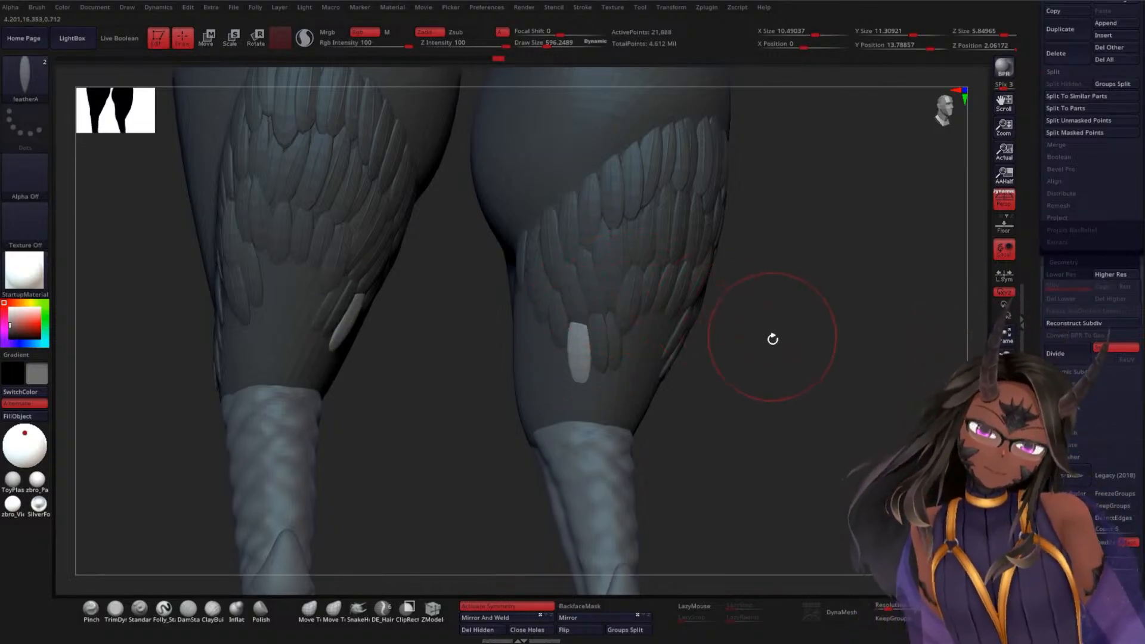
# Try four more feathers among the rows on the lower thigh, and undo them
pyautogui.moveTo(772, 334); pyautogui.dragTo(619, 235)
pyautogui.moveTo(637, 275); pyautogui.dragTo(652, 226)
pyautogui.moveTo(673, 268); pyautogui.dragTo(668, 227)
pyautogui.moveTo(776, 268); pyautogui.dragTo(841, 336)
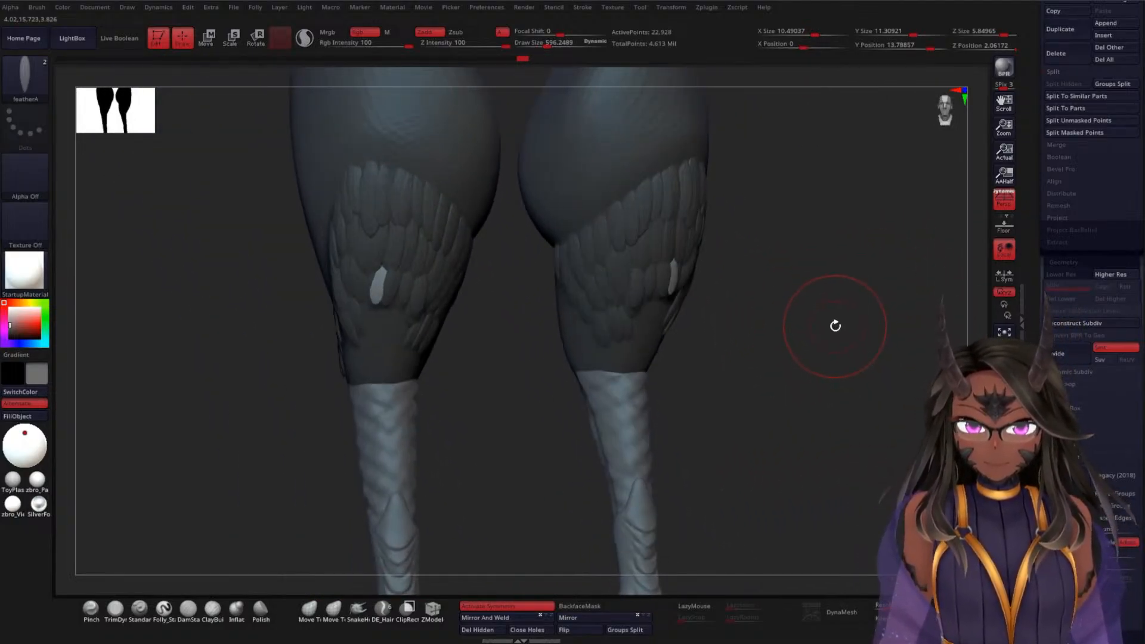
pyautogui.hotkey('ctrl', 'z')
pyautogui.hotkey('ctrl', 'z')
pyautogui.hotkey('ctrl', 'z')
pyautogui.hotkey('ctrl', 'z')
# Add overlapping feathers down the inner side of the lower thigh, following the seam towards the back of the leg
pyautogui.moveTo(818, 297)
pyautogui.mouseDown()
pyautogui.moveTo(834, 307)
pyautogui.moveTo(800, 256)
pyautogui.moveTo(841, 227)
pyautogui.mouseUp()
pyautogui.moveTo(717, 290)
pyautogui.mouseDown()
pyautogui.moveTo(767, 299)
pyautogui.moveTo(751, 274)
pyautogui.mouseUp()
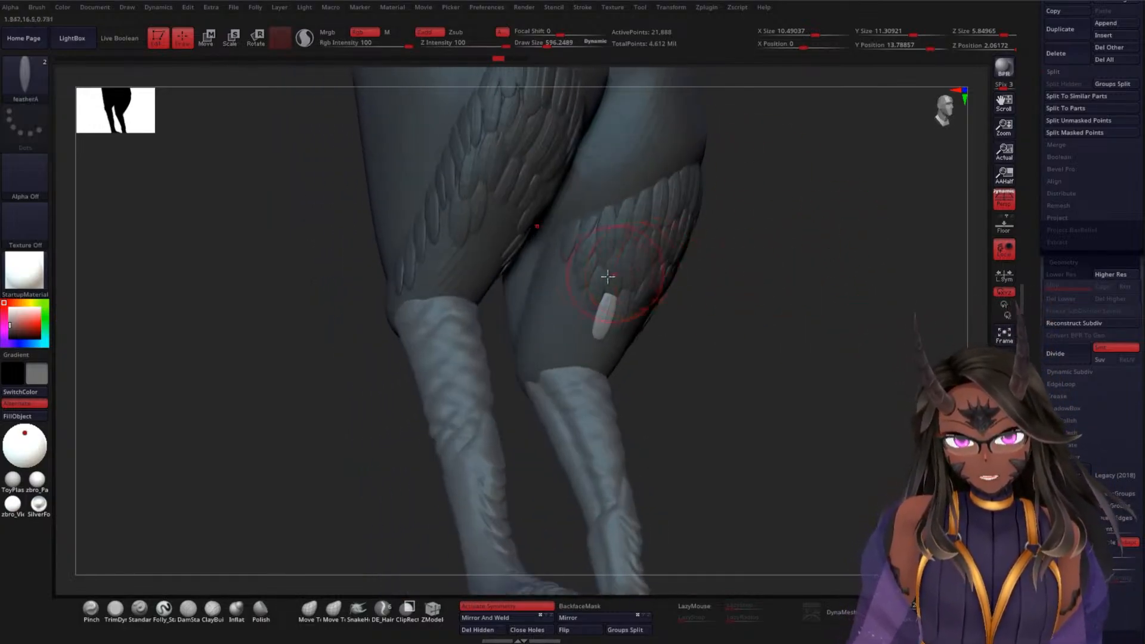
pyautogui.moveTo(581, 302)
pyautogui.mouseDown()
pyautogui.moveTo(585, 276)
pyautogui.moveTo(594, 287)
pyautogui.moveTo(571, 241)
pyautogui.mouseUp()
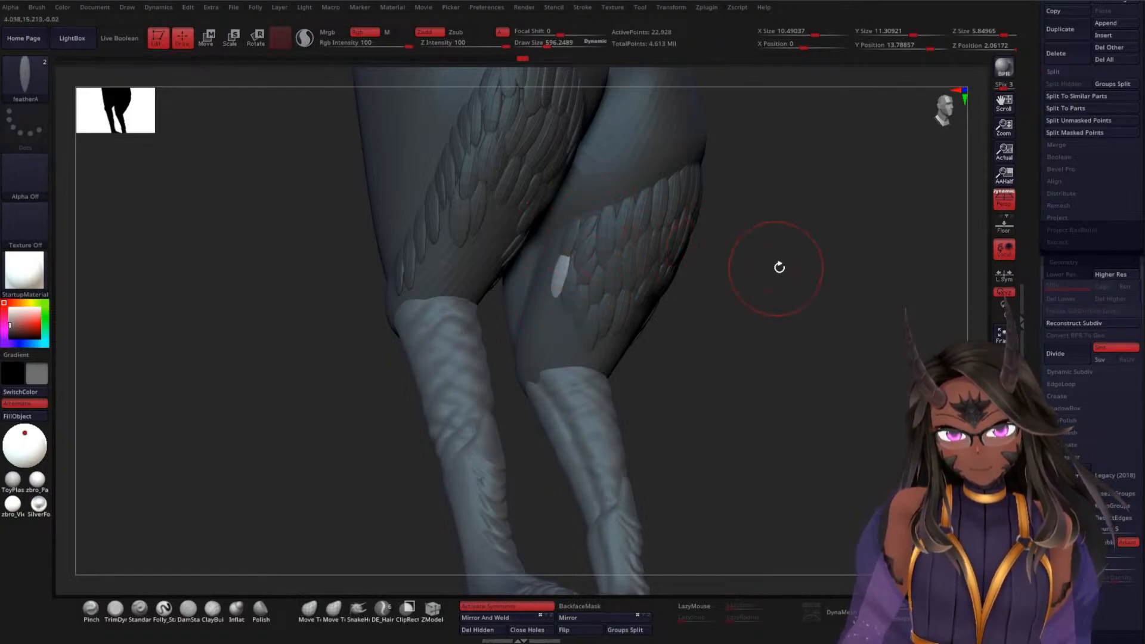
pyautogui.moveTo(780, 263); pyautogui.dragTo(820, 253)
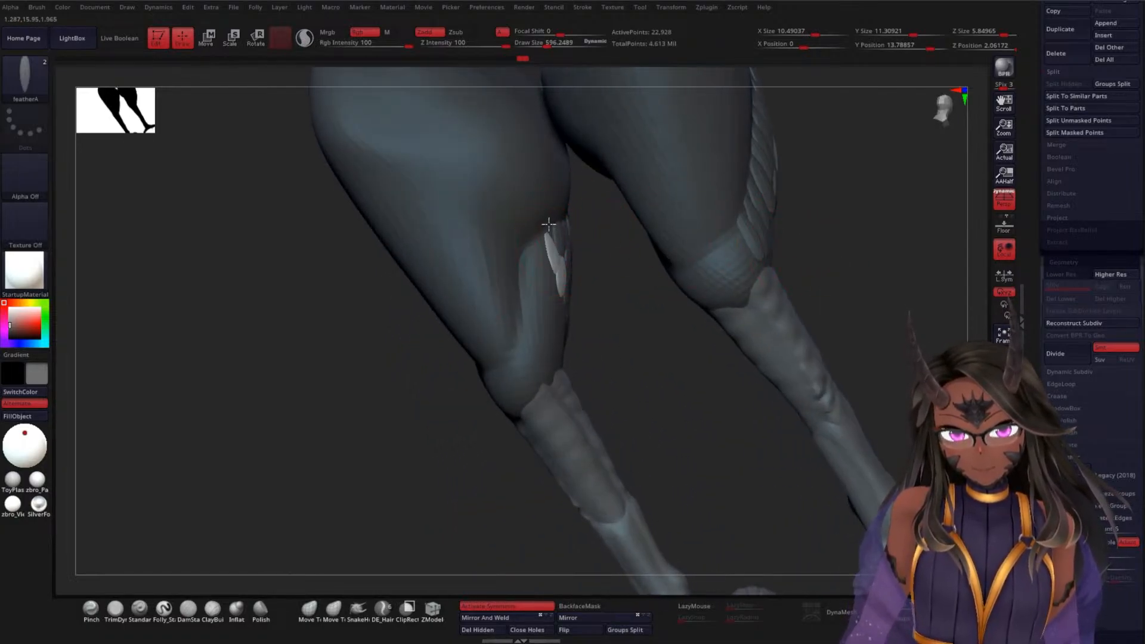
pyautogui.moveTo(543, 236); pyautogui.dragTo(520, 230)
pyautogui.moveTo(532, 291); pyautogui.dragTo(515, 248)
pyautogui.moveTo(667, 322); pyautogui.dragTo(543, 297)
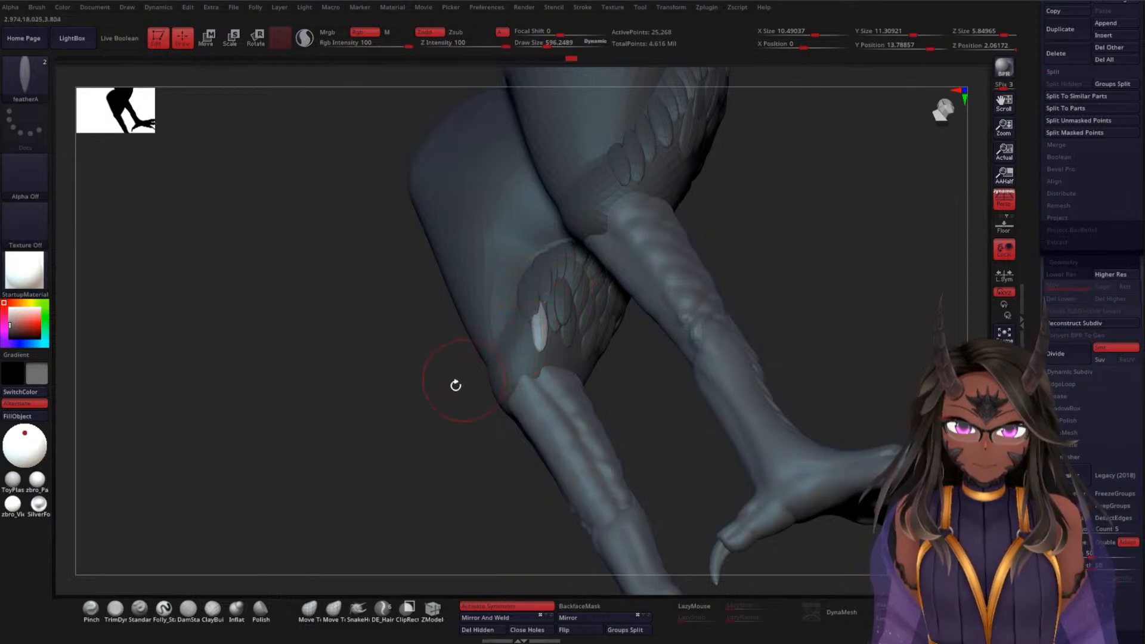
# Fill the lower front and inner front of the lower thigh with more overlapping feathers, down to the scaly shank
pyautogui.moveTo(456, 385)
pyautogui.mouseDown()
pyautogui.moveTo(519, 332)
pyautogui.moveTo(530, 305)
pyautogui.mouseUp()
pyautogui.moveTo(637, 322)
pyautogui.mouseDown()
pyautogui.moveTo(671, 352)
pyautogui.moveTo(690, 337)
pyautogui.mouseUp()
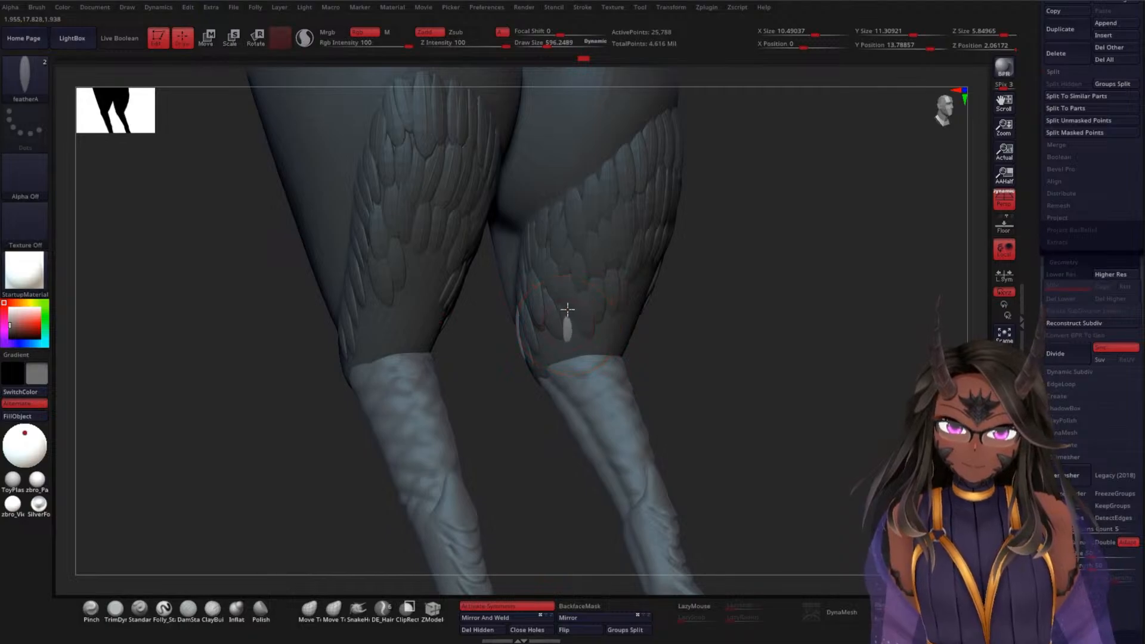
pyautogui.moveTo(568, 310); pyautogui.dragTo(559, 276)
pyautogui.moveTo(710, 302); pyautogui.dragTo(674, 334)
pyautogui.moveTo(603, 349)
pyautogui.mouseDown()
pyautogui.moveTo(608, 290)
pyautogui.moveTo(620, 351)
pyautogui.moveTo(623, 320)
pyautogui.moveTo(610, 238)
pyautogui.mouseUp()
pyautogui.moveTo(632, 279); pyautogui.dragTo(660, 238)
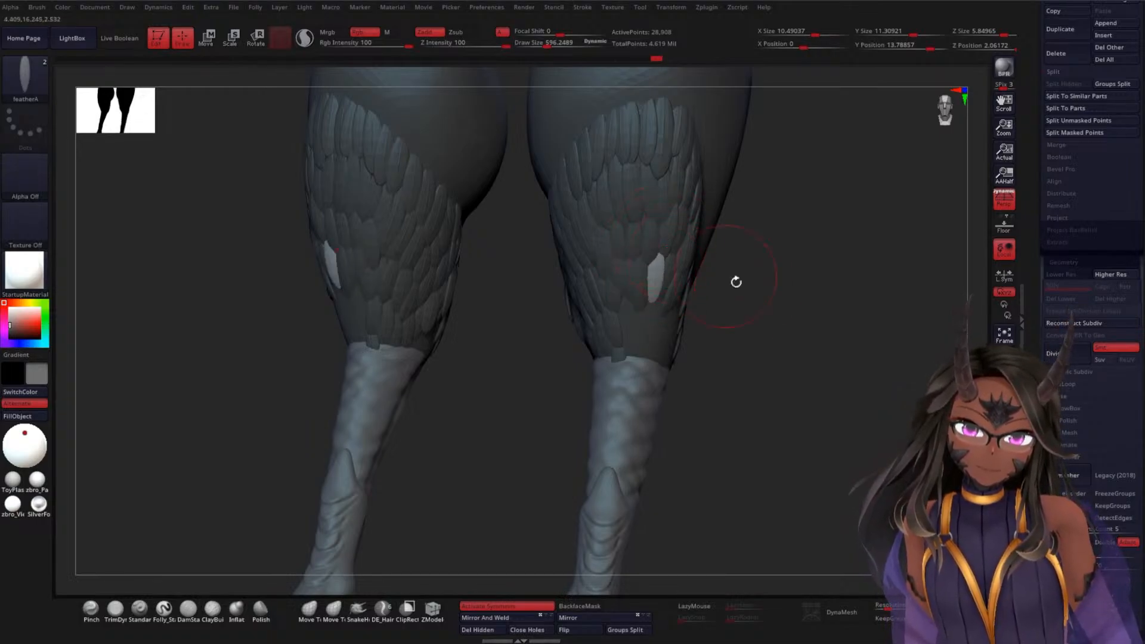
# Continue the feather rows across the outer front of the lower thigh above the shank, redoing two misplaced feathers
pyautogui.moveTo(739, 281); pyautogui.dragTo(702, 271)
pyautogui.moveTo(702, 328); pyautogui.dragTo(706, 301)
pyautogui.moveTo(701, 363); pyautogui.dragTo(712, 333)
pyautogui.moveTo(840, 374); pyautogui.dragTo(870, 379)
pyautogui.moveTo(695, 329); pyautogui.dragTo(680, 290)
pyautogui.hotkey('ctrl', 'z')
pyautogui.moveTo(667, 329); pyautogui.dragTo(650, 297)
pyautogui.moveTo(651, 326); pyautogui.dragTo(639, 277)
pyautogui.hotkey('ctrl', 'z')
pyautogui.moveTo(649, 324); pyautogui.dragTo(649, 281)
# Line the seam at the top of the scaly shank with short feathers across the front, redoing one misplaced feather
pyautogui.moveTo(739, 316); pyautogui.dragTo(790, 374)
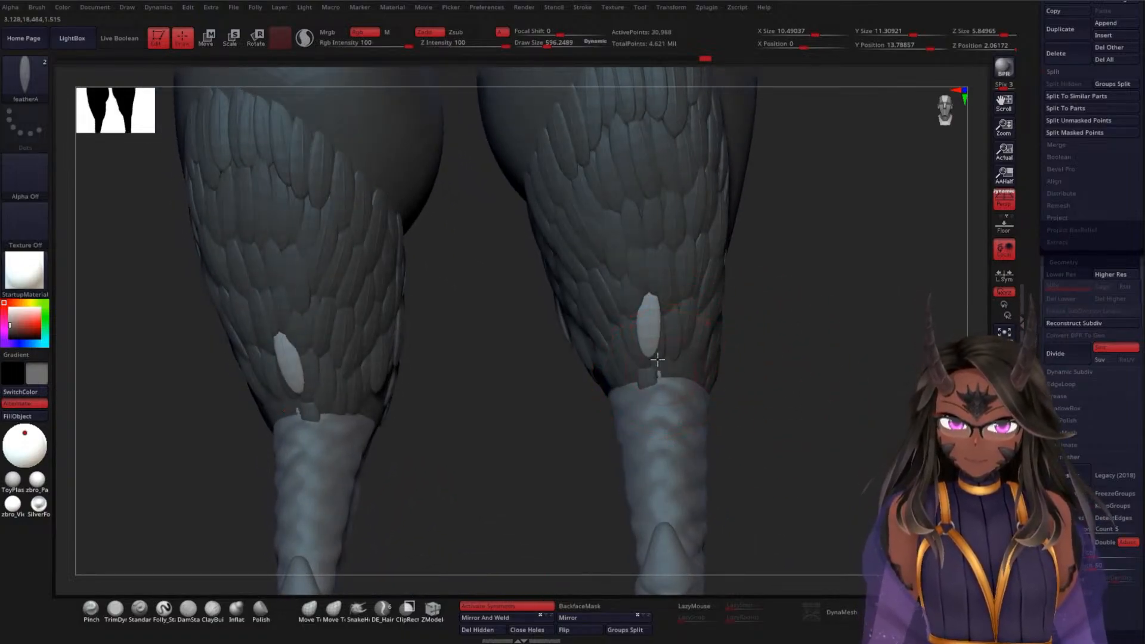
pyautogui.moveTo(657, 360); pyautogui.dragTo(668, 335)
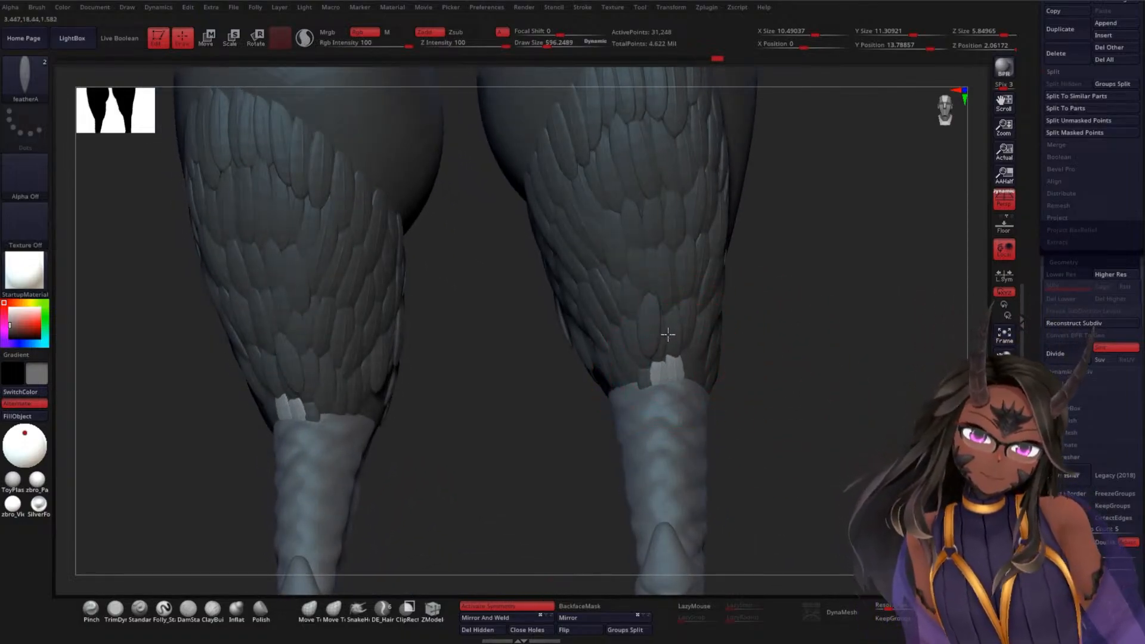
pyautogui.moveTo(802, 378); pyautogui.dragTo(754, 382)
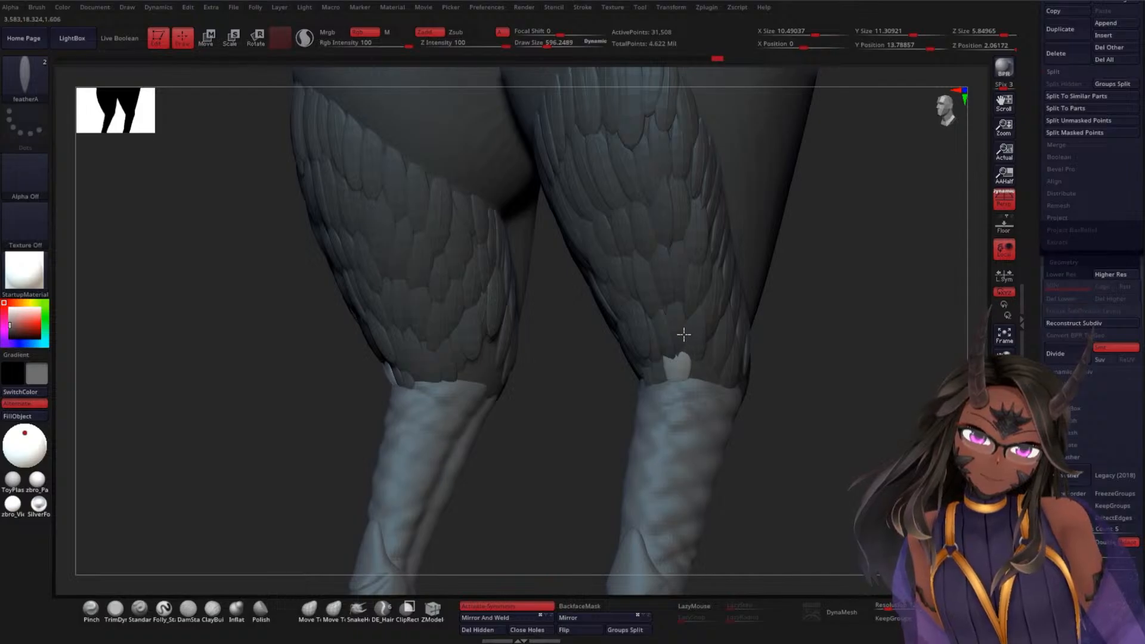
pyautogui.moveTo(684, 335)
pyautogui.mouseDown()
pyautogui.moveTo(683, 323)
pyautogui.moveTo(714, 354)
pyautogui.moveTo(711, 330)
pyautogui.mouseUp()
pyautogui.hotkey('ctrl', 'z')
pyautogui.moveTo(712, 380); pyautogui.dragTo(713, 342)
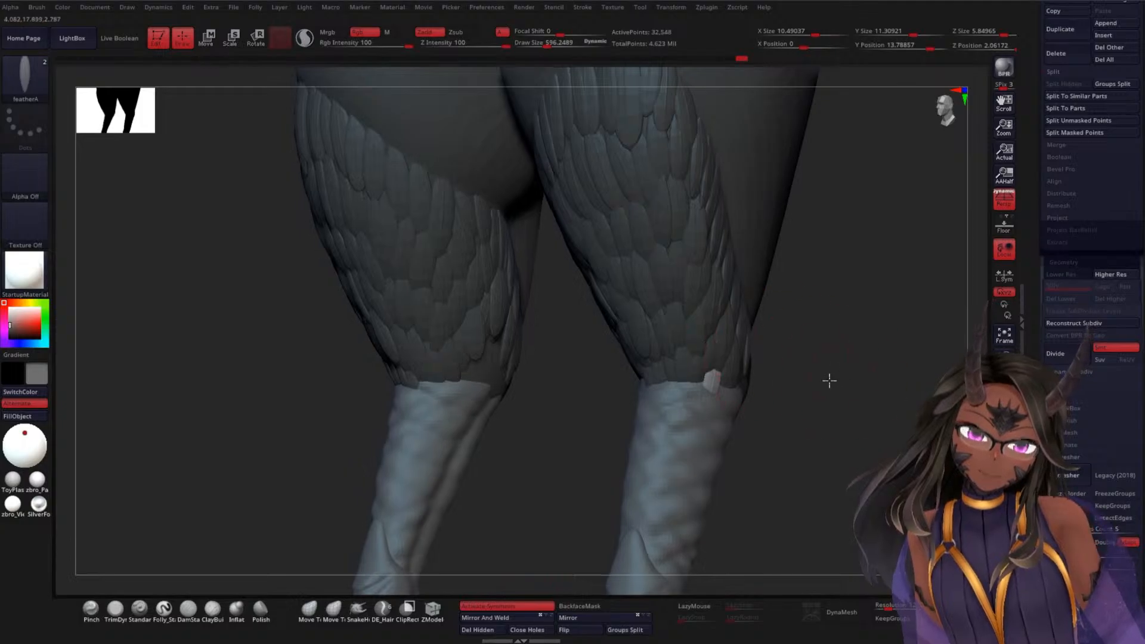
# Extend the short feathers along the shank seam around the outer side of the leg
pyautogui.moveTo(825, 378); pyautogui.dragTo(753, 350)
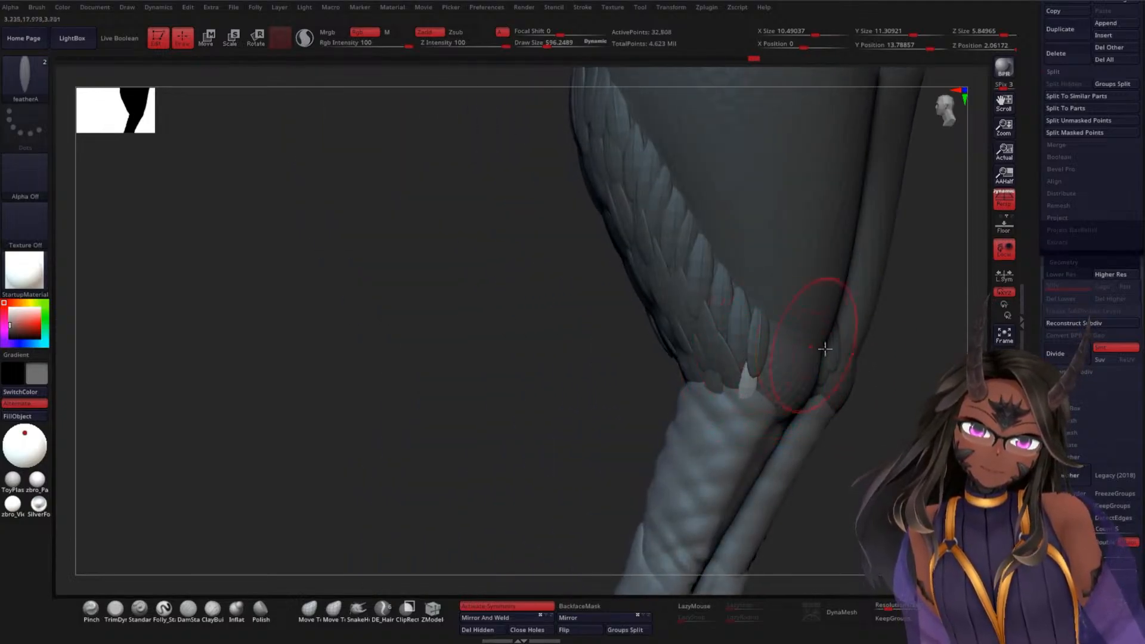
pyautogui.moveTo(922, 381); pyautogui.dragTo(873, 383)
pyautogui.moveTo(762, 348)
pyautogui.mouseDown()
pyautogui.moveTo(770, 317)
pyautogui.moveTo(764, 400)
pyautogui.moveTo(781, 373)
pyautogui.mouseUp()
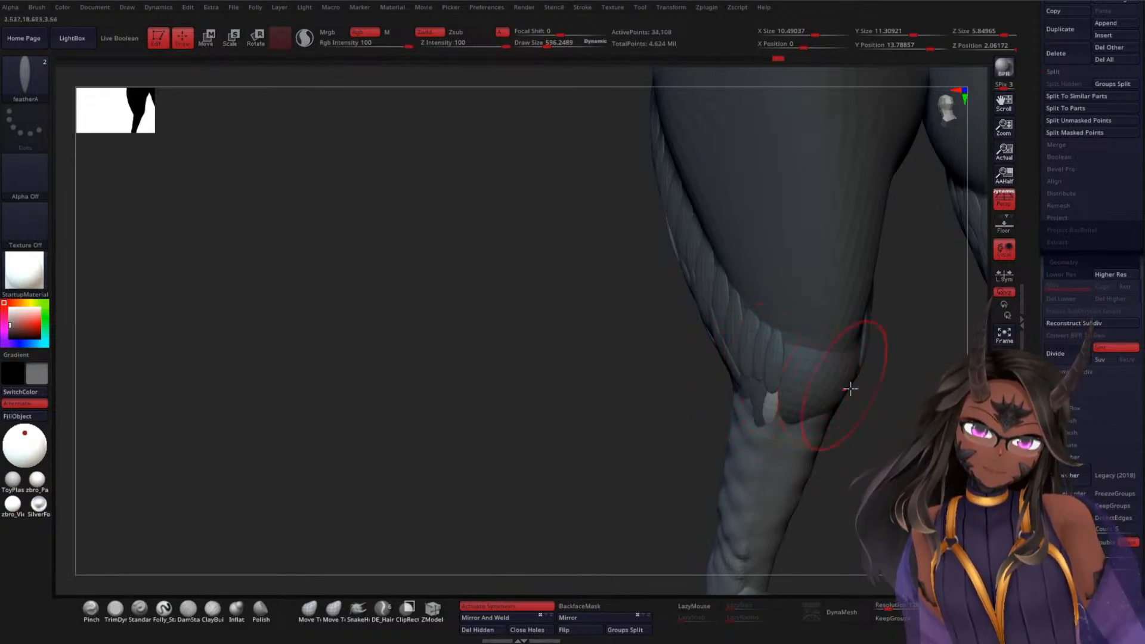
# Place a row of upright feathers around the back of the leg, joining the outer and inner feather edges
pyautogui.keyDown('shift'); pyautogui.moveTo(922, 403); pyautogui.dragTo(841, 381); pyautogui.keyUp('shift')
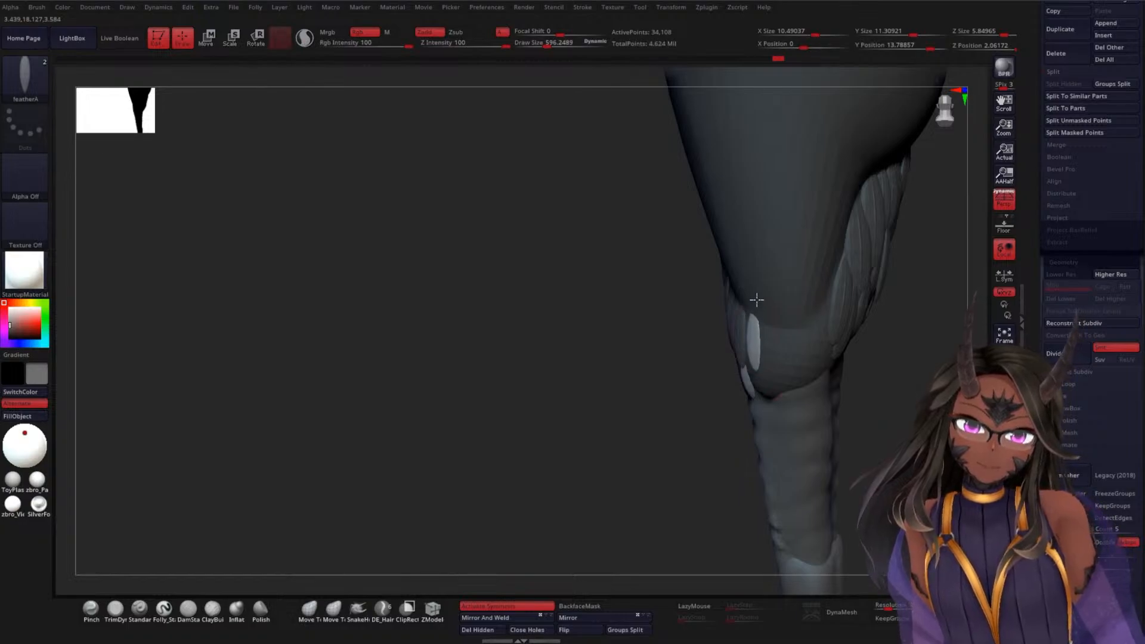
pyautogui.moveTo(767, 307); pyautogui.dragTo(763, 321)
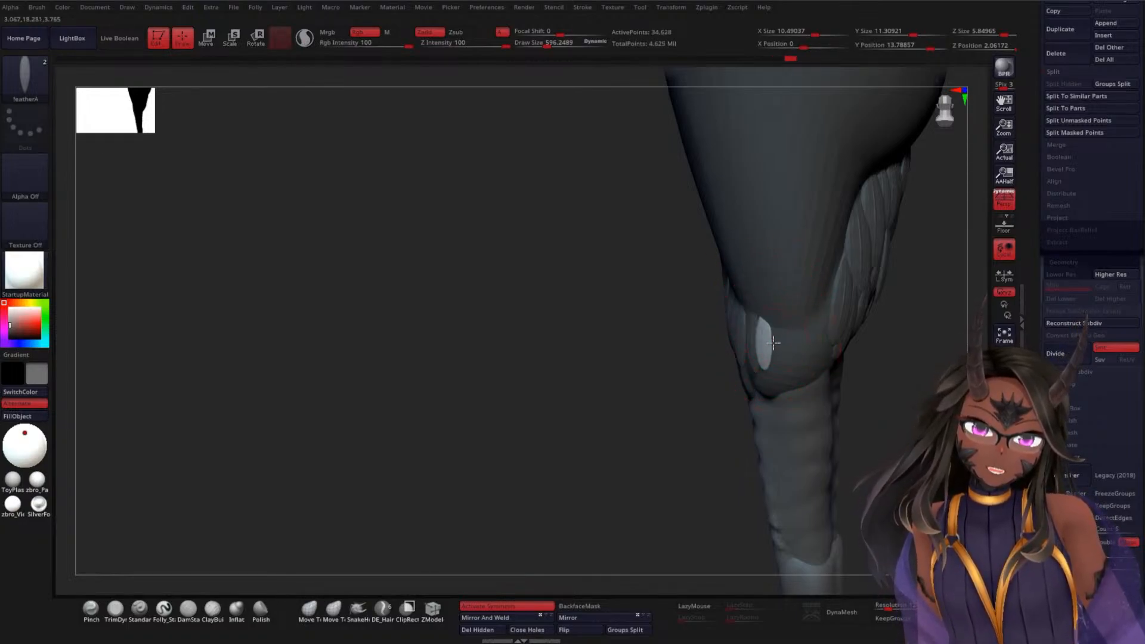
pyautogui.moveTo(788, 318)
pyautogui.mouseDown()
pyautogui.moveTo(801, 329)
pyautogui.moveTo(801, 306)
pyautogui.mouseUp()
pyautogui.moveTo(775, 345); pyautogui.dragTo(779, 309)
pyautogui.moveTo(878, 334); pyautogui.dragTo(946, 354)
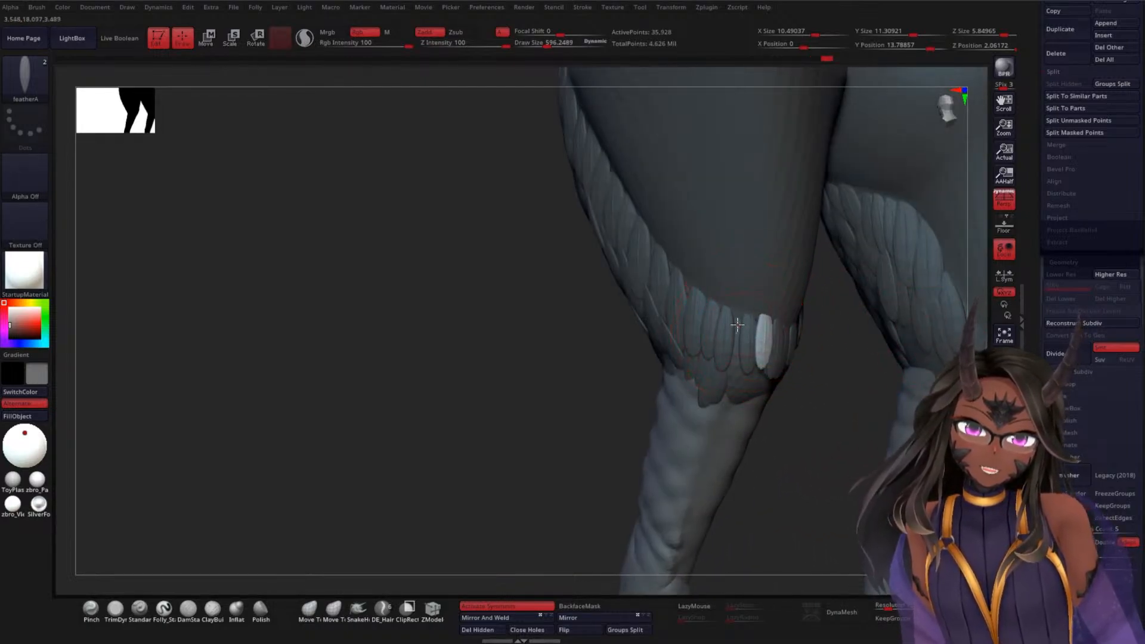
pyautogui.moveTo(738, 324); pyautogui.dragTo(740, 288)
pyautogui.moveTo(865, 397); pyautogui.dragTo(799, 408)
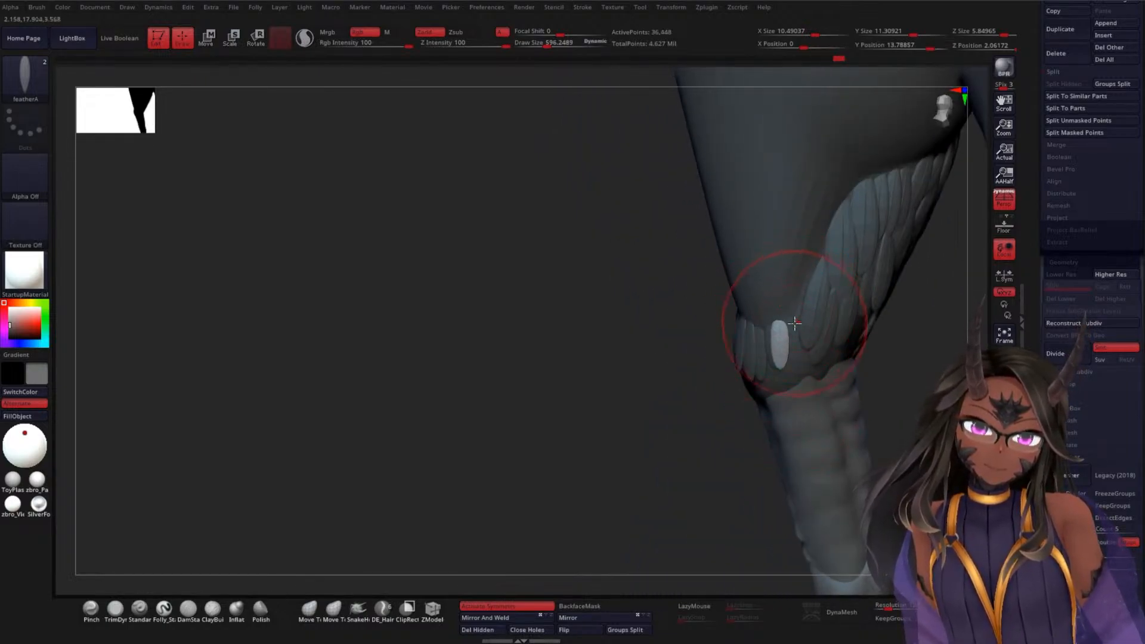
pyautogui.moveTo(794, 332); pyautogui.dragTo(807, 277)
# Fill the bare area on the inner side of the lower thigh just above the shank with feathers
pyautogui.moveTo(940, 341); pyautogui.dragTo(871, 361)
pyautogui.moveTo(726, 395); pyautogui.dragTo(719, 342)
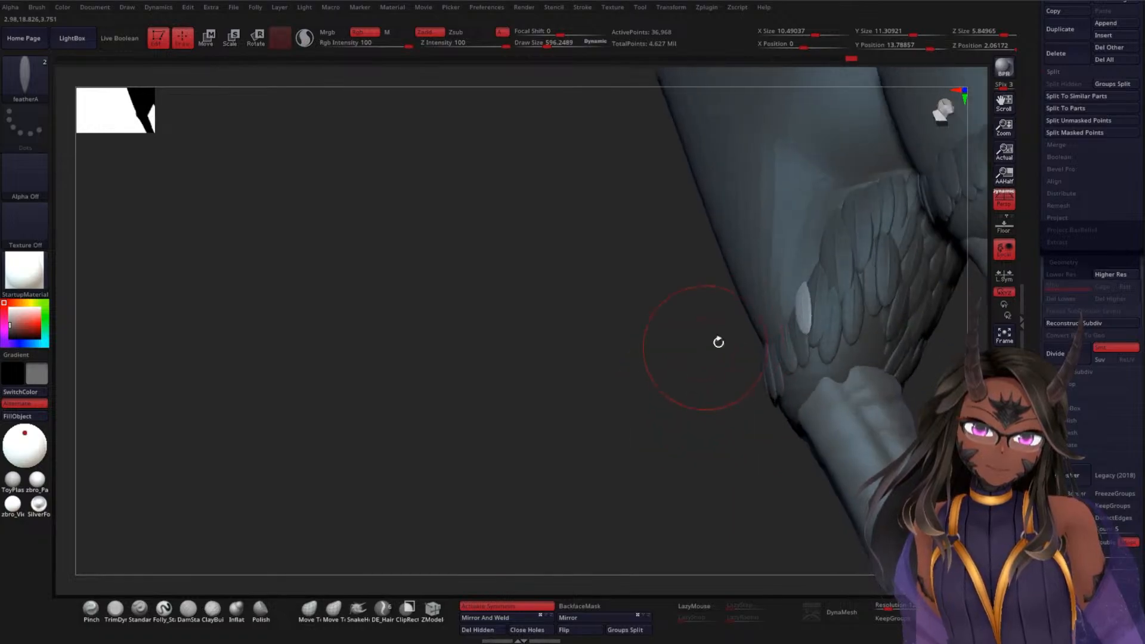
pyautogui.moveTo(870, 325); pyautogui.dragTo(880, 296)
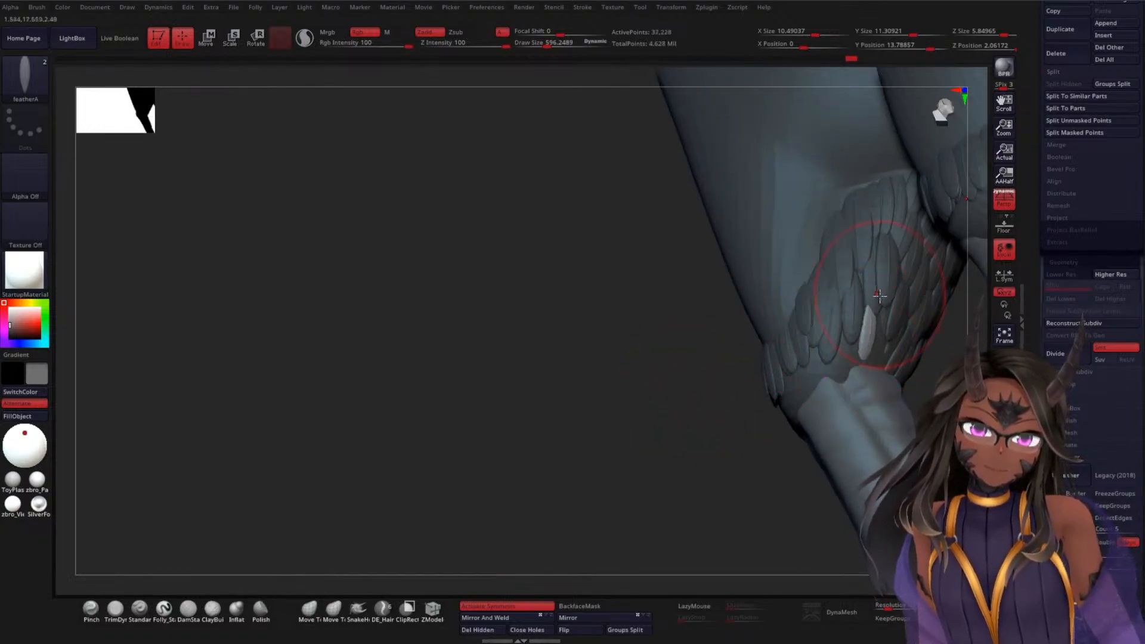
pyautogui.moveTo(875, 344); pyautogui.dragTo(883, 308)
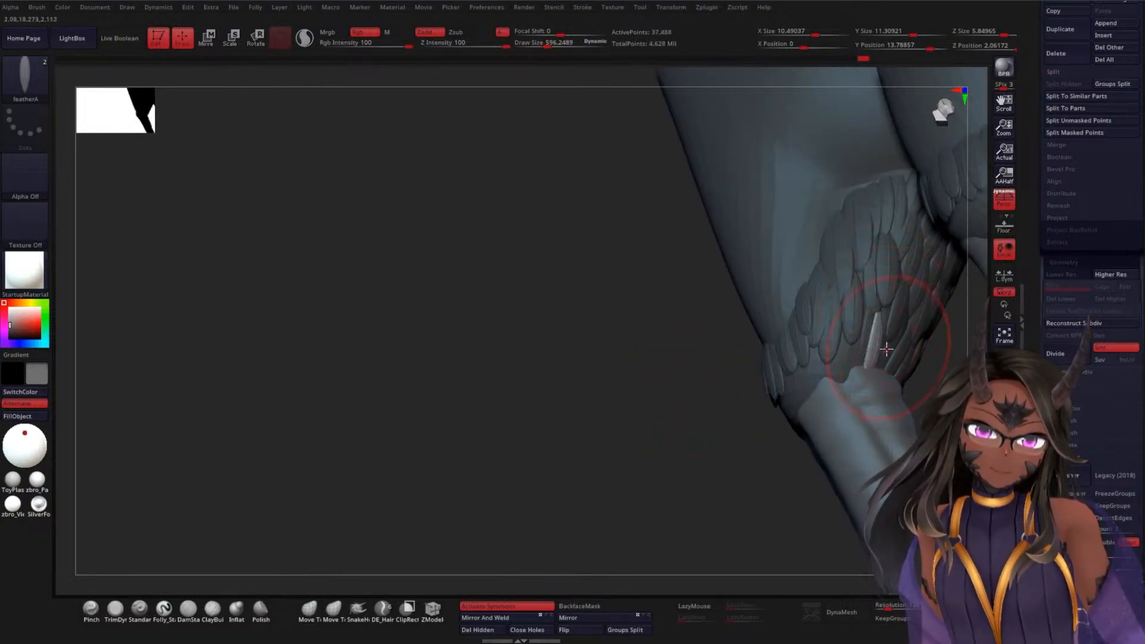
pyautogui.moveTo(852, 366); pyautogui.dragTo(850, 322)
pyautogui.moveTo(839, 361); pyautogui.dragTo(842, 323)
# Cover the remaining bare patch at the back of the leg above the shank with feathers
pyautogui.moveTo(767, 370); pyautogui.dragTo(737, 386)
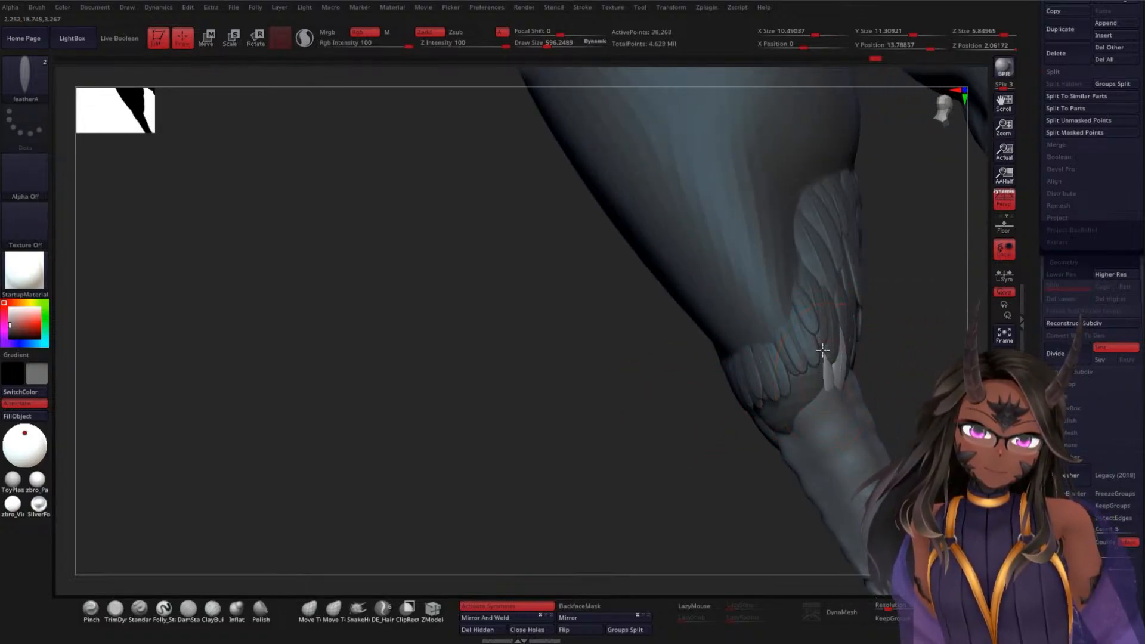
pyautogui.moveTo(823, 351); pyautogui.dragTo(796, 367)
pyautogui.moveTo(871, 346); pyautogui.dragTo(831, 371)
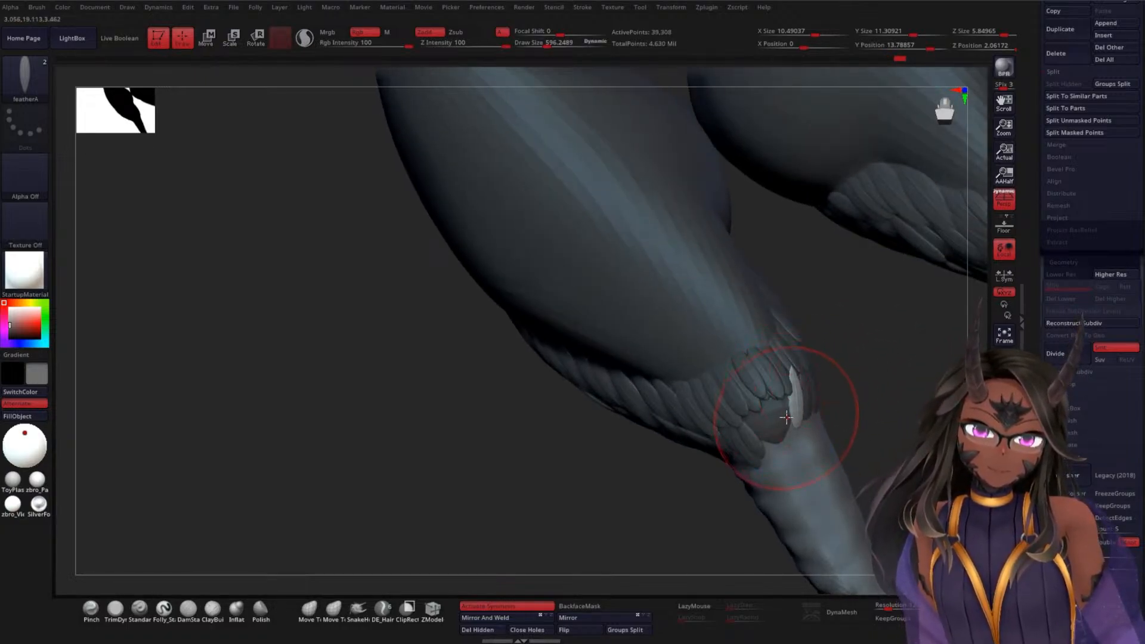
pyautogui.moveTo(786, 418)
pyautogui.mouseDown()
pyautogui.moveTo(770, 410)
pyautogui.moveTo(764, 435)
pyautogui.moveTo(746, 424)
pyautogui.moveTo(761, 414)
pyautogui.mouseUp()
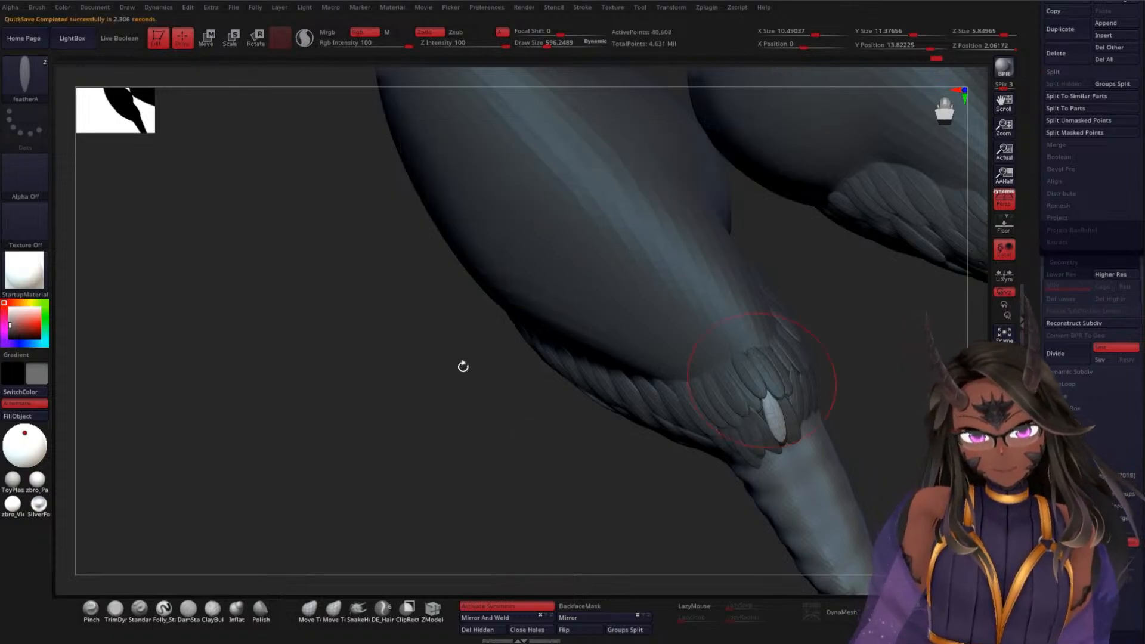
# Try single feathers along the lower edge of the smooth upper thigh above the finished rows, and undo them
pyautogui.moveTo(462, 381); pyautogui.dragTo(776, 281)
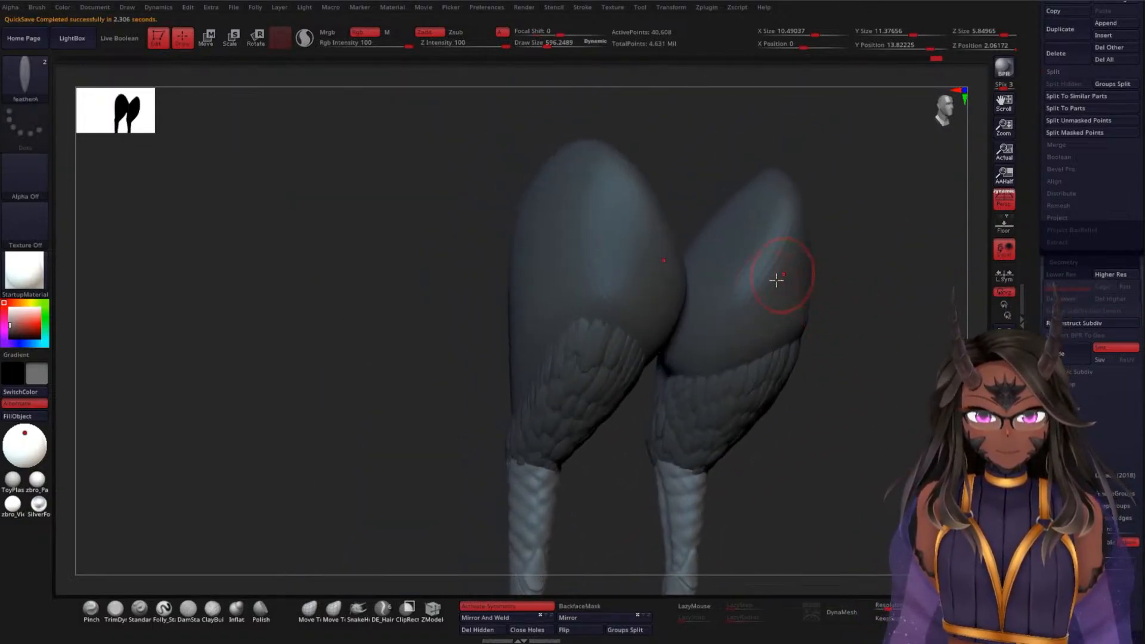
pyautogui.moveTo(747, 346); pyautogui.dragTo(746, 322)
pyautogui.hotkey('ctrl', 'z')
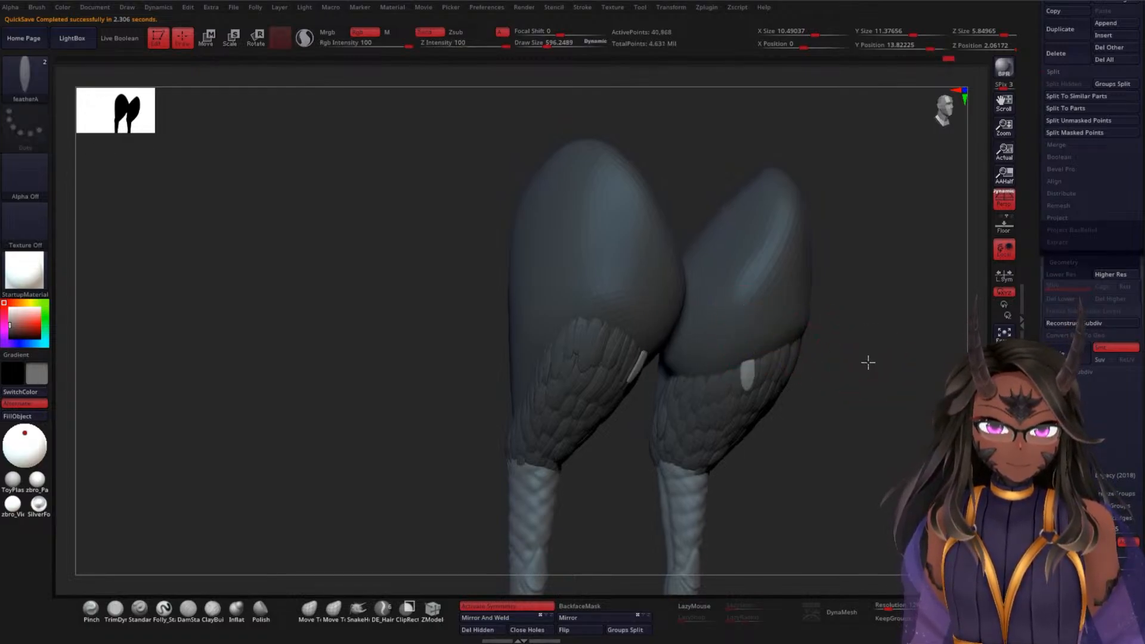
pyautogui.moveTo(869, 360); pyautogui.dragTo(819, 356)
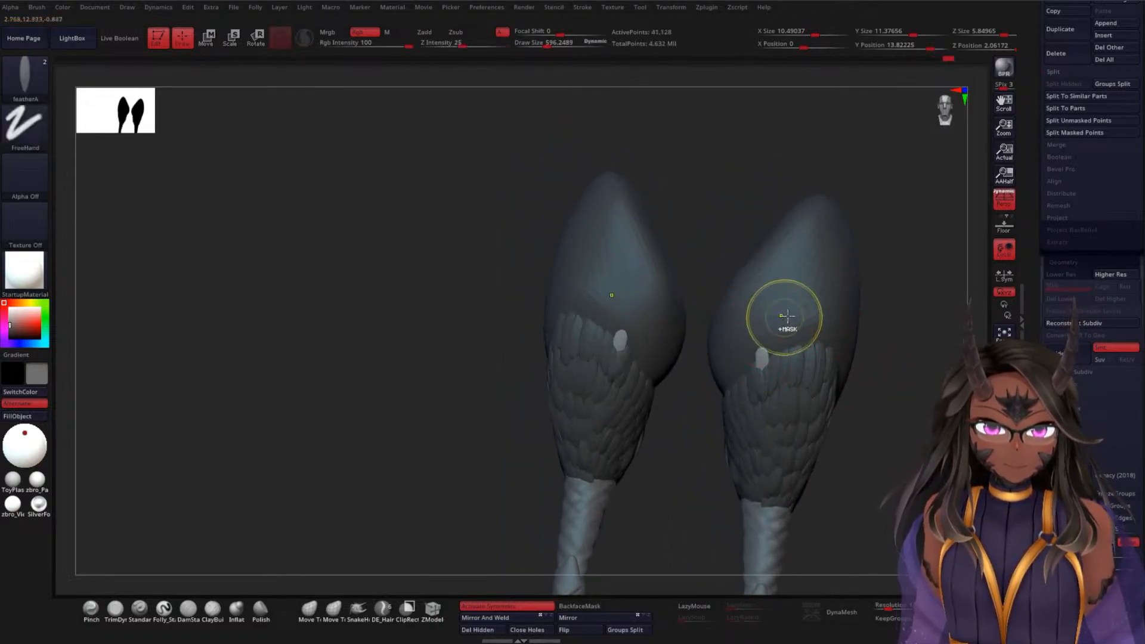
pyautogui.moveTo(915, 340)
pyautogui.mouseDown()
pyautogui.moveTo(866, 368)
pyautogui.moveTo(956, 269)
pyautogui.moveTo(861, 310)
pyautogui.mouseUp()
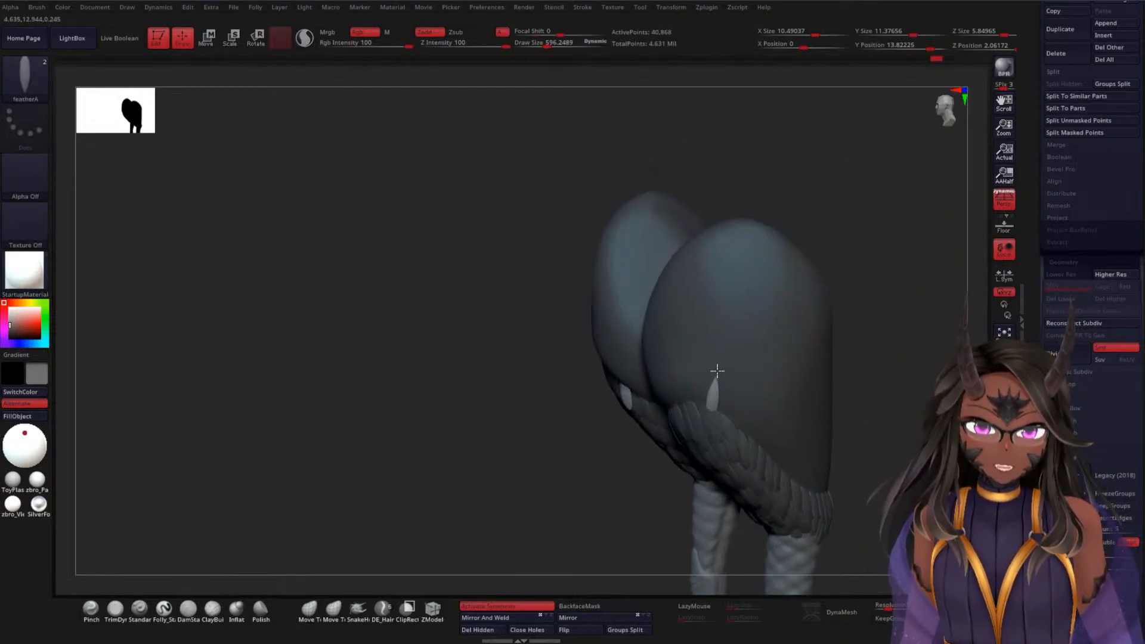
pyautogui.hotkey('ctrl', 'z')
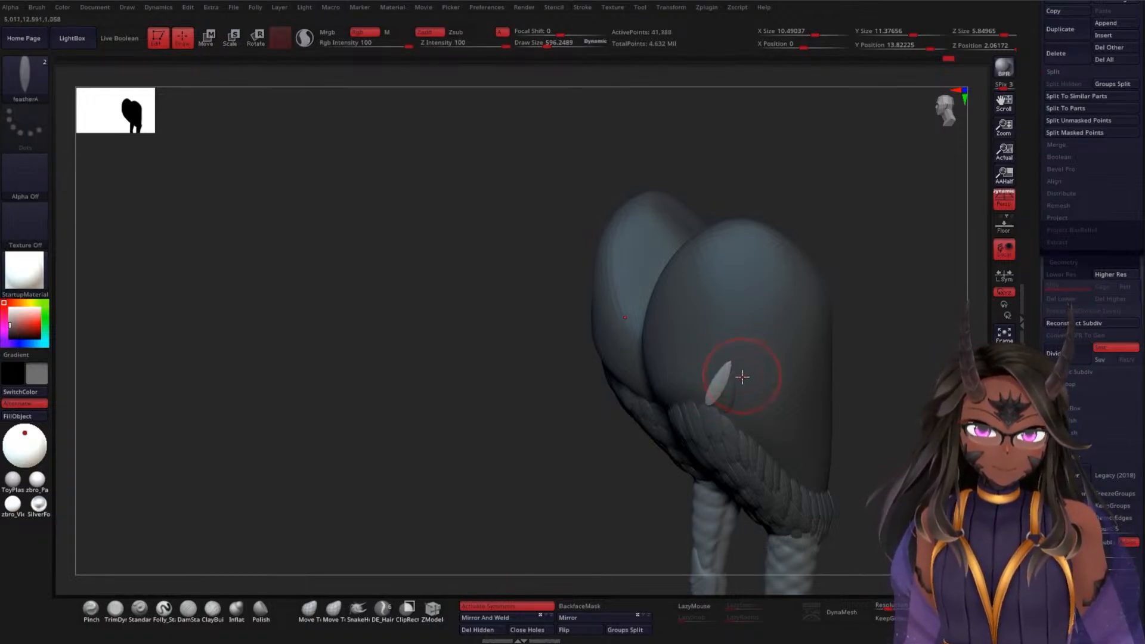
# Try several feathers on the outer side of the upper thigh above the feathered edge, and undo them
pyautogui.moveTo(737, 362); pyautogui.dragTo(753, 395)
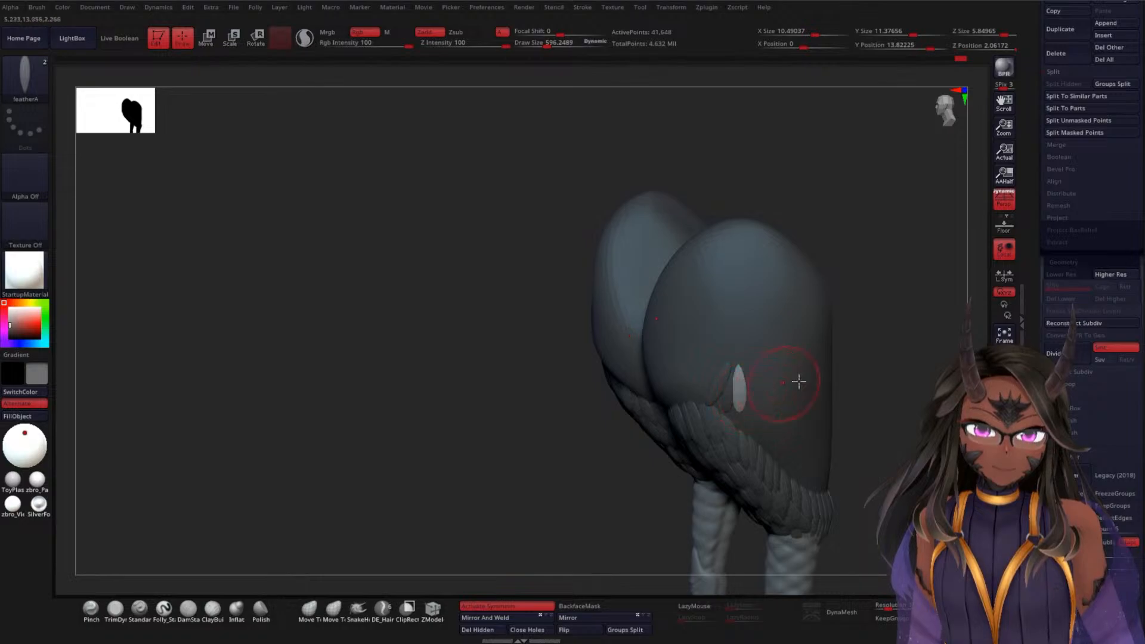
pyautogui.moveTo(799, 381); pyautogui.dragTo(805, 380, button='right')
pyautogui.moveTo(752, 412); pyautogui.dragTo(753, 383)
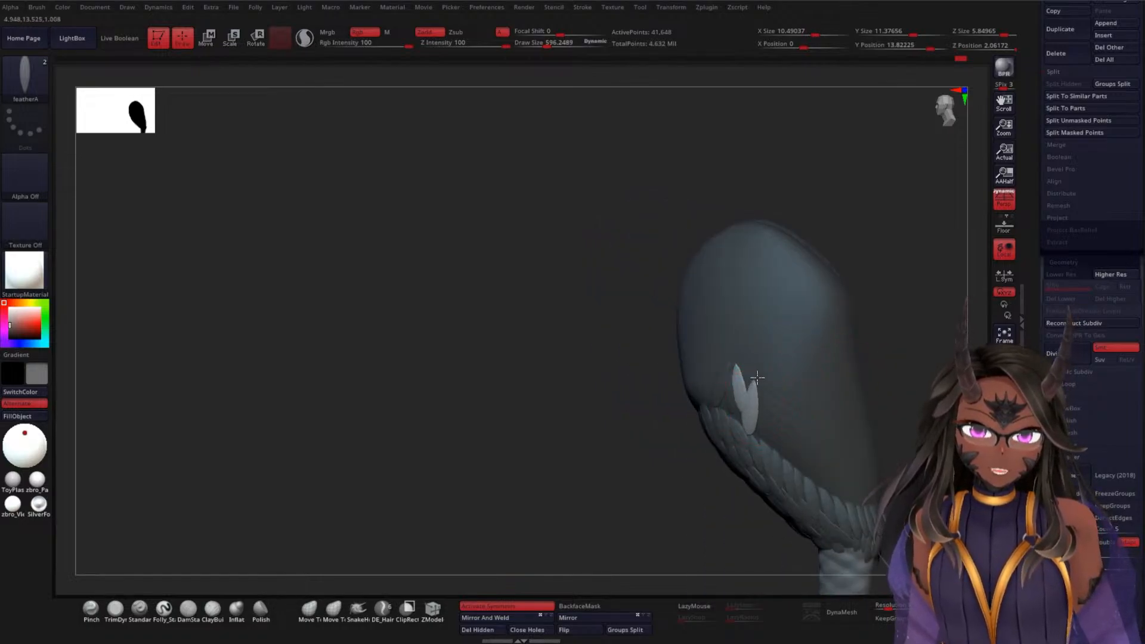
pyautogui.moveTo(904, 365)
pyautogui.mouseDown(button='right')
pyautogui.moveTo(908, 352)
pyautogui.moveTo(867, 384)
pyautogui.moveTo(762, 396)
pyautogui.mouseUp(button='right')
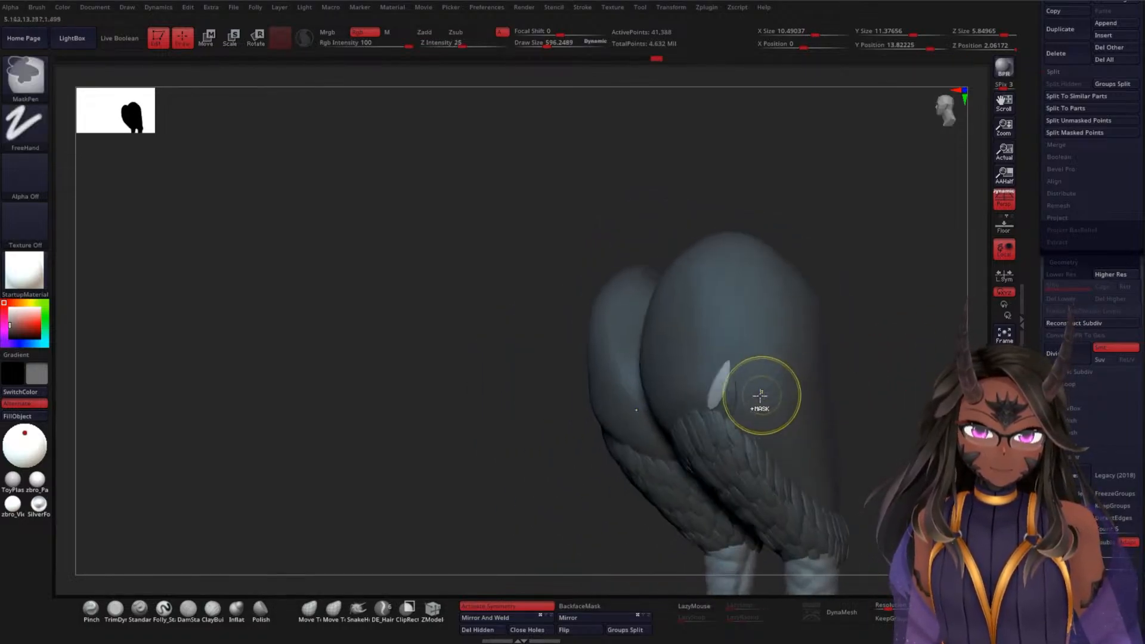
pyautogui.hotkey('ctrl', 'z')
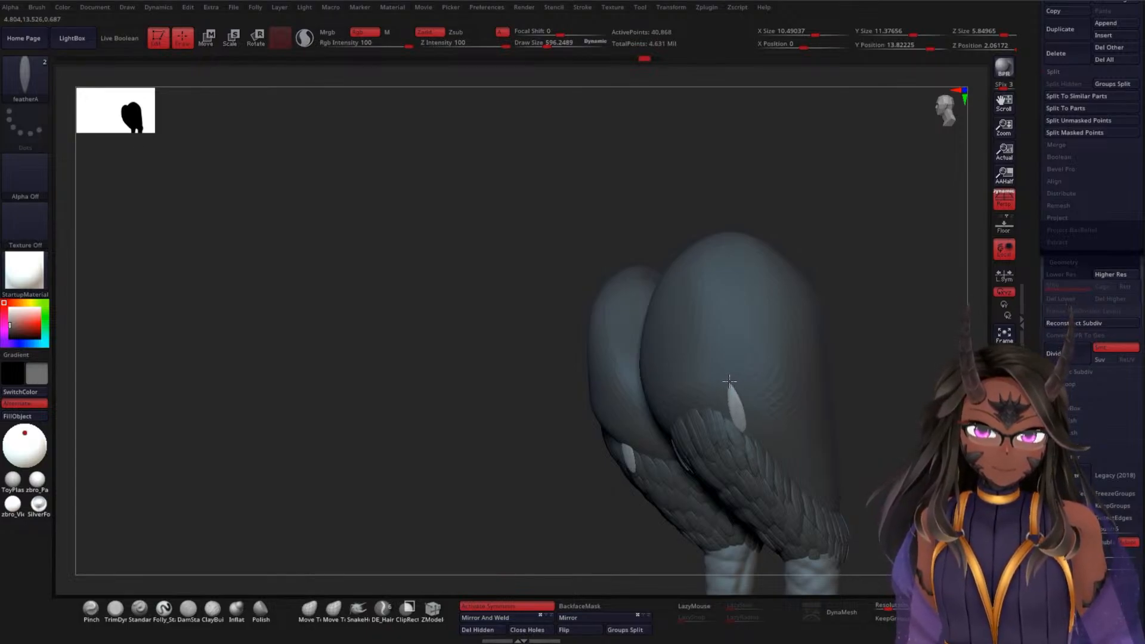
# Try a new row of feathers across the front of the upper thigh above the finished rows, and undo it
pyautogui.moveTo(729, 383); pyautogui.dragTo(769, 430)
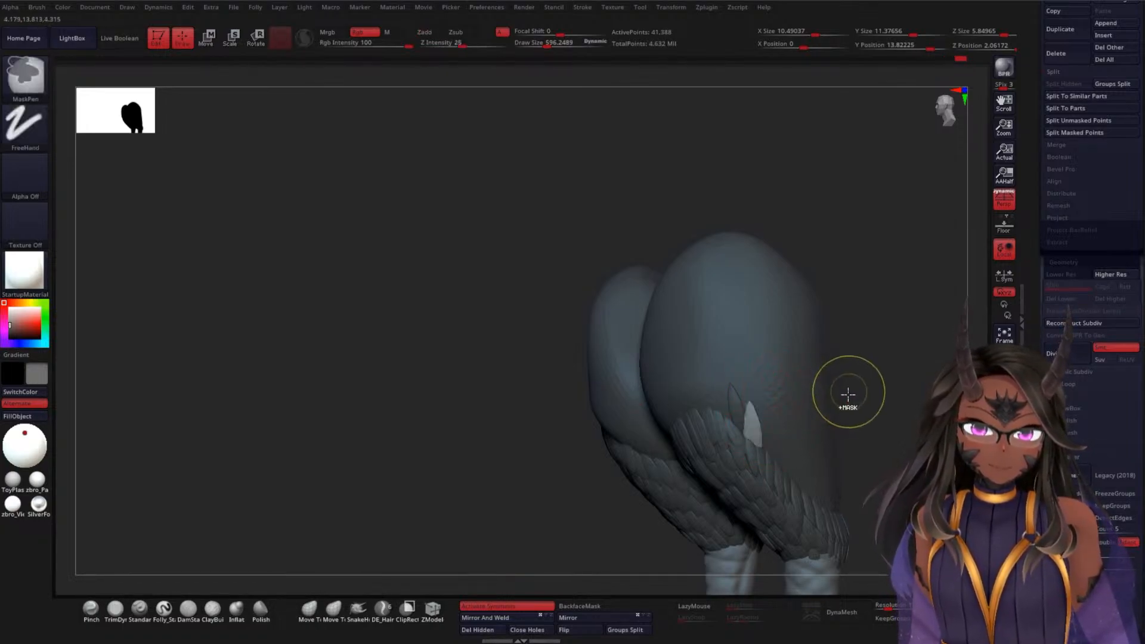
pyautogui.moveTo(871, 417); pyautogui.dragTo(893, 393)
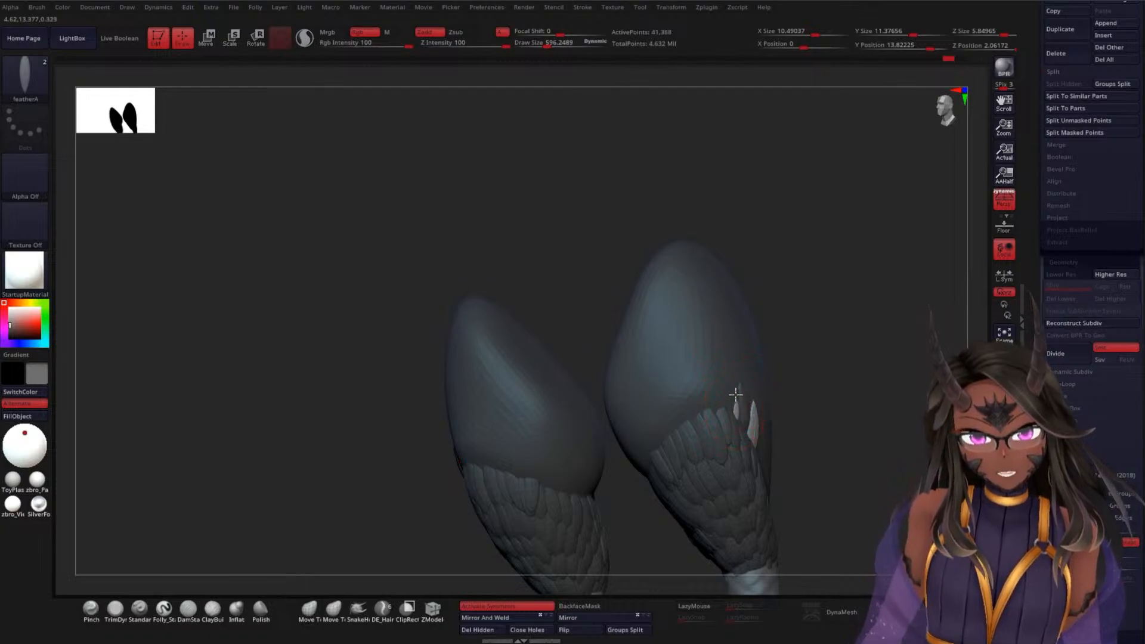
pyautogui.moveTo(734, 383)
pyautogui.mouseDown()
pyautogui.moveTo(728, 403)
pyautogui.moveTo(727, 384)
pyautogui.moveTo(694, 386)
pyautogui.mouseUp()
pyautogui.moveTo(800, 370); pyautogui.dragTo(811, 358)
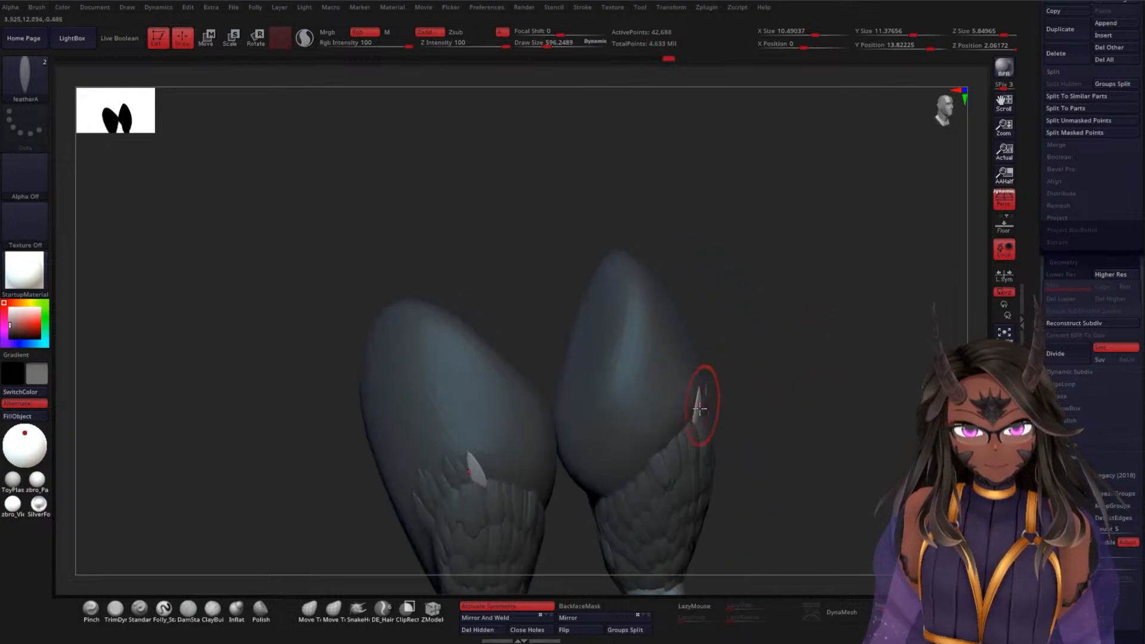
pyautogui.moveTo(690, 411); pyautogui.dragTo(686, 388)
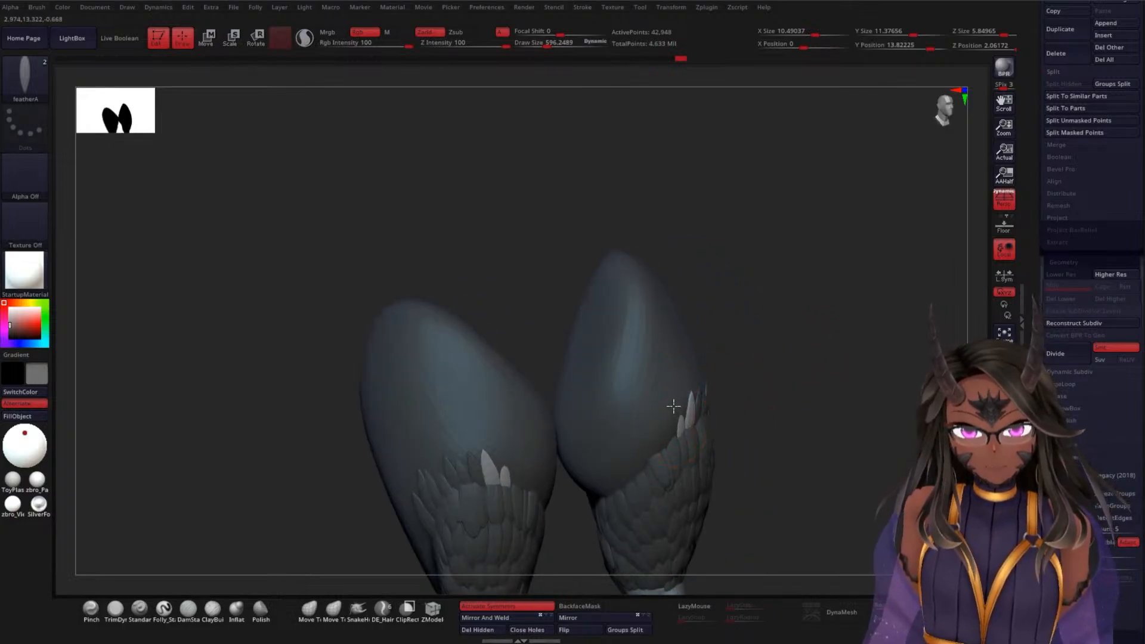
pyautogui.moveTo(674, 434)
pyautogui.mouseDown()
pyautogui.moveTo(661, 408)
pyautogui.moveTo(657, 451)
pyautogui.moveTo(649, 425)
pyautogui.moveTo(678, 402)
pyautogui.mouseUp()
pyautogui.hotkey('ctrl', 'z')
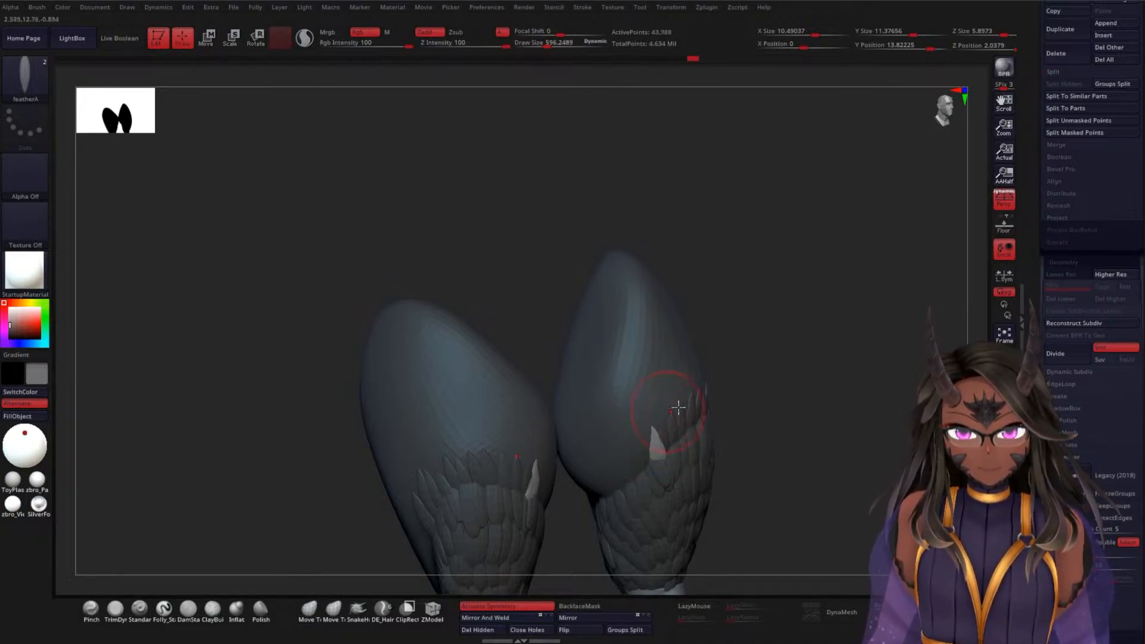
pyautogui.moveTo(786, 402); pyautogui.dragTo(732, 411)
pyautogui.moveTo(653, 457); pyautogui.dragTo(645, 427)
pyautogui.moveTo(759, 402)
pyautogui.mouseDown()
pyautogui.moveTo(768, 413)
pyautogui.moveTo(862, 427)
pyautogui.moveTo(847, 435)
pyautogui.moveTo(823, 376)
pyautogui.moveTo(793, 384)
pyautogui.moveTo(808, 363)
pyautogui.mouseUp()
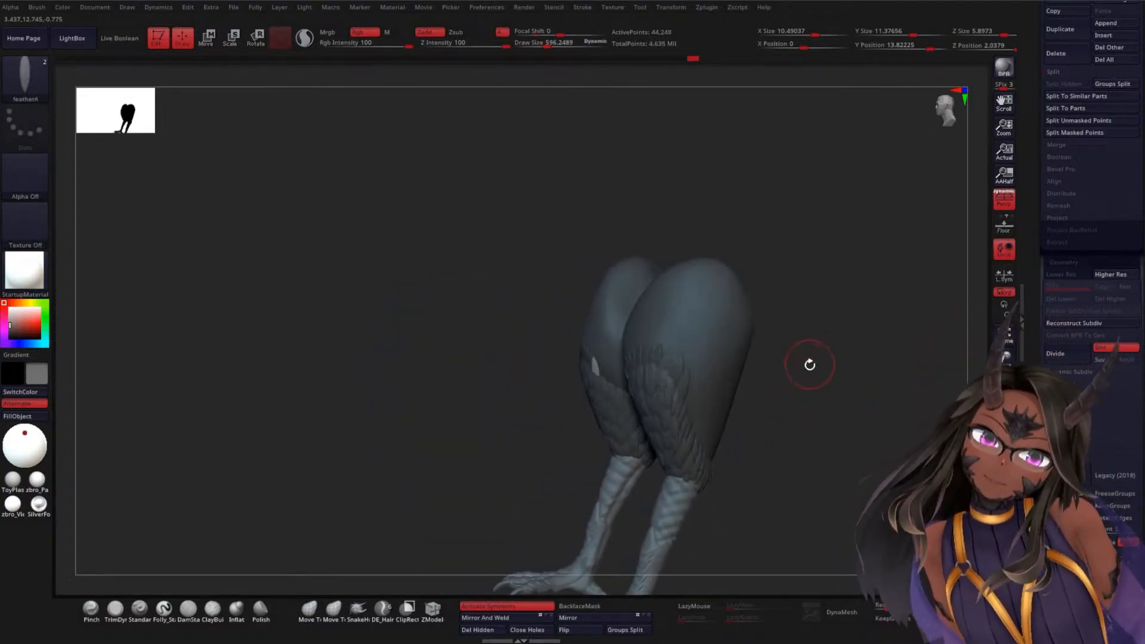
pyautogui.press('ctrl')
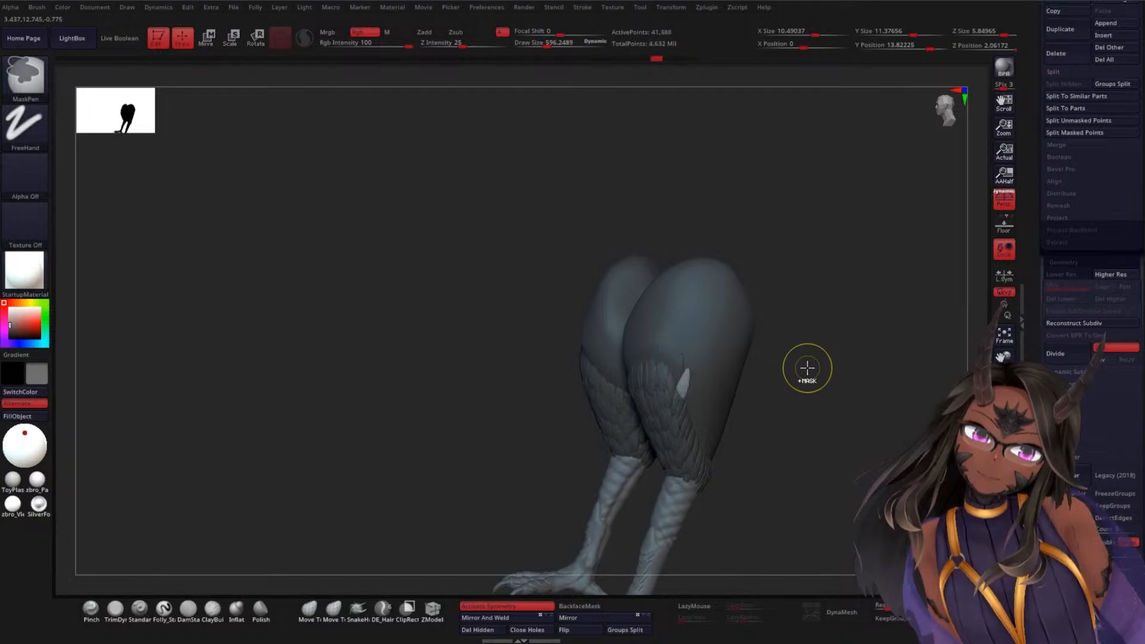
pyautogui.moveTo(846, 376); pyautogui.dragTo(739, 247)
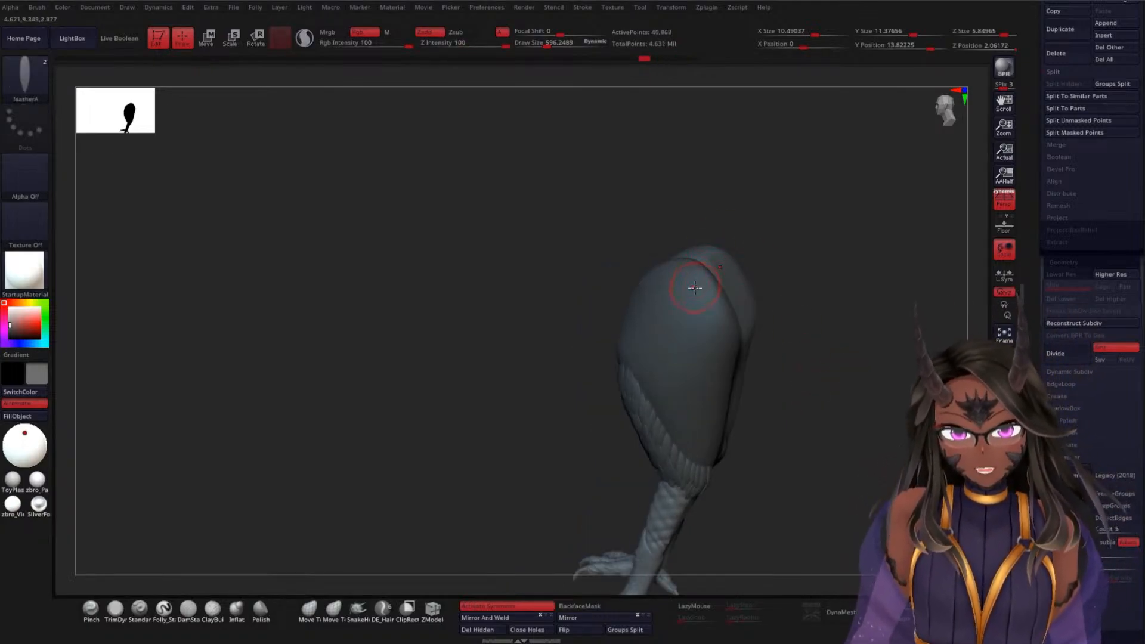
# Try a cluster of overlapping feathers near the top of the upper thigh, and undo them
pyautogui.moveTo(687, 300)
pyautogui.mouseDown()
pyautogui.moveTo(705, 272)
pyautogui.moveTo(705, 285)
pyautogui.moveTo(715, 278)
pyautogui.mouseUp()
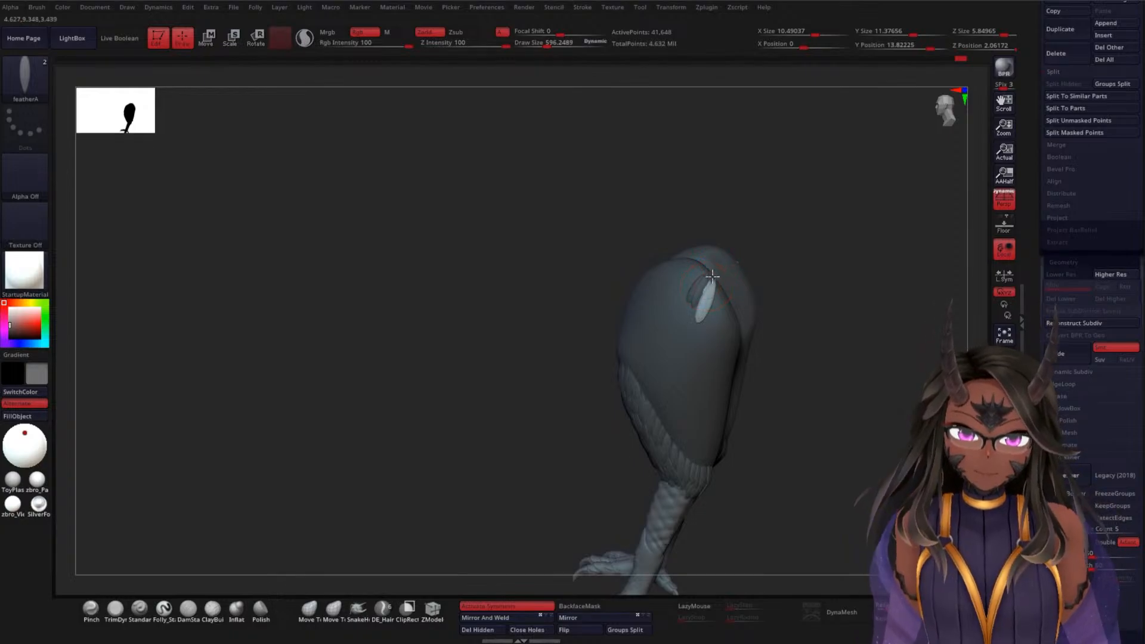
pyautogui.moveTo(818, 363)
pyautogui.mouseDown()
pyautogui.moveTo(836, 422)
pyautogui.moveTo(883, 376)
pyautogui.moveTo(854, 419)
pyautogui.moveTo(740, 310)
pyautogui.moveTo(727, 254)
pyautogui.mouseUp()
pyautogui.hotkey('ctrl', 'shift', 'z')
pyautogui.hotkey('ctrl', 'z')
pyautogui.moveTo(715, 330); pyautogui.dragTo(727, 290)
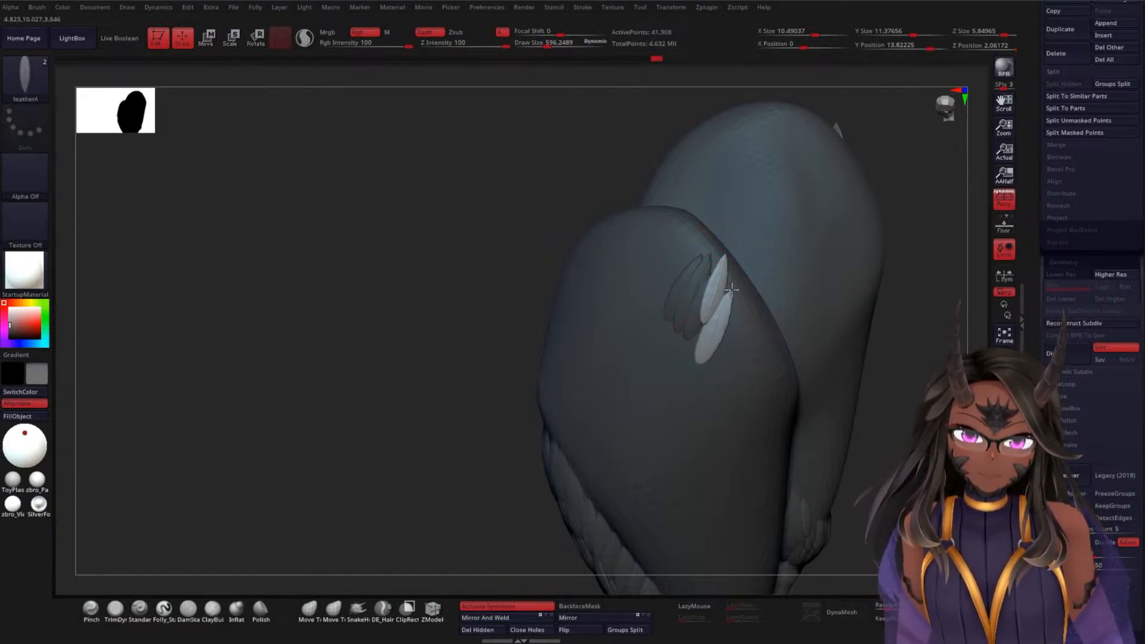
pyautogui.moveTo(711, 361); pyautogui.dragTo(740, 275)
pyautogui.moveTo(513, 351)
pyautogui.mouseDown()
pyautogui.moveTo(785, 286)
pyautogui.moveTo(833, 330)
pyautogui.moveTo(740, 290)
pyautogui.moveTo(717, 251)
pyautogui.moveTo(689, 273)
pyautogui.moveTo(707, 246)
pyautogui.moveTo(820, 294)
pyautogui.moveTo(877, 276)
pyautogui.moveTo(805, 248)
pyautogui.mouseUp()
pyautogui.moveTo(843, 353)
pyautogui.mouseDown()
pyautogui.moveTo(787, 354)
pyautogui.moveTo(851, 332)
pyautogui.moveTo(861, 291)
pyautogui.moveTo(855, 321)
pyautogui.mouseUp()
pyautogui.press('ctrl')
pyautogui.hotkey('ctrl', 'z')
pyautogui.hotkey('ctrl', 'z')
pyautogui.hotkey('ctrl', 'z')
pyautogui.moveTo(821, 395); pyautogui.dragTo(787, 316)
pyautogui.keyDown('ctrl'); pyautogui.moveTo(735, 270); pyautogui.dragTo(743, 310); pyautogui.keyUp('ctrl')
# Try subdividing the feathered leg mesh by one level, and undo it
pyautogui.keyDown('alt'); pyautogui.moveTo(736, 397); pyautogui.dragTo(760, 304); pyautogui.keyUp('alt')
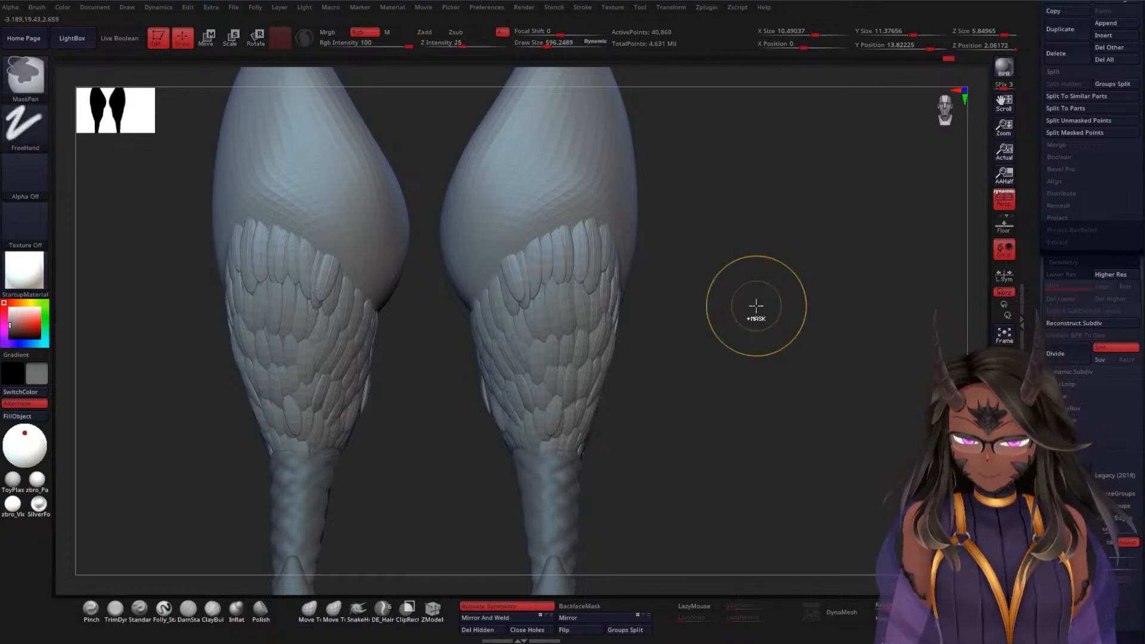
pyautogui.press('d')
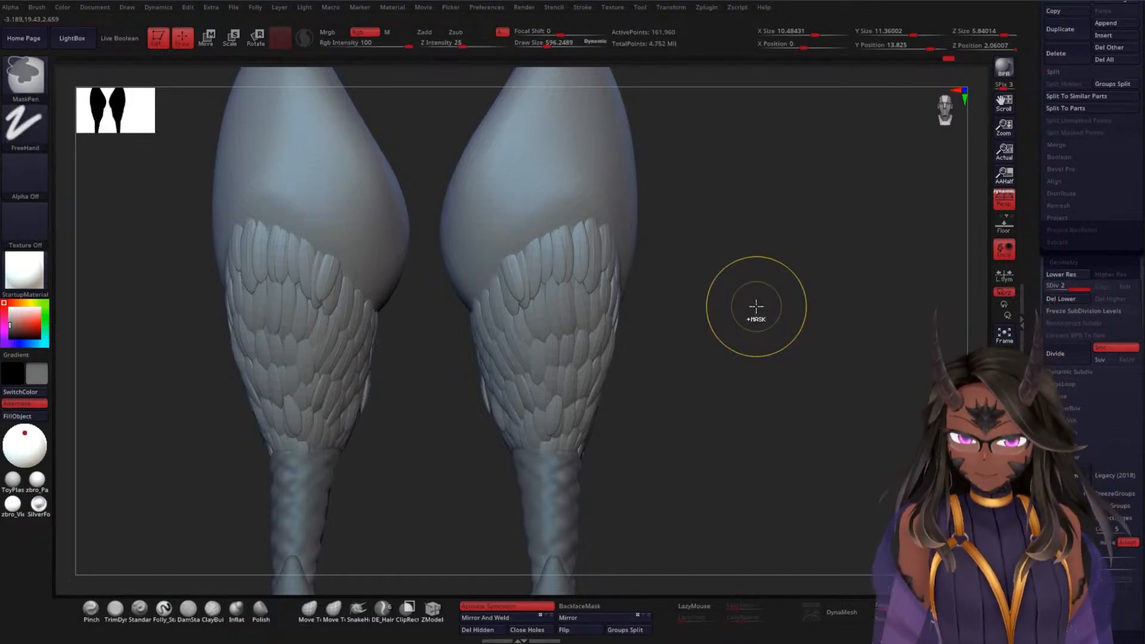
pyautogui.hotkey('ctrl', 'z')
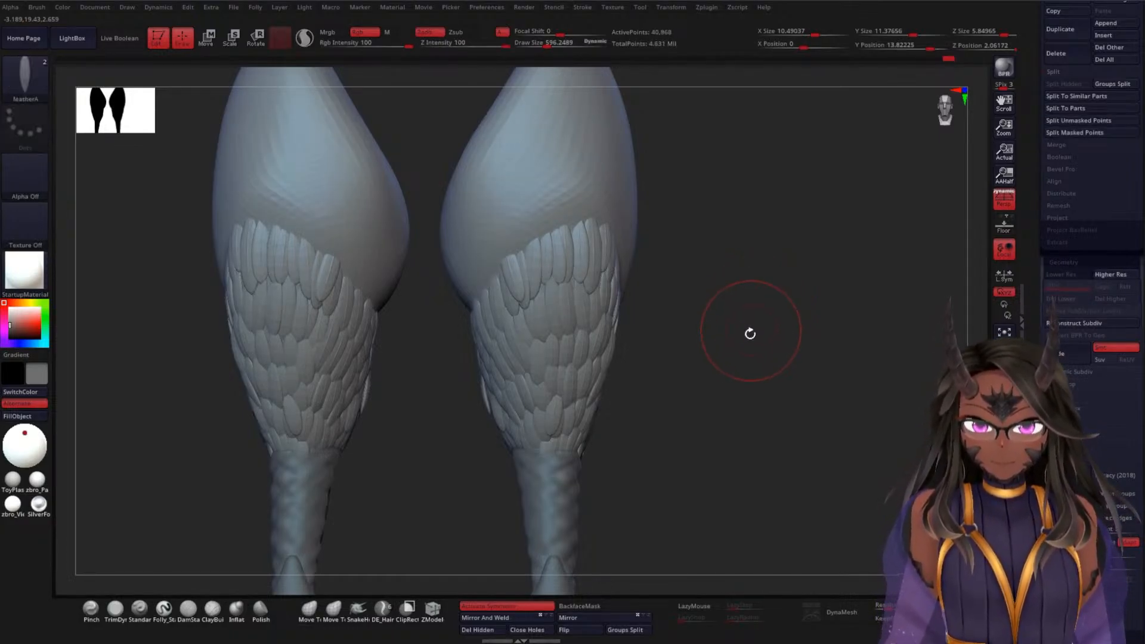
pyautogui.moveTo(745, 367)
pyautogui.keyDown('alt'); pyautogui.mouseDown()
pyautogui.moveTo(747, 312)
pyautogui.moveTo(744, 353)
pyautogui.moveTo(711, 365)
pyautogui.moveTo(708, 332)
pyautogui.mouseUp(); pyautogui.keyUp('alt')
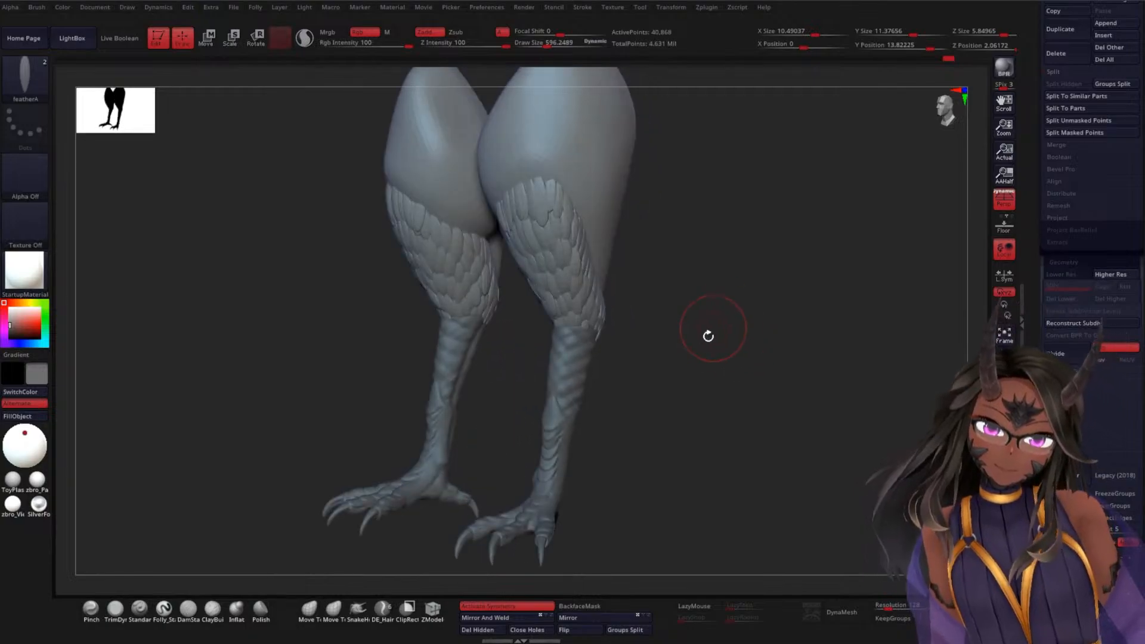
# Check which brushes the two Move shortcuts and the SnakeHook shortcut activate
pyautogui.click(318, 621)
pyautogui.moveTo(649, 388); pyautogui.dragTo(616, 340)
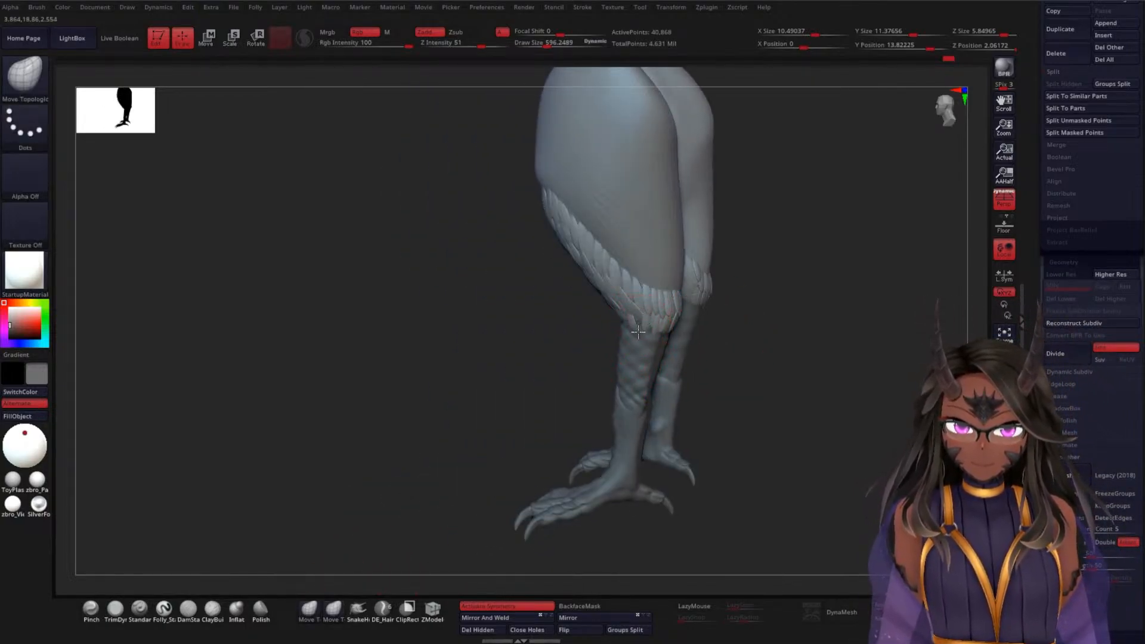
pyautogui.click(312, 615)
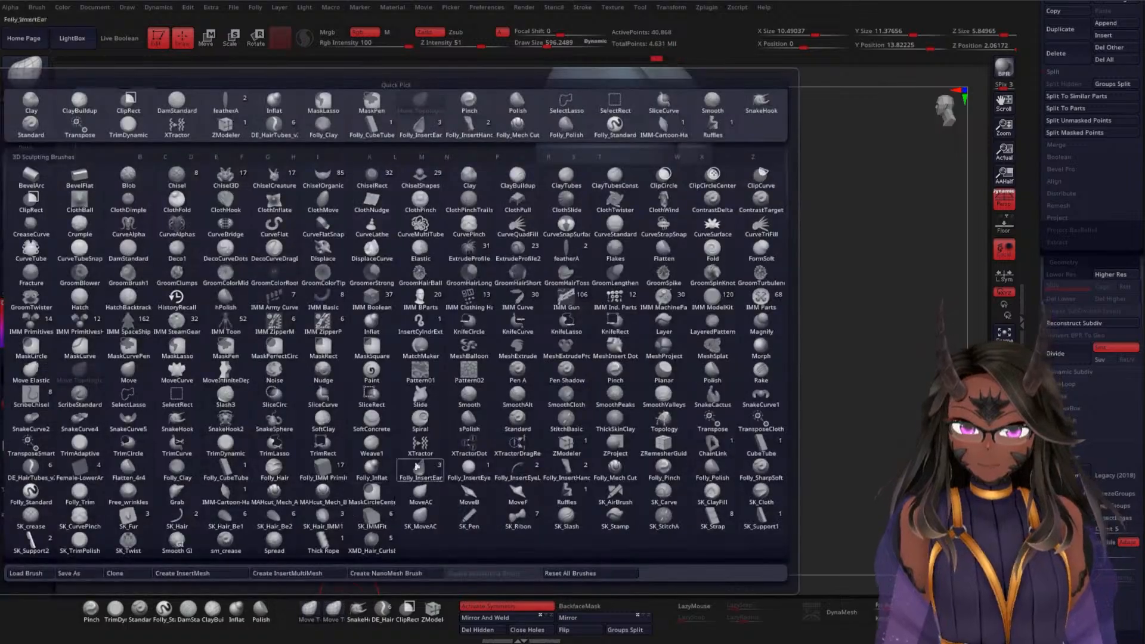
pyautogui.moveTo(927, 352); pyautogui.dragTo(887, 339)
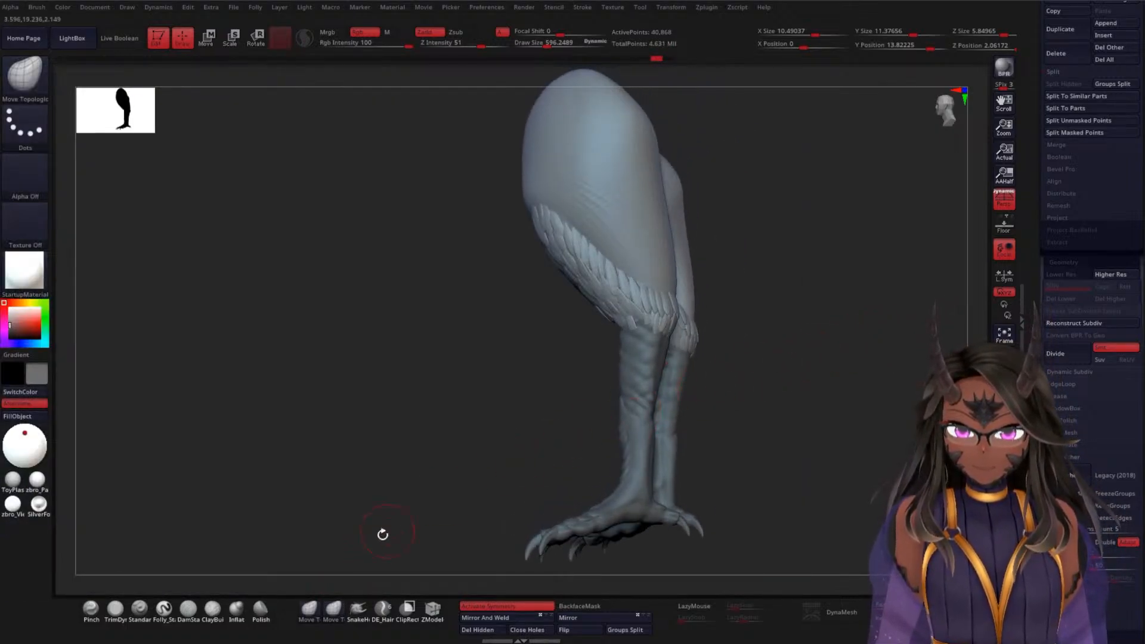
pyautogui.click(357, 609)
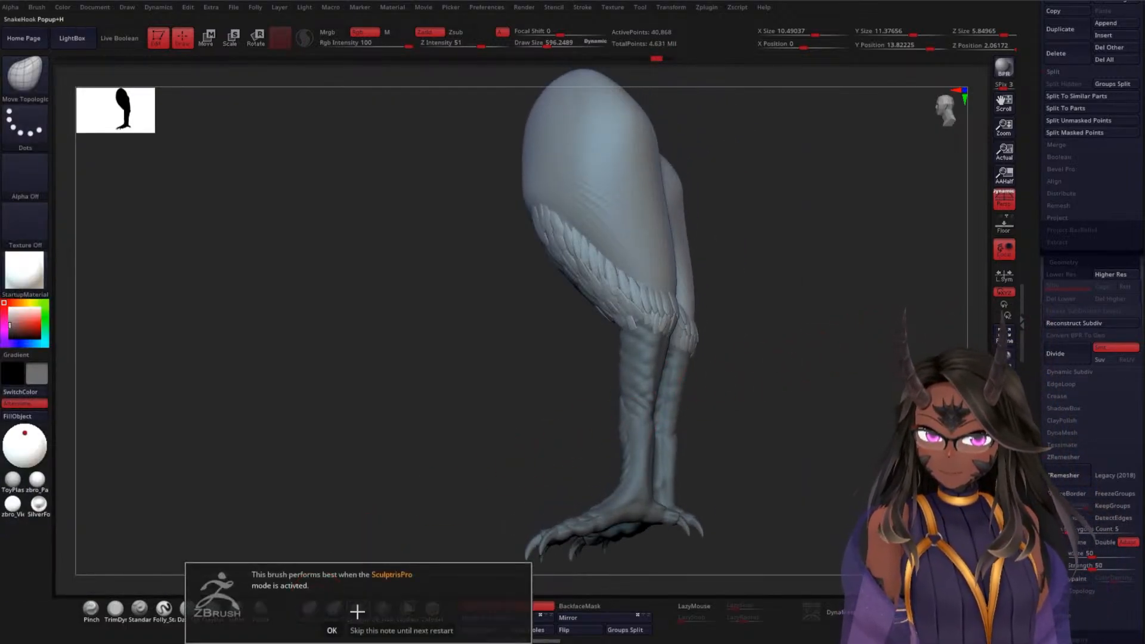
pyautogui.click(333, 631)
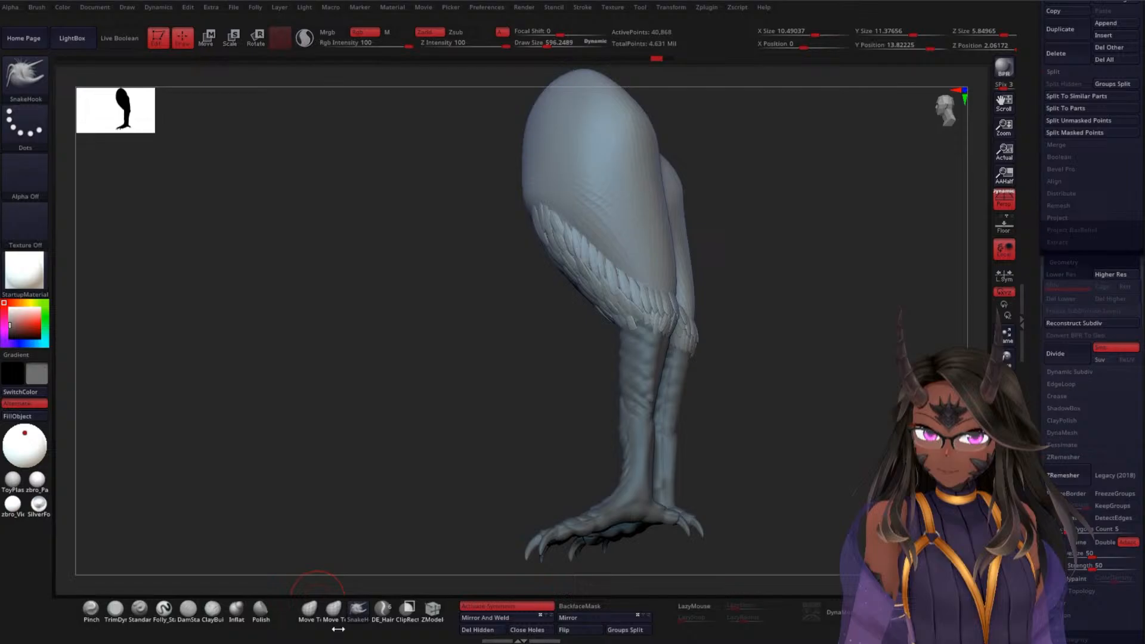
pyautogui.click(309, 611)
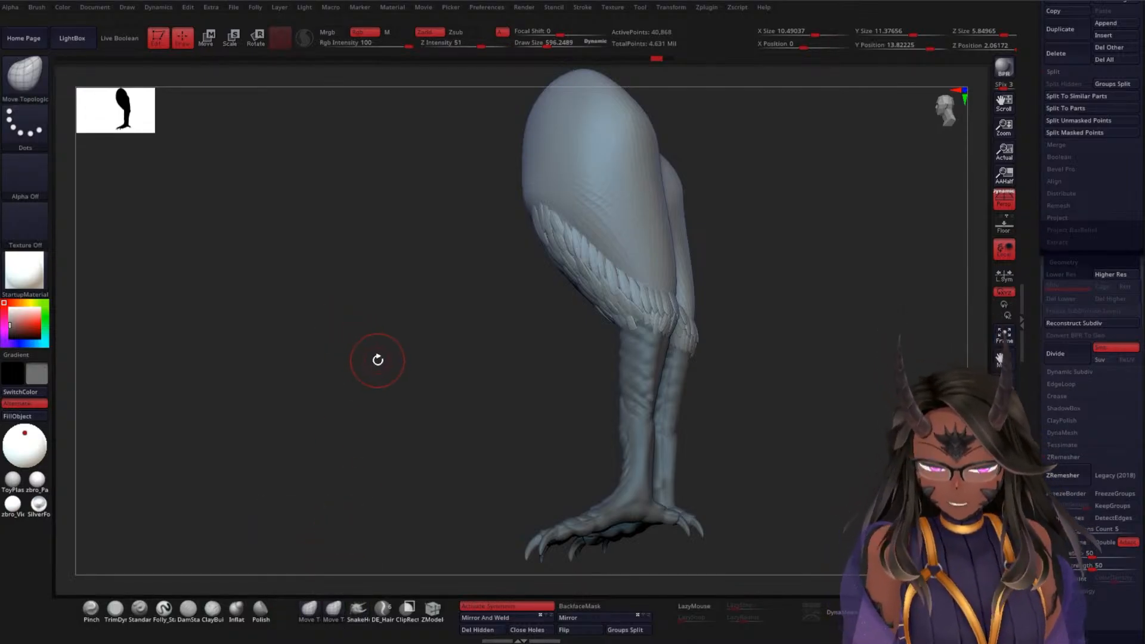
# Look through the brush library and brush settings for the regular Move brush, and reset all brushes
pyautogui.press('b')
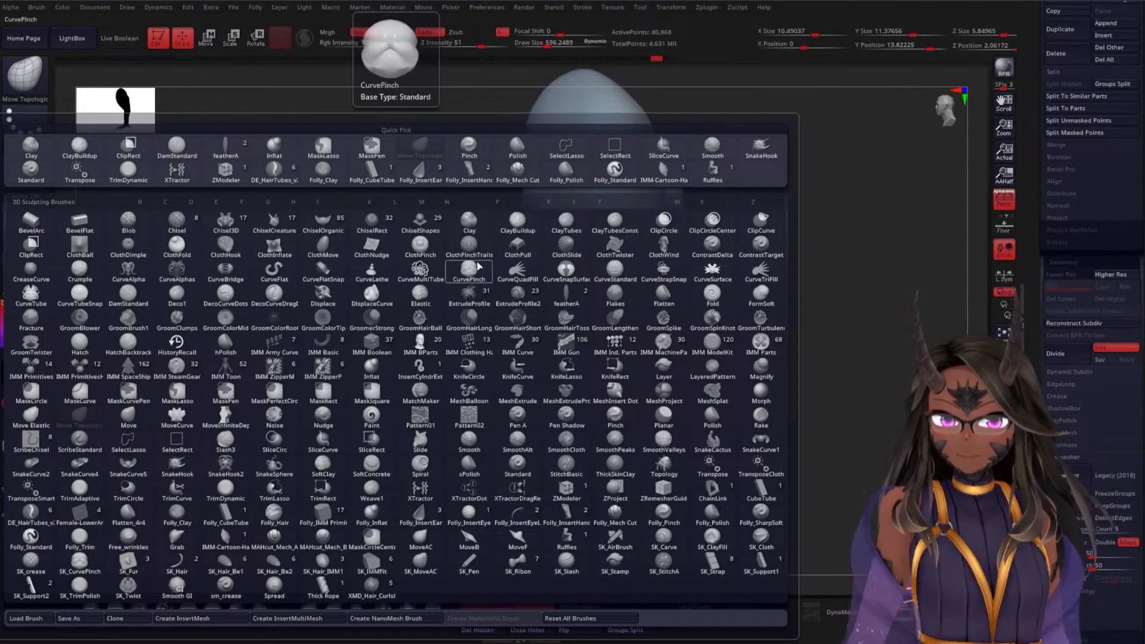
pyautogui.click(707, 278)
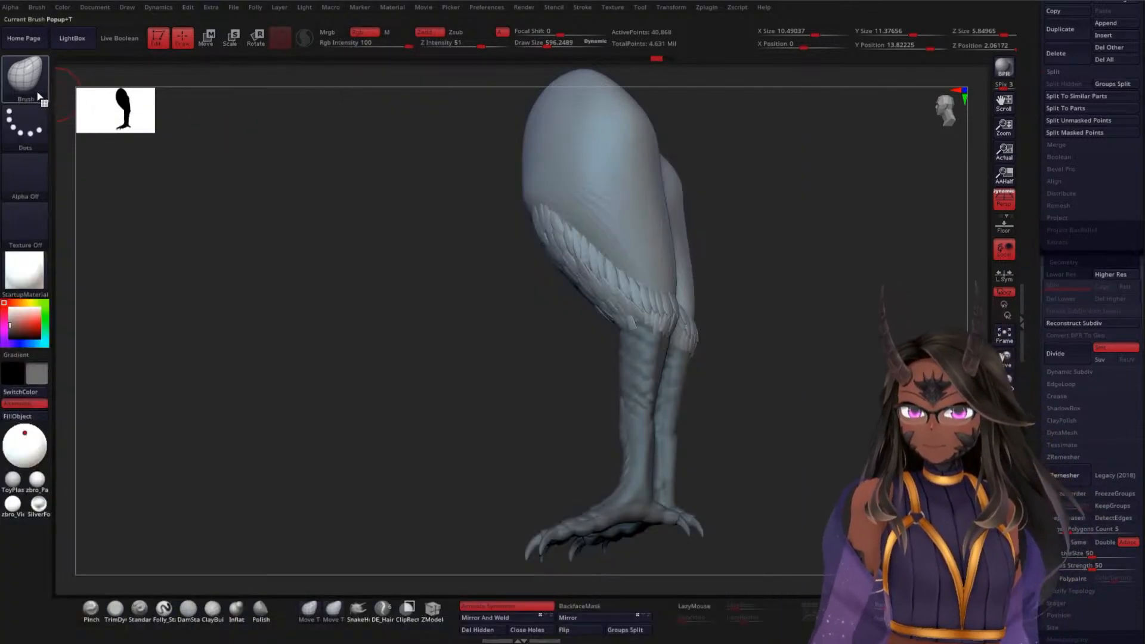
pyautogui.click(37, 98)
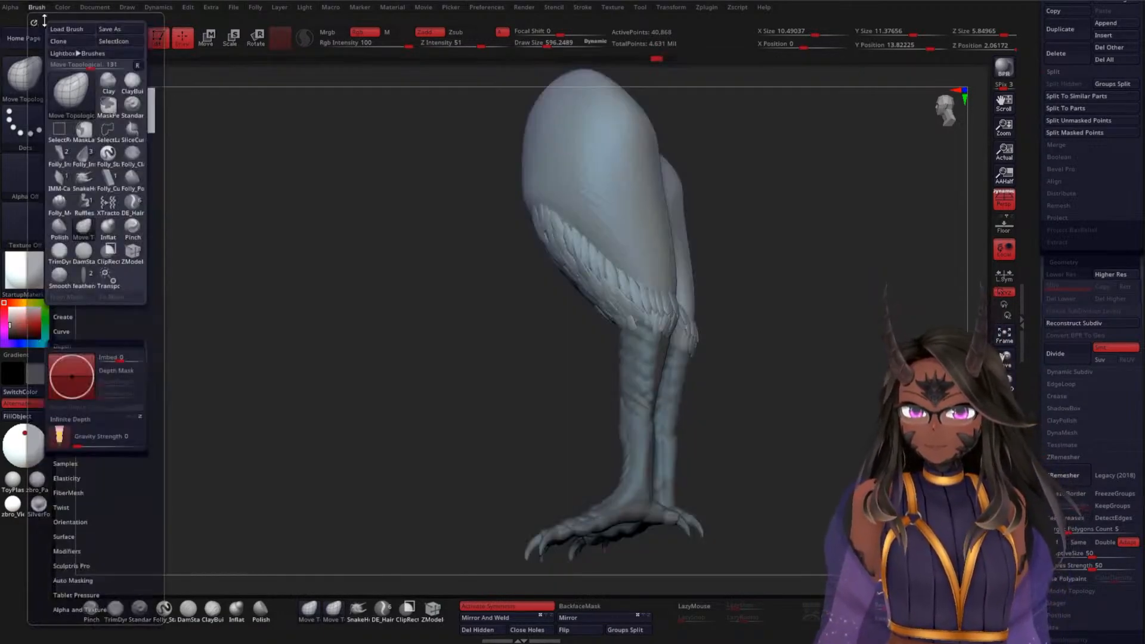
pyautogui.click(37, 7)
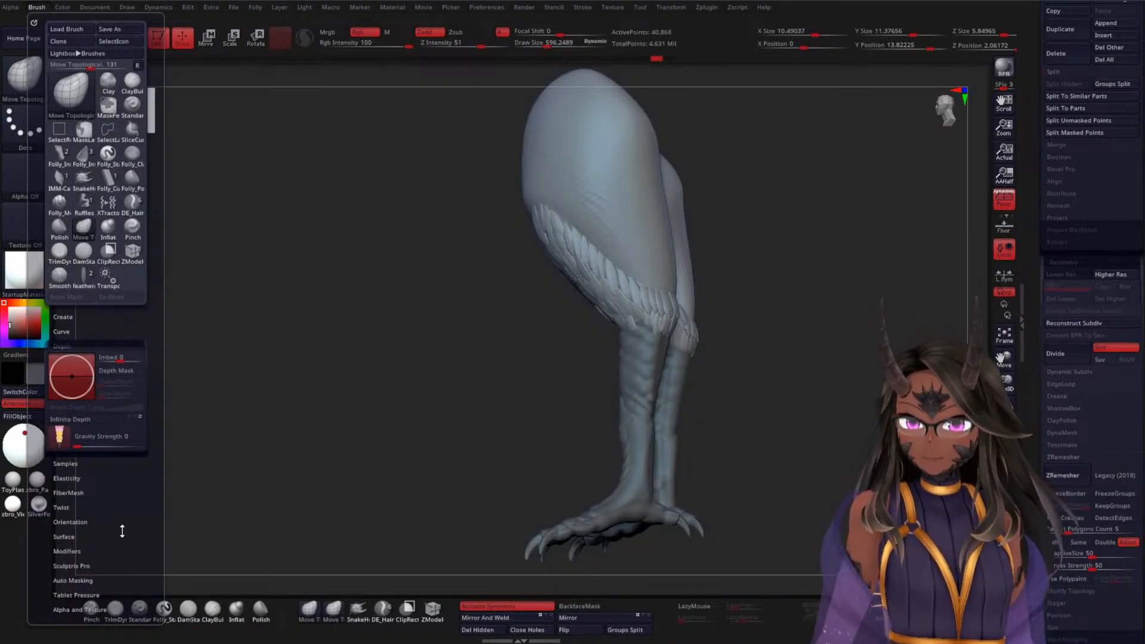
pyautogui.click(105, 342)
pyautogui.click(37, 7)
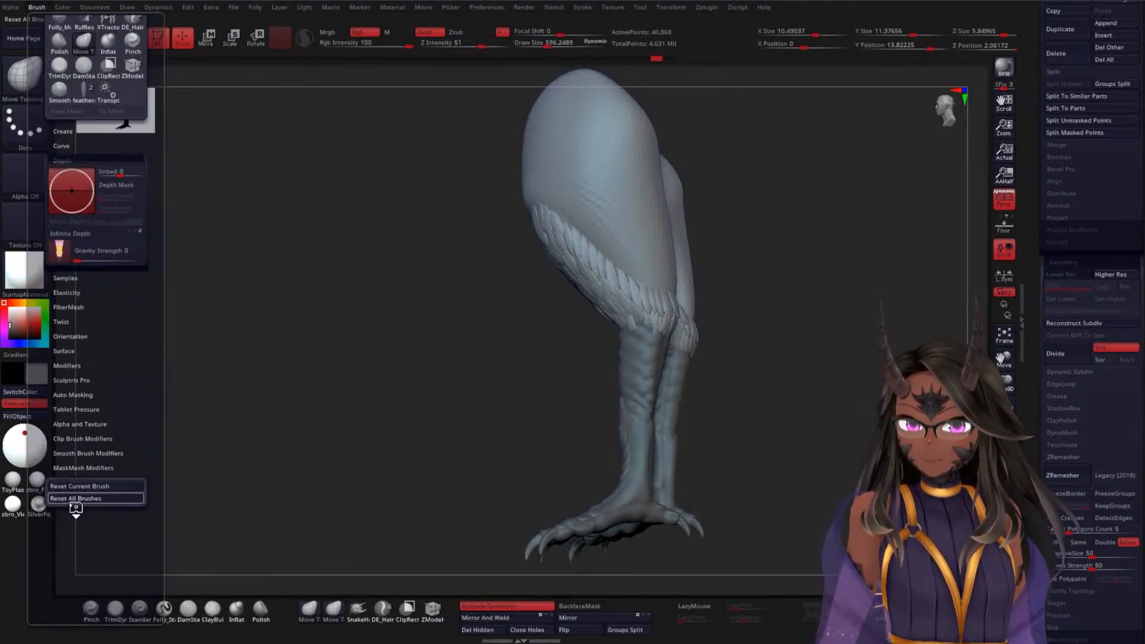
pyautogui.click(76, 498)
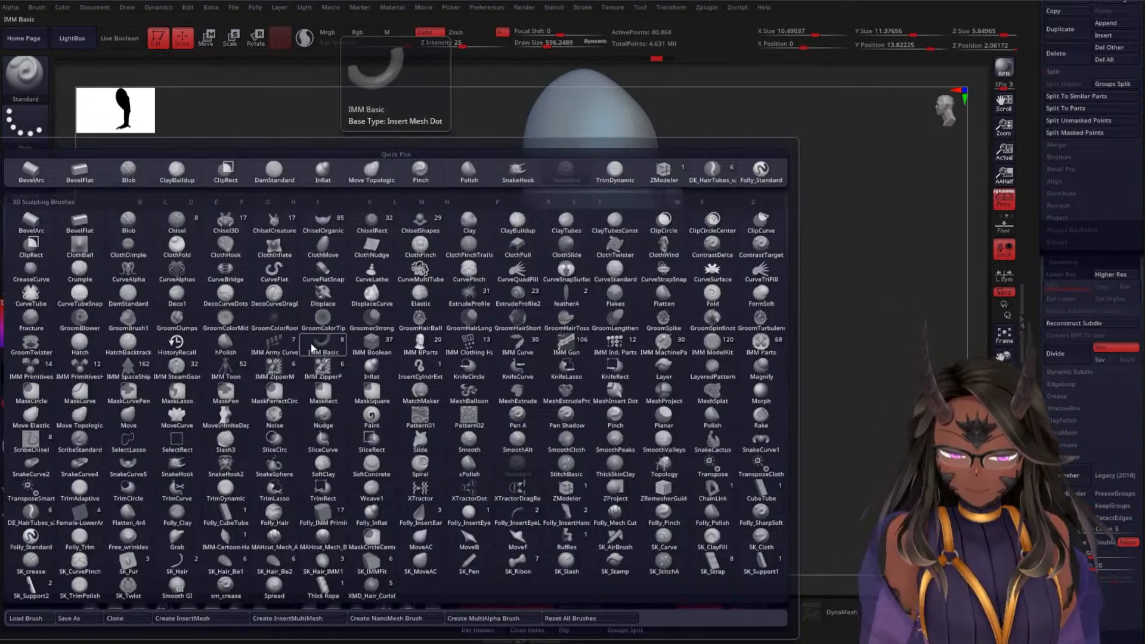
# Select the regular Move brush from the brush library
pyautogui.press('m')
pyautogui.click(131, 420)
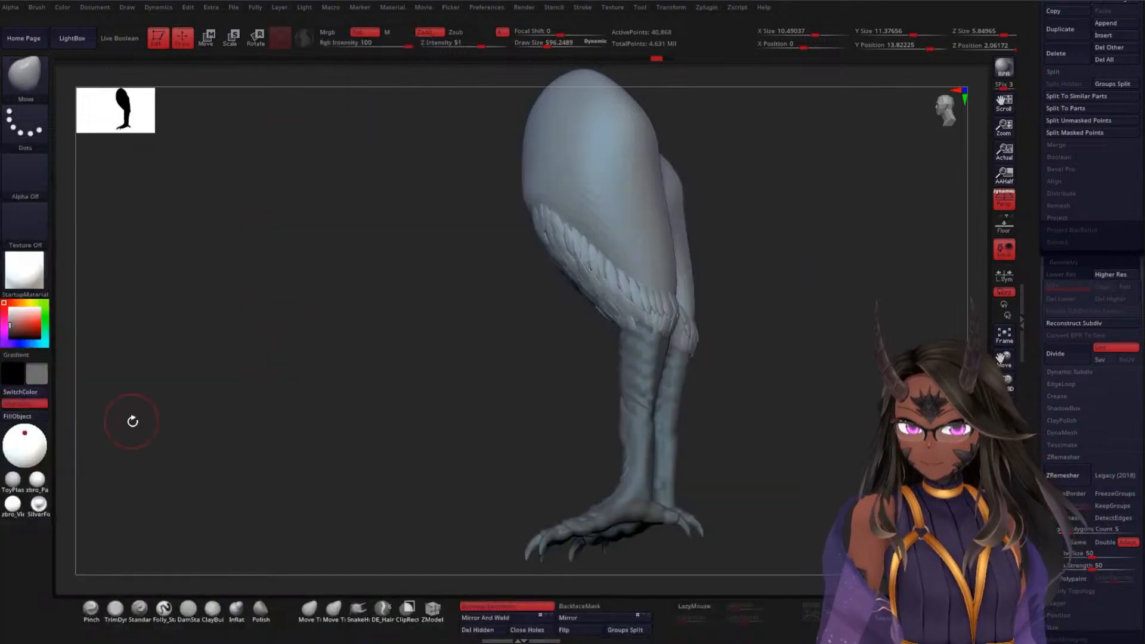
pyautogui.moveTo(385, 375); pyautogui.dragTo(356, 543)
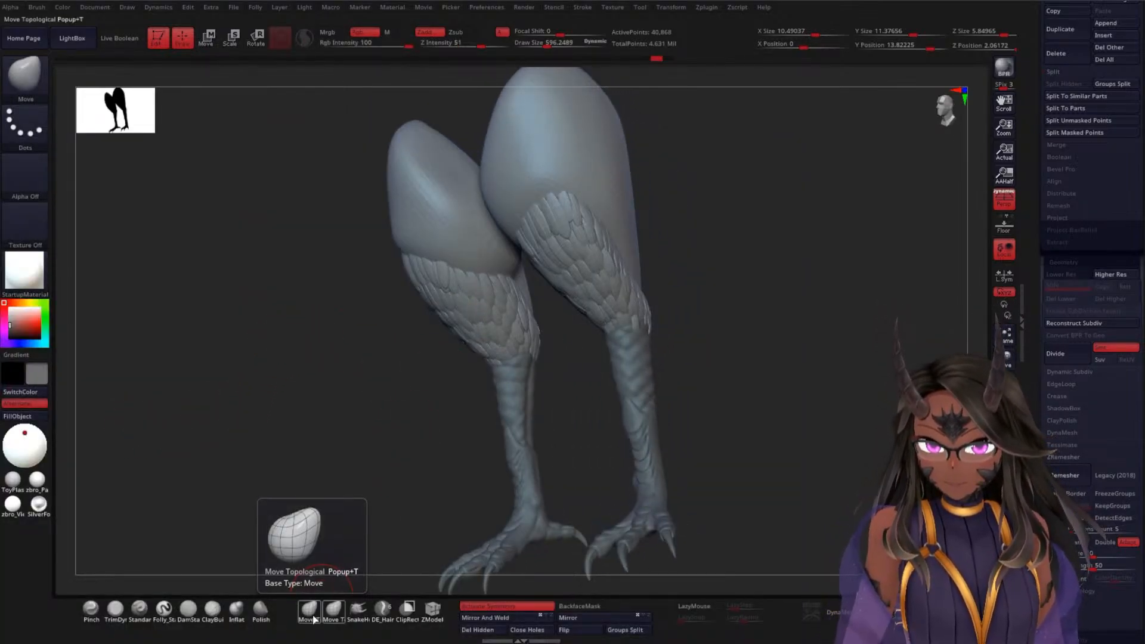
# Look through the preferences for the interface configuration options and restore the custom UI
pyautogui.click(710, 7)
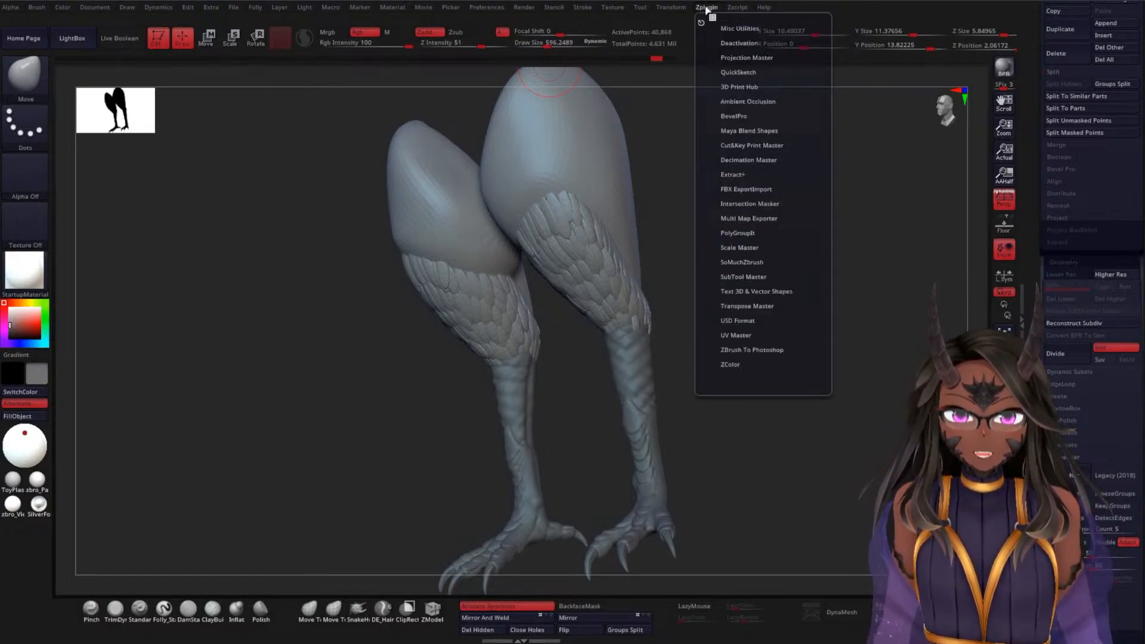
pyautogui.moveTo(639, 11)
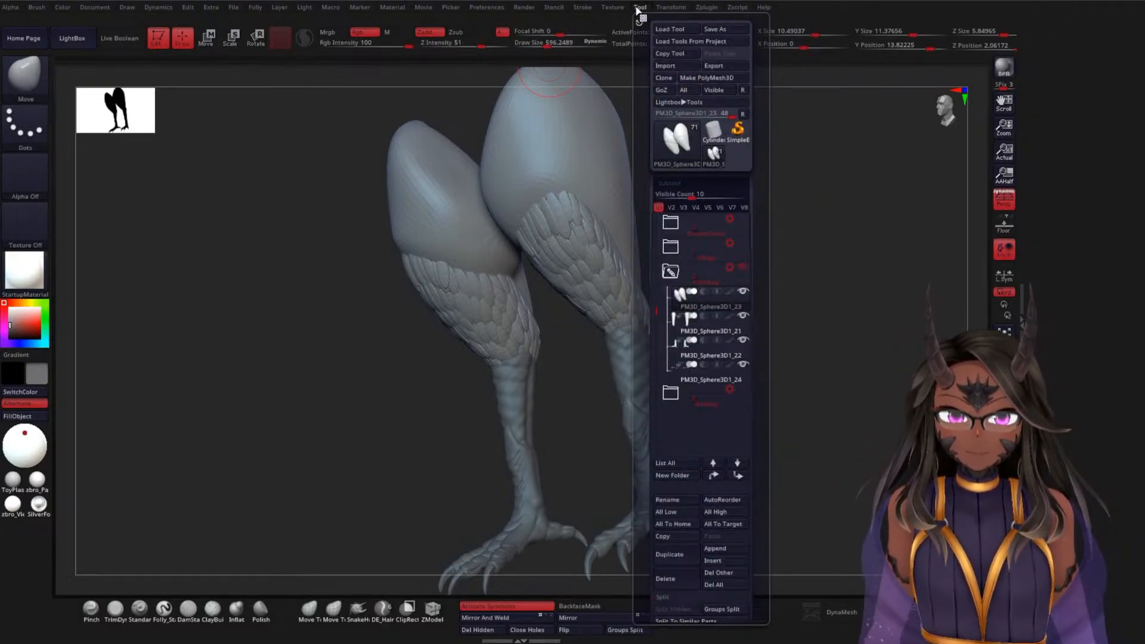
pyautogui.click(642, 19)
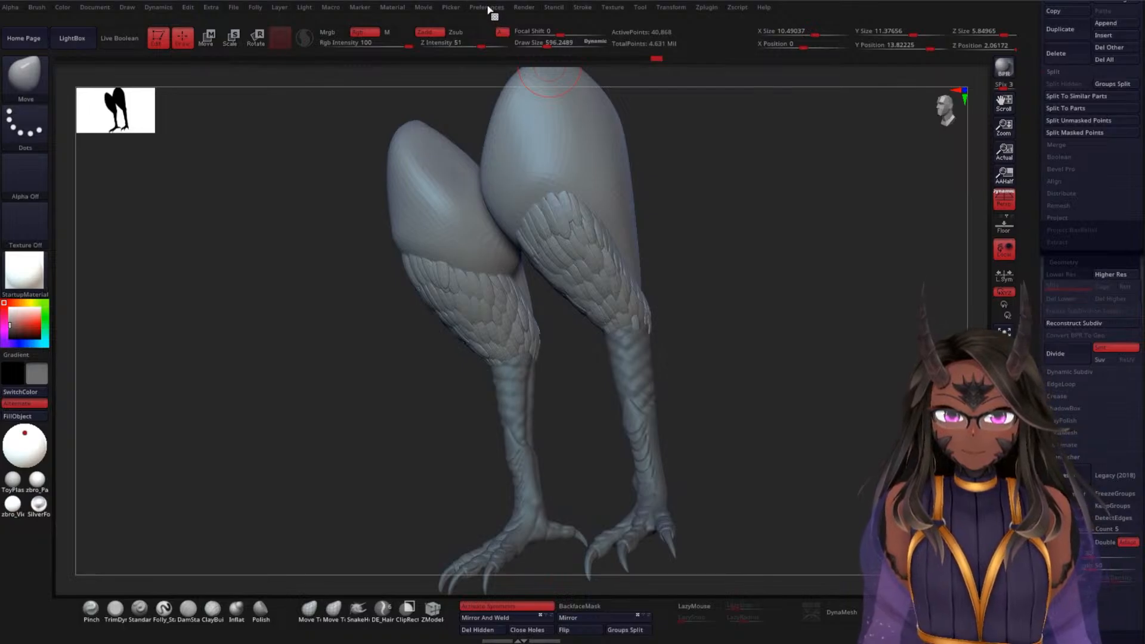
pyautogui.click(490, 9)
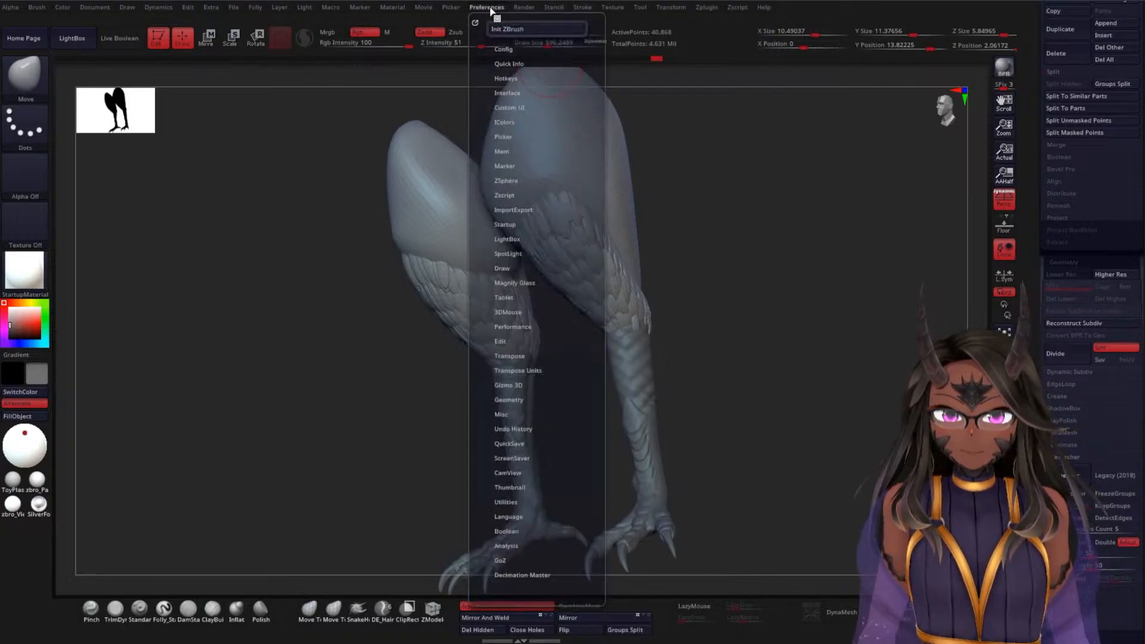
pyautogui.click(506, 49)
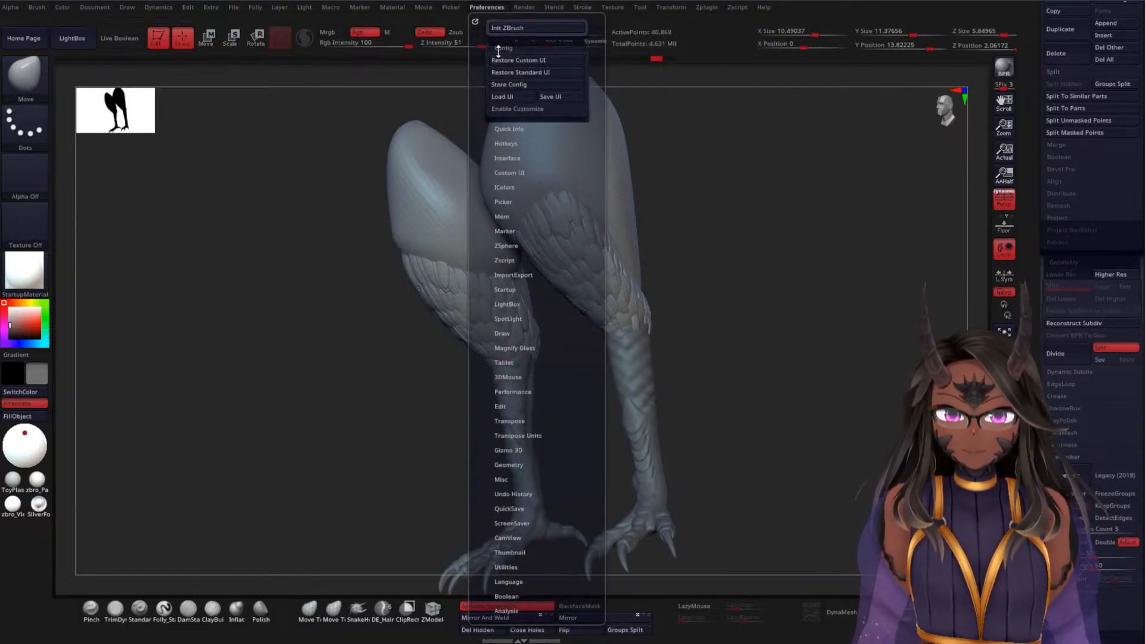
pyautogui.click(511, 173)
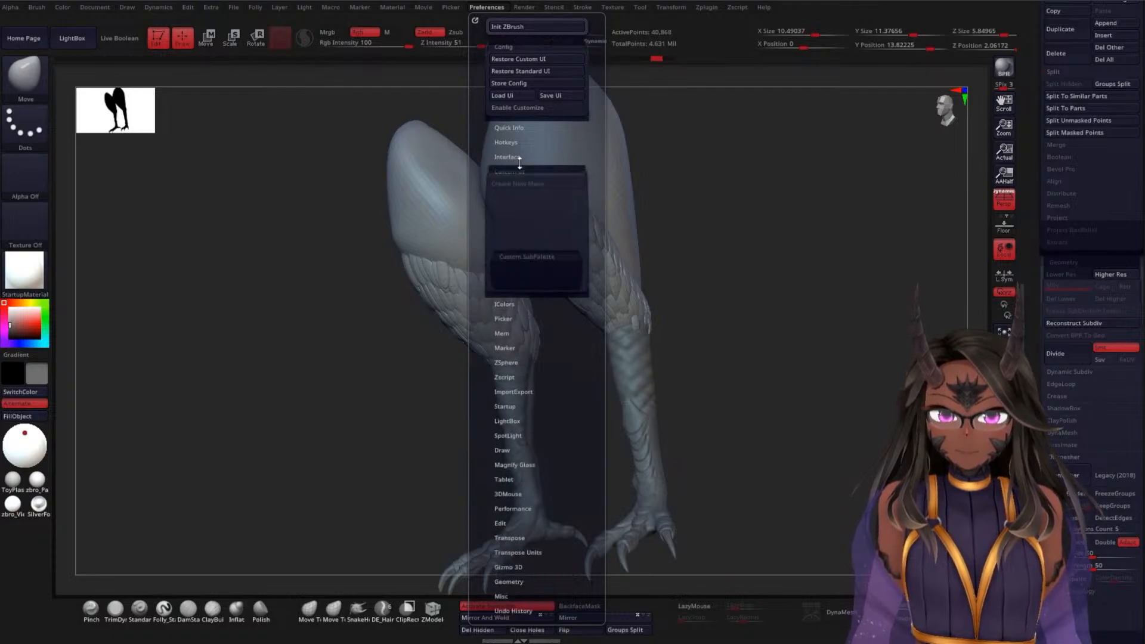
pyautogui.click(512, 157)
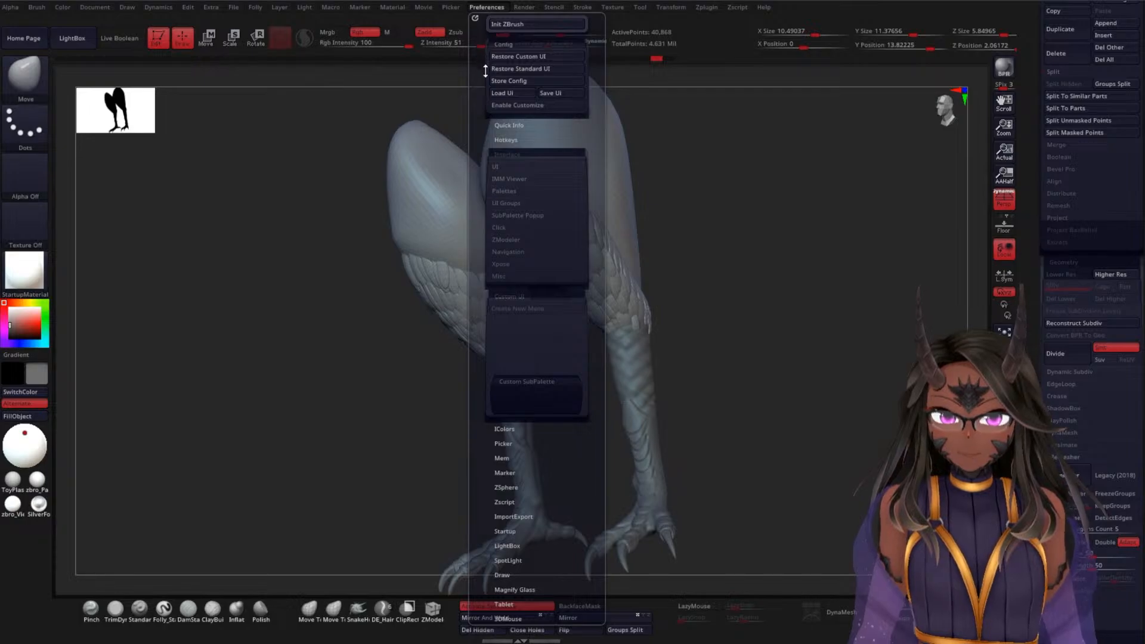
pyautogui.moveTo(484, 126)
pyautogui.mouseDown()
pyautogui.moveTo(484, 112)
pyautogui.moveTo(485, 135)
pyautogui.mouseUp()
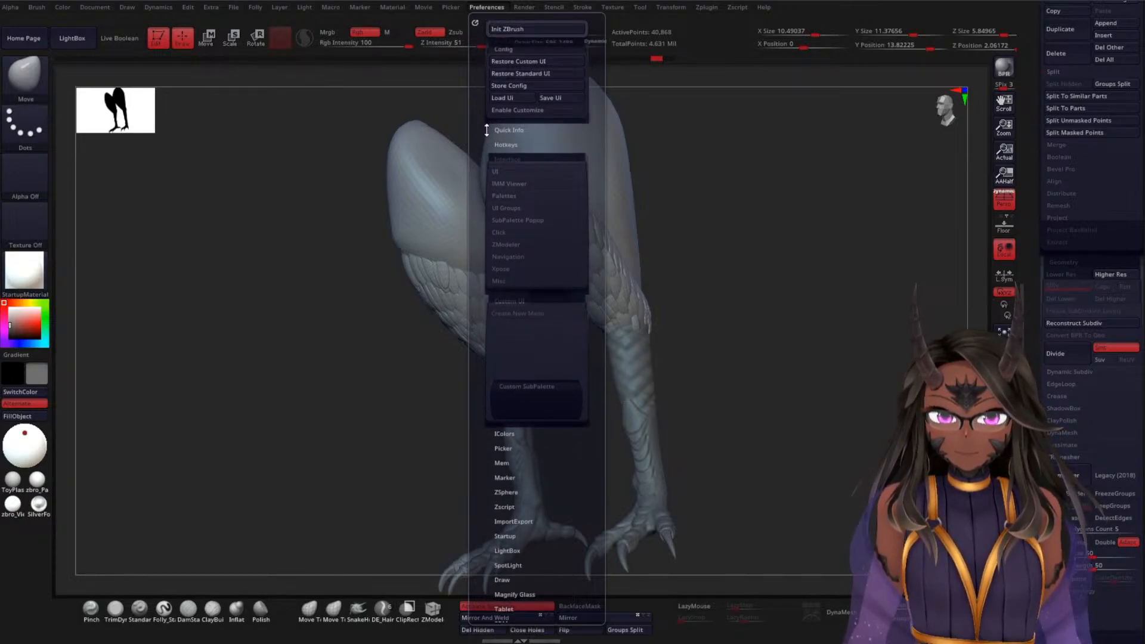
pyautogui.click(511, 62)
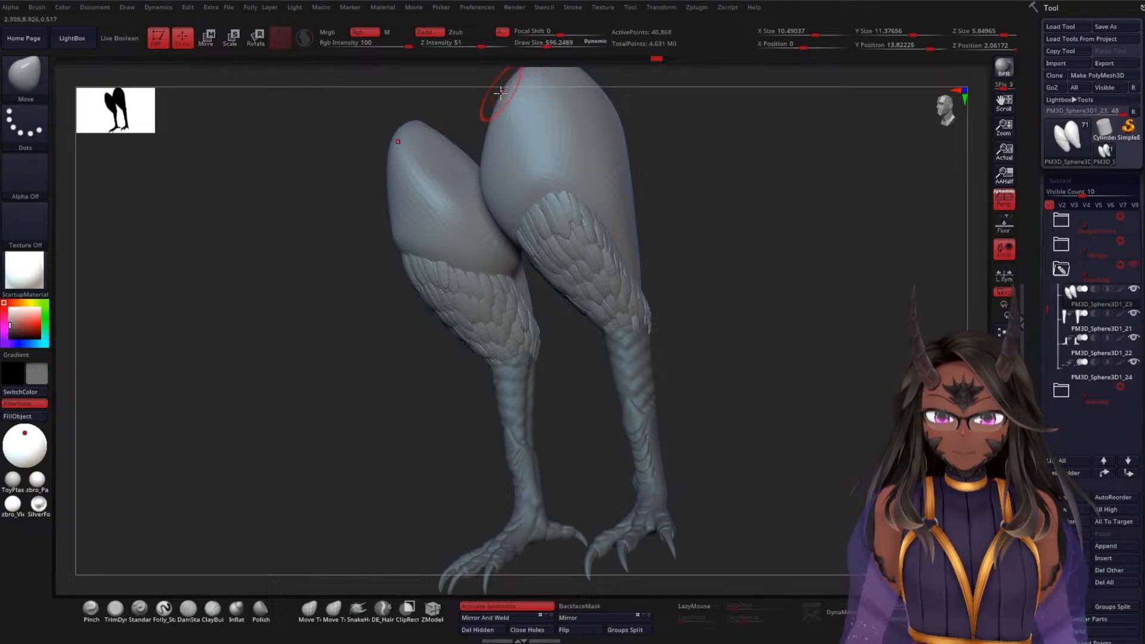
# Turn on interface customization in the configuration preferences
pyautogui.click(491, 8)
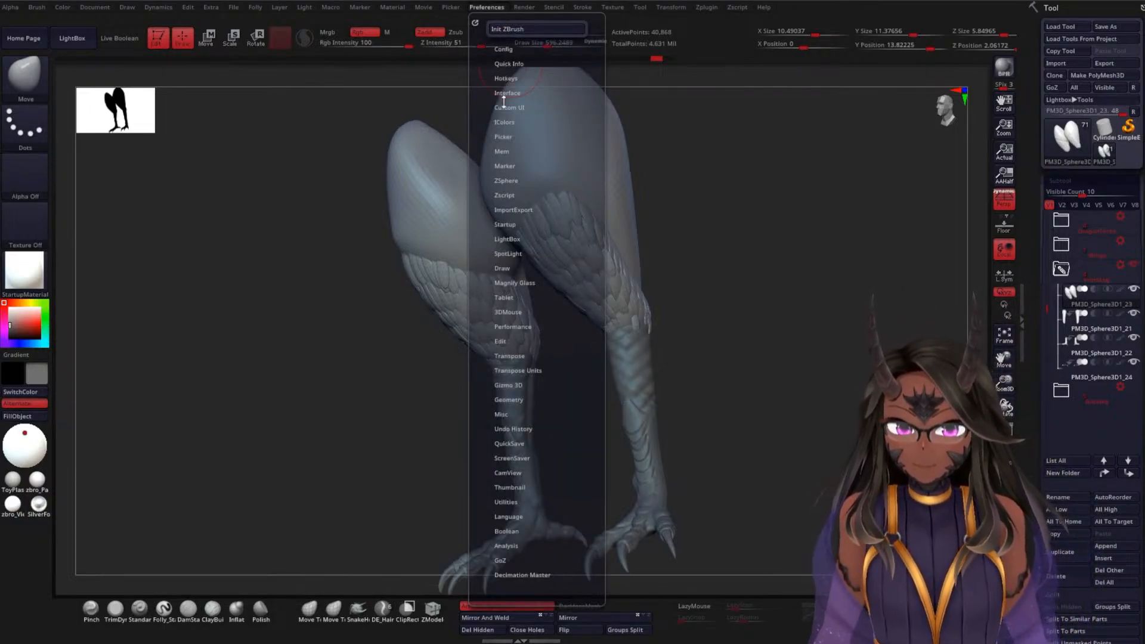
pyautogui.click(509, 50)
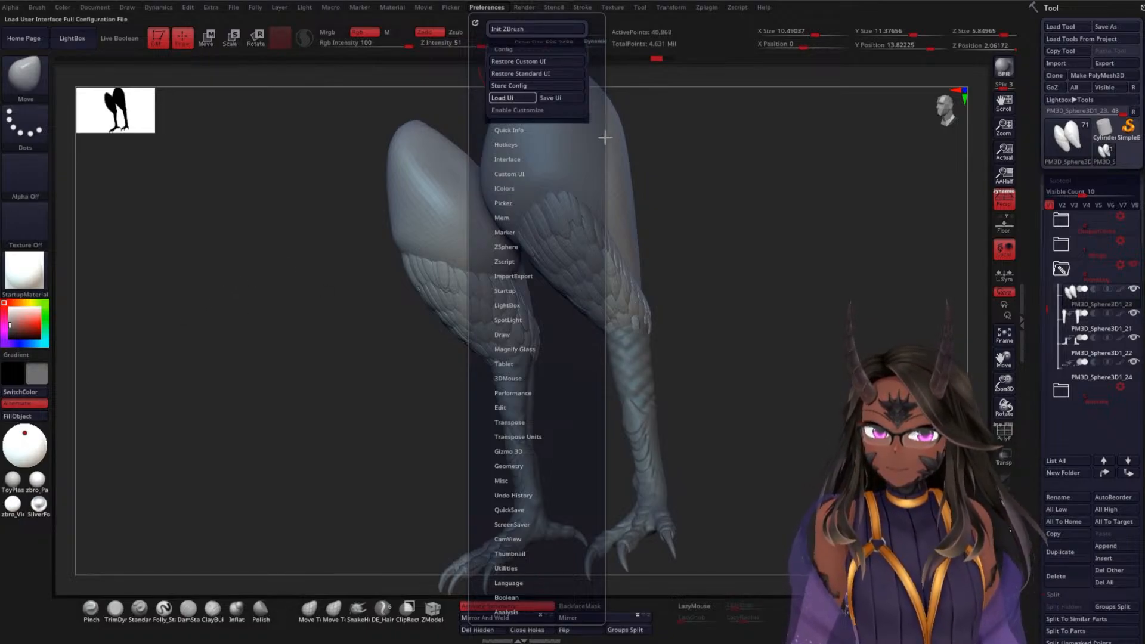
pyautogui.click(515, 145)
pyautogui.click(515, 145)
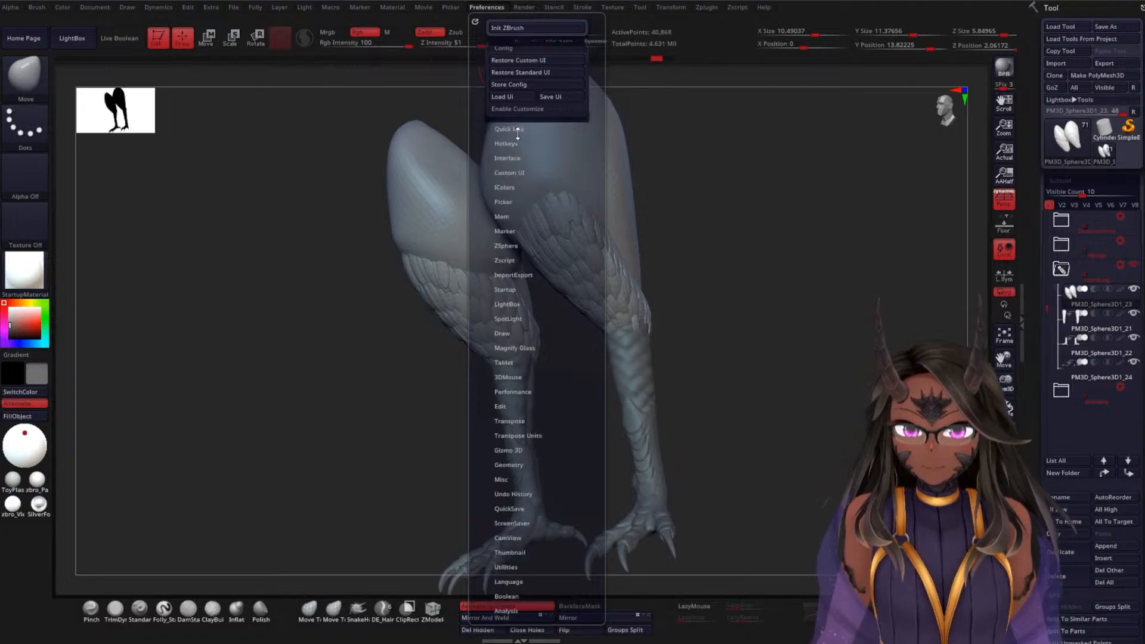
pyautogui.click(512, 173)
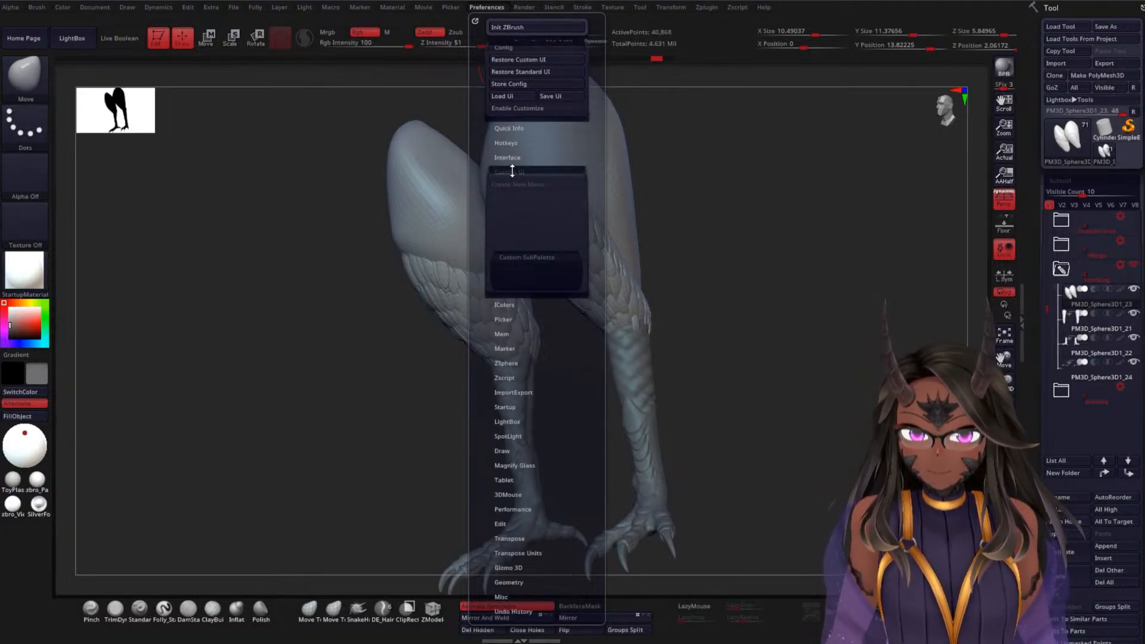
pyautogui.click(512, 173)
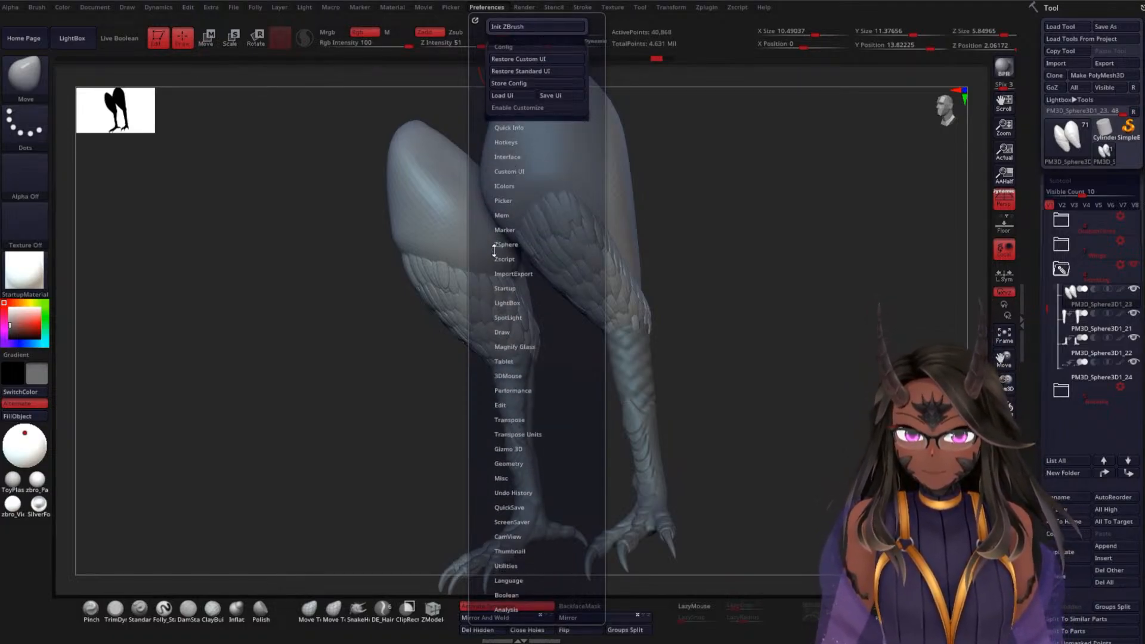
pyautogui.scroll(-4, 505, 218)
pyautogui.moveTo(497, 202); pyautogui.dragTo(496, 274)
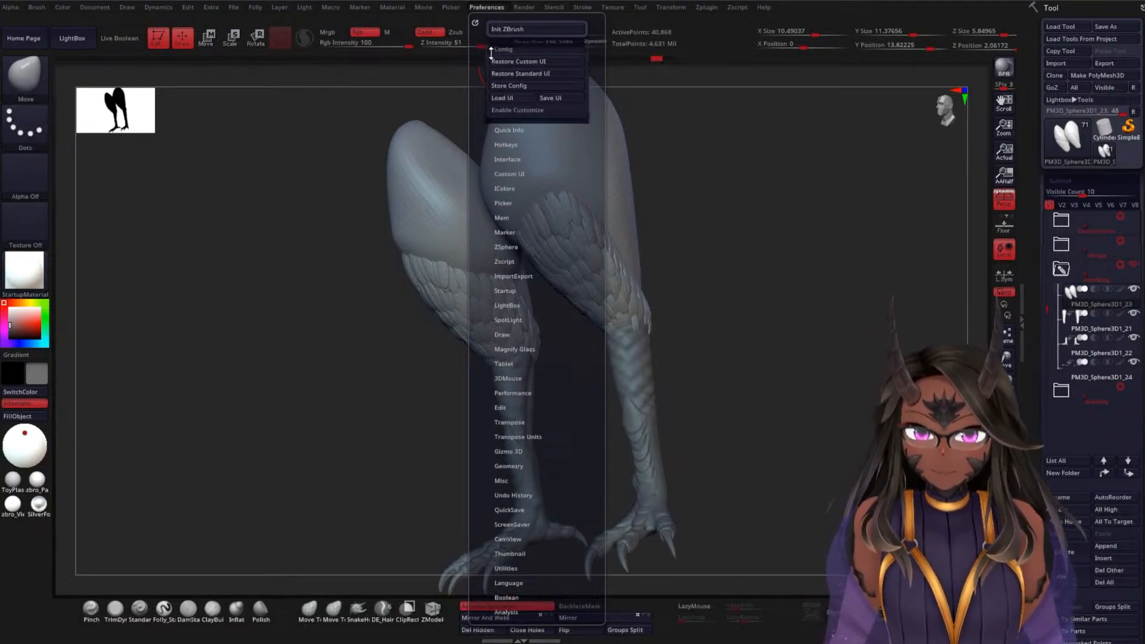
pyautogui.click(536, 110)
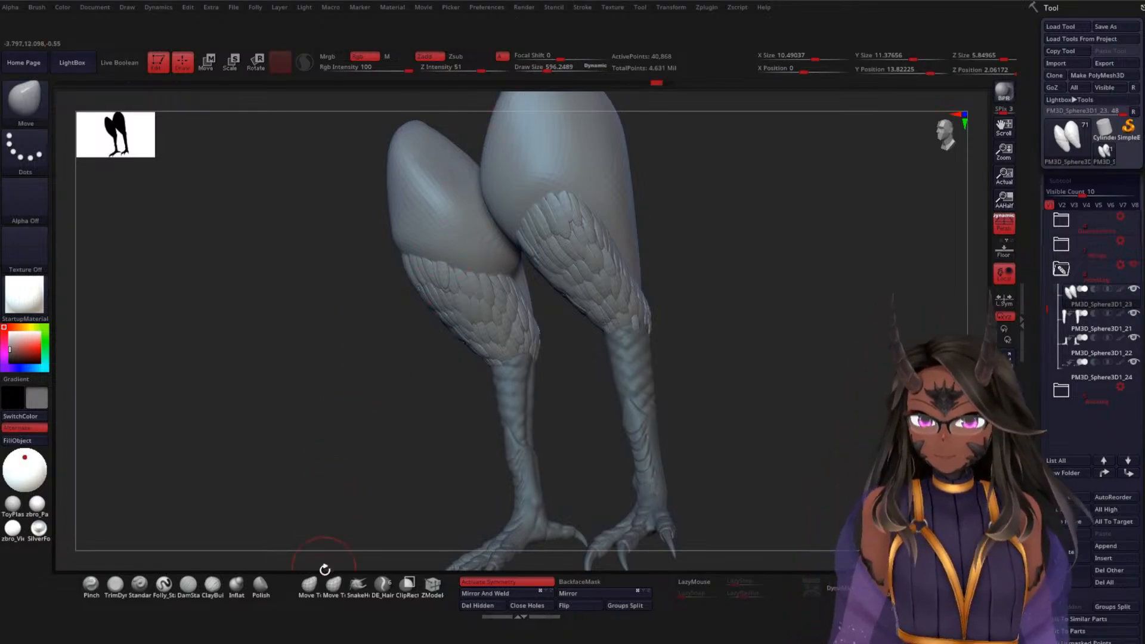
# Remove the first of the two Move Topological shortcuts from the brush shortcut row
pyautogui.moveTo(315, 588)
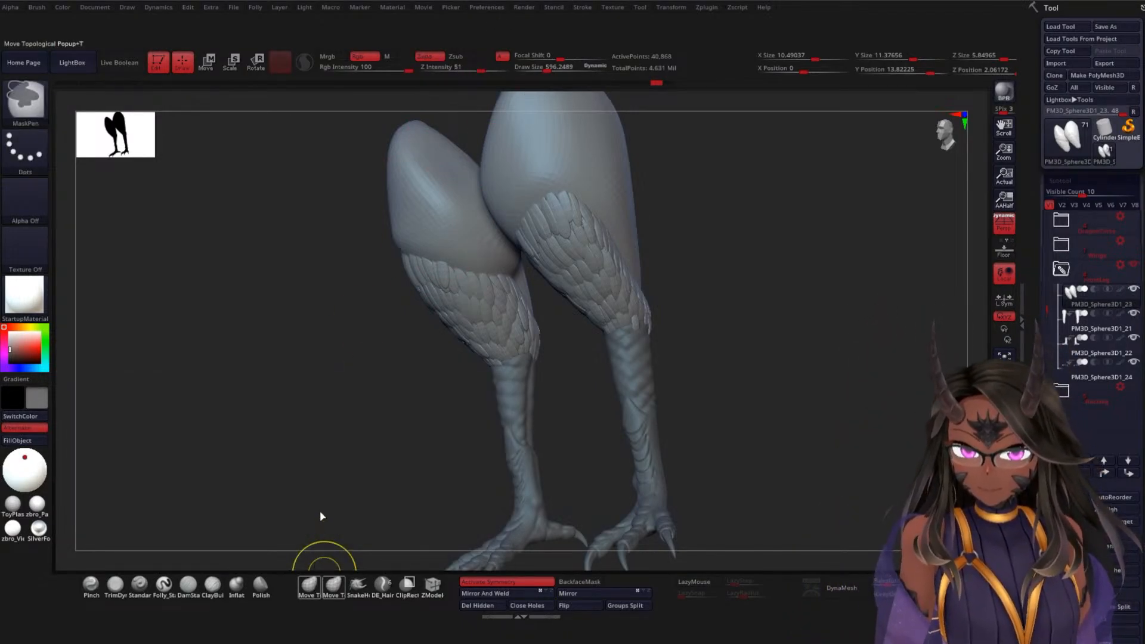
pyautogui.click(309, 585)
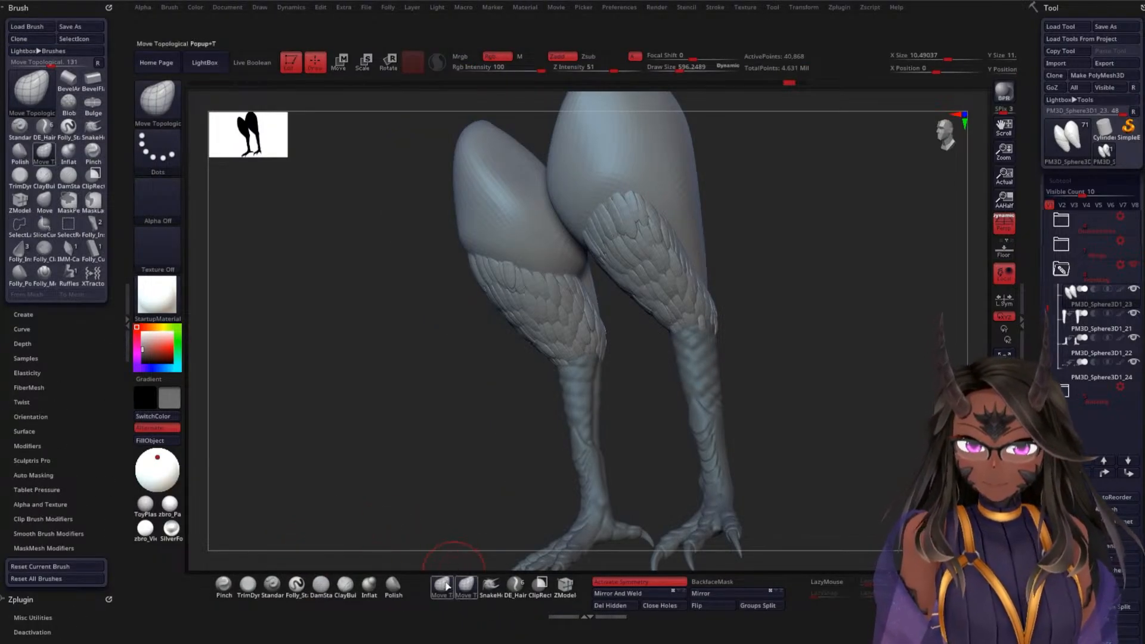
pyautogui.press('ctrl')
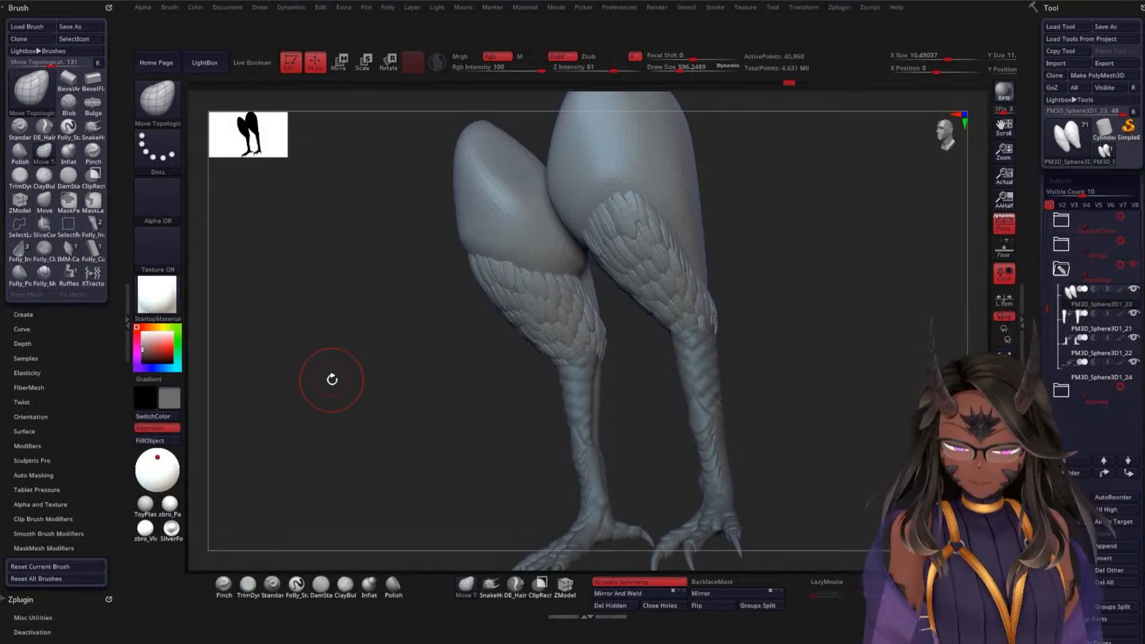
# Choose the regular Move brush from the brush library and hide the side tray with the brush settings
pyautogui.press('b')
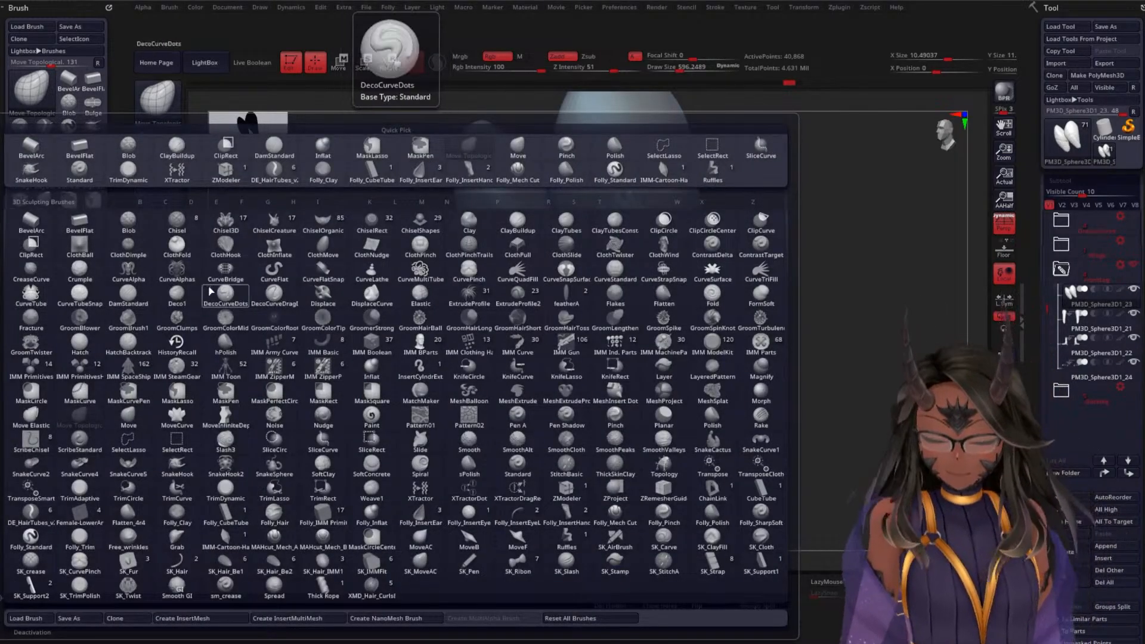
pyautogui.press('m')
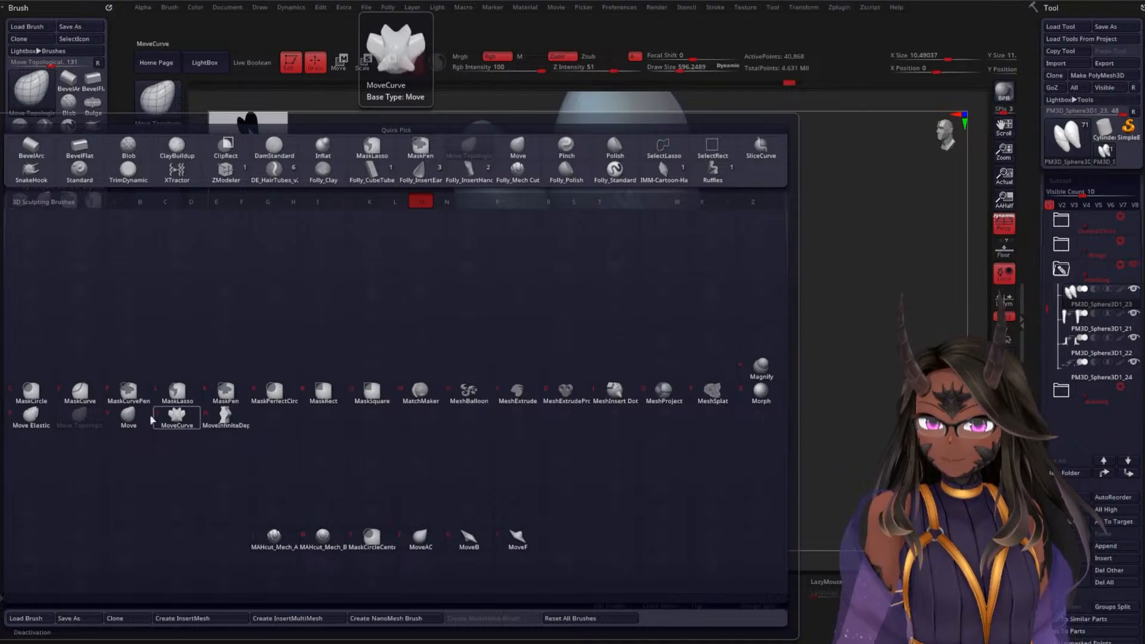
pyautogui.click(128, 418)
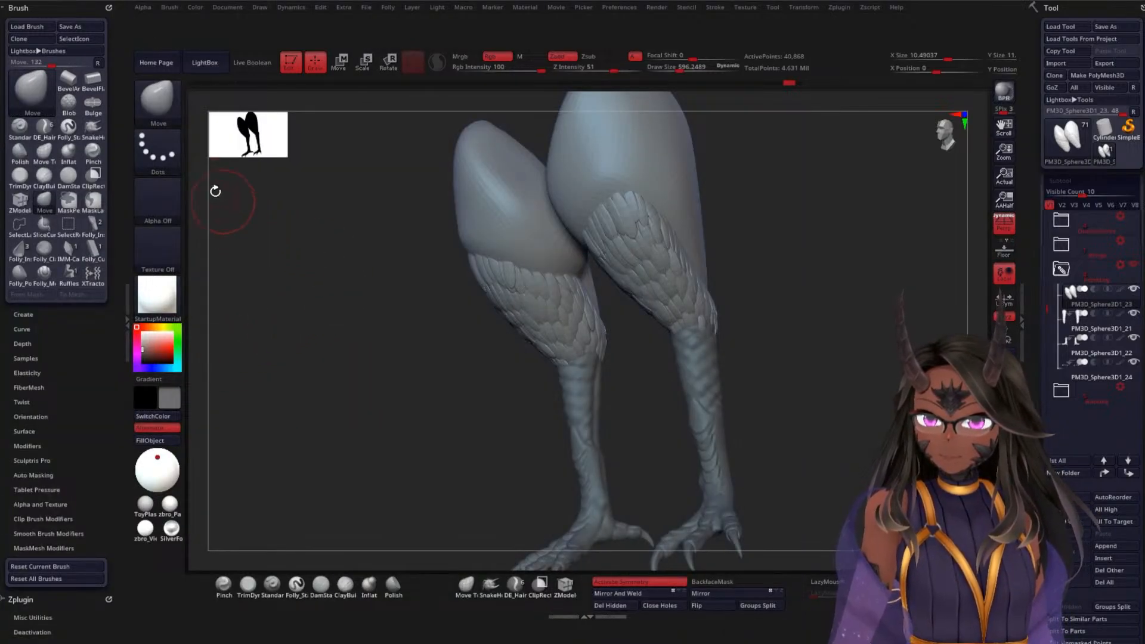
pyautogui.click(126, 305)
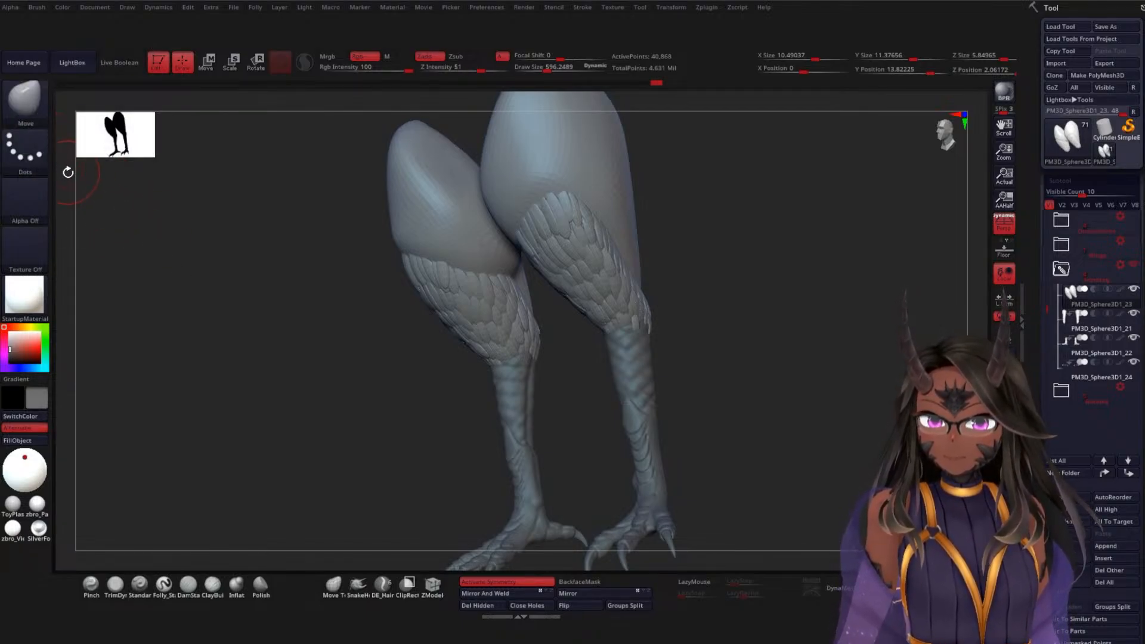
# Try to place the active Move brush in the shortcut row from the brush library and the current-brush thumbnail
pyautogui.click(37, 114)
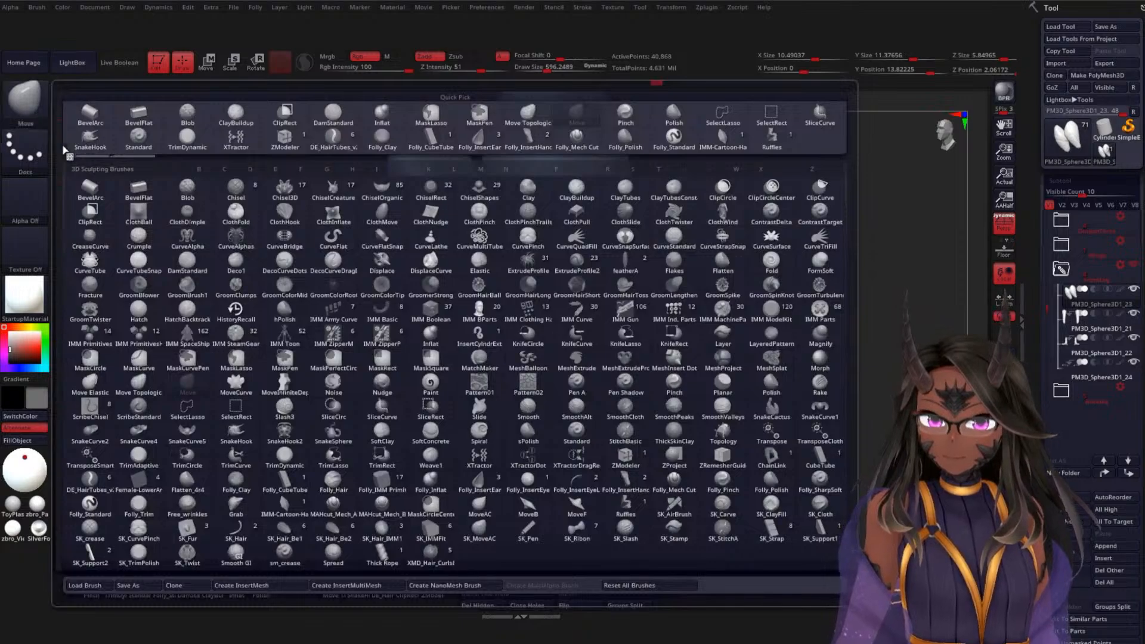
pyautogui.press('m')
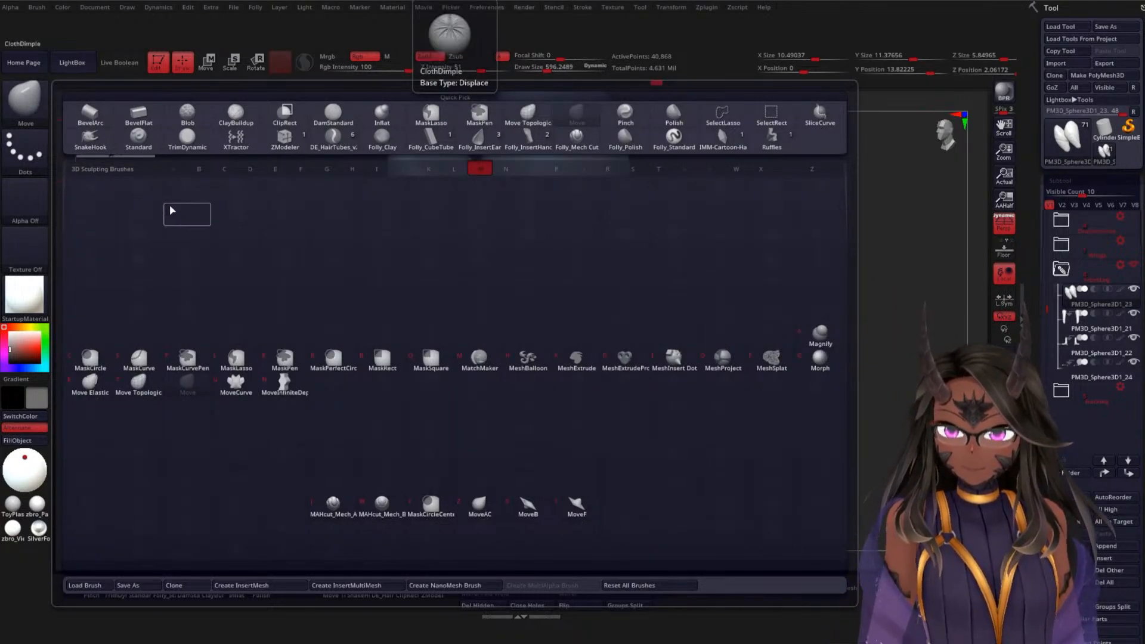
pyautogui.press('p')
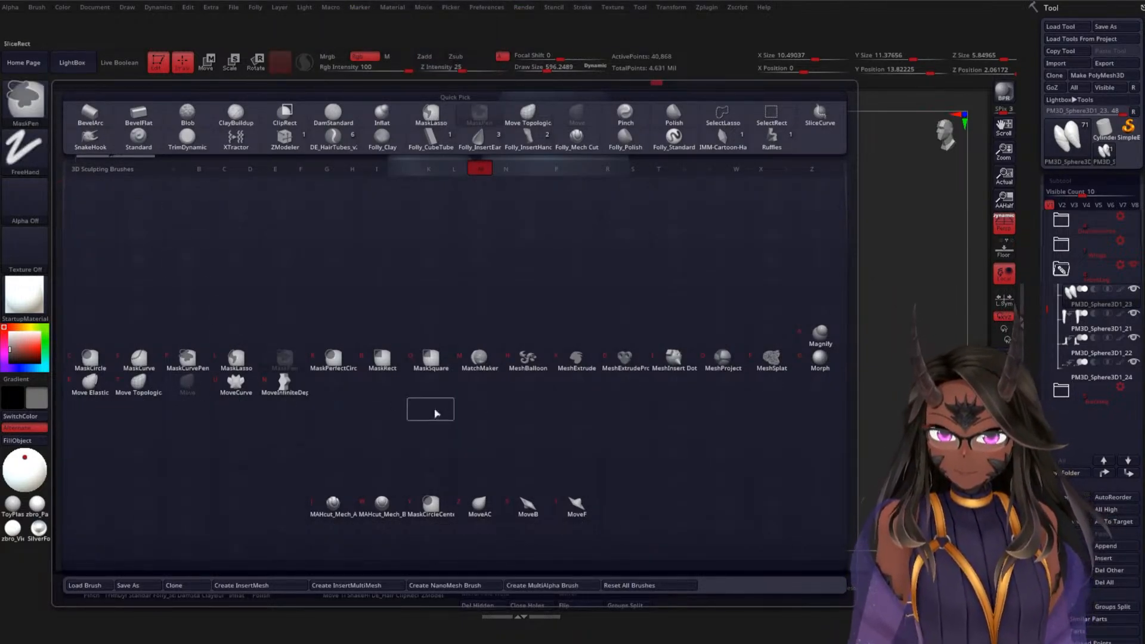
pyautogui.click(191, 391)
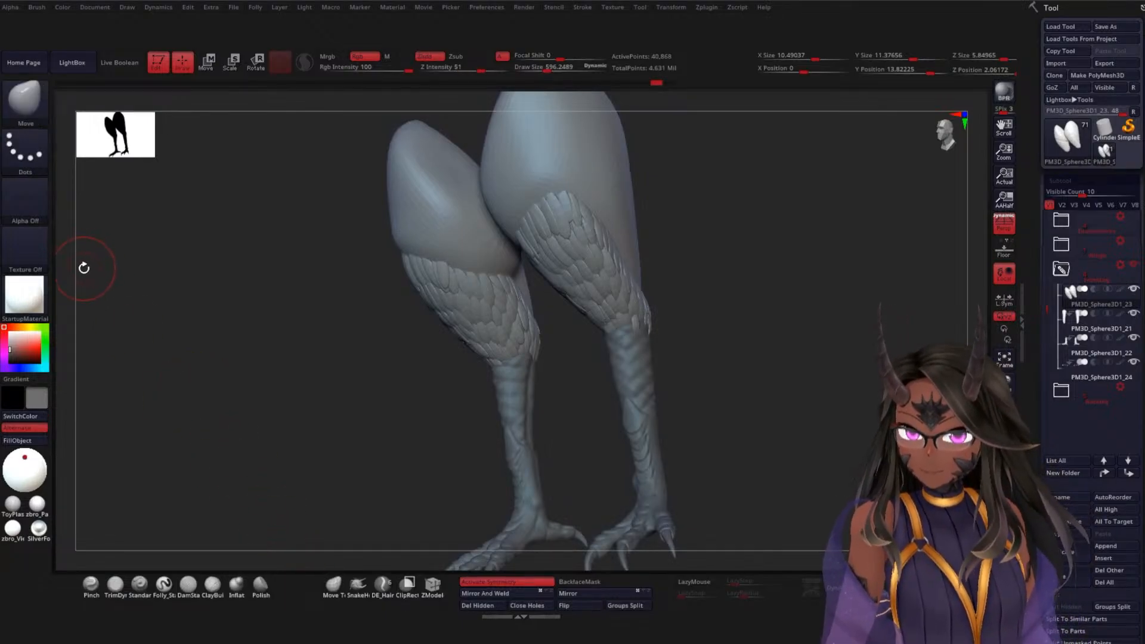
pyautogui.click(32, 115)
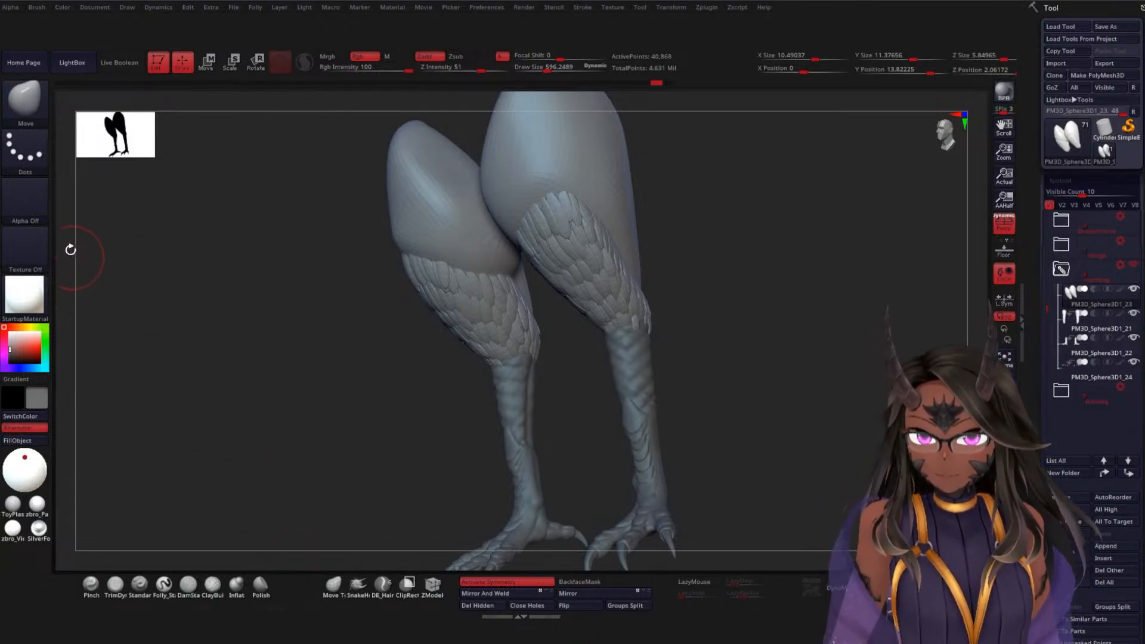
pyautogui.click(37, 7)
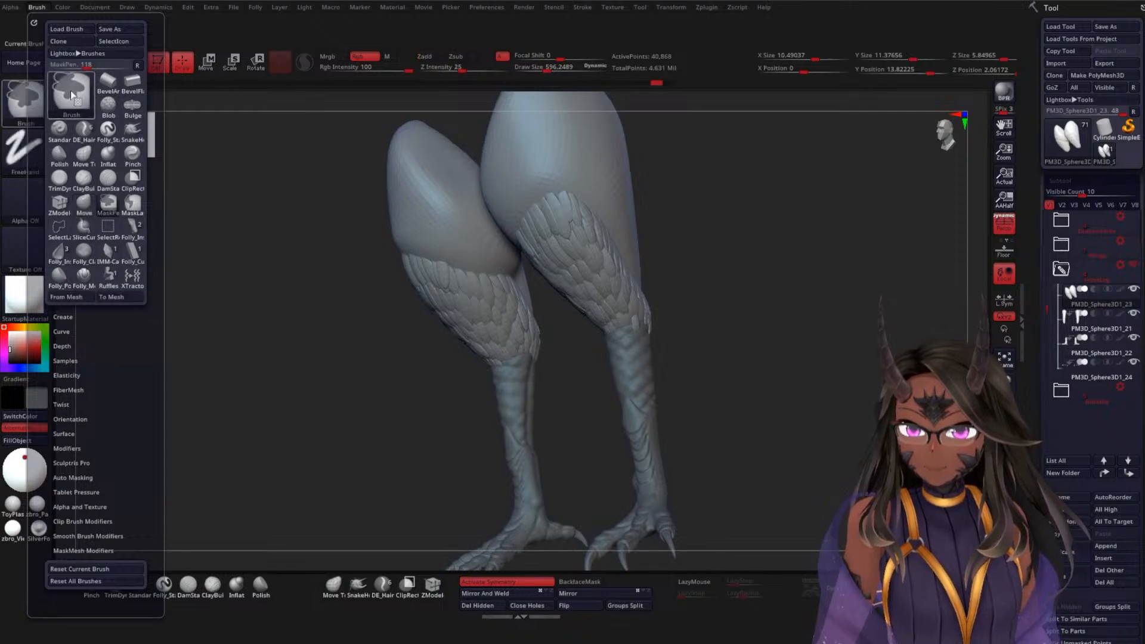
pyautogui.moveTo(69, 91)
pyautogui.keyDown('ctrl'); pyautogui.keyDown('alt'); pyautogui.mouseDown()
pyautogui.moveTo(189, 180)
pyautogui.moveTo(79, 100)
pyautogui.mouseUp(); pyautogui.keyUp('alt'); pyautogui.keyUp('ctrl')
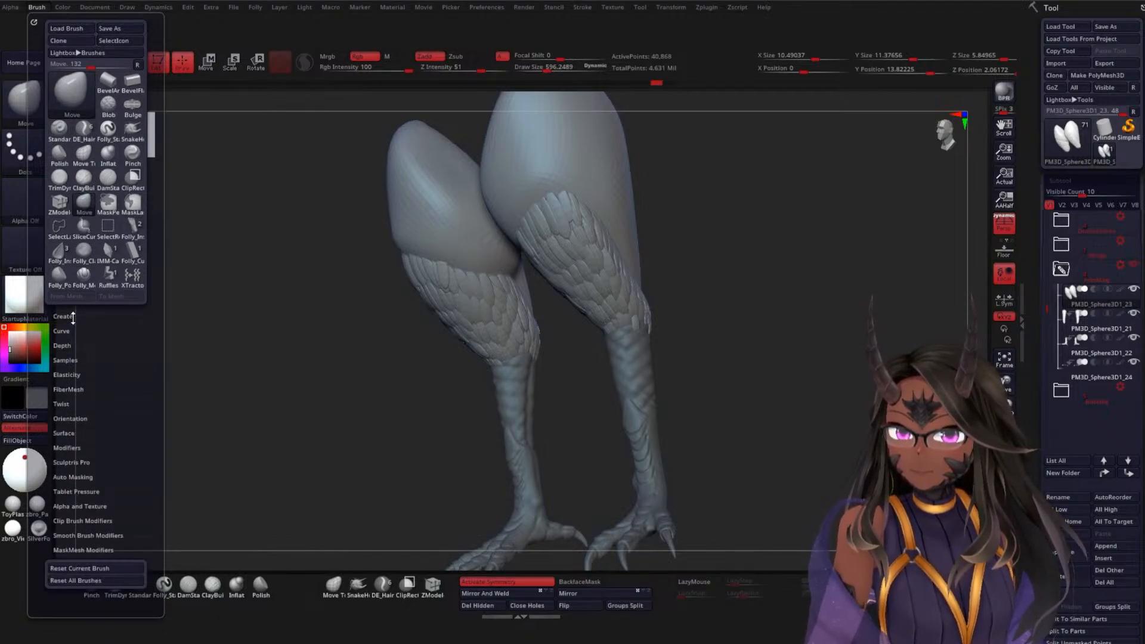
# Switch the active brush to TrimDynamic and add the regular Move brush to the free slot before Move Topological in the shortcut row
pyautogui.click(59, 178)
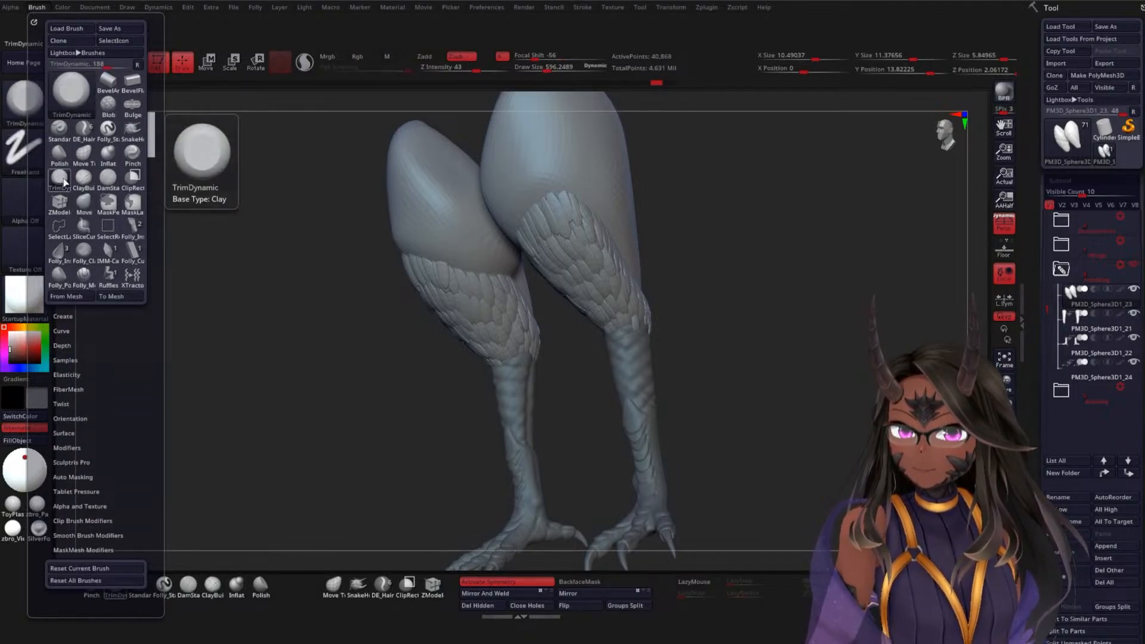
pyautogui.click(105, 155)
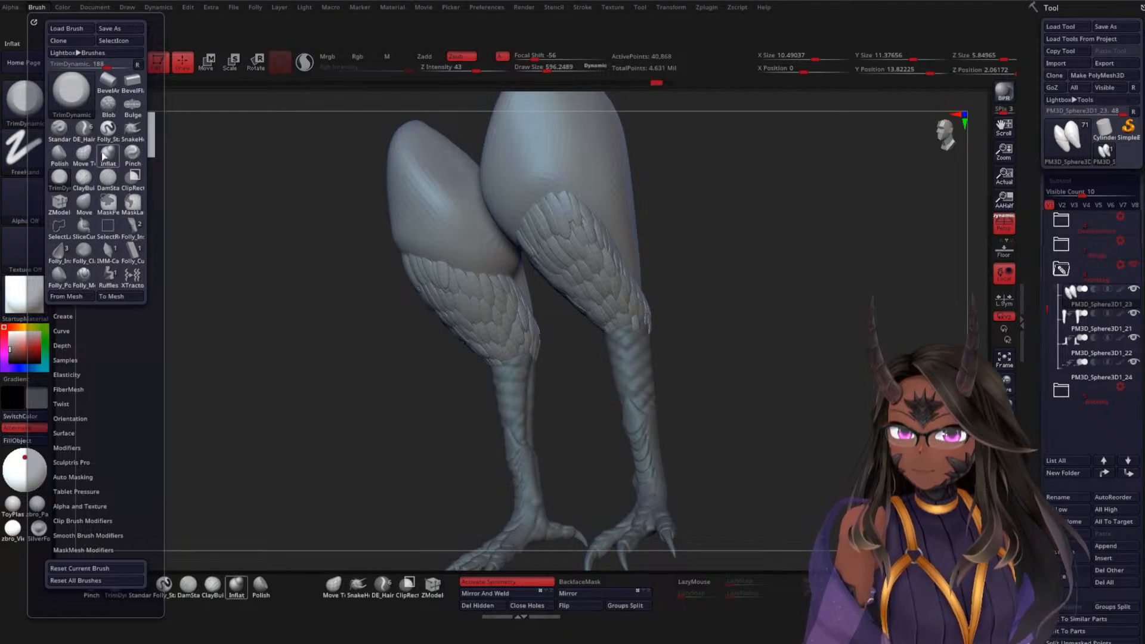
pyautogui.click(113, 105)
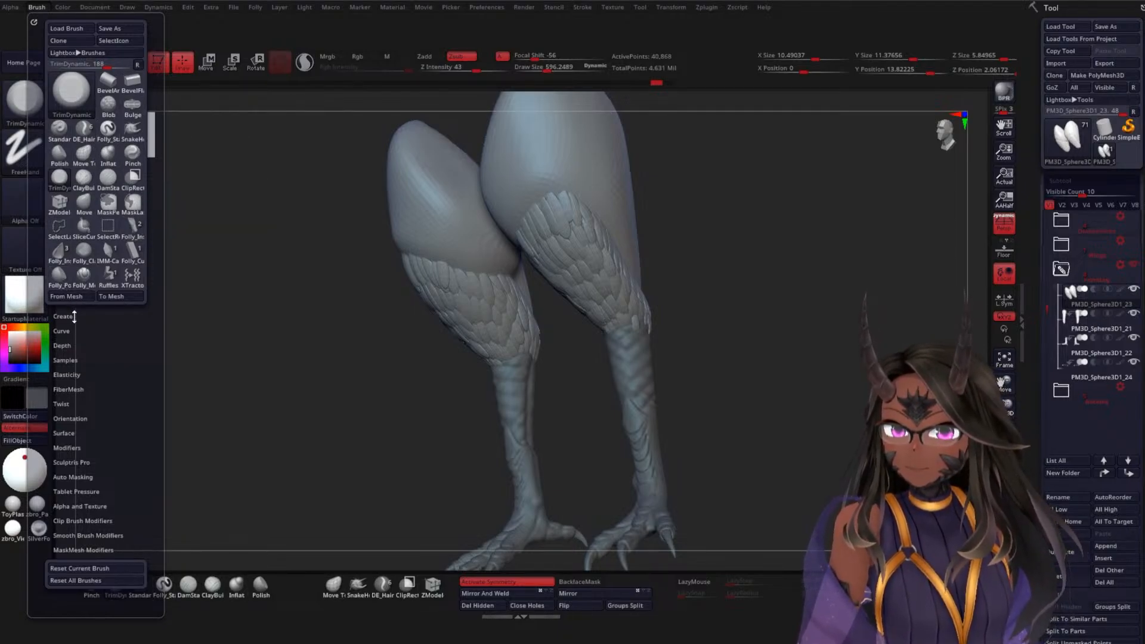
pyautogui.click(110, 137)
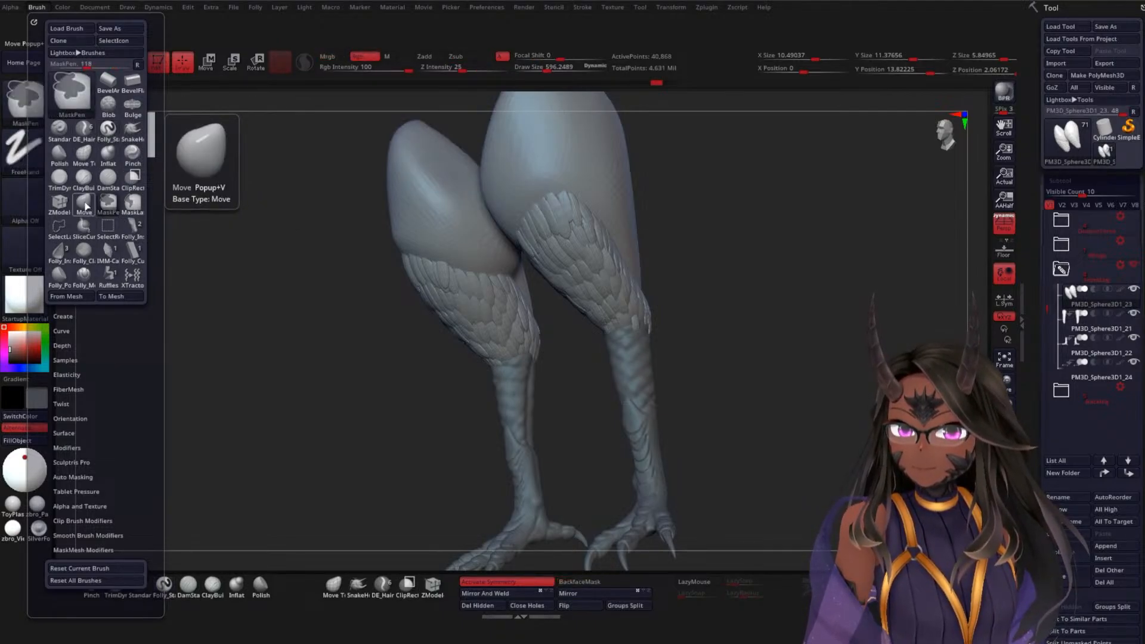
pyautogui.moveTo(84, 203)
pyautogui.keyDown('ctrl'); pyautogui.keyDown('alt'); pyautogui.mouseDown()
pyautogui.moveTo(315, 567)
pyautogui.moveTo(310, 585)
pyautogui.mouseUp(); pyautogui.keyUp('alt'); pyautogui.keyUp('ctrl')
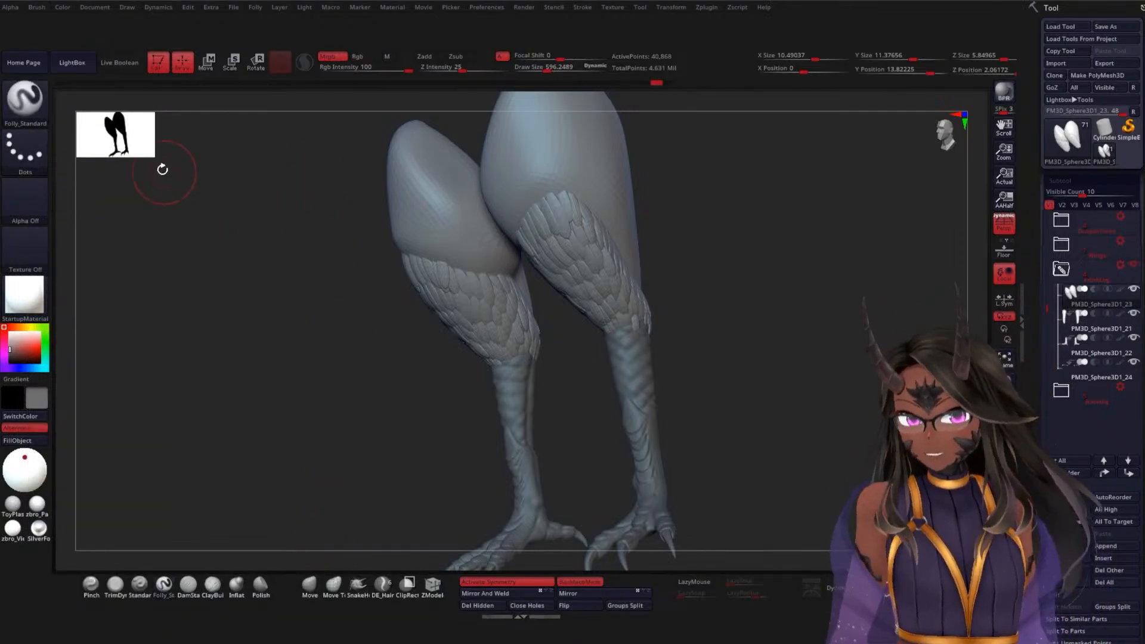
# Add the Reset Current Brush and Reset All Brushes commands to the custom interface, directly below the brush shortcut row
pyautogui.click(37, 7)
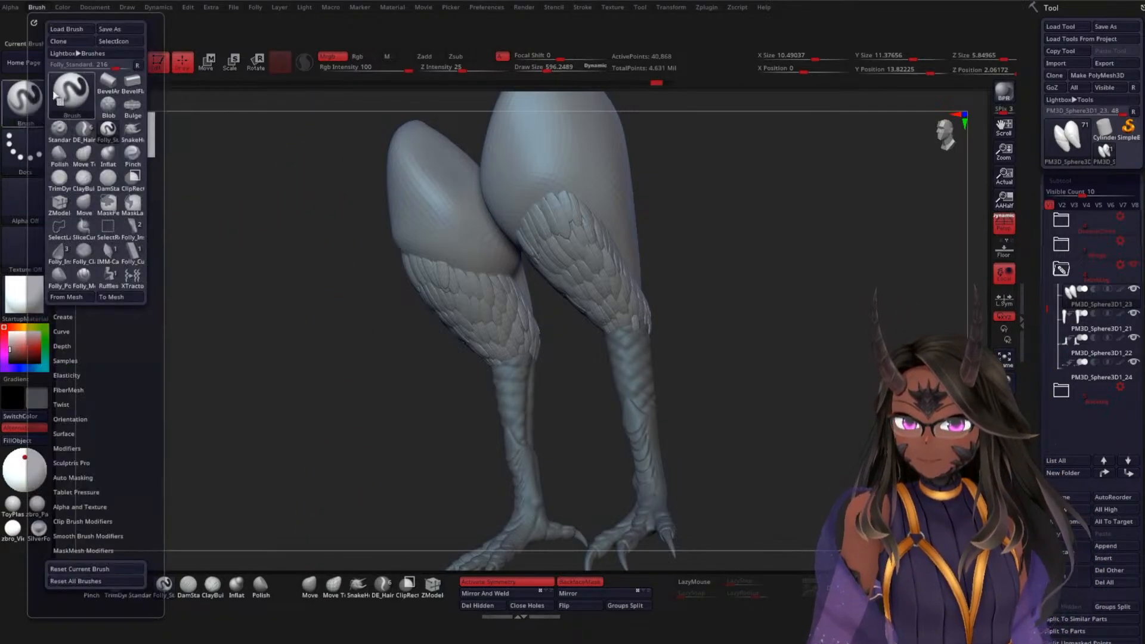
pyautogui.scroll(-3, 60, 285)
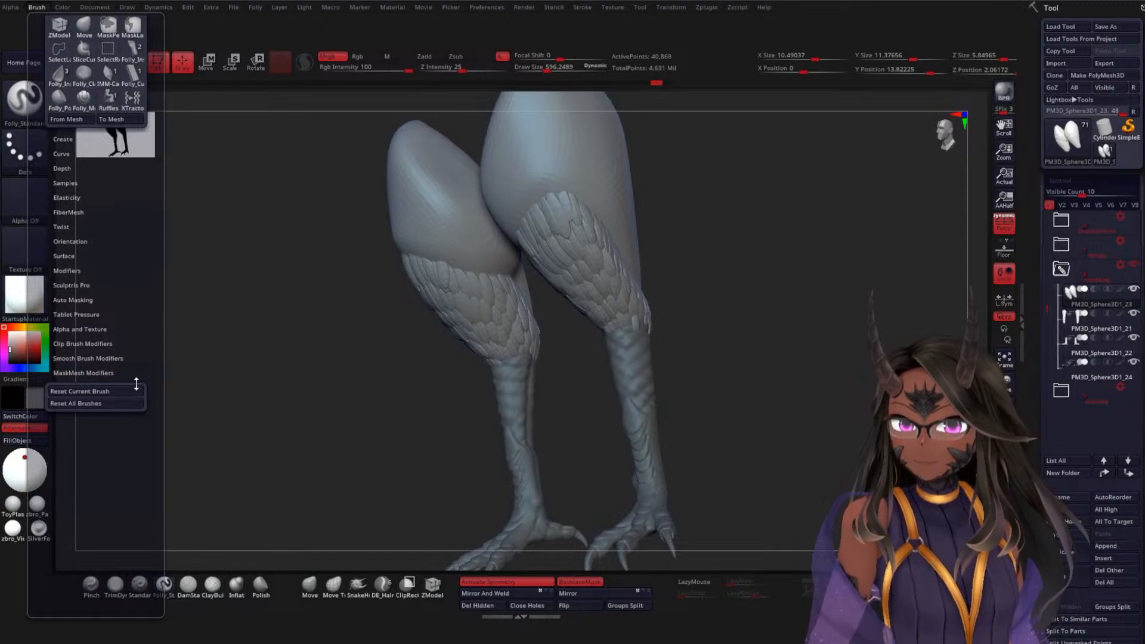
pyautogui.moveTo(134, 391)
pyautogui.keyDown('ctrl'); pyautogui.keyDown('alt'); pyautogui.mouseDown()
pyautogui.moveTo(216, 463)
pyautogui.moveTo(428, 607)
pyautogui.mouseUp(); pyautogui.keyUp('alt'); pyautogui.keyUp('ctrl')
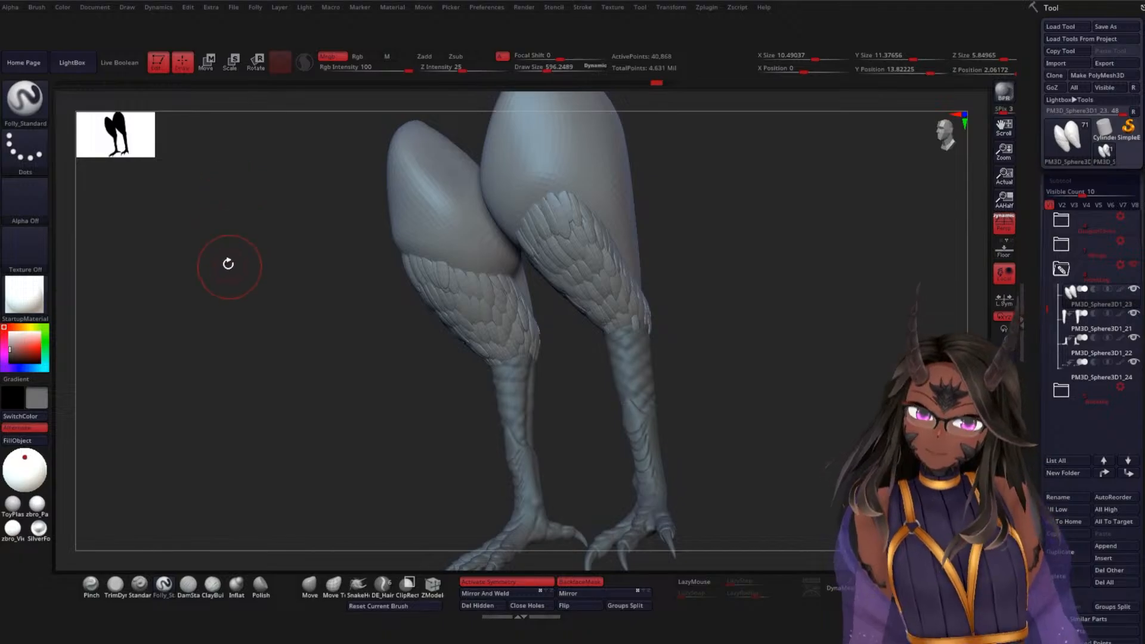
pyautogui.click(38, 8)
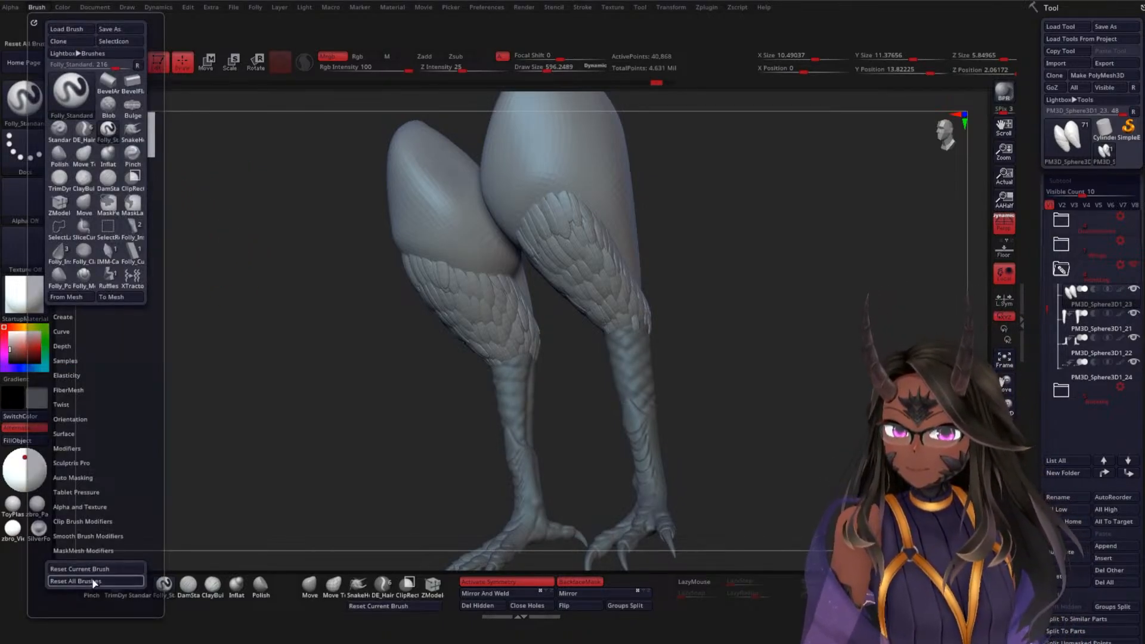
pyautogui.keyDown('ctrl'); pyautogui.keyDown('alt'); pyautogui.moveTo(95, 582); pyautogui.dragTo(276, 614); pyautogui.keyUp('alt'); pyautogui.keyUp('ctrl')
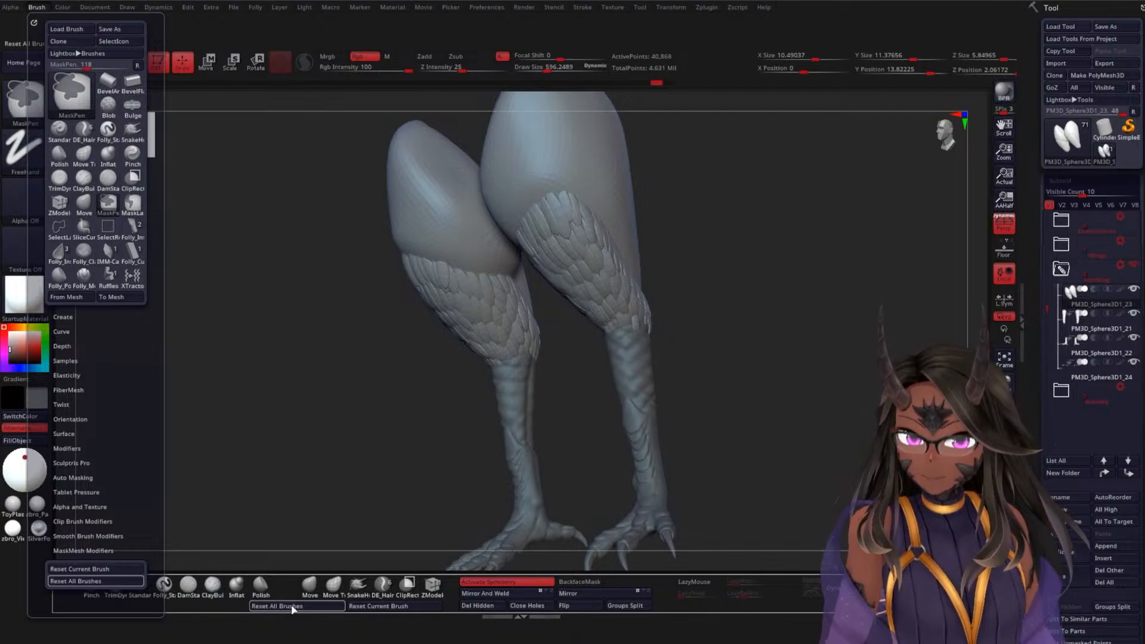
pyautogui.click(292, 606)
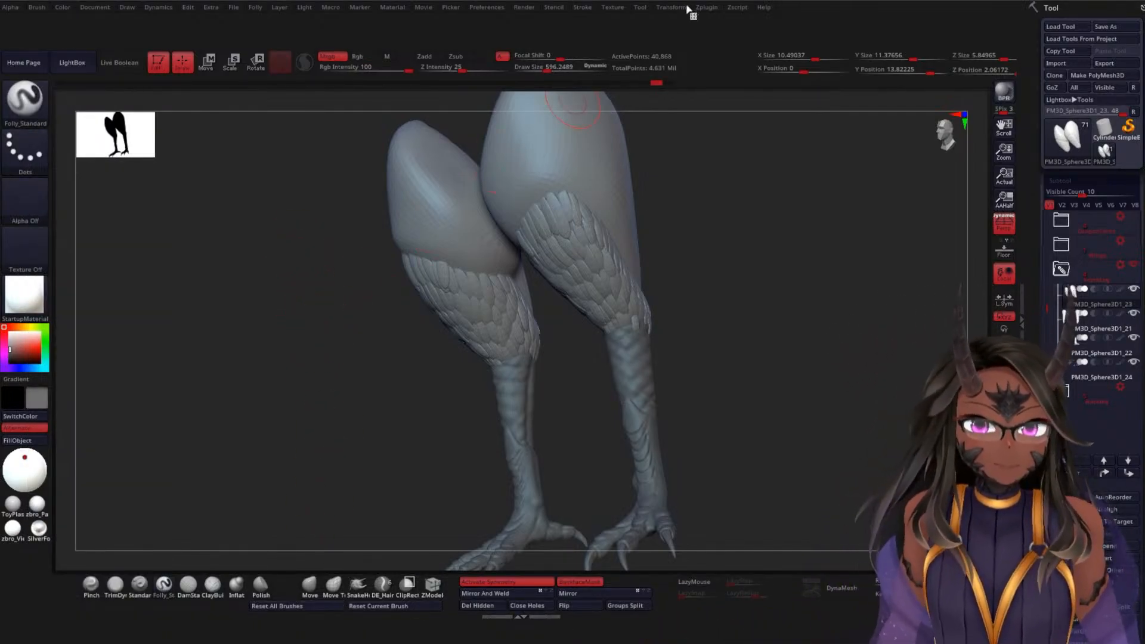
# Turn off Enable Customize and save the customized interface as a UI configuration file
pyautogui.click(707, 8)
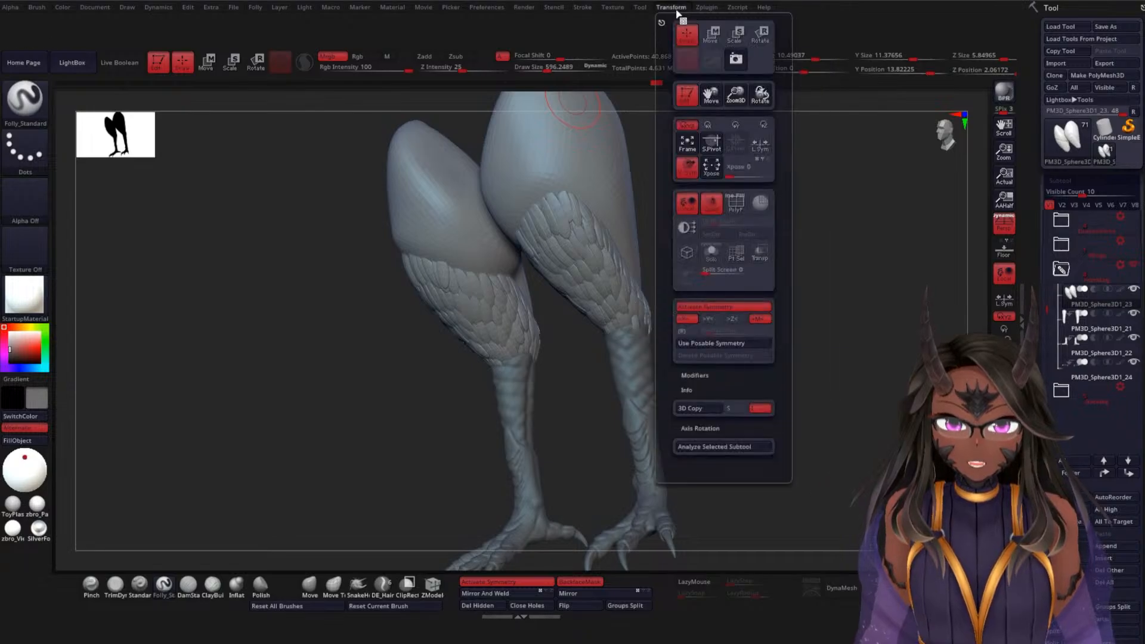
pyautogui.moveTo(644, 11)
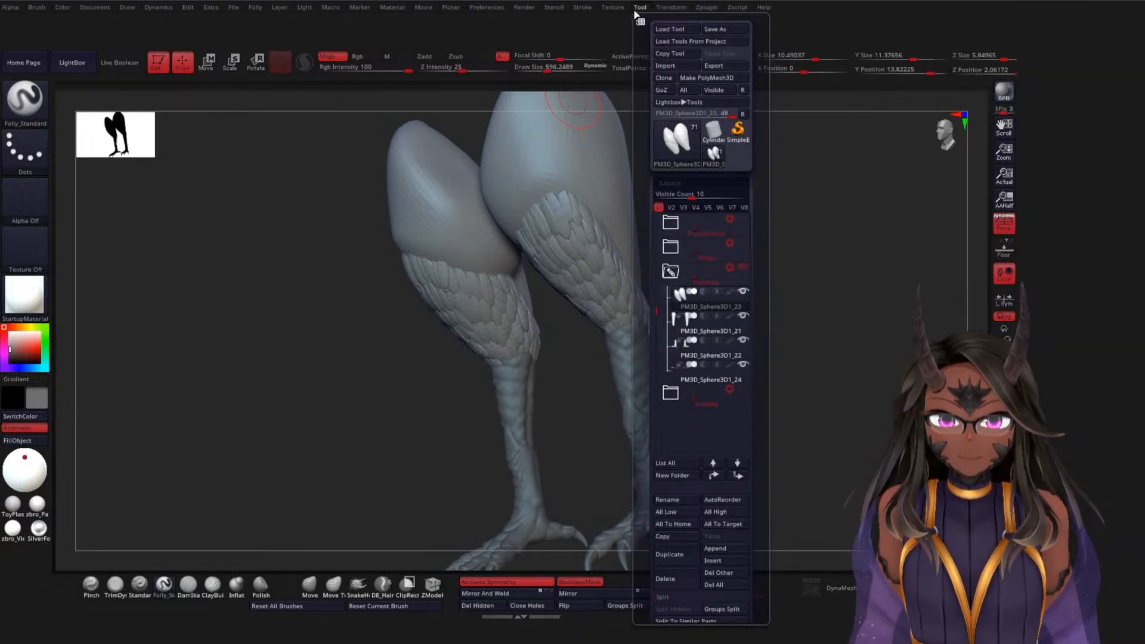
pyautogui.moveTo(500, 9)
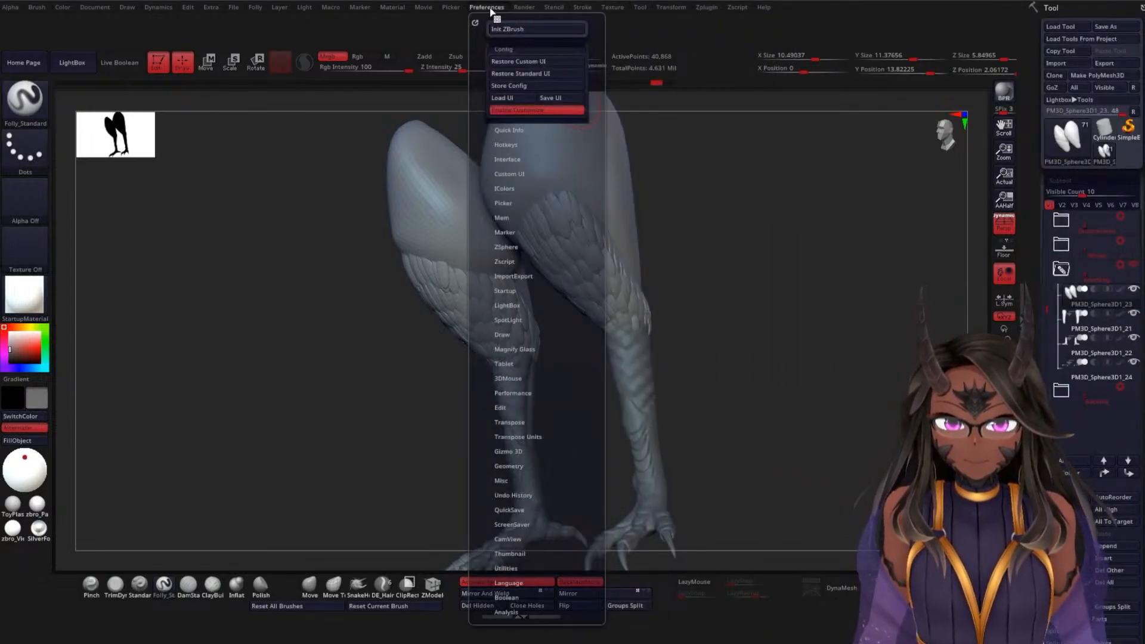
pyautogui.click(519, 111)
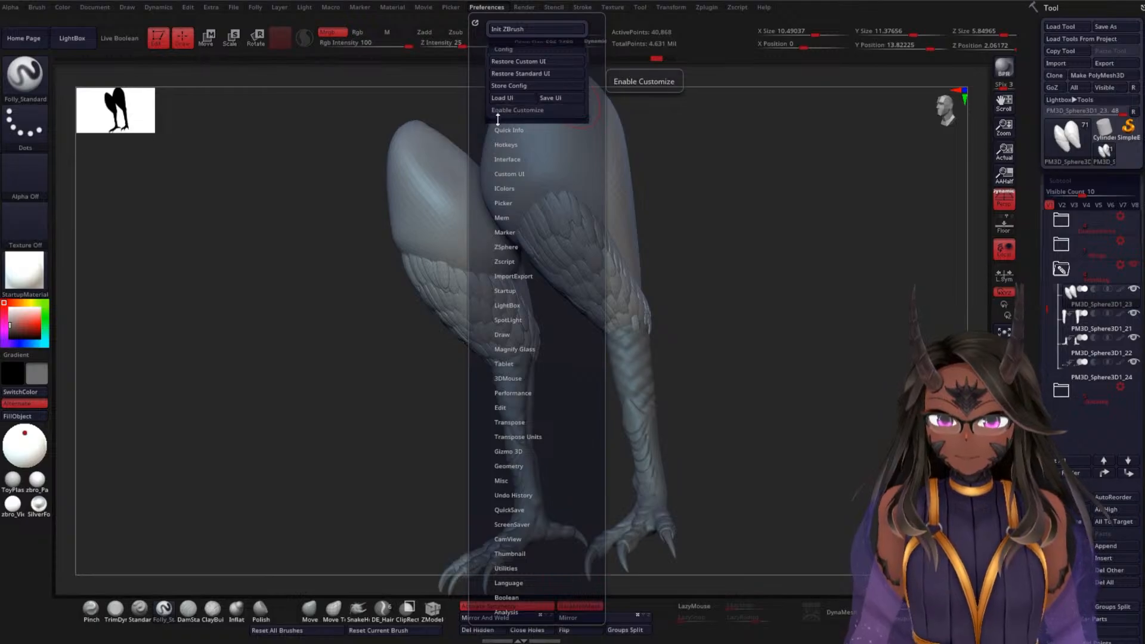
pyautogui.moveTo(493, 8)
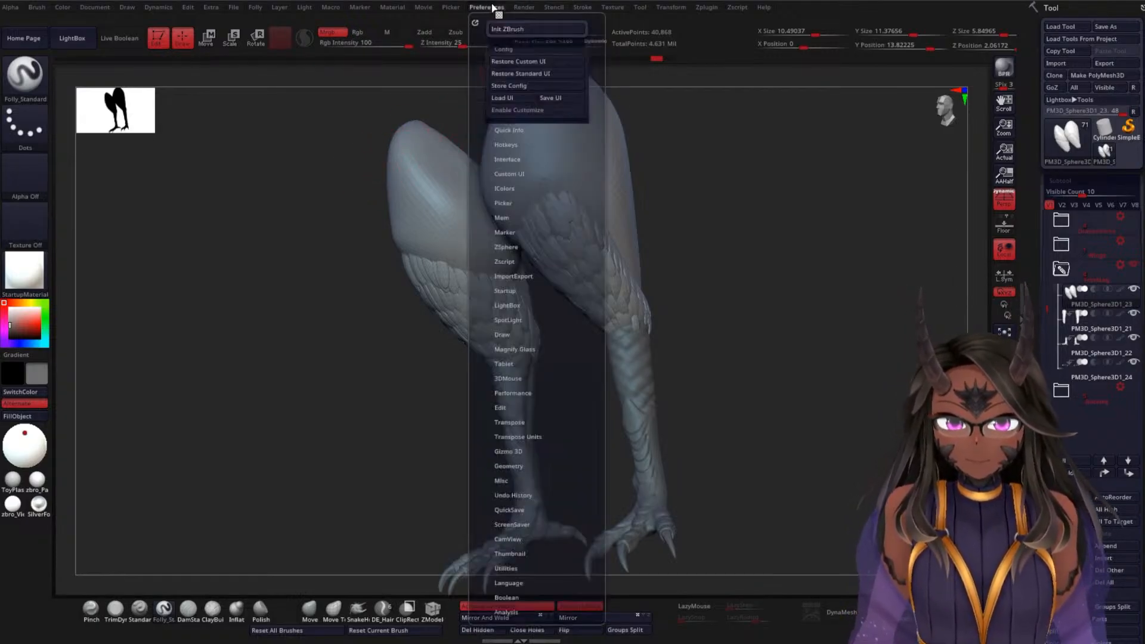
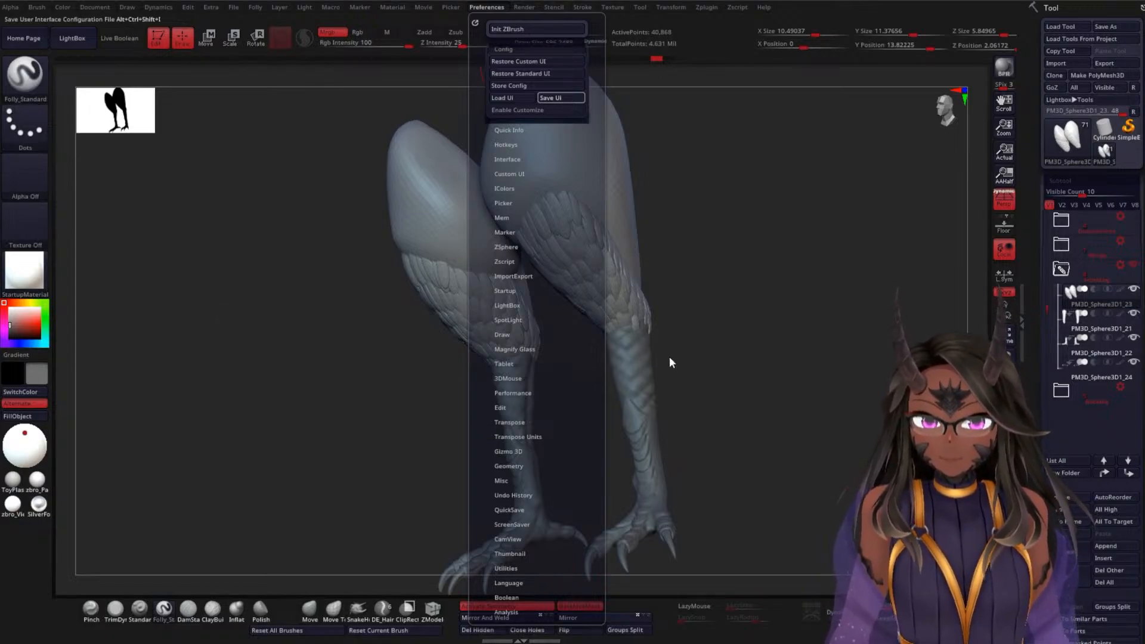
pyautogui.click(487, 7)
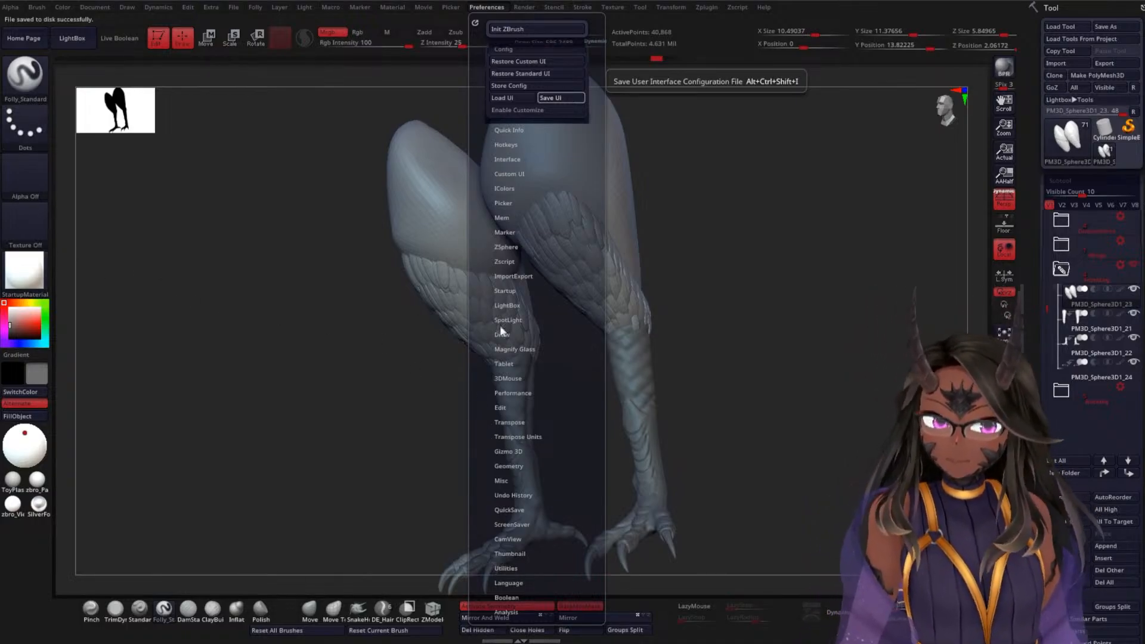
# Pull the lower ends of the leg feathers into shape around the shins with the Move brush
pyautogui.moveTo(724, 271)
pyautogui.keyDown('shift'); pyautogui.mouseDown()
pyautogui.moveTo(760, 286)
pyautogui.moveTo(741, 317)
pyautogui.moveTo(359, 483)
pyautogui.mouseUp(); pyautogui.keyUp('shift')
pyautogui.click(309, 609)
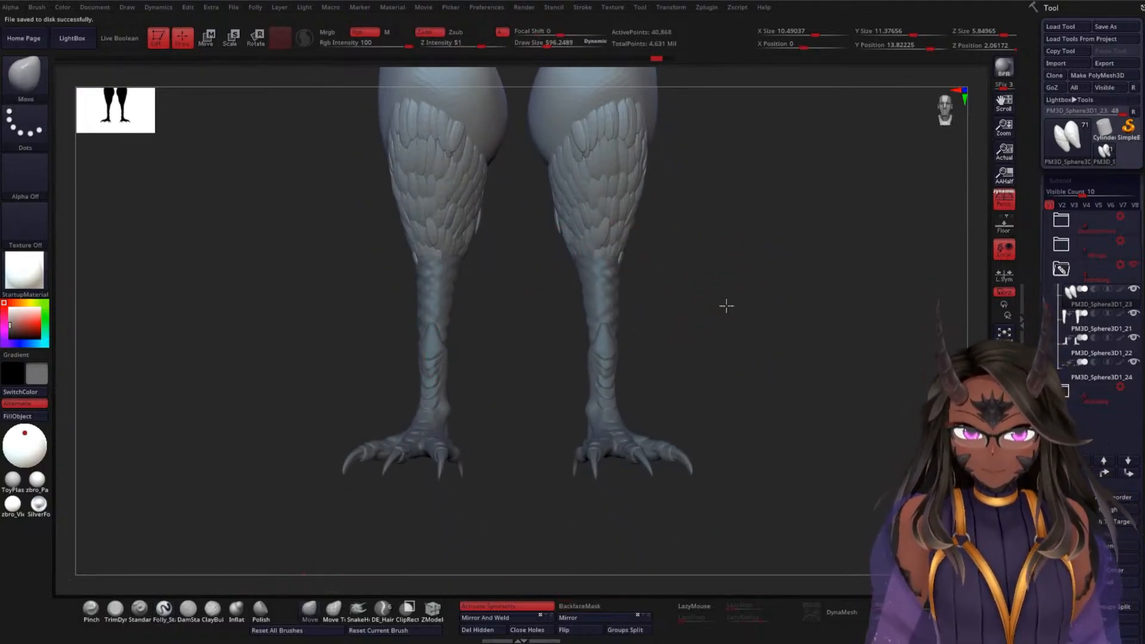
pyautogui.moveTo(726, 304)
pyautogui.mouseDown()
pyautogui.moveTo(695, 312)
pyautogui.moveTo(684, 375)
pyautogui.moveTo(583, 256)
pyautogui.moveTo(606, 273)
pyautogui.mouseUp()
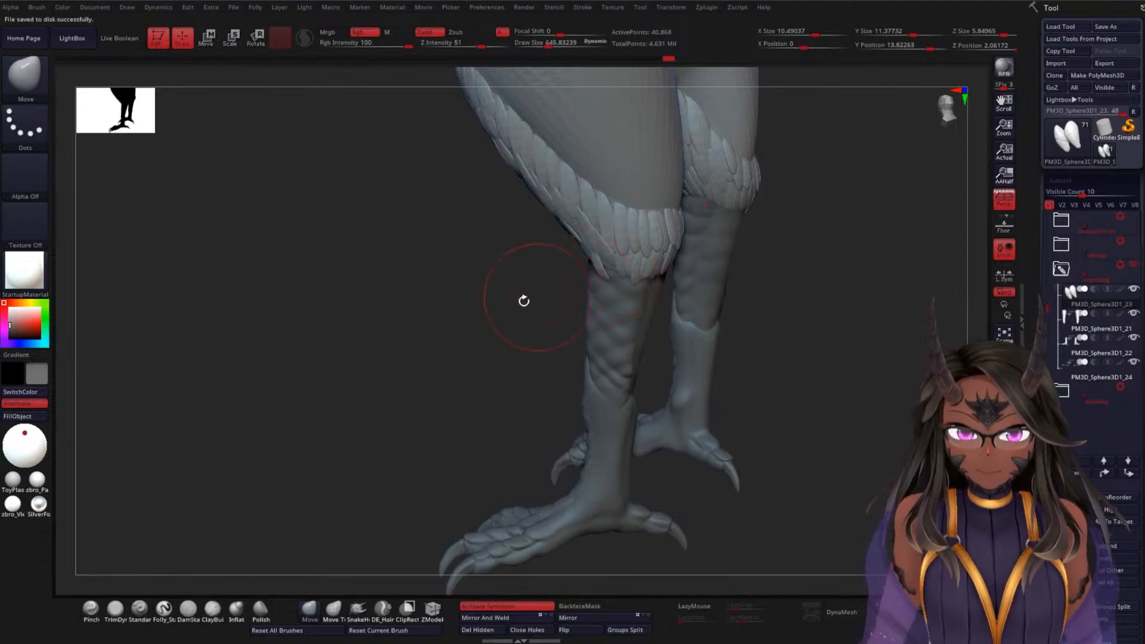
pyautogui.moveTo(524, 299); pyautogui.dragTo(588, 315)
pyautogui.moveTo(610, 269); pyautogui.dragTo(605, 259)
pyautogui.moveTo(655, 315); pyautogui.dragTo(694, 342)
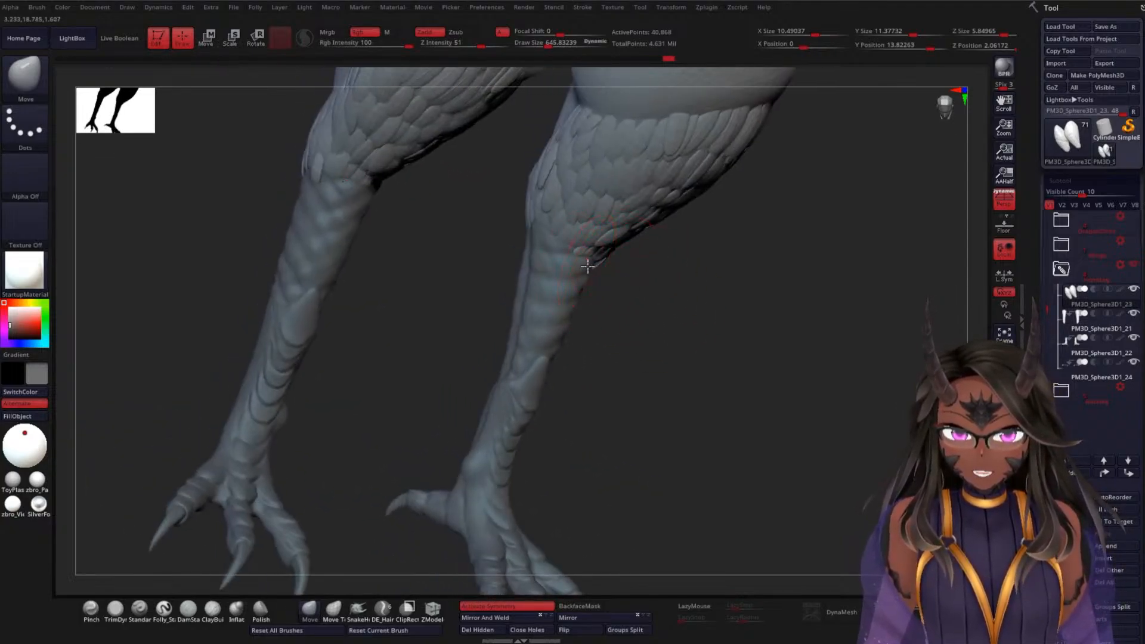
pyautogui.moveTo(588, 263); pyautogui.dragTo(563, 250)
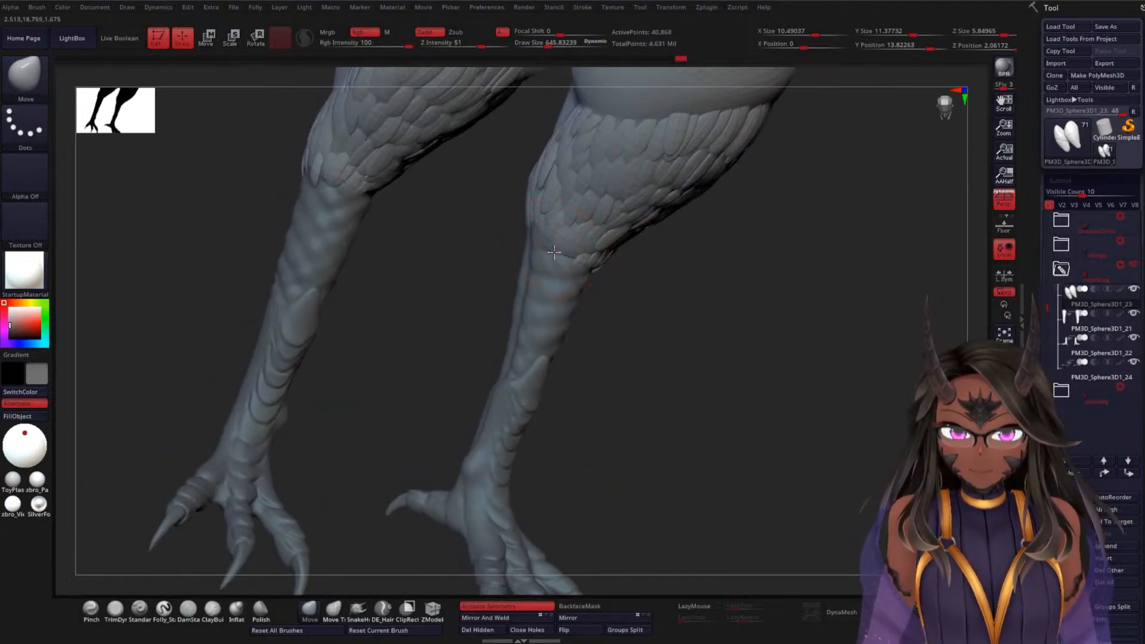
pyautogui.moveTo(655, 284)
pyautogui.mouseDown()
pyautogui.moveTo(662, 343)
pyautogui.moveTo(642, 335)
pyautogui.moveTo(641, 287)
pyautogui.mouseUp()
pyautogui.moveTo(540, 225); pyautogui.dragTo(533, 221)
pyautogui.moveTo(674, 305)
pyautogui.mouseDown()
pyautogui.moveTo(722, 340)
pyautogui.moveTo(575, 294)
pyautogui.moveTo(549, 242)
pyautogui.moveTo(527, 241)
pyautogui.moveTo(557, 287)
pyautogui.moveTo(539, 251)
pyautogui.moveTo(537, 284)
pyautogui.mouseUp()
# Undo the Move brush strokes and step back to the mask that leaves only the last inserted feather unmasked
pyautogui.press('ctrl')
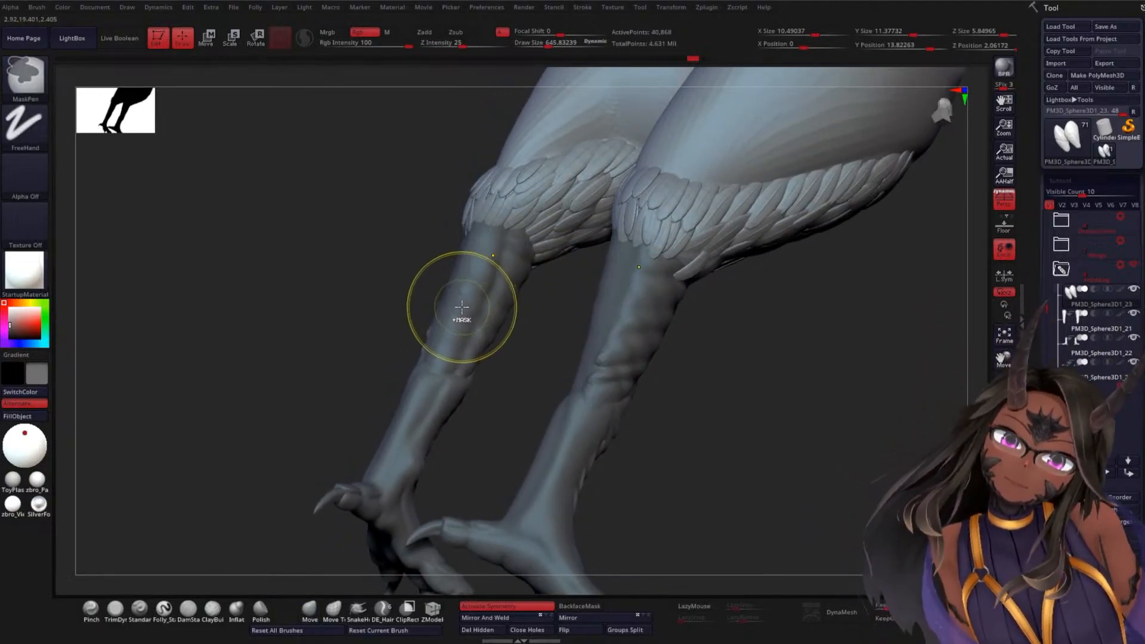
pyautogui.hotkey('ctrl', 'z')
pyautogui.hotkey('ctrl', 'z')
pyautogui.hotkey('ctrl', 'z')
pyautogui.hotkey('ctrl', 'z')
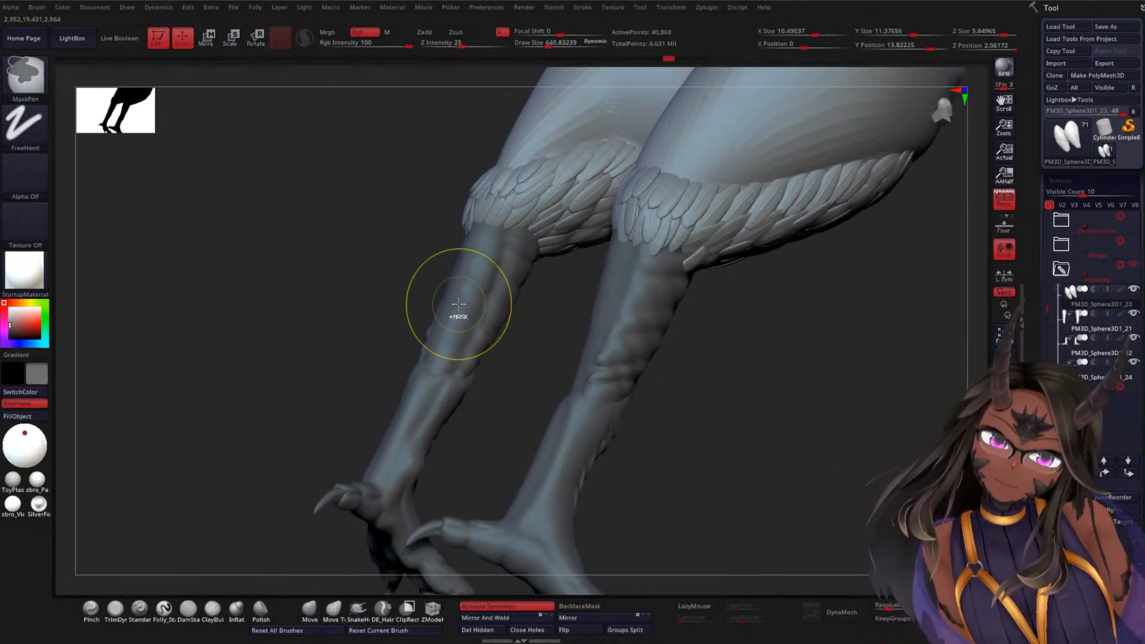
pyautogui.hotkey('ctrl', 'z')
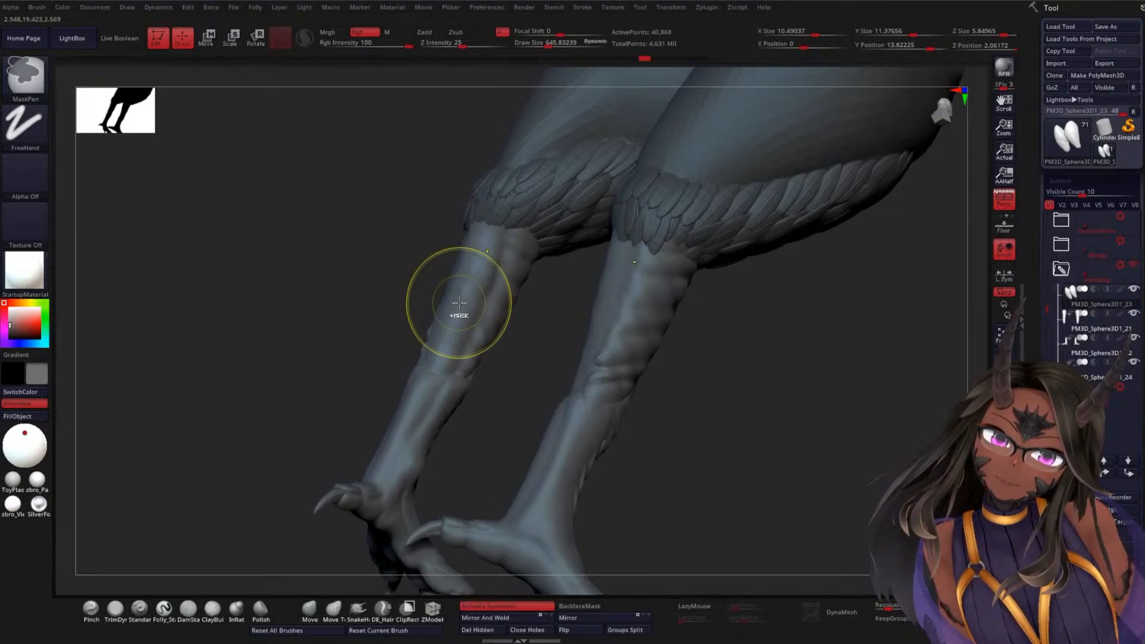
# Reset all brushes to their default settings and check the feathered legs from the front
pyautogui.moveTo(574, 313)
pyautogui.mouseDown()
pyautogui.moveTo(775, 346)
pyautogui.moveTo(744, 325)
pyautogui.moveTo(741, 217)
pyautogui.moveTo(721, 312)
pyautogui.moveTo(700, 315)
pyautogui.moveTo(722, 252)
pyautogui.moveTo(707, 301)
pyautogui.moveTo(764, 302)
pyautogui.moveTo(709, 310)
pyautogui.moveTo(706, 260)
pyautogui.moveTo(702, 329)
pyautogui.moveTo(683, 297)
pyautogui.moveTo(690, 245)
pyautogui.mouseUp()
pyautogui.hotkey('shift', 'f')
pyautogui.hotkey('shift', 'f')
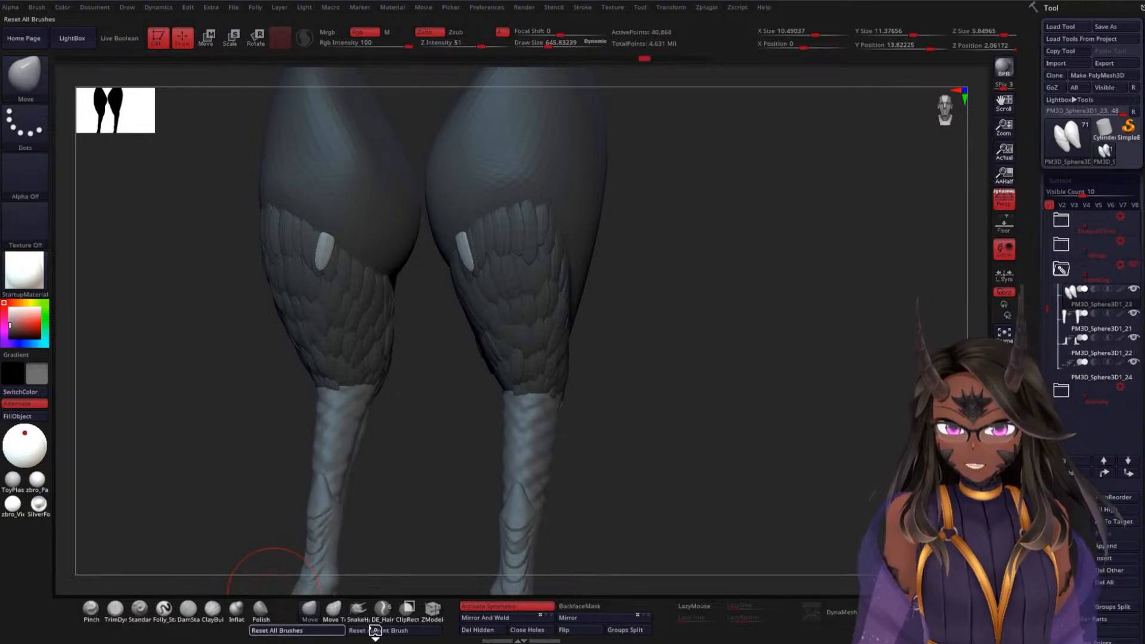
pyautogui.click(343, 630)
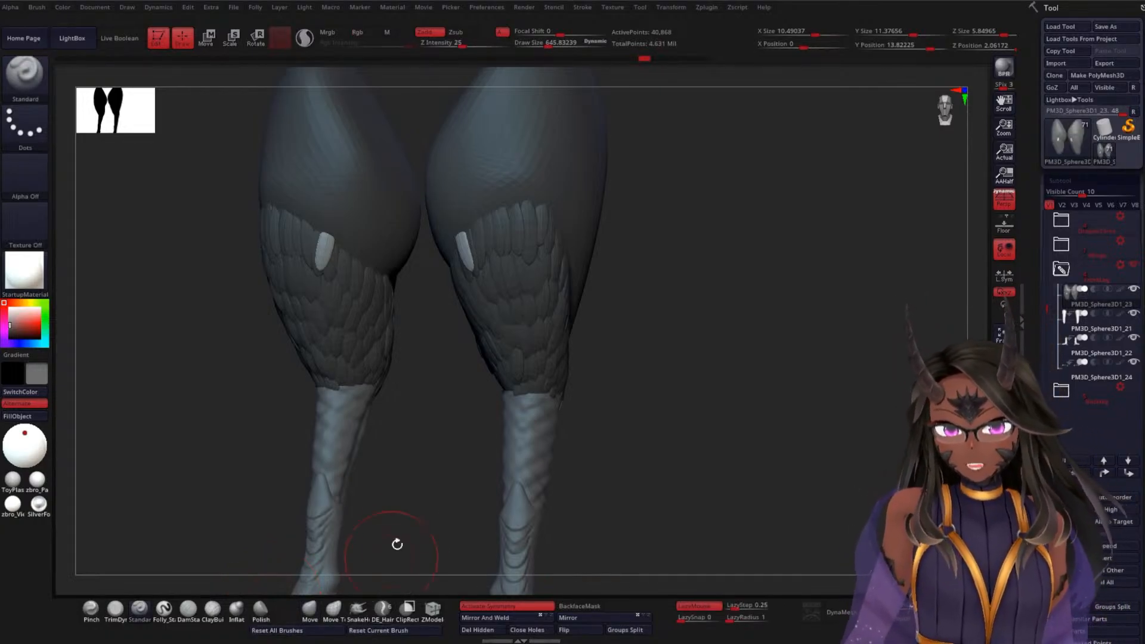
pyautogui.moveTo(676, 250)
pyautogui.mouseDown()
pyautogui.moveTo(669, 272)
pyautogui.moveTo(633, 175)
pyautogui.mouseUp()
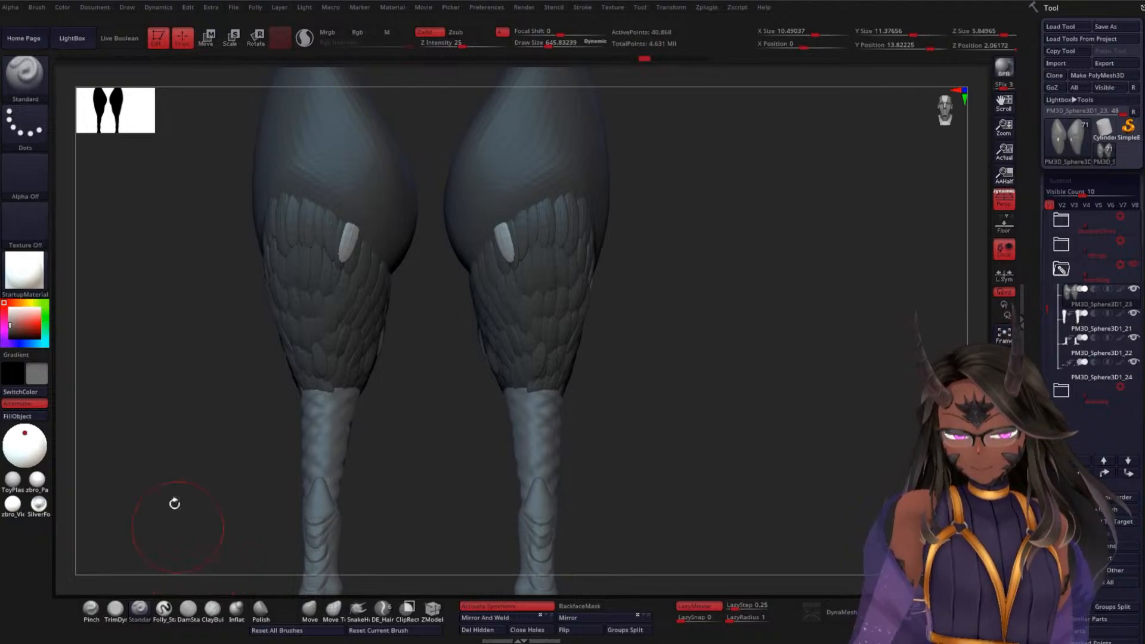
pyautogui.moveTo(630, 224); pyautogui.dragTo(601, 230)
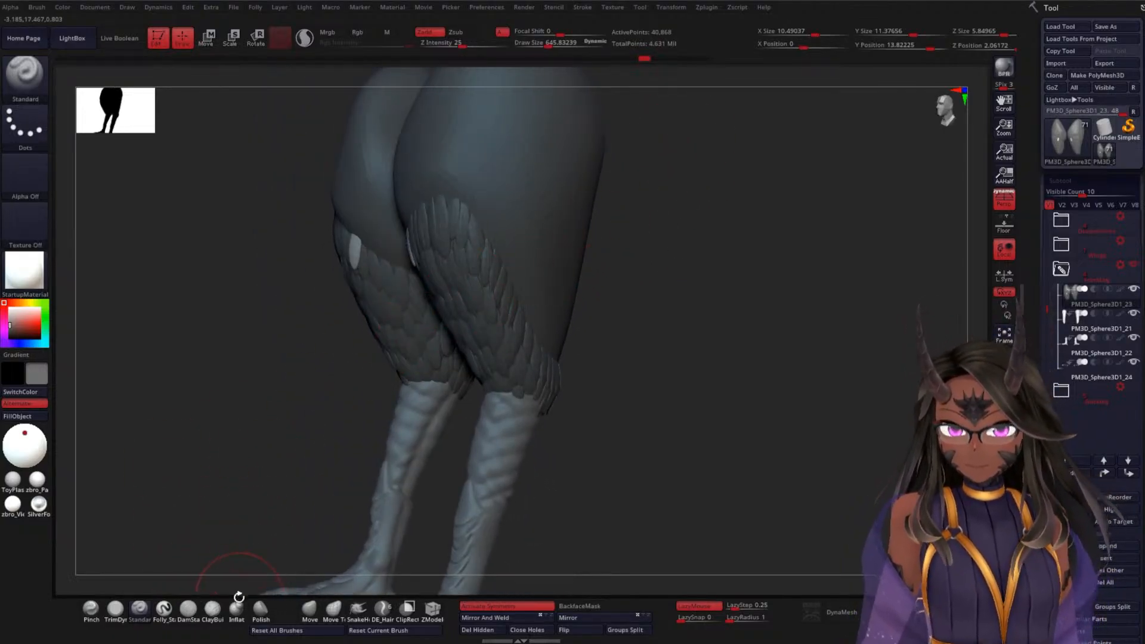
# Choose the featherA insert brush, try a detailed feather at the upper edge of the leg feathering, and undo it
pyautogui.press('b')
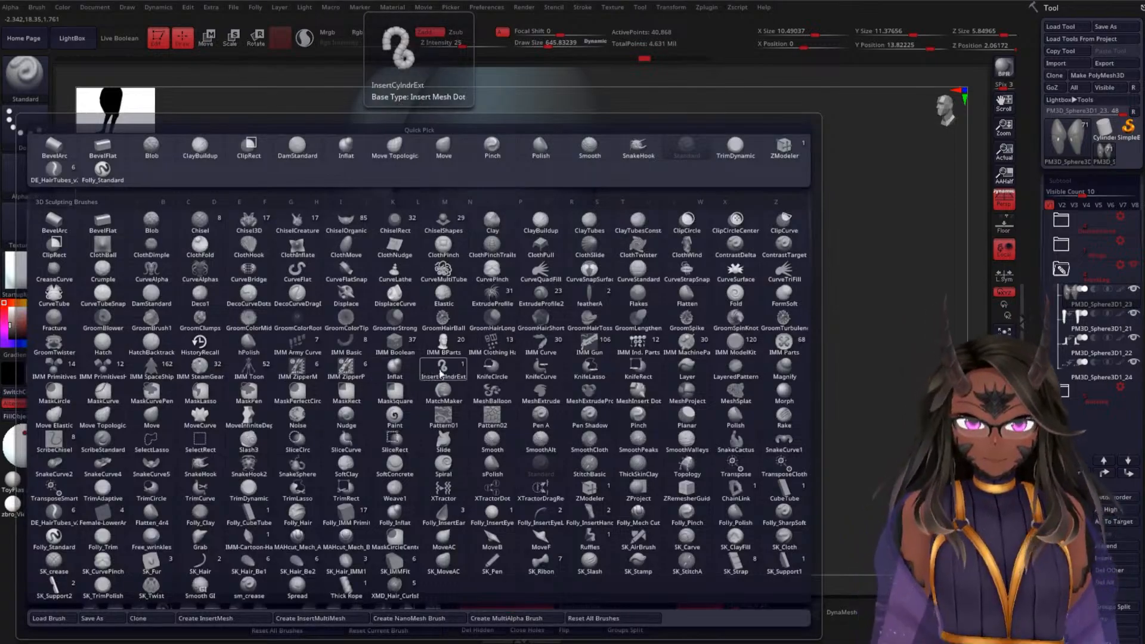
pyautogui.press('f')
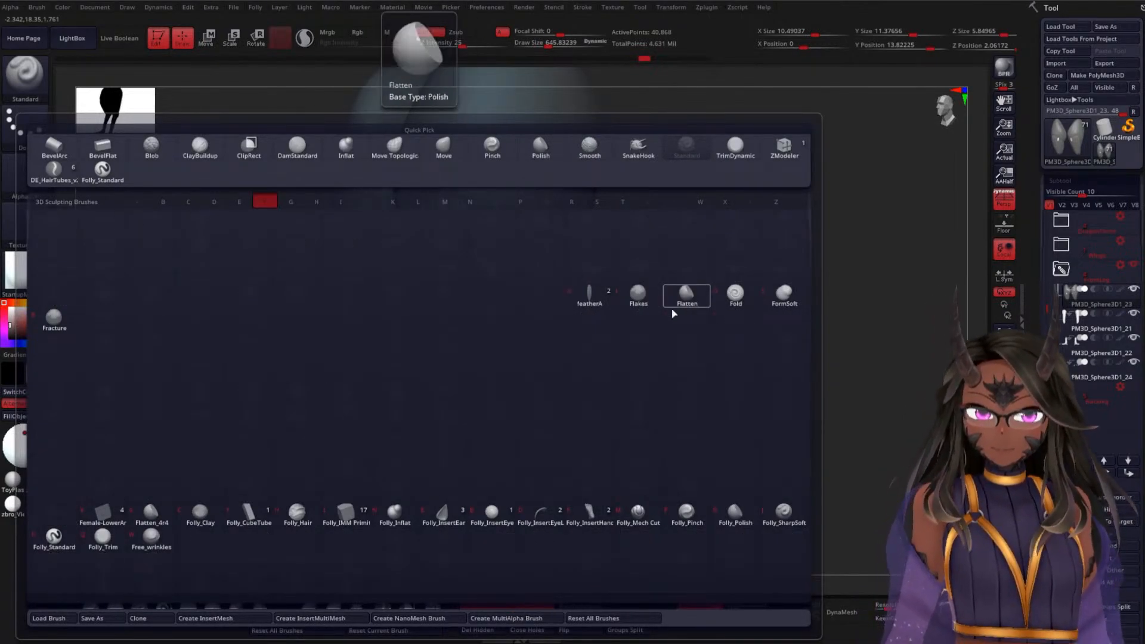
pyautogui.click(590, 295)
pyautogui.moveTo(596, 259)
pyautogui.mouseDown()
pyautogui.moveTo(647, 371)
pyautogui.moveTo(671, 278)
pyautogui.mouseUp()
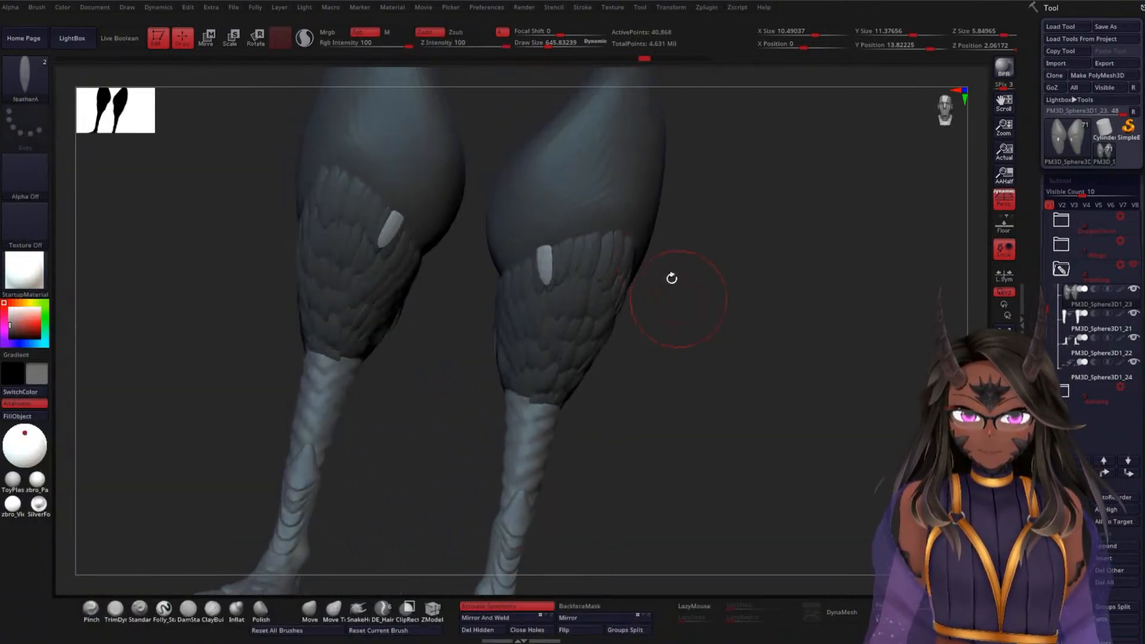
pyautogui.moveTo(555, 240); pyautogui.dragTo(565, 208)
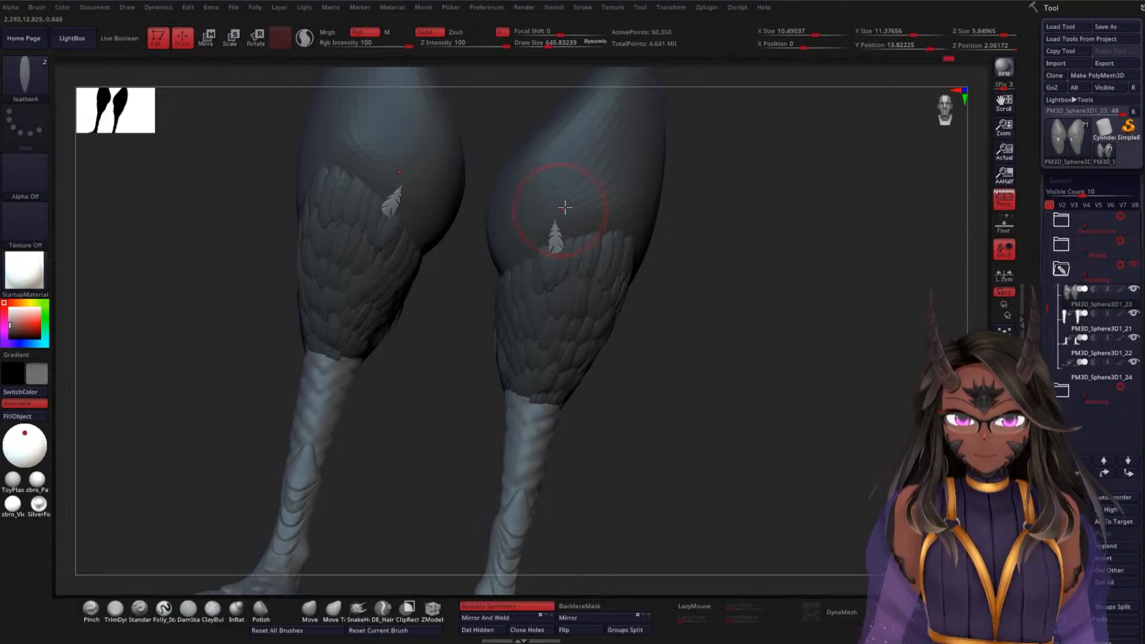
pyautogui.hotkey('ctrl', 'z')
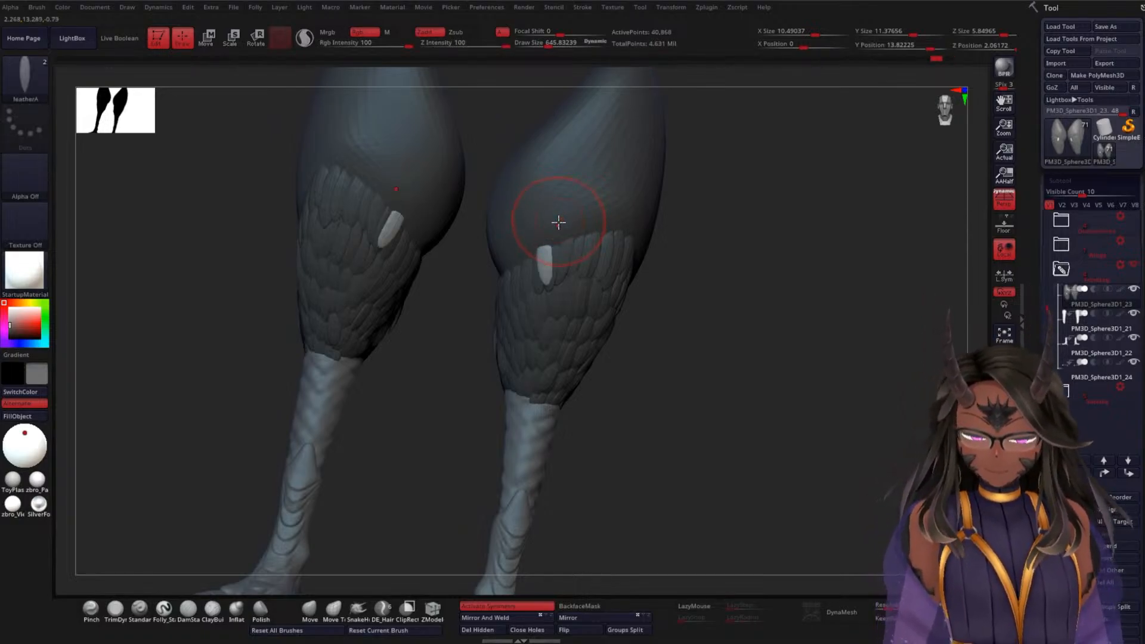
# Switch featherA to its plain feather mesh and insert feathers at the inner upper edge of the leg feathering, undoing misplaced ones
pyautogui.press('b')
pyautogui.press('Escape')
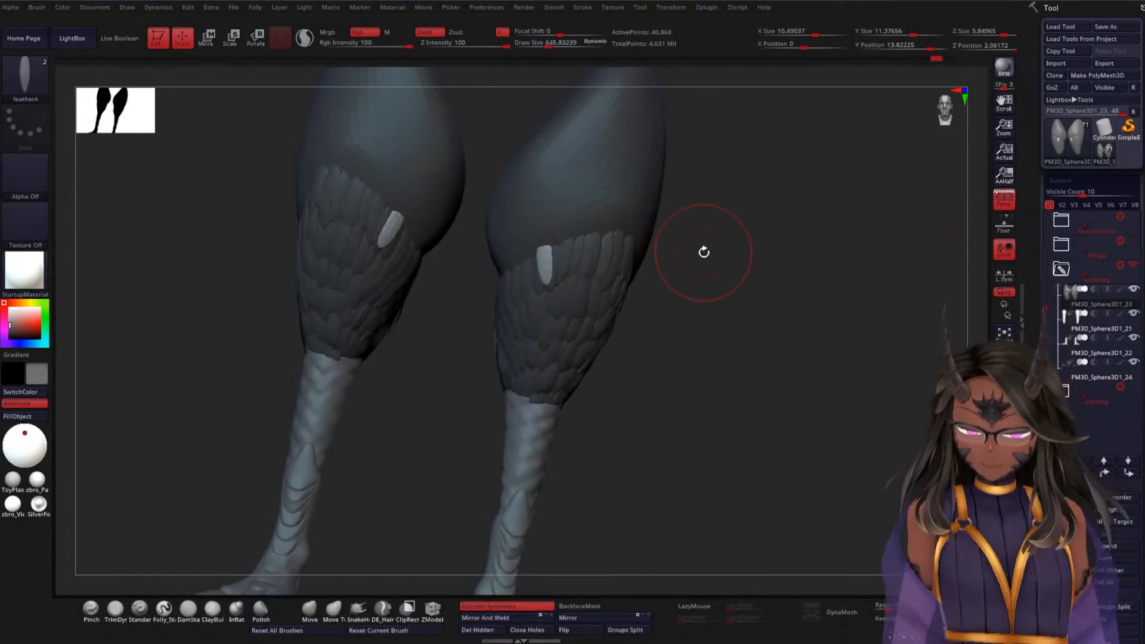
pyautogui.press('m')
pyautogui.click(584, 287)
pyautogui.moveTo(714, 247); pyautogui.dragTo(728, 252)
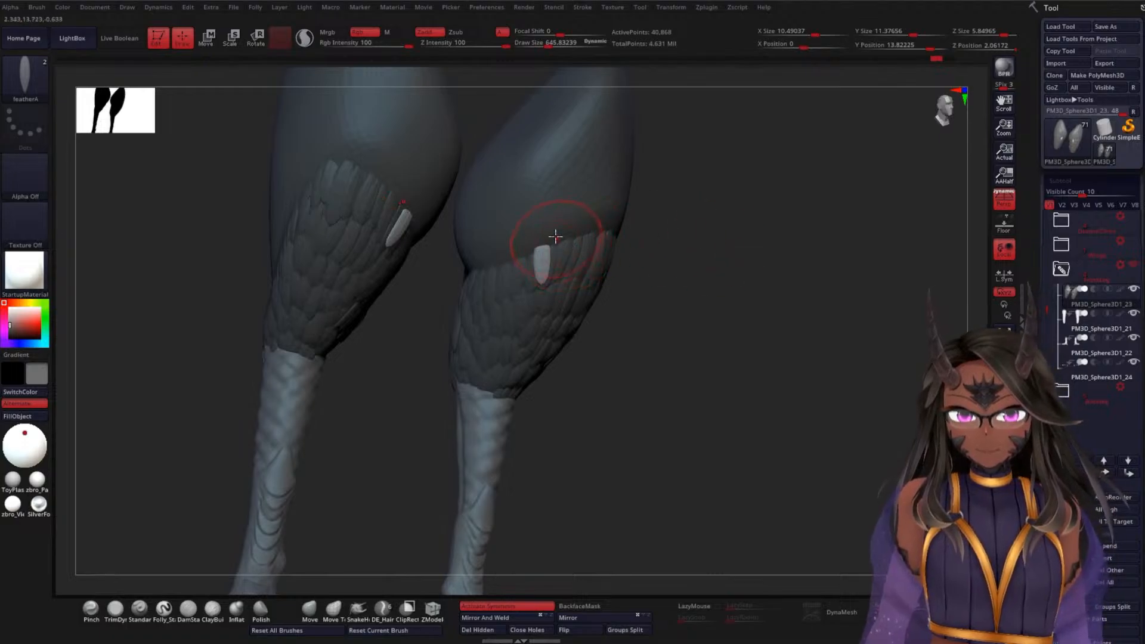
pyautogui.moveTo(556, 237)
pyautogui.mouseDown()
pyautogui.moveTo(558, 259)
pyautogui.moveTo(548, 227)
pyautogui.moveTo(562, 221)
pyautogui.mouseUp()
pyautogui.hotkey('ctrl', 'z')
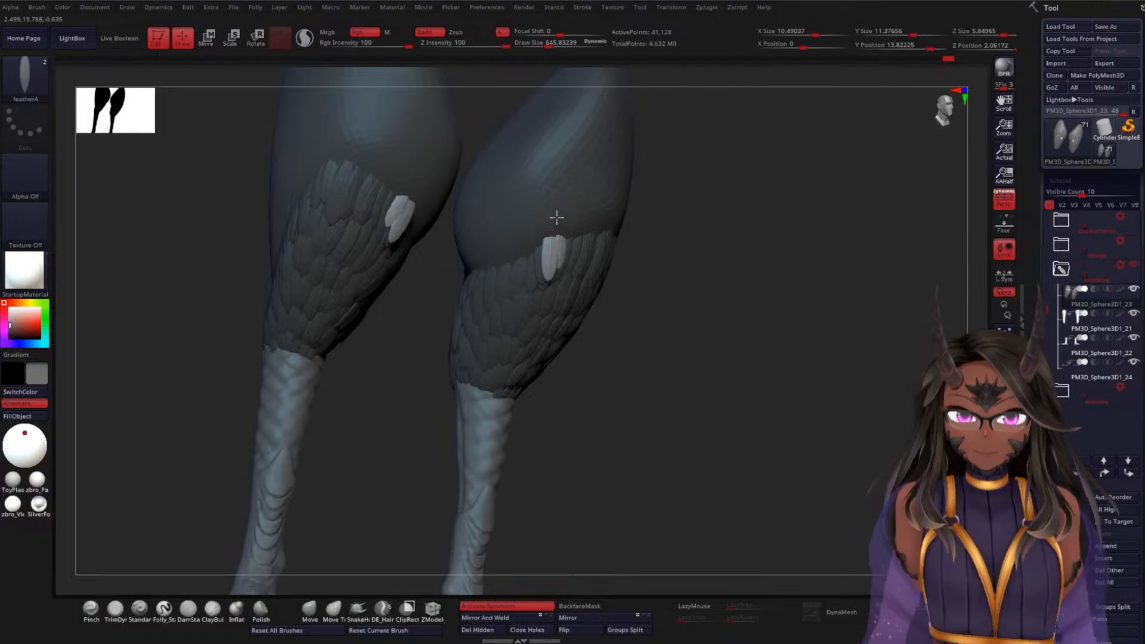
pyautogui.moveTo(555, 232); pyautogui.dragTo(548, 241)
pyautogui.hotkey('ctrl', 'z')
pyautogui.hotkey('ctrl', 'z')
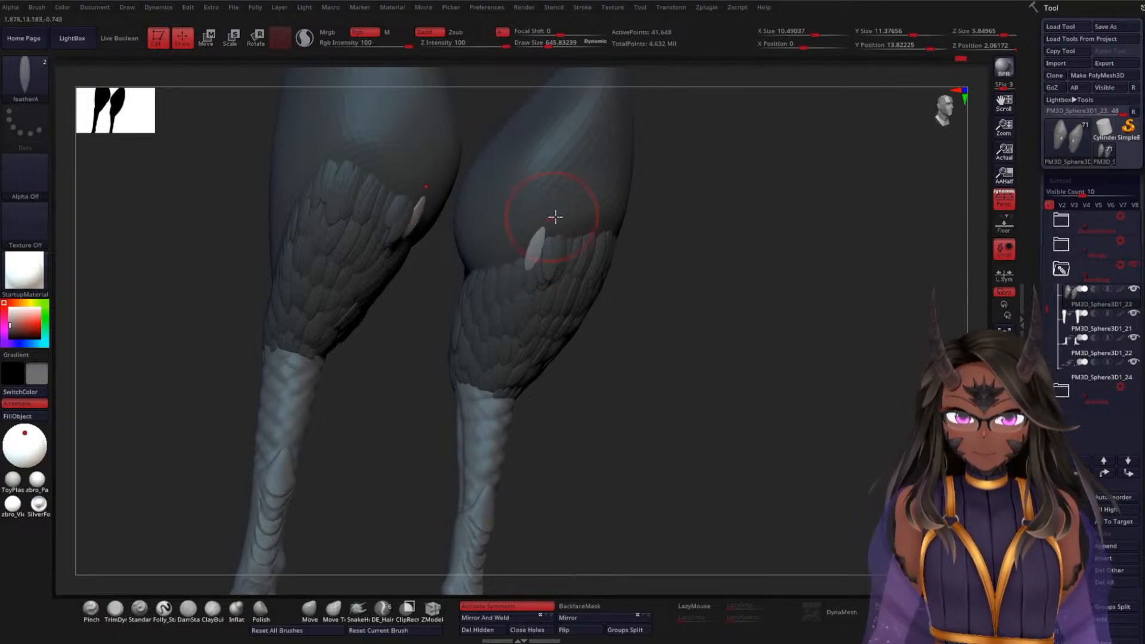
# Try inserting more featherA feathers along the front upper edge of the leg feathering, undoing a misplaced one
pyautogui.moveTo(708, 221)
pyautogui.mouseDown()
pyautogui.moveTo(698, 273)
pyautogui.moveTo(682, 288)
pyautogui.moveTo(556, 269)
pyautogui.moveTo(562, 257)
pyautogui.moveTo(591, 285)
pyautogui.moveTo(583, 248)
pyautogui.mouseUp()
pyautogui.moveTo(703, 290); pyautogui.dragTo(596, 276)
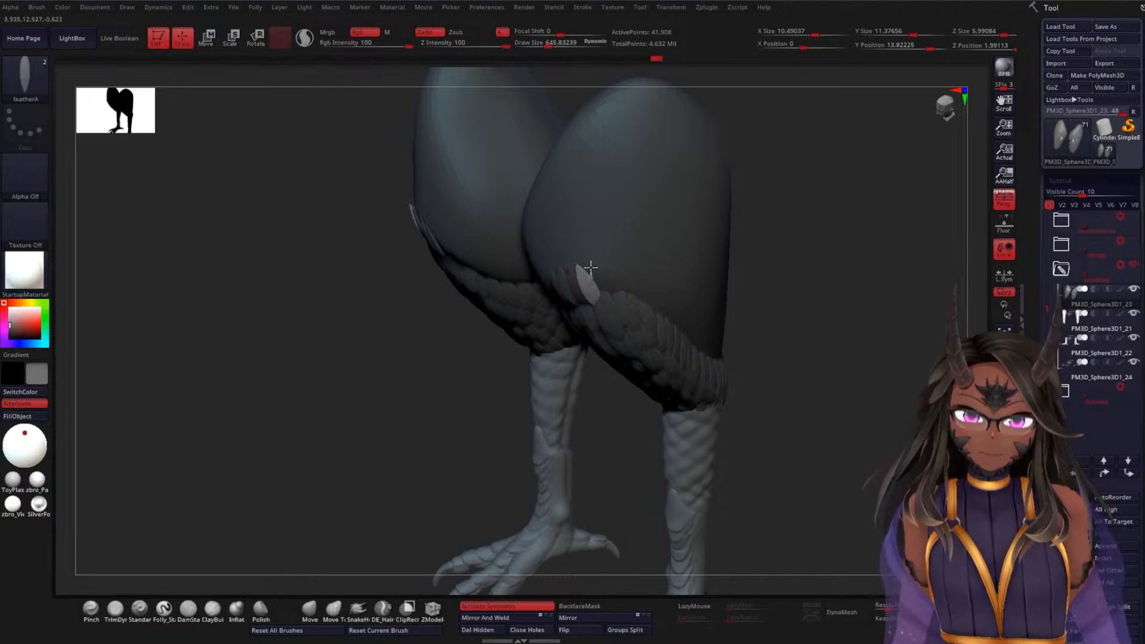
pyautogui.hotkey('ctrl', 'z')
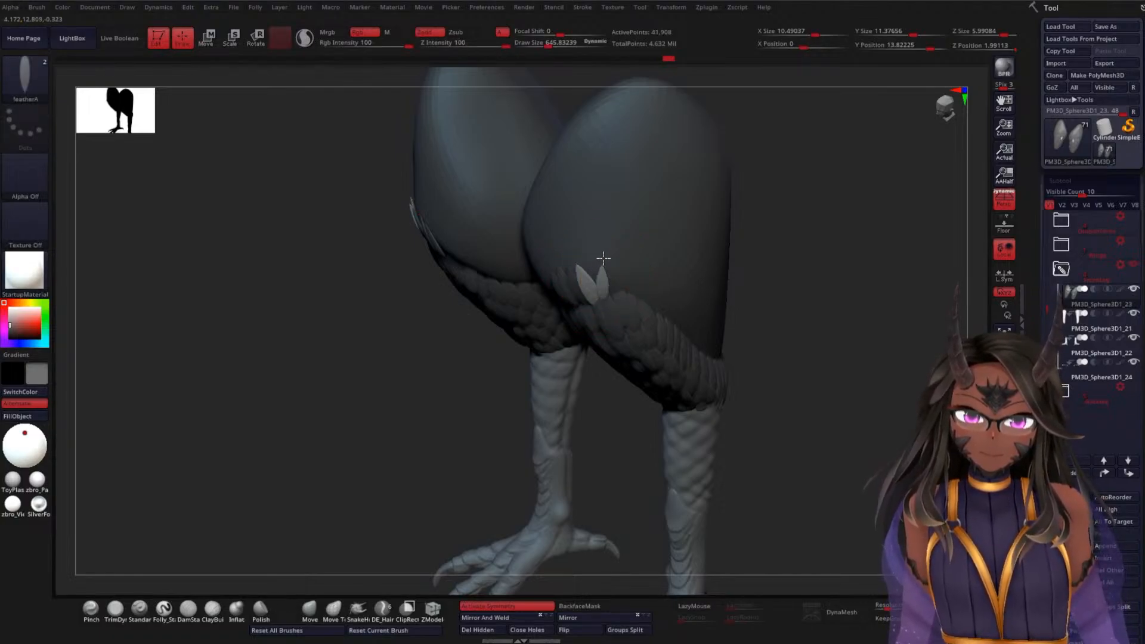
pyautogui.moveTo(604, 258); pyautogui.dragTo(594, 270)
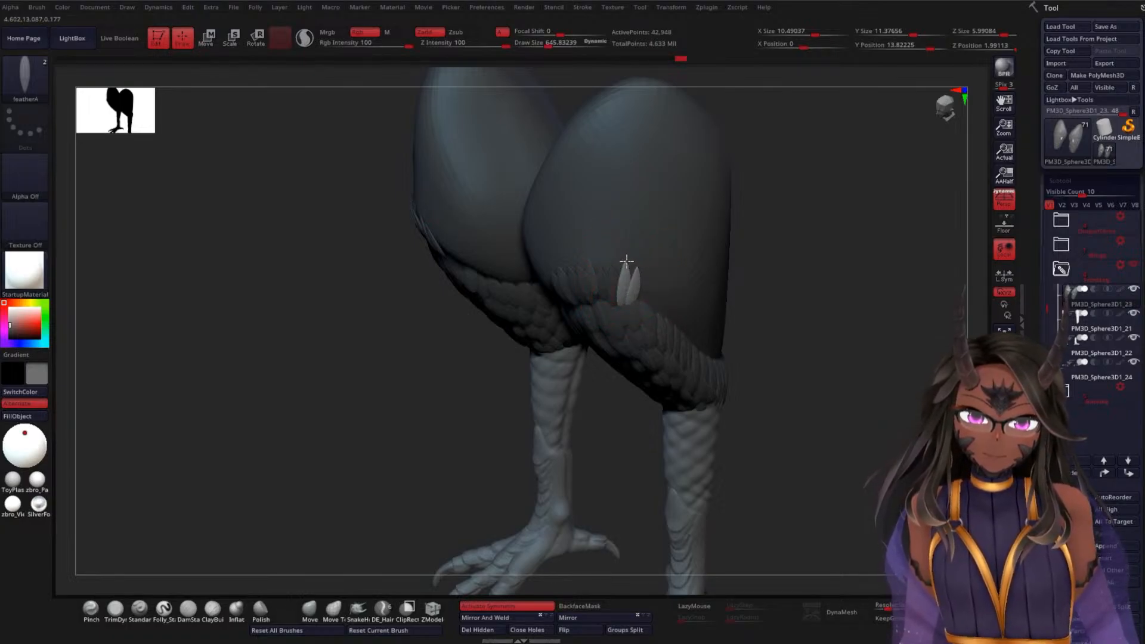
pyautogui.moveTo(826, 300); pyautogui.dragTo(720, 289)
# Undo the feathers recently inserted along the front and inner upper edge of the leg feathering
pyautogui.hotkey('ctrl', 'z')
pyautogui.hotkey('ctrl', 'z')
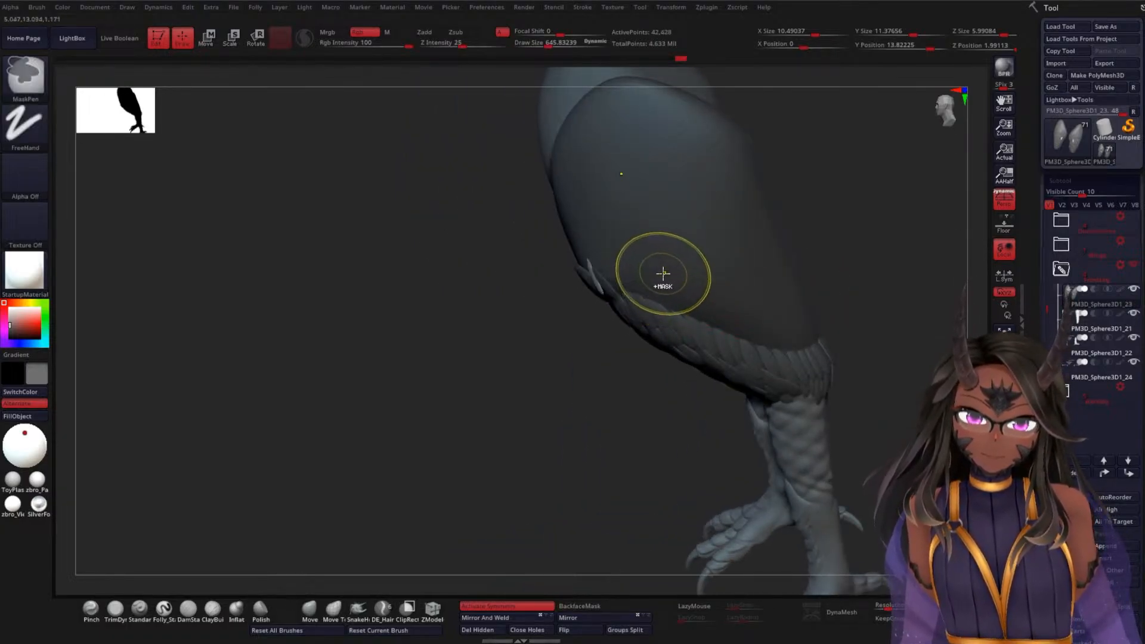
pyautogui.hotkey('ctrl', 'z')
pyautogui.hotkey('ctrl', 'z')
pyautogui.moveTo(445, 331); pyautogui.dragTo(588, 310)
pyautogui.moveTo(767, 262)
pyautogui.keyDown('alt'); pyautogui.mouseDown()
pyautogui.moveTo(776, 307)
pyautogui.moveTo(663, 246)
pyautogui.mouseUp(); pyautogui.keyUp('alt')
pyautogui.hotkey('ctrl', 'z')
pyautogui.hotkey('ctrl', 'z')
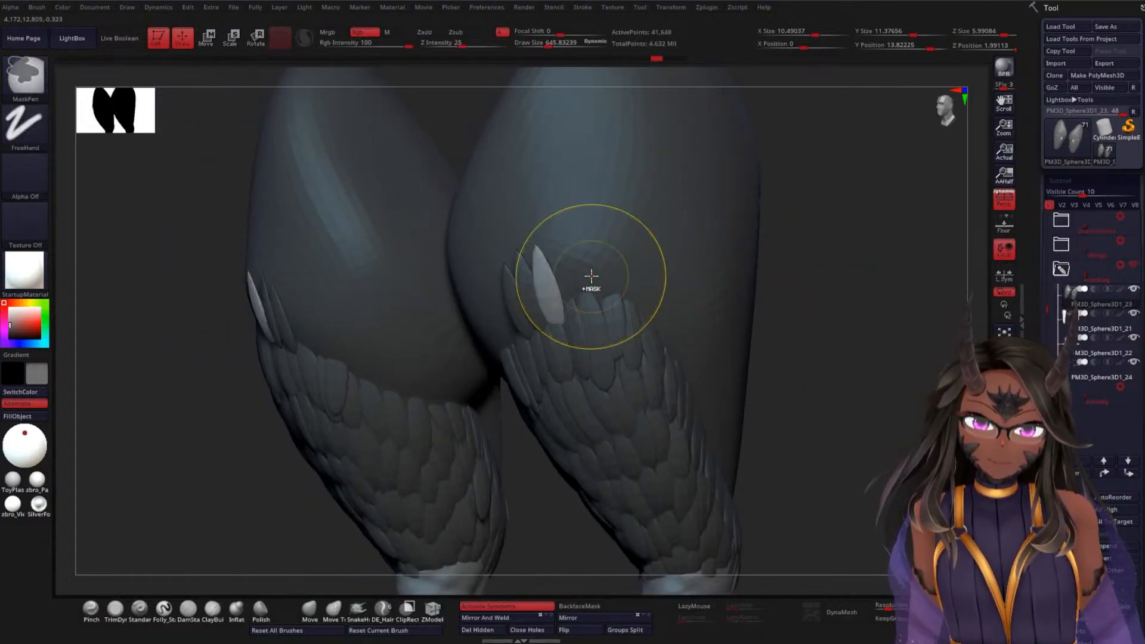
pyautogui.moveTo(863, 282); pyautogui.dragTo(785, 381)
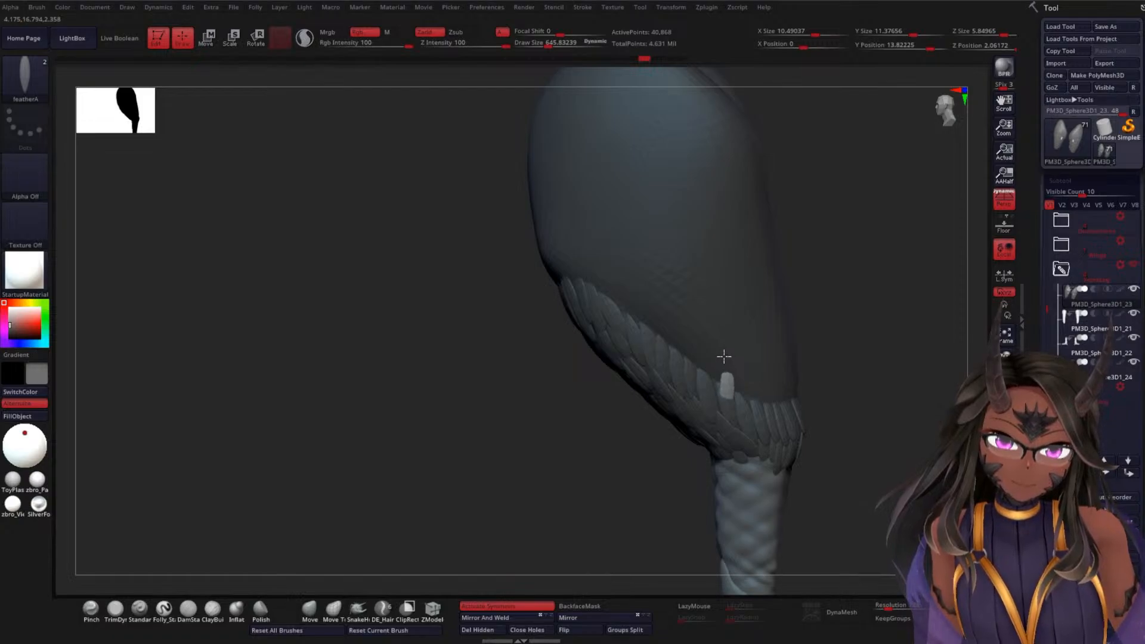
# Try placing feathers at the outer upper edge of the leg feathering, and undo them
pyautogui.moveTo(724, 356); pyautogui.dragTo(733, 356)
pyautogui.hotkey('ctrl', 'z')
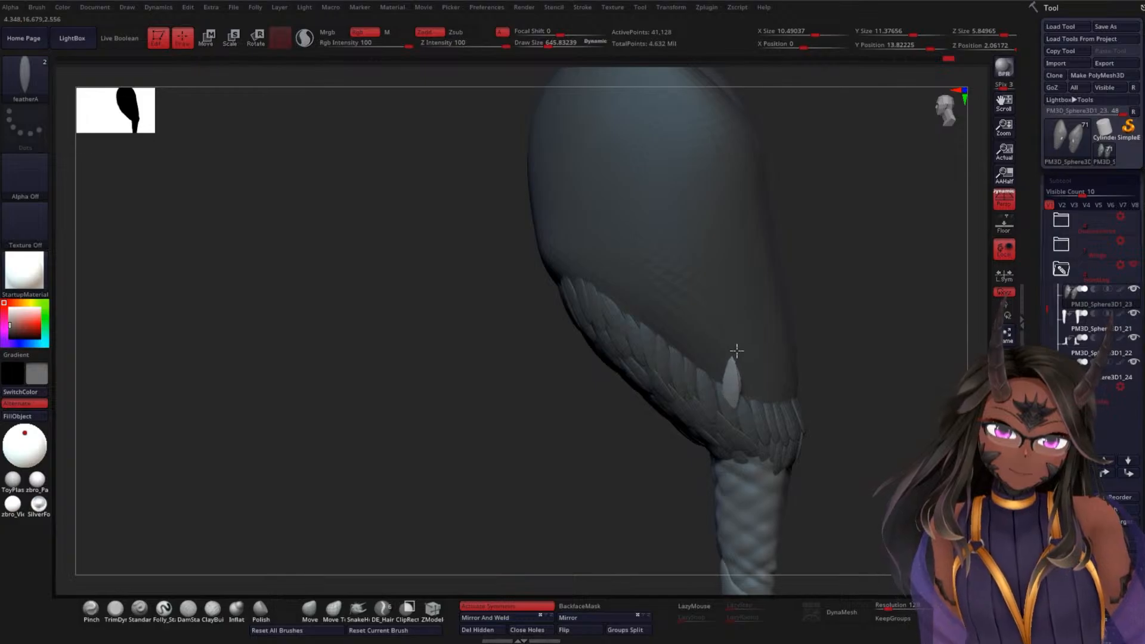
pyautogui.moveTo(786, 339)
pyautogui.mouseDown()
pyautogui.moveTo(825, 363)
pyautogui.moveTo(591, 424)
pyautogui.moveTo(717, 369)
pyautogui.mouseUp()
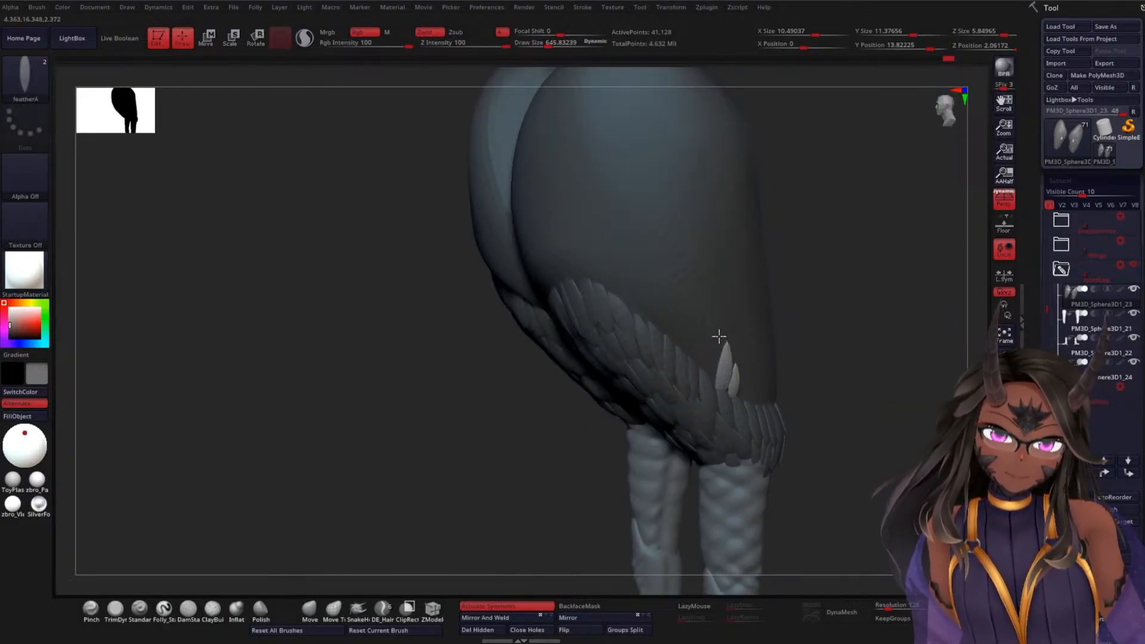
pyautogui.moveTo(836, 302); pyautogui.dragTo(820, 190)
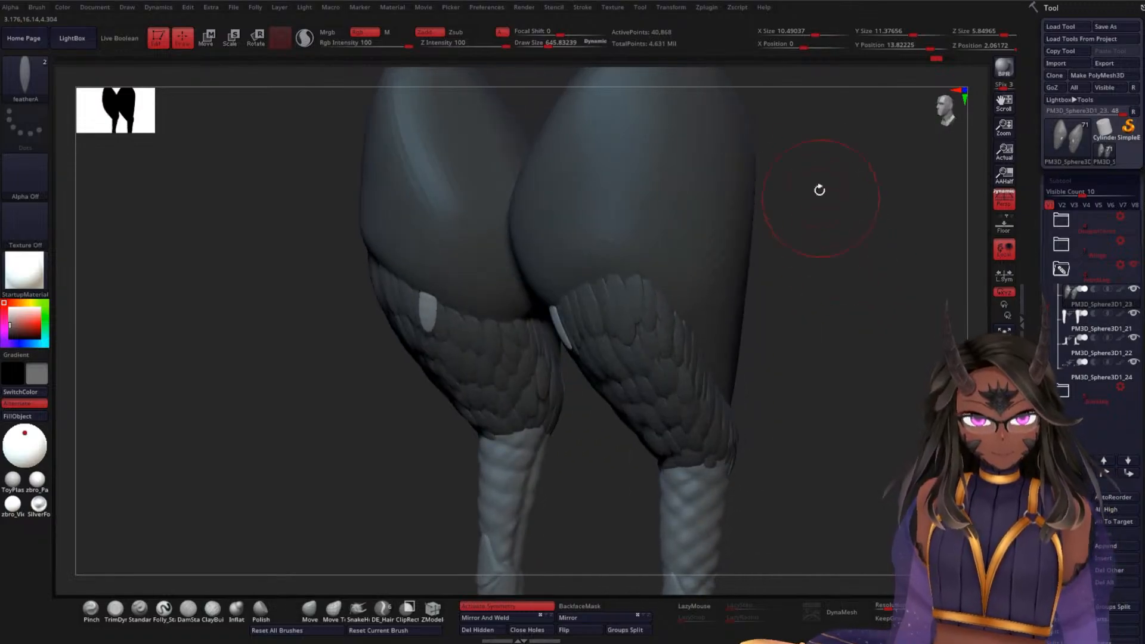
pyautogui.moveTo(815, 248)
pyautogui.mouseDown()
pyautogui.moveTo(844, 251)
pyautogui.moveTo(823, 258)
pyautogui.mouseUp()
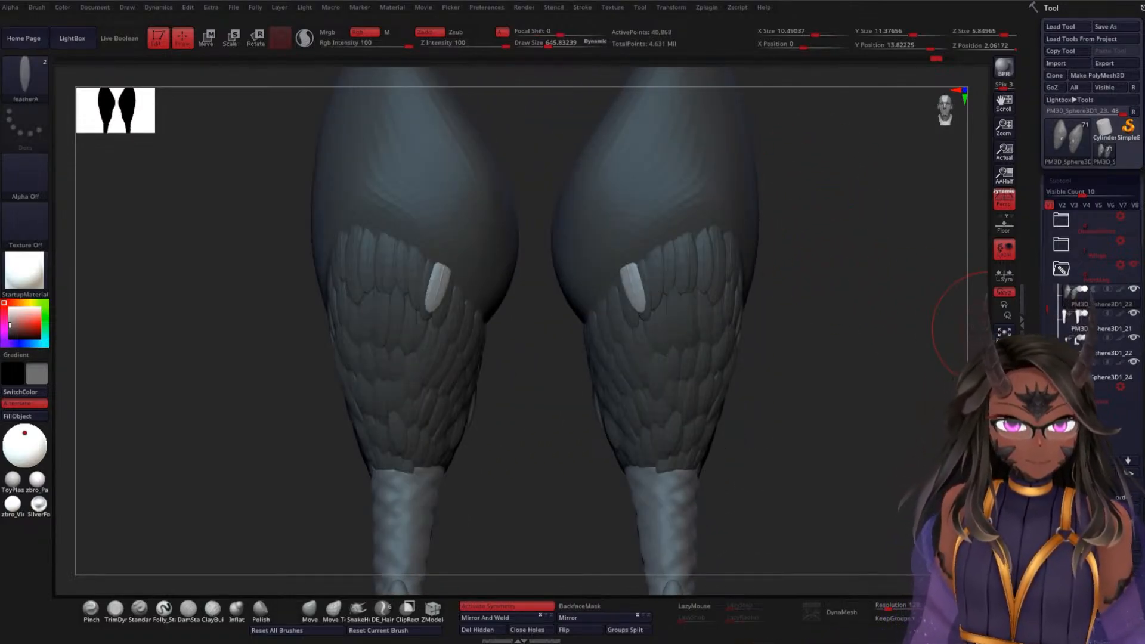
# Bring up the Geometry settings and examine the feathered legs with PolyFrame from the front and side
pyautogui.moveTo(1044, 312); pyautogui.dragTo(1049, 194)
pyautogui.press('shift')
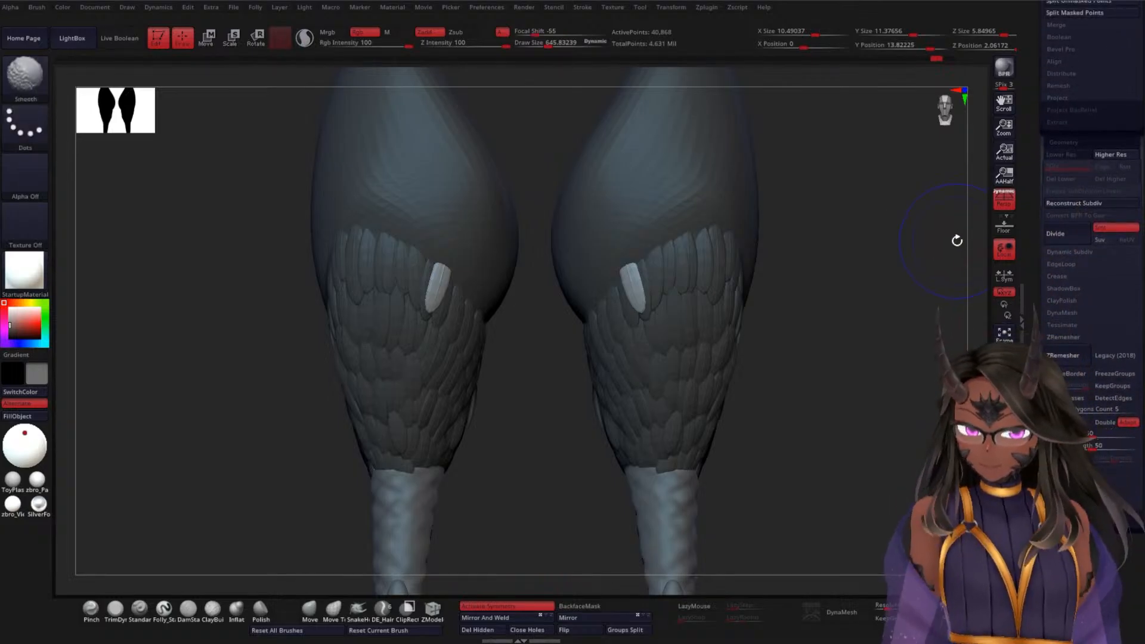
pyautogui.hotkey('shift', 'f')
pyautogui.moveTo(864, 330)
pyautogui.mouseDown()
pyautogui.moveTo(907, 332)
pyautogui.moveTo(802, 358)
pyautogui.moveTo(813, 340)
pyautogui.mouseUp()
pyautogui.hotkey('shift', 'f')
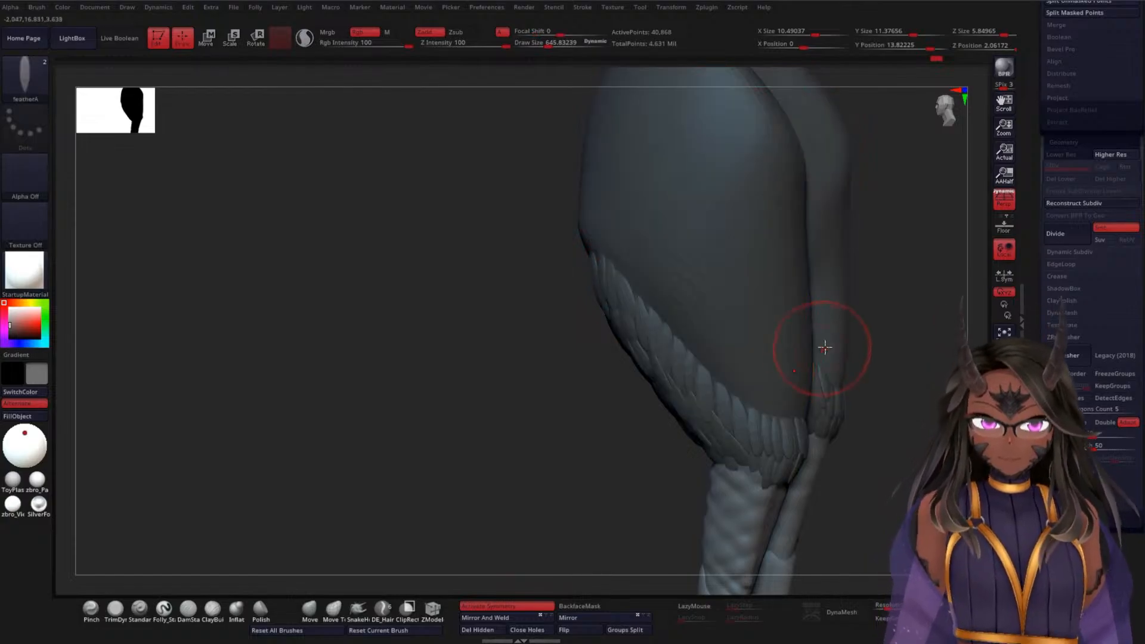
pyautogui.moveTo(904, 340); pyautogui.dragTo(790, 276)
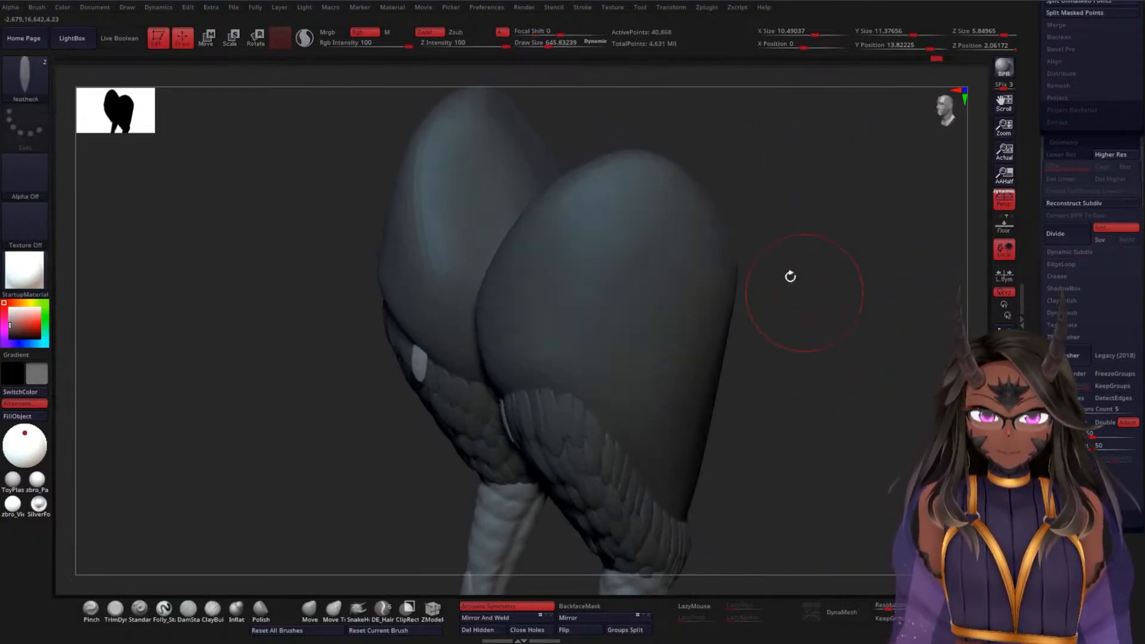
# Insert the first few feathers high on the outer side of the bare thigh
pyautogui.moveTo(611, 254); pyautogui.dragTo(616, 208)
pyautogui.moveTo(758, 236); pyautogui.dragTo(843, 260)
pyautogui.moveTo(607, 235); pyautogui.dragTo(613, 229)
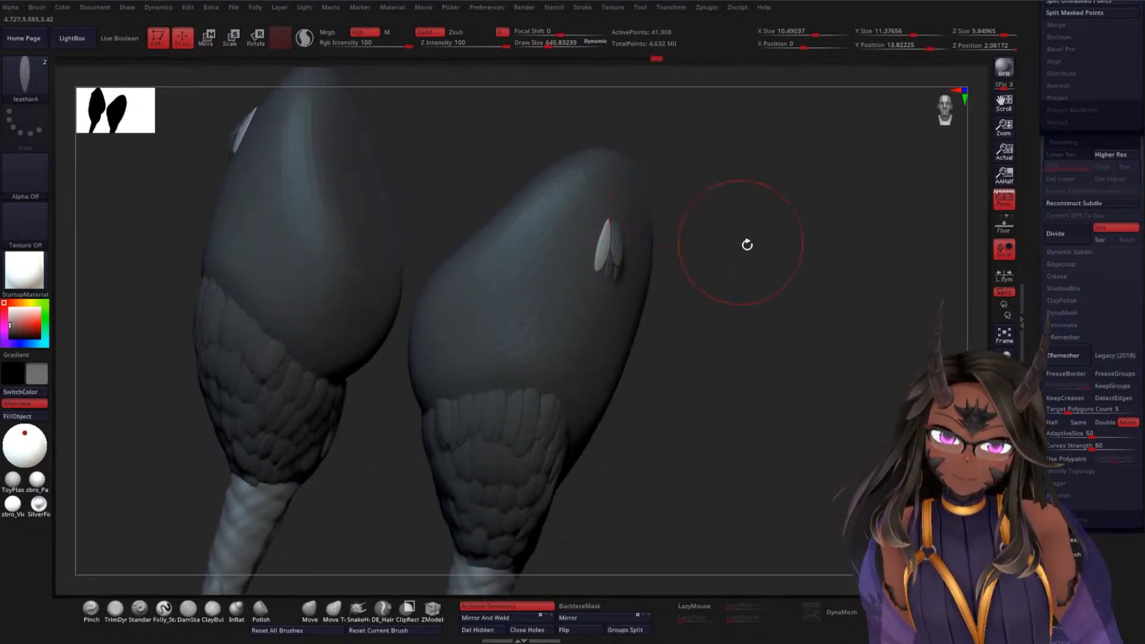
pyautogui.moveTo(746, 243)
pyautogui.mouseDown()
pyautogui.moveTo(664, 251)
pyautogui.moveTo(638, 243)
pyautogui.moveTo(642, 228)
pyautogui.mouseUp()
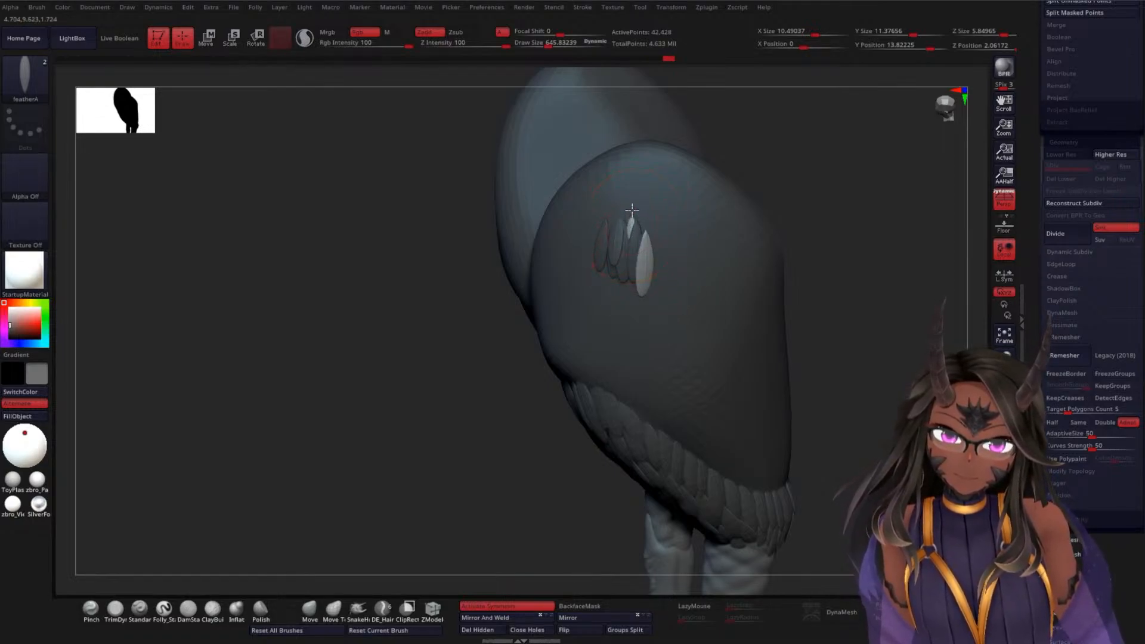
# Add overlapping feathers beside and below the first ones to widen the patch on the outer thigh
pyautogui.moveTo(632, 210); pyautogui.dragTo(634, 198)
pyautogui.moveTo(643, 237); pyautogui.dragTo(649, 198)
pyautogui.moveTo(659, 245); pyautogui.dragTo(656, 213)
pyautogui.moveTo(655, 291); pyautogui.dragTo(666, 230)
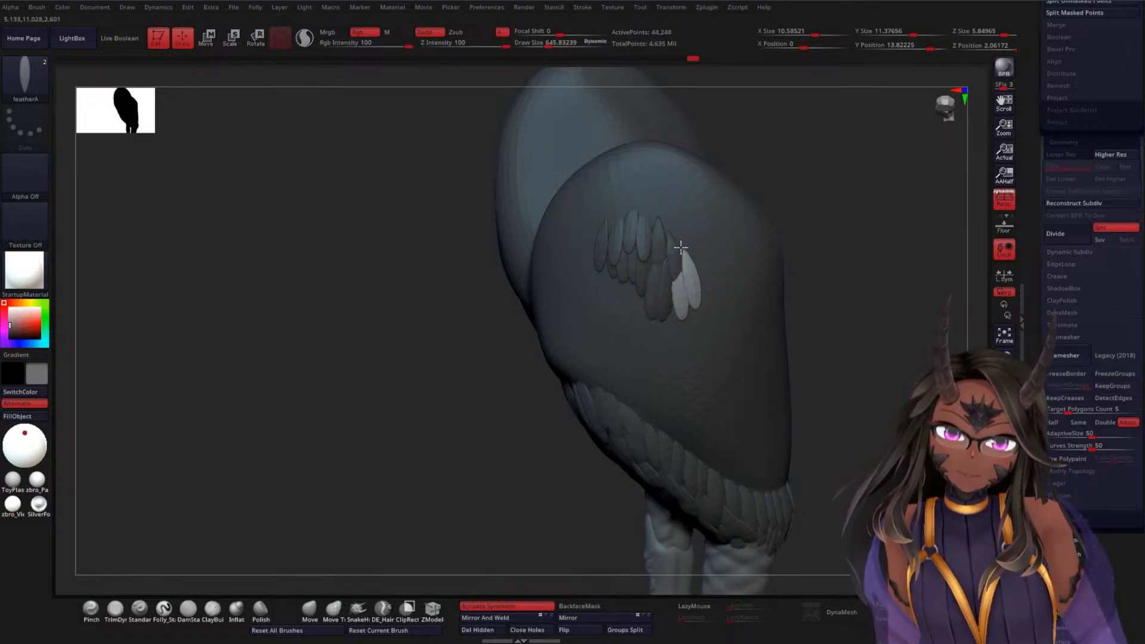
pyautogui.moveTo(680, 247); pyautogui.dragTo(677, 211)
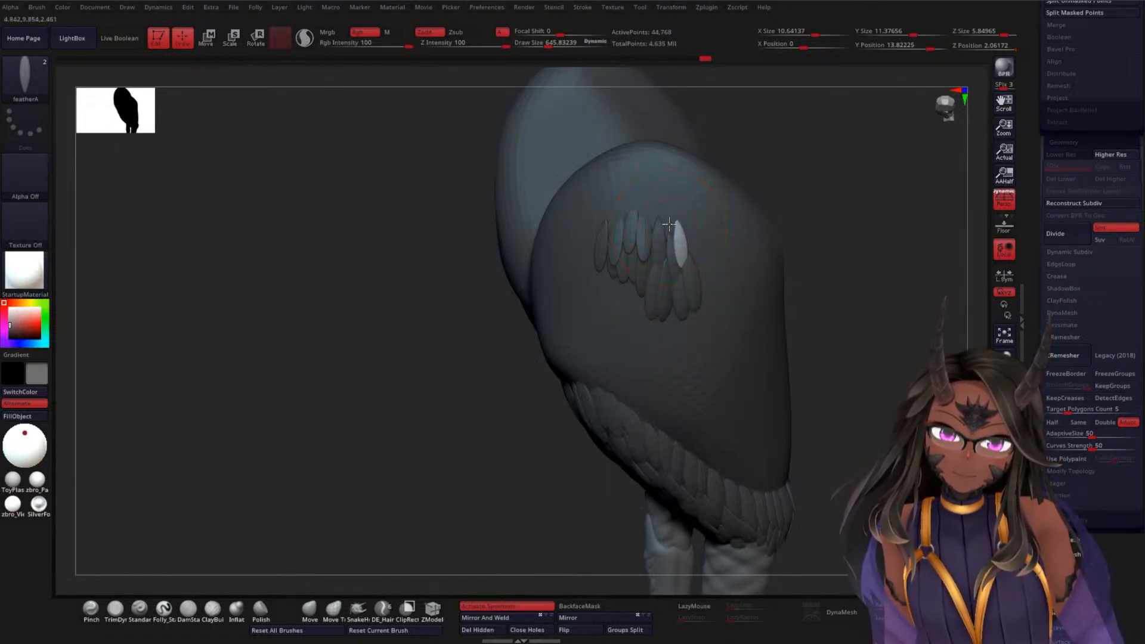
pyautogui.moveTo(816, 230); pyautogui.dragTo(869, 248)
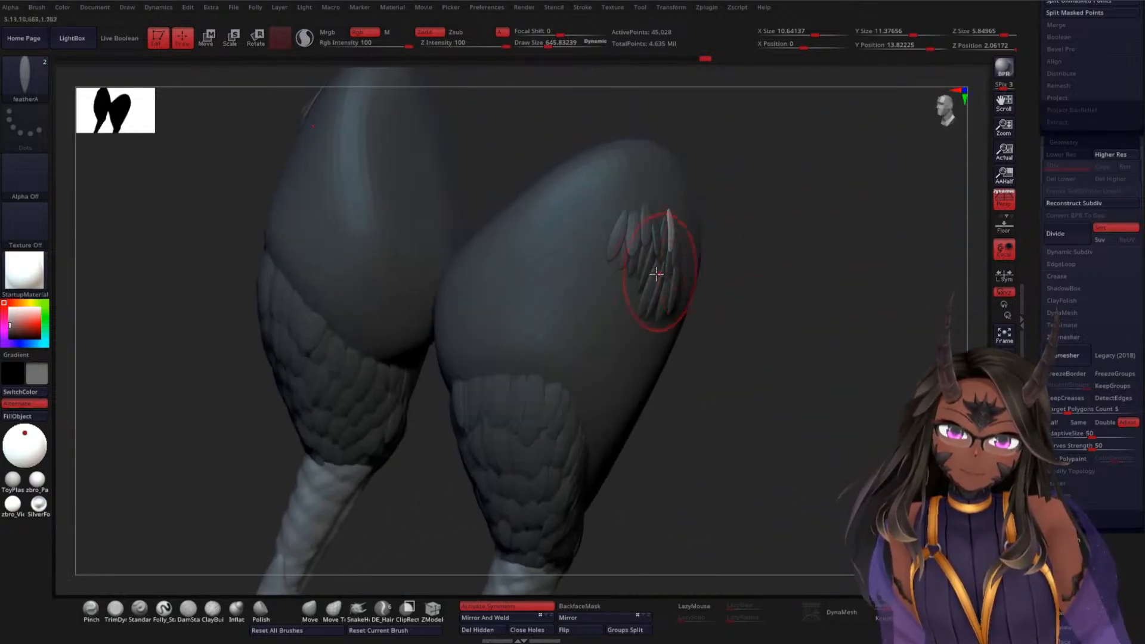
# Insert feathers along the front edge of the outer-thigh patch
pyautogui.moveTo(621, 299); pyautogui.dragTo(618, 264)
pyautogui.moveTo(764, 281)
pyautogui.mouseDown()
pyautogui.moveTo(746, 299)
pyautogui.moveTo(753, 280)
pyautogui.mouseUp()
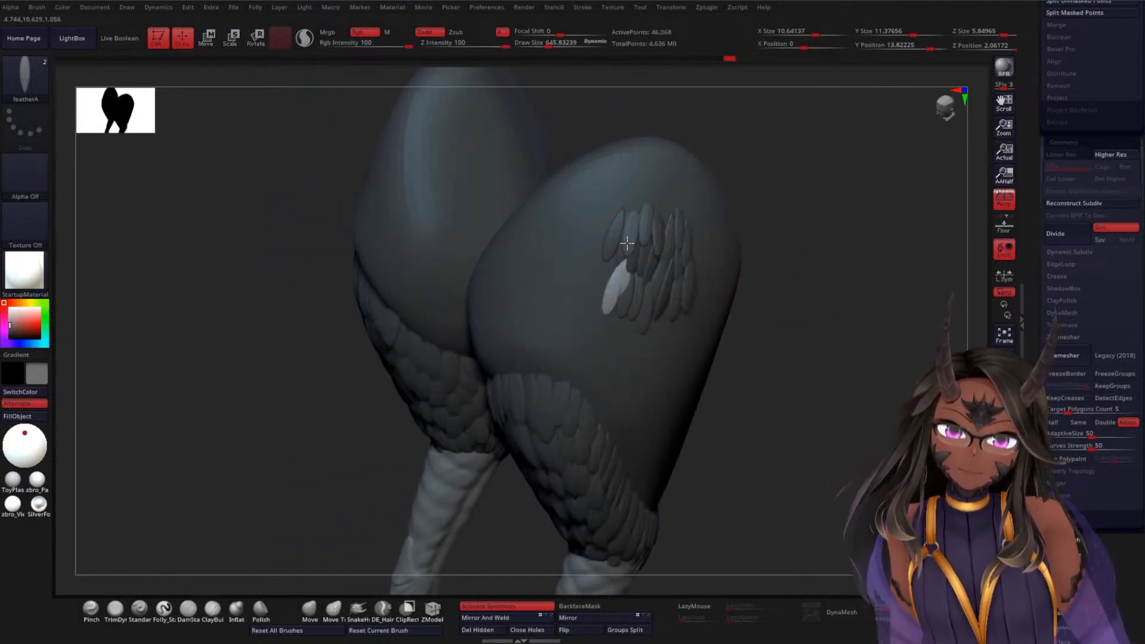
pyautogui.moveTo(627, 242); pyautogui.dragTo(627, 241)
# Undo the last feather on the outer thigh and set the draw size to about 3.23
pyautogui.hotkey('ctrl', 'z')
pyautogui.press('space')
pyautogui.moveTo(810, 232); pyautogui.dragTo(775, 231)
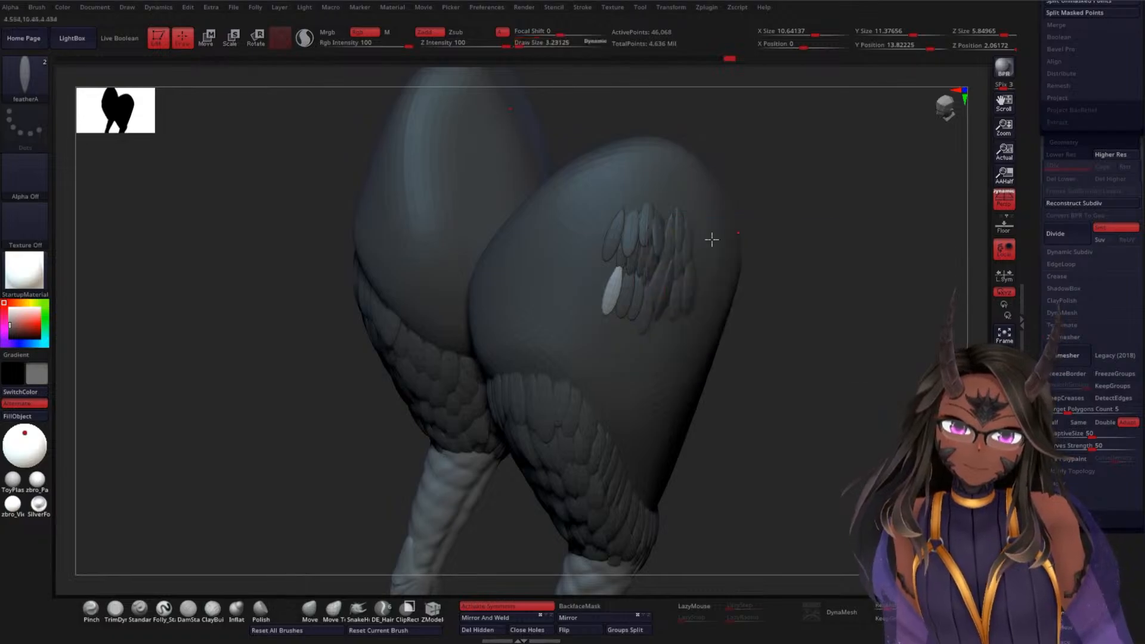
# Extend the outer-thigh patch forward and downward with a lower row of feathers, undoing a misplaced one
pyautogui.moveTo(599, 292)
pyautogui.mouseDown()
pyautogui.moveTo(605, 251)
pyautogui.moveTo(604, 275)
pyautogui.mouseUp()
pyautogui.click(595, 298)
pyautogui.moveTo(602, 321); pyautogui.dragTo(618, 291)
pyautogui.click(619, 300)
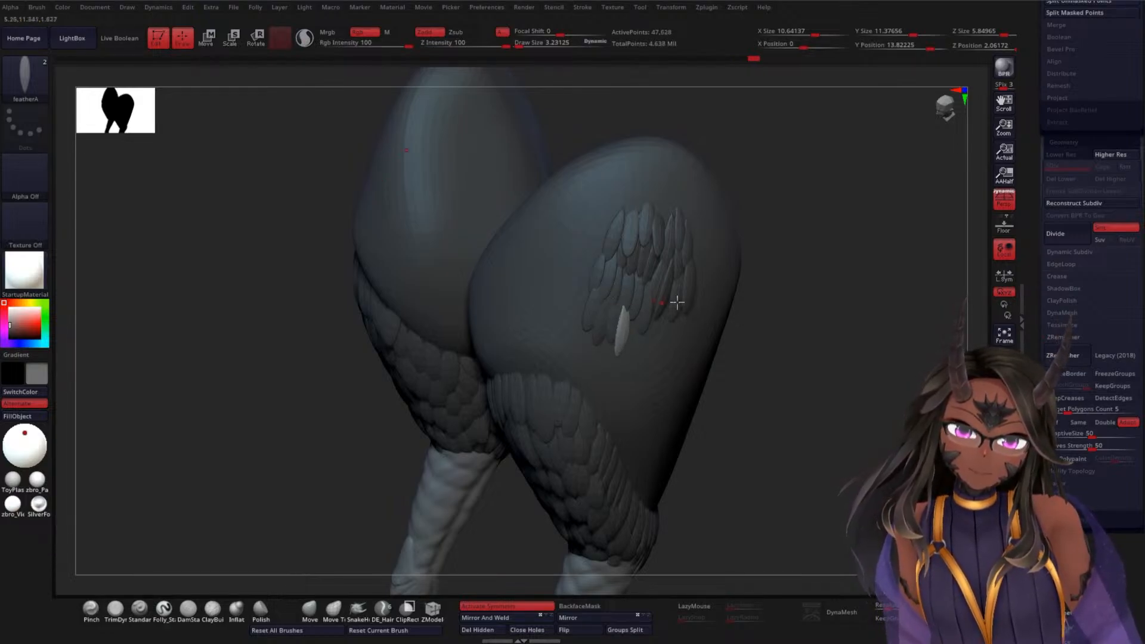
pyautogui.moveTo(621, 301); pyautogui.dragTo(784, 325, button='right')
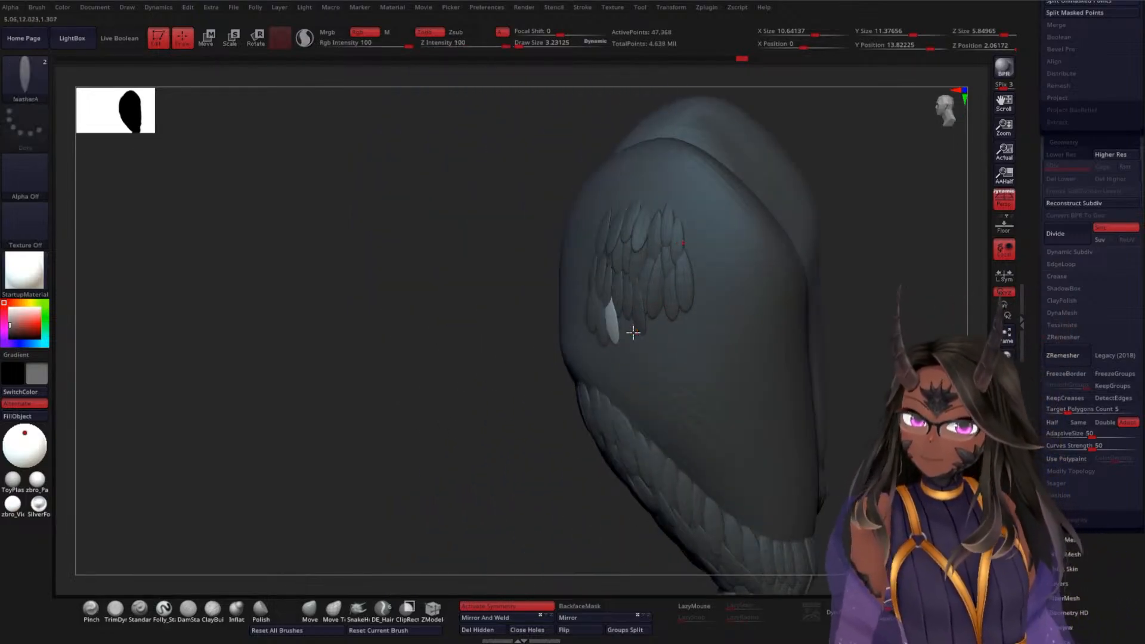
pyautogui.hotkey('ctrl', 'z')
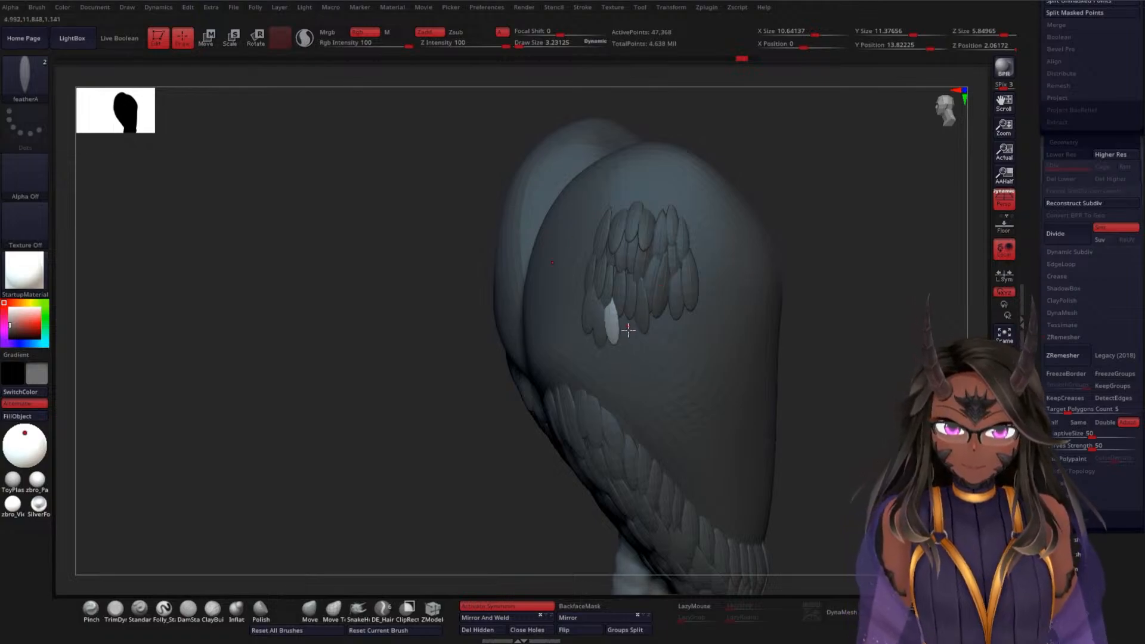
pyautogui.moveTo(624, 316); pyautogui.dragTo(670, 301)
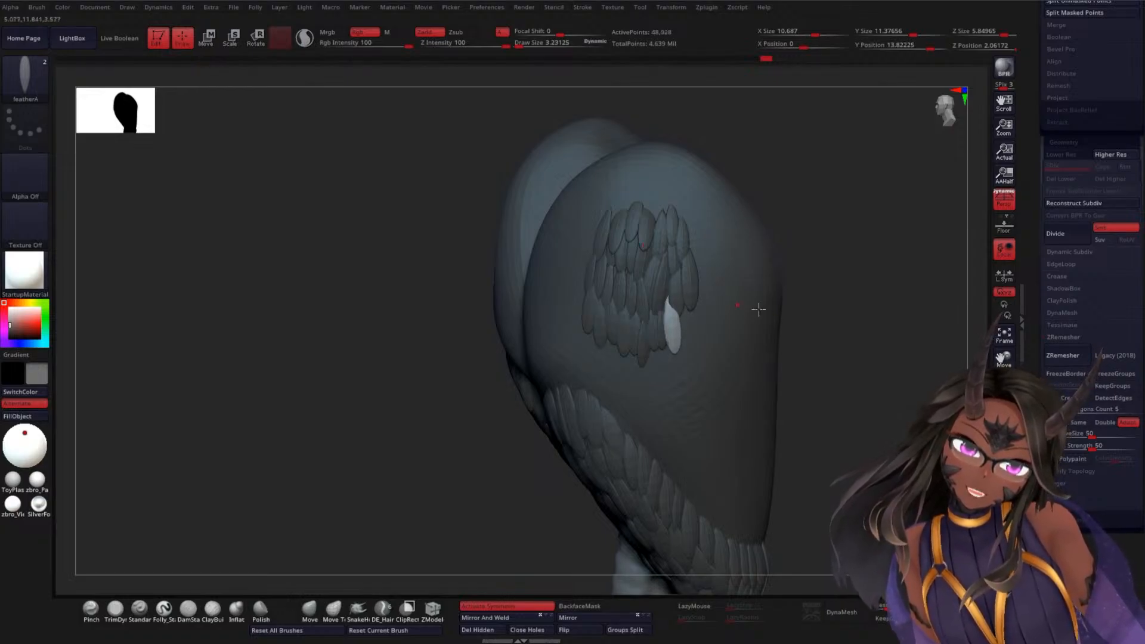
# Check the outer-thigh patch from the front and undo all of its feathers
pyautogui.moveTo(757, 309); pyautogui.dragTo(779, 329, button='right')
pyautogui.moveTo(556, 348); pyautogui.dragTo(525, 335, button='right')
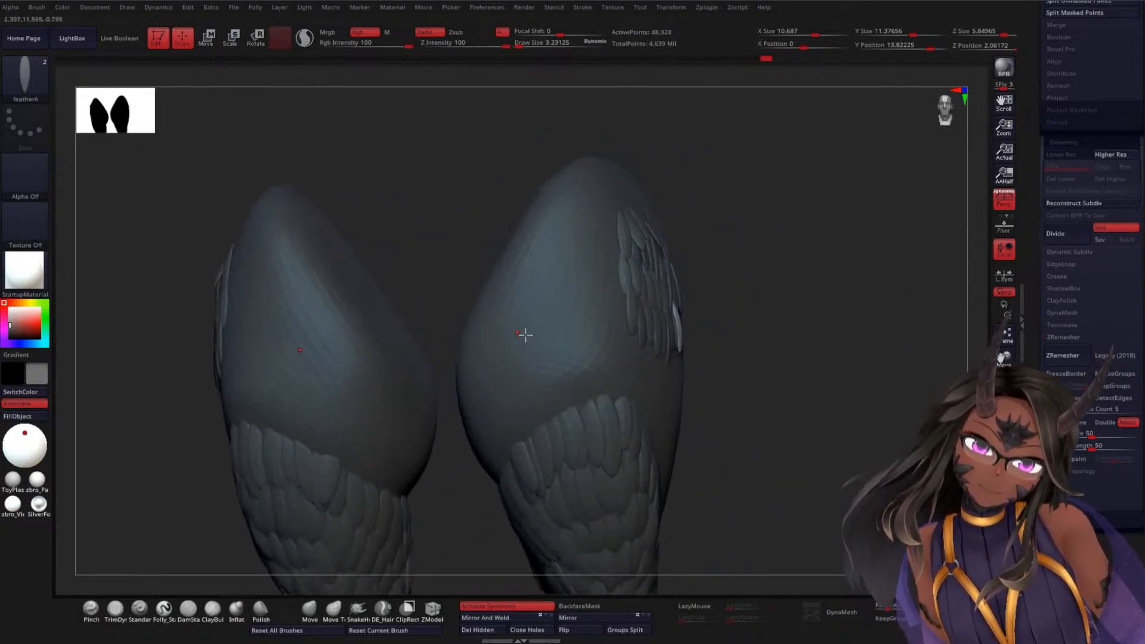
pyautogui.moveTo(736, 287)
pyautogui.mouseDown(button='right')
pyautogui.moveTo(765, 301)
pyautogui.moveTo(750, 303)
pyautogui.mouseUp(button='right')
pyautogui.hotkey('ctrl', 'z')
pyautogui.hotkey('ctrl', 'z')
pyautogui.hotkey('ctrl', 'z')
pyautogui.hotkey('ctrl', 'z')
pyautogui.hotkey('ctrl', 'z')
pyautogui.hotkey('ctrl', 'z')
pyautogui.hotkey('ctrl', 'z')
pyautogui.hotkey('ctrl', 'z')
pyautogui.hotkey('ctrl', 'z')
pyautogui.hotkey('ctrl', 'z')
pyautogui.hotkey('ctrl', 'z')
pyautogui.hotkey('ctrl', 'z')
pyautogui.hotkey('ctrl', 'z')
pyautogui.hotkey('ctrl', 'z')
pyautogui.hotkey('ctrl', 'z')
pyautogui.hotkey('ctrl', 'z')
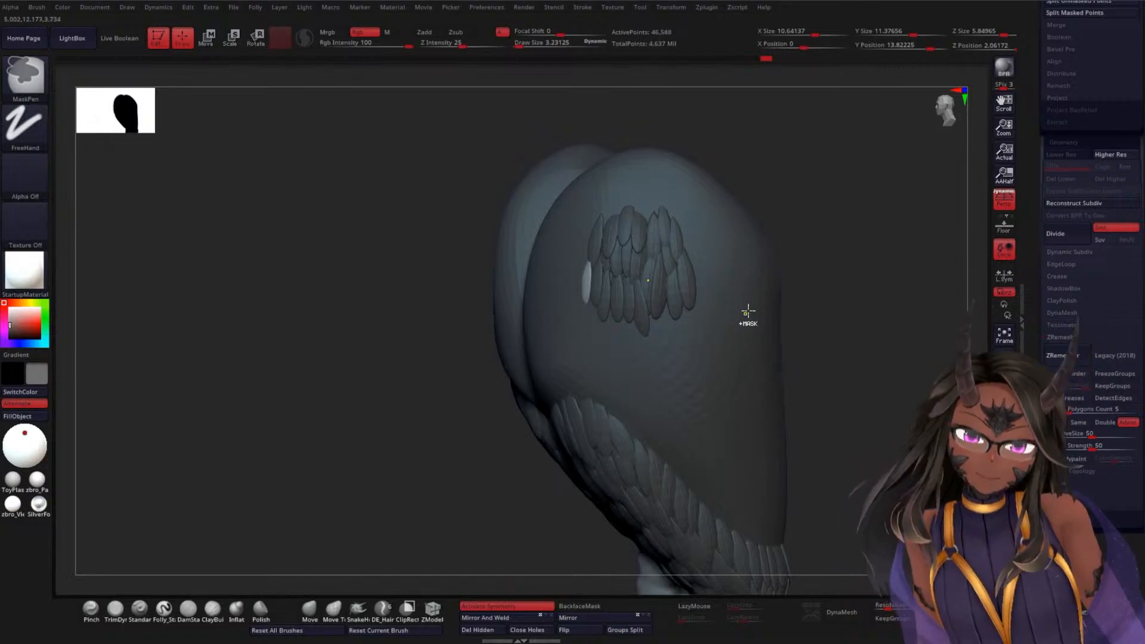
pyautogui.hotkey('ctrl', 'z')
pyautogui.hotkey('ctrl', 'z')
pyautogui.hotkey('ctrl', 'z')
pyautogui.hotkey('ctrl', 'z')
pyautogui.hotkey('ctrl', 'z')
pyautogui.hotkey('ctrl', 'z')
pyautogui.hotkey('ctrl', 'z')
pyautogui.hotkey('ctrl', 'z')
pyautogui.hotkey('ctrl', 'z')
pyautogui.hotkey('ctrl', 'z')
pyautogui.hotkey('ctrl', 'z')
pyautogui.hotkey('ctrl', 'z')
pyautogui.hotkey('ctrl', 'z')
pyautogui.hotkey('ctrl', 'z')
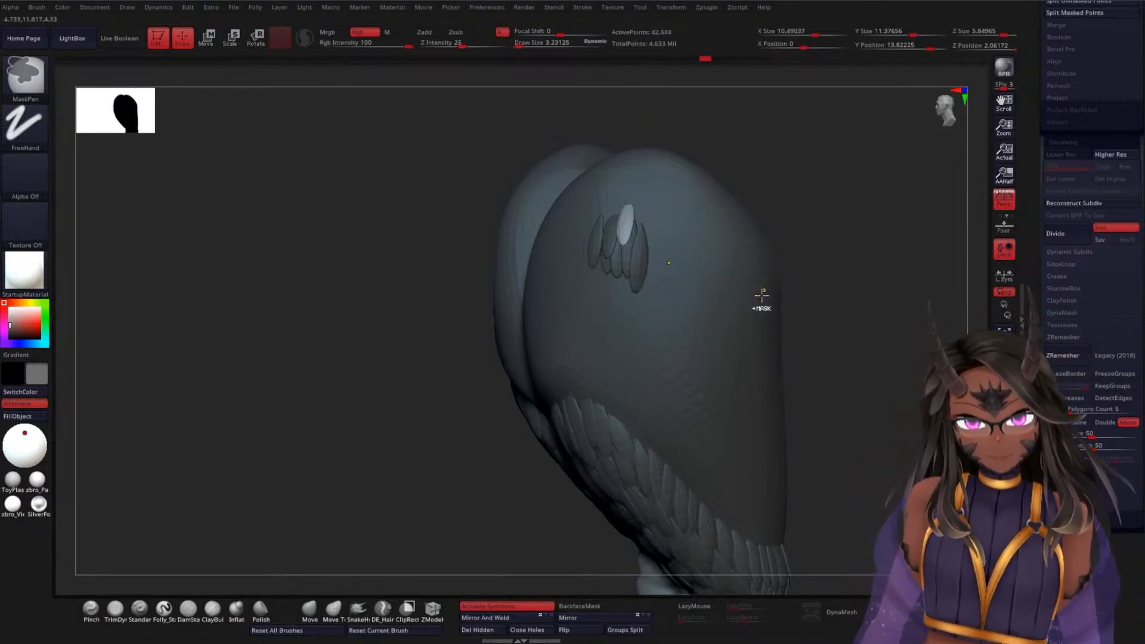
pyautogui.hotkey('ctrl', 'z')
# Insert overlapping feathers just above the outer upper edge of the leg feathering, undoing a misplaced one
pyautogui.moveTo(848, 358); pyautogui.dragTo(672, 348, button='right')
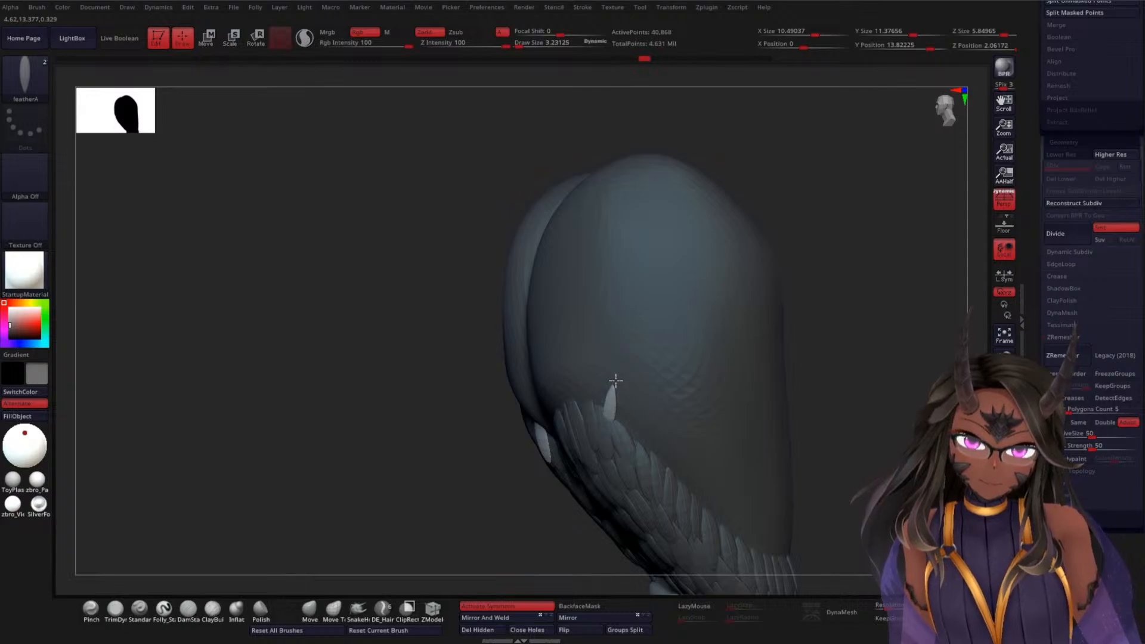
pyautogui.click(616, 380)
pyautogui.click(616, 413)
pyautogui.moveTo(623, 403)
pyautogui.mouseDown()
pyautogui.moveTo(621, 384)
pyautogui.moveTo(629, 408)
pyautogui.moveTo(630, 377)
pyautogui.moveTo(641, 385)
pyautogui.mouseUp()
pyautogui.hotkey('ctrl', 'z')
pyautogui.moveTo(654, 424); pyautogui.dragTo(611, 361)
# Try adding feathers to the front end of the new cluster above the leg feathering, and undo them
pyautogui.moveTo(758, 340)
pyautogui.mouseDown(button='right')
pyautogui.moveTo(839, 335)
pyautogui.moveTo(829, 347)
pyautogui.moveTo(760, 358)
pyautogui.mouseUp(button='right')
pyautogui.moveTo(607, 393); pyautogui.dragTo(601, 363)
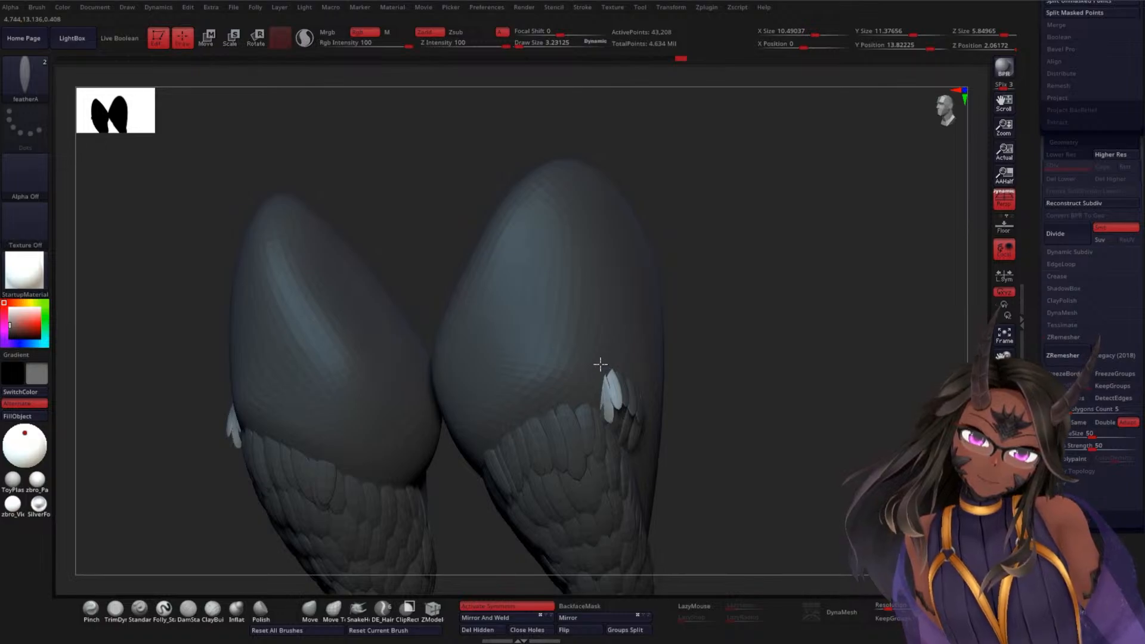
pyautogui.moveTo(791, 374); pyautogui.dragTo(713, 393, button='right')
pyautogui.hotkey('ctrl', 'z')
pyautogui.hotkey('ctrl', 'z')
pyautogui.hotkey('ctrl', 'z')
pyautogui.hotkey('ctrl', 'z')
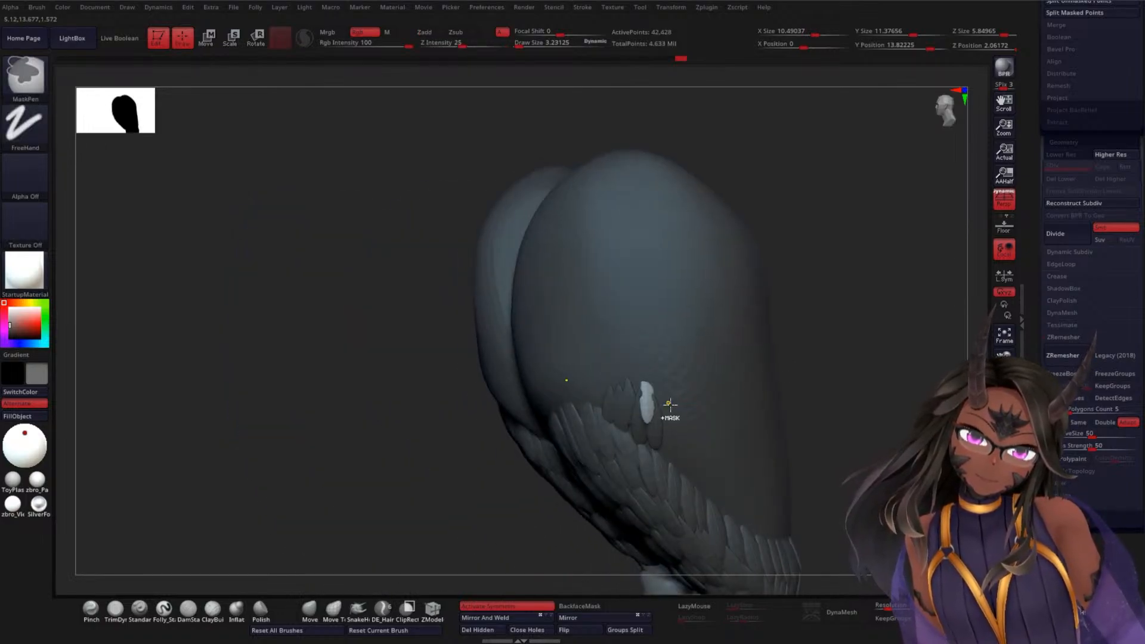
# Continue the feathers along the outer upper edge toward the back of the leg, undoing misplaced ones
pyautogui.moveTo(667, 446)
pyautogui.mouseDown()
pyautogui.moveTo(683, 451)
pyautogui.moveTo(688, 470)
pyautogui.moveTo(682, 427)
pyautogui.mouseUp()
pyautogui.hotkey('ctrl', 'z')
pyautogui.moveTo(809, 419); pyautogui.dragTo(772, 432, button='right')
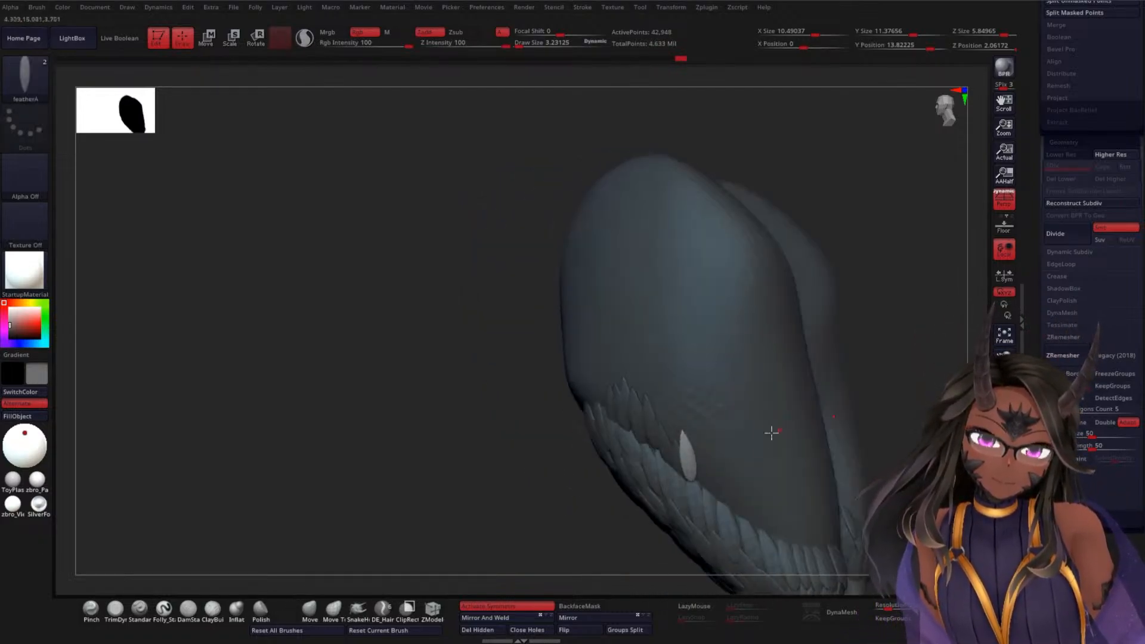
pyautogui.moveTo(697, 457); pyautogui.dragTo(688, 428)
pyautogui.moveTo(705, 456); pyautogui.dragTo(700, 411)
pyautogui.hotkey('ctrl', 'z')
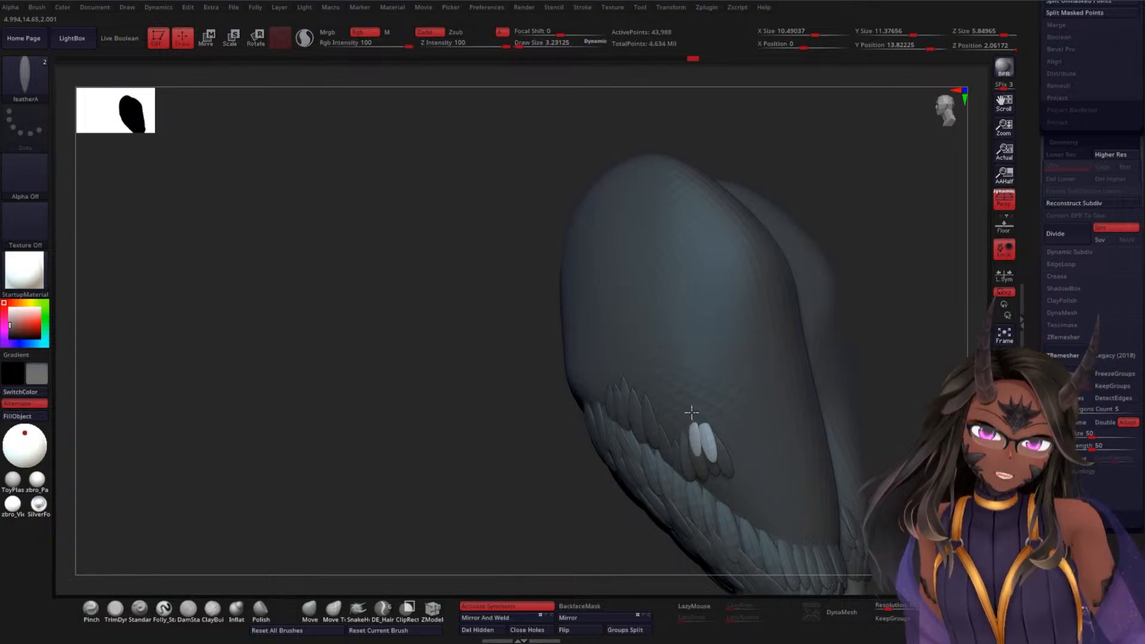
pyautogui.moveTo(701, 455); pyautogui.dragTo(675, 411)
# Fill the gap between the two outer feather clusters and extend their upper row toward the back
pyautogui.moveTo(876, 392); pyautogui.dragTo(928, 378)
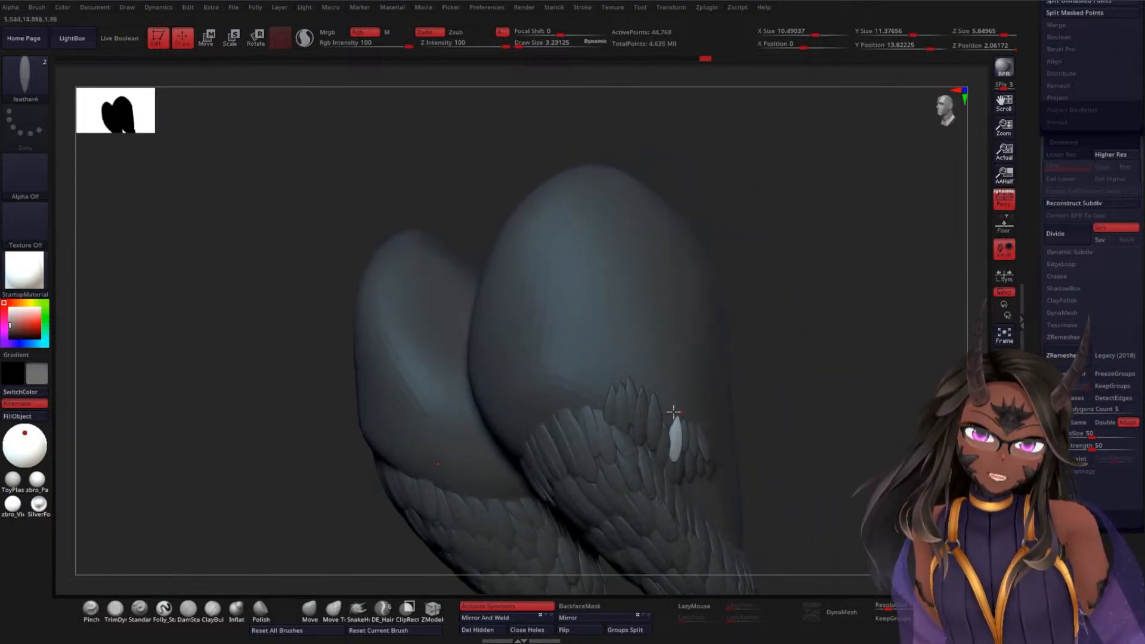
pyautogui.moveTo(668, 424); pyautogui.dragTo(668, 403)
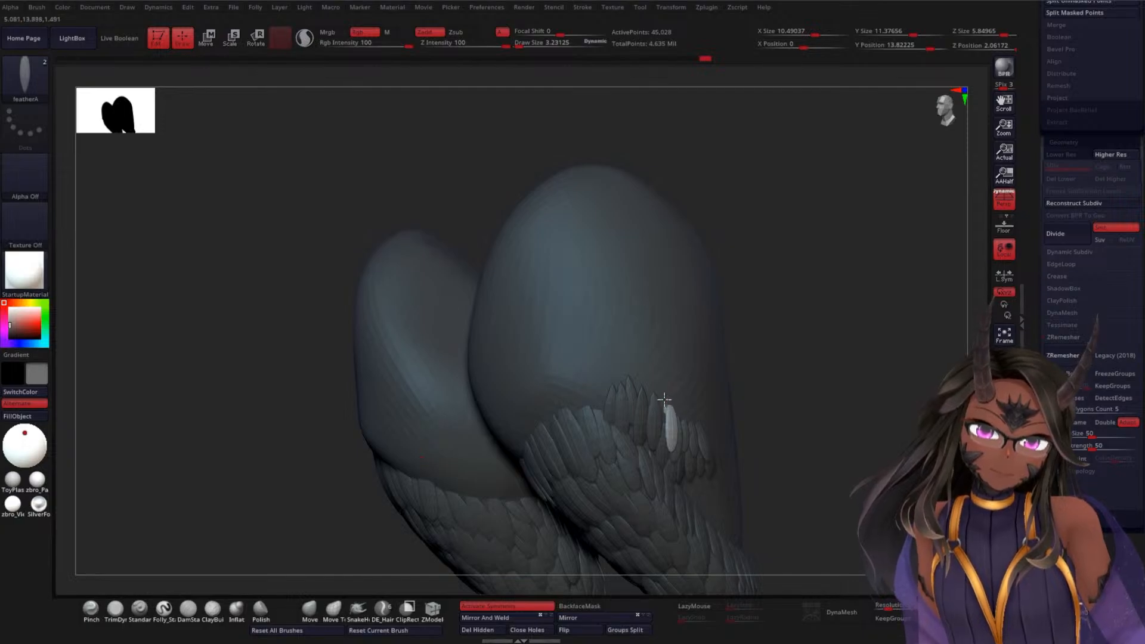
pyautogui.moveTo(848, 403)
pyautogui.mouseDown()
pyautogui.moveTo(673, 413)
pyautogui.moveTo(649, 389)
pyautogui.moveTo(686, 409)
pyautogui.moveTo(693, 394)
pyautogui.moveTo(709, 403)
pyautogui.moveTo(718, 392)
pyautogui.mouseUp()
pyautogui.moveTo(719, 392); pyautogui.dragTo(804, 417, button='right')
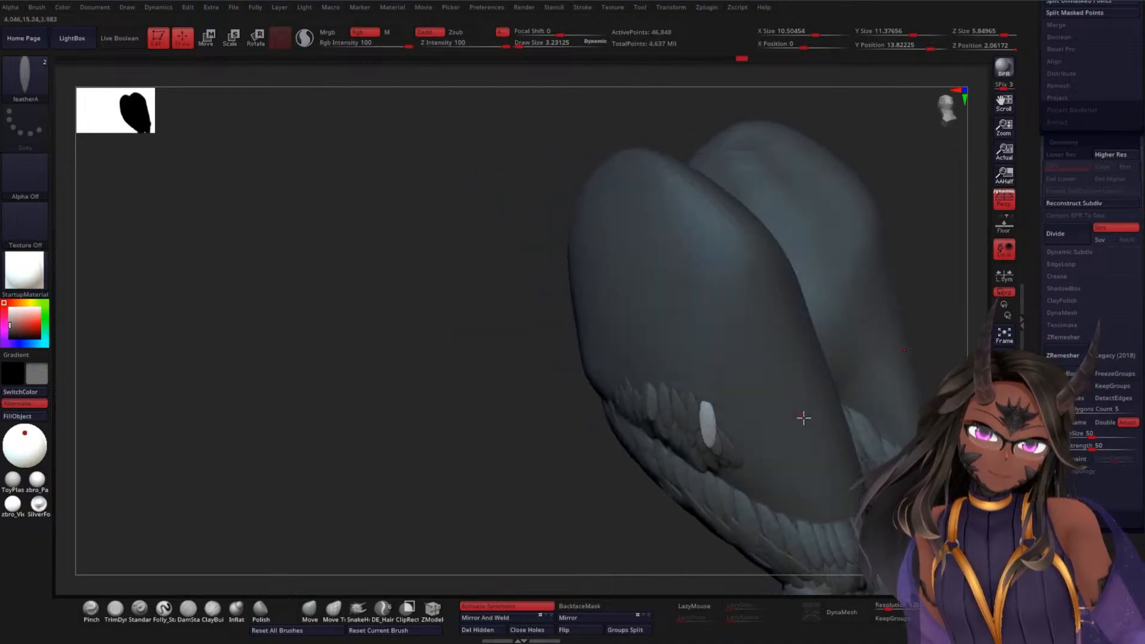
# Extend the upper feather row above the outer leg feathering at both its back and front ends
pyautogui.moveTo(722, 423); pyautogui.dragTo(723, 396)
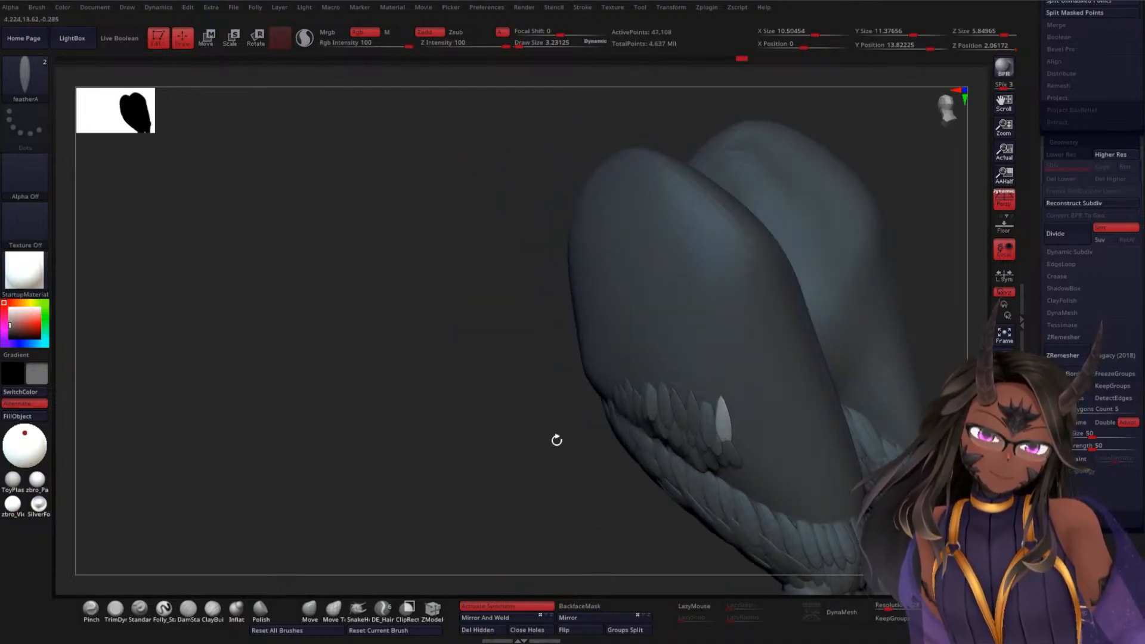
pyautogui.moveTo(557, 440); pyautogui.dragTo(636, 390, button='right')
pyautogui.moveTo(735, 434); pyautogui.dragTo(725, 399)
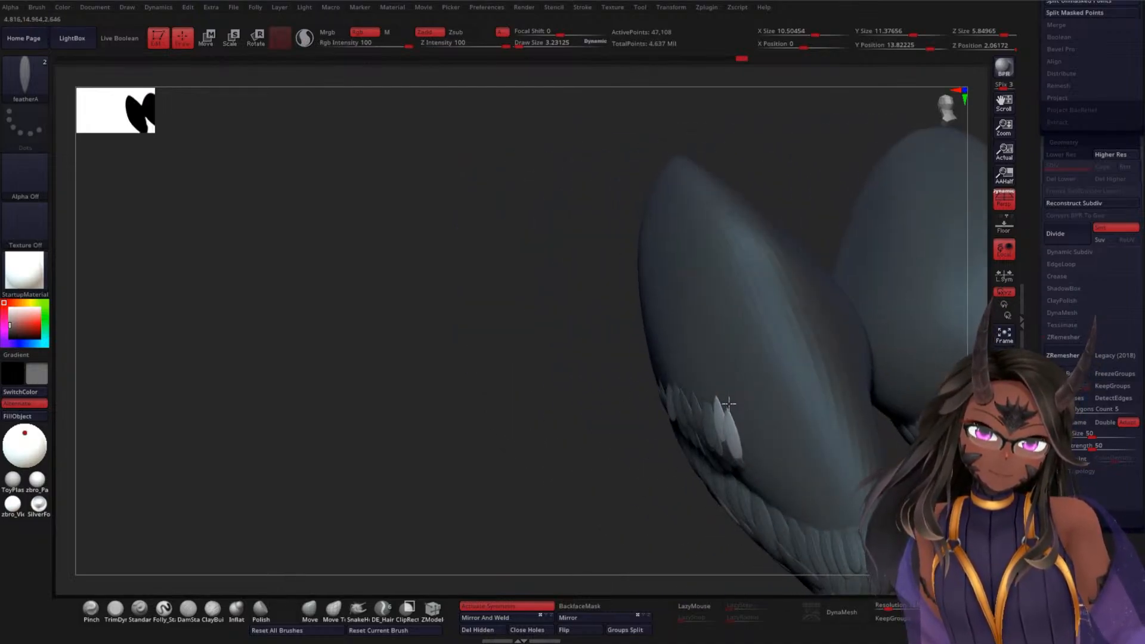
pyautogui.moveTo(546, 457); pyautogui.dragTo(662, 397, button='right')
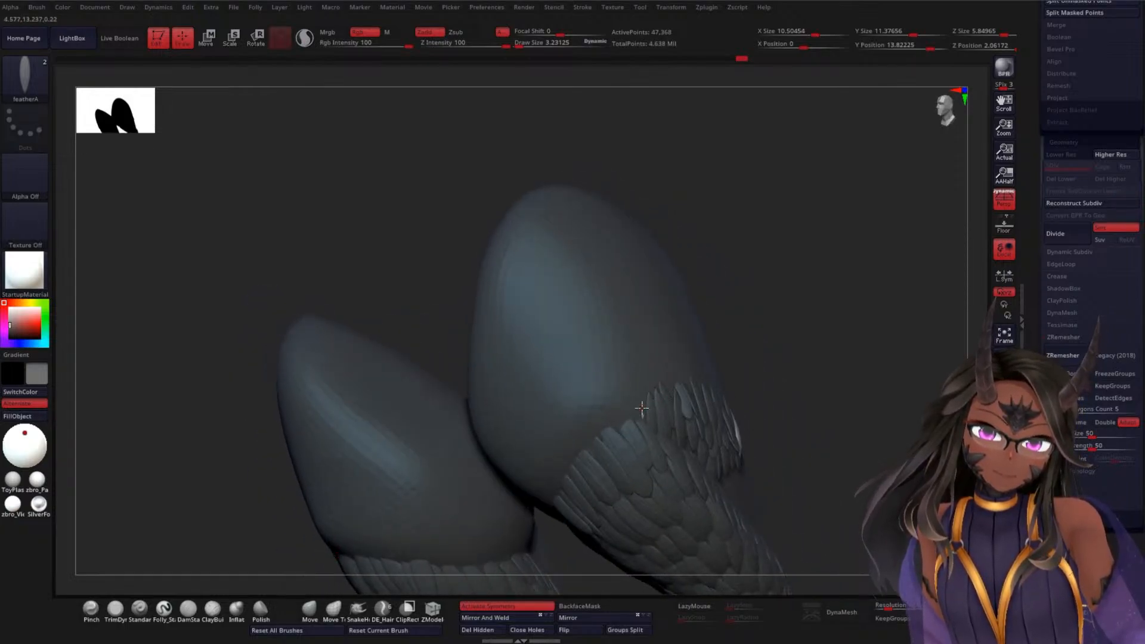
pyautogui.moveTo(642, 408); pyautogui.dragTo(626, 388)
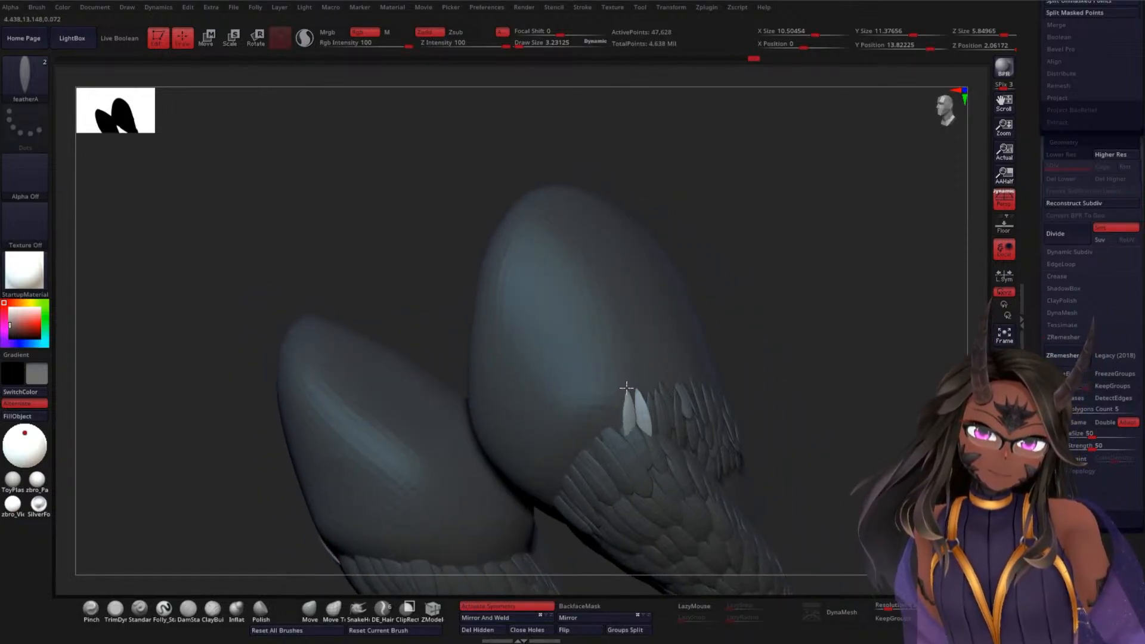
# Start a separate two-row cluster of overlapping feathers higher up on the outer thigh, undoing a misplaced feather
pyautogui.moveTo(836, 350)
pyautogui.mouseDown(button='right')
pyautogui.moveTo(862, 356)
pyautogui.moveTo(851, 389)
pyautogui.mouseUp(button='right')
pyautogui.moveTo(596, 350)
pyautogui.mouseDown()
pyautogui.moveTo(579, 323)
pyautogui.moveTo(622, 335)
pyautogui.moveTo(612, 318)
pyautogui.moveTo(631, 326)
pyautogui.moveTo(612, 307)
pyautogui.mouseUp()
pyautogui.hotkey('ctrl', 'z')
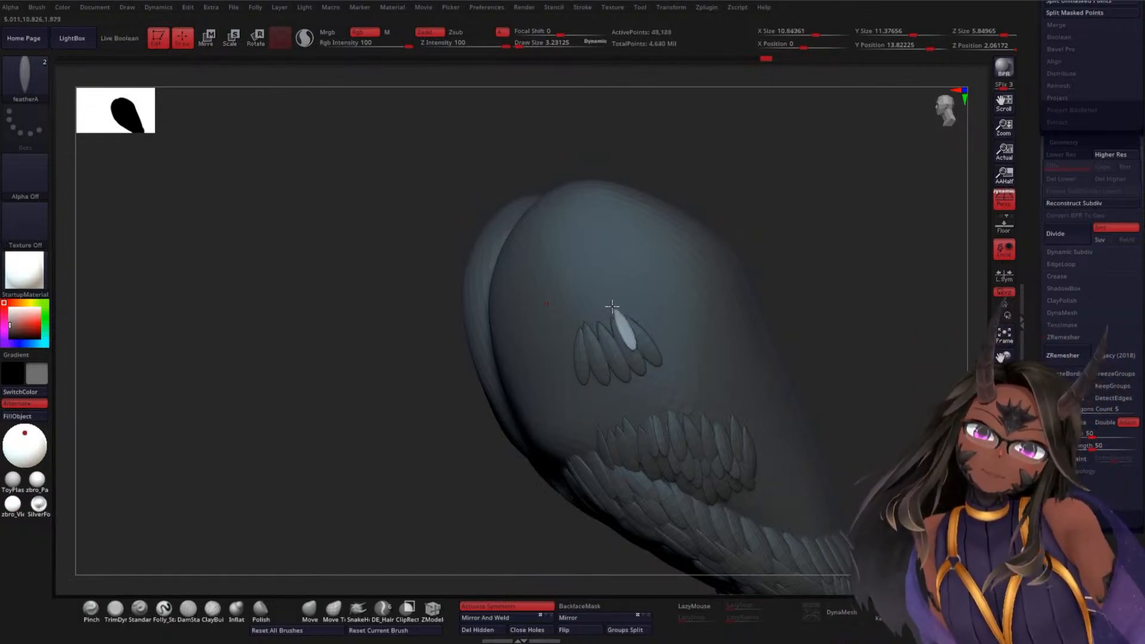
pyautogui.moveTo(616, 348); pyautogui.dragTo(598, 311)
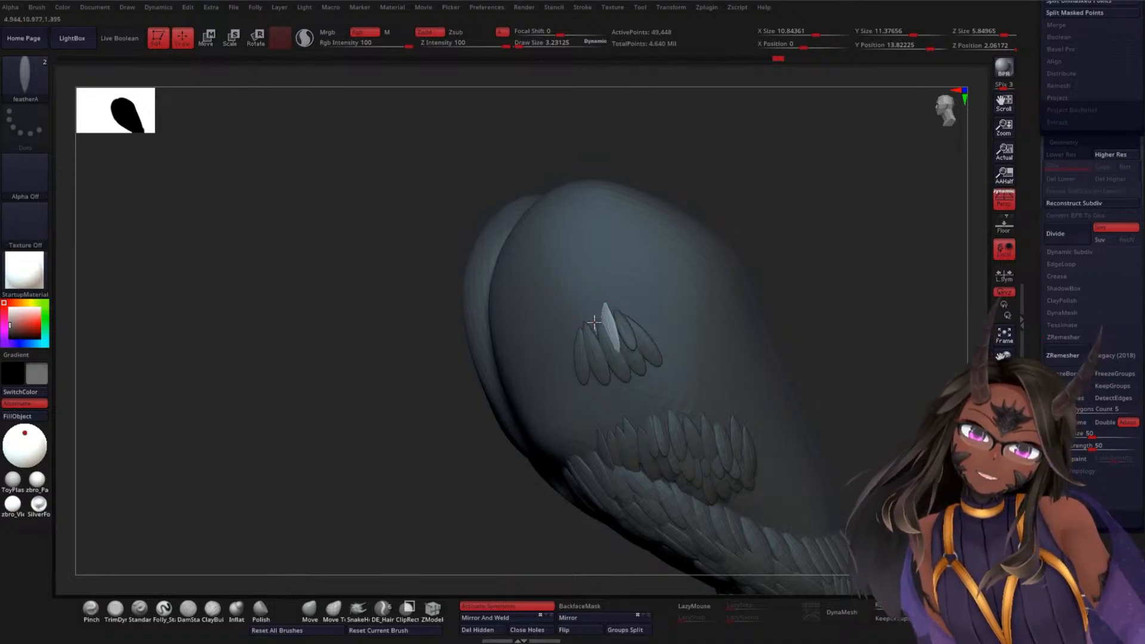
pyautogui.moveTo(603, 352); pyautogui.dragTo(593, 311)
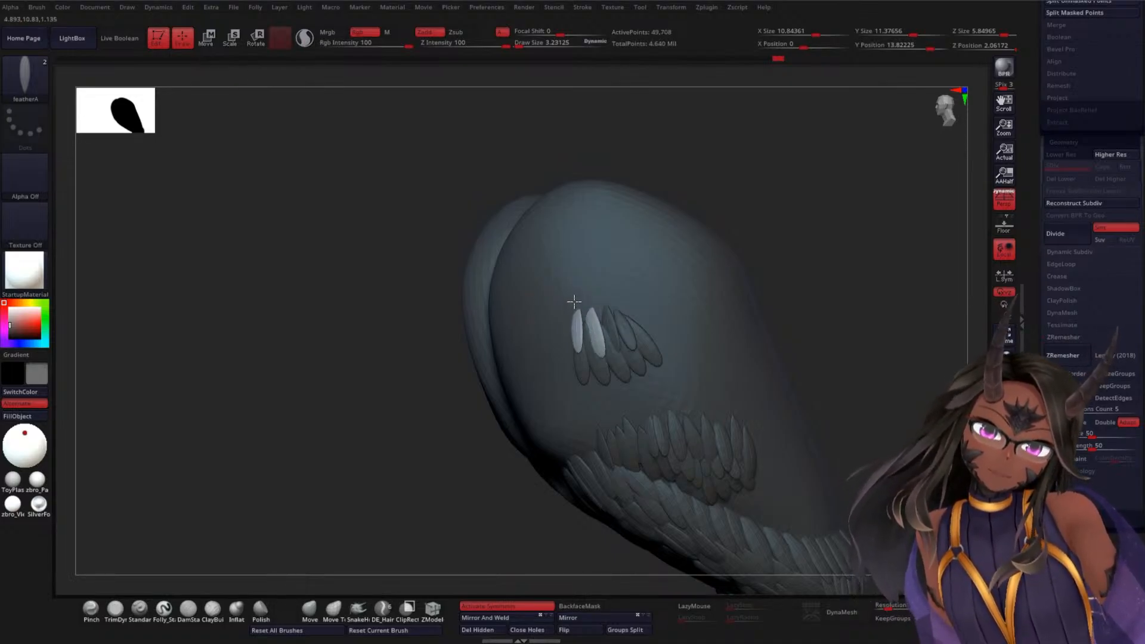
# Complete the upper row of the outer-thigh cluster with a feather at its front end, undoing misplaced ones
pyautogui.moveTo(843, 302); pyautogui.dragTo(617, 309)
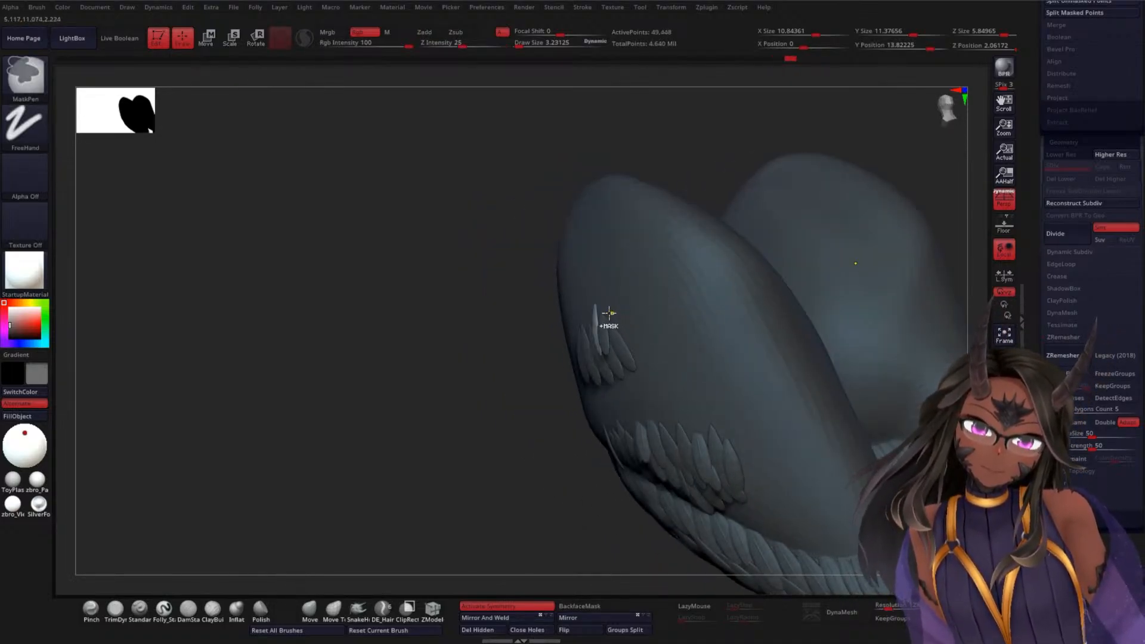
pyautogui.hotkey('ctrl', 'z')
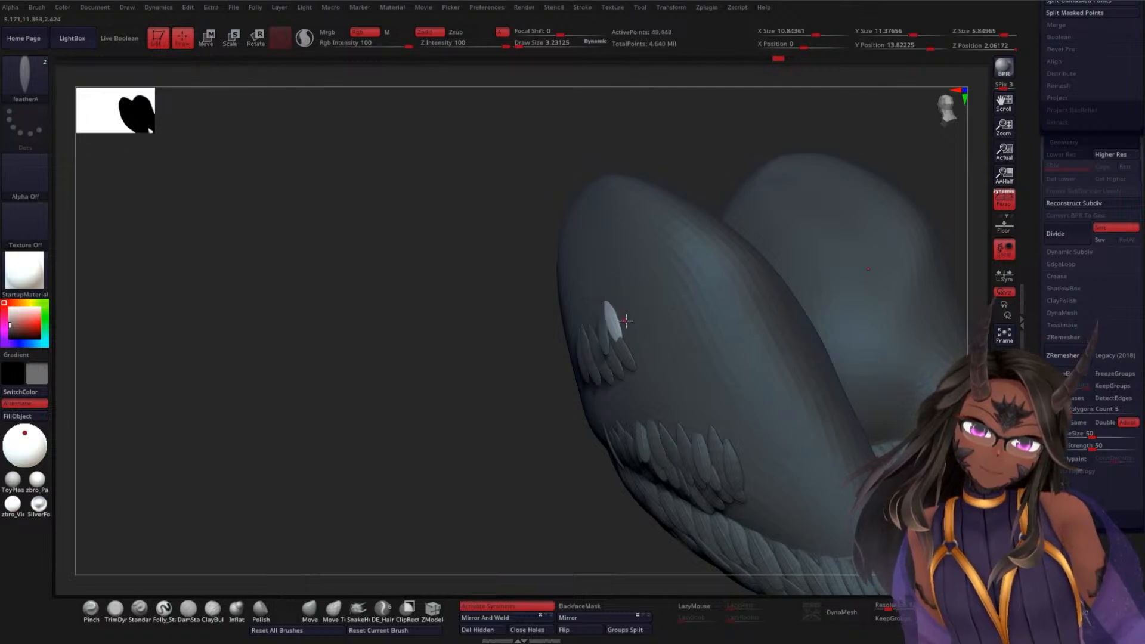
pyautogui.hotkey('ctrl', 'z')
pyautogui.moveTo(442, 365)
pyautogui.mouseDown()
pyautogui.moveTo(478, 371)
pyautogui.moveTo(594, 321)
pyautogui.moveTo(570, 297)
pyautogui.moveTo(571, 319)
pyautogui.moveTo(570, 298)
pyautogui.mouseUp()
pyautogui.hotkey('ctrl', 'z')
pyautogui.click(571, 301)
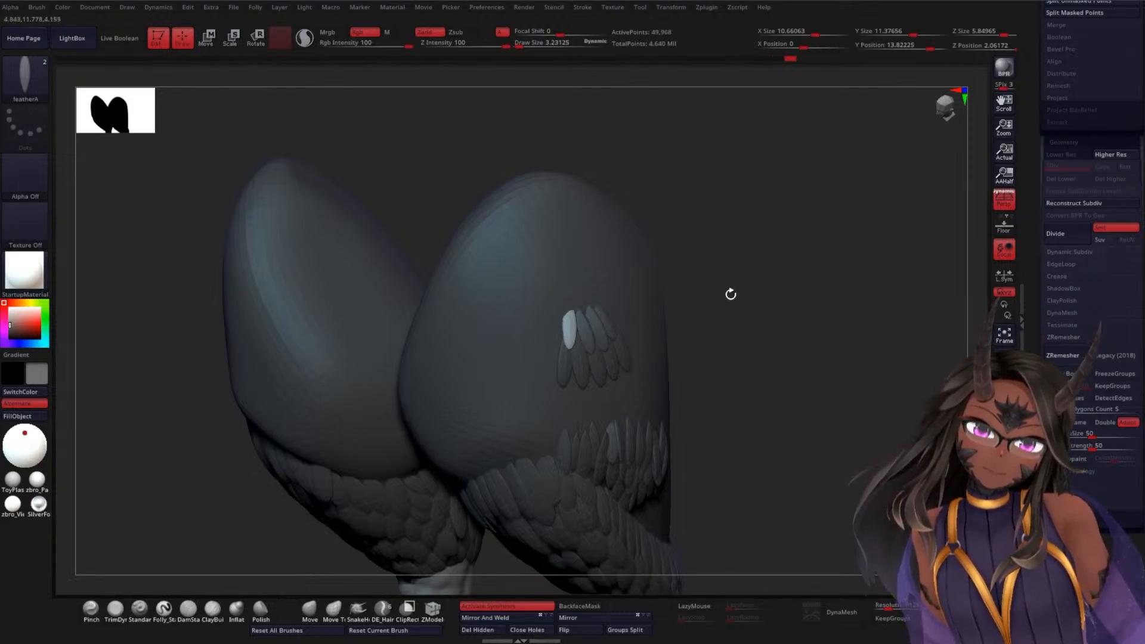
# Insert another cluster of overlapping feathers toward the front of the thigh, level with the outer-thigh cluster
pyautogui.moveTo(732, 294); pyautogui.dragTo(695, 294)
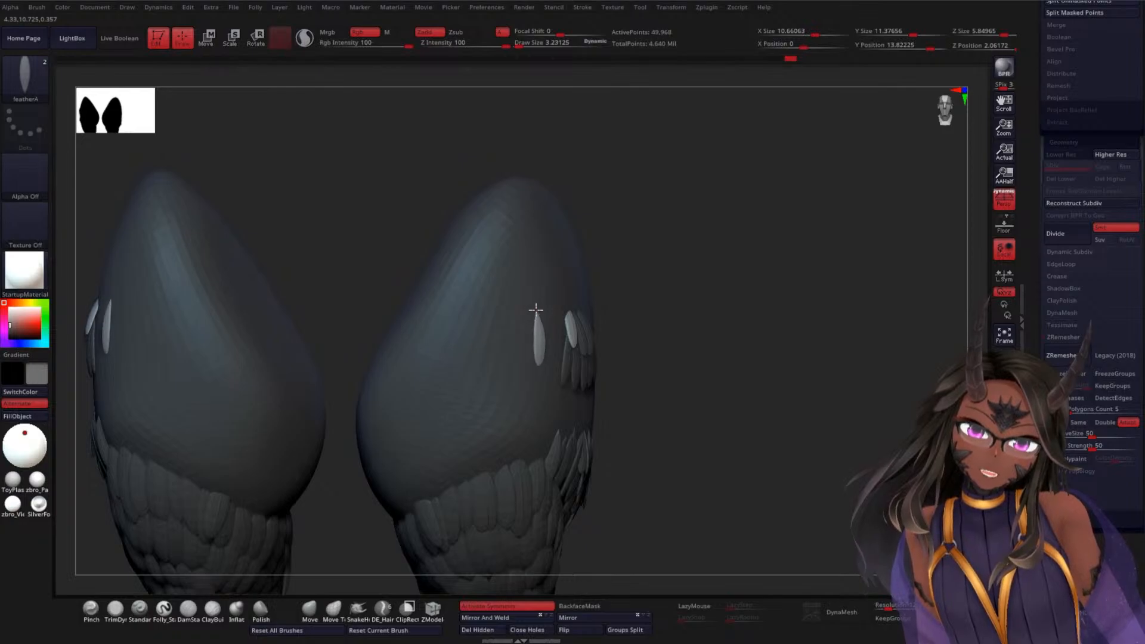
pyautogui.click(537, 322)
pyautogui.click(531, 316)
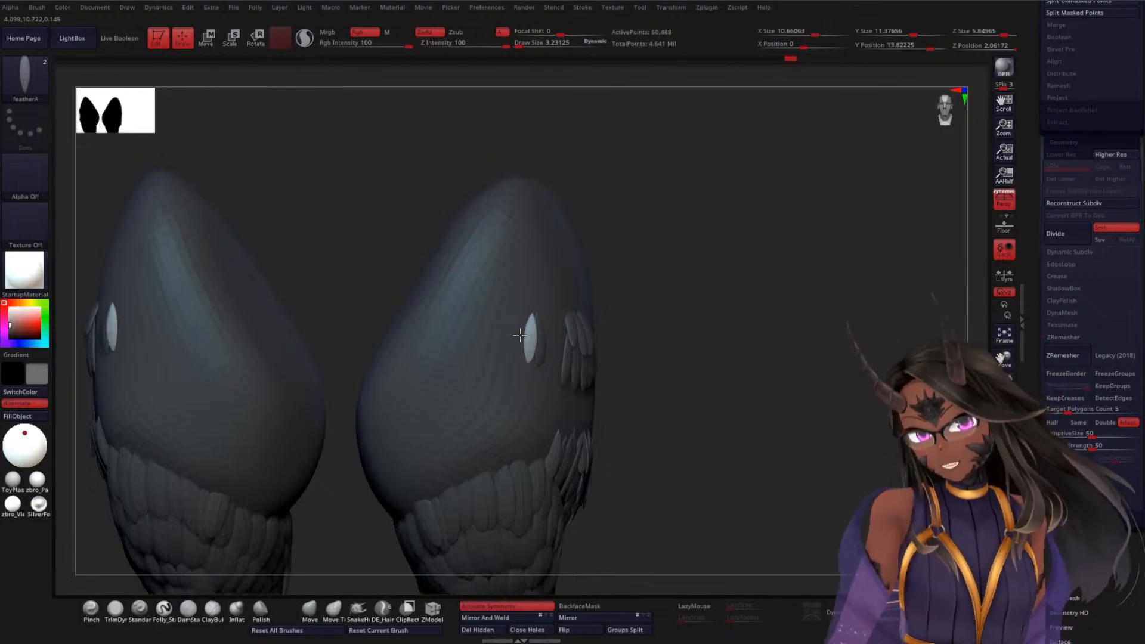
pyautogui.click(520, 316)
pyautogui.click(524, 315)
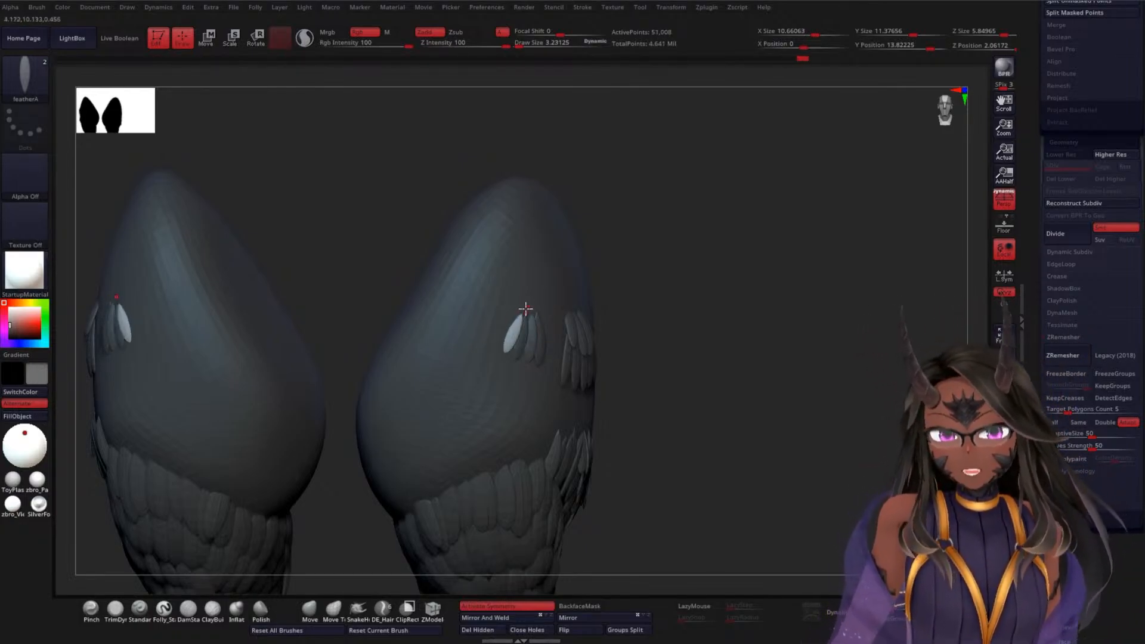
pyautogui.moveTo(530, 321); pyautogui.dragTo(528, 297)
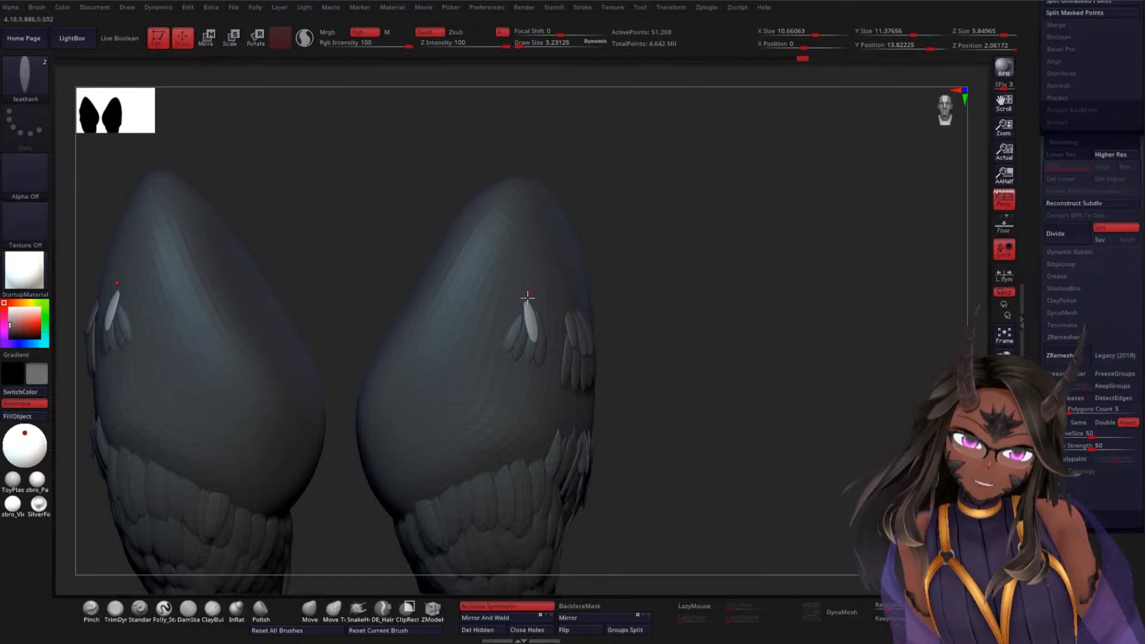
pyautogui.click(519, 301)
# Add a lower row and further overlapping feathers to the front-thigh cluster
pyautogui.moveTo(700, 286); pyautogui.dragTo(538, 291)
pyautogui.moveTo(555, 338); pyautogui.dragTo(550, 307)
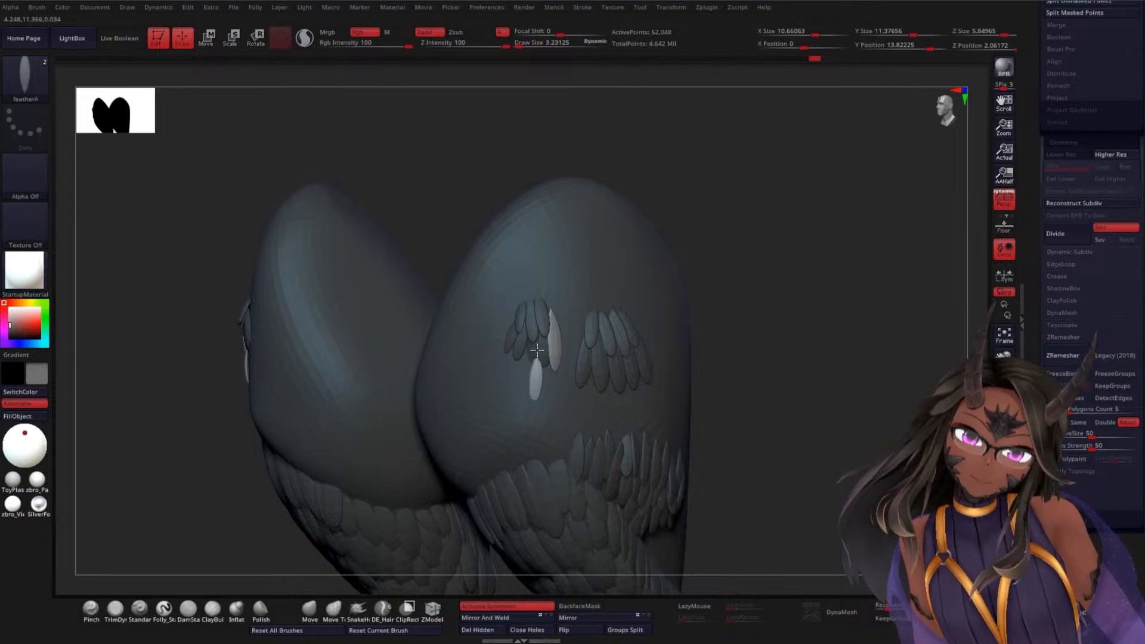
pyautogui.moveTo(533, 366); pyautogui.dragTo(513, 335)
pyautogui.moveTo(707, 275); pyautogui.dragTo(638, 291)
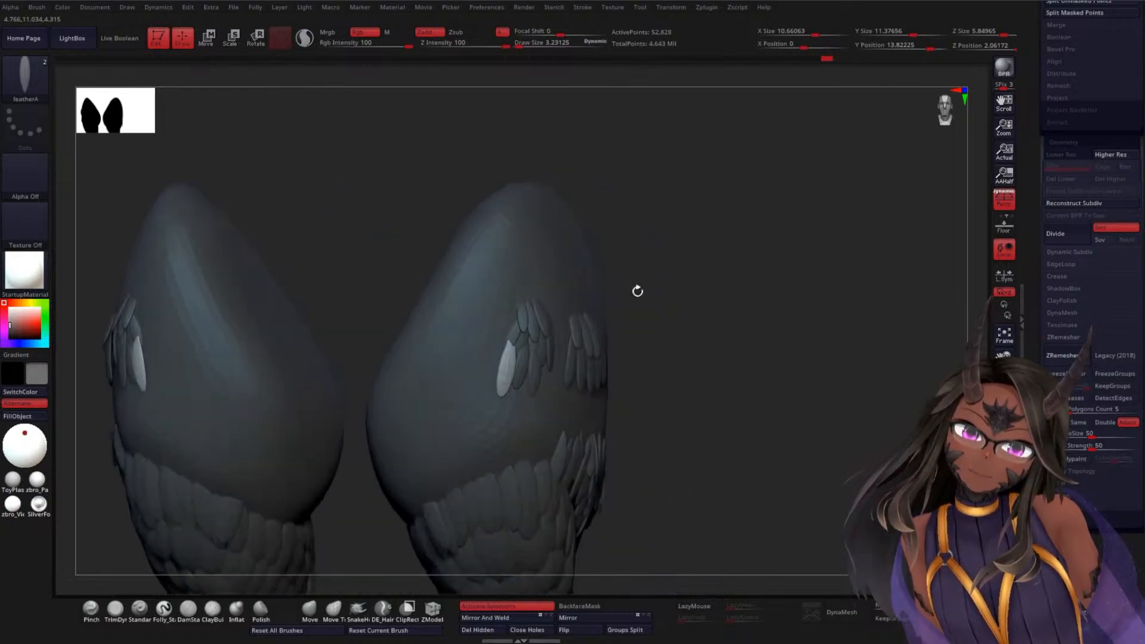
pyautogui.moveTo(503, 325); pyautogui.dragTo(523, 281)
# Insert a small feather cluster on the outer thigh behind the existing clusters, above the back end of the lower feathering
pyautogui.moveTo(710, 297)
pyautogui.mouseDown()
pyautogui.moveTo(715, 322)
pyautogui.moveTo(673, 350)
pyautogui.moveTo(653, 323)
pyautogui.moveTo(772, 296)
pyautogui.moveTo(742, 302)
pyautogui.moveTo(808, 315)
pyautogui.moveTo(767, 305)
pyautogui.moveTo(727, 357)
pyautogui.mouseUp()
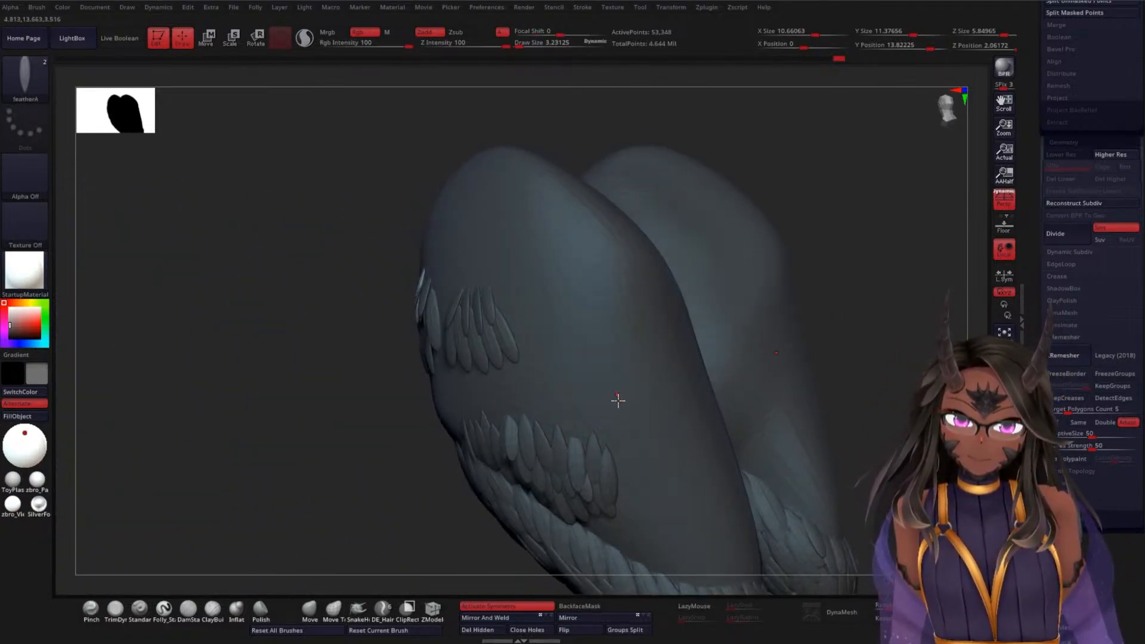
pyautogui.moveTo(618, 399); pyautogui.dragTo(597, 339)
pyautogui.moveTo(592, 387); pyautogui.dragTo(590, 358)
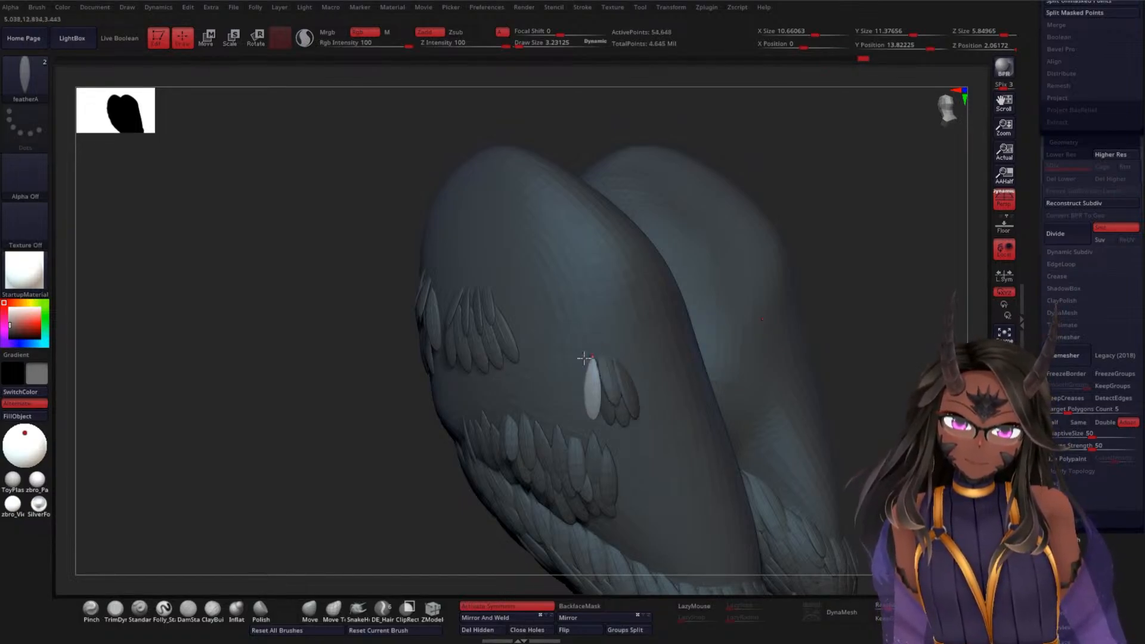
# Build a feather cluster on the rear of the thigh, with overlapping upper feathers and a lower row
pyautogui.moveTo(394, 458); pyautogui.dragTo(356, 475)
pyautogui.moveTo(650, 371); pyautogui.dragTo(663, 331)
pyautogui.moveTo(683, 375); pyautogui.dragTo(645, 308)
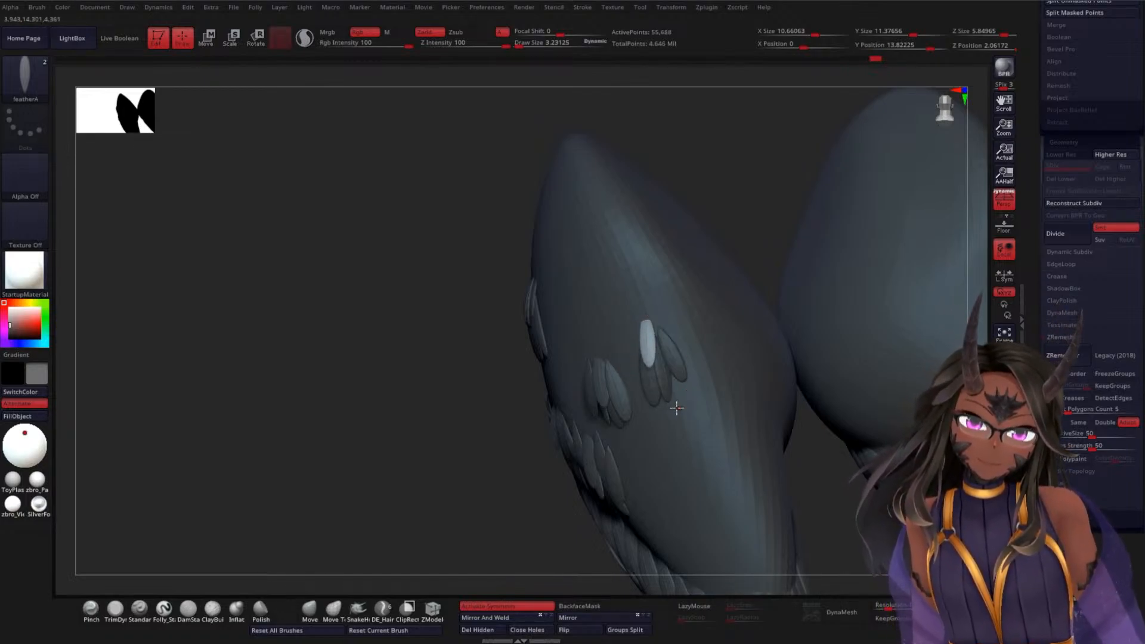
pyautogui.moveTo(677, 409); pyautogui.dragTo(659, 368)
pyautogui.moveTo(755, 257); pyautogui.dragTo(692, 283)
pyautogui.moveTo(668, 405); pyautogui.dragTo(666, 371)
pyautogui.moveTo(507, 435); pyautogui.dragTo(678, 374)
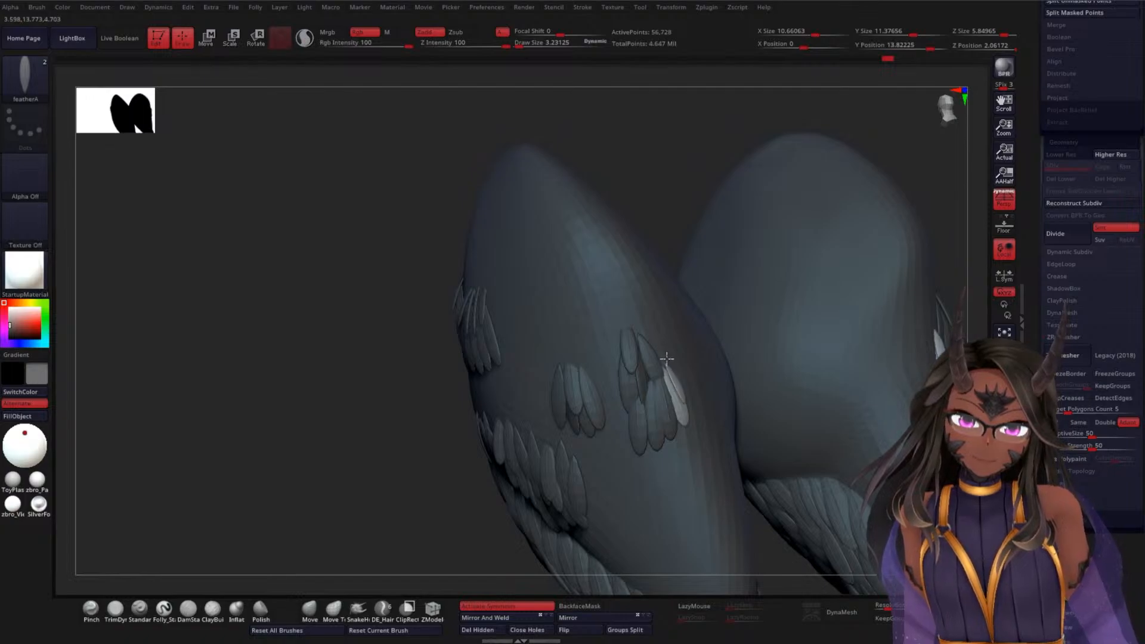
# Overlap another feather on the upper part of the rear-thigh cluster, undoing misplaced ones
pyautogui.moveTo(663, 370); pyautogui.dragTo(661, 342)
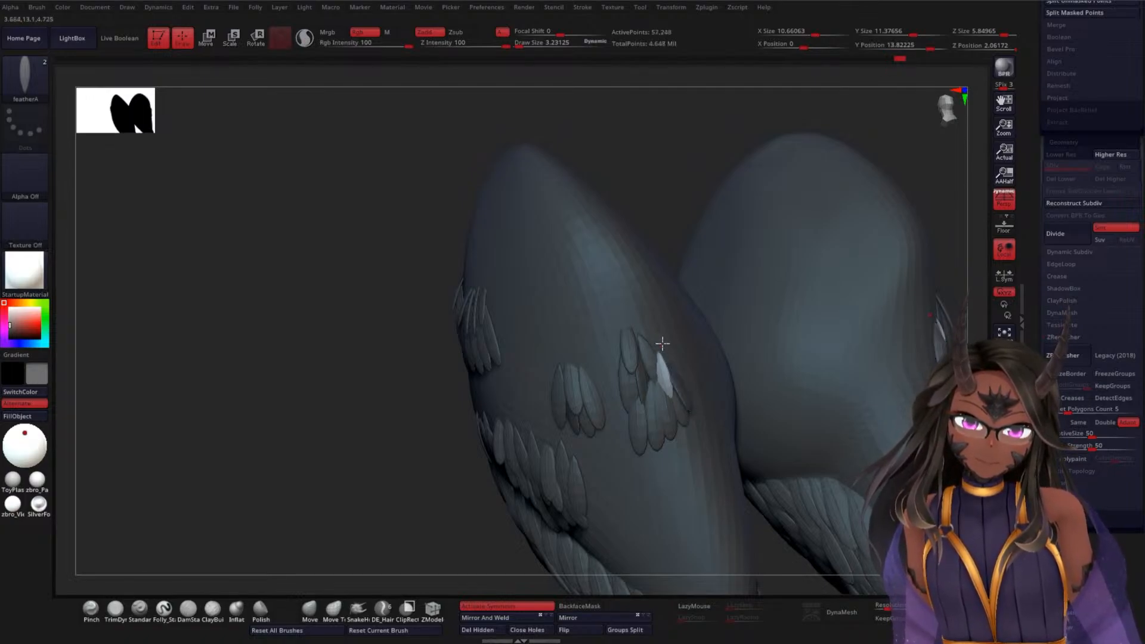
pyautogui.hotkey('ctrl', 'z')
pyautogui.moveTo(670, 391)
pyautogui.mouseDown()
pyautogui.moveTo(662, 357)
pyautogui.moveTo(671, 357)
pyautogui.mouseUp()
pyautogui.press('w')
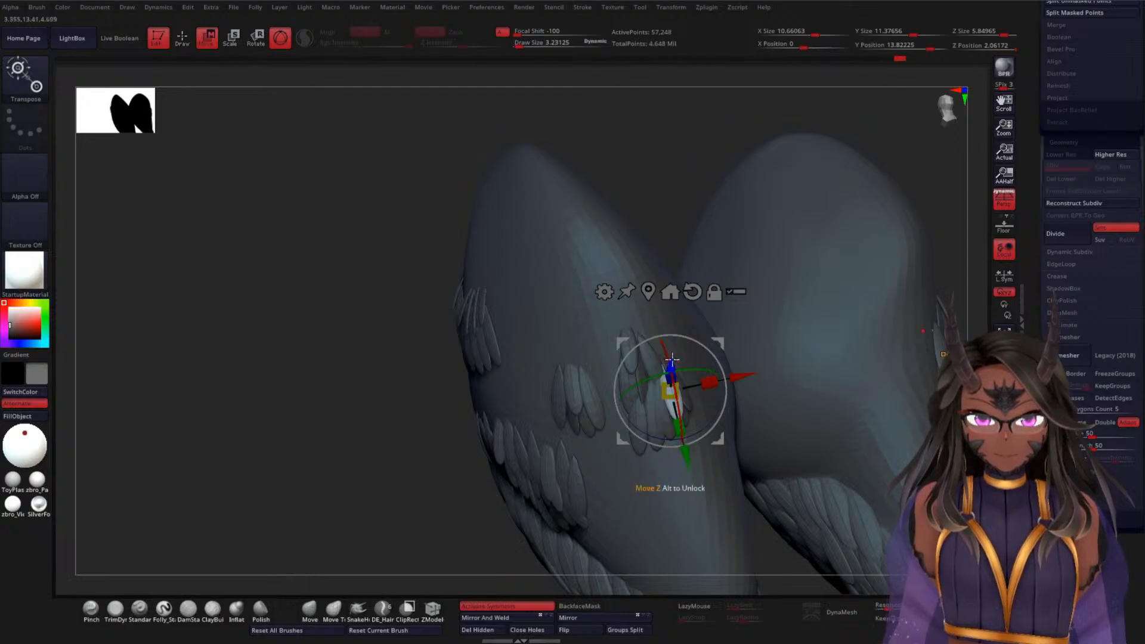
pyautogui.press('q')
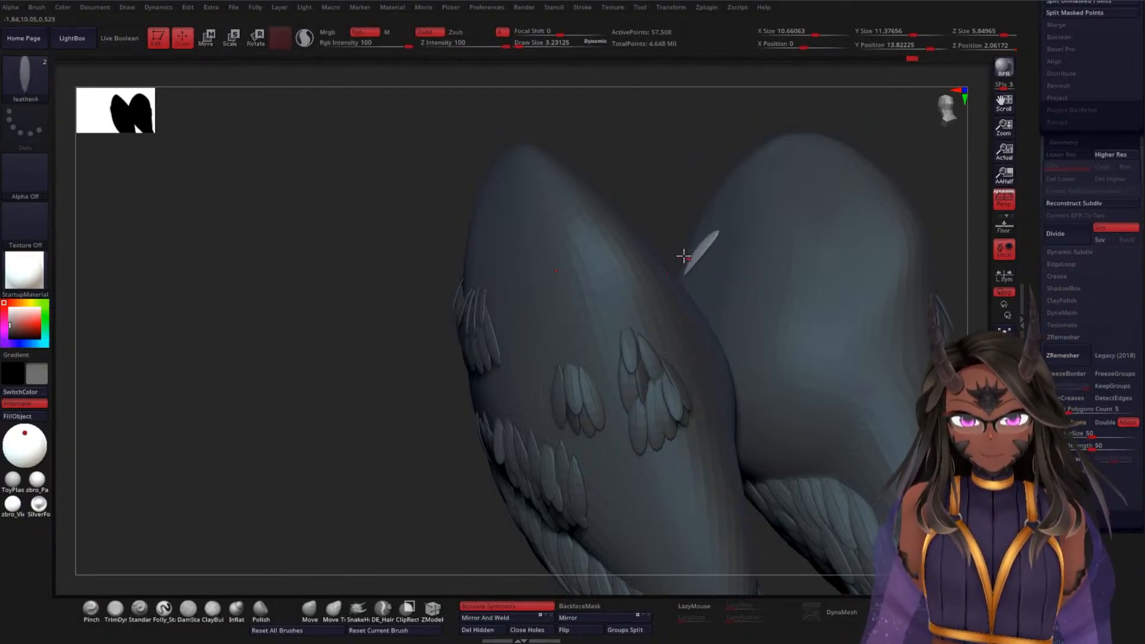
pyautogui.moveTo(683, 230); pyautogui.dragTo(510, 378, button='right')
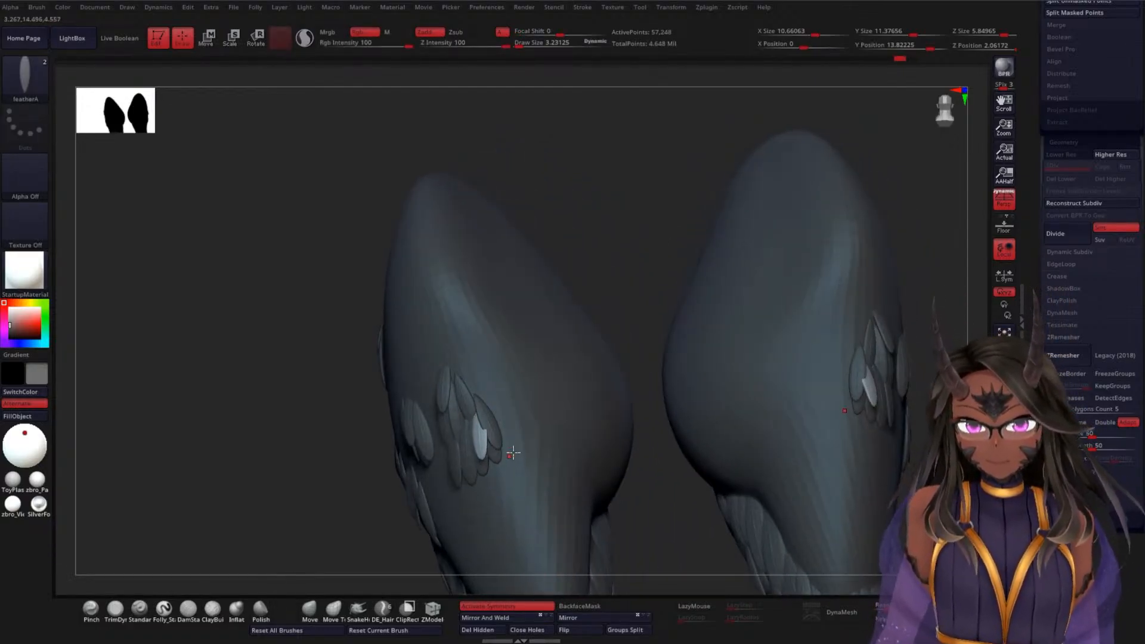
pyautogui.moveTo(510, 455); pyautogui.dragTo(492, 411)
pyautogui.hotkey('ctrl', 'z')
# Extend the rear-thigh cluster's upper row toward the inner side of the leg
pyautogui.moveTo(588, 314); pyautogui.dragTo(639, 312)
pyautogui.moveTo(769, 314); pyautogui.dragTo(689, 362)
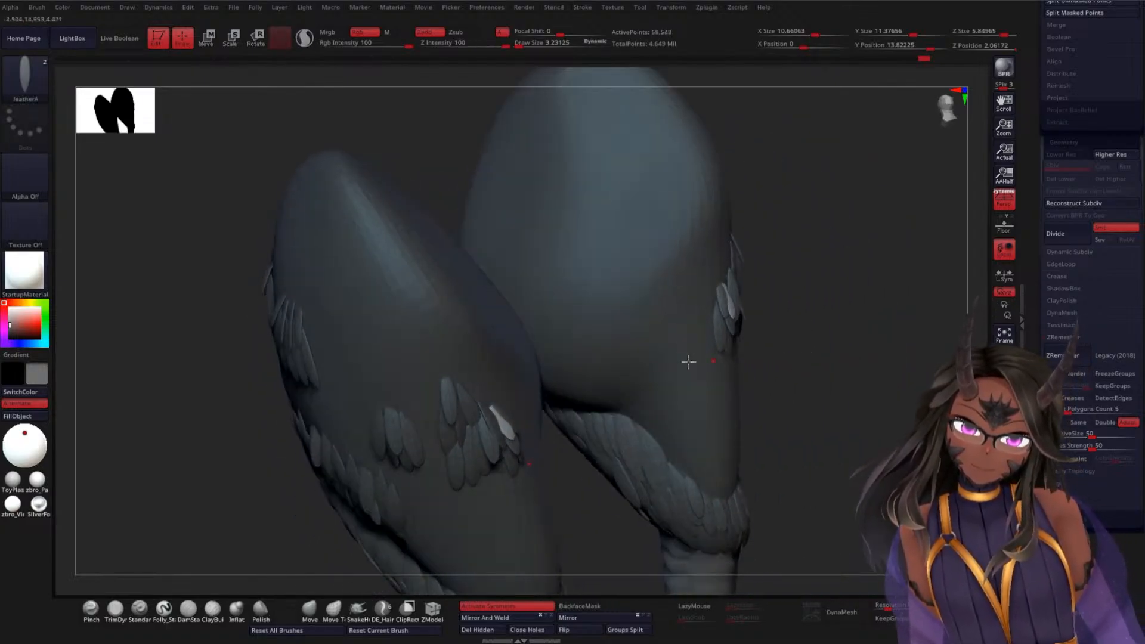
pyautogui.moveTo(482, 389); pyautogui.dragTo(493, 378)
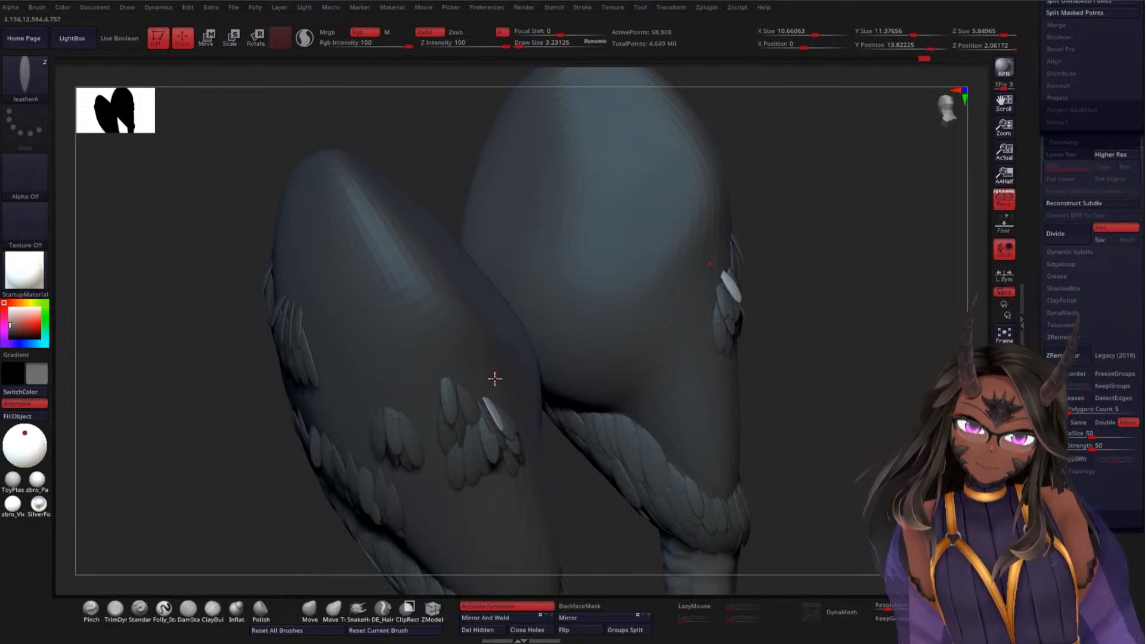
pyautogui.moveTo(316, 508); pyautogui.dragTo(486, 379)
# Build up an overlapping feather cluster on the inner front of the thigh, undoing a misplaced feather
pyautogui.moveTo(611, 412)
pyautogui.mouseDown()
pyautogui.moveTo(610, 360)
pyautogui.moveTo(657, 335)
pyautogui.moveTo(675, 366)
pyautogui.moveTo(660, 400)
pyautogui.moveTo(519, 379)
pyautogui.moveTo(502, 361)
pyautogui.mouseUp()
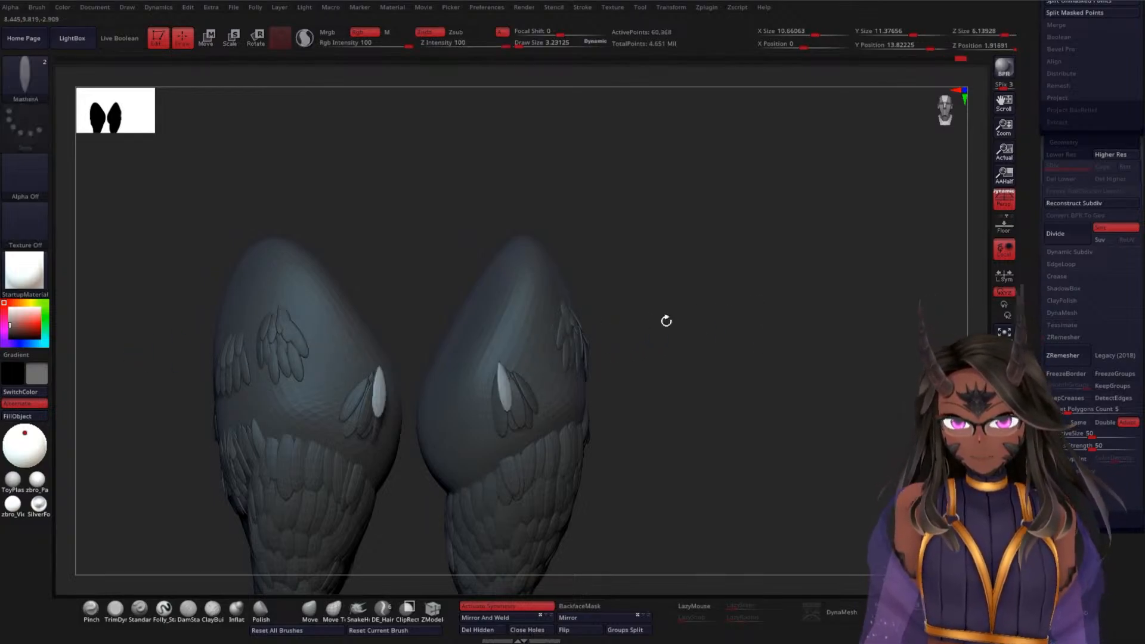
pyautogui.moveTo(692, 305); pyautogui.dragTo(686, 382)
pyautogui.click(505, 351)
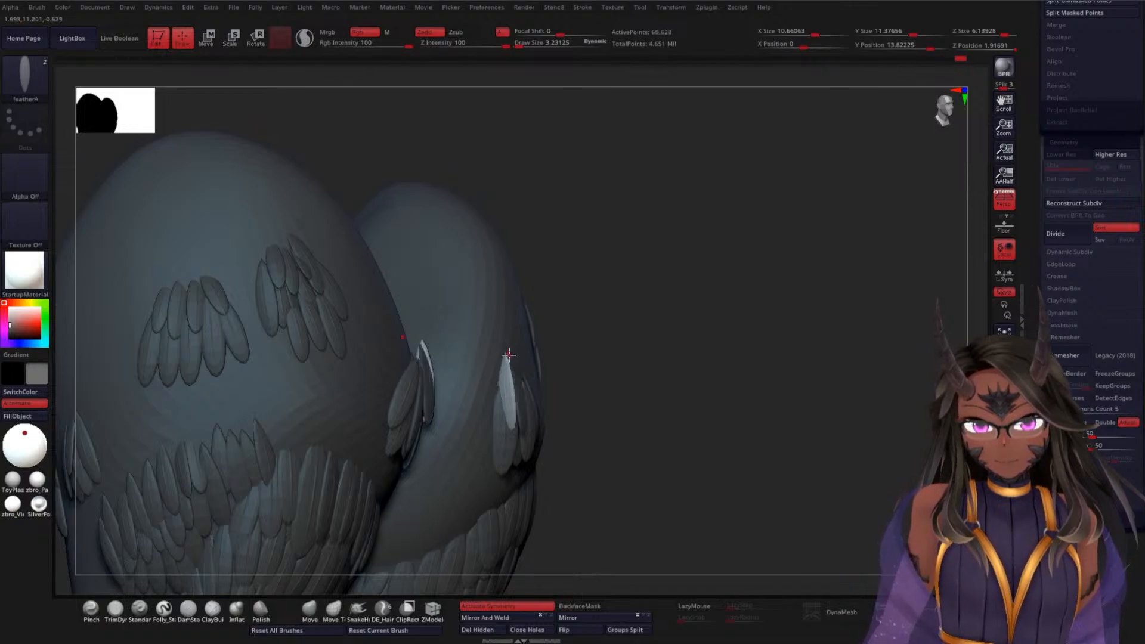
pyautogui.moveTo(671, 330); pyautogui.dragTo(635, 360)
pyautogui.hotkey('ctrl', 'z')
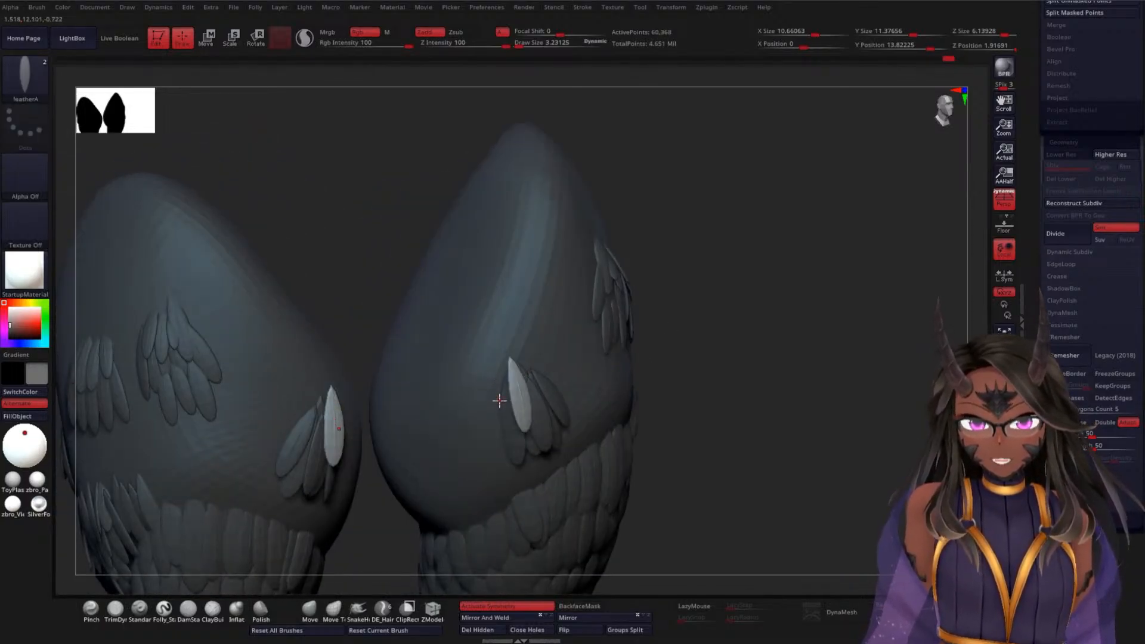
pyautogui.click(523, 357)
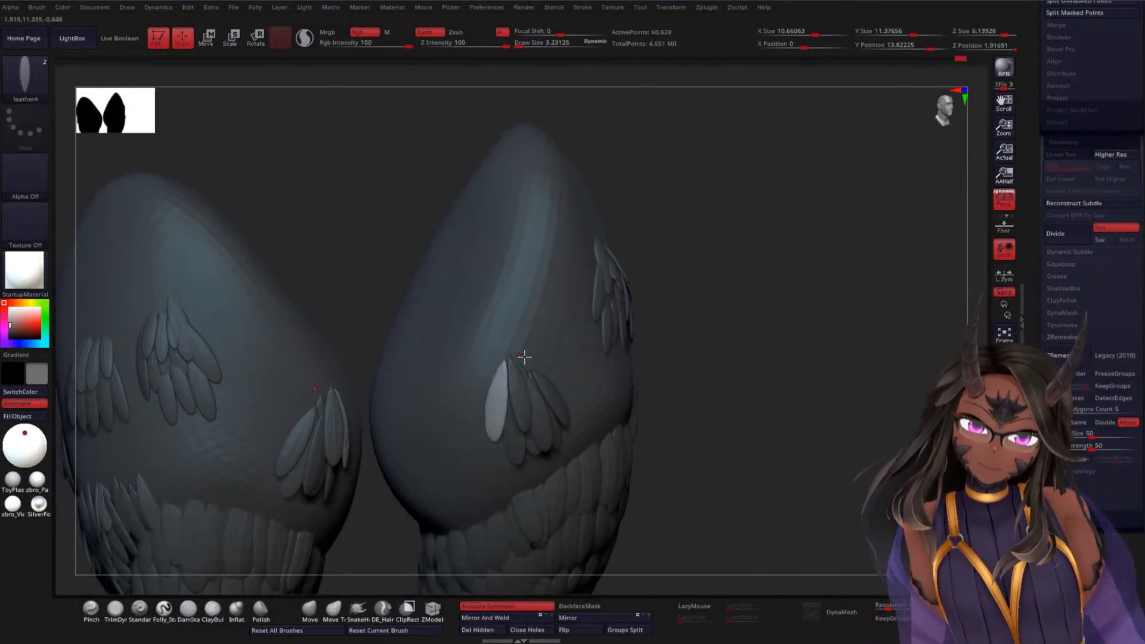
pyautogui.moveTo(479, 423); pyautogui.dragTo(503, 444)
# Extend the inner-thigh cluster downward with feathers reaching the upper edge of the leg feathering
pyautogui.moveTo(690, 414); pyautogui.dragTo(624, 429)
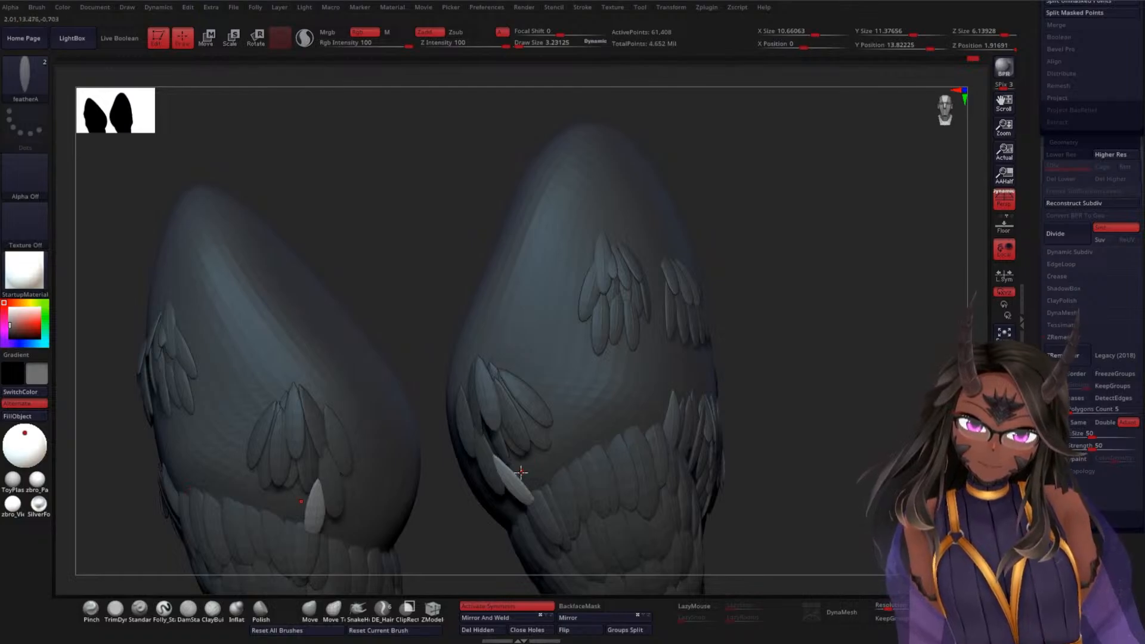
pyautogui.moveTo(521, 472); pyautogui.dragTo(501, 447)
pyautogui.press('w')
pyautogui.moveTo(790, 332); pyautogui.dragTo(796, 334)
pyautogui.press('q')
pyautogui.moveTo(545, 459)
pyautogui.mouseDown()
pyautogui.moveTo(514, 436)
pyautogui.moveTo(541, 452)
pyautogui.moveTo(528, 430)
pyautogui.mouseUp()
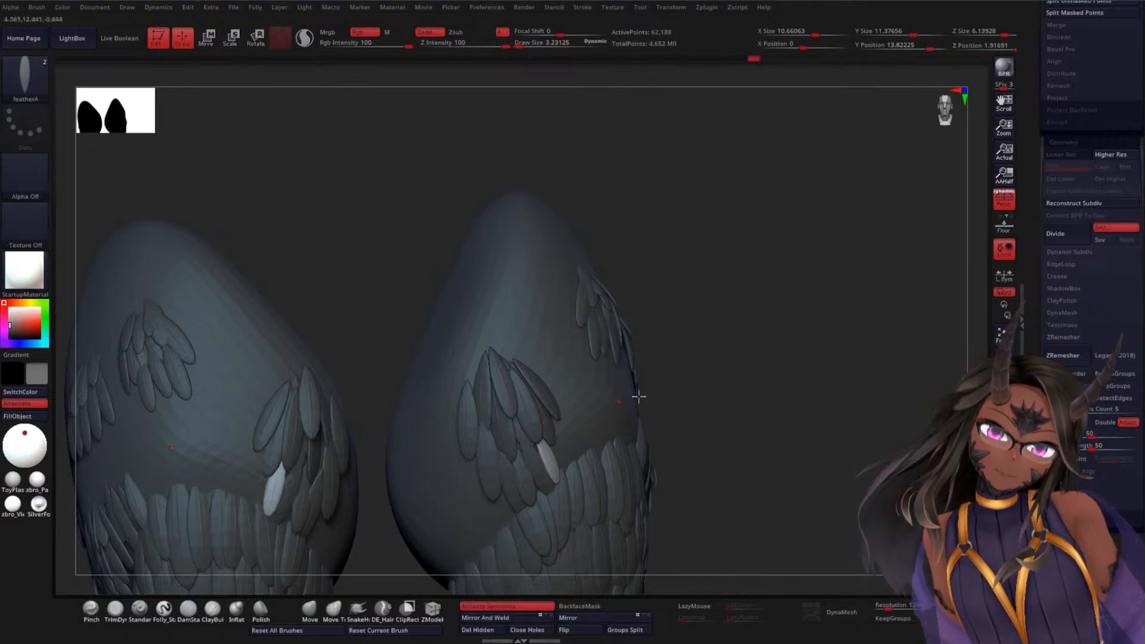
# Overlap more feathers on the small outer-back thigh cluster, extending it toward the rear-thigh cluster
pyautogui.moveTo(769, 398); pyautogui.dragTo(647, 408)
pyautogui.moveTo(806, 334); pyautogui.dragTo(827, 365)
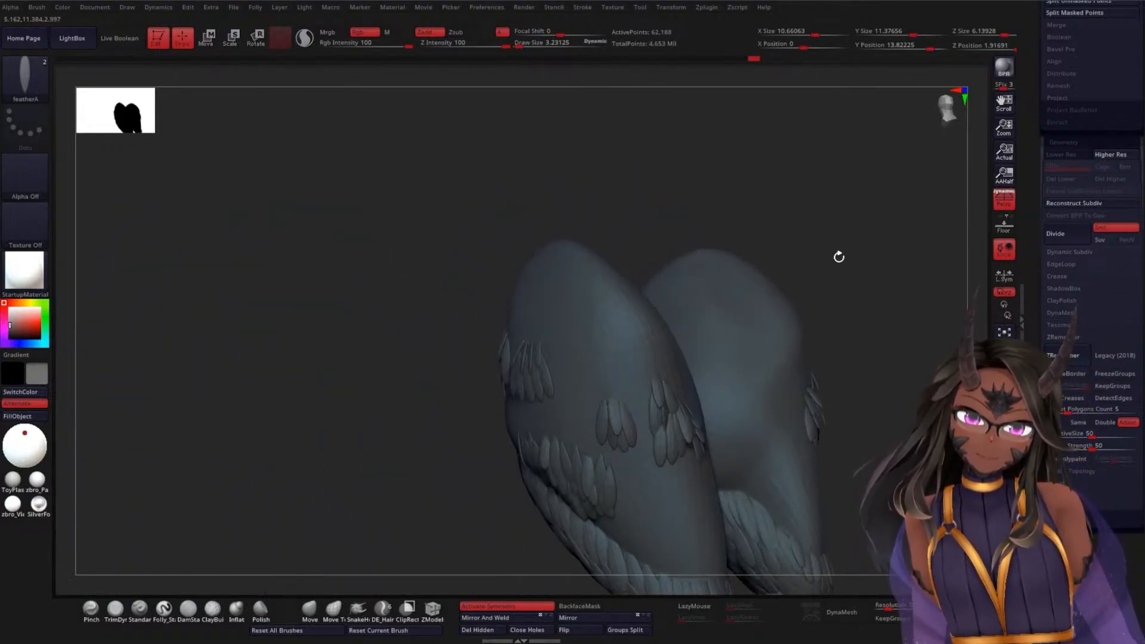
pyautogui.moveTo(839, 256); pyautogui.dragTo(879, 251)
pyautogui.moveTo(656, 405)
pyautogui.mouseDown()
pyautogui.moveTo(666, 381)
pyautogui.moveTo(671, 400)
pyautogui.moveTo(678, 391)
pyautogui.moveTo(674, 380)
pyautogui.mouseUp()
pyautogui.moveTo(842, 349); pyautogui.dragTo(782, 353)
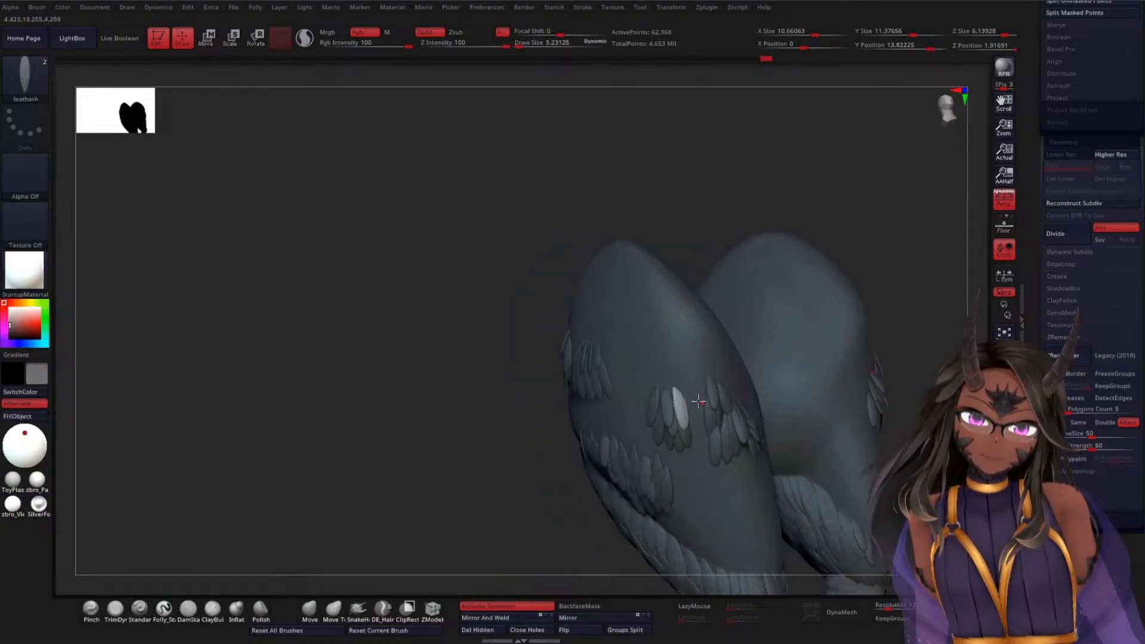
pyautogui.moveTo(686, 389); pyautogui.dragTo(697, 384)
# Insert a row of feathers beneath the small outer-back cluster, working forward to the lower outer feathering
pyautogui.moveTo(698, 445); pyautogui.dragTo(702, 424)
pyautogui.moveTo(705, 464); pyautogui.dragTo(689, 439)
pyautogui.moveTo(690, 472)
pyautogui.mouseDown()
pyautogui.moveTo(679, 447)
pyautogui.moveTo(670, 464)
pyautogui.moveTo(666, 444)
pyautogui.mouseUp()
pyautogui.moveTo(669, 474); pyautogui.dragTo(662, 423)
pyautogui.moveTo(776, 280); pyautogui.dragTo(739, 346, button='right')
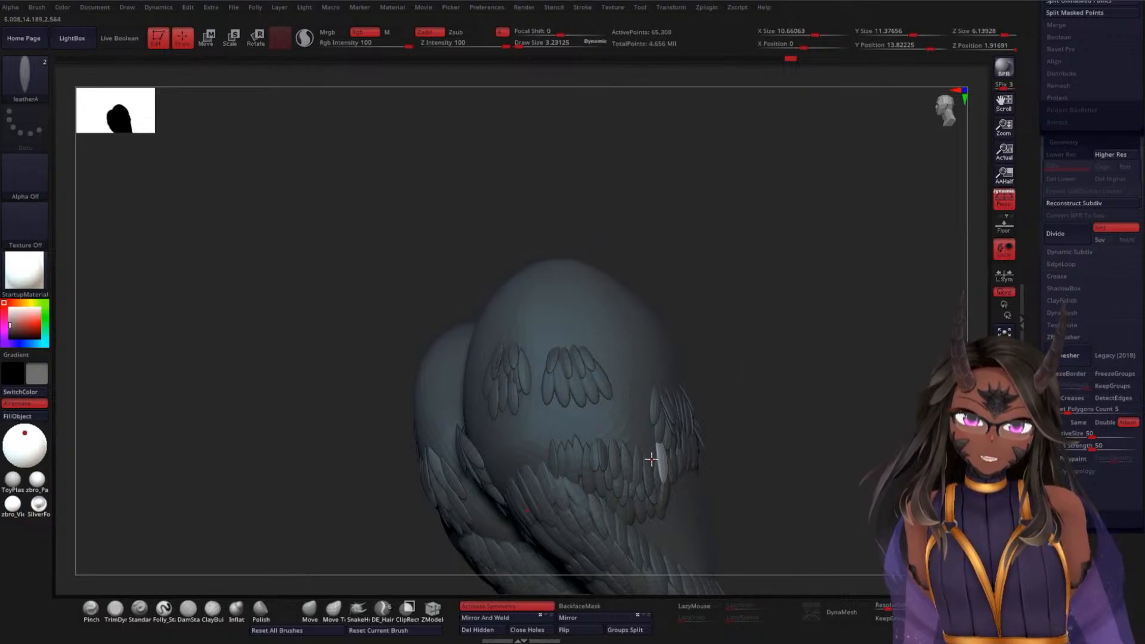
# Overlap feathers above the lower outer thigh row, joining it to the outer-back cluster, and undo a misplaced feather
pyautogui.moveTo(652, 435)
pyautogui.mouseDown()
pyautogui.moveTo(644, 450)
pyautogui.moveTo(654, 425)
pyautogui.mouseUp()
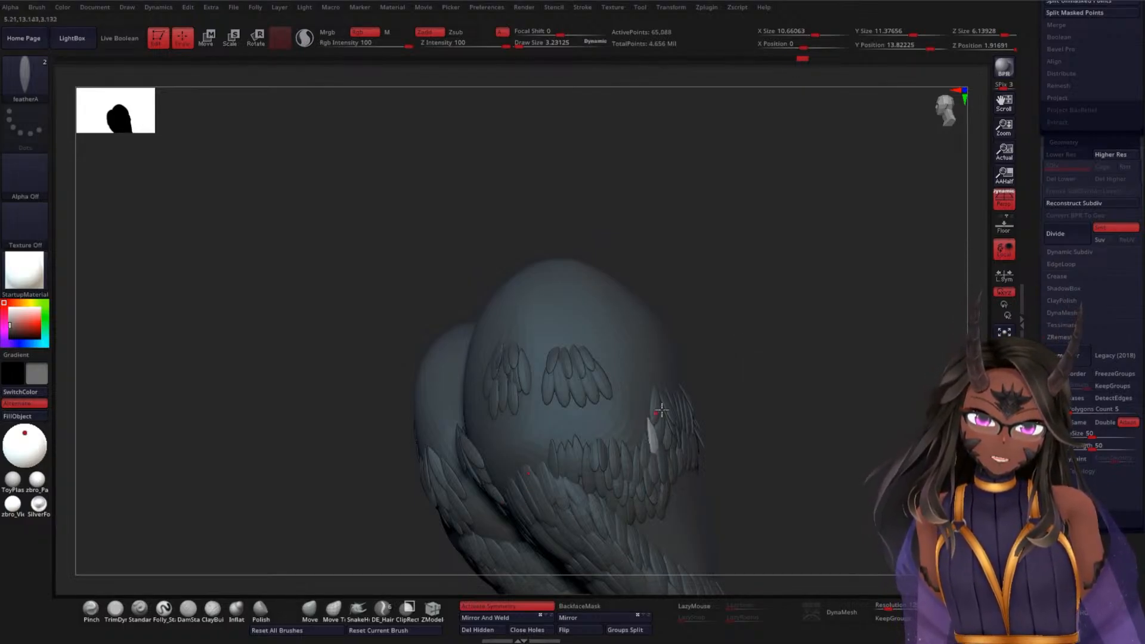
pyautogui.moveTo(654, 425); pyautogui.dragTo(808, 417, button='right')
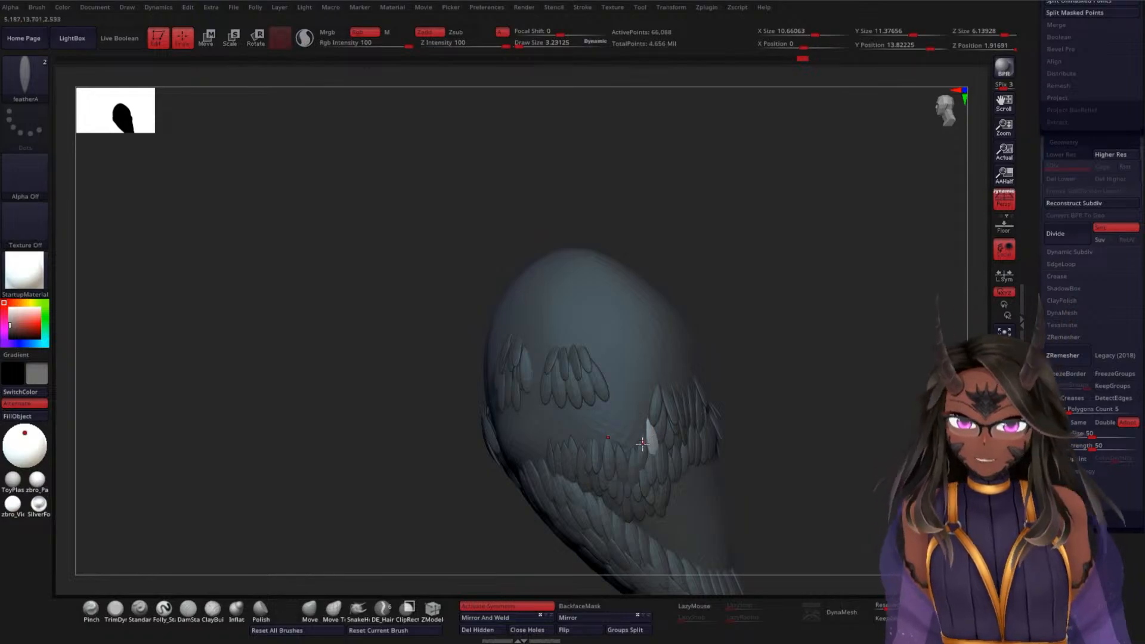
pyautogui.moveTo(633, 445)
pyautogui.mouseDown()
pyautogui.moveTo(619, 438)
pyautogui.moveTo(620, 420)
pyautogui.moveTo(598, 425)
pyautogui.moveTo(632, 440)
pyautogui.moveTo(651, 408)
pyautogui.mouseUp()
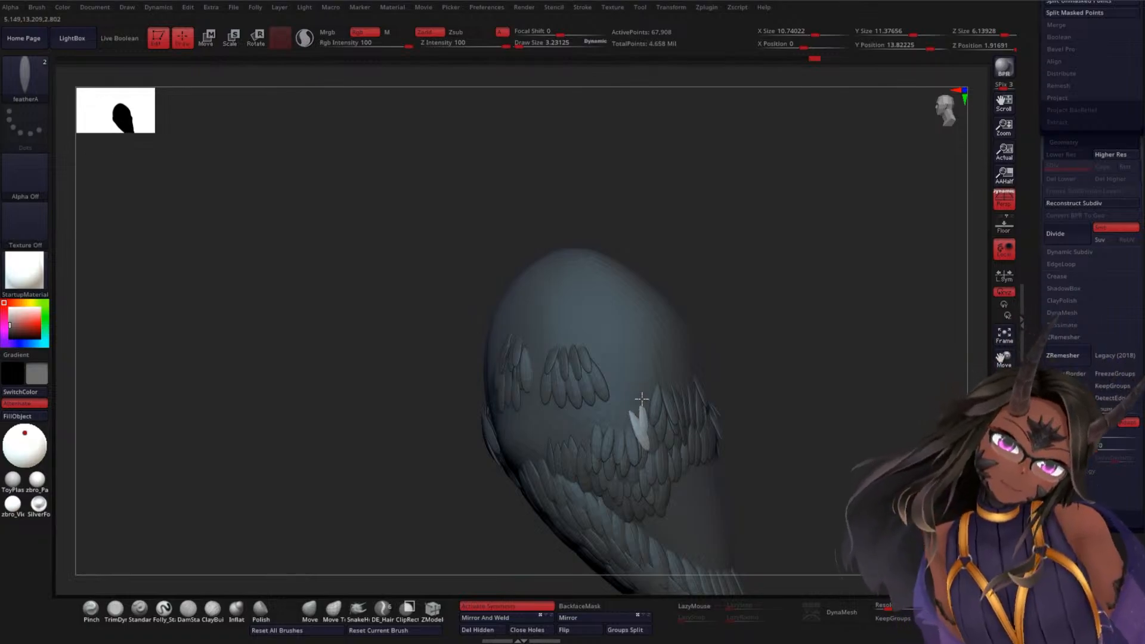
pyautogui.moveTo(734, 373)
pyautogui.mouseDown()
pyautogui.moveTo(767, 371)
pyautogui.moveTo(668, 390)
pyautogui.mouseUp()
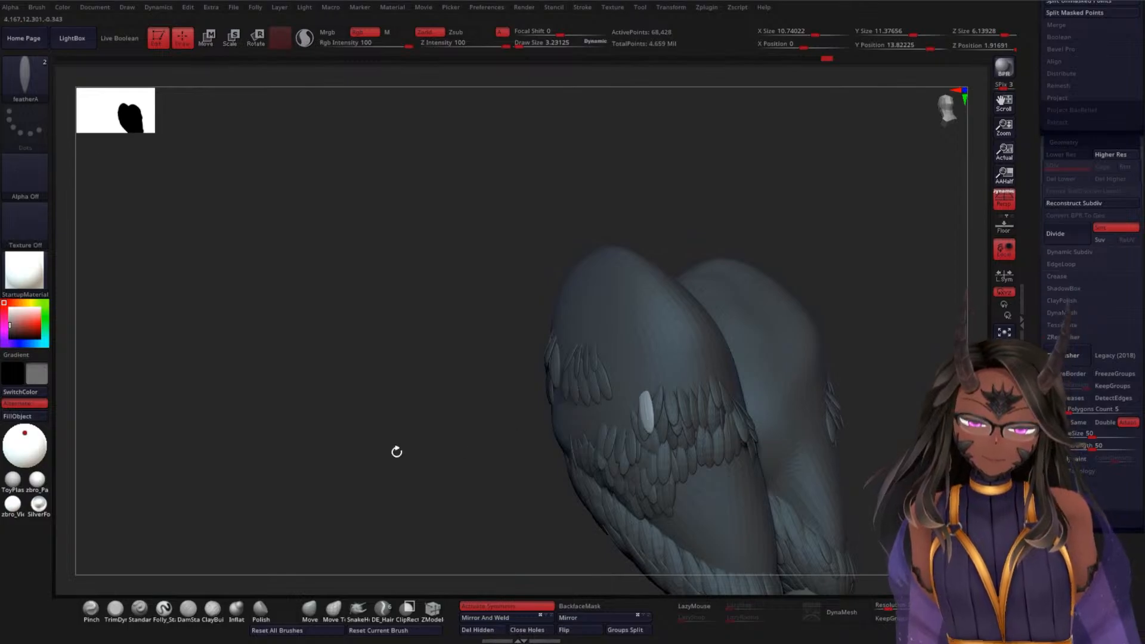
pyautogui.moveTo(397, 452)
pyautogui.mouseDown()
pyautogui.moveTo(767, 384)
pyautogui.moveTo(686, 390)
pyautogui.moveTo(634, 411)
pyautogui.mouseUp()
pyautogui.hotkey('ctrl', 'z')
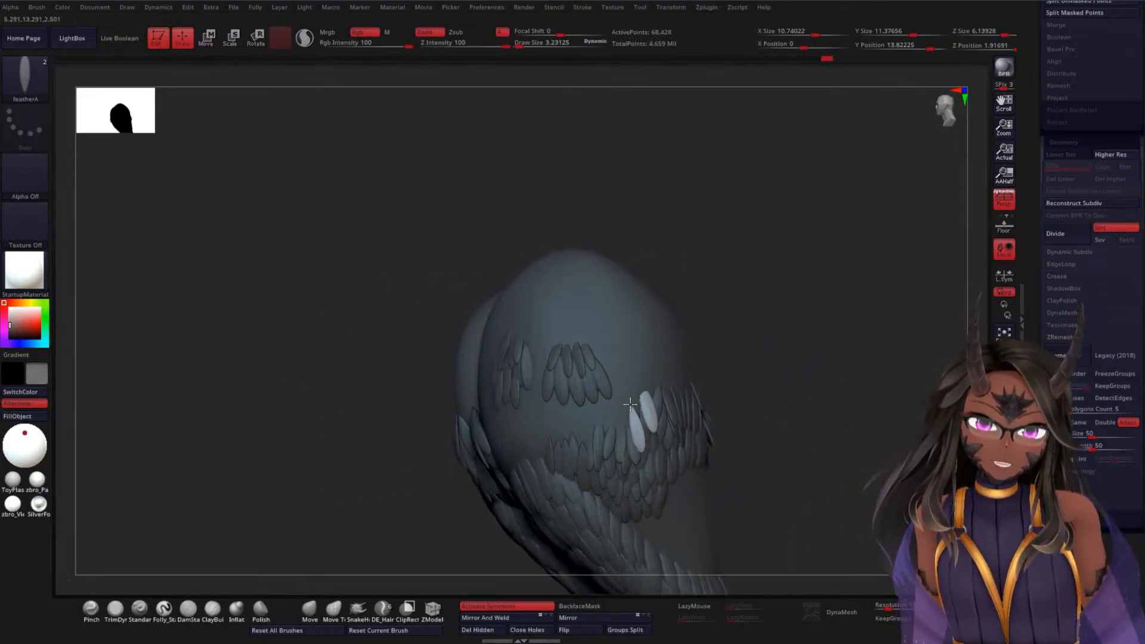
pyautogui.hotkey('ctrl', 'z')
# Add a feather along the lower outer edge of the inner-front thigh cluster, undoing the misplaced tries
pyautogui.moveTo(782, 355); pyautogui.dragTo(803, 345)
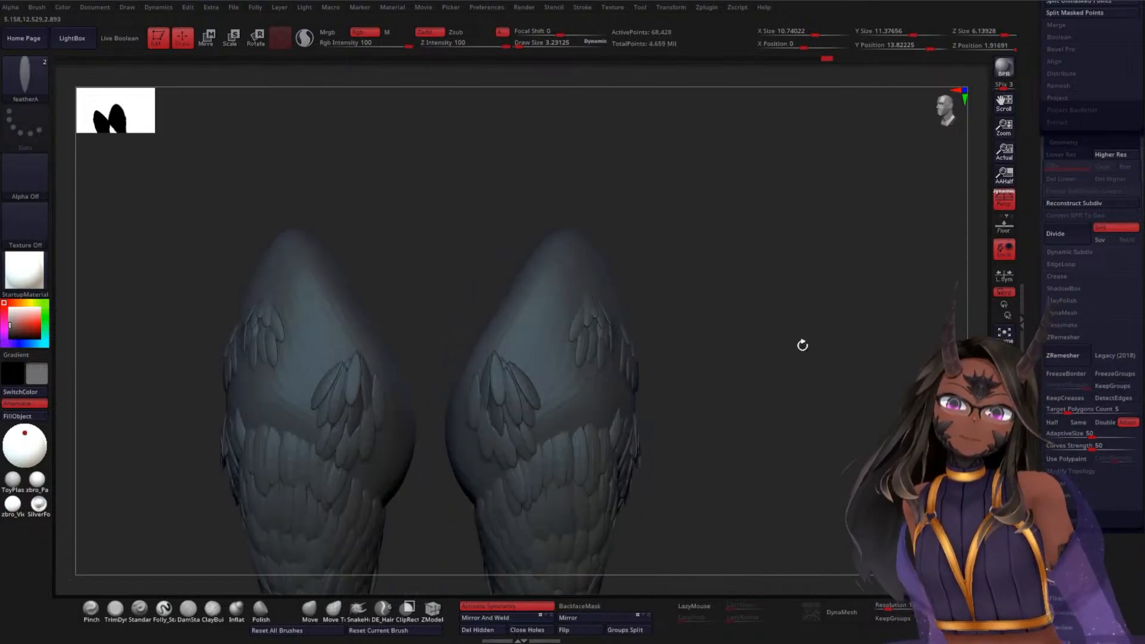
pyautogui.moveTo(539, 442); pyautogui.dragTo(532, 419)
pyautogui.hotkey('ctrl', 'z')
pyautogui.hotkey('ctrl', 'z')
pyautogui.hotkey('ctrl', 'z')
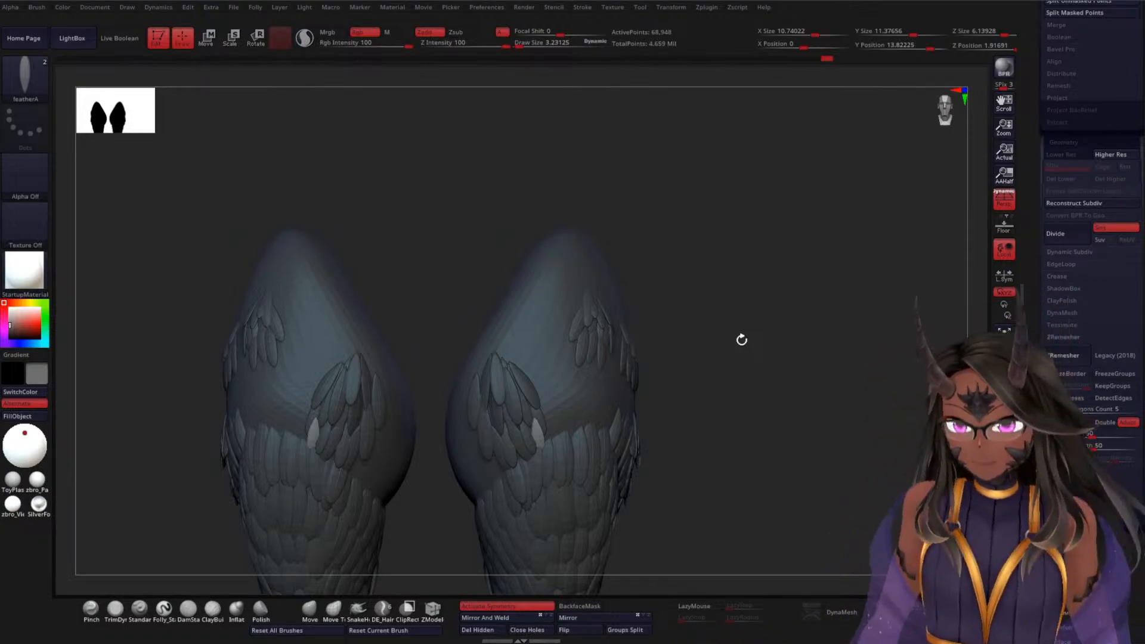
# Continue the feather band around the back of the thigh toward its inner side, undoing a misplaced feather
pyautogui.moveTo(760, 306)
pyautogui.mouseDown()
pyautogui.moveTo(803, 327)
pyautogui.moveTo(785, 340)
pyautogui.moveTo(806, 336)
pyautogui.moveTo(824, 376)
pyautogui.moveTo(869, 396)
pyautogui.moveTo(665, 425)
pyautogui.moveTo(693, 403)
pyautogui.mouseUp()
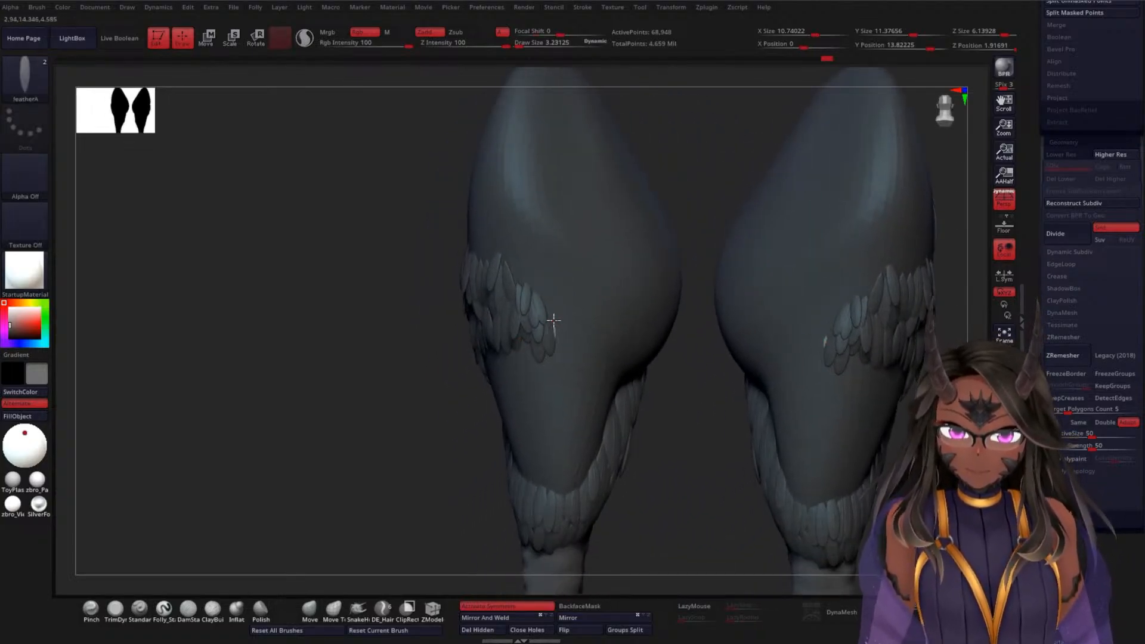
pyautogui.moveTo(553, 321)
pyautogui.mouseDown()
pyautogui.moveTo(550, 305)
pyautogui.moveTo(564, 323)
pyautogui.moveTo(549, 287)
pyautogui.mouseUp()
pyautogui.hotkey('ctrl', 'z')
pyautogui.moveTo(573, 333); pyautogui.dragTo(571, 302)
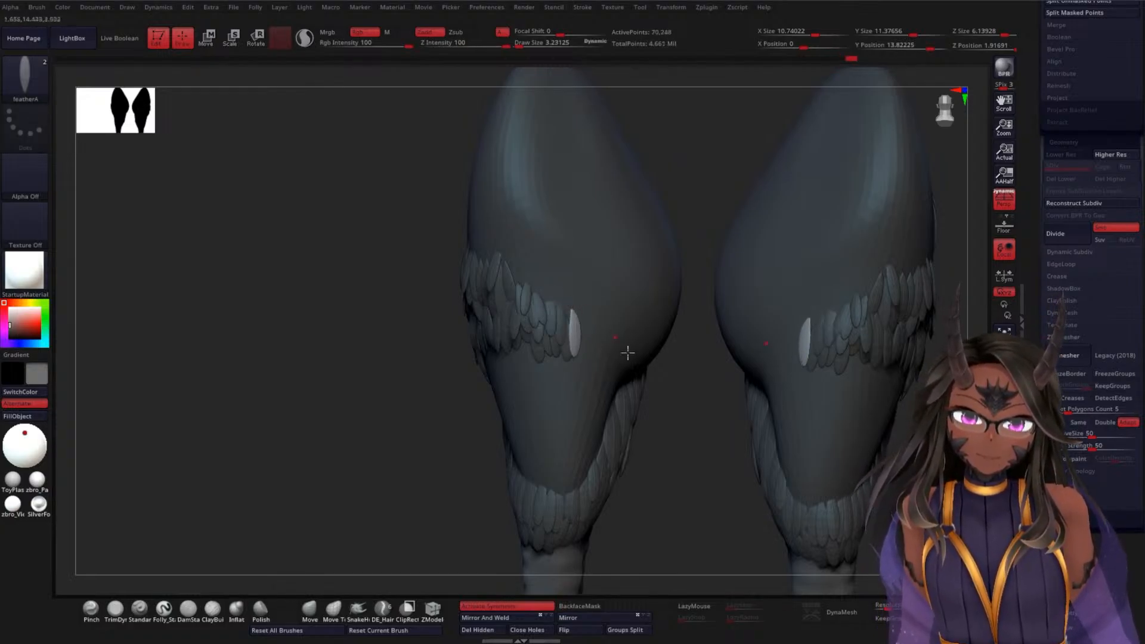
pyautogui.moveTo(714, 459); pyautogui.dragTo(646, 366)
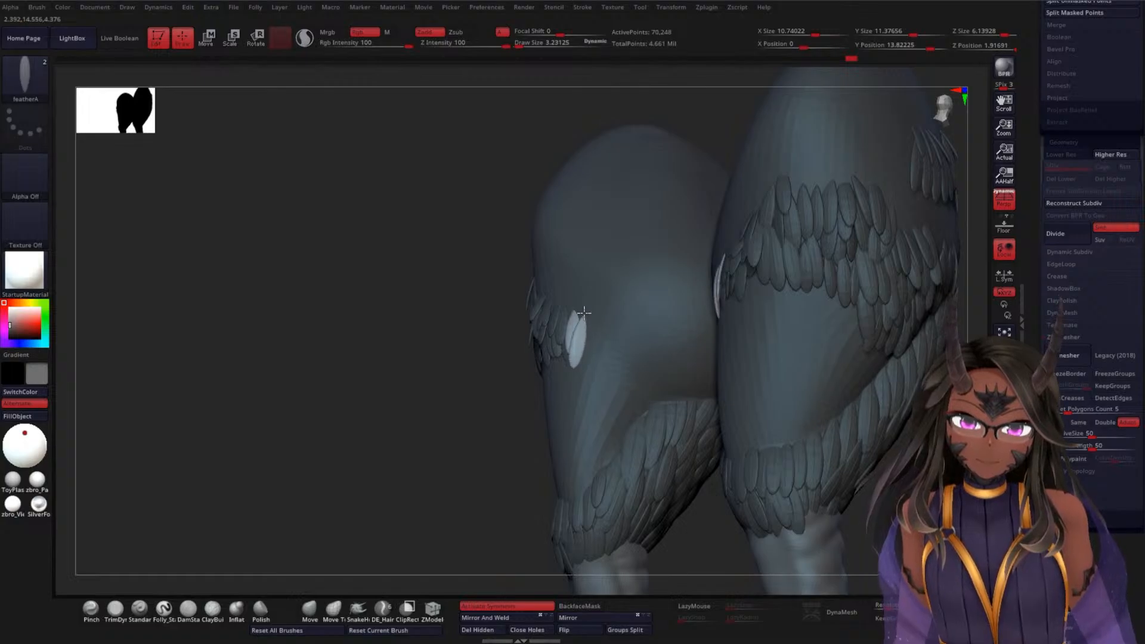
pyautogui.moveTo(467, 390); pyautogui.dragTo(584, 314)
pyautogui.moveTo(599, 360); pyautogui.dragTo(598, 325)
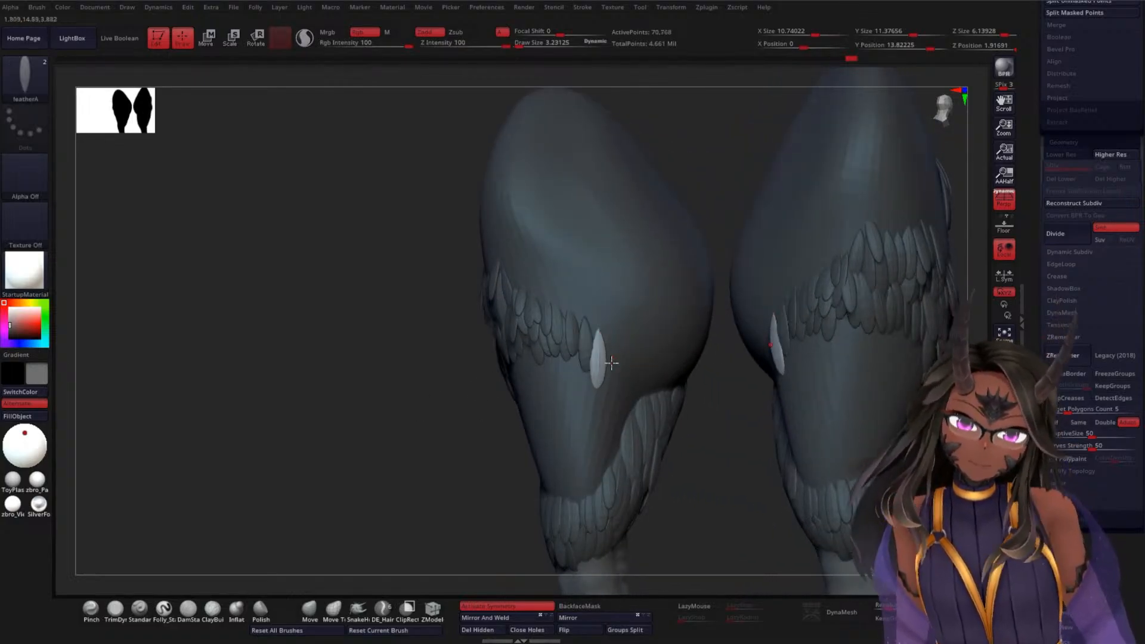
pyautogui.moveTo(621, 388); pyautogui.dragTo(620, 362)
# Connect the inner end of the back feather band to the upper edge of the leg feathering, undoing badly placed feathers
pyautogui.moveTo(734, 456)
pyautogui.mouseDown()
pyautogui.moveTo(614, 369)
pyautogui.moveTo(617, 349)
pyautogui.moveTo(649, 402)
pyautogui.mouseUp()
pyautogui.hotkey('ctrl', 'z')
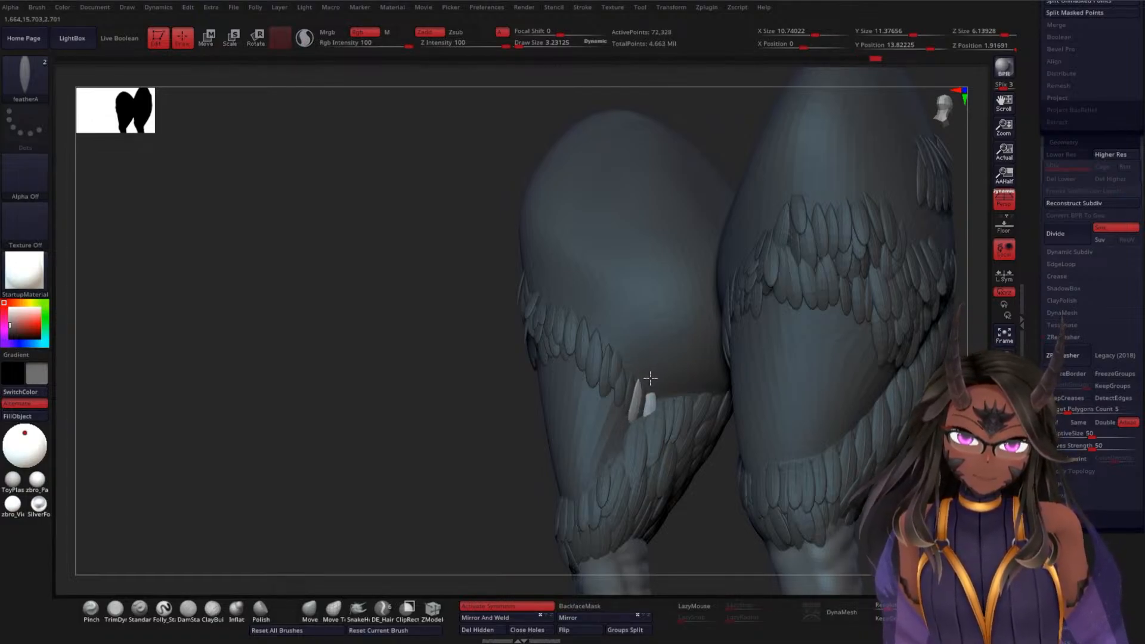
pyautogui.hotkey('ctrl', 'z')
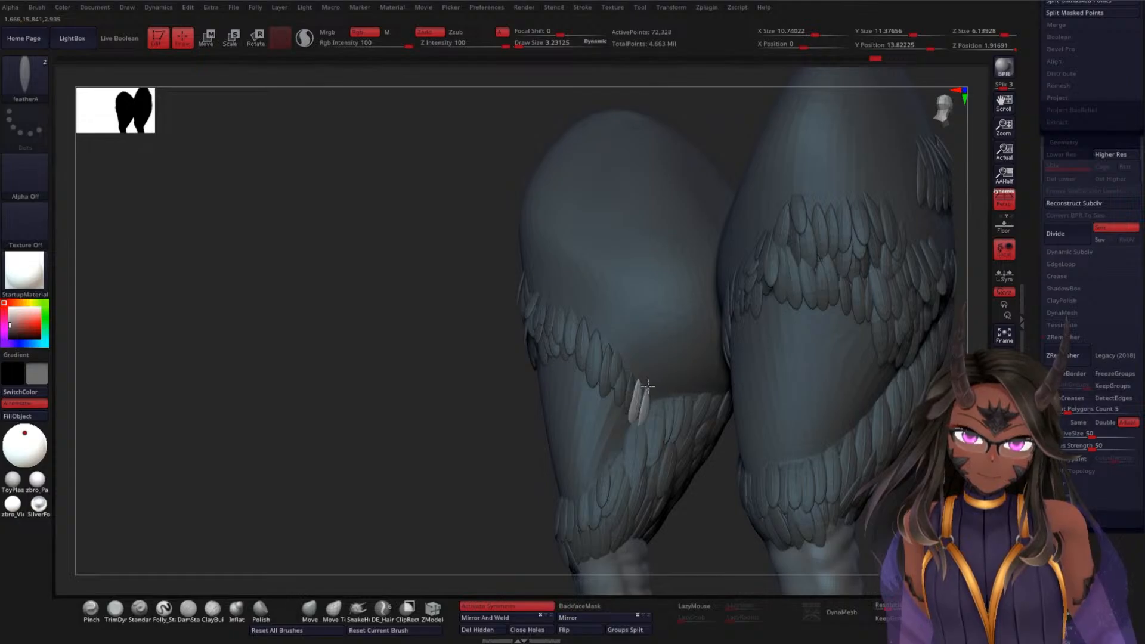
pyautogui.hotkey('ctrl', 'z')
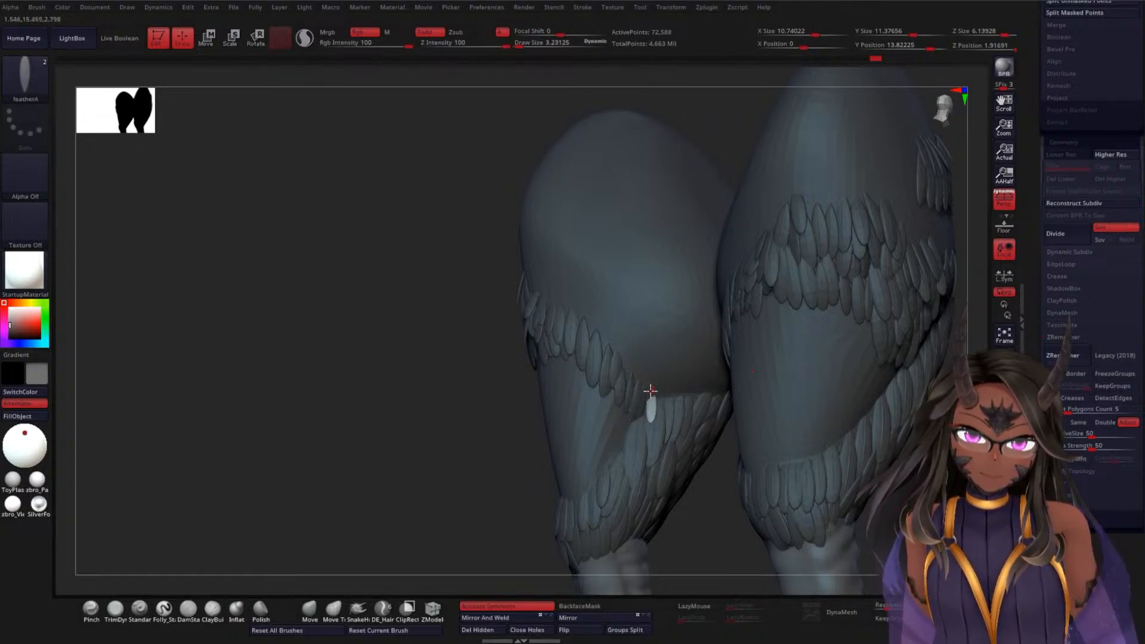
pyautogui.hotkey('ctrl', 'z')
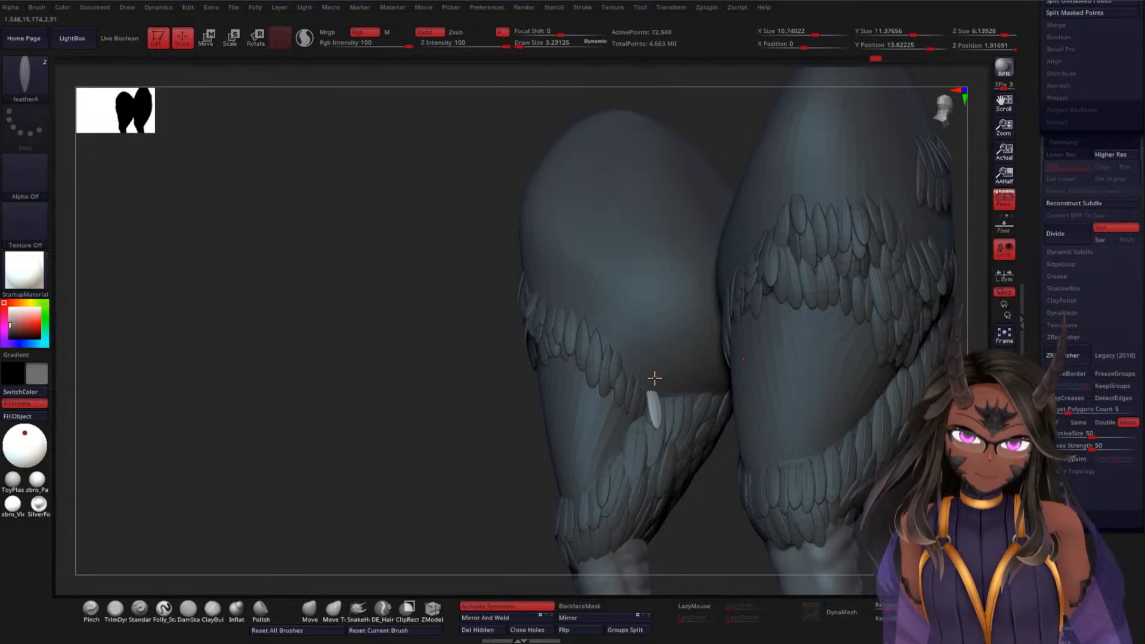
pyautogui.moveTo(435, 437)
pyautogui.mouseDown()
pyautogui.moveTo(471, 462)
pyautogui.moveTo(649, 359)
pyautogui.mouseUp()
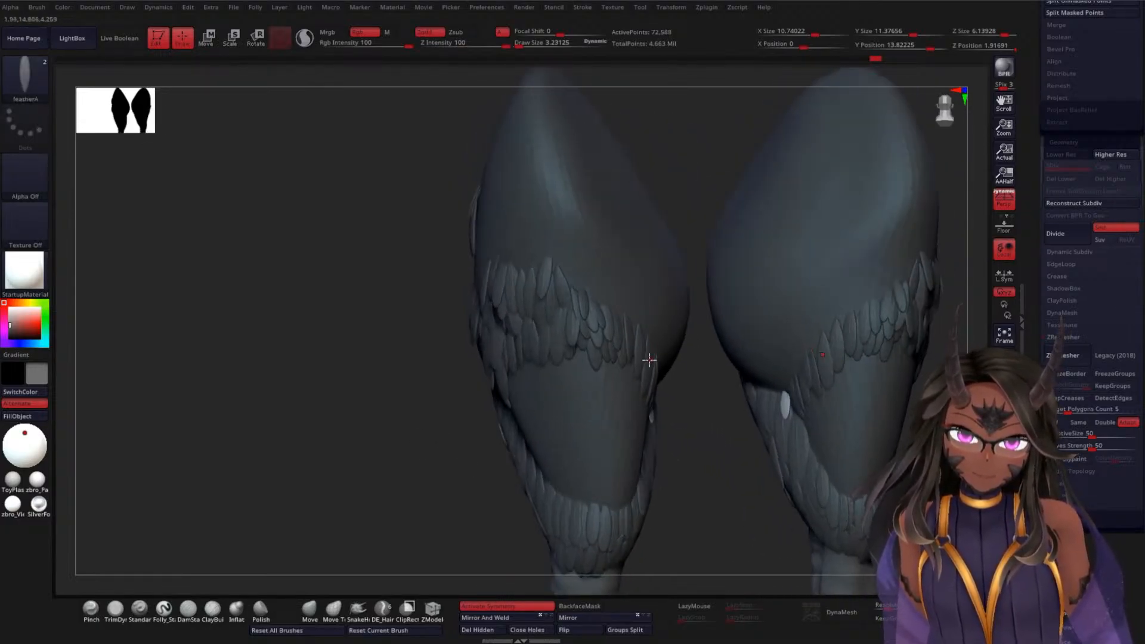
pyautogui.hotkey('ctrl', 'z')
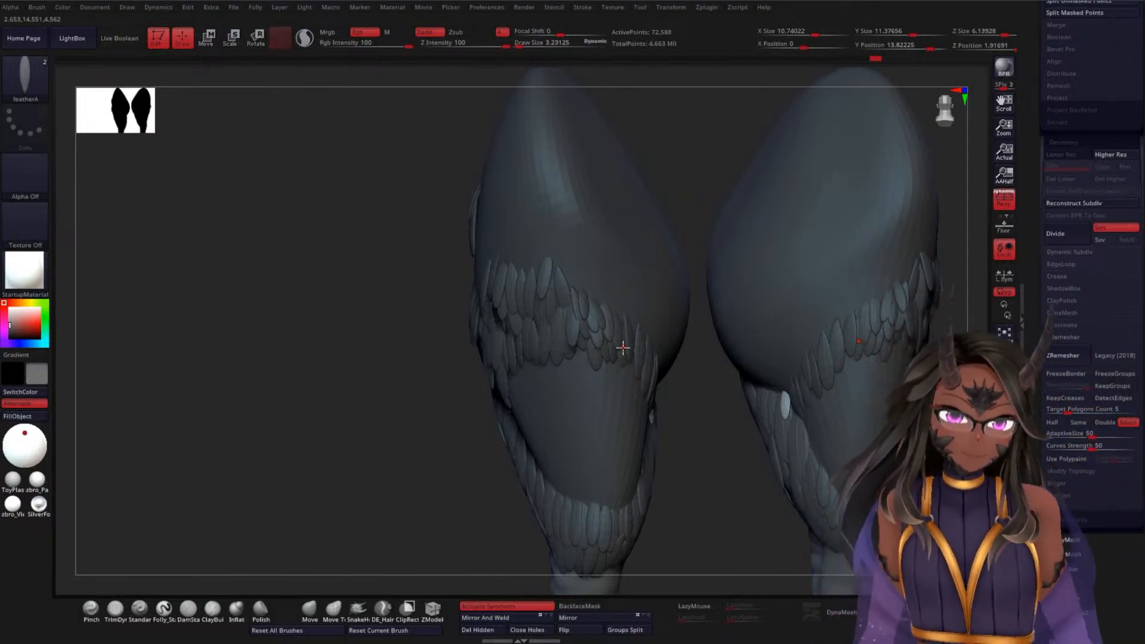
# Bridge the front of the thigh with a feather row from the inner-front cluster to the lower outer feathering
pyautogui.moveTo(687, 424); pyautogui.dragTo(800, 383)
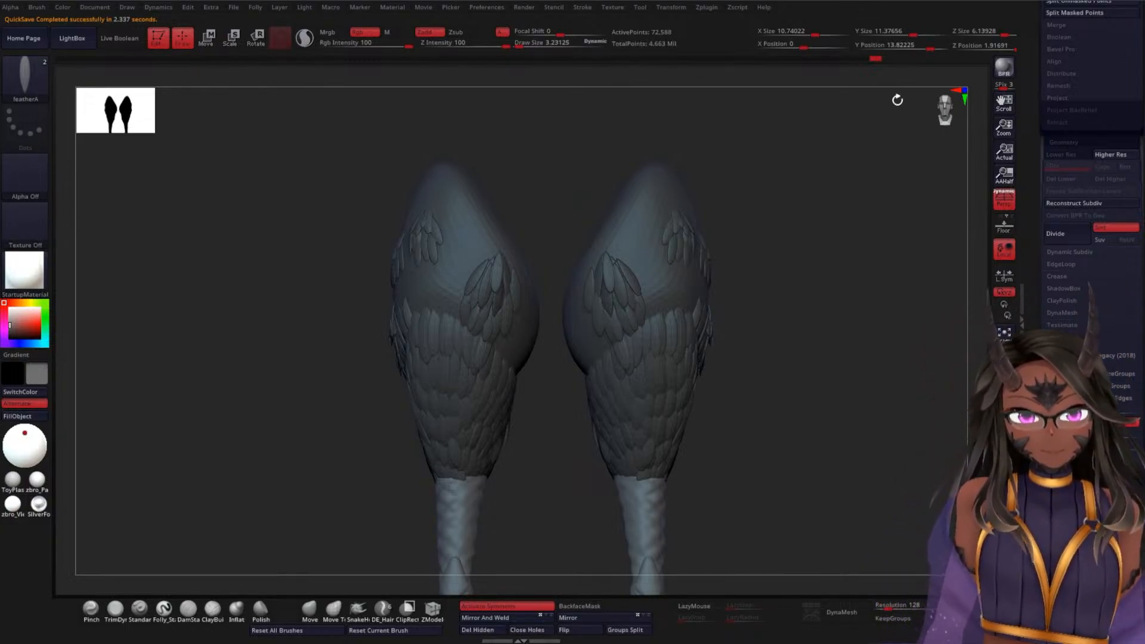
pyautogui.moveTo(833, 415); pyautogui.dragTo(820, 379)
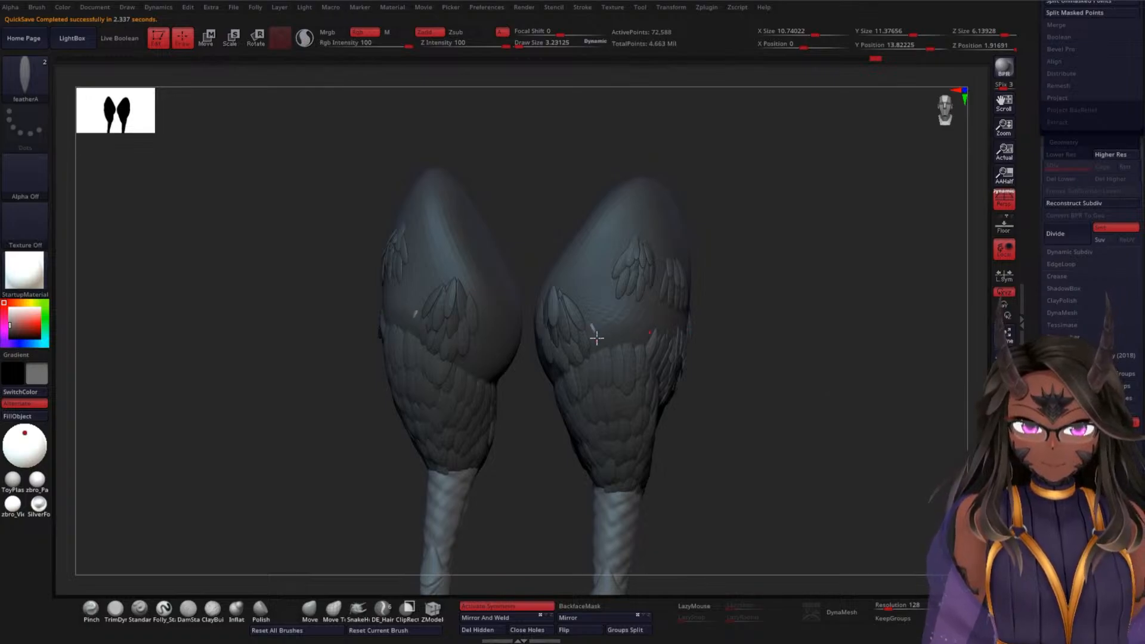
pyautogui.moveTo(590, 340); pyautogui.dragTo(593, 356)
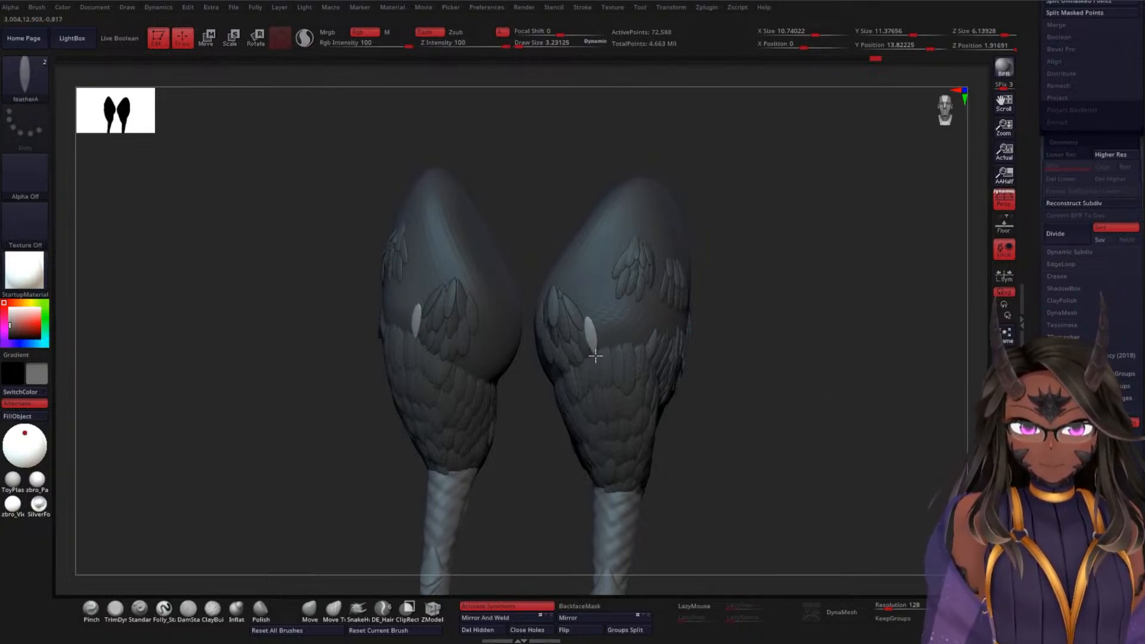
pyautogui.hotkey('ctrl', 'z')
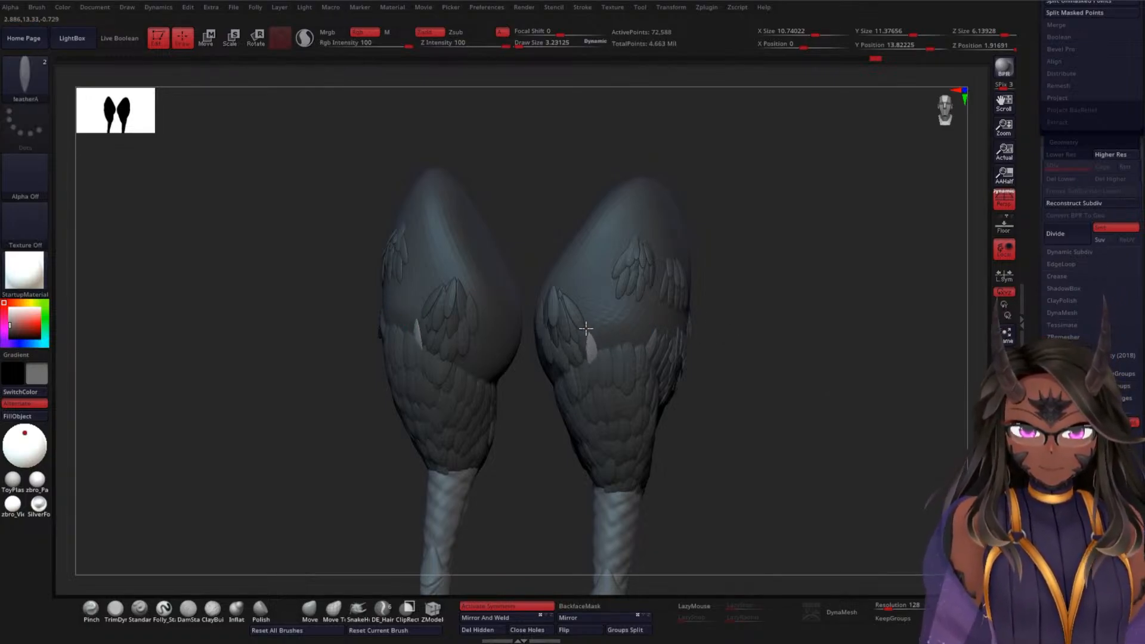
pyautogui.moveTo(587, 328); pyautogui.dragTo(631, 322)
pyautogui.moveTo(787, 360); pyautogui.dragTo(631, 325)
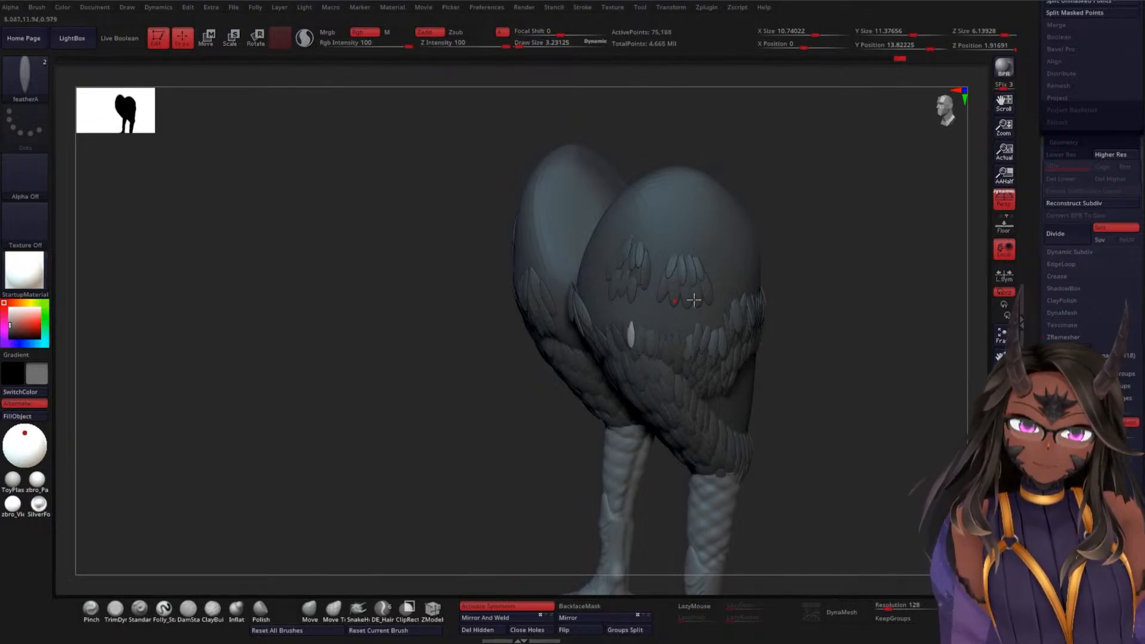
# Try to layer a second row of feathers above the new front thigh row, undoing the added feathers
pyautogui.moveTo(865, 317); pyautogui.dragTo(833, 298)
pyautogui.keyDown('alt'); pyautogui.moveTo(710, 302); pyautogui.dragTo(838, 419); pyautogui.keyUp('alt')
pyautogui.moveTo(837, 419); pyautogui.dragTo(803, 407)
pyautogui.moveTo(606, 307)
pyautogui.mouseDown()
pyautogui.moveTo(602, 329)
pyautogui.moveTo(601, 298)
pyautogui.moveTo(619, 272)
pyautogui.moveTo(605, 269)
pyautogui.mouseUp()
pyautogui.hotkey('ctrl', 'z')
pyautogui.hotkey('ctrl', 'z')
pyautogui.moveTo(576, 319); pyautogui.dragTo(593, 275)
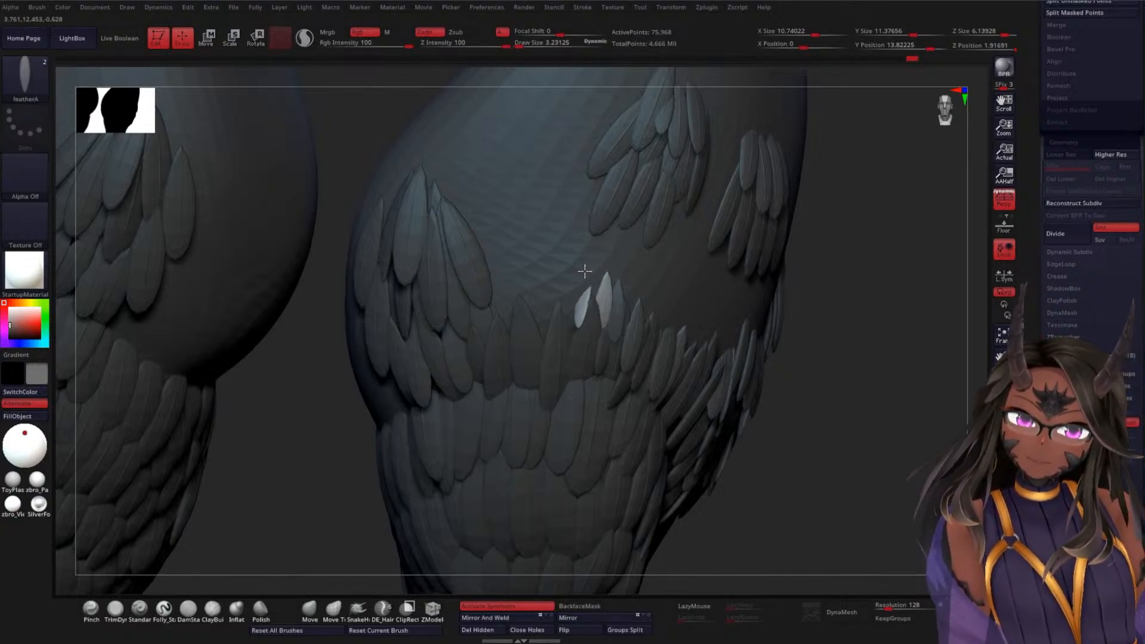
pyautogui.hotkey('ctrl', 'z')
pyautogui.moveTo(875, 333)
pyautogui.keyDown('alt'); pyautogui.mouseDown()
pyautogui.moveTo(864, 322)
pyautogui.moveTo(887, 294)
pyautogui.moveTo(872, 317)
pyautogui.moveTo(822, 329)
pyautogui.mouseUp(); pyautogui.keyUp('alt')
pyautogui.hotkey('ctrl', 'z')
pyautogui.hotkey('ctrl', 'z')
pyautogui.hotkey('ctrl', 'z')
# Try to overlap another layer of feathers along the upper edge of the back thigh band
pyautogui.moveTo(839, 276); pyautogui.dragTo(708, 271)
pyautogui.moveTo(509, 342); pyautogui.dragTo(495, 306)
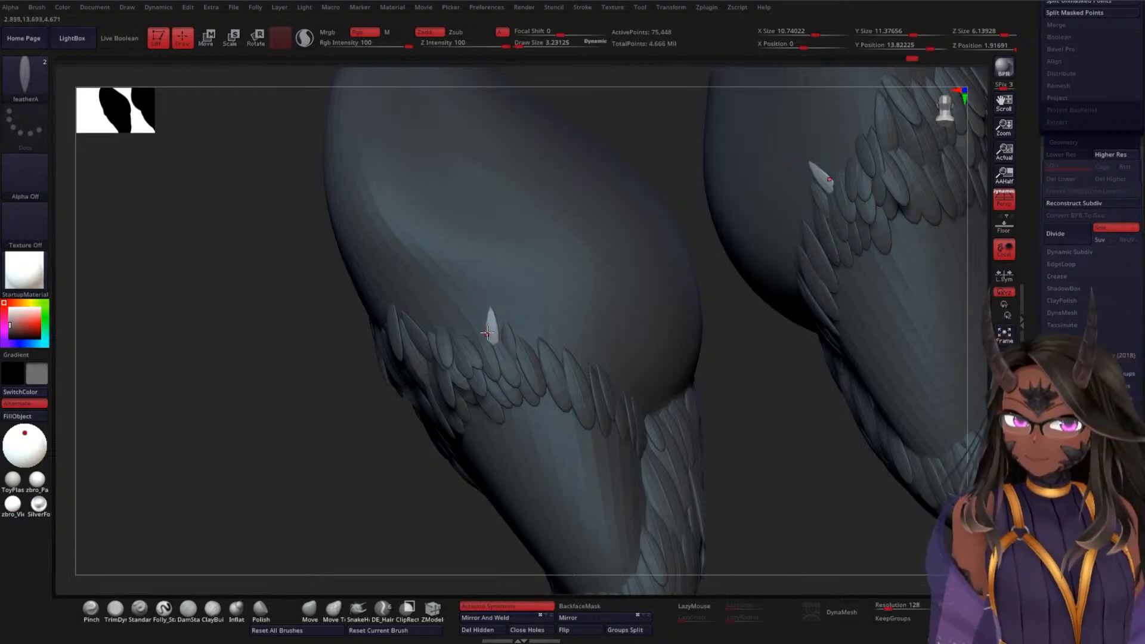
pyautogui.moveTo(481, 315); pyautogui.dragTo(465, 312)
pyautogui.hotkey('ctrl', 'z')
pyautogui.moveTo(306, 391); pyautogui.dragTo(359, 387)
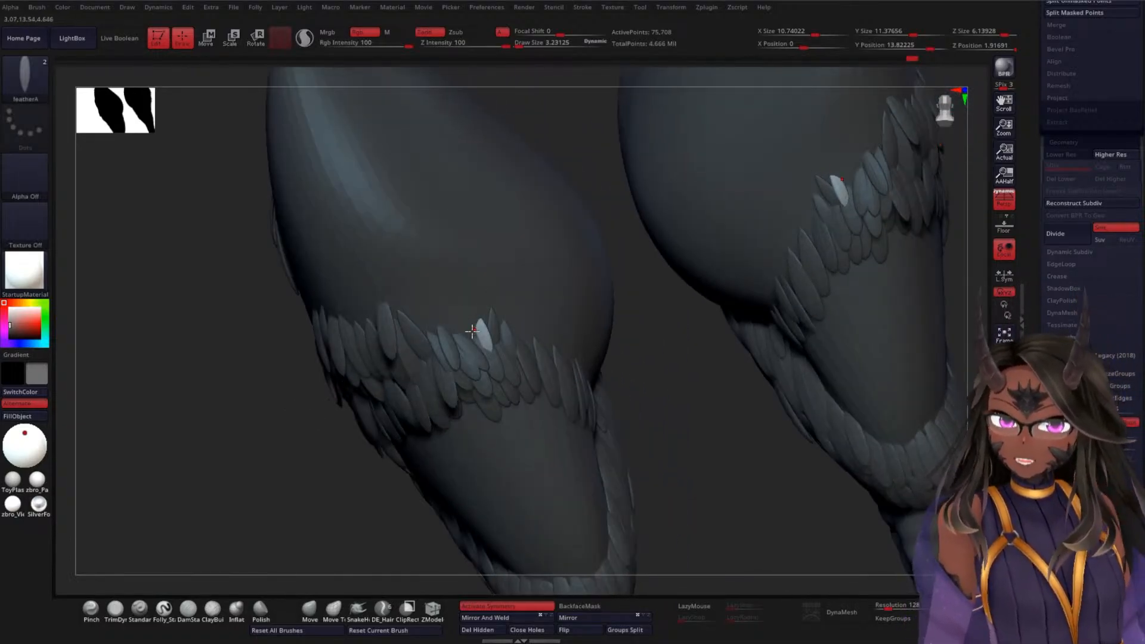
pyautogui.moveTo(472, 331)
pyautogui.mouseDown()
pyautogui.moveTo(467, 309)
pyautogui.moveTo(448, 312)
pyautogui.moveTo(440, 298)
pyautogui.moveTo(445, 320)
pyautogui.moveTo(431, 305)
pyautogui.mouseUp()
pyautogui.hotkey('ctrl', 'z')
pyautogui.hotkey('ctrl', 'z')
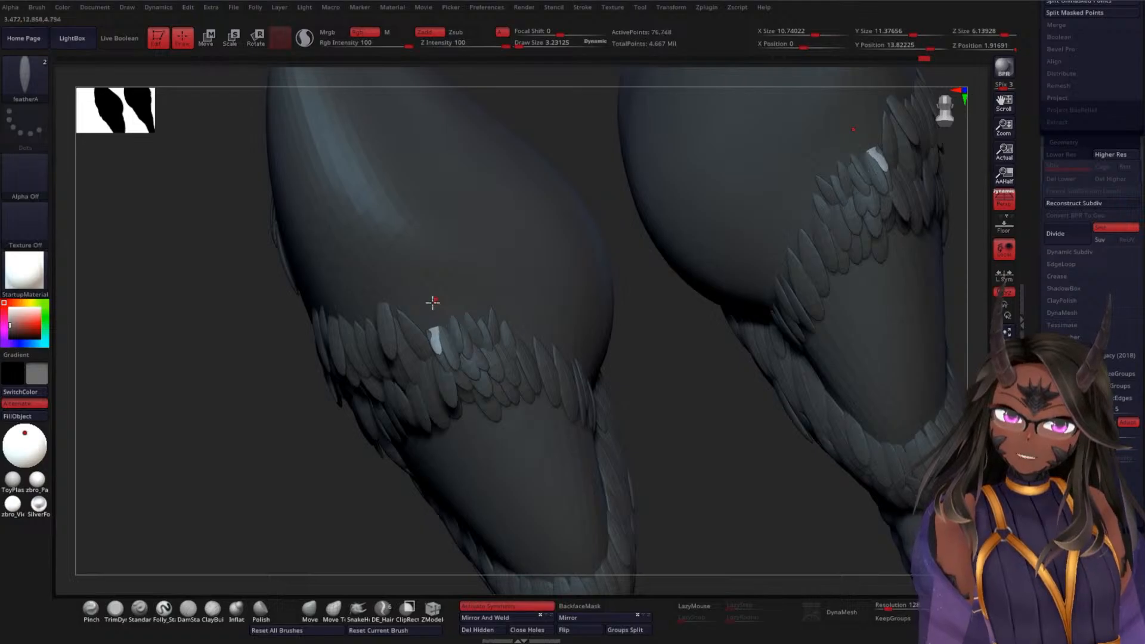
pyautogui.hotkey('ctrl', 'z')
# Undo the extra layer of feathers along the back thigh band
pyautogui.moveTo(606, 315)
pyautogui.mouseDown()
pyautogui.moveTo(662, 345)
pyautogui.moveTo(445, 312)
pyautogui.mouseUp()
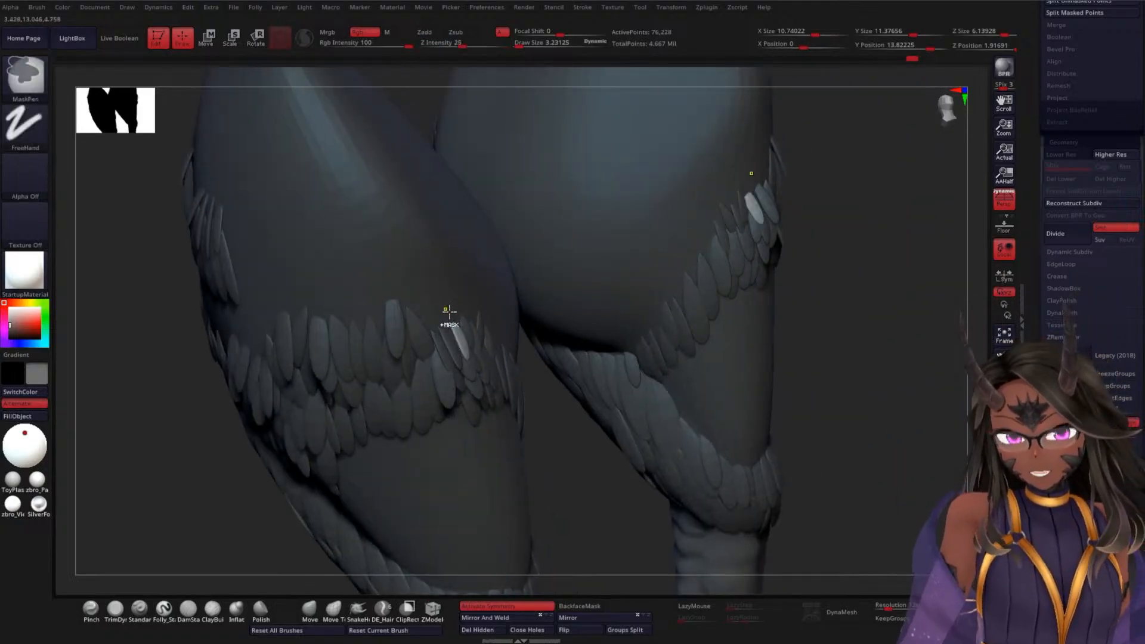
pyautogui.hotkey('ctrl', 'z')
pyautogui.hotkey('ctrl', 'z')
pyautogui.hotkey('ctrl', 'z')
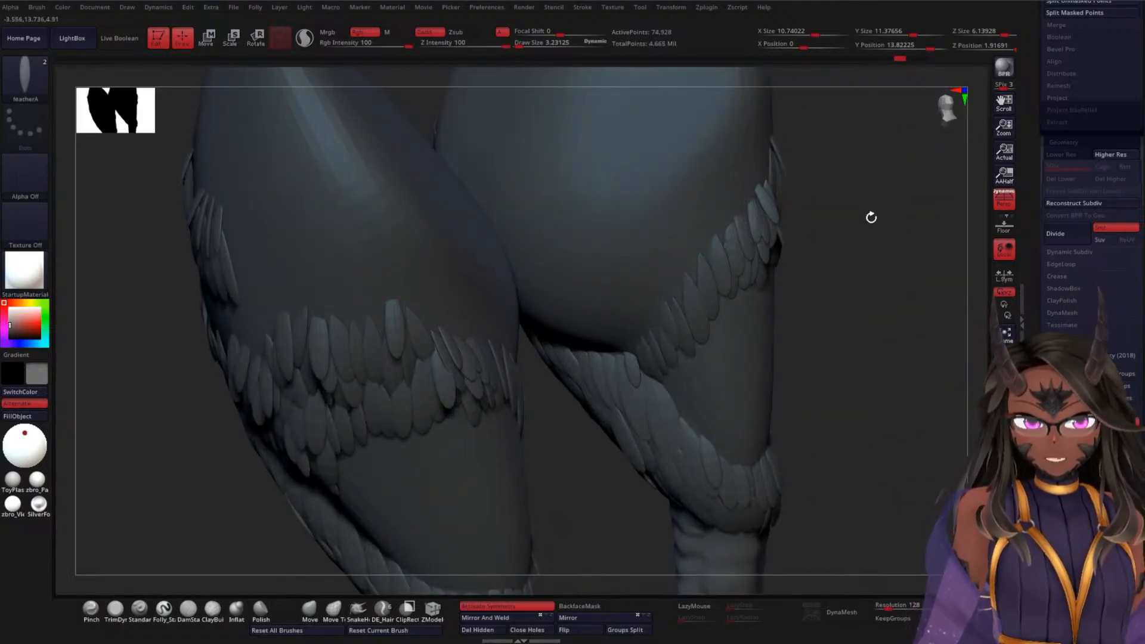
# Layer feathers above the front row beside the inner-front cluster, undoing a stray sideways feather near the upper outer clusters
pyautogui.moveTo(871, 217)
pyautogui.mouseDown()
pyautogui.moveTo(951, 210)
pyautogui.moveTo(688, 312)
pyautogui.moveTo(675, 276)
pyautogui.moveTo(692, 299)
pyautogui.moveTo(654, 269)
pyautogui.mouseUp()
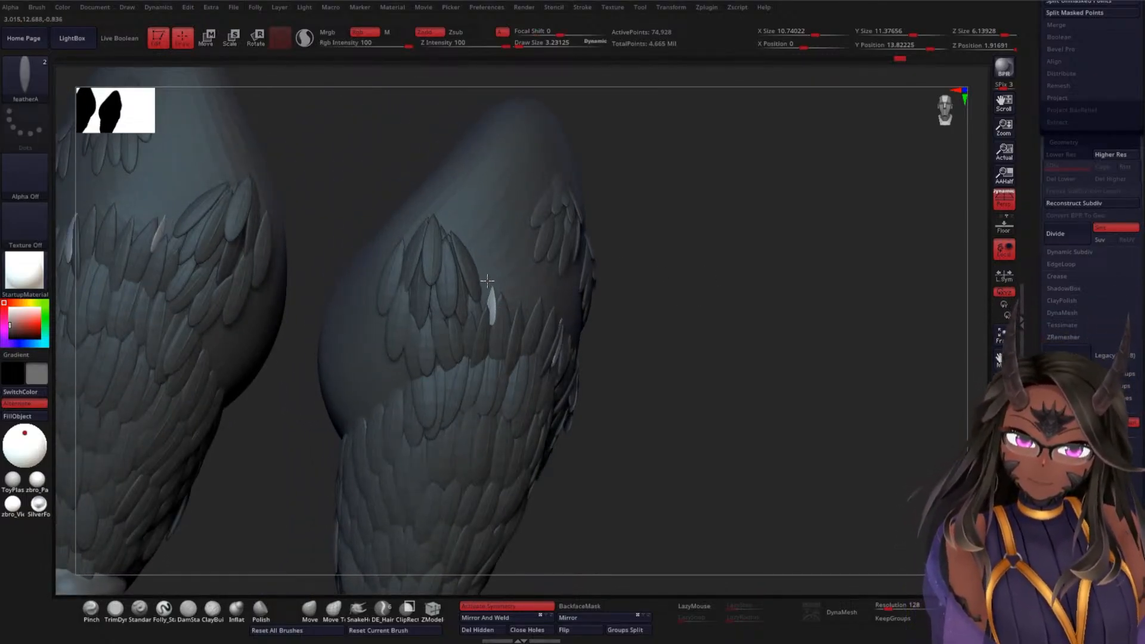
pyautogui.moveTo(487, 281)
pyautogui.mouseDown()
pyautogui.moveTo(485, 292)
pyautogui.moveTo(490, 265)
pyautogui.mouseUp()
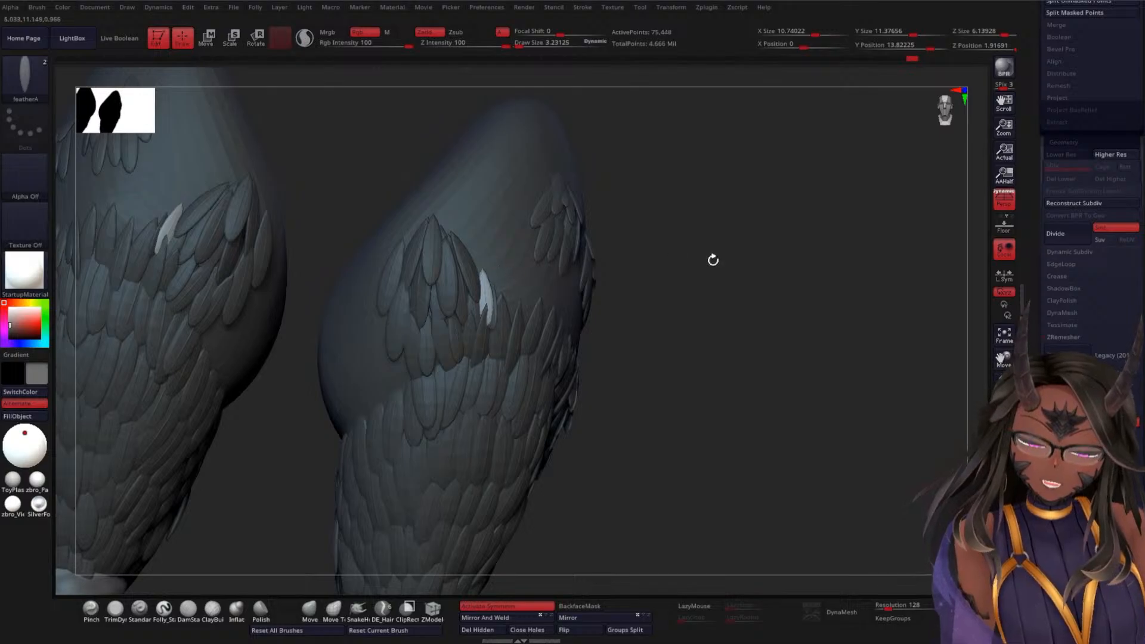
pyautogui.moveTo(712, 260)
pyautogui.mouseDown()
pyautogui.moveTo(514, 286)
pyautogui.moveTo(511, 306)
pyautogui.mouseUp()
pyautogui.moveTo(755, 238); pyautogui.dragTo(735, 253)
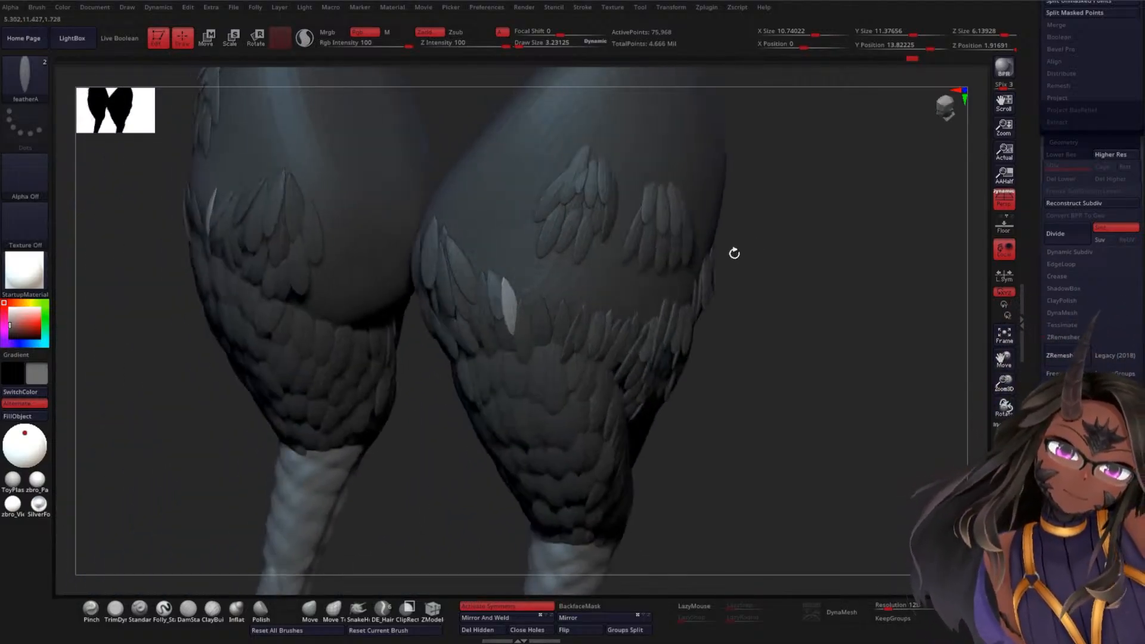
pyautogui.moveTo(524, 287); pyautogui.dragTo(513, 266)
pyautogui.moveTo(604, 249); pyautogui.dragTo(653, 241)
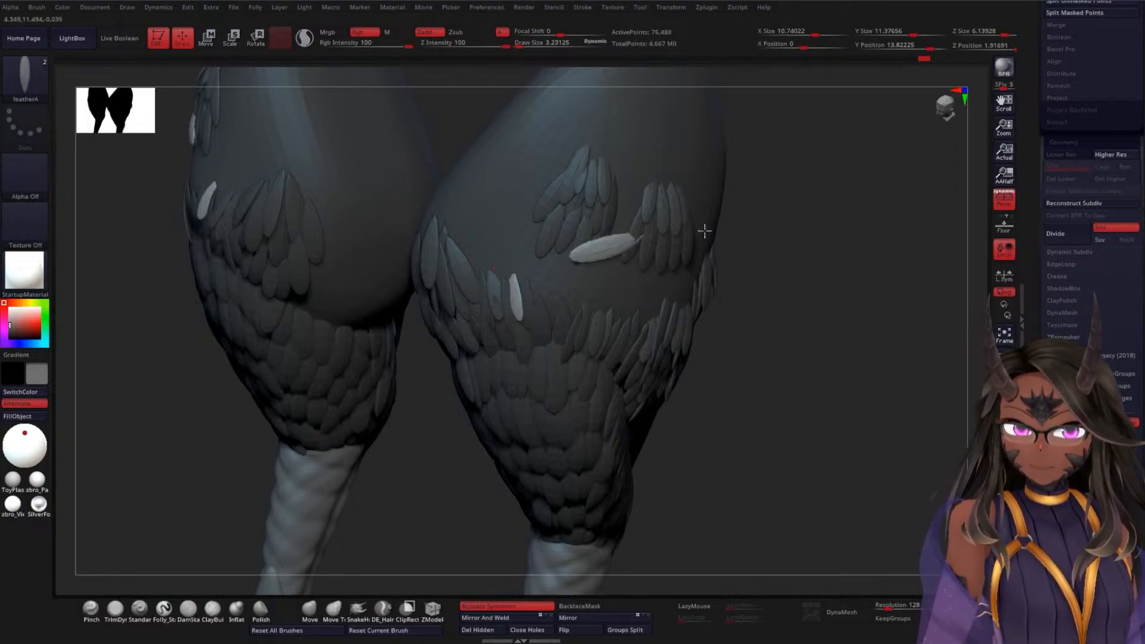
pyautogui.hotkey('ctrl', 'z')
# Place another overlapping feather in the gap beside the inner-front cluster and undo the misplaced ones
pyautogui.moveTo(798, 247); pyautogui.dragTo(756, 249)
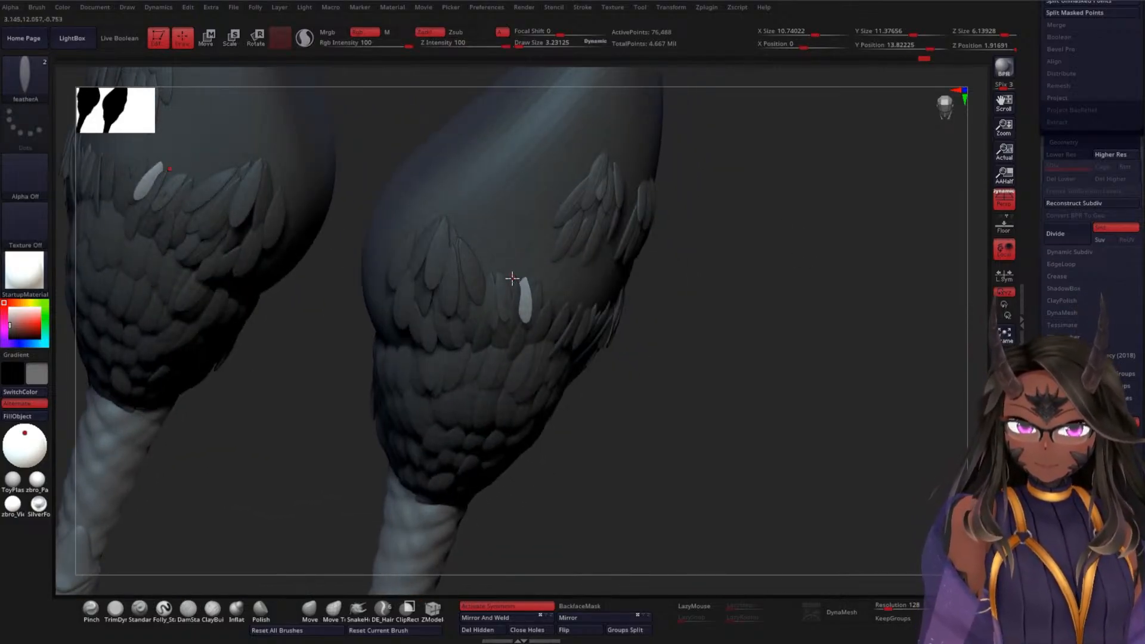
pyautogui.moveTo(512, 277); pyautogui.dragTo(508, 248)
pyautogui.hotkey('ctrl', 'z')
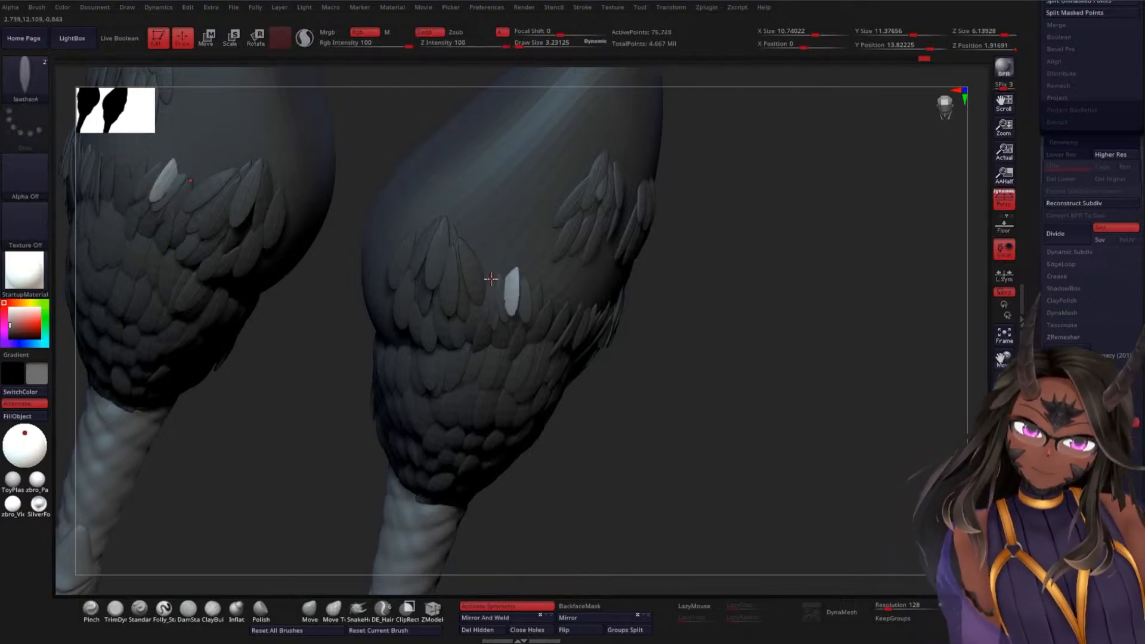
pyautogui.moveTo(485, 274); pyautogui.dragTo(490, 245)
pyautogui.hotkey('ctrl', 'z')
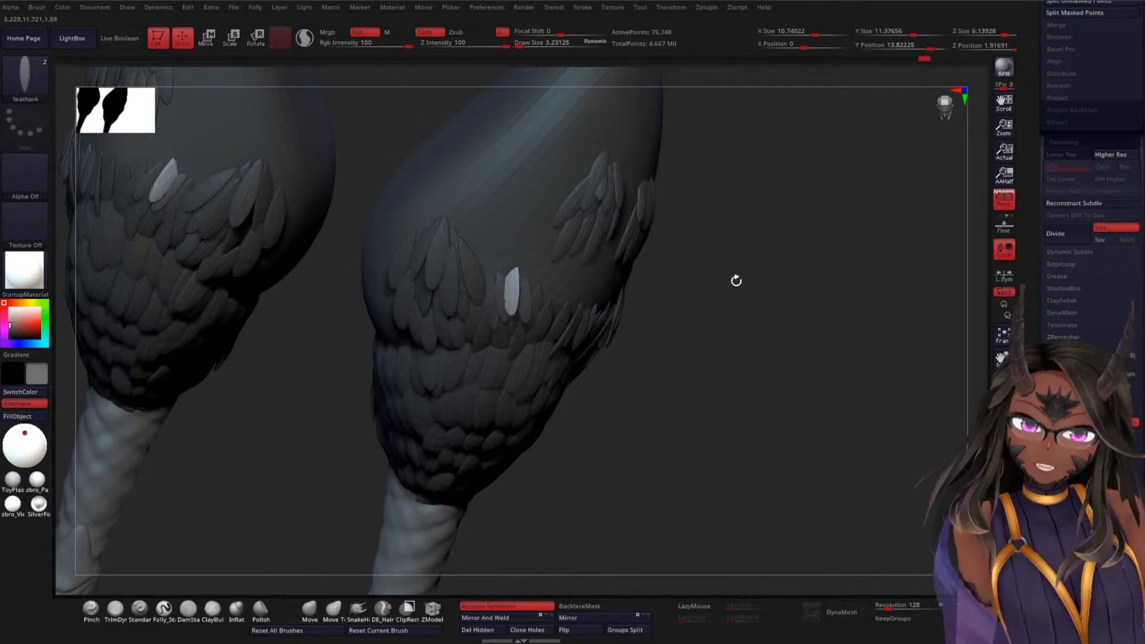
# Try to place overlapping feathers in the gap beside the inner-front cluster, above the front row
pyautogui.moveTo(737, 281); pyautogui.dragTo(544, 225)
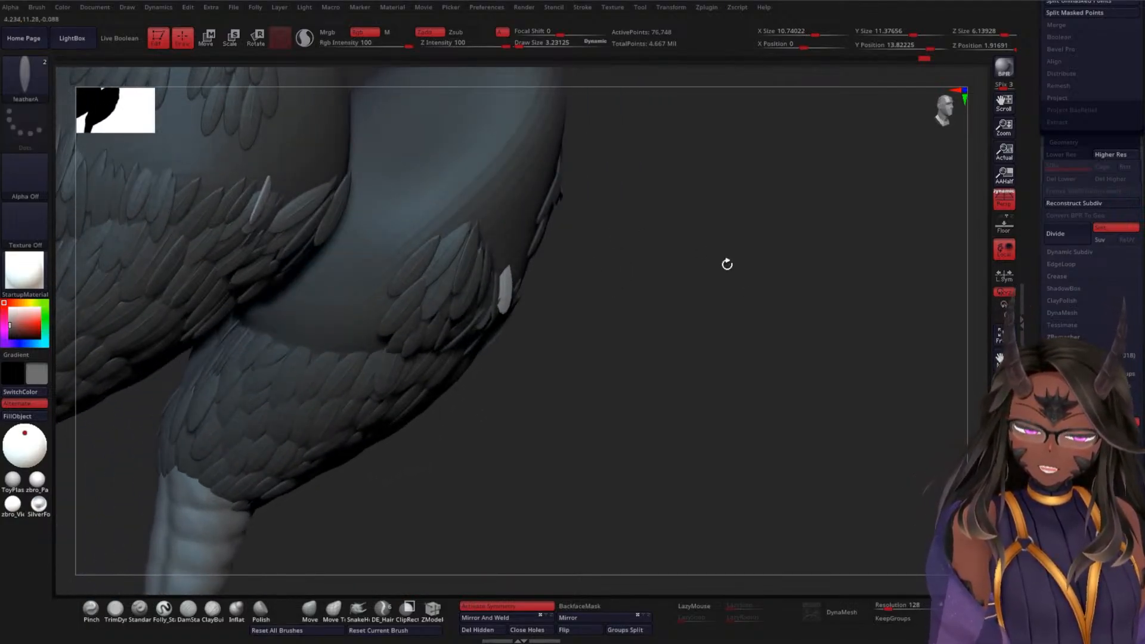
pyautogui.moveTo(727, 264); pyautogui.dragTo(584, 153)
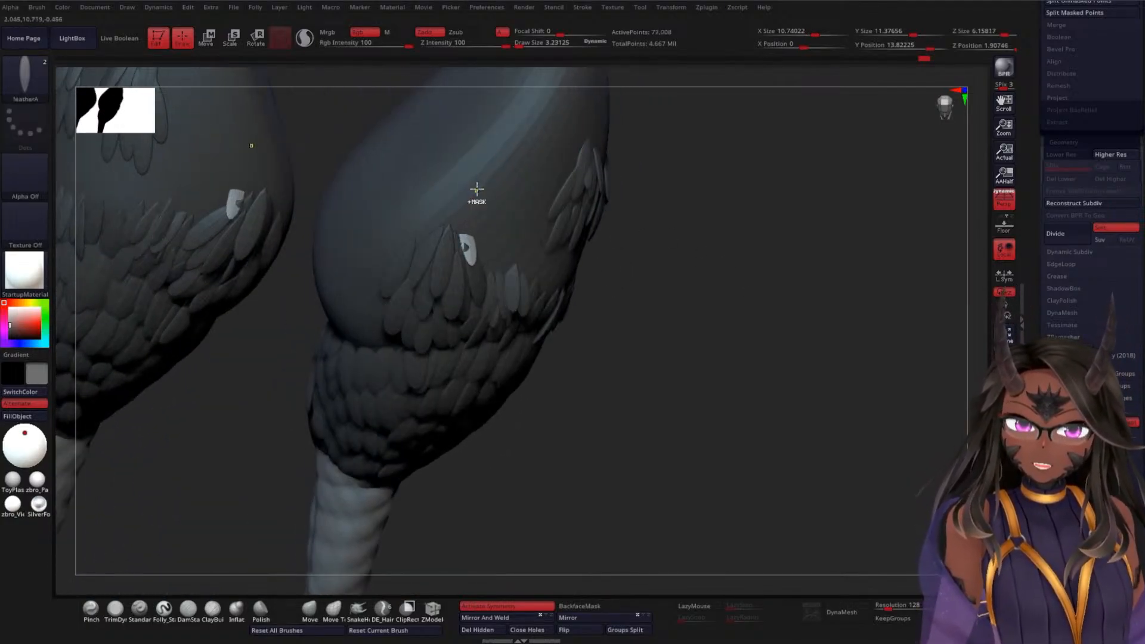
pyautogui.moveTo(728, 248); pyautogui.dragTo(519, 232)
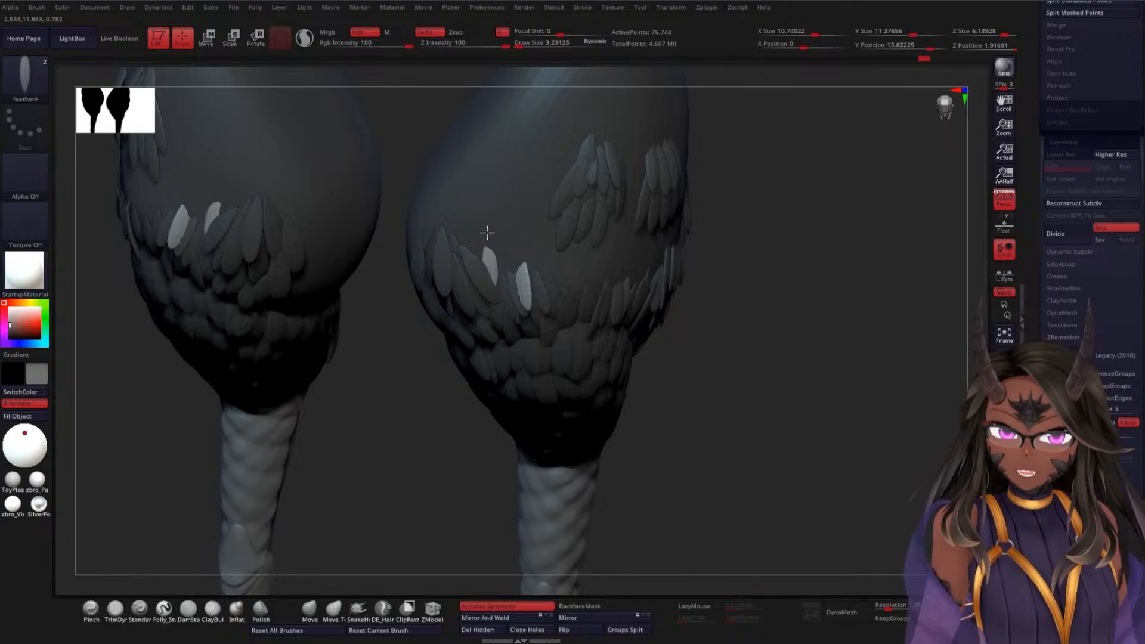
pyautogui.moveTo(496, 268); pyautogui.dragTo(491, 241)
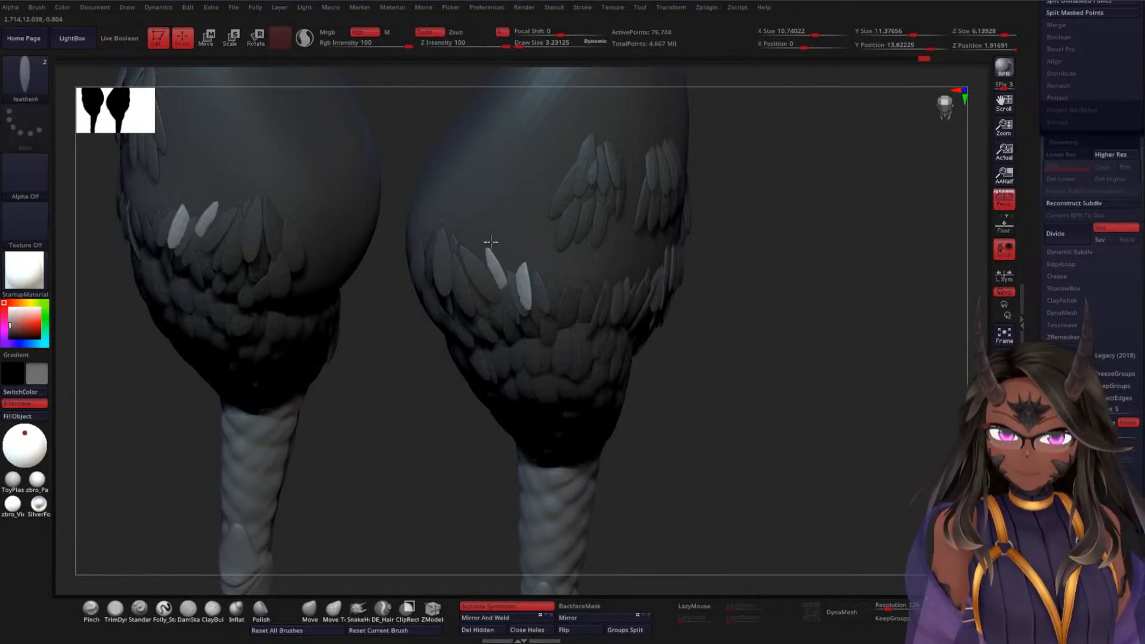
# Undo the recent feathers in the gap beside the inner-front cluster and above the front row
pyautogui.hotkey('ctrl', 'z')
pyautogui.hotkey('ctrl', 'z')
pyautogui.hotkey('ctrl', 'z')
pyautogui.hotkey('ctrl', 'z')
pyautogui.hotkey('ctrl', 'z')
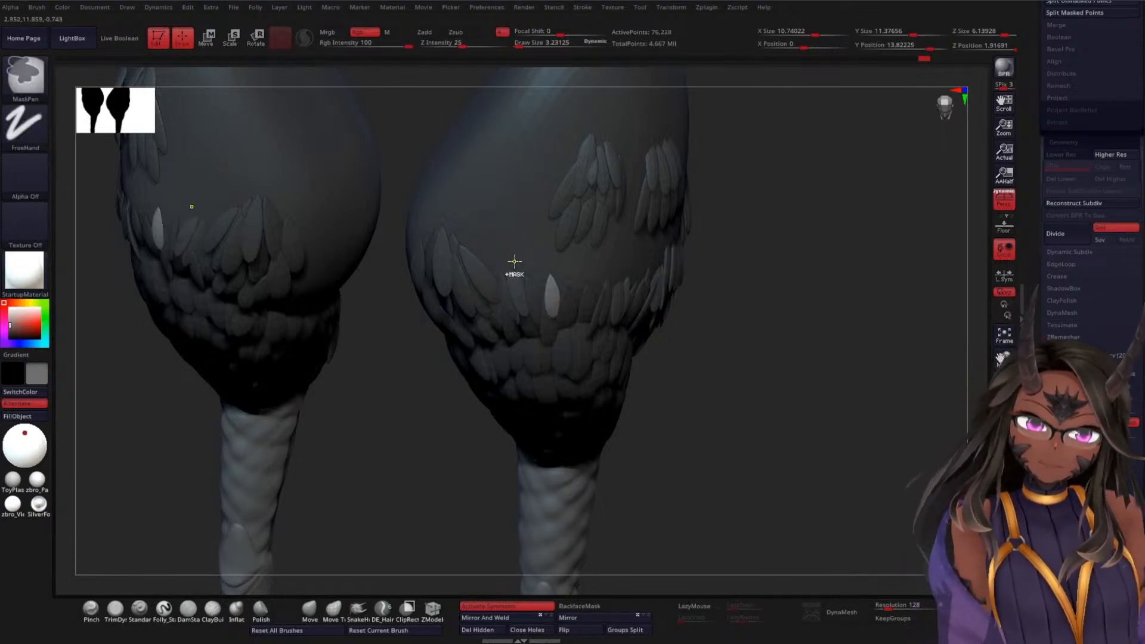
pyautogui.hotkey('ctrl', 'z')
pyautogui.moveTo(700, 232)
pyautogui.mouseDown()
pyautogui.moveTo(807, 220)
pyautogui.moveTo(741, 147)
pyautogui.mouseUp()
pyautogui.hotkey('ctrl', 'z')
pyautogui.hotkey('ctrl', 'z')
pyautogui.hotkey('ctrl', 'z')
pyautogui.hotkey('ctrl', 'z')
pyautogui.hotkey('ctrl', 'z')
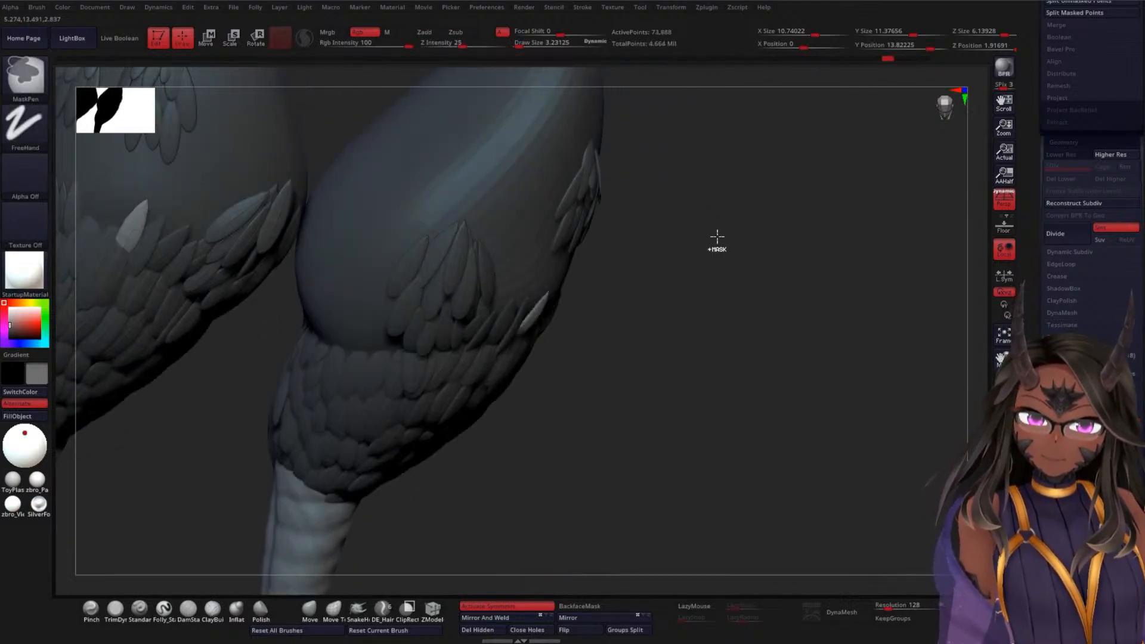
# Fill the gap between the two upper outer thigh clusters with overlapping feathers, undoing the misplaced ones
pyautogui.moveTo(754, 263)
pyautogui.mouseDown()
pyautogui.moveTo(726, 263)
pyautogui.moveTo(815, 245)
pyautogui.moveTo(823, 299)
pyautogui.mouseUp()
pyautogui.press('shift')
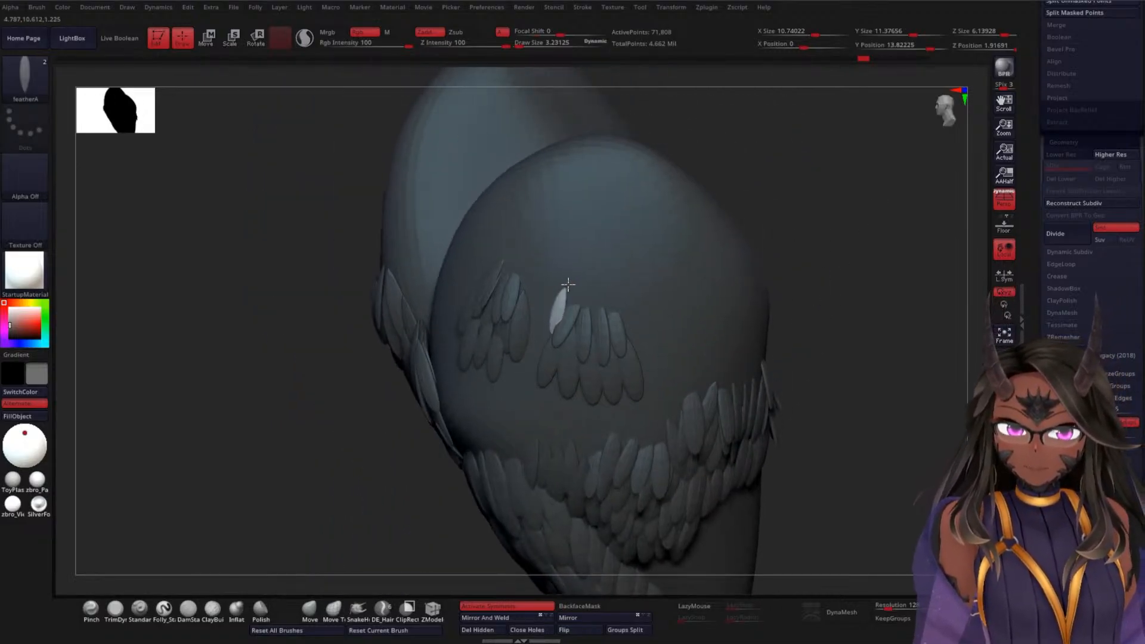
pyautogui.hotkey('ctrl', 'z')
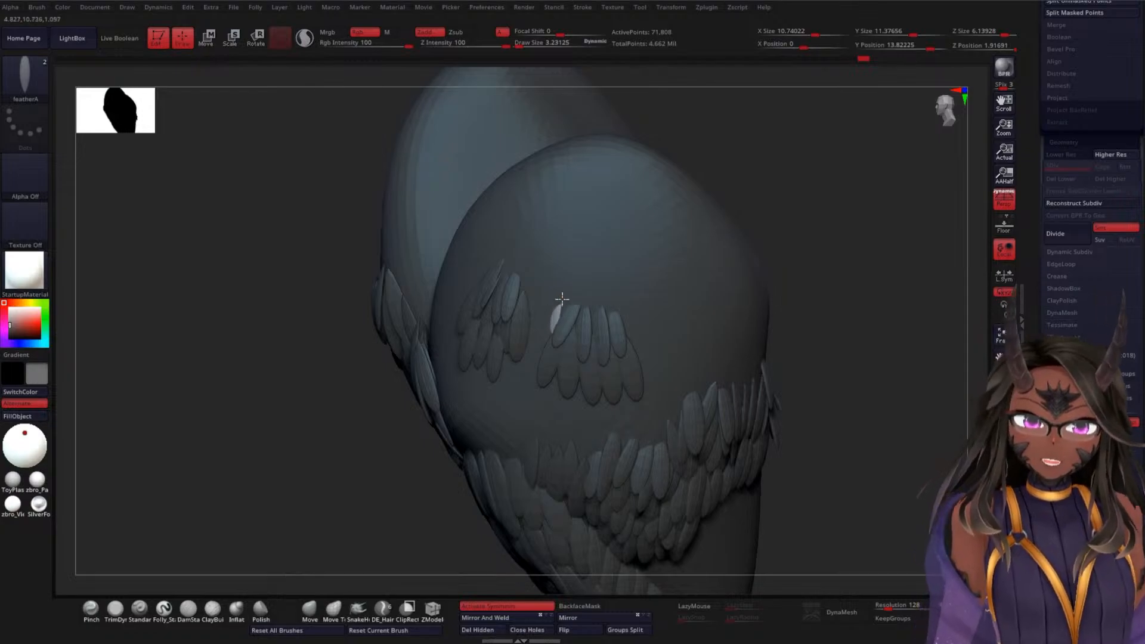
pyautogui.moveTo(800, 217); pyautogui.dragTo(743, 243)
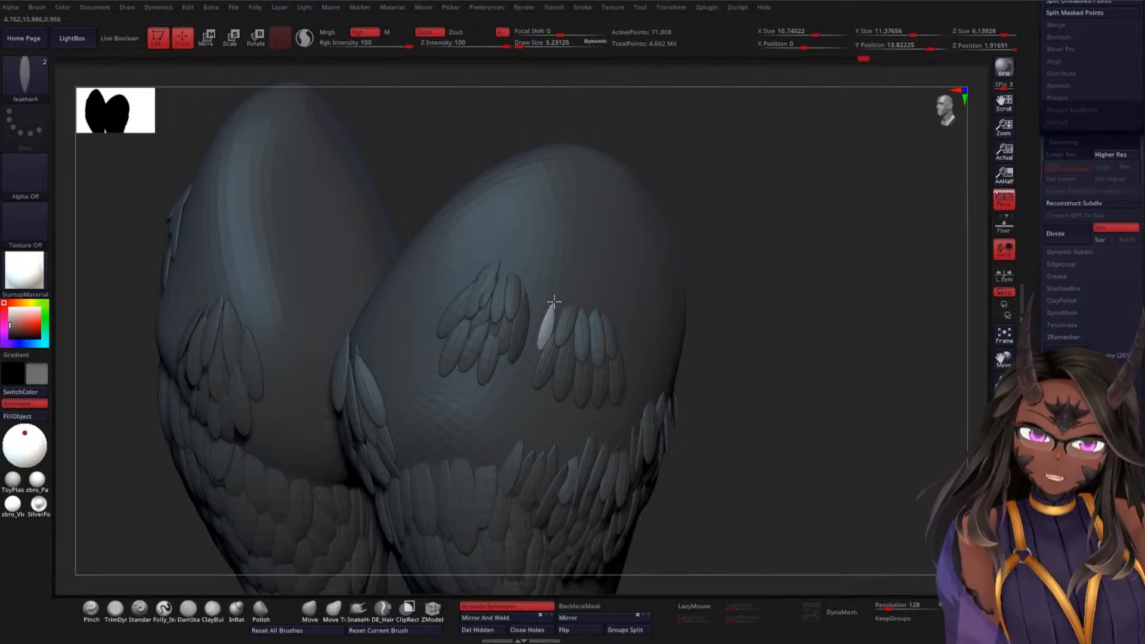
pyautogui.moveTo(541, 297); pyautogui.dragTo(539, 334)
pyautogui.hotkey('ctrl', 'z')
pyautogui.moveTo(773, 279); pyautogui.dragTo(664, 315)
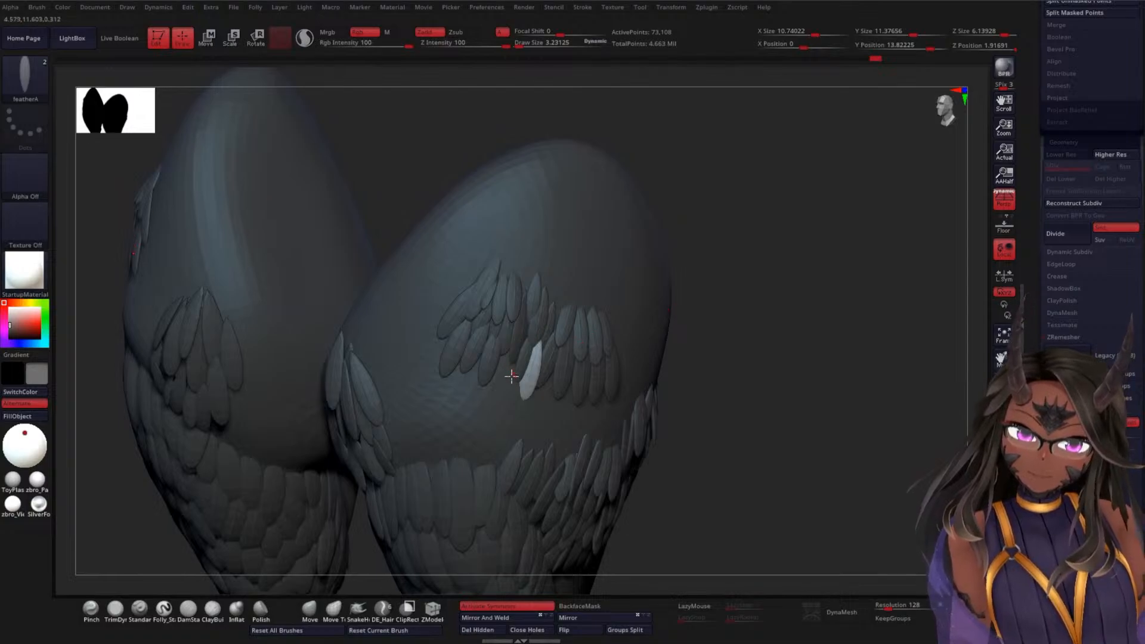
pyautogui.moveTo(511, 362); pyautogui.dragTo(551, 362)
# Add rows of feathers beneath the upper outer clusters, extending them down to overlap the lower band
pyautogui.moveTo(835, 412); pyautogui.dragTo(737, 386)
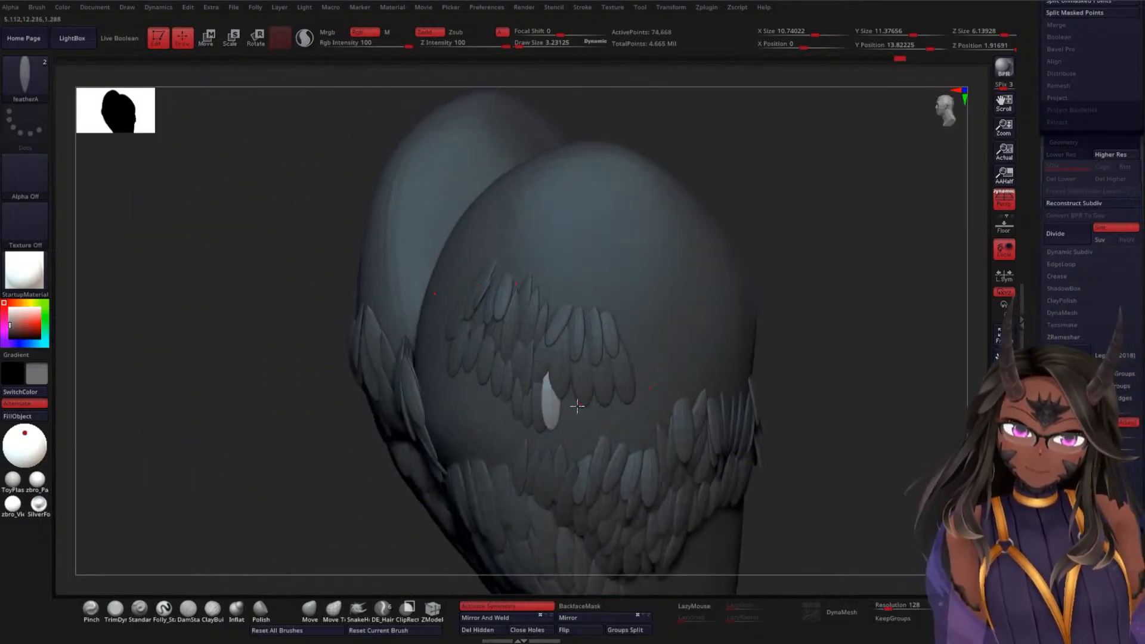
pyautogui.moveTo(566, 404); pyautogui.dragTo(624, 388)
pyautogui.moveTo(635, 427); pyautogui.dragTo(634, 424)
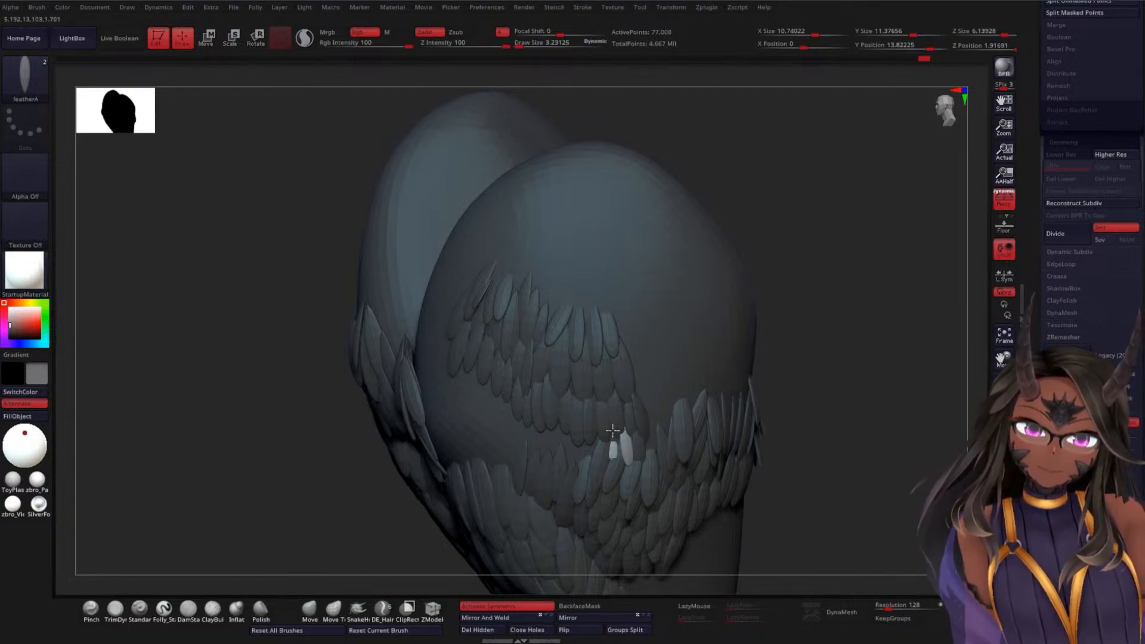
pyautogui.moveTo(613, 430); pyautogui.dragTo(610, 420)
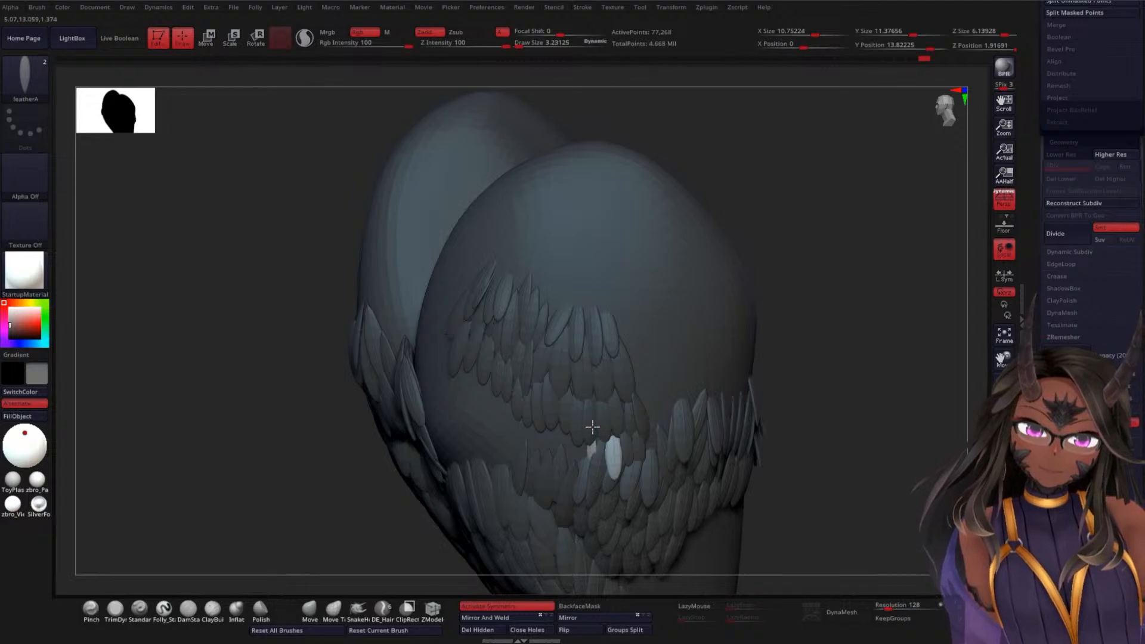
# Place more overlapping feathers along the inner side of the joined patch where it meets the lower band, undoing a misplaced one
pyautogui.moveTo(823, 350); pyautogui.dragTo(578, 453)
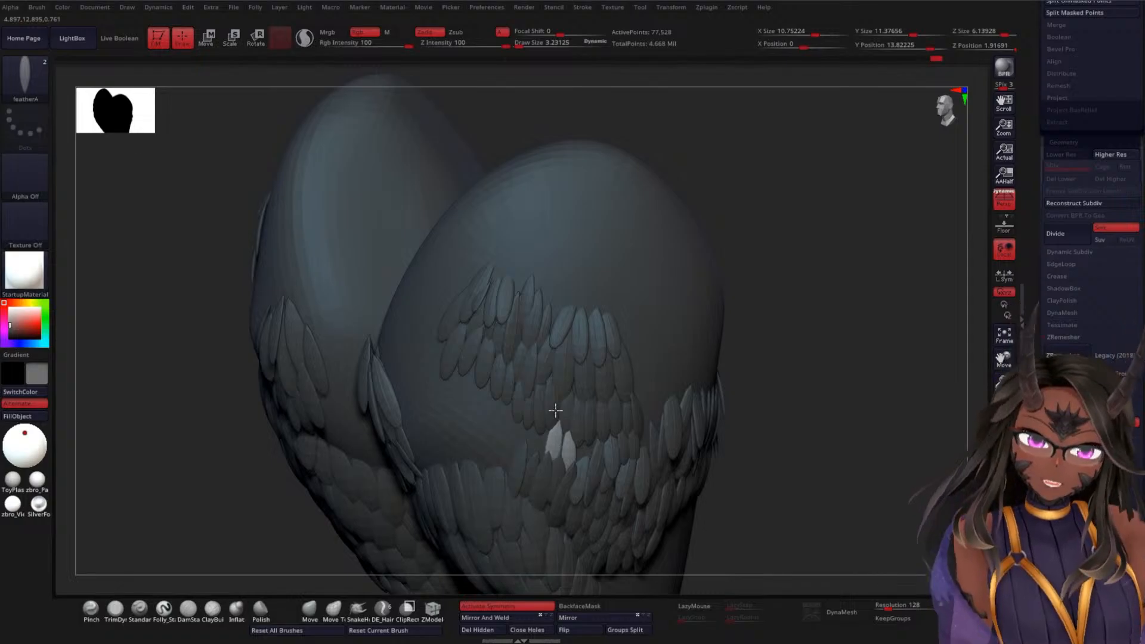
pyautogui.moveTo(544, 431); pyautogui.dragTo(544, 426)
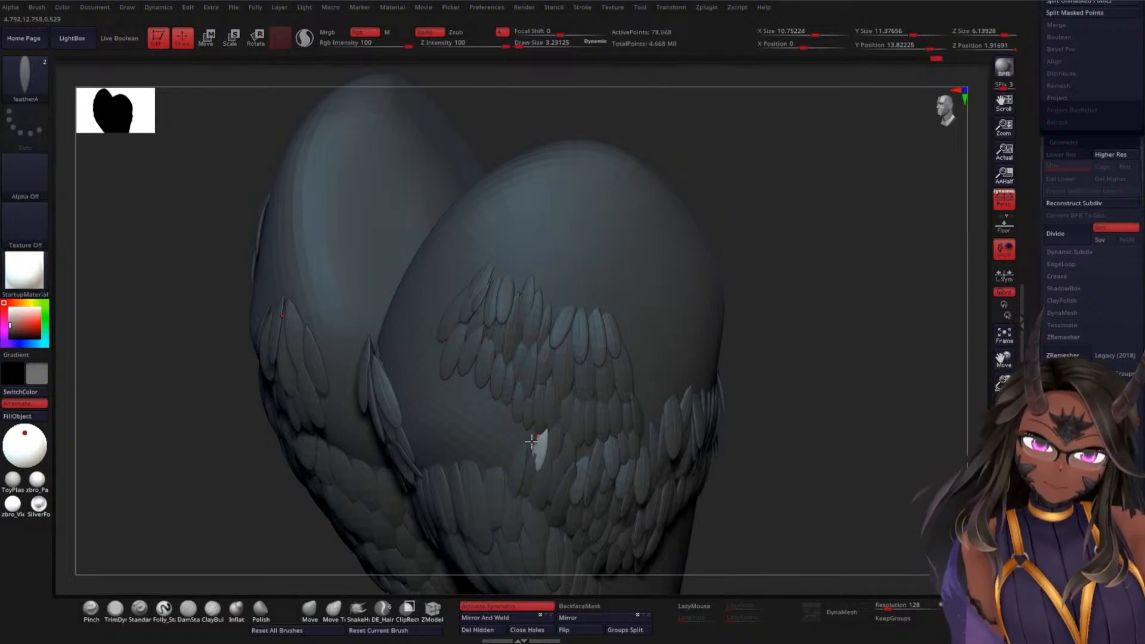
pyautogui.click(534, 416)
pyautogui.moveTo(807, 334)
pyautogui.mouseDown()
pyautogui.moveTo(845, 368)
pyautogui.moveTo(610, 391)
pyautogui.moveTo(835, 314)
pyautogui.moveTo(933, 350)
pyautogui.moveTo(738, 399)
pyautogui.mouseUp()
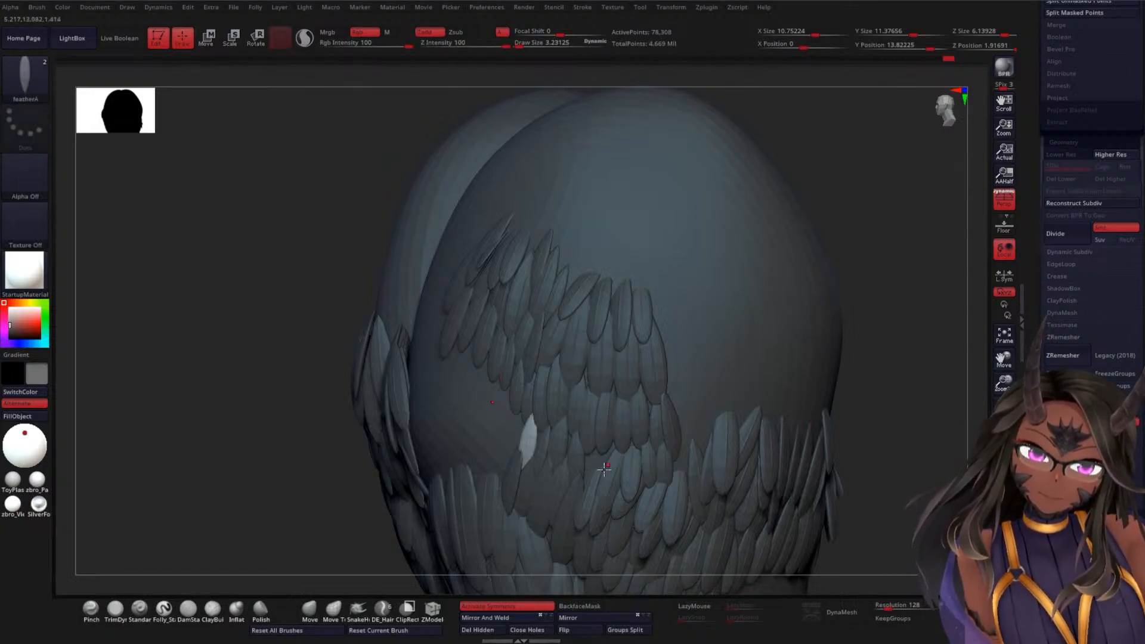
pyautogui.moveTo(596, 451)
pyautogui.mouseDown()
pyautogui.moveTo(590, 461)
pyautogui.moveTo(602, 468)
pyautogui.mouseUp()
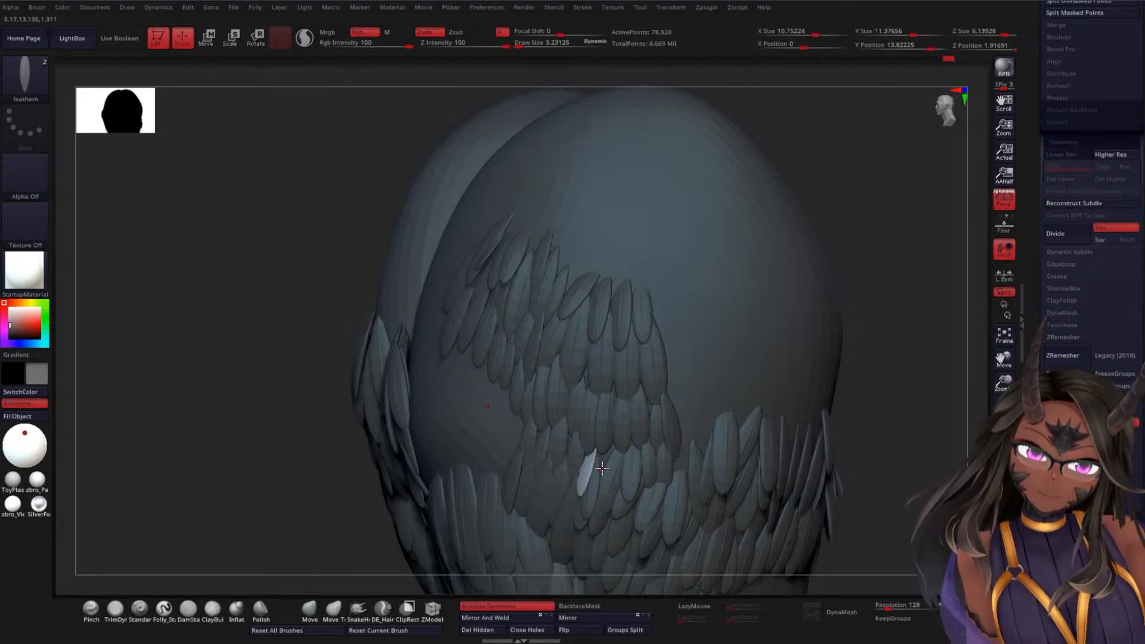
pyautogui.hotkey('ctrl', 'z')
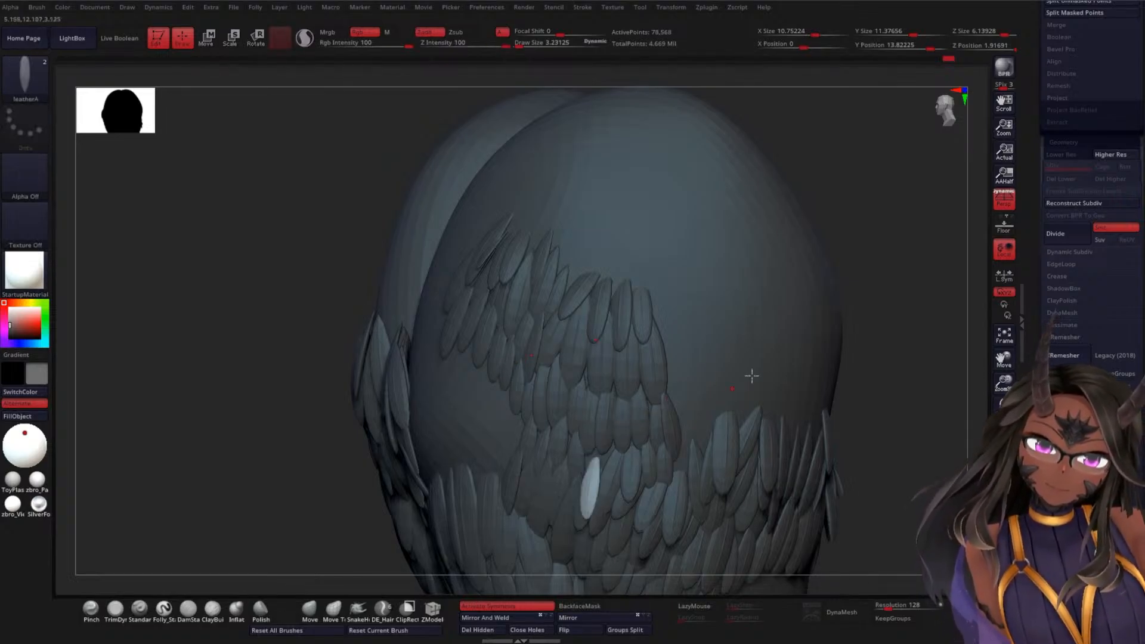
# Fill the gap in the outer thigh's plumage with featherA feathers, undoing a misplaced one
pyautogui.moveTo(904, 380); pyautogui.dragTo(921, 377)
pyautogui.hotkey('ctrl', 'z')
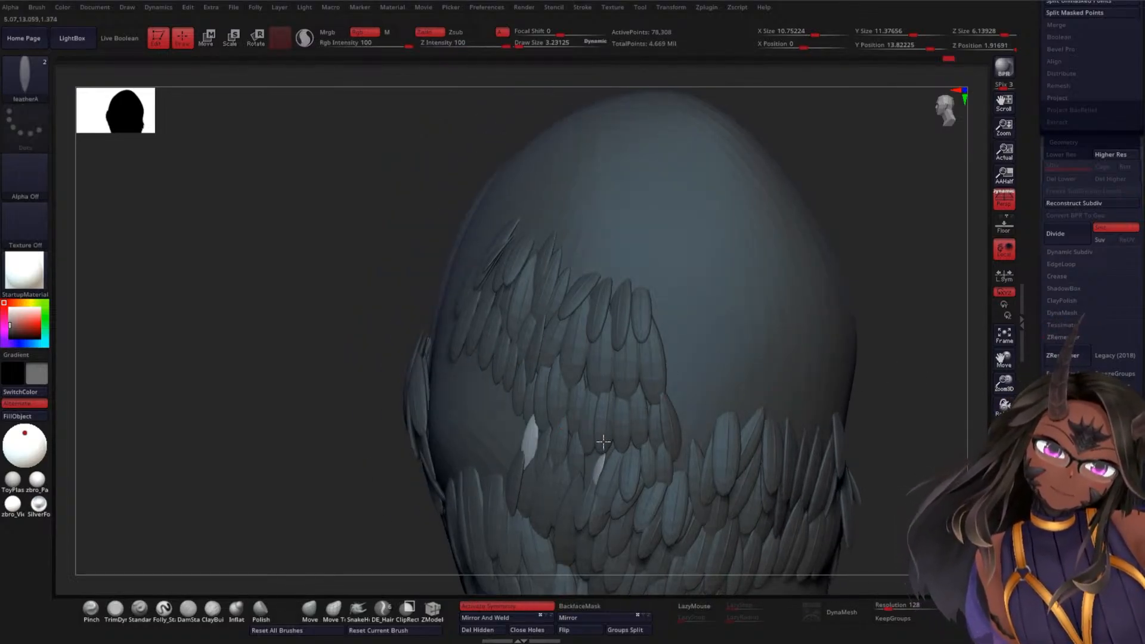
pyautogui.moveTo(605, 431); pyautogui.dragTo(598, 453)
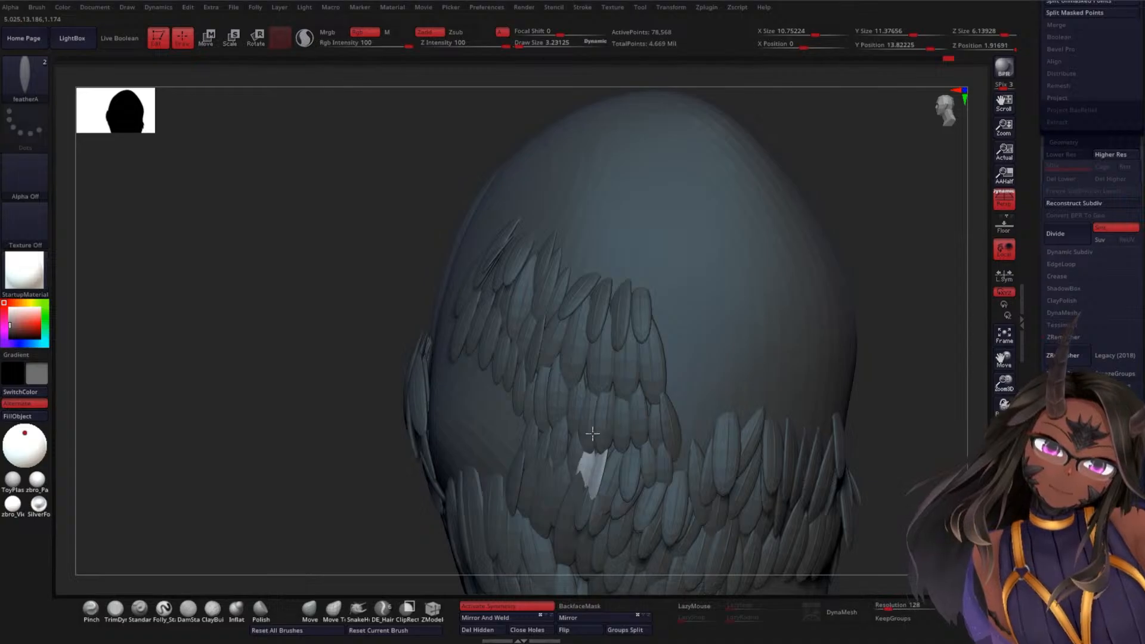
pyautogui.click(591, 432)
# Turn on the visibility of the body subtool folder above the Wings folder to show the torso around the legs
pyautogui.moveTo(867, 348); pyautogui.dragTo(697, 382)
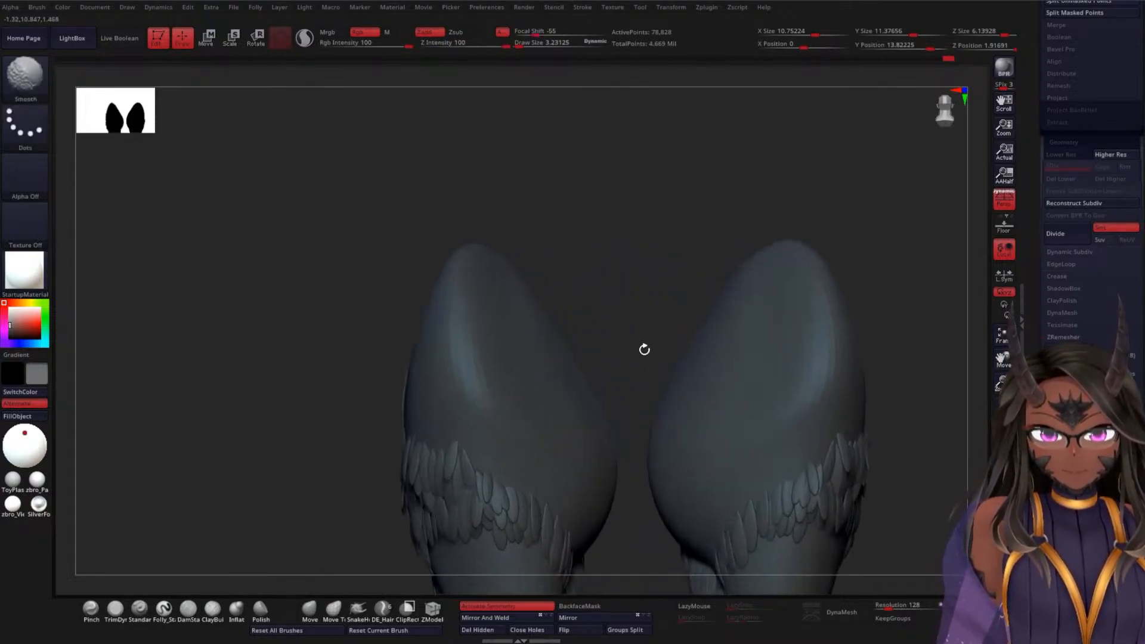
pyautogui.keyDown('shift'); pyautogui.moveTo(644, 350); pyautogui.dragTo(663, 337); pyautogui.keyUp('shift')
pyautogui.moveTo(1050, 320); pyautogui.dragTo(1050, 620)
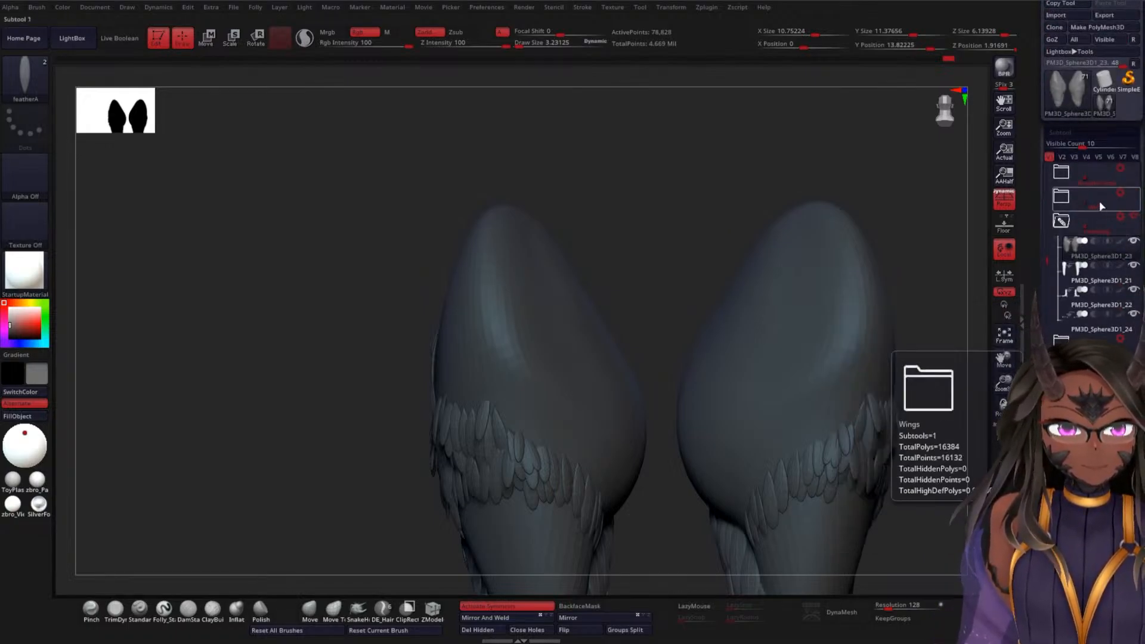
pyautogui.click(1135, 169)
pyautogui.moveTo(284, 439)
pyautogui.mouseDown()
pyautogui.moveTo(345, 442)
pyautogui.moveTo(388, 365)
pyautogui.moveTo(391, 409)
pyautogui.moveTo(427, 406)
pyautogui.moveTo(286, 465)
pyautogui.moveTo(614, 463)
pyautogui.moveTo(682, 478)
pyautogui.moveTo(769, 369)
pyautogui.mouseUp()
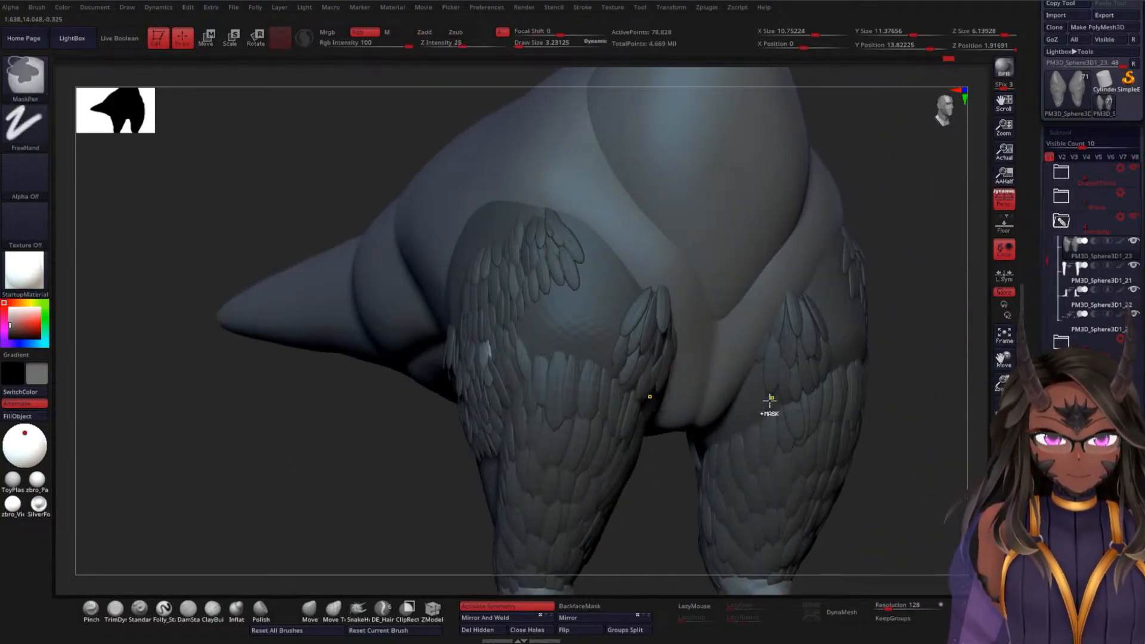
# Place overlapping feathers across the inner thigh, down from the edge where it meets the belly
pyautogui.moveTo(758, 356)
pyautogui.mouseDown()
pyautogui.moveTo(757, 367)
pyautogui.moveTo(754, 355)
pyautogui.mouseUp()
pyautogui.moveTo(741, 401); pyautogui.dragTo(775, 389)
pyautogui.moveTo(909, 375); pyautogui.dragTo(927, 331)
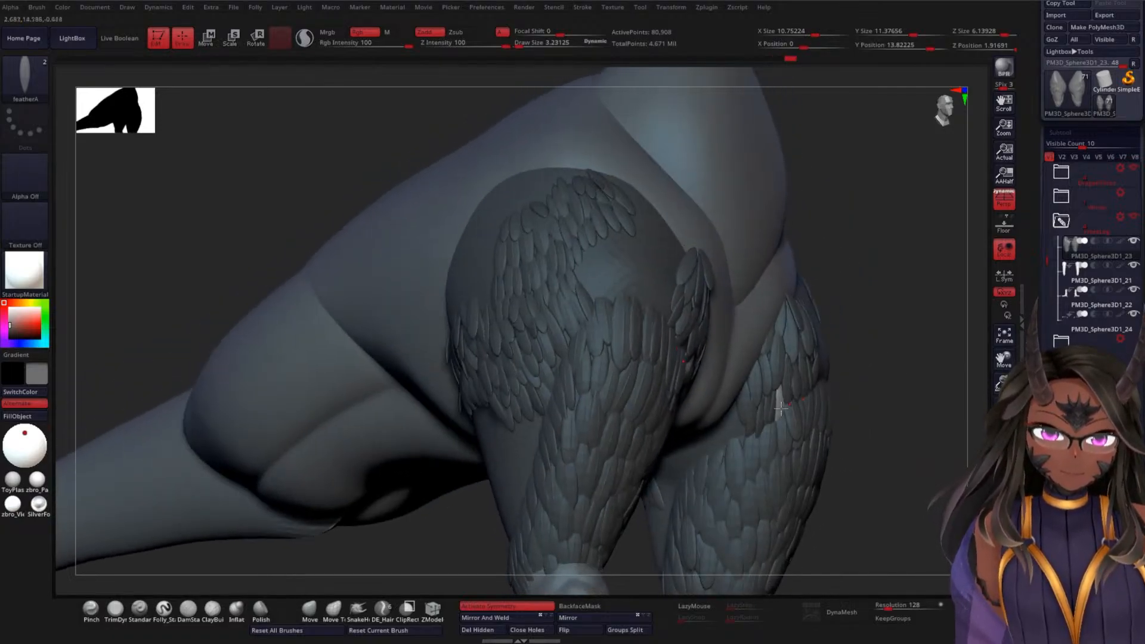
pyautogui.moveTo(742, 439); pyautogui.dragTo(724, 419)
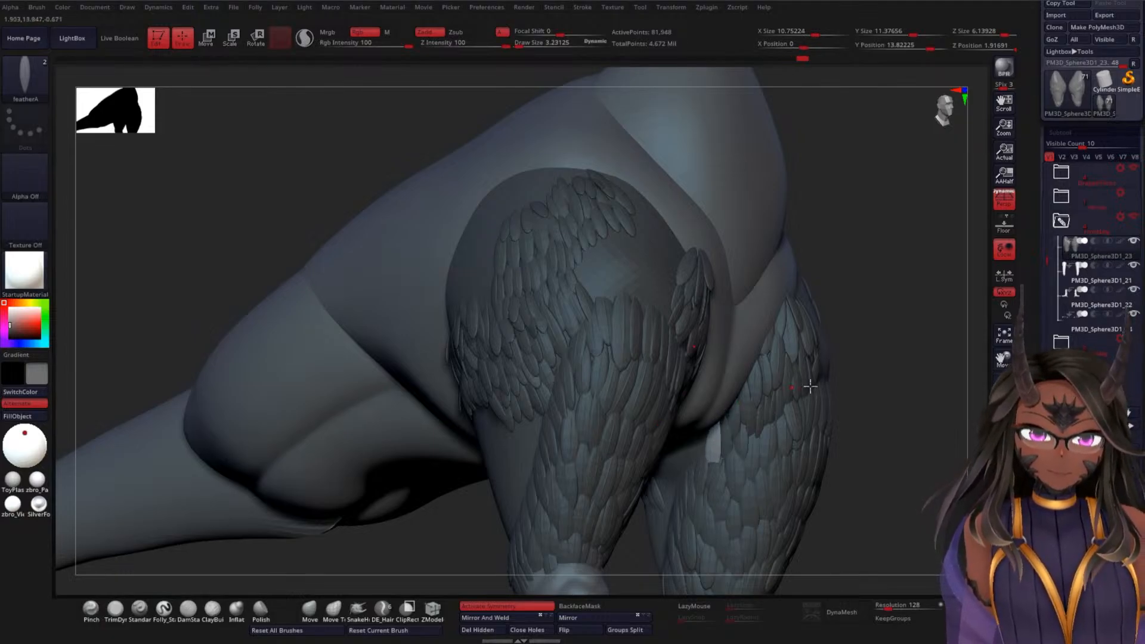
pyautogui.moveTo(908, 378); pyautogui.dragTo(849, 399)
pyautogui.moveTo(702, 430)
pyautogui.mouseDown()
pyautogui.moveTo(704, 446)
pyautogui.moveTo(706, 425)
pyautogui.mouseUp()
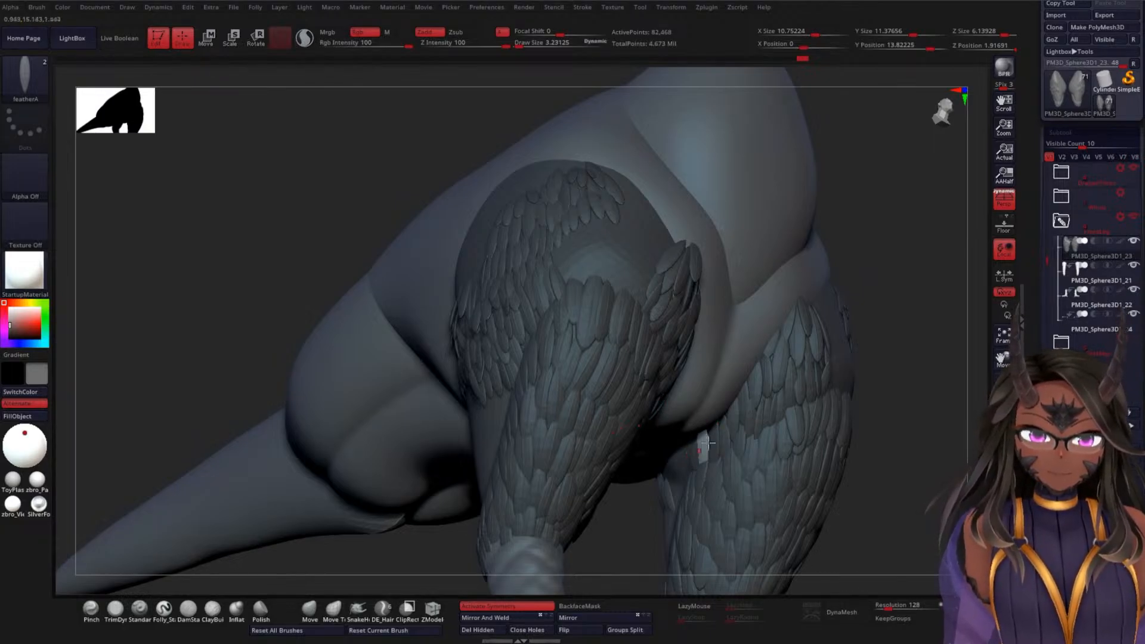
# Place a row of feathers along the upper front edge of the thigh, from the inner cluster towards the outer one
pyautogui.moveTo(917, 353); pyautogui.dragTo(853, 397)
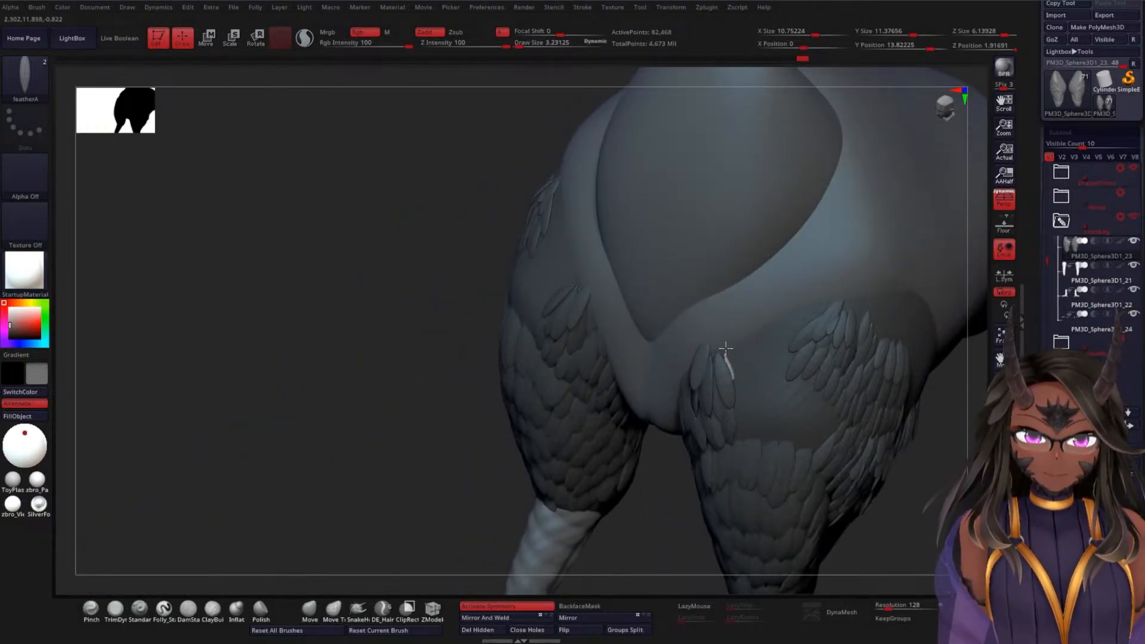
pyautogui.moveTo(726, 348); pyautogui.dragTo(768, 309)
pyautogui.moveTo(777, 338); pyautogui.dragTo(792, 295)
pyautogui.hotkey('ctrl', 'z')
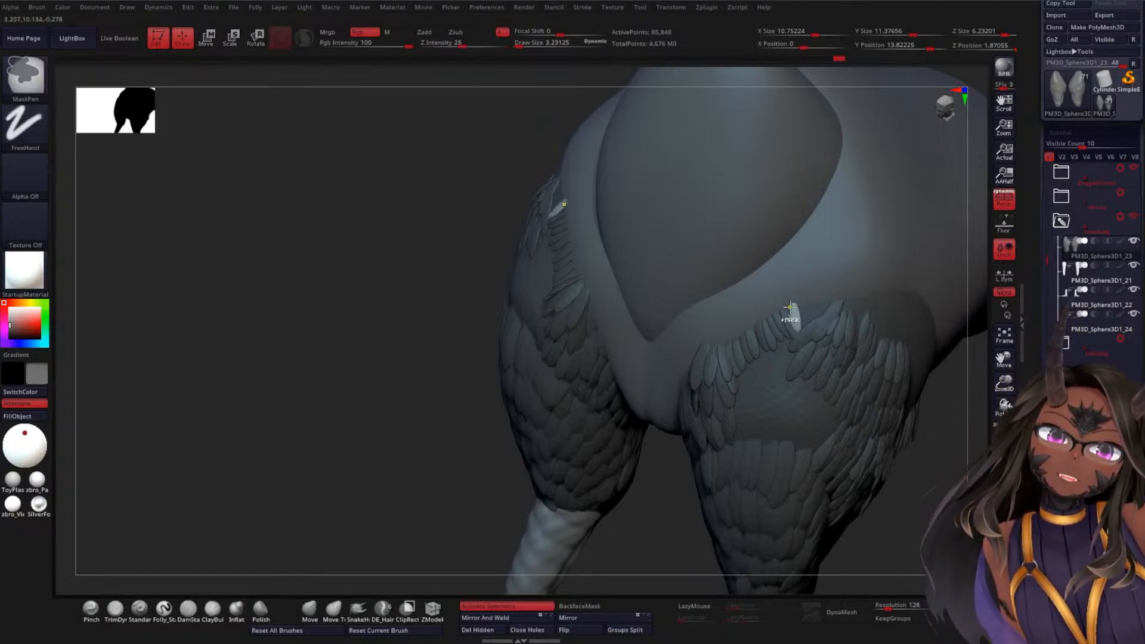
pyautogui.moveTo(783, 300)
pyautogui.mouseDown()
pyautogui.moveTo(824, 306)
pyautogui.moveTo(825, 287)
pyautogui.mouseUp()
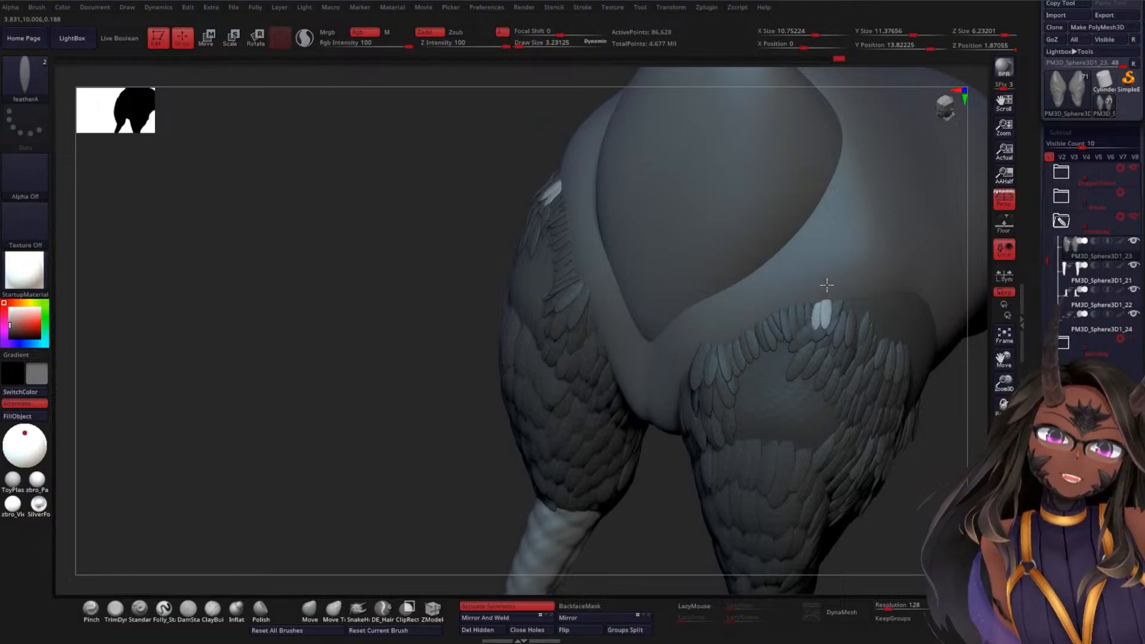
# Start a second row of feathers just under the upper edge row, on the outer part of the thigh's front
pyautogui.moveTo(424, 426); pyautogui.dragTo(397, 415)
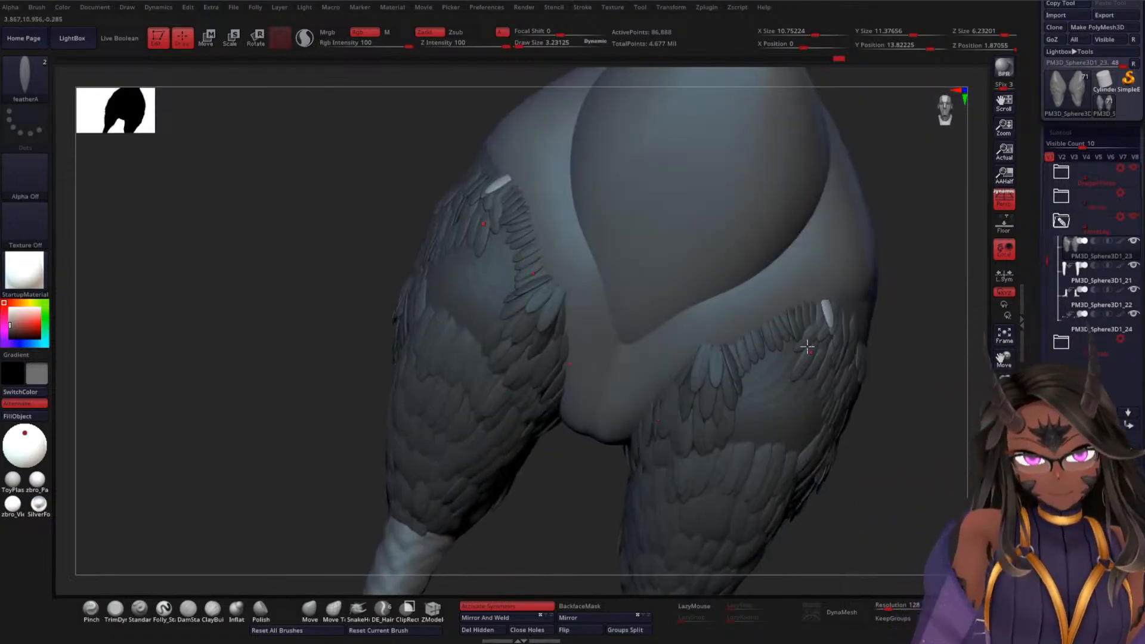
pyautogui.moveTo(766, 346); pyautogui.dragTo(777, 326)
pyautogui.hotkey('ctrl', 'z')
pyautogui.moveTo(792, 365); pyautogui.dragTo(799, 334)
pyautogui.moveTo(947, 351); pyautogui.dragTo(898, 369)
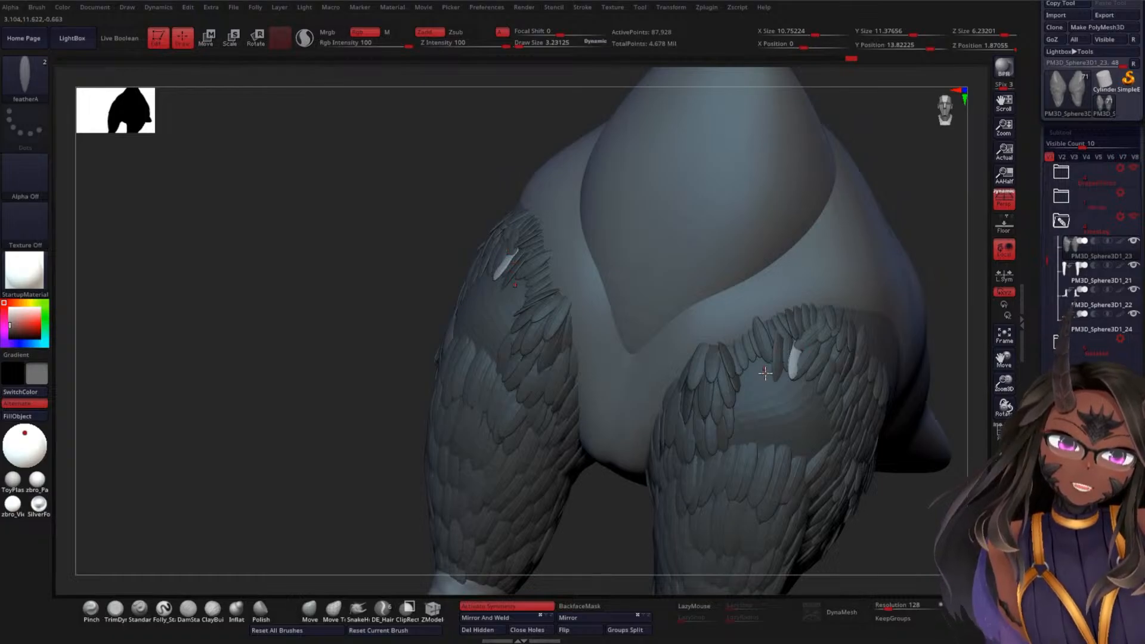
# Layer feathers down the inner side of the bare patch on the front of the thigh and across towards its middle
pyautogui.moveTo(766, 372)
pyautogui.mouseDown()
pyautogui.moveTo(759, 351)
pyautogui.moveTo(739, 363)
pyautogui.mouseUp()
pyautogui.moveTo(740, 412); pyautogui.dragTo(734, 387)
pyautogui.moveTo(735, 438); pyautogui.dragTo(733, 410)
pyautogui.moveTo(731, 447); pyautogui.dragTo(774, 372)
pyautogui.moveTo(775, 399); pyautogui.dragTo(793, 375)
# Fill the middle of the front thigh's bare patch with overlapping feathers, redoing the ones that sit badly
pyautogui.moveTo(879, 256)
pyautogui.mouseDown(button='right')
pyautogui.moveTo(815, 227)
pyautogui.moveTo(881, 256)
pyautogui.mouseUp(button='right')
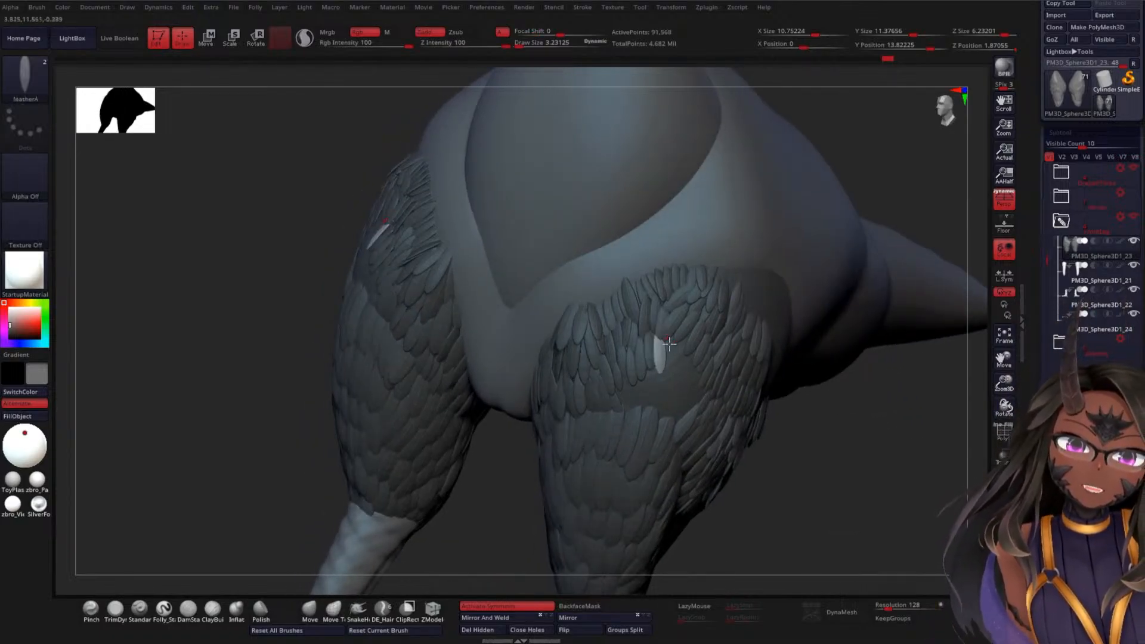
pyautogui.moveTo(668, 339)
pyautogui.mouseDown()
pyautogui.moveTo(673, 327)
pyautogui.moveTo(683, 349)
pyautogui.moveTo(687, 331)
pyautogui.mouseUp()
pyautogui.hotkey('ctrl', 'z')
pyautogui.moveTo(689, 371); pyautogui.dragTo(697, 344)
pyautogui.moveTo(876, 439); pyautogui.dragTo(784, 426)
pyautogui.moveTo(702, 368); pyautogui.dragTo(666, 368)
pyautogui.hotkey('ctrl', 'z')
pyautogui.moveTo(412, 483); pyautogui.dragTo(464, 481)
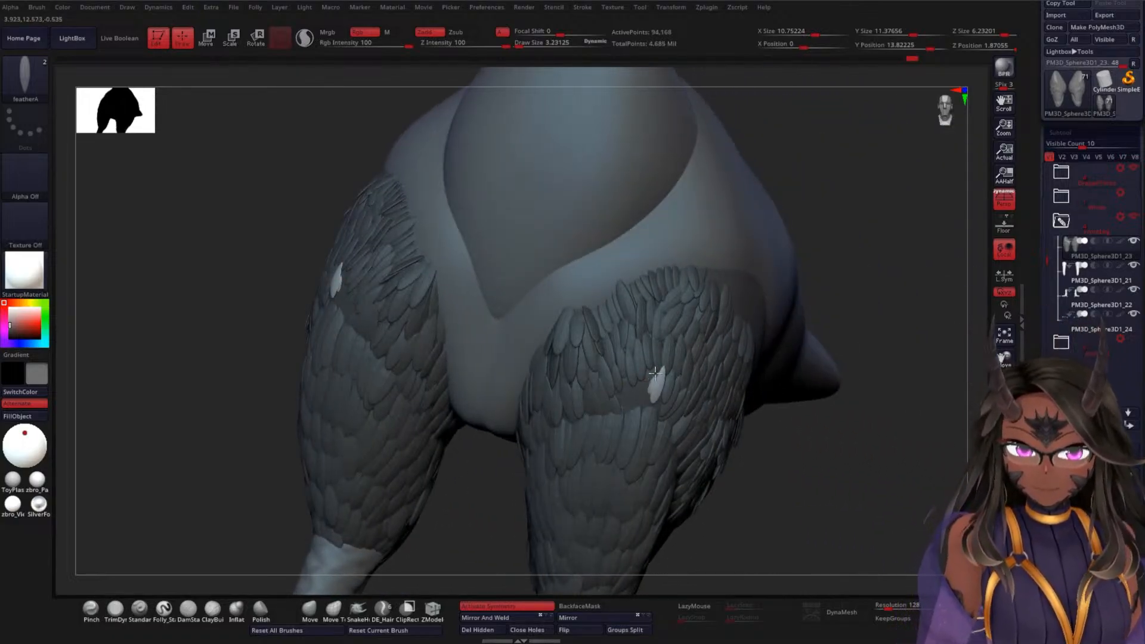
# Close the remaining gap above the knee feathers on the front thigh, replacing poorly placed feathers
pyautogui.moveTo(655, 373)
pyautogui.mouseDown()
pyautogui.moveTo(654, 360)
pyautogui.moveTo(632, 383)
pyautogui.moveTo(625, 373)
pyautogui.mouseUp()
pyautogui.hotkey('ctrl', 'z')
pyautogui.moveTo(874, 428)
pyautogui.mouseDown()
pyautogui.moveTo(652, 363)
pyautogui.moveTo(650, 376)
pyautogui.moveTo(659, 361)
pyautogui.mouseUp()
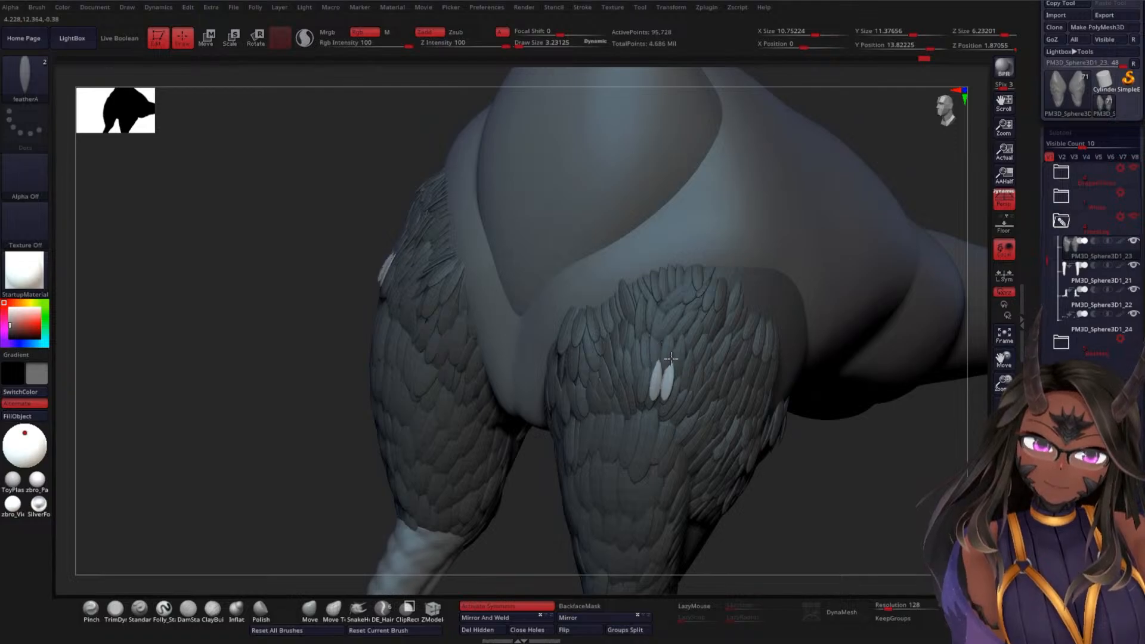
pyautogui.moveTo(669, 356); pyautogui.dragTo(674, 355)
pyautogui.moveTo(897, 482); pyautogui.dragTo(868, 477)
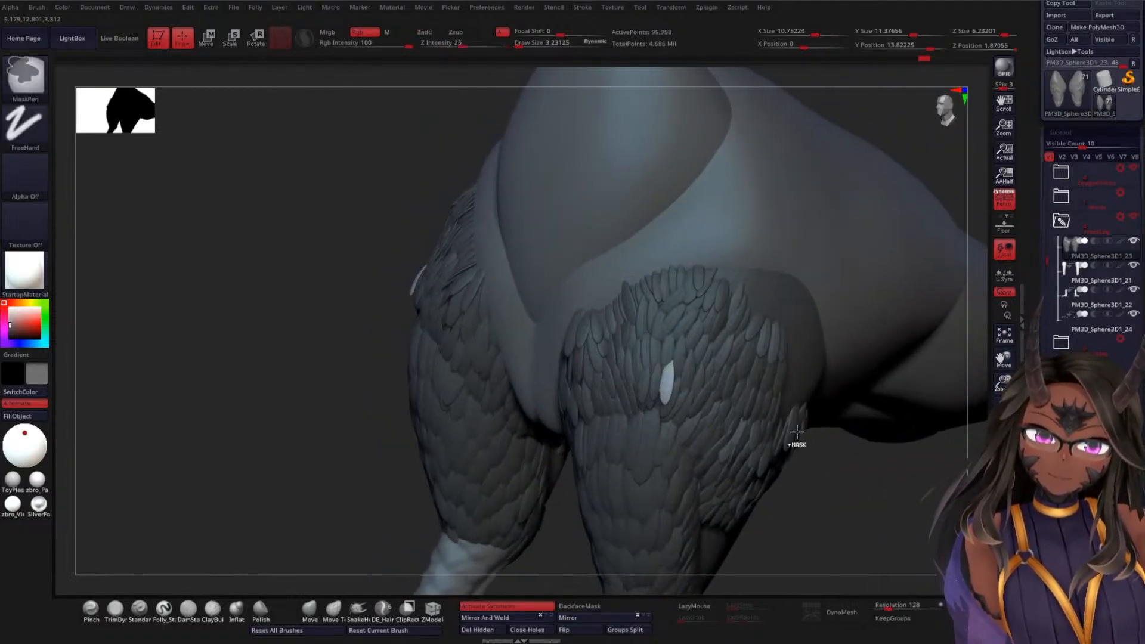
pyautogui.hotkey('ctrl', 'z')
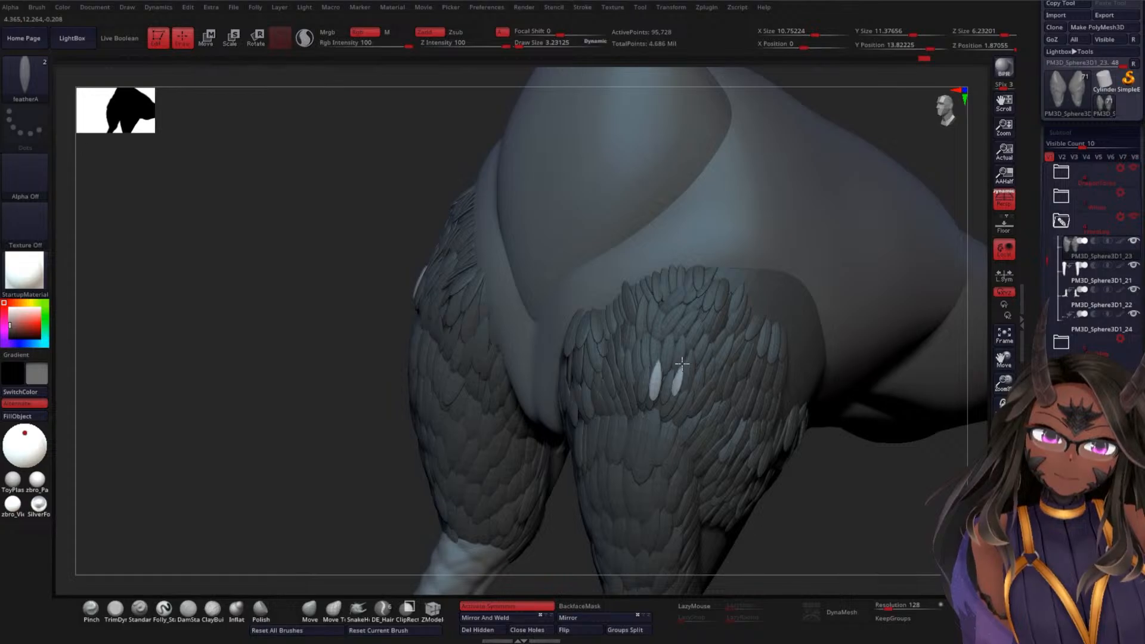
pyautogui.hotkey('ctrl', 'z')
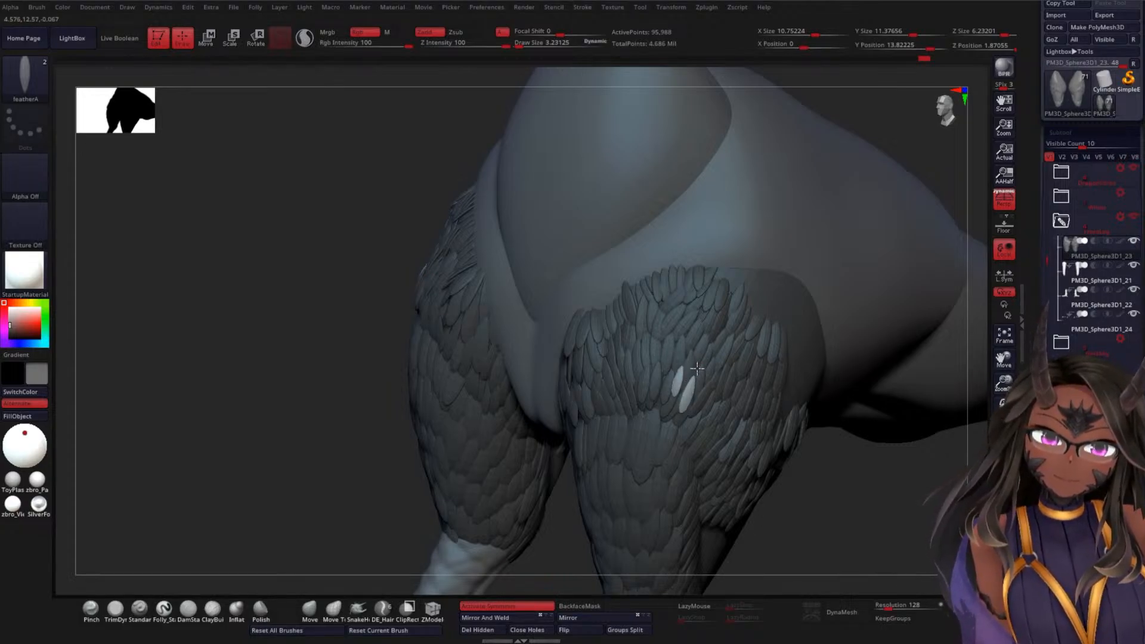
pyautogui.moveTo(693, 381); pyautogui.dragTo(699, 401)
# Undo the recent feather strokes on the front of the thigh, going back to the start of the inner thigh's plumage
pyautogui.moveTo(860, 464); pyautogui.dragTo(849, 347)
pyautogui.moveTo(838, 410); pyautogui.dragTo(808, 414)
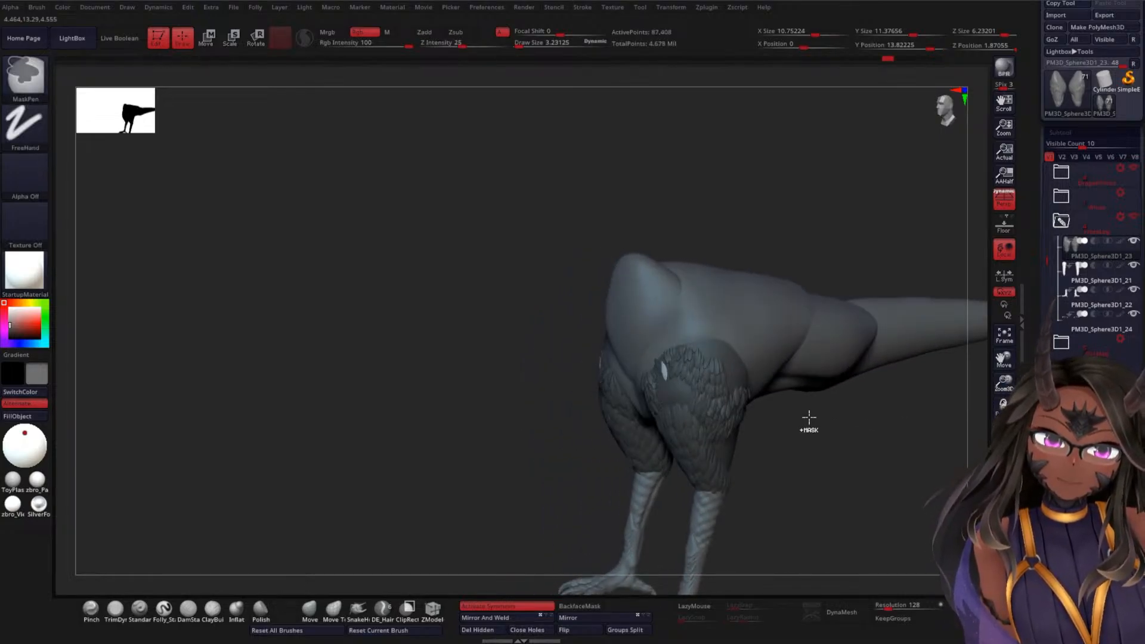
pyautogui.hotkey('ctrl', 'z')
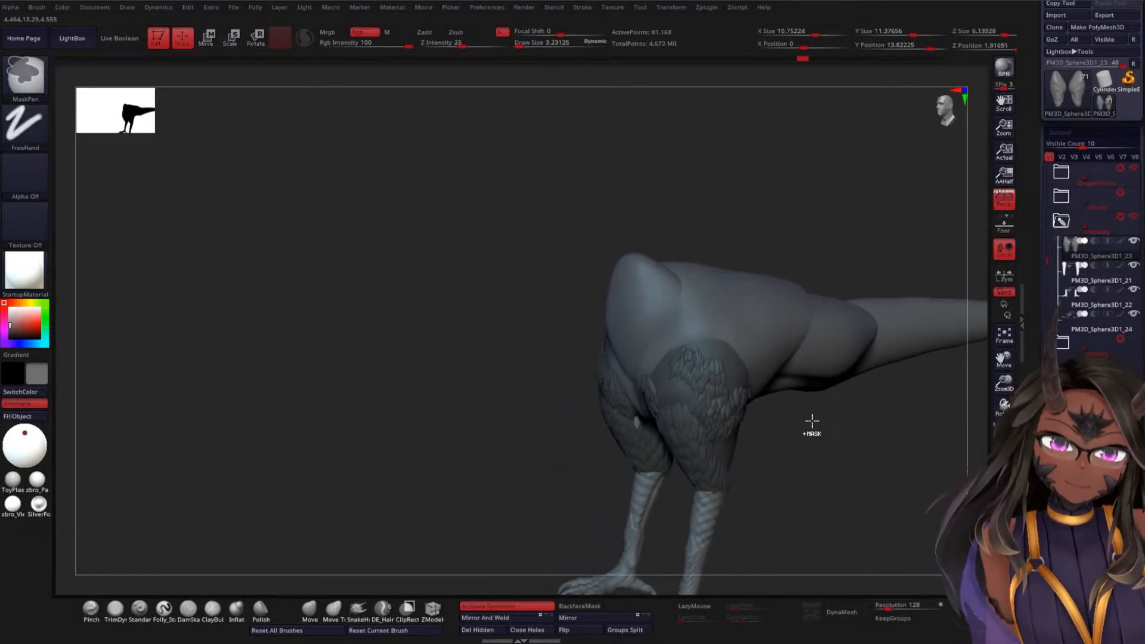
pyautogui.hotkey('ctrl', 'z')
# Resume placing feathers on the upper outer thigh and accept removing the newer Undo History entries
pyautogui.moveTo(813, 424); pyautogui.dragTo(837, 424)
pyautogui.moveTo(828, 428); pyautogui.dragTo(762, 334)
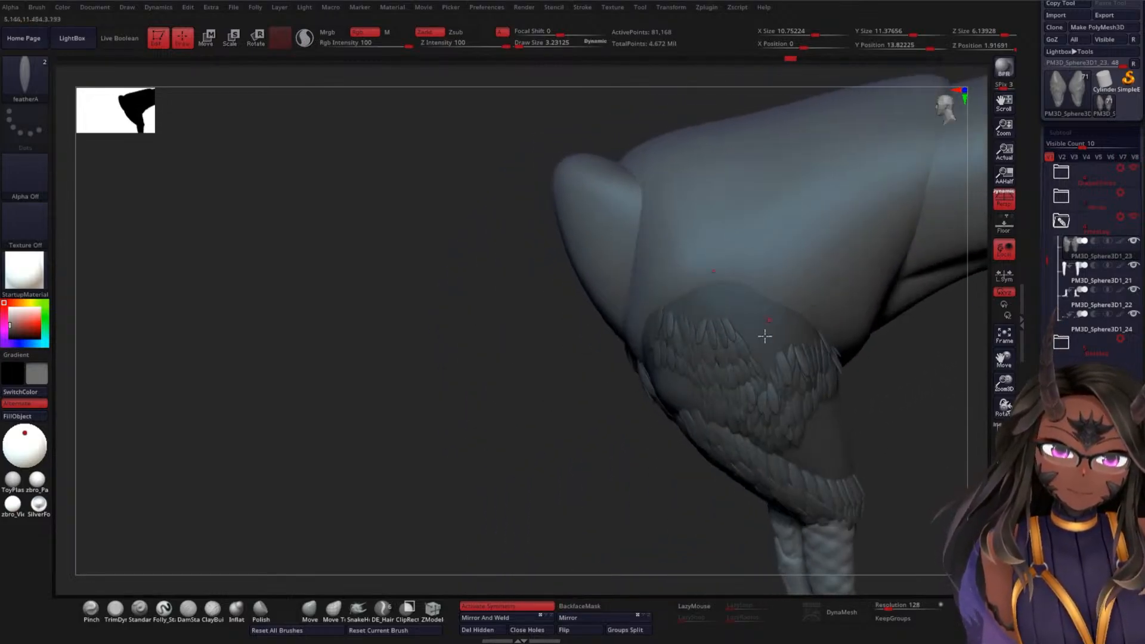
pyautogui.moveTo(934, 394); pyautogui.dragTo(794, 384)
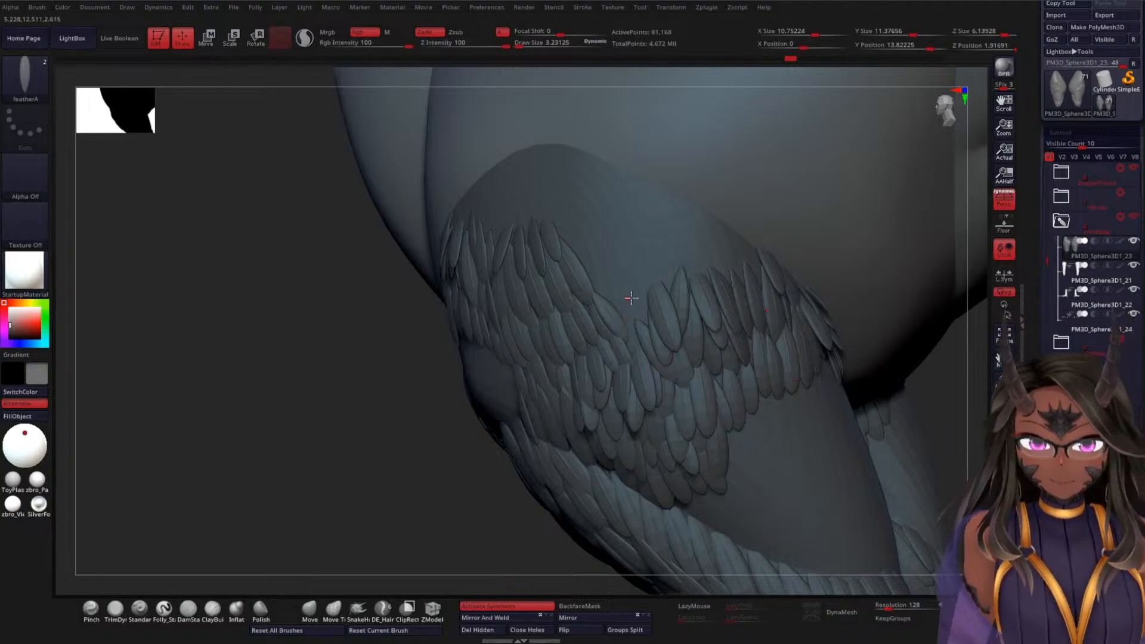
pyautogui.moveTo(625, 298); pyautogui.dragTo(623, 294)
pyautogui.click(626, 328)
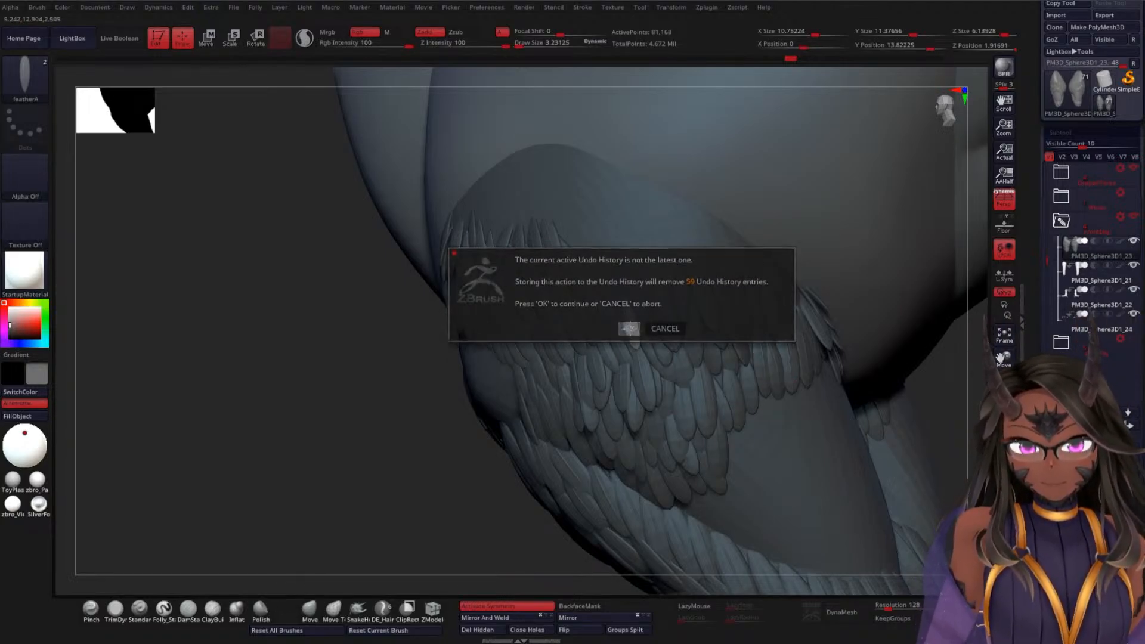
# Place feathers in the dip of the outer thigh's plumage and continue the row forward along its upper edge
pyautogui.moveTo(629, 338)
pyautogui.mouseDown()
pyautogui.moveTo(619, 318)
pyautogui.moveTo(634, 307)
pyautogui.mouseUp()
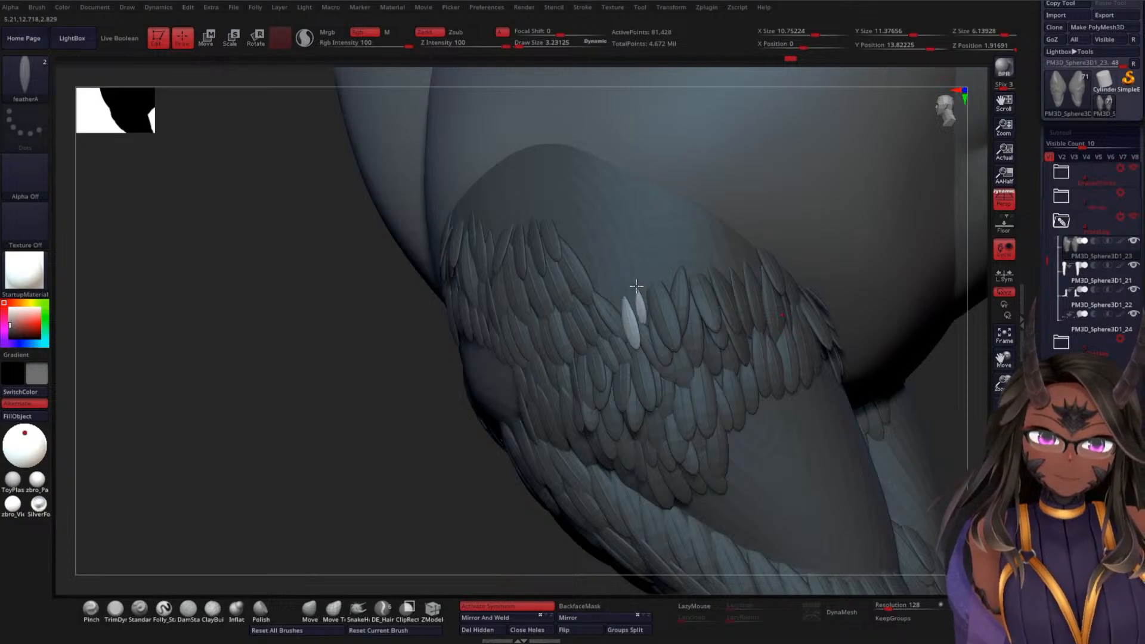
pyautogui.moveTo(635, 284)
pyautogui.mouseDown()
pyautogui.moveTo(650, 280)
pyautogui.moveTo(646, 264)
pyautogui.mouseUp()
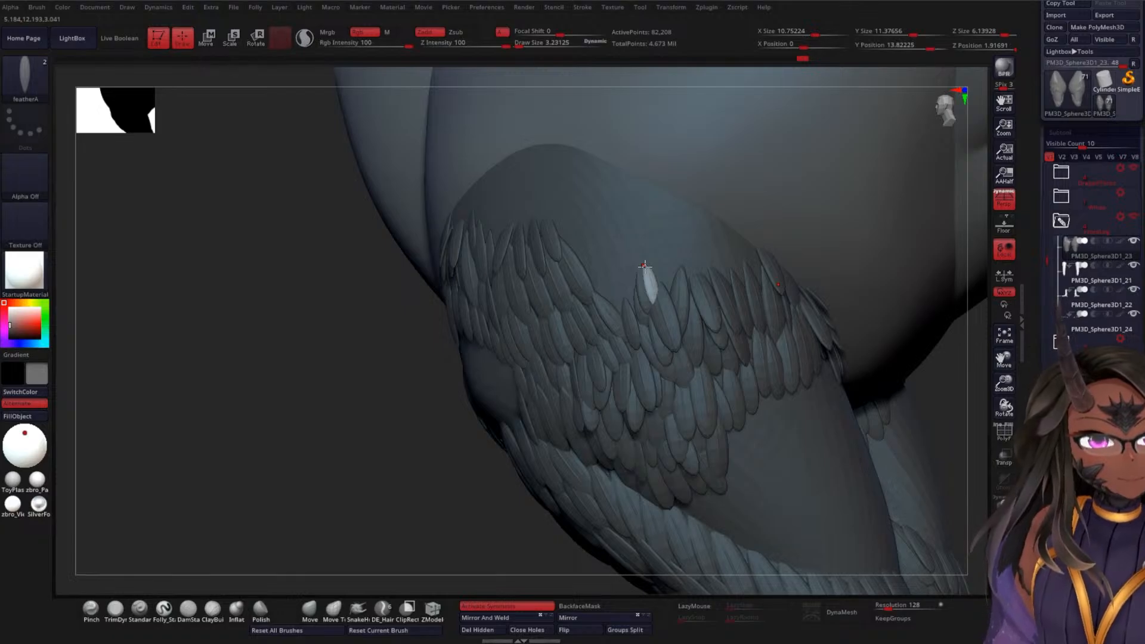
pyautogui.moveTo(620, 257); pyautogui.dragTo(559, 207)
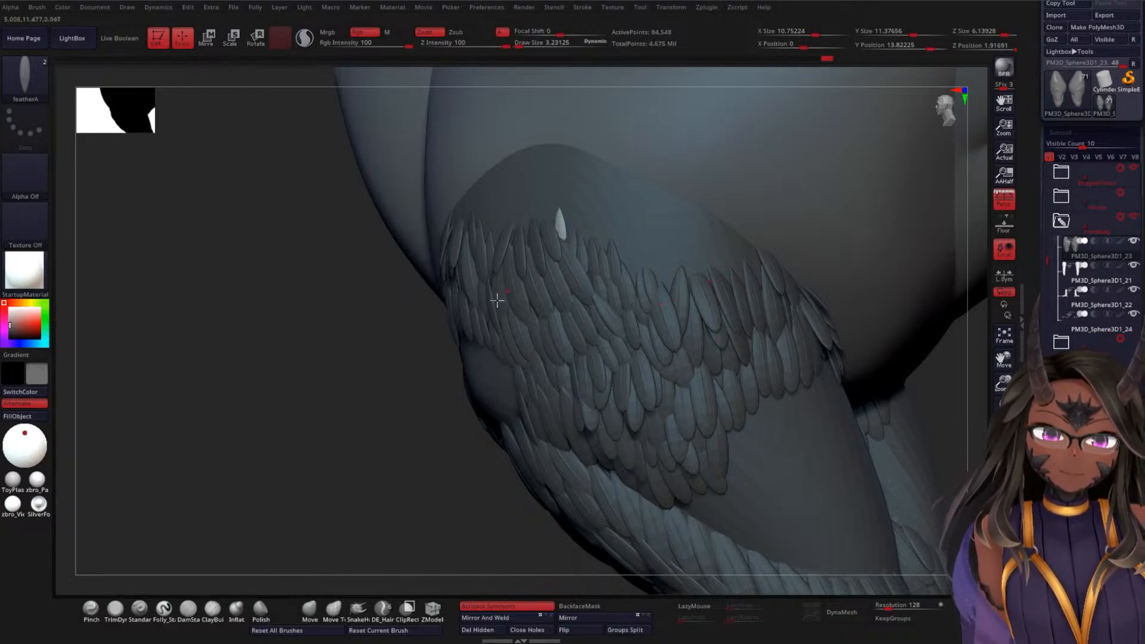
# Layer feathers up the rear part of the outer thigh to the edge where it meets the body
pyautogui.moveTo(304, 422); pyautogui.dragTo(325, 433)
pyautogui.keyDown('alt'); pyautogui.moveTo(868, 301); pyautogui.dragTo(807, 352); pyautogui.keyUp('alt')
pyautogui.moveTo(568, 321); pyautogui.dragTo(607, 311)
pyautogui.moveTo(813, 350); pyautogui.dragTo(737, 319)
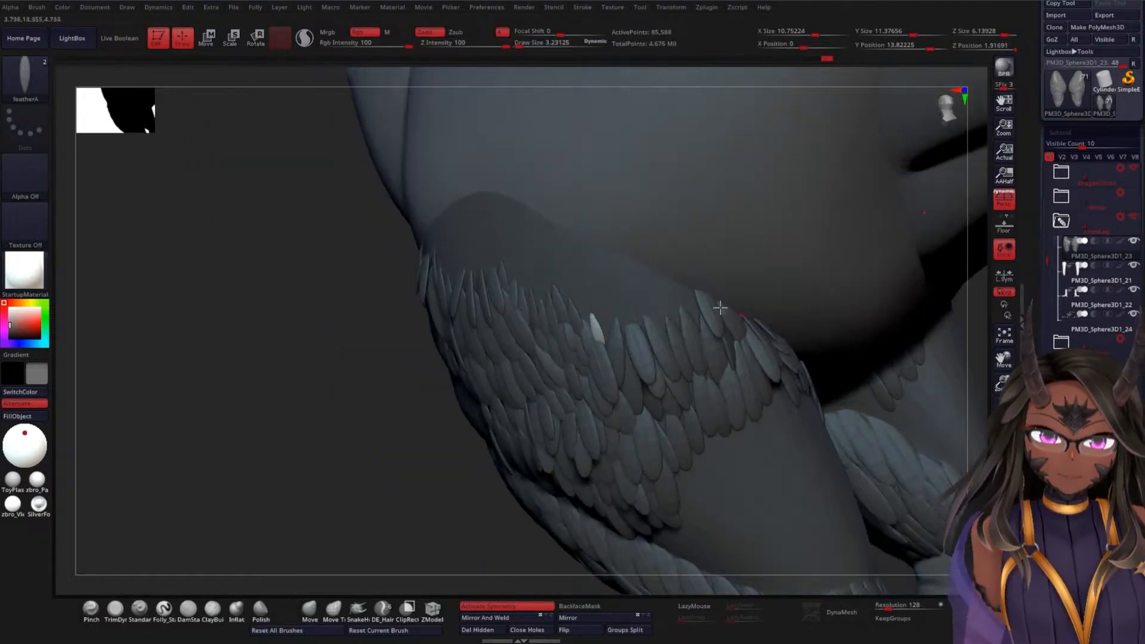
pyautogui.moveTo(603, 332)
pyautogui.mouseDown()
pyautogui.moveTo(609, 307)
pyautogui.moveTo(628, 312)
pyautogui.moveTo(621, 297)
pyautogui.moveTo(669, 287)
pyautogui.moveTo(693, 301)
pyautogui.moveTo(684, 274)
pyautogui.moveTo(666, 279)
pyautogui.moveTo(663, 261)
pyautogui.moveTo(643, 280)
pyautogui.moveTo(631, 249)
pyautogui.mouseUp()
pyautogui.hotkey('ctrl', 'z')
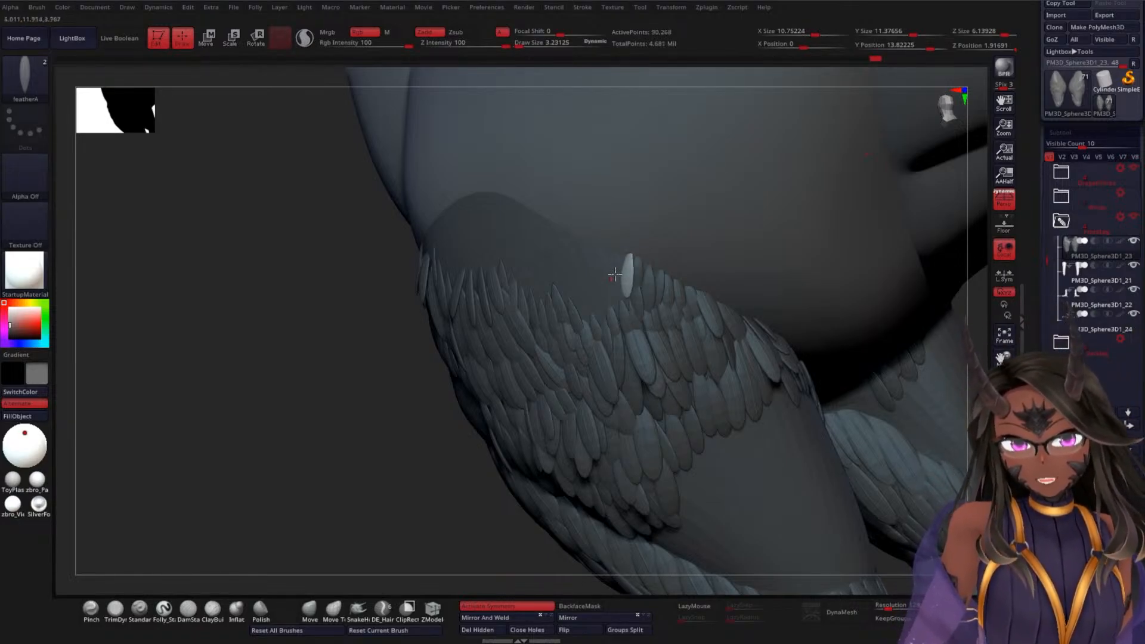
# Extend the outer thigh's rear plumage forward with shorter feathers stacked in columns
pyautogui.moveTo(624, 304); pyautogui.dragTo(620, 233)
pyautogui.moveTo(304, 442); pyautogui.dragTo(343, 451)
pyautogui.moveTo(599, 311)
pyautogui.mouseDown()
pyautogui.moveTo(593, 255)
pyautogui.moveTo(606, 251)
pyautogui.moveTo(593, 251)
pyautogui.moveTo(590, 230)
pyautogui.mouseUp()
pyautogui.moveTo(589, 286); pyautogui.dragTo(587, 267)
pyautogui.moveTo(583, 314); pyautogui.dragTo(579, 289)
# Add a column of feathers at the front end of the rear plumage, up to the thigh's upper border
pyautogui.moveTo(272, 484); pyautogui.dragTo(329, 461)
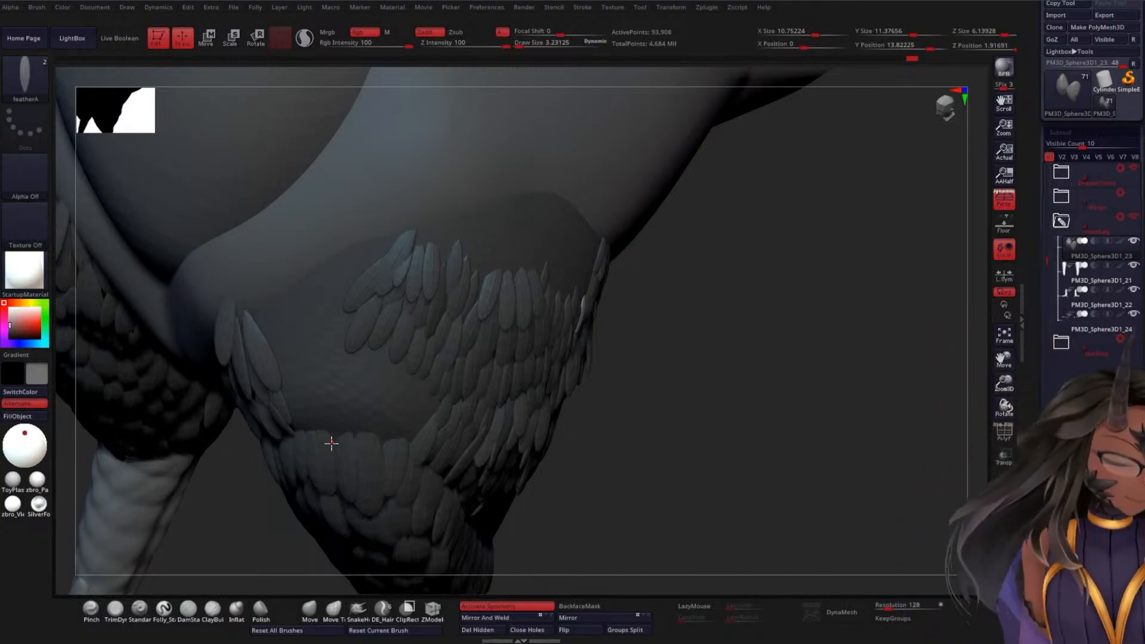
pyautogui.moveTo(820, 332); pyautogui.dragTo(780, 286)
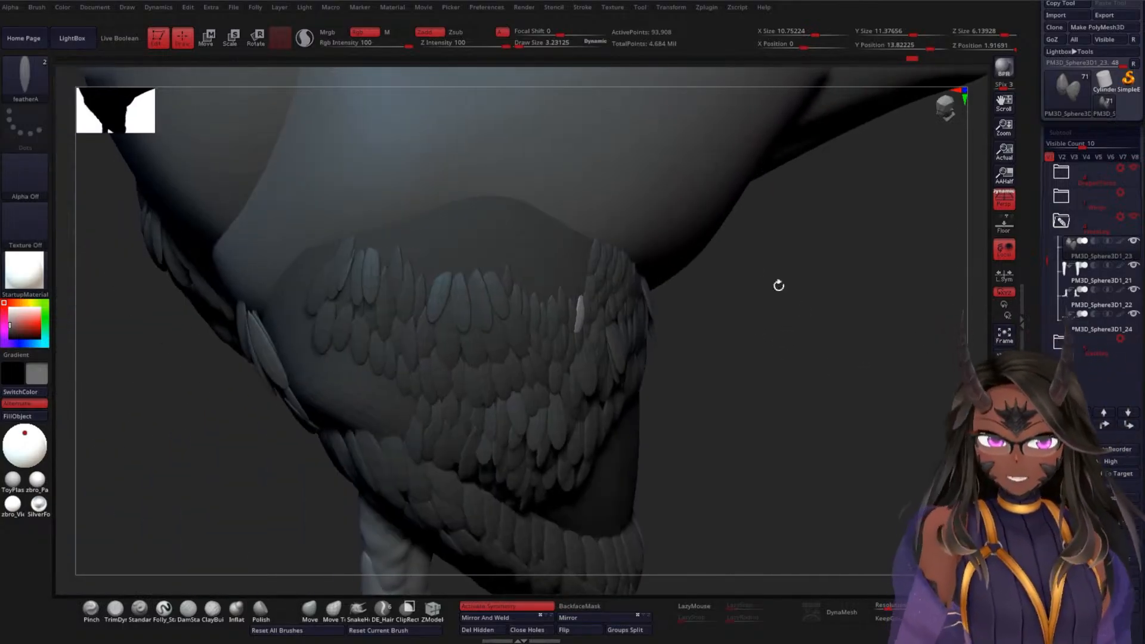
pyautogui.moveTo(575, 296); pyautogui.dragTo(573, 278)
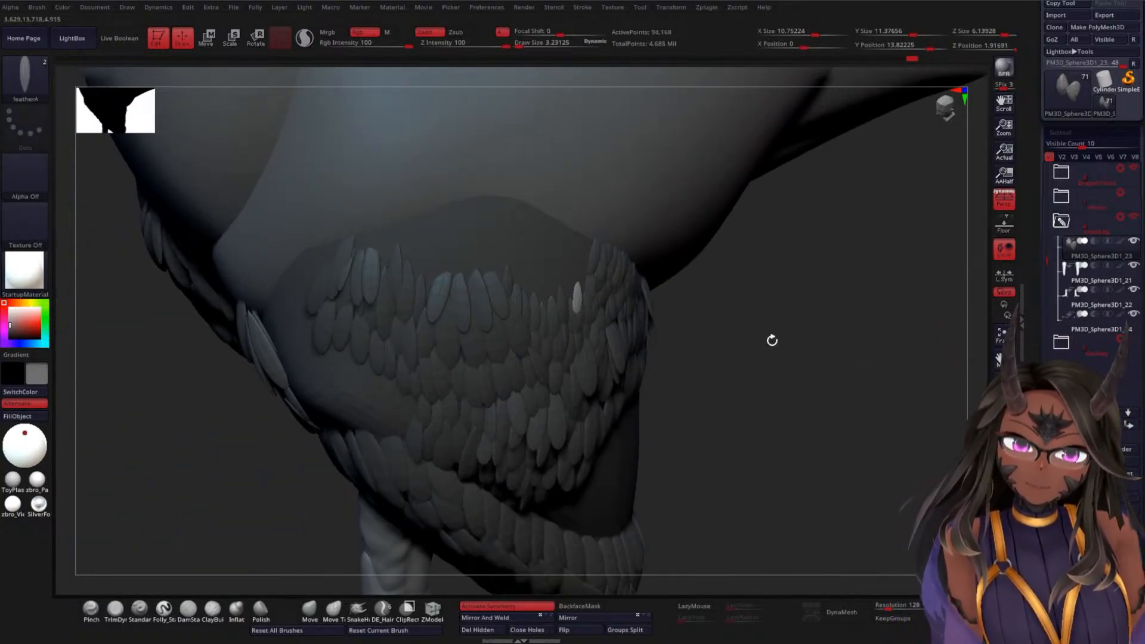
pyautogui.moveTo(771, 340); pyautogui.dragTo(710, 361)
pyautogui.moveTo(580, 288); pyautogui.dragTo(570, 222)
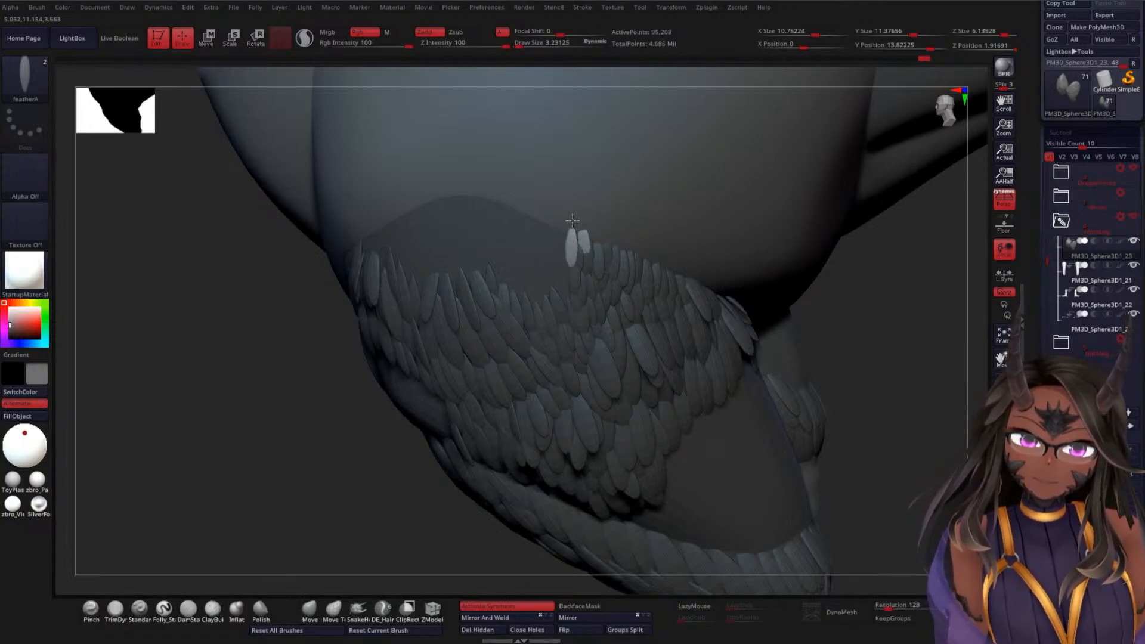
# Place another row of feathers along the plumage's upper edge towards the front of the thigh, undoing a misplaced one
pyautogui.moveTo(567, 263)
pyautogui.mouseDown()
pyautogui.moveTo(563, 292)
pyautogui.moveTo(556, 261)
pyautogui.mouseUp()
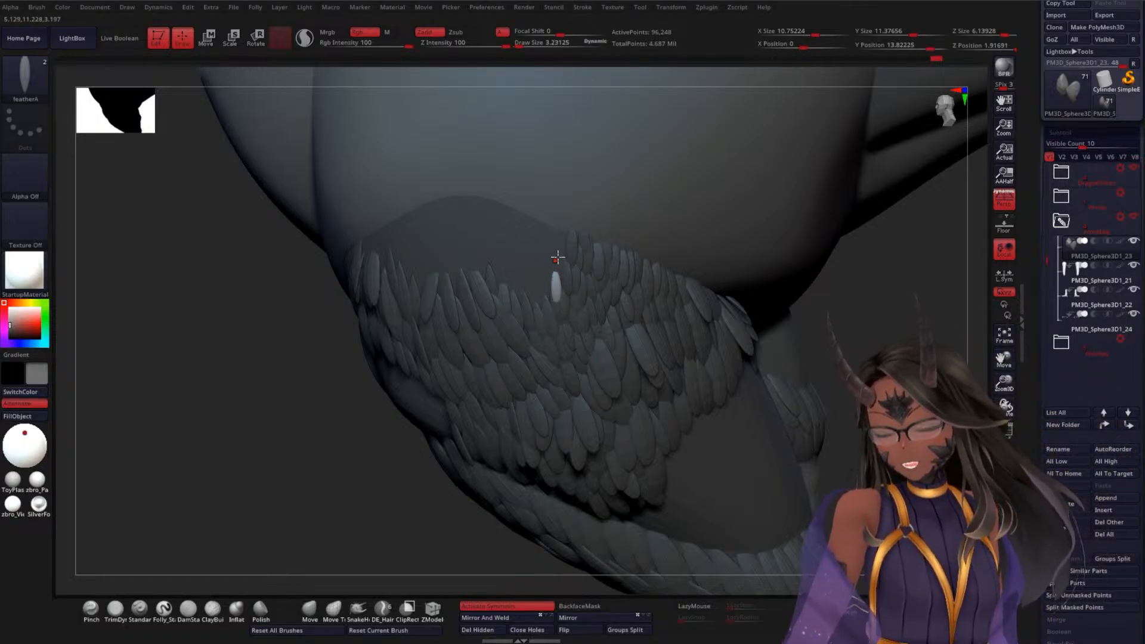
pyautogui.moveTo(538, 293); pyautogui.dragTo(447, 265)
pyautogui.hotkey('ctrl', 'z')
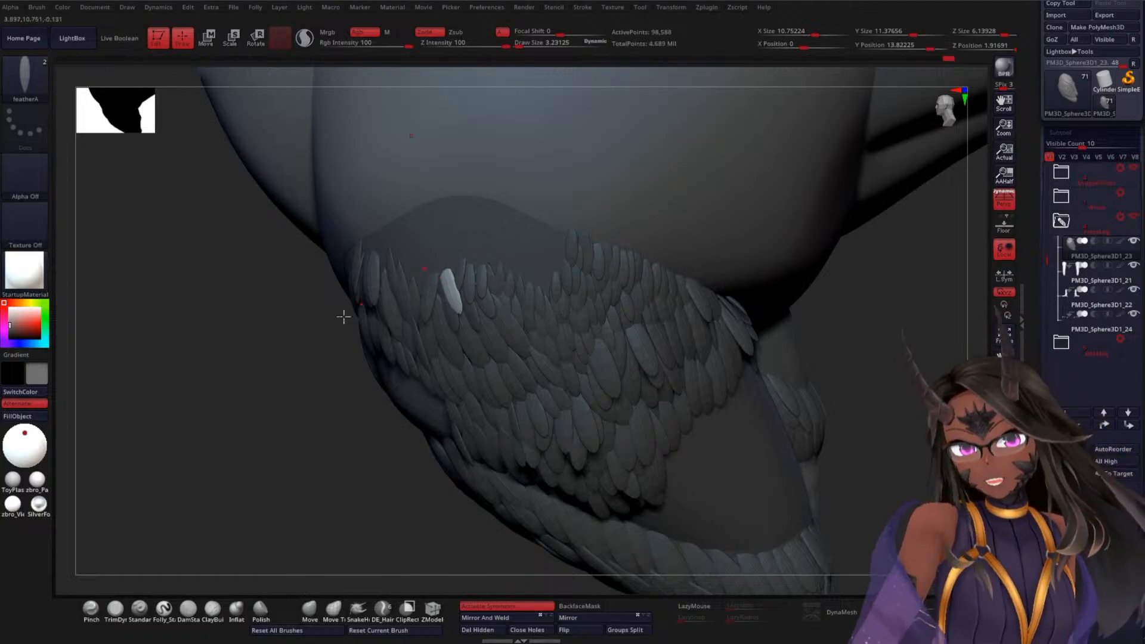
pyautogui.moveTo(343, 317); pyautogui.dragTo(425, 278, button='right')
pyautogui.moveTo(415, 274); pyautogui.dragTo(458, 242)
pyautogui.hotkey('ctrl', 'z')
pyautogui.hotkey('ctrl', 'z')
pyautogui.hotkey('ctrl', 'z')
pyautogui.hotkey('ctrl', 'z')
pyautogui.hotkey('ctrl', 'z')
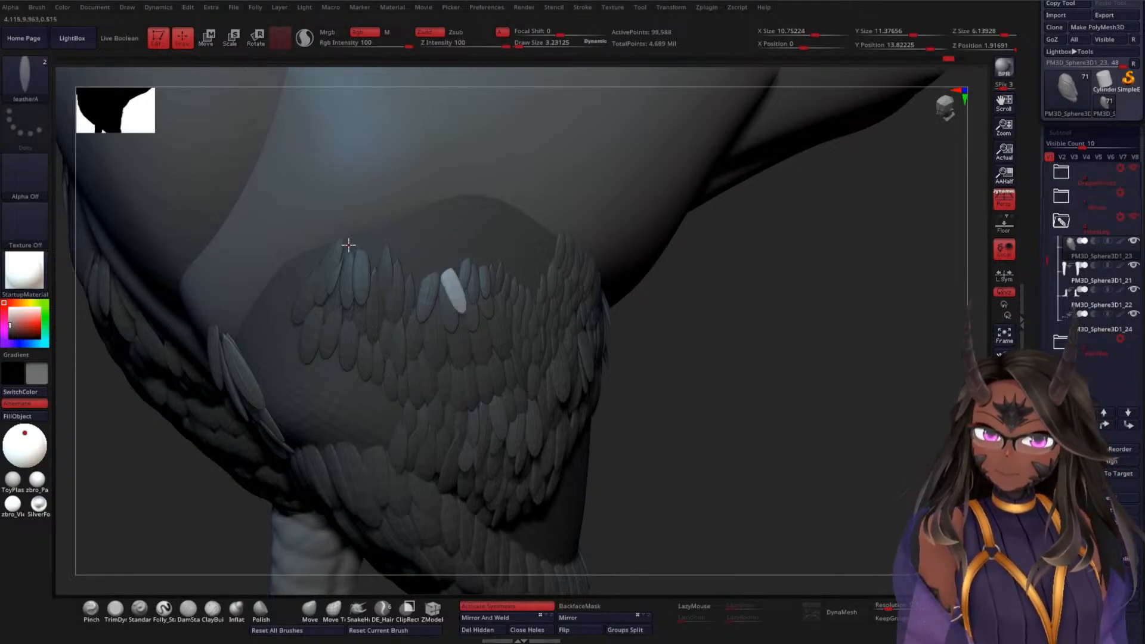
# Place a row of feathers along the outer thigh's upper border, from the front patch towards the top of the thigh
pyautogui.moveTo(349, 246); pyautogui.dragTo(419, 196)
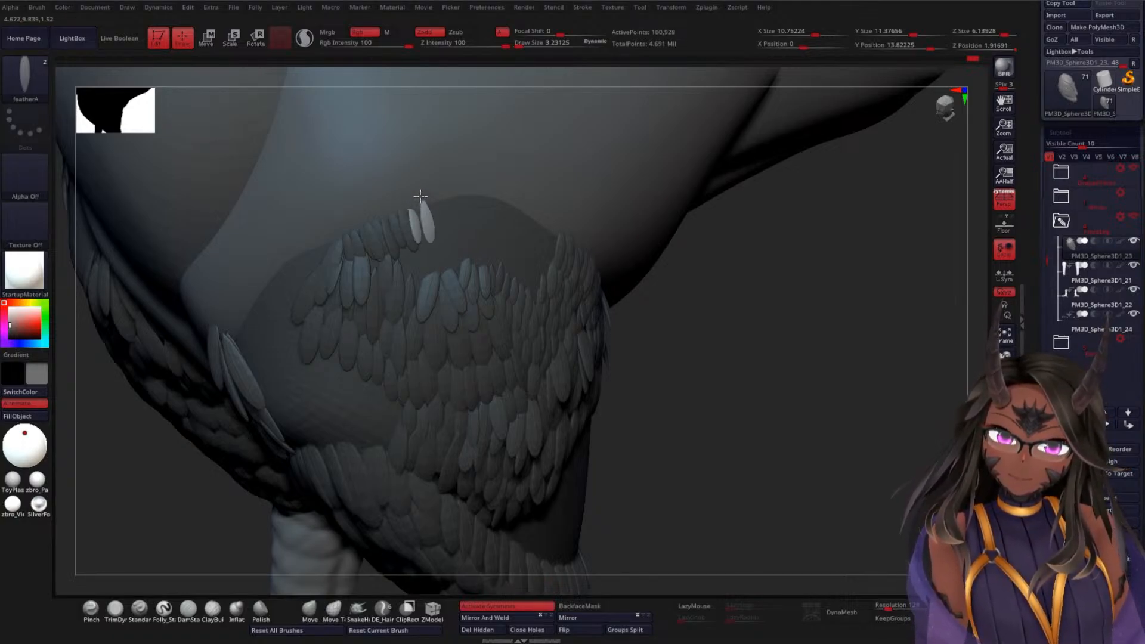
pyautogui.moveTo(432, 240); pyautogui.dragTo(428, 191)
pyautogui.moveTo(455, 242); pyautogui.dragTo(458, 195)
pyautogui.moveTo(462, 206); pyautogui.dragTo(457, 193)
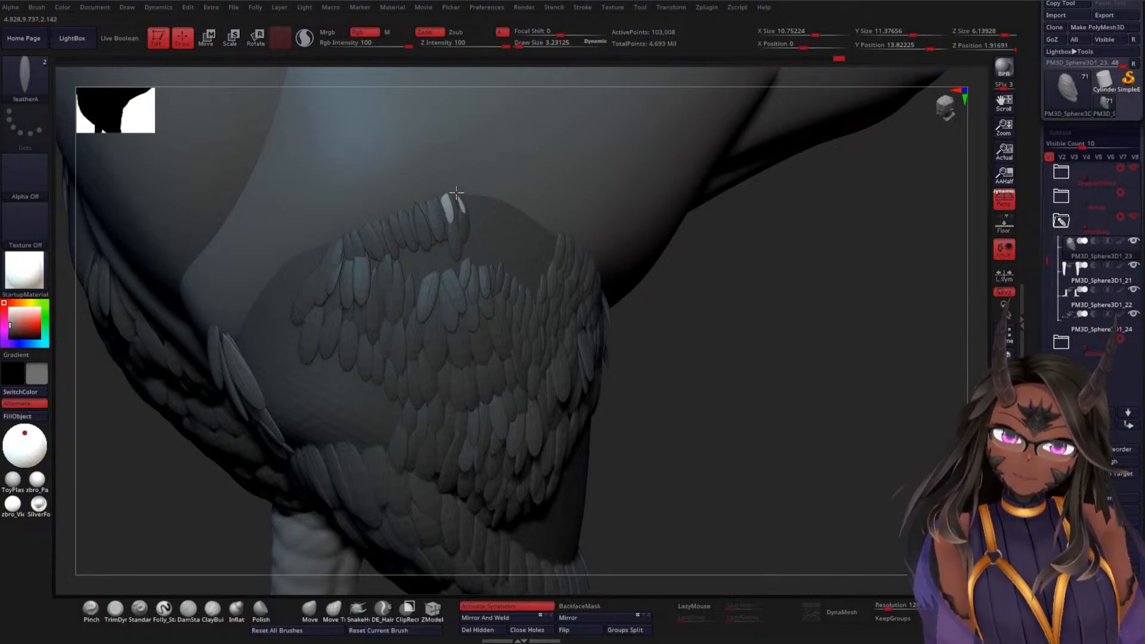
# Start a row of feathers on the upper edge of the lower plumage at the thigh's front, rotating each to fit
pyautogui.moveTo(803, 355); pyautogui.dragTo(685, 263)
pyautogui.moveTo(893, 327)
pyautogui.mouseDown()
pyautogui.moveTo(893, 294)
pyautogui.moveTo(910, 414)
pyautogui.moveTo(925, 205)
pyautogui.moveTo(832, 304)
pyautogui.moveTo(765, 319)
pyautogui.mouseUp()
pyautogui.moveTo(431, 371); pyautogui.dragTo(493, 331)
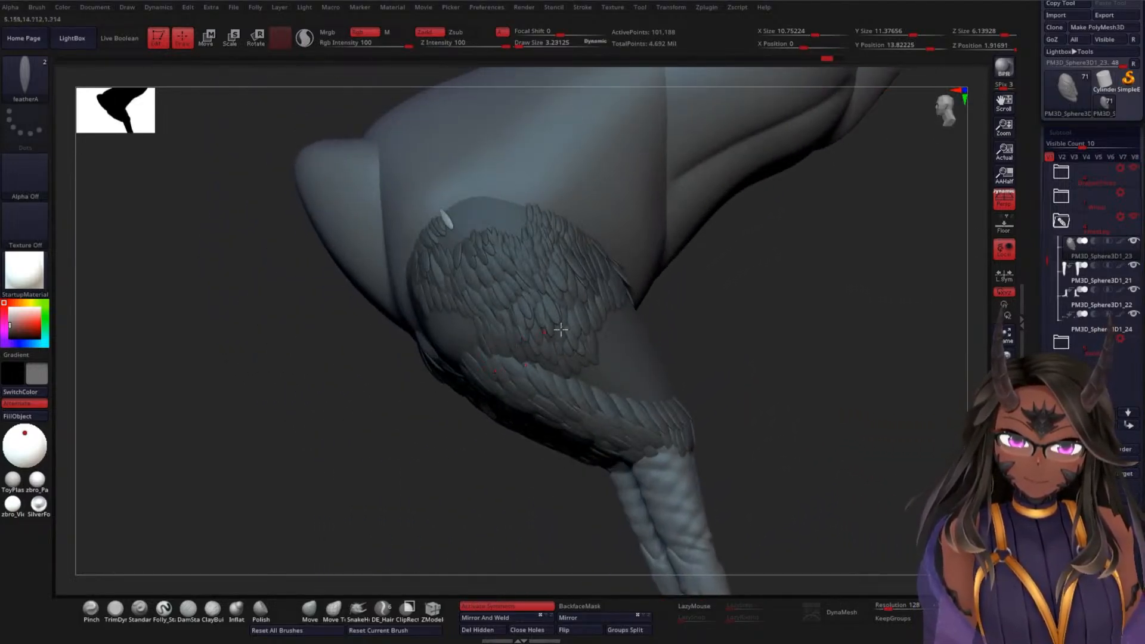
pyautogui.moveTo(746, 298); pyautogui.dragTo(686, 298)
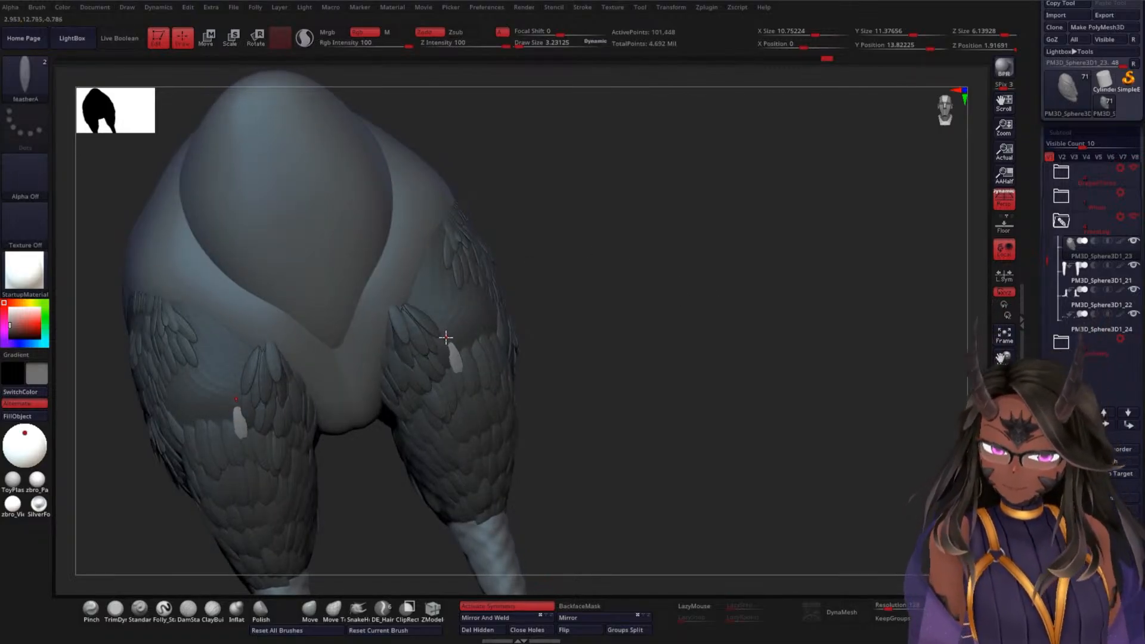
pyautogui.press('w')
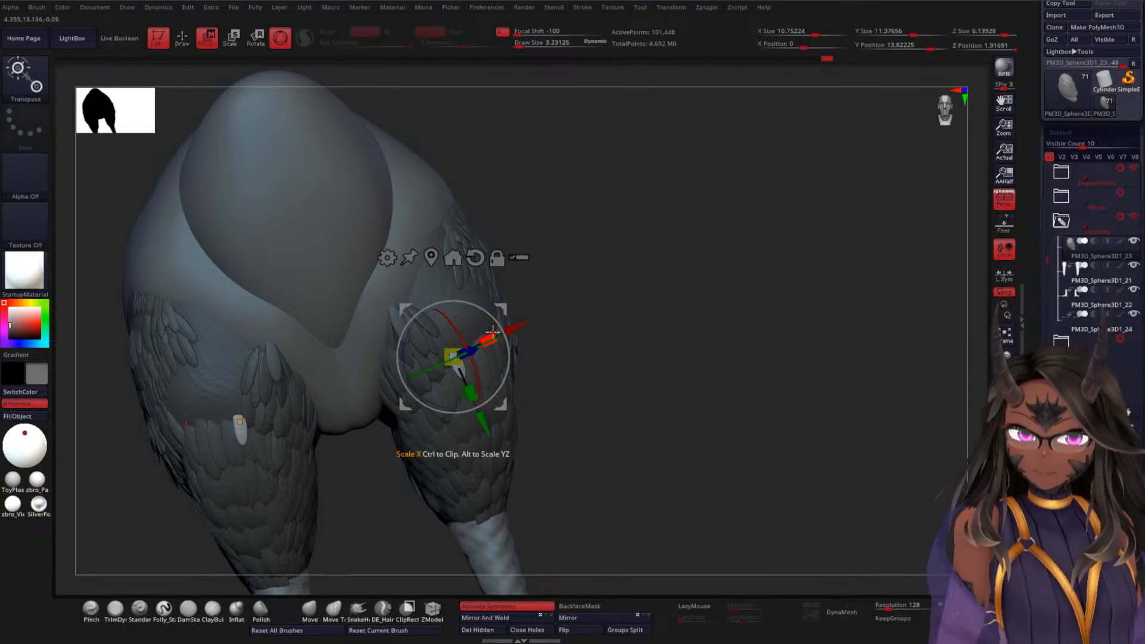
pyautogui.press('q')
pyautogui.moveTo(566, 325)
pyautogui.mouseDown()
pyautogui.moveTo(585, 336)
pyautogui.moveTo(463, 342)
pyautogui.mouseUp()
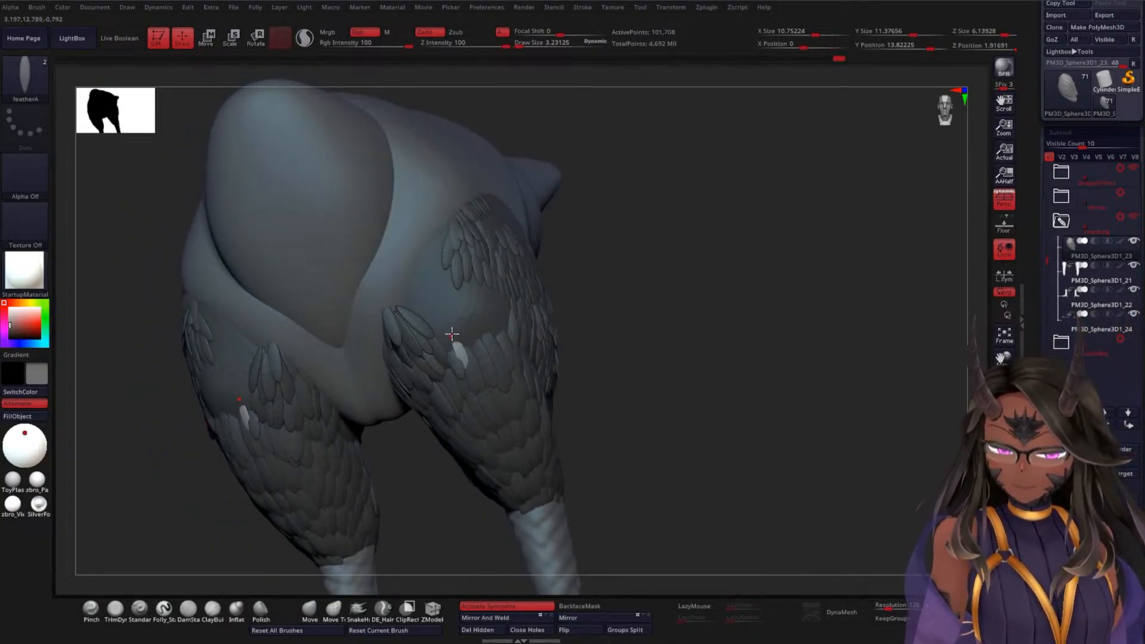
pyautogui.press('w')
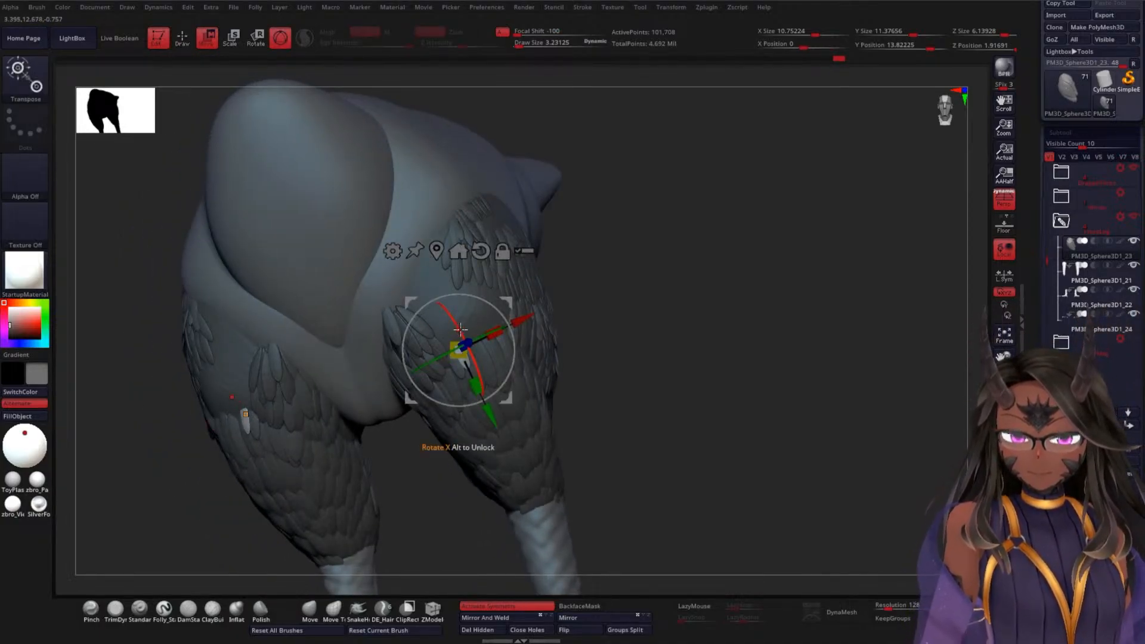
pyautogui.press('q')
pyautogui.press('w')
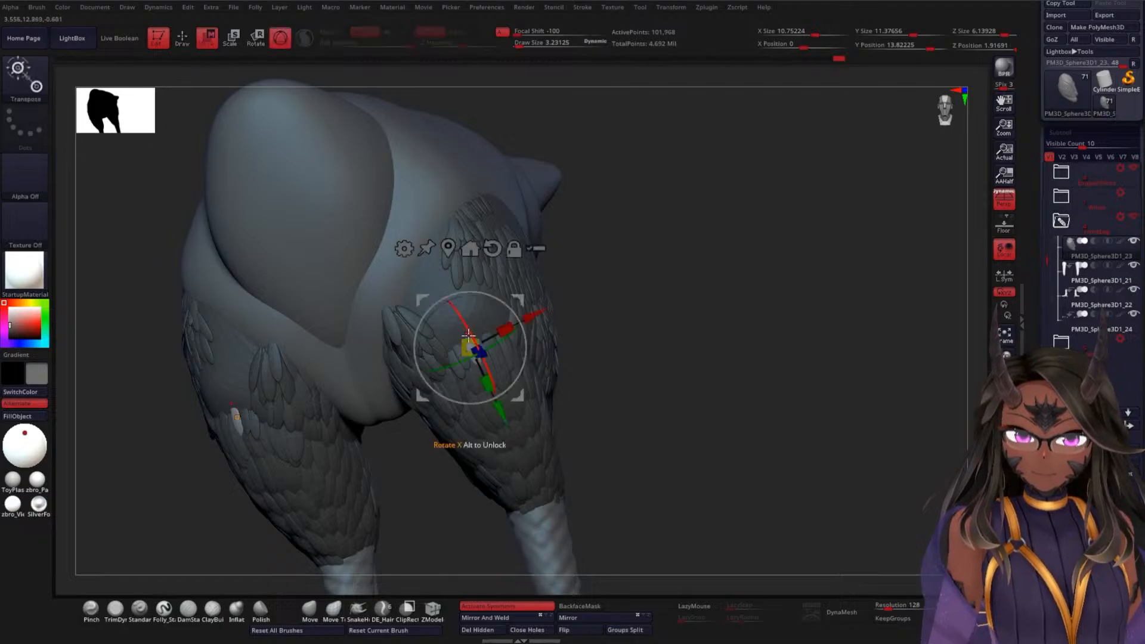
pyautogui.press('q')
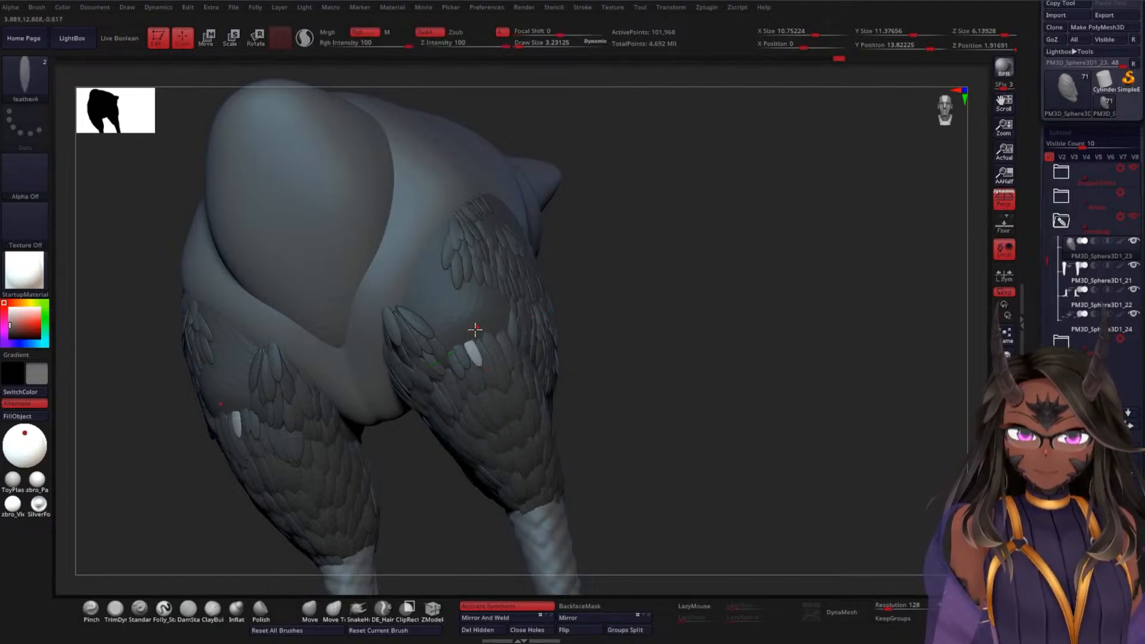
# Continue the front row outwards along the lower plumage's edge to the outer thigh's feathers, rotating each one to follow the surface
pyautogui.moveTo(471, 322); pyautogui.dragTo(475, 326)
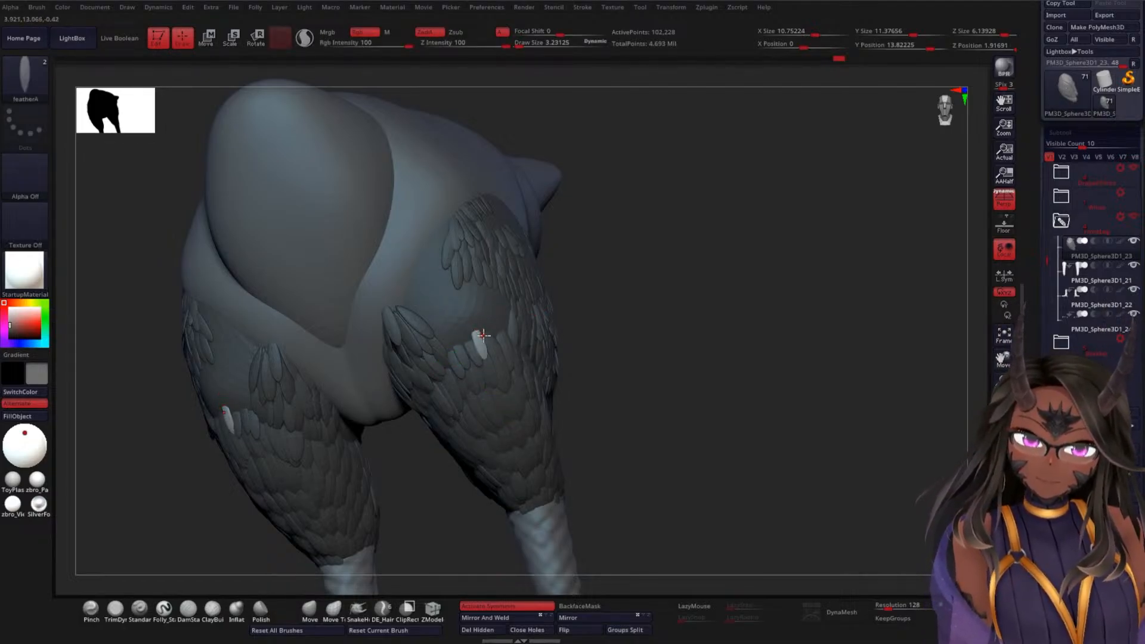
pyautogui.press('w')
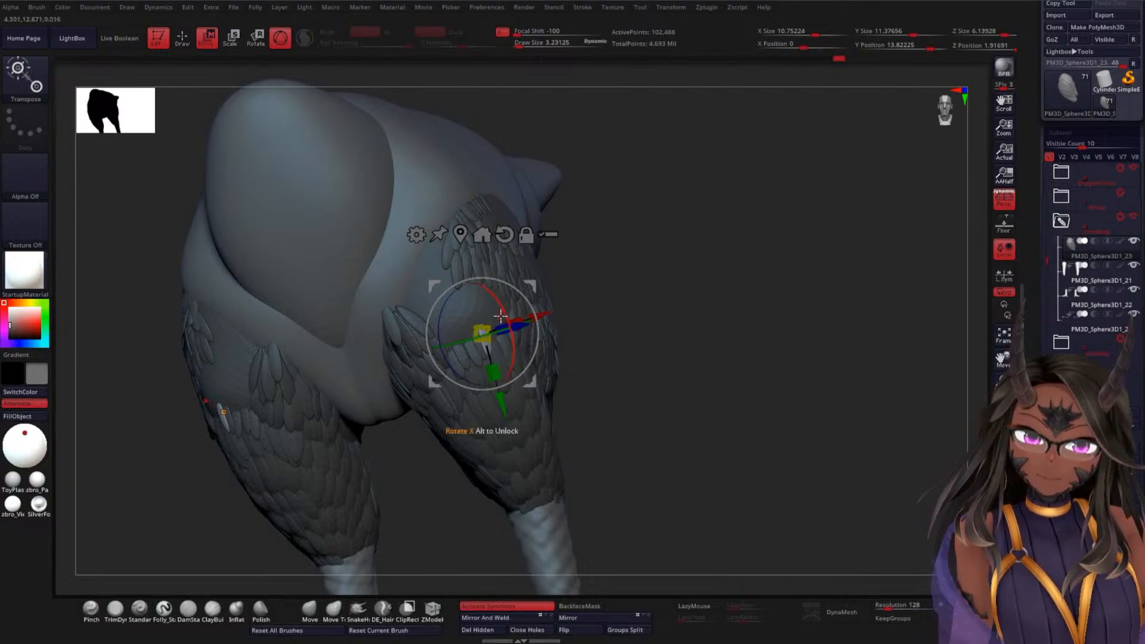
pyautogui.press('q')
pyautogui.press('w')
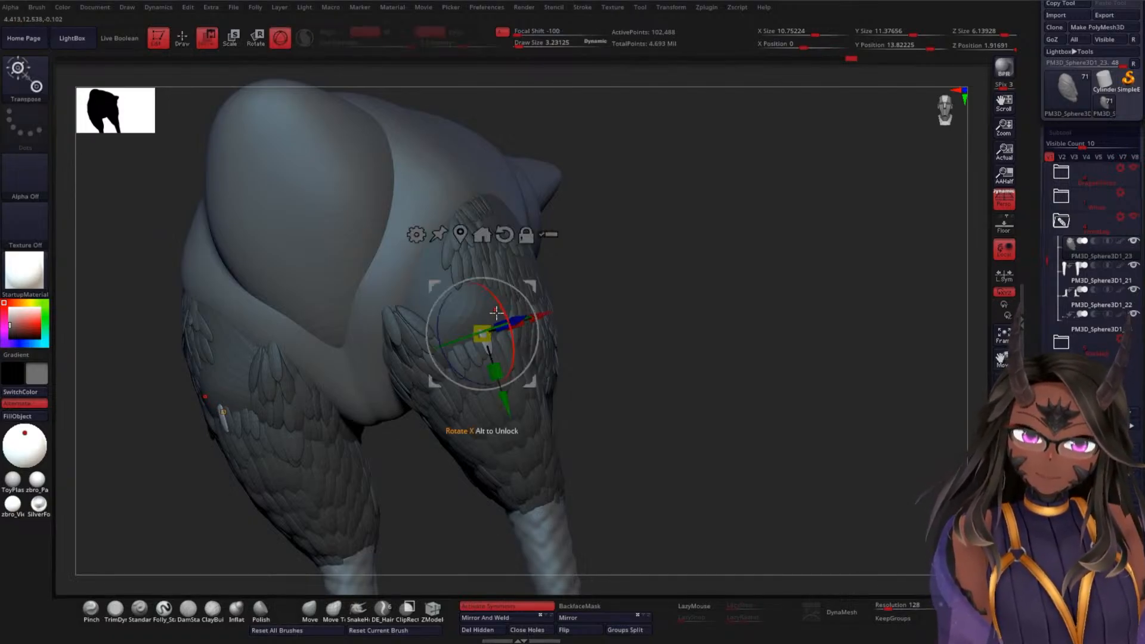
pyautogui.press('q')
pyautogui.moveTo(631, 317); pyautogui.dragTo(494, 330)
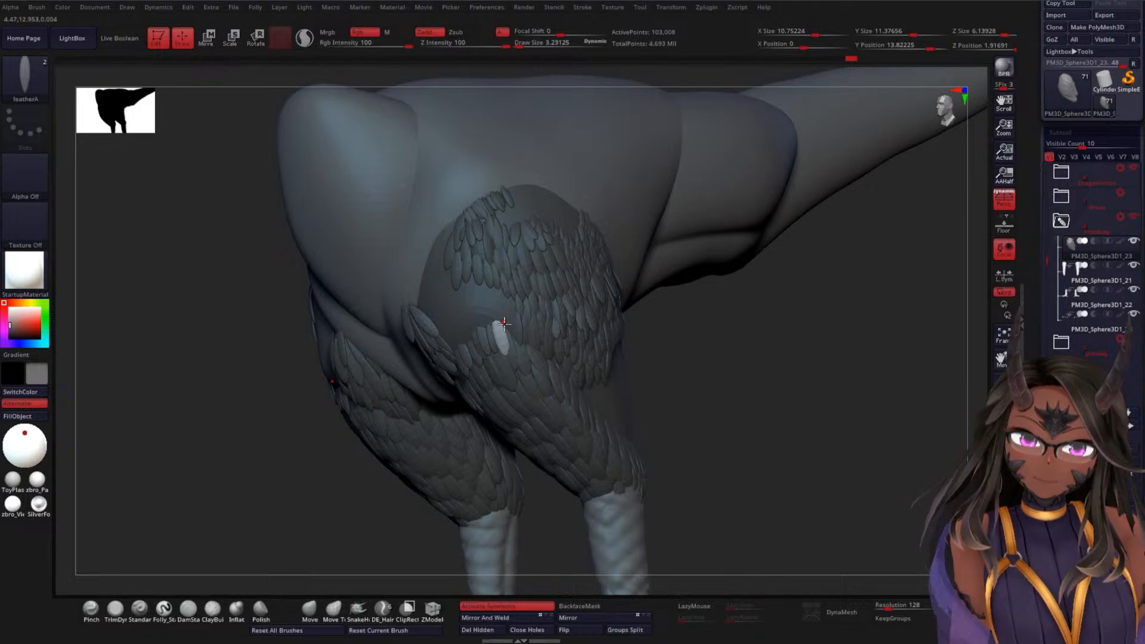
pyautogui.press('w')
pyautogui.press('q')
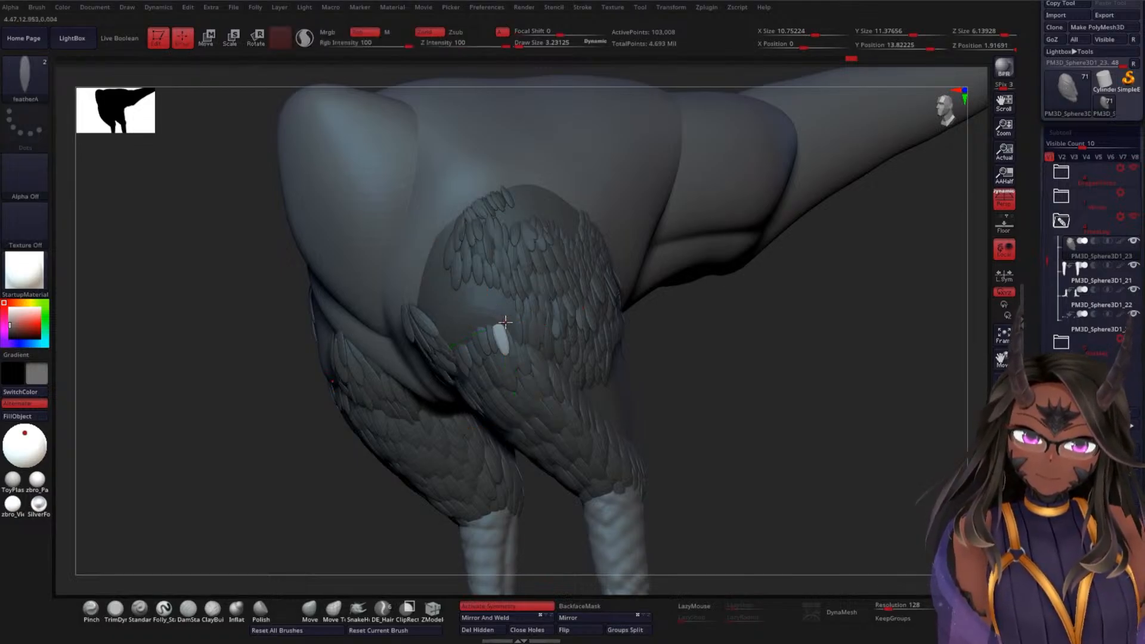
pyautogui.press('w')
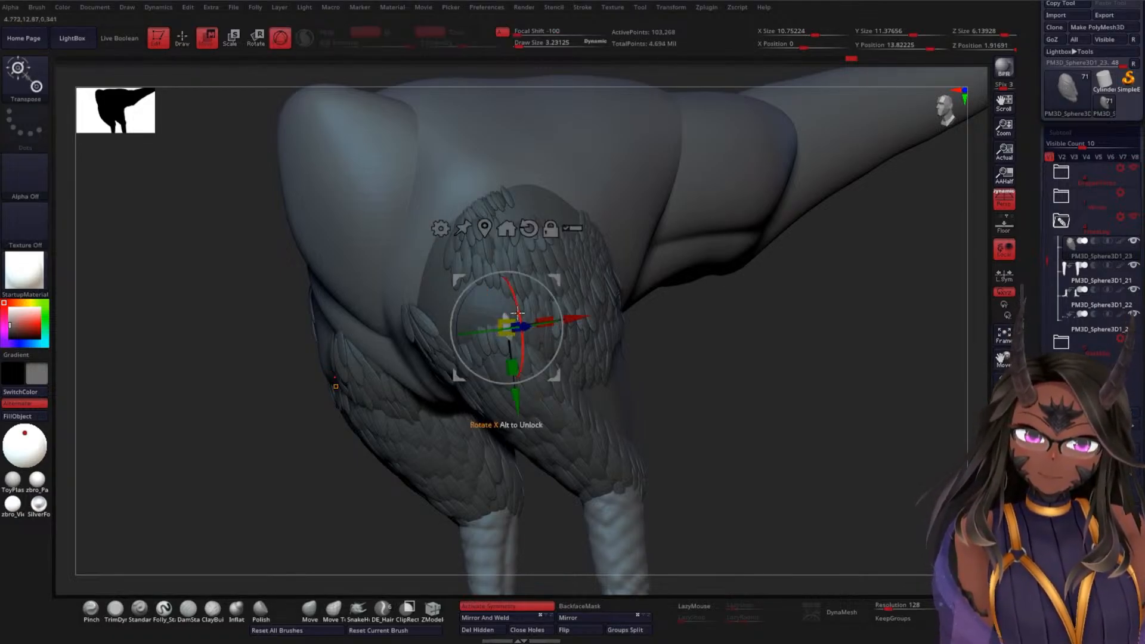
pyautogui.press('q')
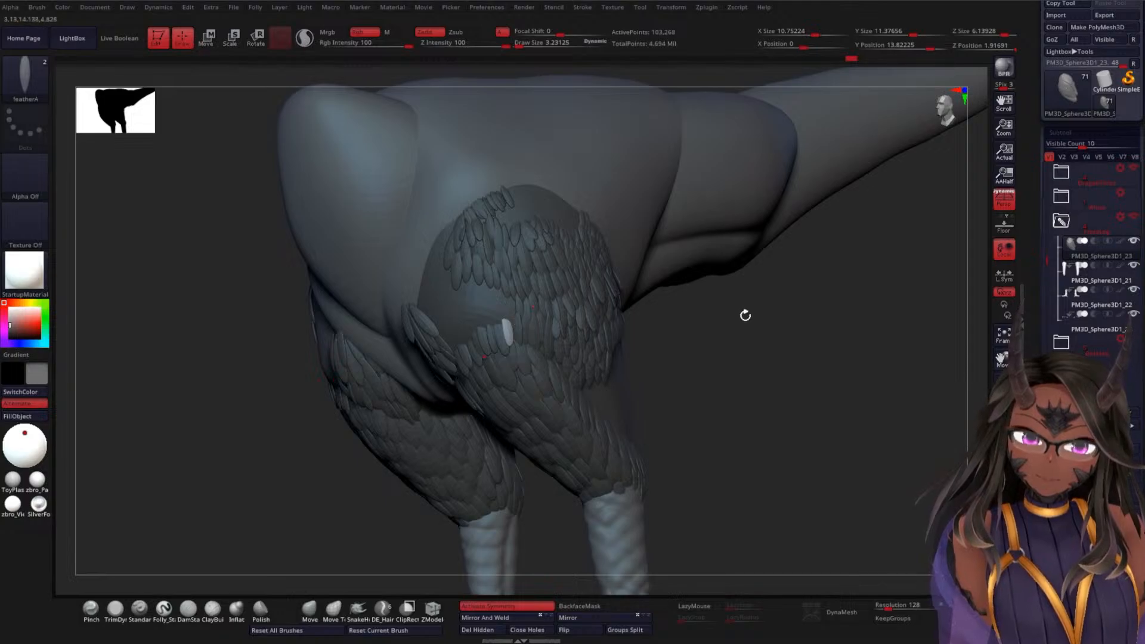
# Layer a second row of rotated feathers over the first one at the middle of the thigh's front
pyautogui.moveTo(745, 315)
pyautogui.mouseDown()
pyautogui.moveTo(767, 320)
pyautogui.moveTo(711, 291)
pyautogui.mouseUp()
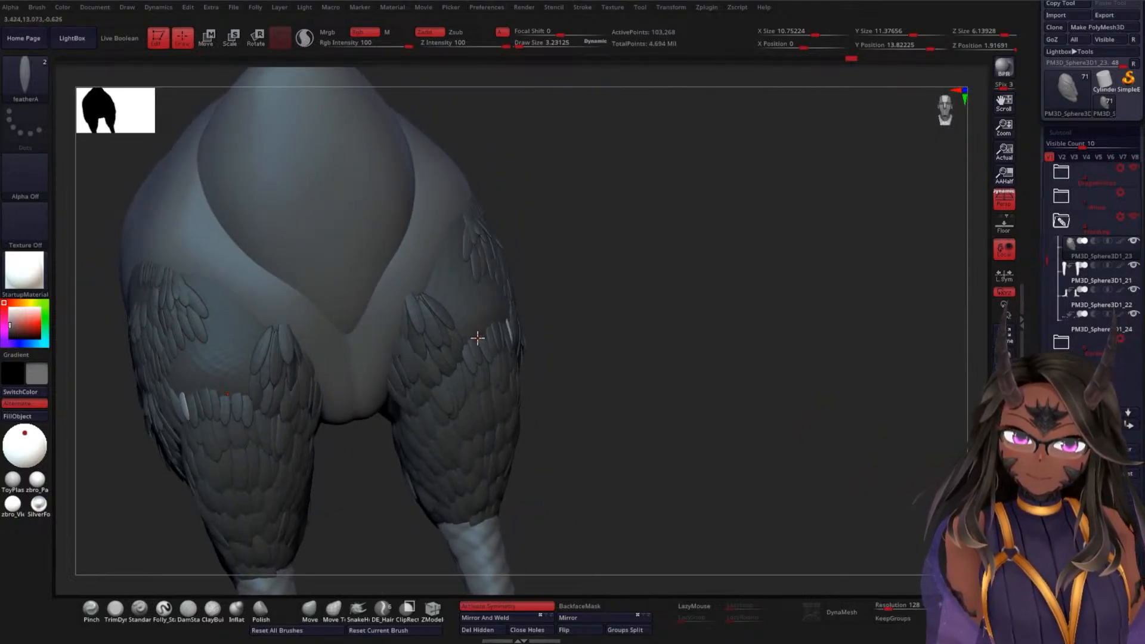
pyautogui.press('w')
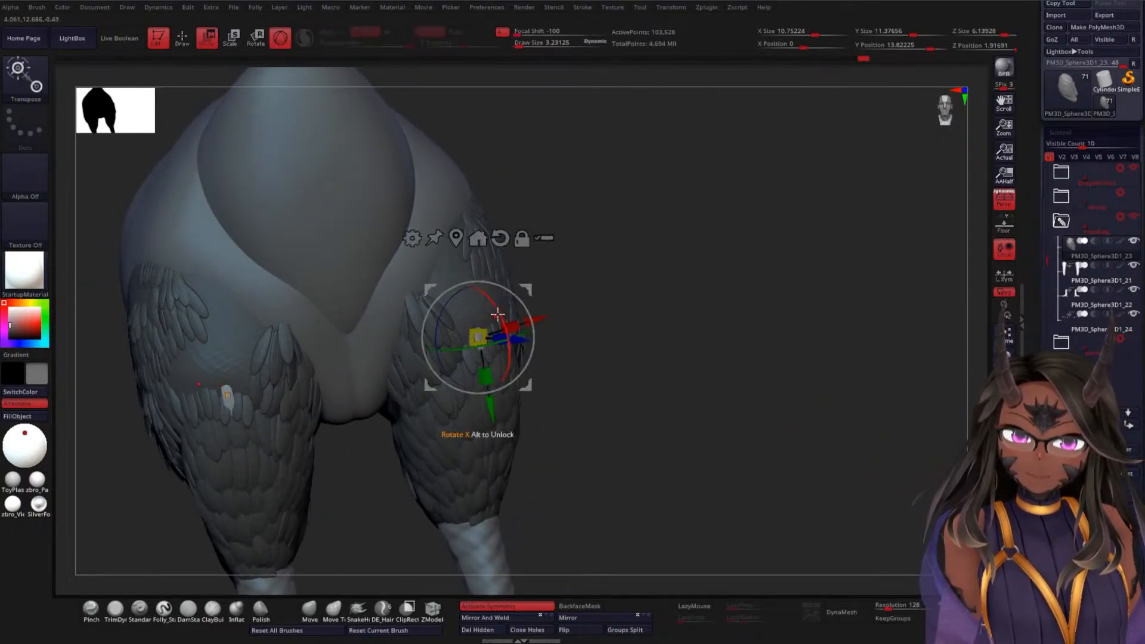
pyautogui.press('q')
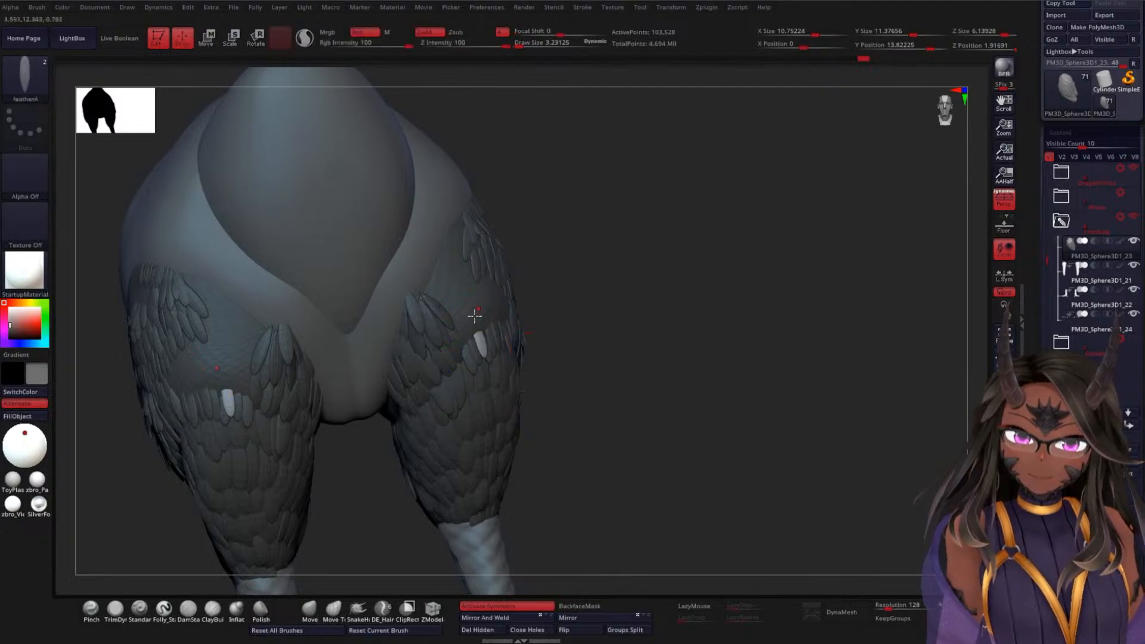
pyautogui.press('w')
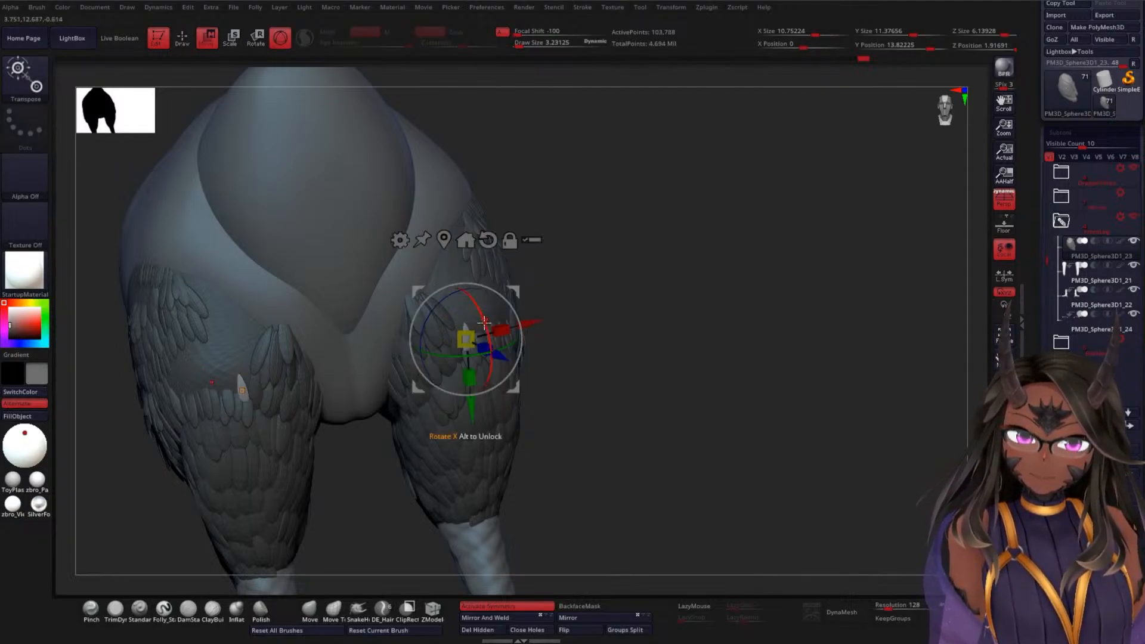
pyautogui.press('q')
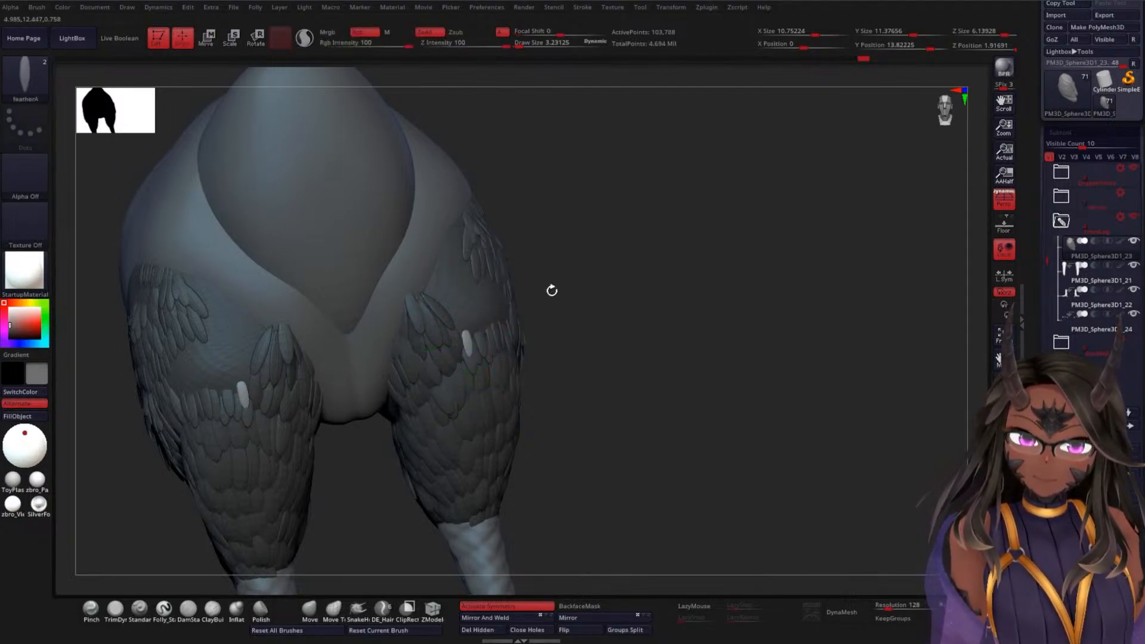
pyautogui.moveTo(550, 289); pyautogui.dragTo(546, 300)
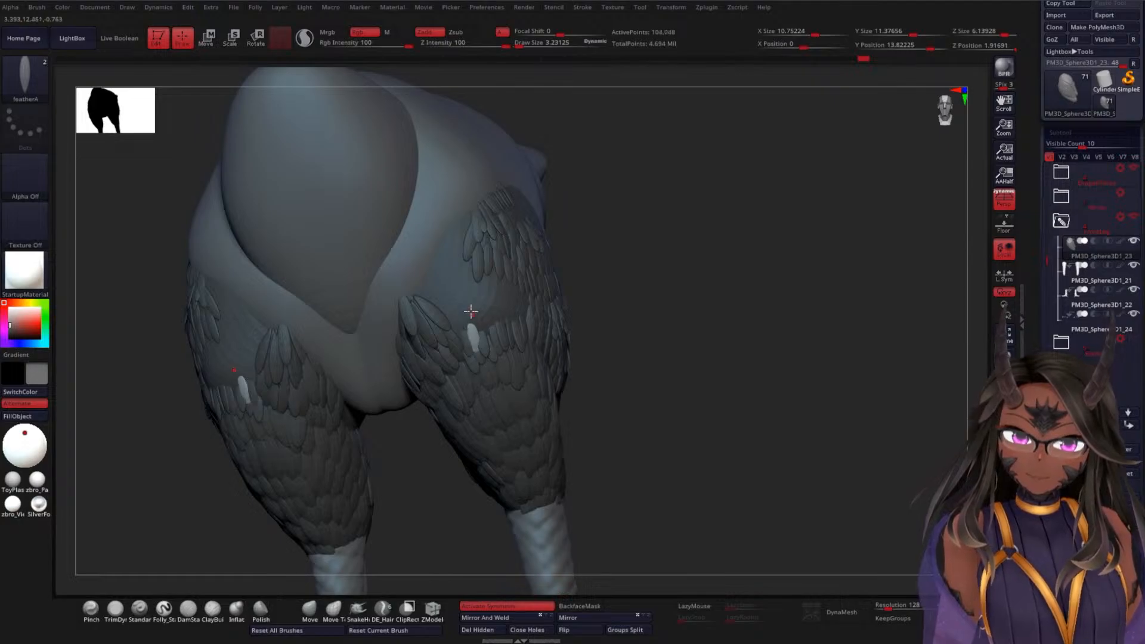
pyautogui.press('w')
pyautogui.press('q')
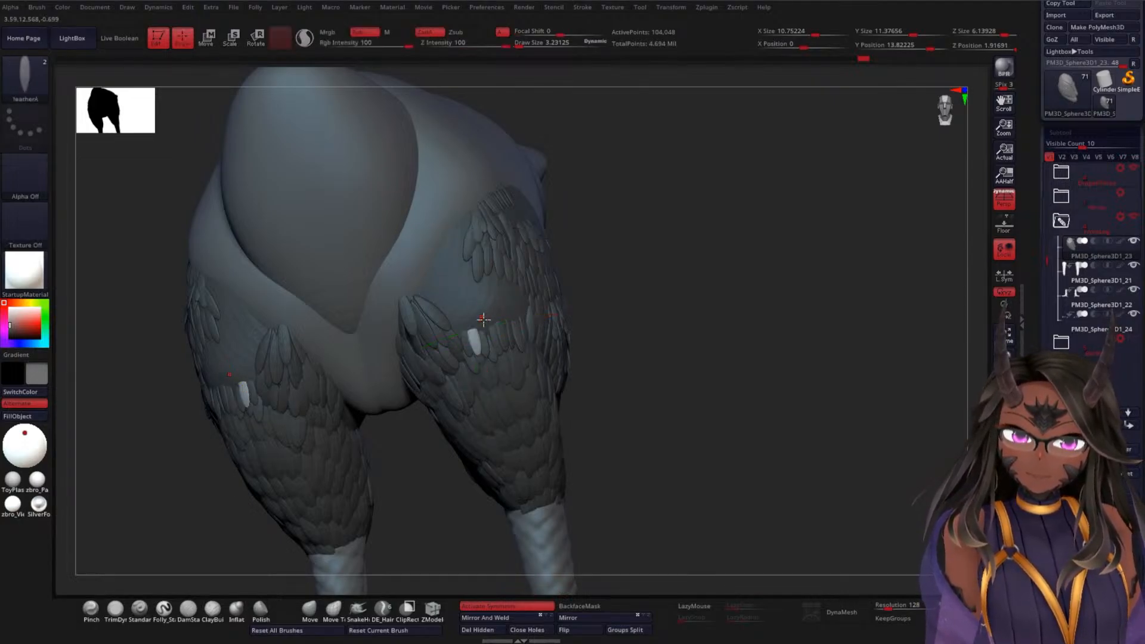
pyautogui.press('w')
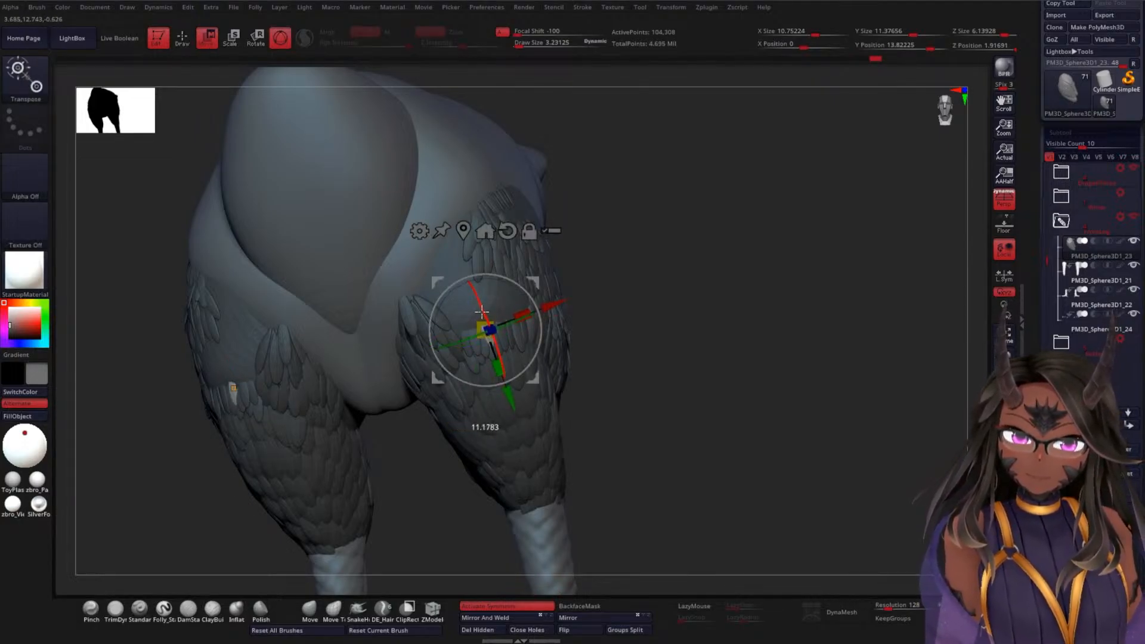
# Add another overlapping row beginning beside the inner thigh's long feathers, rotating each feather into line with its neighbours
pyautogui.moveTo(644, 274); pyautogui.dragTo(557, 264)
pyautogui.press('q')
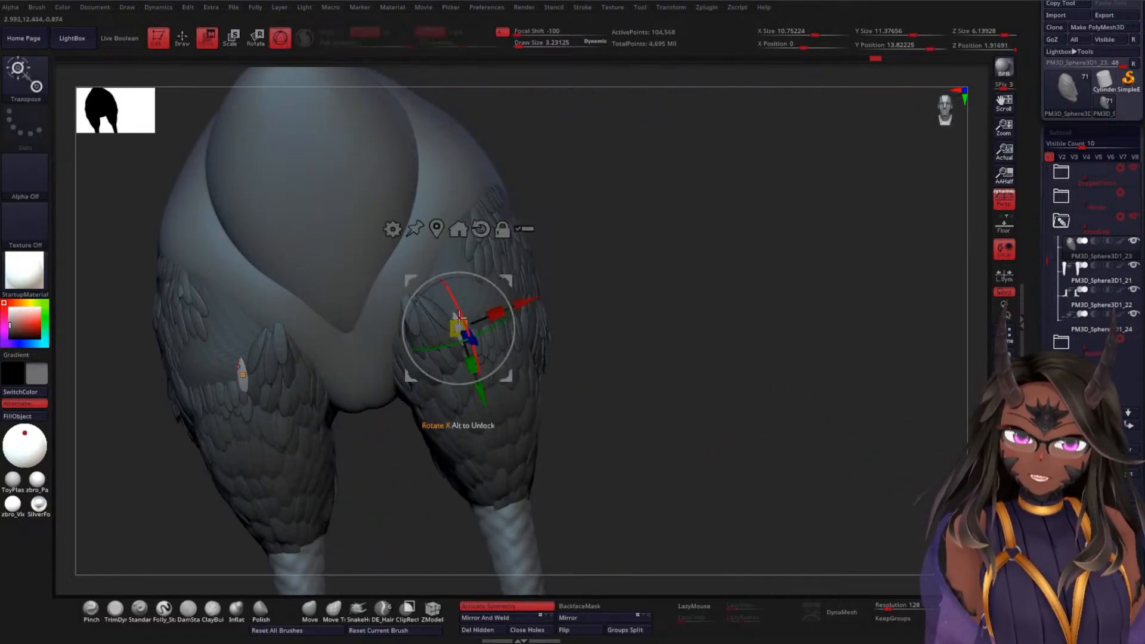
pyautogui.press('w')
pyautogui.press('q')
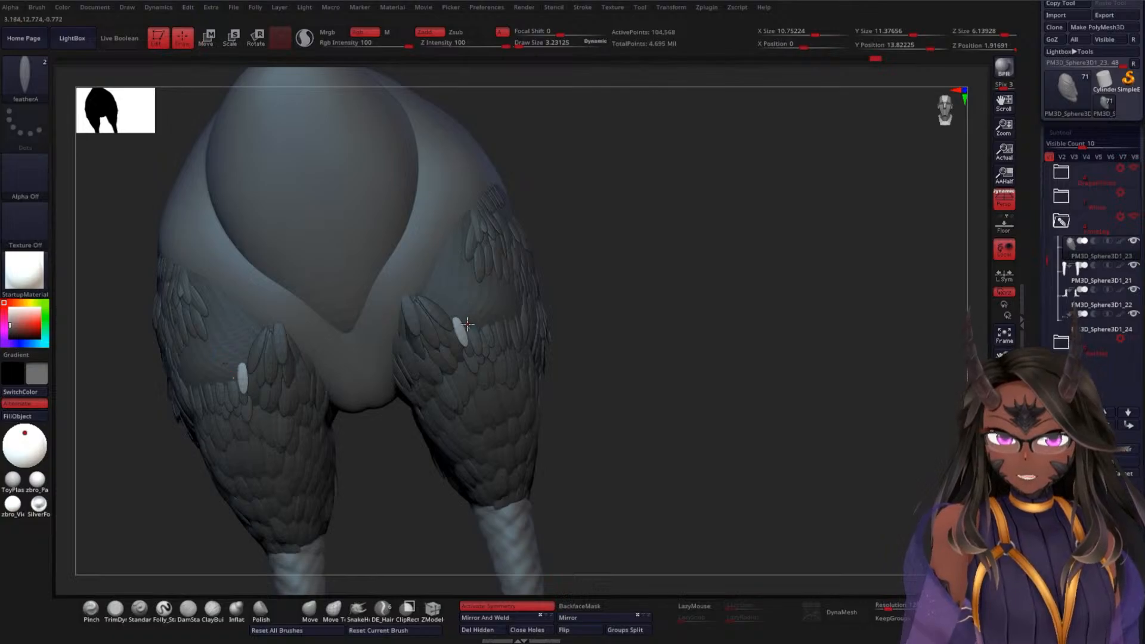
pyautogui.press('w')
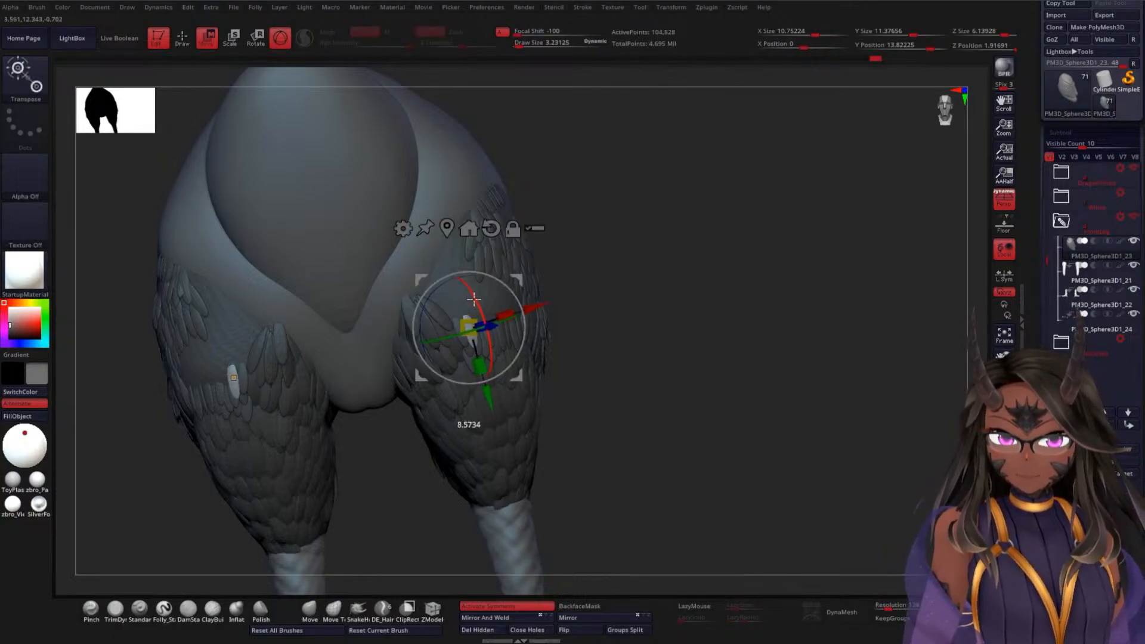
pyautogui.press('q')
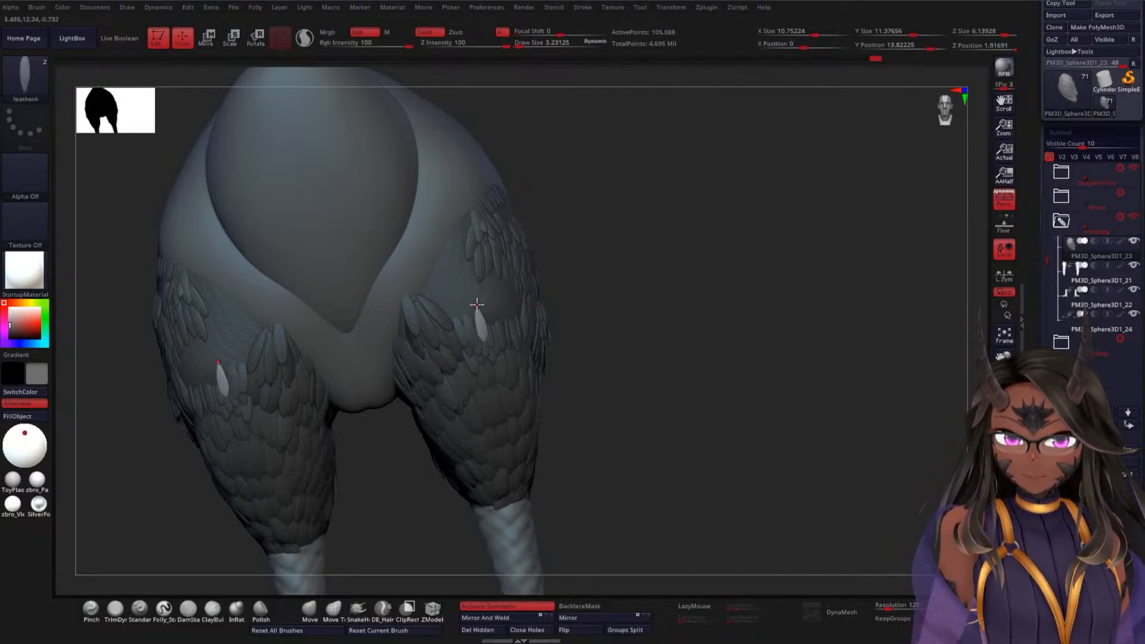
pyautogui.press('w')
pyautogui.press('q')
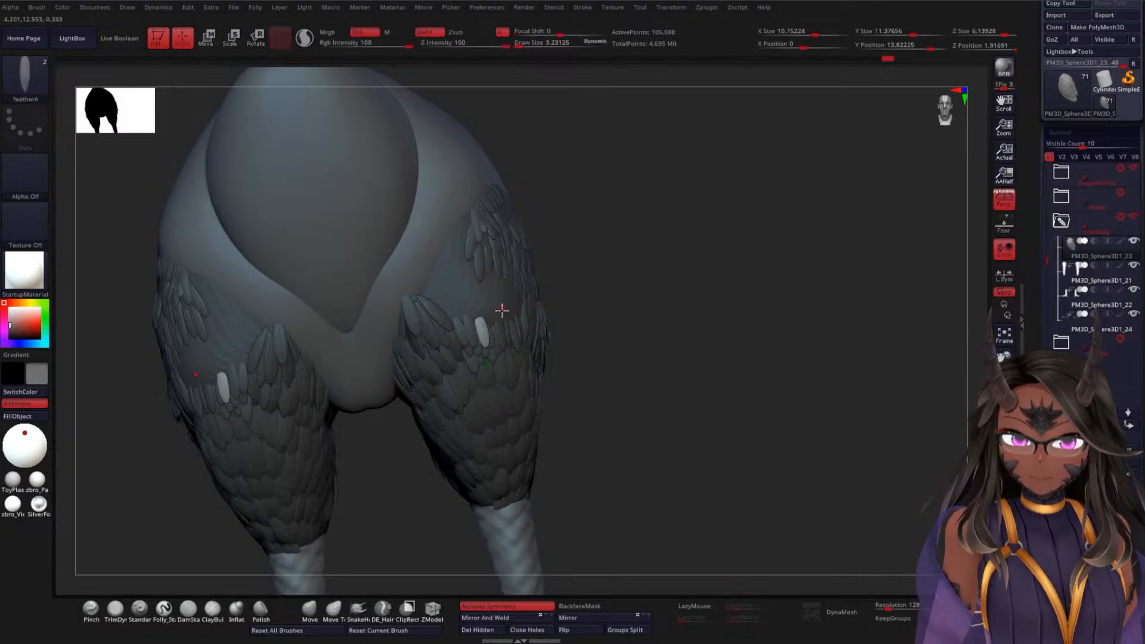
pyautogui.press('w')
pyautogui.moveTo(484, 306)
pyautogui.mouseDown()
pyautogui.moveTo(503, 304)
pyautogui.moveTo(499, 295)
pyautogui.mouseUp()
pyautogui.press('q')
# Extend the overlapping row around the thigh's front to meet the outer plumage, adjusting each feather's rotation
pyautogui.moveTo(603, 278)
pyautogui.mouseDown()
pyautogui.moveTo(581, 294)
pyautogui.moveTo(496, 299)
pyautogui.moveTo(509, 318)
pyautogui.moveTo(507, 295)
pyautogui.moveTo(517, 291)
pyautogui.mouseUp()
pyautogui.press('w')
pyautogui.press('q')
pyautogui.press('w')
pyautogui.press('q')
pyautogui.moveTo(634, 278)
pyautogui.mouseDown()
pyautogui.moveTo(619, 299)
pyautogui.moveTo(518, 310)
pyautogui.moveTo(515, 298)
pyautogui.moveTo(520, 320)
pyautogui.moveTo(528, 285)
pyautogui.moveTo(532, 303)
pyautogui.mouseUp()
pyautogui.press('w')
pyautogui.press('q')
pyautogui.press('w')
pyautogui.press('q')
pyautogui.press('w')
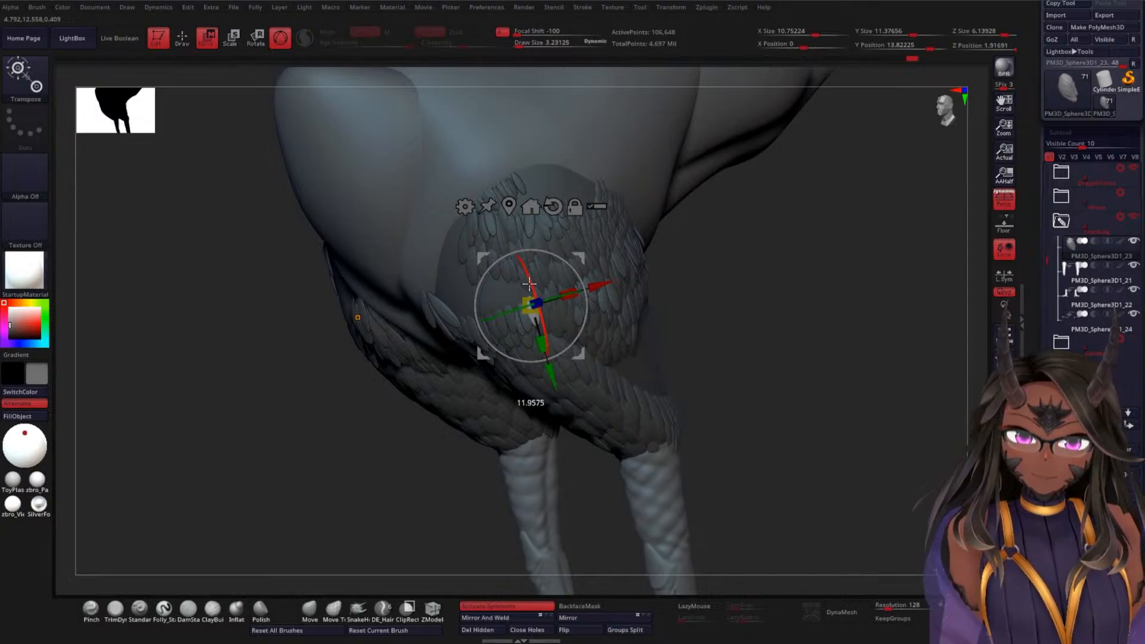
pyautogui.press('q')
# Add feathers in the gap below the upper plumage at the middle of the thigh's front, rotating each into line
pyautogui.moveTo(762, 280); pyautogui.dragTo(528, 292)
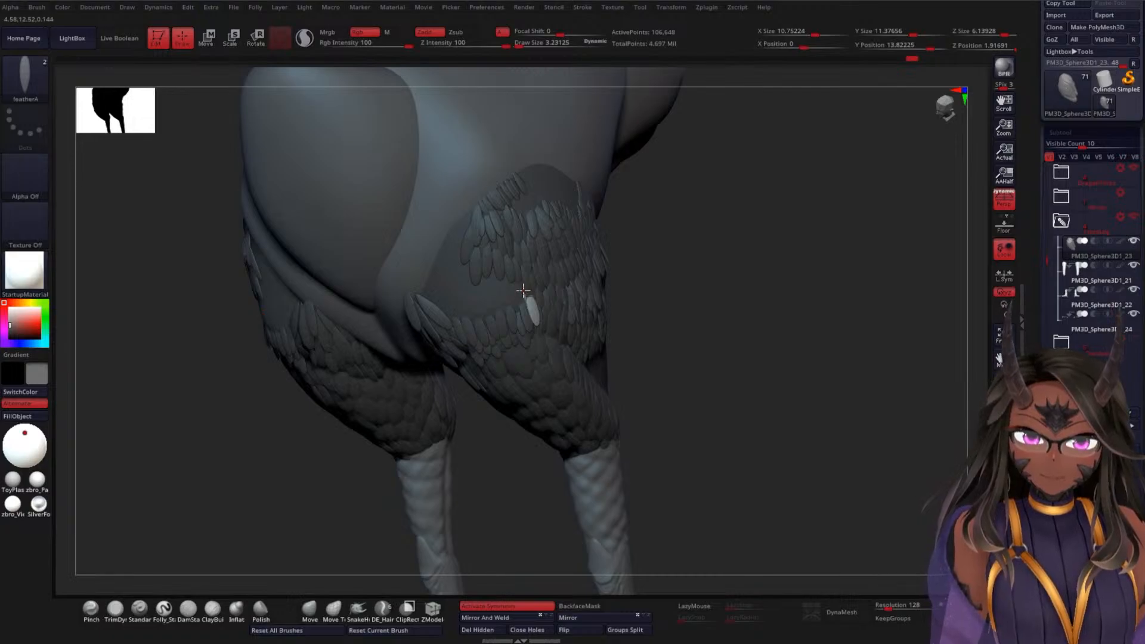
pyautogui.press('w')
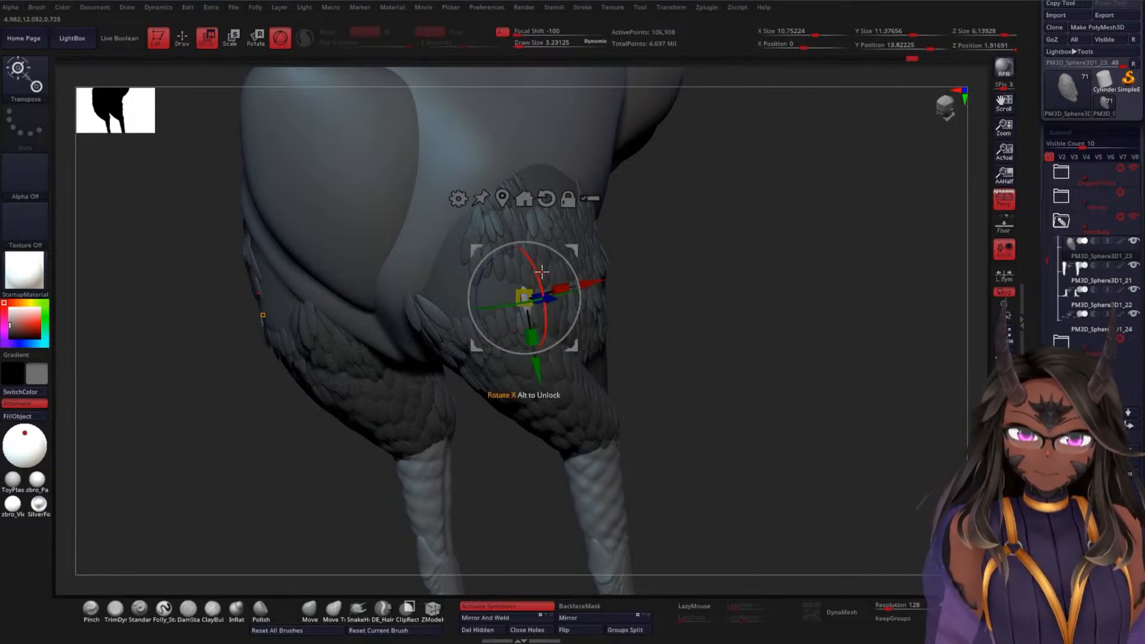
pyautogui.press('q')
pyautogui.press('w')
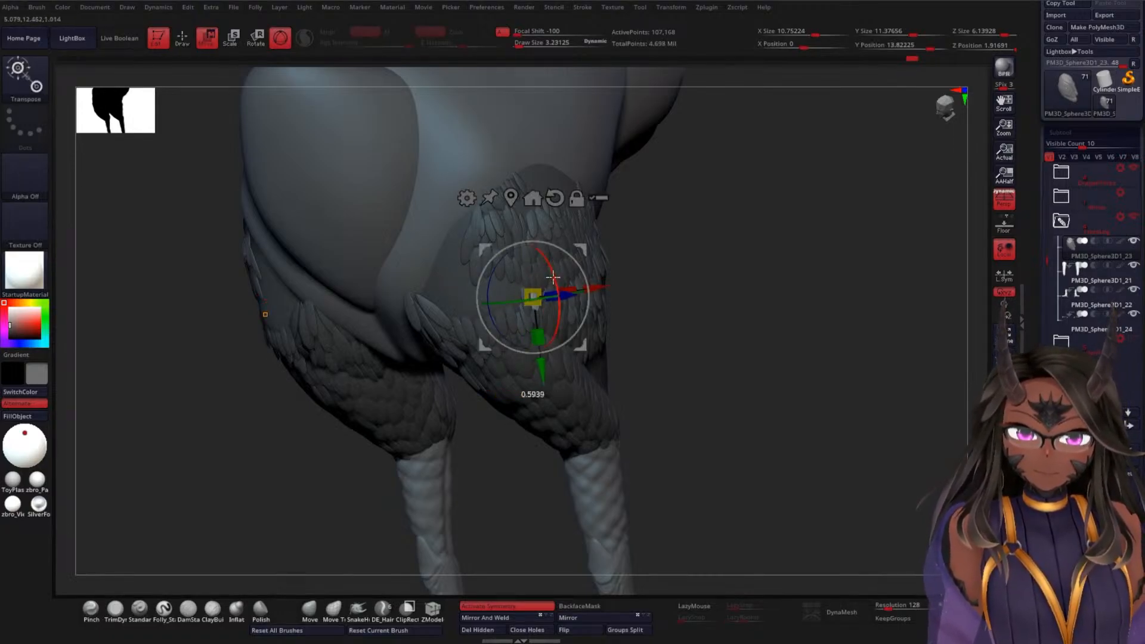
pyautogui.press('q')
pyautogui.moveTo(656, 257); pyautogui.dragTo(547, 282)
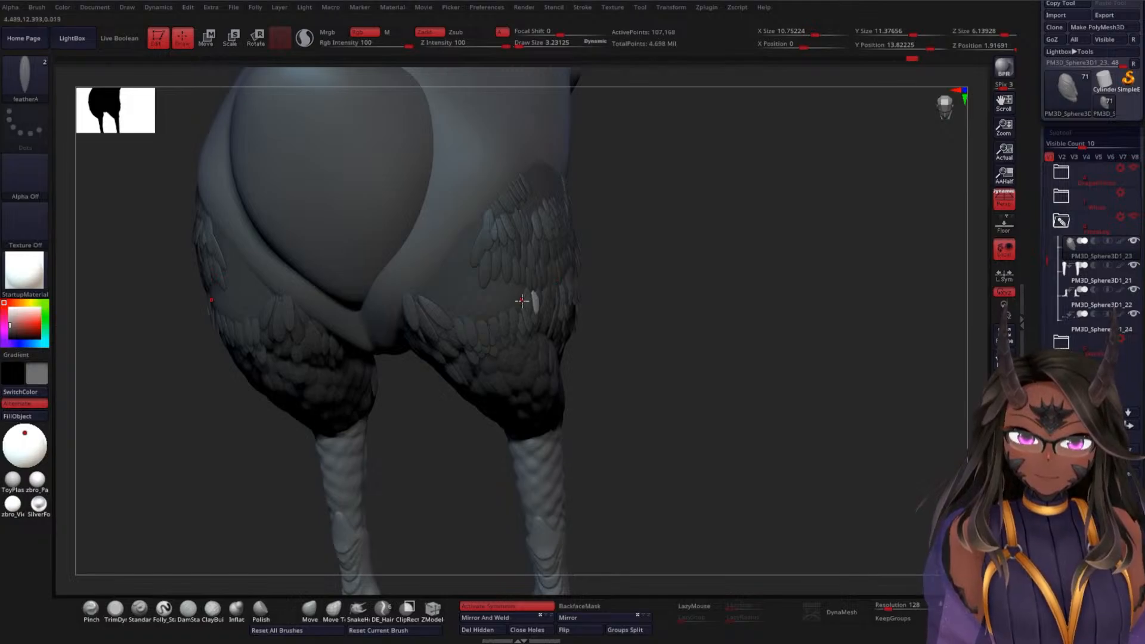
# Continue the row towards the inner thigh with further feathers, rotating each to match its neighbours
pyautogui.press('w')
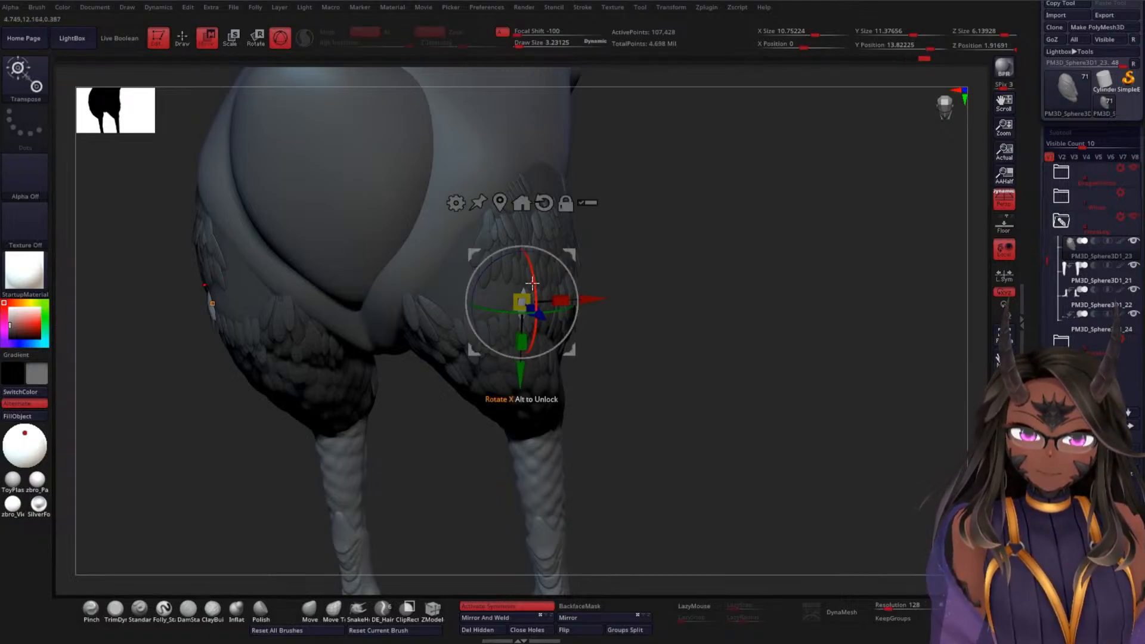
pyautogui.press('q')
pyautogui.press('w')
pyautogui.moveTo(514, 292); pyautogui.dragTo(530, 268)
pyautogui.press('q')
pyautogui.moveTo(569, 276); pyautogui.dragTo(584, 271, button='right')
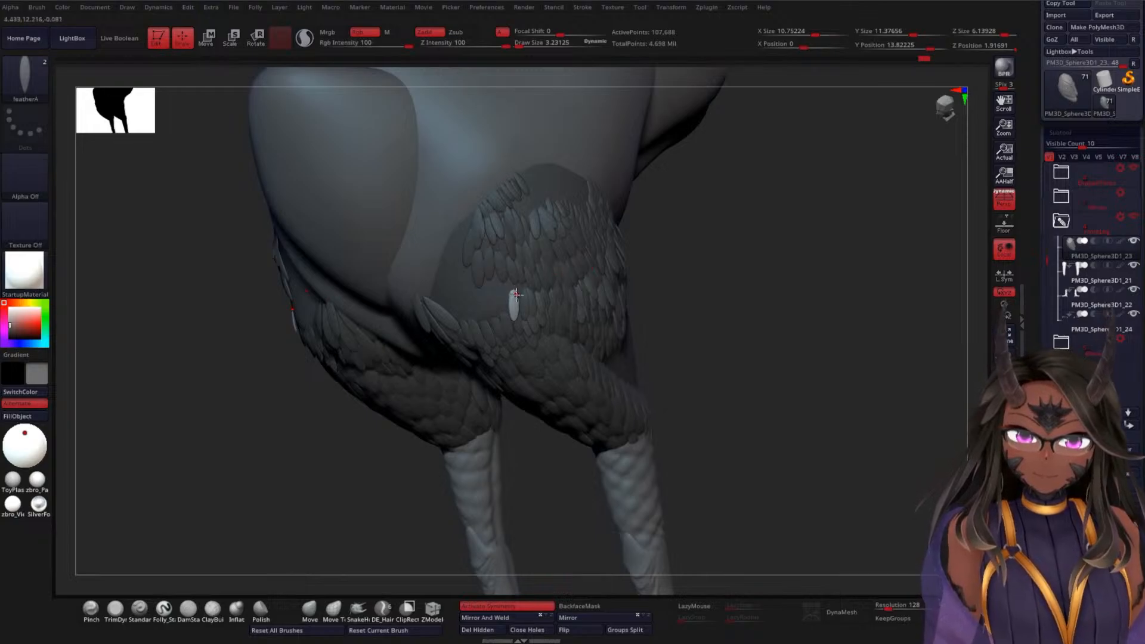
# Overlap the end of the new row with feathers set slightly higher, rotating them to follow the thigh's surface
pyautogui.press('w')
pyautogui.moveTo(515, 277); pyautogui.dragTo(533, 276)
pyautogui.press('q')
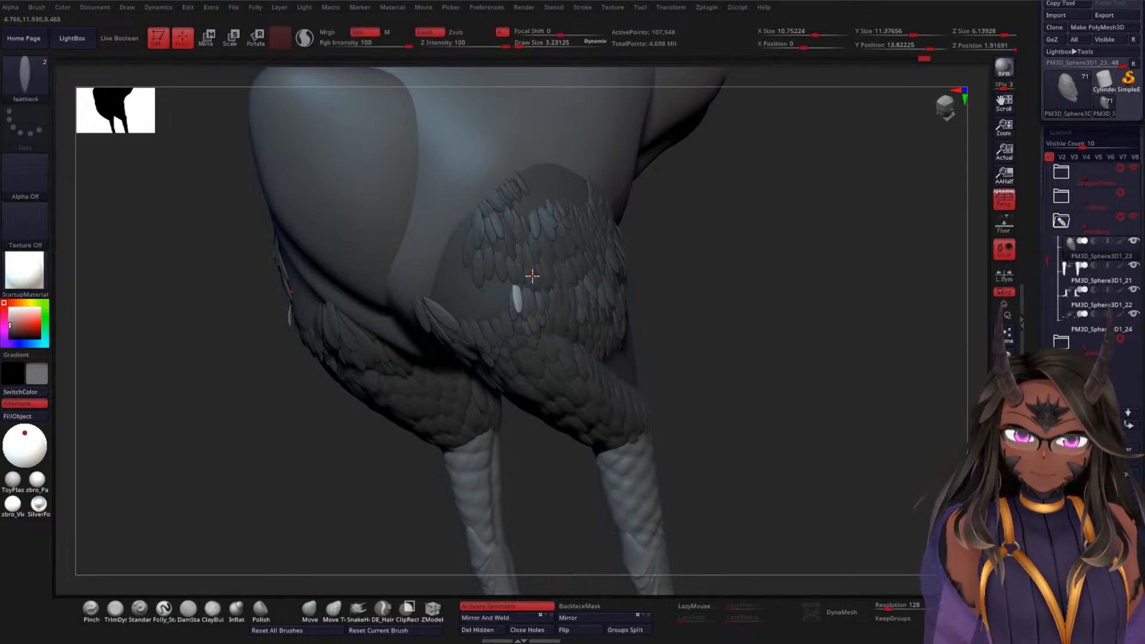
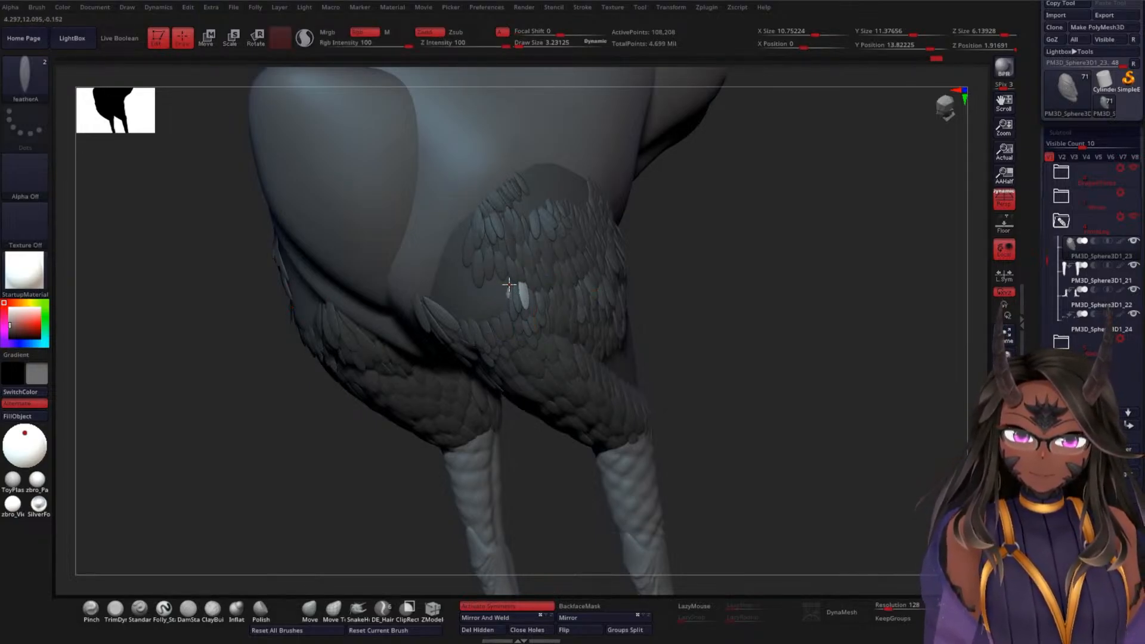
pyautogui.press('w')
pyautogui.moveTo(509, 275); pyautogui.dragTo(492, 281)
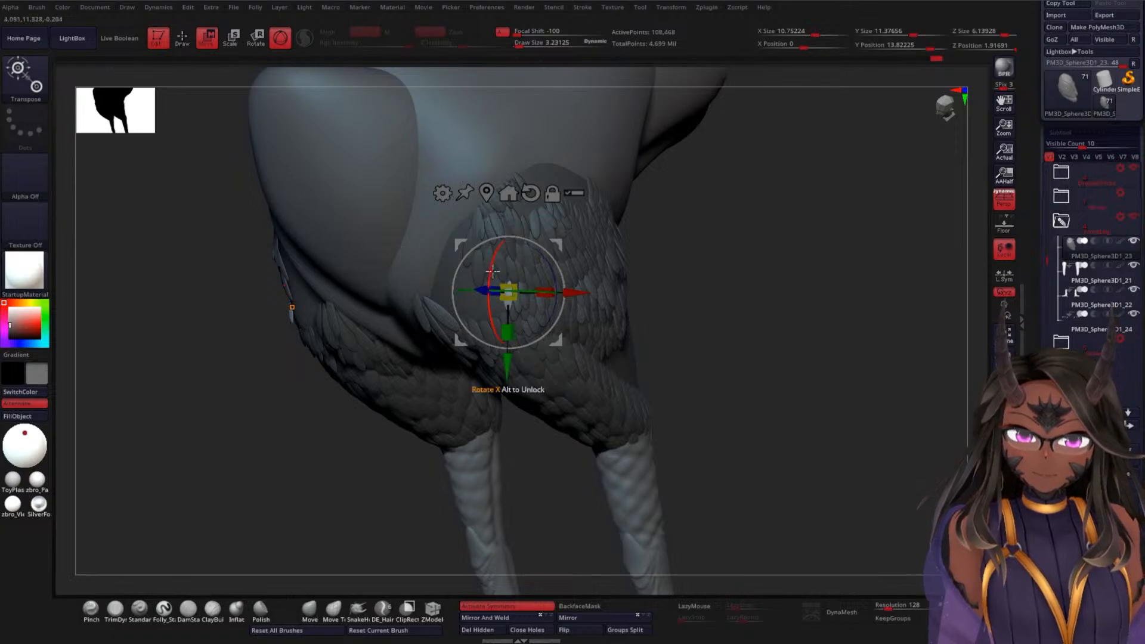
pyautogui.press('q')
pyautogui.moveTo(701, 264); pyautogui.dragTo(586, 266)
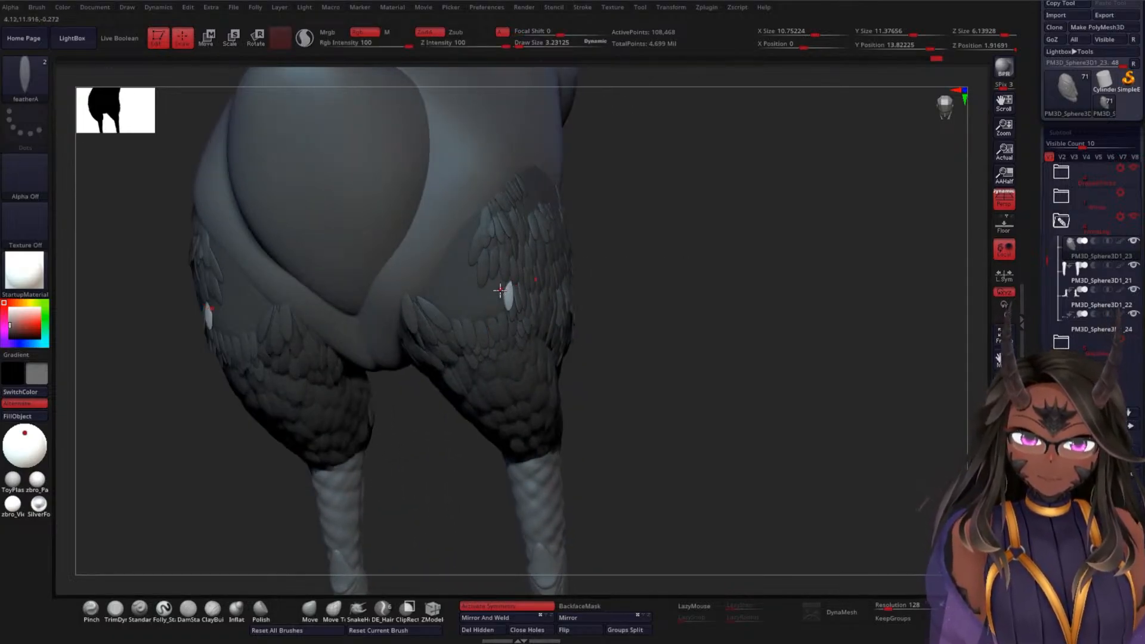
# Place rotated feathers below the upper plumage's inner edge, stepping the row down to the front row of short feathers
pyautogui.moveTo(502, 275); pyautogui.dragTo(502, 277)
pyautogui.press('w')
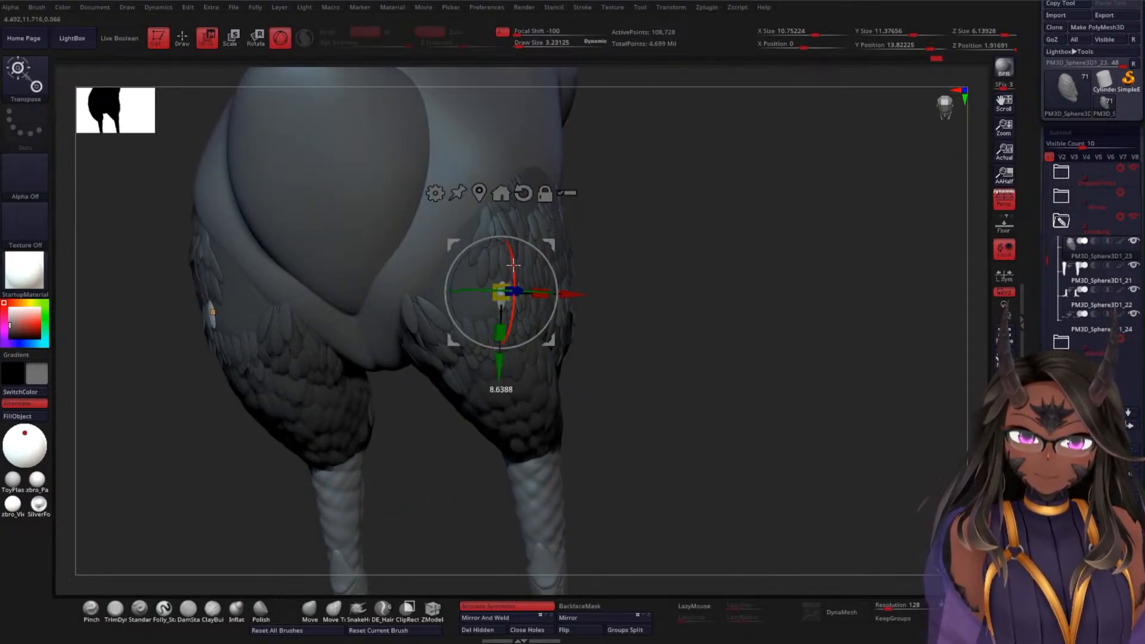
pyautogui.press('q')
pyautogui.moveTo(649, 264); pyautogui.dragTo(594, 276)
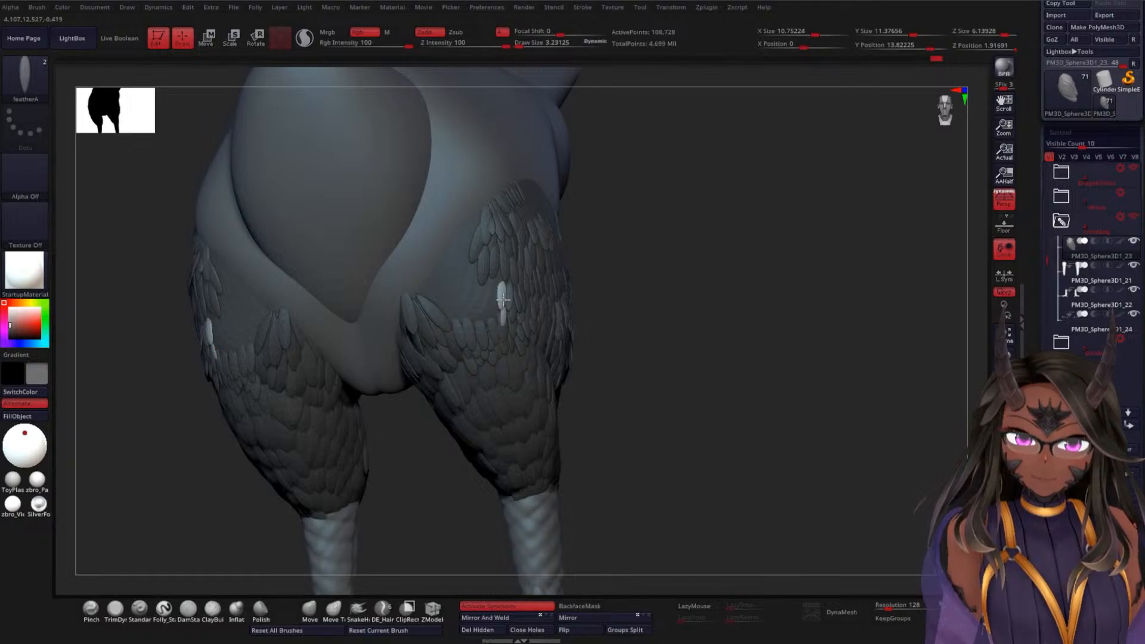
pyautogui.moveTo(498, 316); pyautogui.dragTo(498, 317)
pyautogui.press('w')
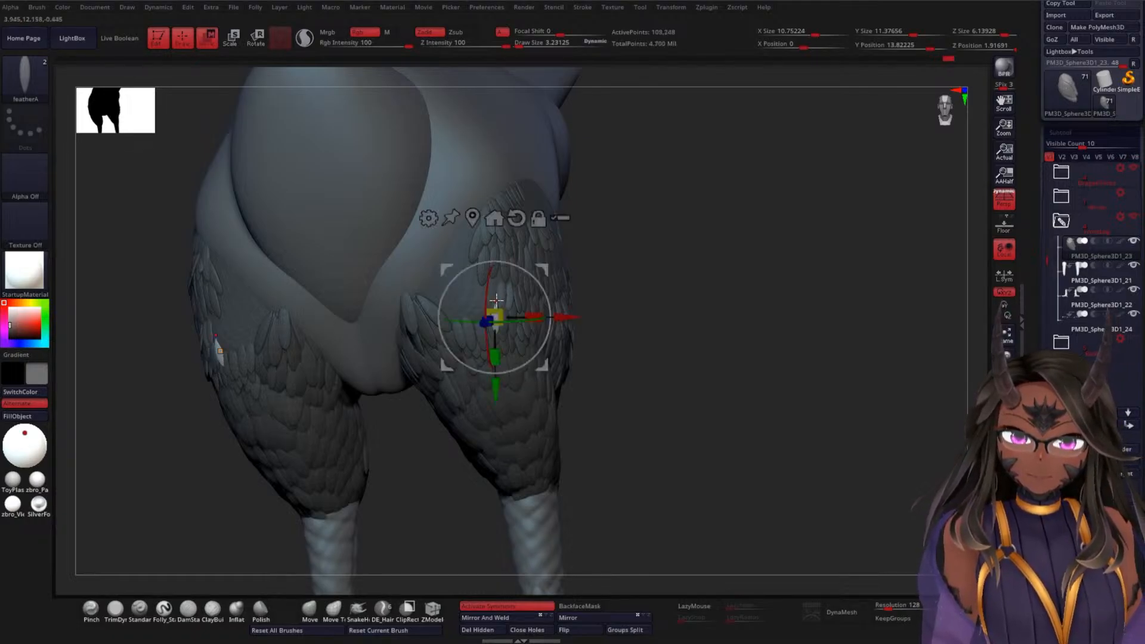
pyautogui.moveTo(626, 271); pyautogui.dragTo(748, 286)
pyautogui.press('q')
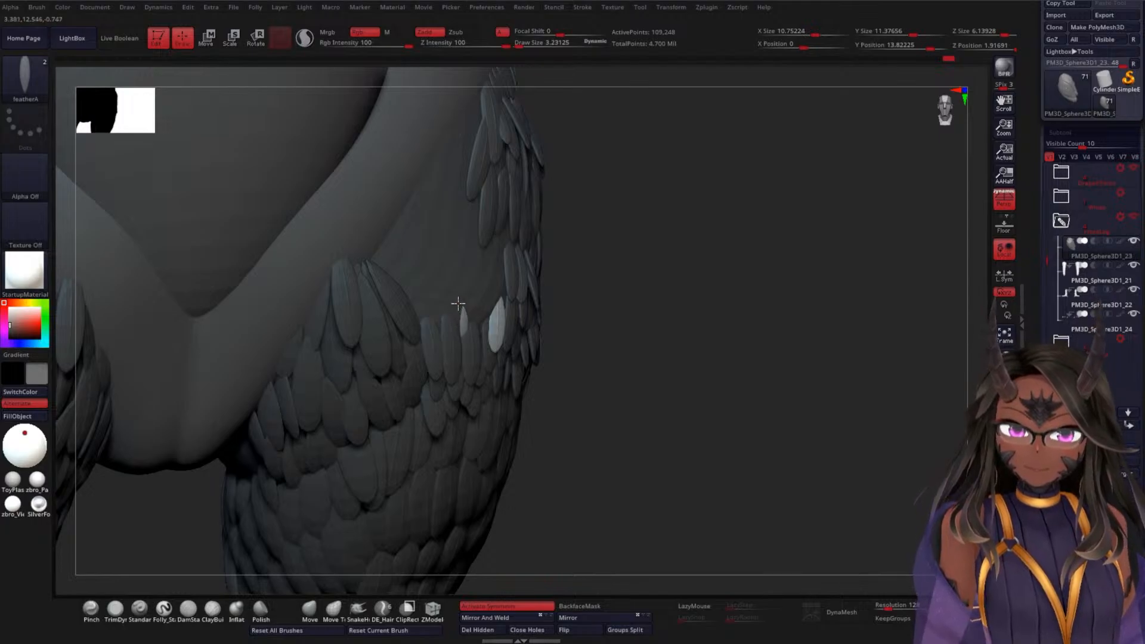
# Layer short, rotated feathers over the front row, working towards the inner thigh's long feathers
pyautogui.press('w')
pyautogui.press('q')
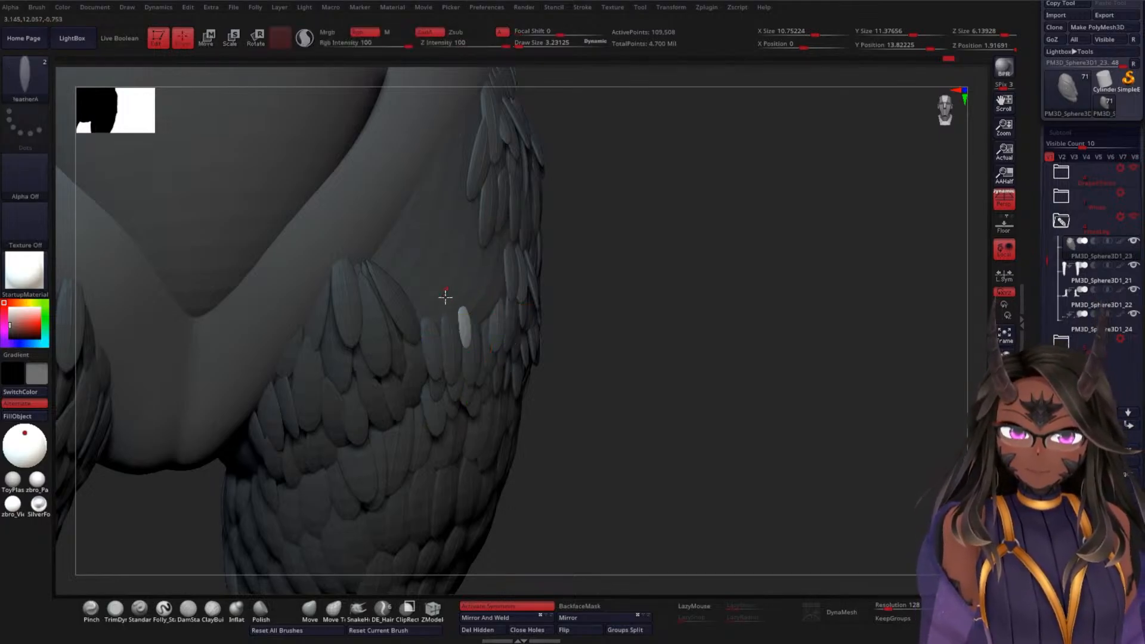
pyautogui.press('w')
pyautogui.moveTo(454, 309)
pyautogui.mouseDown()
pyautogui.moveTo(456, 328)
pyautogui.moveTo(472, 309)
pyautogui.moveTo(438, 322)
pyautogui.moveTo(440, 343)
pyautogui.mouseUp()
pyautogui.press('q')
pyautogui.press('w')
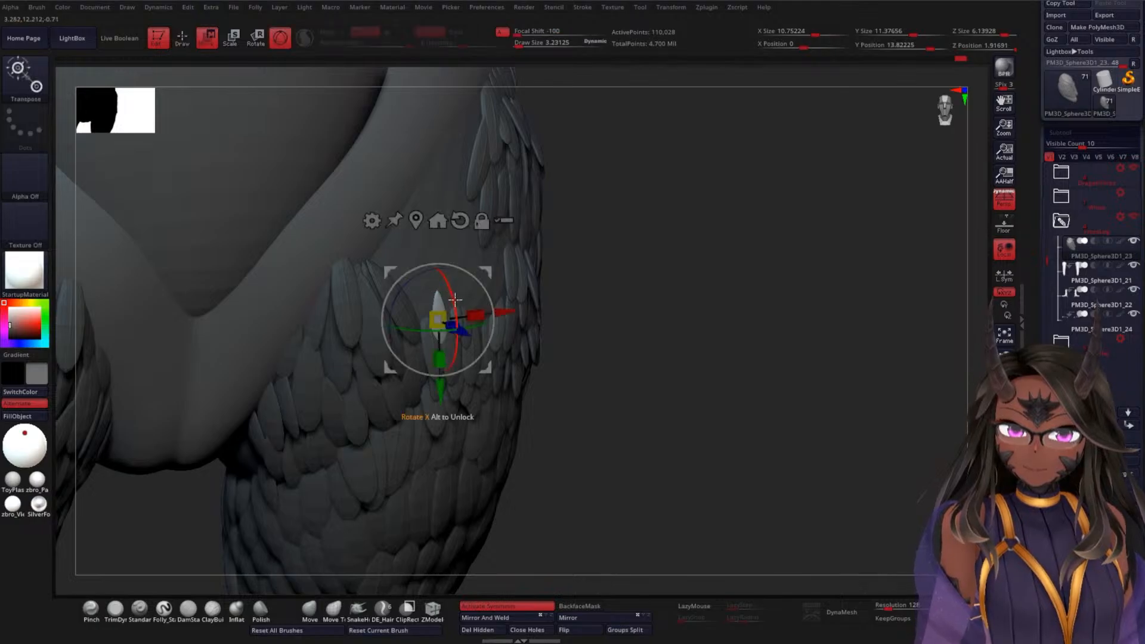
# Extend the short feather row up against the inner thigh's long feathers, angling each feather along their edge
pyautogui.moveTo(453, 294)
pyautogui.mouseDown()
pyautogui.moveTo(447, 279)
pyautogui.moveTo(419, 289)
pyautogui.moveTo(430, 274)
pyautogui.moveTo(411, 271)
pyautogui.moveTo(426, 252)
pyautogui.moveTo(389, 266)
pyautogui.moveTo(376, 255)
pyautogui.mouseUp()
pyautogui.press('q')
pyautogui.press('w')
pyautogui.press('q')
pyautogui.press('w')
pyautogui.press('q')
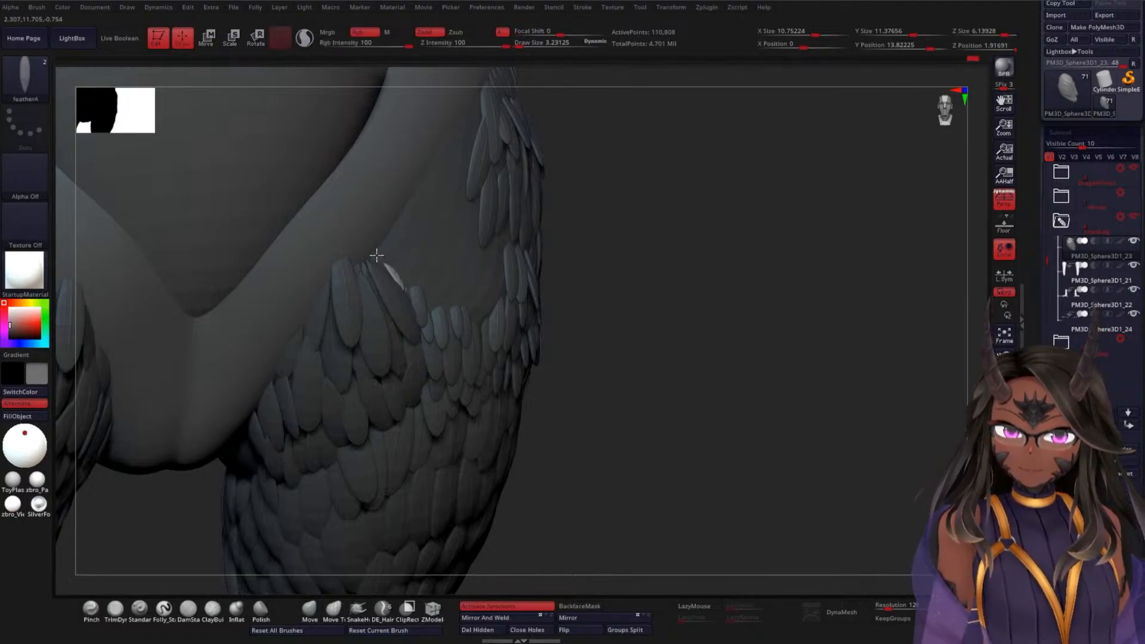
# Build a small fan of tilted feathers above the inner thigh's long feathers, along the edge of the body
pyautogui.hotkey('ctrl', 'z')
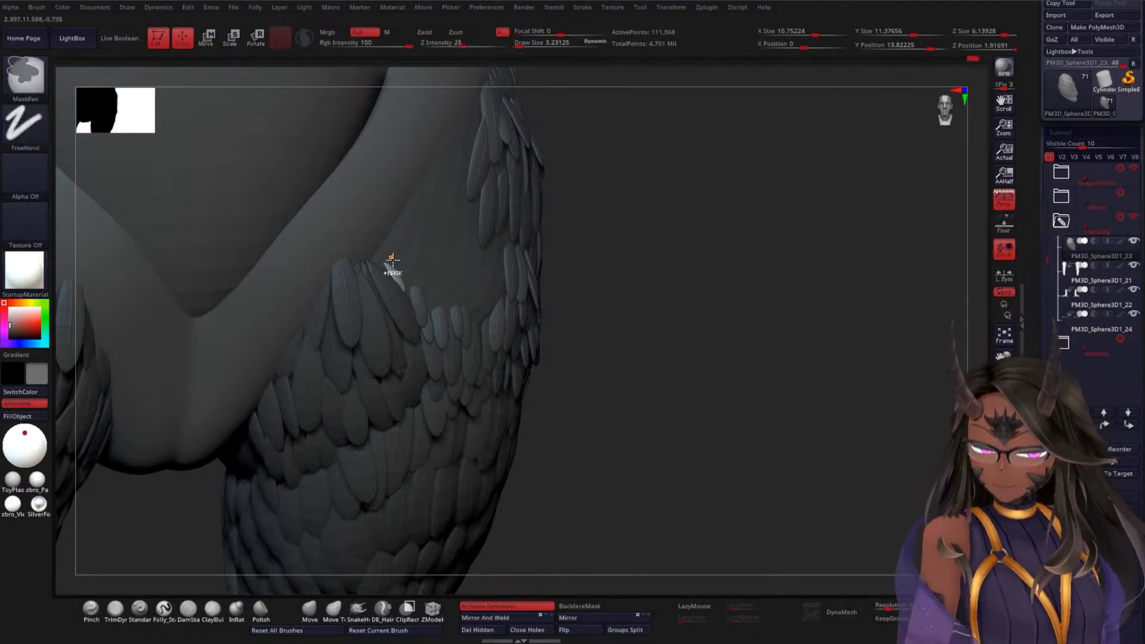
pyautogui.moveTo(386, 256)
pyautogui.mouseDown()
pyautogui.moveTo(369, 240)
pyautogui.moveTo(402, 224)
pyautogui.moveTo(393, 234)
pyautogui.moveTo(384, 206)
pyautogui.mouseUp()
pyautogui.press('w')
pyautogui.press('q')
pyautogui.moveTo(690, 203); pyautogui.dragTo(623, 206)
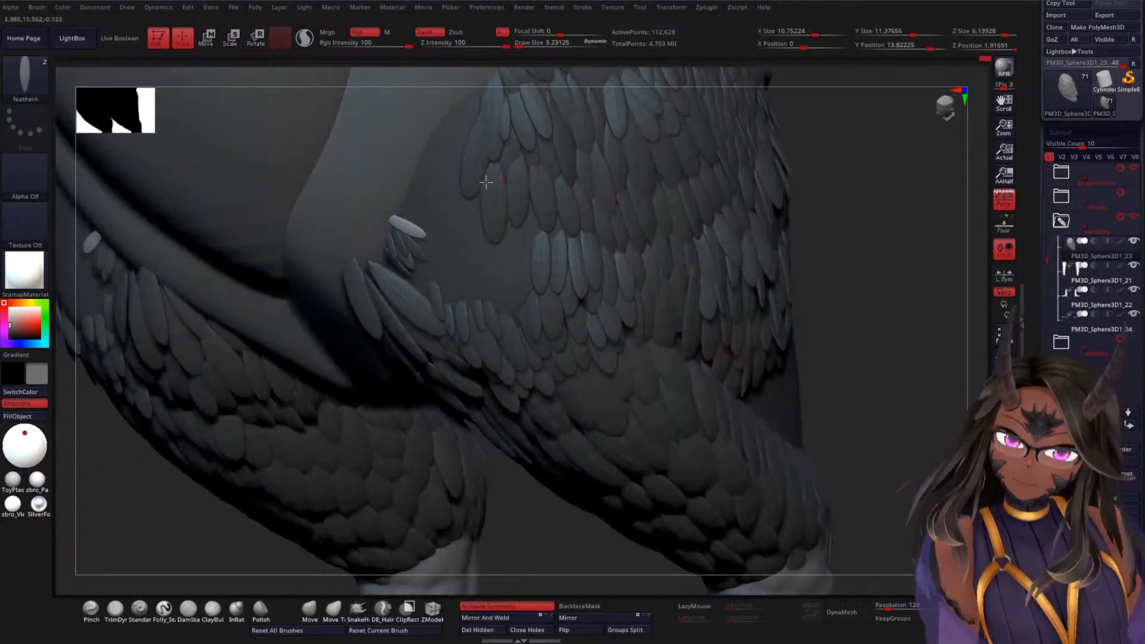
# Place and rotate feathers under the lowest tips of the upper plumage, beside the thigh's remaining bare patch
pyautogui.moveTo(889, 241); pyautogui.dragTo(484, 205)
pyautogui.moveTo(351, 251); pyautogui.dragTo(340, 231)
pyautogui.moveTo(780, 252)
pyautogui.mouseDown()
pyautogui.moveTo(739, 281)
pyautogui.moveTo(767, 249)
pyautogui.moveTo(845, 230)
pyautogui.moveTo(849, 173)
pyautogui.moveTo(800, 205)
pyautogui.moveTo(777, 266)
pyautogui.mouseUp()
pyautogui.hotkey('ctrl', 'z')
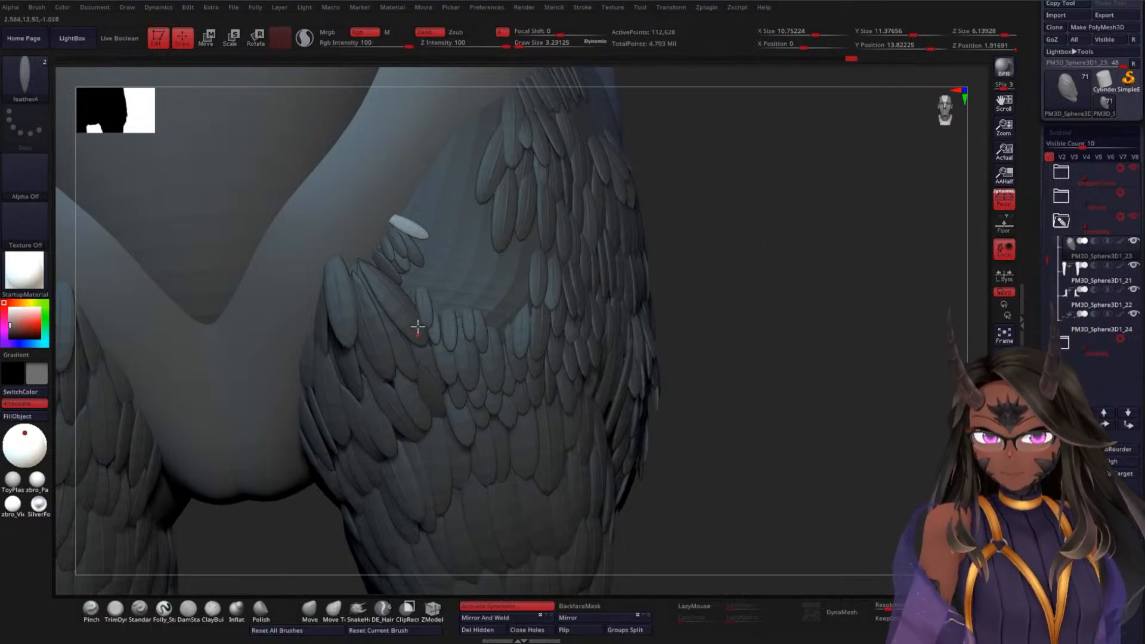
pyautogui.moveTo(830, 218)
pyautogui.mouseDown()
pyautogui.moveTo(800, 230)
pyautogui.moveTo(848, 224)
pyautogui.mouseUp()
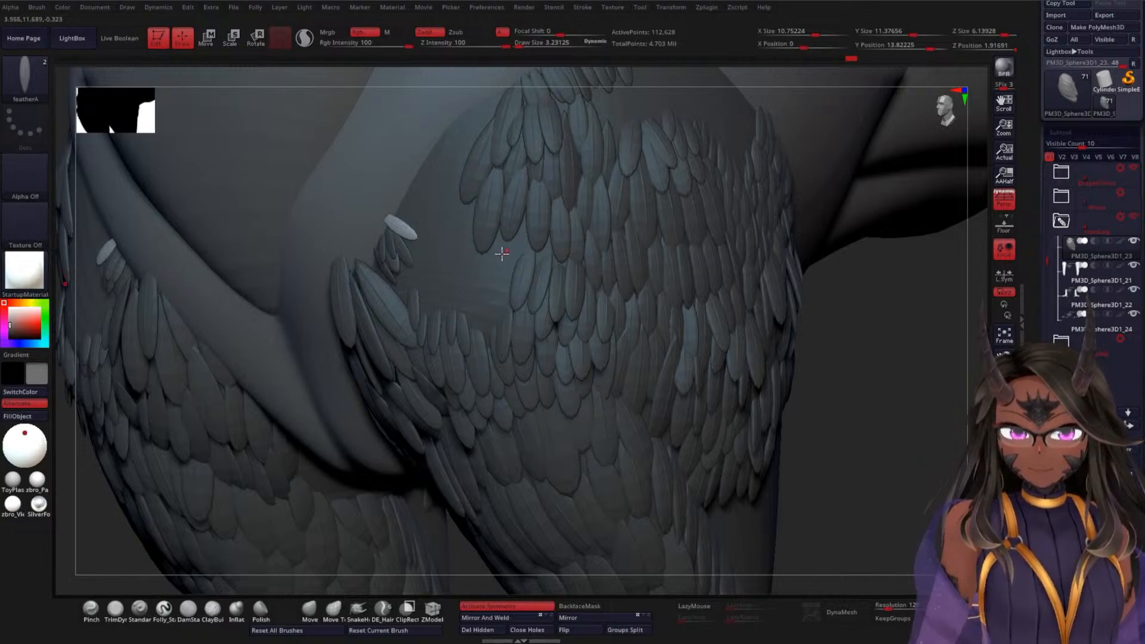
pyautogui.moveTo(502, 253); pyautogui.dragTo(514, 213)
pyautogui.press('w')
pyautogui.press('q')
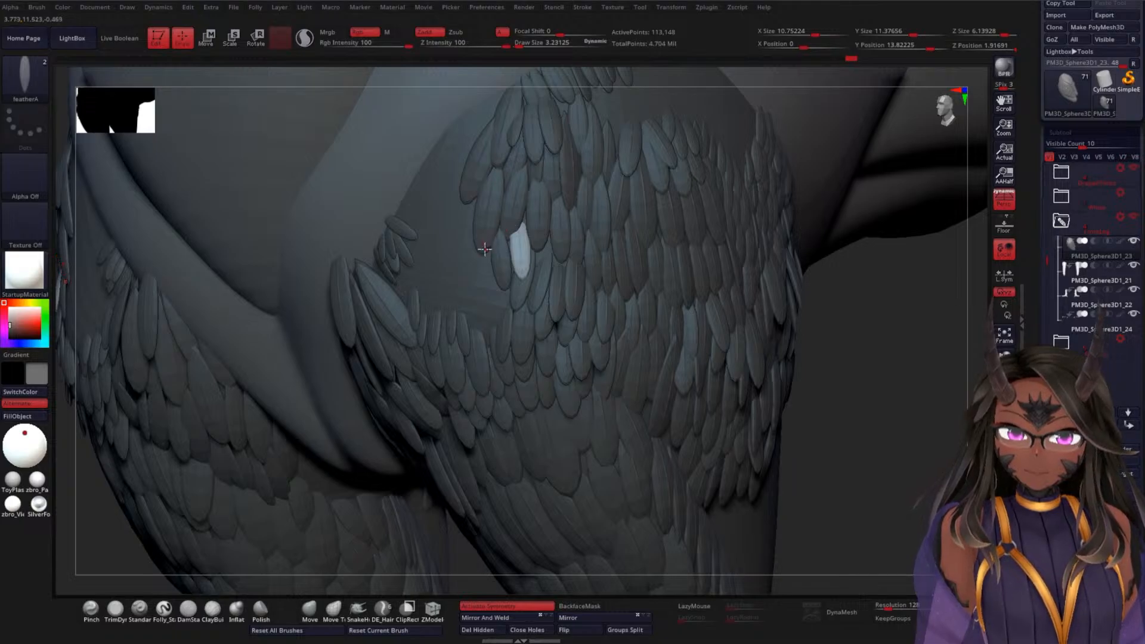
# Fill the space between the upper plumage's tips and the front row with overlapping feathers, rotating each into line
pyautogui.moveTo(486, 269); pyautogui.dragTo(480, 240)
pyautogui.moveTo(500, 305); pyautogui.dragTo(498, 283)
pyautogui.press('w')
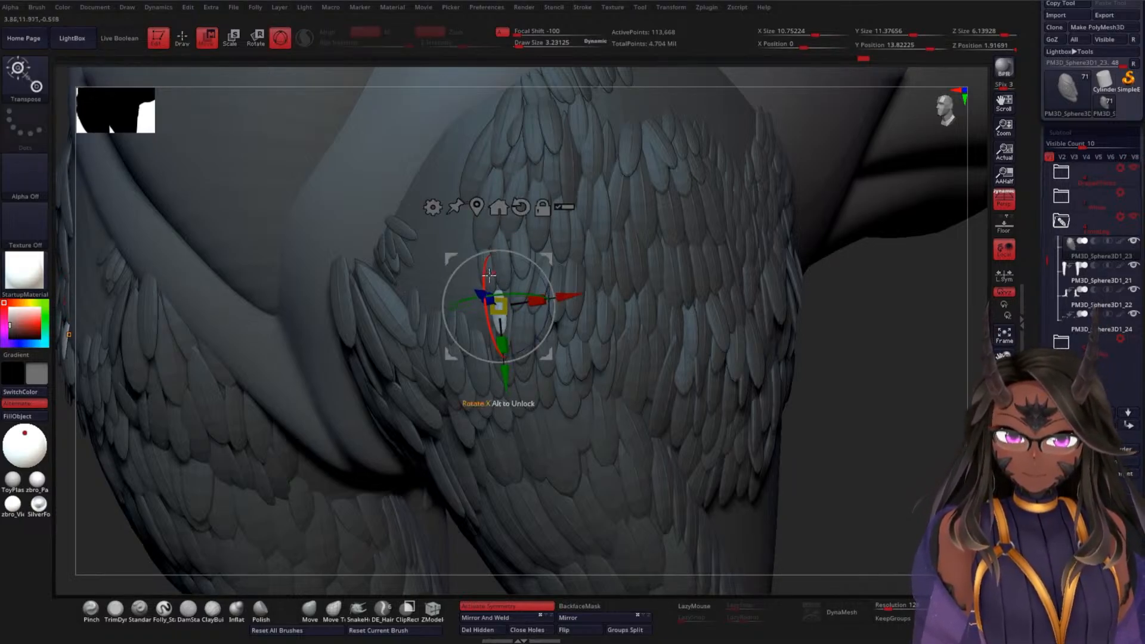
pyautogui.press('q')
pyautogui.press('w')
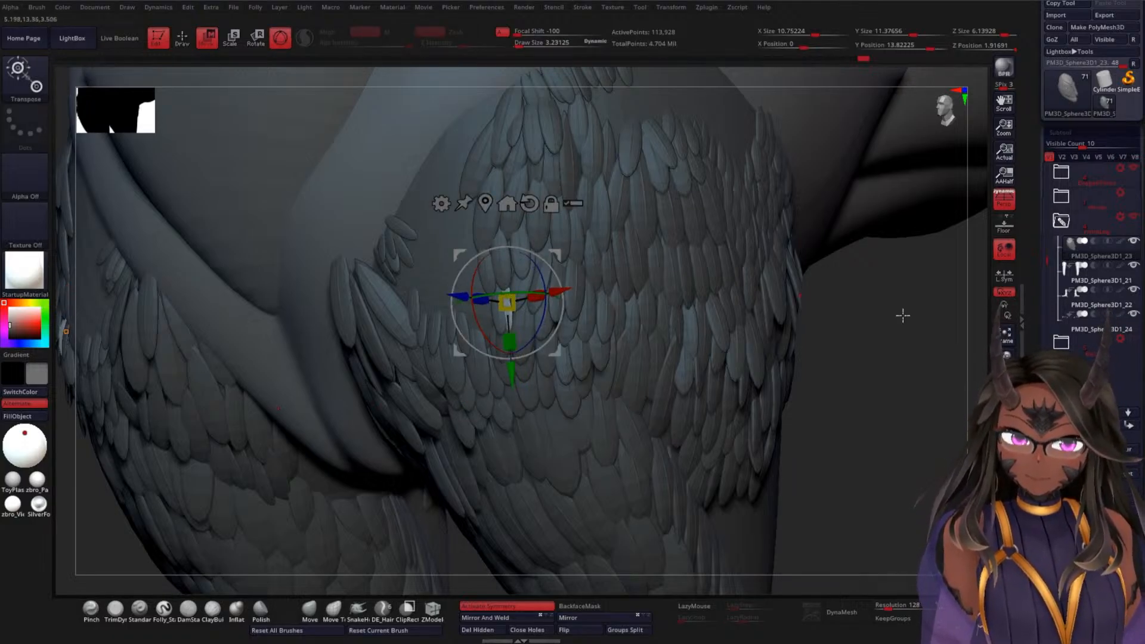
pyautogui.moveTo(902, 314); pyautogui.dragTo(928, 320)
pyautogui.press('q')
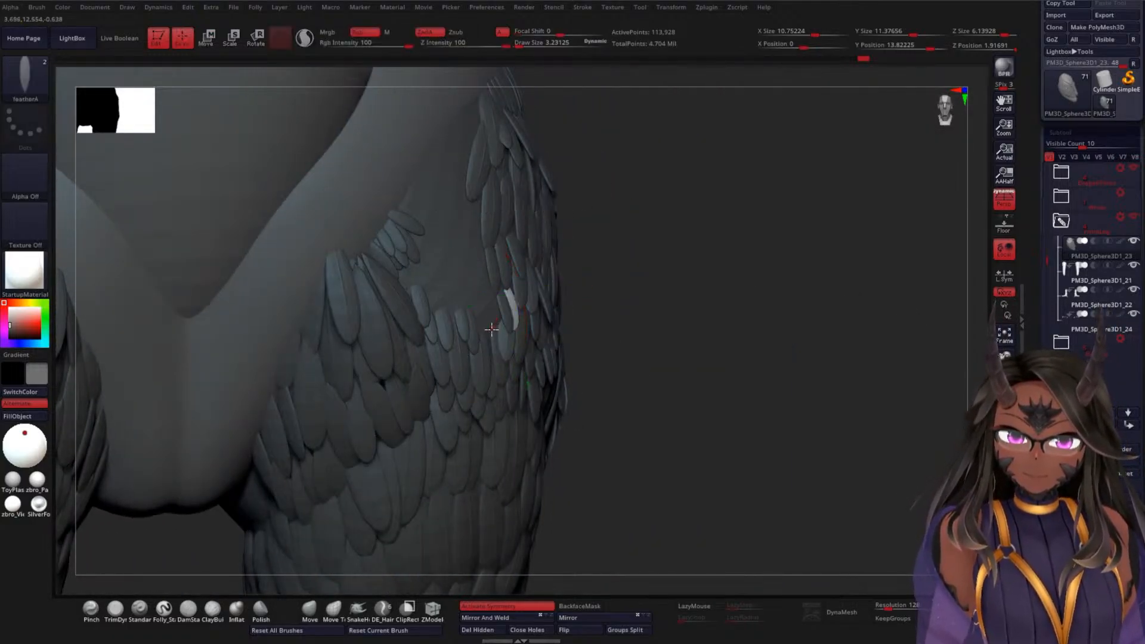
# Add rotated feathers at the bare patch's lower outer corner, where the upper plumage meets the front row
pyautogui.press('w')
pyautogui.moveTo(488, 307); pyautogui.dragTo(497, 296)
pyautogui.press('q')
pyautogui.press('w')
pyautogui.moveTo(733, 283); pyautogui.dragTo(614, 277)
pyautogui.press('q')
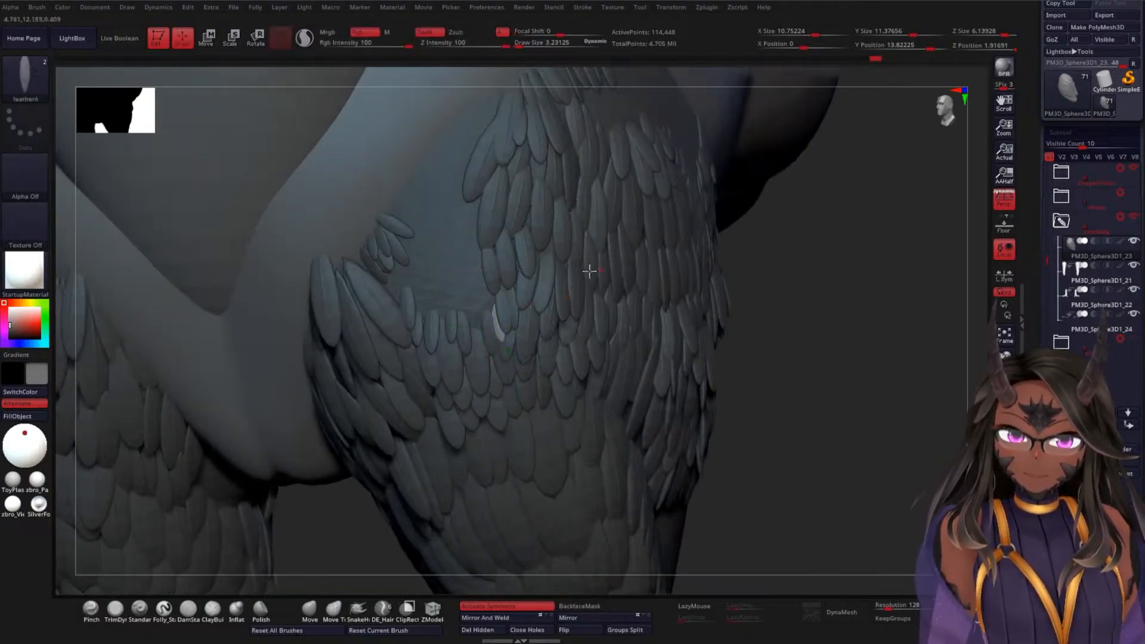
# Layer another set of feathers over the outer end of the short front row, adjusting each one's rotation
pyautogui.moveTo(473, 293); pyautogui.dragTo(473, 292)
pyautogui.press('w')
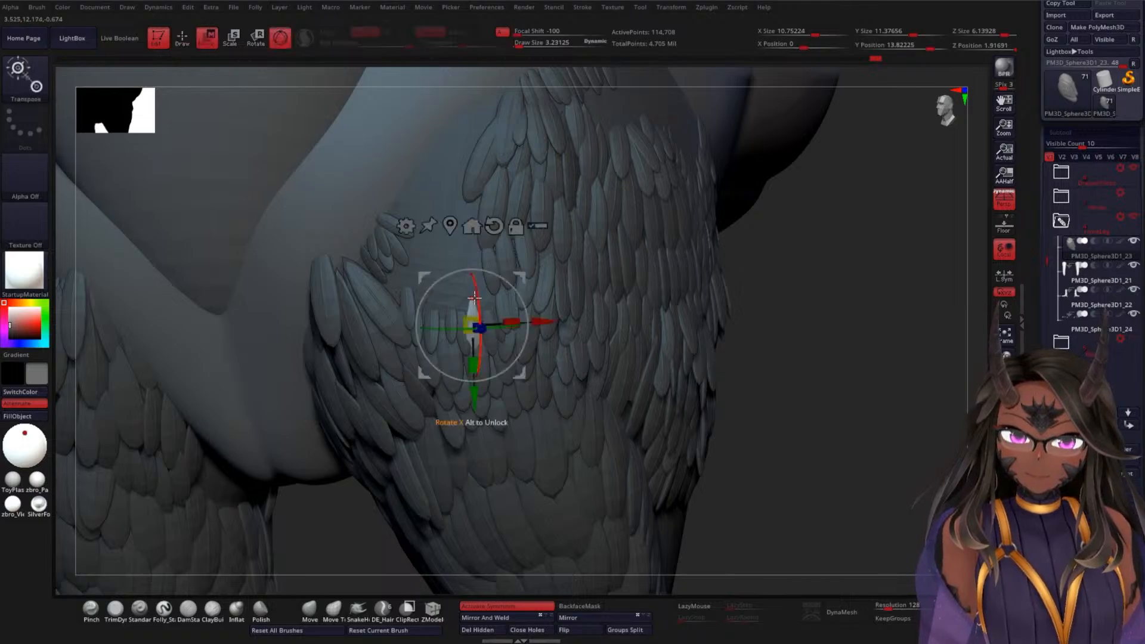
pyautogui.press('q')
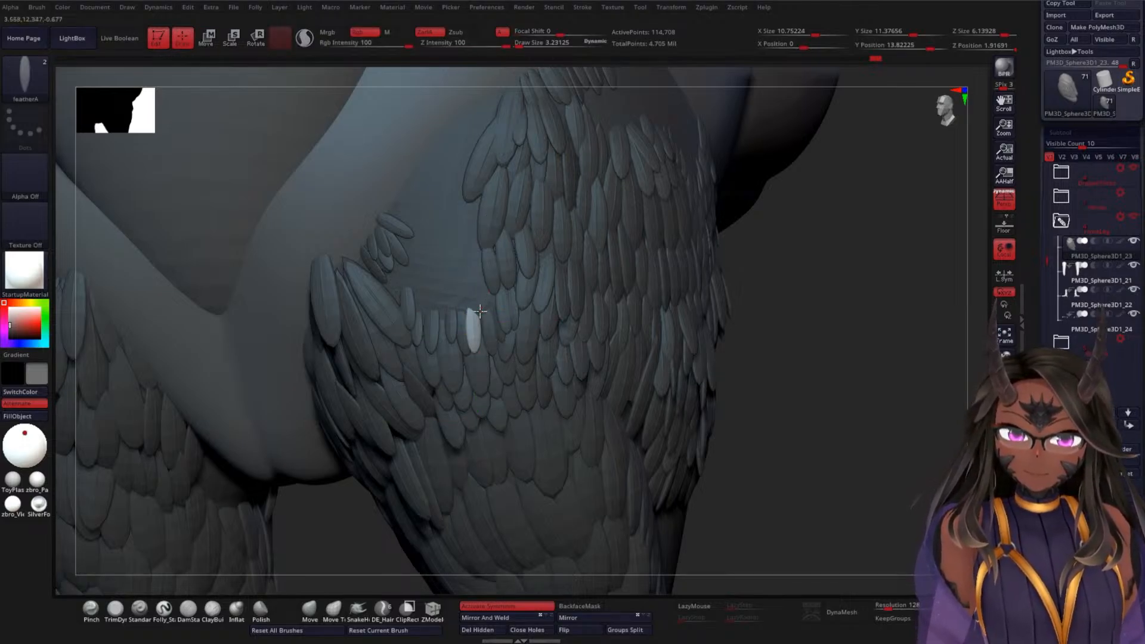
pyautogui.press('w')
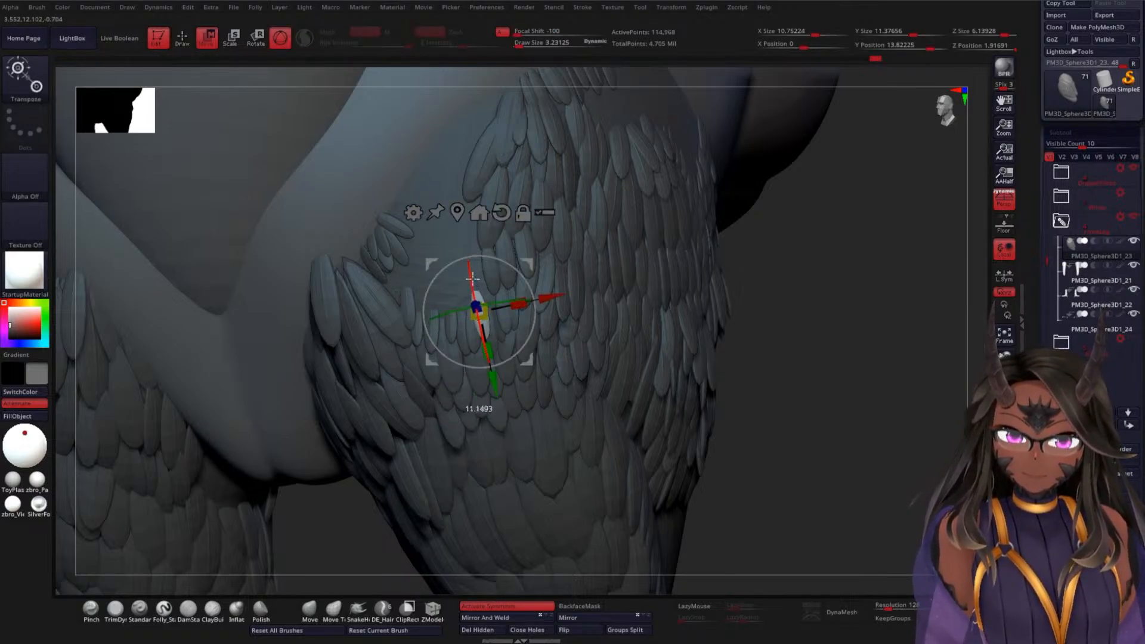
pyautogui.press('q')
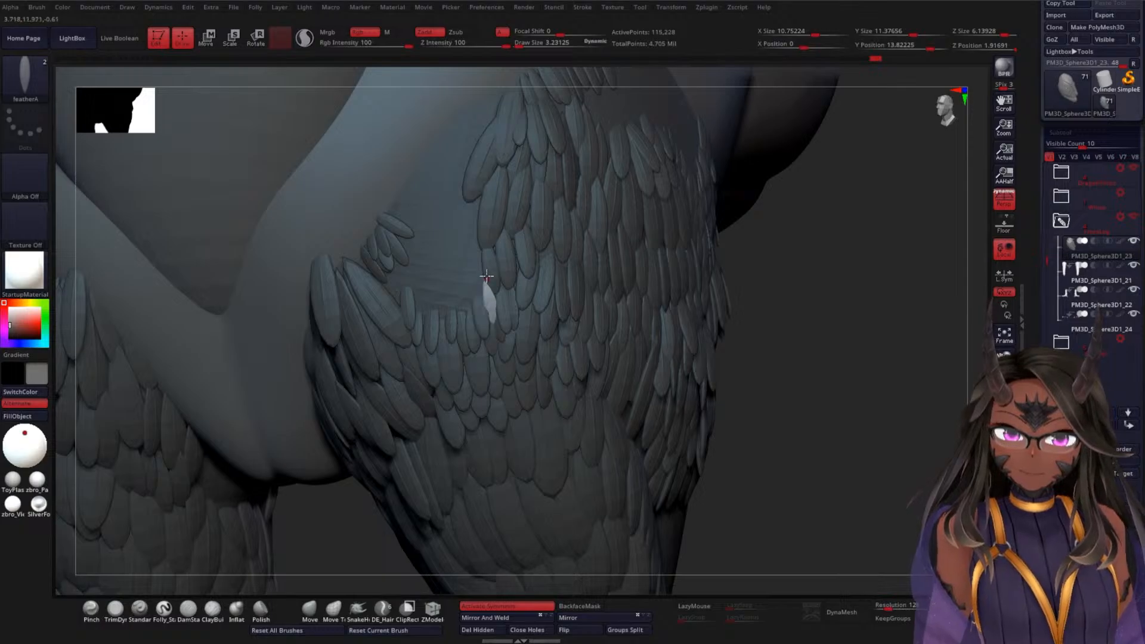
pyautogui.press('w')
pyautogui.moveTo(823, 256)
pyautogui.mouseDown()
pyautogui.moveTo(843, 250)
pyautogui.moveTo(814, 243)
pyautogui.mouseUp()
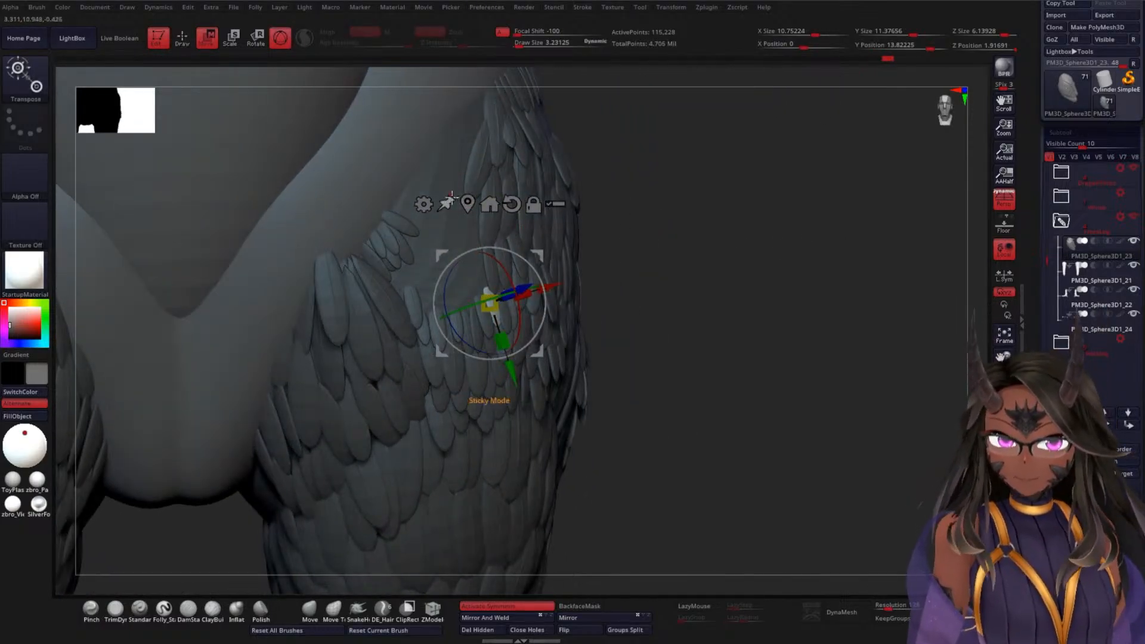
pyautogui.press('q')
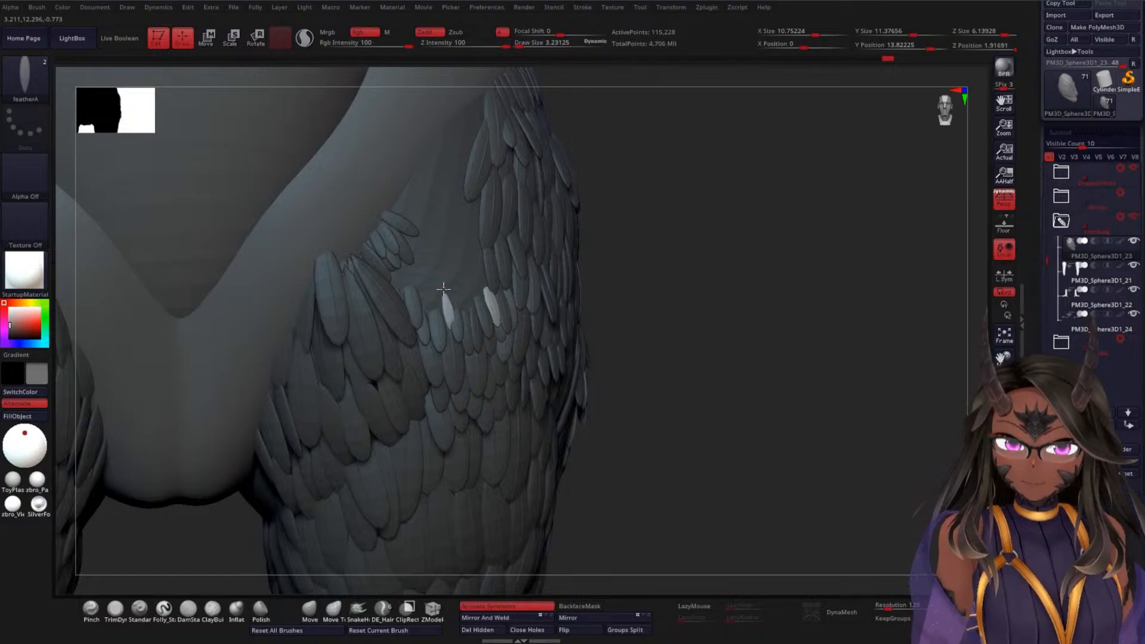
# Add a rotated feather over the middle of the short front row, near the inner thigh's long feathers
pyautogui.press('w')
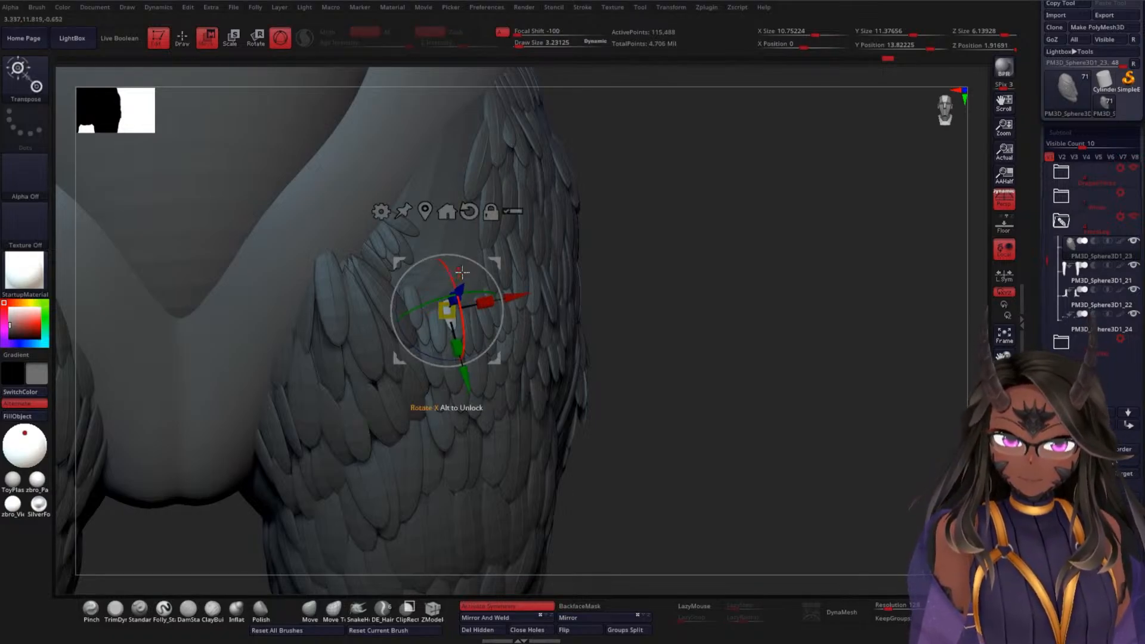
pyautogui.moveTo(734, 222); pyautogui.dragTo(743, 246)
pyautogui.moveTo(765, 294)
pyautogui.mouseDown()
pyautogui.moveTo(772, 107)
pyautogui.moveTo(710, 256)
pyautogui.moveTo(596, 271)
pyautogui.moveTo(666, 265)
pyautogui.moveTo(664, 256)
pyautogui.mouseUp()
pyautogui.press('q')
pyautogui.scroll(3, 646, 255)
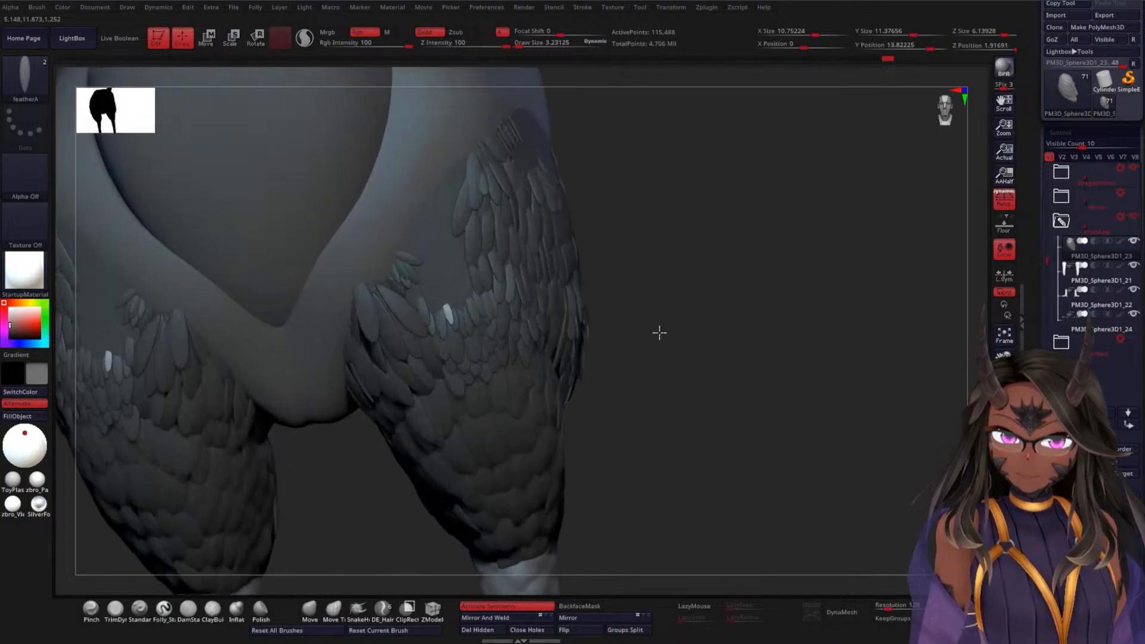
# Place a rotated feather along the inner edge of the upper plumage, beside the bare patch
pyautogui.moveTo(464, 280)
pyautogui.mouseDown()
pyautogui.moveTo(459, 210)
pyautogui.moveTo(454, 226)
pyautogui.moveTo(445, 204)
pyautogui.moveTo(457, 199)
pyautogui.moveTo(476, 221)
pyautogui.moveTo(459, 199)
pyautogui.mouseUp()
pyautogui.press('w')
pyautogui.press('q')
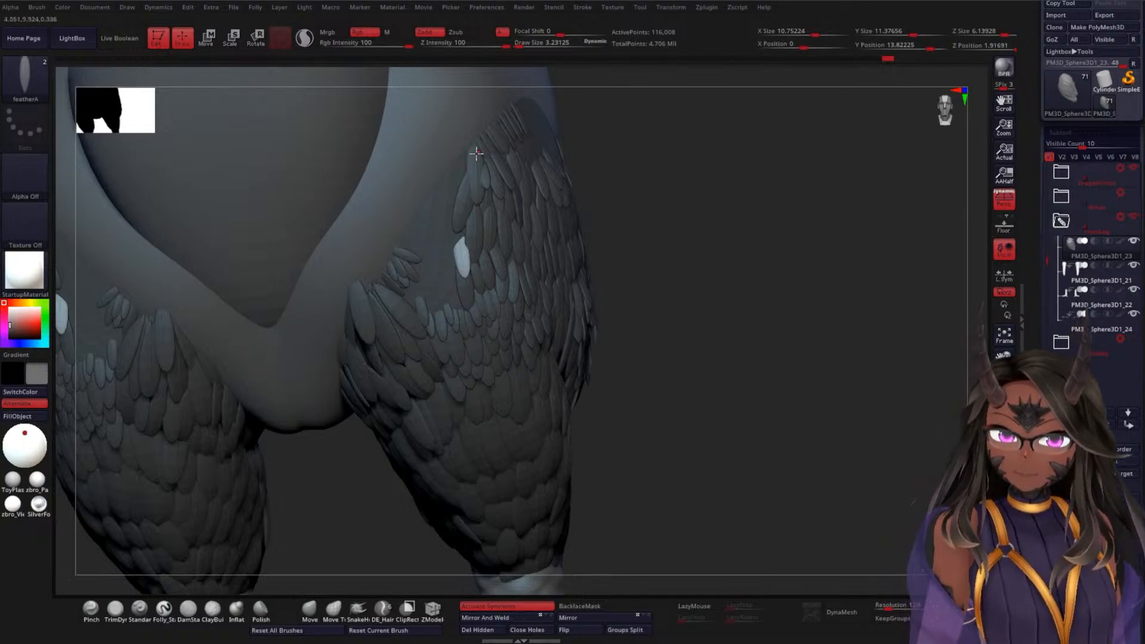
# Continue placing feathers down the inner edge of the upper plumage toward the short front row, adjusting their rotation
pyautogui.moveTo(463, 142); pyautogui.dragTo(466, 143)
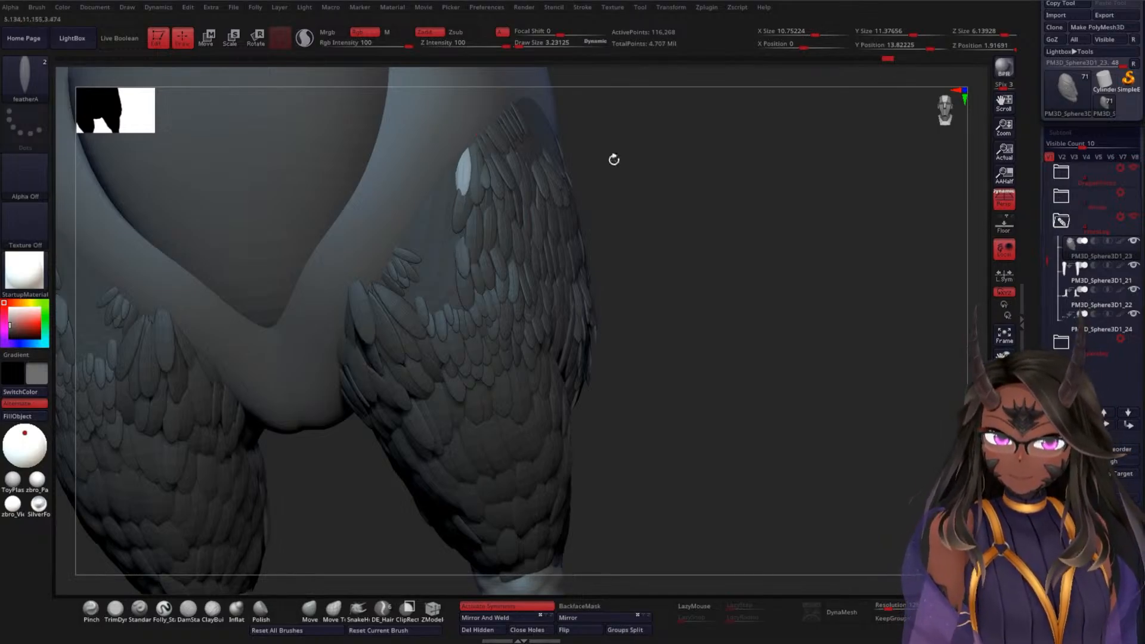
pyautogui.moveTo(614, 159)
pyautogui.mouseDown()
pyautogui.moveTo(665, 210)
pyautogui.moveTo(688, 205)
pyautogui.moveTo(488, 155)
pyautogui.moveTo(471, 171)
pyautogui.moveTo(524, 179)
pyautogui.moveTo(443, 159)
pyautogui.mouseUp()
pyautogui.press('w')
pyautogui.hotkey('ctrl', 'z')
pyautogui.press('q')
pyautogui.moveTo(438, 201)
pyautogui.mouseDown()
pyautogui.moveTo(434, 169)
pyautogui.moveTo(415, 201)
pyautogui.mouseUp()
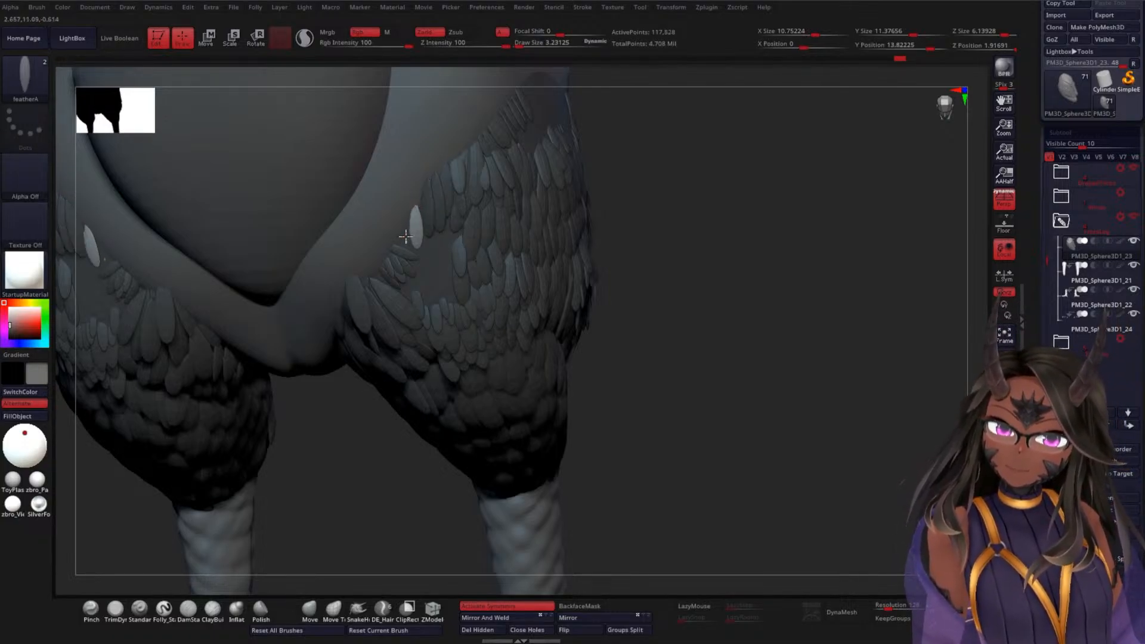
# Fill the upper part of the bare front patch with feathers tucked under the inner-edge row, rotating them to fit
pyautogui.moveTo(408, 244)
pyautogui.mouseDown()
pyautogui.moveTo(406, 207)
pyautogui.moveTo(440, 241)
pyautogui.moveTo(453, 218)
pyautogui.moveTo(458, 229)
pyautogui.moveTo(458, 210)
pyautogui.mouseUp()
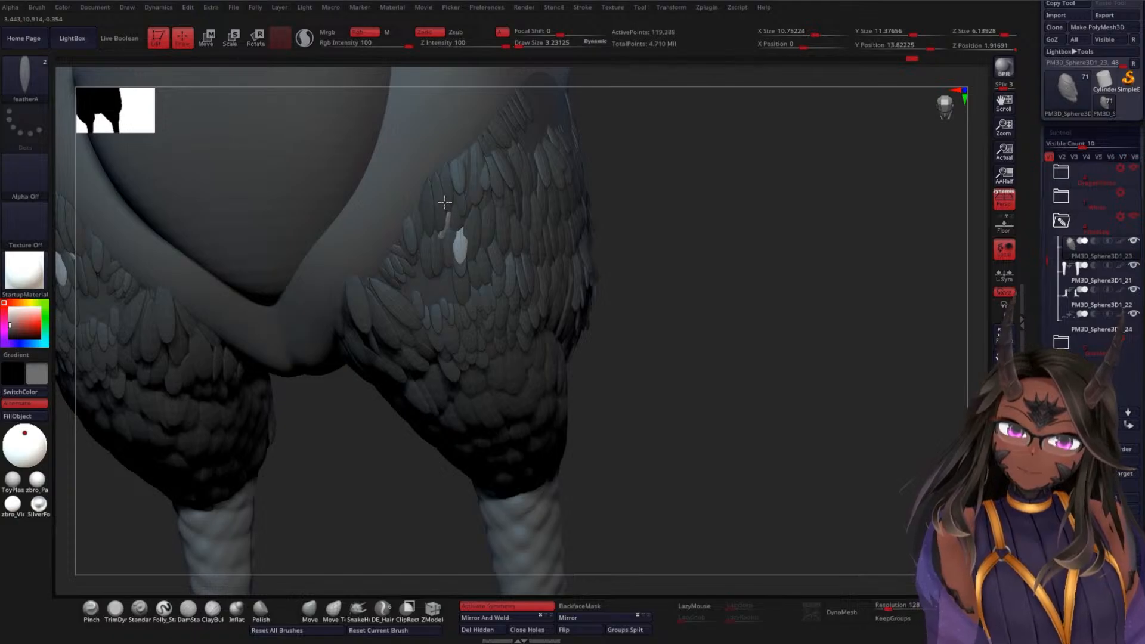
pyautogui.press('w')
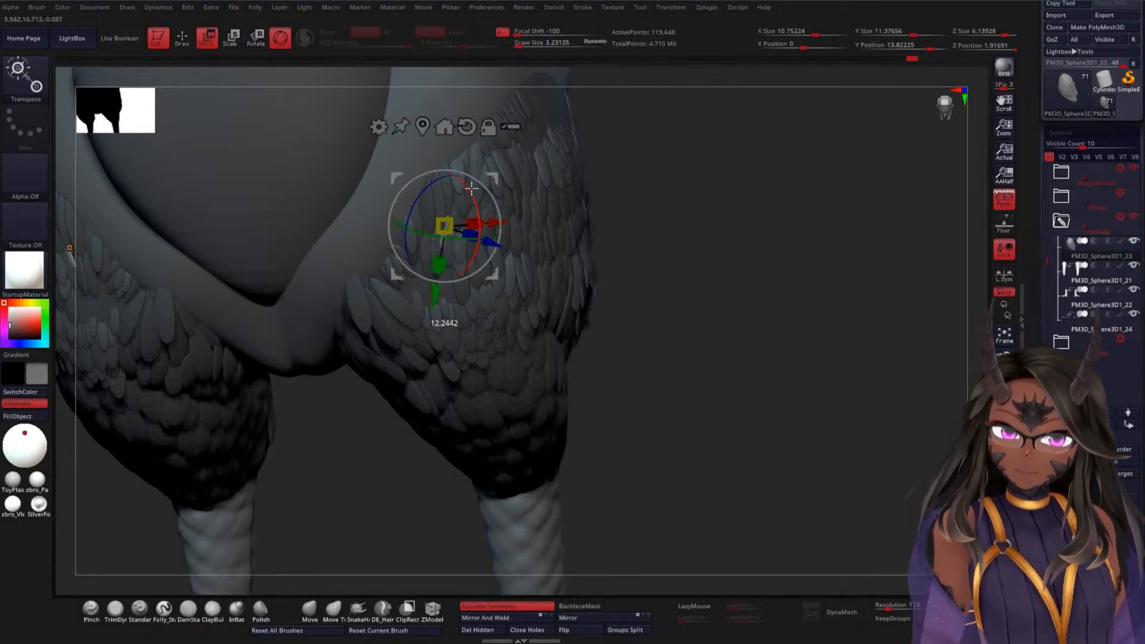
pyautogui.moveTo(459, 237)
pyautogui.mouseDown()
pyautogui.moveTo(437, 237)
pyautogui.moveTo(458, 186)
pyautogui.mouseUp()
pyautogui.press('q')
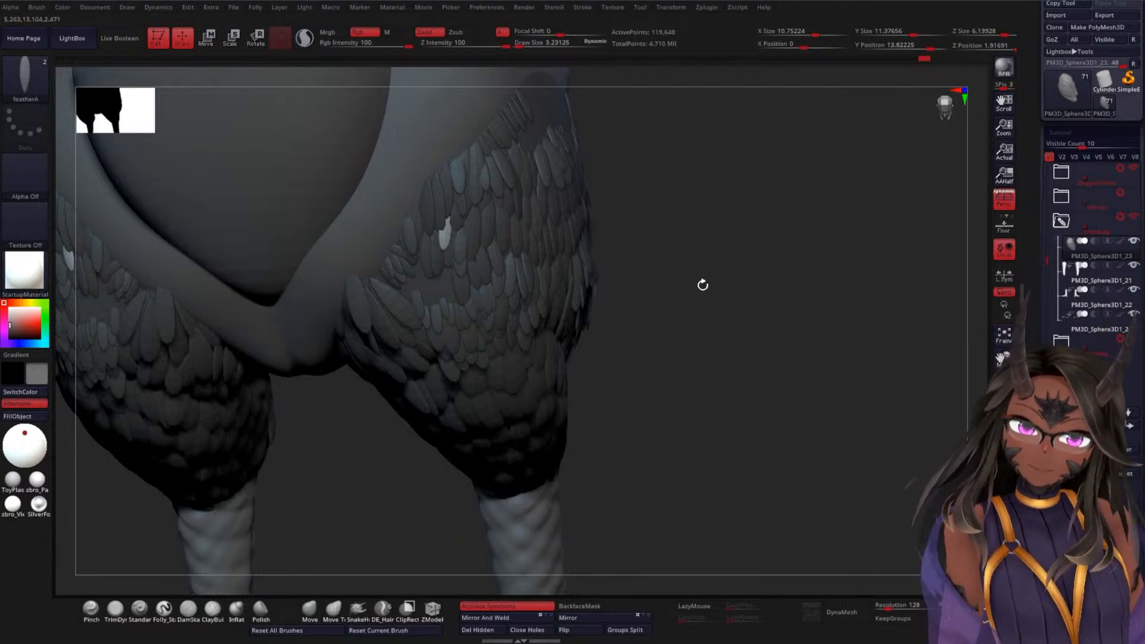
# Add feathers in the bare patch beside the outer end of the short front row
pyautogui.moveTo(703, 285); pyautogui.dragTo(416, 275)
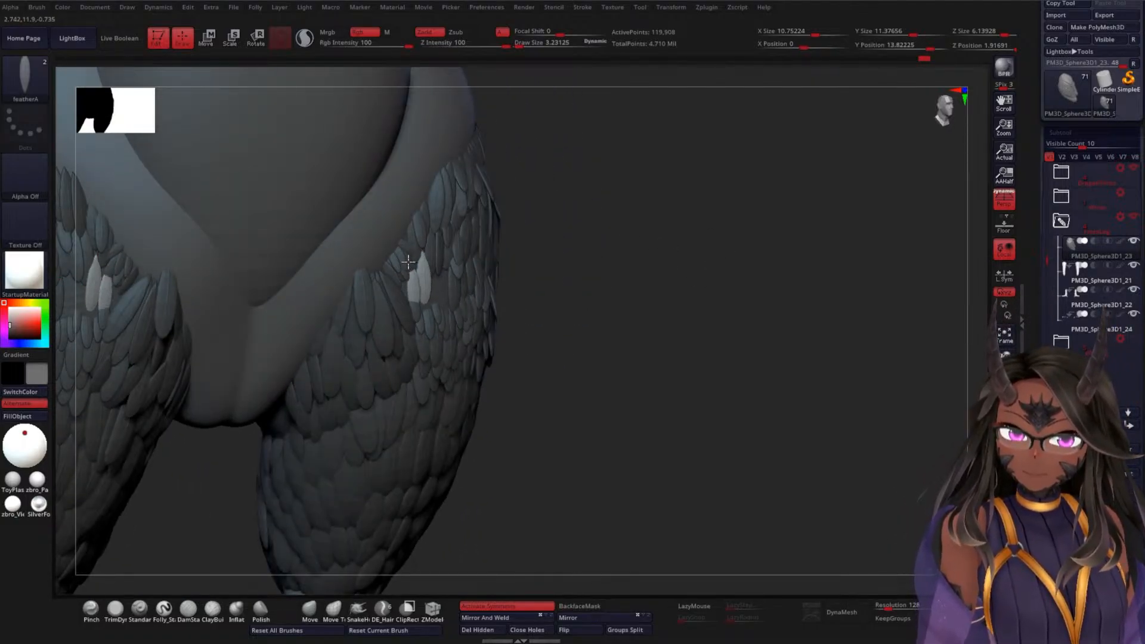
pyautogui.press('w')
pyautogui.press('q')
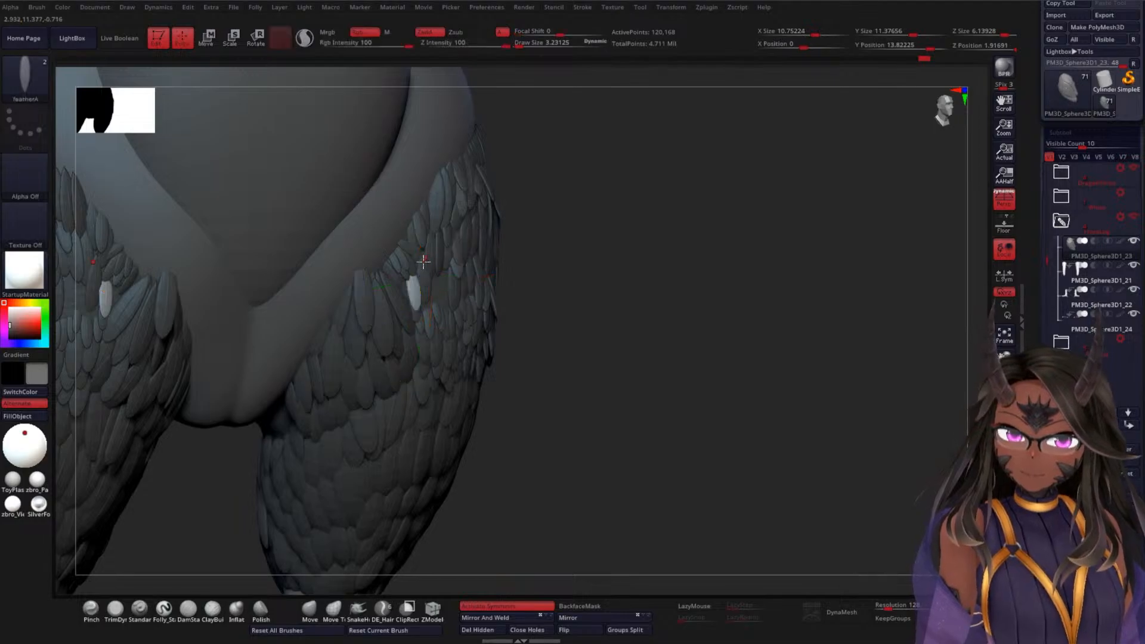
pyautogui.moveTo(406, 292); pyautogui.dragTo(406, 273)
pyautogui.moveTo(598, 256); pyautogui.dragTo(577, 266)
pyautogui.hotkey('ctrl', 'z')
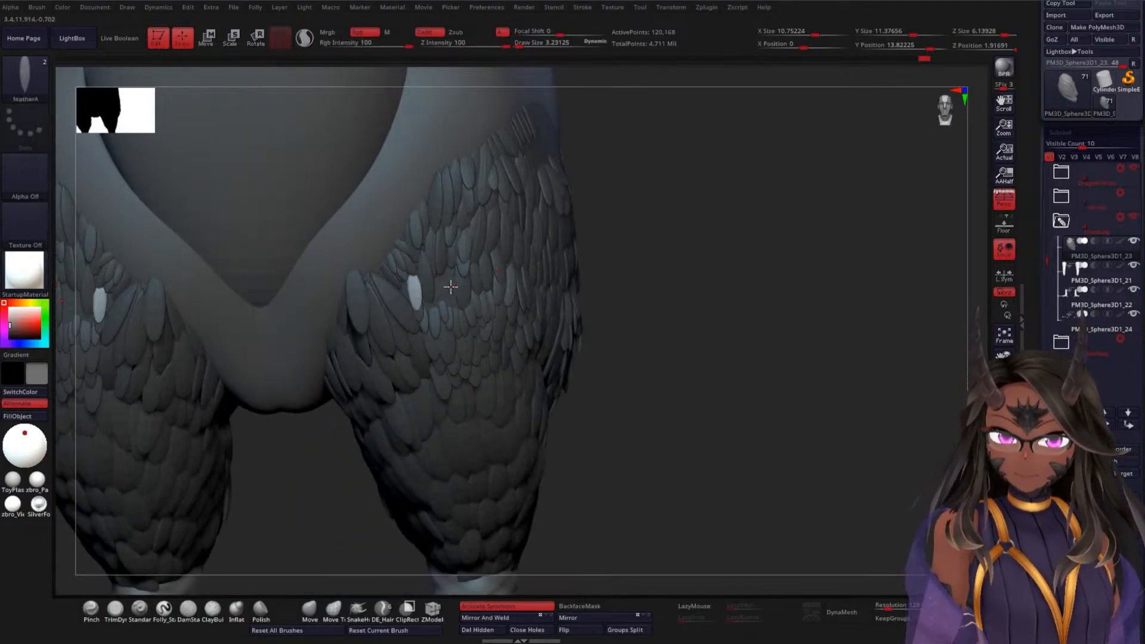
pyautogui.hotkey('ctrl', 'shift', 'z')
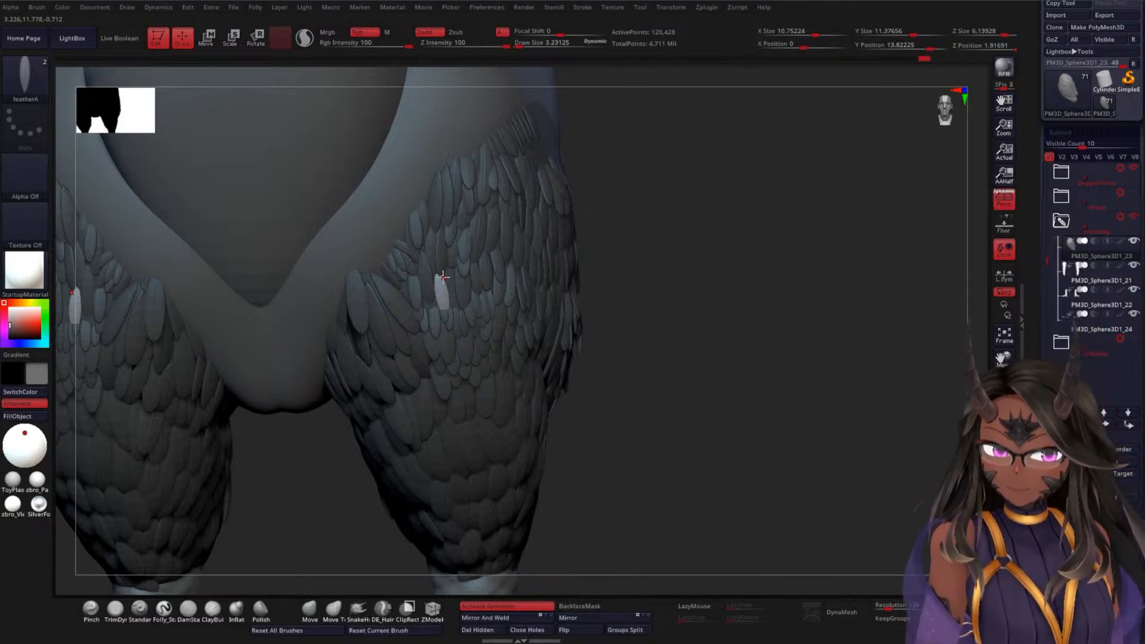
# Close the rest of the bare front patch with overlapping feathers, rotating each and shifting the last one into place
pyautogui.press('w')
pyautogui.press('q')
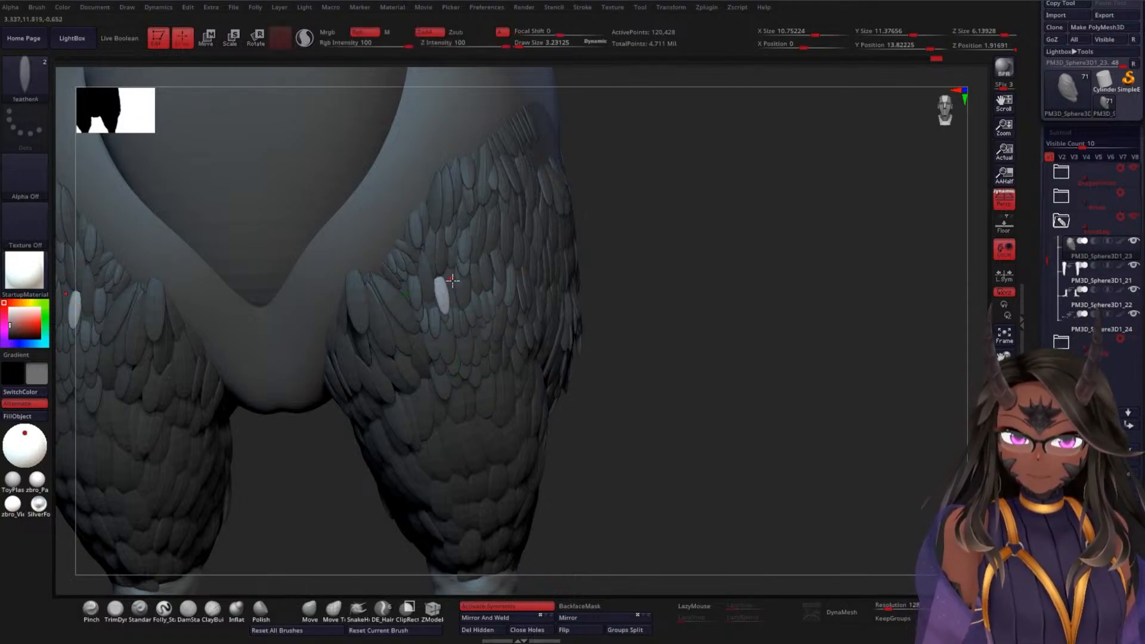
pyautogui.press('w')
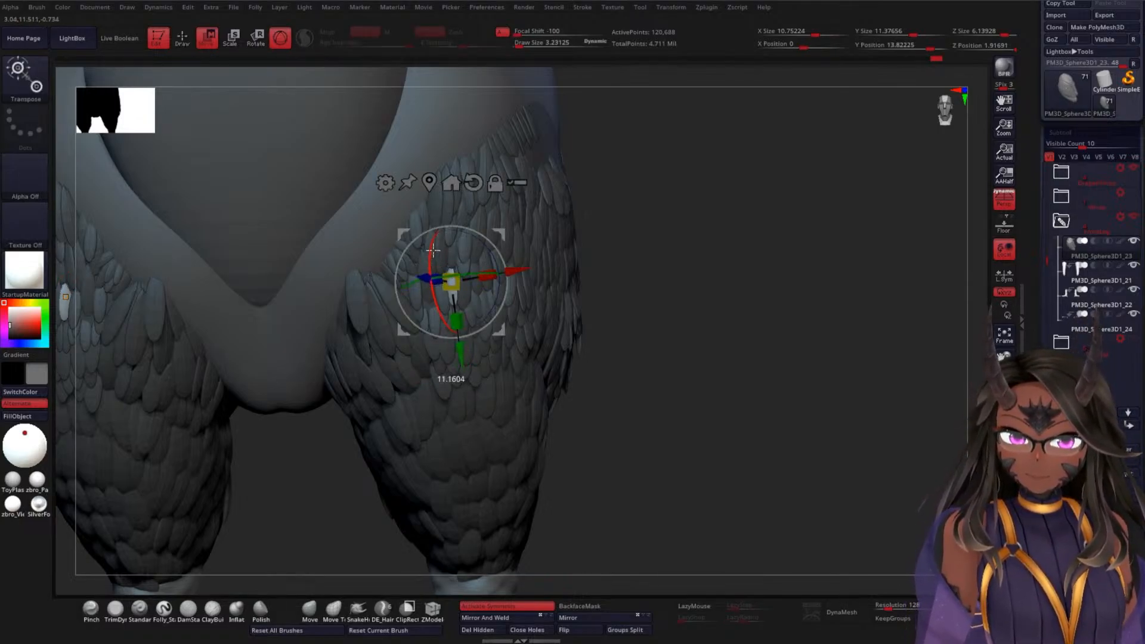
pyautogui.press('q')
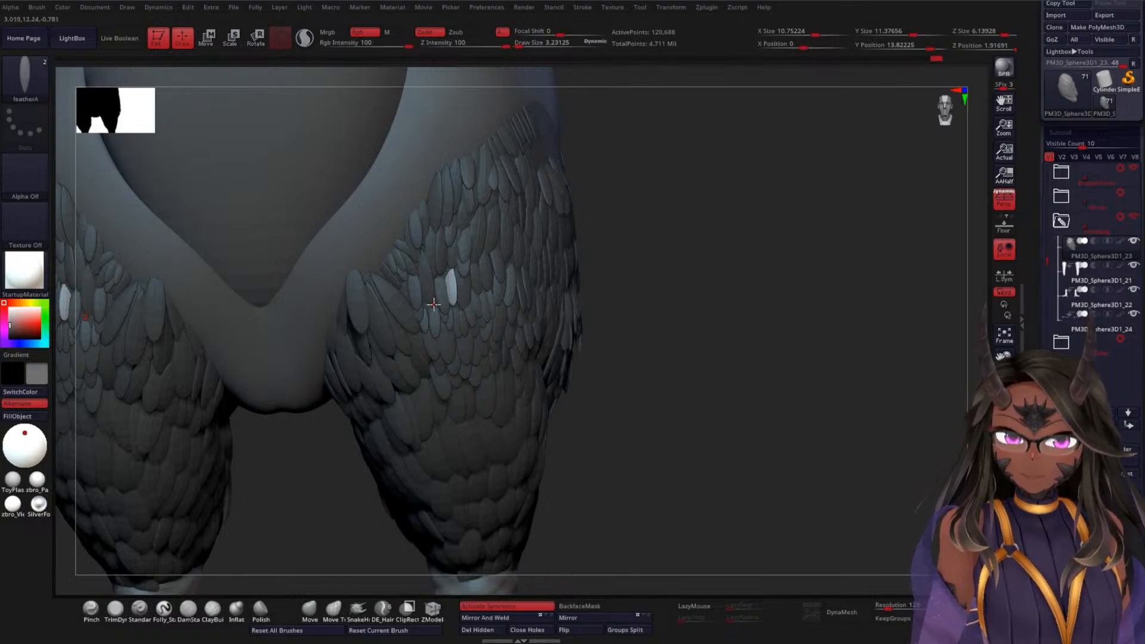
pyautogui.press('w')
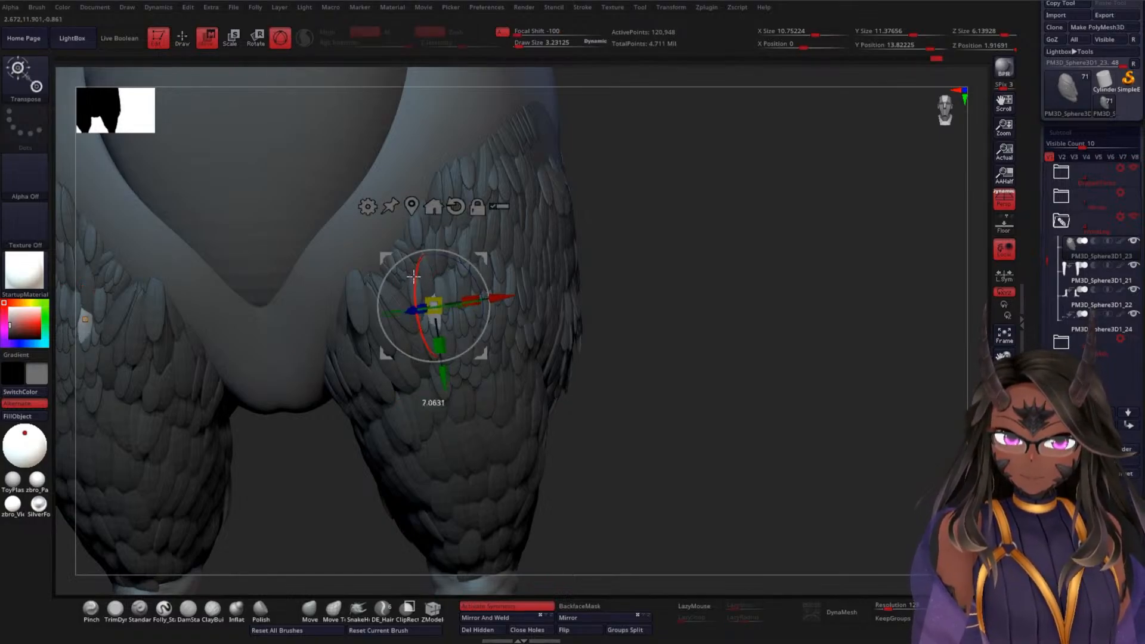
pyautogui.moveTo(441, 377); pyautogui.dragTo(440, 366)
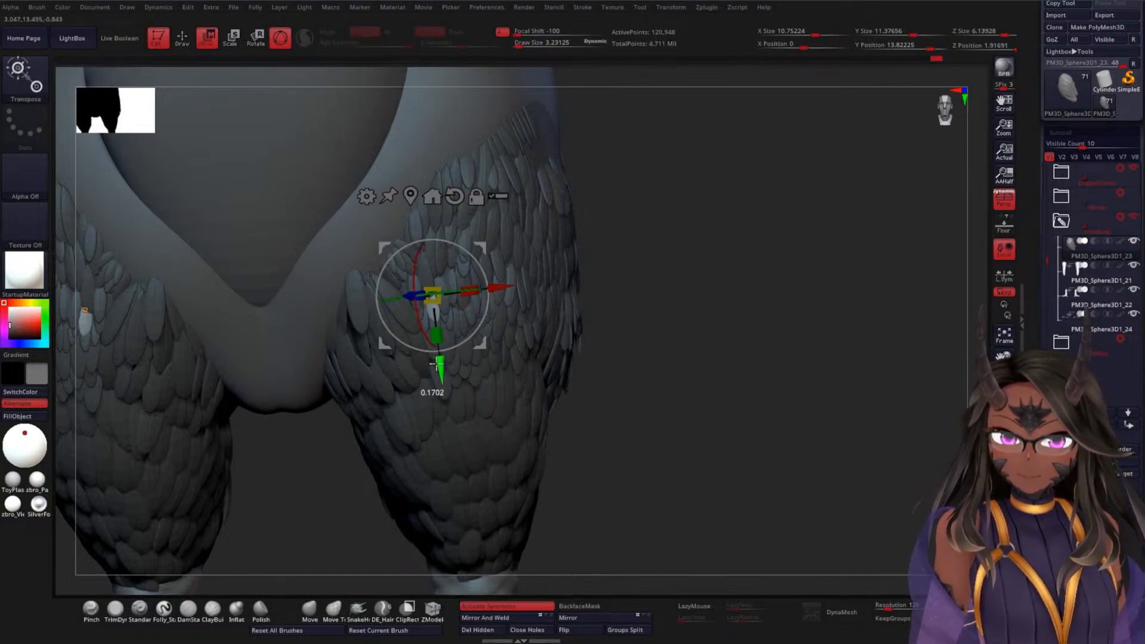
pyautogui.moveTo(475, 324); pyautogui.dragTo(414, 303)
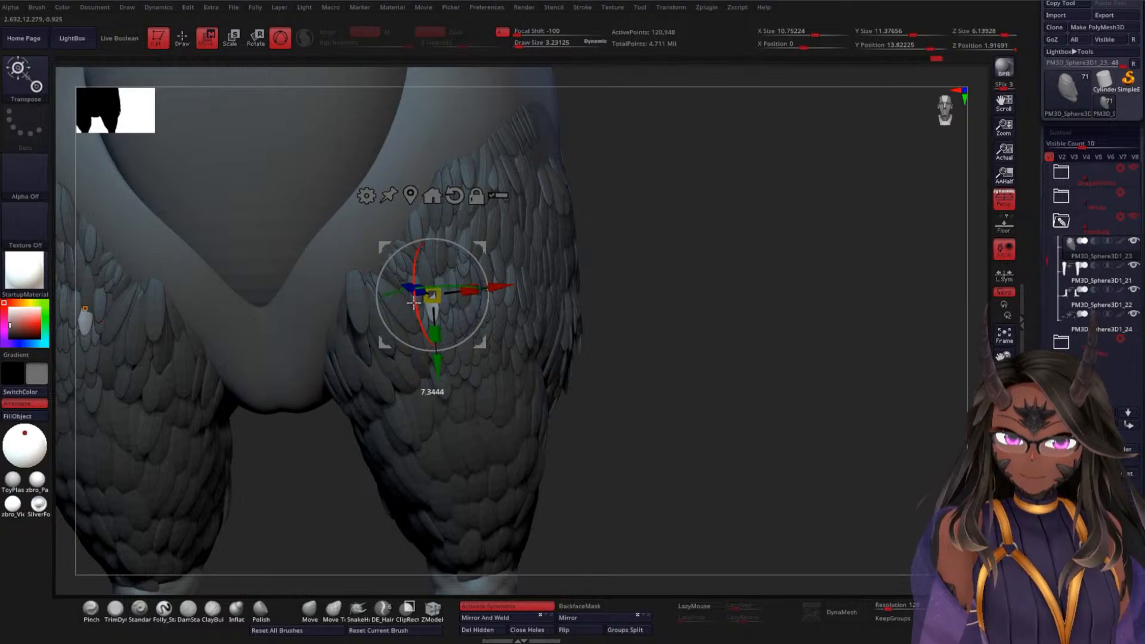
pyautogui.press('q')
# Examine the thigh plumage from the front and side, with the PM3D_Sphere3D1_21 leg subtool active
pyautogui.moveTo(706, 276); pyautogui.dragTo(739, 254)
pyautogui.moveTo(917, 294); pyautogui.dragTo(802, 286)
pyautogui.keyDown('alt'); pyautogui.moveTo(762, 367); pyautogui.dragTo(719, 176); pyautogui.keyUp('alt')
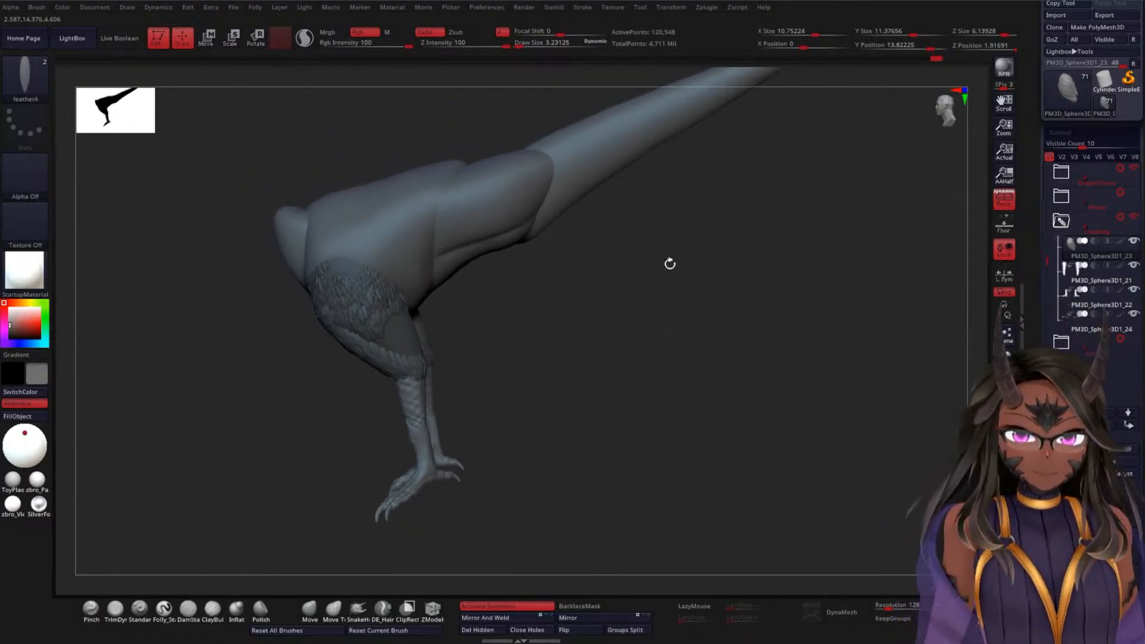
pyautogui.moveTo(670, 264); pyautogui.dragTo(732, 253)
pyautogui.keyDown('alt'); pyautogui.moveTo(569, 235); pyautogui.dragTo(623, 228); pyautogui.keyUp('alt')
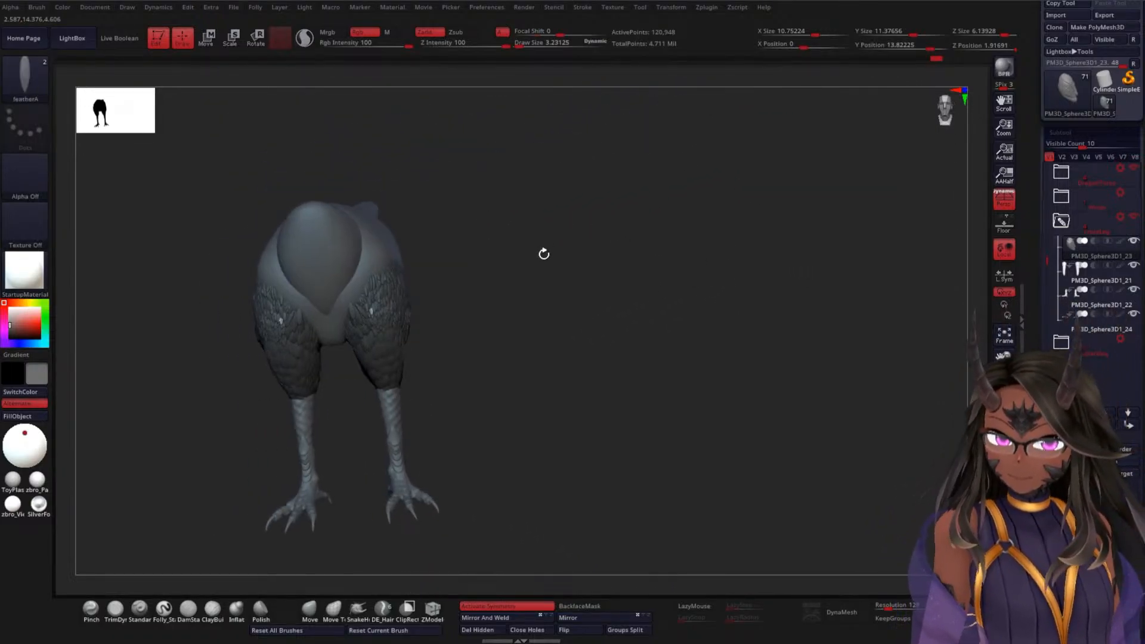
pyautogui.keyDown('alt'); pyautogui.moveTo(544, 254); pyautogui.dragTo(574, 314); pyautogui.keyUp('alt')
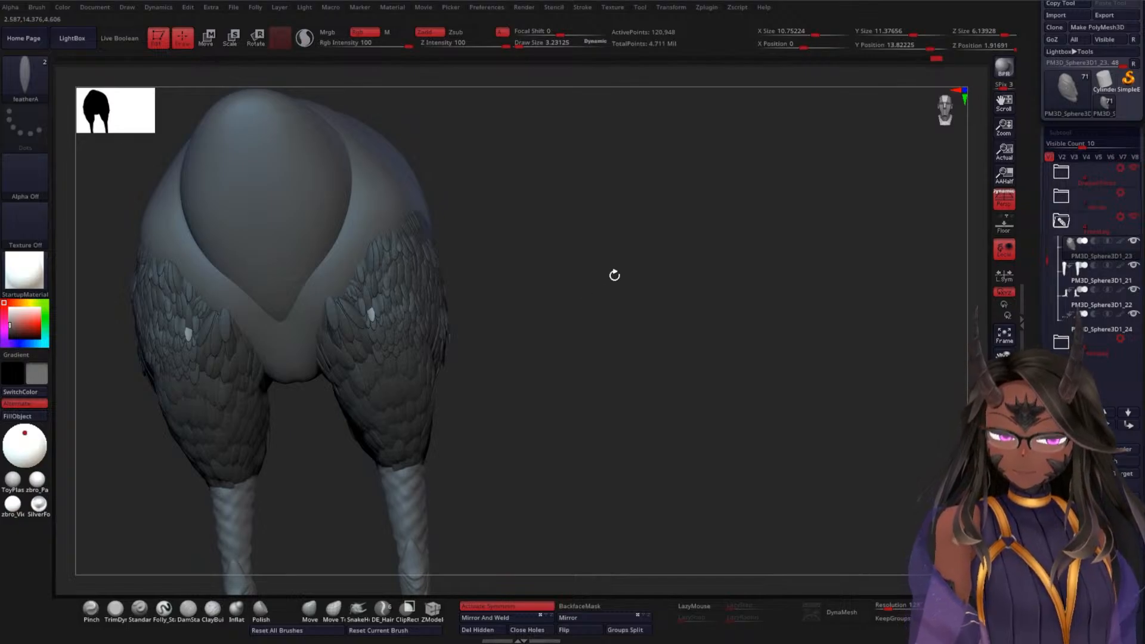
pyautogui.click(1089, 264)
pyautogui.keyDown('alt'); pyautogui.moveTo(606, 347); pyautogui.dragTo(596, 424); pyautogui.keyUp('alt')
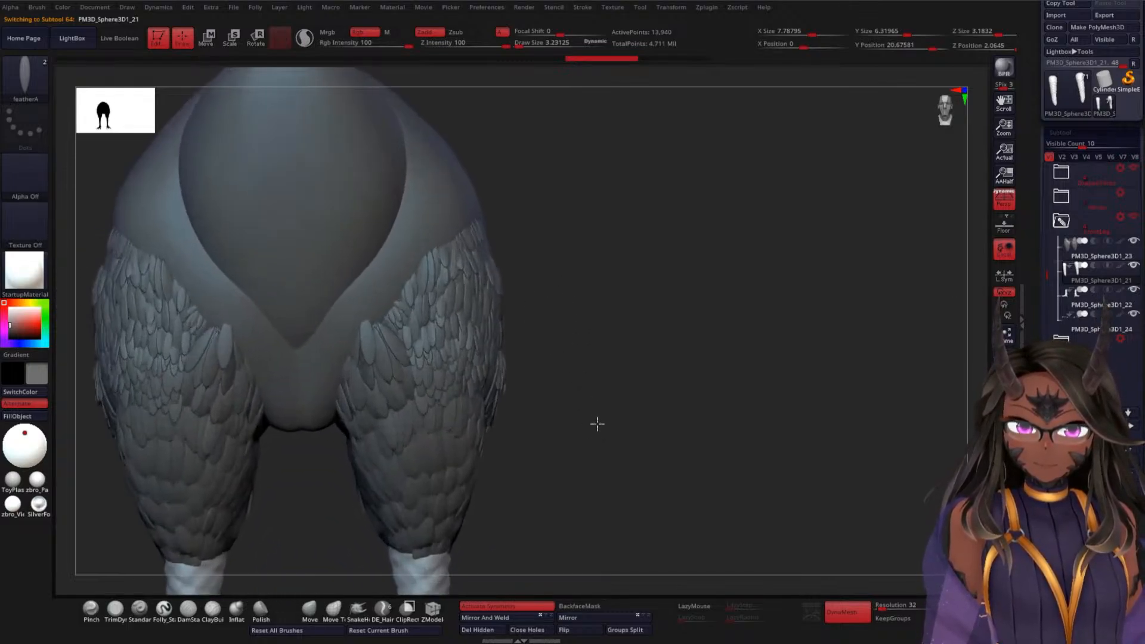
pyautogui.moveTo(673, 329); pyautogui.dragTo(711, 271)
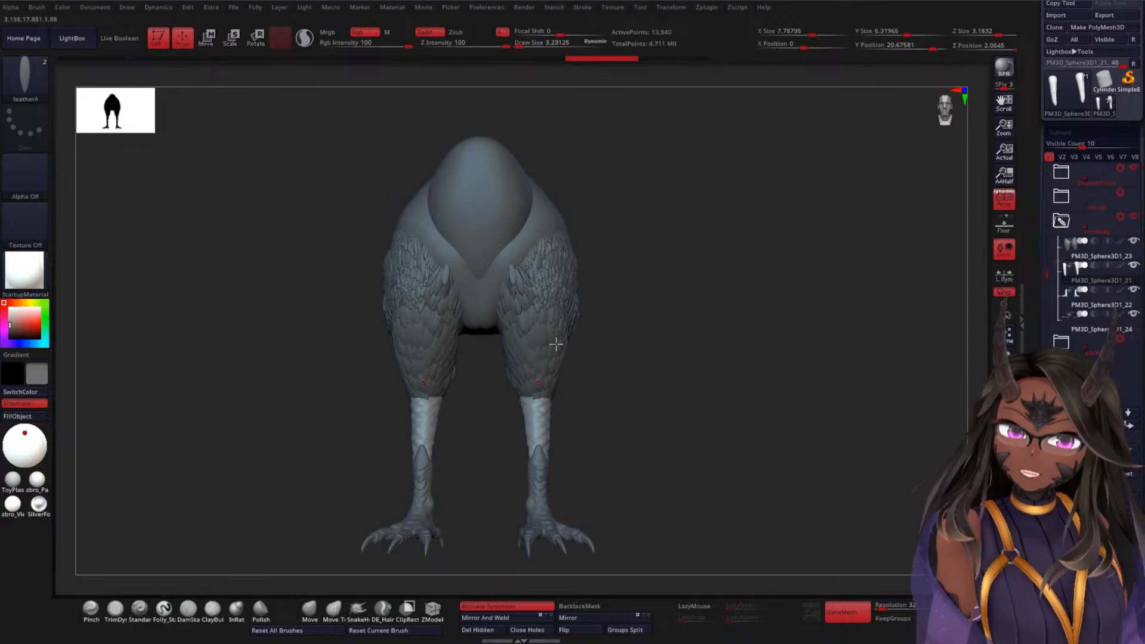
pyautogui.moveTo(702, 285); pyautogui.dragTo(762, 161)
# Reactivate the PM3D_Sphere3D1_23 feather subtool and extend the top feather row rearward along the outer thigh's upper edge
pyautogui.click(1077, 254)
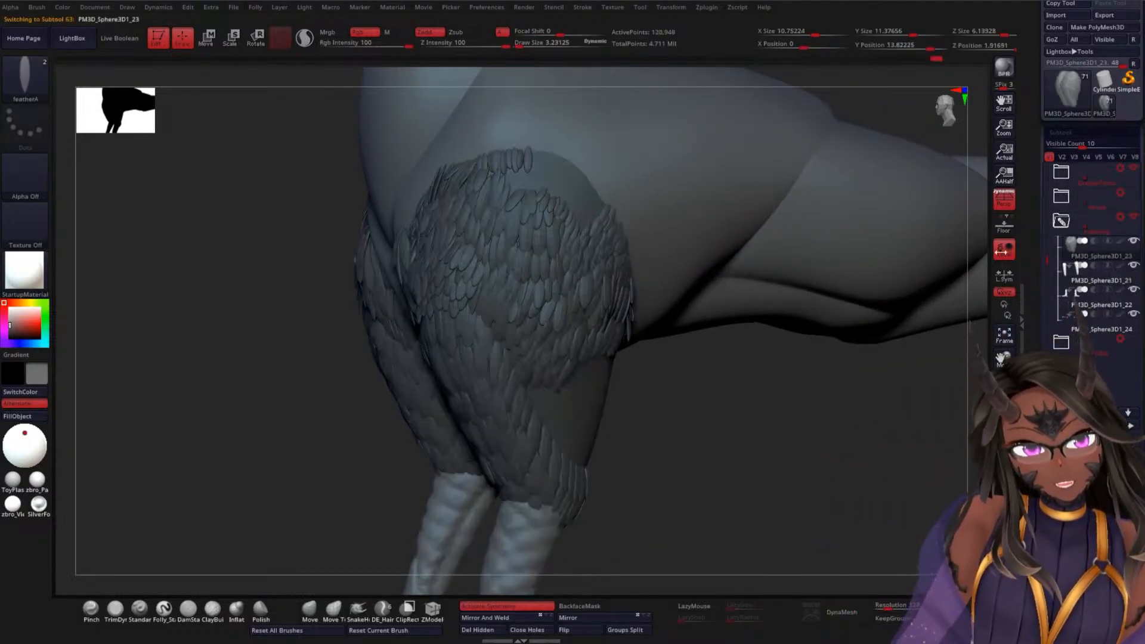
pyautogui.moveTo(723, 386); pyautogui.dragTo(709, 342)
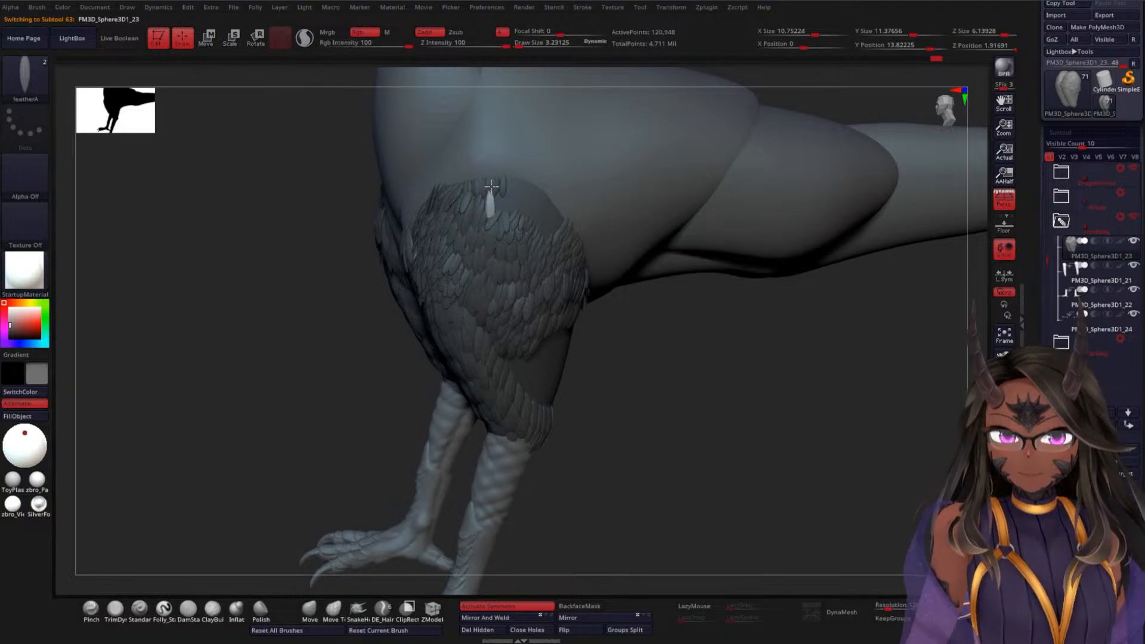
pyautogui.hotkey('ctrl', 'z')
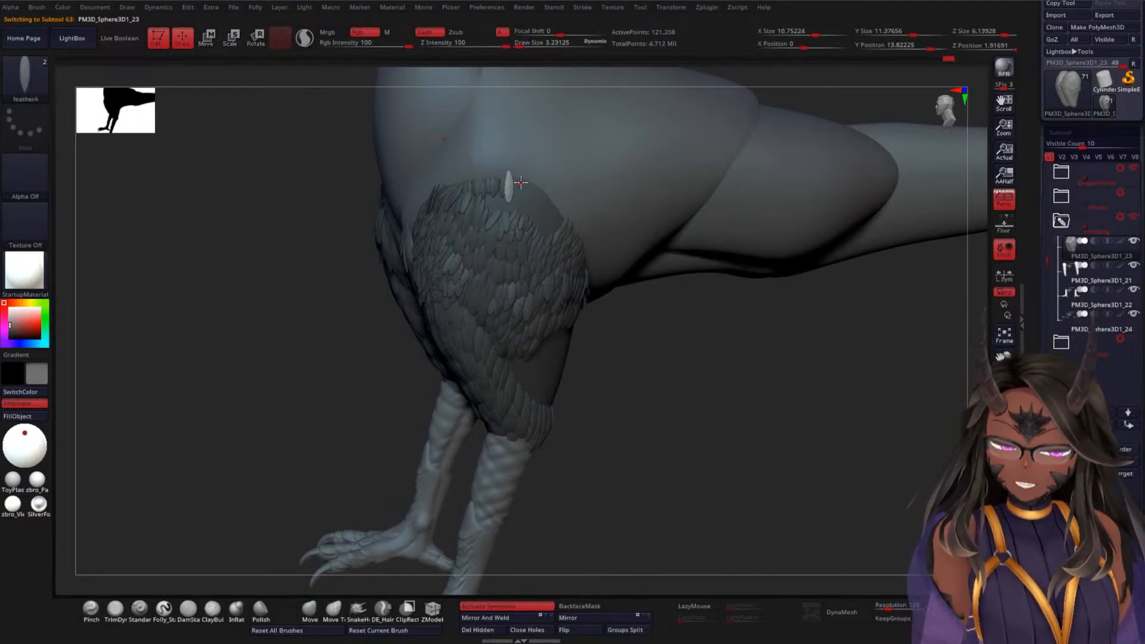
pyautogui.press('w')
pyautogui.moveTo(524, 177); pyautogui.dragTo(528, 169)
pyautogui.press('q')
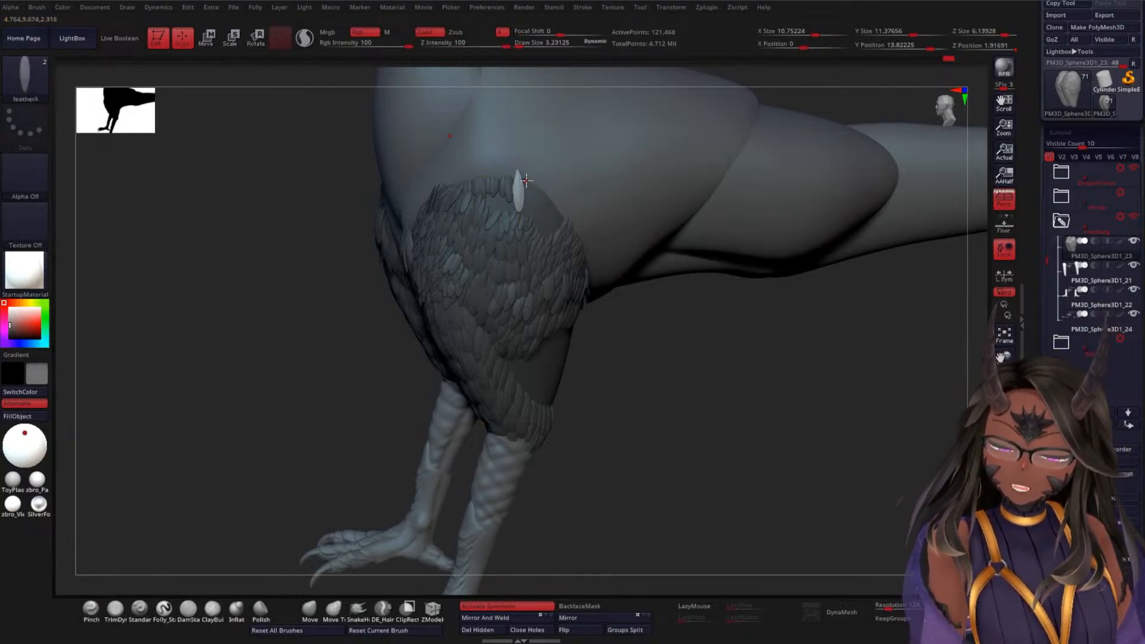
pyautogui.hotkey('ctrl', 'z')
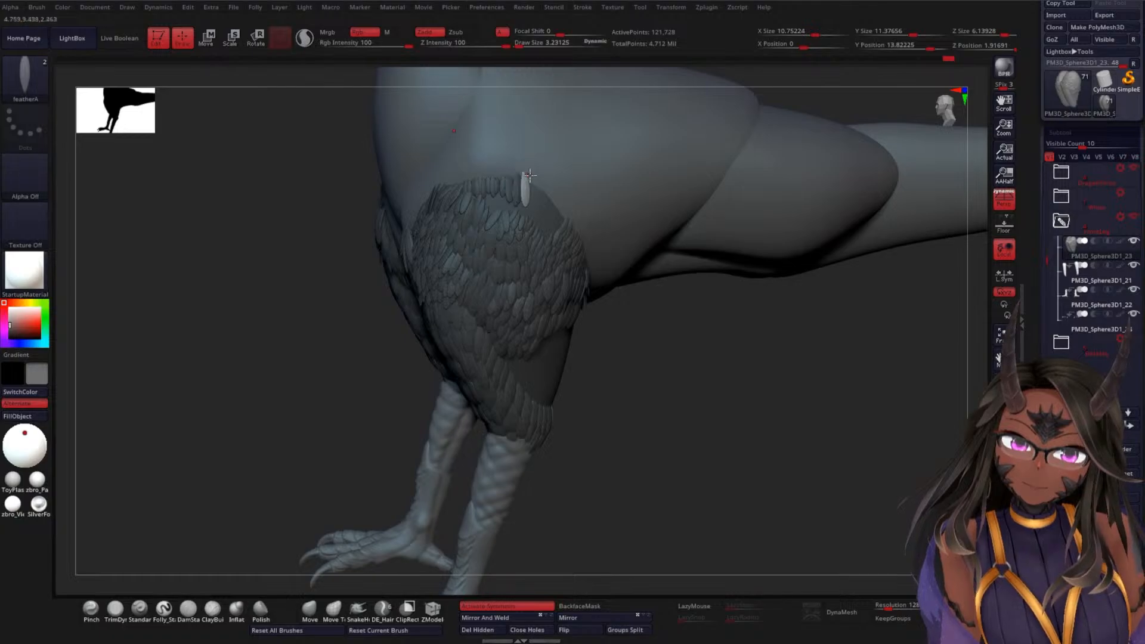
# Add larger and smaller rotated feathers to the top row, up to where the thigh's upper edge slopes down
pyautogui.keyDown('alt'); pyautogui.moveTo(696, 332); pyautogui.dragTo(665, 411); pyautogui.keyUp('alt')
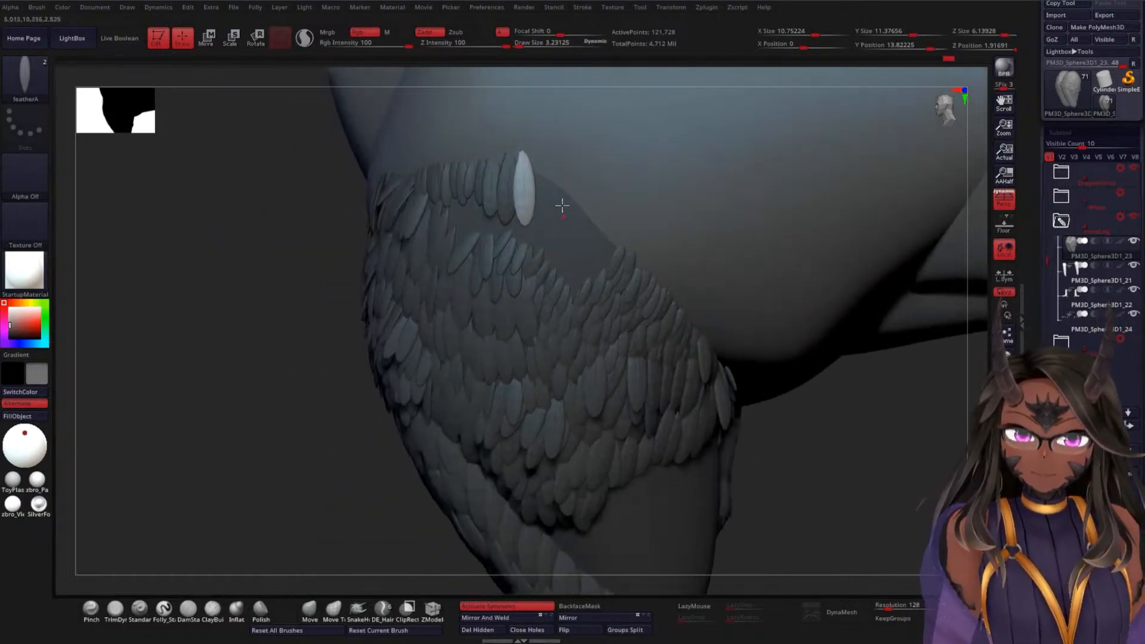
pyautogui.press('w')
pyautogui.moveTo(523, 185)
pyautogui.mouseDown()
pyautogui.moveTo(540, 177)
pyautogui.moveTo(538, 149)
pyautogui.mouseUp()
pyautogui.press('q')
pyautogui.press('w')
pyautogui.press('q')
pyautogui.moveTo(556, 206); pyautogui.dragTo(558, 174)
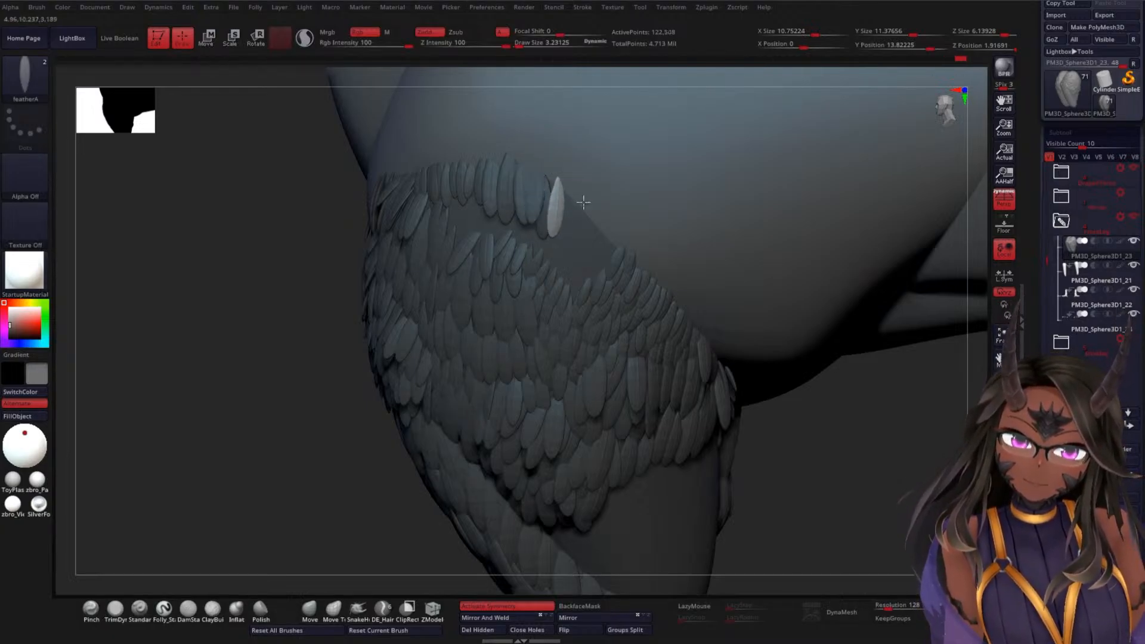
# Carry the top feather row down the thigh's sloping rear edge to meet the existing rear feathers
pyautogui.moveTo(570, 220); pyautogui.dragTo(577, 194)
pyautogui.moveTo(590, 237)
pyautogui.mouseDown()
pyautogui.moveTo(591, 206)
pyautogui.moveTo(605, 221)
pyautogui.moveTo(582, 256)
pyautogui.mouseUp()
pyautogui.press('w')
pyautogui.press('q')
# Fill the gap beneath the top row with rotated feathers, working from its rear end toward the middle
pyautogui.press('w')
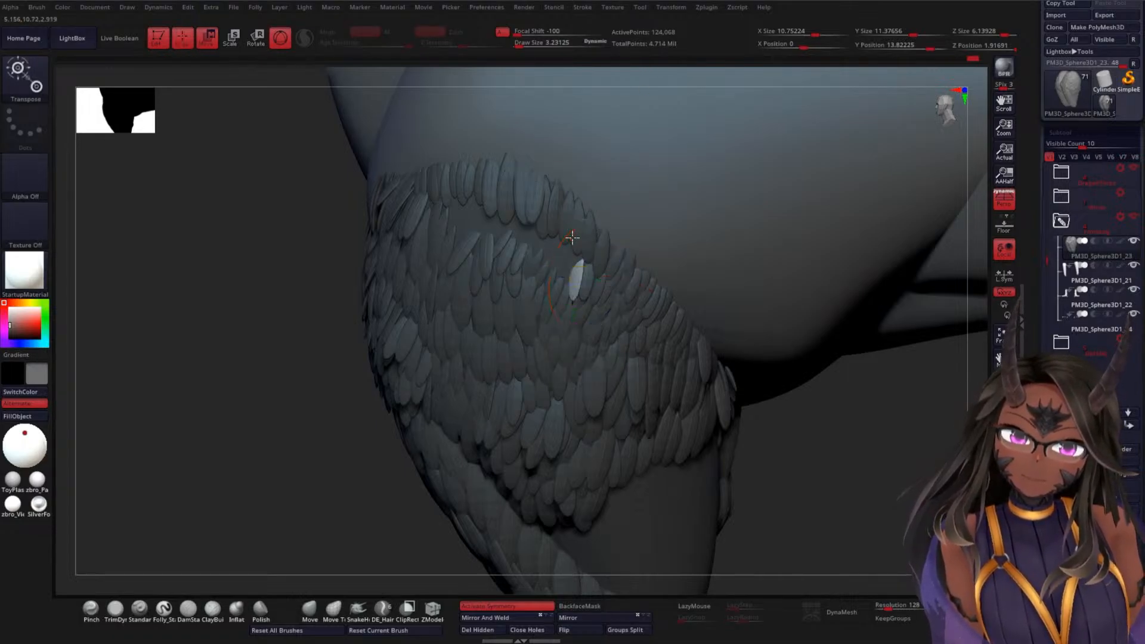
pyautogui.press('q')
pyautogui.moveTo(572, 238); pyautogui.dragTo(570, 237)
pyautogui.press('w')
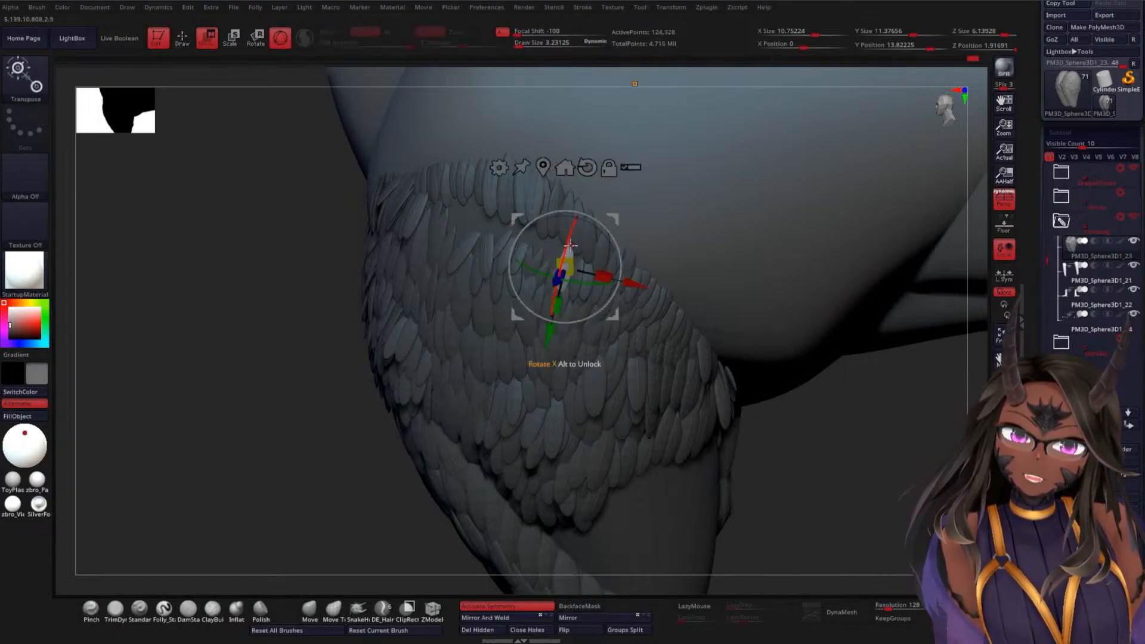
pyautogui.press('q')
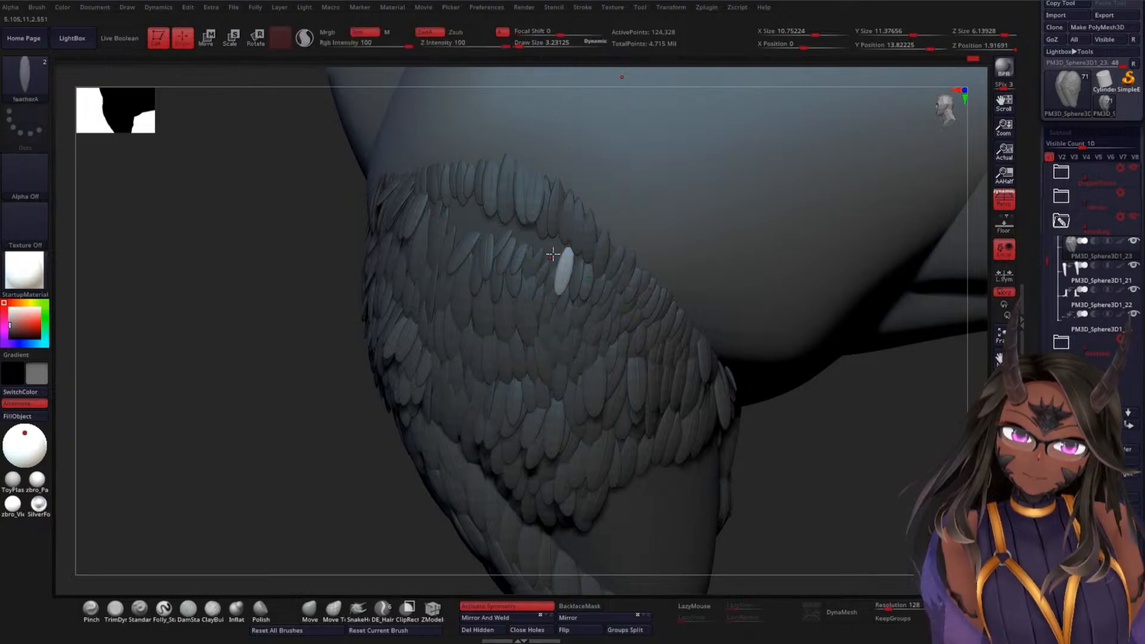
pyautogui.moveTo(555, 240); pyautogui.dragTo(522, 223)
pyautogui.press('w')
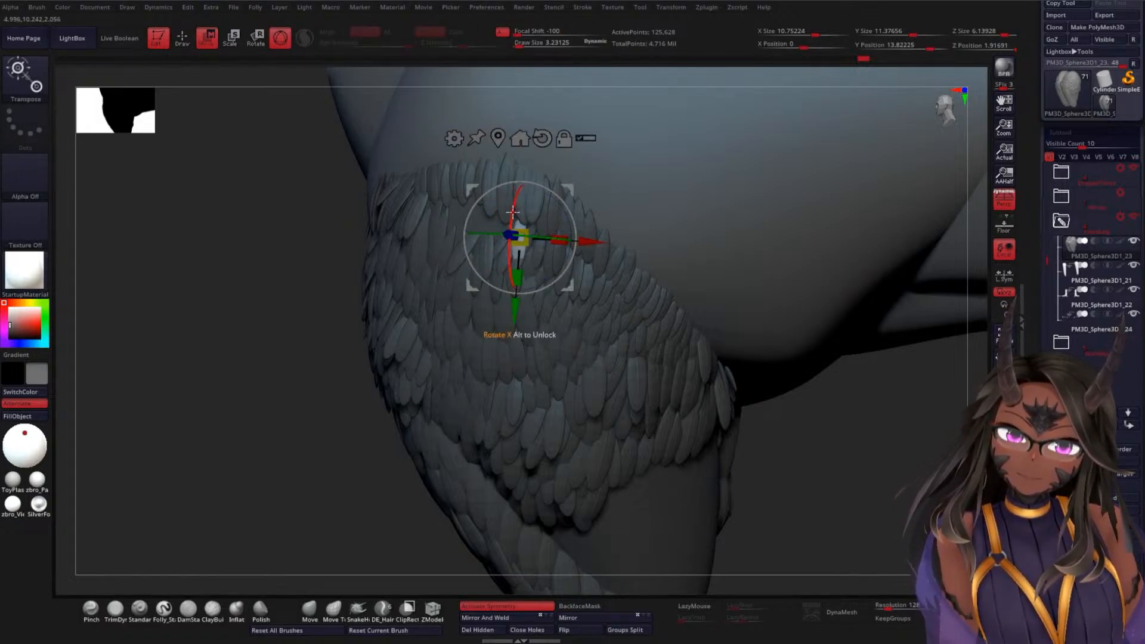
pyautogui.press('q')
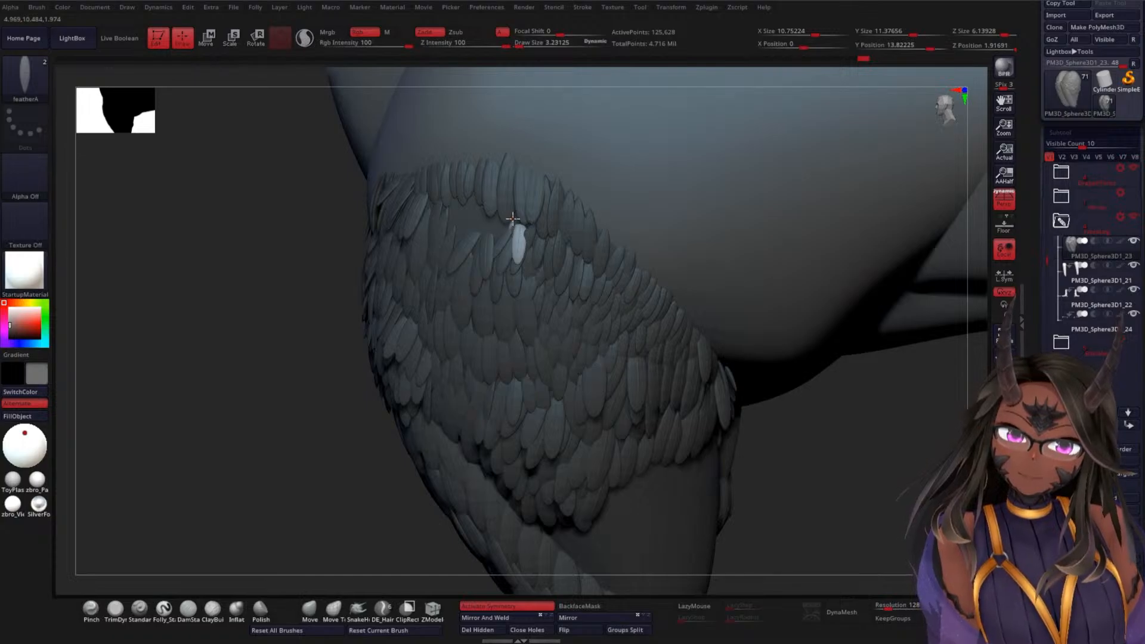
# Fill the middle of the gap beneath the top feather row on the outer thigh with feathers angled to match their neighbours
pyautogui.press('w')
pyautogui.moveTo(515, 202)
pyautogui.mouseDown()
pyautogui.moveTo(503, 196)
pyautogui.moveTo(511, 187)
pyautogui.mouseUp()
pyautogui.moveTo(295, 329); pyautogui.dragTo(325, 367)
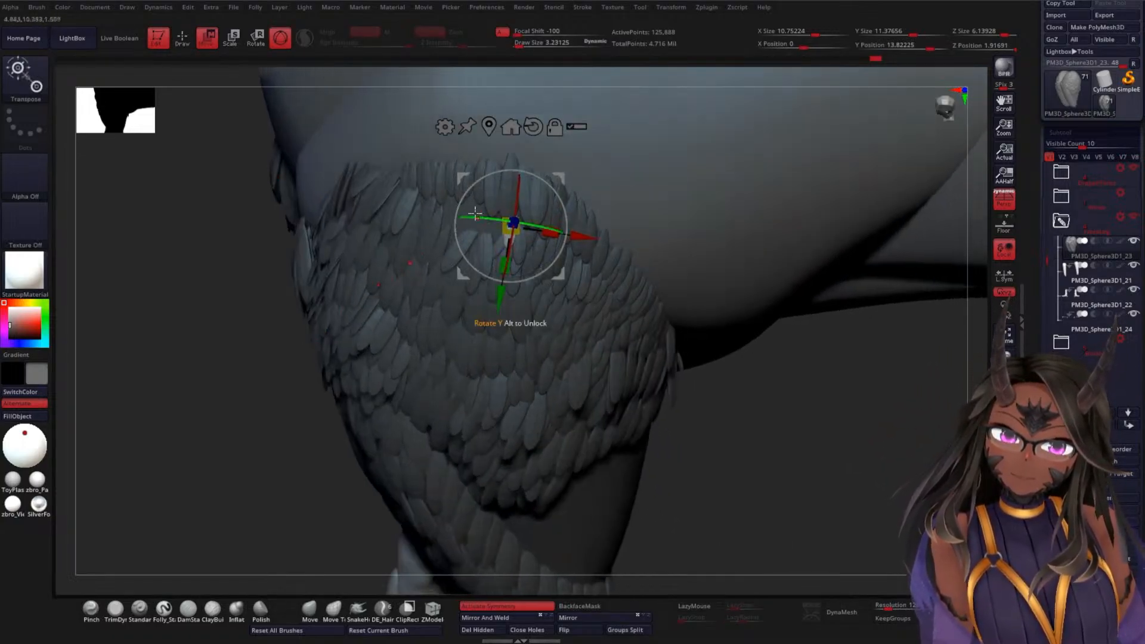
pyautogui.press('q')
pyautogui.press('w')
pyautogui.moveTo(460, 195)
pyautogui.mouseDown()
pyautogui.moveTo(449, 224)
pyautogui.moveTo(450, 209)
pyautogui.mouseUp()
pyautogui.press('q')
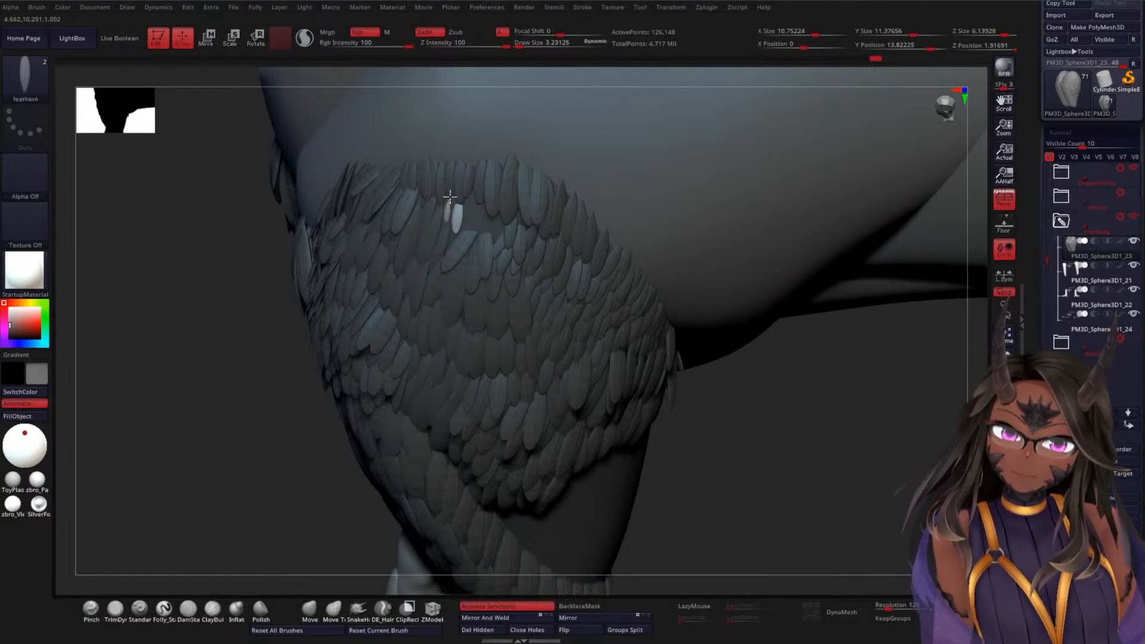
pyautogui.press('w')
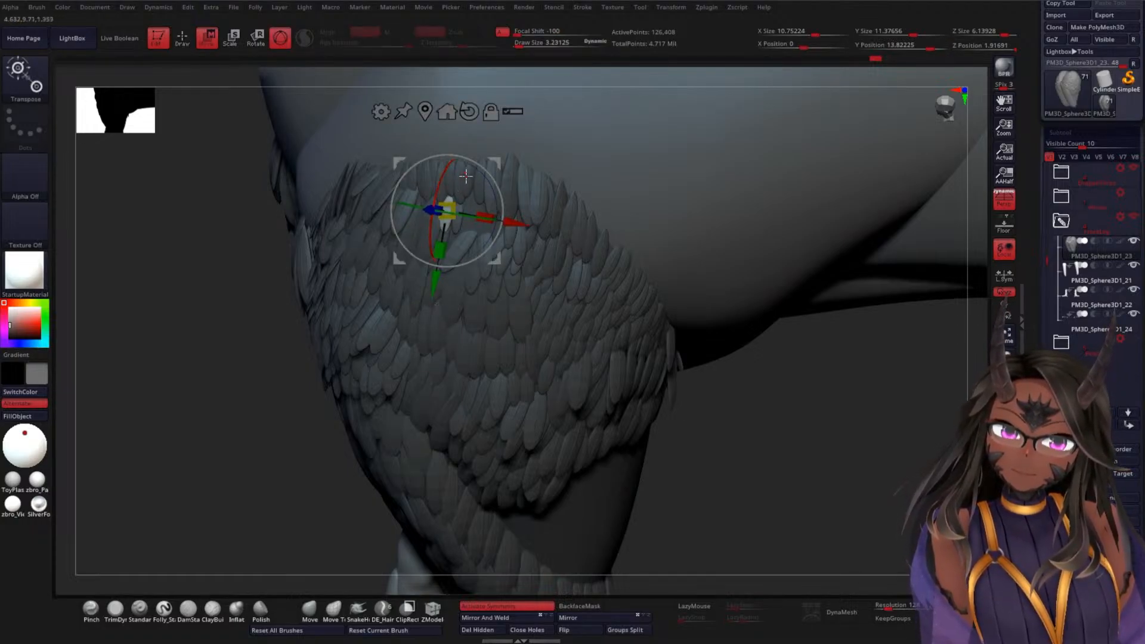
pyautogui.press('q')
# Close the rest of the gap beneath the top row with small overlapping feathers, tilting each one to lie against the outer thigh
pyautogui.moveTo(468, 192); pyautogui.dragTo(468, 193)
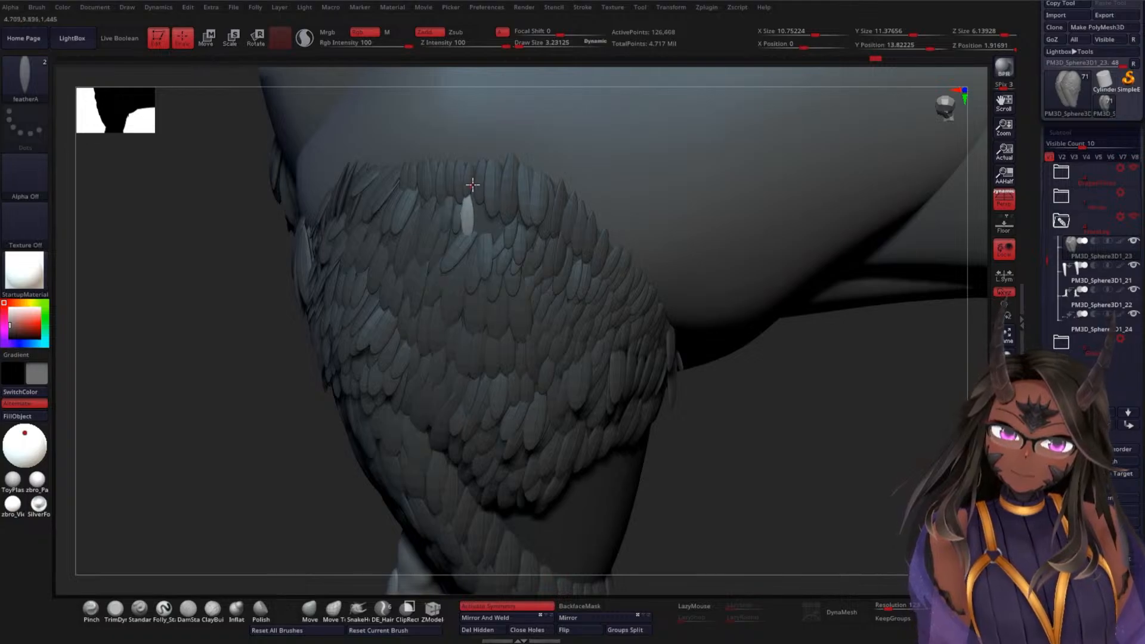
pyautogui.press('w')
pyautogui.press('q')
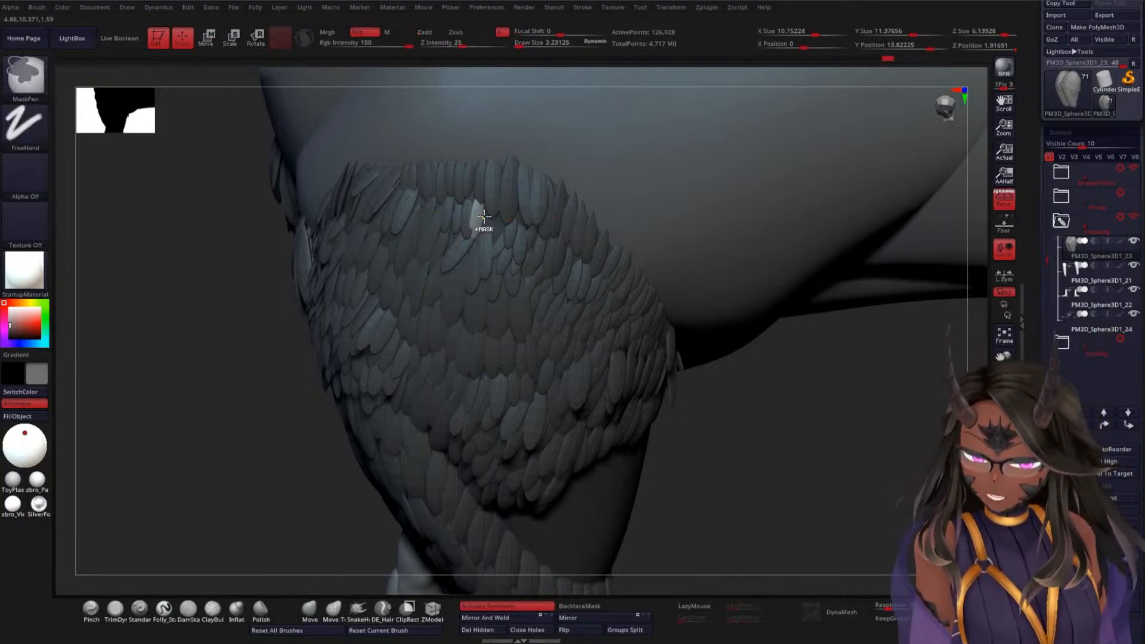
pyautogui.hotkey('ctrl', 'z')
pyautogui.press('w')
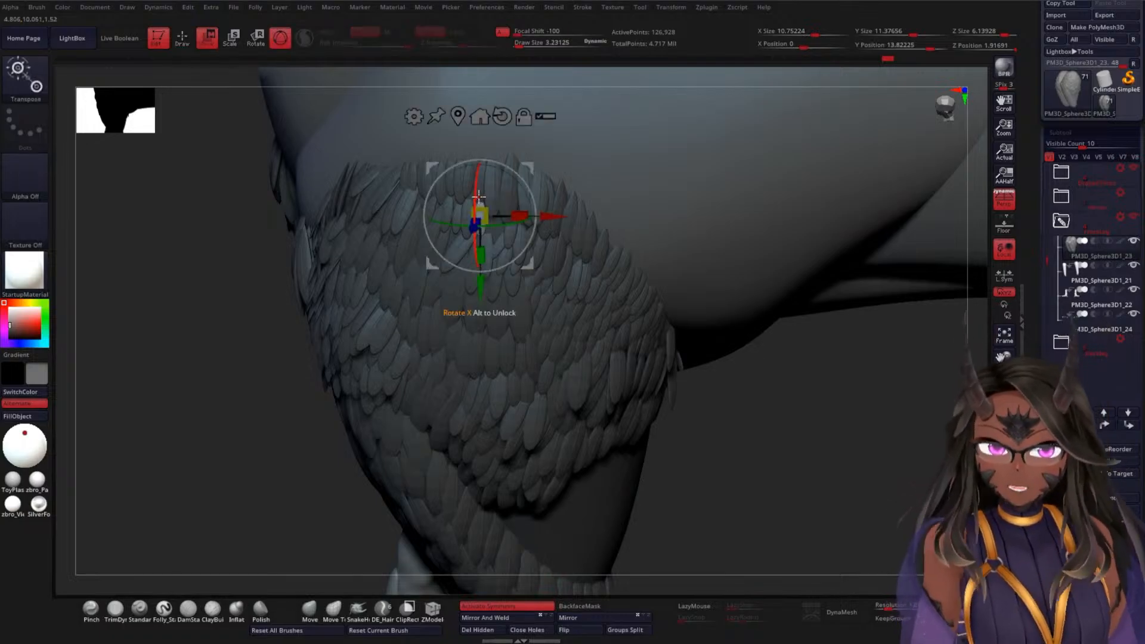
pyautogui.press('q')
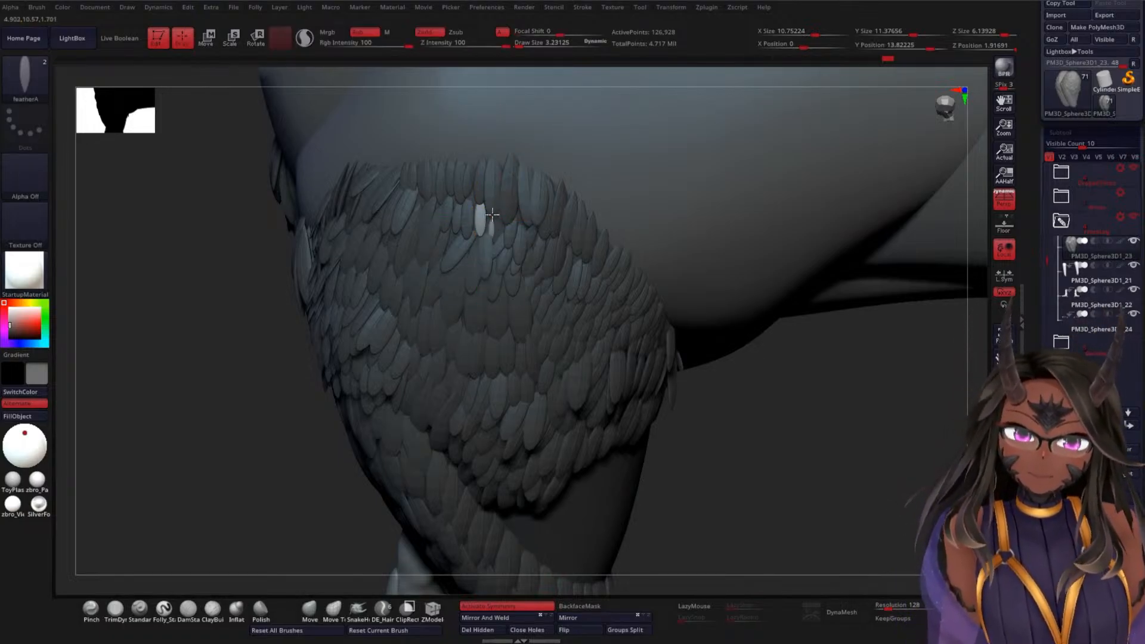
pyautogui.press('w')
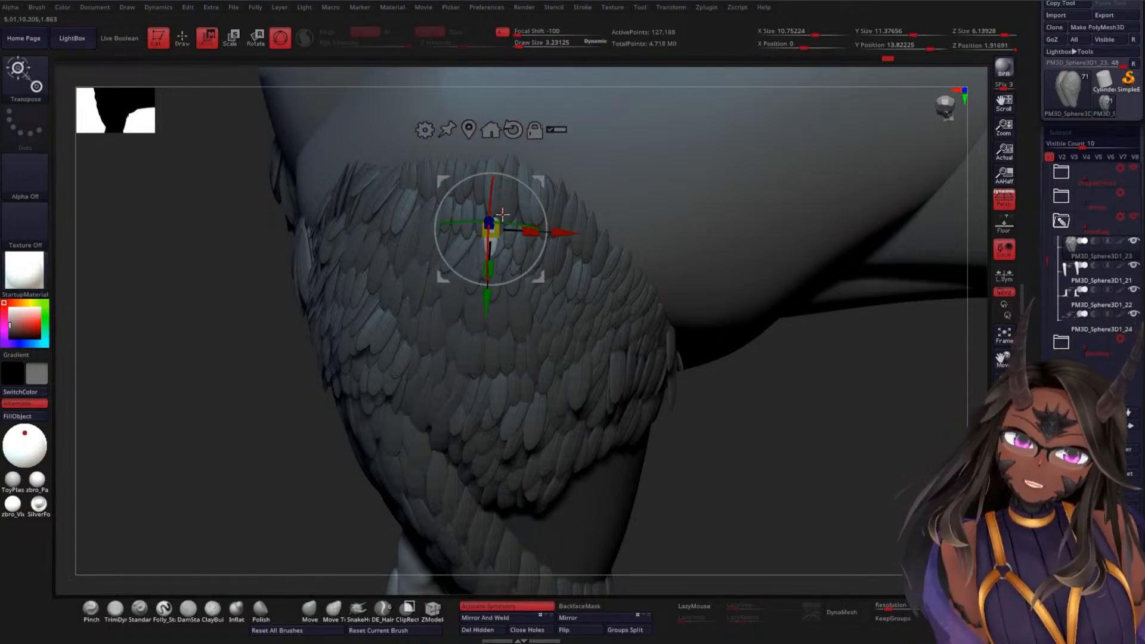
pyautogui.press('q')
pyautogui.press('w')
pyautogui.press('q')
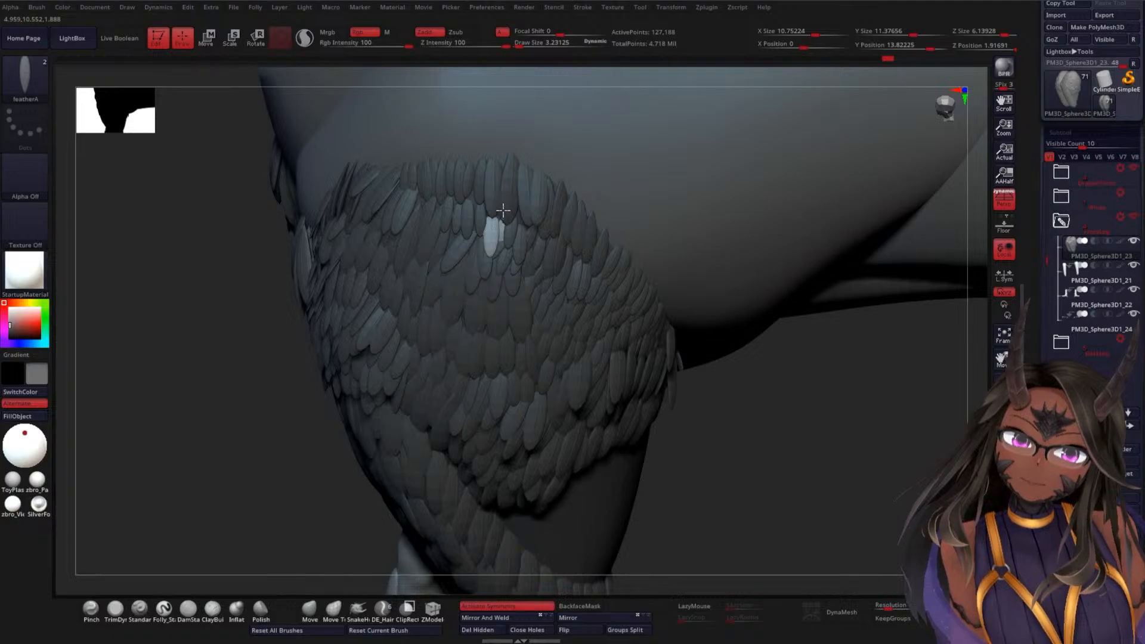
pyautogui.press('w')
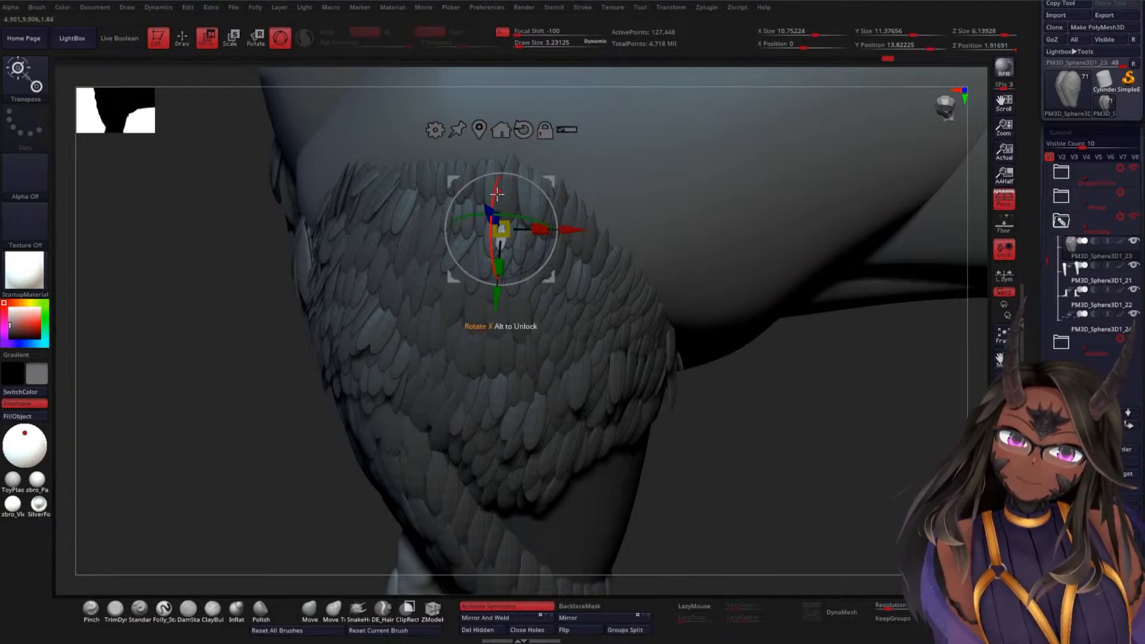
# Examine the feather coverage on the legs from the side, front and rear against the whole body and tail
pyautogui.moveTo(213, 373)
pyautogui.mouseDown()
pyautogui.moveTo(149, 357)
pyautogui.moveTo(221, 360)
pyautogui.mouseUp()
pyautogui.moveTo(271, 394); pyautogui.dragTo(334, 335)
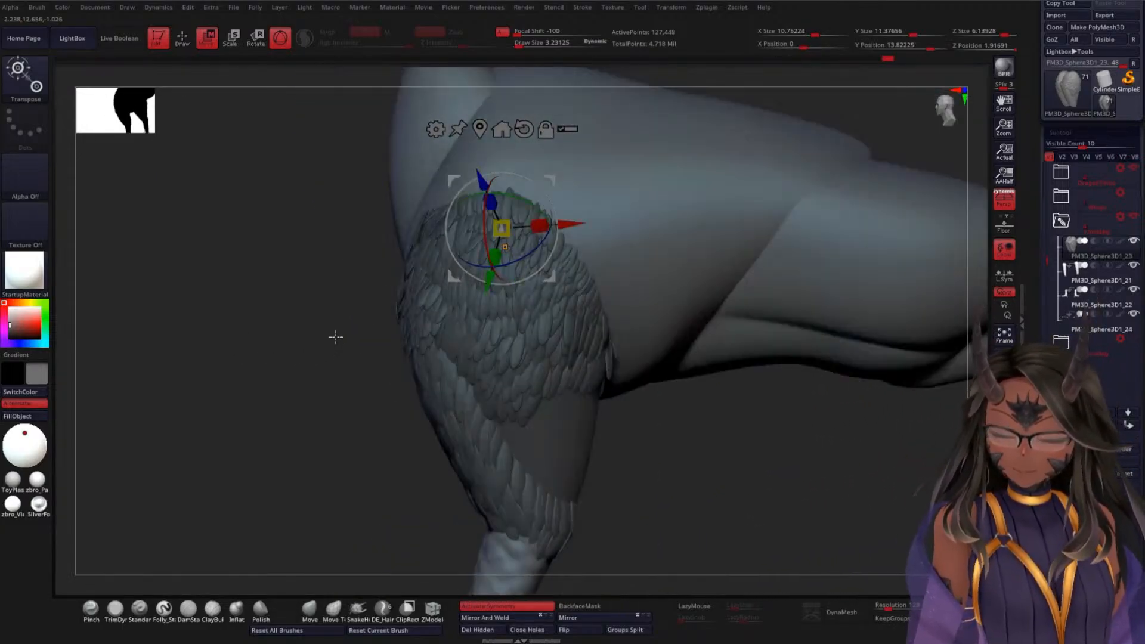
pyautogui.moveTo(708, 409); pyautogui.dragTo(566, 309)
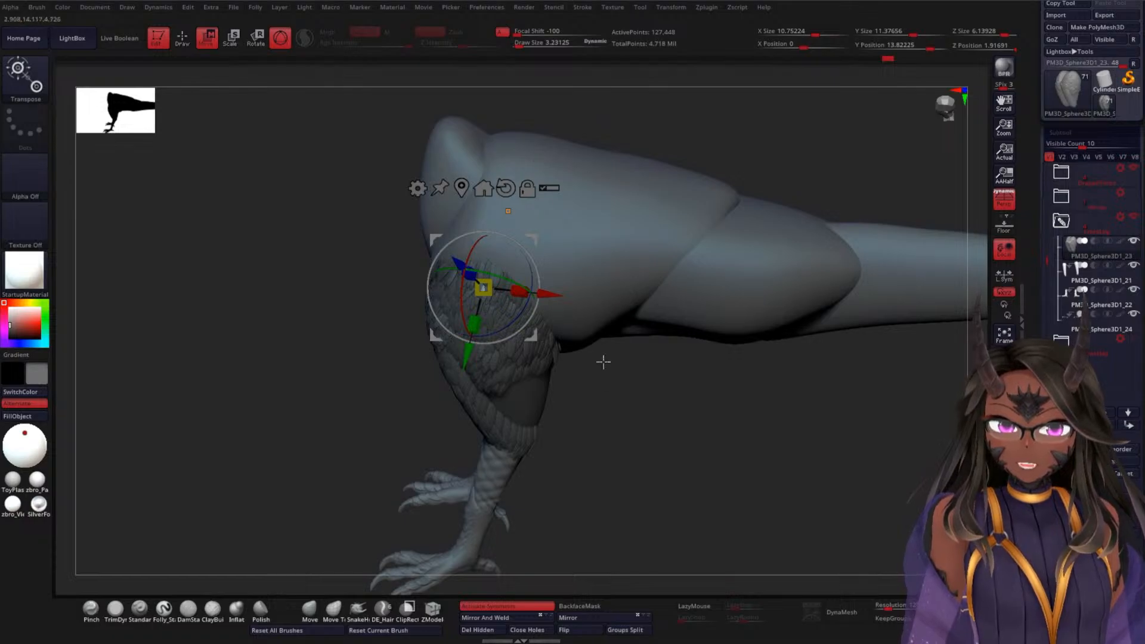
pyautogui.moveTo(603, 361); pyautogui.dragTo(638, 316)
pyautogui.moveTo(634, 388); pyautogui.dragTo(595, 266)
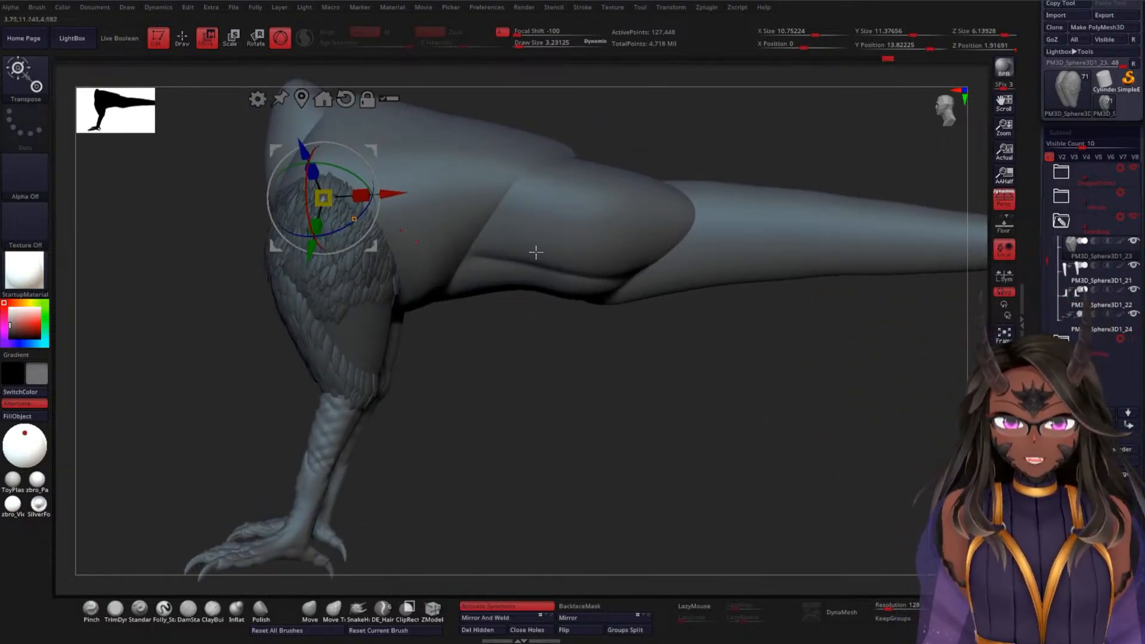
pyautogui.moveTo(934, 261); pyautogui.dragTo(715, 325)
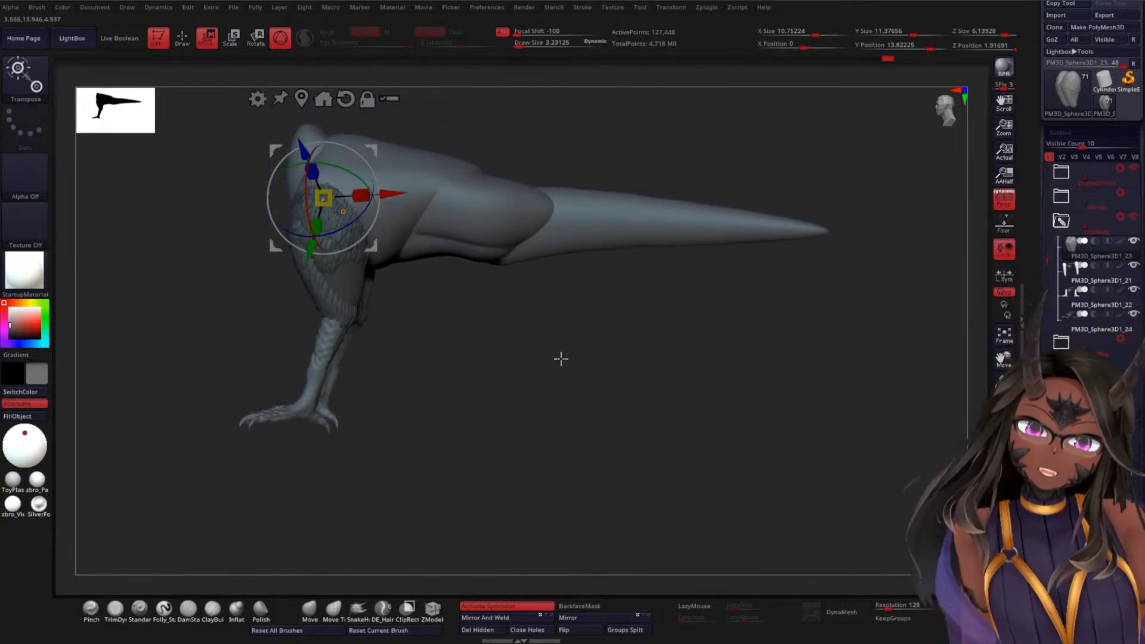
pyautogui.moveTo(633, 311); pyautogui.dragTo(450, 279)
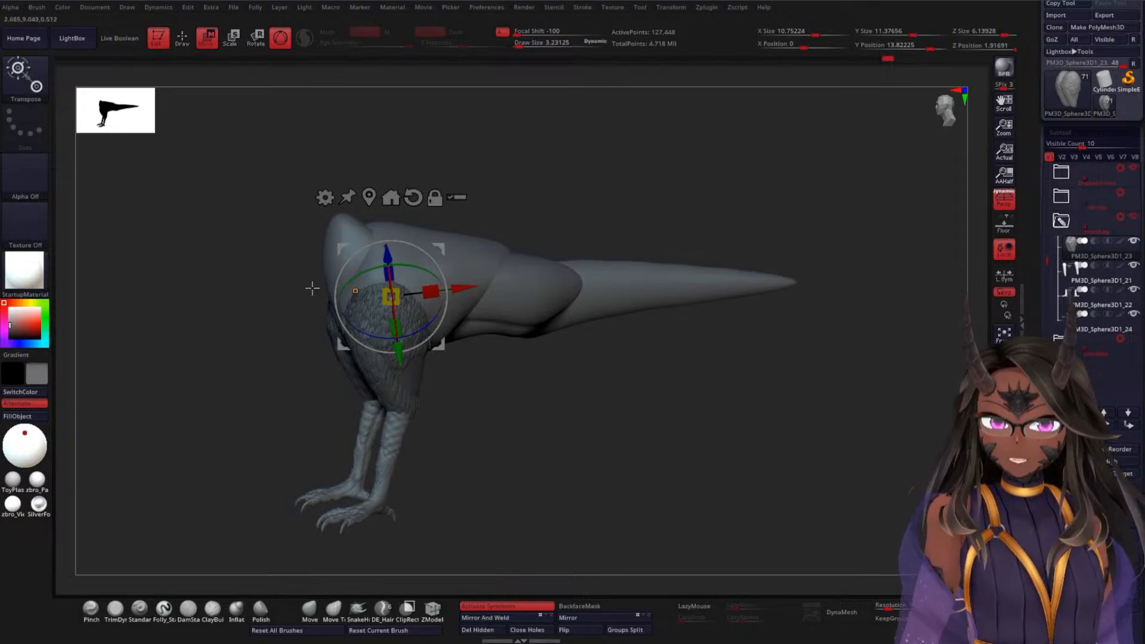
pyautogui.moveTo(539, 378); pyautogui.dragTo(576, 309)
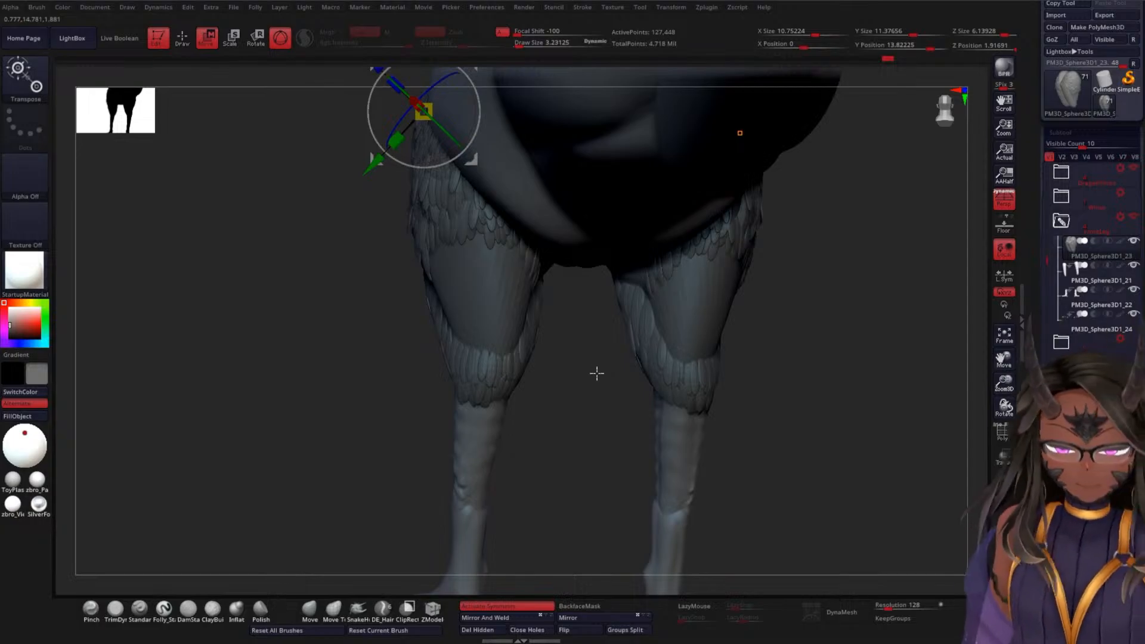
# Place rotated feathers across the back of the thigh along the lower edge of the upper plumage
pyautogui.moveTo(597, 374); pyautogui.dragTo(526, 284)
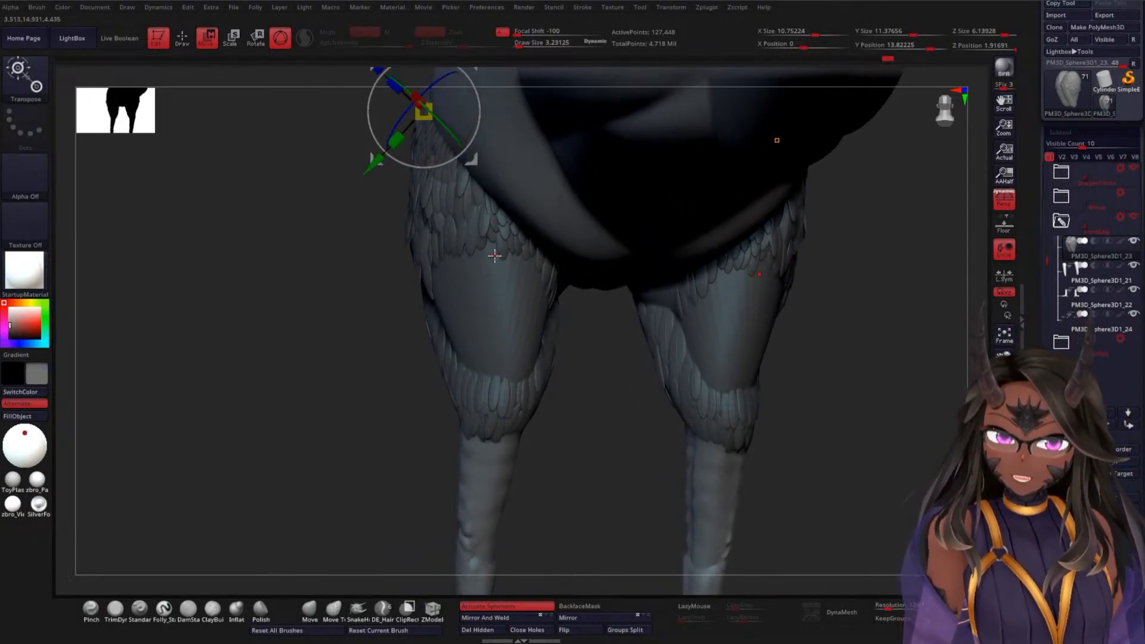
pyautogui.press('q')
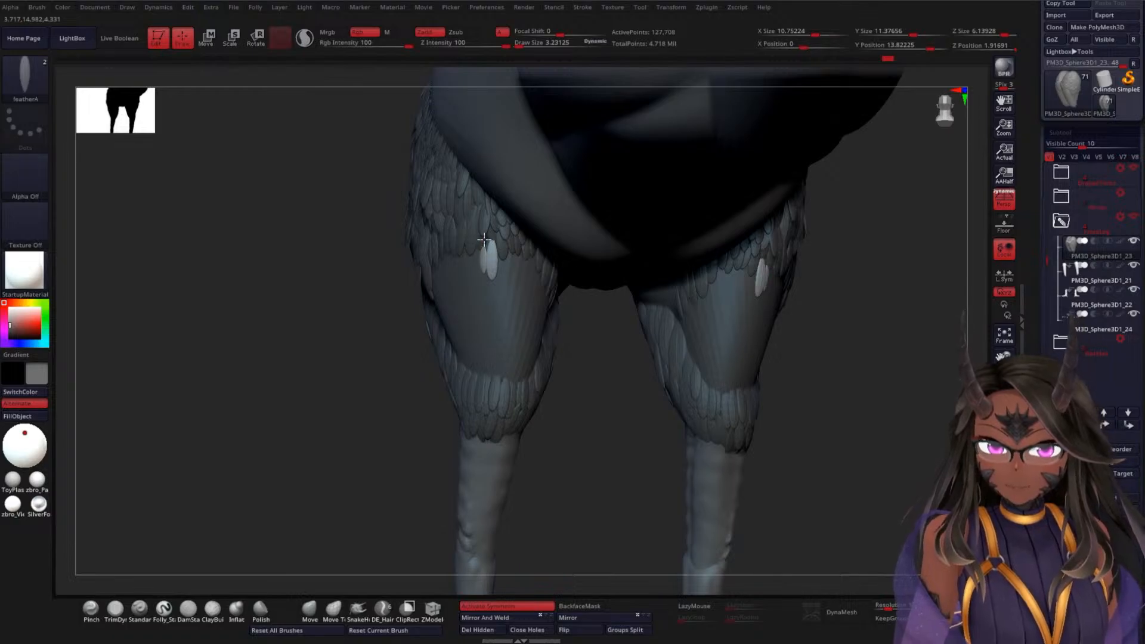
pyautogui.moveTo(483, 240)
pyautogui.mouseDown()
pyautogui.moveTo(503, 260)
pyautogui.moveTo(503, 248)
pyautogui.mouseUp()
pyautogui.moveTo(510, 272); pyautogui.dragTo(513, 253)
pyautogui.press('w')
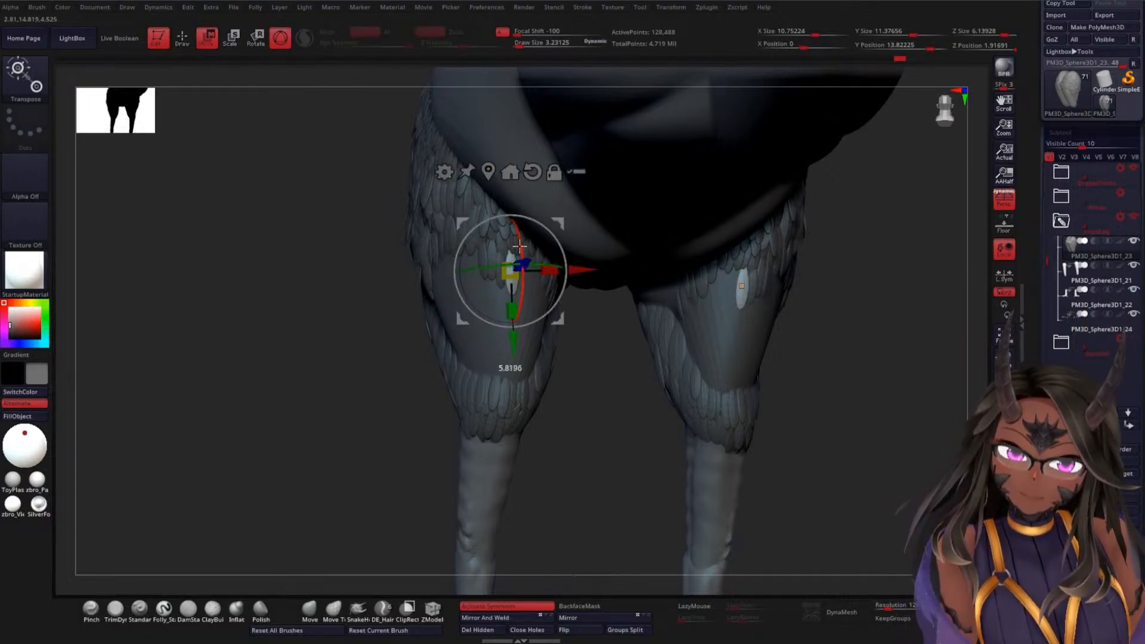
pyautogui.press('q')
pyautogui.press('w')
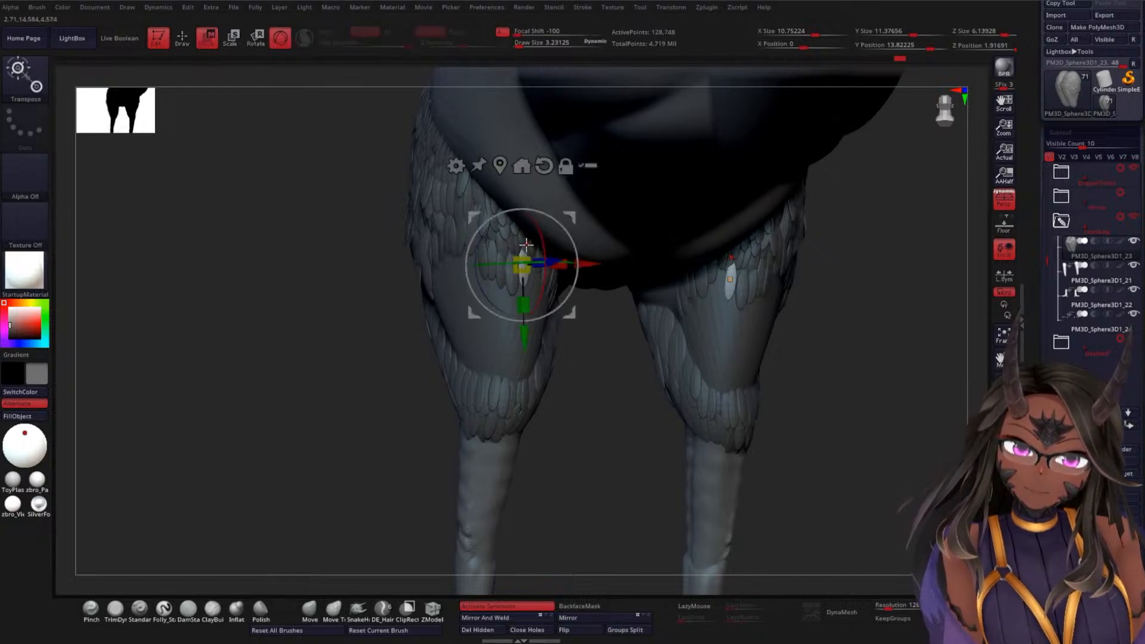
pyautogui.moveTo(538, 243); pyautogui.dragTo(555, 257)
# Add overlapping feathers at the middle of the rear thigh's feather edge and tilt them to follow the surface
pyautogui.moveTo(634, 395)
pyautogui.mouseDown()
pyautogui.moveTo(608, 391)
pyautogui.moveTo(584, 337)
pyautogui.mouseUp()
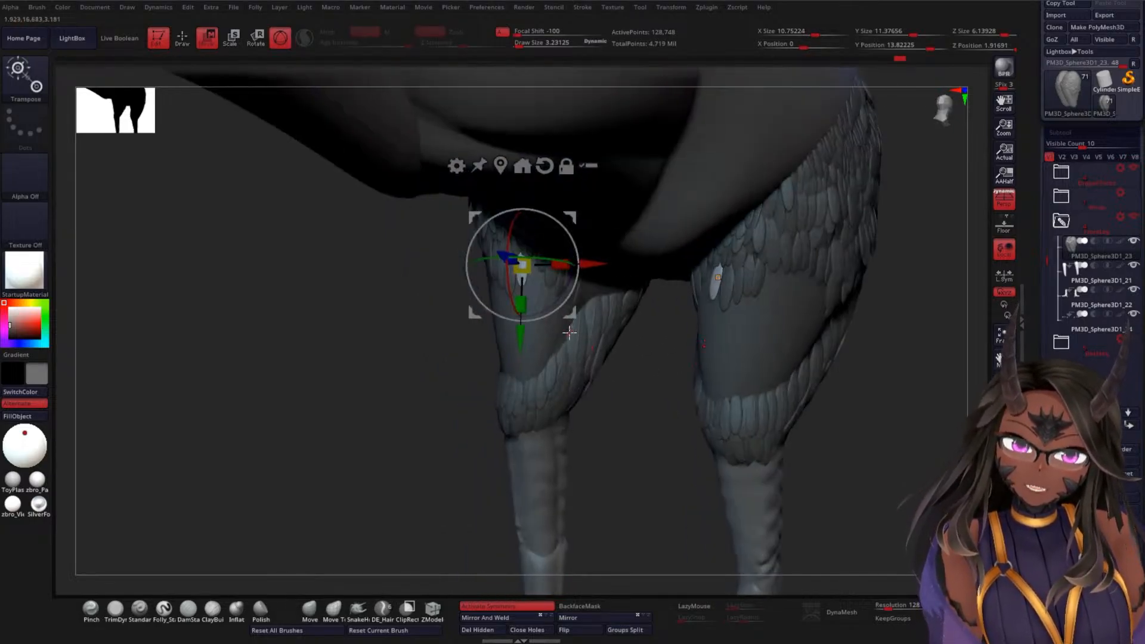
pyautogui.press('q')
pyautogui.moveTo(406, 349); pyautogui.dragTo(547, 276)
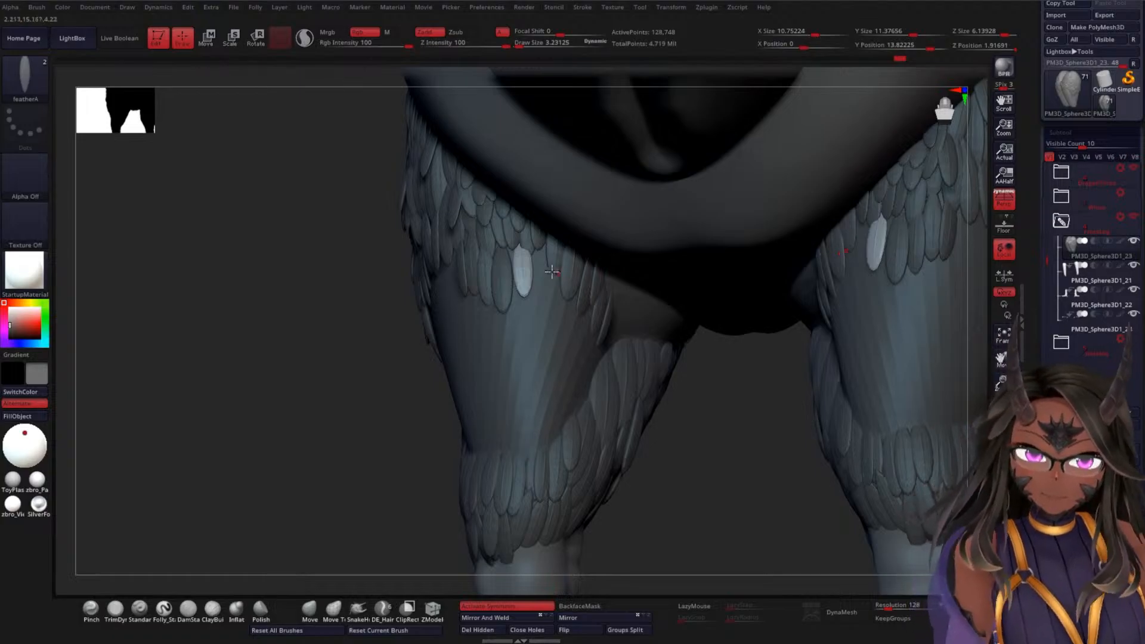
pyautogui.press('w')
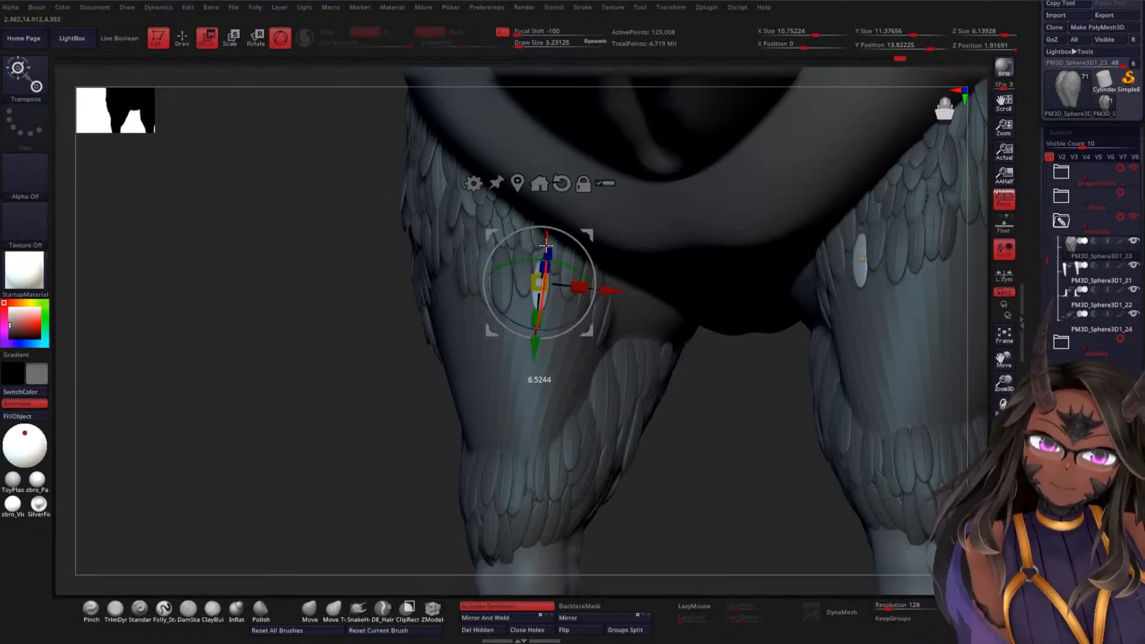
pyautogui.press('q')
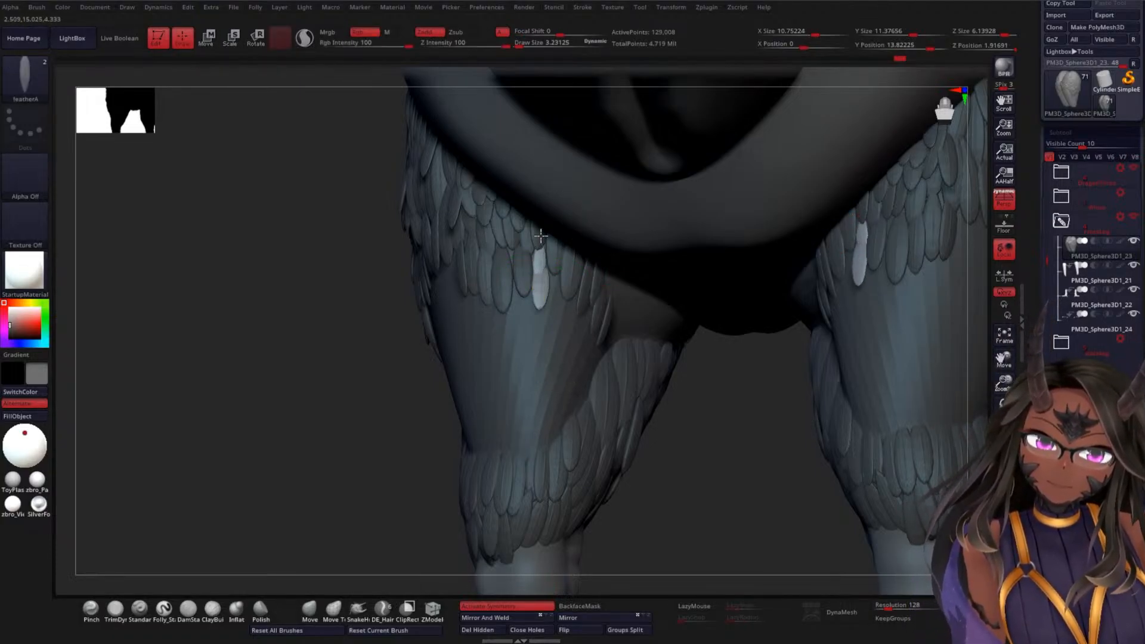
pyautogui.press('w')
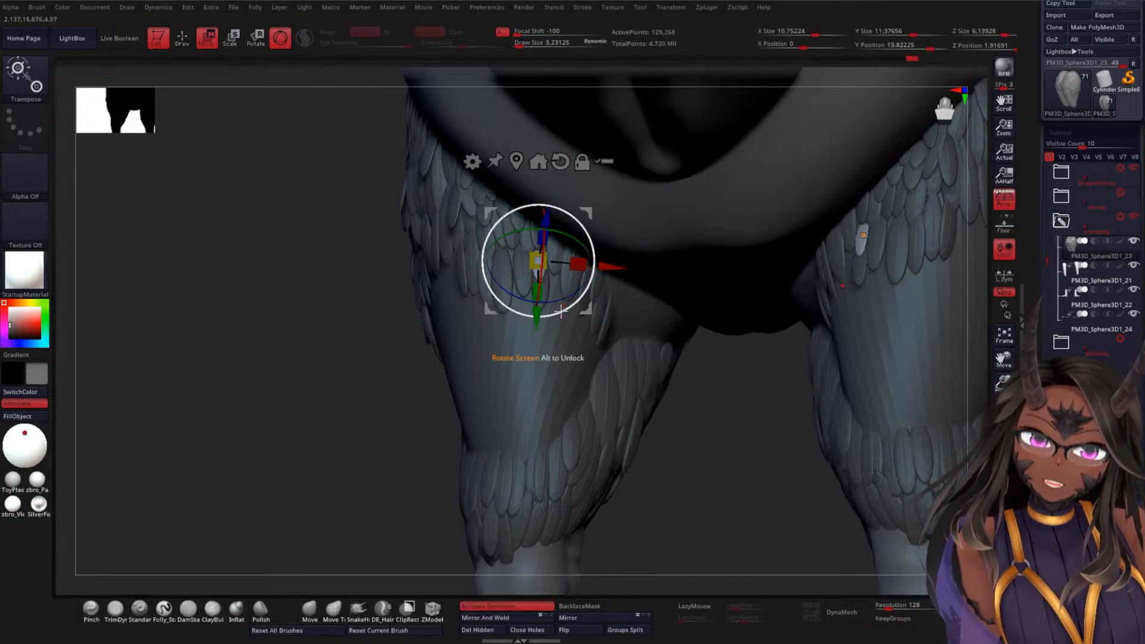
# Continue the rear feather row toward the inner thigh with feathers slanted to match the neighbouring ones
pyautogui.press('q')
pyautogui.moveTo(556, 302); pyautogui.dragTo(560, 278)
pyautogui.press('w')
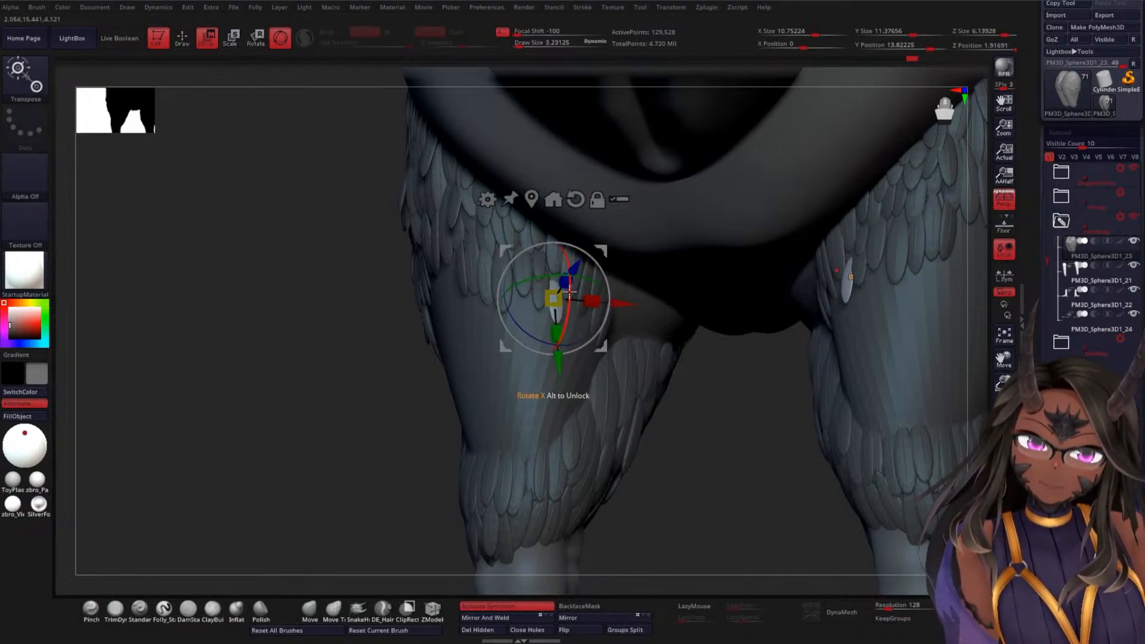
pyautogui.press('q')
pyautogui.moveTo(569, 318); pyautogui.dragTo(576, 287)
pyautogui.moveTo(730, 415); pyautogui.dragTo(704, 379)
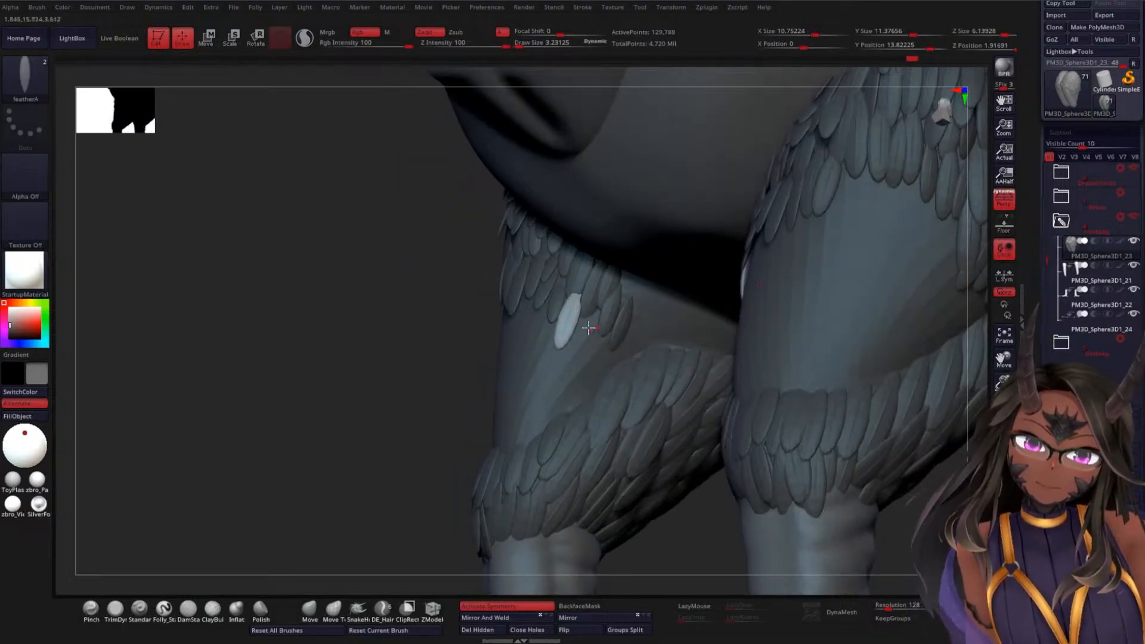
pyautogui.moveTo(598, 311)
pyautogui.mouseDown()
pyautogui.moveTo(575, 330)
pyautogui.moveTo(583, 313)
pyautogui.moveTo(605, 319)
pyautogui.moveTo(615, 343)
pyautogui.mouseUp()
# Carry the feathers down the inner rear thigh toward the lower feather band, rotating each to follow the leg
pyautogui.press('w')
pyautogui.press('q')
pyautogui.press('w')
pyautogui.press('q')
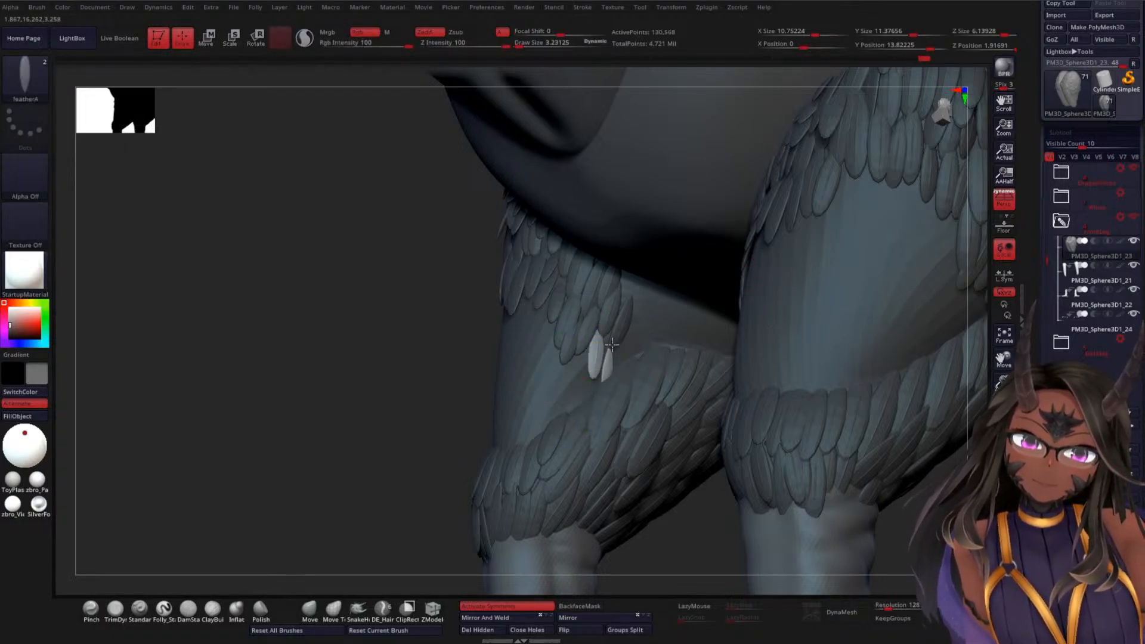
pyautogui.press('w')
pyautogui.moveTo(624, 332); pyautogui.dragTo(580, 352)
pyautogui.moveTo(577, 396); pyautogui.dragTo(571, 383)
# Extend the lower edge of the outer thigh's plumage rearward with a row of overlapping feathers
pyautogui.moveTo(464, 376); pyautogui.dragTo(513, 388)
pyautogui.moveTo(875, 325); pyautogui.dragTo(865, 322)
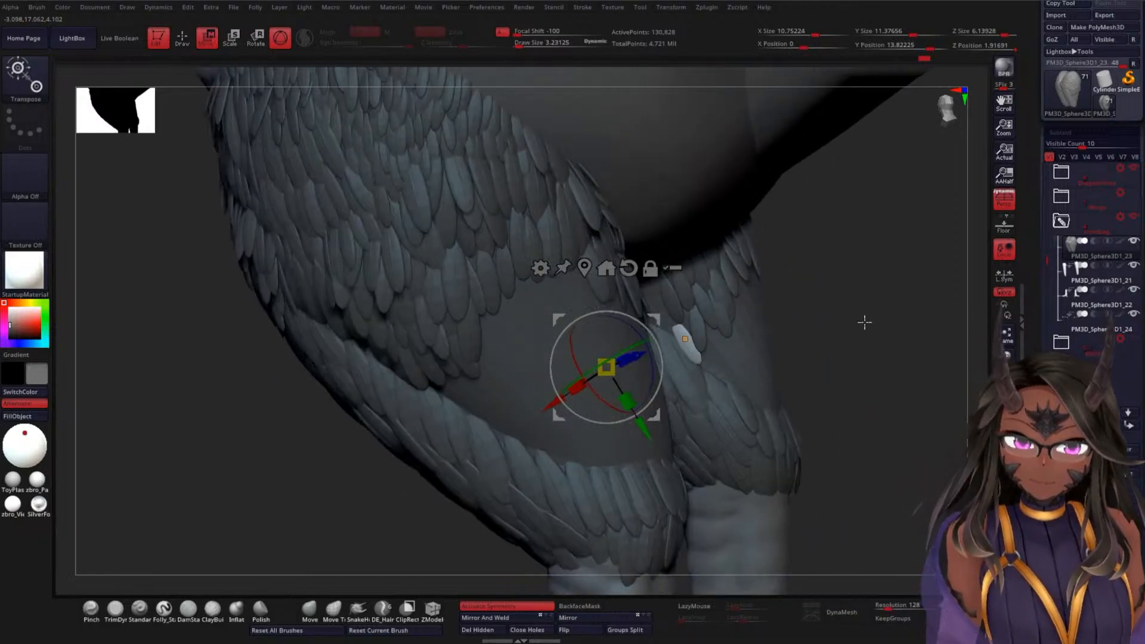
pyautogui.press('q')
pyautogui.moveTo(494, 332); pyautogui.dragTo(485, 304)
pyautogui.moveTo(500, 324)
pyautogui.mouseDown()
pyautogui.moveTo(490, 301)
pyautogui.moveTo(500, 290)
pyautogui.moveTo(510, 301)
pyautogui.moveTo(511, 274)
pyautogui.moveTo(527, 265)
pyautogui.mouseUp()
pyautogui.press('w')
pyautogui.press('q')
pyautogui.moveTo(546, 289); pyautogui.dragTo(547, 260)
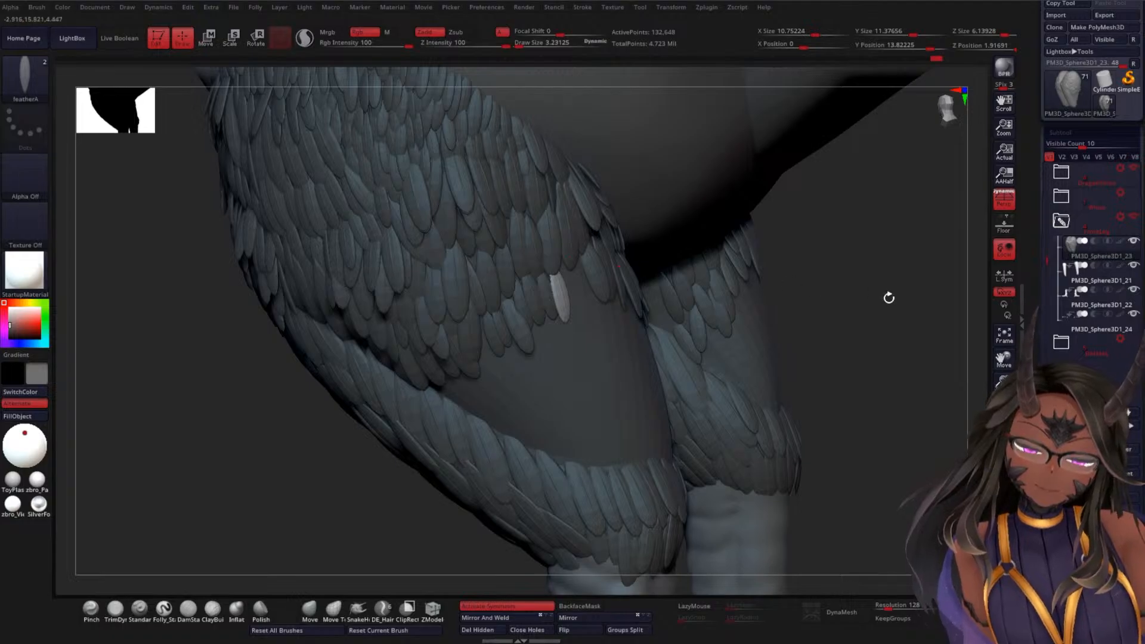
# Continue the feather row across the back of the thigh and down its inner side to the lower feather band
pyautogui.moveTo(889, 298); pyautogui.dragTo(637, 248)
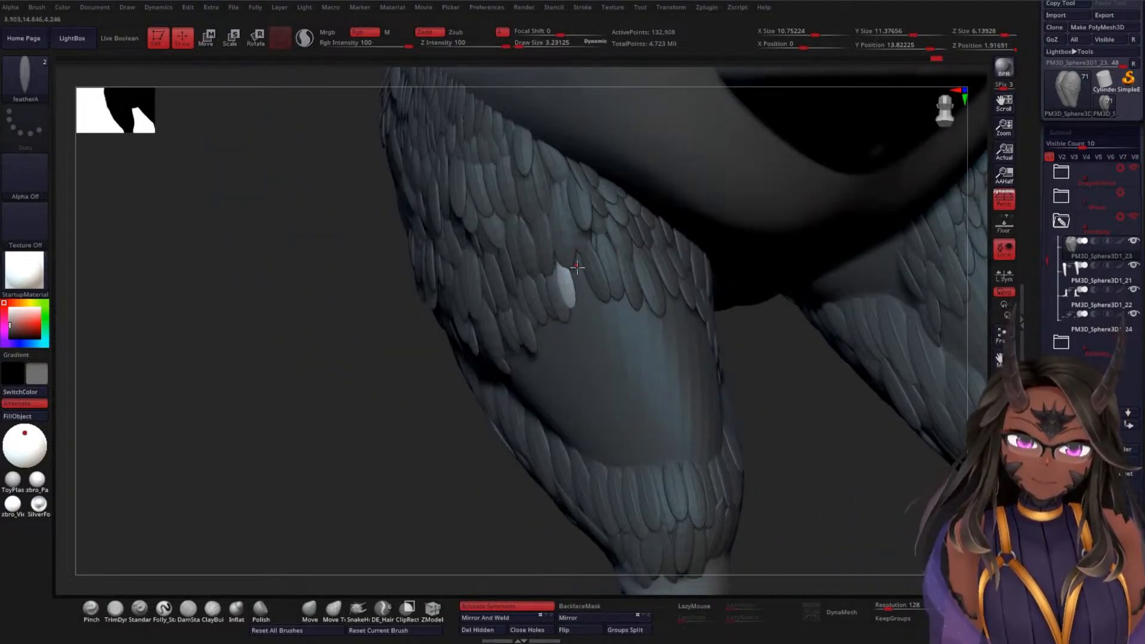
pyautogui.moveTo(580, 301)
pyautogui.mouseDown()
pyautogui.moveTo(576, 245)
pyautogui.moveTo(599, 298)
pyautogui.moveTo(657, 322)
pyautogui.moveTo(650, 303)
pyautogui.mouseUp()
pyautogui.moveTo(823, 410); pyautogui.dragTo(697, 313)
pyautogui.moveTo(818, 378); pyautogui.dragTo(787, 359)
pyautogui.moveTo(708, 344); pyautogui.dragTo(718, 308)
pyautogui.moveTo(715, 363); pyautogui.dragTo(758, 338)
pyautogui.moveTo(767, 380); pyautogui.dragTo(744, 377)
# Place feathers on the inner thigh just above the lower feather band, overlapping and tilted to match their neighbours
pyautogui.press('w')
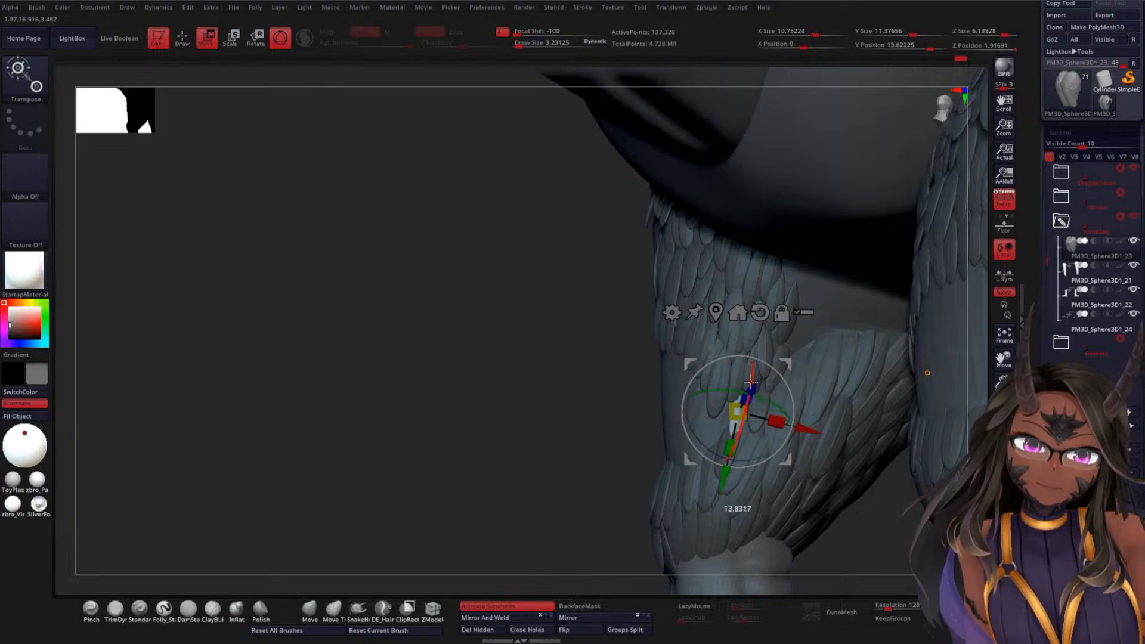
pyautogui.press('q')
pyautogui.moveTo(723, 416); pyautogui.dragTo(725, 412)
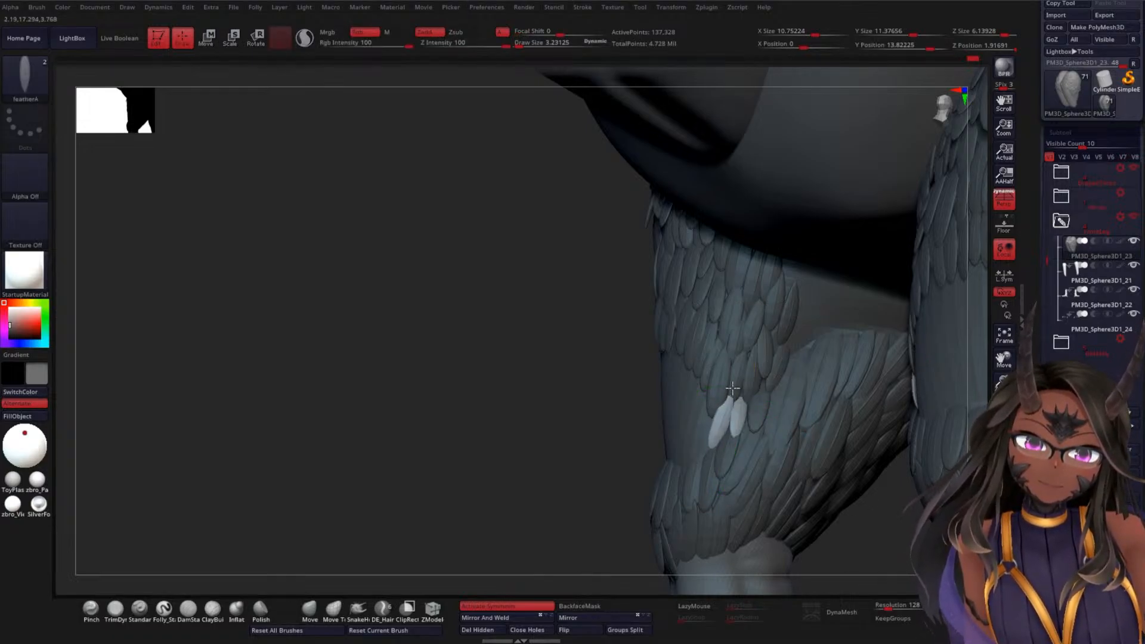
pyautogui.moveTo(628, 406); pyautogui.dragTo(699, 370)
# Add feathers along the inner edge of the bare patch above the lower band and rotate them to follow the leg
pyautogui.click(697, 365)
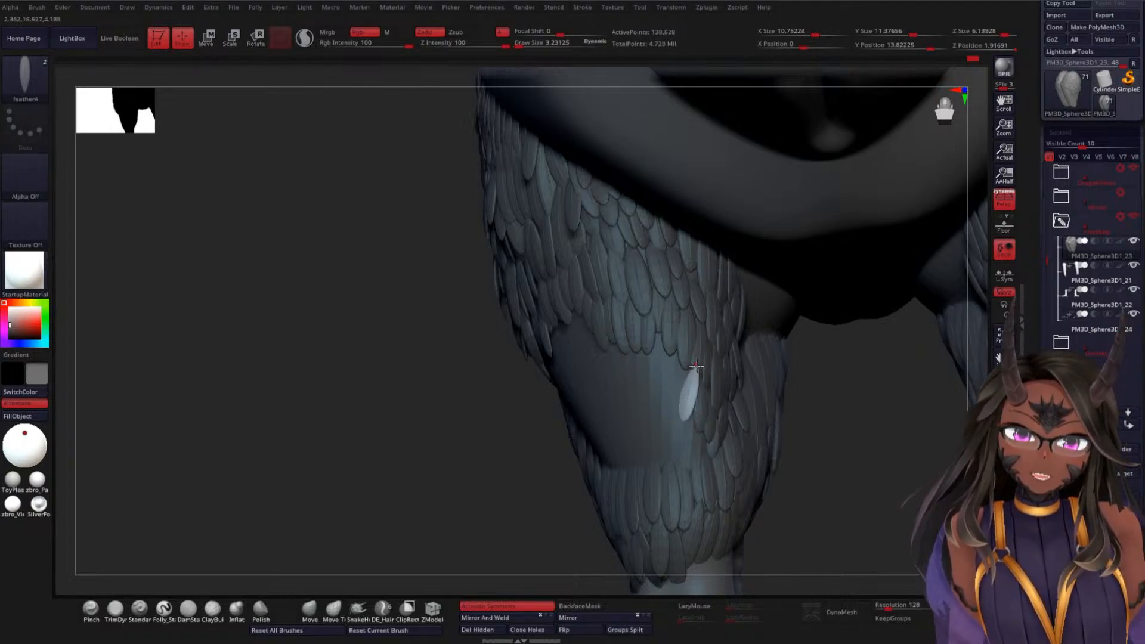
pyautogui.press('w')
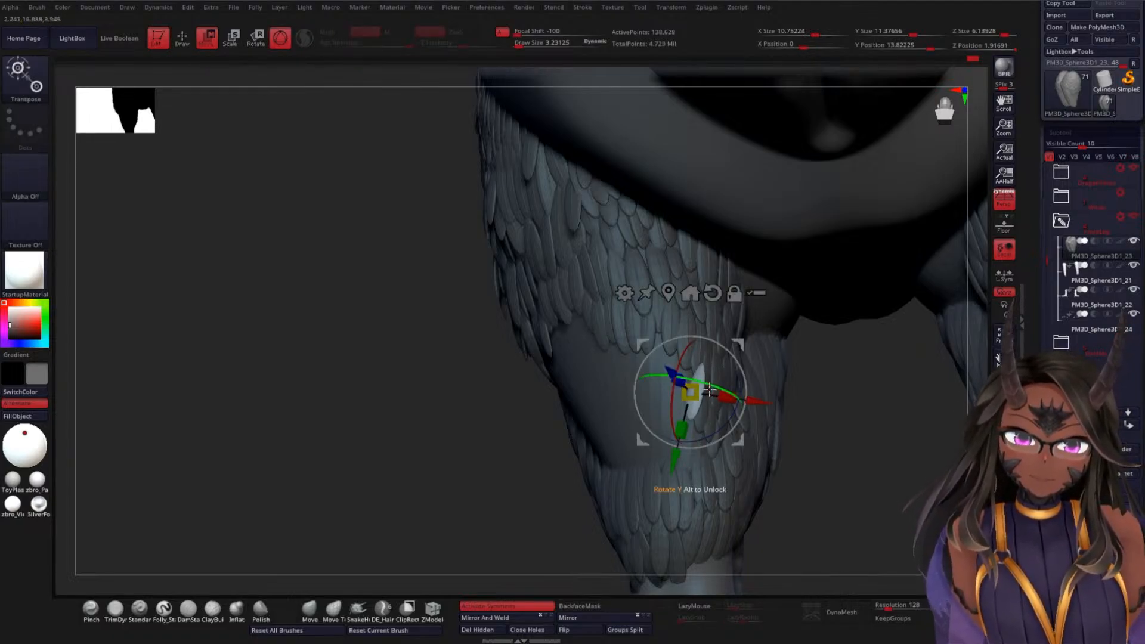
pyautogui.moveTo(708, 391)
pyautogui.mouseDown()
pyautogui.moveTo(740, 397)
pyautogui.moveTo(687, 357)
pyautogui.moveTo(687, 382)
pyautogui.mouseUp()
pyautogui.press('q')
pyautogui.press('w')
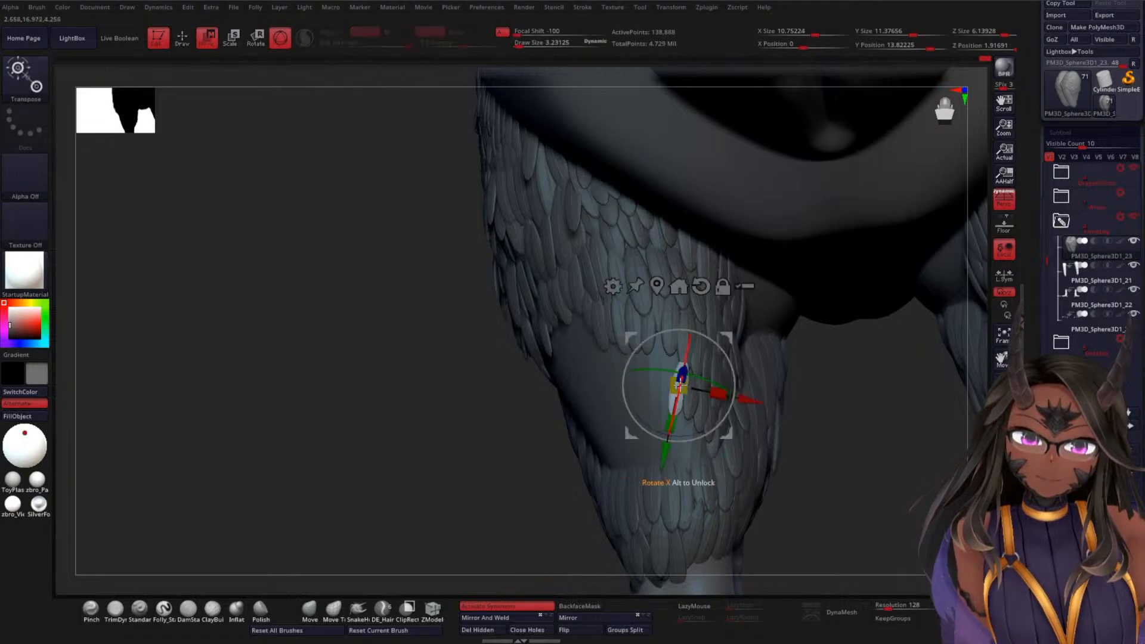
pyautogui.moveTo(811, 346); pyautogui.dragTo(865, 361)
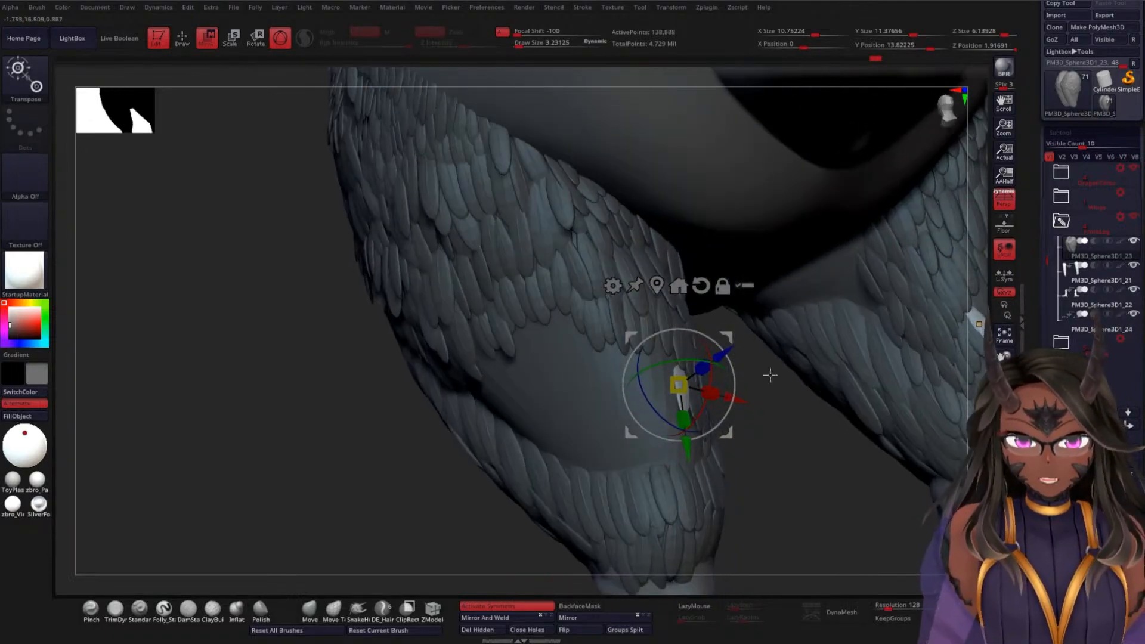
pyautogui.press('q')
# Start a new row of overlapping feathers beneath the plumage on the outer side of the bare patch
pyautogui.moveTo(344, 459); pyautogui.dragTo(397, 433)
pyautogui.moveTo(300, 477); pyautogui.dragTo(382, 432)
pyautogui.moveTo(539, 356)
pyautogui.mouseDown()
pyautogui.moveTo(543, 333)
pyautogui.moveTo(560, 339)
pyautogui.moveTo(561, 325)
pyautogui.moveTo(573, 343)
pyautogui.moveTo(575, 328)
pyautogui.mouseUp()
pyautogui.press('w')
pyautogui.press('q')
pyautogui.moveTo(767, 332)
pyautogui.mouseDown()
pyautogui.moveTo(586, 321)
pyautogui.moveTo(583, 291)
pyautogui.mouseUp()
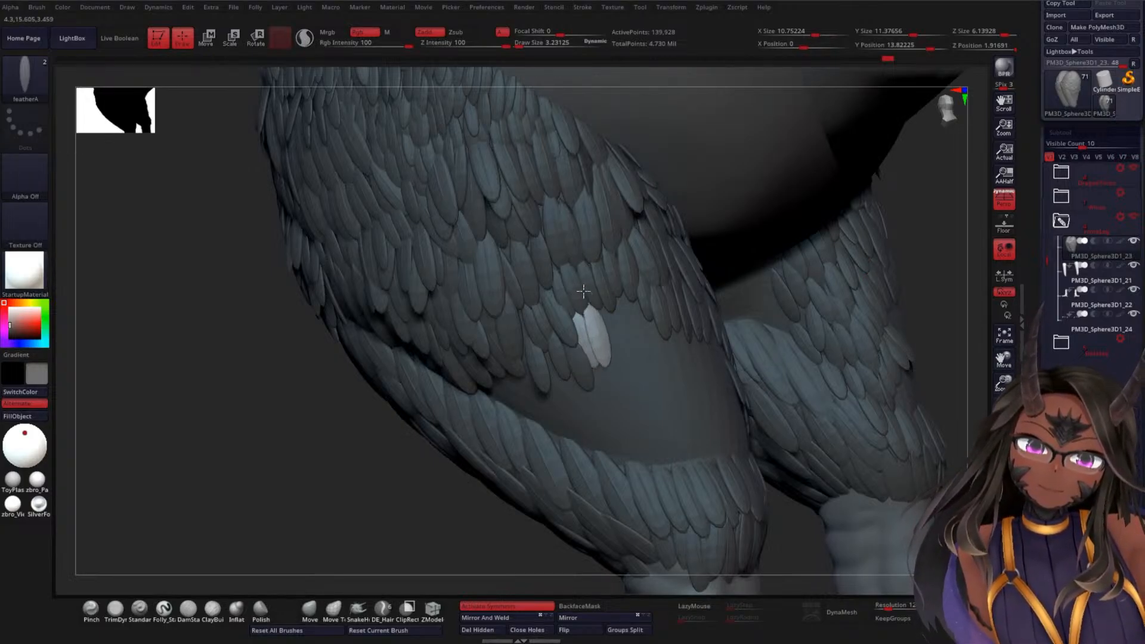
pyautogui.moveTo(613, 332)
pyautogui.mouseDown()
pyautogui.moveTo(603, 293)
pyautogui.moveTo(617, 281)
pyautogui.mouseUp()
# Continue the feather row across the upper edge of the bare patch toward the inner thigh
pyautogui.moveTo(310, 476); pyautogui.dragTo(436, 438)
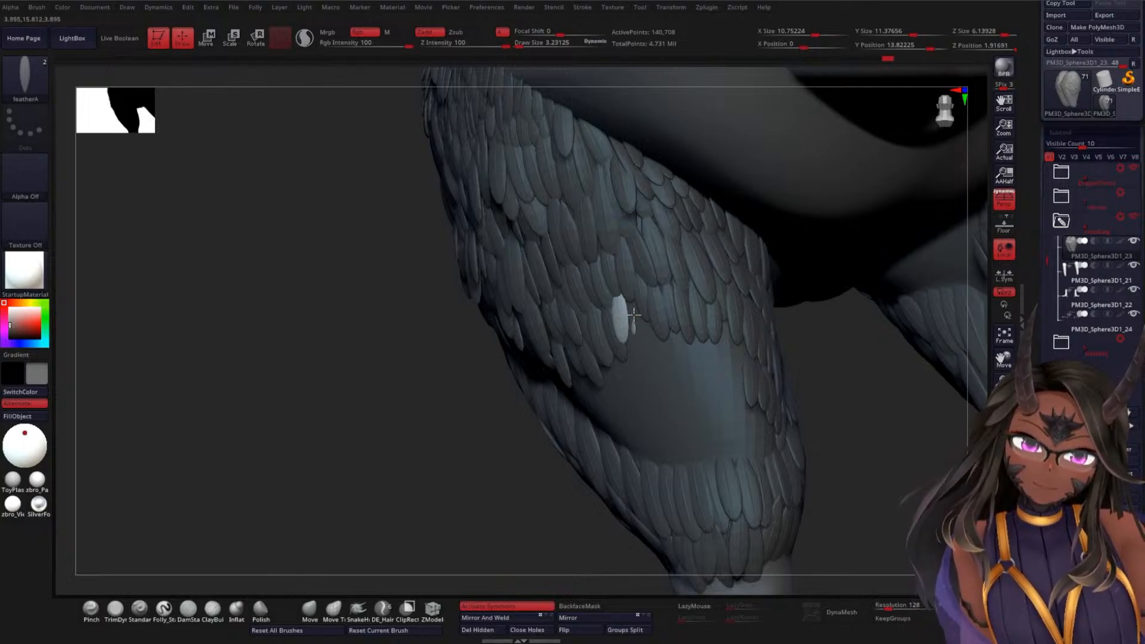
pyautogui.moveTo(634, 315); pyautogui.dragTo(631, 290)
pyautogui.moveTo(646, 337); pyautogui.dragTo(641, 298)
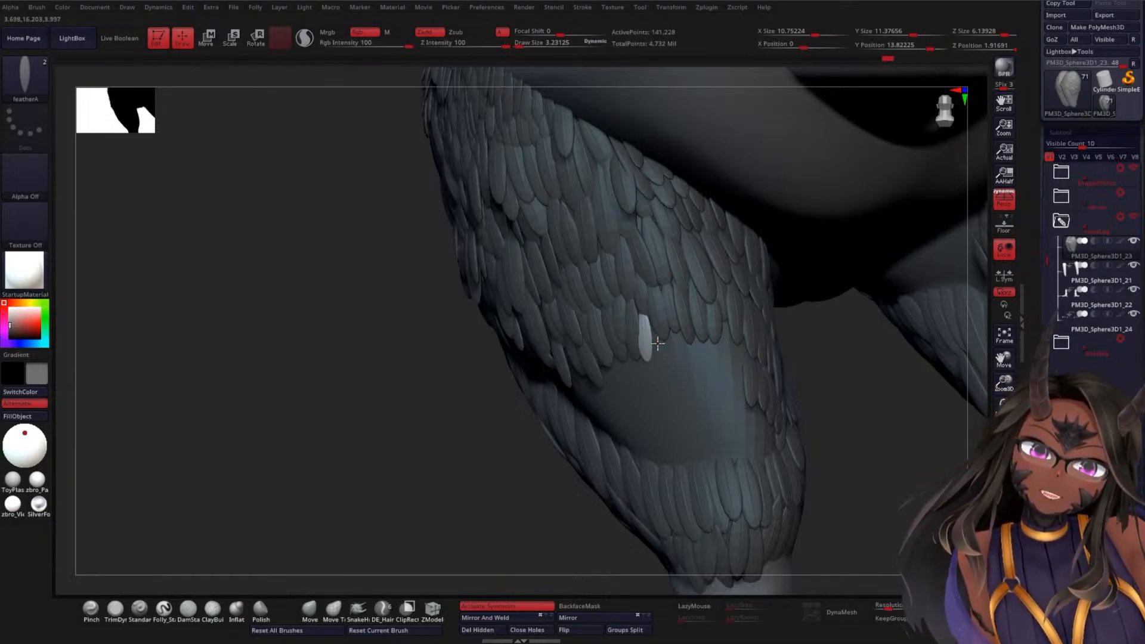
pyautogui.moveTo(658, 353)
pyautogui.mouseDown()
pyautogui.moveTo(656, 324)
pyautogui.moveTo(698, 325)
pyautogui.mouseUp()
pyautogui.moveTo(860, 412); pyautogui.dragTo(822, 394)
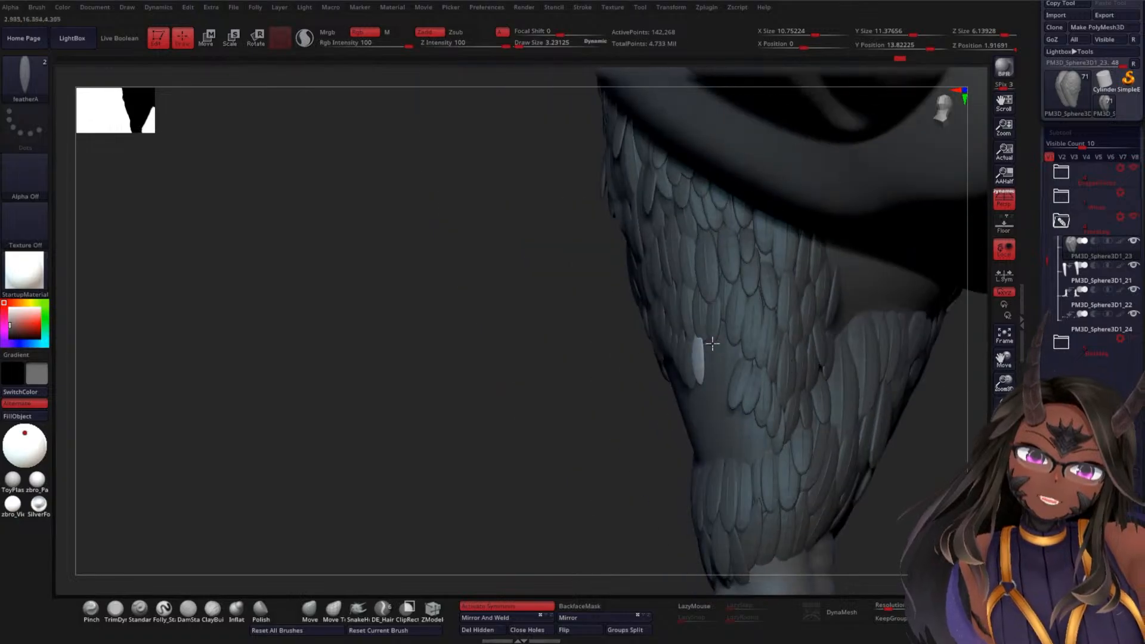
pyautogui.moveTo(710, 339); pyautogui.dragTo(711, 337)
pyautogui.moveTo(536, 402); pyautogui.dragTo(570, 391)
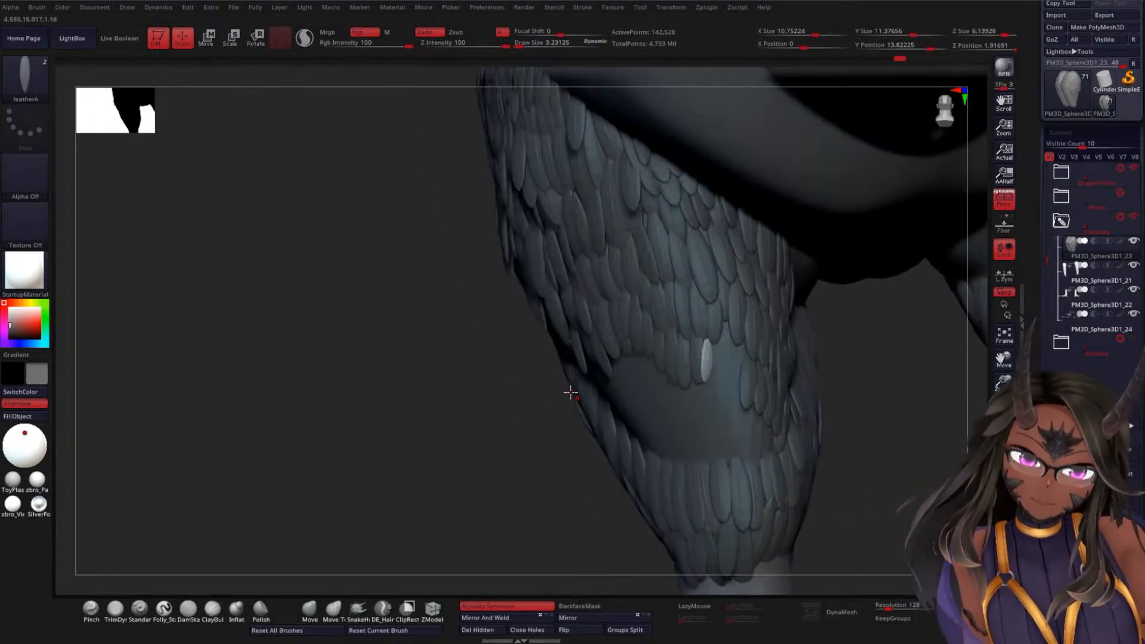
# Undo the last feather at the inner end of the row and replace it with better-fitting ones
pyautogui.press('w')
pyautogui.hotkey('ctrl', 'z')
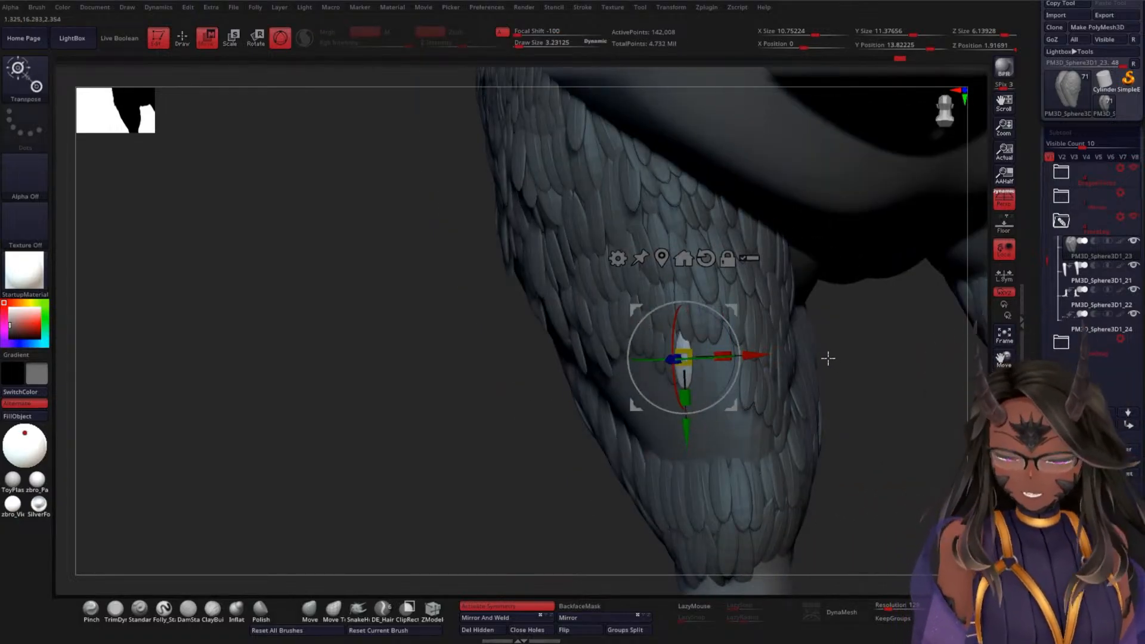
pyautogui.press('q')
pyautogui.moveTo(863, 376)
pyautogui.mouseDown()
pyautogui.moveTo(709, 347)
pyautogui.moveTo(718, 323)
pyautogui.moveTo(808, 354)
pyautogui.mouseUp()
pyautogui.moveTo(724, 341); pyautogui.dragTo(745, 346)
# Build the next feather row across the middle of the bare patch, undoing and replacing misplaced feathers
pyautogui.moveTo(568, 394); pyautogui.dragTo(679, 374)
pyautogui.moveTo(670, 400); pyautogui.dragTo(652, 334)
pyautogui.hotkey('ctrl', 'z')
pyautogui.hotkey('ctrl', 'z')
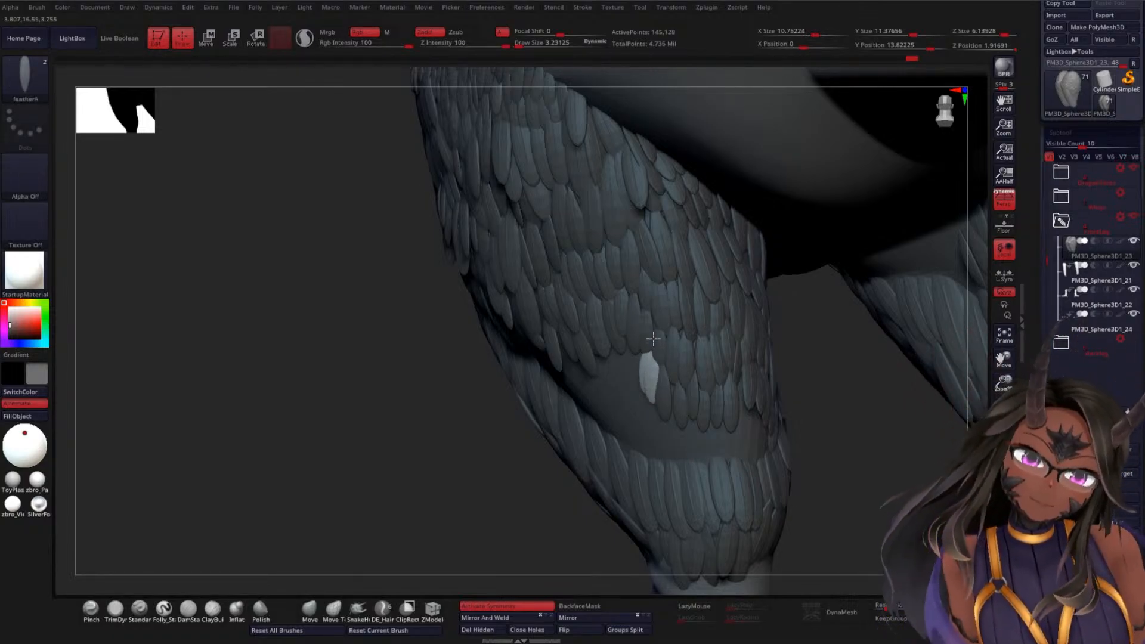
pyautogui.moveTo(632, 377); pyautogui.dragTo(636, 343)
pyautogui.moveTo(631, 386); pyautogui.dragTo(609, 342)
# Extend the second feather row toward the outer corner of the bare patch, slanting the feathers along the leg
pyautogui.moveTo(495, 418); pyautogui.dragTo(596, 338)
pyautogui.moveTo(583, 383)
pyautogui.mouseDown()
pyautogui.moveTo(584, 358)
pyautogui.moveTo(560, 367)
pyautogui.moveTo(556, 343)
pyautogui.mouseUp()
pyautogui.press('w')
pyautogui.press('q')
pyautogui.moveTo(554, 367); pyautogui.dragTo(537, 339)
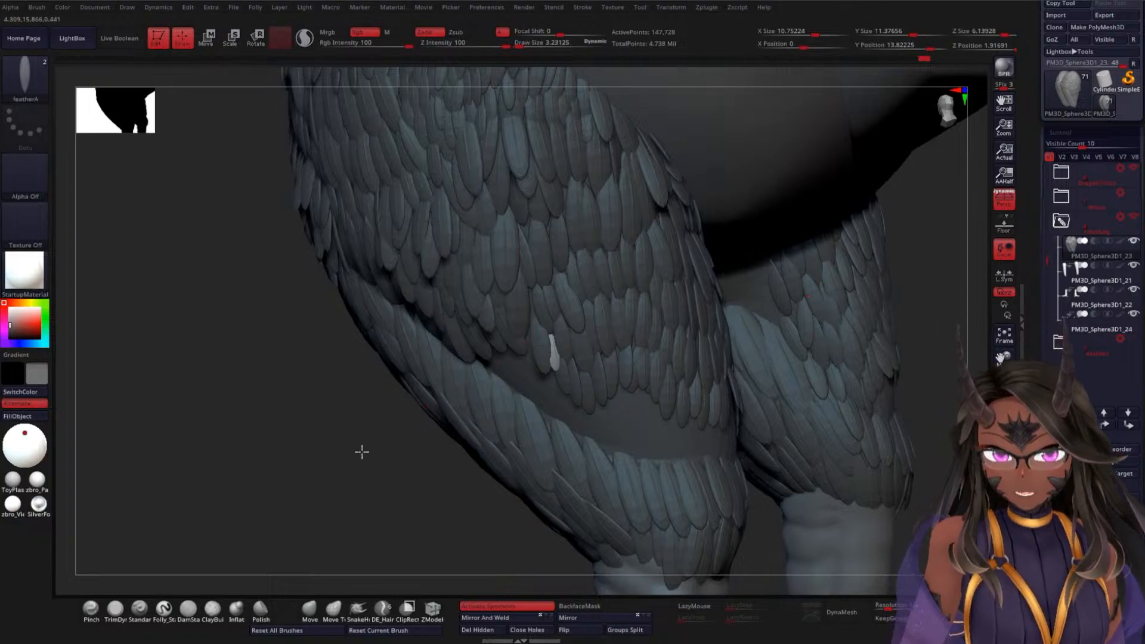
# Redo the misplaced feathers at the outer corner of the patch and fit one against the lower band's edge
pyautogui.moveTo(361, 450); pyautogui.dragTo(515, 337)
pyautogui.hotkey('ctrl', 'z')
pyautogui.hotkey('ctrl', 'z')
pyautogui.moveTo(502, 369)
pyautogui.mouseDown()
pyautogui.moveTo(500, 340)
pyautogui.moveTo(471, 360)
pyautogui.moveTo(465, 346)
pyautogui.moveTo(486, 375)
pyautogui.moveTo(505, 365)
pyautogui.mouseUp()
pyautogui.press('w')
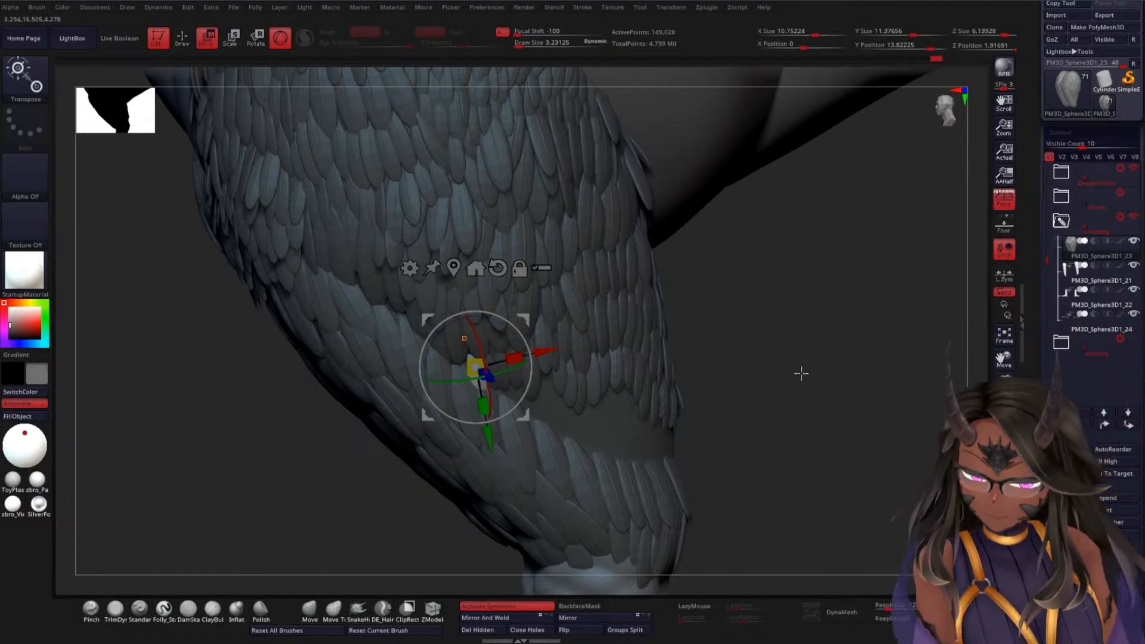
pyautogui.moveTo(801, 373); pyautogui.dragTo(696, 341)
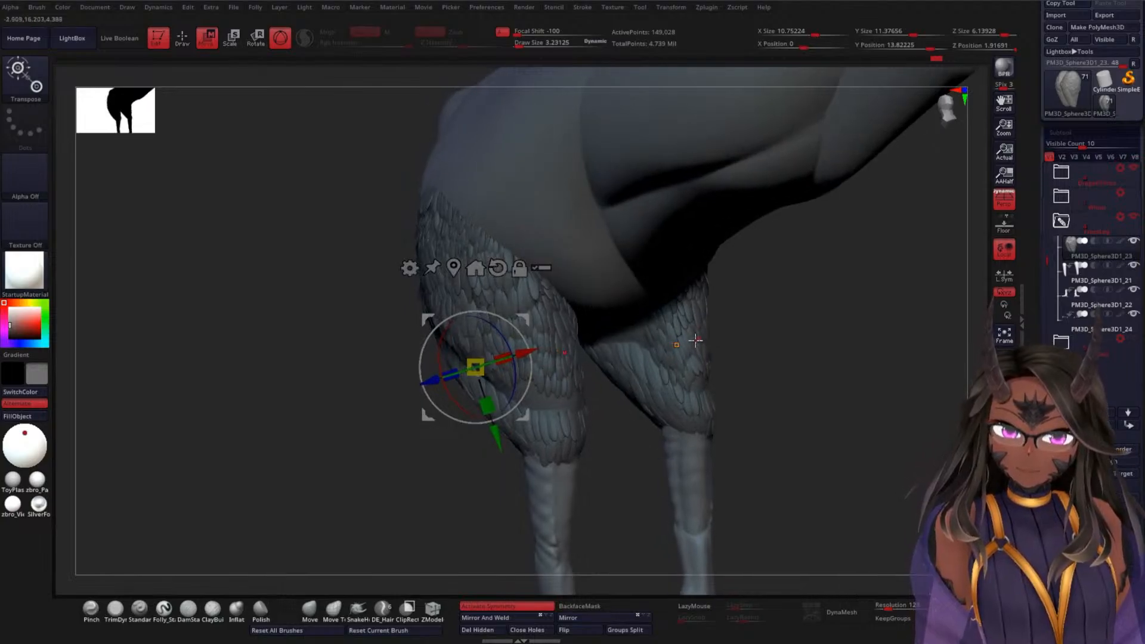
# Place a feather at the inner end of the remaining bare strip and rotate it to lie against the leg
pyautogui.press('q')
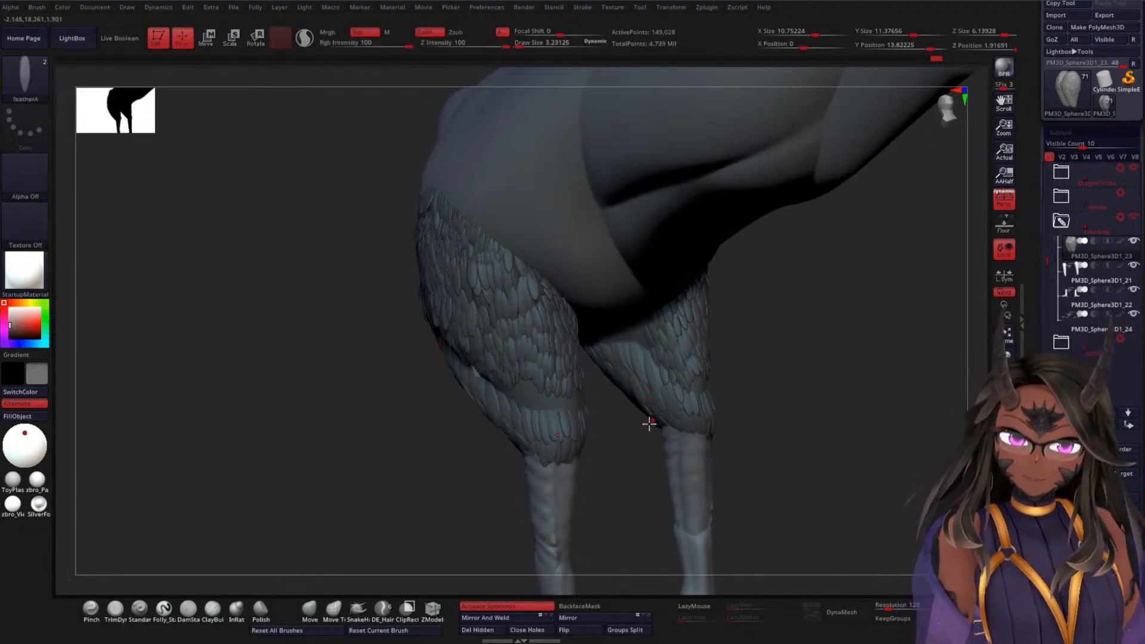
pyautogui.moveTo(643, 401)
pyautogui.mouseDown()
pyautogui.moveTo(650, 438)
pyautogui.moveTo(634, 472)
pyautogui.moveTo(611, 437)
pyautogui.moveTo(581, 450)
pyautogui.moveTo(589, 443)
pyautogui.moveTo(552, 388)
pyautogui.moveTo(565, 412)
pyautogui.moveTo(534, 391)
pyautogui.moveTo(395, 394)
pyautogui.mouseUp()
pyautogui.hotkey('ctrl', 'z')
pyautogui.press('w')
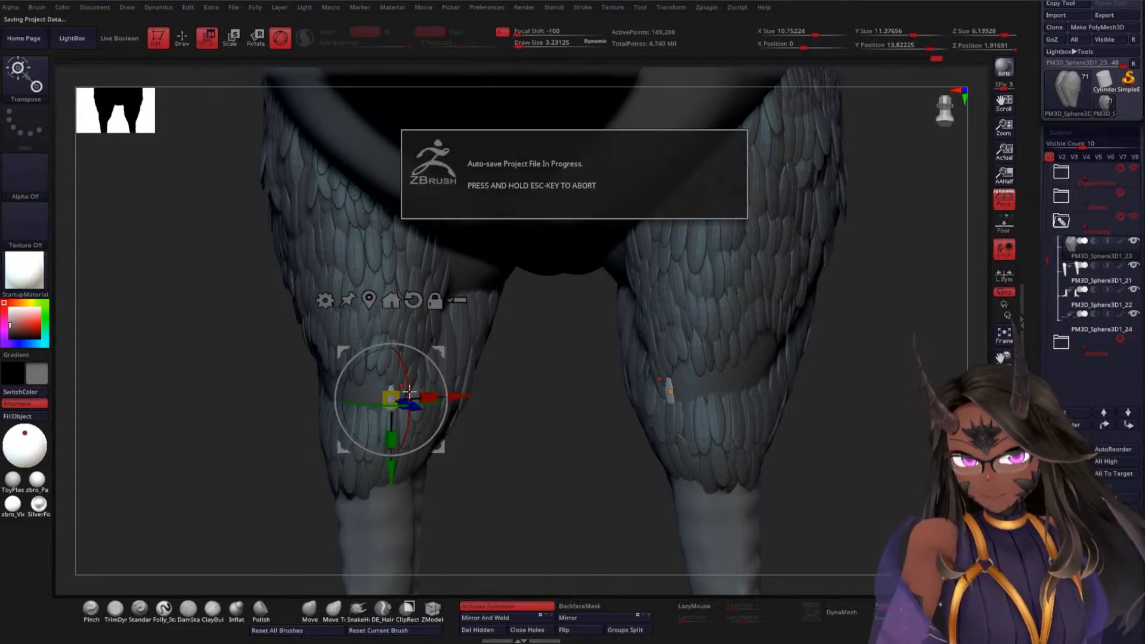
pyautogui.moveTo(410, 390); pyautogui.dragTo(407, 381)
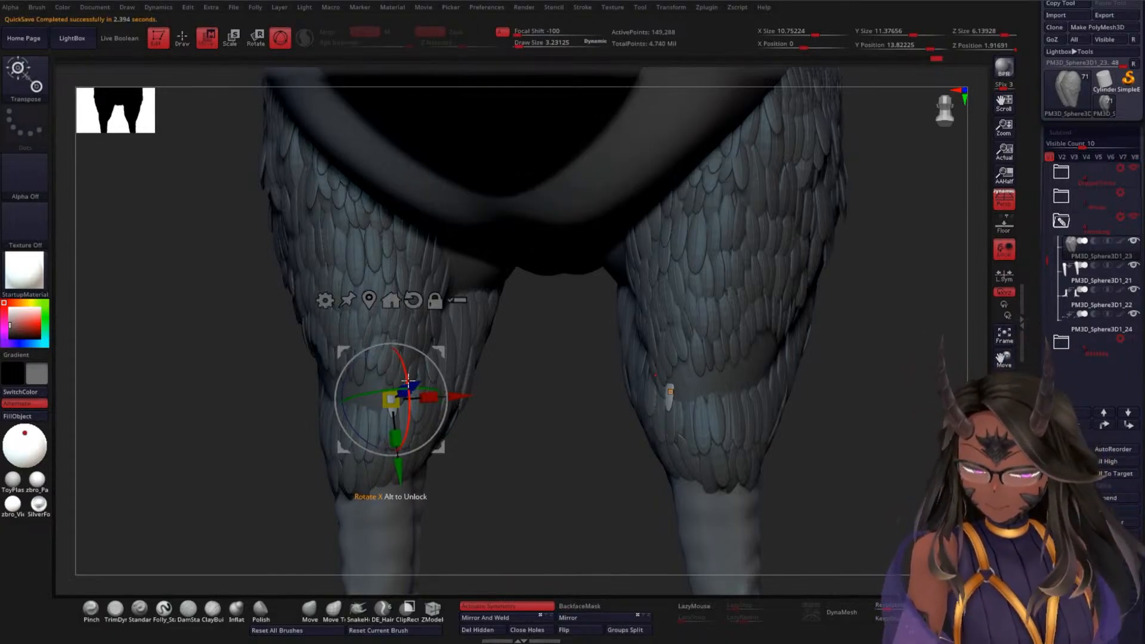
# Choose the feather02 mesh for the featherA brush and bring the remaining bare strip into close view
pyautogui.press('q')
pyautogui.press('m')
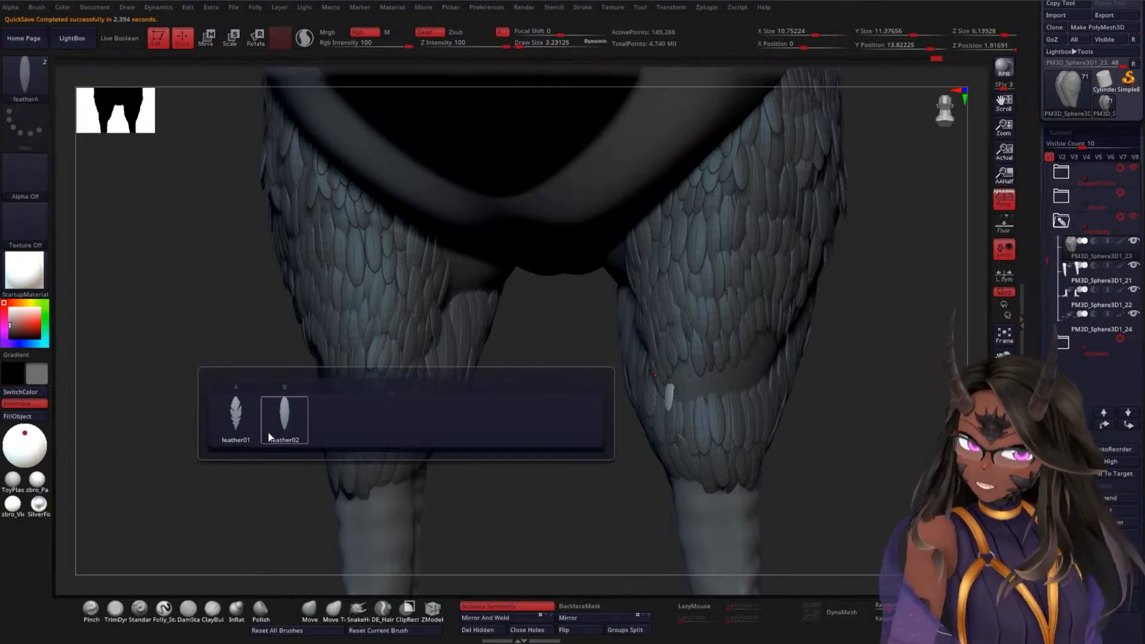
pyautogui.click(289, 425)
pyautogui.moveTo(250, 453); pyautogui.dragTo(383, 399)
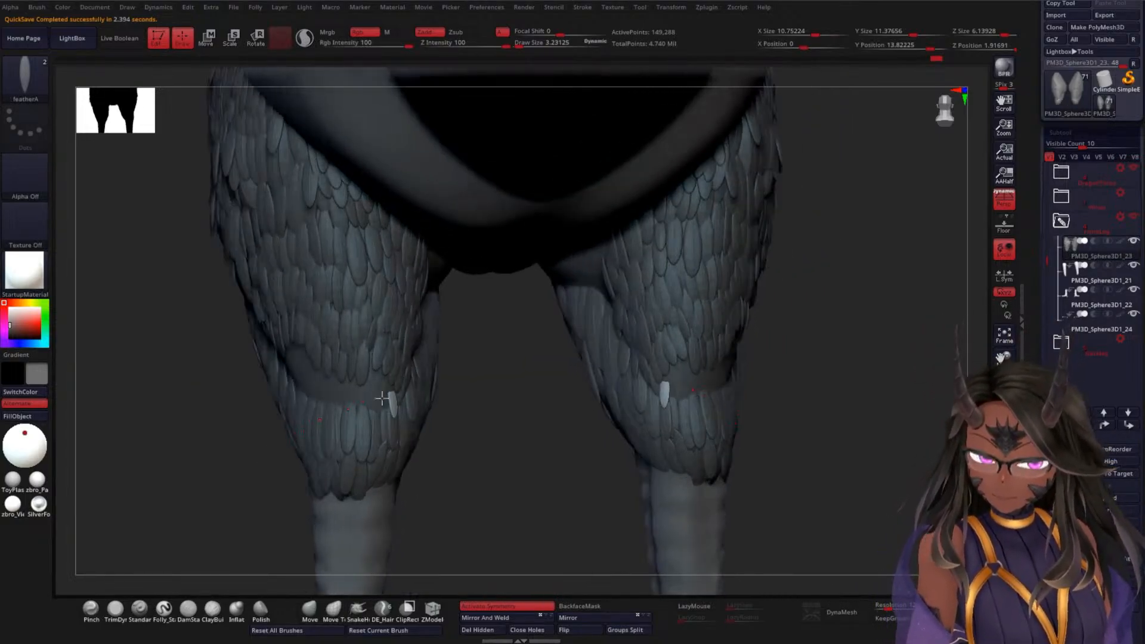
pyautogui.keyDown('alt'); pyautogui.moveTo(539, 402); pyautogui.dragTo(513, 441); pyautogui.keyUp('alt')
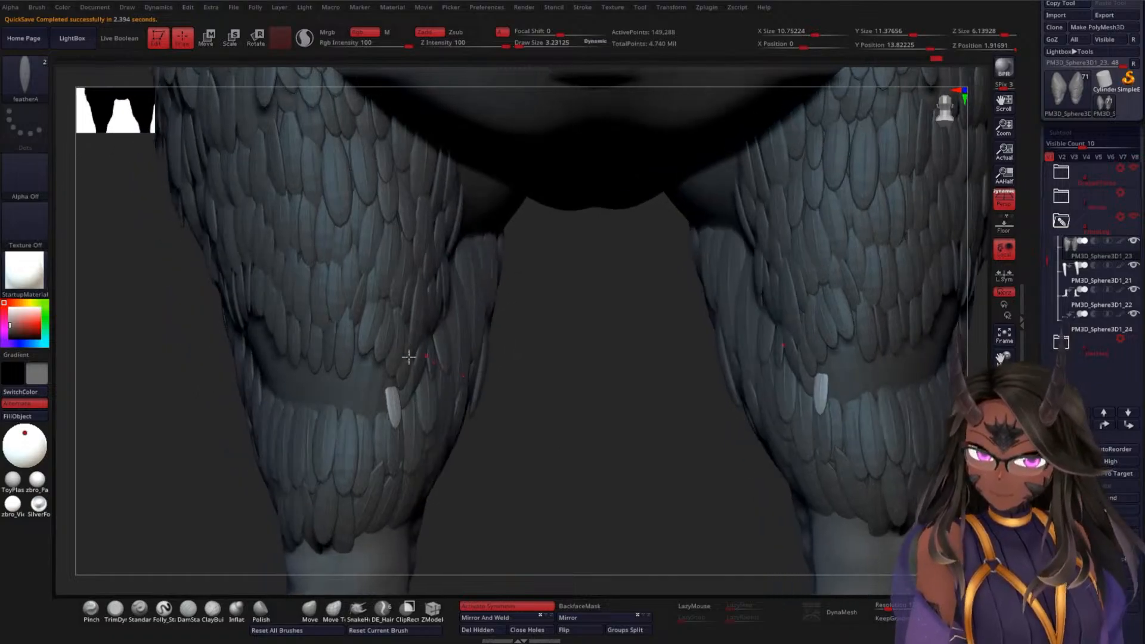
# Add feathers at the inner end of the bare strip above the lower band and rotate the last one into line
pyautogui.moveTo(385, 382); pyautogui.dragTo(367, 328)
pyautogui.moveTo(346, 392)
pyautogui.mouseDown()
pyautogui.moveTo(349, 355)
pyautogui.moveTo(353, 379)
pyautogui.mouseUp()
pyautogui.moveTo(185, 491); pyautogui.dragTo(344, 353)
pyautogui.press('w')
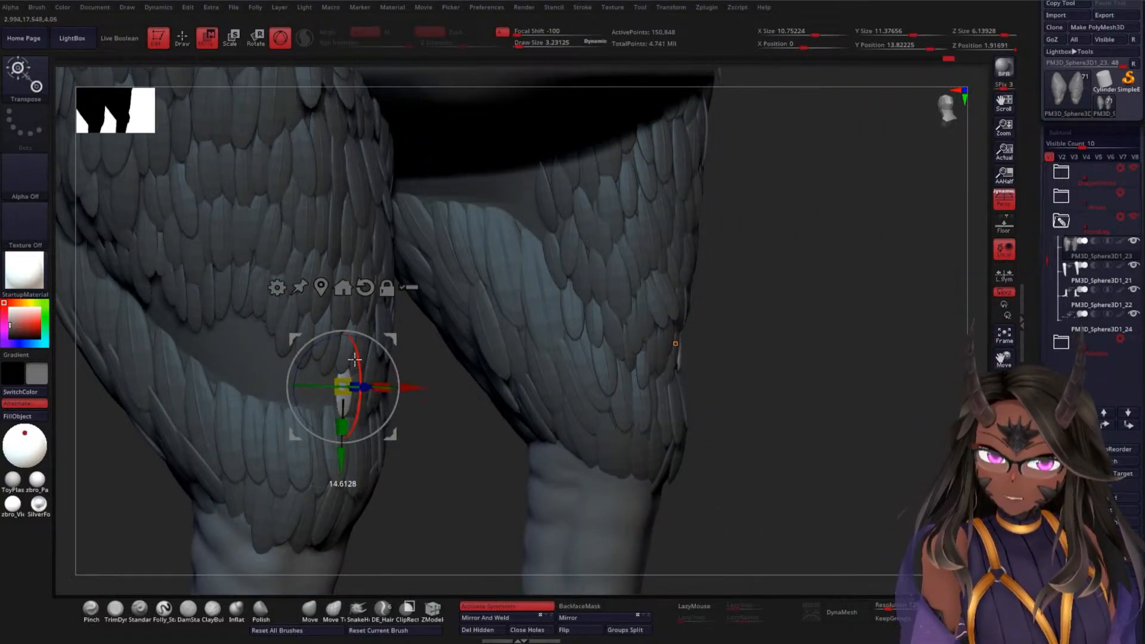
pyautogui.press('q')
# Place two more overlapping feathers outward along the bare strip, adjusting their angle to the leg surface
pyautogui.moveTo(326, 376); pyautogui.dragTo(329, 357)
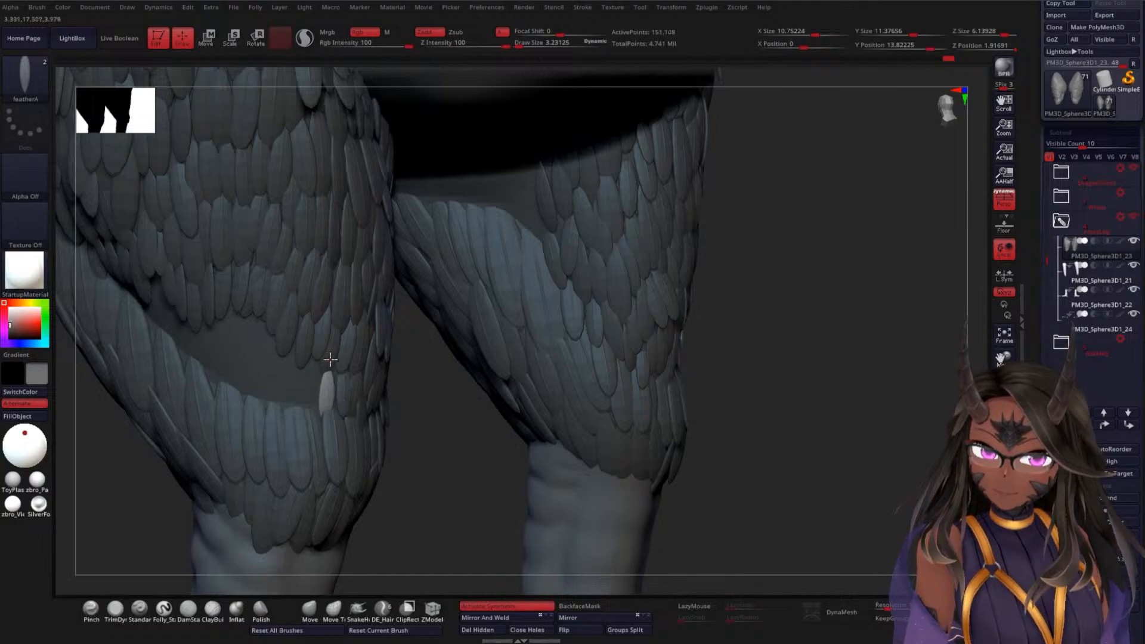
pyautogui.press('w')
pyautogui.moveTo(437, 421); pyautogui.dragTo(338, 369)
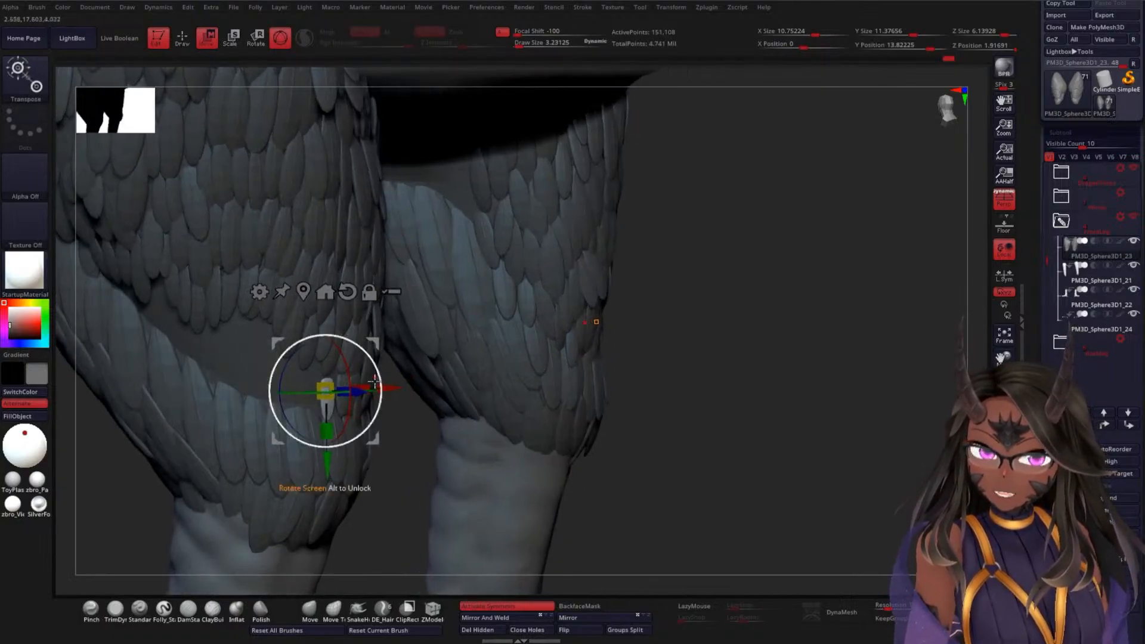
pyautogui.press('q')
pyautogui.click(333, 353)
pyautogui.press('w')
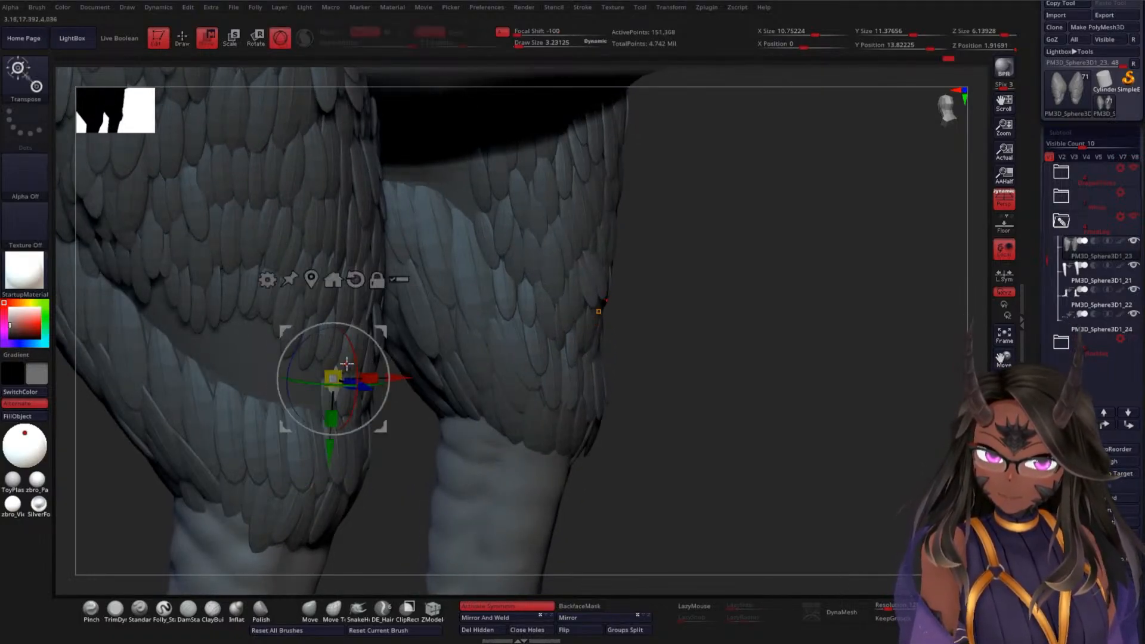
pyautogui.moveTo(137, 513); pyautogui.dragTo(170, 498)
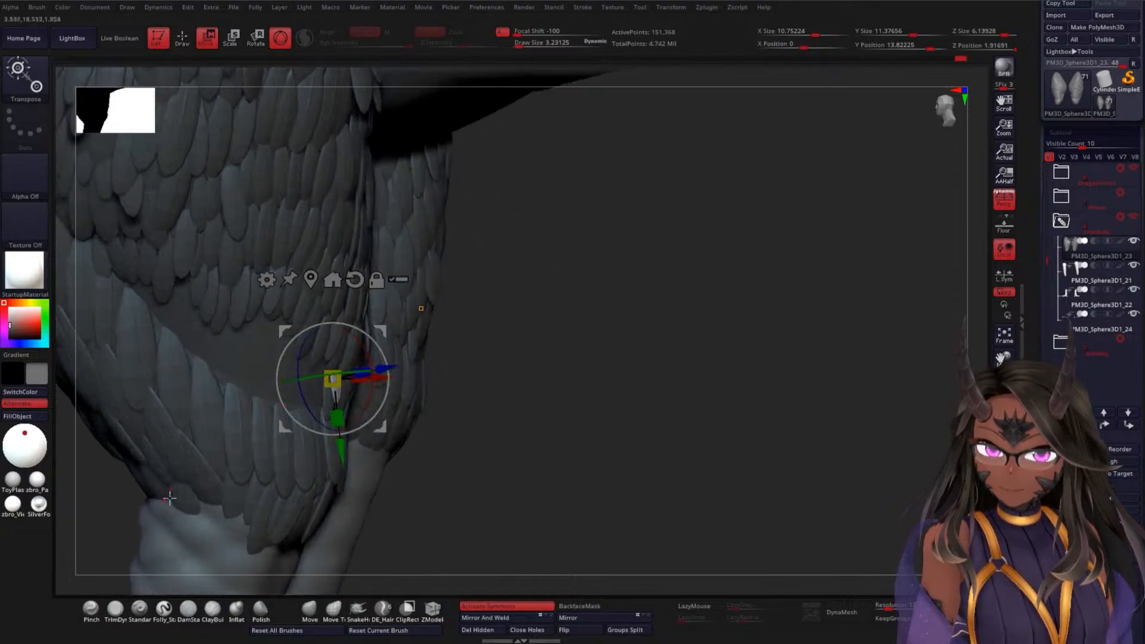
pyautogui.press('q')
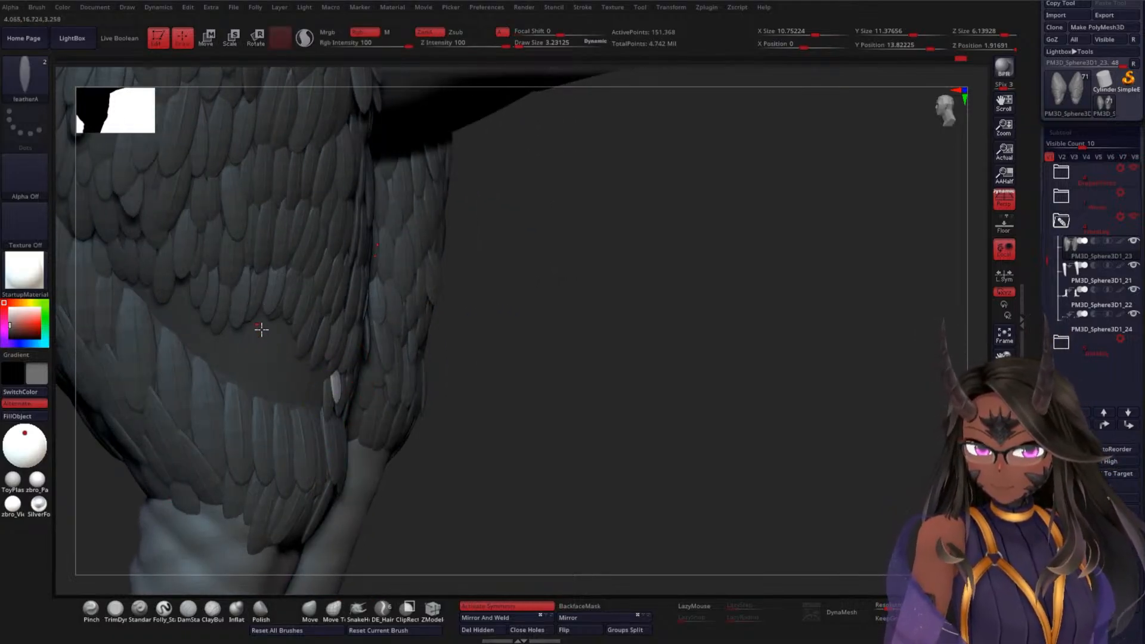
# Fill the middle of the bare strip with overlapping feathers between the upper plumage and the lower band
pyautogui.moveTo(261, 312); pyautogui.dragTo(275, 297)
pyautogui.moveTo(287, 346); pyautogui.dragTo(293, 313)
pyautogui.moveTo(299, 372); pyautogui.dragTo(301, 343)
pyautogui.moveTo(569, 360); pyautogui.dragTo(516, 335)
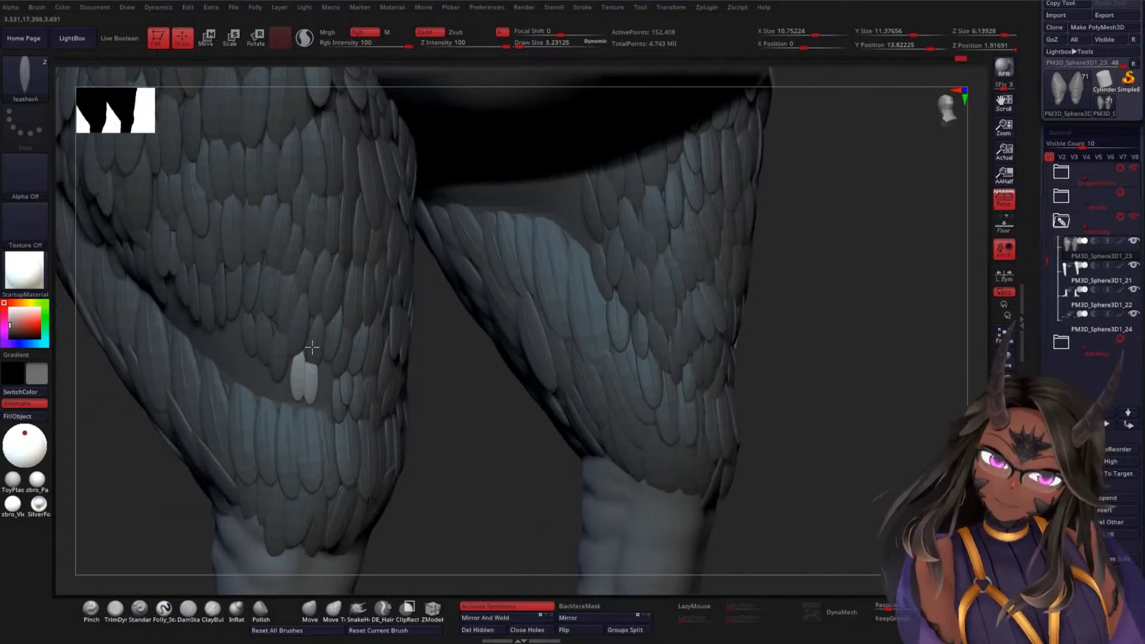
pyautogui.moveTo(323, 411); pyautogui.dragTo(297, 376)
# Adjust the feather overlapping the lower band's top edge and add more beside it toward the outer thigh
pyautogui.press('w')
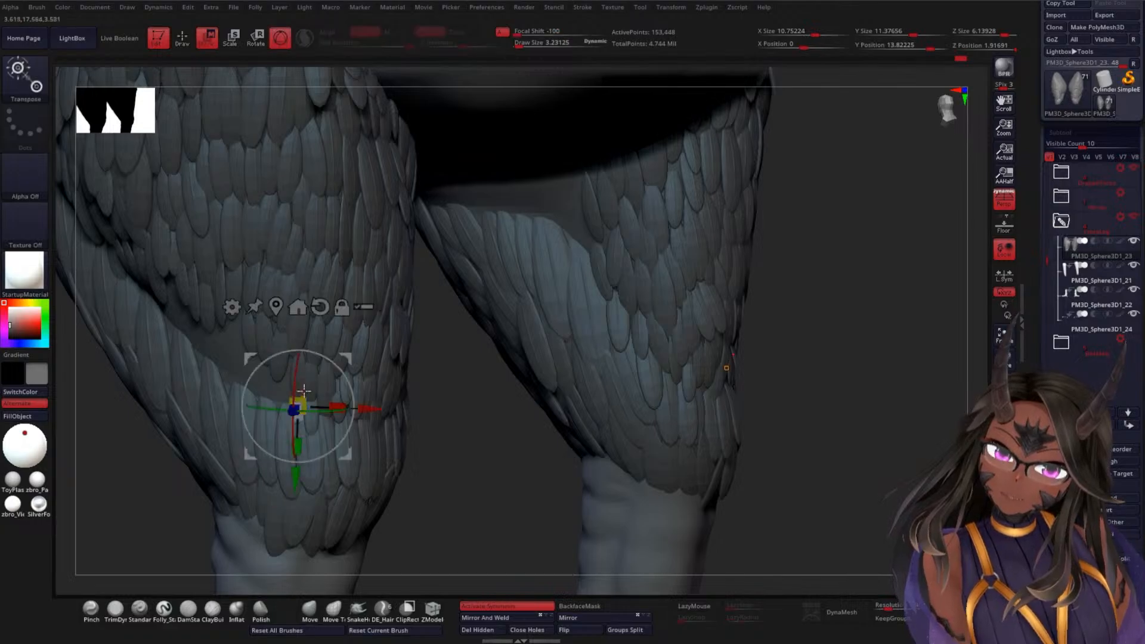
pyautogui.press('q')
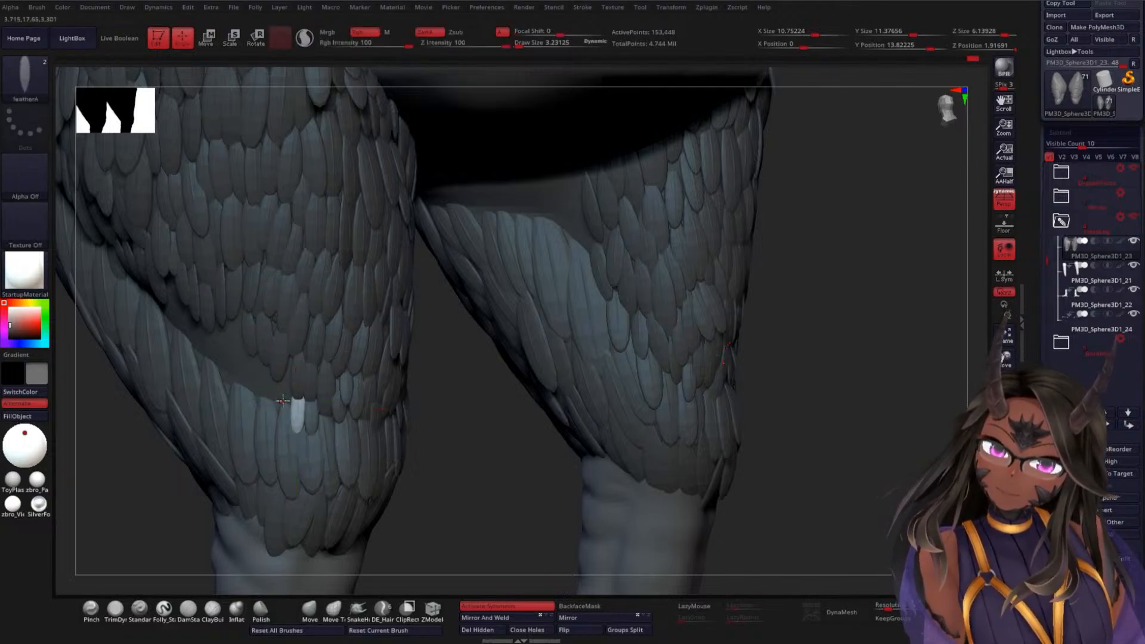
pyautogui.press('w')
pyautogui.moveTo(284, 377); pyautogui.dragTo(288, 353)
pyautogui.press('q')
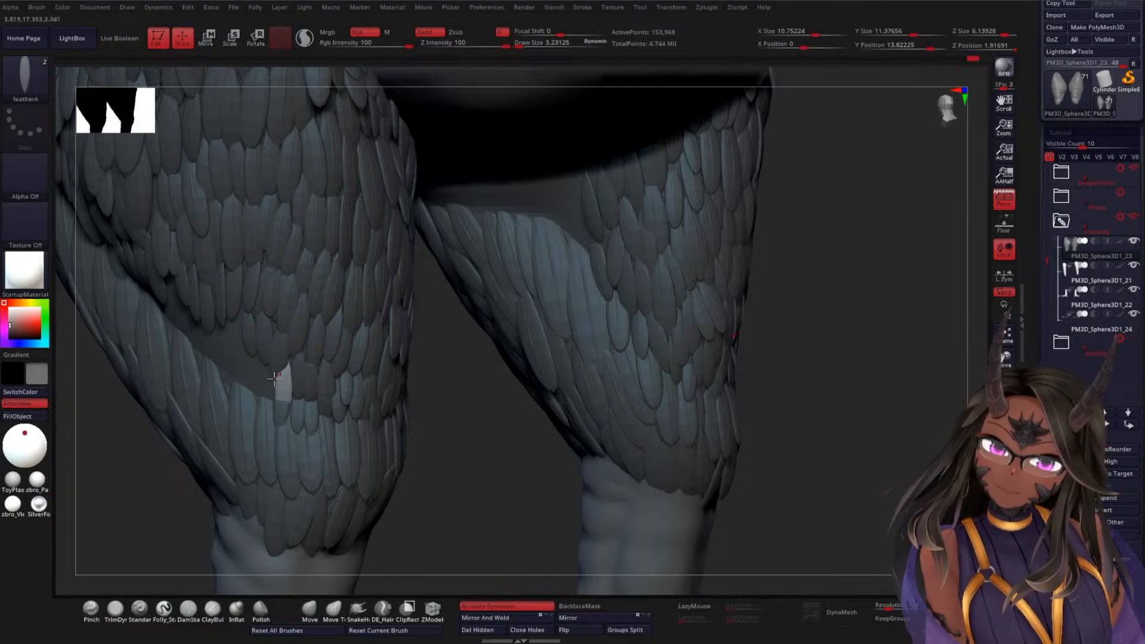
# Rotate the newest feather so it lies over the lower band, and inspect its fit from the side
pyautogui.moveTo(123, 497); pyautogui.dragTo(173, 507)
pyautogui.press('w')
pyautogui.moveTo(290, 365); pyautogui.dragTo(292, 361)
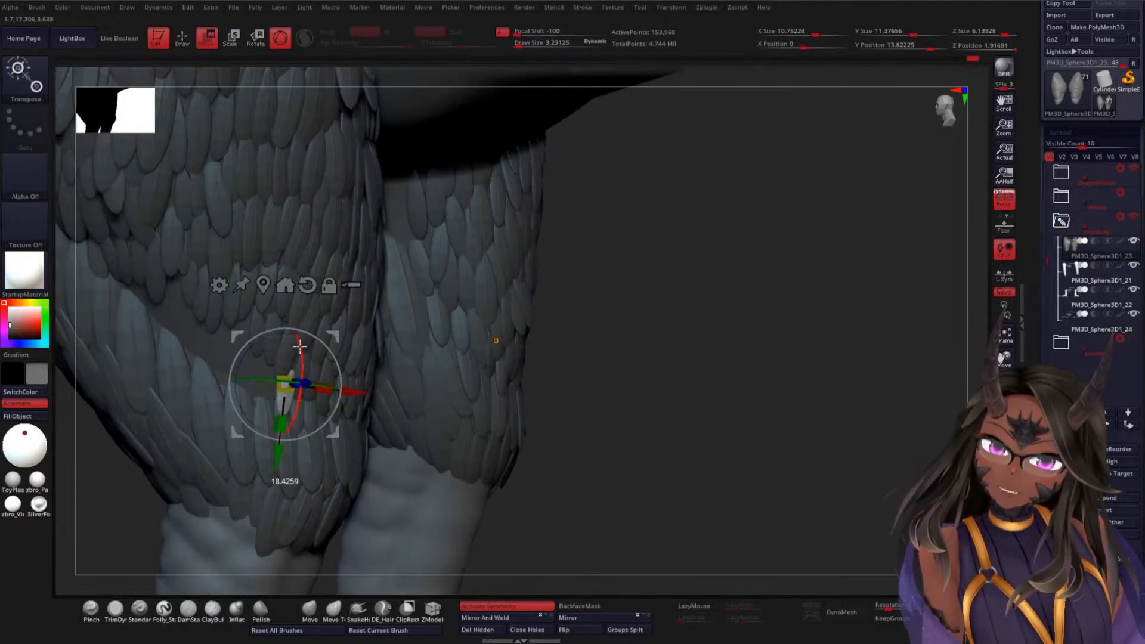
pyautogui.moveTo(440, 310); pyautogui.dragTo(709, 280)
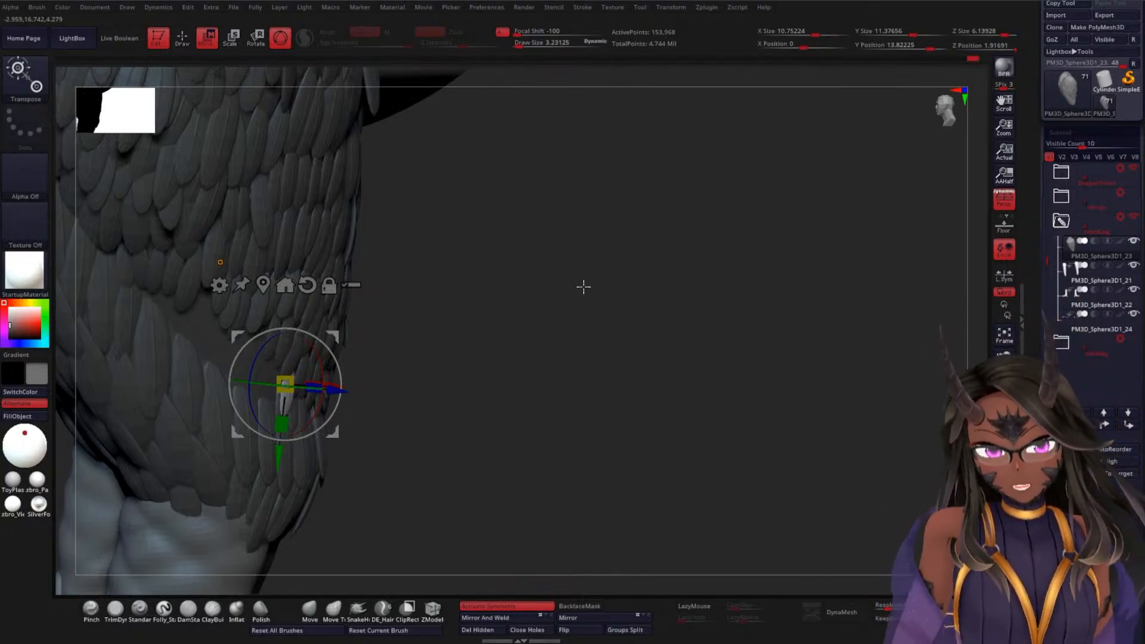
pyautogui.moveTo(566, 350); pyautogui.dragTo(585, 325)
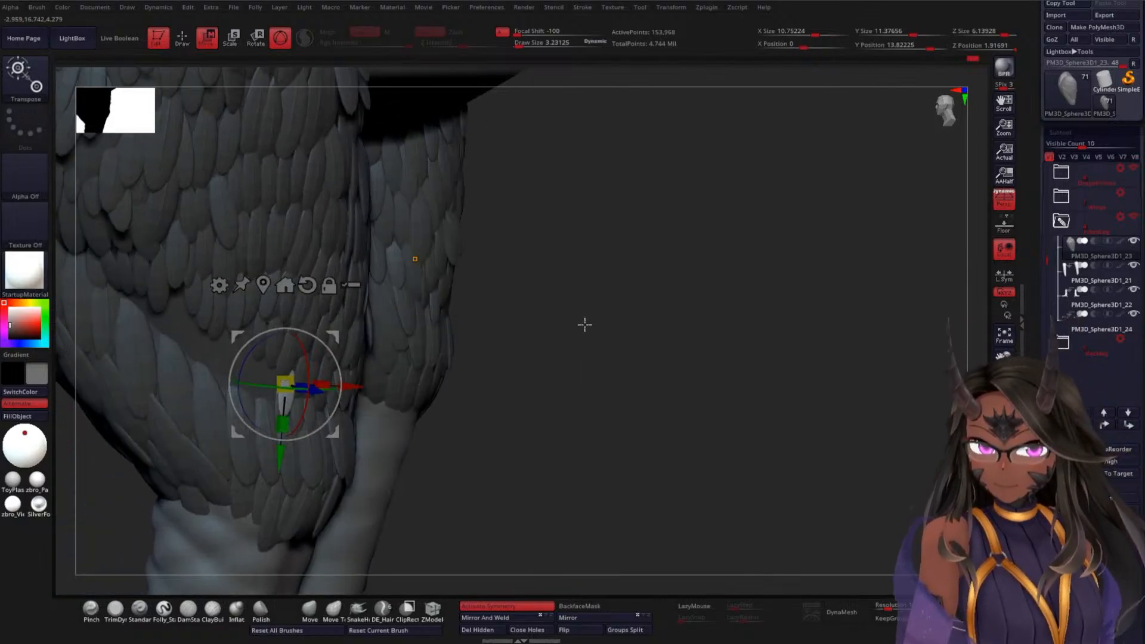
# Place a row of overlapping feathers along the bare strip above the lower band, and adjust the newest one's angle to the leg
pyautogui.press('q')
pyautogui.click(286, 367)
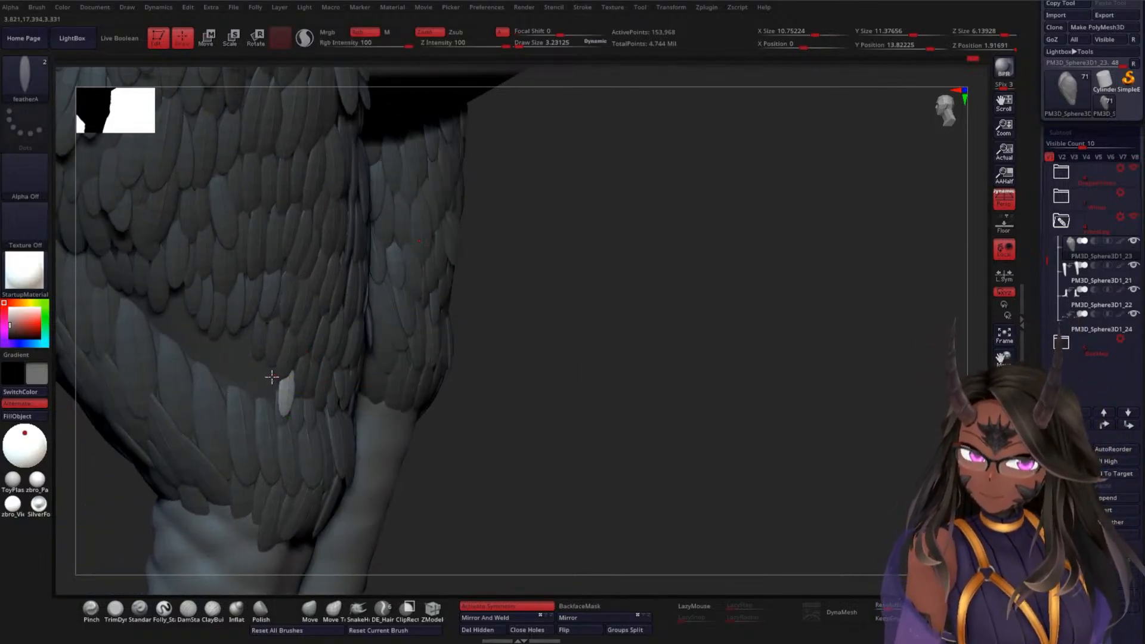
pyautogui.click(271, 365)
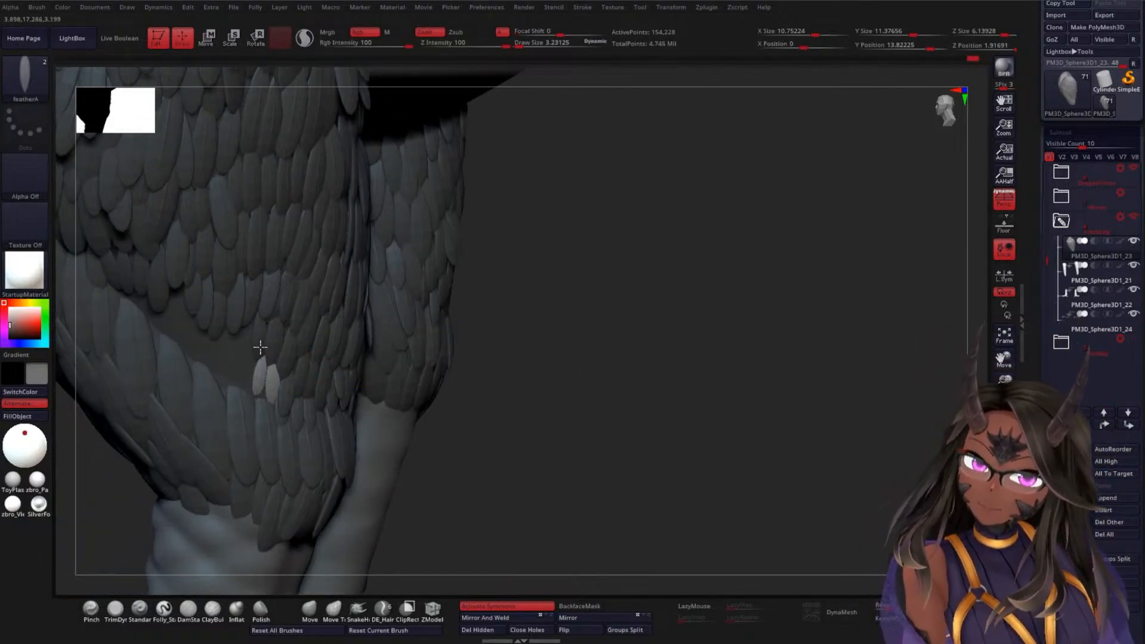
pyautogui.click(257, 353)
pyautogui.click(250, 349)
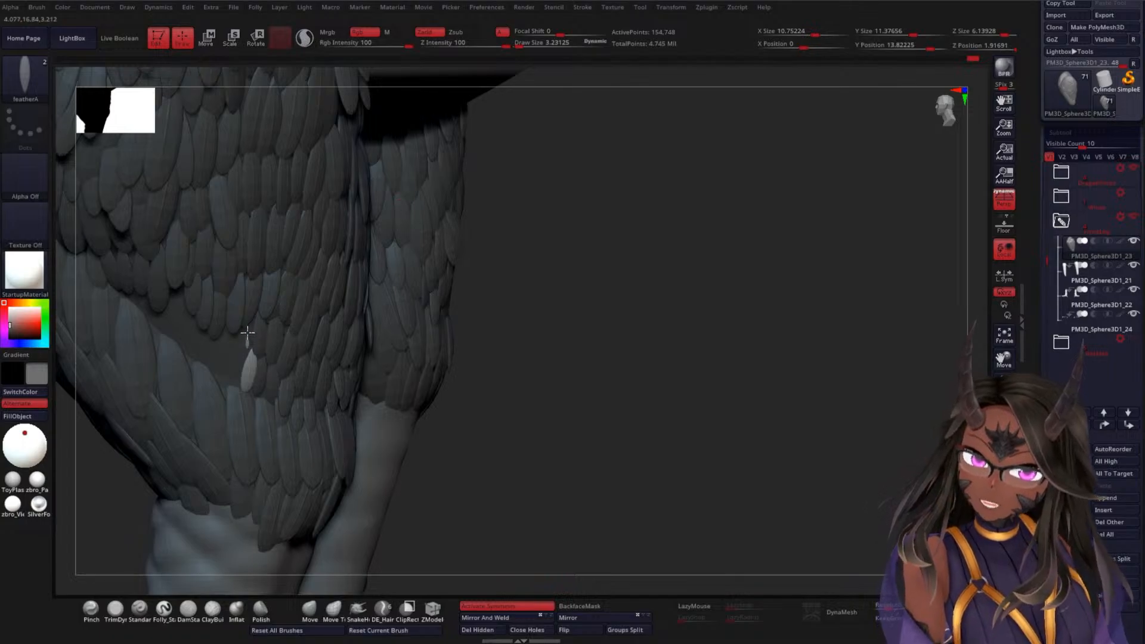
pyautogui.click(250, 318)
pyautogui.press('w')
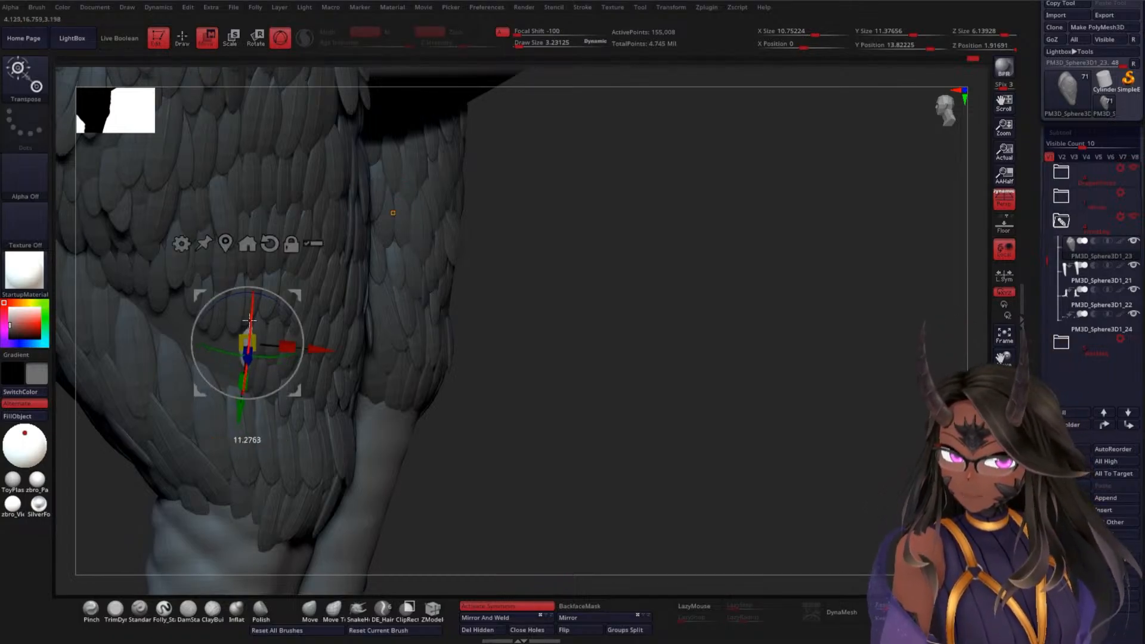
pyautogui.keyDown('alt'); pyautogui.moveTo(642, 261); pyautogui.dragTo(741, 250); pyautogui.keyUp('alt')
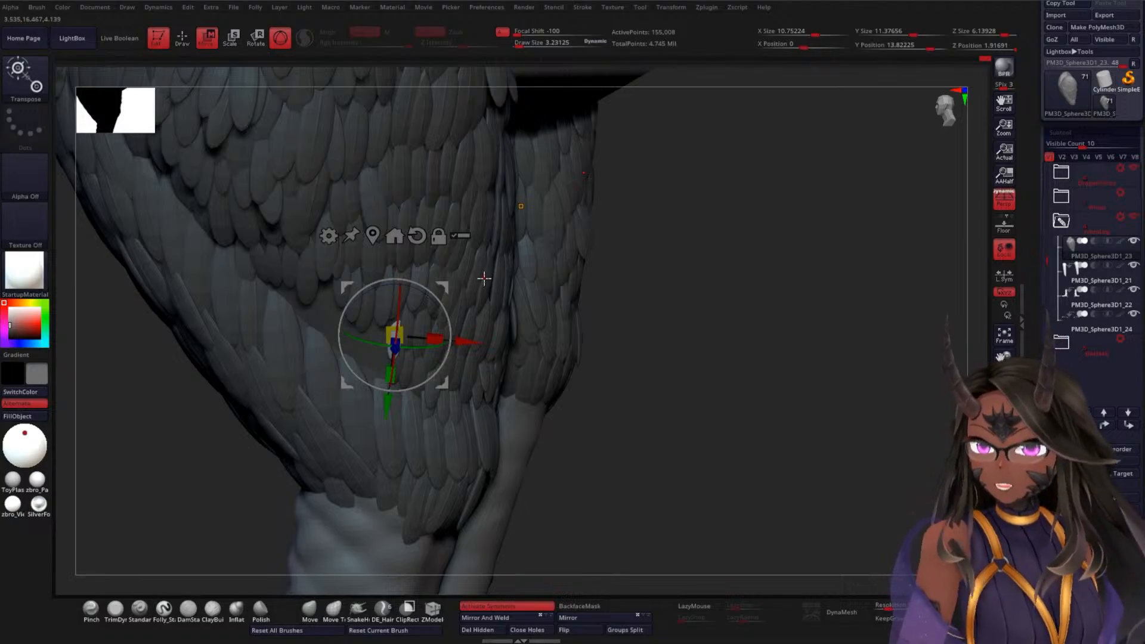
# Fill the upper edge of the remaining bare strip with featherA feathers, running diagonally up along the larger thigh feathers
pyautogui.press('q')
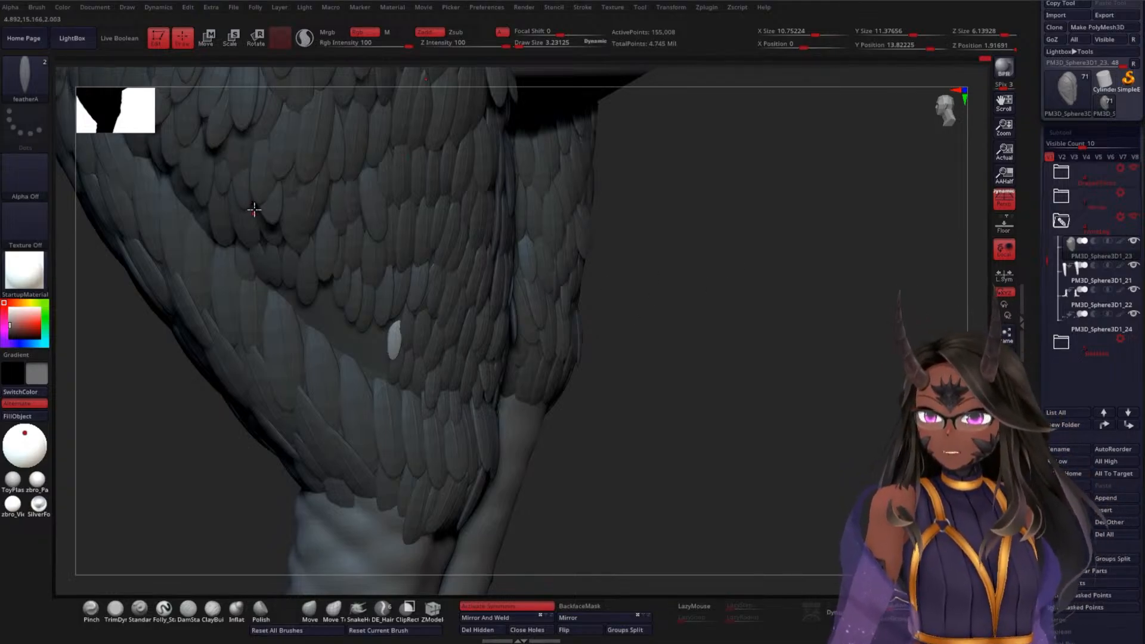
pyautogui.moveTo(798, 348); pyautogui.dragTo(583, 294)
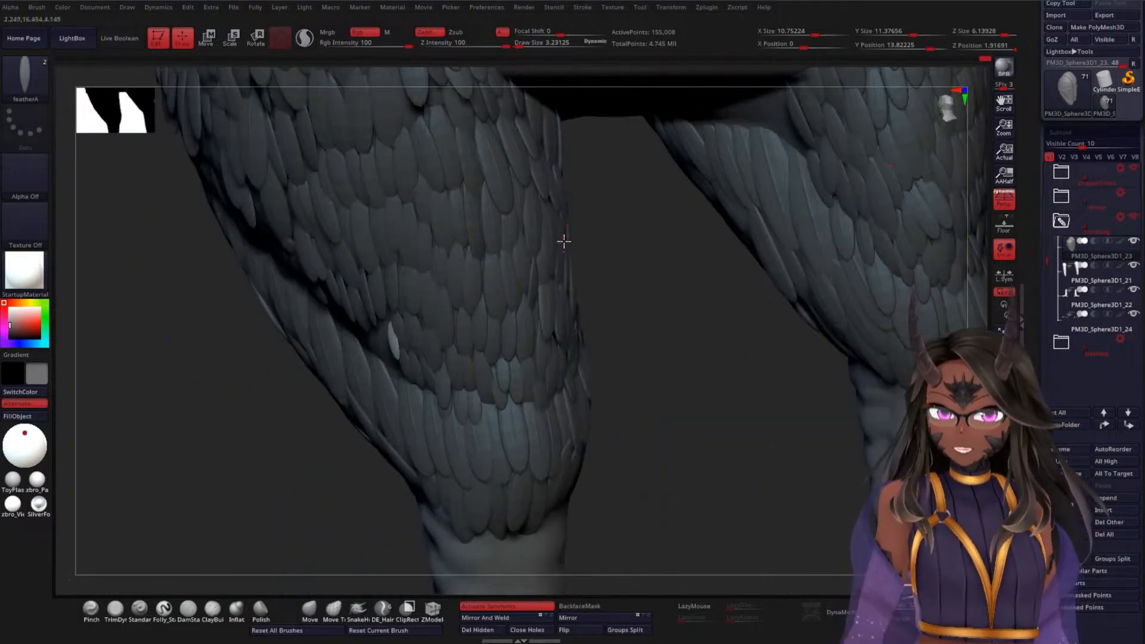
pyautogui.moveTo(187, 392); pyautogui.dragTo(339, 367)
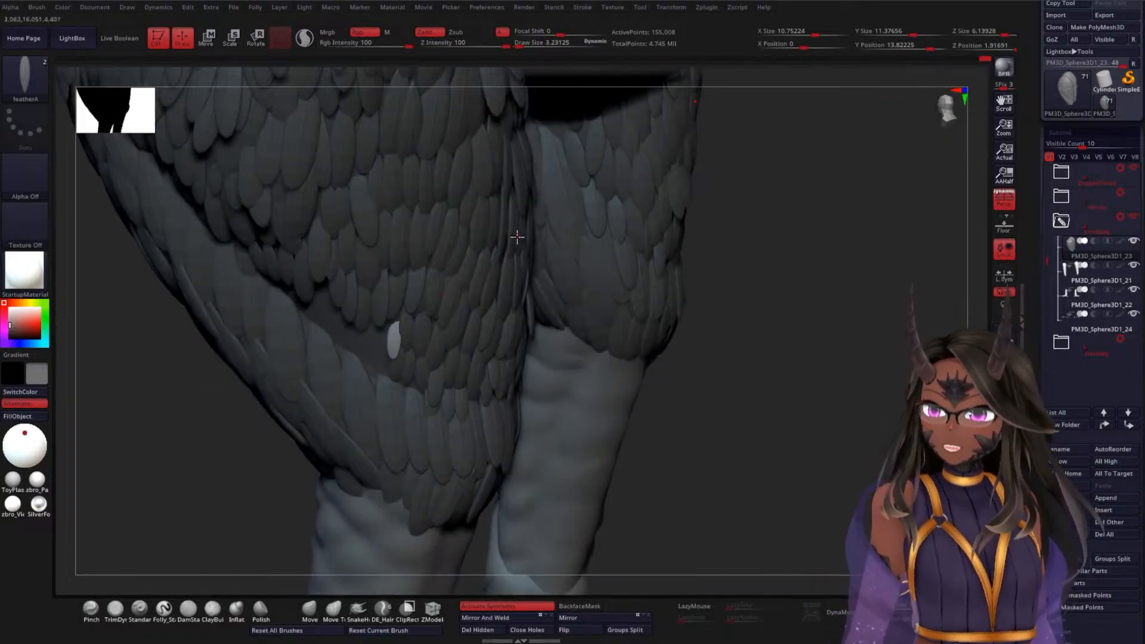
pyautogui.moveTo(177, 425); pyautogui.dragTo(206, 425)
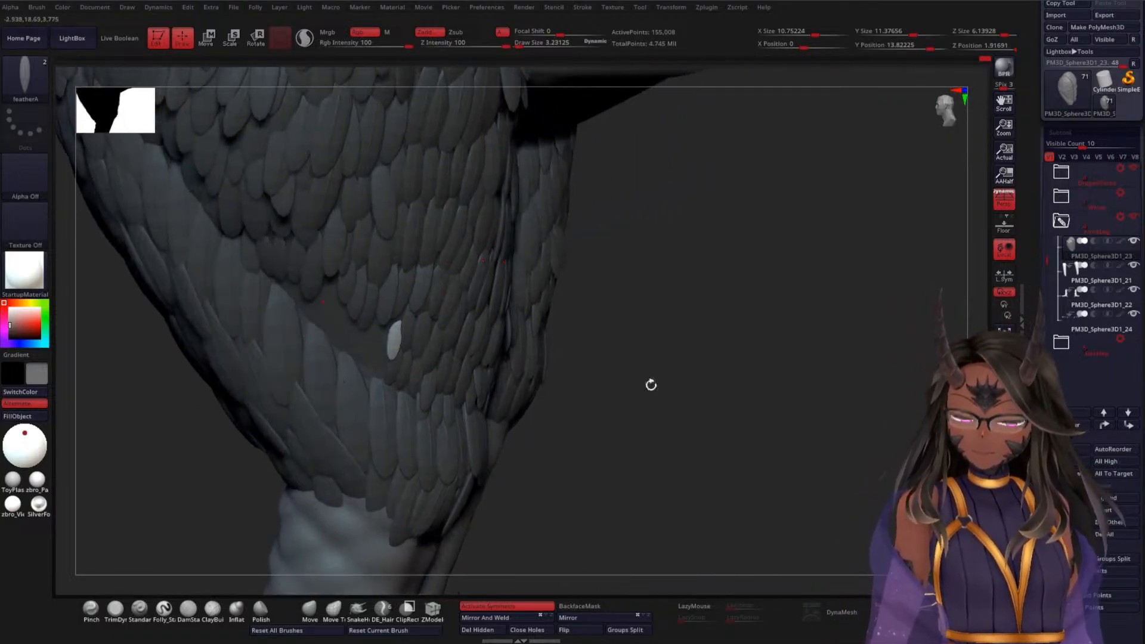
pyautogui.moveTo(677, 386)
pyautogui.mouseDown()
pyautogui.moveTo(678, 401)
pyautogui.moveTo(713, 391)
pyautogui.moveTo(686, 388)
pyautogui.mouseUp()
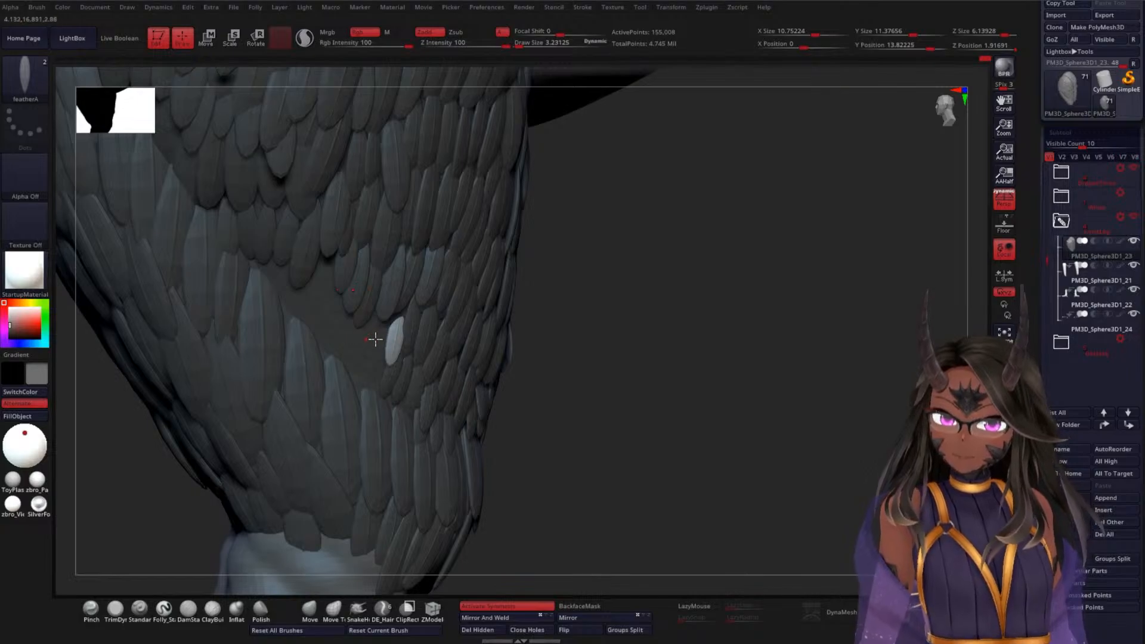
pyautogui.moveTo(376, 341)
pyautogui.mouseDown()
pyautogui.moveTo(378, 302)
pyautogui.moveTo(365, 298)
pyautogui.moveTo(350, 325)
pyautogui.moveTo(322, 243)
pyautogui.mouseUp()
pyautogui.moveTo(294, 296)
pyautogui.mouseDown()
pyautogui.moveTo(291, 259)
pyautogui.moveTo(262, 264)
pyautogui.mouseUp()
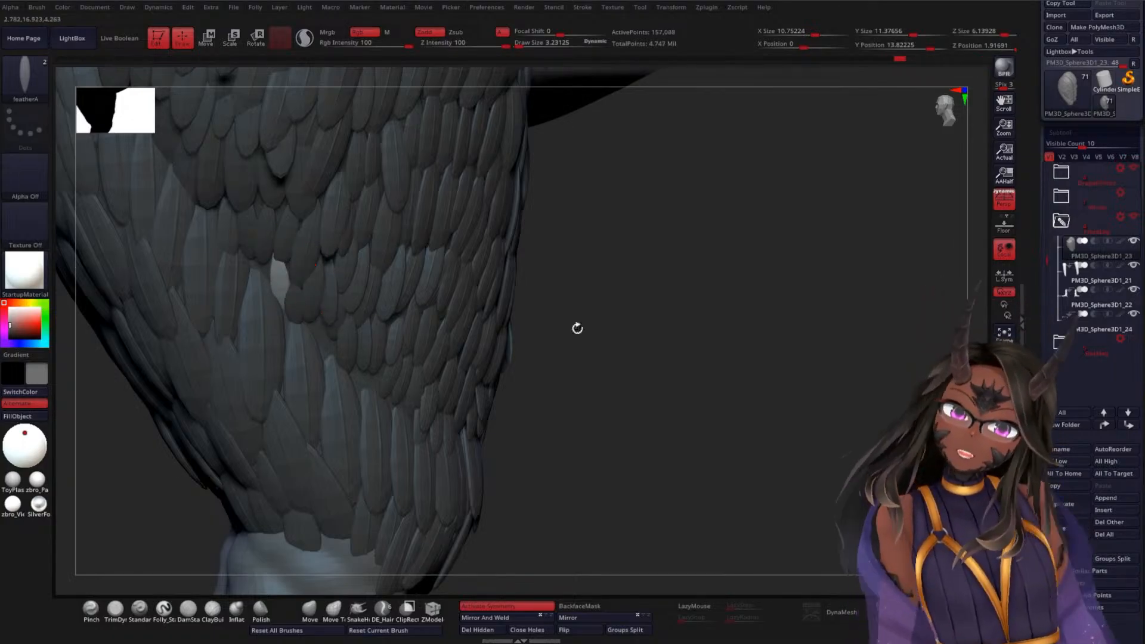
# Add overlapping feathers over the small gaps left along the diagonal seam between the upper plumage and the lower band
pyautogui.moveTo(577, 328); pyautogui.dragTo(601, 341)
pyautogui.moveTo(327, 341); pyautogui.dragTo(327, 312)
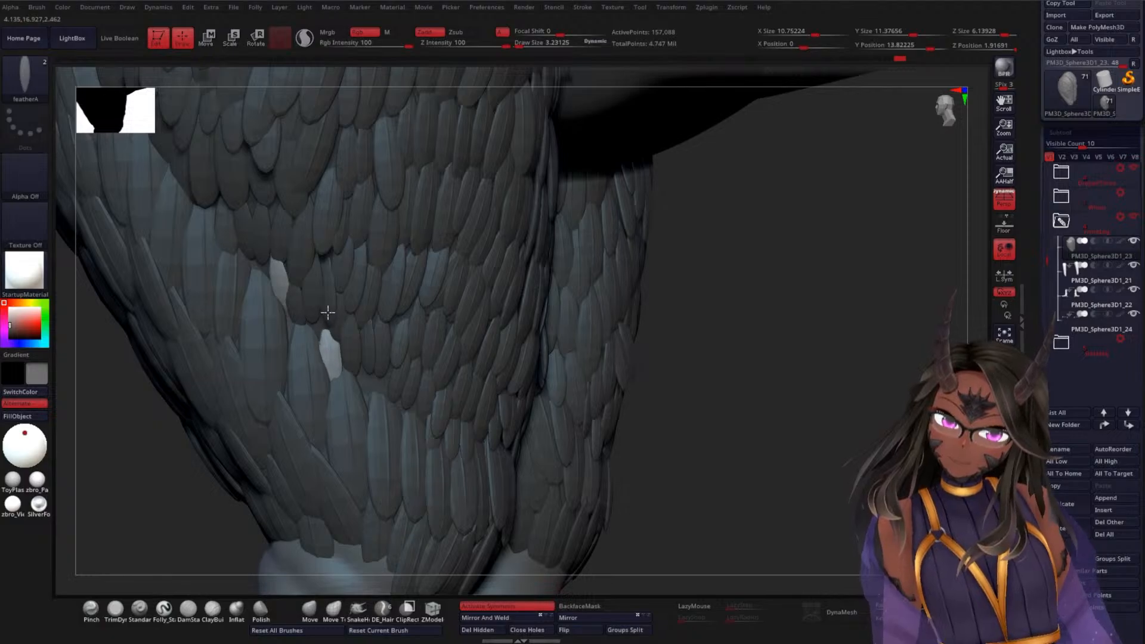
pyautogui.moveTo(368, 384)
pyautogui.mouseDown()
pyautogui.moveTo(369, 356)
pyautogui.moveTo(381, 351)
pyautogui.mouseUp()
# Place feathers along the edge of the bare inner-thigh patch below the belly, undoing the misplaced ones
pyautogui.moveTo(789, 402)
pyautogui.keyDown('alt'); pyautogui.mouseDown()
pyautogui.moveTo(761, 334)
pyautogui.moveTo(737, 379)
pyautogui.moveTo(660, 376)
pyautogui.moveTo(537, 450)
pyautogui.moveTo(550, 478)
pyautogui.moveTo(544, 390)
pyautogui.mouseUp(); pyautogui.keyUp('alt')
pyautogui.moveTo(550, 469); pyautogui.dragTo(579, 444)
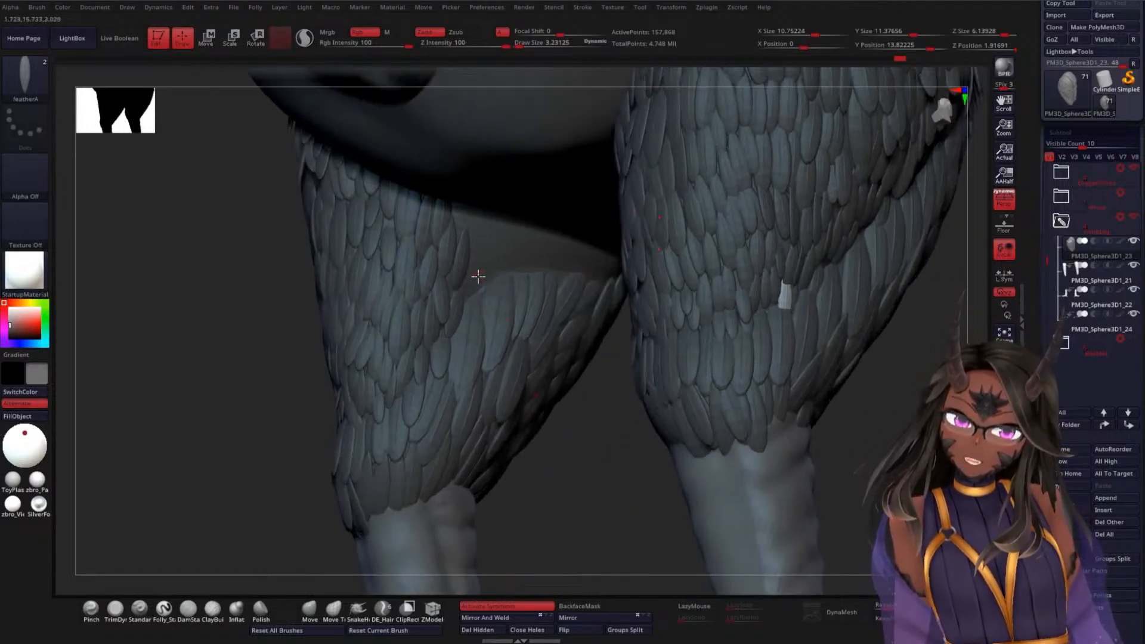
pyautogui.moveTo(470, 258); pyautogui.dragTo(460, 189)
pyautogui.hotkey('ctrl', 'z')
pyautogui.hotkey('ctrl', 'z')
pyautogui.press('w')
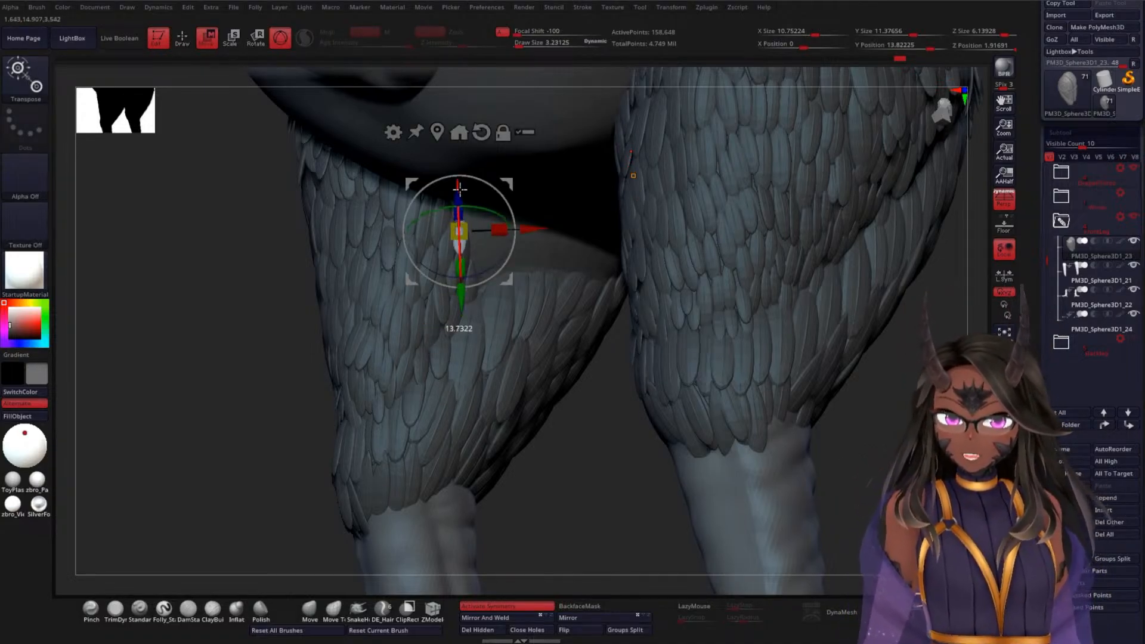
pyautogui.press('q')
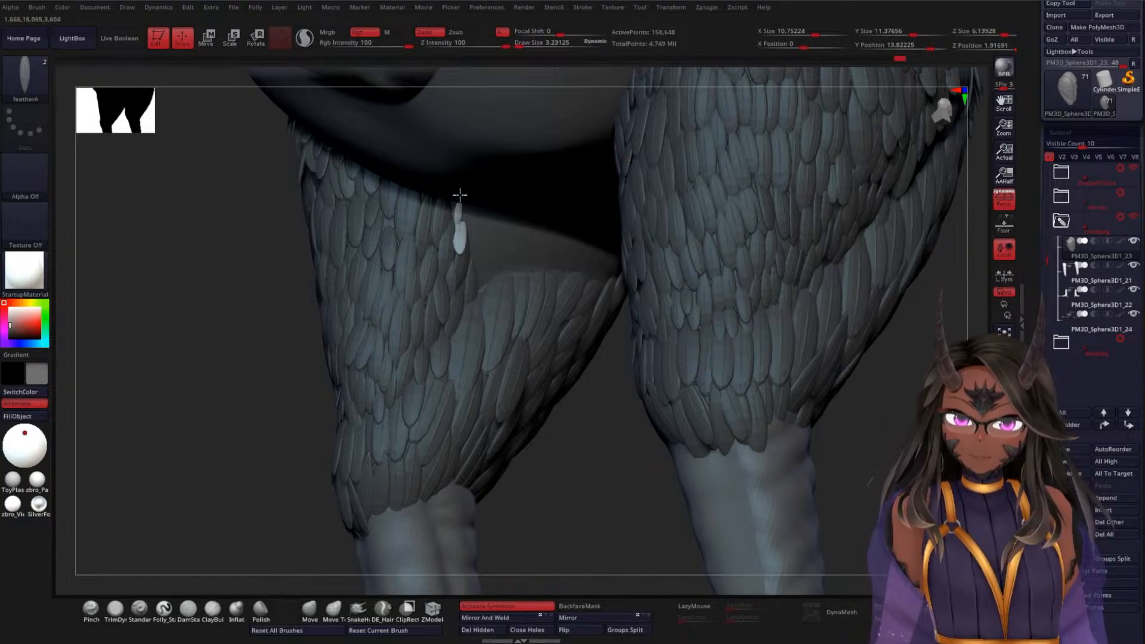
pyautogui.moveTo(456, 188); pyautogui.dragTo(457, 188)
pyautogui.moveTo(618, 443); pyautogui.dragTo(590, 391)
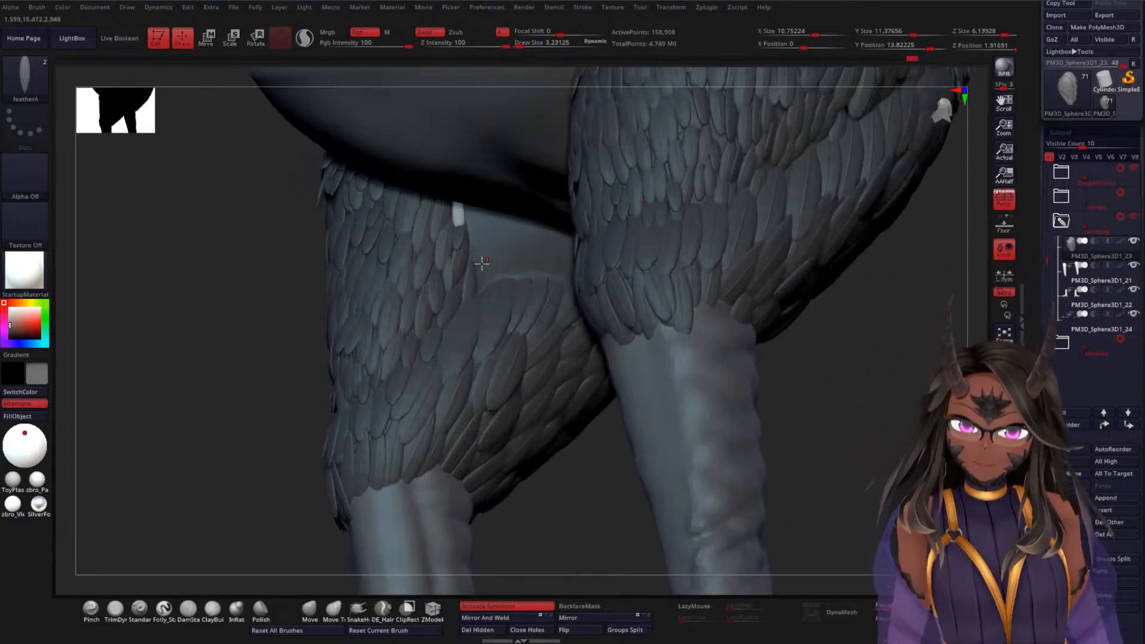
# Add a feather at the corner where the bare inner-thigh patch meets the lower band, and check its fit
pyautogui.press('w')
pyautogui.moveTo(483, 254); pyautogui.dragTo(497, 225)
pyautogui.moveTo(251, 335); pyautogui.dragTo(212, 366)
pyautogui.press('q')
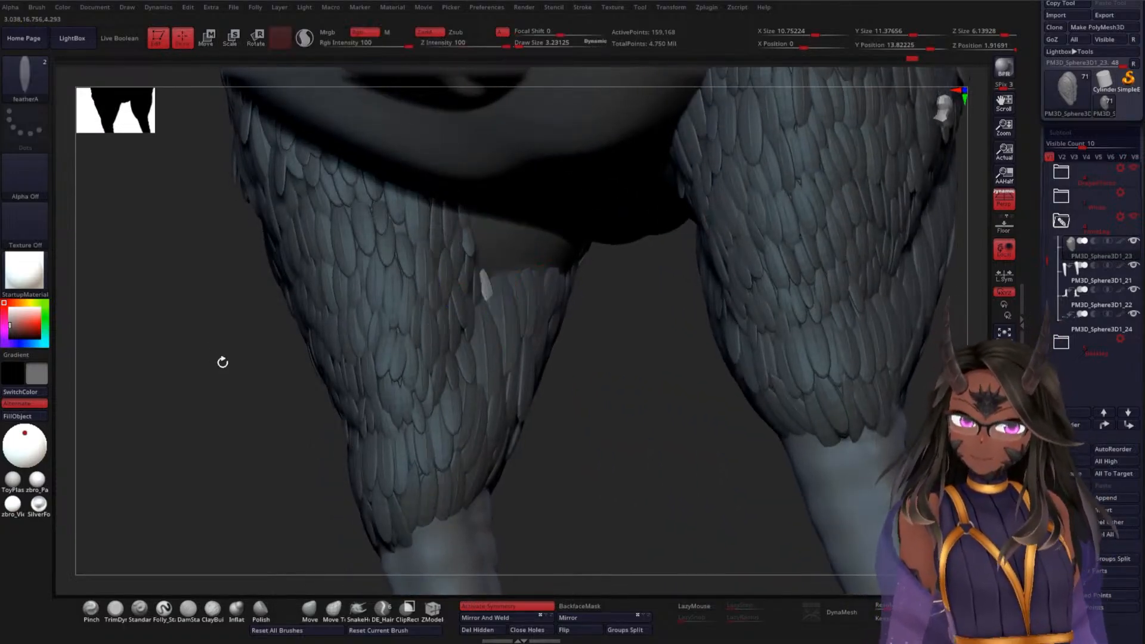
# Place overlapping feathers across the far end of the bare inner-thigh patch, just above the lower band
pyautogui.keyDown('alt'); pyautogui.moveTo(619, 353); pyautogui.dragTo(618, 373); pyautogui.keyUp('alt')
pyautogui.moveTo(590, 374); pyautogui.dragTo(580, 336, button='right')
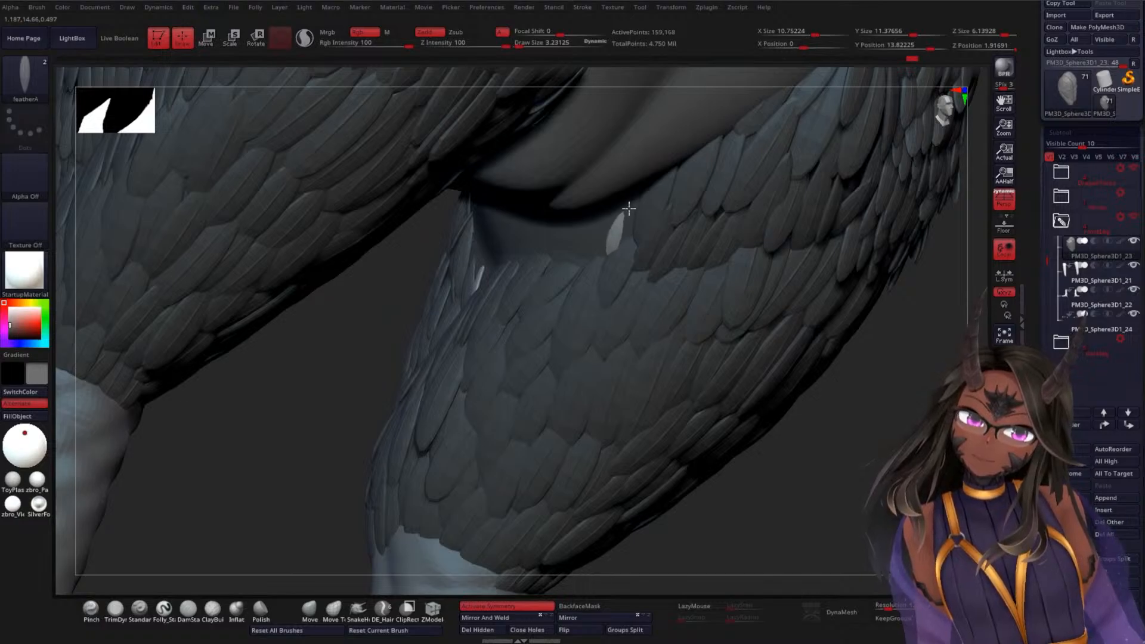
pyautogui.moveTo(625, 225); pyautogui.dragTo(635, 194)
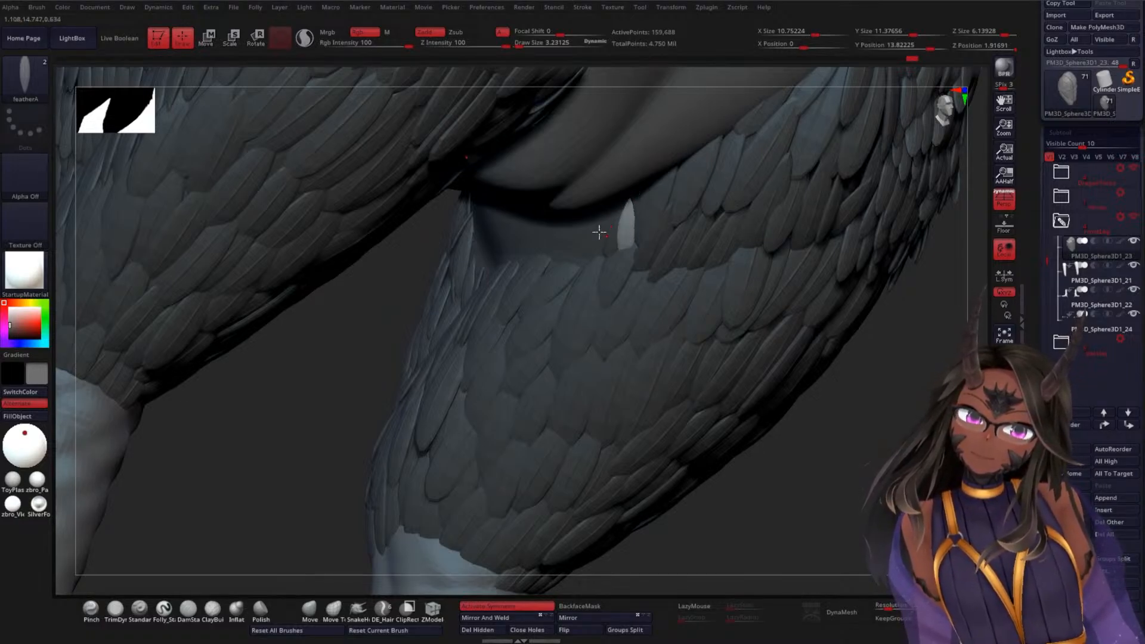
pyautogui.moveTo(599, 233); pyautogui.dragTo(610, 203)
pyautogui.moveTo(581, 261); pyautogui.dragTo(580, 220)
pyautogui.press('w')
# Save the tool with the feathered legs to disk, and clear the mask from the thigh feathers
pyautogui.moveTo(205, 412); pyautogui.dragTo(122, 439)
pyautogui.moveTo(734, 405); pyautogui.dragTo(815, 479)
pyautogui.keyDown('alt'); pyautogui.moveTo(907, 340); pyautogui.dragTo(913, 251); pyautogui.keyUp('alt')
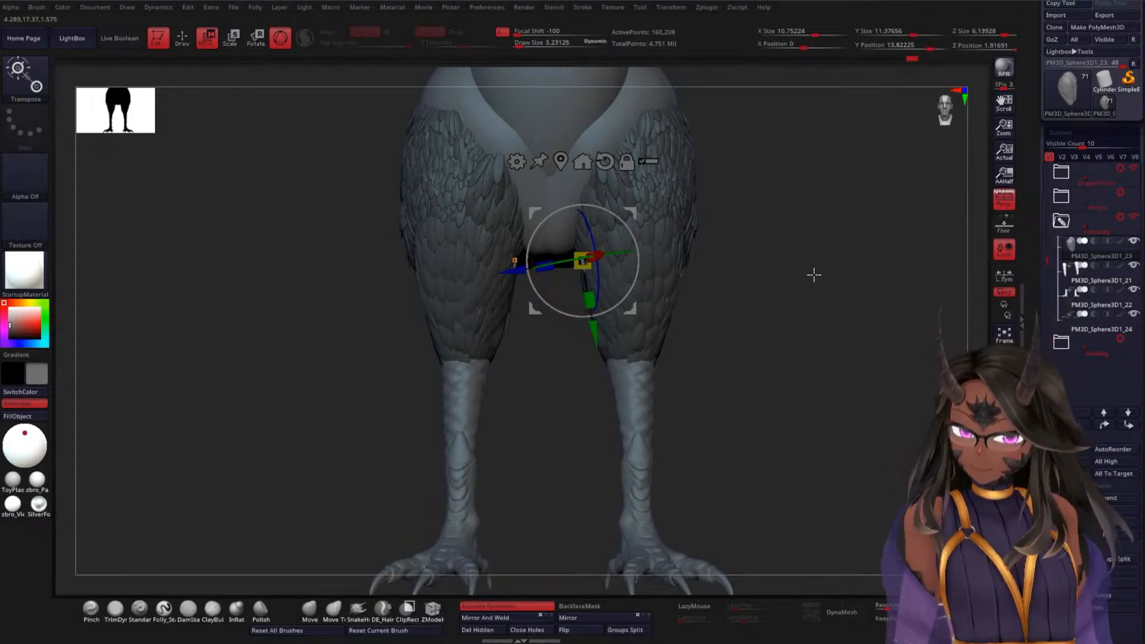
pyautogui.press('q')
pyautogui.moveTo(769, 386)
pyautogui.keyDown('alt'); pyautogui.mouseDown()
pyautogui.moveTo(785, 289)
pyautogui.moveTo(736, 384)
pyautogui.moveTo(680, 402)
pyautogui.moveTo(743, 399)
pyautogui.mouseUp(); pyautogui.keyUp('alt')
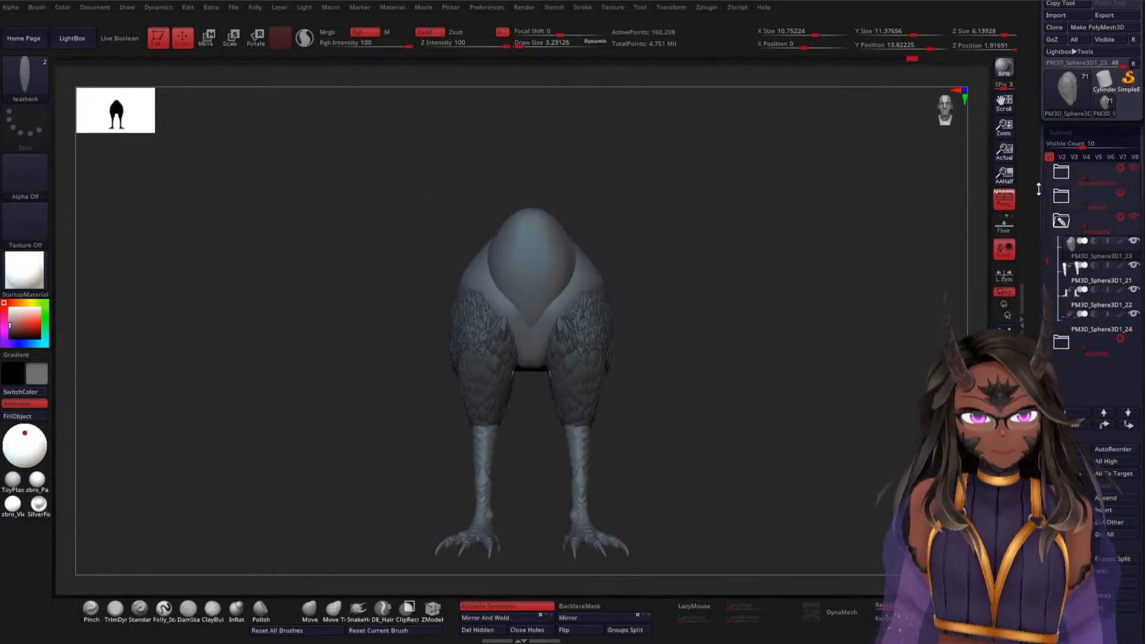
pyautogui.moveTo(1039, 189); pyautogui.dragTo(1038, 238)
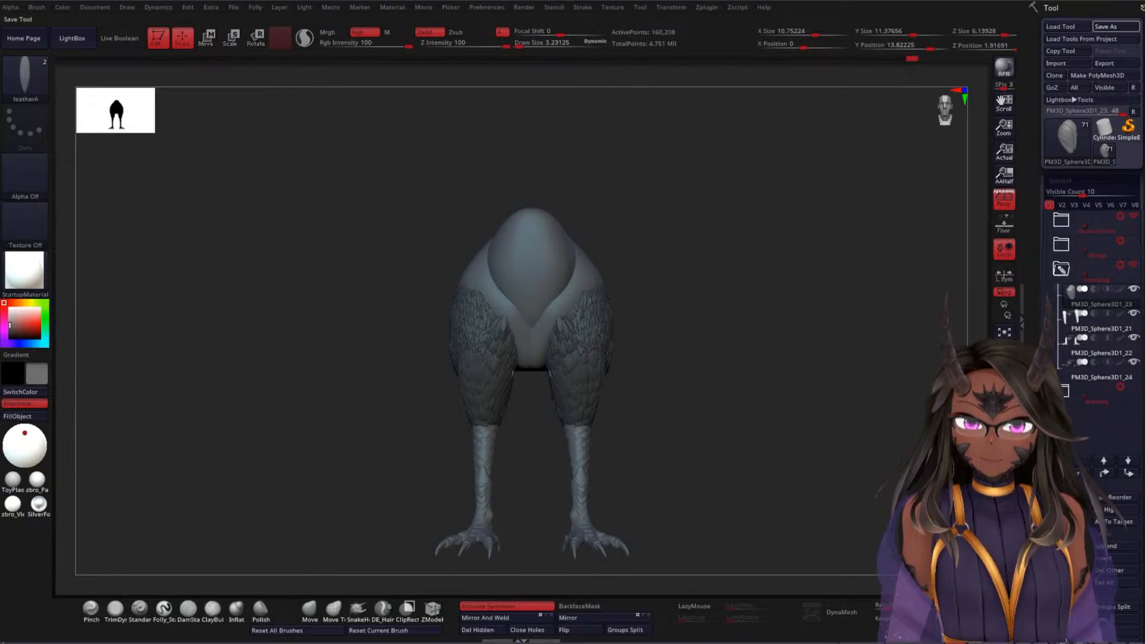
pyautogui.moveTo(740, 324)
pyautogui.mouseDown()
pyautogui.moveTo(688, 324)
pyautogui.moveTo(751, 322)
pyautogui.mouseUp()
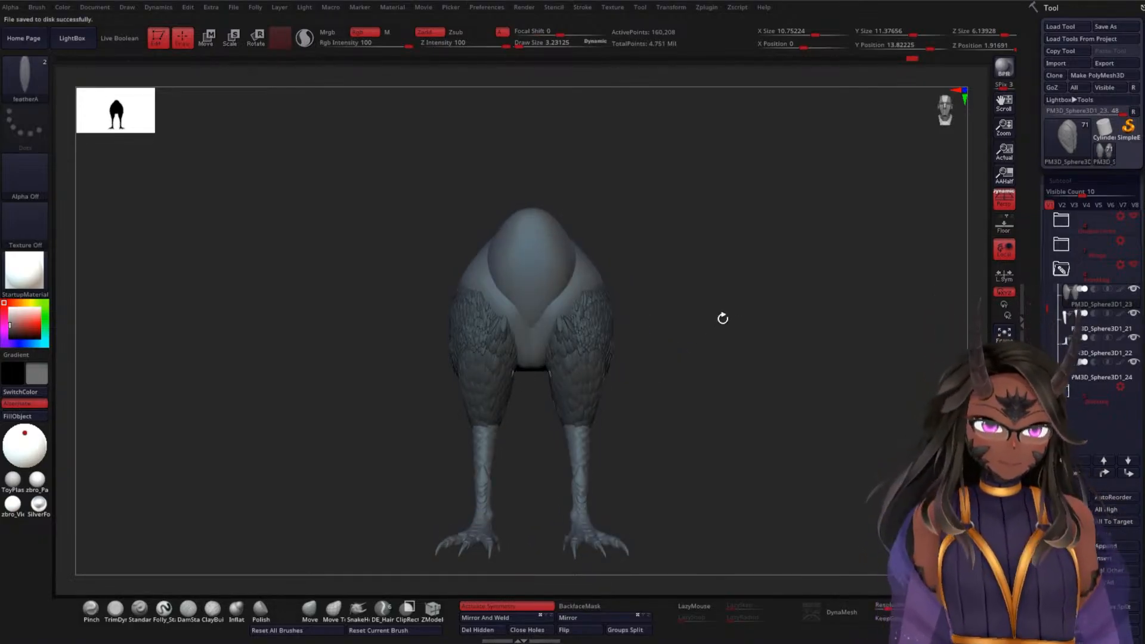
pyautogui.keyDown('ctrl'); pyautogui.click(915, 60); pyautogui.keyUp('ctrl')
pyautogui.keyDown('ctrl'); pyautogui.moveTo(669, 353); pyautogui.dragTo(708, 423); pyautogui.keyUp('ctrl')
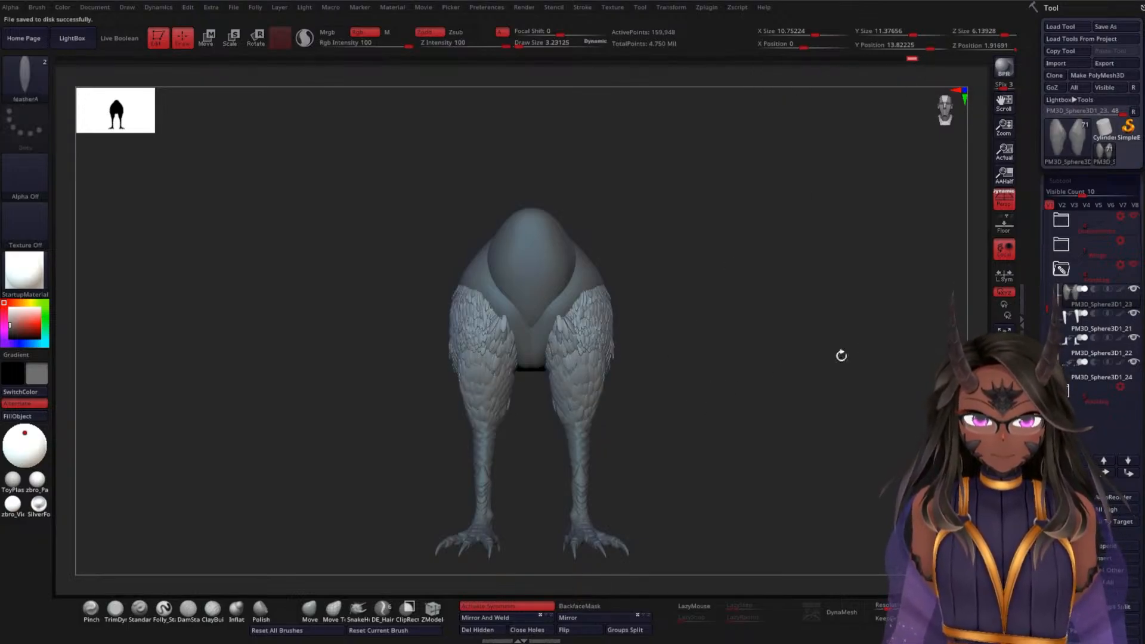
# Try ZRemesher on the thigh feathers, inspect the result with PolyFrame, and undo the remesh
pyautogui.scroll(-5, 1049, 268)
pyautogui.scroll(-8, 1050, 269)
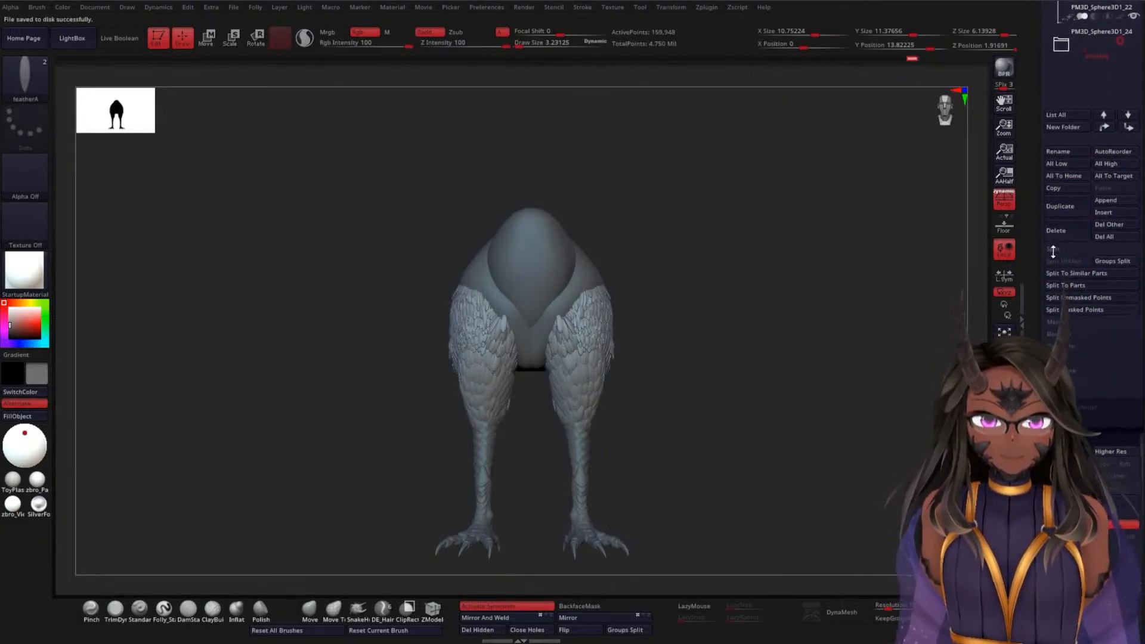
pyautogui.click(1071, 355)
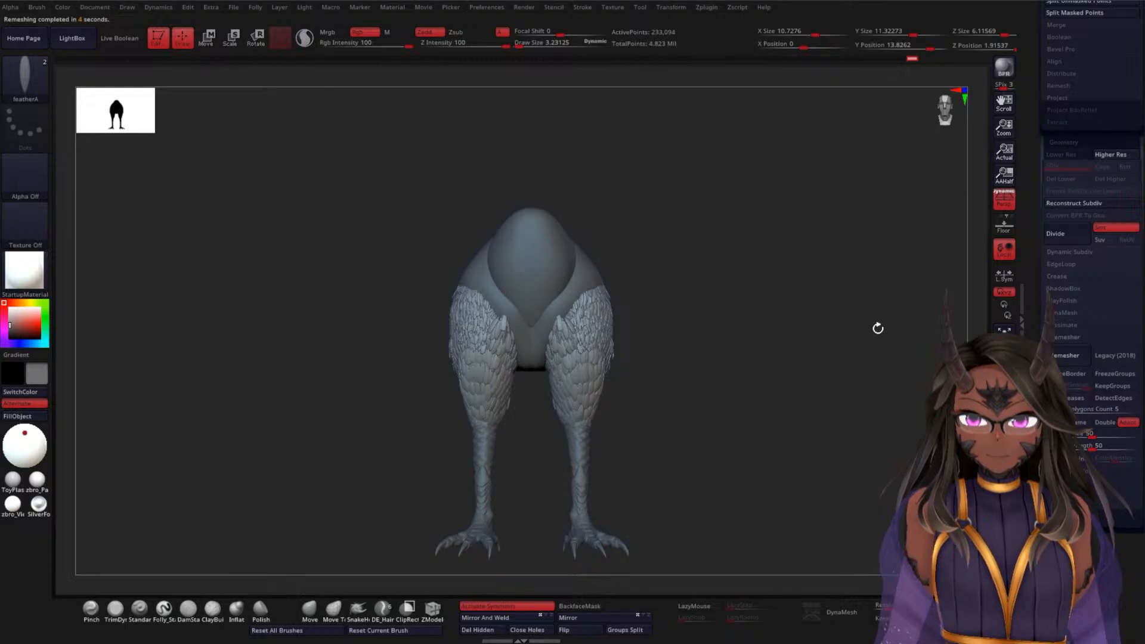
pyautogui.moveTo(853, 340); pyautogui.dragTo(833, 338)
pyautogui.press('shift')
pyautogui.hotkey('shift', 'f')
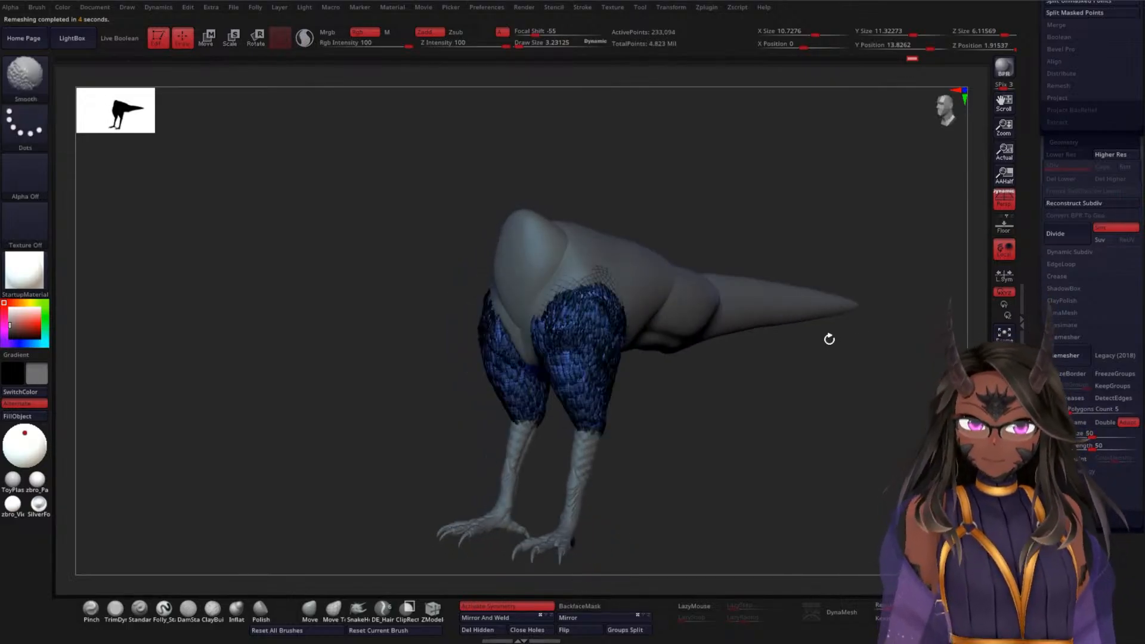
pyautogui.moveTo(777, 391)
pyautogui.keyDown('alt'); pyautogui.mouseDown()
pyautogui.moveTo(821, 465)
pyautogui.moveTo(800, 468)
pyautogui.moveTo(813, 468)
pyautogui.moveTo(862, 440)
pyautogui.moveTo(808, 447)
pyautogui.moveTo(814, 380)
pyautogui.mouseUp(); pyautogui.keyUp('alt')
pyautogui.hotkey('shift', 'f')
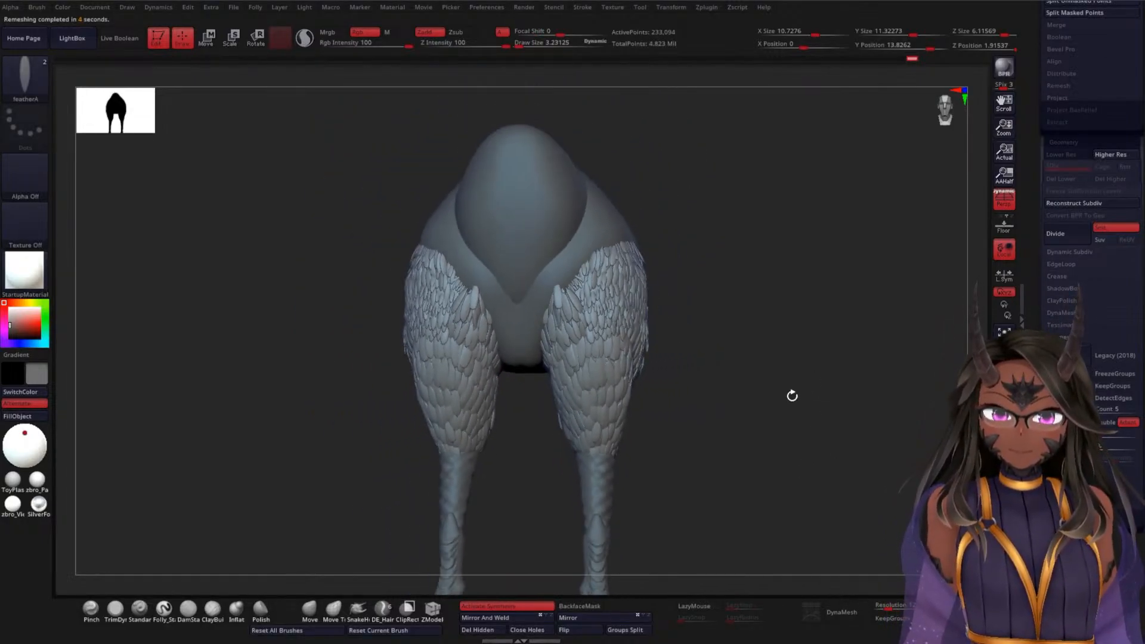
pyautogui.hotkey('ctrl', 'z')
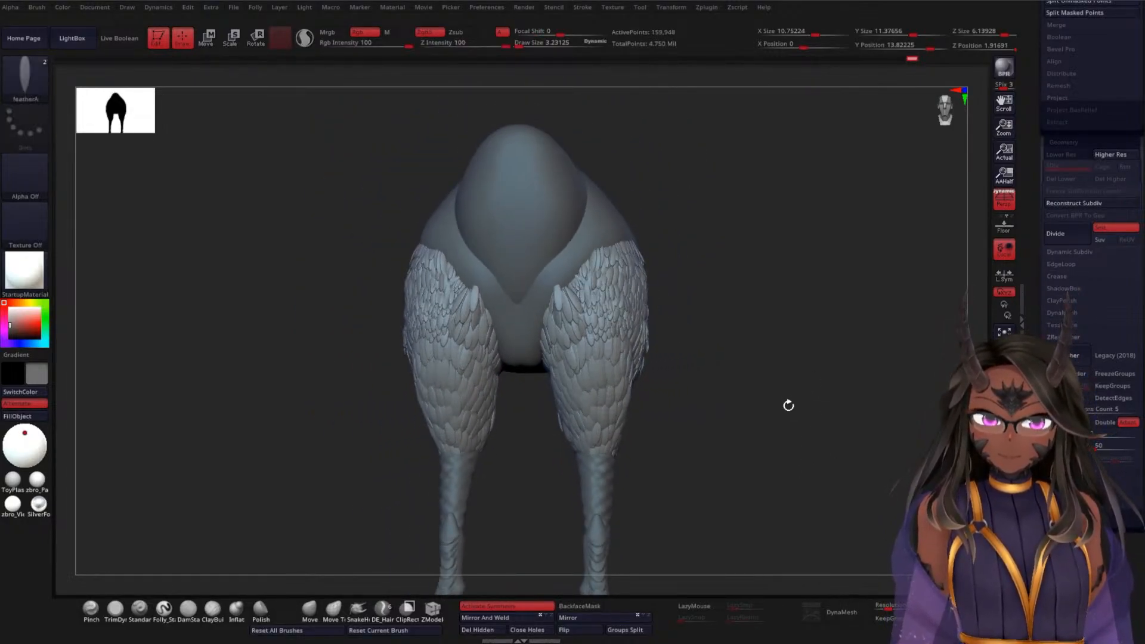
# Fuse the thigh feathers with DynaMesh at resolution 128, inspect the mesh with PolyFrame, and switch DynaMesh off
pyautogui.click(837, 613)
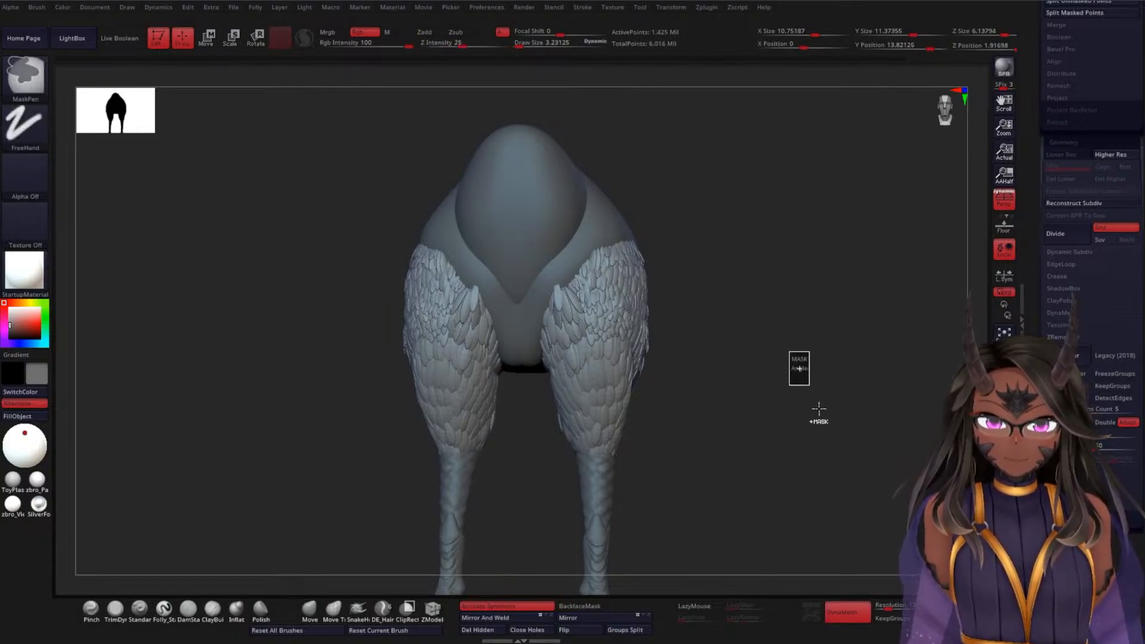
pyautogui.moveTo(823, 425)
pyautogui.mouseDown()
pyautogui.moveTo(776, 437)
pyautogui.moveTo(816, 427)
pyautogui.mouseUp()
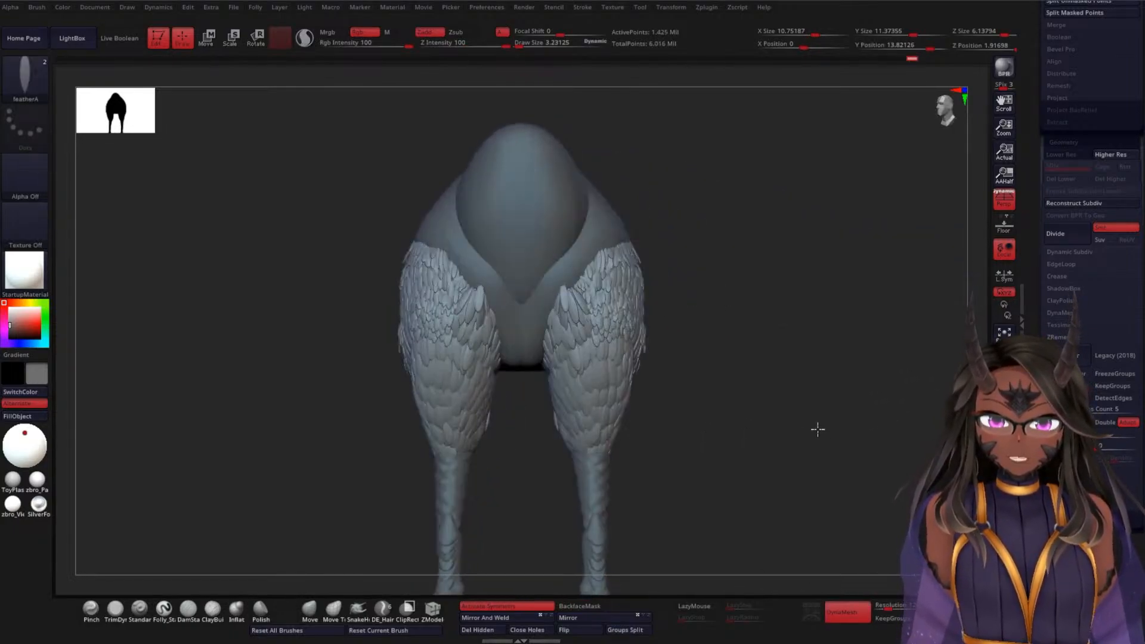
pyautogui.hotkey('shift', 'f')
pyautogui.hotkey('shift', 'f')
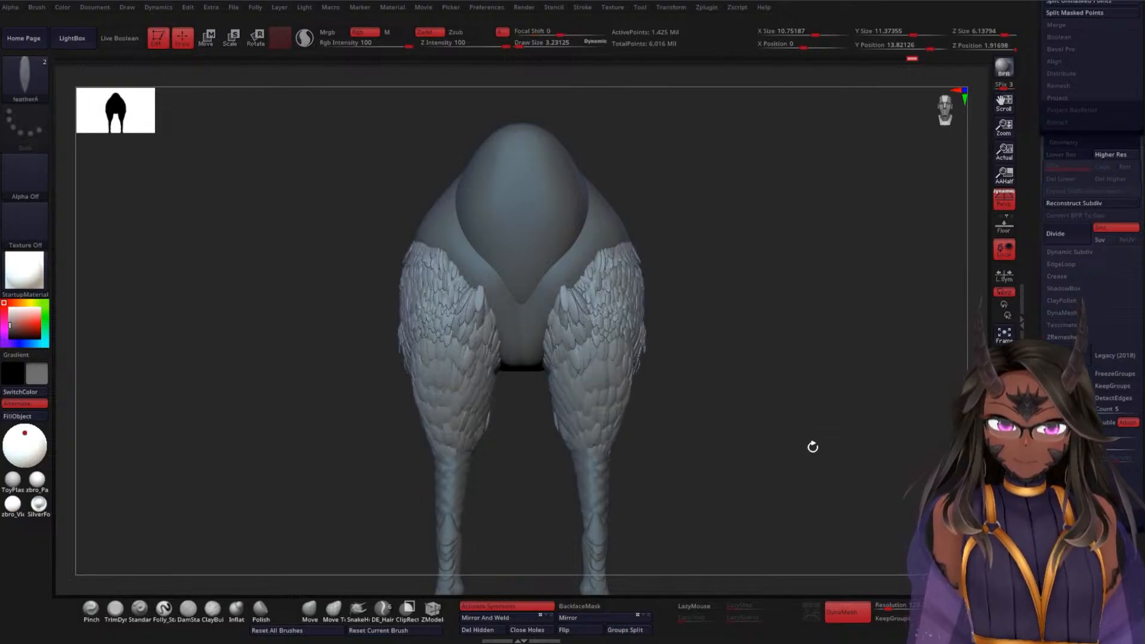
pyautogui.click(847, 612)
# Try to ZRemesh the DynaMeshed thigh feathers, and abort the calculation
pyautogui.click(1070, 355)
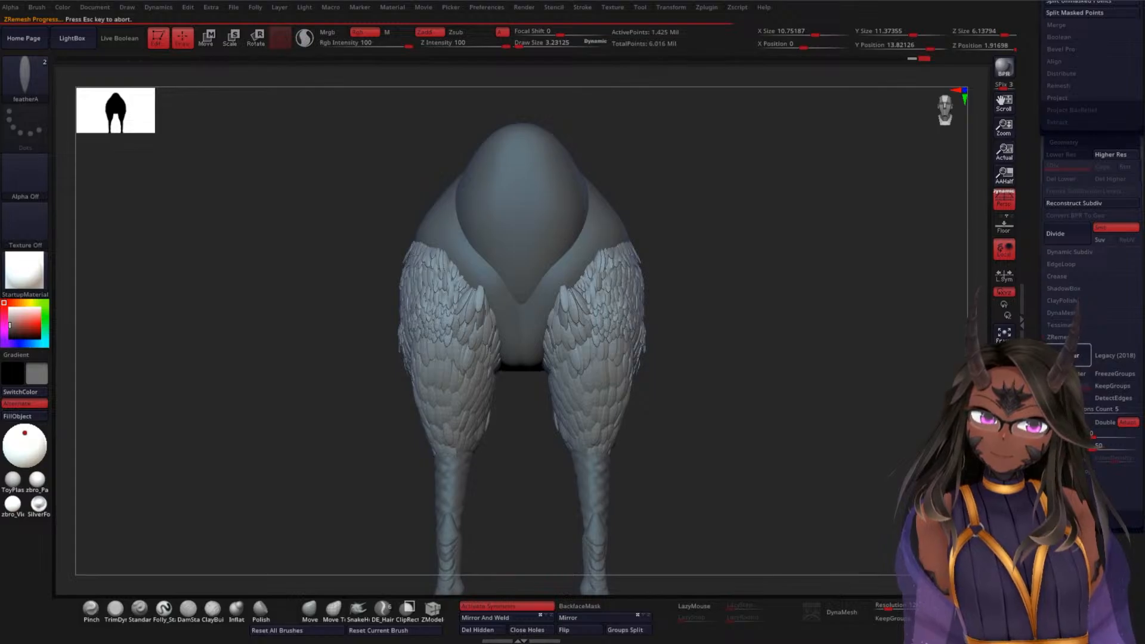
pyautogui.press('Escape')
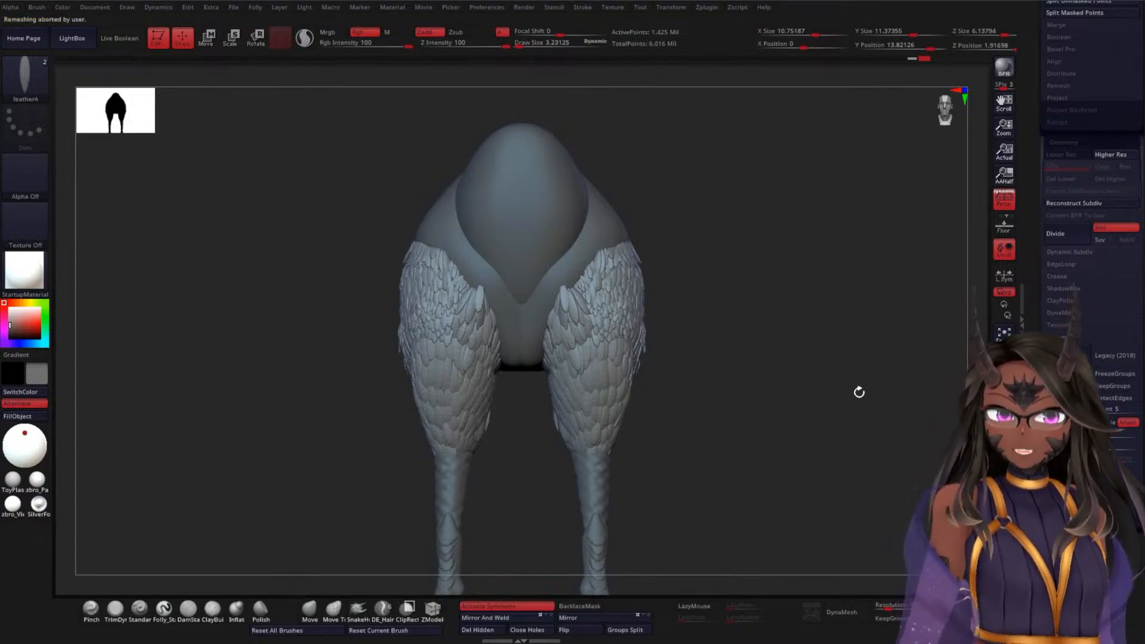
pyautogui.moveTo(860, 391)
pyautogui.mouseDown()
pyautogui.moveTo(828, 412)
pyautogui.moveTo(861, 391)
pyautogui.mouseUp()
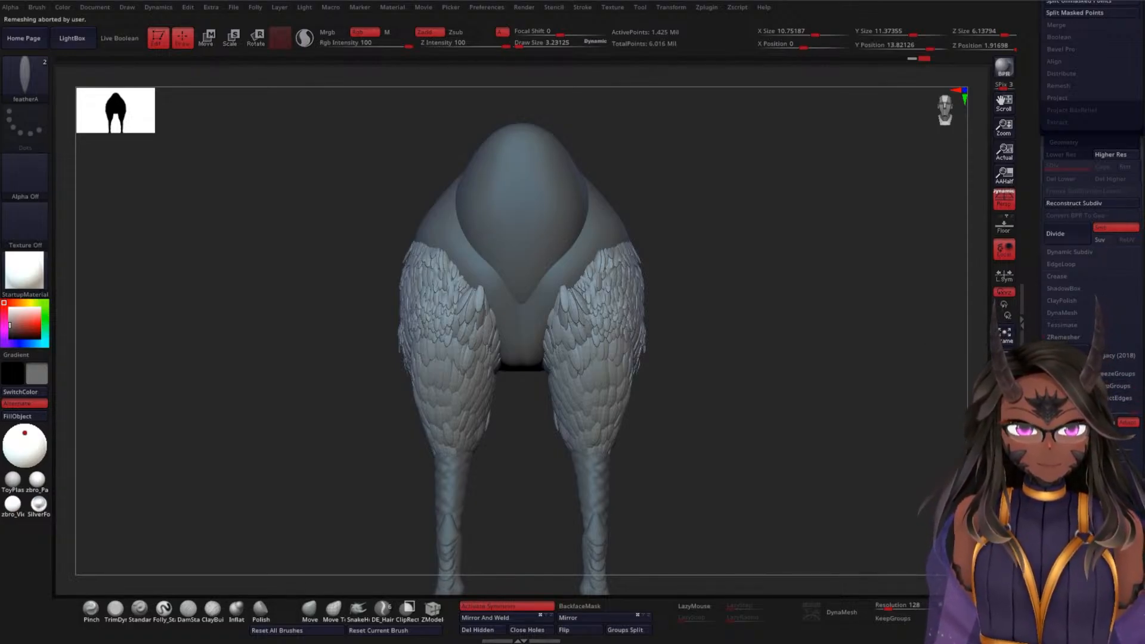
# Run ZRemesher on both DynaMeshed thighs once more, abort the calculation, and display the polygroups with PolyFrame
pyautogui.click(1067, 356)
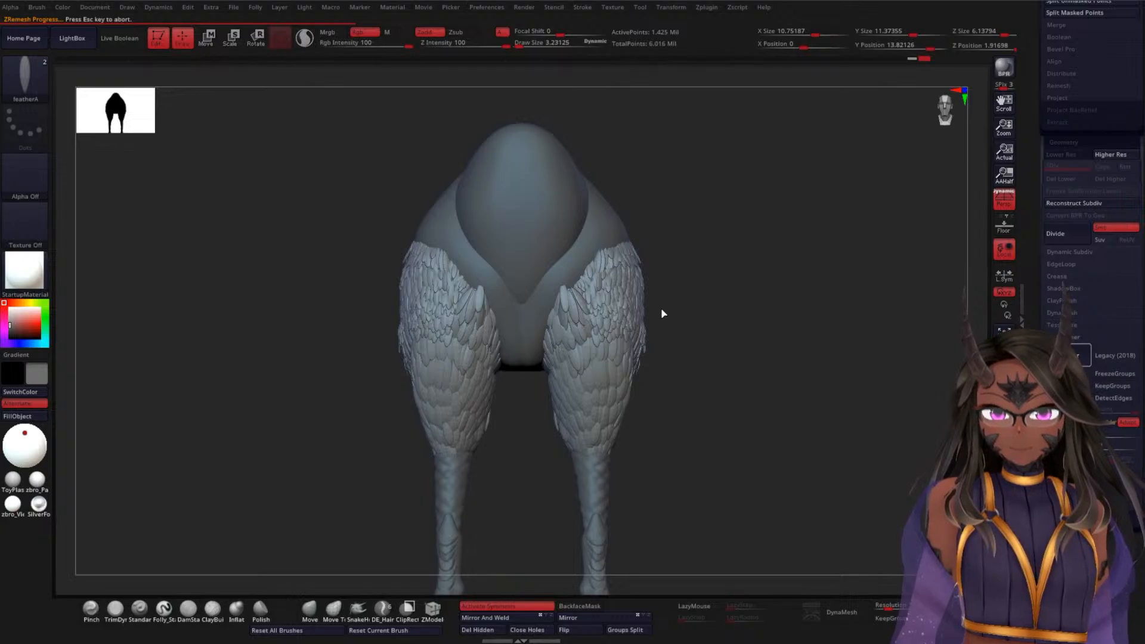
pyautogui.press('Escape')
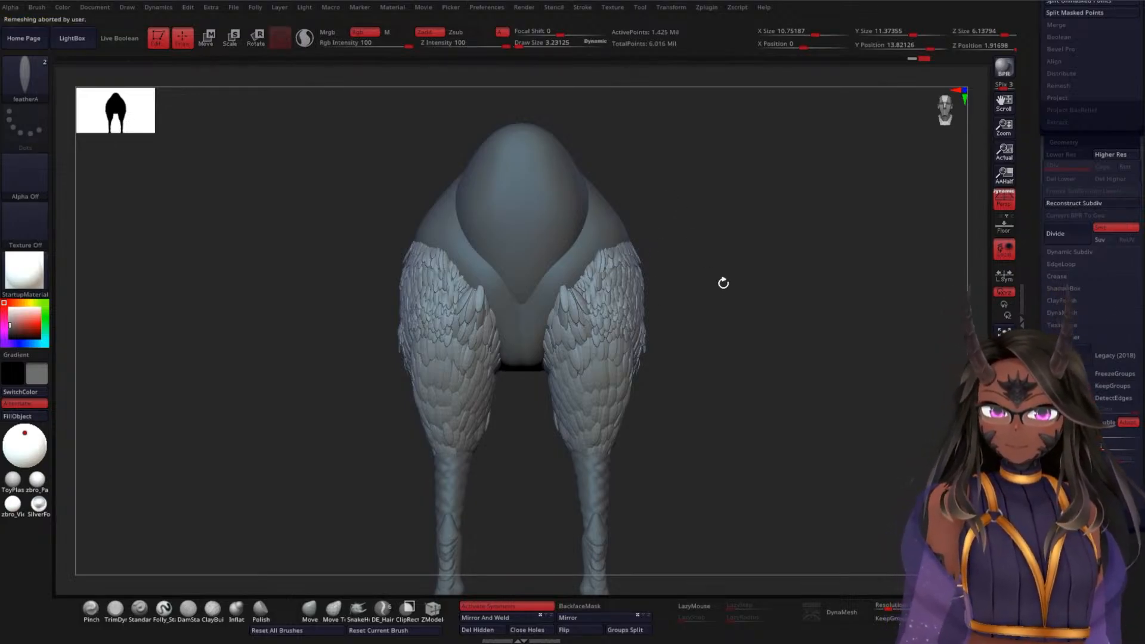
pyautogui.hotkey('shift', 'f')
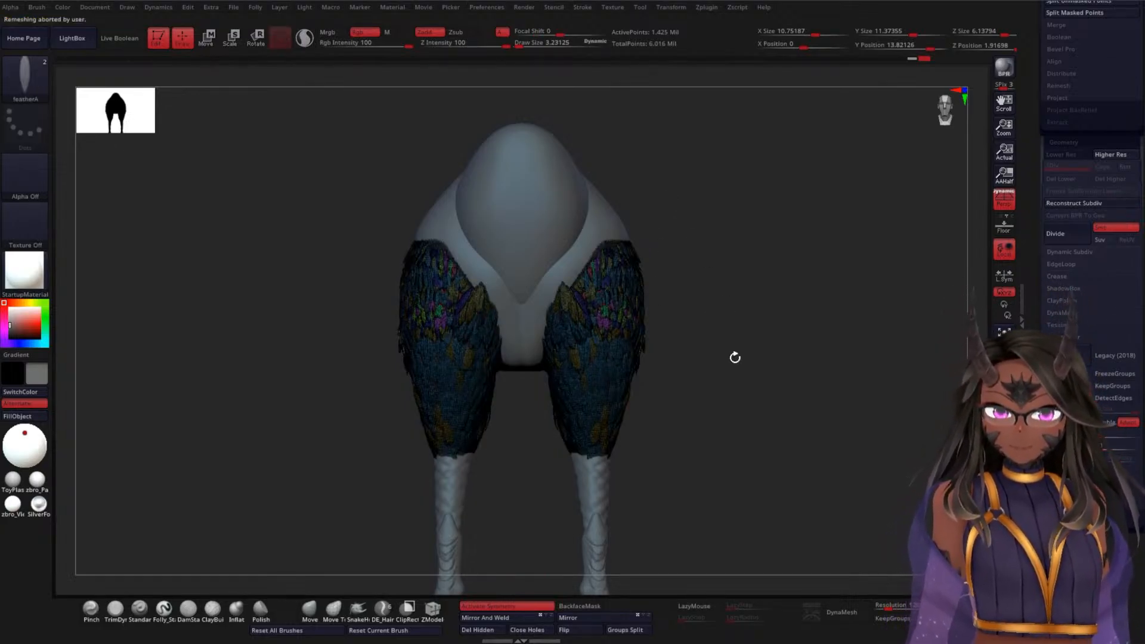
# Mask the feathers of one thigh with symmetry off and turn the masked area into its own polygroup
pyautogui.keyDown('ctrl'); pyautogui.moveTo(734, 357); pyautogui.dragTo(695, 312, button='right'); pyautogui.keyUp('ctrl')
pyautogui.keyDown('ctrl'); pyautogui.moveTo(310, 204); pyautogui.dragTo(534, 484); pyautogui.keyUp('ctrl')
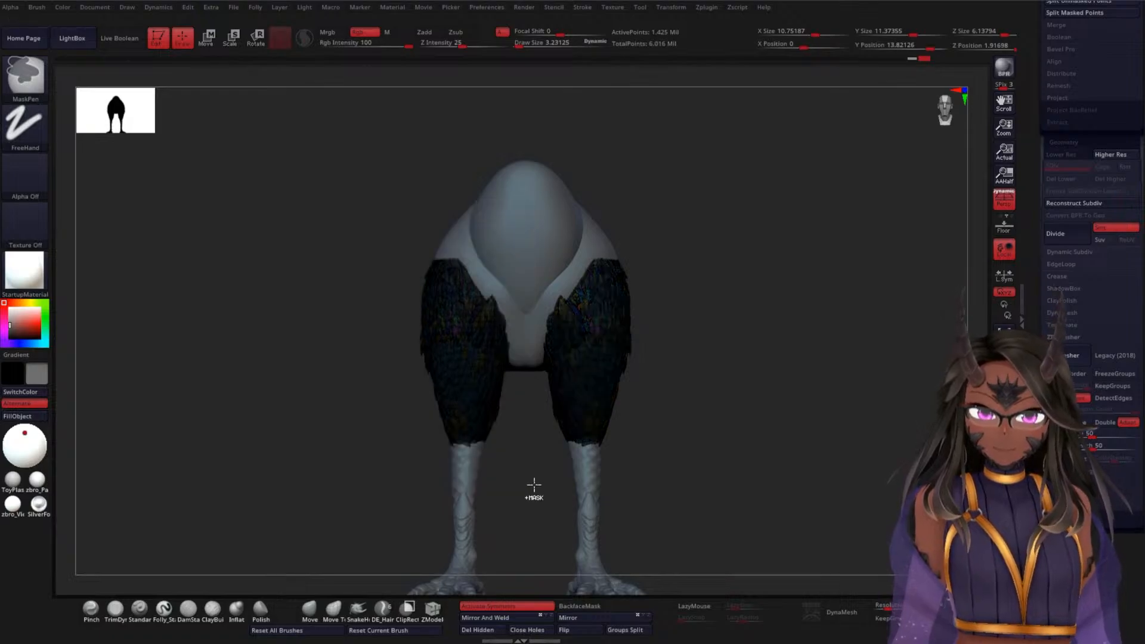
pyautogui.keyDown('ctrl'); pyautogui.moveTo(697, 388); pyautogui.dragTo(698, 488); pyautogui.keyUp('ctrl')
pyautogui.press('x')
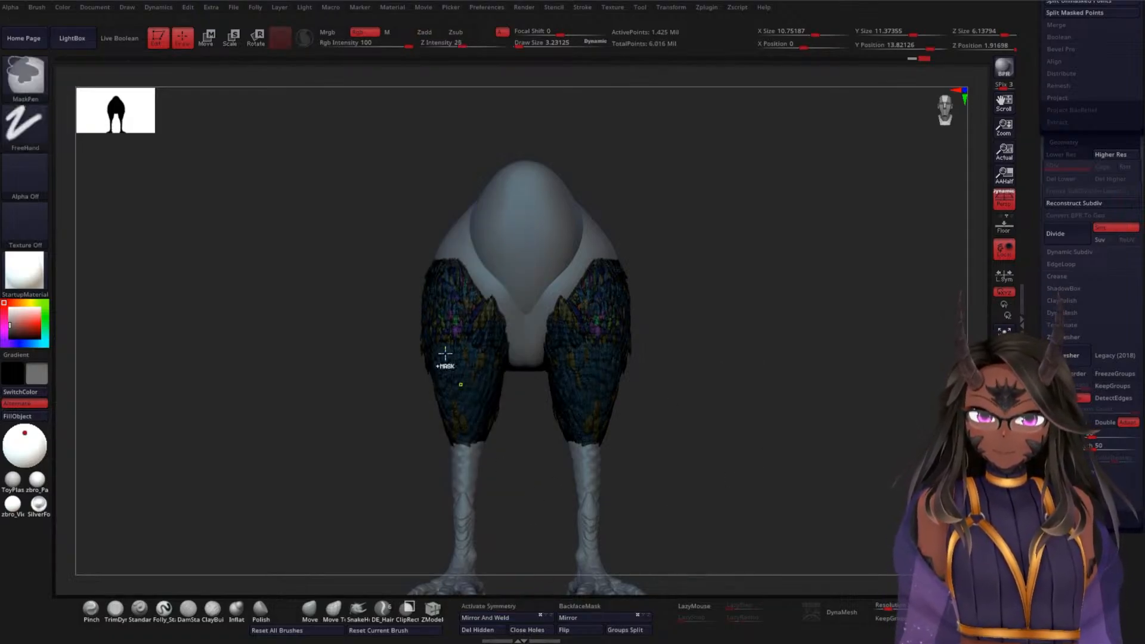
pyautogui.keyDown('ctrl'); pyautogui.moveTo(356, 200); pyautogui.dragTo(545, 493); pyautogui.keyUp('ctrl')
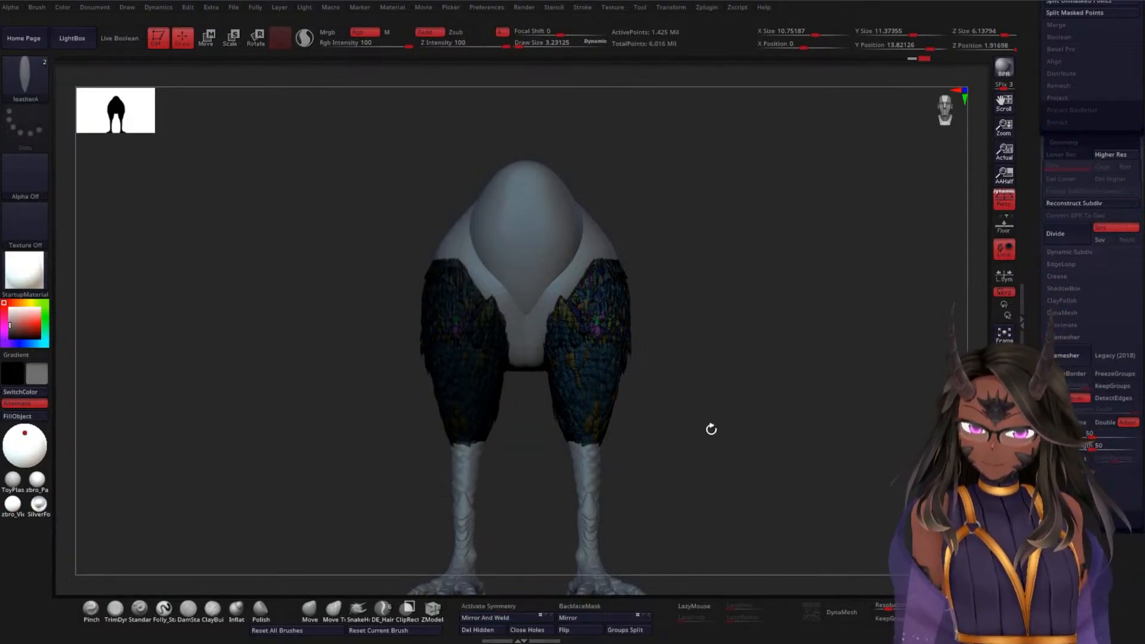
pyautogui.press('ctrl')
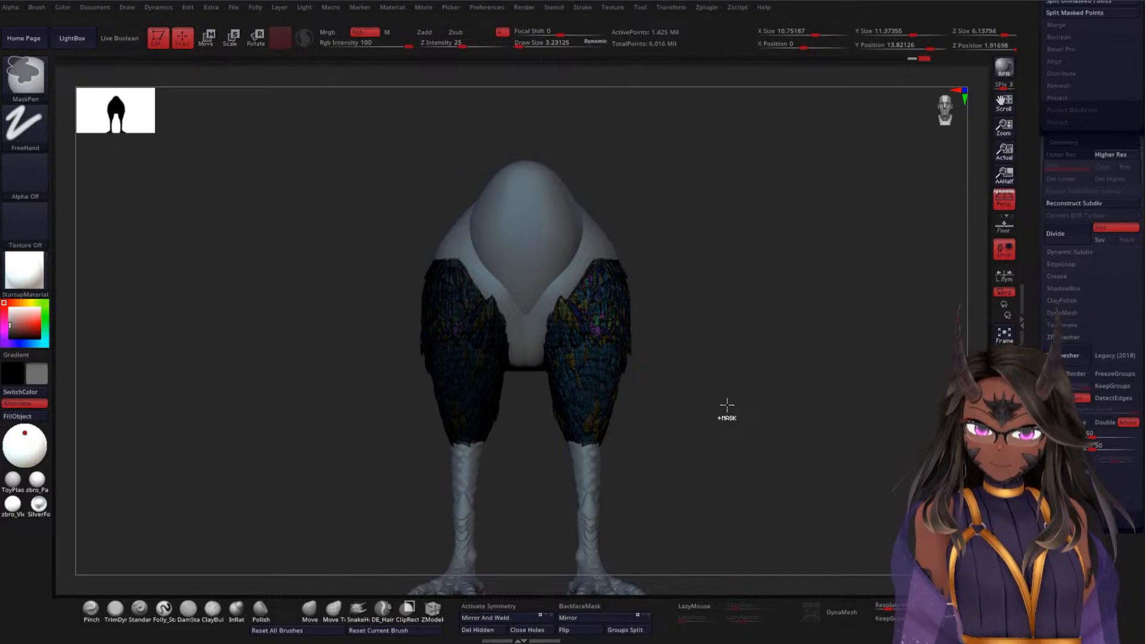
pyautogui.keyDown('ctrl'); pyautogui.click(728, 405); pyautogui.keyUp('ctrl')
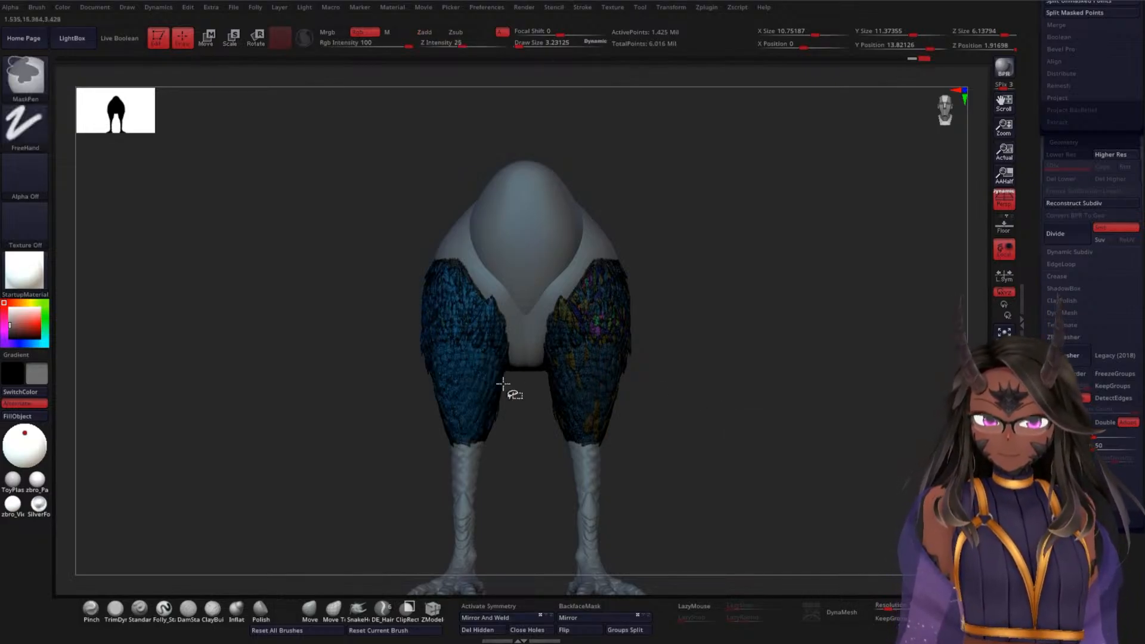
# Hide the newly grouped thigh and delete its hidden geometry, keeping only the feathers of the other thigh
pyautogui.keyDown('ctrl'); pyautogui.keyDown('shift'); pyautogui.click(474, 371); pyautogui.keyUp('shift'); pyautogui.keyUp('ctrl')
pyautogui.keyDown('ctrl'); pyautogui.keyDown('shift'); pyautogui.click(472, 371); pyautogui.keyUp('shift'); pyautogui.keyUp('ctrl')
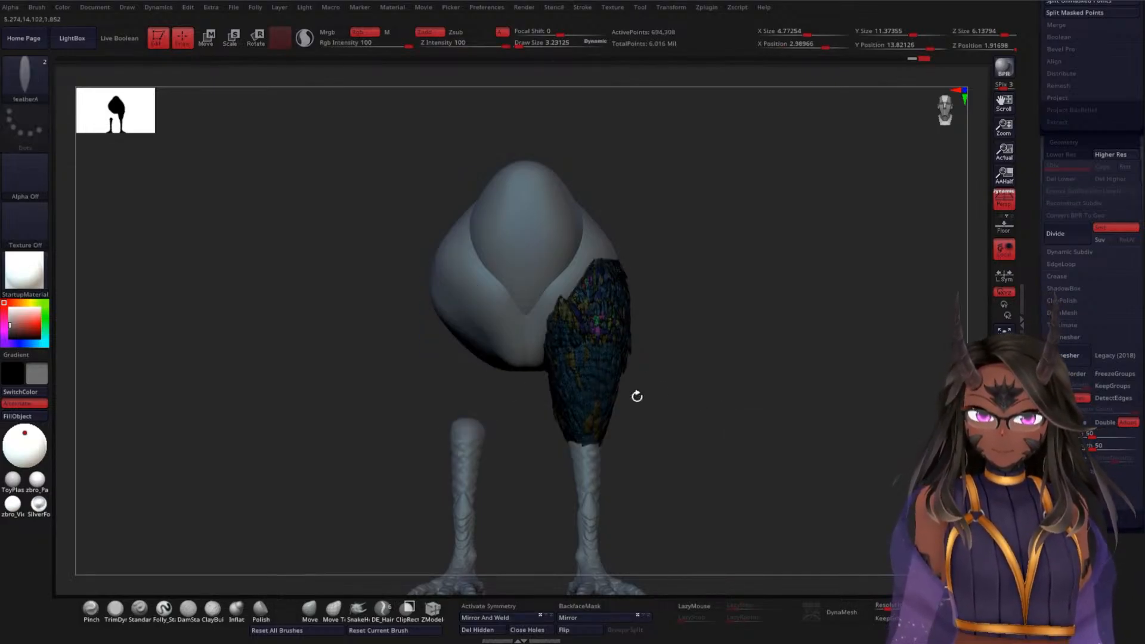
pyautogui.click(492, 635)
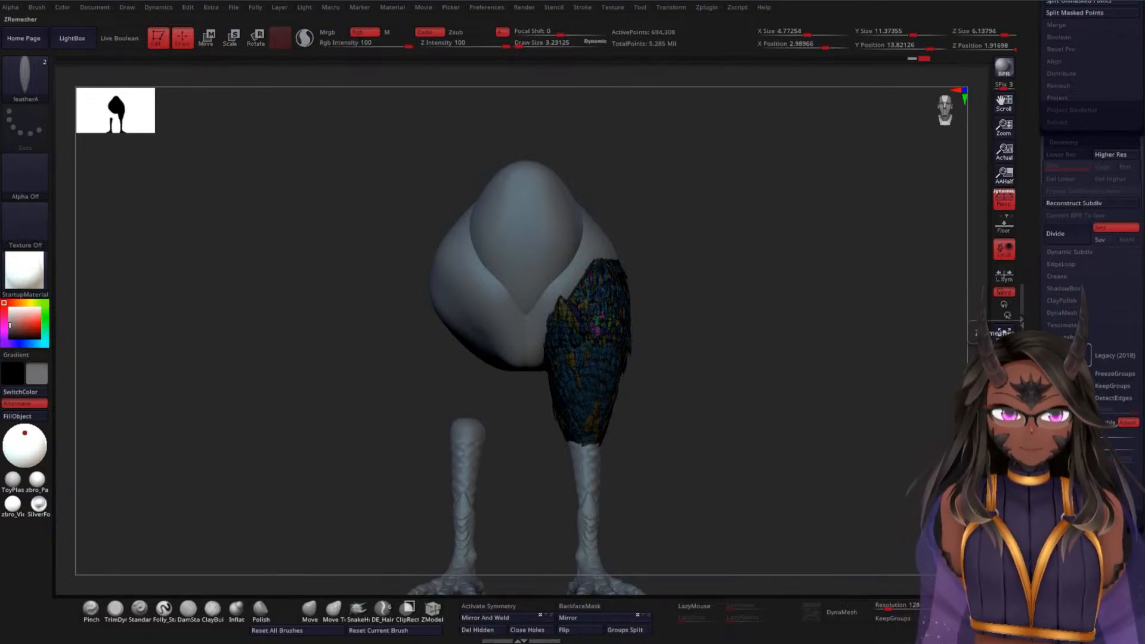
# Try to ZRemesh the single remaining feathered thigh twice, aborting both calculations
pyautogui.click(1068, 356)
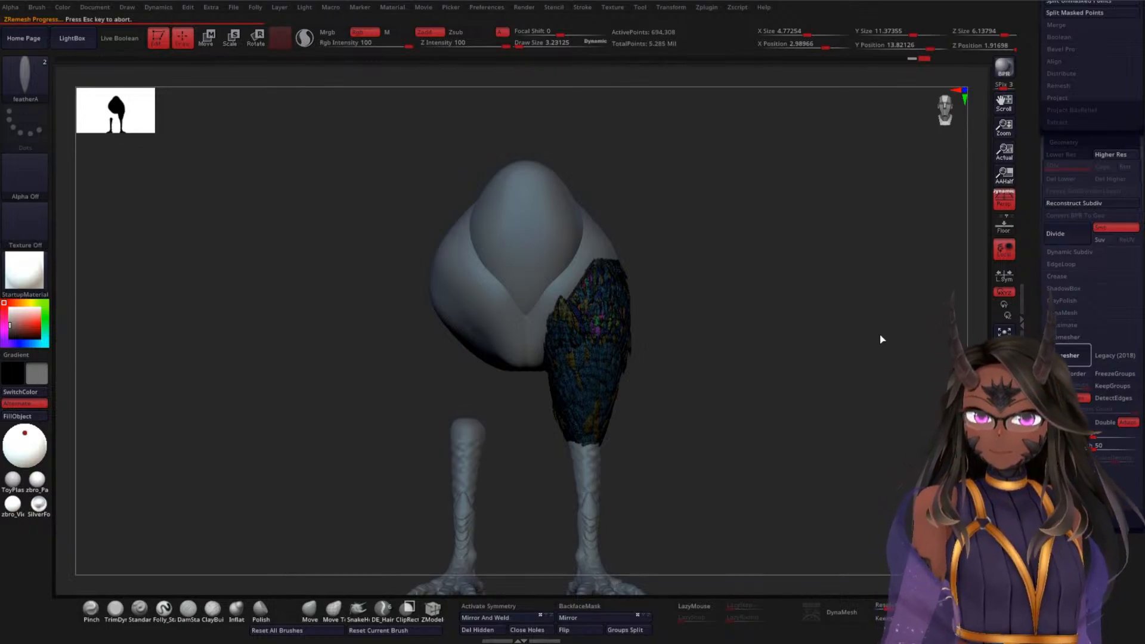
pyautogui.press('Escape')
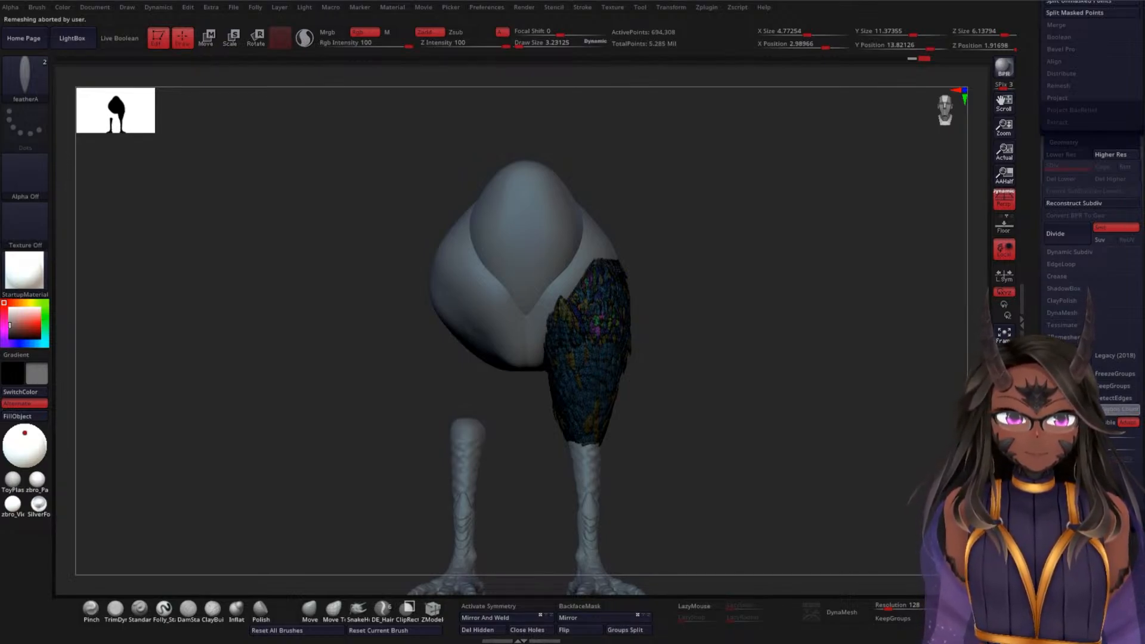
pyautogui.click(1062, 337)
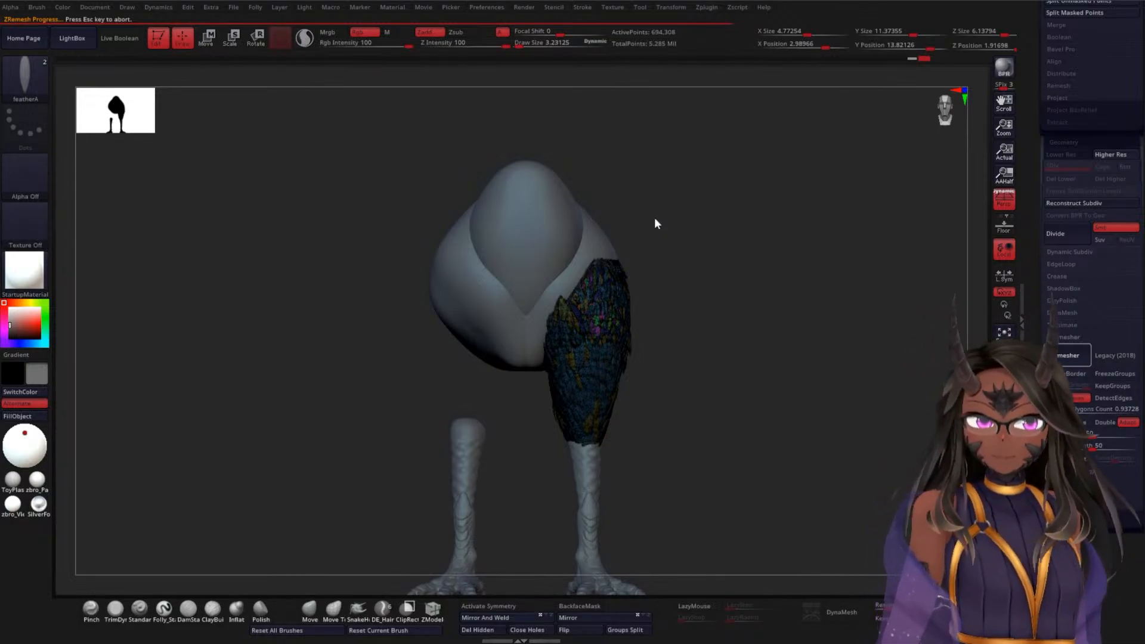
pyautogui.press('Escape')
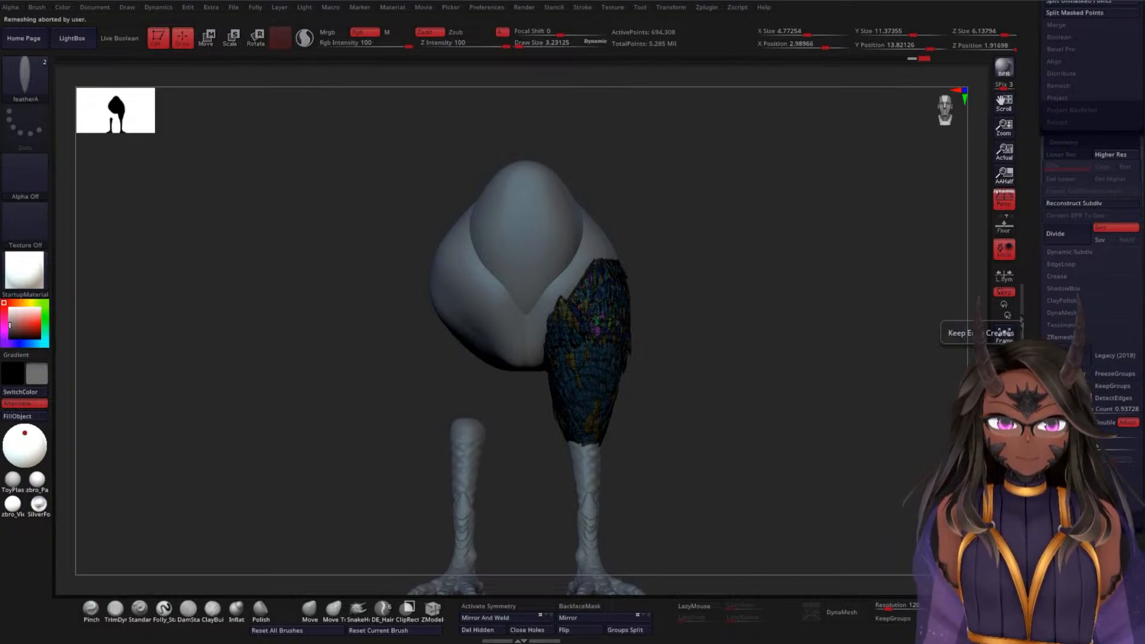
# Try remeshing the single feathered thigh with ZRemesher's Legacy (2018) option, and undo the remesh
pyautogui.click(1116, 356)
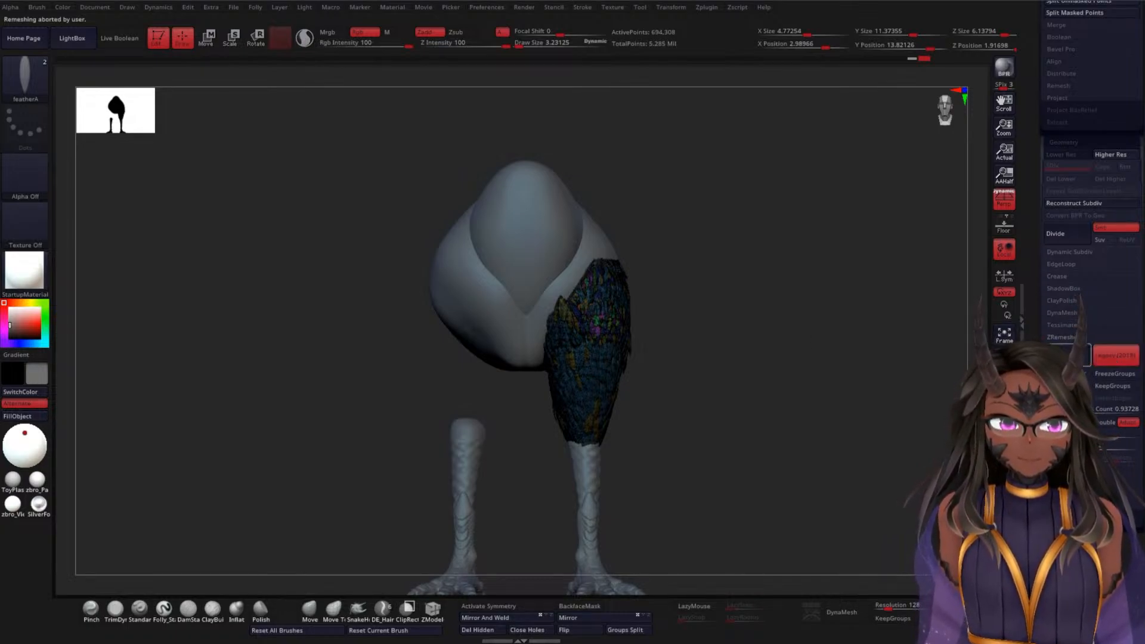
pyautogui.click(1062, 337)
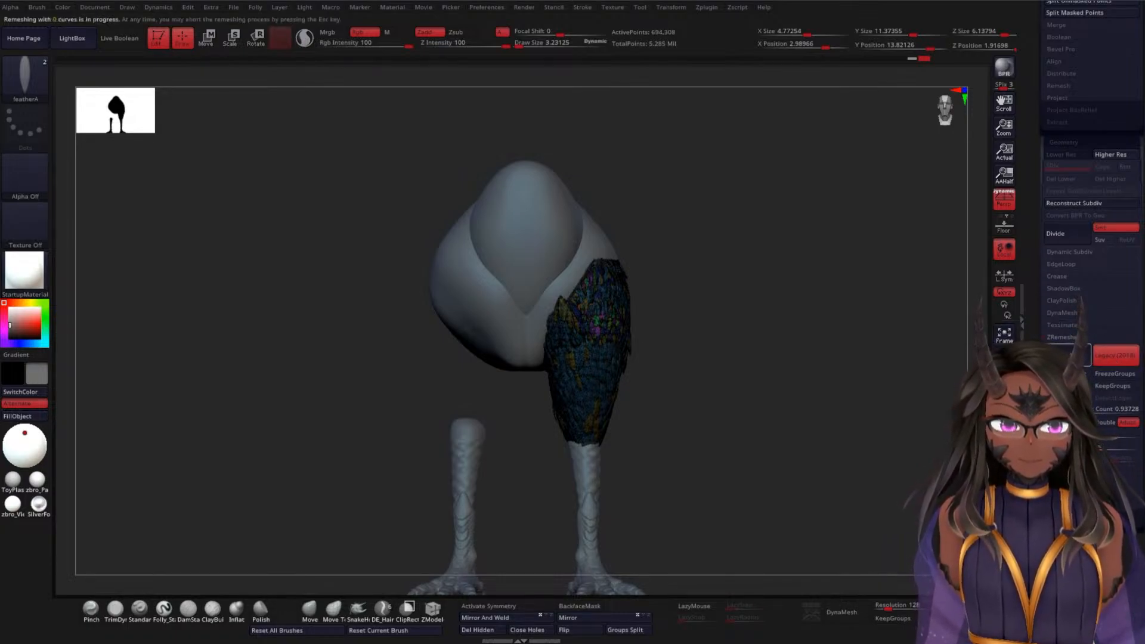
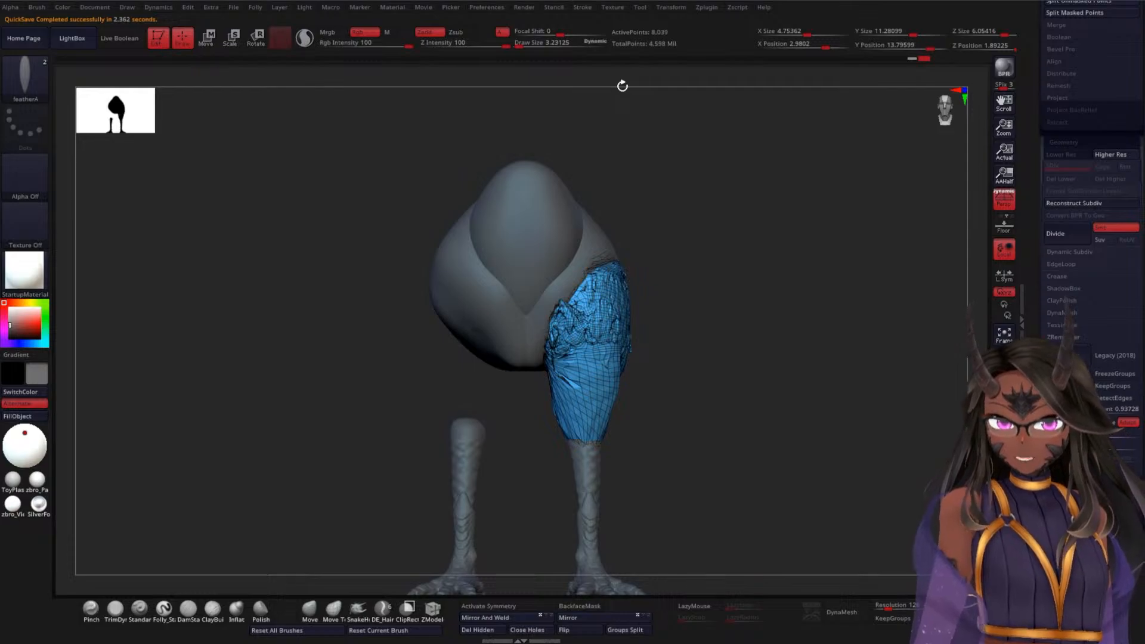
pyautogui.moveTo(732, 365); pyautogui.dragTo(777, 375)
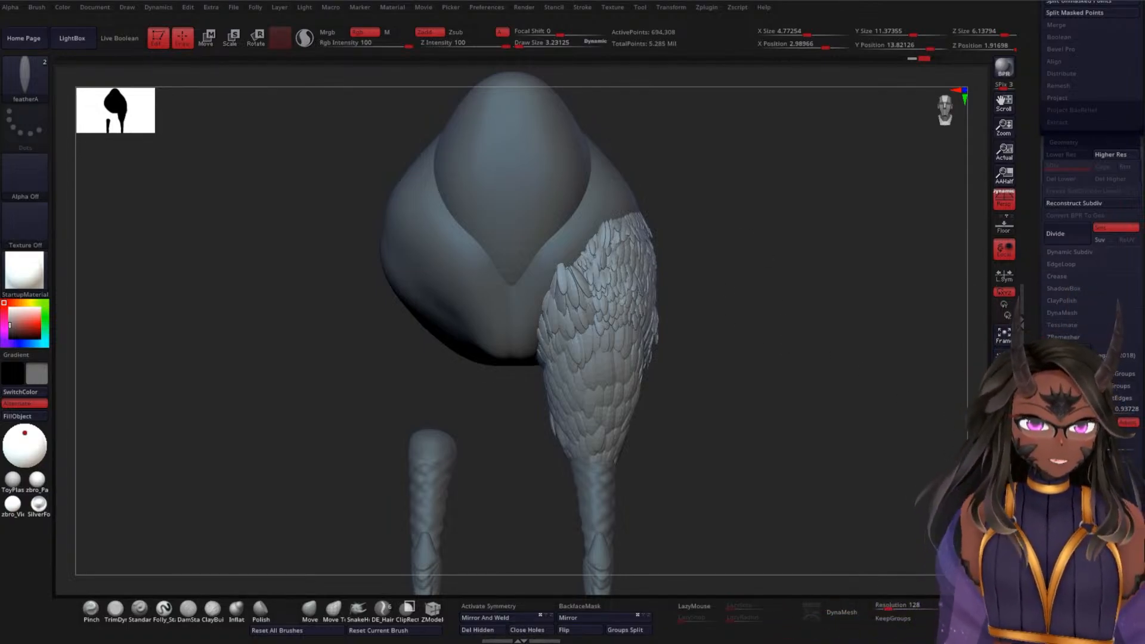
# Mirror and weld the remaining thigh feathers onto the opposite leg, and inspect both thighs from the front and side
pyautogui.click(509, 620)
pyautogui.moveTo(772, 449); pyautogui.dragTo(744, 455)
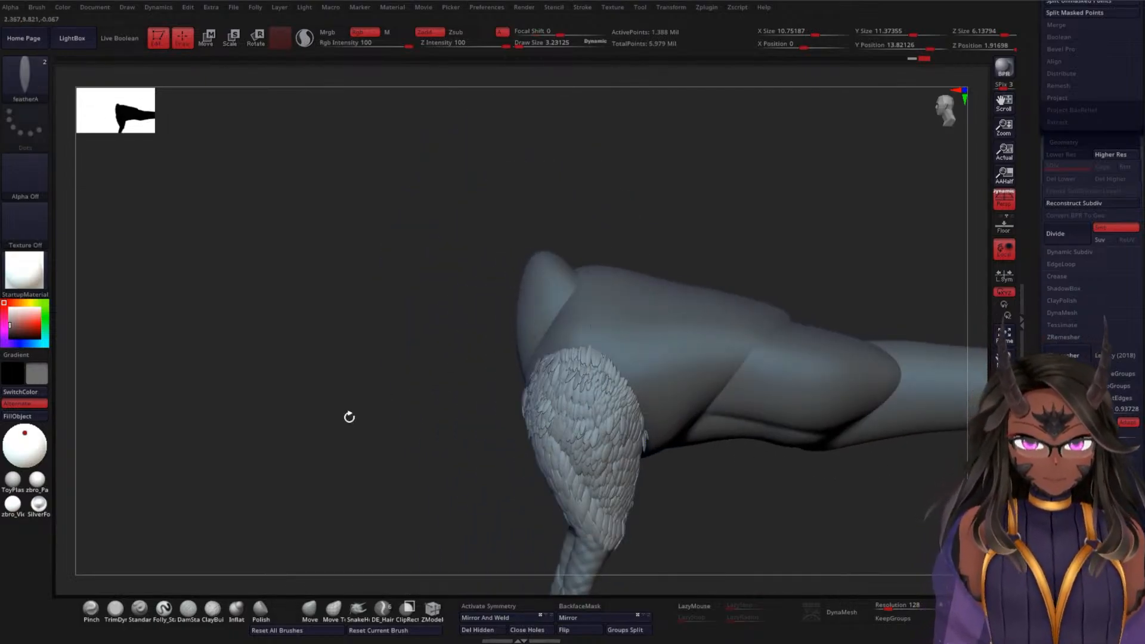
pyautogui.keyDown('shift'); pyautogui.moveTo(350, 417); pyautogui.dragTo(398, 412); pyautogui.keyUp('shift')
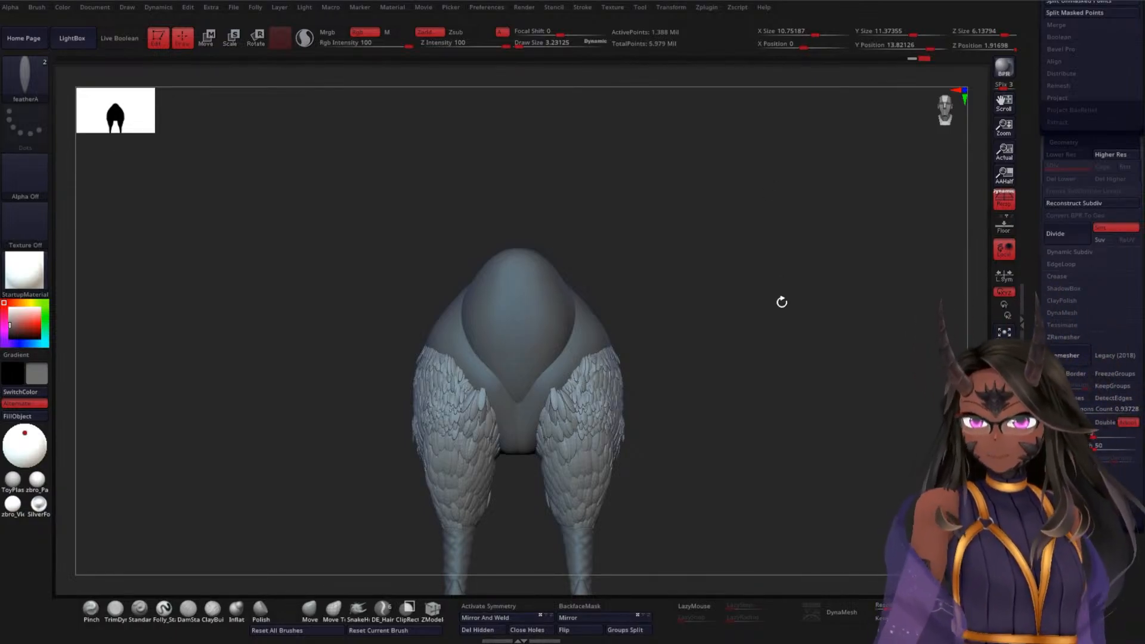
pyautogui.moveTo(780, 302); pyautogui.dragTo(777, 304)
pyautogui.moveTo(759, 223)
pyautogui.keyDown('alt'); pyautogui.mouseDown()
pyautogui.moveTo(759, 305)
pyautogui.moveTo(797, 350)
pyautogui.moveTo(767, 253)
pyautogui.moveTo(823, 271)
pyautogui.mouseUp(); pyautogui.keyUp('alt')
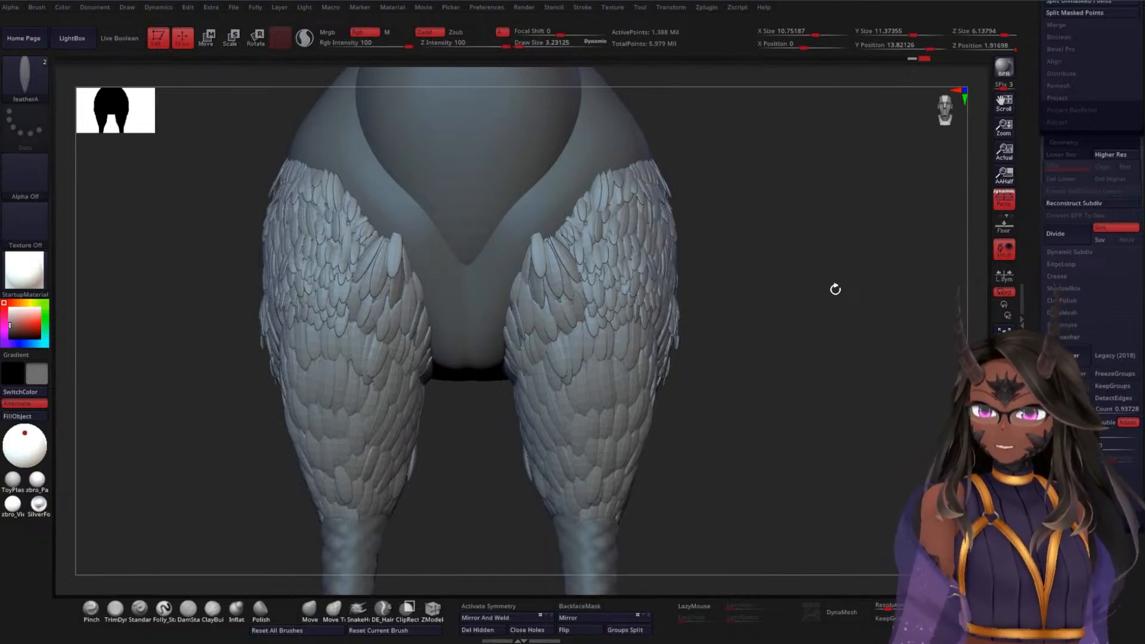
pyautogui.keyDown('alt'); pyautogui.moveTo(841, 318); pyautogui.dragTo(764, 230); pyautogui.keyUp('alt')
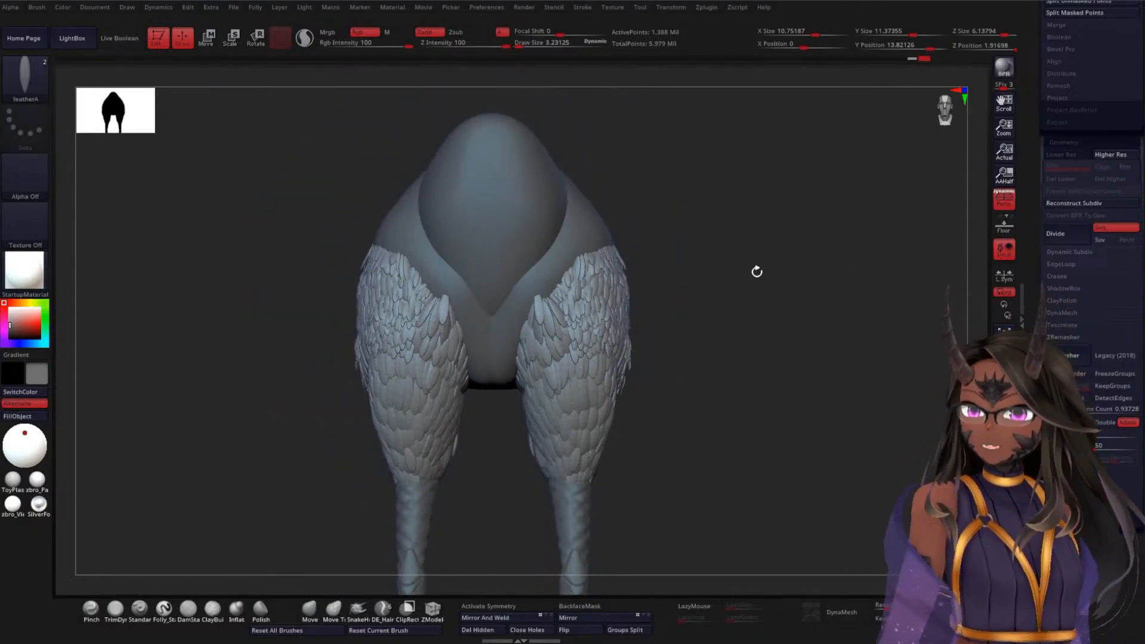
pyautogui.keyDown('alt'); pyautogui.moveTo(763, 287); pyautogui.dragTo(817, 286); pyautogui.keyUp('alt')
pyautogui.keyDown('alt'); pyautogui.moveTo(811, 238); pyautogui.dragTo(716, 301); pyautogui.keyUp('alt')
pyautogui.moveTo(363, 403)
pyautogui.mouseDown()
pyautogui.moveTo(454, 407)
pyautogui.moveTo(351, 414)
pyautogui.mouseUp()
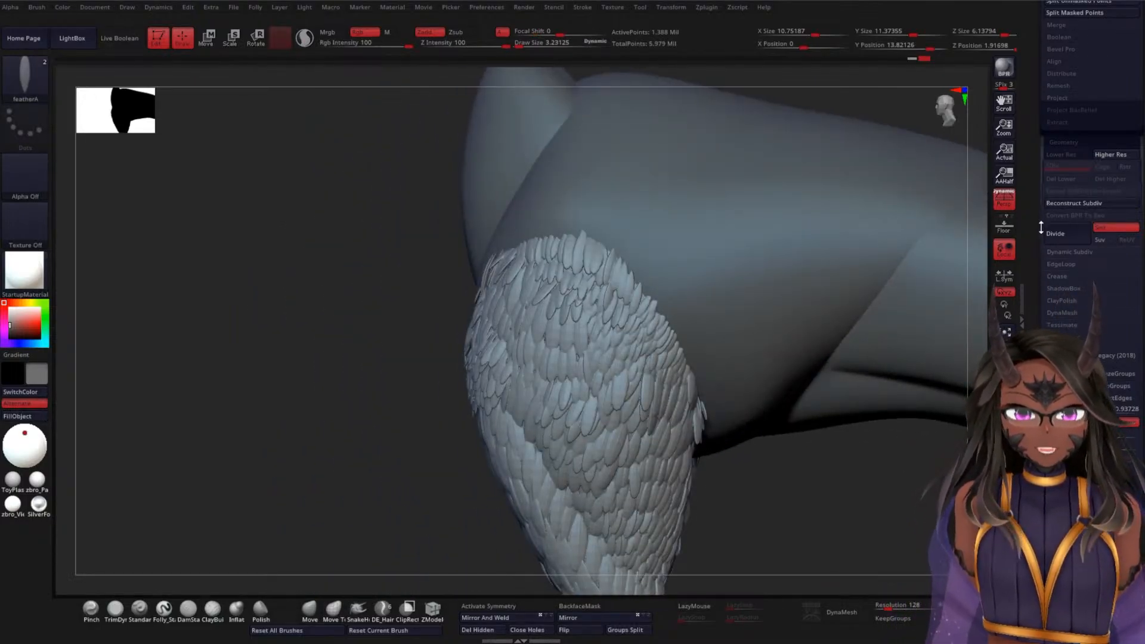
# Open the subtool's projection settings and apply Project History to the mirrored thigh feathers
pyautogui.scroll(10, 1037, 244)
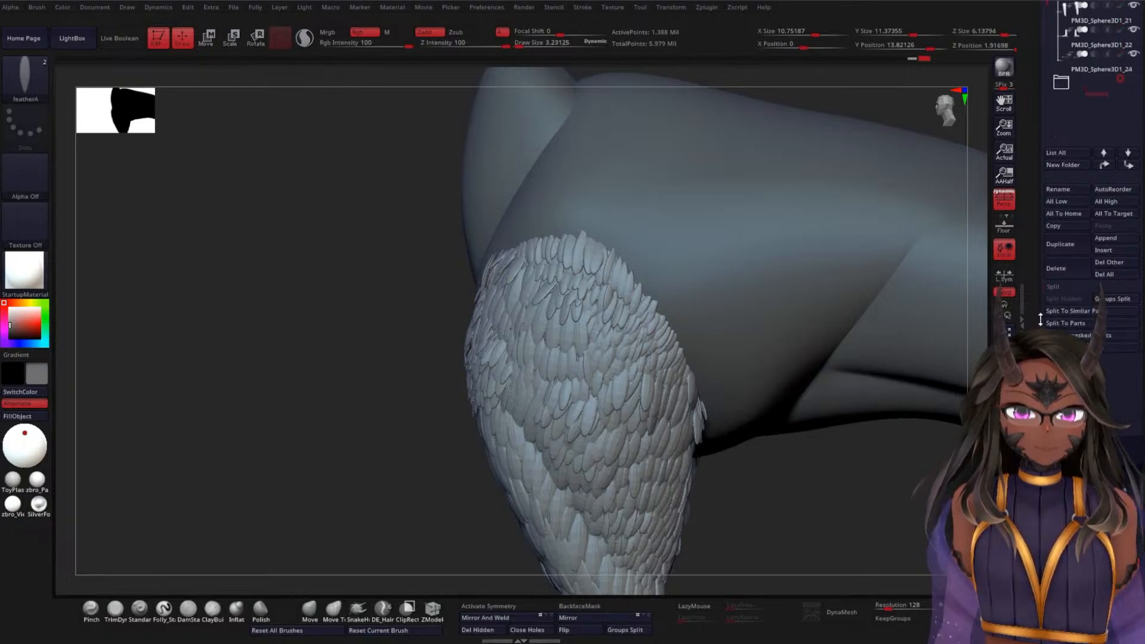
pyautogui.scroll(-5, 1044, 235)
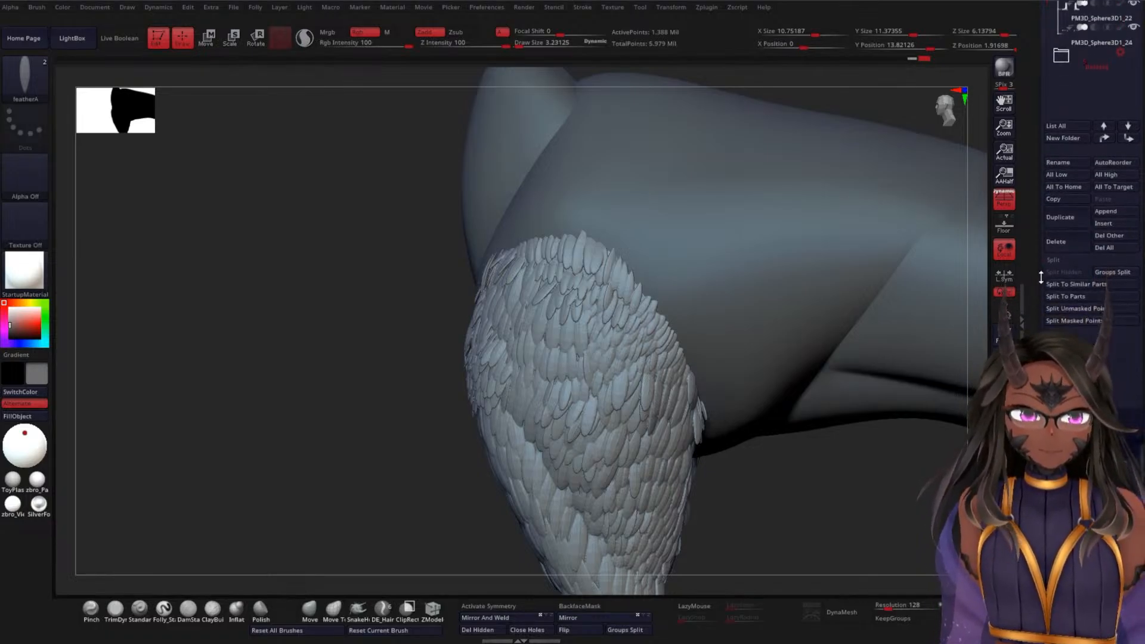
pyautogui.moveTo(1045, 241); pyautogui.dragTo(1044, 236)
pyautogui.click(1072, 315)
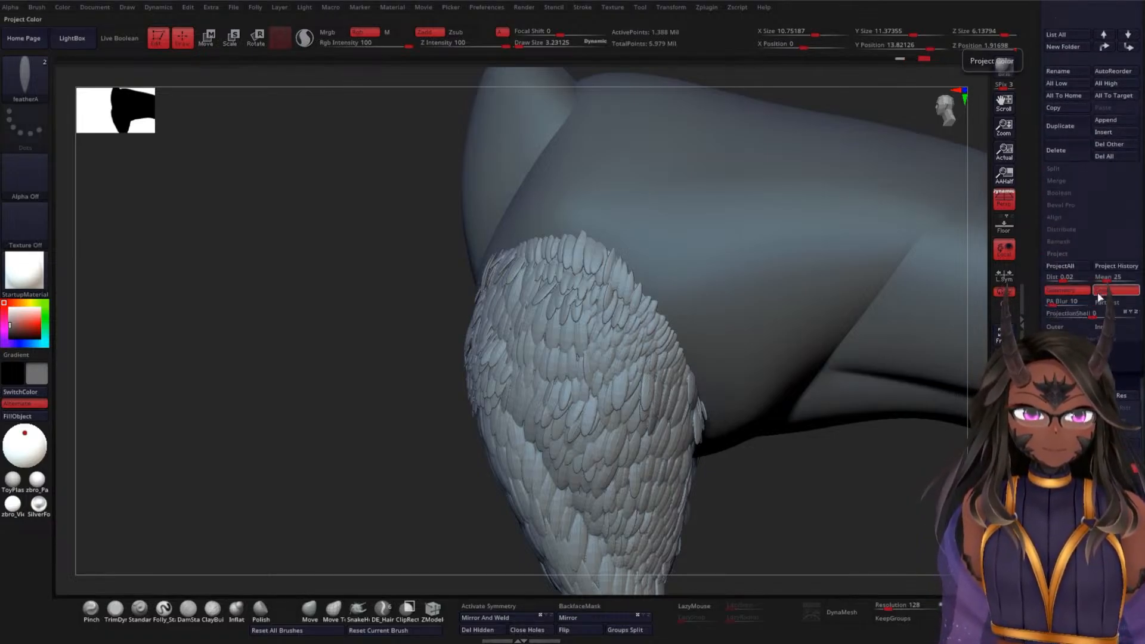
pyautogui.click(1115, 268)
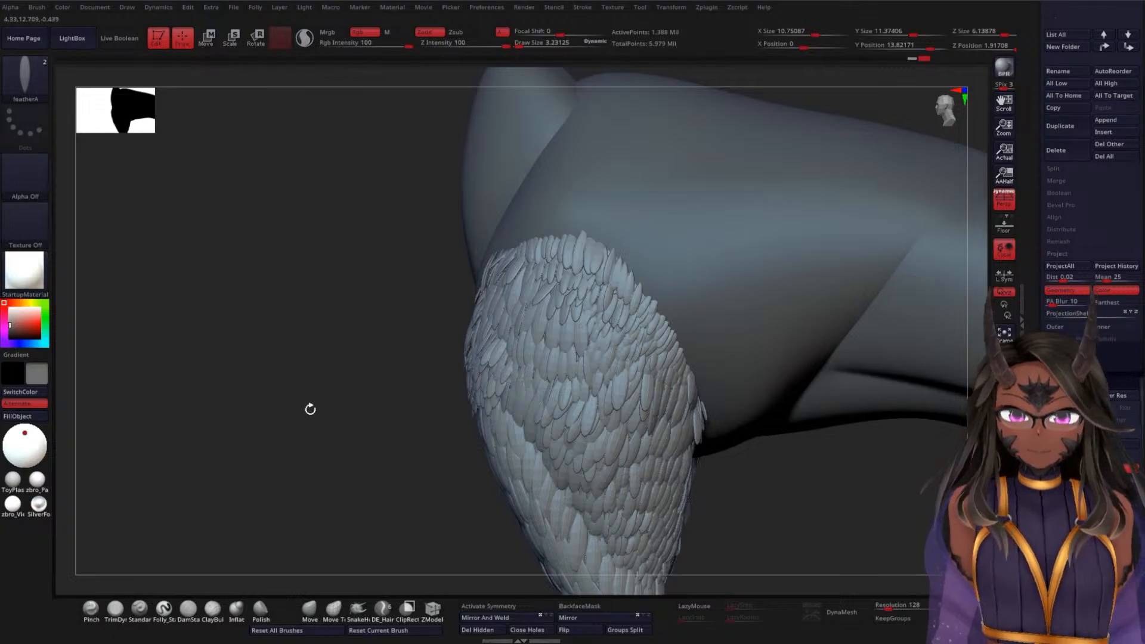
pyautogui.moveTo(309, 405); pyautogui.dragTo(365, 349)
# Undo the projection, mirroring, thigh deletion and DynaMesh to return to the original separate thigh feathers
pyautogui.press('ctrl')
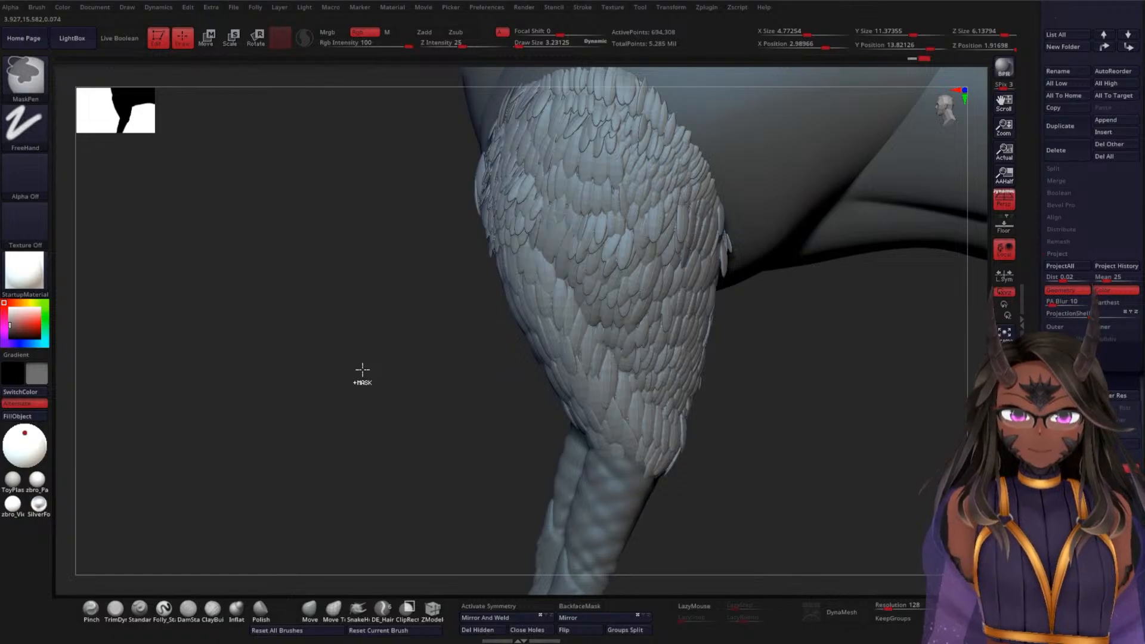
pyautogui.hotkey('ctrl', 'z')
pyautogui.hotkey('ctrl', 'z')
pyautogui.moveTo(342, 373); pyautogui.dragTo(386, 378)
pyautogui.hotkey('ctrl', 'z')
pyautogui.hotkey('ctrl', 'z')
pyautogui.hotkey('ctrl', 'z')
pyautogui.hotkey('ctrl', 'z')
pyautogui.hotkey('ctrl', 'z')
pyautogui.hotkey('ctrl', 'z')
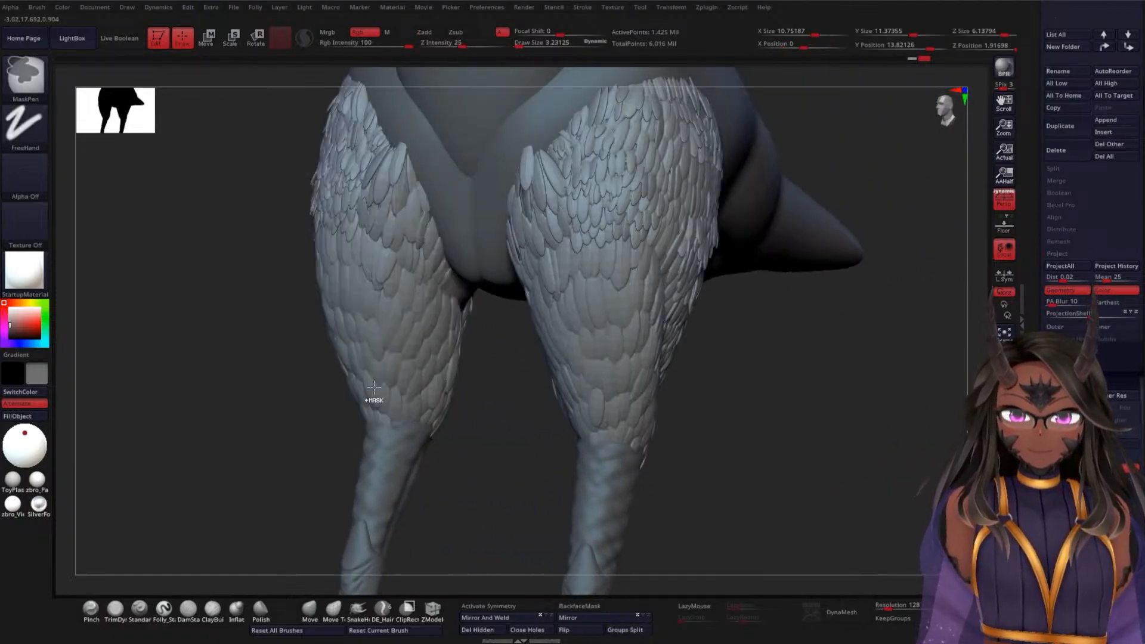
pyautogui.hotkey('ctrl', 'z')
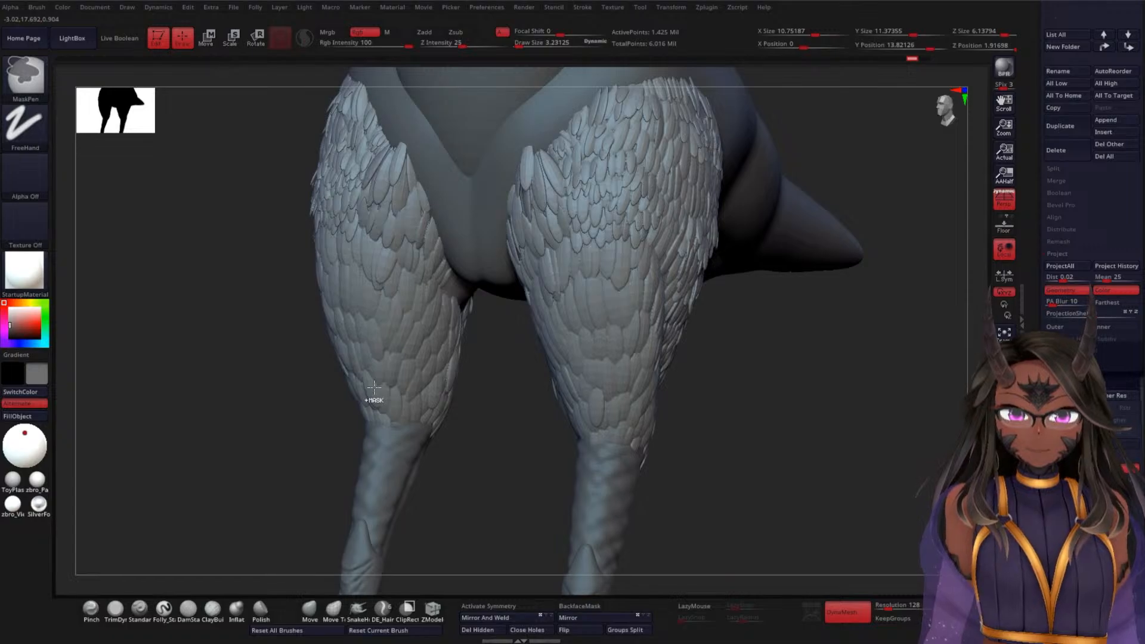
pyautogui.hotkey('ctrl', 'z')
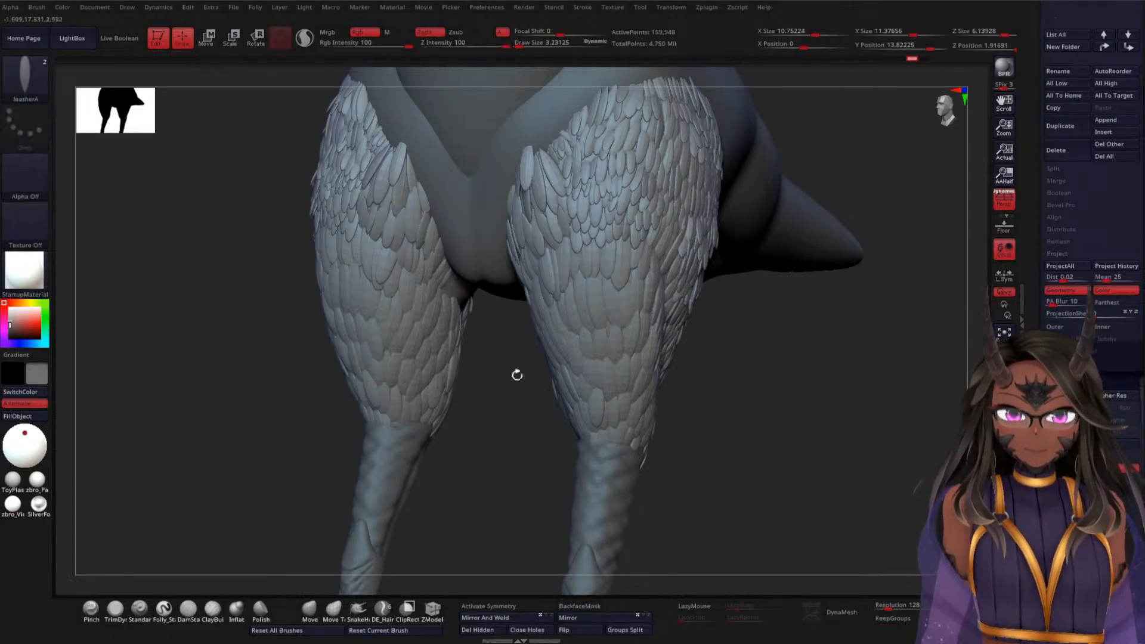
# Step back and forth through the thigh feathers' undo history, comparing the states from the front and side
pyautogui.moveTo(796, 365); pyautogui.dragTo(716, 360)
pyautogui.keyDown('ctrl'); pyautogui.click(451, 393); pyautogui.keyUp('ctrl')
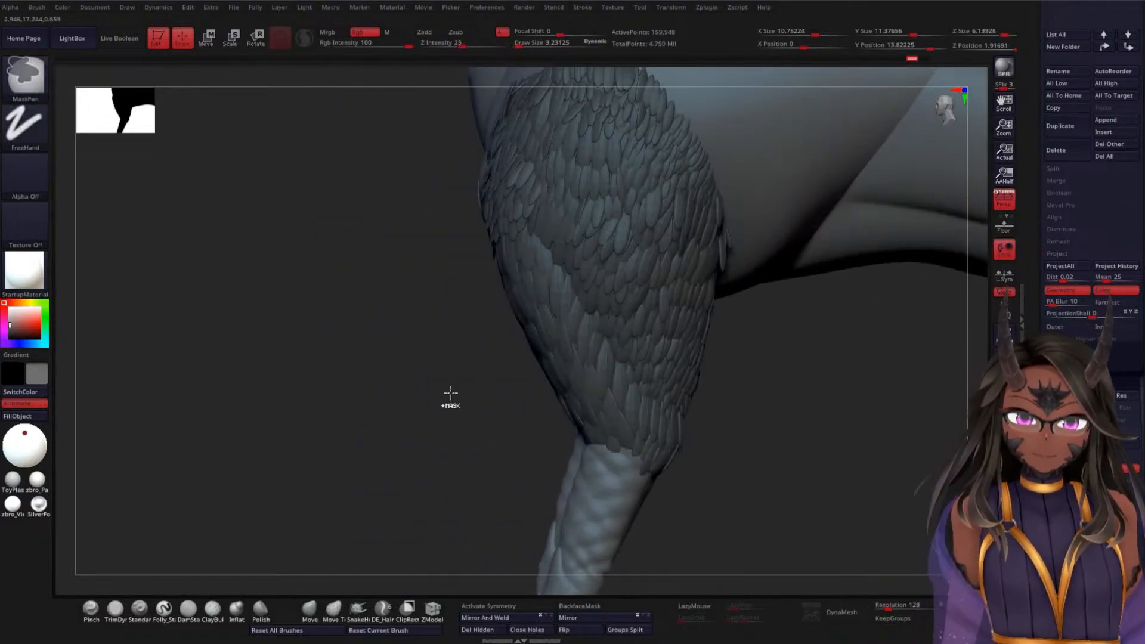
pyautogui.moveTo(427, 401)
pyautogui.mouseDown()
pyautogui.moveTo(409, 396)
pyautogui.moveTo(446, 402)
pyautogui.mouseUp()
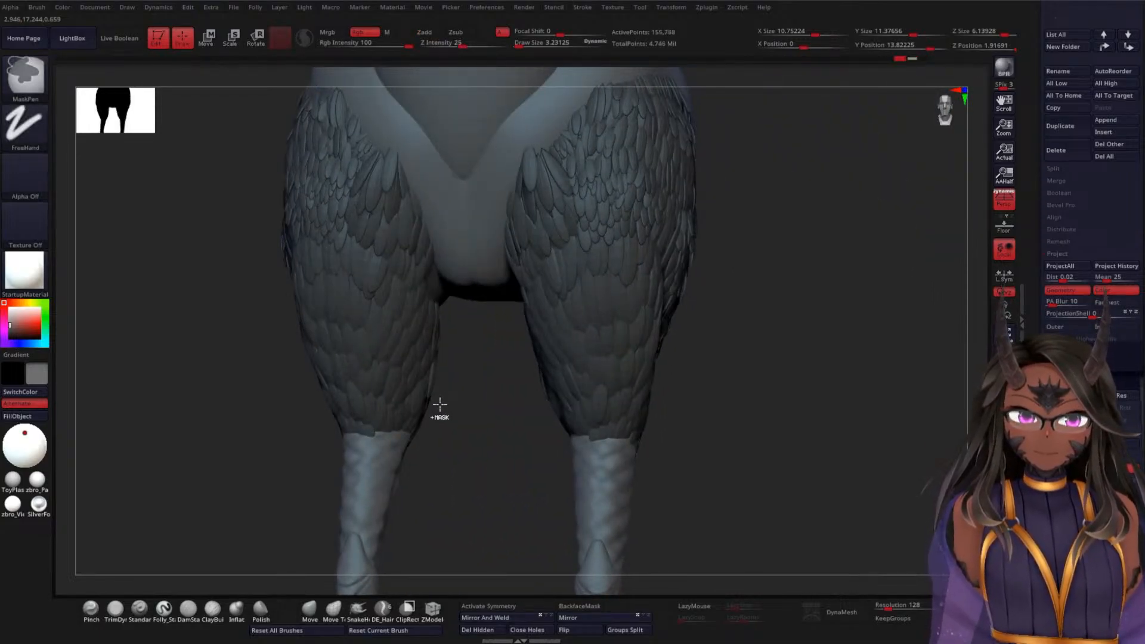
pyautogui.hotkey('ctrl', 'shift')
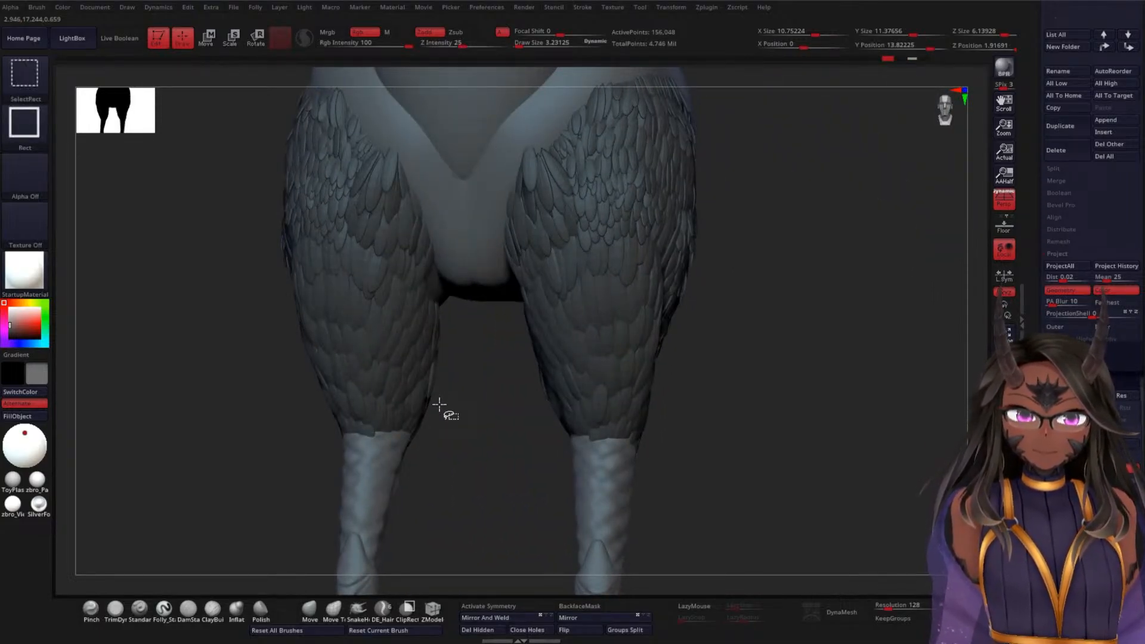
pyautogui.keyDown('ctrl'); pyautogui.keyDown('shift'); pyautogui.click(438, 404); pyautogui.keyUp('shift'); pyautogui.keyUp('ctrl')
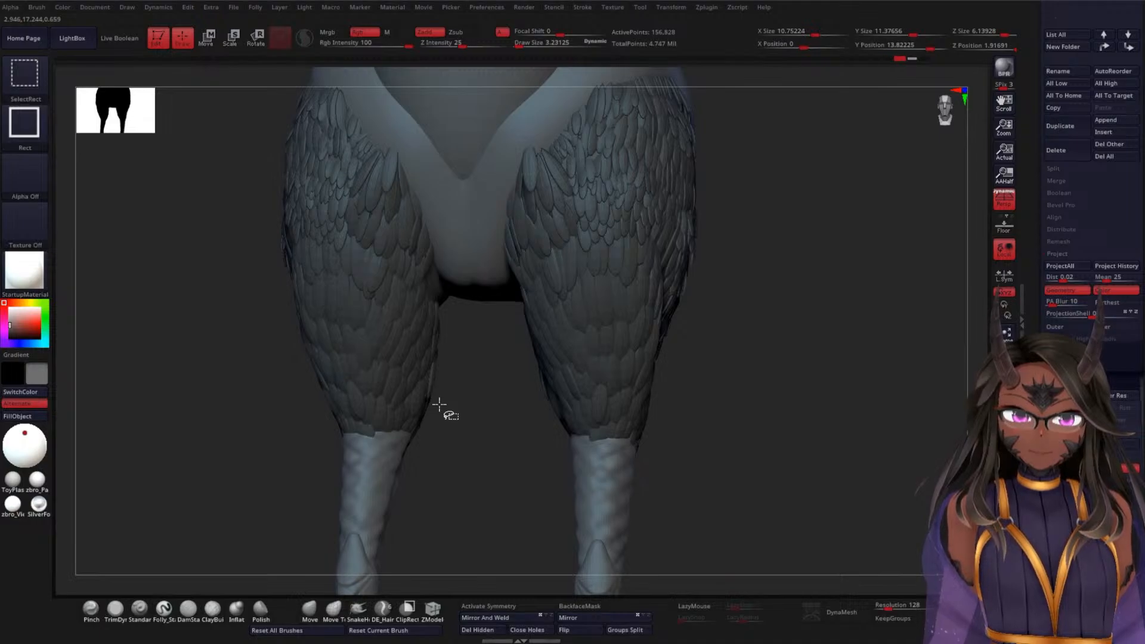
pyautogui.moveTo(598, 355); pyautogui.dragTo(660, 340, button='right')
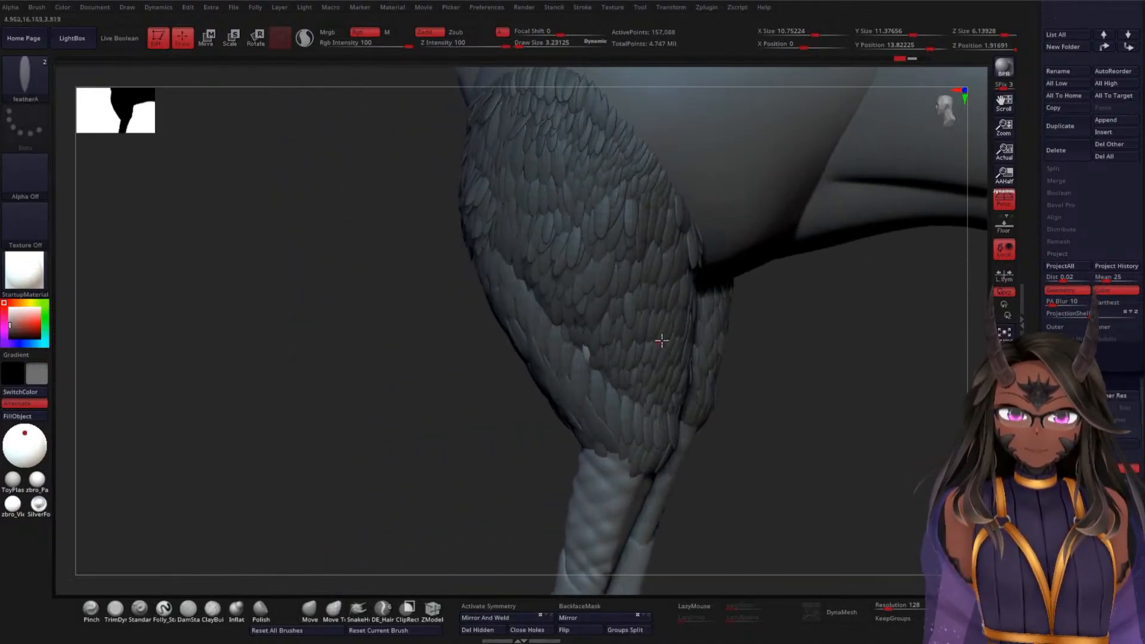
pyautogui.hotkey('ctrl', 'shift', 'z')
pyautogui.hotkey('ctrl', 'shift', 'z')
pyautogui.hotkey('ctrl', 'shift', 'z')
pyautogui.hotkey('ctrl', 'shift', 'z')
pyautogui.hotkey('ctrl', 'shift', 'z')
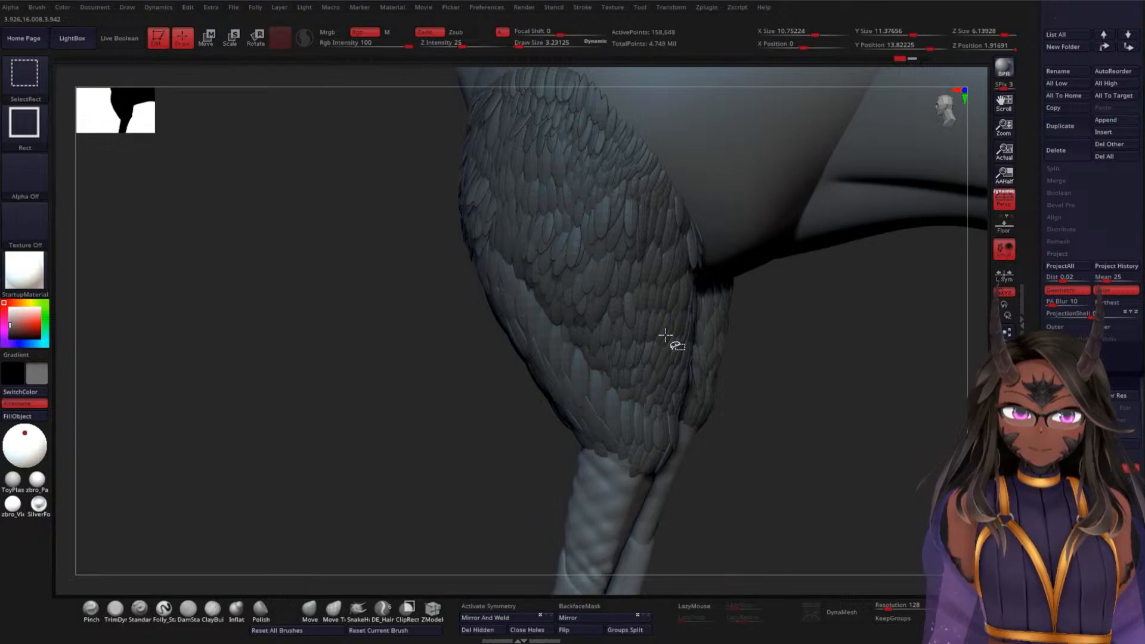
pyautogui.hotkey('ctrl', 'shift', 'z')
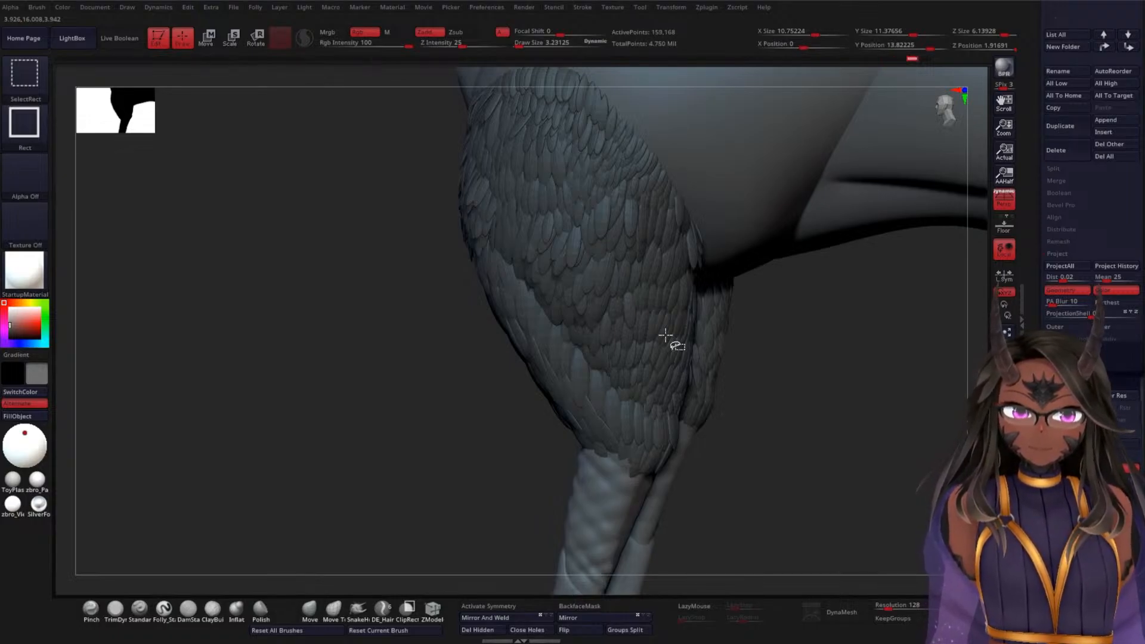
# Check the original separate thigh feathers from behind, and save the file to disk
pyautogui.moveTo(836, 324); pyautogui.dragTo(799, 327)
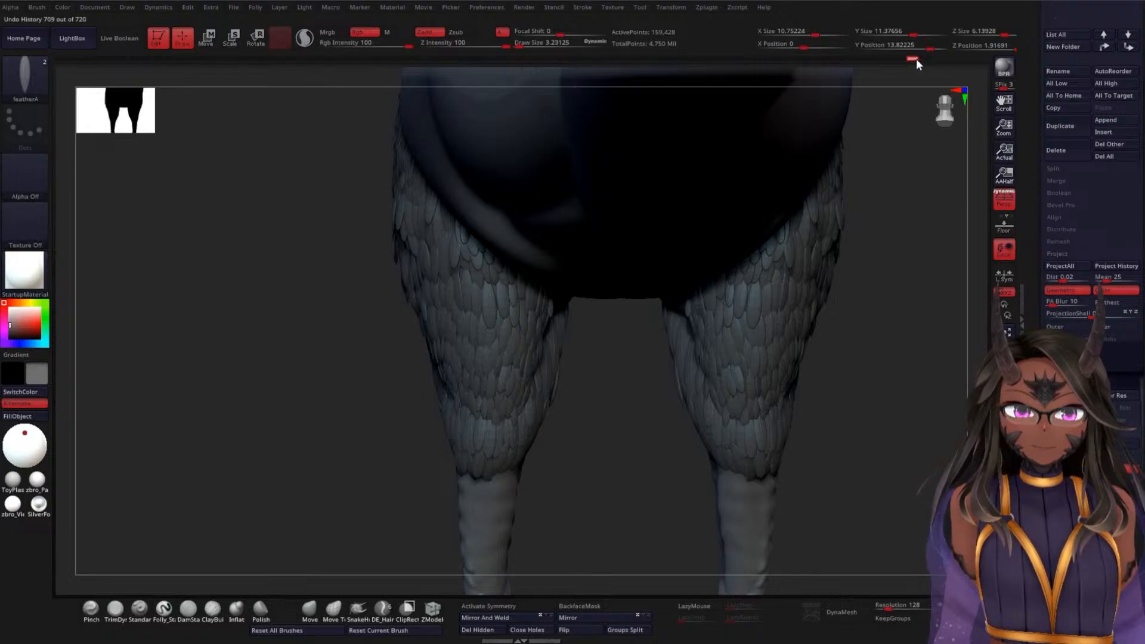
pyautogui.press('ctrl')
pyautogui.scroll(5, 1098, 149)
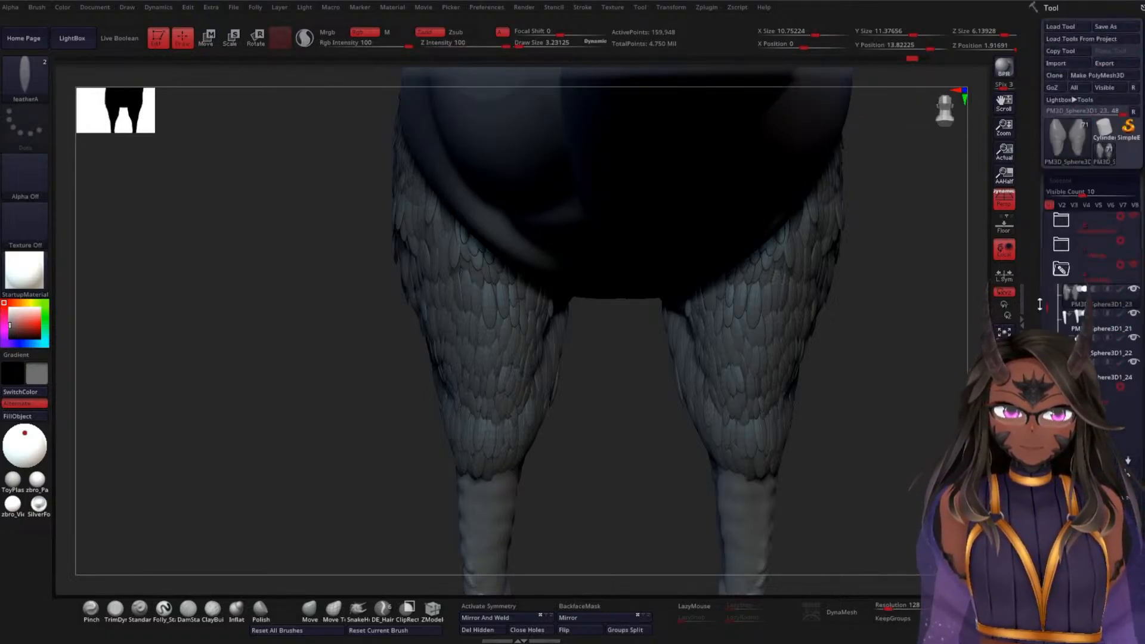
pyautogui.keyDown('ctrl'); pyautogui.moveTo(632, 366); pyautogui.dragTo(663, 428); pyautogui.keyUp('ctrl')
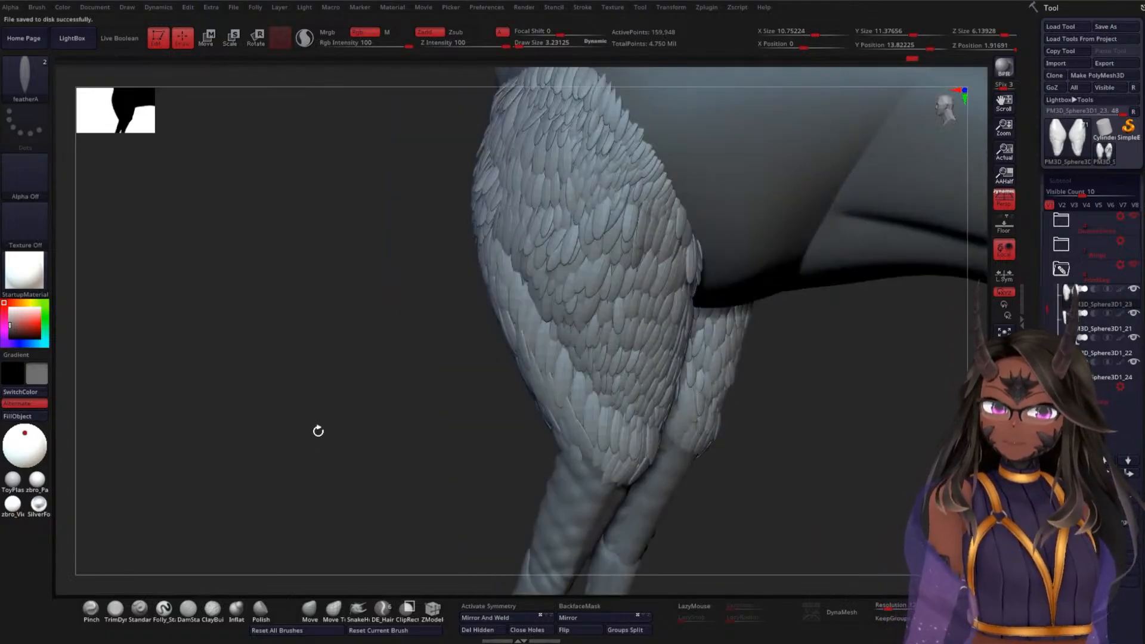
# Examine the feather coverage on both thighs and its transition into the smooth body from the front and side
pyautogui.moveTo(316, 429); pyautogui.dragTo(718, 269)
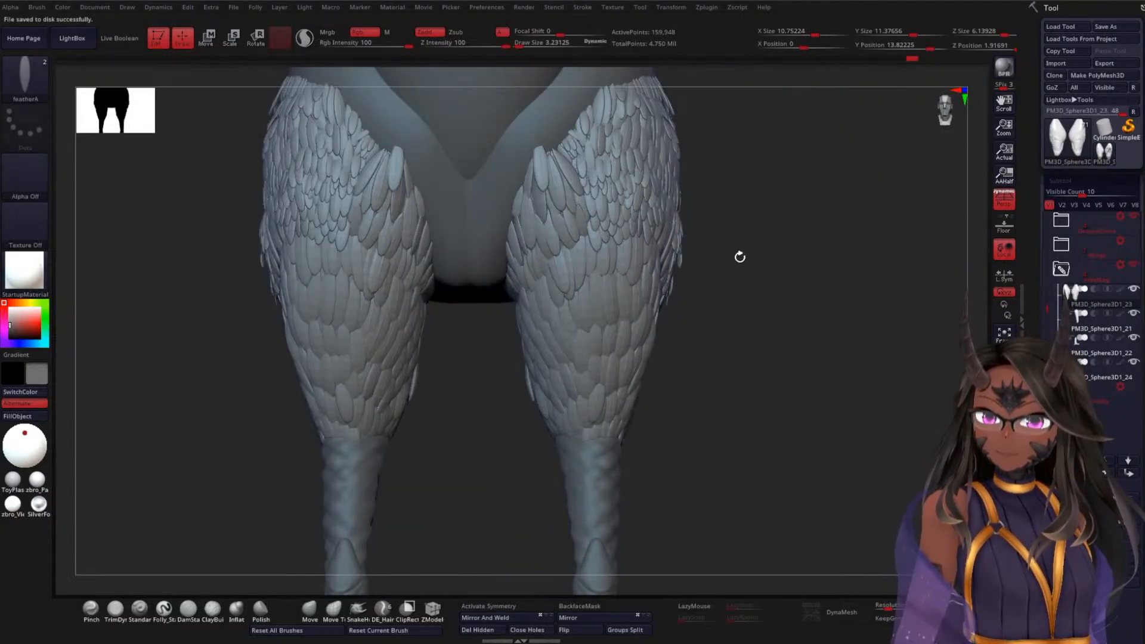
pyautogui.moveTo(732, 341)
pyautogui.keyDown('ctrl'); pyautogui.mouseDown(button='right')
pyautogui.moveTo(718, 263)
pyautogui.moveTo(715, 301)
pyautogui.mouseUp(button='right'); pyautogui.keyUp('ctrl')
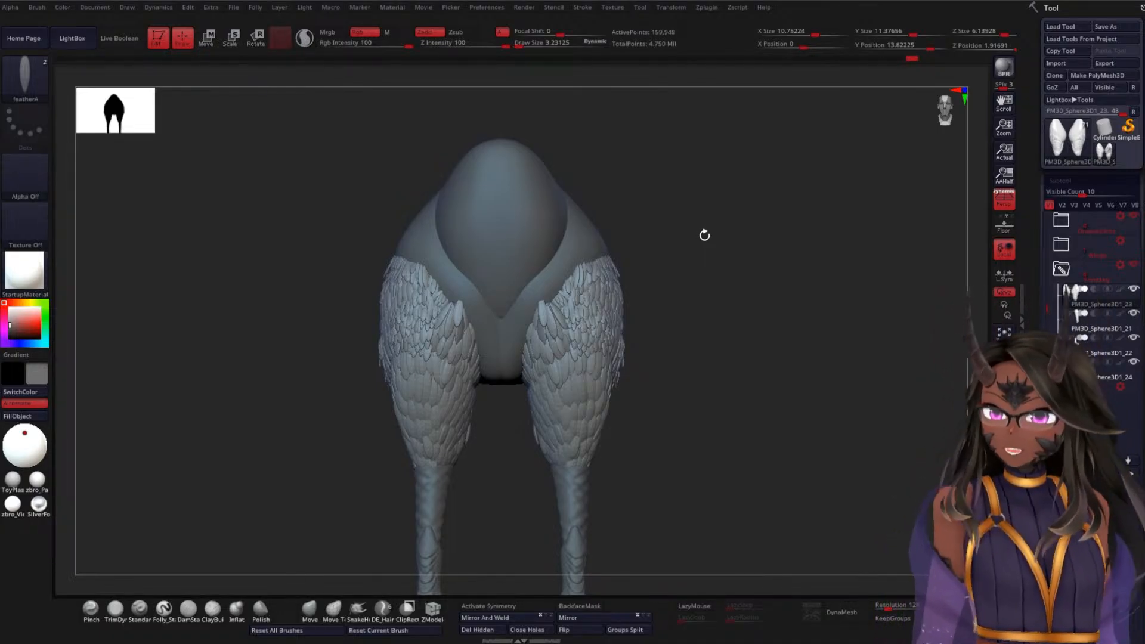
pyautogui.moveTo(768, 210); pyautogui.dragTo(750, 251)
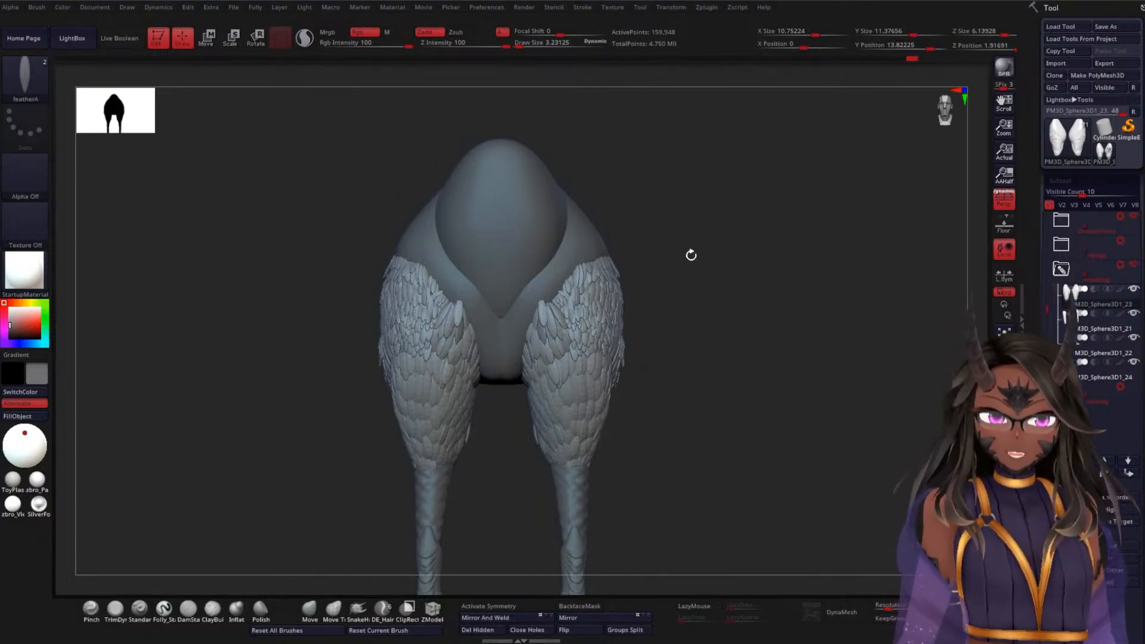
pyautogui.keyDown('alt'); pyautogui.moveTo(693, 271); pyautogui.dragTo(749, 263); pyautogui.keyUp('alt')
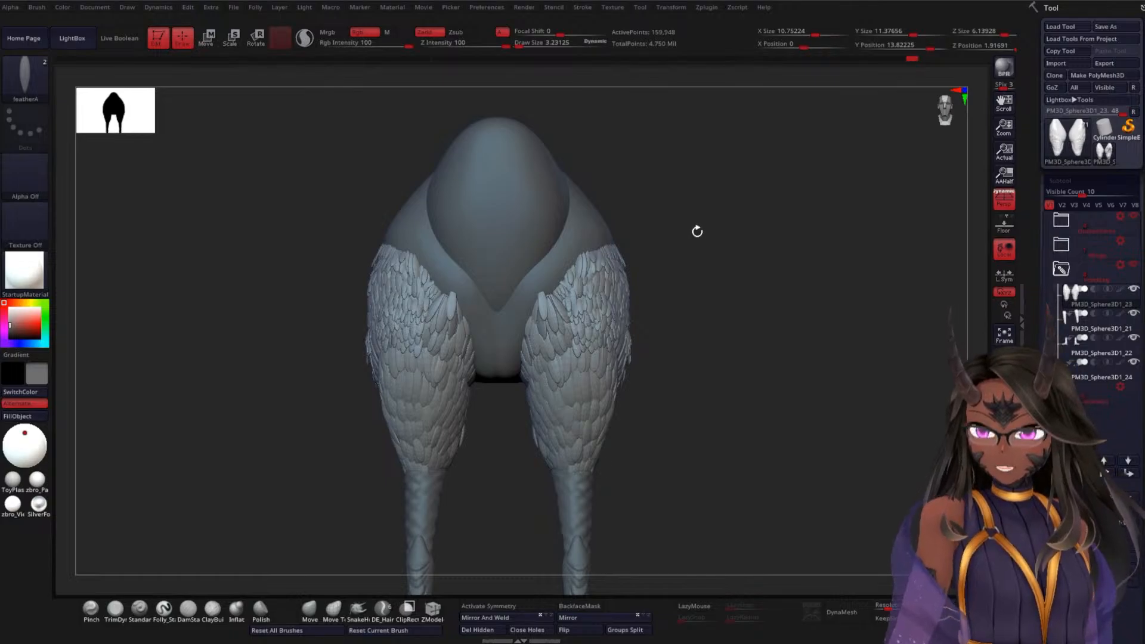
pyautogui.keyDown('alt'); pyautogui.moveTo(797, 281); pyautogui.dragTo(746, 367); pyautogui.keyUp('alt')
pyautogui.moveTo(780, 322); pyautogui.dragTo(468, 392)
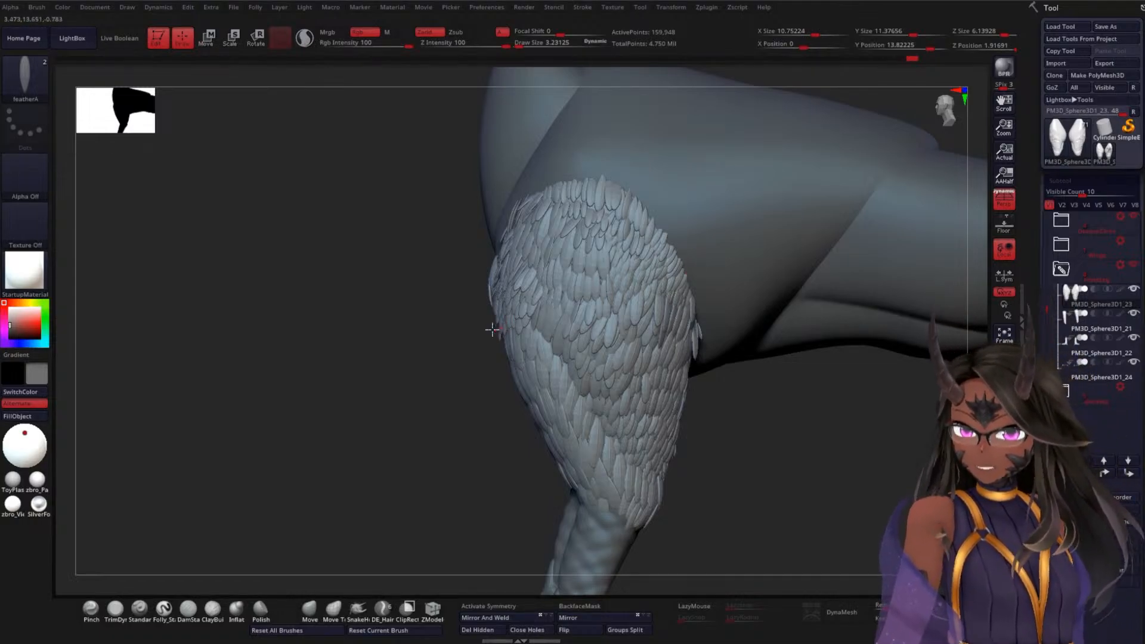
pyautogui.keyDown('shift'); pyautogui.moveTo(427, 329); pyautogui.dragTo(773, 248); pyautogui.keyUp('shift')
pyautogui.keyDown('alt'); pyautogui.moveTo(775, 185); pyautogui.dragTo(784, 169); pyautogui.keyUp('alt')
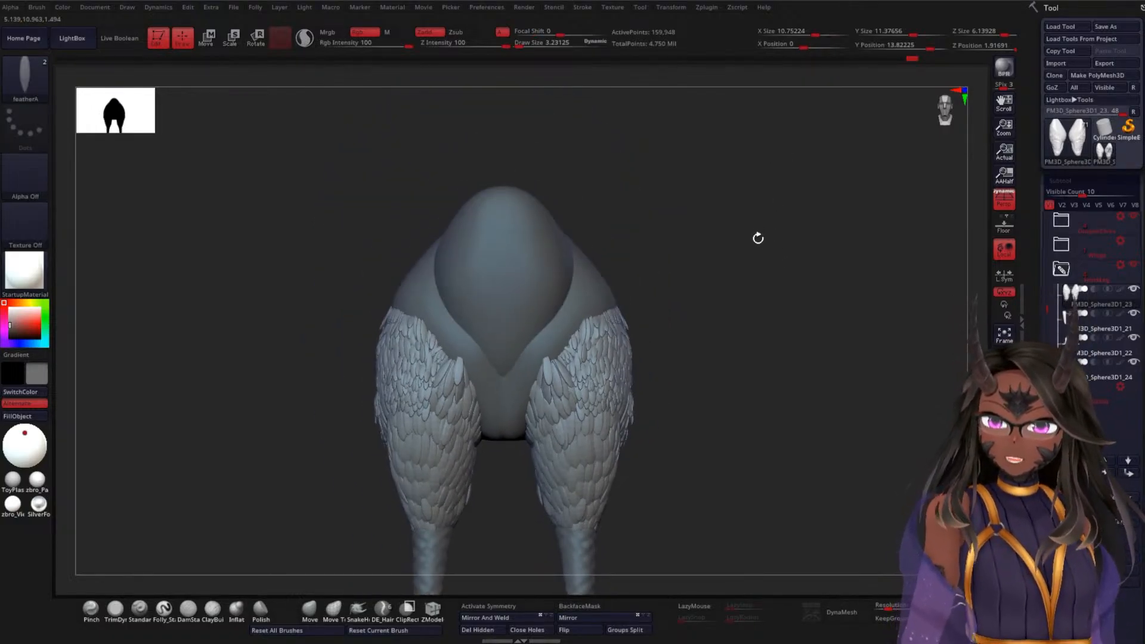
pyautogui.keyDown('alt'); pyautogui.moveTo(759, 238); pyautogui.dragTo(809, 289); pyautogui.keyUp('alt')
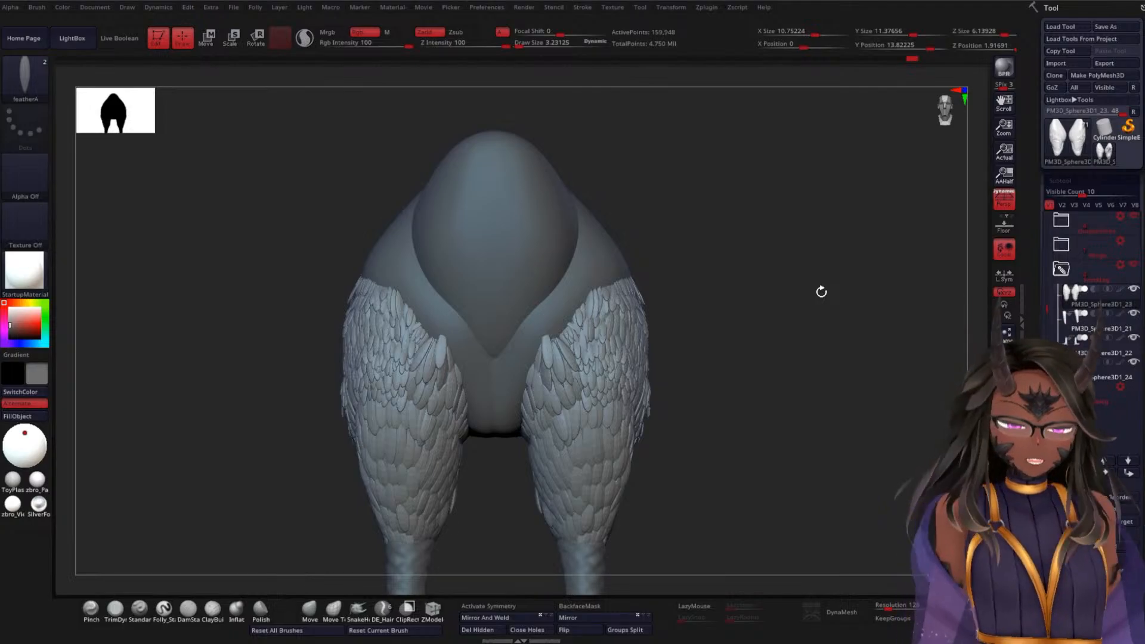
pyautogui.keyDown('alt'); pyautogui.moveTo(813, 289); pyautogui.dragTo(764, 320); pyautogui.keyUp('alt')
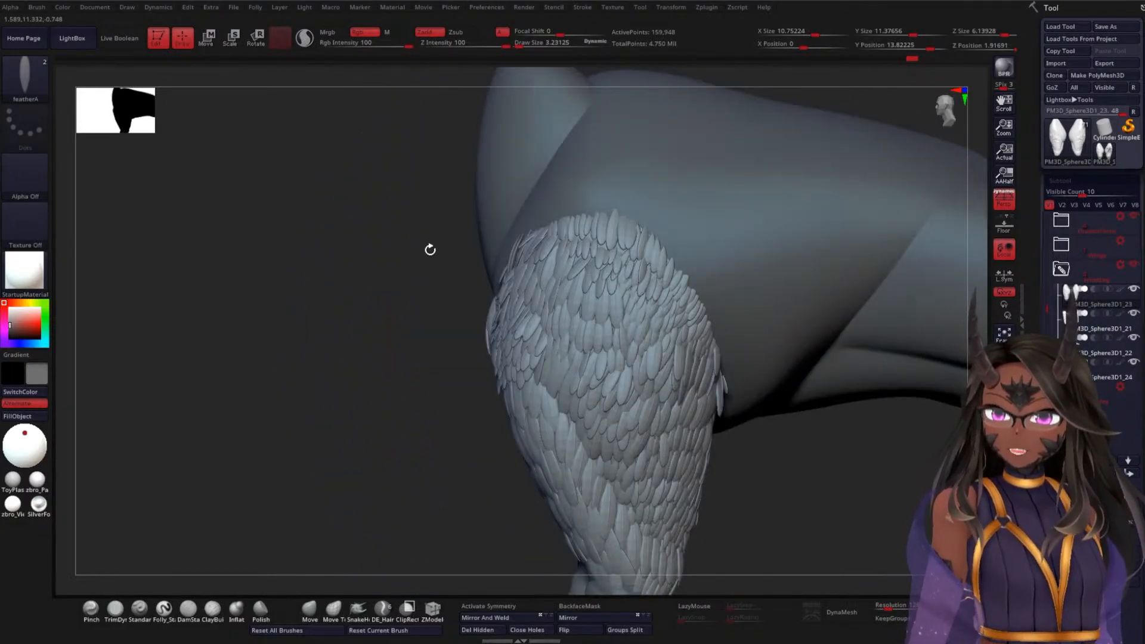
pyautogui.moveTo(396, 418); pyautogui.dragTo(406, 388)
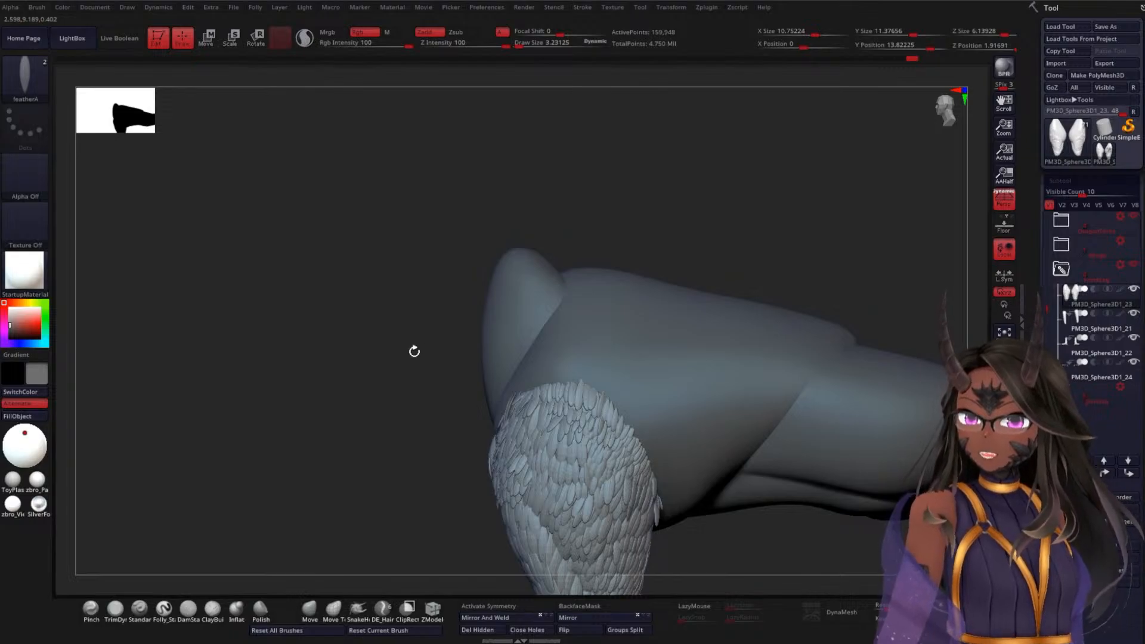
pyautogui.moveTo(401, 384)
pyautogui.mouseDown()
pyautogui.moveTo(407, 374)
pyautogui.moveTo(406, 417)
pyautogui.moveTo(404, 363)
pyautogui.mouseUp()
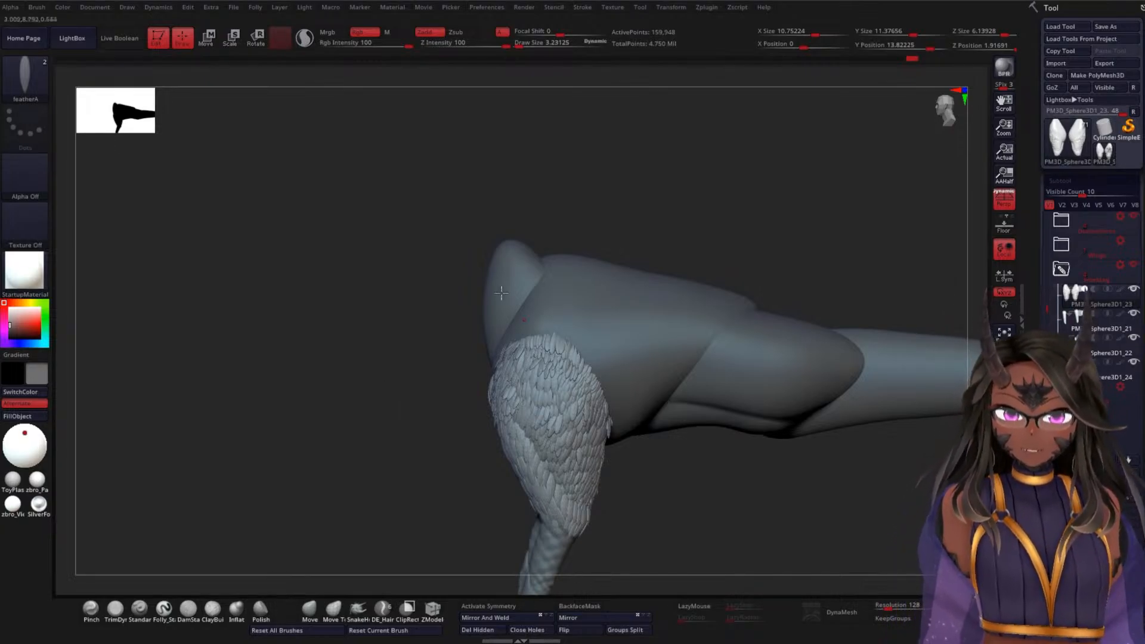
pyautogui.moveTo(424, 338)
pyautogui.mouseDown()
pyautogui.moveTo(593, 271)
pyautogui.moveTo(698, 286)
pyautogui.moveTo(699, 245)
pyautogui.moveTo(720, 316)
pyautogui.mouseUp()
pyautogui.keyDown('alt'); pyautogui.moveTo(785, 266); pyautogui.dragTo(782, 219); pyautogui.keyUp('alt')
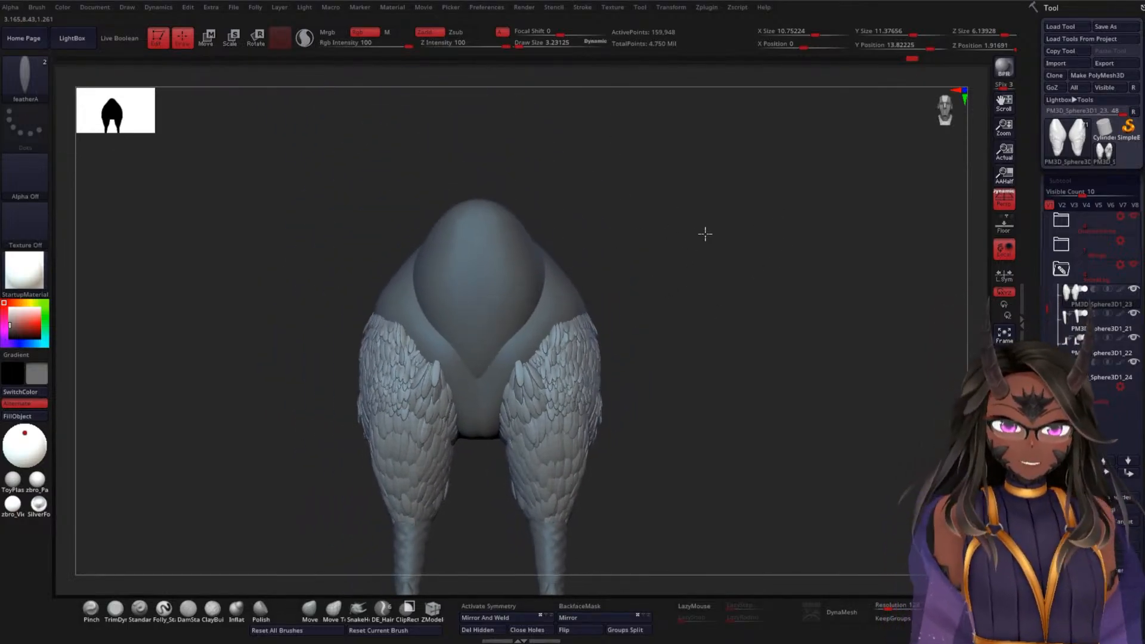
pyautogui.keyDown('alt'); pyautogui.moveTo(706, 233); pyautogui.dragTo(718, 257); pyautogui.keyUp('alt')
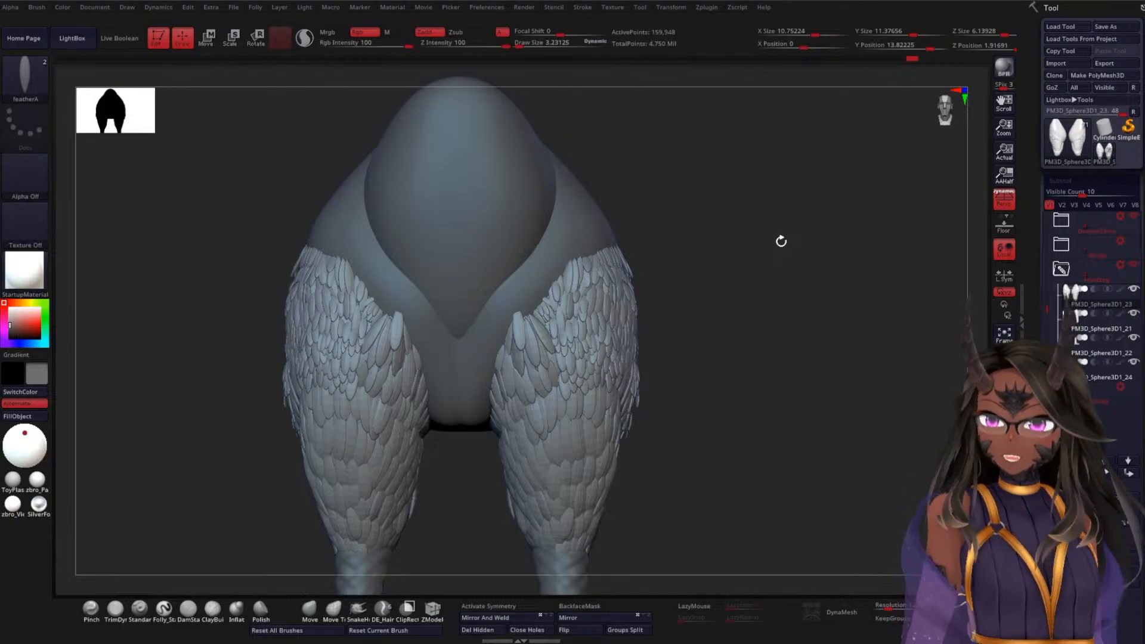
pyautogui.moveTo(811, 213)
pyautogui.mouseDown()
pyautogui.moveTo(800, 233)
pyautogui.moveTo(724, 253)
pyautogui.moveTo(838, 217)
pyautogui.moveTo(821, 224)
pyautogui.mouseUp()
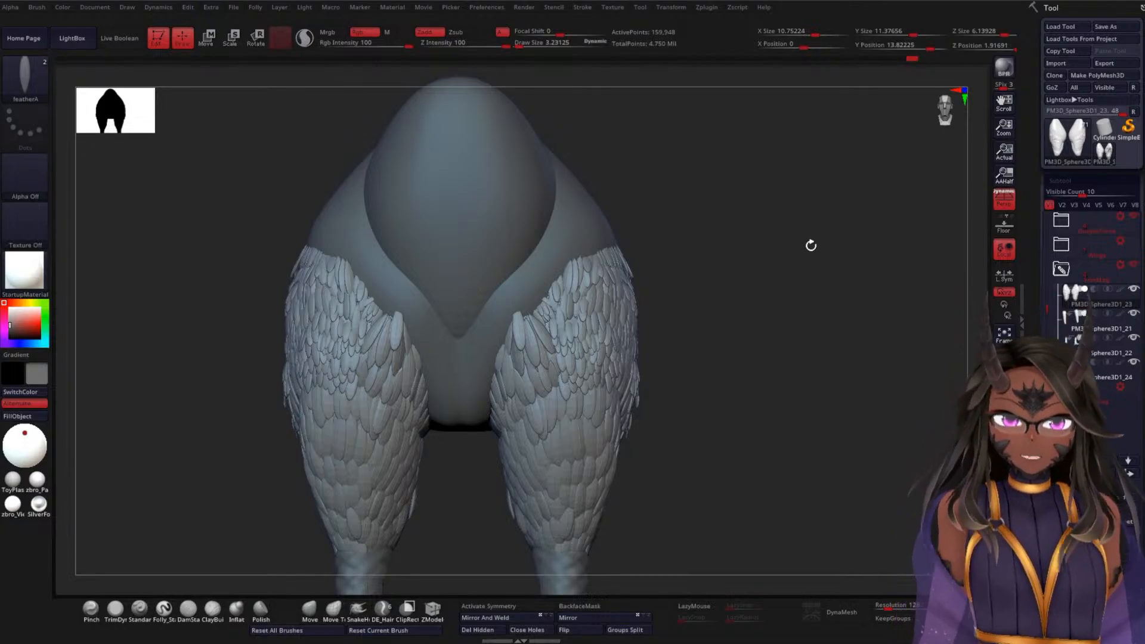
pyautogui.keyDown('alt'); pyautogui.moveTo(810, 254); pyautogui.dragTo(804, 202); pyautogui.keyUp('alt')
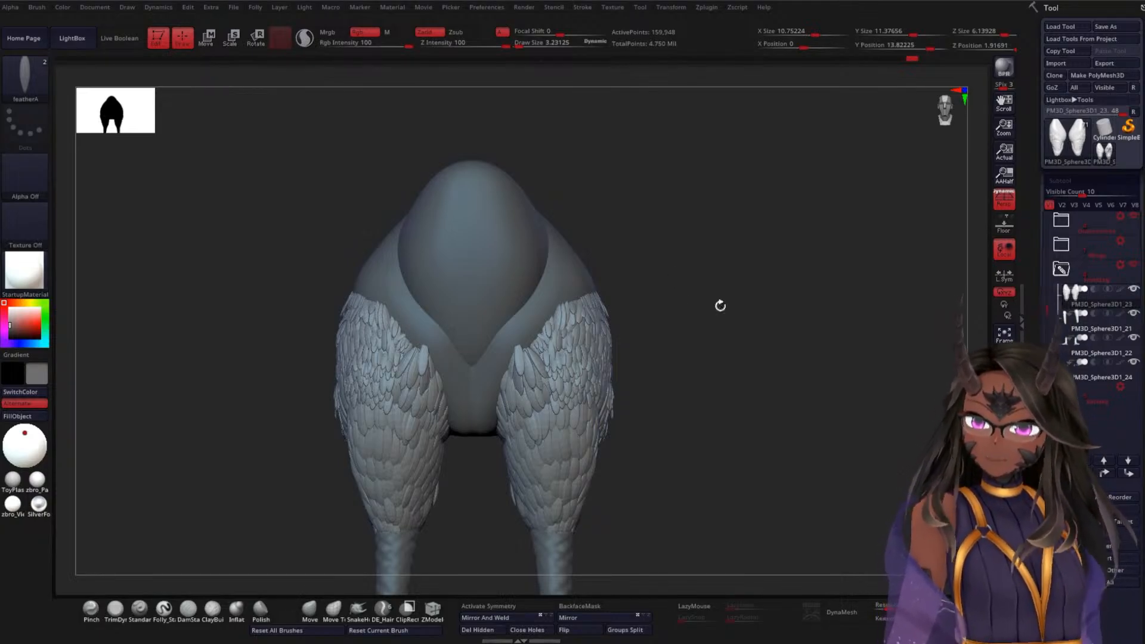
pyautogui.moveTo(772, 316); pyautogui.dragTo(700, 288)
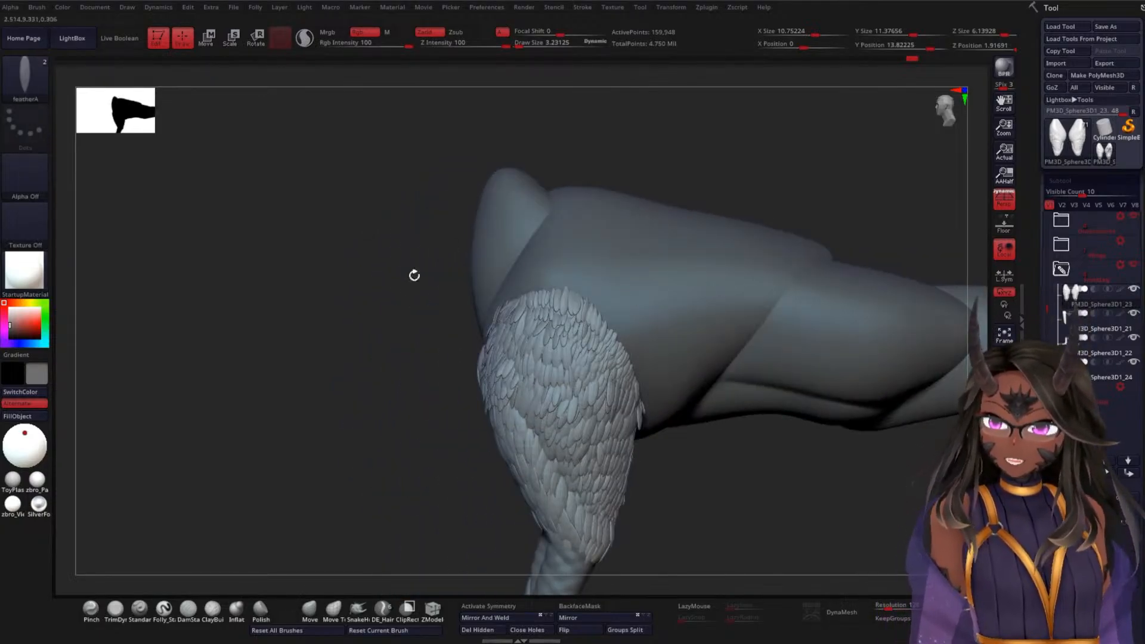
pyautogui.moveTo(365, 396); pyautogui.dragTo(430, 374)
pyautogui.keyDown('shift'); pyautogui.moveTo(691, 239); pyautogui.dragTo(700, 235); pyautogui.keyUp('shift')
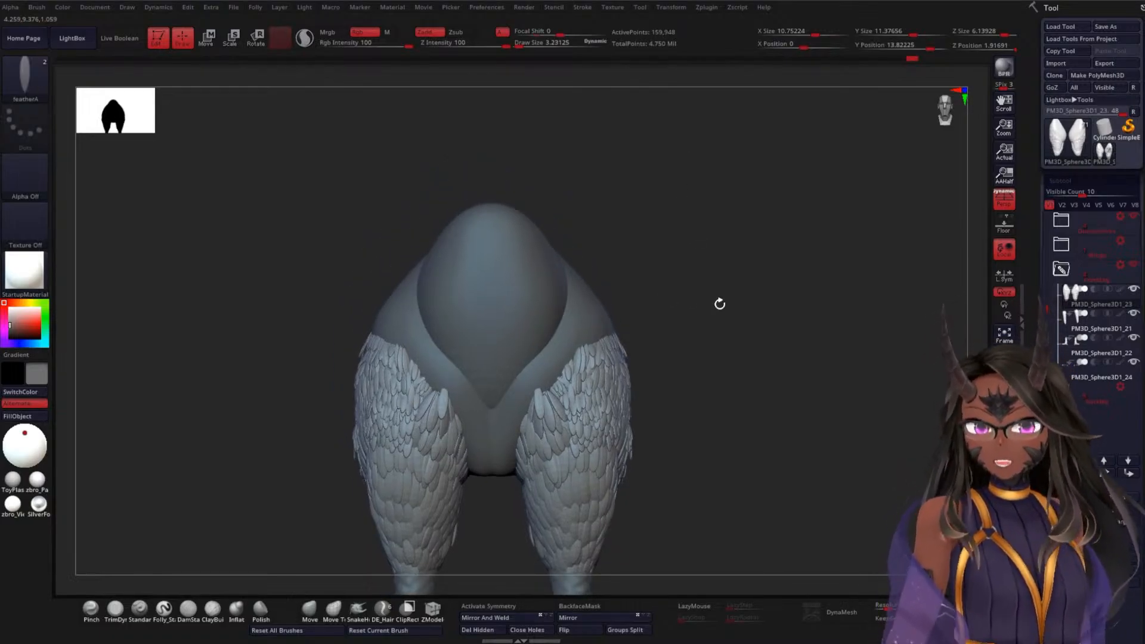
pyautogui.moveTo(761, 287); pyautogui.dragTo(774, 360)
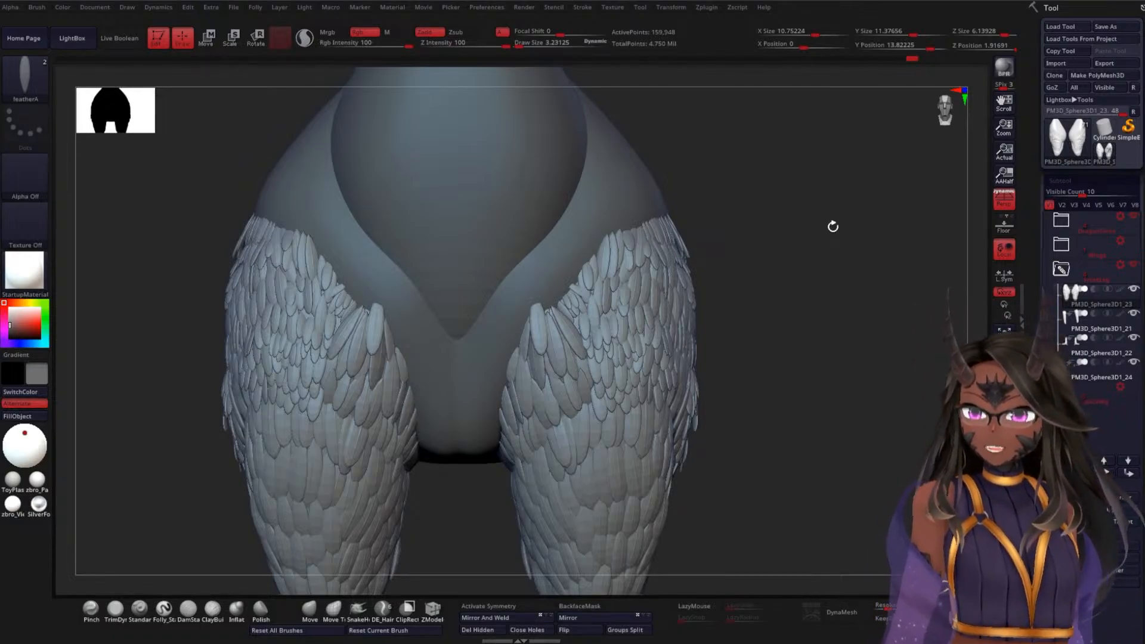
pyautogui.moveTo(882, 294); pyautogui.dragTo(795, 231)
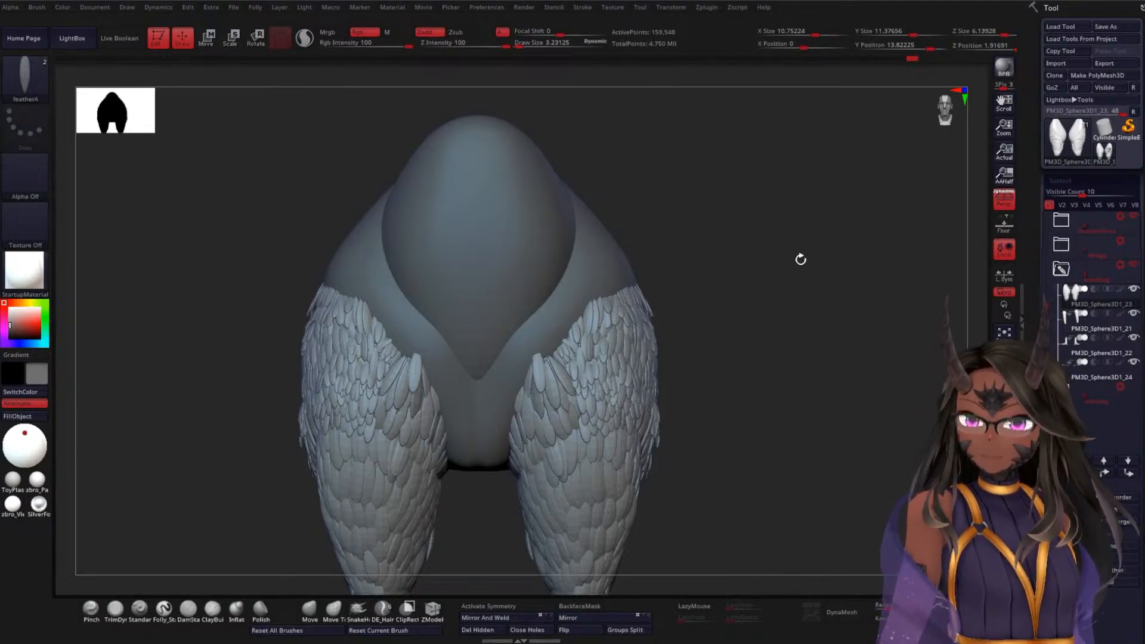
pyautogui.keyDown('ctrl'); pyautogui.moveTo(797, 308); pyautogui.dragTo(806, 331, button='right'); pyautogui.keyUp('ctrl')
pyautogui.moveTo(857, 323); pyautogui.dragTo(780, 301)
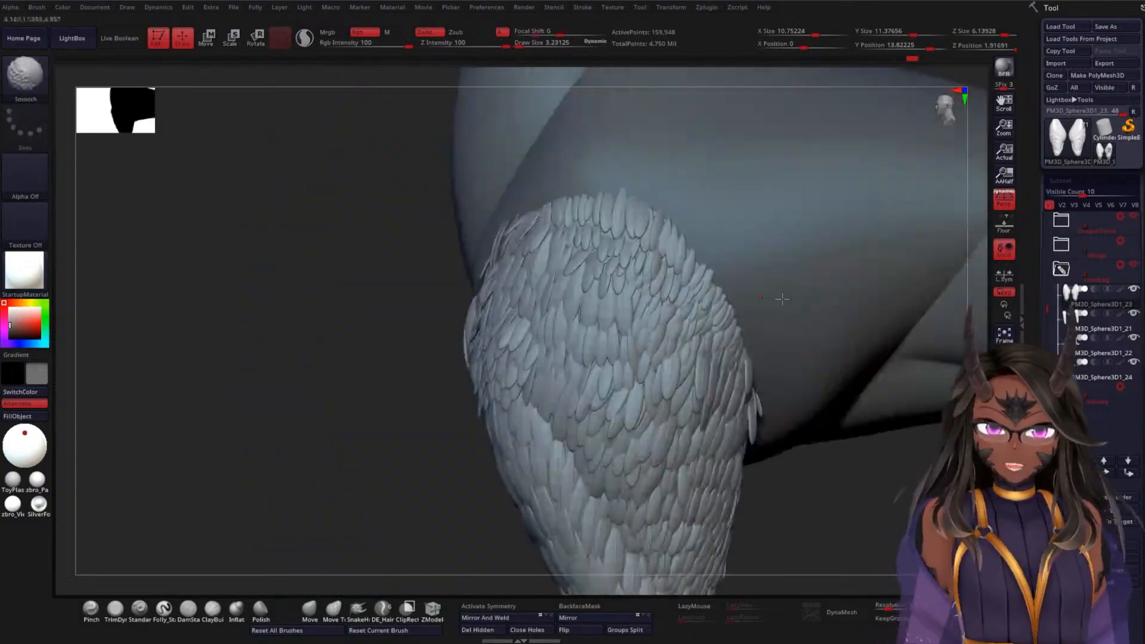
# Make the smooth body piece above the thighs the active subtool, and locate the leg subtools' folder in the subtool list
pyautogui.moveTo(282, 382); pyautogui.dragTo(343, 394)
pyautogui.keyDown('alt'); pyautogui.click(604, 216); pyautogui.keyUp('alt')
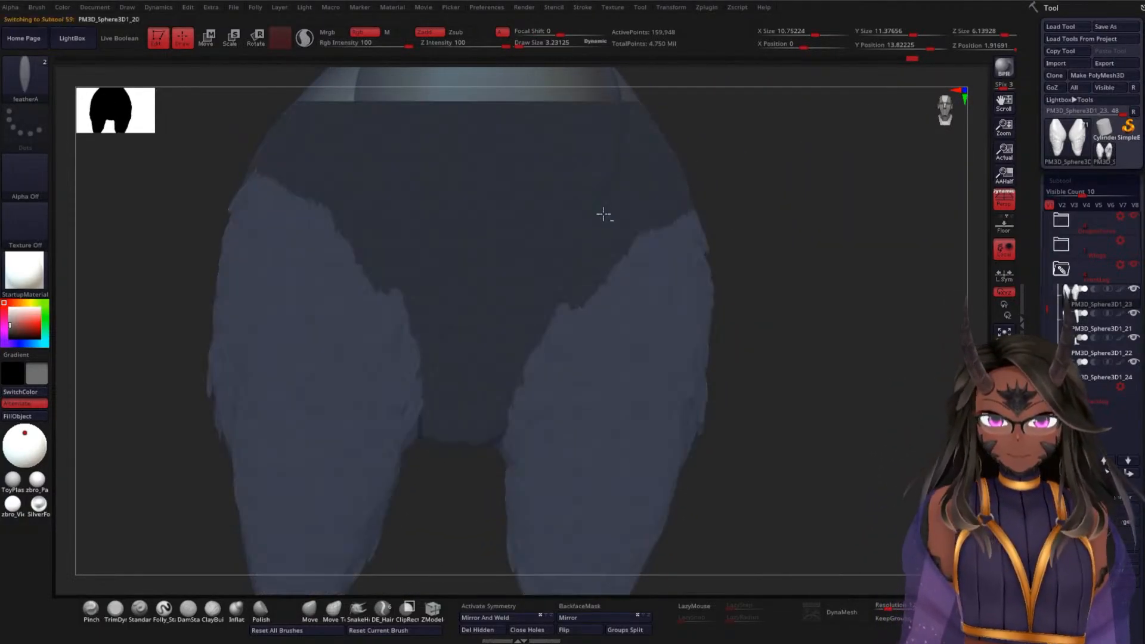
pyautogui.moveTo(804, 267); pyautogui.dragTo(785, 257)
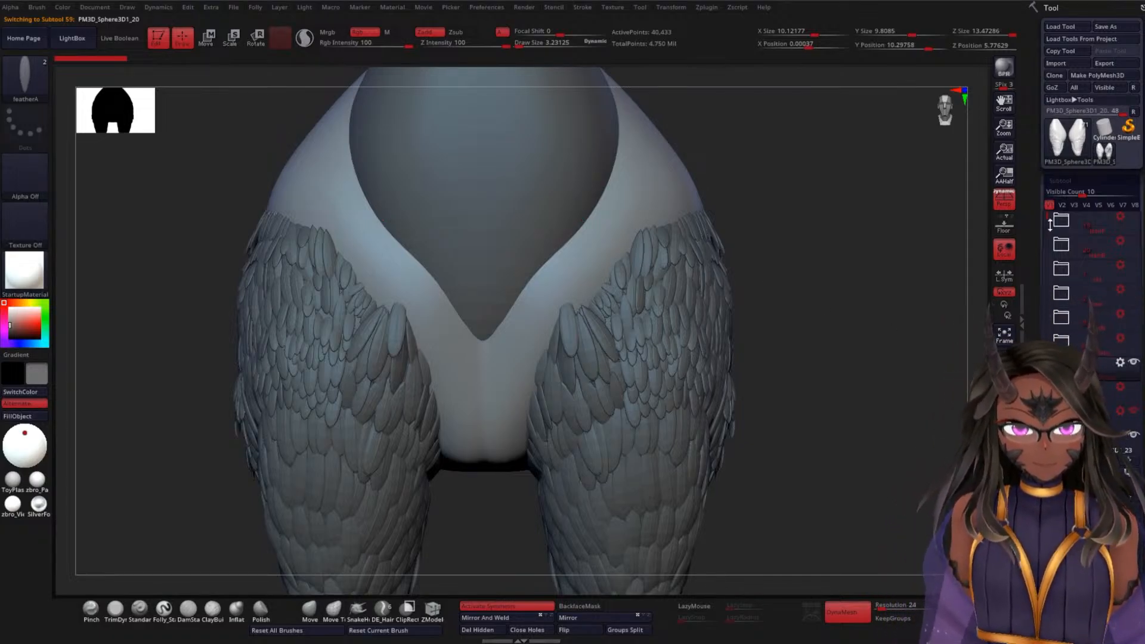
pyautogui.moveTo(1049, 222); pyautogui.dragTo(1045, 335)
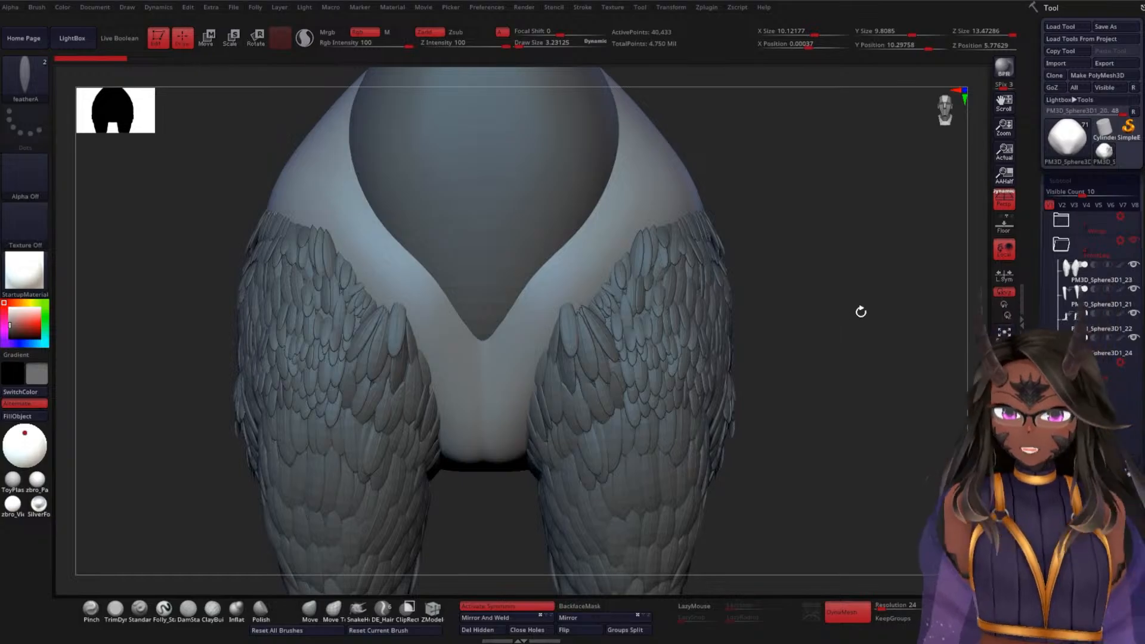
pyautogui.moveTo(875, 335)
pyautogui.mouseDown()
pyautogui.moveTo(858, 335)
pyautogui.moveTo(887, 320)
pyautogui.mouseUp()
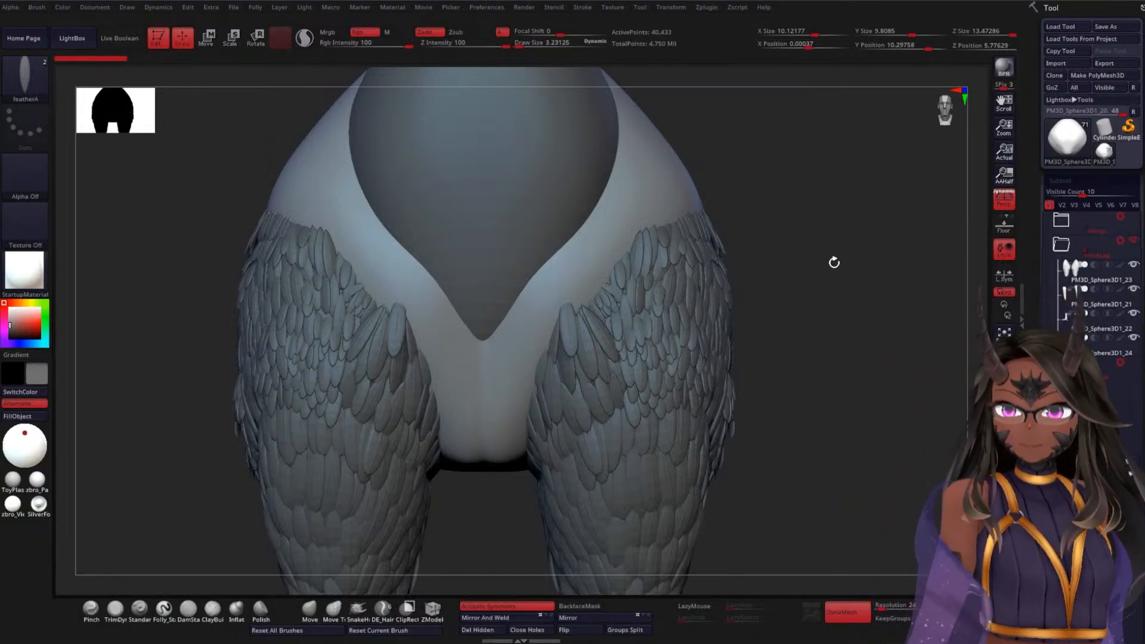
pyautogui.moveTo(862, 311); pyautogui.dragTo(818, 327)
pyautogui.moveTo(422, 337); pyautogui.dragTo(501, 331)
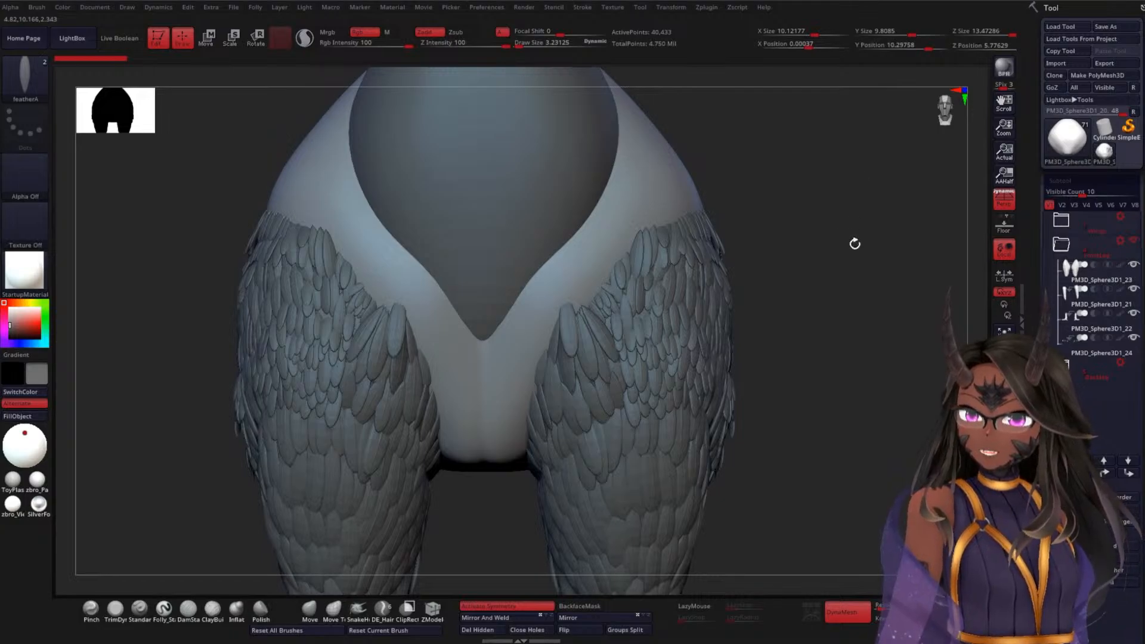
pyautogui.moveTo(855, 244); pyautogui.dragTo(852, 214)
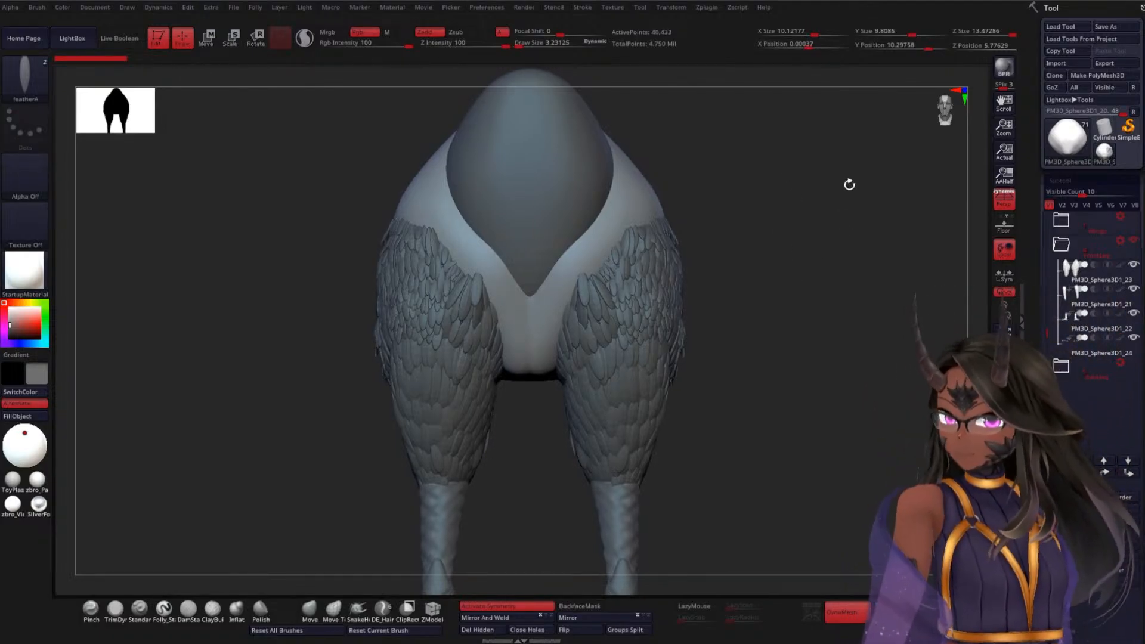
# Compare the feathered thighs with the smooth body above them from the front and side
pyautogui.moveTo(848, 238); pyautogui.dragTo(856, 276)
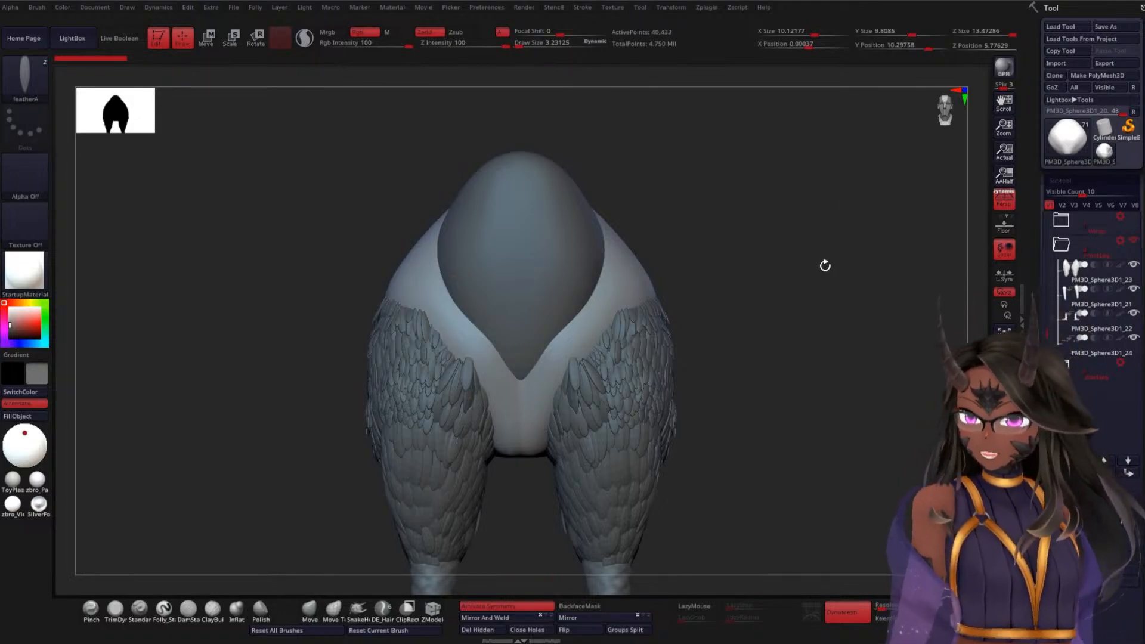
pyautogui.moveTo(808, 312)
pyautogui.mouseDown()
pyautogui.moveTo(552, 269)
pyautogui.moveTo(316, 343)
pyautogui.moveTo(345, 396)
pyautogui.mouseUp()
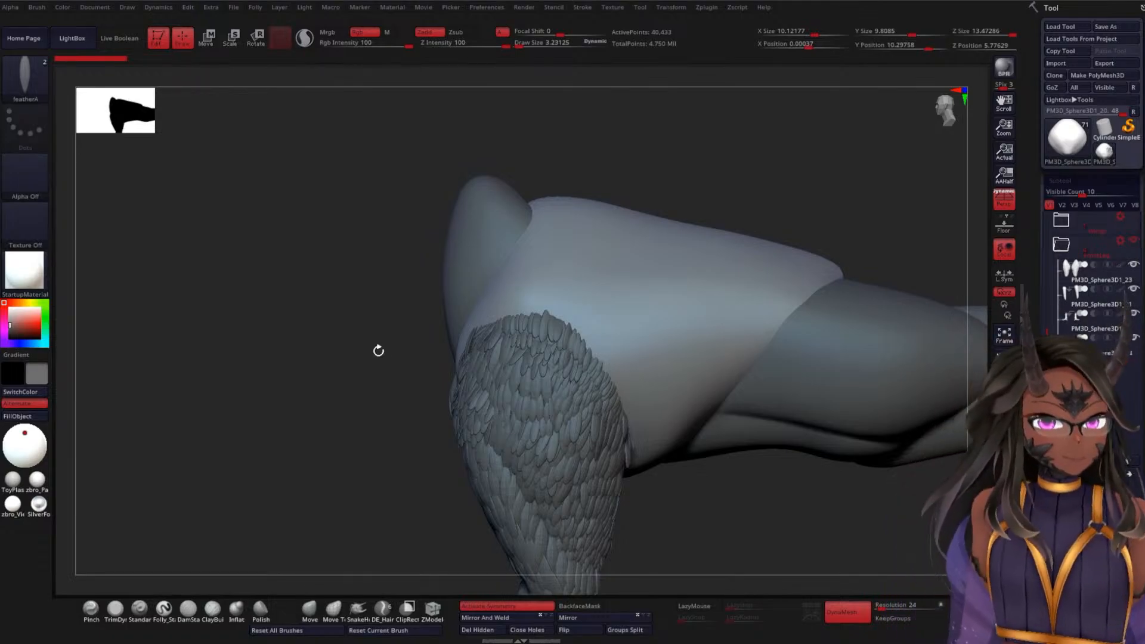
pyautogui.moveTo(347, 340); pyautogui.dragTo(518, 296)
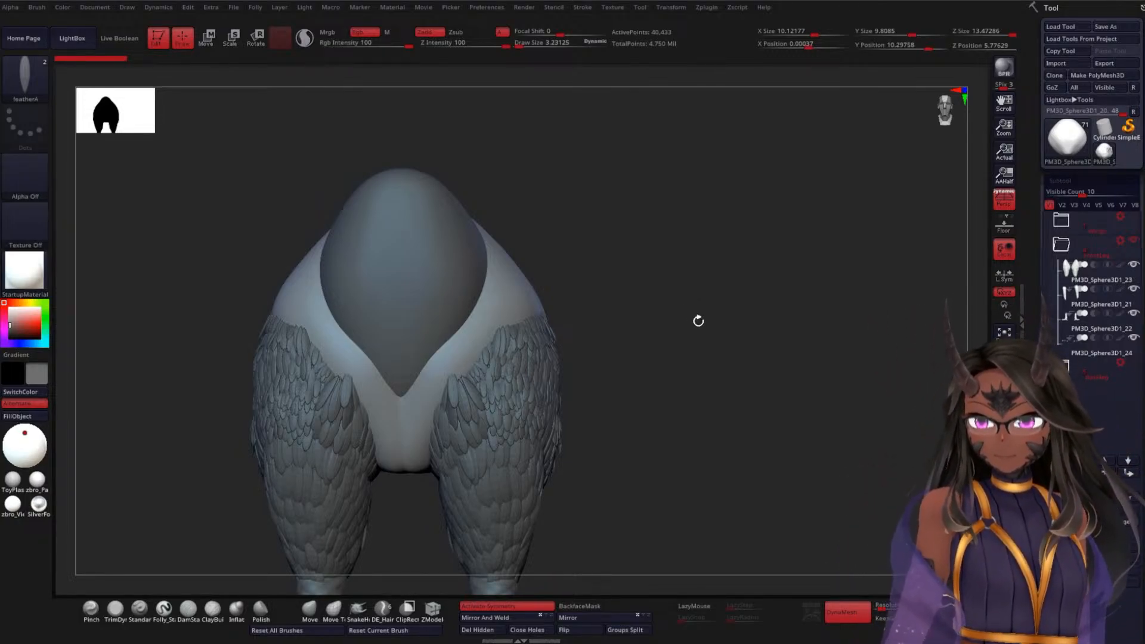
pyautogui.moveTo(698, 320); pyautogui.dragTo(680, 337)
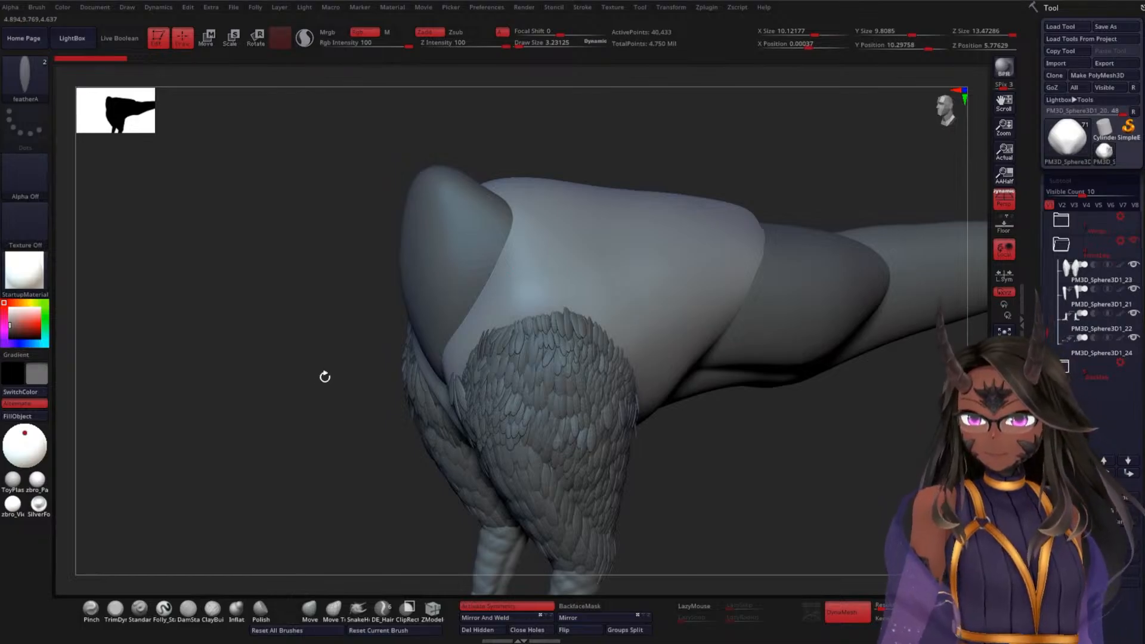
pyautogui.moveTo(305, 388); pyautogui.dragTo(588, 259)
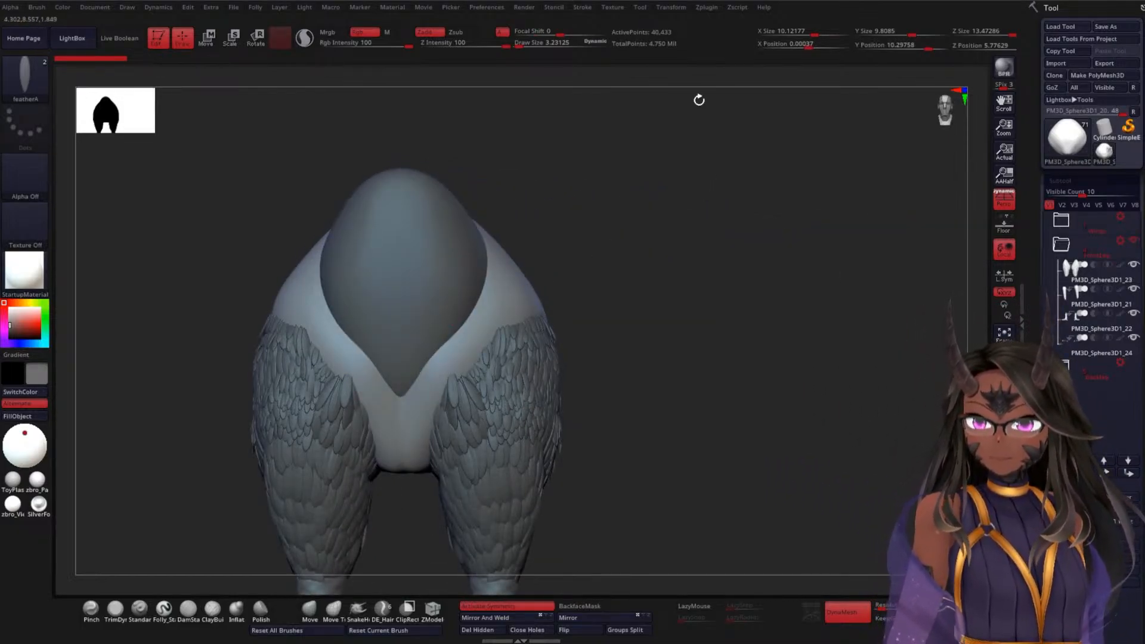
pyautogui.moveTo(725, 337)
pyautogui.mouseDown()
pyautogui.moveTo(725, 328)
pyautogui.moveTo(721, 337)
pyautogui.moveTo(742, 345)
pyautogui.moveTo(733, 361)
pyautogui.moveTo(723, 330)
pyautogui.mouseUp()
pyautogui.moveTo(498, 295); pyautogui.dragTo(554, 302)
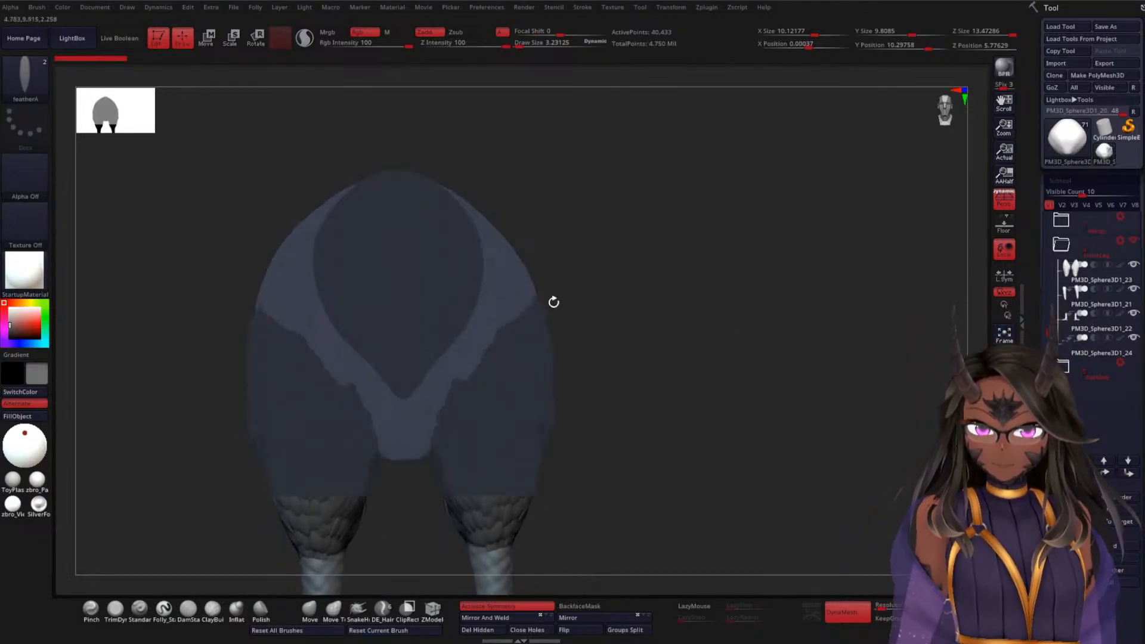
pyautogui.moveTo(785, 281); pyautogui.dragTo(793, 266)
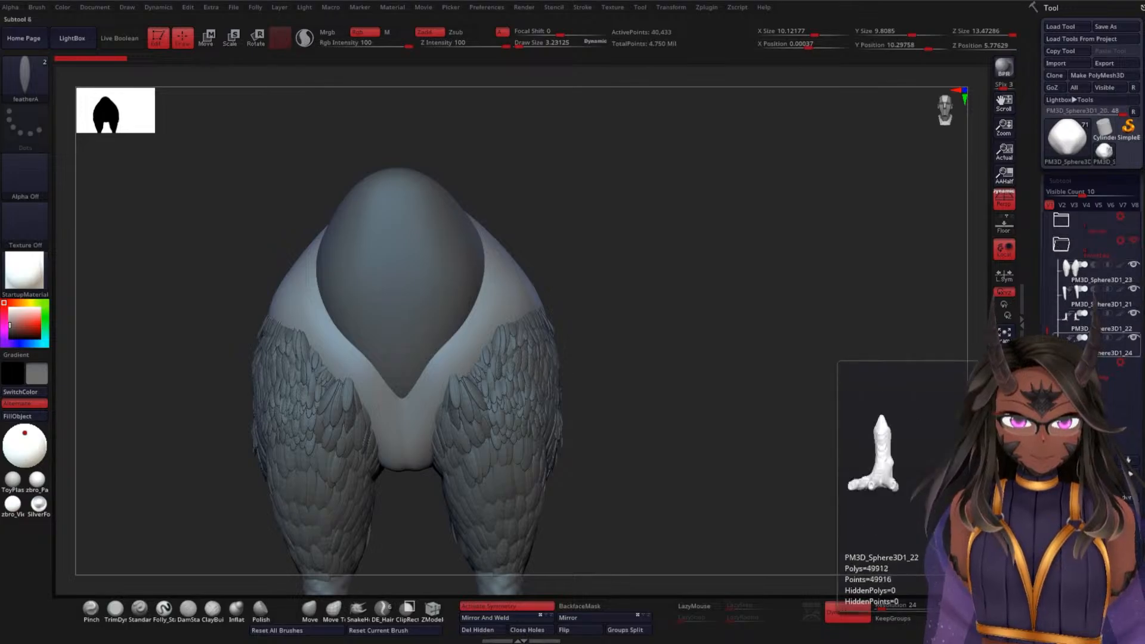
# Collapse the open subtool folders and hide the feathered legs, leaving only the smooth torso pieces visible
pyautogui.click(1061, 269)
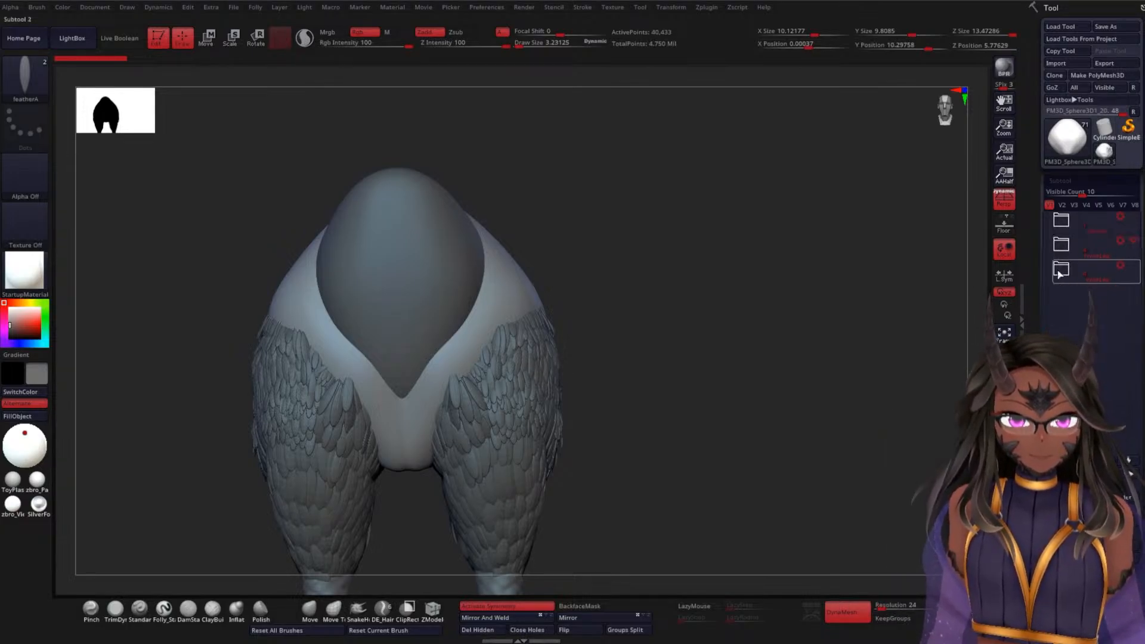
pyautogui.click(1060, 273)
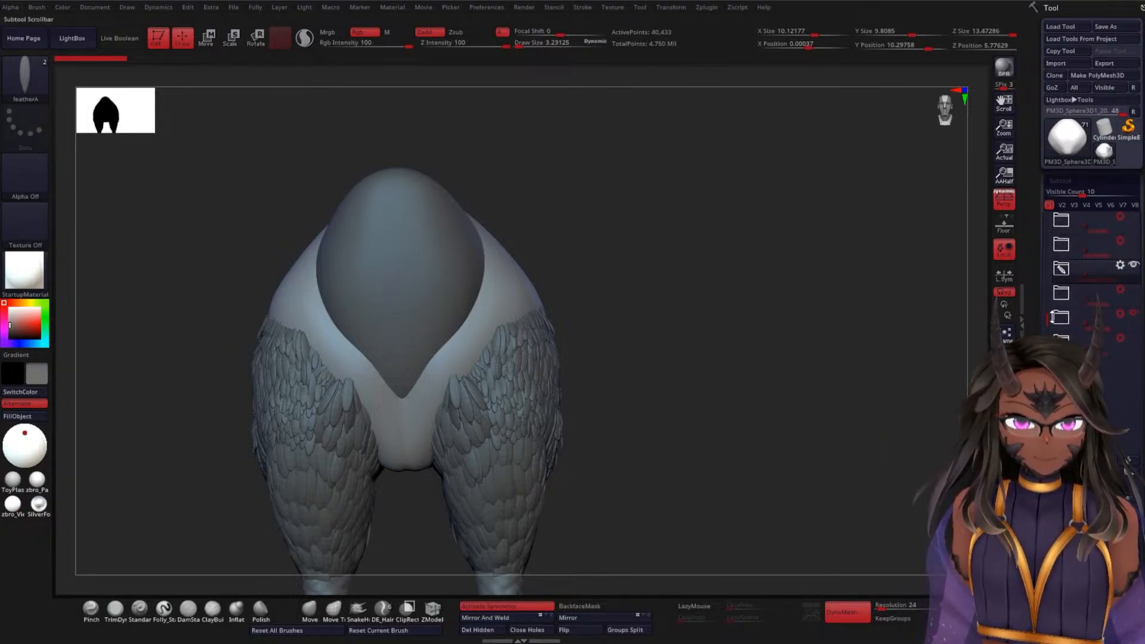
pyautogui.click(1134, 313)
pyautogui.moveTo(840, 350)
pyautogui.mouseDown()
pyautogui.moveTo(816, 358)
pyautogui.moveTo(829, 334)
pyautogui.mouseUp()
# Expand the DragonTorso folder, make its front piece PM3D_Sphere3D1_2 the active subtool, and show the humanoid upper body
pyautogui.click(1072, 274)
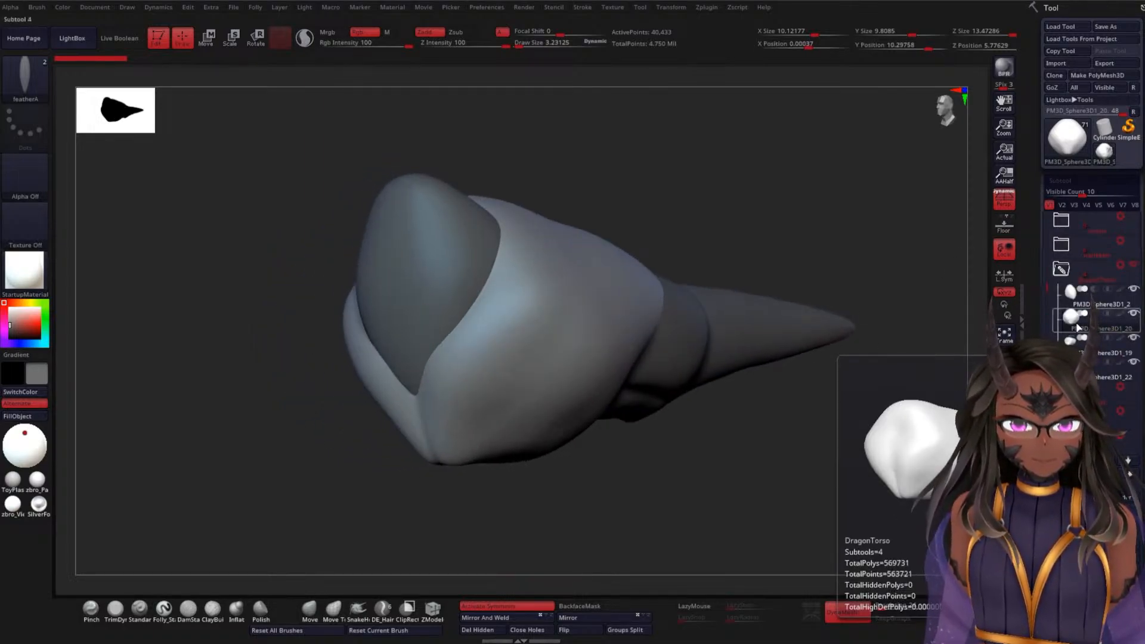
pyautogui.click(1073, 301)
pyautogui.moveTo(775, 386)
pyautogui.mouseDown()
pyautogui.moveTo(802, 431)
pyautogui.moveTo(800, 414)
pyautogui.moveTo(736, 389)
pyautogui.moveTo(762, 345)
pyautogui.moveTo(764, 403)
pyautogui.moveTo(731, 431)
pyautogui.mouseUp()
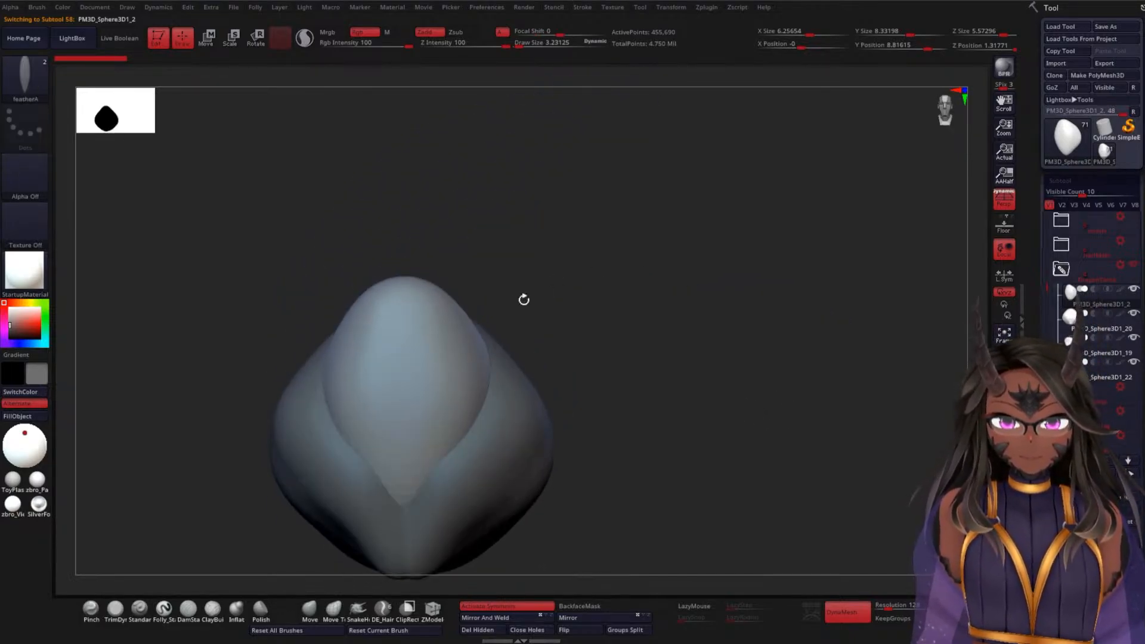
pyautogui.click(1133, 217)
# Place mirrored feathers with the featherA brush along the front waistline, where the humanoid belly meets the smooth torso
pyautogui.moveTo(688, 332)
pyautogui.mouseDown()
pyautogui.moveTo(749, 279)
pyautogui.moveTo(762, 332)
pyautogui.moveTo(807, 263)
pyautogui.moveTo(664, 207)
pyautogui.mouseUp()
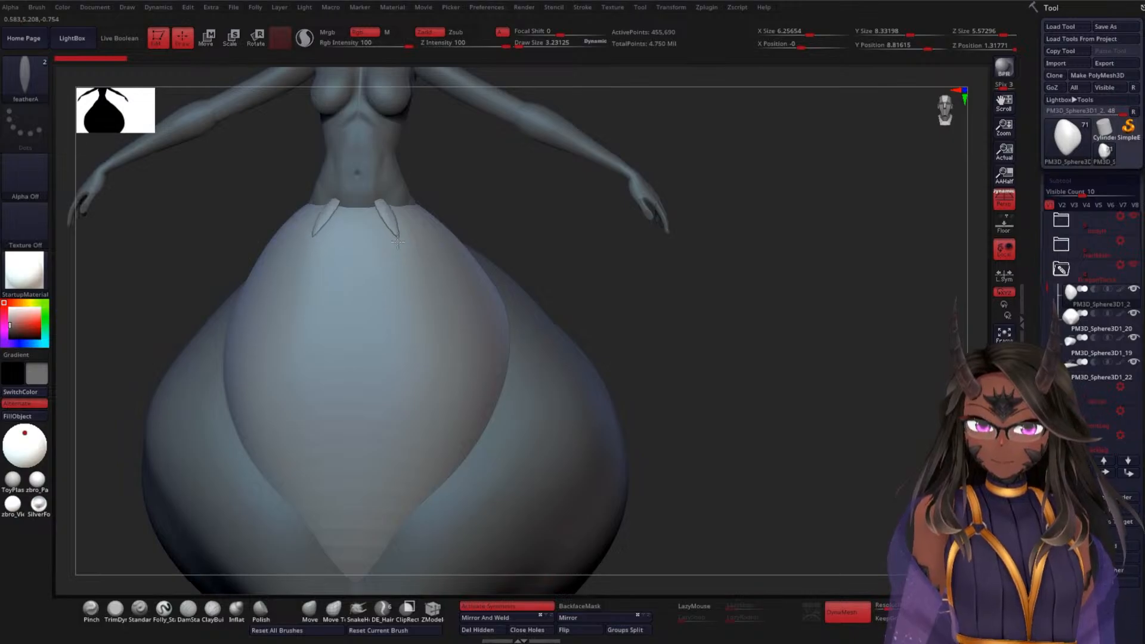
pyautogui.moveTo(460, 213); pyautogui.dragTo(415, 203)
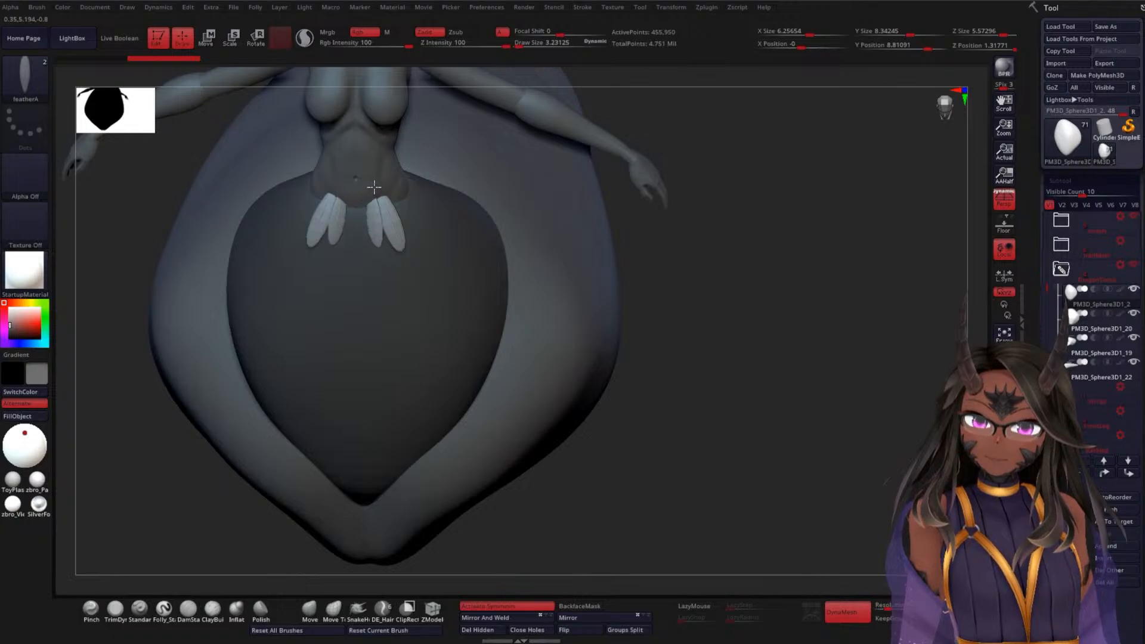
pyautogui.moveTo(374, 188); pyautogui.dragTo(368, 206)
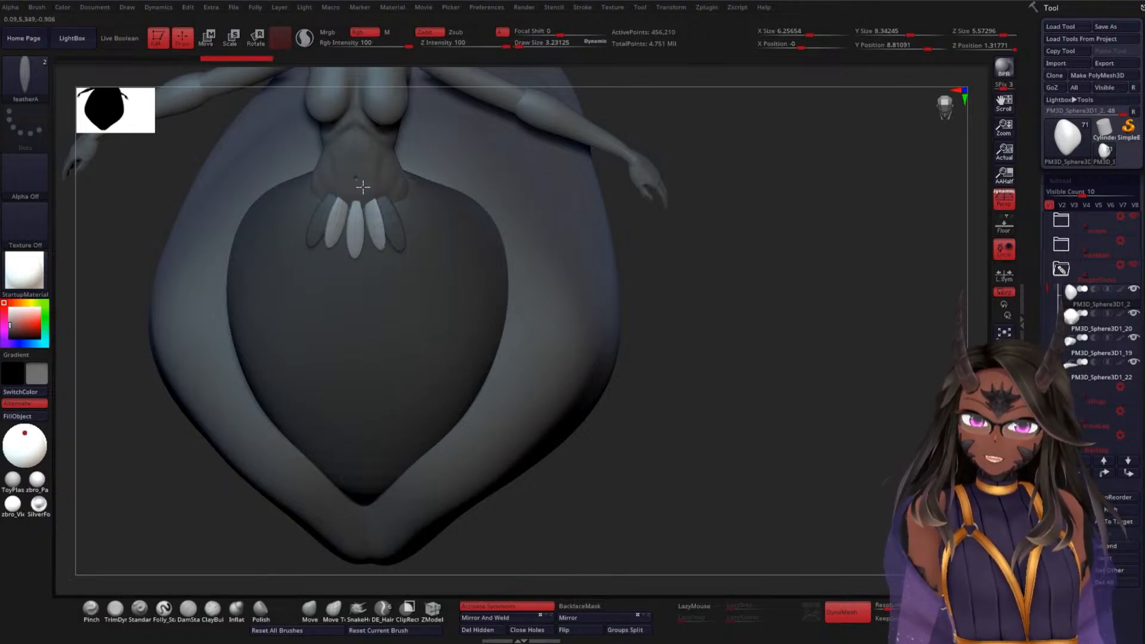
pyautogui.moveTo(766, 296); pyautogui.dragTo(718, 249)
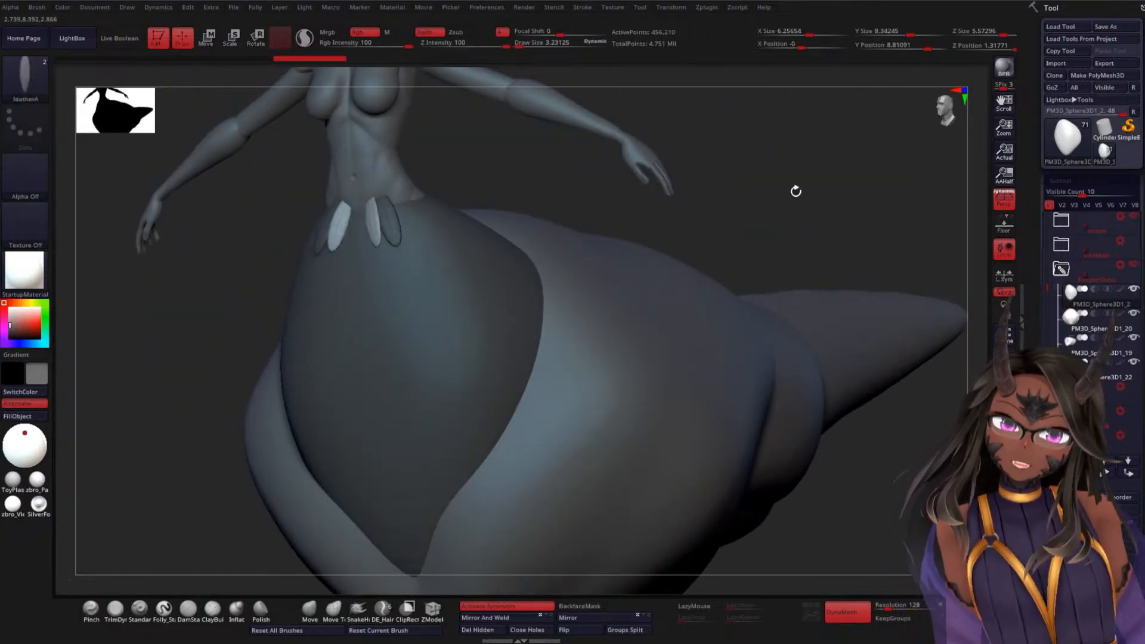
pyautogui.moveTo(796, 191); pyautogui.dragTo(712, 182)
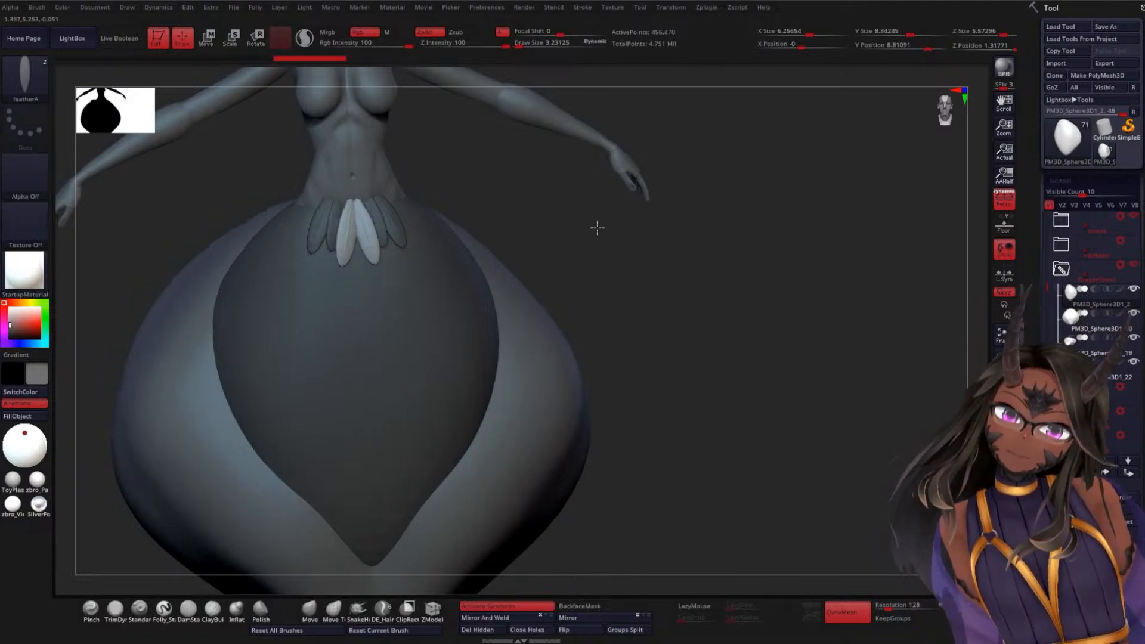
pyautogui.moveTo(595, 228); pyautogui.dragTo(505, 214)
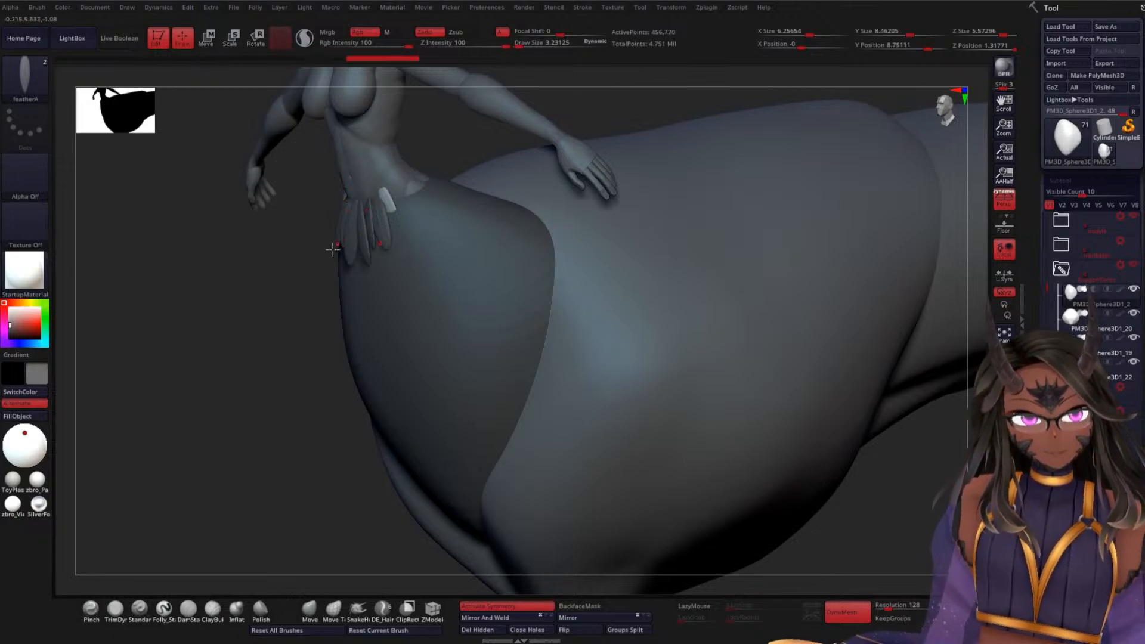
pyautogui.moveTo(179, 399); pyautogui.dragTo(207, 374)
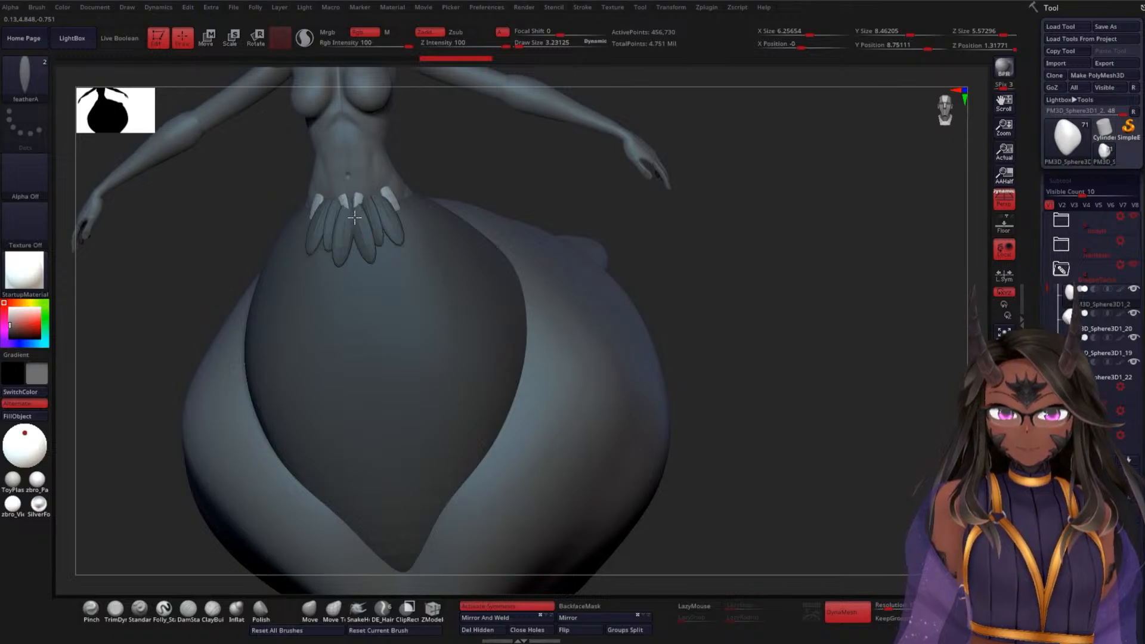
pyautogui.moveTo(355, 218); pyautogui.dragTo(395, 190)
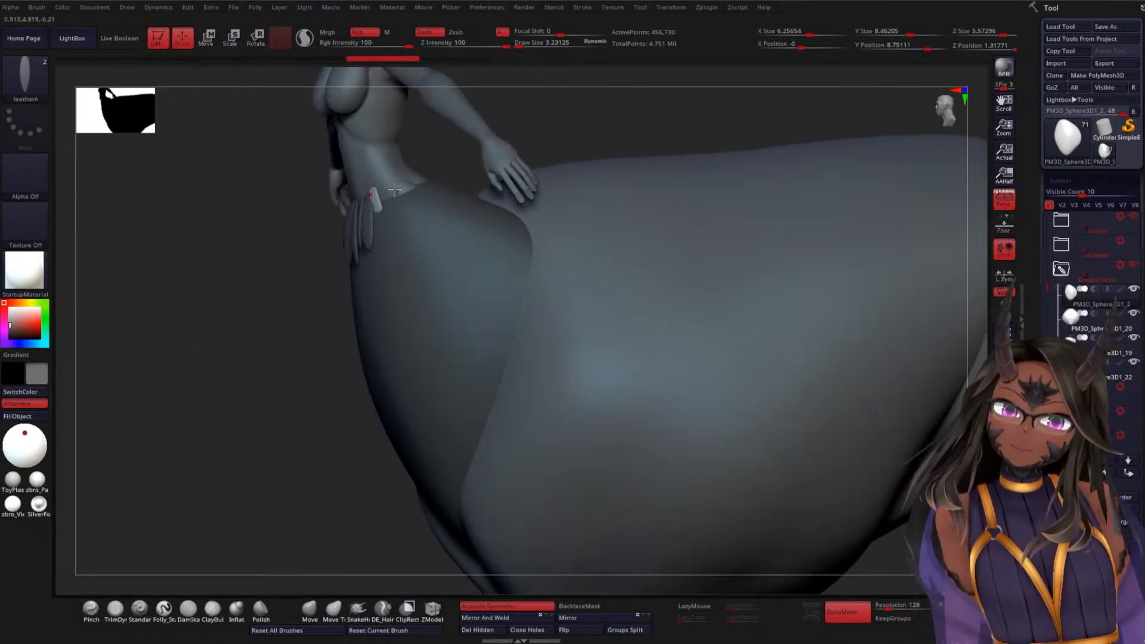
# Rotate the newest feather at the side of the waist to follow the torso surface, and check the row from the front
pyautogui.press('w')
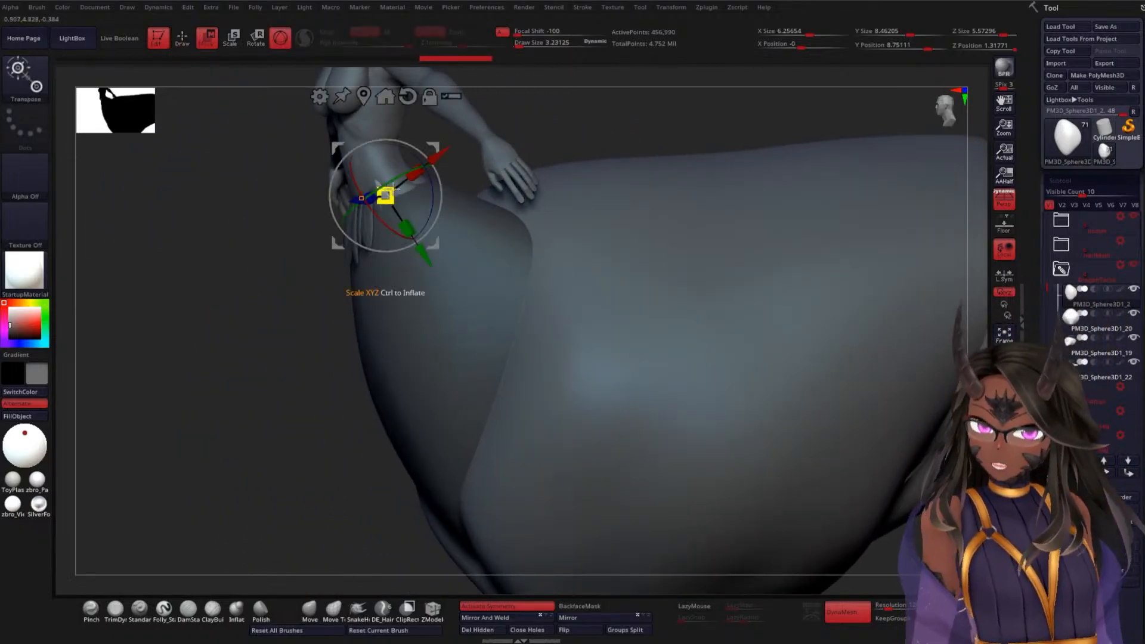
pyautogui.moveTo(377, 219); pyautogui.dragTo(365, 203)
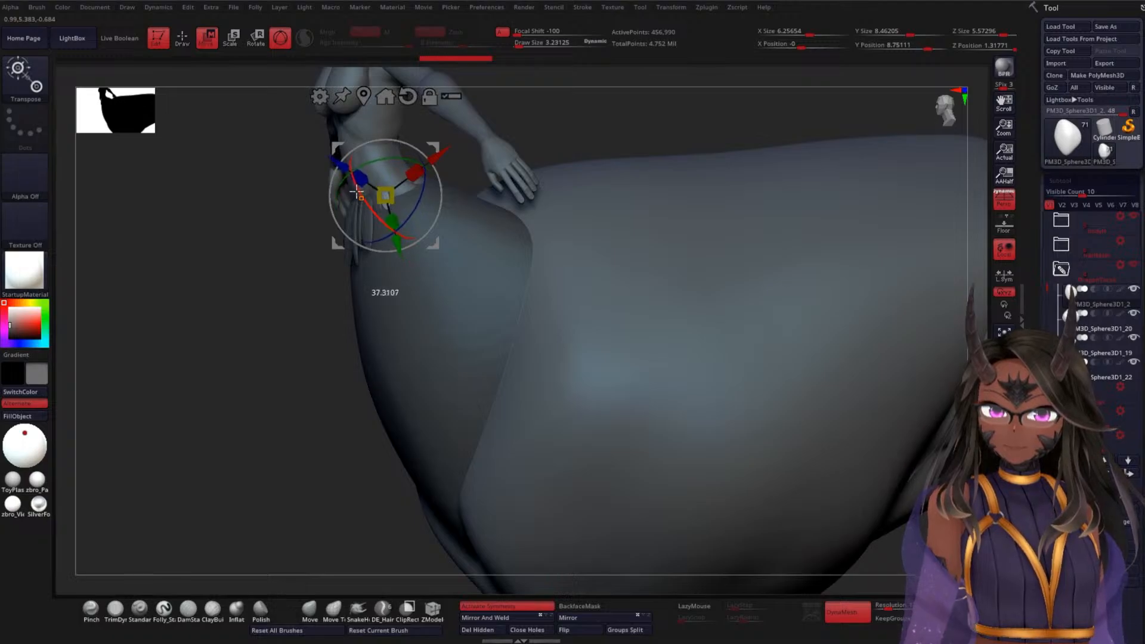
pyautogui.click(361, 198)
pyautogui.moveTo(218, 321); pyautogui.dragTo(334, 296)
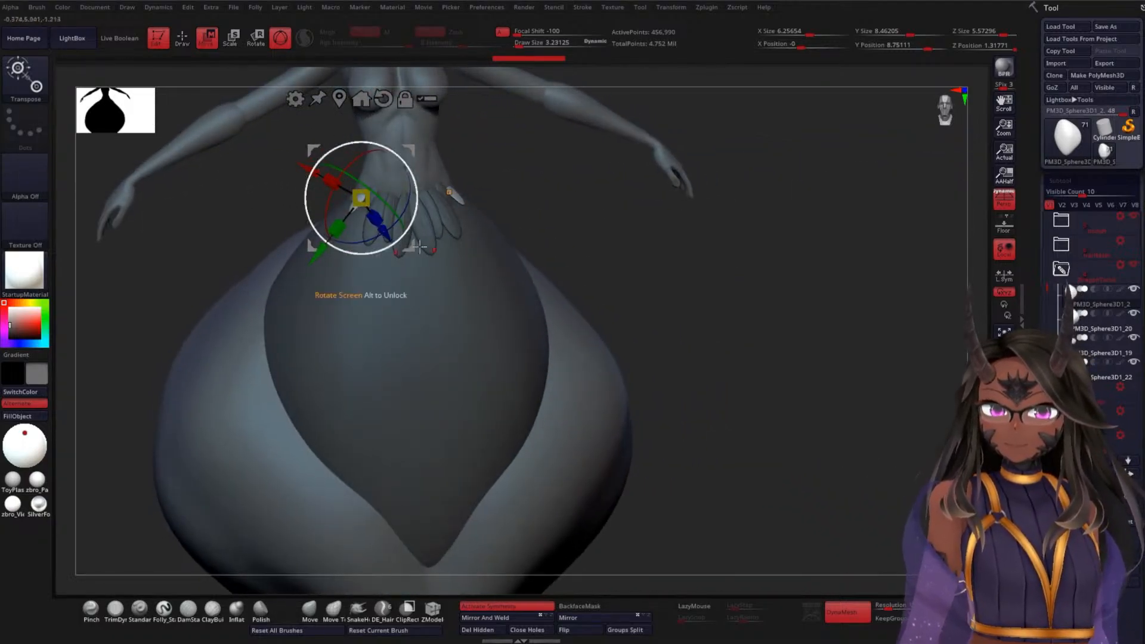
pyautogui.keyDown('alt'); pyautogui.moveTo(614, 246); pyautogui.dragTo(632, 273); pyautogui.keyUp('alt')
pyautogui.keyDown('alt'); pyautogui.moveTo(753, 229); pyautogui.dragTo(757, 260); pyautogui.keyUp('alt')
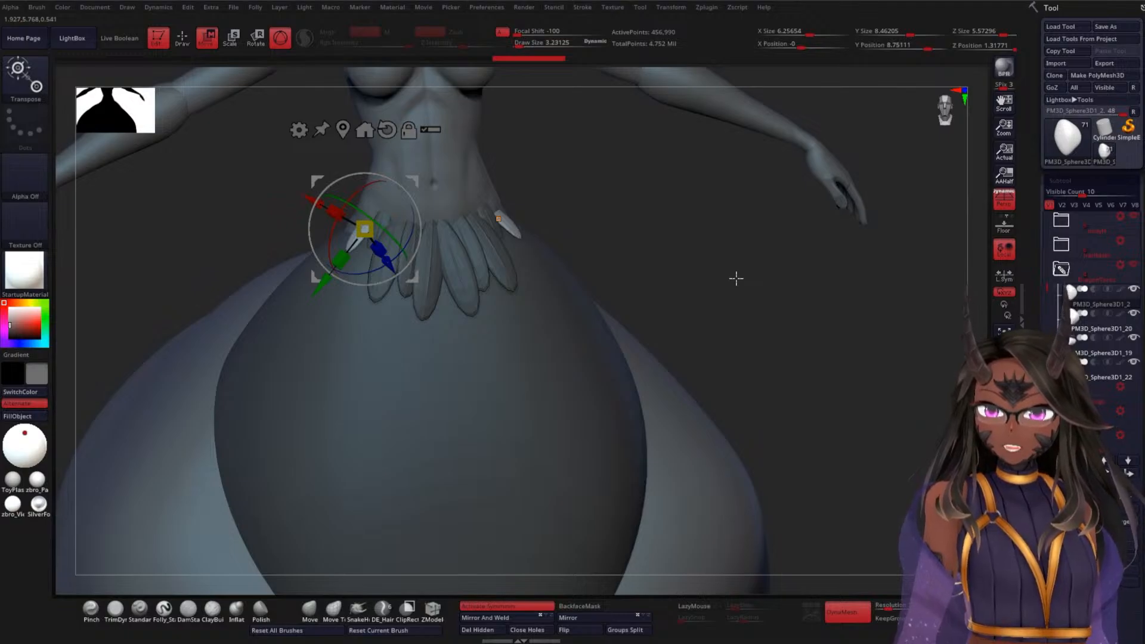
pyautogui.moveTo(739, 273)
pyautogui.keyDown('alt'); pyautogui.mouseDown()
pyautogui.moveTo(733, 243)
pyautogui.moveTo(716, 281)
pyautogui.moveTo(724, 287)
pyautogui.mouseUp(); pyautogui.keyUp('alt')
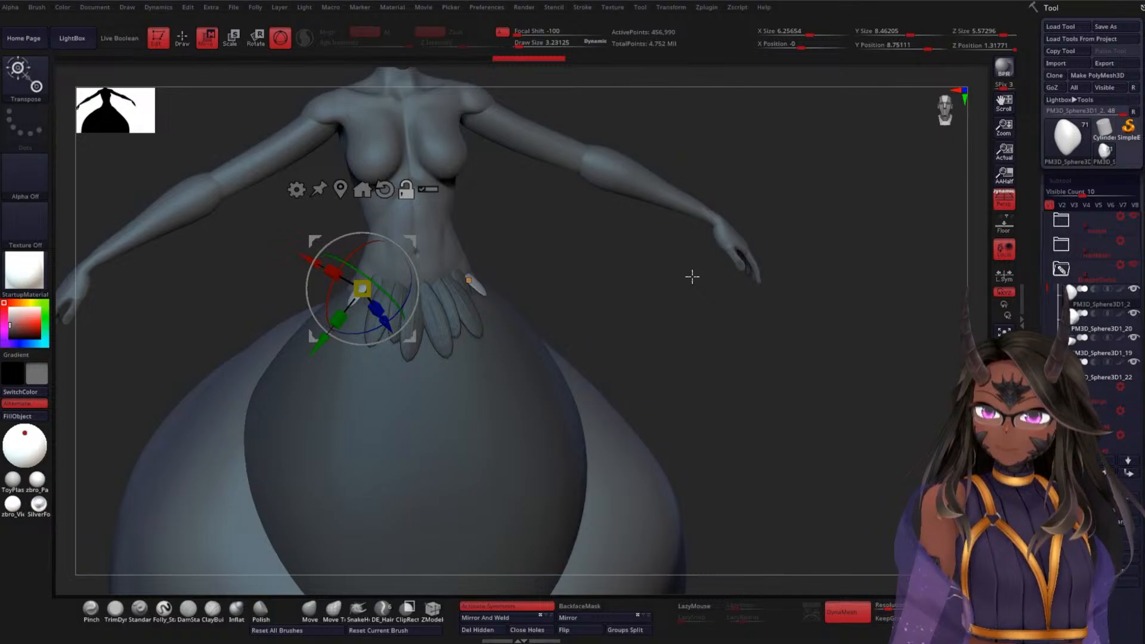
pyautogui.moveTo(692, 276); pyautogui.dragTo(665, 286)
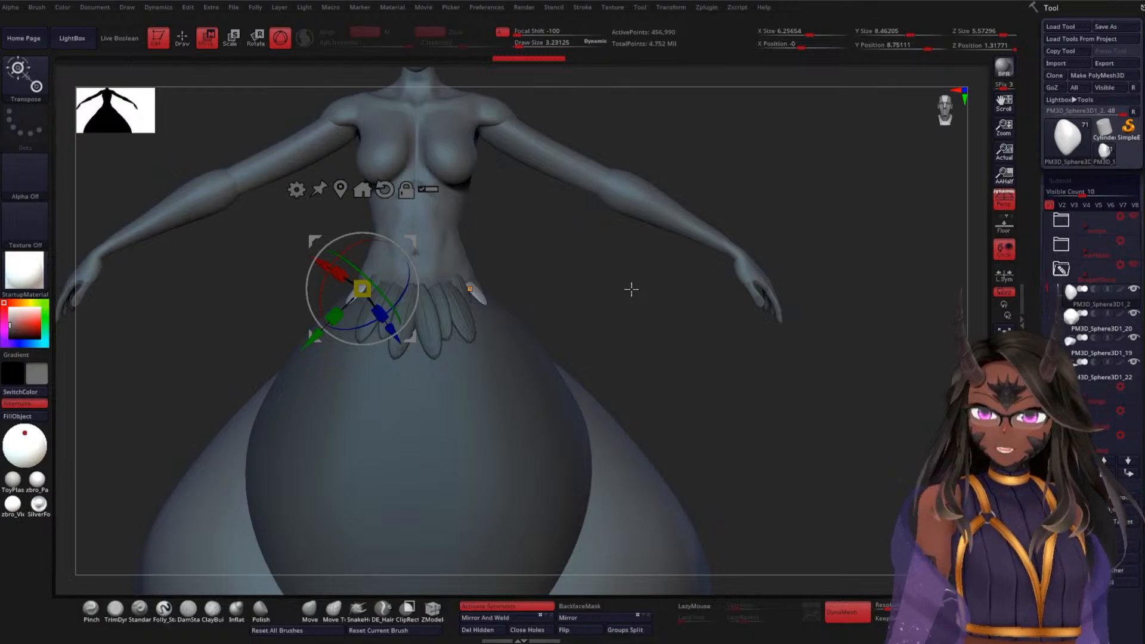
pyautogui.keyDown('alt'); pyautogui.moveTo(650, 306); pyautogui.dragTo(695, 286); pyautogui.keyUp('alt')
# Continue the mirrored feather row around both hips toward the back, just below the edge of the humanoid waist
pyautogui.press('q')
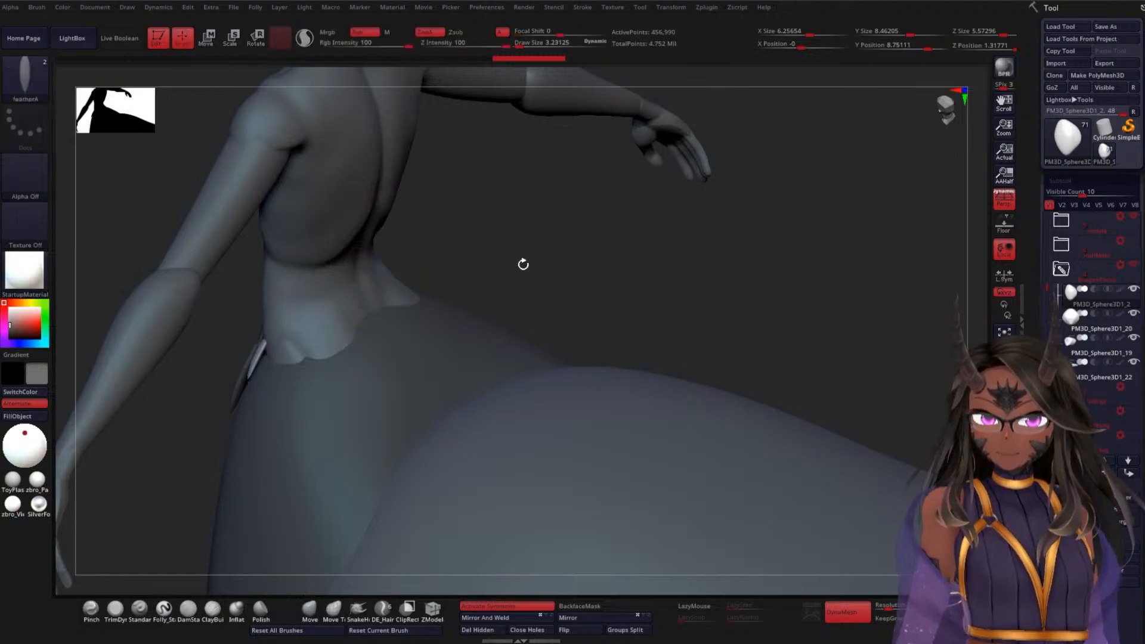
pyautogui.moveTo(524, 263); pyautogui.dragTo(430, 221)
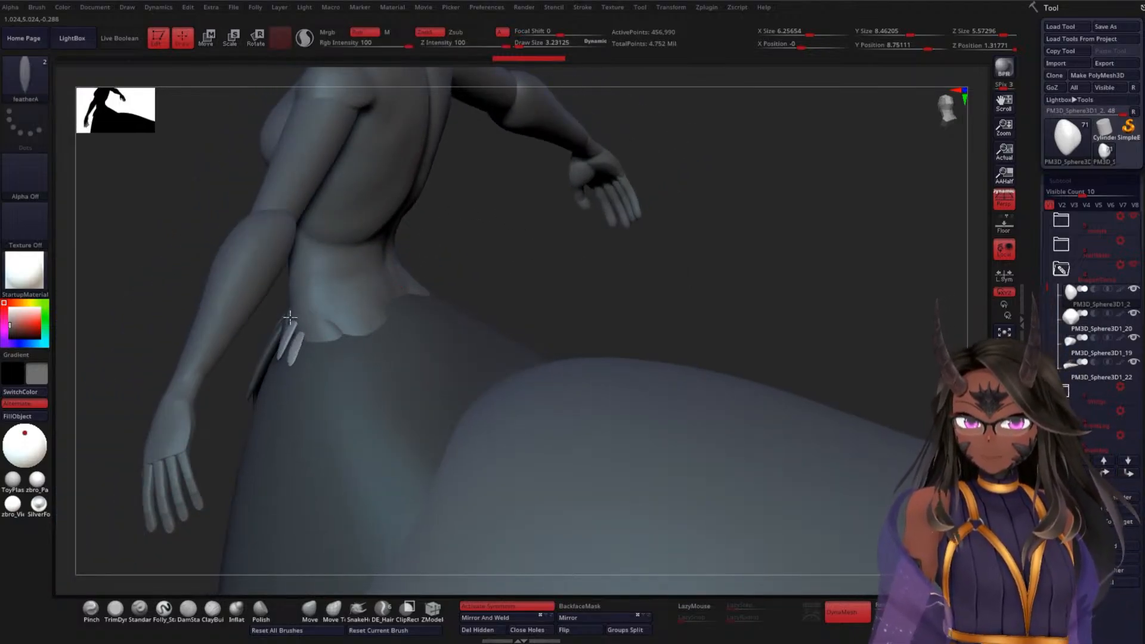
pyautogui.moveTo(519, 260); pyautogui.dragTo(479, 308)
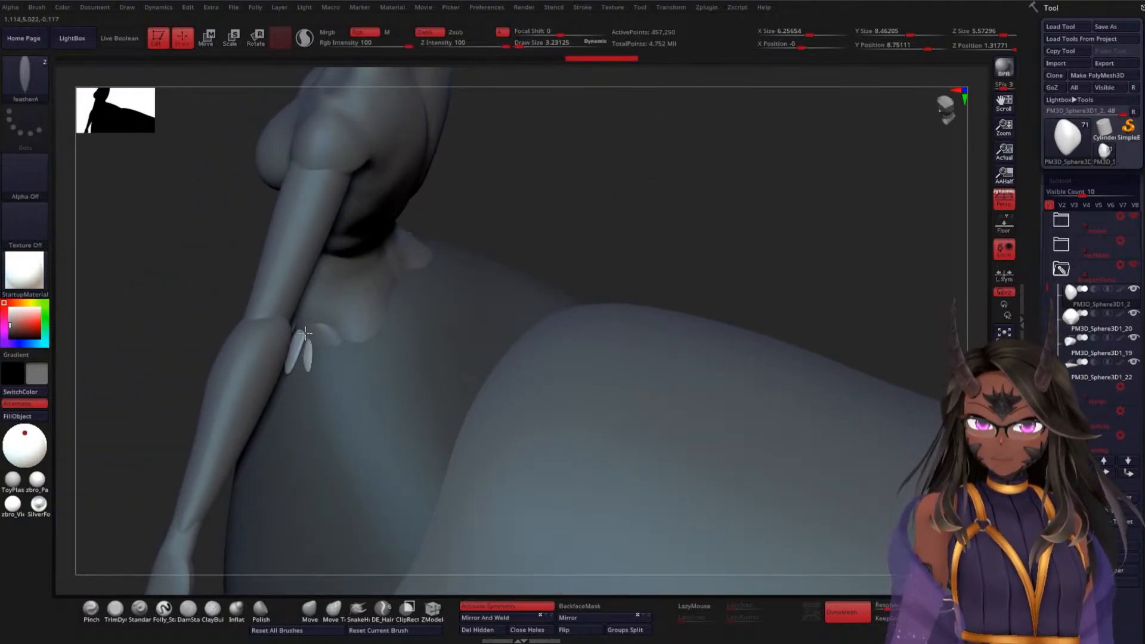
pyautogui.moveTo(304, 321); pyautogui.dragTo(304, 320)
pyautogui.moveTo(325, 362)
pyautogui.mouseDown()
pyautogui.moveTo(312, 316)
pyautogui.moveTo(328, 328)
pyautogui.moveTo(334, 309)
pyautogui.mouseUp()
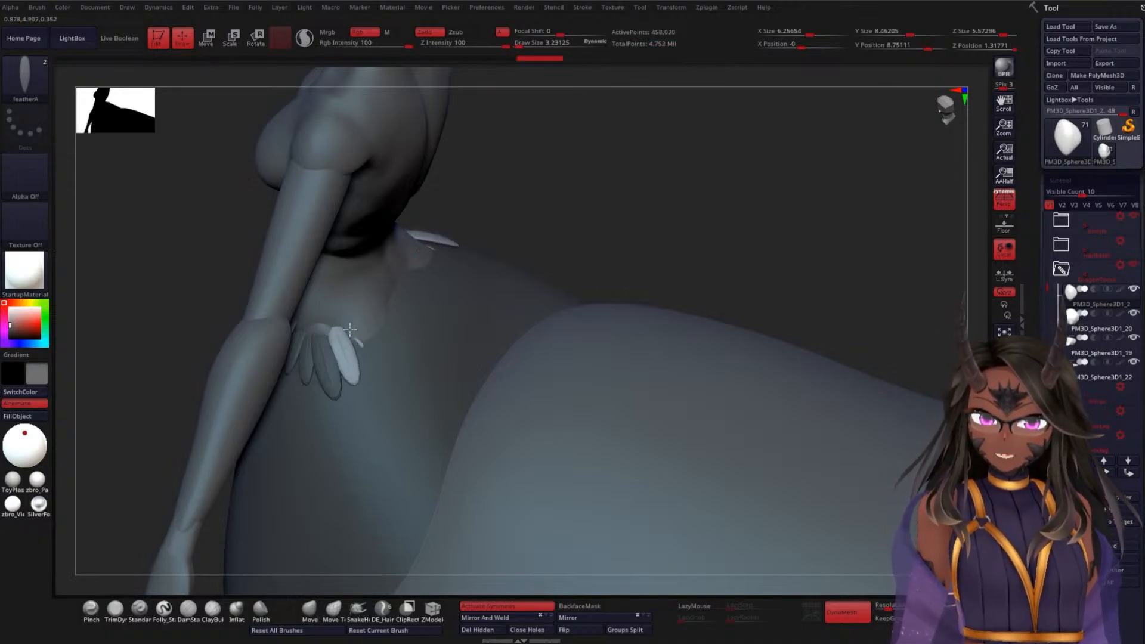
pyautogui.moveTo(610, 205); pyautogui.dragTo(412, 276)
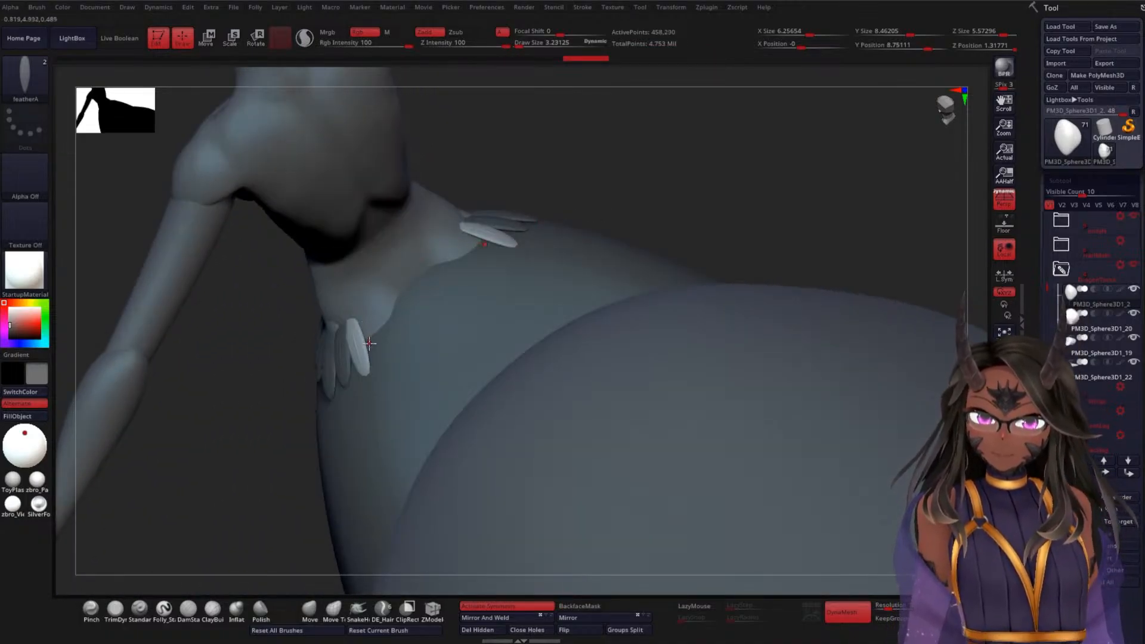
# Rotate the rearmost hip feather so it fans outward with its neighbours, and return to the feather brush
pyautogui.press('w')
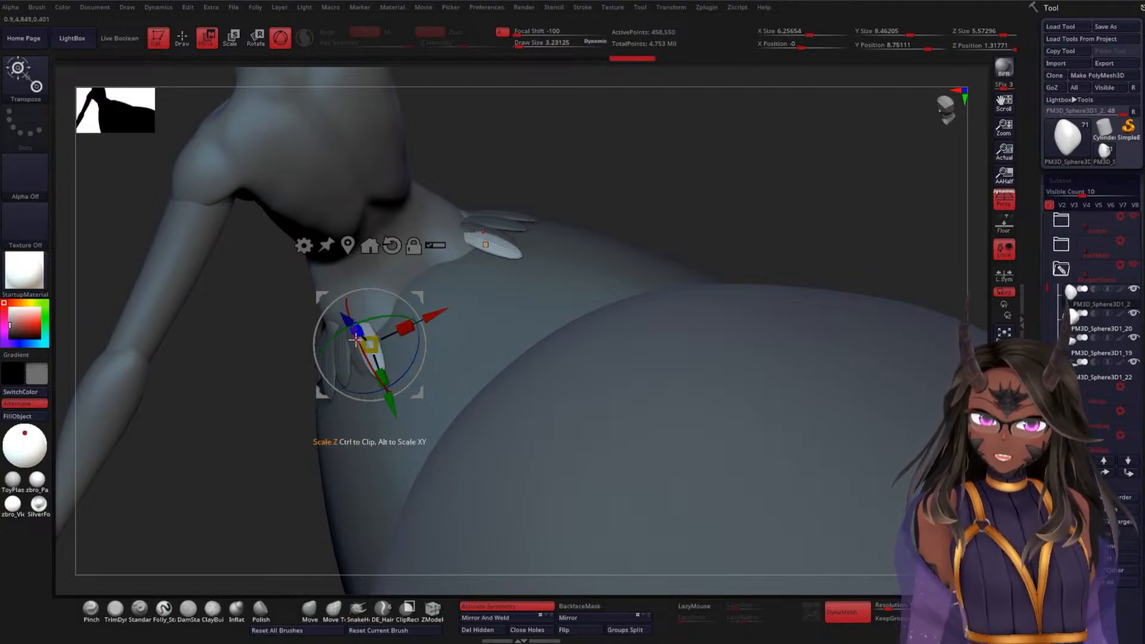
pyautogui.moveTo(356, 339); pyautogui.dragTo(364, 346)
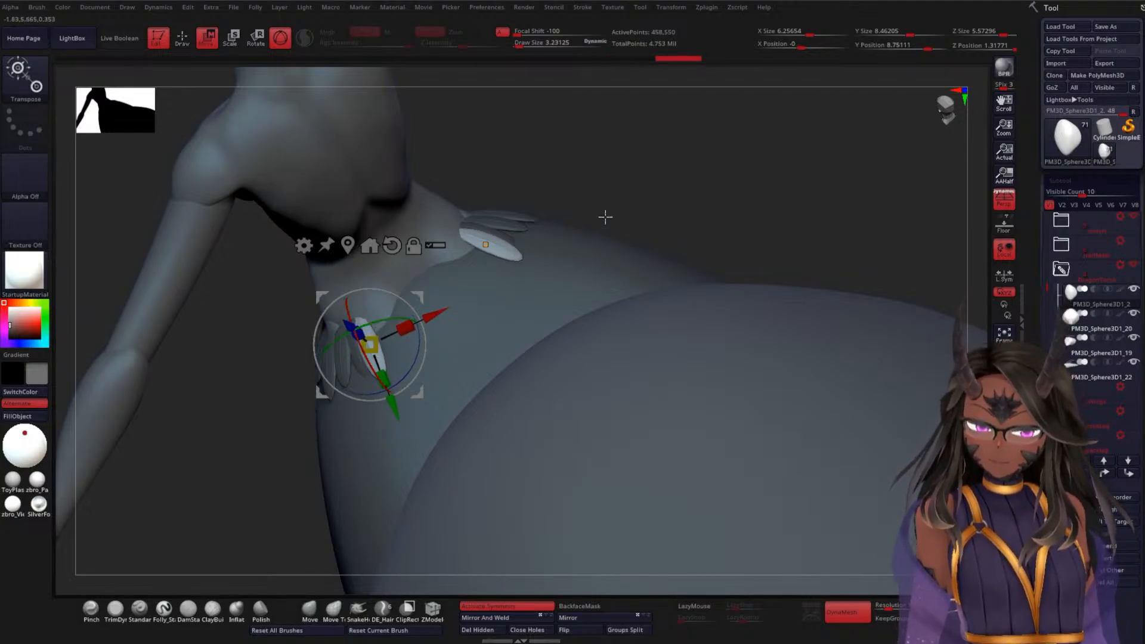
pyautogui.press('q')
# Add feathers across the lower back to join the two sides of the waistline row
pyautogui.moveTo(685, 197); pyautogui.dragTo(578, 210)
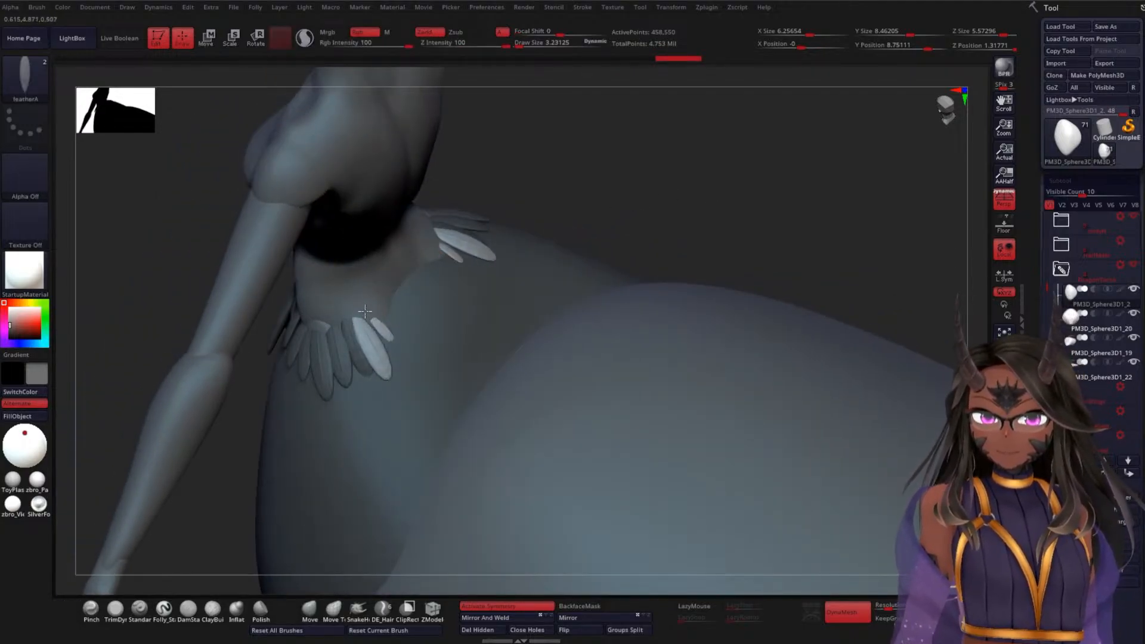
pyautogui.moveTo(365, 311); pyautogui.dragTo(353, 297)
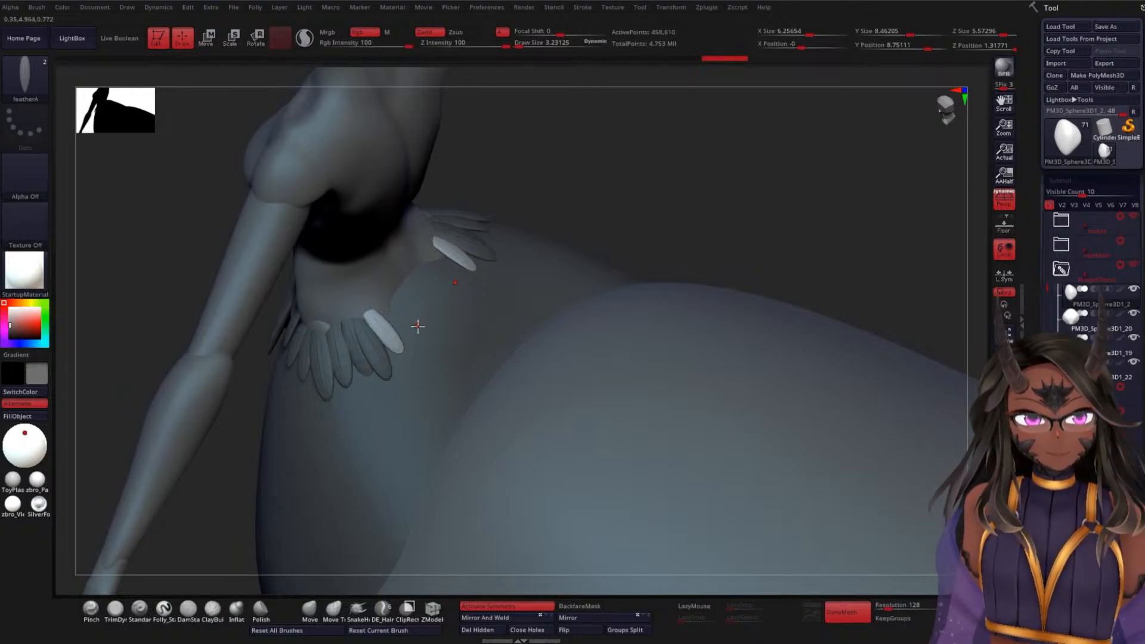
pyautogui.moveTo(409, 339); pyautogui.dragTo(401, 256)
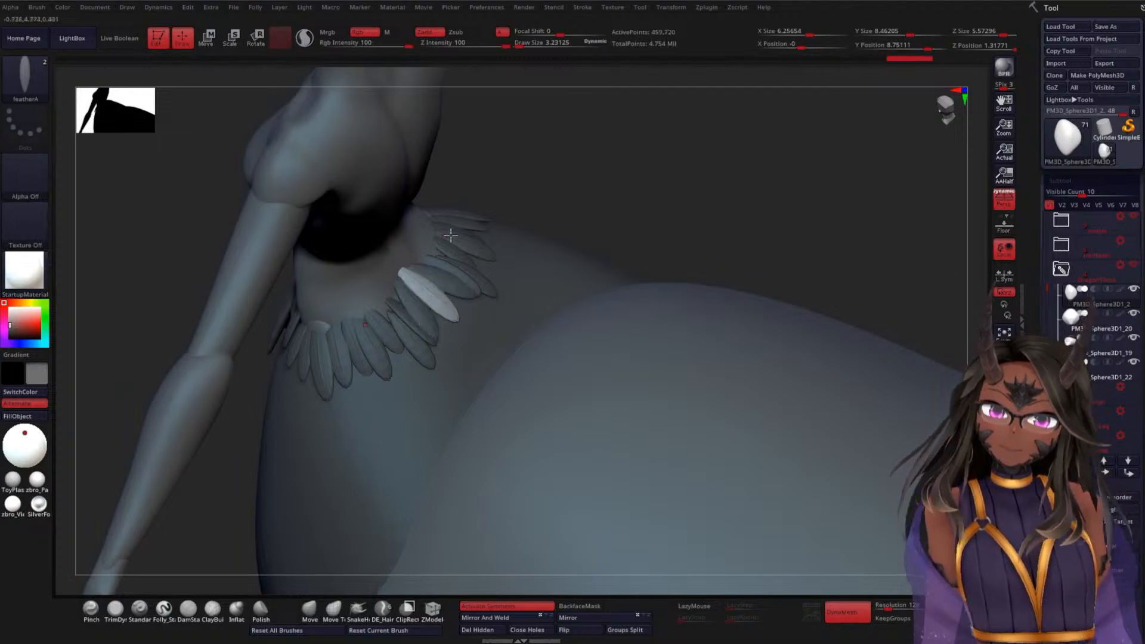
pyautogui.moveTo(632, 213); pyautogui.dragTo(474, 304)
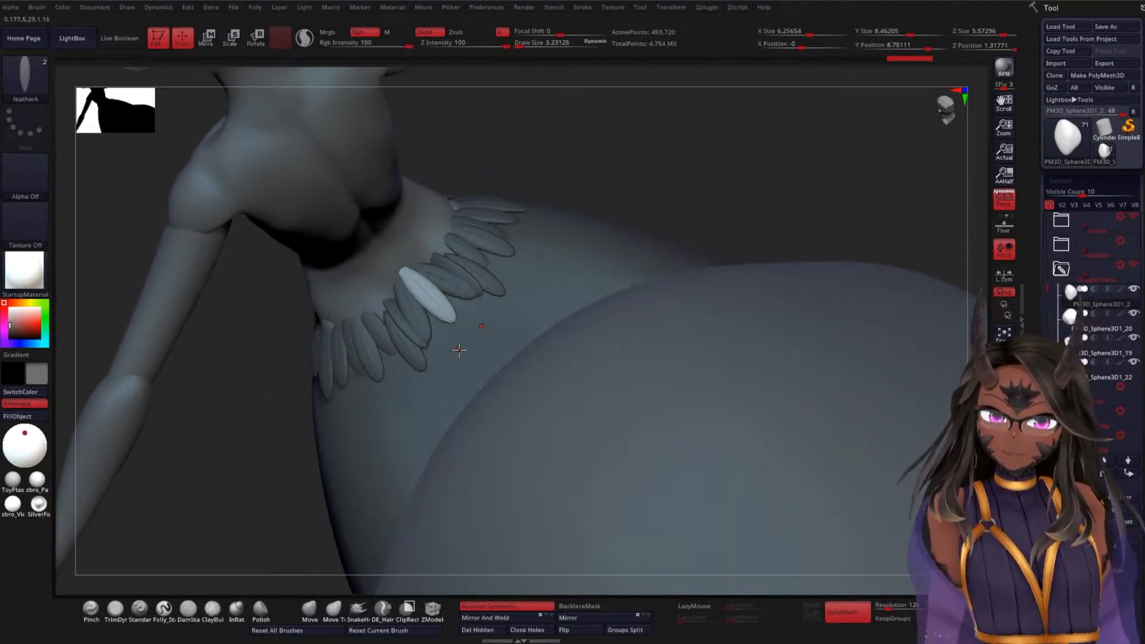
pyautogui.moveTo(659, 200); pyautogui.dragTo(732, 174)
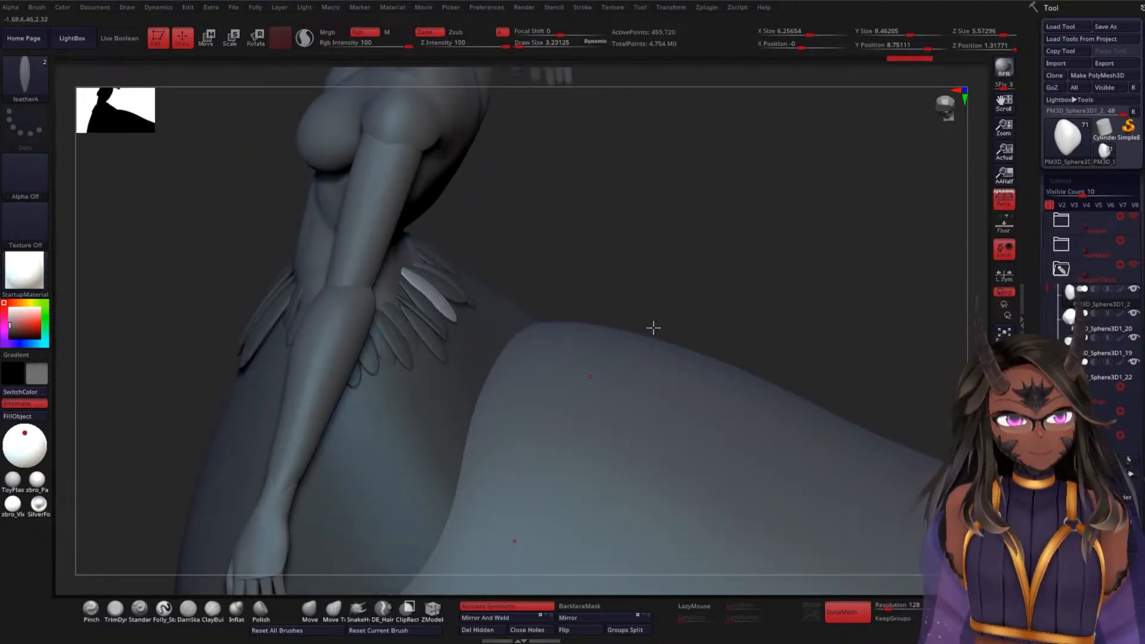
pyautogui.moveTo(787, 268)
pyautogui.mouseDown()
pyautogui.moveTo(800, 319)
pyautogui.moveTo(645, 205)
pyautogui.moveTo(748, 223)
pyautogui.moveTo(774, 271)
pyautogui.moveTo(651, 443)
pyautogui.moveTo(675, 440)
pyautogui.moveTo(615, 368)
pyautogui.moveTo(631, 396)
pyautogui.moveTo(622, 383)
pyautogui.mouseUp()
pyautogui.hotkey('ctrl', 'z')
pyautogui.moveTo(859, 297)
pyautogui.mouseDown()
pyautogui.moveTo(822, 255)
pyautogui.moveTo(780, 284)
pyautogui.moveTo(813, 305)
pyautogui.moveTo(764, 258)
pyautogui.moveTo(785, 388)
pyautogui.moveTo(738, 286)
pyautogui.moveTo(759, 249)
pyautogui.moveTo(813, 378)
pyautogui.mouseUp()
pyautogui.hotkey('ctrl', 'z')
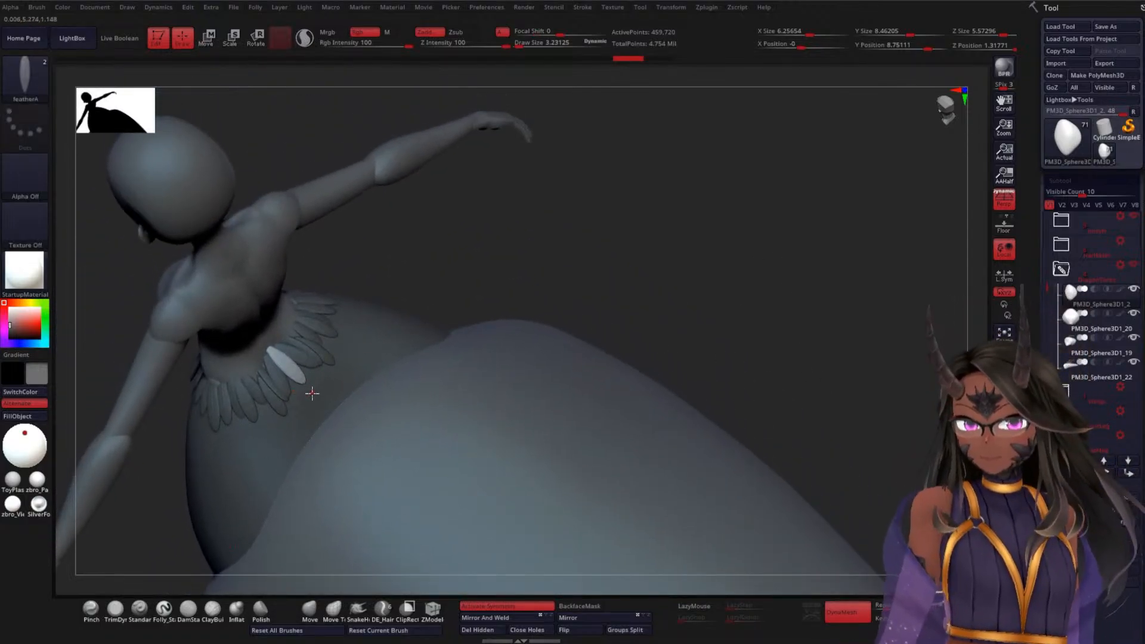
# Start a second feather row just below the waistline row at the rear of the hip, and check how it sits on the torso
pyautogui.moveTo(301, 401)
pyautogui.mouseDown()
pyautogui.moveTo(286, 379)
pyautogui.moveTo(296, 360)
pyautogui.moveTo(303, 374)
pyautogui.moveTo(318, 364)
pyautogui.mouseUp()
pyautogui.press('w')
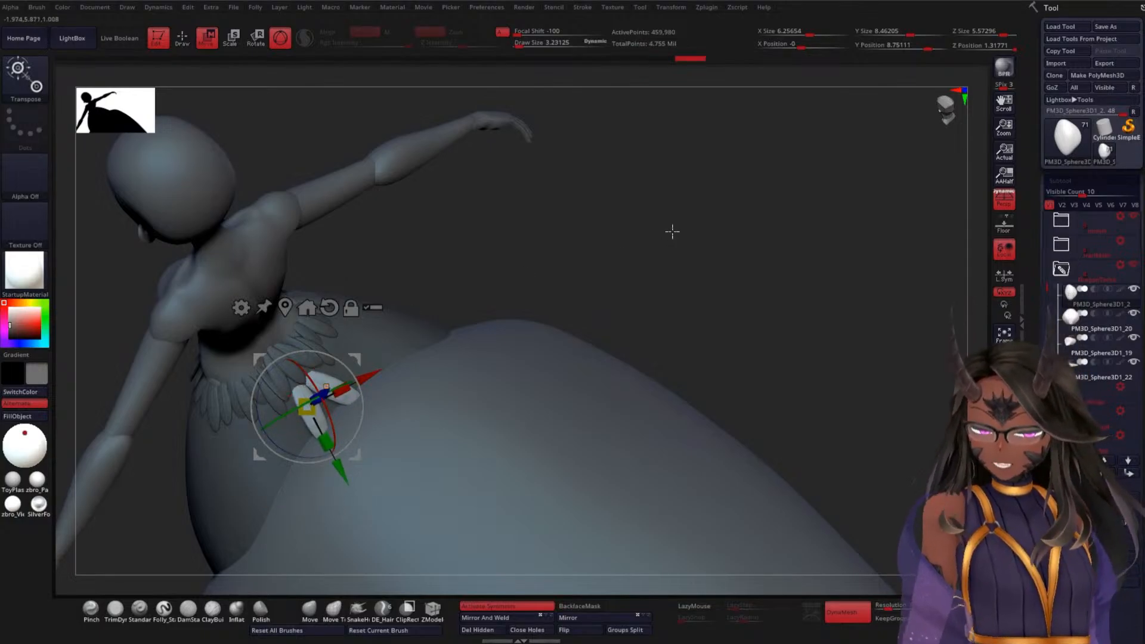
pyautogui.moveTo(672, 232); pyautogui.dragTo(540, 252)
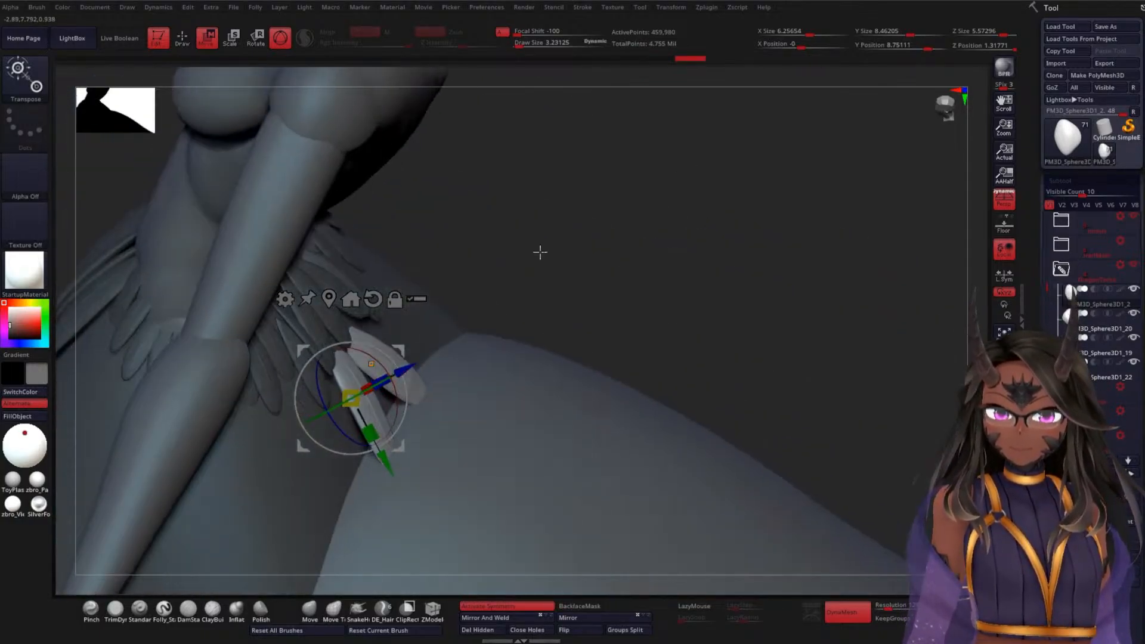
pyautogui.moveTo(645, 235); pyautogui.dragTo(503, 285)
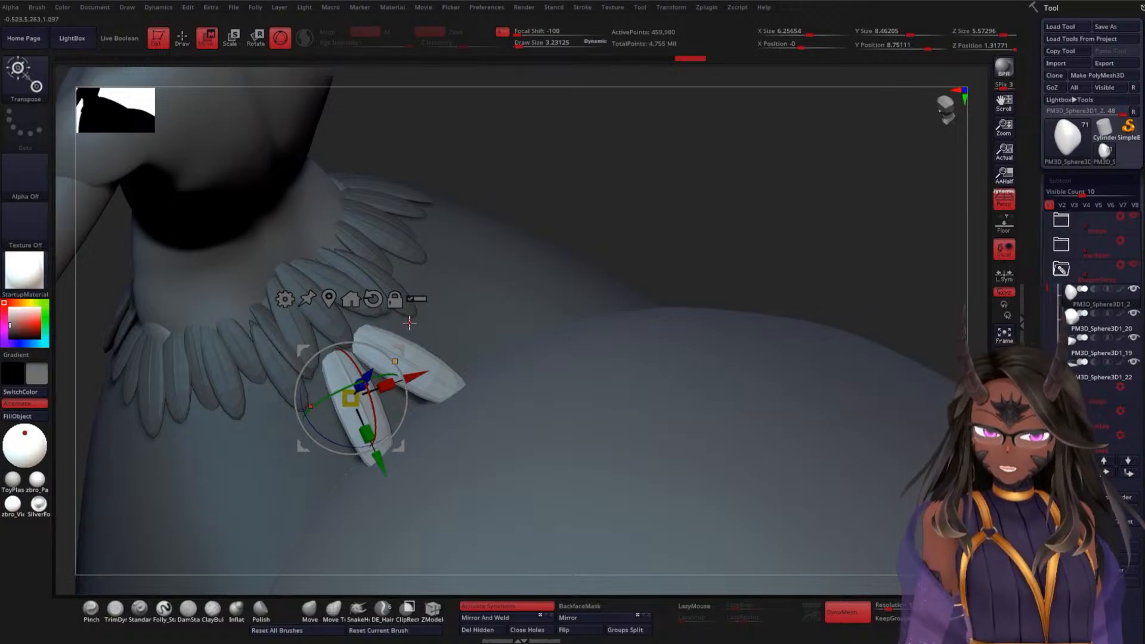
pyautogui.press('q')
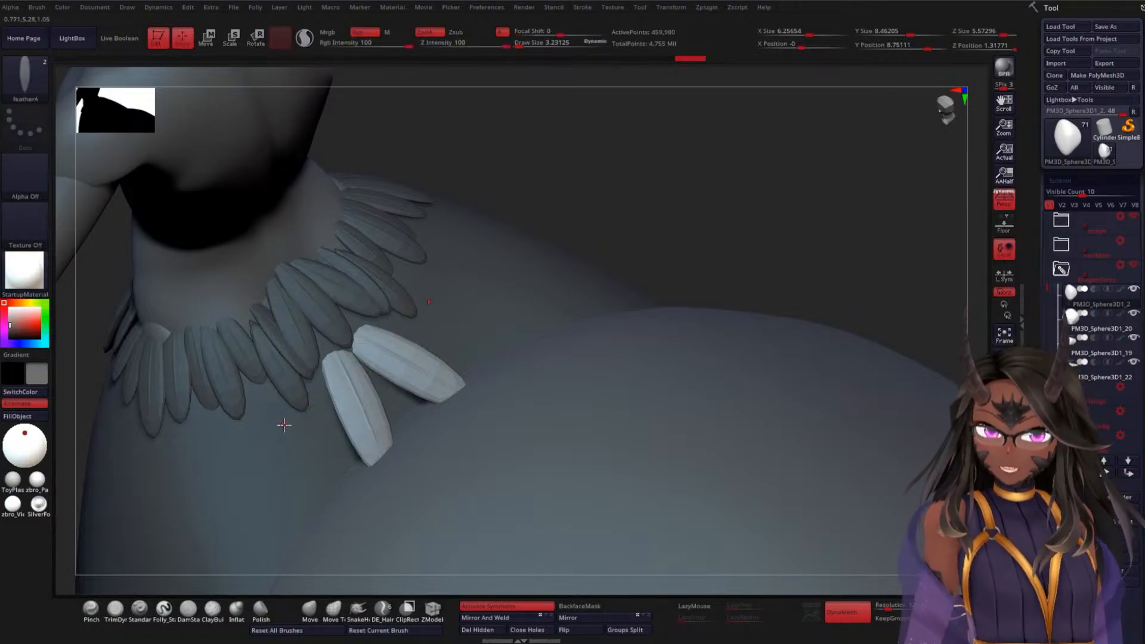
# Add more feathers to the second row around the hip, and adjust the newest one with the transform gizmo
pyautogui.moveTo(601, 209); pyautogui.dragTo(304, 448)
pyautogui.moveTo(611, 238); pyautogui.dragTo(583, 253)
pyautogui.press('w')
pyautogui.moveTo(361, 486); pyautogui.dragTo(290, 451)
pyautogui.moveTo(489, 319); pyautogui.dragTo(567, 328)
pyautogui.moveTo(623, 285); pyautogui.dragTo(606, 301)
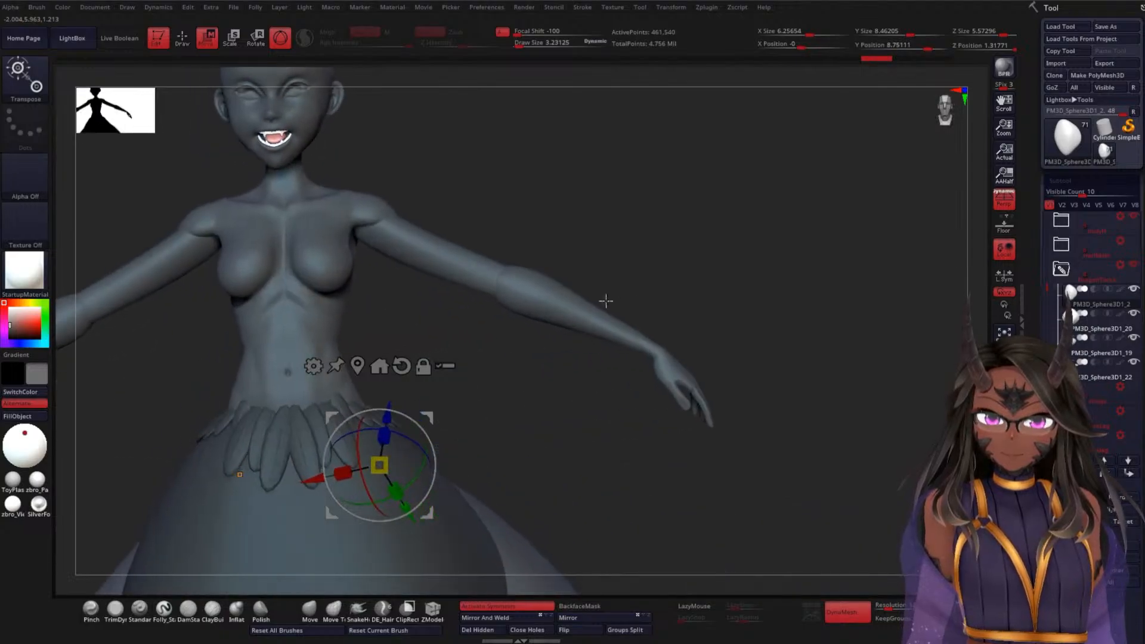
# Hide the humanoid figure to expose the upper torso, and return to the feather brush
pyautogui.keyDown('alt'); pyautogui.moveTo(531, 419); pyautogui.dragTo(550, 348); pyautogui.keyUp('alt')
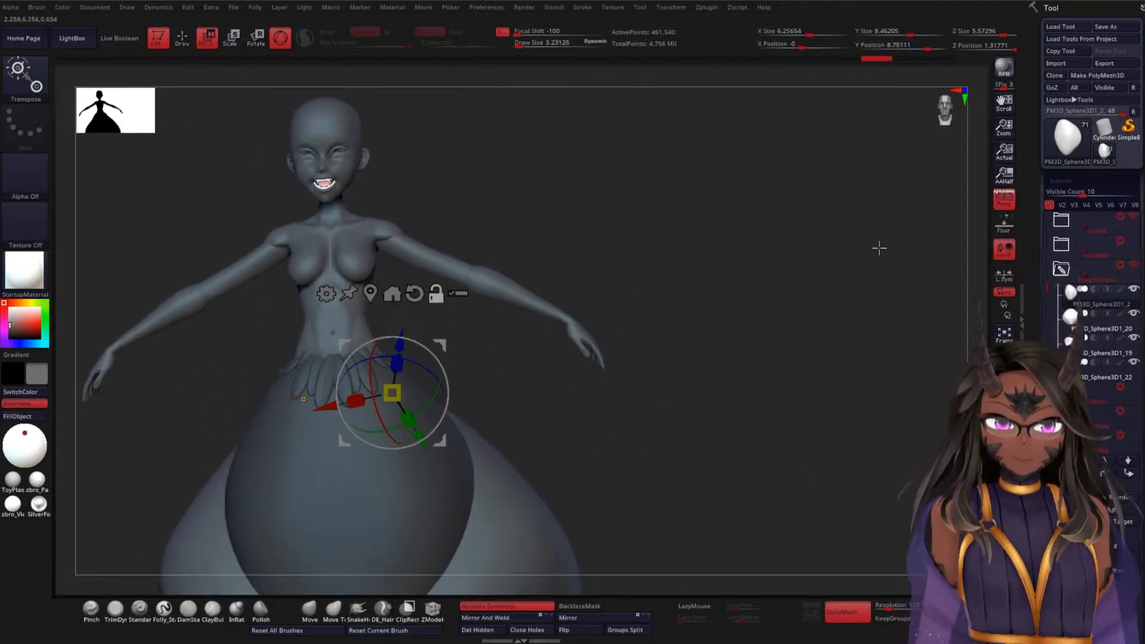
pyautogui.click(1138, 225)
pyautogui.moveTo(632, 328)
pyautogui.mouseDown()
pyautogui.moveTo(619, 306)
pyautogui.moveTo(621, 358)
pyautogui.moveTo(678, 304)
pyautogui.mouseUp()
pyautogui.press('q')
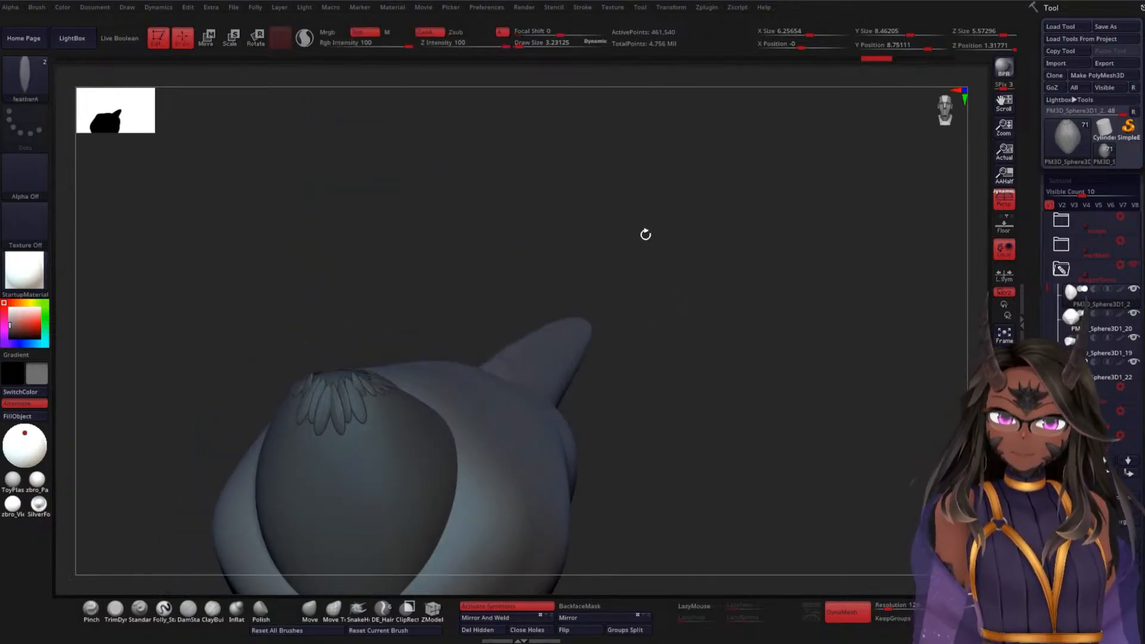
# Add mirrored feathers under the first row from the front of the torso toward its side
pyautogui.moveTo(647, 233)
pyautogui.mouseDown()
pyautogui.moveTo(674, 333)
pyautogui.moveTo(509, 263)
pyautogui.moveTo(608, 250)
pyautogui.moveTo(582, 252)
pyautogui.moveTo(433, 399)
pyautogui.moveTo(409, 355)
pyautogui.mouseUp()
pyautogui.moveTo(455, 414); pyautogui.dragTo(451, 353)
pyautogui.moveTo(518, 398); pyautogui.dragTo(498, 376)
pyautogui.moveTo(657, 289); pyautogui.dragTo(642, 320)
pyautogui.moveTo(517, 366); pyautogui.dragTo(487, 326)
pyautogui.moveTo(518, 335); pyautogui.dragTo(541, 273)
pyautogui.moveTo(617, 200); pyautogui.dragTo(638, 223)
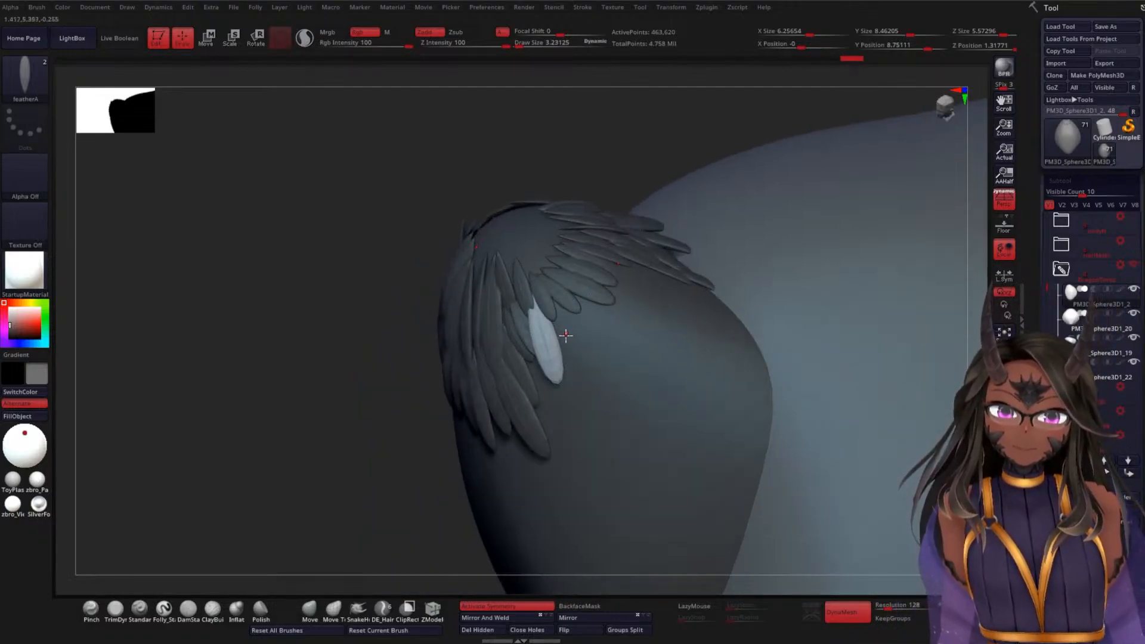
# Continue the overlapping feather row along the side of the torso until it reaches the back near the thigh
pyautogui.moveTo(562, 335); pyautogui.dragTo(551, 297)
pyautogui.moveTo(651, 152); pyautogui.dragTo(631, 175)
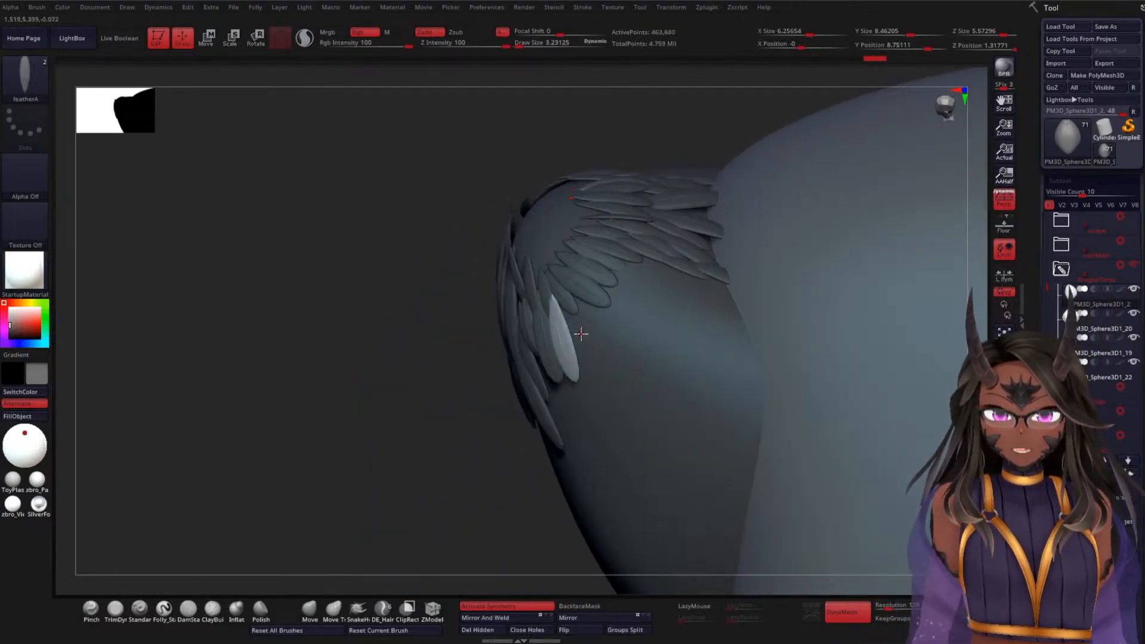
pyautogui.moveTo(580, 332); pyautogui.dragTo(571, 286)
pyautogui.moveTo(616, 326); pyautogui.dragTo(610, 261)
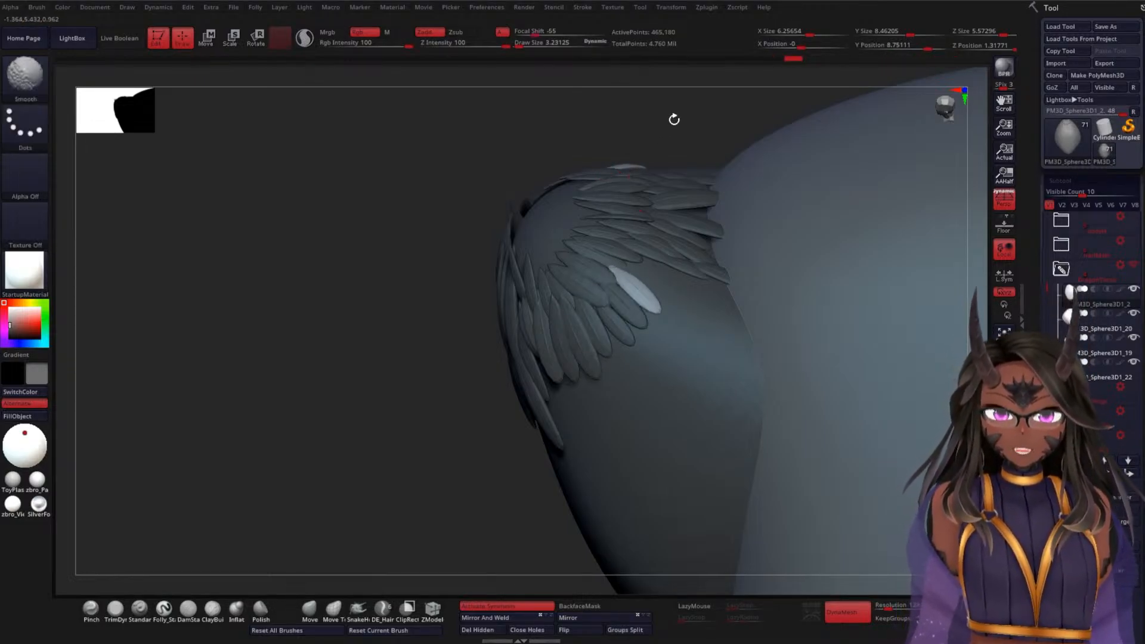
pyautogui.moveTo(672, 118); pyautogui.dragTo(648, 274)
pyautogui.moveTo(625, 362); pyautogui.dragTo(611, 325)
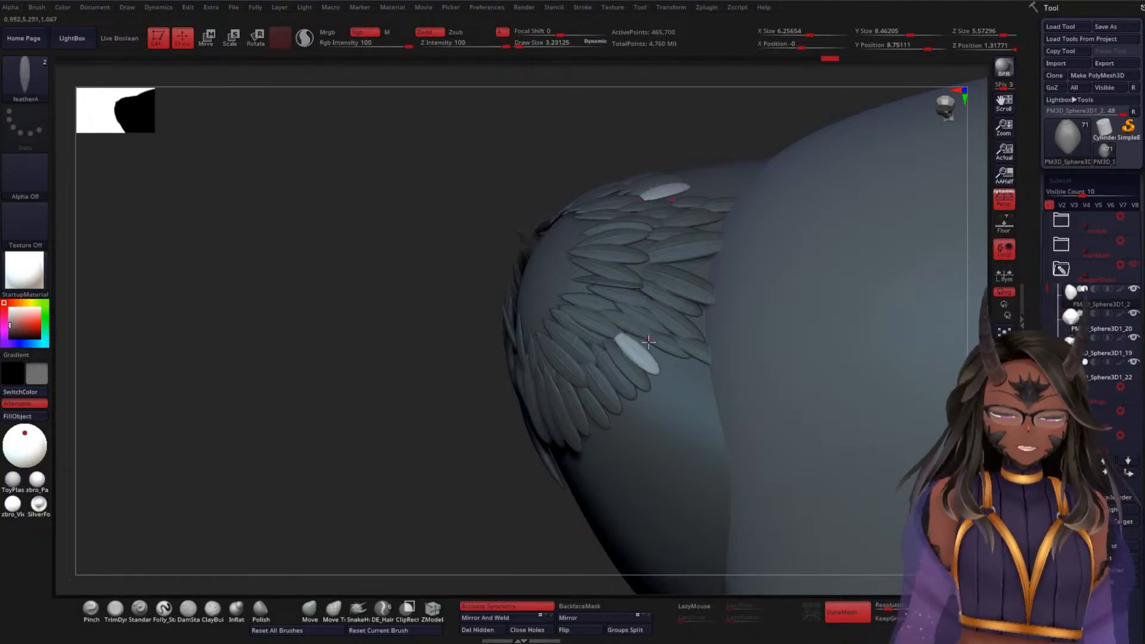
pyautogui.moveTo(660, 363); pyautogui.dragTo(671, 336)
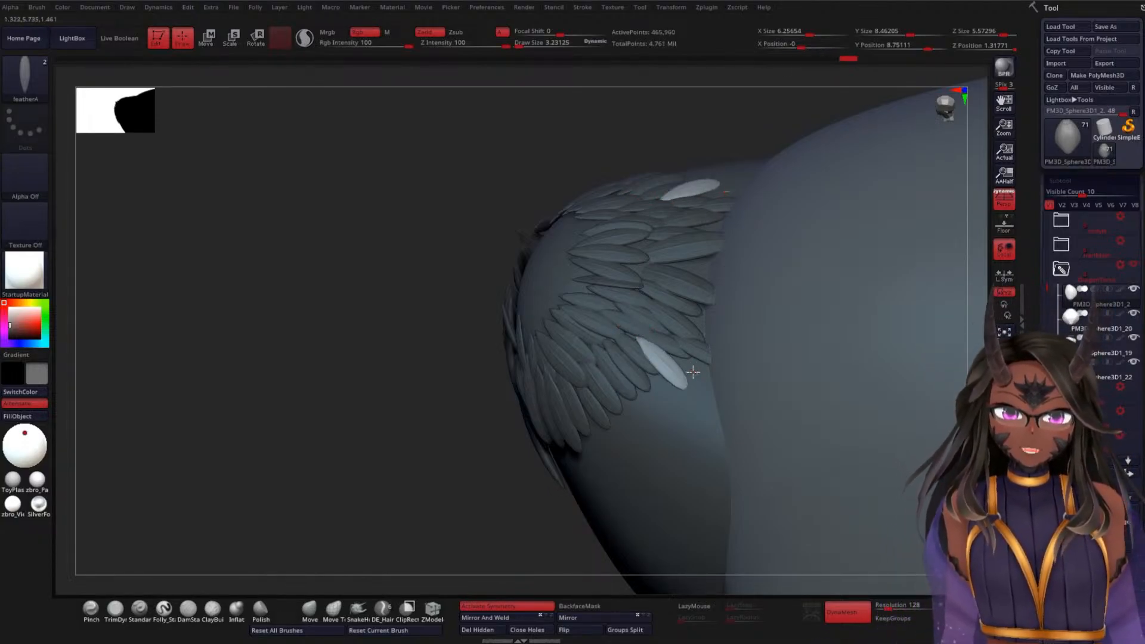
pyautogui.moveTo(693, 373); pyautogui.dragTo(681, 356)
pyautogui.moveTo(700, 397); pyautogui.dragTo(684, 378)
# Layer another row of feathers beneath it, working from the rear edge of the side forward
pyautogui.moveTo(279, 455); pyautogui.dragTo(306, 389)
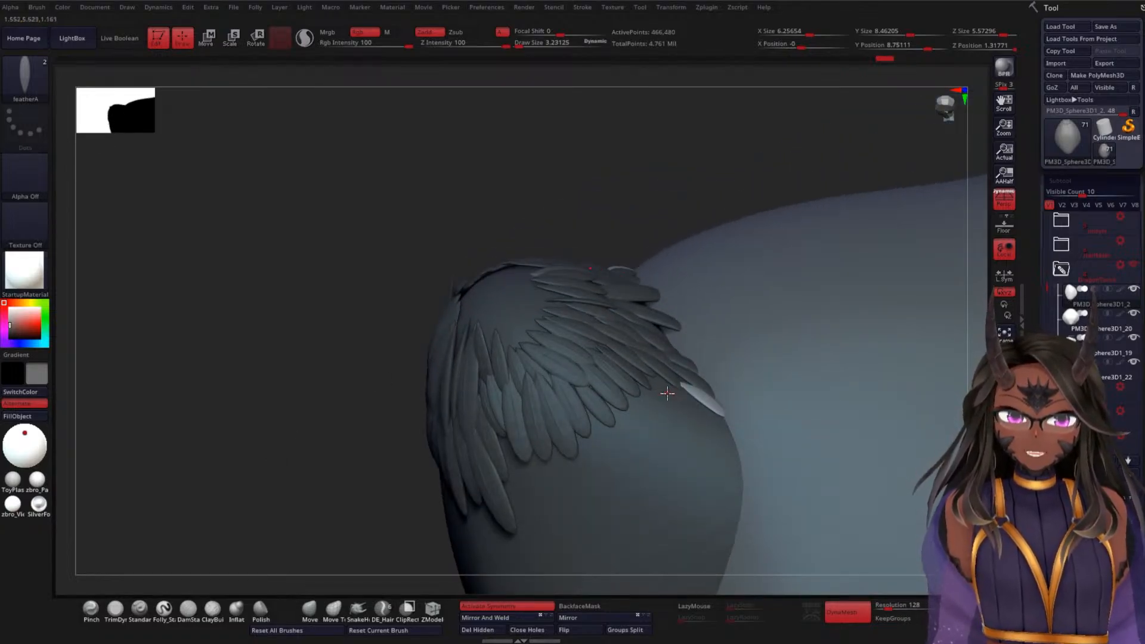
pyautogui.moveTo(668, 393); pyautogui.dragTo(654, 370)
pyautogui.moveTo(670, 225); pyautogui.dragTo(648, 249)
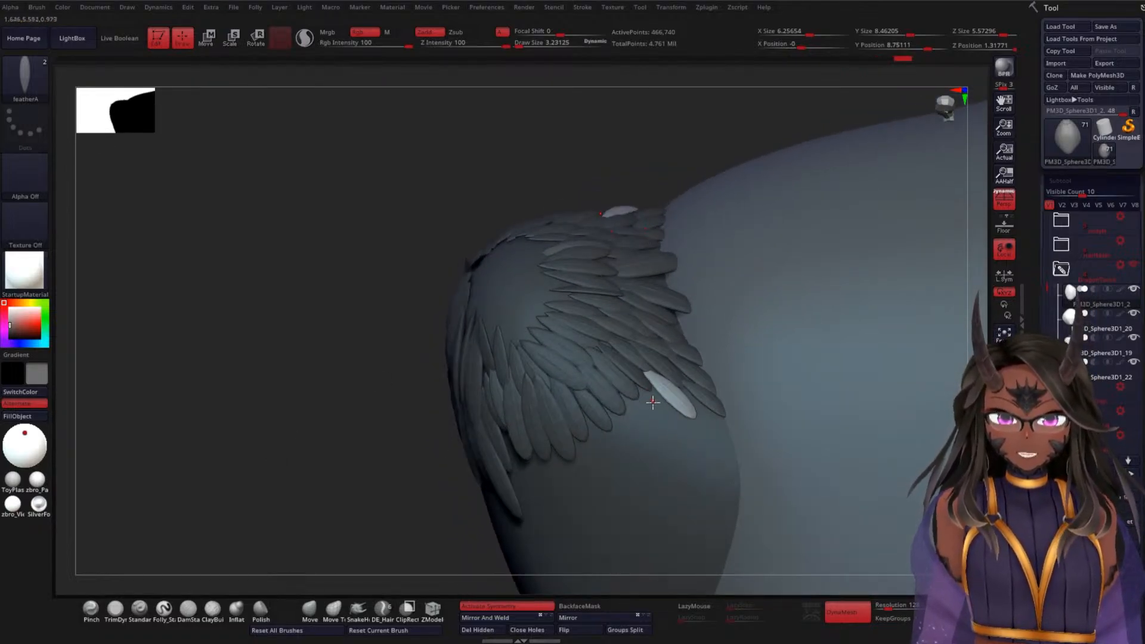
pyautogui.moveTo(653, 403); pyautogui.dragTo(629, 385)
pyautogui.moveTo(637, 413); pyautogui.dragTo(610, 401)
pyautogui.moveTo(621, 442); pyautogui.dragTo(580, 406)
pyautogui.moveTo(257, 496); pyautogui.dragTo(587, 418)
pyautogui.moveTo(589, 470); pyautogui.dragTo(594, 442)
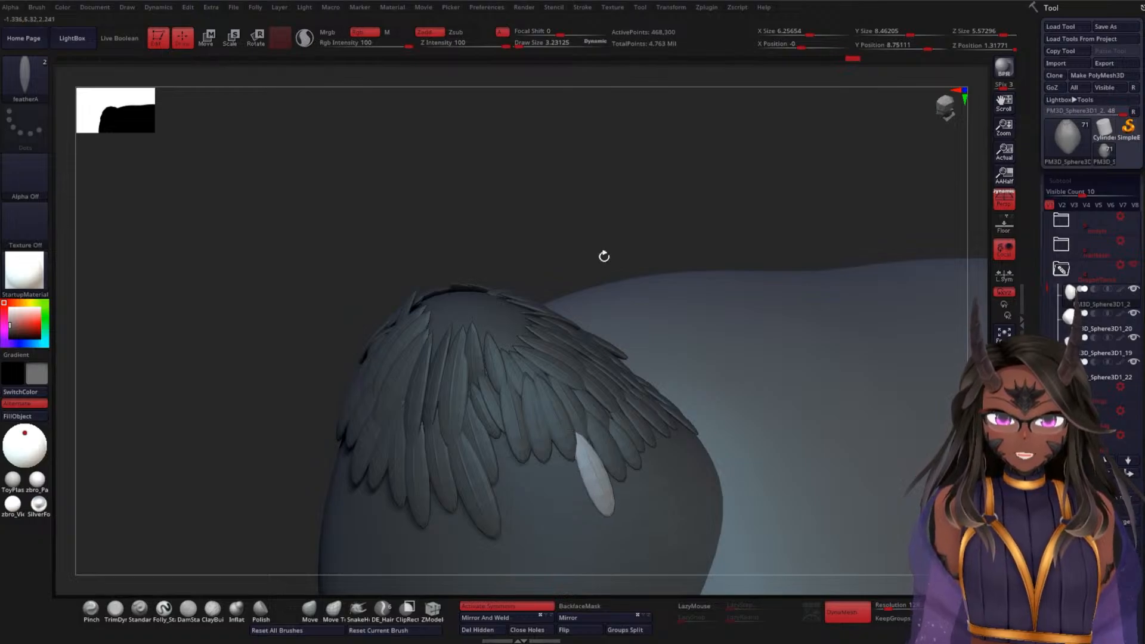
# Fill the remaining gap between the side feathers and the front feathers, and undo the last misplaced change
pyautogui.moveTo(603, 256); pyautogui.dragTo(550, 378)
pyautogui.moveTo(688, 281); pyautogui.dragTo(733, 287)
pyautogui.moveTo(544, 423); pyautogui.dragTo(533, 380)
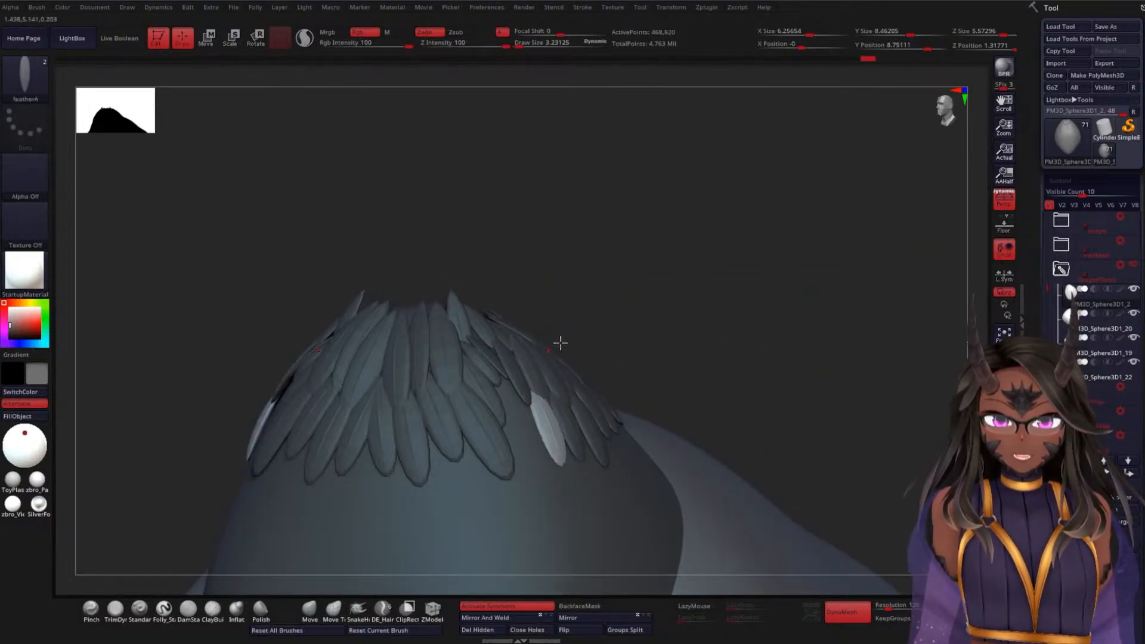
pyautogui.moveTo(657, 309); pyautogui.dragTo(641, 341)
pyautogui.moveTo(518, 411); pyautogui.dragTo(499, 373)
pyautogui.hotkey('ctrl', 'z')
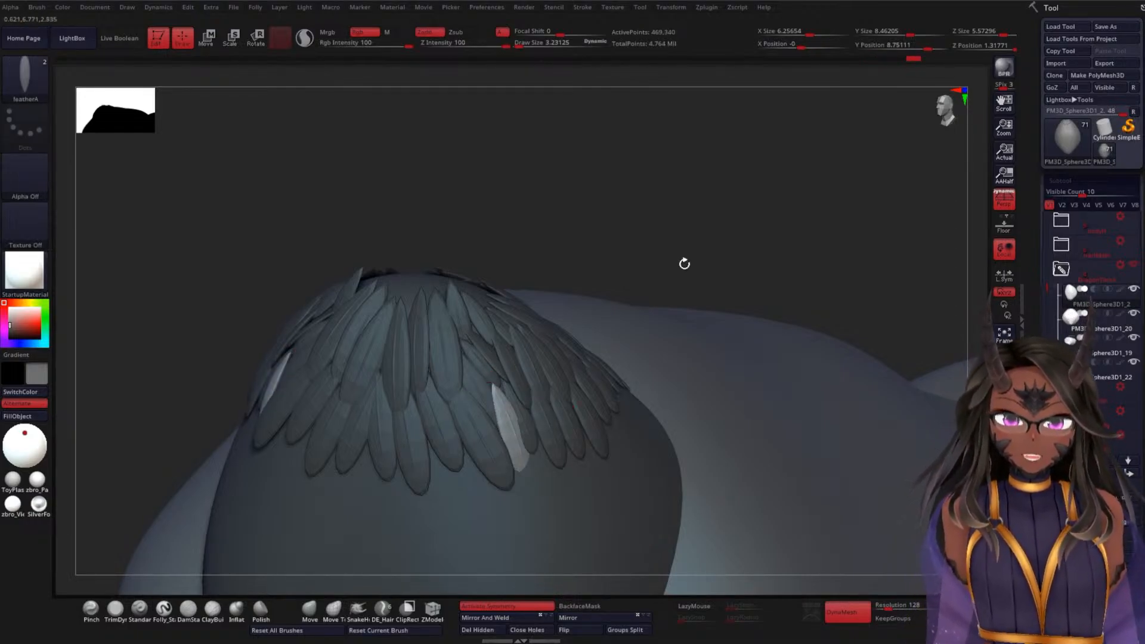
# Add the next lower row of overlapping feathers from the front side of the torso back to the thigh
pyautogui.moveTo(684, 263); pyautogui.dragTo(669, 263)
pyautogui.moveTo(538, 447); pyautogui.dragTo(540, 445)
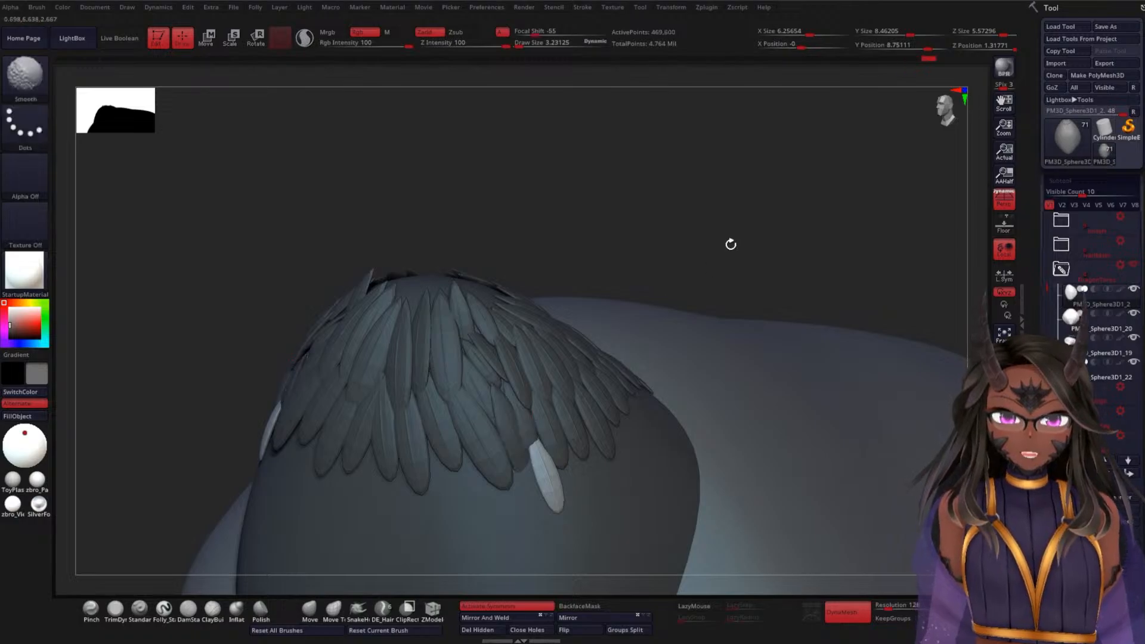
pyautogui.moveTo(732, 243); pyautogui.dragTo(747, 218)
pyautogui.moveTo(576, 411); pyautogui.dragTo(596, 376)
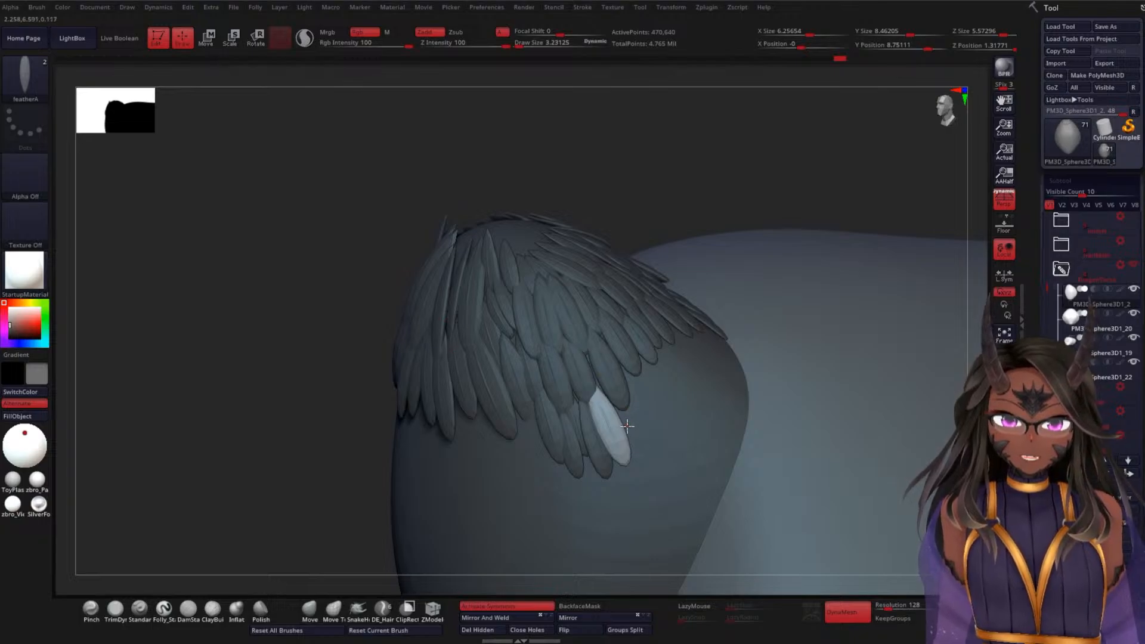
pyautogui.moveTo(628, 425); pyautogui.dragTo(651, 358)
pyautogui.moveTo(662, 412); pyautogui.dragTo(654, 364)
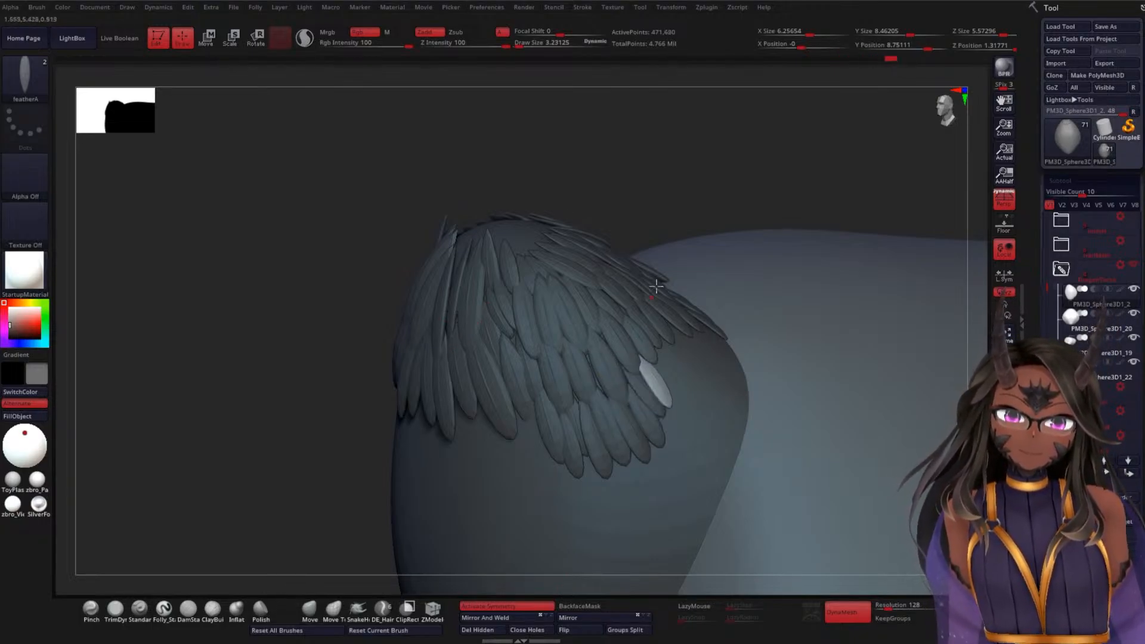
pyautogui.moveTo(689, 178); pyautogui.dragTo(651, 256)
pyautogui.moveTo(663, 372); pyautogui.dragTo(672, 307)
pyautogui.moveTo(710, 354); pyautogui.dragTo(696, 313)
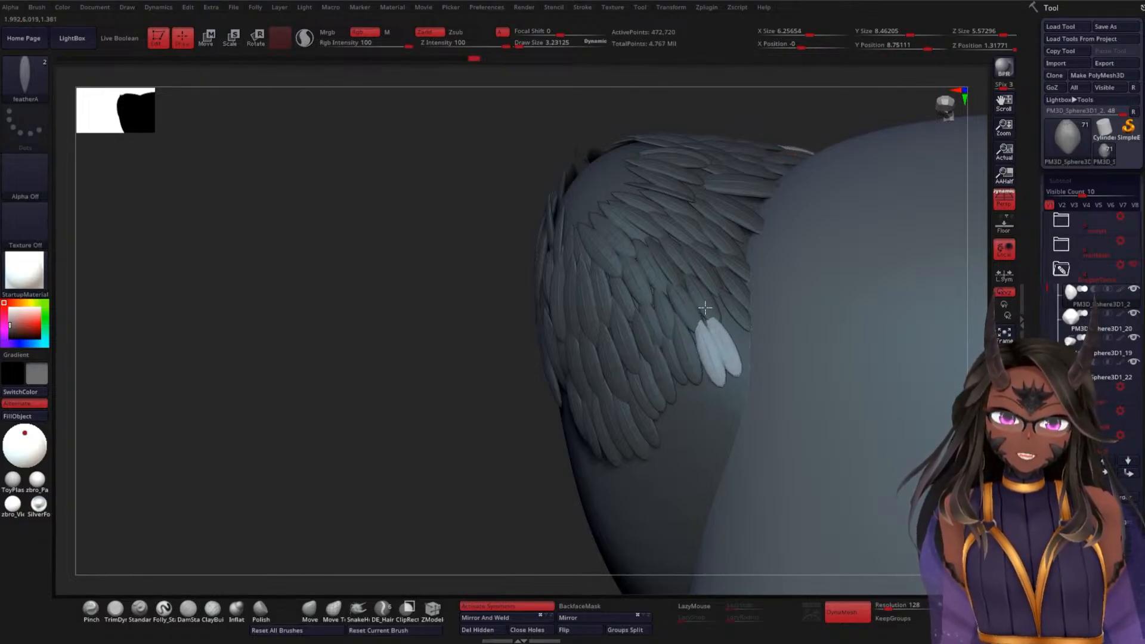
pyautogui.moveTo(742, 370); pyautogui.dragTo(723, 293)
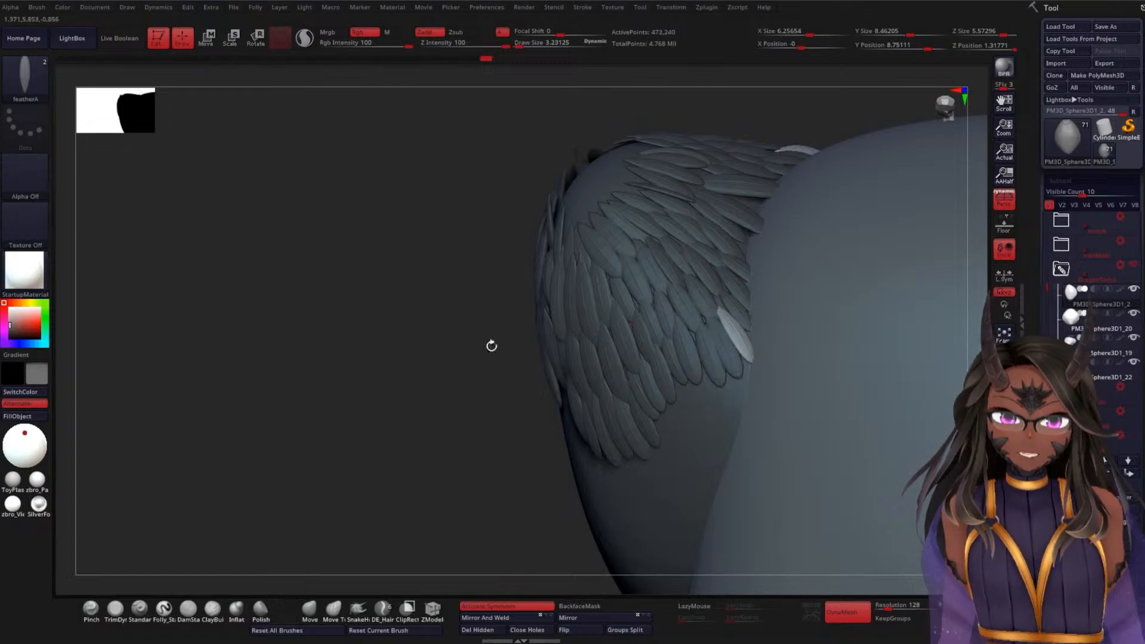
# Check the coverage from the front, and add a further row of feathers down the side to the thigh edge
pyautogui.moveTo(491, 345); pyautogui.dragTo(838, 231)
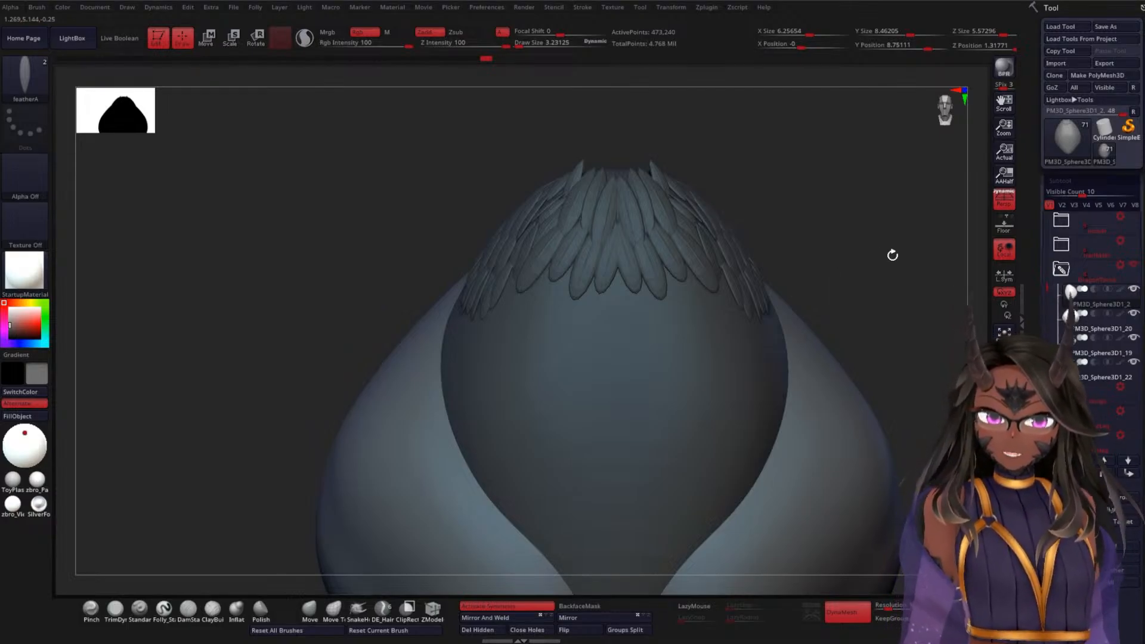
pyautogui.moveTo(898, 262)
pyautogui.mouseDown()
pyautogui.moveTo(826, 284)
pyautogui.moveTo(836, 299)
pyautogui.moveTo(609, 328)
pyautogui.moveTo(600, 341)
pyautogui.moveTo(641, 334)
pyautogui.moveTo(632, 303)
pyautogui.mouseUp()
pyautogui.moveTo(786, 163); pyautogui.dragTo(757, 206)
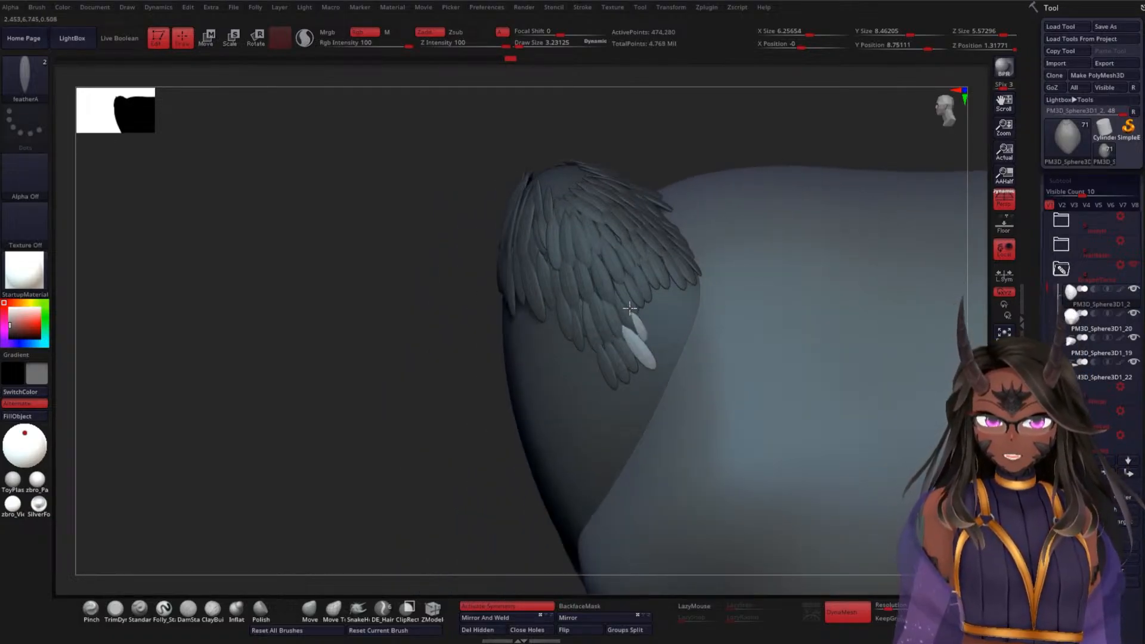
pyautogui.moveTo(656, 360); pyautogui.dragTo(634, 299)
pyautogui.moveTo(656, 327); pyautogui.dragTo(646, 291)
pyautogui.moveTo(671, 322); pyautogui.dragTo(664, 269)
pyautogui.moveTo(669, 262); pyautogui.dragTo(739, 131, button='right')
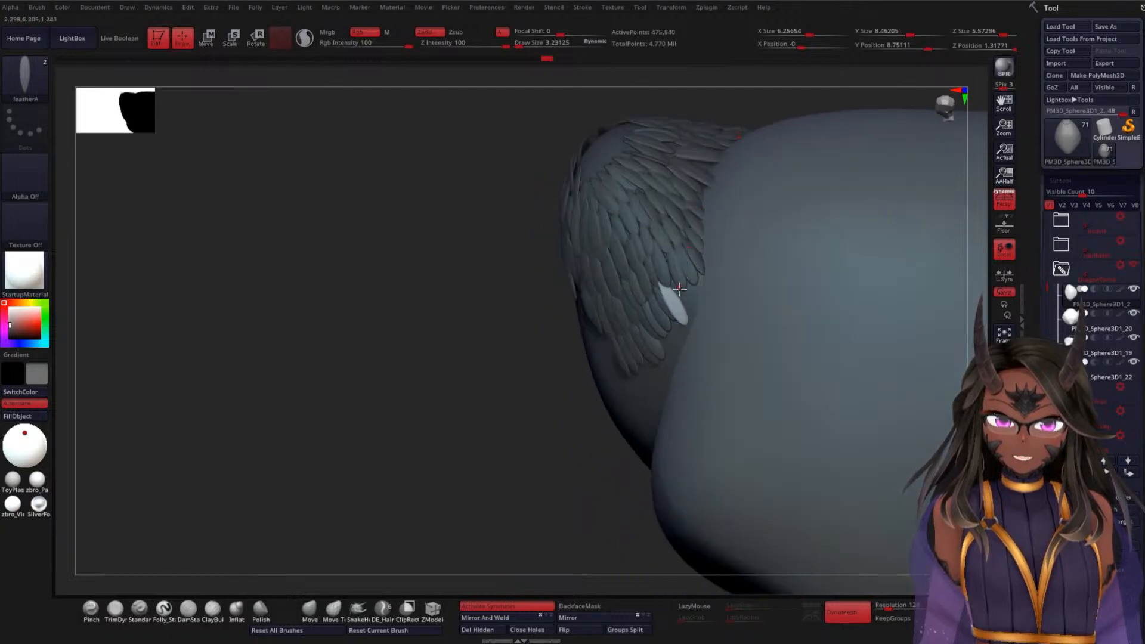
pyautogui.moveTo(681, 295)
pyautogui.mouseDown()
pyautogui.moveTo(667, 267)
pyautogui.moveTo(684, 273)
pyautogui.mouseUp()
pyautogui.moveTo(702, 307); pyautogui.dragTo(700, 284)
# Fill the bare spot where the side feathers meet the front edge of the thigh
pyautogui.keyDown('shift'); pyautogui.moveTo(422, 401); pyautogui.dragTo(480, 345, button='right'); pyautogui.keyUp('shift')
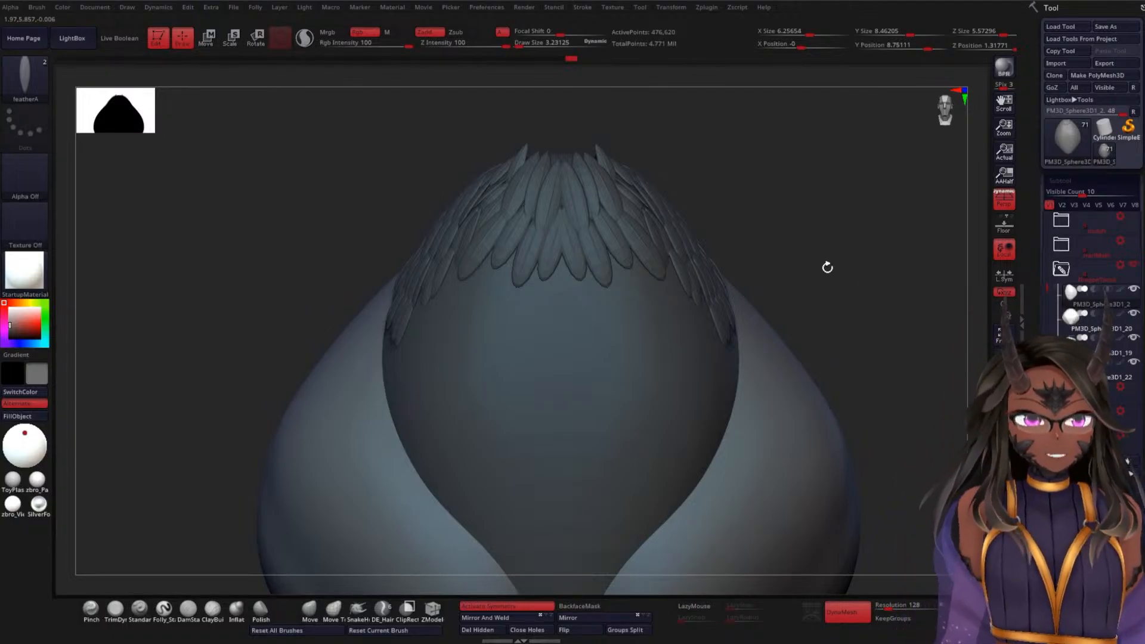
pyautogui.moveTo(827, 267); pyautogui.dragTo(852, 274, button='right')
pyautogui.moveTo(829, 210); pyautogui.dragTo(738, 248, button='right')
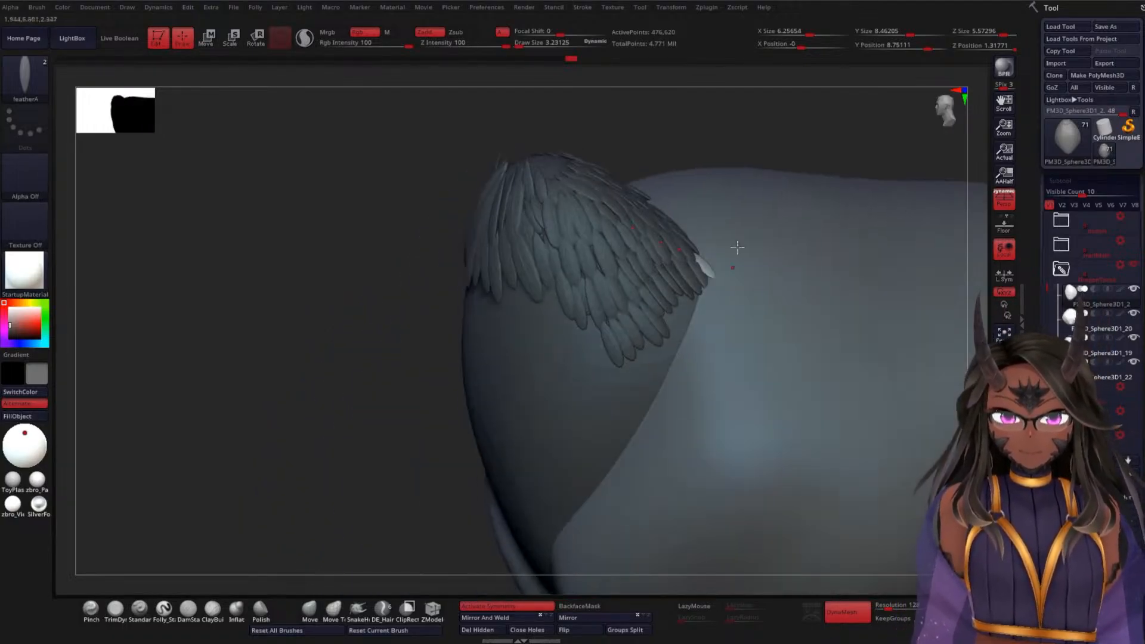
pyautogui.moveTo(674, 327); pyautogui.dragTo(681, 283)
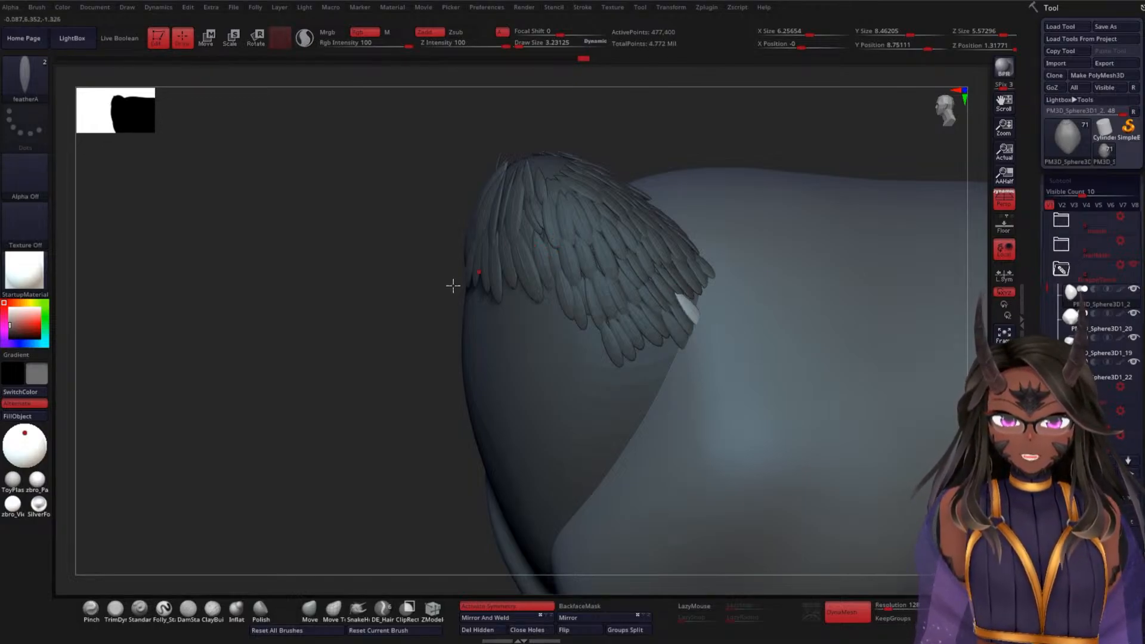
# Run a lower feather row from the side across the front, closing it with a mirrored pair at the centre
pyautogui.moveTo(275, 419); pyautogui.dragTo(471, 337)
pyautogui.moveTo(816, 231); pyautogui.dragTo(707, 275)
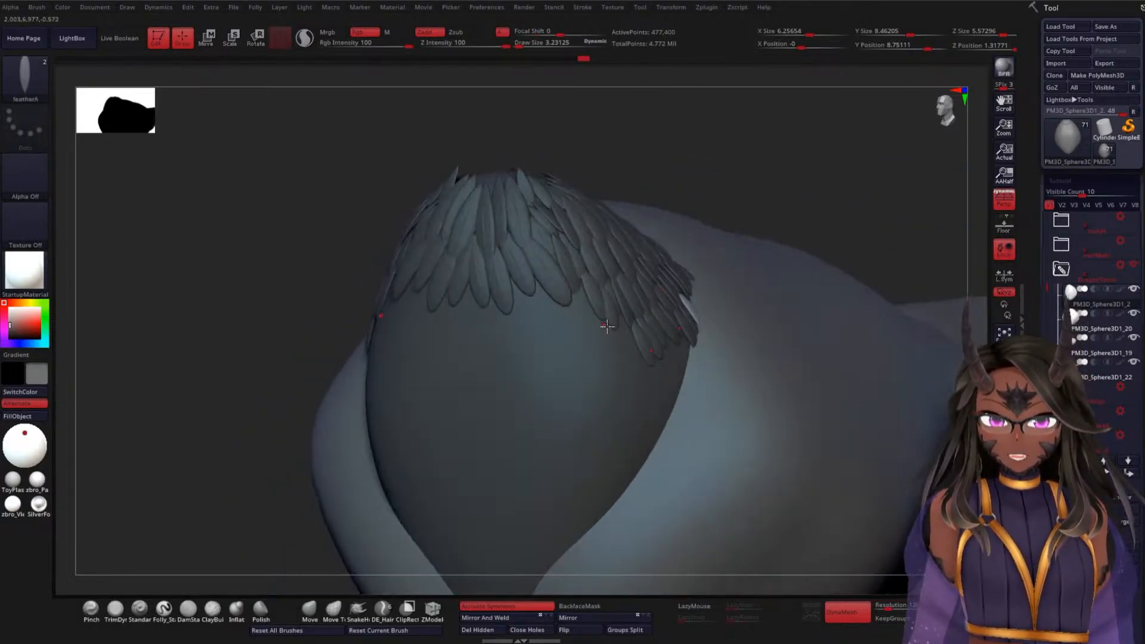
pyautogui.moveTo(625, 322); pyautogui.dragTo(579, 278)
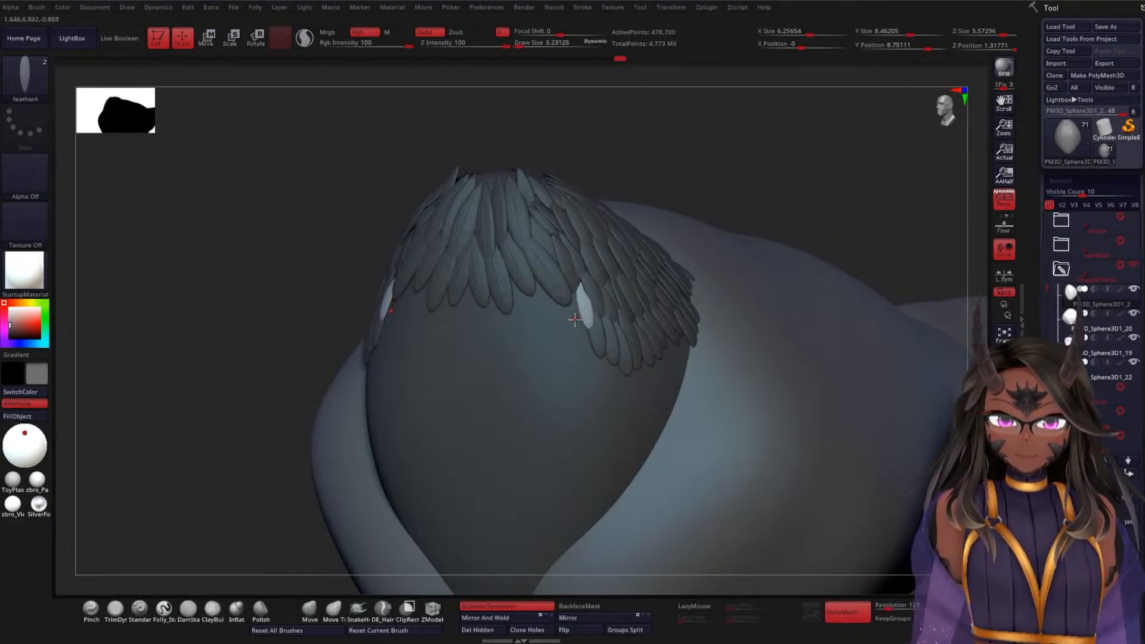
pyautogui.moveTo(575, 320)
pyautogui.mouseDown()
pyautogui.moveTo(571, 288)
pyautogui.moveTo(511, 273)
pyautogui.mouseUp()
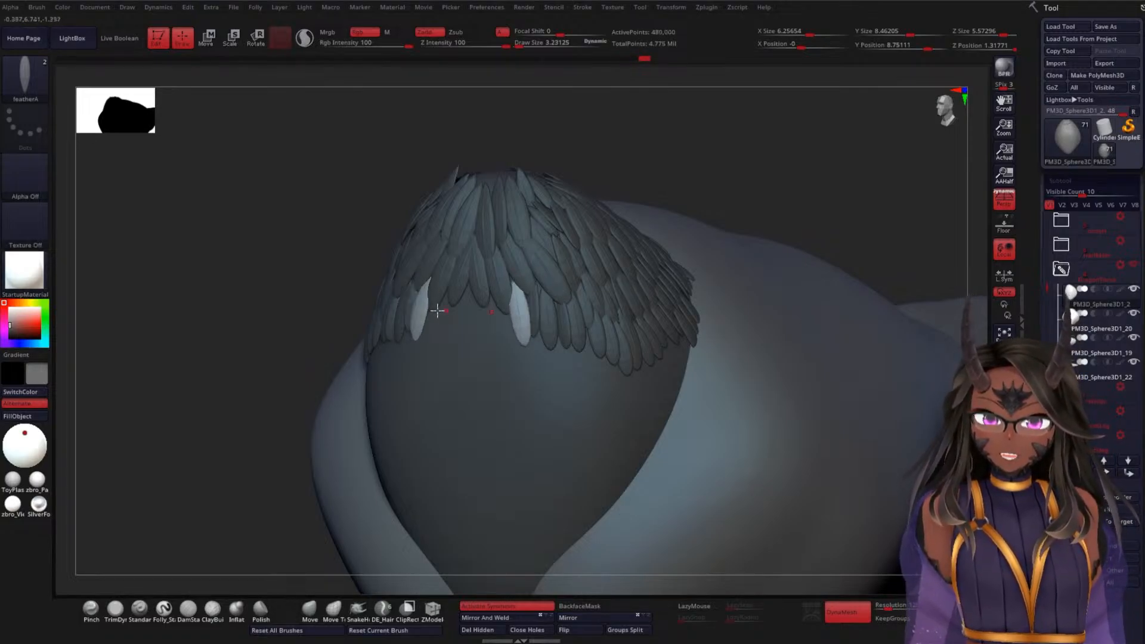
pyautogui.moveTo(226, 385); pyautogui.dragTo(233, 385)
pyautogui.moveTo(507, 312); pyautogui.dragTo(466, 269)
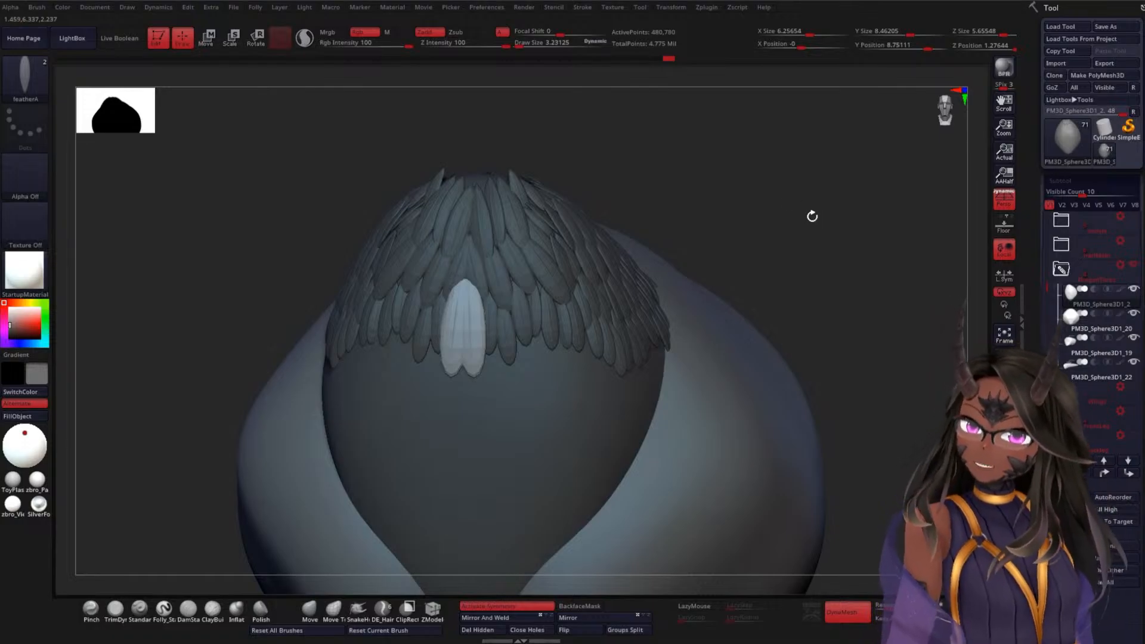
# Undo the oversized feather pair at the front centre and place a smaller feather on the centre line instead
pyautogui.hotkey('ctrl', 'z')
pyautogui.moveTo(475, 317); pyautogui.dragTo(471, 251)
pyautogui.keyDown('ctrl'); pyautogui.moveTo(804, 248); pyautogui.dragTo(805, 278, button='right'); pyautogui.keyUp('ctrl')
pyautogui.moveTo(805, 278); pyautogui.dragTo(789, 228)
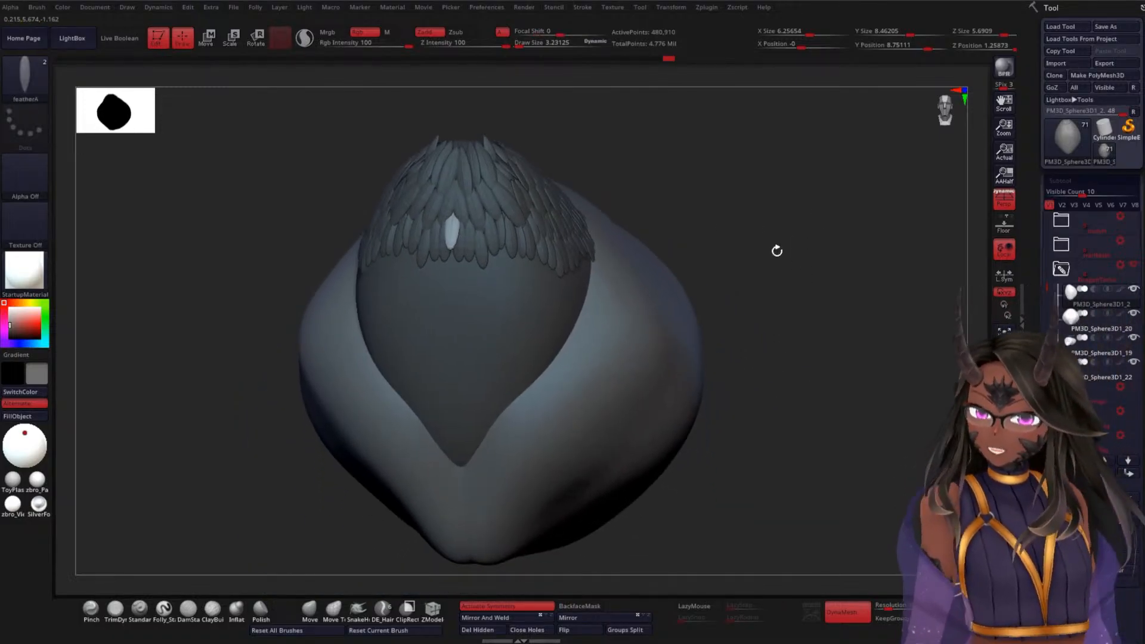
pyautogui.moveTo(799, 183)
pyautogui.keyDown('ctrl'); pyautogui.mouseDown(button='right')
pyautogui.moveTo(795, 173)
pyautogui.moveTo(801, 202)
pyautogui.mouseUp(button='right'); pyautogui.keyUp('ctrl')
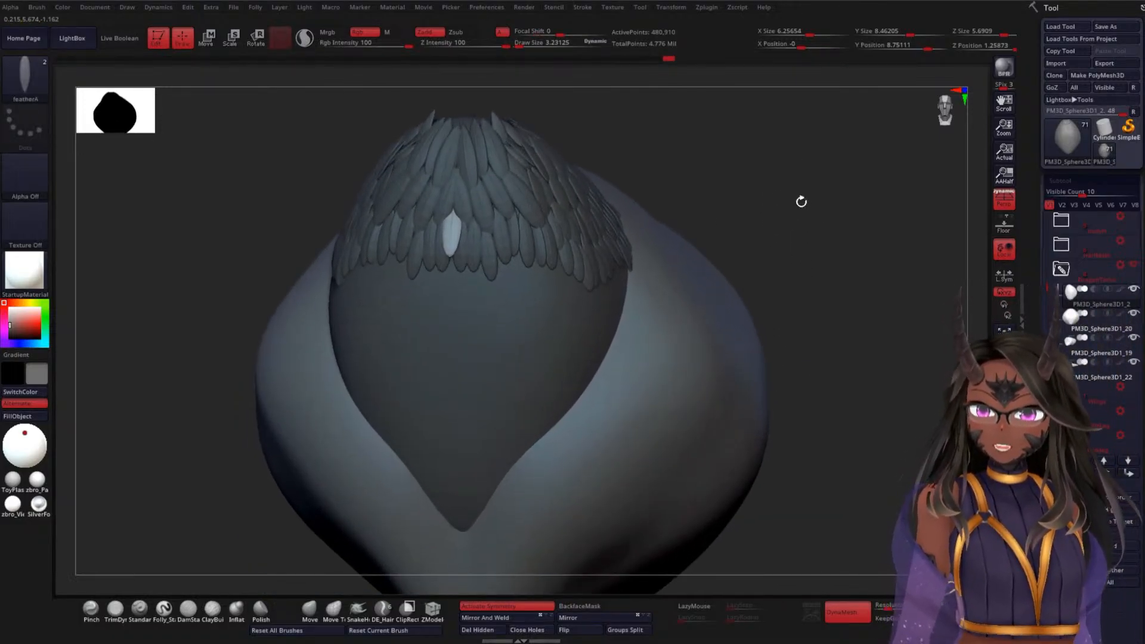
# Add the next lower row of overlapping feathers along the torso's side, from the thigh edge forward towards the front
pyautogui.moveTo(837, 208); pyautogui.dragTo(793, 214)
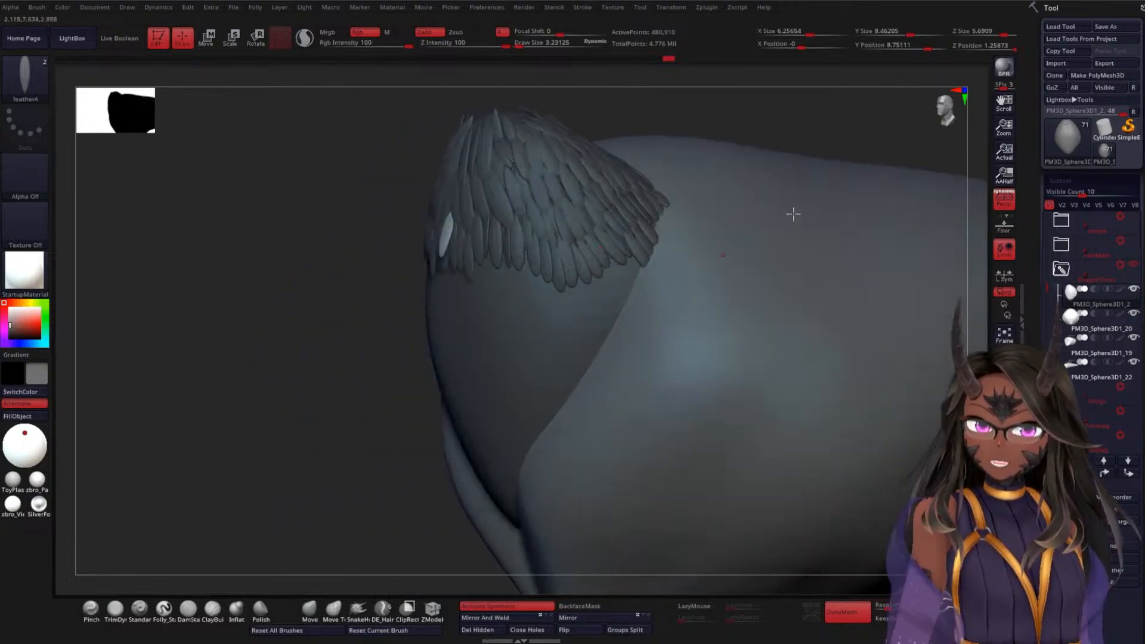
pyautogui.moveTo(606, 249)
pyautogui.mouseDown()
pyautogui.moveTo(637, 266)
pyautogui.moveTo(613, 279)
pyautogui.moveTo(592, 265)
pyautogui.moveTo(575, 303)
pyautogui.mouseUp()
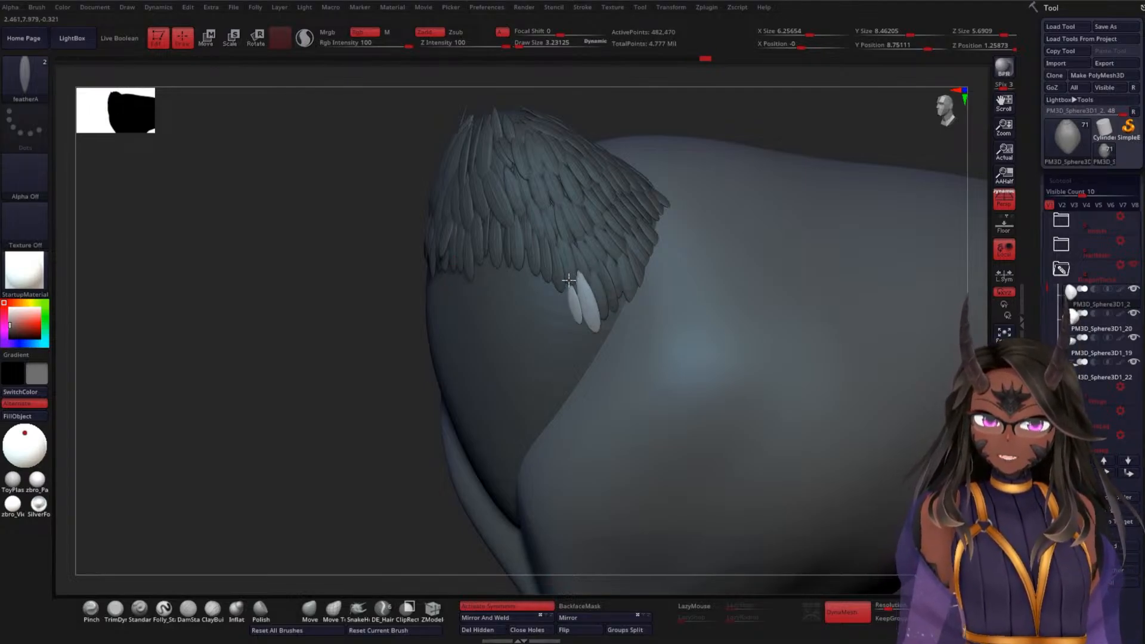
pyautogui.click(568, 280)
pyautogui.moveTo(304, 393); pyautogui.dragTo(564, 263)
pyautogui.moveTo(567, 310); pyautogui.dragTo(455, 265)
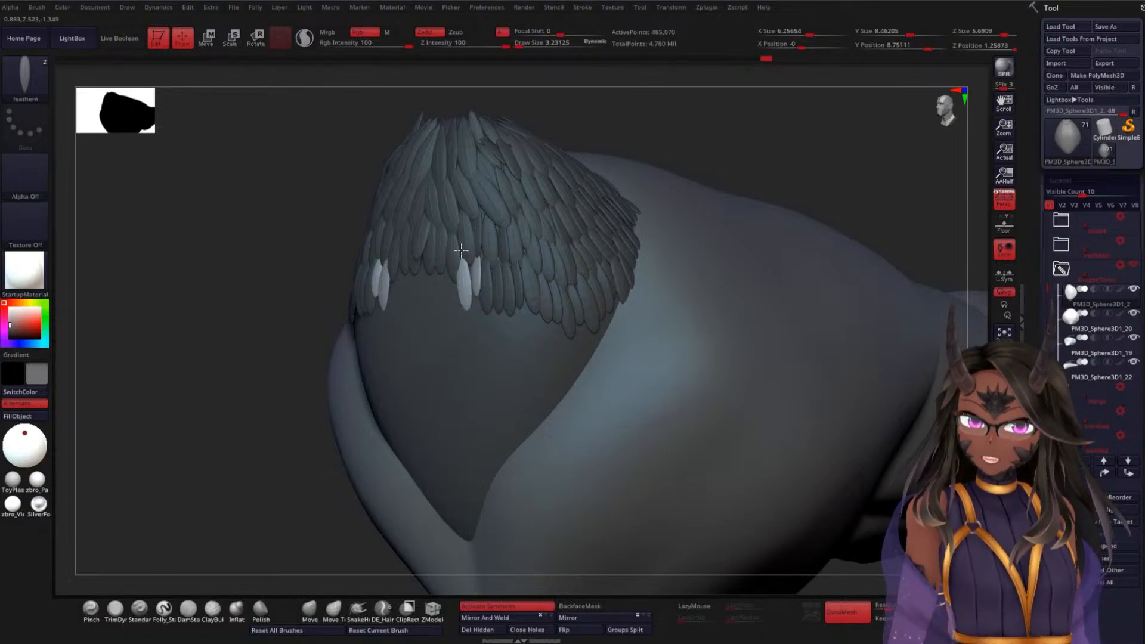
# Continue the row across the front with mirrored feathers and close the gap with a single feather on the centre line
pyautogui.moveTo(752, 161); pyautogui.dragTo(730, 191)
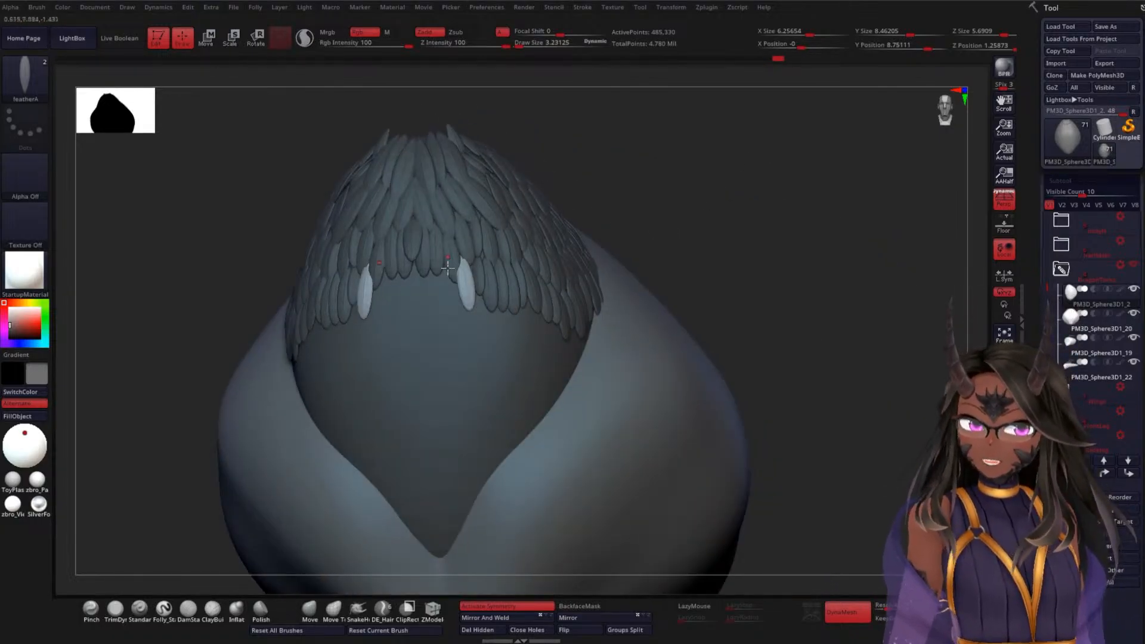
pyautogui.moveTo(453, 298); pyautogui.dragTo(433, 246)
pyautogui.hotkey('ctrl', 'z')
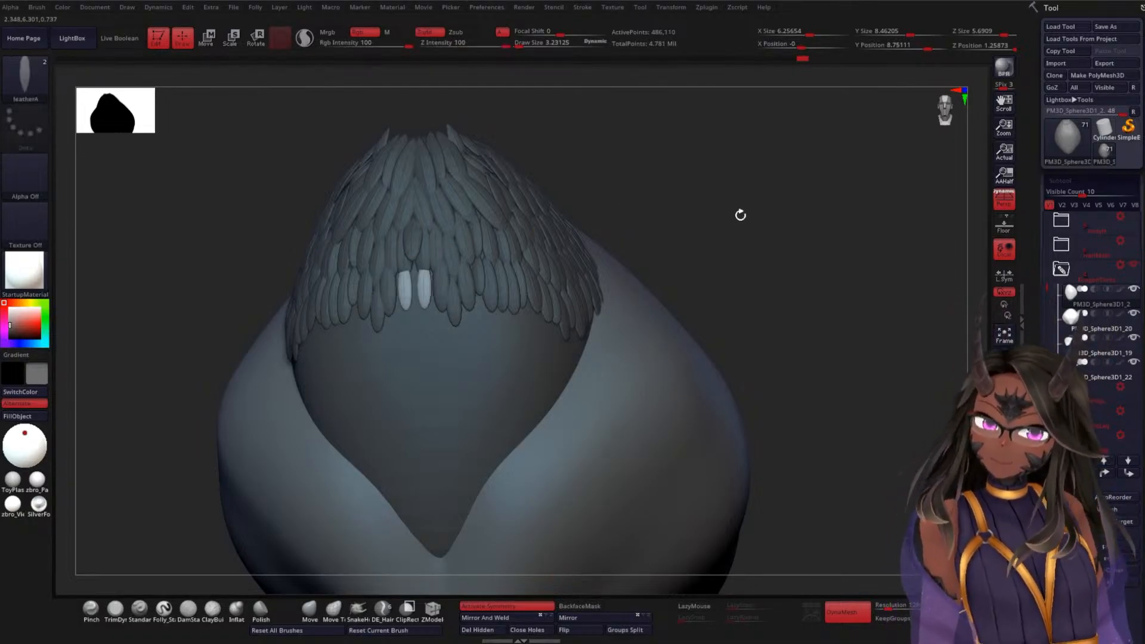
pyautogui.scroll(2, 709, 214)
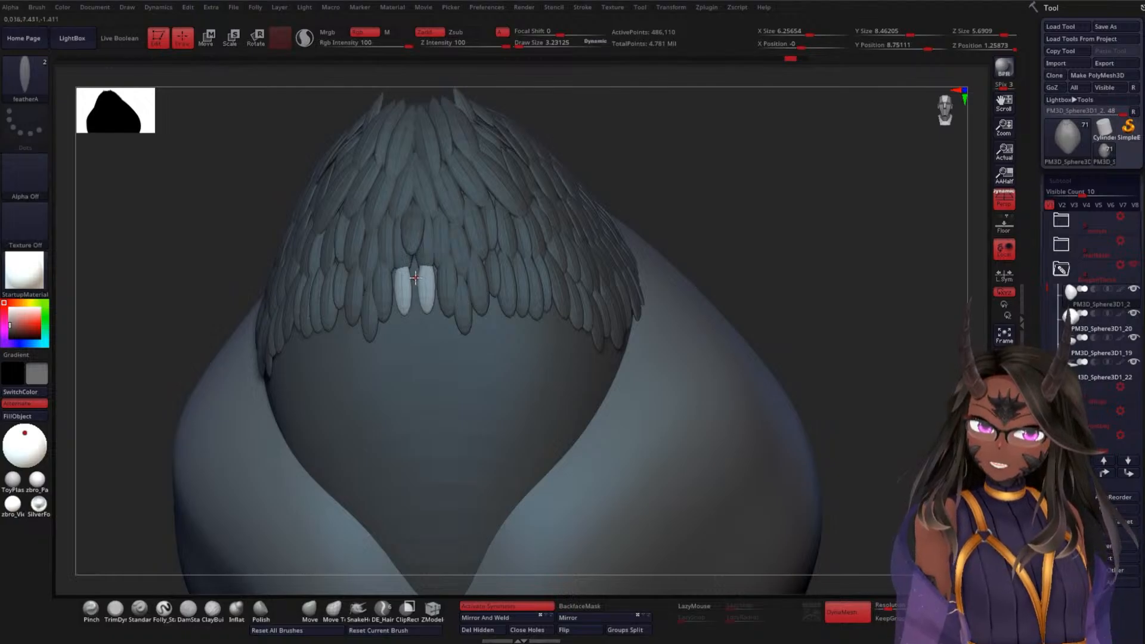
pyautogui.moveTo(409, 250); pyautogui.dragTo(414, 265)
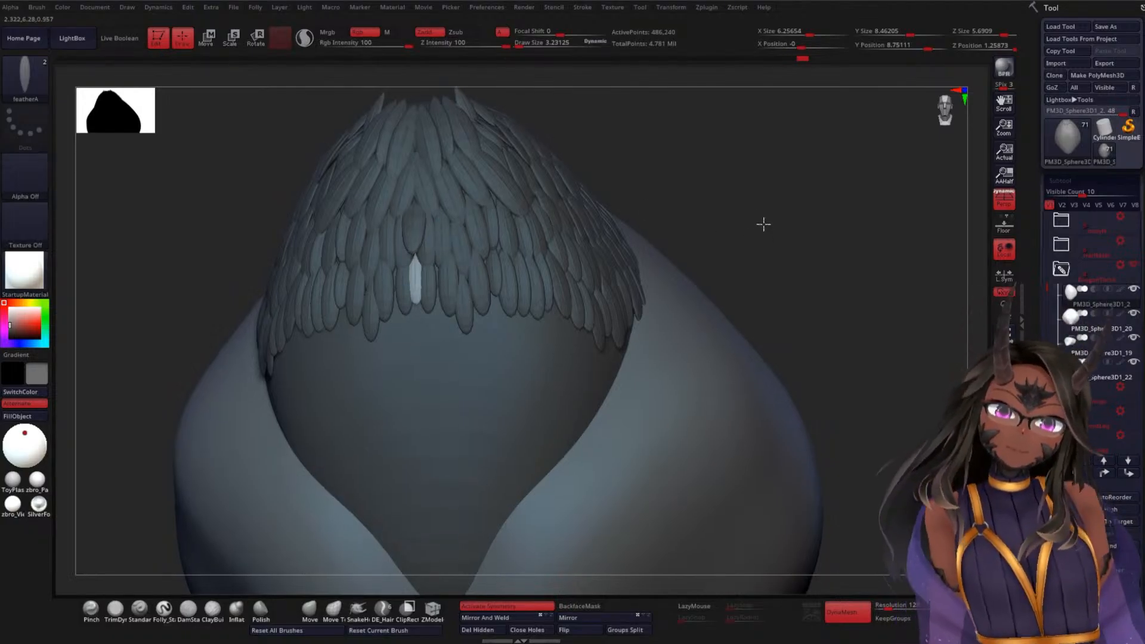
# Lay another feather row beneath the last one, from the front around the side to the thigh edge
pyautogui.moveTo(761, 223); pyautogui.dragTo(753, 244)
pyautogui.moveTo(456, 266); pyautogui.dragTo(509, 253)
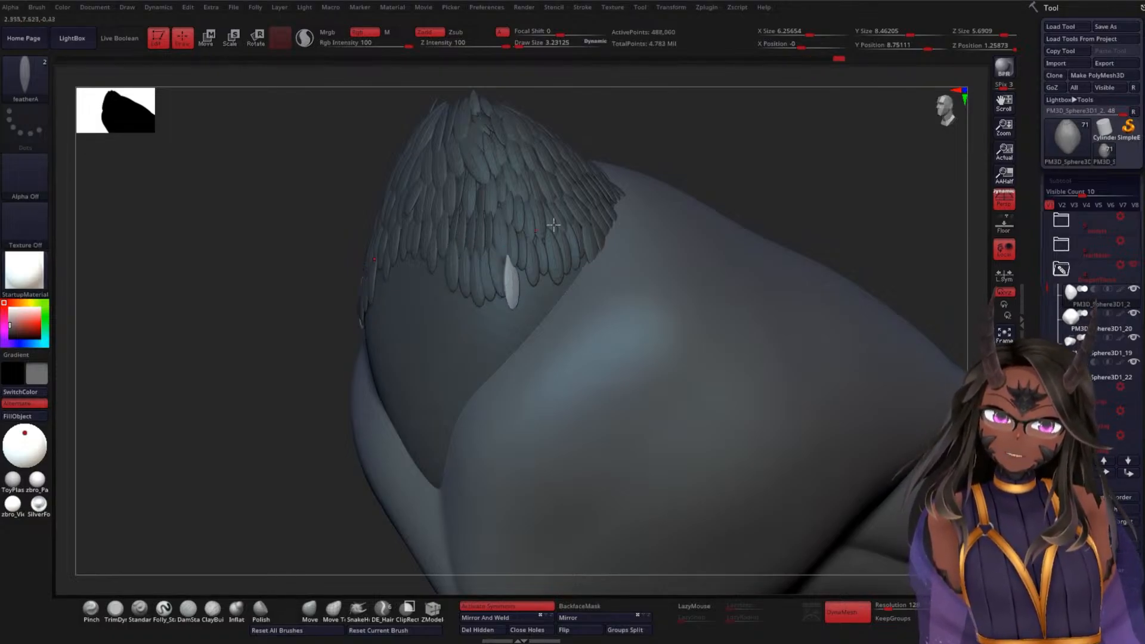
pyautogui.moveTo(777, 186); pyautogui.dragTo(772, 191)
pyautogui.moveTo(522, 280); pyautogui.dragTo(588, 255)
pyautogui.hotkey('ctrl', 'z')
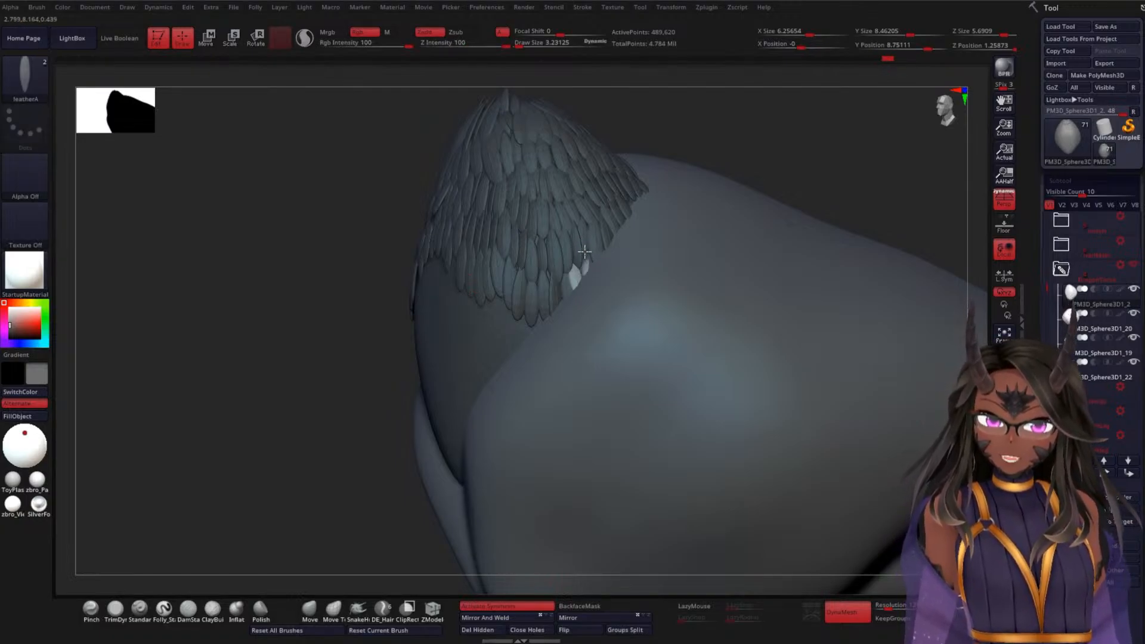
pyautogui.moveTo(686, 171); pyautogui.dragTo(757, 113)
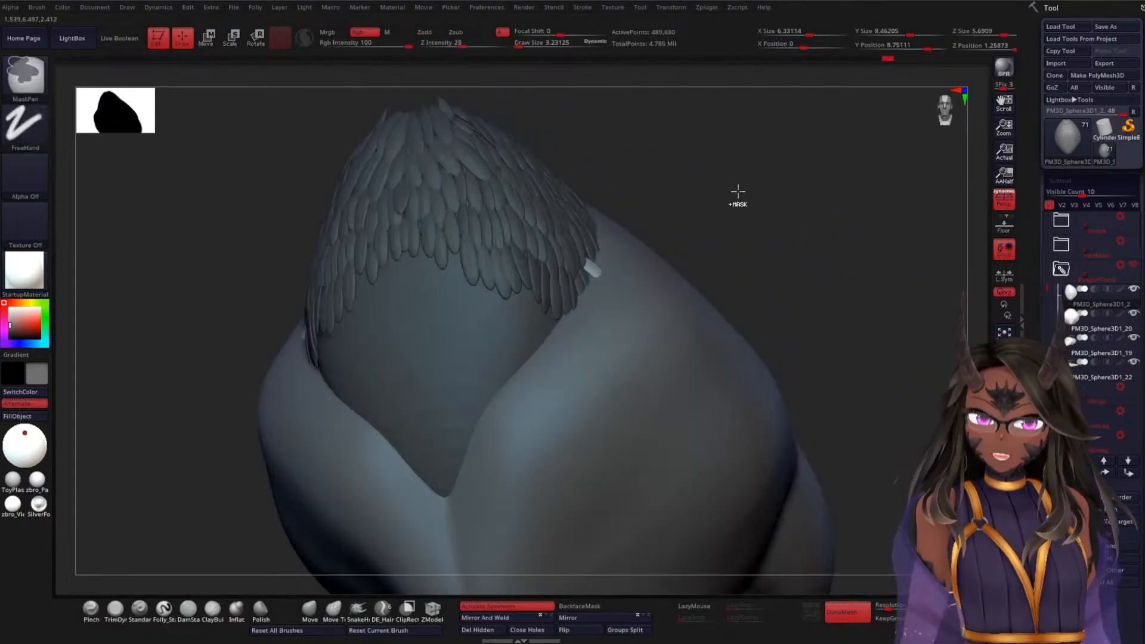
pyautogui.moveTo(739, 194); pyautogui.dragTo(770, 224)
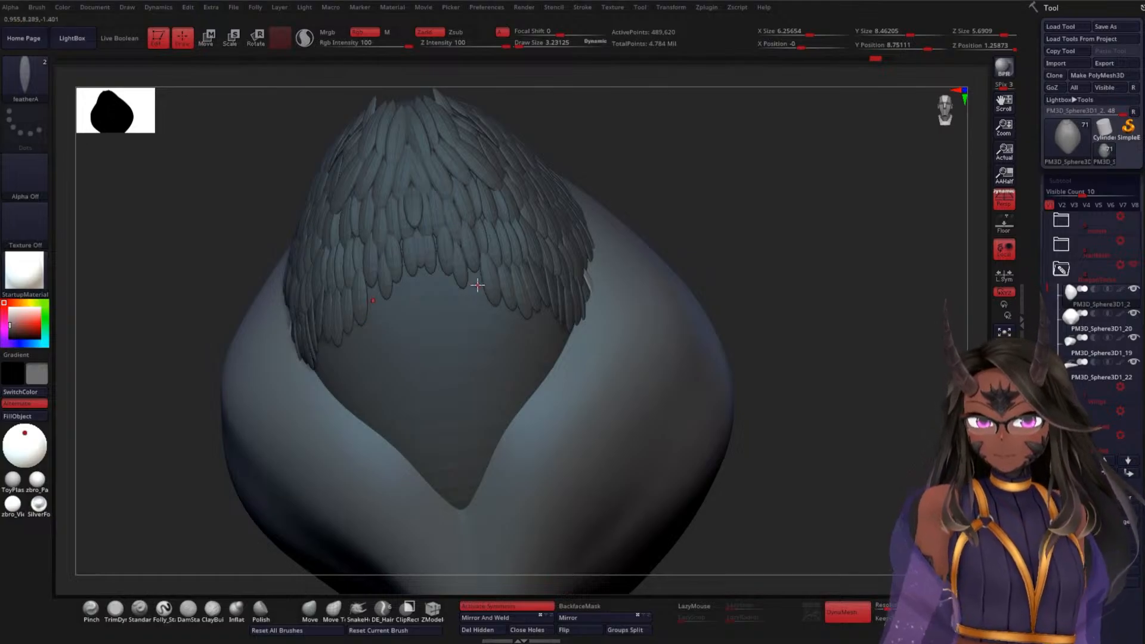
# Build further overlapping feather rows down the front centre of the torso, mirrored on both sides
pyautogui.moveTo(472, 264); pyautogui.dragTo(468, 255)
pyautogui.moveTo(470, 297)
pyautogui.mouseDown()
pyautogui.moveTo(439, 252)
pyautogui.moveTo(416, 252)
pyautogui.mouseUp()
pyautogui.moveTo(441, 304)
pyautogui.mouseDown()
pyautogui.moveTo(436, 286)
pyautogui.moveTo(449, 291)
pyautogui.mouseUp()
pyautogui.moveTo(456, 336); pyautogui.dragTo(428, 299)
pyautogui.moveTo(422, 347)
pyautogui.mouseDown()
pyautogui.moveTo(469, 332)
pyautogui.moveTo(480, 294)
pyautogui.moveTo(501, 305)
pyautogui.moveTo(488, 286)
pyautogui.mouseUp()
# Fill the bare side area between the front feathers and the thigh edge with lower rows of overlapping feathers
pyautogui.moveTo(791, 222); pyautogui.dragTo(697, 253)
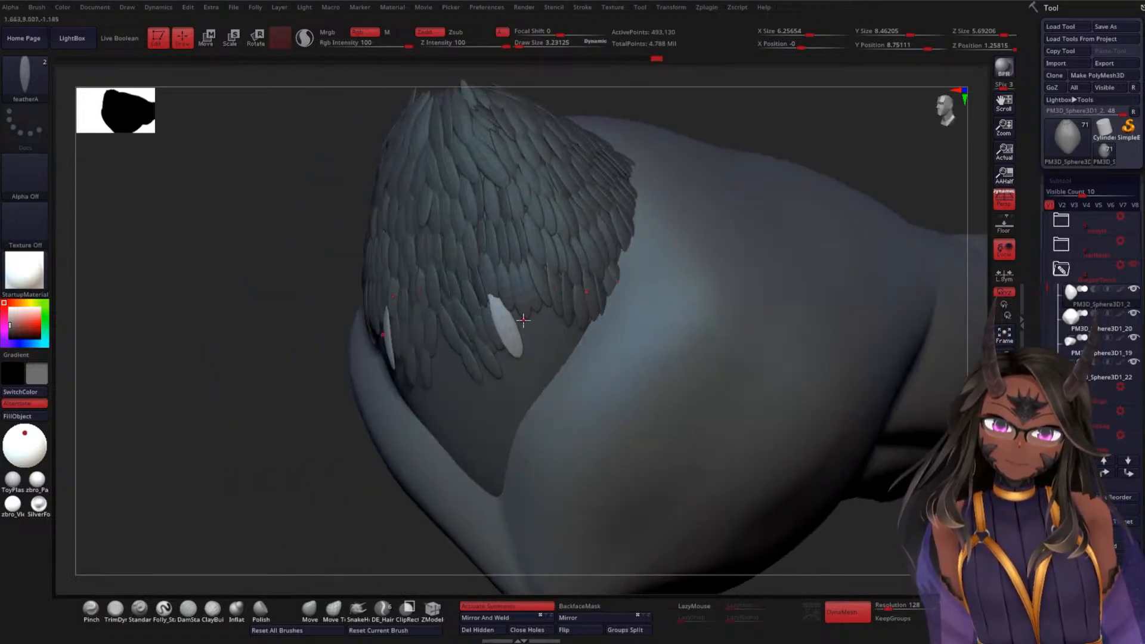
pyautogui.moveTo(517, 312); pyautogui.dragTo(511, 299)
pyautogui.moveTo(542, 334); pyautogui.dragTo(563, 307)
pyautogui.moveTo(332, 427); pyautogui.dragTo(432, 366)
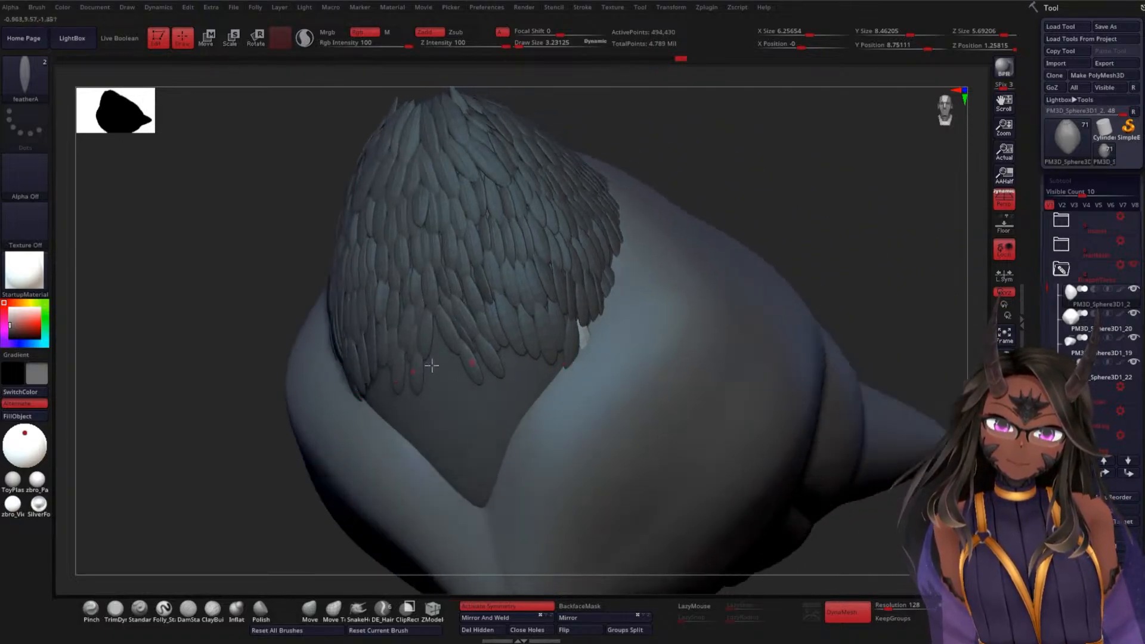
pyautogui.moveTo(556, 345); pyautogui.dragTo(498, 345)
pyautogui.hotkey('ctrl', 'z')
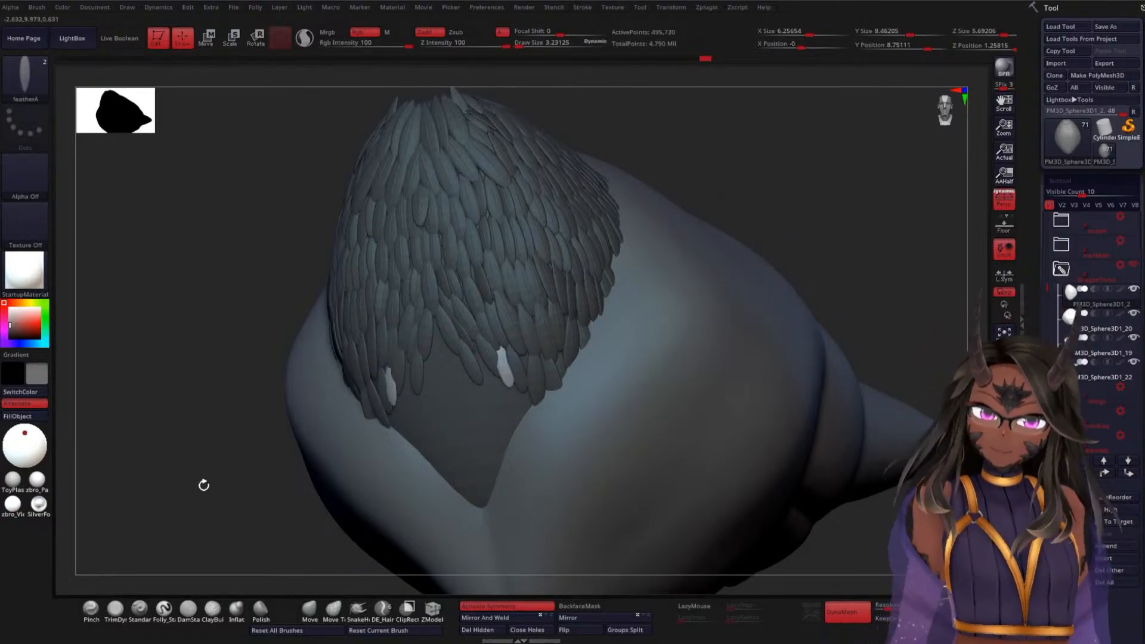
# Insert mirrored feathers along both edges of the bare wedge at the lower end of the chest plumage
pyautogui.moveTo(202, 483); pyautogui.dragTo(215, 479)
pyautogui.moveTo(496, 369); pyautogui.dragTo(471, 336)
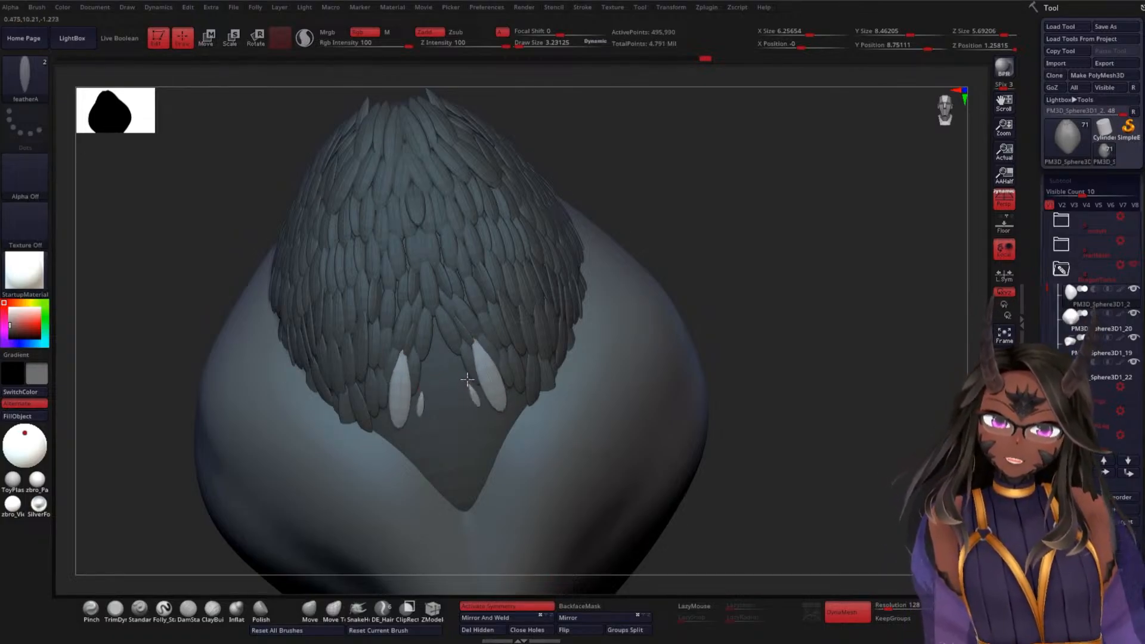
pyautogui.moveTo(467, 379); pyautogui.dragTo(496, 397)
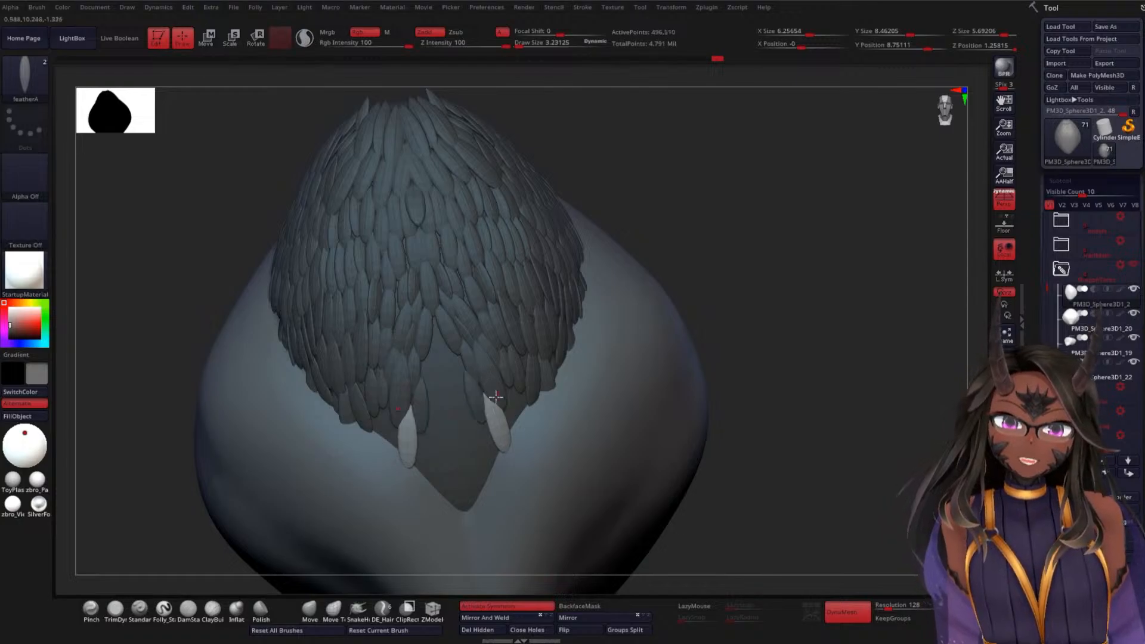
pyautogui.moveTo(488, 437); pyautogui.dragTo(447, 333)
# Undo the latest feather insertions at the lower chest tip, redoing the ones worth keeping
pyautogui.hotkey('ctrl', 'z')
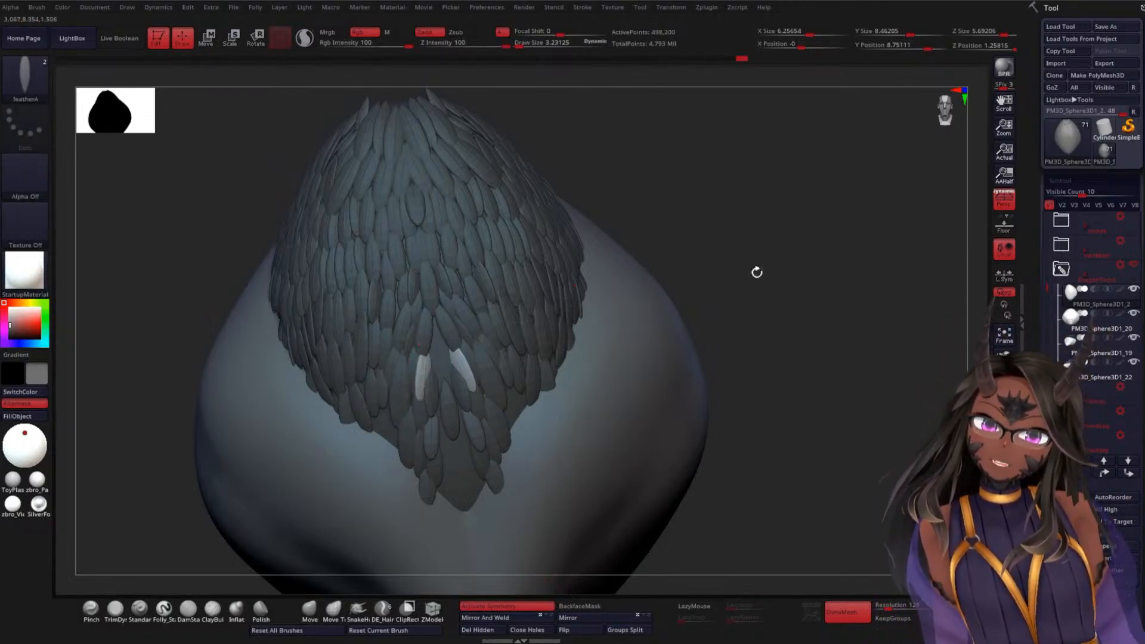
pyautogui.moveTo(756, 270)
pyautogui.mouseDown()
pyautogui.moveTo(783, 297)
pyautogui.moveTo(778, 281)
pyautogui.moveTo(826, 209)
pyautogui.moveTo(800, 248)
pyautogui.mouseUp()
pyautogui.hotkey('ctrl', 'z')
pyautogui.hotkey('ctrl', 'z')
pyautogui.hotkey('ctrl', 'z')
pyautogui.hotkey('ctrl', 'z')
pyautogui.hotkey('ctrl', 'z')
pyautogui.hotkey('ctrl', 'z')
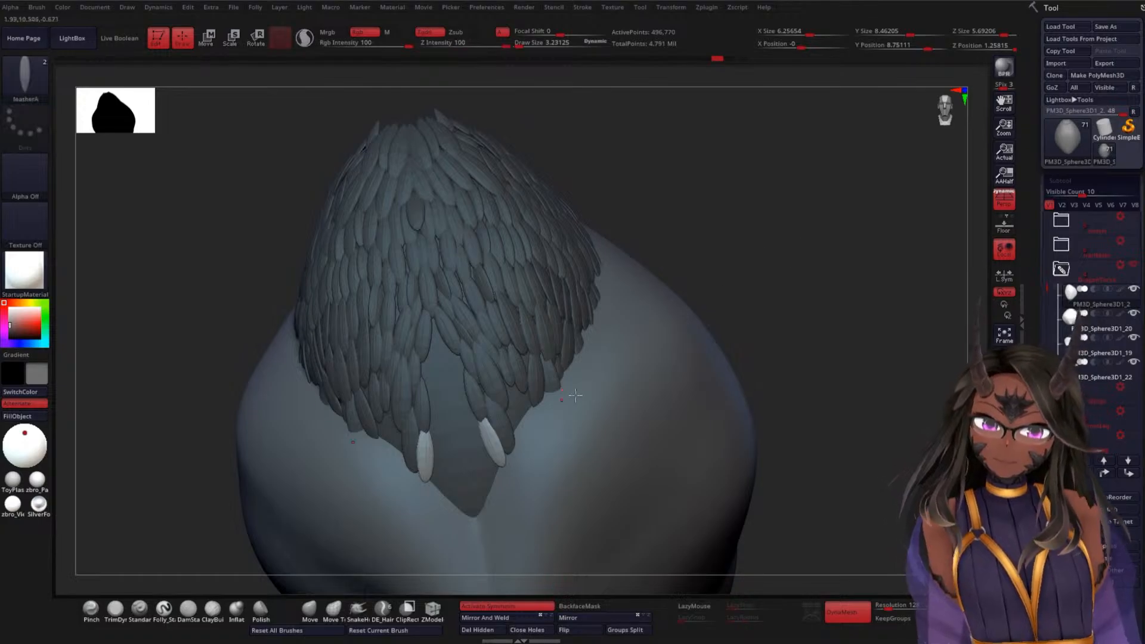
pyautogui.hotkey('ctrl', 'shift', 'z')
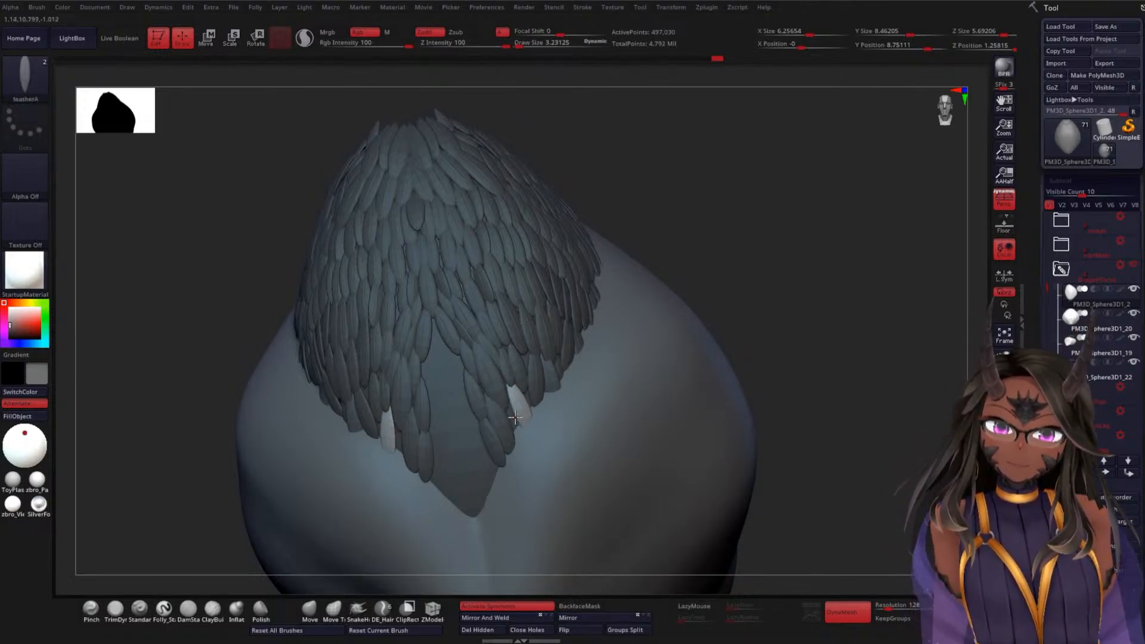
pyautogui.hotkey('ctrl', 'shift', 'z')
pyautogui.hotkey('ctrl', 'shift', 'z')
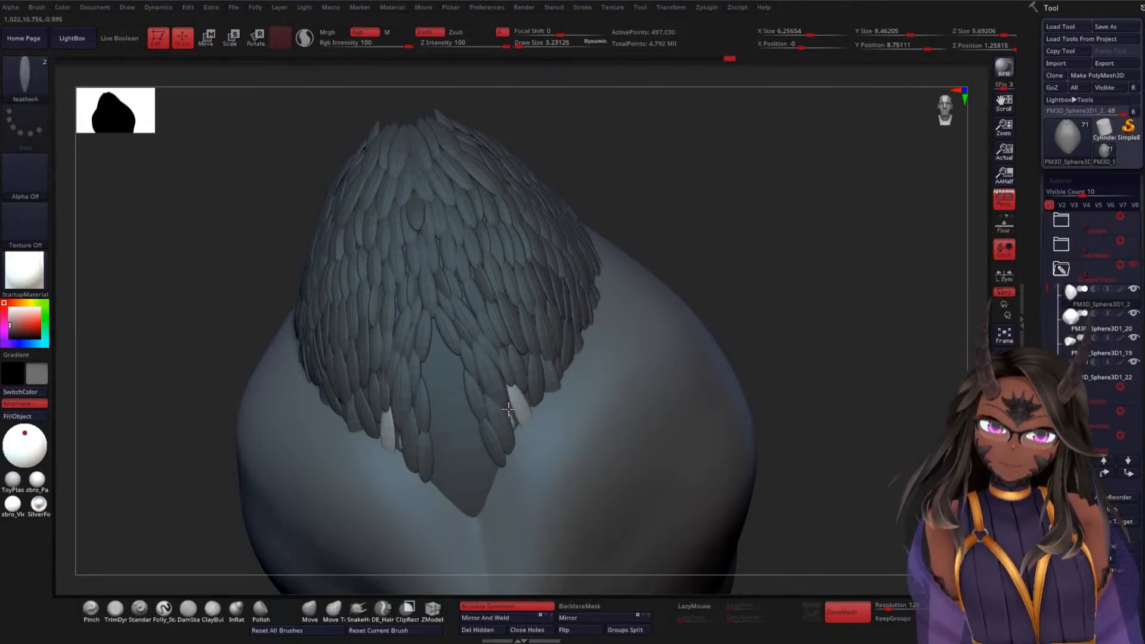
pyautogui.hotkey('ctrl', 'shift', 'z')
# Insert more mirrored feathers down both sides of the lower chest tip, covering the wedge's outer edges
pyautogui.moveTo(499, 389); pyautogui.dragTo(499, 388)
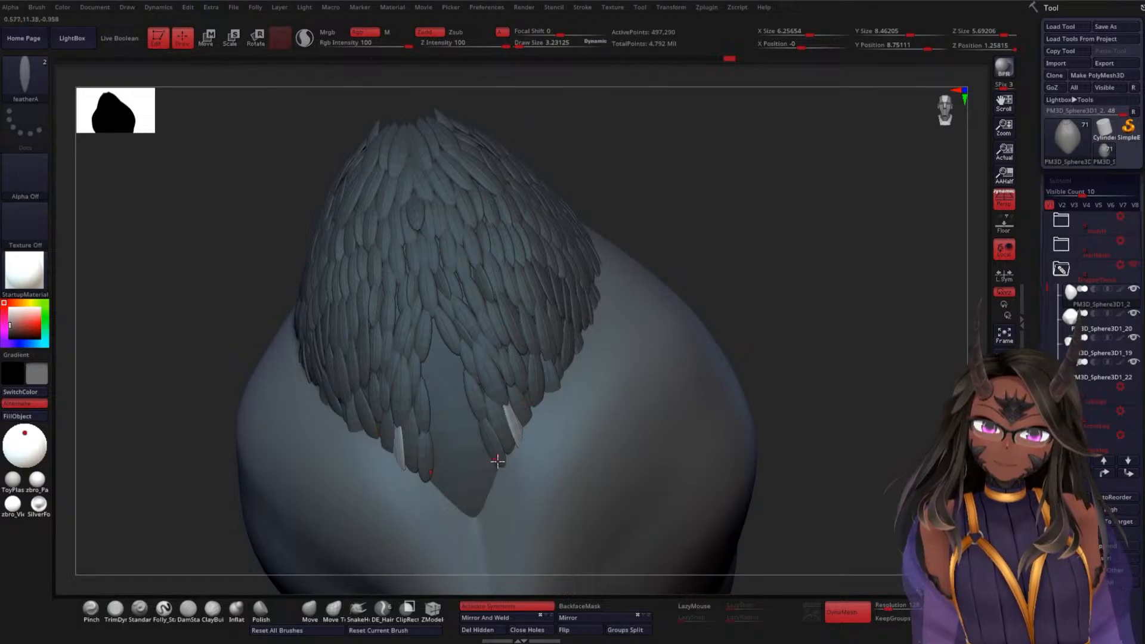
pyautogui.moveTo(501, 481); pyautogui.dragTo(475, 424)
pyautogui.press('w')
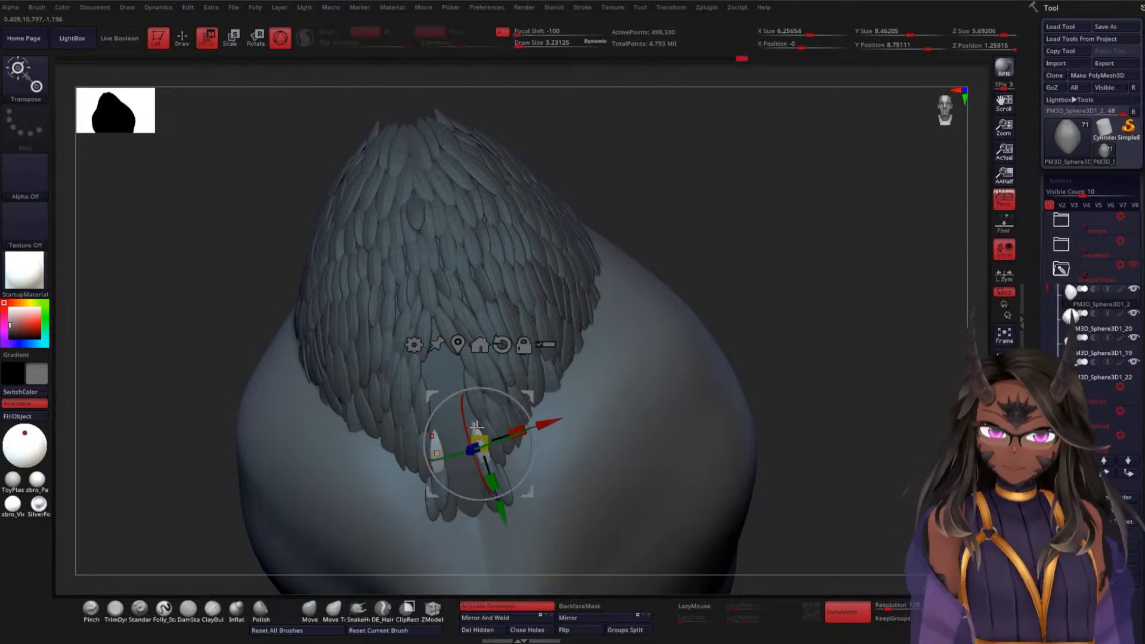
pyautogui.press('q')
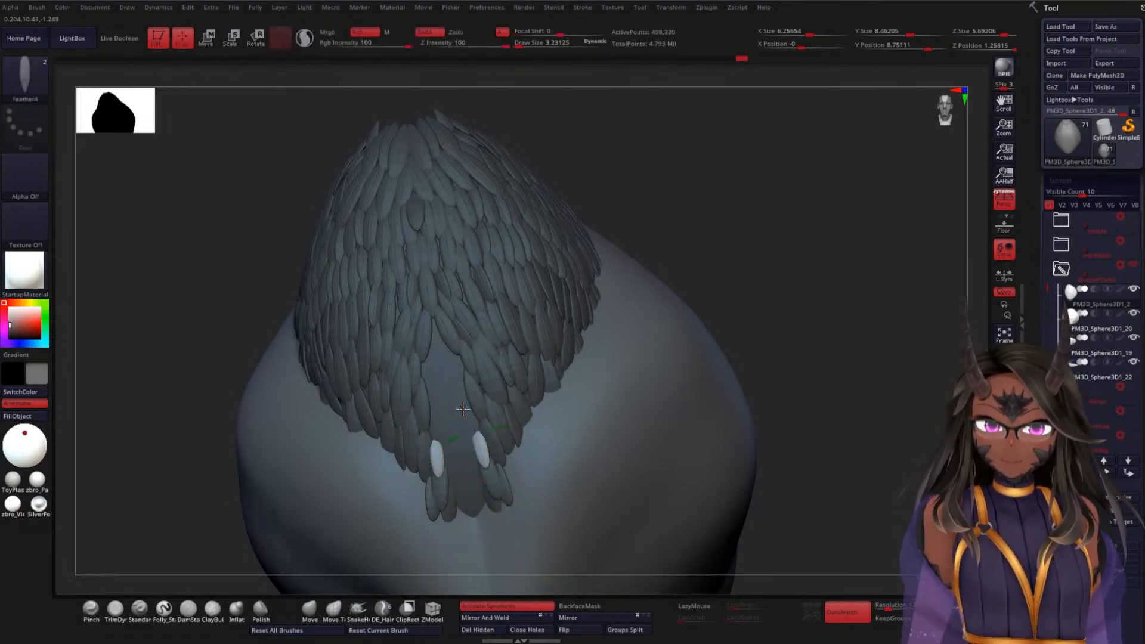
pyautogui.moveTo(477, 422); pyautogui.dragTo(516, 374)
pyautogui.press('w')
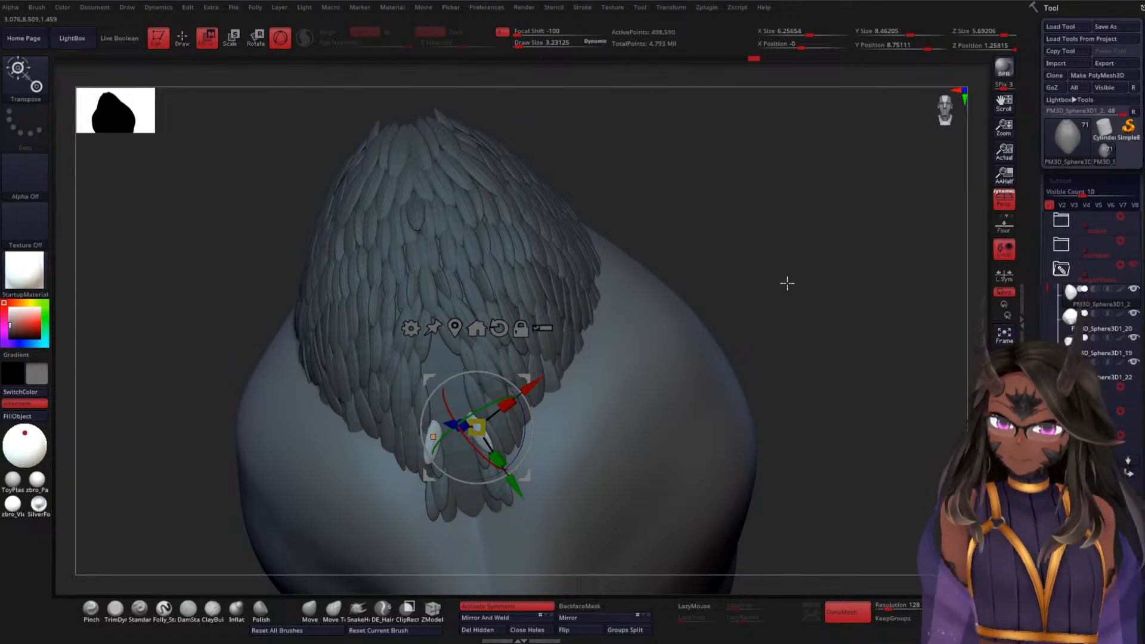
pyautogui.press('q')
# Turn off symmetry and fill the central gap of the lower chest with single overlapping feathers down to the tip
pyautogui.moveTo(823, 304)
pyautogui.mouseDown()
pyautogui.moveTo(774, 345)
pyautogui.moveTo(757, 241)
pyautogui.moveTo(800, 248)
pyautogui.moveTo(767, 294)
pyautogui.moveTo(792, 360)
pyautogui.moveTo(787, 332)
pyautogui.mouseUp()
pyautogui.click(505, 606)
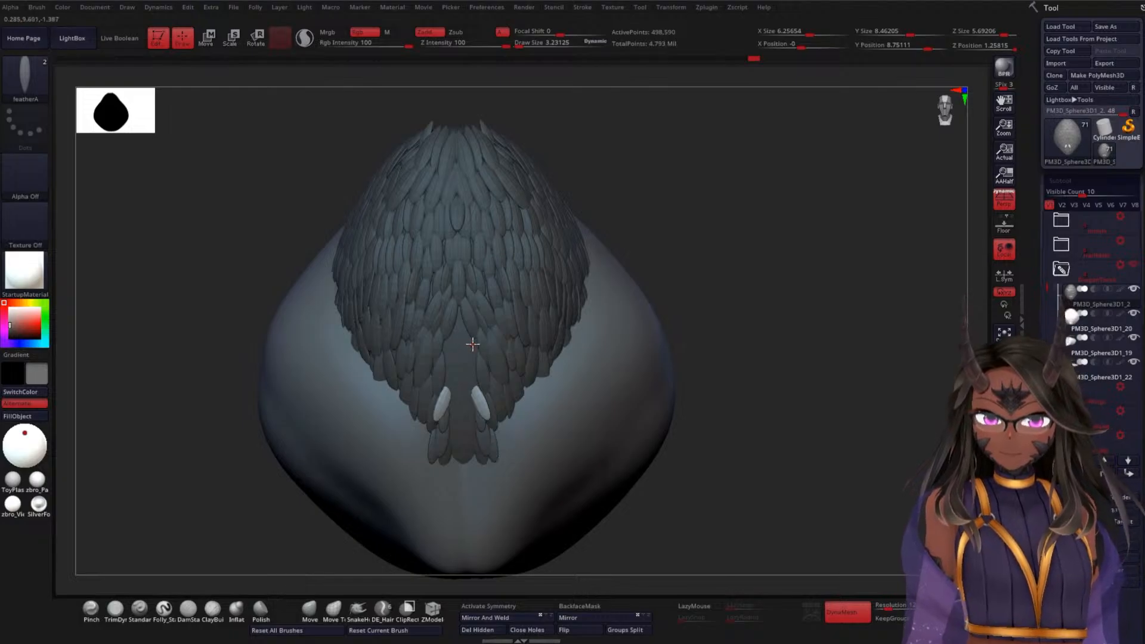
pyautogui.moveTo(473, 344); pyautogui.dragTo(456, 296)
pyautogui.moveTo(457, 378); pyautogui.dragTo(472, 356)
pyautogui.moveTo(461, 412); pyautogui.dragTo(451, 358)
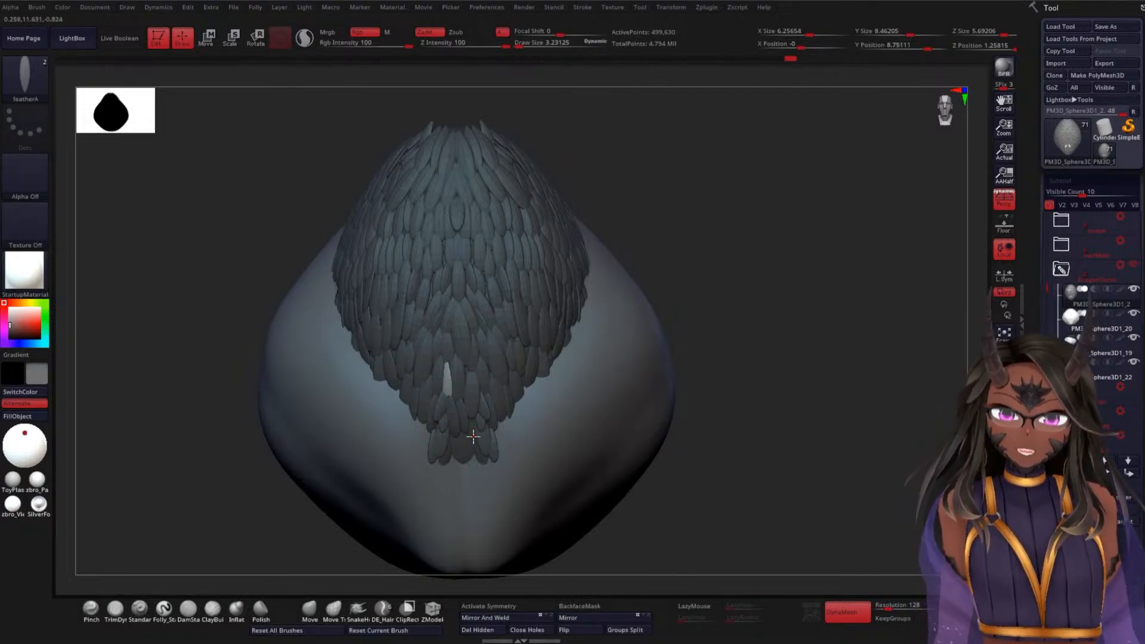
pyautogui.moveTo(464, 454); pyautogui.dragTo(462, 419)
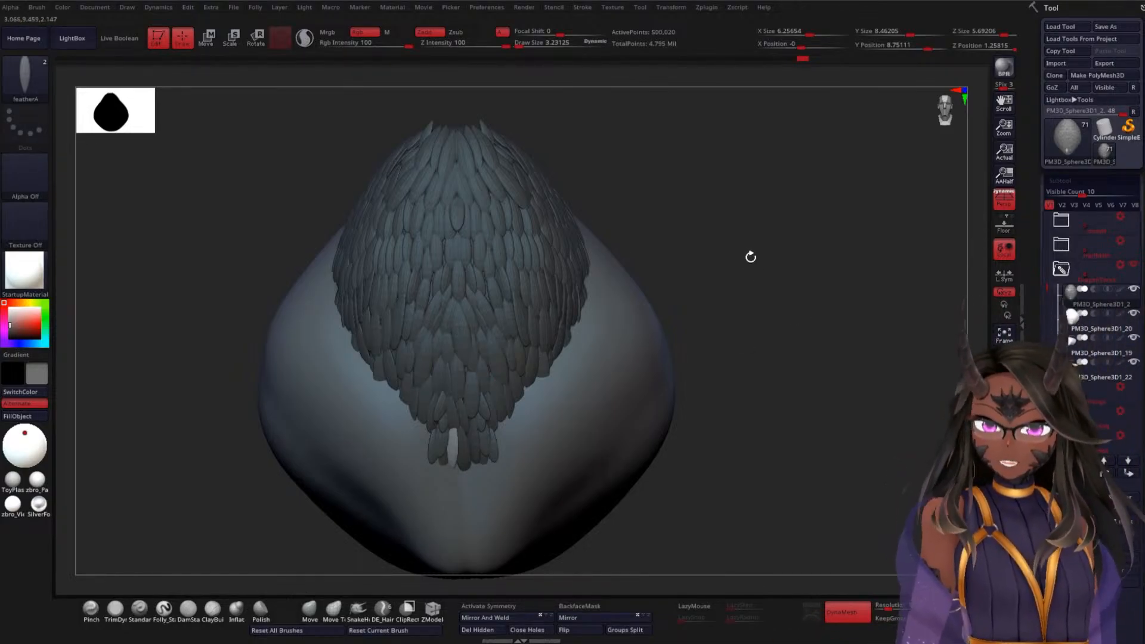
# Examine the chest plumage from the front and side, including how it sits between the feathered legs
pyautogui.moveTo(758, 305); pyautogui.dragTo(732, 276)
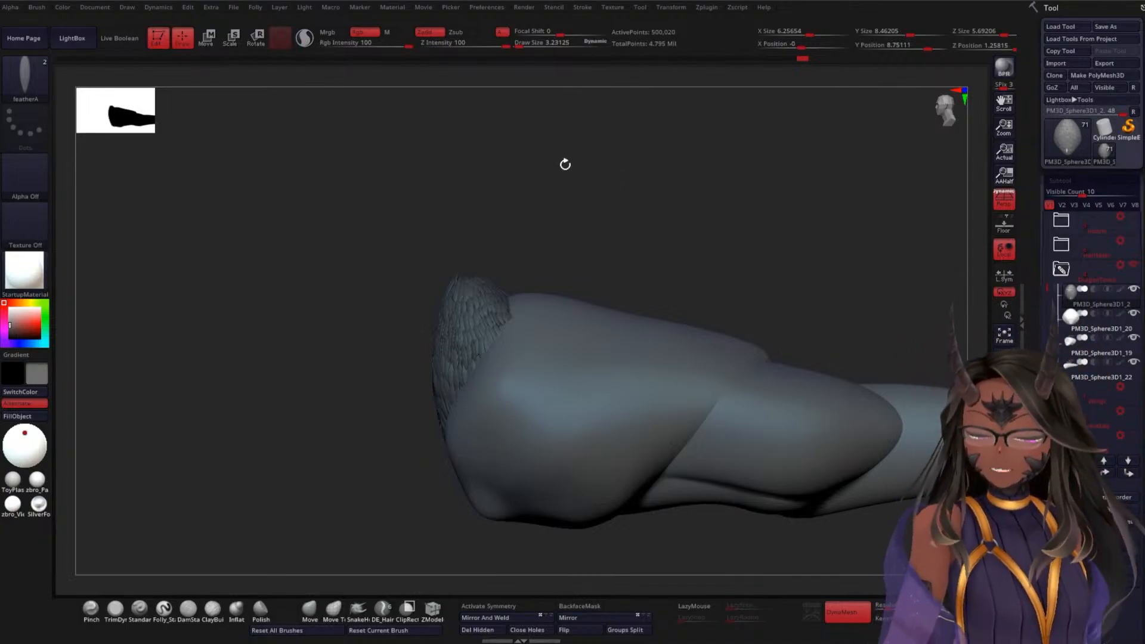
pyautogui.moveTo(630, 181); pyautogui.dragTo(662, 173)
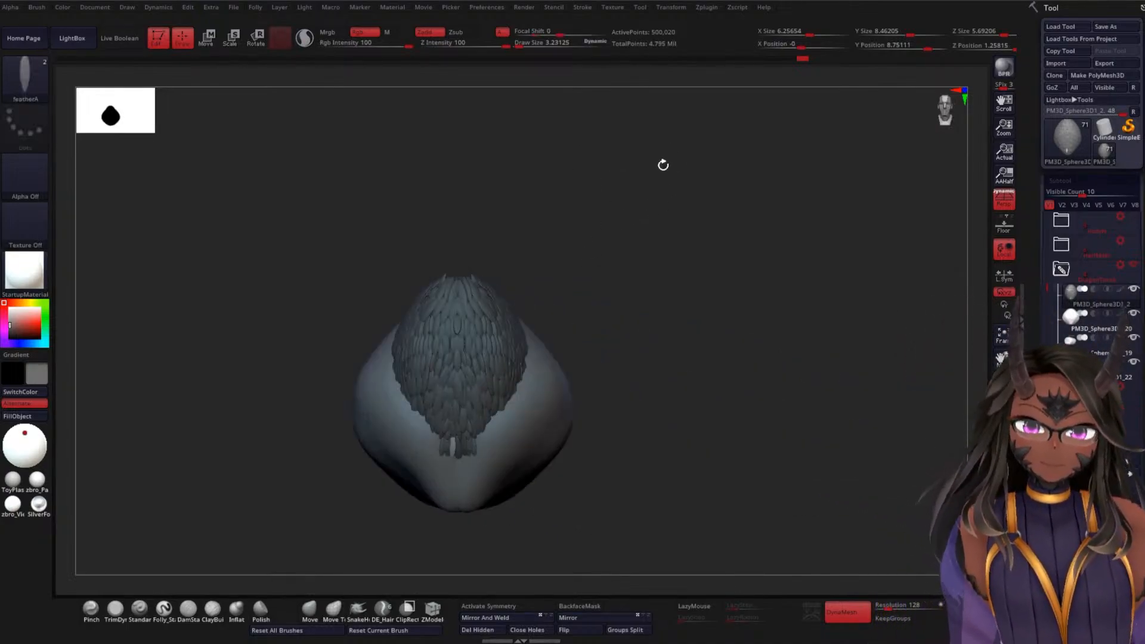
pyautogui.keyDown('alt'); pyautogui.moveTo(650, 239); pyautogui.dragTo(672, 307); pyautogui.keyUp('alt')
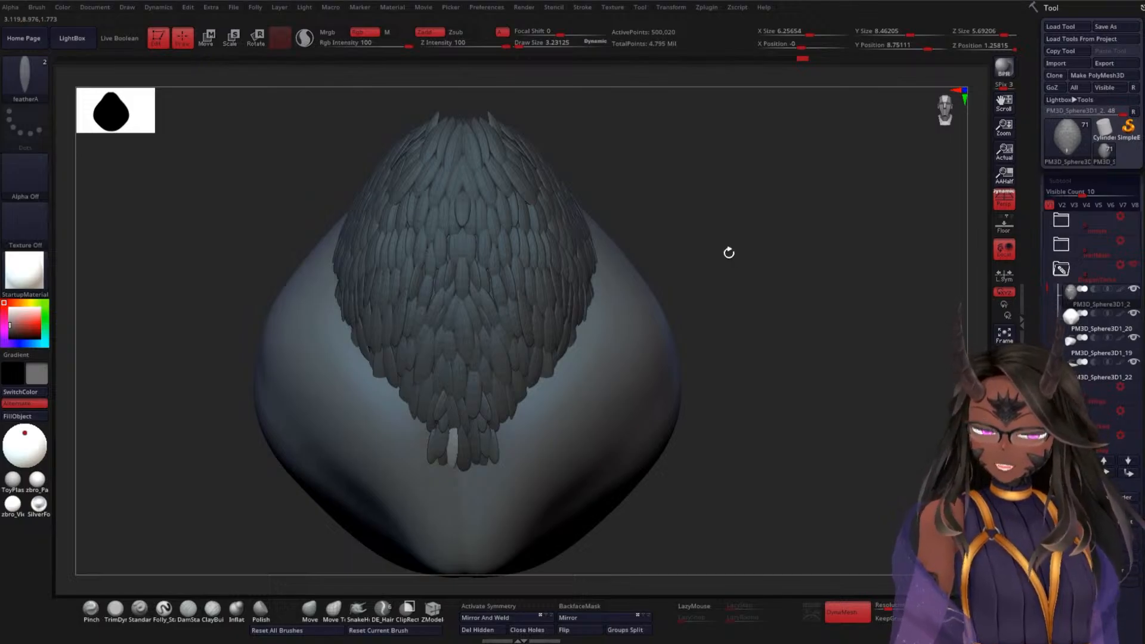
pyautogui.keyDown('alt'); pyautogui.moveTo(749, 234); pyautogui.dragTo(771, 210); pyautogui.keyUp('alt')
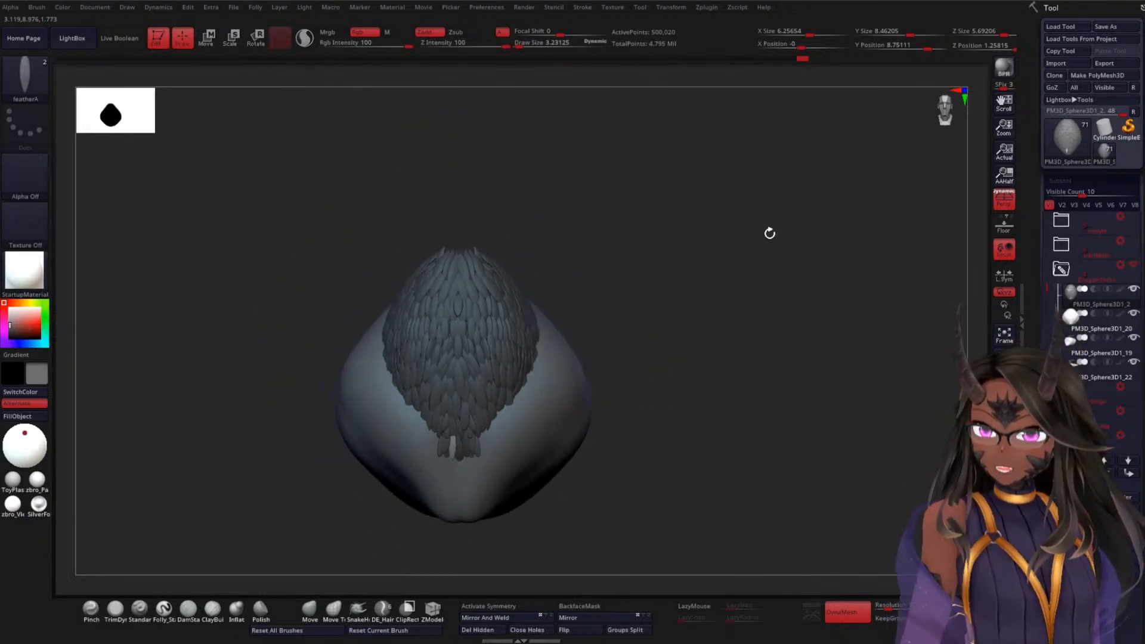
pyautogui.keyDown('alt'); pyautogui.moveTo(736, 313); pyautogui.dragTo(900, 325); pyautogui.keyUp('alt')
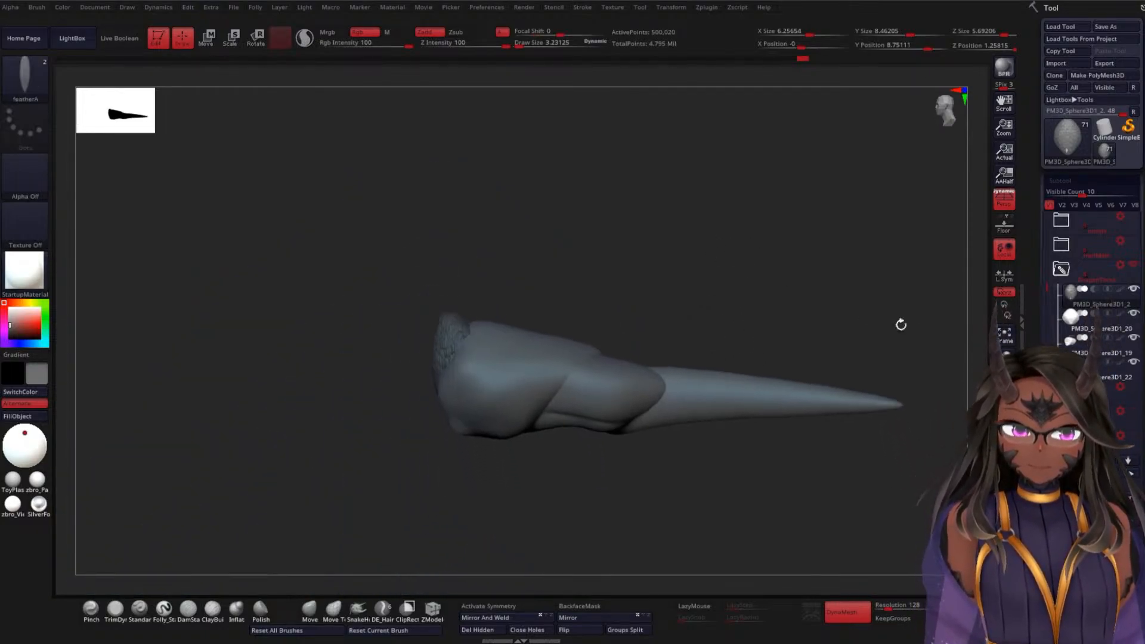
pyautogui.moveTo(769, 459); pyautogui.dragTo(691, 540)
pyautogui.keyDown('alt'); pyautogui.moveTo(738, 286); pyautogui.dragTo(757, 328); pyautogui.keyUp('alt')
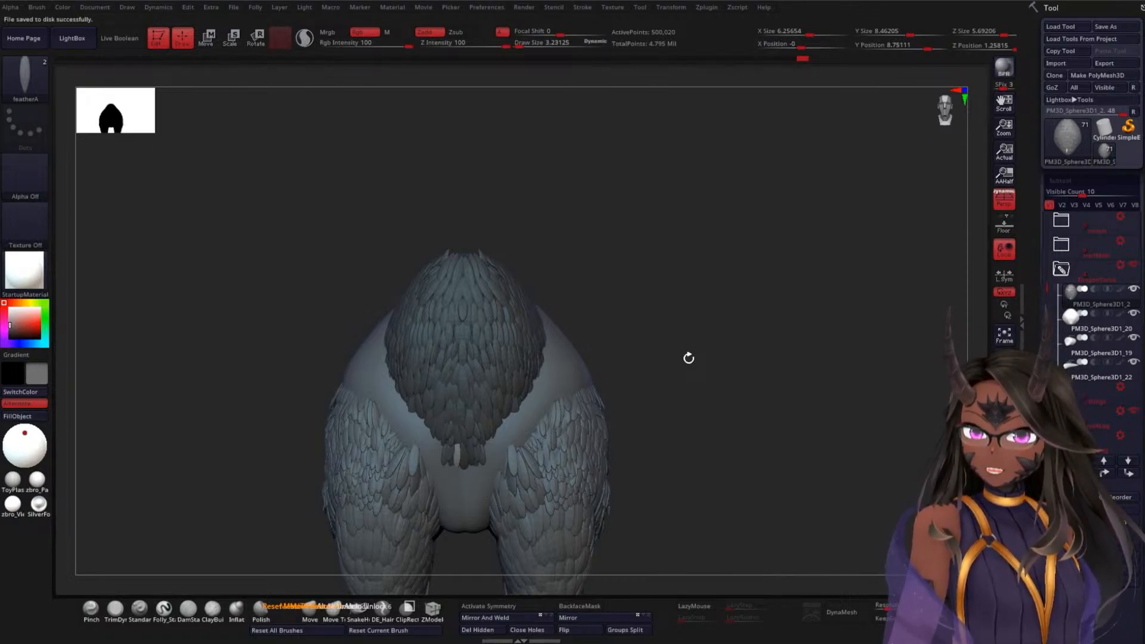
pyautogui.keyDown('alt'); pyautogui.moveTo(685, 356); pyautogui.dragTo(681, 331); pyautogui.keyUp('alt')
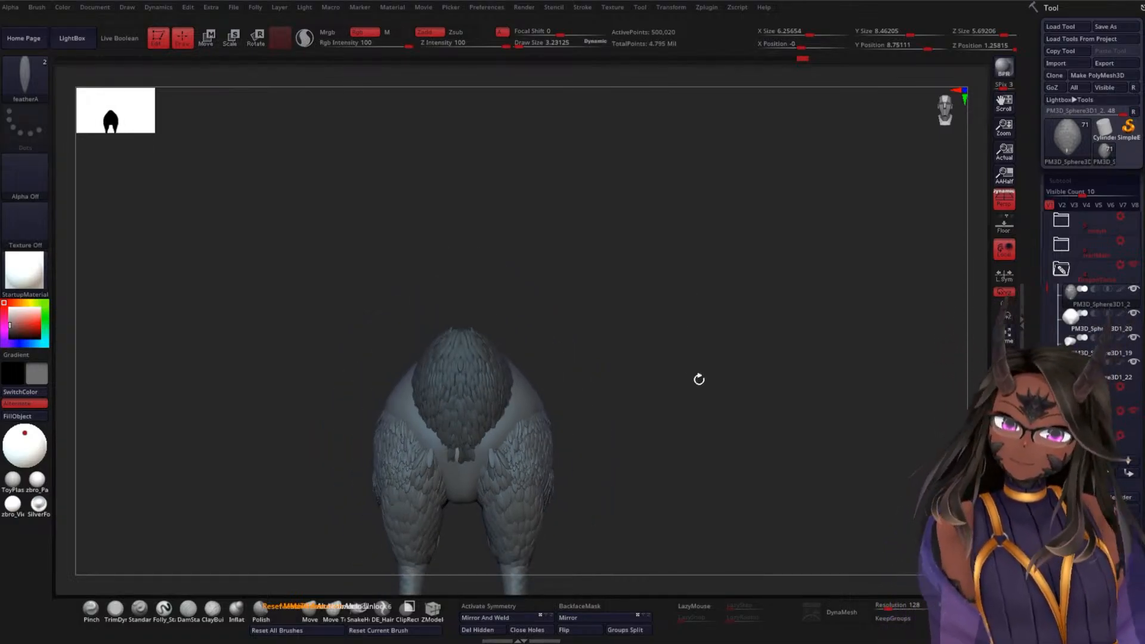
pyautogui.moveTo(699, 379); pyautogui.dragTo(691, 295)
pyautogui.keyDown('alt'); pyautogui.moveTo(661, 338); pyautogui.dragTo(685, 393); pyautogui.keyUp('alt')
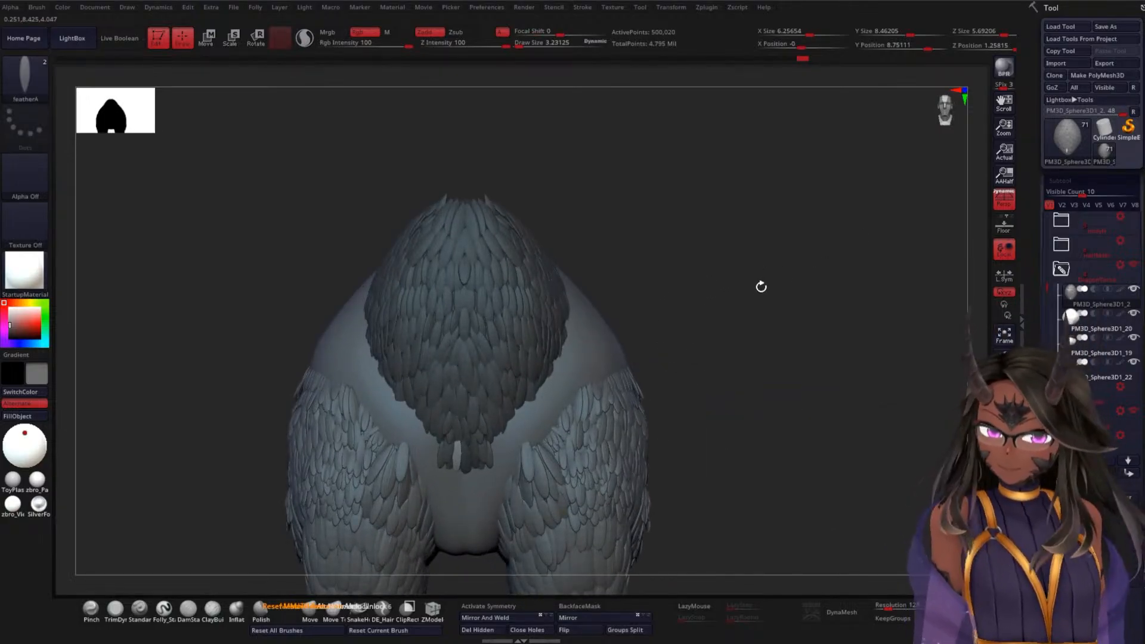
# Select the torso subtool and insert mirrored feathers below the chest plumage, between the tops of the legs
pyautogui.keyDown('alt'); pyautogui.click(597, 345); pyautogui.keyUp('alt')
pyautogui.moveTo(716, 330); pyautogui.dragTo(743, 228)
pyautogui.moveTo(793, 266)
pyautogui.mouseDown()
pyautogui.moveTo(743, 378)
pyautogui.moveTo(782, 340)
pyautogui.moveTo(764, 302)
pyautogui.moveTo(708, 317)
pyautogui.moveTo(817, 256)
pyautogui.moveTo(782, 325)
pyautogui.moveTo(751, 348)
pyautogui.moveTo(808, 328)
pyautogui.moveTo(780, 328)
pyautogui.moveTo(737, 286)
pyautogui.moveTo(749, 259)
pyautogui.moveTo(747, 308)
pyautogui.mouseUp()
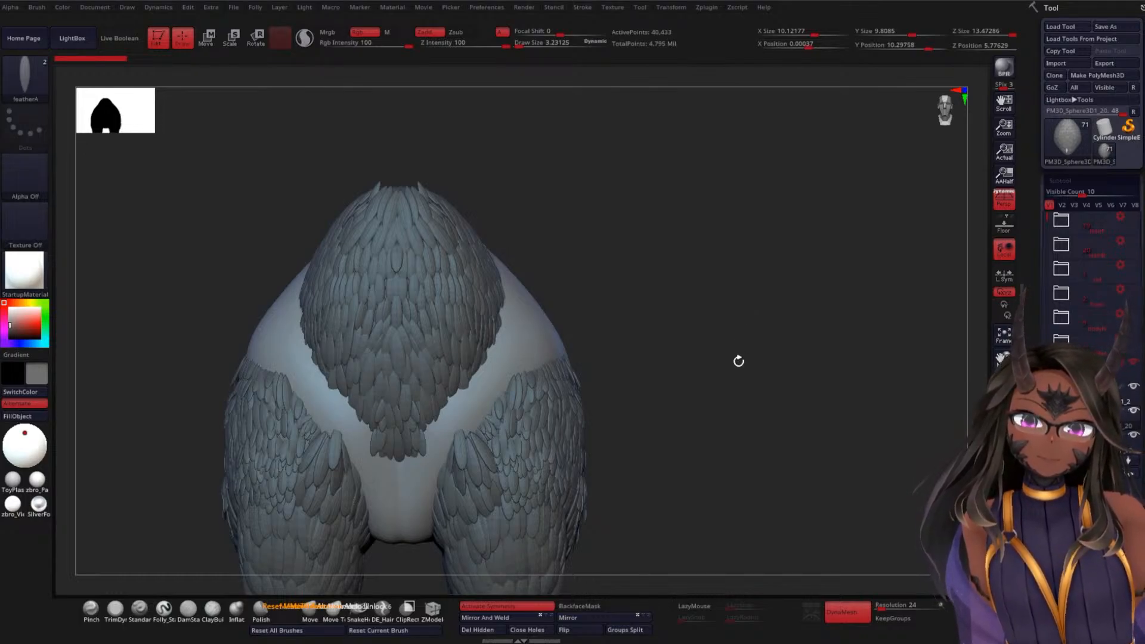
pyautogui.moveTo(739, 361); pyautogui.dragTo(698, 312)
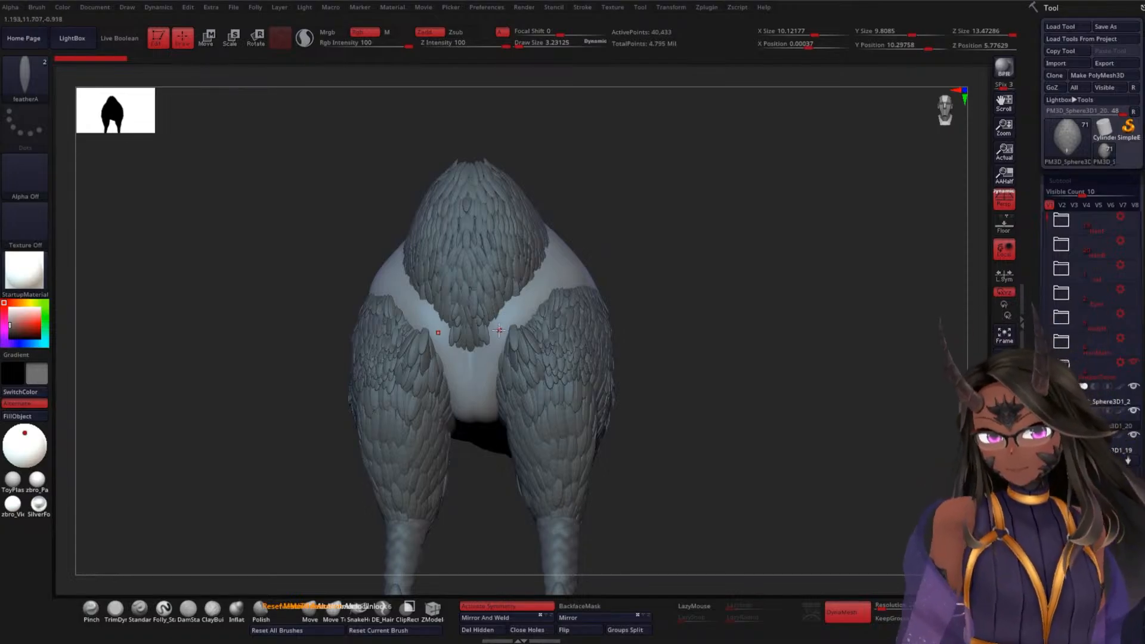
pyautogui.moveTo(489, 317)
pyautogui.mouseDown()
pyautogui.moveTo(494, 340)
pyautogui.moveTo(484, 336)
pyautogui.mouseUp()
pyautogui.moveTo(482, 362); pyautogui.dragTo(480, 339)
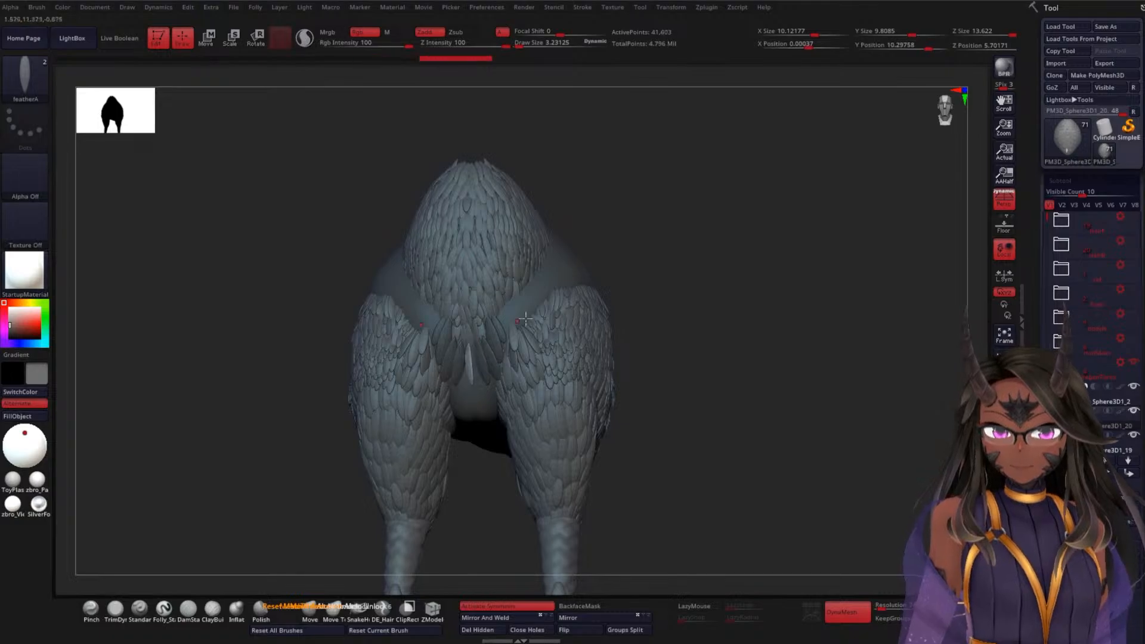
# Insert mirrored feathers along the bare strip between the chest plumage and the thighs
pyautogui.moveTo(698, 310); pyautogui.dragTo(730, 327)
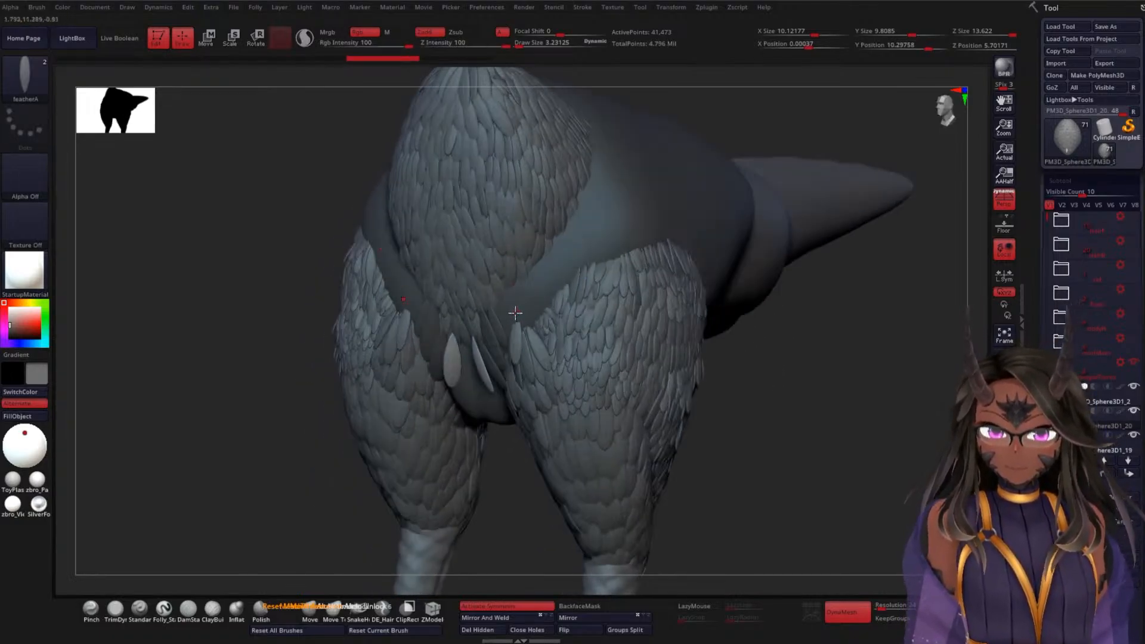
pyautogui.moveTo(505, 315); pyautogui.dragTo(494, 300)
pyautogui.moveTo(508, 307)
pyautogui.mouseDown()
pyautogui.moveTo(495, 282)
pyautogui.moveTo(527, 263)
pyautogui.moveTo(517, 260)
pyautogui.mouseUp()
pyautogui.moveTo(826, 367)
pyautogui.mouseDown()
pyautogui.moveTo(798, 406)
pyautogui.moveTo(557, 248)
pyautogui.moveTo(528, 248)
pyautogui.moveTo(530, 238)
pyautogui.mouseUp()
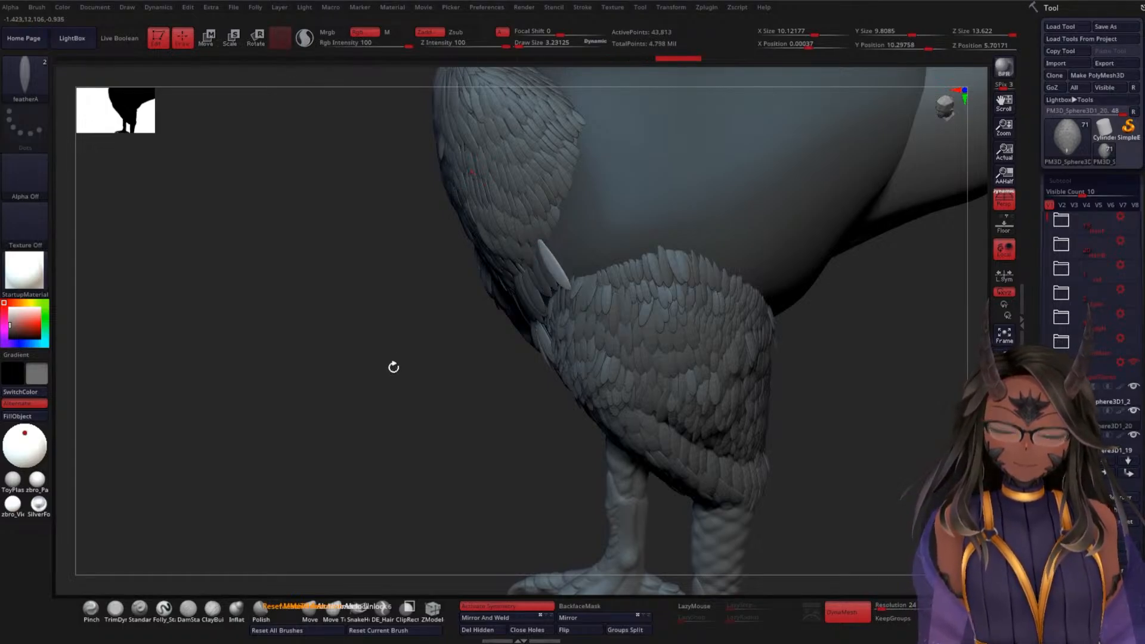
# Undo the last few mirrored feathers placed beside the upper thighs
pyautogui.moveTo(393, 367); pyautogui.dragTo(582, 313)
pyautogui.hotkey('ctrl', 'z')
pyautogui.hotkey('ctrl', 'z')
pyautogui.hotkey('ctrl', 'z')
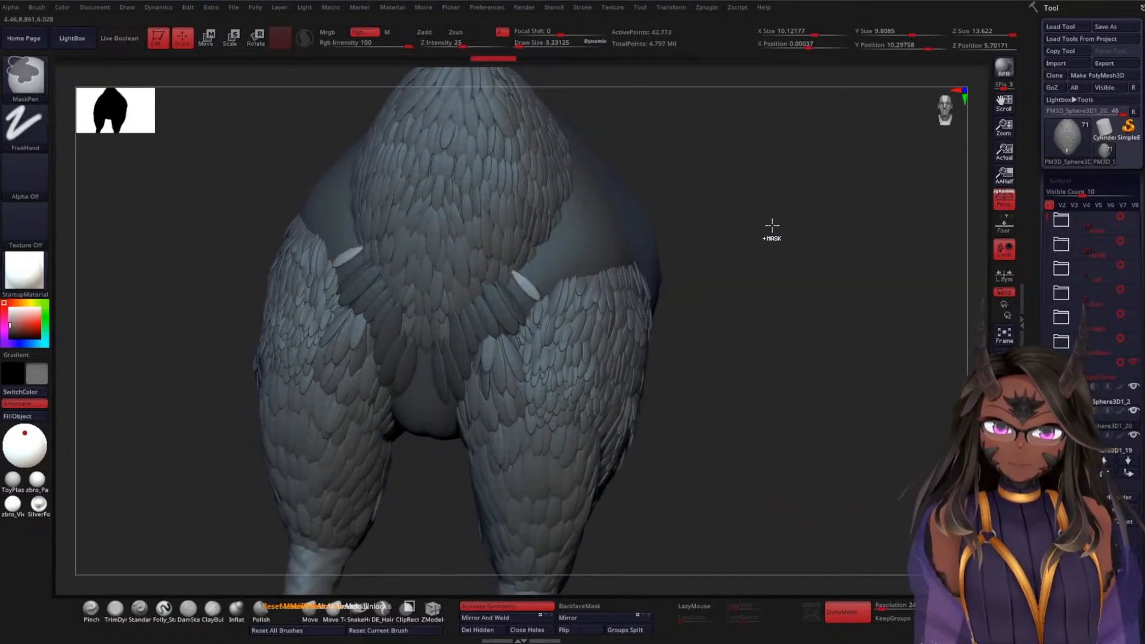
pyautogui.moveTo(790, 238)
pyautogui.mouseDown()
pyautogui.moveTo(869, 264)
pyautogui.moveTo(877, 350)
pyautogui.moveTo(731, 281)
pyautogui.mouseUp()
# Insert mirrored feathers fanning backward along the side edge of the chest plumage, and undo the last oversized pair
pyautogui.moveTo(518, 266); pyautogui.dragTo(532, 251)
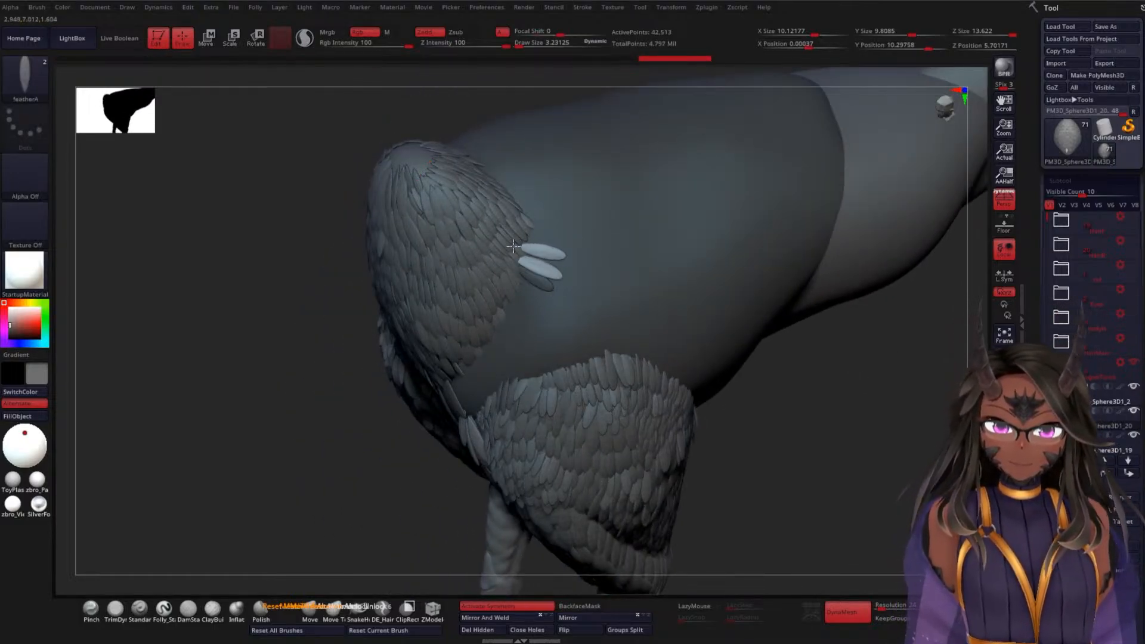
pyautogui.moveTo(513, 246); pyautogui.dragTo(513, 246)
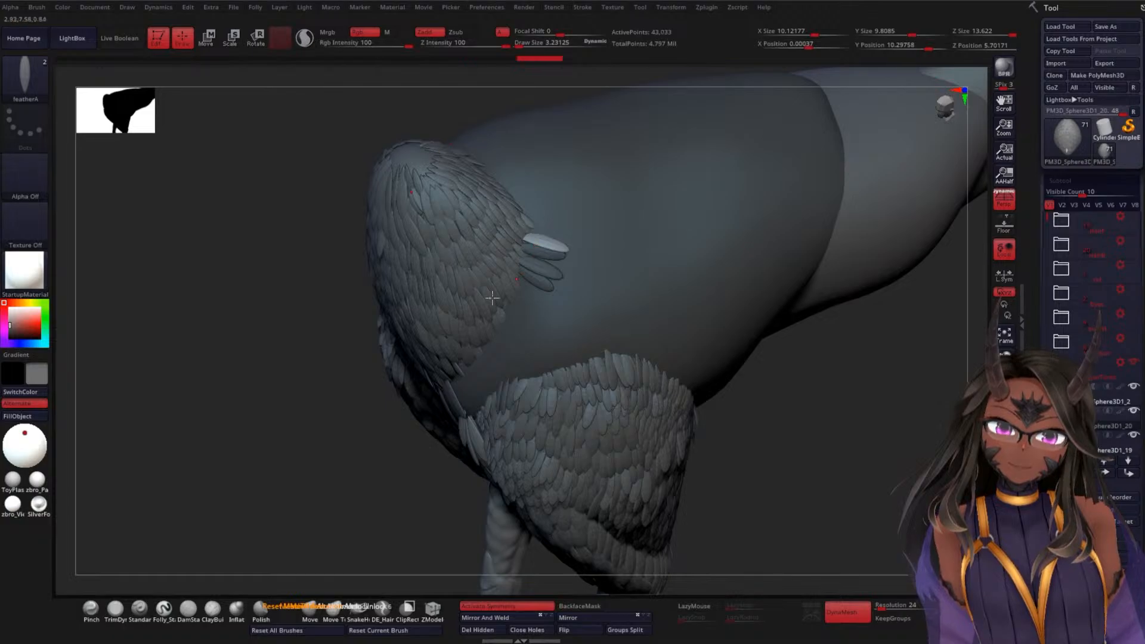
pyautogui.moveTo(286, 378); pyautogui.dragTo(272, 442)
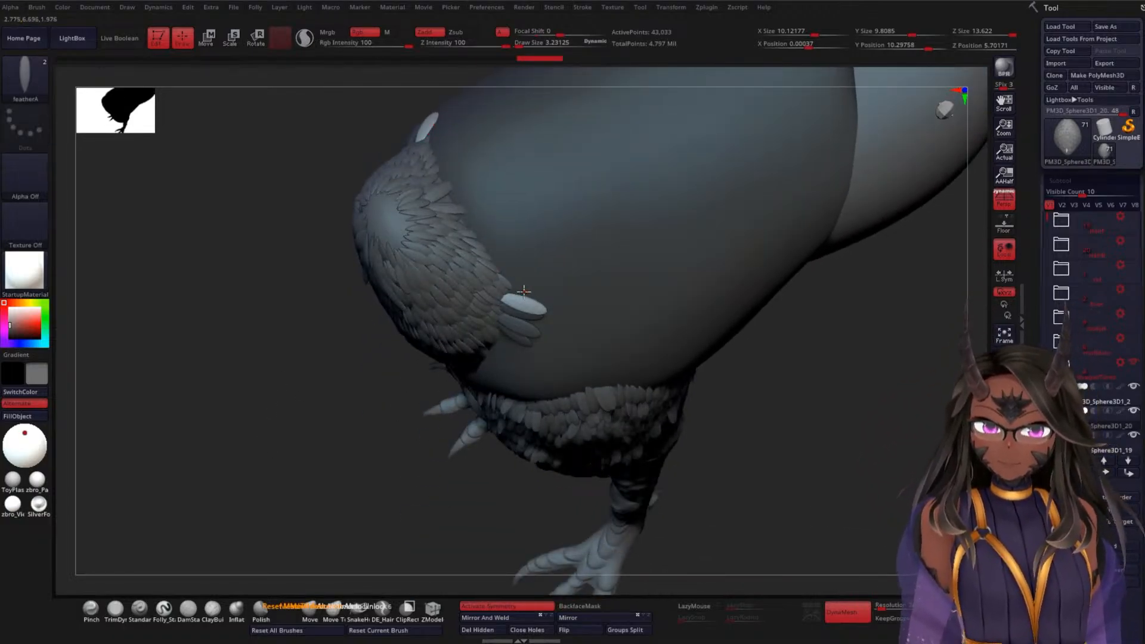
pyautogui.moveTo(501, 291)
pyautogui.mouseDown()
pyautogui.moveTo(523, 277)
pyautogui.moveTo(494, 272)
pyautogui.mouseUp()
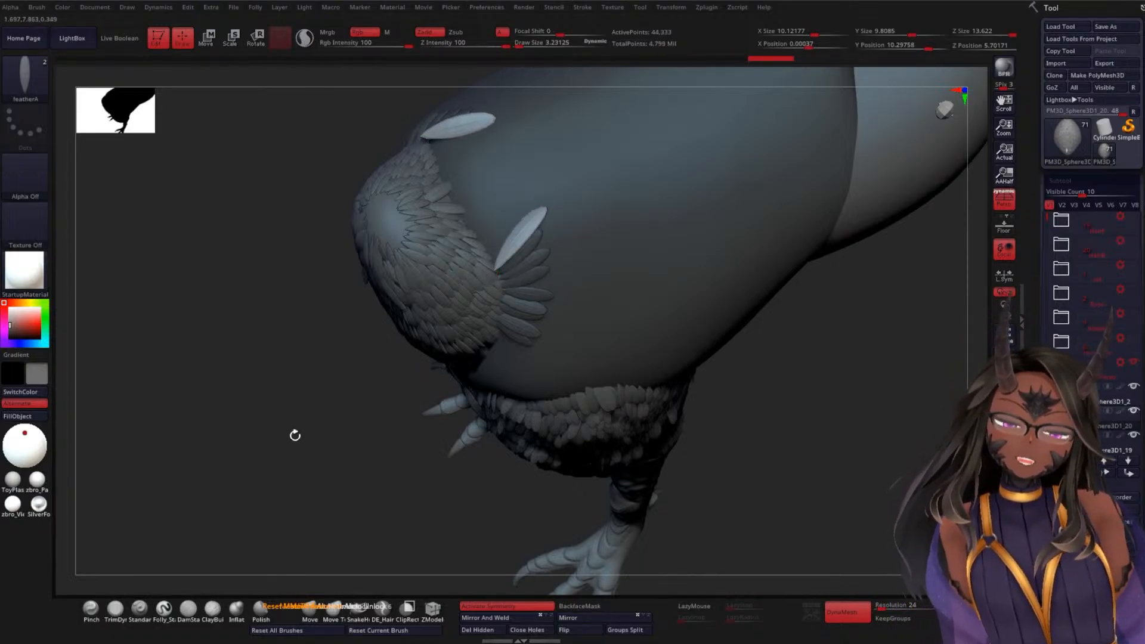
pyautogui.moveTo(295, 436); pyautogui.dragTo(302, 332)
pyautogui.hotkey('ctrl', 'z')
# Show the Wings subtool folder and view where the wings join the body beside the chest feathers
pyautogui.keyDown('alt'); pyautogui.moveTo(687, 138); pyautogui.dragTo(477, 375); pyautogui.keyUp('alt')
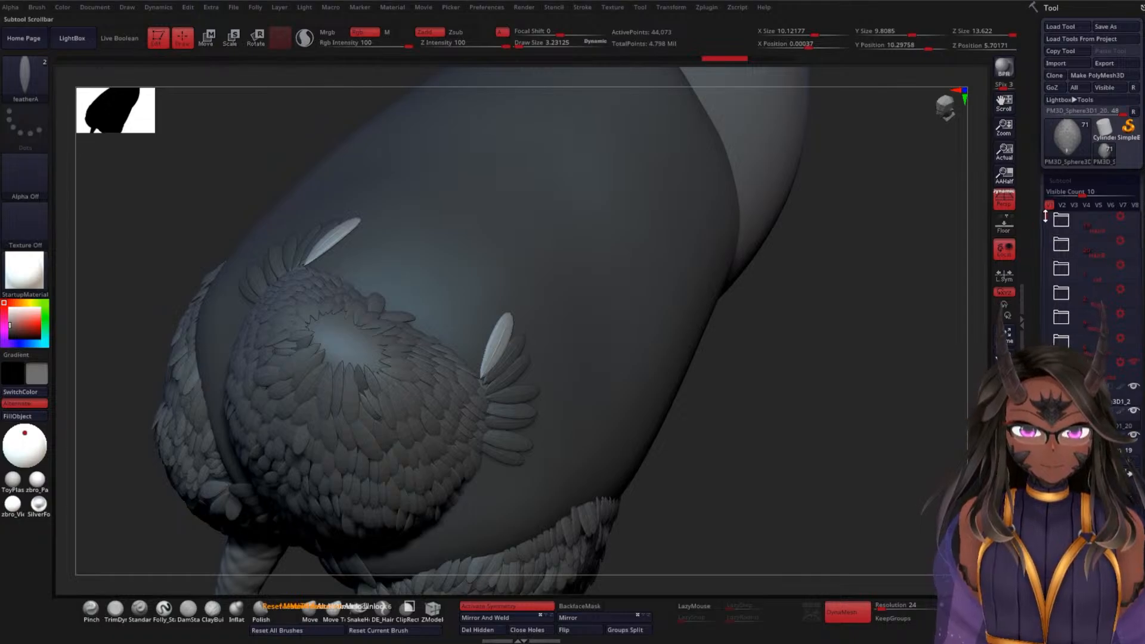
pyautogui.moveTo(1048, 276); pyautogui.dragTo(1049, 311)
pyautogui.click(1134, 338)
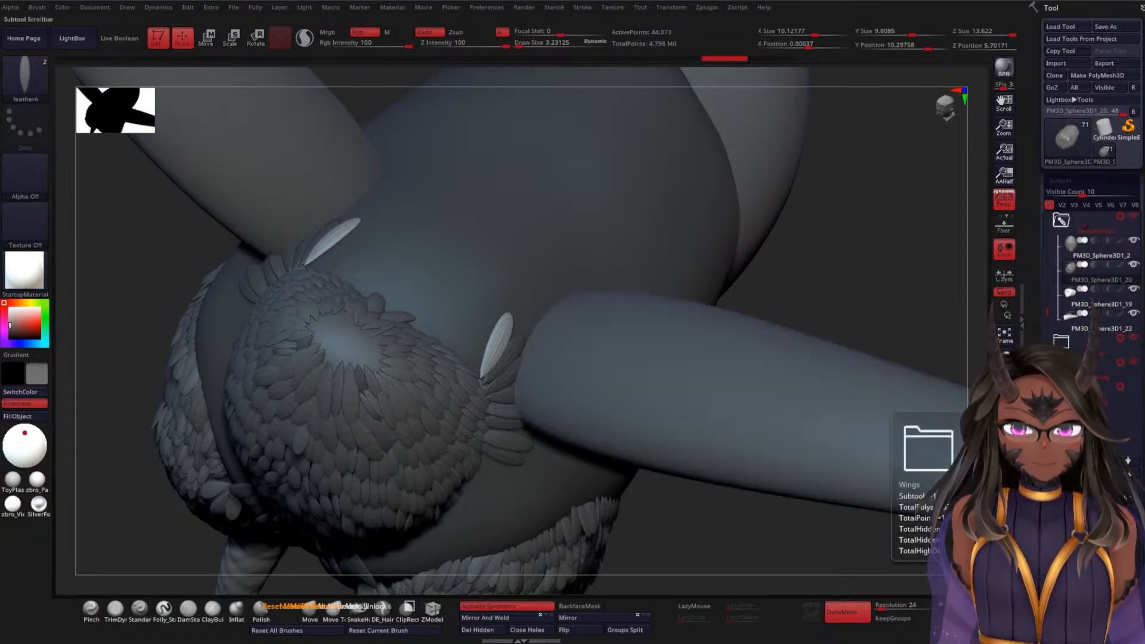
pyautogui.moveTo(889, 294); pyautogui.dragTo(869, 273)
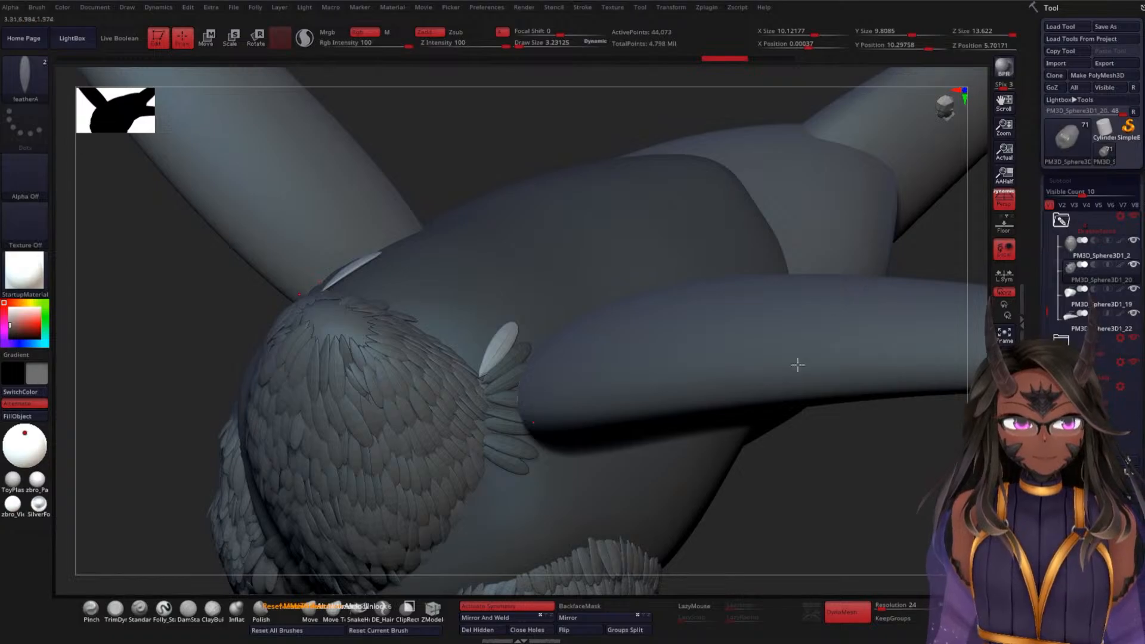
pyautogui.moveTo(803, 499)
pyautogui.mouseDown()
pyautogui.moveTo(803, 412)
pyautogui.moveTo(777, 388)
pyautogui.moveTo(823, 271)
pyautogui.moveTo(812, 247)
pyautogui.moveTo(800, 322)
pyautogui.mouseUp()
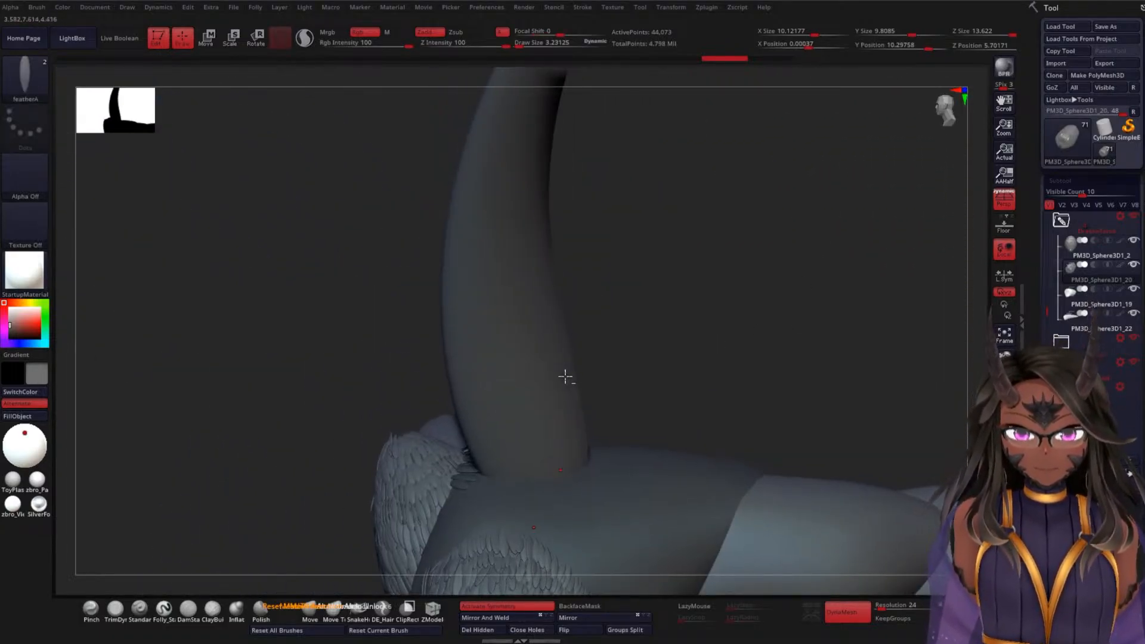
# Select the wing mesh and pull the trailing side of its root outward with the Move brush at draw size about 1395
pyautogui.keyDown('alt'); pyautogui.click(568, 375); pyautogui.keyUp('alt')
pyautogui.press('w')
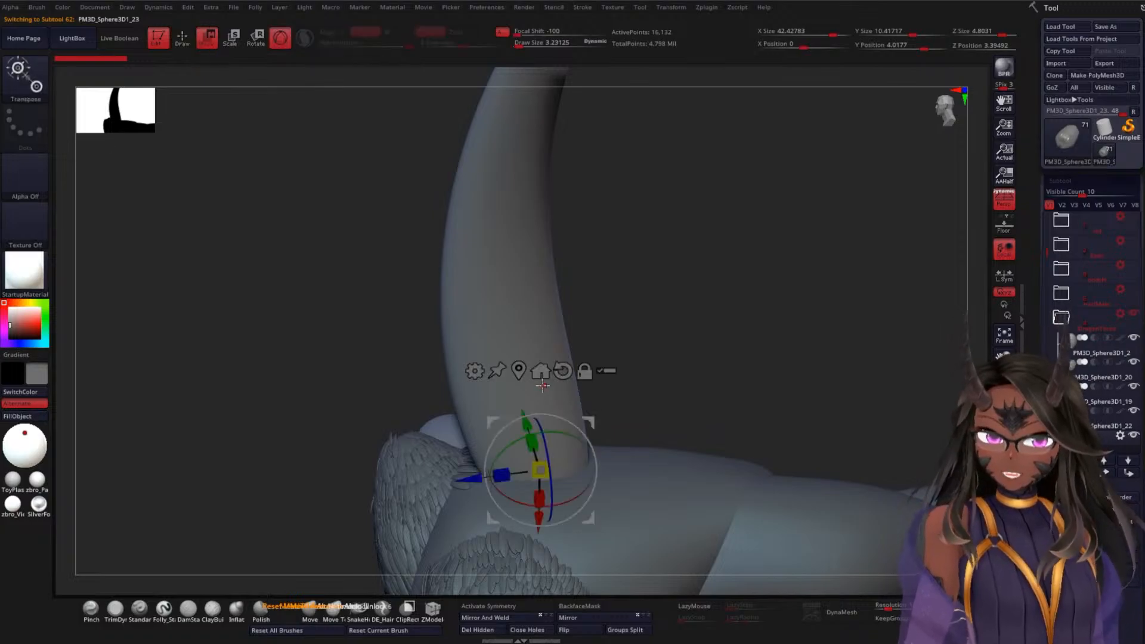
pyautogui.press('q')
pyautogui.click(309, 614)
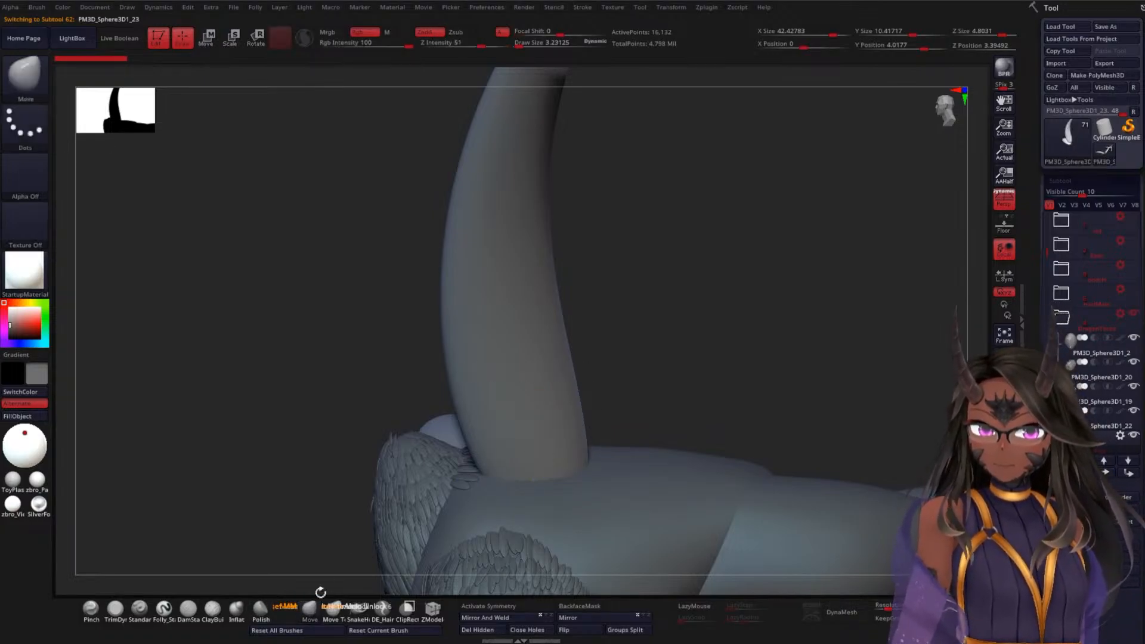
pyautogui.press('space')
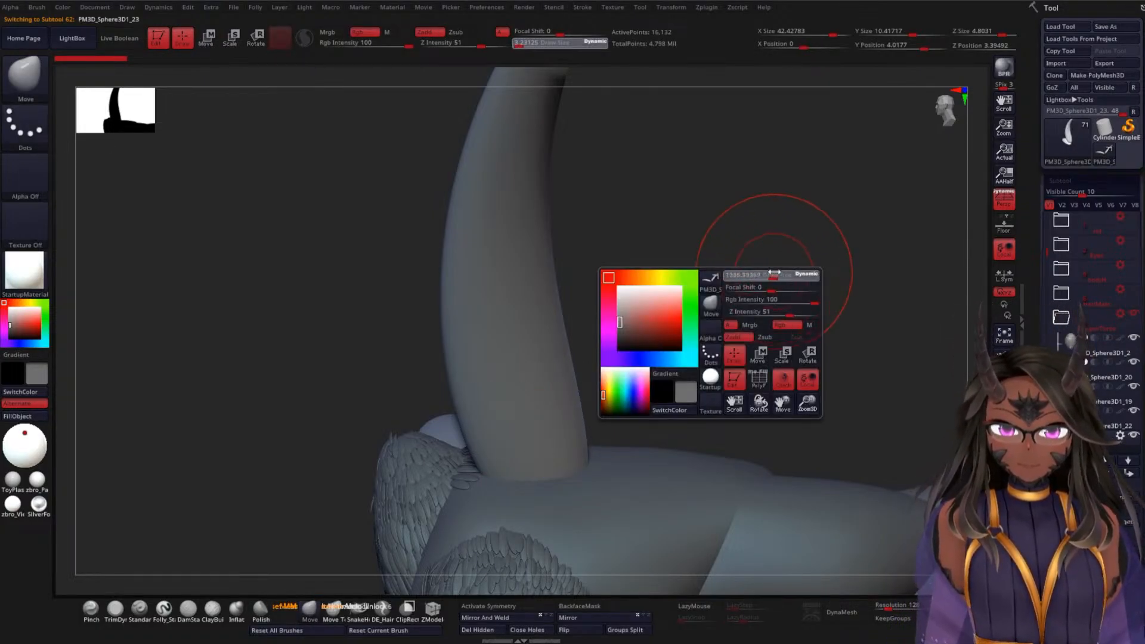
pyautogui.moveTo(581, 432); pyautogui.dragTo(594, 435)
pyautogui.moveTo(578, 390); pyautogui.dragTo(588, 371)
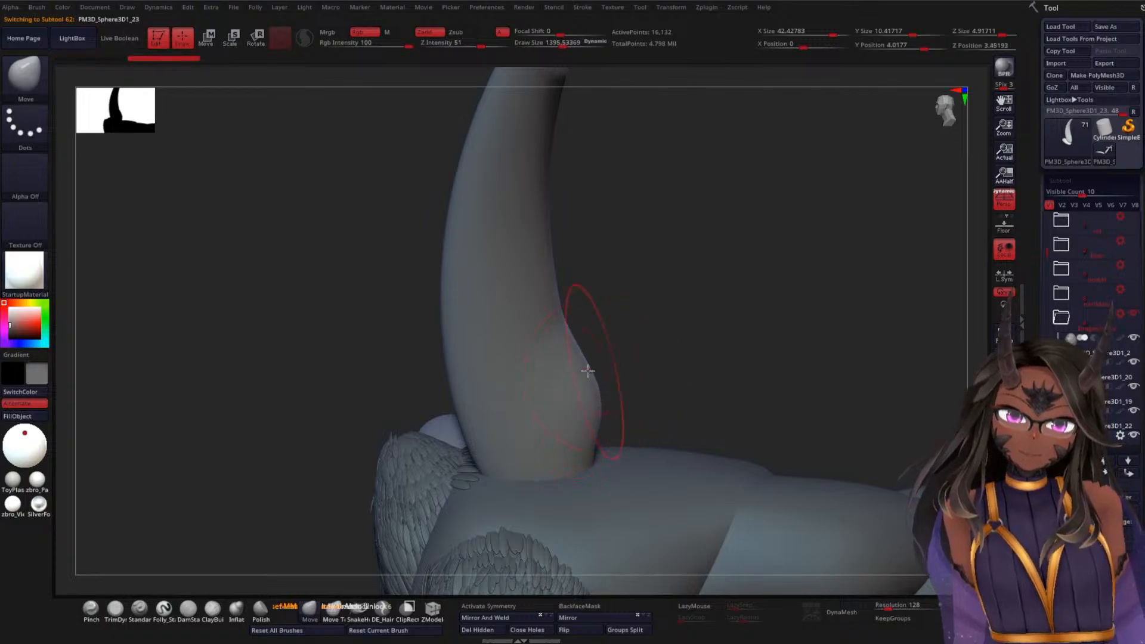
pyautogui.moveTo(600, 434); pyautogui.dragTo(644, 456)
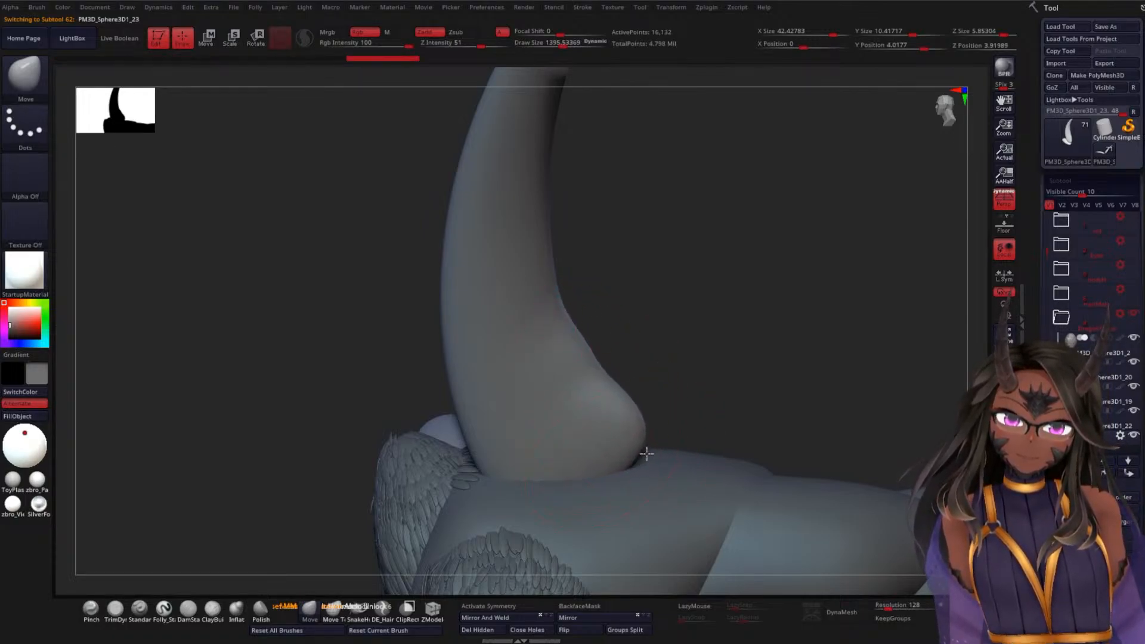
# Move the wing mesh backward along the creature's back with the transform gizmo, and return to draw mode
pyautogui.moveTo(775, 384)
pyautogui.mouseDown()
pyautogui.moveTo(708, 422)
pyautogui.moveTo(514, 485)
pyautogui.moveTo(463, 435)
pyautogui.moveTo(424, 461)
pyautogui.moveTo(445, 522)
pyautogui.moveTo(437, 499)
pyautogui.mouseUp()
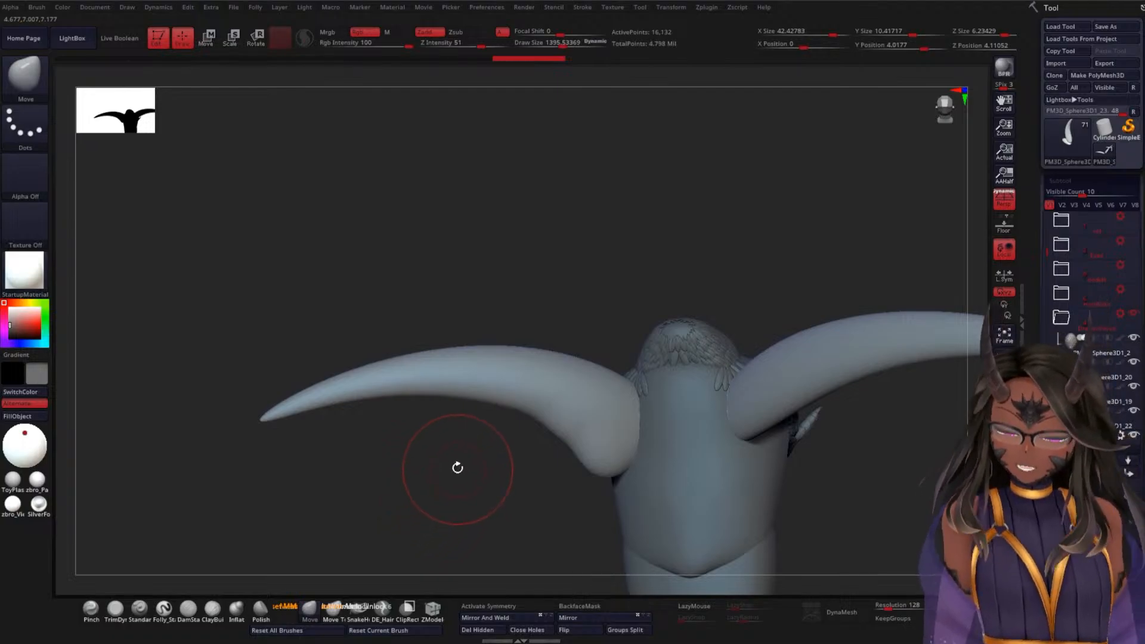
pyautogui.press('w')
pyautogui.moveTo(620, 364); pyautogui.dragTo(711, 380)
pyautogui.moveTo(803, 398); pyautogui.dragTo(633, 411)
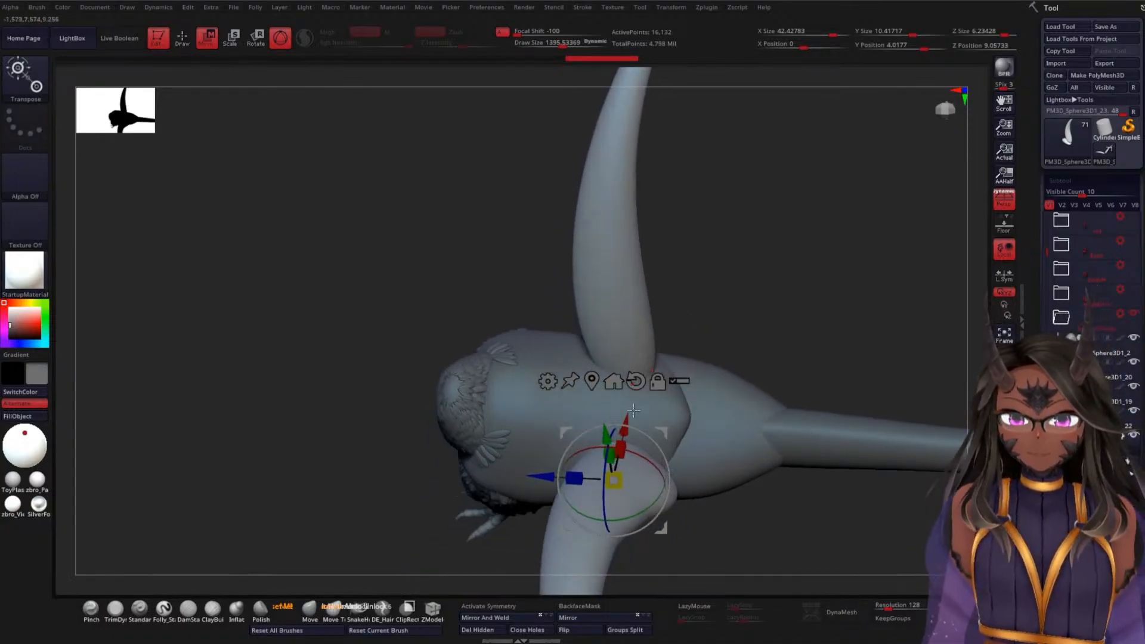
pyautogui.press('q')
# Set the draw size to about 1628, activate X symmetry and pull the wing roots toward the middle of the back
pyautogui.moveTo(767, 319); pyautogui.dragTo(758, 289)
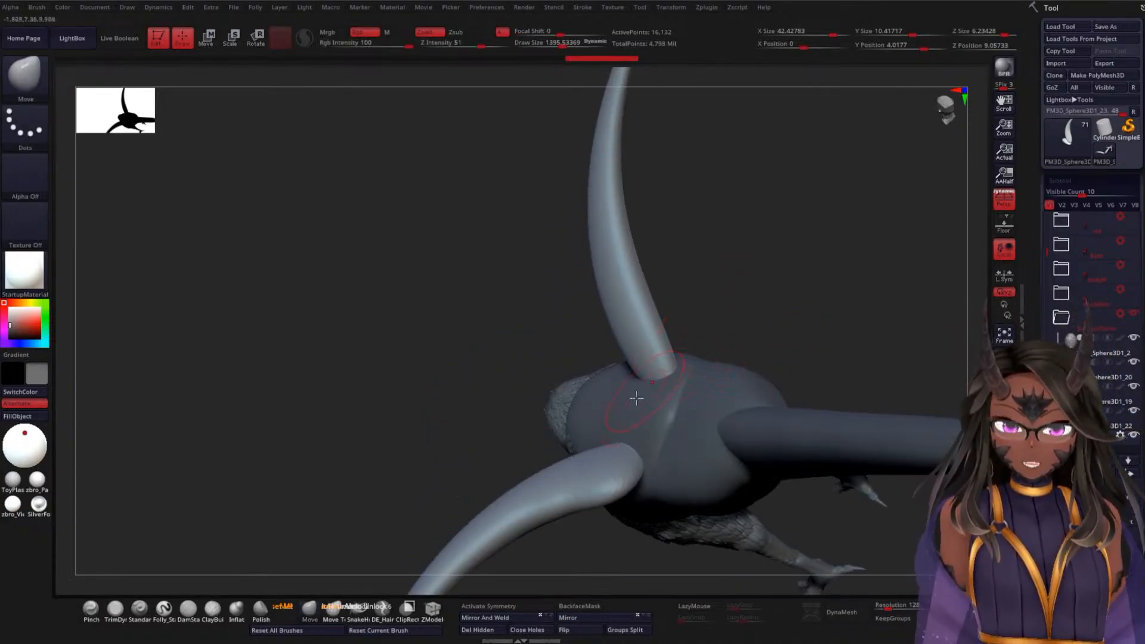
pyautogui.press('space')
pyautogui.press('space')
pyautogui.moveTo(613, 437); pyautogui.dragTo(636, 447)
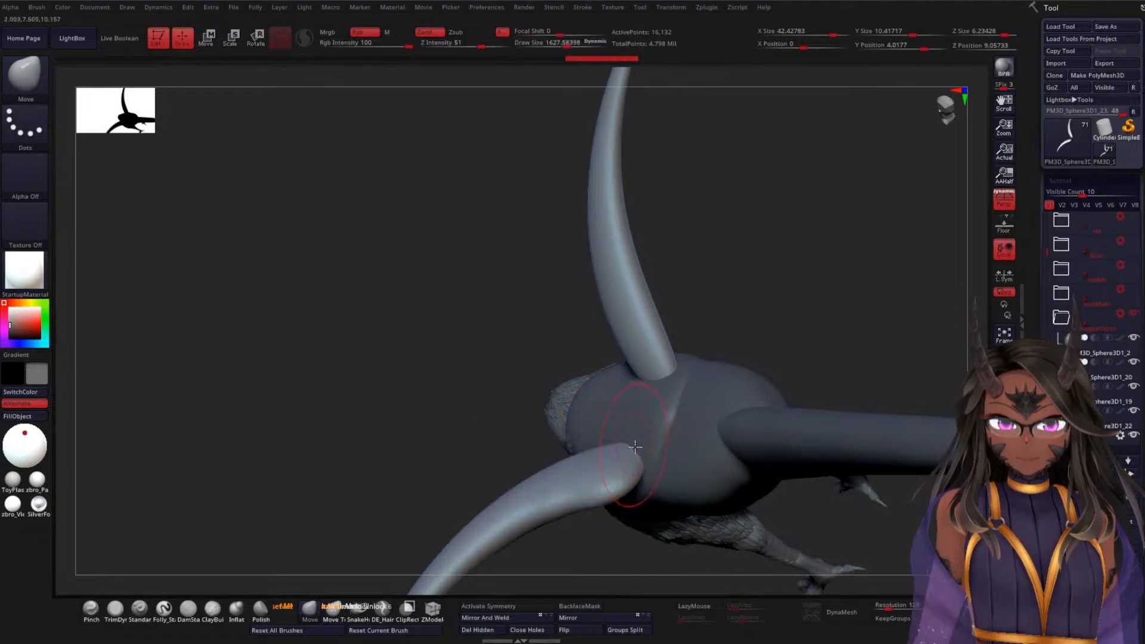
pyautogui.click(508, 606)
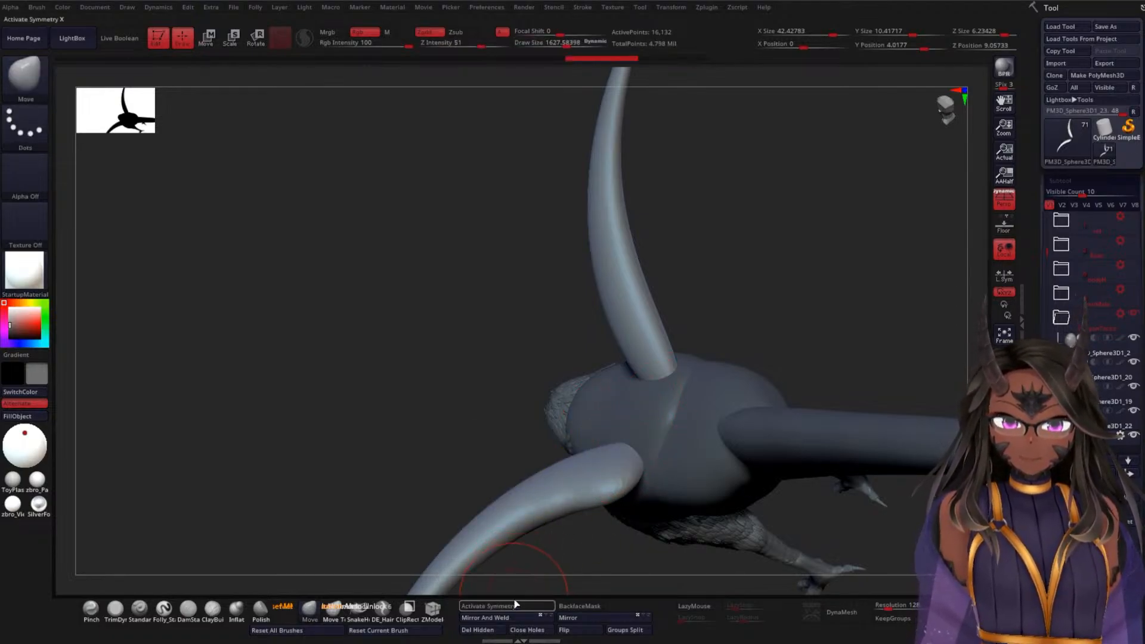
pyautogui.moveTo(633, 415); pyautogui.dragTo(627, 427)
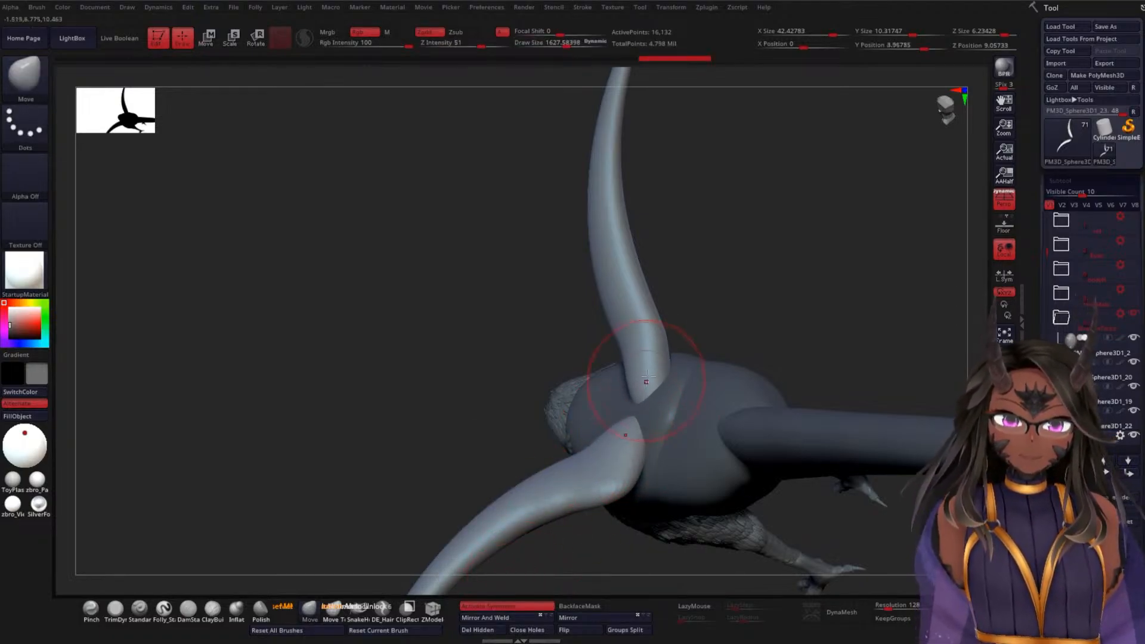
pyautogui.moveTo(766, 319)
pyautogui.mouseDown()
pyautogui.moveTo(838, 280)
pyautogui.moveTo(757, 306)
pyautogui.mouseUp()
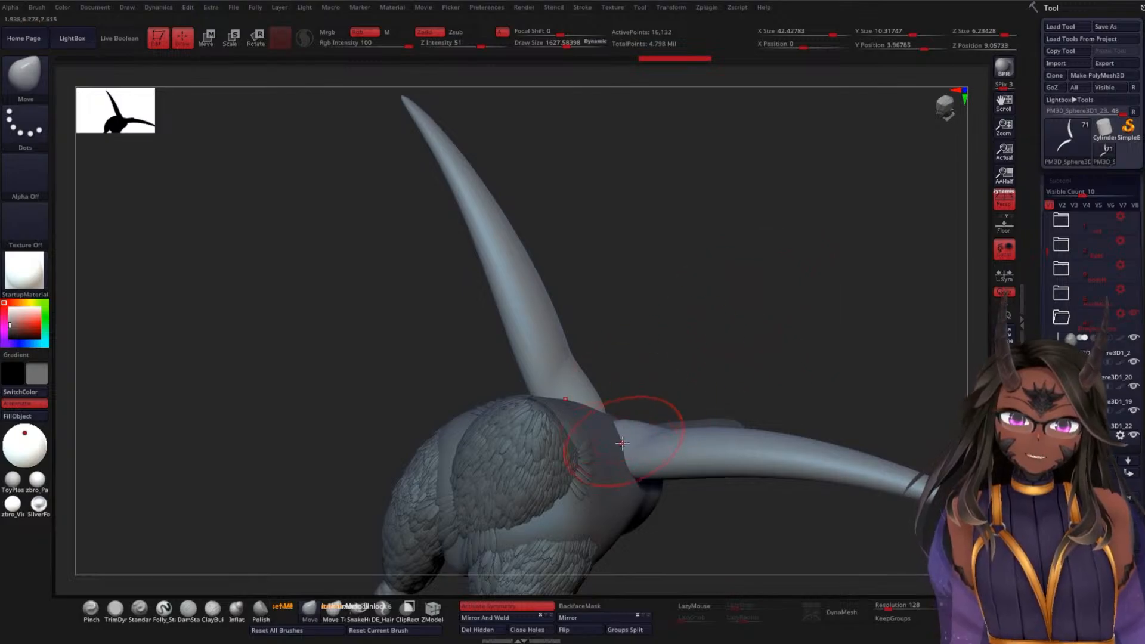
pyautogui.moveTo(599, 416); pyautogui.dragTo(598, 413)
pyautogui.moveTo(670, 352)
pyautogui.mouseDown()
pyautogui.moveTo(695, 438)
pyautogui.moveTo(684, 383)
pyautogui.mouseUp()
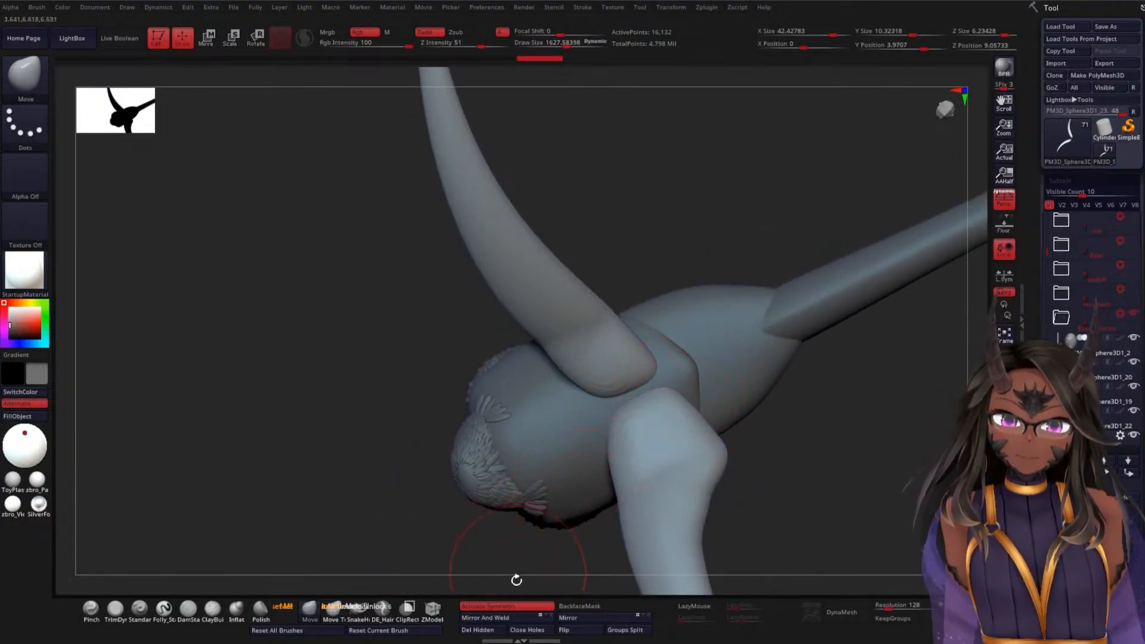
# Mirror and weld the wings so both sides match, and pull out the inner trailing edge at the roots
pyautogui.click(568, 622)
pyautogui.click(531, 619)
pyautogui.moveTo(826, 478); pyautogui.dragTo(797, 444)
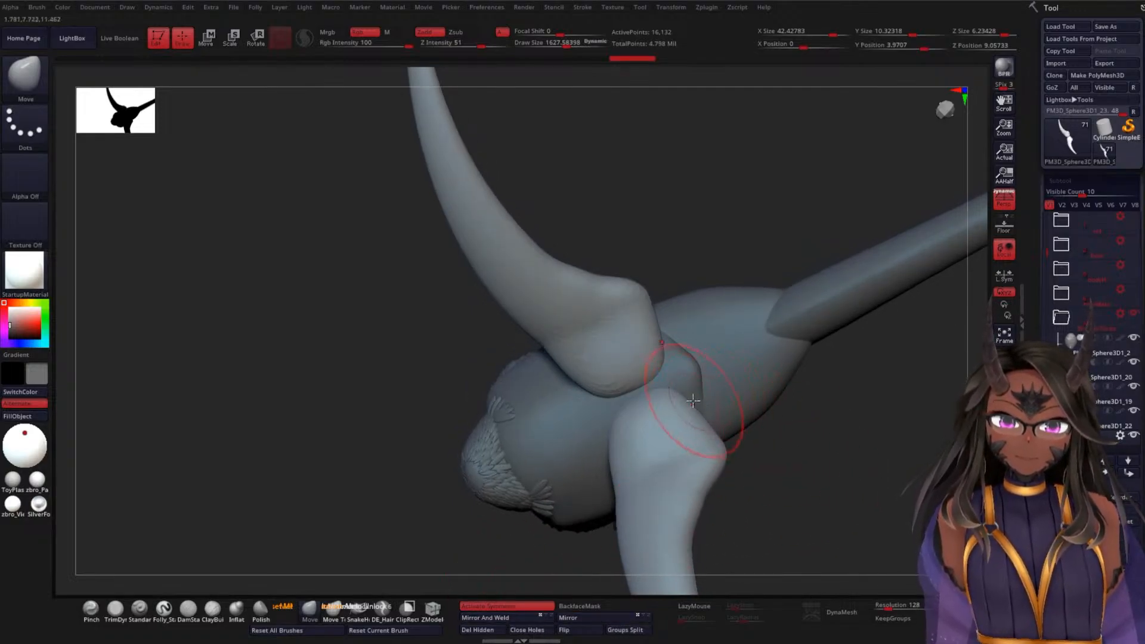
pyautogui.moveTo(693, 401)
pyautogui.mouseDown()
pyautogui.moveTo(720, 391)
pyautogui.moveTo(714, 399)
pyautogui.mouseUp()
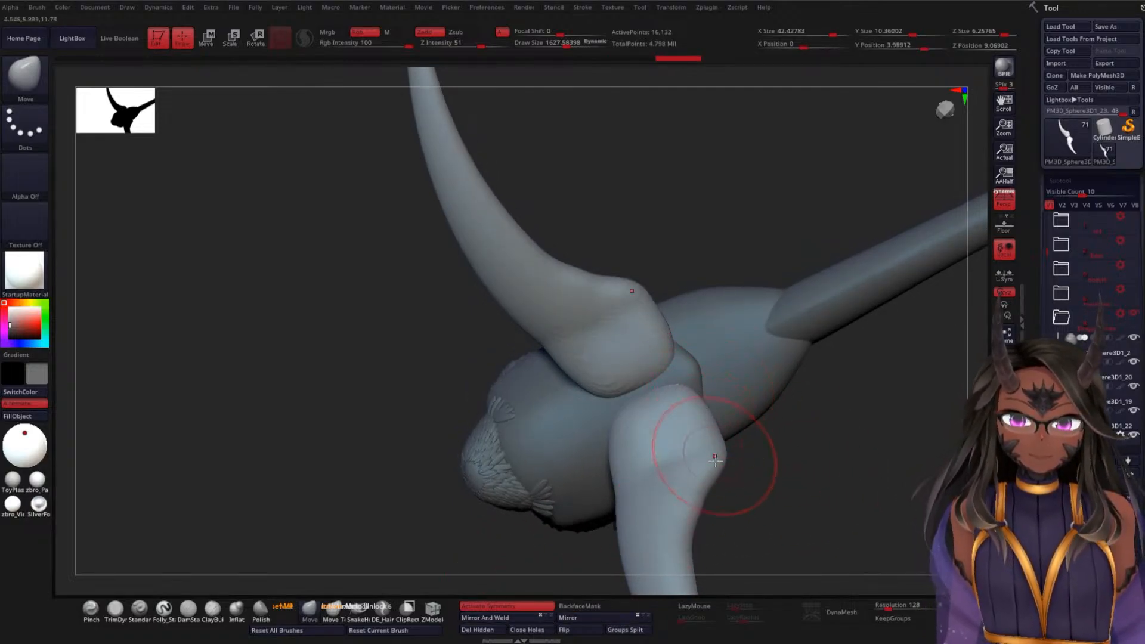
# Widen the wings out to their tips by pulling the edges outward with the Move brush, undoing unwanted strokes
pyautogui.moveTo(797, 493)
pyautogui.mouseDown()
pyautogui.moveTo(798, 475)
pyautogui.moveTo(695, 448)
pyautogui.moveTo(722, 406)
pyautogui.mouseUp()
pyautogui.moveTo(683, 461); pyautogui.dragTo(709, 450)
pyautogui.moveTo(705, 431)
pyautogui.mouseDown()
pyautogui.moveTo(718, 427)
pyautogui.moveTo(687, 361)
pyautogui.mouseUp()
pyautogui.moveTo(749, 452)
pyautogui.mouseDown()
pyautogui.moveTo(752, 463)
pyautogui.moveTo(718, 414)
pyautogui.moveTo(654, 401)
pyautogui.moveTo(689, 444)
pyautogui.mouseUp()
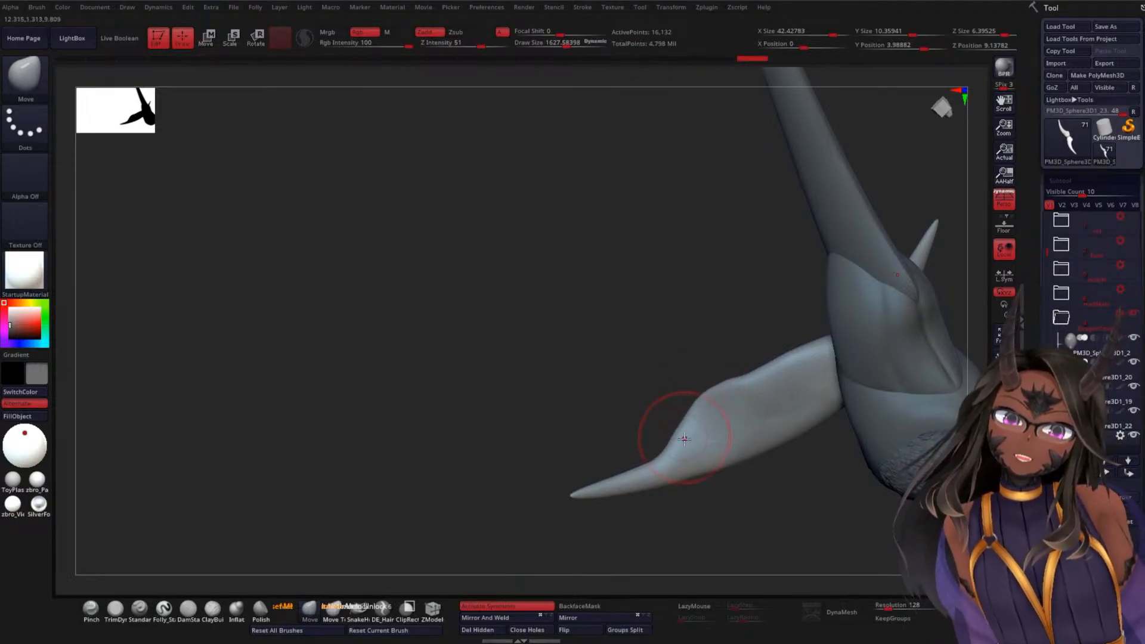
pyautogui.moveTo(670, 422)
pyautogui.mouseDown()
pyautogui.moveTo(648, 448)
pyautogui.moveTo(582, 462)
pyautogui.moveTo(621, 485)
pyautogui.moveTo(656, 475)
pyautogui.mouseUp()
pyautogui.hotkey('ctrl', 'z')
pyautogui.hotkey('ctrl', 'z')
pyautogui.hotkey('ctrl', 'z')
pyautogui.hotkey('ctrl', 'z')
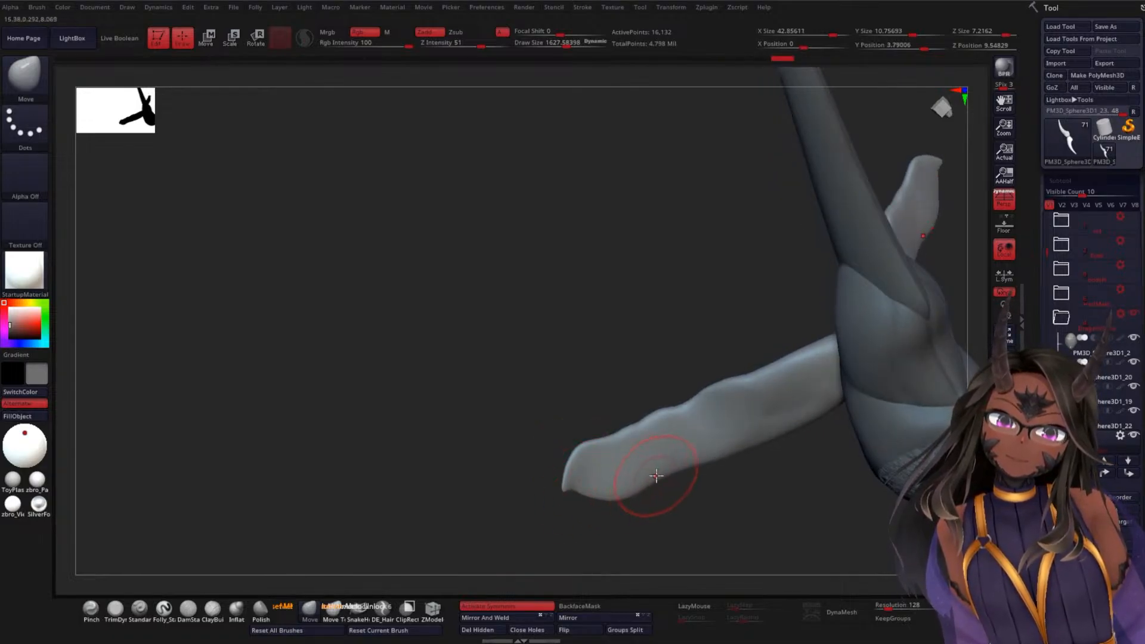
# Pull the inner wings' leading edge forward near the root to fill out the shoulder area
pyautogui.moveTo(500, 504)
pyautogui.mouseDown()
pyautogui.moveTo(601, 513)
pyautogui.moveTo(528, 440)
pyautogui.moveTo(530, 410)
pyautogui.mouseUp()
pyautogui.moveTo(594, 388); pyautogui.dragTo(636, 410)
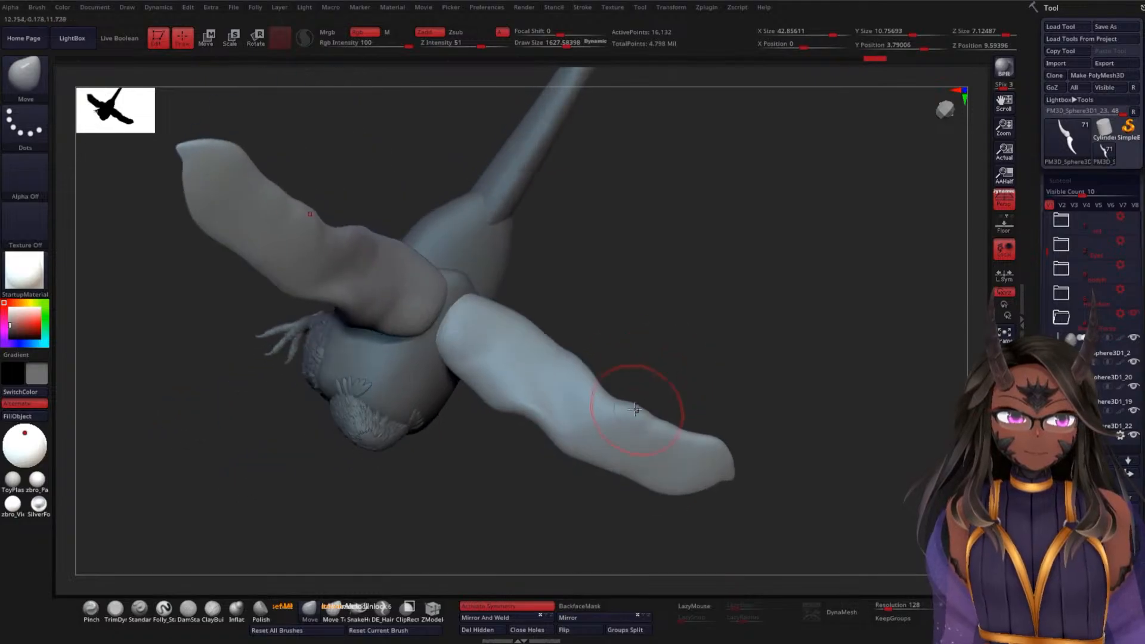
pyautogui.moveTo(539, 409)
pyautogui.mouseDown()
pyautogui.moveTo(545, 388)
pyautogui.moveTo(521, 396)
pyautogui.mouseUp()
pyautogui.moveTo(536, 434)
pyautogui.mouseDown()
pyautogui.moveTo(514, 400)
pyautogui.moveTo(498, 412)
pyautogui.moveTo(463, 391)
pyautogui.mouseUp()
pyautogui.moveTo(539, 401)
pyautogui.mouseDown()
pyautogui.moveTo(531, 419)
pyautogui.moveTo(574, 432)
pyautogui.mouseUp()
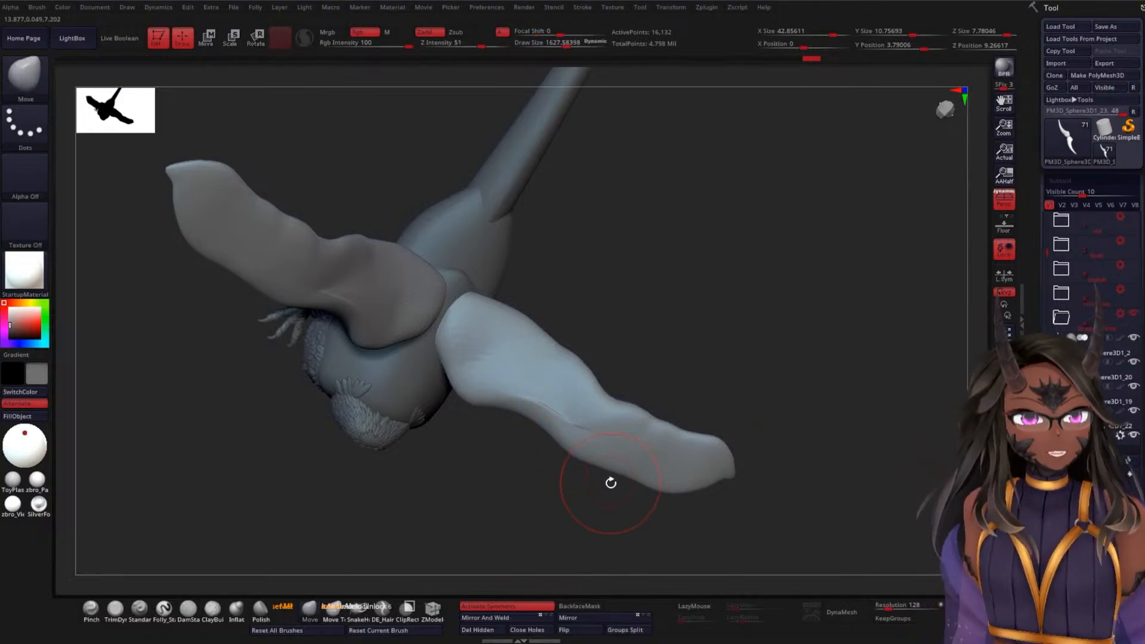
# Pull the outer wings' leading edge forward into a flared corner, and tuck in the edge at mid-wing
pyautogui.moveTo(630, 477)
pyautogui.mouseDown()
pyautogui.moveTo(636, 530)
pyautogui.moveTo(760, 501)
pyautogui.moveTo(692, 487)
pyautogui.mouseUp()
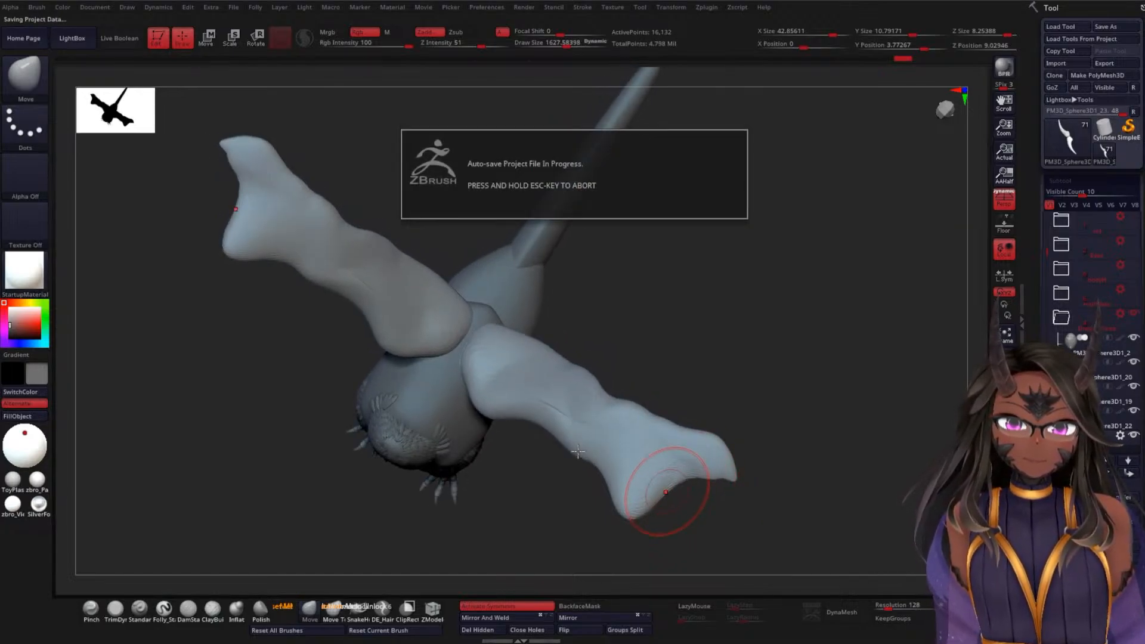
pyautogui.moveTo(542, 441)
pyautogui.mouseDown()
pyautogui.moveTo(563, 480)
pyautogui.moveTo(557, 458)
pyautogui.moveTo(596, 484)
pyautogui.moveTo(609, 469)
pyautogui.moveTo(648, 485)
pyautogui.moveTo(619, 453)
pyautogui.mouseUp()
pyautogui.moveTo(620, 506)
pyautogui.mouseDown()
pyautogui.moveTo(617, 470)
pyautogui.moveTo(633, 508)
pyautogui.mouseUp()
pyautogui.moveTo(769, 418)
pyautogui.mouseDown()
pyautogui.moveTo(785, 401)
pyautogui.moveTo(765, 343)
pyautogui.mouseUp()
pyautogui.moveTo(610, 488)
pyautogui.mouseDown()
pyautogui.moveTo(598, 503)
pyautogui.moveTo(628, 484)
pyautogui.mouseUp()
pyautogui.moveTo(740, 394); pyautogui.dragTo(761, 456)
pyautogui.moveTo(592, 453); pyautogui.dragTo(596, 453)
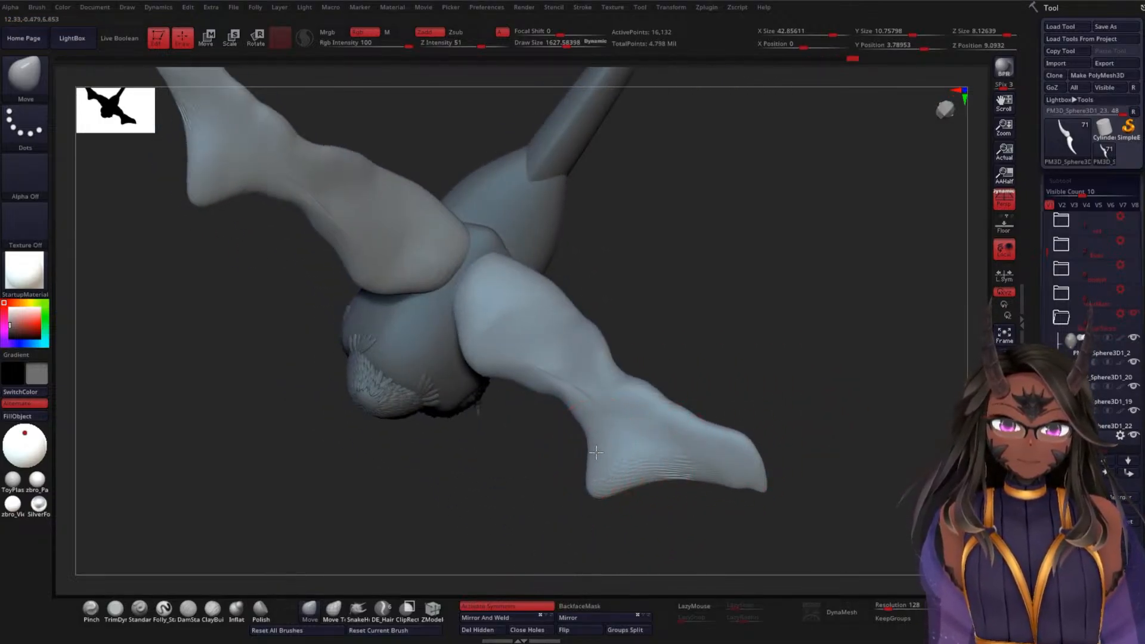
pyautogui.moveTo(531, 387)
pyautogui.mouseDown()
pyautogui.moveTo(527, 375)
pyautogui.moveTo(582, 395)
pyautogui.mouseUp()
# Widen the inner wings by pulling the trailing edge backward, and smooth that edge and the leading edge
pyautogui.moveTo(787, 435)
pyautogui.mouseDown()
pyautogui.moveTo(741, 483)
pyautogui.moveTo(581, 394)
pyautogui.moveTo(558, 425)
pyautogui.mouseUp()
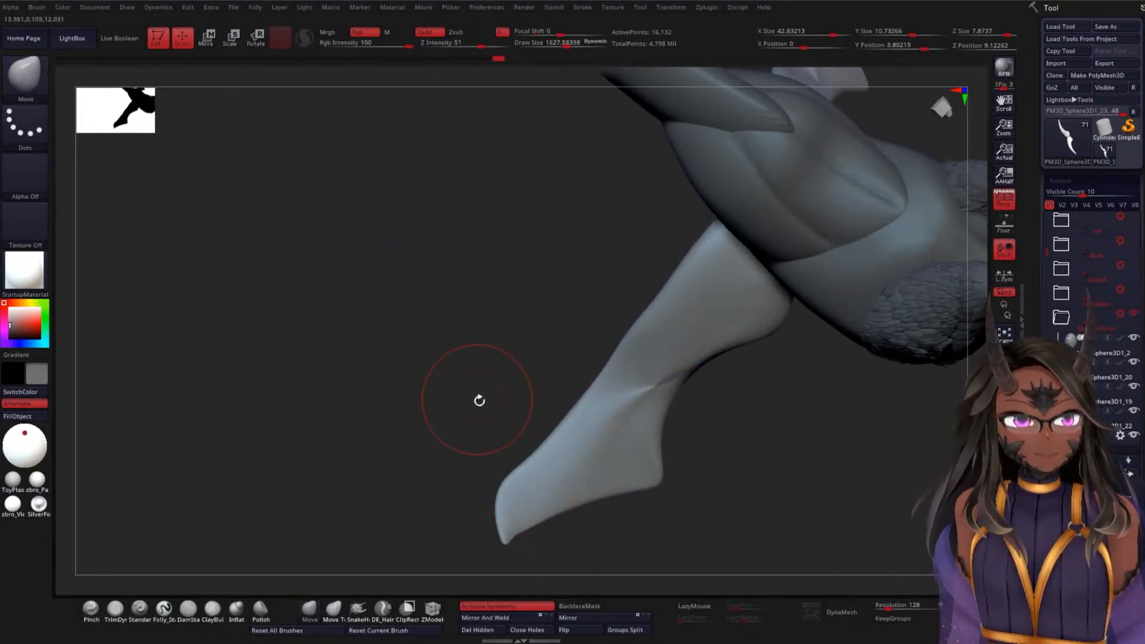
pyautogui.moveTo(480, 400); pyautogui.dragTo(585, 448)
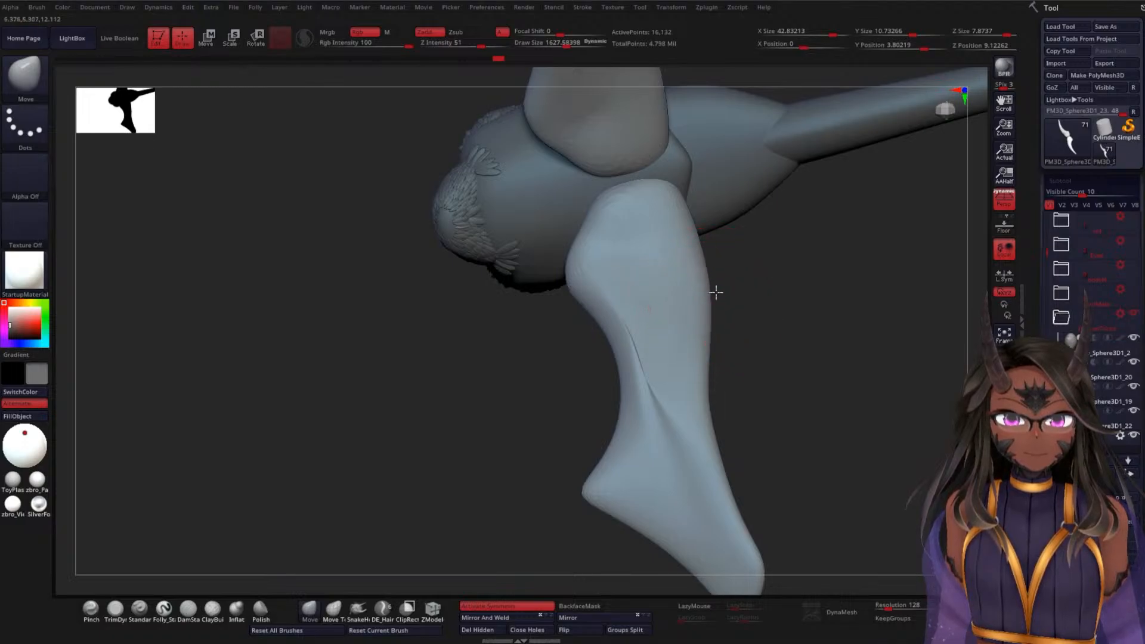
pyautogui.moveTo(716, 293); pyautogui.dragTo(727, 292)
pyautogui.moveTo(702, 249); pyautogui.dragTo(734, 242)
pyautogui.moveTo(706, 329); pyautogui.dragTo(745, 286)
pyautogui.keyDown('shift'); pyautogui.moveTo(720, 246); pyautogui.dragTo(725, 315); pyautogui.keyUp('shift')
pyautogui.moveTo(712, 363); pyautogui.dragTo(720, 364)
pyautogui.moveTo(734, 281)
pyautogui.mouseDown()
pyautogui.moveTo(749, 274)
pyautogui.moveTo(793, 424)
pyautogui.moveTo(731, 394)
pyautogui.mouseUp()
pyautogui.keyDown('shift'); pyautogui.moveTo(618, 349); pyautogui.dragTo(636, 439); pyautogui.keyUp('shift')
pyautogui.moveTo(602, 302)
pyautogui.keyDown('shift'); pyautogui.mouseDown()
pyautogui.moveTo(599, 257)
pyautogui.moveTo(636, 209)
pyautogui.mouseUp(); pyautogui.keyUp('shift')
# Enlarge the draw size to about 2631 and smooth the surface of the middle and outer wings
pyautogui.moveTo(829, 421)
pyautogui.mouseDown()
pyautogui.moveTo(862, 302)
pyautogui.moveTo(759, 439)
pyautogui.moveTo(724, 382)
pyautogui.moveTo(735, 345)
pyautogui.moveTo(811, 368)
pyautogui.moveTo(759, 353)
pyautogui.moveTo(773, 352)
pyautogui.mouseUp()
pyautogui.press('space')
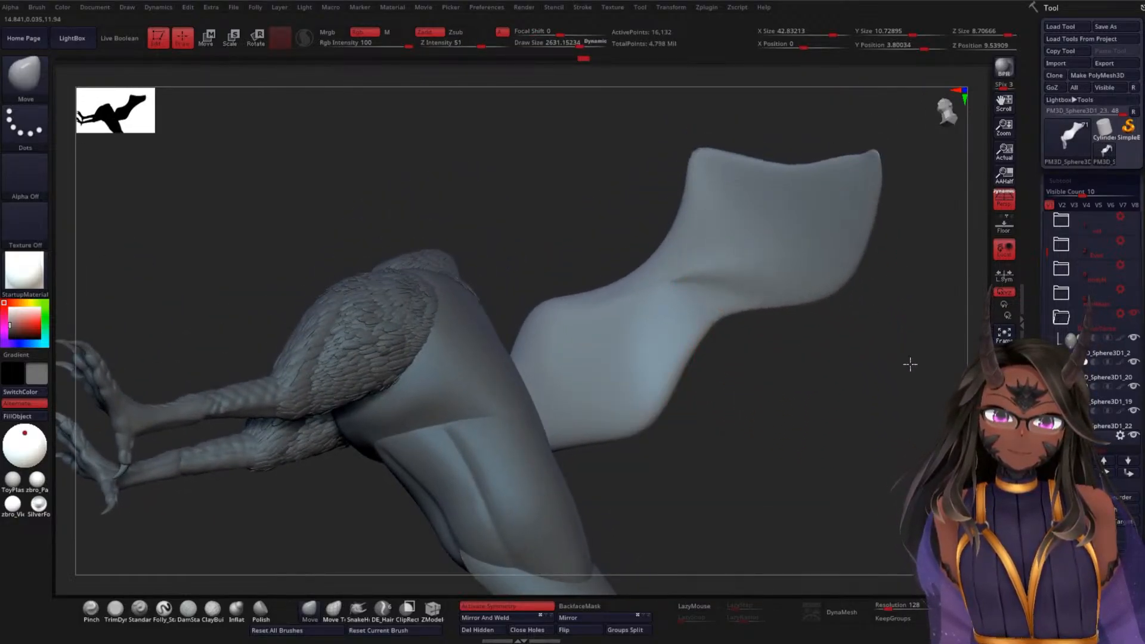
pyautogui.press('ctrl')
pyautogui.moveTo(830, 398)
pyautogui.keyDown('alt'); pyautogui.mouseDown()
pyautogui.moveTo(832, 364)
pyautogui.moveTo(854, 402)
pyautogui.moveTo(848, 432)
pyautogui.moveTo(846, 396)
pyautogui.moveTo(808, 370)
pyautogui.moveTo(693, 468)
pyautogui.moveTo(650, 459)
pyautogui.mouseUp(); pyautogui.keyUp('alt')
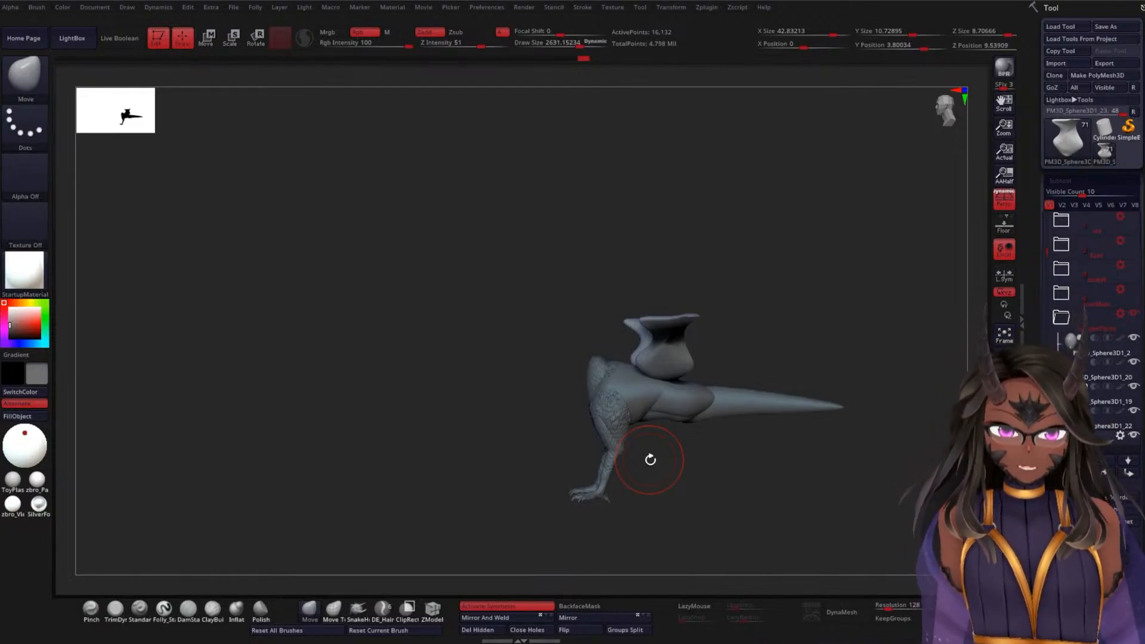
pyautogui.moveTo(481, 338); pyautogui.dragTo(620, 319)
pyautogui.moveTo(834, 256)
pyautogui.mouseDown()
pyautogui.moveTo(855, 377)
pyautogui.moveTo(826, 387)
pyautogui.moveTo(819, 444)
pyautogui.mouseUp()
pyautogui.keyDown('shift'); pyautogui.moveTo(579, 333); pyautogui.dragTo(552, 348); pyautogui.keyUp('shift')
pyautogui.keyDown('shift'); pyautogui.moveTo(642, 411); pyautogui.dragTo(674, 403); pyautogui.keyUp('shift')
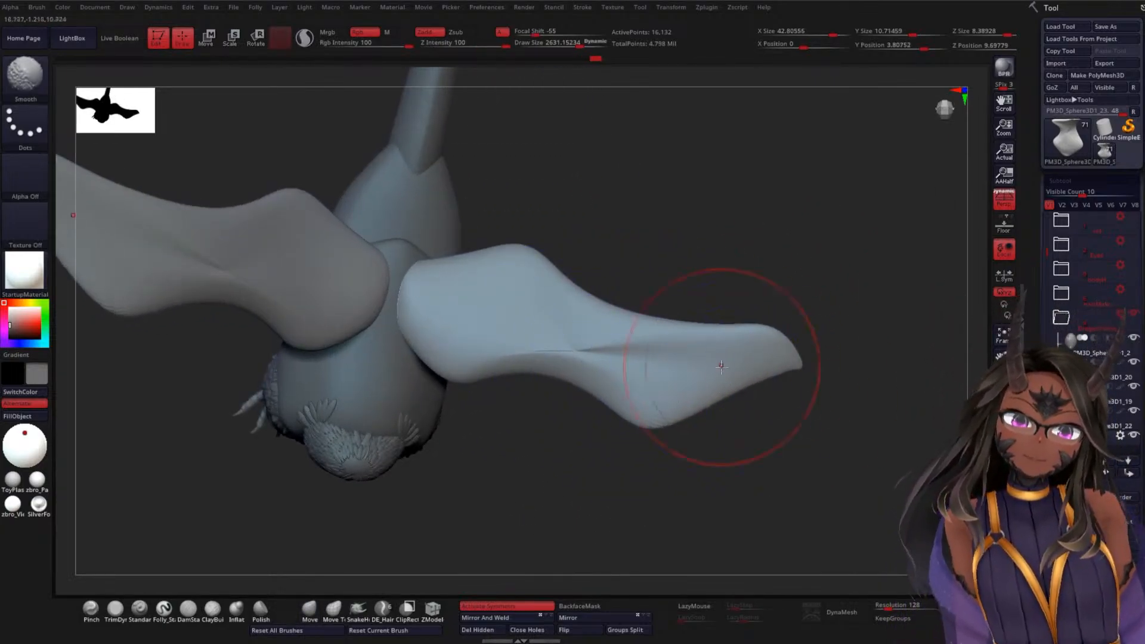
# Pull the inner wings' trailing edge into a broad curve, extend the root corners toward the back and smooth the root
pyautogui.moveTo(654, 322)
pyautogui.mouseDown()
pyautogui.moveTo(616, 245)
pyautogui.moveTo(578, 235)
pyautogui.moveTo(567, 197)
pyautogui.moveTo(527, 210)
pyautogui.mouseUp()
pyautogui.moveTo(499, 260)
pyautogui.mouseDown()
pyautogui.moveTo(507, 230)
pyautogui.moveTo(573, 230)
pyautogui.moveTo(514, 250)
pyautogui.mouseUp()
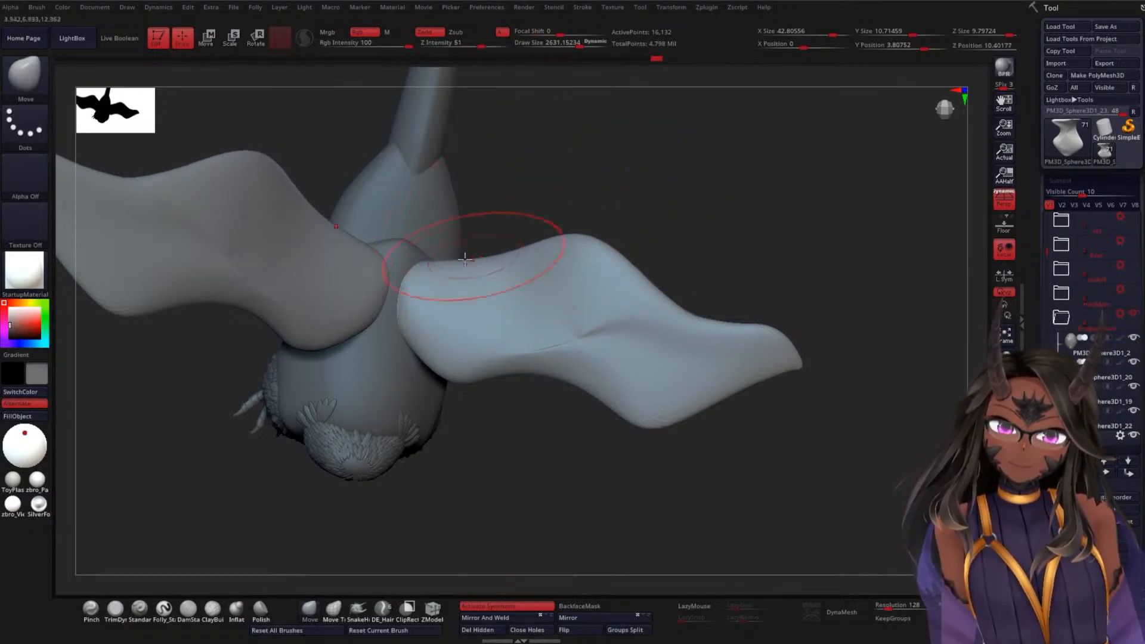
pyautogui.moveTo(431, 263); pyautogui.dragTo(415, 249)
pyautogui.moveTo(418, 342); pyautogui.dragTo(406, 358)
pyautogui.keyDown('shift'); pyautogui.moveTo(414, 246); pyautogui.dragTo(410, 299); pyautogui.keyUp('shift')
# Refine the wings' curvature from the side and smooth the surface around the mid-wing bend
pyautogui.moveTo(662, 239); pyautogui.dragTo(644, 123)
pyautogui.moveTo(606, 345); pyautogui.dragTo(471, 292)
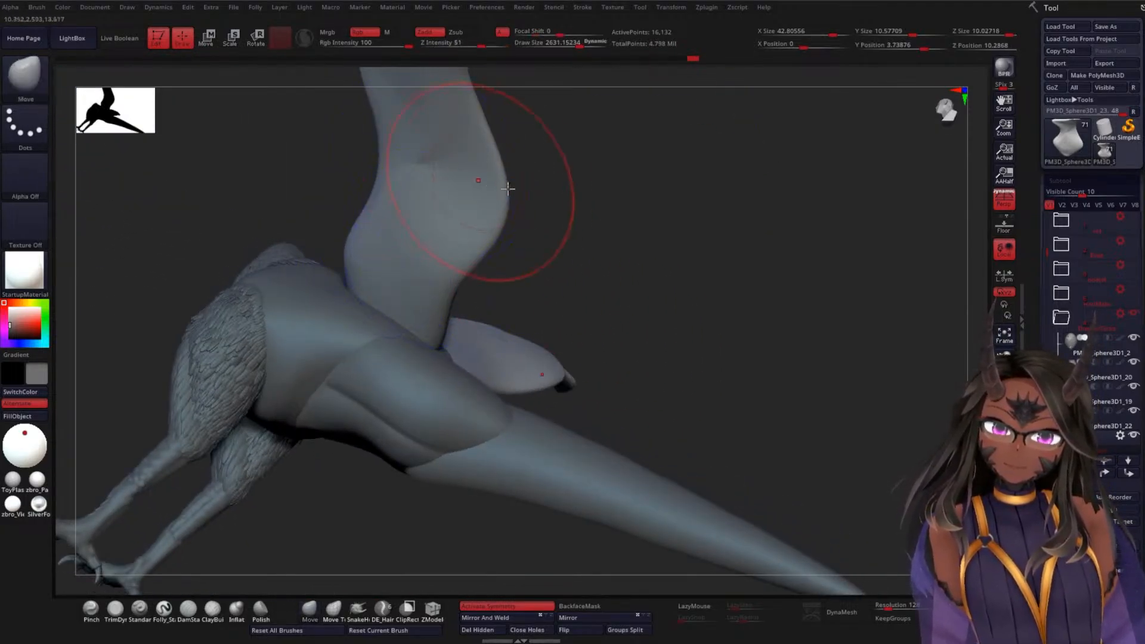
pyautogui.keyDown('alt'); pyautogui.moveTo(714, 213); pyautogui.dragTo(698, 350); pyautogui.keyUp('alt')
pyautogui.keyDown('shift'); pyautogui.moveTo(425, 239); pyautogui.dragTo(421, 328); pyautogui.keyUp('shift')
pyautogui.moveTo(686, 257); pyautogui.dragTo(634, 227)
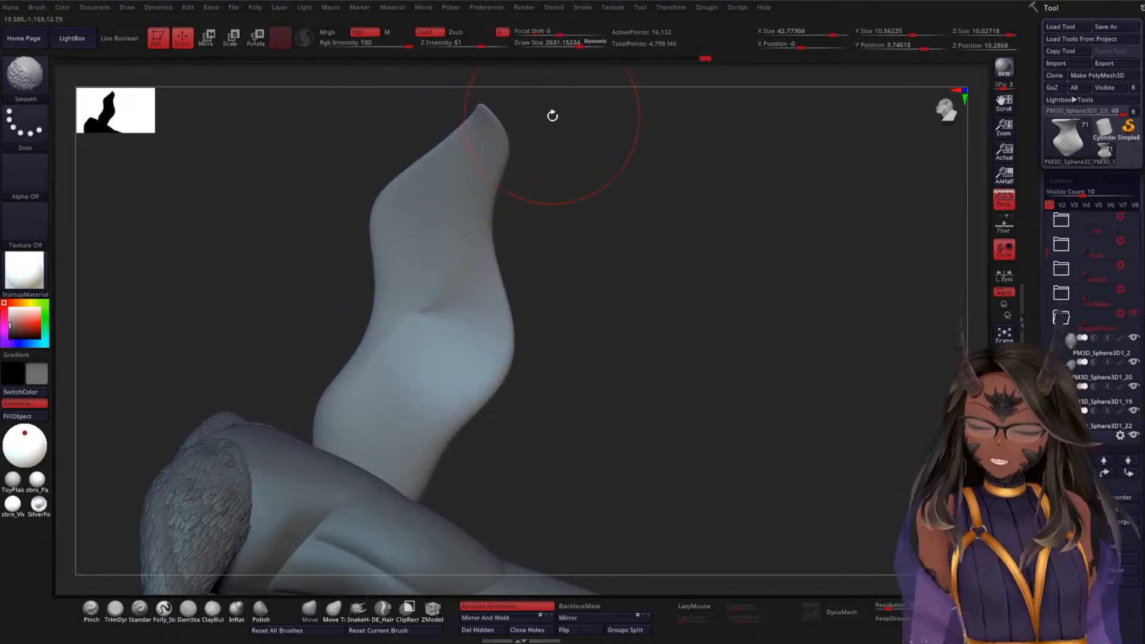
# Reduce the draw size to about 1395 and reshape the front corner and leading edge of the wing roots
pyautogui.moveTo(617, 253); pyautogui.dragTo(574, 447)
pyautogui.press('space')
pyautogui.moveTo(481, 442); pyautogui.dragTo(464, 442)
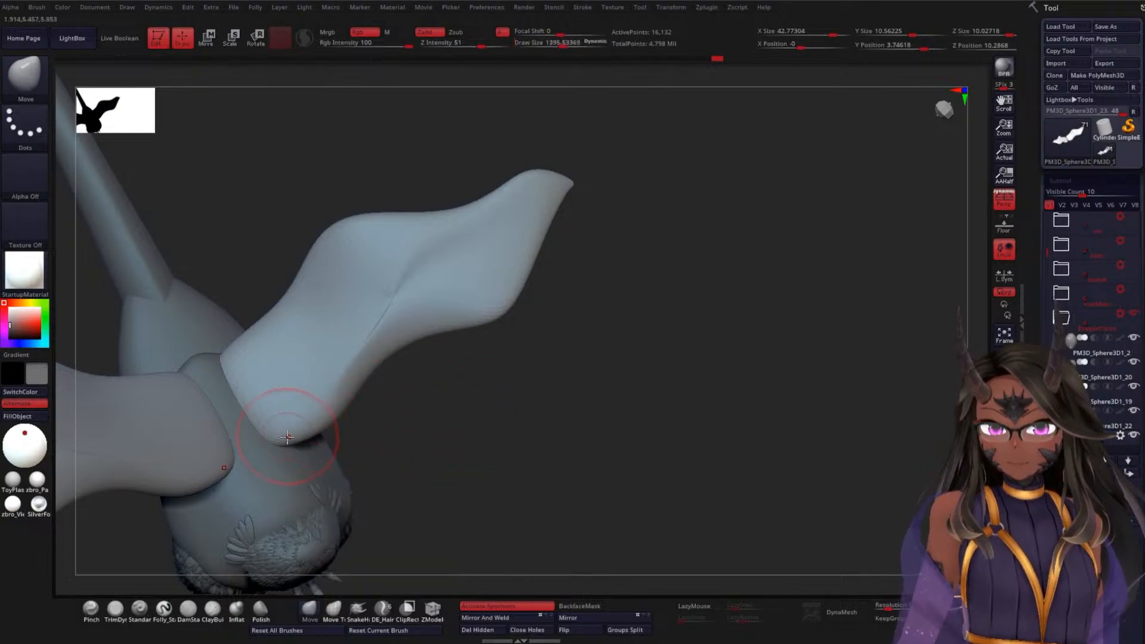
pyautogui.moveTo(291, 443)
pyautogui.mouseDown()
pyautogui.moveTo(257, 400)
pyautogui.moveTo(332, 393)
pyautogui.moveTo(332, 429)
pyautogui.moveTo(352, 417)
pyautogui.mouseUp()
pyautogui.moveTo(366, 387)
pyautogui.mouseDown()
pyautogui.moveTo(311, 415)
pyautogui.moveTo(382, 397)
pyautogui.mouseUp()
# Smooth the mid-wing surface and pull the outer leading-edge corner forward into a sharper point with an indented edge toward the tip
pyautogui.moveTo(566, 404); pyautogui.dragTo(448, 359)
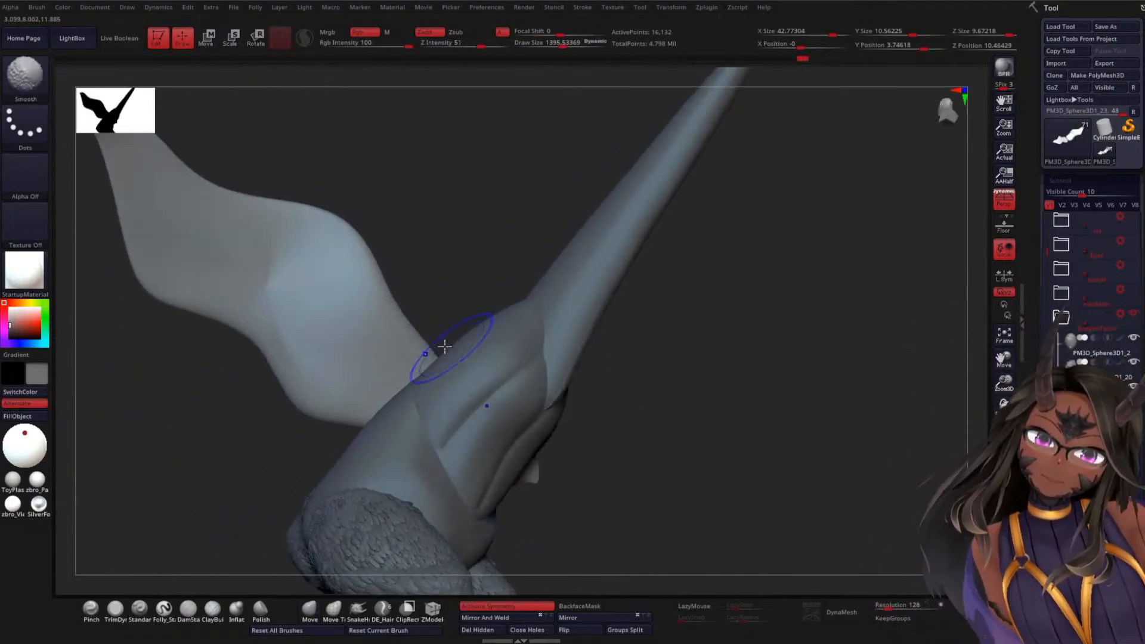
pyautogui.keyDown('shift'); pyautogui.moveTo(332, 336); pyautogui.dragTo(315, 336); pyautogui.keyUp('shift')
pyautogui.moveTo(702, 308)
pyautogui.mouseDown()
pyautogui.moveTo(777, 292)
pyautogui.moveTo(762, 267)
pyautogui.mouseUp()
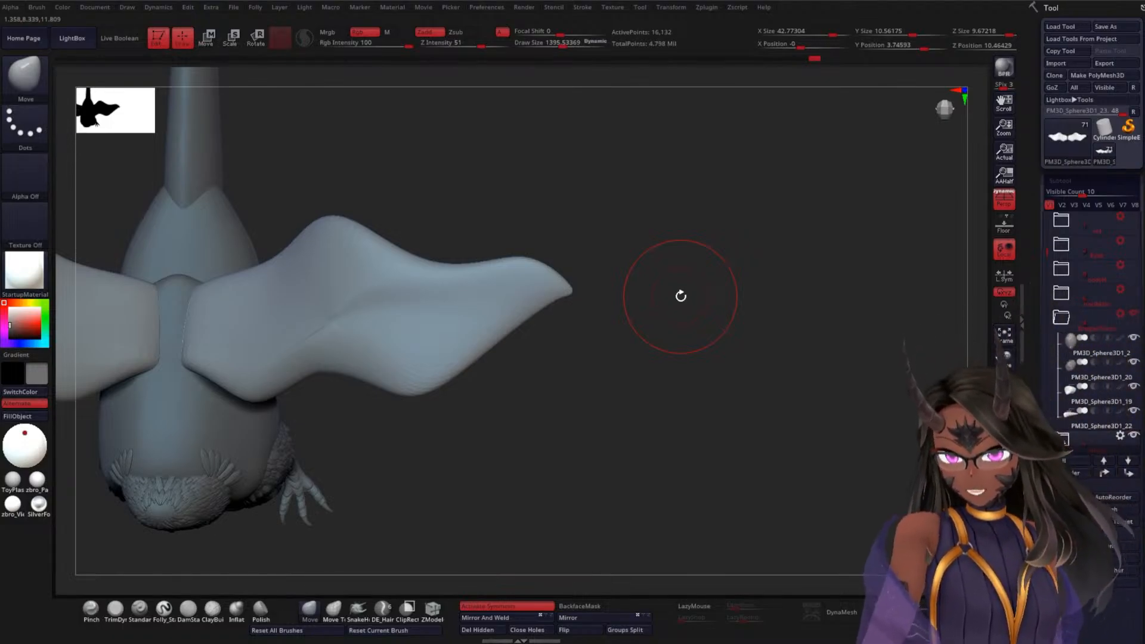
pyautogui.moveTo(732, 298)
pyautogui.mouseDown()
pyautogui.moveTo(686, 340)
pyautogui.moveTo(690, 299)
pyautogui.moveTo(744, 319)
pyautogui.moveTo(621, 321)
pyautogui.mouseUp()
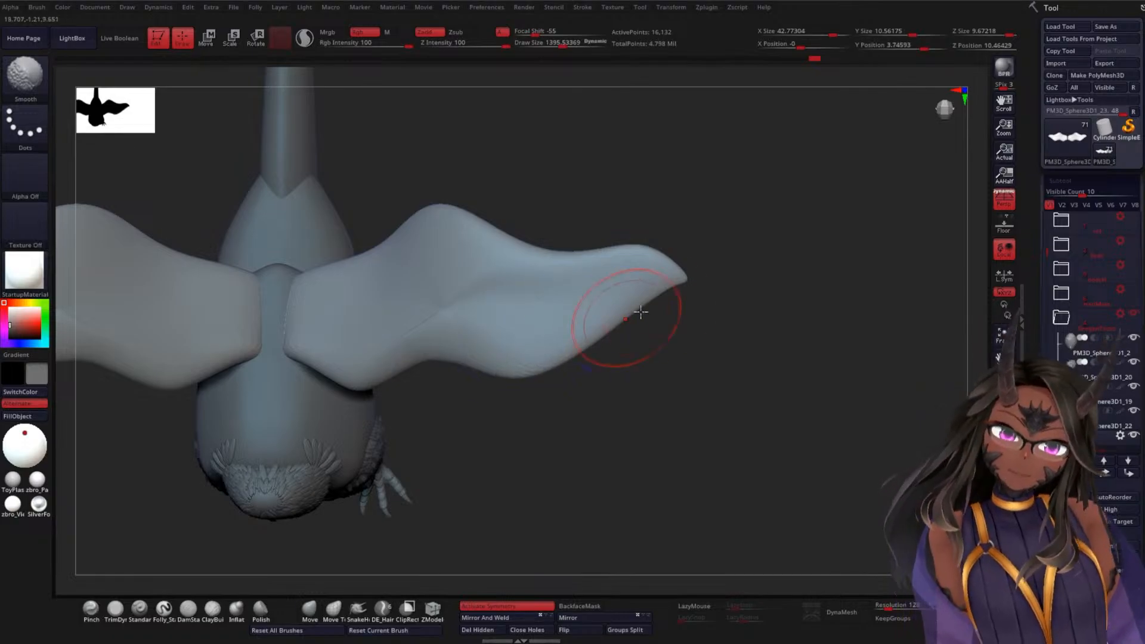
pyautogui.moveTo(562, 365)
pyautogui.mouseDown()
pyautogui.moveTo(549, 393)
pyautogui.moveTo(582, 330)
pyautogui.mouseUp()
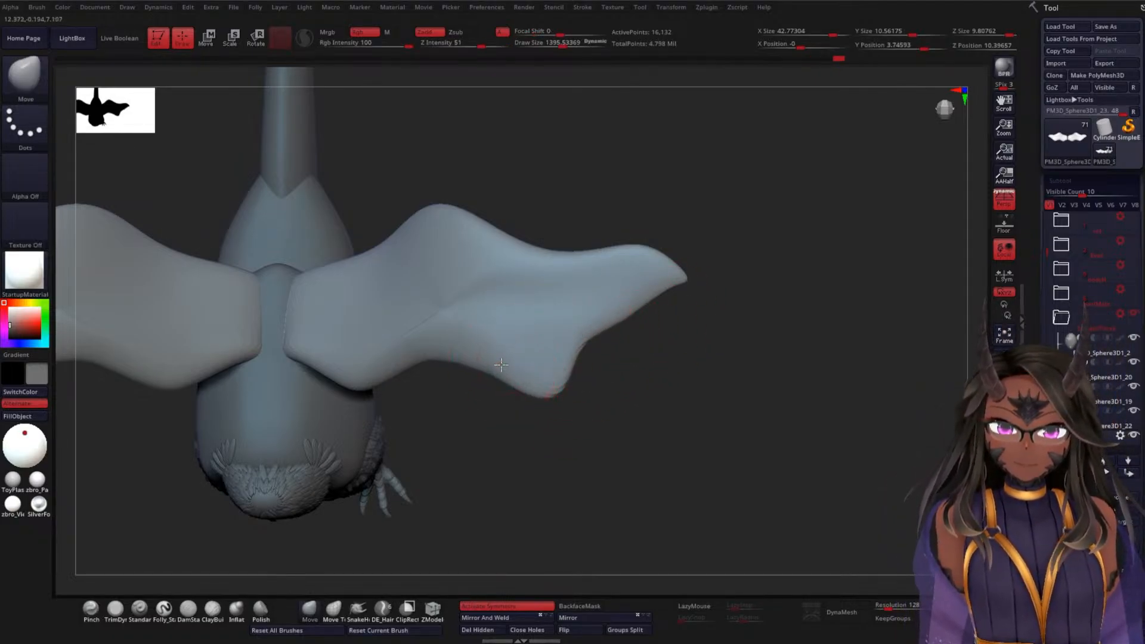
pyautogui.moveTo(501, 364)
pyautogui.mouseDown()
pyautogui.moveTo(436, 370)
pyautogui.moveTo(470, 358)
pyautogui.mouseUp()
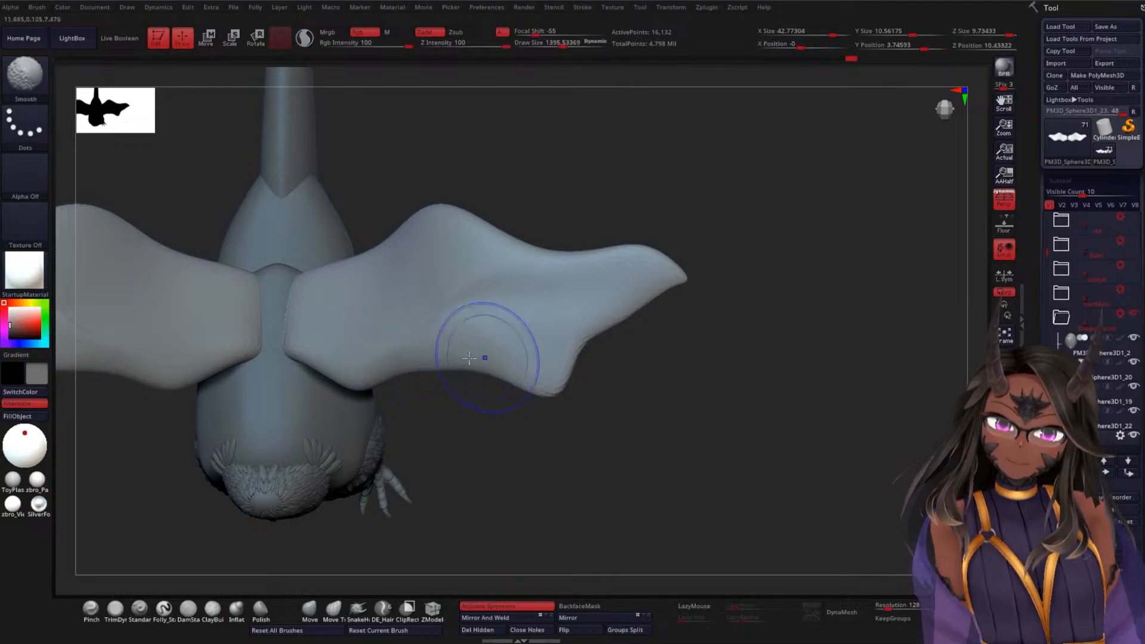
# Smooth the outer wings' notched front corner and edge into a softer, continuous curve
pyautogui.keyDown('shift'); pyautogui.moveTo(606, 352); pyautogui.dragTo(519, 381); pyautogui.keyUp('shift')
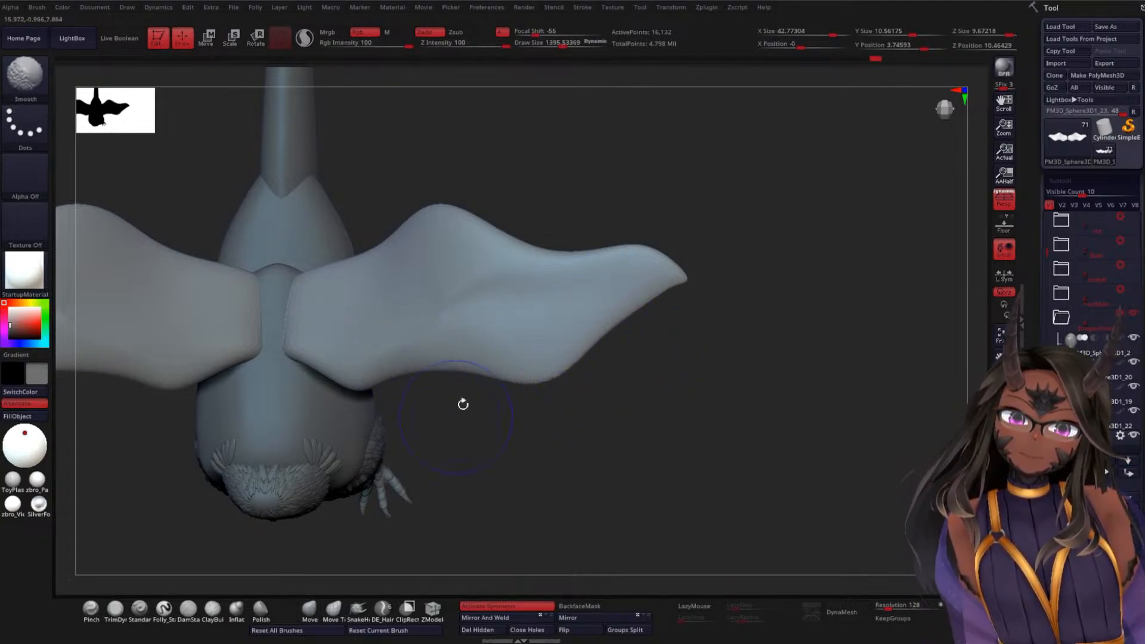
pyautogui.moveTo(463, 404)
pyautogui.mouseDown()
pyautogui.moveTo(703, 396)
pyautogui.moveTo(736, 268)
pyautogui.moveTo(779, 249)
pyautogui.moveTo(755, 356)
pyautogui.moveTo(757, 401)
pyautogui.moveTo(621, 378)
pyautogui.moveTo(739, 253)
pyautogui.moveTo(716, 252)
pyautogui.mouseUp()
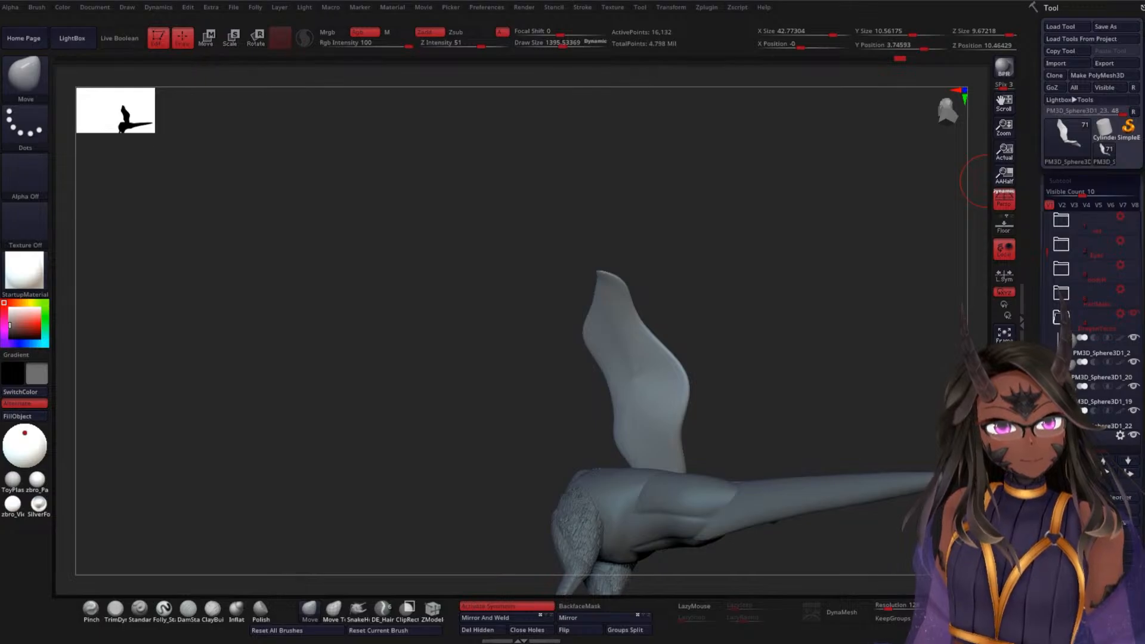
pyautogui.moveTo(793, 299); pyautogui.dragTo(580, 439)
# Switch to the SnakeHook brush, dismiss its note, set the draw size to about 2480 and pull the wing tips backward
pyautogui.click(352, 622)
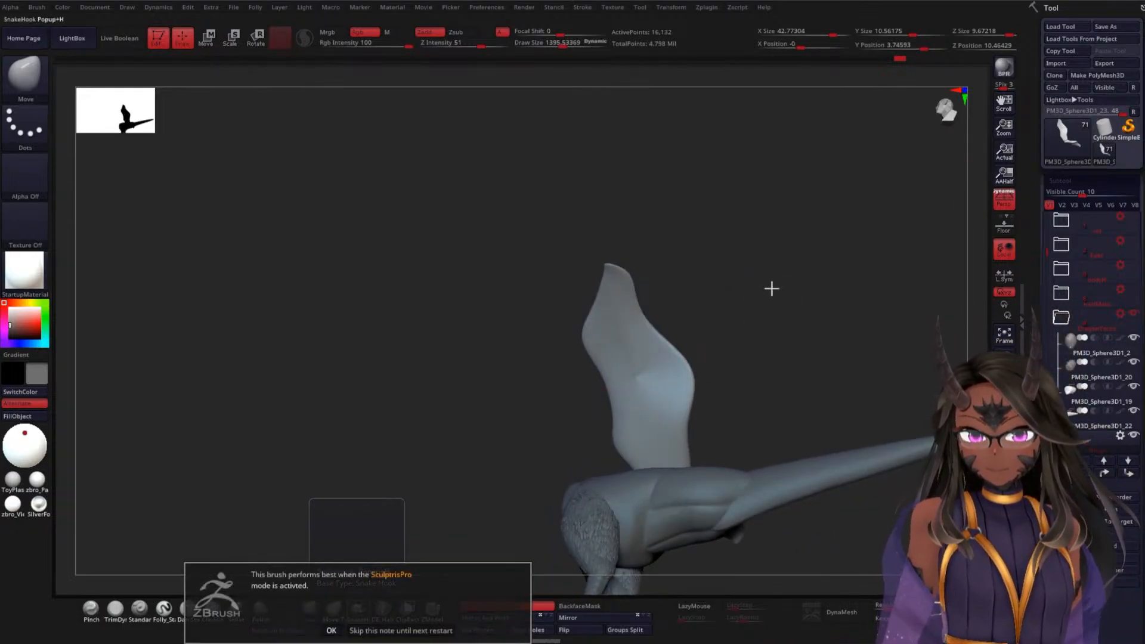
pyautogui.click(333, 629)
pyautogui.press('space')
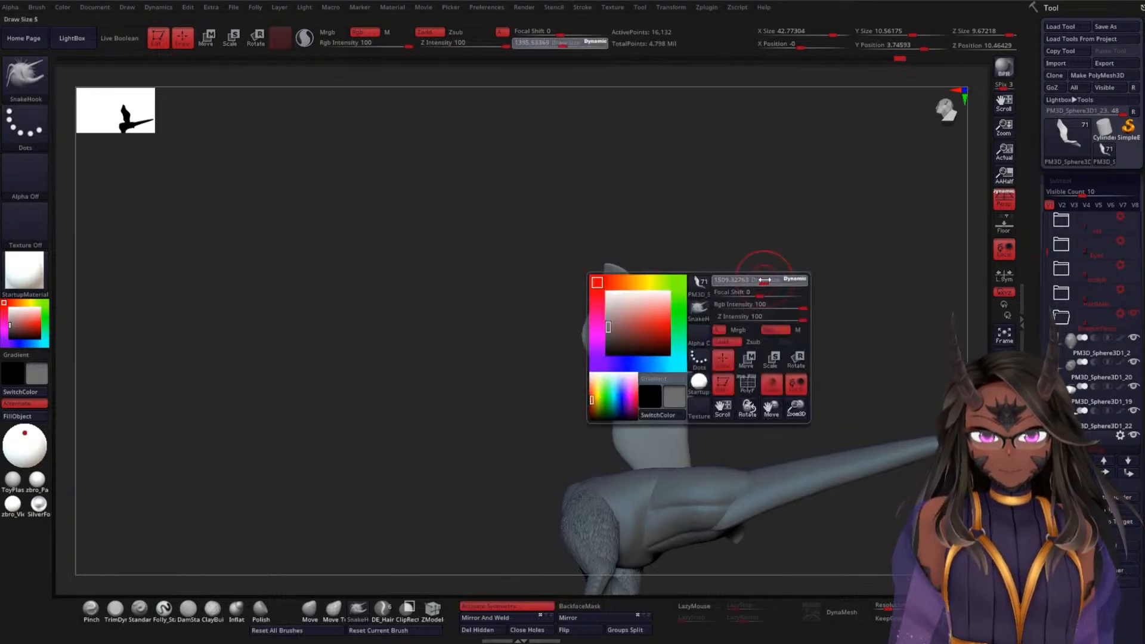
pyautogui.moveTo(775, 279); pyautogui.dragTo(777, 280)
pyautogui.moveTo(639, 304); pyautogui.dragTo(736, 280)
pyautogui.moveTo(665, 289); pyautogui.dragTo(658, 266)
pyautogui.moveTo(639, 278); pyautogui.dragTo(634, 268)
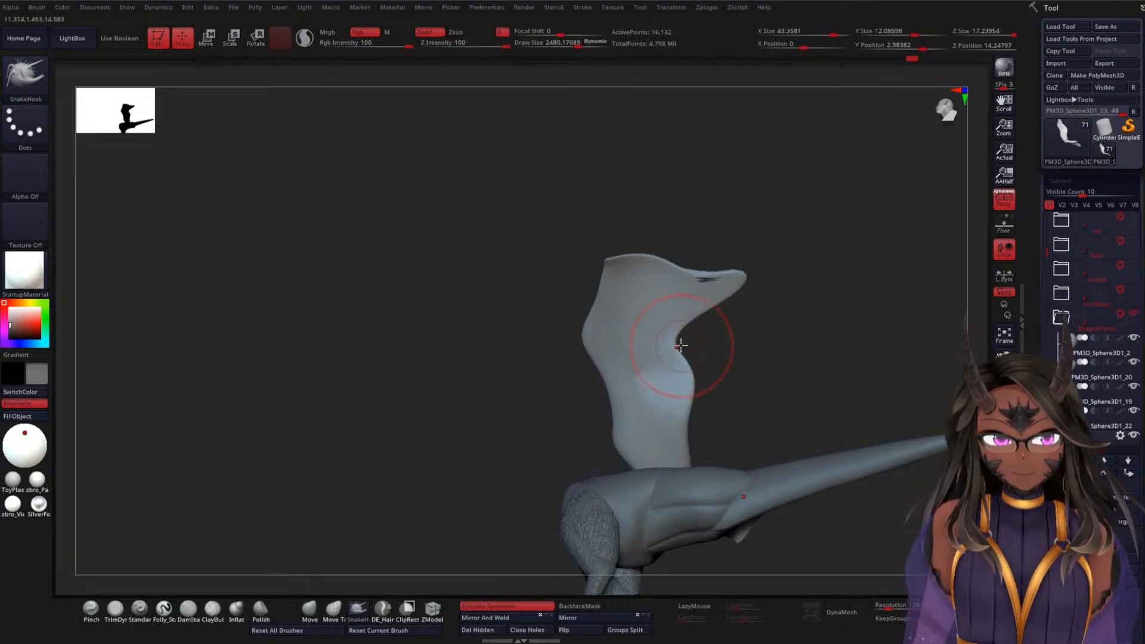
# Fill in and smooth the trailing edge behind the mid-wing bend, and smooth the stretched wing tips
pyautogui.keyDown('shift'); pyautogui.moveTo(681, 346); pyautogui.dragTo(691, 338); pyautogui.keyUp('shift')
pyautogui.moveTo(678, 376); pyautogui.dragTo(670, 380)
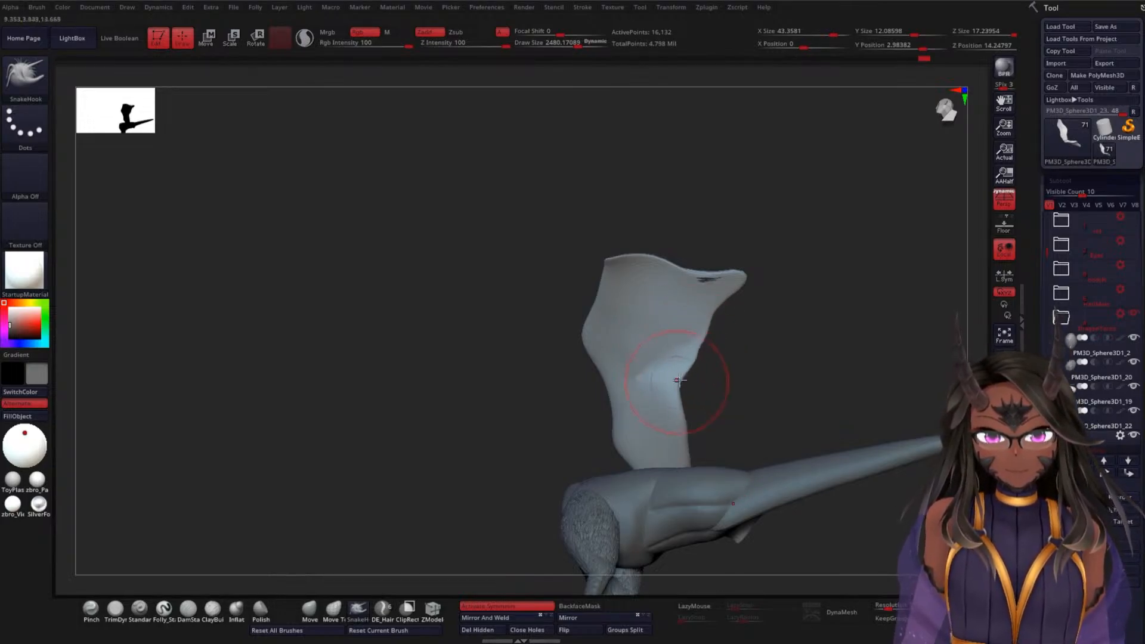
pyautogui.moveTo(704, 337); pyautogui.dragTo(685, 332)
pyautogui.keyDown('shift'); pyautogui.moveTo(707, 293); pyautogui.dragTo(738, 282); pyautogui.keyUp('shift')
pyautogui.moveTo(772, 319)
pyautogui.mouseDown()
pyautogui.moveTo(808, 351)
pyautogui.moveTo(836, 355)
pyautogui.moveTo(843, 378)
pyautogui.mouseUp()
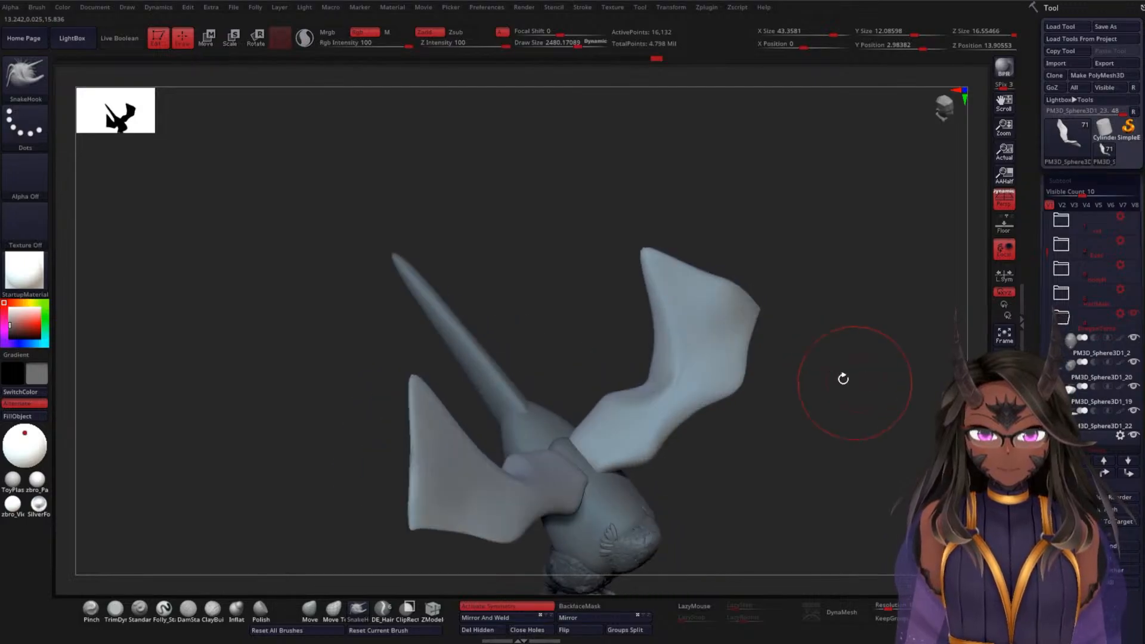
pyautogui.keyDown('shift'); pyautogui.moveTo(712, 262); pyautogui.dragTo(734, 275); pyautogui.keyUp('shift')
# Reshape the wing tips and outer edges into a rounded contour and smooth the outer wing surface
pyautogui.moveTo(835, 292); pyautogui.dragTo(835, 325)
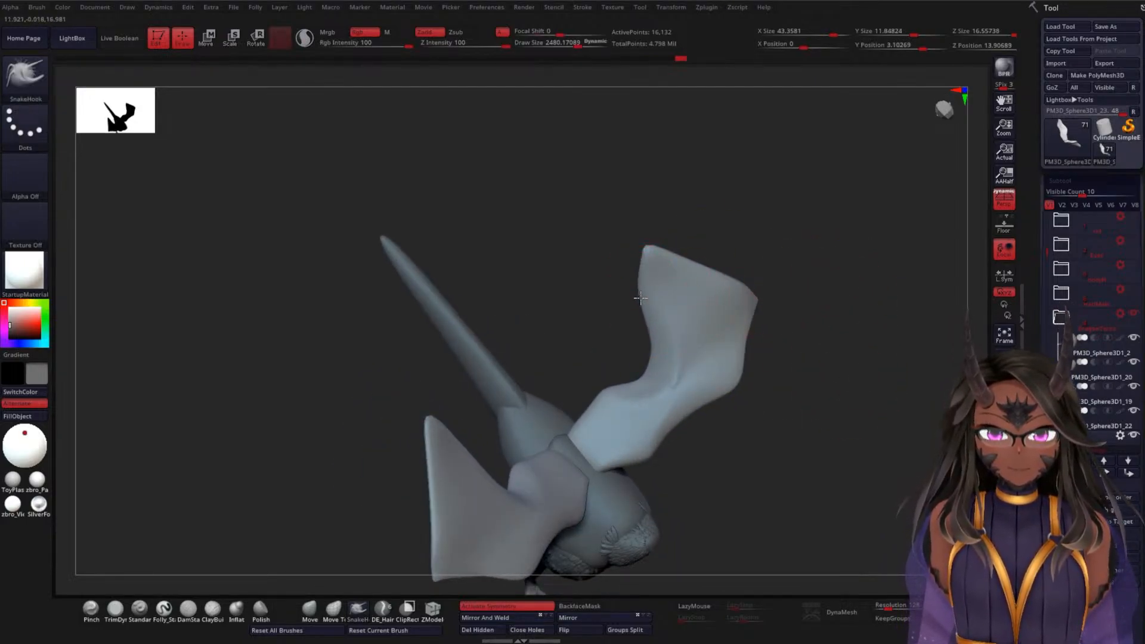
pyautogui.moveTo(684, 263)
pyautogui.mouseDown()
pyautogui.moveTo(689, 251)
pyautogui.moveTo(722, 261)
pyautogui.mouseUp()
pyautogui.moveTo(840, 297)
pyautogui.mouseDown()
pyautogui.moveTo(745, 300)
pyautogui.moveTo(786, 368)
pyautogui.moveTo(762, 388)
pyautogui.moveTo(732, 384)
pyautogui.mouseUp()
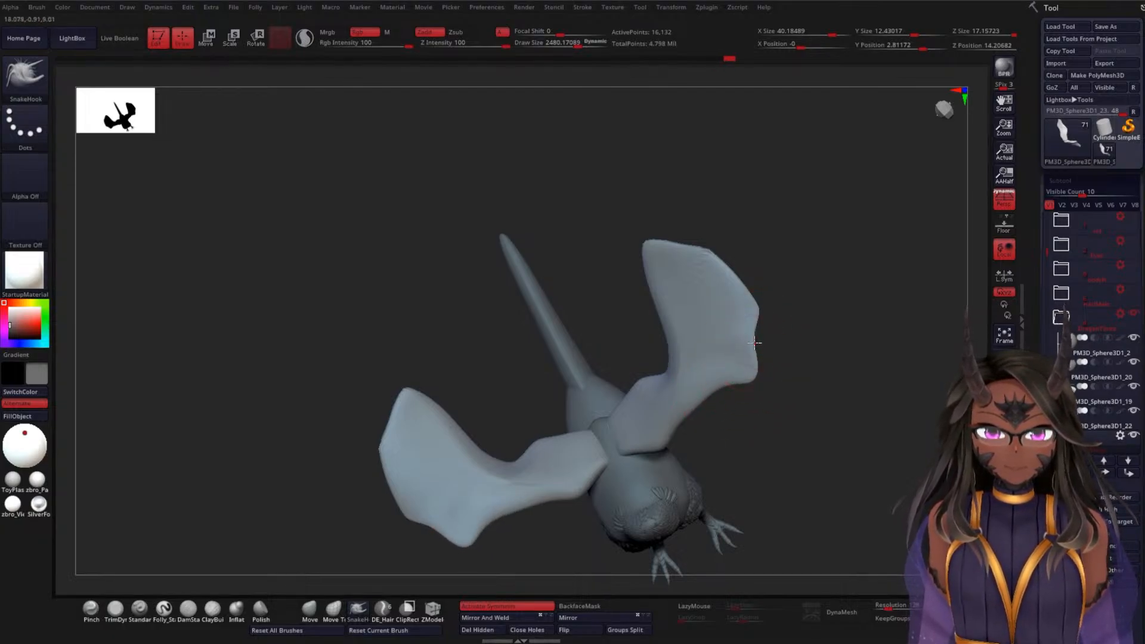
pyautogui.moveTo(756, 343)
pyautogui.mouseDown()
pyautogui.moveTo(750, 351)
pyautogui.moveTo(782, 358)
pyautogui.moveTo(754, 358)
pyautogui.moveTo(732, 326)
pyautogui.moveTo(737, 301)
pyautogui.mouseUp()
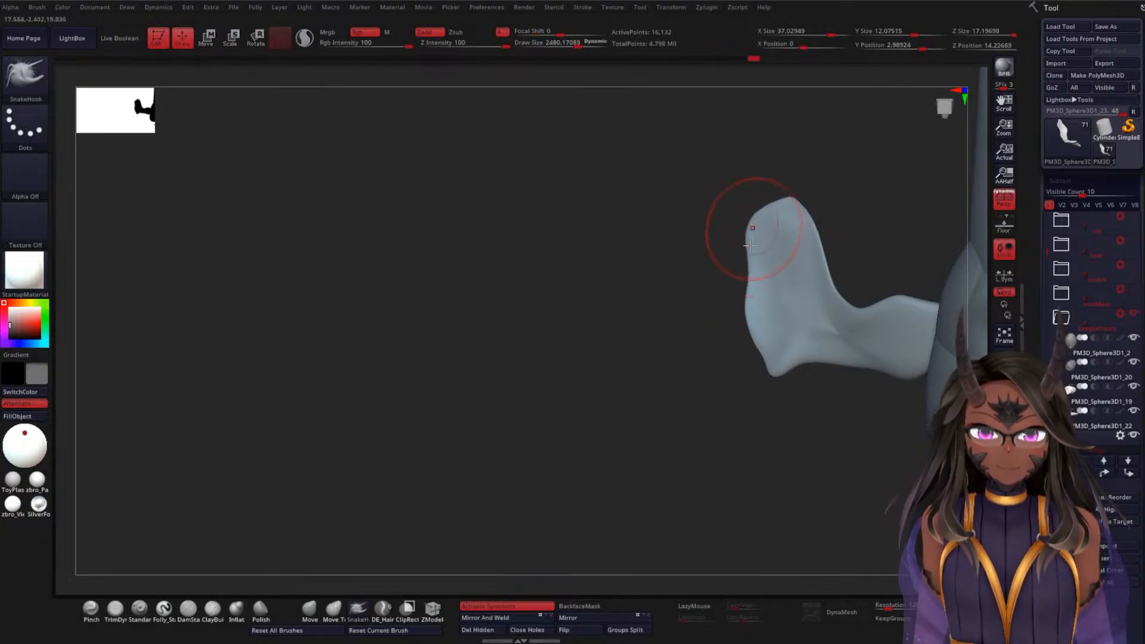
pyautogui.moveTo(749, 245); pyautogui.dragTo(732, 273)
pyautogui.moveTo(782, 203)
pyautogui.mouseDown()
pyautogui.moveTo(791, 181)
pyautogui.moveTo(828, 192)
pyautogui.moveTo(835, 182)
pyautogui.moveTo(824, 175)
pyautogui.mouseUp()
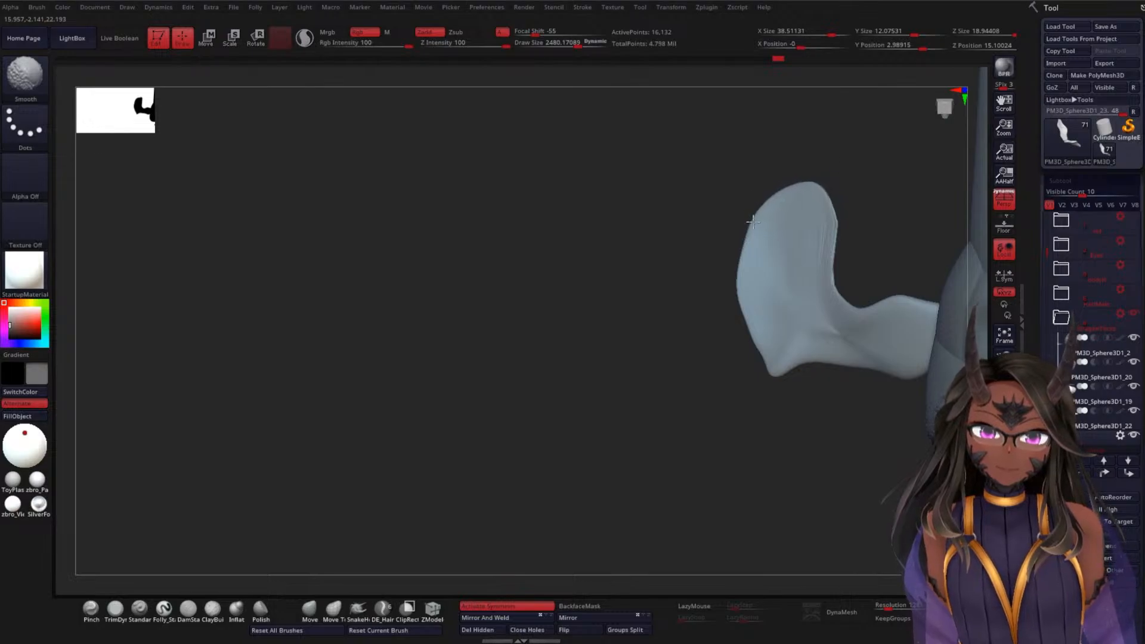
pyautogui.keyDown('shift'); pyautogui.moveTo(800, 335); pyautogui.dragTo(794, 338); pyautogui.keyUp('shift')
# Stretch the outer wing tips backward and outward, and trim the trailing edge into a slanted taper
pyautogui.moveTo(555, 370)
pyautogui.mouseDown()
pyautogui.moveTo(776, 328)
pyautogui.moveTo(815, 298)
pyautogui.moveTo(843, 324)
pyautogui.moveTo(824, 335)
pyautogui.mouseUp()
pyautogui.moveTo(827, 290)
pyautogui.mouseDown()
pyautogui.moveTo(831, 220)
pyautogui.moveTo(807, 153)
pyautogui.mouseUp()
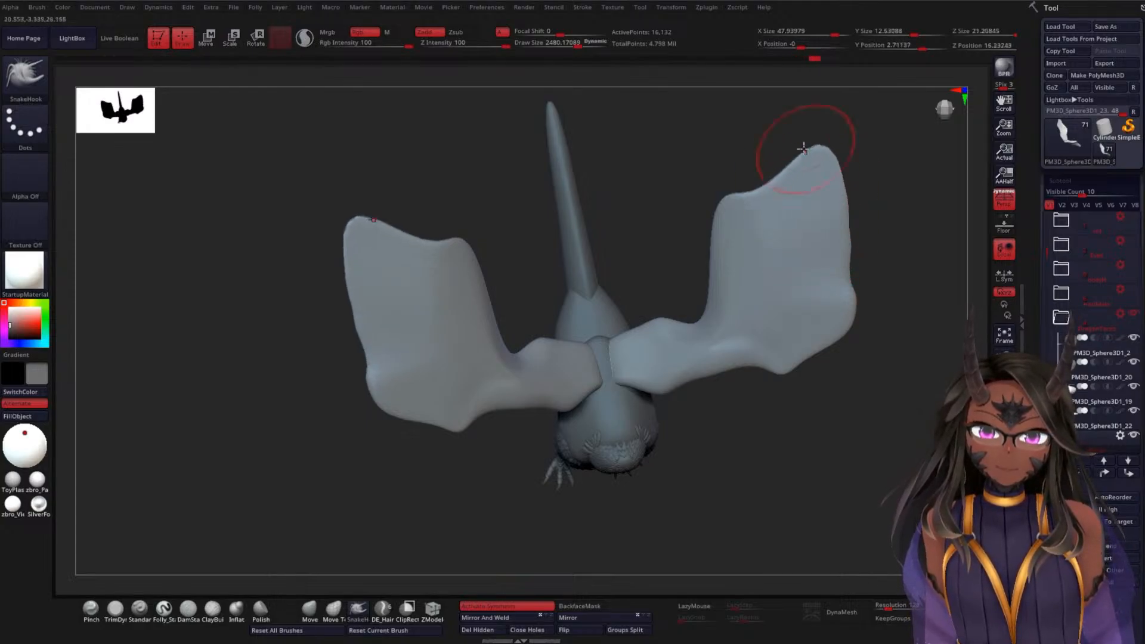
pyautogui.moveTo(728, 186)
pyautogui.mouseDown()
pyautogui.moveTo(721, 211)
pyautogui.moveTo(796, 211)
pyautogui.moveTo(721, 212)
pyautogui.moveTo(748, 223)
pyautogui.mouseUp()
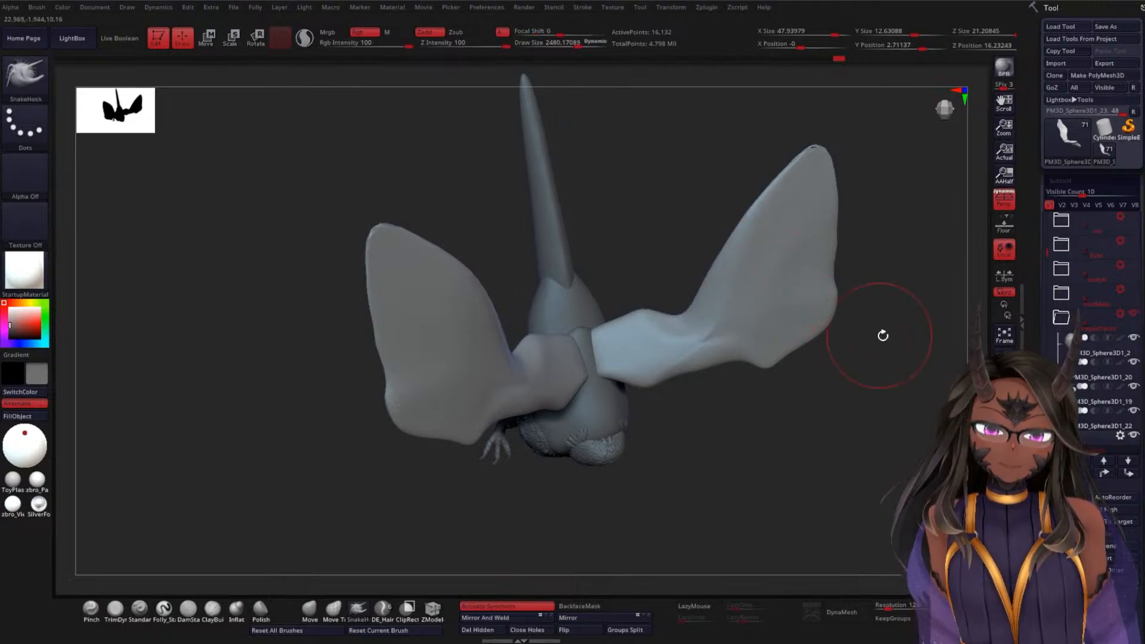
# From above, pull the wings' front corners into sharp points and round the outer edges and tips
pyautogui.keyDown('shift'); pyautogui.moveTo(882, 332); pyautogui.dragTo(869, 286); pyautogui.keyUp('shift')
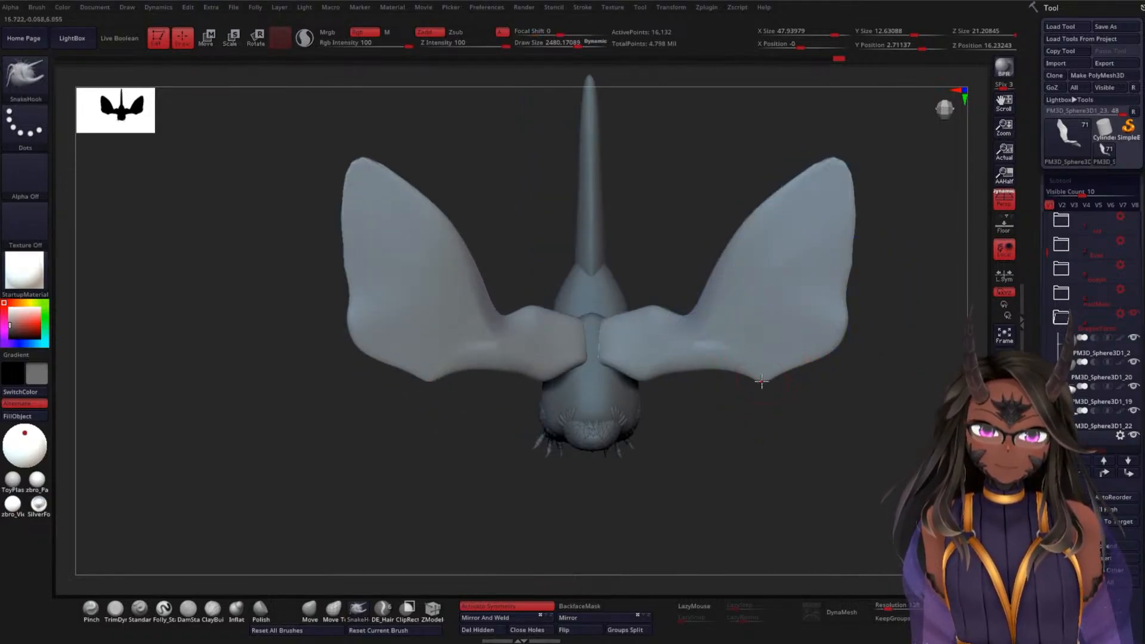
pyautogui.moveTo(763, 381)
pyautogui.mouseDown()
pyautogui.moveTo(761, 418)
pyautogui.moveTo(740, 385)
pyautogui.moveTo(745, 371)
pyautogui.moveTo(809, 365)
pyautogui.moveTo(819, 380)
pyautogui.moveTo(848, 300)
pyautogui.mouseUp()
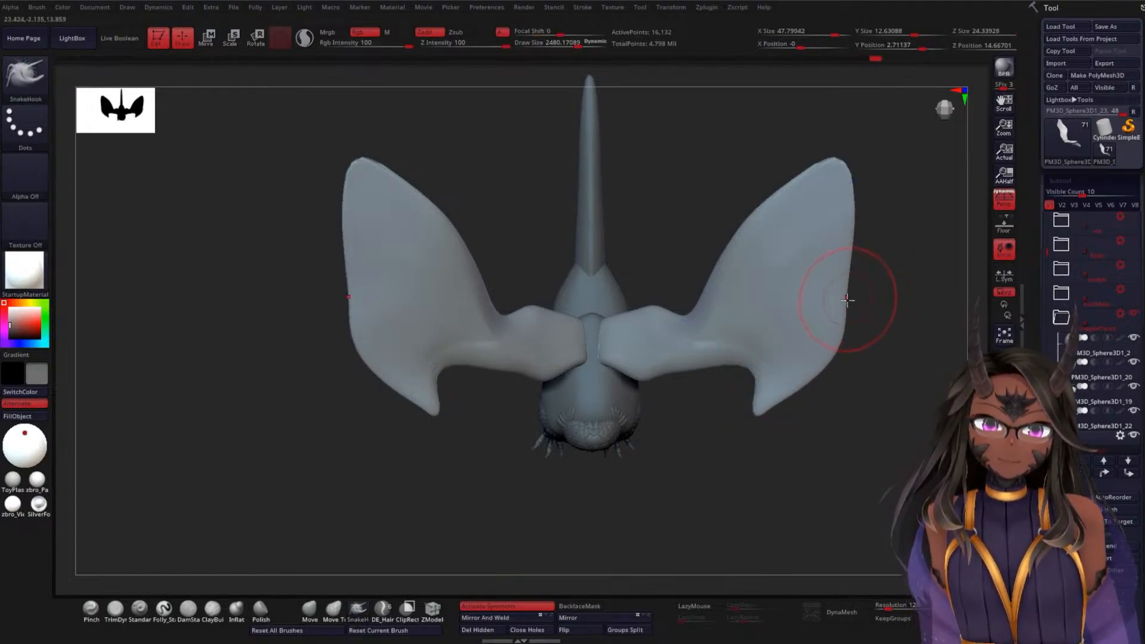
pyautogui.moveTo(853, 247); pyautogui.dragTo(857, 227)
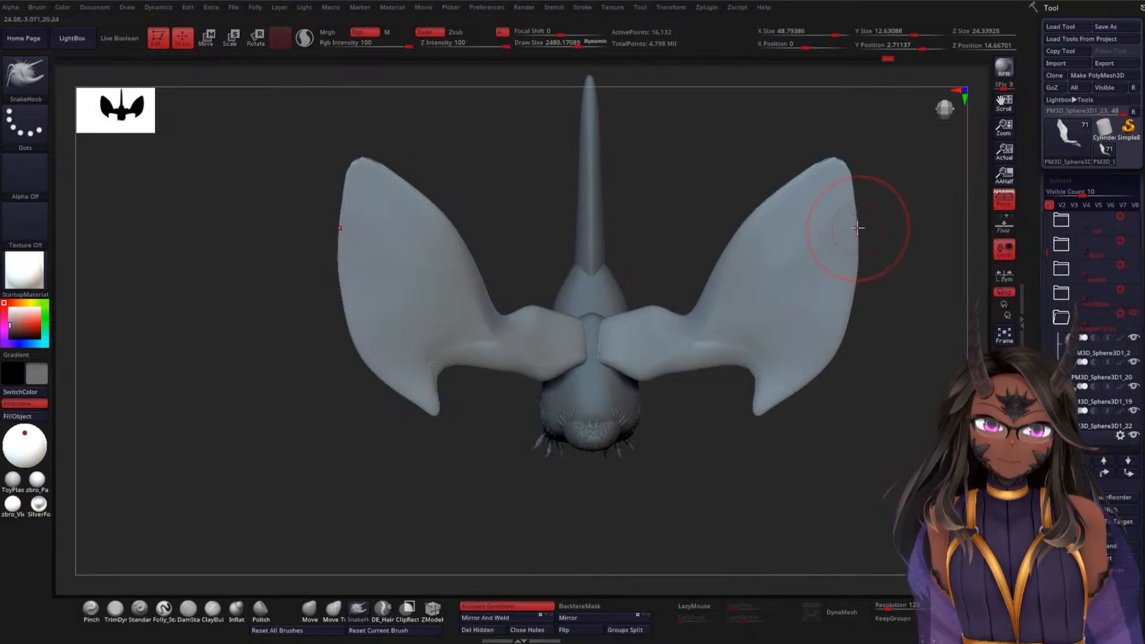
pyautogui.moveTo(762, 214)
pyautogui.mouseDown()
pyautogui.moveTo(758, 200)
pyautogui.moveTo(795, 158)
pyautogui.mouseUp()
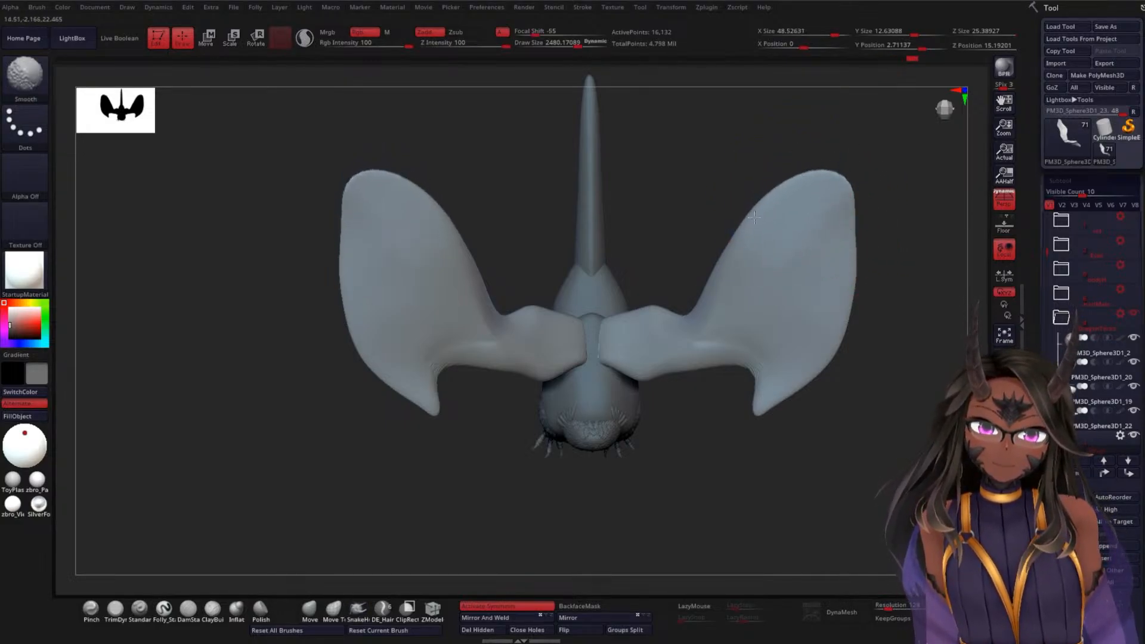
# Smooth the mid-wing bend and refine the pointed front corners and the leading edge beside them
pyautogui.moveTo(907, 332)
pyautogui.mouseDown()
pyautogui.moveTo(921, 214)
pyautogui.moveTo(899, 311)
pyautogui.moveTo(811, 294)
pyautogui.moveTo(708, 340)
pyautogui.moveTo(736, 356)
pyautogui.moveTo(635, 412)
pyautogui.moveTo(659, 202)
pyautogui.mouseUp()
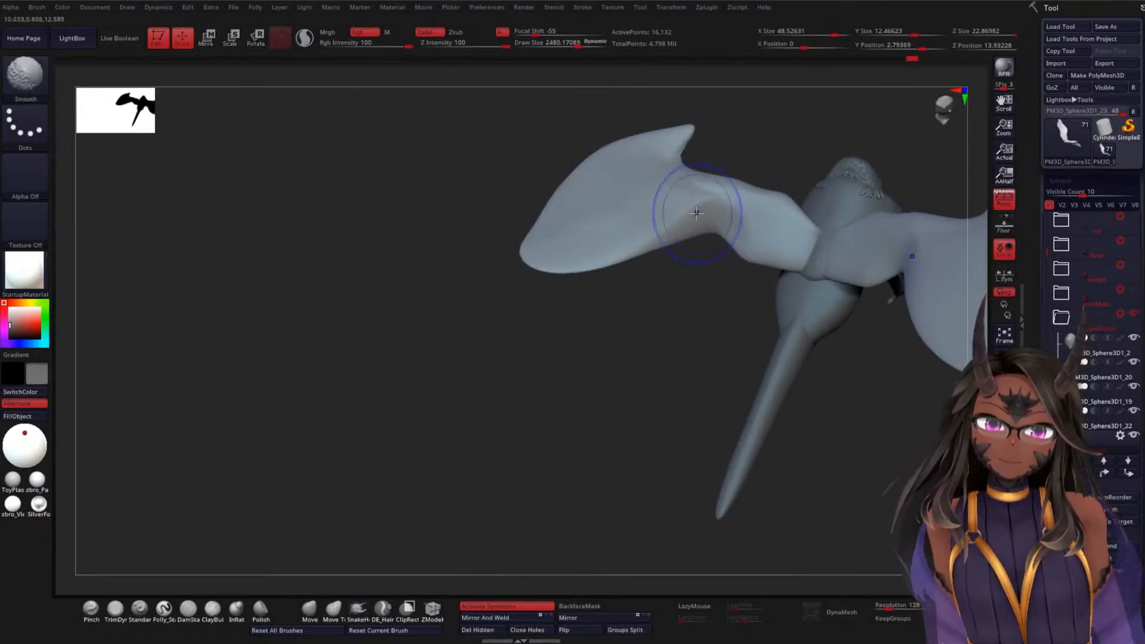
pyautogui.moveTo(714, 242)
pyautogui.keyDown('shift'); pyautogui.mouseDown()
pyautogui.moveTo(736, 243)
pyautogui.moveTo(693, 220)
pyautogui.mouseUp(); pyautogui.keyUp('shift')
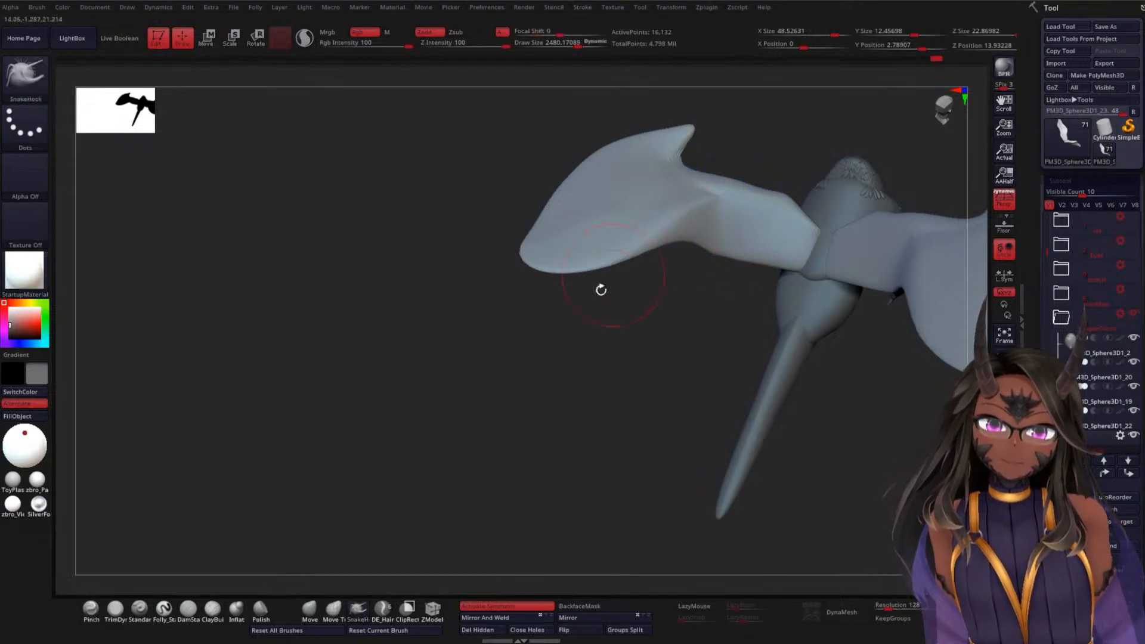
pyautogui.moveTo(601, 286); pyautogui.dragTo(685, 179)
pyautogui.moveTo(665, 310); pyautogui.dragTo(657, 297)
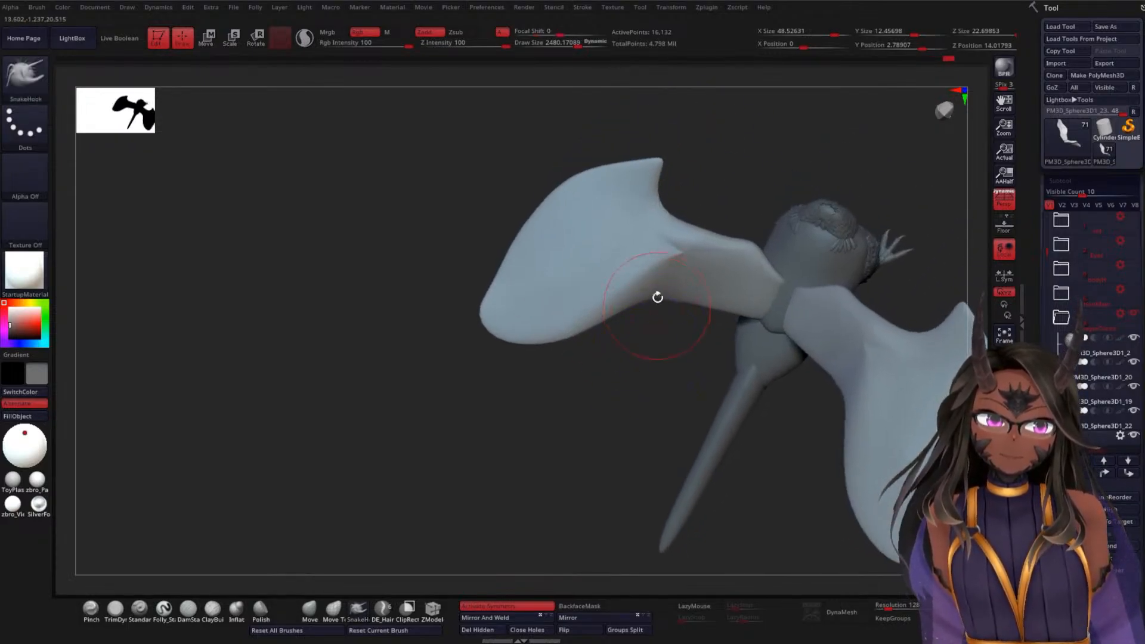
pyautogui.moveTo(650, 164); pyautogui.dragTo(627, 165)
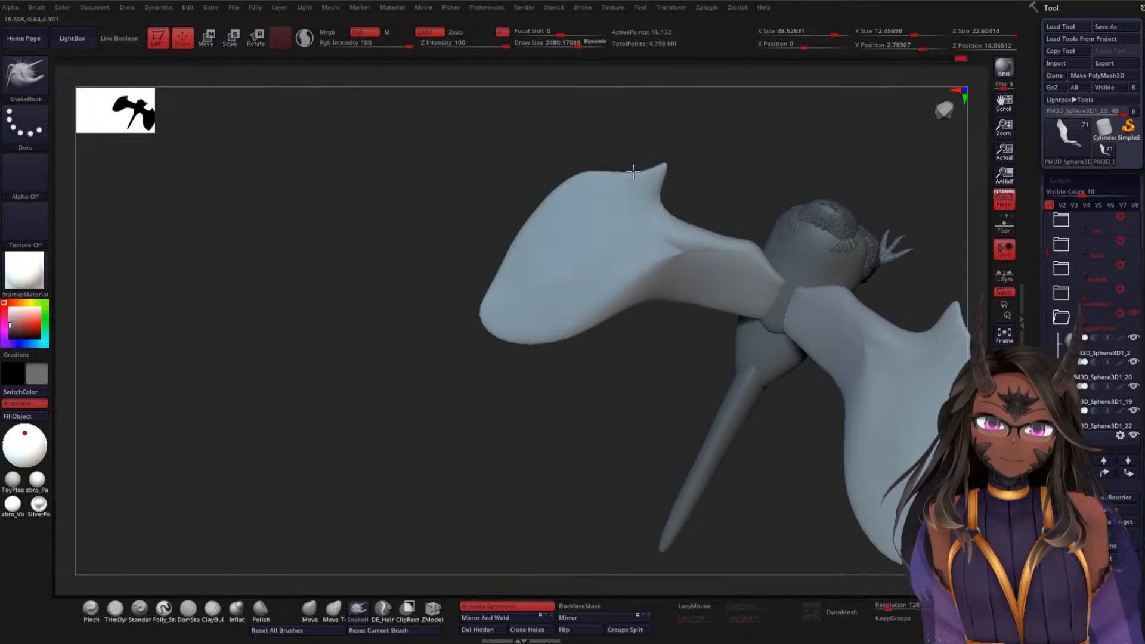
pyautogui.moveTo(634, 250); pyautogui.dragTo(670, 243)
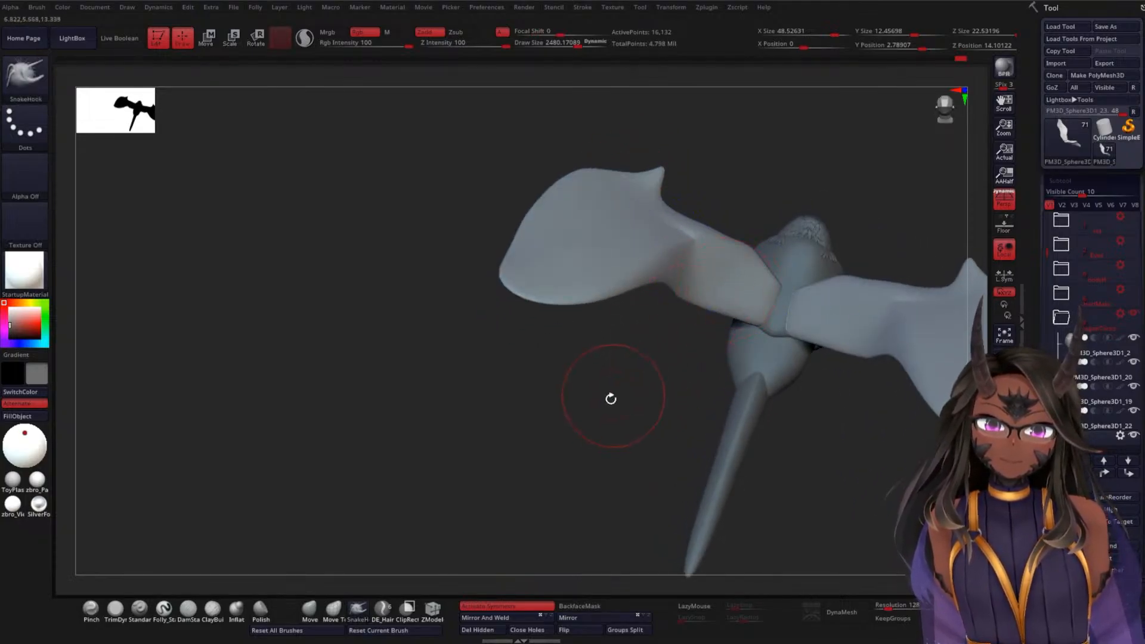
# Smooth and trim the outer wings' trailing edge into a straighter line toward the tips
pyautogui.moveTo(610, 396); pyautogui.dragTo(813, 374)
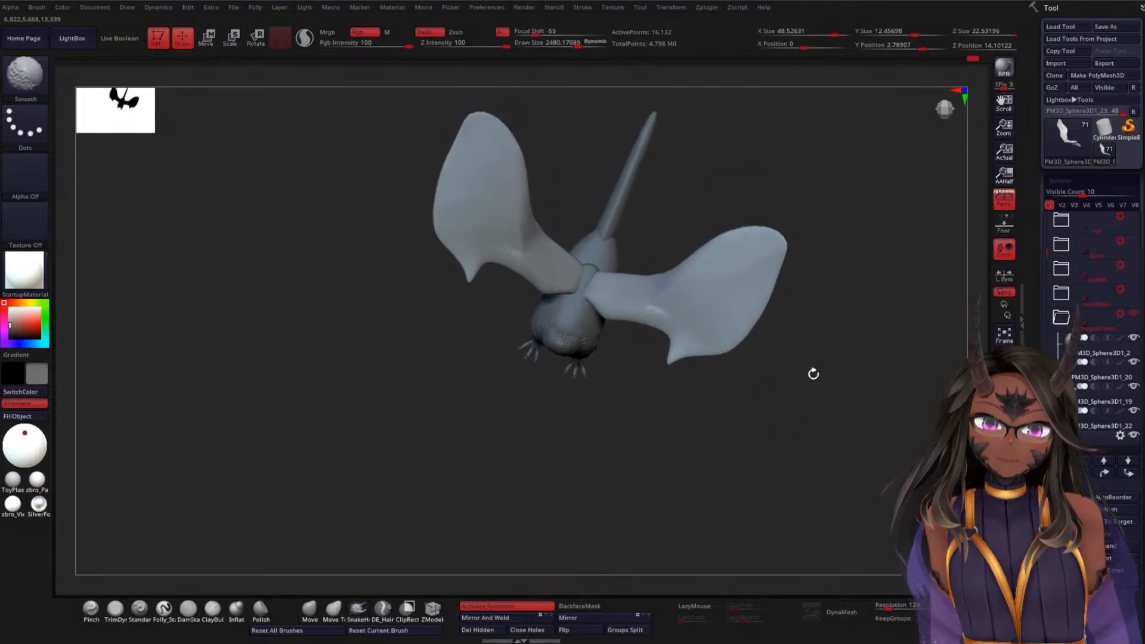
pyautogui.moveTo(685, 265); pyautogui.dragTo(689, 269)
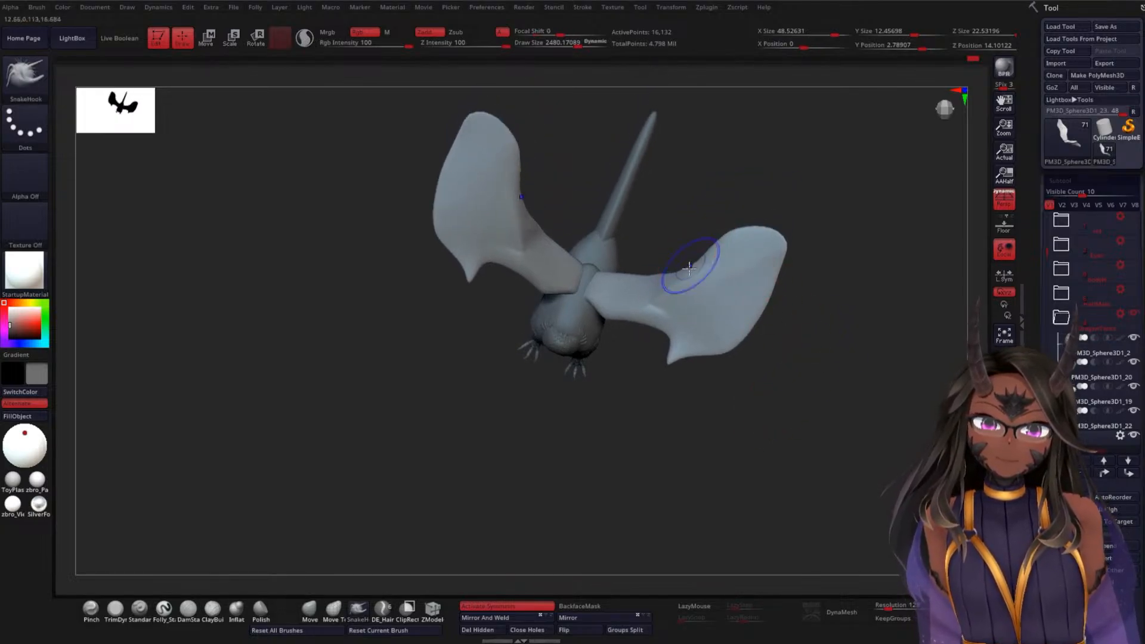
pyautogui.moveTo(743, 231)
pyautogui.keyDown('shift'); pyautogui.mouseDown()
pyautogui.moveTo(762, 230)
pyautogui.moveTo(739, 242)
pyautogui.mouseUp(); pyautogui.keyUp('shift')
pyautogui.moveTo(713, 245)
pyautogui.mouseDown()
pyautogui.moveTo(721, 254)
pyautogui.moveTo(766, 240)
pyautogui.mouseUp()
# Pull the front part of the wings' outer edge outward to widen the outer wing panels
pyautogui.moveTo(846, 332); pyautogui.dragTo(850, 318)
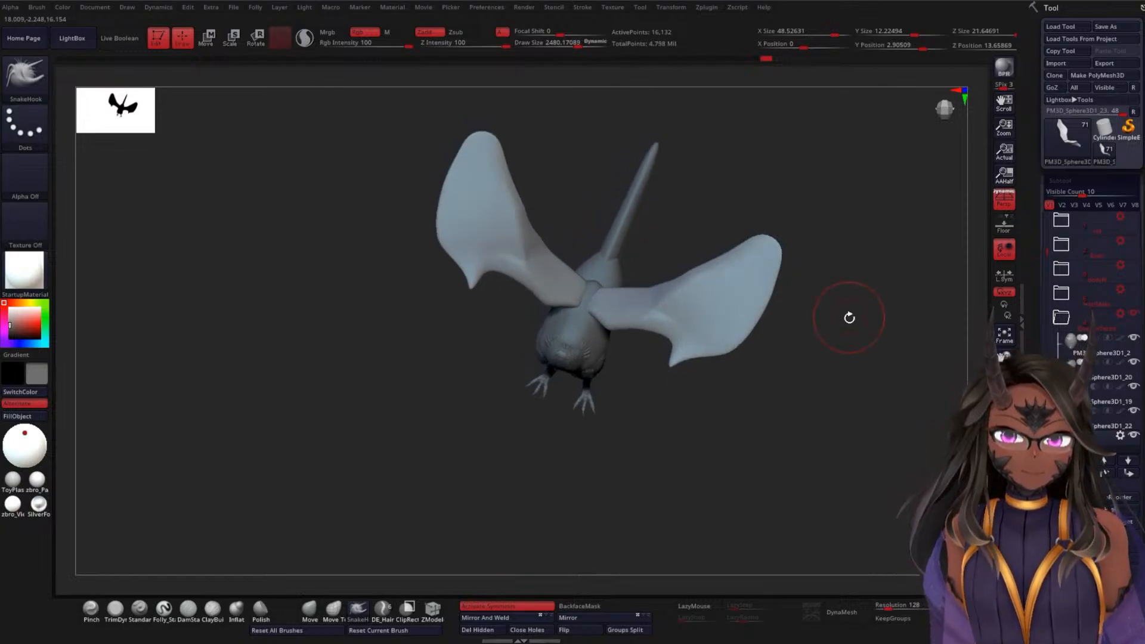
pyautogui.moveTo(726, 356); pyautogui.dragTo(737, 365)
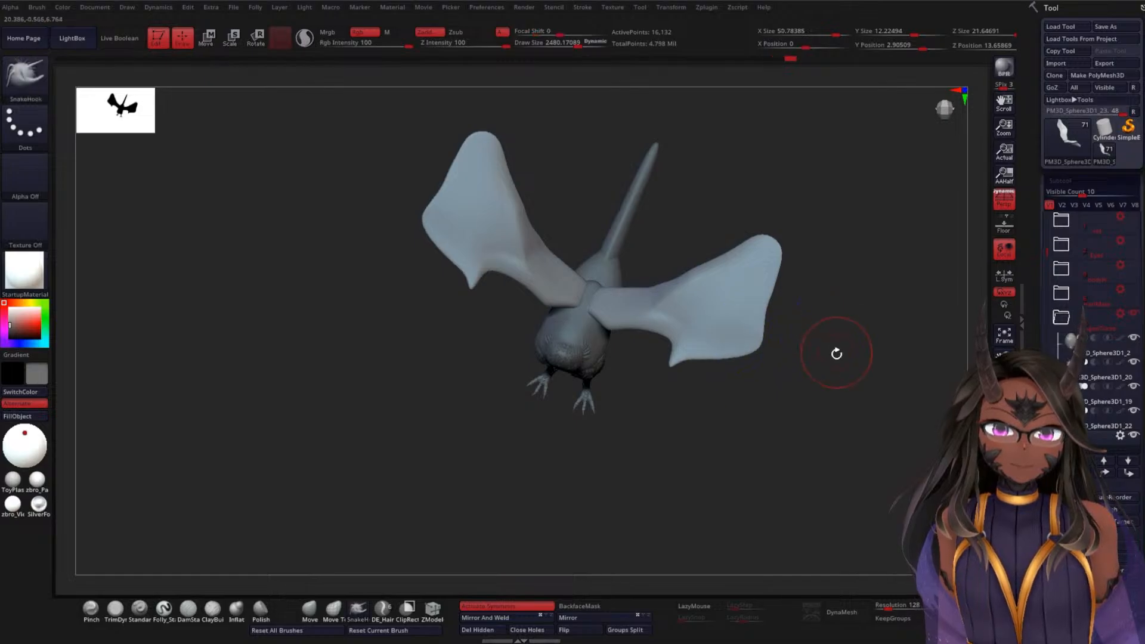
pyautogui.moveTo(836, 350)
pyautogui.mouseDown()
pyautogui.moveTo(841, 384)
pyautogui.moveTo(777, 312)
pyautogui.moveTo(793, 286)
pyautogui.mouseUp()
pyautogui.moveTo(789, 244)
pyautogui.mouseDown()
pyautogui.moveTo(794, 221)
pyautogui.moveTo(772, 225)
pyautogui.moveTo(833, 248)
pyautogui.moveTo(841, 214)
pyautogui.moveTo(812, 331)
pyautogui.moveTo(726, 363)
pyautogui.moveTo(580, 365)
pyautogui.moveTo(549, 391)
pyautogui.mouseUp()
# Reshape and round the inner edges of both wing roots where they meet the bird's back
pyautogui.keyDown('alt'); pyautogui.moveTo(780, 311); pyautogui.dragTo(740, 190); pyautogui.keyUp('alt')
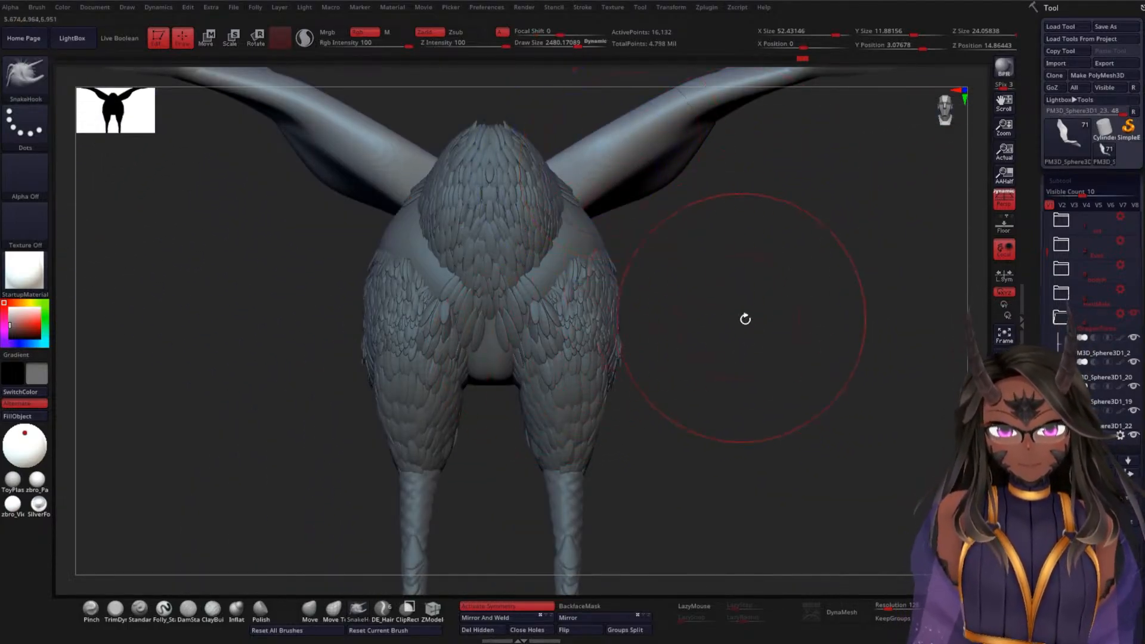
pyautogui.moveTo(788, 351); pyautogui.dragTo(675, 361)
pyautogui.keyDown('alt'); pyautogui.moveTo(456, 326); pyautogui.dragTo(444, 462); pyautogui.keyUp('alt')
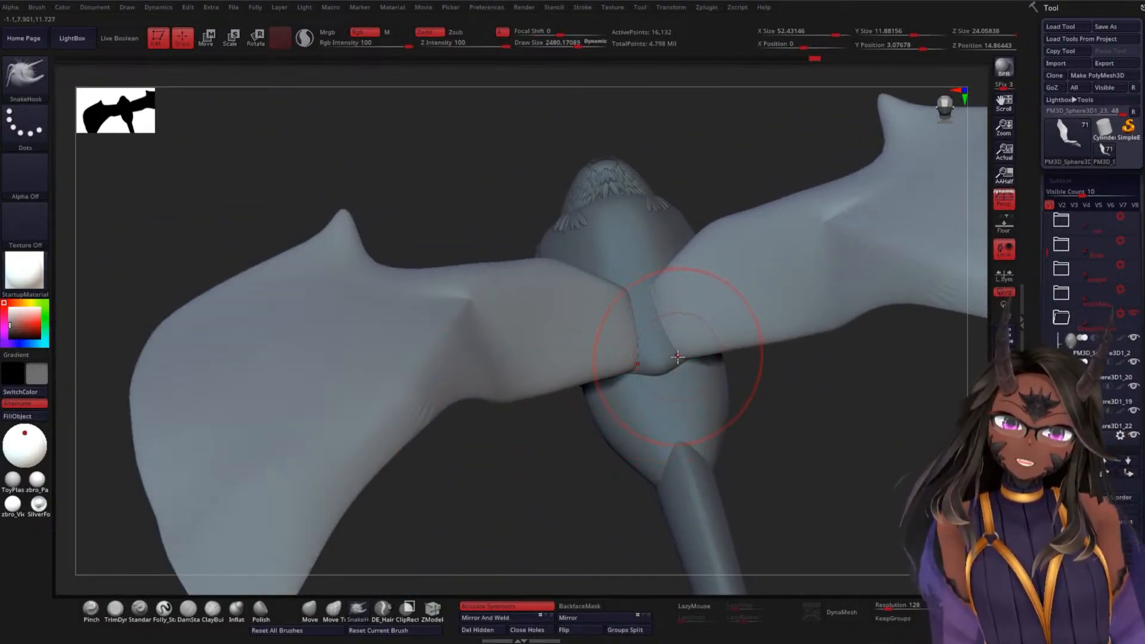
pyautogui.moveTo(678, 357); pyautogui.dragTo(676, 334)
pyautogui.moveTo(662, 287); pyautogui.dragTo(665, 278)
pyautogui.moveTo(668, 326); pyautogui.dragTo(672, 340)
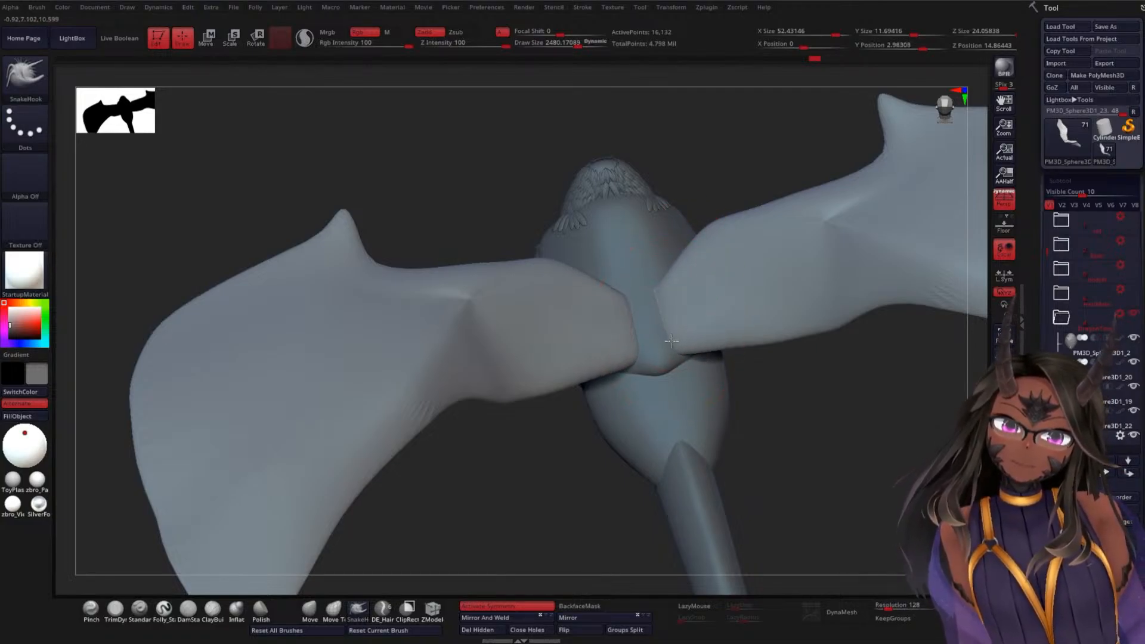
pyautogui.moveTo(667, 300); pyautogui.dragTo(663, 291)
pyautogui.moveTo(670, 338); pyautogui.dragTo(663, 338)
# Check the wings from the front and select the PM3D_Sphere3D1_20 subtool
pyautogui.moveTo(816, 462)
pyautogui.mouseDown()
pyautogui.moveTo(818, 340)
pyautogui.moveTo(845, 365)
pyautogui.mouseUp()
pyautogui.moveTo(368, 417); pyautogui.dragTo(450, 440)
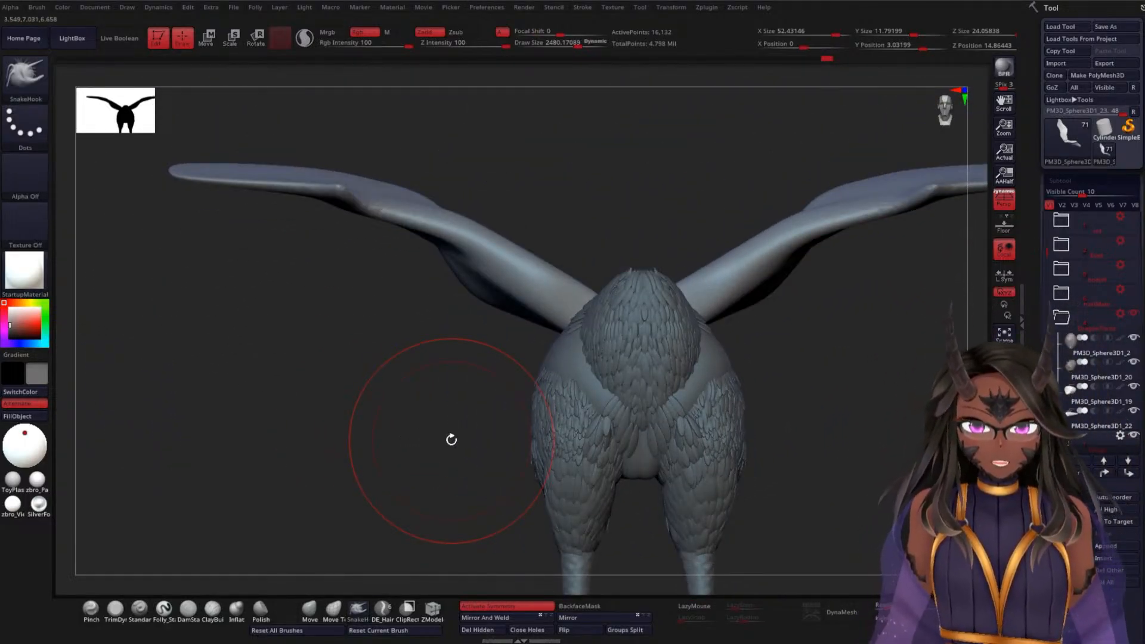
pyautogui.moveTo(823, 379); pyautogui.dragTo(787, 376)
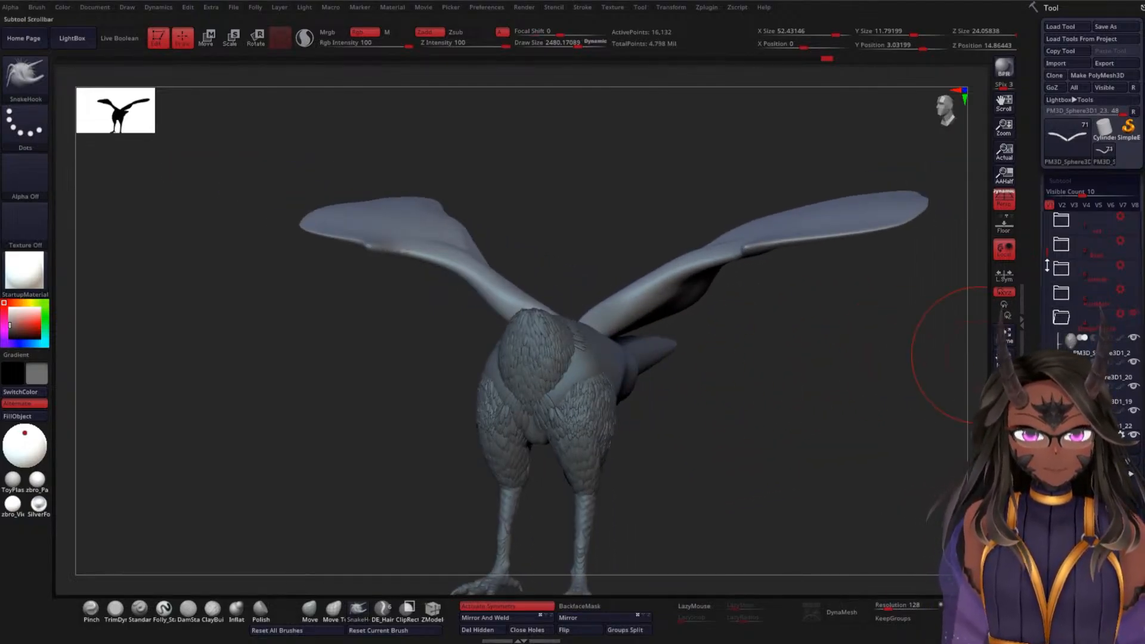
pyautogui.scroll(-2, 1129, 473)
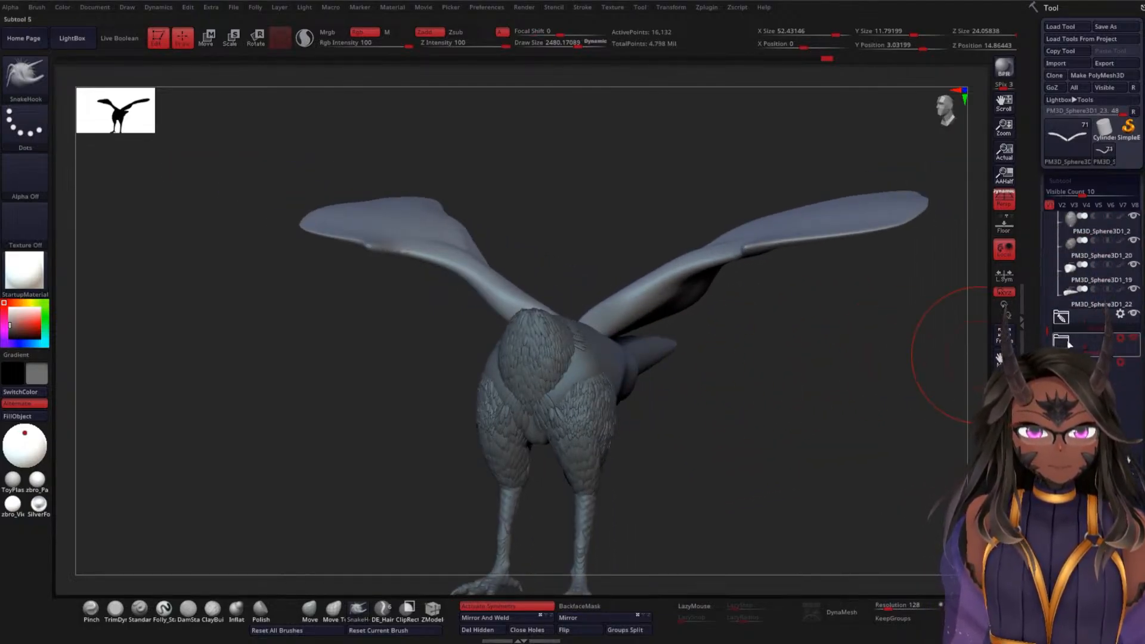
pyautogui.scroll(2, 1055, 322)
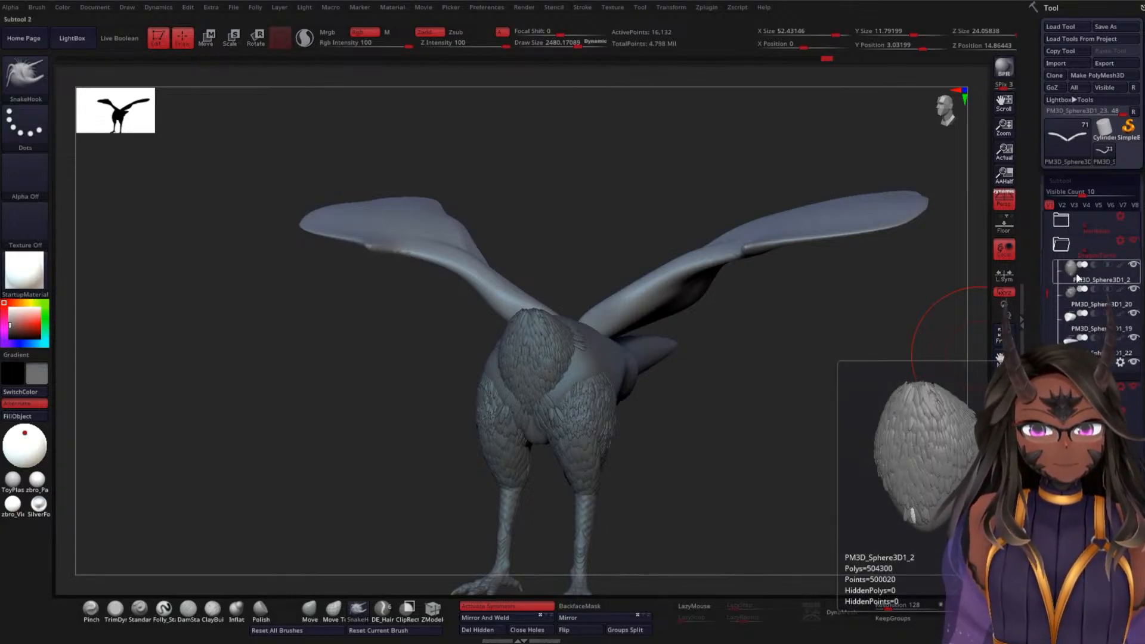
pyautogui.click(1083, 305)
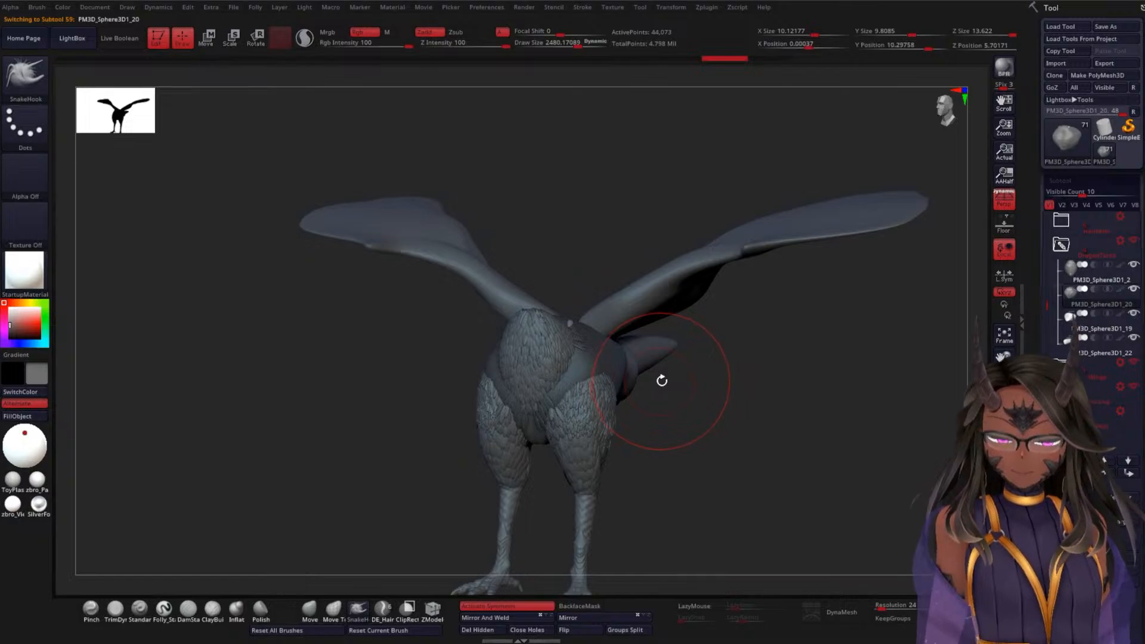
# Switch to the featherA insert brush with the feather02 mesh and set the draw size to 1
pyautogui.press('b')
pyautogui.press('f')
pyautogui.click(833, 300)
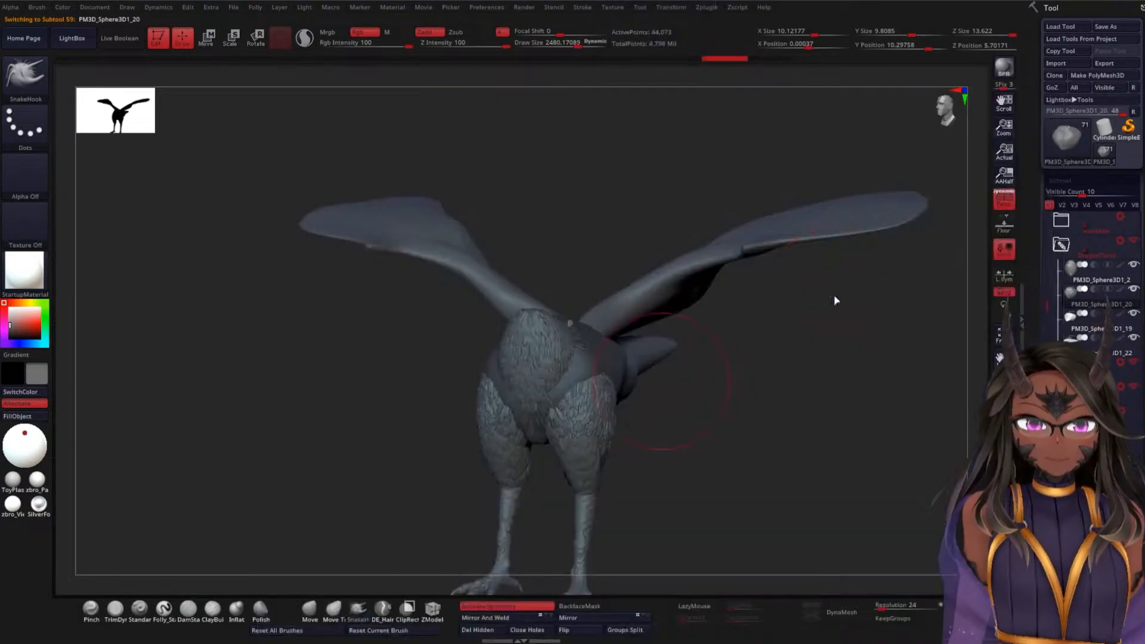
pyautogui.press('m')
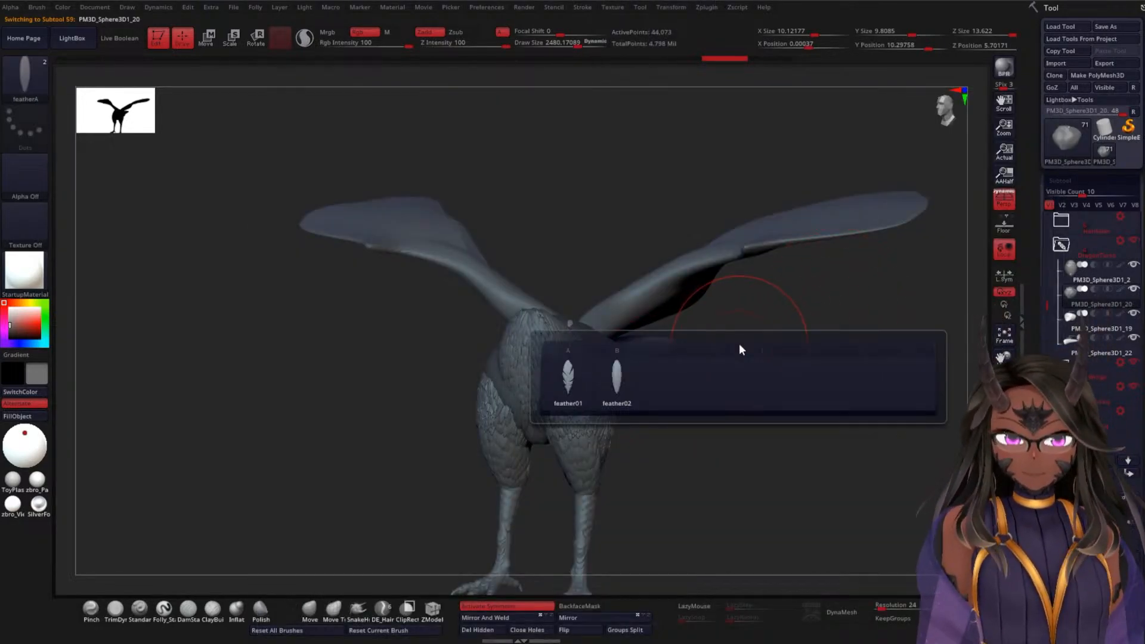
pyautogui.click(617, 381)
pyautogui.press('space')
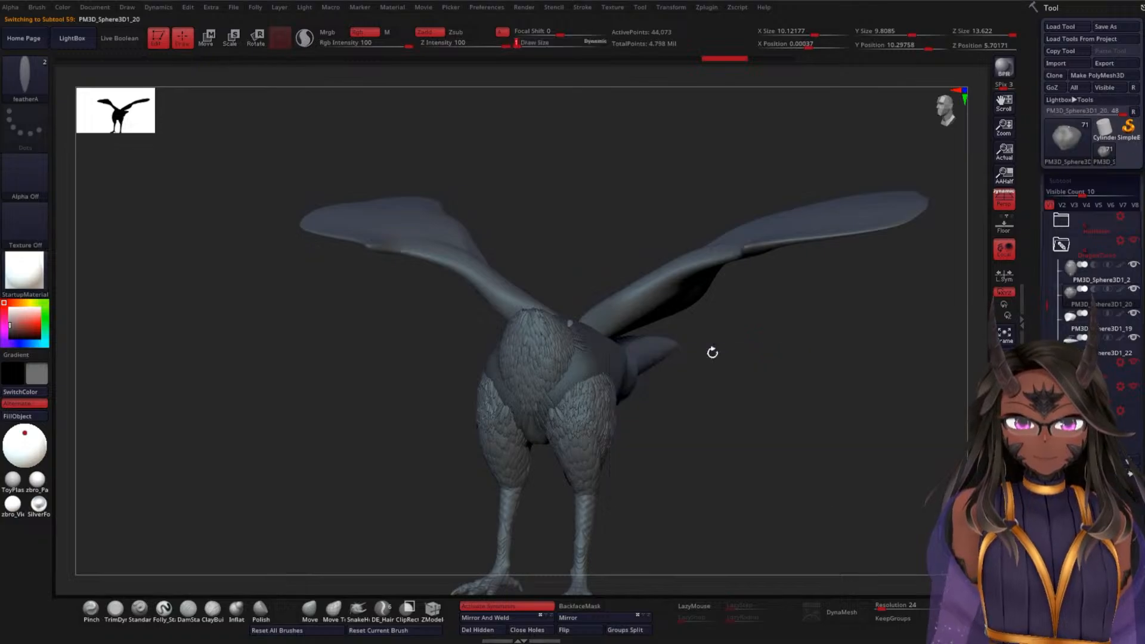
# Insert mirrored long feathers on the upper back, extending the ruff behind the neck toward the gap between the wings
pyautogui.moveTo(853, 339)
pyautogui.keyDown('alt'); pyautogui.mouseDown()
pyautogui.moveTo(849, 532)
pyautogui.moveTo(894, 478)
pyautogui.moveTo(876, 387)
pyautogui.moveTo(856, 449)
pyautogui.moveTo(575, 426)
pyautogui.moveTo(570, 413)
pyautogui.moveTo(553, 461)
pyautogui.mouseUp(); pyautogui.keyUp('alt')
pyautogui.hotkey('ctrl', 'z')
pyautogui.moveTo(554, 419); pyautogui.dragTo(537, 463)
pyautogui.moveTo(546, 407)
pyautogui.mouseDown()
pyautogui.moveTo(529, 463)
pyautogui.moveTo(518, 447)
pyautogui.moveTo(529, 465)
pyautogui.moveTo(530, 444)
pyautogui.mouseUp()
pyautogui.hotkey('ctrl', 'z')
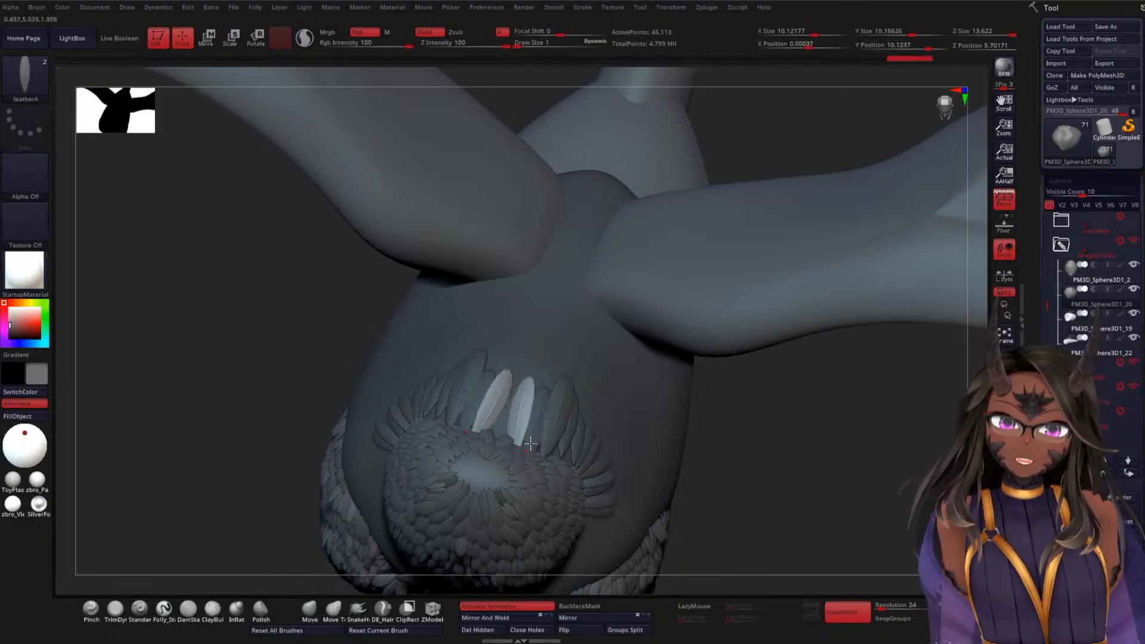
pyautogui.moveTo(548, 362); pyautogui.dragTo(531, 397)
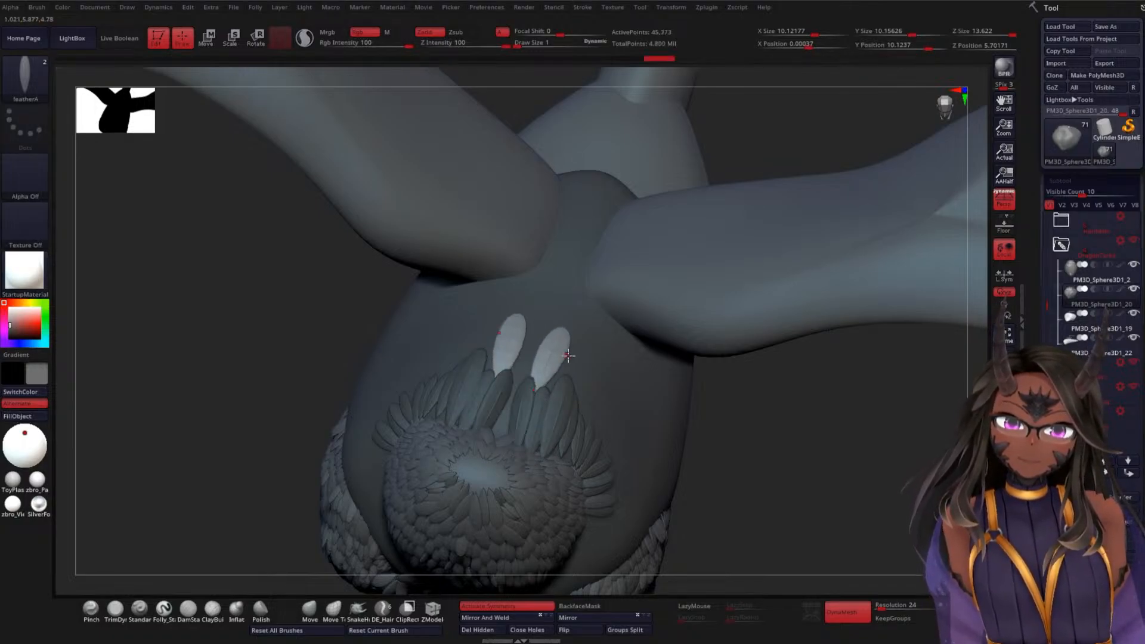
pyautogui.moveTo(571, 344); pyautogui.dragTo(555, 371)
pyautogui.hotkey('ctrl', 'z')
pyautogui.moveTo(554, 310); pyautogui.dragTo(540, 360)
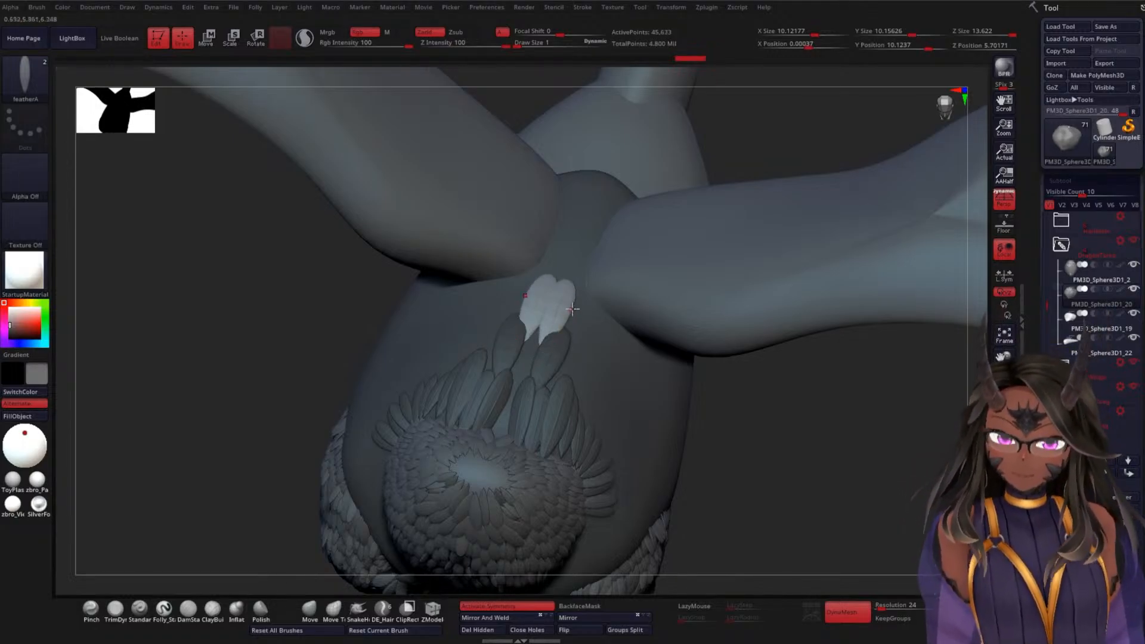
# Insert a mirrored pair of large feathers on the back behind the wing roots and rotate them to fit the surface
pyautogui.moveTo(781, 446); pyautogui.dragTo(704, 310)
pyautogui.hotkey('ctrl', 'z')
pyautogui.moveTo(617, 194); pyautogui.dragTo(583, 245)
pyautogui.press('w')
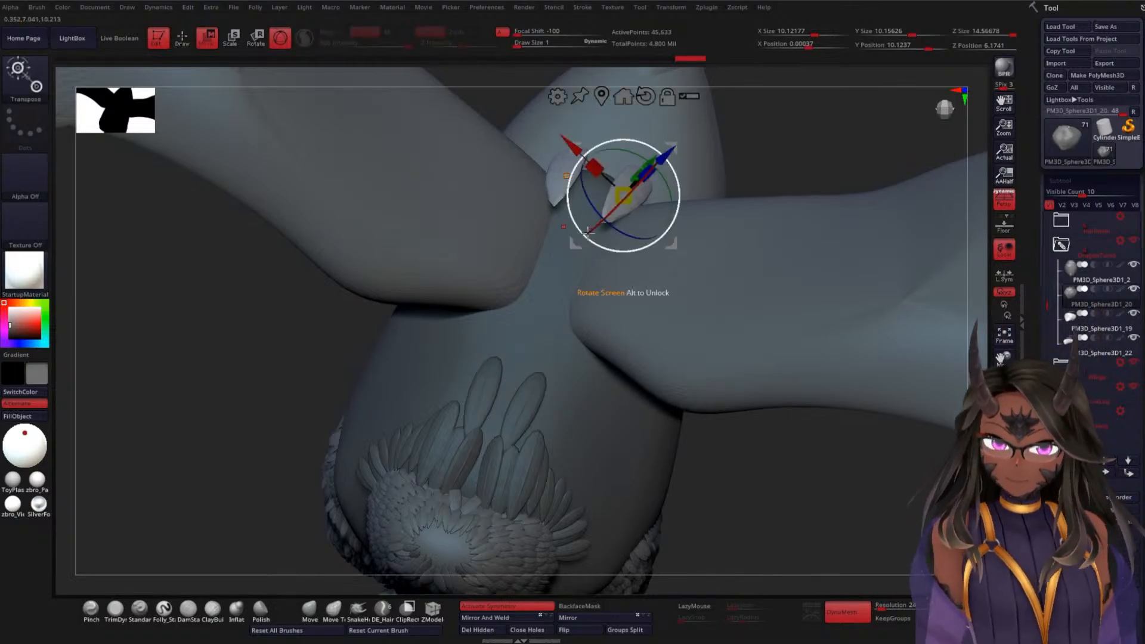
pyautogui.moveTo(631, 187); pyautogui.dragTo(609, 217)
pyautogui.moveTo(831, 172)
pyautogui.mouseDown()
pyautogui.moveTo(759, 213)
pyautogui.moveTo(800, 215)
pyautogui.moveTo(824, 177)
pyautogui.moveTo(702, 185)
pyautogui.mouseUp()
pyautogui.press('q')
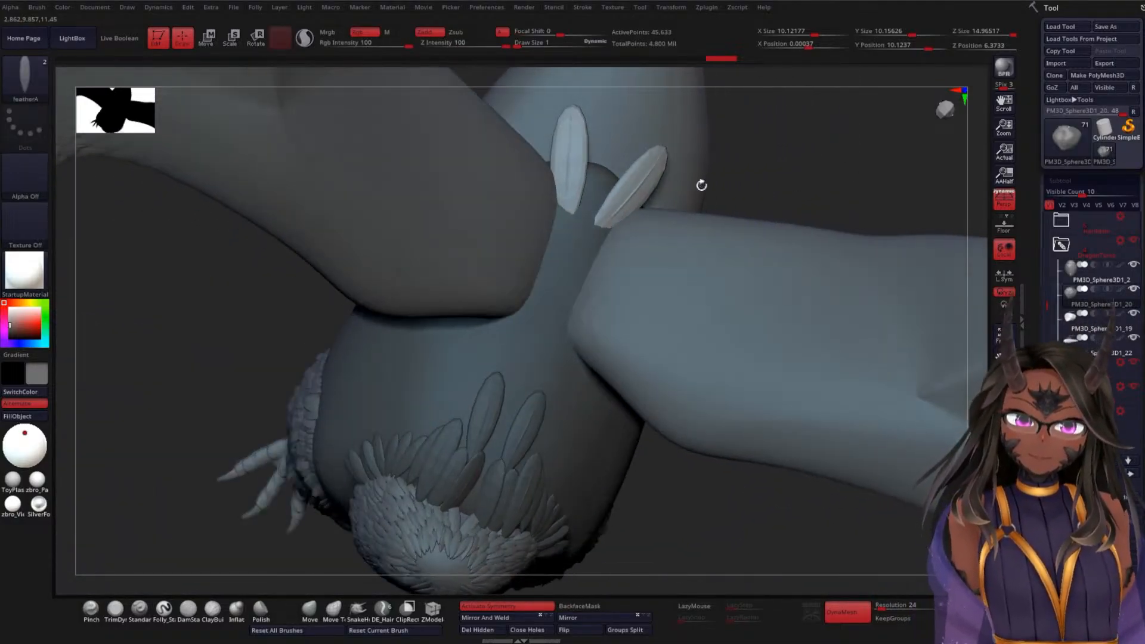
# Add a smaller feather between the large pair behind the wings, rotate it into place, and try another pair further forward
pyautogui.moveTo(579, 227); pyautogui.dragTo(592, 218)
pyautogui.press('w')
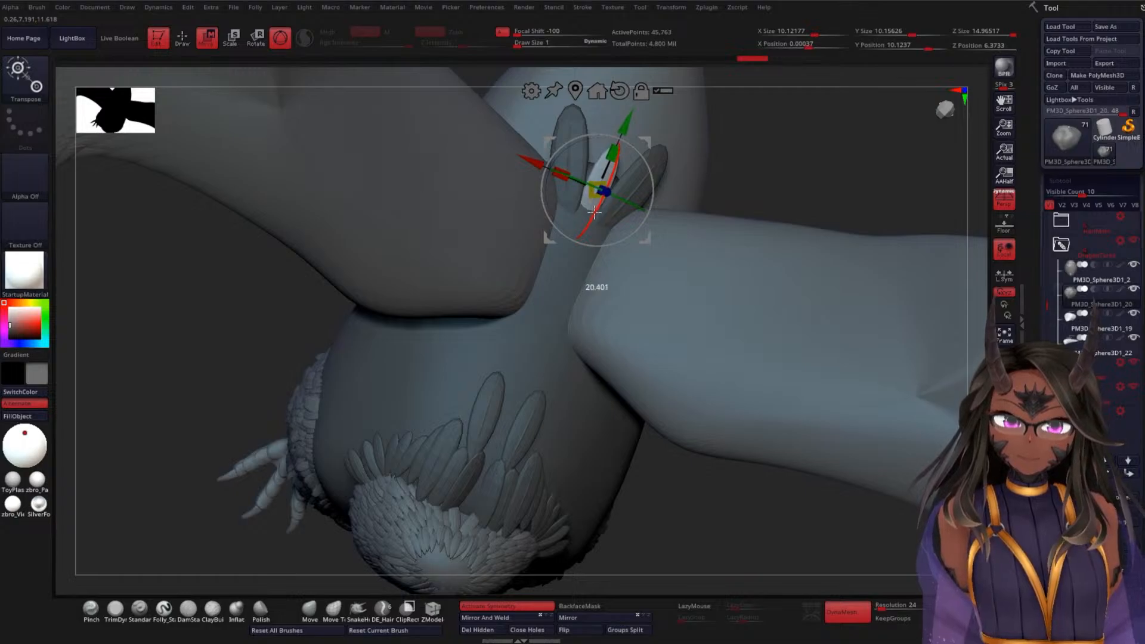
pyautogui.moveTo(734, 179); pyautogui.dragTo(779, 123)
pyautogui.moveTo(767, 378)
pyautogui.mouseDown()
pyautogui.moveTo(723, 378)
pyautogui.moveTo(836, 390)
pyautogui.moveTo(861, 332)
pyautogui.moveTo(887, 368)
pyautogui.moveTo(760, 245)
pyautogui.moveTo(766, 349)
pyautogui.mouseUp()
pyautogui.press('q')
pyautogui.moveTo(545, 227); pyautogui.dragTo(497, 224)
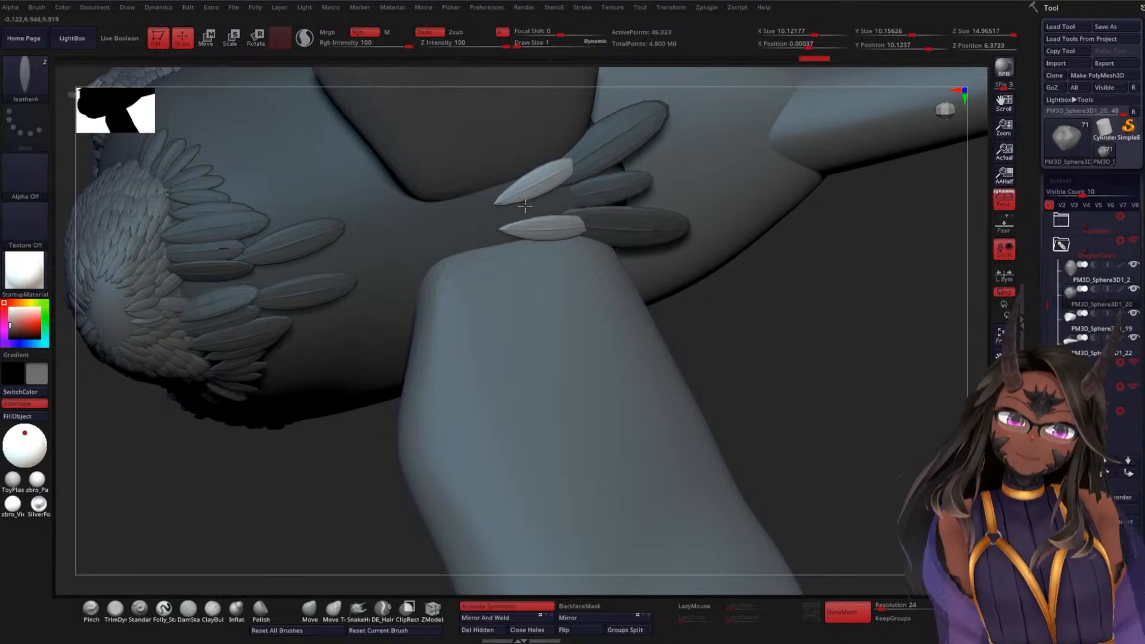
pyautogui.hotkey('ctrl', 'z')
# Fill the ruff behind the neck with another mirrored feather pair, then adjust its size and placement
pyautogui.moveTo(333, 317); pyautogui.dragTo(288, 275, button='right')
pyautogui.moveTo(286, 279)
pyautogui.mouseDown()
pyautogui.moveTo(304, 281)
pyautogui.moveTo(310, 297)
pyautogui.moveTo(240, 314)
pyautogui.moveTo(207, 279)
pyautogui.moveTo(294, 281)
pyautogui.moveTo(298, 299)
pyautogui.moveTo(253, 271)
pyautogui.moveTo(266, 266)
pyautogui.moveTo(238, 268)
pyautogui.mouseUp()
pyautogui.moveTo(328, 251)
pyautogui.mouseDown()
pyautogui.moveTo(272, 248)
pyautogui.moveTo(257, 223)
pyautogui.moveTo(235, 245)
pyautogui.moveTo(233, 270)
pyautogui.mouseUp()
pyautogui.hotkey('ctrl', 'z')
pyautogui.press('w')
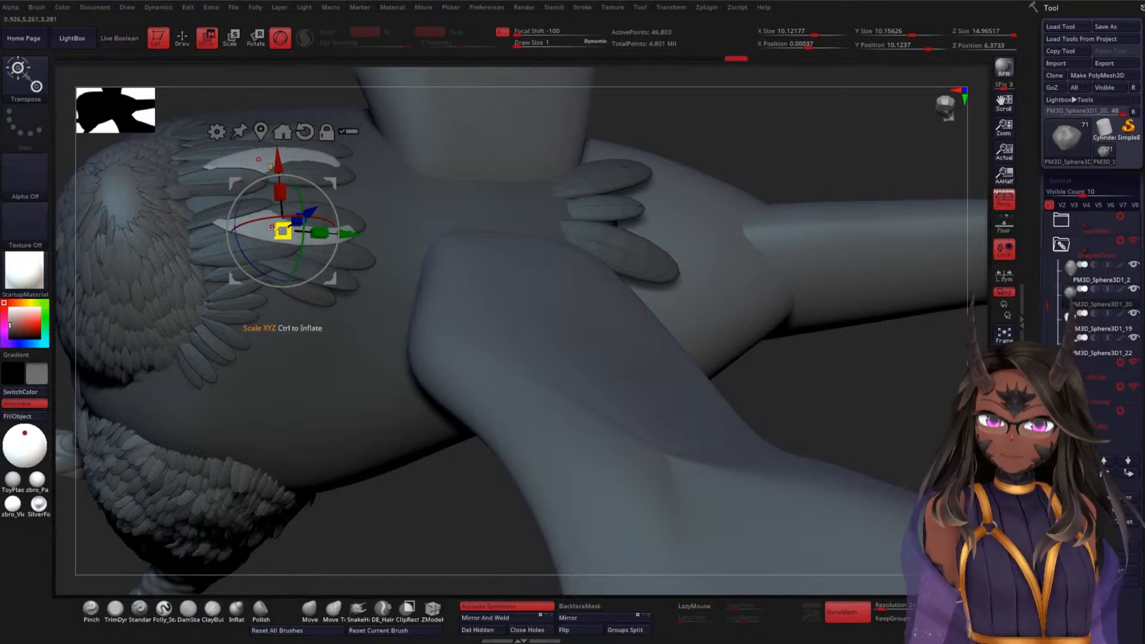
pyautogui.moveTo(277, 232); pyautogui.dragTo(269, 231)
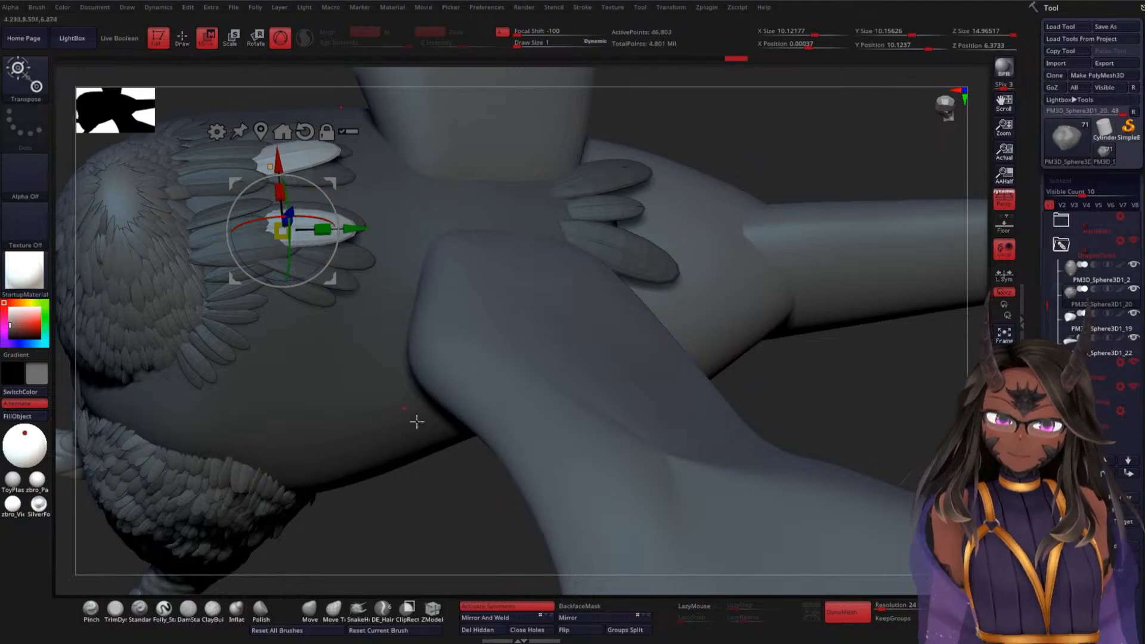
# Insert small mirrored feathers around the front inner corners of both wing roots
pyautogui.moveTo(418, 422); pyautogui.dragTo(564, 413, button='right')
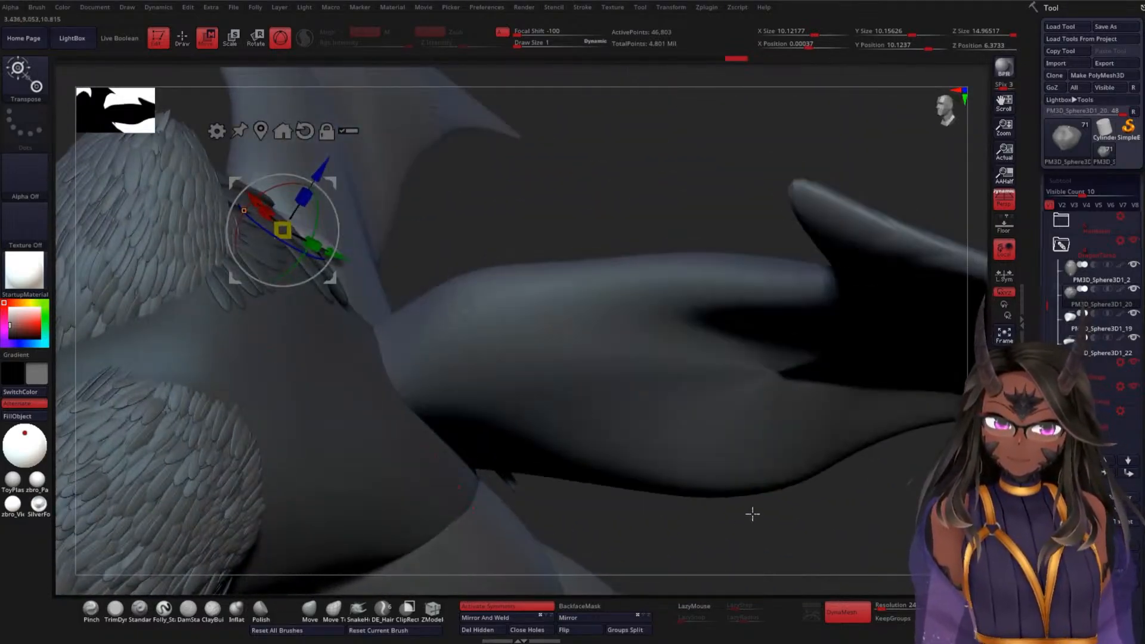
pyautogui.moveTo(753, 514); pyautogui.dragTo(762, 475, button='right')
pyautogui.moveTo(674, 278); pyautogui.dragTo(639, 424, button='right')
pyautogui.press('q')
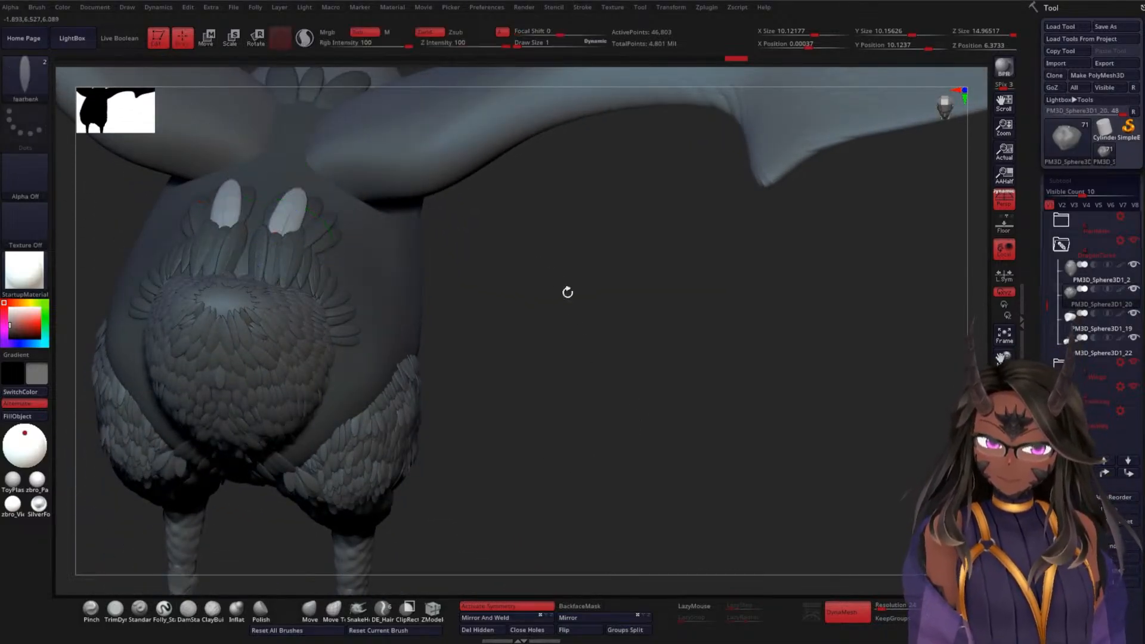
pyautogui.moveTo(568, 292)
pyautogui.mouseDown(button='right')
pyautogui.moveTo(581, 398)
pyautogui.moveTo(583, 340)
pyautogui.moveTo(915, 281)
pyautogui.mouseUp(button='right')
pyautogui.moveTo(723, 269)
pyautogui.mouseDown(button='right')
pyautogui.moveTo(685, 325)
pyautogui.moveTo(680, 364)
pyautogui.moveTo(638, 371)
pyautogui.moveTo(422, 270)
pyautogui.mouseUp(button='right')
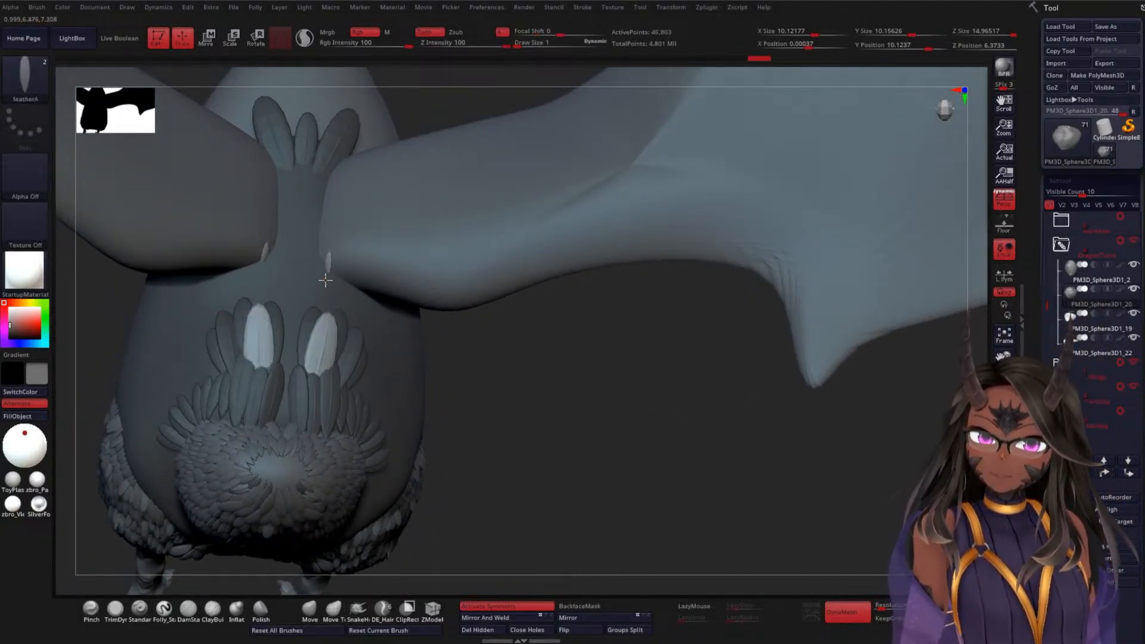
pyautogui.moveTo(324, 285)
pyautogui.mouseDown()
pyautogui.moveTo(325, 250)
pyautogui.moveTo(328, 269)
pyautogui.mouseUp()
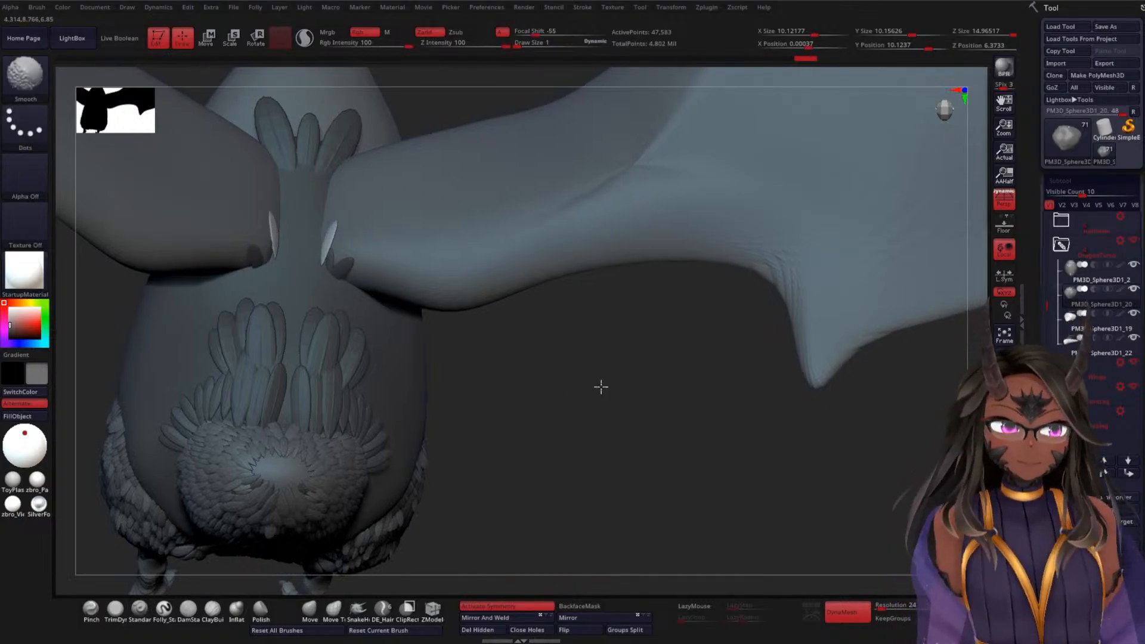
pyautogui.keyDown('alt'); pyautogui.moveTo(600, 388); pyautogui.dragTo(690, 462); pyautogui.keyUp('alt')
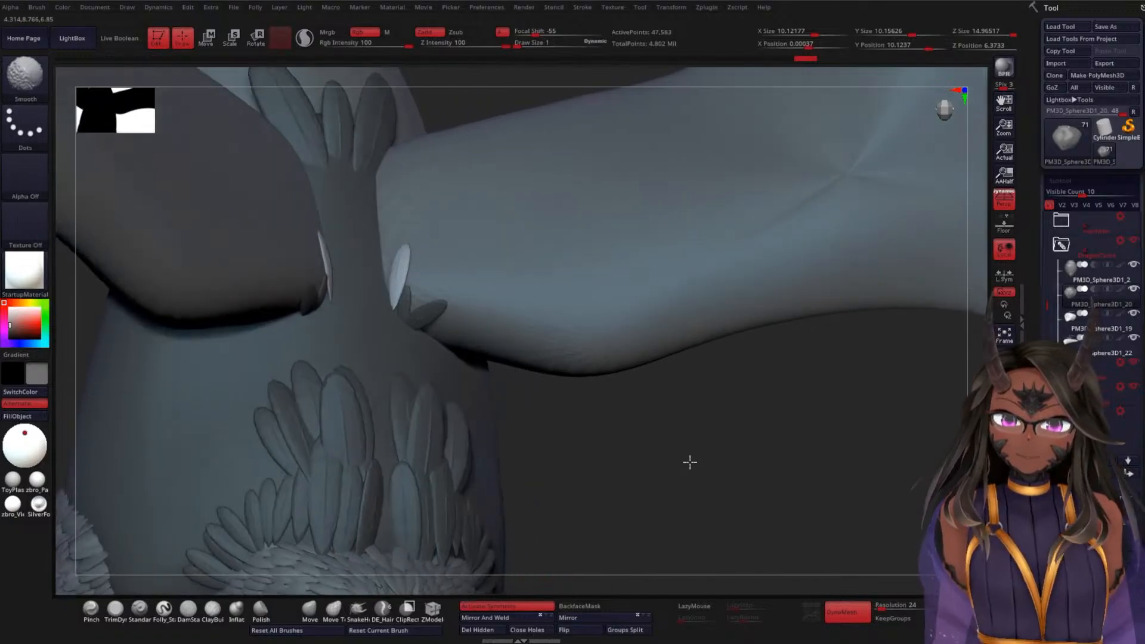
pyautogui.hotkey('ctrl', 'z')
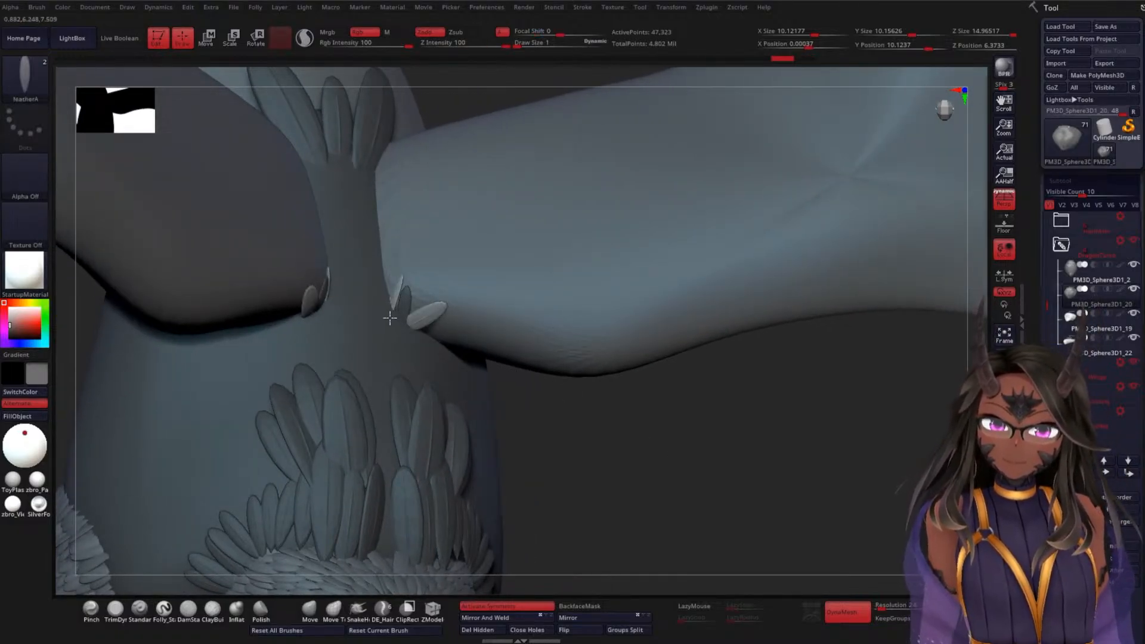
pyautogui.moveTo(389, 318); pyautogui.dragTo(394, 273)
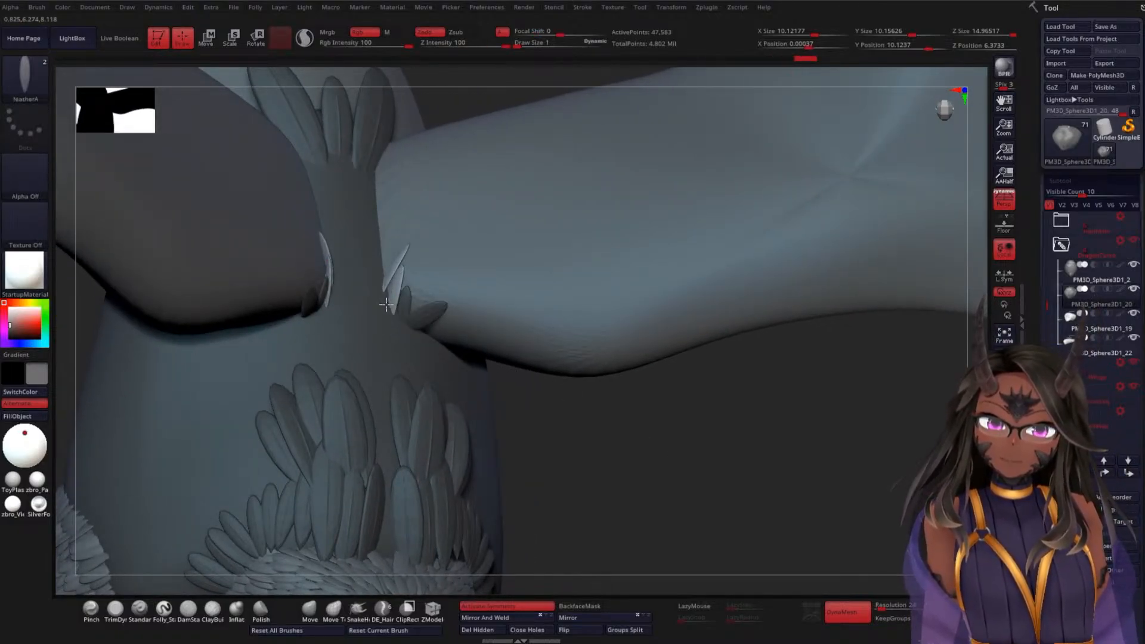
# Line the inner edges of both wing roots with overlapping mirrored feathers along the spine
pyautogui.moveTo(619, 400); pyautogui.dragTo(624, 477)
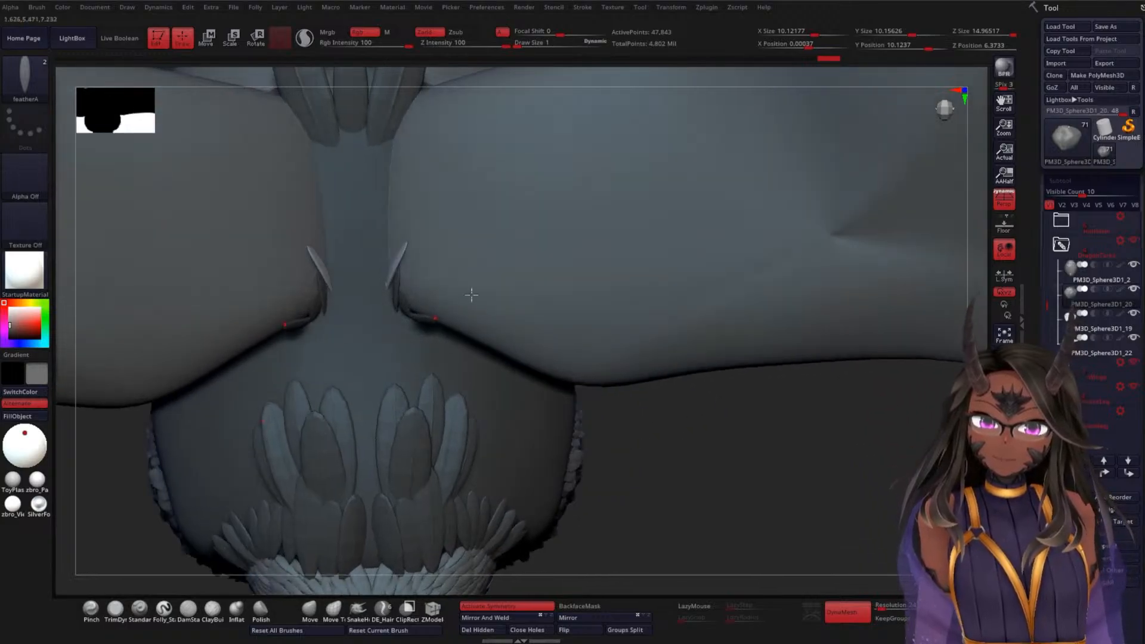
pyautogui.hotkey('ctrl', 'z')
pyautogui.moveTo(744, 417); pyautogui.dragTo(459, 197)
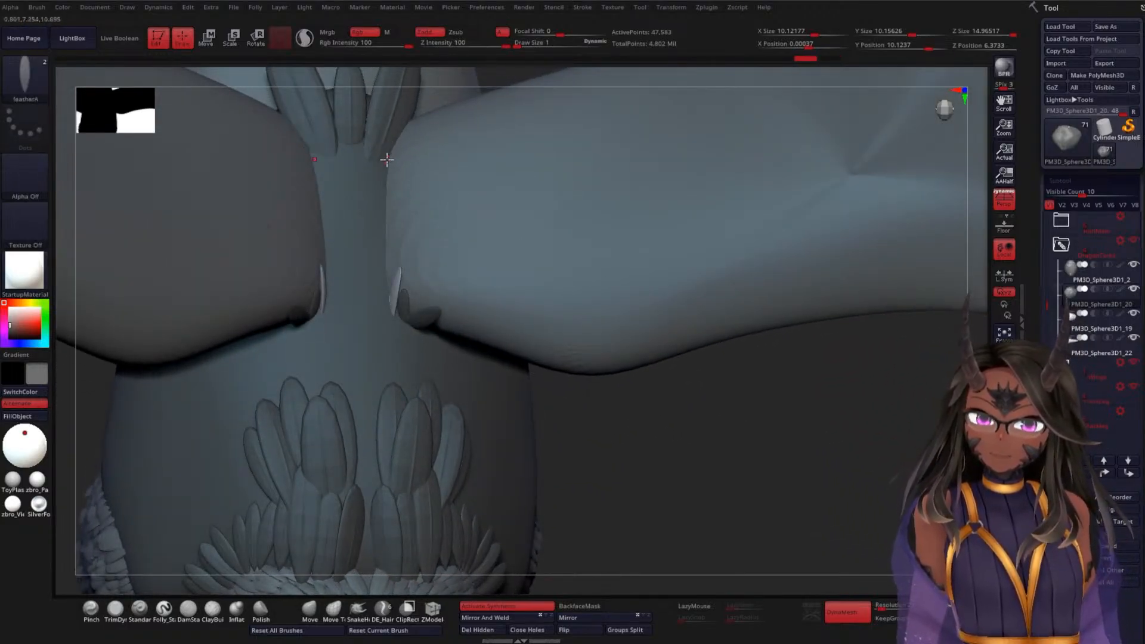
pyautogui.moveTo(379, 172)
pyautogui.mouseDown()
pyautogui.moveTo(379, 234)
pyautogui.moveTo(359, 264)
pyautogui.moveTo(346, 256)
pyautogui.moveTo(360, 271)
pyautogui.moveTo(382, 263)
pyautogui.mouseUp()
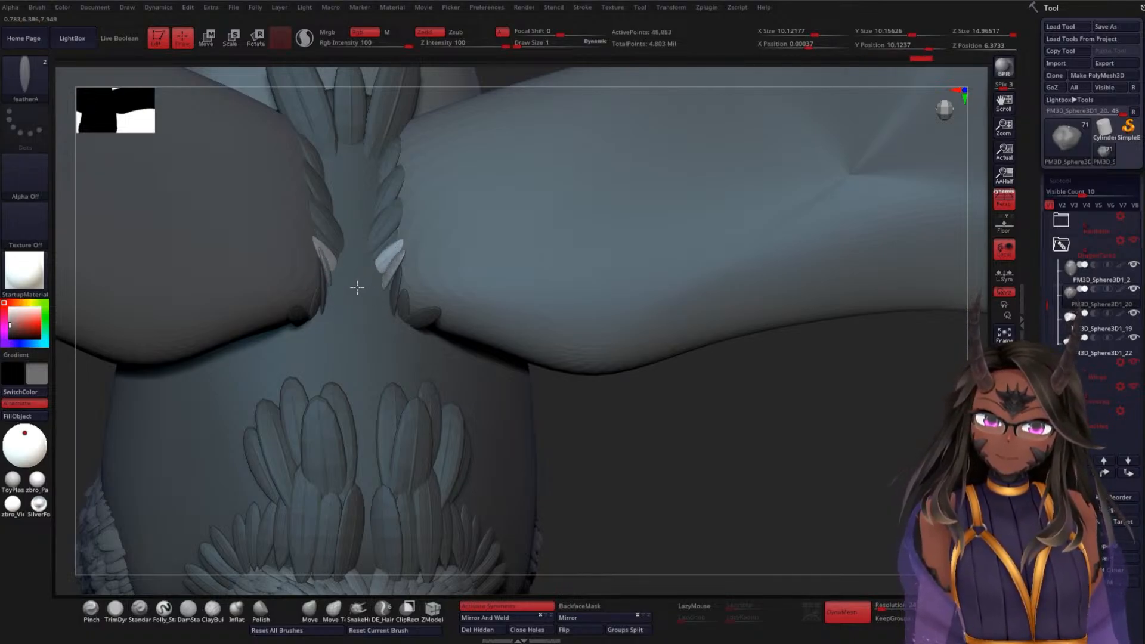
pyautogui.moveTo(354, 271)
pyautogui.mouseDown()
pyautogui.moveTo(381, 301)
pyautogui.moveTo(387, 290)
pyautogui.mouseUp()
pyautogui.hotkey('ctrl', 'z')
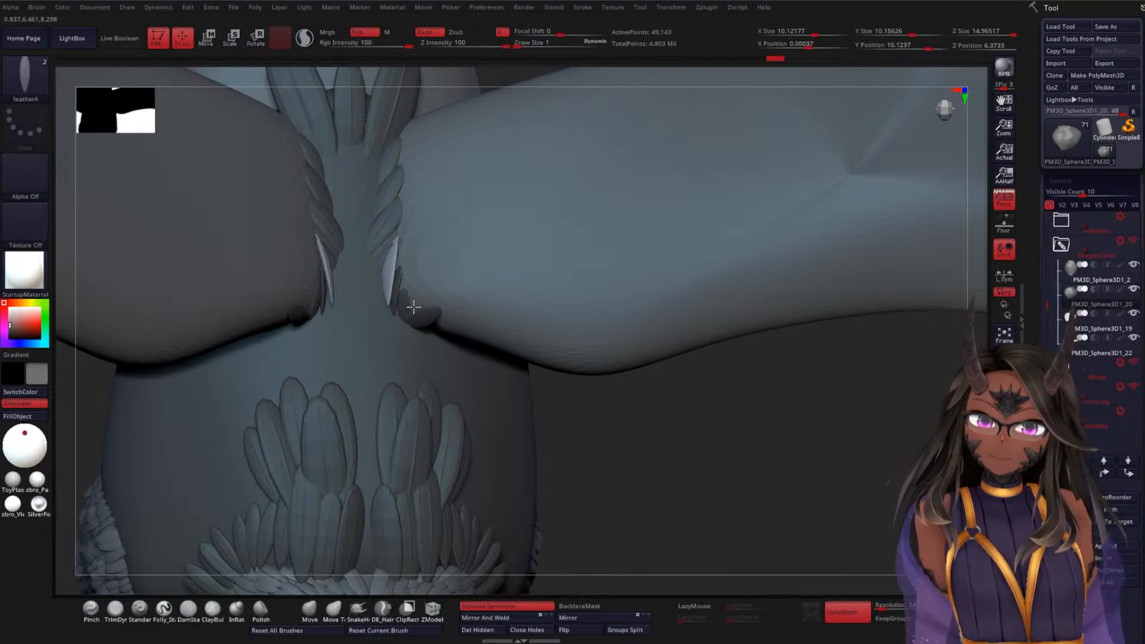
# Move and rotate the newest feather pair to lie against the inner edges of the wing roots
pyautogui.press('w')
pyautogui.moveTo(420, 259)
pyautogui.mouseDown()
pyautogui.moveTo(420, 290)
pyautogui.moveTo(425, 277)
pyautogui.mouseUp()
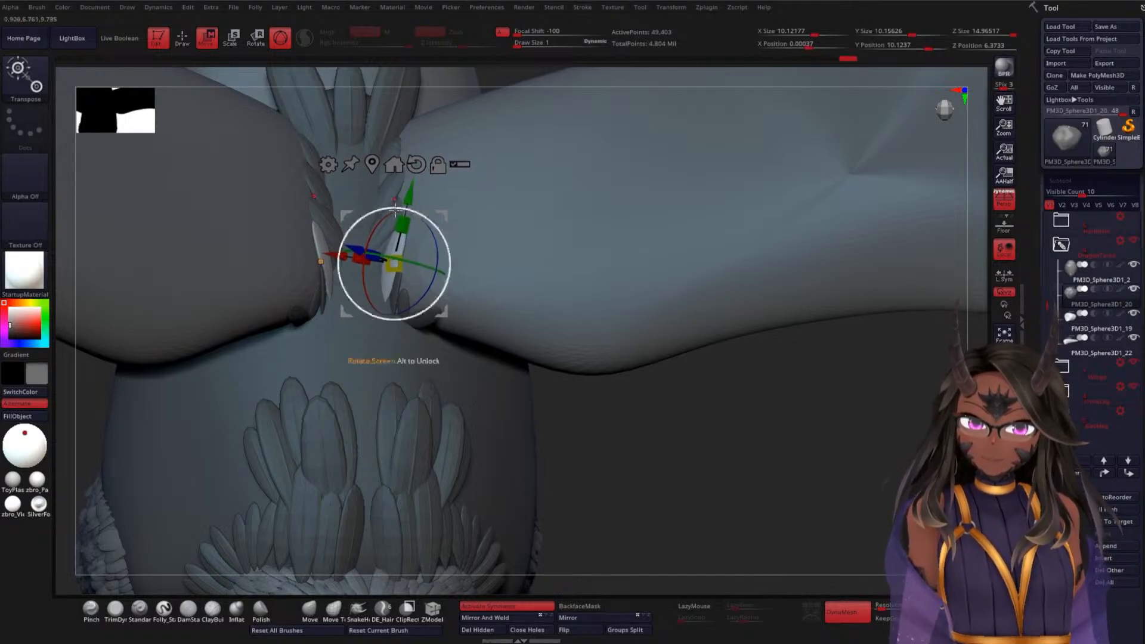
pyautogui.moveTo(338, 256); pyautogui.dragTo(337, 255)
pyautogui.moveTo(770, 493); pyautogui.dragTo(775, 446)
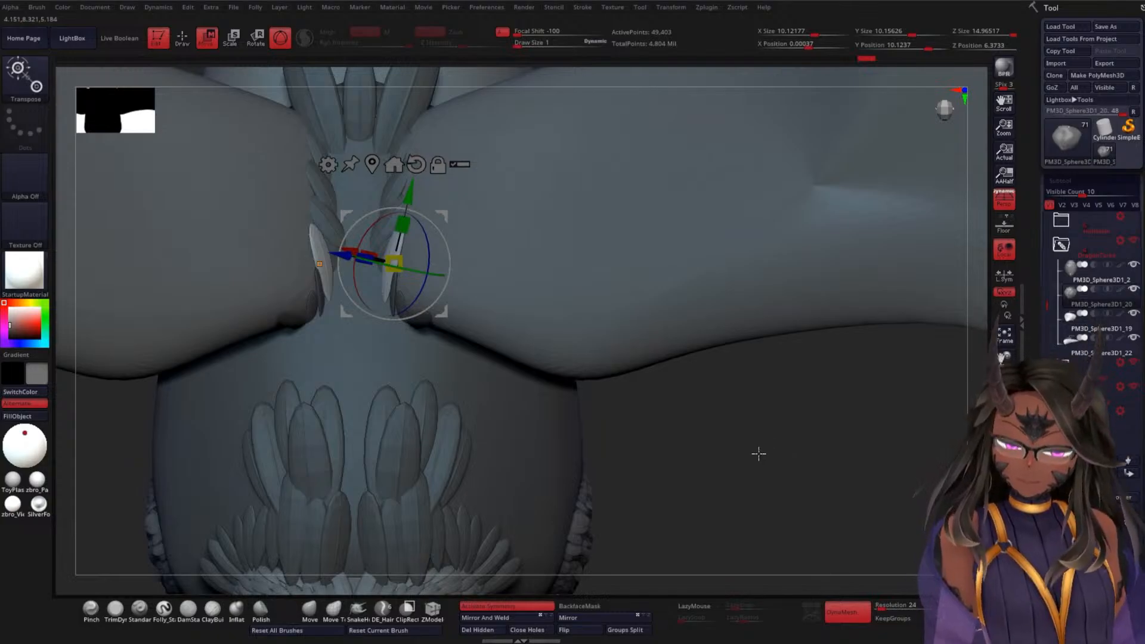
pyautogui.moveTo(429, 253); pyautogui.dragTo(432, 258)
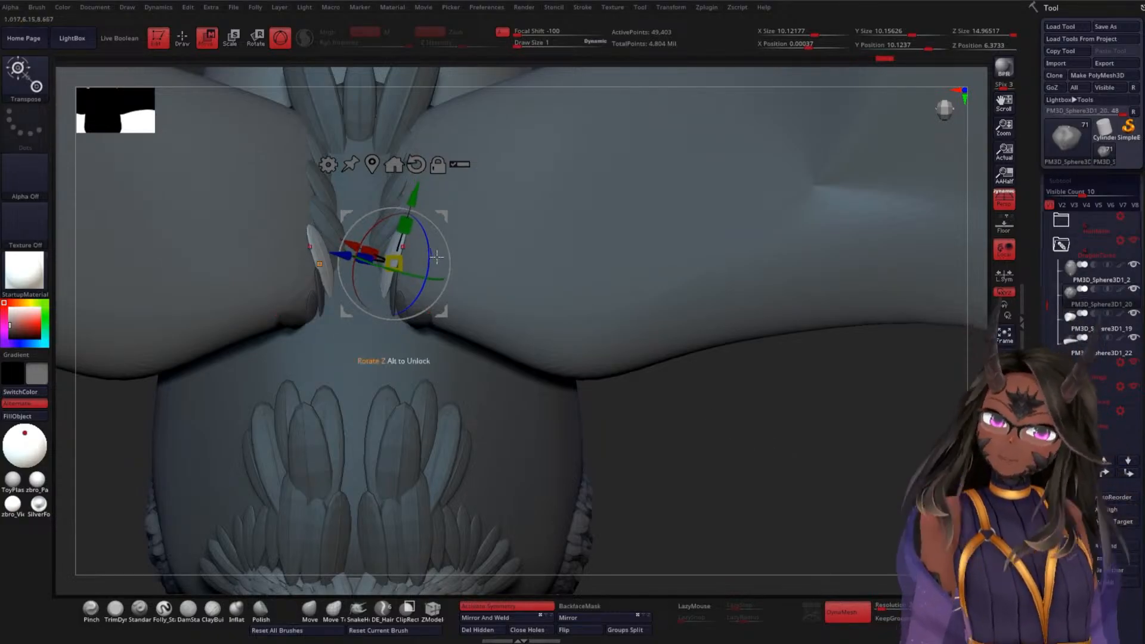
pyautogui.press('q')
# Fill the gaps at the wing roots' front corners with more mirrored feathers, rotating one pair to fit
pyautogui.moveTo(598, 405)
pyautogui.mouseDown()
pyautogui.moveTo(736, 407)
pyautogui.moveTo(756, 369)
pyautogui.moveTo(725, 377)
pyautogui.moveTo(811, 356)
pyautogui.moveTo(818, 379)
pyautogui.moveTo(802, 358)
pyautogui.moveTo(757, 342)
pyautogui.mouseUp()
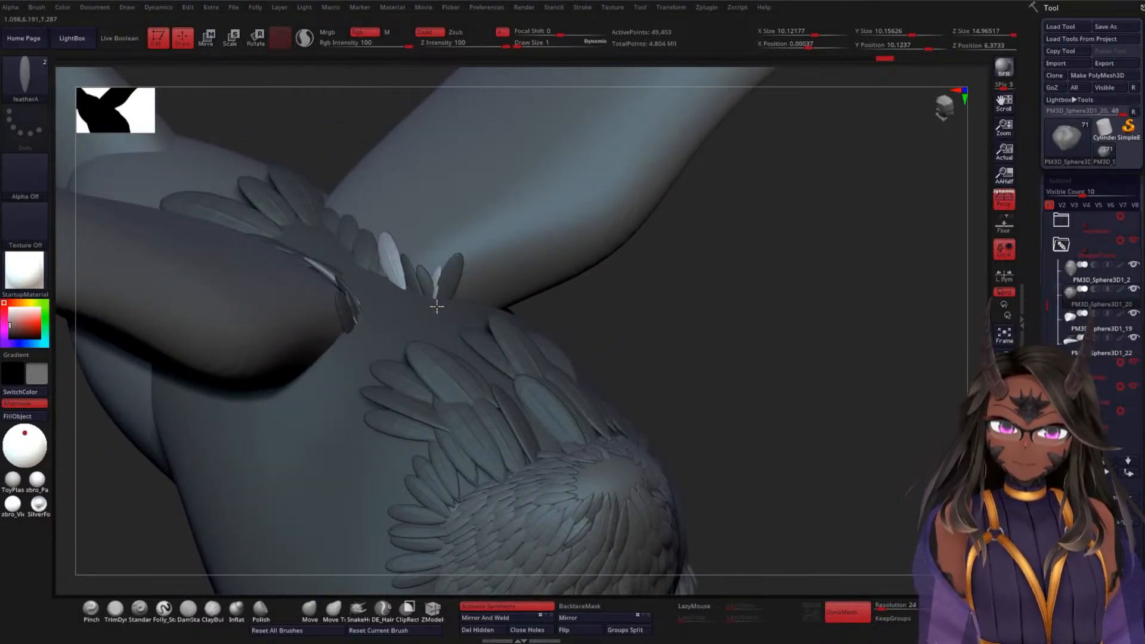
pyautogui.moveTo(439, 315); pyautogui.dragTo(439, 318)
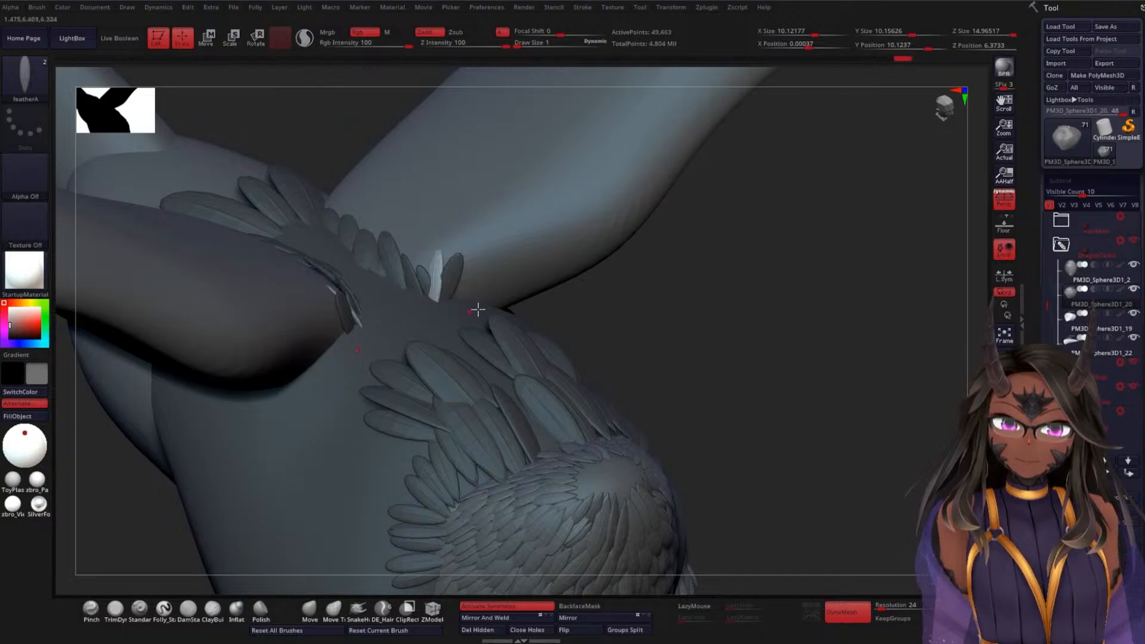
pyautogui.moveTo(673, 333); pyautogui.dragTo(590, 305)
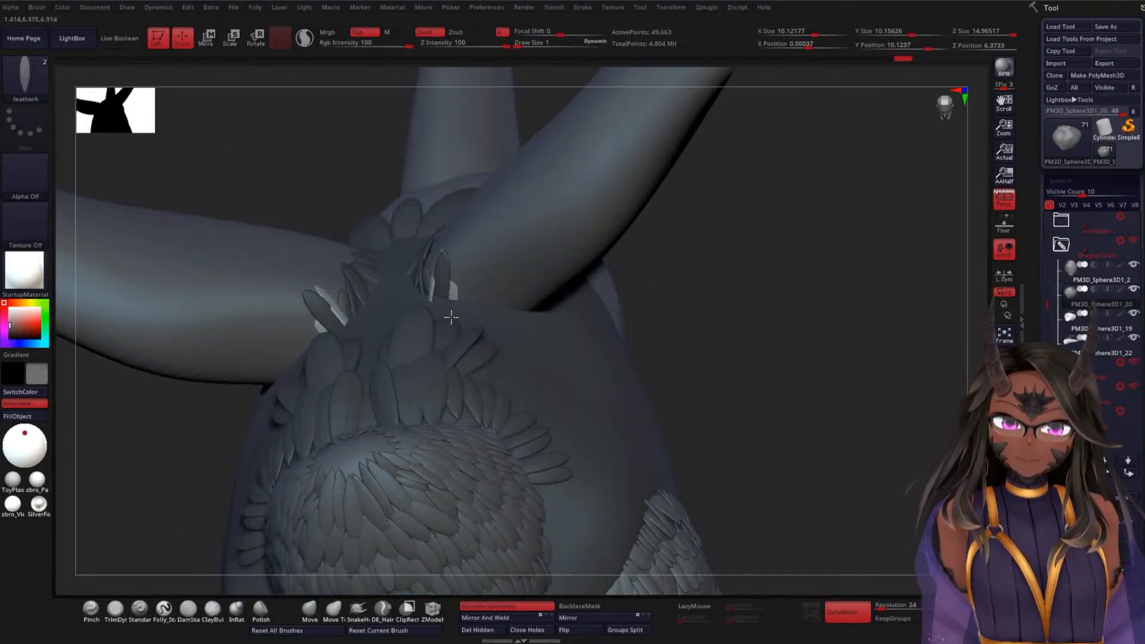
pyautogui.moveTo(451, 317); pyautogui.dragTo(449, 298)
pyautogui.press('w')
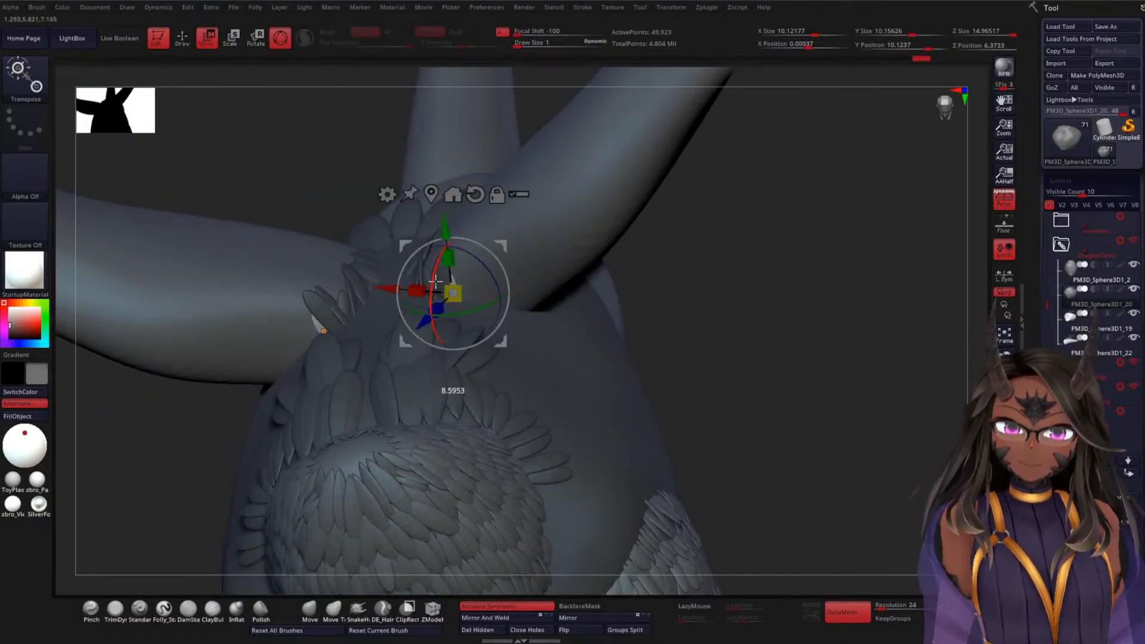
pyautogui.press('q')
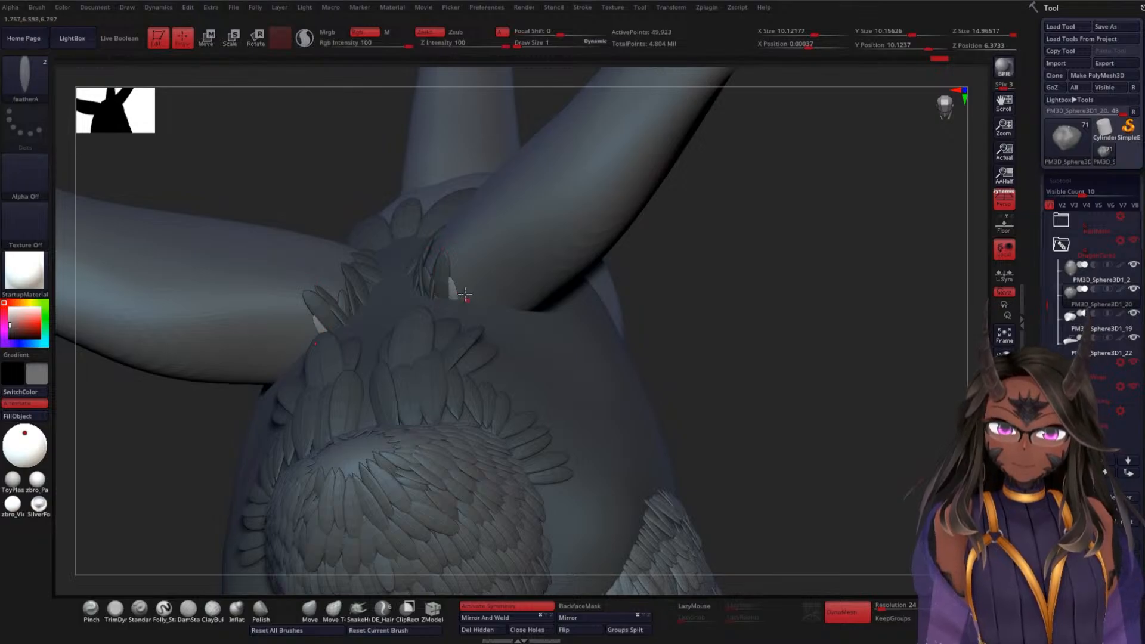
pyautogui.moveTo(462, 301)
pyautogui.mouseDown()
pyautogui.moveTo(455, 312)
pyautogui.moveTo(470, 319)
pyautogui.mouseUp()
# Continue the row of mirrored feathers around the front and outer side of the wing bases where they meet the body
pyautogui.moveTo(730, 310); pyautogui.dragTo(642, 267)
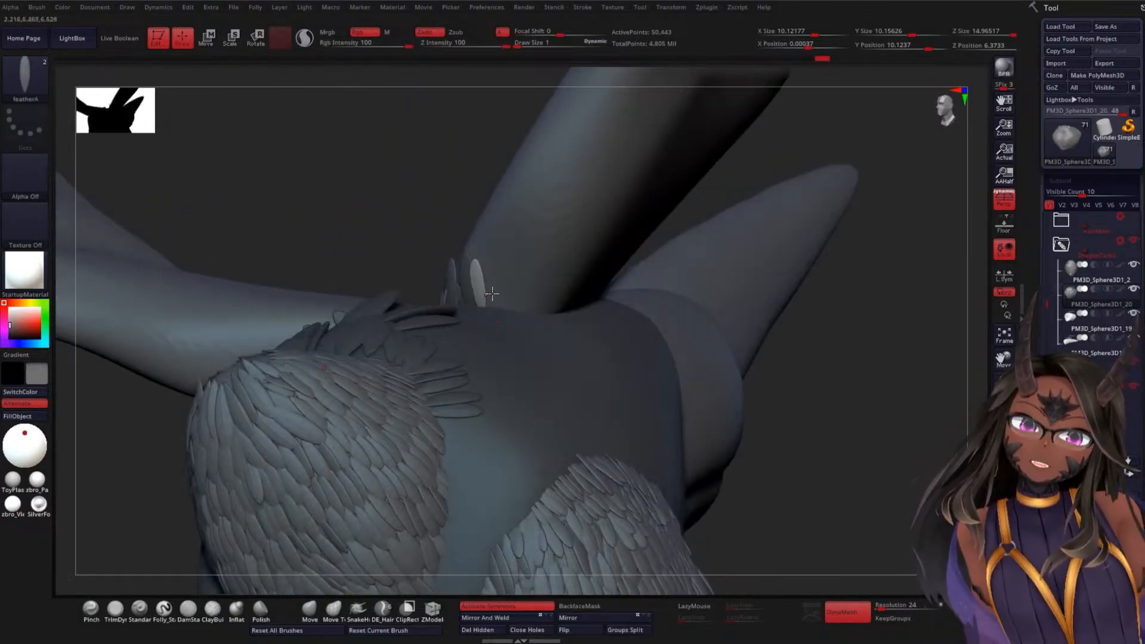
pyautogui.moveTo(492, 293)
pyautogui.mouseDown()
pyautogui.moveTo(479, 317)
pyautogui.moveTo(506, 291)
pyautogui.moveTo(493, 314)
pyautogui.mouseUp()
pyautogui.moveTo(863, 409); pyautogui.dragTo(782, 378)
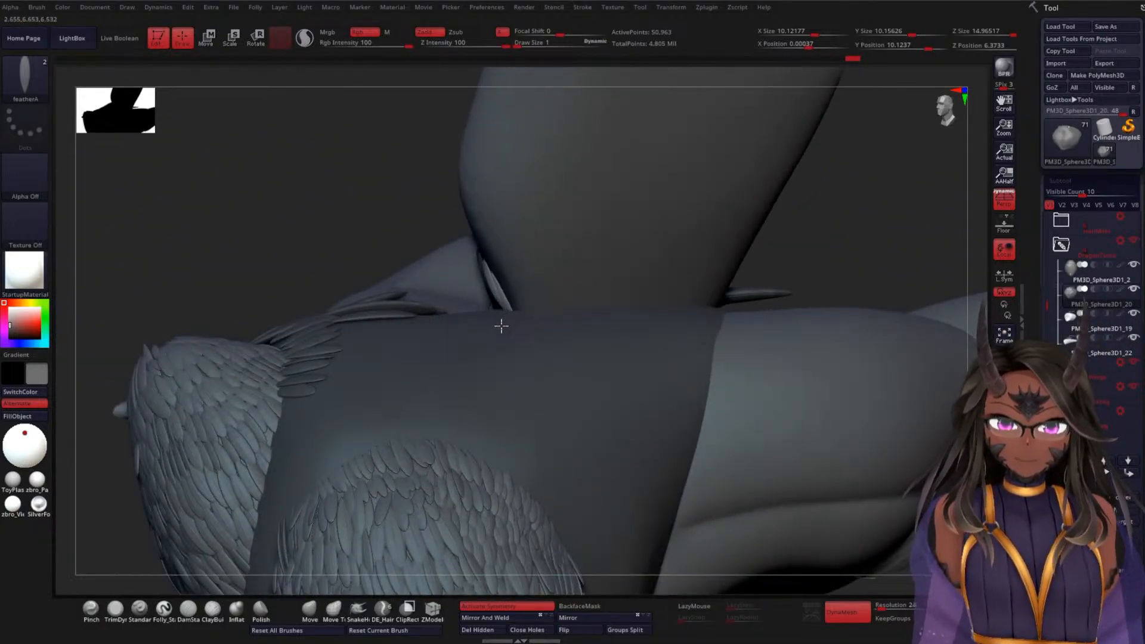
pyautogui.moveTo(320, 231)
pyautogui.mouseDown()
pyautogui.moveTo(478, 269)
pyautogui.moveTo(497, 331)
pyautogui.moveTo(528, 325)
pyautogui.mouseUp()
pyautogui.hotkey('ctrl', 'z')
pyautogui.moveTo(749, 276); pyautogui.dragTo(623, 280)
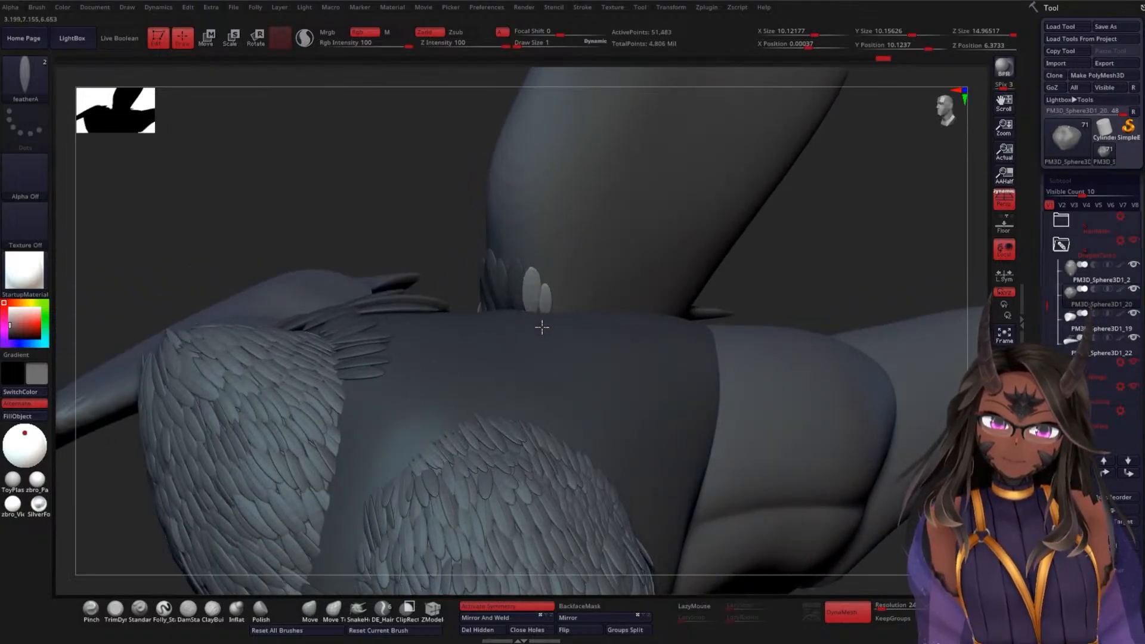
pyautogui.moveTo(537, 331); pyautogui.dragTo(562, 305)
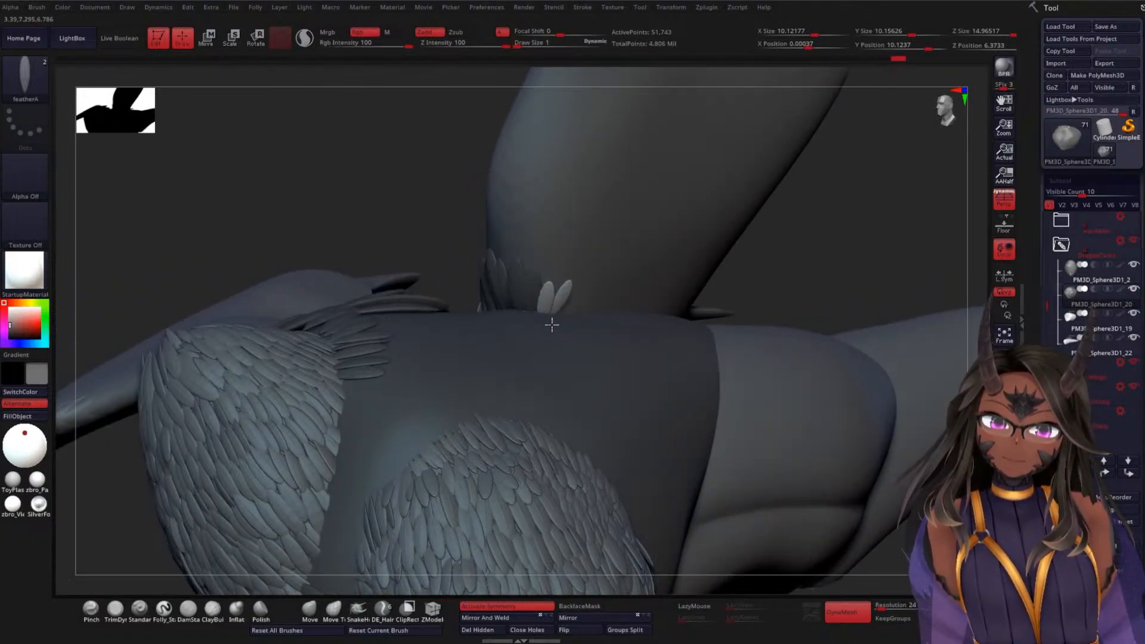
# Extend the row of mirrored feathers rearward along the outer side of the wing bases, just above the body
pyautogui.click(552, 325)
pyautogui.moveTo(864, 268); pyautogui.dragTo(723, 265)
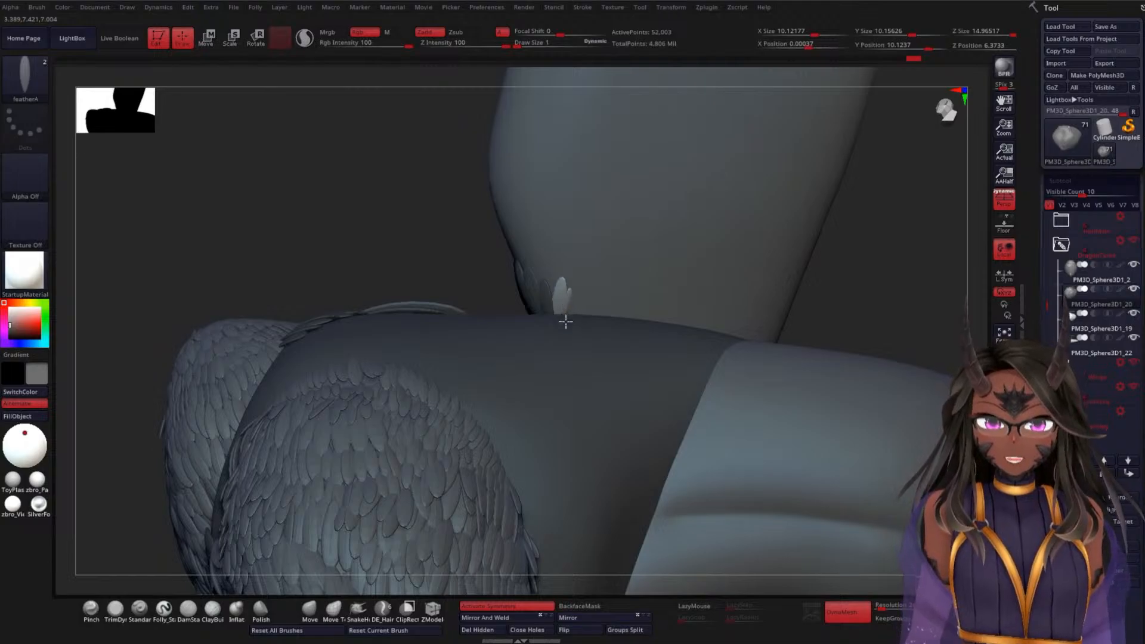
pyautogui.moveTo(569, 329); pyautogui.dragTo(577, 324)
pyautogui.moveTo(865, 275); pyautogui.dragTo(868, 325)
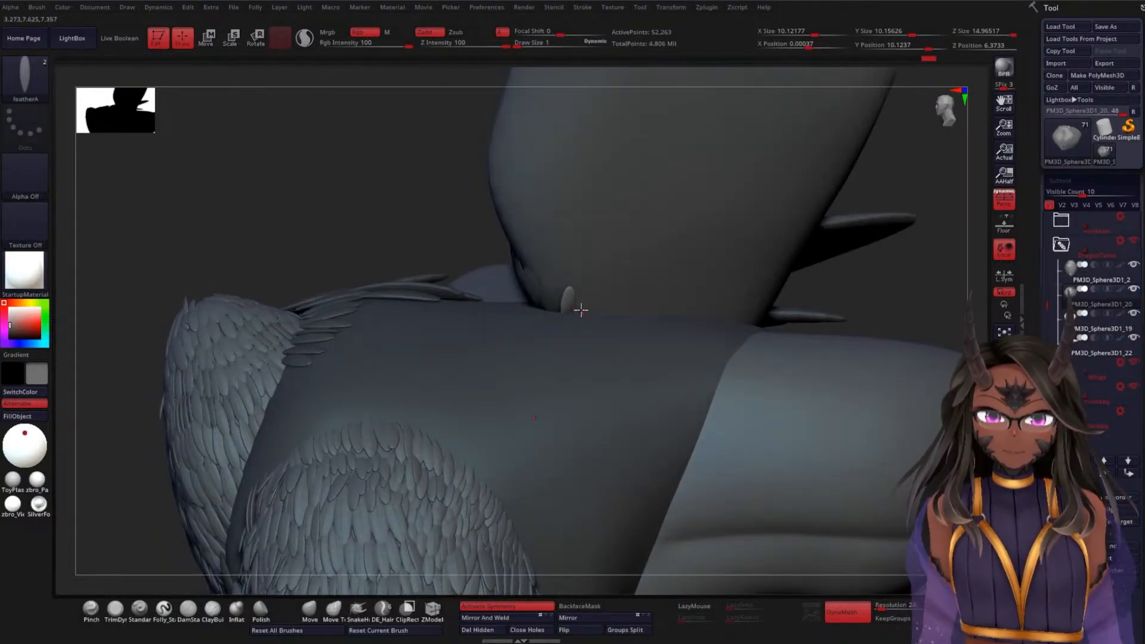
pyautogui.hotkey('ctrl', 'z')
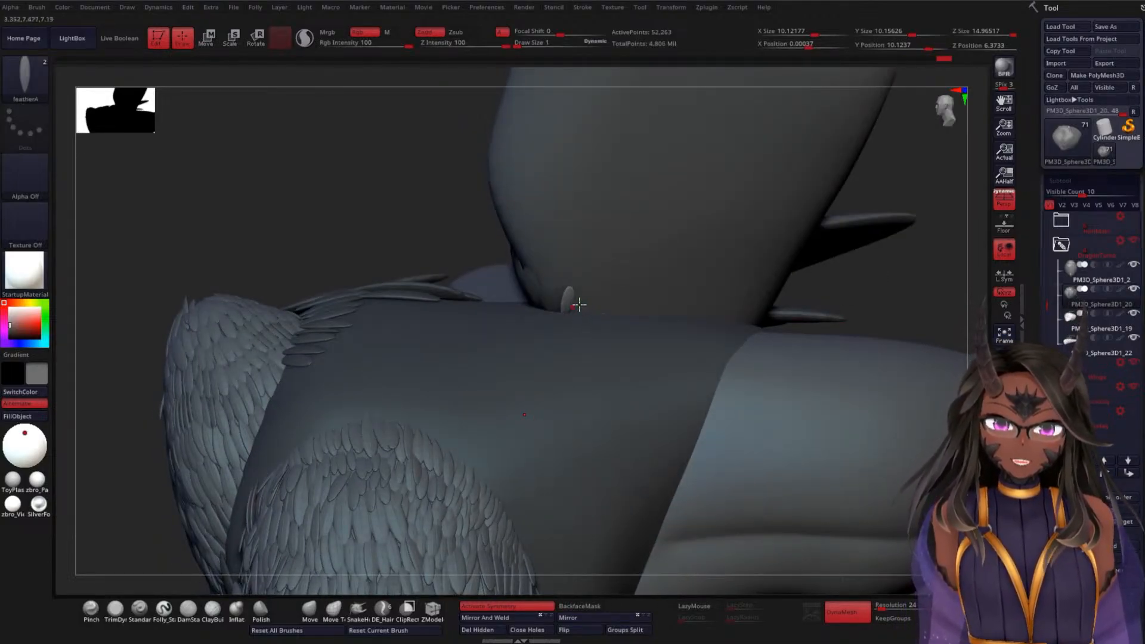
pyautogui.moveTo(574, 327)
pyautogui.mouseDown()
pyautogui.moveTo(604, 304)
pyautogui.moveTo(605, 322)
pyautogui.mouseUp()
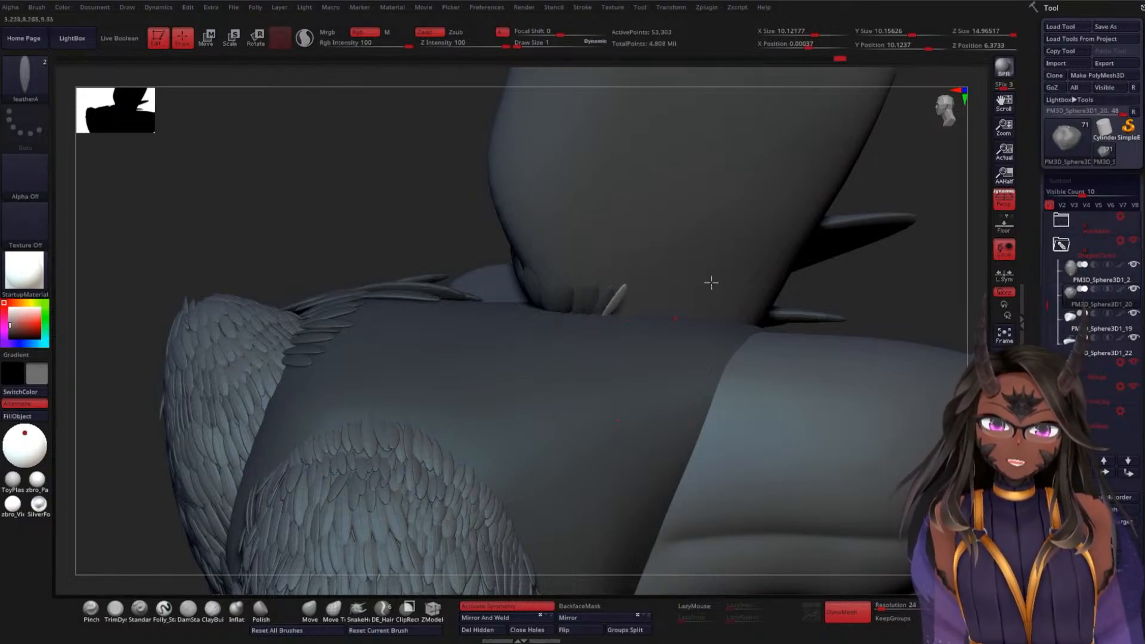
pyautogui.moveTo(874, 287)
pyautogui.mouseDown()
pyautogui.moveTo(844, 258)
pyautogui.moveTo(903, 205)
pyautogui.moveTo(895, 253)
pyautogui.moveTo(779, 326)
pyautogui.mouseUp()
pyautogui.press('ctrl')
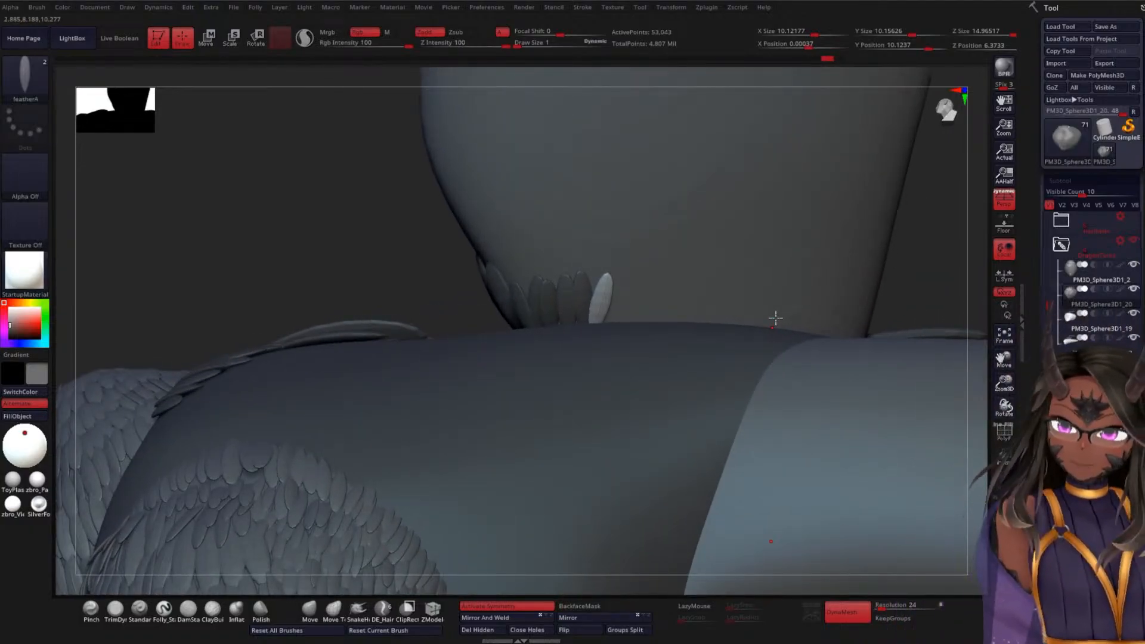
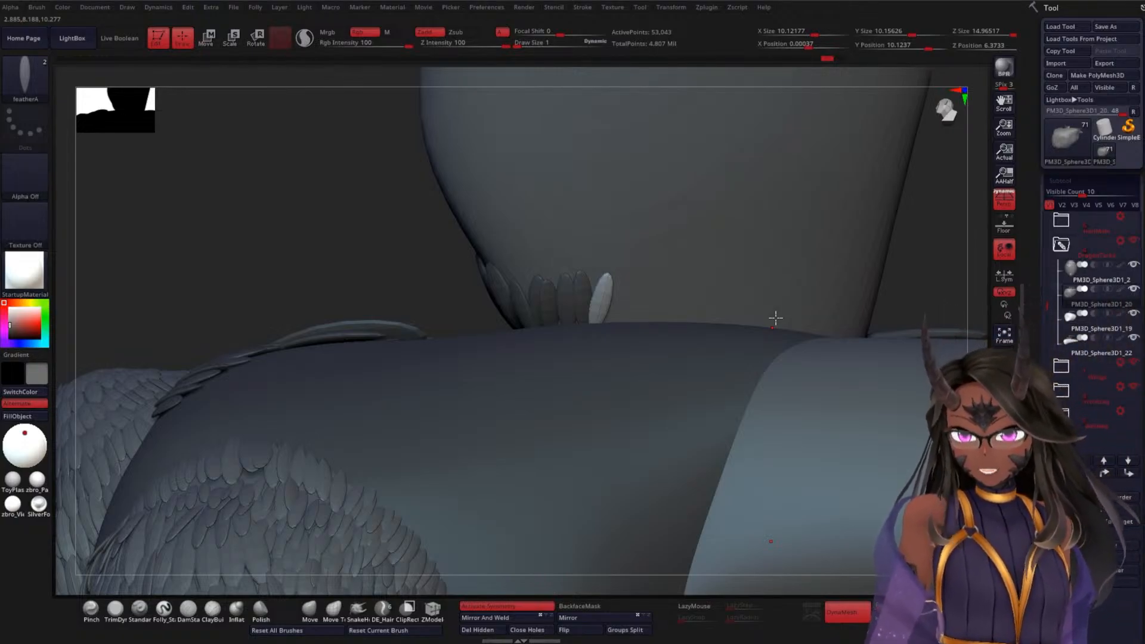
# Add more mirrored feathers to the outer wing-base row and insert a second, overlapping layer above its front part
pyautogui.moveTo(434, 266); pyautogui.dragTo(469, 277)
pyautogui.moveTo(616, 321)
pyautogui.mouseDown()
pyautogui.moveTo(614, 337)
pyautogui.moveTo(636, 336)
pyautogui.mouseUp()
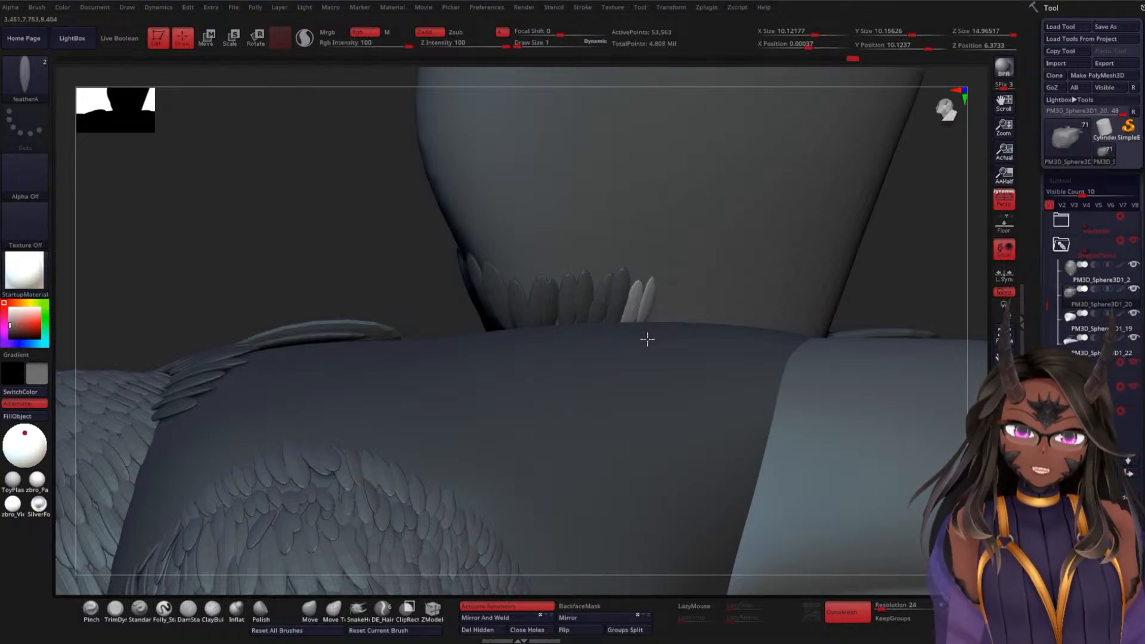
pyautogui.moveTo(654, 309); pyautogui.dragTo(656, 345)
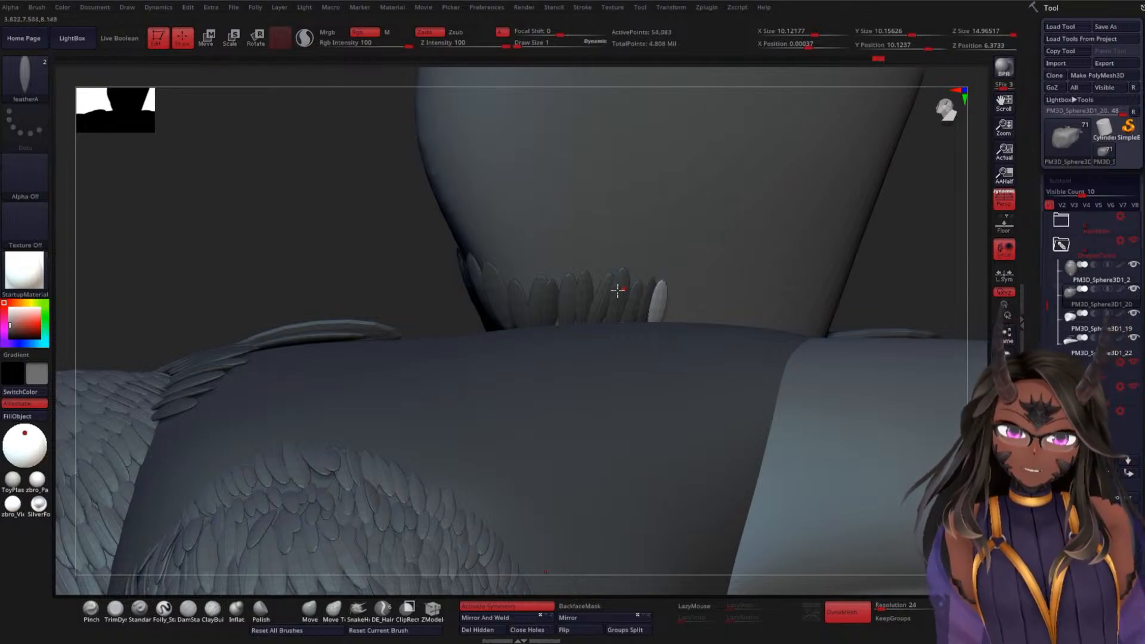
pyautogui.moveTo(595, 276)
pyautogui.mouseDown()
pyautogui.moveTo(597, 308)
pyautogui.moveTo(622, 292)
pyautogui.mouseUp()
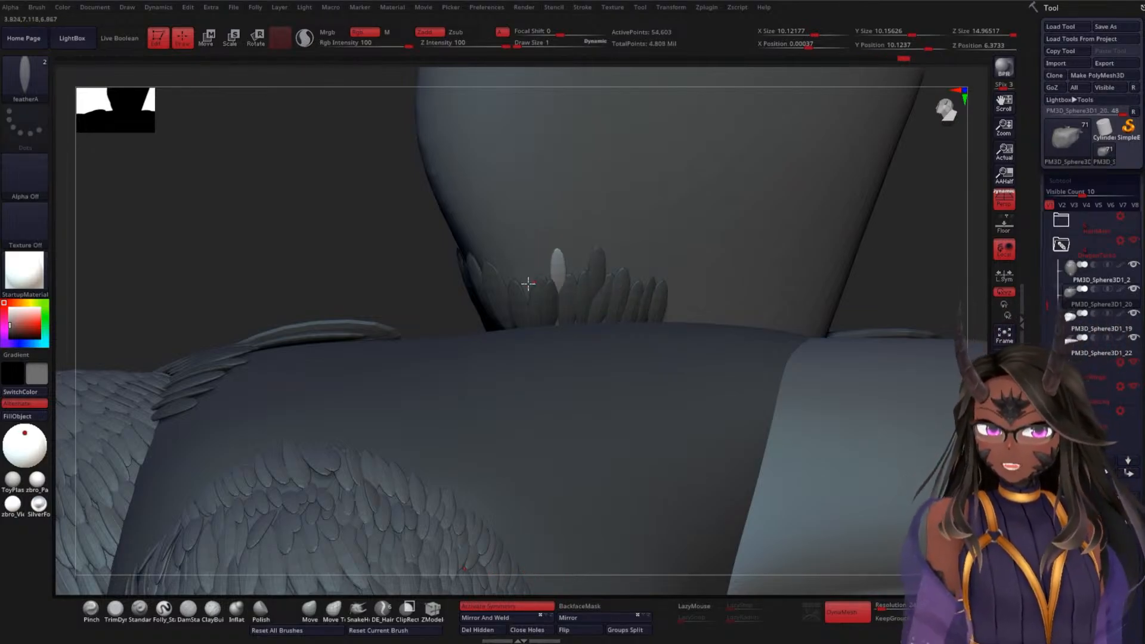
pyautogui.moveTo(528, 294); pyautogui.dragTo(535, 320)
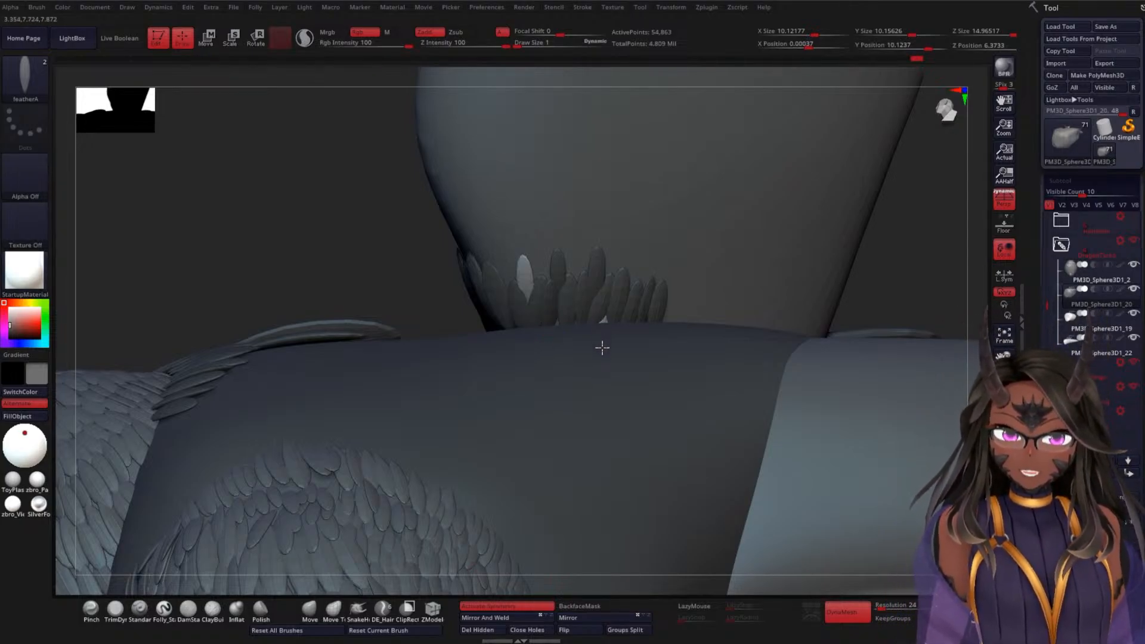
# Carry the lower feather row past the middle of the wing bases with closely overlapping mirrored feathers
pyautogui.moveTo(846, 309); pyautogui.dragTo(875, 281)
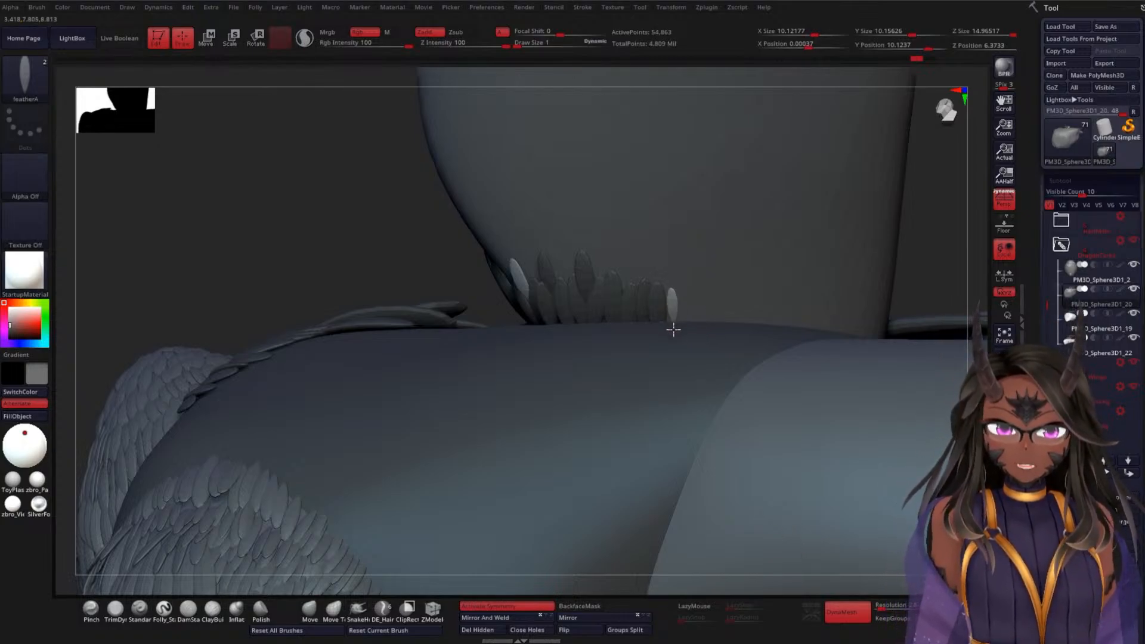
pyautogui.moveTo(669, 337); pyautogui.dragTo(696, 342)
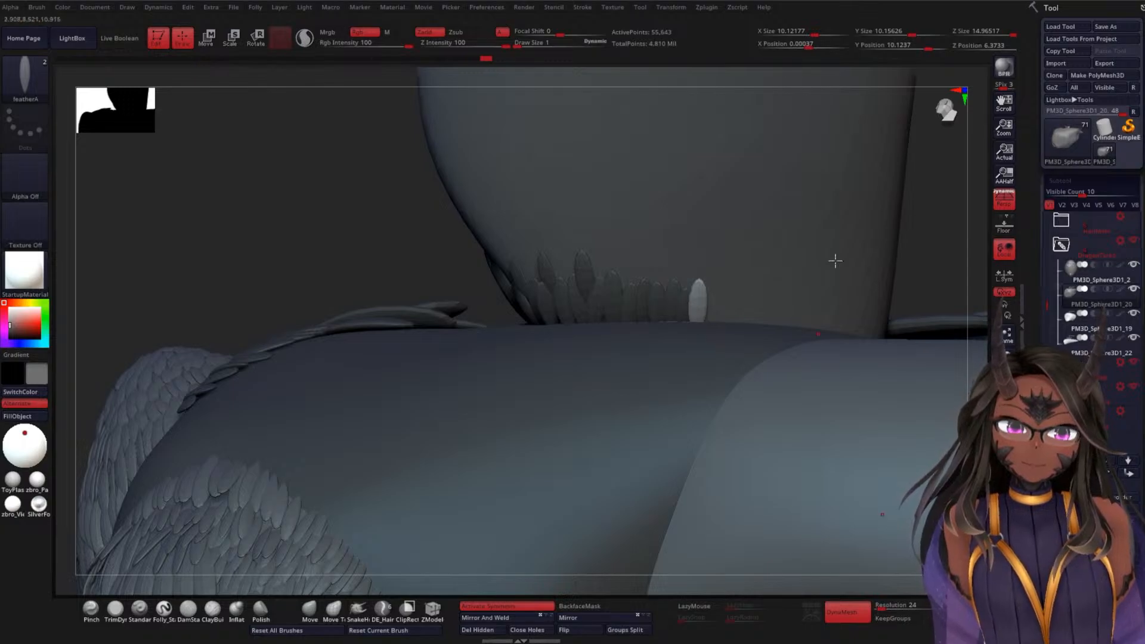
pyautogui.moveTo(930, 246); pyautogui.dragTo(903, 272)
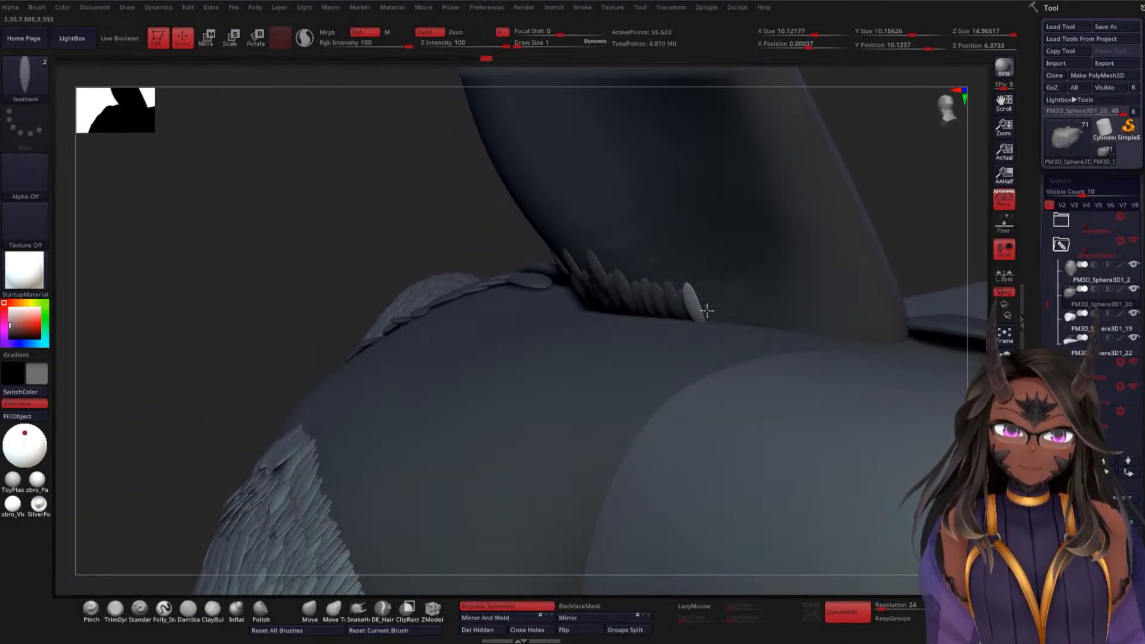
pyautogui.moveTo(707, 311)
pyautogui.mouseDown()
pyautogui.moveTo(705, 338)
pyautogui.moveTo(716, 306)
pyautogui.moveTo(727, 311)
pyautogui.moveTo(706, 346)
pyautogui.mouseUp()
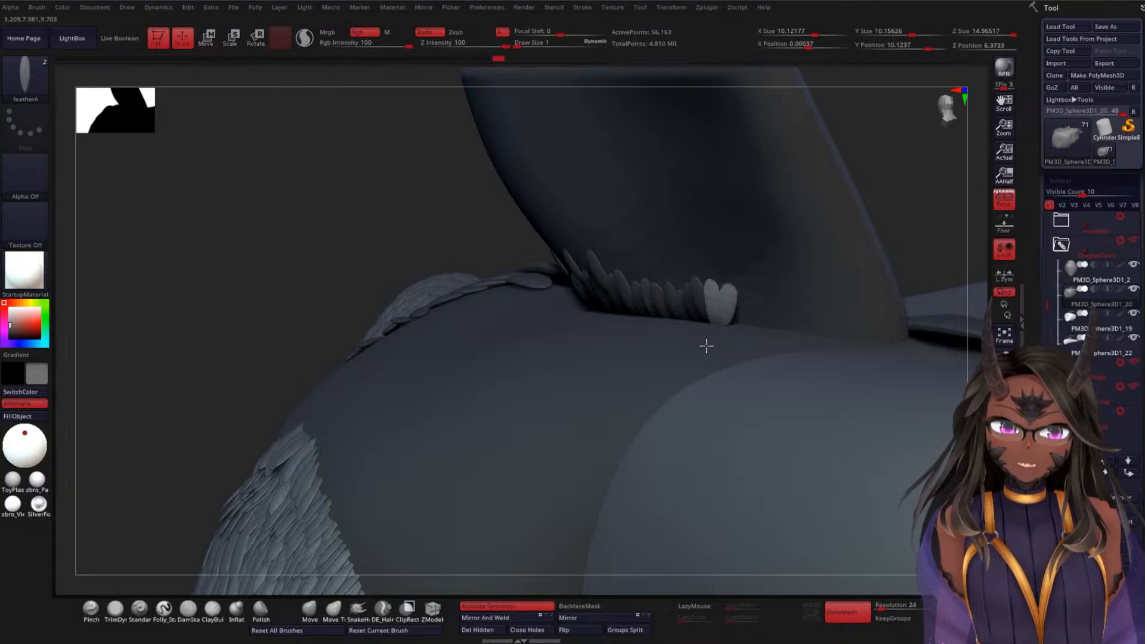
pyautogui.moveTo(738, 306); pyautogui.dragTo(779, 326)
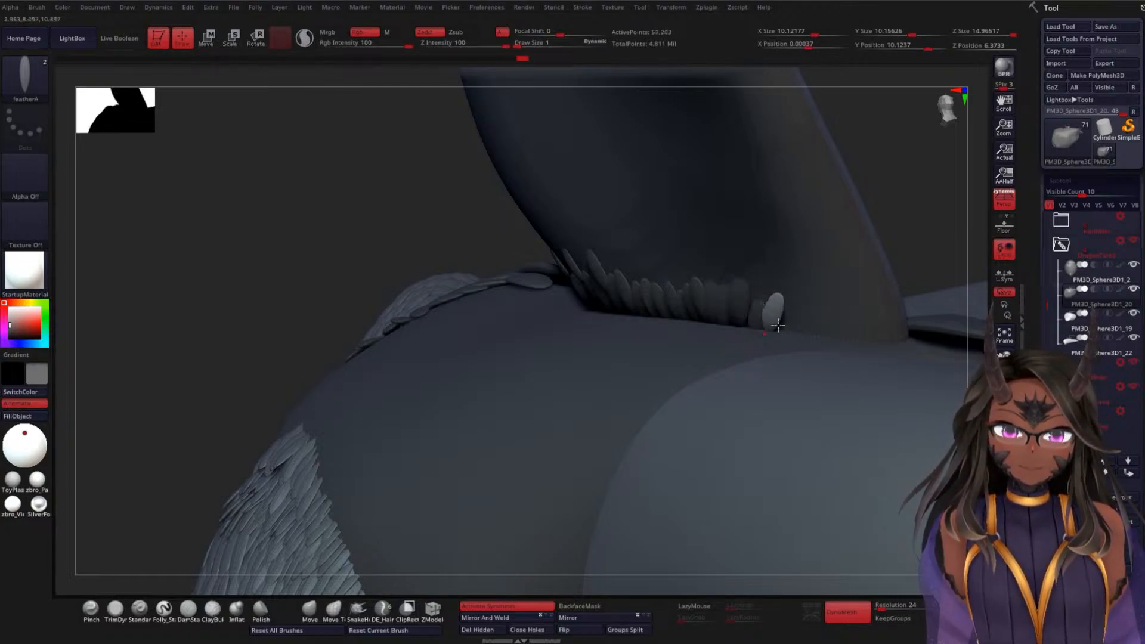
# Bring the feather row up to the rear corners of the wing bases with mirrored feathers angled backward
pyautogui.moveTo(916, 221)
pyautogui.mouseDown()
pyautogui.moveTo(888, 267)
pyautogui.moveTo(895, 284)
pyautogui.moveTo(932, 219)
pyautogui.mouseUp()
pyautogui.hotkey('ctrl', 'z')
pyautogui.moveTo(892, 158); pyautogui.dragTo(910, 143)
pyautogui.moveTo(441, 160); pyautogui.dragTo(276, 263)
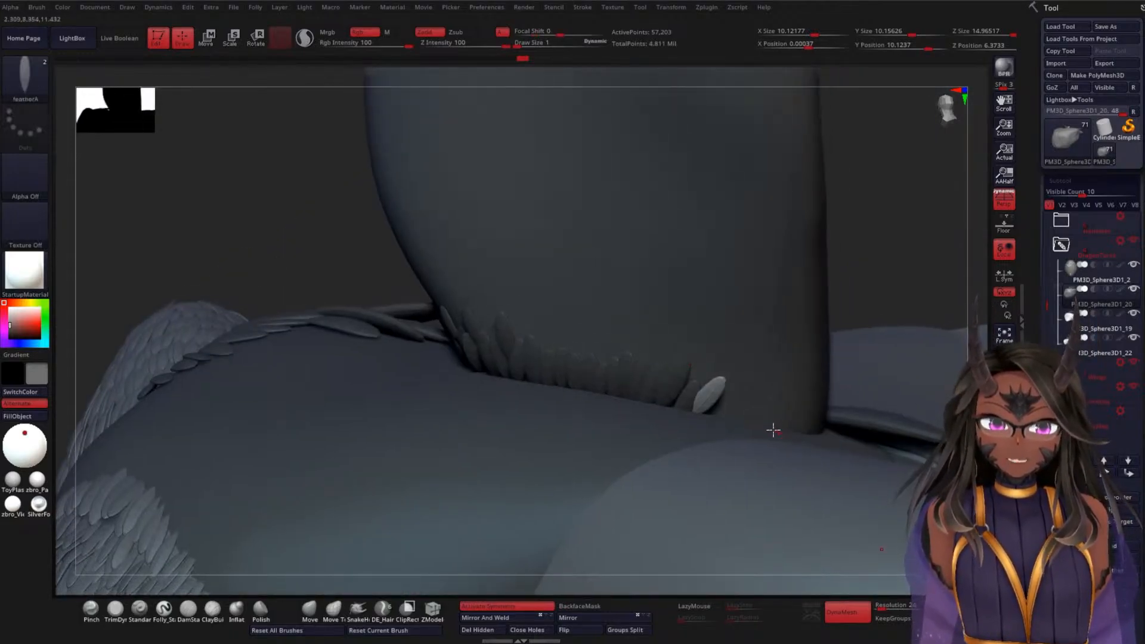
pyautogui.moveTo(732, 403); pyautogui.dragTo(761, 454)
pyautogui.moveTo(861, 345); pyautogui.dragTo(850, 343, button='right')
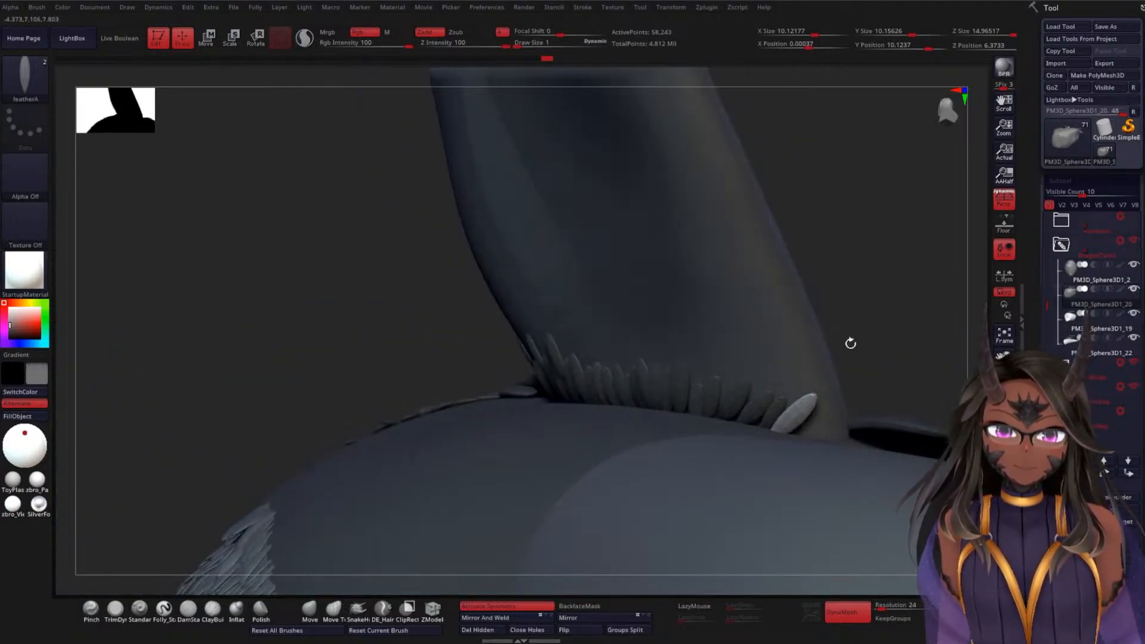
# Insert a mirrored feather pair at the rear corners of the wing bases, undoing the badly placed attempts
pyautogui.moveTo(809, 458)
pyautogui.mouseDown()
pyautogui.moveTo(827, 439)
pyautogui.moveTo(813, 456)
pyautogui.mouseUp()
pyautogui.hotkey('ctrl', 'z')
pyautogui.moveTo(871, 378); pyautogui.dragTo(865, 399, button='right')
pyautogui.moveTo(813, 430)
pyautogui.mouseDown()
pyautogui.moveTo(816, 460)
pyautogui.moveTo(807, 457)
pyautogui.mouseUp()
pyautogui.hotkey('ctrl', 'z')
pyautogui.press('w')
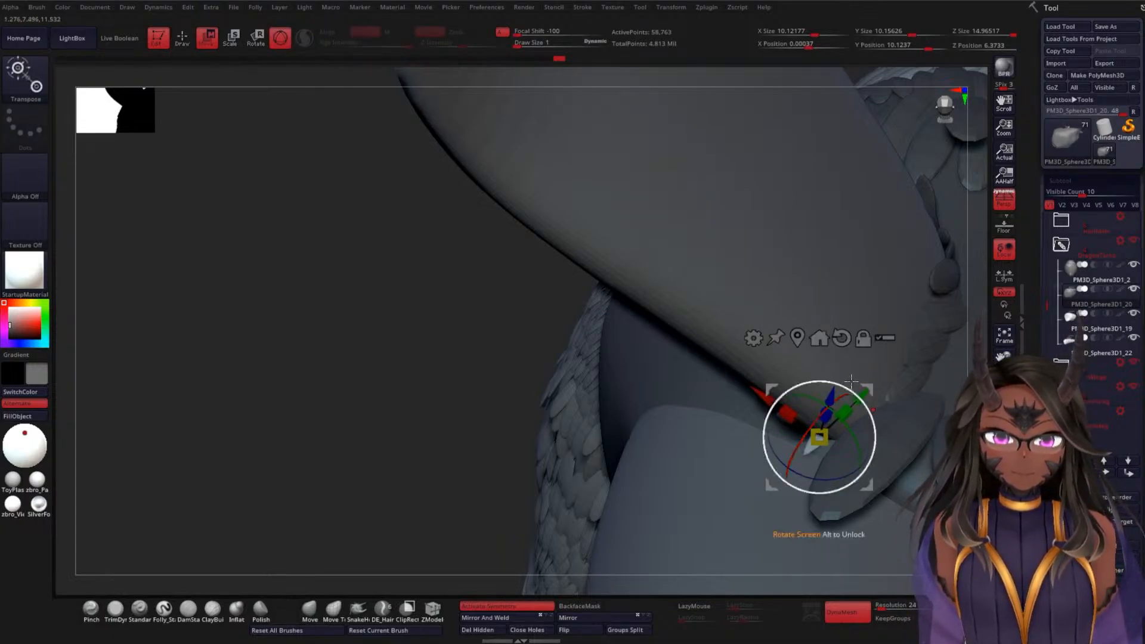
pyautogui.click(817, 444)
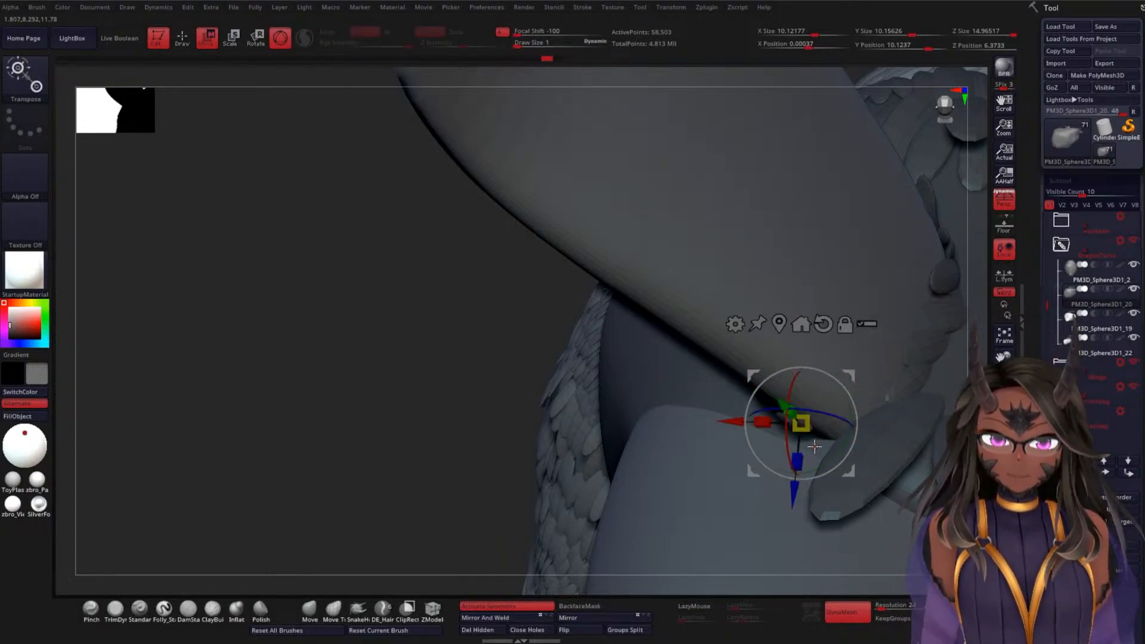
# Insert two more mirrored feather pairs under the rear wing corners and rotate them to follow the wing edge
pyautogui.press('q')
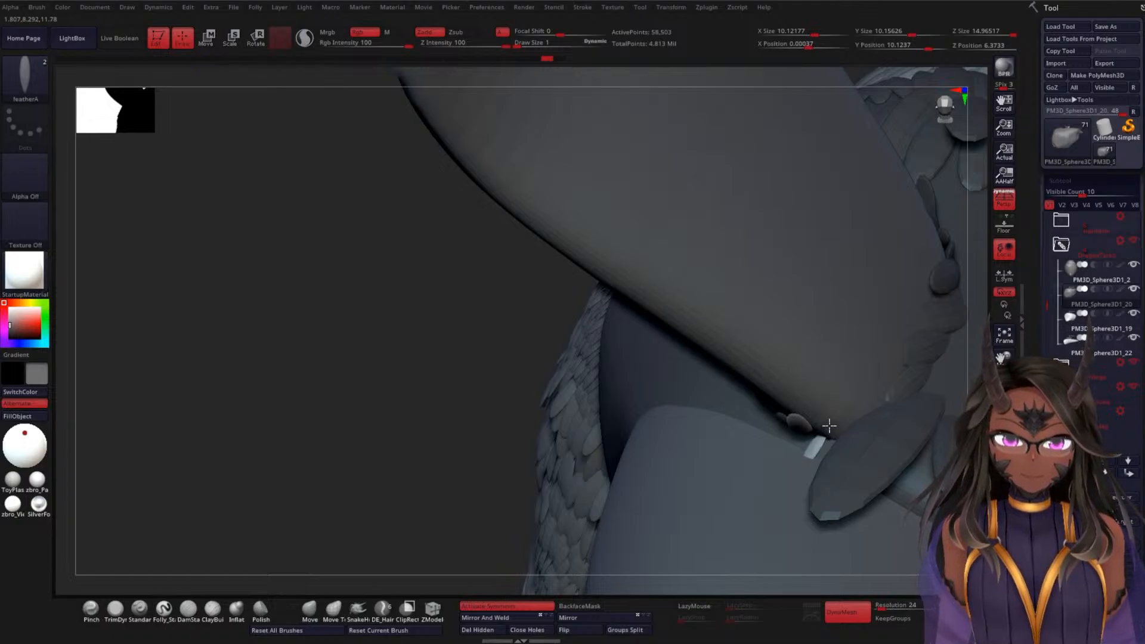
pyautogui.press('w')
pyautogui.moveTo(829, 426); pyautogui.dragTo(850, 395)
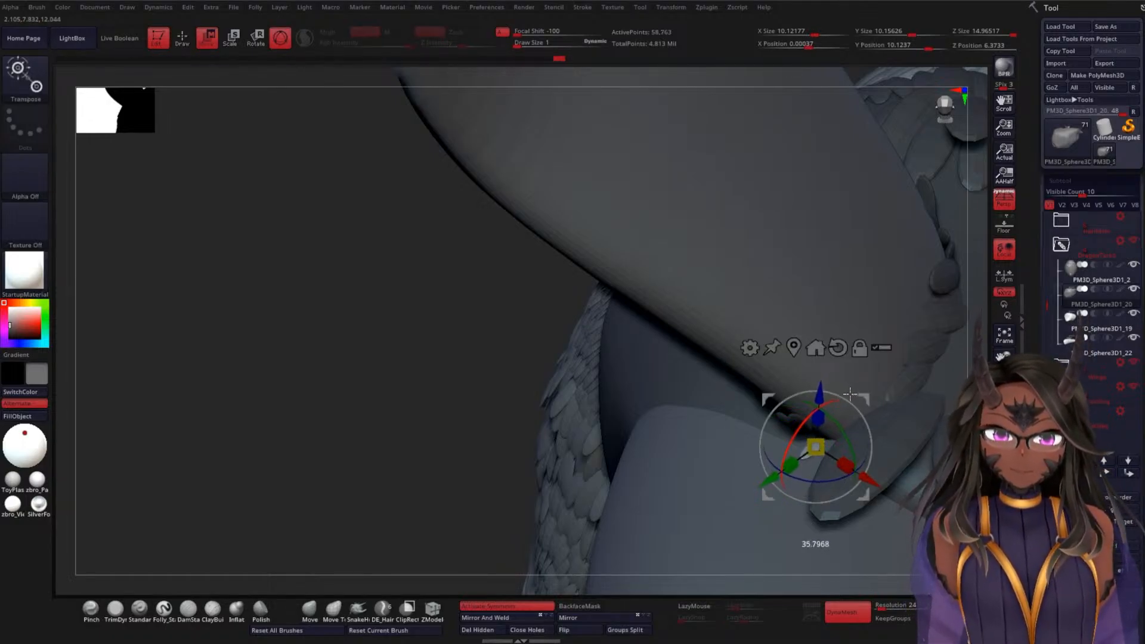
pyautogui.press('q')
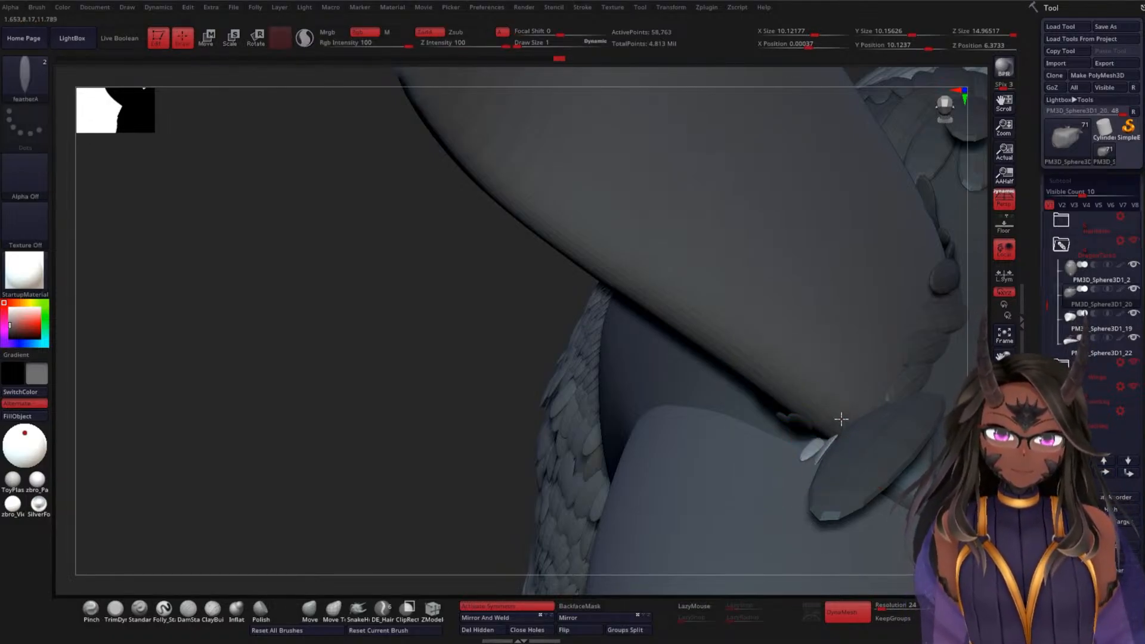
pyautogui.press('w')
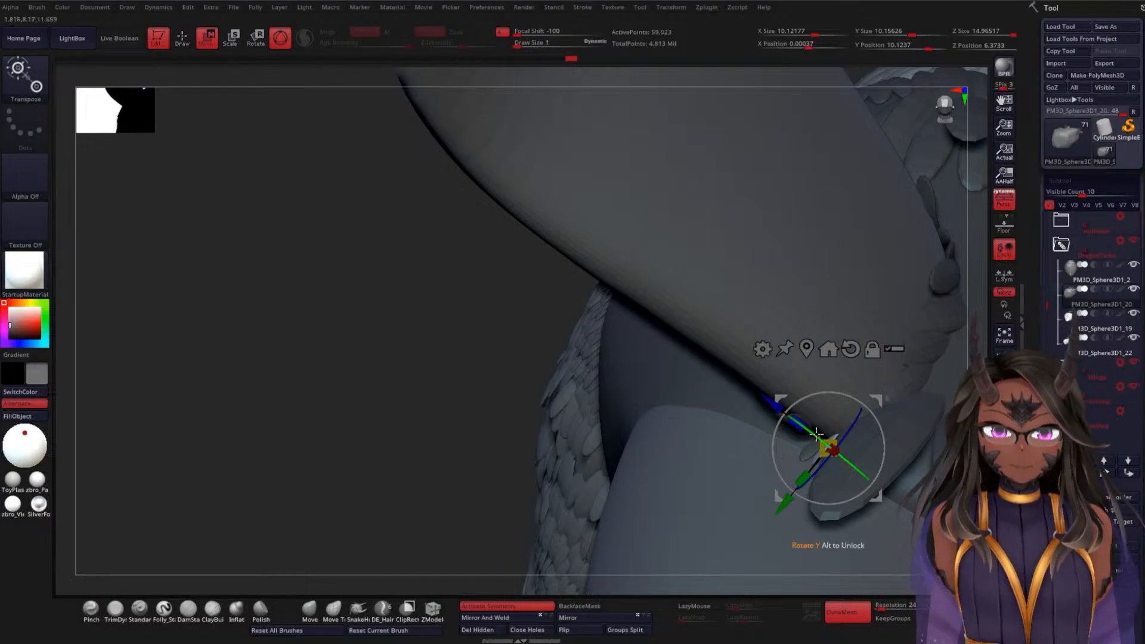
pyautogui.moveTo(859, 443); pyautogui.dragTo(860, 458)
pyautogui.moveTo(799, 439); pyautogui.dragTo(820, 414)
pyautogui.moveTo(806, 477); pyautogui.dragTo(833, 490)
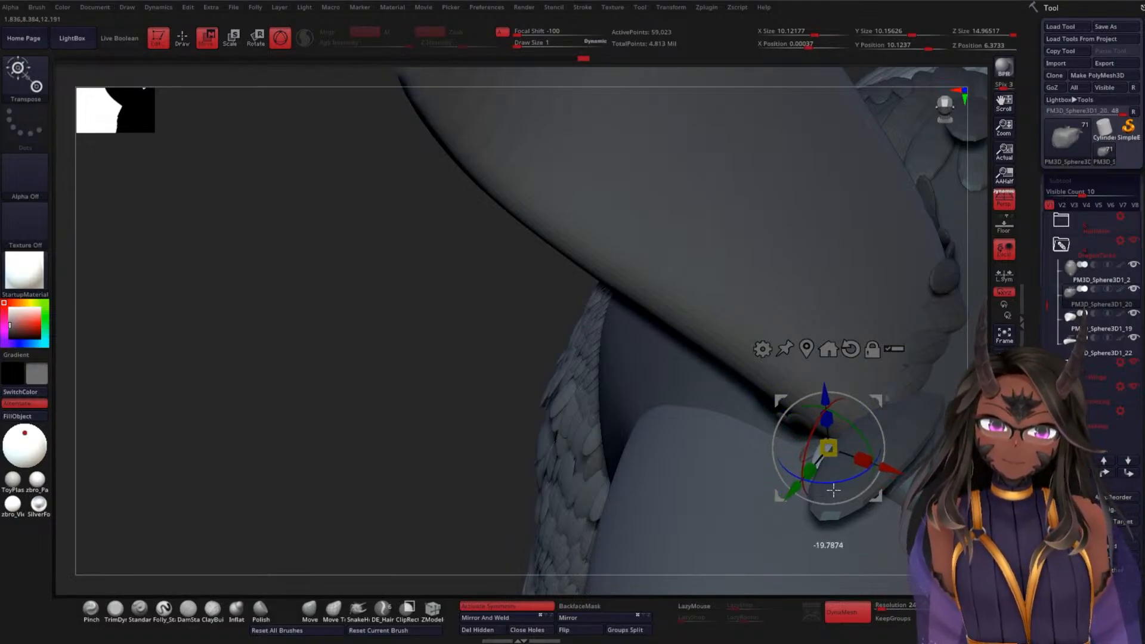
# Check the feathered wing bases from the side and front, and save the tool to disk
pyautogui.moveTo(659, 454); pyautogui.dragTo(560, 368)
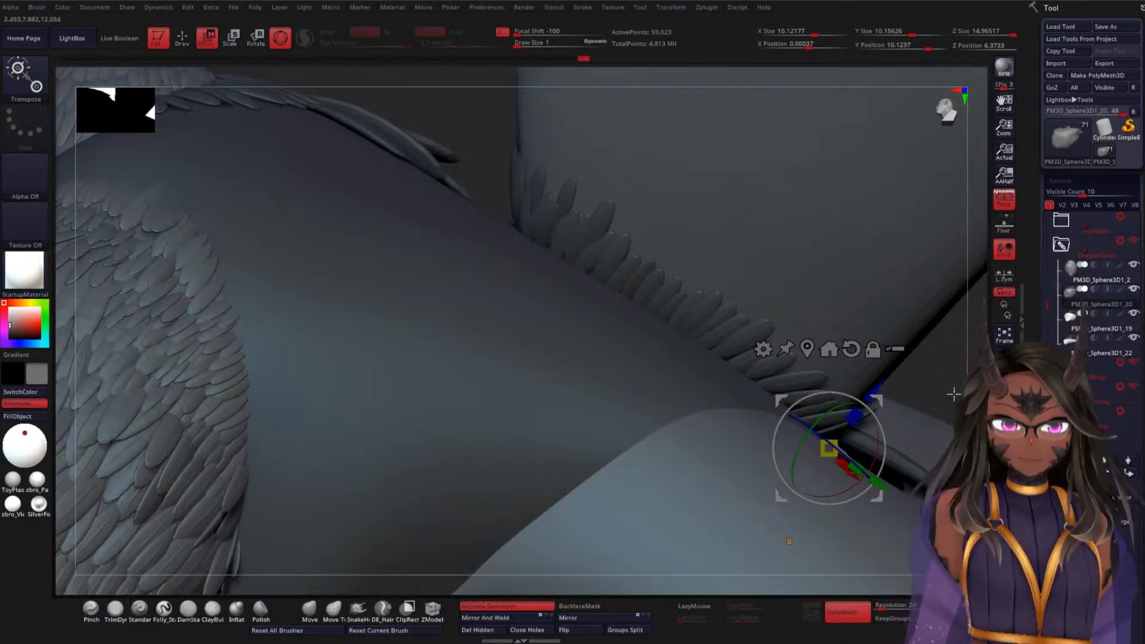
pyautogui.moveTo(954, 394)
pyautogui.mouseDown()
pyautogui.moveTo(928, 358)
pyautogui.moveTo(580, 204)
pyautogui.moveTo(674, 249)
pyautogui.moveTo(539, 273)
pyautogui.mouseUp()
pyautogui.press('q')
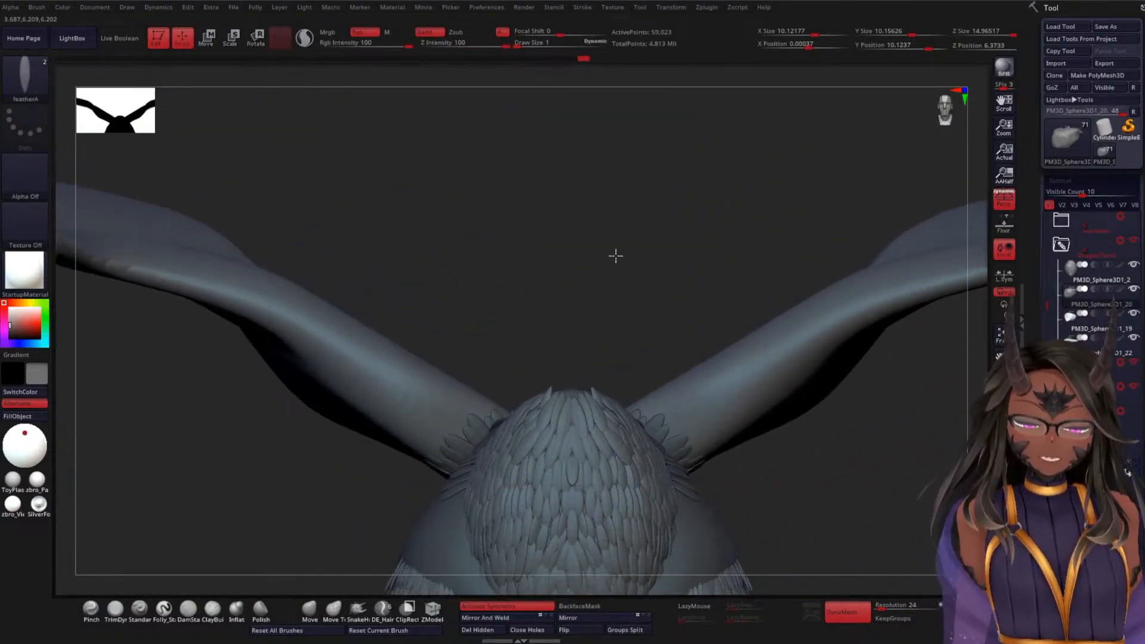
pyautogui.moveTo(616, 256); pyautogui.dragTo(710, 256)
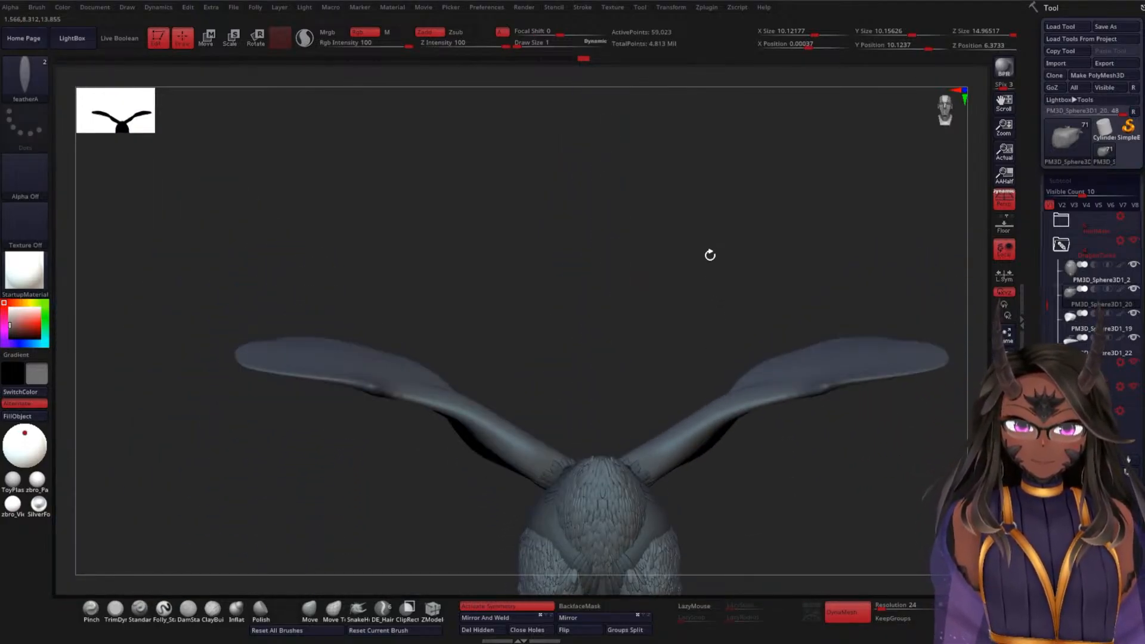
pyautogui.moveTo(715, 296); pyautogui.dragTo(752, 260)
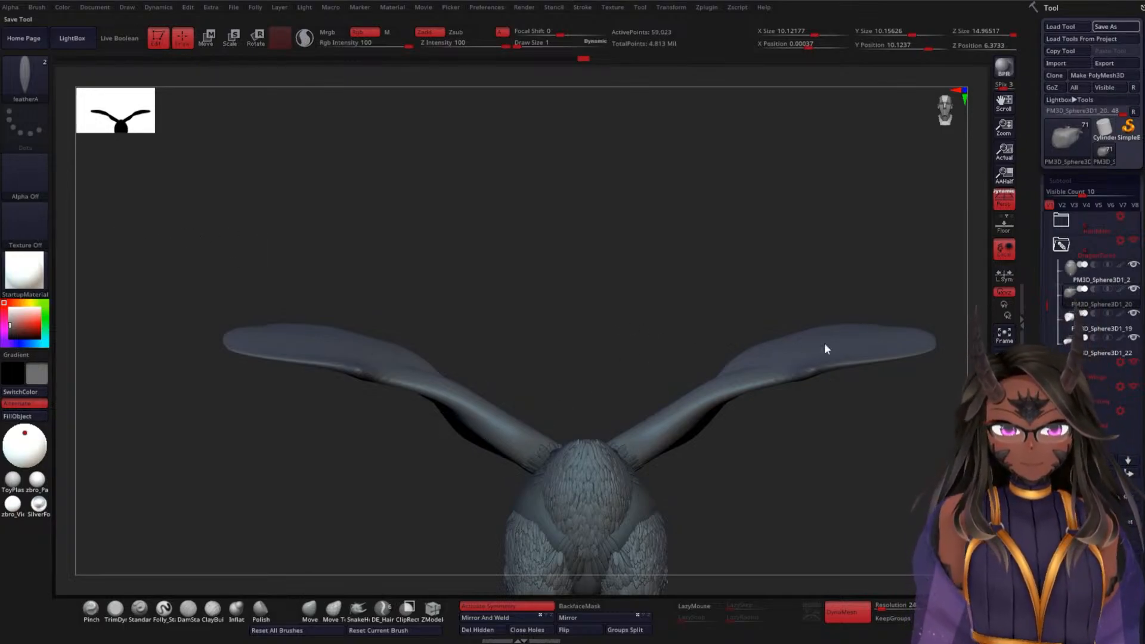
pyautogui.click(1135, 365)
# Fill the gap in the layered feathers behind the densely feathered front of the body with mirrored feathers, redoing misplaced ones
pyautogui.keyDown('alt'); pyautogui.moveTo(835, 371); pyautogui.dragTo(685, 391); pyautogui.keyUp('alt')
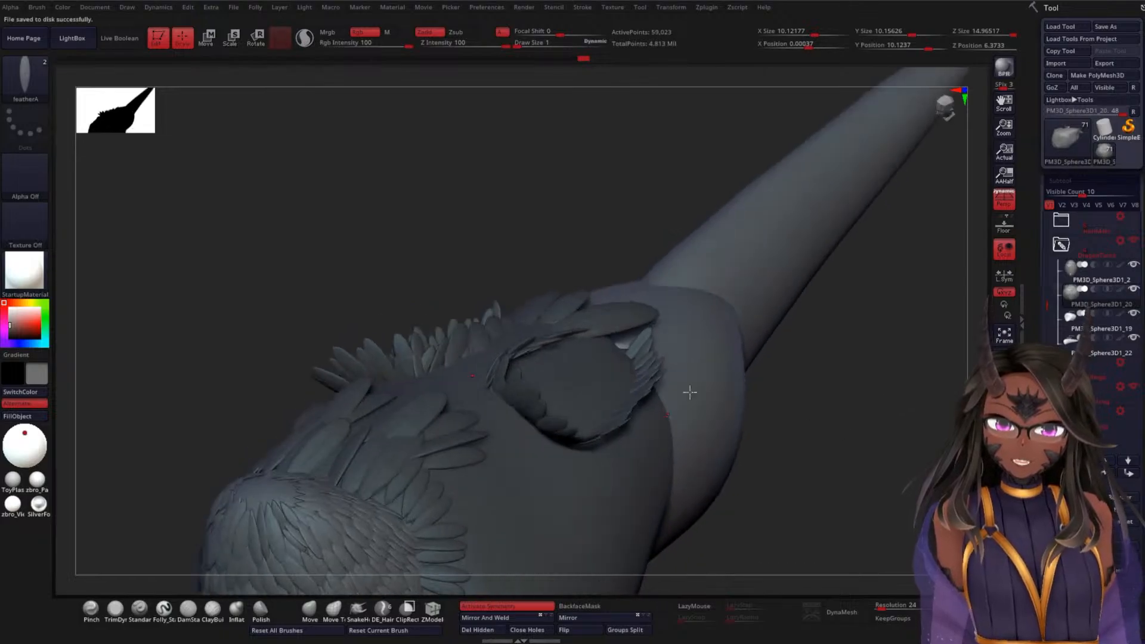
pyautogui.moveTo(861, 452); pyautogui.dragTo(877, 334)
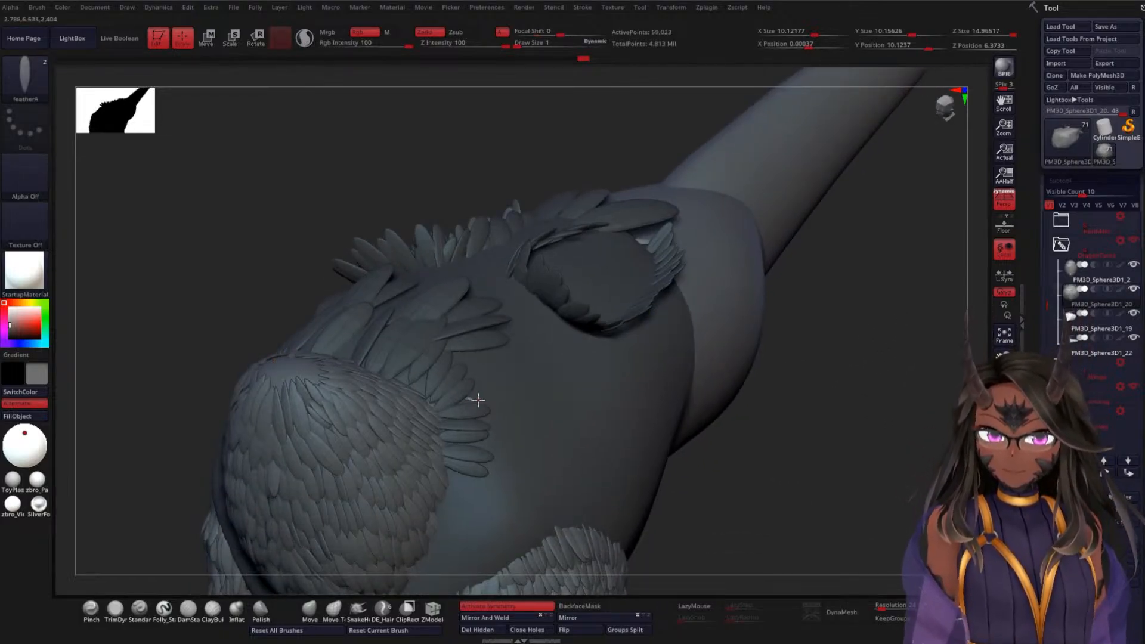
pyautogui.moveTo(476, 399); pyautogui.dragTo(438, 440)
pyautogui.hotkey('ctrl', 'z')
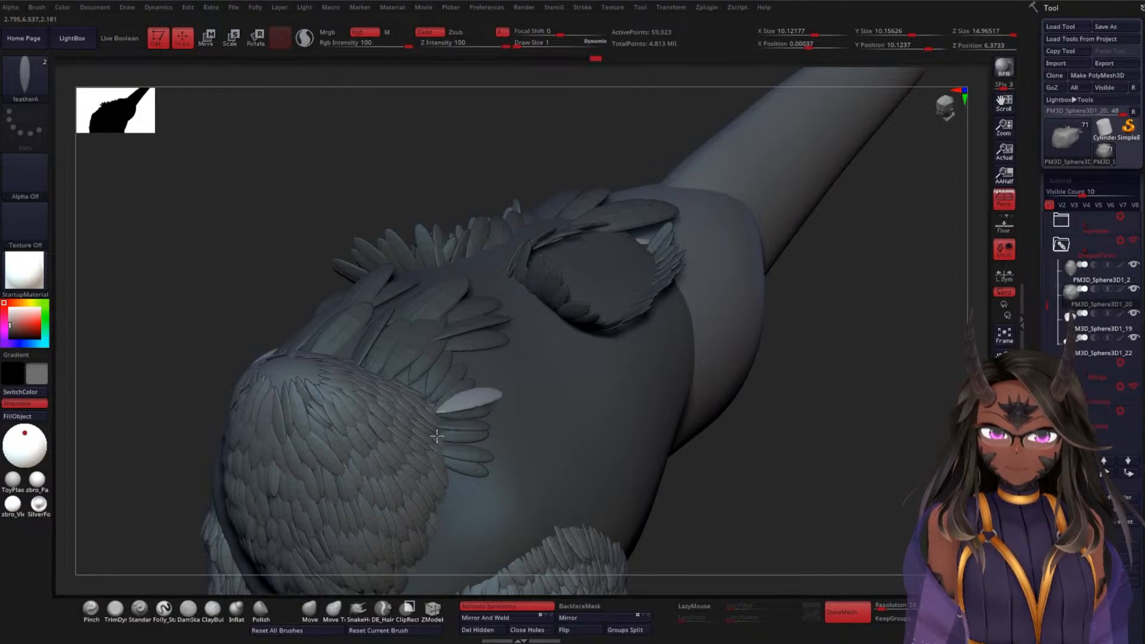
pyautogui.hotkey('ctrl', 'z')
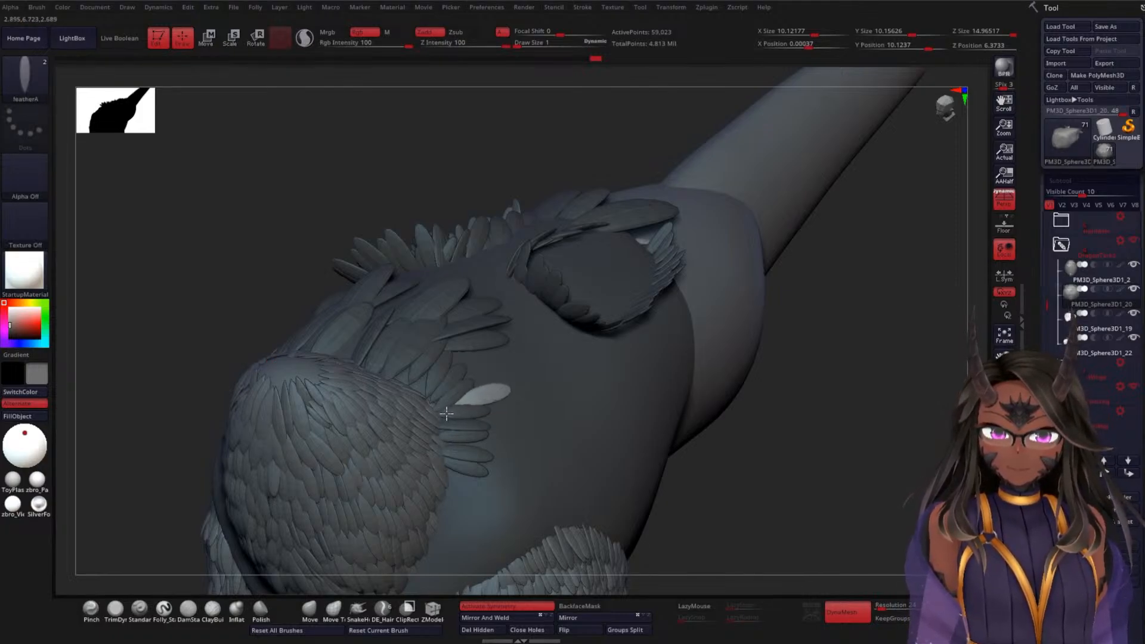
pyautogui.moveTo(459, 400); pyautogui.dragTo(465, 371)
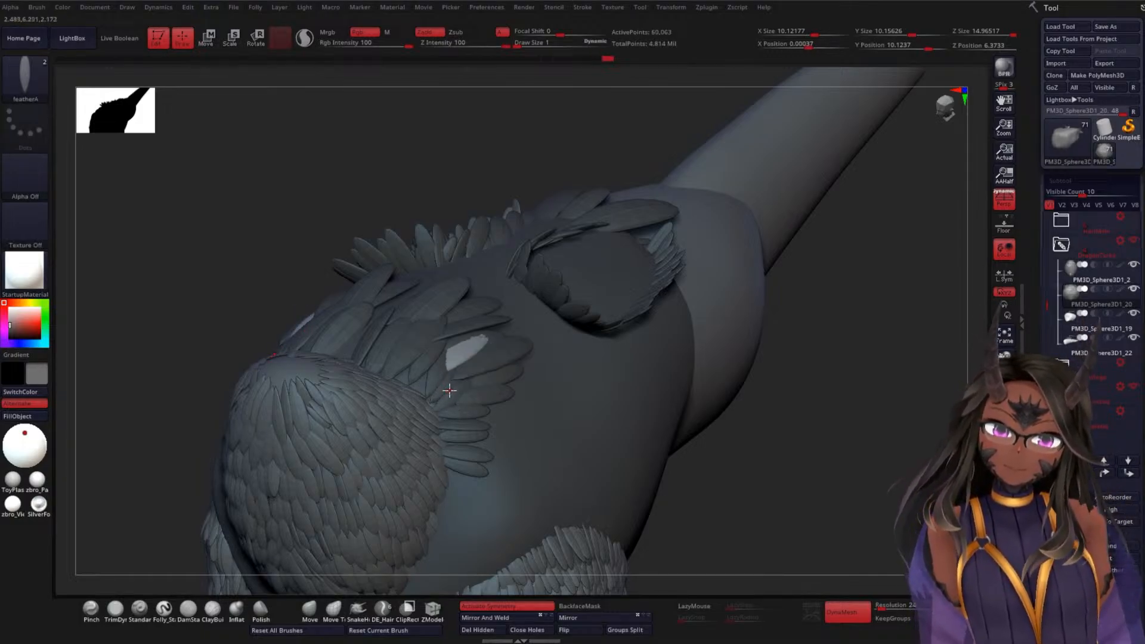
# Rotate the newest feather pair about 10° to sit among the layered feathers on the upper back
pyautogui.press('w')
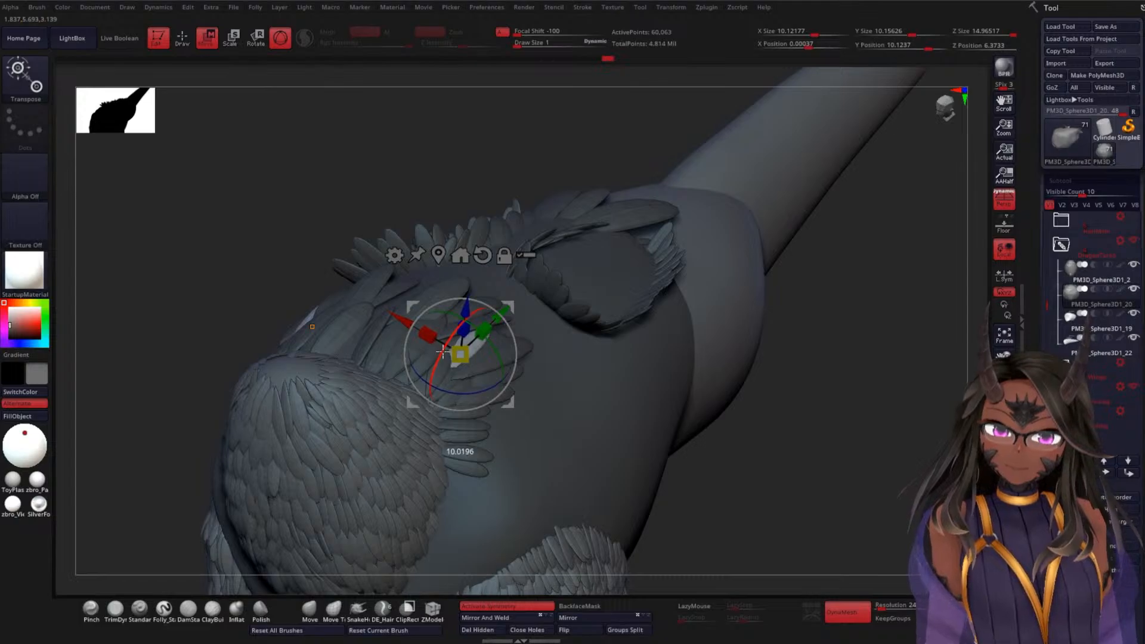
pyautogui.press('q')
pyautogui.moveTo(799, 440)
pyautogui.mouseDown(button='right')
pyautogui.moveTo(777, 466)
pyautogui.moveTo(788, 464)
pyautogui.moveTo(518, 412)
pyautogui.mouseUp(button='right')
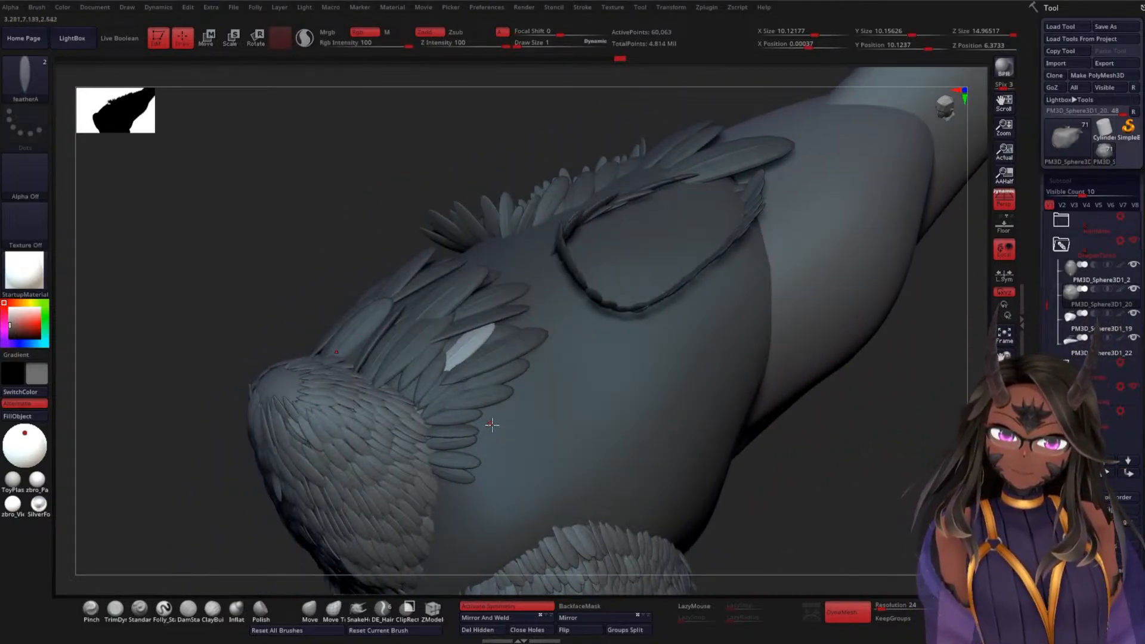
# Extend the layered feathers on the side of the upper back with more mirrored feathers, and rotate the newest pair to lie among them
pyautogui.moveTo(492, 425)
pyautogui.mouseDown()
pyautogui.moveTo(501, 421)
pyautogui.moveTo(475, 413)
pyautogui.moveTo(489, 391)
pyautogui.mouseUp()
pyautogui.moveTo(541, 357); pyautogui.dragTo(523, 396)
pyautogui.moveTo(590, 361); pyautogui.dragTo(550, 378)
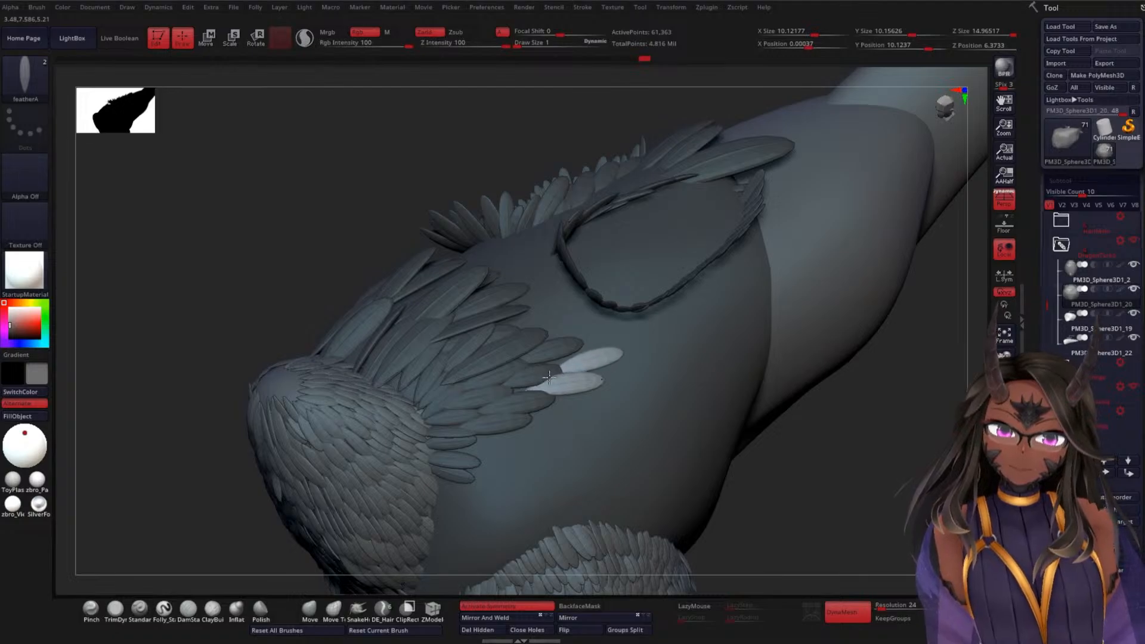
pyautogui.moveTo(554, 336); pyautogui.dragTo(514, 347)
pyautogui.press('w')
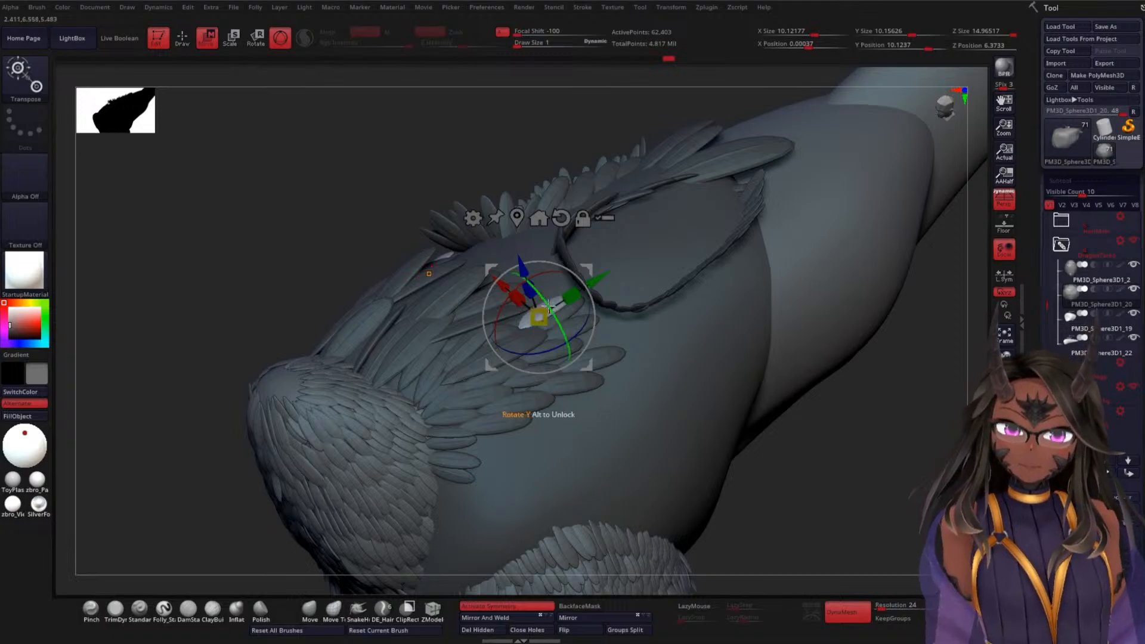
pyautogui.moveTo(548, 306); pyautogui.dragTo(555, 320)
pyautogui.press('q')
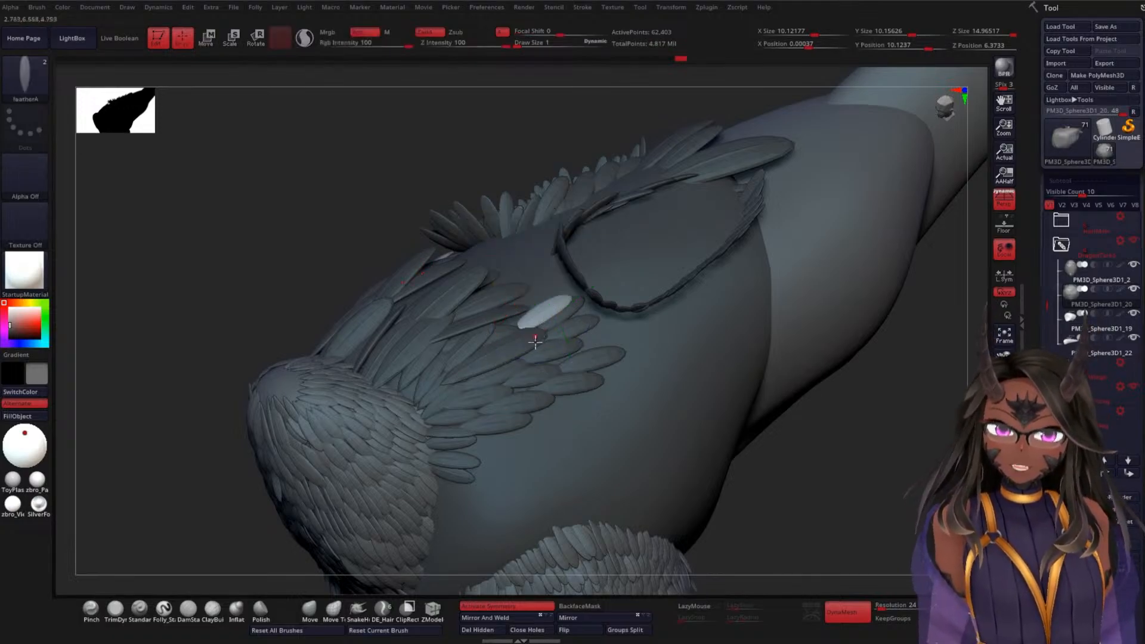
# Insert overlapping mirrored feathers beneath the lower front edge of the wing bases, following the edge rearward
pyautogui.moveTo(777, 439); pyautogui.dragTo(799, 454)
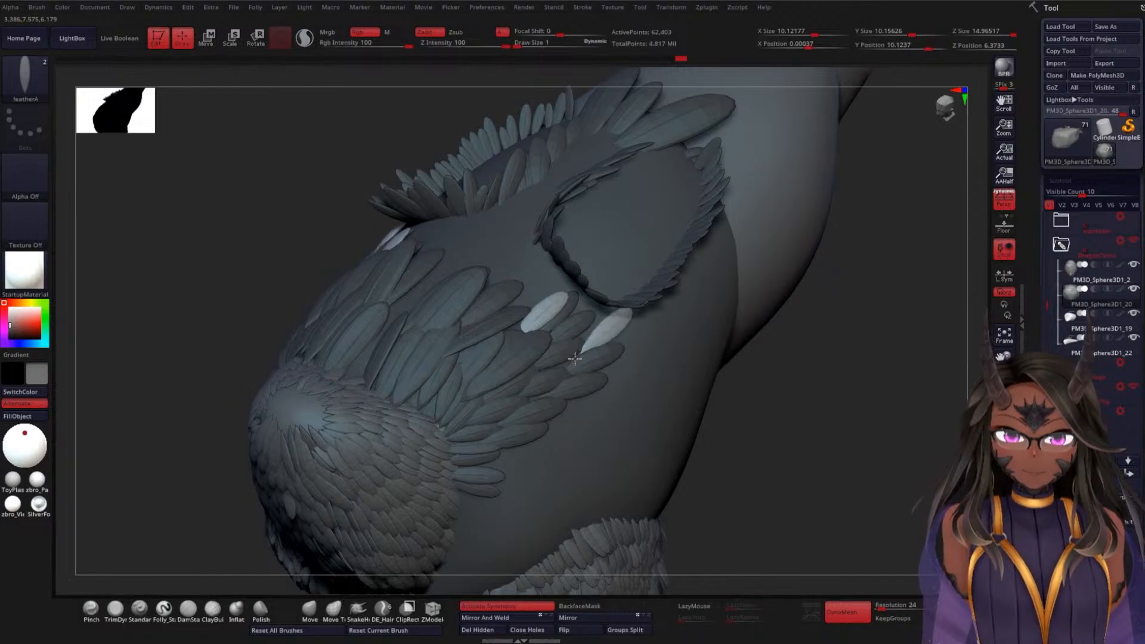
pyautogui.moveTo(586, 348); pyautogui.dragTo(571, 359)
pyautogui.moveTo(603, 321); pyautogui.dragTo(574, 345)
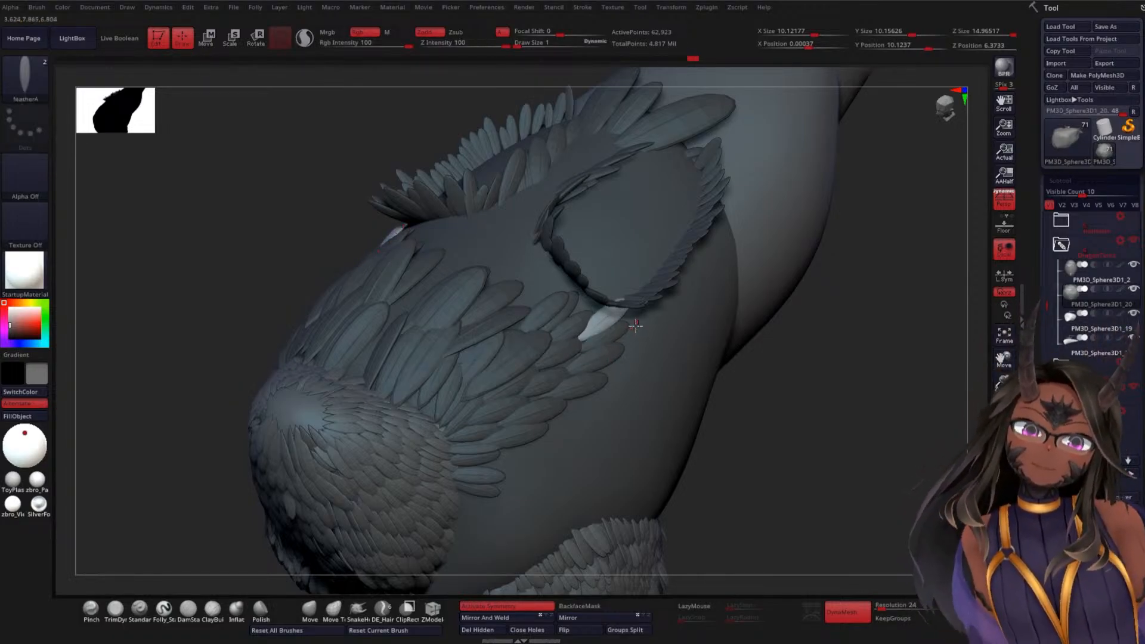
pyautogui.moveTo(636, 325); pyautogui.dragTo(601, 350)
pyautogui.moveTo(769, 415); pyautogui.dragTo(793, 364)
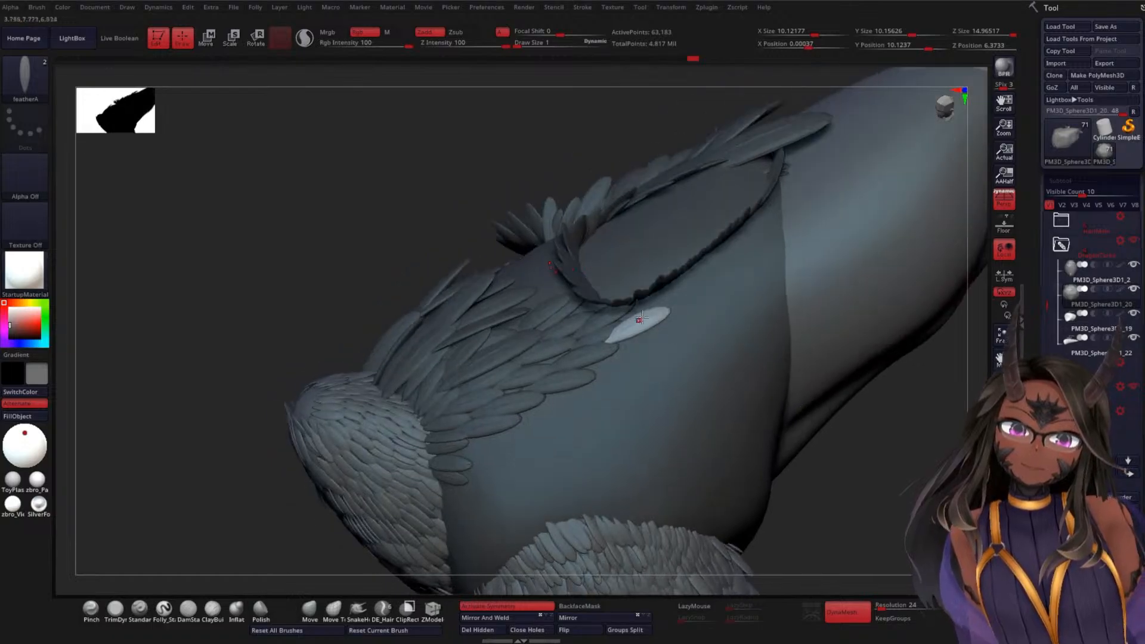
pyautogui.moveTo(635, 311); pyautogui.dragTo(643, 320)
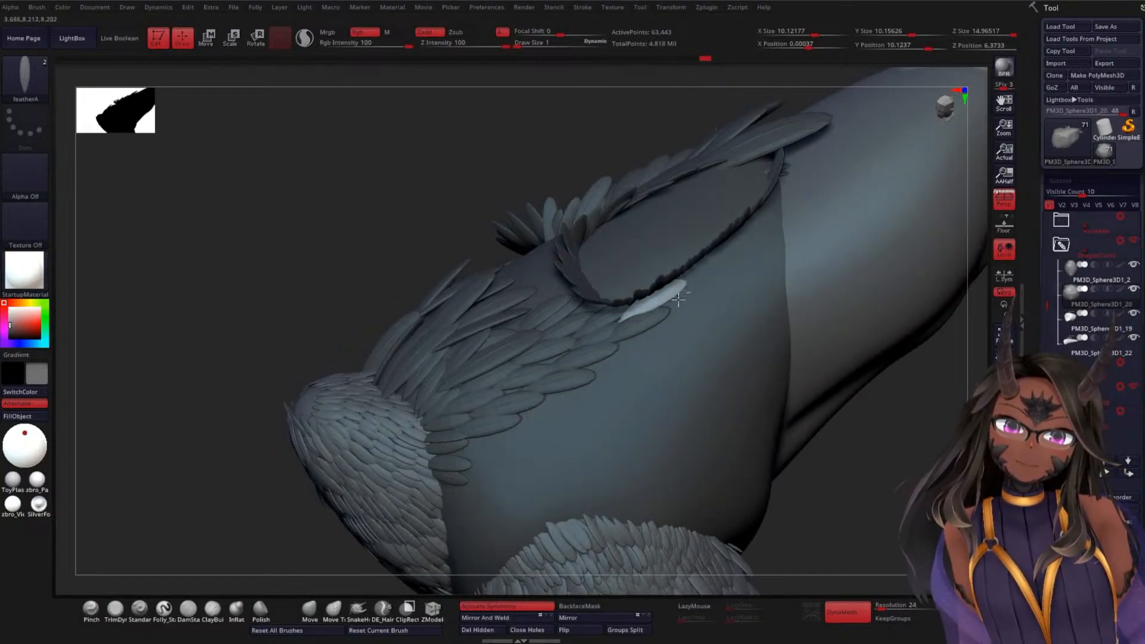
pyautogui.moveTo(690, 290); pyautogui.dragTo(662, 310)
pyautogui.moveTo(707, 264); pyautogui.dragTo(676, 291)
# Fill the bare area of the back in front of the wing bases' inner corners with mirrored feathers
pyautogui.moveTo(882, 409); pyautogui.dragTo(630, 338)
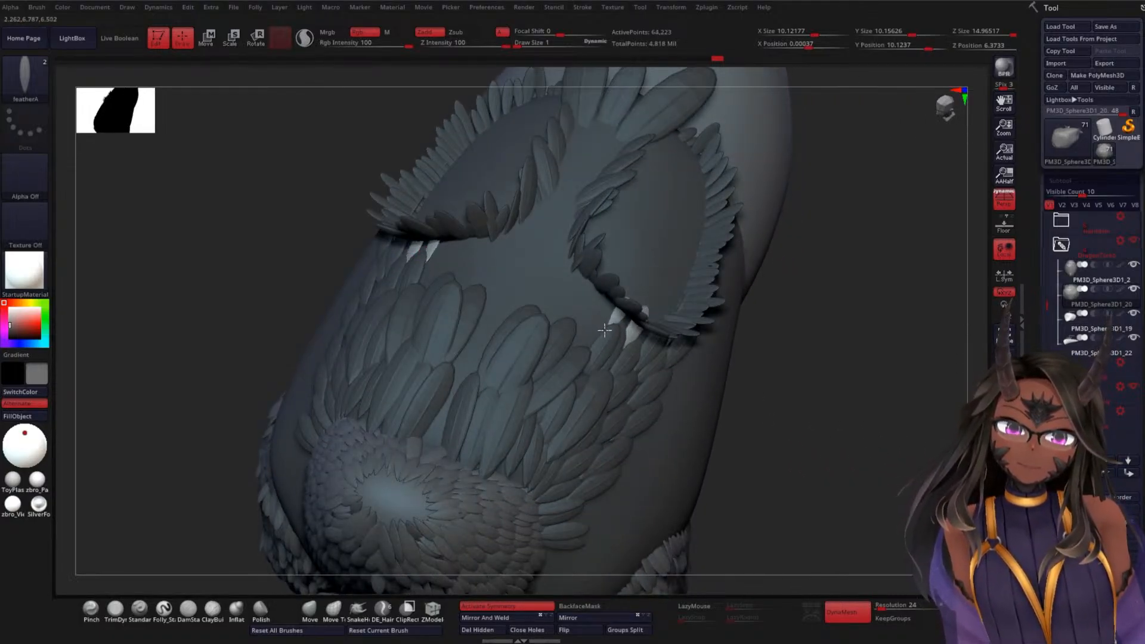
pyautogui.moveTo(604, 330); pyautogui.dragTo(571, 363)
pyautogui.moveTo(585, 302); pyautogui.dragTo(543, 339)
pyautogui.moveTo(559, 289)
pyautogui.mouseDown()
pyautogui.moveTo(531, 332)
pyautogui.moveTo(561, 300)
pyautogui.mouseUp()
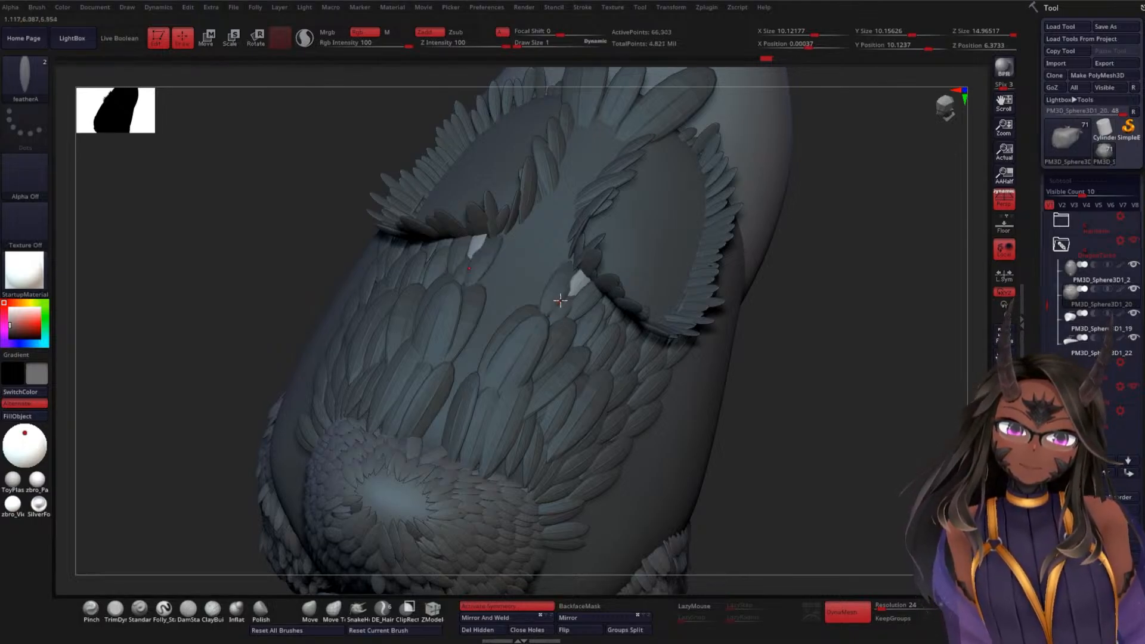
# Add a lower row of mirrored feathers along the flank from the densely feathered front to the wing base, redoing misplaced ones
pyautogui.moveTo(866, 414)
pyautogui.mouseDown()
pyautogui.moveTo(931, 460)
pyautogui.moveTo(931, 427)
pyautogui.moveTo(940, 457)
pyautogui.moveTo(936, 412)
pyautogui.moveTo(929, 460)
pyautogui.moveTo(903, 463)
pyautogui.moveTo(892, 434)
pyautogui.mouseUp()
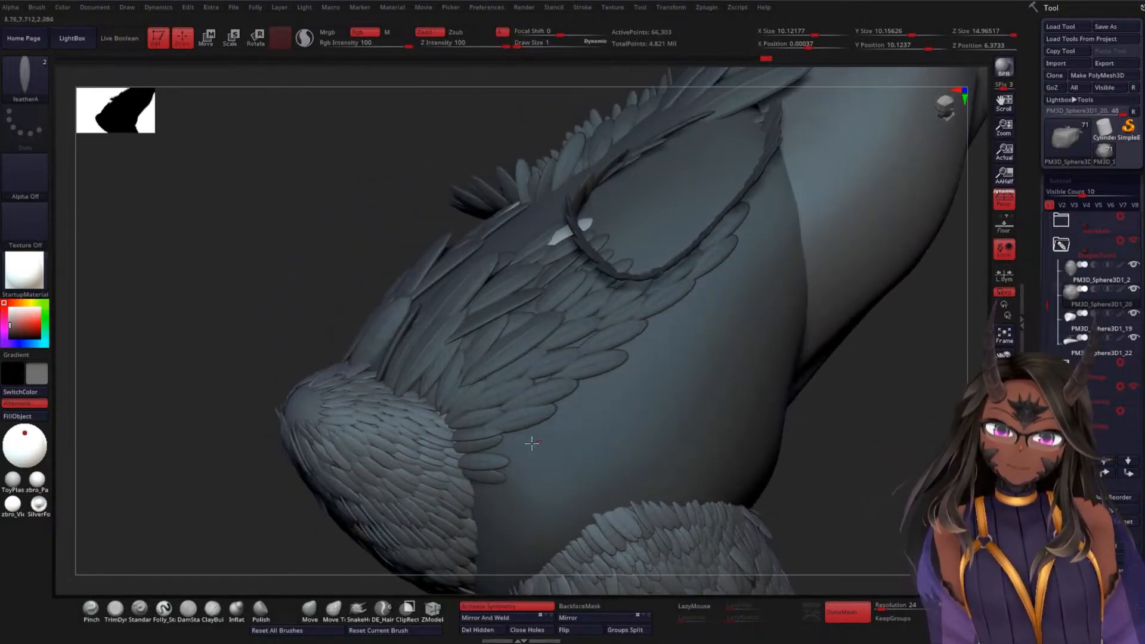
pyautogui.moveTo(487, 444)
pyautogui.mouseDown()
pyautogui.moveTo(584, 443)
pyautogui.moveTo(519, 432)
pyautogui.mouseUp()
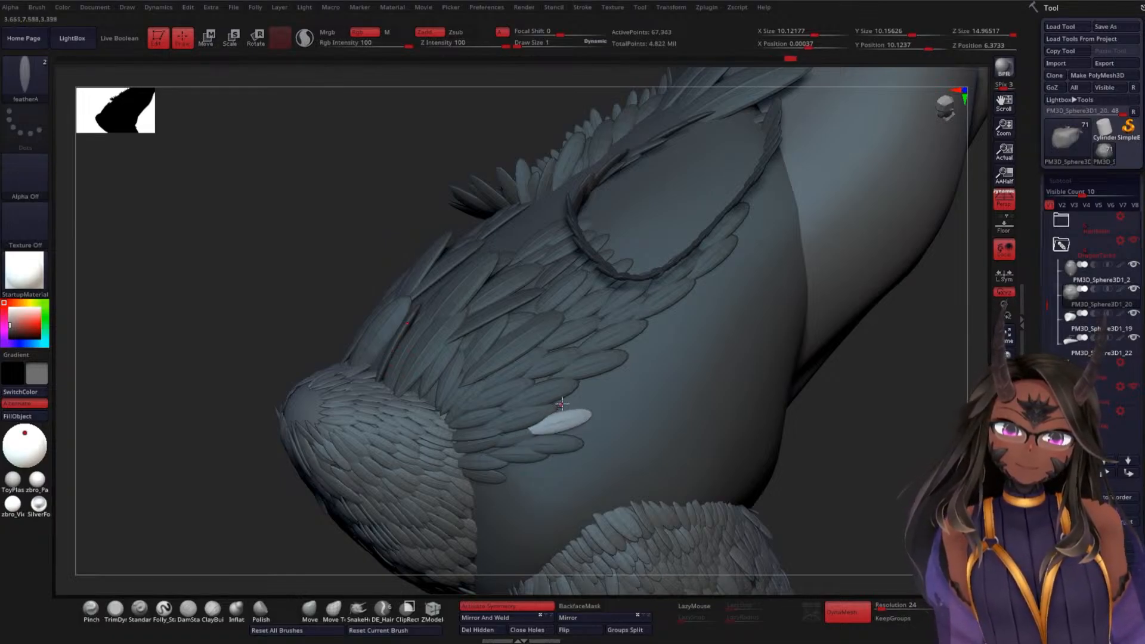
pyautogui.moveTo(568, 404); pyautogui.dragTo(534, 420)
pyautogui.hotkey('ctrl', 'z')
pyautogui.moveTo(607, 382); pyautogui.dragTo(562, 388)
pyautogui.moveTo(647, 365); pyautogui.dragTo(606, 369)
pyautogui.moveTo(656, 340)
pyautogui.mouseDown()
pyautogui.moveTo(605, 360)
pyautogui.moveTo(656, 322)
pyautogui.mouseUp()
pyautogui.hotkey('ctrl', 'z')
pyautogui.moveTo(706, 286); pyautogui.dragTo(685, 308)
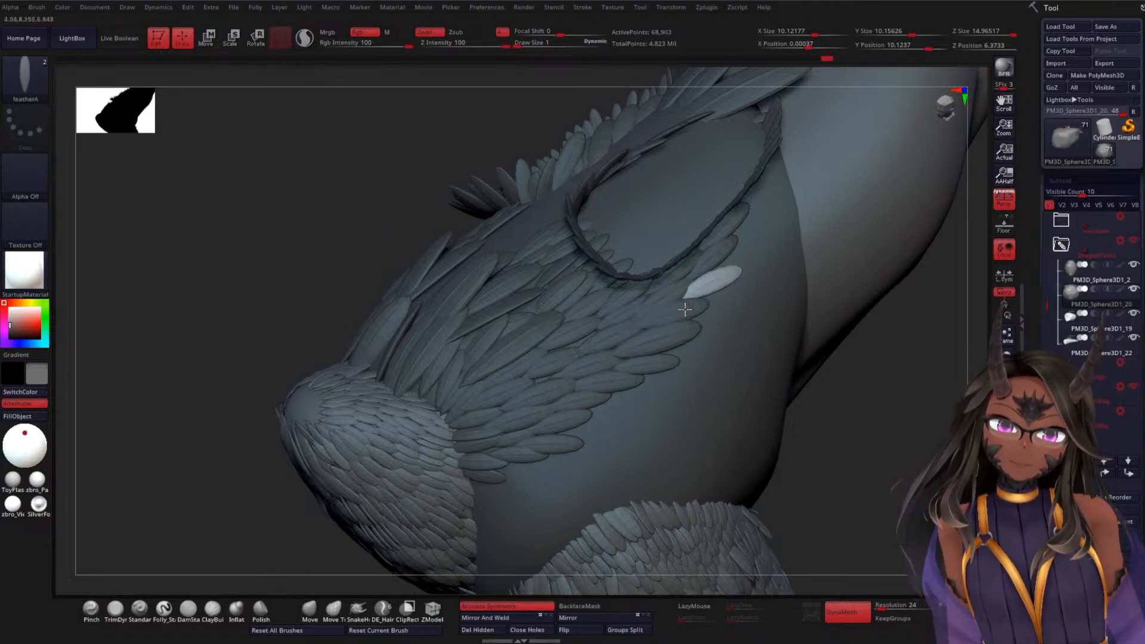
# Insert another overlapping row of mirrored feathers along the rear flank and up below the back of the wing bases
pyautogui.moveTo(634, 393); pyautogui.dragTo(598, 400)
pyautogui.moveTo(657, 377)
pyautogui.mouseDown()
pyautogui.moveTo(618, 383)
pyautogui.moveTo(652, 378)
pyautogui.moveTo(633, 381)
pyautogui.mouseUp()
pyautogui.hotkey('ctrl', 'z')
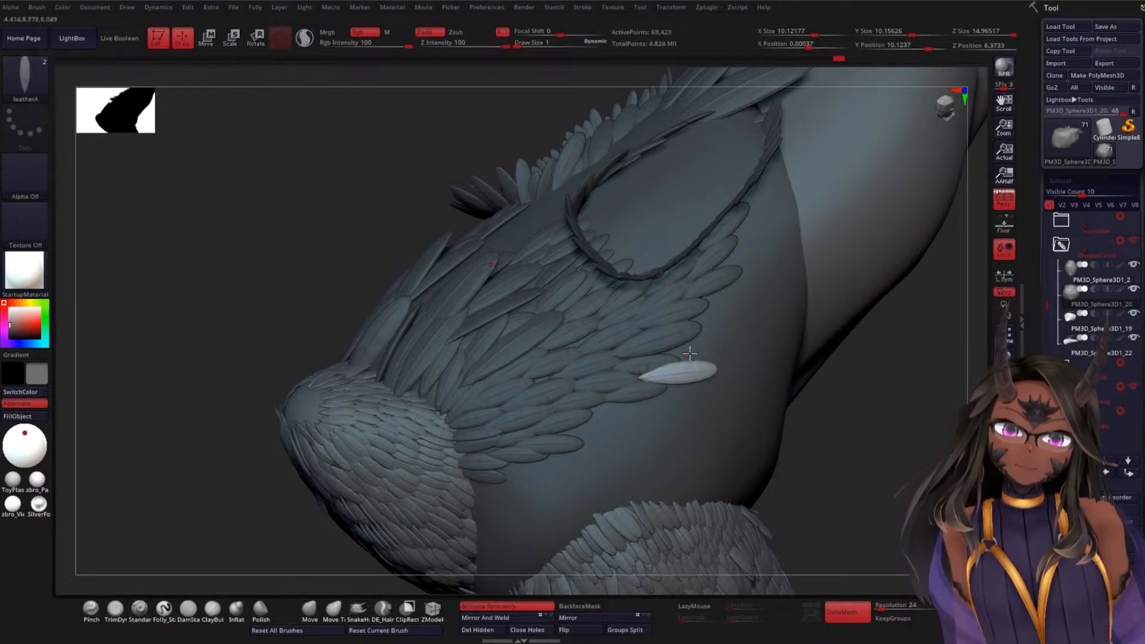
pyautogui.moveTo(703, 350); pyautogui.dragTo(655, 354)
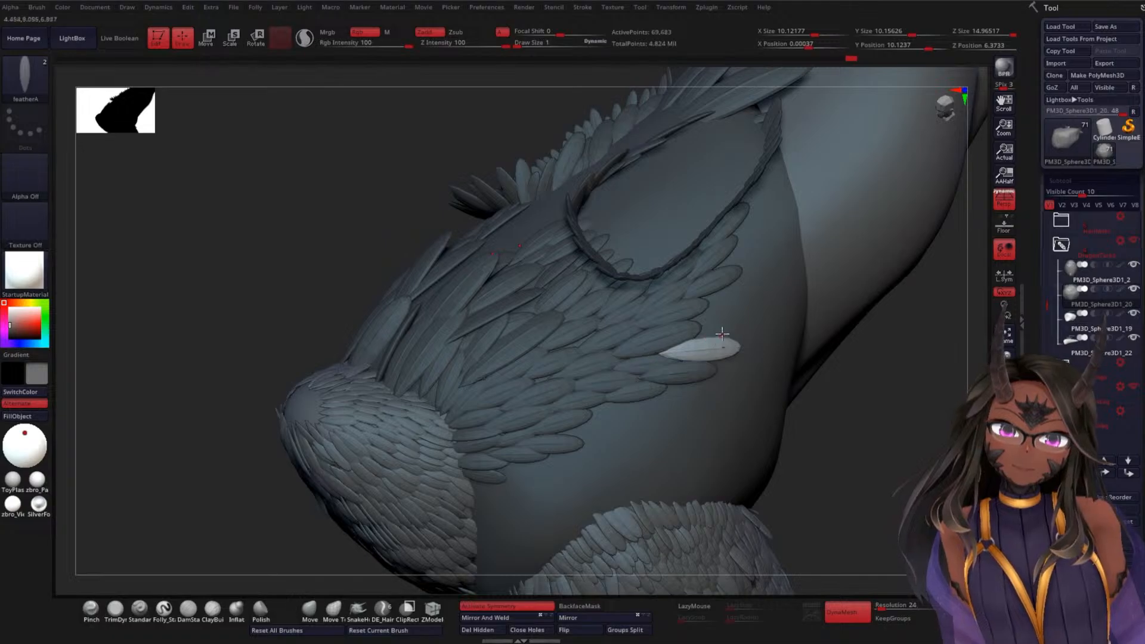
pyautogui.moveTo(731, 327)
pyautogui.mouseDown()
pyautogui.moveTo(717, 310)
pyautogui.moveTo(686, 326)
pyautogui.mouseUp()
pyautogui.moveTo(742, 283); pyautogui.dragTo(715, 288)
pyautogui.moveTo(898, 356)
pyautogui.mouseDown()
pyautogui.moveTo(864, 374)
pyautogui.moveTo(894, 383)
pyautogui.mouseUp()
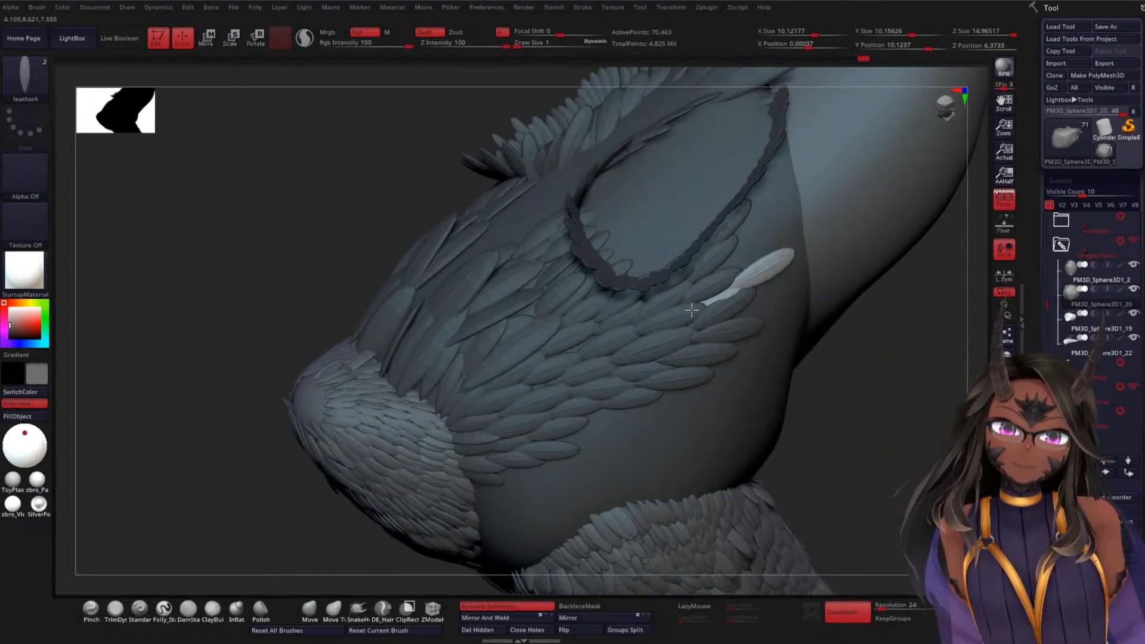
# Rotate the newest feather pair below the wing bases about 20° to settle it among the neighbouring feathers
pyautogui.press('w')
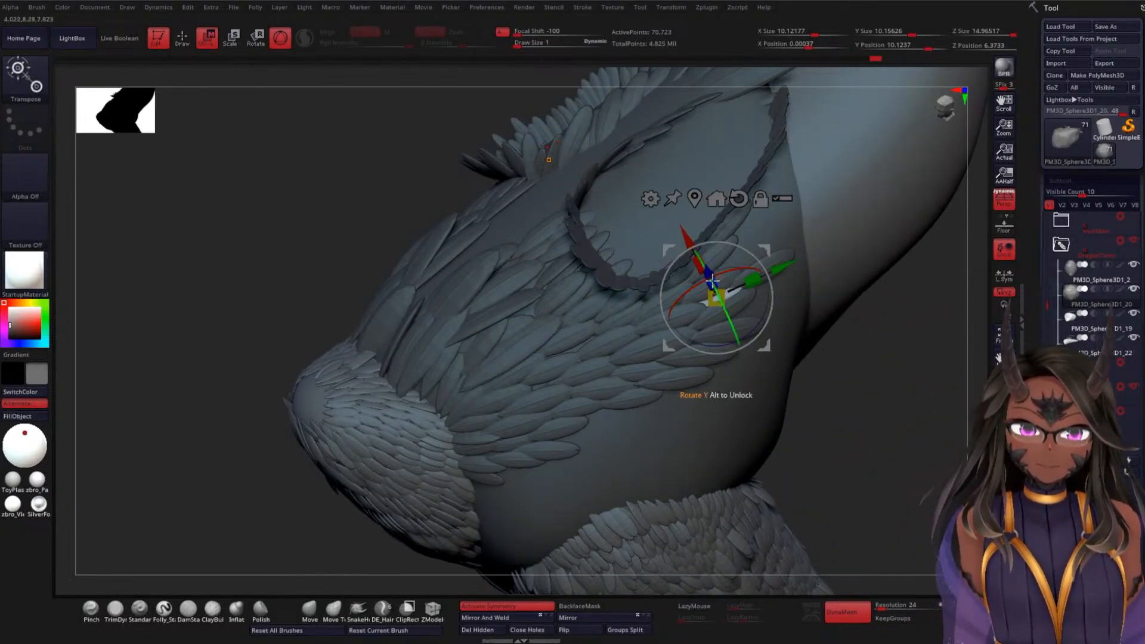
pyautogui.moveTo(716, 294); pyautogui.dragTo(704, 292)
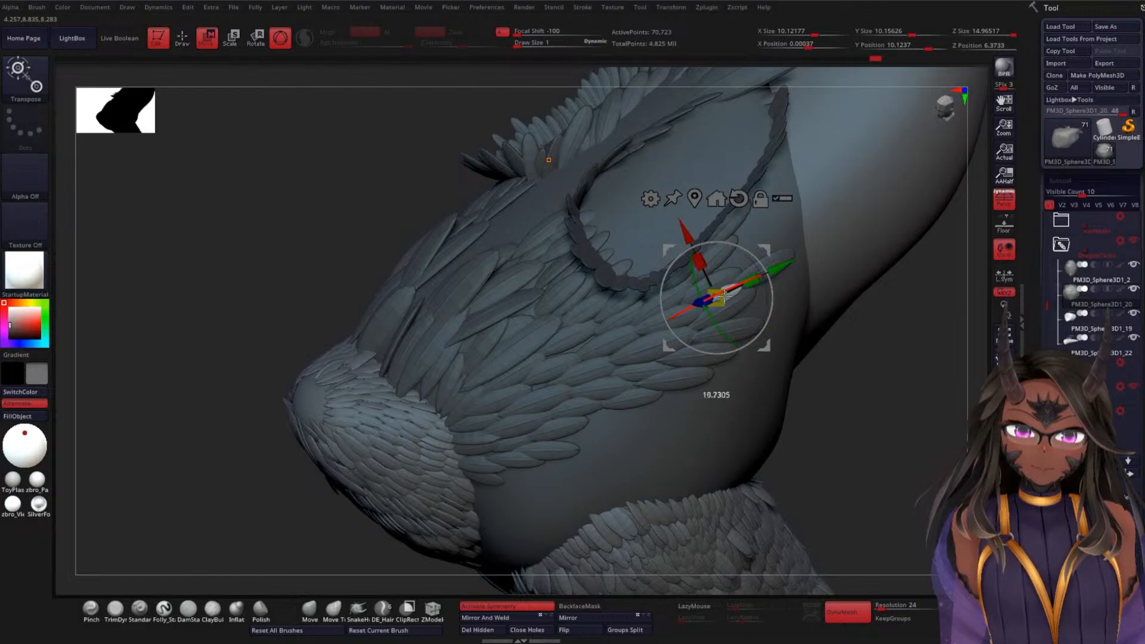
pyautogui.press('q')
pyautogui.moveTo(913, 402)
pyautogui.mouseDown()
pyautogui.moveTo(871, 393)
pyautogui.moveTo(899, 395)
pyautogui.moveTo(872, 379)
pyautogui.mouseUp()
pyautogui.press('w')
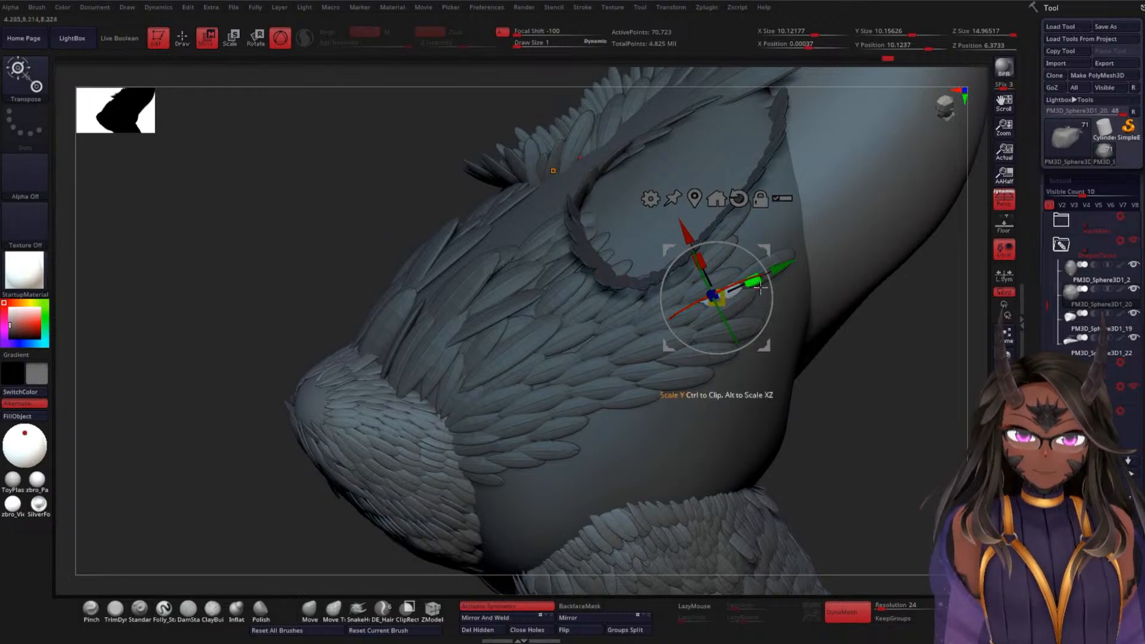
pyautogui.press('q')
# Insert a row of downward-pointing mirrored feathers along the flank's lower feather edge behind the densely feathered front, redoing misplaced ones
pyautogui.moveTo(900, 378)
pyautogui.mouseDown()
pyautogui.moveTo(895, 401)
pyautogui.moveTo(862, 414)
pyautogui.moveTo(857, 439)
pyautogui.moveTo(862, 333)
pyautogui.moveTo(849, 421)
pyautogui.mouseUp()
pyautogui.moveTo(879, 338); pyautogui.dragTo(747, 344)
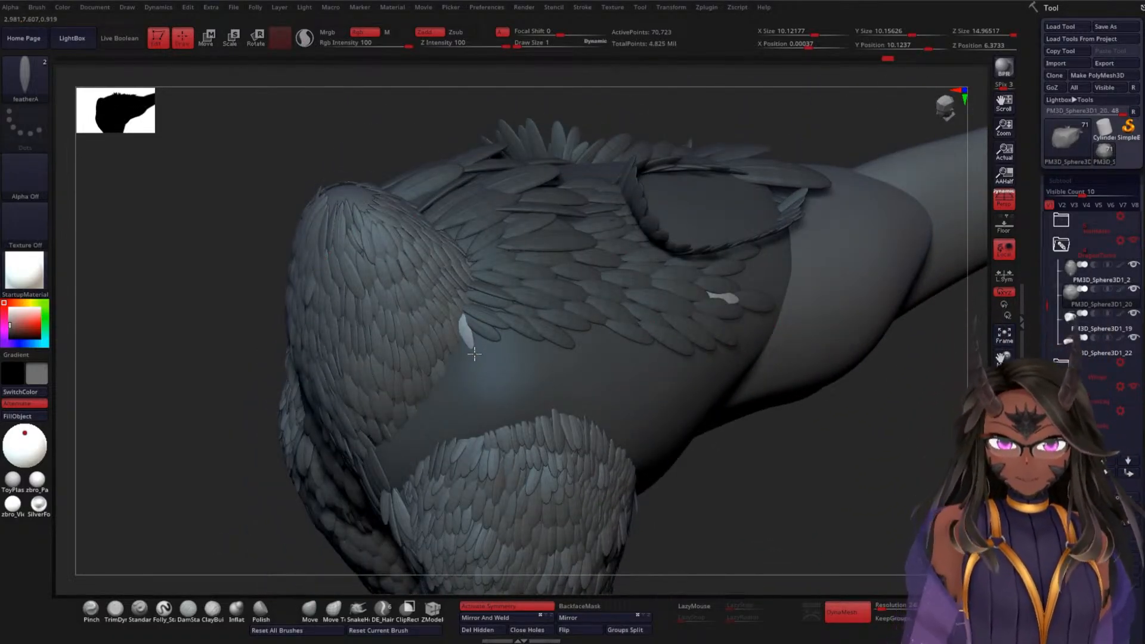
pyautogui.hotkey('ctrl', 'z')
pyautogui.moveTo(472, 346); pyautogui.dragTo(463, 318)
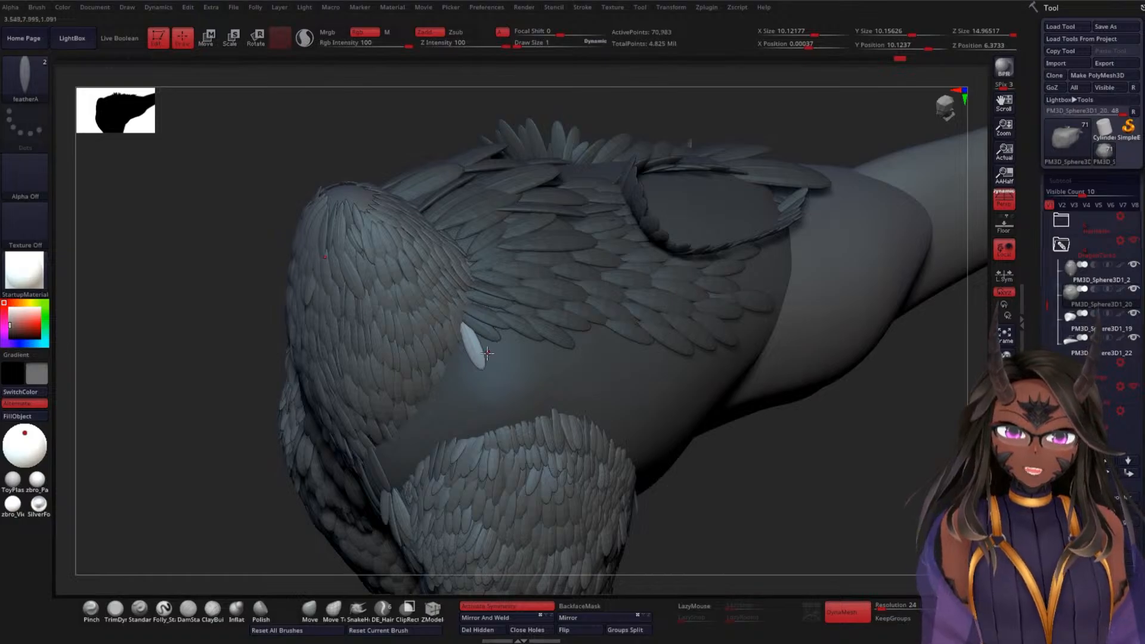
pyautogui.moveTo(488, 355)
pyautogui.mouseDown()
pyautogui.moveTo(477, 324)
pyautogui.moveTo(533, 323)
pyautogui.mouseUp()
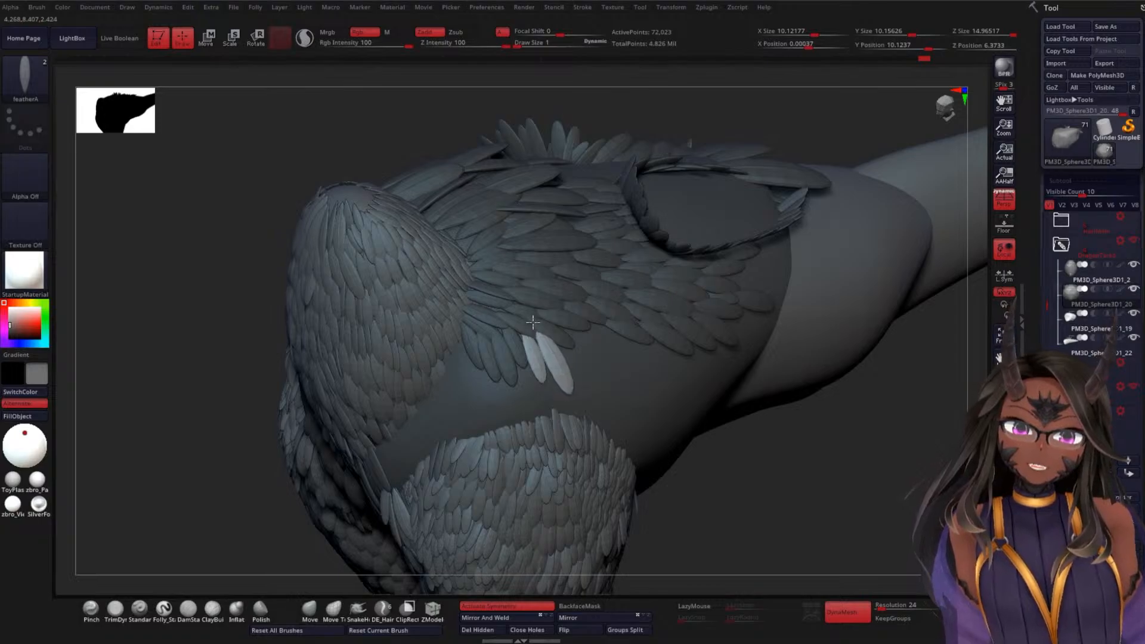
pyautogui.moveTo(574, 363)
pyautogui.mouseDown()
pyautogui.moveTo(554, 336)
pyautogui.moveTo(566, 322)
pyautogui.moveTo(591, 343)
pyautogui.moveTo(605, 335)
pyautogui.moveTo(577, 316)
pyautogui.moveTo(592, 327)
pyautogui.mouseUp()
pyautogui.hotkey('ctrl', 'z')
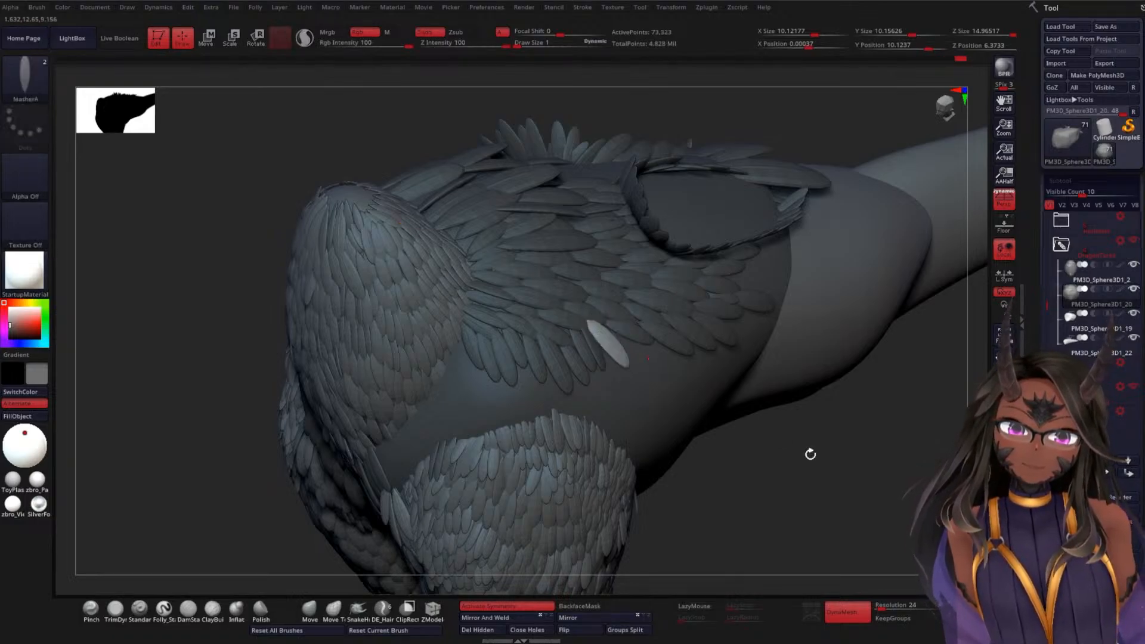
# Continue the downward-pointing mirrored feather row rearward along the flank toward the base of the tail, undoing misplaced feathers
pyautogui.moveTo(807, 455)
pyautogui.mouseDown()
pyautogui.moveTo(600, 320)
pyautogui.moveTo(641, 333)
pyautogui.mouseUp()
pyautogui.hotkey('ctrl', 'z')
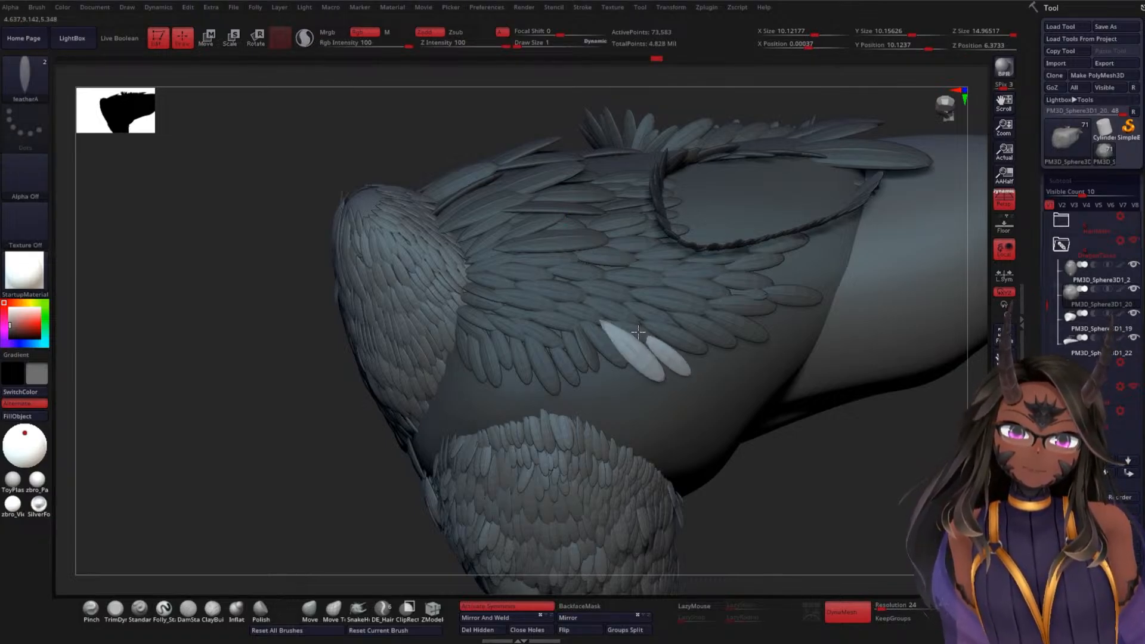
pyautogui.moveTo(696, 363)
pyautogui.mouseDown()
pyautogui.moveTo(670, 344)
pyautogui.moveTo(692, 338)
pyautogui.mouseUp()
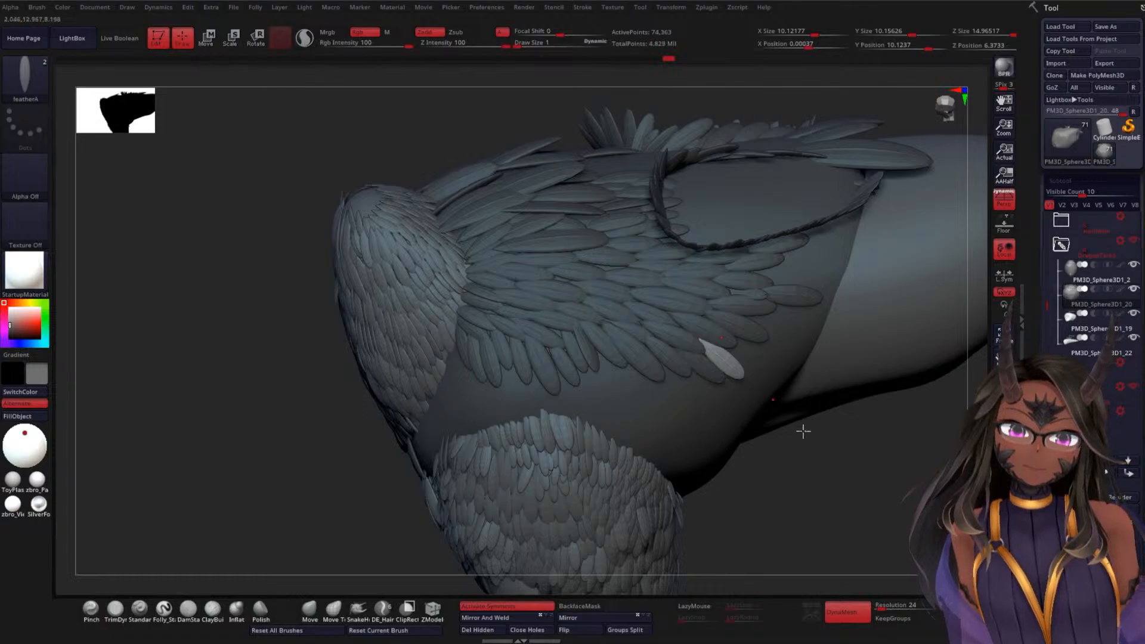
pyautogui.moveTo(803, 429)
pyautogui.mouseDown()
pyautogui.moveTo(776, 377)
pyautogui.moveTo(717, 328)
pyautogui.moveTo(730, 348)
pyautogui.moveTo(713, 340)
pyautogui.moveTo(773, 330)
pyautogui.moveTo(779, 348)
pyautogui.moveTo(749, 337)
pyautogui.mouseUp()
pyautogui.hotkey('ctrl', 'z')
# Insert a further row of mirrored feathers on the flank down to the top of the feathered thigh, and rotate the newest pair about 18°
pyautogui.moveTo(412, 424); pyautogui.dragTo(639, 418)
pyautogui.moveTo(839, 458); pyautogui.dragTo(835, 404)
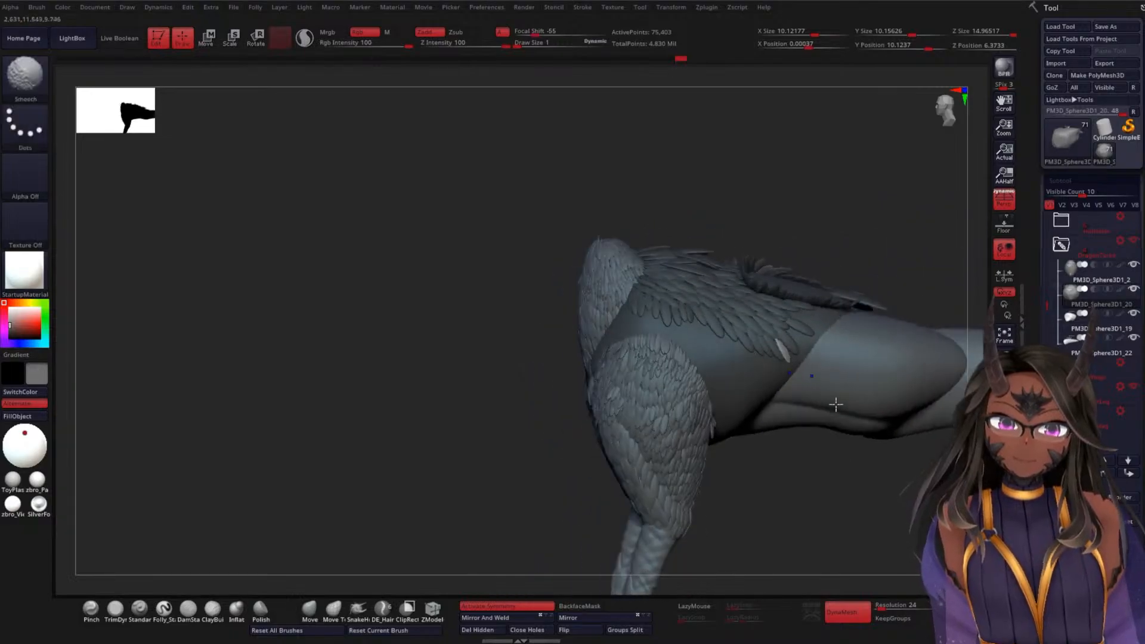
pyautogui.moveTo(398, 359); pyautogui.dragTo(455, 370)
pyautogui.keyDown('alt'); pyautogui.moveTo(430, 332); pyautogui.dragTo(460, 407); pyautogui.keyUp('alt')
pyautogui.moveTo(866, 516); pyautogui.dragTo(803, 459)
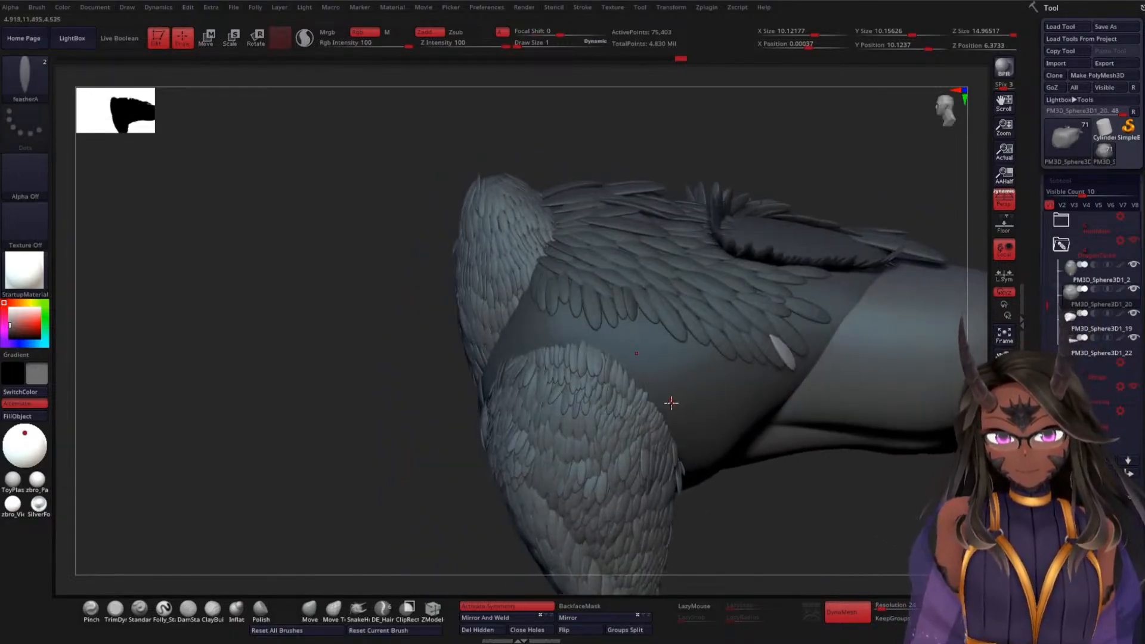
pyautogui.moveTo(659, 316); pyautogui.dragTo(611, 305)
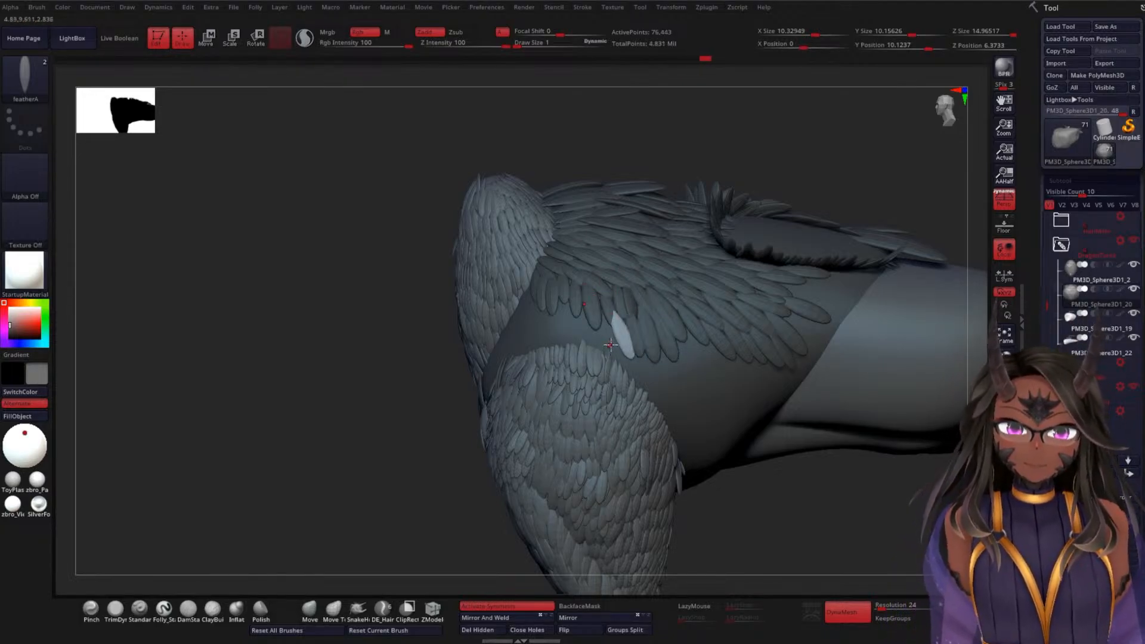
pyautogui.moveTo(611, 344); pyautogui.dragTo(596, 308)
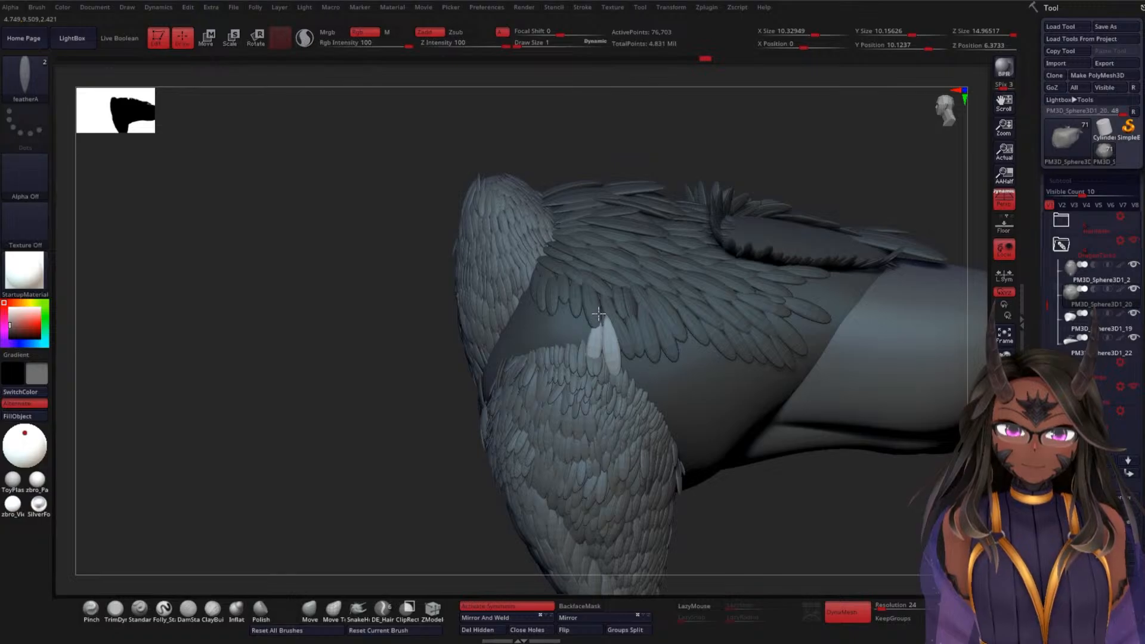
pyautogui.press('w')
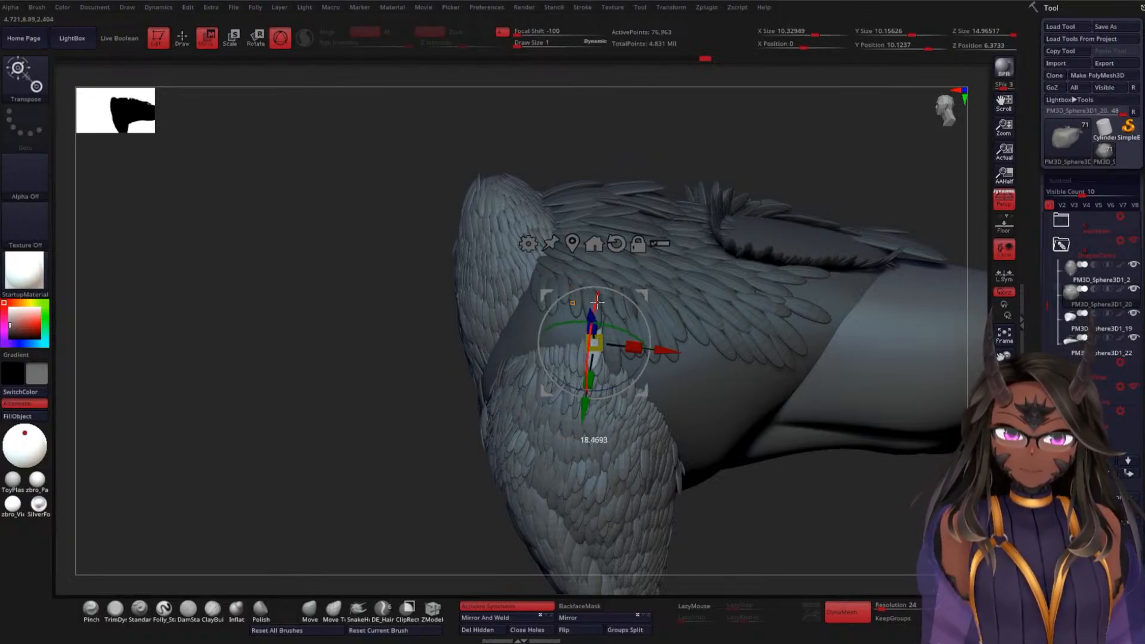
pyautogui.press('q')
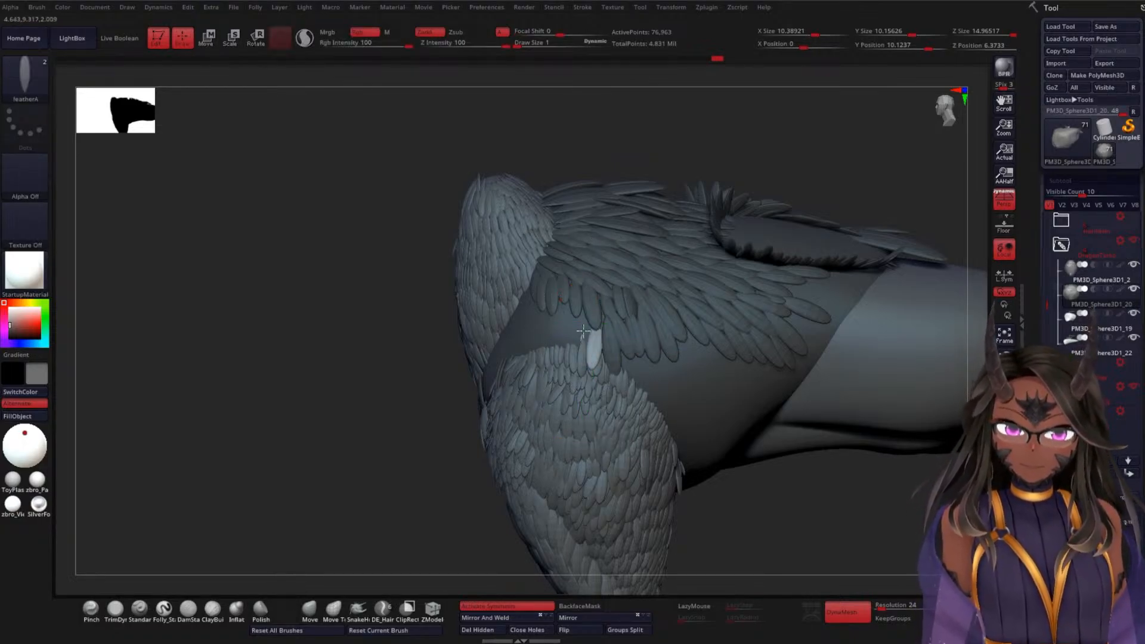
# Insert one more mirrored feather pair toward the front above the thigh and rotate it about 11°
pyautogui.moveTo(583, 331); pyautogui.dragTo(581, 301)
pyautogui.press('w')
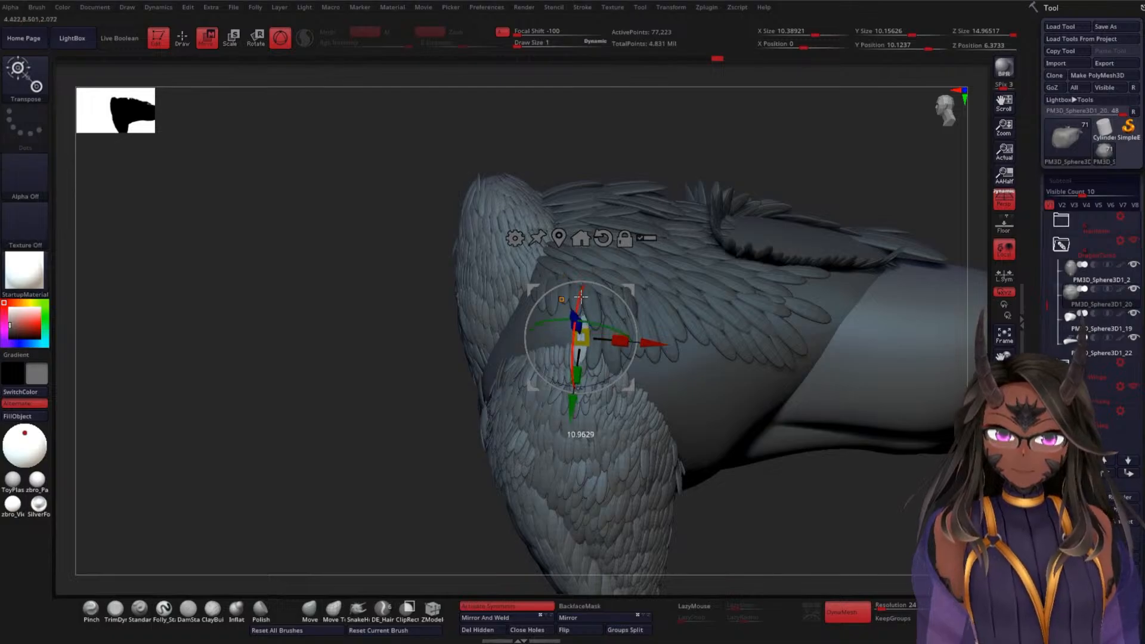
pyautogui.moveTo(453, 394); pyautogui.dragTo(389, 440, button='right')
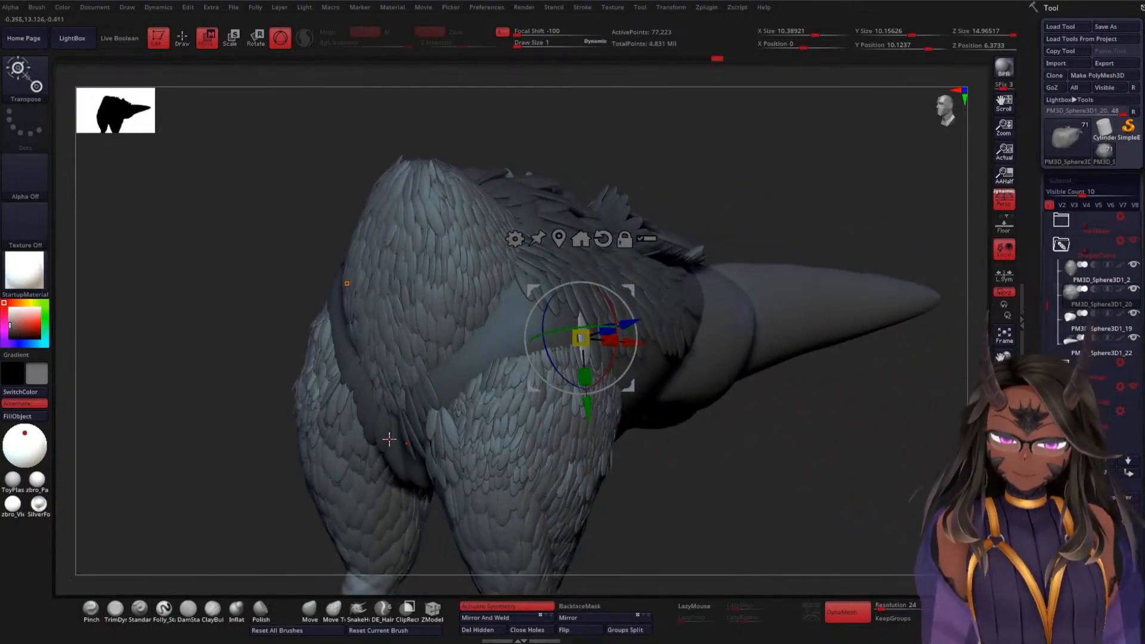
pyautogui.press('q')
# Insert mirrored feathers rearward along the top edge of the feathered thigh and rotate the newest pair about 11°
pyautogui.moveTo(716, 477)
pyautogui.mouseDown(button='right')
pyautogui.moveTo(762, 475)
pyautogui.moveTo(709, 431)
pyautogui.mouseUp(button='right')
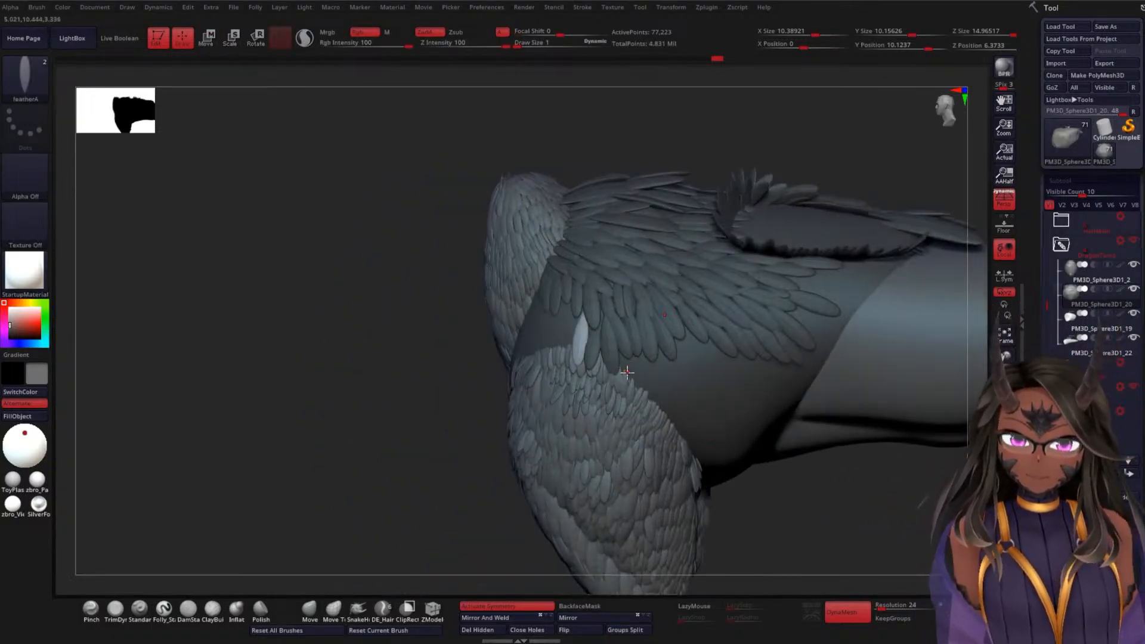
pyautogui.moveTo(632, 379); pyautogui.dragTo(635, 355)
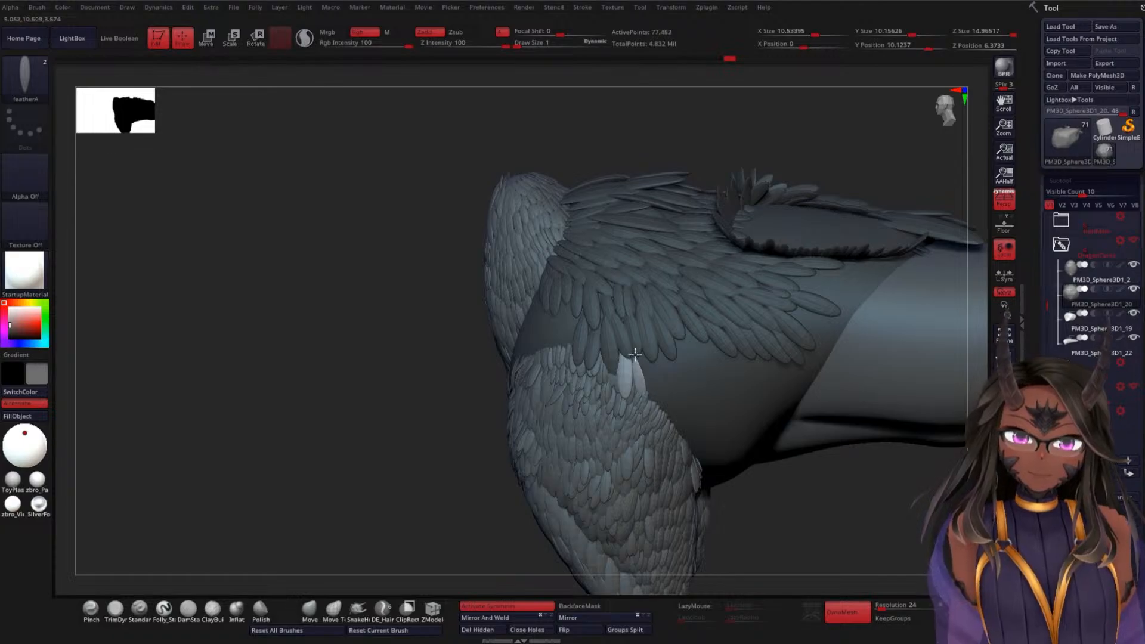
pyautogui.moveTo(644, 397); pyautogui.dragTo(651, 374)
pyautogui.press('w')
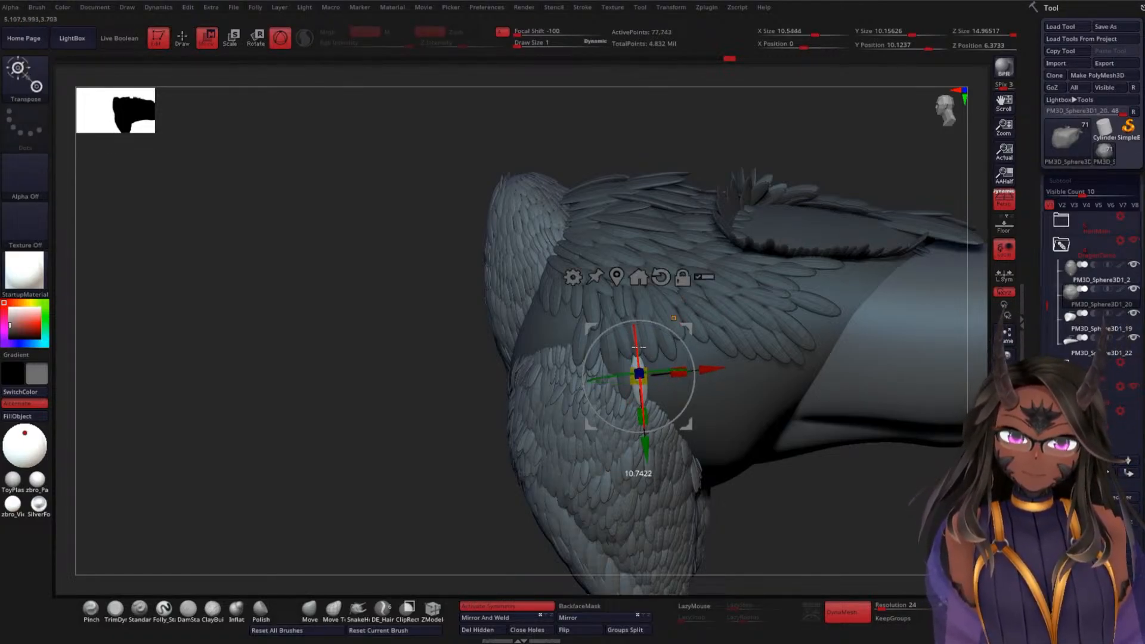
pyautogui.press('q')
# Extend the lower flank row with mirrored feathers past the rear of the thigh and check the newest pair's orientation
pyautogui.moveTo(784, 489); pyautogui.dragTo(793, 480)
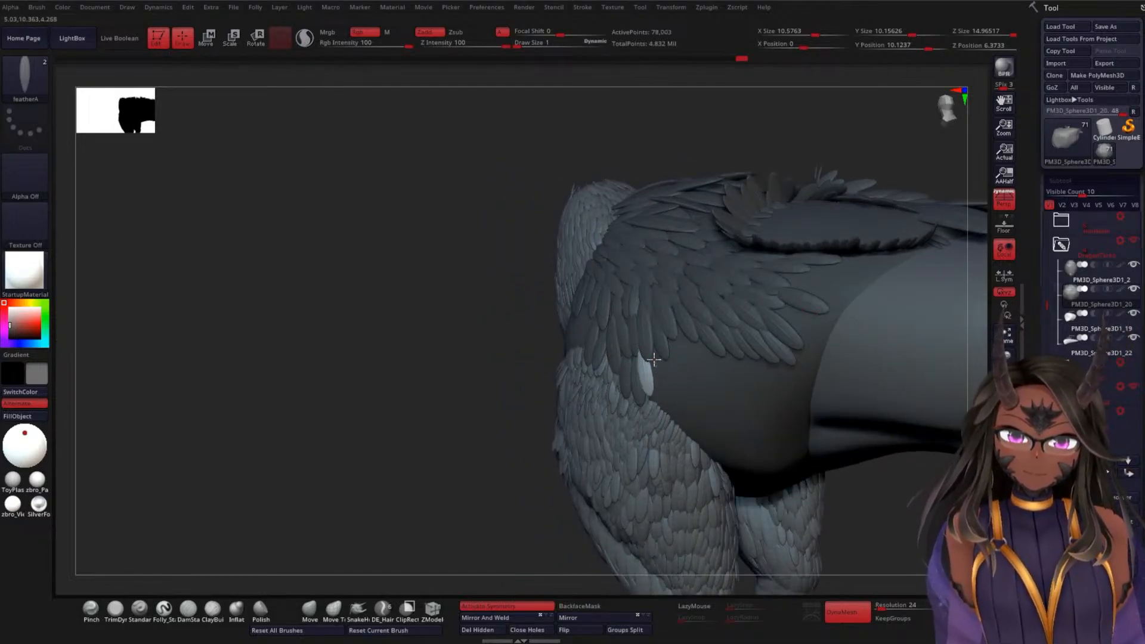
pyautogui.moveTo(658, 367); pyautogui.dragTo(687, 325)
pyautogui.moveTo(711, 361); pyautogui.dragTo(699, 333)
pyautogui.press('w')
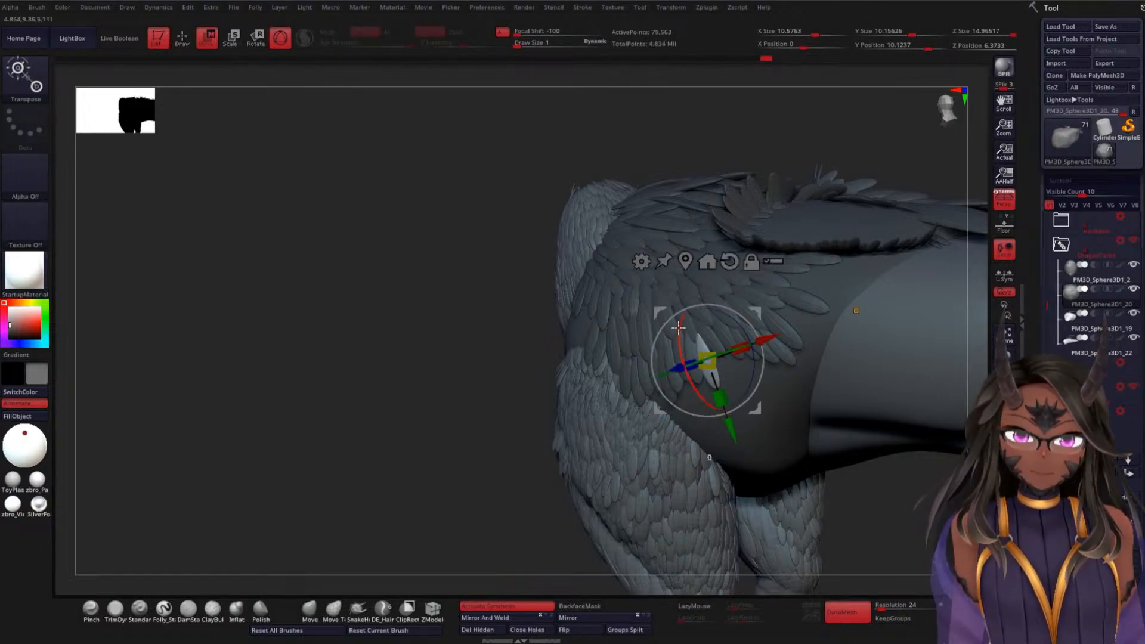
pyautogui.press('q')
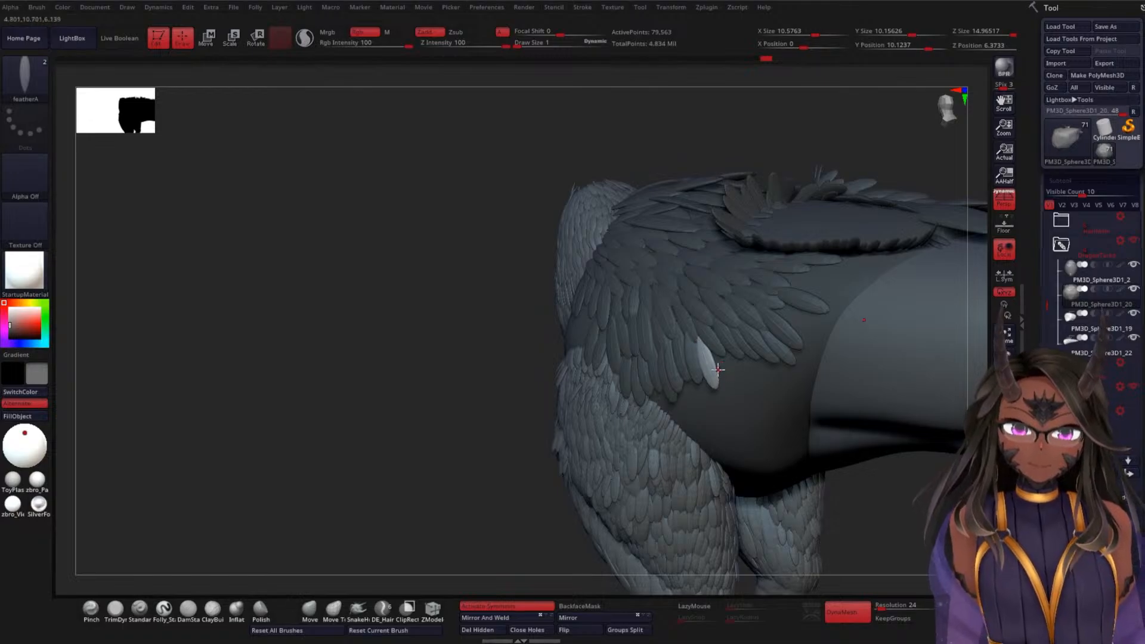
# Continue the lower flank row with mirrored, rearward-slanting feathers toward the tail base, adjusting their orientation
pyautogui.moveTo(721, 368)
pyautogui.mouseDown()
pyautogui.moveTo(707, 339)
pyautogui.moveTo(737, 340)
pyautogui.mouseUp()
pyautogui.press('w')
pyautogui.press('q')
pyautogui.press('w')
pyautogui.press('q')
pyautogui.press('w')
pyautogui.press('q')
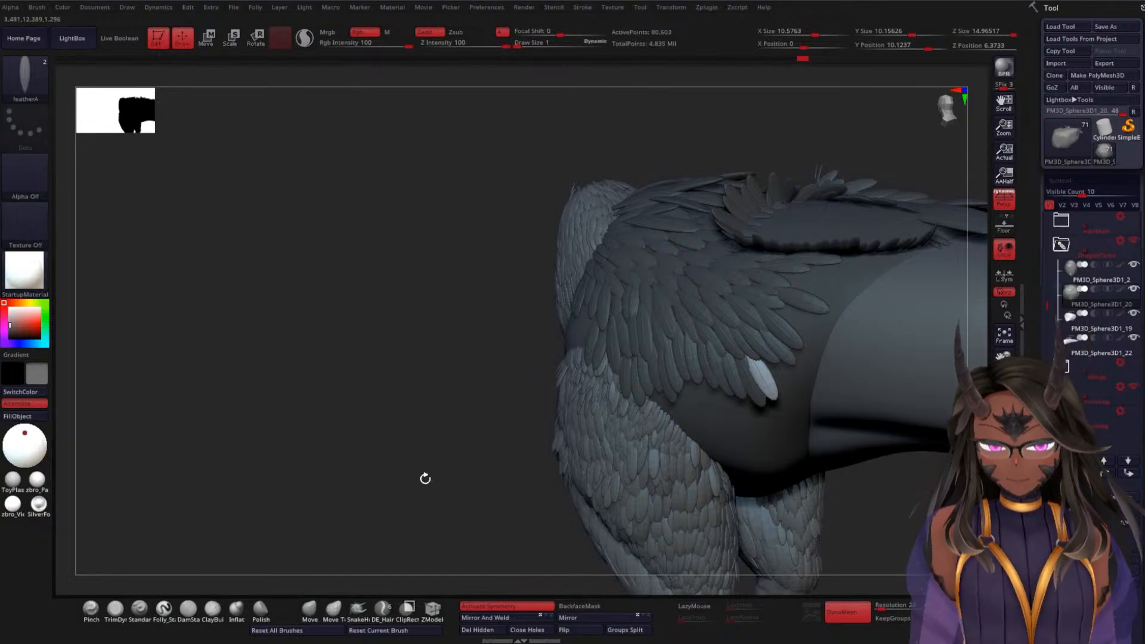
# Insert further mirrored feathers at the flank's rear lower corner, tilting them to follow the body surface at the tail base
pyautogui.moveTo(425, 478); pyautogui.dragTo(489, 431)
pyautogui.moveTo(303, 511)
pyautogui.mouseDown()
pyautogui.moveTo(297, 540)
pyautogui.moveTo(296, 516)
pyautogui.mouseUp()
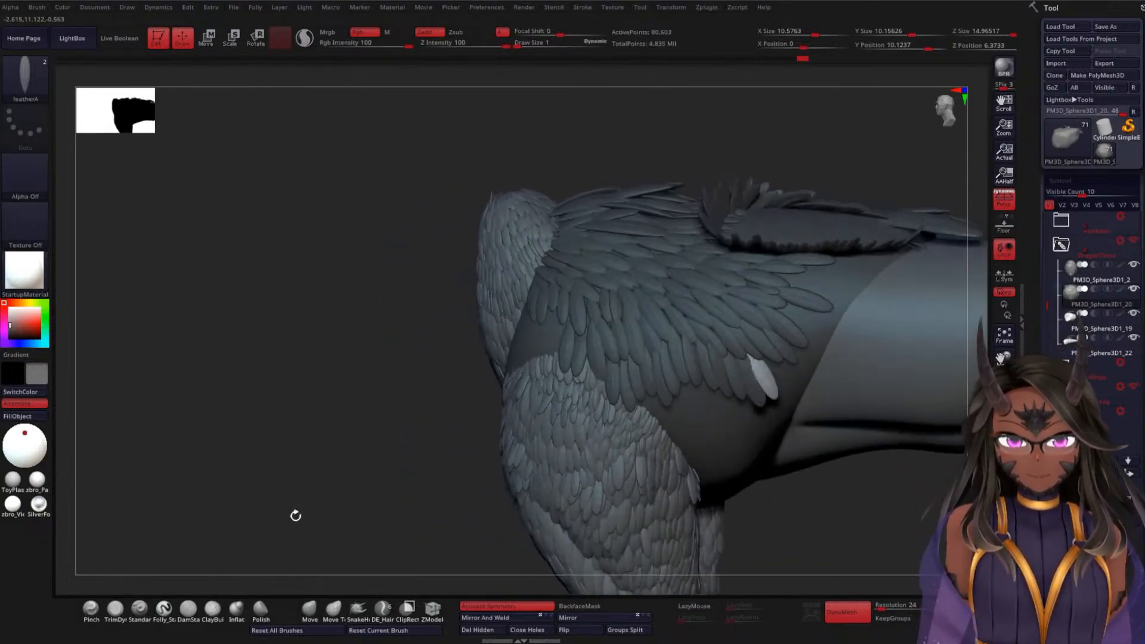
pyautogui.moveTo(739, 532); pyautogui.dragTo(694, 403)
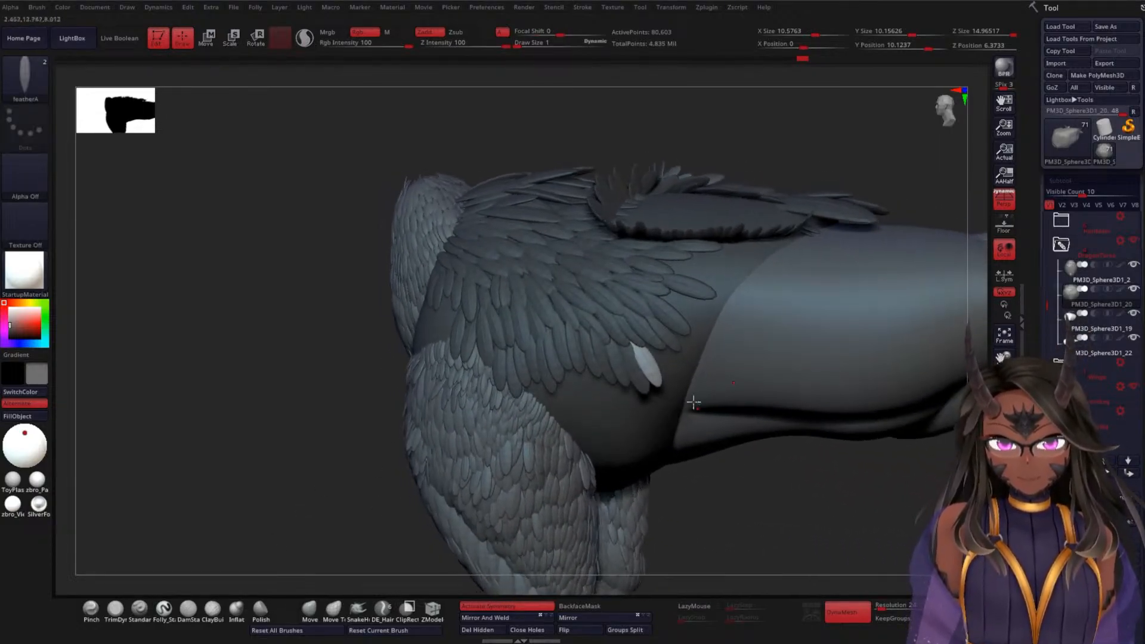
pyautogui.press('w')
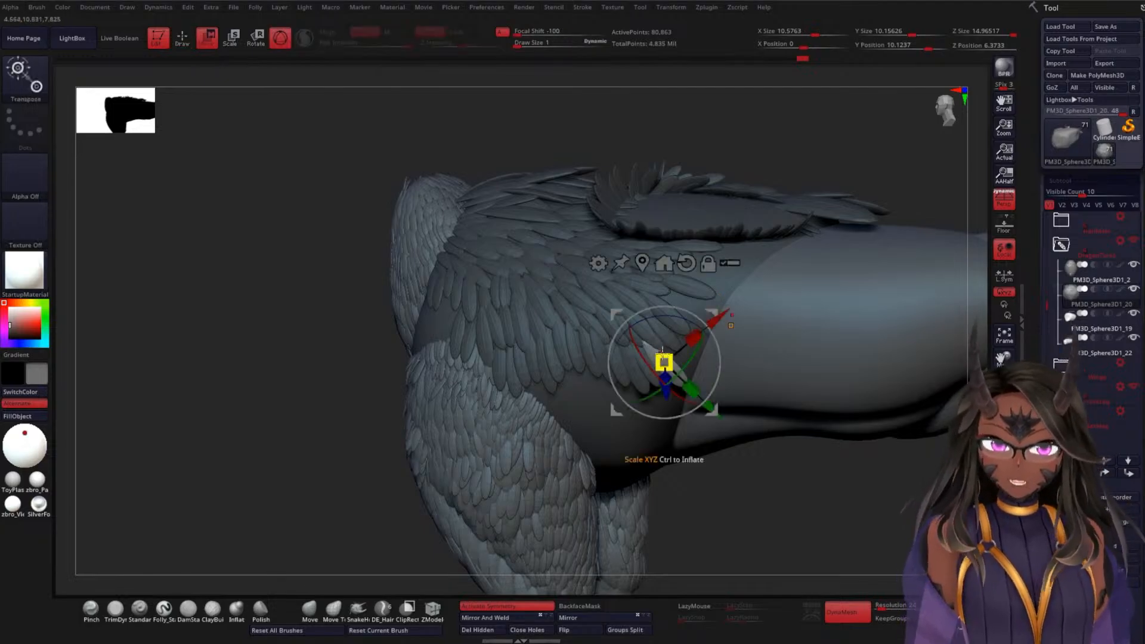
pyautogui.moveTo(687, 369); pyautogui.dragTo(645, 342)
pyautogui.press('q')
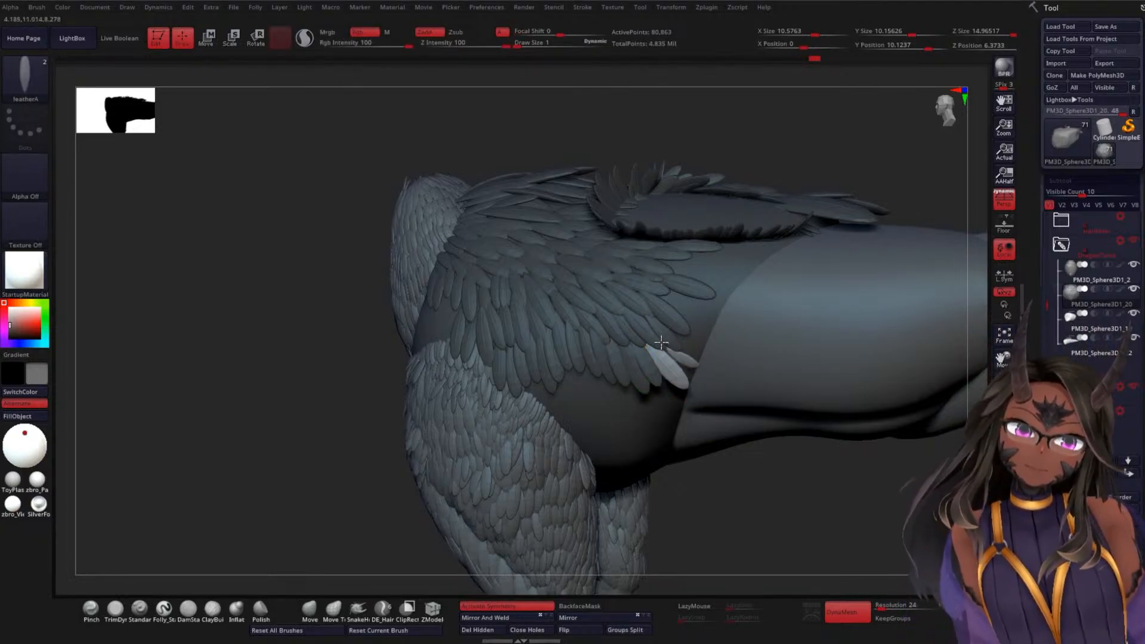
pyautogui.press('w')
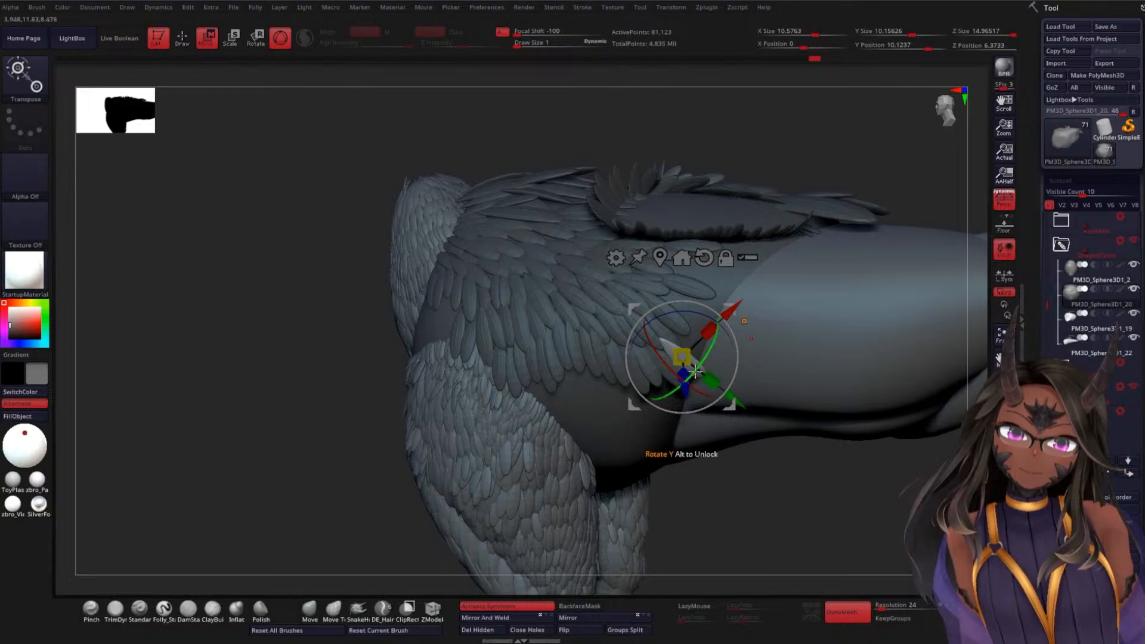
pyautogui.moveTo(692, 380)
pyautogui.mouseDown()
pyautogui.moveTo(703, 356)
pyautogui.moveTo(668, 342)
pyautogui.mouseUp()
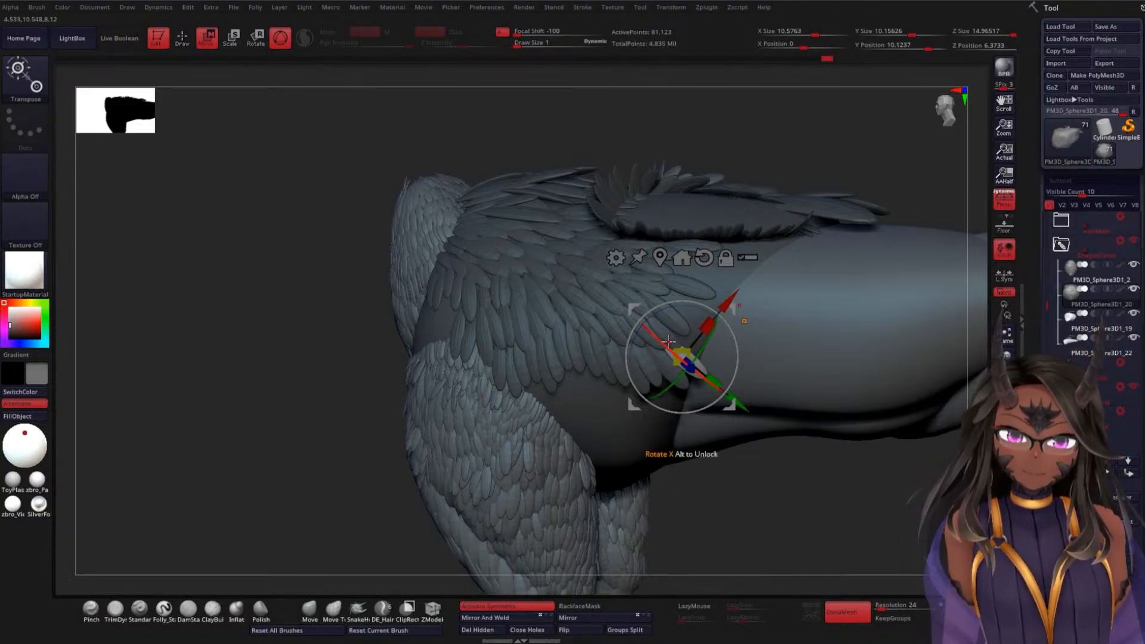
pyautogui.press('q')
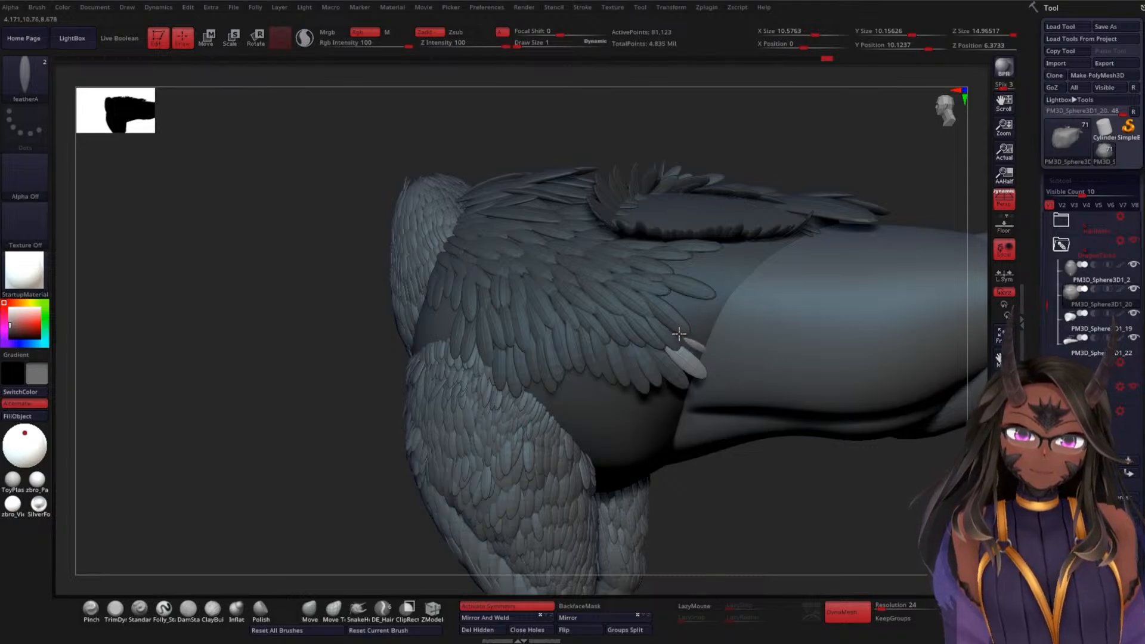
# Add mirrored feathers up the flank's rear edge where it meets the tail base, adjusting the newest pair with the gizmo
pyautogui.press('w')
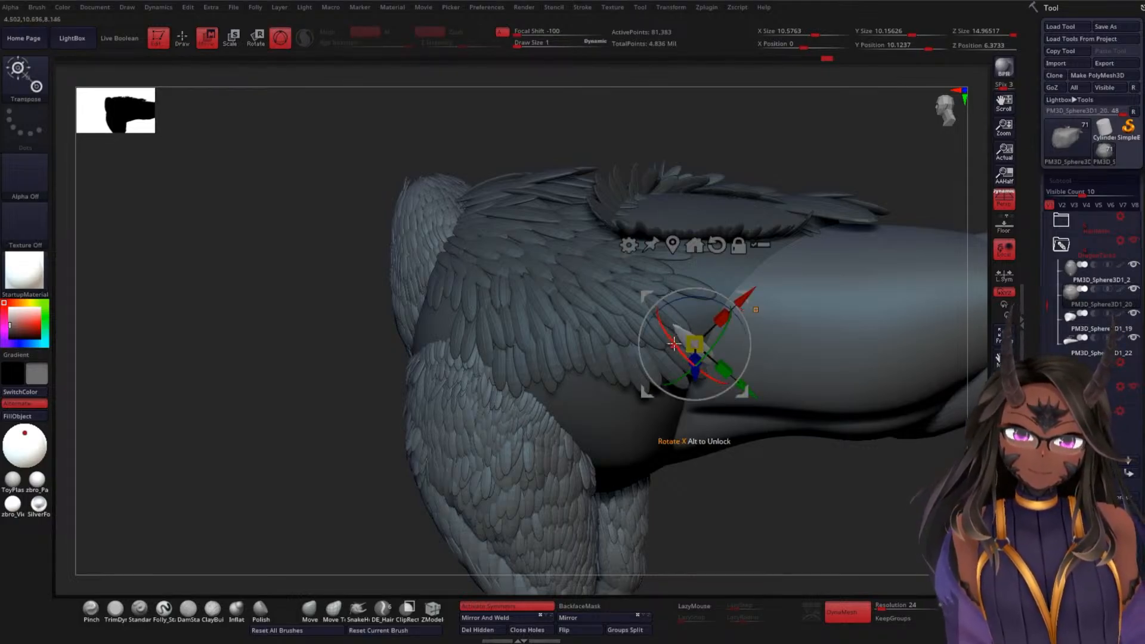
pyautogui.press('q')
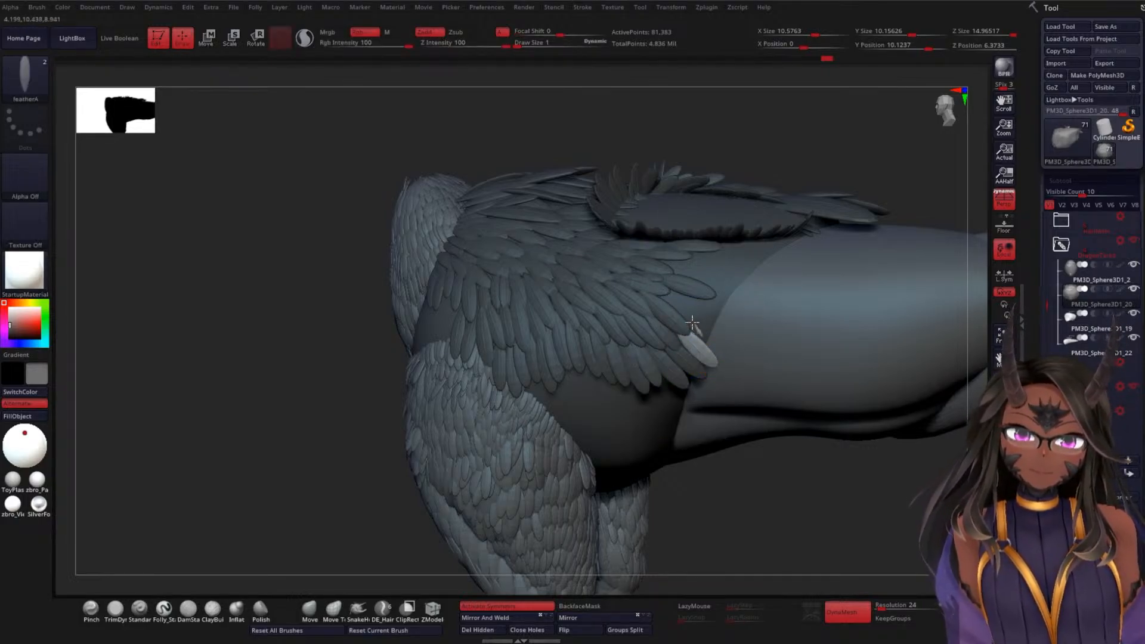
pyautogui.press('w')
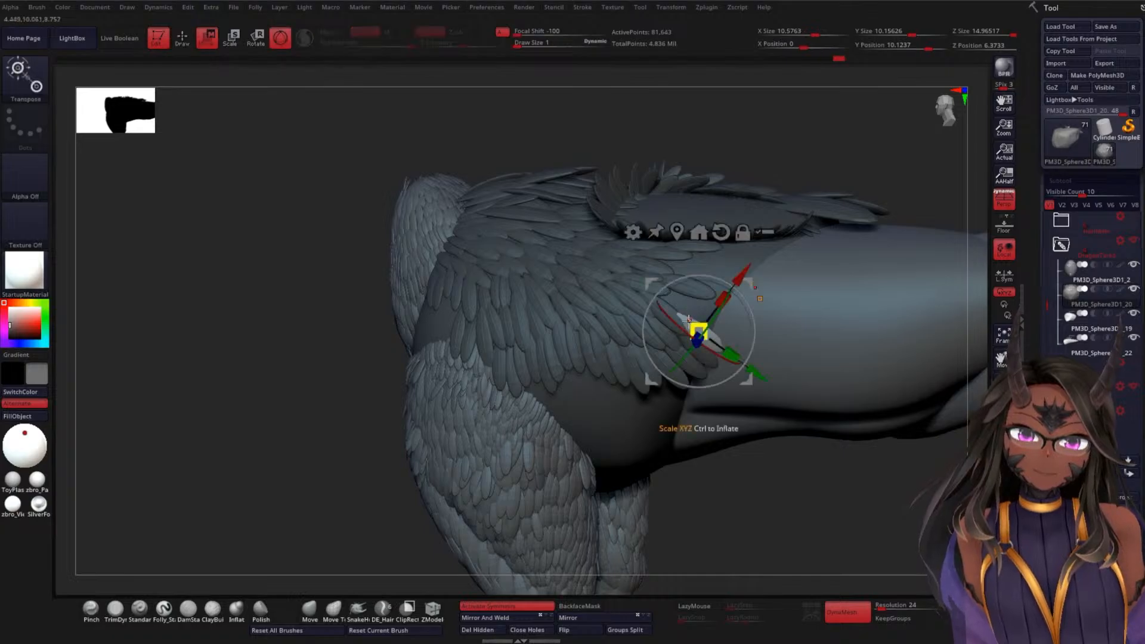
pyautogui.moveTo(697, 329); pyautogui.dragTo(687, 327)
pyautogui.press('q')
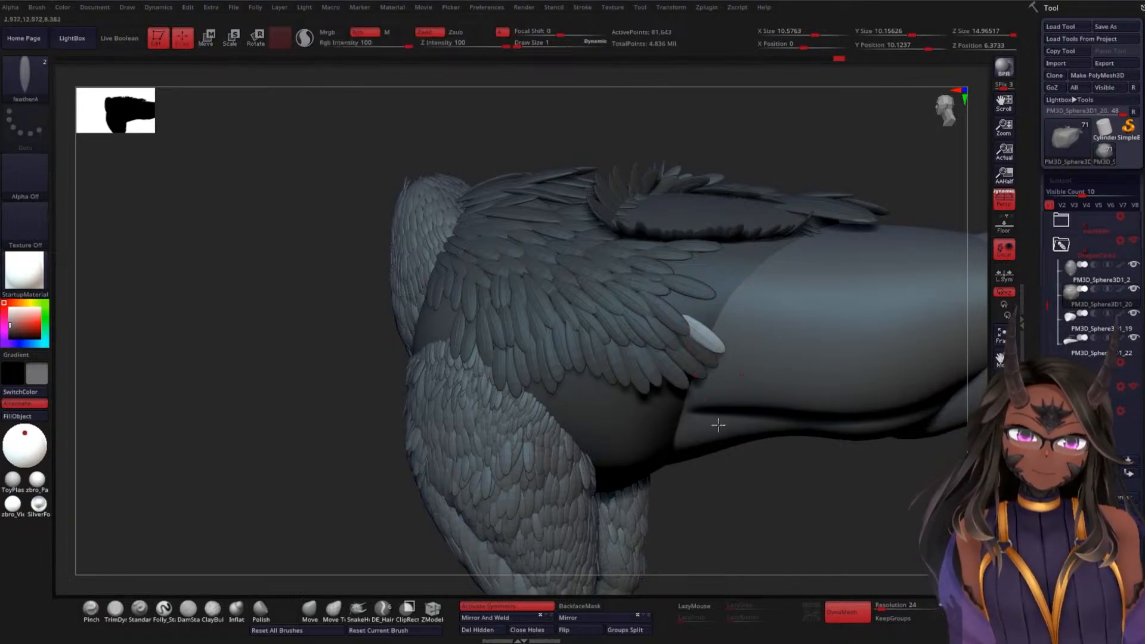
# Insert more mirrored feathers up the flank's rear edge beneath the wing joint, rotating the newest pair to overlap its neighbours
pyautogui.moveTo(795, 487)
pyautogui.mouseDown()
pyautogui.moveTo(793, 511)
pyautogui.moveTo(713, 317)
pyautogui.moveTo(692, 331)
pyautogui.moveTo(668, 293)
pyautogui.moveTo(656, 301)
pyautogui.moveTo(725, 296)
pyautogui.mouseUp()
pyautogui.press('w')
pyautogui.press('q')
pyautogui.press('w')
pyautogui.press('q')
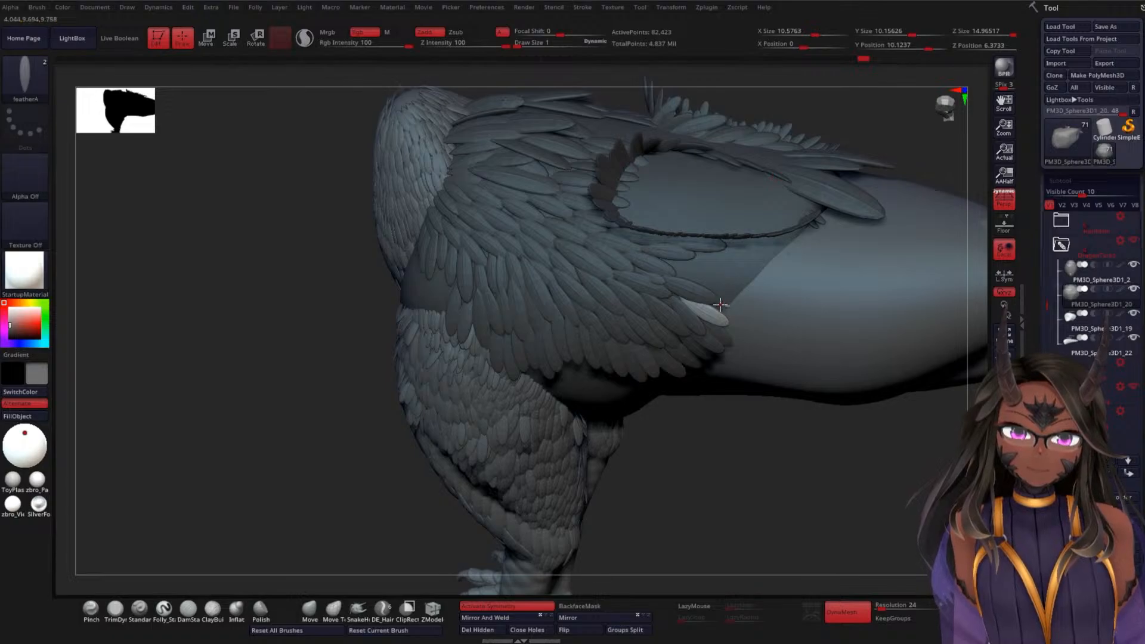
pyautogui.press('w')
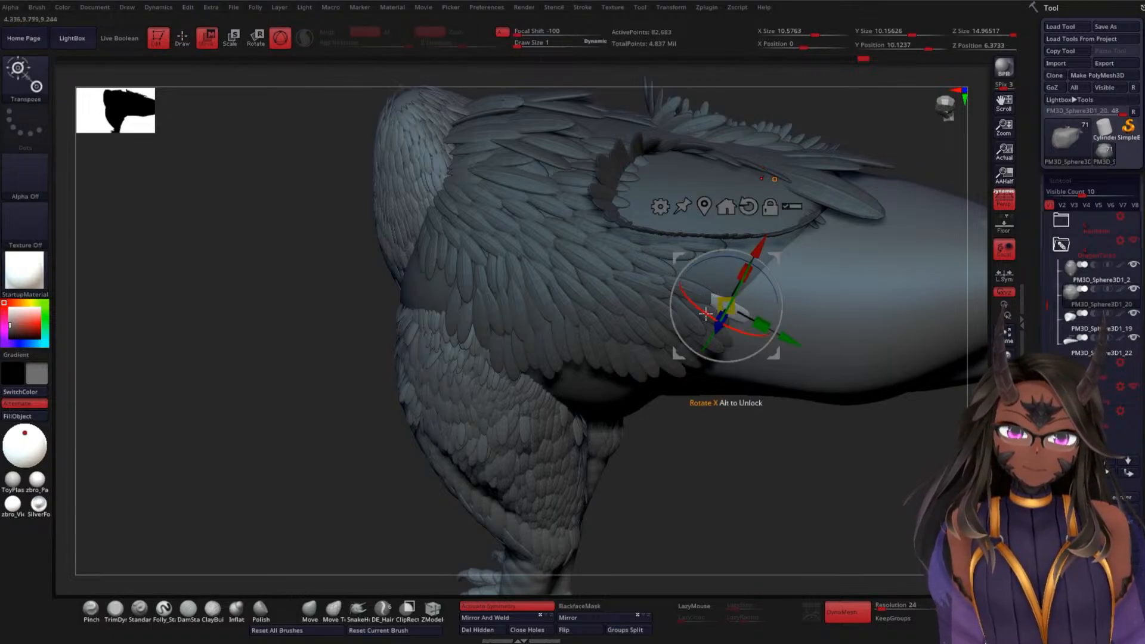
pyautogui.moveTo(706, 312); pyautogui.dragTo(704, 303)
pyautogui.press('q')
# Insert and orient mirrored feathers at the flank's upper rear edge, just below the back end of the wing joint opening
pyautogui.moveTo(768, 455)
pyautogui.mouseDown()
pyautogui.moveTo(723, 276)
pyautogui.moveTo(672, 277)
pyautogui.mouseUp()
pyautogui.press('w')
pyautogui.moveTo(716, 402); pyautogui.dragTo(759, 407)
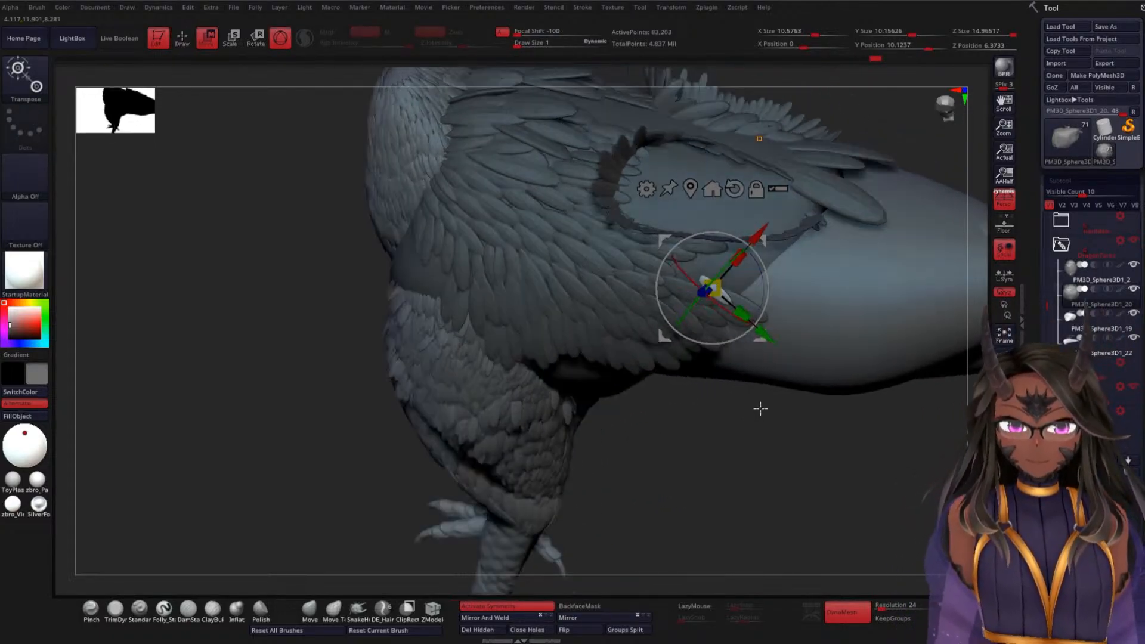
pyautogui.press('q')
pyautogui.moveTo(725, 445); pyautogui.dragTo(742, 420)
pyautogui.moveTo(686, 271)
pyautogui.mouseDown()
pyautogui.moveTo(657, 255)
pyautogui.moveTo(743, 261)
pyautogui.moveTo(752, 275)
pyautogui.moveTo(732, 263)
pyautogui.moveTo(764, 261)
pyautogui.mouseUp()
pyautogui.press('w')
pyautogui.press('q')
pyautogui.press('w')
pyautogui.press('q')
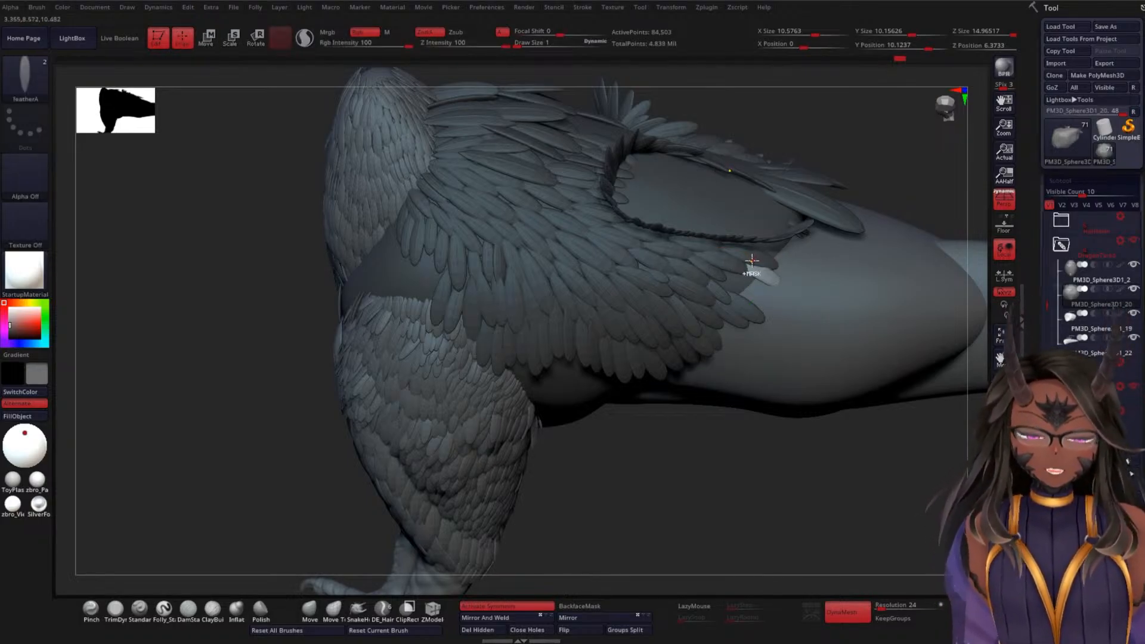
# Undo the last feather below the wing joint and fill the gap there with overlapping mirrored feathers
pyautogui.hotkey('ctrl', 'z')
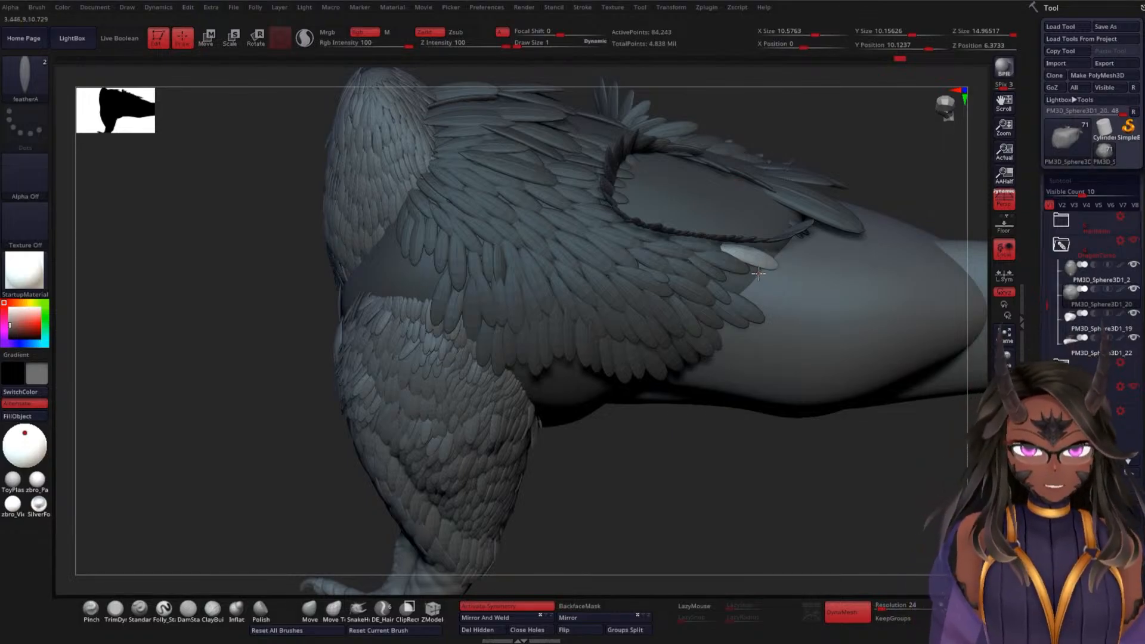
pyautogui.click(741, 279)
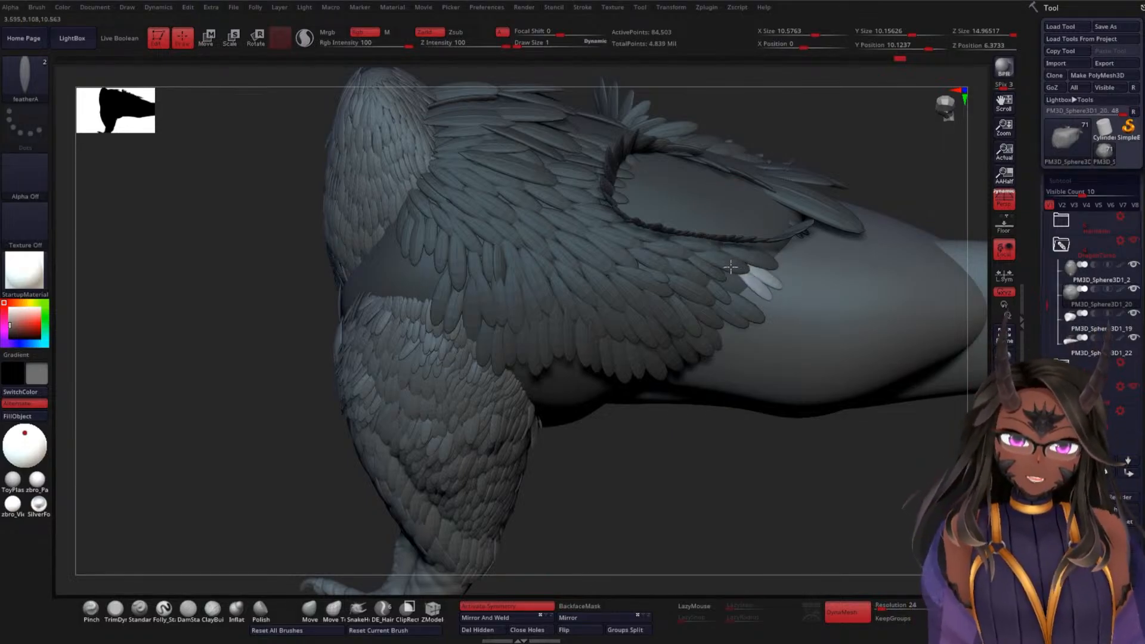
pyautogui.click(730, 292)
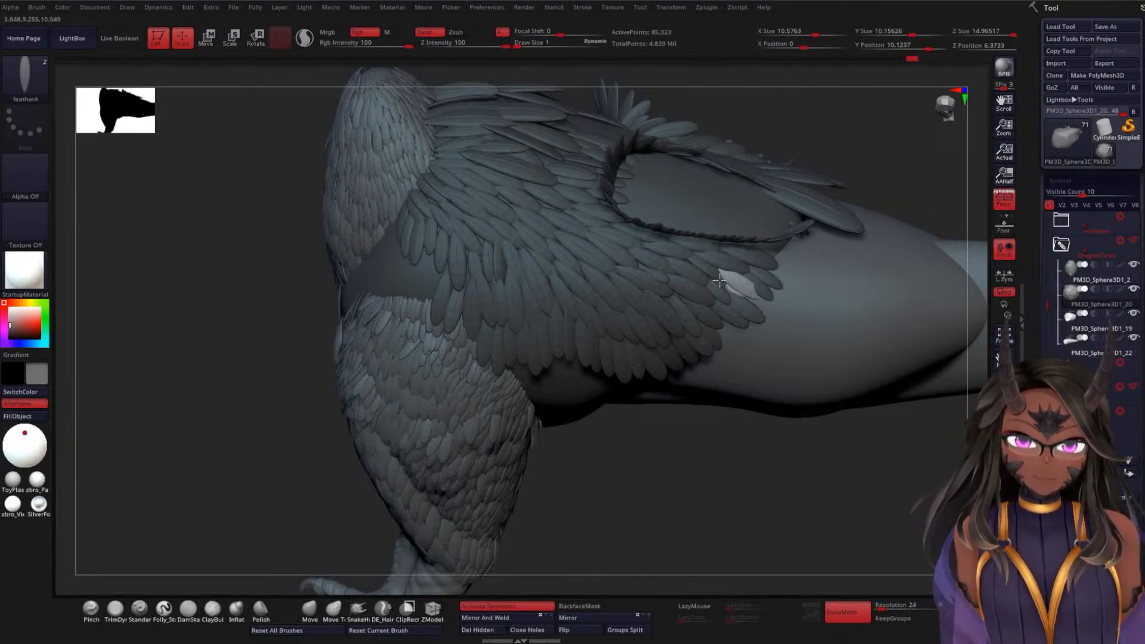
pyautogui.click(715, 276)
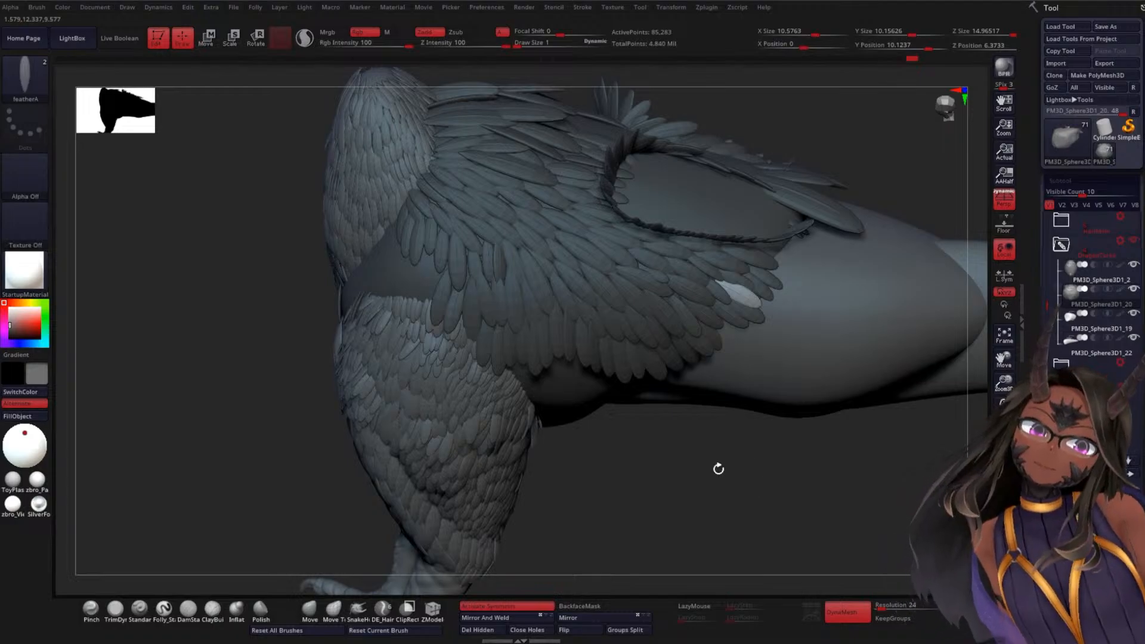
# Insert mirrored feathers at the rear of the bare strip above the thigh and rotate the newest pair about 8°
pyautogui.moveTo(719, 469); pyautogui.dragTo(721, 426)
pyautogui.moveTo(710, 499); pyautogui.dragTo(805, 448)
pyautogui.moveTo(799, 498); pyautogui.dragTo(808, 319)
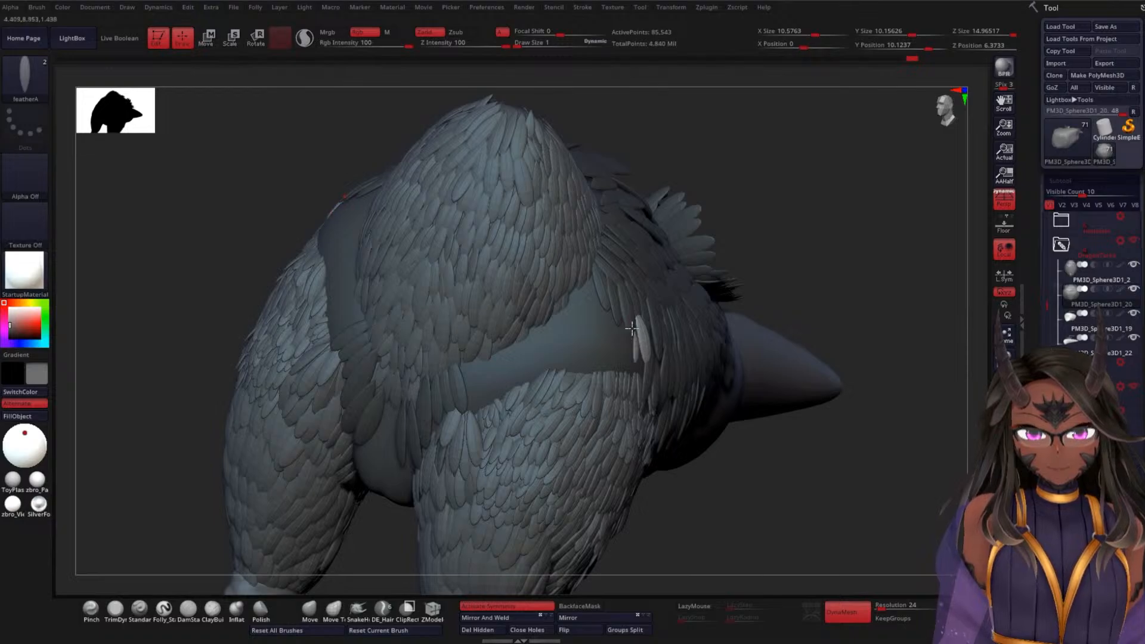
pyautogui.press('w')
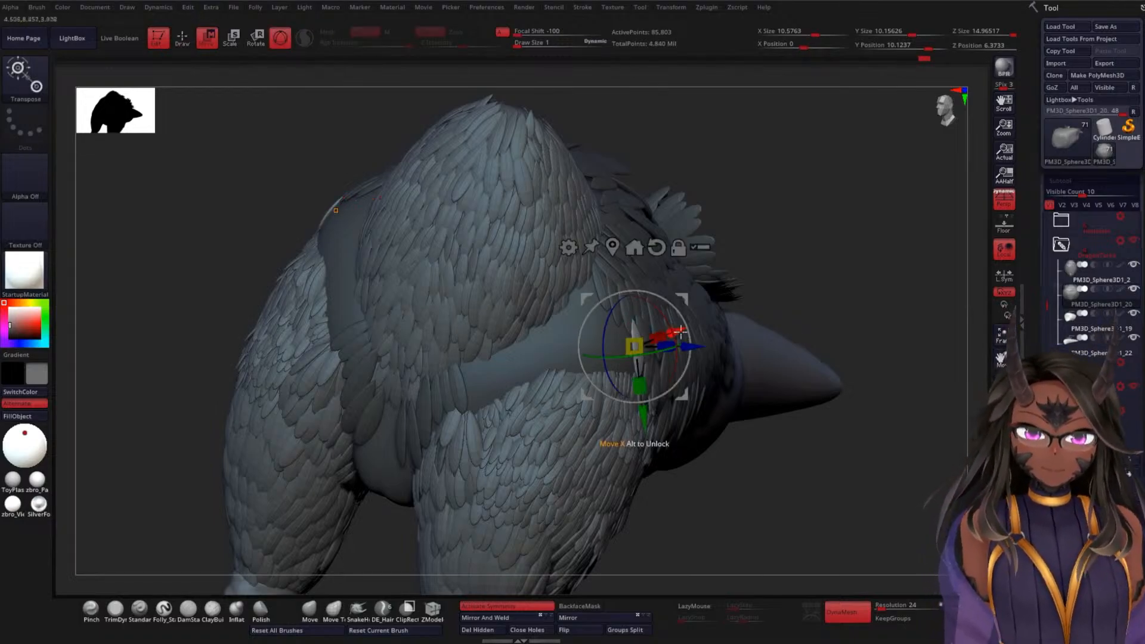
pyautogui.moveTo(778, 456); pyautogui.dragTo(714, 441)
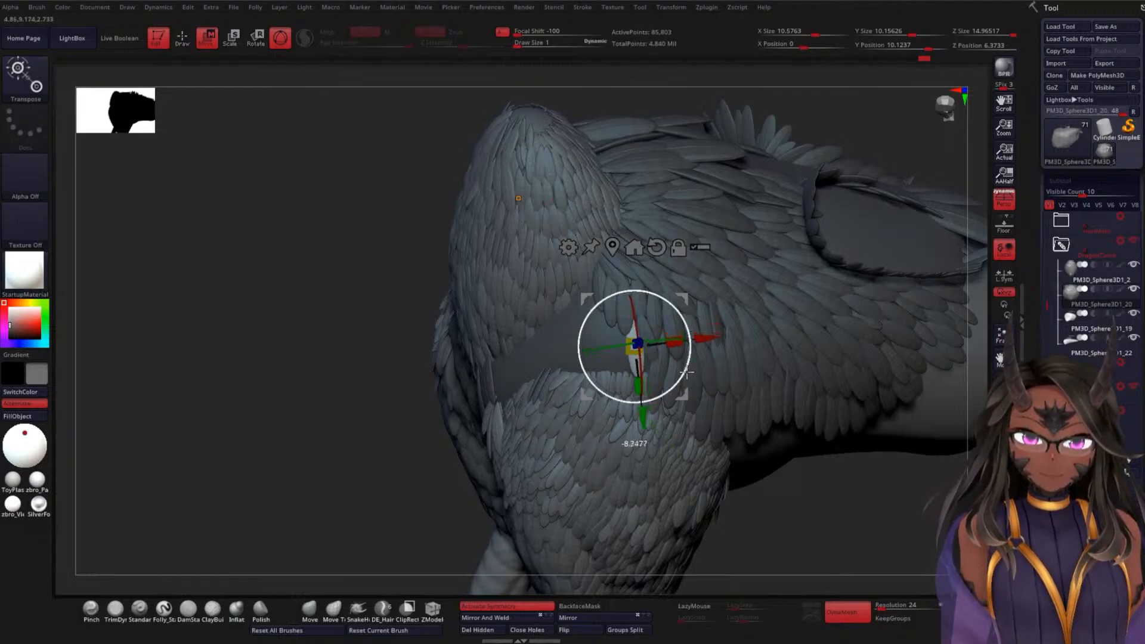
pyautogui.press('q')
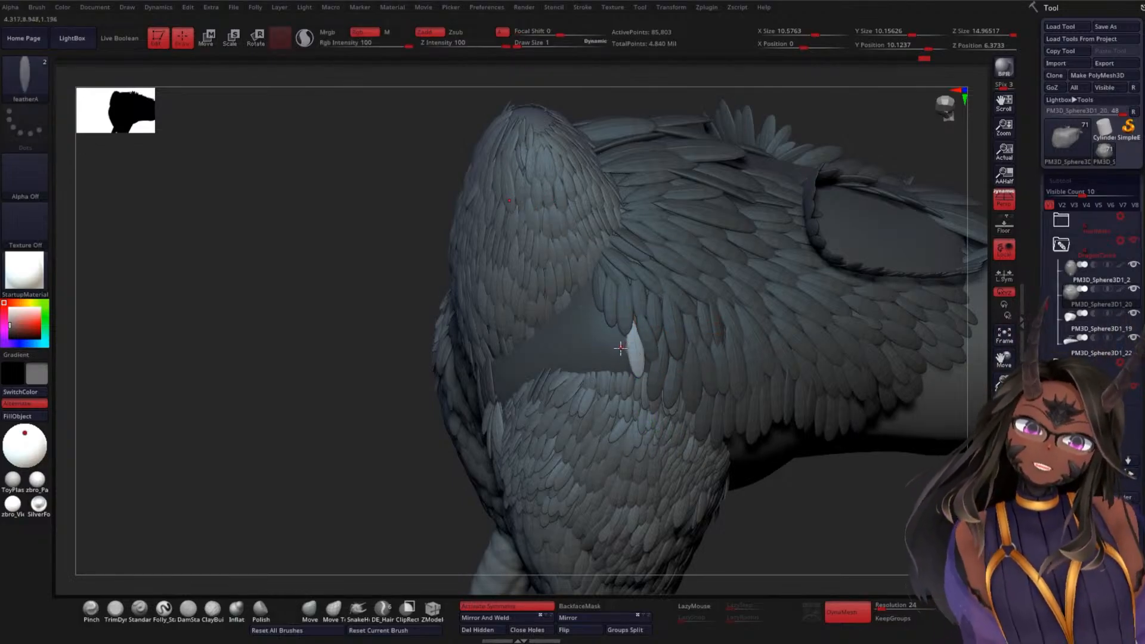
# Insert further mirrored feathers forward across the bare strip above the thigh and rotate the newest pair about 10°
pyautogui.moveTo(623, 304); pyautogui.dragTo(623, 303)
pyautogui.moveTo(610, 337)
pyautogui.mouseDown()
pyautogui.moveTo(613, 310)
pyautogui.moveTo(638, 341)
pyautogui.moveTo(599, 327)
pyautogui.mouseUp()
pyautogui.press('w')
pyautogui.press('q')
pyautogui.press('w')
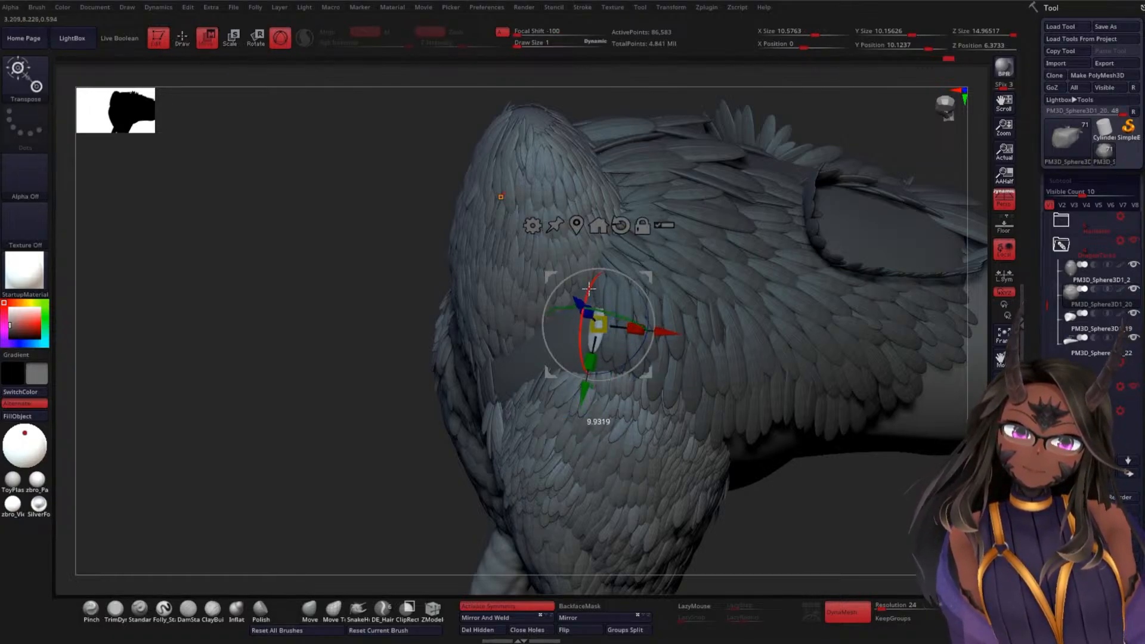
pyautogui.moveTo(589, 288); pyautogui.dragTo(578, 309, button='right')
pyautogui.press('q')
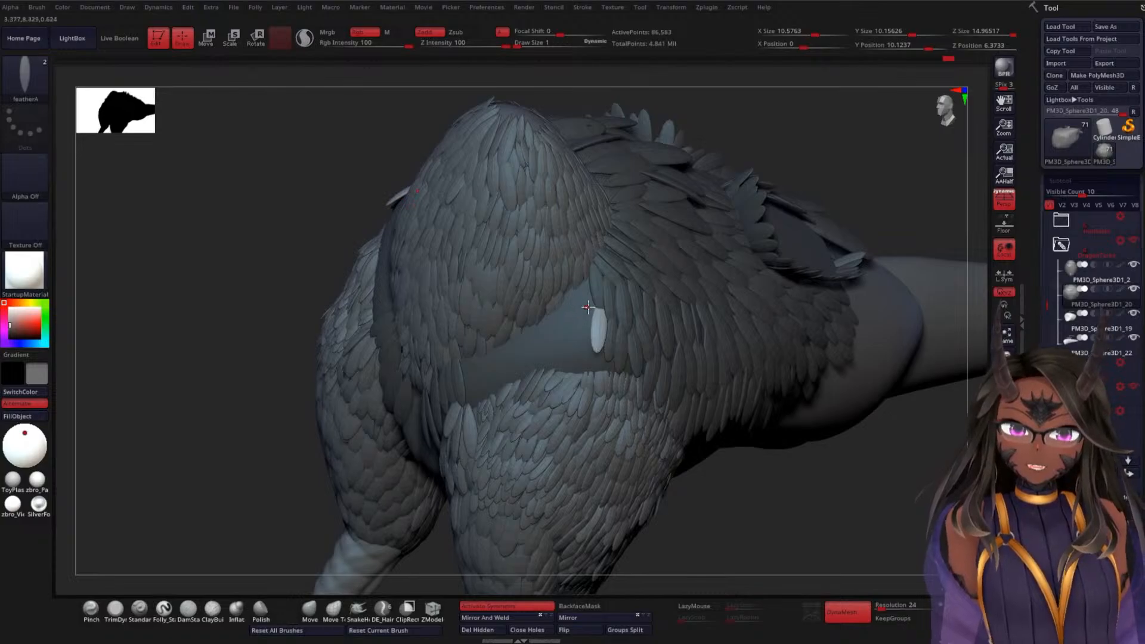
# Insert mirrored feathers at the rear end of the remaining bare strip above the thigh and undo the last two pairs
pyautogui.moveTo(592, 284); pyautogui.dragTo(584, 272)
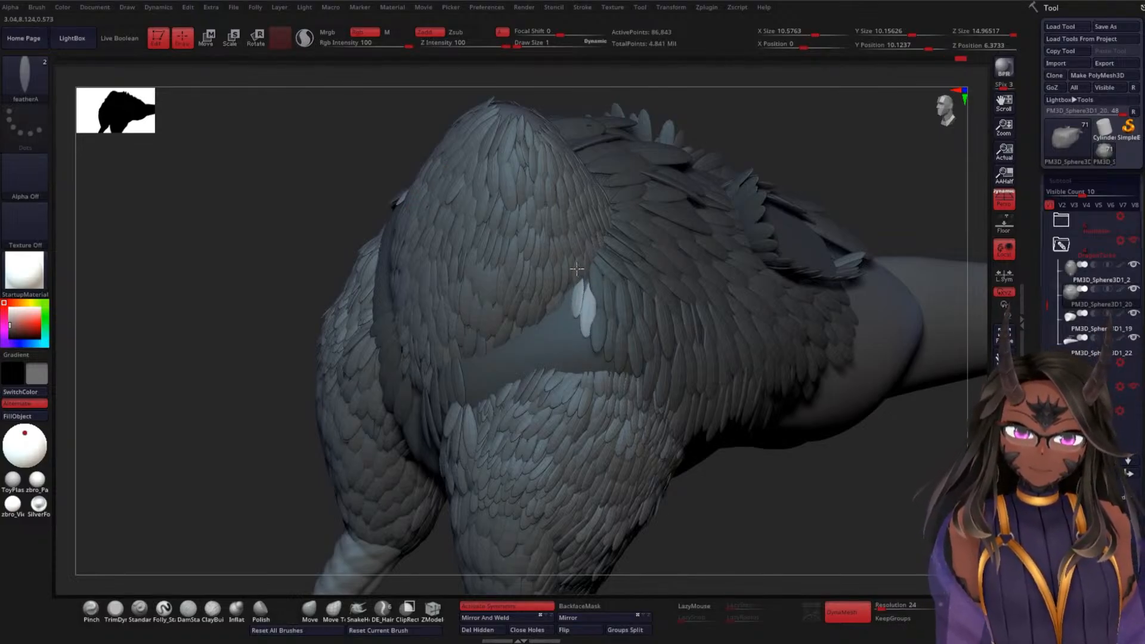
pyautogui.moveTo(561, 325); pyautogui.dragTo(569, 301)
pyautogui.press('w')
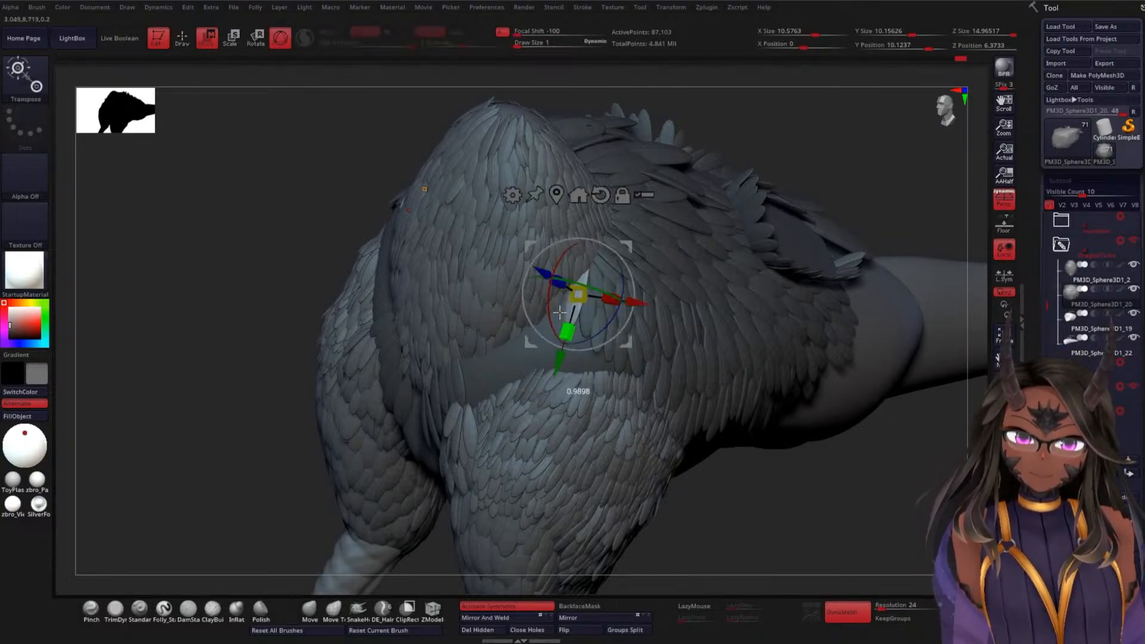
pyautogui.press('q')
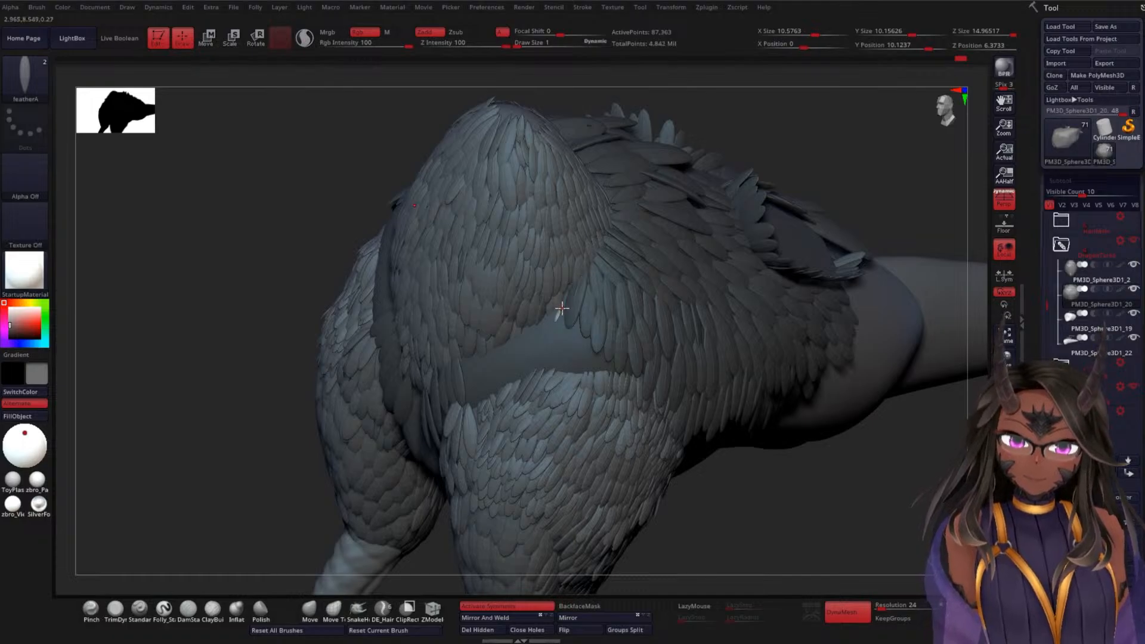
pyautogui.press('ctrl')
pyautogui.hotkey('ctrl', 'z')
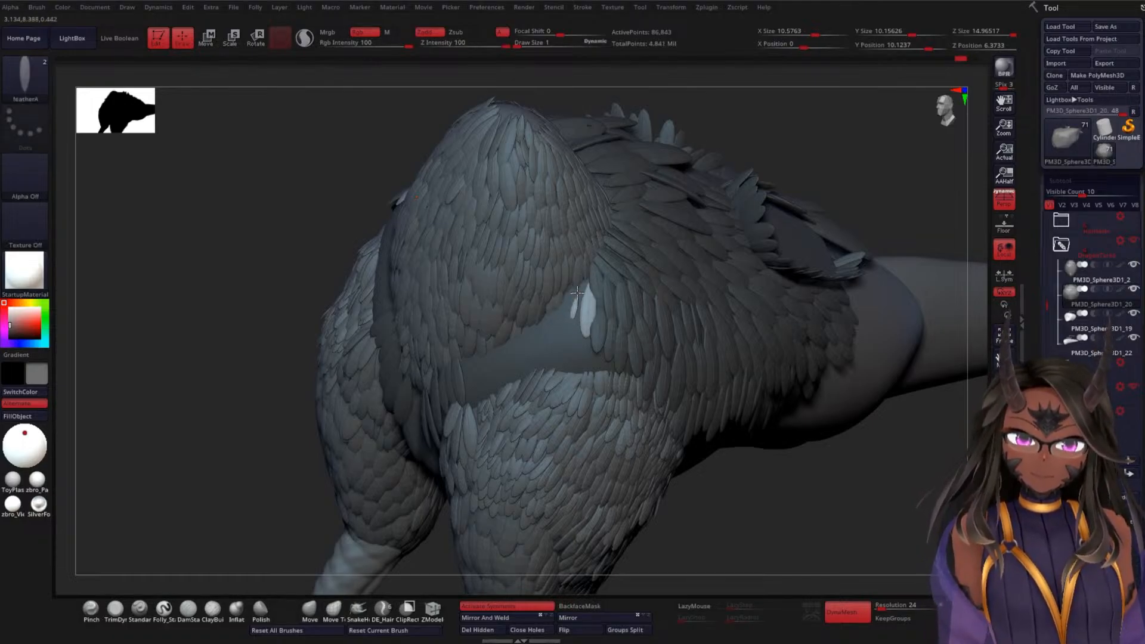
# Refill the rear of the bare strip with overlapping mirrored feathers down to the thigh's top edge and adjust the newest pair
pyautogui.moveTo(576, 291); pyautogui.dragTo(579, 276)
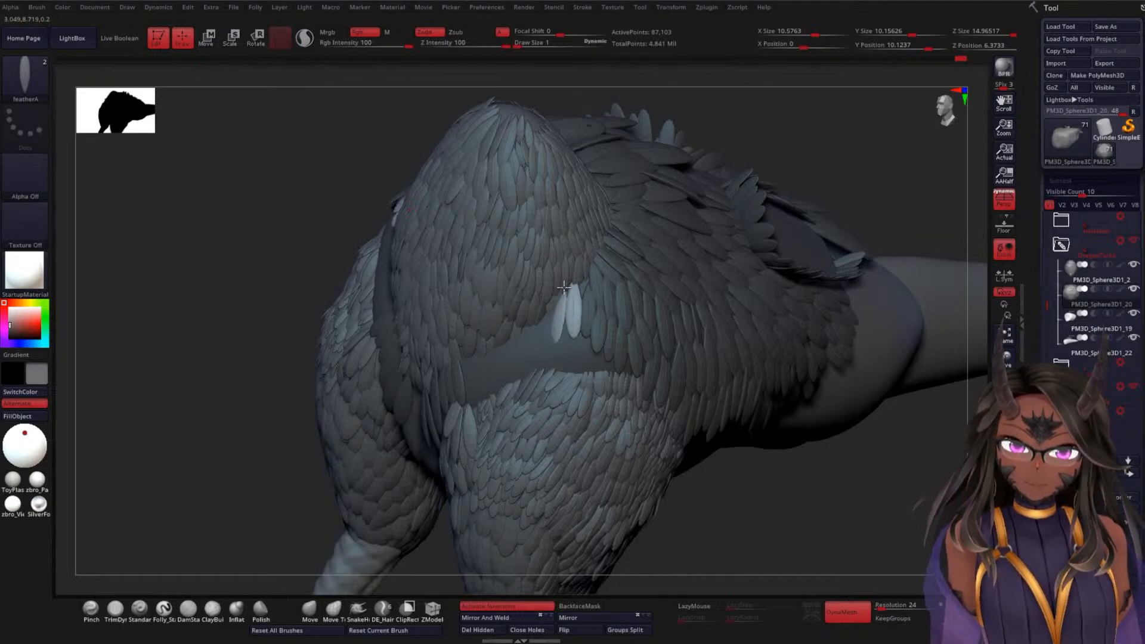
pyautogui.moveTo(561, 317); pyautogui.dragTo(608, 348)
pyautogui.press('w')
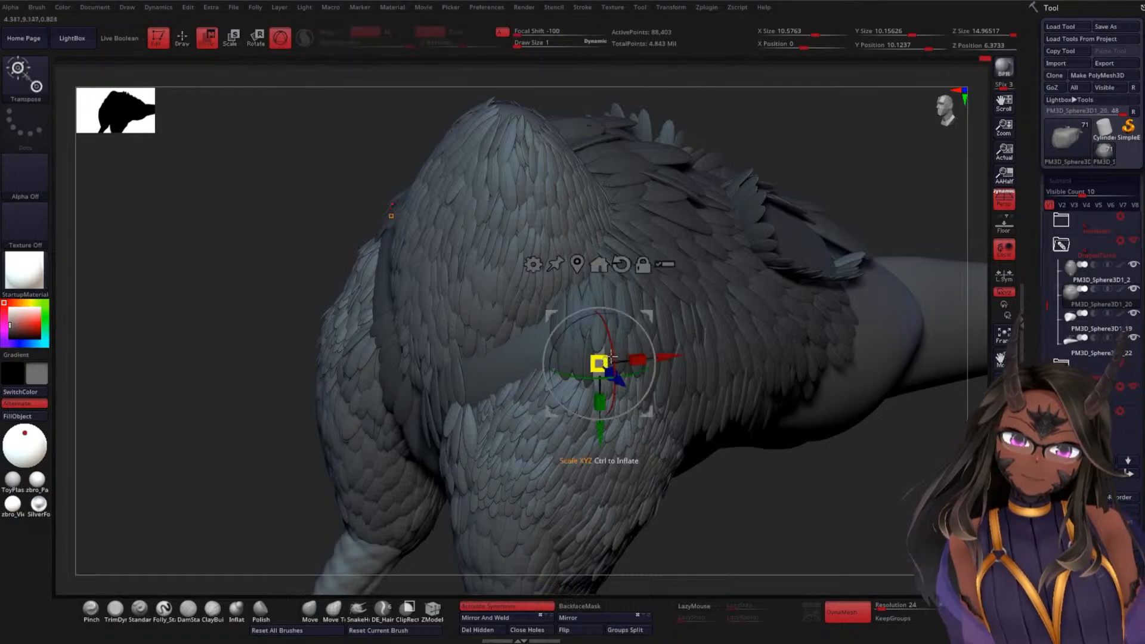
pyautogui.press('q')
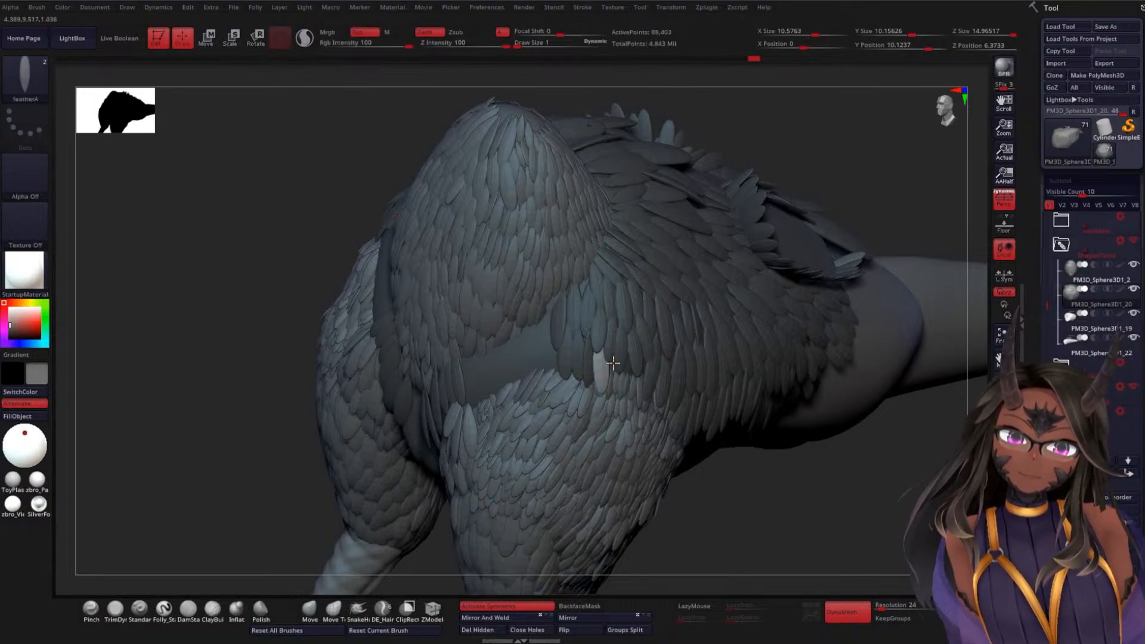
# Try to add one more mirrored feather pair at the thigh's top edge, scaling it about 1.05 times and reorienting it
pyautogui.moveTo(613, 347)
pyautogui.mouseDown()
pyautogui.moveTo(605, 367)
pyautogui.moveTo(635, 367)
pyautogui.moveTo(622, 356)
pyautogui.mouseUp()
pyautogui.press('w')
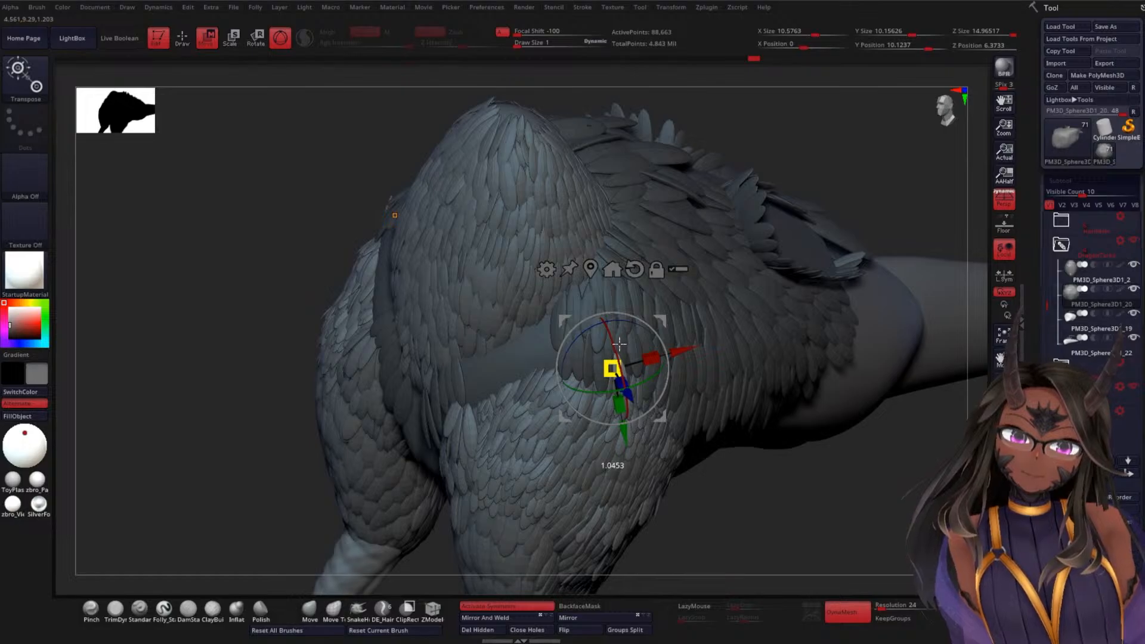
pyautogui.moveTo(802, 588); pyautogui.dragTo(738, 478)
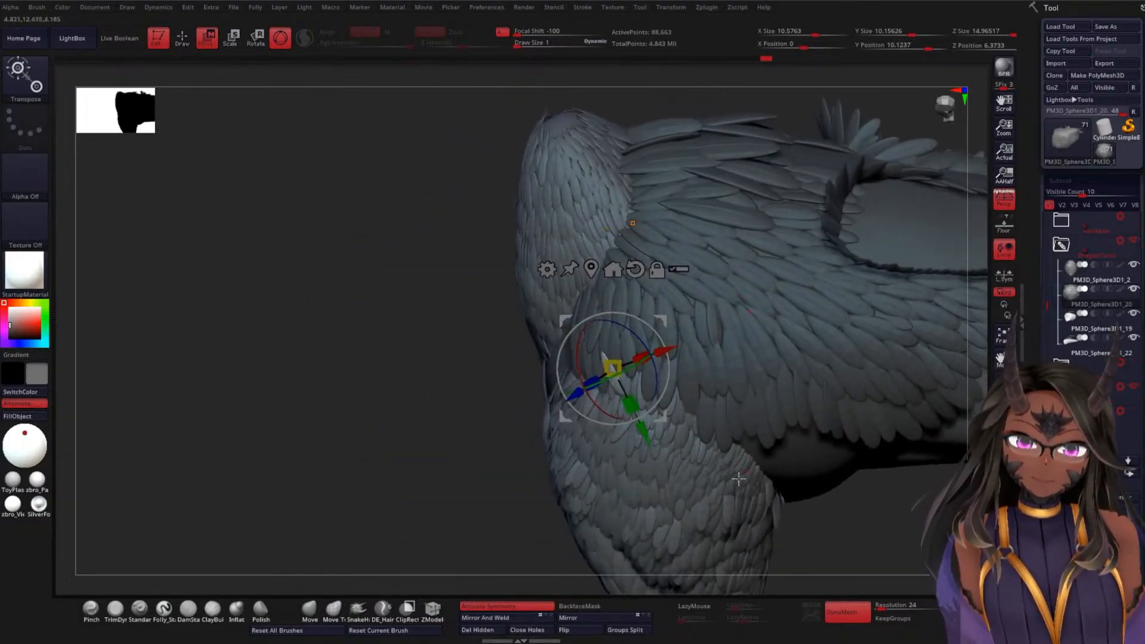
pyautogui.moveTo(642, 358)
pyautogui.mouseDown()
pyautogui.moveTo(603, 340)
pyautogui.moveTo(566, 351)
pyautogui.mouseUp()
pyautogui.moveTo(563, 358); pyautogui.dragTo(567, 359)
pyautogui.press('q')
pyautogui.moveTo(471, 400)
pyautogui.mouseDown()
pyautogui.moveTo(450, 409)
pyautogui.moveTo(476, 404)
pyautogui.mouseUp()
pyautogui.press('ctrl')
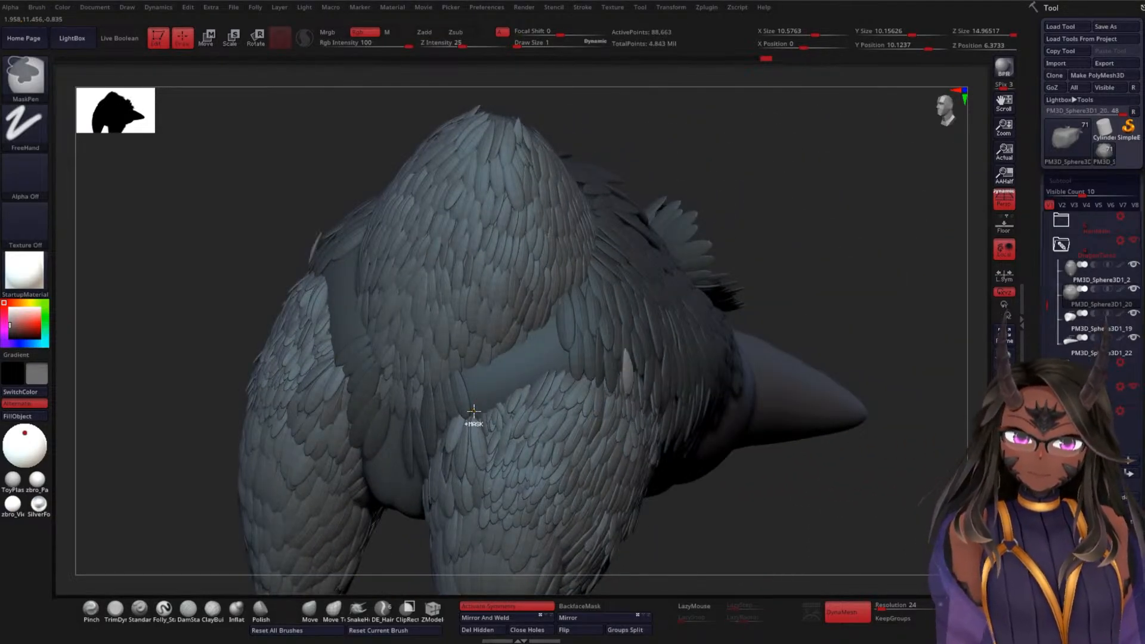
pyautogui.moveTo(863, 316); pyautogui.dragTo(846, 316)
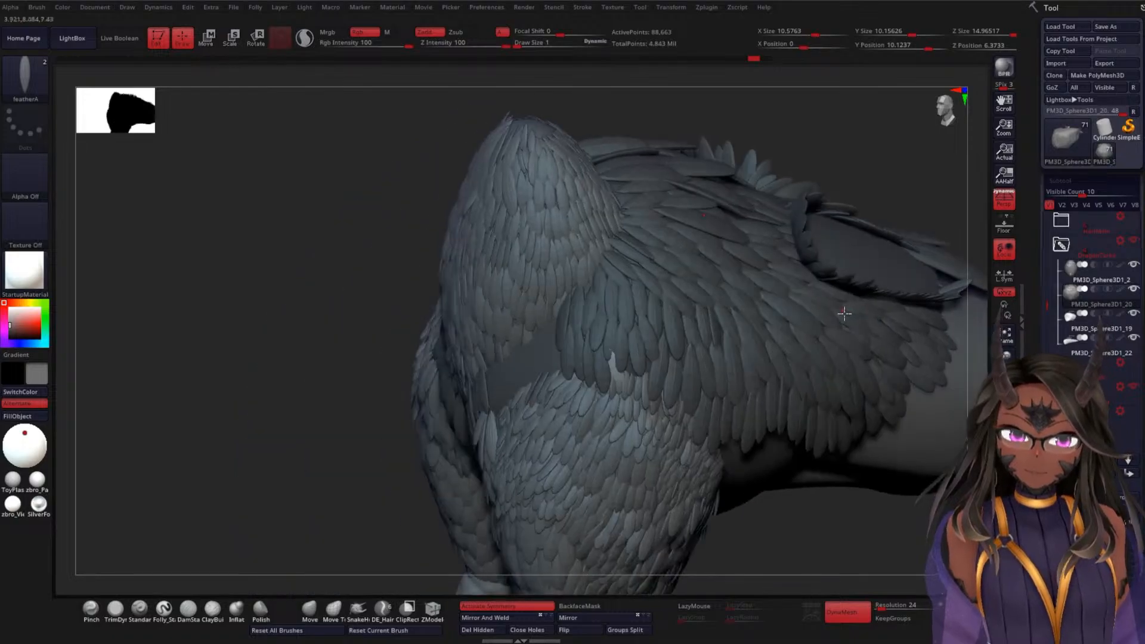
pyautogui.press('ctrl')
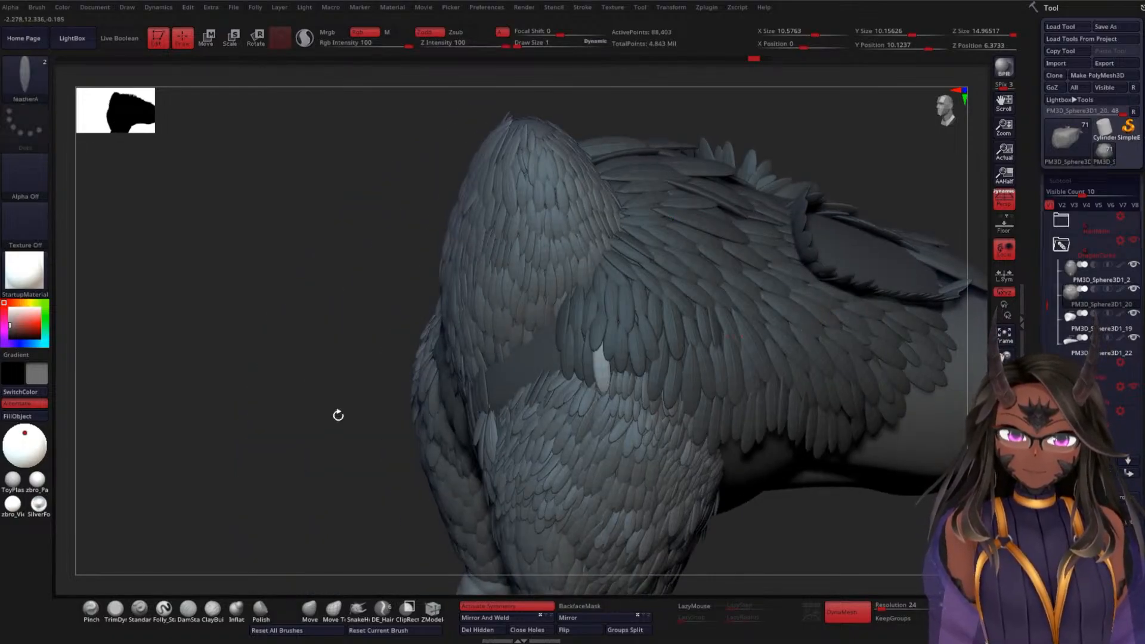
# Insert mirrored feathers across the middle of the bare strip above the thigh and orient the newest pairs to the surface
pyautogui.moveTo(338, 414)
pyautogui.mouseDown()
pyautogui.moveTo(553, 337)
pyautogui.moveTo(549, 303)
pyautogui.moveTo(531, 327)
pyautogui.mouseUp()
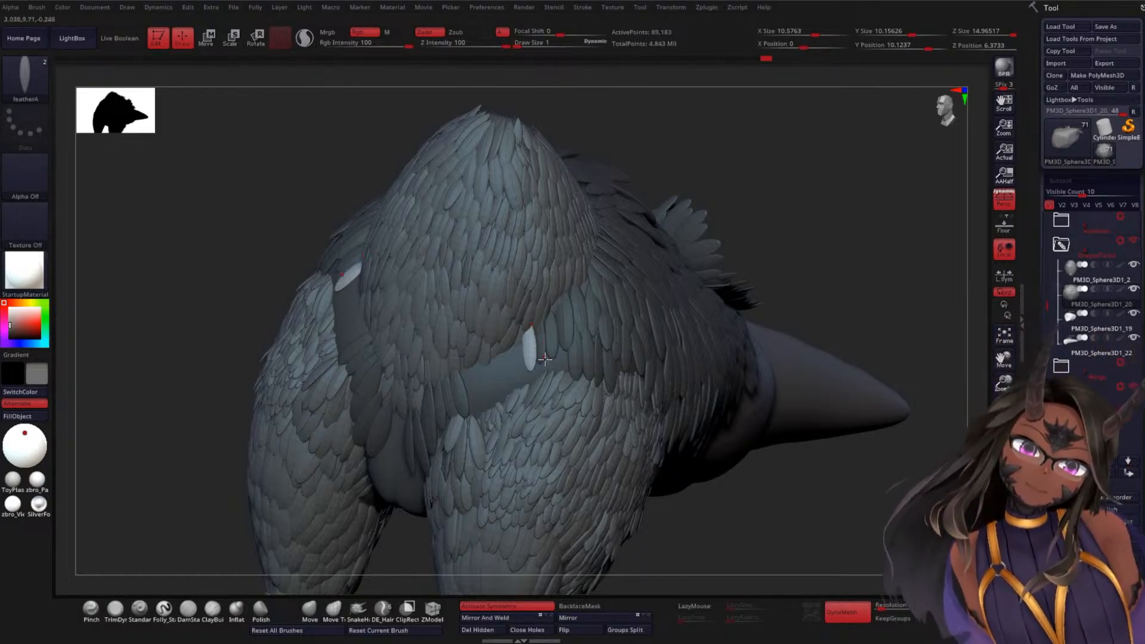
pyautogui.moveTo(563, 362); pyautogui.dragTo(563, 341)
pyautogui.press('w')
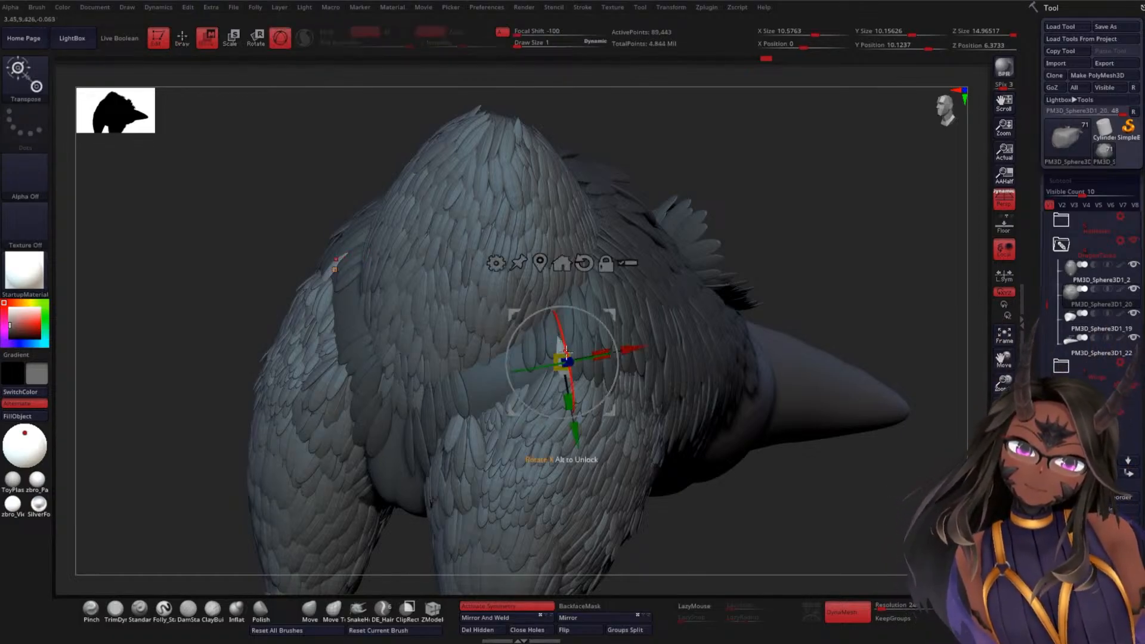
pyautogui.press('q')
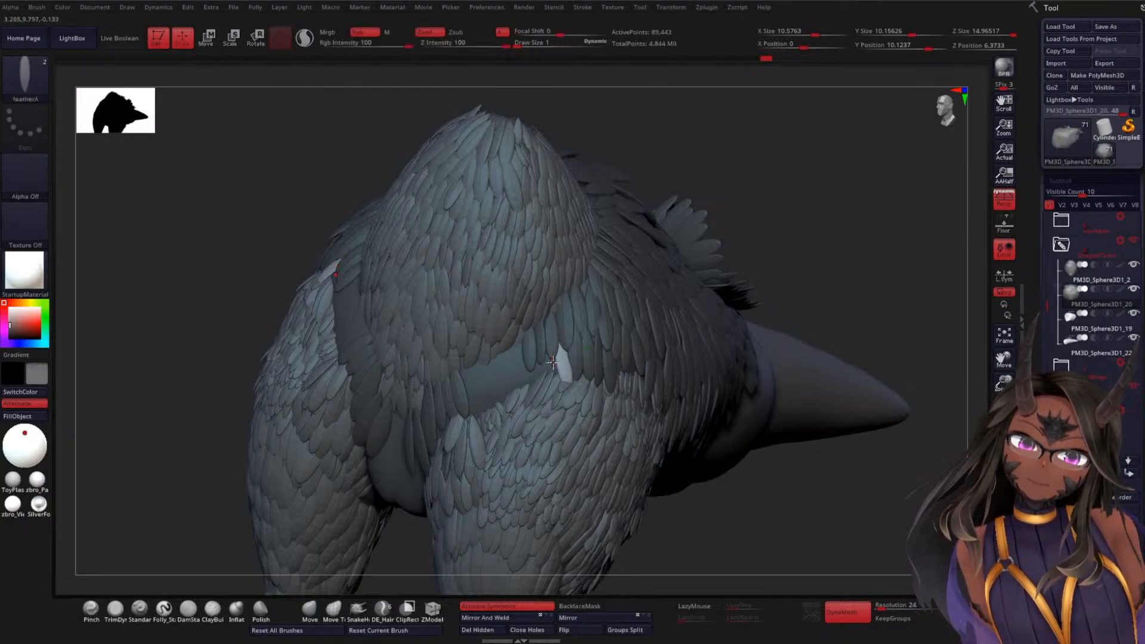
pyautogui.moveTo(549, 346); pyautogui.dragTo(547, 346)
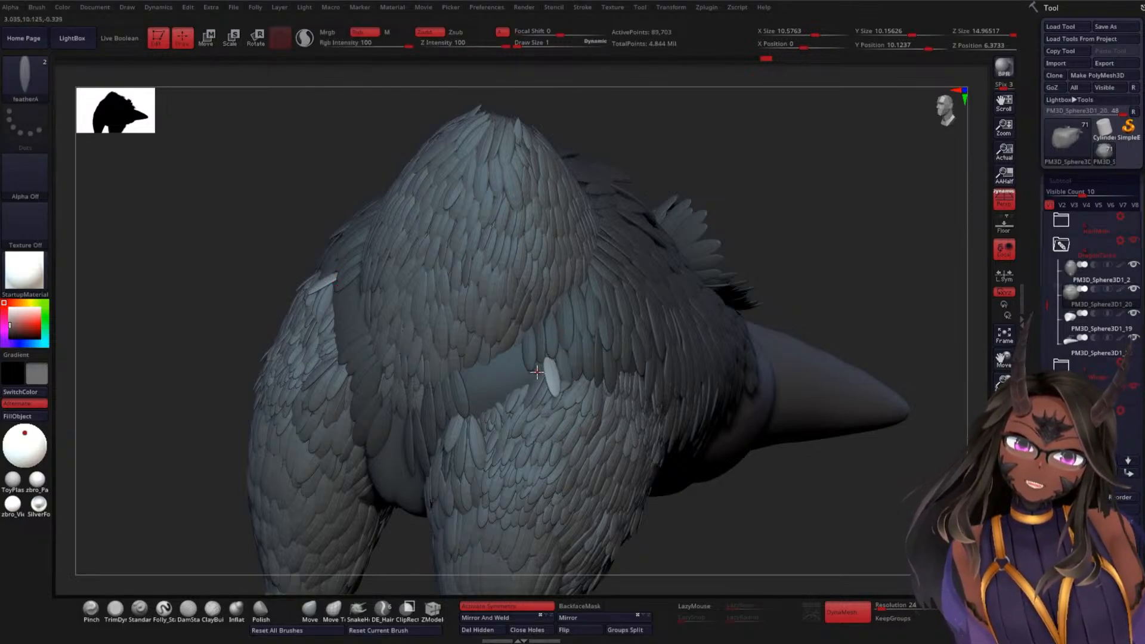
pyautogui.press('w')
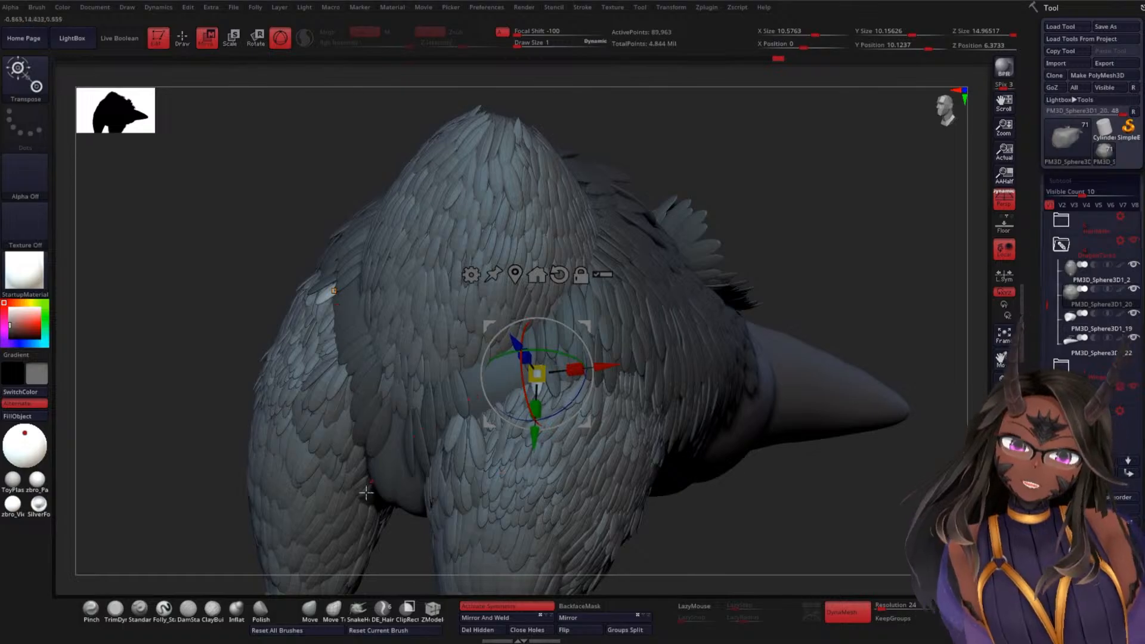
pyautogui.press('q')
# Extend the mirrored feathers forward across the rest of the bare strip and rotate the newest pair about 13° and 9°
pyautogui.moveTo(822, 509); pyautogui.dragTo(588, 371)
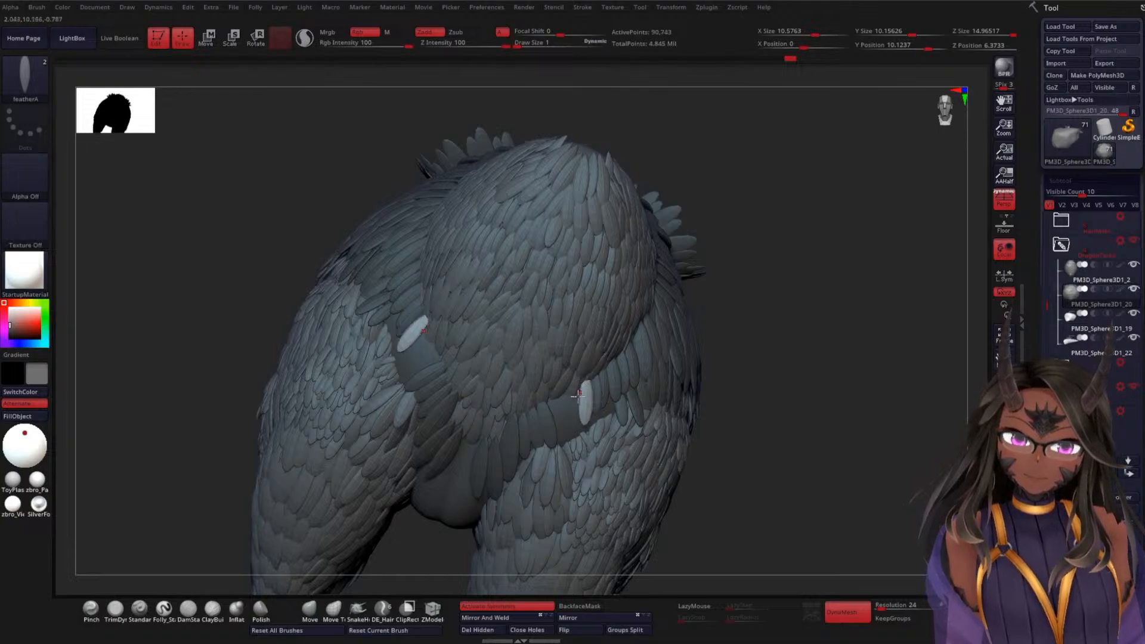
pyautogui.moveTo(573, 410); pyautogui.dragTo(561, 365)
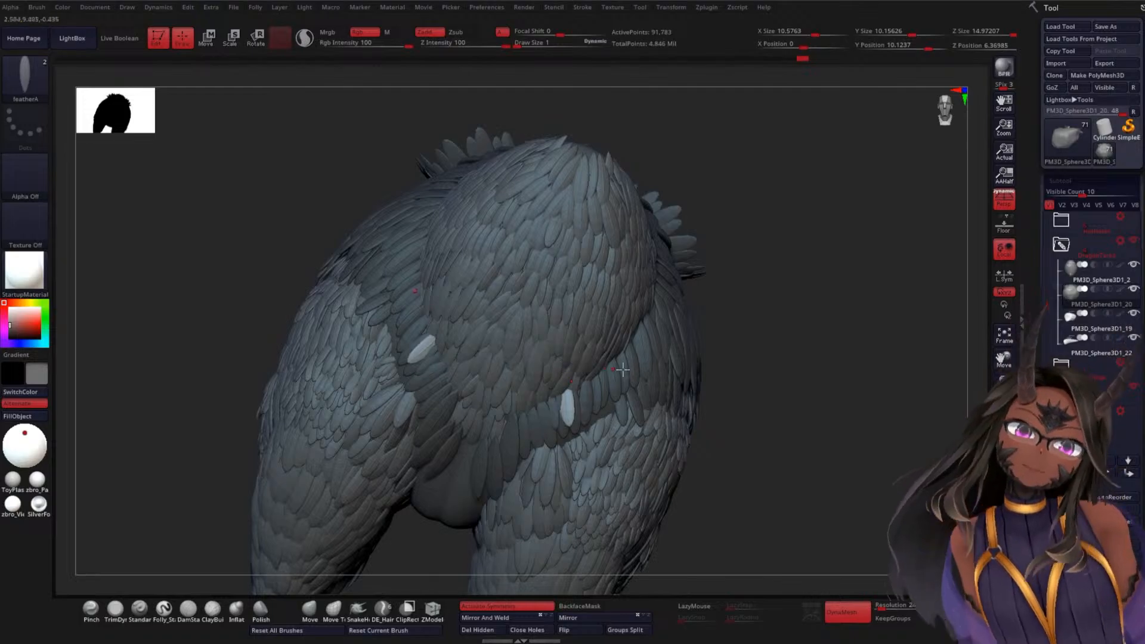
pyautogui.moveTo(825, 402); pyautogui.dragTo(604, 382)
pyautogui.press('w')
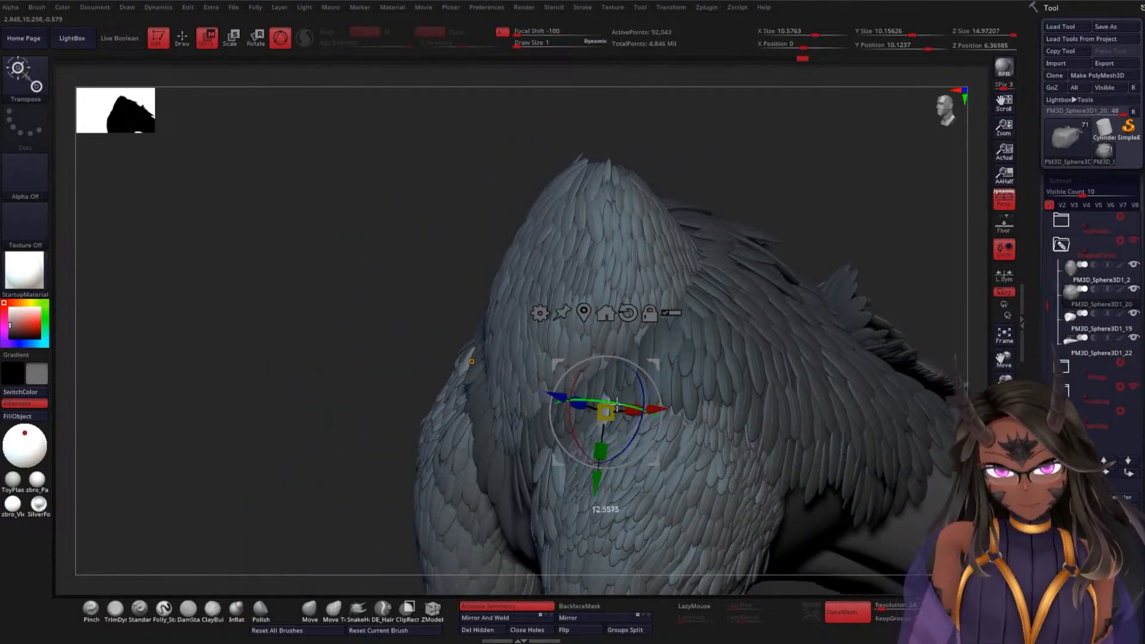
pyautogui.moveTo(571, 416); pyautogui.dragTo(572, 398)
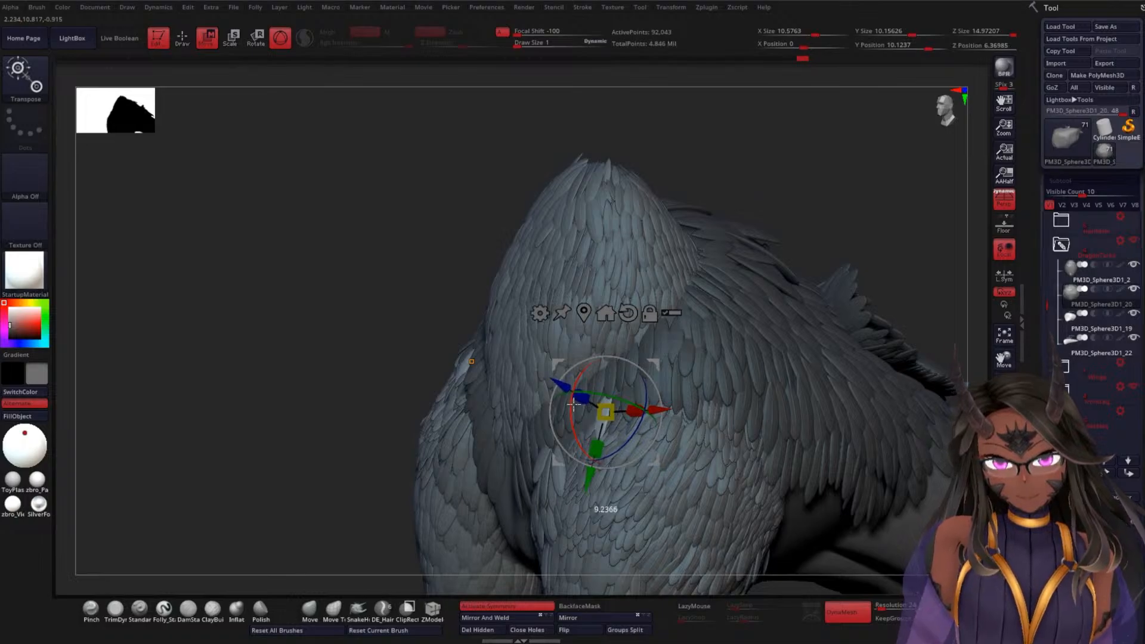
pyautogui.press('q')
# Insert mirrored feathers over the inner front end of the strip, overlapping the top of the thigh feathers
pyautogui.moveTo(350, 441)
pyautogui.mouseDown()
pyautogui.moveTo(453, 442)
pyautogui.moveTo(759, 391)
pyautogui.moveTo(597, 422)
pyautogui.moveTo(589, 391)
pyautogui.moveTo(576, 399)
pyautogui.mouseUp()
pyautogui.press('w')
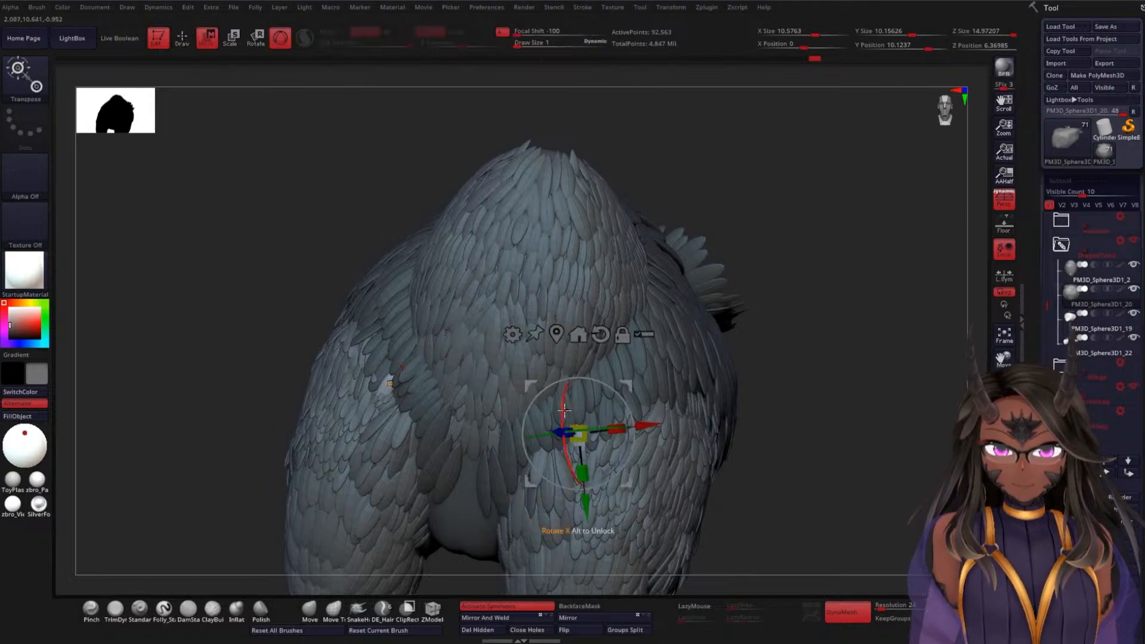
pyautogui.press('q')
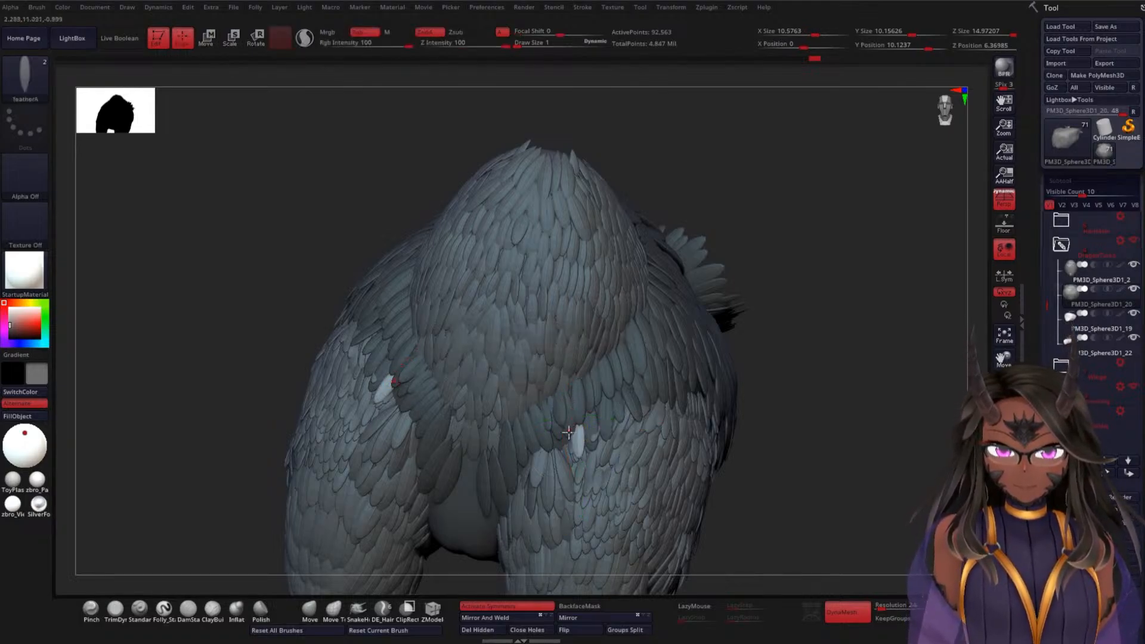
pyautogui.moveTo(555, 428)
pyautogui.mouseDown()
pyautogui.moveTo(567, 439)
pyautogui.moveTo(560, 416)
pyautogui.mouseUp()
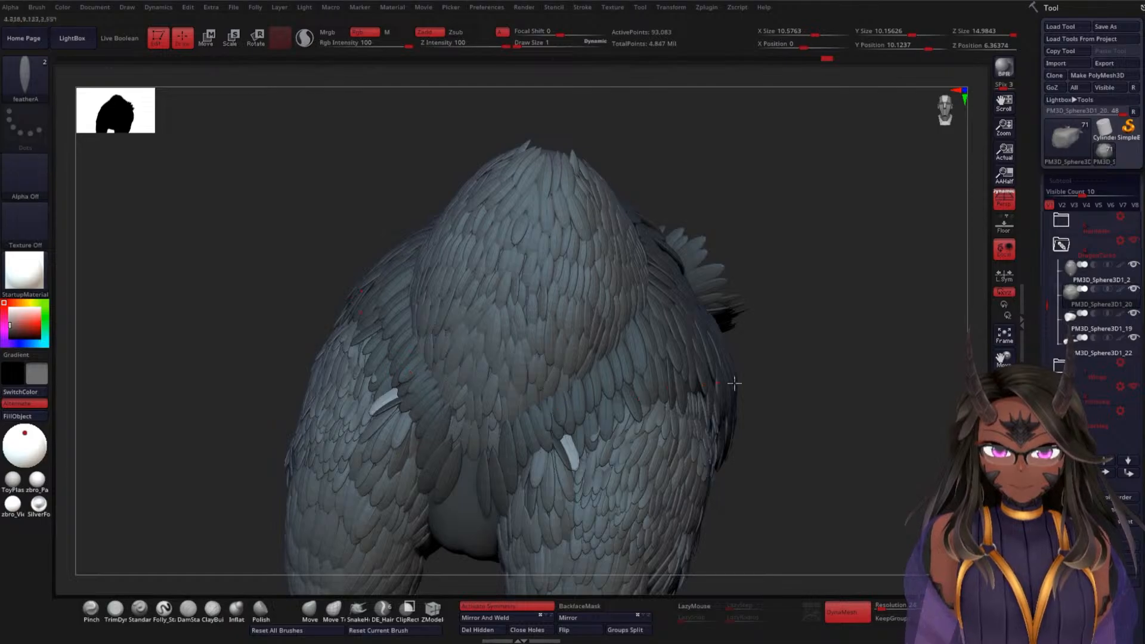
# Insert a mirrored feather pair along the inner edges of the thighs and undo the last adjustment to it
pyautogui.moveTo(735, 384); pyautogui.dragTo(726, 335)
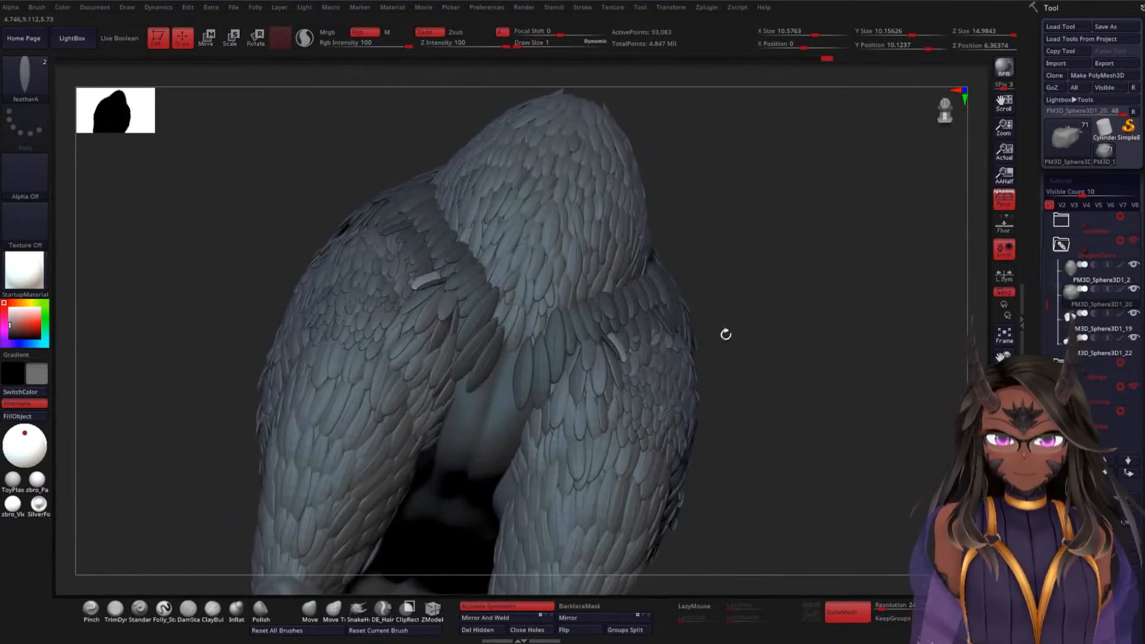
pyautogui.moveTo(790, 384); pyautogui.dragTo(746, 352)
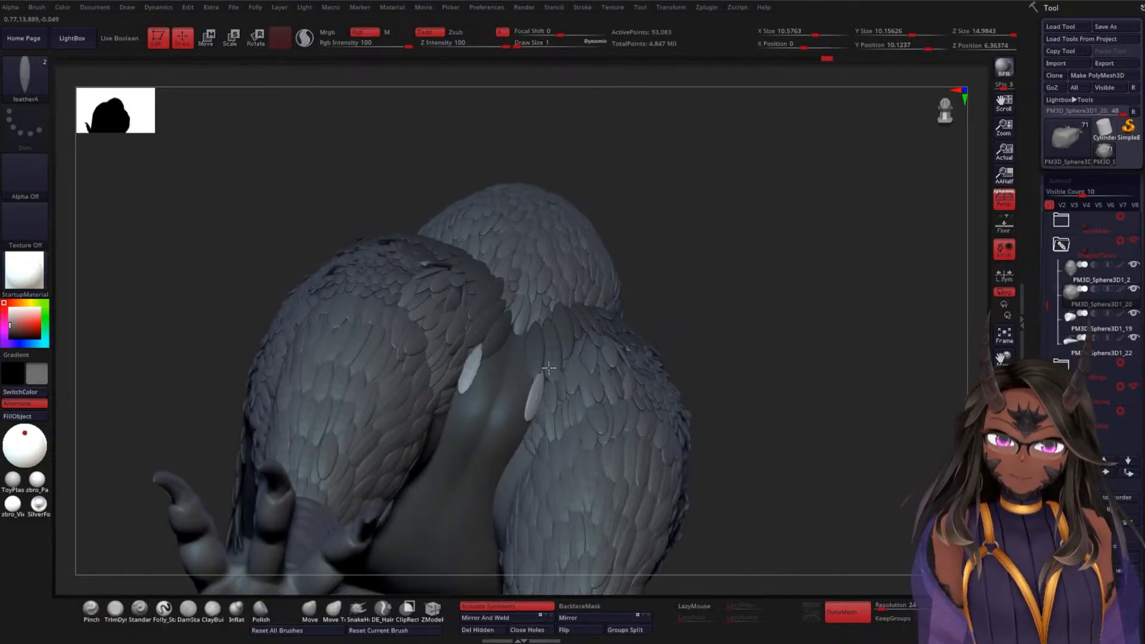
pyautogui.press('w')
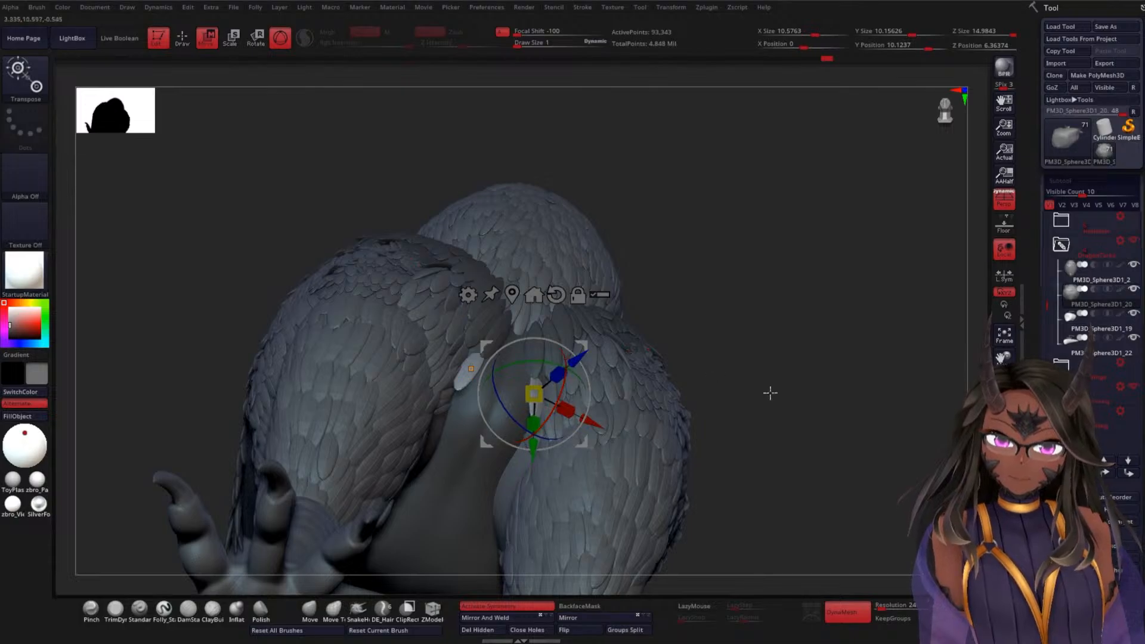
pyautogui.moveTo(769, 391)
pyautogui.mouseDown()
pyautogui.moveTo(772, 440)
pyautogui.moveTo(803, 450)
pyautogui.moveTo(821, 414)
pyautogui.moveTo(754, 401)
pyautogui.moveTo(726, 422)
pyautogui.moveTo(710, 410)
pyautogui.mouseUp()
pyautogui.press('ctrl')
pyautogui.hotkey('ctrl', 'z')
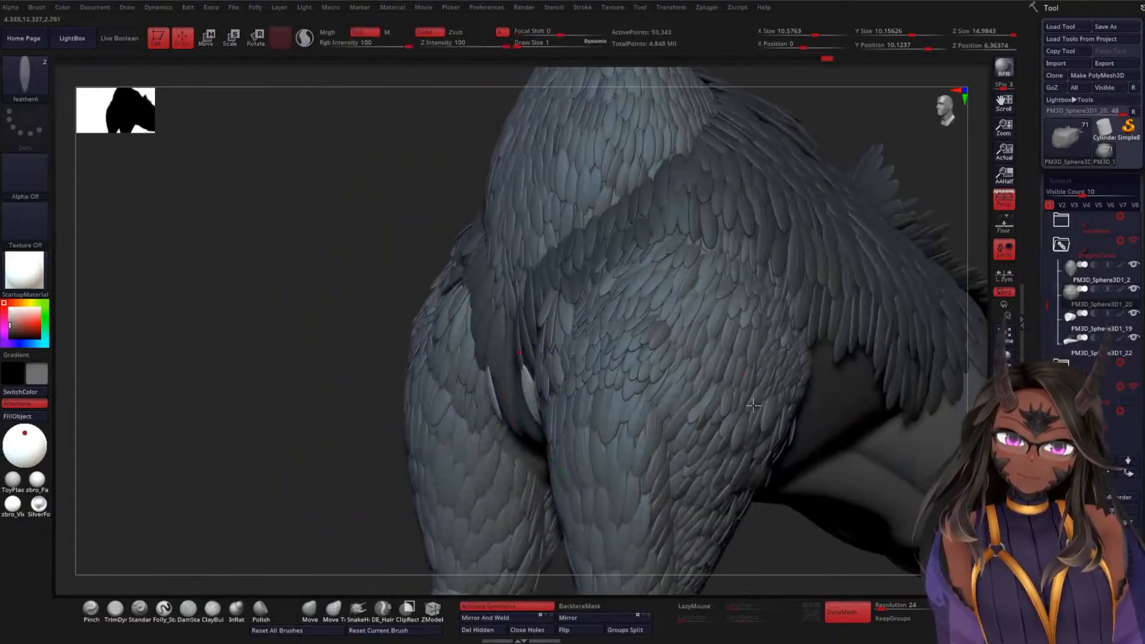
# Try inserting a mirrored feather pair on the underside where the inner thighs meet the belly
pyautogui.moveTo(427, 464)
pyautogui.mouseDown()
pyautogui.moveTo(361, 437)
pyautogui.moveTo(361, 477)
pyautogui.moveTo(731, 520)
pyautogui.moveTo(731, 430)
pyautogui.moveTo(718, 396)
pyautogui.moveTo(766, 358)
pyautogui.moveTo(793, 430)
pyautogui.moveTo(794, 420)
pyautogui.moveTo(705, 361)
pyautogui.mouseUp()
pyautogui.press('shift')
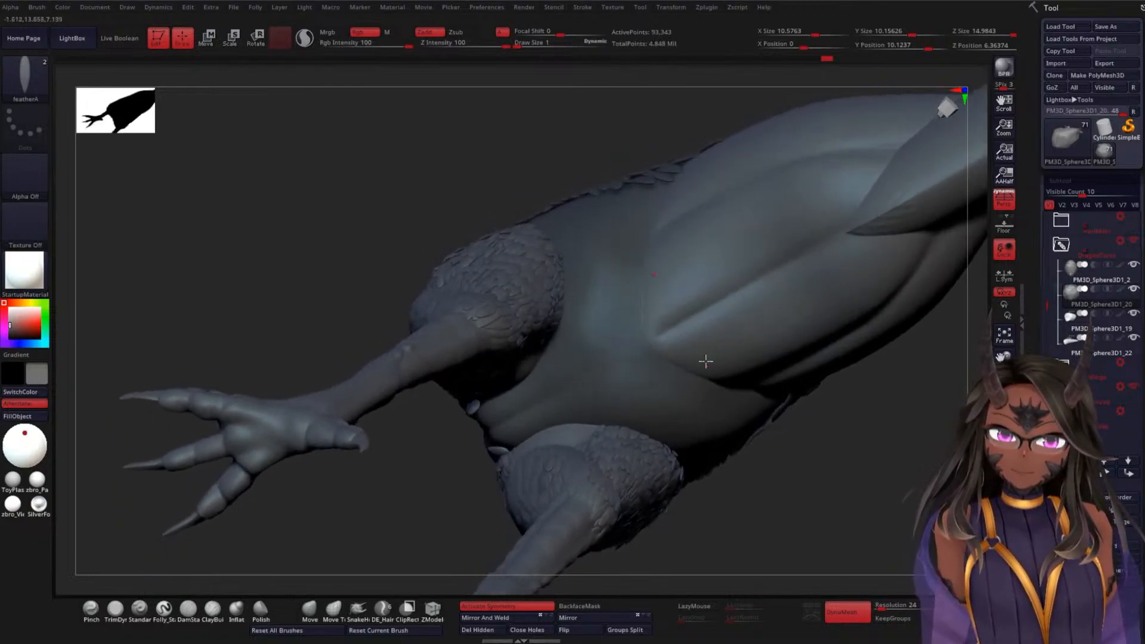
pyautogui.click(603, 429)
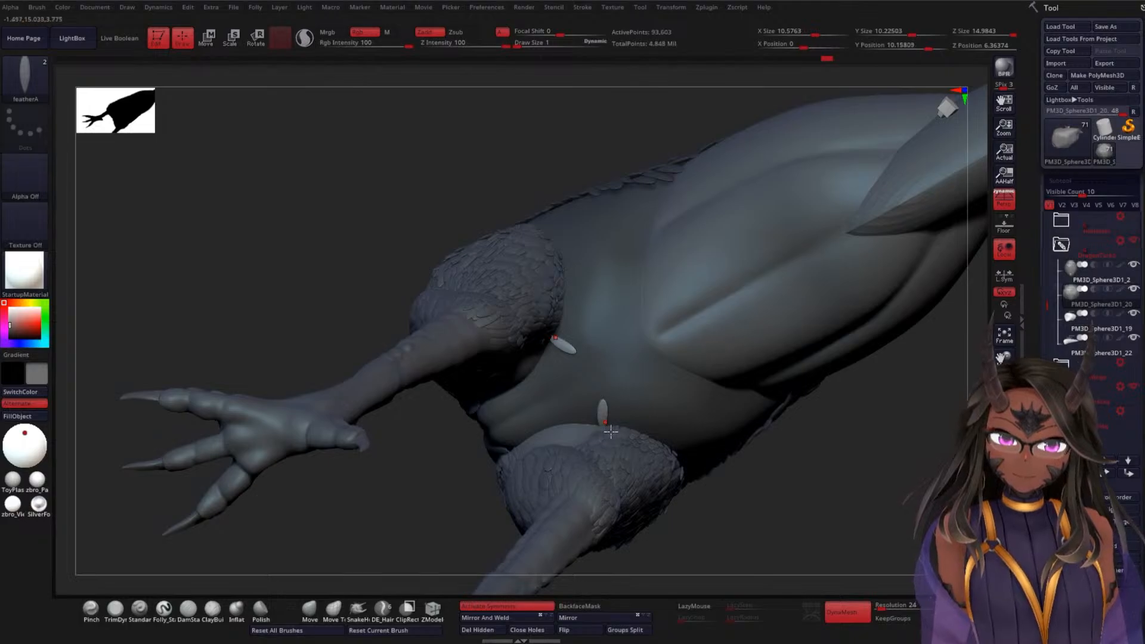
pyautogui.moveTo(831, 462); pyautogui.dragTo(716, 455)
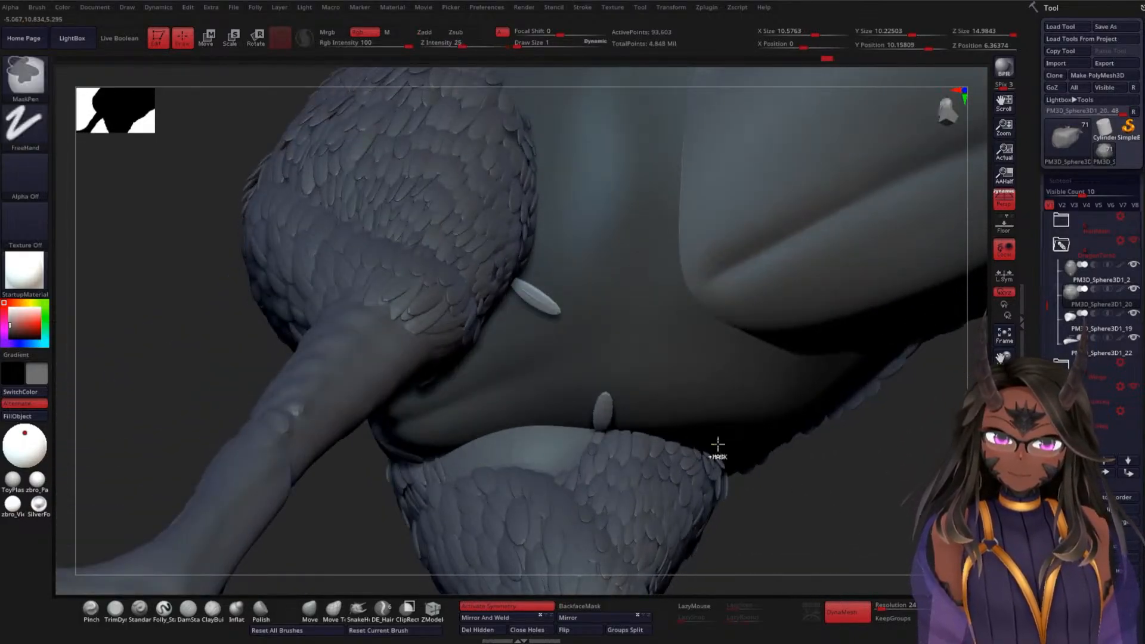
pyautogui.hotkey('ctrl', 'z')
pyautogui.moveTo(598, 401); pyautogui.dragTo(594, 384)
pyautogui.press('w')
pyautogui.press('q')
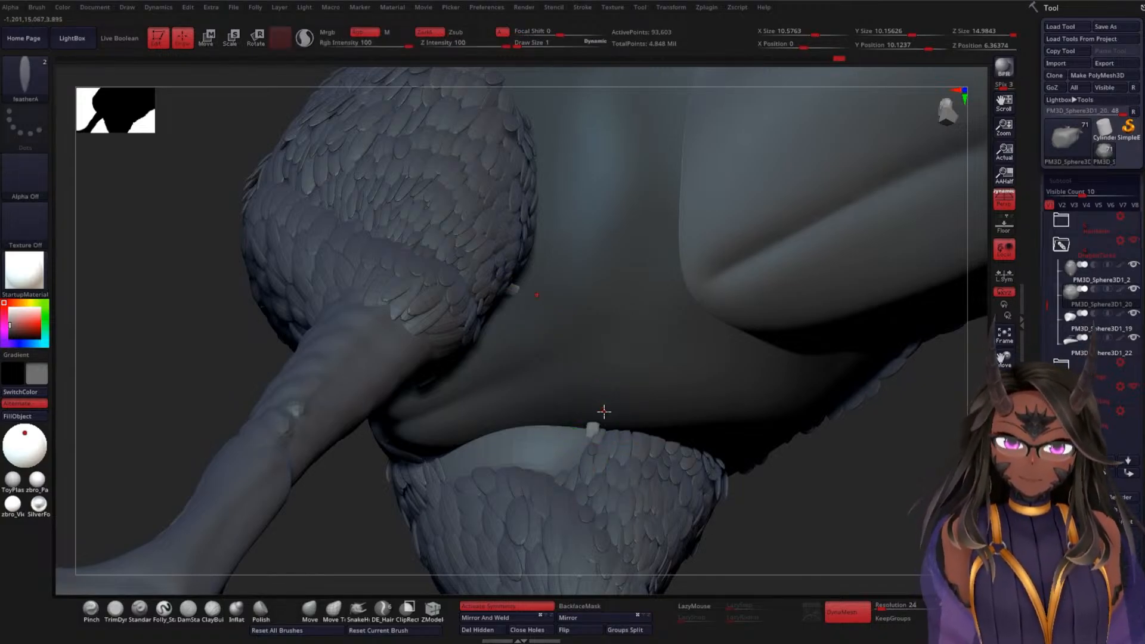
pyautogui.hotkey('ctrl', 'z')
pyautogui.hotkey('ctrl', 'z')
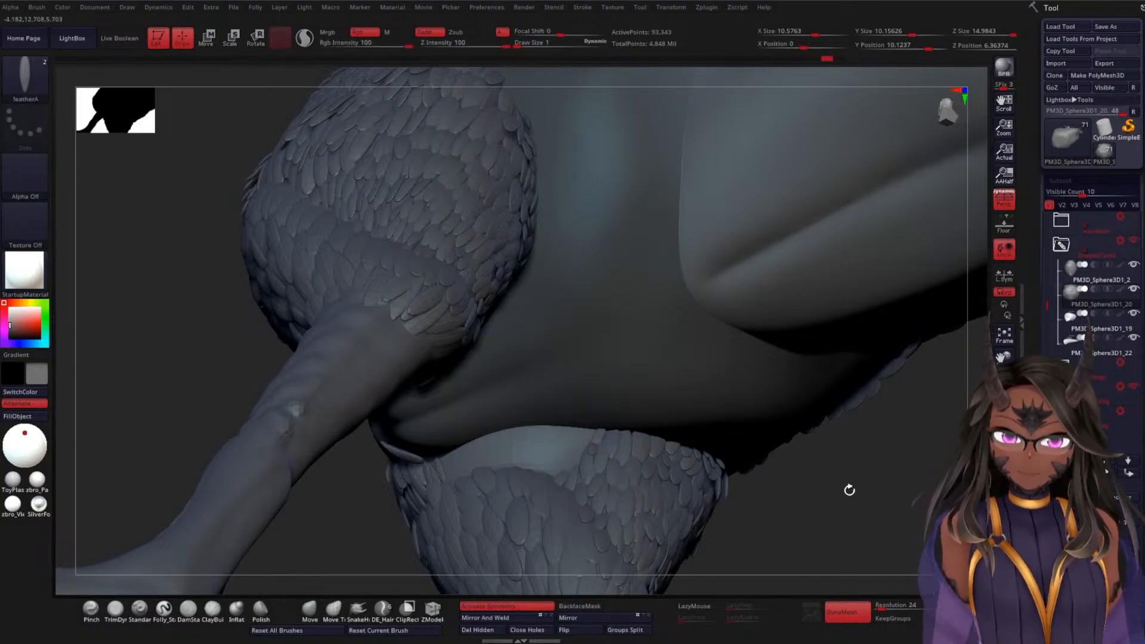
# Insert a mirrored feather pair along the inner thigh edges on the underside and rotate it about 30°
pyautogui.moveTo(849, 489); pyautogui.dragTo(705, 371)
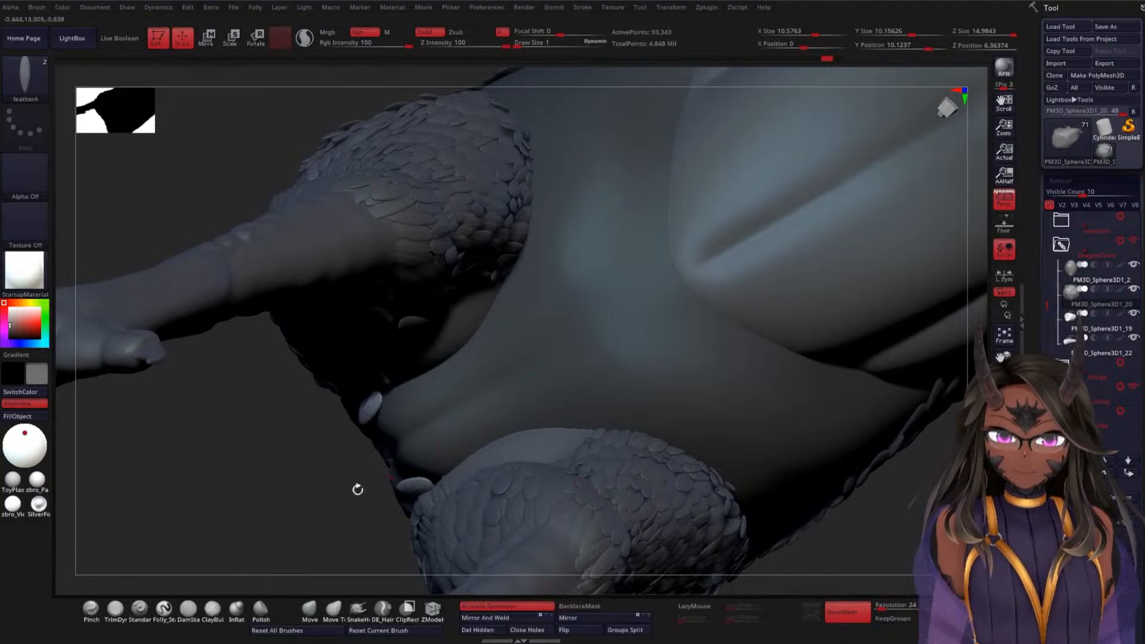
pyautogui.moveTo(357, 489); pyautogui.dragTo(375, 446)
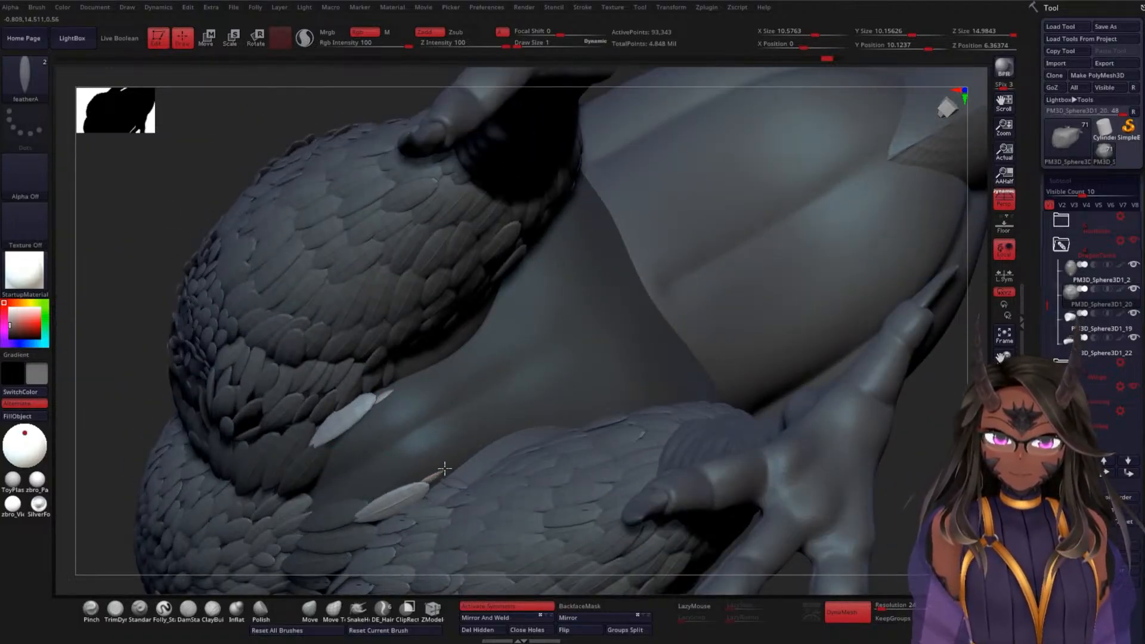
pyautogui.moveTo(444, 469); pyautogui.dragTo(468, 450)
pyautogui.hotkey('ctrl', 'z')
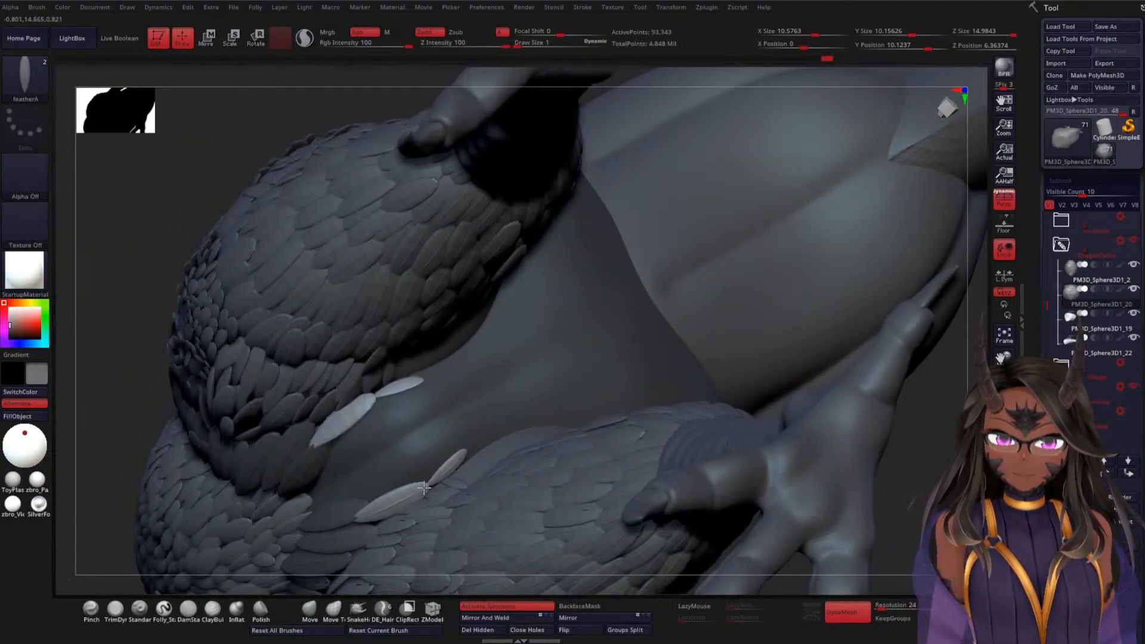
pyautogui.moveTo(424, 488)
pyautogui.mouseDown()
pyautogui.moveTo(403, 484)
pyautogui.moveTo(403, 467)
pyautogui.moveTo(416, 491)
pyautogui.moveTo(403, 496)
pyautogui.mouseUp()
pyautogui.press('w')
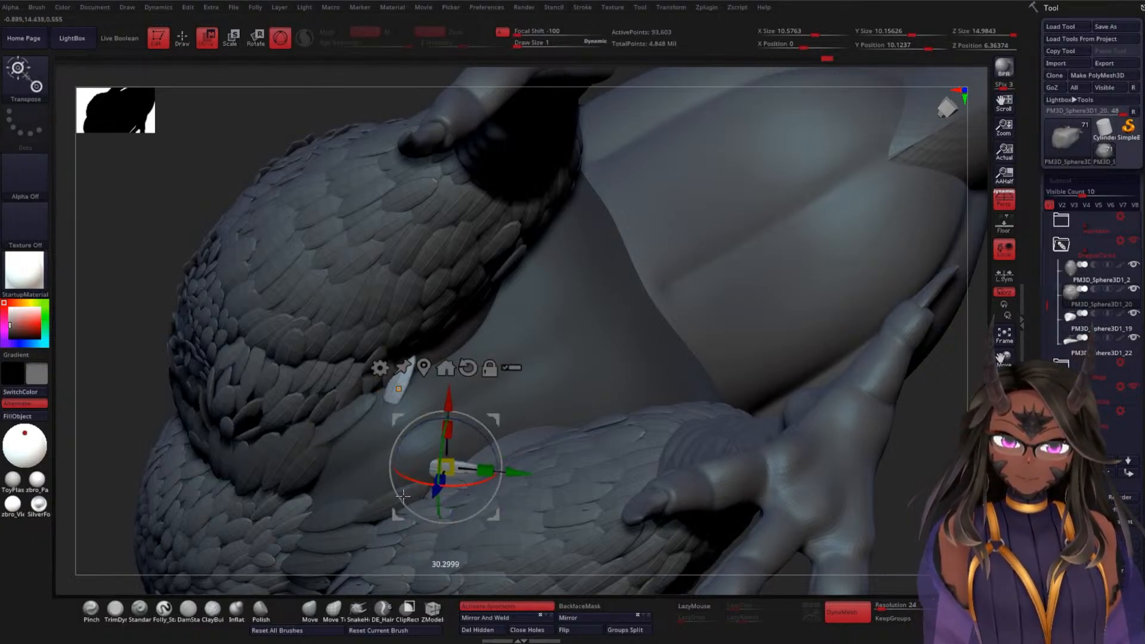
pyautogui.press('q')
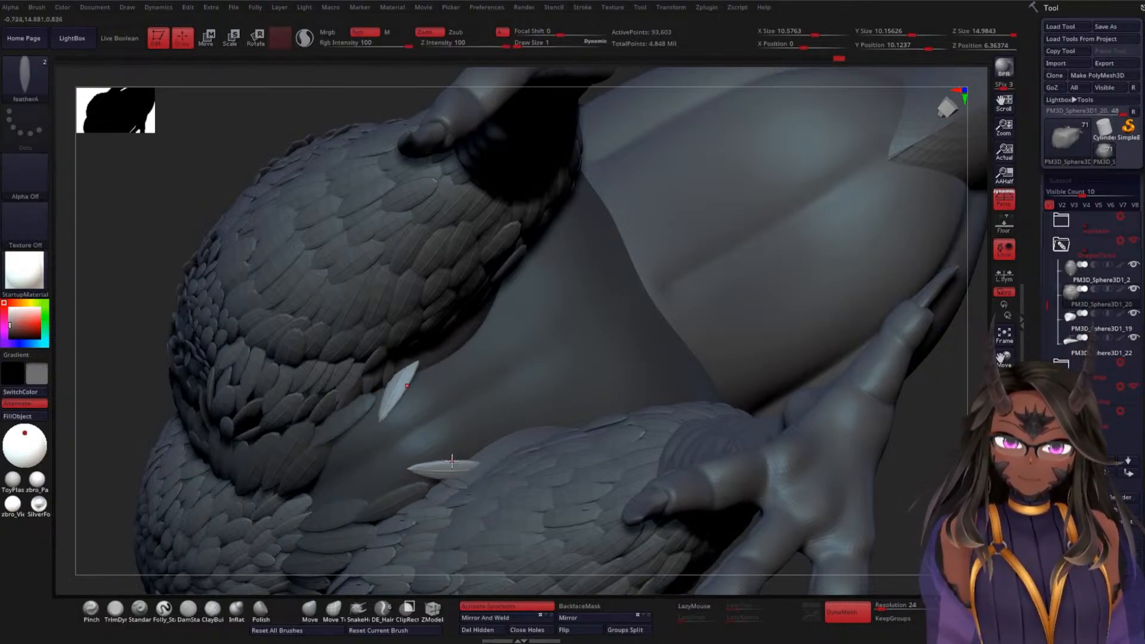
# Continue the row of mirrored feathers along the inner thigh edges towards the belly and undo the last pair
pyautogui.moveTo(442, 458)
pyautogui.mouseDown()
pyautogui.moveTo(478, 443)
pyautogui.moveTo(439, 449)
pyautogui.moveTo(481, 417)
pyautogui.moveTo(527, 421)
pyautogui.moveTo(506, 405)
pyautogui.moveTo(499, 420)
pyautogui.moveTo(480, 403)
pyautogui.moveTo(494, 394)
pyautogui.moveTo(548, 415)
pyautogui.moveTo(579, 397)
pyautogui.moveTo(599, 415)
pyautogui.moveTo(575, 411)
pyautogui.mouseUp()
pyautogui.hotkey('ctrl', 'z')
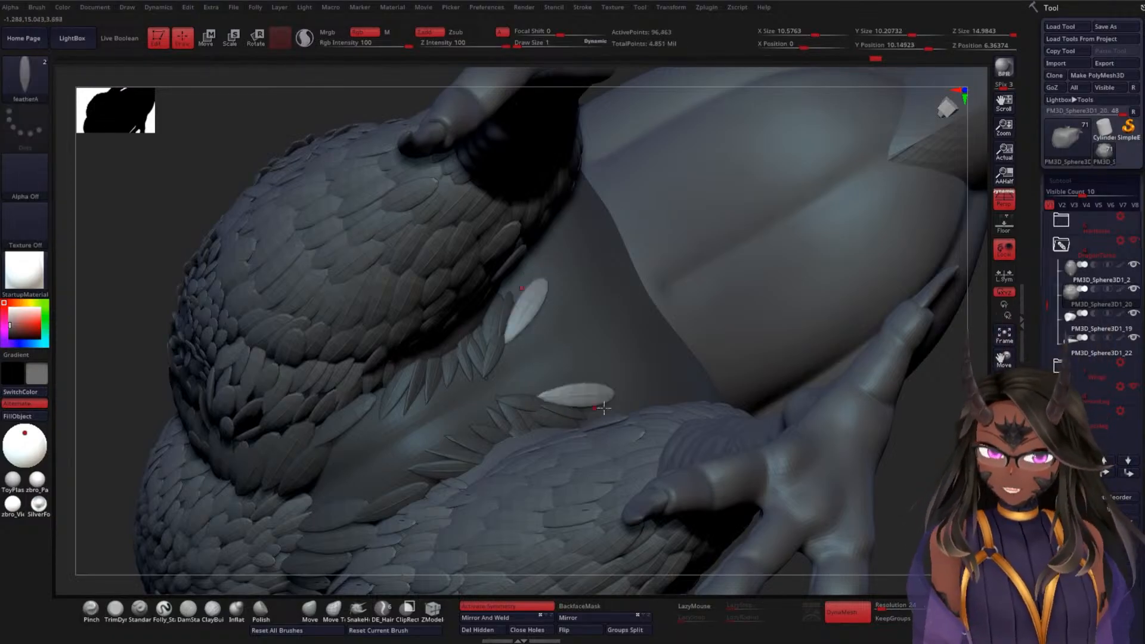
pyautogui.moveTo(608, 407); pyautogui.dragTo(823, 425, button='right')
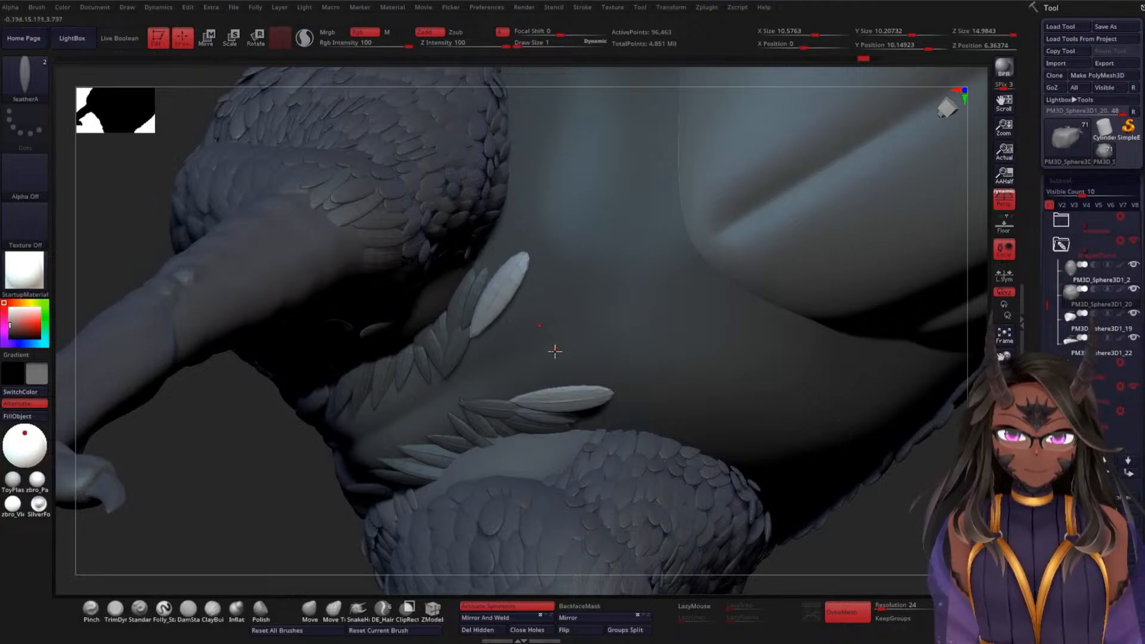
pyautogui.hotkey('ctrl', 'z')
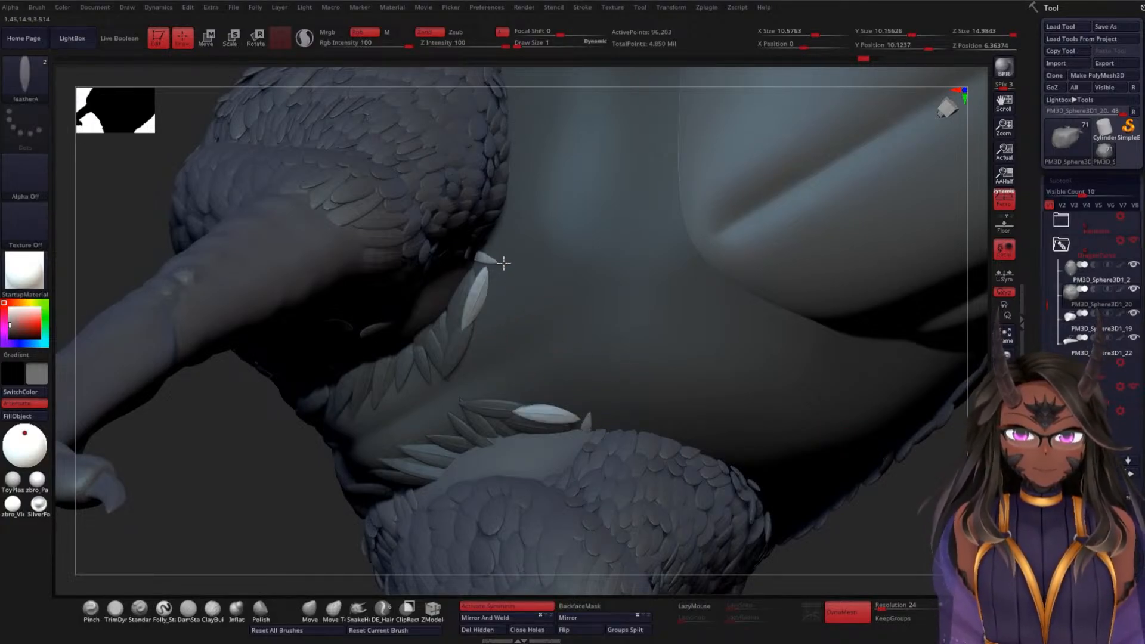
# Insert fanned rows of mirrored feathers from the inner thighs onto the bare belly, adjusting their angles
pyautogui.moveTo(504, 263); pyautogui.dragTo(468, 275)
pyautogui.moveTo(512, 294)
pyautogui.mouseDown()
pyautogui.moveTo(467, 301)
pyautogui.moveTo(473, 327)
pyautogui.moveTo(453, 338)
pyautogui.moveTo(479, 349)
pyautogui.moveTo(550, 316)
pyautogui.moveTo(552, 291)
pyautogui.moveTo(526, 296)
pyautogui.moveTo(568, 270)
pyautogui.moveTo(534, 275)
pyautogui.mouseUp()
pyautogui.press('w')
pyautogui.press('q')
pyautogui.press('w')
pyautogui.press('q')
pyautogui.hotkey('ctrl', 'z')
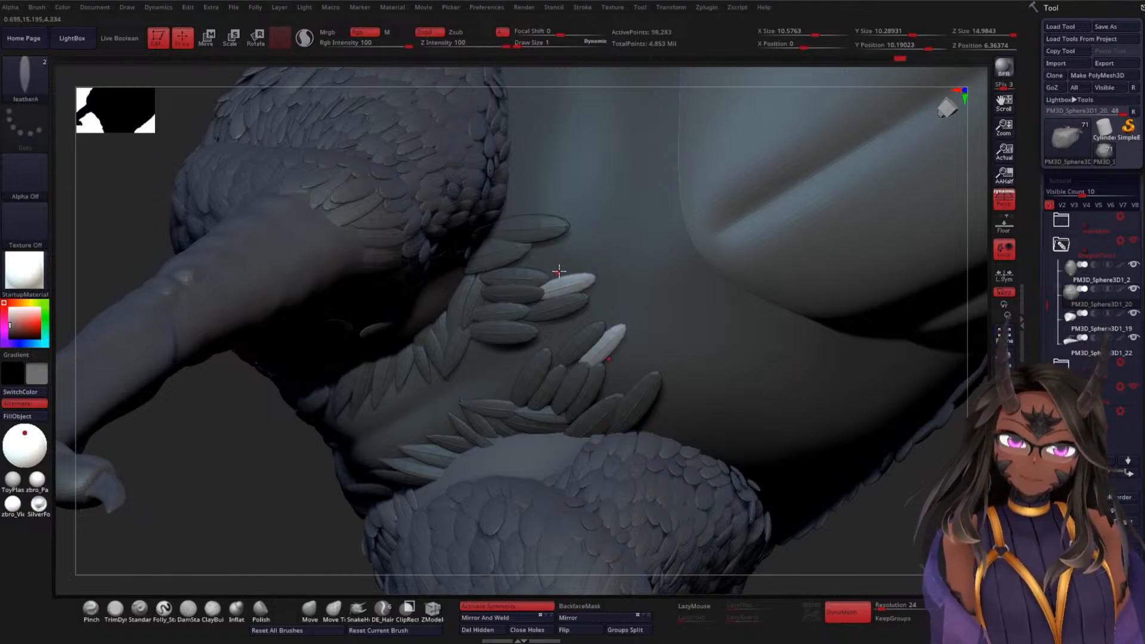
# Extend the overlapping mirrored feathers inward across the belly and rotate one of the new pairs about 7°
pyautogui.moveTo(558, 261); pyautogui.dragTo(503, 266)
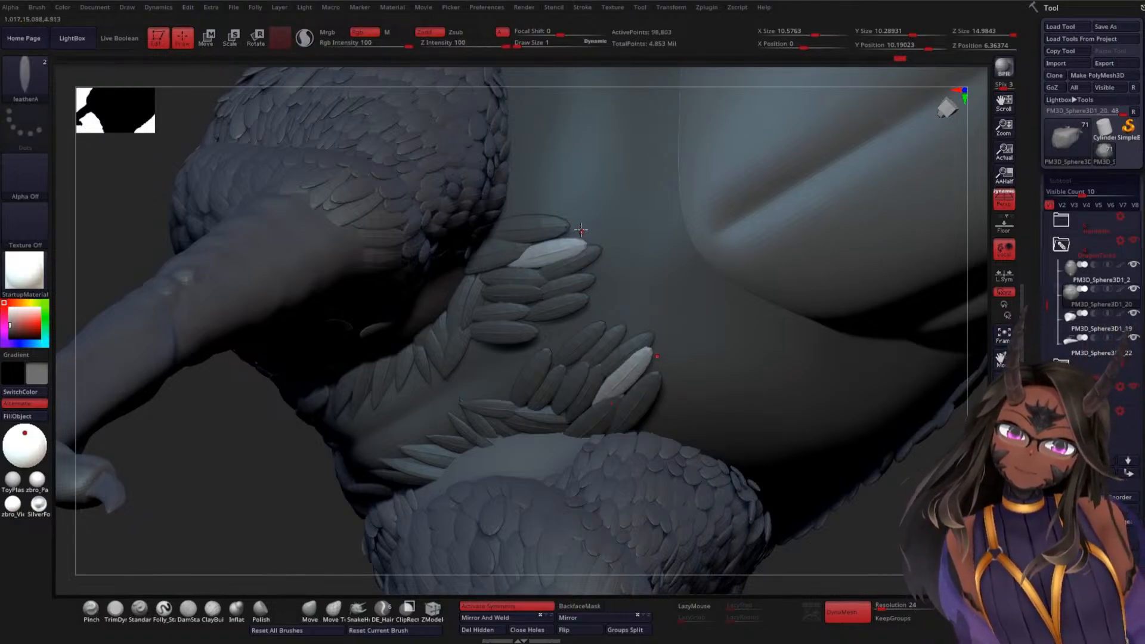
pyautogui.moveTo(581, 231)
pyautogui.mouseDown()
pyautogui.moveTo(520, 205)
pyautogui.moveTo(575, 219)
pyautogui.moveTo(558, 225)
pyautogui.mouseUp()
pyautogui.moveTo(648, 209)
pyautogui.mouseDown()
pyautogui.moveTo(593, 226)
pyautogui.moveTo(629, 234)
pyautogui.moveTo(595, 232)
pyautogui.mouseUp()
pyautogui.moveTo(632, 236); pyautogui.dragTo(582, 241)
pyautogui.moveTo(657, 243); pyautogui.dragTo(610, 256)
pyautogui.press('w')
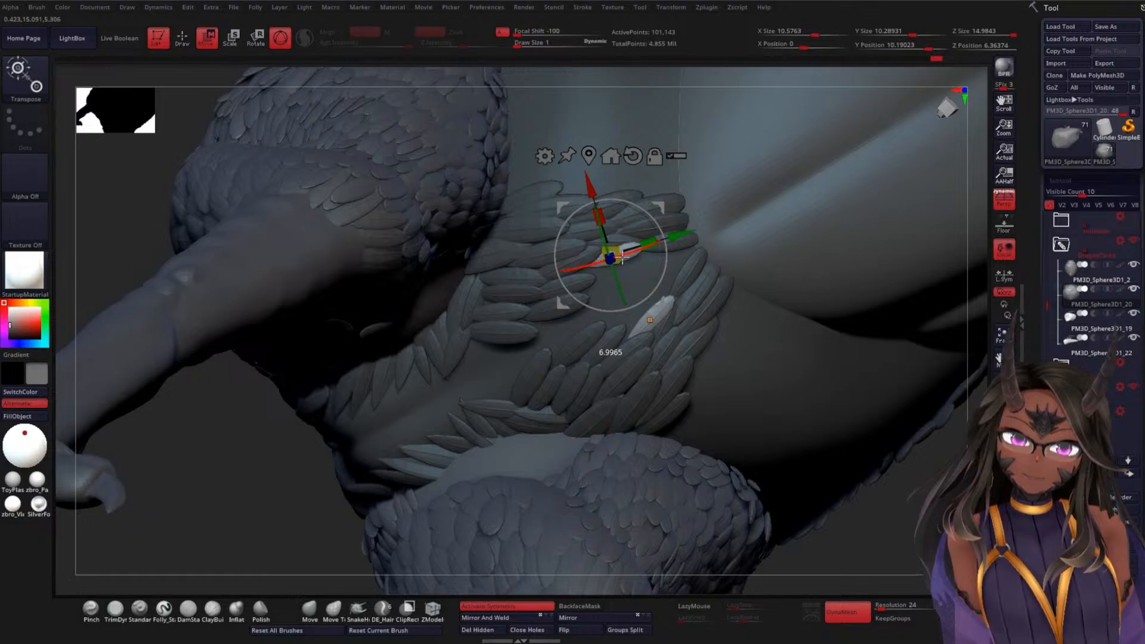
pyautogui.press('q')
pyautogui.moveTo(611, 273); pyautogui.dragTo(570, 306)
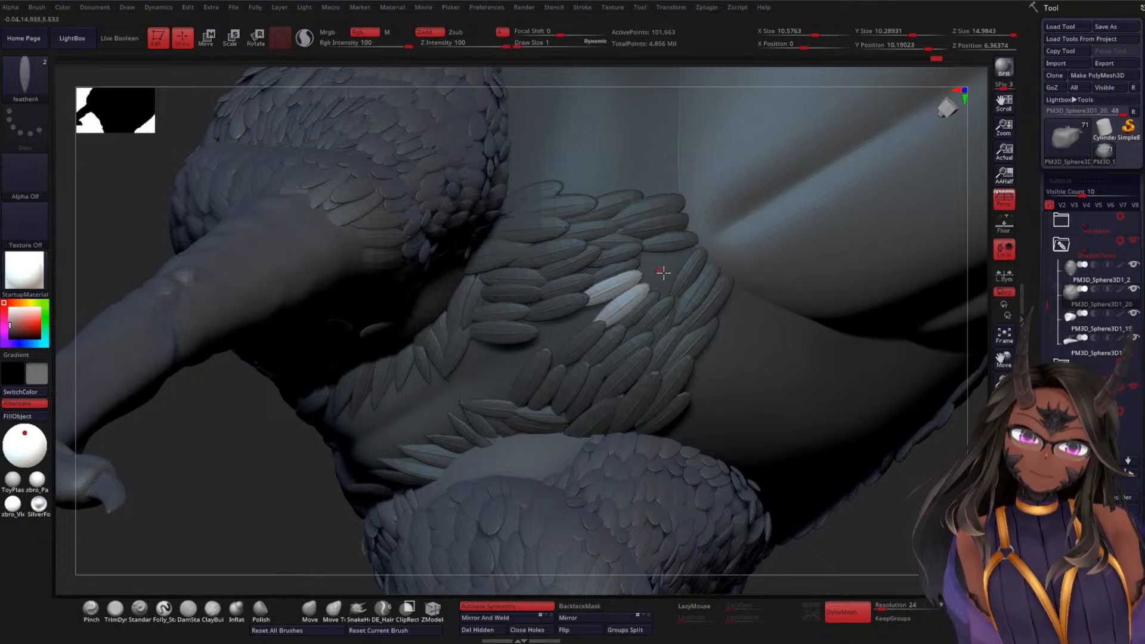
# Close the belly centreline with overlapping feathers, rotating the newest ones about 18.5°, 15.6° and -1.2°
pyautogui.moveTo(663, 273); pyautogui.dragTo(630, 302)
pyautogui.press('w')
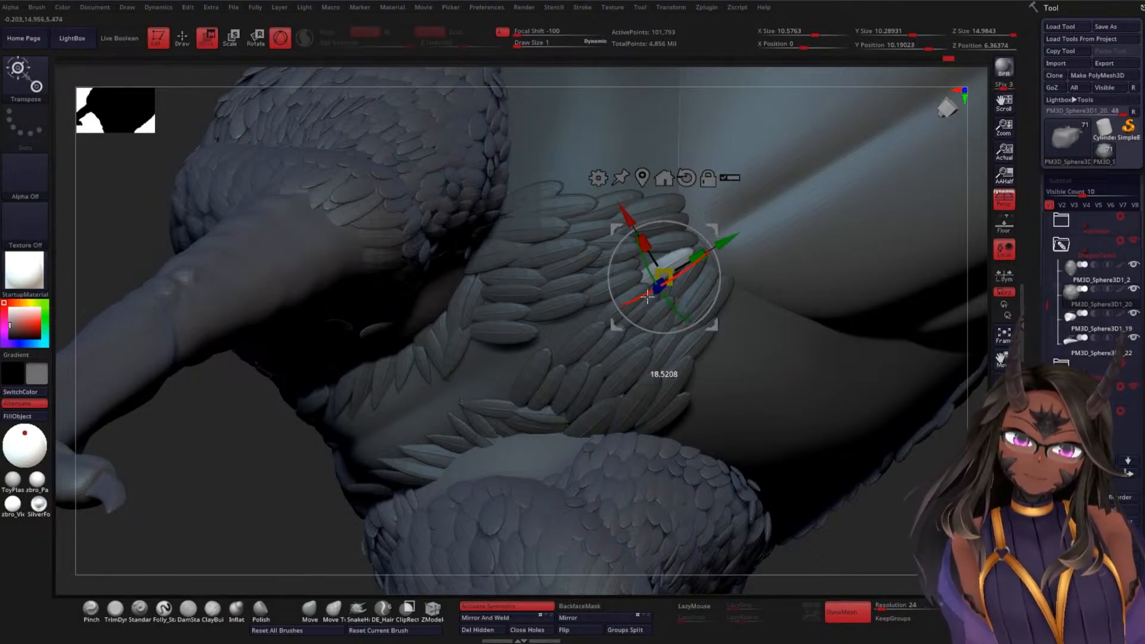
pyautogui.press('q')
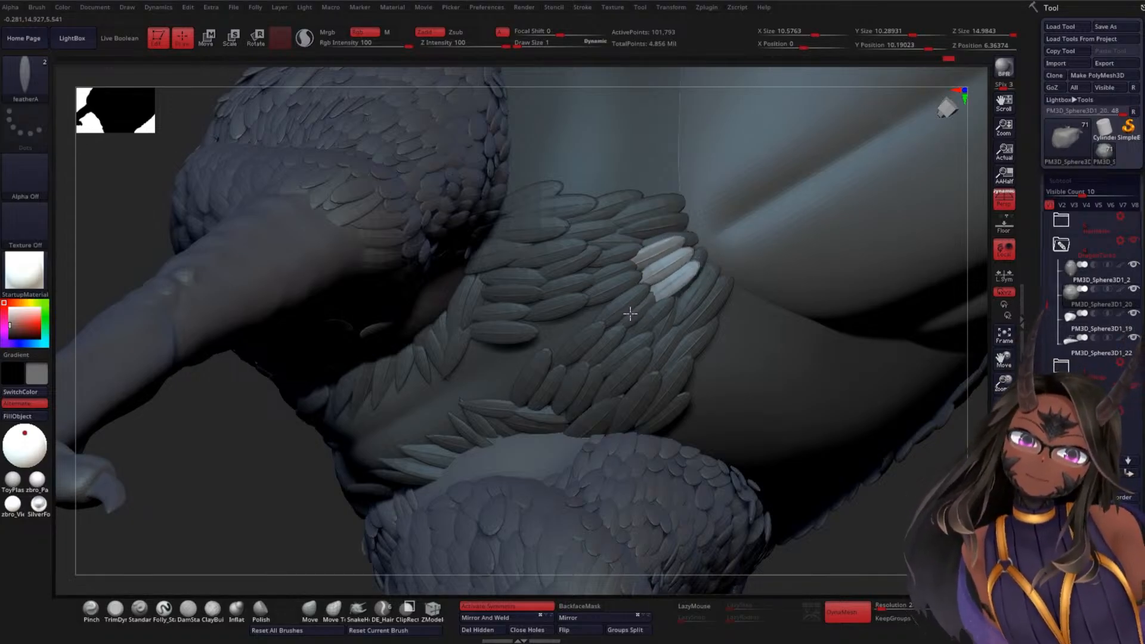
pyautogui.press('w')
pyautogui.moveTo(662, 285); pyautogui.dragTo(668, 306)
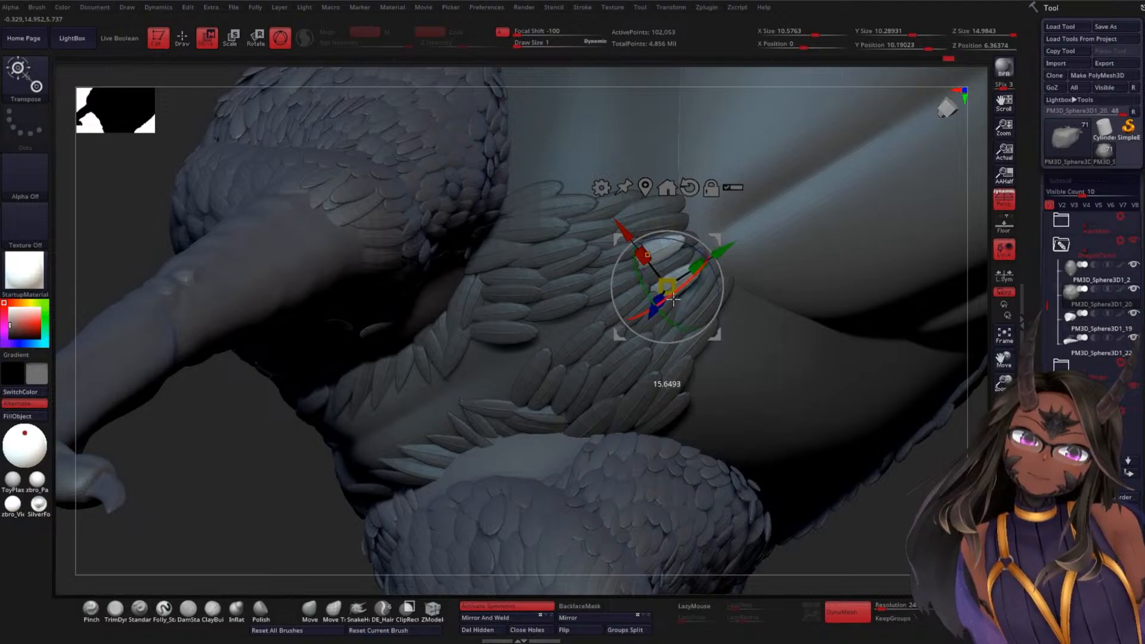
pyautogui.moveTo(463, 378); pyautogui.dragTo(585, 411)
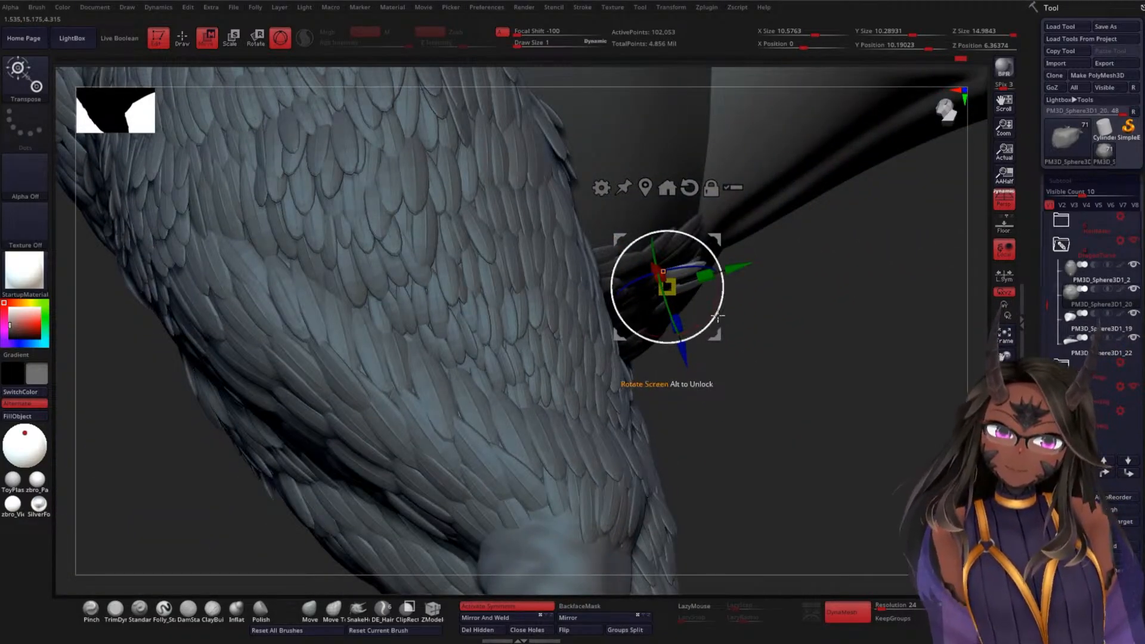
pyautogui.moveTo(712, 310); pyautogui.dragTo(708, 308)
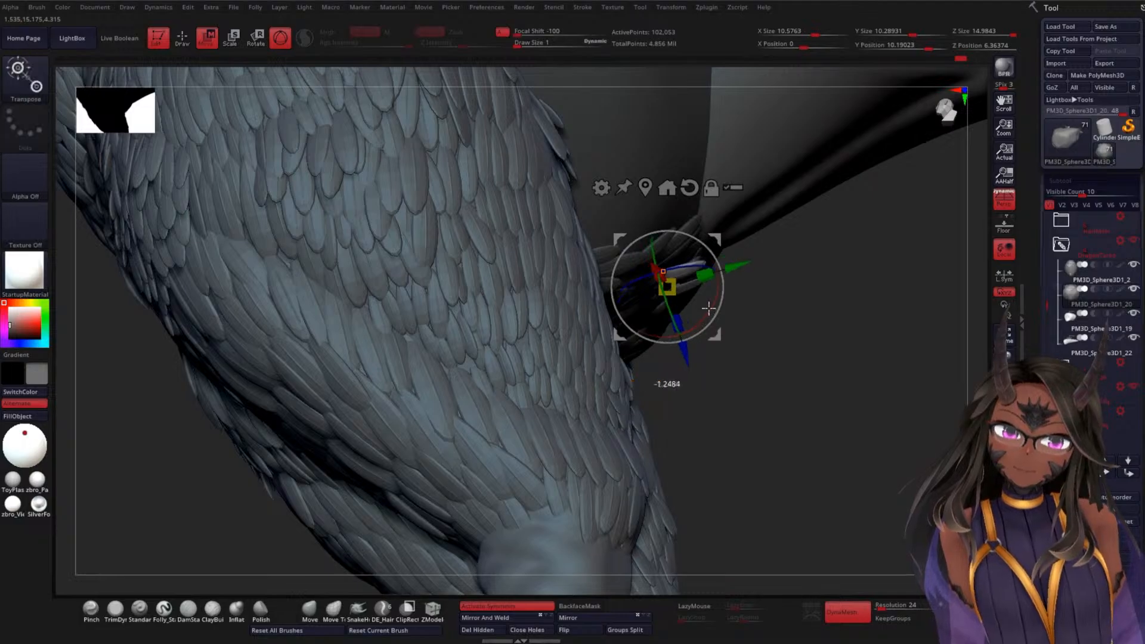
pyautogui.press('q')
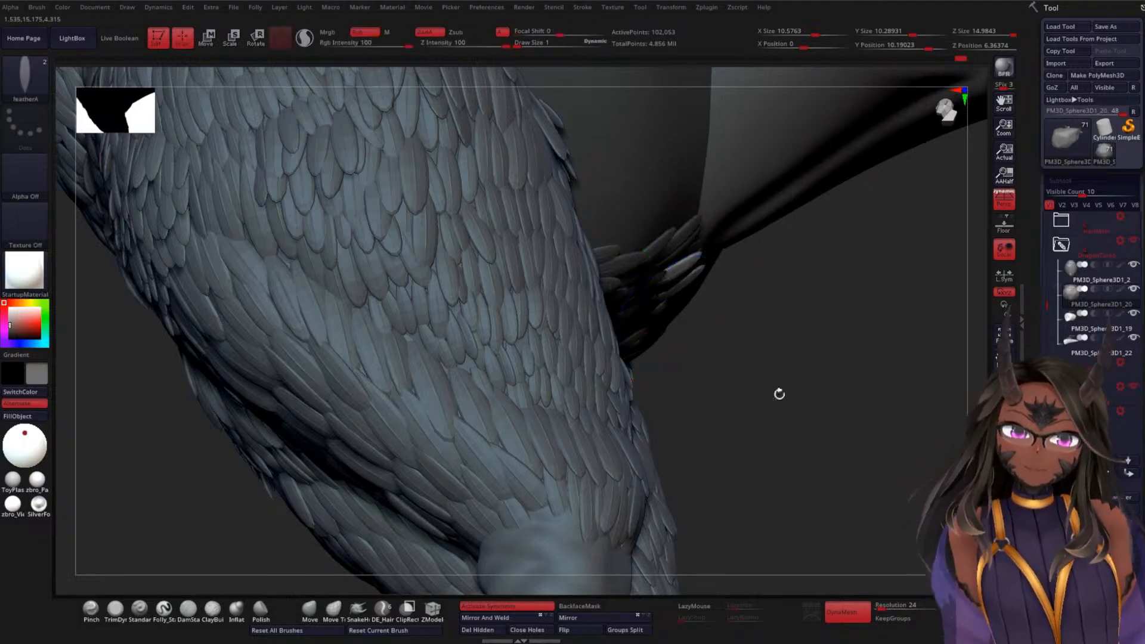
# Clear the mask and nudge the feathers around the neck base with Move Topological at draw size about 438
pyautogui.moveTo(780, 394)
pyautogui.mouseDown()
pyautogui.moveTo(806, 287)
pyautogui.moveTo(738, 380)
pyautogui.moveTo(817, 330)
pyautogui.moveTo(821, 305)
pyautogui.moveTo(835, 379)
pyautogui.moveTo(876, 336)
pyautogui.moveTo(875, 294)
pyautogui.moveTo(823, 419)
pyautogui.moveTo(789, 433)
pyautogui.moveTo(806, 419)
pyautogui.moveTo(818, 271)
pyautogui.moveTo(797, 375)
pyautogui.moveTo(801, 453)
pyautogui.moveTo(693, 532)
pyautogui.moveTo(810, 207)
pyautogui.moveTo(803, 225)
pyautogui.moveTo(418, 519)
pyautogui.mouseUp()
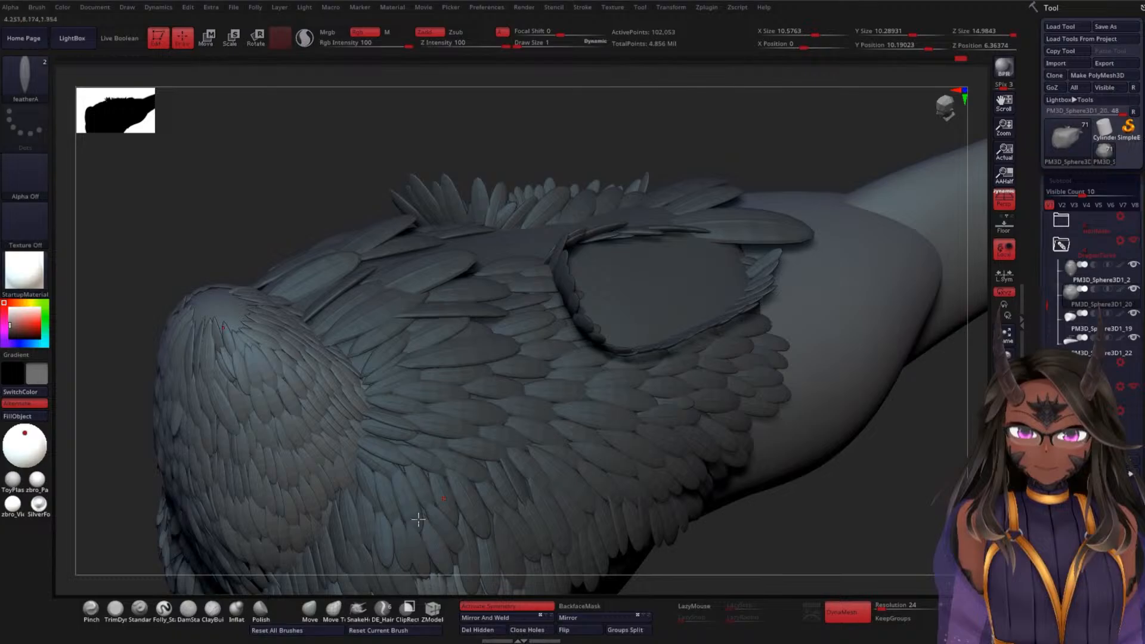
pyautogui.click(334, 608)
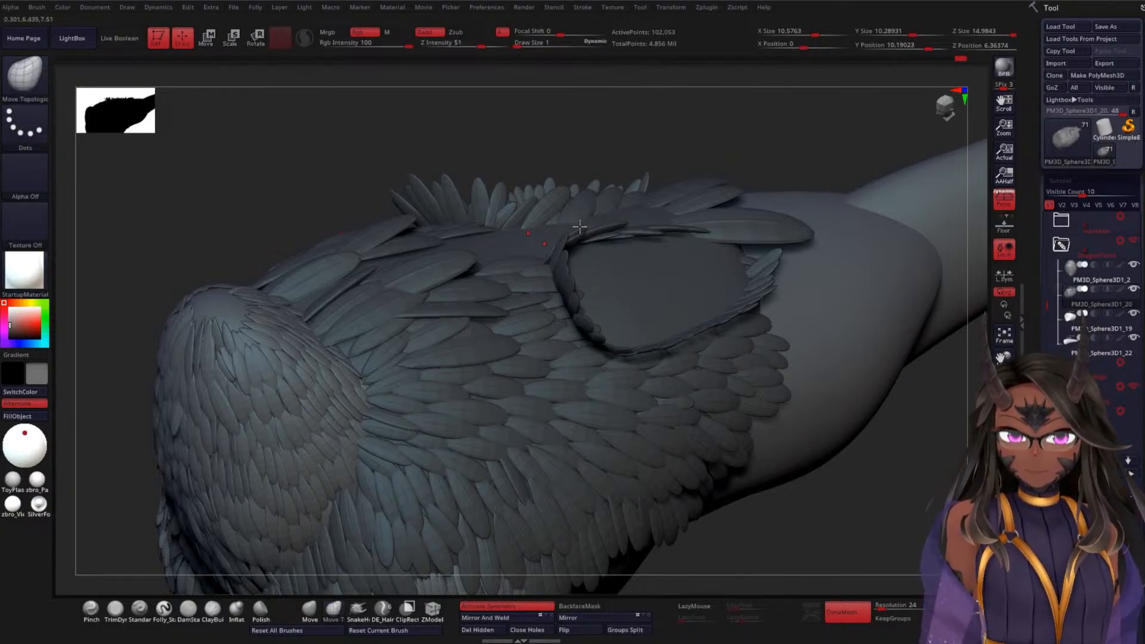
pyautogui.keyDown('ctrl'); pyautogui.click(810, 147); pyautogui.keyUp('ctrl')
pyautogui.press('space')
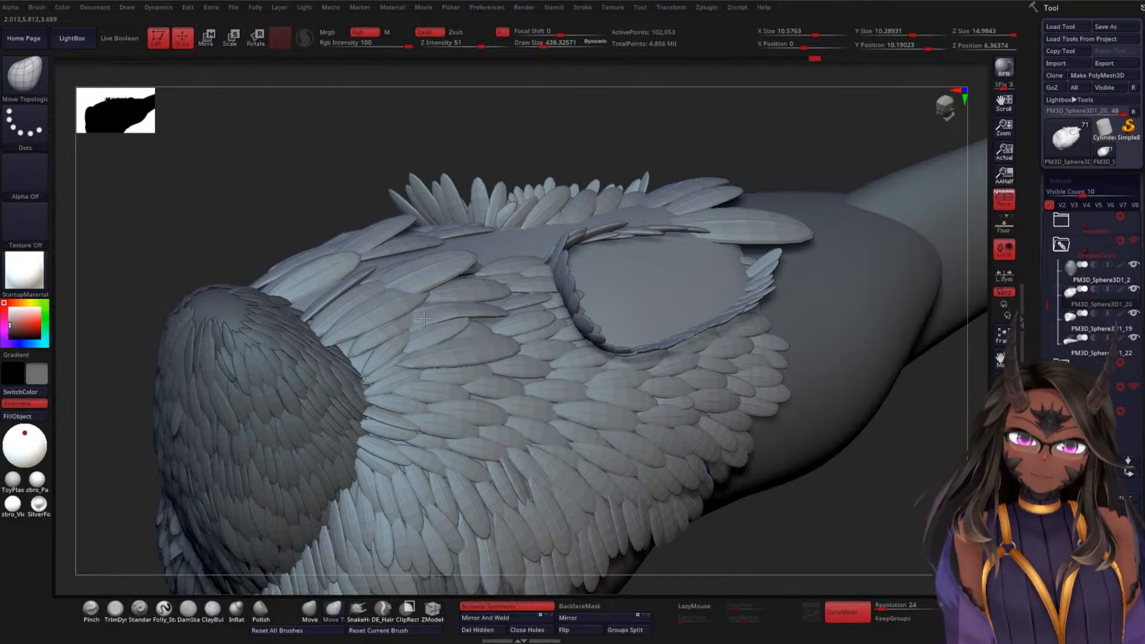
pyautogui.moveTo(414, 202); pyautogui.dragTo(478, 305, button='right')
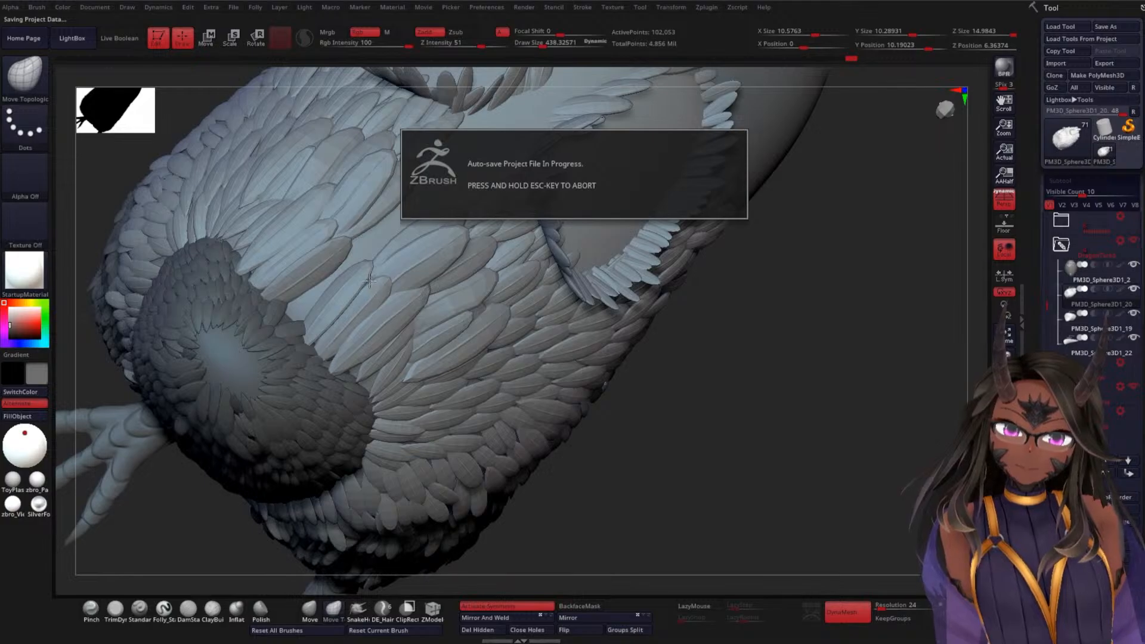
pyautogui.moveTo(719, 428); pyautogui.dragTo(496, 334)
pyautogui.moveTo(816, 397); pyautogui.dragTo(377, 353)
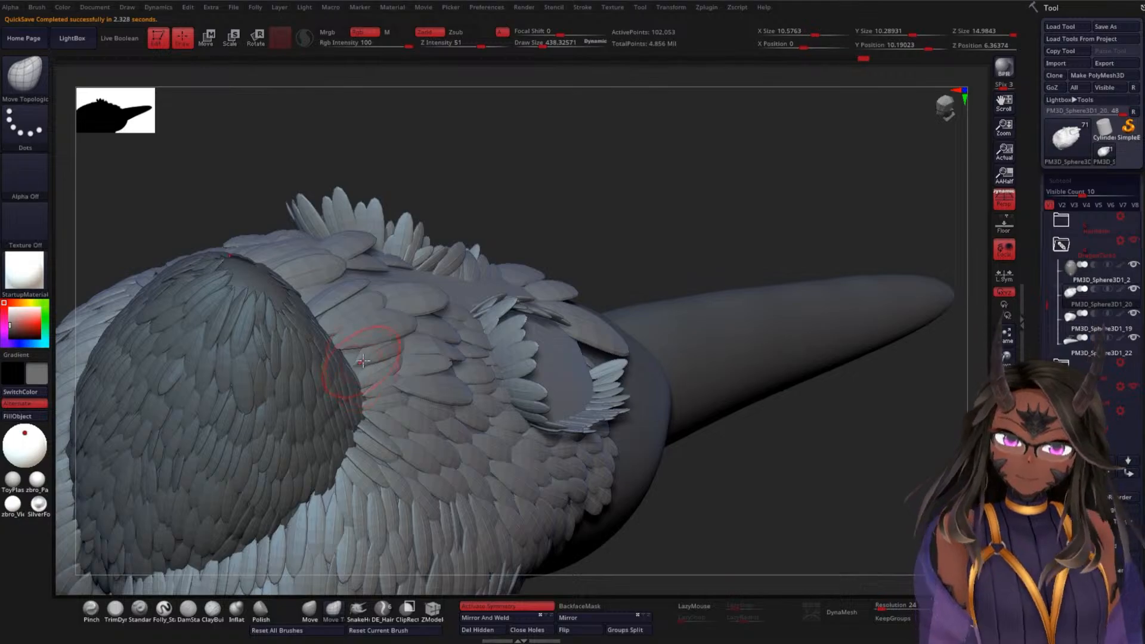
pyautogui.moveTo(358, 360); pyautogui.dragTo(404, 337)
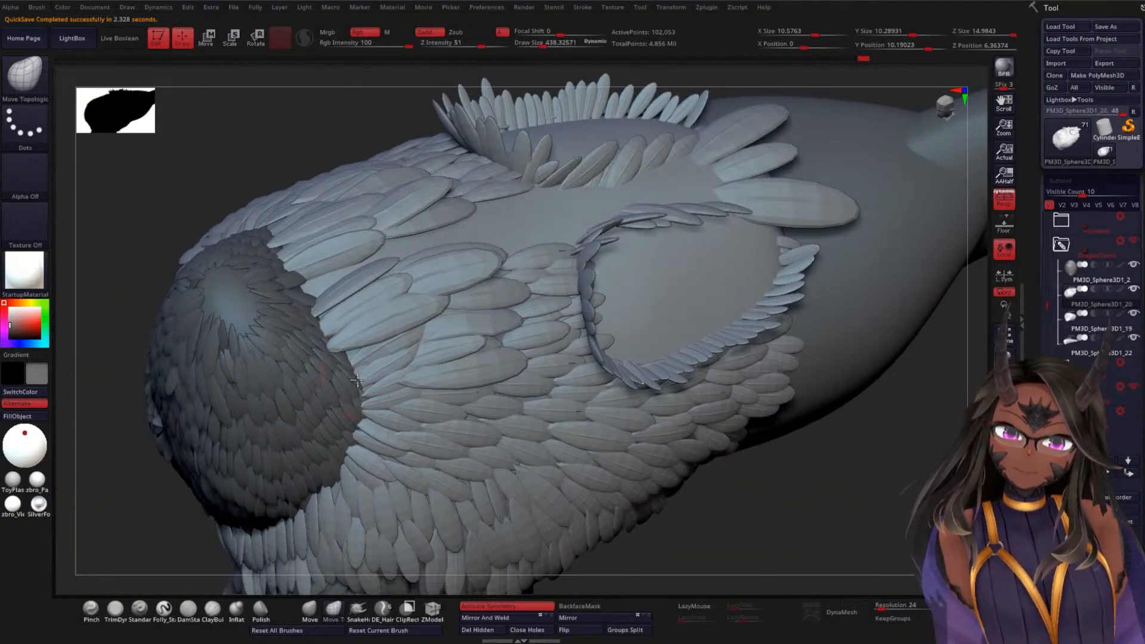
# Refine the feathers along the shoulders and flanks with the Move Topological brush, keeping them close to the body
pyautogui.moveTo(136, 486); pyautogui.dragTo(344, 387)
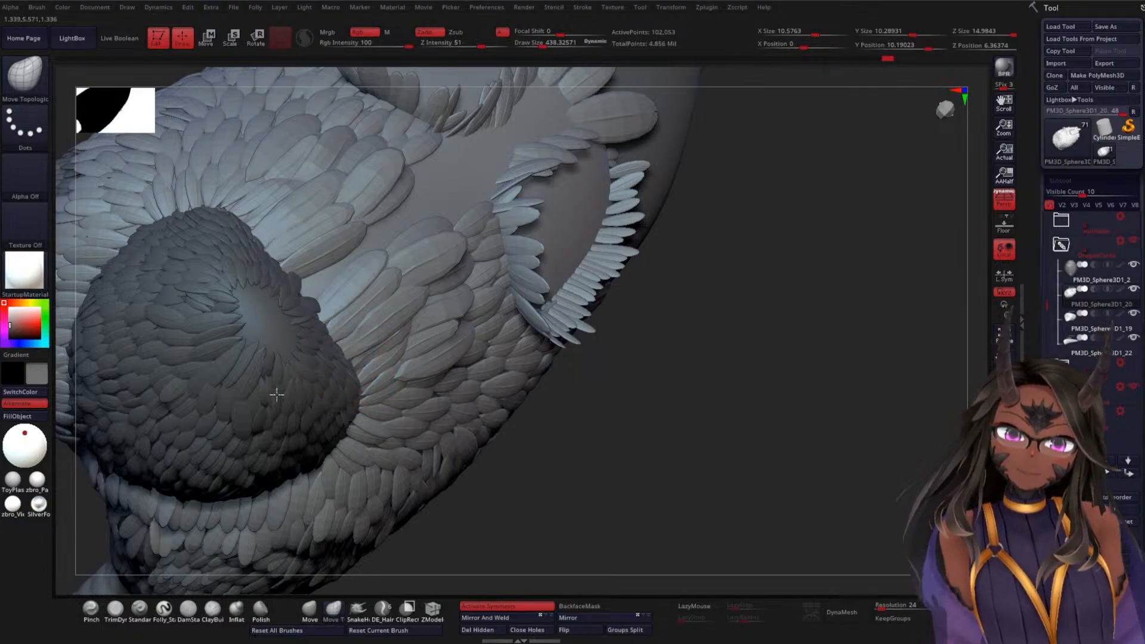
pyautogui.moveTo(680, 396); pyautogui.dragTo(359, 357)
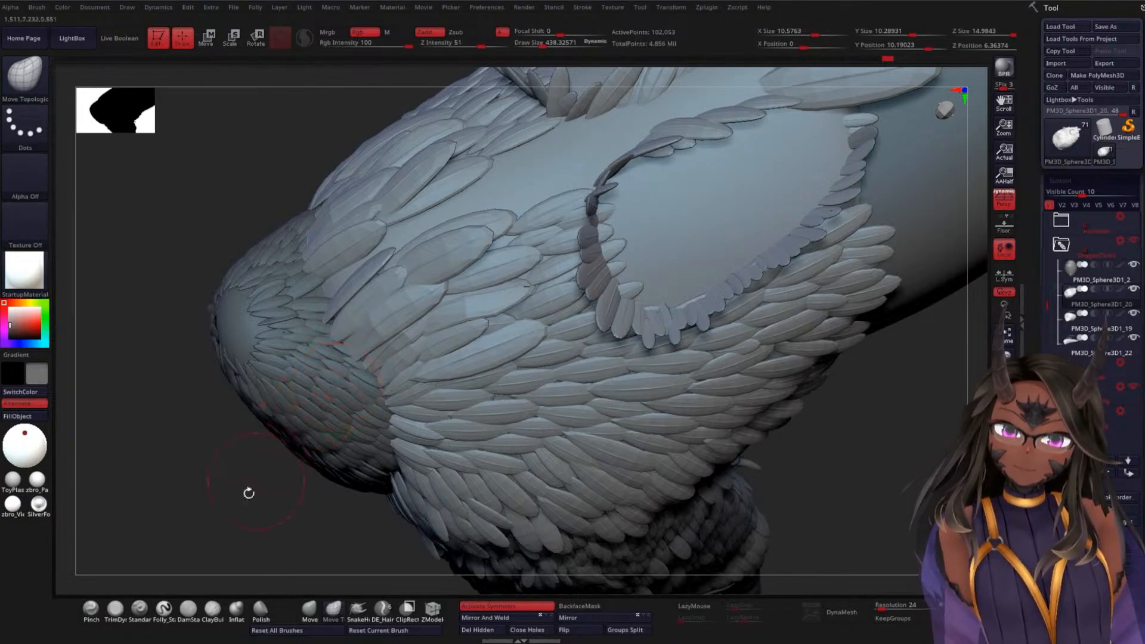
pyautogui.moveTo(249, 493); pyautogui.dragTo(332, 416)
pyautogui.moveTo(745, 270); pyautogui.dragTo(718, 235)
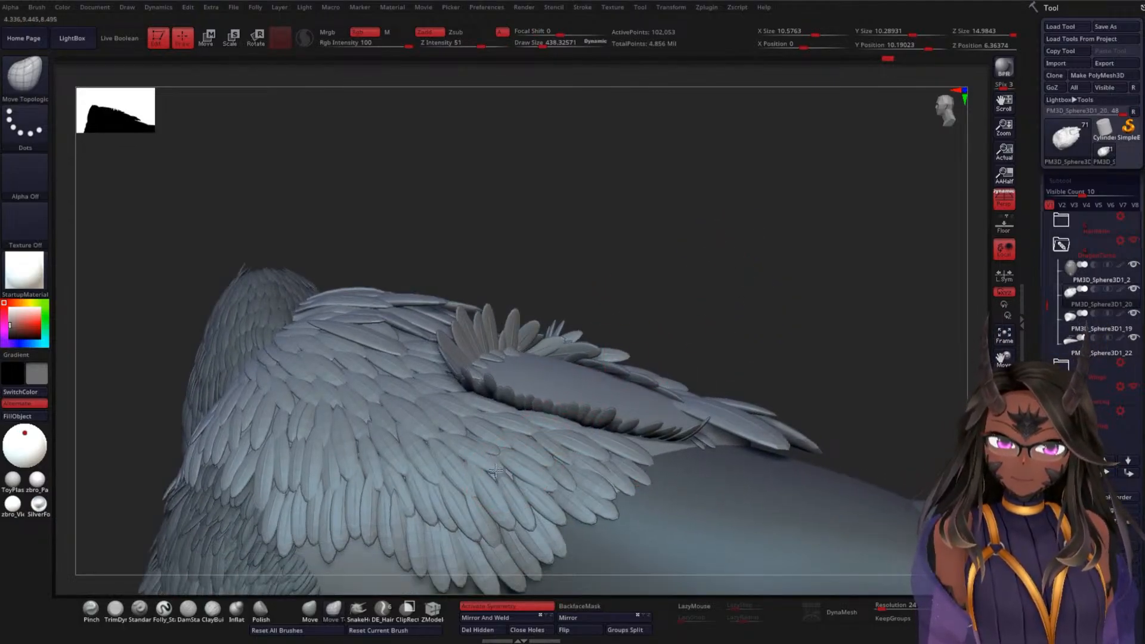
pyautogui.moveTo(630, 321); pyautogui.dragTo(633, 373)
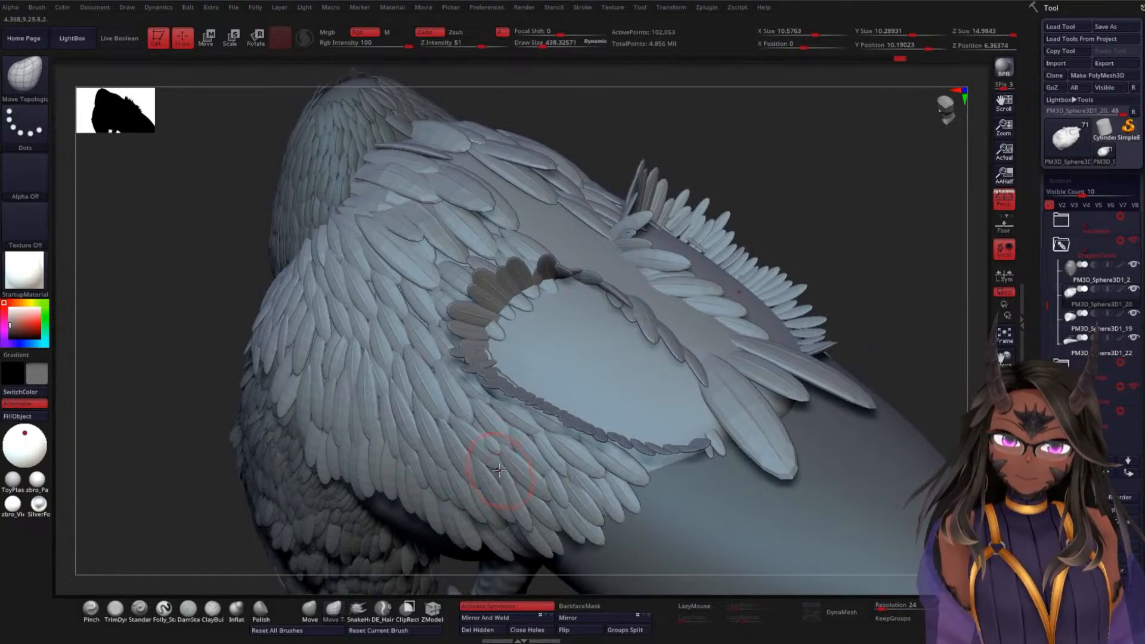
# Set a light grey colour and the zbro_Viewport material, and choose the Folly_Standard brush with colour-only Rgb
pyautogui.moveTo(198, 438)
pyautogui.keyDown('alt'); pyautogui.mouseDown()
pyautogui.moveTo(197, 340)
pyautogui.moveTo(268, 352)
pyautogui.mouseUp(); pyautogui.keyUp('alt')
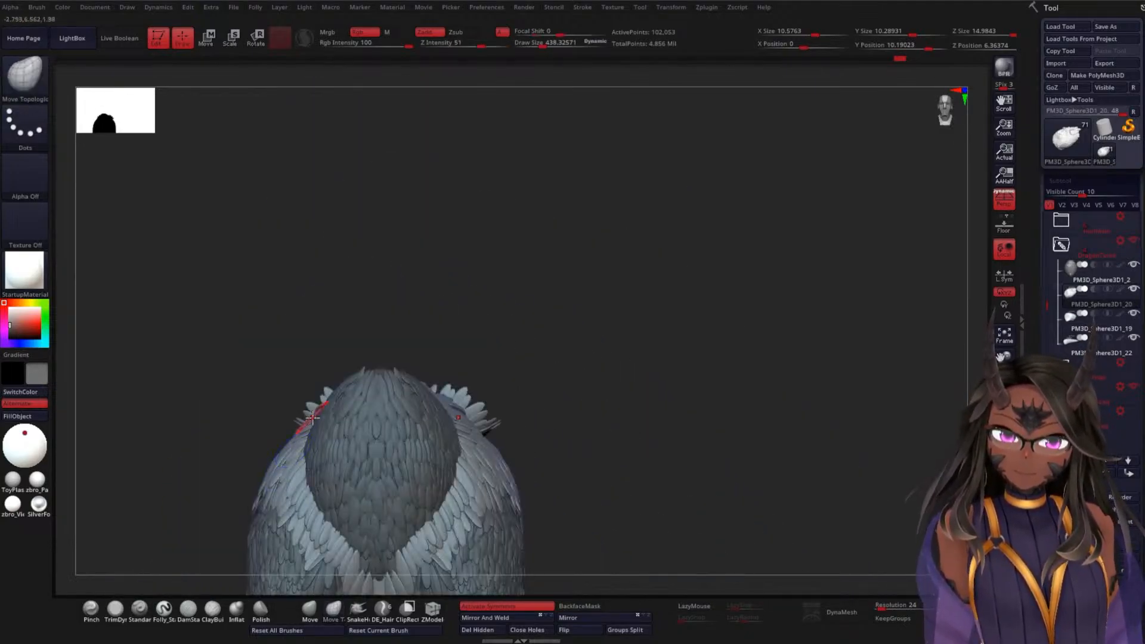
pyautogui.keyDown('alt'); pyautogui.moveTo(664, 365); pyautogui.dragTo(692, 247); pyautogui.keyUp('alt')
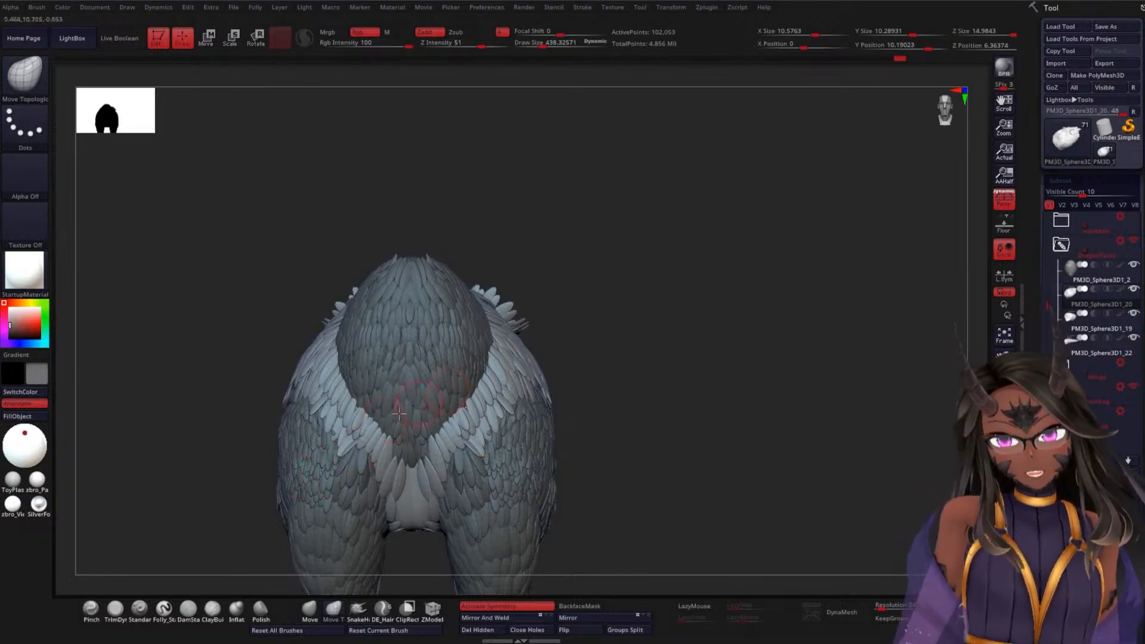
pyautogui.click(37, 480)
pyautogui.moveTo(13, 326); pyautogui.dragTo(10, 313)
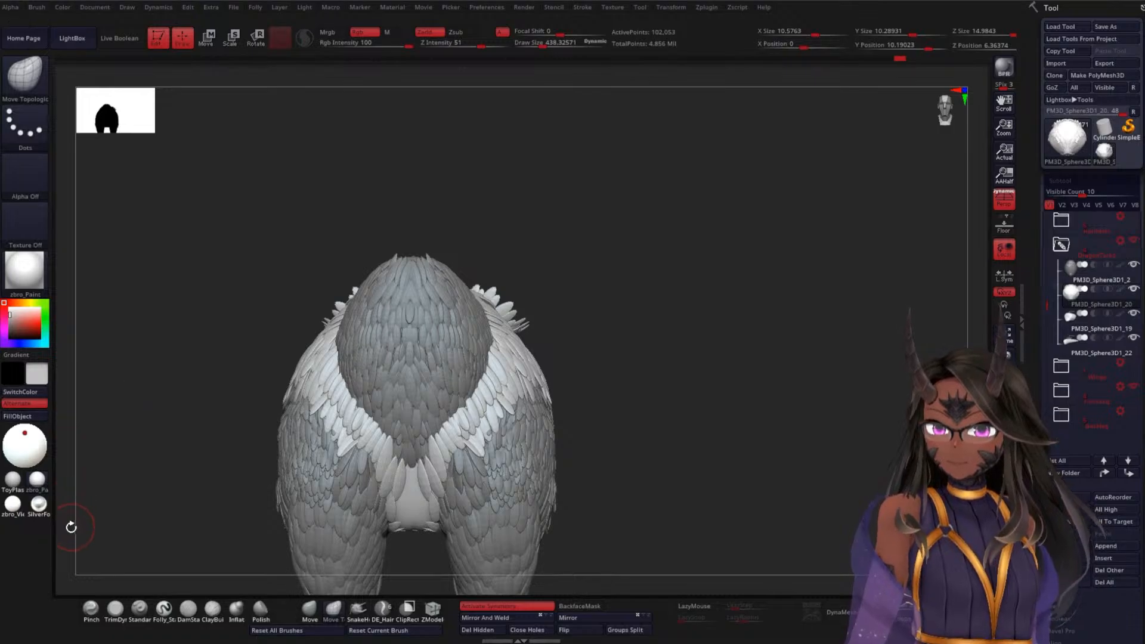
pyautogui.click(13, 506)
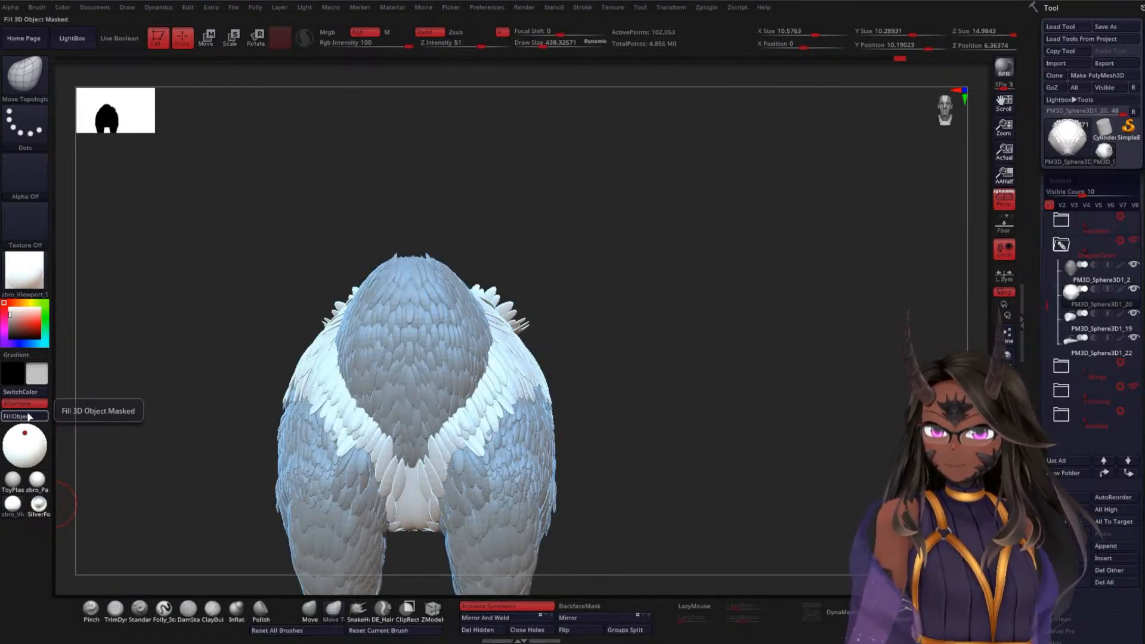
pyautogui.click(164, 607)
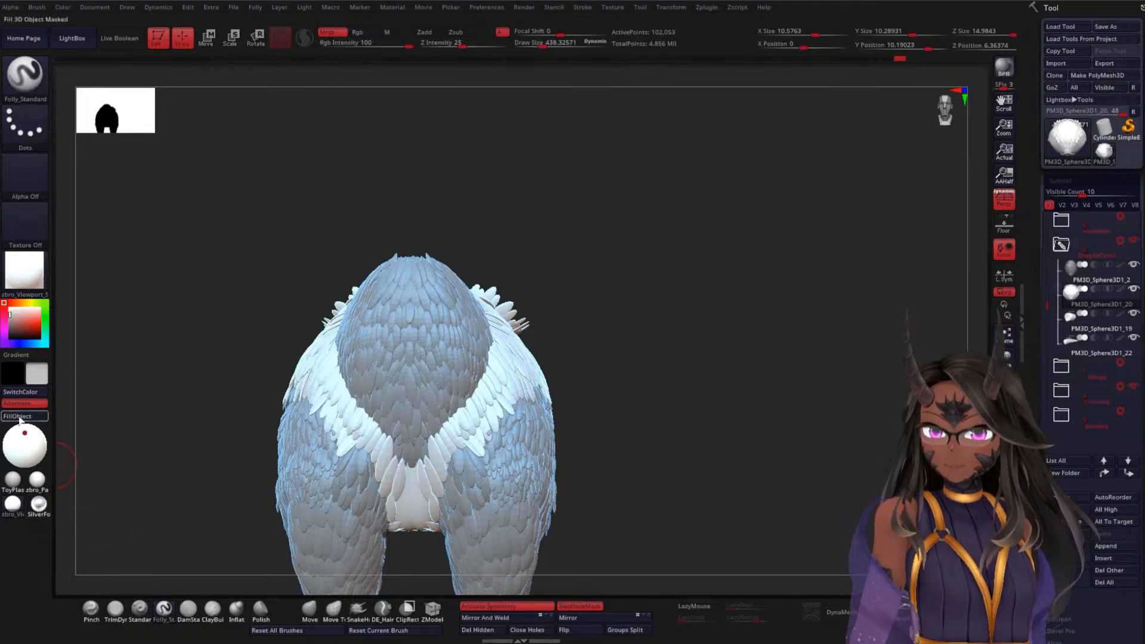
# Select the thigh feather subtool and fill it with the light grey colour
pyautogui.moveTo(686, 394)
pyautogui.mouseDown()
pyautogui.moveTo(683, 405)
pyautogui.moveTo(692, 399)
pyautogui.mouseUp()
pyautogui.keyDown('alt'); pyautogui.click(516, 464); pyautogui.keyUp('alt')
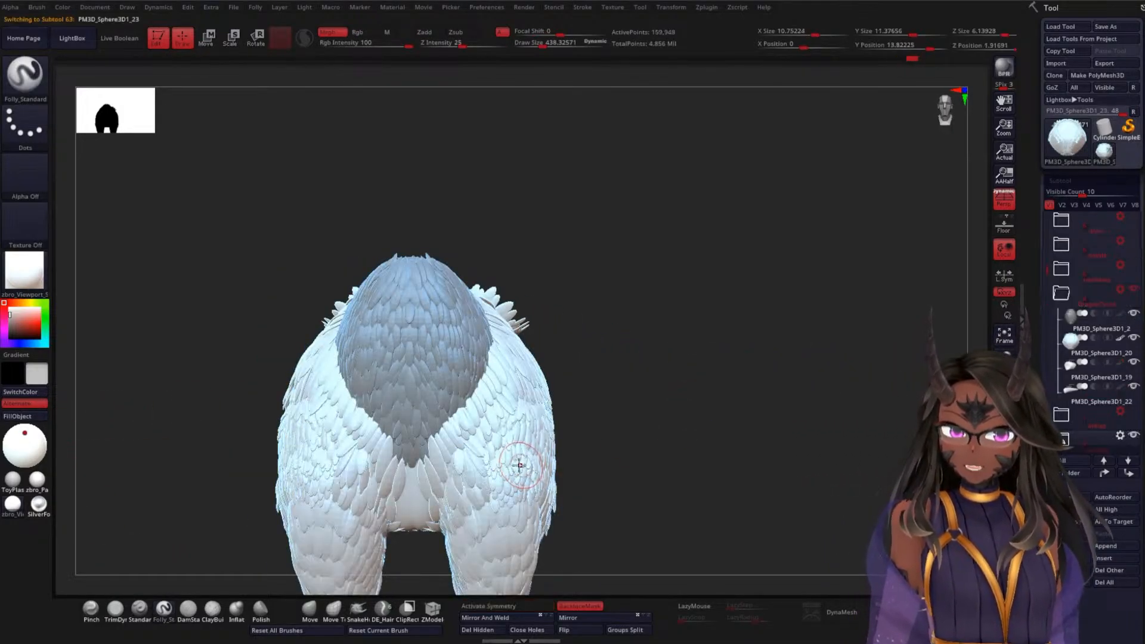
pyautogui.keyDown('alt'); pyautogui.click(424, 363); pyautogui.keyUp('alt')
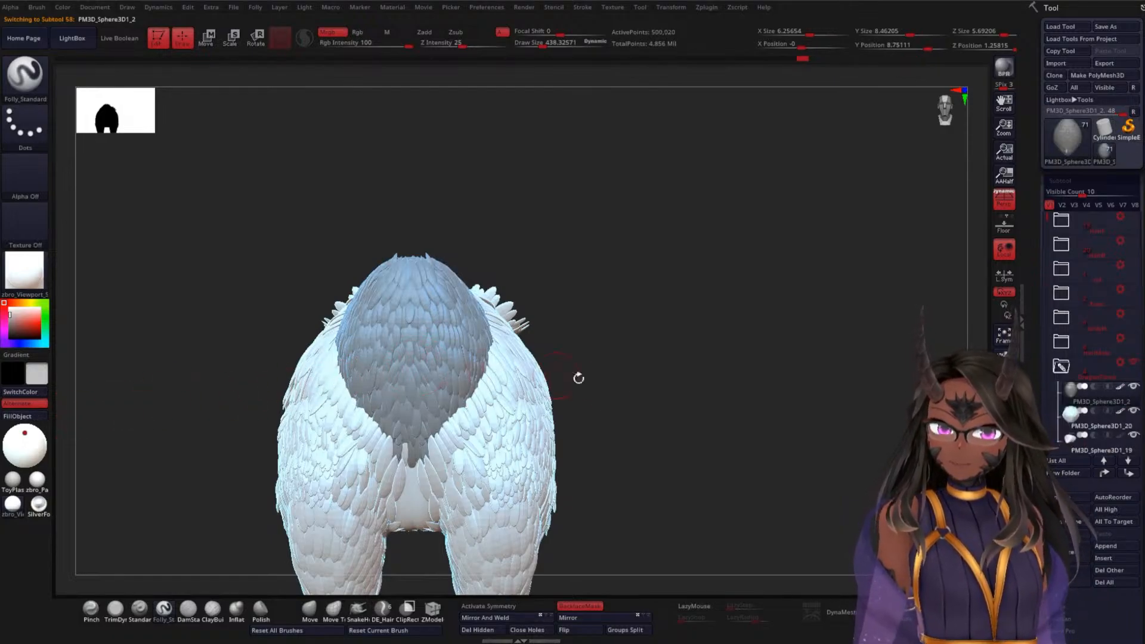
pyautogui.moveTo(578, 378)
pyautogui.mouseDown()
pyautogui.moveTo(670, 327)
pyautogui.moveTo(654, 402)
pyautogui.moveTo(584, 360)
pyautogui.mouseUp()
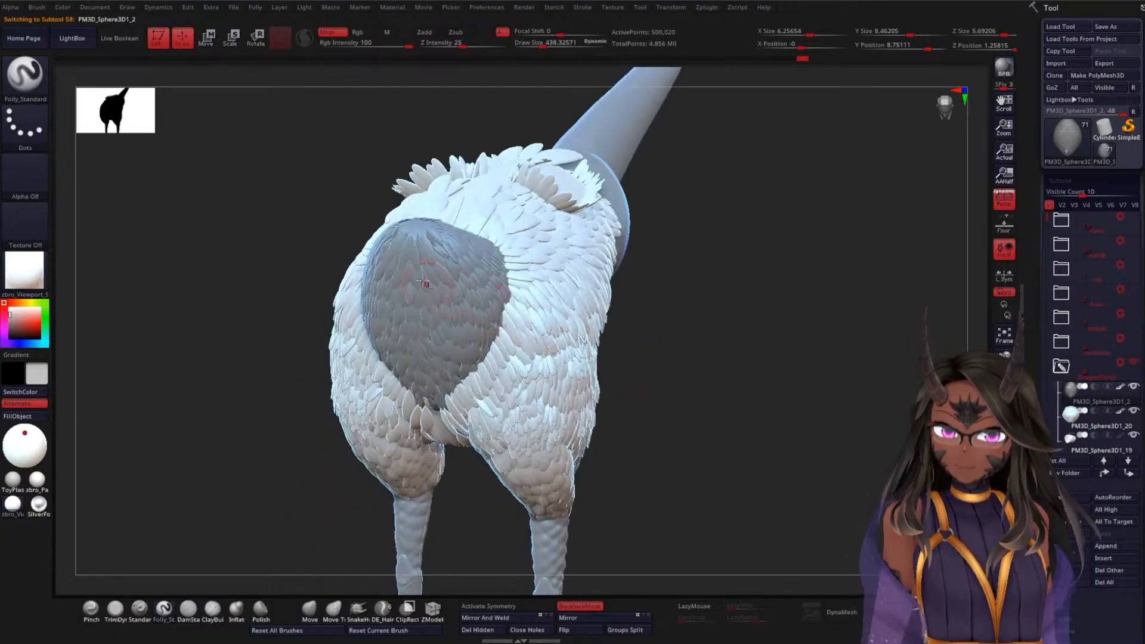
pyautogui.moveTo(278, 364); pyautogui.dragTo(695, 248)
pyautogui.keyDown('alt'); pyautogui.click(538, 426); pyautogui.keyUp('alt')
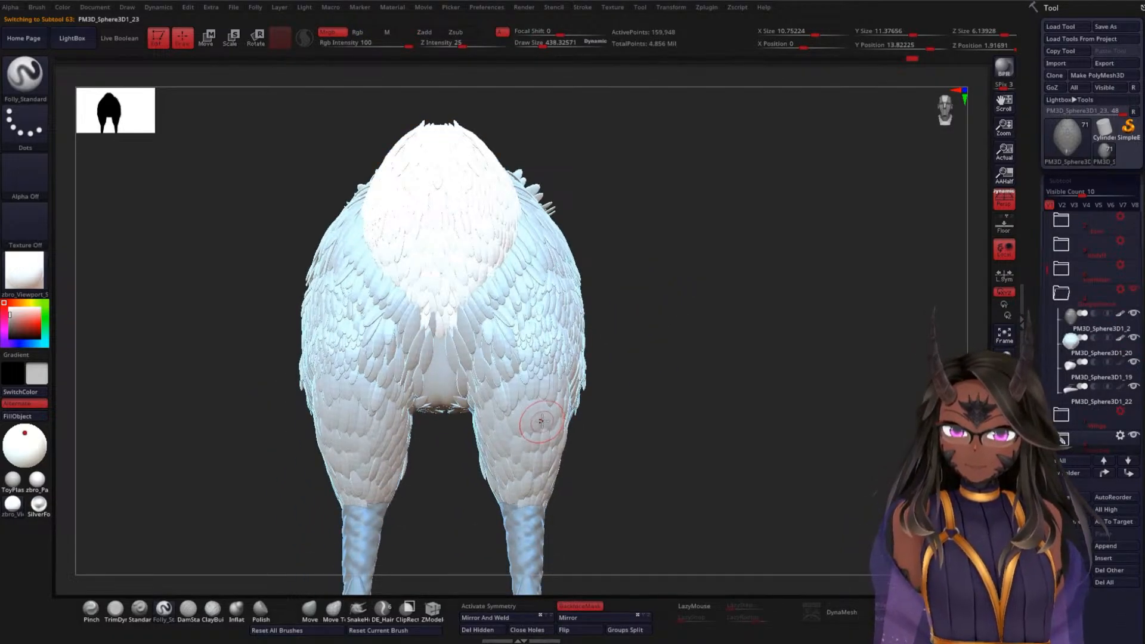
# Select the rounded chest feather subtool and fill it with the same light grey
pyautogui.keyDown('alt'); pyautogui.click(432, 196); pyautogui.keyUp('alt')
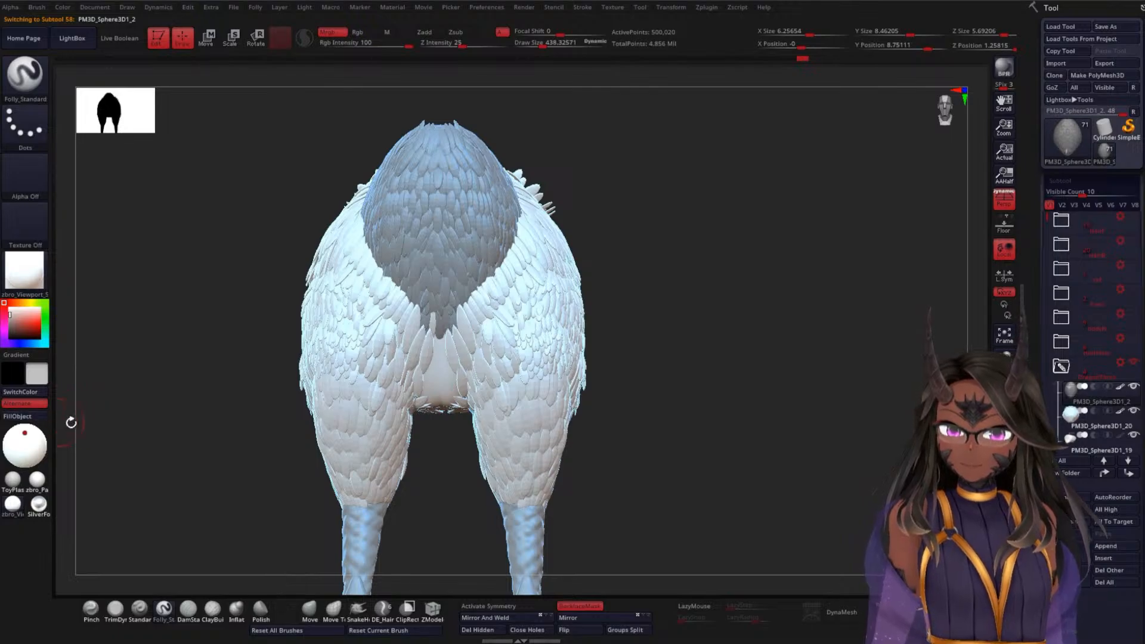
pyautogui.keyDown('alt'); pyautogui.click(366, 535); pyautogui.keyUp('alt')
pyautogui.keyDown('alt'); pyautogui.moveTo(654, 422); pyautogui.dragTo(620, 424); pyautogui.keyUp('alt')
pyautogui.keyDown('alt'); pyautogui.click(455, 310); pyautogui.keyUp('alt')
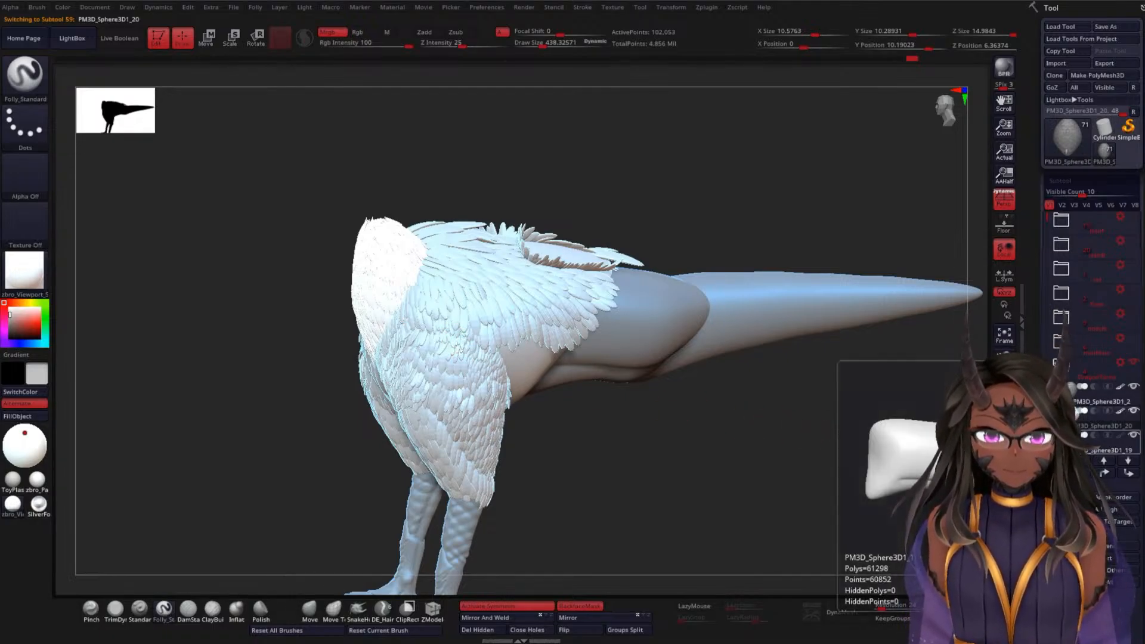
pyautogui.click(1102, 419)
pyautogui.click(1072, 399)
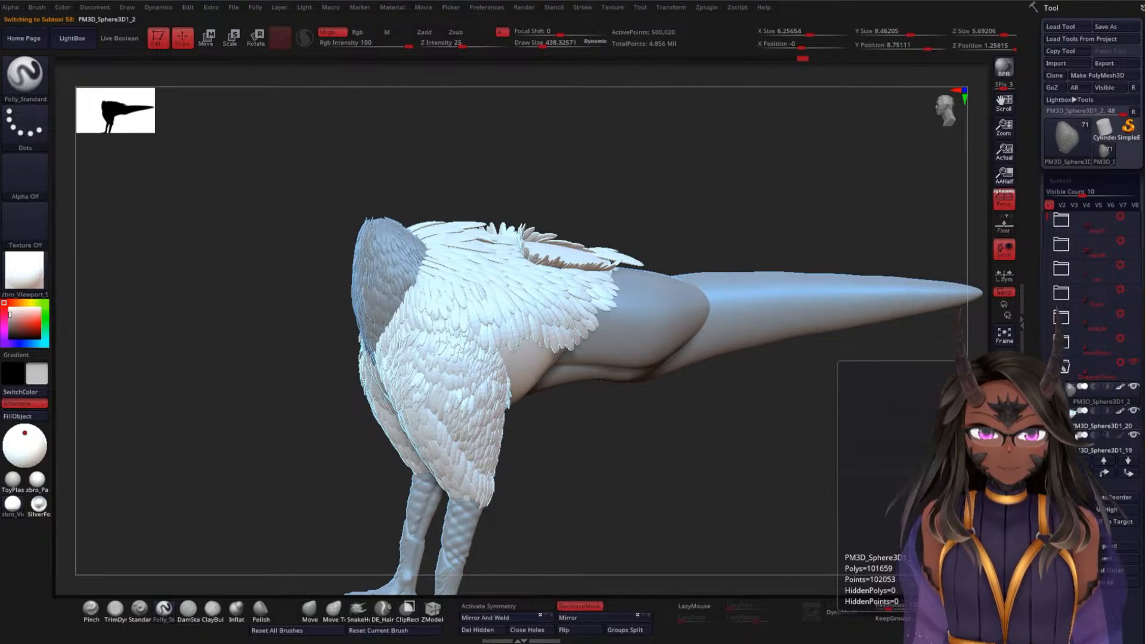
pyautogui.moveTo(691, 457); pyautogui.dragTo(647, 327)
pyautogui.click(38, 419)
# Select the shins and fill them with a red of Red 134, Green 20, Blue 20
pyautogui.keyDown('alt'); pyautogui.click(483, 398); pyautogui.keyUp('alt')
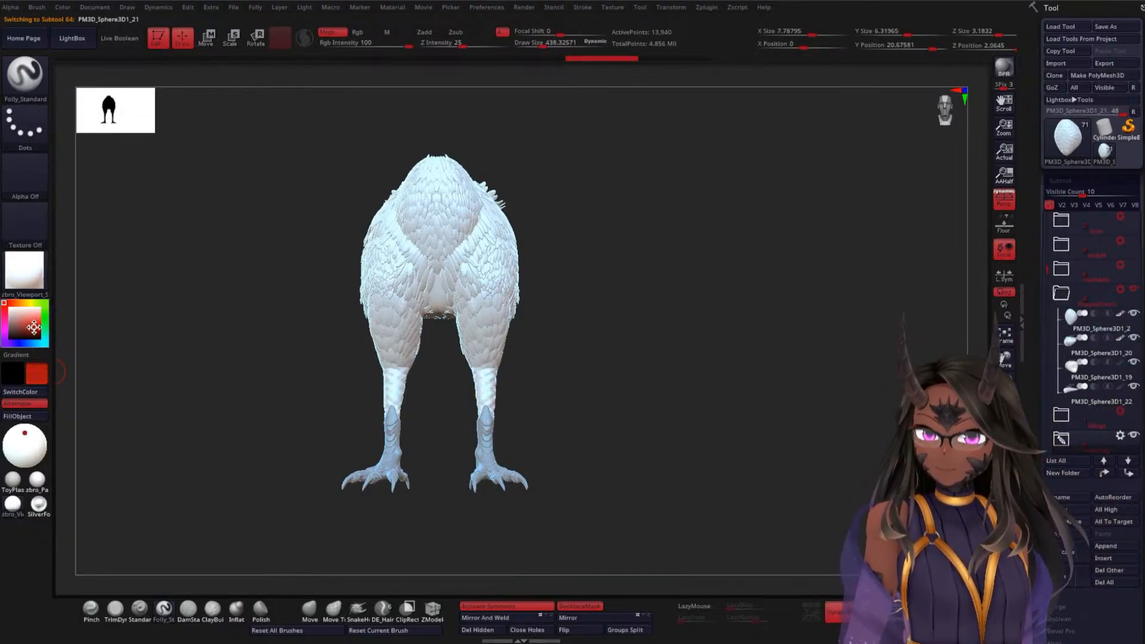
pyautogui.click(31, 318)
pyautogui.click(32, 328)
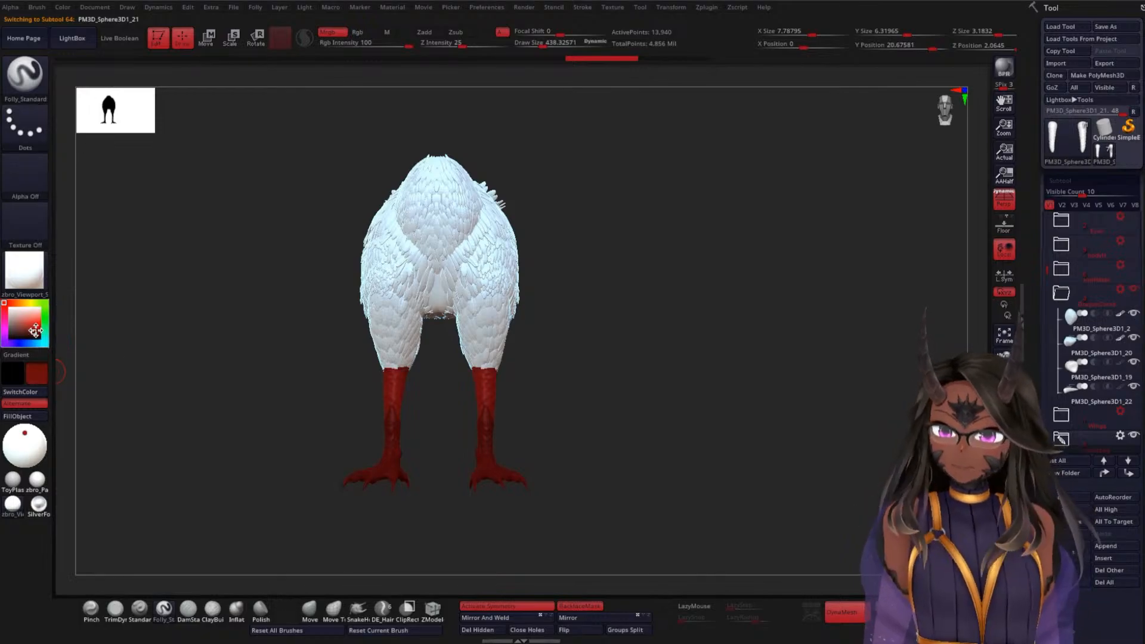
pyautogui.click(34, 329)
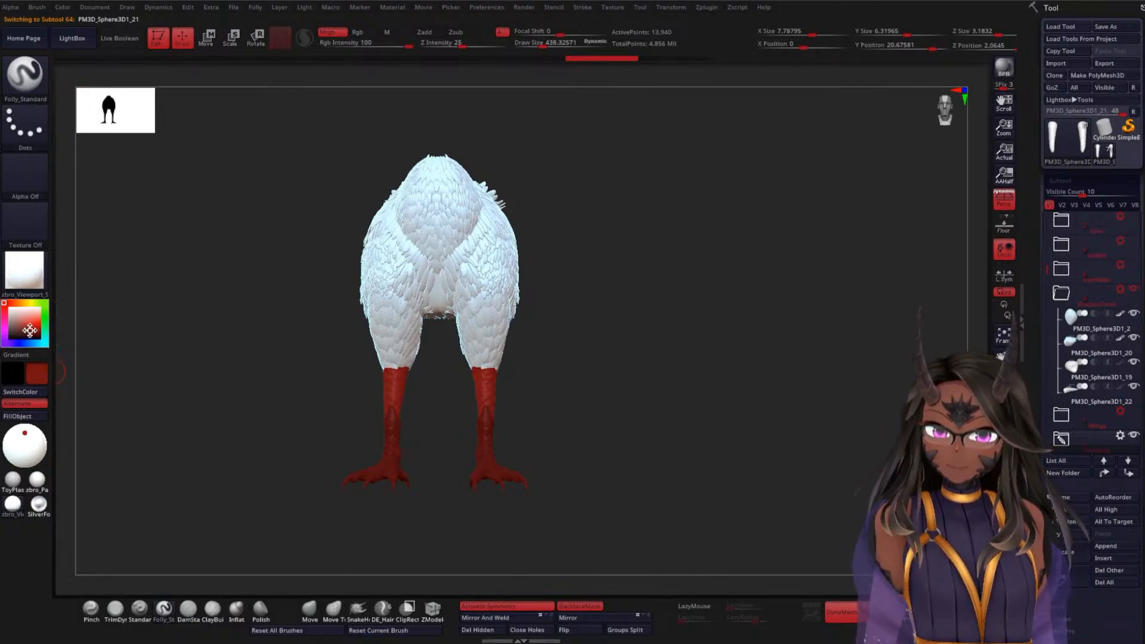
pyautogui.click(33, 329)
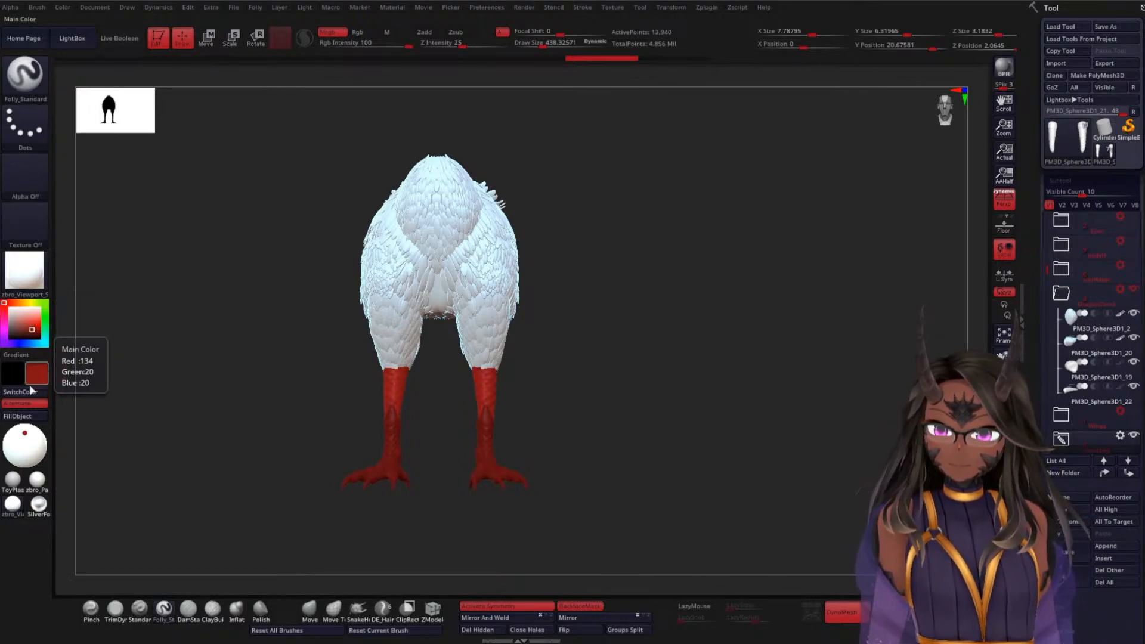
pyautogui.click(33, 419)
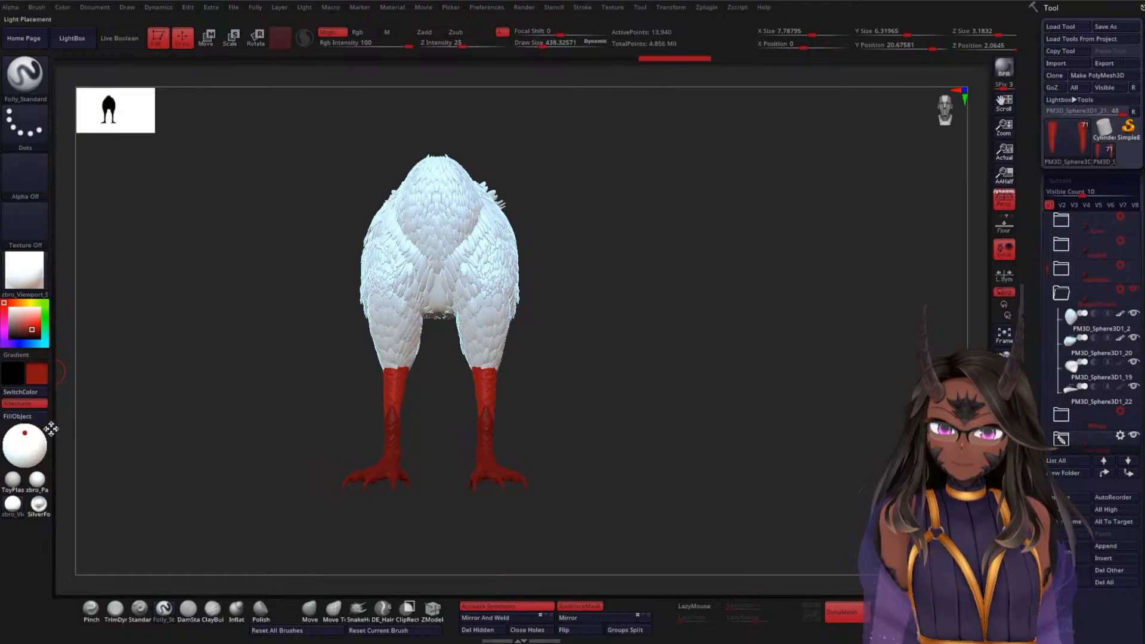
# Select the feet and fill them with the same red as the shins
pyautogui.moveTo(669, 424); pyautogui.dragTo(575, 431)
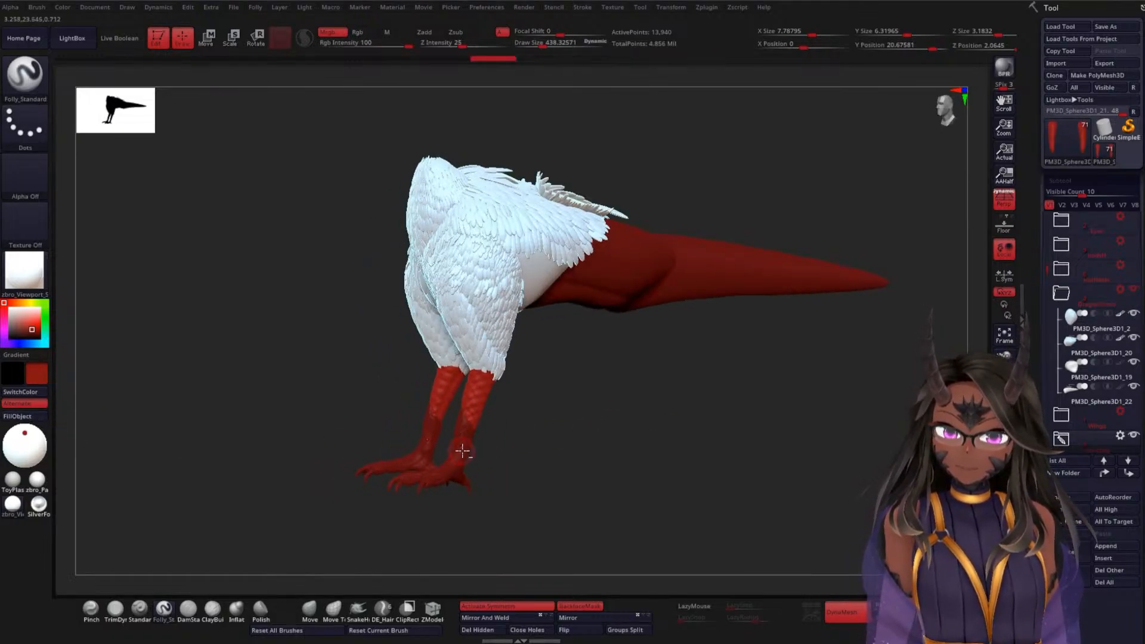
pyautogui.click(16, 417)
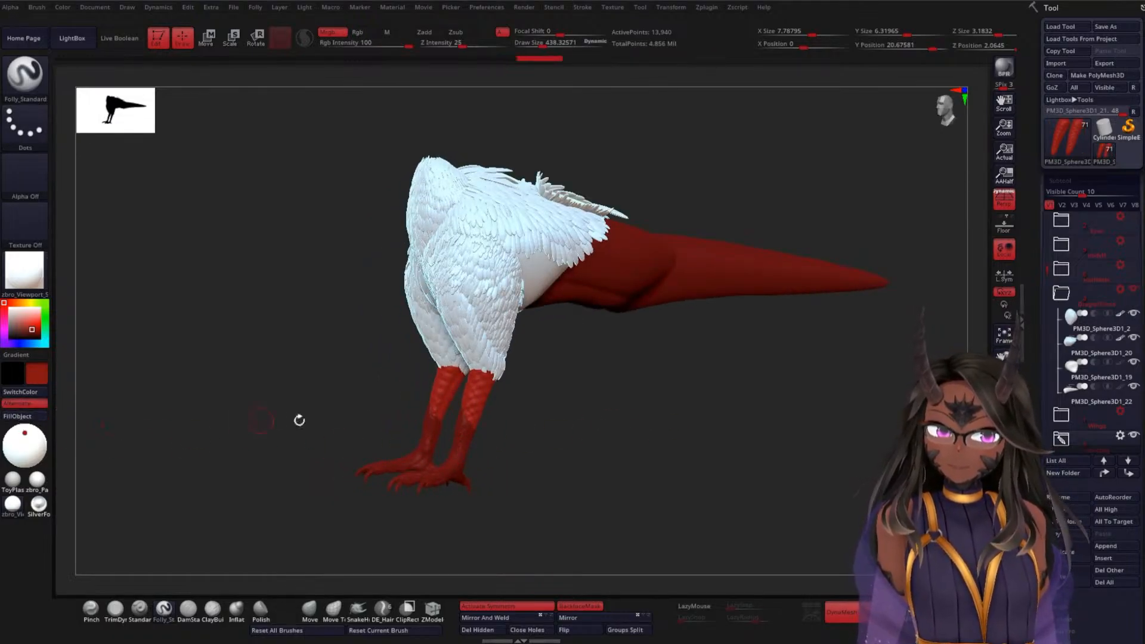
pyautogui.keyDown('alt'); pyautogui.click(415, 468); pyautogui.keyUp('alt')
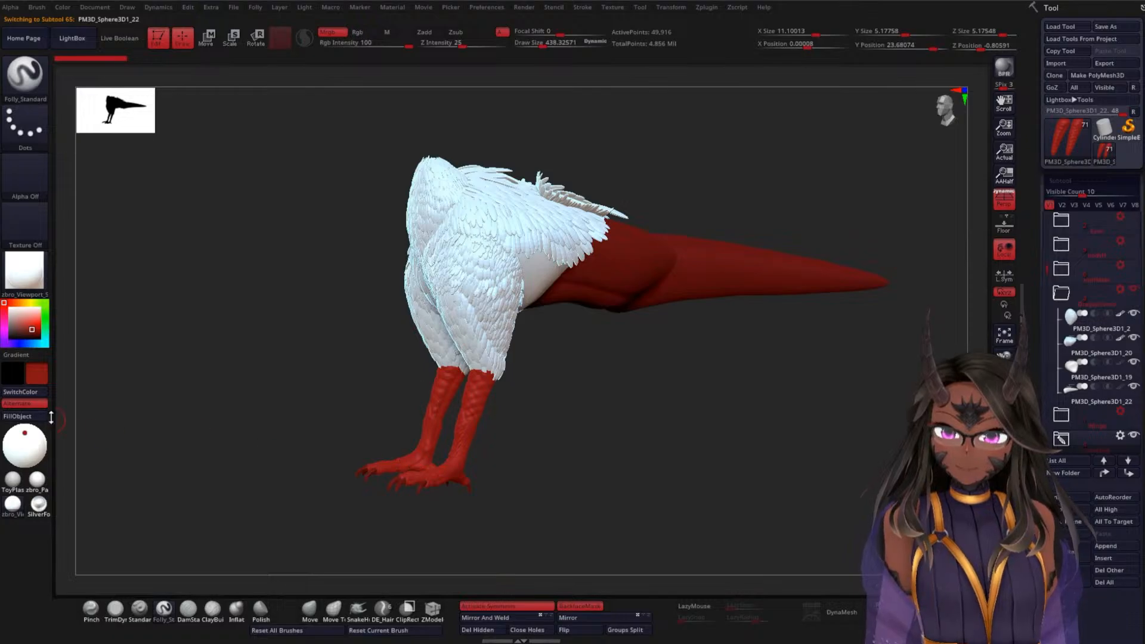
# Pick a much darker red and fill the feet with it
pyautogui.keyDown('alt'); pyautogui.moveTo(250, 393); pyautogui.dragTo(234, 423); pyautogui.keyUp('alt')
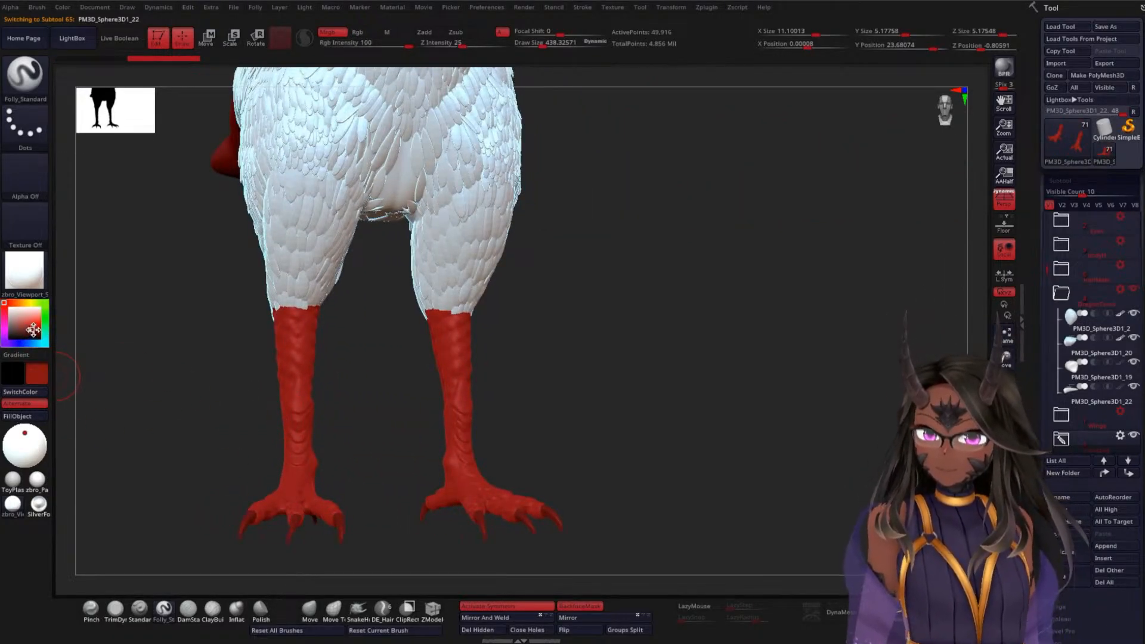
pyautogui.click(33, 335)
pyautogui.moveTo(31, 334); pyautogui.dragTo(33, 332)
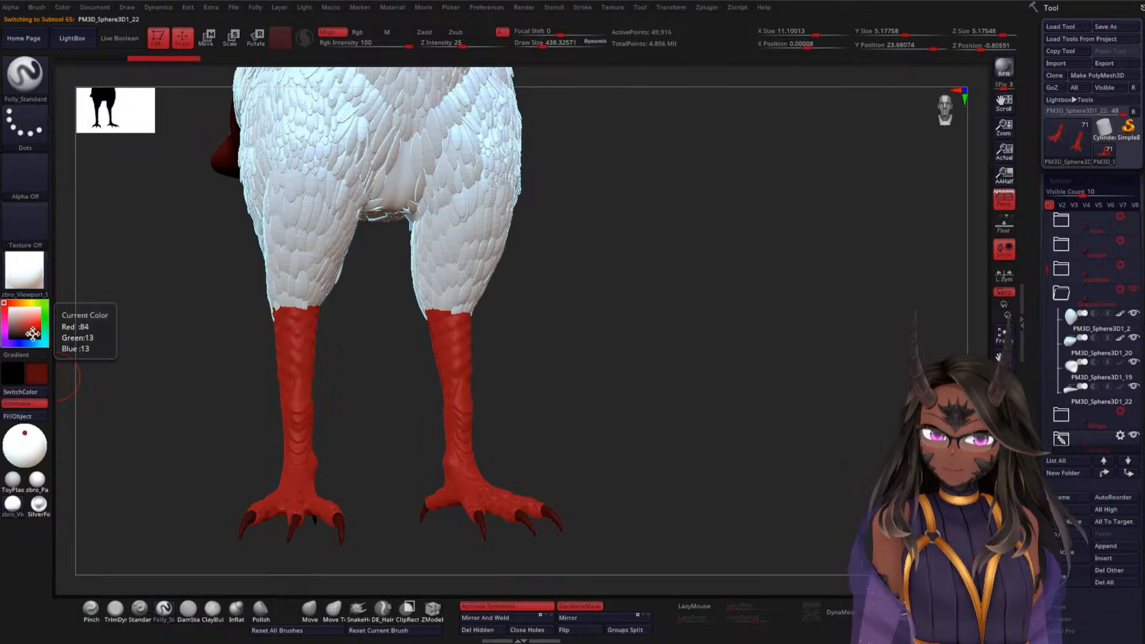
pyautogui.click(29, 418)
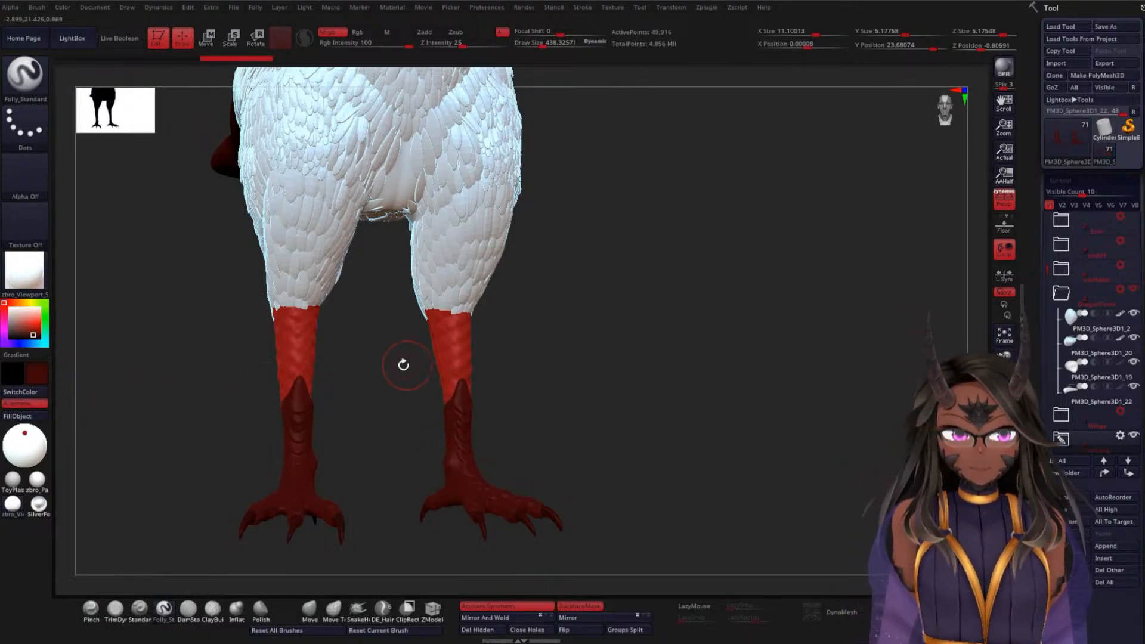
# Pick a slightly lighter dark red and fill both the feet and the shins with it
pyautogui.click(34, 333)
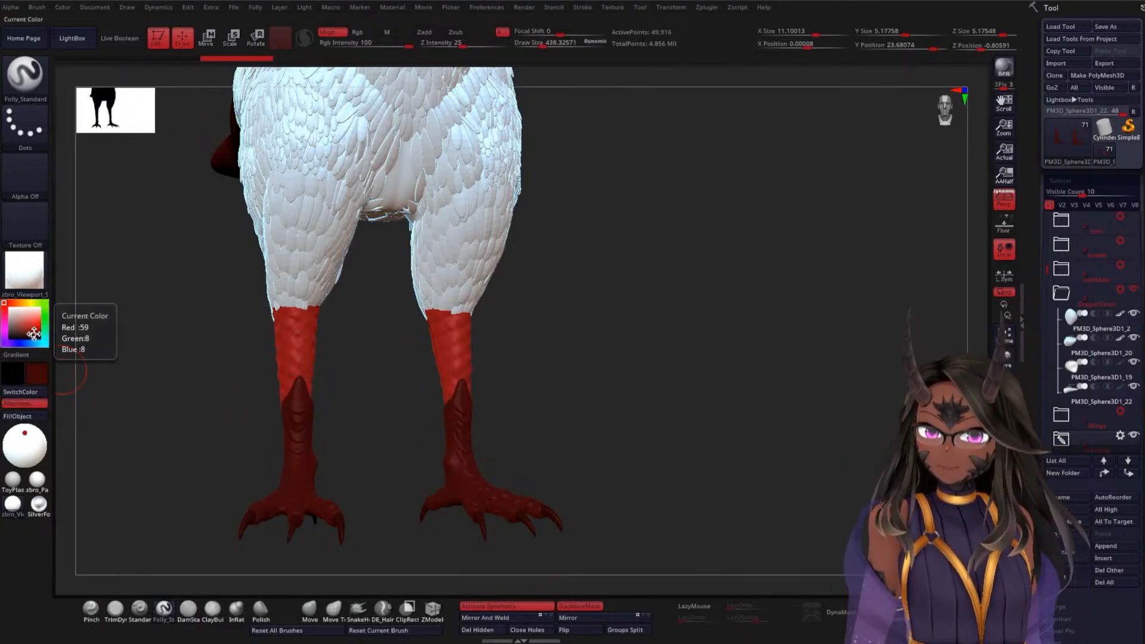
pyautogui.click(30, 418)
pyautogui.keyDown('alt'); pyautogui.click(441, 334); pyautogui.keyUp('alt')
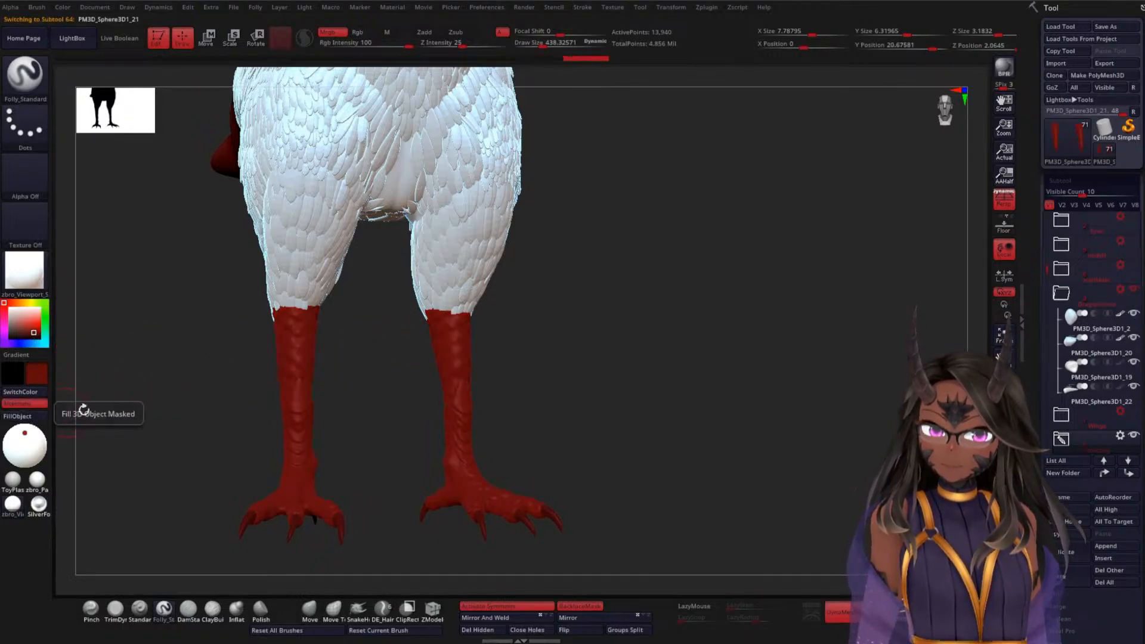
# Select the claws and fill them with a darker red than the feet
pyautogui.moveTo(622, 402); pyautogui.dragTo(375, 445)
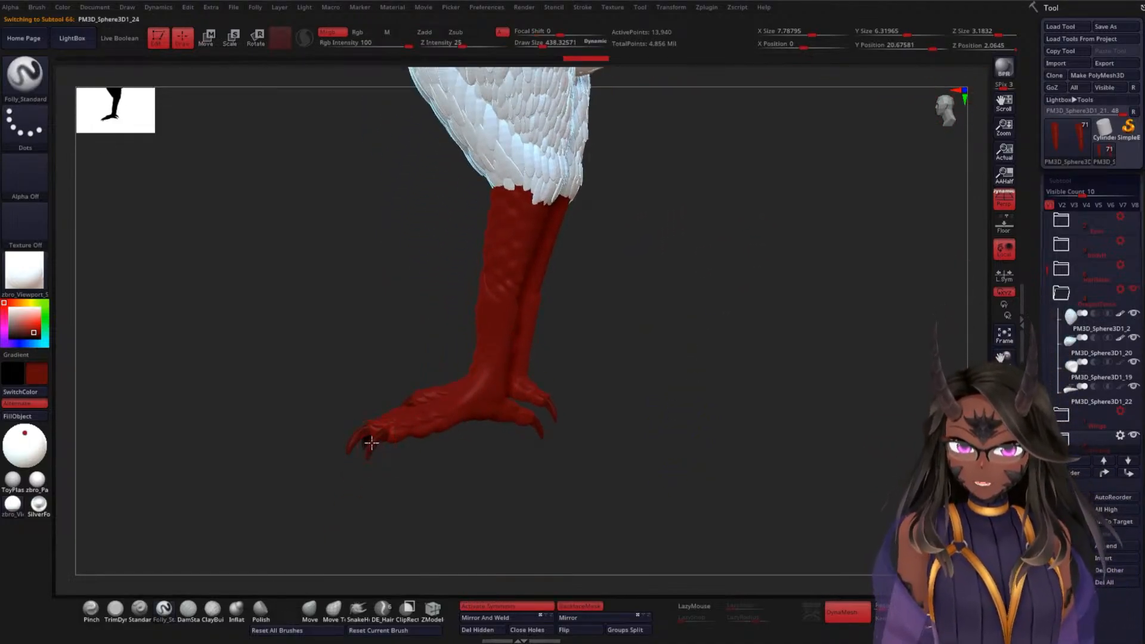
pyautogui.click(34, 336)
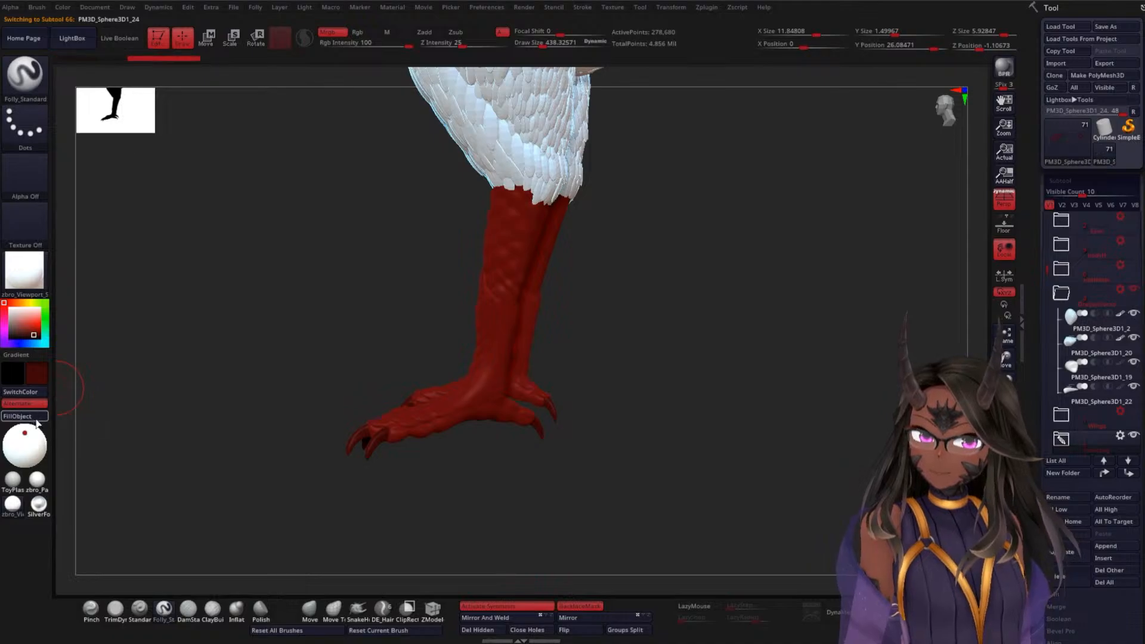
pyautogui.keyDown('shift'); pyautogui.moveTo(250, 358); pyautogui.dragTo(368, 320); pyautogui.keyUp('shift')
pyautogui.moveTo(643, 298)
pyautogui.keyDown('alt'); pyautogui.mouseDown()
pyautogui.moveTo(650, 230)
pyautogui.moveTo(662, 340)
pyautogui.moveTo(648, 385)
pyautogui.moveTo(626, 392)
pyautogui.moveTo(600, 442)
pyautogui.moveTo(657, 364)
pyautogui.moveTo(589, 373)
pyautogui.mouseUp(); pyautogui.keyUp('alt')
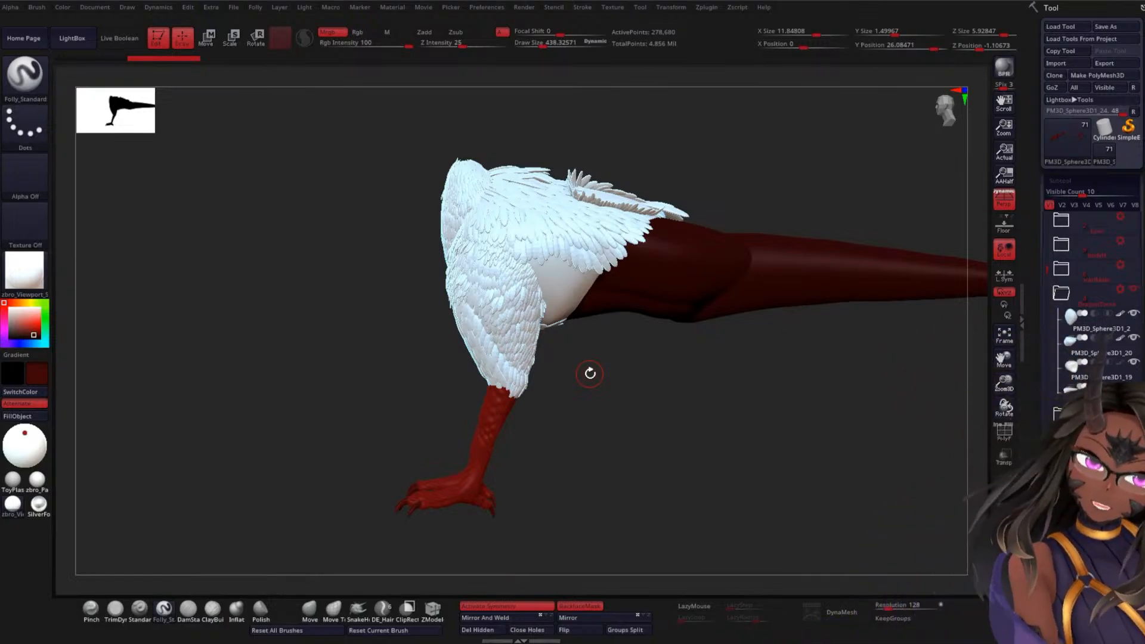
# Switch to the other zbro_Viewport MatCap material and refill the claws
pyautogui.click(32, 276)
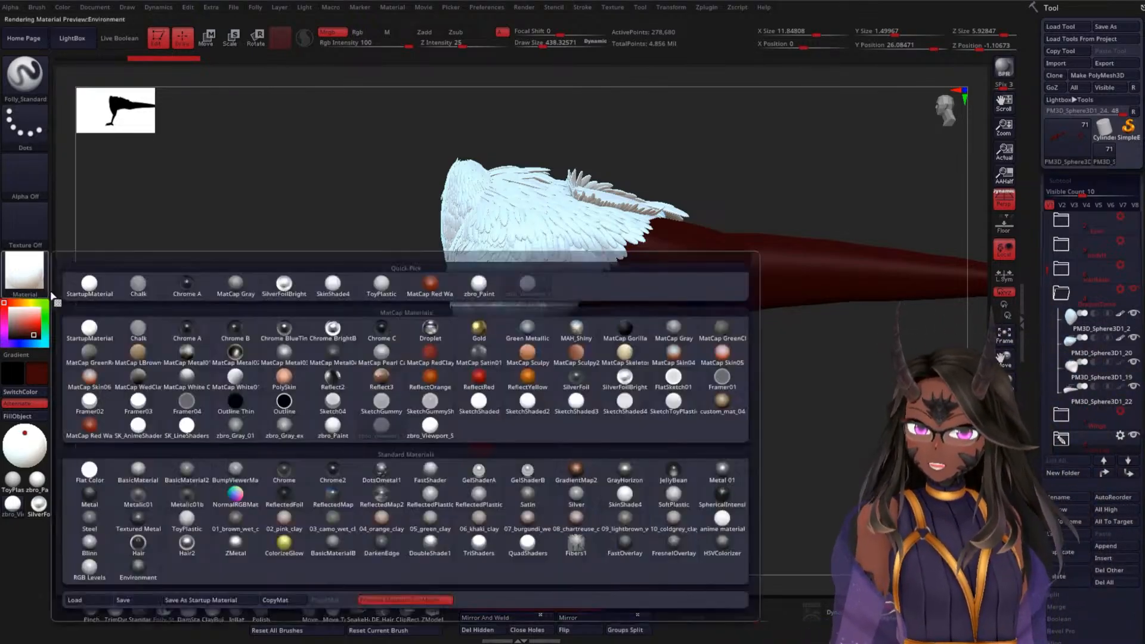
pyautogui.click(442, 437)
pyautogui.keyDown('shift'); pyautogui.moveTo(346, 420); pyautogui.dragTo(386, 407); pyautogui.keyUp('shift')
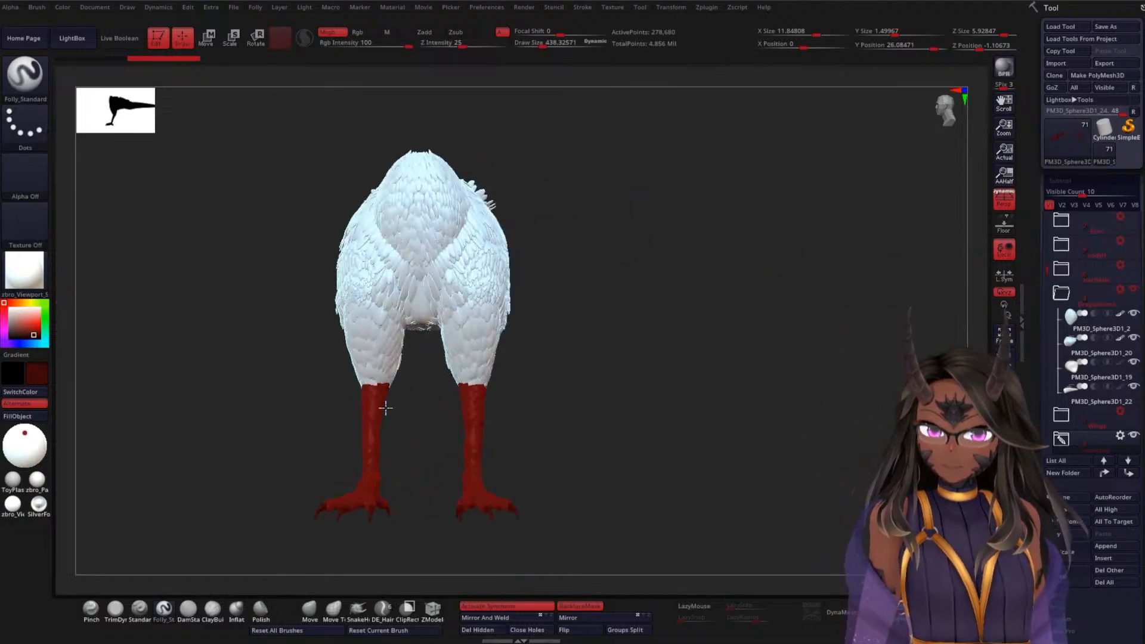
pyautogui.click(38, 419)
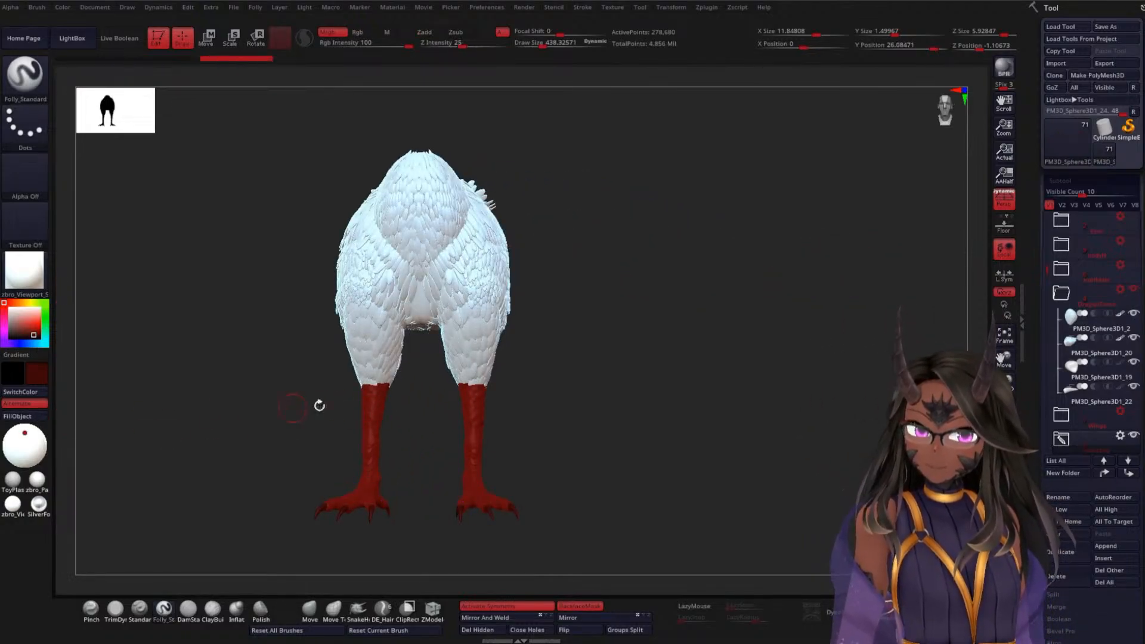
# Refill the feet and shins with the dark red and the claws with their darker red
pyautogui.keyDown('alt'); pyautogui.moveTo(607, 406); pyautogui.dragTo(598, 513); pyautogui.keyUp('alt')
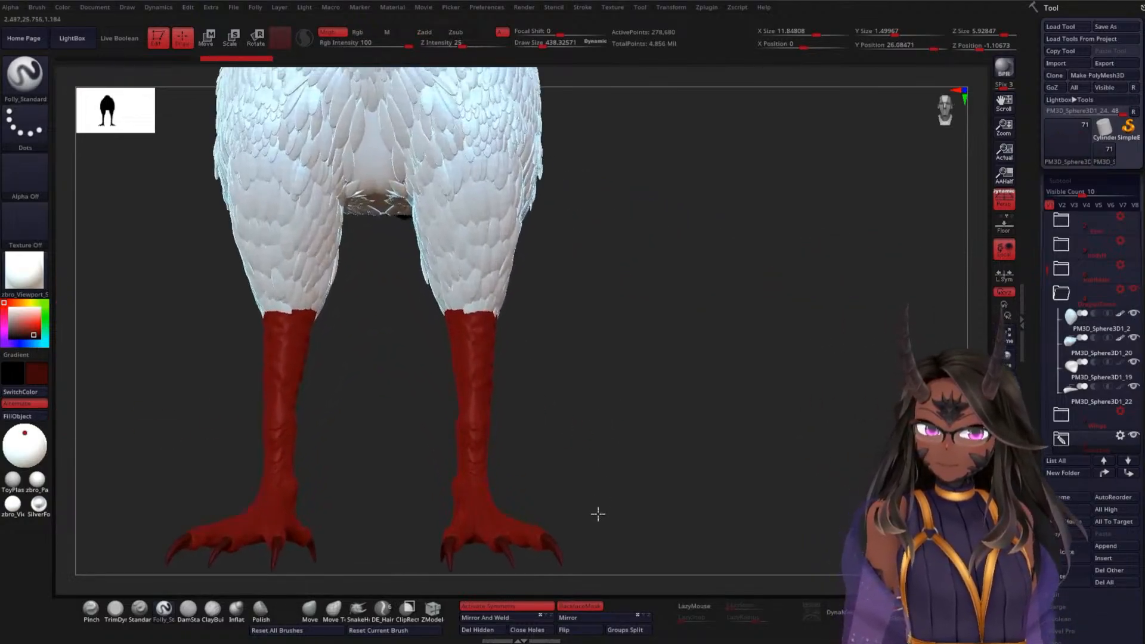
pyautogui.keyDown('alt'); pyautogui.click(472, 460); pyautogui.keyUp('alt')
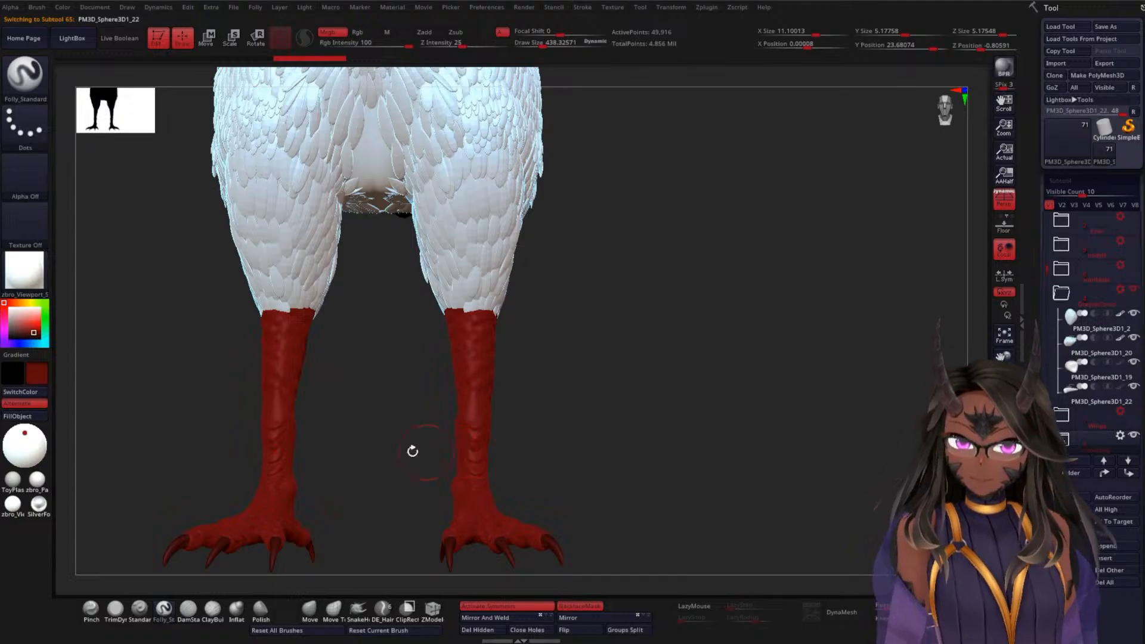
pyautogui.click(38, 419)
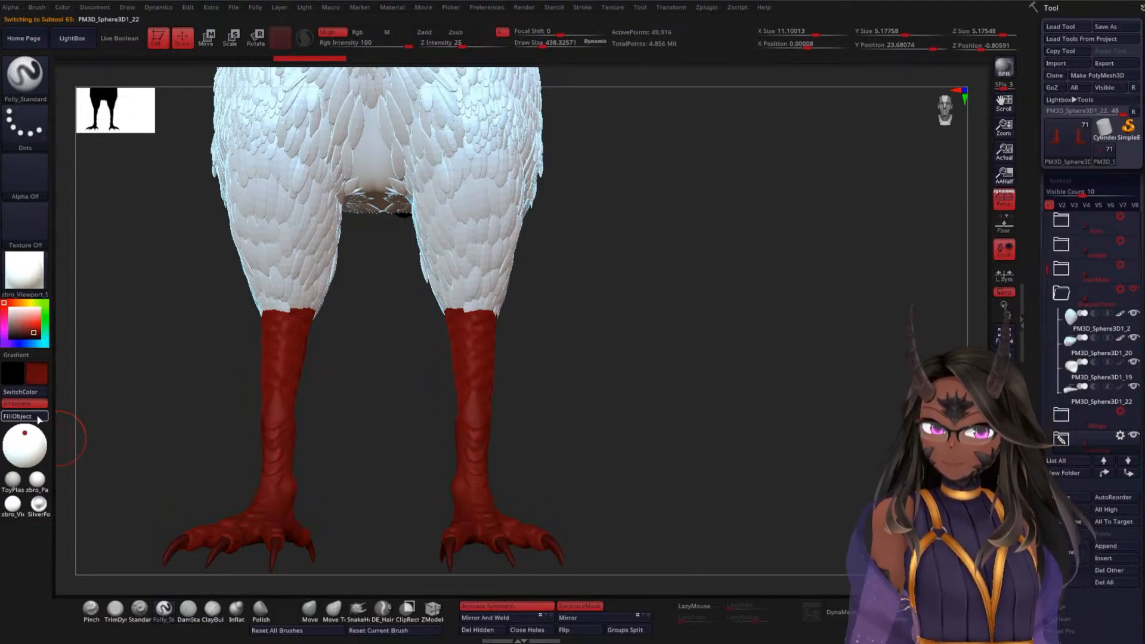
pyautogui.keyDown('alt'); pyautogui.click(477, 343); pyautogui.keyUp('alt')
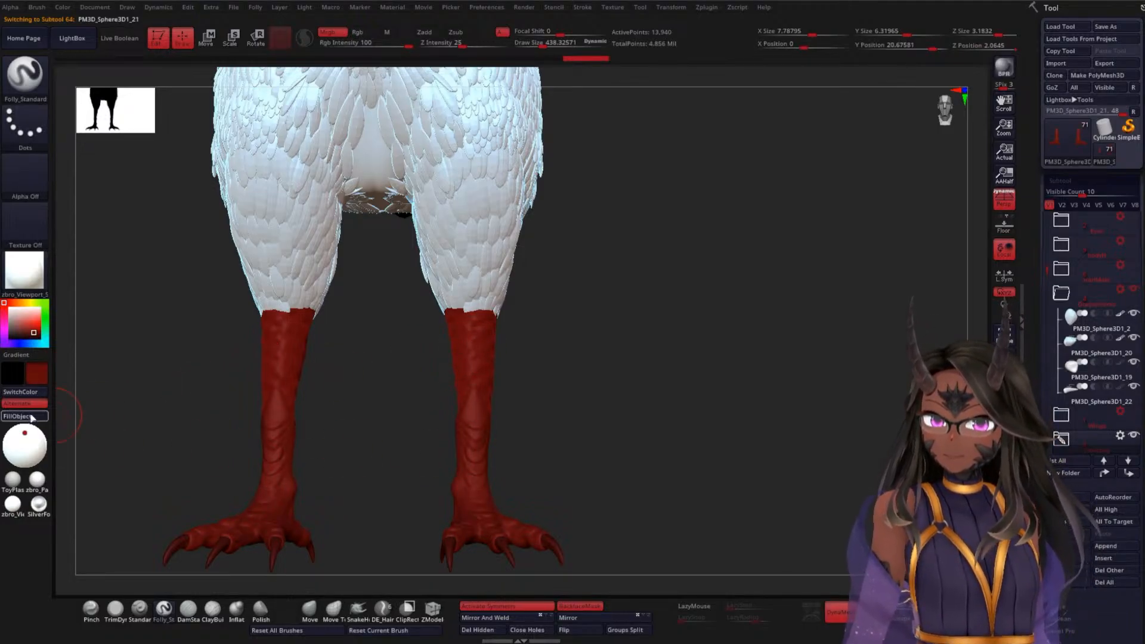
pyautogui.moveTo(521, 393)
pyautogui.mouseDown()
pyautogui.moveTo(662, 404)
pyautogui.moveTo(603, 414)
pyautogui.moveTo(631, 412)
pyautogui.moveTo(634, 391)
pyautogui.moveTo(652, 392)
pyautogui.moveTo(636, 364)
pyautogui.moveTo(625, 429)
pyautogui.moveTo(677, 332)
pyautogui.moveTo(665, 424)
pyautogui.moveTo(616, 483)
pyautogui.mouseUp()
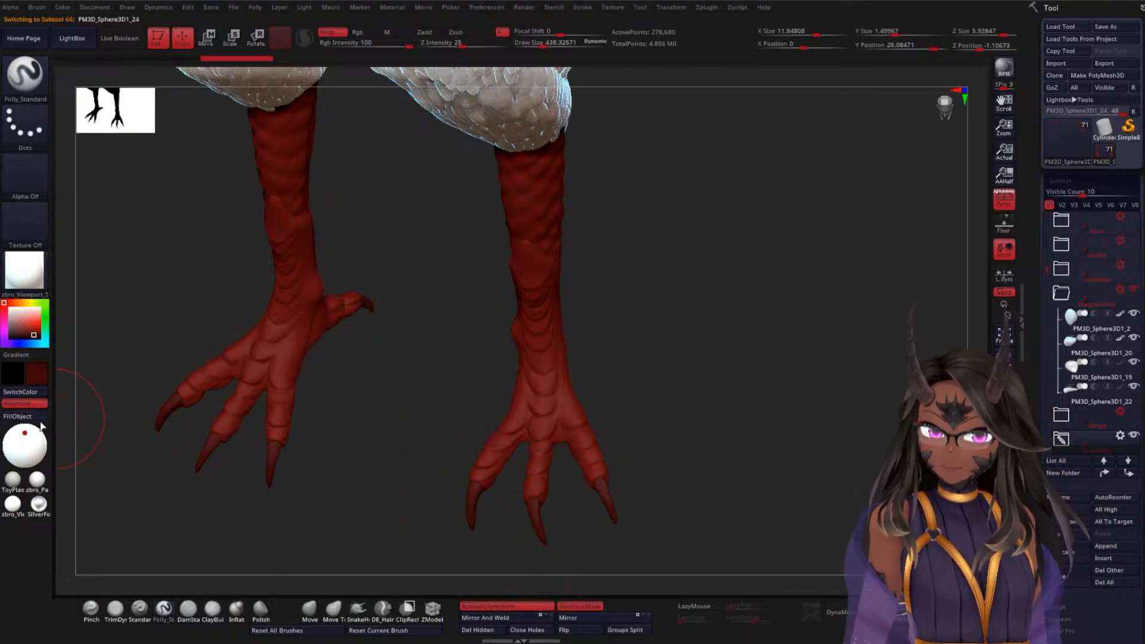
pyautogui.moveTo(702, 449)
pyautogui.mouseDown()
pyautogui.moveTo(713, 328)
pyautogui.moveTo(660, 424)
pyautogui.moveTo(695, 317)
pyautogui.moveTo(690, 438)
pyautogui.moveTo(723, 338)
pyautogui.moveTo(696, 393)
pyautogui.moveTo(658, 388)
pyautogui.mouseUp()
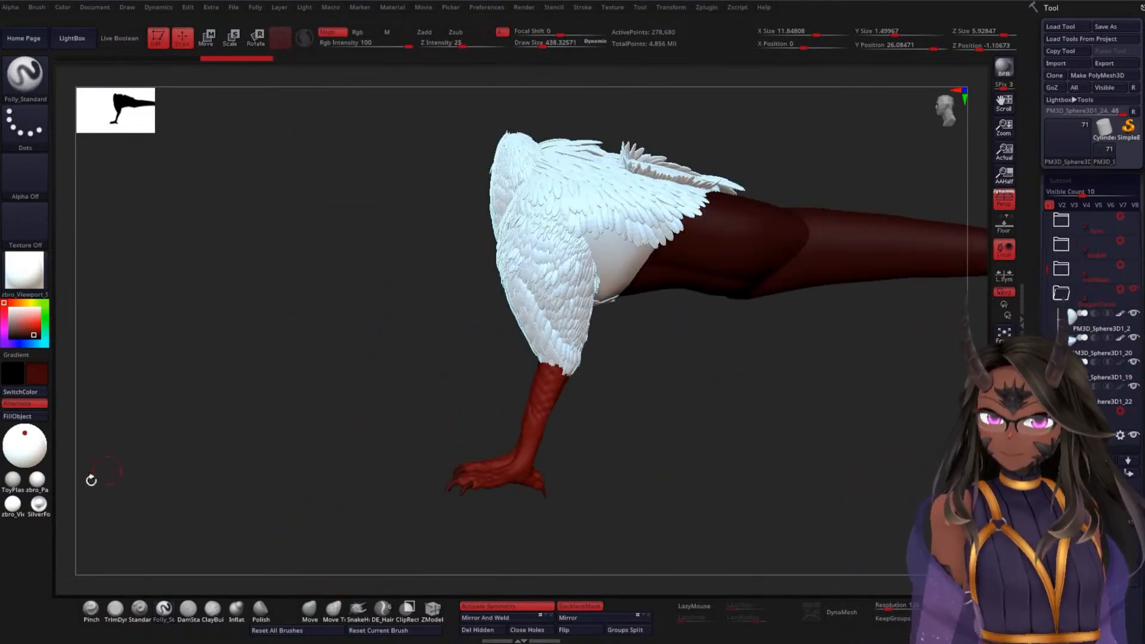
# Look over the available MatCap materials, including zbro_Viewport_Skin3
pyautogui.moveTo(27, 497)
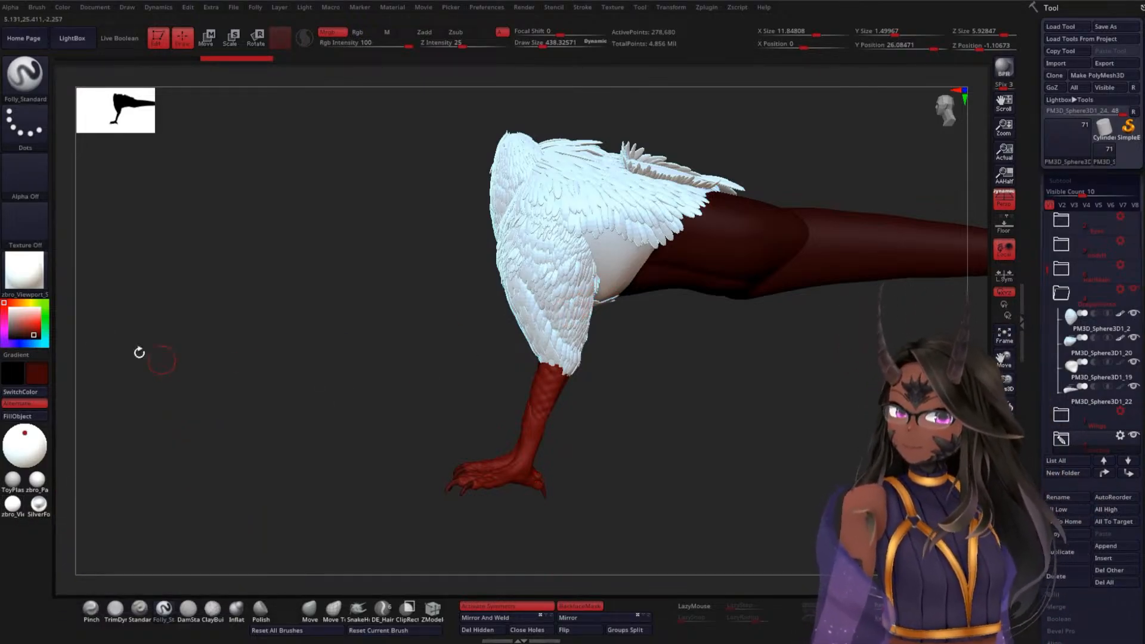
pyautogui.click(41, 288)
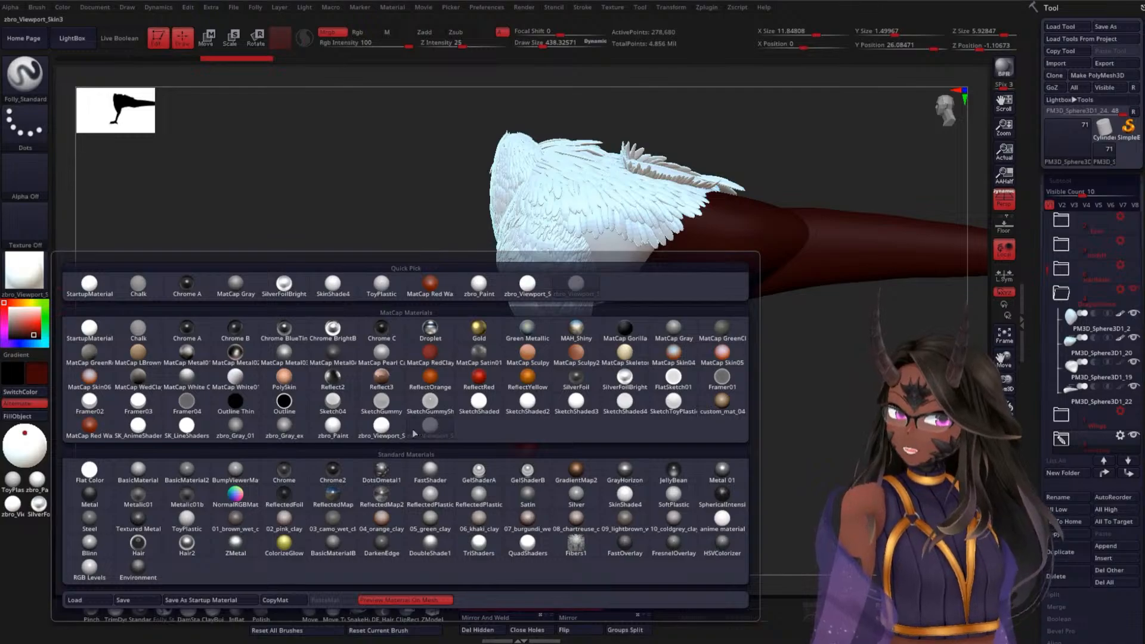
pyautogui.moveTo(432, 431)
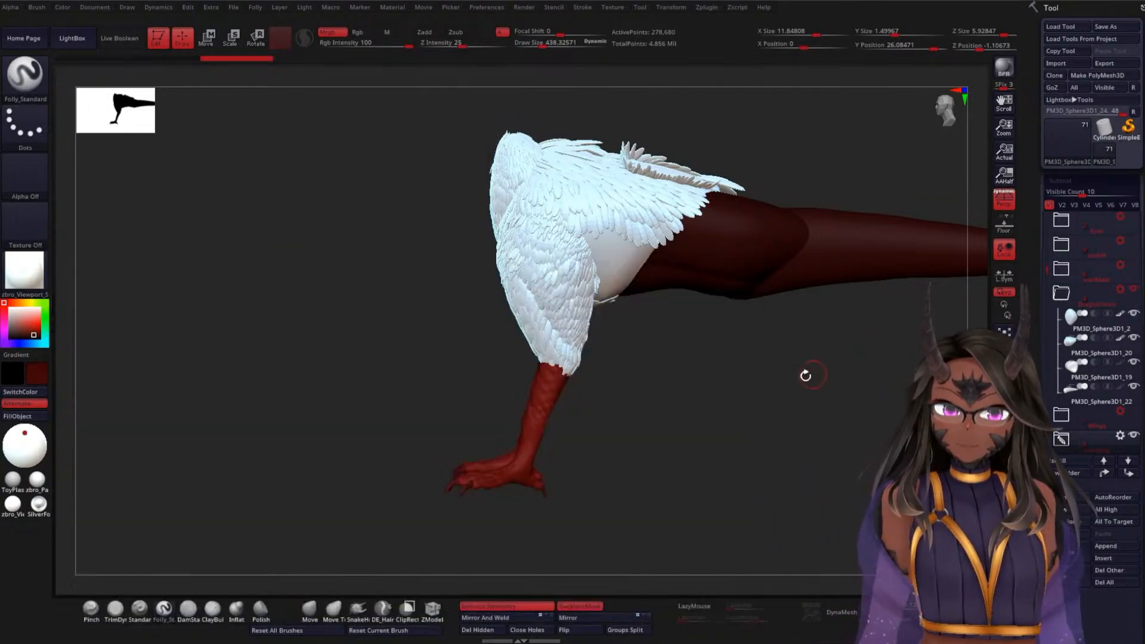
# Make the hidden upper body, rear body, head and wing subtool folders visible around the feathered forequarters
pyautogui.moveTo(751, 388); pyautogui.dragTo(787, 378)
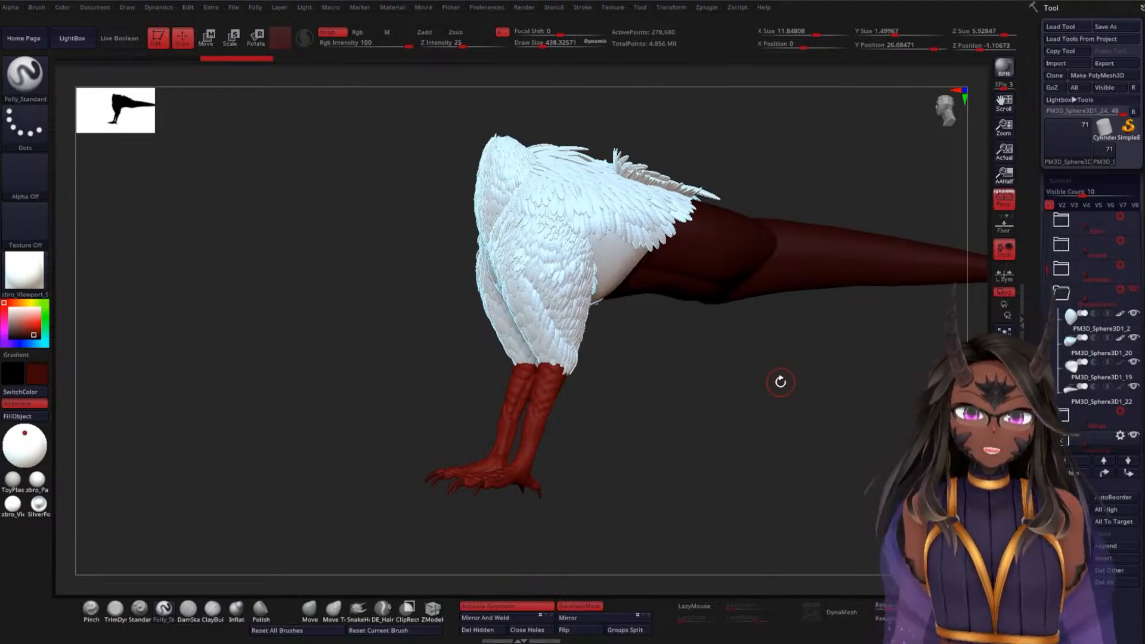
pyautogui.moveTo(703, 388)
pyautogui.mouseDown()
pyautogui.moveTo(711, 417)
pyautogui.moveTo(699, 367)
pyautogui.moveTo(672, 358)
pyautogui.moveTo(682, 402)
pyautogui.moveTo(629, 442)
pyautogui.moveTo(698, 421)
pyautogui.moveTo(682, 374)
pyautogui.moveTo(698, 350)
pyautogui.moveTo(690, 438)
pyautogui.moveTo(684, 391)
pyautogui.moveTo(725, 396)
pyautogui.moveTo(831, 309)
pyautogui.moveTo(778, 304)
pyautogui.moveTo(807, 337)
pyautogui.moveTo(752, 343)
pyautogui.moveTo(754, 317)
pyautogui.mouseUp()
pyautogui.click(1135, 267)
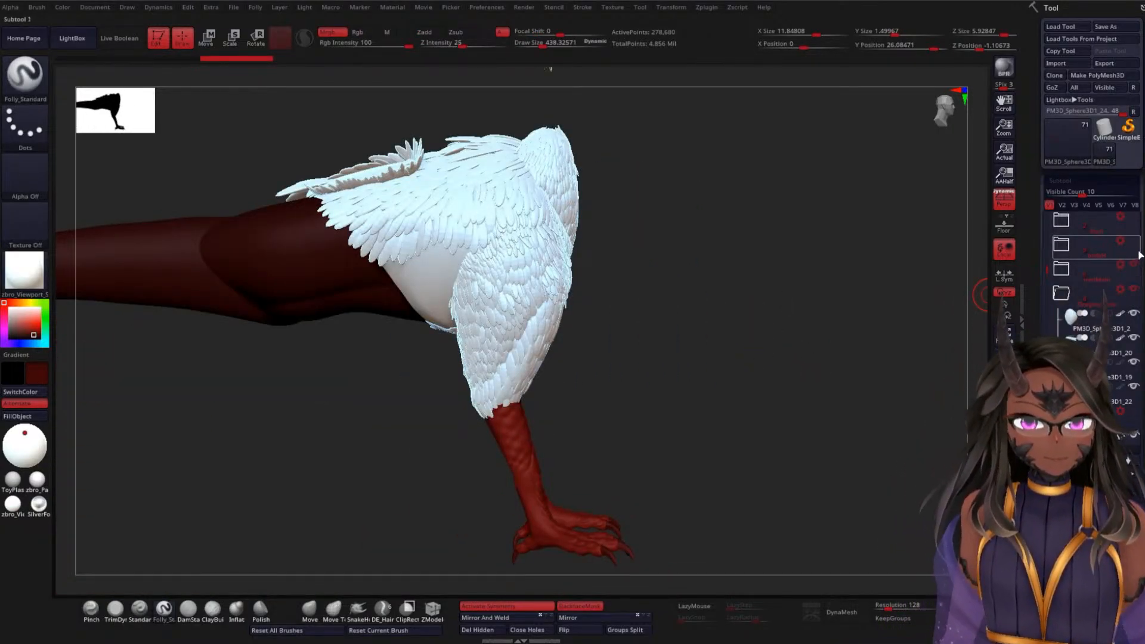
pyautogui.click(1137, 242)
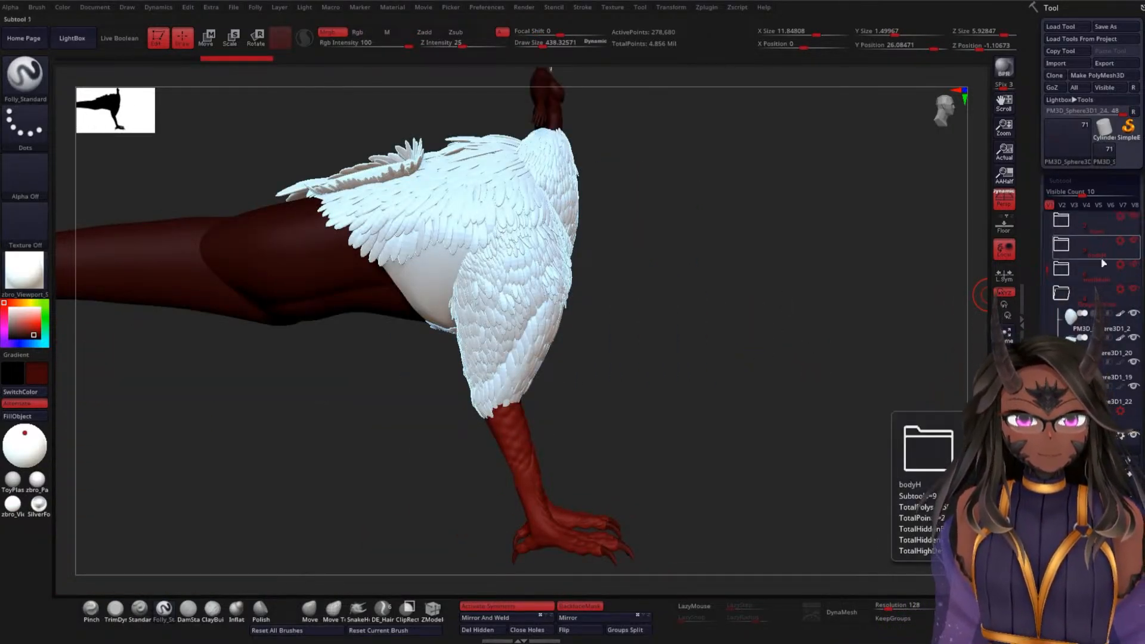
pyautogui.moveTo(1048, 268); pyautogui.dragTo(1054, 220)
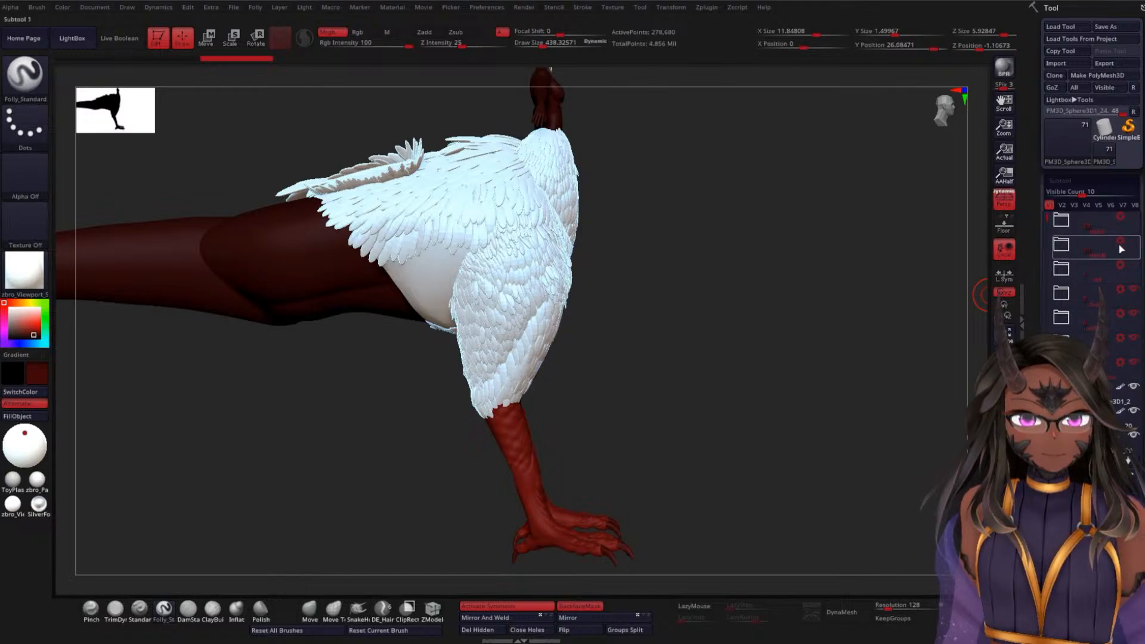
pyautogui.click(1130, 290)
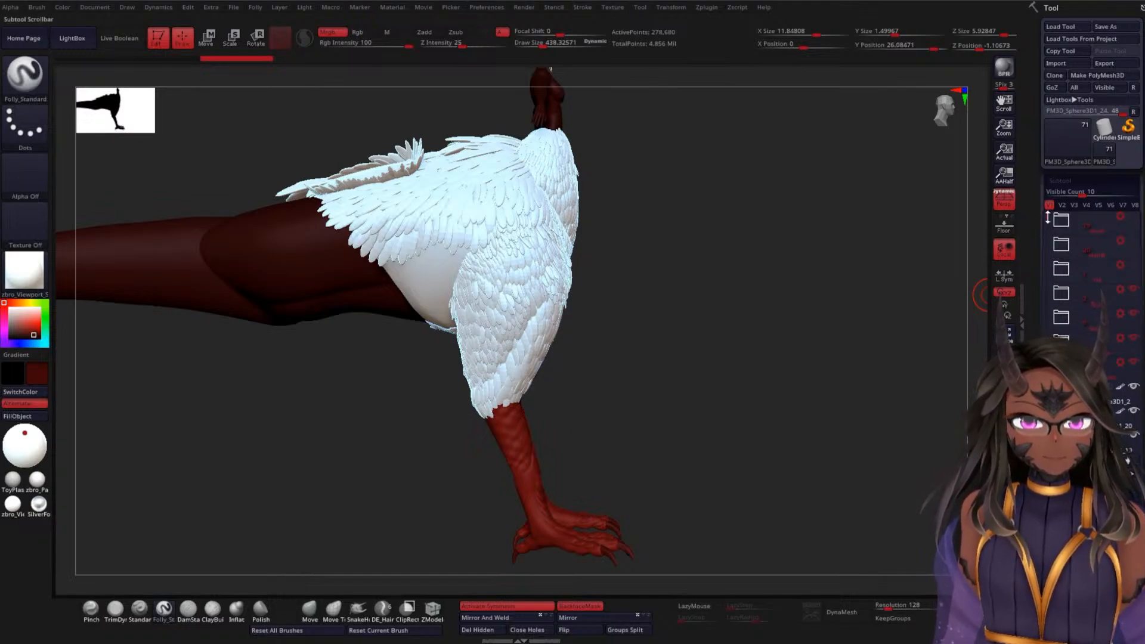
pyautogui.moveTo(1048, 217); pyautogui.dragTo(1039, 334)
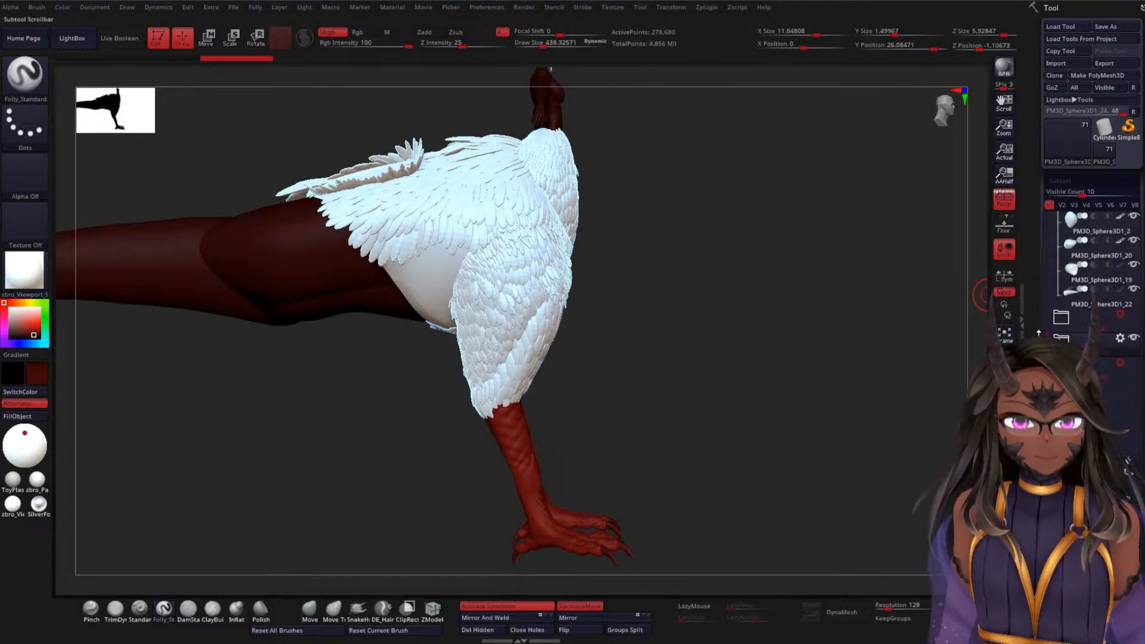
pyautogui.click(1137, 315)
pyautogui.moveTo(984, 295)
pyautogui.keyDown('shift'); pyautogui.mouseDown()
pyautogui.moveTo(839, 378)
pyautogui.moveTo(775, 384)
pyautogui.moveTo(769, 348)
pyautogui.moveTo(747, 358)
pyautogui.moveTo(719, 412)
pyautogui.moveTo(749, 414)
pyautogui.moveTo(686, 428)
pyautogui.moveTo(725, 417)
pyautogui.moveTo(736, 449)
pyautogui.moveTo(739, 378)
pyautogui.moveTo(730, 389)
pyautogui.mouseUp(); pyautogui.keyUp('shift')
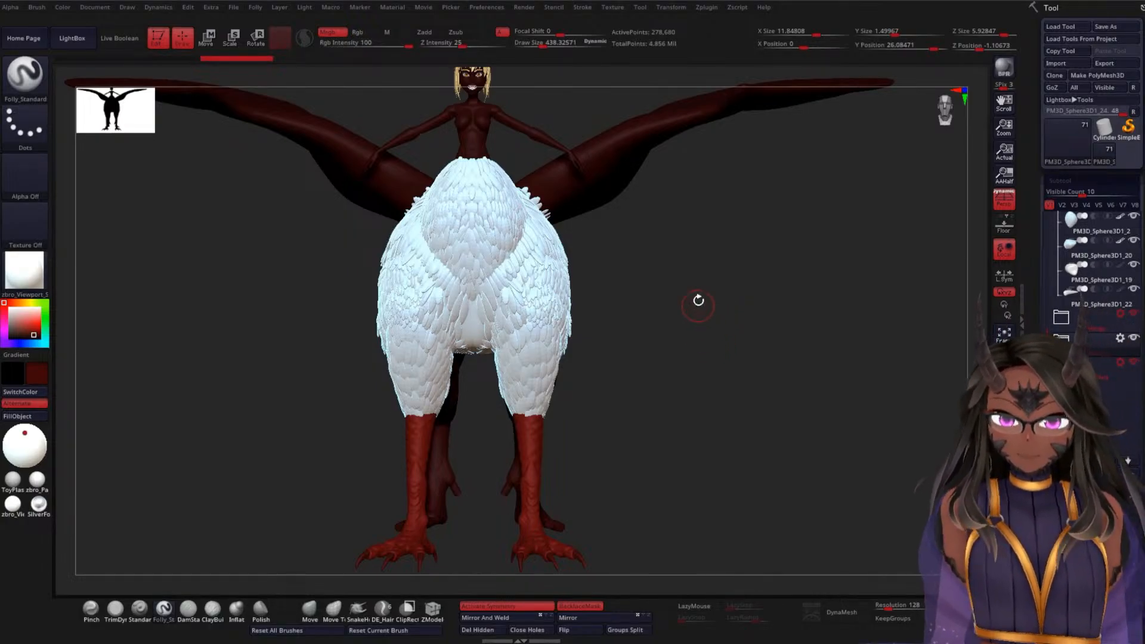
# Examine the whole creature's proportions and colours from the front, three-quarter and side views
pyautogui.moveTo(703, 314); pyautogui.dragTo(516, 350)
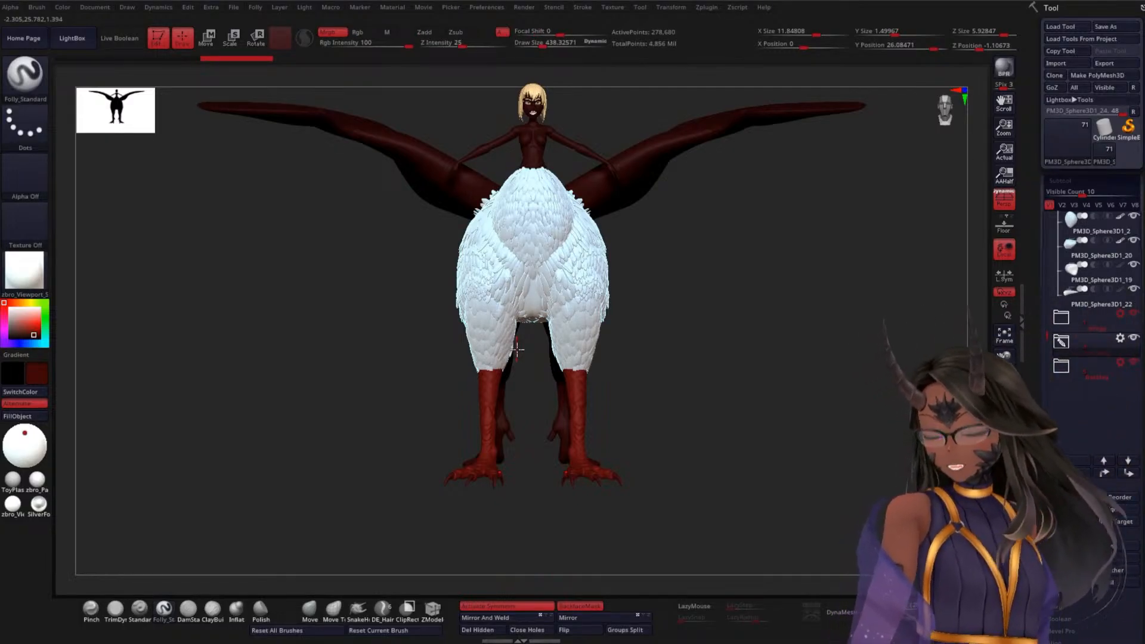
pyautogui.moveTo(732, 329); pyautogui.dragTo(592, 396)
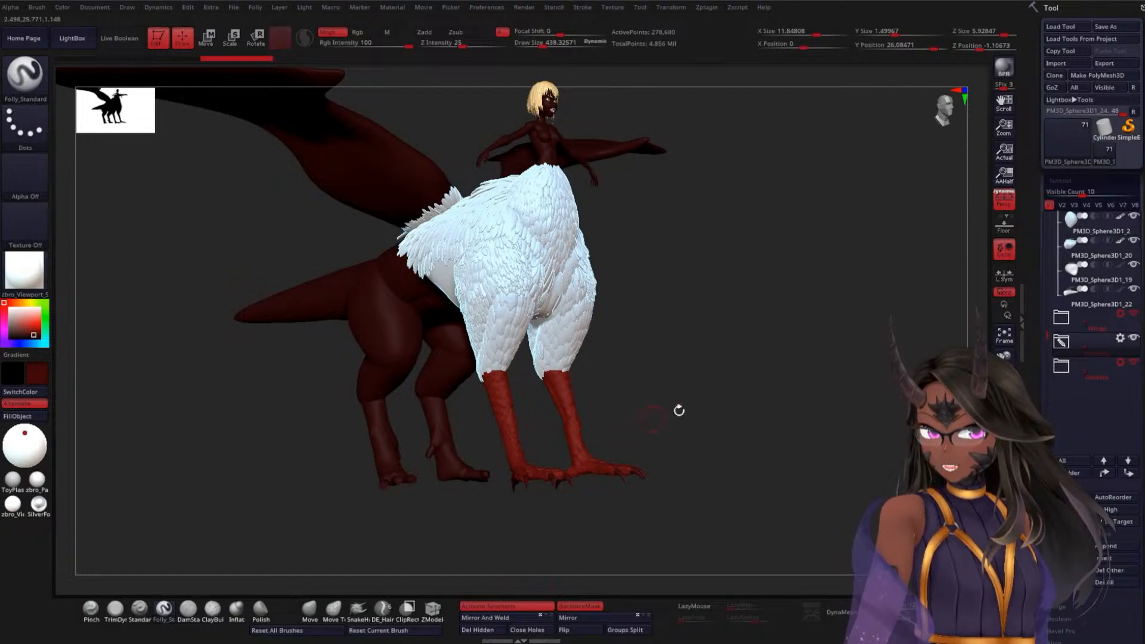
pyautogui.moveTo(679, 410); pyautogui.dragTo(706, 338)
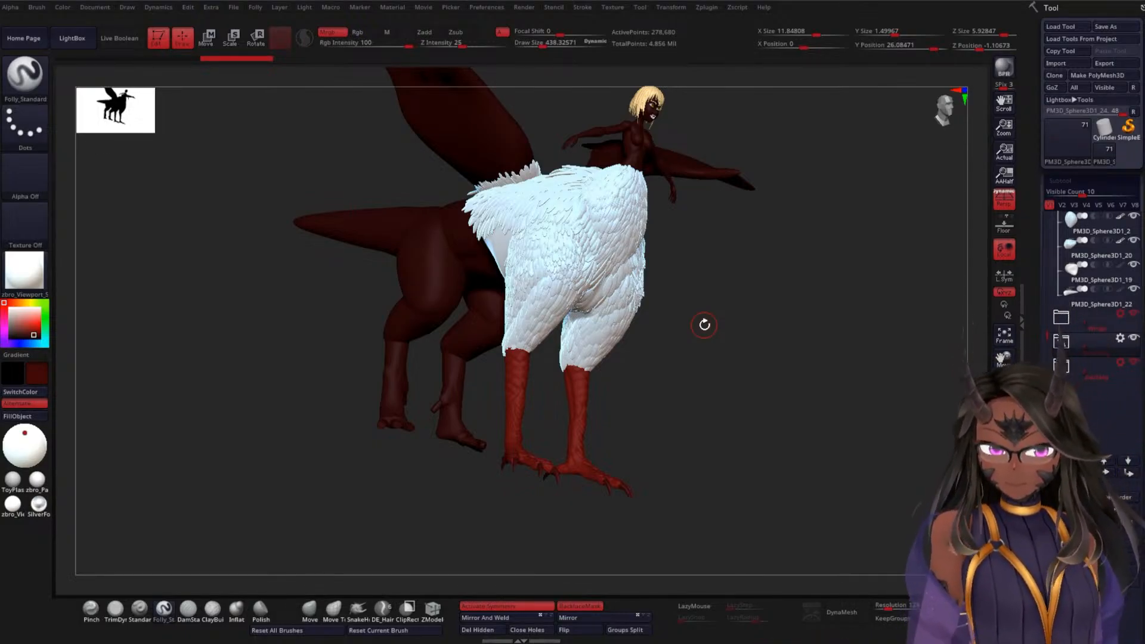
pyautogui.moveTo(787, 368)
pyautogui.keyDown('shift'); pyautogui.mouseDown()
pyautogui.moveTo(782, 324)
pyautogui.moveTo(772, 332)
pyautogui.moveTo(803, 377)
pyautogui.mouseUp(); pyautogui.keyUp('shift')
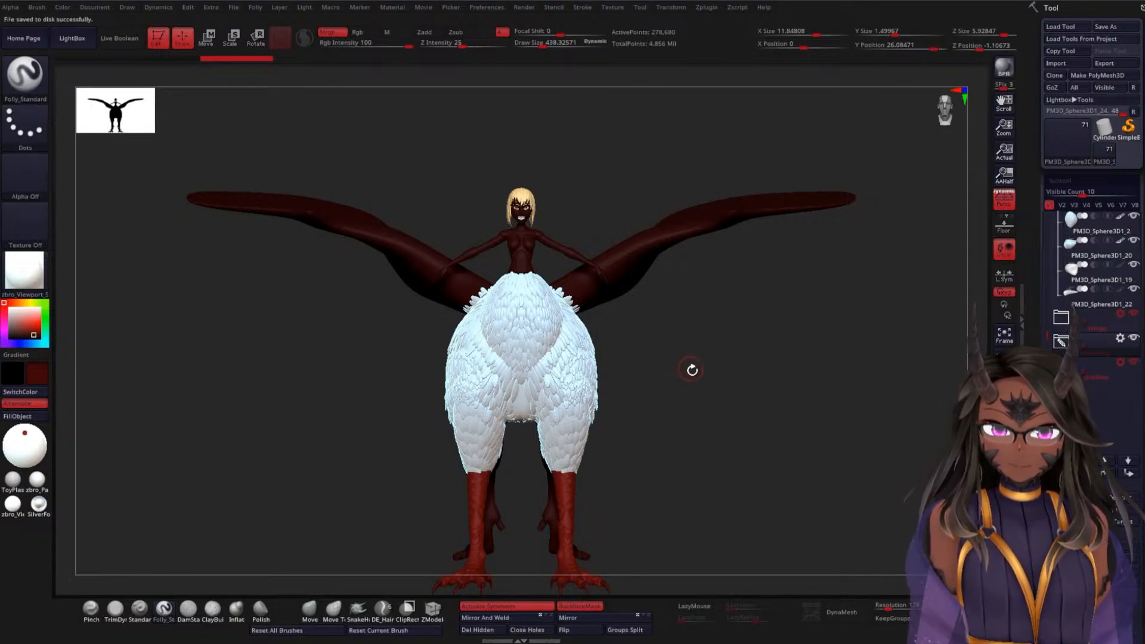
pyautogui.moveTo(690, 373)
pyautogui.keyDown('shift'); pyautogui.mouseDown()
pyautogui.moveTo(685, 399)
pyautogui.moveTo(686, 353)
pyautogui.moveTo(682, 376)
pyautogui.moveTo(592, 394)
pyautogui.moveTo(657, 363)
pyautogui.moveTo(754, 362)
pyautogui.moveTo(715, 406)
pyautogui.moveTo(567, 423)
pyautogui.moveTo(652, 428)
pyautogui.moveTo(652, 352)
pyautogui.mouseUp(); pyautogui.keyUp('shift')
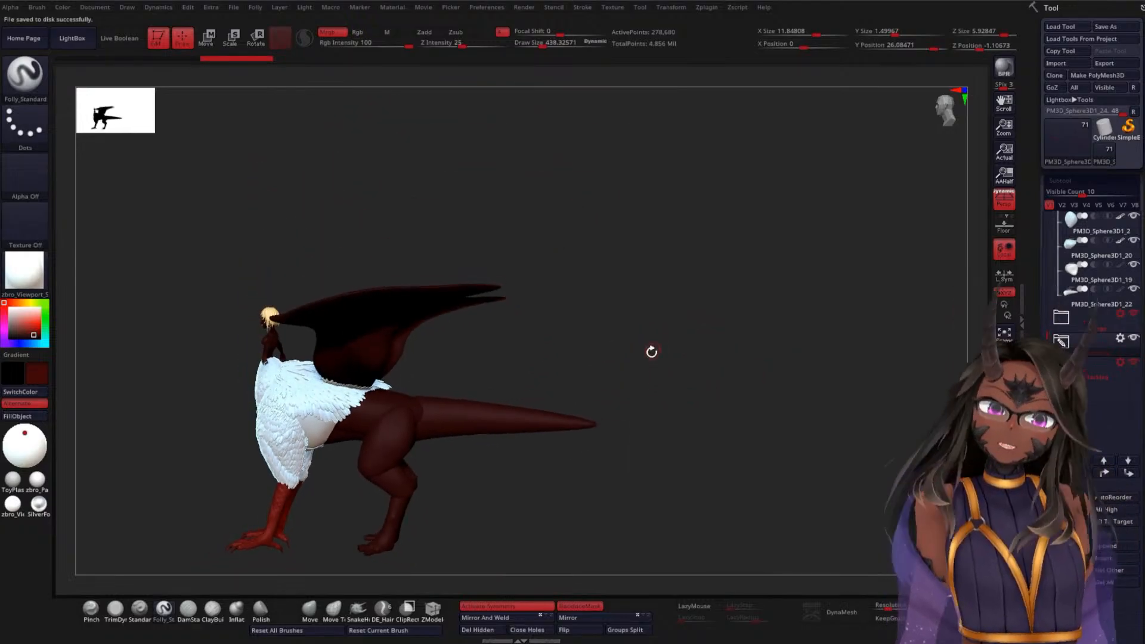
pyautogui.moveTo(626, 308); pyautogui.dragTo(674, 409)
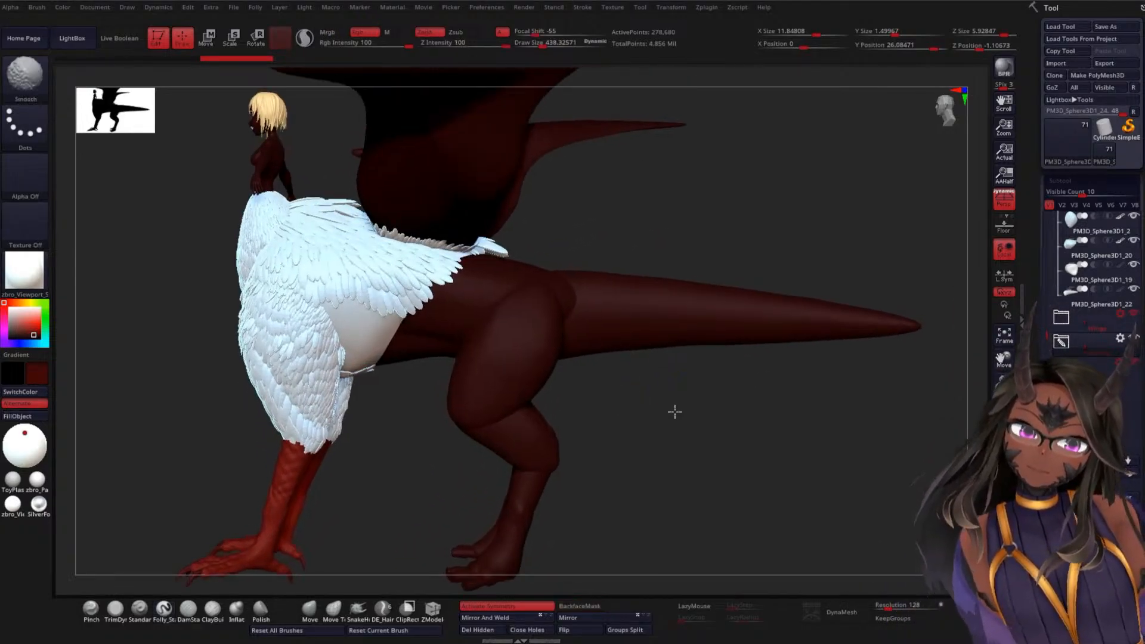
# Select the rear torso subtool PM3D_Sphere3D1_19 and reshape its back above the hips using the Move brush at draw size about 1877
pyautogui.keyDown('alt'); pyautogui.click(480, 341); pyautogui.keyUp('alt')
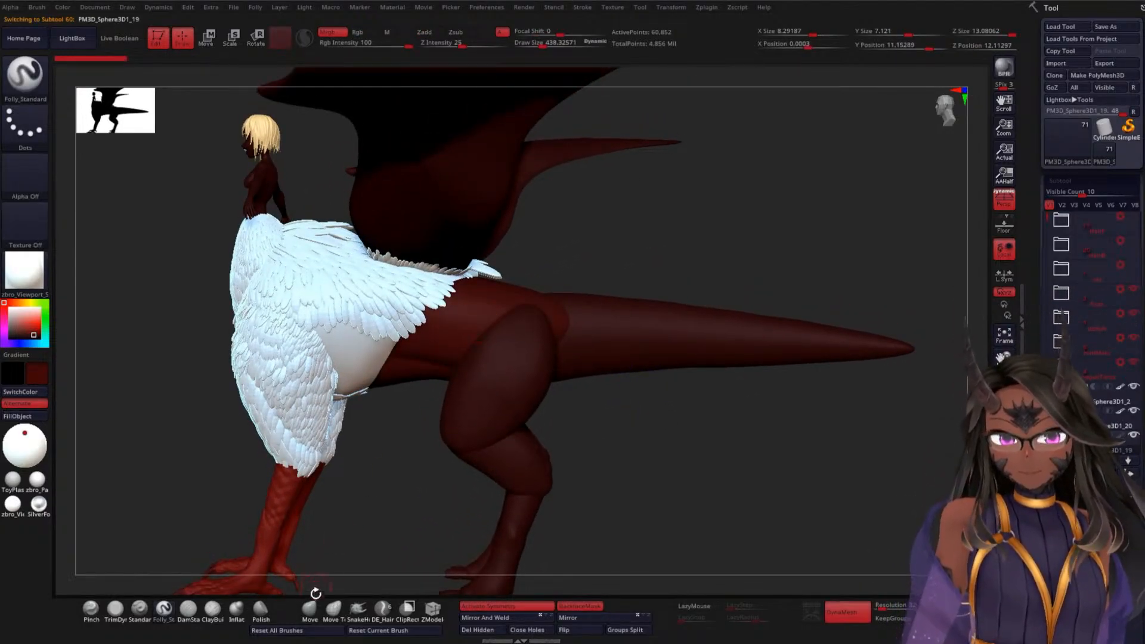
pyautogui.click(310, 607)
pyautogui.press('space')
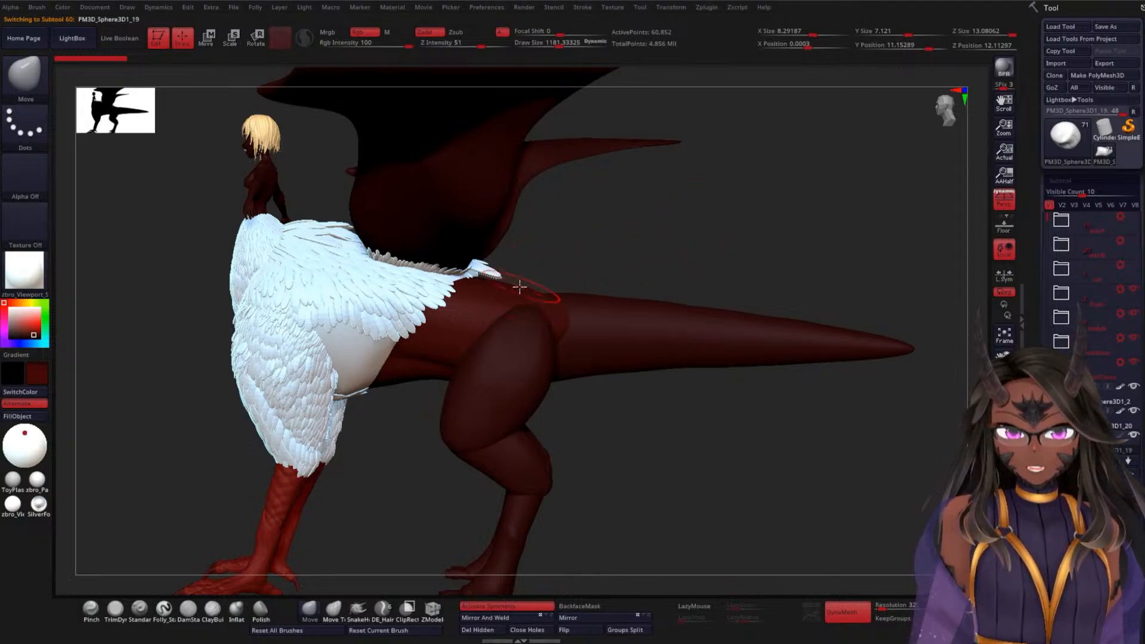
pyautogui.press('space')
pyautogui.moveTo(520, 287); pyautogui.dragTo(536, 290)
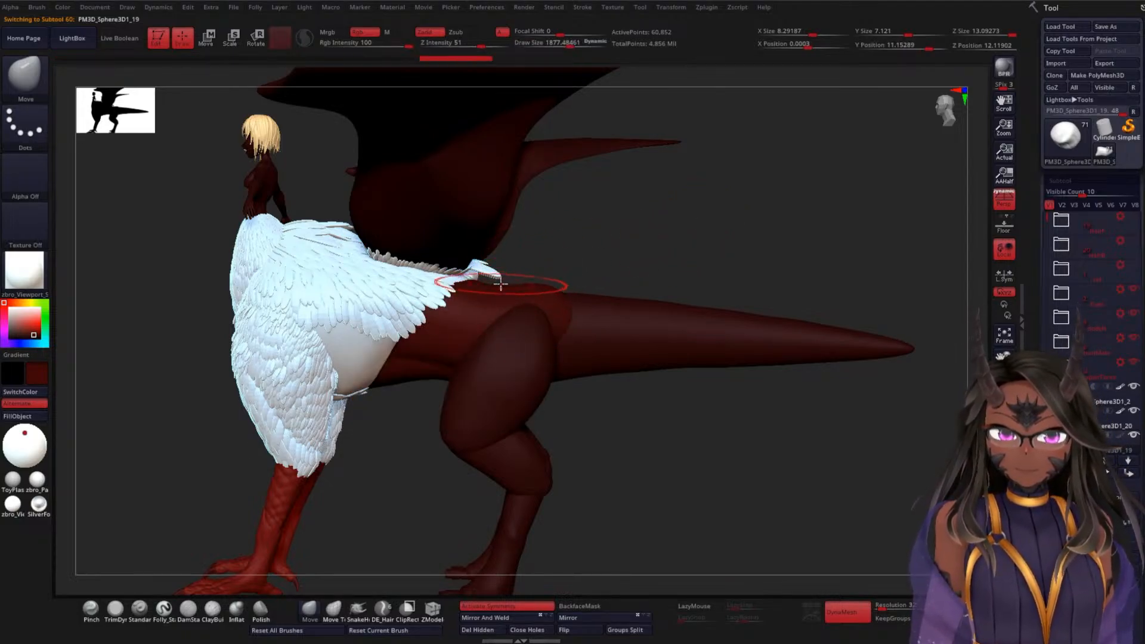
pyautogui.moveTo(549, 277); pyautogui.dragTo(544, 280)
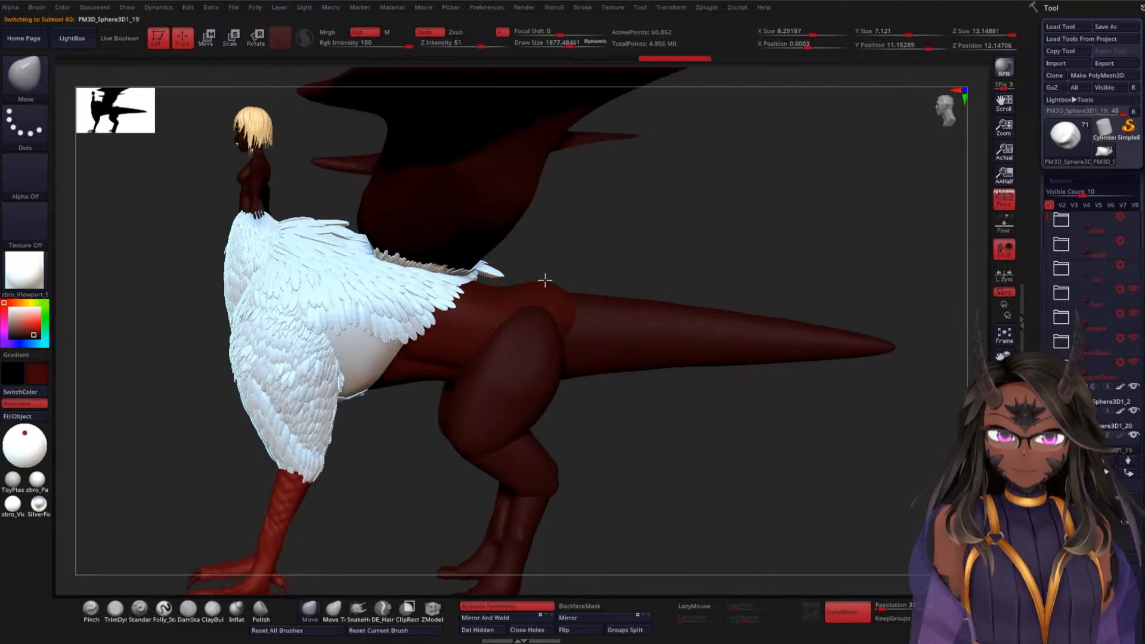
pyautogui.moveTo(569, 317); pyautogui.dragTo(565, 322)
# Adjust the rear torso's back beneath the tail-end feathers and its belly line with the Move brush
pyautogui.moveTo(624, 279)
pyautogui.mouseDown()
pyautogui.moveTo(578, 296)
pyautogui.moveTo(588, 276)
pyautogui.moveTo(561, 313)
pyautogui.mouseUp()
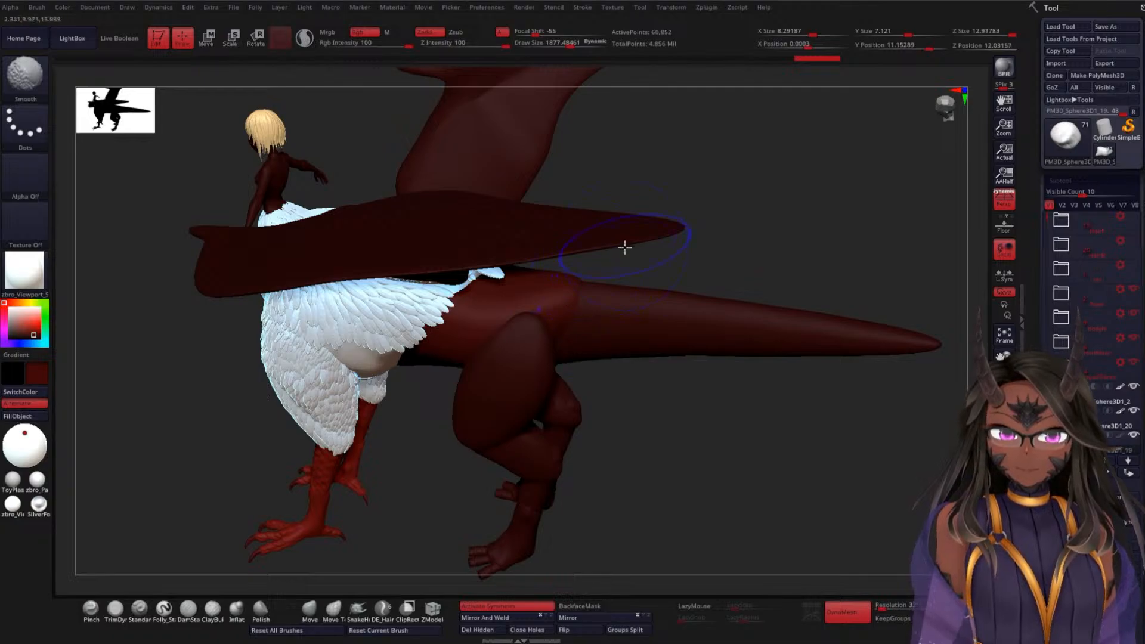
pyautogui.moveTo(698, 235)
pyautogui.mouseDown()
pyautogui.moveTo(739, 223)
pyautogui.moveTo(690, 258)
pyautogui.moveTo(662, 258)
pyautogui.mouseUp()
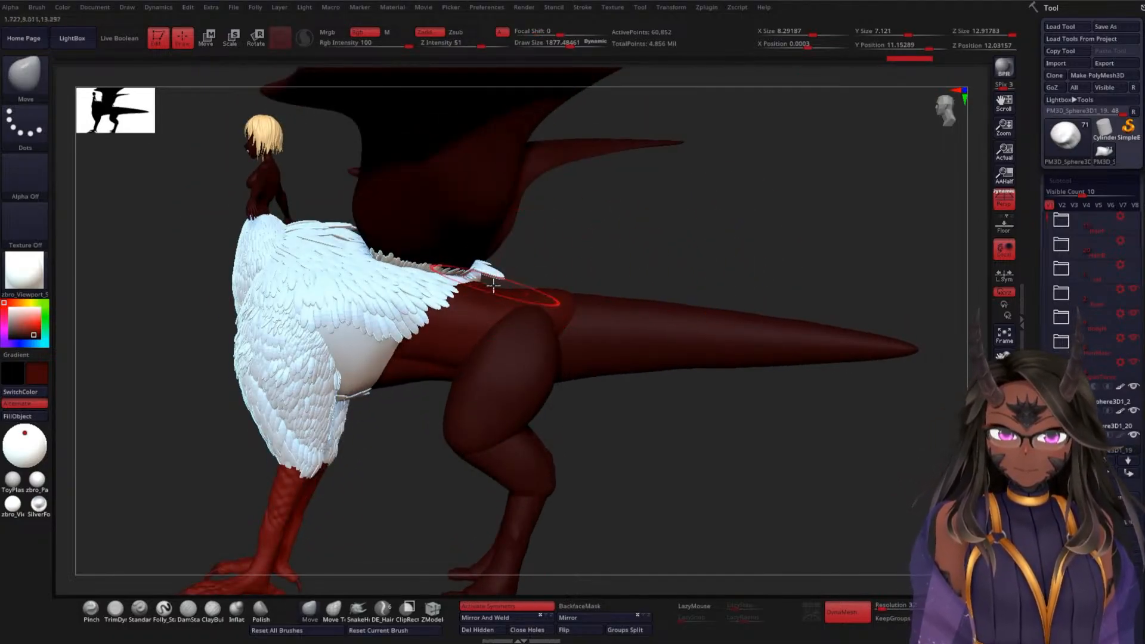
pyautogui.moveTo(486, 287); pyautogui.dragTo(486, 285)
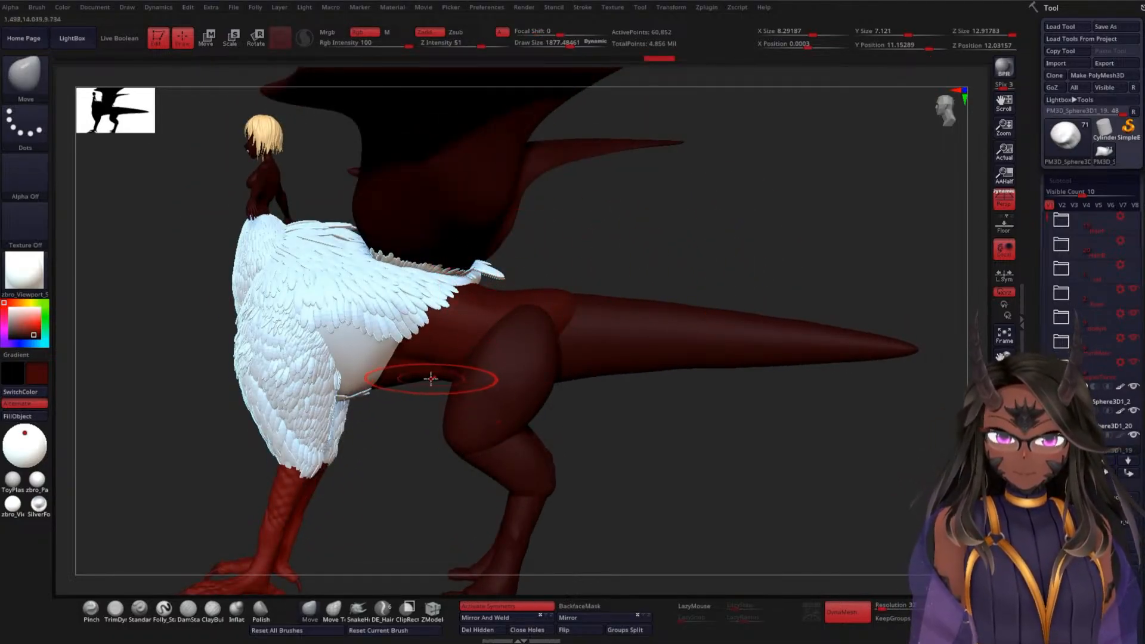
pyautogui.moveTo(432, 379)
pyautogui.mouseDown()
pyautogui.moveTo(388, 383)
pyautogui.moveTo(437, 379)
pyautogui.mouseUp()
# Narrow the rear torso symmetrically by reshaping its flanks from above and below so they fit inside the feathers
pyautogui.moveTo(666, 417); pyautogui.dragTo(537, 429)
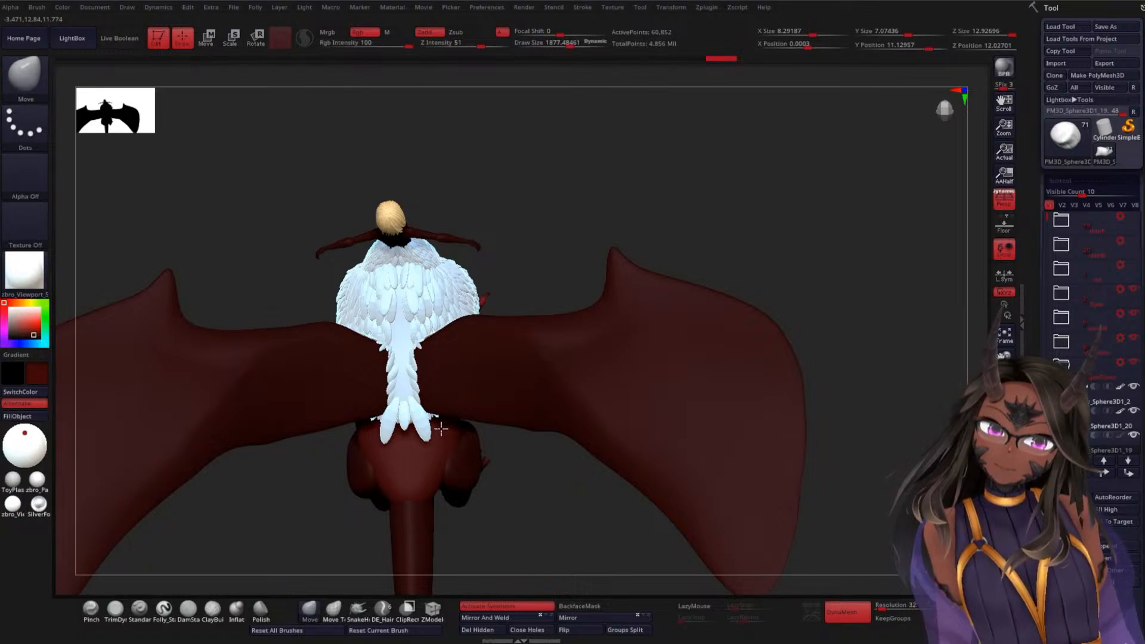
pyautogui.moveTo(440, 428)
pyautogui.mouseDown()
pyautogui.moveTo(455, 424)
pyautogui.moveTo(455, 447)
pyautogui.mouseUp()
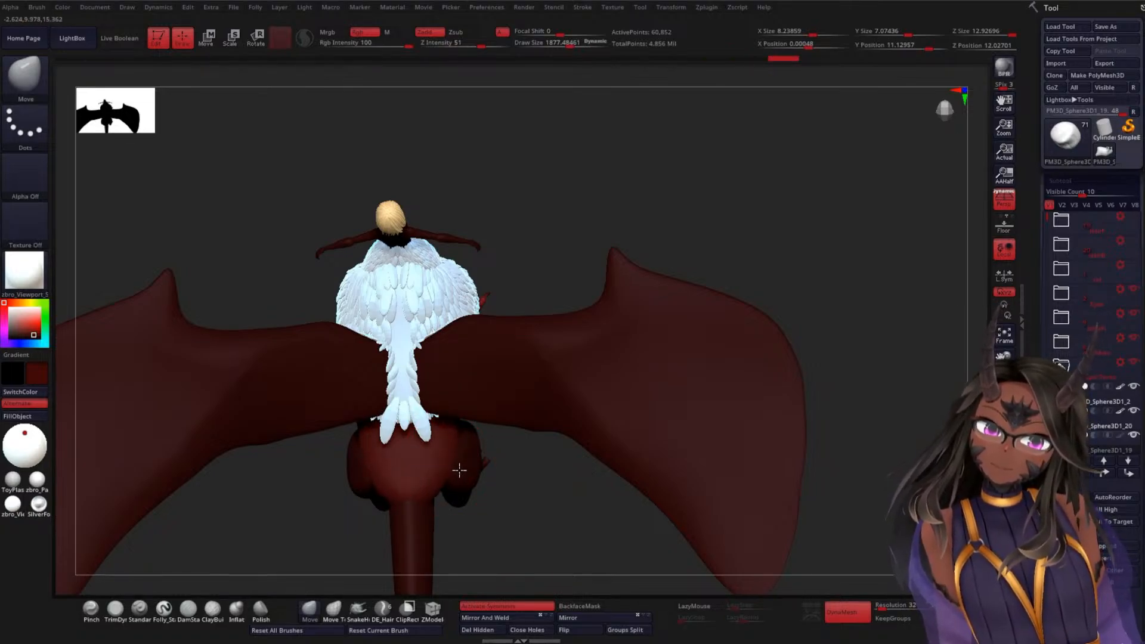
pyautogui.moveTo(572, 480); pyautogui.dragTo(461, 477)
pyautogui.moveTo(607, 469); pyautogui.dragTo(604, 459)
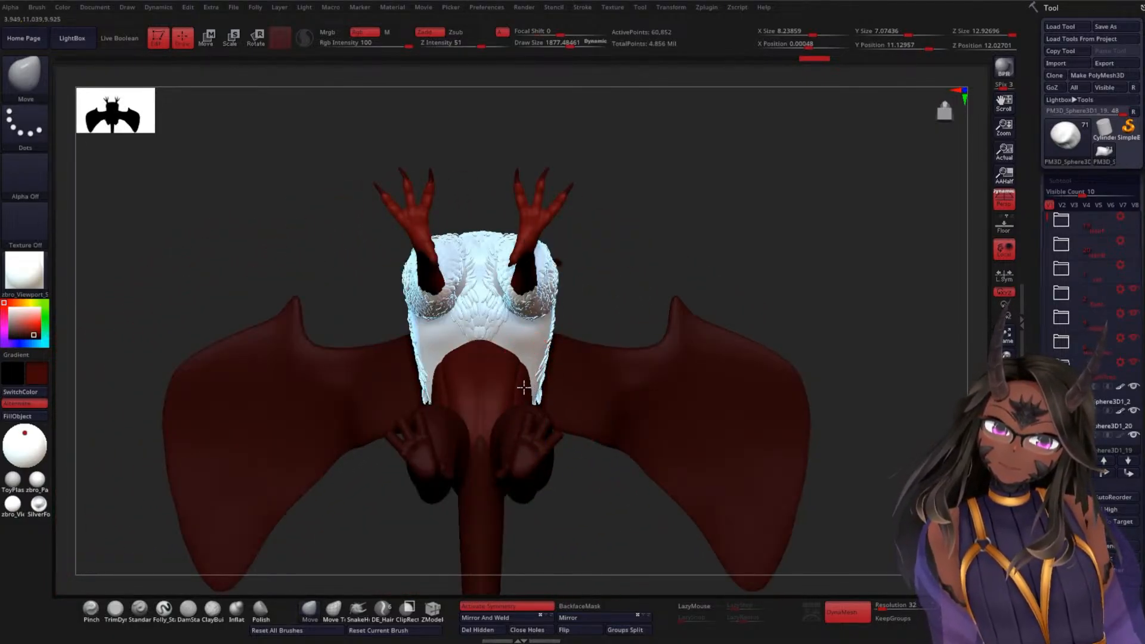
pyautogui.moveTo(523, 388); pyautogui.dragTo(521, 379)
pyautogui.moveTo(515, 366)
pyautogui.mouseDown()
pyautogui.moveTo(632, 348)
pyautogui.moveTo(642, 434)
pyautogui.moveTo(660, 414)
pyautogui.moveTo(744, 391)
pyautogui.moveTo(776, 416)
pyautogui.moveTo(757, 412)
pyautogui.mouseUp()
pyautogui.press('shift')
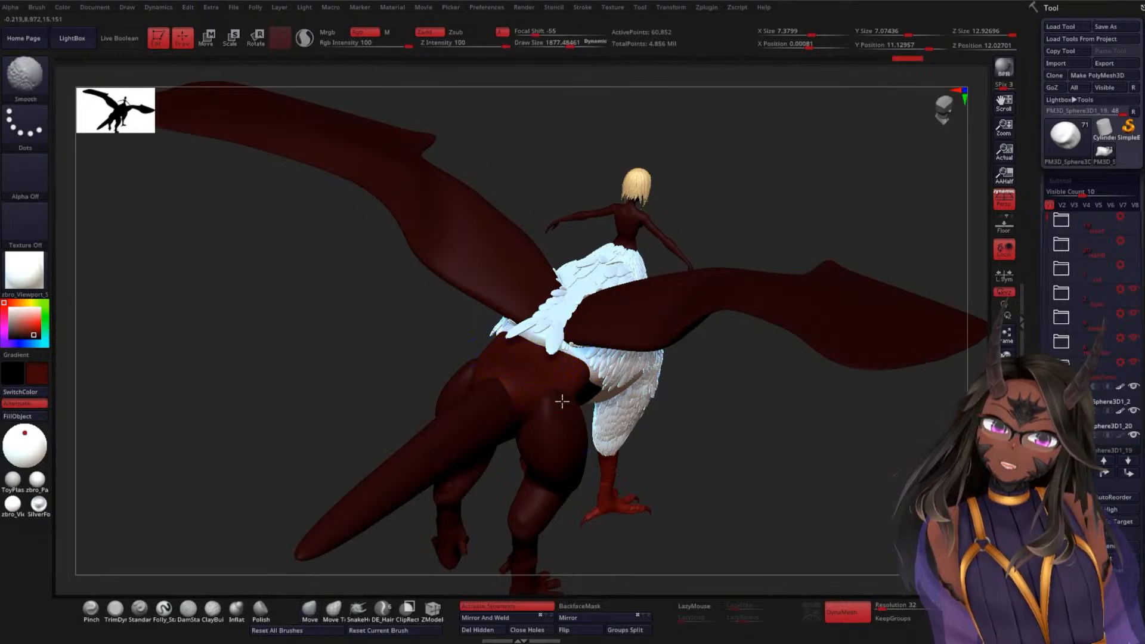
# Refine the upper contour of the rump in side view where the torso meets the tail
pyautogui.keyDown('shift'); pyautogui.moveTo(716, 450); pyautogui.dragTo(542, 379); pyautogui.keyUp('shift')
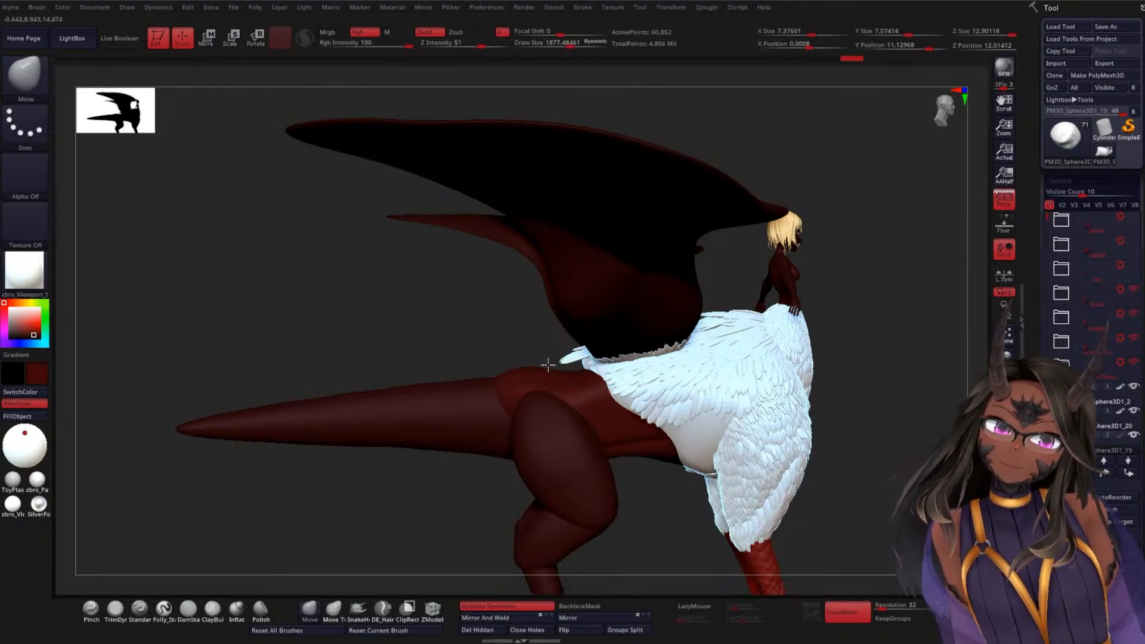
pyautogui.moveTo(548, 363)
pyautogui.mouseDown()
pyautogui.moveTo(509, 388)
pyautogui.moveTo(542, 352)
pyautogui.mouseUp()
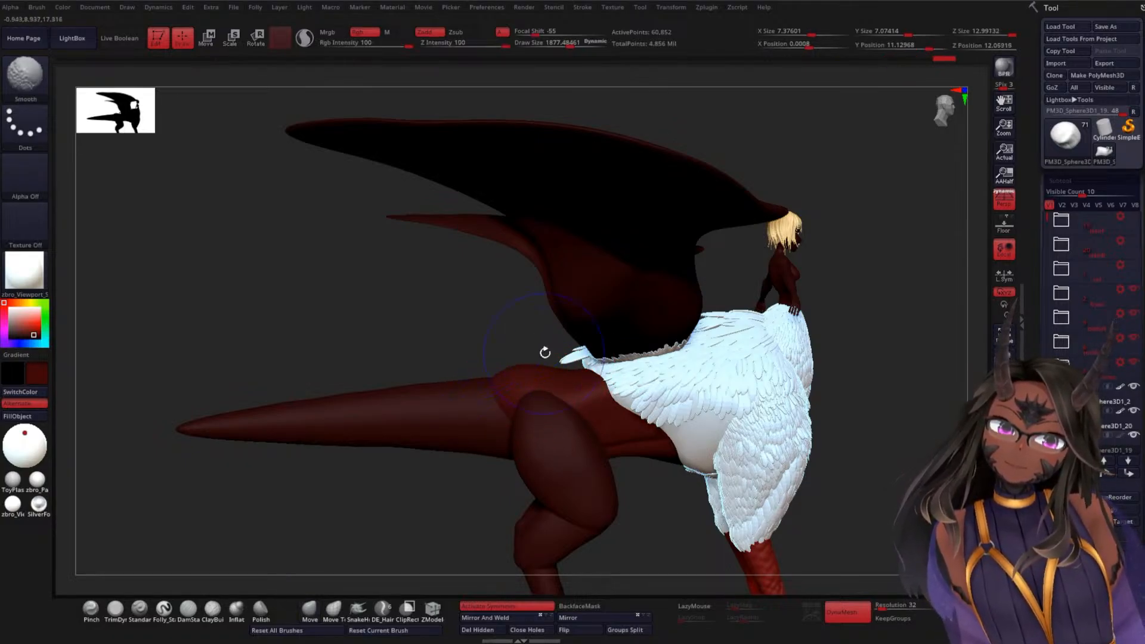
pyautogui.moveTo(458, 346); pyautogui.dragTo(473, 306)
# Hide the painted subtool colours and set the active colour to neutral grey, comparing materials on the feathers and body
pyautogui.moveTo(775, 352); pyautogui.dragTo(739, 283)
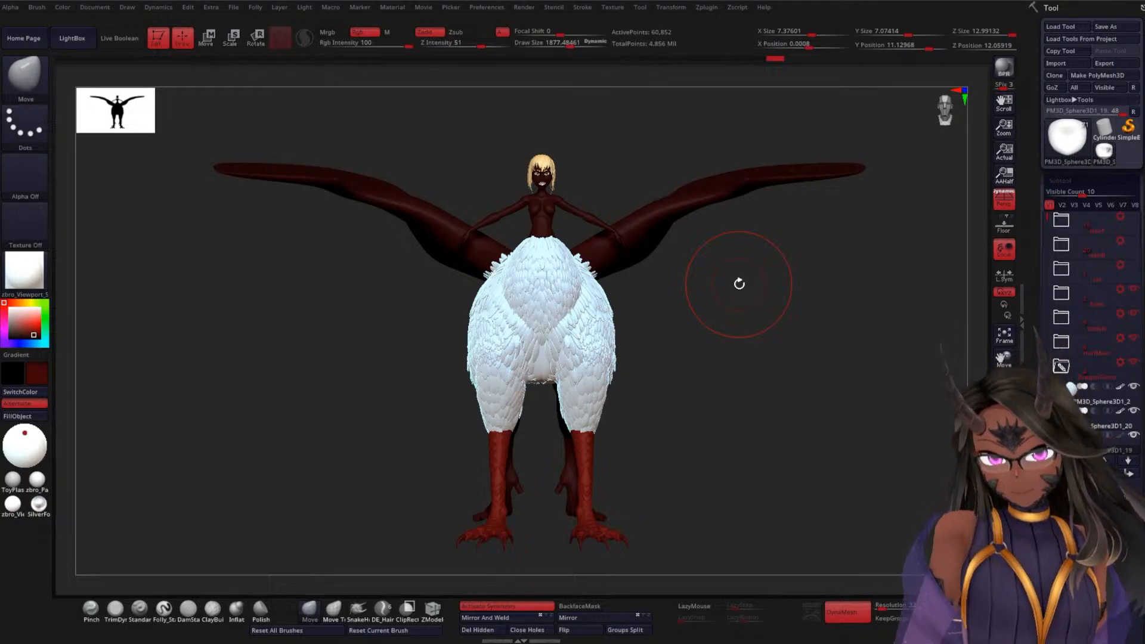
pyautogui.moveTo(659, 378); pyautogui.dragTo(719, 348)
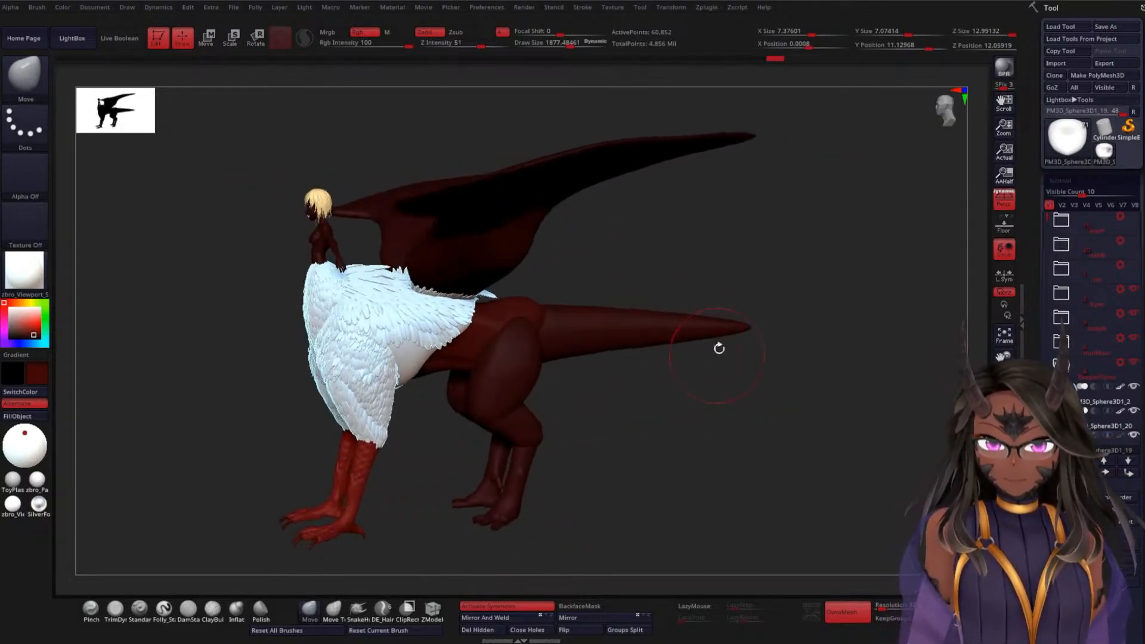
pyautogui.keyDown('alt'); pyautogui.moveTo(722, 269); pyautogui.dragTo(718, 368); pyautogui.keyUp('alt')
pyautogui.moveTo(819, 244)
pyautogui.mouseDown()
pyautogui.moveTo(774, 275)
pyautogui.moveTo(768, 391)
pyautogui.moveTo(742, 240)
pyautogui.moveTo(782, 251)
pyautogui.moveTo(733, 289)
pyautogui.moveTo(675, 286)
pyautogui.moveTo(874, 289)
pyautogui.moveTo(706, 266)
pyautogui.mouseUp()
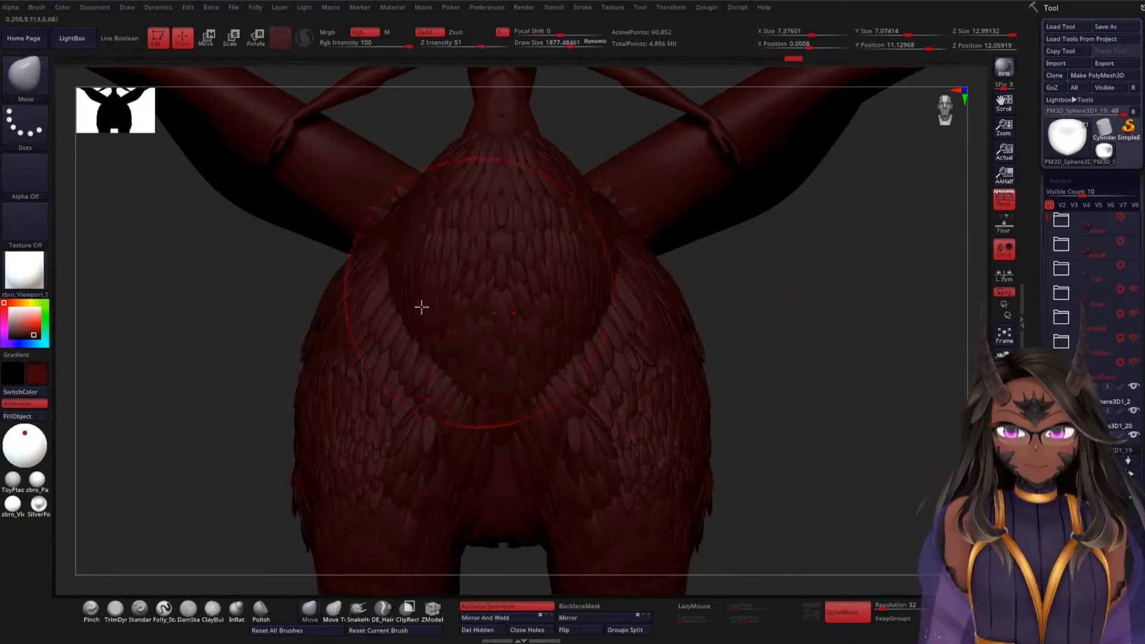
pyautogui.click(11, 323)
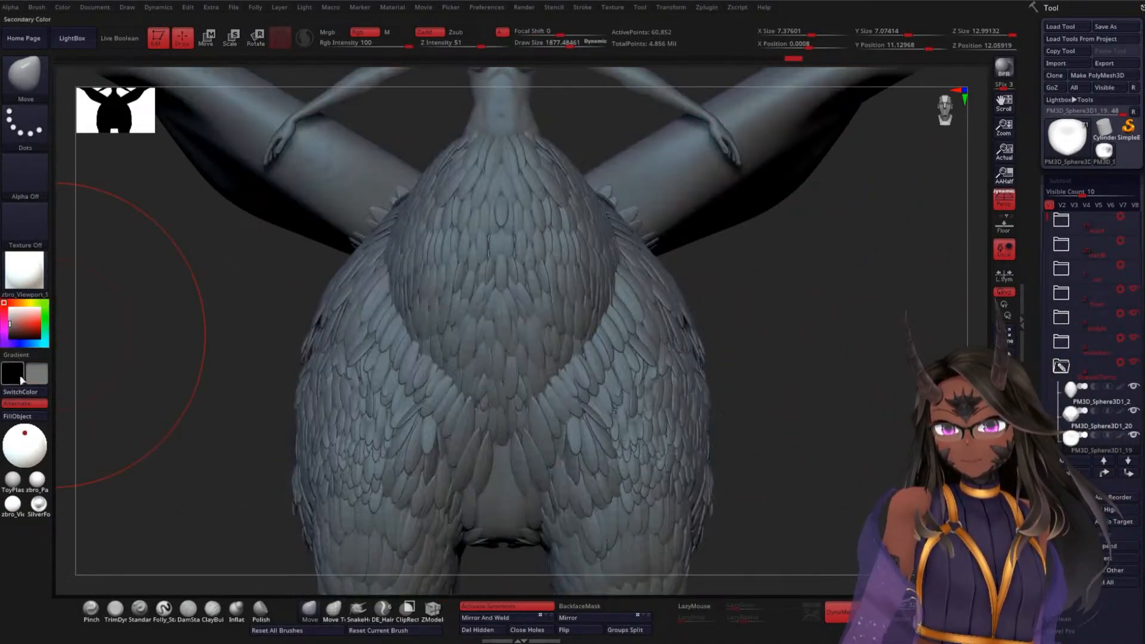
pyautogui.click(13, 506)
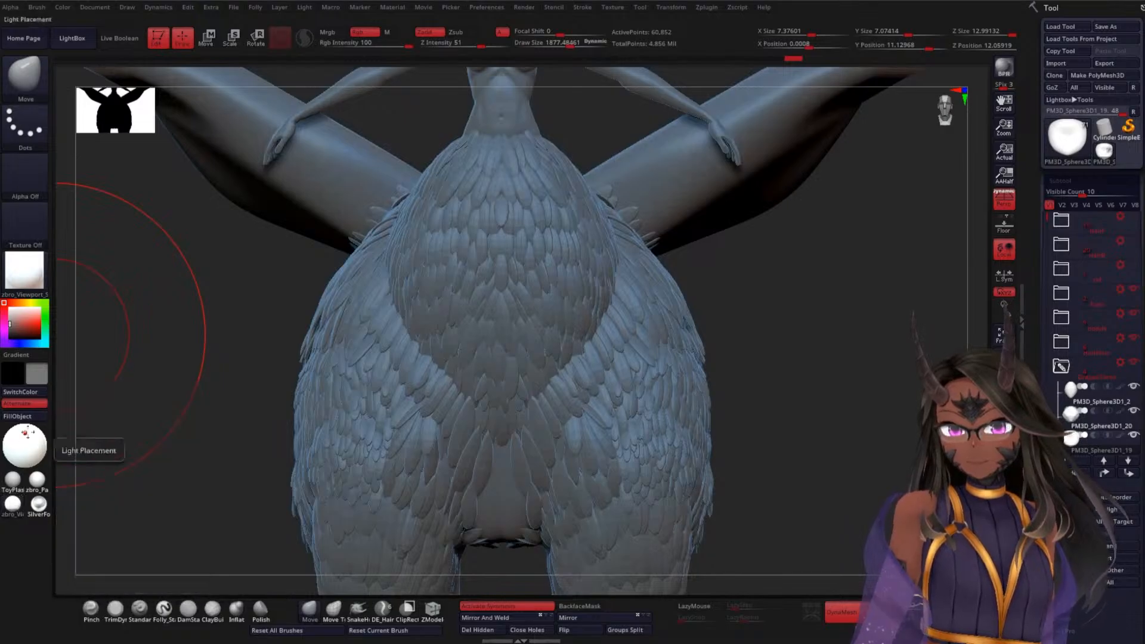
pyautogui.click(15, 507)
pyautogui.click(429, 425)
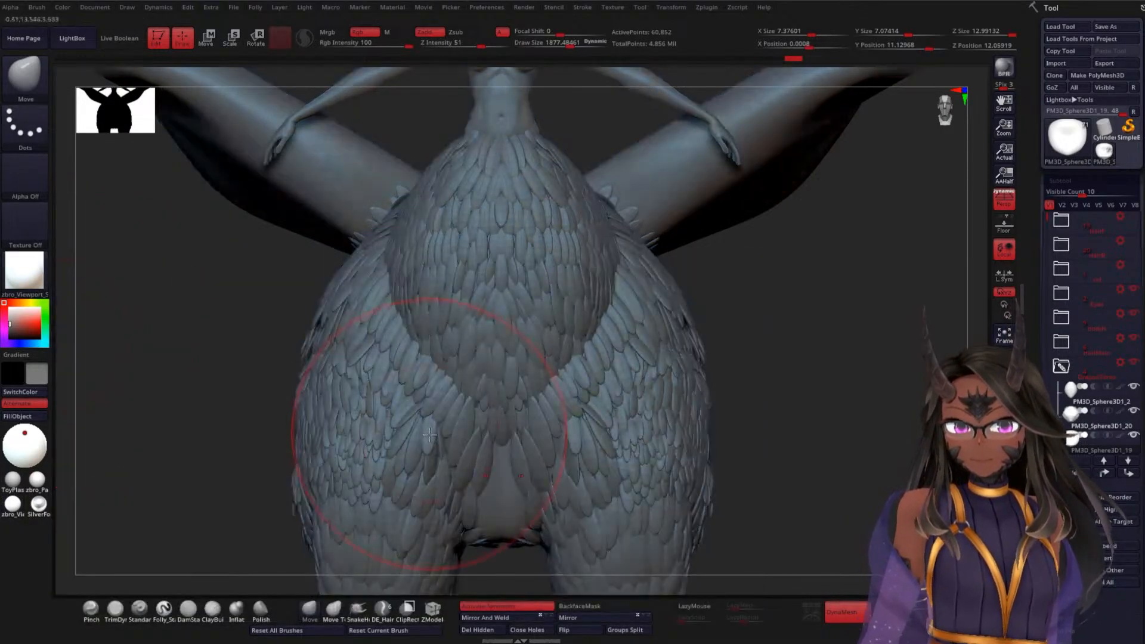
pyautogui.moveTo(753, 361)
pyautogui.mouseDown()
pyautogui.moveTo(814, 340)
pyautogui.moveTo(746, 376)
pyautogui.moveTo(655, 319)
pyautogui.mouseUp()
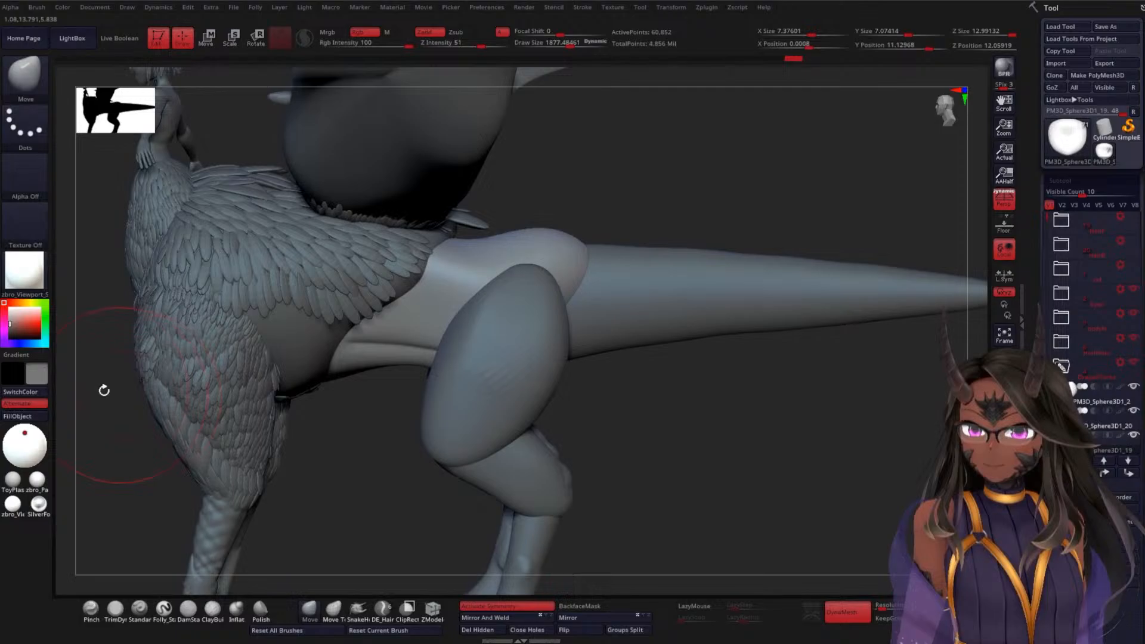
# Set the active colour to a darker neutral grey and check the feathered front and legs
pyautogui.click(19, 327)
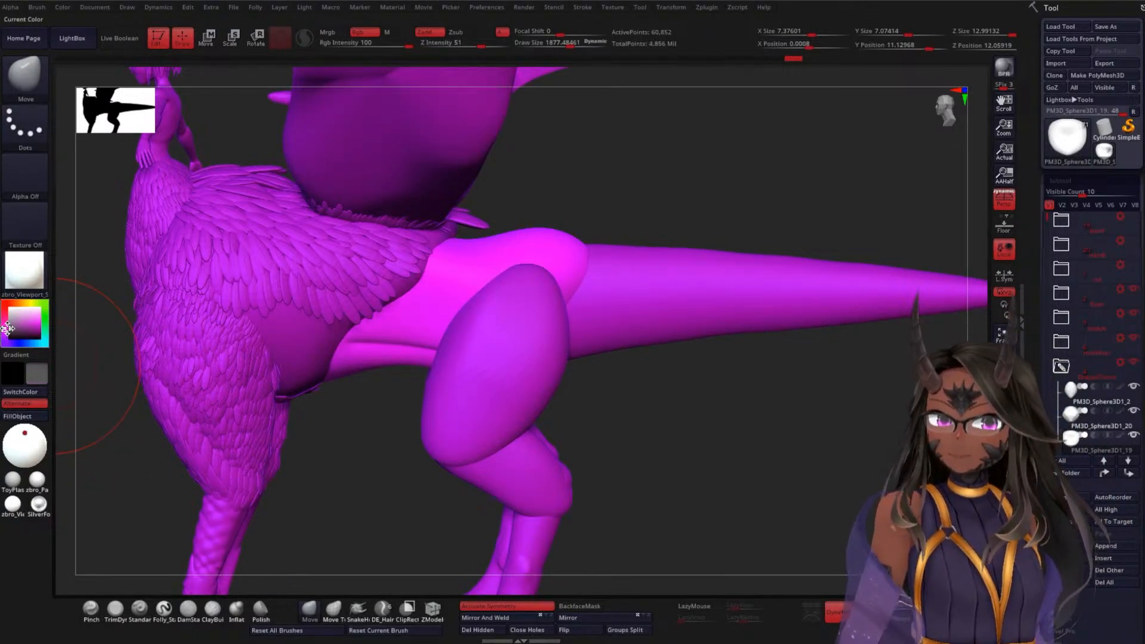
pyautogui.click(7, 328)
pyautogui.moveTo(706, 404); pyautogui.dragTo(826, 401)
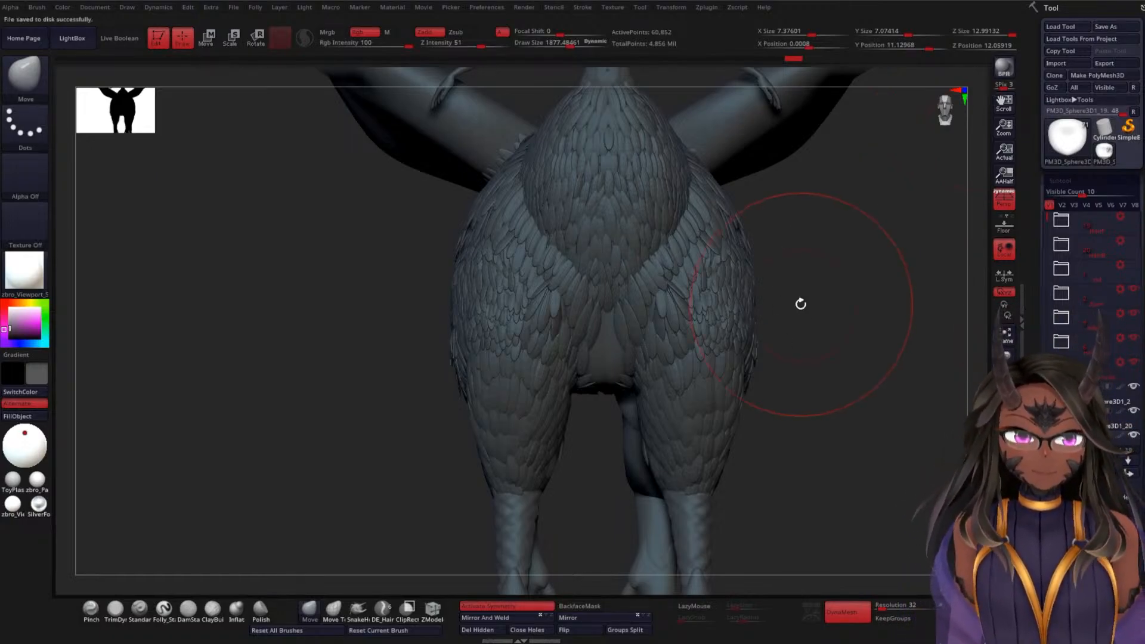
# Hide the humanoid upper body and the head's hair and facial parts, leaving the feathered body and wings displayed
pyautogui.keyDown('shift'); pyautogui.moveTo(839, 263); pyautogui.dragTo(746, 397); pyautogui.keyUp('shift')
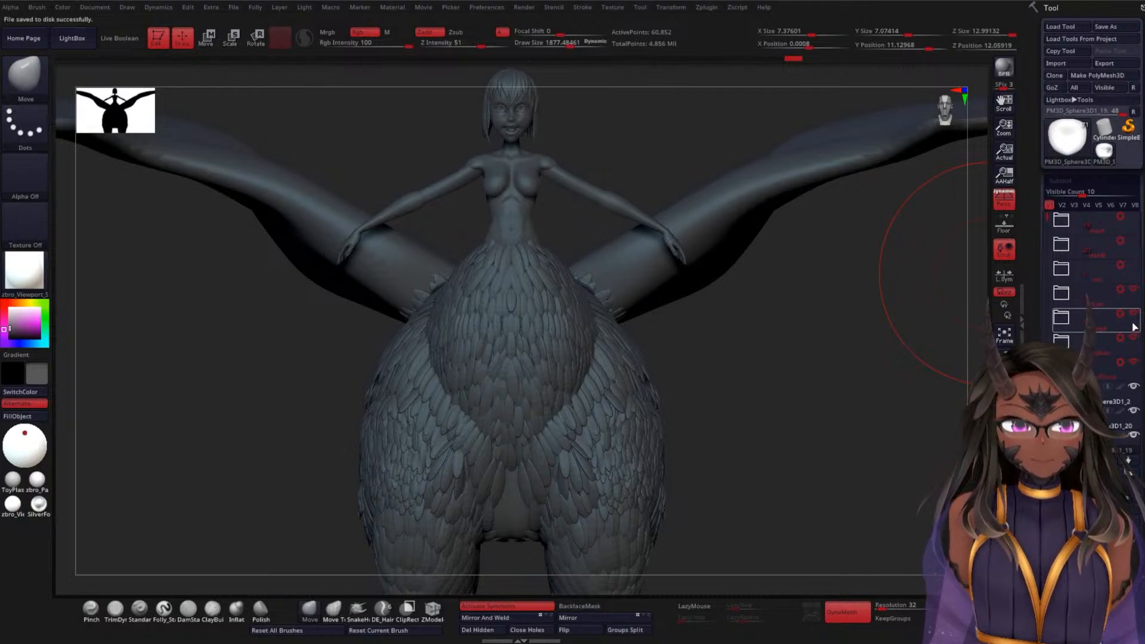
pyautogui.click(1137, 294)
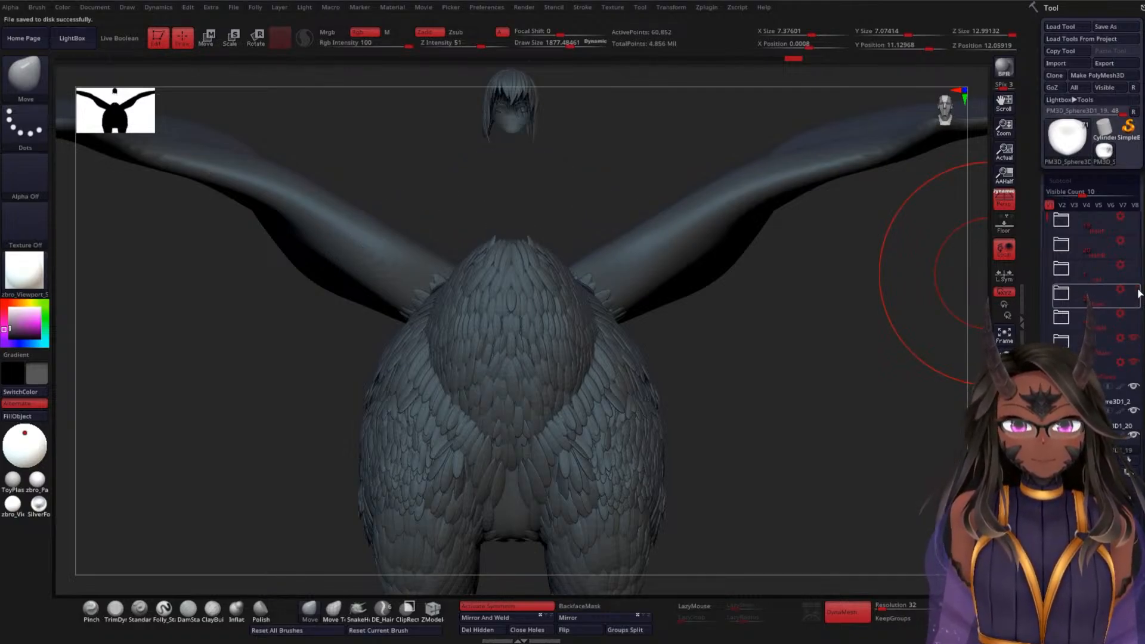
pyautogui.click(1137, 344)
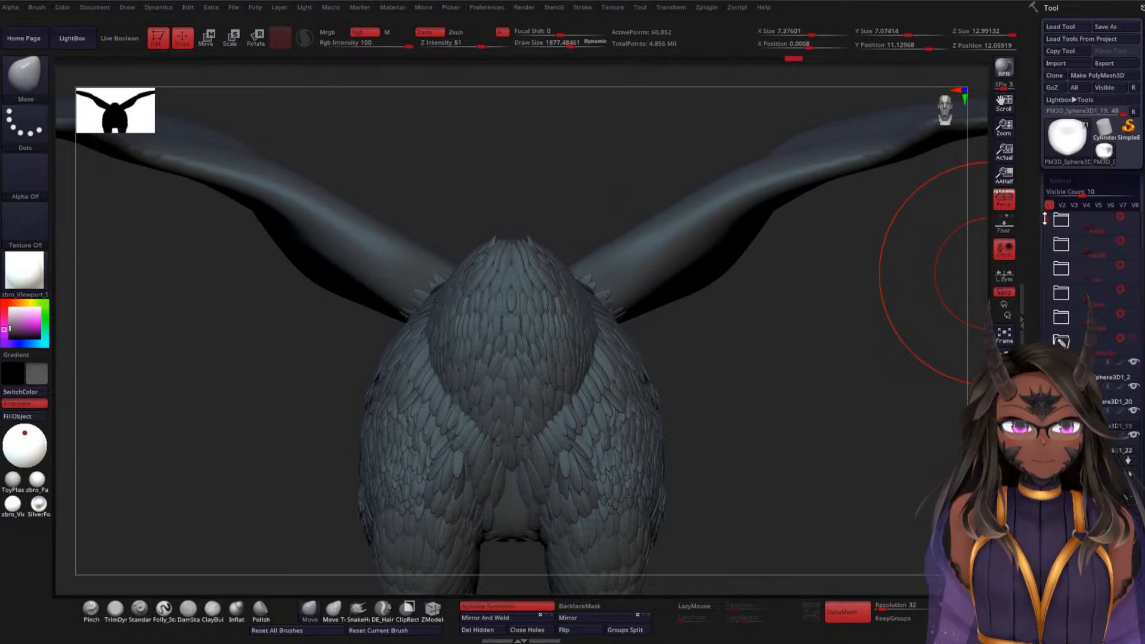
pyautogui.scroll(-1, 1046, 305)
# Activate the featherA insert brush and choose a feather mesh from its set for the creature's back
pyautogui.moveTo(851, 322); pyautogui.dragTo(780, 314)
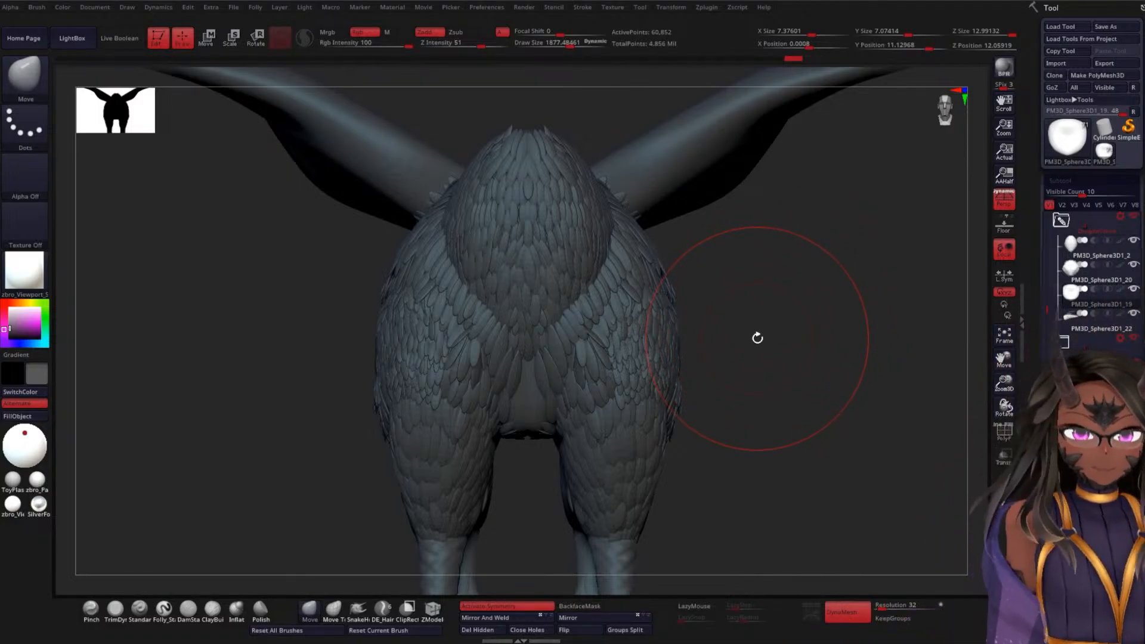
pyautogui.moveTo(837, 316)
pyautogui.mouseDown()
pyautogui.moveTo(818, 368)
pyautogui.moveTo(844, 442)
pyautogui.moveTo(826, 468)
pyautogui.moveTo(814, 335)
pyautogui.moveTo(800, 375)
pyautogui.moveTo(769, 358)
pyautogui.mouseUp()
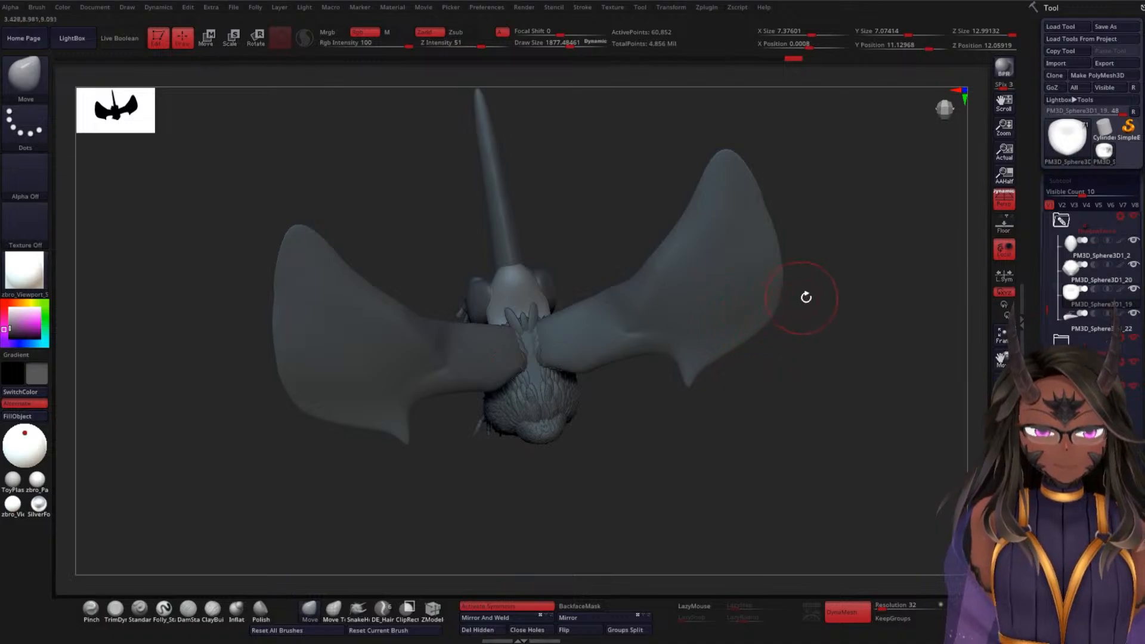
pyautogui.moveTo(827, 375); pyautogui.dragTo(807, 309)
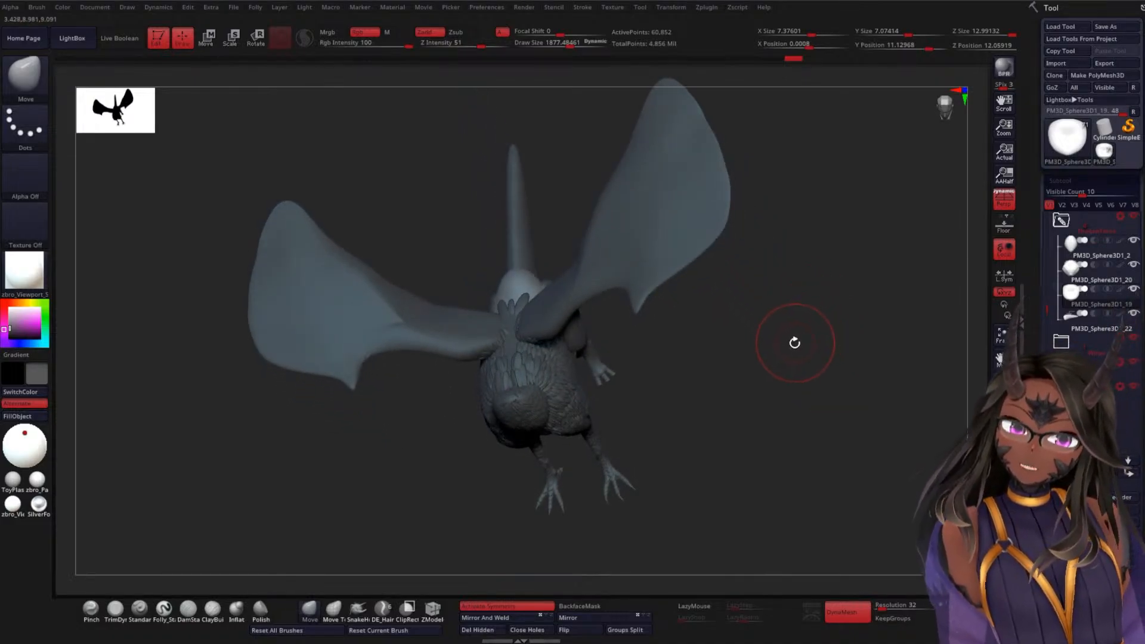
pyautogui.moveTo(795, 343); pyautogui.dragTo(788, 405)
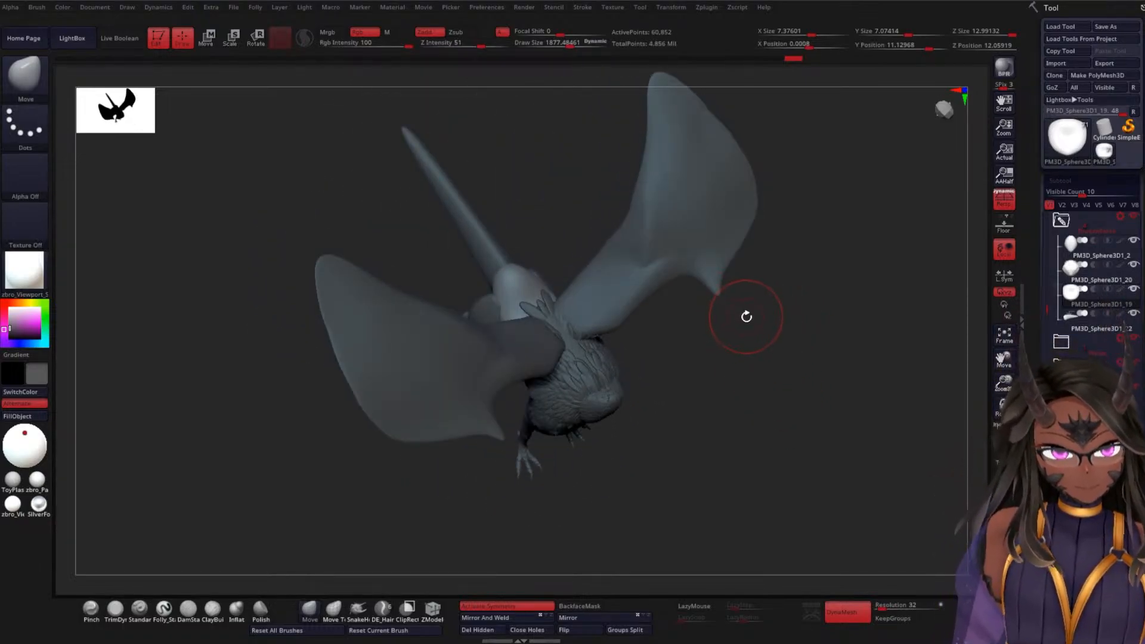
pyautogui.moveTo(829, 303); pyautogui.dragTo(803, 360)
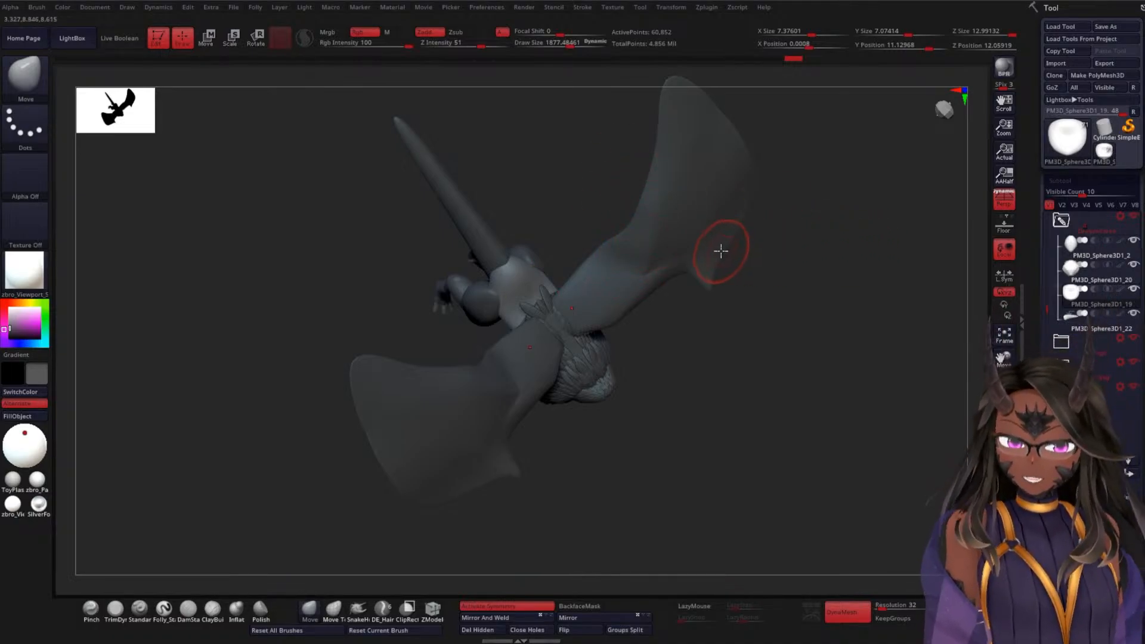
pyautogui.press('b')
pyautogui.press('f')
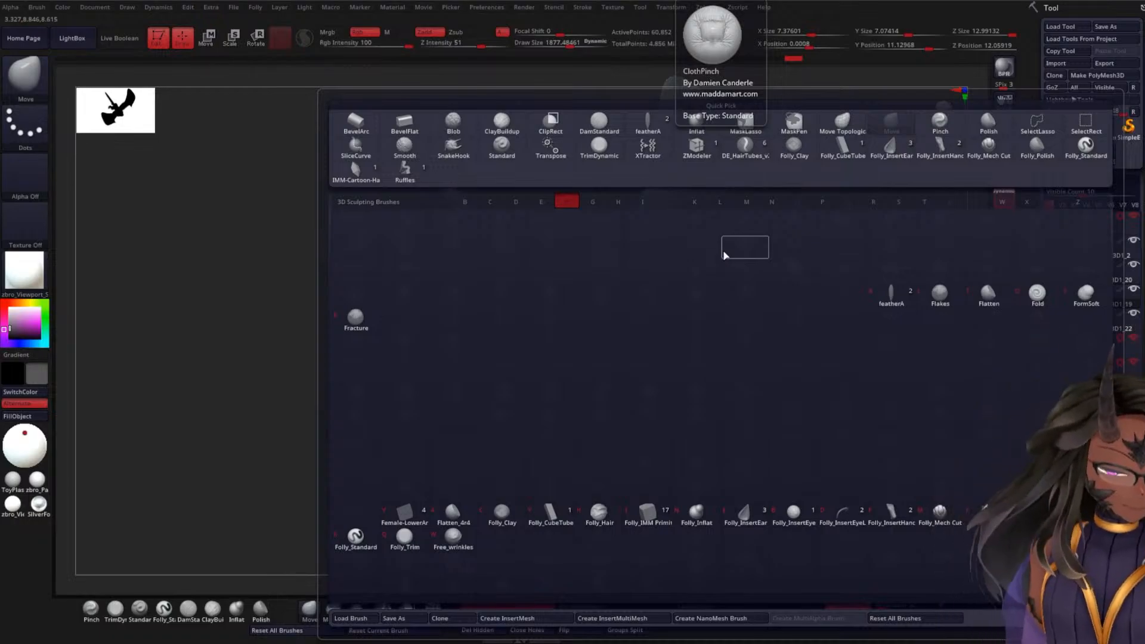
pyautogui.click(891, 292)
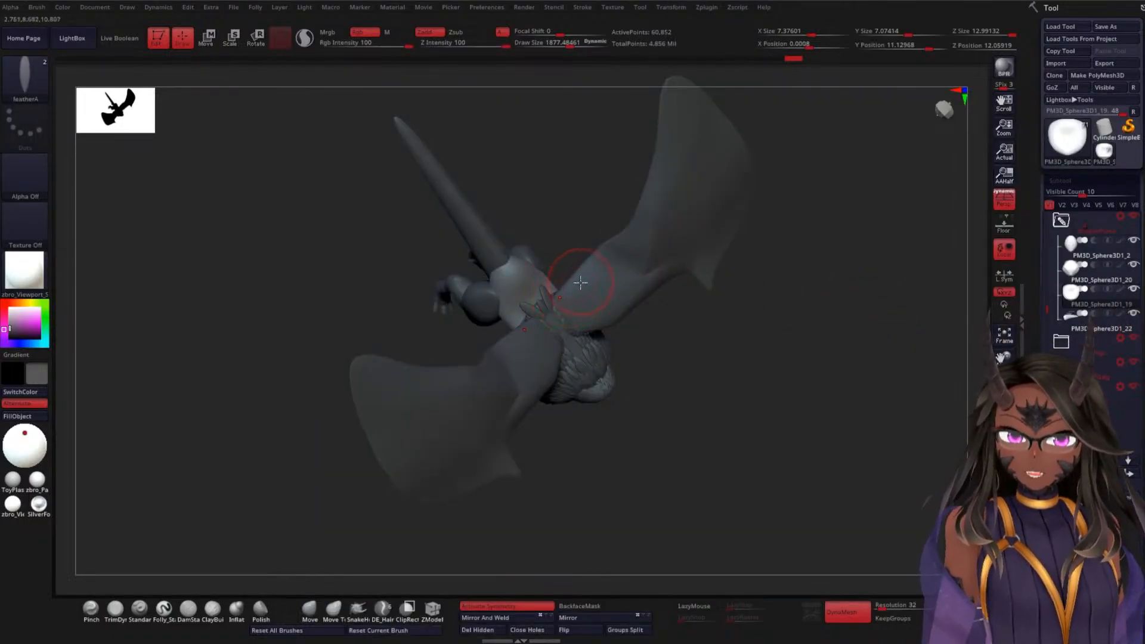
pyautogui.press('m')
pyautogui.click(409, 314)
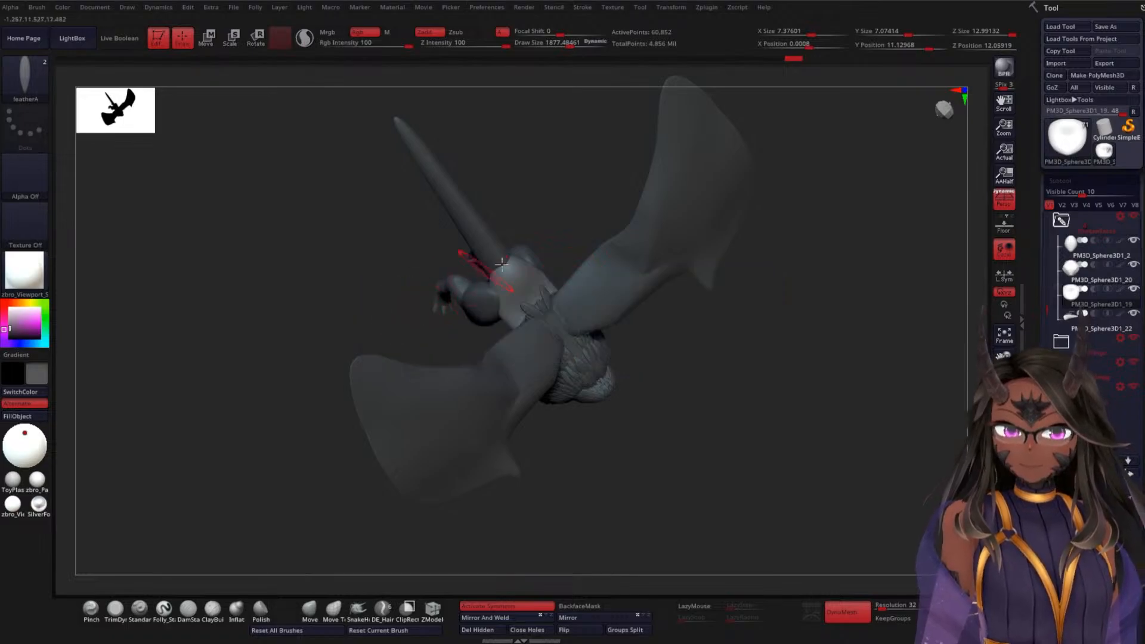
# Open the brush library with the creature's back between the wings and tail in close view
pyautogui.moveTo(642, 228); pyautogui.dragTo(681, 272)
pyautogui.keyDown('ctrl'); pyautogui.moveTo(739, 298); pyautogui.dragTo(779, 324); pyautogui.keyUp('ctrl')
pyautogui.moveTo(779, 324); pyautogui.dragTo(820, 308)
pyautogui.press('b')
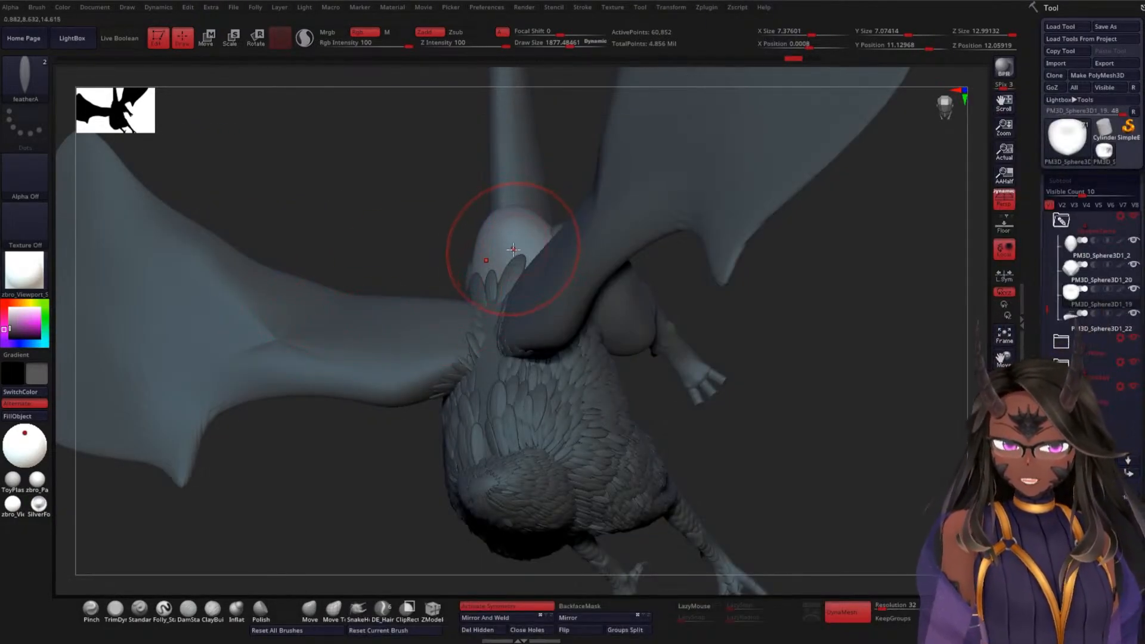
# Choose the feather02 insert mesh and try placing a large feather on the wings
pyautogui.press('m')
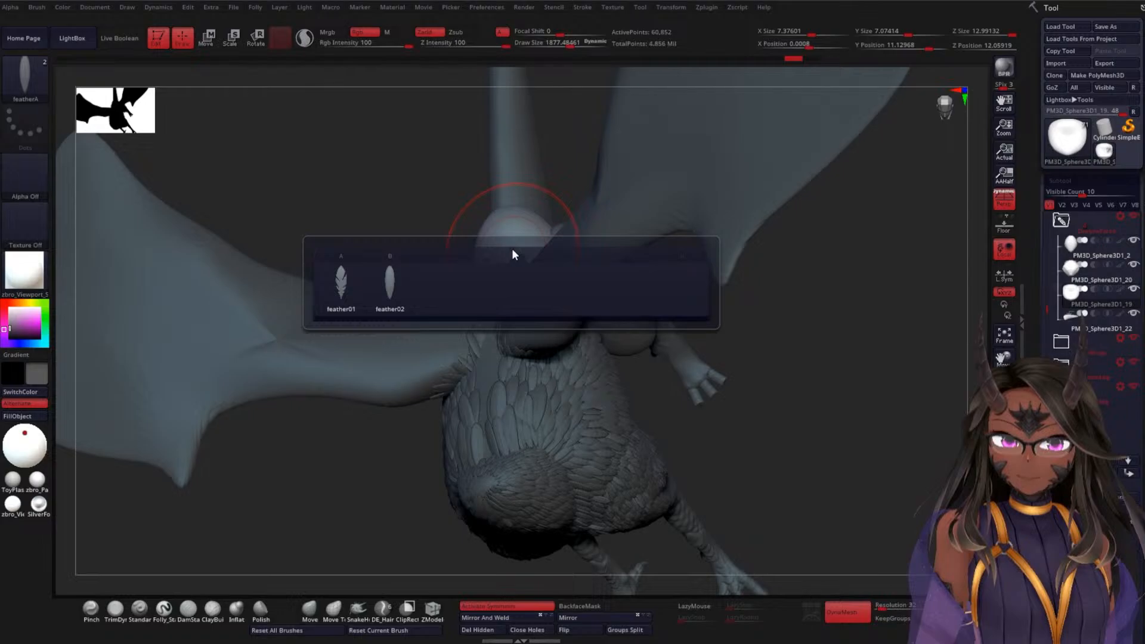
pyautogui.click(391, 285)
pyautogui.moveTo(782, 284)
pyautogui.mouseDown()
pyautogui.moveTo(807, 307)
pyautogui.moveTo(726, 412)
pyautogui.moveTo(654, 159)
pyautogui.moveTo(722, 344)
pyautogui.moveTo(718, 330)
pyautogui.moveTo(623, 324)
pyautogui.moveTo(588, 256)
pyautogui.moveTo(759, 355)
pyautogui.moveTo(775, 342)
pyautogui.mouseUp()
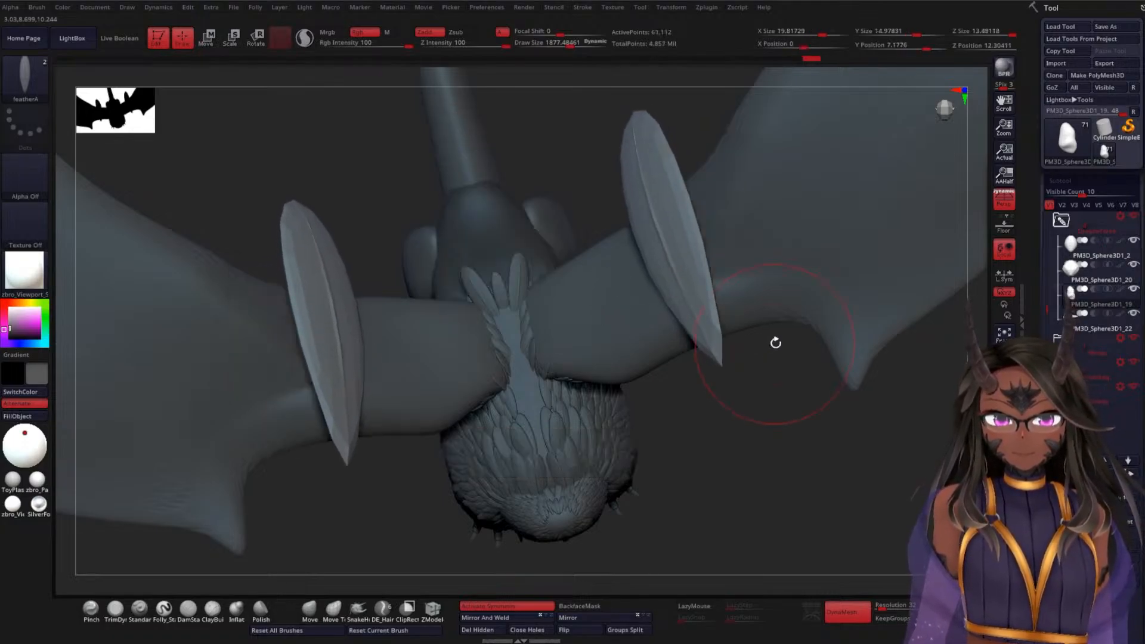
pyautogui.hotkey('ctrl', 'z')
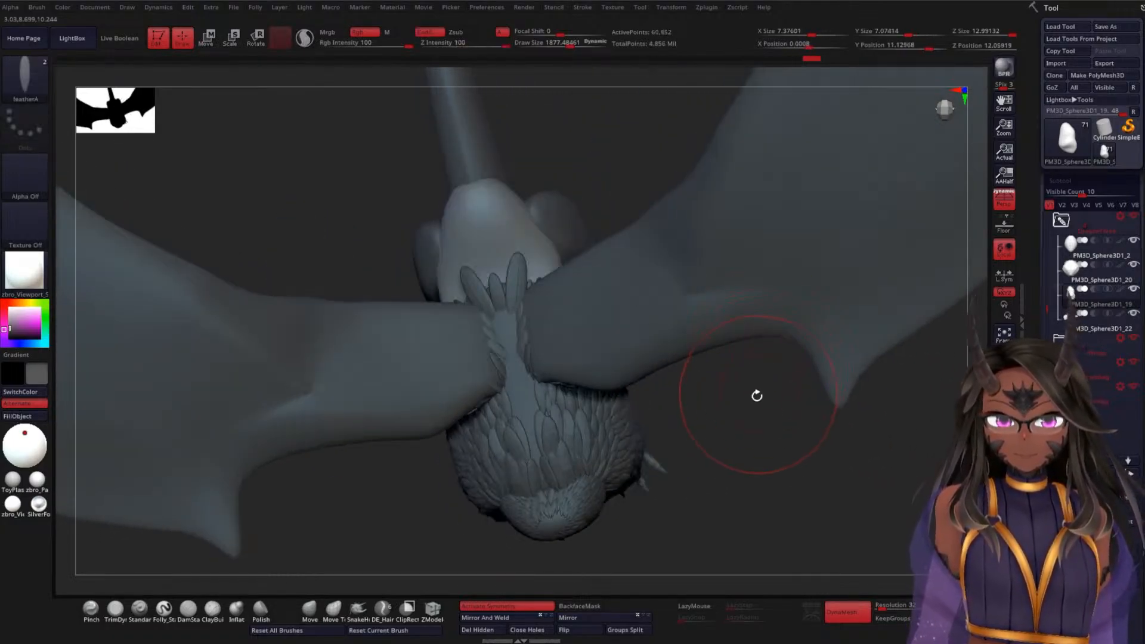
# Try placing two overlapping feathers on the upper edge of the wings
pyautogui.moveTo(757, 396); pyautogui.dragTo(710, 418)
pyautogui.moveTo(671, 292)
pyautogui.mouseDown()
pyautogui.moveTo(667, 202)
pyautogui.moveTo(753, 357)
pyautogui.moveTo(723, 408)
pyautogui.mouseUp()
pyautogui.moveTo(729, 471); pyautogui.dragTo(701, 376)
pyautogui.moveTo(679, 218); pyautogui.dragTo(742, 303)
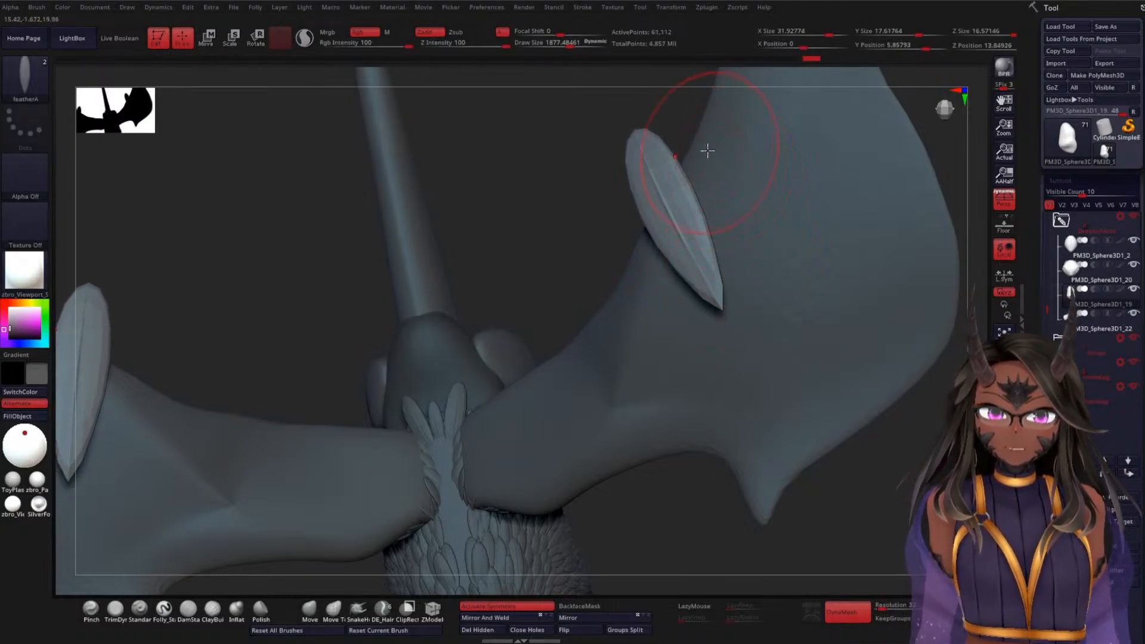
pyautogui.moveTo(703, 149); pyautogui.dragTo(792, 277)
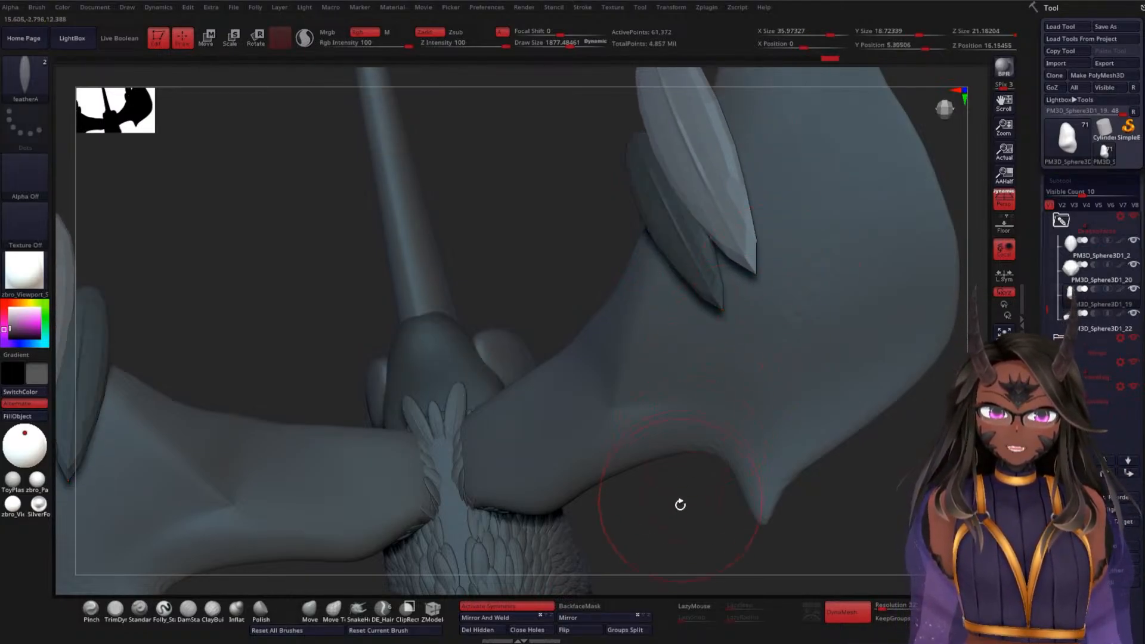
pyautogui.press('f')
pyautogui.moveTo(680, 365); pyautogui.dragTo(818, 292)
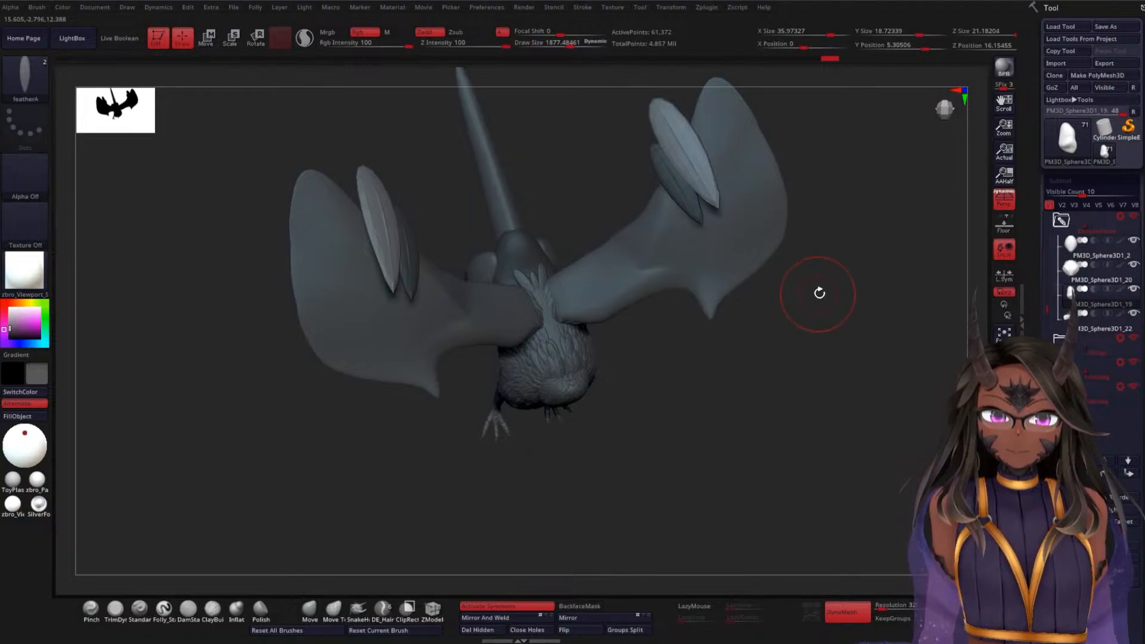
pyautogui.hotkey('ctrl', 'z')
pyautogui.hotkey('ctrl', 'z')
# Try laying a row of overlapping feathers from the wing's upper edge down toward its base
pyautogui.moveTo(690, 153); pyautogui.dragTo(716, 198)
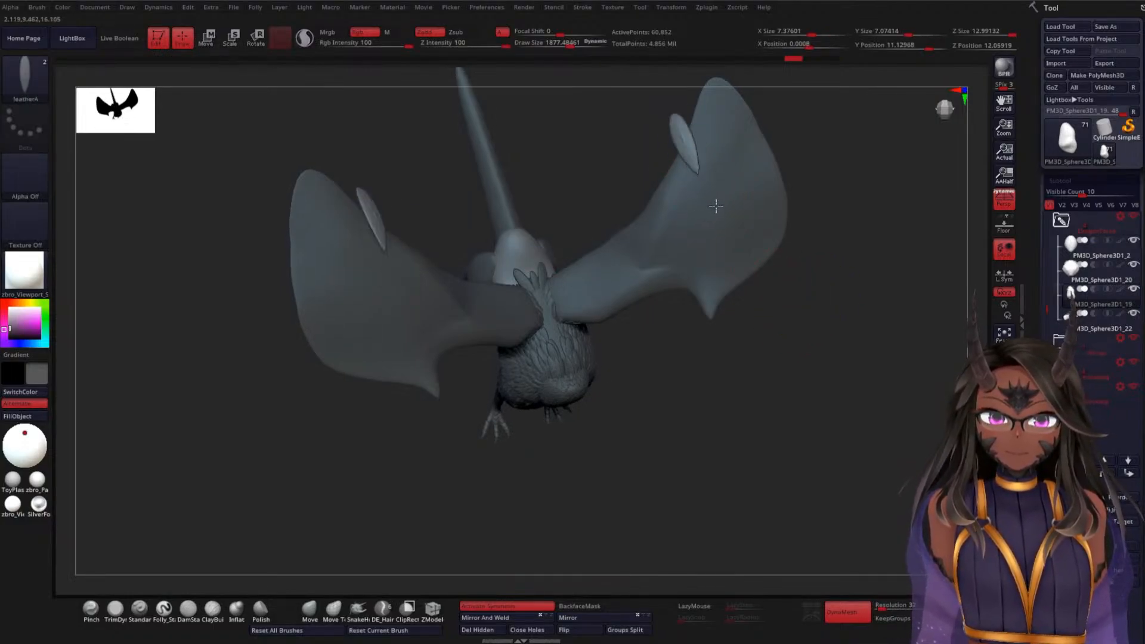
pyautogui.moveTo(762, 210)
pyautogui.mouseDown()
pyautogui.moveTo(737, 224)
pyautogui.moveTo(716, 210)
pyautogui.moveTo(733, 211)
pyautogui.moveTo(742, 233)
pyautogui.moveTo(710, 245)
pyautogui.moveTo(741, 255)
pyautogui.moveTo(805, 409)
pyautogui.moveTo(724, 225)
pyautogui.moveTo(733, 260)
pyautogui.moveTo(704, 265)
pyautogui.mouseUp()
pyautogui.moveTo(805, 261); pyautogui.dragTo(791, 242)
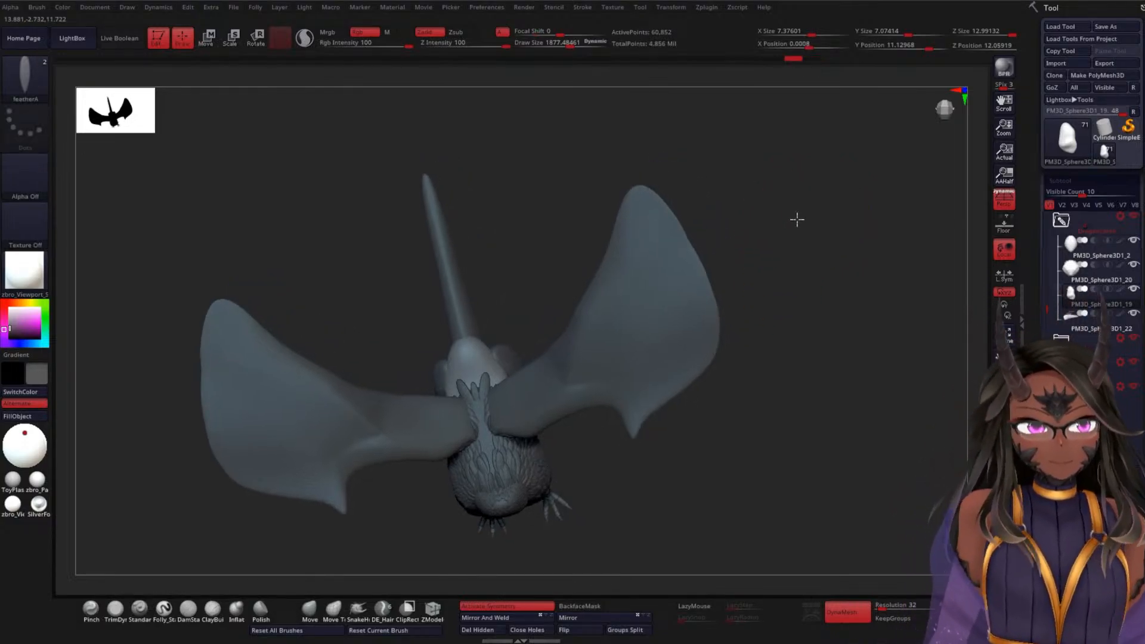
pyautogui.scroll(3, 796, 220)
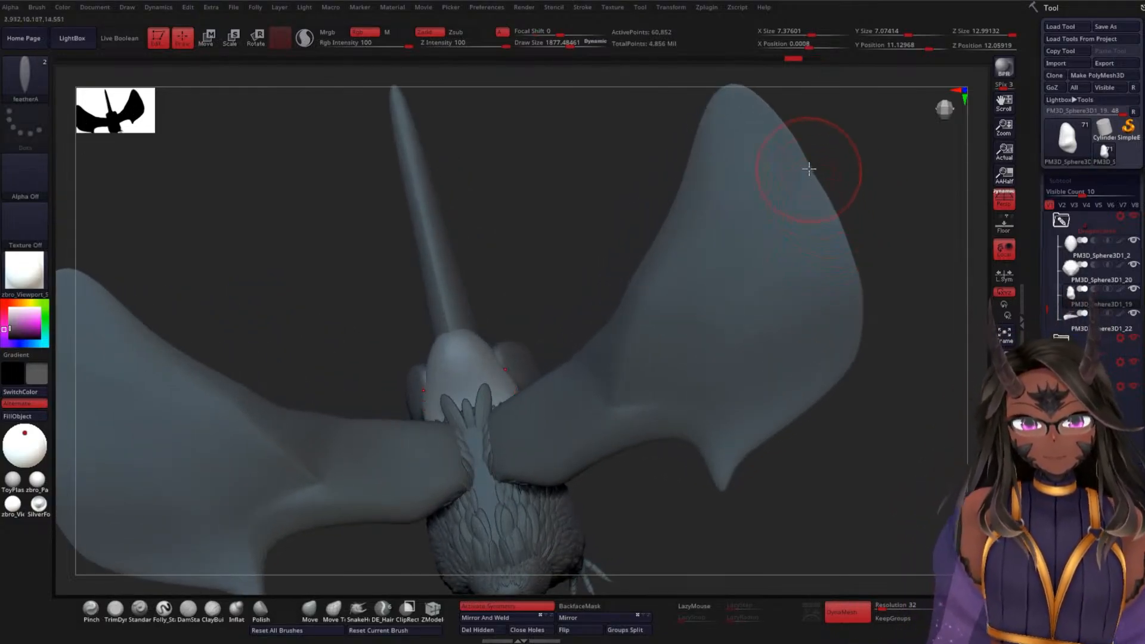
pyautogui.moveTo(809, 170); pyautogui.dragTo(809, 185)
pyautogui.moveTo(746, 222); pyautogui.dragTo(776, 262)
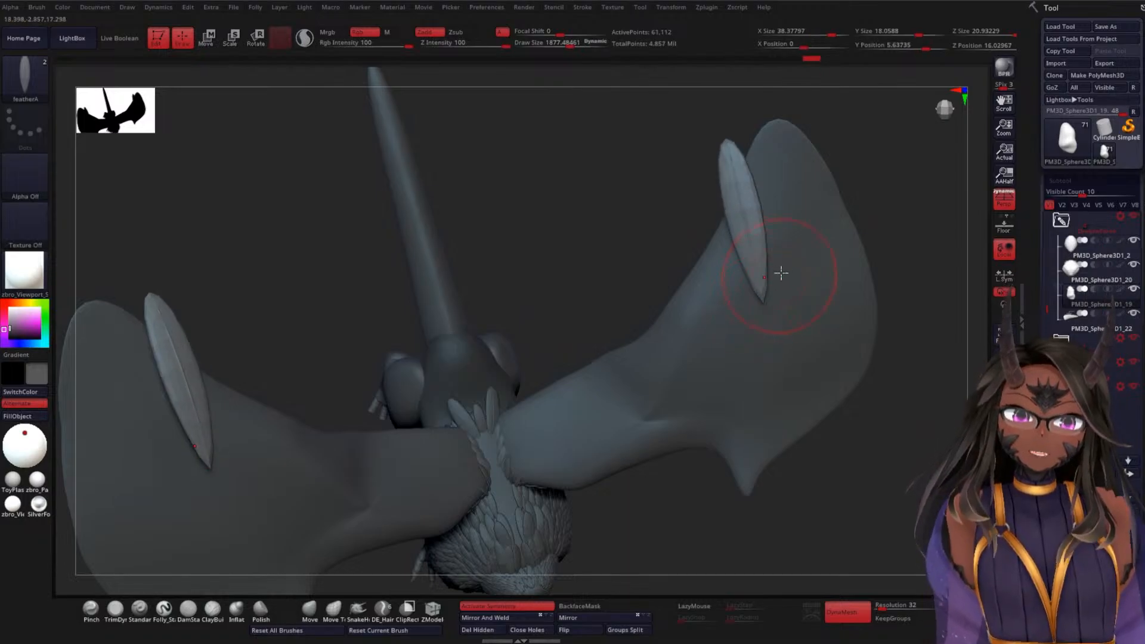
pyautogui.moveTo(765, 209); pyautogui.dragTo(750, 358)
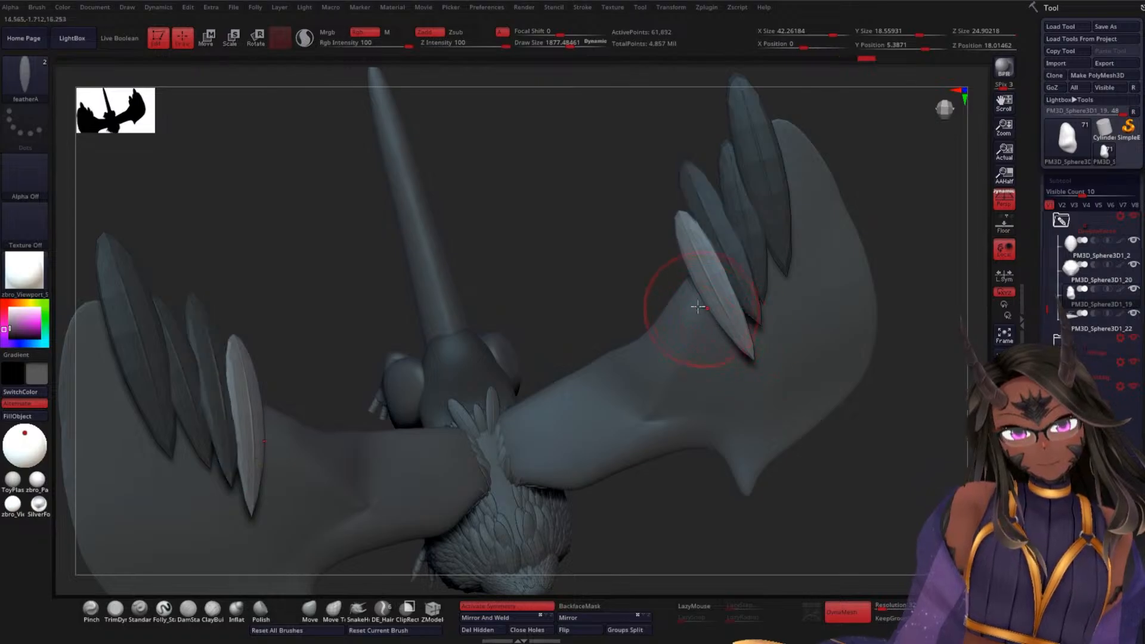
pyautogui.moveTo(685, 299); pyautogui.dragTo(753, 364)
pyautogui.moveTo(900, 266); pyautogui.dragTo(885, 238)
pyautogui.moveTo(692, 318); pyautogui.dragTo(734, 364)
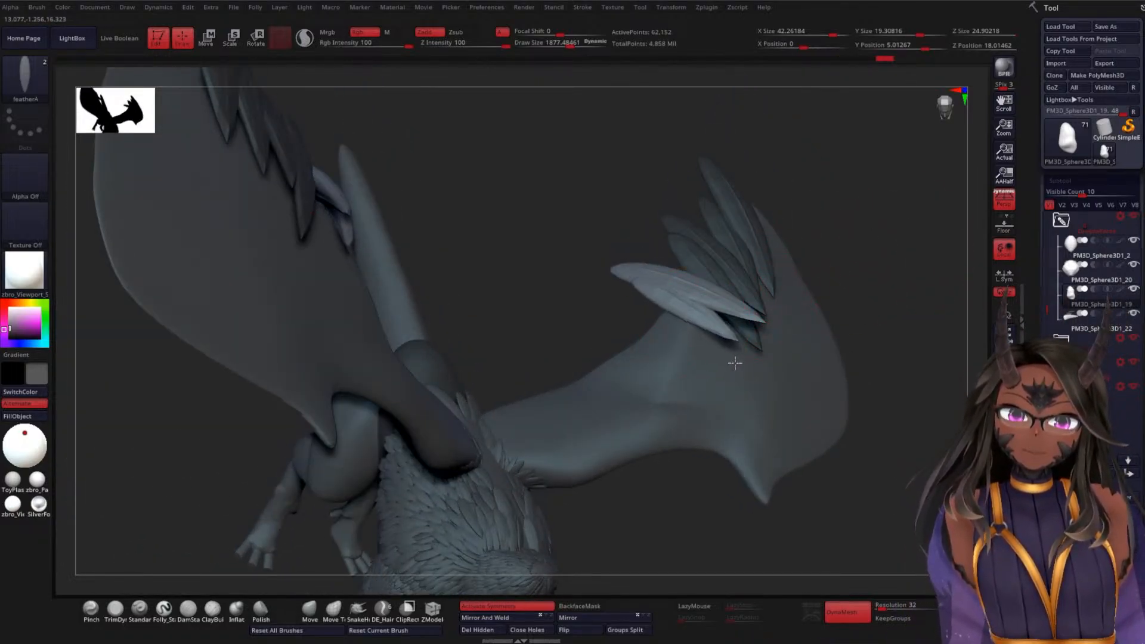
pyautogui.moveTo(877, 256); pyautogui.dragTo(810, 332)
pyautogui.moveTo(661, 325); pyautogui.dragTo(735, 376)
pyautogui.moveTo(627, 356); pyautogui.dragTo(716, 401)
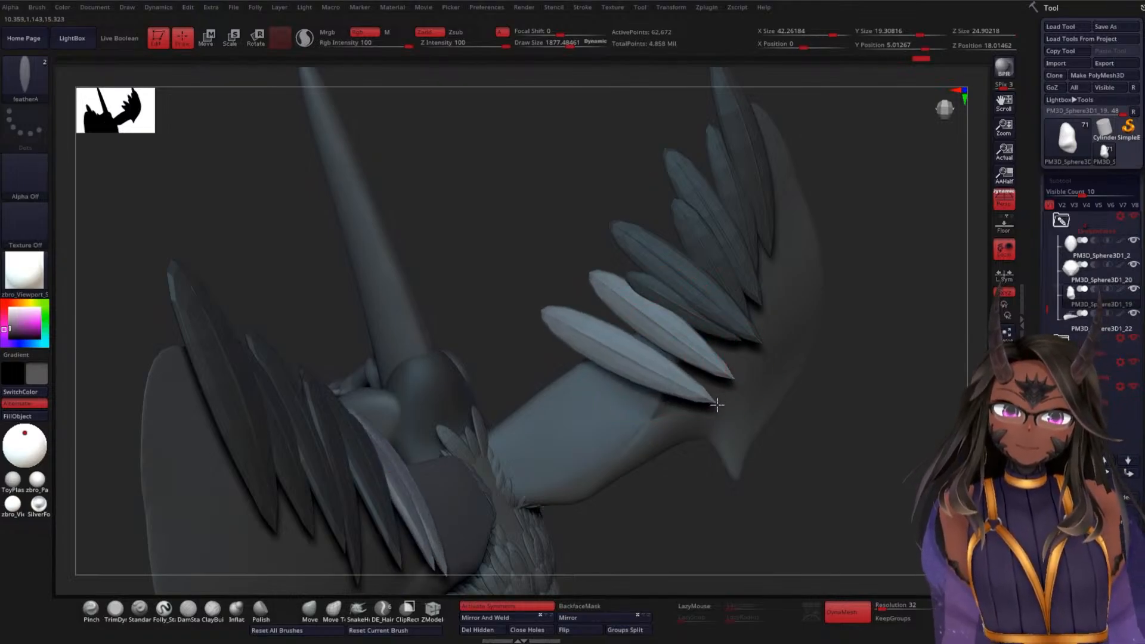
pyautogui.moveTo(849, 358); pyautogui.dragTo(827, 370)
# Undo all the feathers placed along the wings
pyautogui.hotkey('ctrl', 'z')
pyautogui.hotkey('ctrl', 'z')
pyautogui.hotkey('ctrl', 'z')
pyautogui.hotkey('ctrl', 'z')
pyautogui.hotkey('ctrl', 'z')
pyautogui.hotkey('ctrl', 'z')
pyautogui.hotkey('ctrl', 'z')
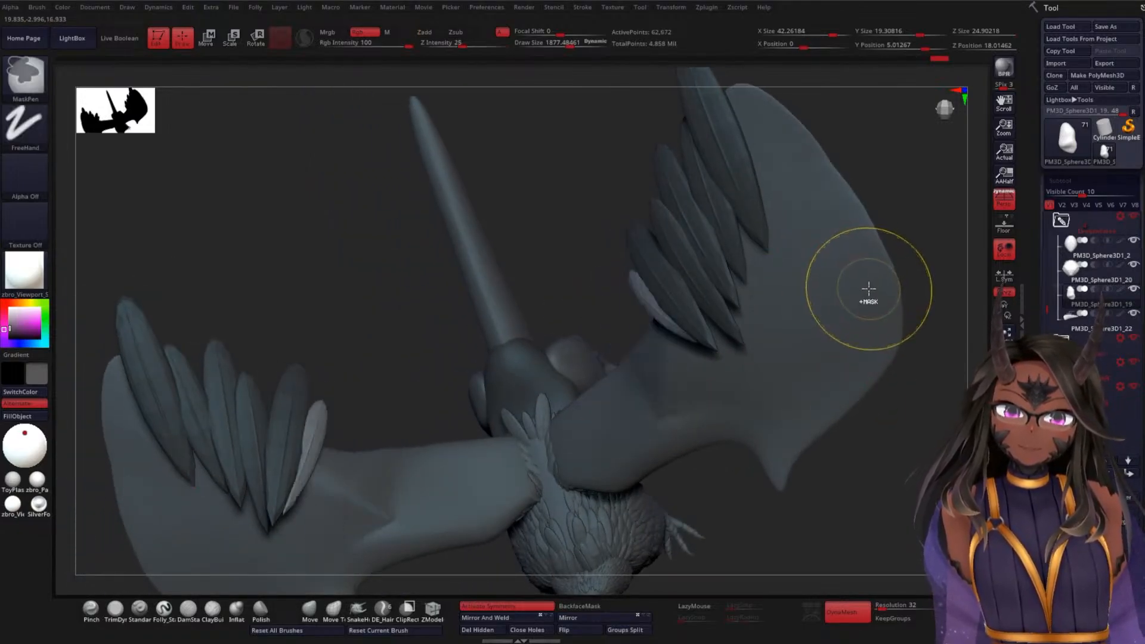
pyautogui.hotkey('ctrl', 'z')
pyautogui.hotkey('ctrl', 'z')
pyautogui.hotkey('ctrl', 'z')
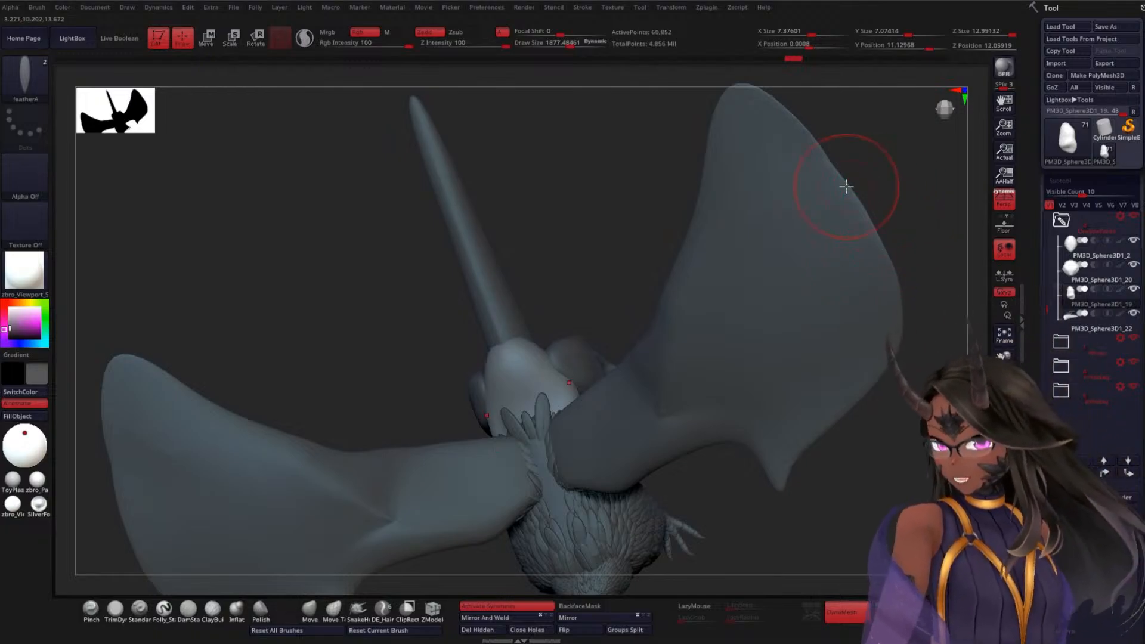
# Set the draw size to 1 and make the feathered body subtool PM3D_Sphere3D1_20 active
pyautogui.keyDown('shift'); pyautogui.moveTo(891, 189); pyautogui.dragTo(790, 158); pyautogui.keyUp('shift')
pyautogui.moveTo(845, 215)
pyautogui.mouseDown()
pyautogui.moveTo(849, 267)
pyautogui.moveTo(836, 263)
pyautogui.moveTo(823, 373)
pyautogui.moveTo(809, 261)
pyautogui.mouseUp()
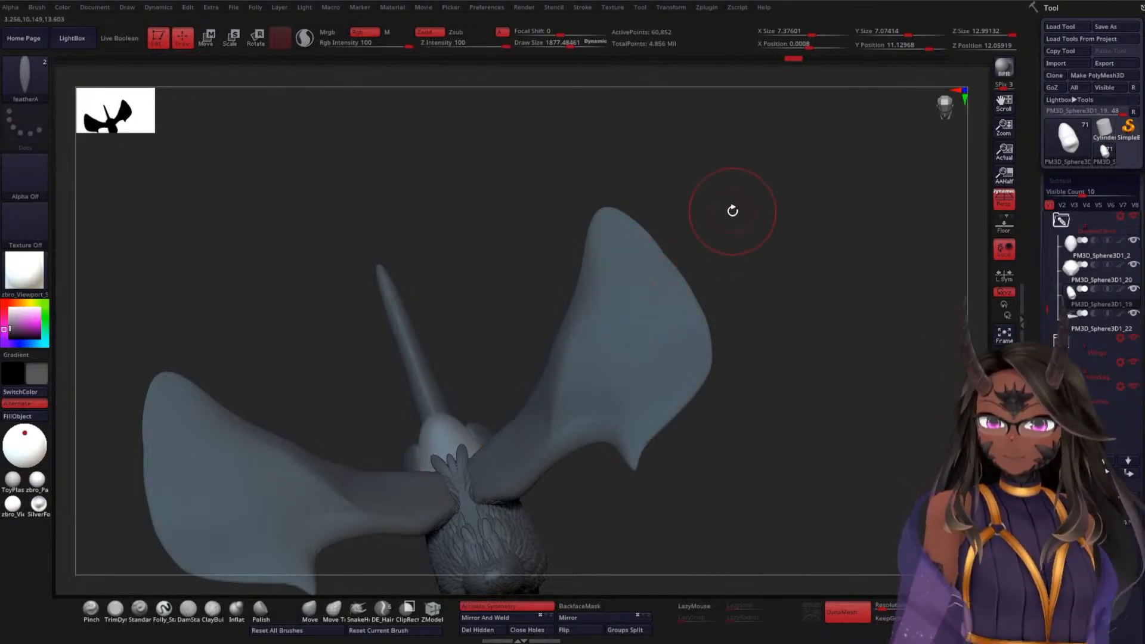
pyautogui.moveTo(737, 207); pyautogui.dragTo(785, 247)
pyautogui.keyDown('ctrl'); pyautogui.moveTo(787, 249); pyautogui.dragTo(813, 376, button='right'); pyautogui.keyUp('ctrl')
pyautogui.keyDown('alt'); pyautogui.moveTo(865, 322); pyautogui.dragTo(746, 171, button='right'); pyautogui.keyUp('alt')
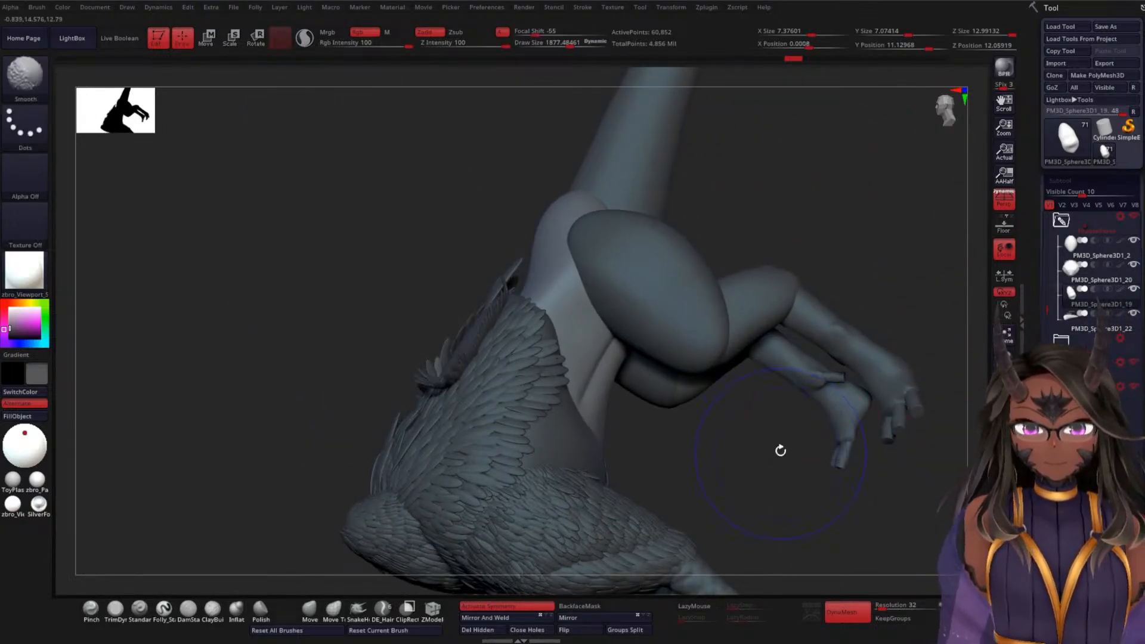
pyautogui.moveTo(780, 449)
pyautogui.mouseDown()
pyautogui.moveTo(741, 335)
pyautogui.moveTo(730, 364)
pyautogui.moveTo(869, 481)
pyautogui.mouseUp()
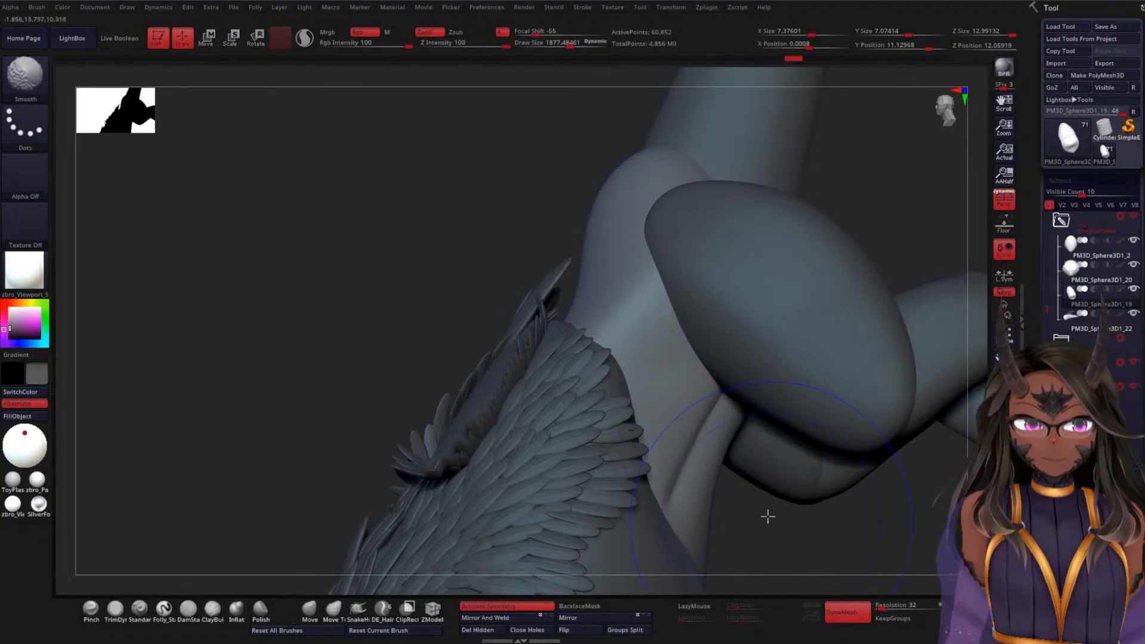
pyautogui.moveTo(767, 517)
pyautogui.keyDown('alt'); pyautogui.mouseDown()
pyautogui.moveTo(716, 210)
pyautogui.moveTo(739, 281)
pyautogui.moveTo(724, 298)
pyautogui.mouseUp(); pyautogui.keyUp('alt')
pyautogui.press('space')
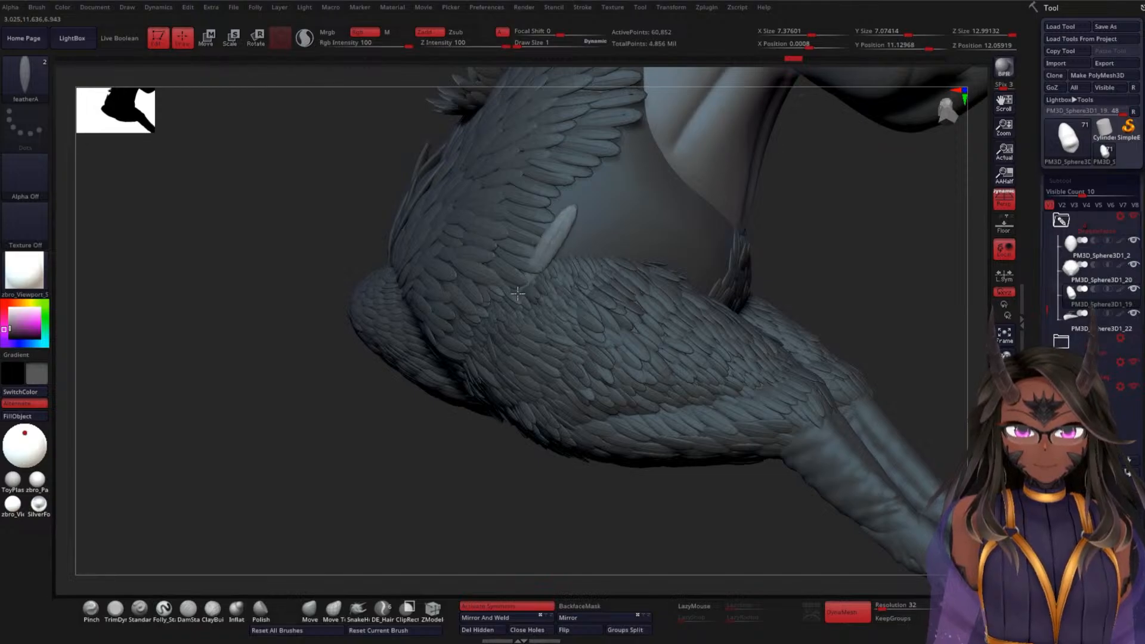
pyautogui.keyDown('alt'); pyautogui.click(597, 214); pyautogui.keyUp('alt')
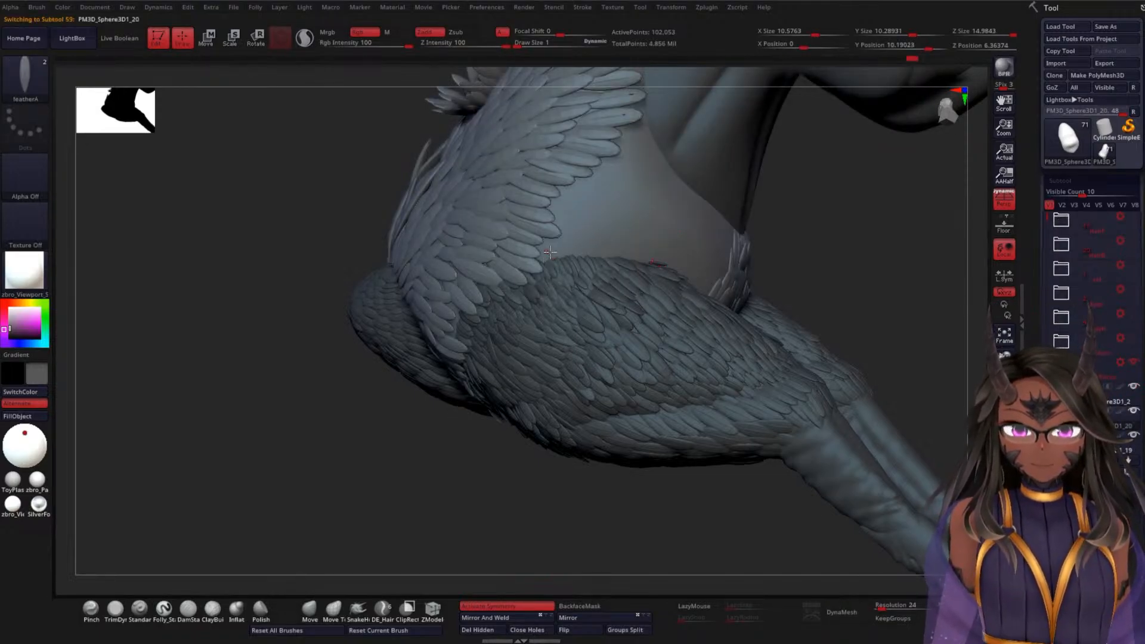
pyautogui.moveTo(534, 267); pyautogui.dragTo(522, 259)
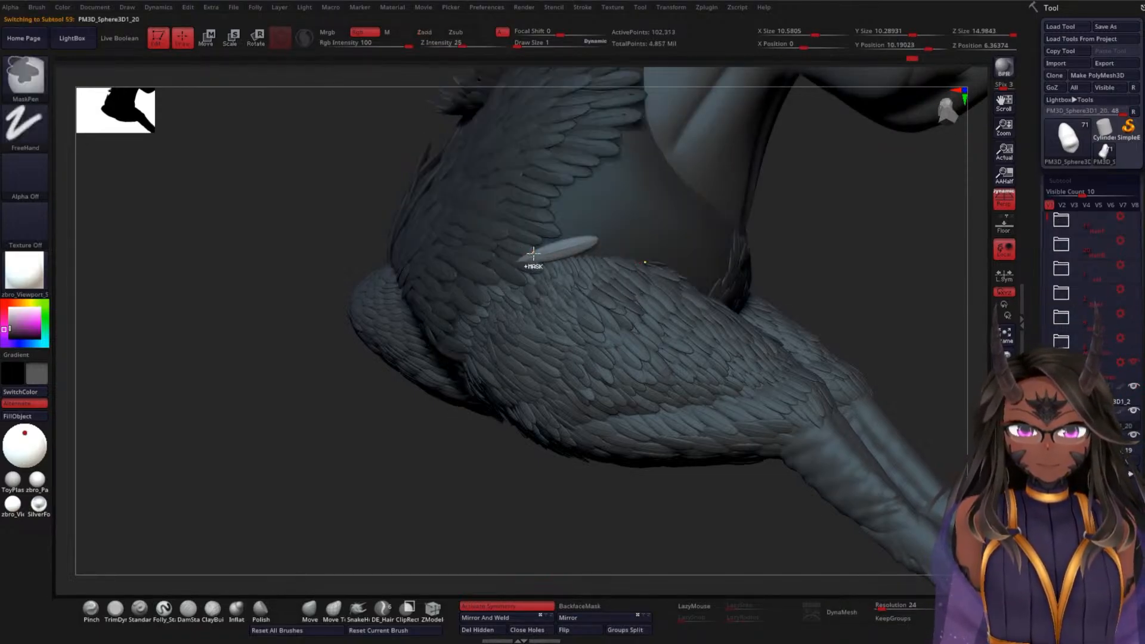
pyautogui.hotkey('ctrl', 'z')
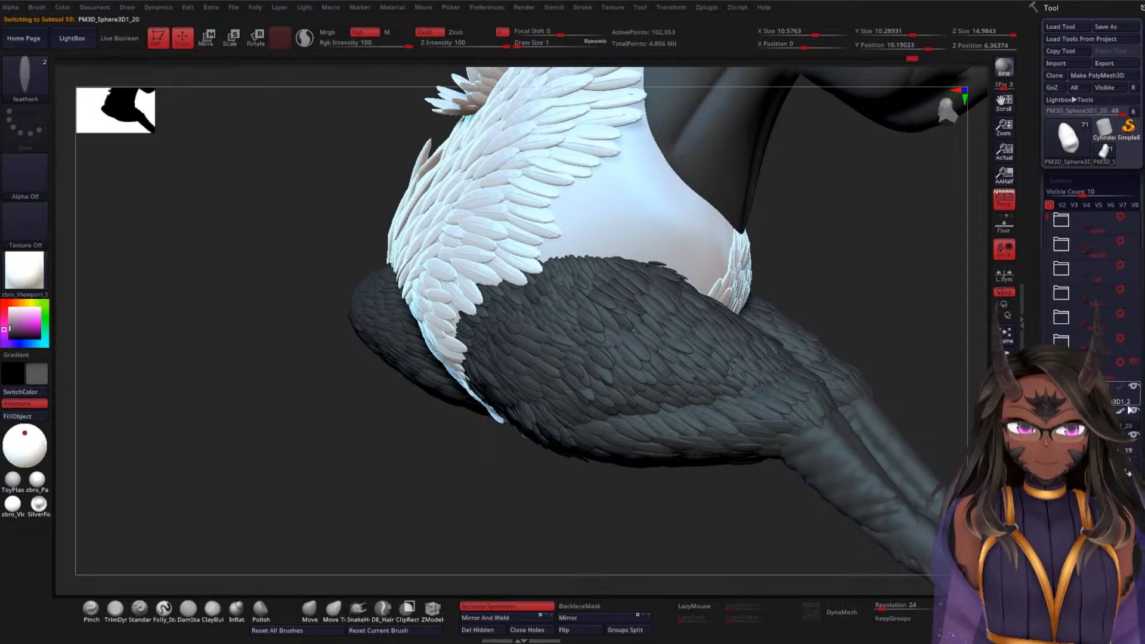
pyautogui.click(1122, 412)
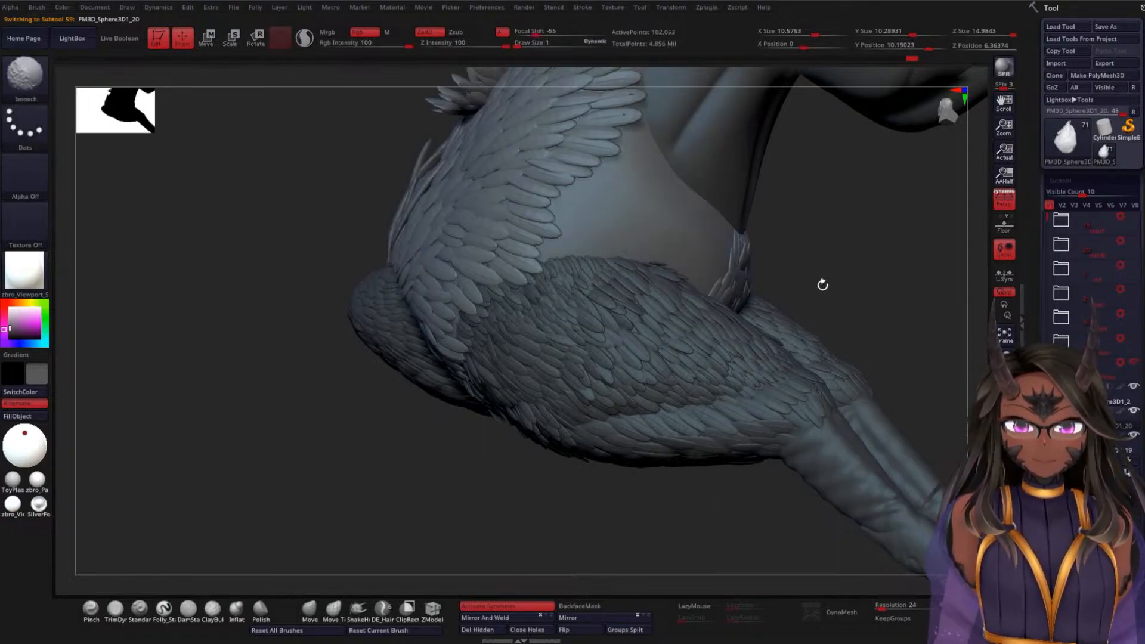
# Place small feathers on the bare flank just above the feathered thigh, overlapping the existing body plumage
pyautogui.keyDown('alt'); pyautogui.moveTo(822, 284); pyautogui.dragTo(635, 371); pyautogui.keyUp('alt')
pyautogui.moveTo(718, 304)
pyautogui.keyDown('alt'); pyautogui.mouseDown()
pyautogui.moveTo(726, 381)
pyautogui.moveTo(857, 311)
pyautogui.mouseUp(); pyautogui.keyUp('alt')
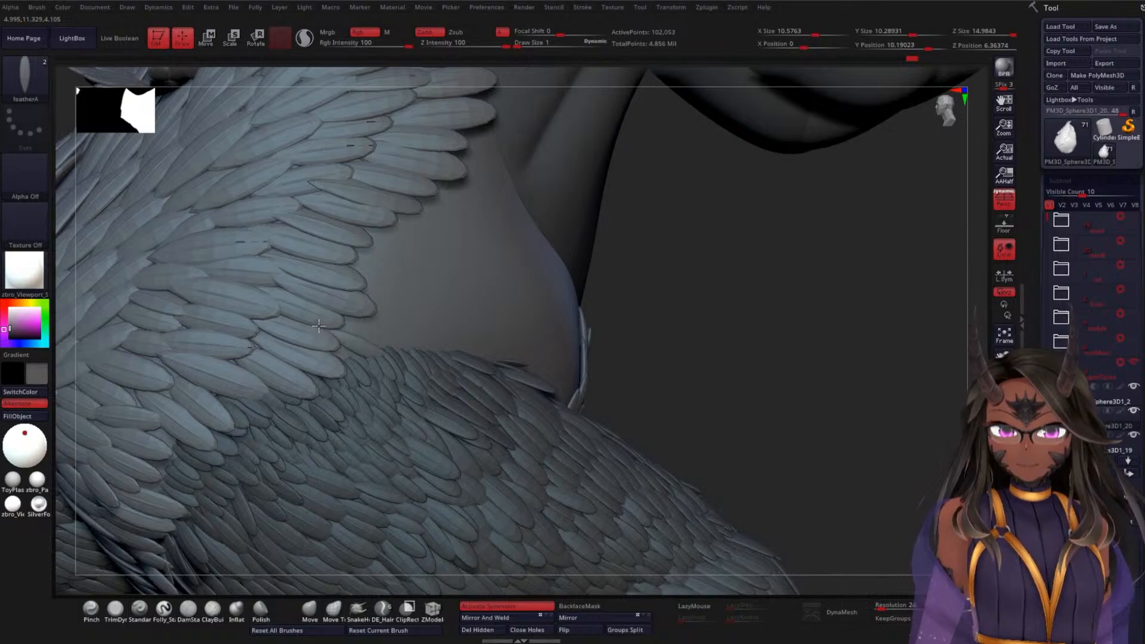
pyautogui.moveTo(330, 329)
pyautogui.mouseDown()
pyautogui.moveTo(361, 325)
pyautogui.moveTo(320, 314)
pyautogui.moveTo(354, 324)
pyautogui.moveTo(340, 321)
pyautogui.mouseUp()
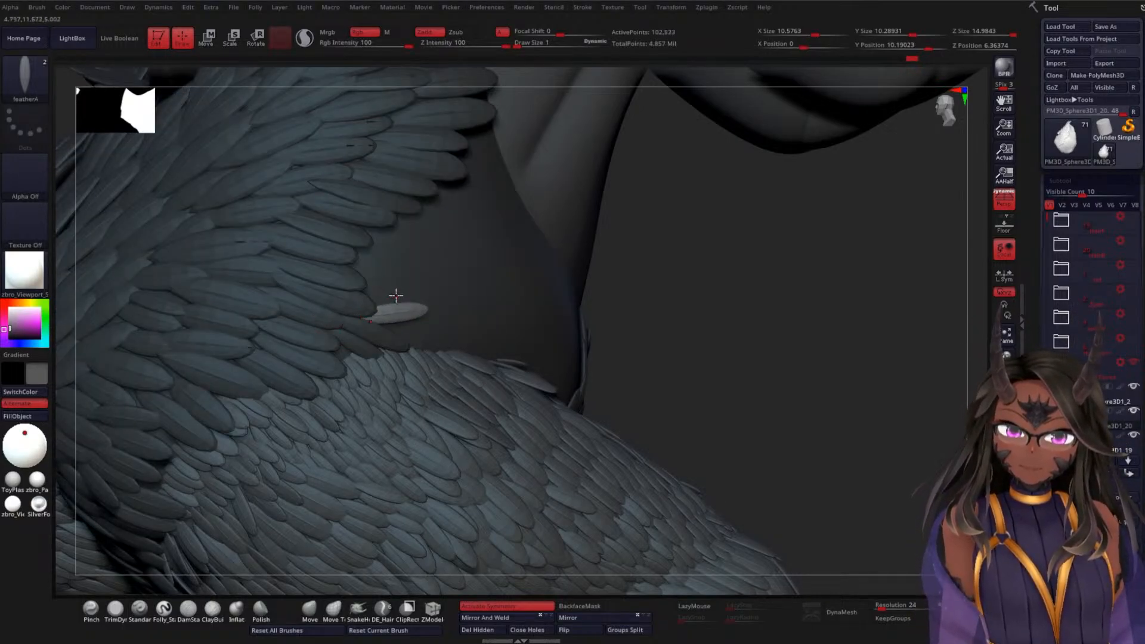
pyautogui.moveTo(396, 295); pyautogui.dragTo(335, 287)
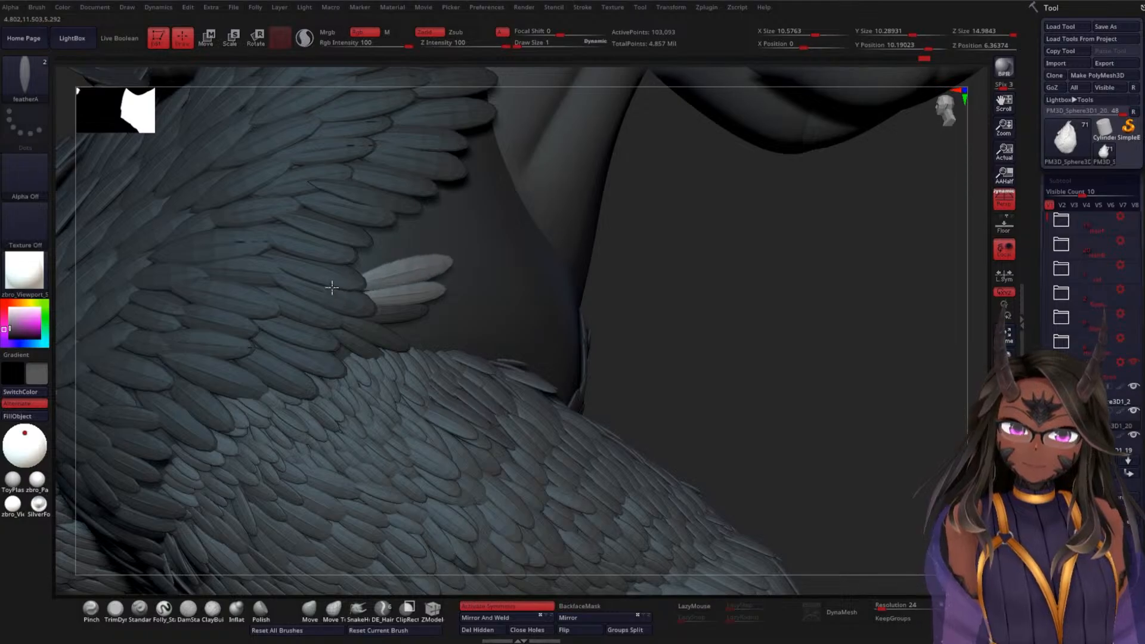
# Try continuing the feather row up the flank with the feather02 mesh along the plumage edge
pyautogui.moveTo(381, 255); pyautogui.dragTo(325, 270)
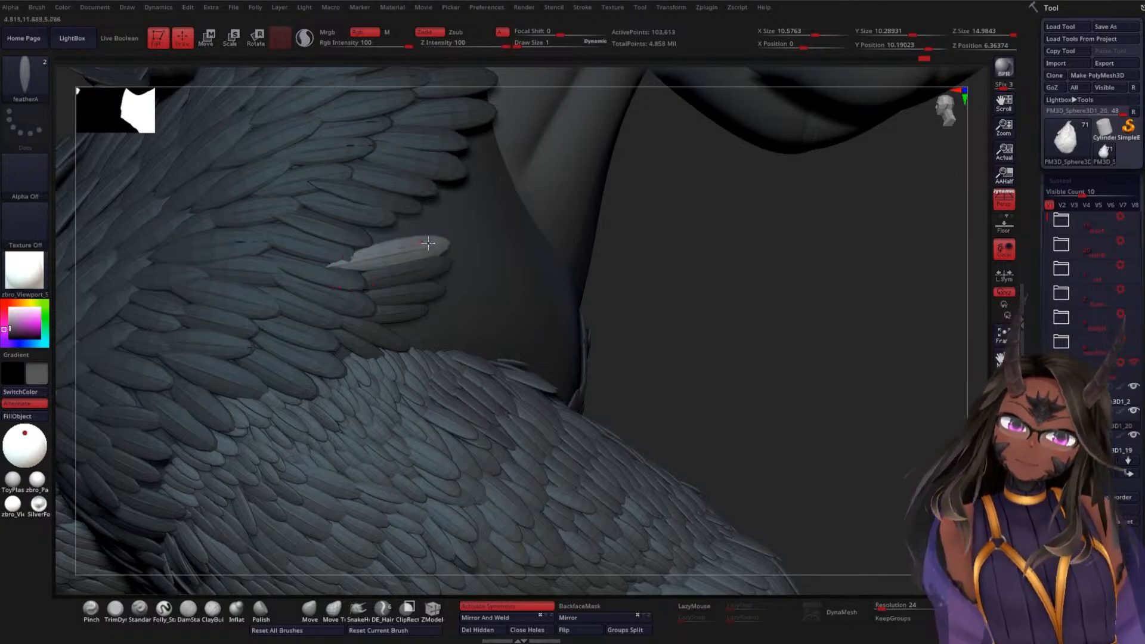
pyautogui.moveTo(637, 258); pyautogui.dragTo(453, 204)
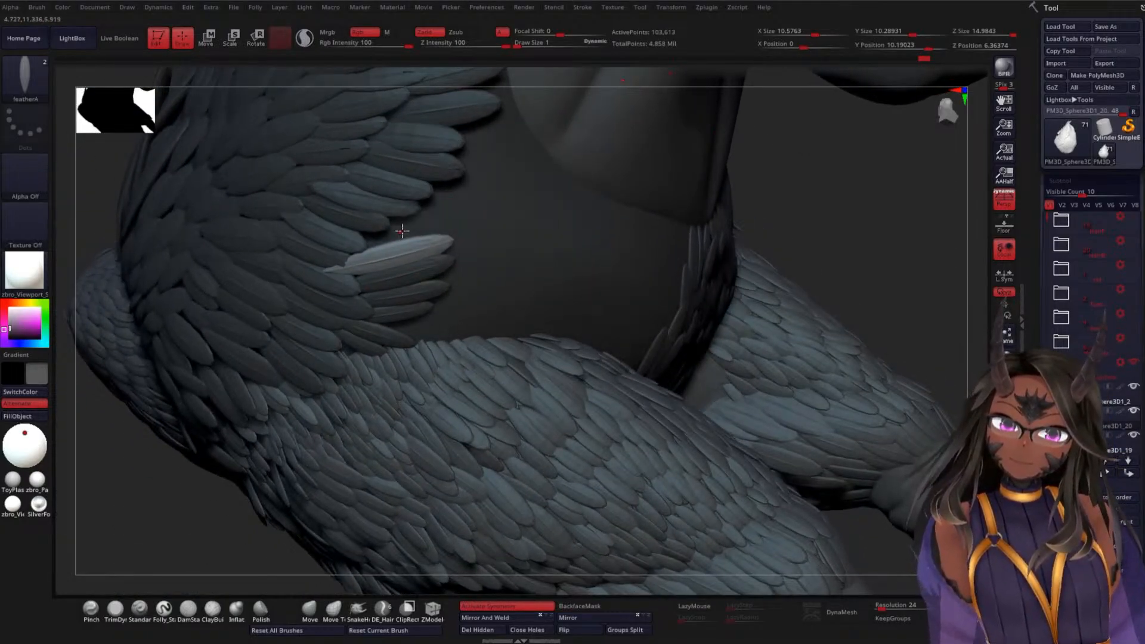
pyautogui.moveTo(401, 231); pyautogui.dragTo(436, 195)
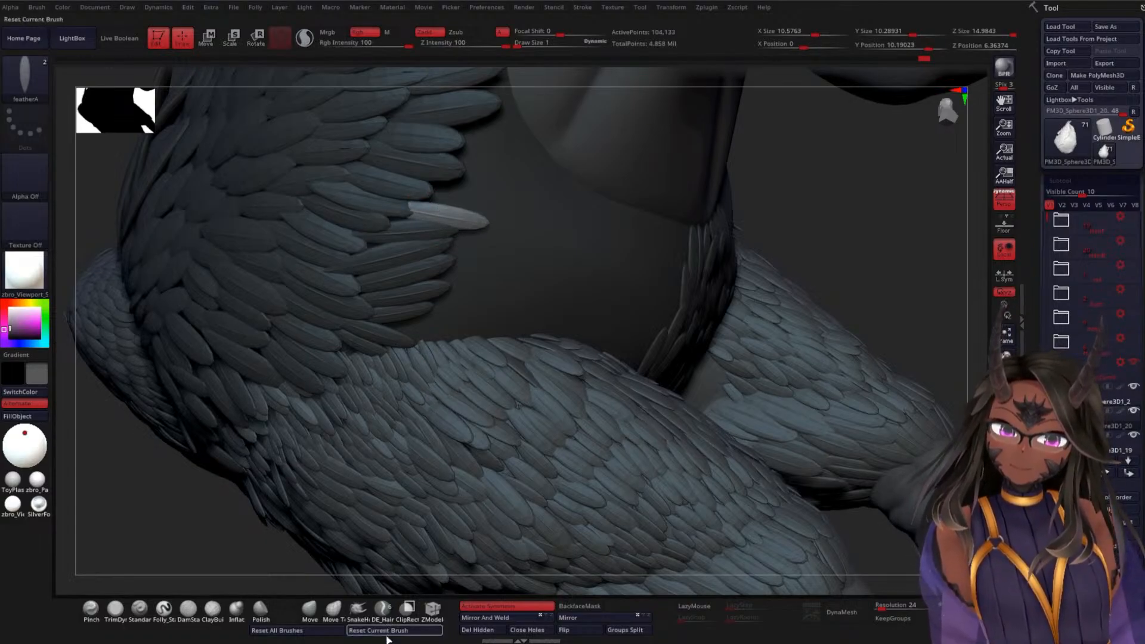
pyautogui.press('m')
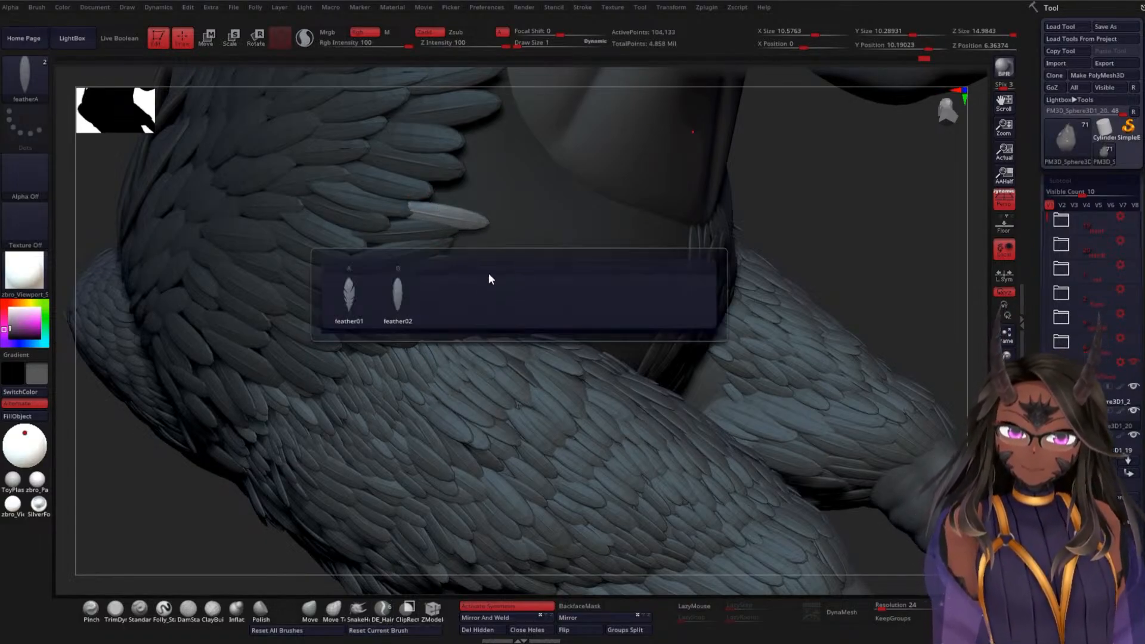
pyautogui.click(394, 304)
pyautogui.moveTo(460, 201); pyautogui.dragTo(411, 189)
# Undo the most recent feathers placed on the flank
pyautogui.hotkey('ctrl', 'z')
pyautogui.hotkey('ctrl', 'z')
pyautogui.hotkey('ctrl', 'z')
pyautogui.hotkey('ctrl', 'z')
pyautogui.hotkey('ctrl', 'z')
pyautogui.hotkey('ctrl', 'z')
pyautogui.hotkey('ctrl', 'z')
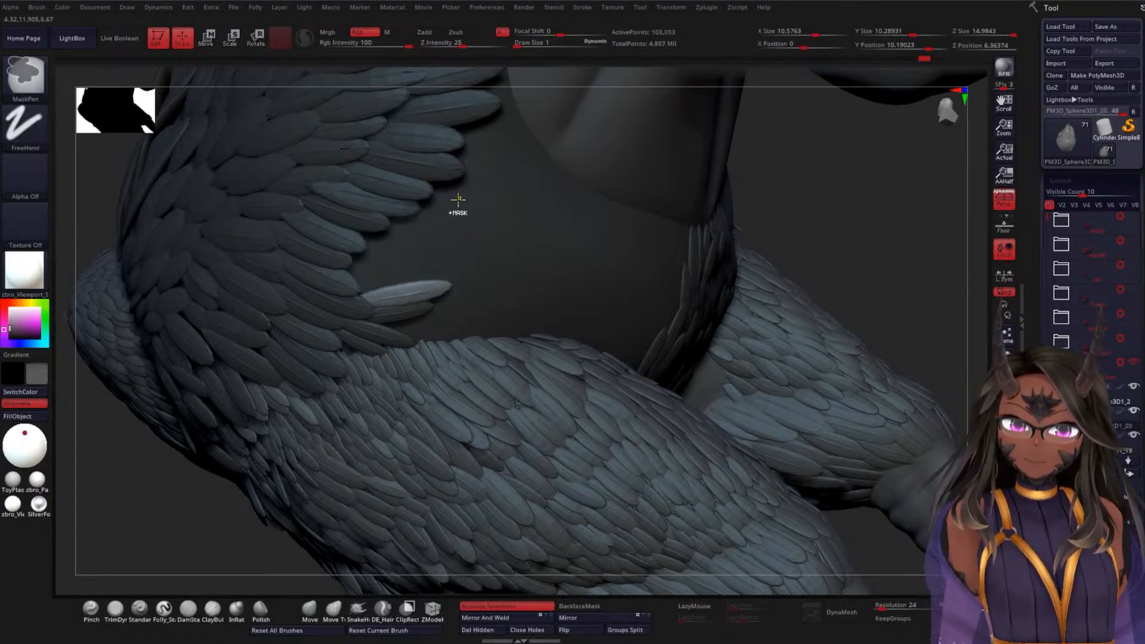
# Place a new run of feathers up the flank along the edge of the existing plumage
pyautogui.moveTo(347, 260); pyautogui.dragTo(403, 188)
pyautogui.moveTo(477, 195); pyautogui.dragTo(437, 171)
pyautogui.moveTo(810, 179); pyautogui.dragTo(702, 164)
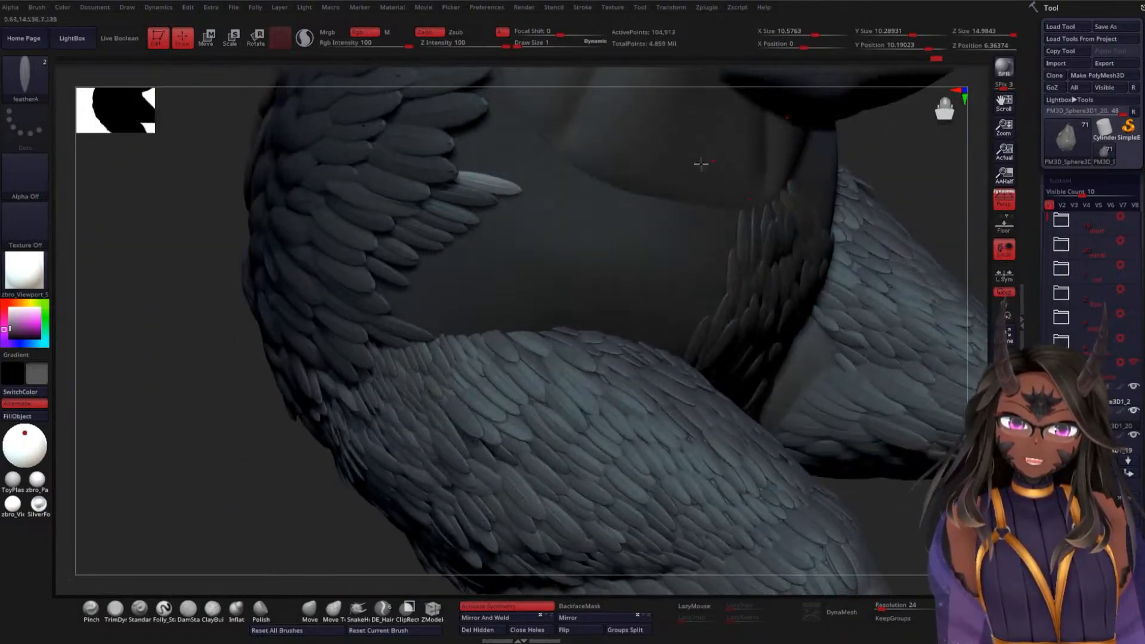
pyautogui.moveTo(471, 162); pyautogui.dragTo(492, 135)
# Scale and reposition the newest feather at the tip of the flank plumage, undoing the unwanted adjustment
pyautogui.press('w')
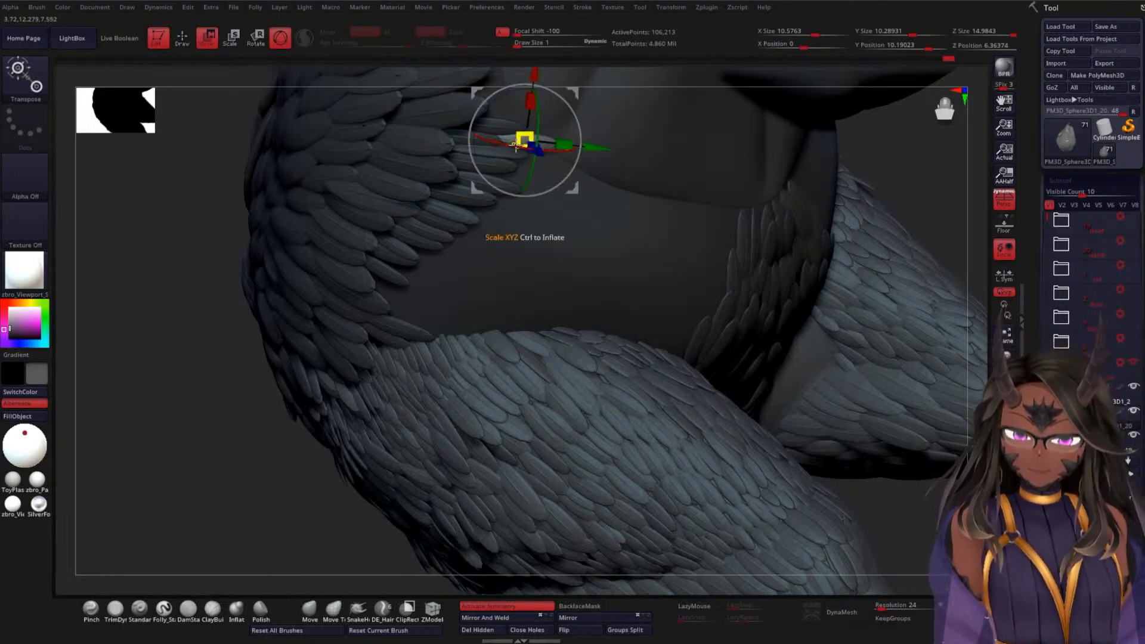
pyautogui.moveTo(520, 143); pyautogui.dragTo(506, 149)
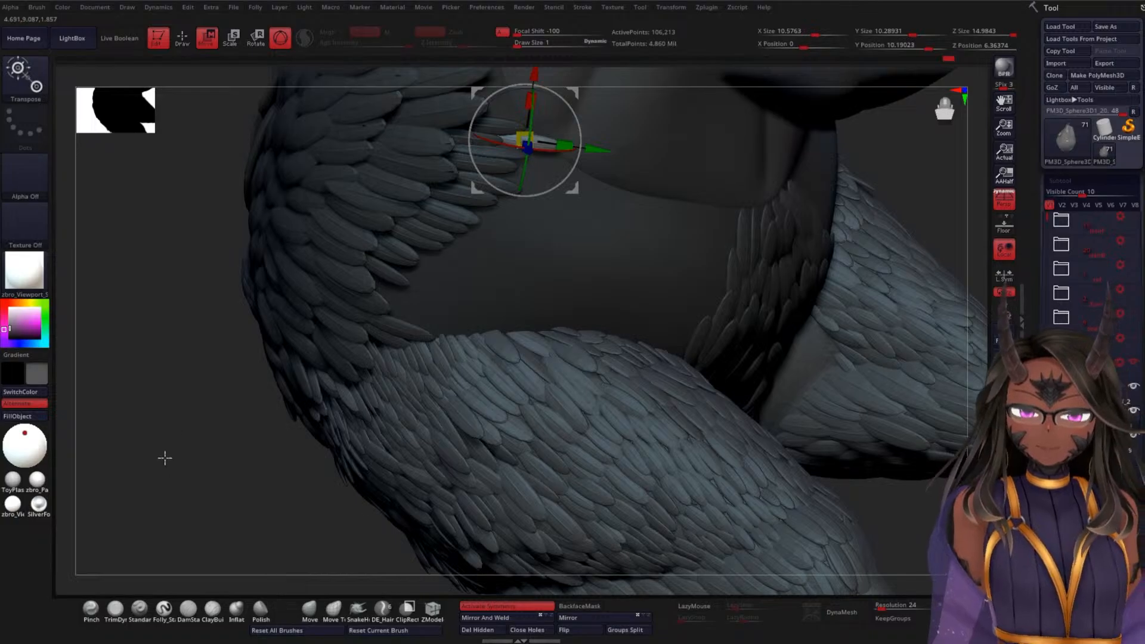
pyautogui.moveTo(224, 420); pyautogui.dragTo(583, 232)
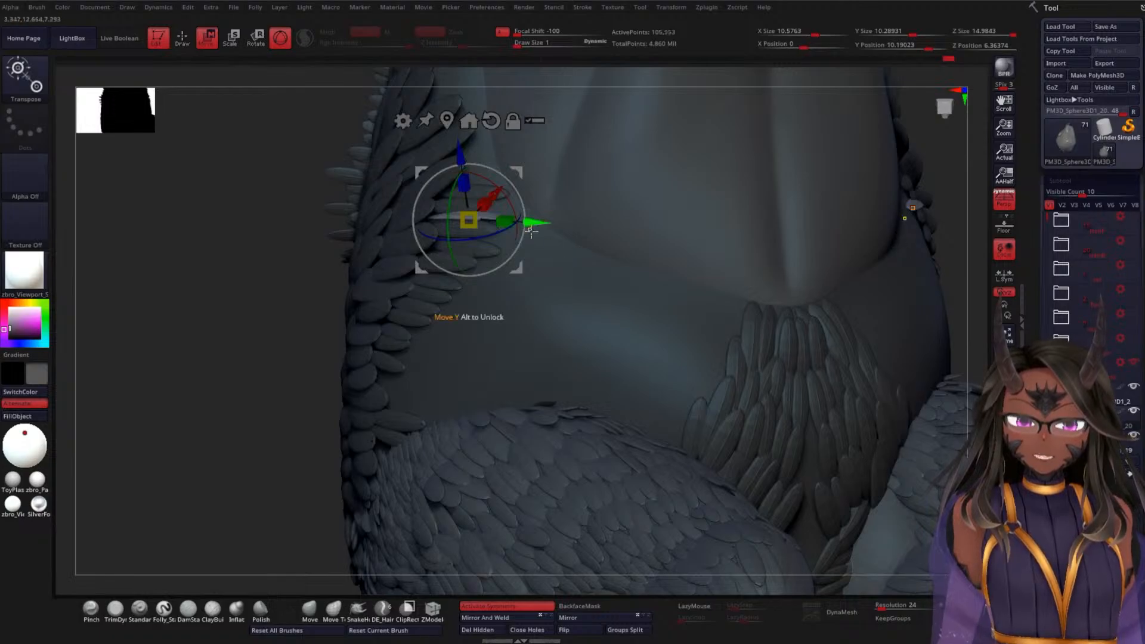
pyautogui.hotkey('ctrl', 'z')
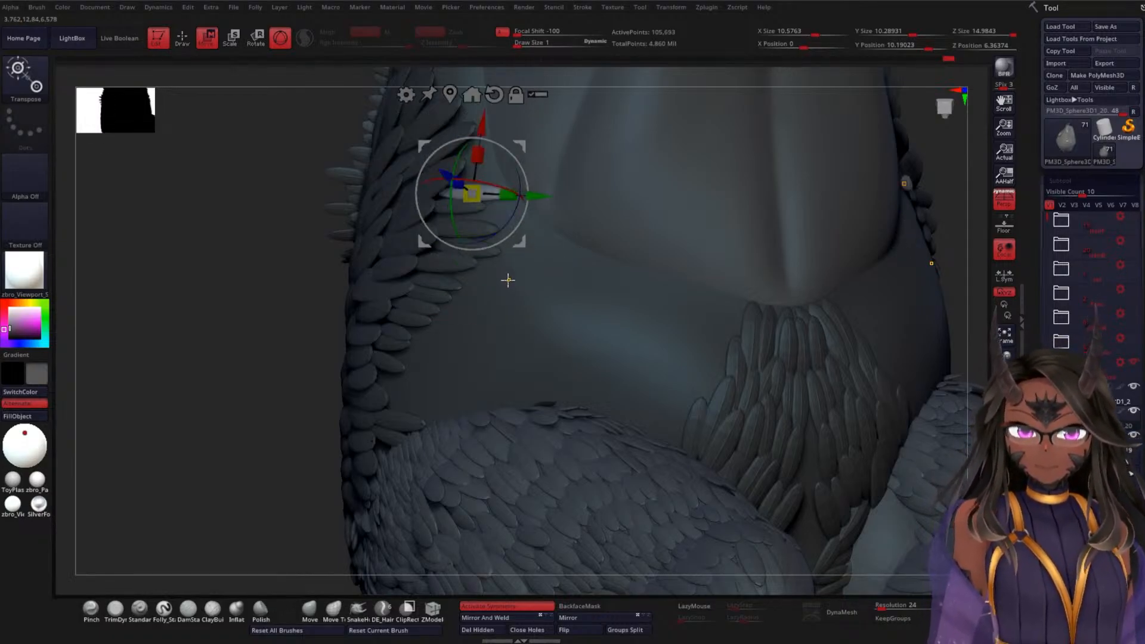
pyautogui.press('q')
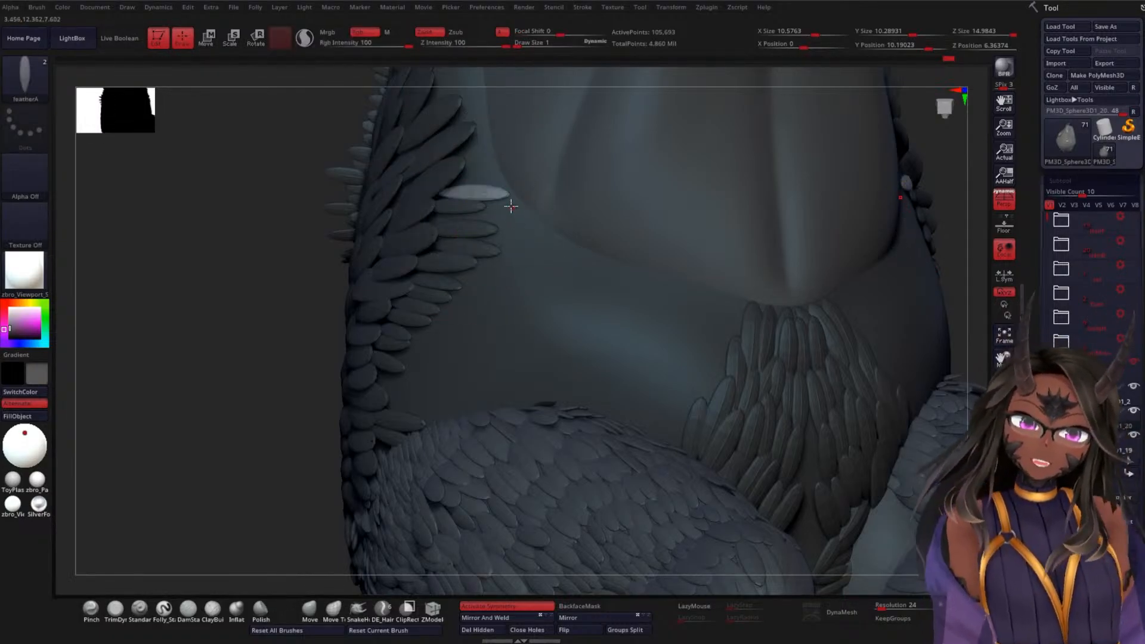
# Place a run of small featherA feathers along the smooth belly's lower edge, from the flank plumage toward the central feathered patch
pyautogui.moveTo(511, 206)
pyautogui.mouseDown()
pyautogui.moveTo(476, 220)
pyautogui.moveTo(509, 245)
pyautogui.mouseUp()
pyautogui.moveTo(547, 233)
pyautogui.mouseDown()
pyautogui.moveTo(536, 271)
pyautogui.moveTo(555, 272)
pyautogui.moveTo(539, 277)
pyautogui.moveTo(585, 273)
pyautogui.moveTo(574, 287)
pyautogui.moveTo(617, 273)
pyautogui.moveTo(598, 301)
pyautogui.moveTo(619, 284)
pyautogui.mouseUp()
pyautogui.hotkey('ctrl', 'z')
pyautogui.hotkey('ctrl', 'z')
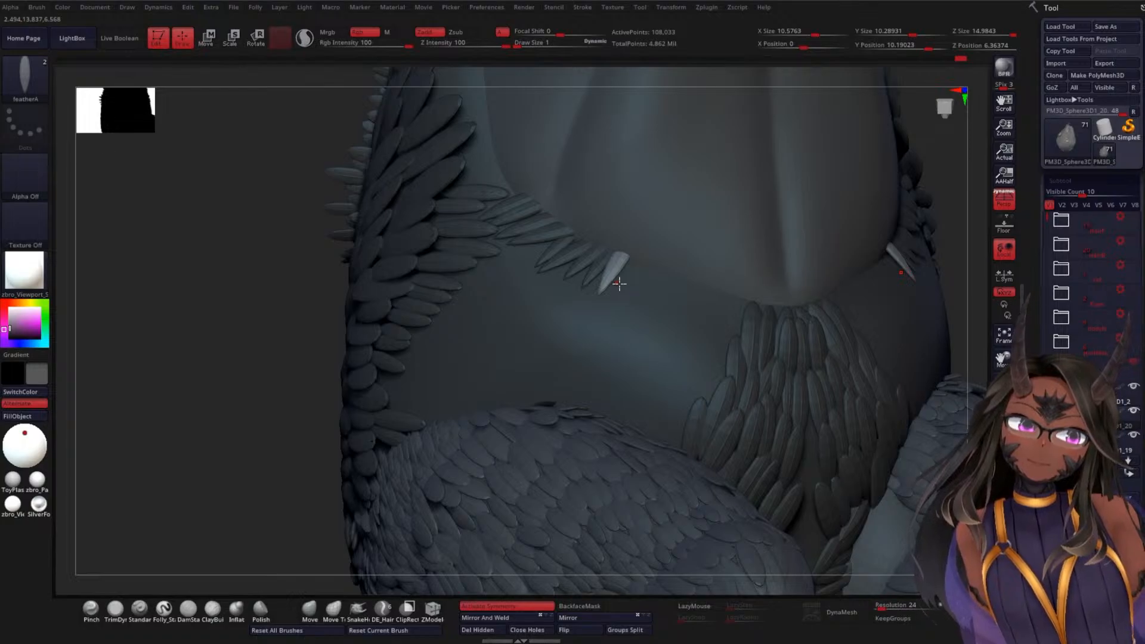
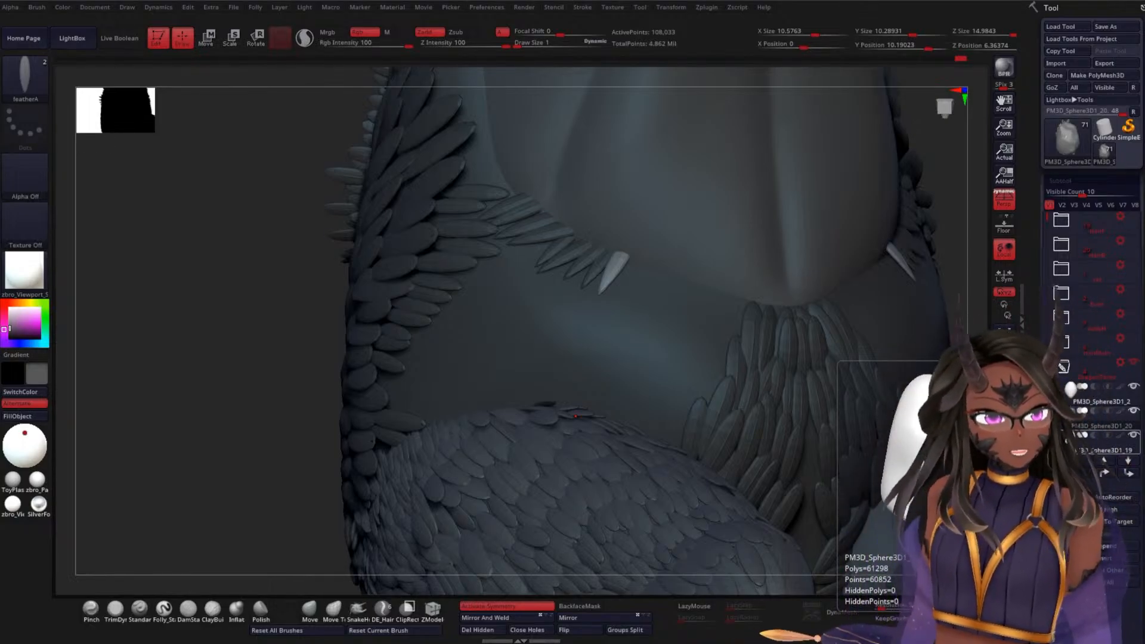
# Undo the last feathers of the belly-edge row and place replacements at its tip and just beneath it
pyautogui.moveTo(257, 353); pyautogui.dragTo(296, 433)
pyautogui.hotkey('ctrl', 'z')
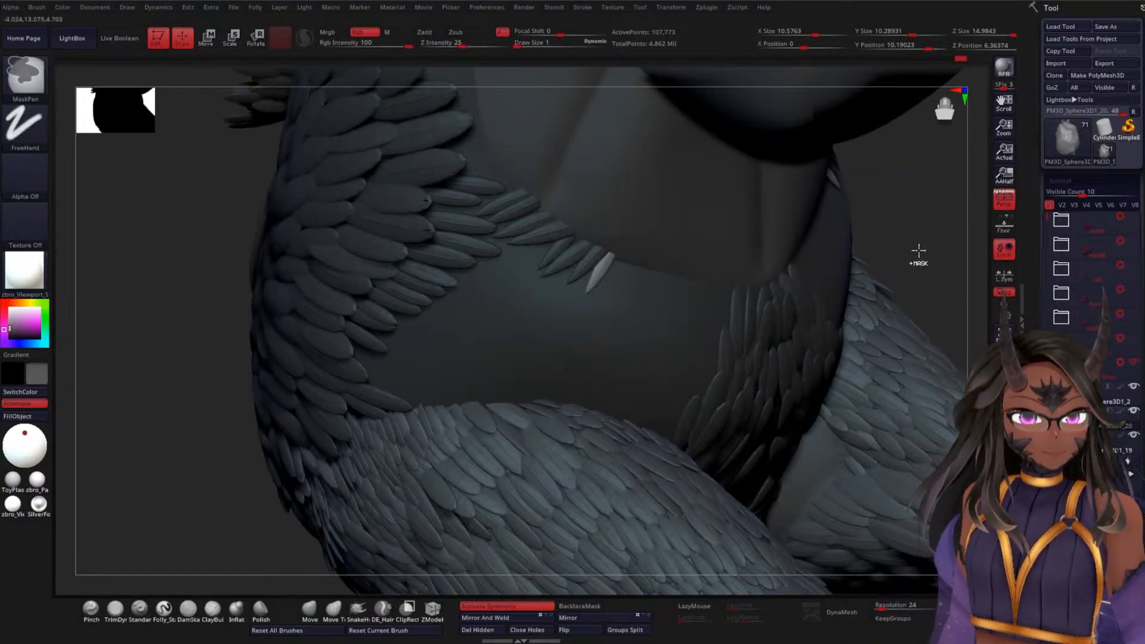
pyautogui.hotkey('ctrl', 'z')
pyautogui.moveTo(896, 260)
pyautogui.keyDown('alt'); pyautogui.mouseDown()
pyautogui.moveTo(867, 273)
pyautogui.moveTo(884, 248)
pyautogui.mouseUp(); pyautogui.keyUp('alt')
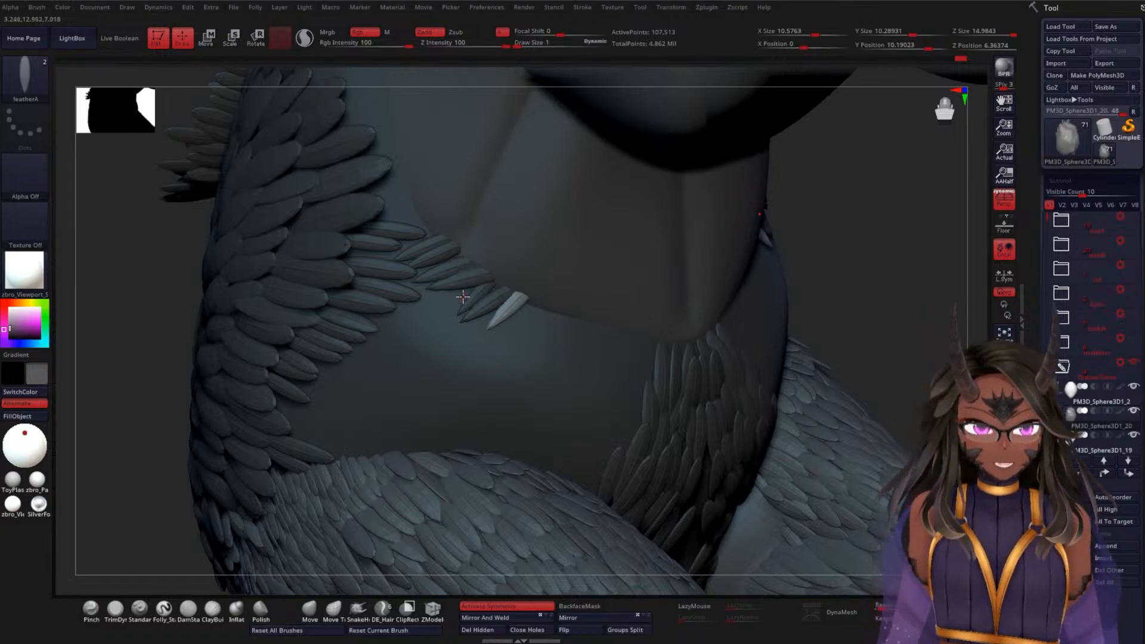
pyautogui.moveTo(478, 274)
pyautogui.mouseDown()
pyautogui.moveTo(442, 312)
pyautogui.moveTo(415, 313)
pyautogui.moveTo(452, 300)
pyautogui.moveTo(420, 321)
pyautogui.moveTo(408, 314)
pyautogui.mouseUp()
pyautogui.hotkey('ctrl', 'z')
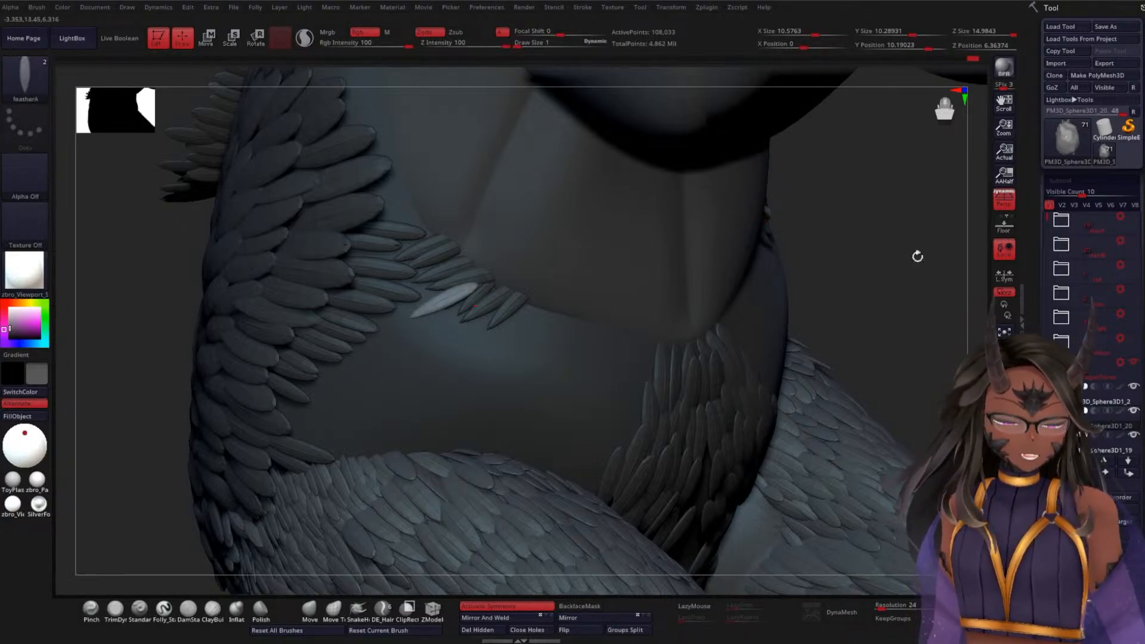
# Place narrow feathers along the outer edge of the feathered patch between the thighs, undoing poorly placed ones
pyautogui.moveTo(922, 257); pyautogui.dragTo(890, 249)
pyautogui.moveTo(650, 364)
pyautogui.mouseDown()
pyautogui.moveTo(647, 395)
pyautogui.moveTo(664, 356)
pyautogui.moveTo(658, 379)
pyautogui.mouseUp()
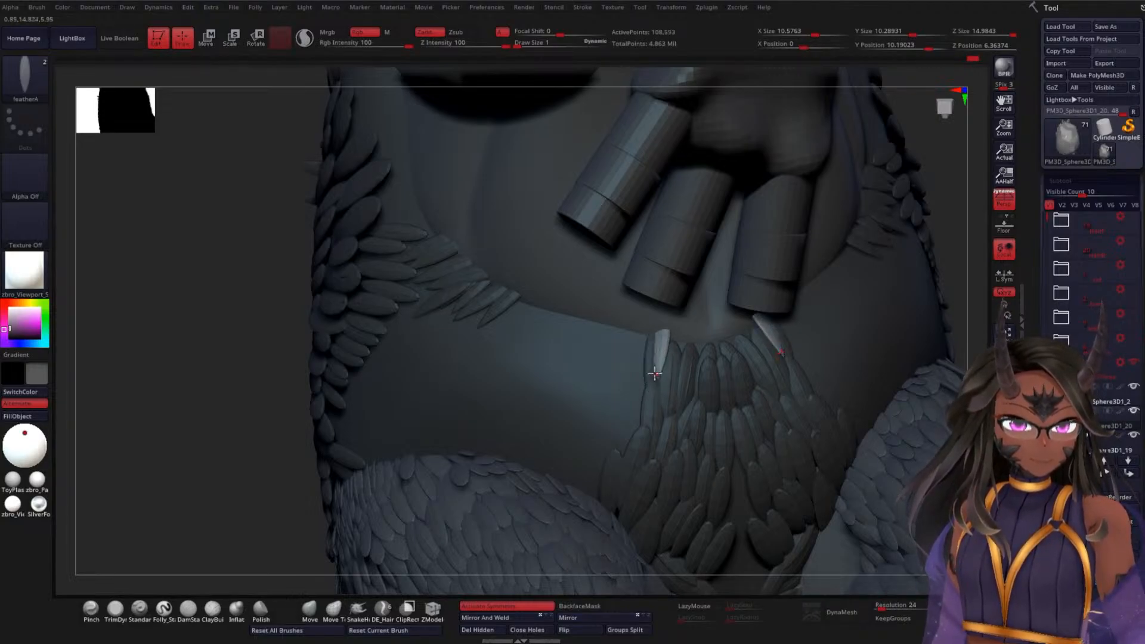
pyautogui.hotkey('ctrl', 'z')
pyautogui.moveTo(641, 340)
pyautogui.mouseDown()
pyautogui.moveTo(644, 445)
pyautogui.moveTo(619, 471)
pyautogui.mouseUp()
pyautogui.hotkey('ctrl', 'z')
pyautogui.moveTo(636, 412)
pyautogui.mouseDown()
pyautogui.moveTo(629, 458)
pyautogui.moveTo(630, 433)
pyautogui.mouseUp()
# Resize and rotate the newest feather so it lies along the central patch's outer edge
pyautogui.press('s')
pyautogui.press('w')
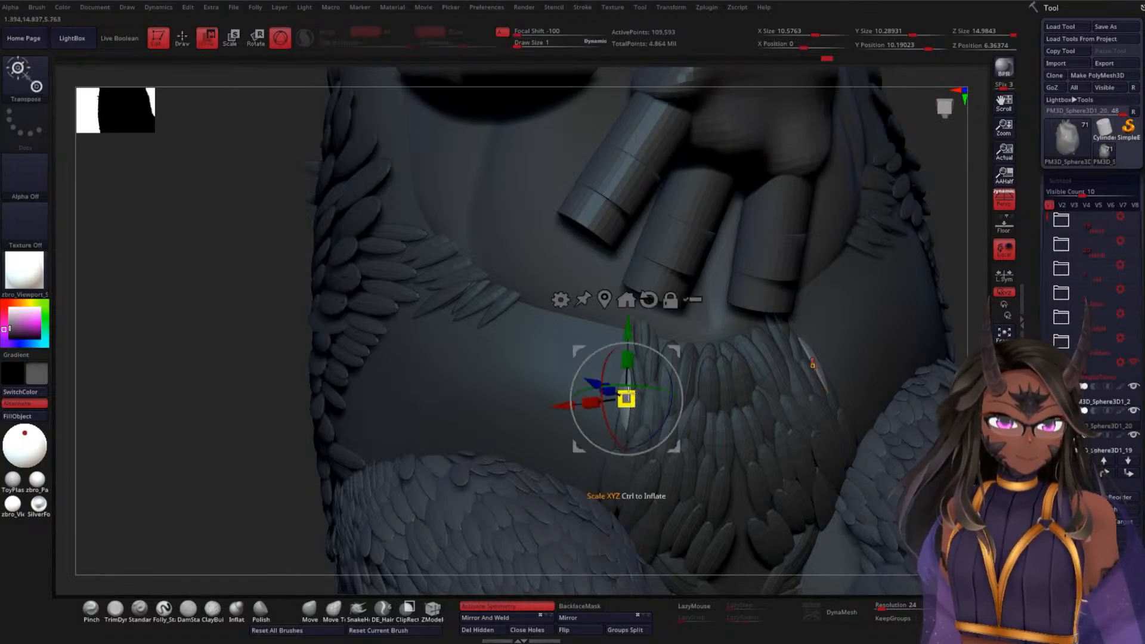
pyautogui.moveTo(628, 387)
pyautogui.mouseDown()
pyautogui.moveTo(672, 401)
pyautogui.moveTo(641, 403)
pyautogui.mouseUp()
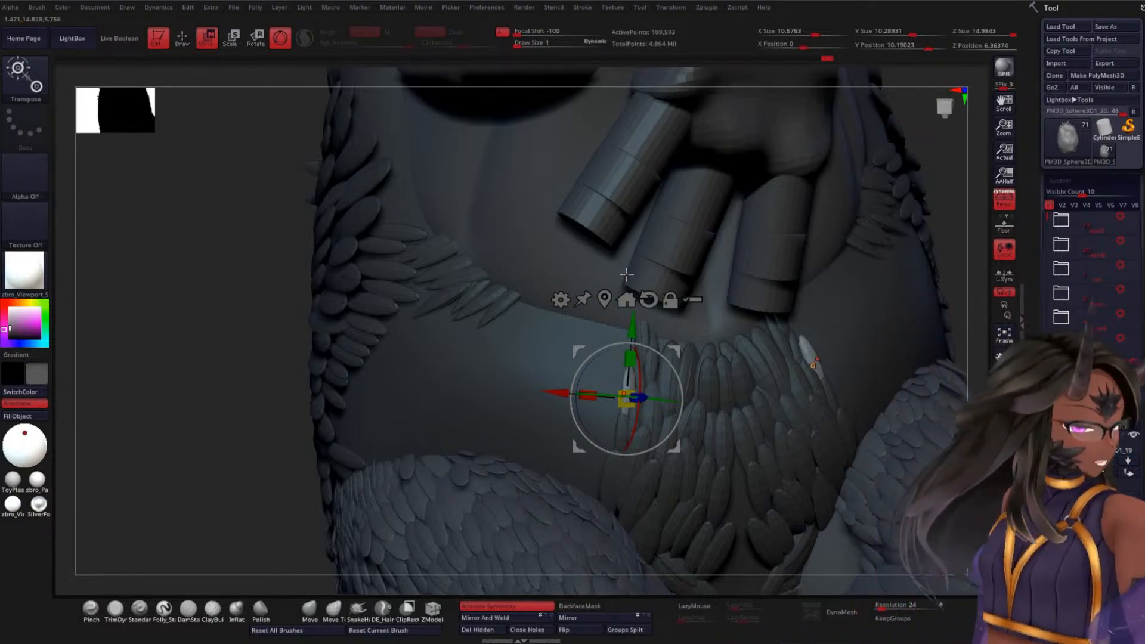
pyautogui.moveTo(230, 358); pyautogui.dragTo(277, 345)
pyautogui.press('q')
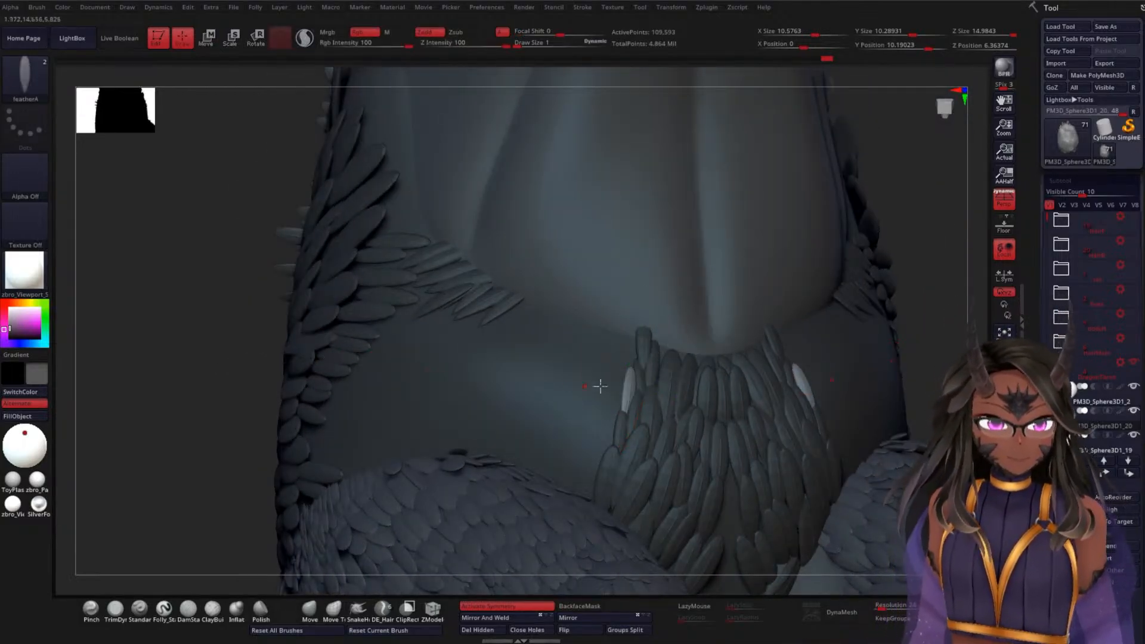
# Extend the central patch's outer edge with more feathers down to the thigh, adjusting the top one and undoing the lowest one
pyautogui.moveTo(913, 256); pyautogui.dragTo(940, 252)
pyautogui.moveTo(865, 296); pyautogui.dragTo(814, 325)
pyautogui.moveTo(627, 374); pyautogui.dragTo(618, 405)
pyautogui.hotkey('ctrl', 'z')
pyautogui.hotkey('ctrl', 'z')
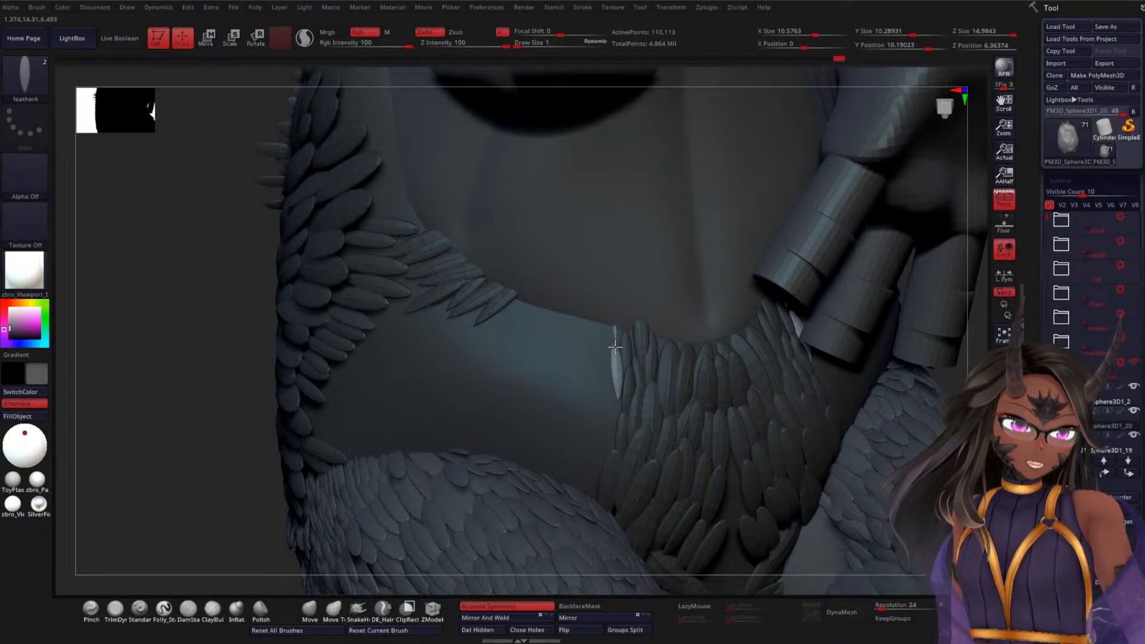
pyautogui.press('w')
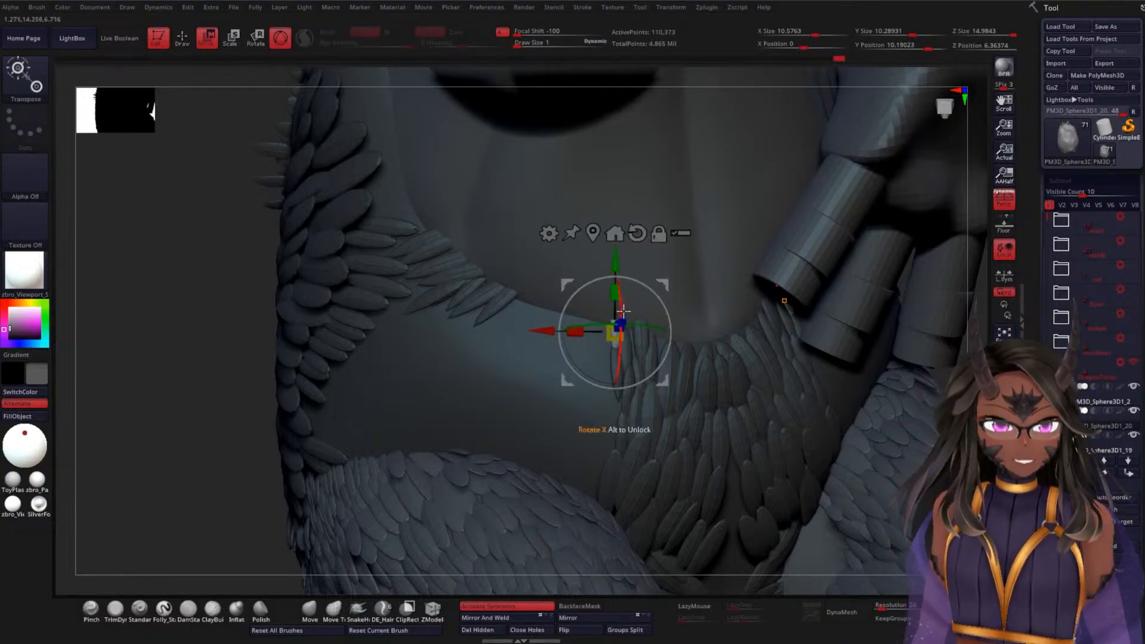
pyautogui.moveTo(620, 320)
pyautogui.mouseDown()
pyautogui.moveTo(619, 423)
pyautogui.moveTo(585, 499)
pyautogui.mouseUp()
pyautogui.press('q')
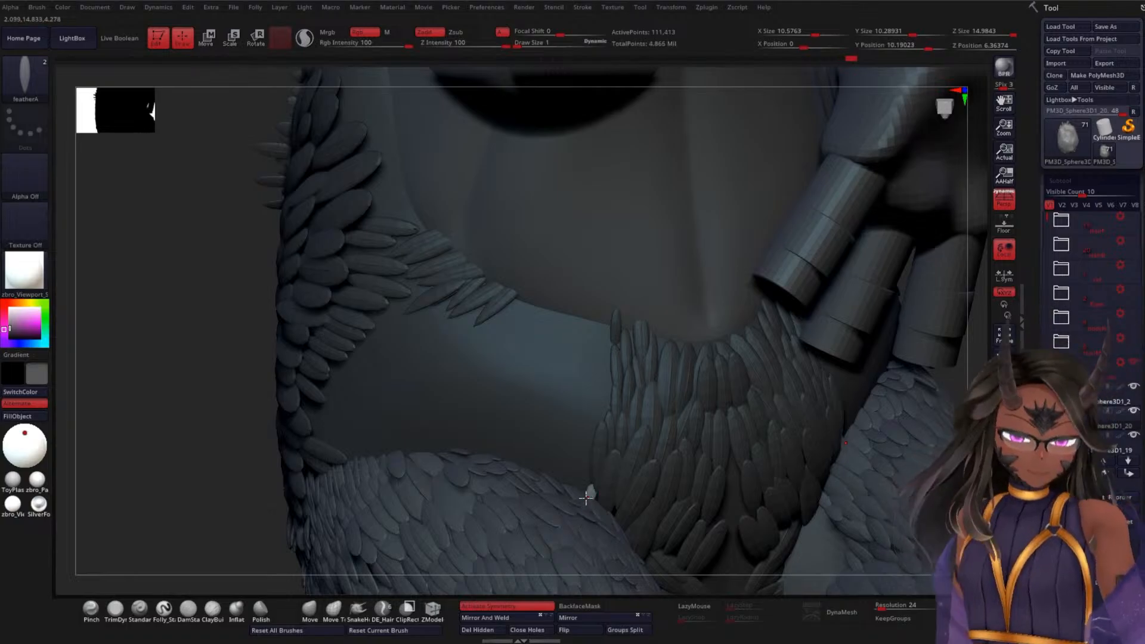
pyautogui.press('w')
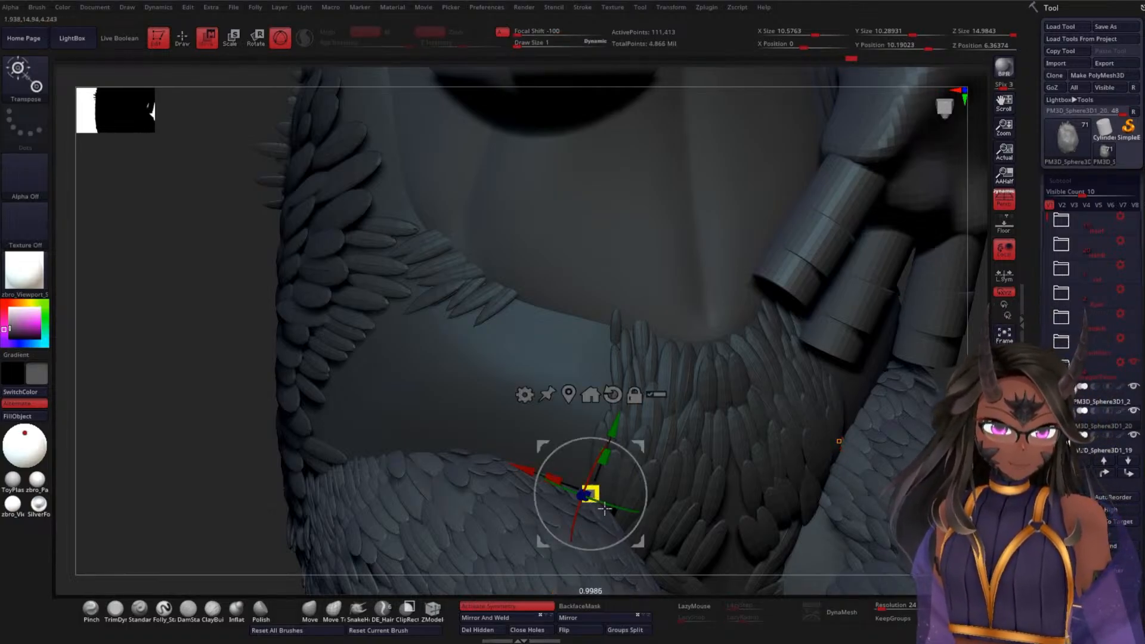
pyautogui.hotkey('ctrl', 'z')
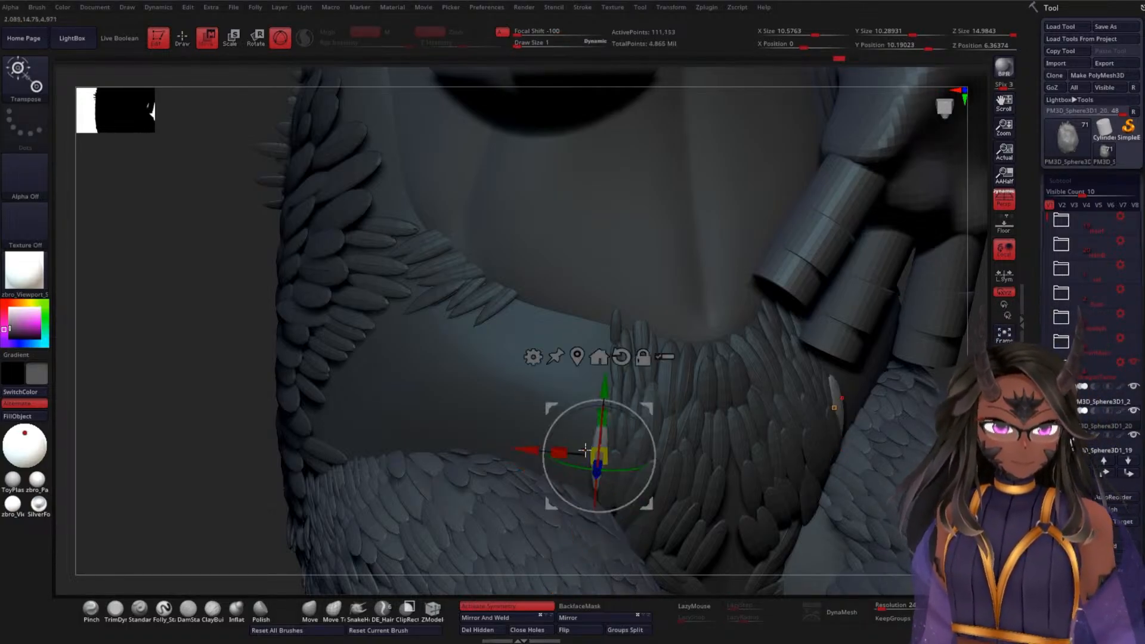
# Layer feathers beneath the belly-edge row, extending the flank plumage over the upper bare flank
pyautogui.moveTo(215, 440); pyautogui.dragTo(277, 400)
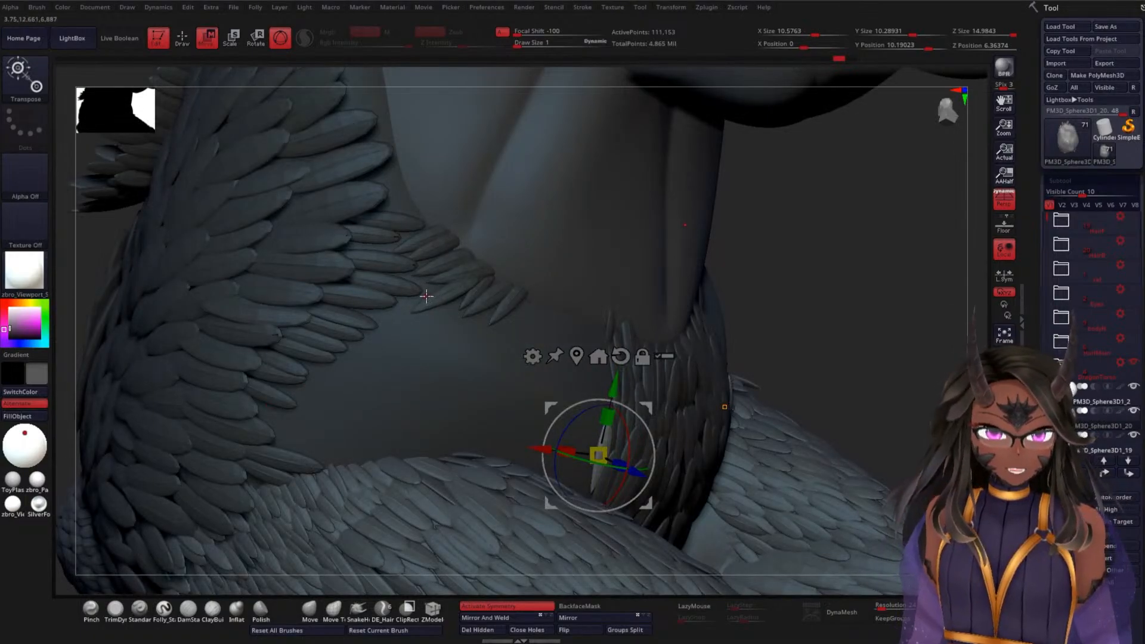
pyautogui.press('q')
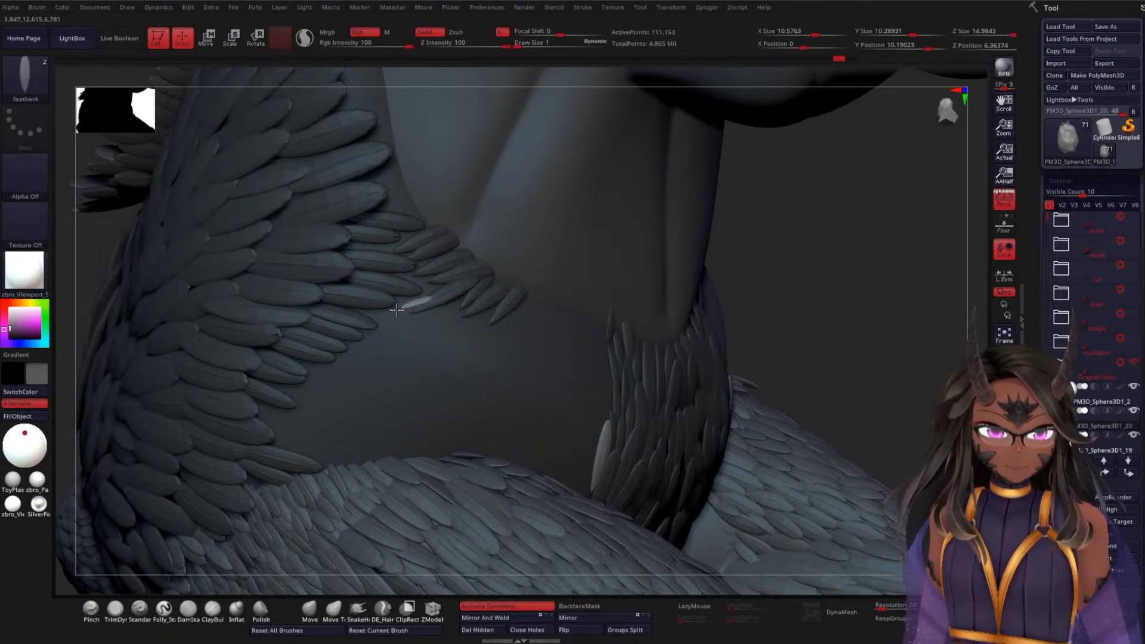
pyautogui.moveTo(396, 310)
pyautogui.mouseDown()
pyautogui.moveTo(359, 316)
pyautogui.moveTo(408, 318)
pyautogui.moveTo(392, 330)
pyautogui.moveTo(350, 330)
pyautogui.moveTo(322, 355)
pyautogui.moveTo(345, 358)
pyautogui.moveTo(351, 343)
pyautogui.moveTo(328, 343)
pyautogui.moveTo(361, 345)
pyautogui.moveTo(328, 340)
pyautogui.moveTo(353, 360)
pyautogui.moveTo(322, 355)
pyautogui.moveTo(331, 350)
pyautogui.mouseUp()
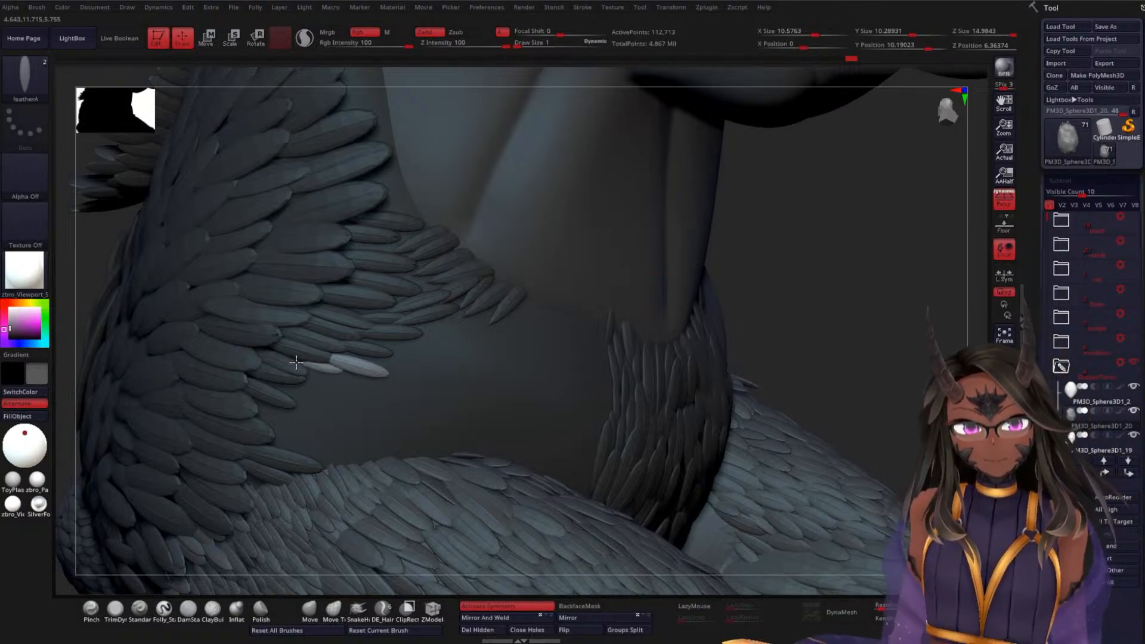
pyautogui.moveTo(316, 365)
pyautogui.mouseDown()
pyautogui.moveTo(412, 349)
pyautogui.moveTo(404, 333)
pyautogui.moveTo(427, 335)
pyautogui.moveTo(397, 332)
pyautogui.moveTo(422, 319)
pyautogui.mouseUp()
# Fill the lower flank with overlapping feathers down to the feathered thigh, undoing a misplaced one
pyautogui.moveTo(872, 289)
pyautogui.mouseDown()
pyautogui.moveTo(718, 348)
pyautogui.moveTo(662, 343)
pyautogui.mouseUp()
pyautogui.moveTo(290, 365); pyautogui.dragTo(263, 382)
pyautogui.moveTo(317, 416); pyautogui.dragTo(278, 399)
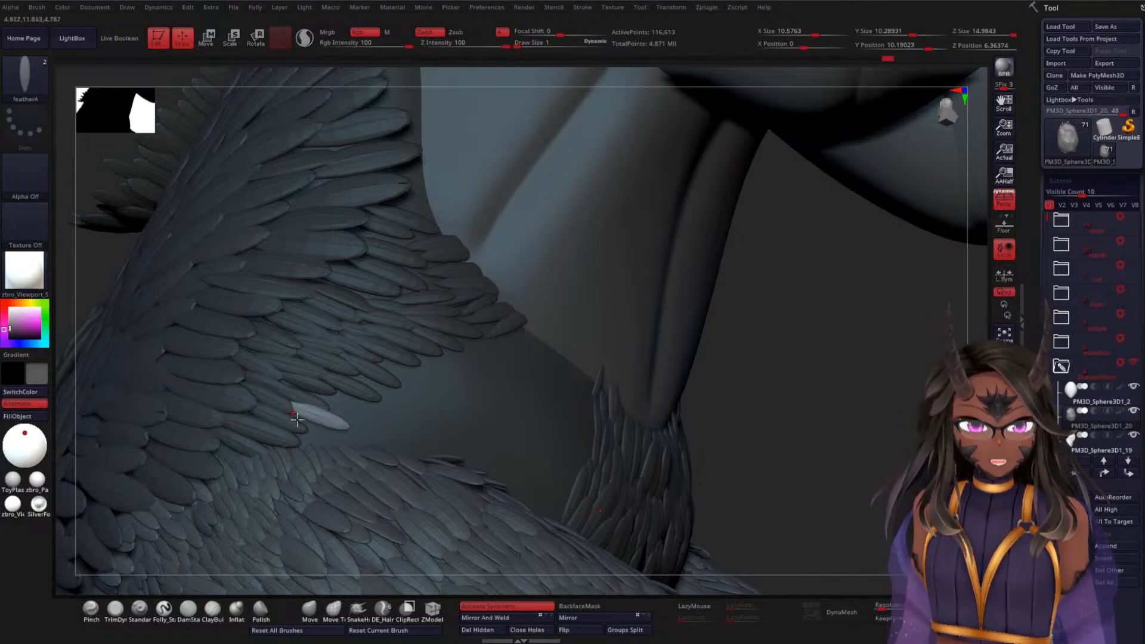
pyautogui.moveTo(306, 436); pyautogui.dragTo(347, 375)
pyautogui.hotkey('ctrl', 'z')
pyautogui.moveTo(391, 412); pyautogui.dragTo(396, 353)
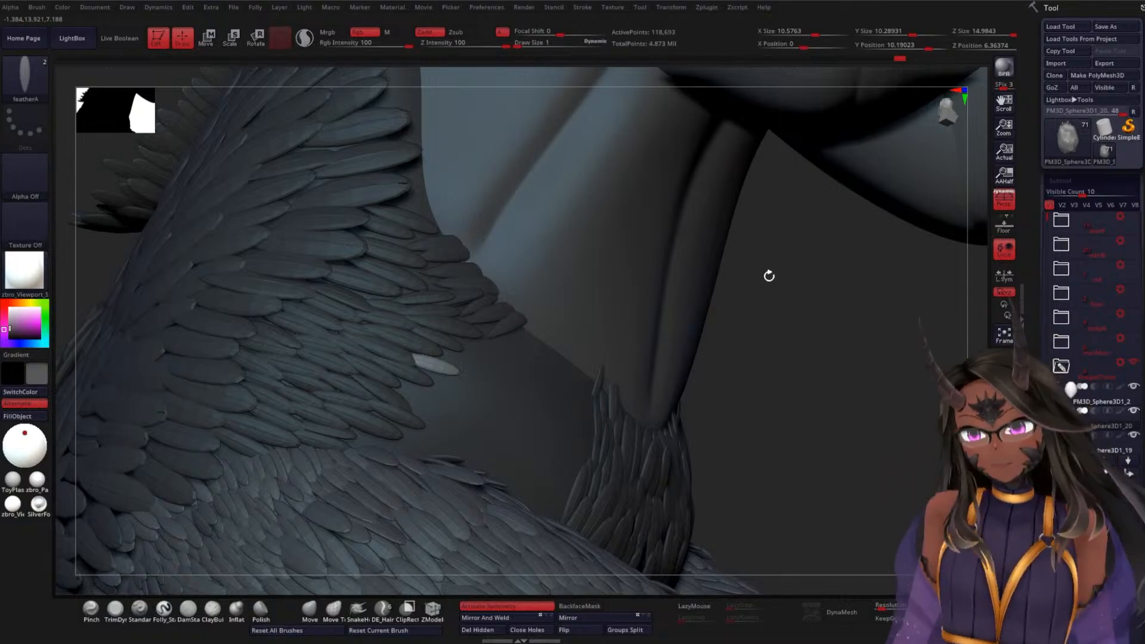
# Add another row of feathers beyond the plumage tips at mid-flank and undo the last one
pyautogui.moveTo(827, 319); pyautogui.dragTo(541, 244)
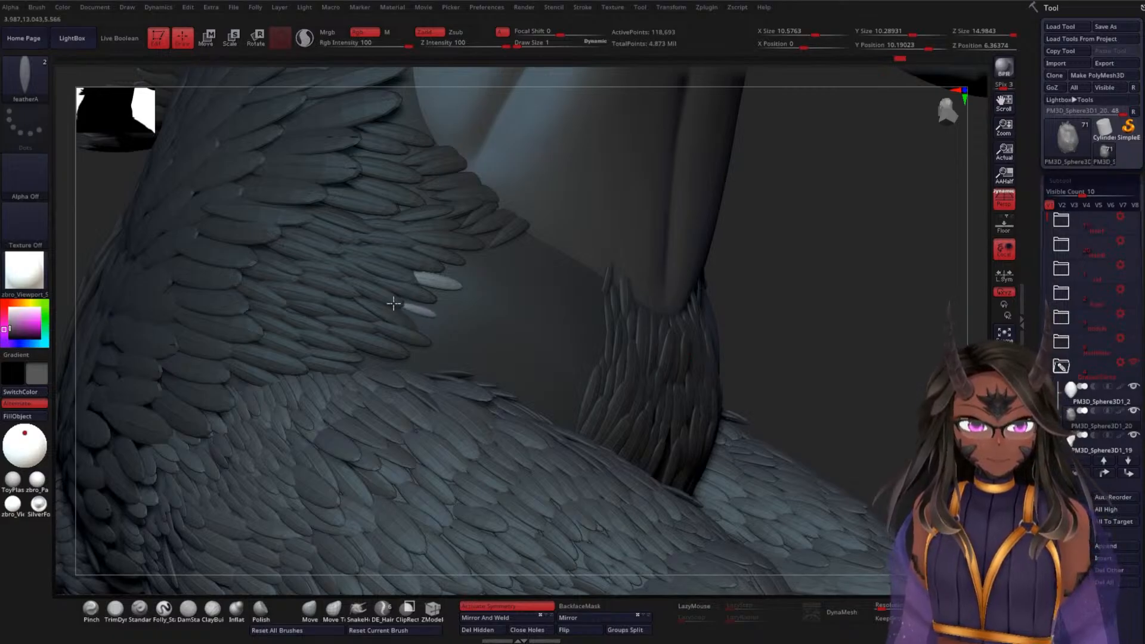
pyautogui.moveTo(397, 301); pyautogui.dragTo(437, 254)
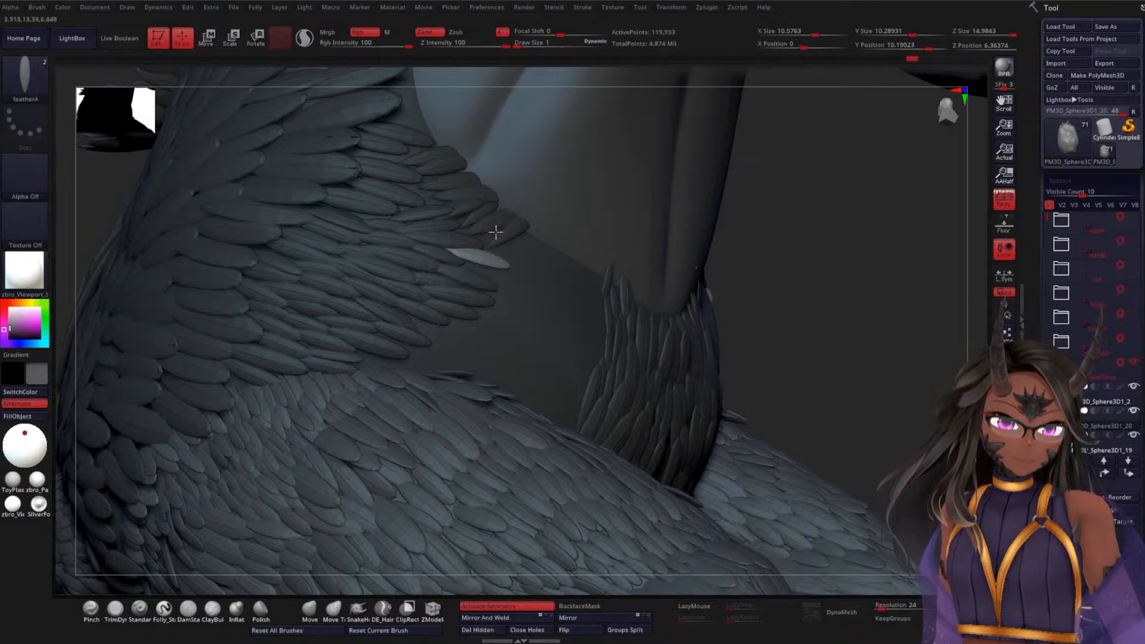
pyautogui.hotkey('ctrl', 'z')
# Continue the upper row of flank feathers along the belly edge toward the central patch, undoing the last misplaced feather
pyautogui.moveTo(795, 256); pyautogui.dragTo(826, 256)
pyautogui.moveTo(506, 251); pyautogui.dragTo(470, 249)
pyautogui.moveTo(538, 242); pyautogui.dragTo(485, 263)
pyautogui.moveTo(557, 254)
pyautogui.mouseDown()
pyautogui.moveTo(532, 261)
pyautogui.moveTo(565, 277)
pyautogui.moveTo(555, 277)
pyautogui.mouseUp()
pyautogui.hotkey('ctrl', 'z')
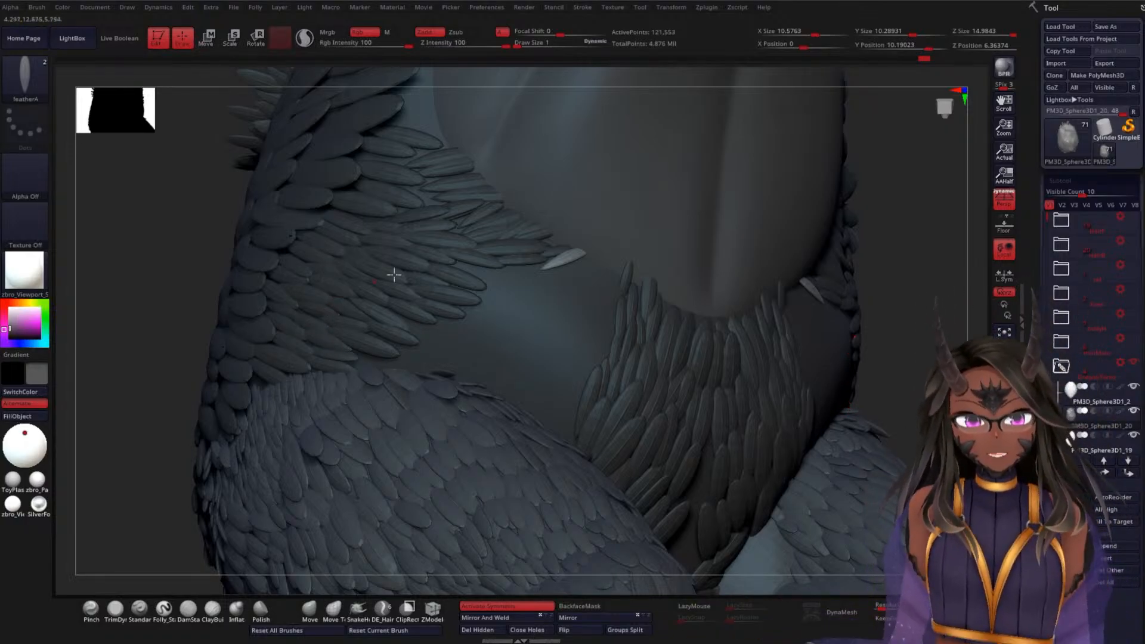
# Place feathers beneath the upper row at the flank plumage's leading edge, undoing the misplaced ones near the central patch
pyautogui.moveTo(931, 253); pyautogui.dragTo(804, 250)
pyautogui.moveTo(433, 265)
pyautogui.mouseDown()
pyautogui.moveTo(525, 261)
pyautogui.moveTo(467, 285)
pyautogui.mouseUp()
pyautogui.moveTo(857, 235); pyautogui.dragTo(596, 224)
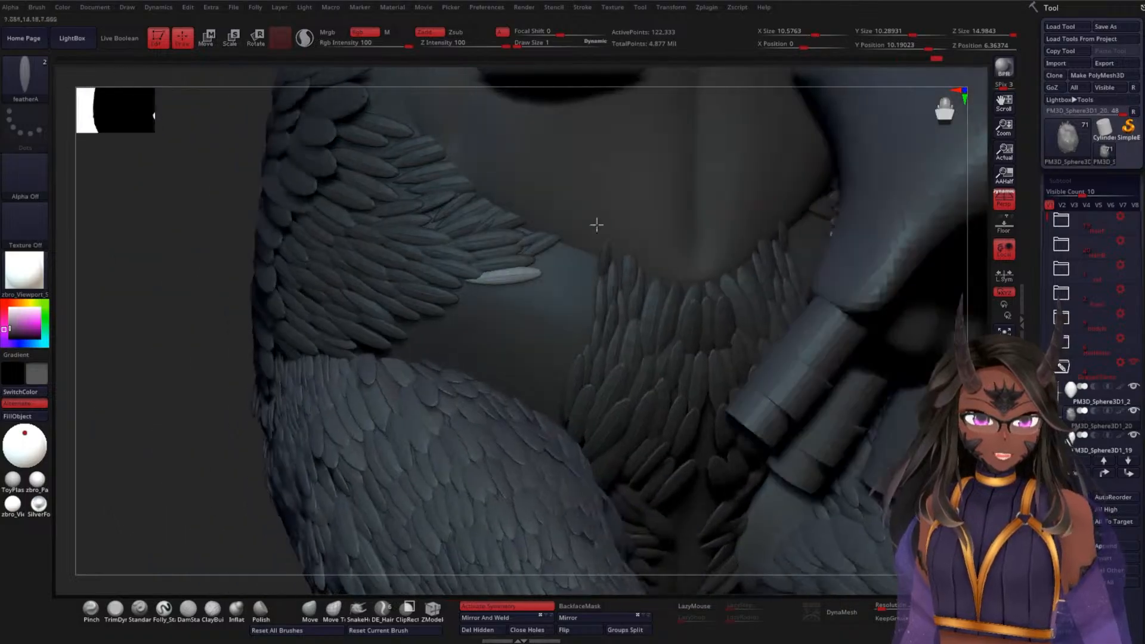
pyautogui.moveTo(544, 261)
pyautogui.mouseDown()
pyautogui.moveTo(559, 255)
pyautogui.moveTo(529, 277)
pyautogui.moveTo(560, 251)
pyautogui.mouseUp()
pyautogui.hotkey('ctrl', 'z')
pyautogui.hotkey('ctrl', 'z')
# Layer a further row of feathers across the flank from the upper tip down to the thigh, undoing the lowest misplaced ones
pyautogui.moveTo(191, 419); pyautogui.dragTo(235, 396)
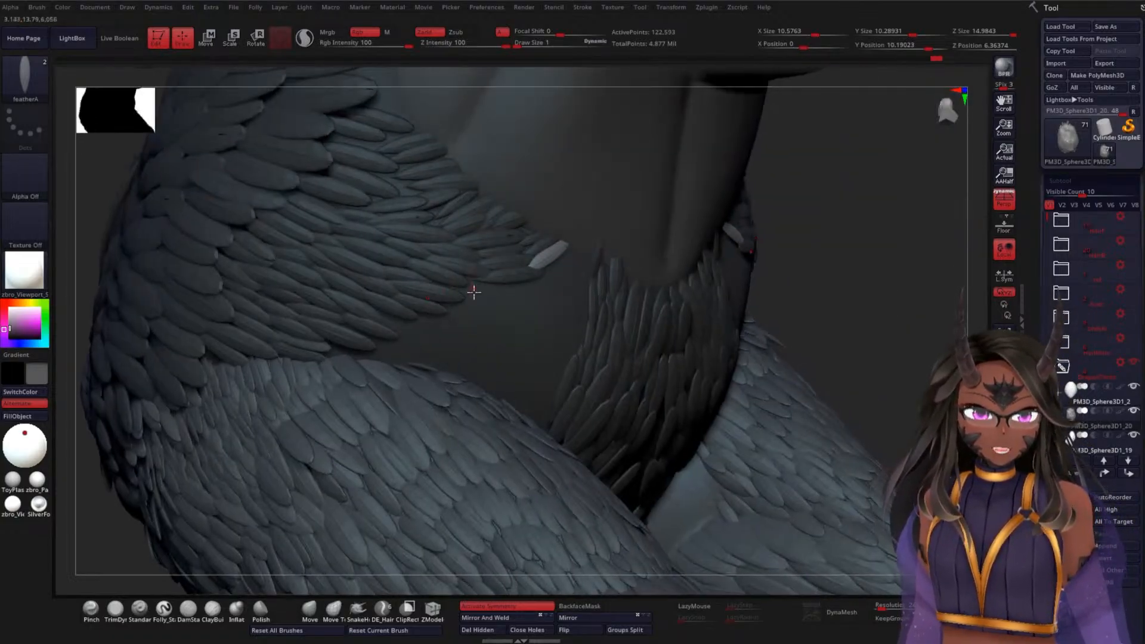
pyautogui.moveTo(468, 292)
pyautogui.mouseDown()
pyautogui.moveTo(435, 281)
pyautogui.moveTo(457, 309)
pyautogui.moveTo(367, 308)
pyautogui.mouseUp()
pyautogui.moveTo(388, 350); pyautogui.dragTo(334, 332)
pyautogui.hotkey('ctrl', 'z')
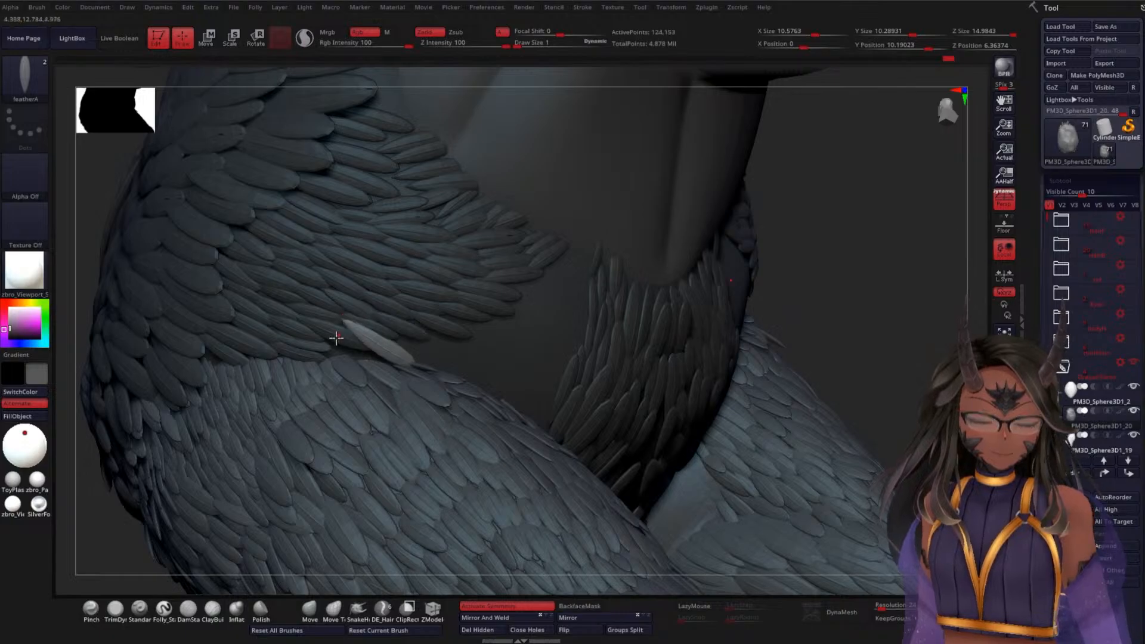
pyautogui.hotkey('ctrl', 'z')
# Fill the gap between the flank plumage and the thigh with feathers, working forward toward the central patch
pyautogui.moveTo(889, 190); pyautogui.dragTo(738, 246)
pyautogui.moveTo(394, 344); pyautogui.dragTo(360, 324)
pyautogui.moveTo(416, 349); pyautogui.dragTo(317, 338)
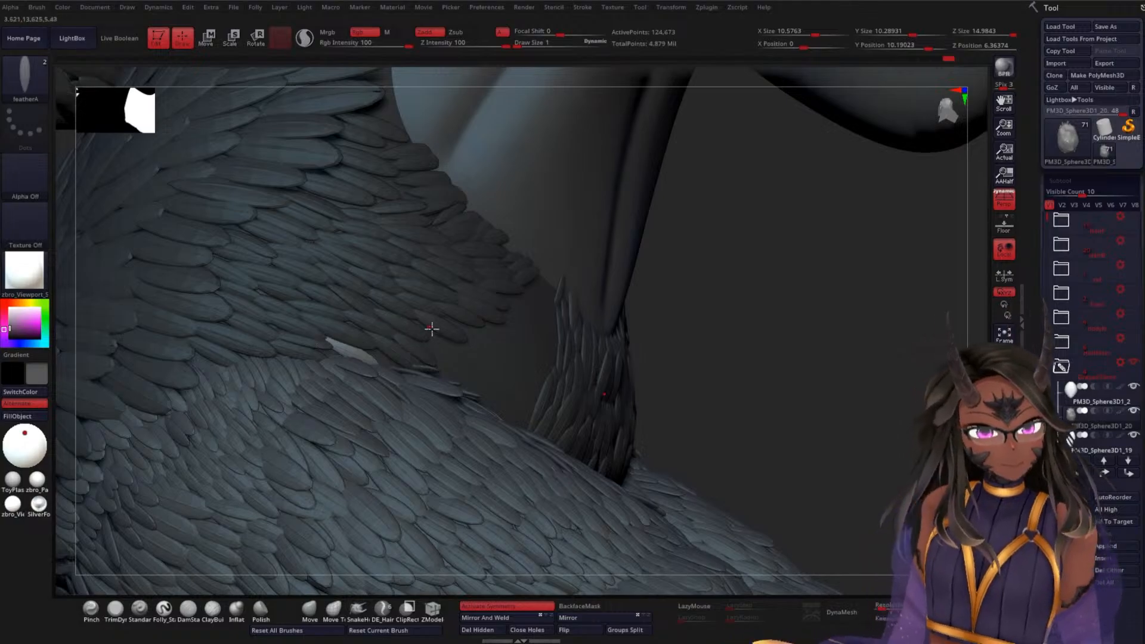
pyautogui.moveTo(441, 347); pyautogui.dragTo(404, 328)
pyautogui.hotkey('ctrl', 'z')
pyautogui.moveTo(475, 334); pyautogui.dragTo(458, 318)
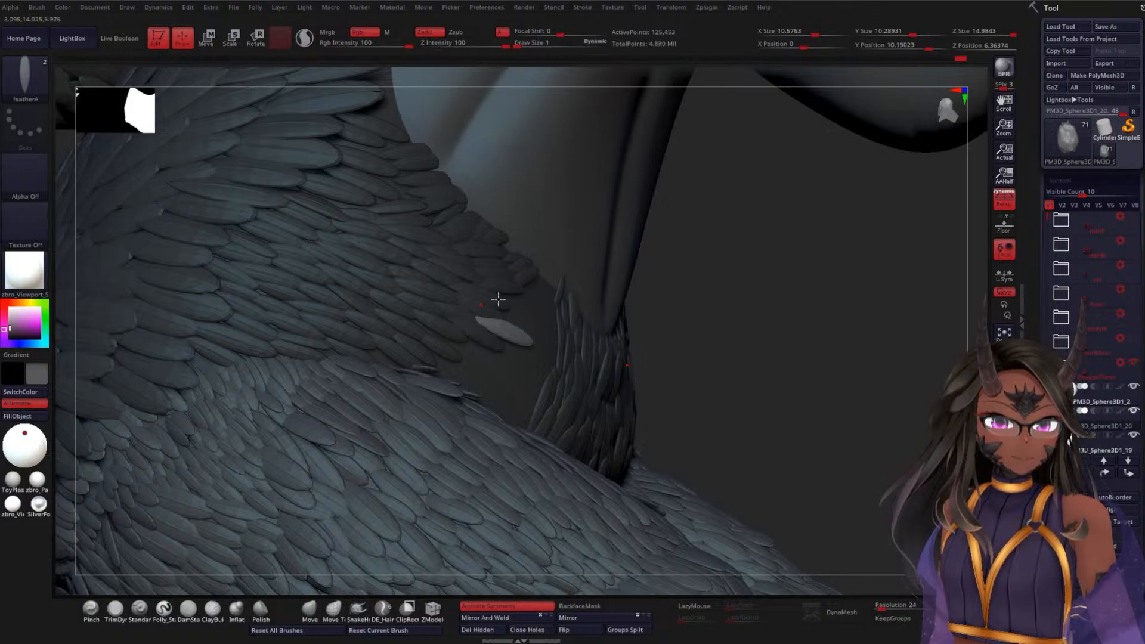
# Place feathers closing the upper gap beside the central patch and along its outer edge, enlarging the last one
pyautogui.moveTo(736, 284); pyautogui.dragTo(688, 309)
pyautogui.moveTo(520, 316); pyautogui.dragTo(576, 300)
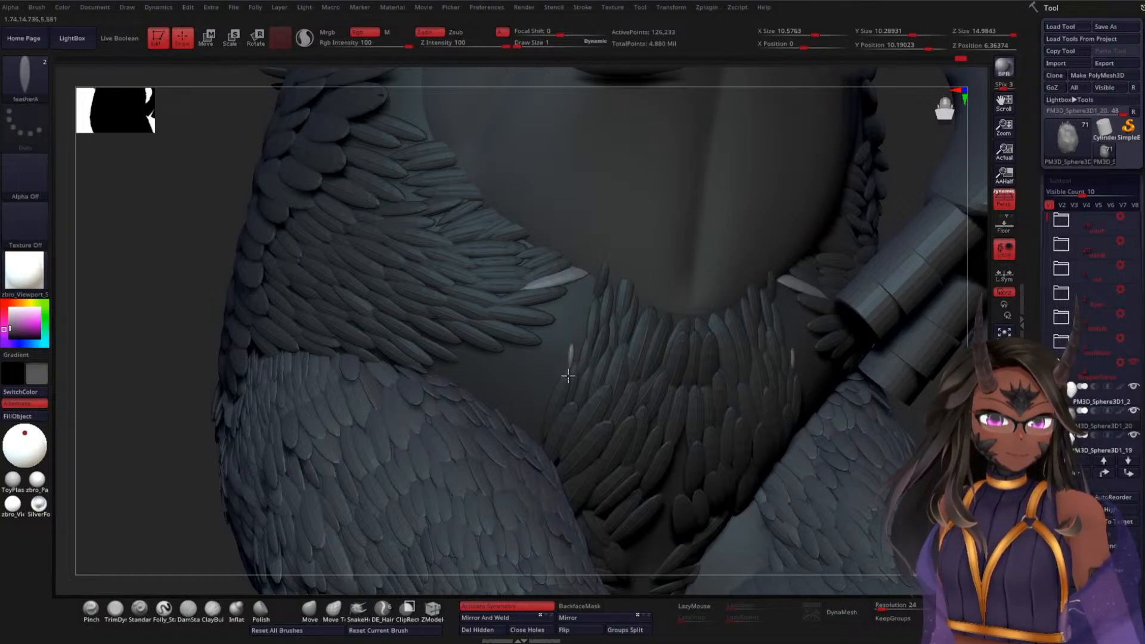
pyautogui.moveTo(568, 374)
pyautogui.mouseDown()
pyautogui.moveTo(565, 384)
pyautogui.moveTo(583, 353)
pyautogui.mouseUp()
pyautogui.press('w')
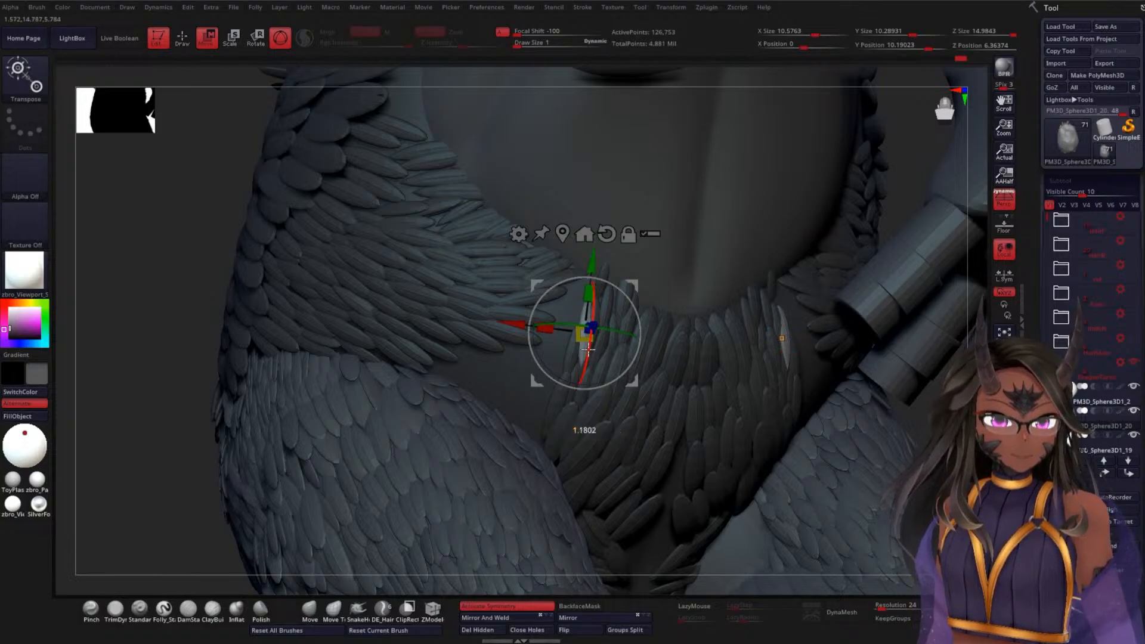
pyautogui.press('q')
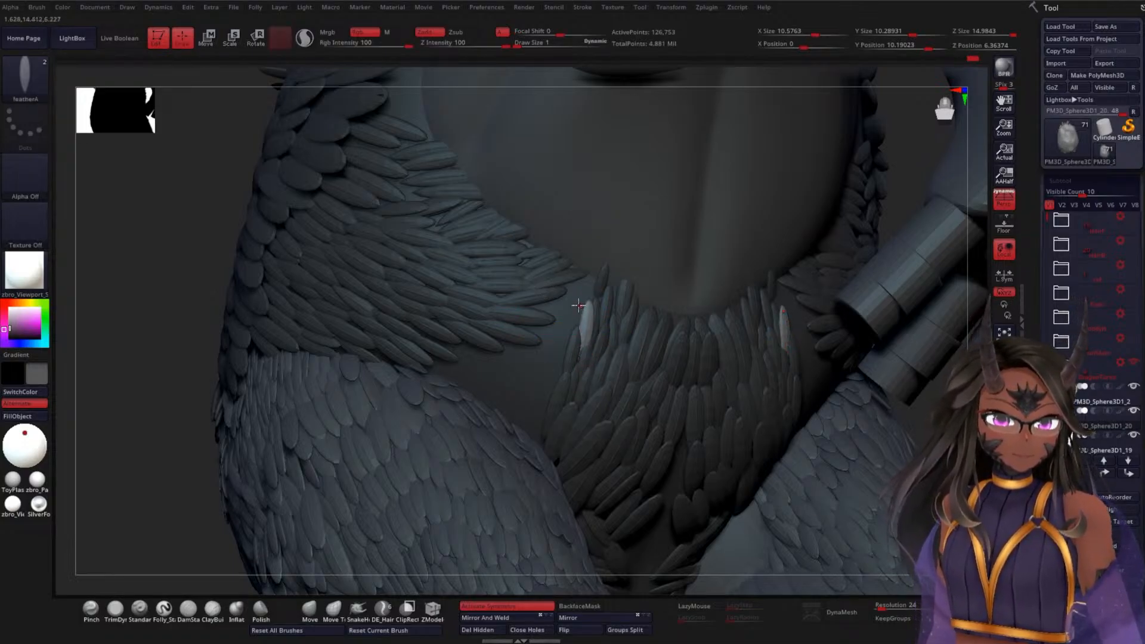
# Place feathers along the central patch's upper outer edge, rotating them toward the flank plumage and undoing the misplaced ones
pyautogui.moveTo(574, 331)
pyautogui.mouseDown()
pyautogui.moveTo(553, 335)
pyautogui.moveTo(574, 307)
pyautogui.moveTo(595, 322)
pyautogui.mouseUp()
pyautogui.press('w')
pyautogui.press('q')
pyautogui.press('w')
pyautogui.moveTo(532, 281); pyautogui.dragTo(624, 334)
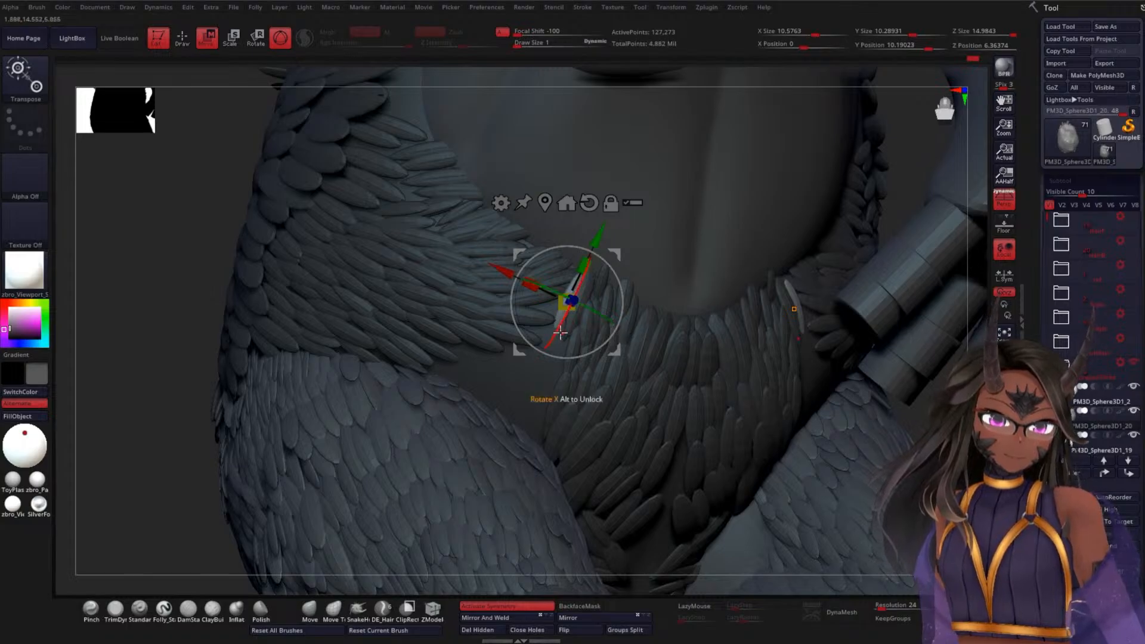
pyautogui.moveTo(559, 357)
pyautogui.mouseDown()
pyautogui.moveTo(550, 350)
pyautogui.moveTo(574, 306)
pyautogui.mouseUp()
pyautogui.press('q')
pyautogui.hotkey('ctrl', 'z')
pyautogui.hotkey('ctrl', 'z')
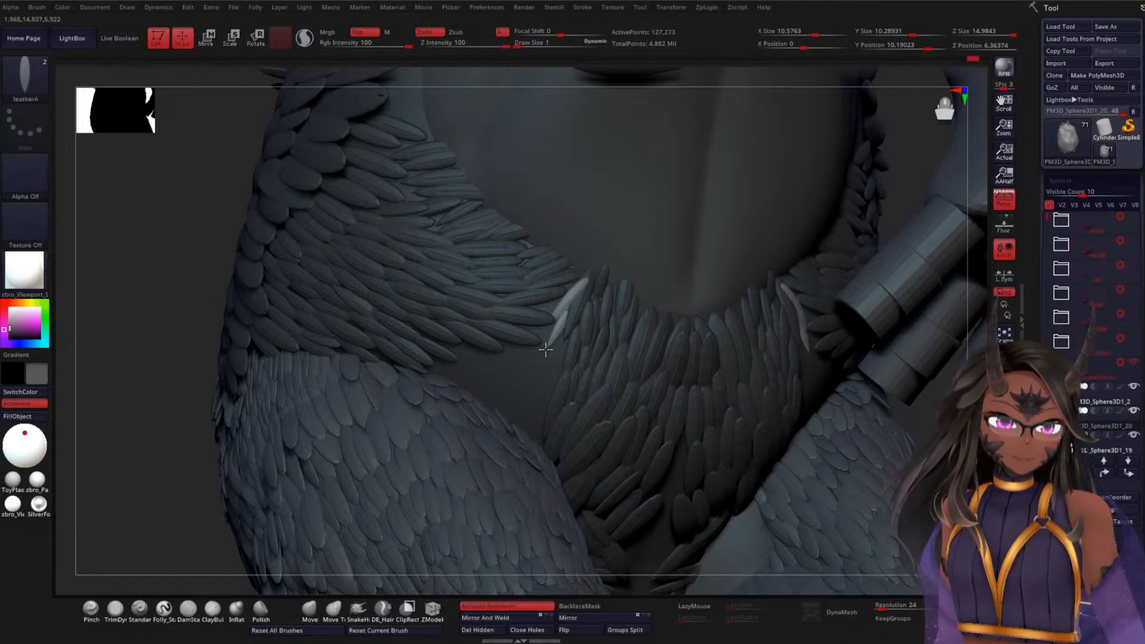
# Extend the central patch's outer edge downward with feathers toward the thigh, undoing the misplaced ones
pyautogui.moveTo(546, 350); pyautogui.dragTo(552, 351)
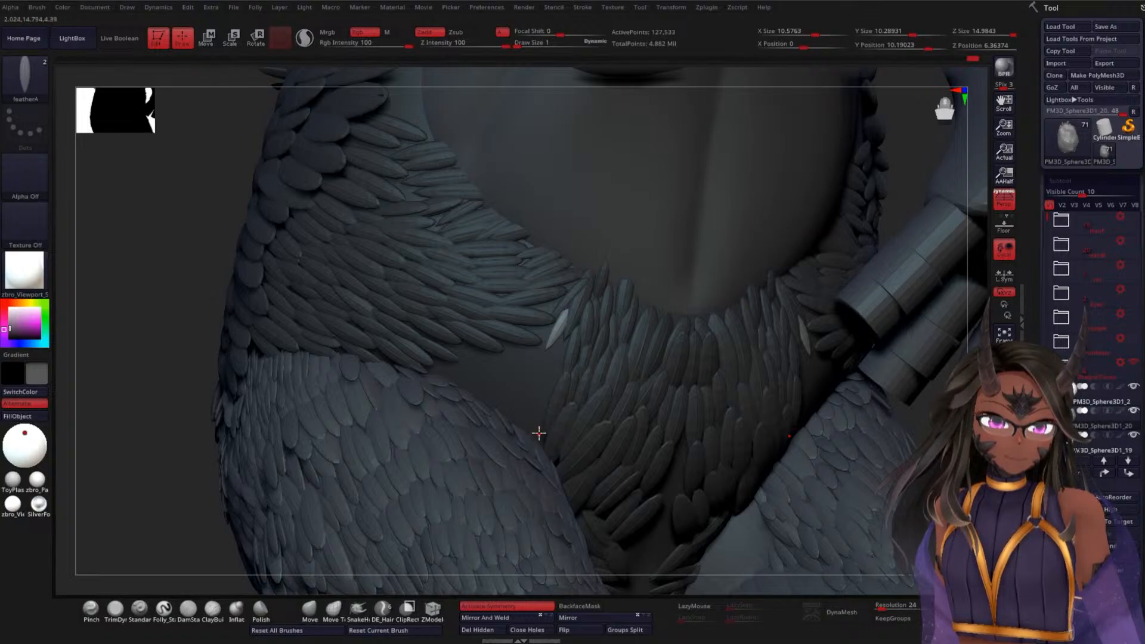
pyautogui.moveTo(542, 414); pyautogui.dragTo(499, 395)
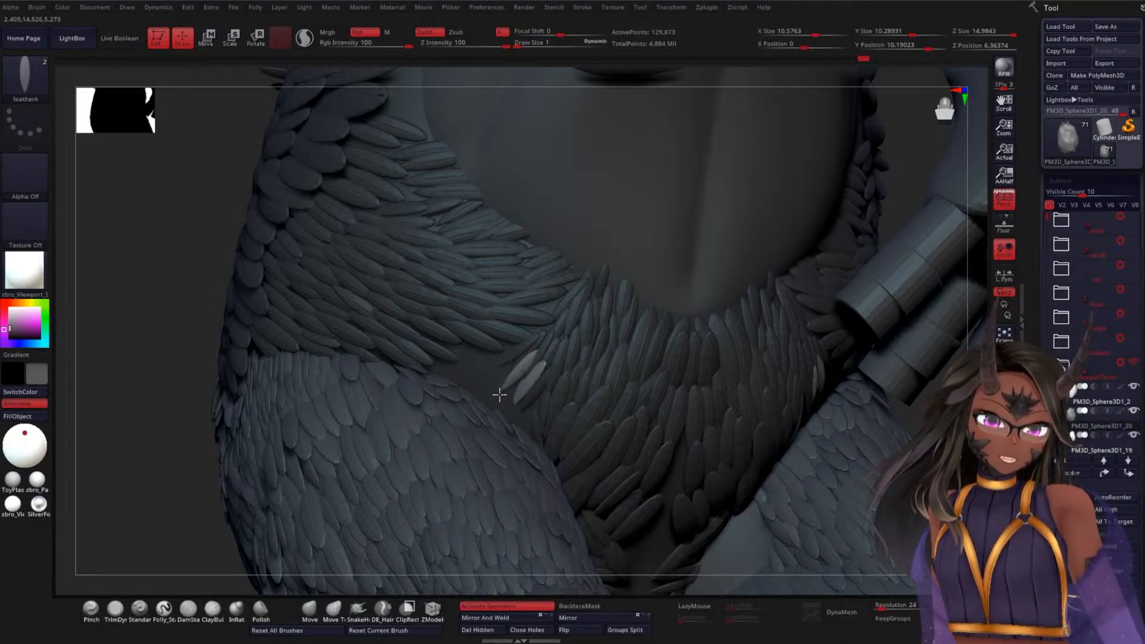
pyautogui.moveTo(495, 394); pyautogui.dragTo(478, 377)
pyautogui.hotkey('ctrl', 'z')
pyautogui.hotkey('ctrl', 'z')
pyautogui.hotkey('ctrl', 'z')
pyautogui.hotkey('ctrl', 'z')
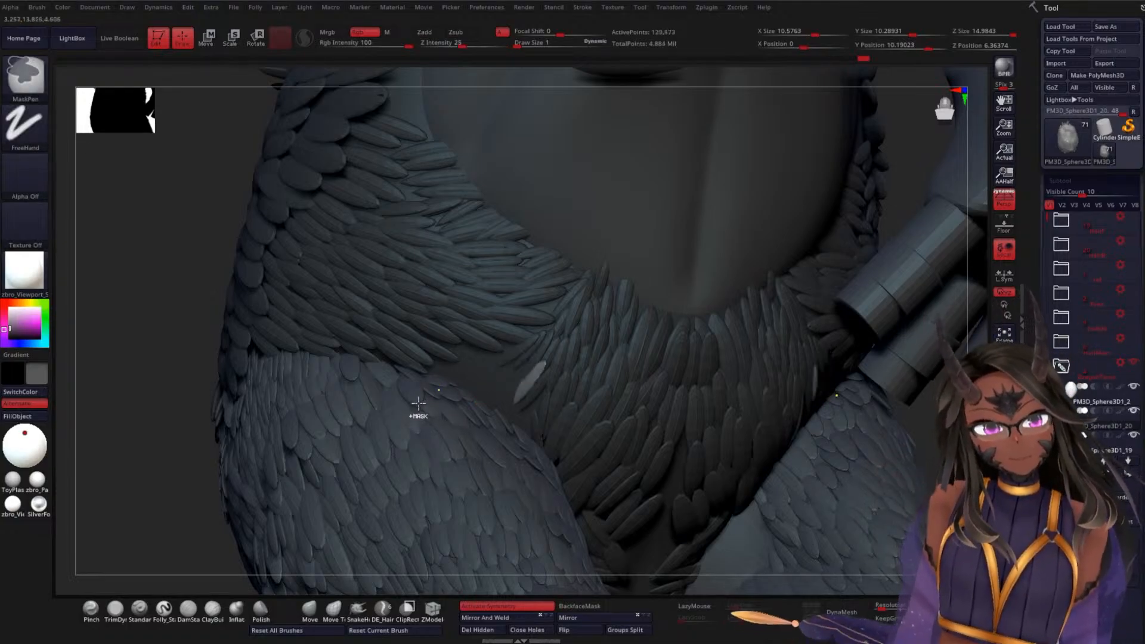
pyautogui.moveTo(224, 382); pyautogui.dragTo(235, 353)
pyautogui.hotkey('ctrl', 'z')
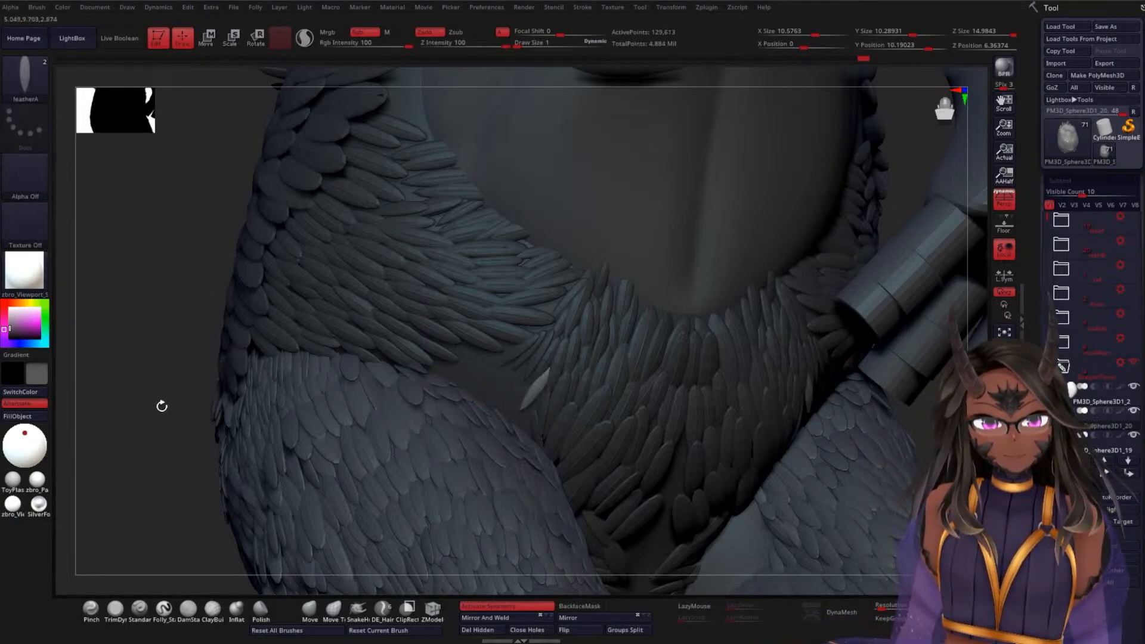
# Close the remaining gap along the thigh's upper edge with feathers up to the central patch, undoing the misplaced one
pyautogui.moveTo(161, 406); pyautogui.dragTo(224, 347)
pyautogui.moveTo(466, 298); pyautogui.dragTo(488, 317)
pyautogui.hotkey('ctrl', 'z')
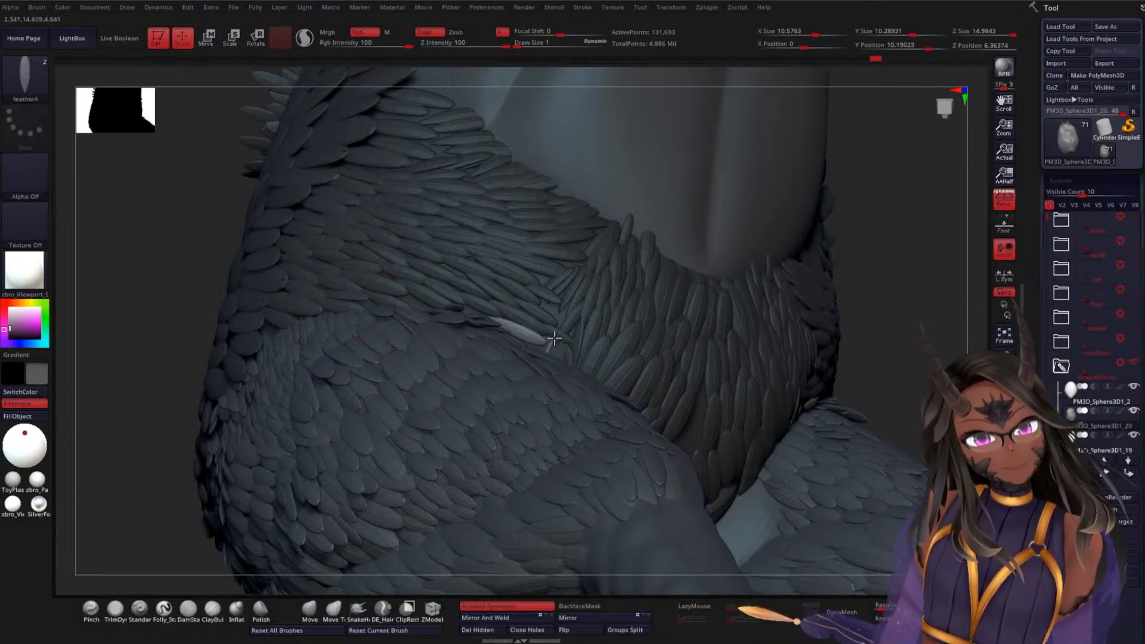
pyautogui.moveTo(552, 345)
pyautogui.mouseDown()
pyautogui.moveTo(536, 365)
pyautogui.moveTo(576, 285)
pyautogui.moveTo(580, 328)
pyautogui.moveTo(567, 301)
pyautogui.moveTo(563, 317)
pyautogui.mouseUp()
pyautogui.press('w')
pyautogui.moveTo(951, 277)
pyautogui.keyDown('alt'); pyautogui.mouseDown()
pyautogui.moveTo(900, 343)
pyautogui.moveTo(936, 328)
pyautogui.moveTo(802, 333)
pyautogui.moveTo(889, 289)
pyautogui.moveTo(818, 322)
pyautogui.moveTo(818, 171)
pyautogui.moveTo(830, 220)
pyautogui.moveTo(834, 148)
pyautogui.mouseUp(); pyautogui.keyUp('alt')
pyautogui.press('q')
pyautogui.moveTo(828, 215); pyautogui.dragTo(770, 220)
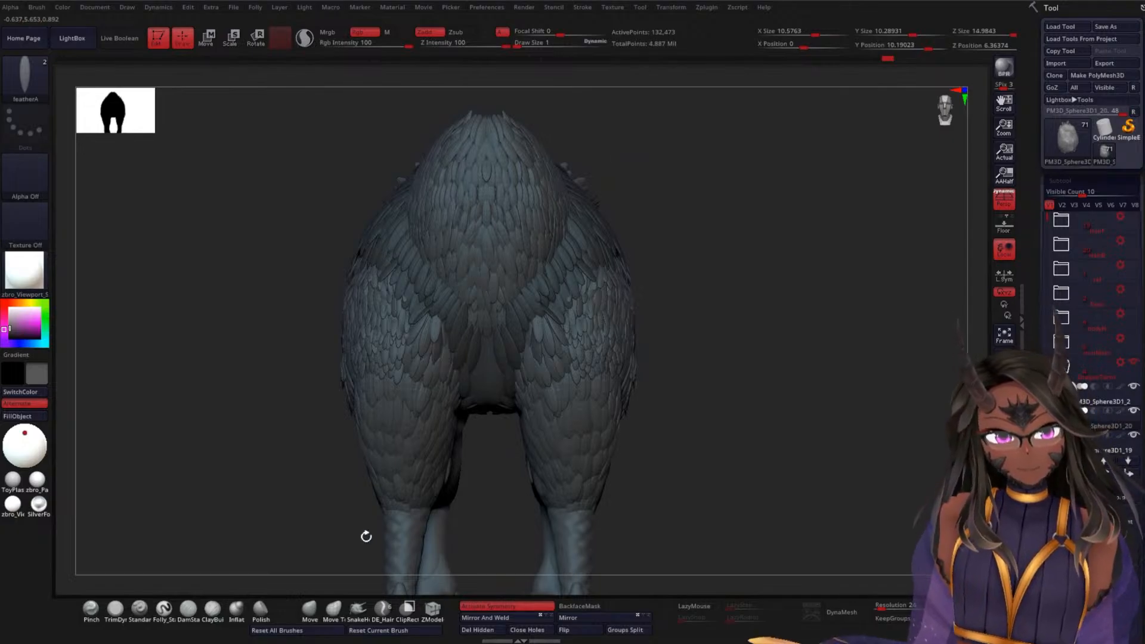
# Turn off symmetry and place a single feather on the back's midline just above the tail, tilting it to fit
pyautogui.click(484, 608)
pyautogui.moveTo(733, 298)
pyautogui.keyDown('alt'); pyautogui.mouseDown()
pyautogui.moveTo(728, 358)
pyautogui.moveTo(749, 422)
pyautogui.moveTo(744, 312)
pyautogui.moveTo(704, 364)
pyautogui.mouseUp(); pyautogui.keyUp('alt')
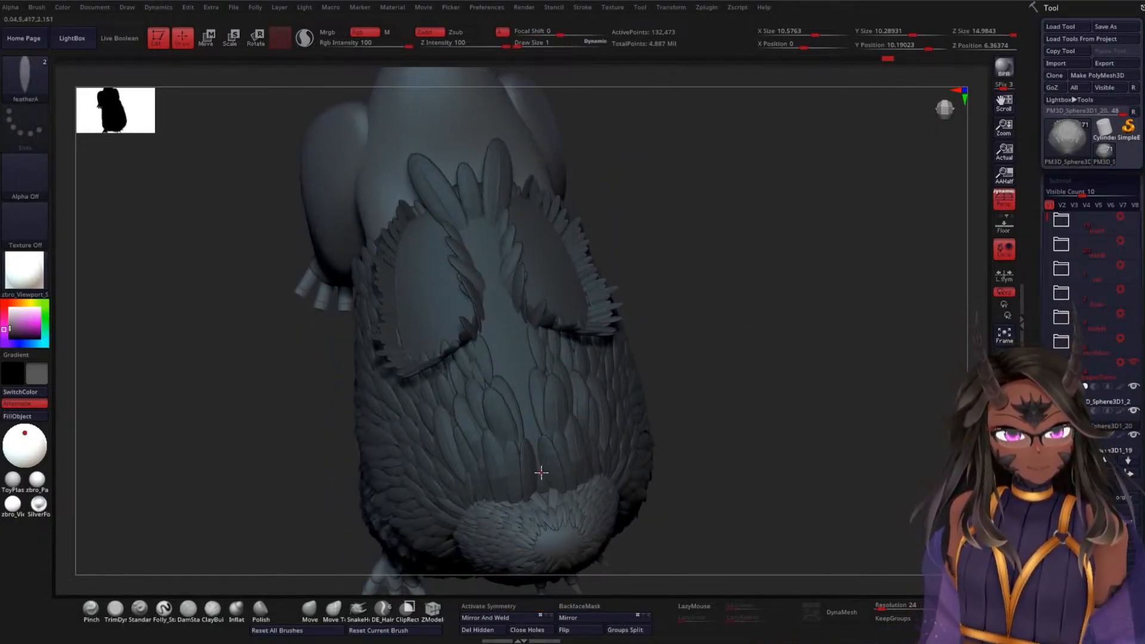
pyautogui.moveTo(544, 490); pyautogui.dragTo(550, 515)
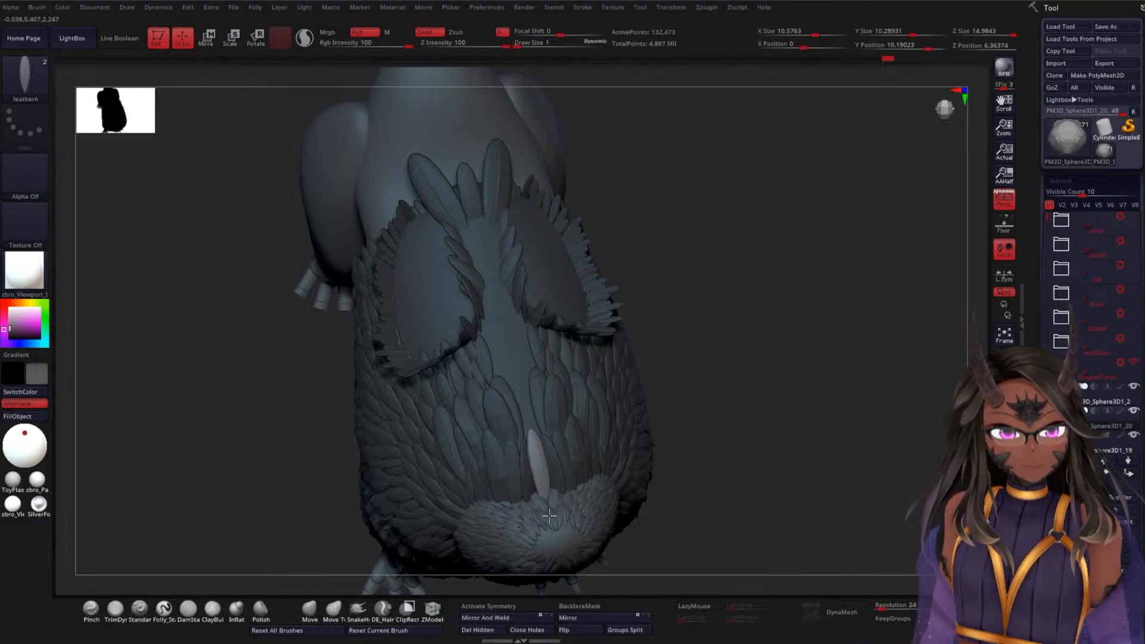
pyautogui.press('w')
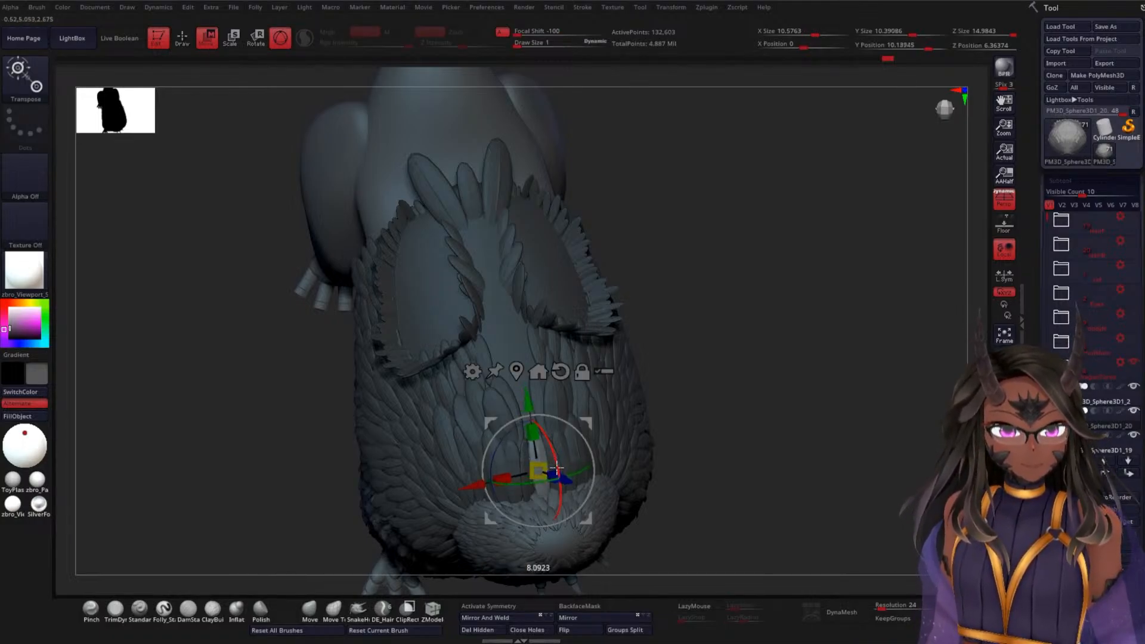
pyautogui.press('q')
pyautogui.moveTo(715, 362)
pyautogui.mouseDown()
pyautogui.moveTo(749, 325)
pyautogui.moveTo(829, 296)
pyautogui.moveTo(720, 307)
pyautogui.mouseUp()
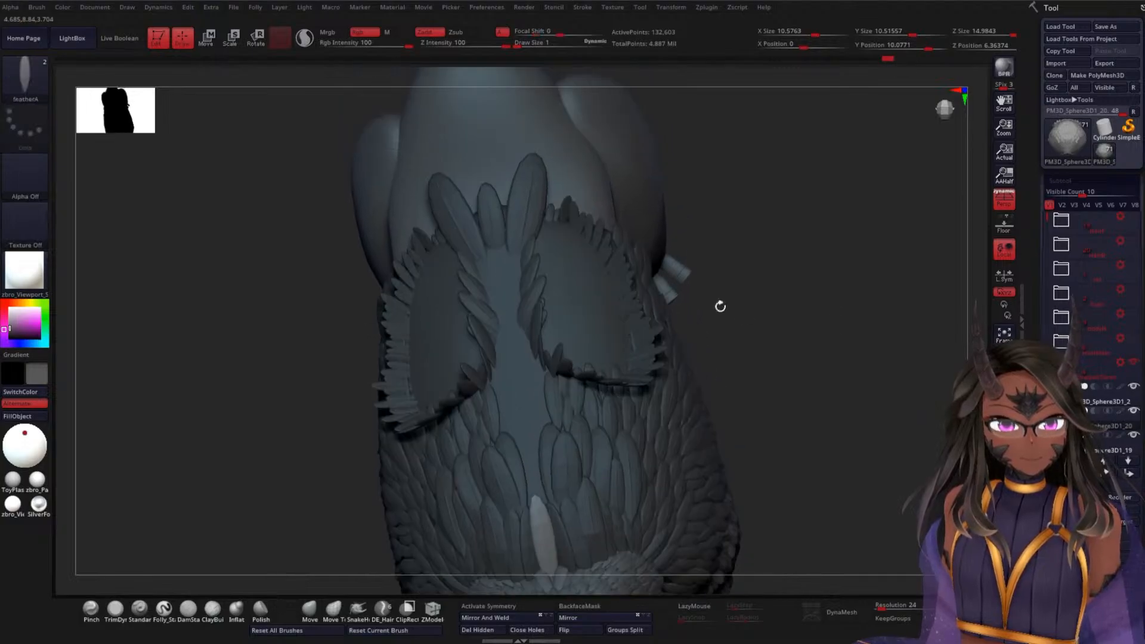
# Place and tilt feathers beneath the large ones at the top of the strip between the wing openings, undoing the misplaced one
pyautogui.moveTo(519, 264); pyautogui.dragTo(504, 290)
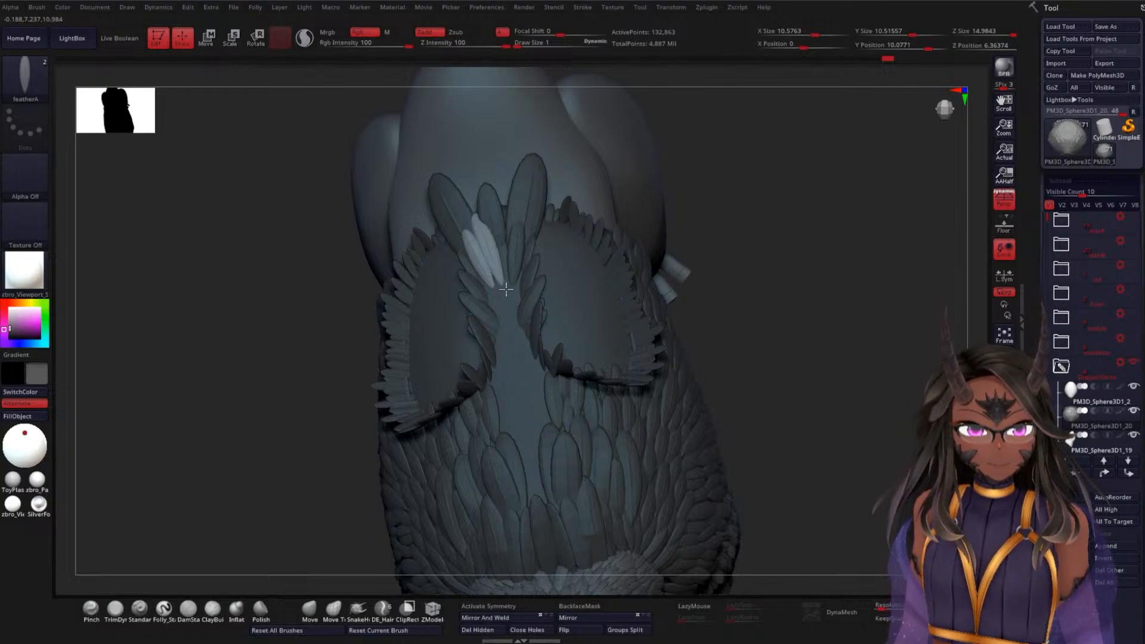
pyautogui.press('w')
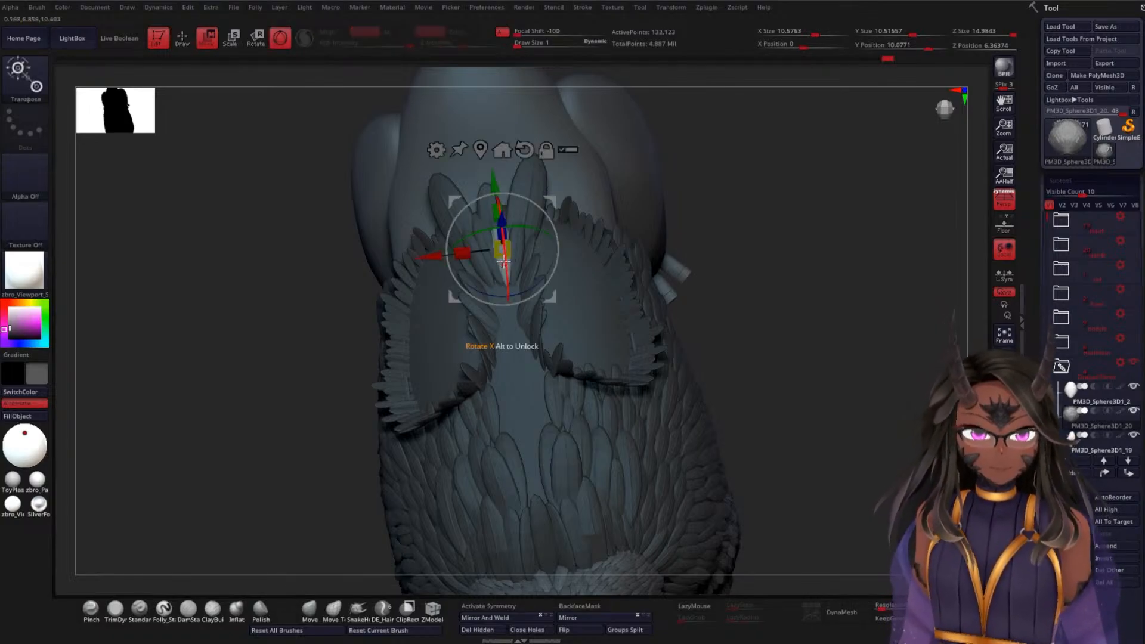
pyautogui.press('q')
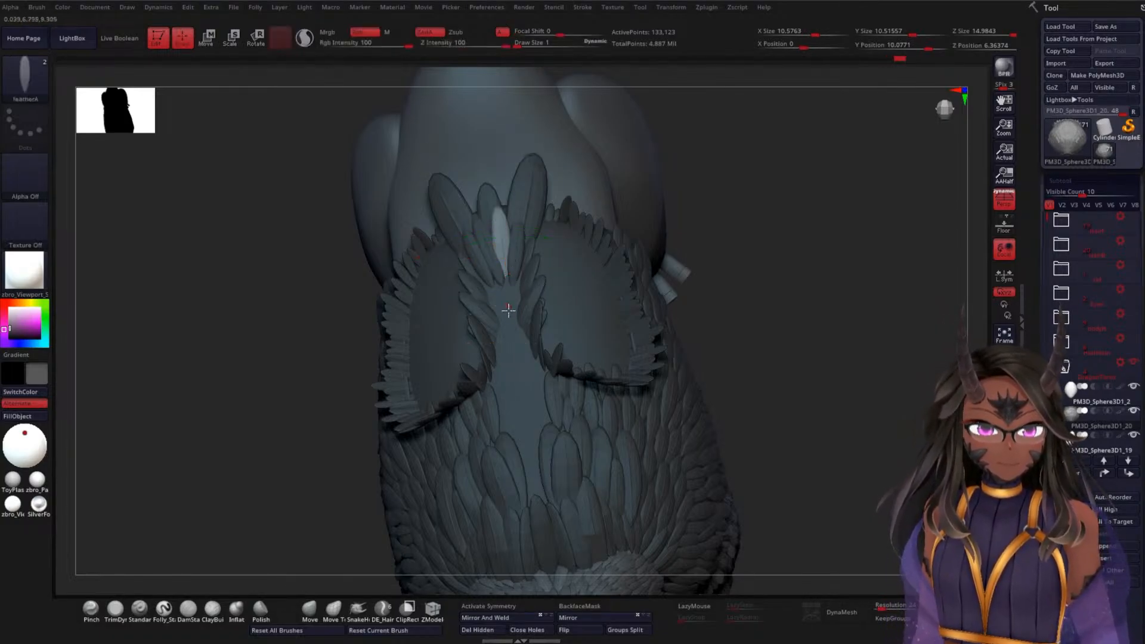
pyautogui.press('w')
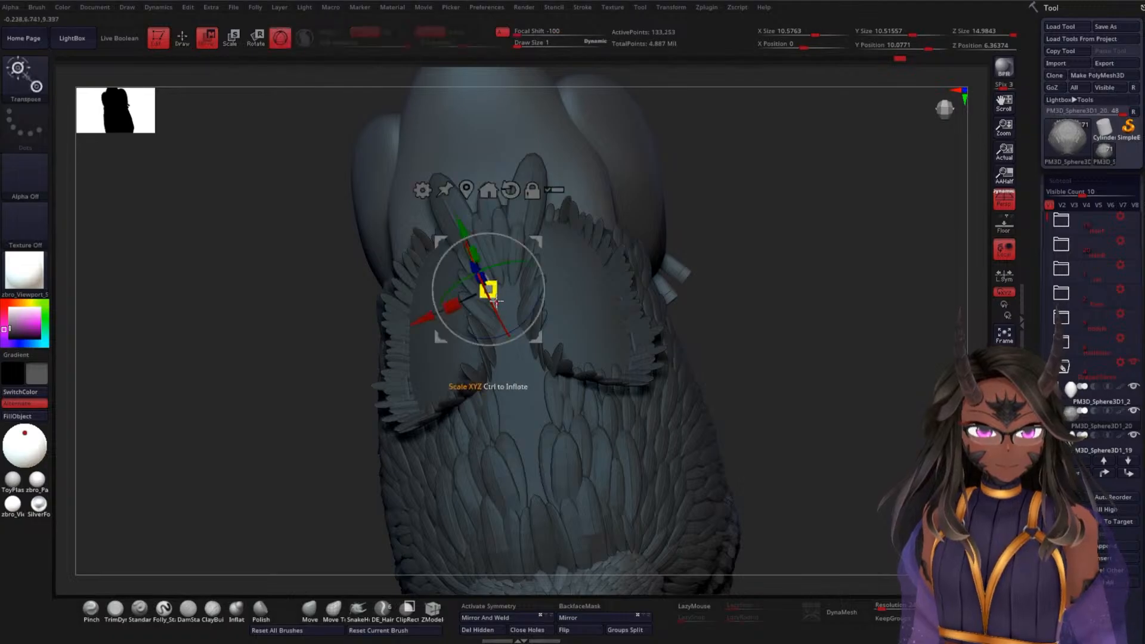
pyautogui.press('q')
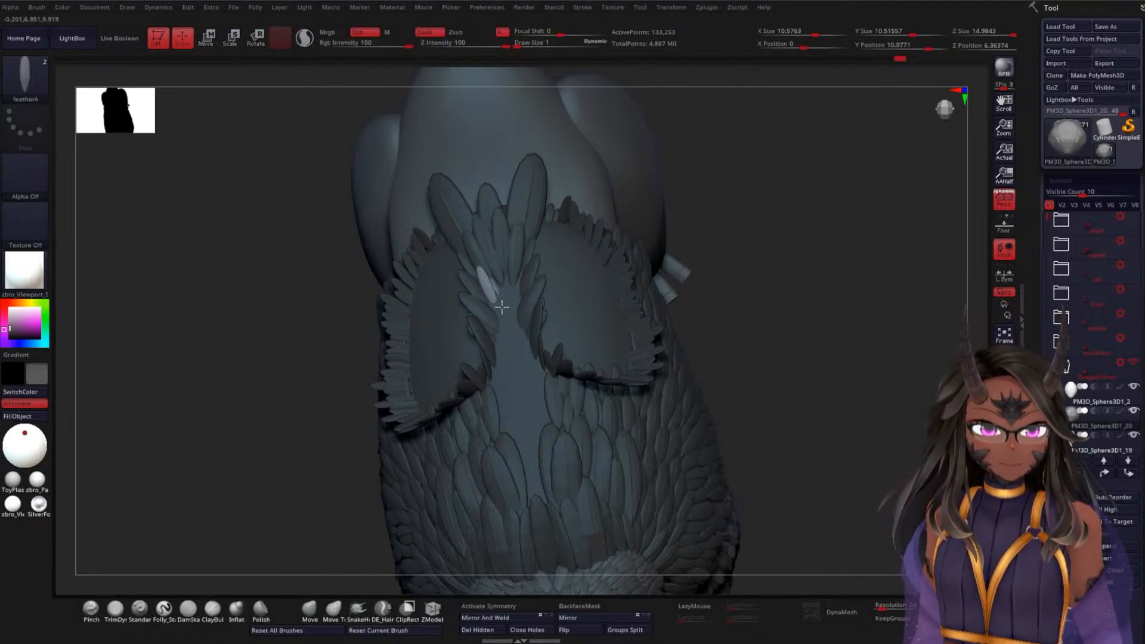
pyautogui.hotkey('ctrl', 'z')
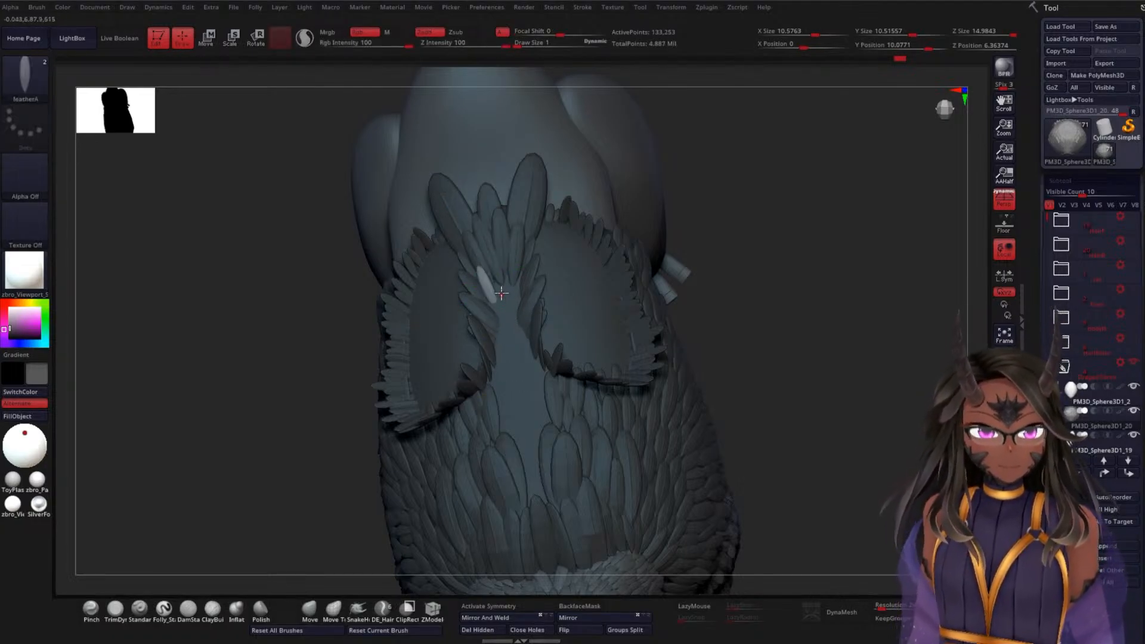
# Layer the next feathers down the middle of the strip between the wing openings, tilting each against the back
pyautogui.press('w')
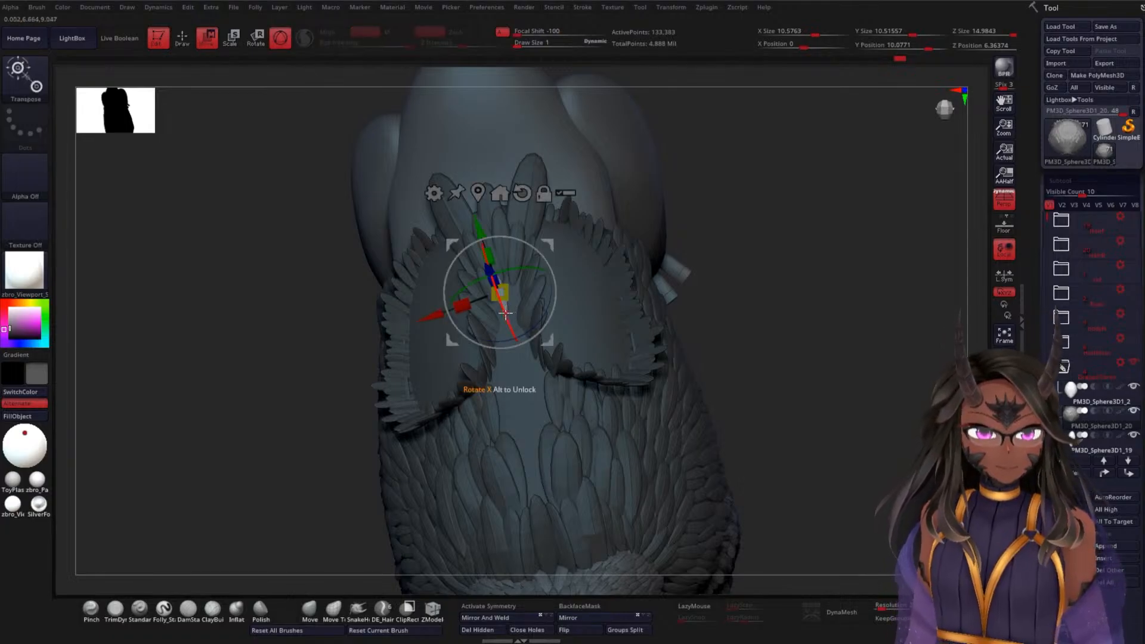
pyautogui.press('q')
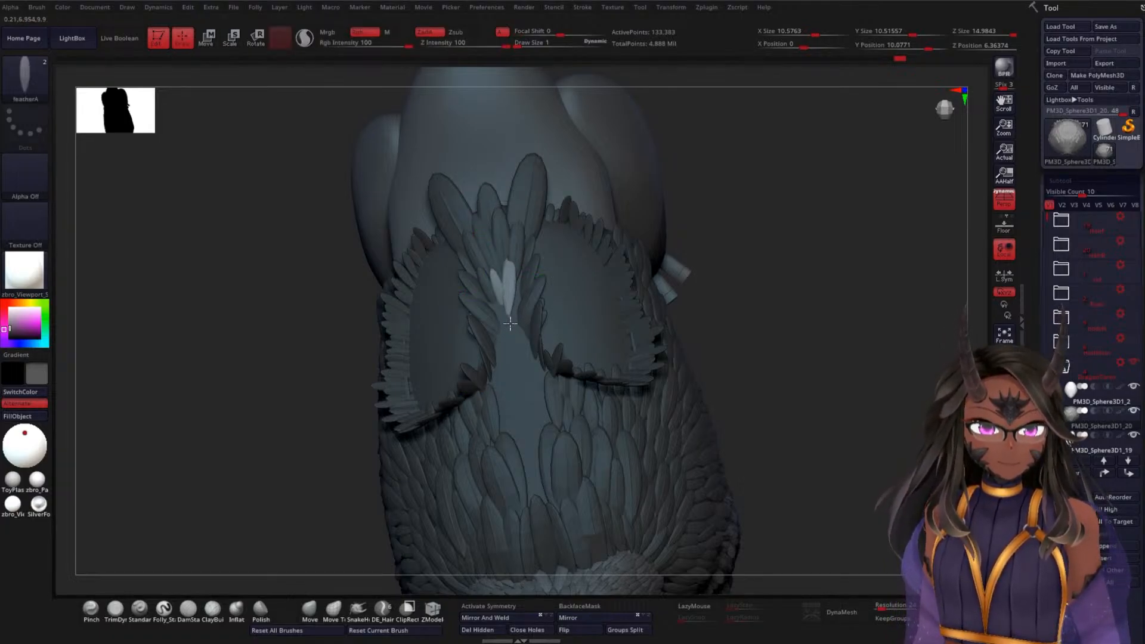
pyautogui.press('w')
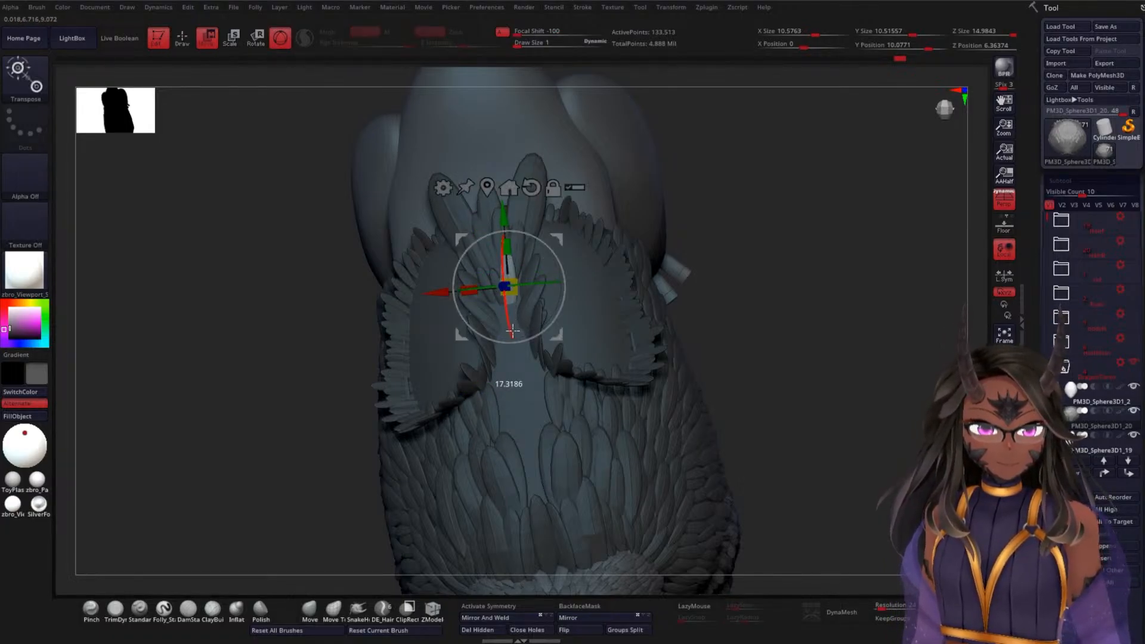
pyautogui.press('q')
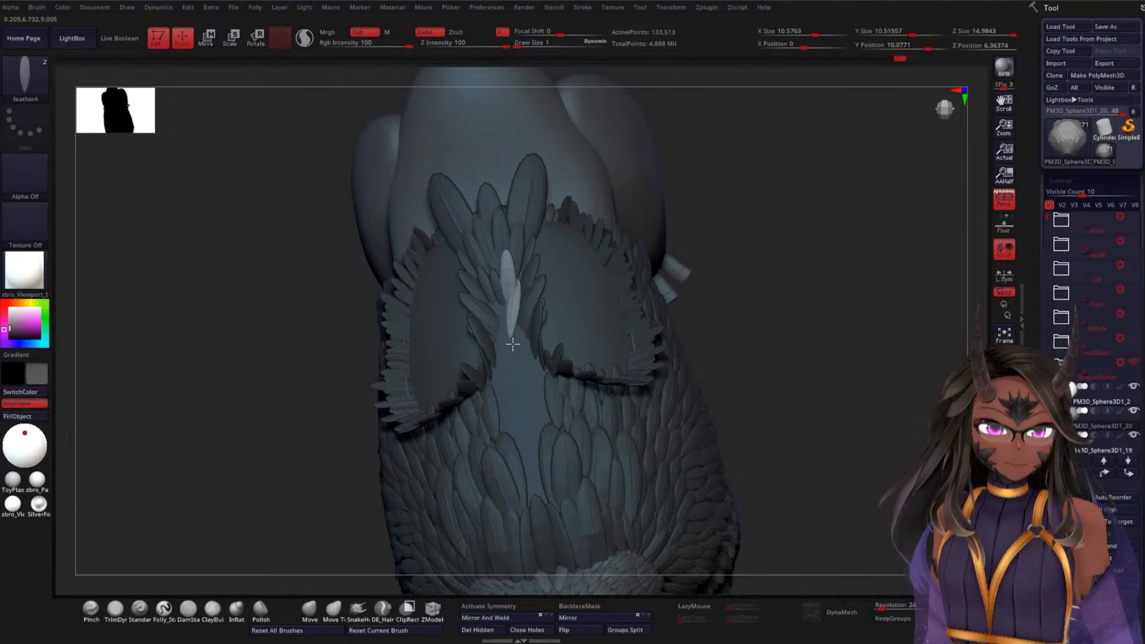
pyautogui.moveTo(513, 344); pyautogui.dragTo(513, 345)
pyautogui.press('w')
pyautogui.moveTo(529, 298)
pyautogui.mouseDown()
pyautogui.moveTo(545, 304)
pyautogui.moveTo(511, 323)
pyautogui.moveTo(512, 350)
pyautogui.moveTo(514, 336)
pyautogui.mouseUp()
pyautogui.press('q')
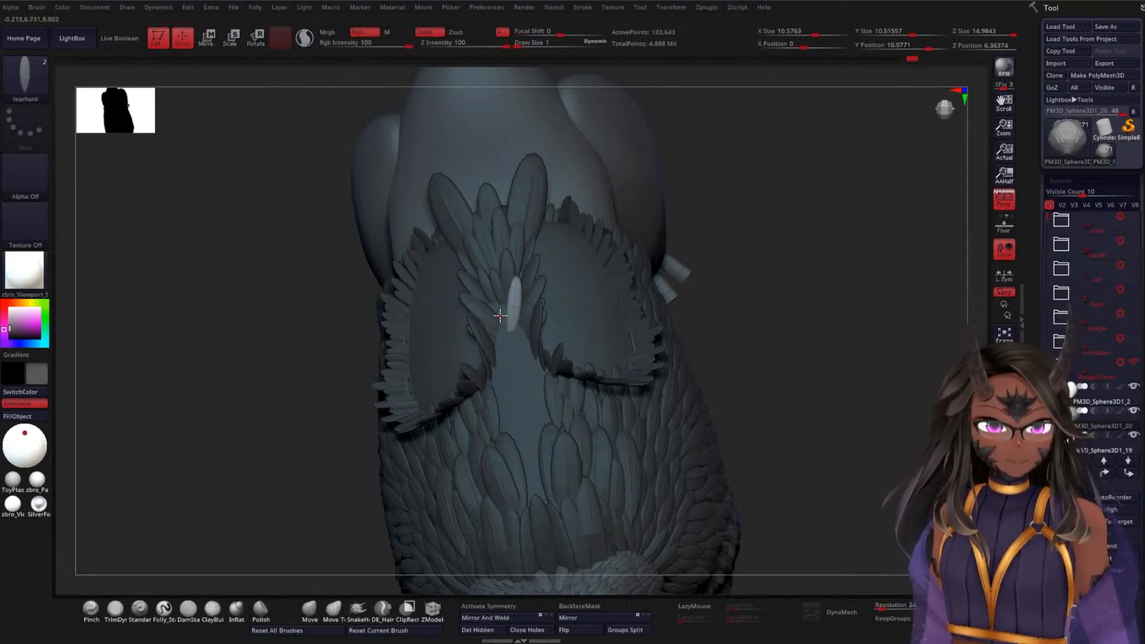
# Add tilted feathers along the strip's outer side, next to the feathers bordering the wing opening
pyautogui.moveTo(515, 346); pyautogui.dragTo(510, 338)
pyautogui.press('w')
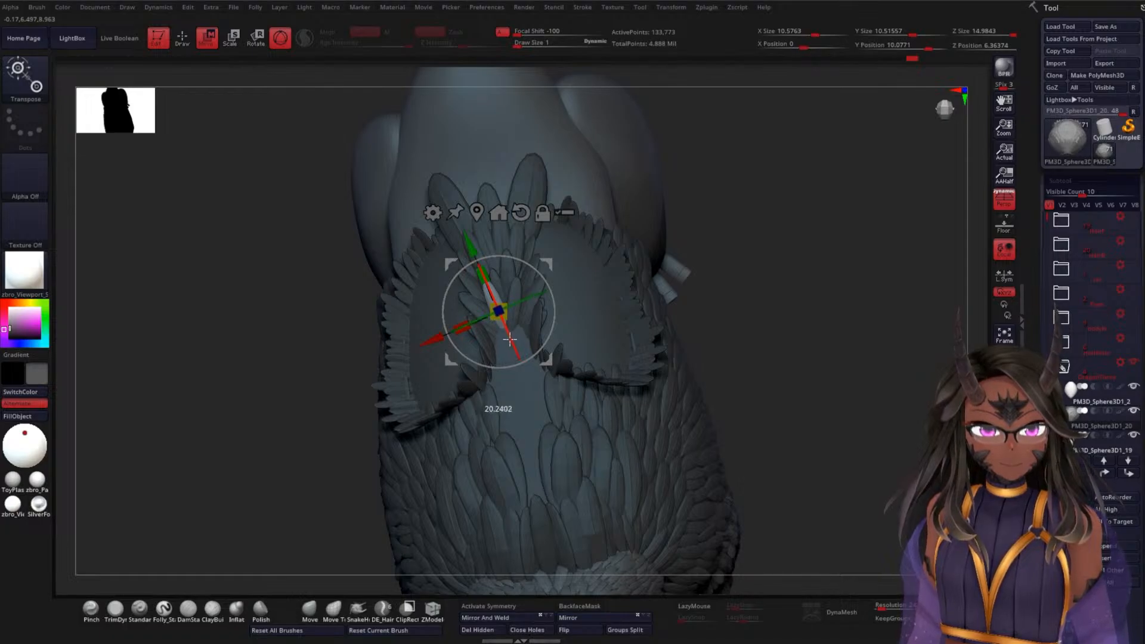
pyautogui.press('q')
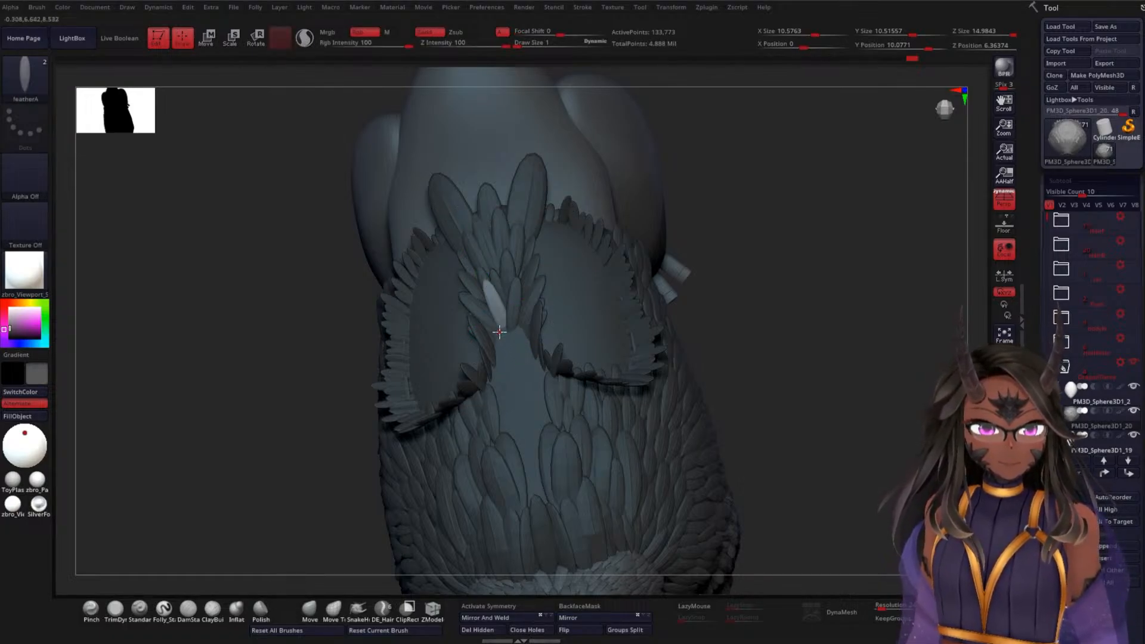
pyautogui.press('w')
pyautogui.moveTo(516, 362); pyautogui.dragTo(519, 374)
pyautogui.press('q')
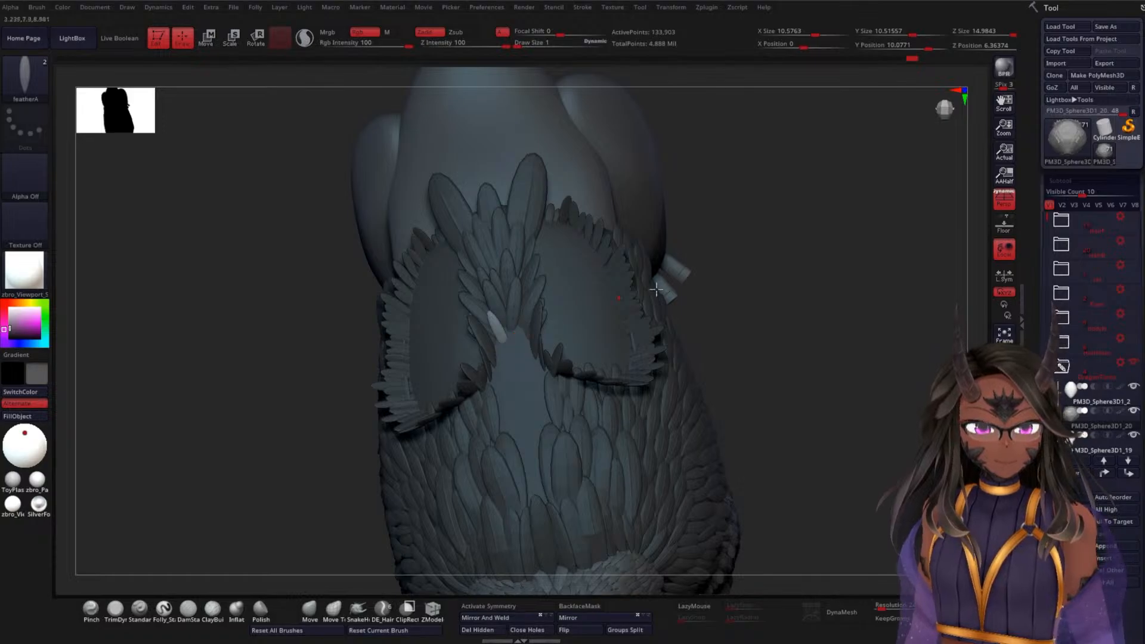
# Rotate and reposition the last placed feather beside the wing opening so it lies against the back
pyautogui.moveTo(656, 289)
pyautogui.mouseDown()
pyautogui.moveTo(744, 334)
pyautogui.moveTo(755, 319)
pyautogui.mouseUp()
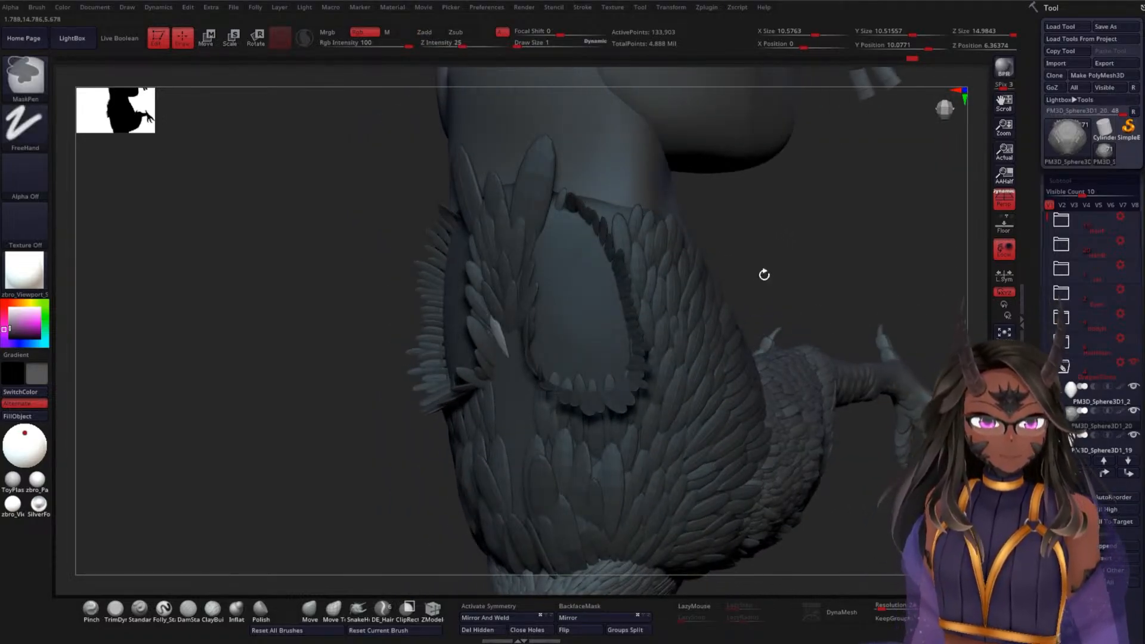
pyautogui.keyDown('shift'); pyautogui.moveTo(765, 275); pyautogui.dragTo(756, 263); pyautogui.keyUp('shift')
pyautogui.press('w')
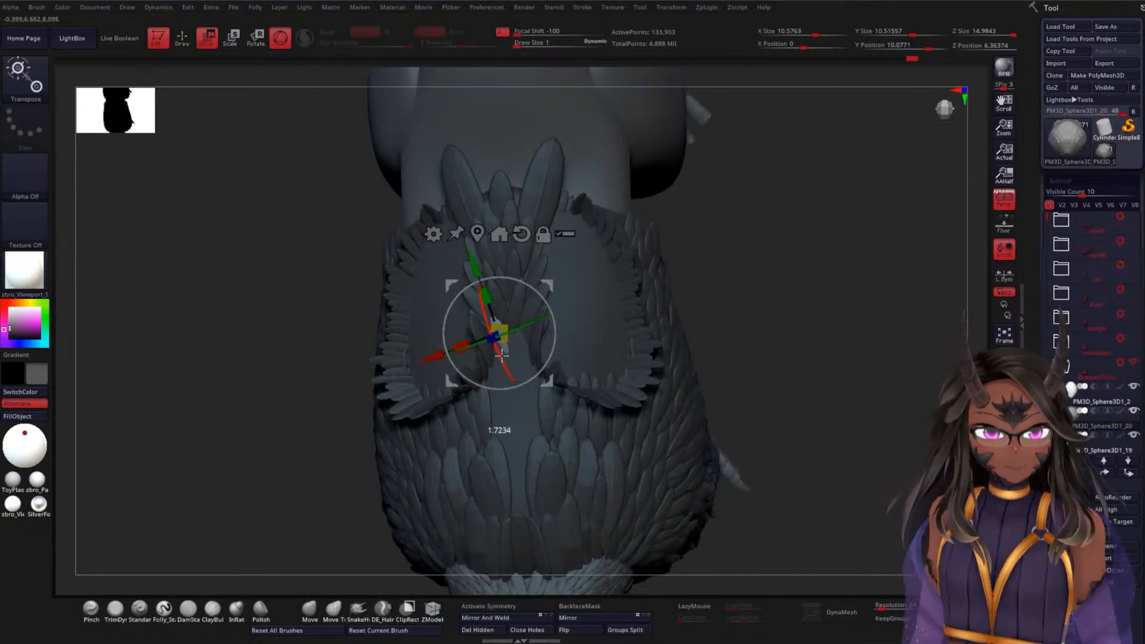
pyautogui.moveTo(502, 356)
pyautogui.mouseDown()
pyautogui.moveTo(505, 370)
pyautogui.moveTo(503, 357)
pyautogui.mouseUp()
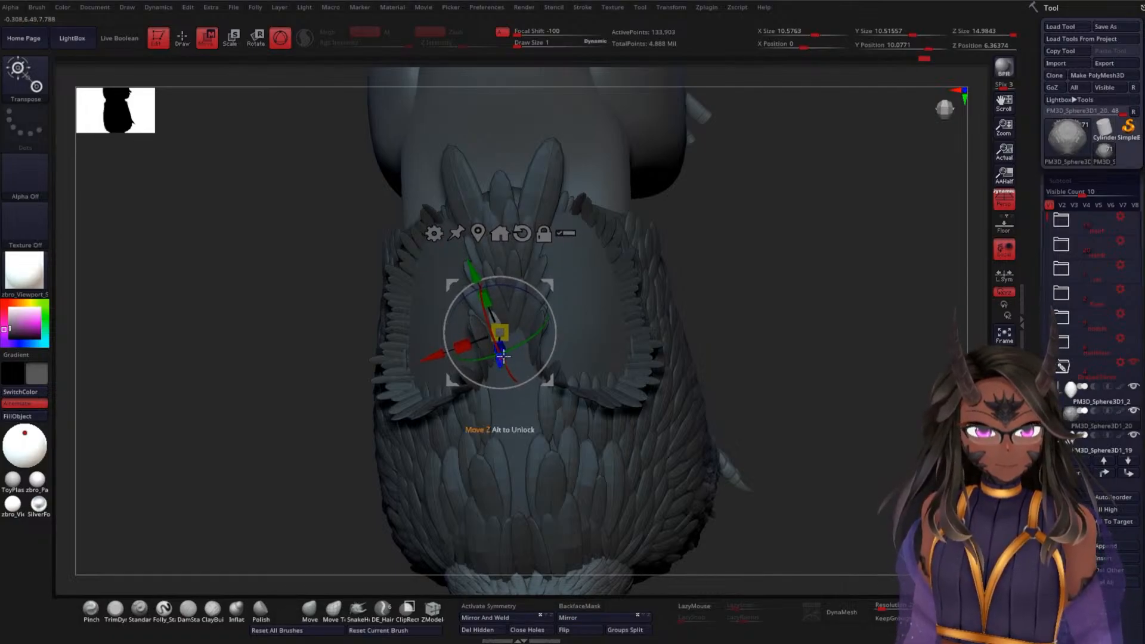
pyautogui.press('q')
pyautogui.moveTo(739, 287)
pyautogui.mouseDown()
pyautogui.moveTo(746, 271)
pyautogui.moveTo(719, 245)
pyautogui.mouseUp()
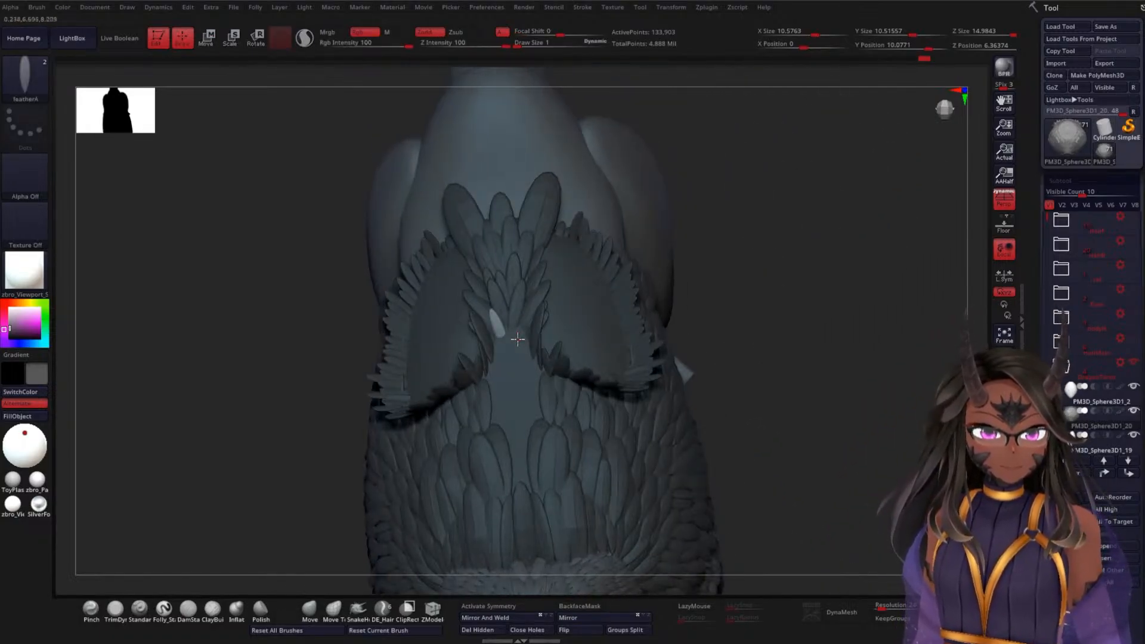
# Place three more feathers down the bare midline strip between the wing openings, tilting each against the back
pyautogui.moveTo(519, 366); pyautogui.dragTo(519, 358)
pyautogui.press('w')
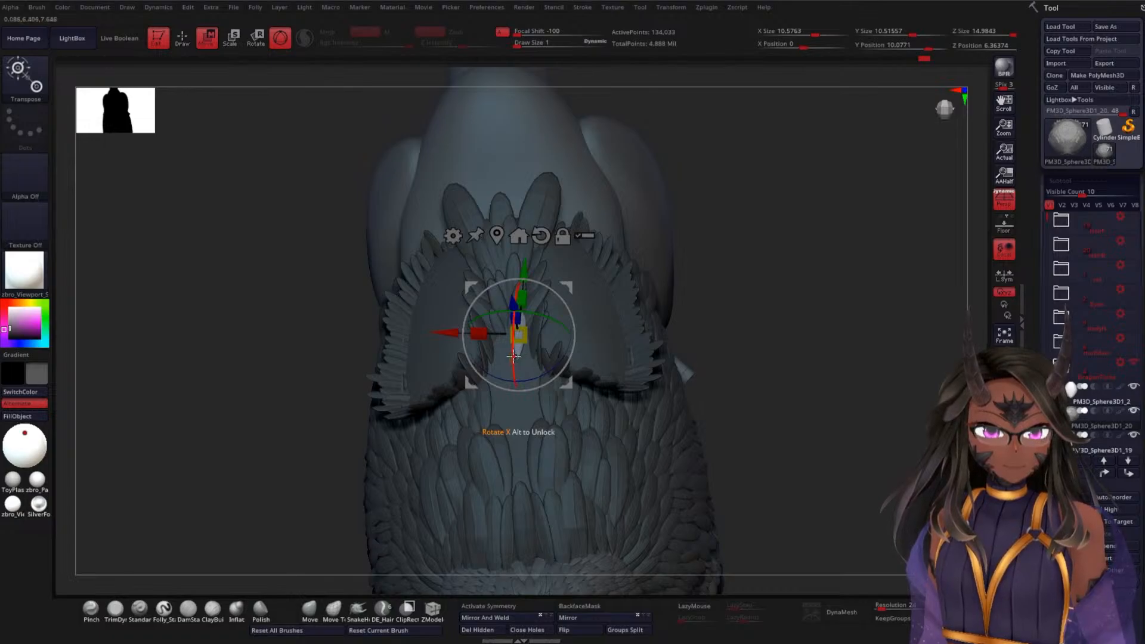
pyautogui.press('q')
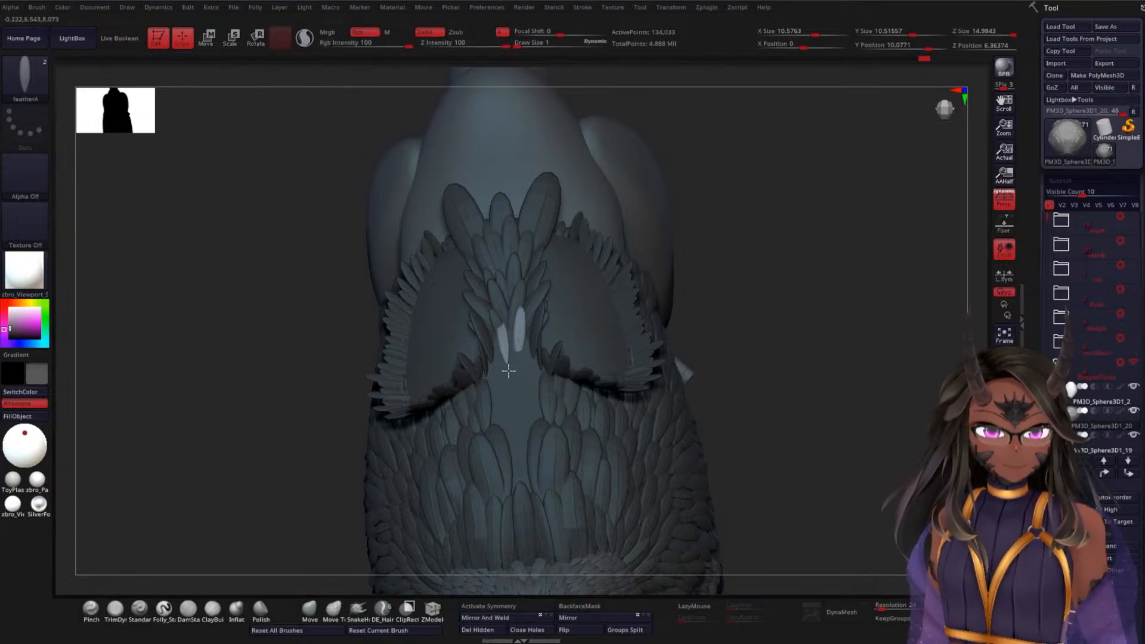
pyautogui.moveTo(508, 371); pyautogui.dragTo(510, 371)
pyautogui.press('w')
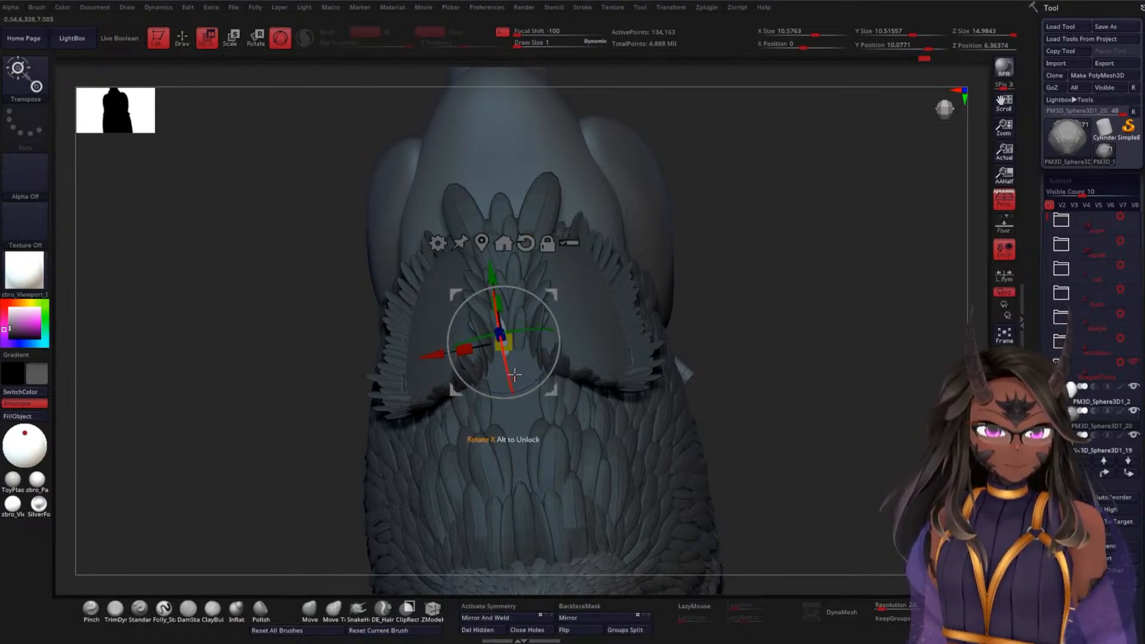
pyautogui.press('q')
pyautogui.moveTo(517, 384); pyautogui.dragTo(517, 377)
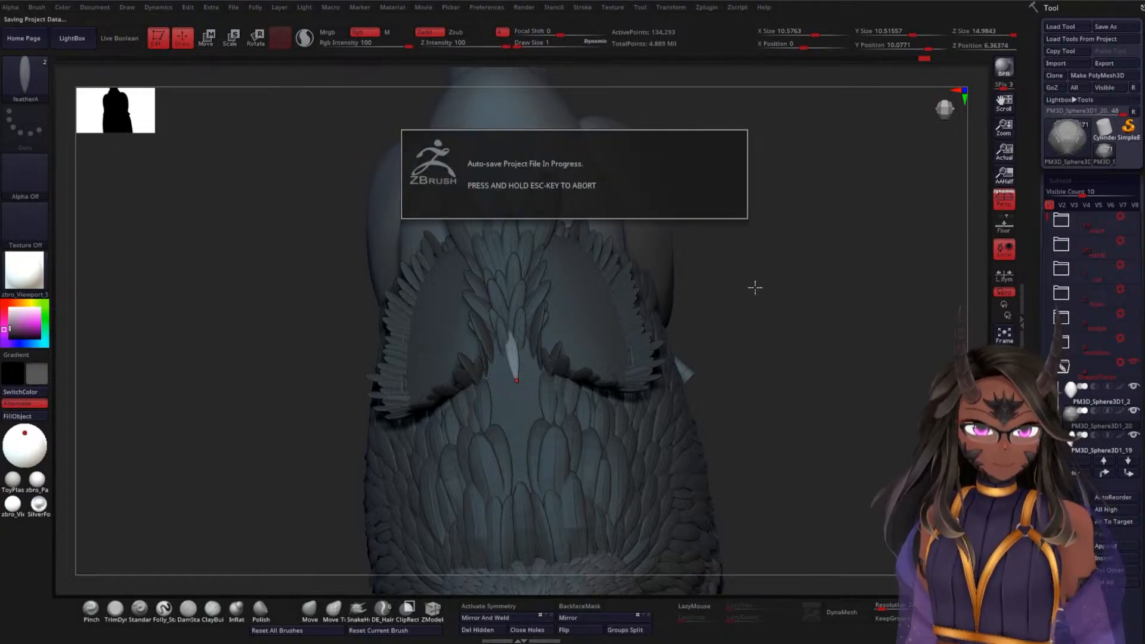
pyautogui.press('w')
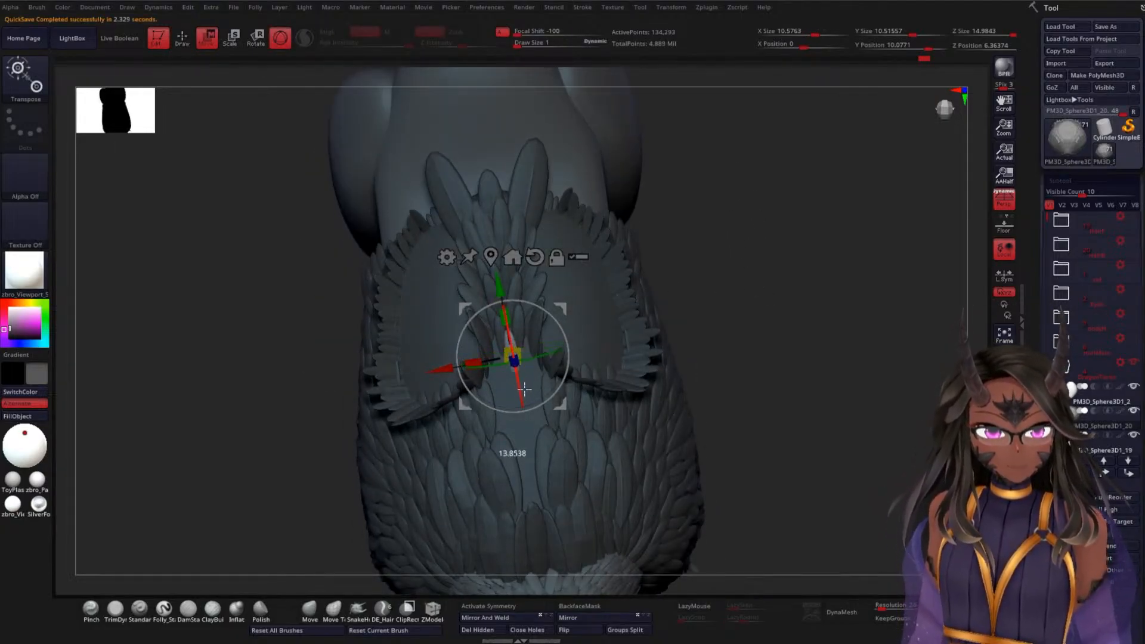
pyautogui.press('q')
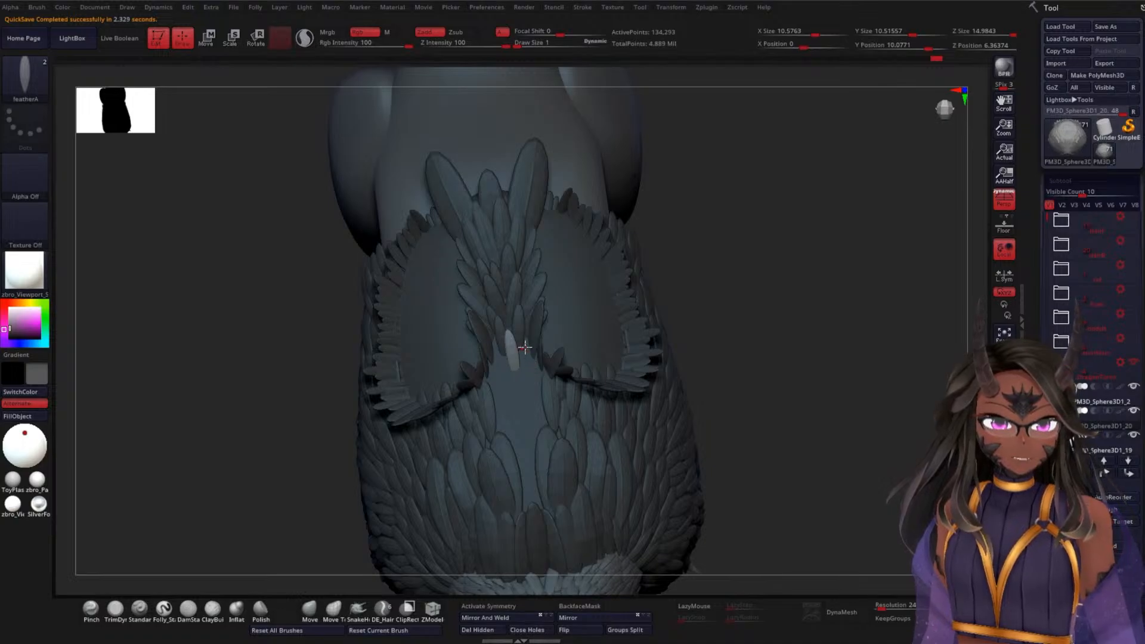
# Add a tilted feather on each side of the lowest midline feather, near the bottom of the wing openings
pyautogui.moveTo(525, 347); pyautogui.dragTo(532, 385)
pyautogui.press('w')
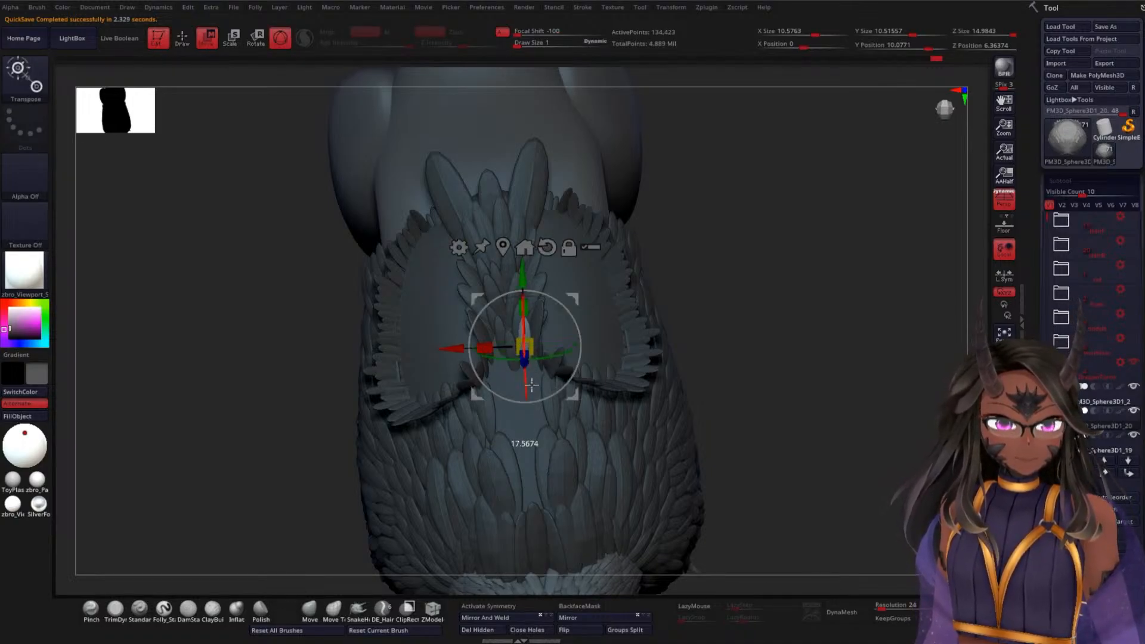
pyautogui.press('q')
pyautogui.moveTo(497, 361); pyautogui.dragTo(507, 389)
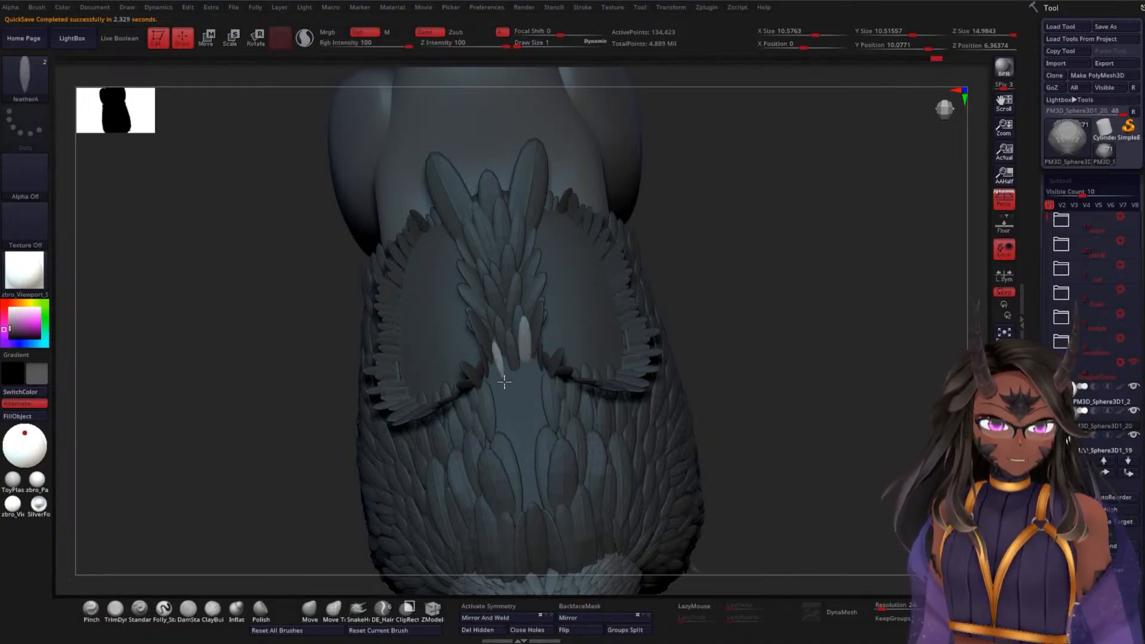
pyautogui.press('w')
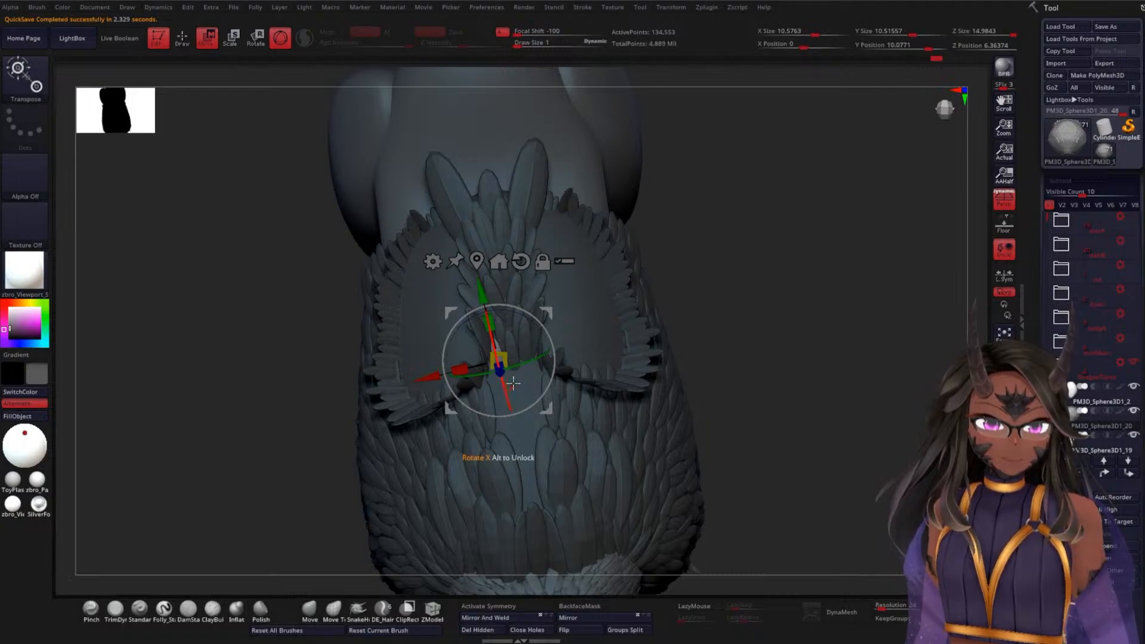
pyautogui.press('q')
pyautogui.moveTo(715, 306); pyautogui.dragTo(782, 288)
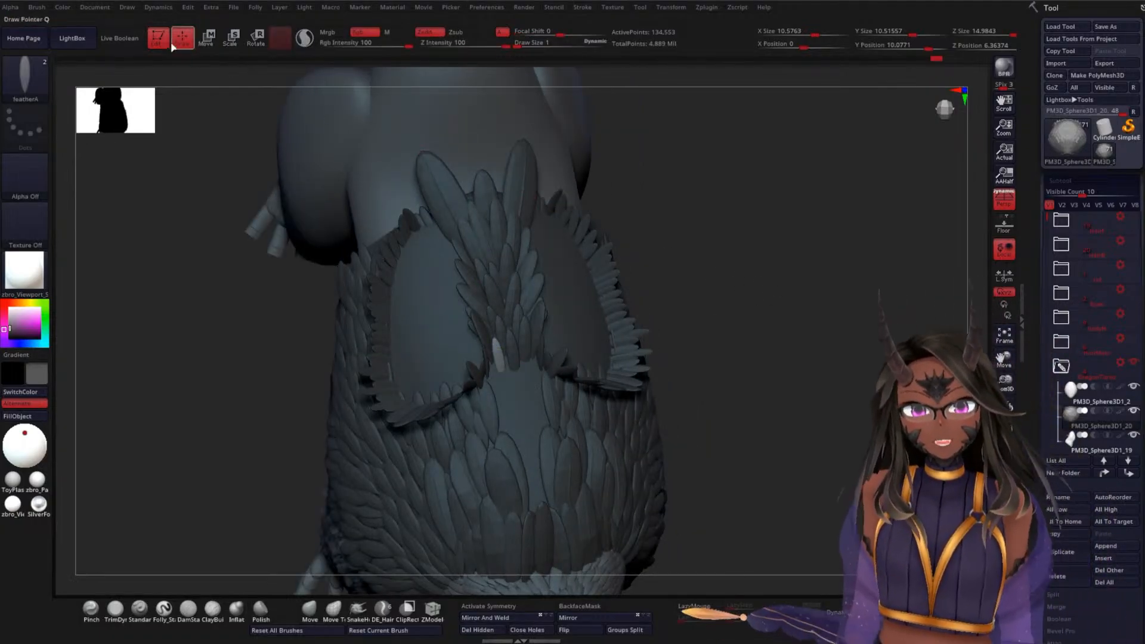
# Set the QuickSave preferences to a maximum duration of 10 minutes and a rest duration of 10 minutes
pyautogui.click(100, 8)
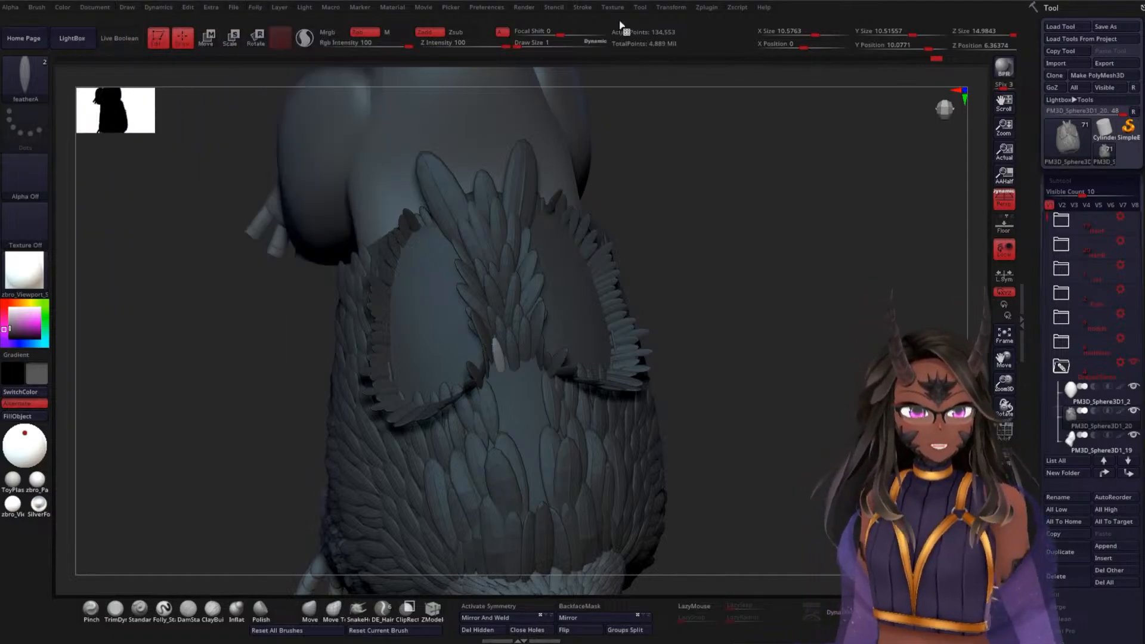
pyautogui.moveTo(769, 11)
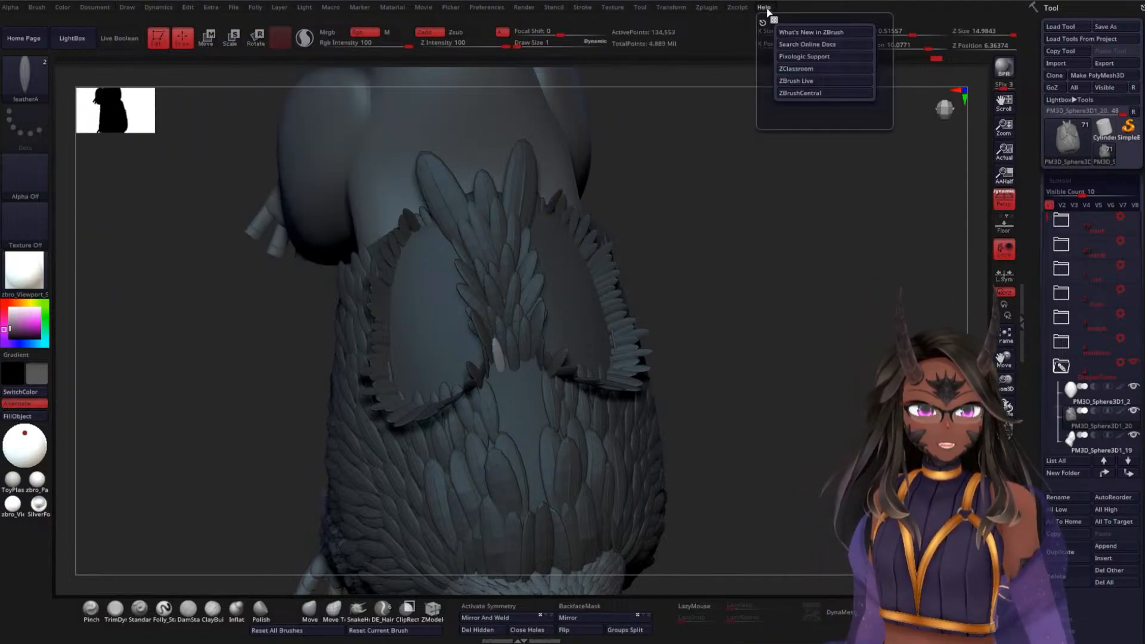
pyautogui.moveTo(710, 7)
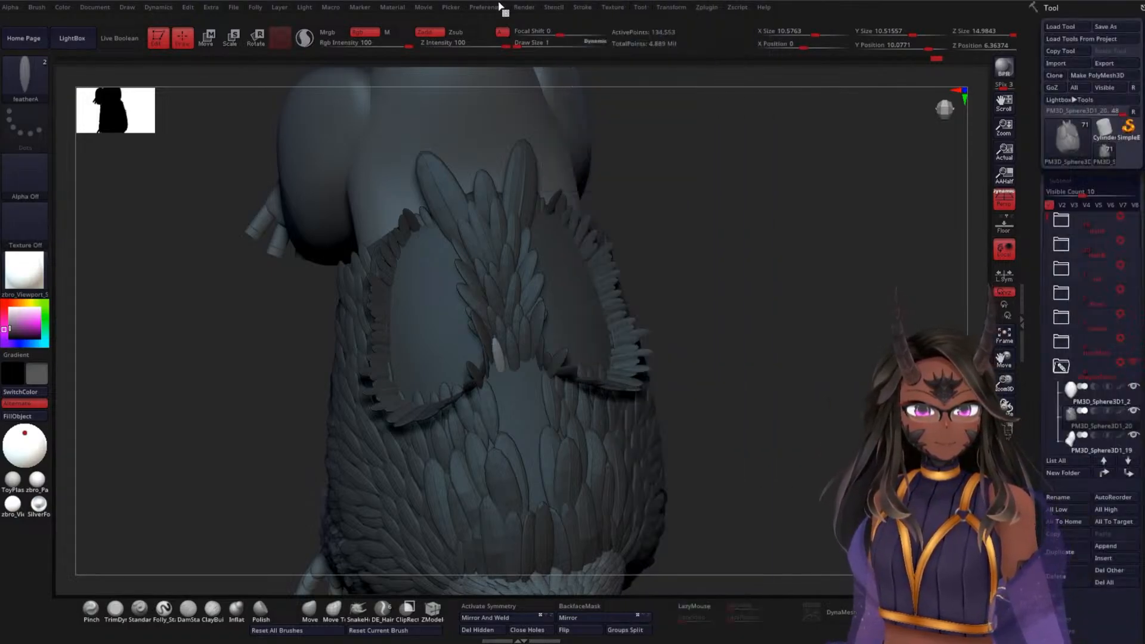
pyautogui.moveTo(488, 9)
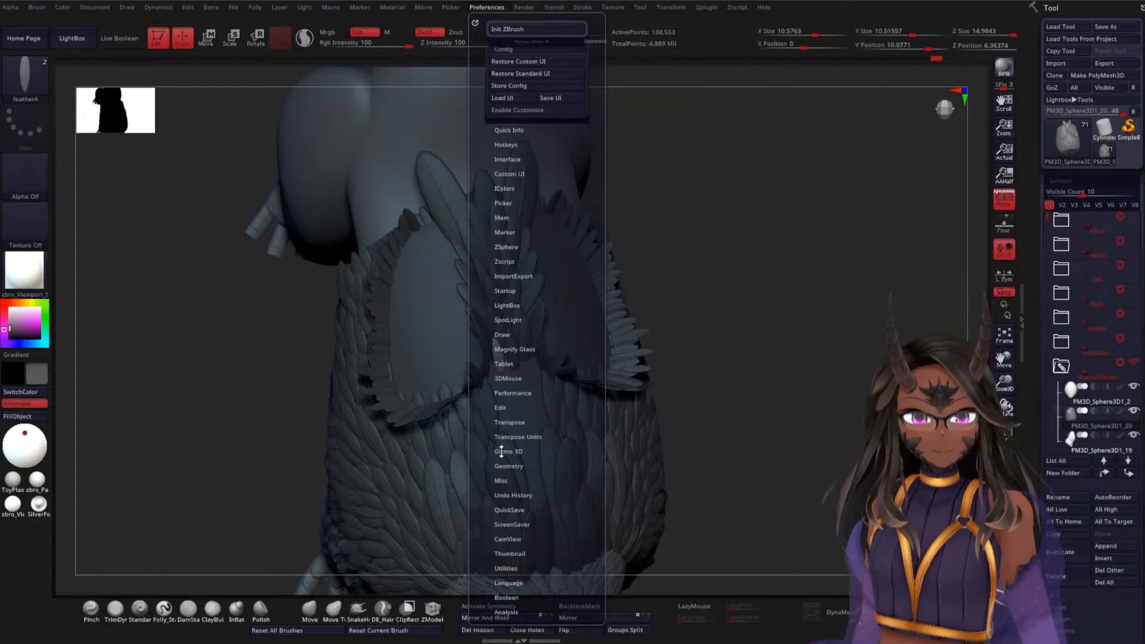
pyautogui.click(514, 510)
pyautogui.scroll(-4, 489, 490)
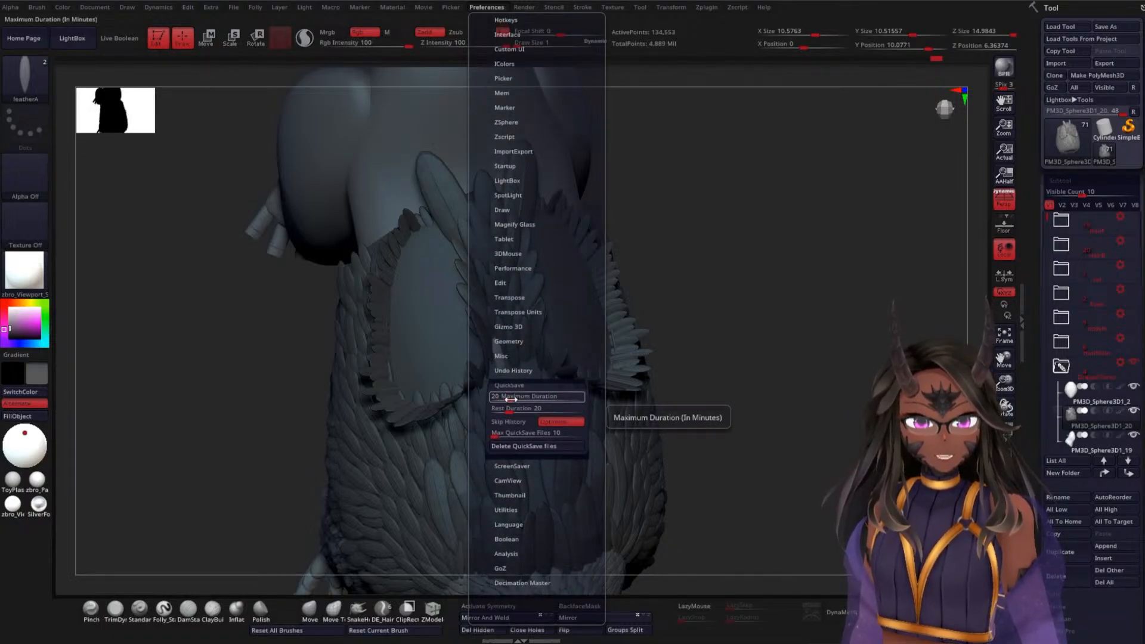
pyautogui.moveTo(511, 398); pyautogui.dragTo(506, 401)
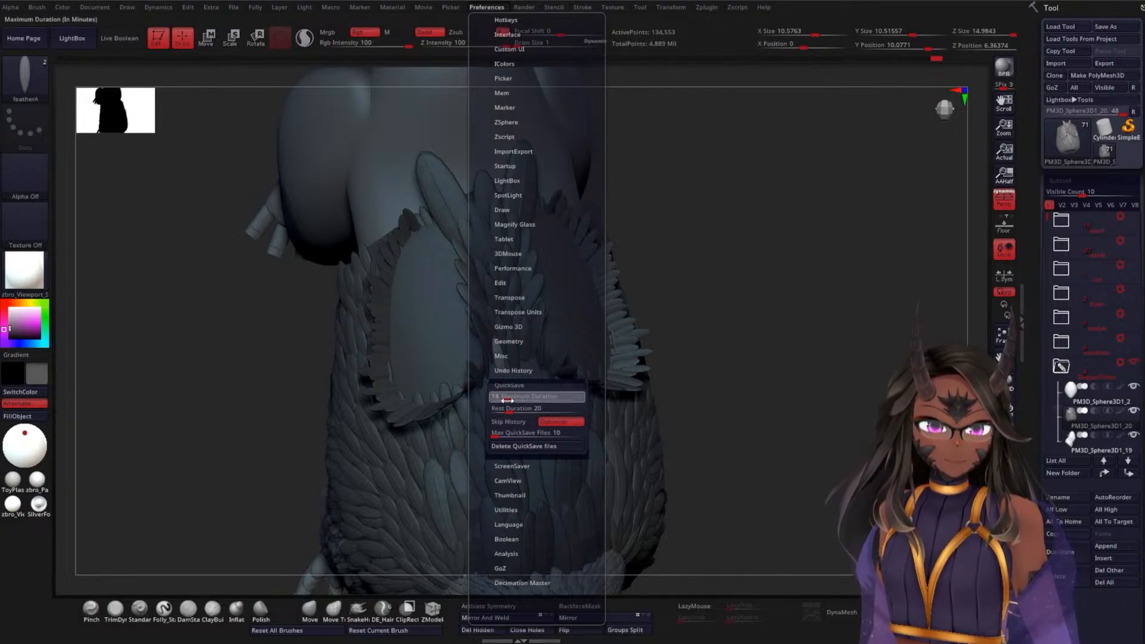
pyautogui.click(505, 400)
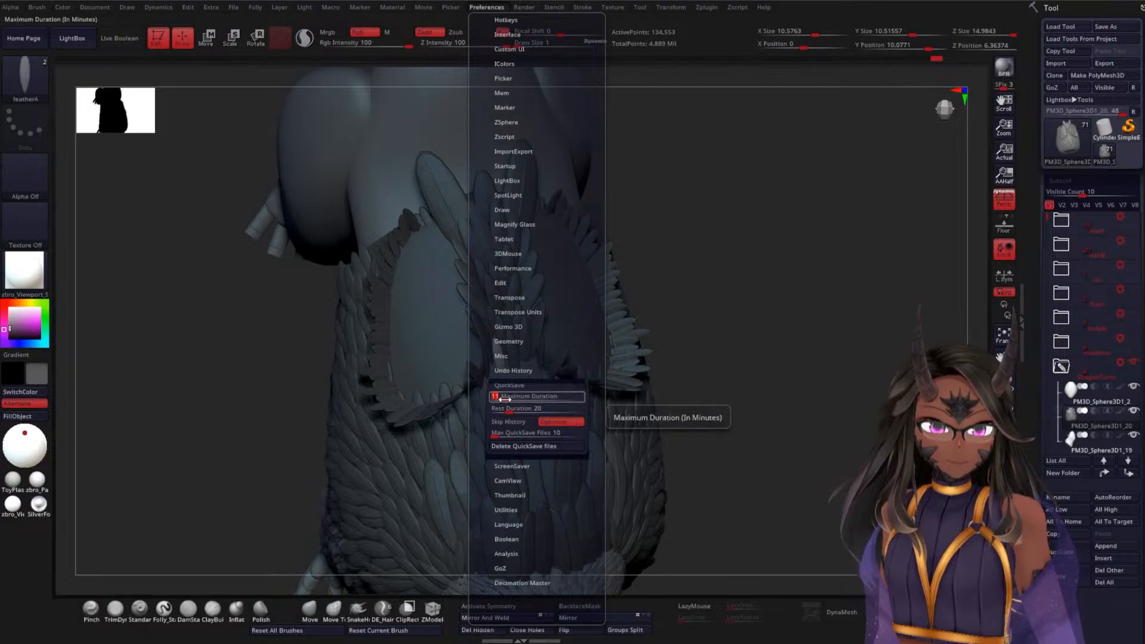
pyautogui.click(504, 400)
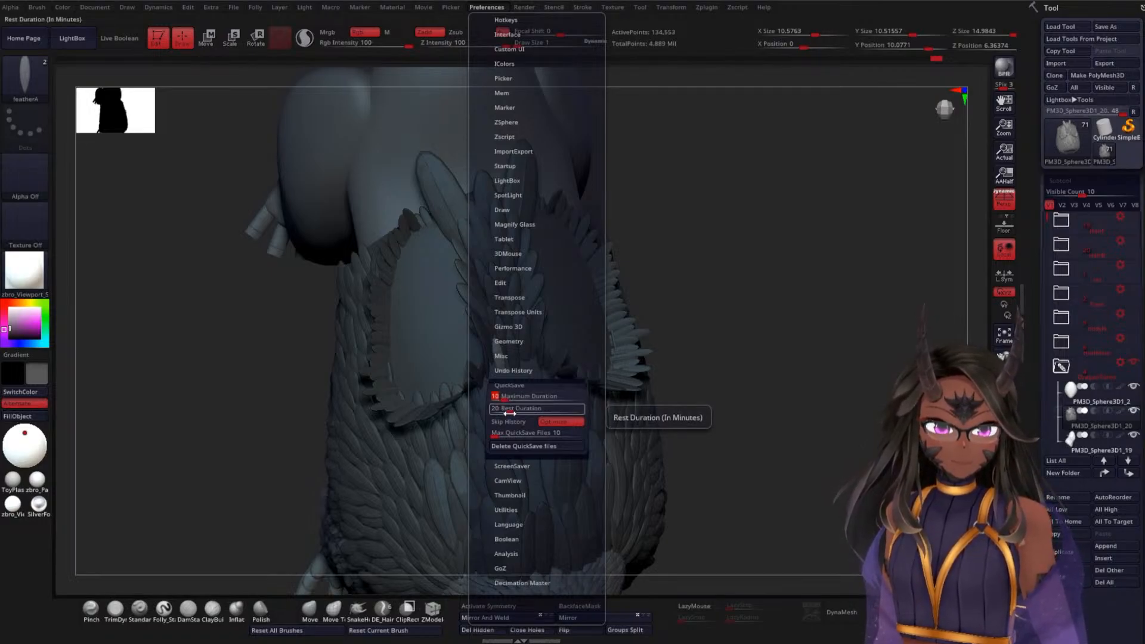
pyautogui.moveTo(510, 413); pyautogui.dragTo(505, 413)
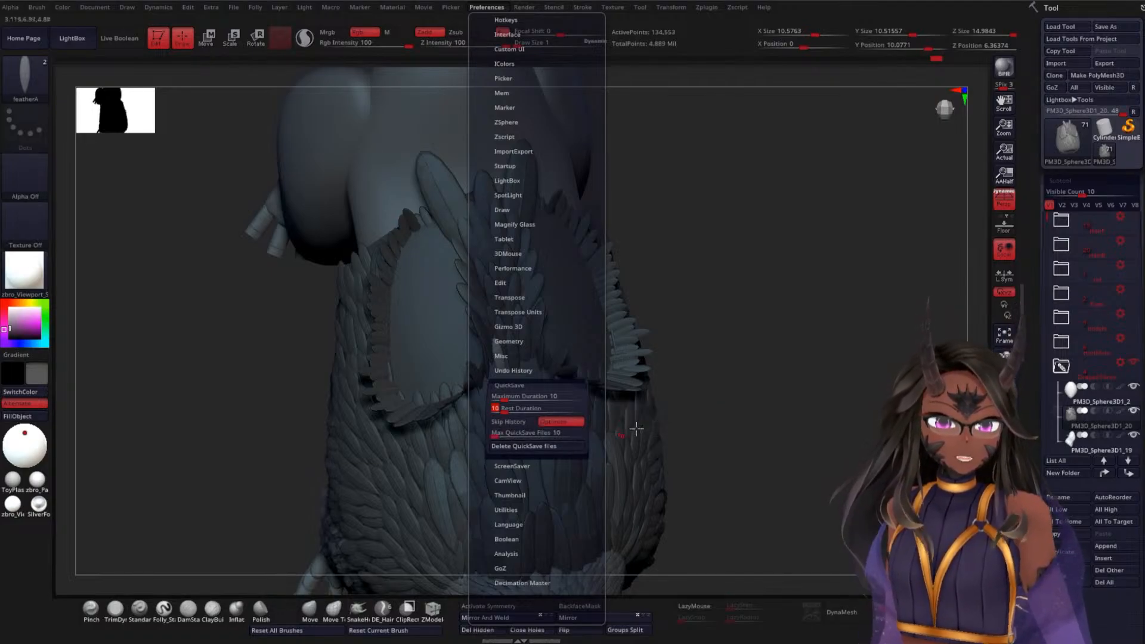
# Layer tilted feathers across the strip level with the wing openings' lower edges, undoing the misplaced one
pyautogui.moveTo(782, 325); pyautogui.dragTo(824, 312)
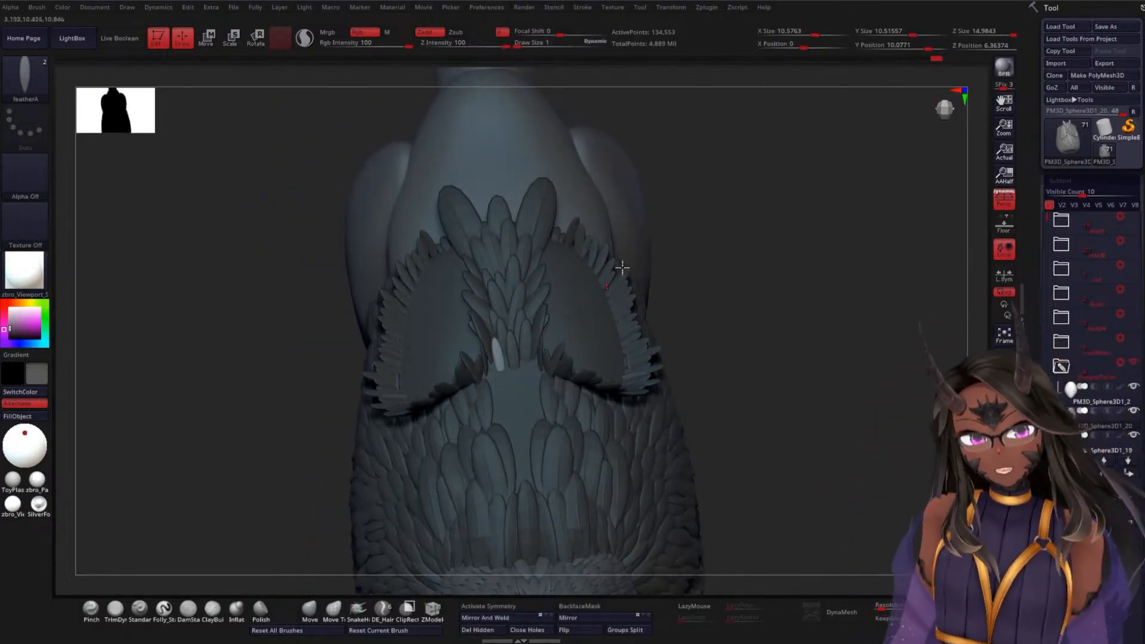
pyautogui.moveTo(491, 373)
pyautogui.mouseDown()
pyautogui.moveTo(498, 395)
pyautogui.moveTo(517, 381)
pyautogui.moveTo(517, 396)
pyautogui.mouseUp()
pyautogui.hotkey('ctrl', 'z')
pyautogui.press('w')
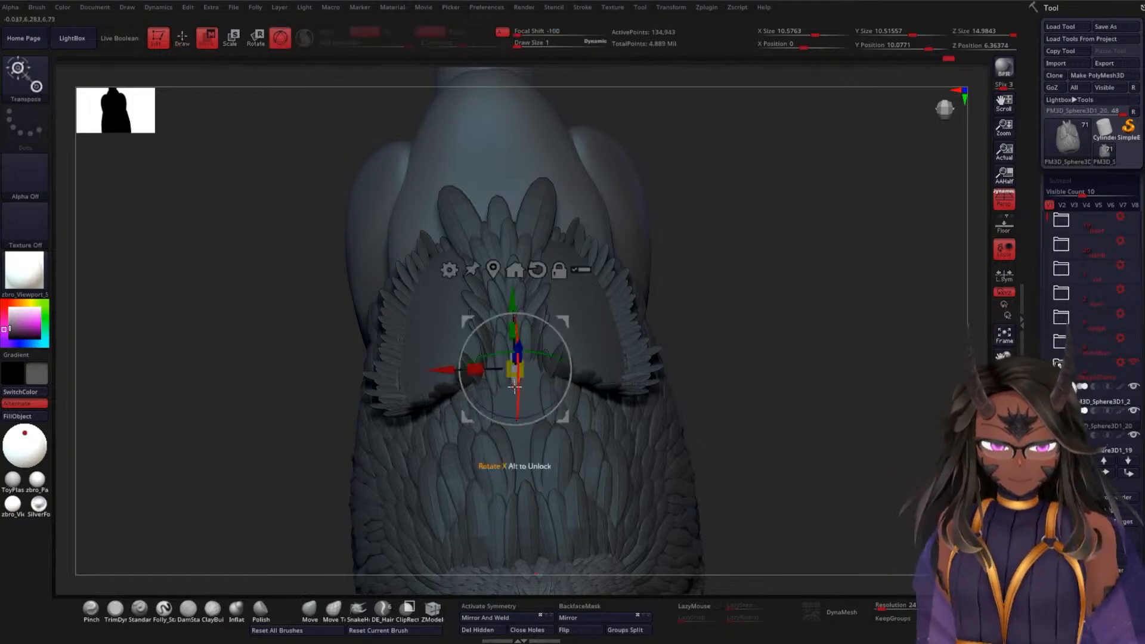
pyautogui.press('q')
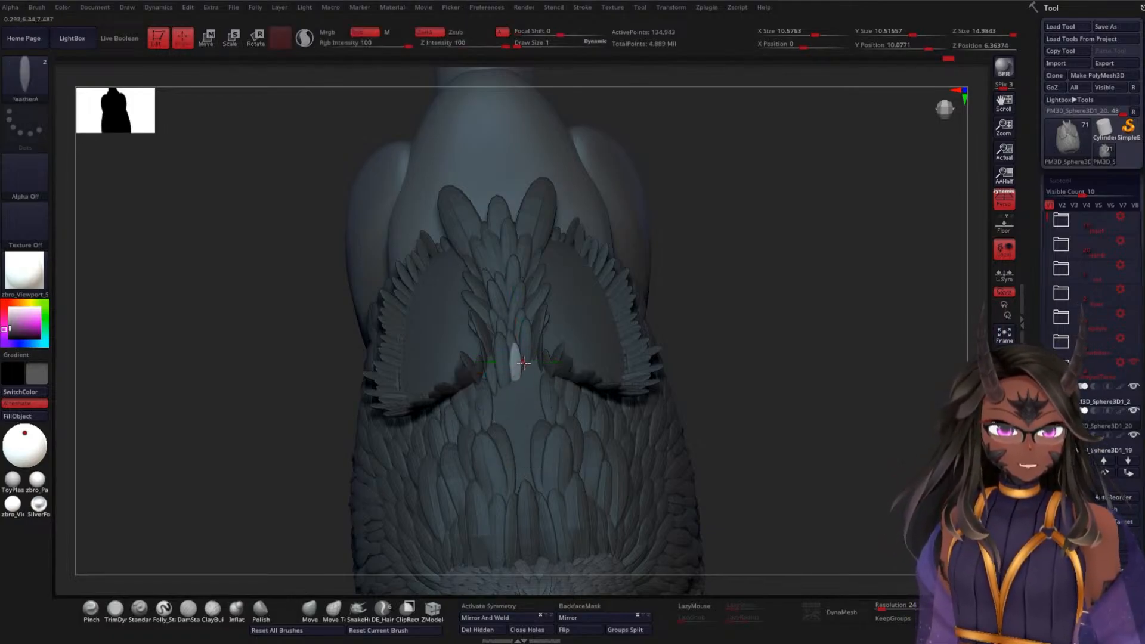
pyautogui.press('w')
pyautogui.moveTo(526, 385); pyautogui.dragTo(529, 384)
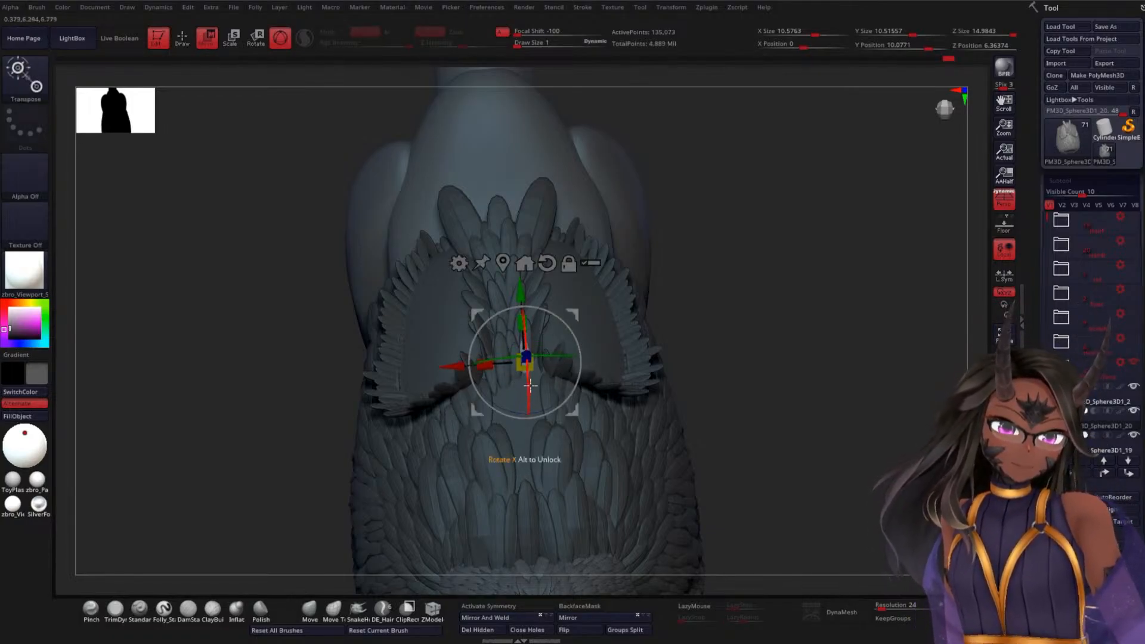
pyautogui.press('q')
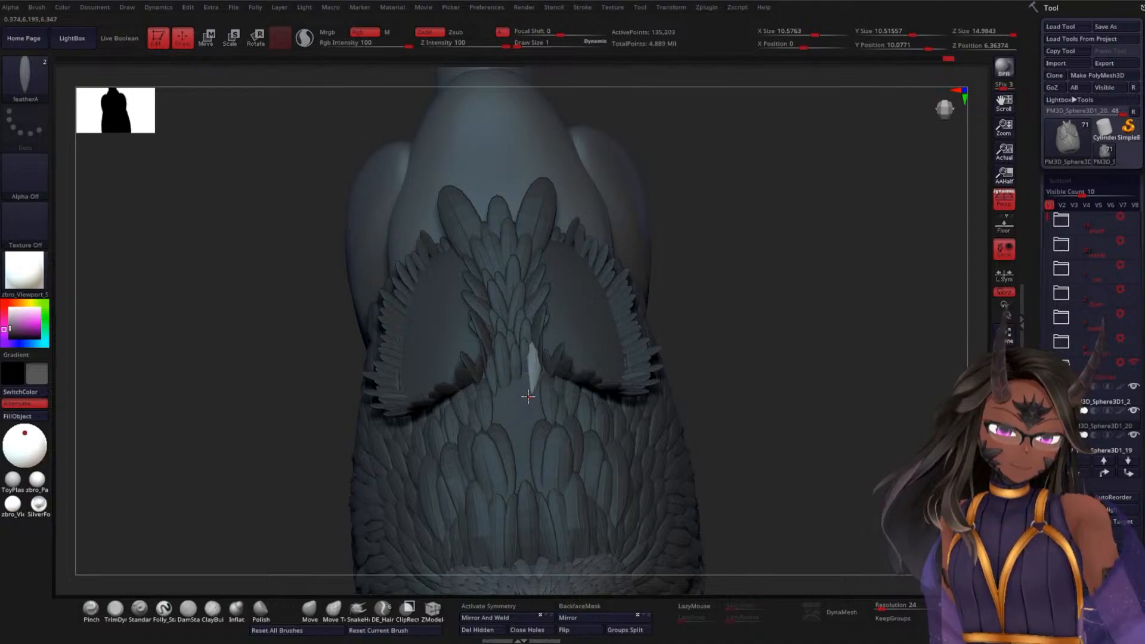
pyautogui.press('w')
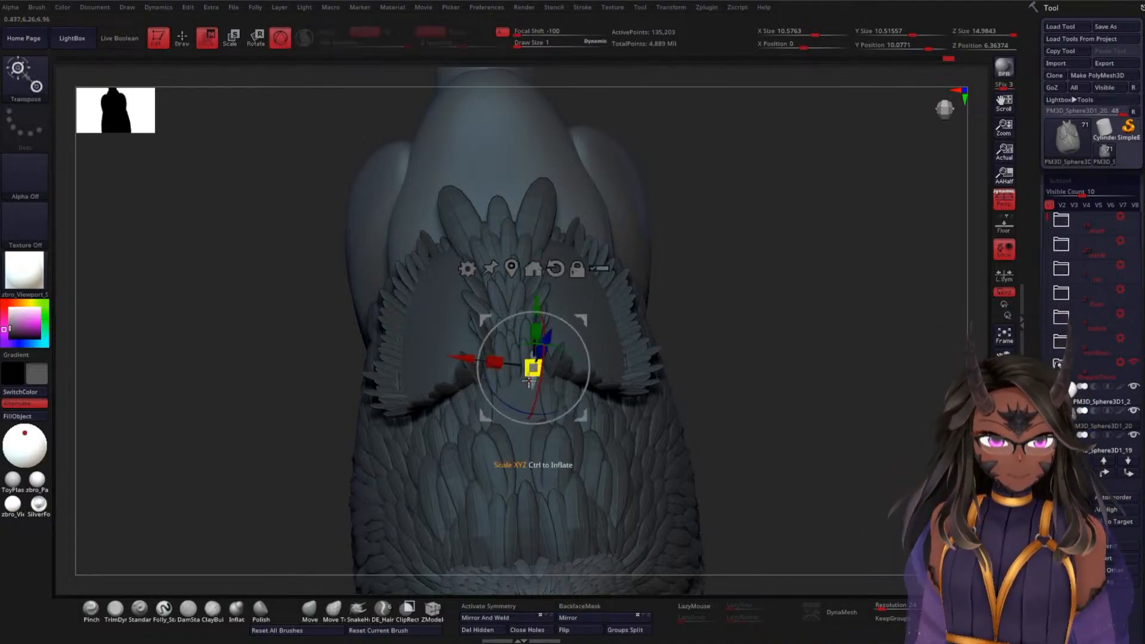
pyautogui.moveTo(541, 380); pyautogui.dragTo(538, 395)
pyautogui.press('q')
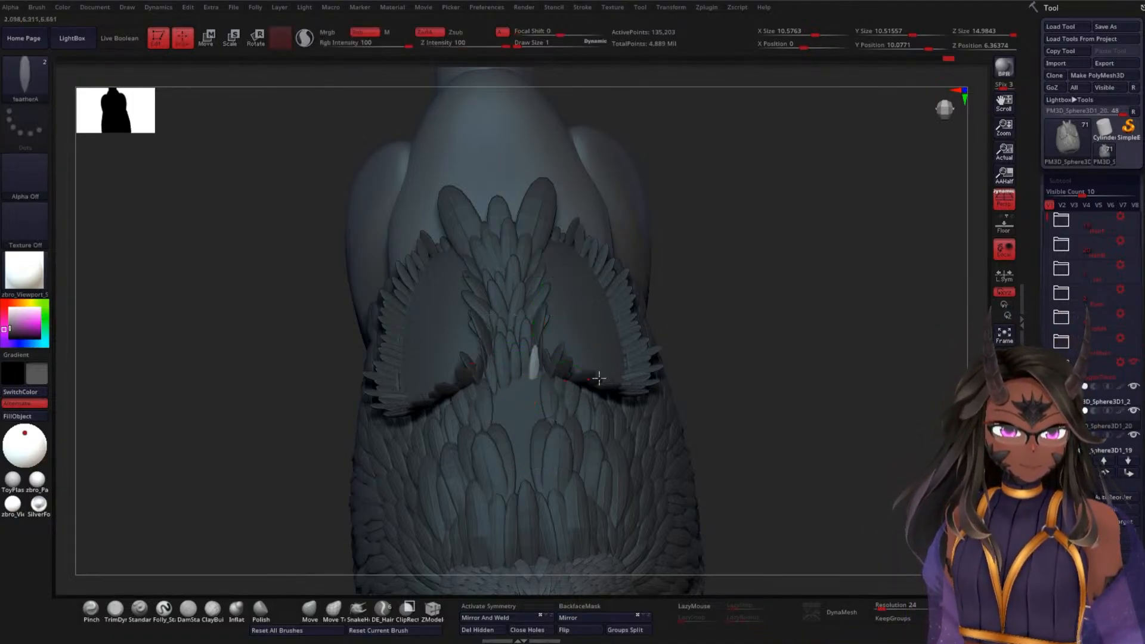
# Fill the bare gap between the midline strip and the lower back feathers with larger overlapping feathers
pyautogui.moveTo(740, 352); pyautogui.dragTo(812, 280)
pyautogui.moveTo(852, 353)
pyautogui.mouseDown()
pyautogui.moveTo(800, 332)
pyautogui.moveTo(795, 304)
pyautogui.moveTo(703, 320)
pyautogui.mouseUp()
pyautogui.moveTo(785, 337); pyautogui.dragTo(723, 354)
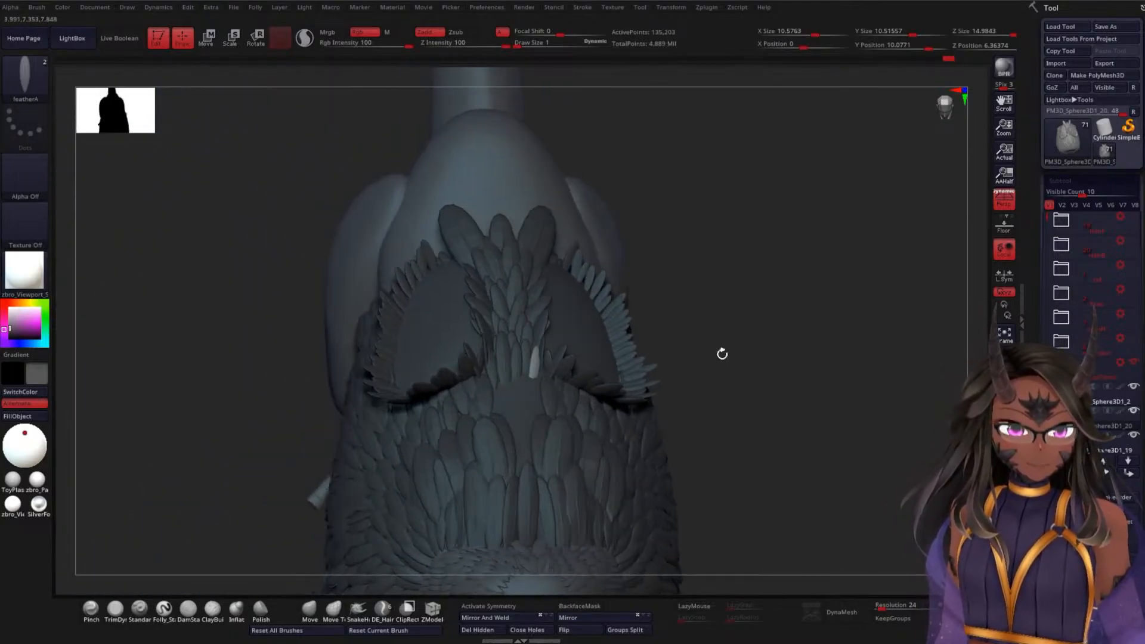
pyautogui.moveTo(522, 474); pyautogui.dragTo(518, 499)
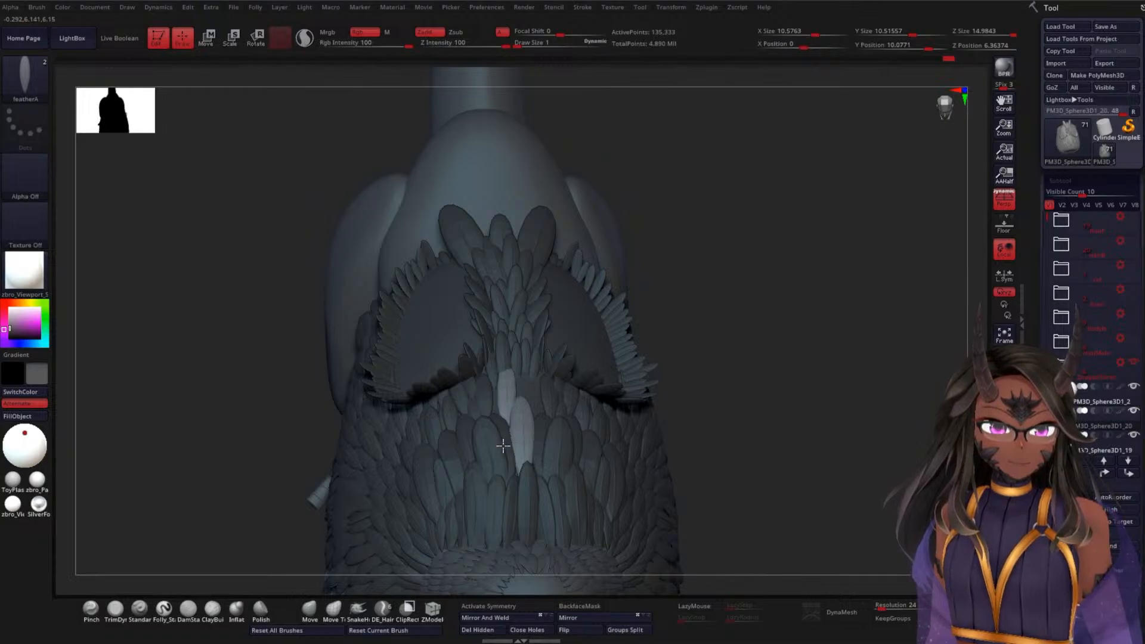
pyautogui.moveTo(502, 447); pyautogui.dragTo(538, 443)
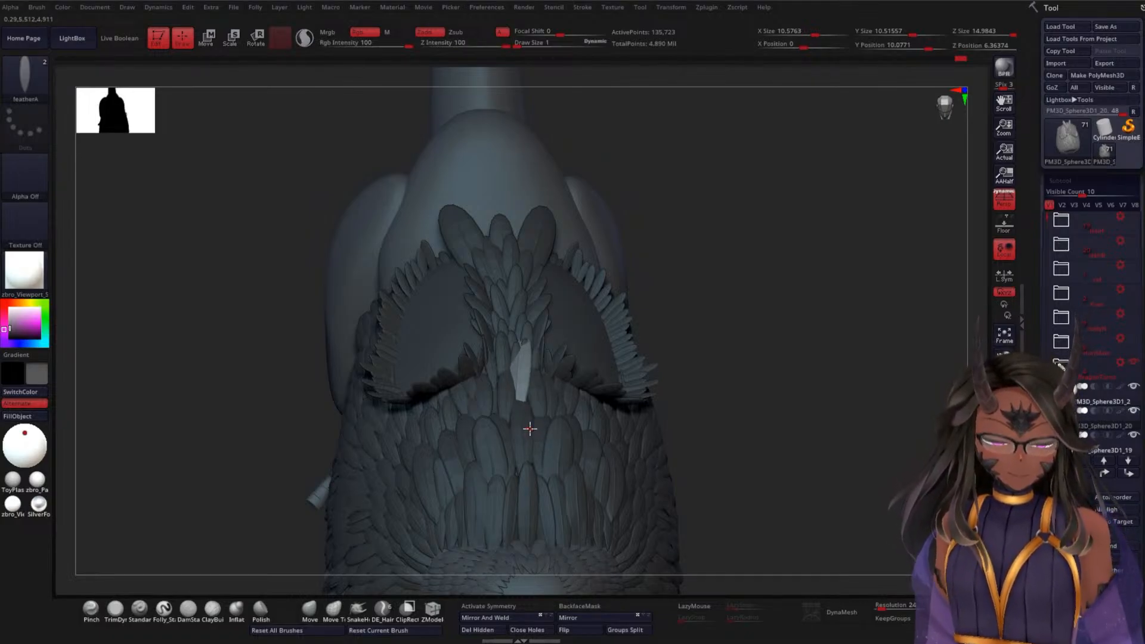
# Undo the oversized feather at the top of the gap and place a replacement, rotated and shifted into line
pyautogui.press('ctrl')
pyautogui.press('ctrl')
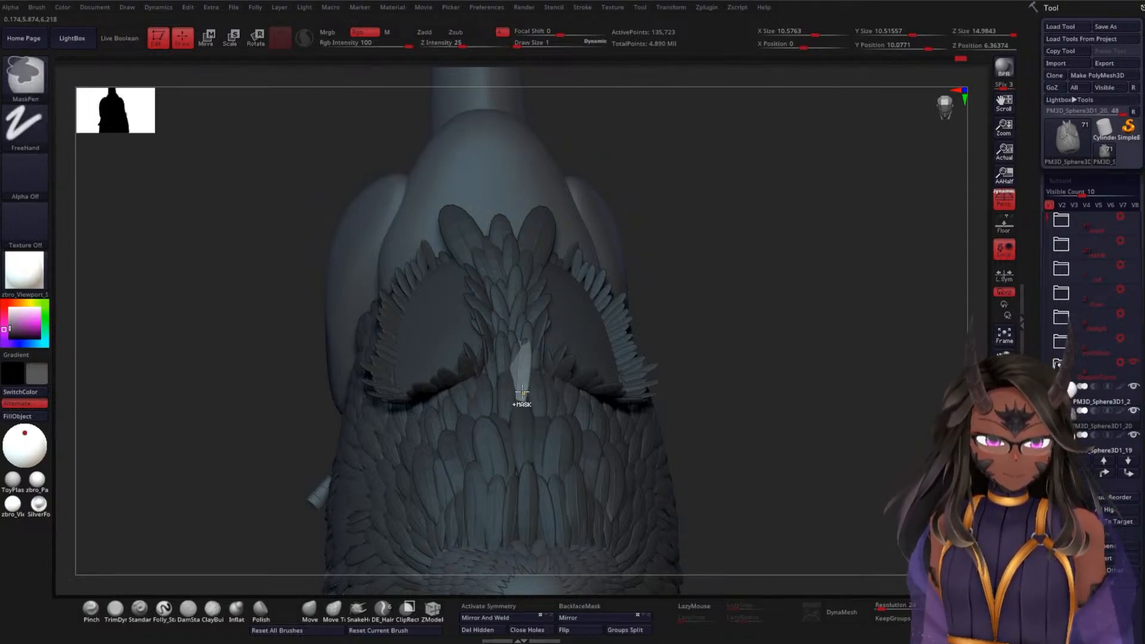
pyautogui.press('ctrl')
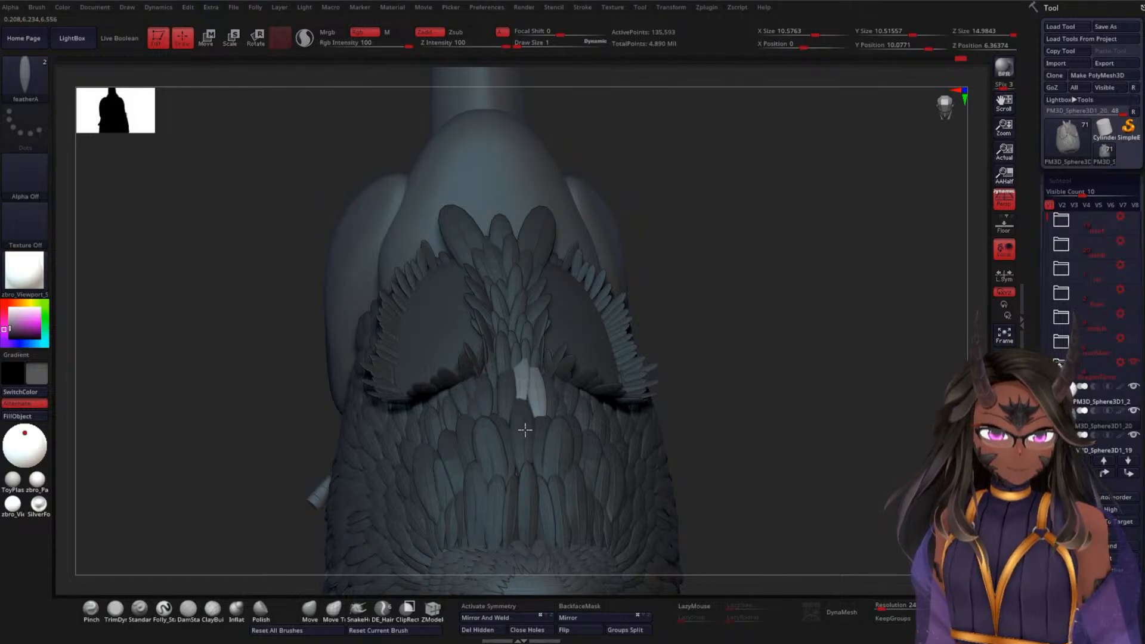
pyautogui.press('w')
pyautogui.moveTo(576, 397); pyautogui.dragTo(539, 379)
pyautogui.press('q')
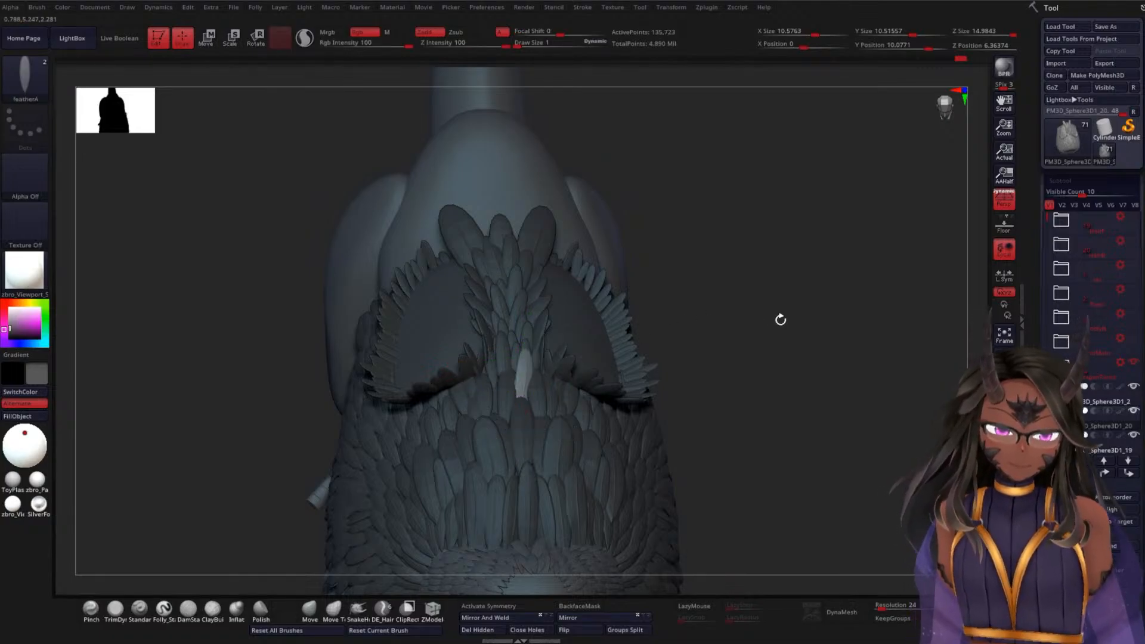
# Place small feathers along both sides of the bare strip between the thighs, undoing the misplaced one
pyautogui.moveTo(779, 320)
pyautogui.mouseDown()
pyautogui.moveTo(805, 390)
pyautogui.moveTo(775, 381)
pyautogui.moveTo(721, 335)
pyautogui.moveTo(782, 399)
pyautogui.moveTo(785, 287)
pyautogui.moveTo(790, 325)
pyautogui.moveTo(882, 288)
pyautogui.moveTo(864, 355)
pyautogui.moveTo(838, 370)
pyautogui.moveTo(821, 256)
pyautogui.moveTo(833, 245)
pyautogui.mouseUp()
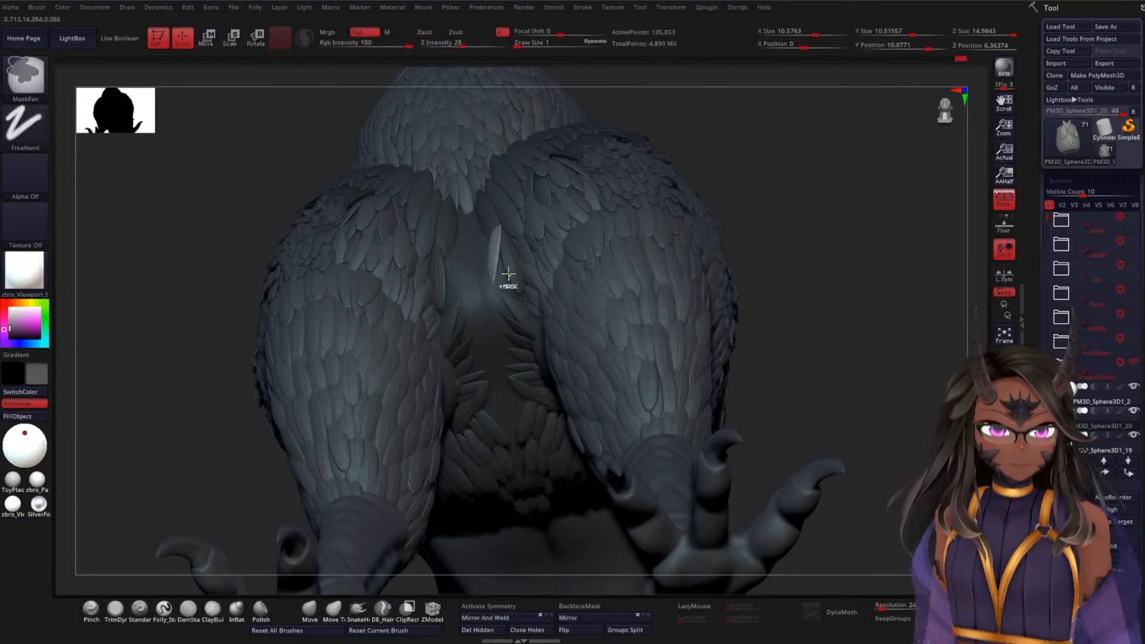
pyautogui.hotkey('ctrl', 'z')
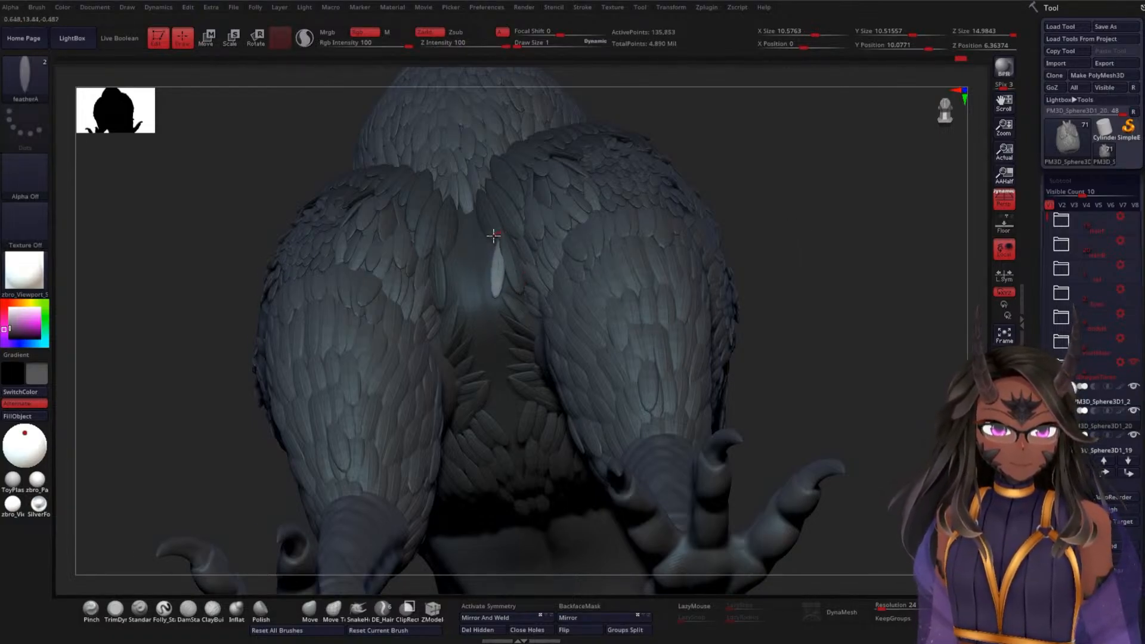
pyautogui.moveTo(441, 239); pyautogui.dragTo(454, 224)
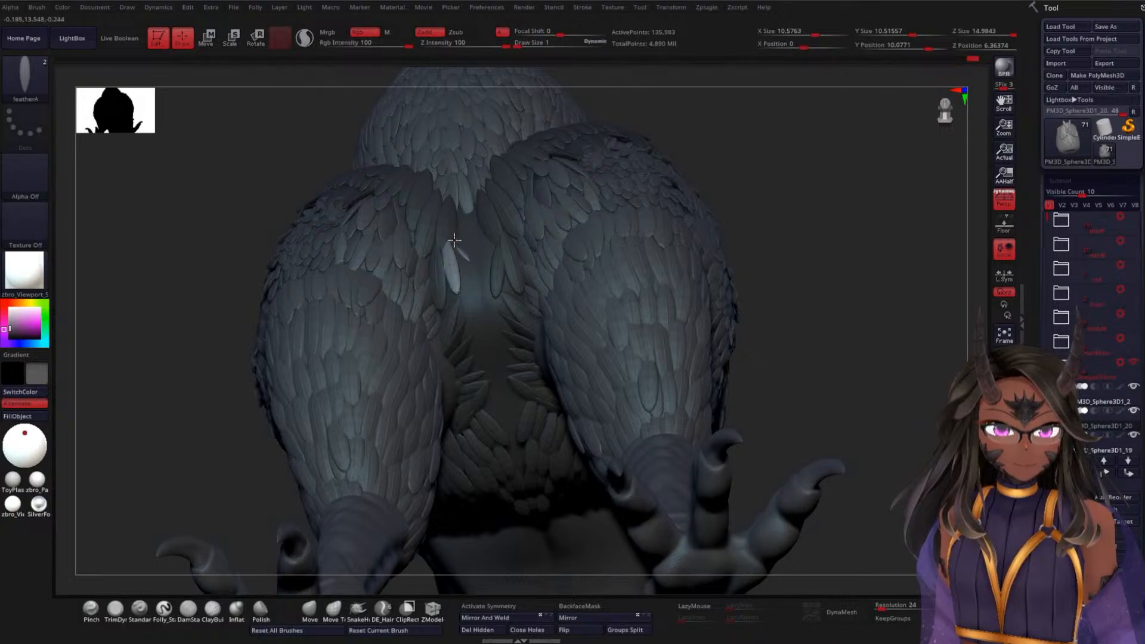
pyautogui.moveTo(764, 199); pyautogui.dragTo(768, 245)
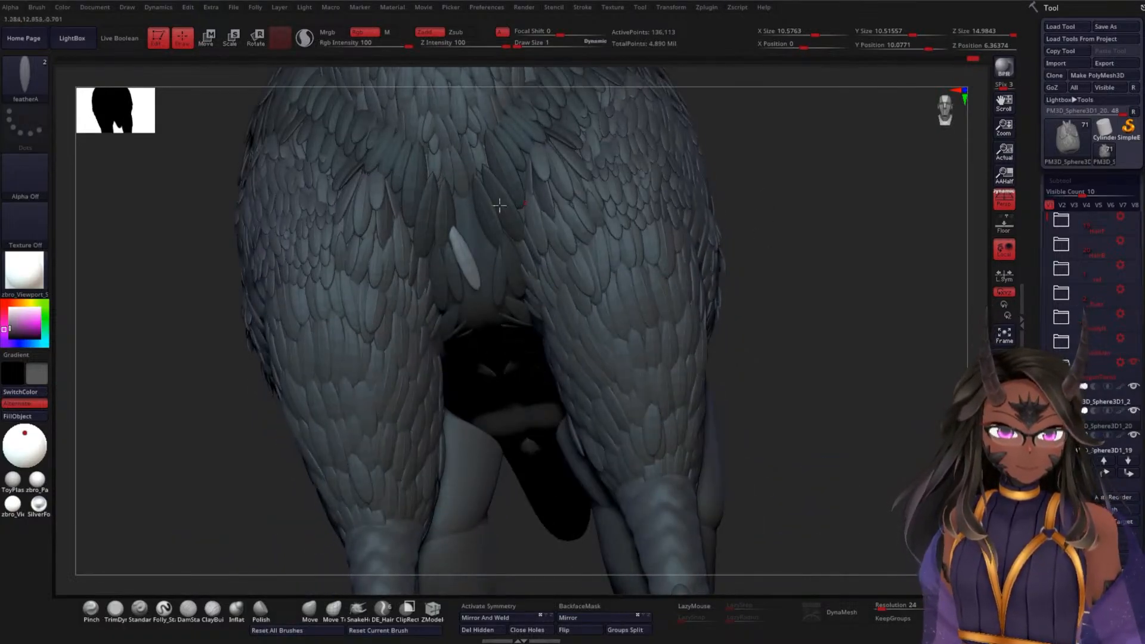
# Replace the last feather with a larger one down the centre of the bare strip and rotate it into line
pyautogui.hotkey('ctrl', 'z')
pyautogui.moveTo(461, 212)
pyautogui.mouseDown()
pyautogui.moveTo(454, 172)
pyautogui.moveTo(466, 162)
pyautogui.mouseUp()
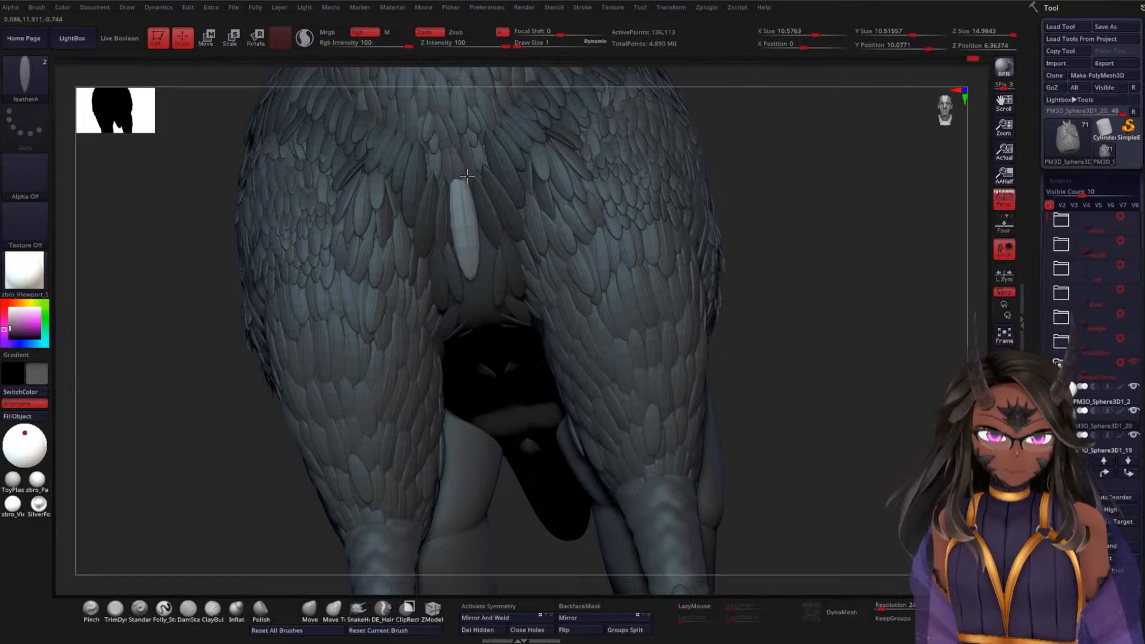
pyautogui.press('w')
pyautogui.moveTo(467, 231)
pyautogui.mouseDown()
pyautogui.moveTo(465, 206)
pyautogui.moveTo(467, 231)
pyautogui.mouseUp()
pyautogui.press('q')
# Add overlapping feathers beside and below the large central feather, adjusting their rotation to follow the surface
pyautogui.moveTo(743, 227); pyautogui.dragTo(770, 186)
pyautogui.moveTo(479, 218); pyautogui.dragTo(512, 252)
pyautogui.press('w')
pyautogui.moveTo(492, 278)
pyautogui.mouseDown()
pyautogui.moveTo(492, 255)
pyautogui.moveTo(492, 278)
pyautogui.mouseUp()
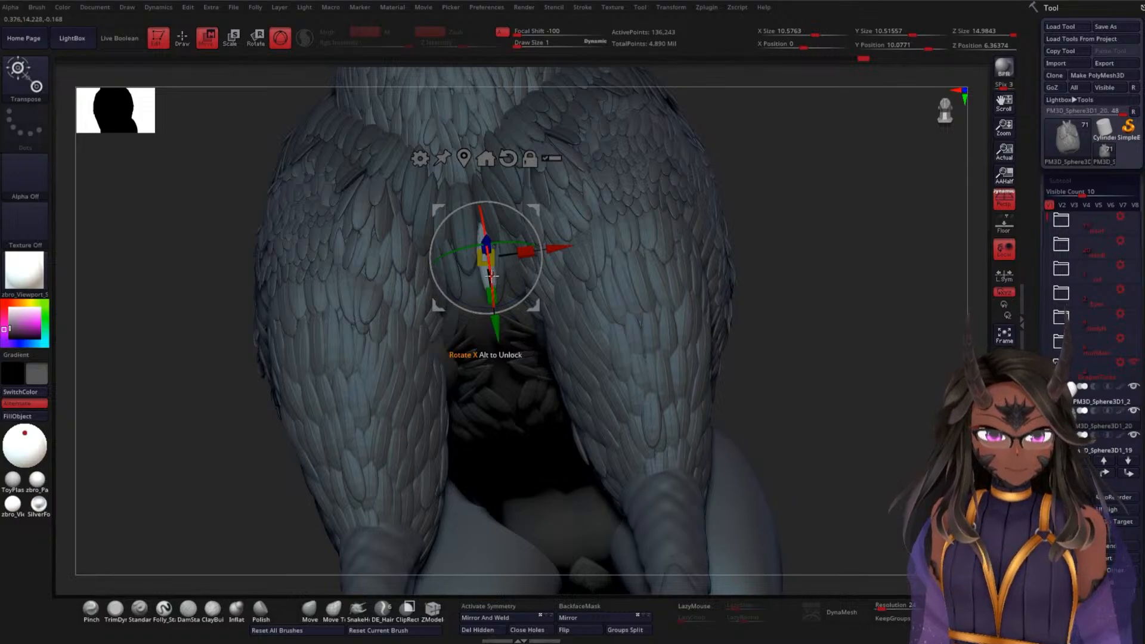
pyautogui.press('q')
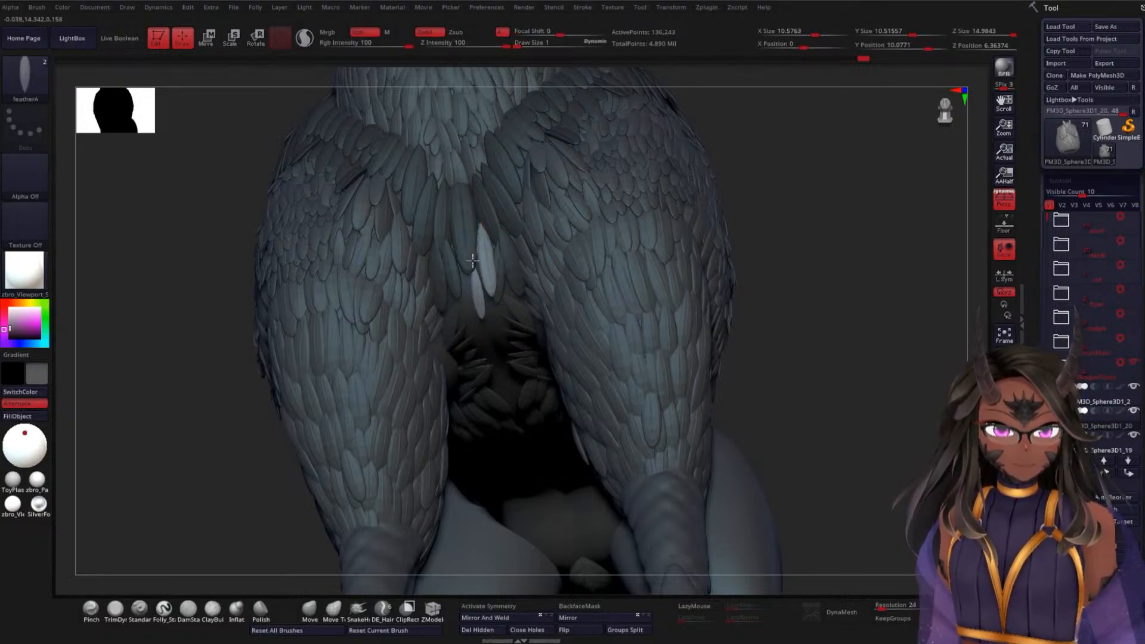
pyautogui.moveTo(763, 247); pyautogui.dragTo(757, 199)
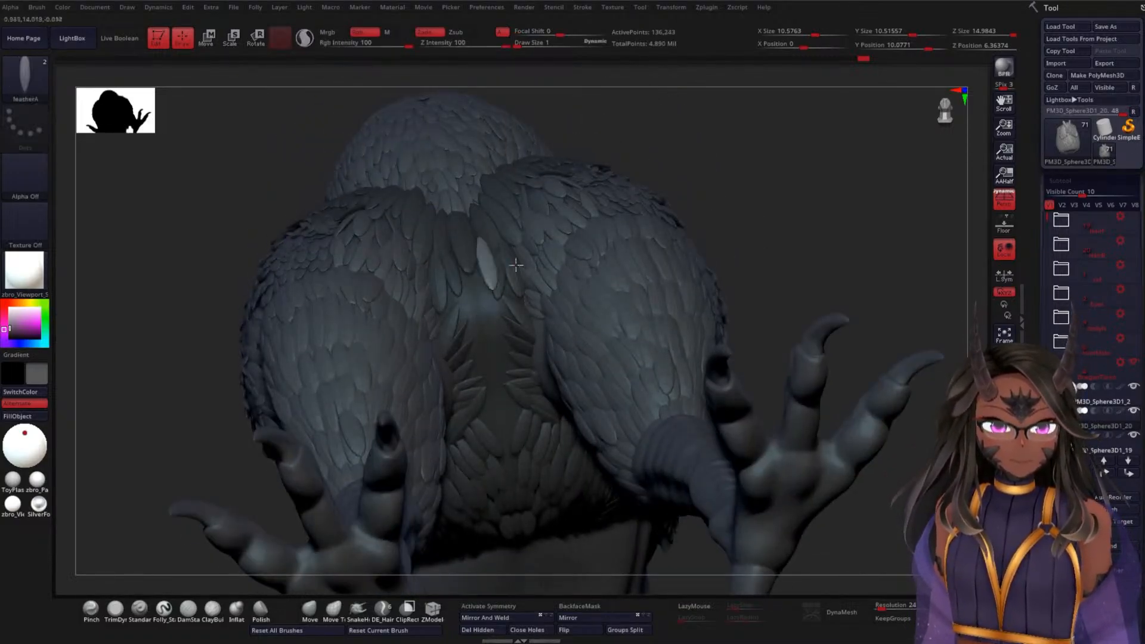
pyautogui.moveTo(463, 254); pyautogui.dragTo(463, 252)
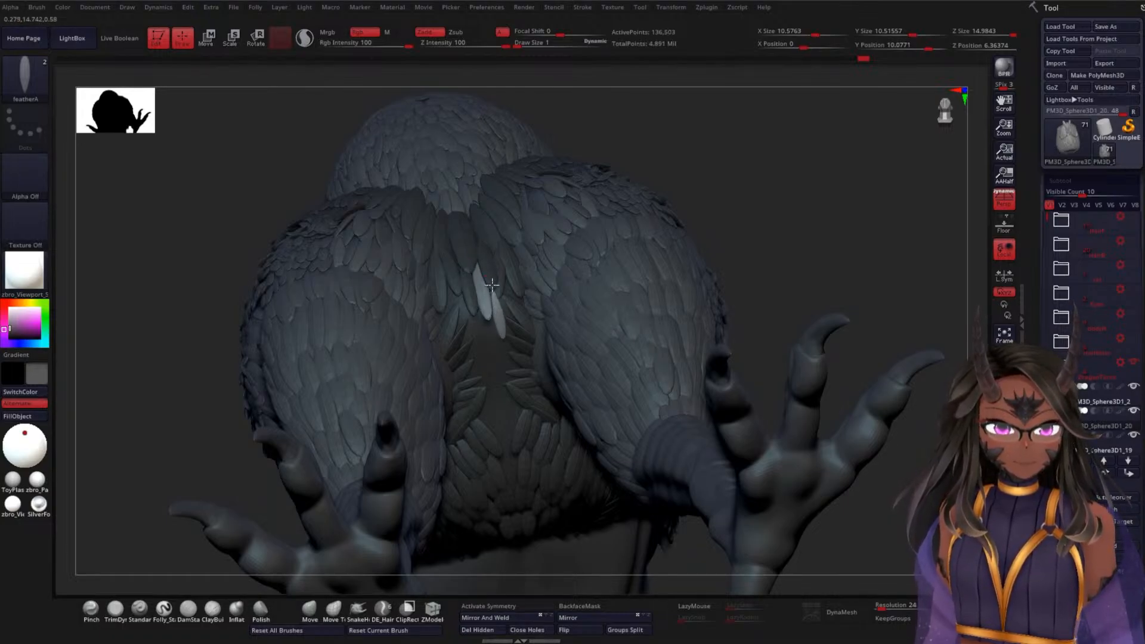
# Try extra small feathers at the lower end of the strip between the thighs, rotating the last one
pyautogui.moveTo(474, 297); pyautogui.dragTo(472, 292)
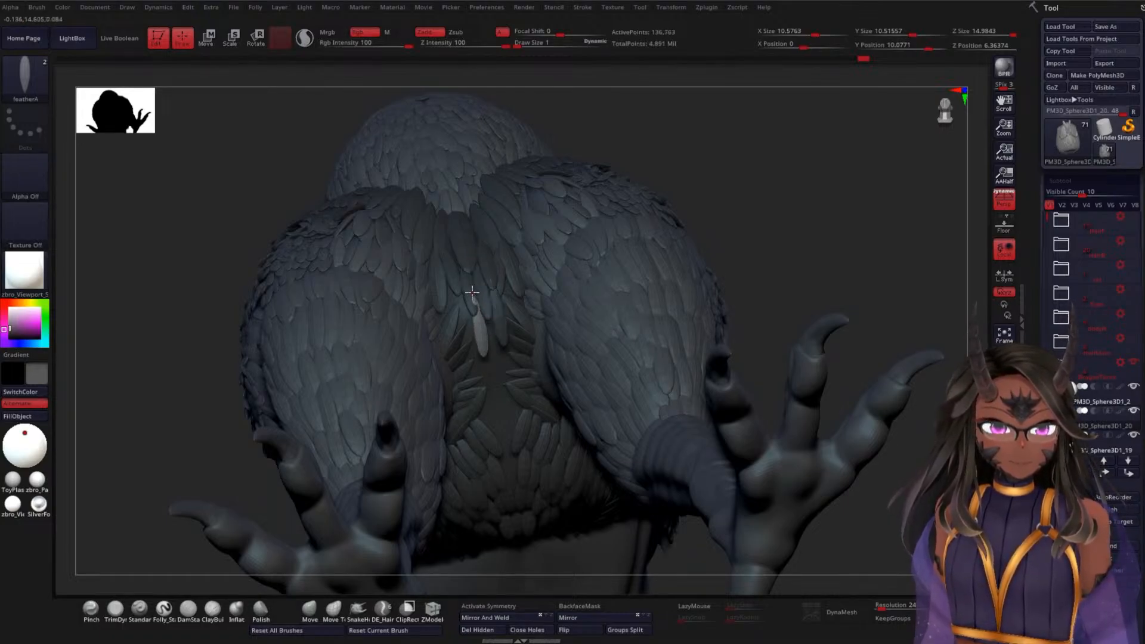
pyautogui.click(457, 291)
pyautogui.press('w')
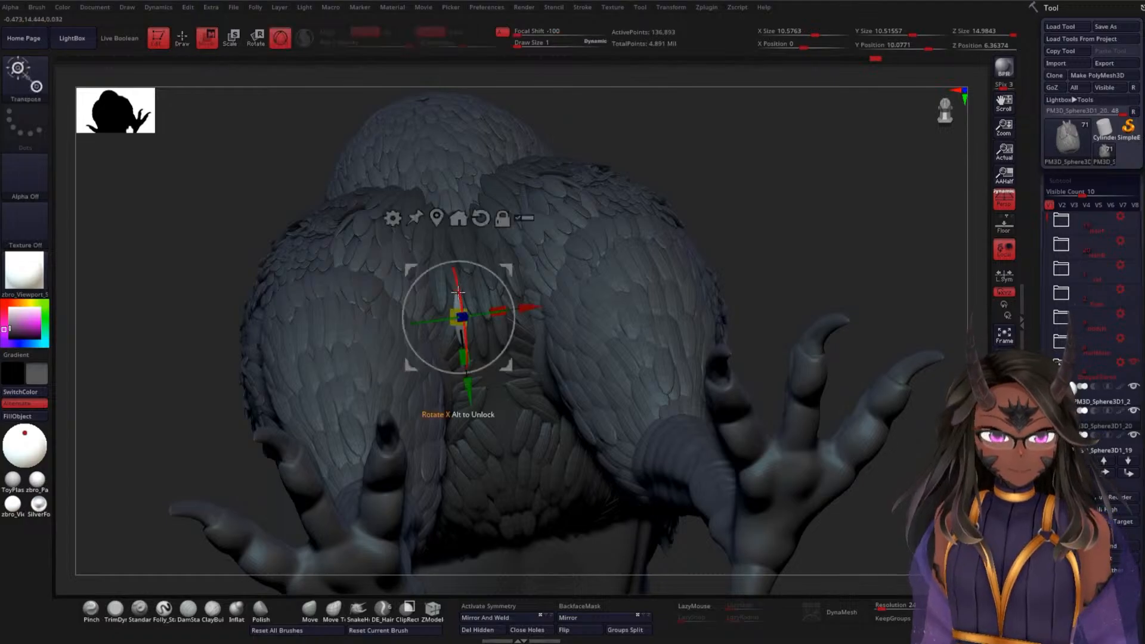
pyautogui.moveTo(459, 297)
pyautogui.mouseDown()
pyautogui.moveTo(456, 278)
pyautogui.moveTo(466, 307)
pyautogui.mouseUp()
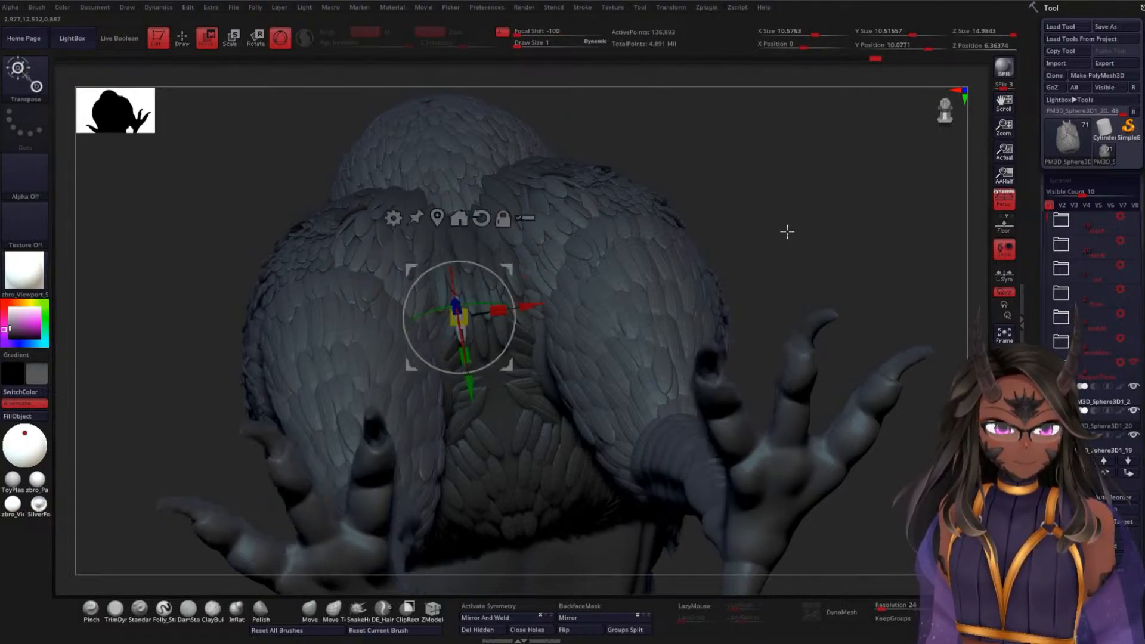
pyautogui.moveTo(787, 232)
pyautogui.mouseDown()
pyautogui.moveTo(818, 271)
pyautogui.moveTo(821, 185)
pyautogui.moveTo(790, 179)
pyautogui.mouseUp()
pyautogui.press('q')
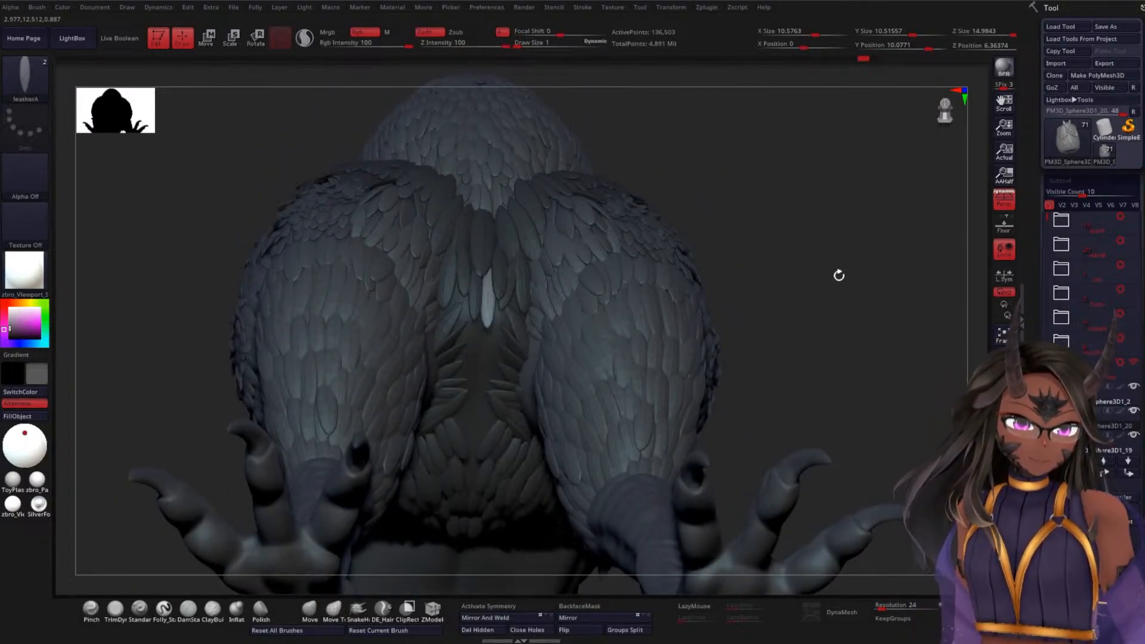
# Try a single feather in the gap where the flank's feather edge meets the bare torso, rotating and shifting it
pyautogui.moveTo(836, 274)
pyautogui.mouseDown()
pyautogui.moveTo(836, 191)
pyautogui.moveTo(845, 309)
pyautogui.moveTo(861, 268)
pyautogui.mouseUp()
pyautogui.moveTo(862, 350)
pyautogui.mouseDown()
pyautogui.moveTo(851, 312)
pyautogui.moveTo(717, 290)
pyautogui.moveTo(729, 151)
pyautogui.moveTo(736, 288)
pyautogui.moveTo(709, 292)
pyautogui.moveTo(685, 235)
pyautogui.moveTo(690, 317)
pyautogui.moveTo(807, 279)
pyautogui.moveTo(878, 224)
pyautogui.moveTo(861, 176)
pyautogui.moveTo(877, 266)
pyautogui.moveTo(766, 207)
pyautogui.mouseUp()
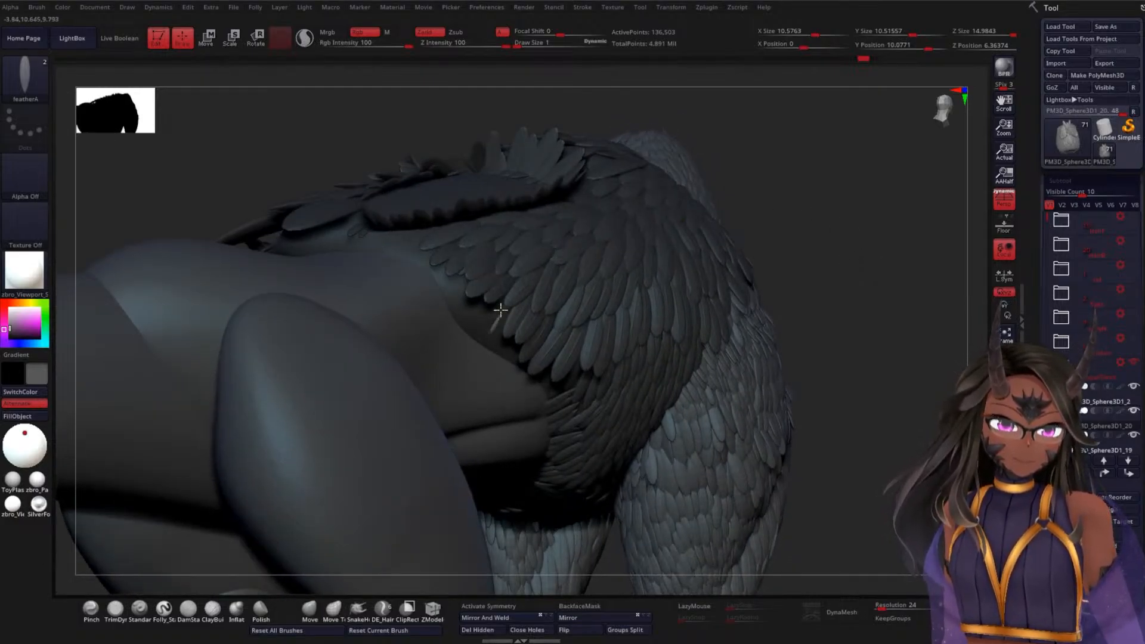
pyautogui.hotkey('ctrl', 'z')
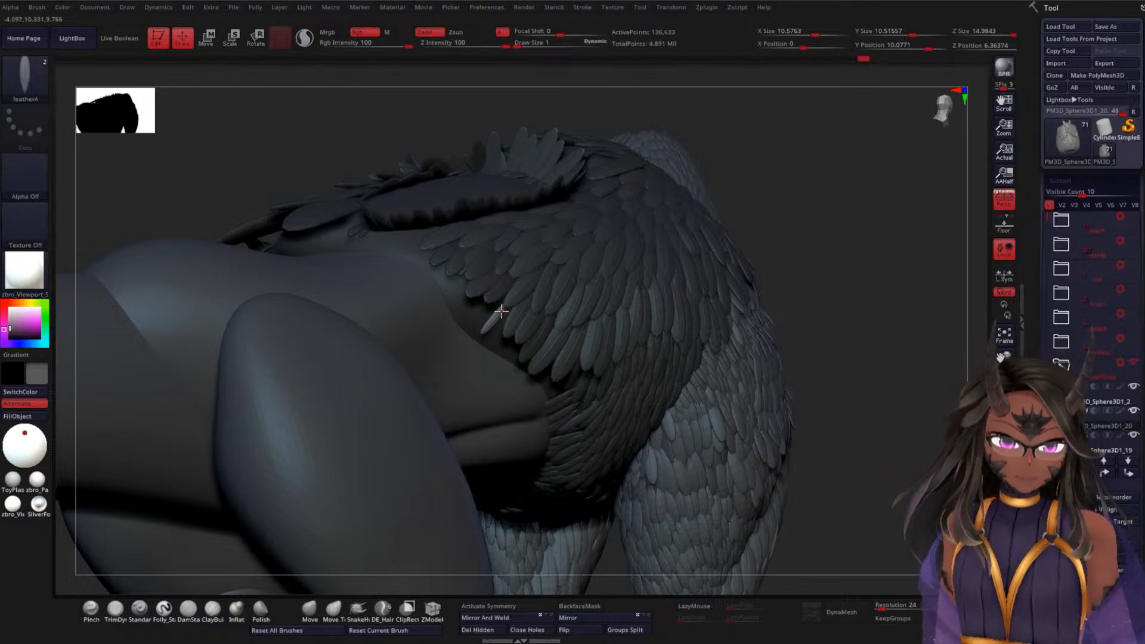
pyautogui.press('w')
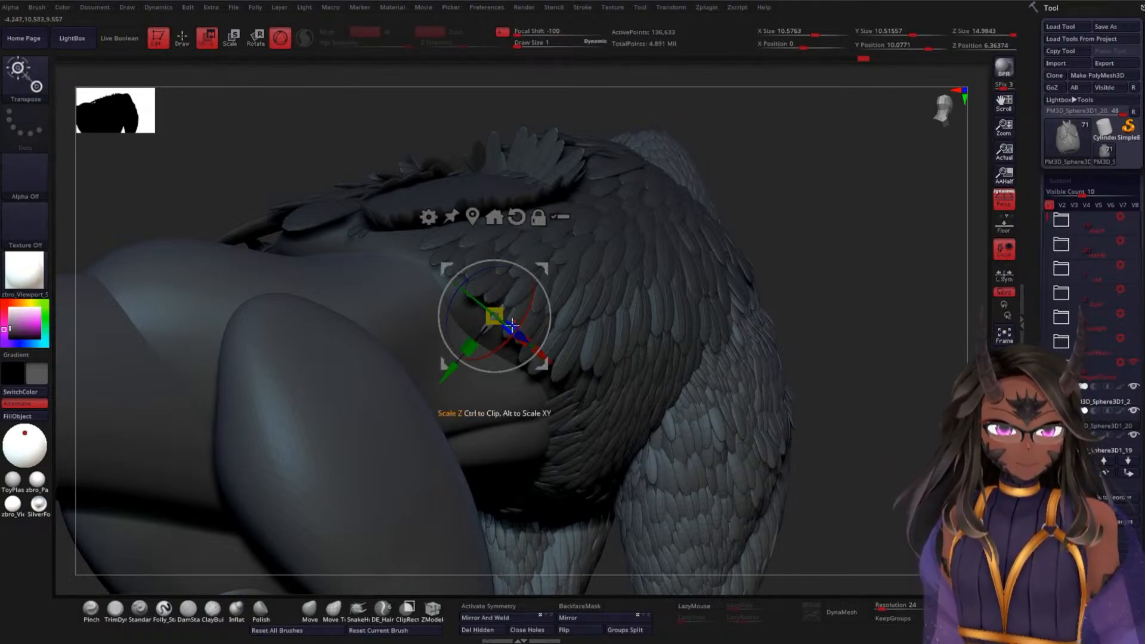
pyautogui.hotkey('ctrl', 'z')
pyautogui.press('q')
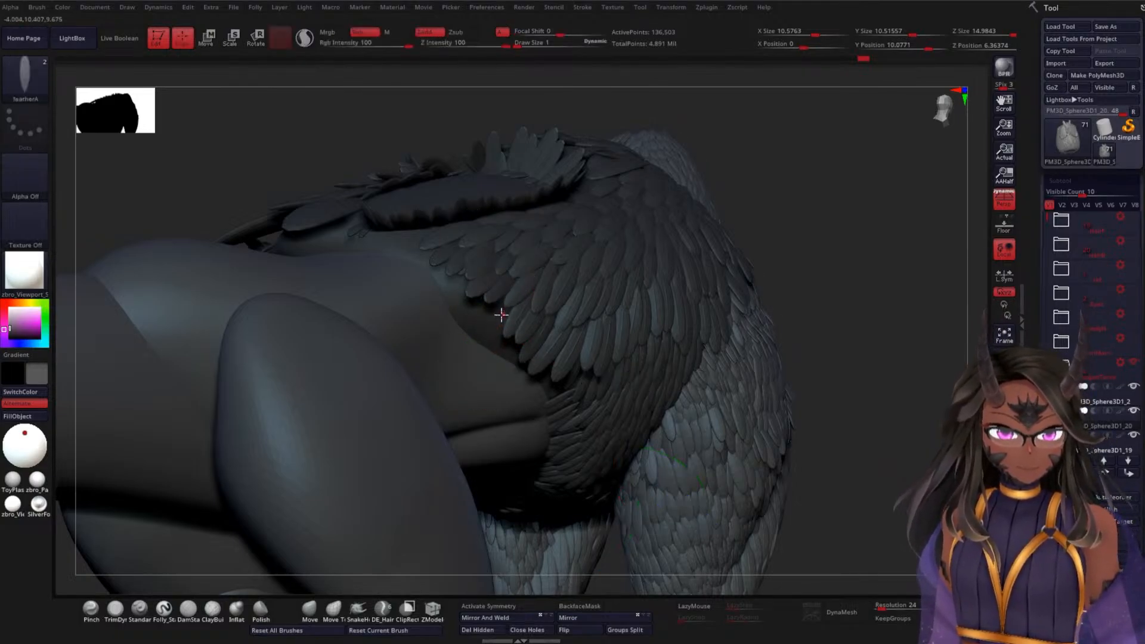
pyautogui.press('w')
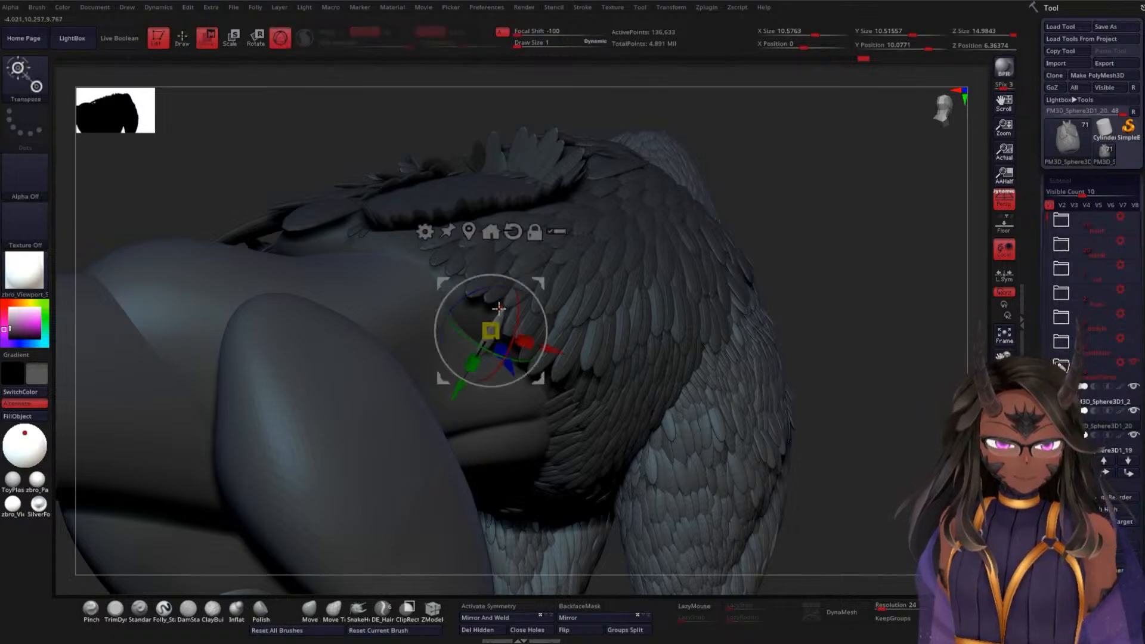
pyautogui.moveTo(517, 325); pyautogui.dragTo(519, 294)
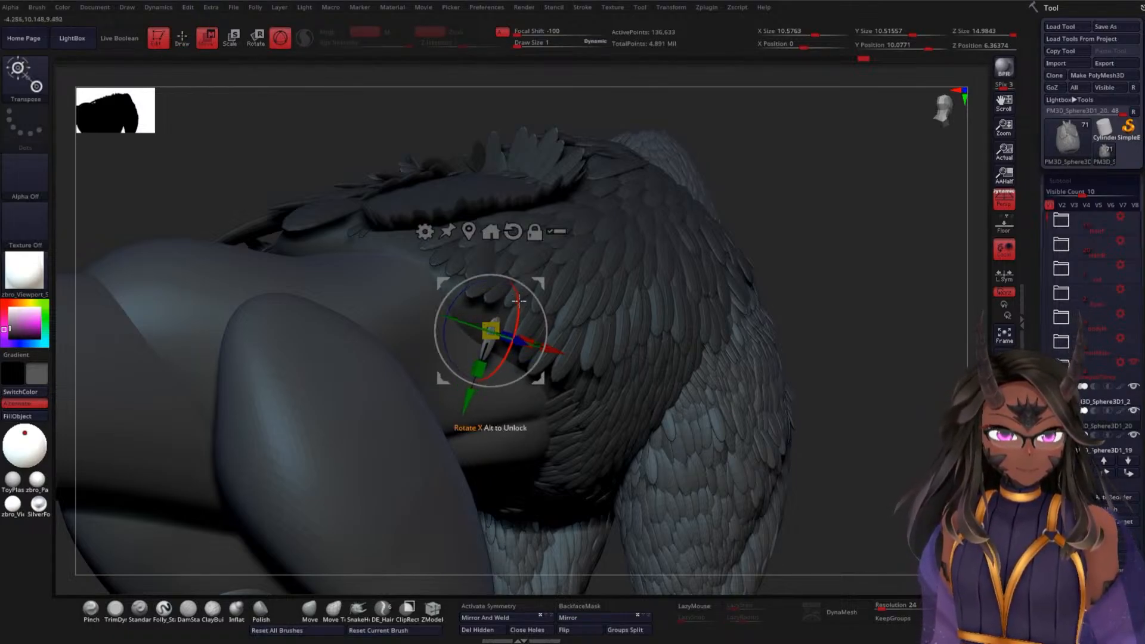
pyautogui.moveTo(470, 392); pyautogui.dragTo(510, 326)
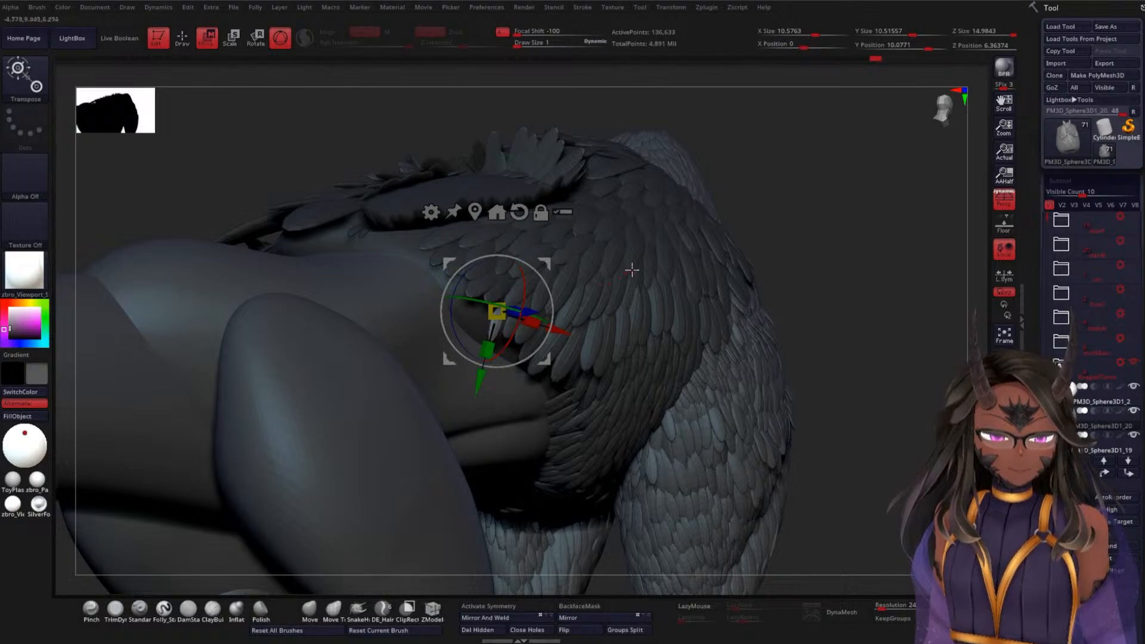
pyautogui.press('q')
pyautogui.moveTo(785, 232)
pyautogui.mouseDown()
pyautogui.moveTo(825, 258)
pyautogui.moveTo(825, 234)
pyautogui.mouseUp()
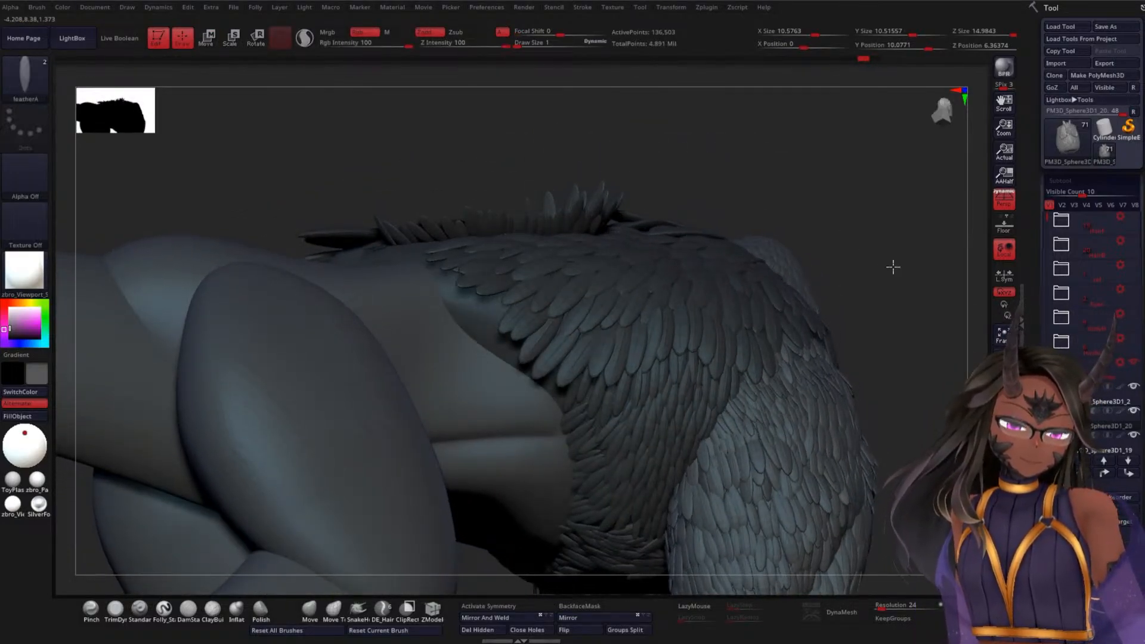
# Activate symmetry and place a mirrored feather in the flank edge gap, undoing the misplaced one and rotating its replacement
pyautogui.moveTo(892, 266)
pyautogui.mouseDown()
pyautogui.moveTo(915, 314)
pyautogui.moveTo(788, 317)
pyautogui.moveTo(784, 258)
pyautogui.moveTo(798, 327)
pyautogui.moveTo(775, 286)
pyautogui.moveTo(775, 263)
pyautogui.moveTo(781, 292)
pyautogui.moveTo(782, 271)
pyautogui.moveTo(762, 199)
pyautogui.moveTo(742, 185)
pyautogui.moveTo(716, 191)
pyautogui.moveTo(724, 281)
pyautogui.moveTo(706, 281)
pyautogui.mouseUp()
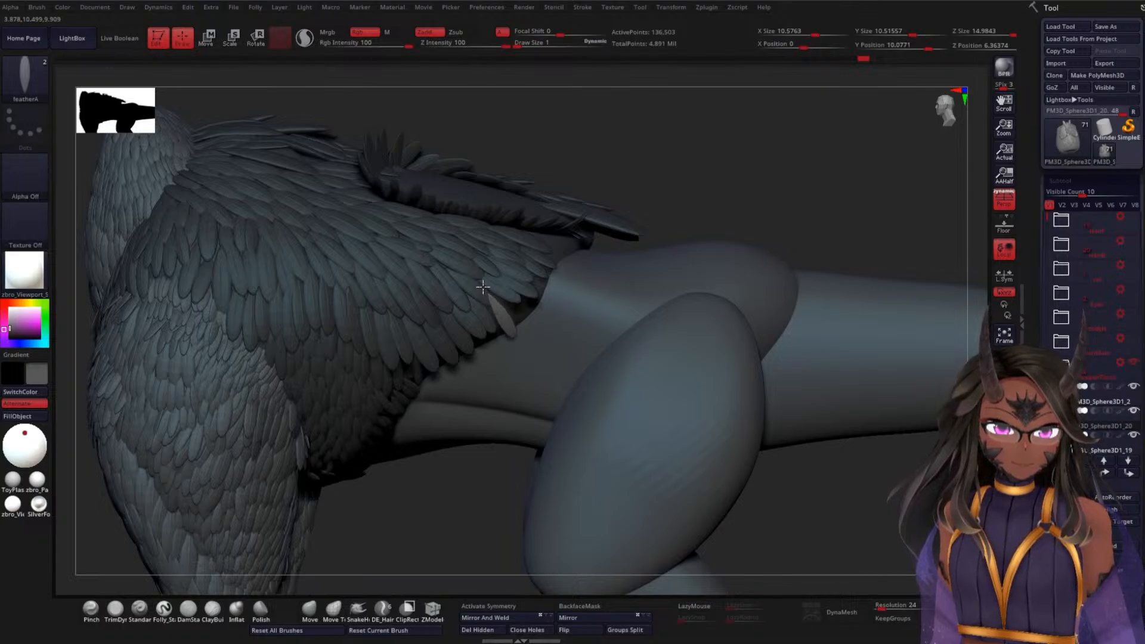
pyautogui.click(489, 606)
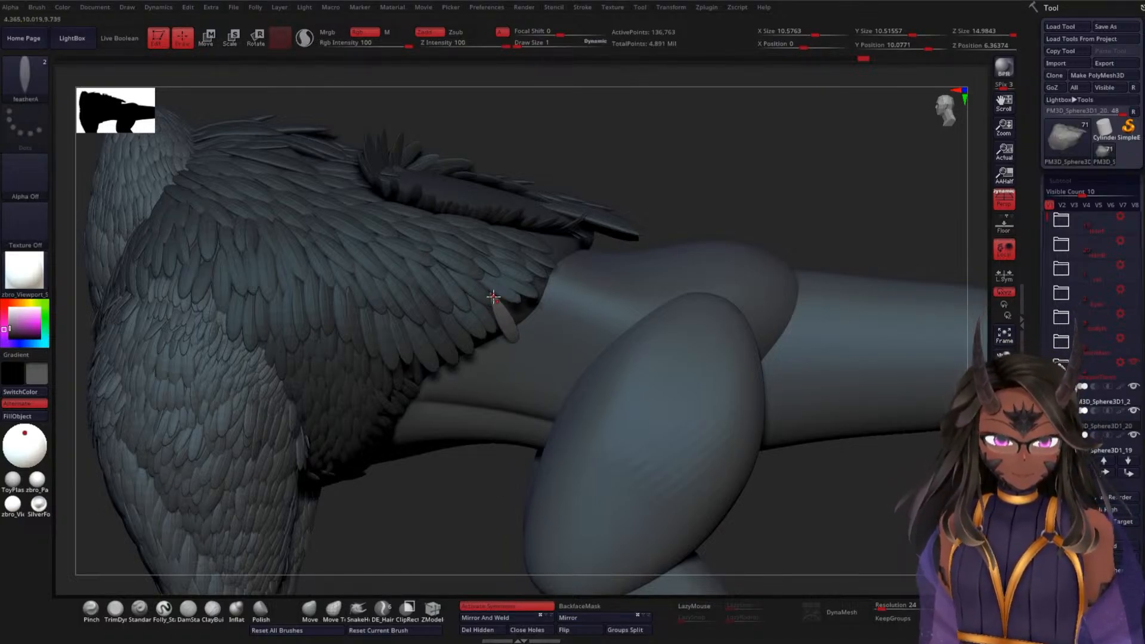
pyautogui.hotkey('ctrl', 'z')
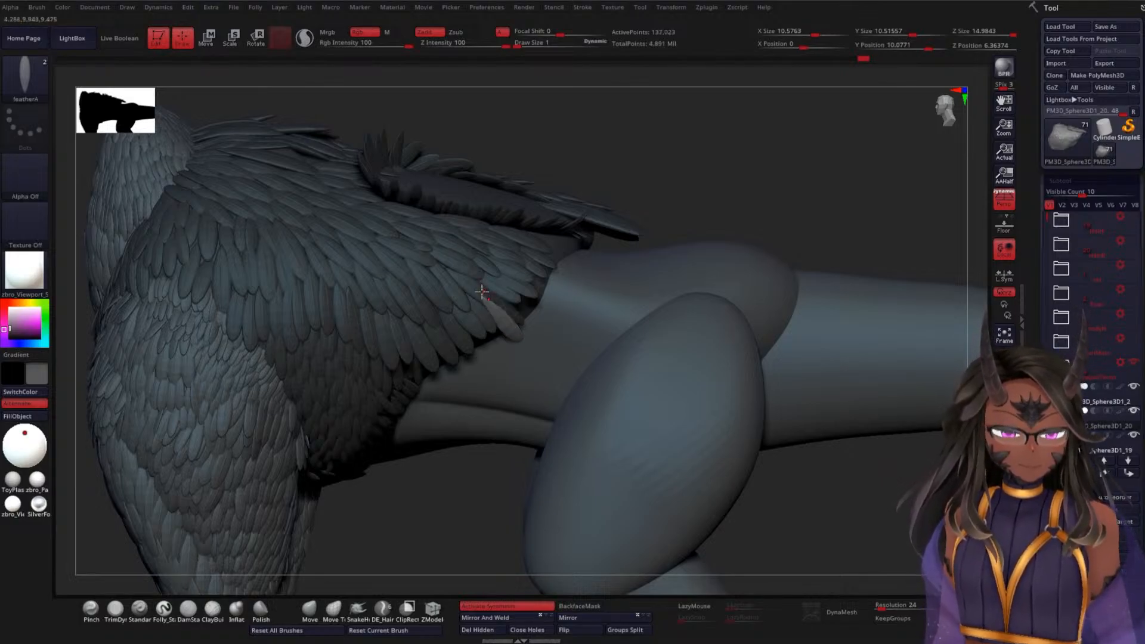
pyautogui.press('w')
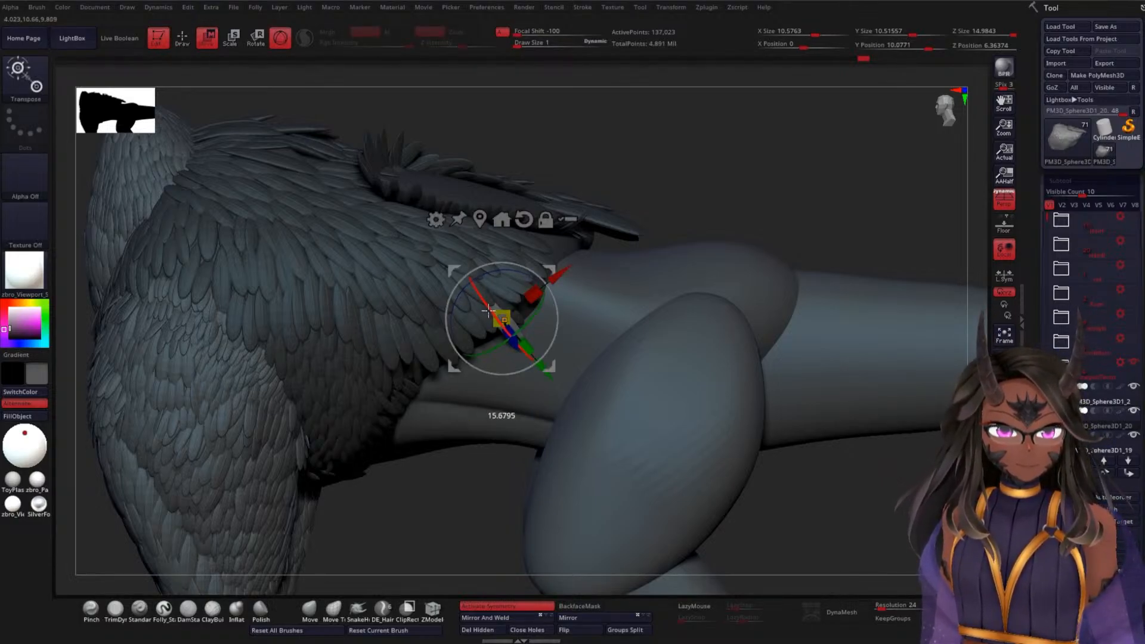
pyautogui.press('q')
# Add a mirrored feather higher on the flank edge below the wing opening and rotate it along the neighbouring feathers
pyautogui.moveTo(777, 219); pyautogui.dragTo(605, 252)
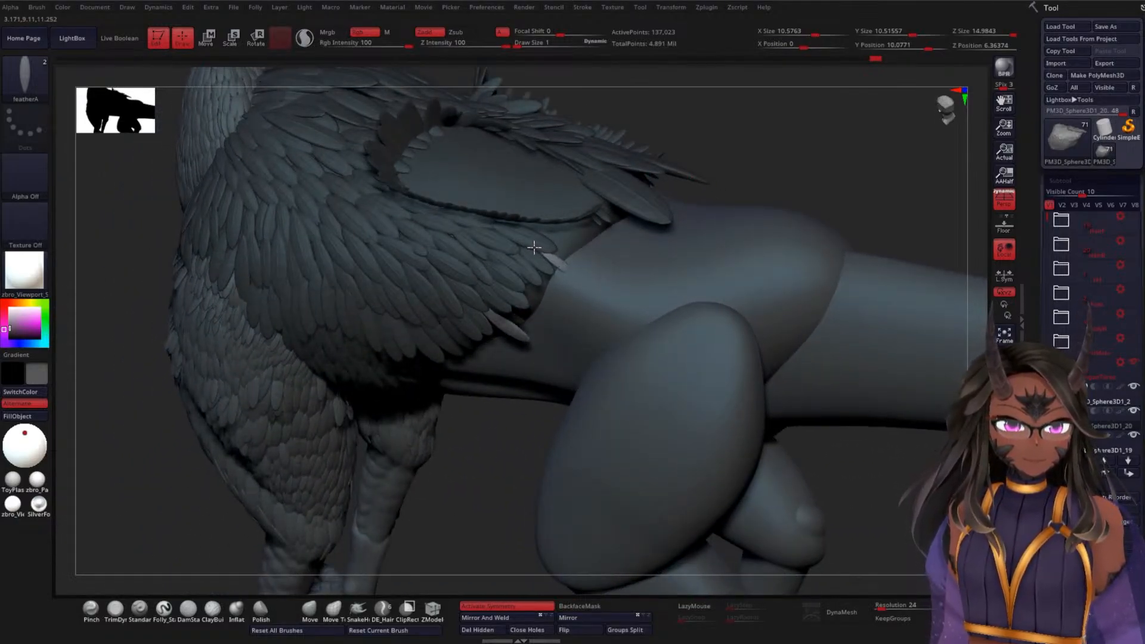
pyautogui.press('w')
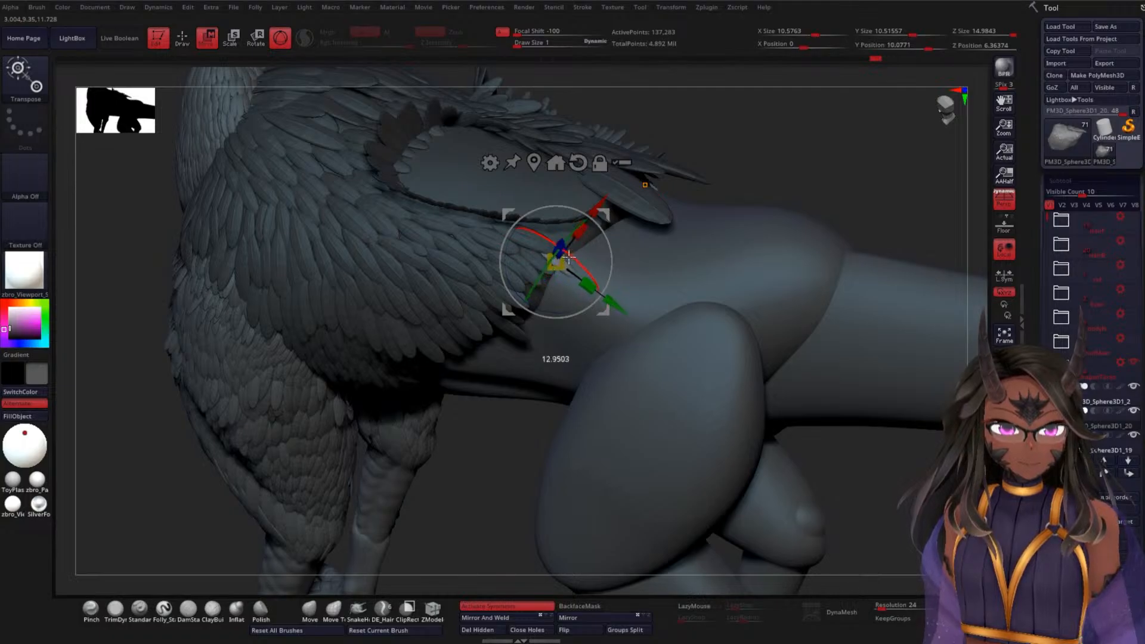
pyautogui.press('q')
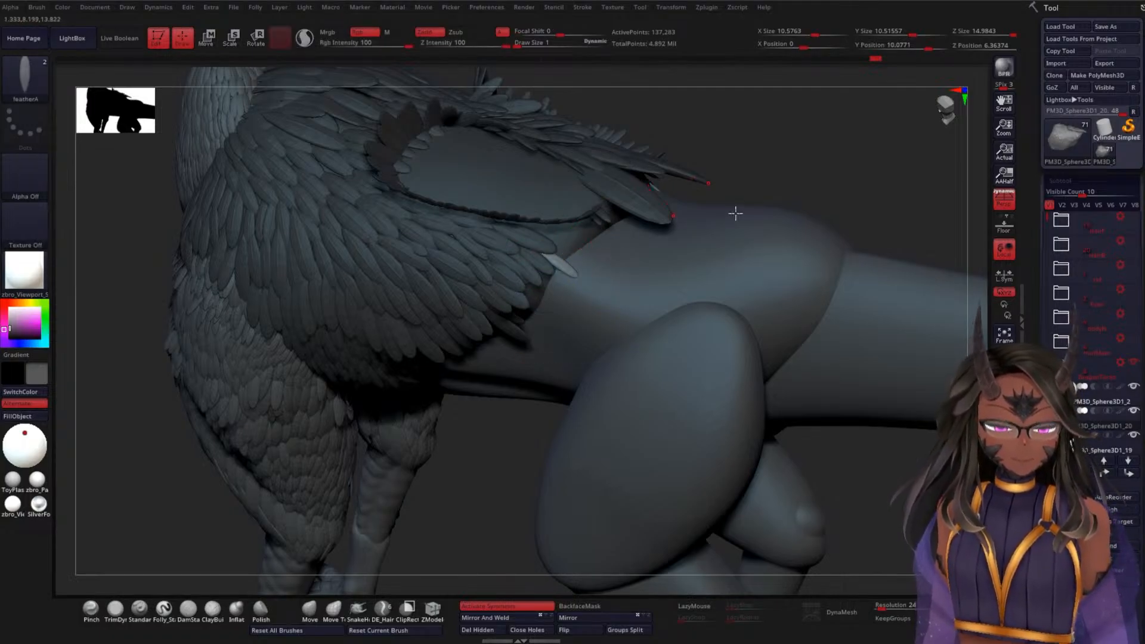
pyautogui.press('w')
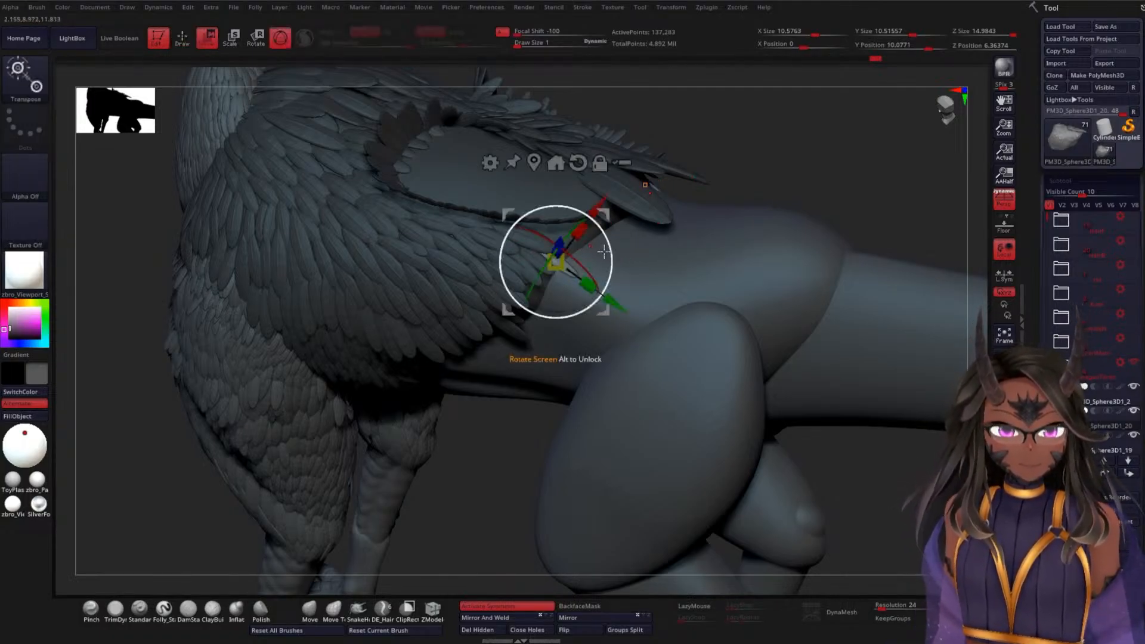
pyautogui.moveTo(588, 285)
pyautogui.mouseDown()
pyautogui.moveTo(581, 302)
pyautogui.moveTo(593, 286)
pyautogui.mouseUp()
pyautogui.press('q')
pyautogui.moveTo(812, 235); pyautogui.dragTo(812, 164)
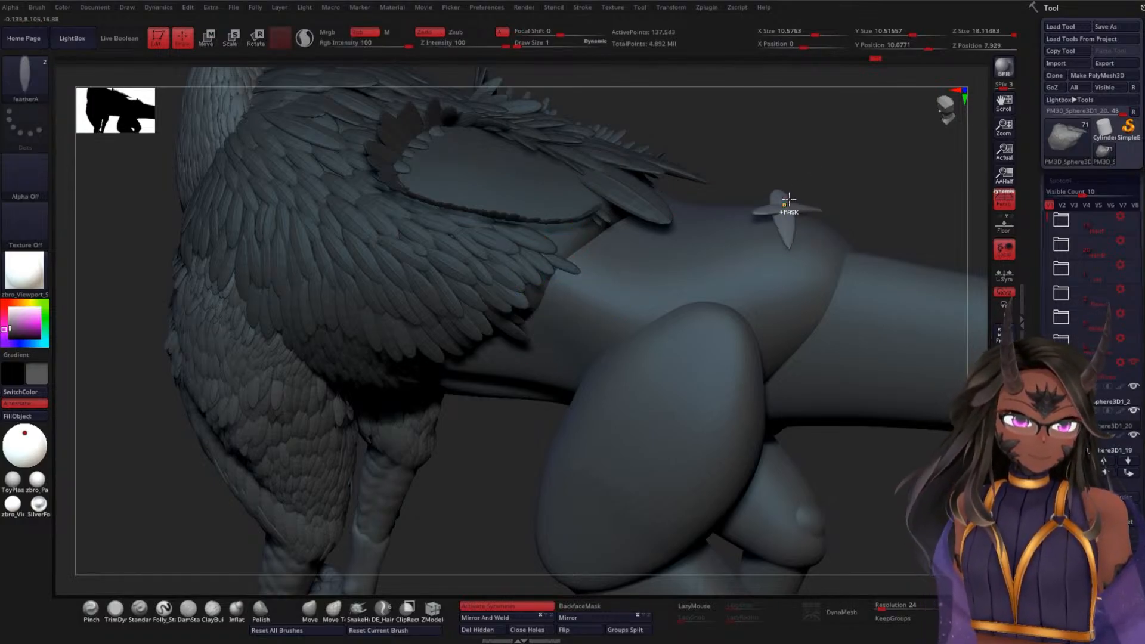
pyautogui.hotkey('ctrl', 'z')
pyautogui.moveTo(800, 229); pyautogui.dragTo(818, 177)
pyautogui.hotkey('ctrl', 'z')
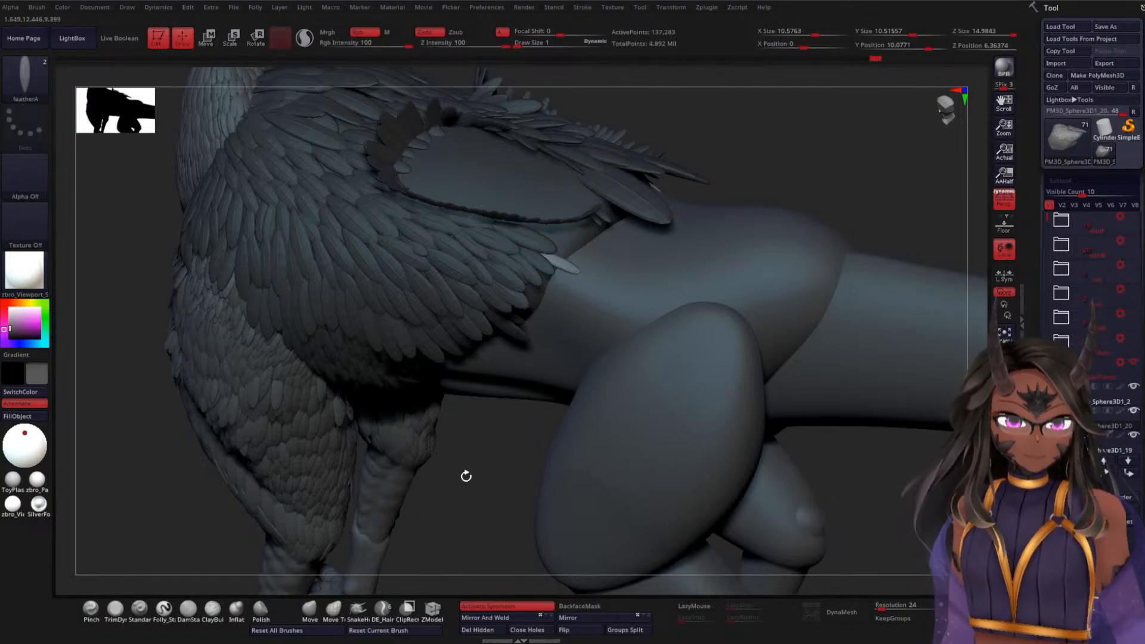
# Turn on polypaint display for all subtools in the front view and sample a light colour from the model
pyautogui.moveTo(466, 476); pyautogui.dragTo(241, 452)
pyautogui.keyDown('shift'); pyautogui.moveTo(734, 238); pyautogui.dragTo(720, 247); pyautogui.keyUp('shift')
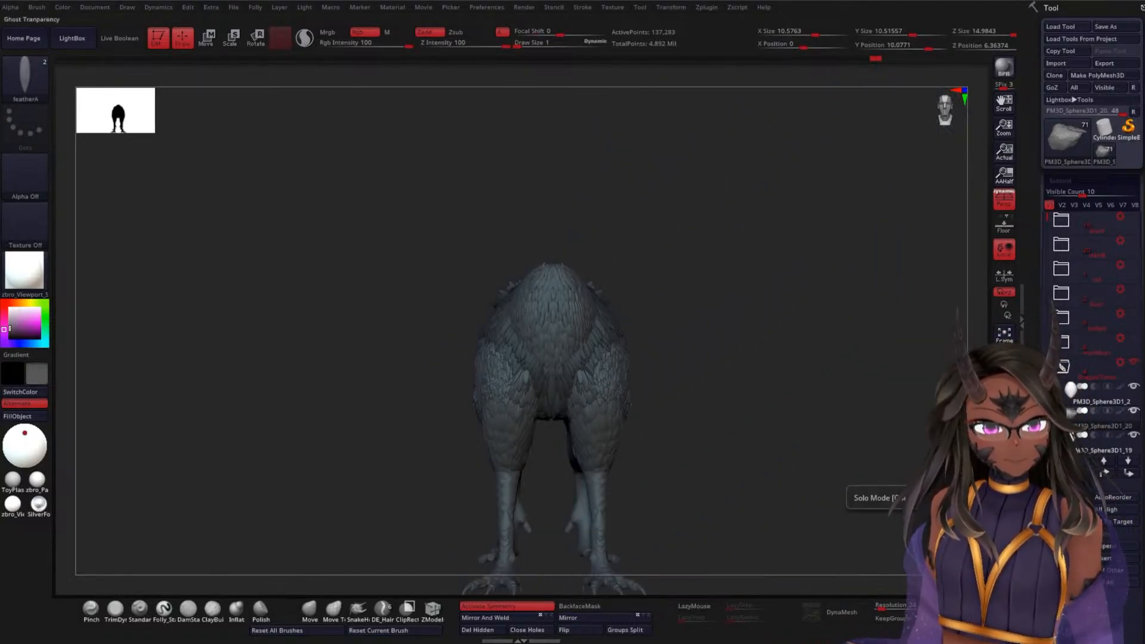
pyautogui.keyDown('shift'); pyautogui.click(1122, 387); pyautogui.keyUp('shift')
pyautogui.moveTo(848, 321)
pyautogui.mouseDown()
pyautogui.moveTo(819, 374)
pyautogui.moveTo(819, 402)
pyautogui.moveTo(835, 344)
pyautogui.mouseUp()
pyautogui.keyDown('alt'); pyautogui.moveTo(787, 277); pyautogui.dragTo(813, 358); pyautogui.keyUp('alt')
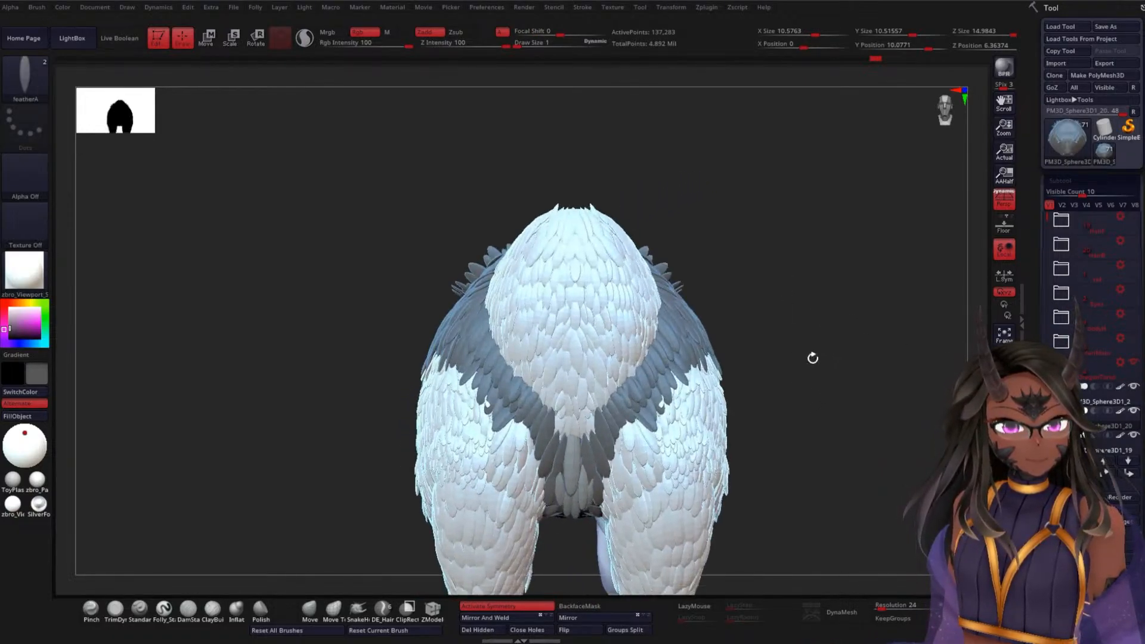
pyautogui.moveTo(831, 262)
pyautogui.keyDown('ctrl'); pyautogui.mouseDown()
pyautogui.moveTo(868, 385)
pyautogui.moveTo(846, 322)
pyautogui.moveTo(785, 389)
pyautogui.moveTo(825, 345)
pyautogui.mouseUp(); pyautogui.keyUp('ctrl')
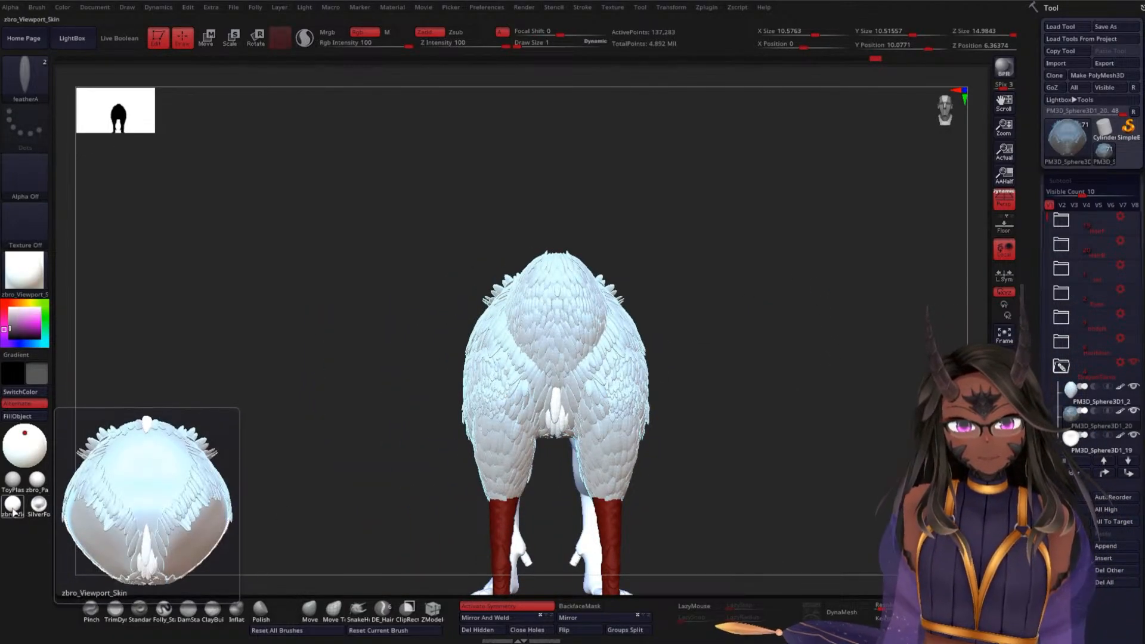
pyautogui.press('c')
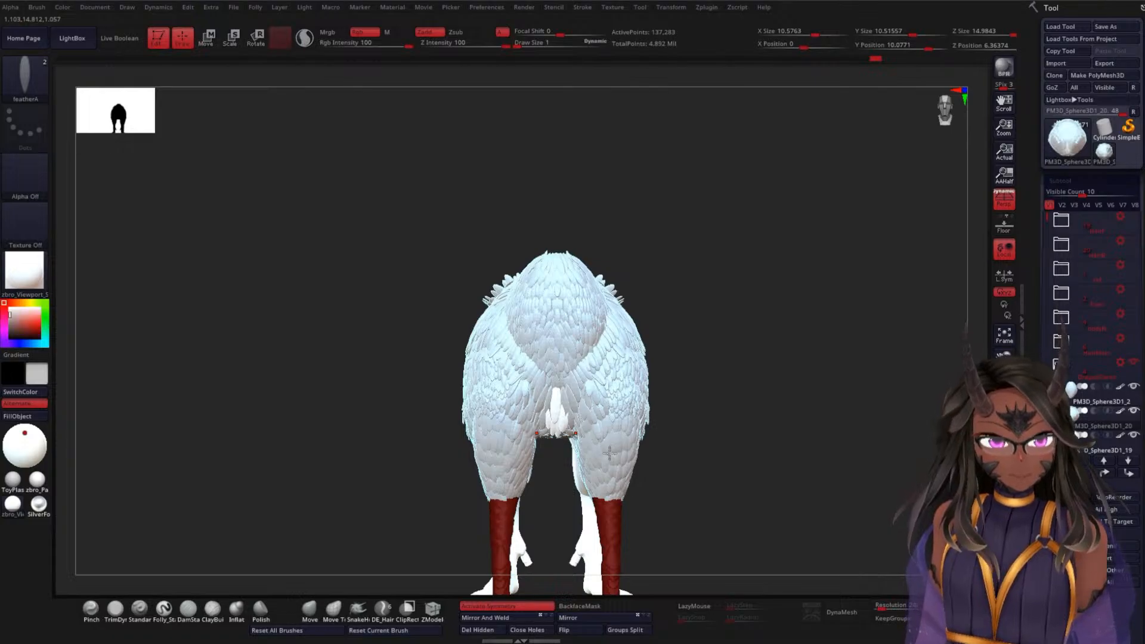
# Switch to the Folly_Standard brush and save the tool from the front view
pyautogui.click(162, 612)
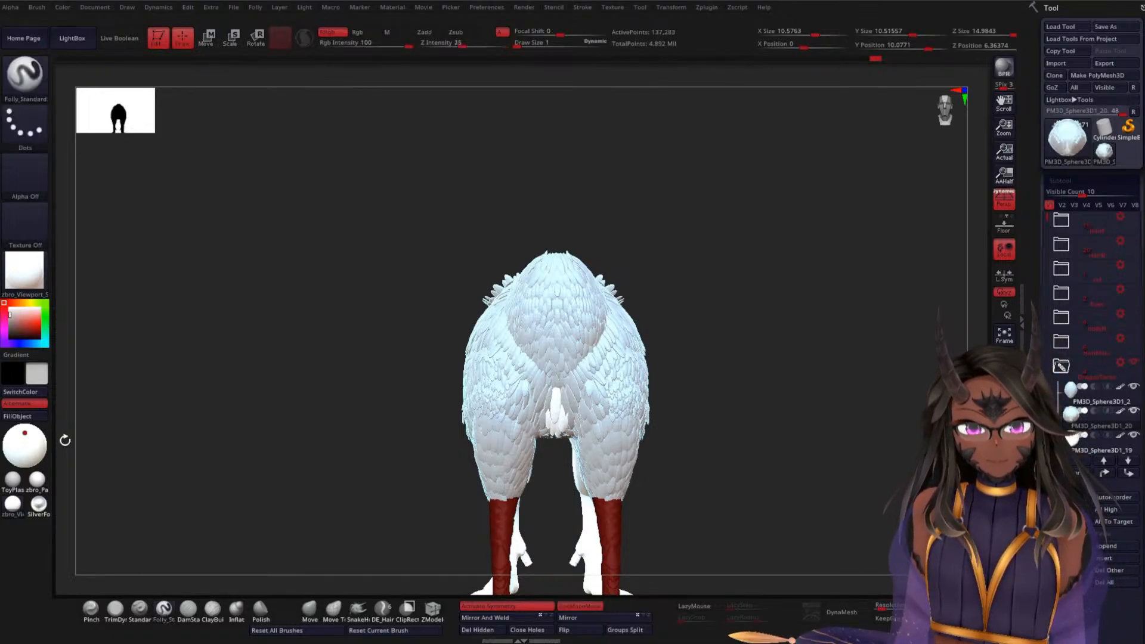
pyautogui.moveTo(795, 340); pyautogui.dragTo(732, 328)
pyautogui.moveTo(733, 414)
pyautogui.mouseDown()
pyautogui.moveTo(693, 305)
pyautogui.moveTo(731, 251)
pyautogui.moveTo(798, 402)
pyautogui.moveTo(803, 294)
pyautogui.moveTo(808, 345)
pyautogui.moveTo(646, 389)
pyautogui.moveTo(790, 327)
pyautogui.moveTo(884, 269)
pyautogui.mouseUp()
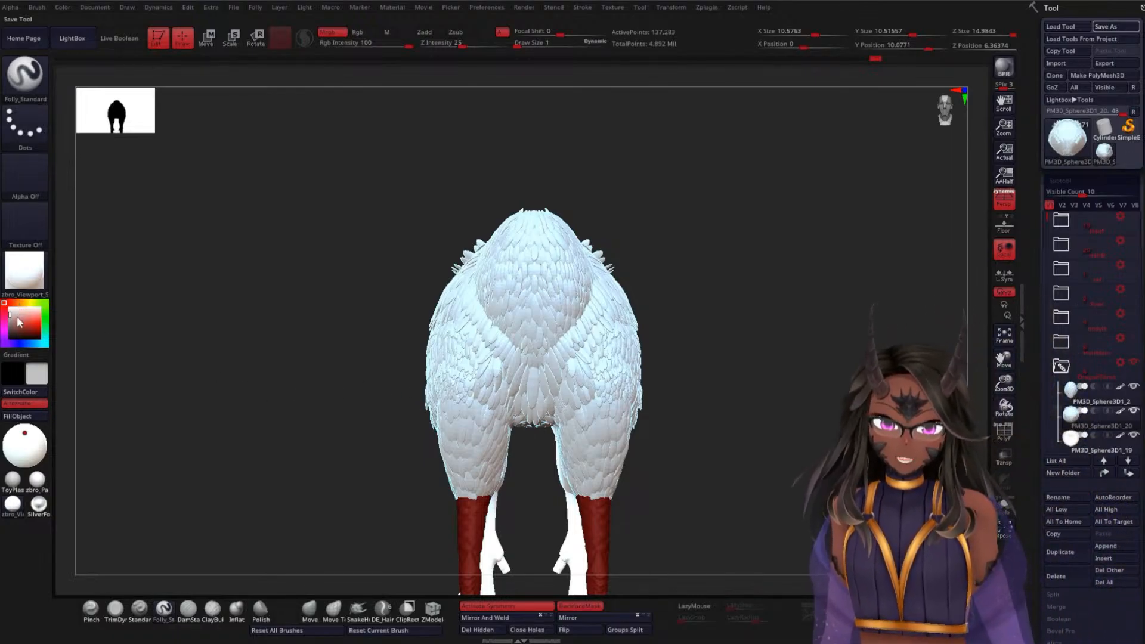
# Try filling the torso feathers with a sandy yellow (223, 201, 133), a pale cream and a muted tan
pyautogui.moveTo(24, 306); pyautogui.dragTo(25, 312)
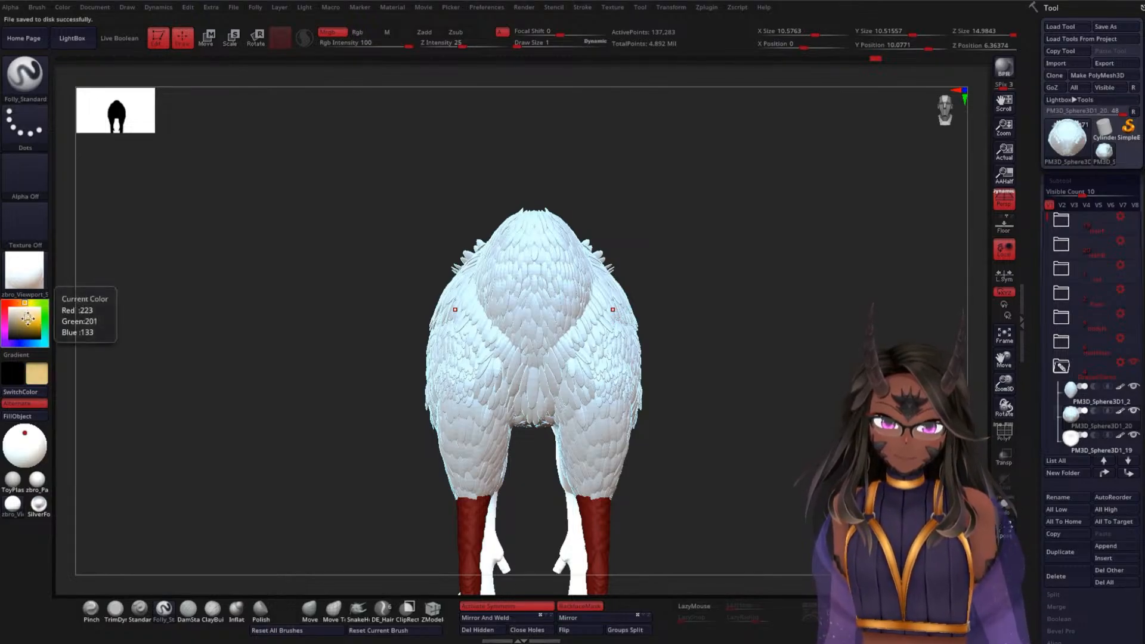
pyautogui.click(29, 417)
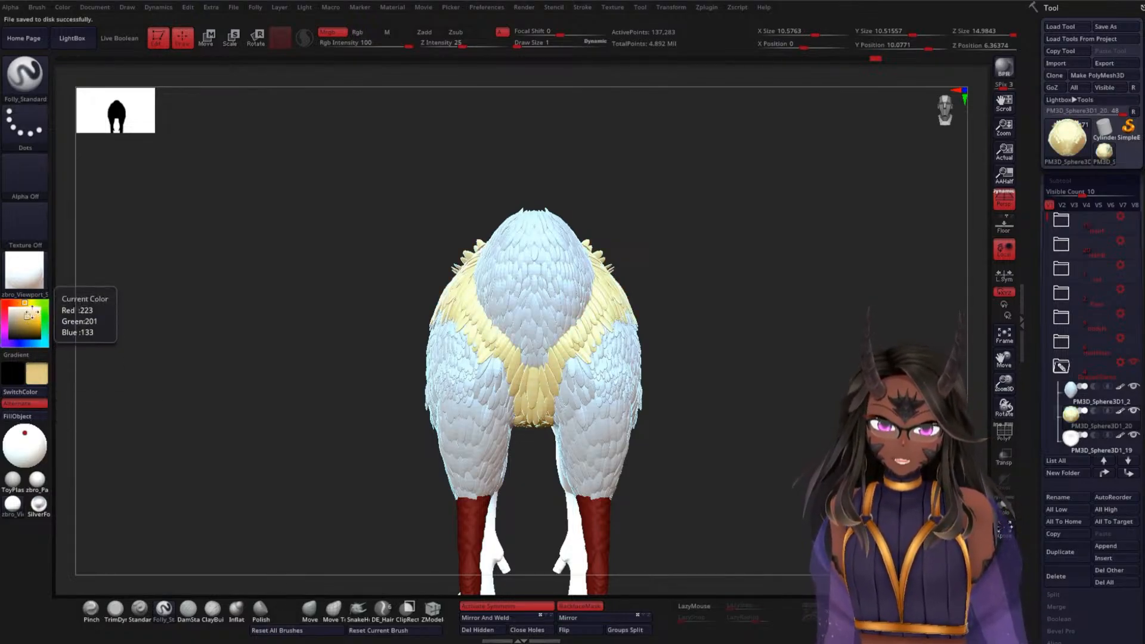
pyautogui.click(25, 310)
pyautogui.click(39, 415)
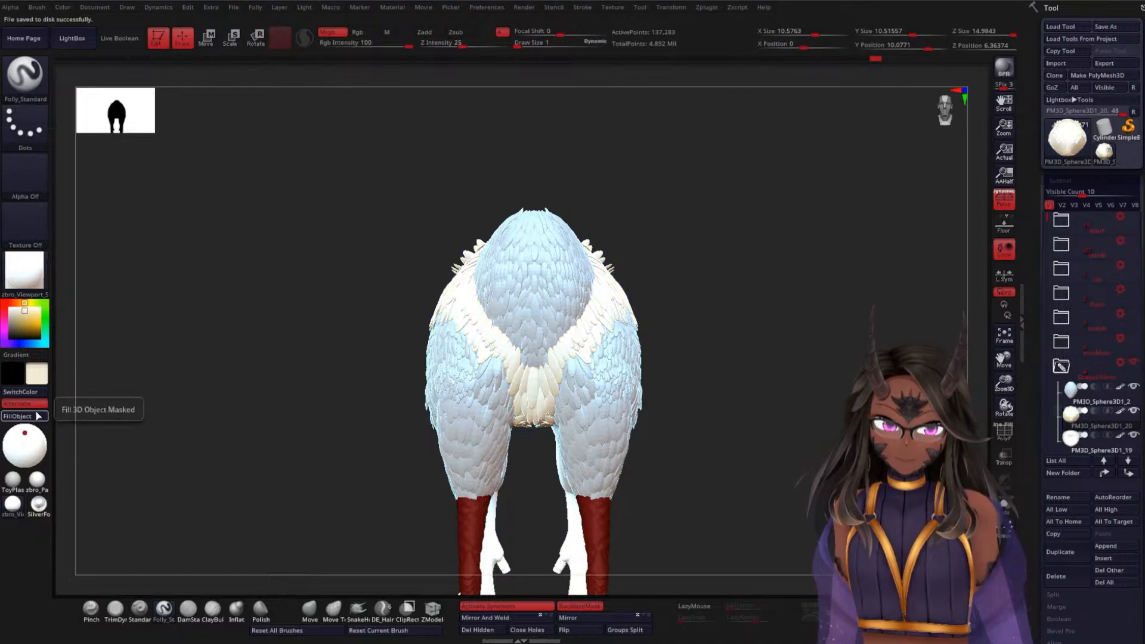
pyautogui.click(21, 314)
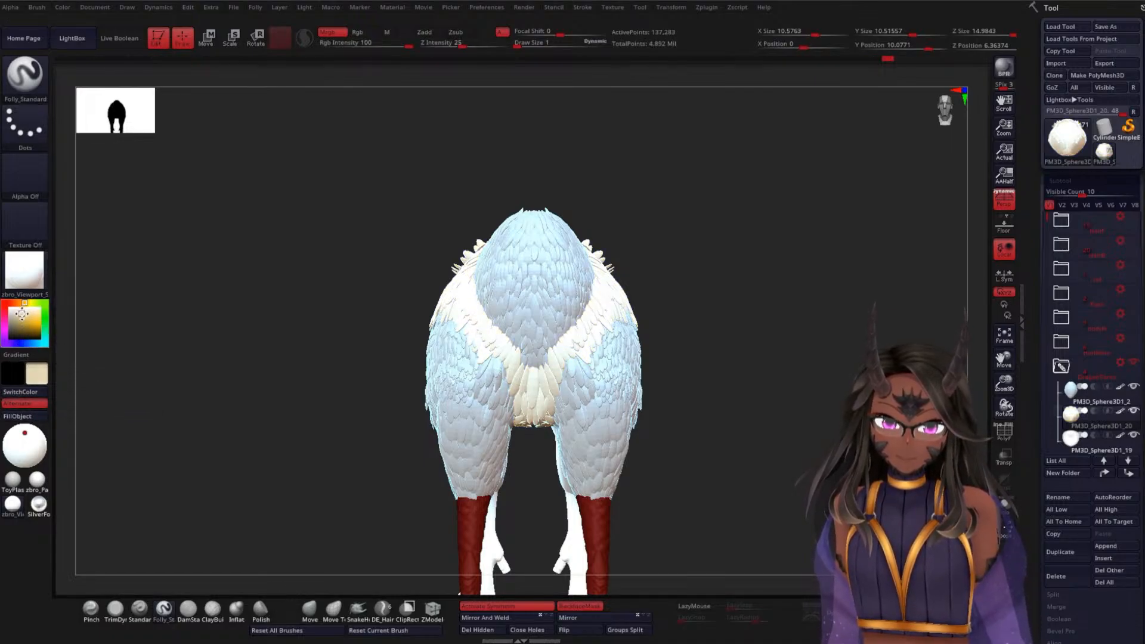
pyautogui.click(33, 416)
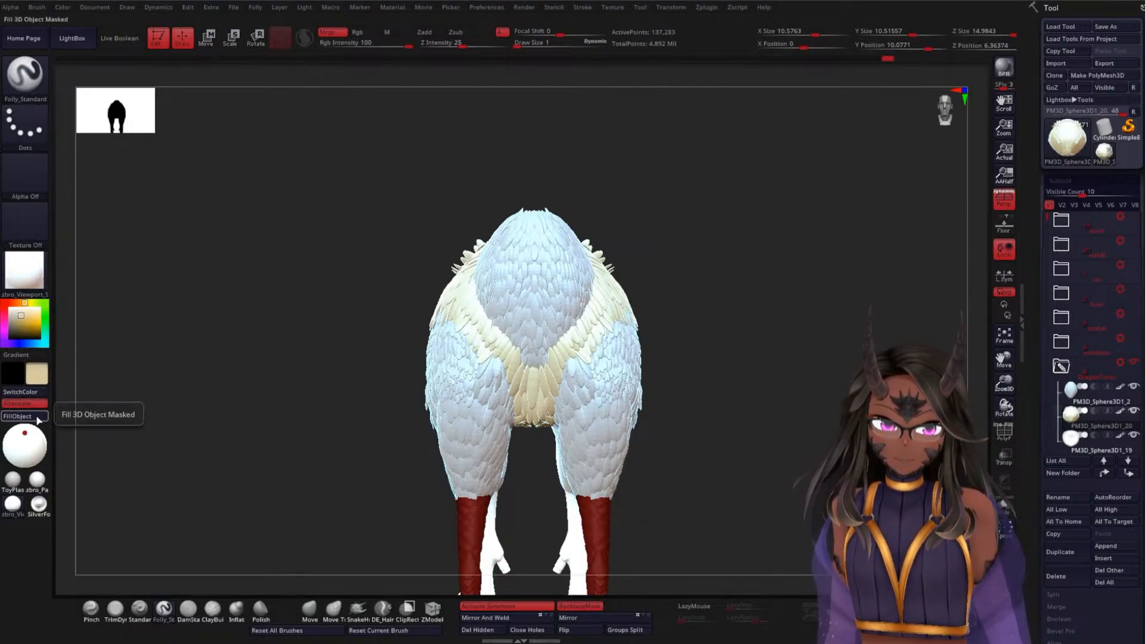
# Fill the torso feathers and the chest feathers with a pale beige
pyautogui.click(18, 313)
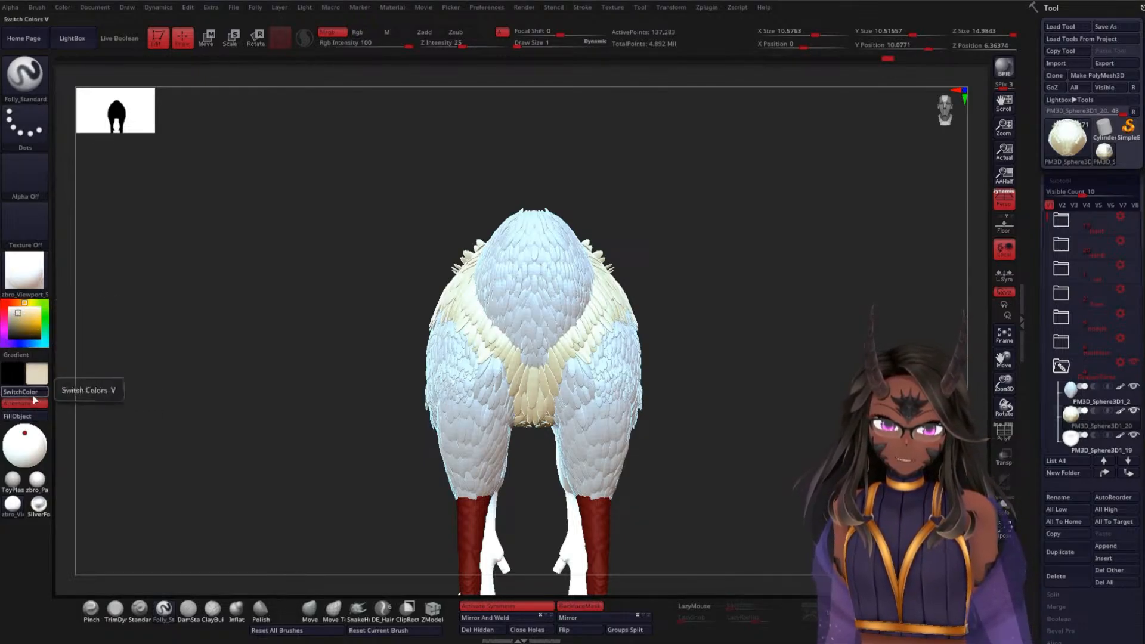
pyautogui.click(34, 416)
pyautogui.moveTo(800, 332); pyautogui.dragTo(785, 292)
pyautogui.press('f')
pyautogui.keyDown('alt'); pyautogui.click(561, 288); pyautogui.keyUp('alt')
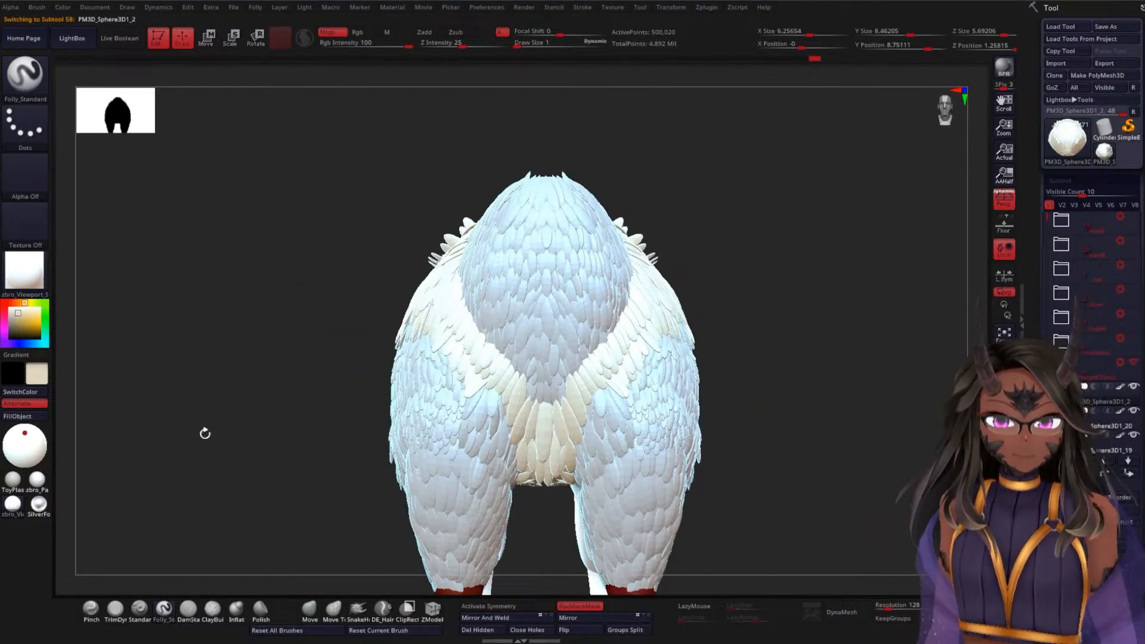
pyautogui.click(37, 420)
# Fill the feathers on the upper forelegs with the same pale beige
pyautogui.moveTo(782, 322); pyautogui.dragTo(636, 371)
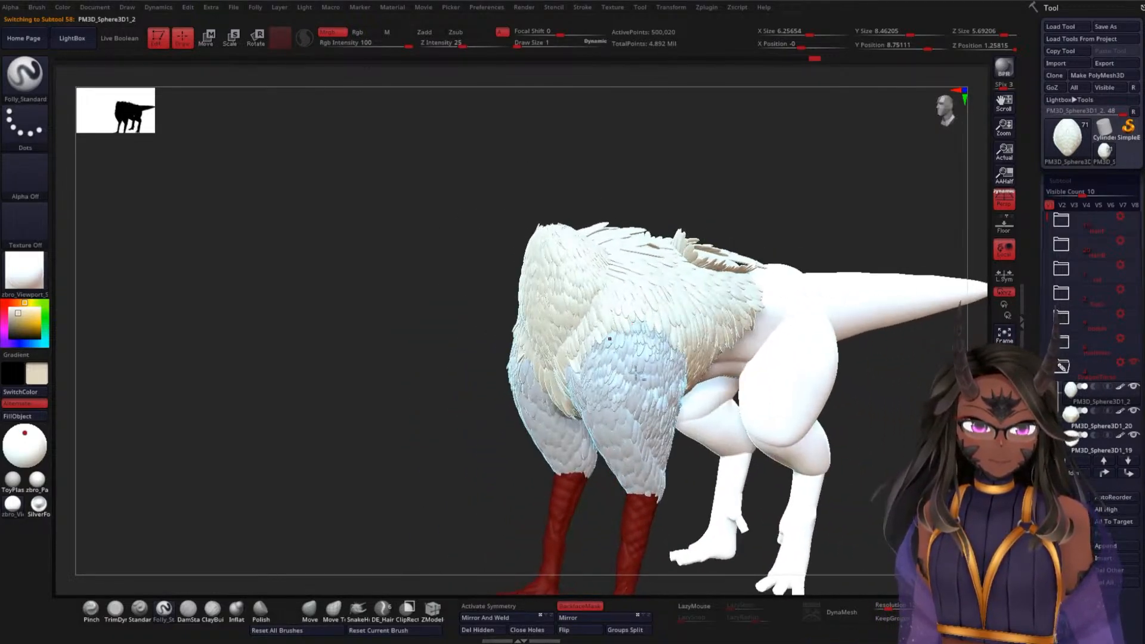
pyautogui.keyDown('alt'); pyautogui.click(637, 370); pyautogui.keyUp('alt')
pyautogui.click(37, 416)
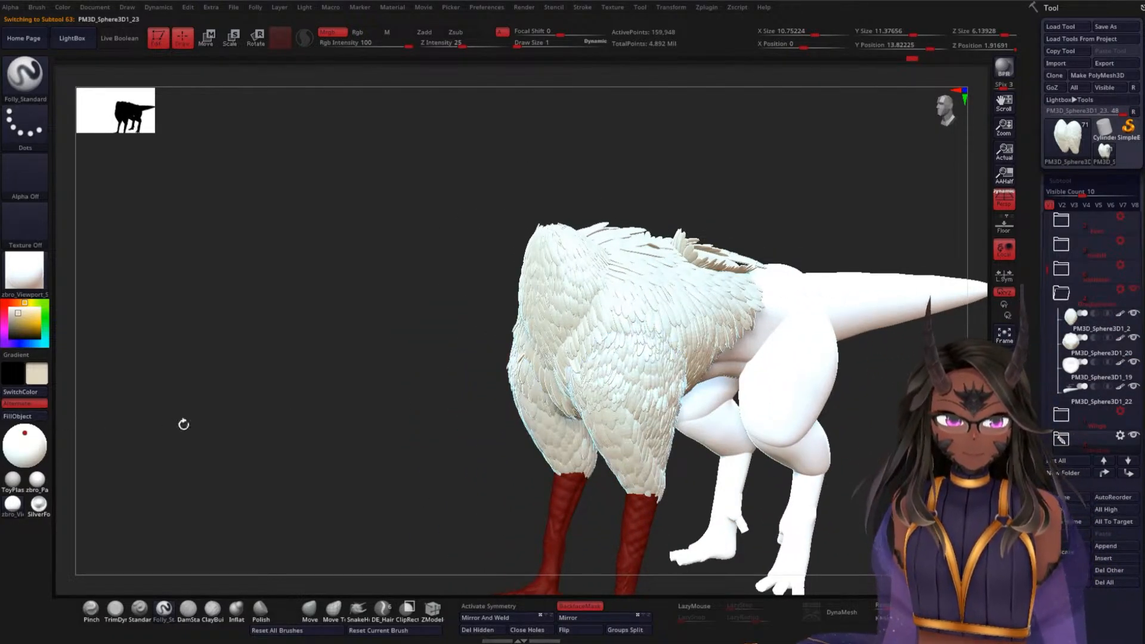
# Inspect the beige feathers from the front and side and save the tool
pyautogui.moveTo(182, 421); pyautogui.dragTo(340, 404)
pyautogui.moveTo(726, 349)
pyautogui.mouseDown()
pyautogui.moveTo(779, 273)
pyautogui.moveTo(818, 330)
pyautogui.moveTo(817, 277)
pyautogui.moveTo(813, 381)
pyautogui.moveTo(780, 309)
pyautogui.moveTo(778, 492)
pyautogui.mouseUp()
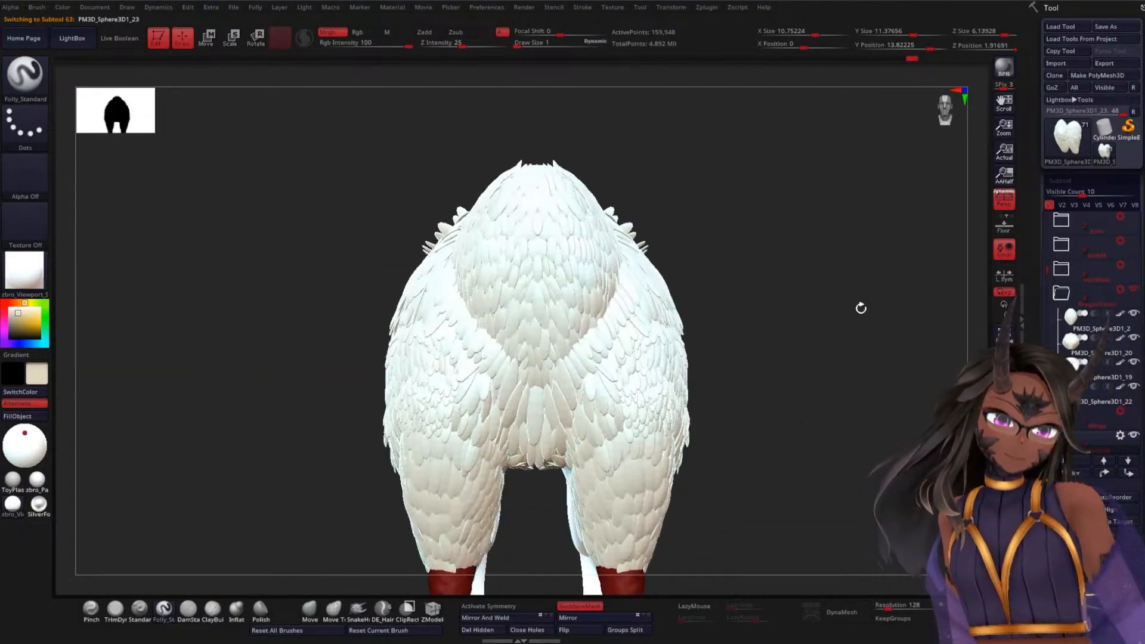
pyautogui.moveTo(861, 309)
pyautogui.mouseDown()
pyautogui.moveTo(815, 313)
pyautogui.moveTo(785, 334)
pyautogui.moveTo(700, 342)
pyautogui.moveTo(744, 291)
pyautogui.moveTo(746, 330)
pyautogui.moveTo(755, 295)
pyautogui.mouseUp()
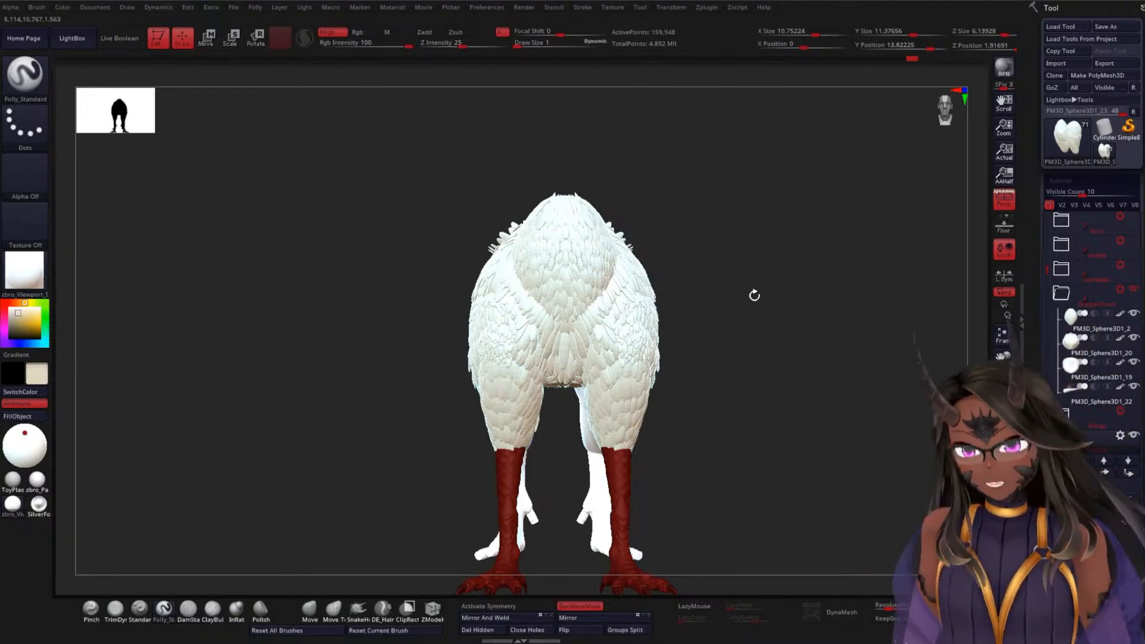
pyautogui.moveTo(756, 242); pyautogui.dragTo(655, 285)
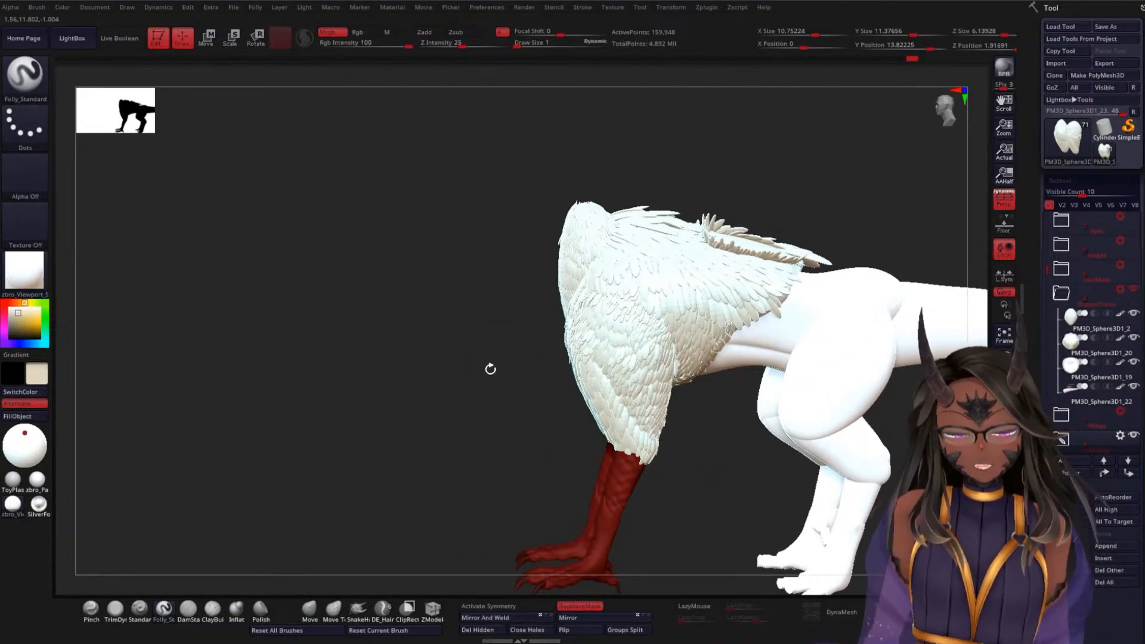
pyautogui.moveTo(488, 368); pyautogui.dragTo(506, 352)
pyautogui.keyDown('alt'); pyautogui.moveTo(803, 177); pyautogui.dragTo(787, 235); pyautogui.keyUp('alt')
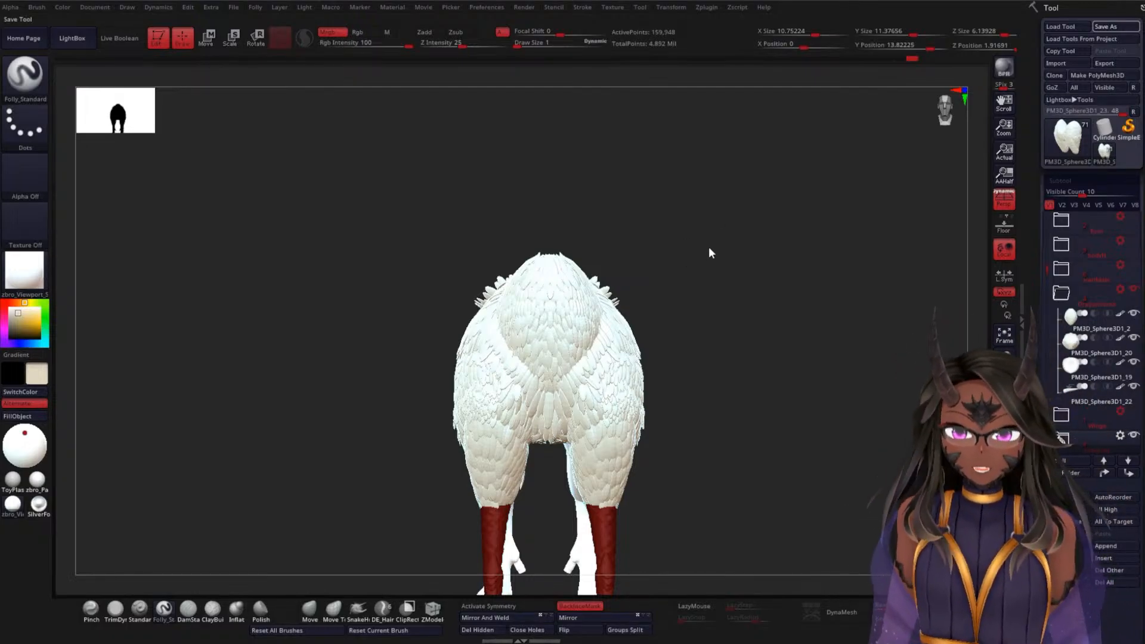
pyautogui.moveTo(716, 255); pyautogui.dragTo(683, 282)
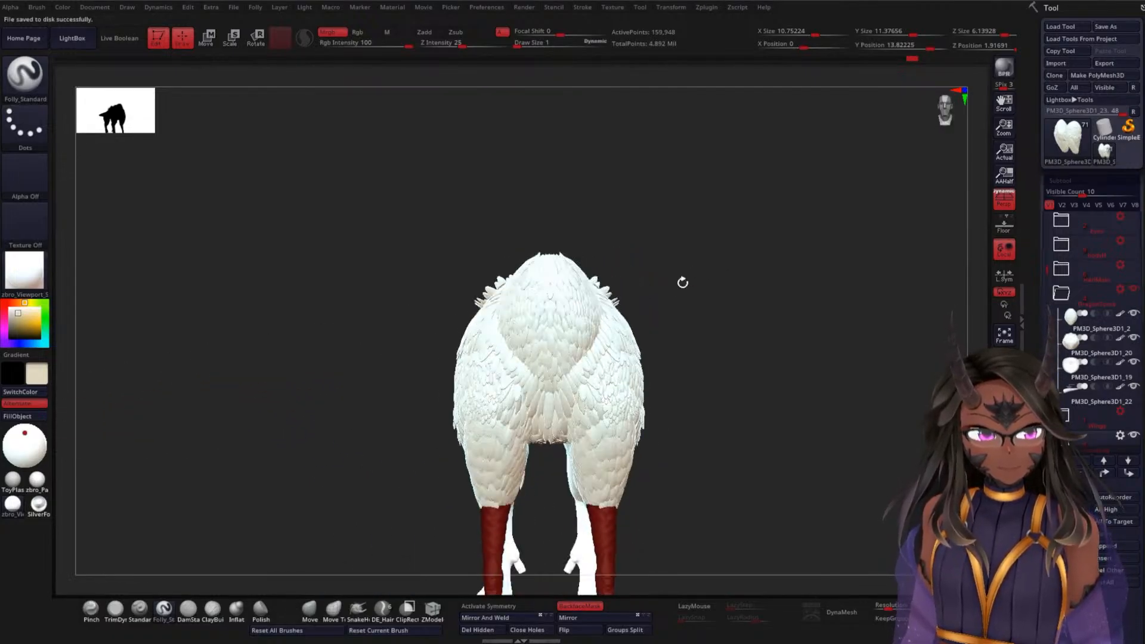
# Show the folders of the humanoid upper body, head and hair, and toggle the wings folder's visibility on and off
pyautogui.click(1135, 267)
pyautogui.click(1136, 239)
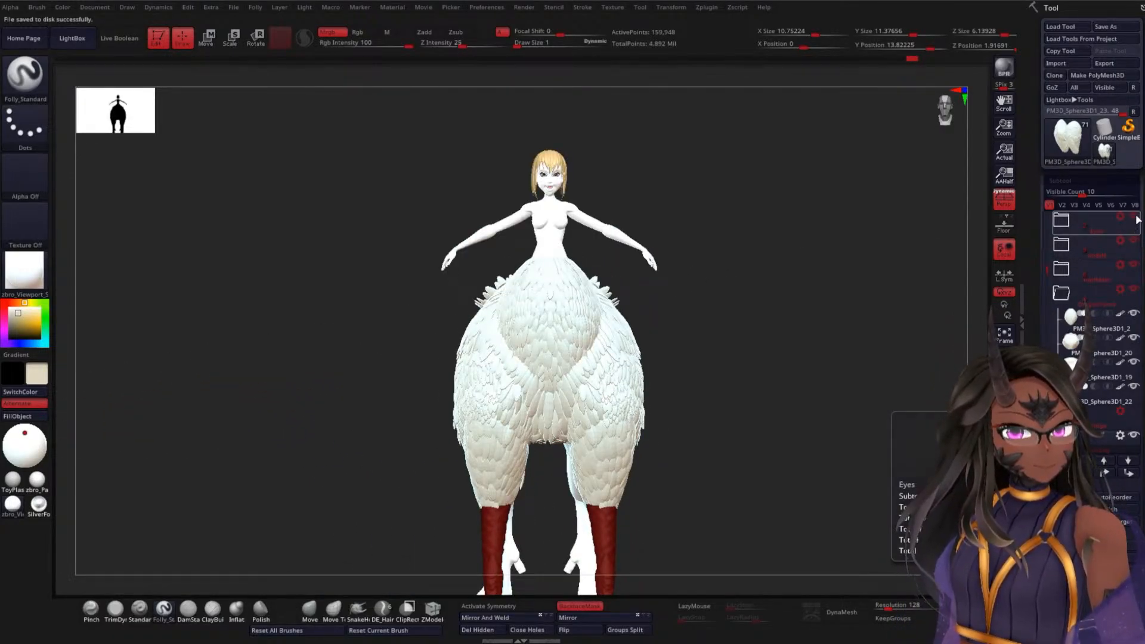
pyautogui.keyDown('alt'); pyautogui.moveTo(847, 307); pyautogui.dragTo(862, 263); pyautogui.keyUp('alt')
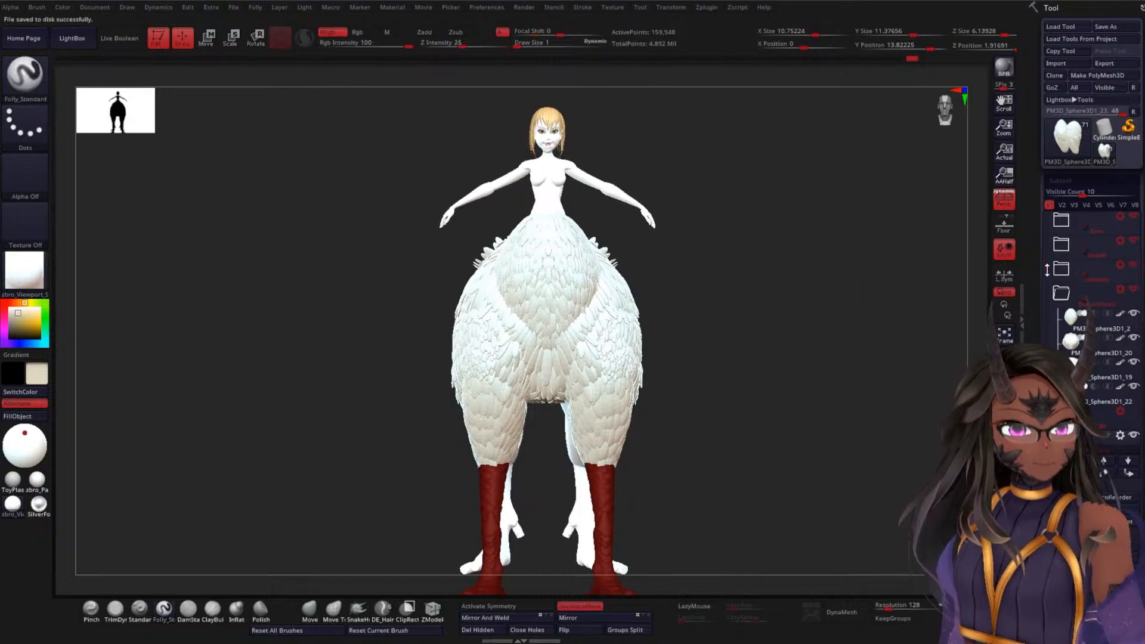
pyautogui.scroll(-1, 1054, 306)
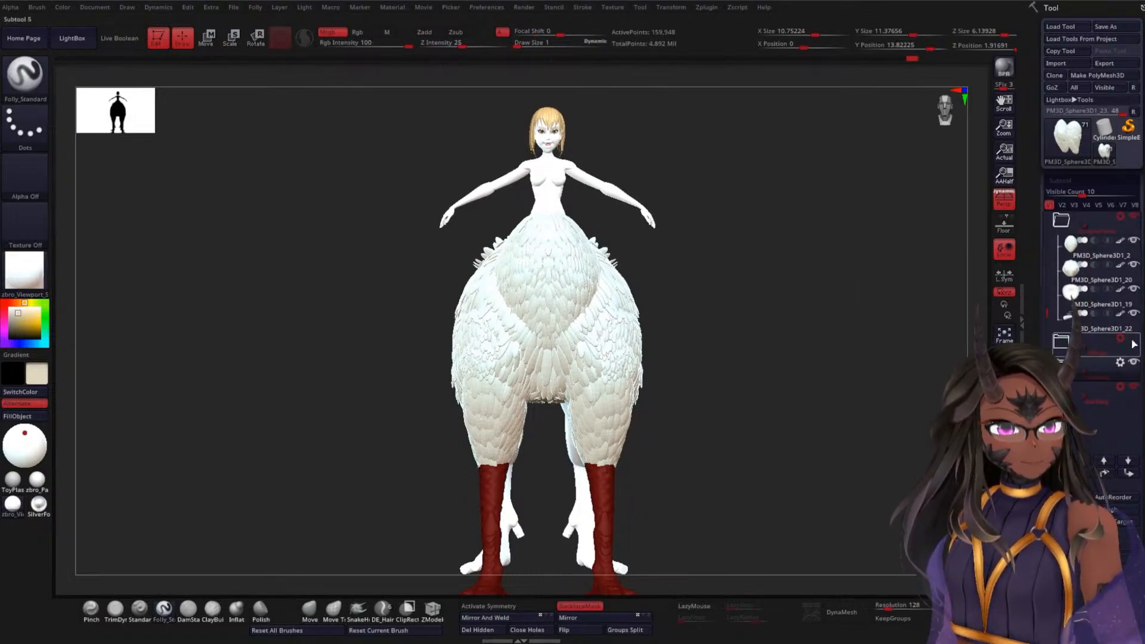
pyautogui.click(1135, 341)
pyautogui.click(1133, 342)
pyautogui.moveTo(818, 316)
pyautogui.mouseDown()
pyautogui.moveTo(728, 313)
pyautogui.moveTo(785, 316)
pyautogui.moveTo(816, 282)
pyautogui.moveTo(825, 307)
pyautogui.mouseUp()
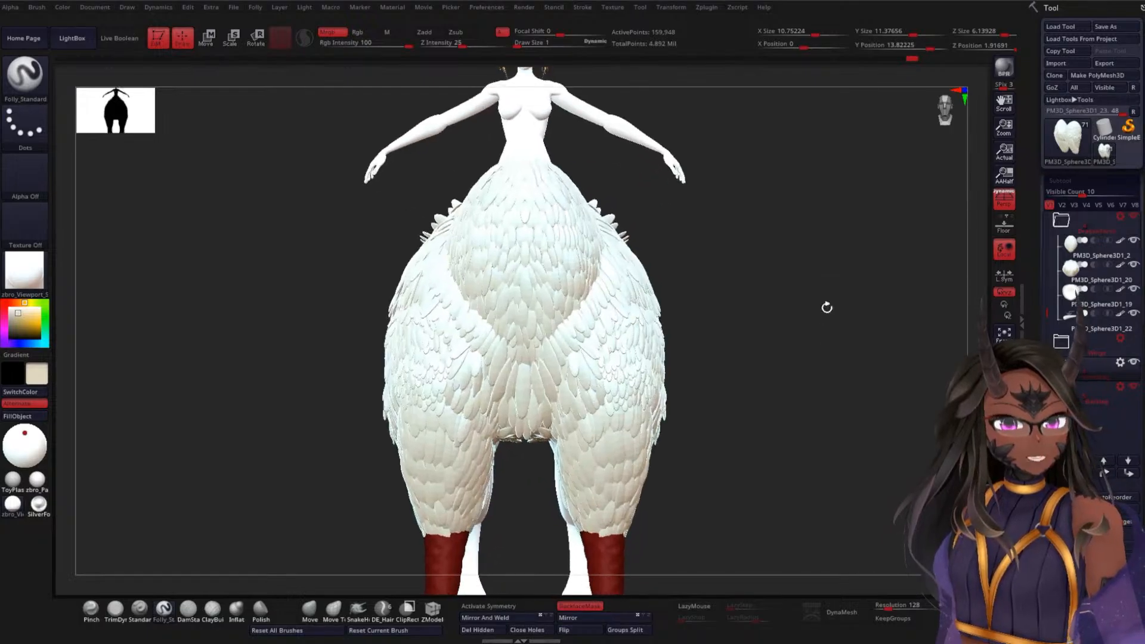
# Select the head, set the colour to grey (91, 91, 91) and turn off polypaint display for all subtools
pyautogui.keyDown('alt'); pyautogui.moveTo(823, 221); pyautogui.dragTo(758, 338); pyautogui.keyUp('alt')
pyautogui.keyDown('alt'); pyautogui.moveTo(743, 246); pyautogui.dragTo(777, 353); pyautogui.keyUp('alt')
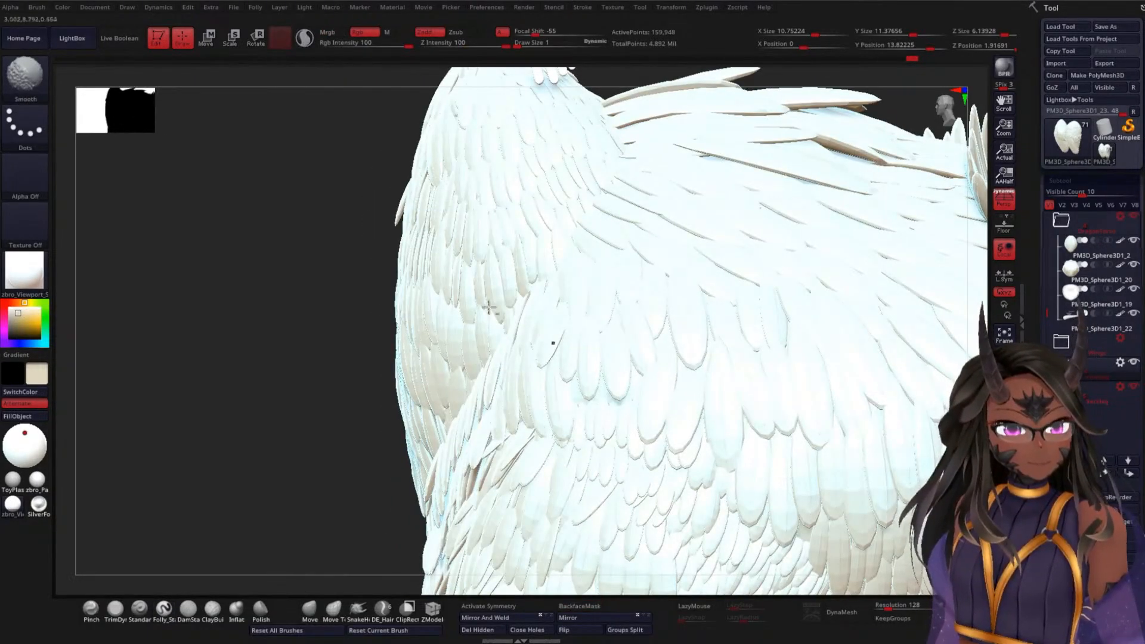
pyautogui.keyDown('alt'); pyautogui.moveTo(303, 353); pyautogui.dragTo(317, 481); pyautogui.keyUp('alt')
pyautogui.moveTo(294, 413)
pyautogui.keyDown('alt'); pyautogui.mouseDown()
pyautogui.moveTo(294, 438)
pyautogui.moveTo(345, 396)
pyautogui.mouseUp(); pyautogui.keyUp('alt')
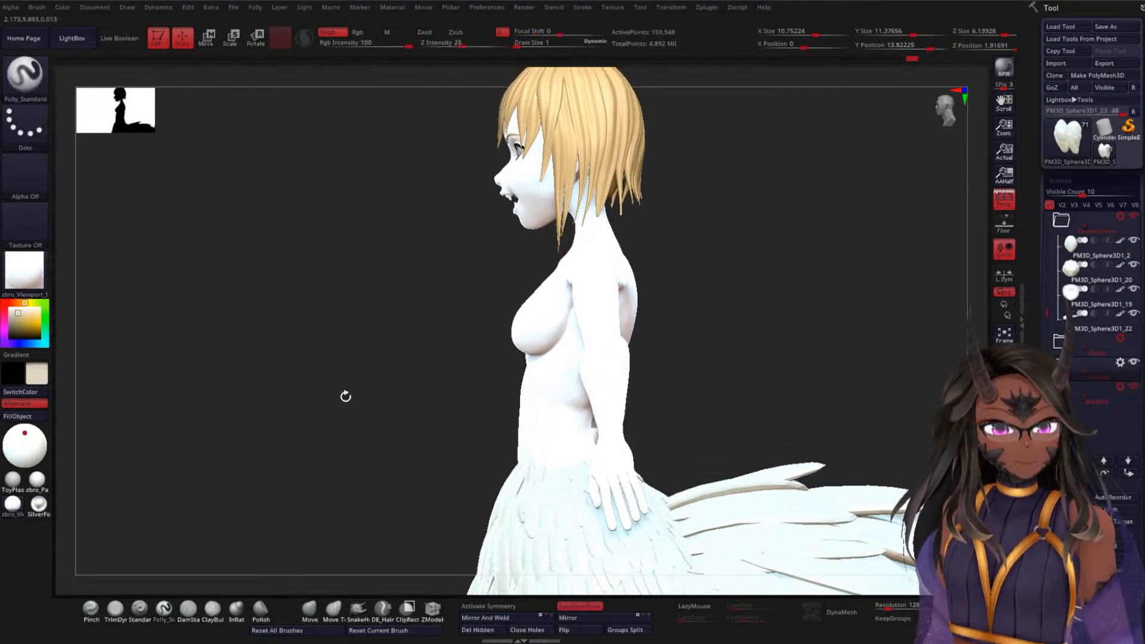
pyautogui.keyDown('alt'); pyautogui.click(537, 220); pyautogui.keyUp('alt')
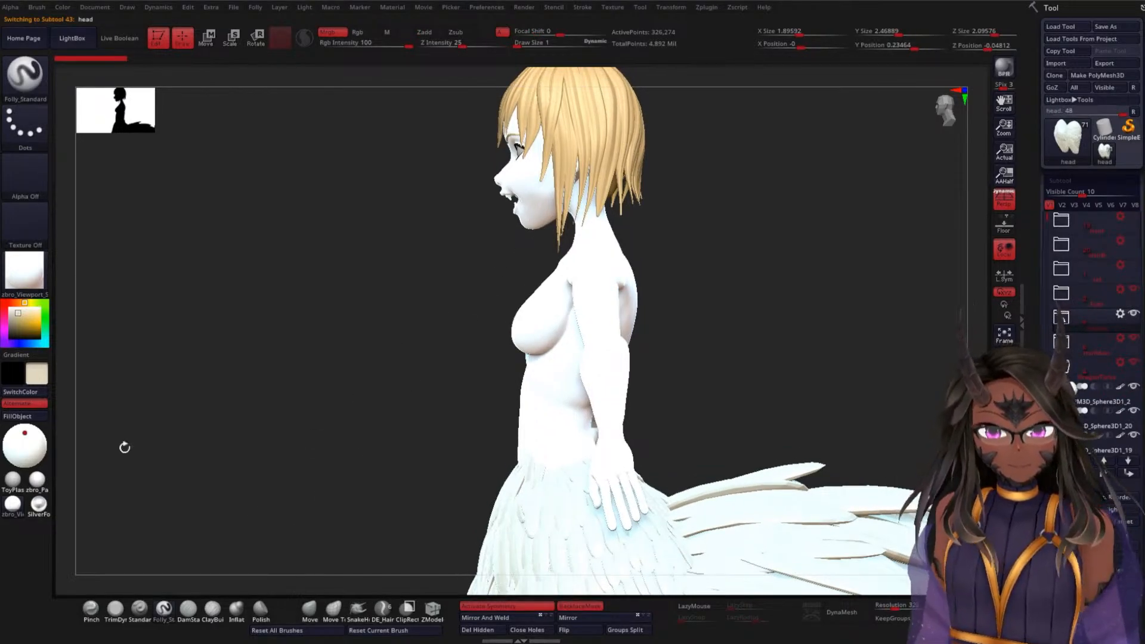
pyautogui.moveTo(12, 318); pyautogui.dragTo(10, 326)
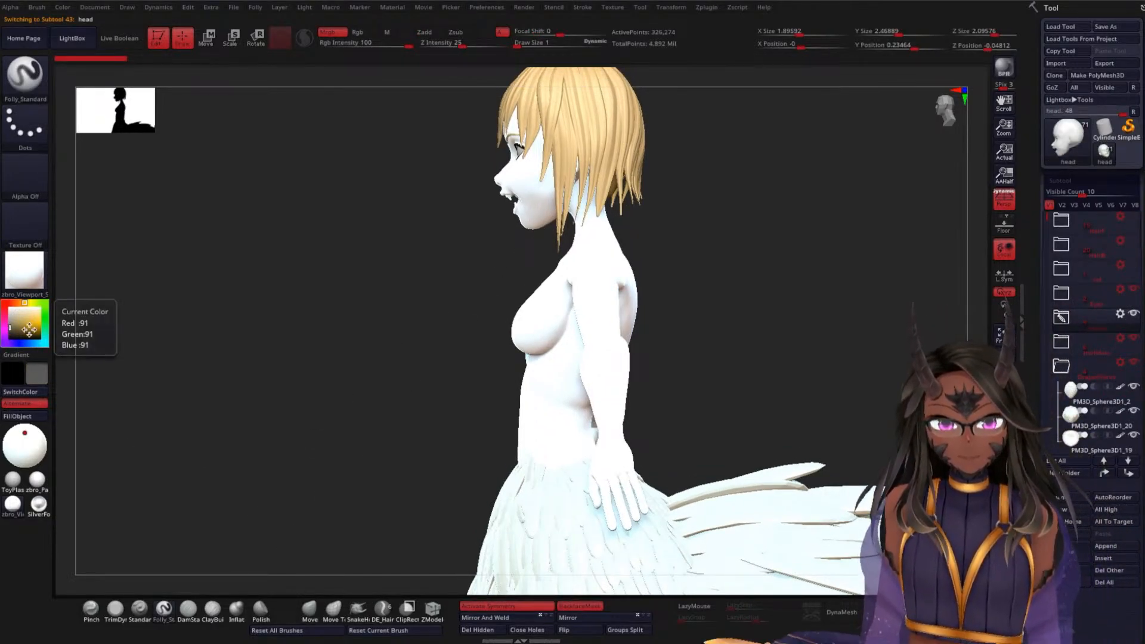
pyautogui.keyDown('shift'); pyautogui.click(1121, 387); pyautogui.keyUp('shift')
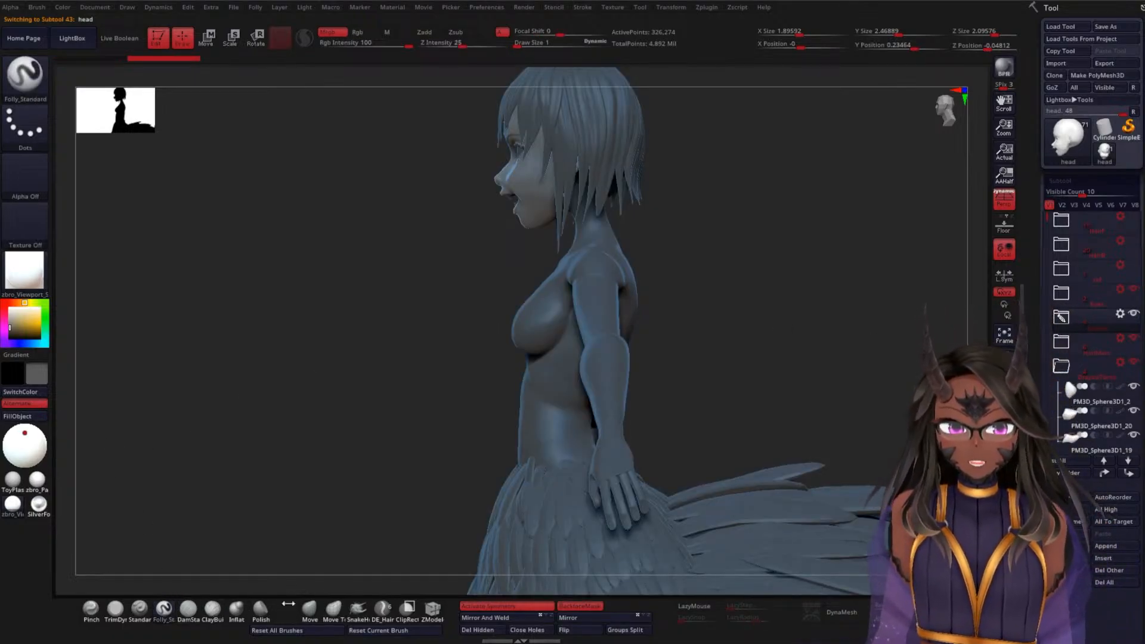
# Adjust the underside of the chin and jaw with the Move brush at a draw size of about 156, smoothing the surface
pyautogui.click(310, 608)
pyautogui.press('space')
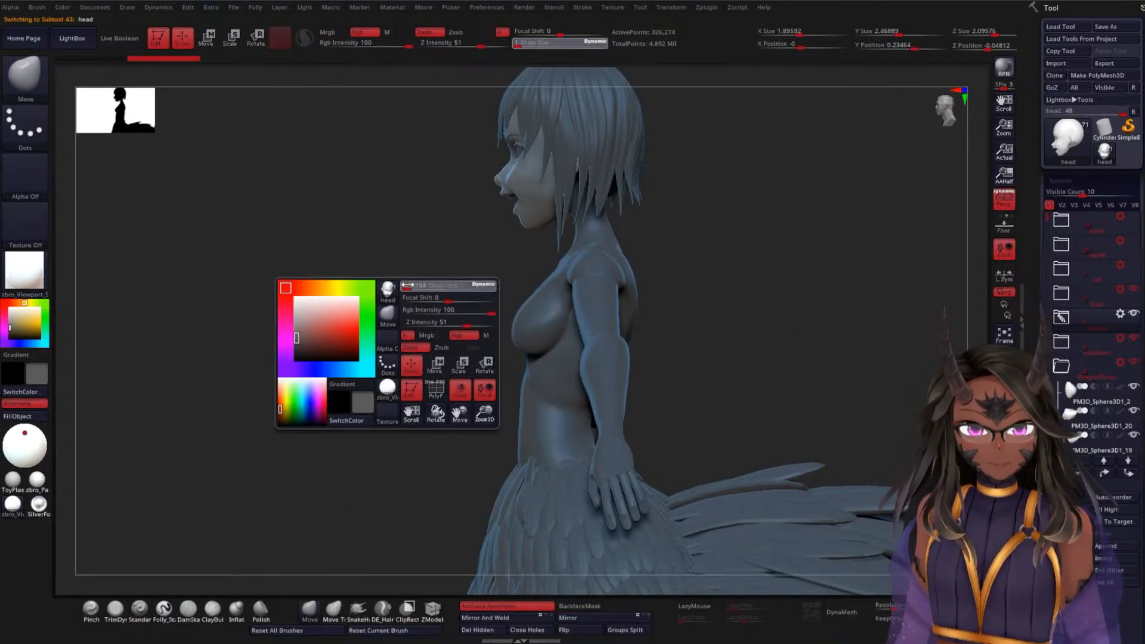
pyautogui.keyDown('alt'); pyautogui.moveTo(419, 245); pyautogui.dragTo(437, 352); pyautogui.keyUp('alt')
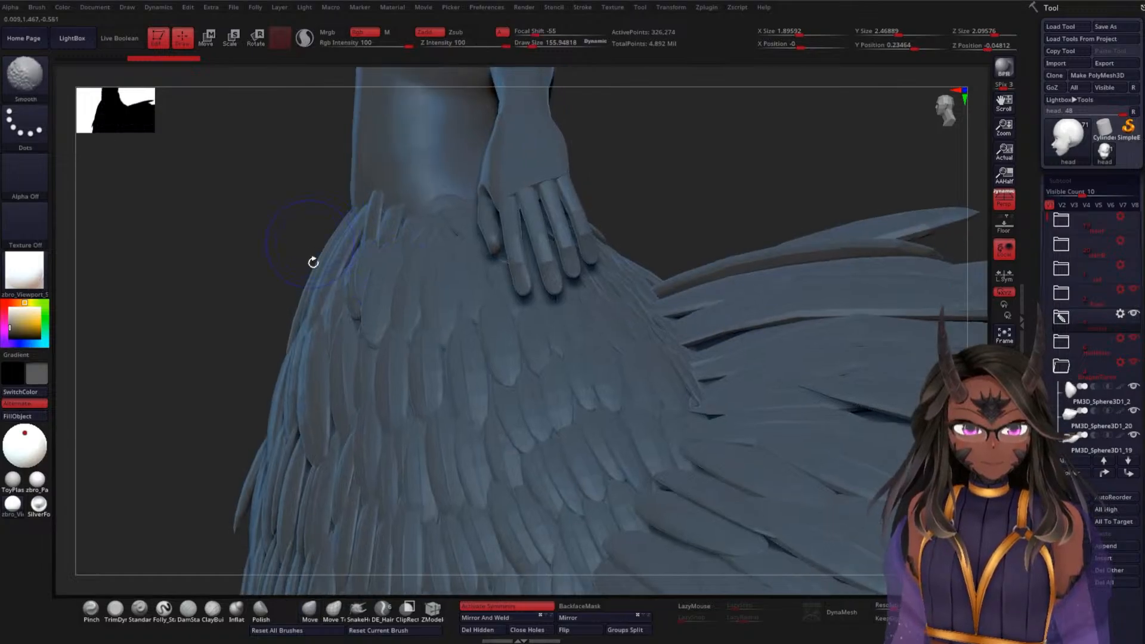
pyautogui.moveTo(314, 261)
pyautogui.keyDown('alt'); pyautogui.mouseDown()
pyautogui.moveTo(270, 304)
pyautogui.moveTo(338, 512)
pyautogui.mouseUp(); pyautogui.keyUp('alt')
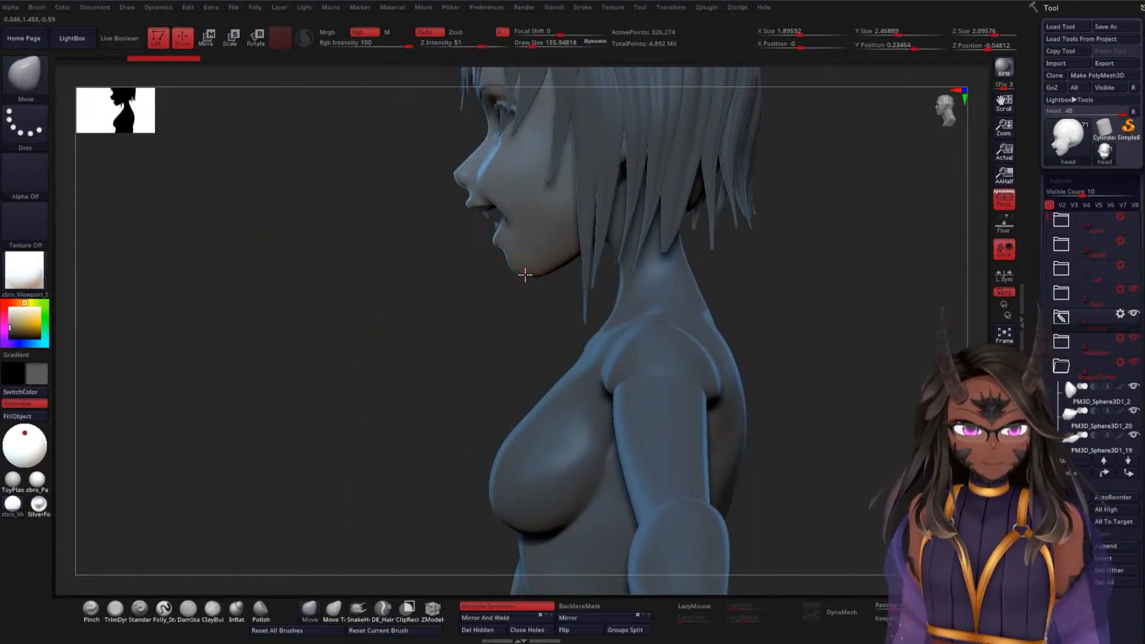
pyautogui.press('shift')
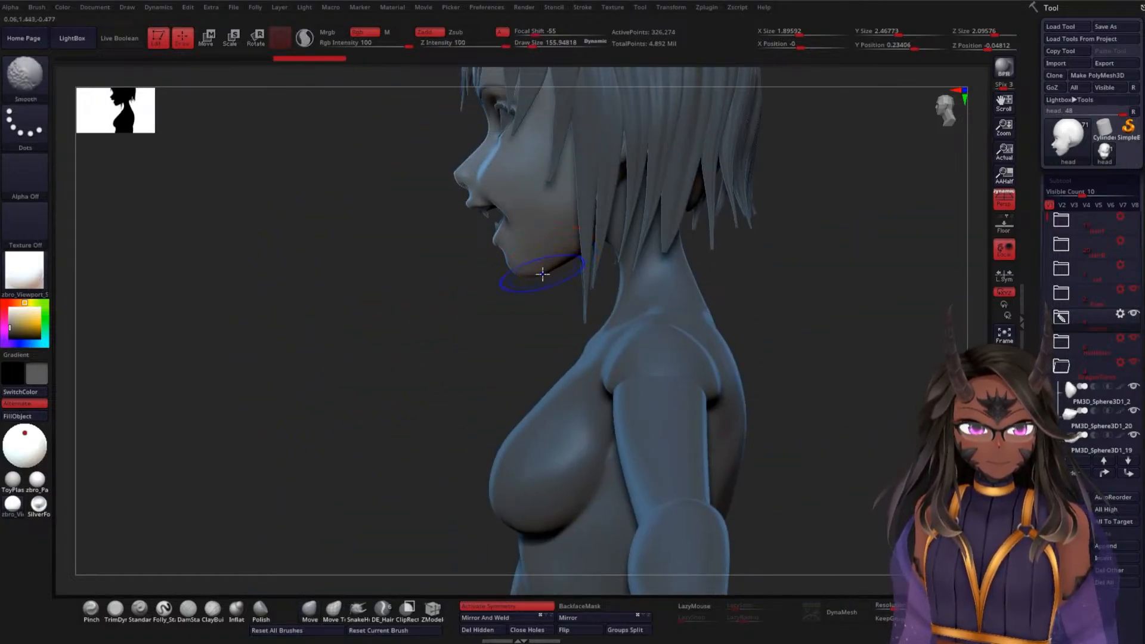
pyautogui.moveTo(514, 309)
pyautogui.keyDown('shift'); pyautogui.mouseDown()
pyautogui.moveTo(562, 312)
pyautogui.moveTo(613, 250)
pyautogui.mouseUp(); pyautogui.keyUp('shift')
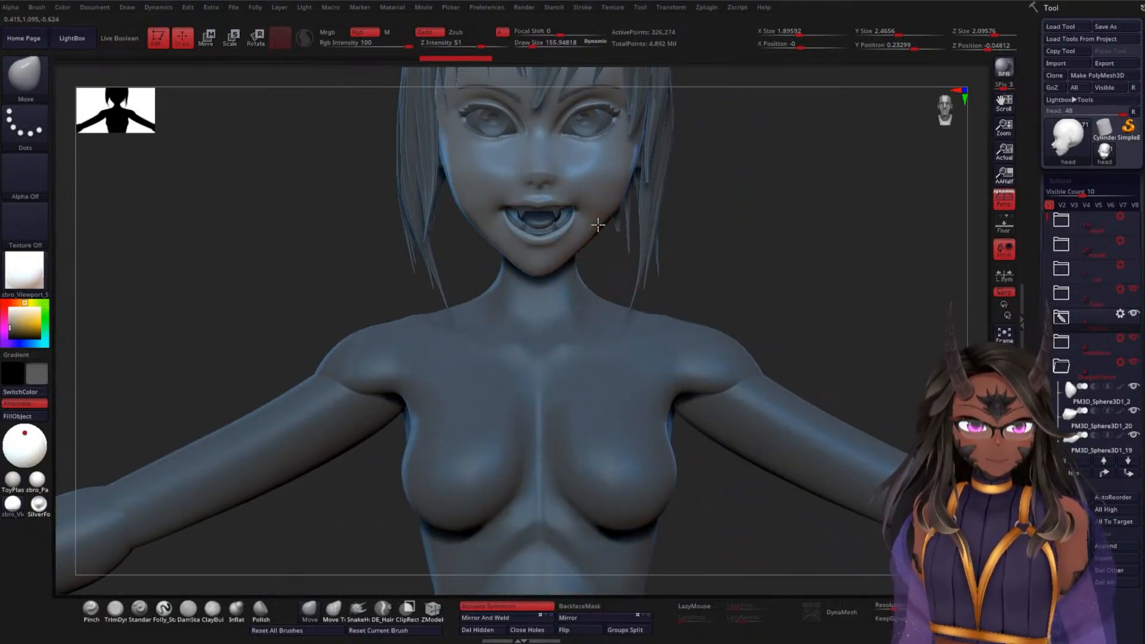
# Expand the eyes folder and turn on polypaint display for its eye and eye reflection subtools
pyautogui.moveTo(704, 227); pyautogui.dragTo(791, 176)
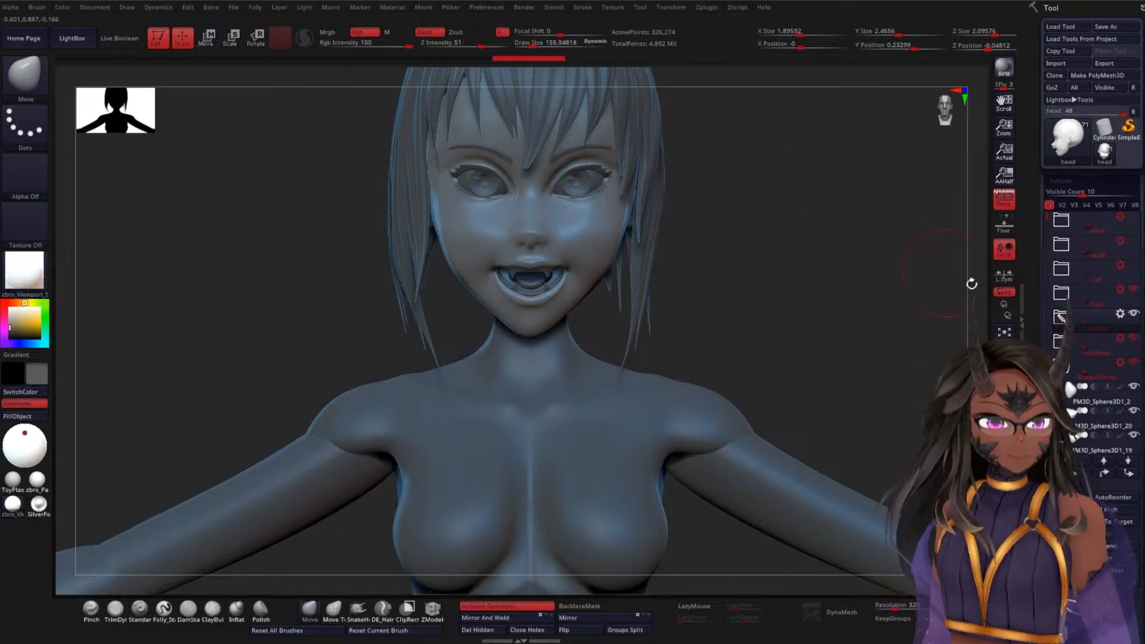
pyautogui.click(1125, 289)
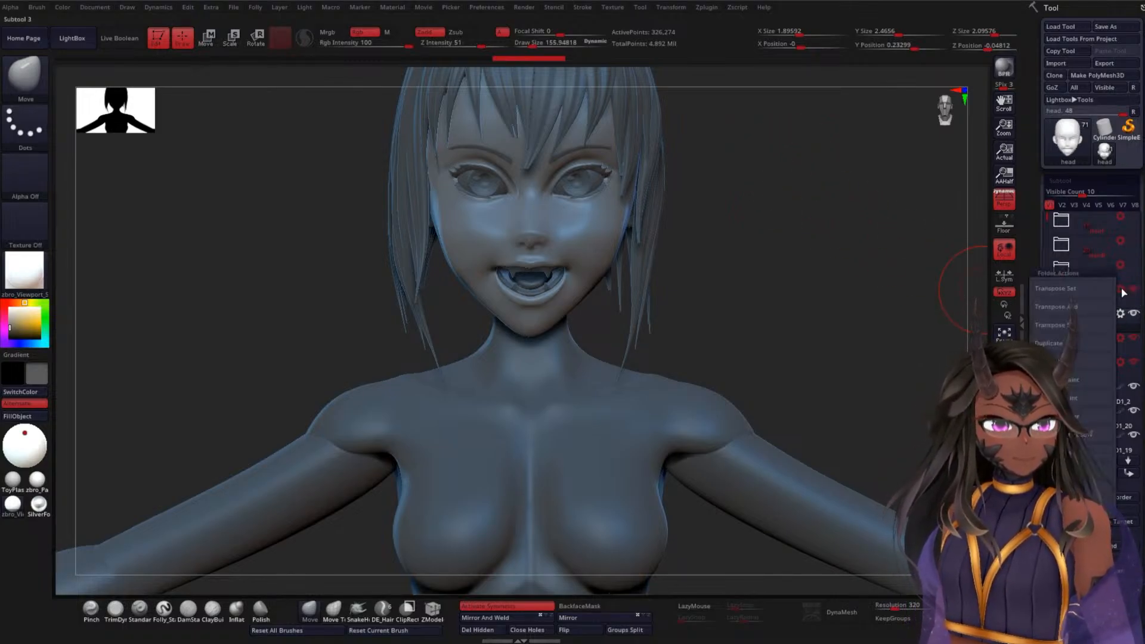
pyautogui.click(1091, 292)
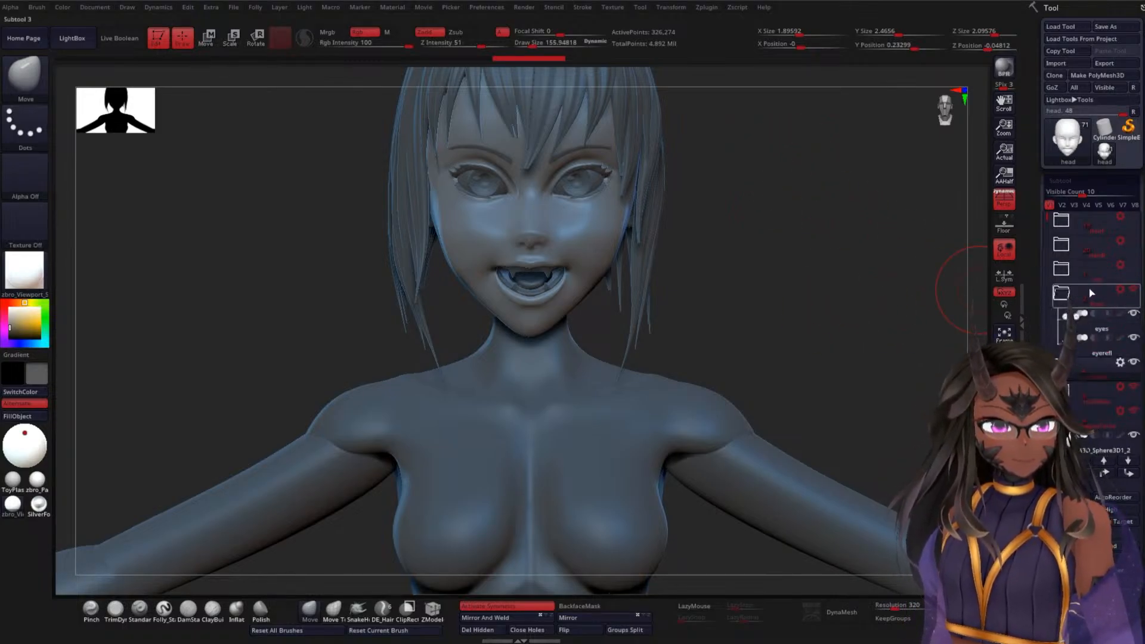
pyautogui.click(1126, 312)
pyautogui.click(1125, 340)
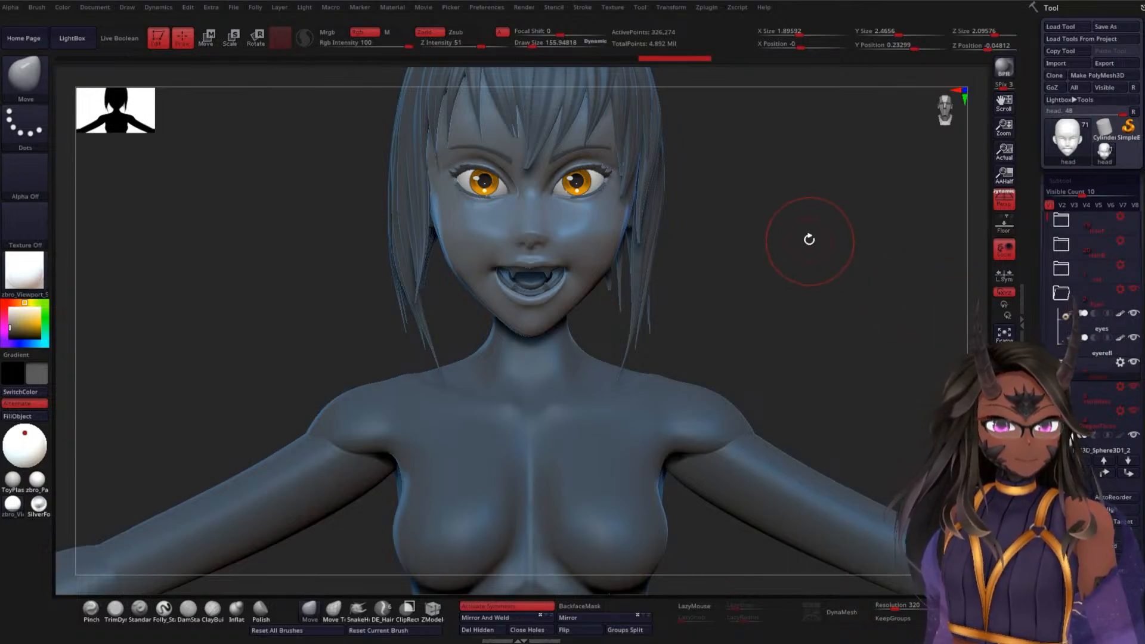
pyautogui.keyDown('alt'); pyautogui.moveTo(809, 240); pyautogui.dragTo(824, 266); pyautogui.keyUp('alt')
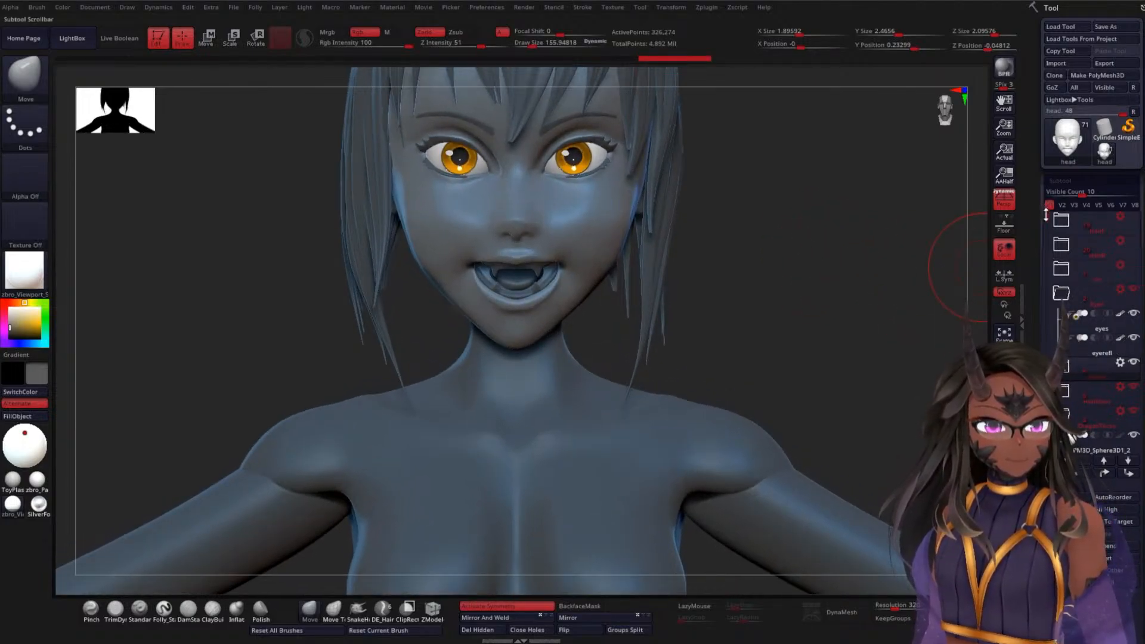
# Expand the hair folder and turn on polypaint display for the eyebrows, lashes and hair subtools
pyautogui.scroll(-2, 1060, 249)
pyautogui.click(1074, 338)
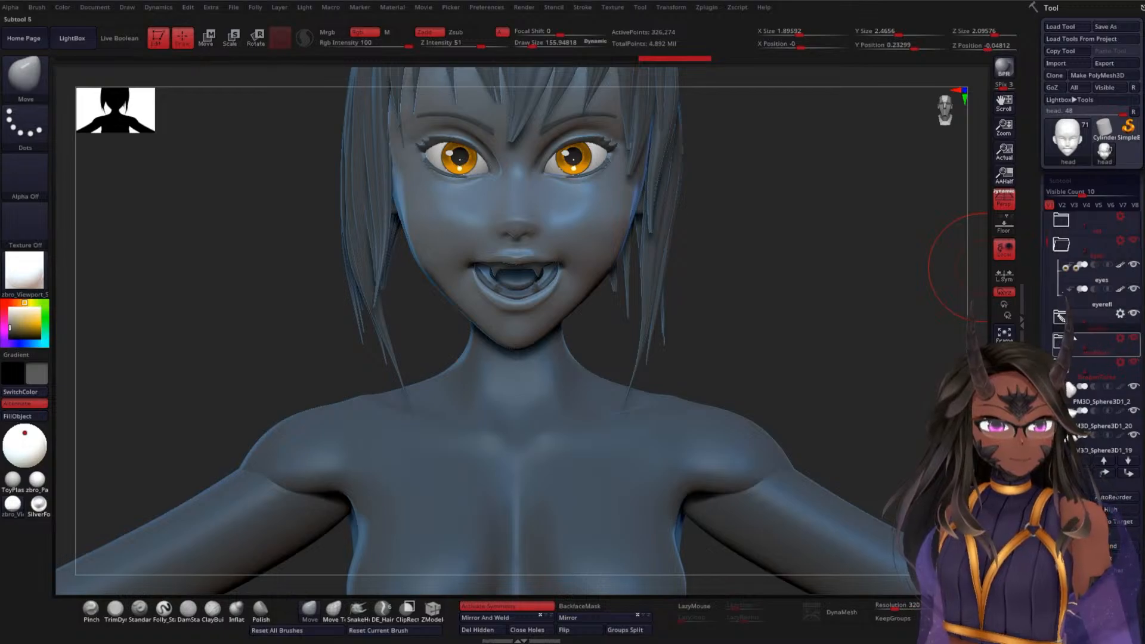
pyautogui.click(1074, 329)
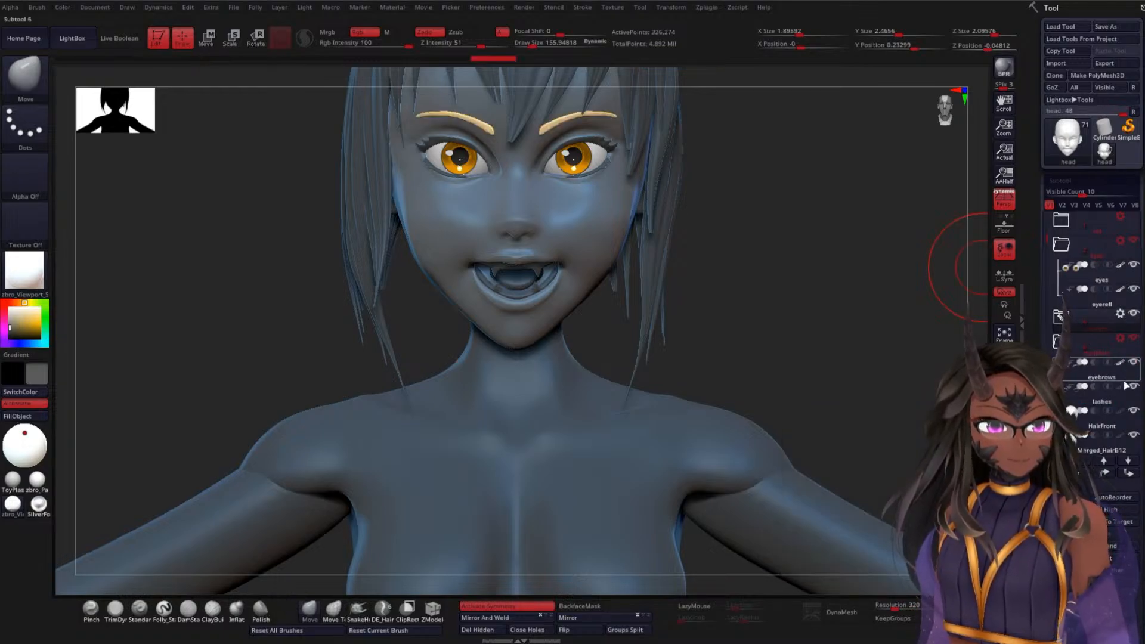
pyautogui.scroll(-4, 1104, 334)
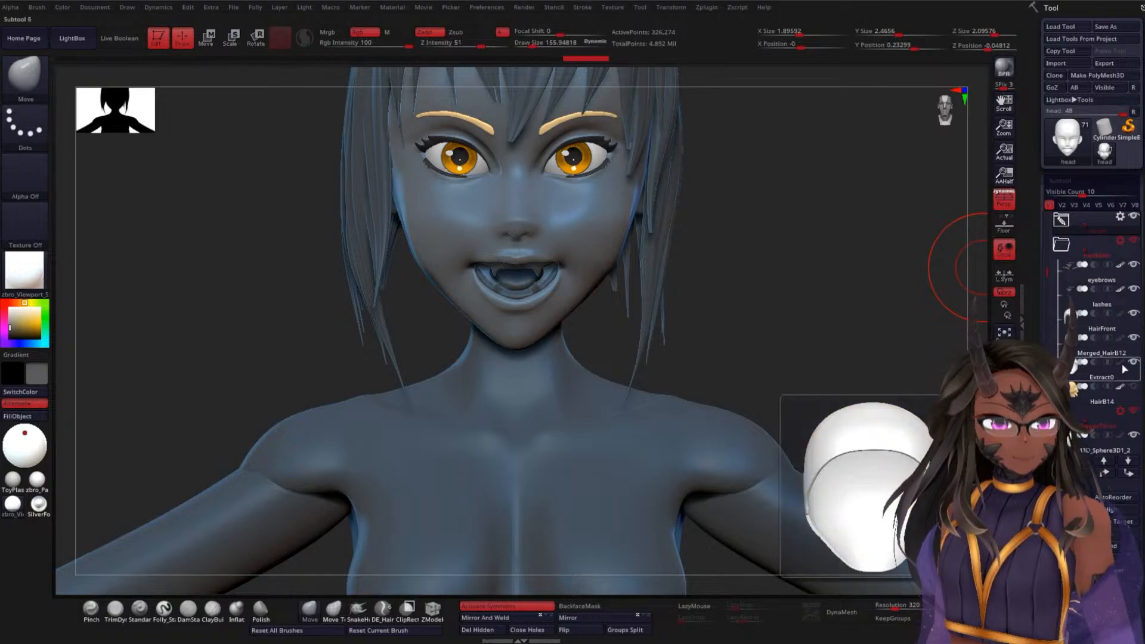
pyautogui.click(1109, 319)
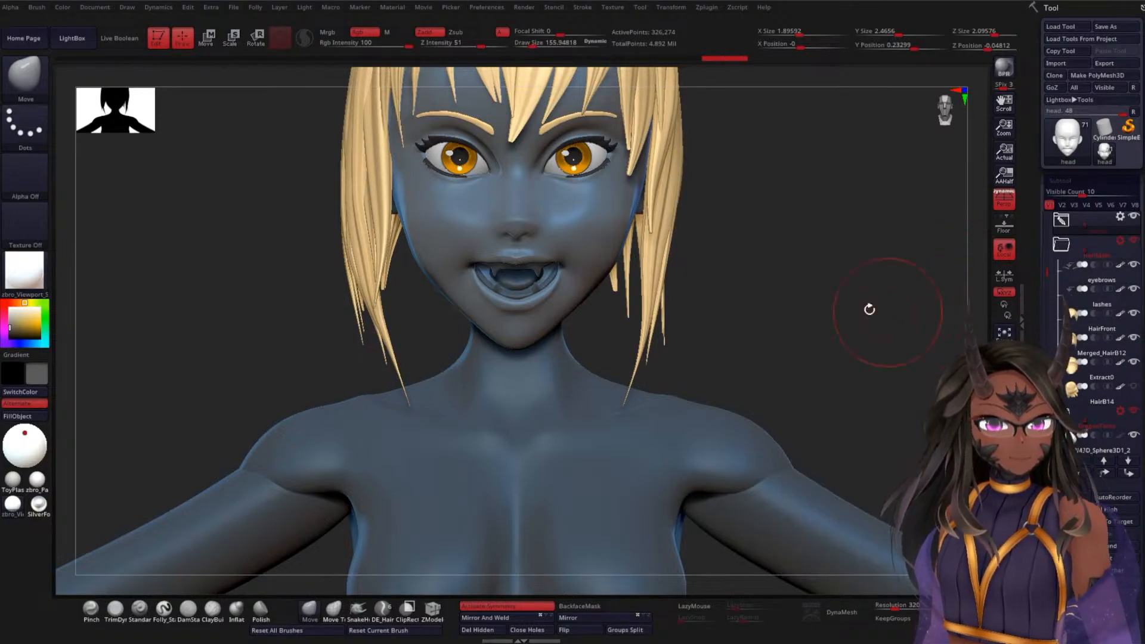
pyautogui.moveTo(829, 302)
pyautogui.mouseDown()
pyautogui.moveTo(826, 243)
pyautogui.moveTo(840, 311)
pyautogui.moveTo(823, 314)
pyautogui.moveTo(844, 307)
pyautogui.mouseUp()
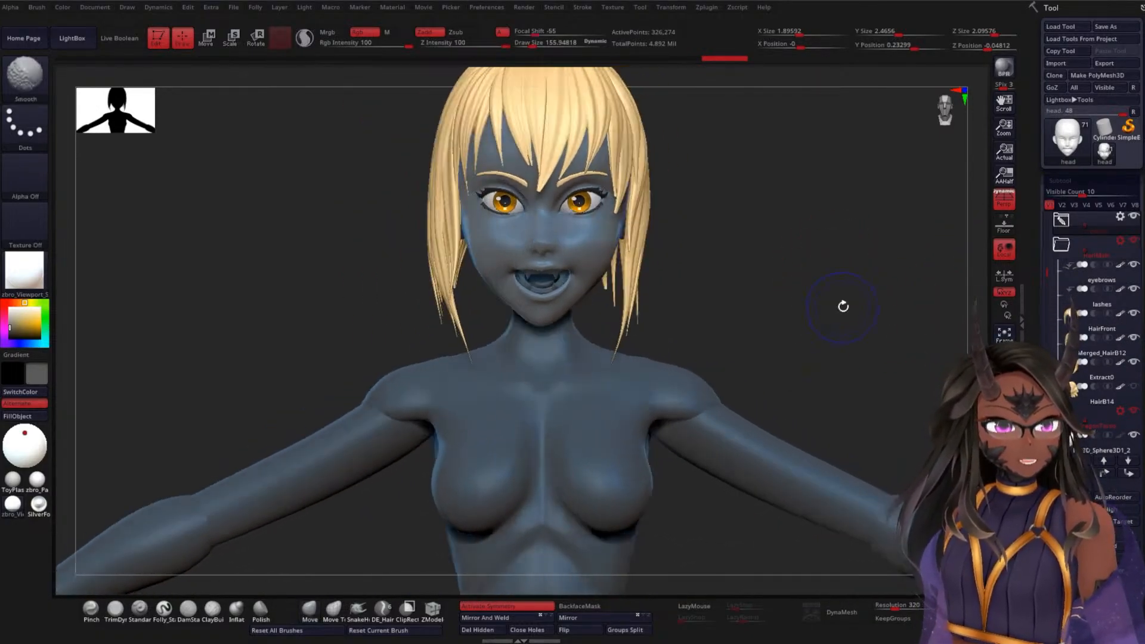
# Expand the body folder and turn on polypaint display for the head, tongue and both teeth subtools
pyautogui.click(1063, 222)
pyautogui.click(1124, 309)
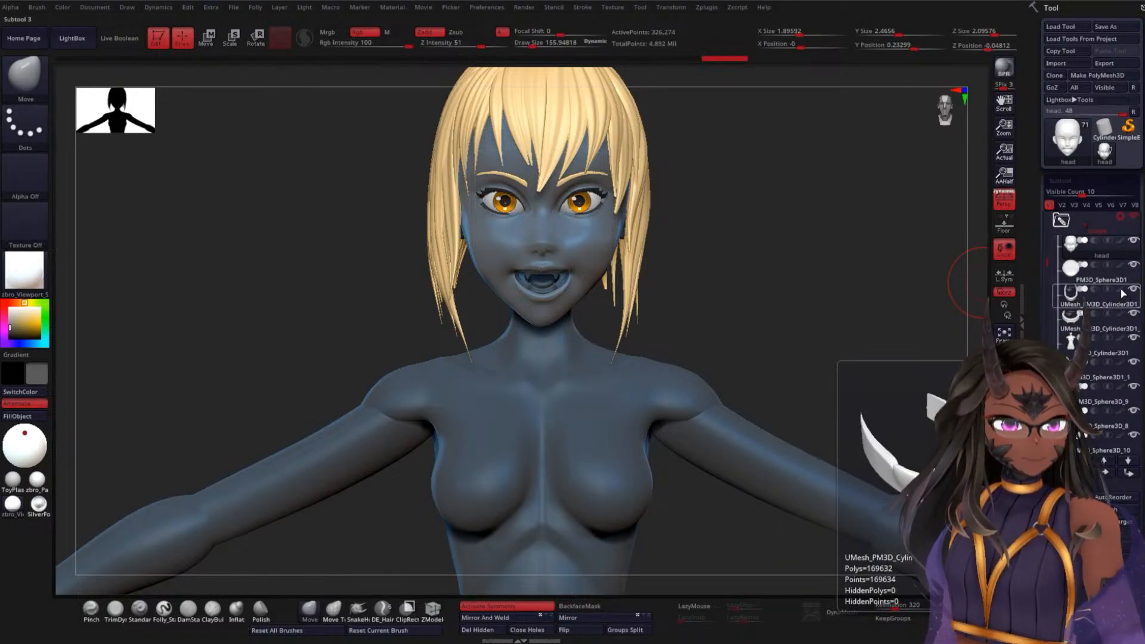
pyautogui.click(1120, 329)
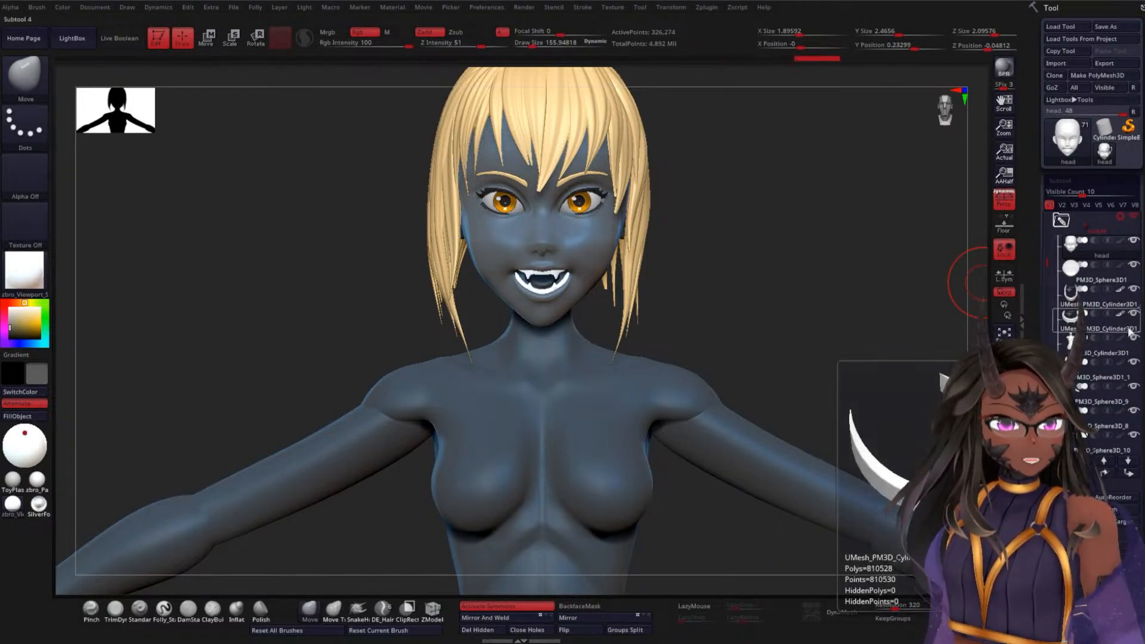
pyautogui.click(1121, 269)
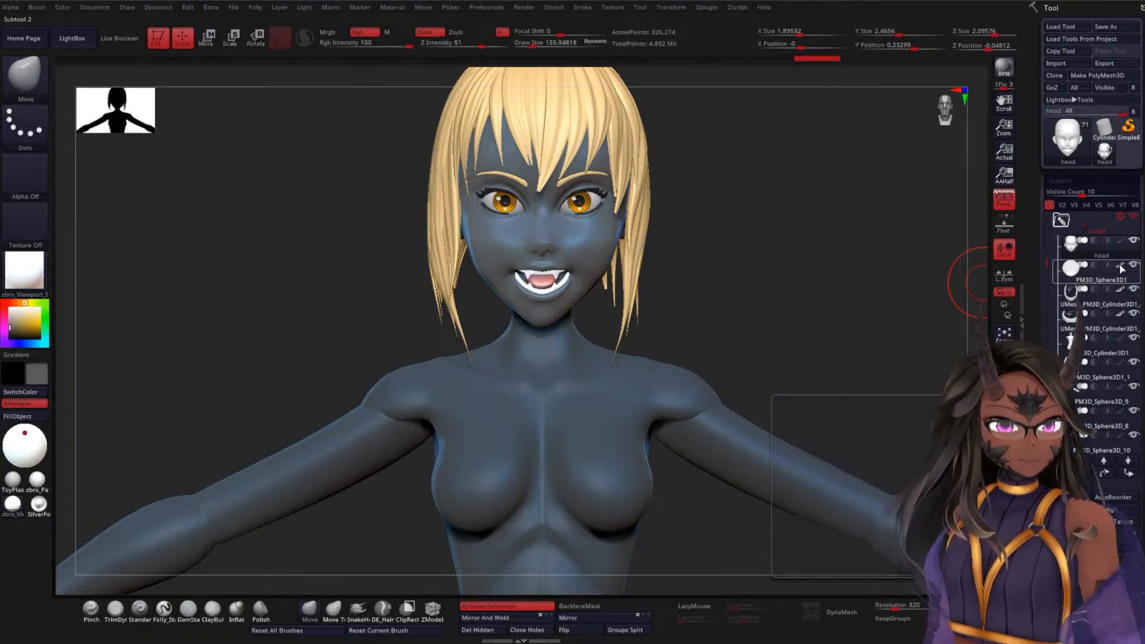
pyautogui.click(1107, 253)
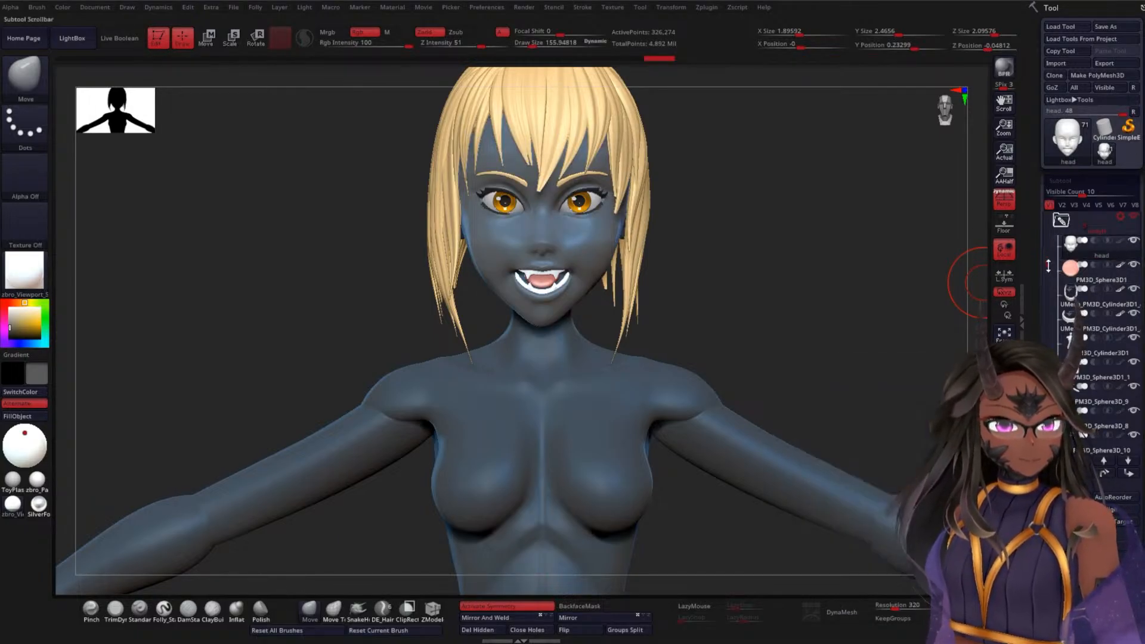
# Select the torso and switch to the zbro_Viewport matcap material
pyautogui.moveTo(1048, 262); pyautogui.dragTo(1049, 282)
pyautogui.moveTo(1059, 297)
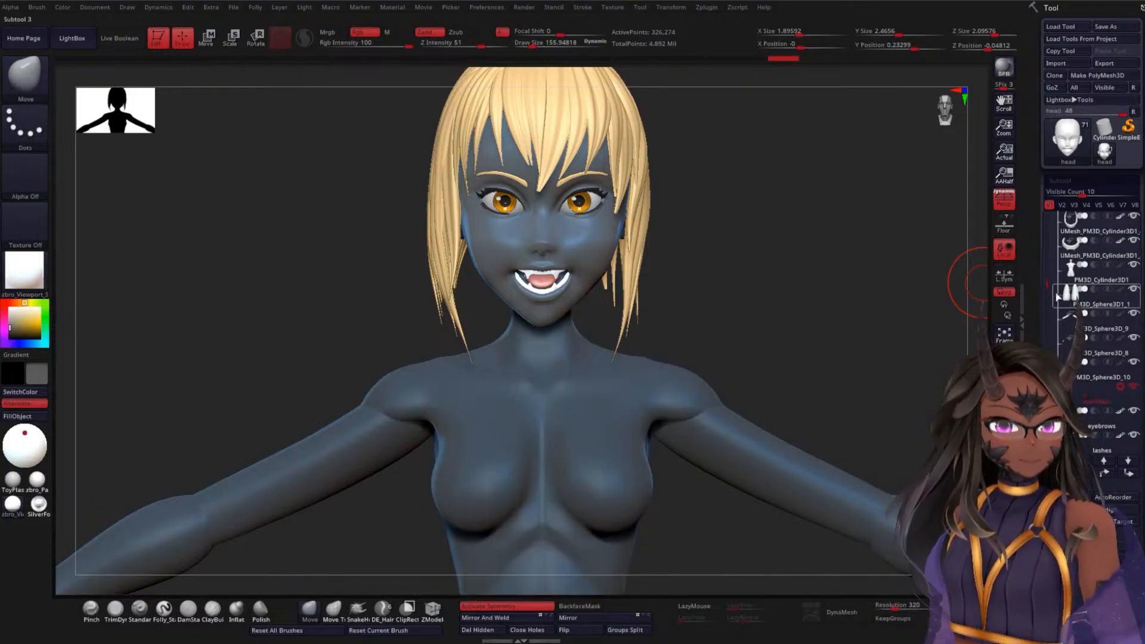
pyautogui.moveTo(804, 339); pyautogui.dragTo(816, 272)
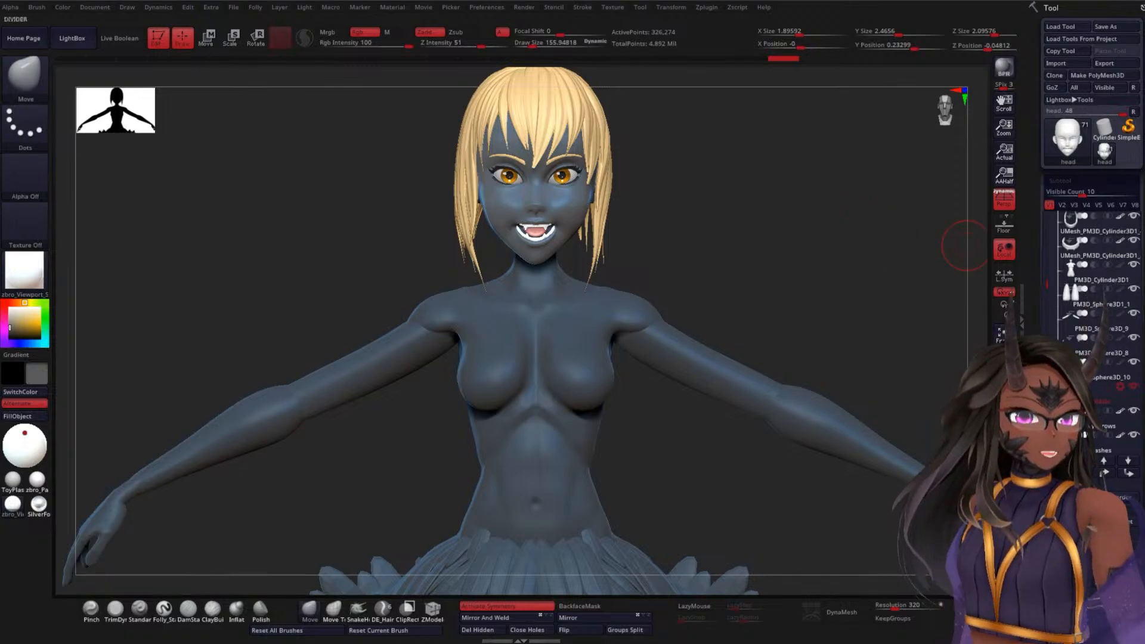
pyautogui.keyDown('alt'); pyautogui.click(585, 334); pyautogui.keyUp('alt')
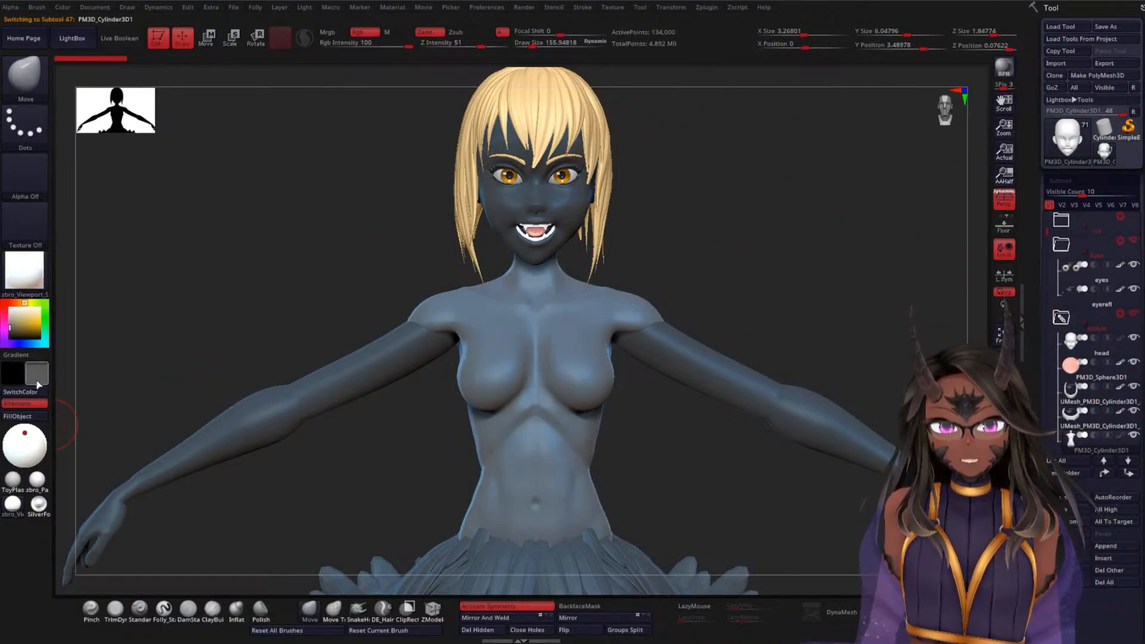
pyautogui.click(35, 293)
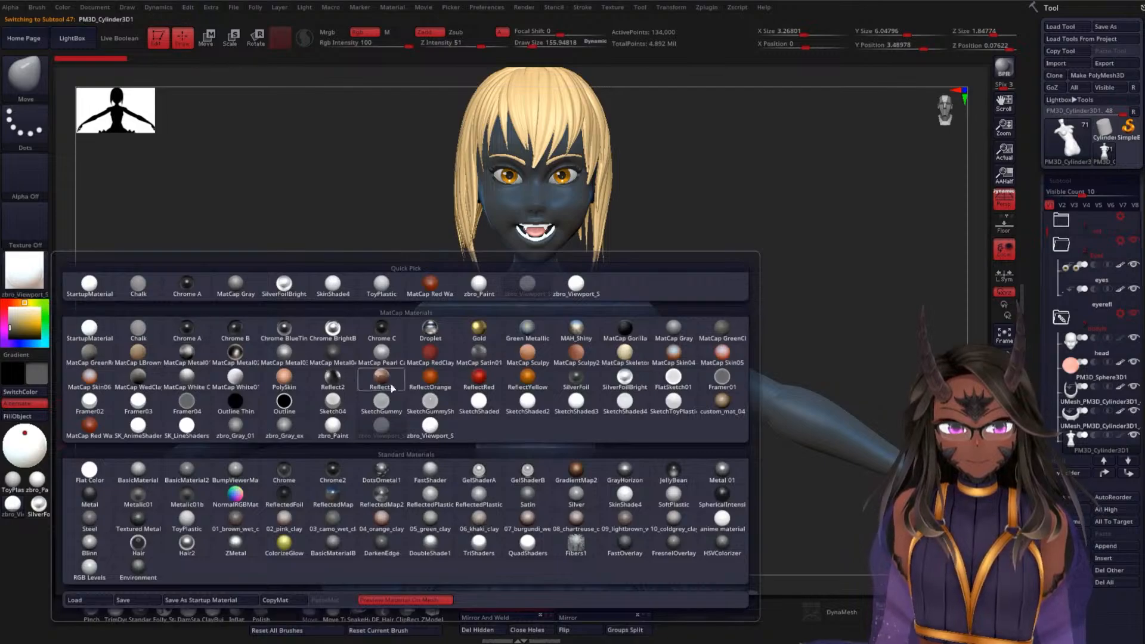
pyautogui.click(432, 437)
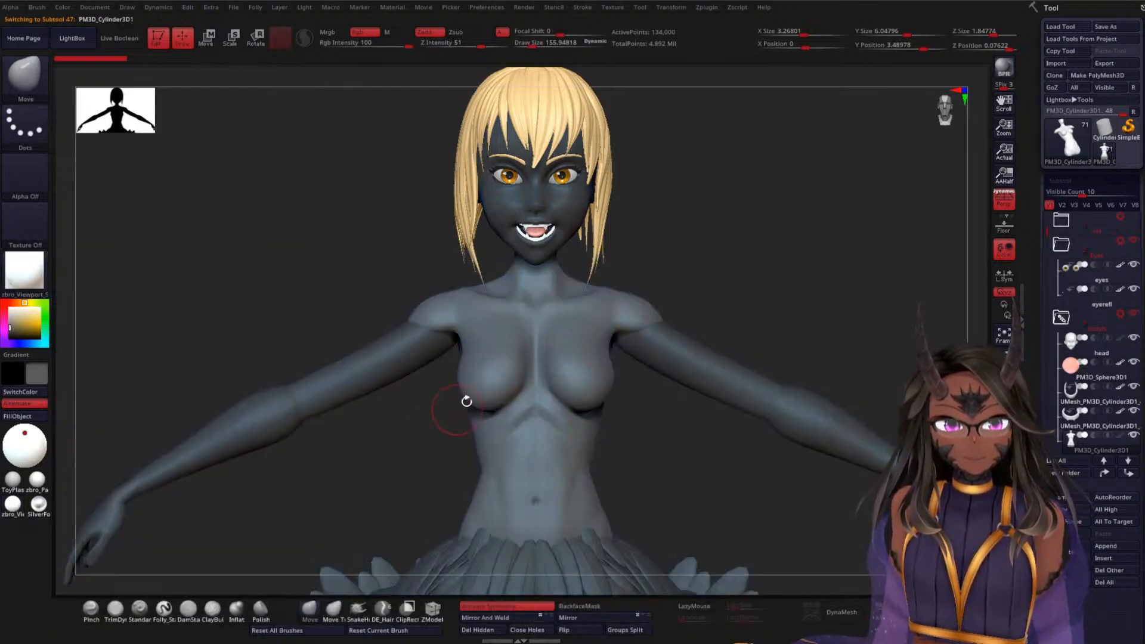
# Open the ZColor plugin, pick a pale pink skin colour and fill the torso with it
pyautogui.click(707, 8)
pyautogui.click(748, 364)
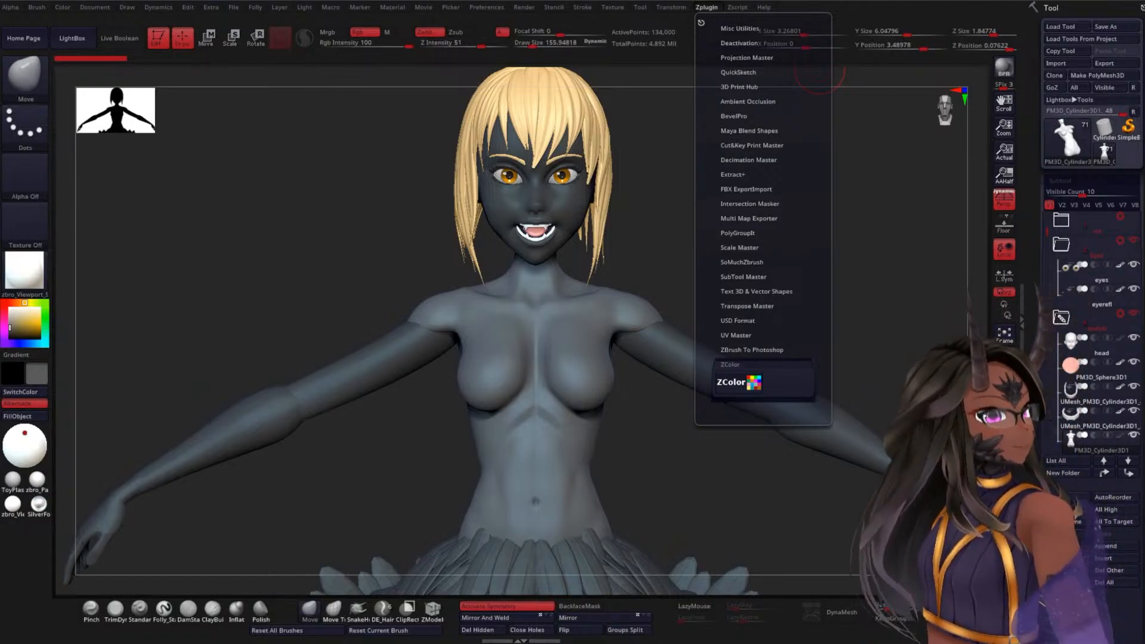
pyautogui.click(738, 383)
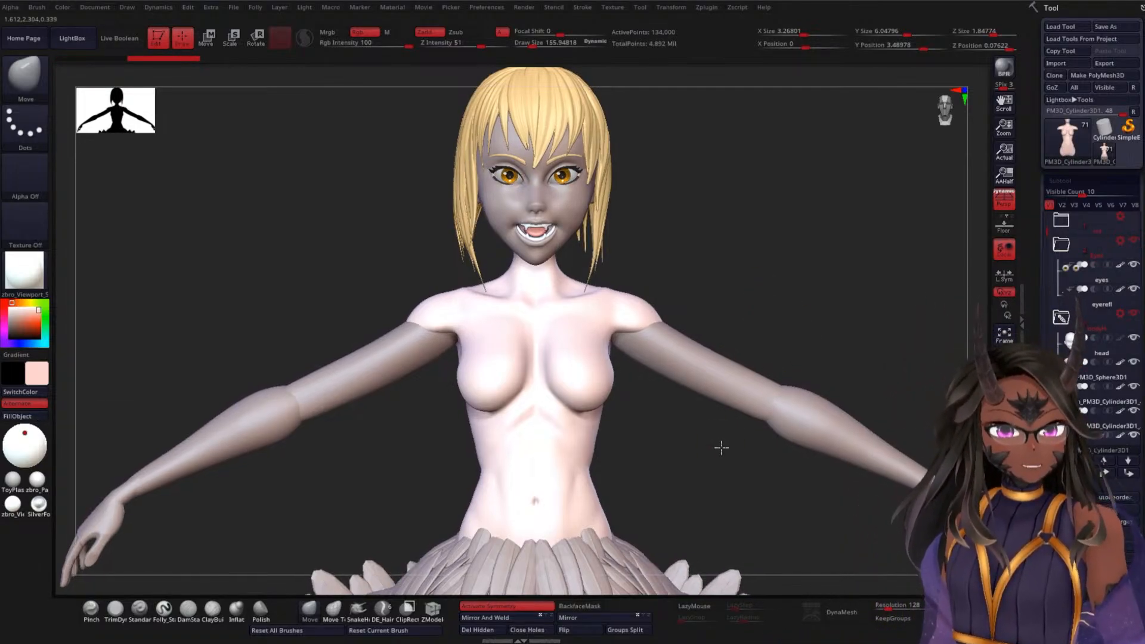
# Fill the upper arms with the same pale pink and switch to the Folly_Standard brush
pyautogui.keyDown('alt'); pyautogui.click(550, 401); pyautogui.keyUp('alt')
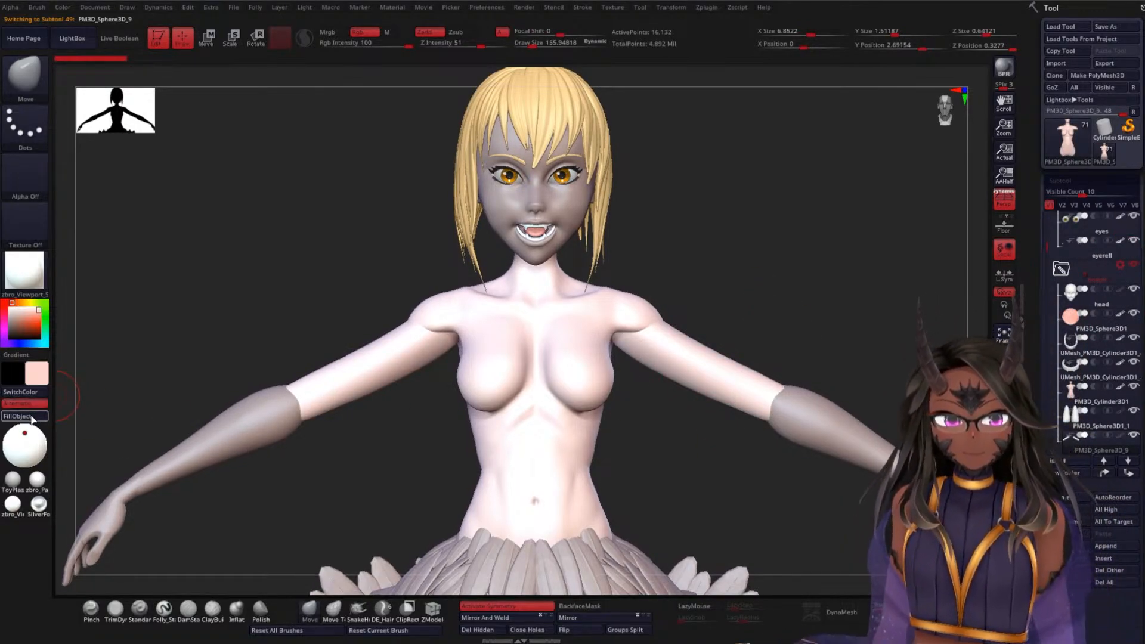
pyautogui.click(164, 608)
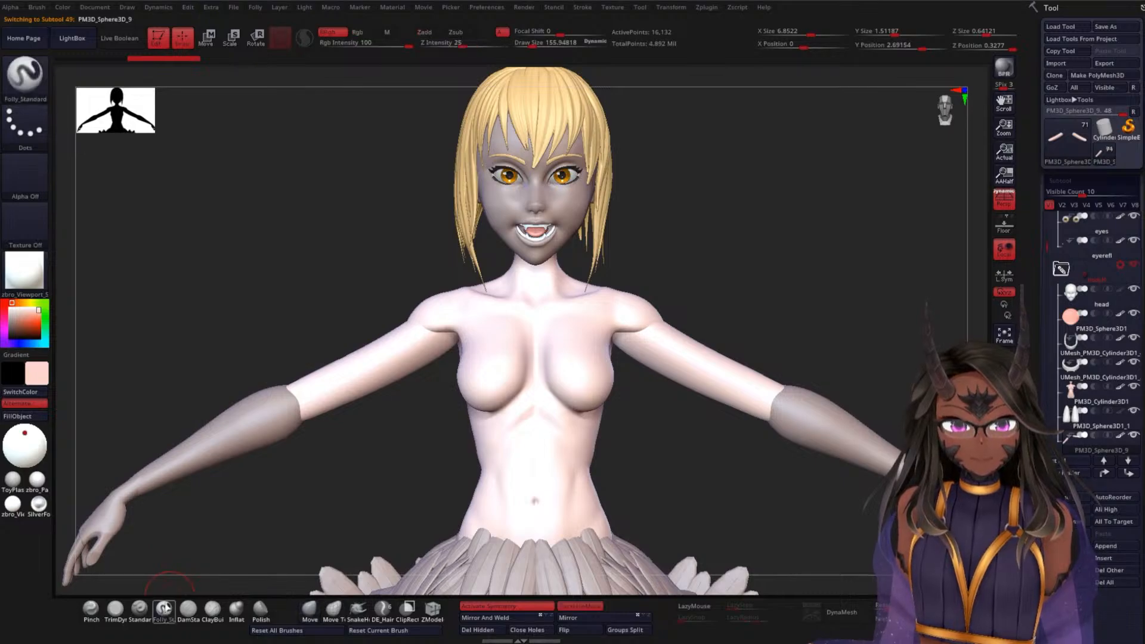
pyautogui.moveTo(362, 376); pyautogui.dragTo(364, 373)
pyautogui.hotkey('ctrl', 'z')
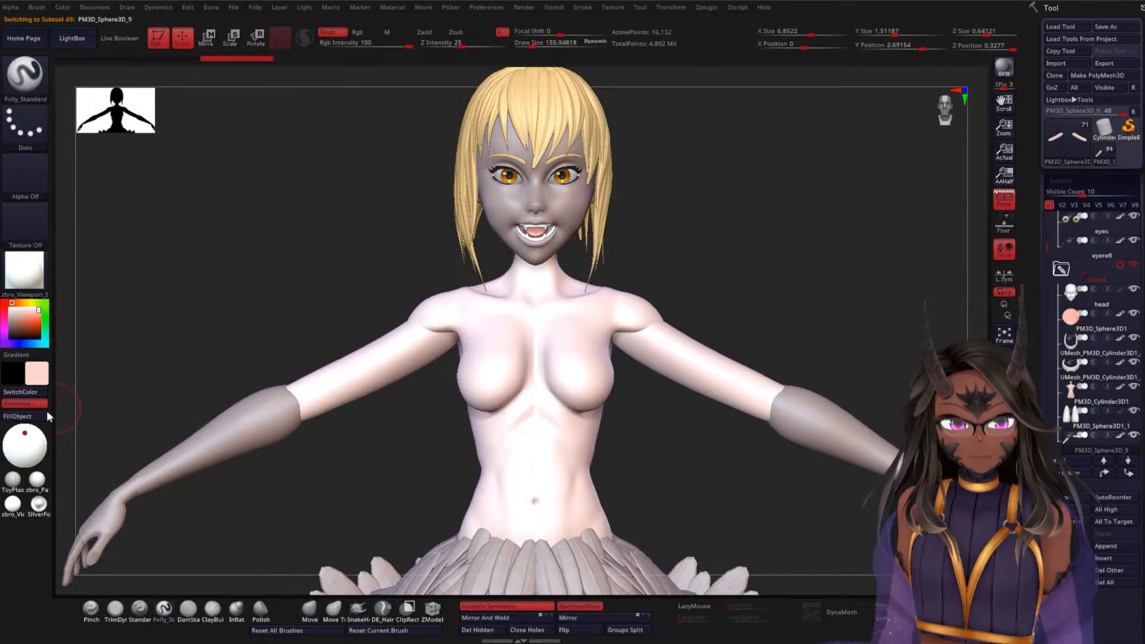
# Fill the forearms, hands and head with the pale pink skin colour
pyautogui.keyDown('alt'); pyautogui.click(501, 430); pyautogui.keyUp('alt')
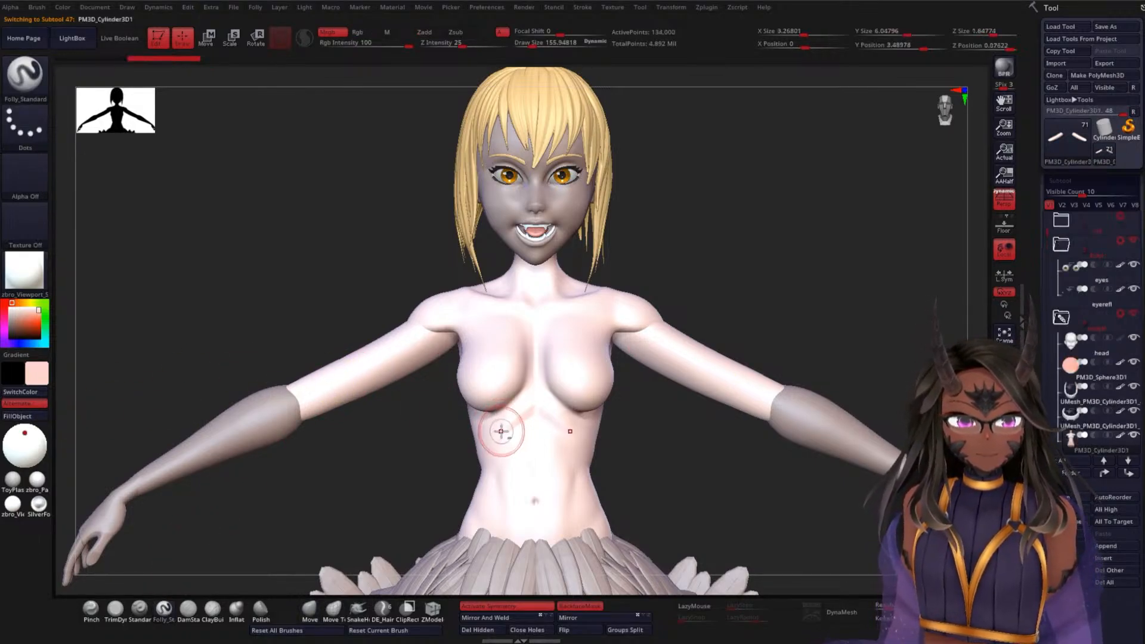
pyautogui.keyDown('alt'); pyautogui.click(223, 441); pyautogui.keyUp('alt')
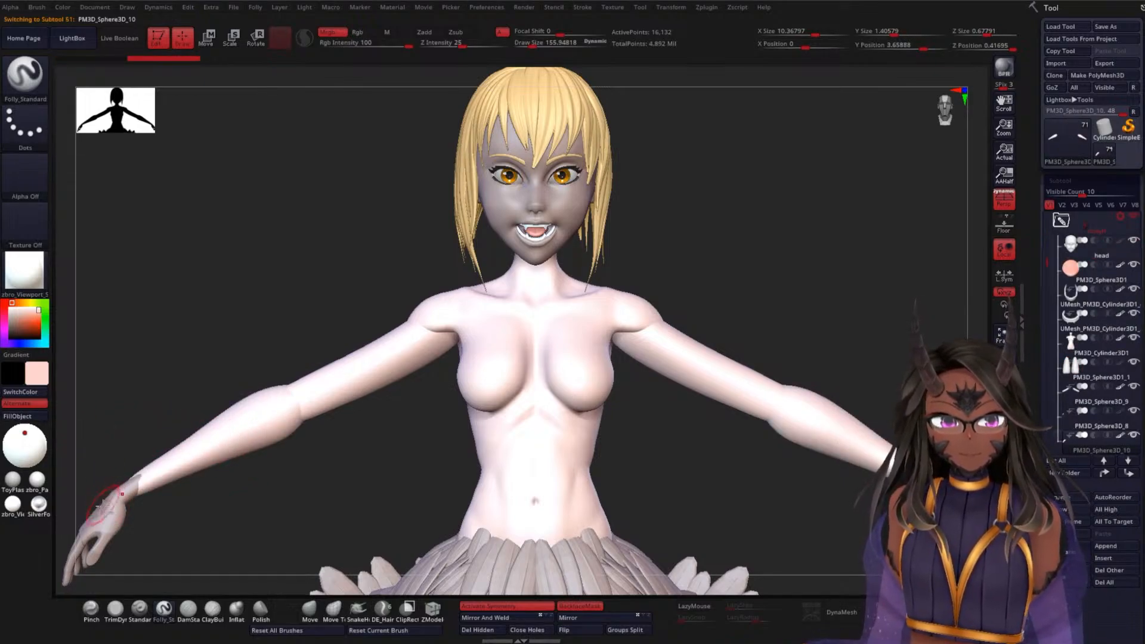
pyautogui.keyDown('alt'); pyautogui.click(103, 532); pyautogui.keyUp('alt')
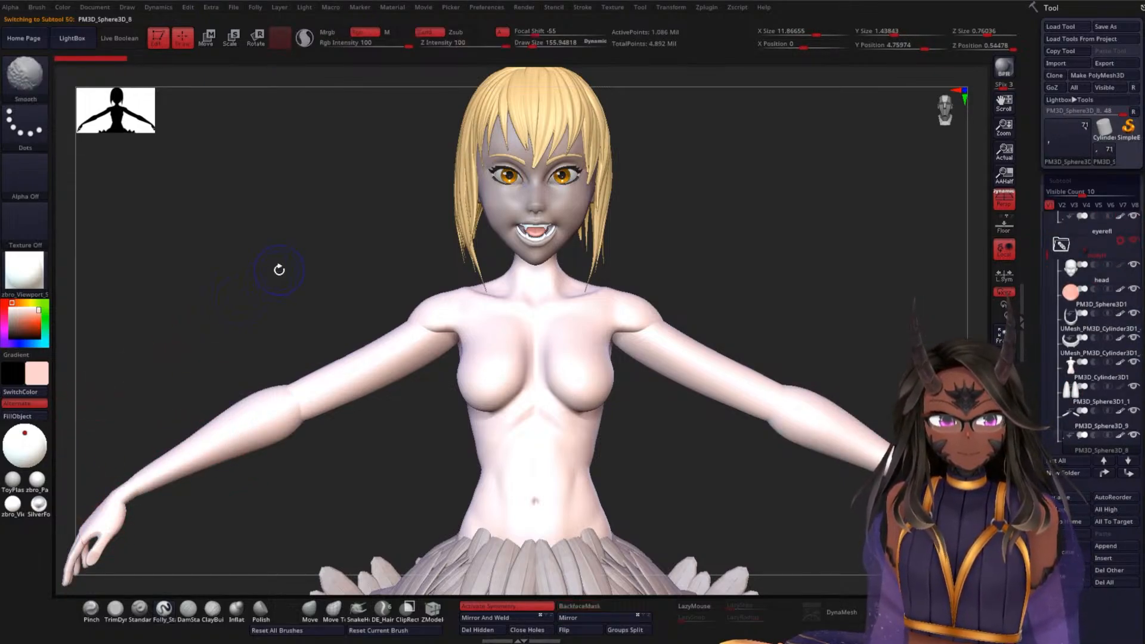
pyautogui.moveTo(276, 266); pyautogui.dragTo(439, 324)
pyautogui.keyDown('alt'); pyautogui.click(559, 263); pyautogui.keyUp('alt')
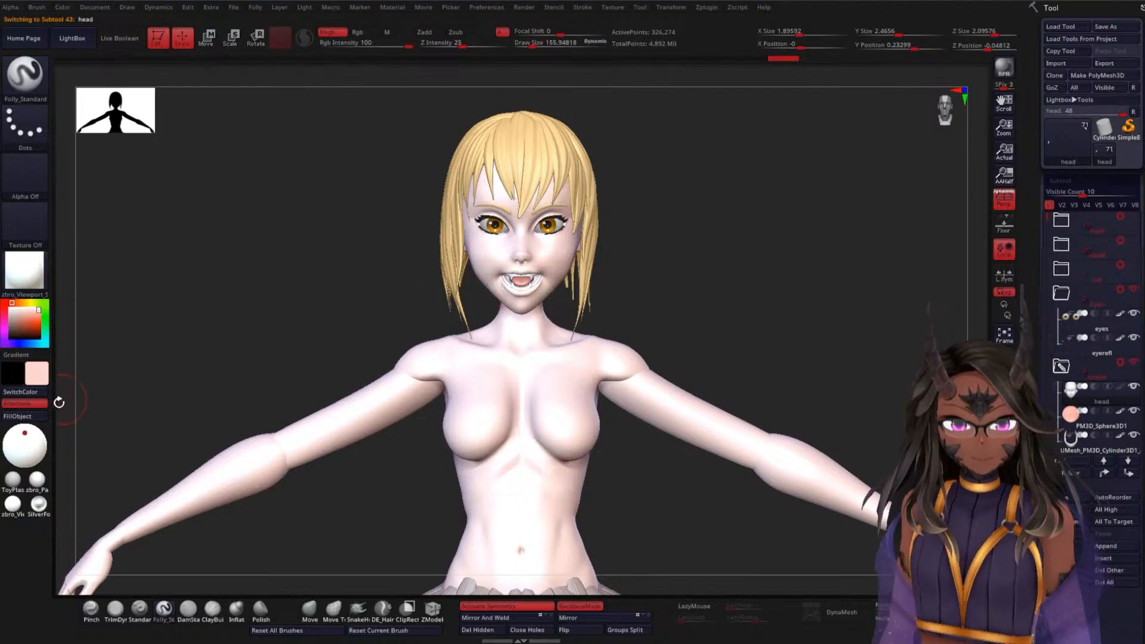
# Turn off symmetry for the head and set the paint colour to a near-black dark grey
pyautogui.moveTo(755, 263)
pyautogui.mouseDown()
pyautogui.moveTo(726, 266)
pyautogui.moveTo(757, 215)
pyautogui.moveTo(757, 250)
pyautogui.moveTo(708, 202)
pyautogui.moveTo(708, 281)
pyautogui.moveTo(760, 376)
pyautogui.mouseUp()
pyautogui.keyDown('alt'); pyautogui.moveTo(624, 268); pyautogui.dragTo(653, 314); pyautogui.keyUp('alt')
pyautogui.moveTo(19, 322); pyautogui.dragTo(8, 336)
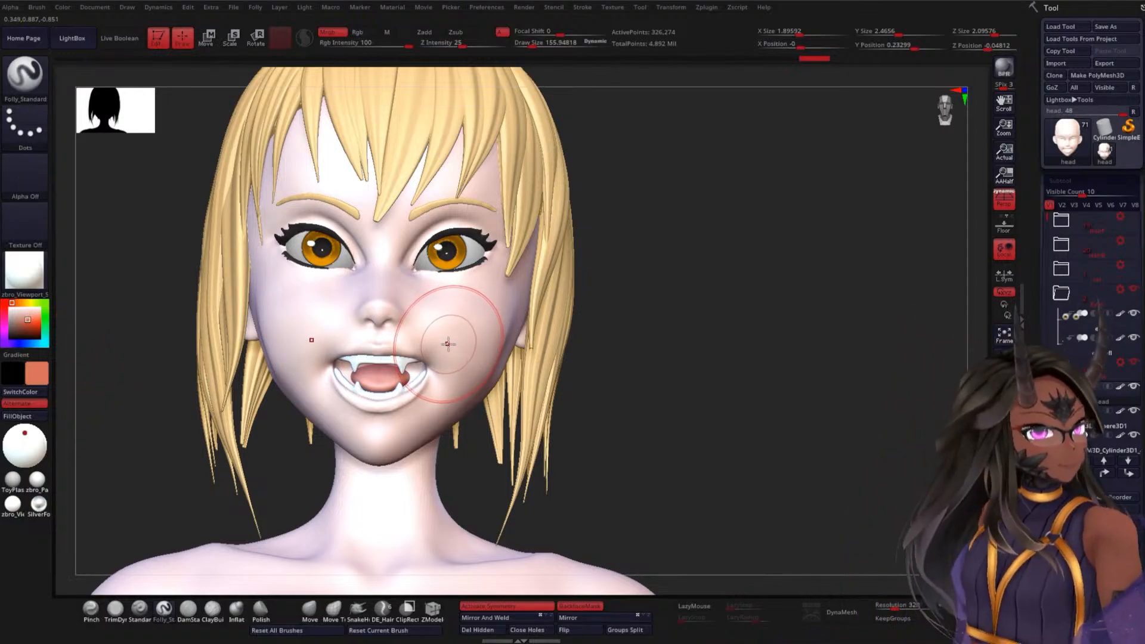
pyautogui.press('x')
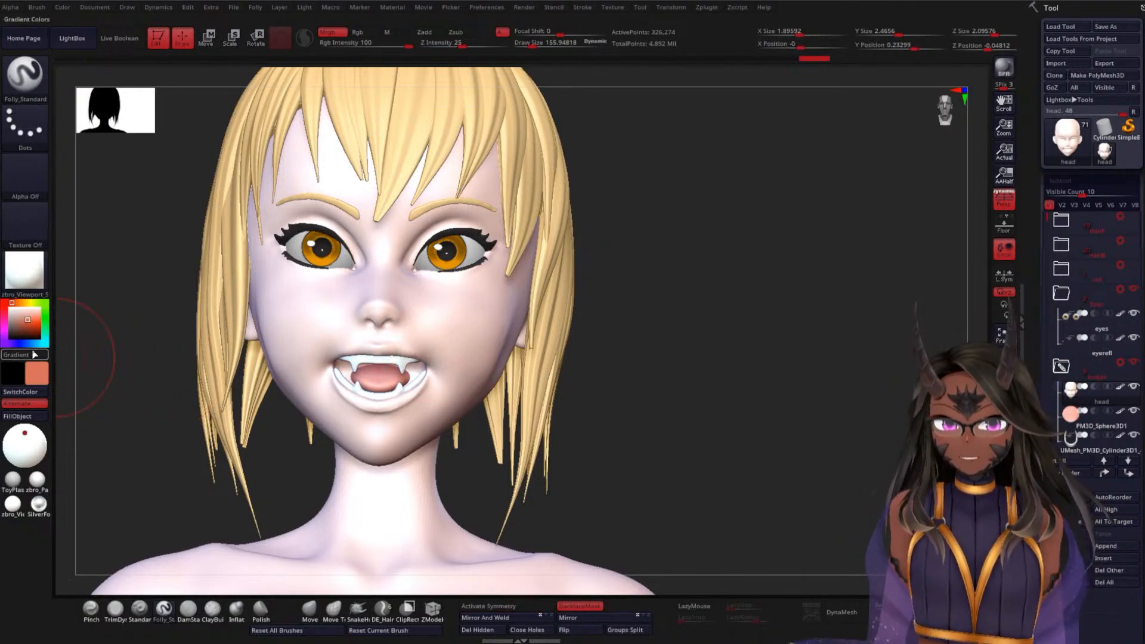
pyautogui.moveTo(23, 326); pyautogui.dragTo(15, 324)
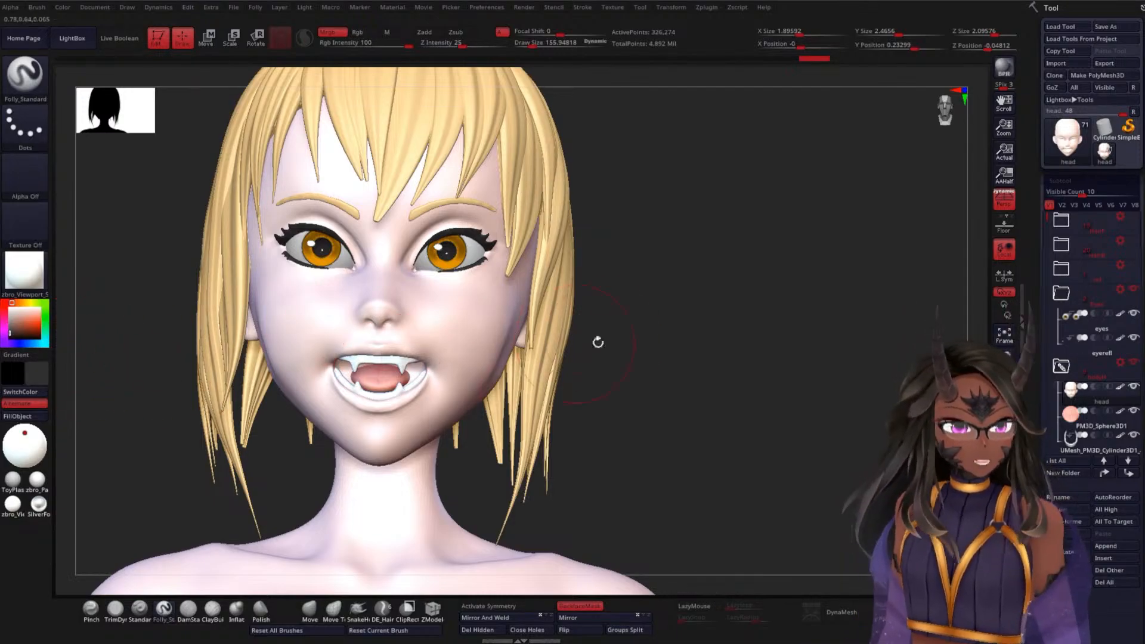
# Hide the upper teeth, lower teeth and tongue subtools to expose the inside of the mouth
pyautogui.moveTo(774, 281); pyautogui.dragTo(746, 220)
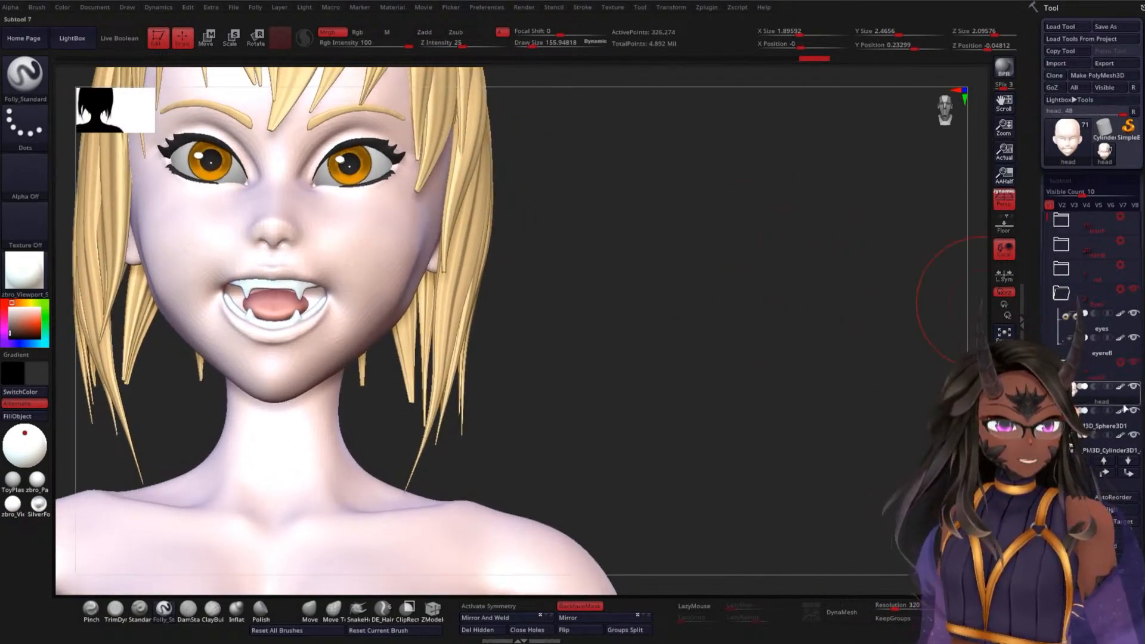
pyautogui.moveTo(1048, 219); pyautogui.dragTo(1048, 236)
pyautogui.click(1134, 386)
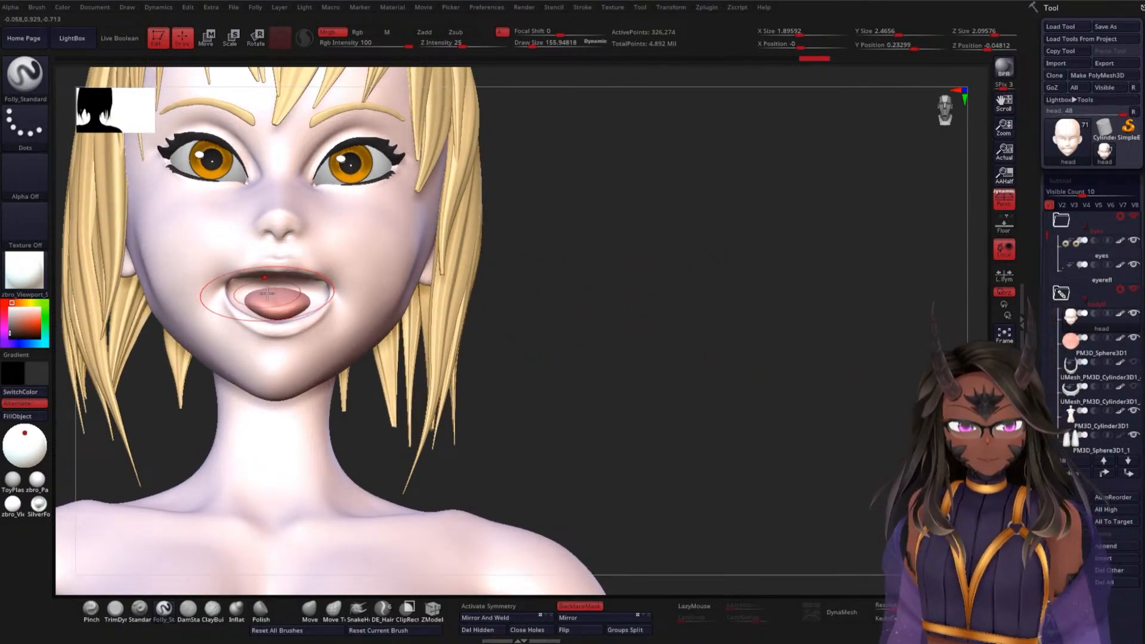
pyautogui.rightClick(267, 294)
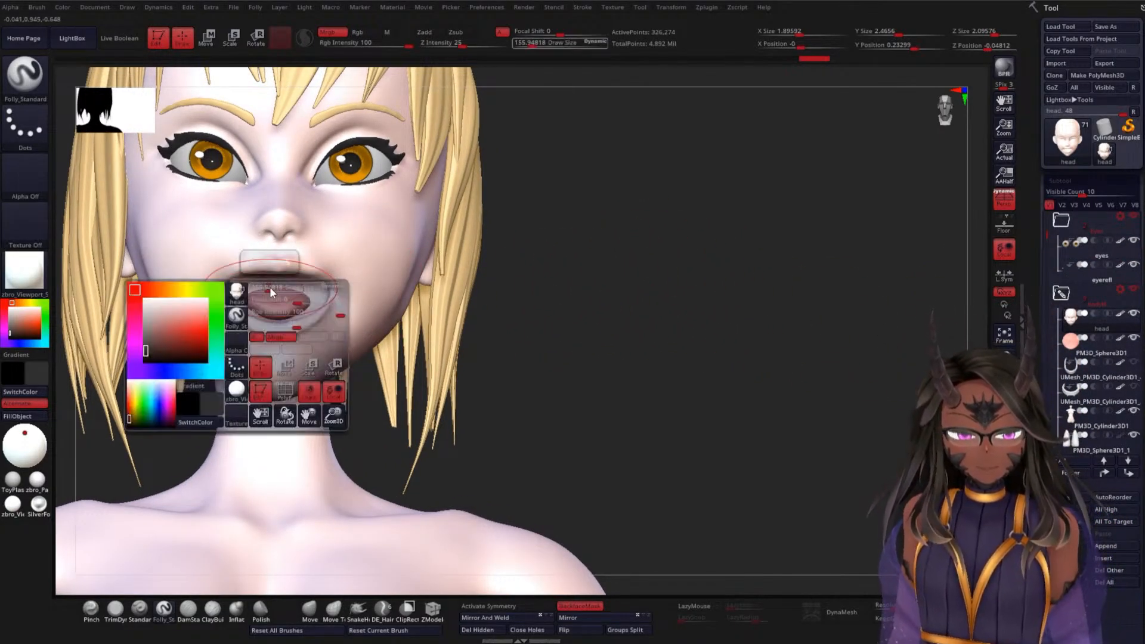
pyautogui.click(1137, 340)
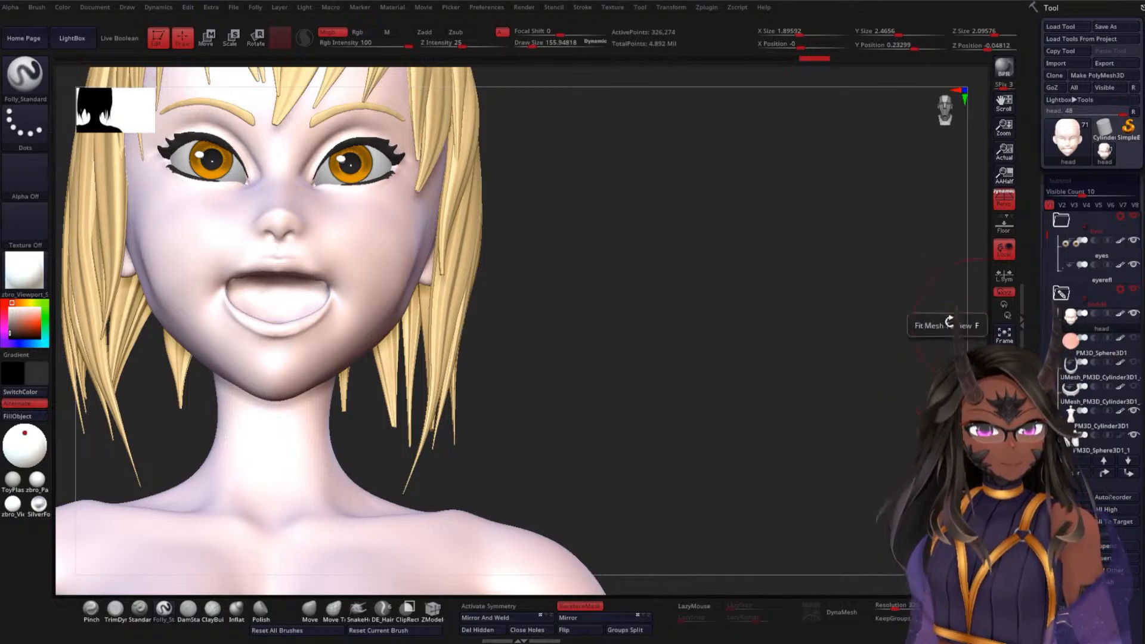
# Paint the inside of the mouth near-black at a draw size of about 43, turning symmetry back on for both sides
pyautogui.rightClick(286, 300)
pyautogui.moveTo(287, 300)
pyautogui.mouseDown()
pyautogui.moveTo(276, 296)
pyautogui.moveTo(313, 293)
pyautogui.moveTo(241, 294)
pyautogui.mouseUp()
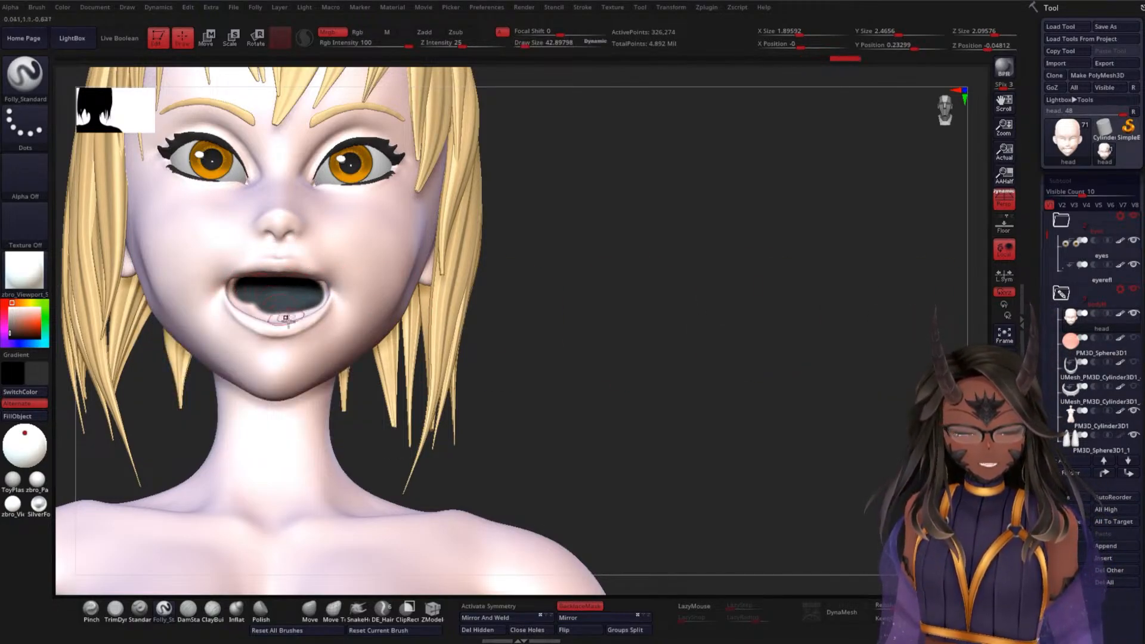
pyautogui.click(517, 607)
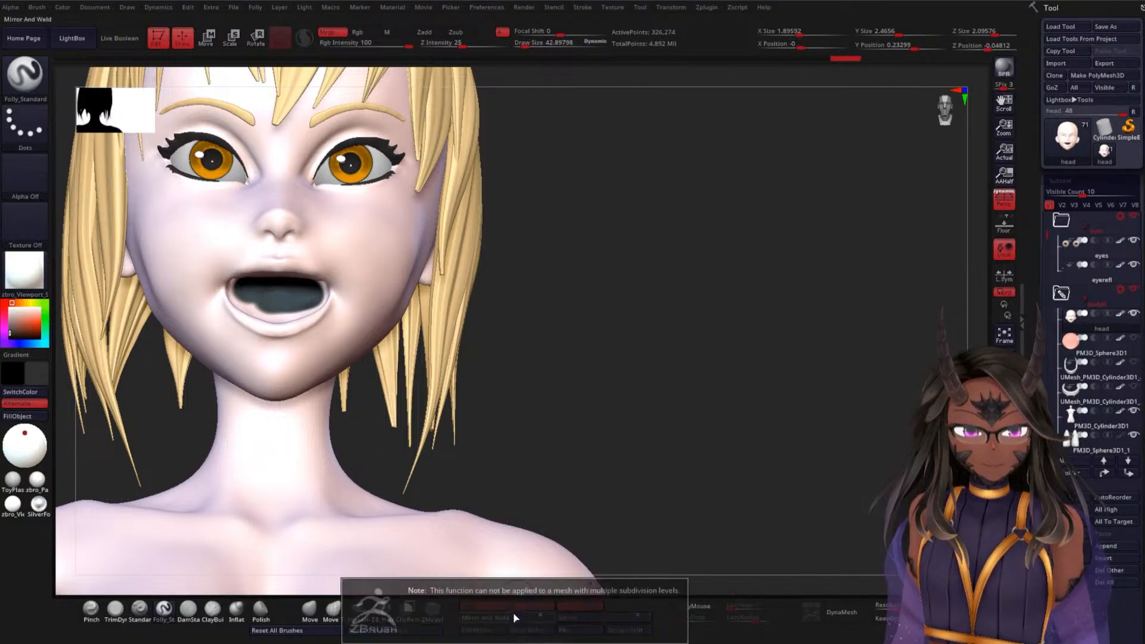
pyautogui.keyDown('alt'); pyautogui.moveTo(555, 381); pyautogui.dragTo(626, 390); pyautogui.keyUp('alt')
pyautogui.moveTo(346, 331)
pyautogui.mouseDown()
pyautogui.moveTo(312, 323)
pyautogui.moveTo(371, 324)
pyautogui.moveTo(365, 300)
pyautogui.mouseUp()
pyautogui.moveTo(645, 317); pyautogui.dragTo(679, 350)
pyautogui.moveTo(364, 344); pyautogui.dragTo(348, 339)
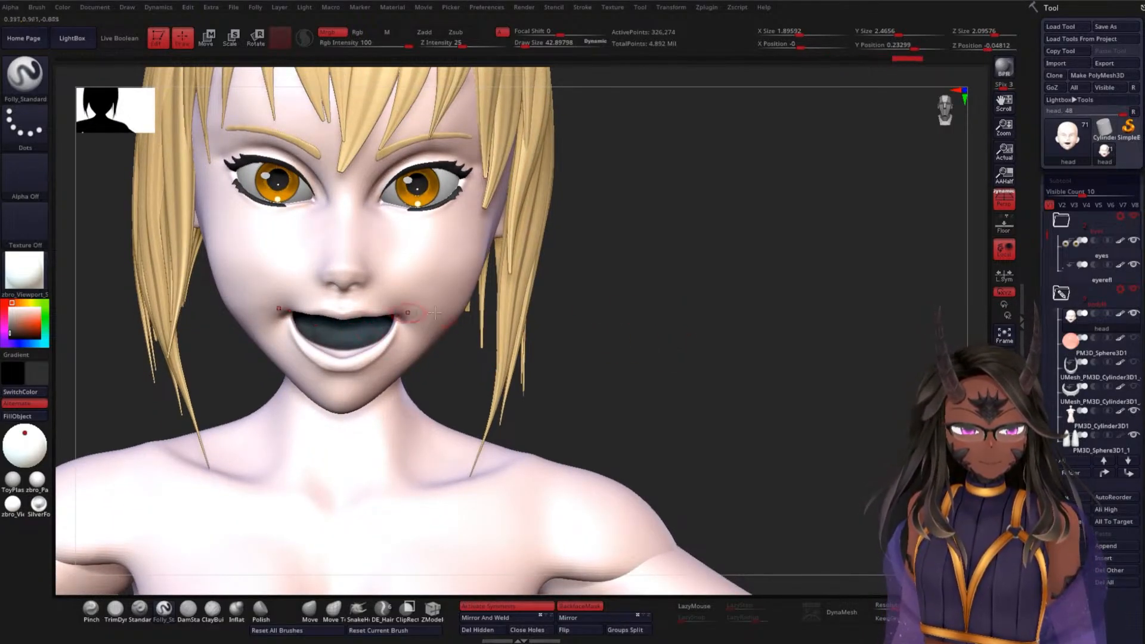
pyautogui.moveTo(672, 306); pyautogui.dragTo(677, 188)
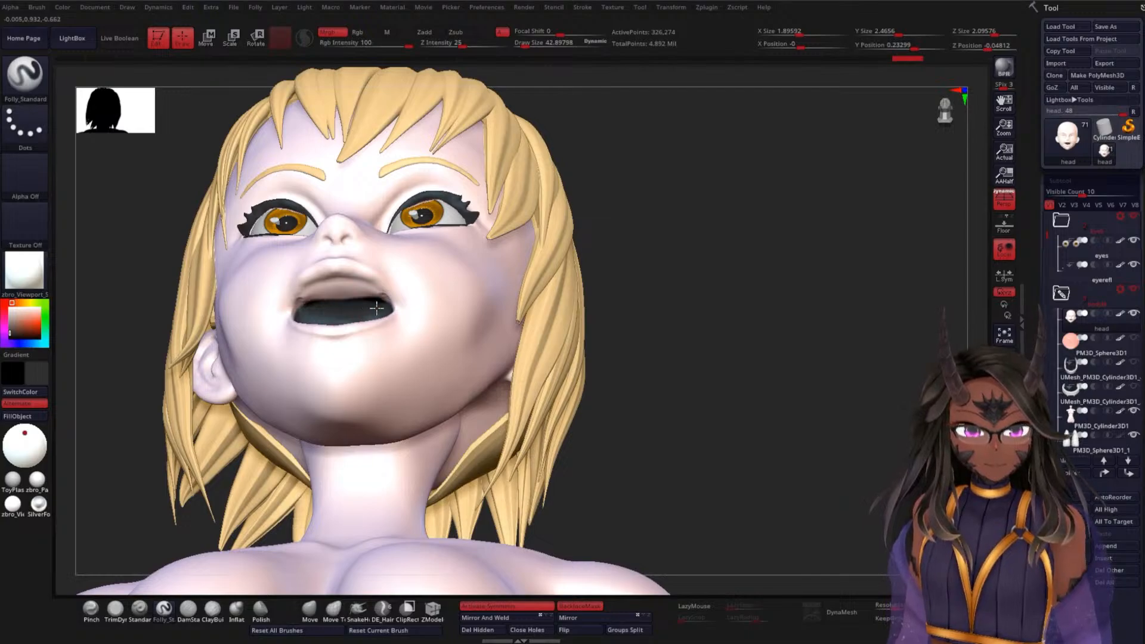
pyautogui.moveTo(356, 306); pyautogui.dragTo(360, 304)
pyautogui.moveTo(706, 248)
pyautogui.mouseDown()
pyautogui.moveTo(723, 294)
pyautogui.moveTo(712, 342)
pyautogui.mouseUp()
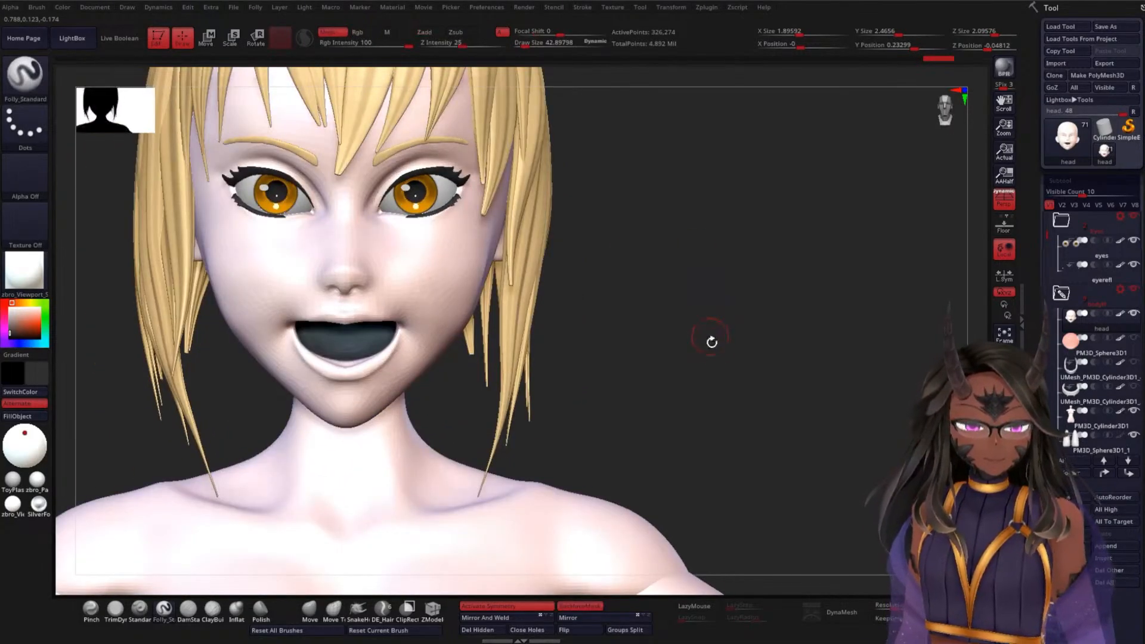
# Unhide the lower teeth, upper teeth and tongue subtools inside the mouth
pyautogui.click(1133, 362)
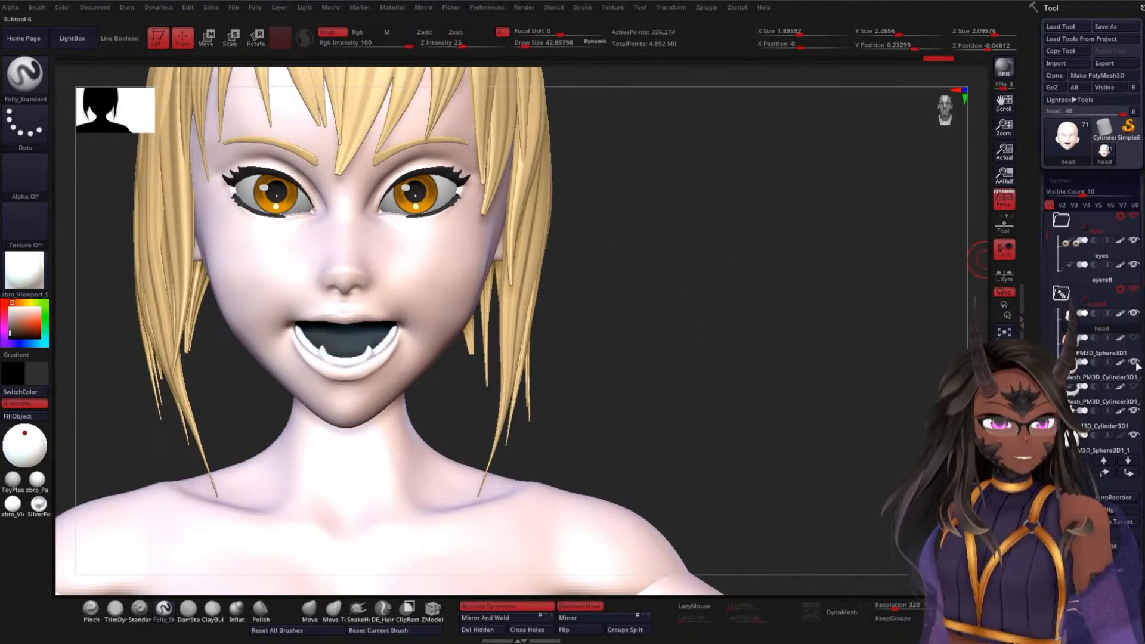
pyautogui.click(1133, 387)
pyautogui.click(1134, 337)
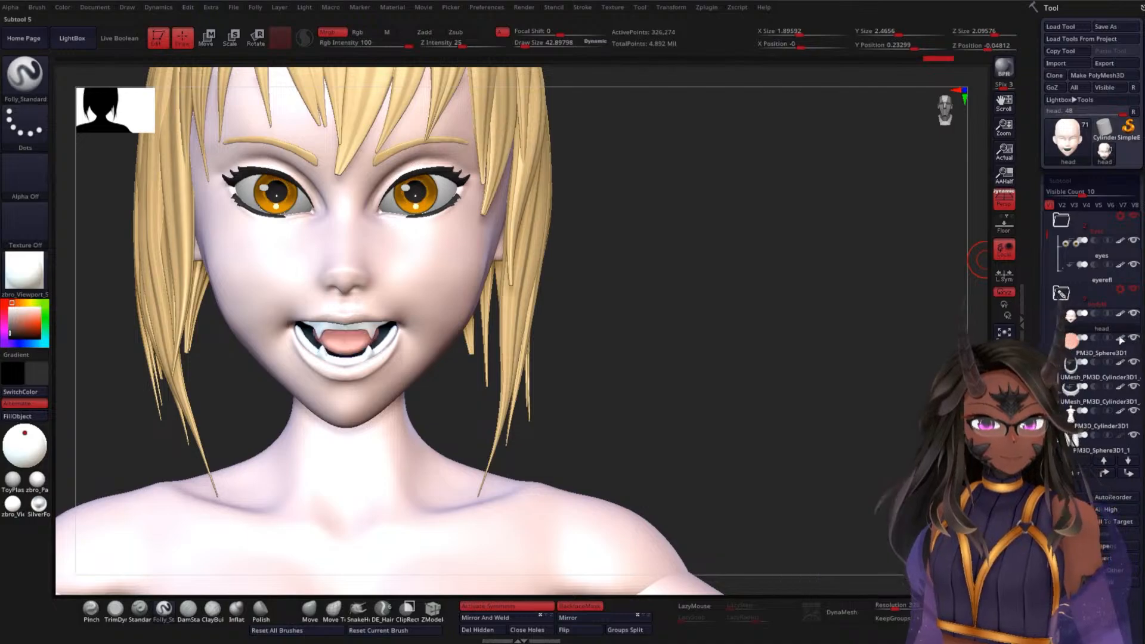
pyautogui.moveTo(739, 358); pyautogui.dragTo(747, 290)
pyautogui.keyDown('alt'); pyautogui.moveTo(672, 263); pyautogui.dragTo(796, 260); pyautogui.keyUp('alt')
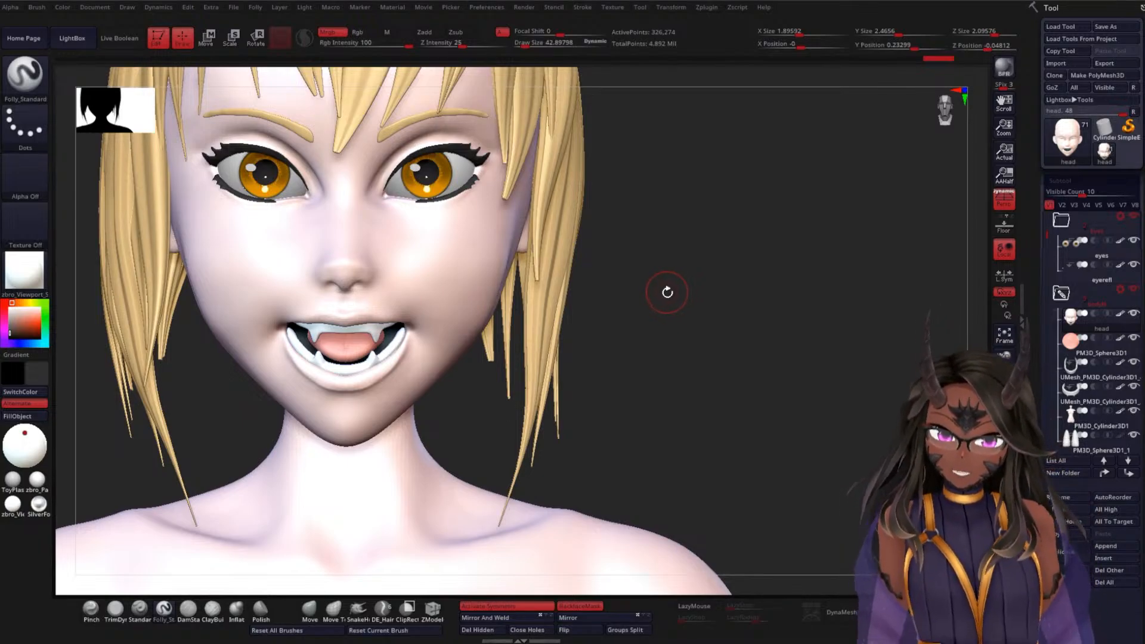
pyautogui.moveTo(748, 272); pyautogui.dragTo(693, 289)
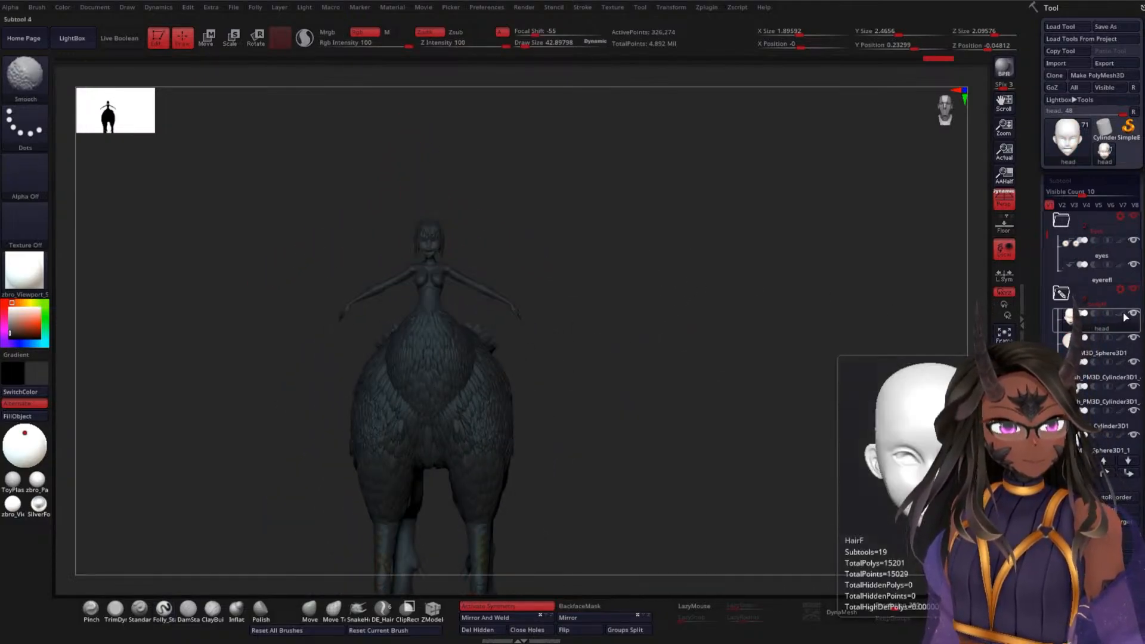
# Adjust and smooth the head's cheek and jaw area using the Move brush at a draw size of about 121
pyautogui.click(1103, 327)
pyautogui.moveTo(646, 357)
pyautogui.mouseDown()
pyautogui.moveTo(698, 358)
pyautogui.moveTo(669, 389)
pyautogui.moveTo(655, 381)
pyautogui.moveTo(692, 340)
pyautogui.moveTo(662, 365)
pyautogui.moveTo(657, 299)
pyautogui.moveTo(650, 323)
pyautogui.moveTo(688, 531)
pyautogui.mouseUp()
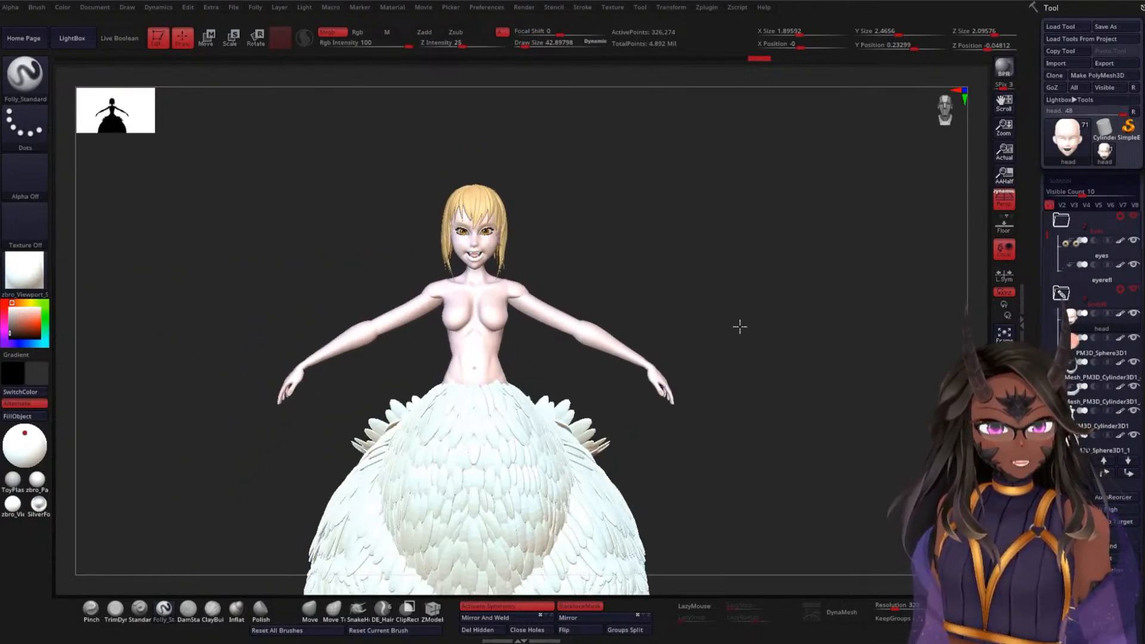
pyautogui.moveTo(739, 327)
pyautogui.keyDown('alt'); pyautogui.mouseDown()
pyautogui.moveTo(698, 350)
pyautogui.moveTo(736, 332)
pyautogui.moveTo(739, 401)
pyautogui.moveTo(749, 383)
pyautogui.moveTo(681, 334)
pyautogui.mouseUp(); pyautogui.keyUp('alt')
pyautogui.click(310, 607)
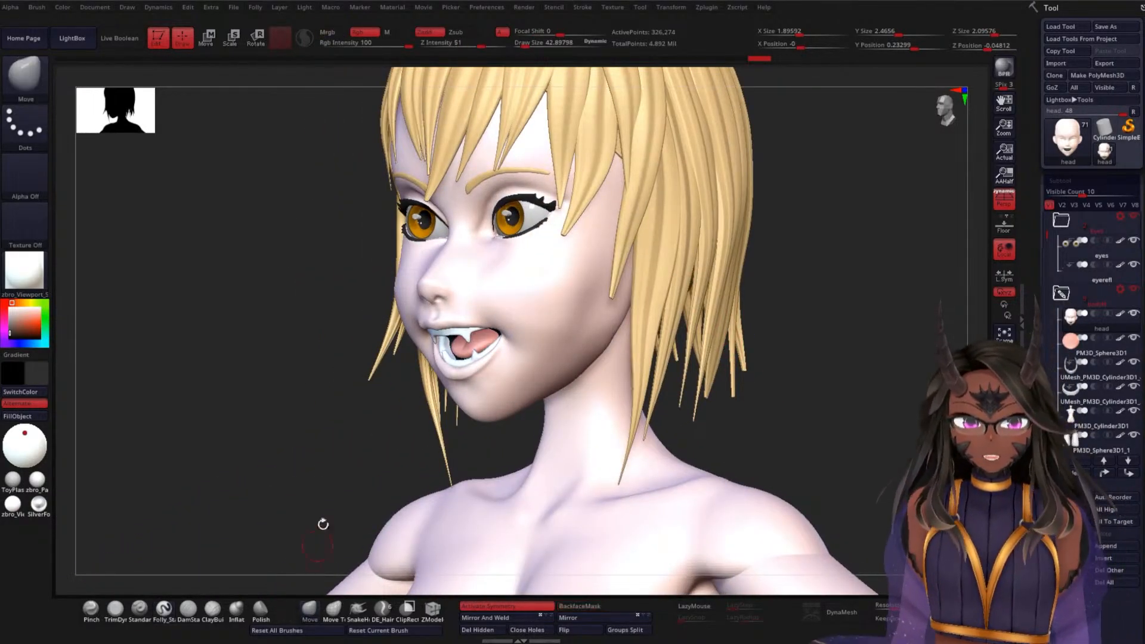
pyautogui.press('space')
pyautogui.moveTo(233, 382); pyautogui.dragTo(256, 358)
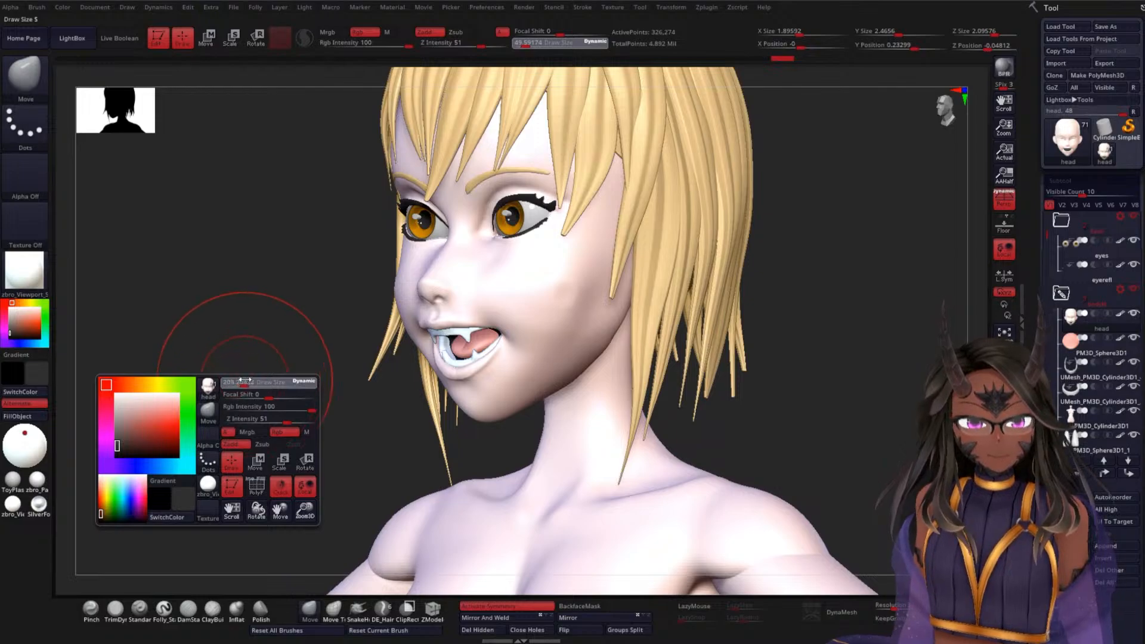
pyautogui.press('space')
pyautogui.press('shift')
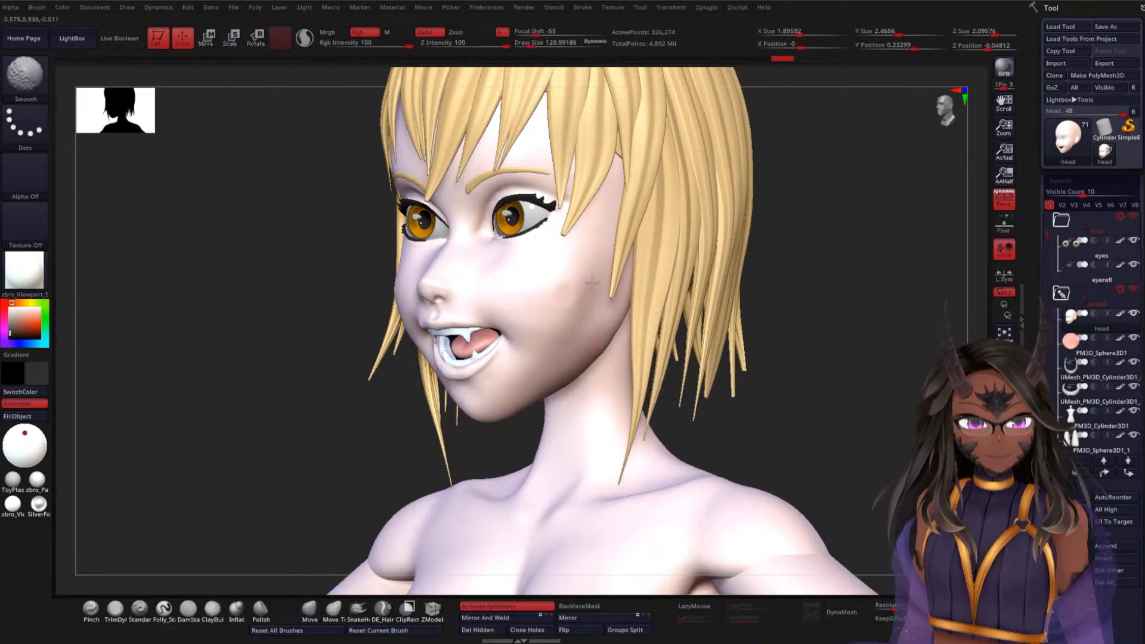
pyautogui.moveTo(573, 350)
pyautogui.keyDown('shift'); pyautogui.mouseDown()
pyautogui.moveTo(598, 281)
pyautogui.moveTo(569, 380)
pyautogui.mouseUp(); pyautogui.keyUp('shift')
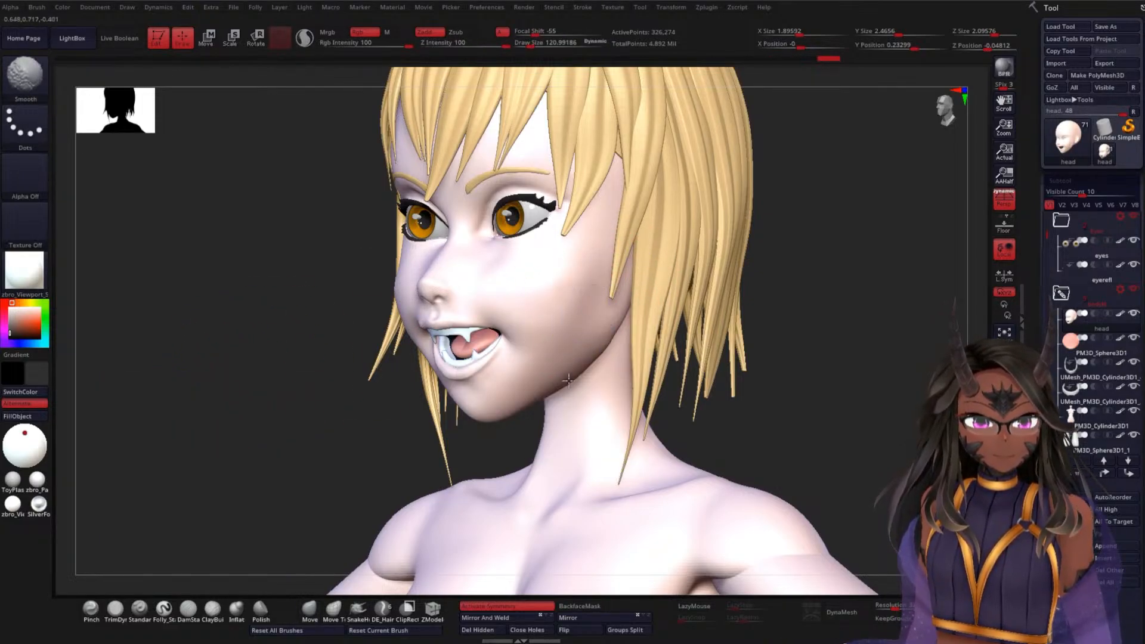
pyautogui.keyDown('shift'); pyautogui.moveTo(571, 327); pyautogui.dragTo(577, 319); pyautogui.keyUp('shift')
pyautogui.moveTo(757, 322)
pyautogui.mouseDown()
pyautogui.moveTo(779, 342)
pyautogui.moveTo(748, 335)
pyautogui.mouseUp()
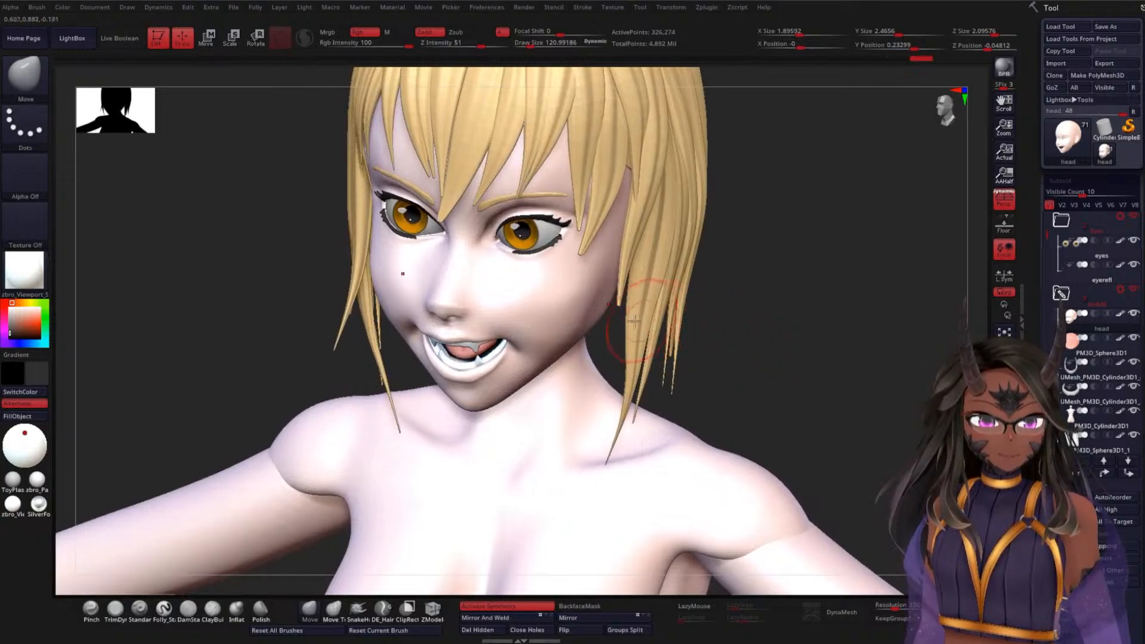
# Refine the outline of both cheeks with the Move brush at a draw size of about 156, smoothing the strokes
pyautogui.press('space')
pyautogui.moveTo(617, 317)
pyautogui.mouseDown()
pyautogui.moveTo(593, 304)
pyautogui.moveTo(583, 349)
pyautogui.mouseUp()
pyautogui.moveTo(737, 260)
pyautogui.mouseDown()
pyautogui.moveTo(778, 244)
pyautogui.moveTo(766, 249)
pyautogui.mouseUp()
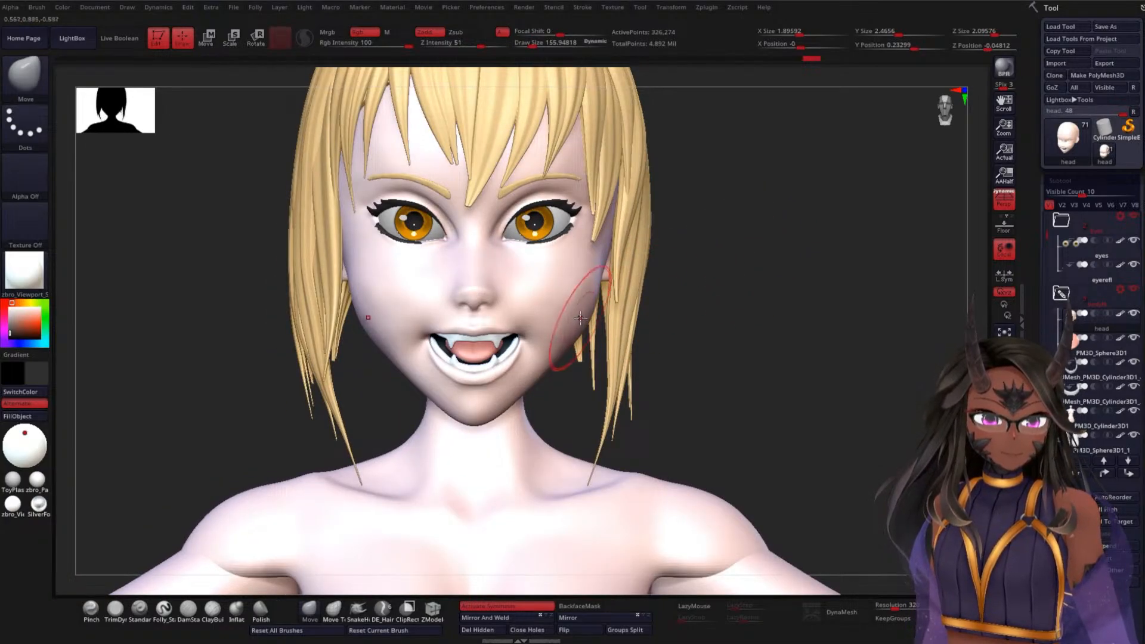
pyautogui.moveTo(693, 310); pyautogui.dragTo(678, 291)
pyautogui.keyDown('shift'); pyautogui.moveTo(587, 330); pyautogui.dragTo(590, 316); pyautogui.keyUp('shift')
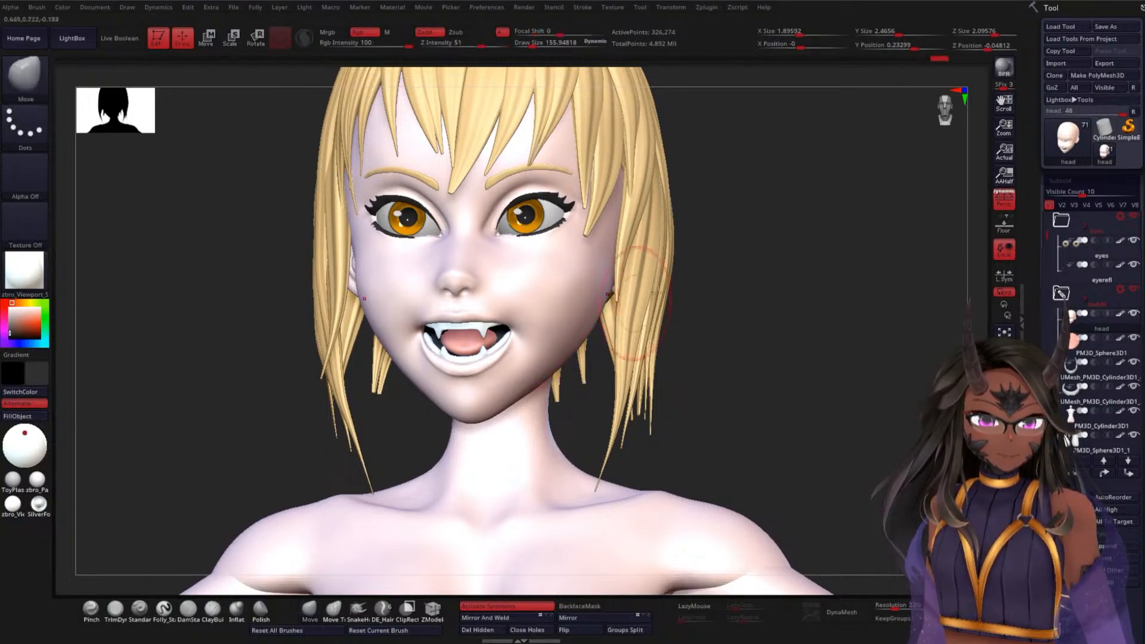
pyautogui.moveTo(710, 326)
pyautogui.keyDown('shift'); pyautogui.mouseDown()
pyautogui.moveTo(738, 322)
pyautogui.moveTo(706, 327)
pyautogui.mouseUp(); pyautogui.keyUp('shift')
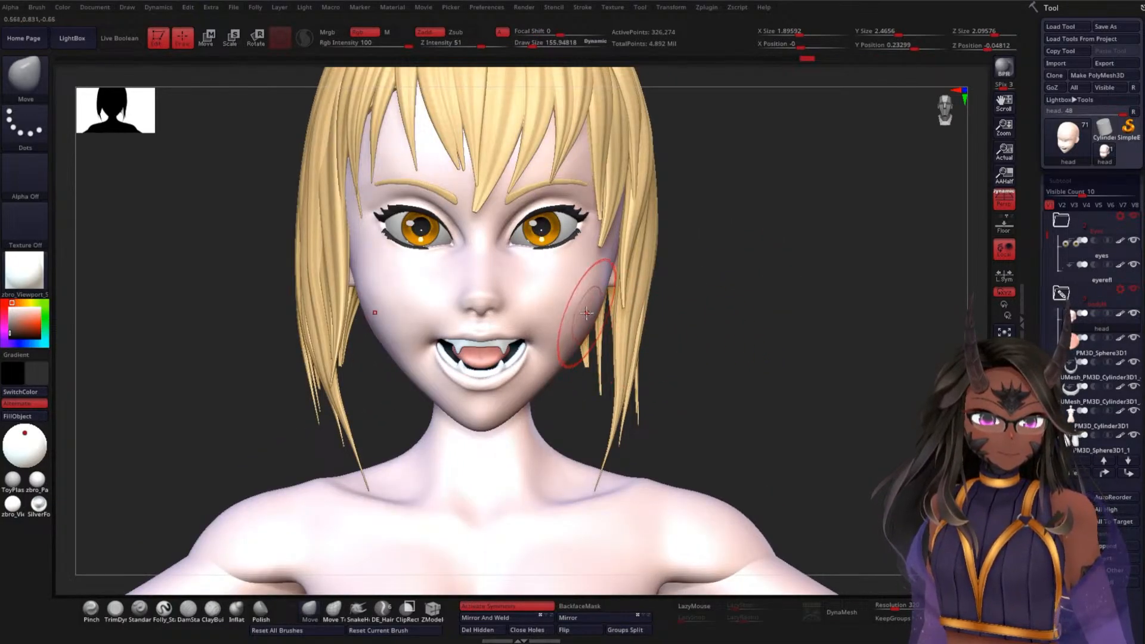
# Try to reshape and smooth the underside of the jaw and chin, working from the profile and front
pyautogui.moveTo(593, 307); pyautogui.dragTo(566, 337, button='right')
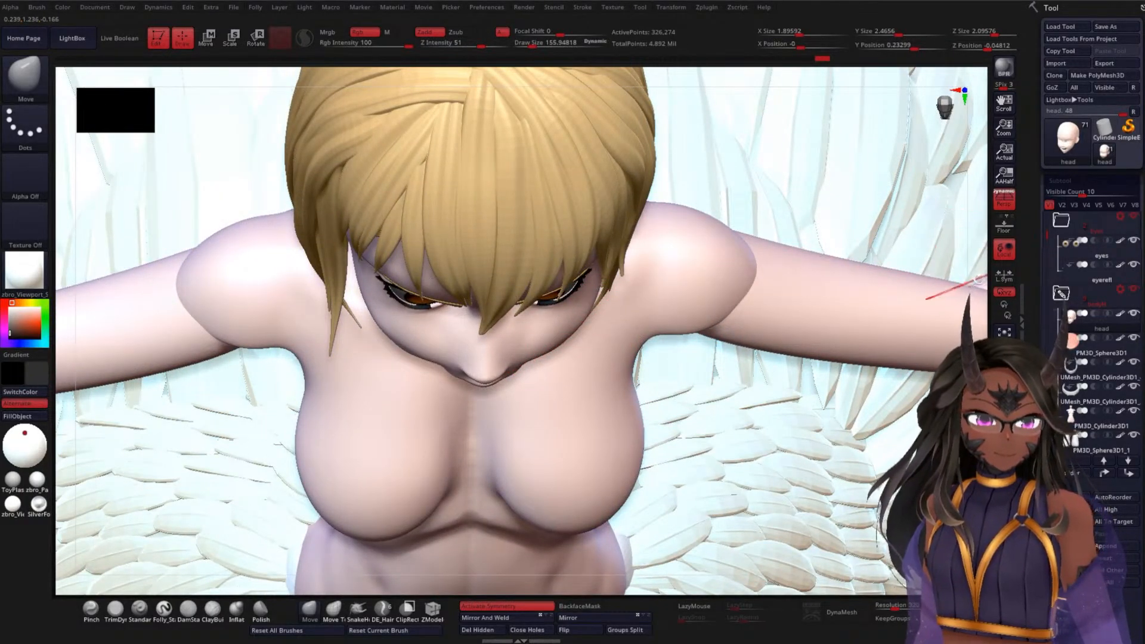
pyautogui.moveTo(971, 281); pyautogui.dragTo(960, 197, button='right')
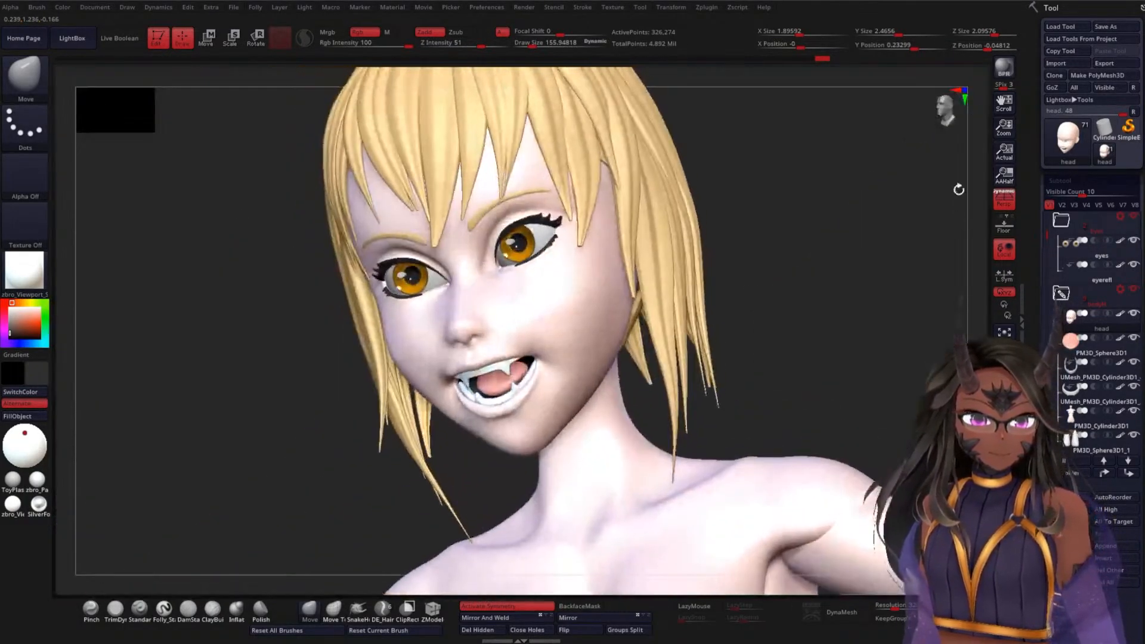
pyautogui.keyDown('shift'); pyautogui.moveTo(958, 190); pyautogui.dragTo(856, 250, button='right'); pyautogui.keyUp('shift')
pyautogui.keyDown('ctrl'); pyautogui.moveTo(769, 314); pyautogui.dragTo(800, 292, button='right'); pyautogui.keyUp('ctrl')
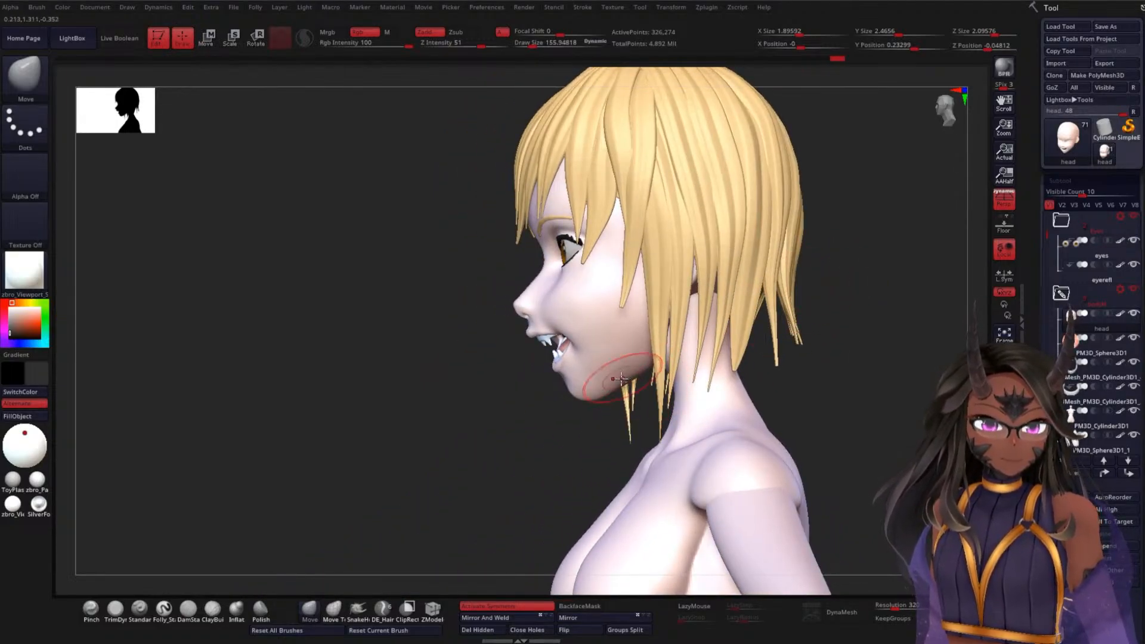
pyautogui.press('shift')
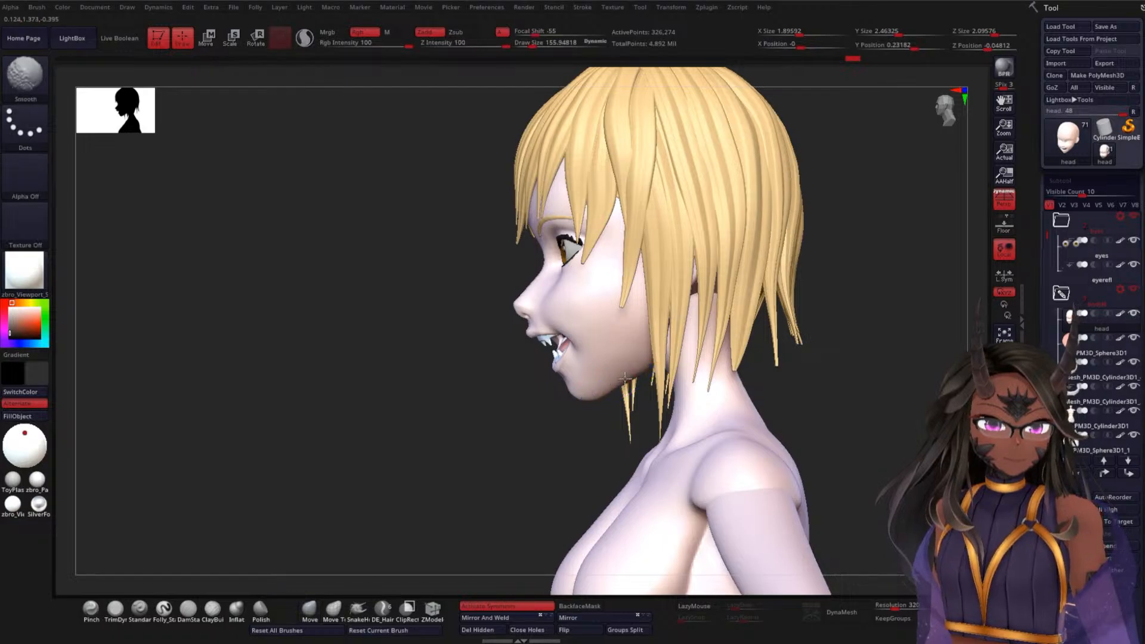
pyautogui.keyDown('shift'); pyautogui.moveTo(627, 385); pyautogui.dragTo(617, 387); pyautogui.keyUp('shift')
pyautogui.moveTo(499, 444); pyautogui.dragTo(555, 440, button='right')
pyautogui.moveTo(823, 326); pyautogui.dragTo(781, 343, button='right')
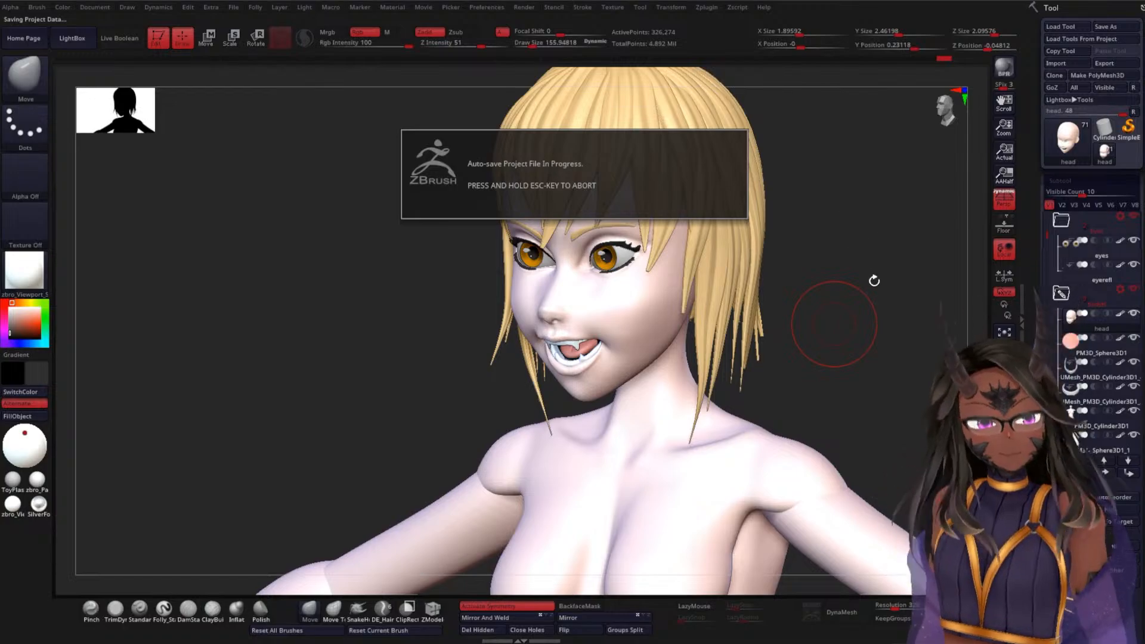
pyautogui.moveTo(866, 288); pyautogui.dragTo(870, 292)
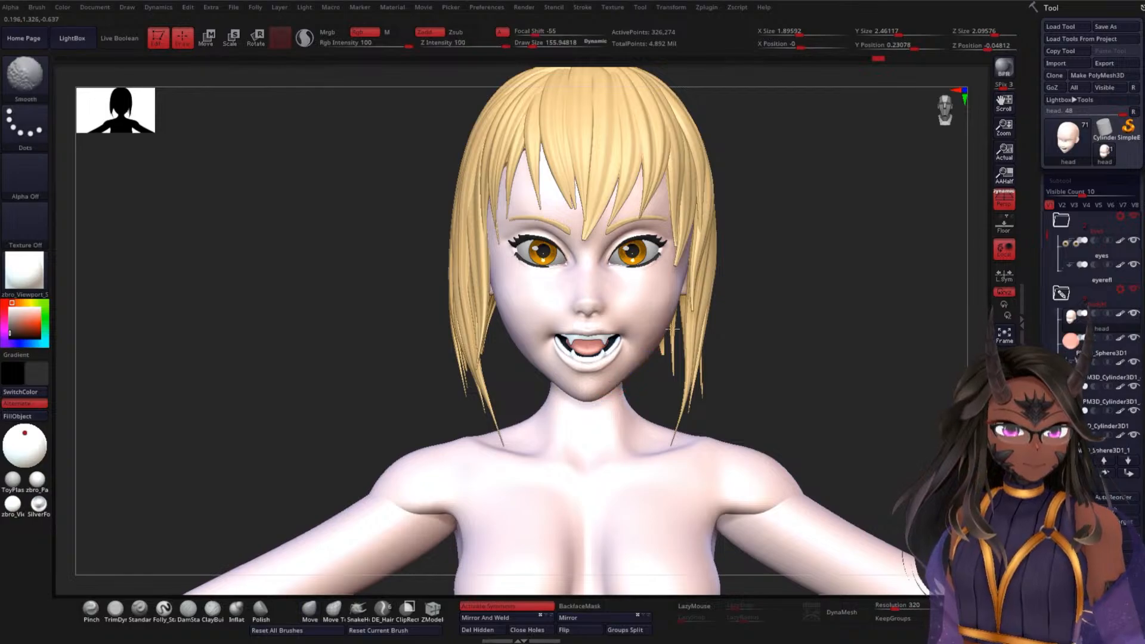
pyautogui.moveTo(864, 296); pyautogui.dragTo(808, 313)
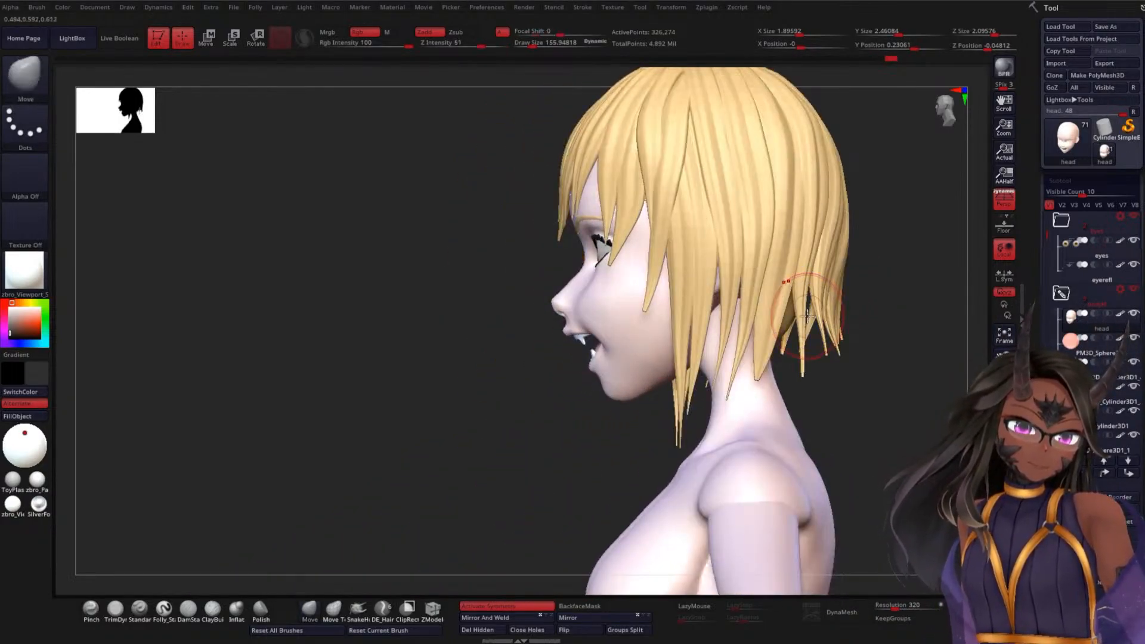
pyautogui.moveTo(877, 279); pyautogui.dragTo(928, 259)
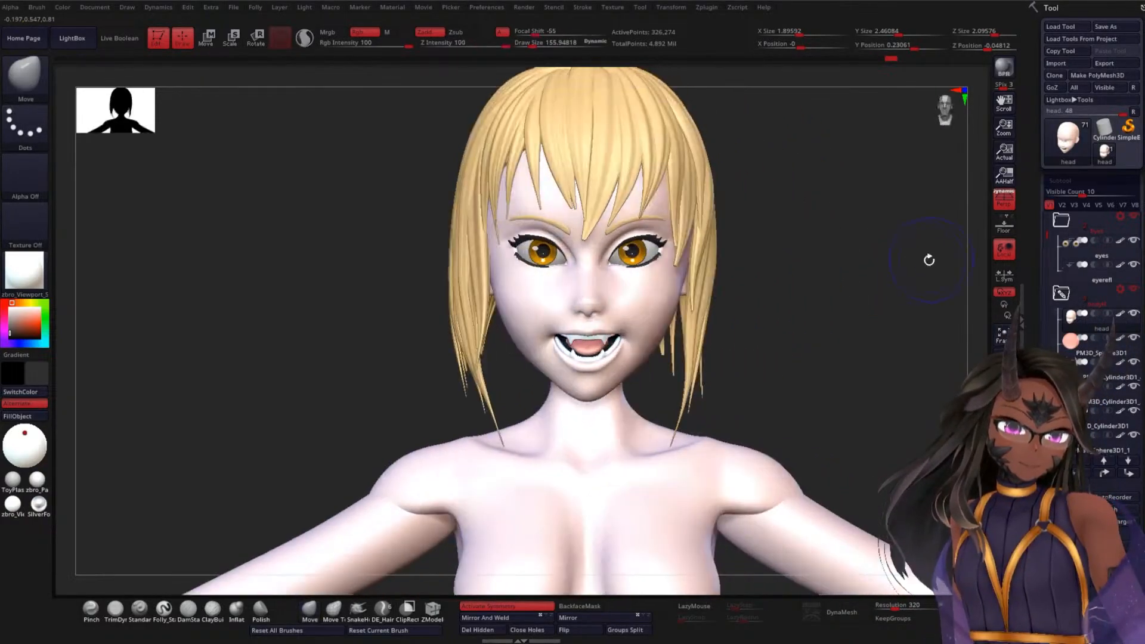
# Undo the latest reshaping of the jaw and chin
pyautogui.press('ctrl')
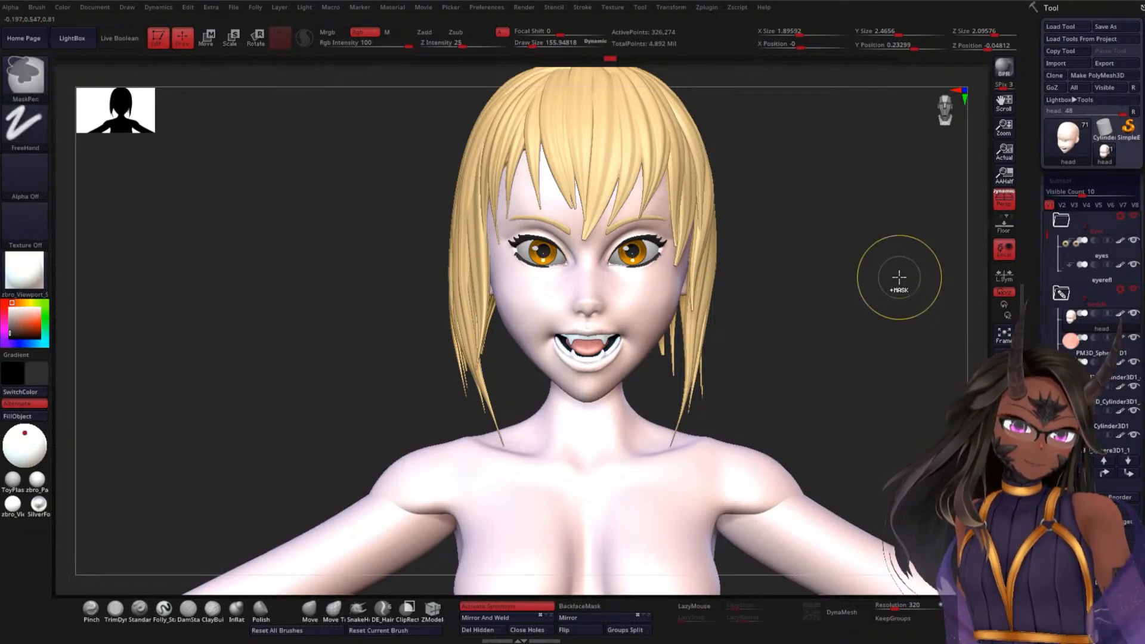
pyautogui.moveTo(882, 299); pyautogui.dragTo(849, 322)
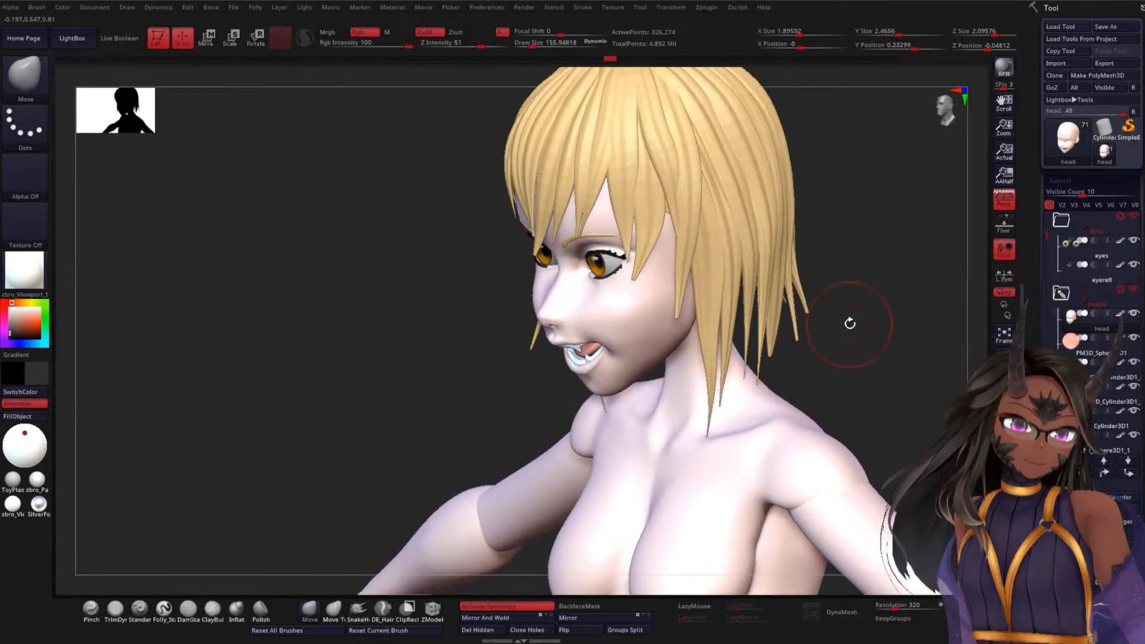
pyautogui.press('shift')
pyautogui.keyDown('shift'); pyautogui.moveTo(843, 281); pyautogui.dragTo(910, 245); pyautogui.keyUp('shift')
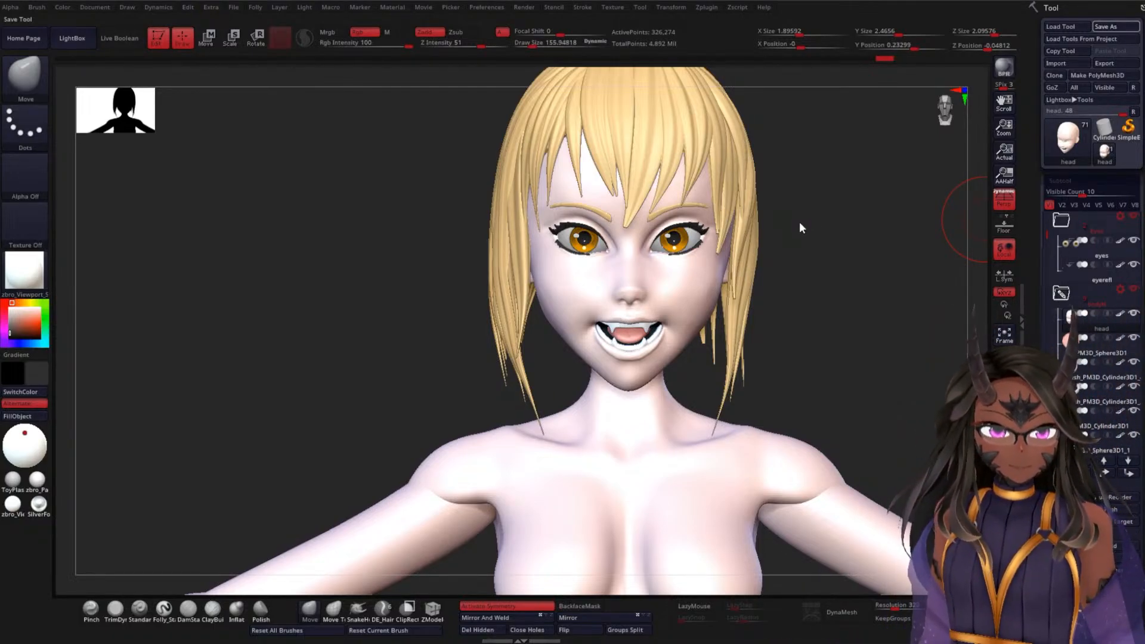
# Save the current state of the model
pyautogui.hotkey('ctrl', 's')
pyautogui.moveTo(800, 222); pyautogui.dragTo(760, 231)
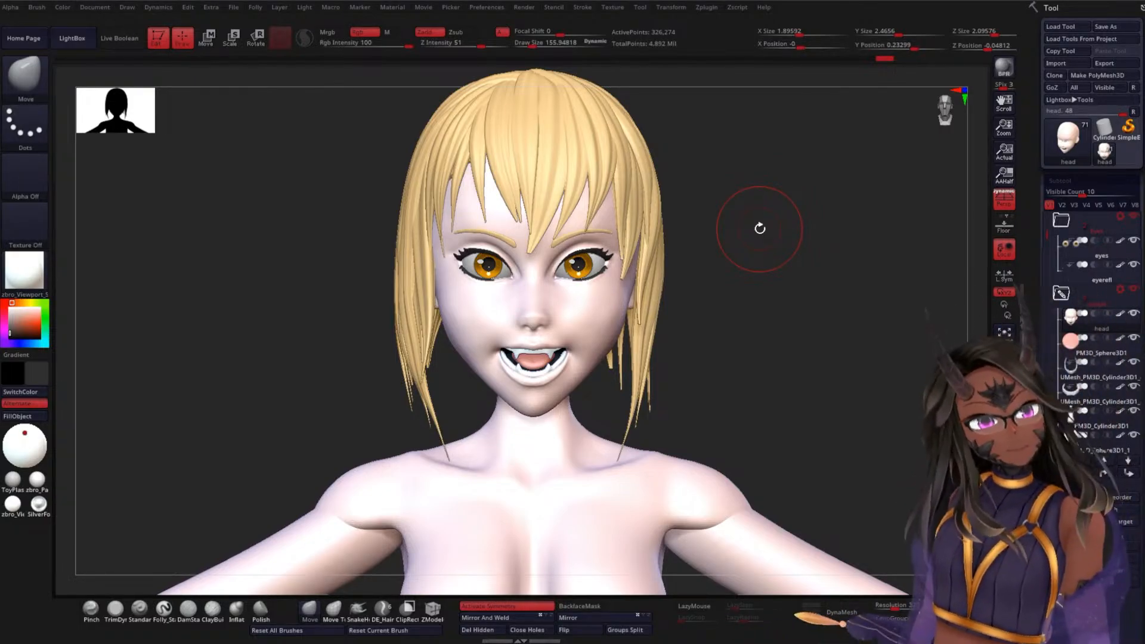
pyautogui.moveTo(782, 292)
pyautogui.mouseDown()
pyautogui.moveTo(795, 274)
pyautogui.moveTo(787, 269)
pyautogui.moveTo(792, 297)
pyautogui.moveTo(792, 212)
pyautogui.moveTo(782, 212)
pyautogui.moveTo(812, 217)
pyautogui.moveTo(759, 388)
pyautogui.moveTo(743, 327)
pyautogui.moveTo(798, 335)
pyautogui.moveTo(724, 353)
pyautogui.moveTo(847, 240)
pyautogui.moveTo(849, 256)
pyautogui.moveTo(902, 259)
pyautogui.moveTo(830, 187)
pyautogui.moveTo(754, 294)
pyautogui.moveTo(780, 271)
pyautogui.mouseUp()
pyautogui.moveTo(773, 334)
pyautogui.mouseDown()
pyautogui.moveTo(739, 280)
pyautogui.moveTo(764, 396)
pyautogui.moveTo(767, 322)
pyautogui.mouseUp()
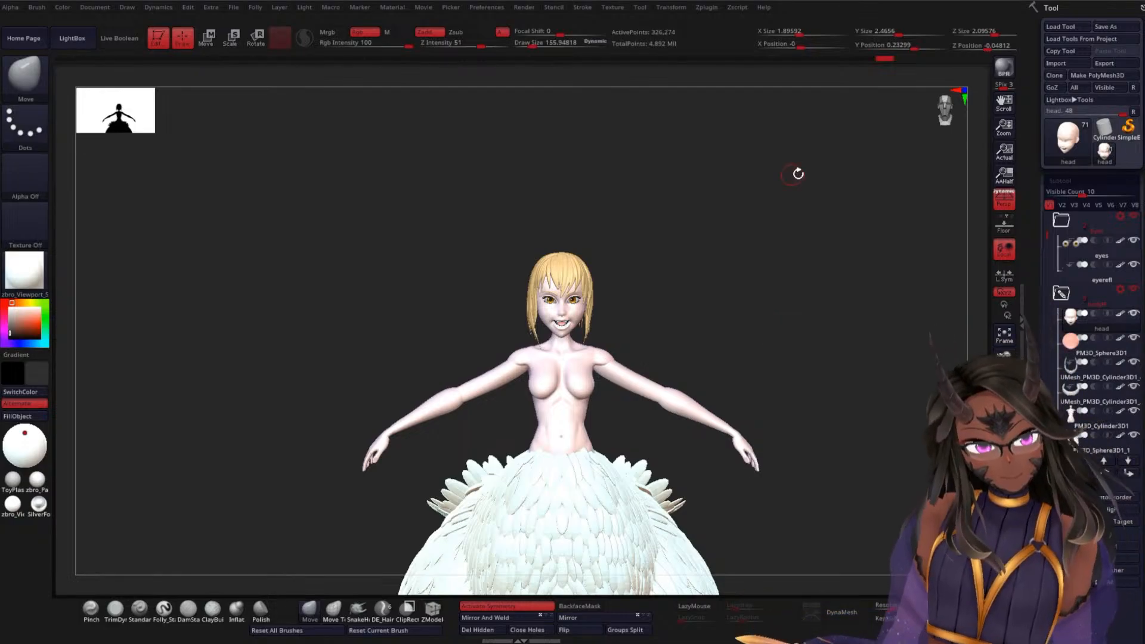
# Select the creature's tail subtool and apply a bend deformer along its length
pyautogui.keyDown('alt'); pyautogui.moveTo(779, 332); pyautogui.dragTo(710, 258); pyautogui.keyUp('alt')
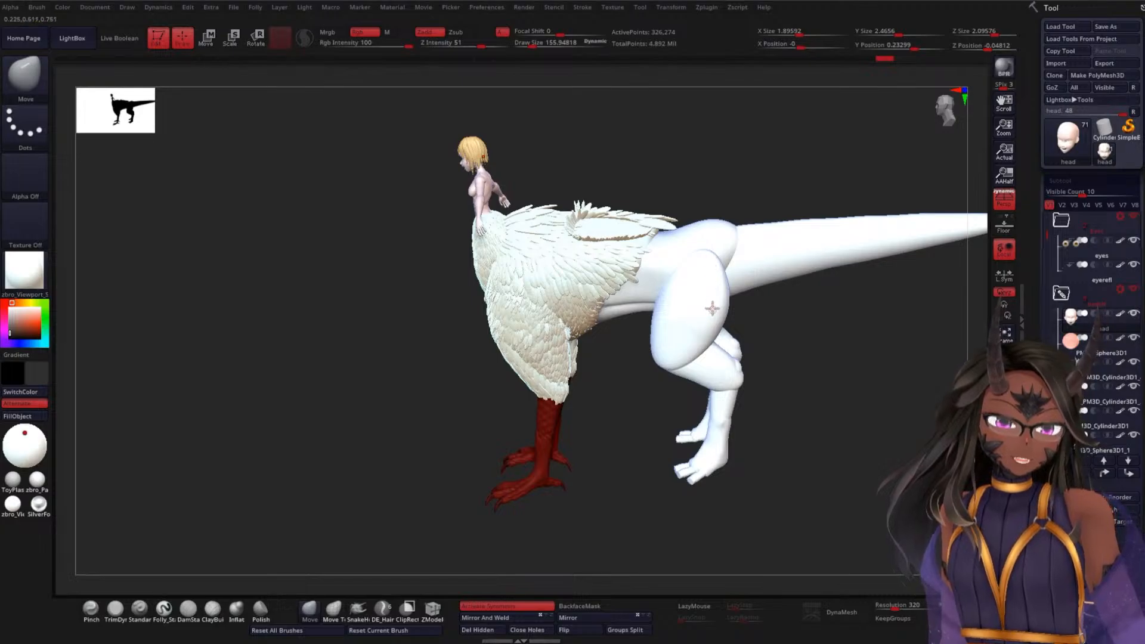
pyautogui.moveTo(828, 300); pyautogui.dragTo(765, 174)
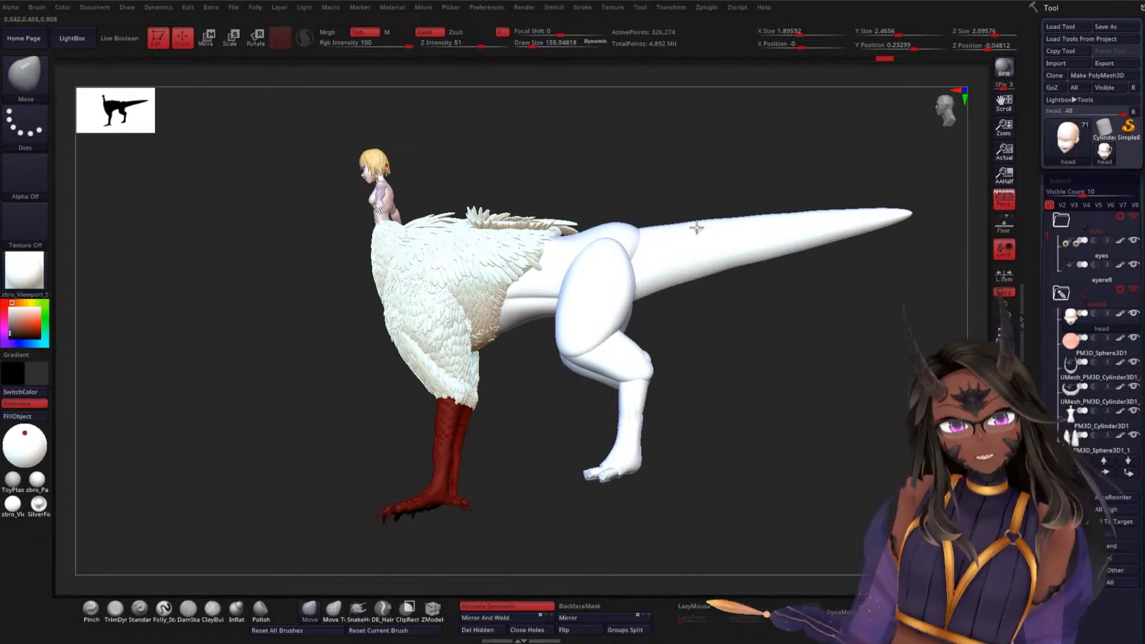
pyautogui.moveTo(736, 314)
pyautogui.mouseDown()
pyautogui.moveTo(746, 350)
pyautogui.moveTo(741, 336)
pyautogui.mouseUp()
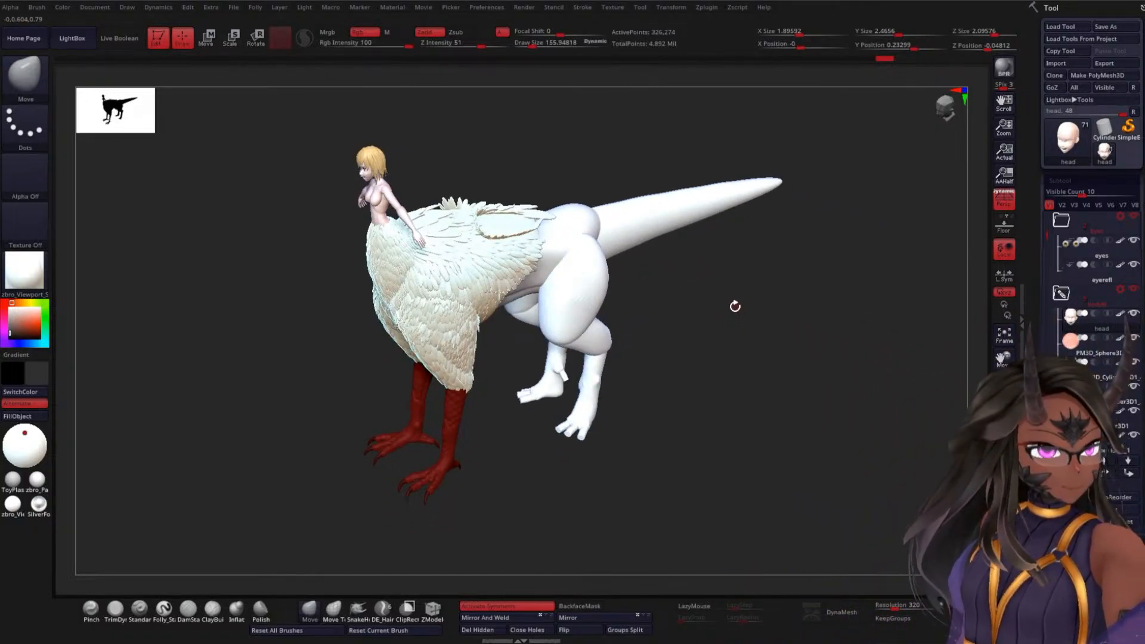
pyautogui.moveTo(734, 296)
pyautogui.mouseDown()
pyautogui.moveTo(723, 288)
pyautogui.moveTo(785, 306)
pyautogui.moveTo(682, 289)
pyautogui.mouseUp()
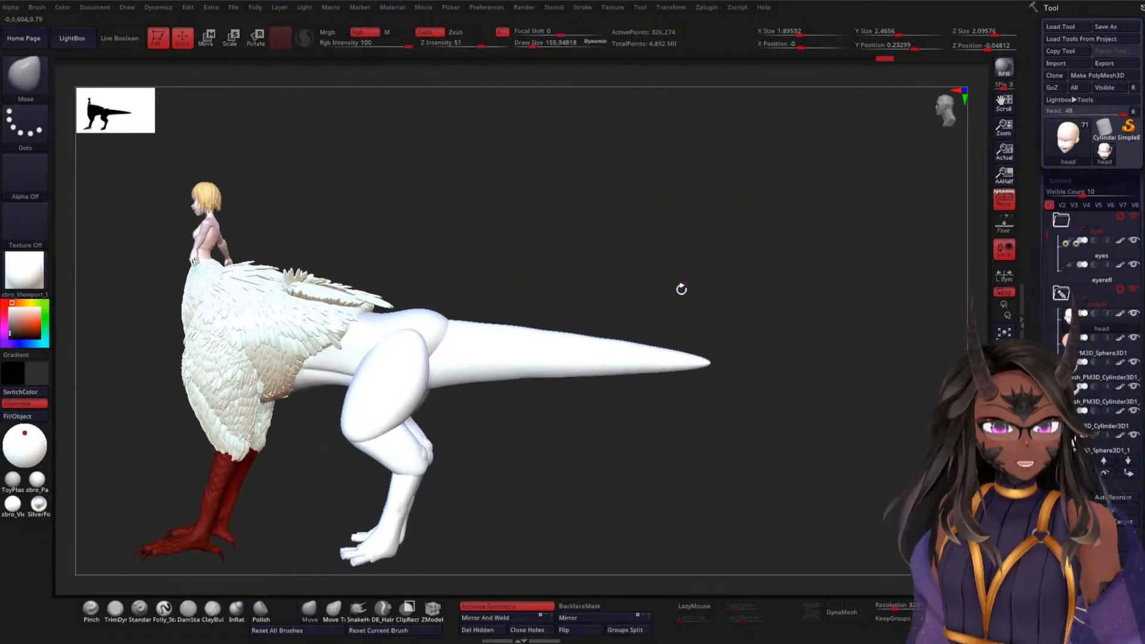
pyautogui.keyDown('alt'); pyautogui.click(601, 350); pyautogui.keyUp('alt')
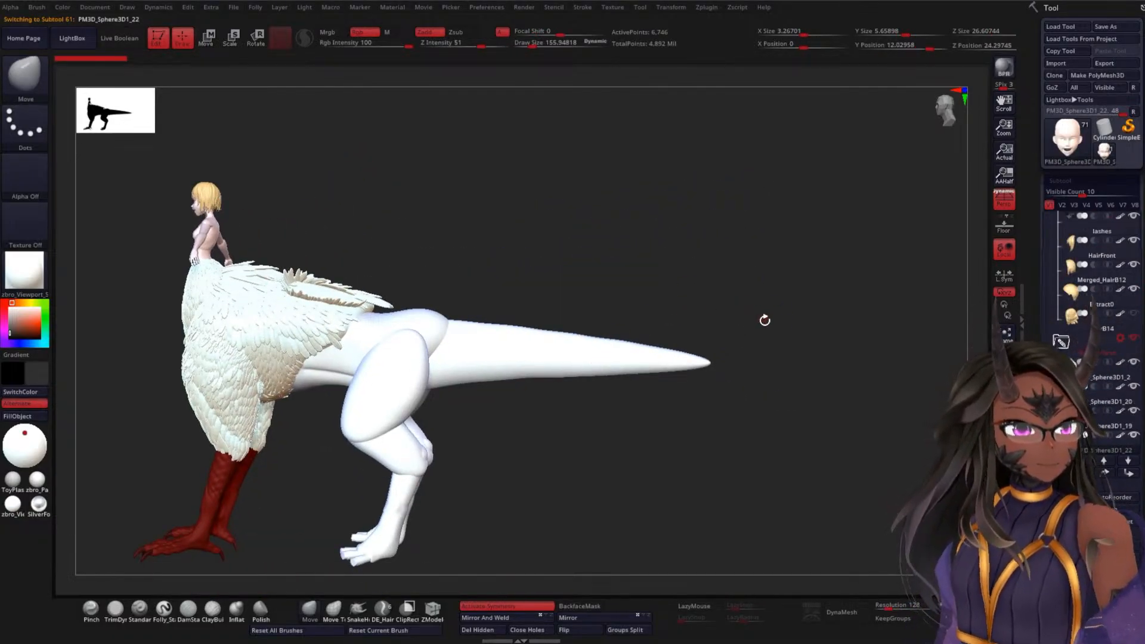
pyautogui.press('w')
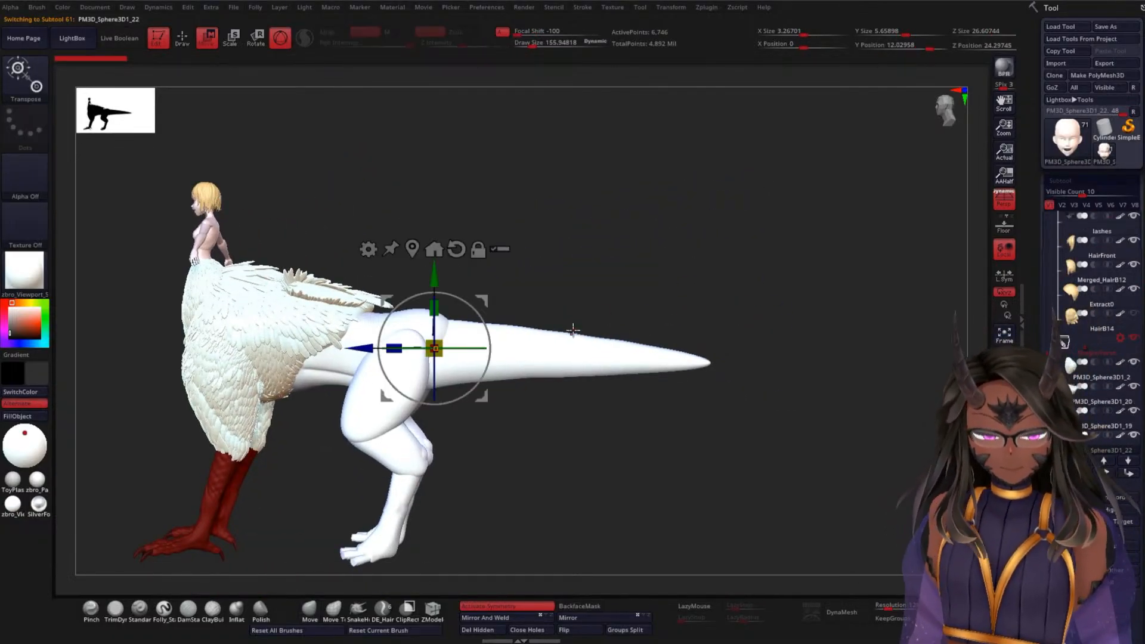
pyautogui.click(369, 250)
pyautogui.click(523, 285)
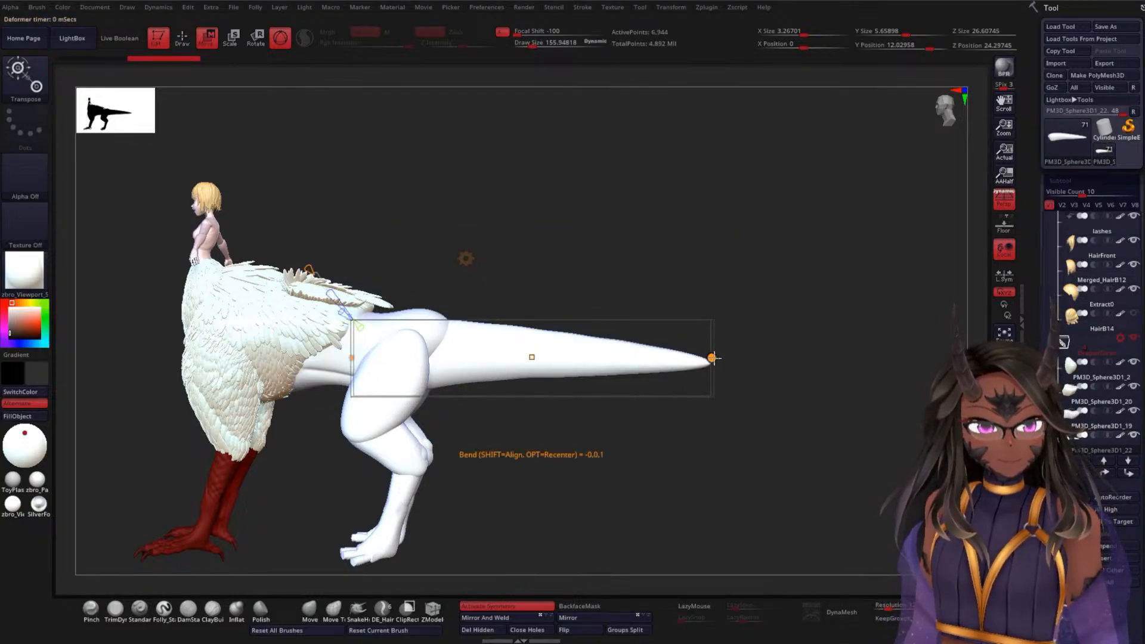
# Stretch the tail backward to a Z size of about 38 with the bend deformer and slim its rear sections into a finer taper
pyautogui.moveTo(711, 358); pyautogui.dragTo(872, 363)
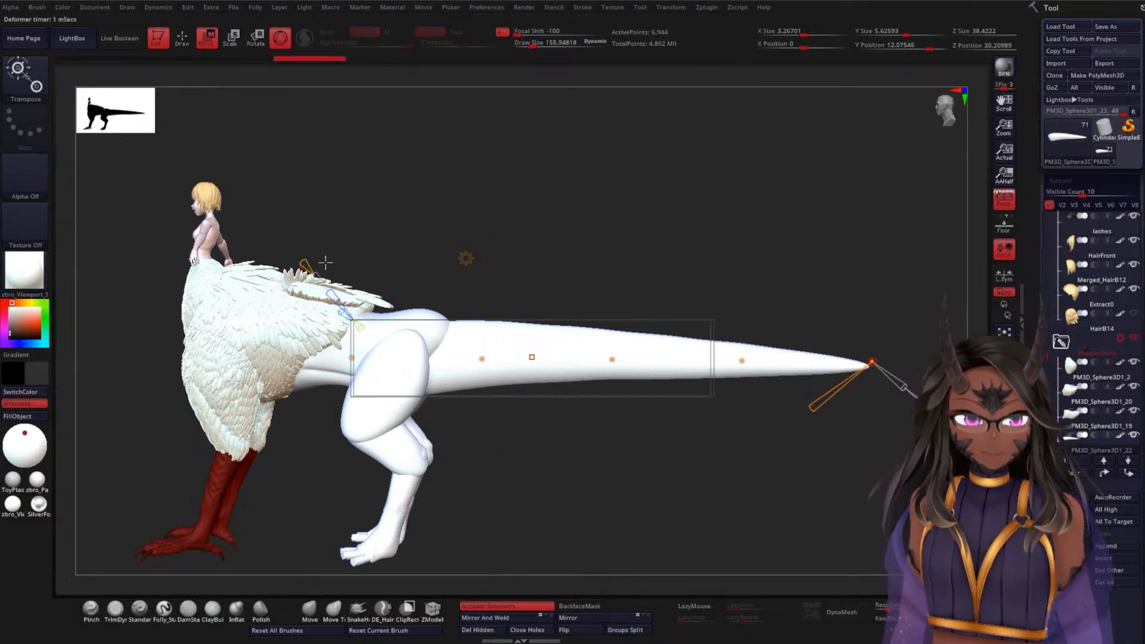
pyautogui.click(748, 357)
pyautogui.moveTo(771, 387); pyautogui.dragTo(766, 382)
pyautogui.click(872, 362)
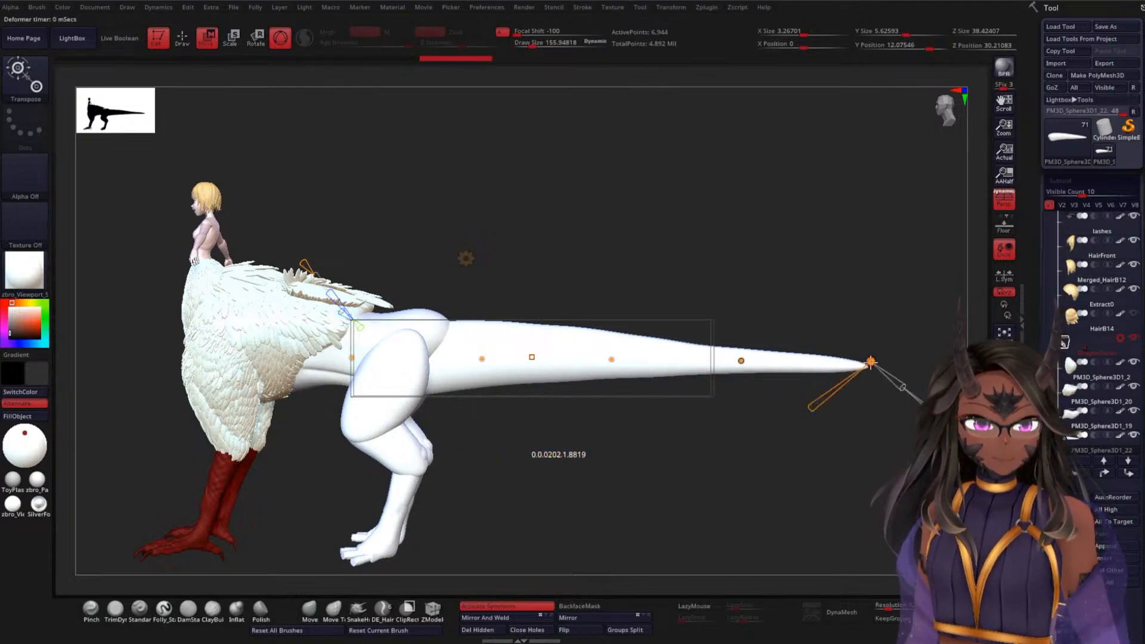
pyautogui.moveTo(896, 376); pyautogui.dragTo(894, 370)
pyautogui.click(743, 360)
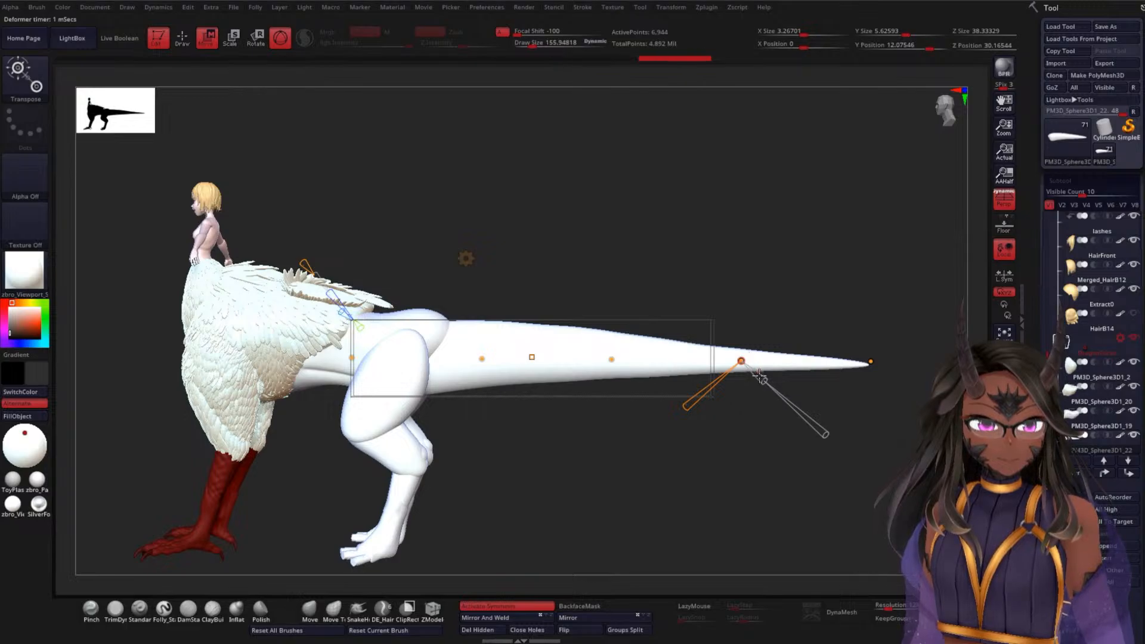
pyautogui.click(612, 359)
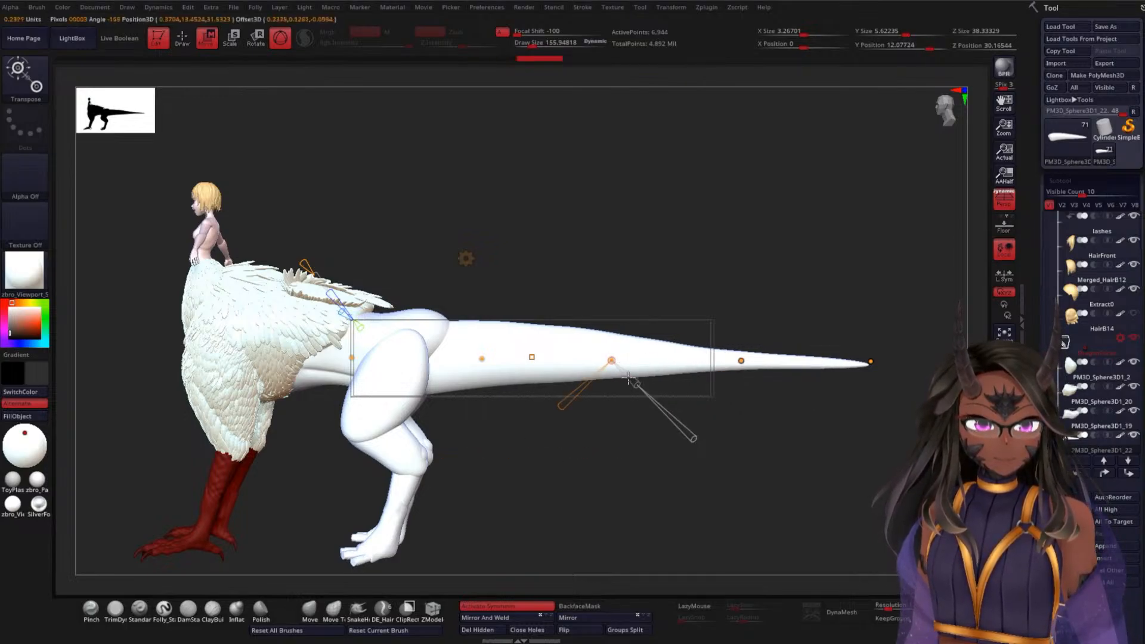
pyautogui.moveTo(631, 379); pyautogui.dragTo(632, 379)
# Adjust the curve point at the tail's tip from behind and accept the bend deformer
pyautogui.moveTo(793, 273); pyautogui.dragTo(728, 371)
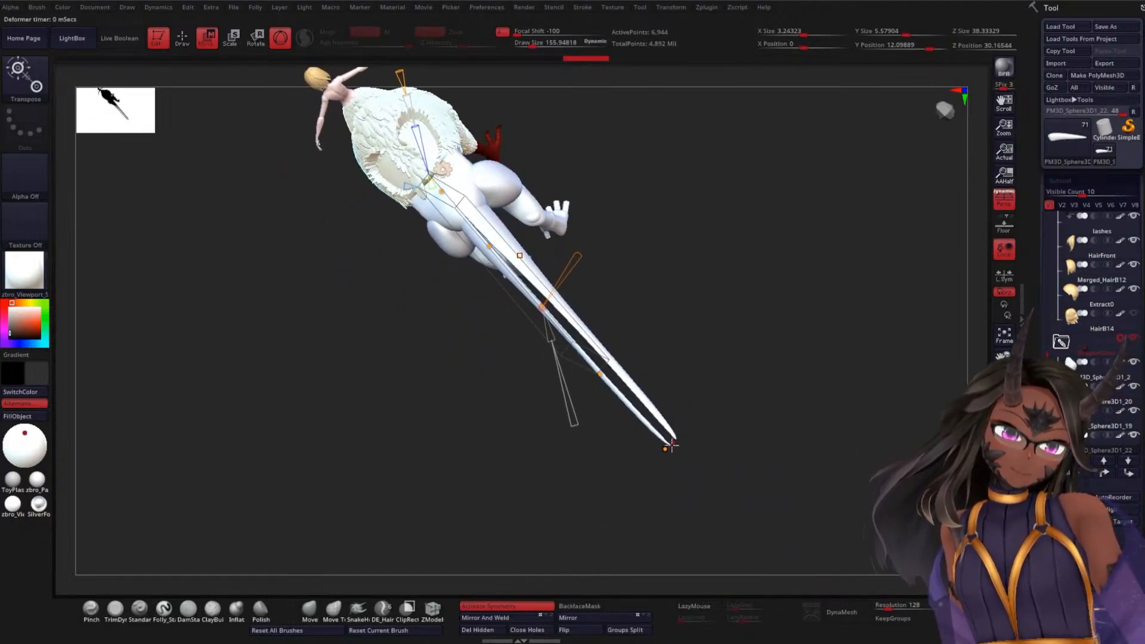
pyautogui.moveTo(671, 445); pyautogui.dragTo(651, 340)
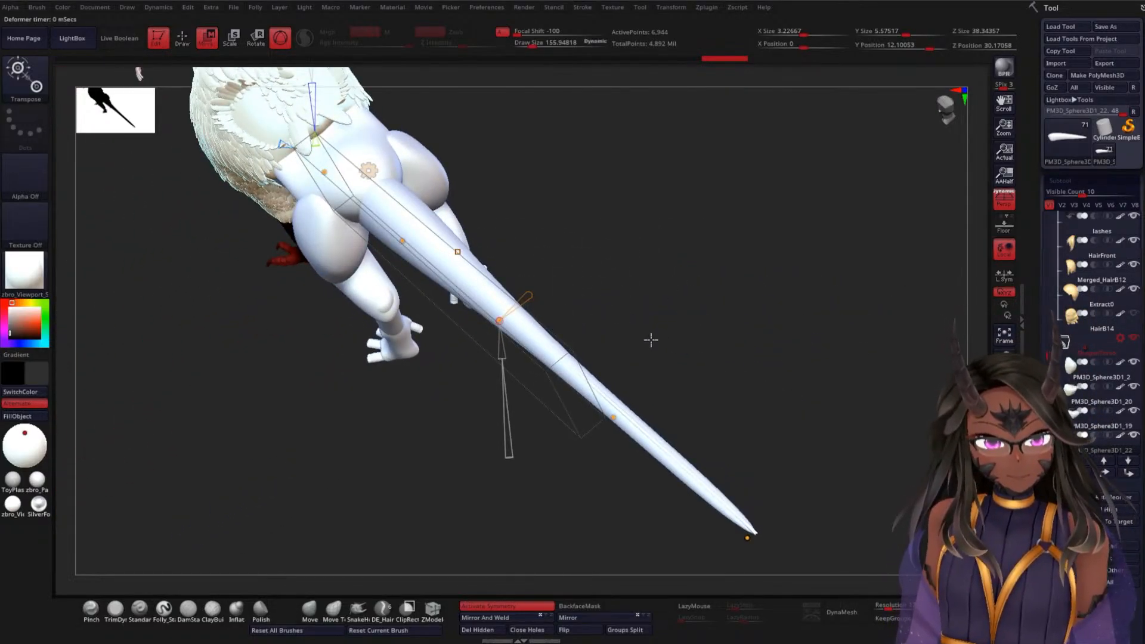
pyautogui.click(369, 171)
pyautogui.click(540, 169)
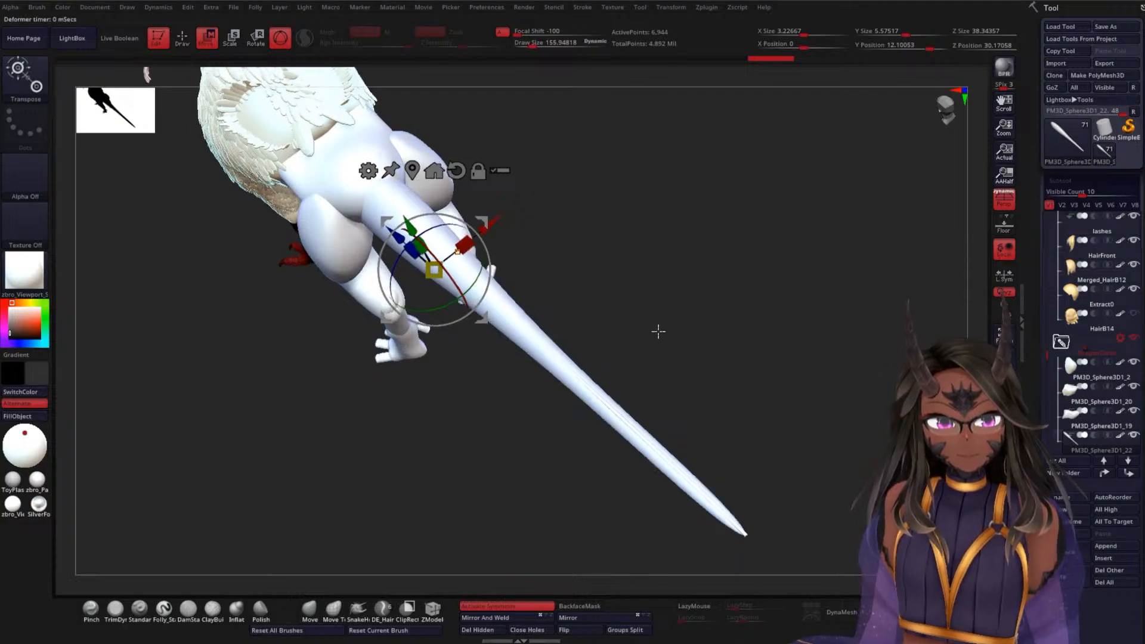
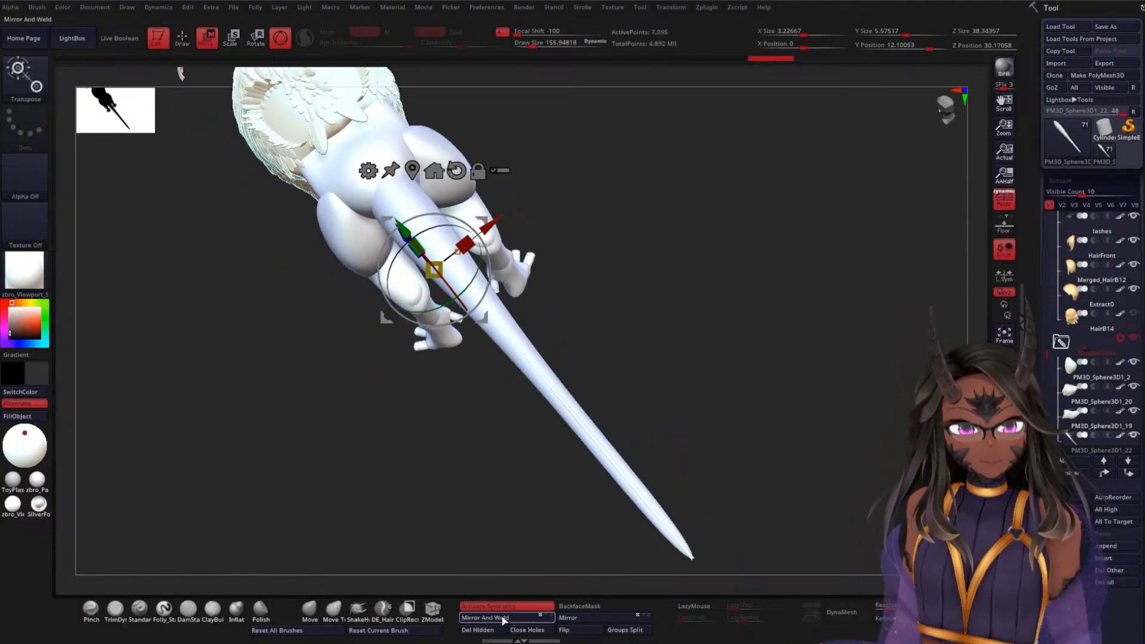
# Mirror and weld the tail across its centre line and return to the Move brush
pyautogui.moveTo(717, 492); pyautogui.dragTo(717, 464)
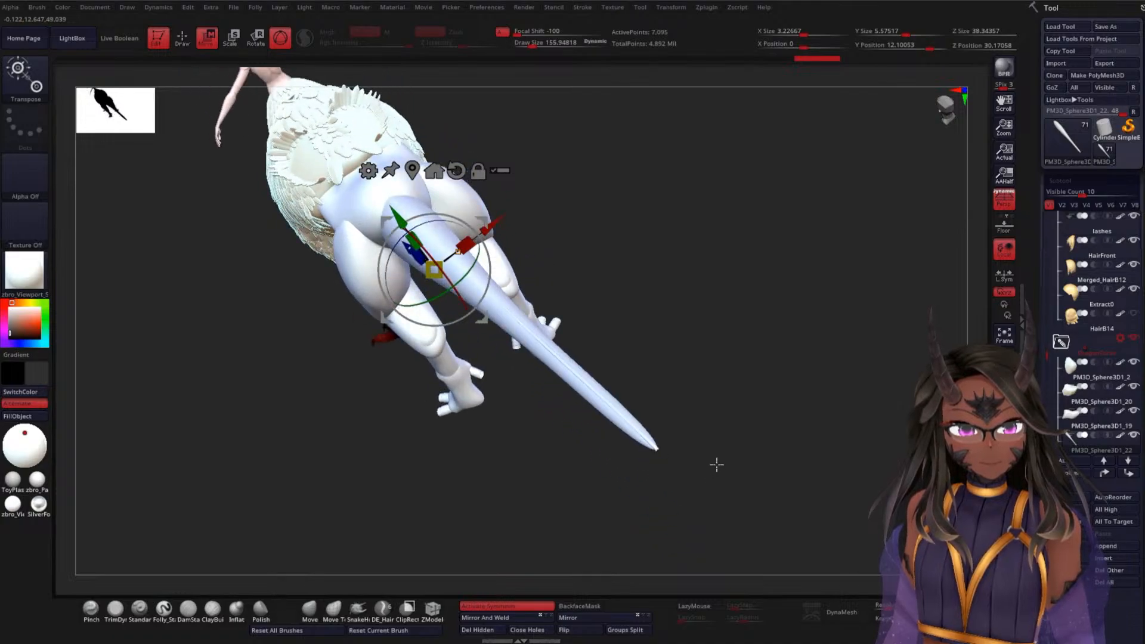
pyautogui.press('q')
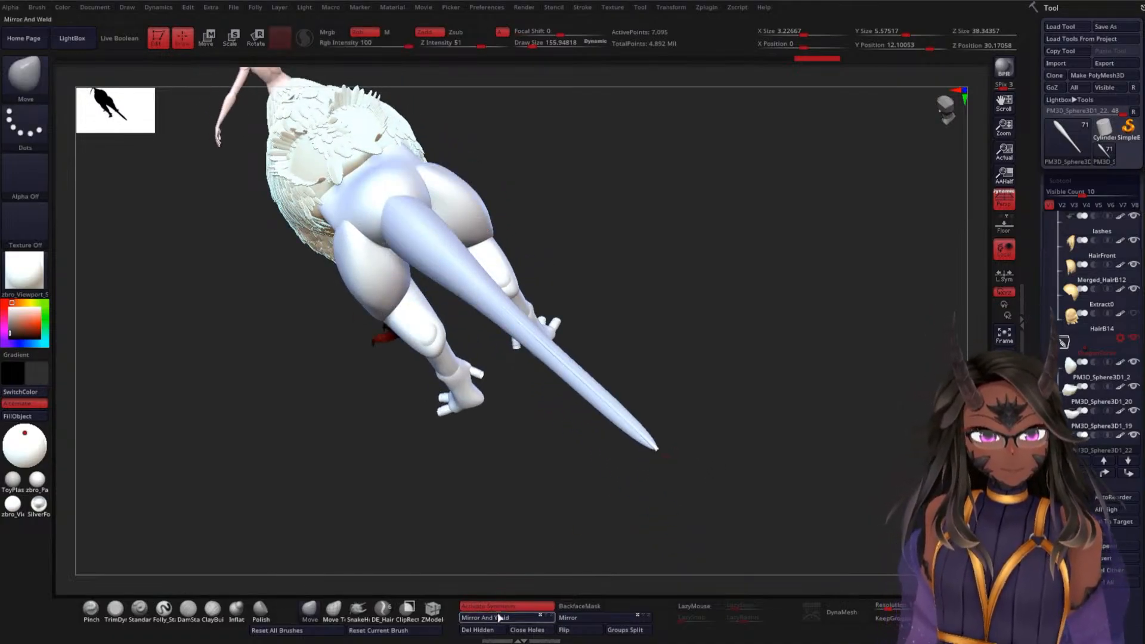
pyautogui.press('shift')
# Enlarge the brush's draw size to about 1322 and remesh the tail with DynaMesh
pyautogui.press('s')
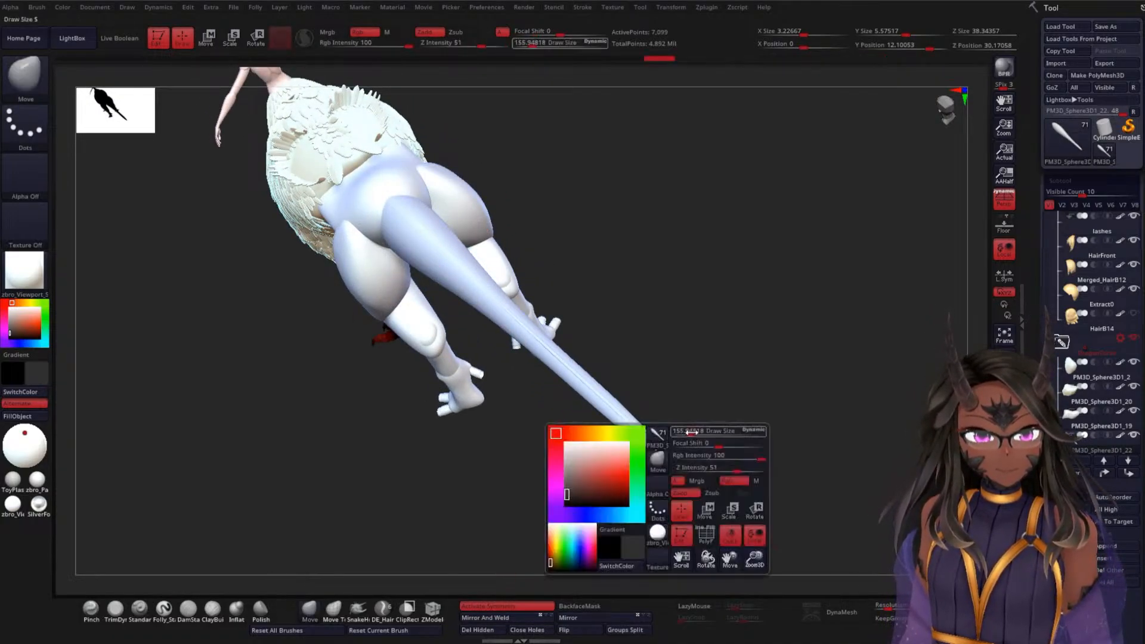
pyautogui.moveTo(708, 430); pyautogui.dragTo(672, 417)
pyautogui.press('s')
pyautogui.press('s')
pyautogui.moveTo(673, 417)
pyautogui.mouseDown()
pyautogui.moveTo(690, 417)
pyautogui.moveTo(657, 453)
pyautogui.moveTo(686, 490)
pyautogui.moveTo(672, 463)
pyautogui.moveTo(654, 519)
pyautogui.moveTo(686, 529)
pyautogui.mouseUp()
pyautogui.press('ctrl')
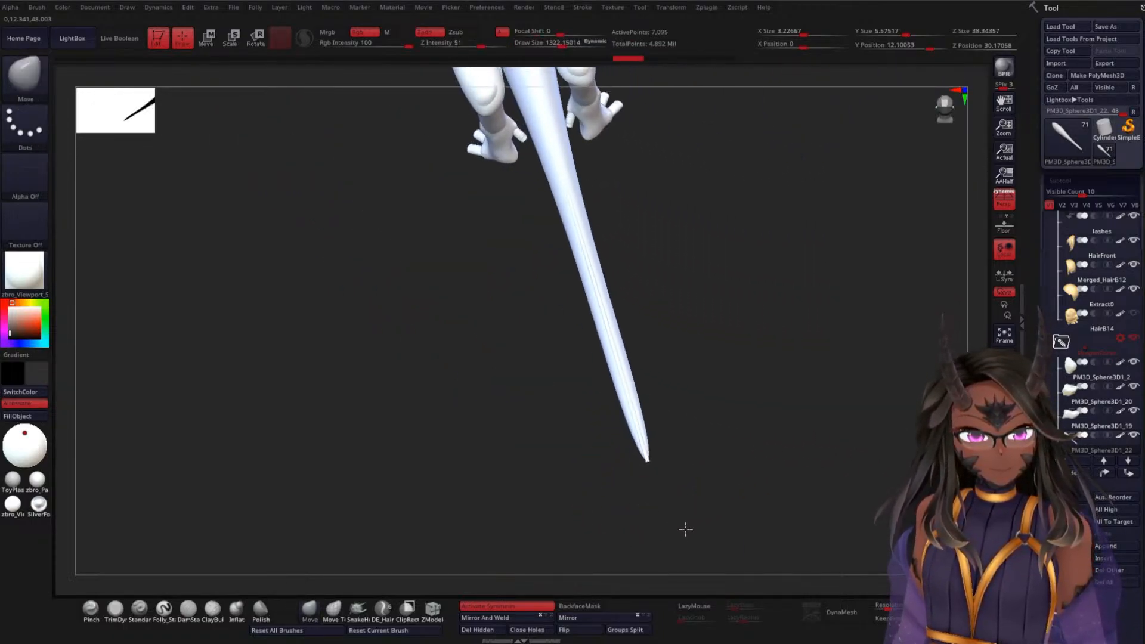
pyautogui.click(848, 611)
# Smooth the lengthwise ridges on the tail from its tip up through the middle, covering several sides
pyautogui.press('shift')
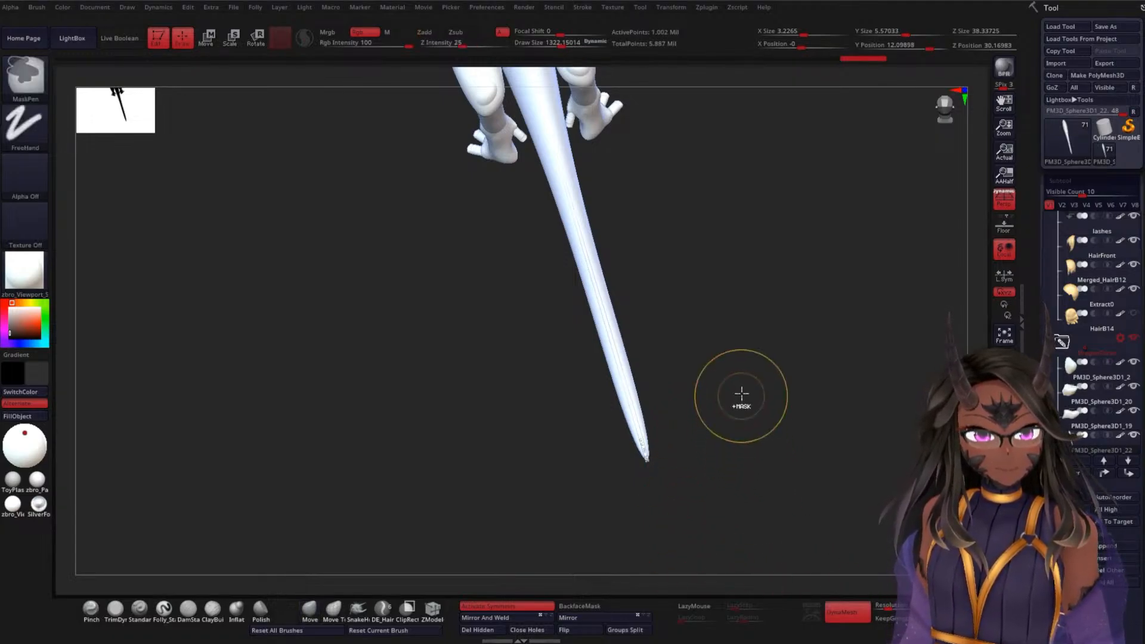
pyautogui.press('shift')
pyautogui.moveTo(662, 472)
pyautogui.mouseDown()
pyautogui.moveTo(692, 478)
pyautogui.moveTo(652, 435)
pyautogui.mouseUp()
pyautogui.press('shift')
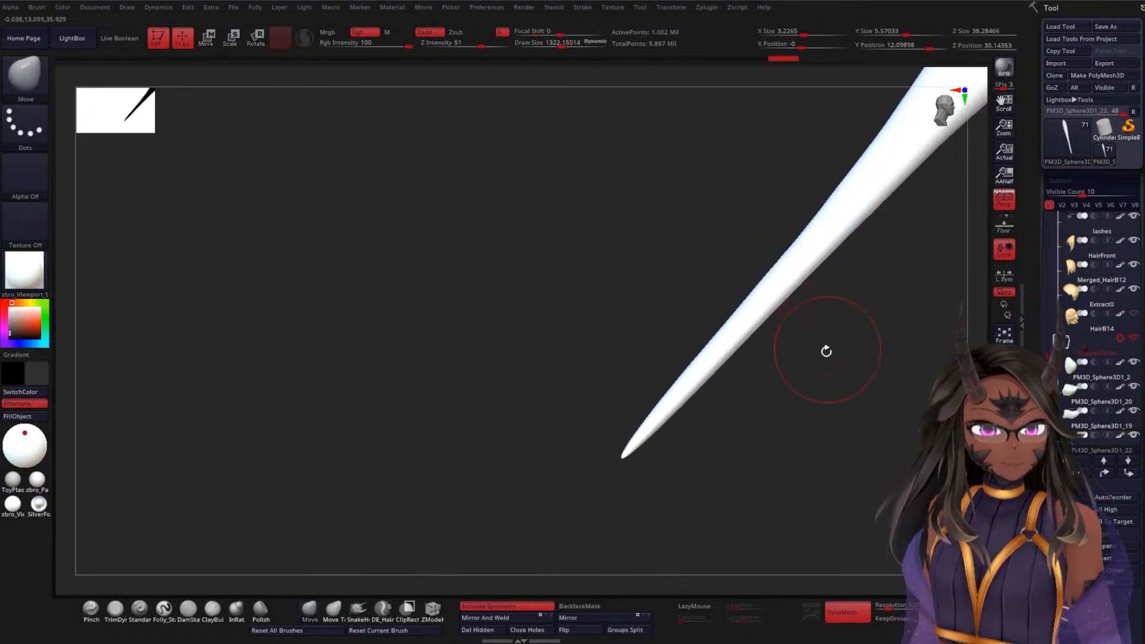
pyautogui.moveTo(824, 350); pyautogui.dragTo(775, 294)
pyautogui.press('shift')
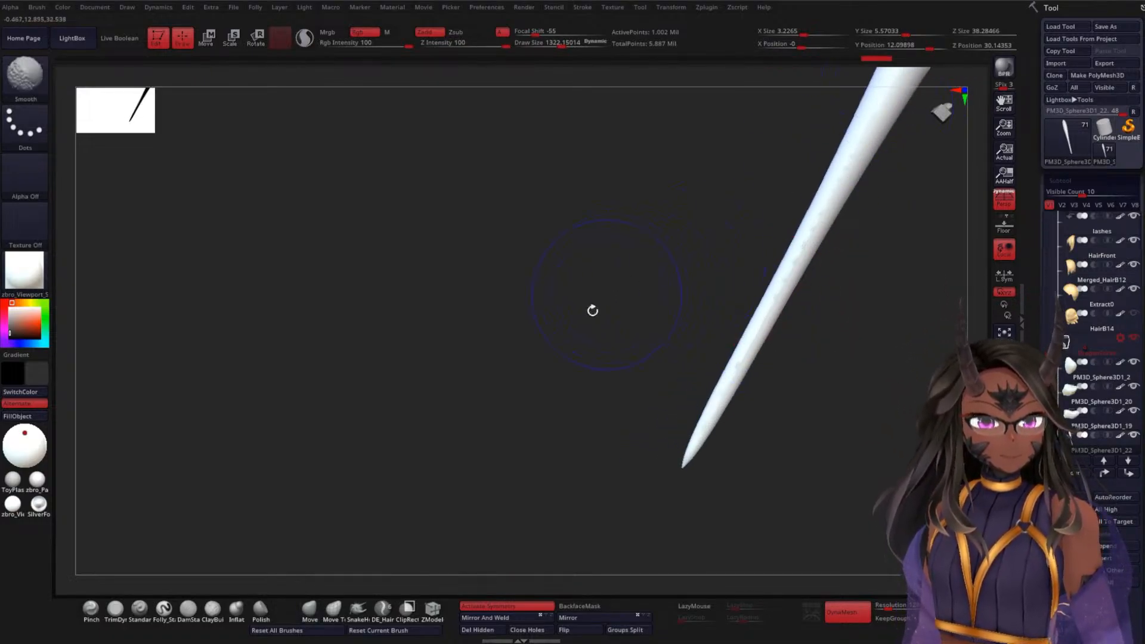
pyautogui.moveTo(592, 310); pyautogui.dragTo(664, 358)
pyautogui.press('shift')
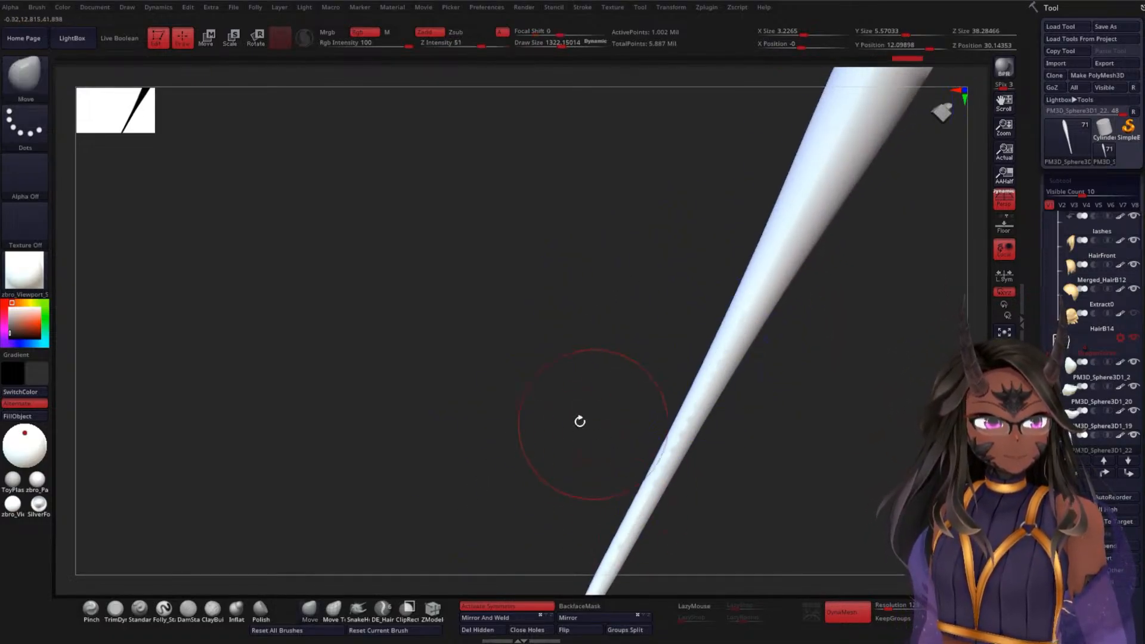
pyautogui.moveTo(580, 421)
pyautogui.mouseDown()
pyautogui.moveTo(555, 355)
pyautogui.moveTo(565, 409)
pyautogui.moveTo(616, 449)
pyautogui.moveTo(702, 416)
pyautogui.mouseUp()
pyautogui.press('shift')
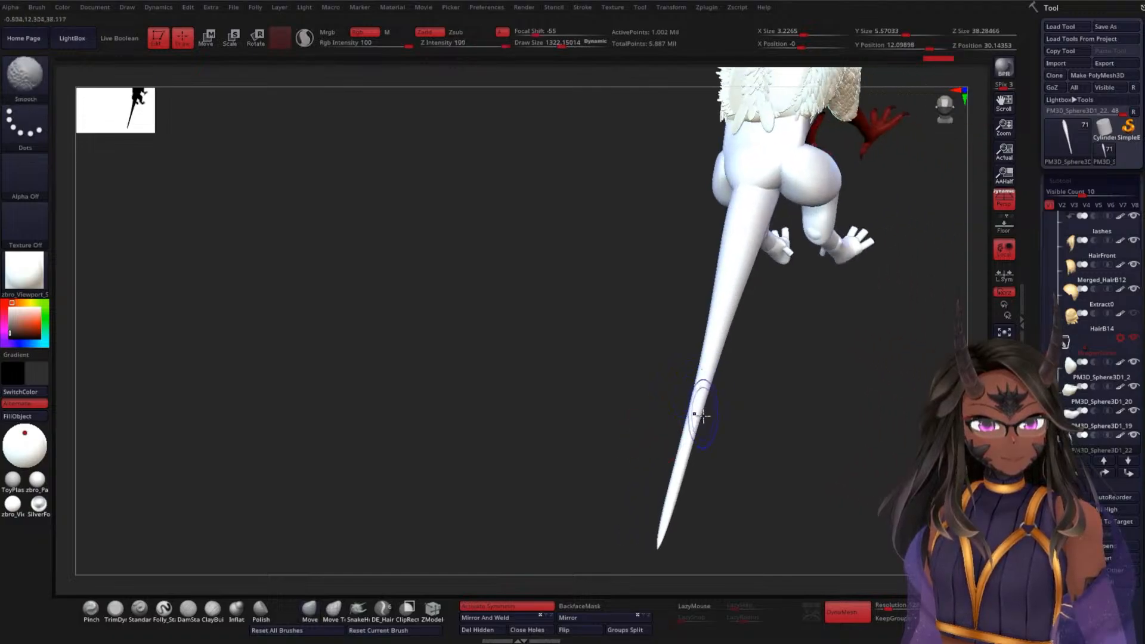
pyautogui.moveTo(608, 366); pyautogui.dragTo(634, 394)
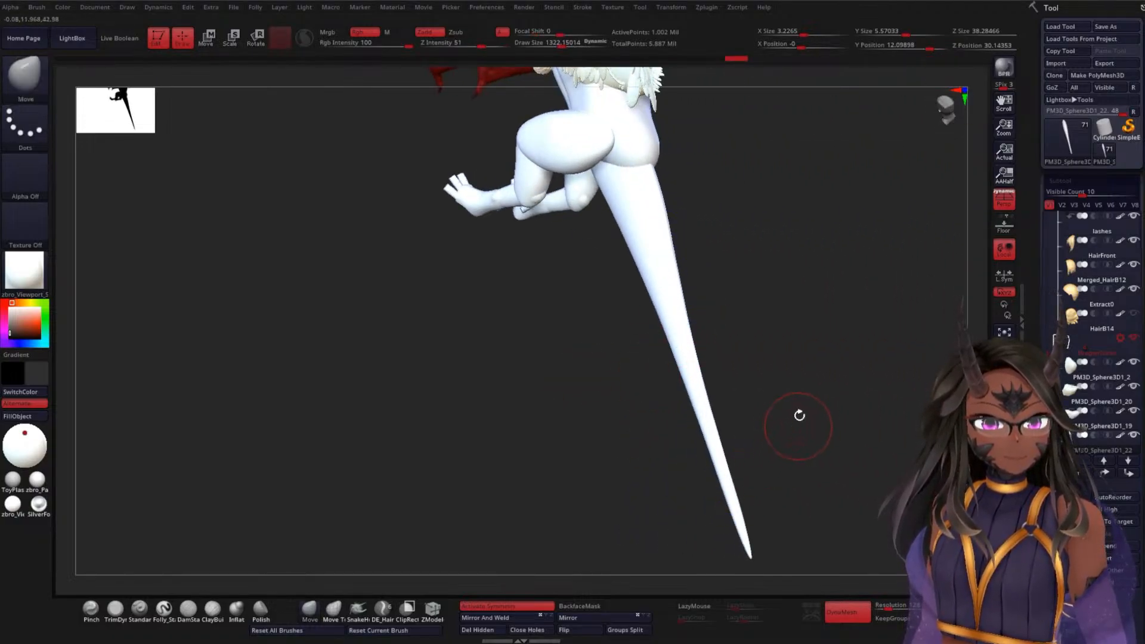
# Widen the tail's base with the Move brush and blend it into the hips from behind and below
pyautogui.moveTo(799, 415); pyautogui.dragTo(656, 358)
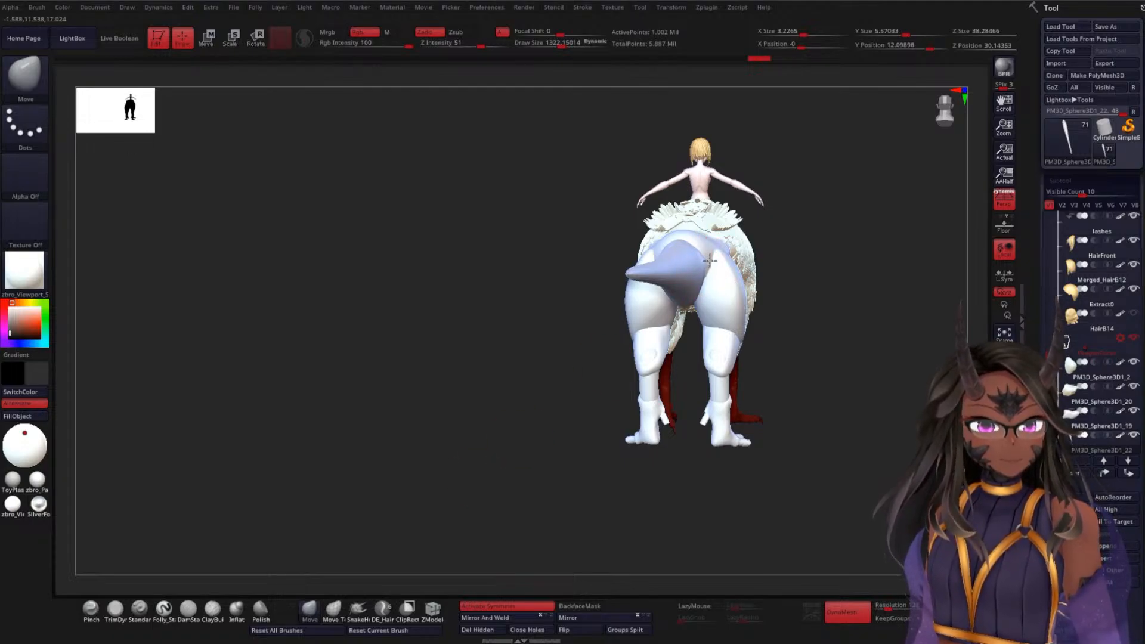
pyautogui.moveTo(800, 273); pyautogui.dragTo(746, 263)
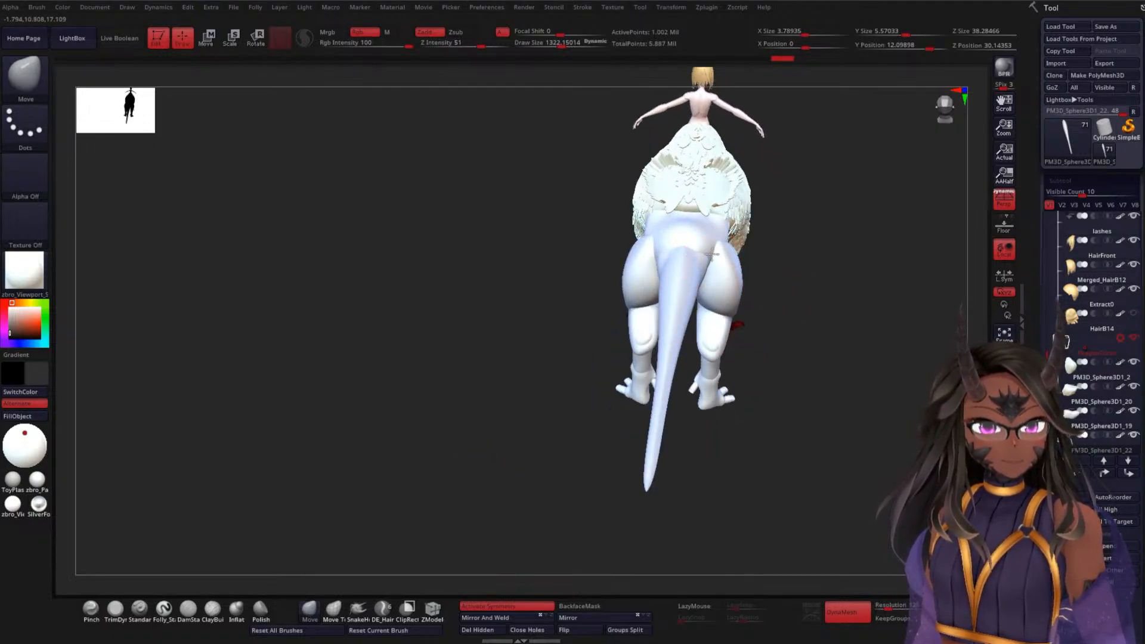
pyautogui.moveTo(816, 309); pyautogui.dragTo(687, 322)
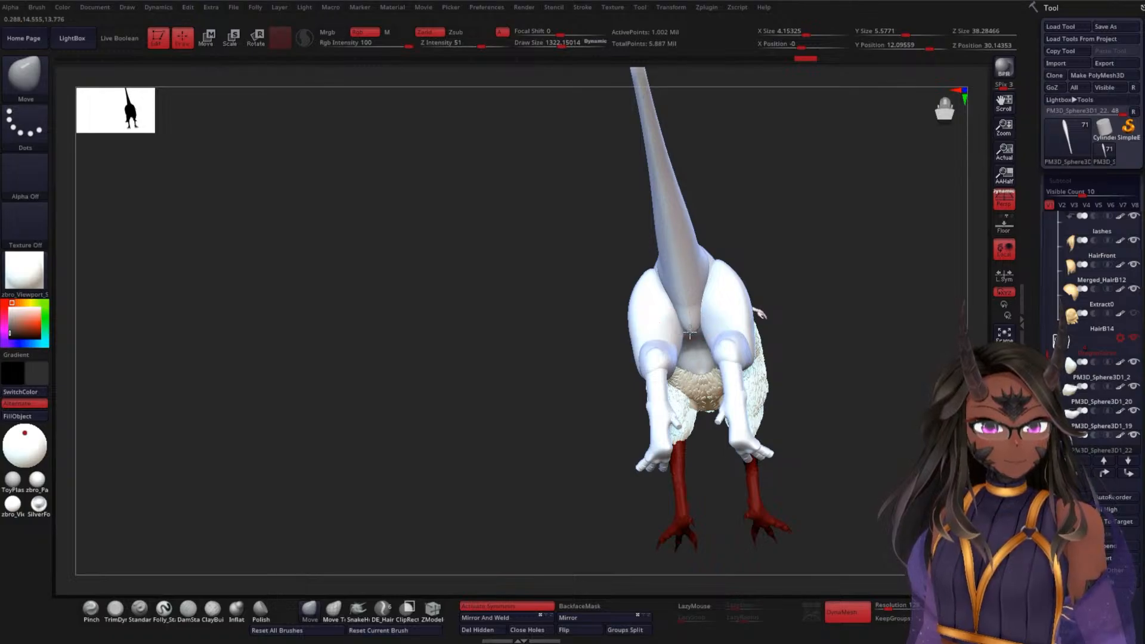
pyautogui.moveTo(797, 312); pyautogui.dragTo(716, 300)
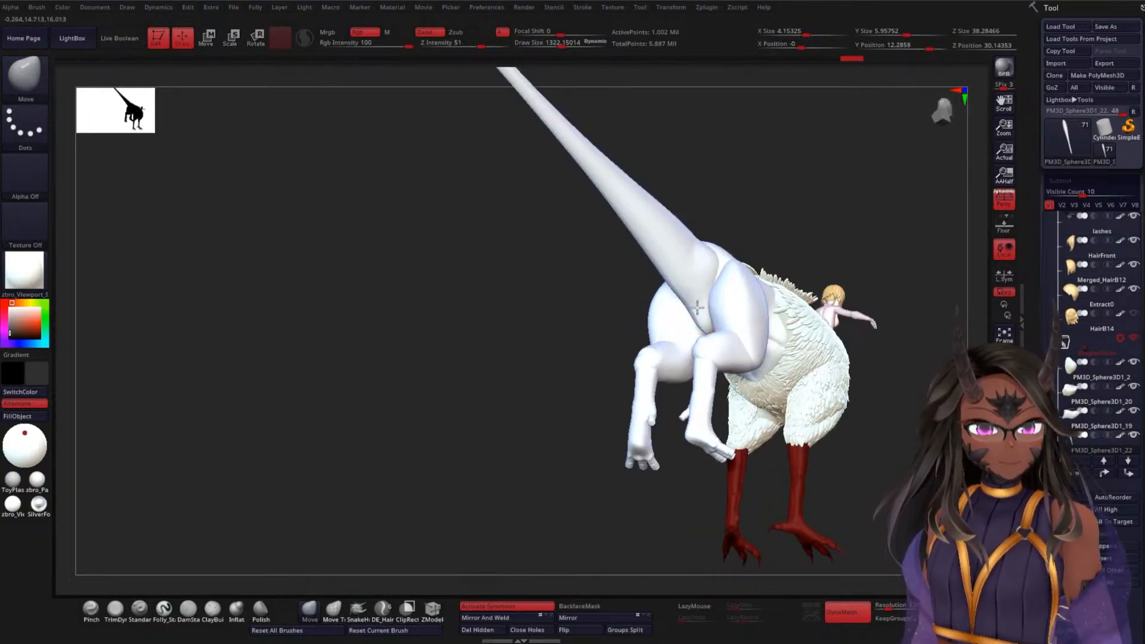
pyautogui.moveTo(626, 334)
pyautogui.mouseDown()
pyautogui.moveTo(567, 342)
pyautogui.moveTo(575, 256)
pyautogui.moveTo(729, 365)
pyautogui.moveTo(841, 327)
pyautogui.moveTo(772, 332)
pyautogui.moveTo(817, 265)
pyautogui.moveTo(815, 302)
pyautogui.moveTo(859, 335)
pyautogui.moveTo(864, 358)
pyautogui.moveTo(684, 305)
pyautogui.mouseUp()
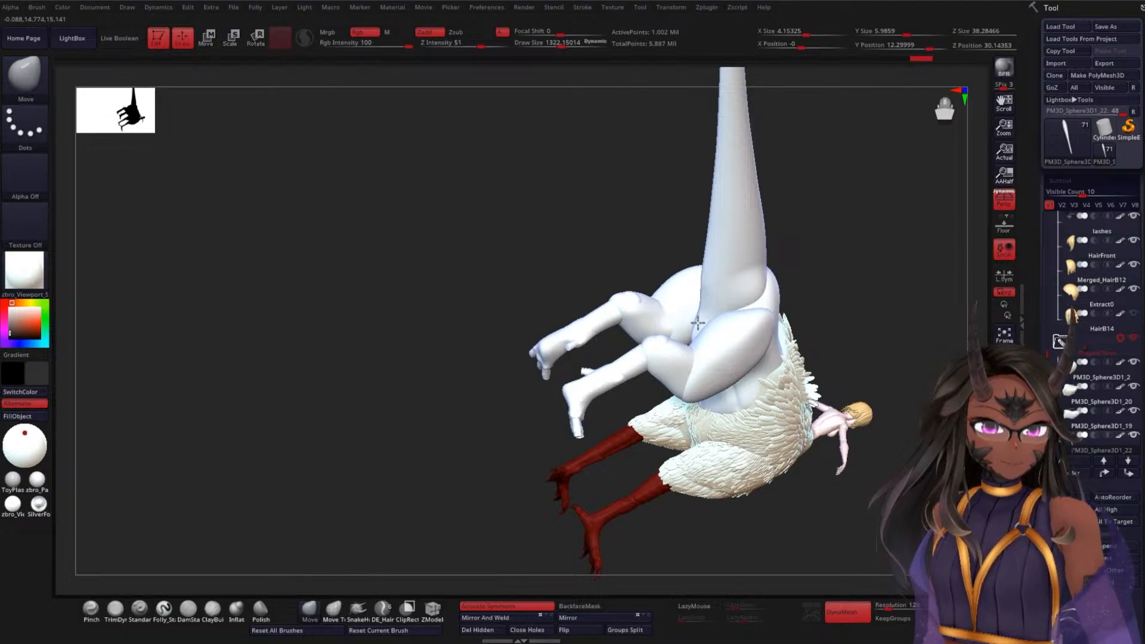
pyautogui.press('shift')
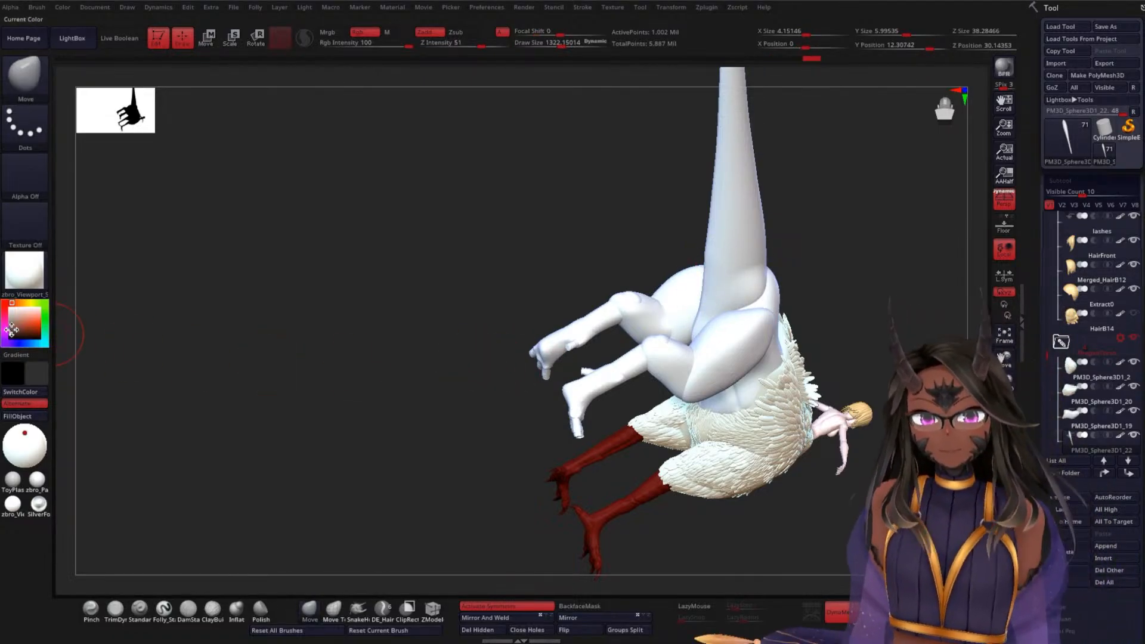
# Choose a neutral grey colour and turn off the polypaint display on all subtools
pyautogui.moveTo(8, 322); pyautogui.dragTo(9, 324)
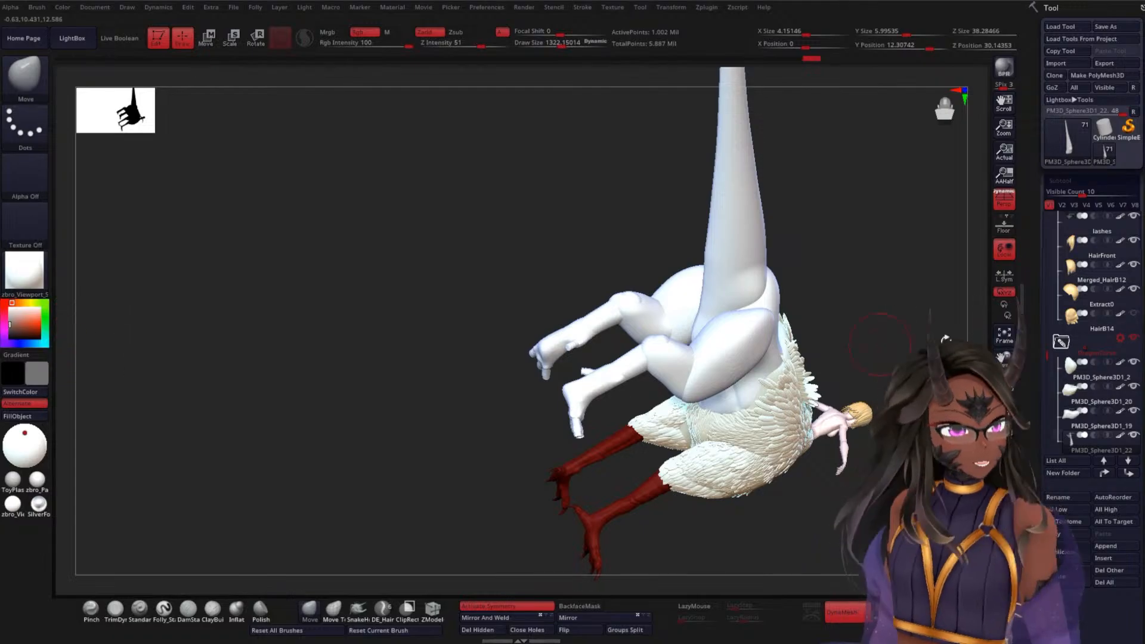
pyautogui.keyDown('shift'); pyautogui.click(1121, 362); pyautogui.keyUp('shift')
# Reshape the underside of the tail's root between the thighs so it tucks into the pelvis
pyautogui.keyDown('alt'); pyautogui.moveTo(458, 285); pyautogui.dragTo(435, 334); pyautogui.keyUp('alt')
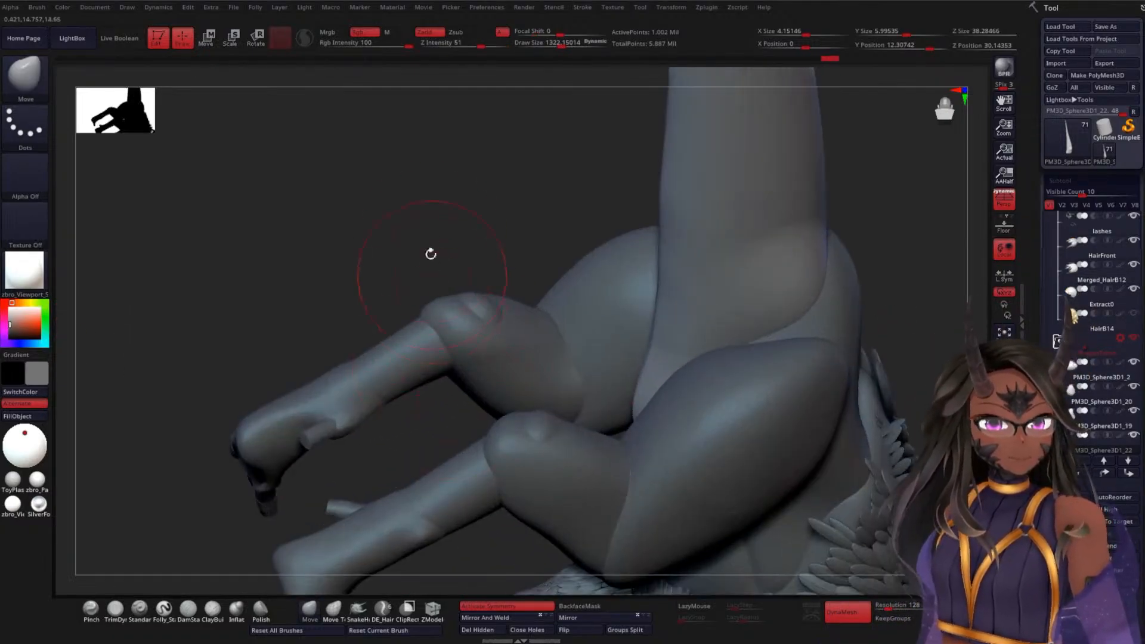
pyautogui.moveTo(430, 253); pyautogui.dragTo(537, 239)
pyautogui.moveTo(797, 334)
pyautogui.mouseDown()
pyautogui.moveTo(836, 417)
pyautogui.moveTo(603, 322)
pyautogui.moveTo(660, 309)
pyautogui.moveTo(647, 299)
pyautogui.moveTo(601, 328)
pyautogui.mouseUp()
pyautogui.moveTo(787, 331)
pyautogui.mouseDown()
pyautogui.moveTo(815, 340)
pyautogui.moveTo(841, 294)
pyautogui.moveTo(876, 363)
pyautogui.moveTo(831, 376)
pyautogui.mouseUp()
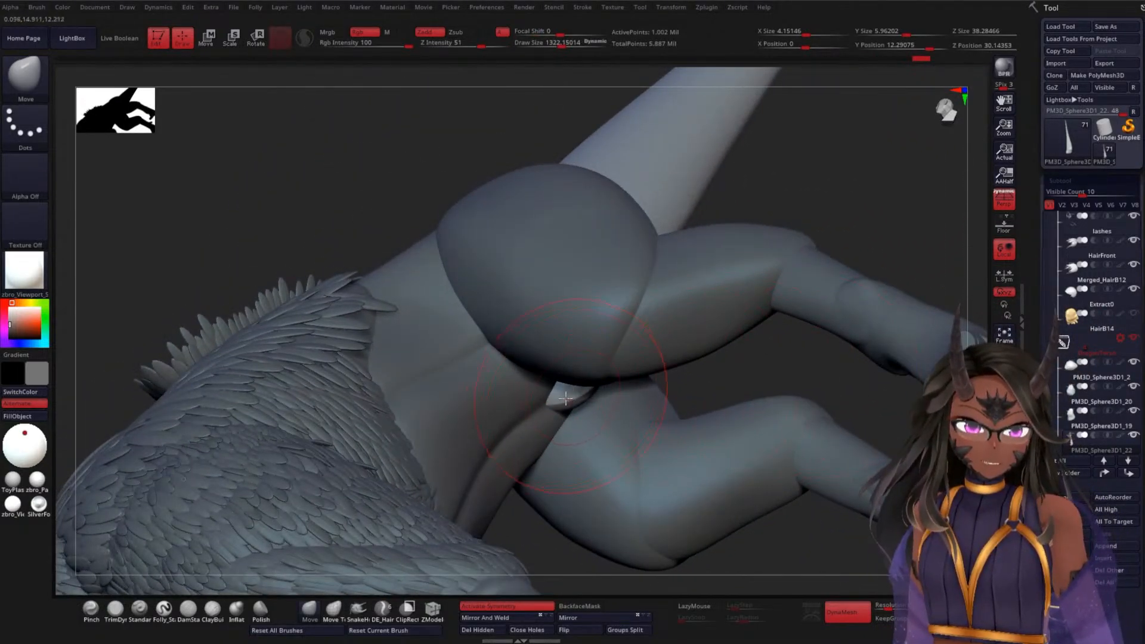
pyautogui.moveTo(736, 389)
pyautogui.mouseDown()
pyautogui.moveTo(739, 358)
pyautogui.moveTo(626, 374)
pyautogui.moveTo(656, 382)
pyautogui.moveTo(746, 363)
pyautogui.moveTo(849, 411)
pyautogui.moveTo(639, 366)
pyautogui.mouseUp()
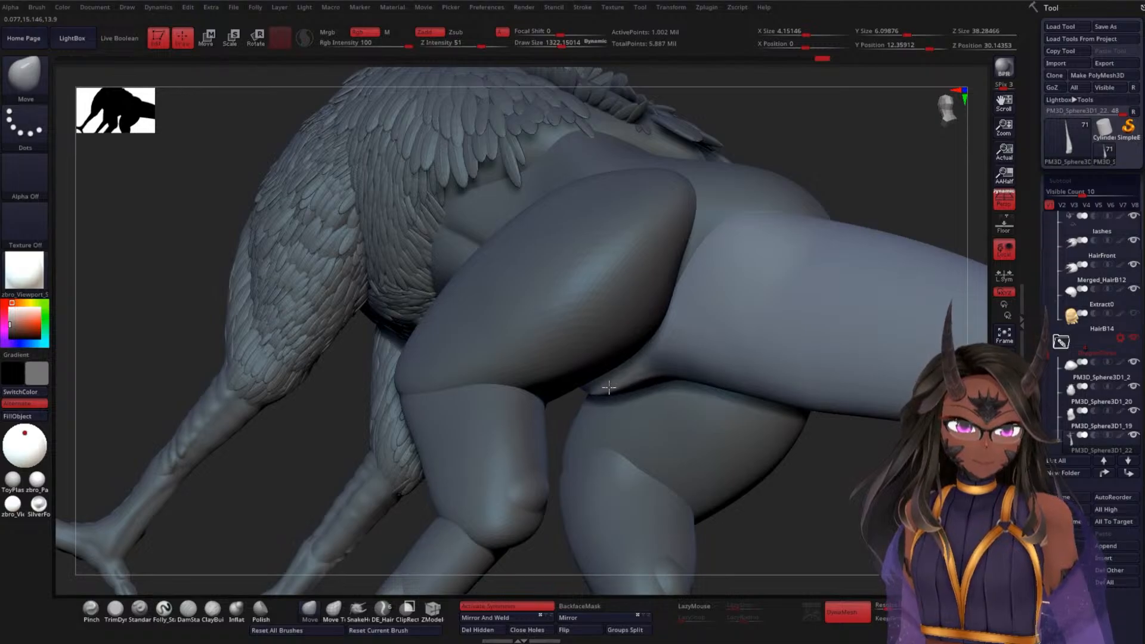
pyautogui.press('shift')
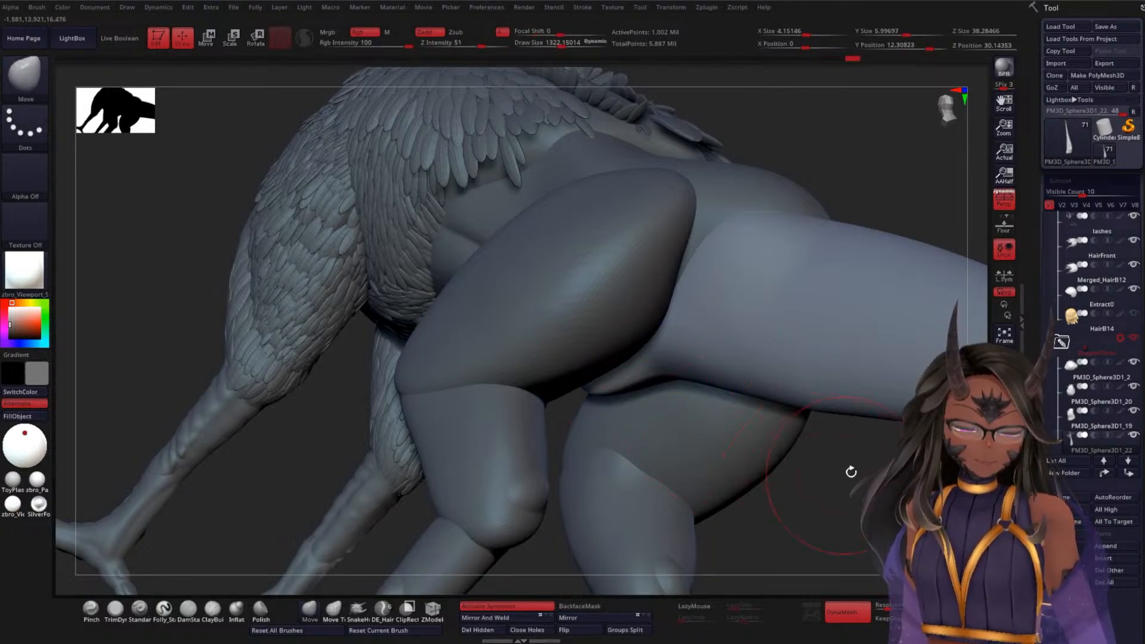
pyautogui.moveTo(851, 470)
pyautogui.mouseDown()
pyautogui.moveTo(869, 460)
pyautogui.moveTo(621, 387)
pyautogui.mouseUp()
# Reshape the upper contour of the tail's base in side view to continue the hip line, smoothing the transition
pyautogui.moveTo(724, 465)
pyautogui.keyDown('alt'); pyautogui.mouseDown()
pyautogui.moveTo(726, 338)
pyautogui.moveTo(780, 245)
pyautogui.moveTo(763, 340)
pyautogui.moveTo(729, 302)
pyautogui.mouseUp(); pyautogui.keyUp('alt')
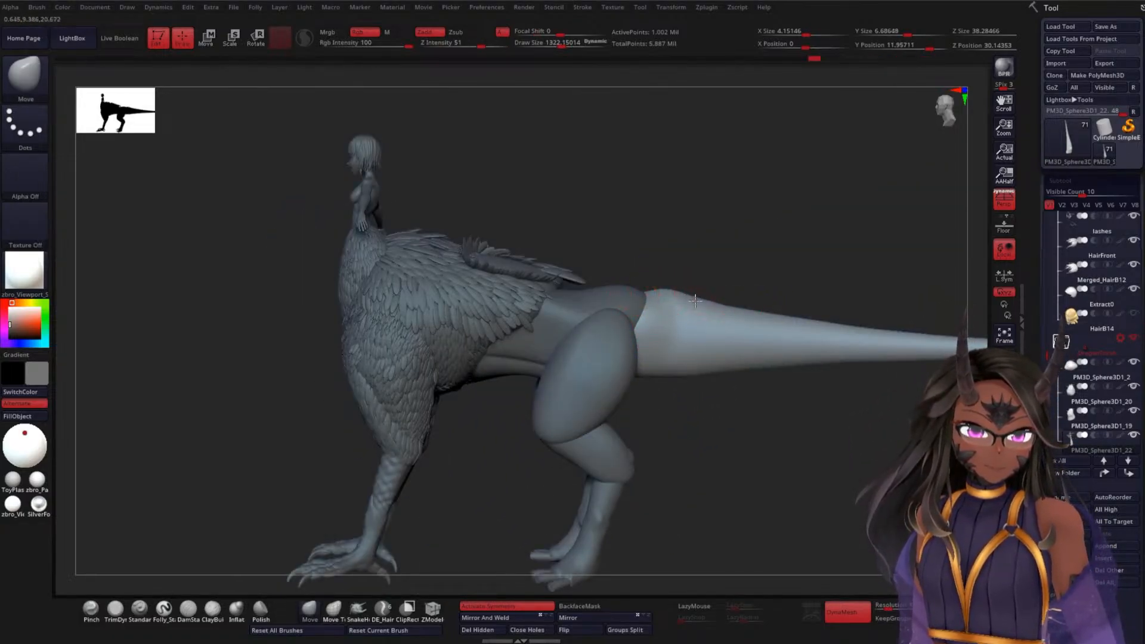
pyautogui.press('shift')
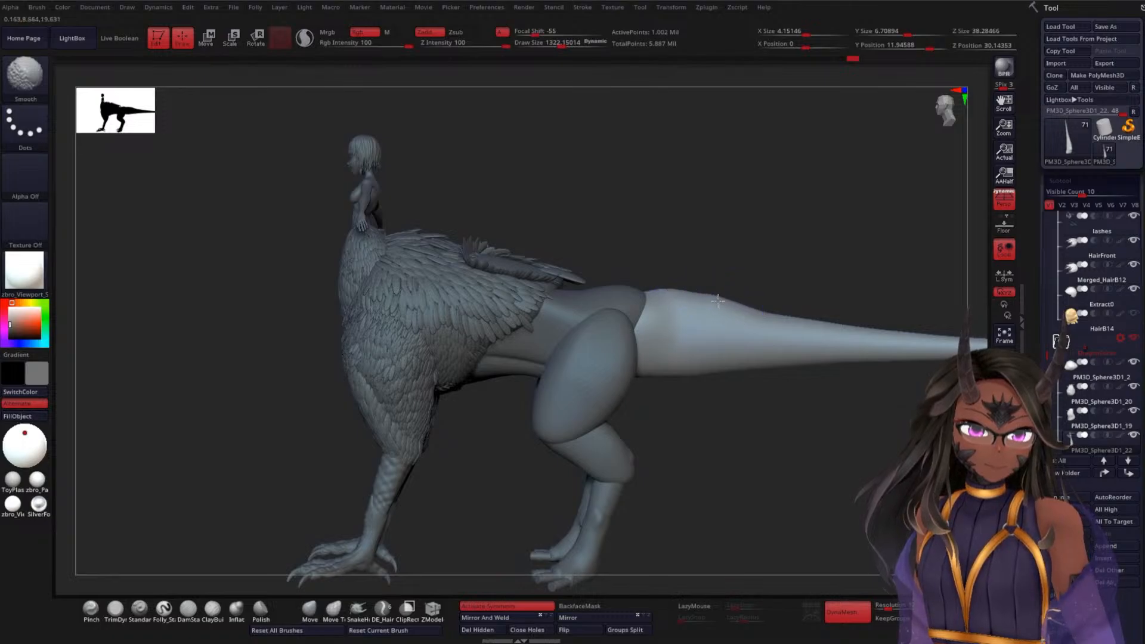
pyautogui.press('ctrl')
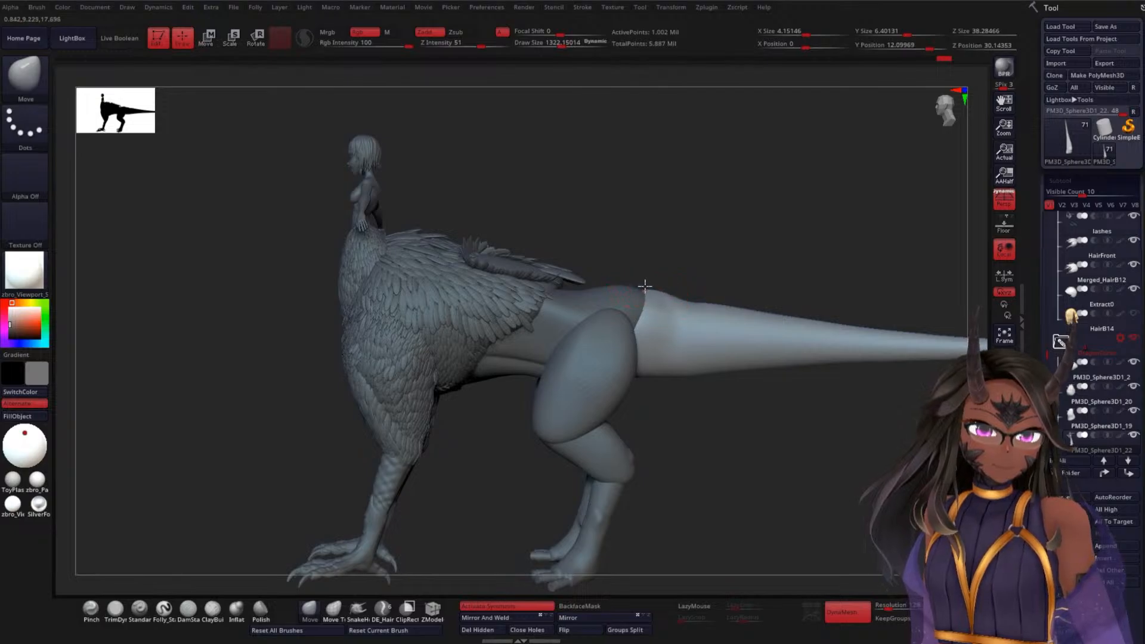
pyautogui.moveTo(662, 292); pyautogui.dragTo(661, 296)
pyautogui.keyDown('shift'); pyautogui.moveTo(665, 296); pyautogui.dragTo(683, 298); pyautogui.keyUp('shift')
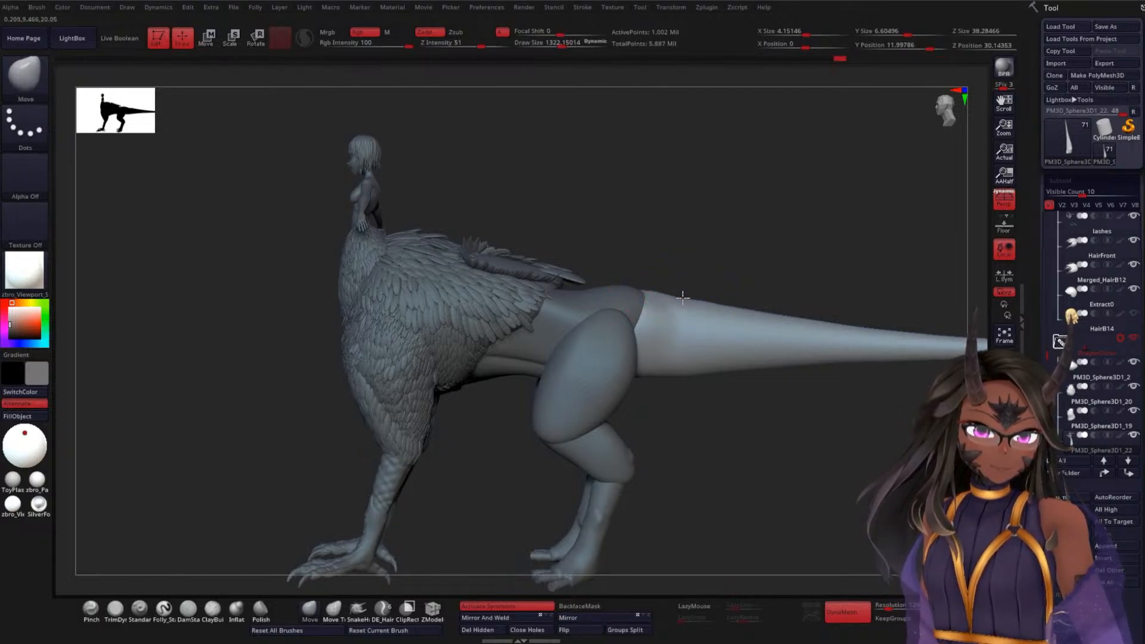
pyautogui.press('shift')
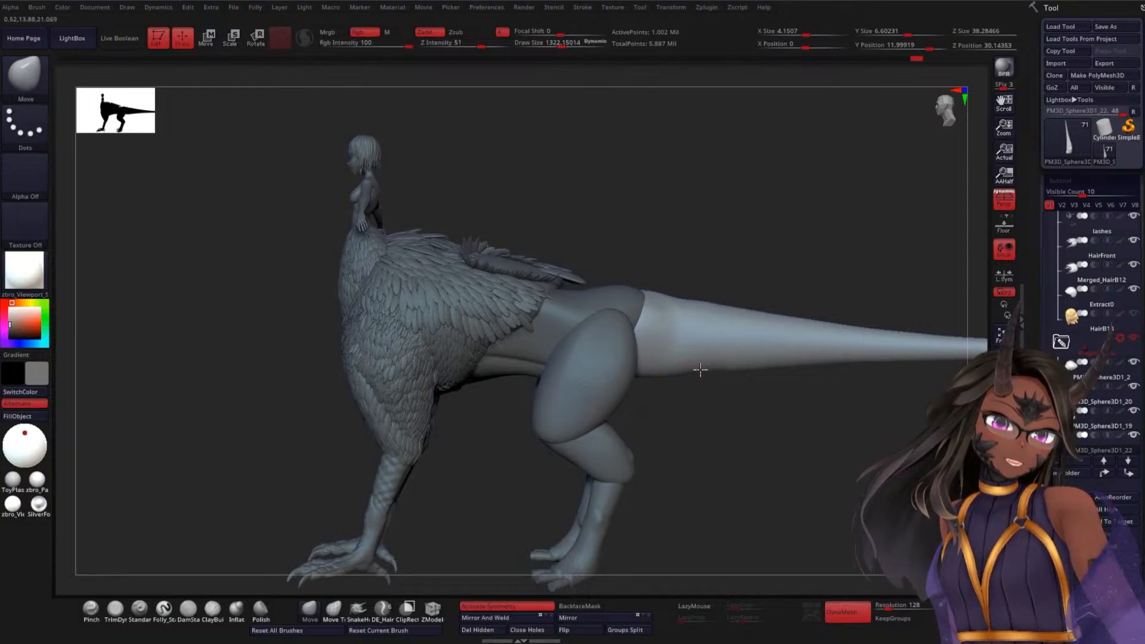
pyautogui.press('shift')
pyautogui.press('shift')
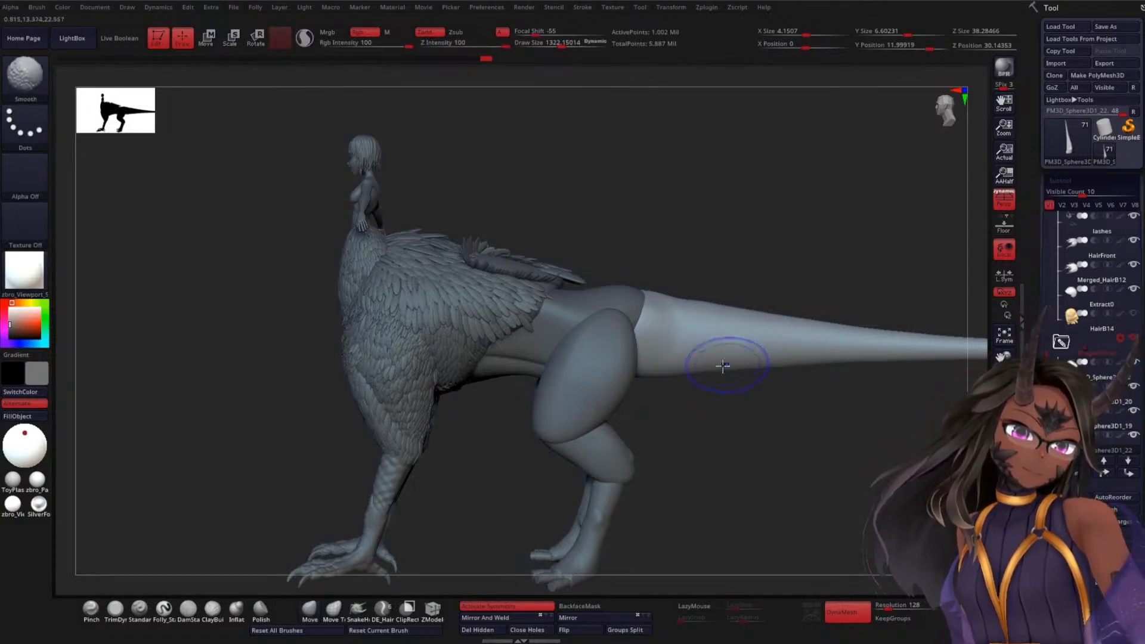
# Smooth the upper contour and sides of the tail from its base outwards with the Smooth brush
pyautogui.keyDown('shift'); pyautogui.moveTo(766, 329); pyautogui.dragTo(776, 334); pyautogui.keyUp('shift')
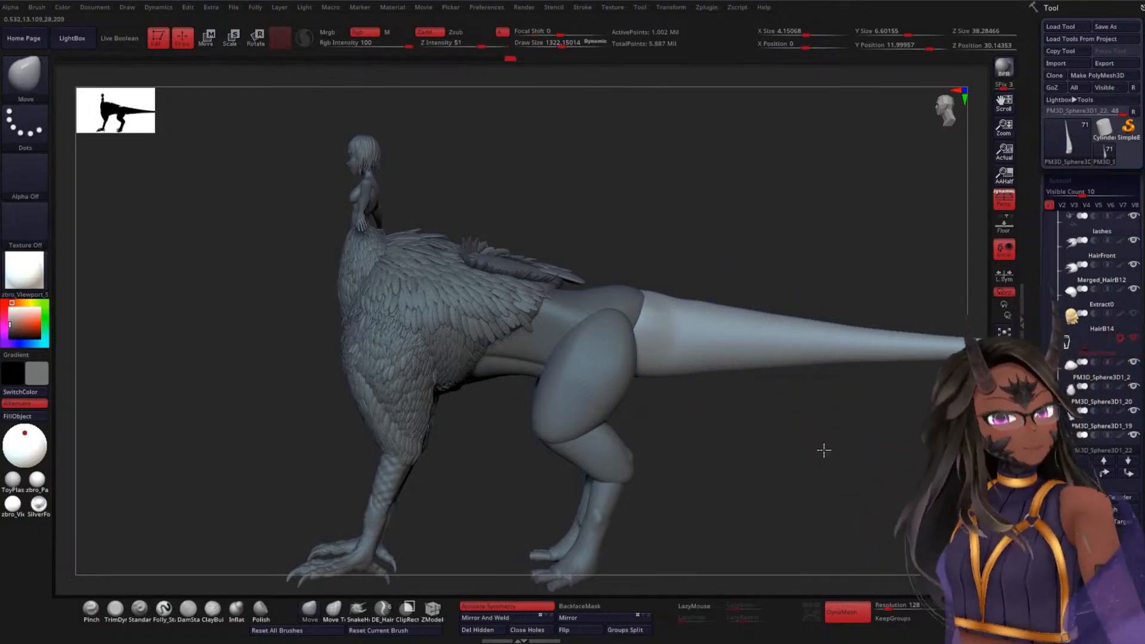
pyautogui.moveTo(823, 449)
pyautogui.keyDown('alt'); pyautogui.mouseDown()
pyautogui.moveTo(805, 429)
pyautogui.moveTo(716, 449)
pyautogui.mouseUp(); pyautogui.keyUp('alt')
pyautogui.moveTo(603, 334)
pyautogui.keyDown('shift'); pyautogui.mouseDown()
pyautogui.moveTo(741, 338)
pyautogui.moveTo(698, 452)
pyautogui.moveTo(754, 348)
pyautogui.moveTo(661, 344)
pyautogui.mouseUp(); pyautogui.keyUp('shift')
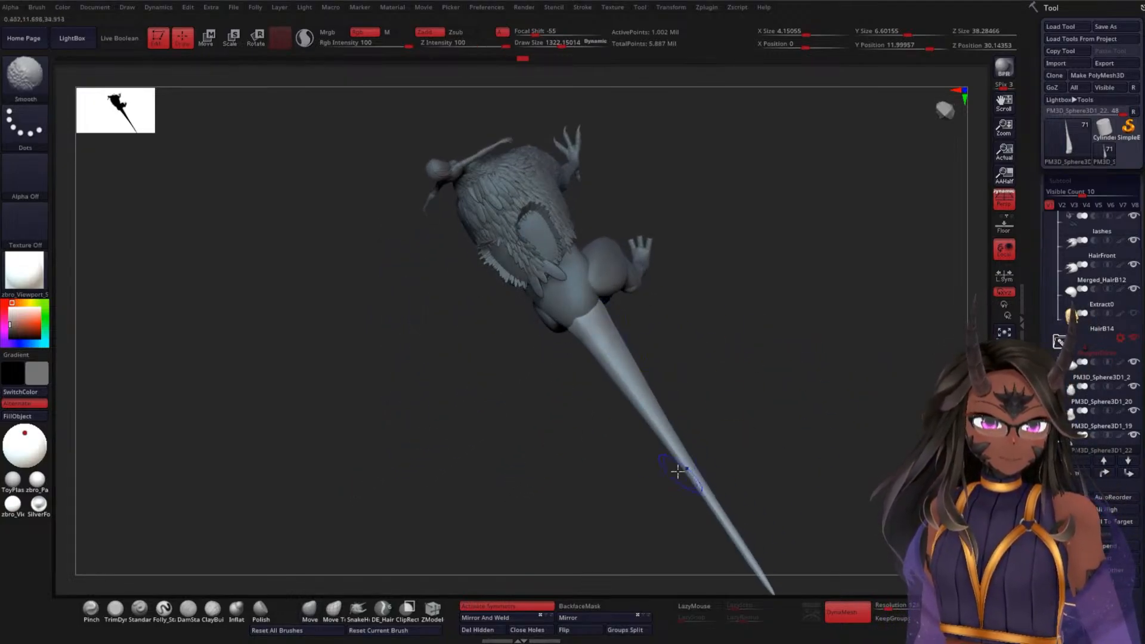
pyautogui.moveTo(782, 455)
pyautogui.mouseDown()
pyautogui.moveTo(795, 417)
pyautogui.moveTo(739, 322)
pyautogui.mouseUp()
pyautogui.press('shift')
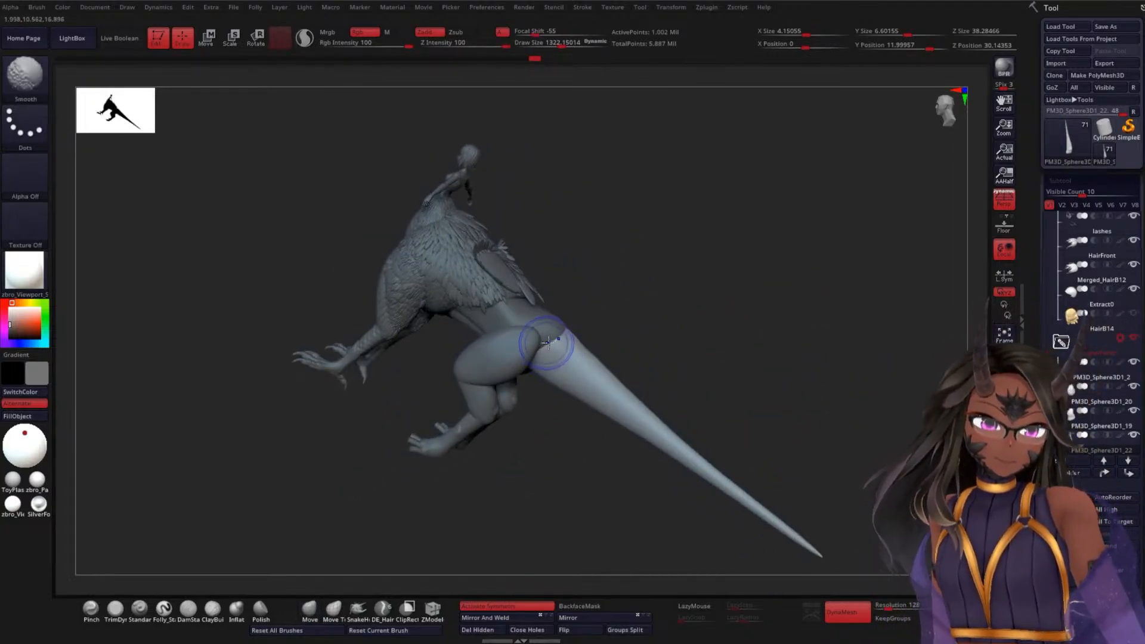
pyautogui.moveTo(744, 402); pyautogui.dragTo(760, 308)
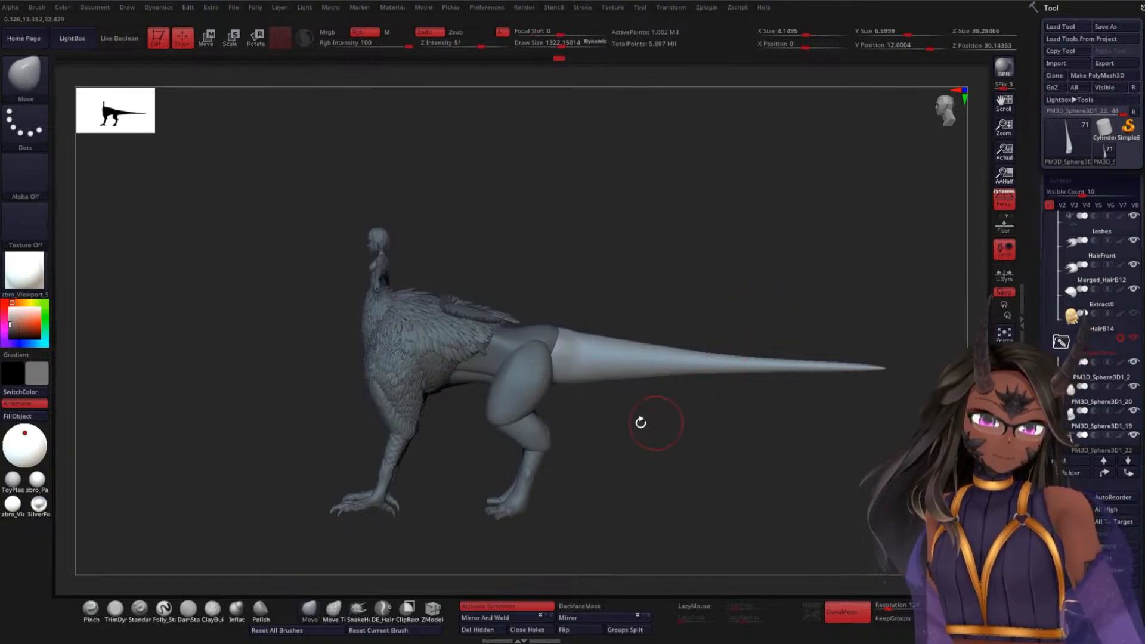
# Remesh the tail with DynaMesh and smooth its root where it meets the hind leg from the side and below
pyautogui.press('shift')
pyautogui.moveTo(641, 414); pyautogui.dragTo(559, 380)
pyautogui.moveTo(505, 422)
pyautogui.mouseDown()
pyautogui.moveTo(692, 399)
pyautogui.moveTo(748, 315)
pyautogui.moveTo(690, 358)
pyautogui.mouseUp()
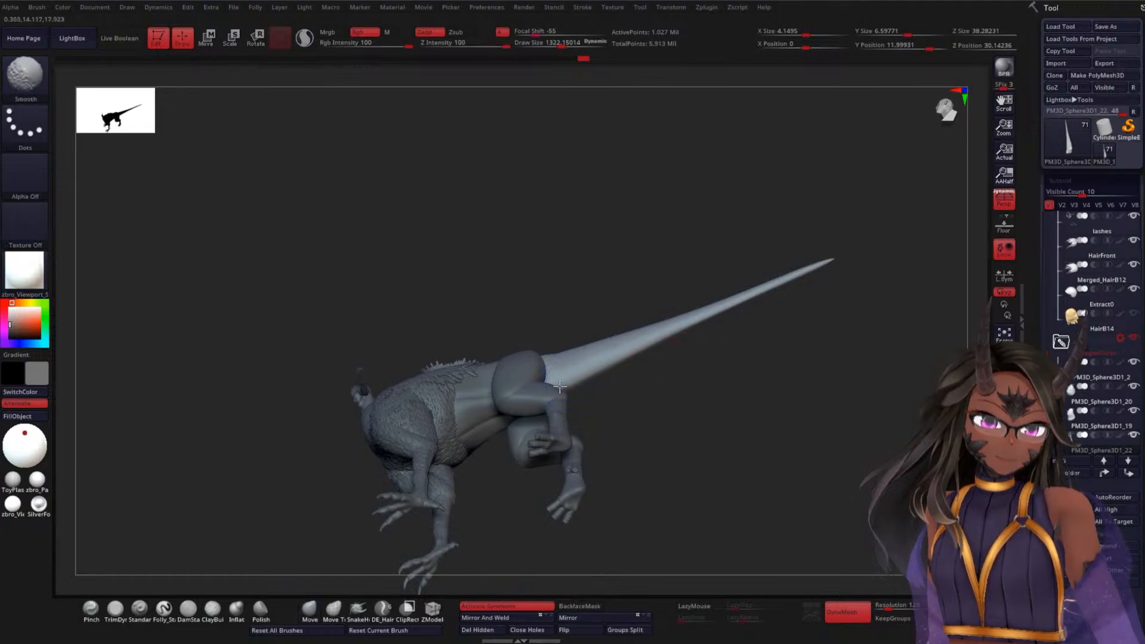
pyautogui.moveTo(639, 338); pyautogui.dragTo(674, 376)
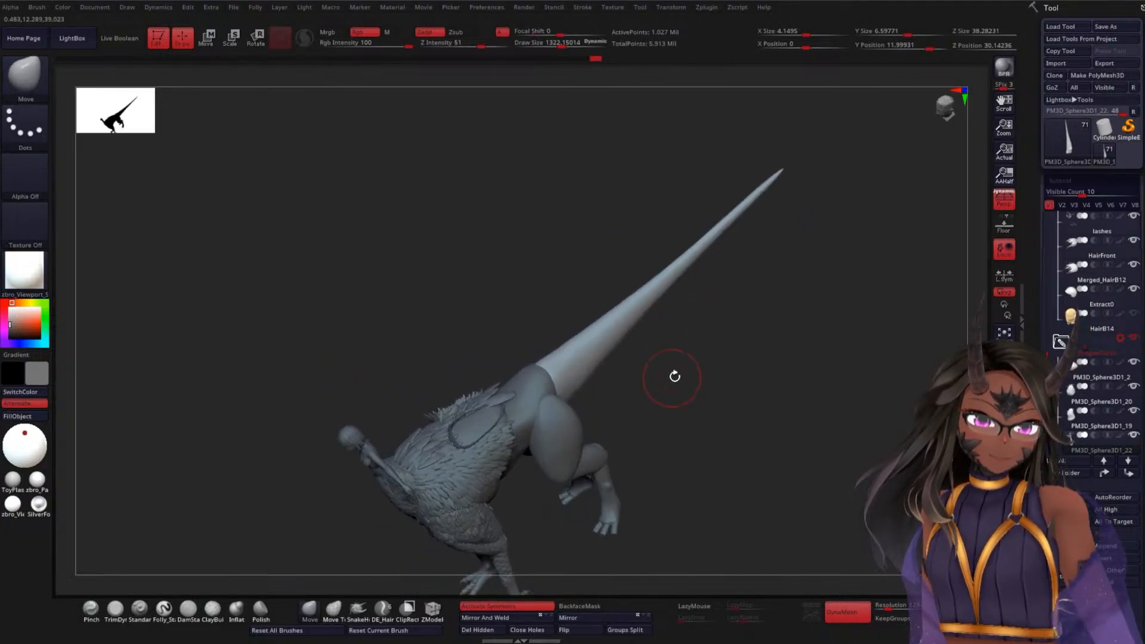
# Try to thicken the tail towards its tip with the Inflate brush, then undo the strokes
pyautogui.click(237, 608)
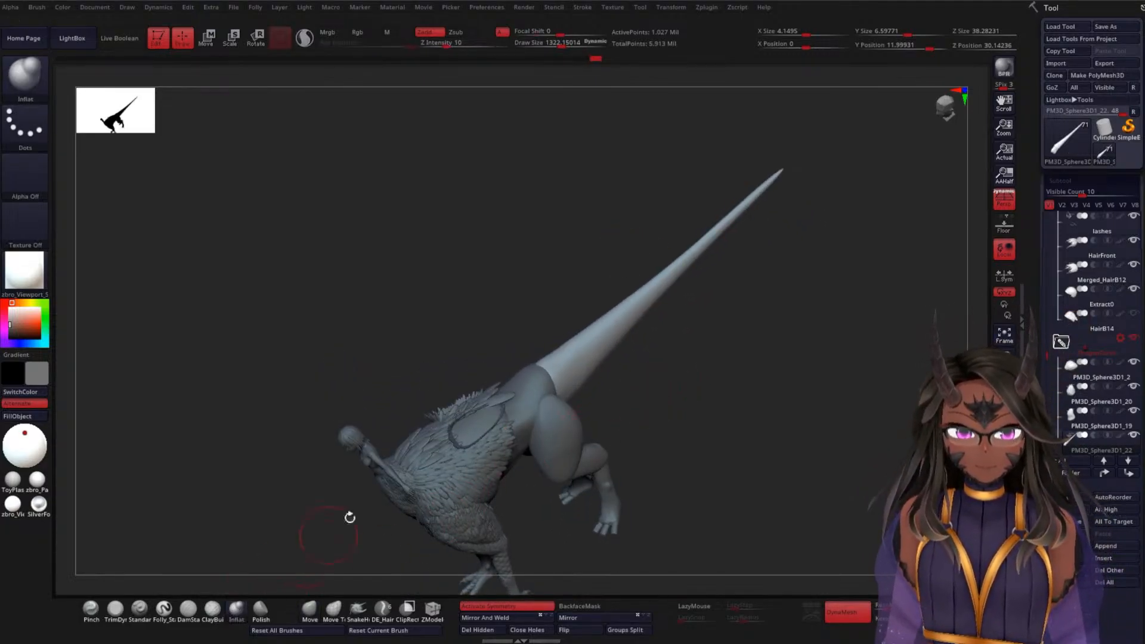
pyautogui.moveTo(839, 123)
pyautogui.mouseDown()
pyautogui.moveTo(800, 328)
pyautogui.moveTo(780, 340)
pyautogui.moveTo(651, 274)
pyautogui.moveTo(755, 139)
pyautogui.mouseUp()
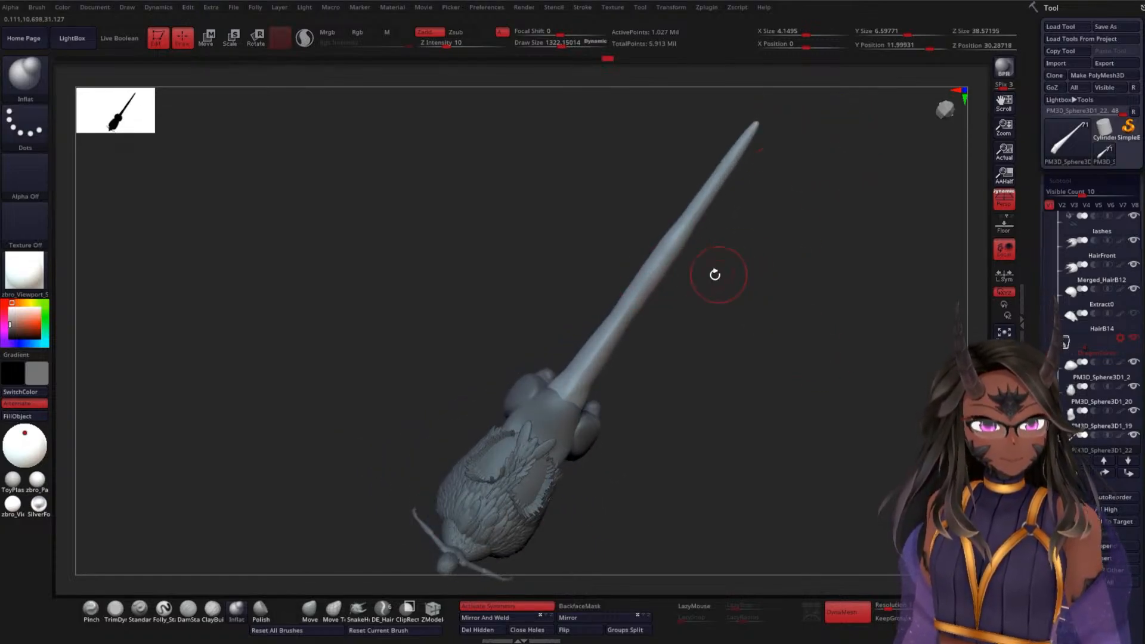
pyautogui.press('shift')
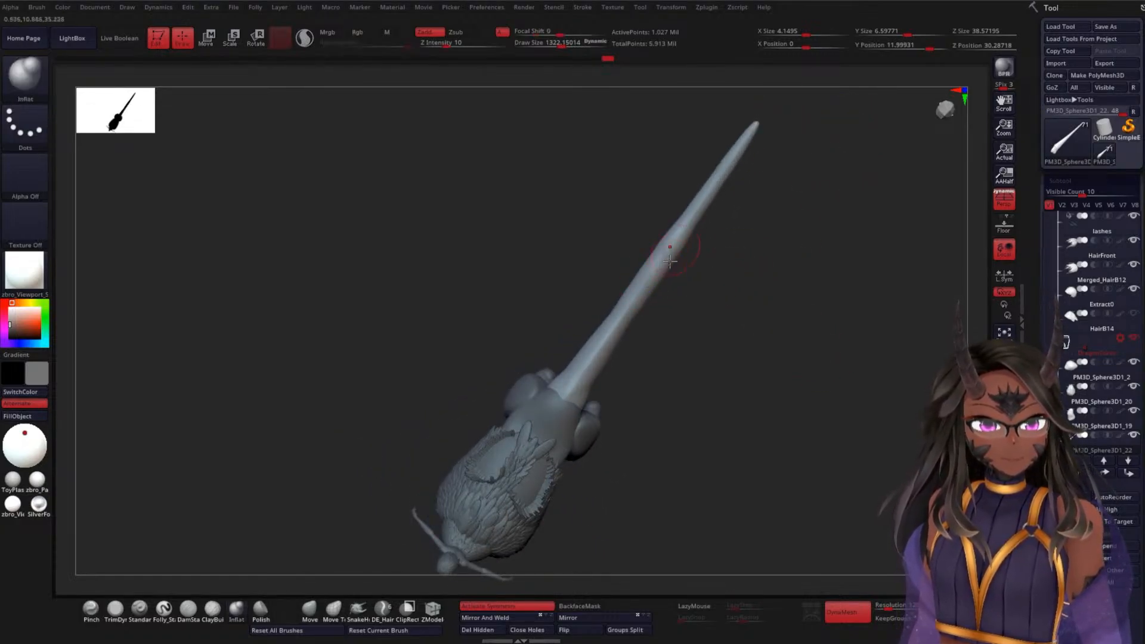
pyautogui.moveTo(664, 258); pyautogui.dragTo(756, 132)
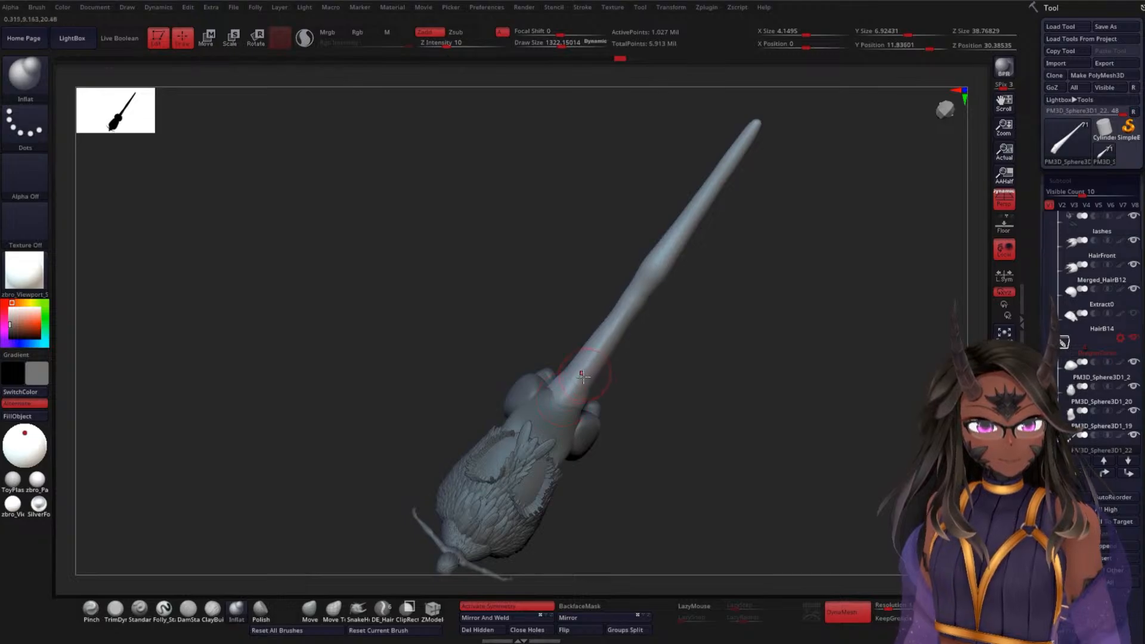
pyautogui.moveTo(715, 327); pyautogui.dragTo(690, 256)
pyautogui.hotkey('ctrl', 'z')
pyautogui.hotkey('ctrl', 'z')
pyautogui.hotkey('ctrl', 'z')
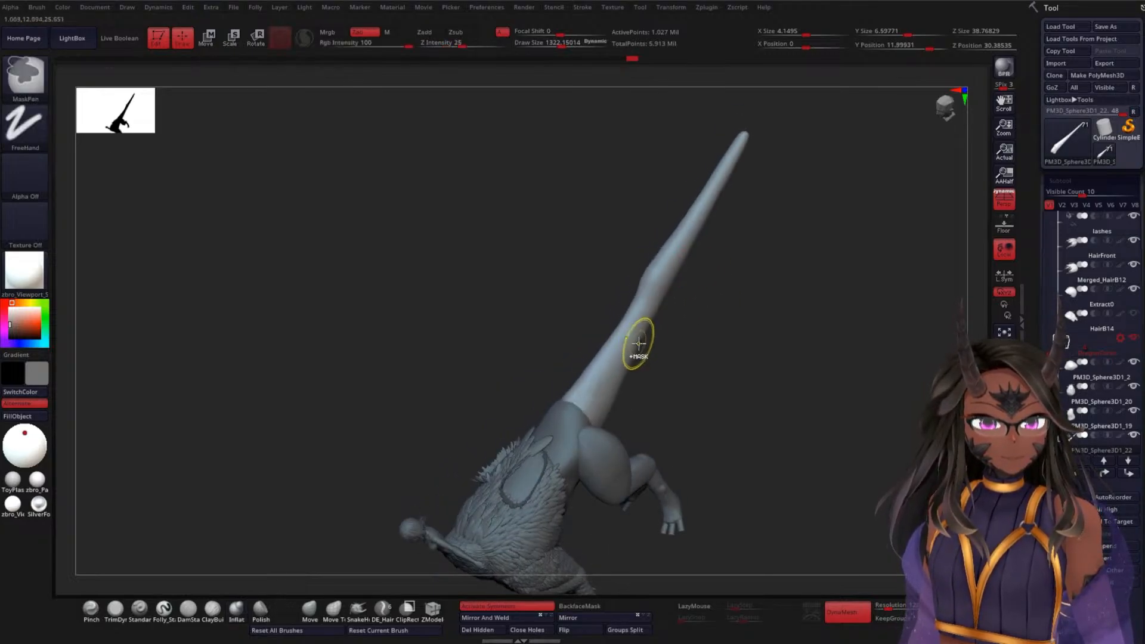
# Try inflating the tail with long strokes from its root to the tip, undoing each attempt
pyautogui.moveTo(617, 369)
pyautogui.mouseDown()
pyautogui.moveTo(634, 319)
pyautogui.moveTo(764, 125)
pyautogui.mouseUp()
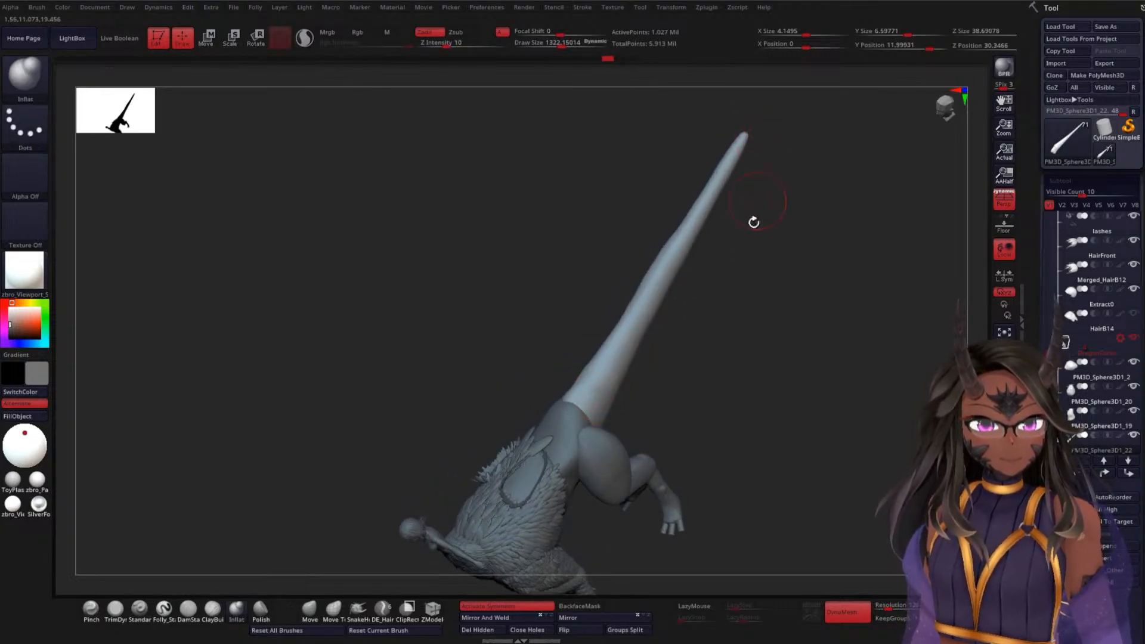
pyautogui.hotkey('ctrl', 'z')
pyautogui.hotkey('ctrl', 'z')
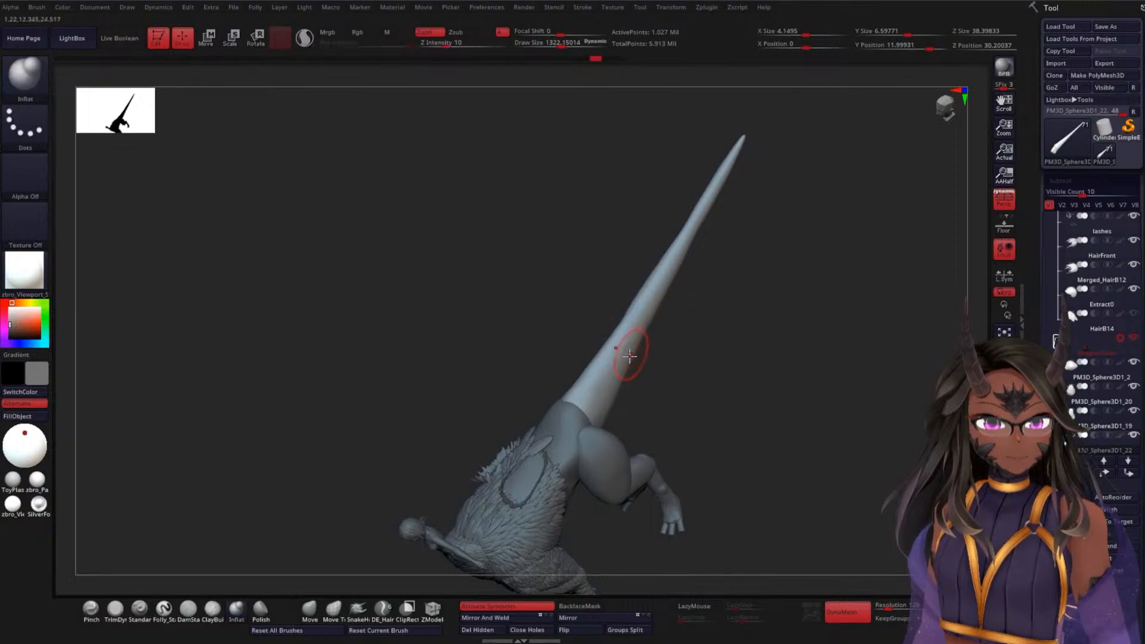
pyautogui.moveTo(626, 358)
pyautogui.mouseDown()
pyautogui.moveTo(696, 215)
pyautogui.moveTo(774, 98)
pyautogui.mouseUp()
pyautogui.hotkey('ctrl', 'z')
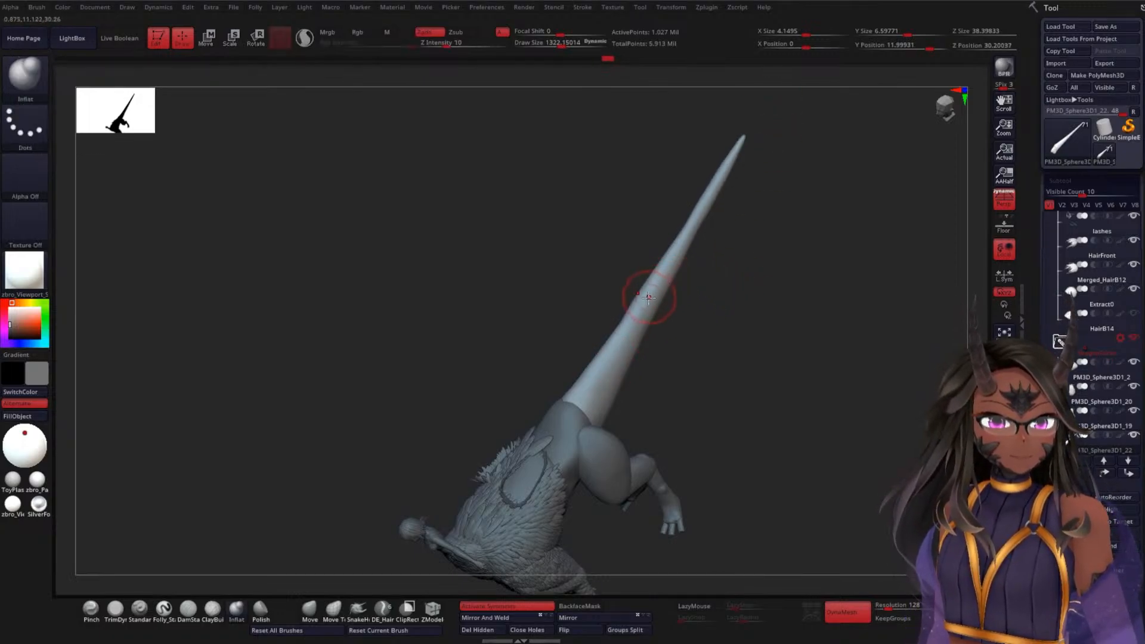
pyautogui.moveTo(641, 312); pyautogui.dragTo(762, 135)
pyautogui.moveTo(757, 256)
pyautogui.mouseDown()
pyautogui.moveTo(811, 301)
pyautogui.moveTo(711, 325)
pyautogui.mouseUp()
pyautogui.hotkey('ctrl', 'z')
# Thicken the tail with the Inflate brush from its midsection to the tip, then build up the sides of its base
pyautogui.moveTo(637, 322); pyautogui.dragTo(684, 98)
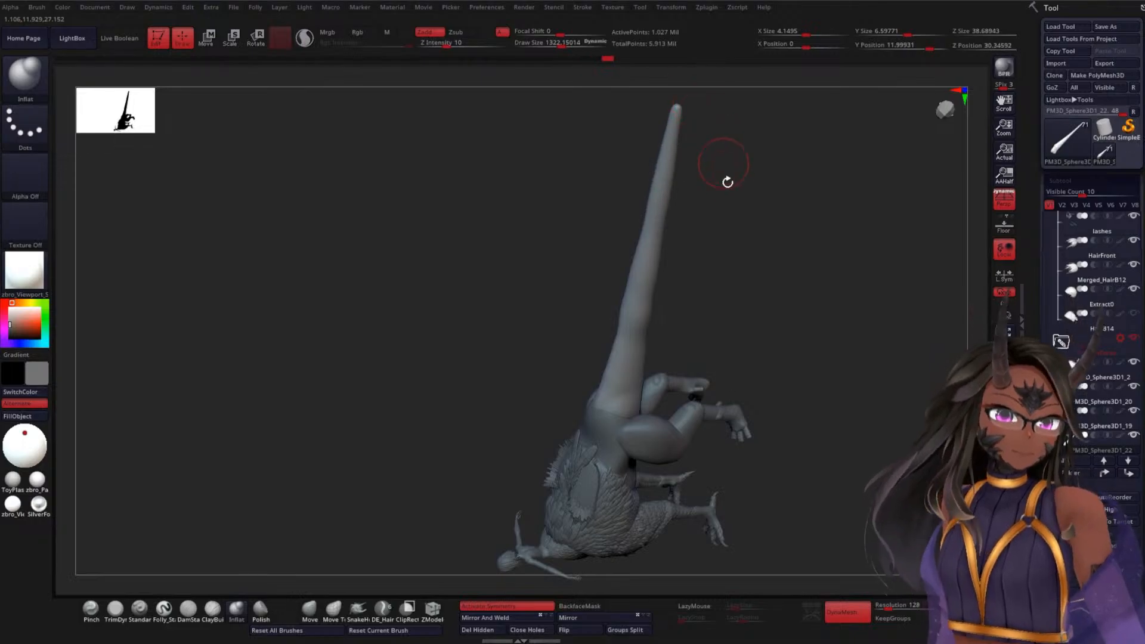
pyautogui.moveTo(750, 269); pyautogui.dragTo(768, 264)
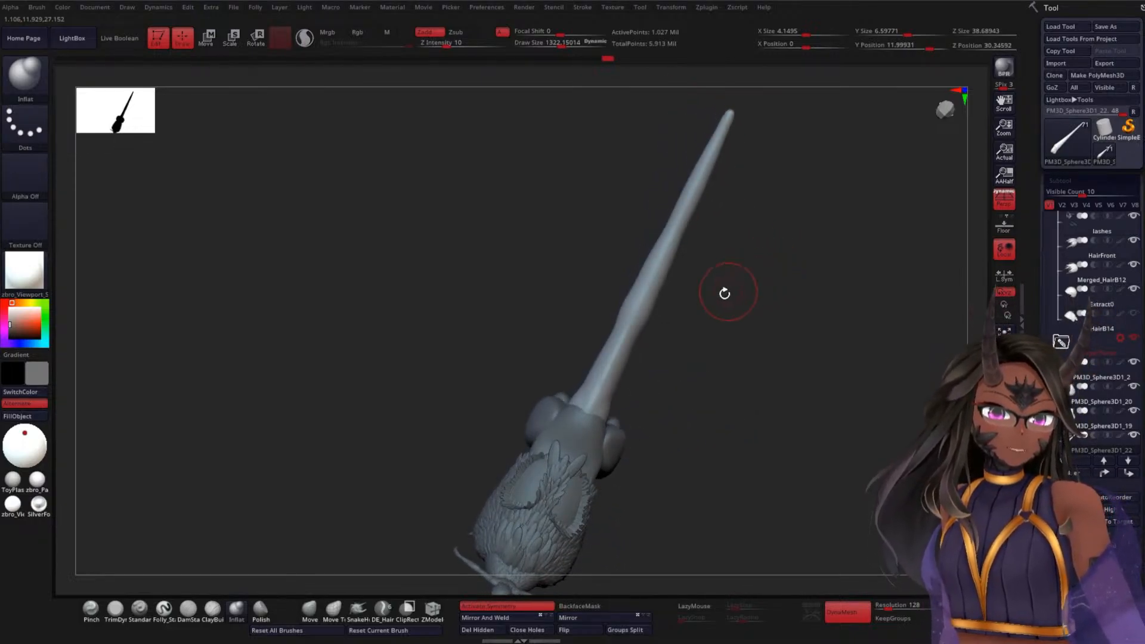
pyautogui.moveTo(626, 340)
pyautogui.mouseDown()
pyautogui.moveTo(693, 348)
pyautogui.moveTo(614, 388)
pyautogui.moveTo(687, 288)
pyautogui.moveTo(757, 328)
pyautogui.moveTo(736, 337)
pyautogui.mouseUp()
pyautogui.moveTo(613, 410); pyautogui.dragTo(643, 319)
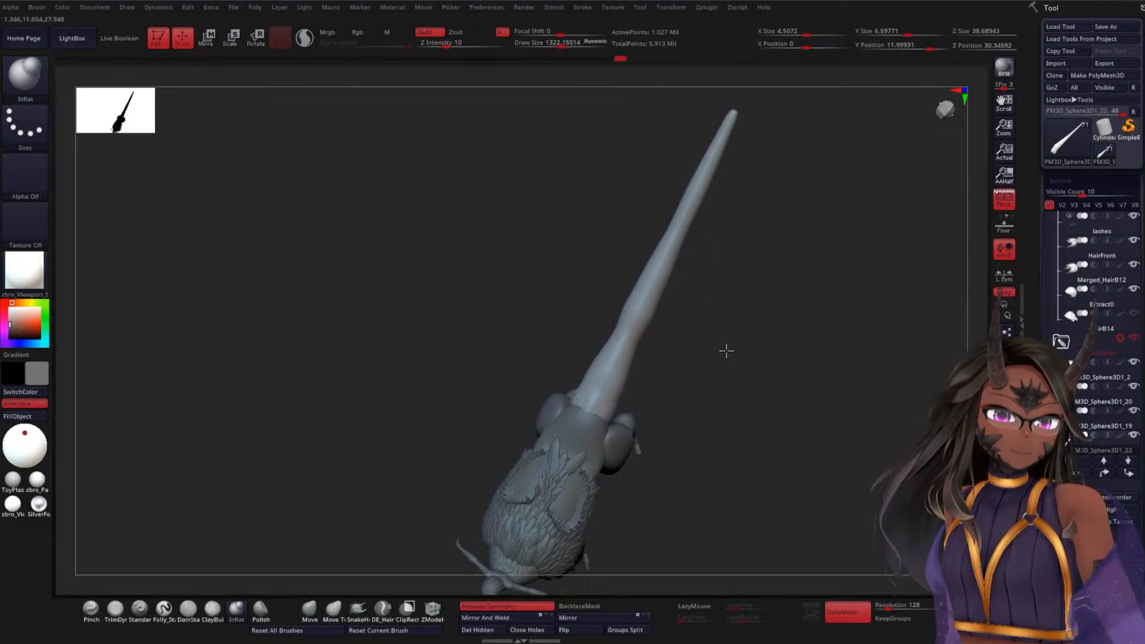
# Smooth the inflated surface near the tail's base and remesh the tail with DynaMesh
pyautogui.moveTo(726, 350); pyautogui.dragTo(613, 402)
pyautogui.press('shift')
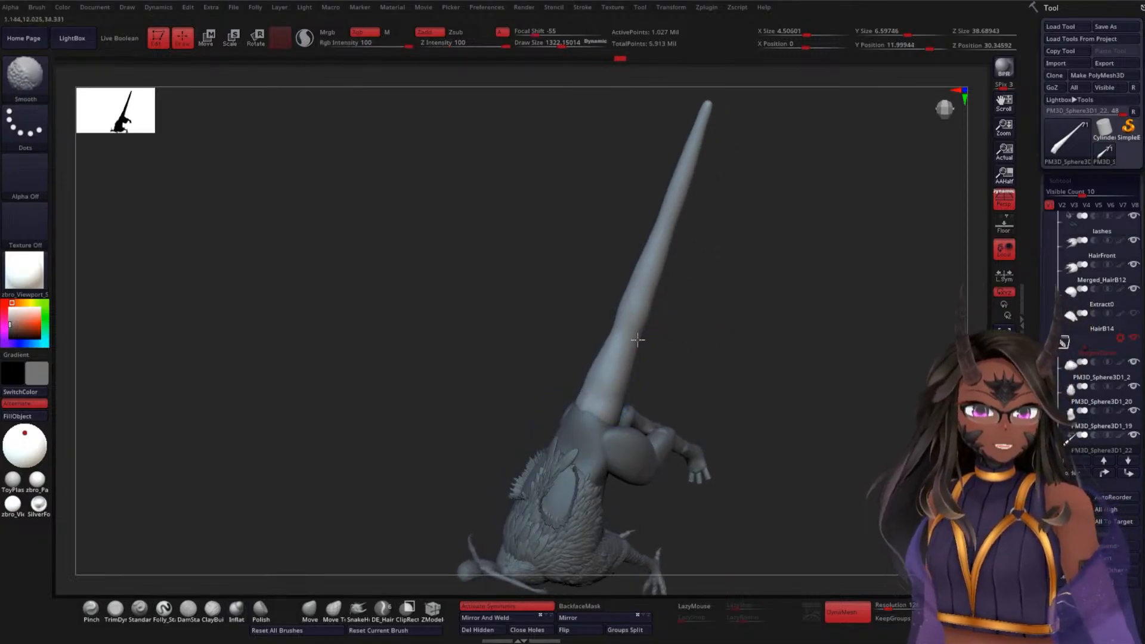
pyautogui.moveTo(695, 327)
pyautogui.mouseDown()
pyautogui.moveTo(791, 271)
pyautogui.moveTo(839, 386)
pyautogui.mouseUp()
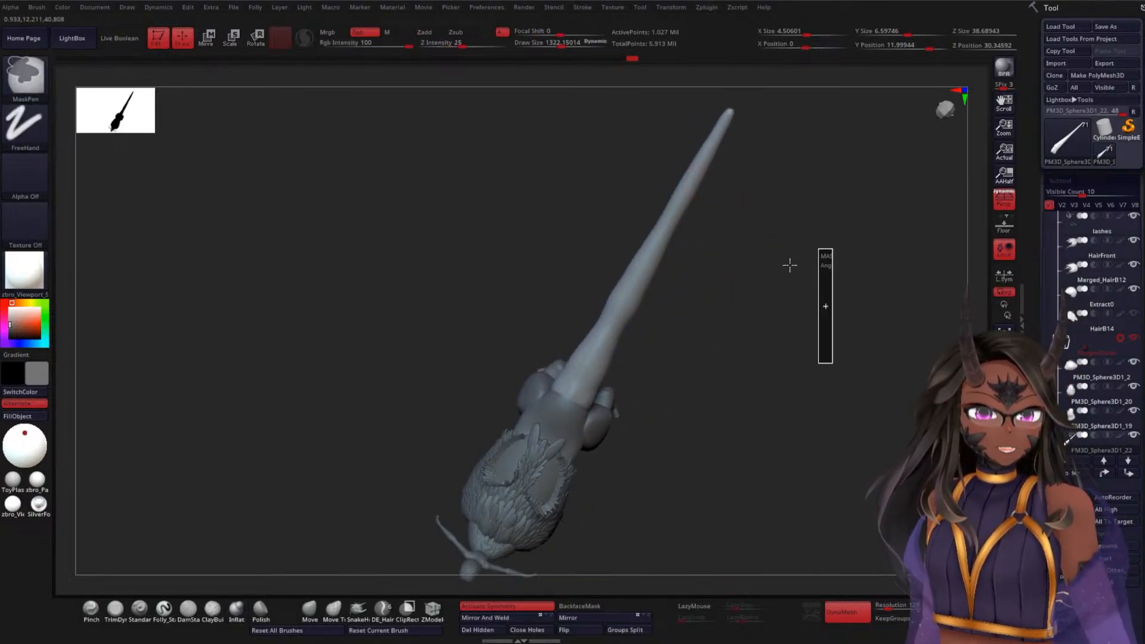
pyautogui.keyDown('alt'); pyautogui.moveTo(790, 265); pyautogui.dragTo(736, 314); pyautogui.keyUp('alt')
pyautogui.keyDown('shift'); pyautogui.moveTo(577, 288); pyautogui.dragTo(571, 317); pyautogui.keyUp('shift')
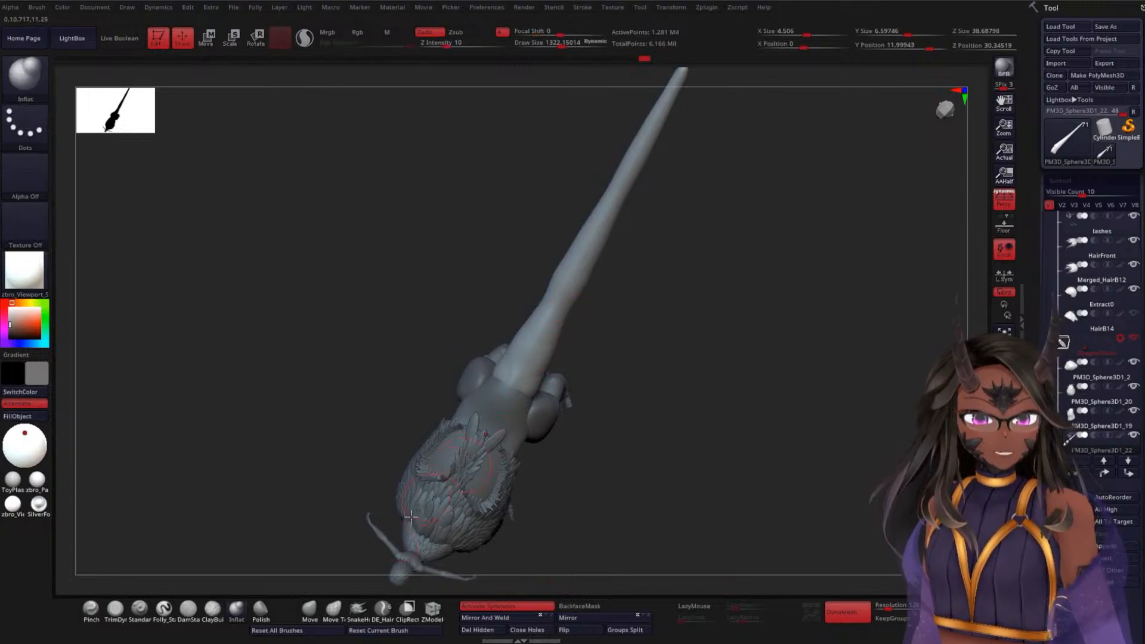
# Refine the tail's side outline with the Move brush and smooth the uneven transition along its midsection
pyautogui.click(309, 608)
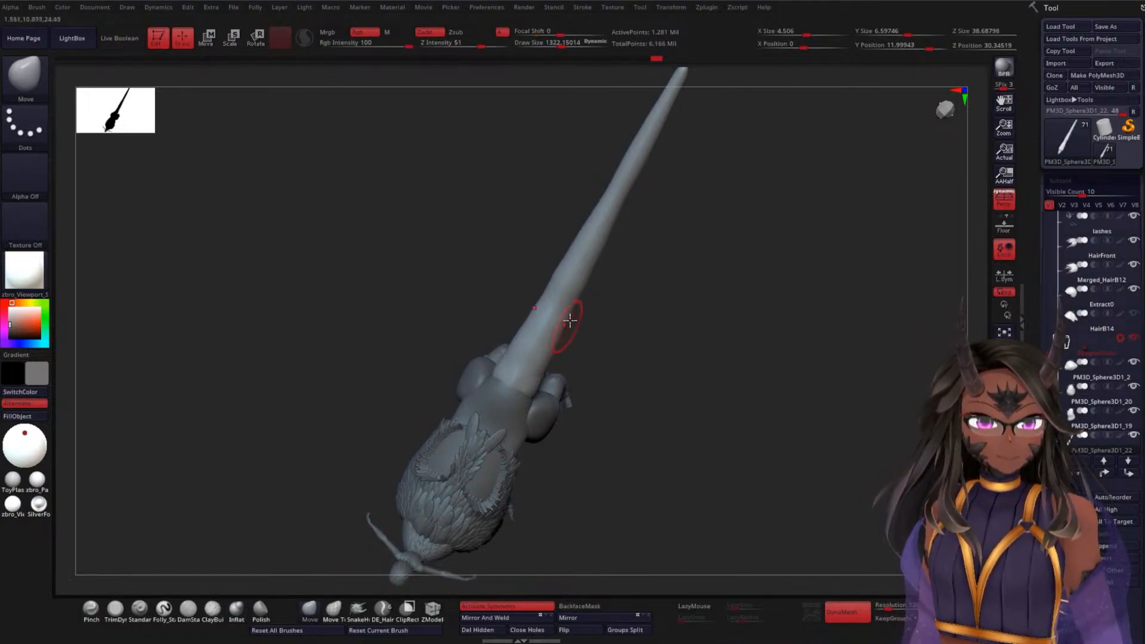
pyautogui.press('shift')
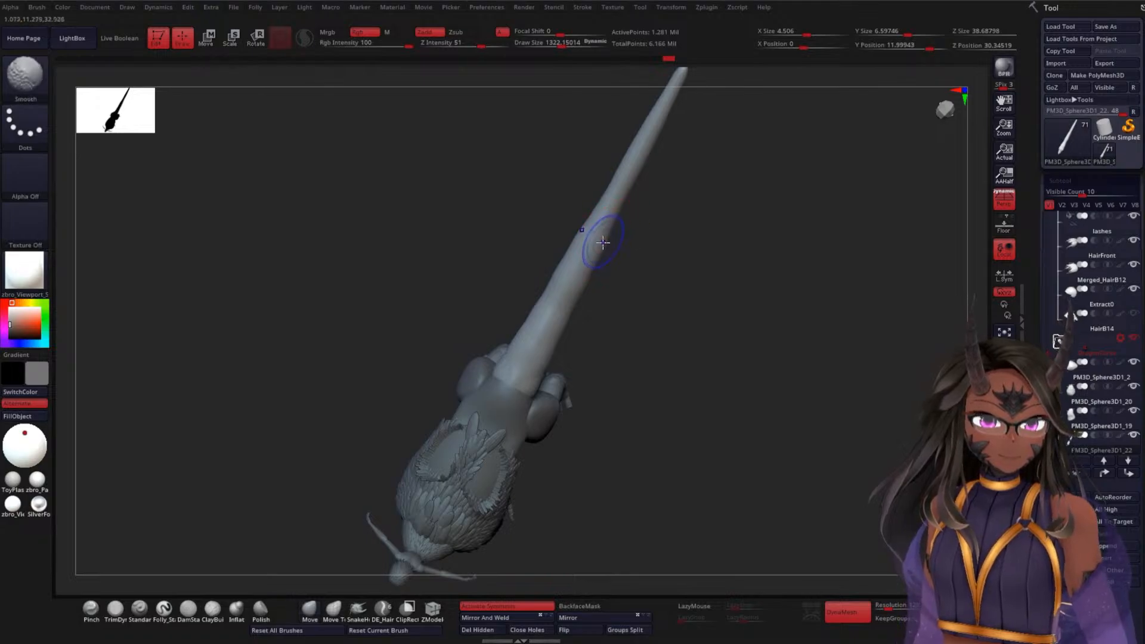
pyautogui.moveTo(596, 272); pyautogui.dragTo(683, 250)
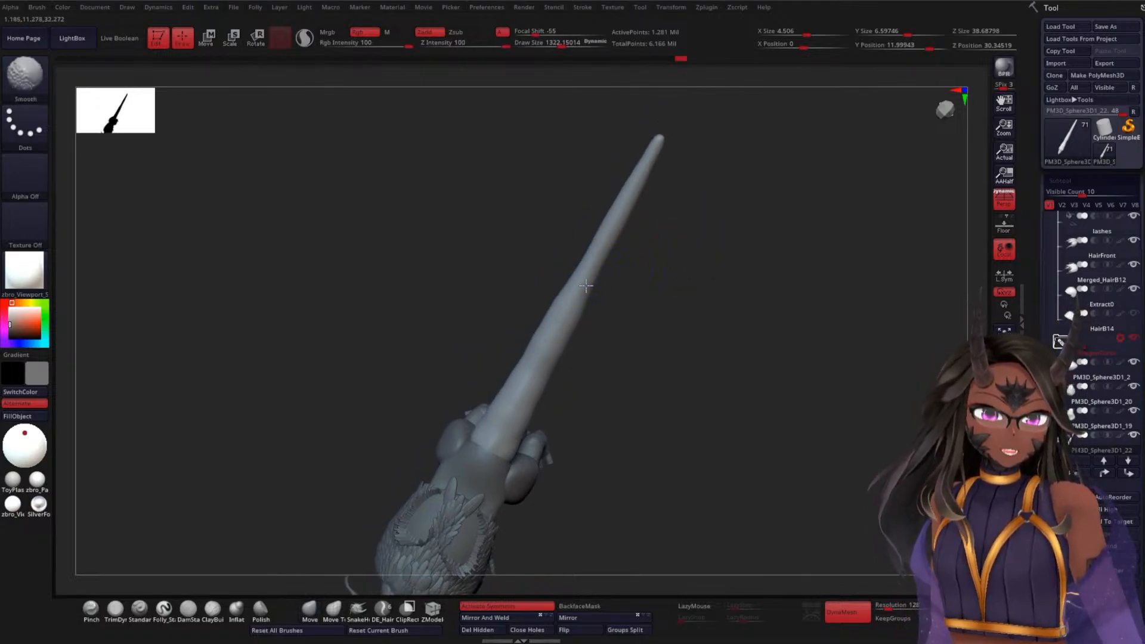
# Widen the whole tail sideways by scaling it along X with the transform gizmo
pyautogui.press('w')
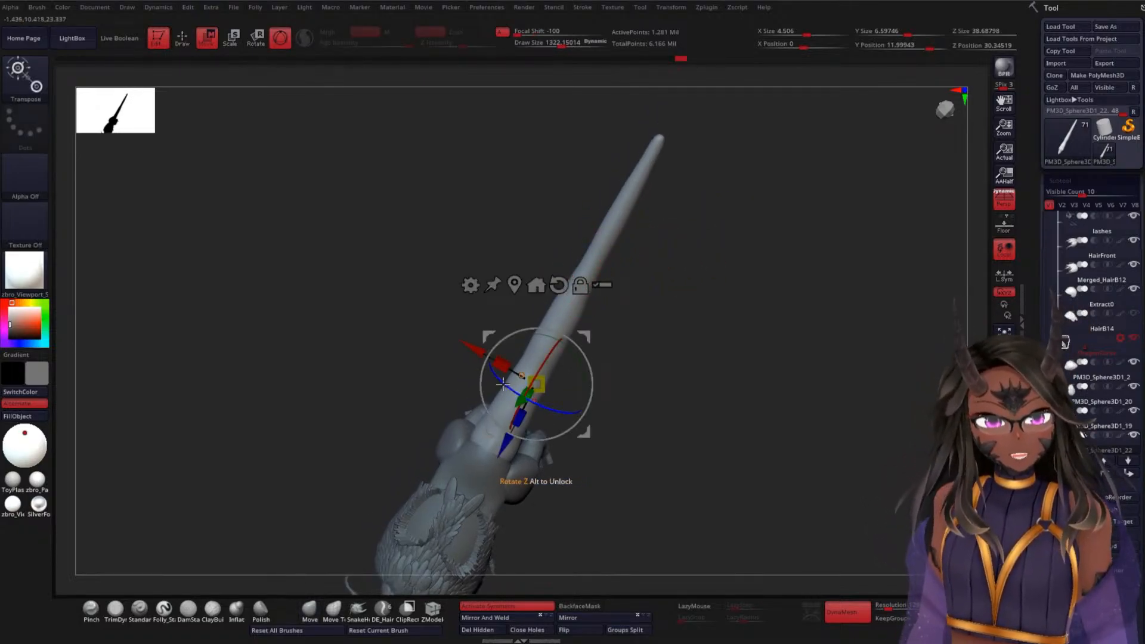
pyautogui.moveTo(495, 352); pyautogui.dragTo(482, 333)
pyautogui.press('q')
# Smooth the widened tail along its length, remesh it with DynaMesh and soften the bumps near the tip
pyautogui.moveTo(667, 291)
pyautogui.mouseDown()
pyautogui.moveTo(700, 337)
pyautogui.moveTo(667, 323)
pyautogui.moveTo(528, 375)
pyautogui.mouseUp()
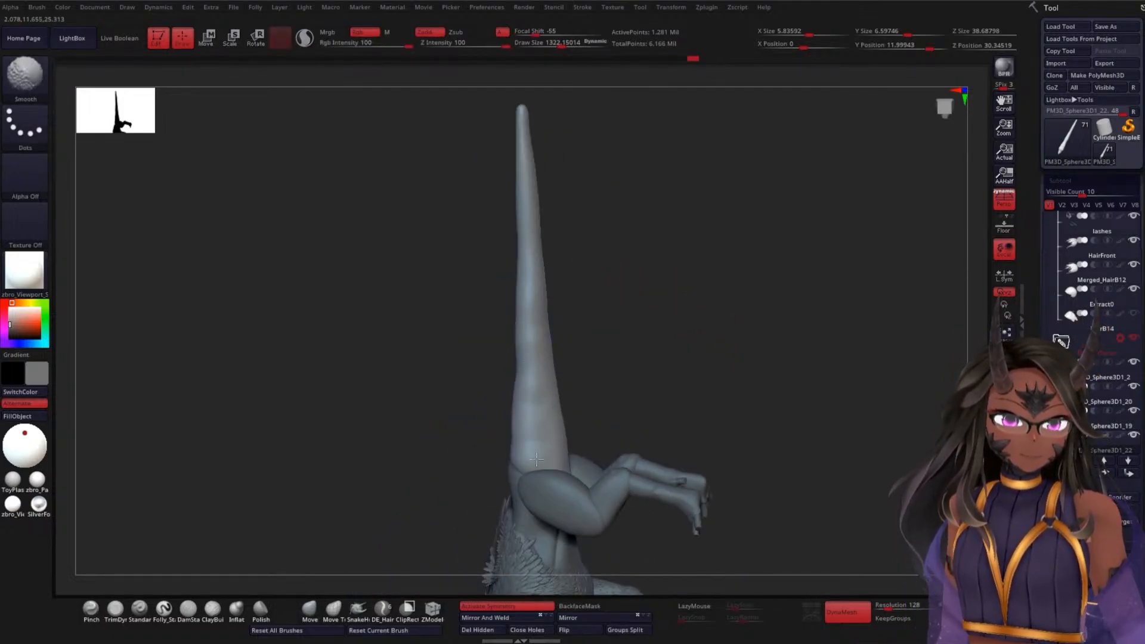
pyautogui.keyDown('alt'); pyautogui.moveTo(658, 227); pyautogui.dragTo(654, 375); pyautogui.keyUp('alt')
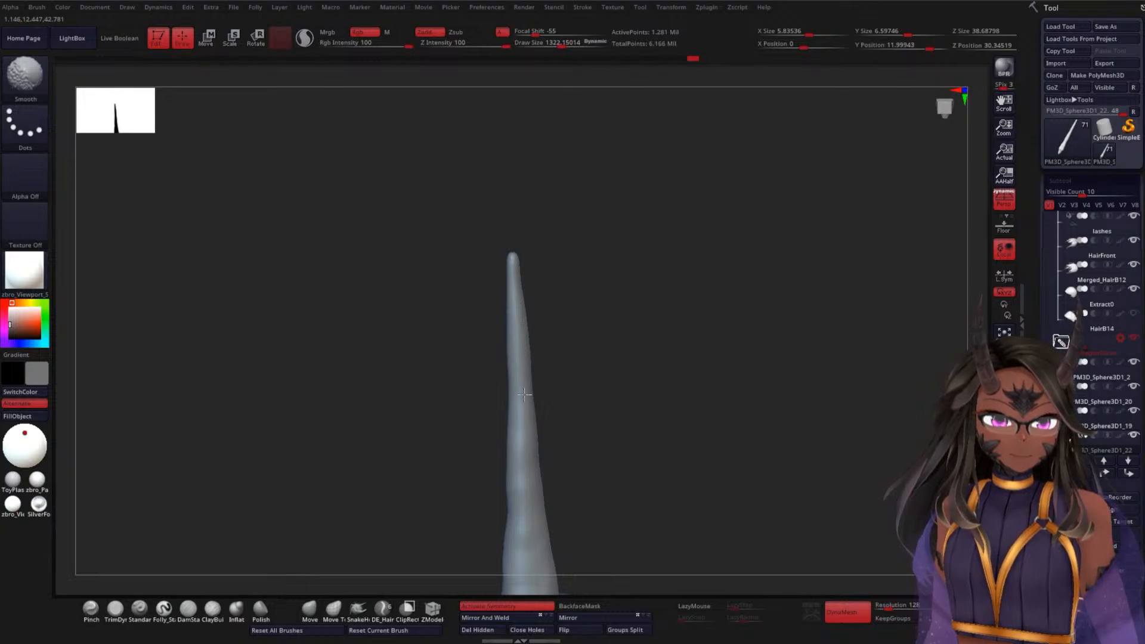
pyautogui.keyDown('ctrl'); pyautogui.moveTo(650, 244); pyautogui.dragTo(680, 359); pyautogui.keyUp('ctrl')
pyautogui.keyDown('shift'); pyautogui.moveTo(614, 334); pyautogui.dragTo(581, 366); pyautogui.keyUp('shift')
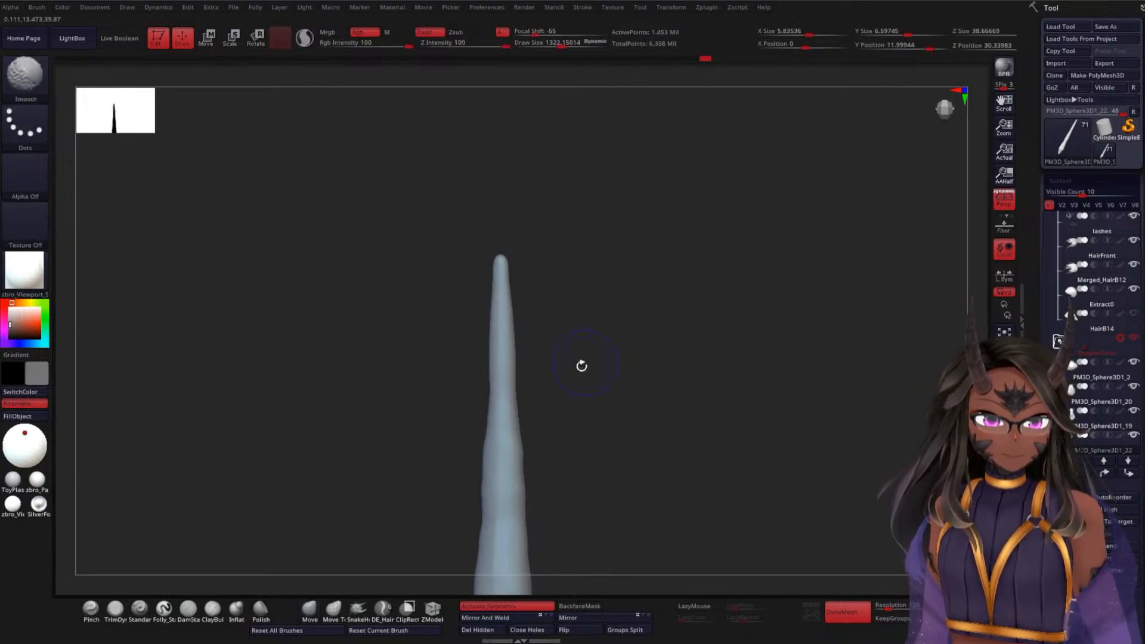
pyautogui.moveTo(481, 476)
pyautogui.keyDown('shift'); pyautogui.mouseDown()
pyautogui.moveTo(477, 427)
pyautogui.moveTo(482, 468)
pyautogui.mouseUp(); pyautogui.keyUp('shift')
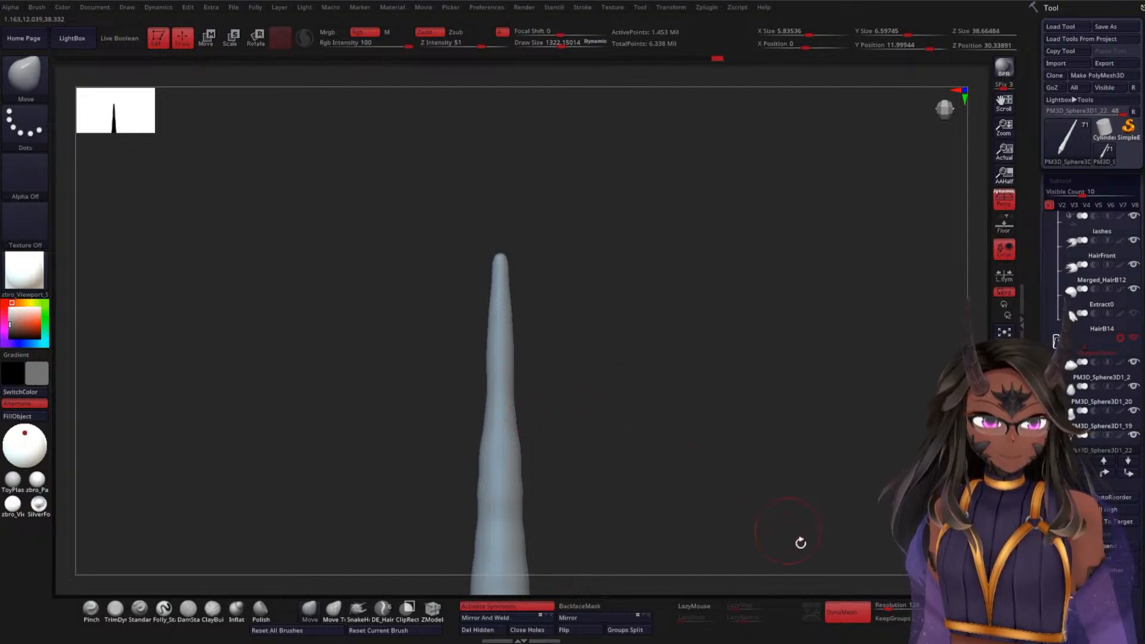
# Rebuild the tail with a lower DynaMesh resolution and smooth the bulges below its tip
pyautogui.click(848, 612)
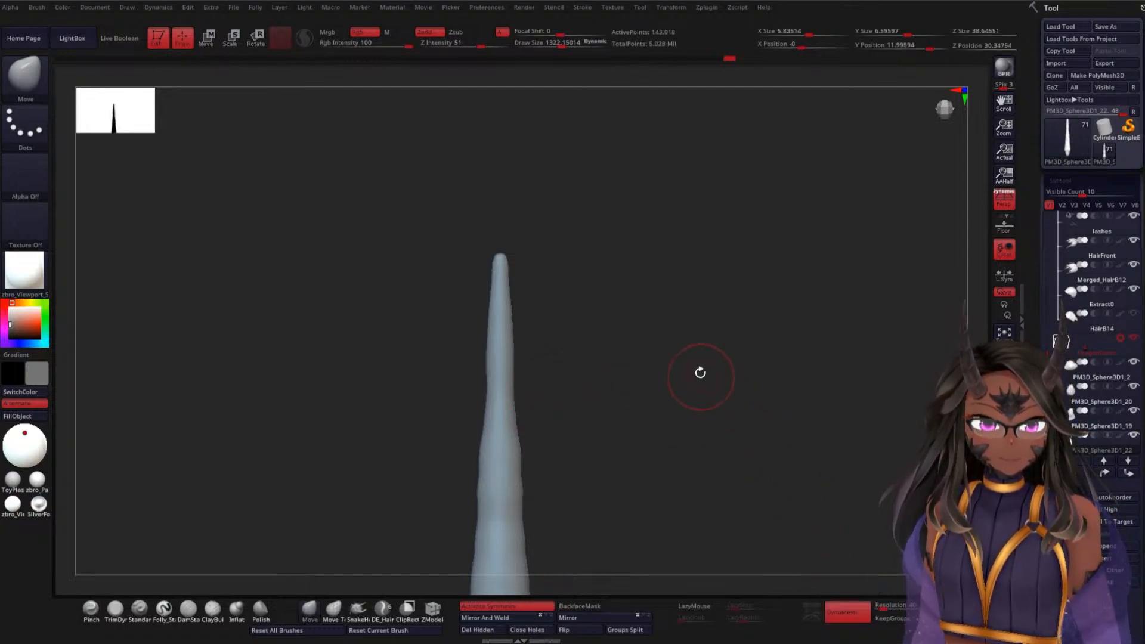
pyautogui.moveTo(757, 457); pyautogui.dragTo(643, 333)
pyautogui.keyDown('shift'); pyautogui.moveTo(522, 450); pyautogui.dragTo(538, 419); pyautogui.keyUp('shift')
pyautogui.keyDown('ctrl'); pyautogui.moveTo(664, 315); pyautogui.dragTo(683, 462); pyautogui.keyUp('ctrl')
# Lower the DynaMesh resolution further and remesh the tail into a coarser mesh that is easier to smooth
pyautogui.keyDown('alt'); pyautogui.moveTo(679, 382); pyautogui.dragTo(703, 524); pyautogui.keyUp('alt')
pyautogui.moveTo(729, 382); pyautogui.dragTo(710, 394)
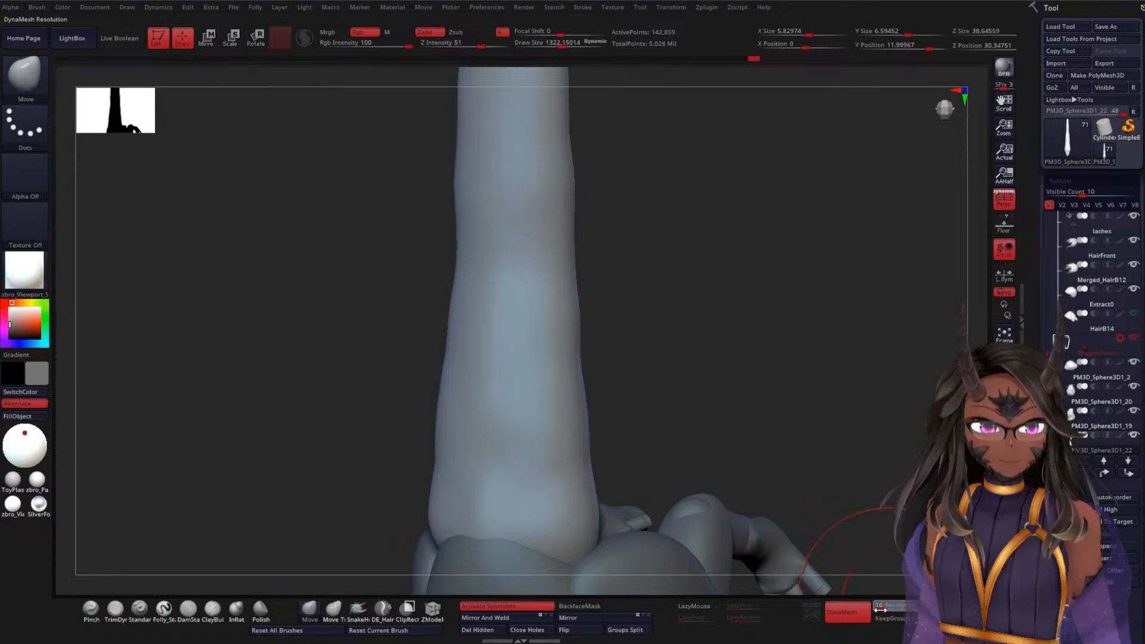
pyautogui.moveTo(700, 386)
pyautogui.mouseDown()
pyautogui.moveTo(542, 454)
pyautogui.moveTo(547, 406)
pyautogui.mouseUp()
pyautogui.moveTo(547, 467); pyautogui.dragTo(559, 463)
pyautogui.keyDown('ctrl'); pyautogui.moveTo(674, 320); pyautogui.dragTo(718, 447); pyautogui.keyUp('ctrl')
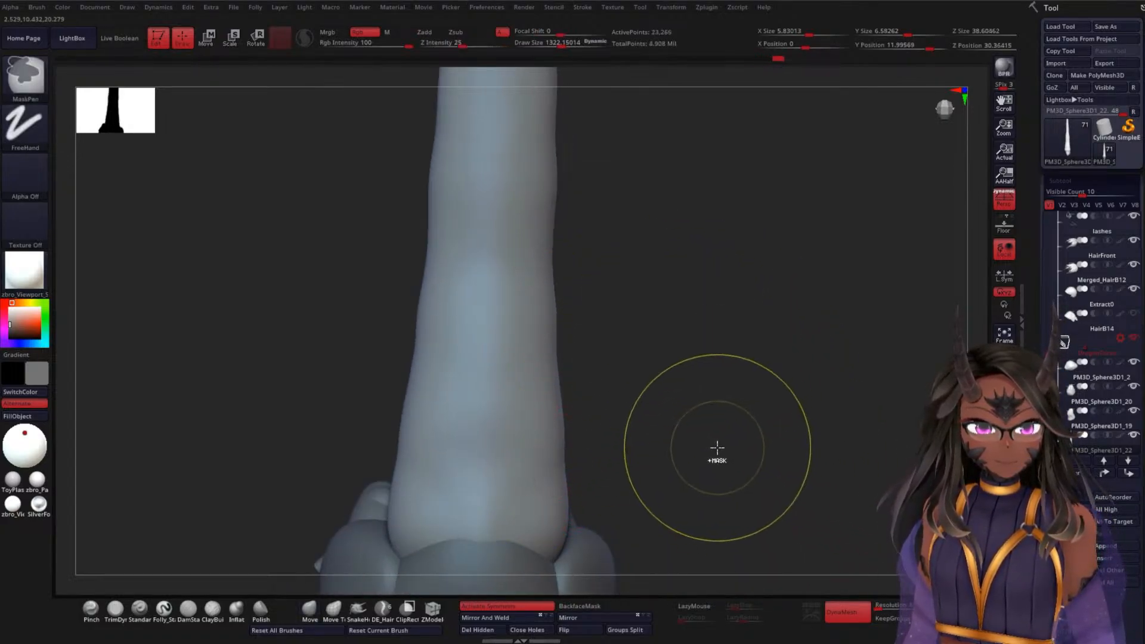
# Smooth the bumps along both sides of the tail from its base through the midsection into an even taper
pyautogui.moveTo(552, 322)
pyautogui.keyDown('shift'); pyautogui.mouseDown()
pyautogui.moveTo(557, 426)
pyautogui.moveTo(543, 289)
pyautogui.mouseUp(); pyautogui.keyUp('shift')
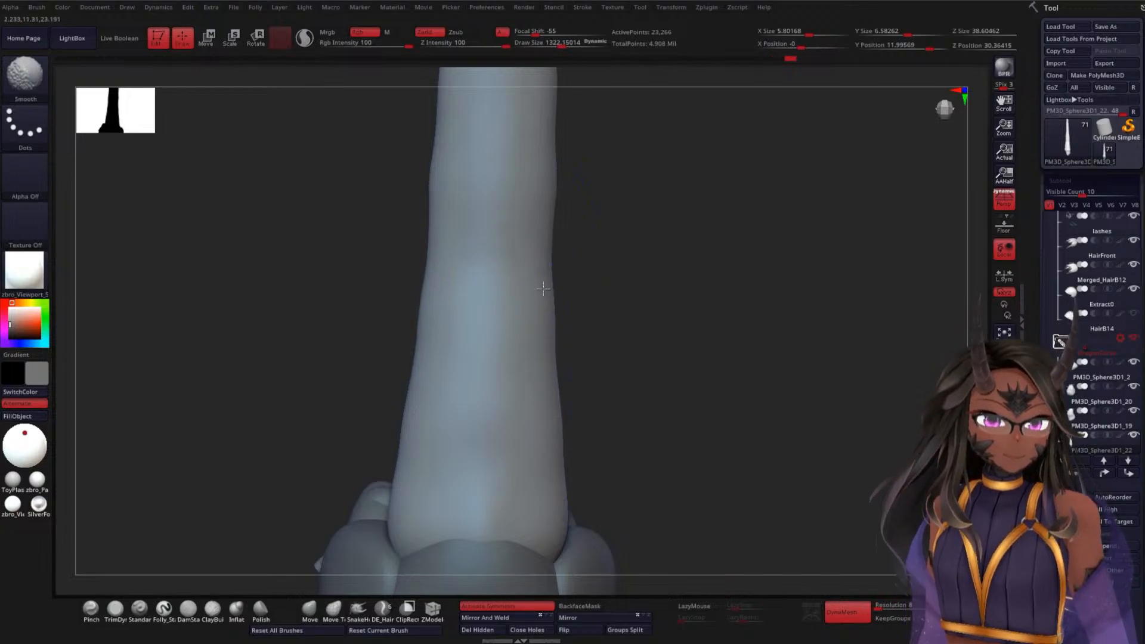
pyautogui.moveTo(660, 340); pyautogui.dragTo(657, 396)
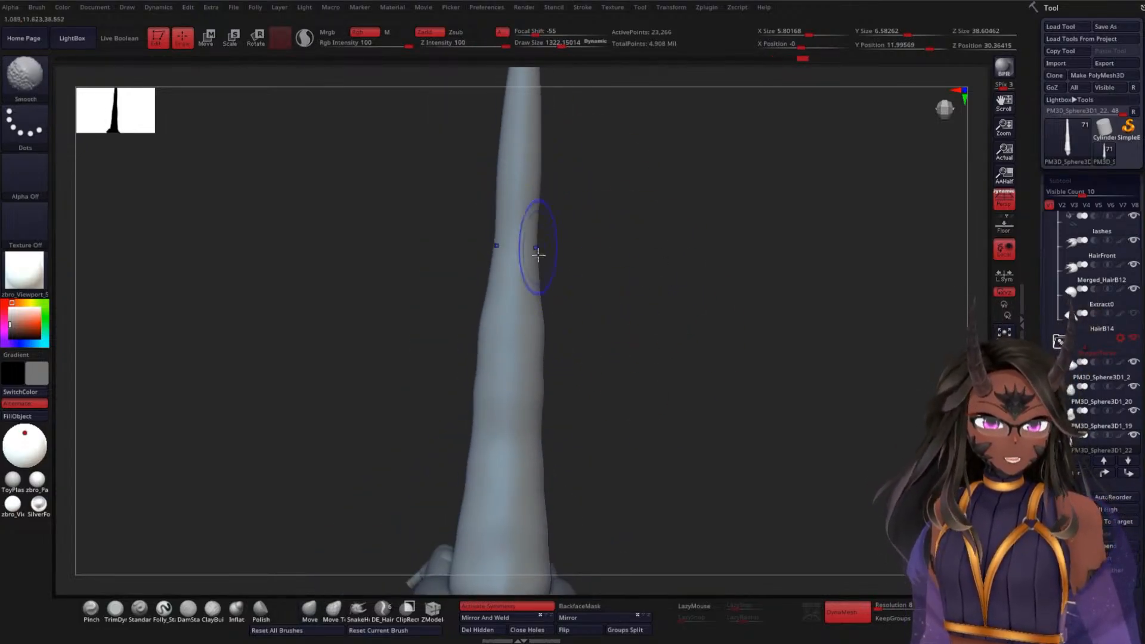
pyautogui.keyDown('shift'); pyautogui.moveTo(538, 255); pyautogui.dragTo(505, 245); pyautogui.keyUp('shift')
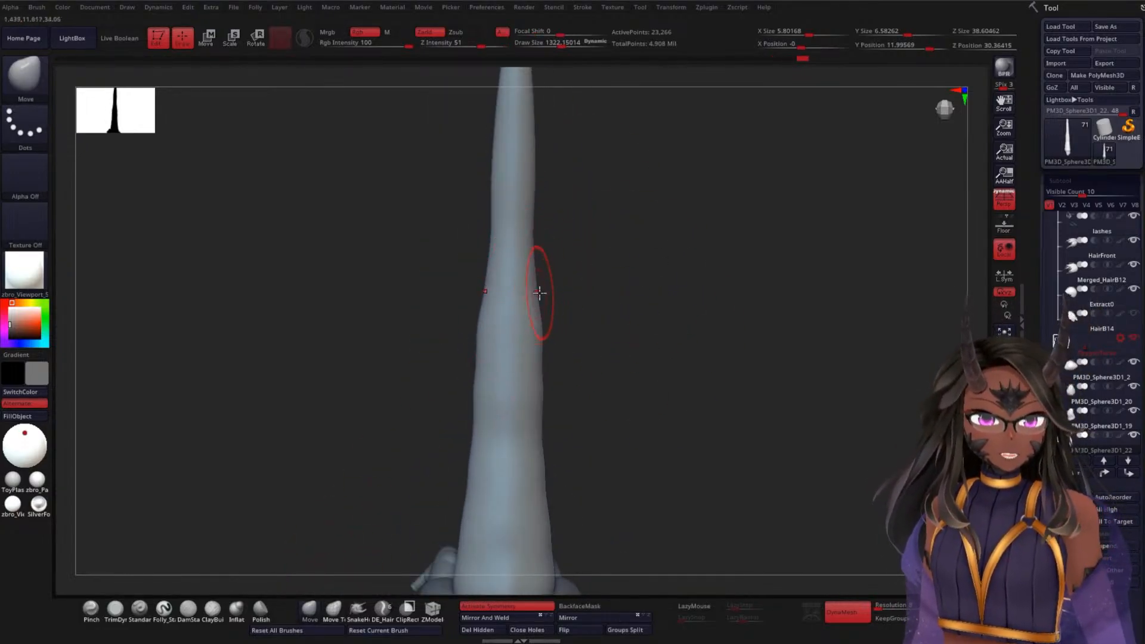
pyautogui.keyDown('shift'); pyautogui.moveTo(541, 276); pyautogui.dragTo(537, 189); pyautogui.keyUp('shift')
pyautogui.moveTo(542, 302)
pyautogui.keyDown('shift'); pyautogui.mouseDown()
pyautogui.moveTo(537, 235)
pyautogui.moveTo(562, 394)
pyautogui.mouseUp(); pyautogui.keyUp('shift')
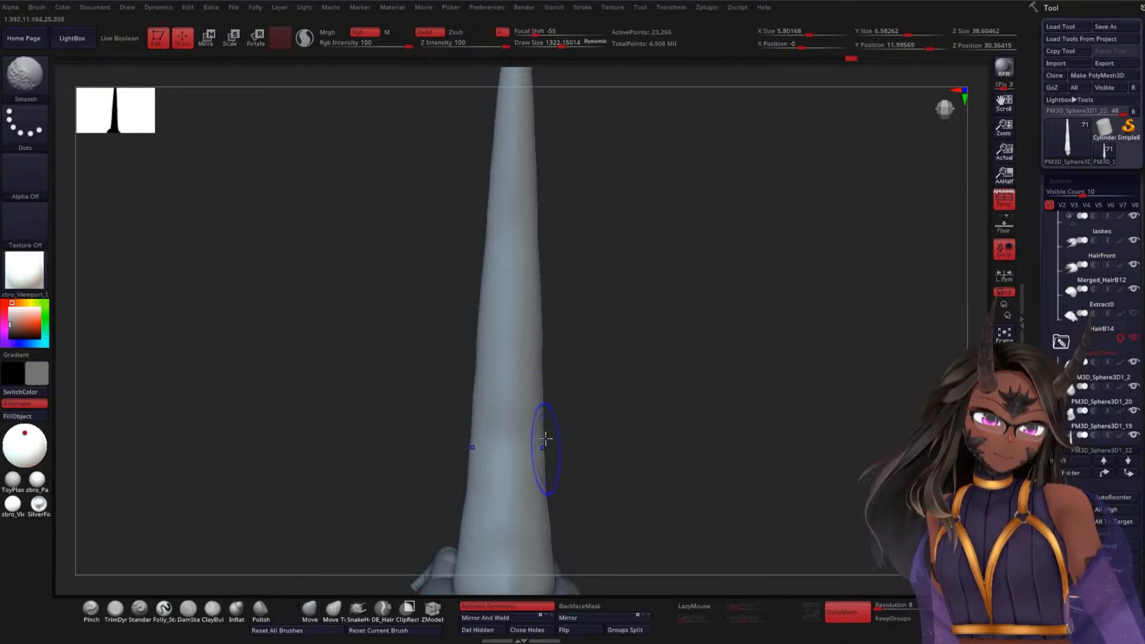
# Pull the tail tip out into a longer, narrower point and smooth the taper below it
pyautogui.moveTo(539, 440); pyautogui.dragTo(545, 409)
pyautogui.moveTo(611, 269); pyautogui.dragTo(538, 238)
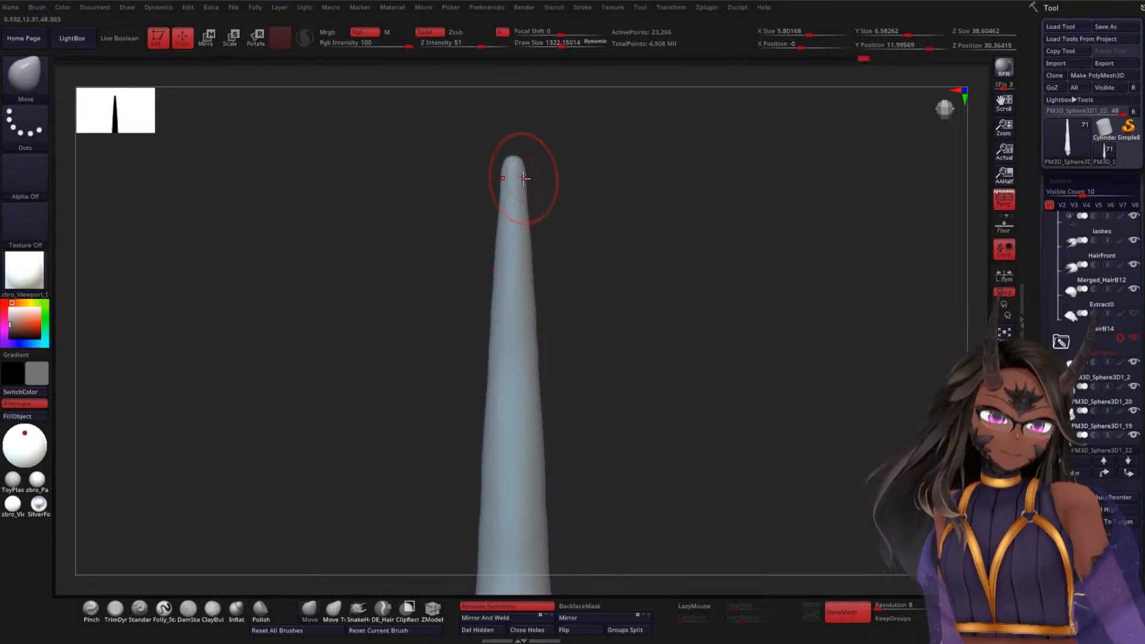
pyautogui.moveTo(522, 157); pyautogui.dragTo(524, 137)
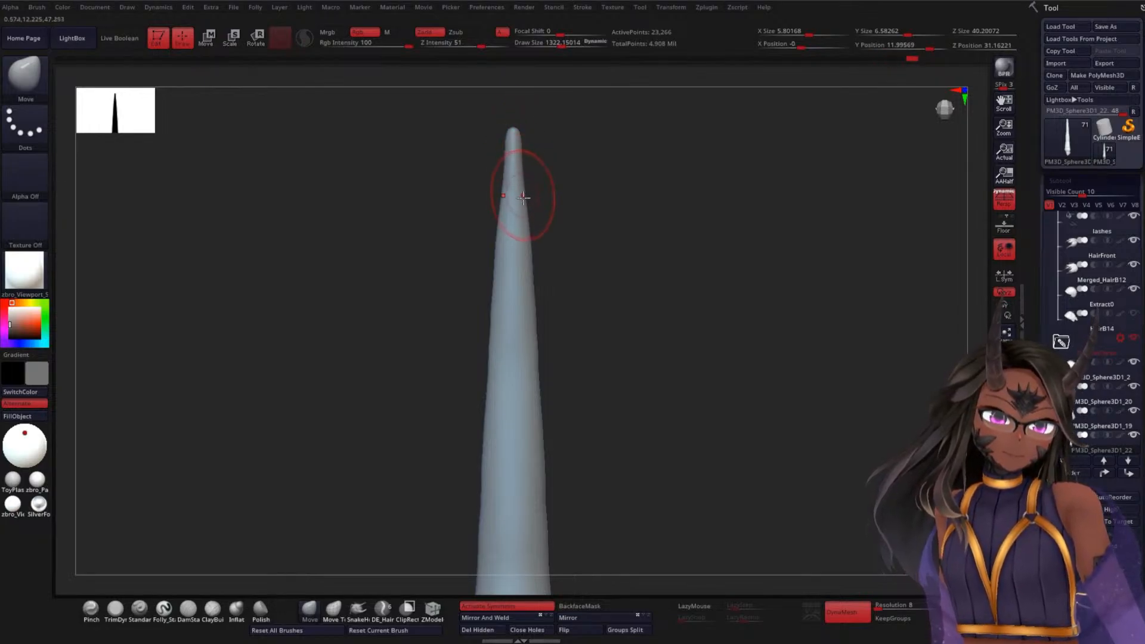
pyautogui.moveTo(527, 209)
pyautogui.mouseDown()
pyautogui.moveTo(534, 246)
pyautogui.moveTo(522, 195)
pyautogui.moveTo(529, 287)
pyautogui.mouseUp()
pyautogui.keyDown('shift'); pyautogui.moveTo(534, 350); pyautogui.dragTo(524, 134); pyautogui.keyUp('shift')
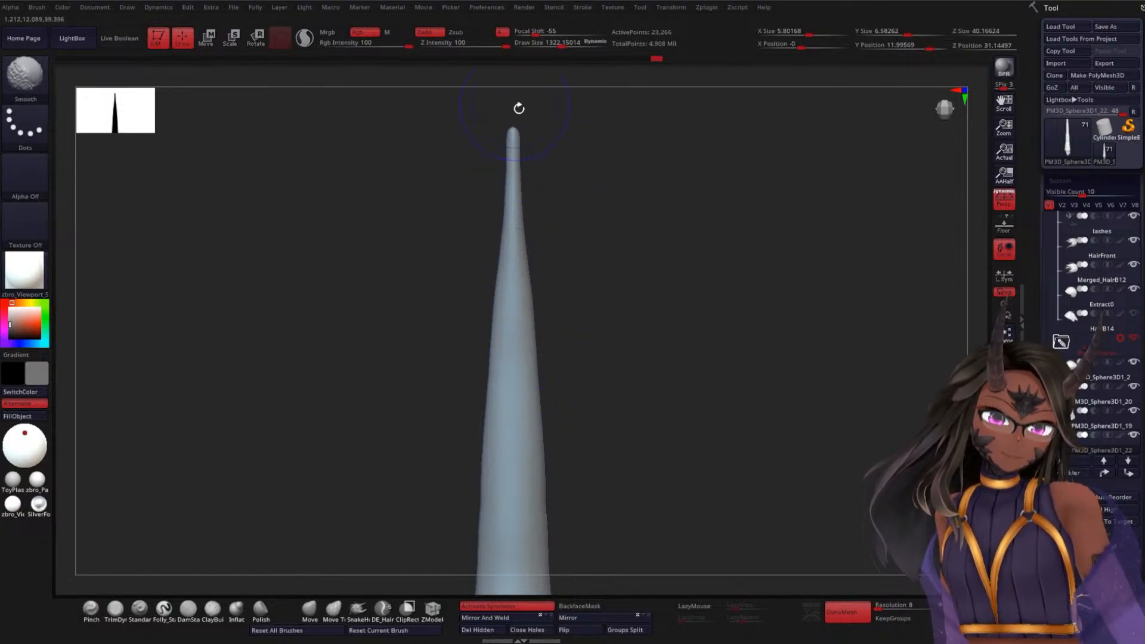
# Smooth the tail along its length and around its base so it blends evenly into the hips
pyautogui.moveTo(672, 362)
pyautogui.mouseDown()
pyautogui.moveTo(667, 378)
pyautogui.moveTo(632, 381)
pyautogui.moveTo(667, 388)
pyautogui.moveTo(667, 204)
pyautogui.mouseUp()
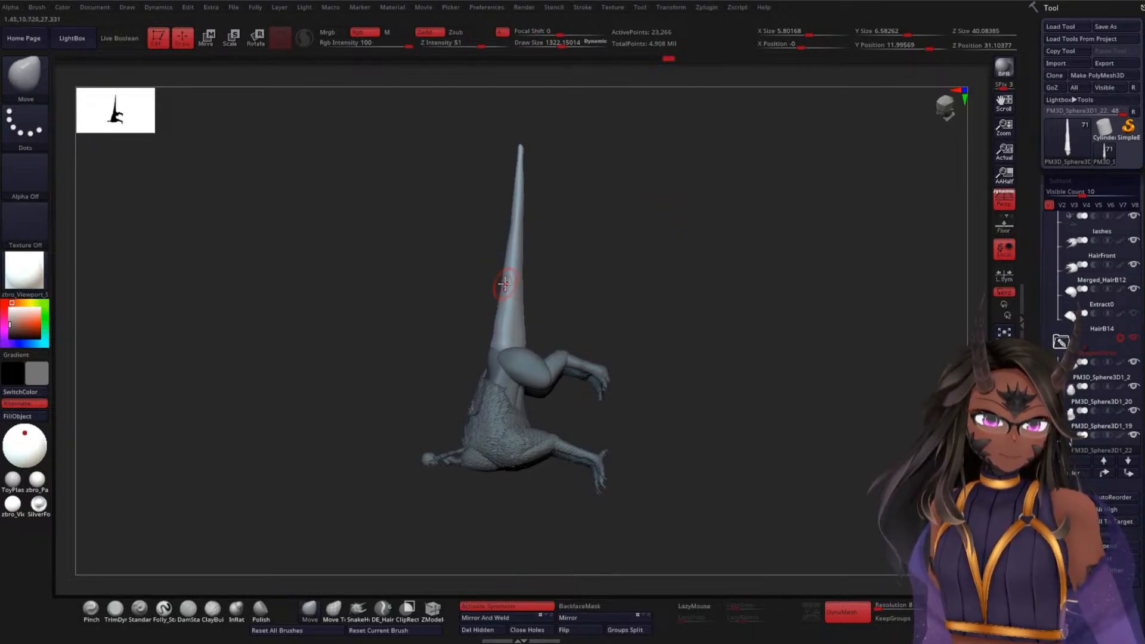
pyautogui.press('shift')
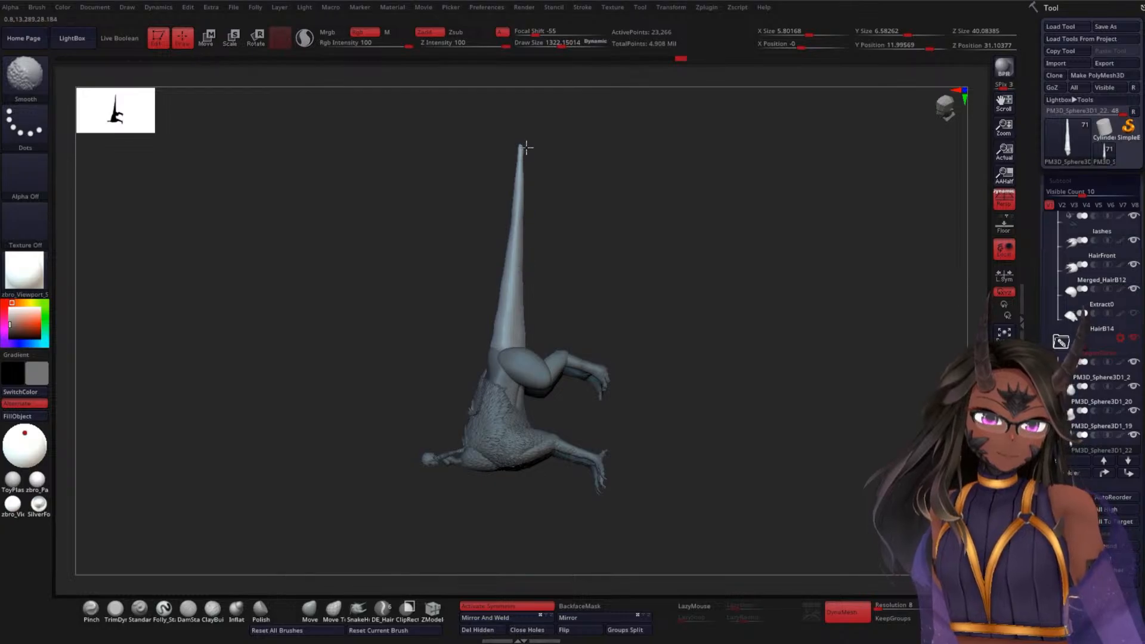
pyautogui.moveTo(627, 241)
pyautogui.mouseDown()
pyautogui.moveTo(637, 249)
pyautogui.moveTo(581, 292)
pyautogui.mouseUp()
pyautogui.press('shift')
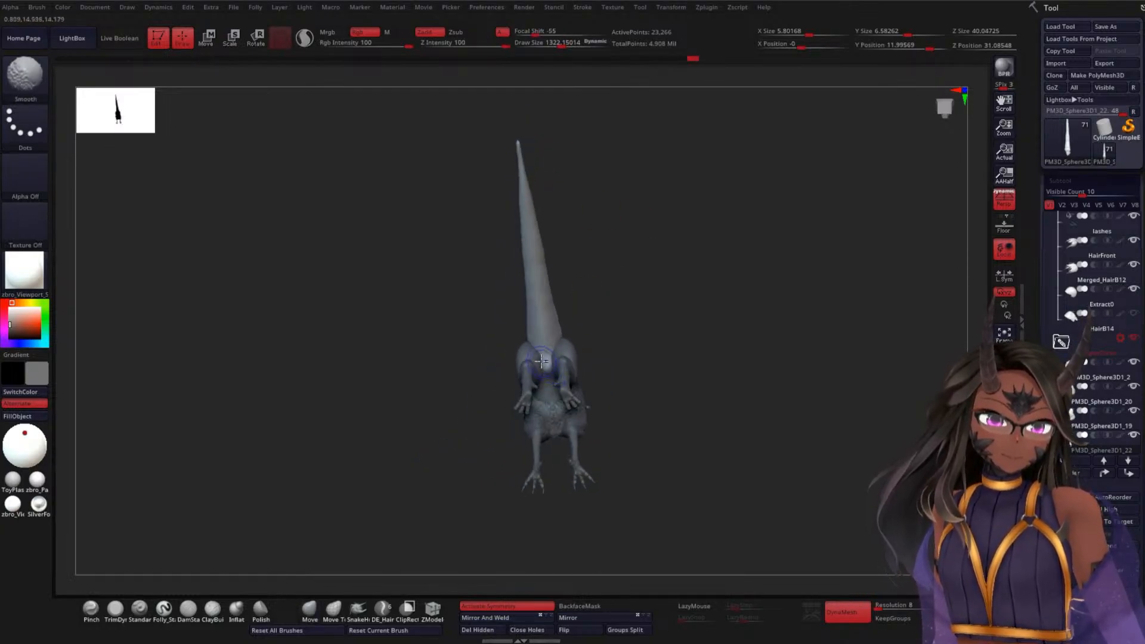
pyautogui.moveTo(660, 297); pyautogui.dragTo(732, 300)
pyautogui.moveTo(603, 148)
pyautogui.keyDown('alt'); pyautogui.mouseDown()
pyautogui.moveTo(593, 281)
pyautogui.moveTo(433, 384)
pyautogui.mouseUp(); pyautogui.keyUp('alt')
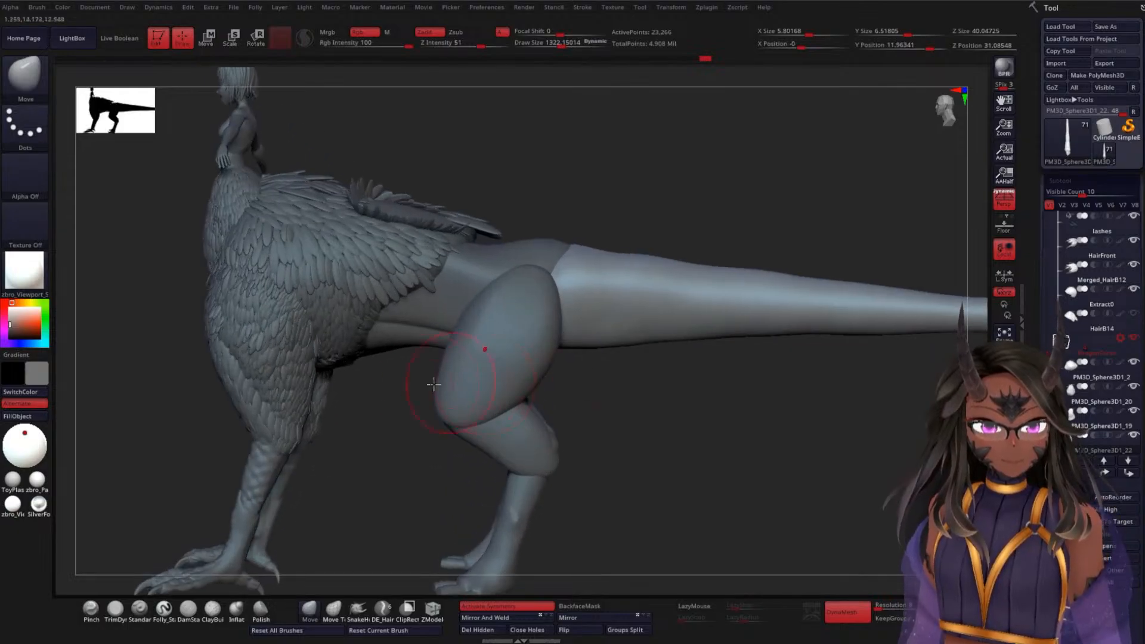
# Unhide the wings folder so the wings show together with the creature's body
pyautogui.moveTo(207, 440); pyautogui.dragTo(260, 455)
pyautogui.moveTo(761, 430); pyautogui.dragTo(779, 409)
pyautogui.moveTo(734, 308); pyautogui.dragTo(735, 350)
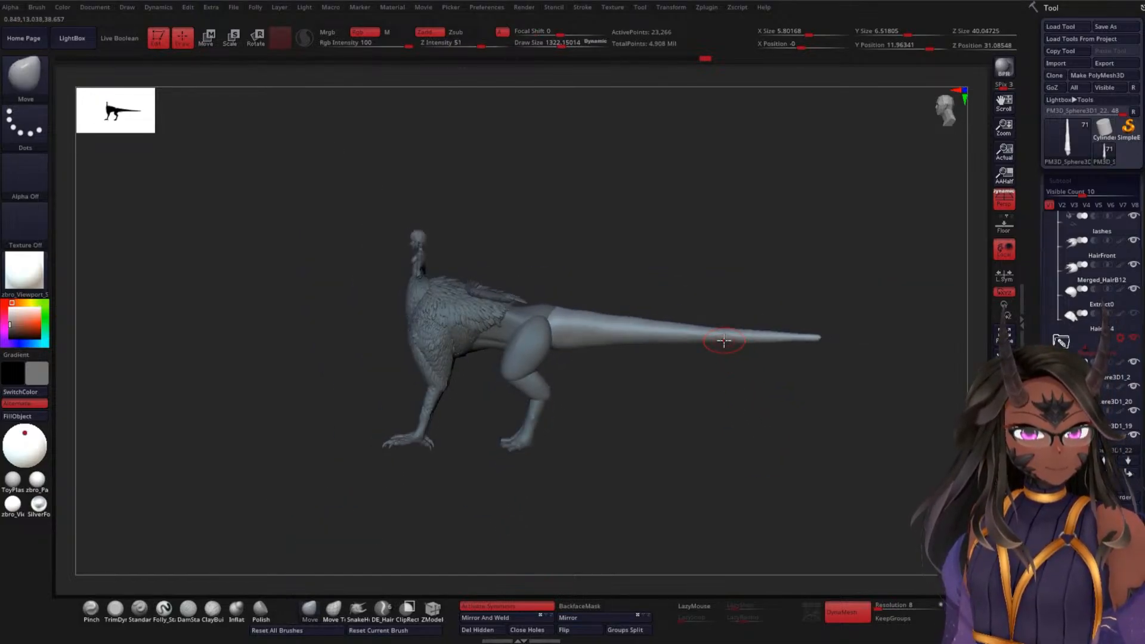
pyautogui.keyDown('alt'); pyautogui.moveTo(683, 237); pyautogui.dragTo(749, 317); pyautogui.keyUp('alt')
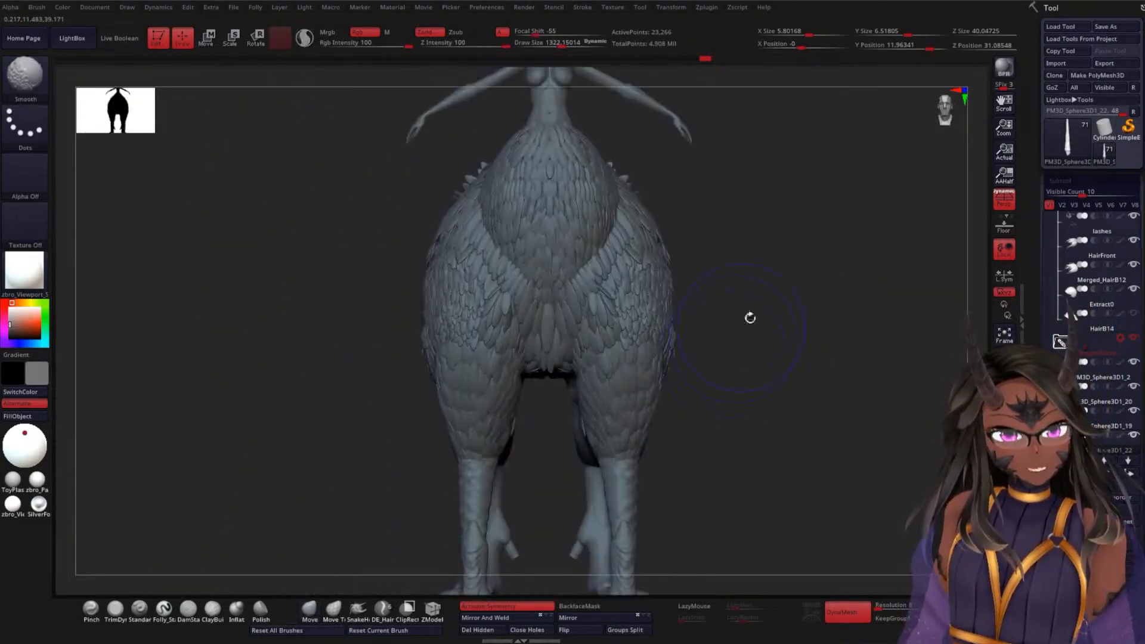
pyautogui.moveTo(1047, 382); pyautogui.dragTo(1048, 417)
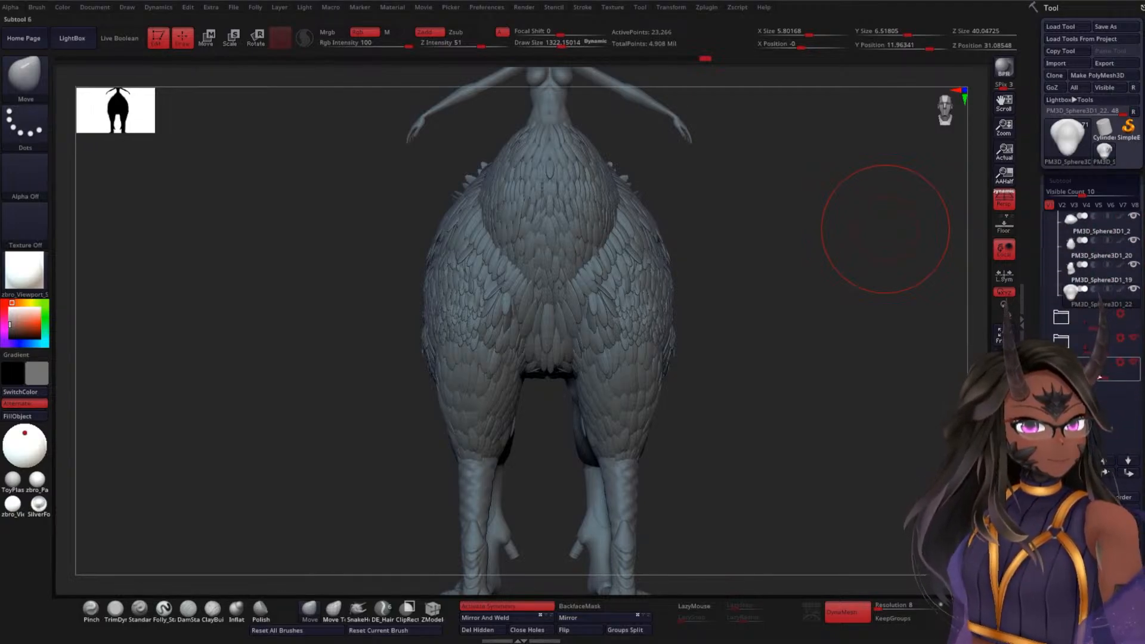
pyautogui.click(1133, 319)
pyautogui.moveTo(787, 396)
pyautogui.mouseDown()
pyautogui.moveTo(797, 352)
pyautogui.moveTo(775, 368)
pyautogui.moveTo(788, 403)
pyautogui.moveTo(782, 358)
pyautogui.moveTo(755, 355)
pyautogui.moveTo(754, 373)
pyautogui.moveTo(785, 424)
pyautogui.moveTo(783, 340)
pyautogui.moveTo(728, 365)
pyautogui.moveTo(816, 341)
pyautogui.moveTo(757, 363)
pyautogui.moveTo(764, 346)
pyautogui.moveTo(771, 417)
pyautogui.mouseUp()
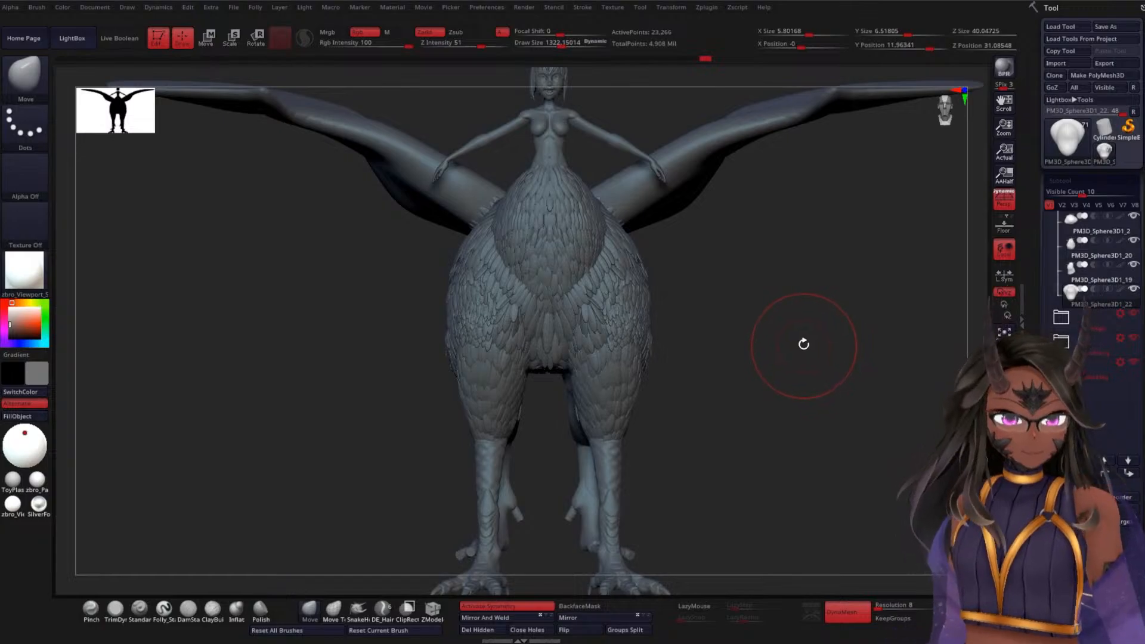
# Examine the creature's proportions from the front, sides and above, comparing the tail and hind legs with the feathered body
pyautogui.moveTo(835, 368); pyautogui.dragTo(801, 363)
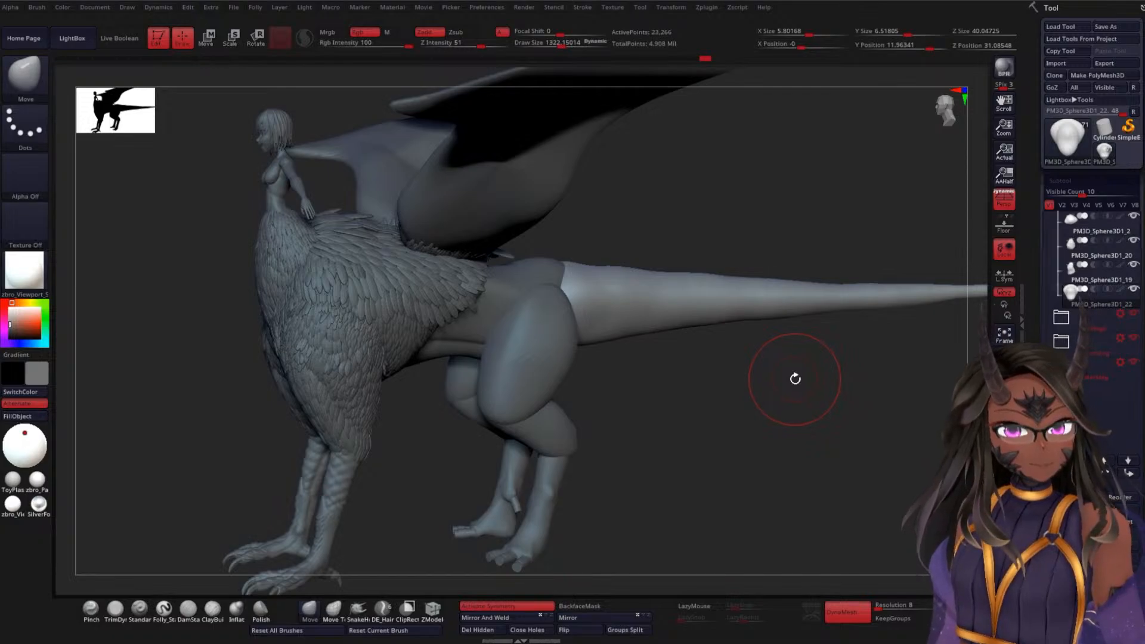
pyautogui.moveTo(795, 379); pyautogui.dragTo(791, 299)
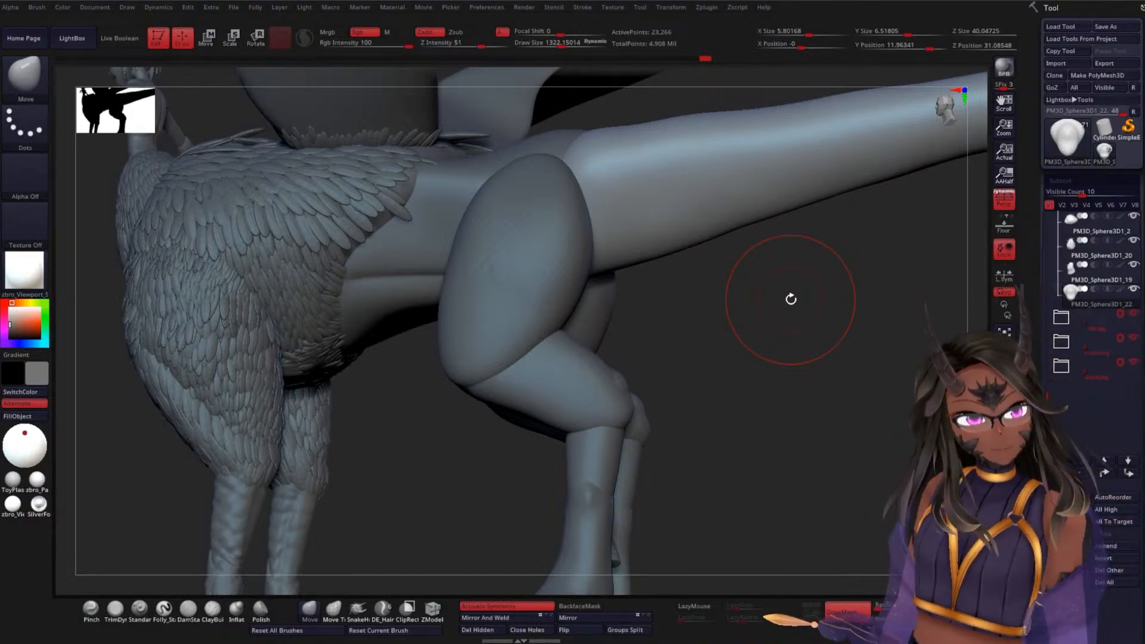
pyautogui.keyDown('alt'); pyautogui.moveTo(748, 409); pyautogui.dragTo(745, 354); pyautogui.keyUp('alt')
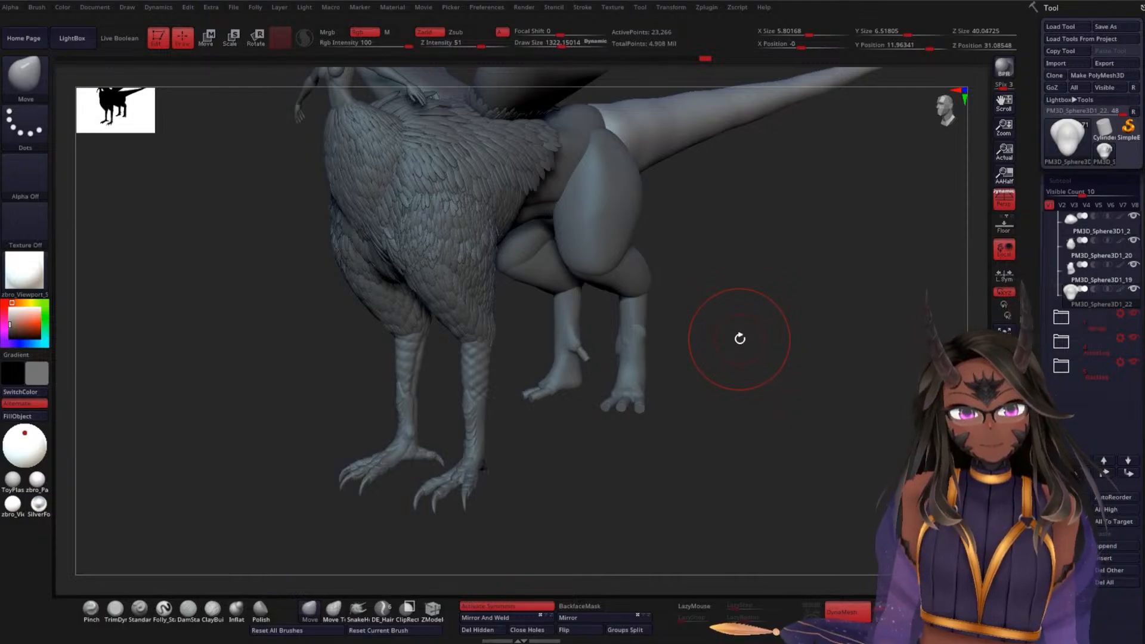
pyautogui.moveTo(748, 311); pyautogui.dragTo(731, 340)
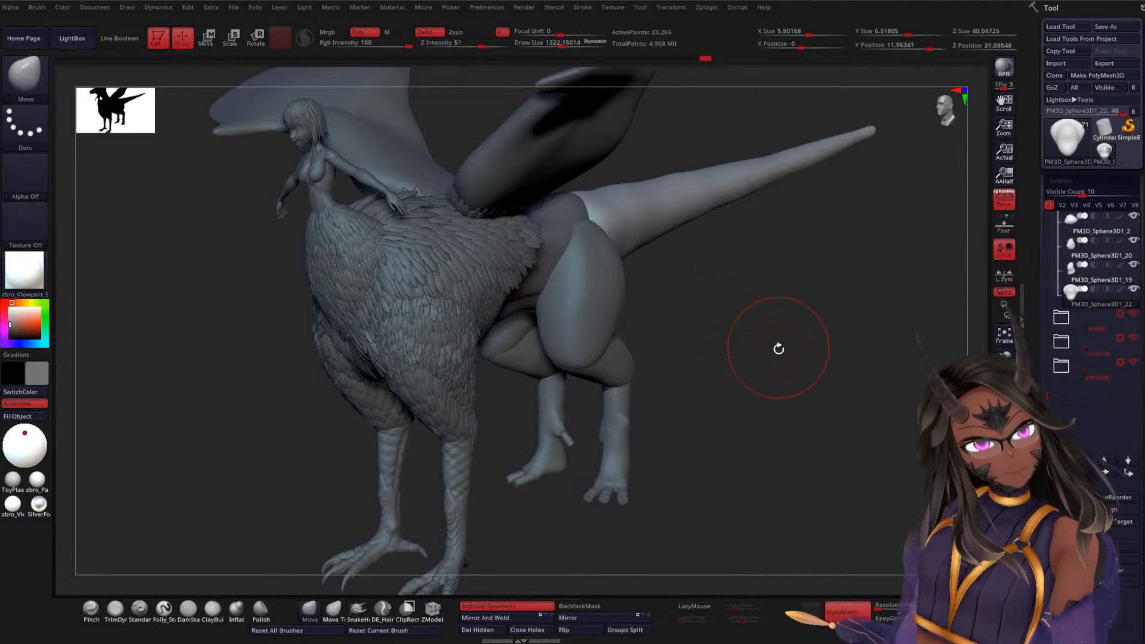
pyautogui.moveTo(780, 345); pyautogui.dragTo(627, 380)
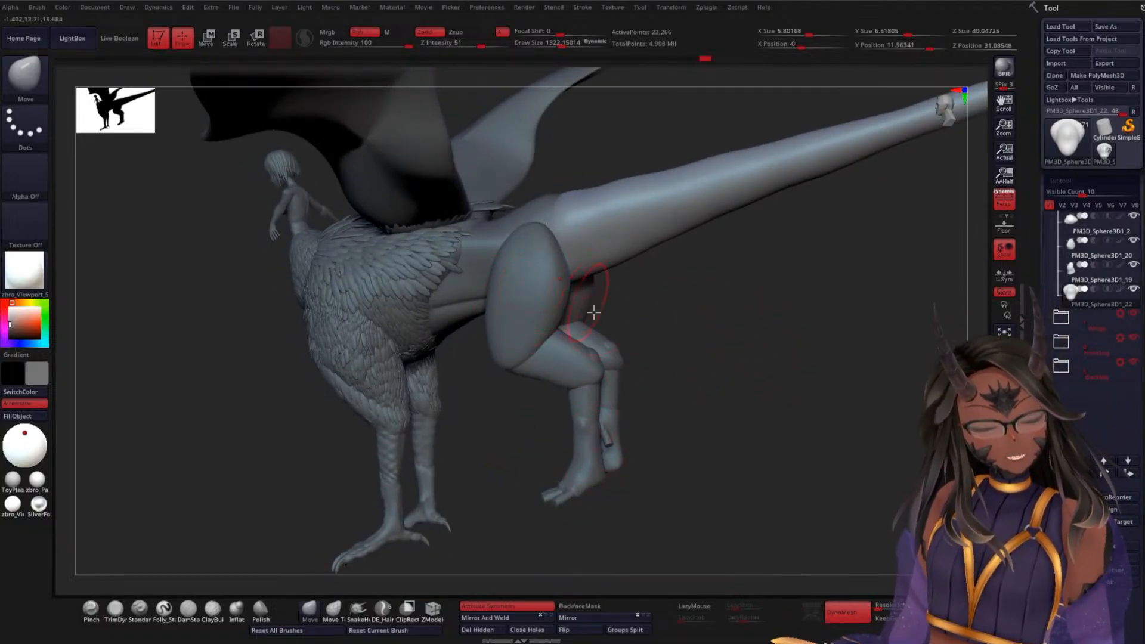
pyautogui.moveTo(596, 312)
pyautogui.mouseDown()
pyautogui.moveTo(685, 352)
pyautogui.moveTo(685, 332)
pyautogui.moveTo(709, 400)
pyautogui.moveTo(641, 336)
pyautogui.mouseUp()
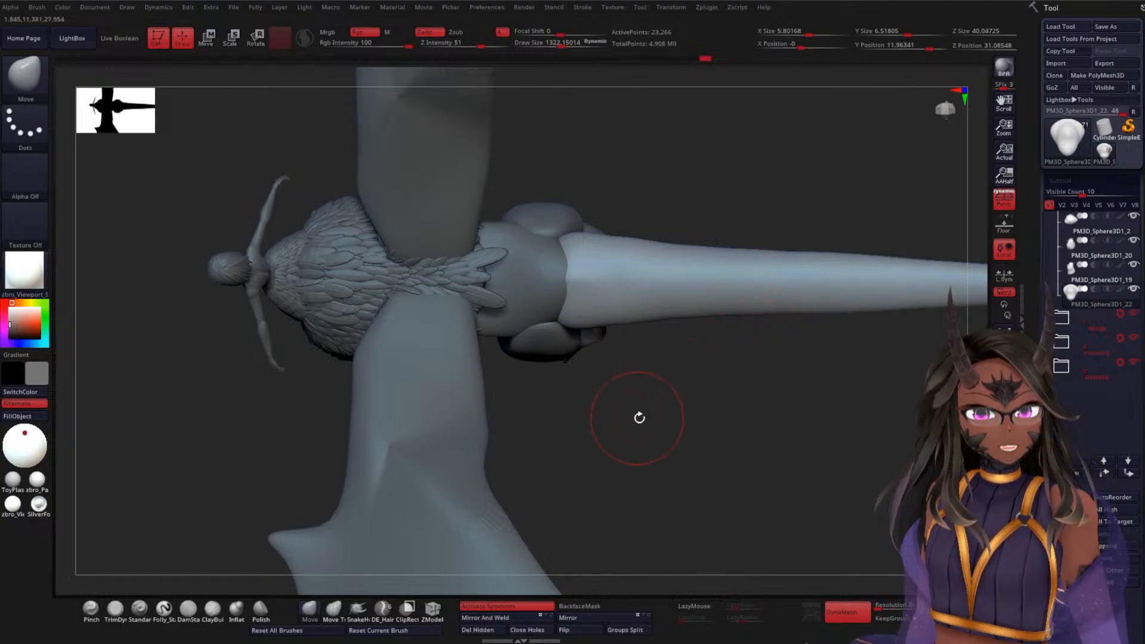
pyautogui.moveTo(639, 418); pyautogui.dragTo(645, 254)
pyautogui.moveTo(572, 427)
pyautogui.mouseDown()
pyautogui.moveTo(553, 477)
pyautogui.moveTo(435, 265)
pyautogui.mouseUp()
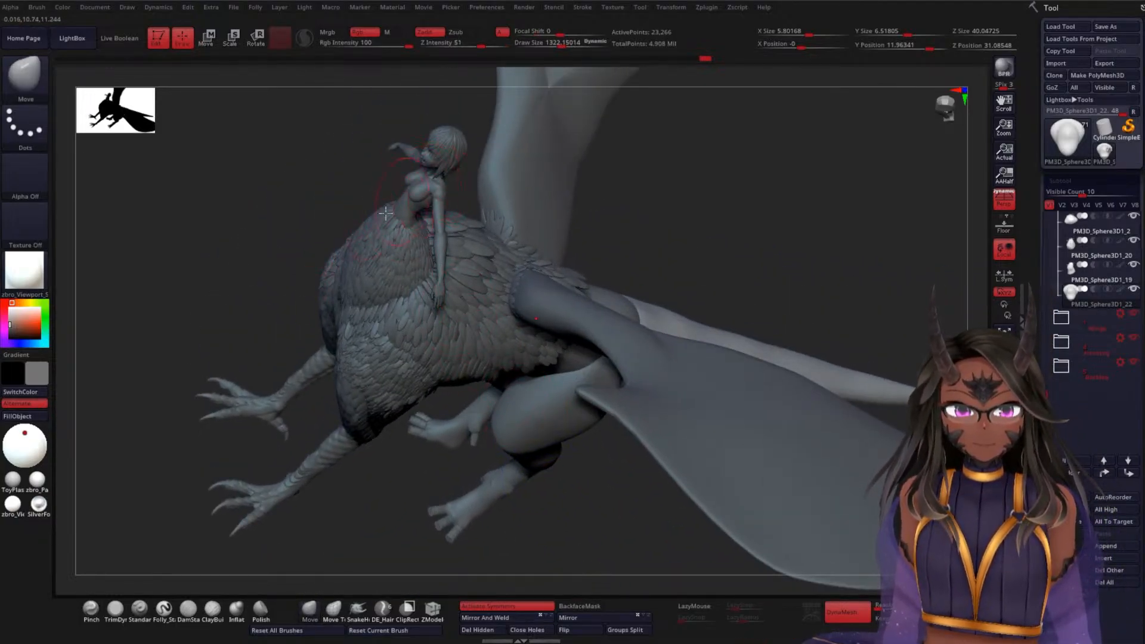
pyautogui.moveTo(376, 208); pyautogui.dragTo(266, 284)
pyautogui.moveTo(594, 232); pyautogui.dragTo(670, 160)
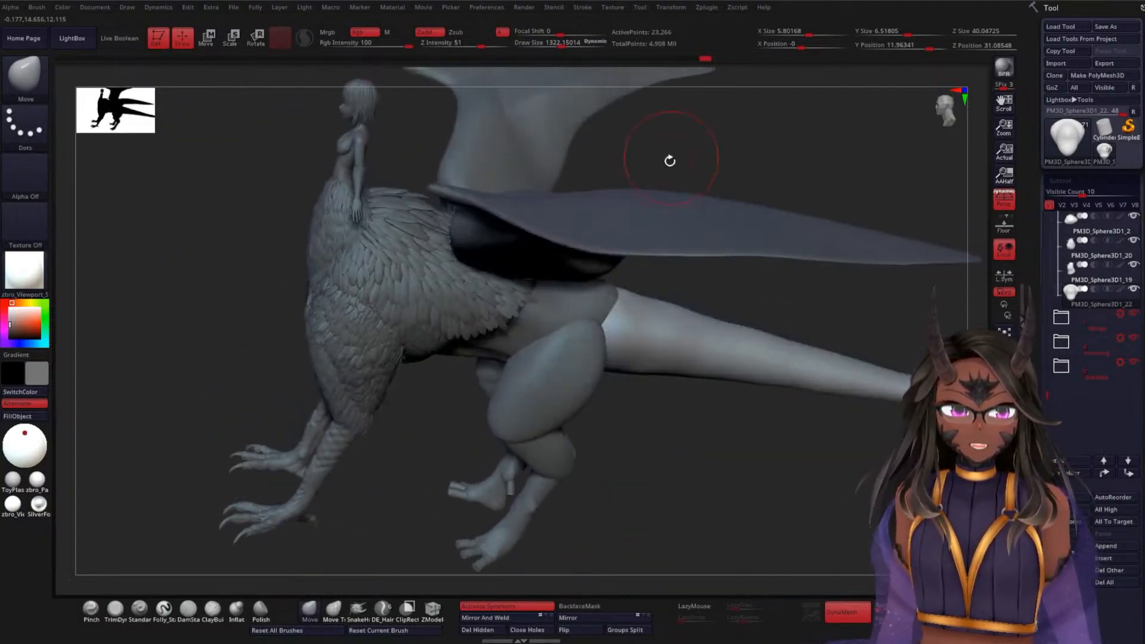
# Inspect the spread wings from the front, above and behind, checking their size against the body and tail
pyautogui.moveTo(257, 363); pyautogui.dragTo(280, 321)
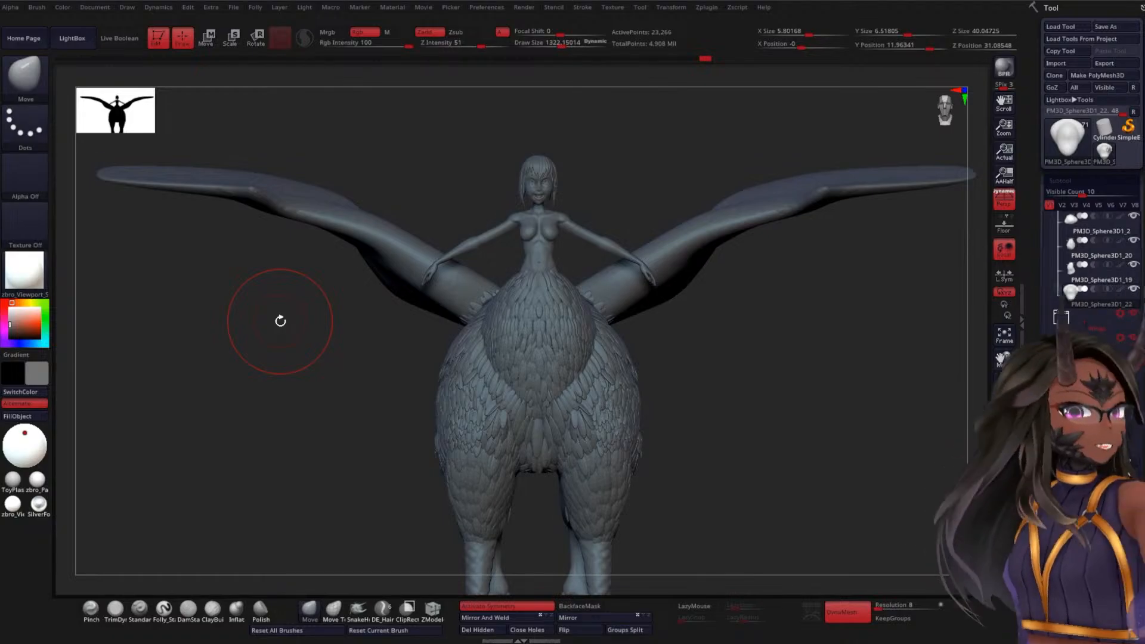
pyautogui.moveTo(682, 420)
pyautogui.mouseDown()
pyautogui.moveTo(800, 357)
pyautogui.moveTo(814, 414)
pyautogui.mouseUp()
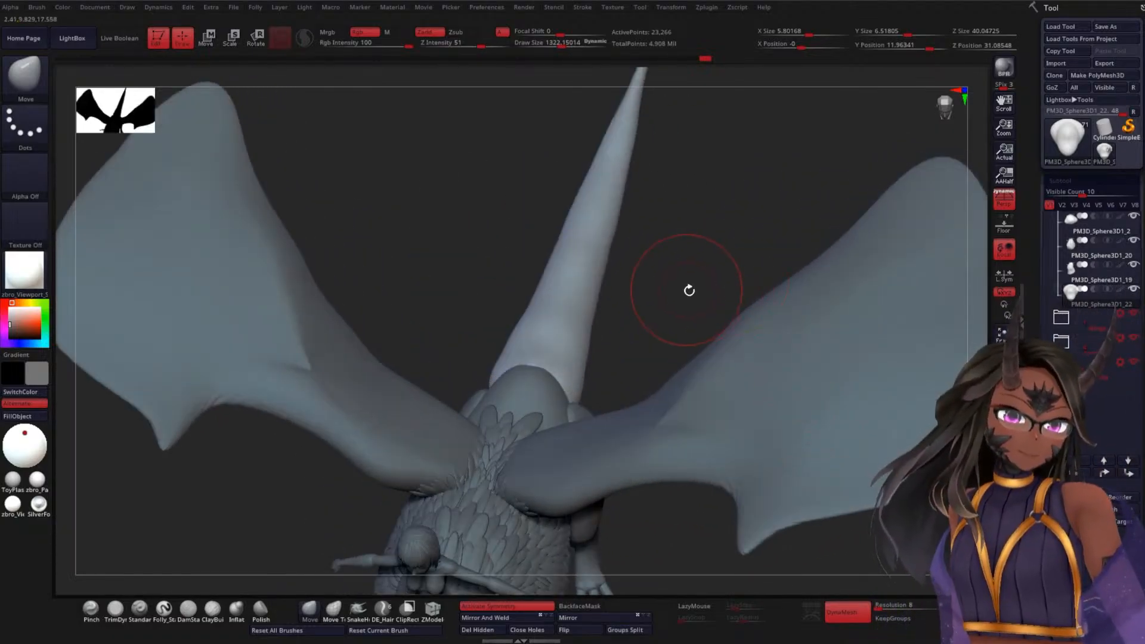
pyautogui.moveTo(700, 272); pyautogui.dragTo(677, 365)
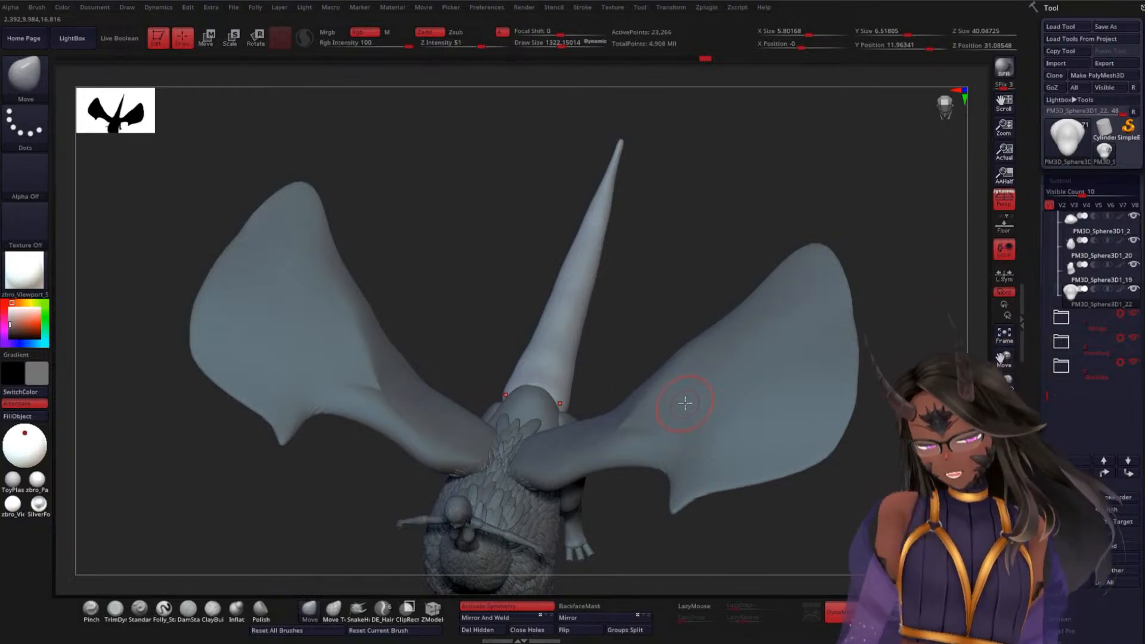
pyautogui.moveTo(688, 299)
pyautogui.mouseDown()
pyautogui.moveTo(674, 271)
pyautogui.moveTo(664, 301)
pyautogui.mouseUp()
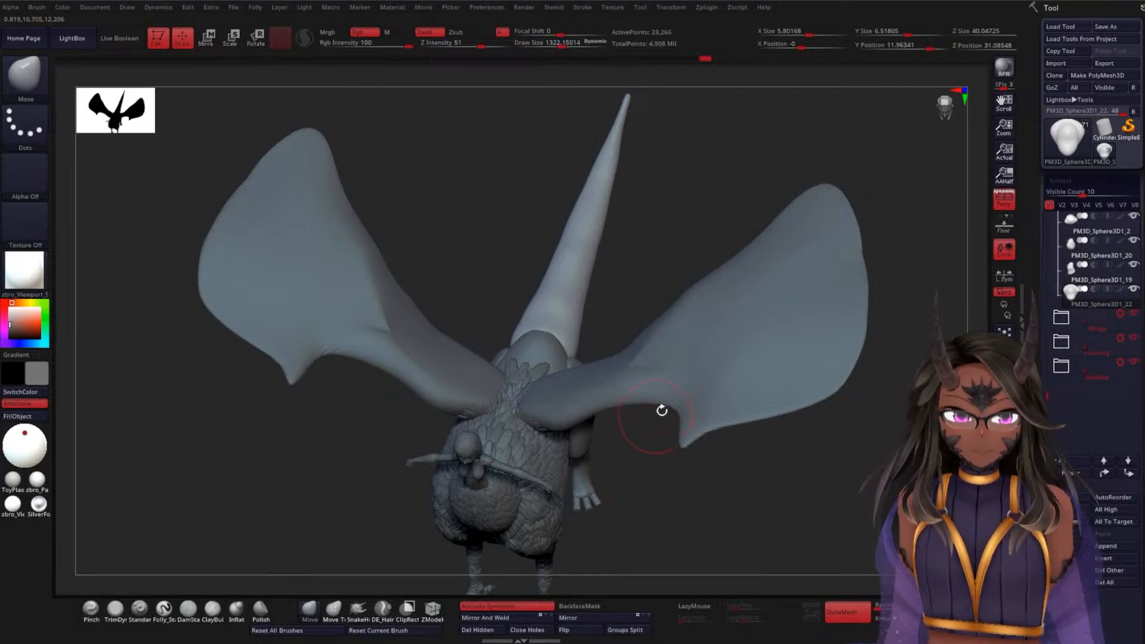
pyautogui.moveTo(641, 460); pyautogui.dragTo(668, 417)
pyautogui.moveTo(738, 404)
pyautogui.mouseDown()
pyautogui.moveTo(718, 361)
pyautogui.moveTo(619, 390)
pyautogui.mouseUp()
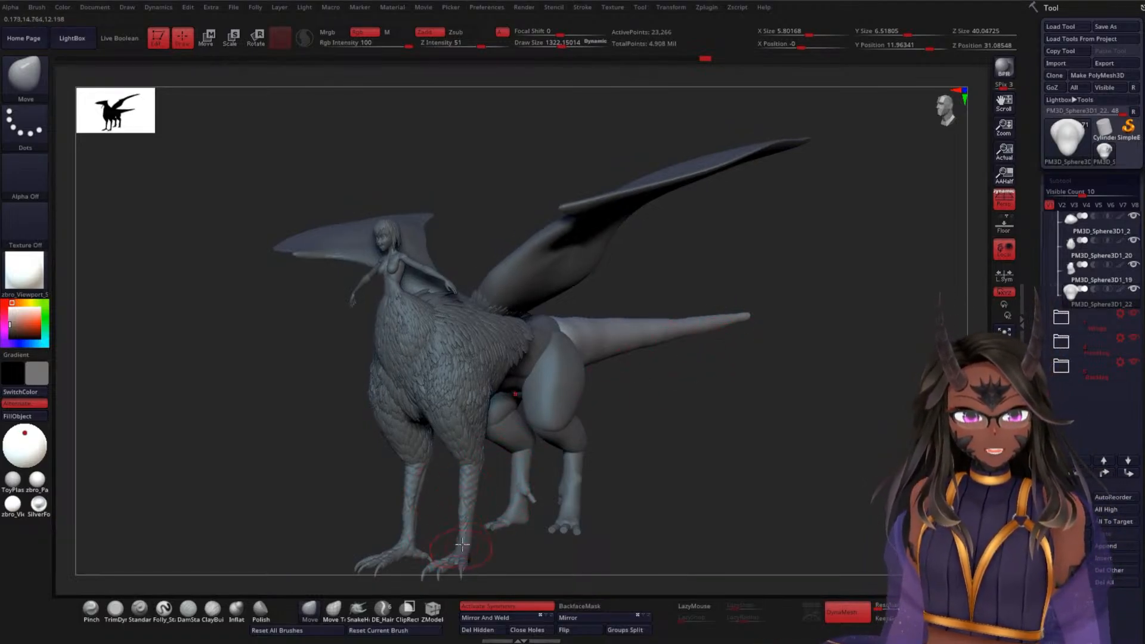
pyautogui.moveTo(704, 392)
pyautogui.mouseDown()
pyautogui.moveTo(704, 403)
pyautogui.moveTo(646, 404)
pyautogui.mouseUp()
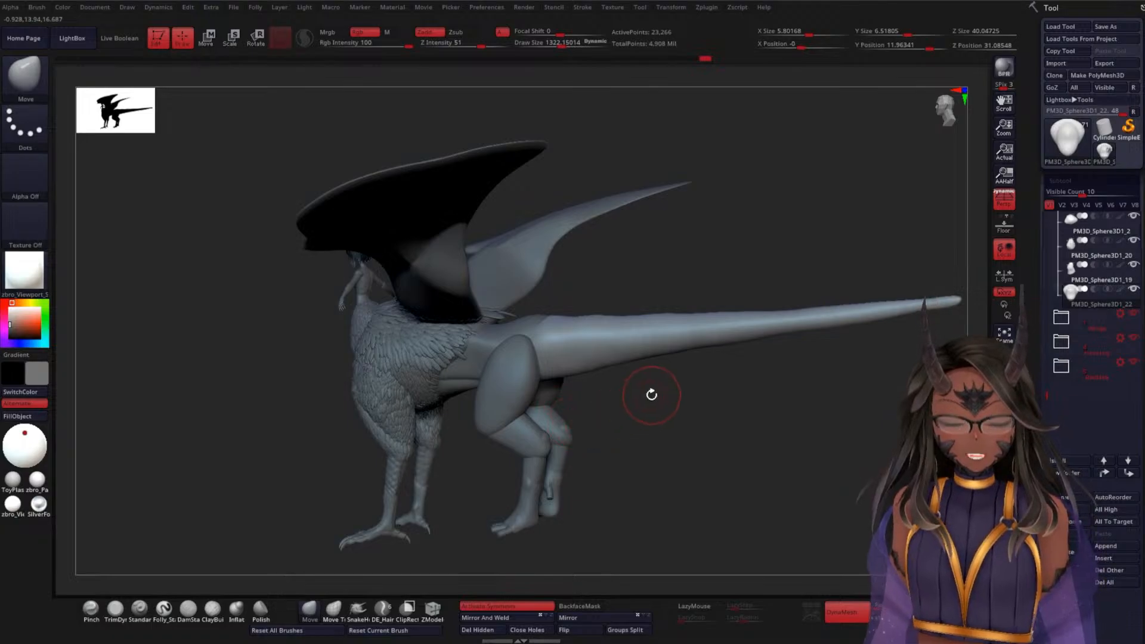
pyautogui.moveTo(649, 281); pyautogui.dragTo(716, 271)
pyautogui.press('shift')
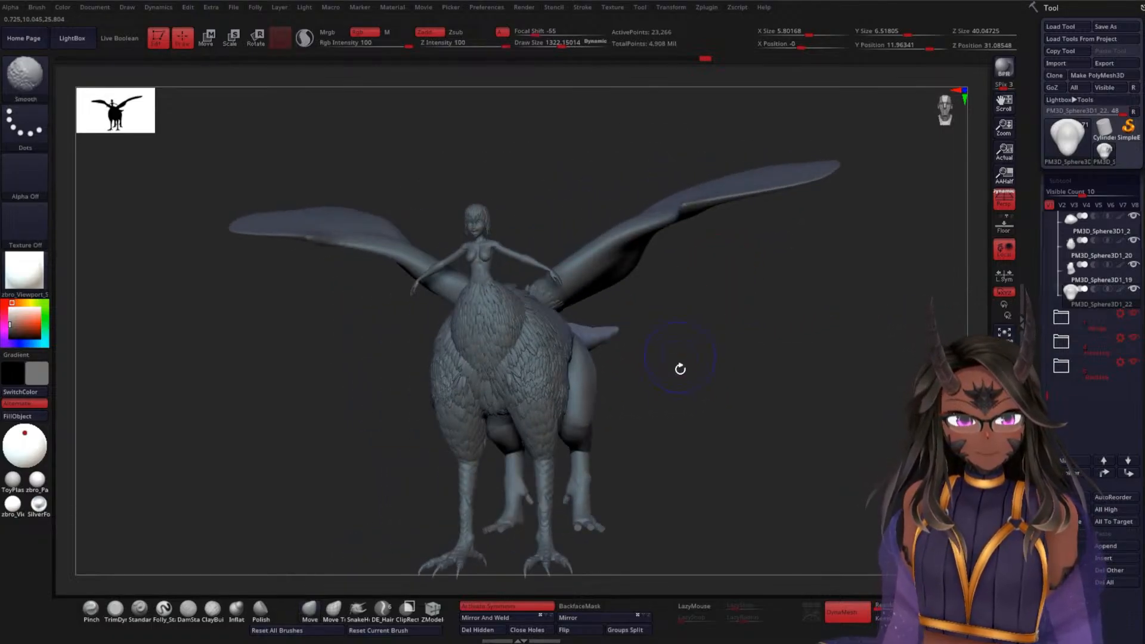
# Reduce the draw size to about 572, select the front feet's claws and mask all but the middle claws
pyautogui.keyDown('alt'); pyautogui.moveTo(680, 369); pyautogui.dragTo(710, 312); pyautogui.keyUp('alt')
pyautogui.moveTo(738, 350)
pyautogui.keyDown('alt'); pyautogui.mouseDown()
pyautogui.moveTo(763, 467)
pyautogui.moveTo(779, 299)
pyautogui.moveTo(779, 315)
pyautogui.mouseUp(); pyautogui.keyUp('alt')
pyautogui.press('space')
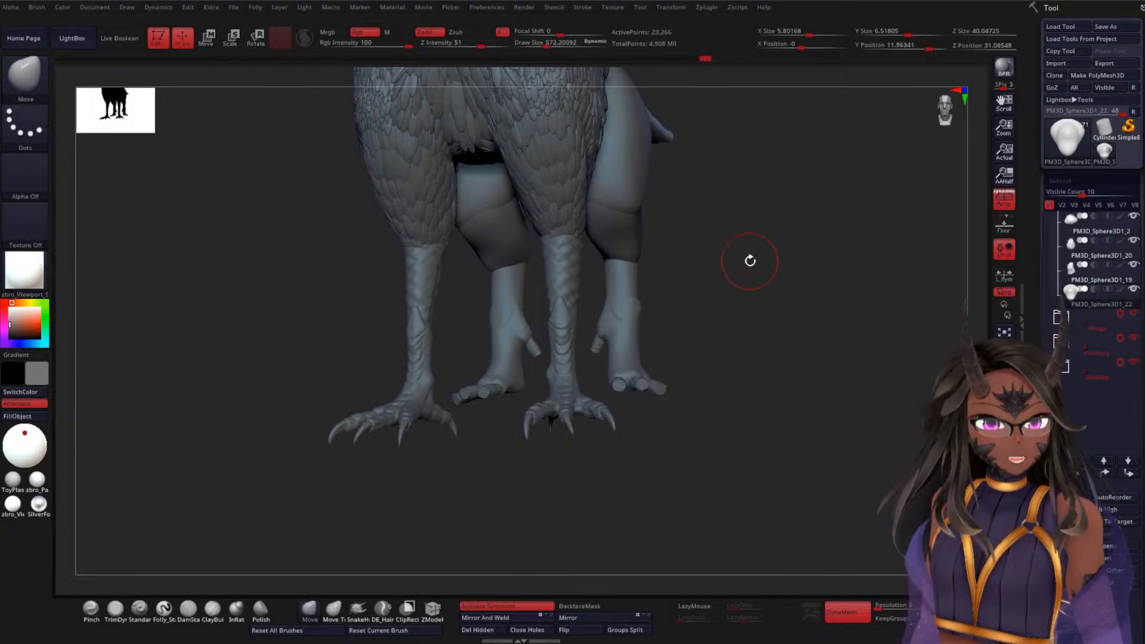
pyautogui.keyDown('alt'); pyautogui.click(564, 418); pyautogui.keyUp('alt')
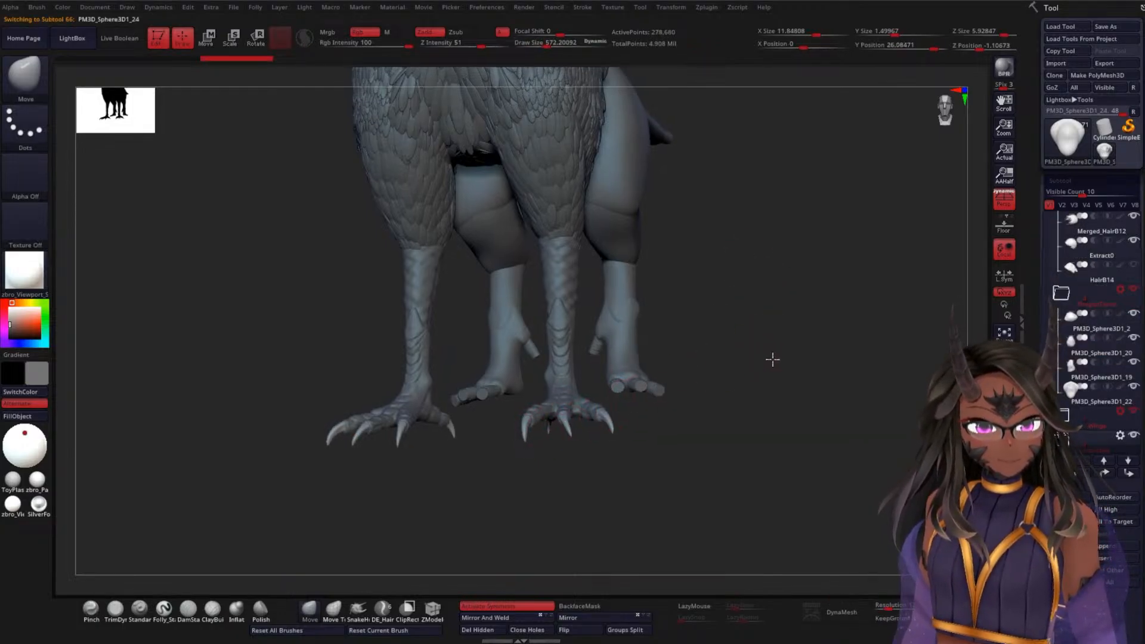
pyautogui.keyDown('alt'); pyautogui.moveTo(773, 359); pyautogui.dragTo(767, 328); pyautogui.keyUp('alt')
pyautogui.keyDown('ctrl'); pyautogui.moveTo(647, 511); pyautogui.dragTo(596, 441); pyautogui.keyUp('ctrl')
pyautogui.moveTo(767, 403)
pyautogui.mouseDown()
pyautogui.moveTo(771, 417)
pyautogui.moveTo(768, 404)
pyautogui.mouseUp()
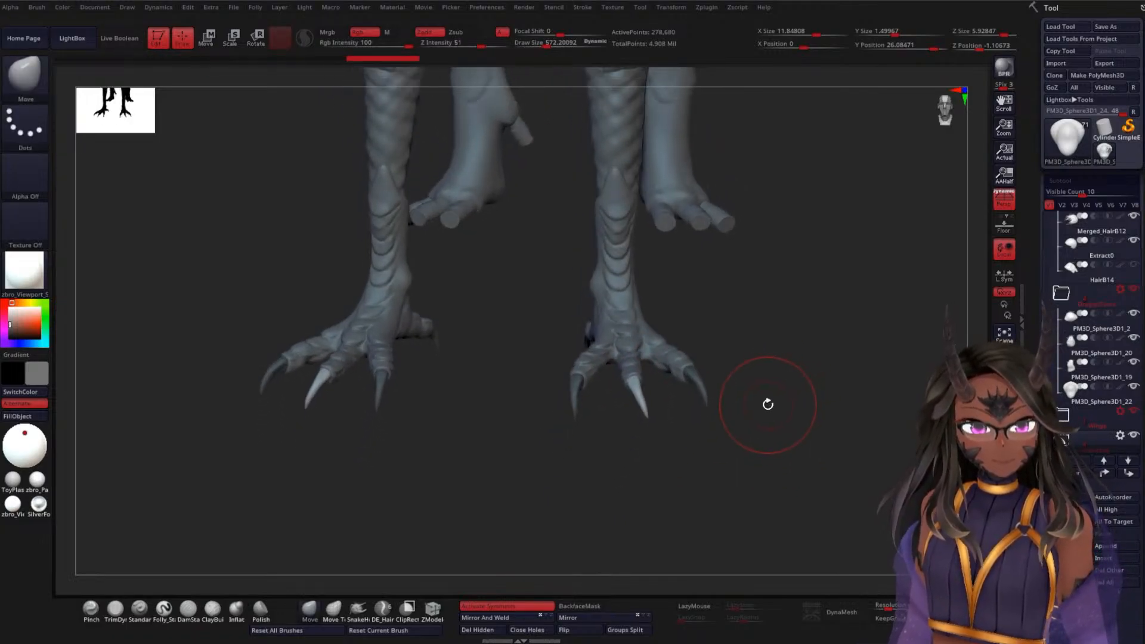
# Center the transform gizmo on the unmasked middle claw and reset its orientation
pyautogui.press('w')
pyautogui.moveTo(790, 359)
pyautogui.keyDown('alt'); pyautogui.mouseDown()
pyautogui.moveTo(787, 369)
pyautogui.moveTo(764, 350)
pyautogui.mouseUp(); pyautogui.keyUp('alt')
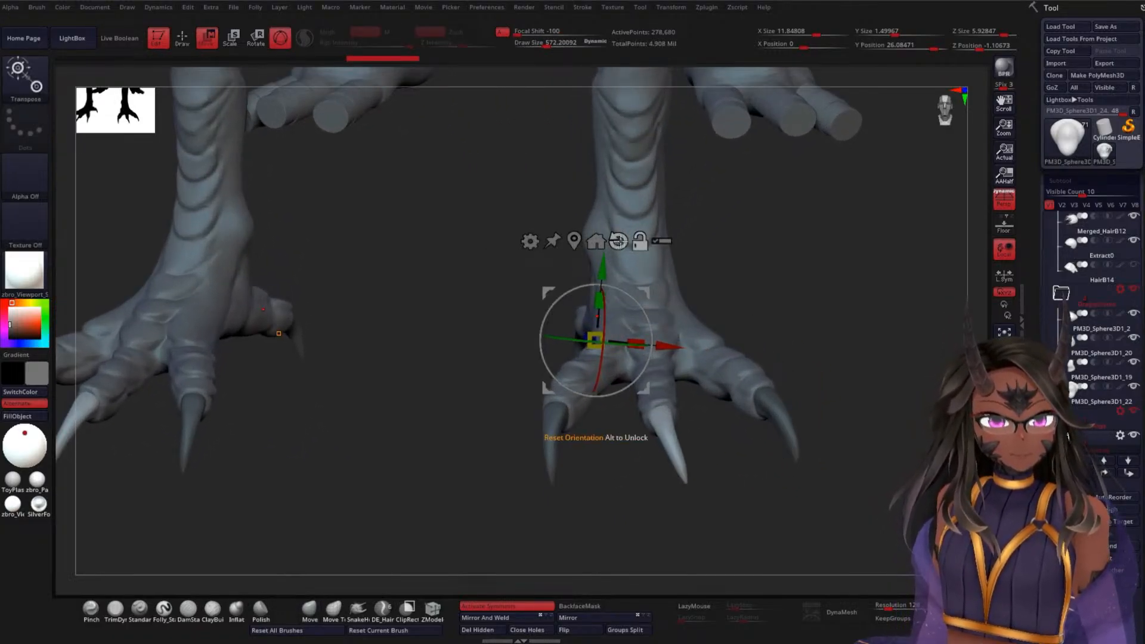
pyautogui.keyDown('alt'); pyautogui.click(619, 241); pyautogui.keyUp('alt')
pyautogui.click(575, 241)
pyautogui.keyDown('alt'); pyautogui.moveTo(847, 338); pyautogui.dragTo(844, 389); pyautogui.keyUp('alt')
pyautogui.click(690, 340)
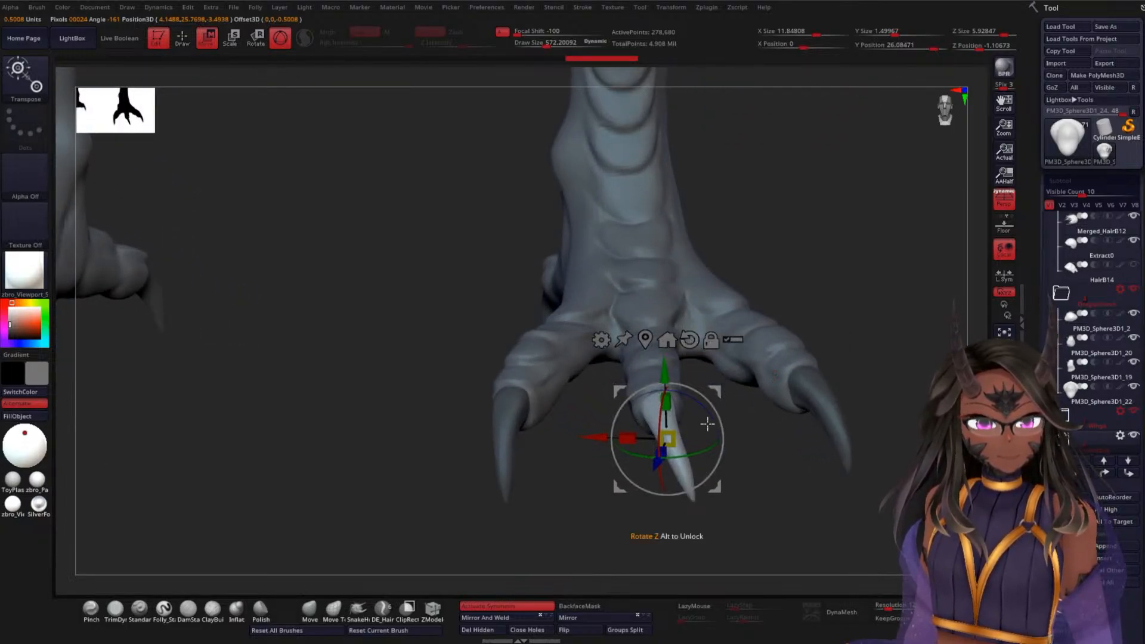
# Rotate and shift the middle claws of the front feet so they line up with their toes
pyautogui.moveTo(707, 423); pyautogui.dragTo(715, 438)
pyautogui.moveTo(604, 408); pyautogui.dragTo(594, 404)
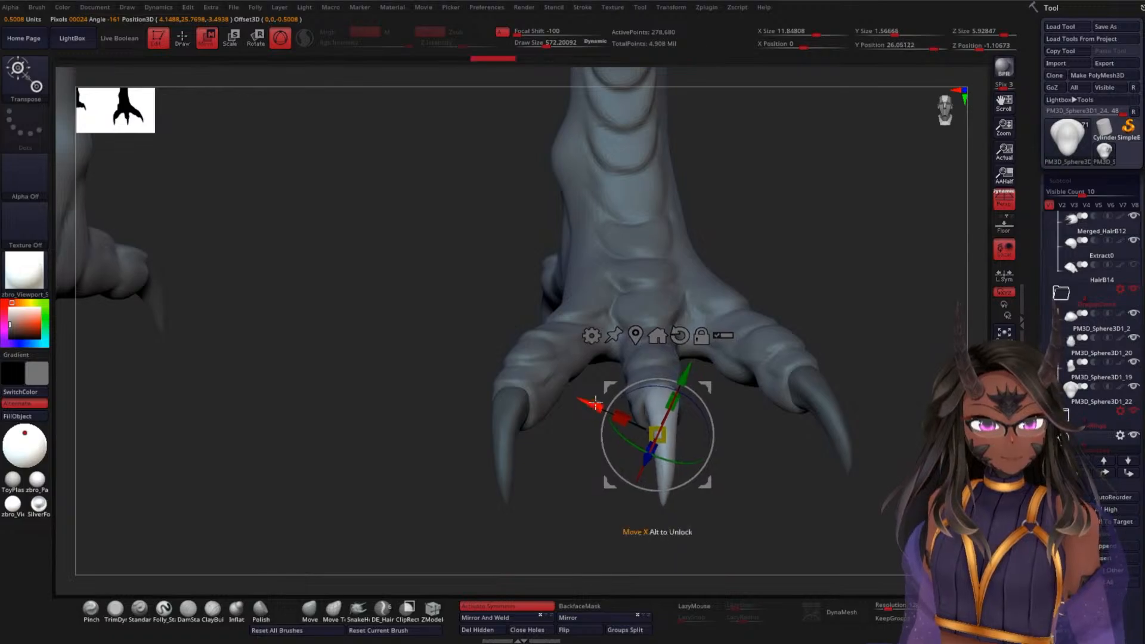
pyautogui.click(680, 335)
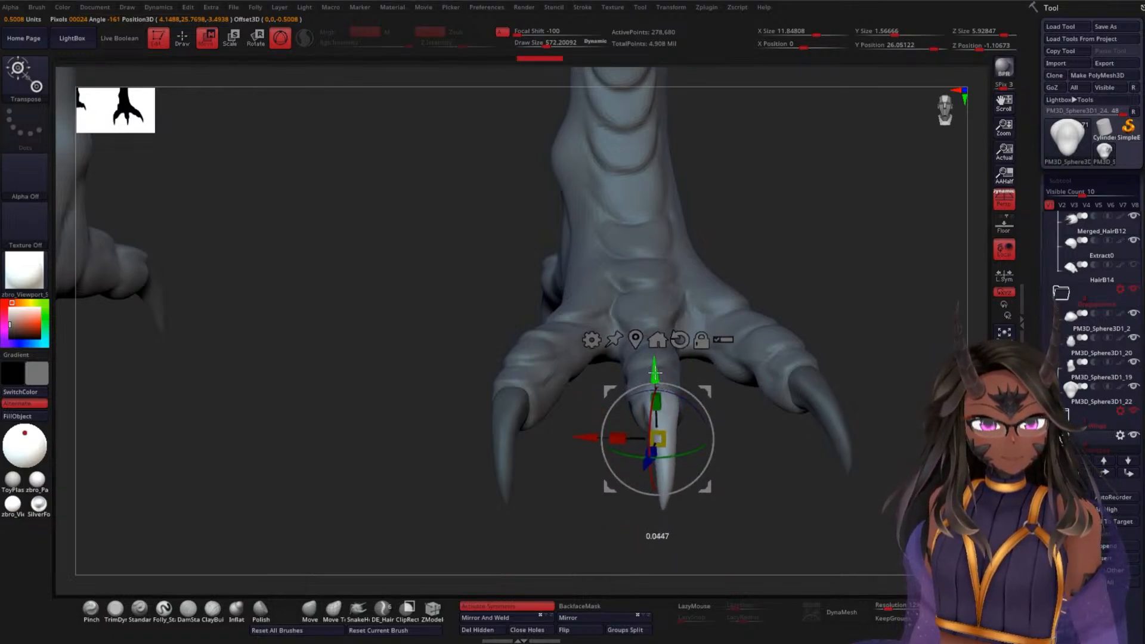
pyautogui.moveTo(656, 369); pyautogui.dragTo(659, 375)
pyautogui.moveTo(780, 455); pyautogui.dragTo(779, 518)
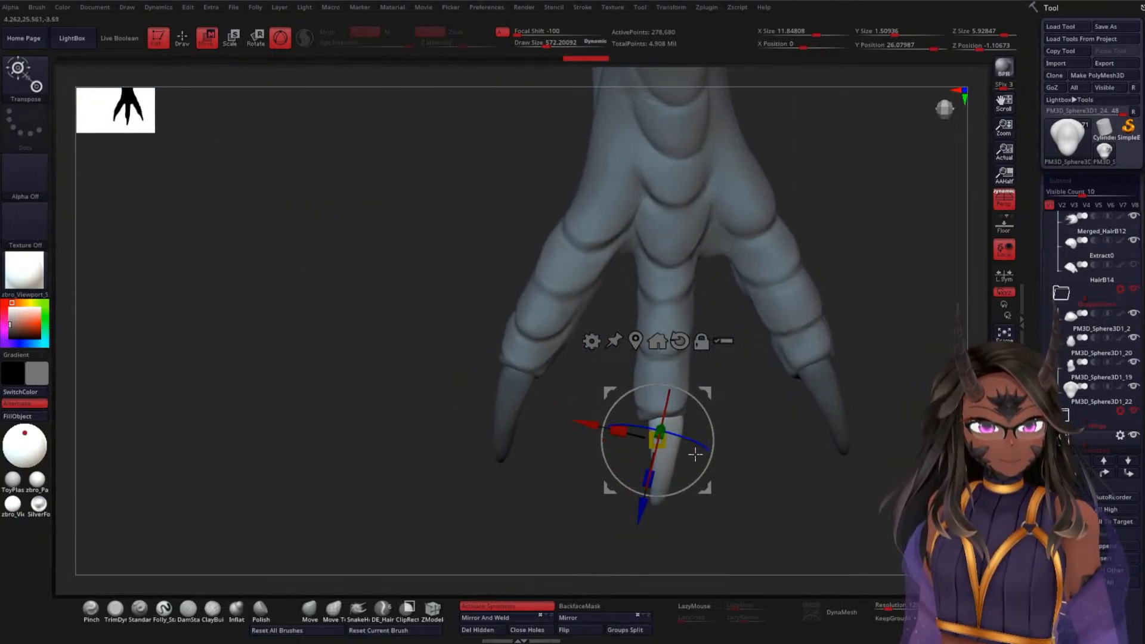
pyautogui.moveTo(695, 454)
pyautogui.mouseDown()
pyautogui.moveTo(743, 456)
pyautogui.moveTo(759, 366)
pyautogui.moveTo(825, 342)
pyautogui.mouseUp()
pyautogui.moveTo(881, 392)
pyautogui.mouseDown()
pyautogui.moveTo(869, 340)
pyautogui.moveTo(856, 406)
pyautogui.moveTo(843, 340)
pyautogui.moveTo(826, 460)
pyautogui.moveTo(823, 389)
pyautogui.moveTo(798, 404)
pyautogui.moveTo(781, 398)
pyautogui.moveTo(844, 495)
pyautogui.moveTo(841, 404)
pyautogui.moveTo(812, 396)
pyautogui.moveTo(811, 306)
pyautogui.moveTo(808, 345)
pyautogui.mouseUp()
pyautogui.press('q')
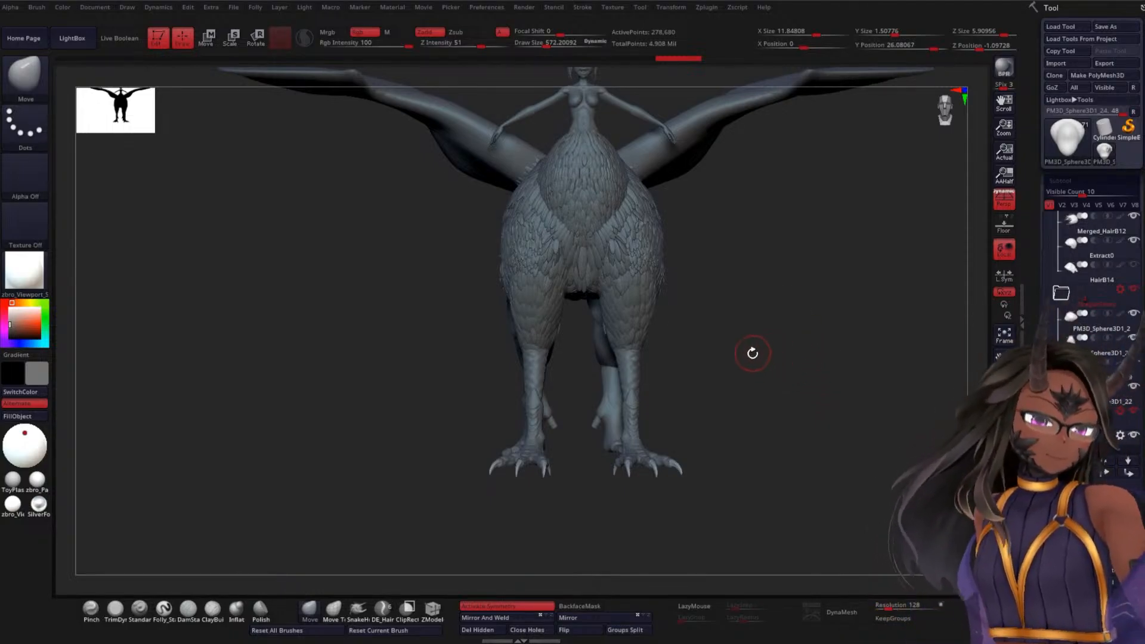
# Examine the front feet's claws, the scaled front legs and the smooth hind legs up close from the front, side and rear
pyautogui.moveTo(757, 340); pyautogui.dragTo(718, 369)
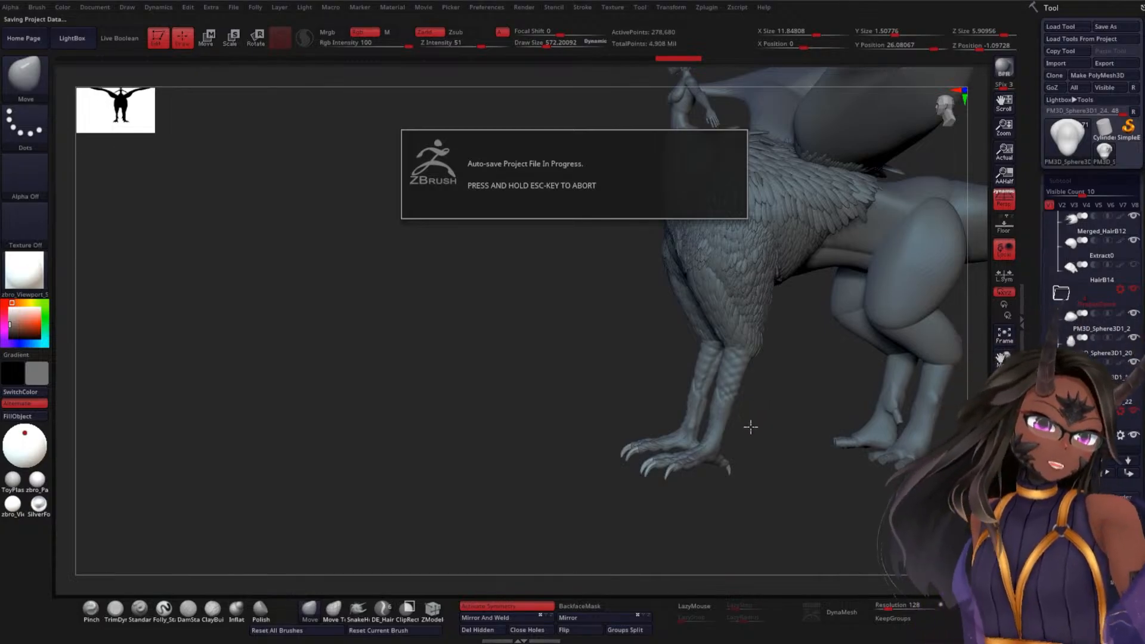
pyautogui.keyDown('alt'); pyautogui.moveTo(774, 371); pyautogui.dragTo(762, 478); pyautogui.keyUp('alt')
pyautogui.moveTo(657, 356)
pyautogui.mouseDown()
pyautogui.moveTo(689, 427)
pyautogui.moveTo(709, 395)
pyautogui.mouseUp()
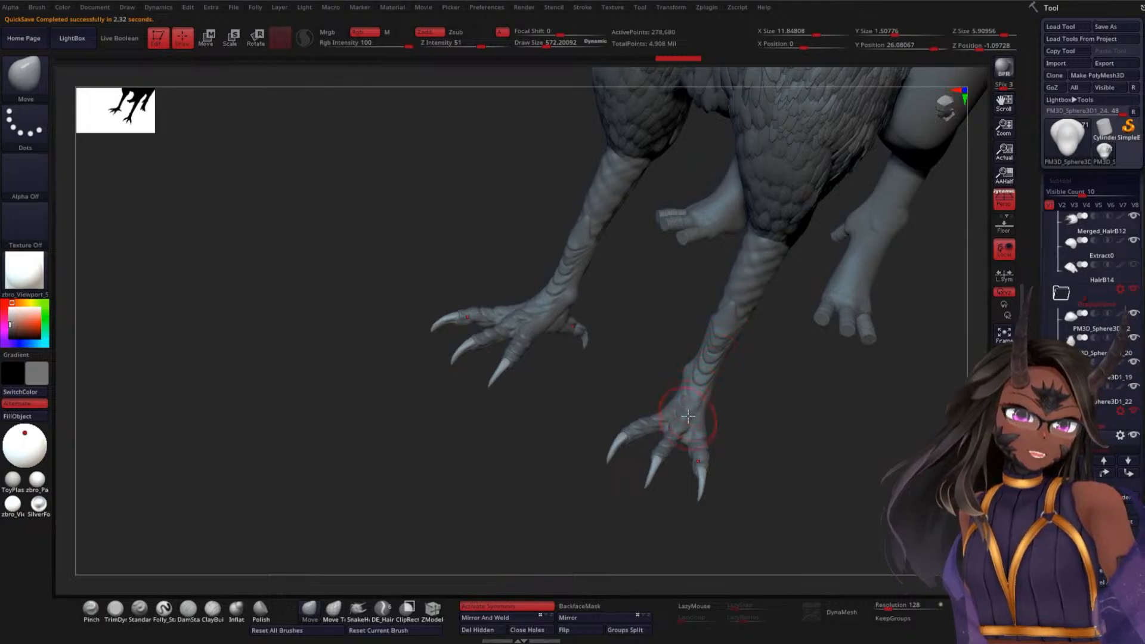
pyautogui.moveTo(774, 413)
pyautogui.mouseDown()
pyautogui.moveTo(772, 422)
pyautogui.moveTo(826, 378)
pyautogui.moveTo(762, 358)
pyautogui.moveTo(597, 378)
pyautogui.mouseUp()
pyautogui.moveTo(826, 366)
pyautogui.mouseDown()
pyautogui.moveTo(807, 391)
pyautogui.moveTo(798, 365)
pyautogui.moveTo(710, 400)
pyautogui.moveTo(667, 424)
pyautogui.moveTo(667, 450)
pyautogui.moveTo(662, 402)
pyautogui.moveTo(690, 378)
pyautogui.moveTo(697, 414)
pyautogui.mouseUp()
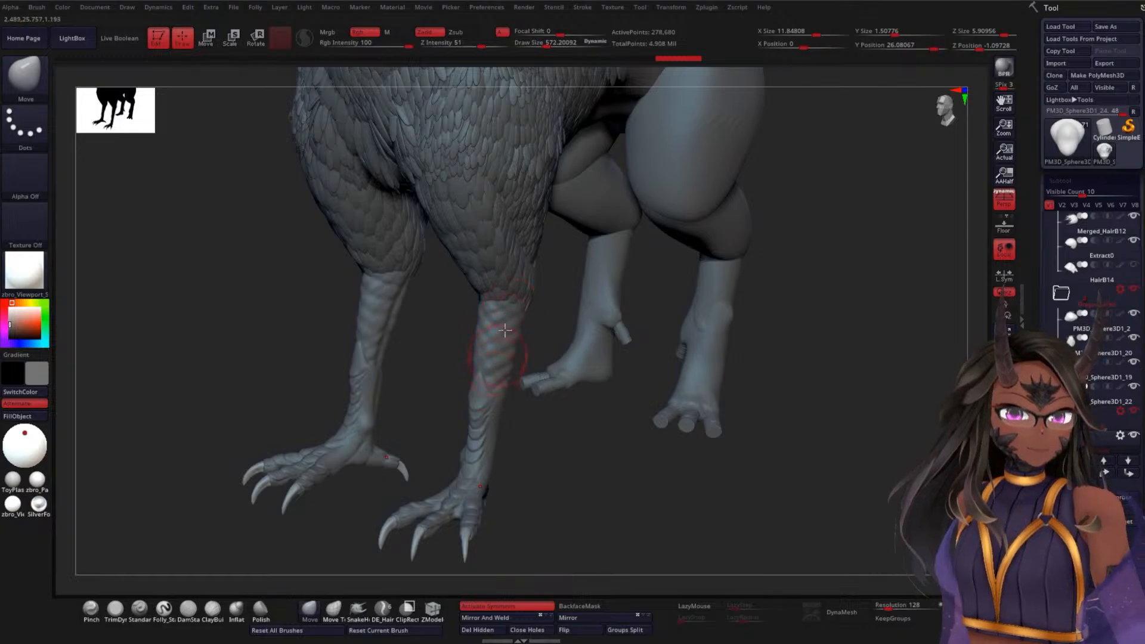
pyautogui.moveTo(841, 312); pyautogui.dragTo(701, 290)
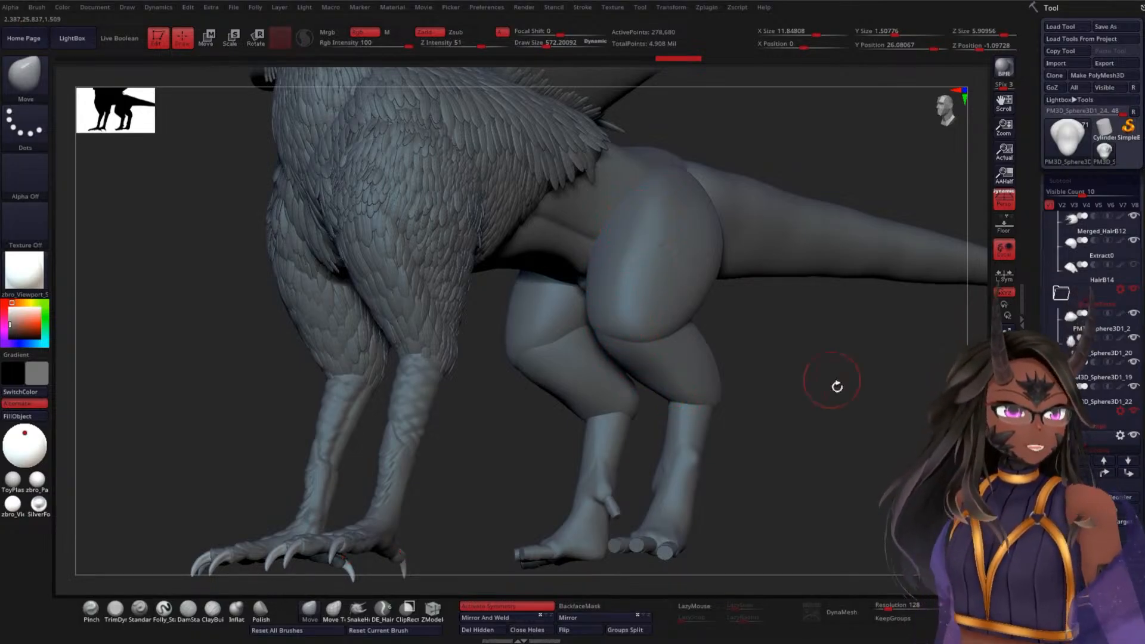
pyautogui.moveTo(837, 386)
pyautogui.mouseDown()
pyautogui.moveTo(813, 416)
pyautogui.moveTo(585, 458)
pyautogui.moveTo(610, 433)
pyautogui.mouseUp()
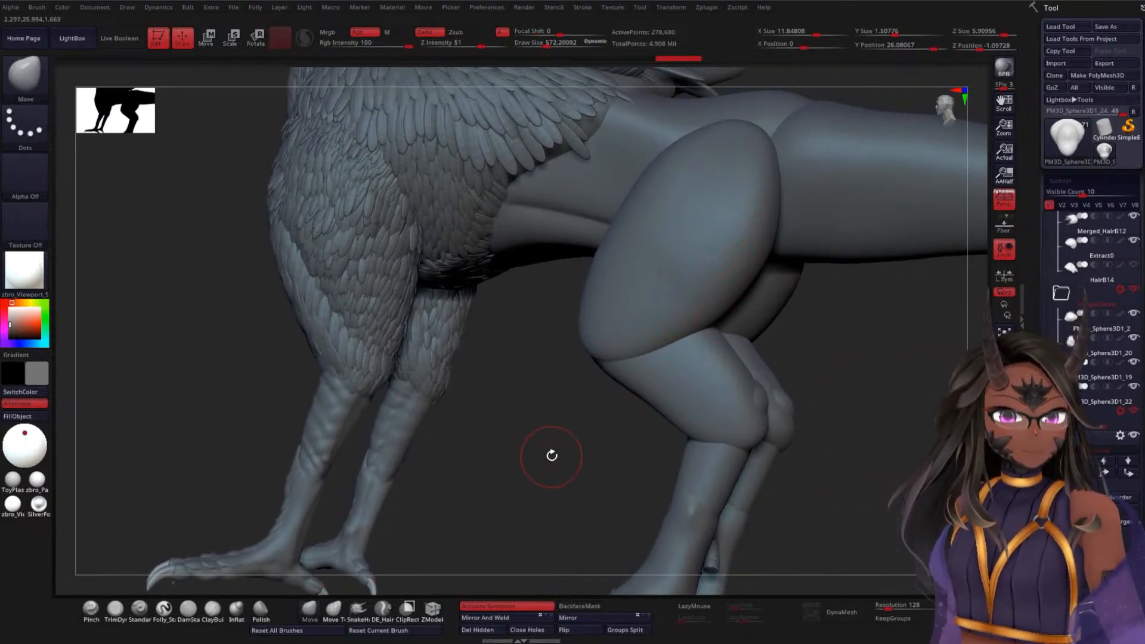
pyautogui.moveTo(551, 456); pyautogui.dragTo(519, 435)
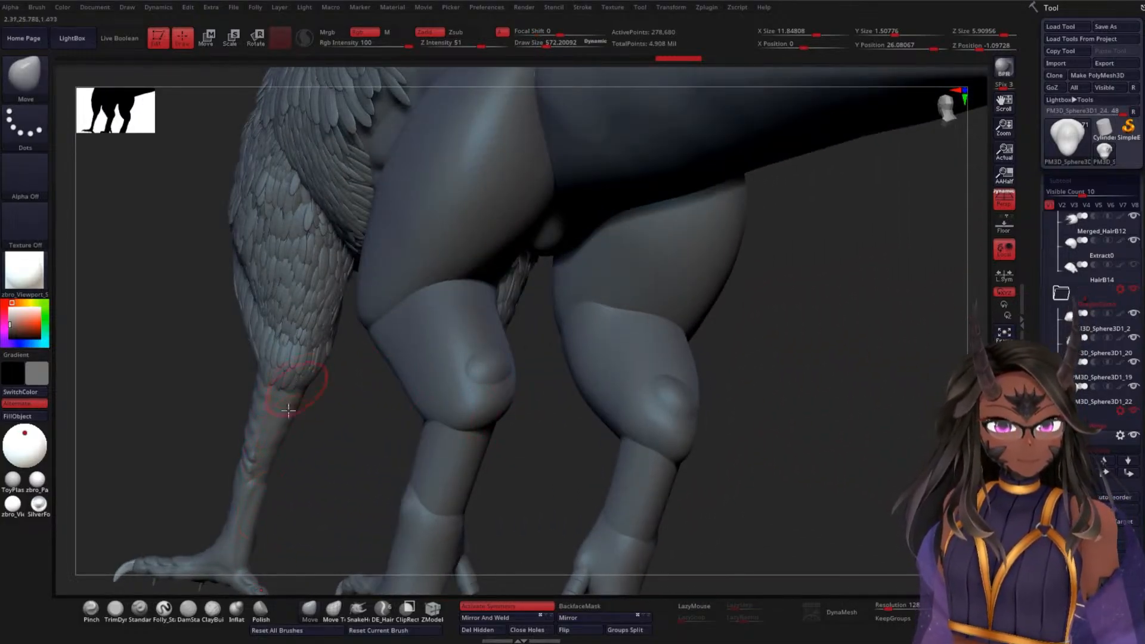
pyautogui.moveTo(189, 452); pyautogui.dragTo(226, 441)
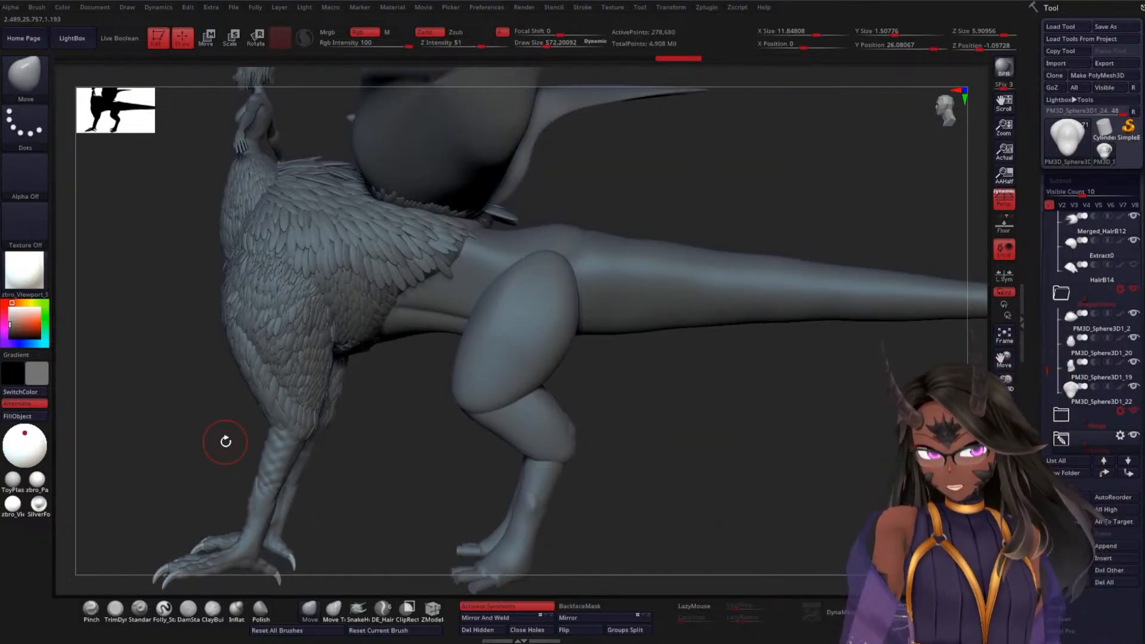
# Review the whole creature's proportions from the front and side, comparing the humanoid torso, feathered chest, wings, legs and tail
pyautogui.moveTo(476, 415)
pyautogui.keyDown('shift'); pyautogui.mouseDown()
pyautogui.moveTo(422, 456)
pyautogui.moveTo(422, 409)
pyautogui.moveTo(623, 423)
pyautogui.moveTo(606, 376)
pyautogui.mouseUp(); pyautogui.keyUp('shift')
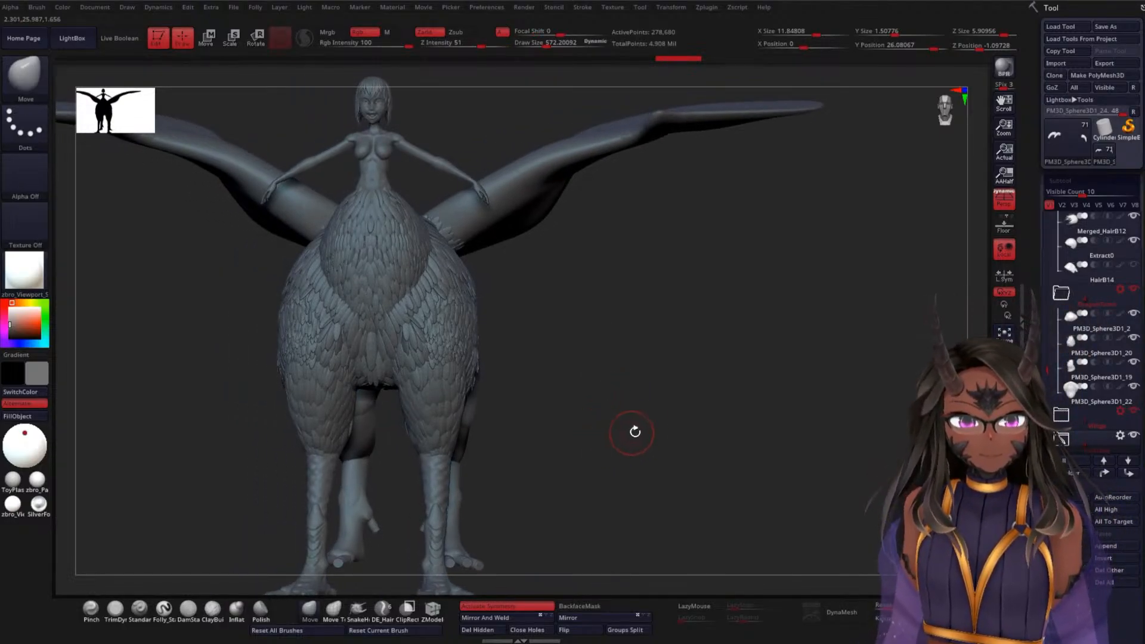
pyautogui.moveTo(635, 431)
pyautogui.mouseDown()
pyautogui.moveTo(621, 440)
pyautogui.moveTo(622, 430)
pyautogui.mouseUp()
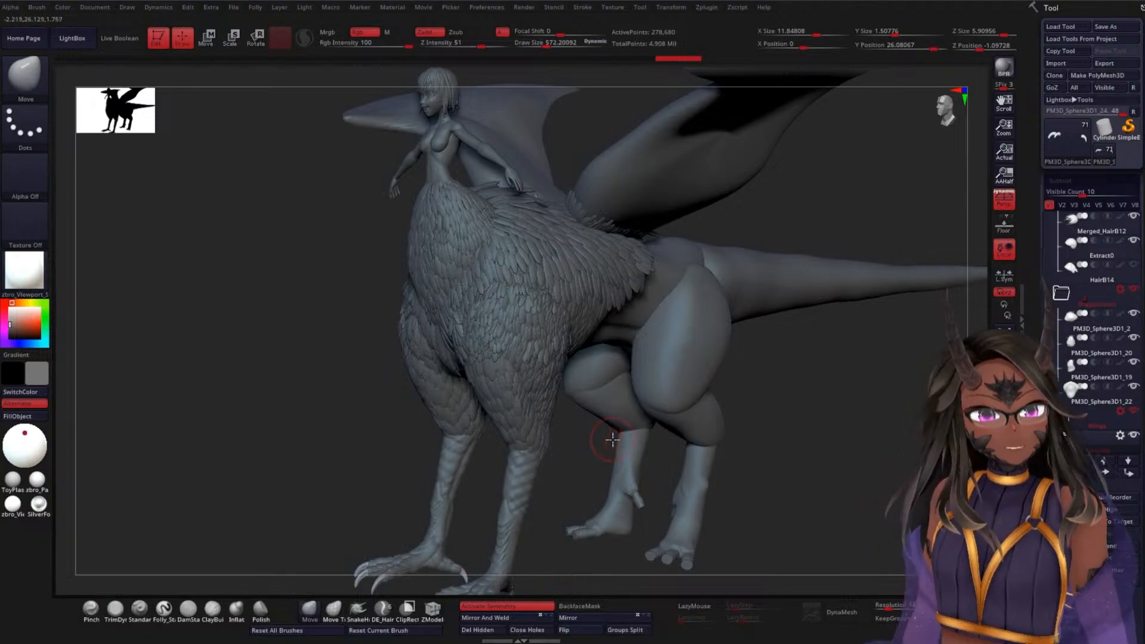
pyautogui.moveTo(820, 394); pyautogui.dragTo(869, 359)
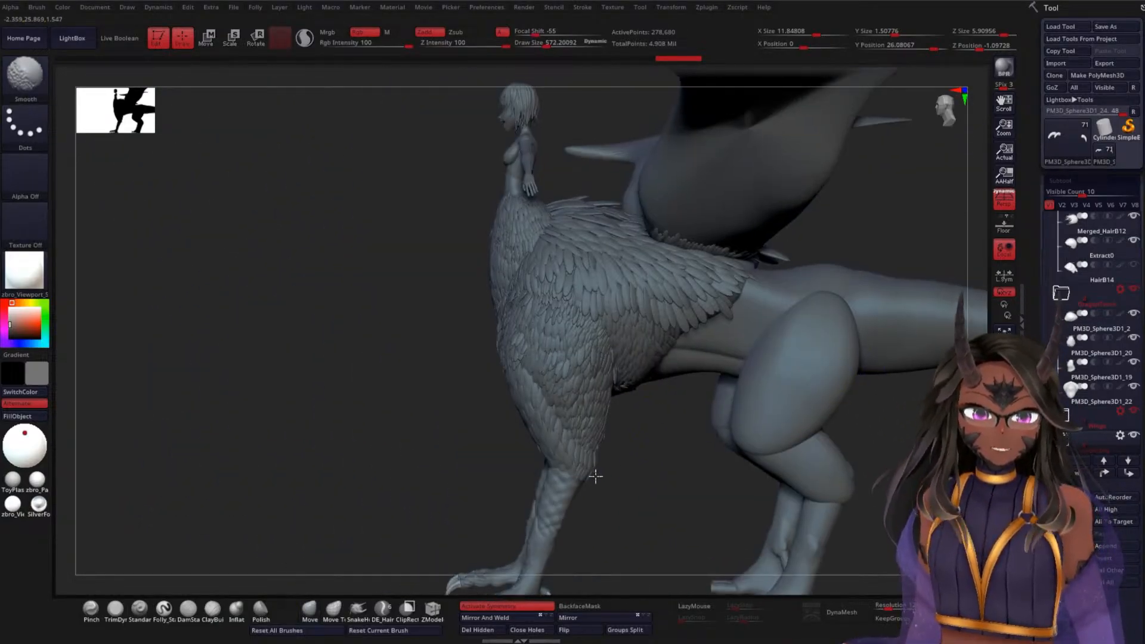
pyautogui.keyDown('alt'); pyautogui.moveTo(595, 475); pyautogui.dragTo(519, 553); pyautogui.keyUp('alt')
pyautogui.moveTo(439, 310)
pyautogui.keyDown('shift'); pyautogui.mouseDown()
pyautogui.moveTo(342, 402)
pyautogui.moveTo(646, 347)
pyautogui.moveTo(758, 373)
pyautogui.moveTo(661, 341)
pyautogui.mouseUp(); pyautogui.keyUp('shift')
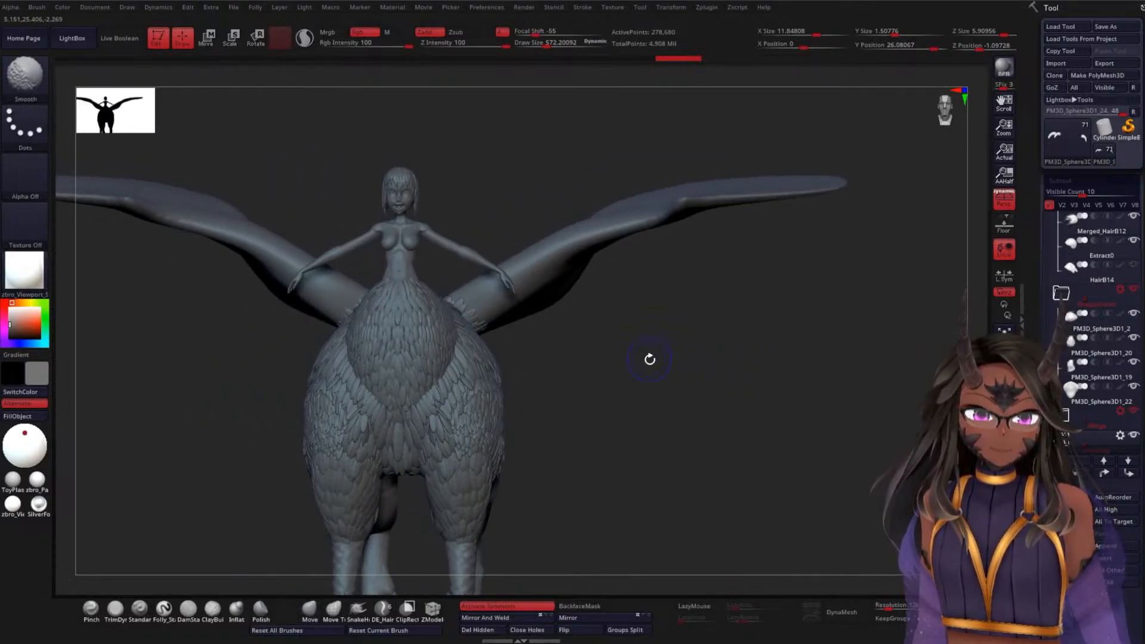
pyautogui.keyDown('alt'); pyautogui.moveTo(655, 379); pyautogui.dragTo(708, 333); pyautogui.keyUp('alt')
pyautogui.moveTo(682, 458); pyautogui.dragTo(668, 319)
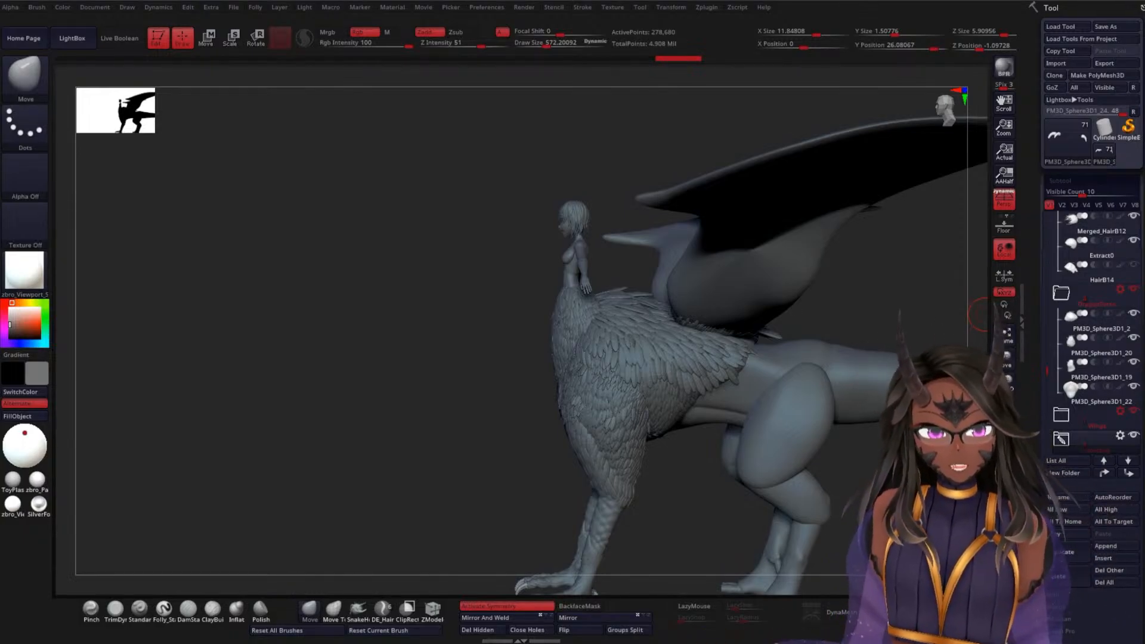
pyautogui.moveTo(429, 433); pyautogui.dragTo(486, 437)
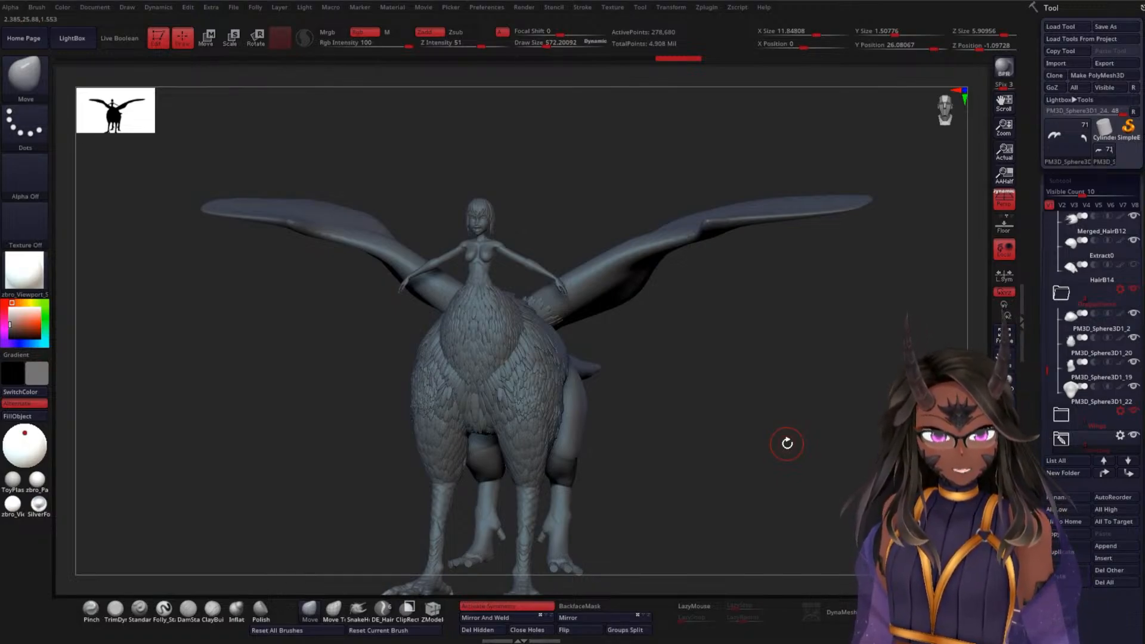
pyautogui.moveTo(787, 443); pyautogui.dragTo(736, 460)
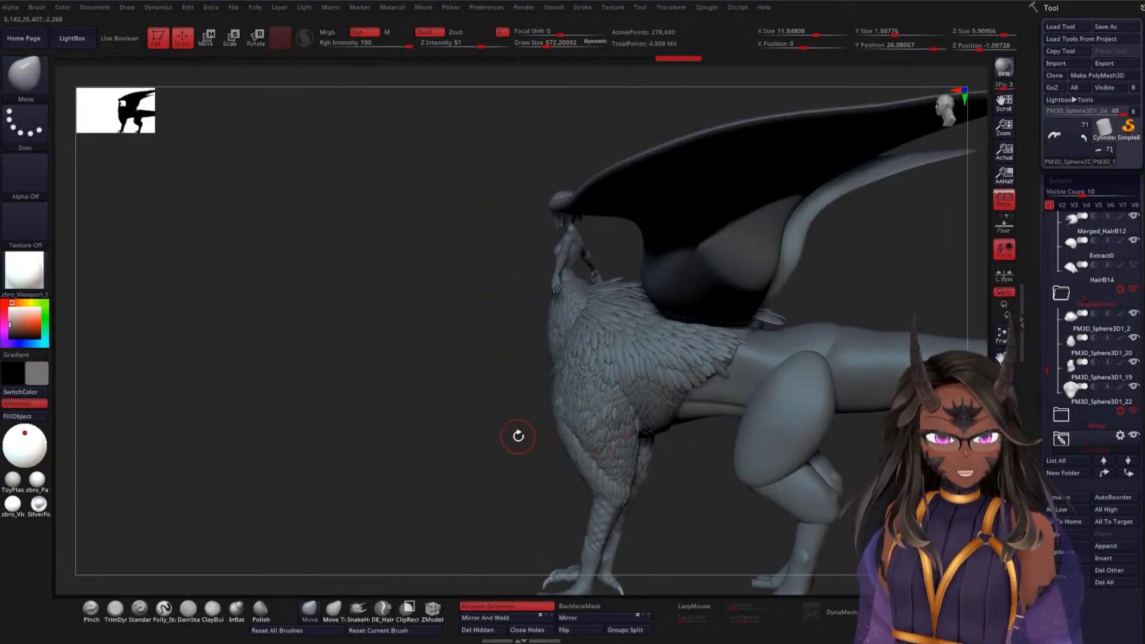